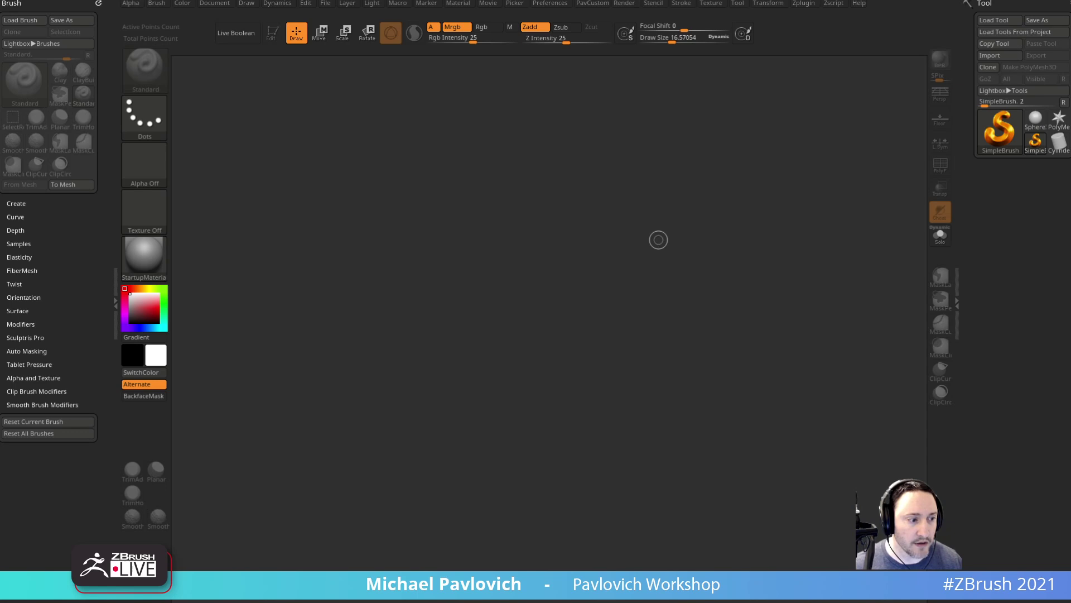
pyautogui.press('s')
pyautogui.moveTo(618, 246)
pyautogui.mouseDown()
pyautogui.moveTo(644, 246)
pyautogui.moveTo(624, 246)
pyautogui.mouseUp()
pyautogui.press('s')
pyautogui.moveTo(835, 175); pyautogui.dragTo(823, 171)
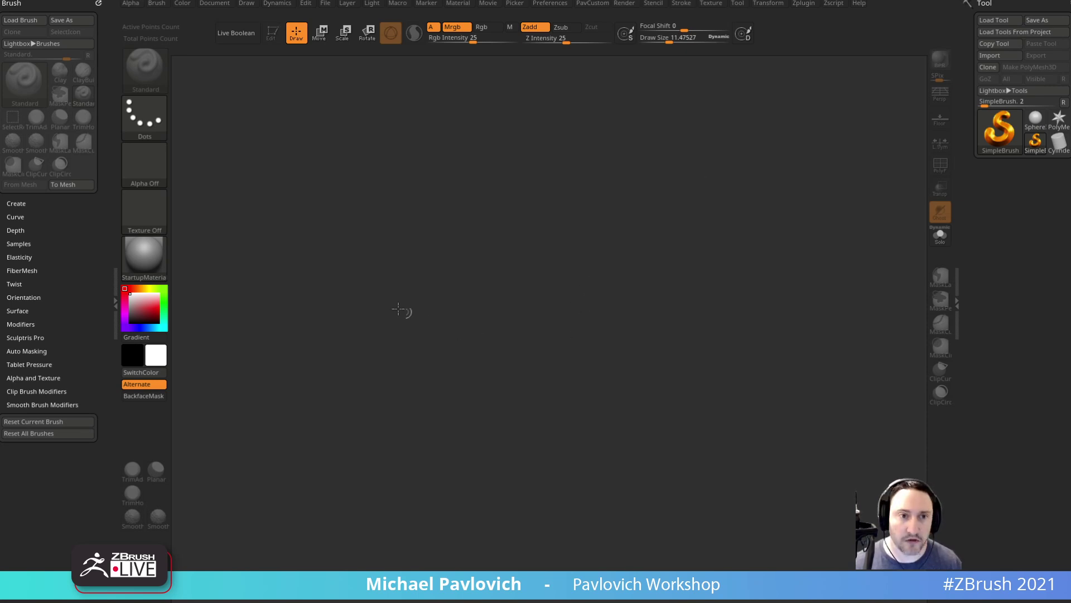
pyautogui.click(409, 200)
pyautogui.moveTo(427, 189); pyautogui.dragTo(433, 195)
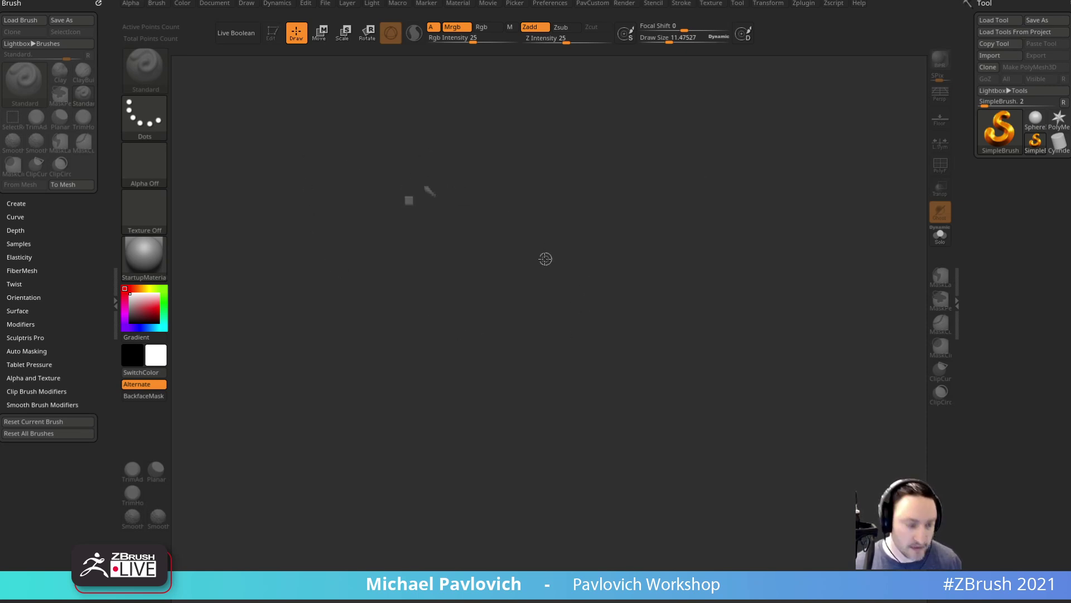
pyautogui.hotkey('ctrl', 'n')
# - Open LightBox's Mannequin project folder and preview the human mannequins, including Mannequin6b.ZPR and Mannequin_Human_Female.ZPR
pyautogui.press(',')
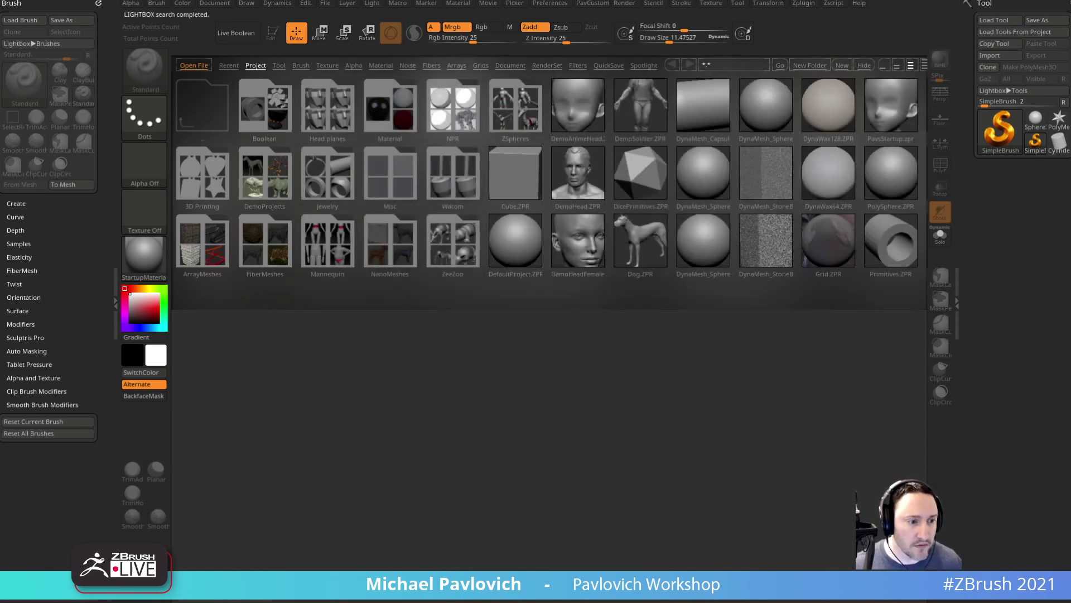
pyautogui.click(40, 489)
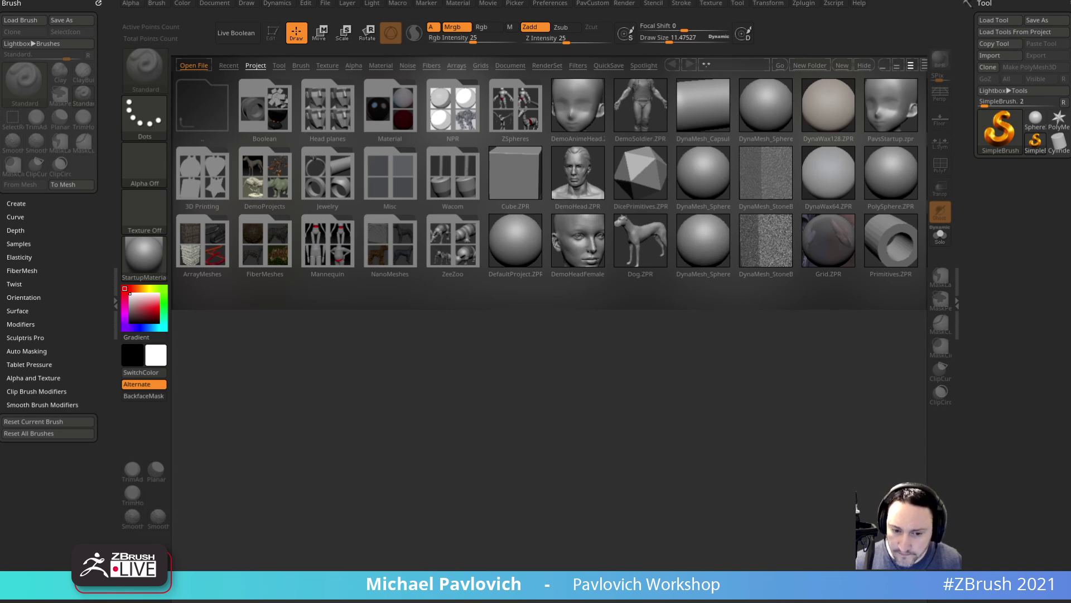
pyautogui.doubleClick(336, 260)
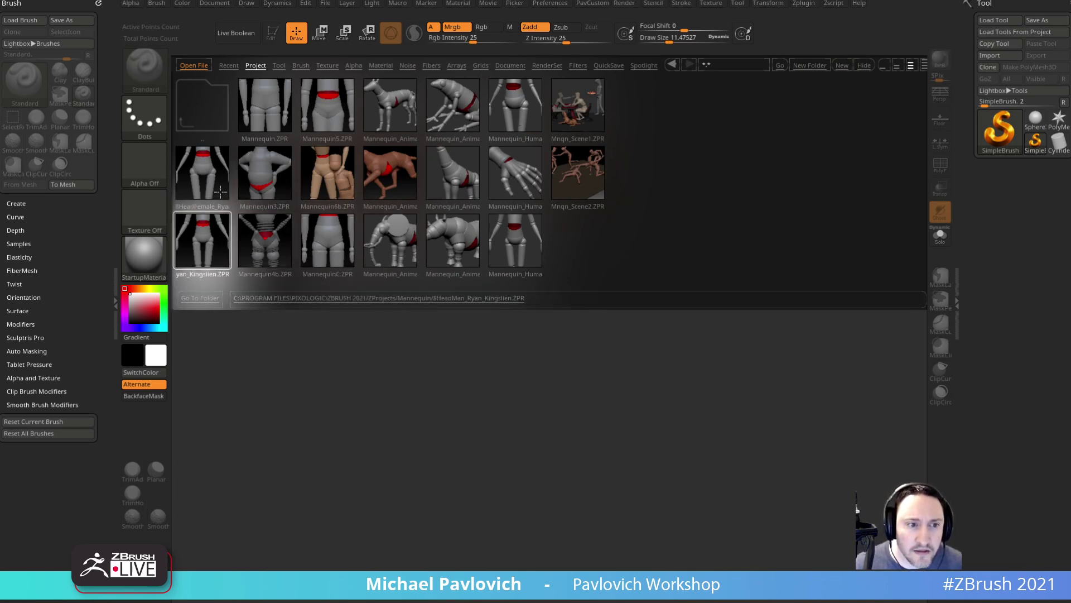
pyautogui.click(254, 176)
pyautogui.click(323, 178)
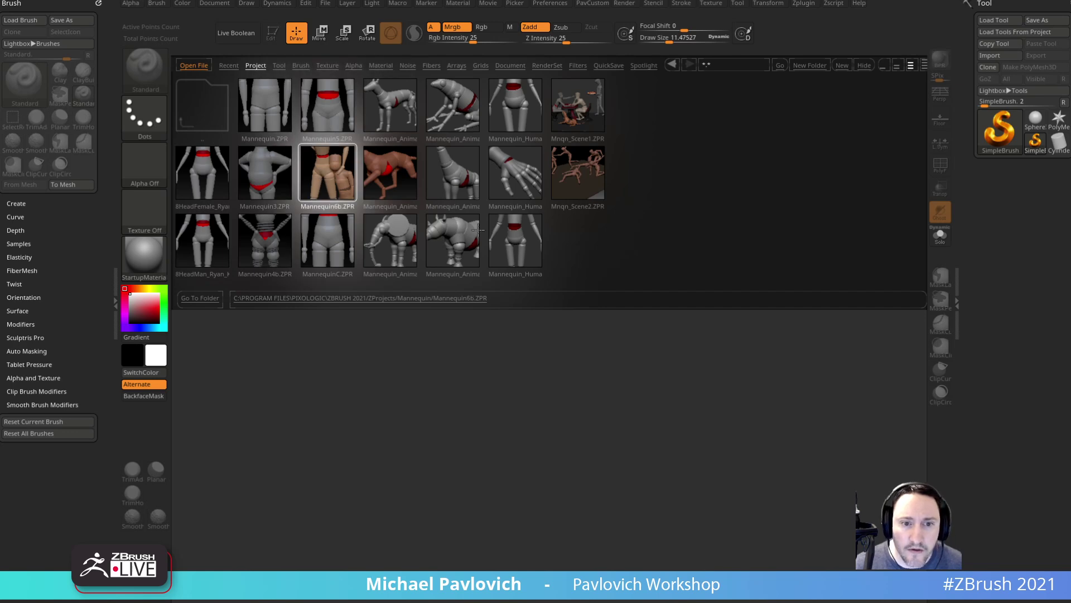
pyautogui.click(509, 234)
pyautogui.click(518, 174)
pyautogui.click(517, 112)
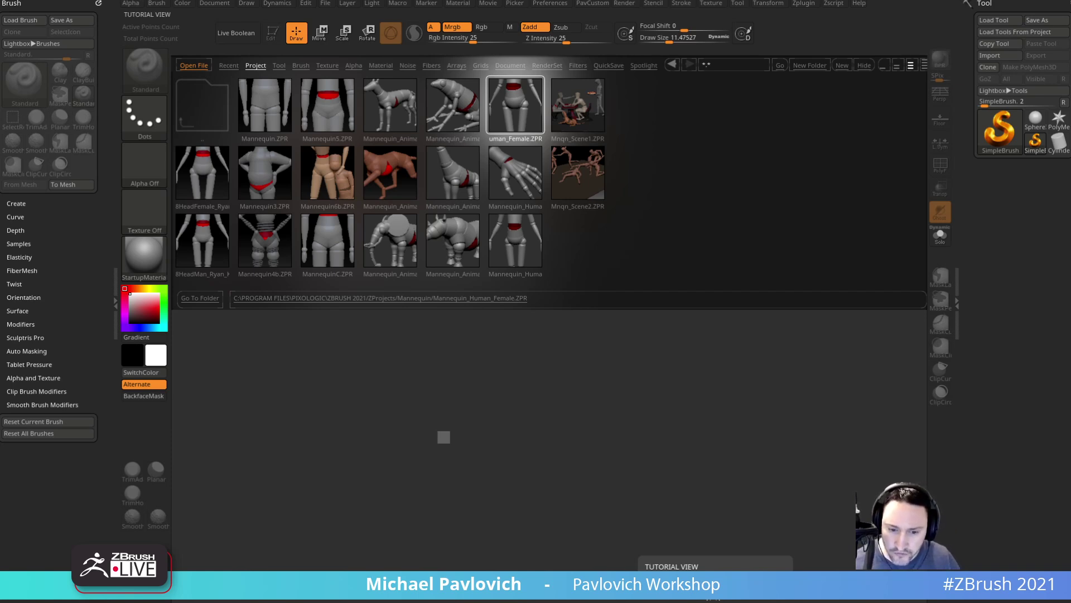
# - Switch to Chrome and examine the child proportions image results, previewing the 1-3 years chart and the growing child chart
pyautogui.moveTo(358, 600); pyautogui.dragTo(349, 17)
pyautogui.click(317, 130)
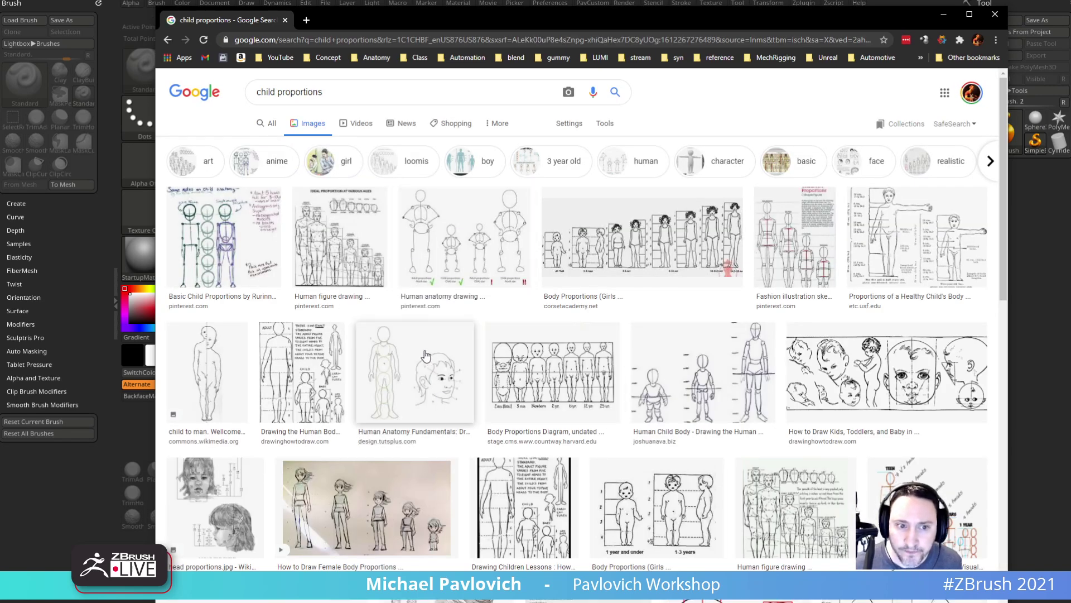
pyautogui.scroll(-3, 424, 355)
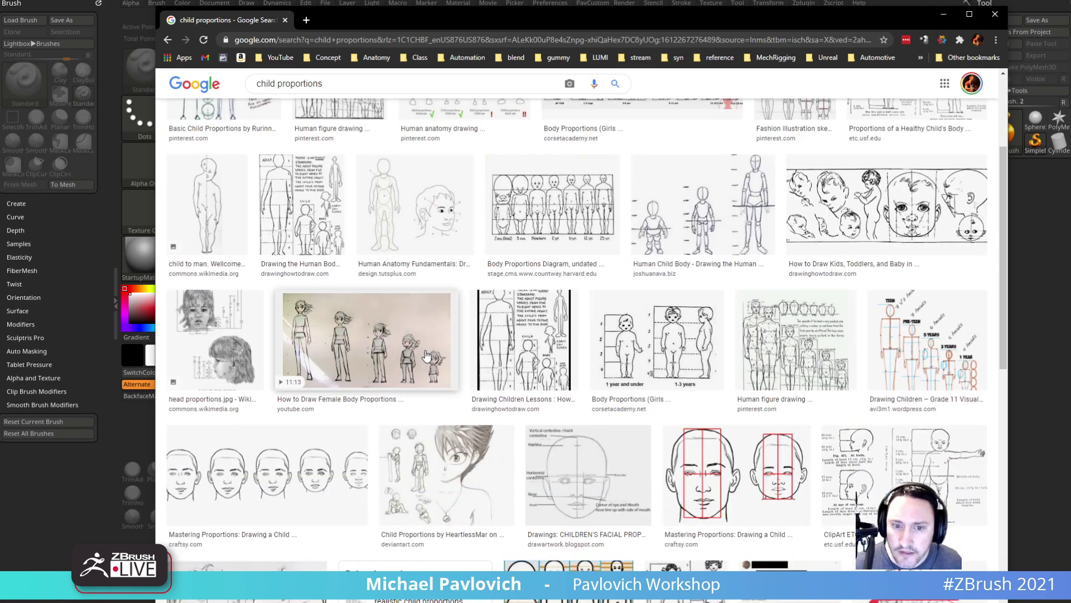
pyautogui.click(650, 364)
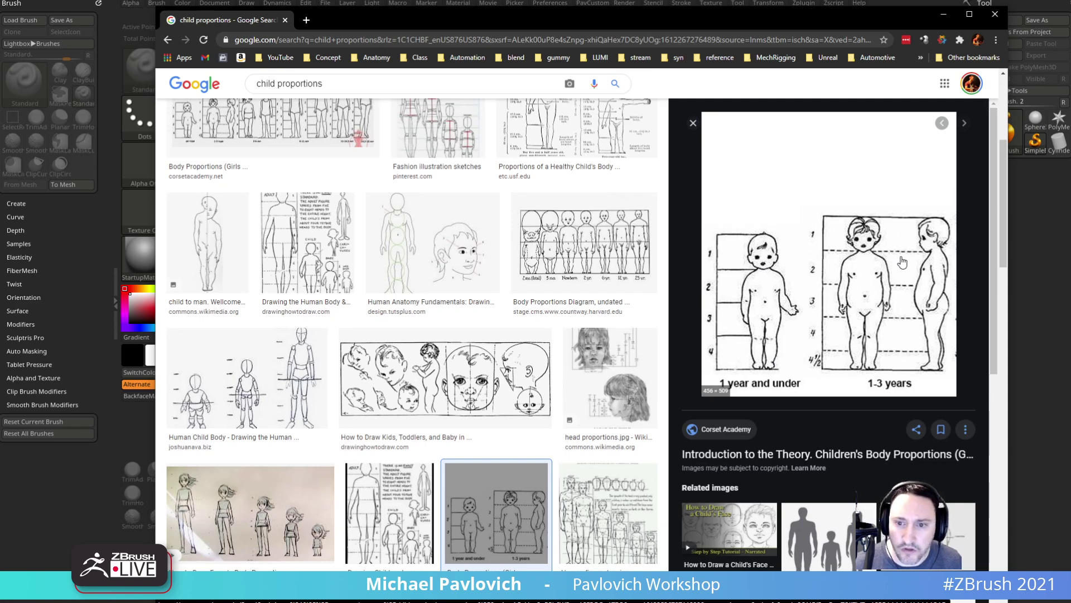
pyautogui.scroll(-10, 580, 251)
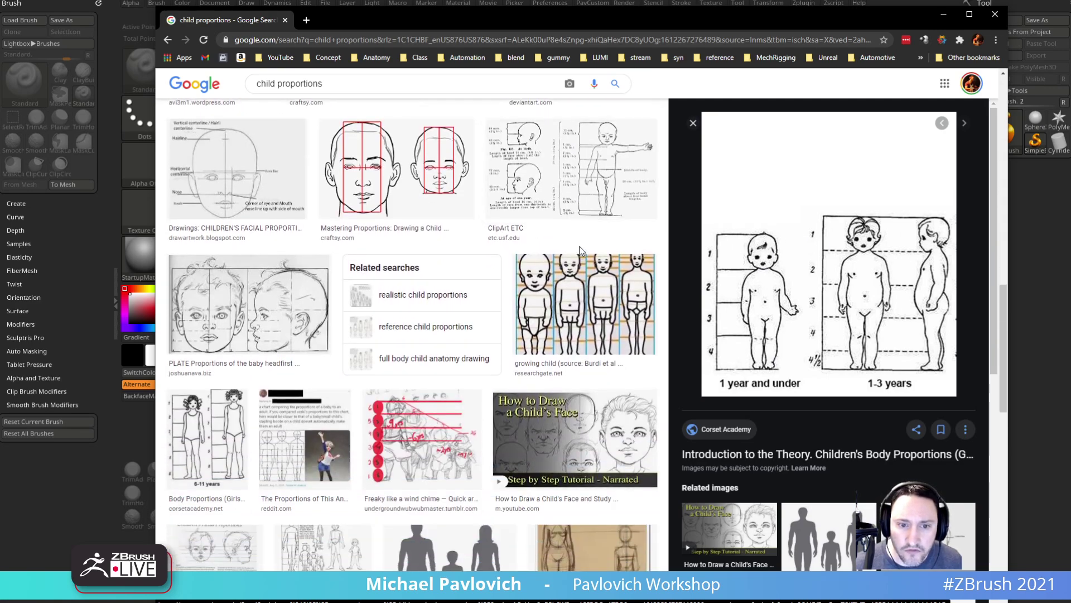
pyautogui.click(581, 301)
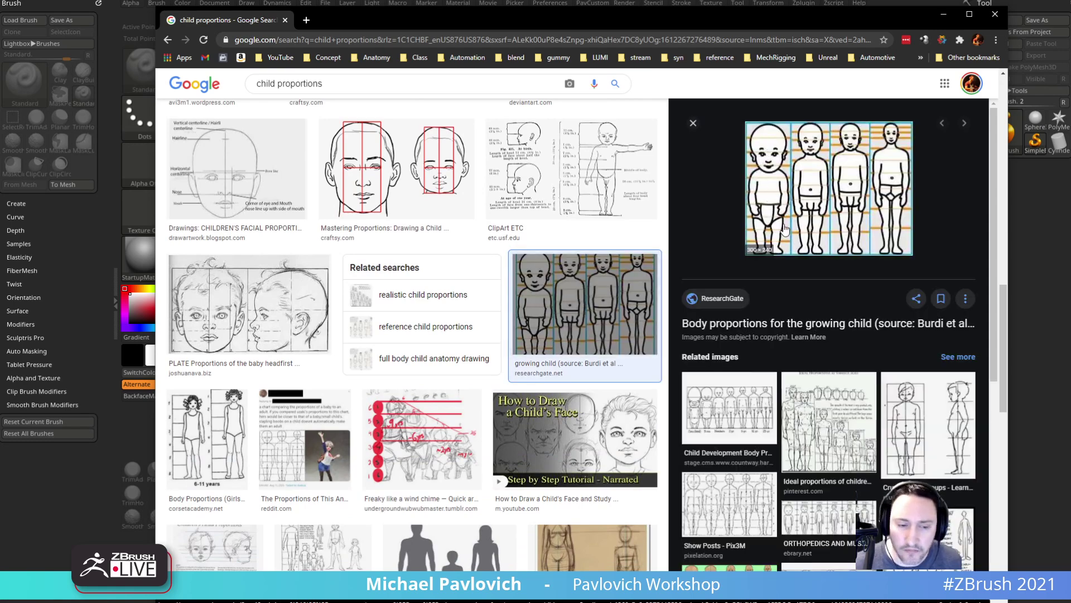
pyautogui.scroll(-3, 558, 290)
# - Preview the Reddit image comparing baby and adult proportions and save it to disk
pyautogui.click(334, 279)
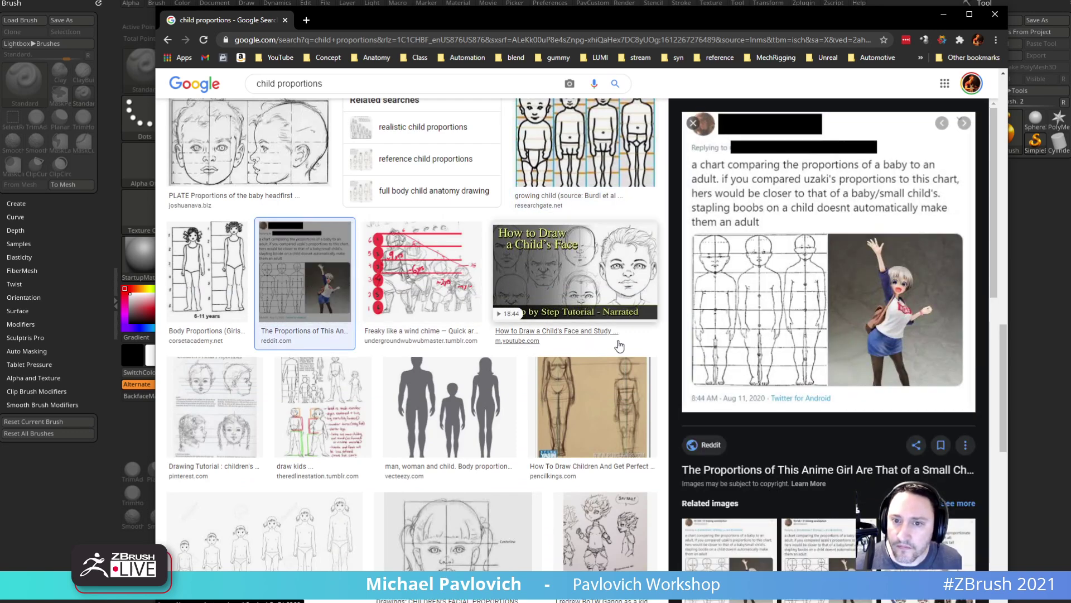
pyautogui.rightClick(772, 305)
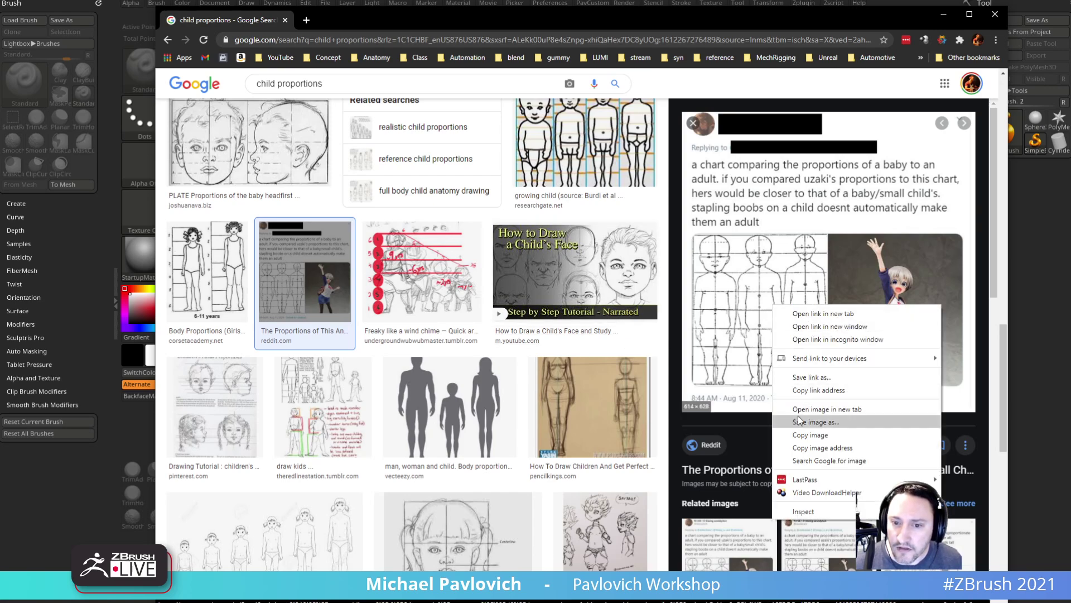
pyautogui.click(816, 423)
pyautogui.press('Return')
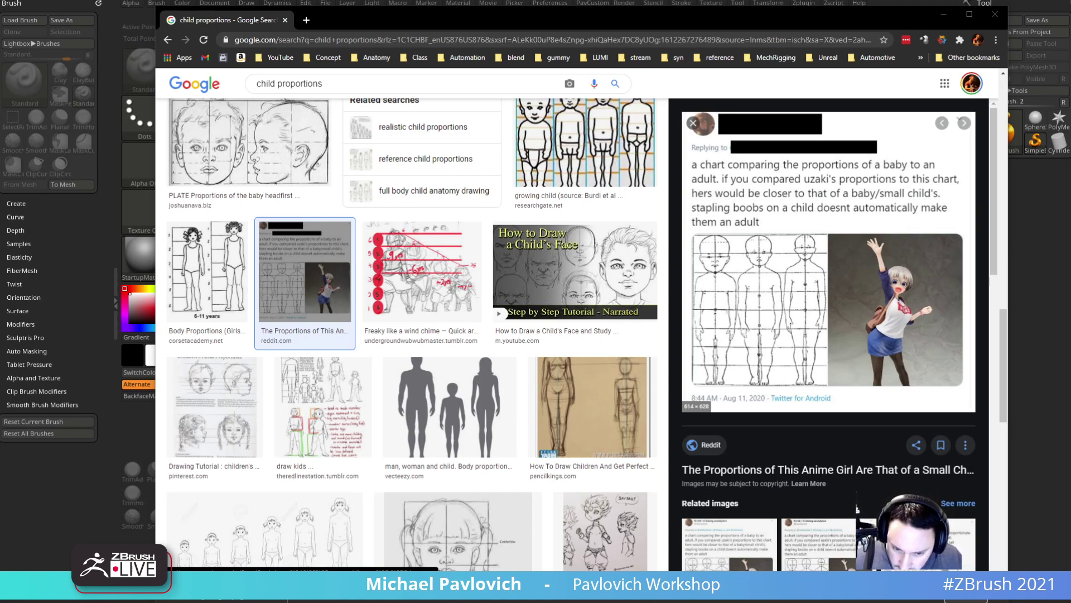
pyautogui.hotkey('ctrl', 'v')
pyautogui.moveTo(55, 100); pyautogui.dragTo(614, 446, button='right')
pyautogui.scroll(2, 447, 406)
pyautogui.scroll(2, 448, 396)
pyautogui.moveTo(448, 393); pyautogui.dragTo(477, 361, button='right')
pyautogui.moveTo(457, 373); pyautogui.dragTo(501, 354, button='middle')
pyautogui.scroll(1, 501, 354)
pyautogui.moveTo(502, 354); pyautogui.dragTo(394, 354, button='right')
# - Move the browser window out of the way, return to ZBrush and close LightBox
pyautogui.moveTo(745, 21); pyautogui.dragTo(915, 602)
pyautogui.moveTo(418, 360); pyautogui.dragTo(581, 385, button='right')
pyautogui.keyDown('ctrl'); pyautogui.moveTo(659, 378); pyautogui.dragTo(460, 343, button='right'); pyautogui.keyUp('ctrl')
pyautogui.moveTo(363, 355); pyautogui.dragTo(0, 355, button='right')
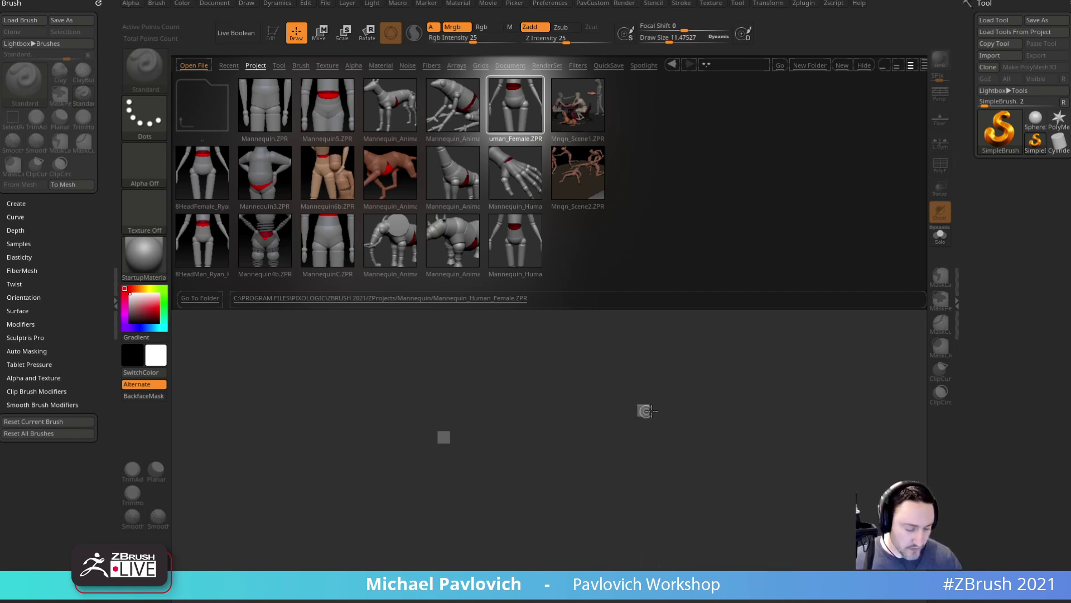
pyautogui.press(',')
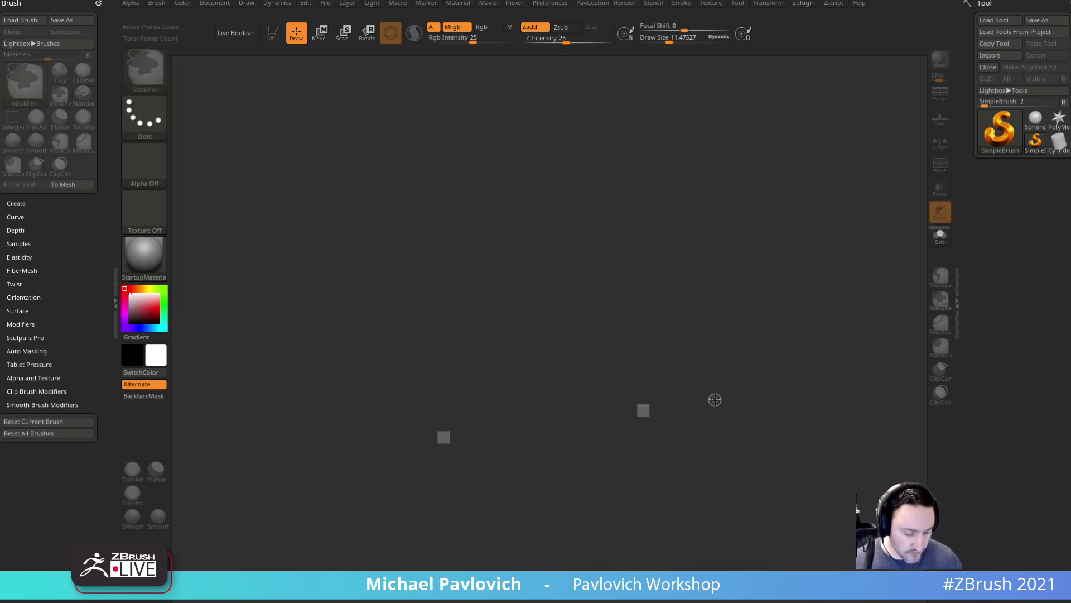
pyautogui.press('s')
pyautogui.moveTo(655, 330); pyautogui.dragTo(648, 333)
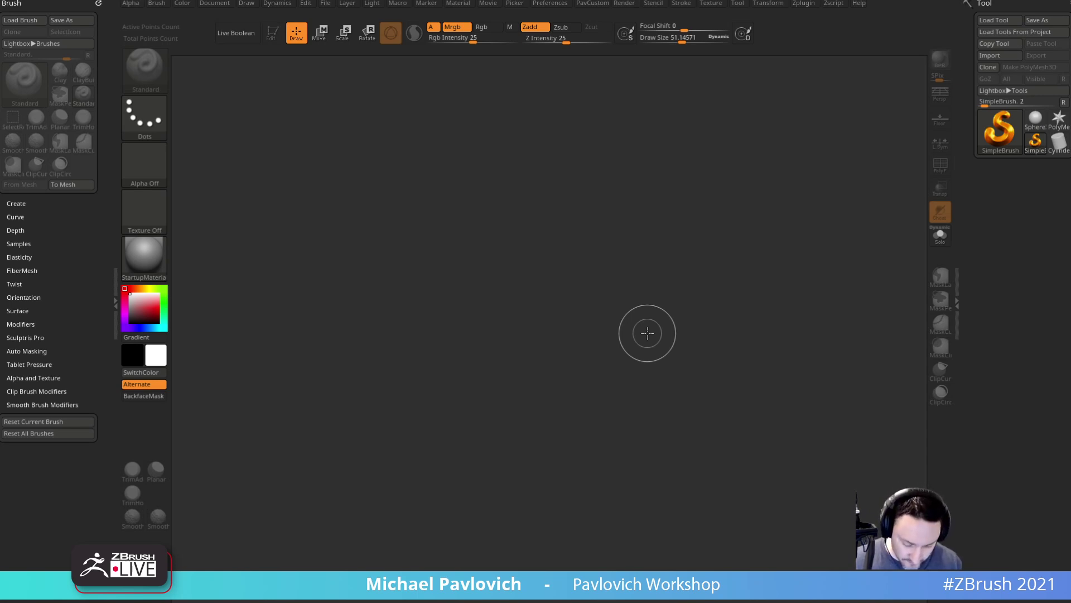
pyautogui.press('s')
pyautogui.moveTo(640, 335); pyautogui.dragTo(635, 333)
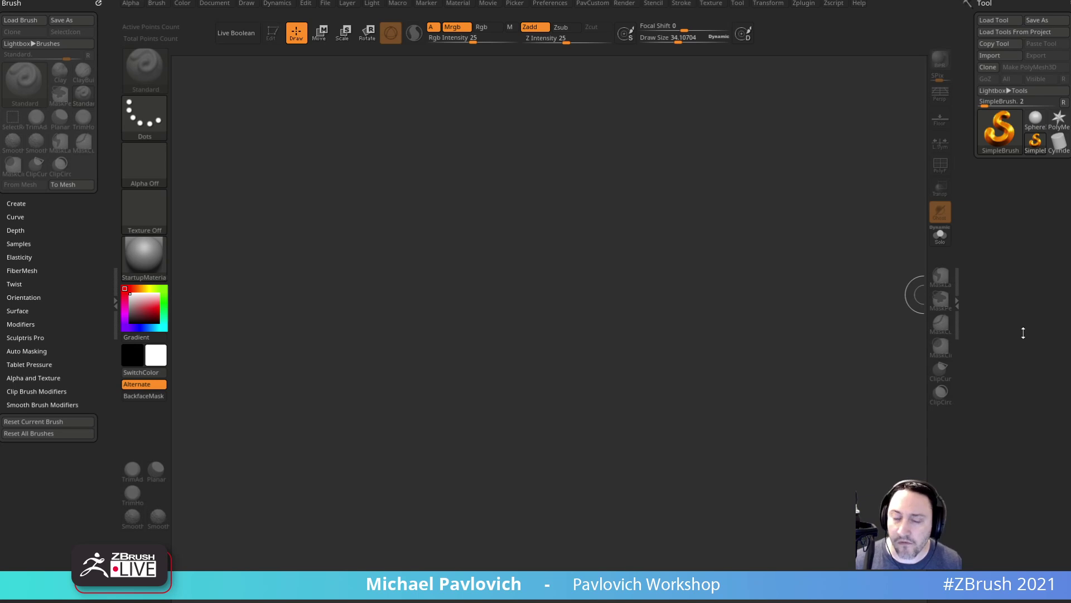
pyautogui.press('s')
pyautogui.moveTo(522, 249); pyautogui.dragTo(521, 250)
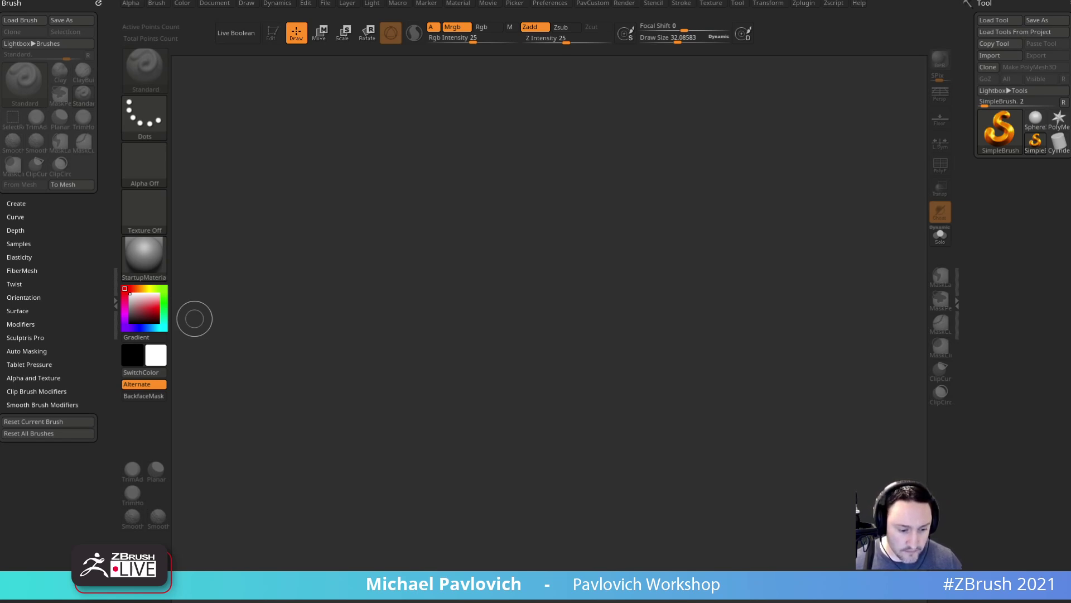
pyautogui.click(650, 308)
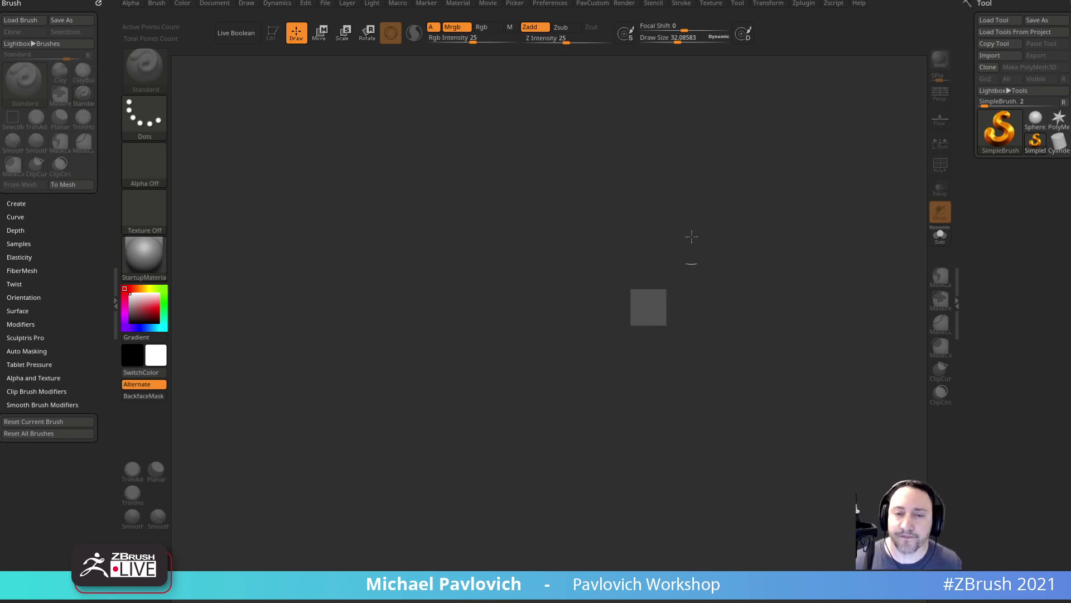
pyautogui.hotkey('ctrl', 'n')
# - Import the saved Reddit proportions chart as a texture and add it to Spotlight
pyautogui.click(711, 4)
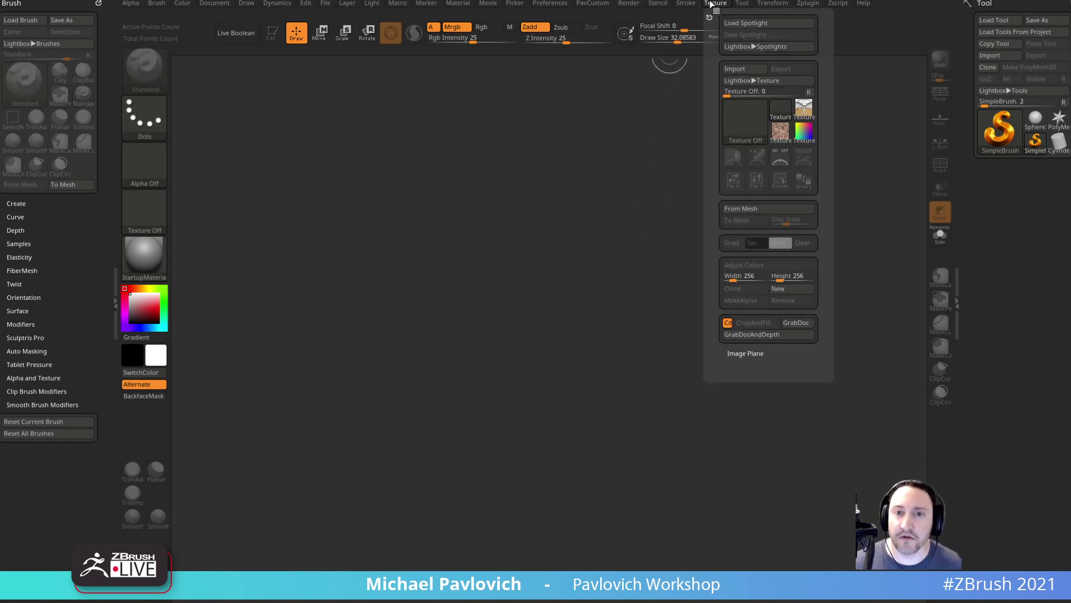
pyautogui.click(737, 69)
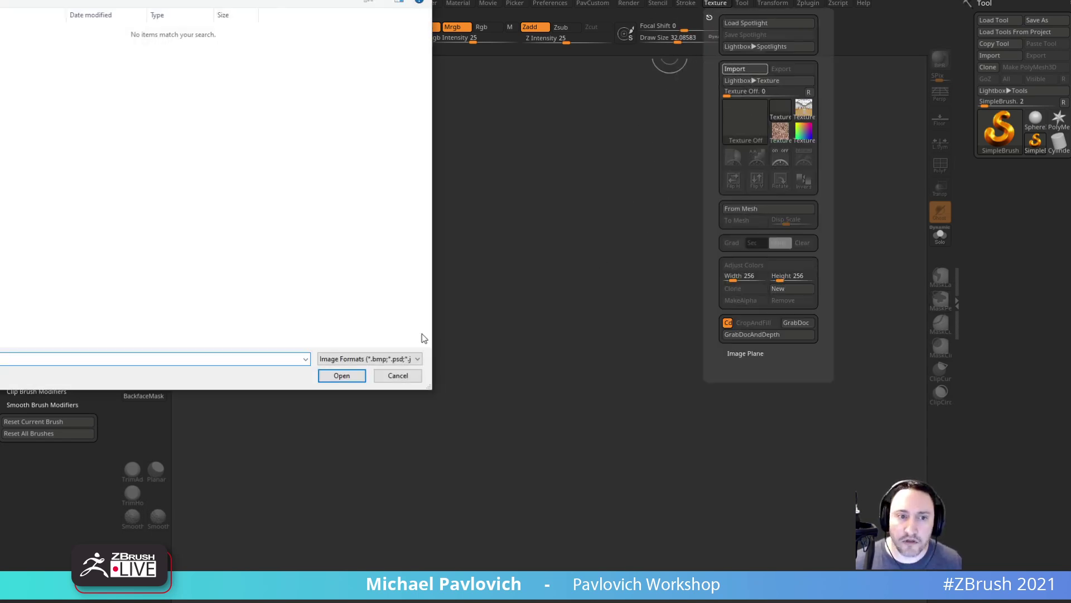
pyautogui.press('Escape')
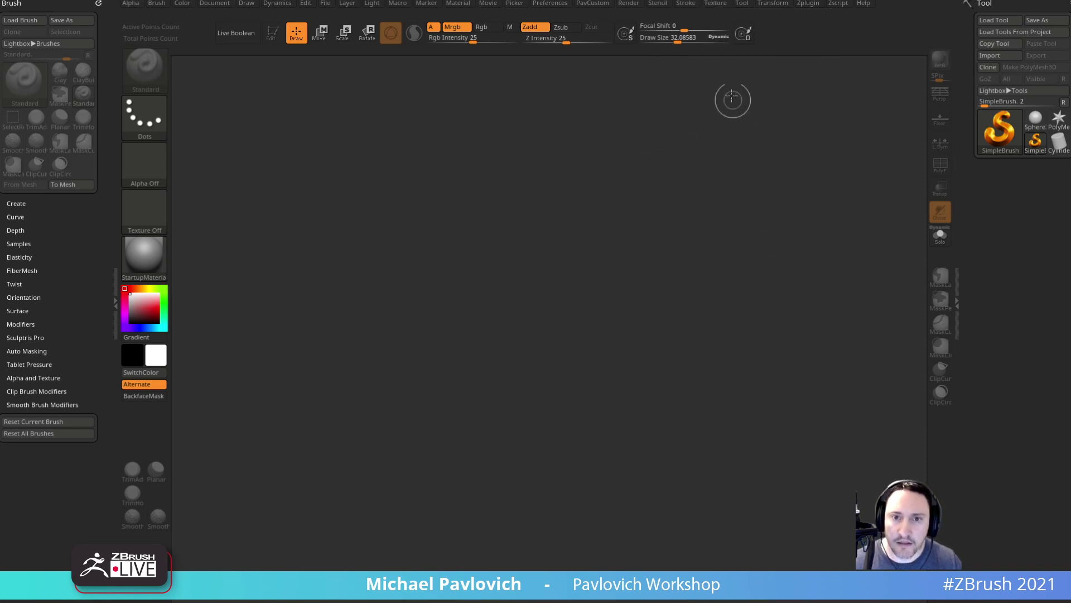
pyautogui.click(720, 5)
pyautogui.click(735, 153)
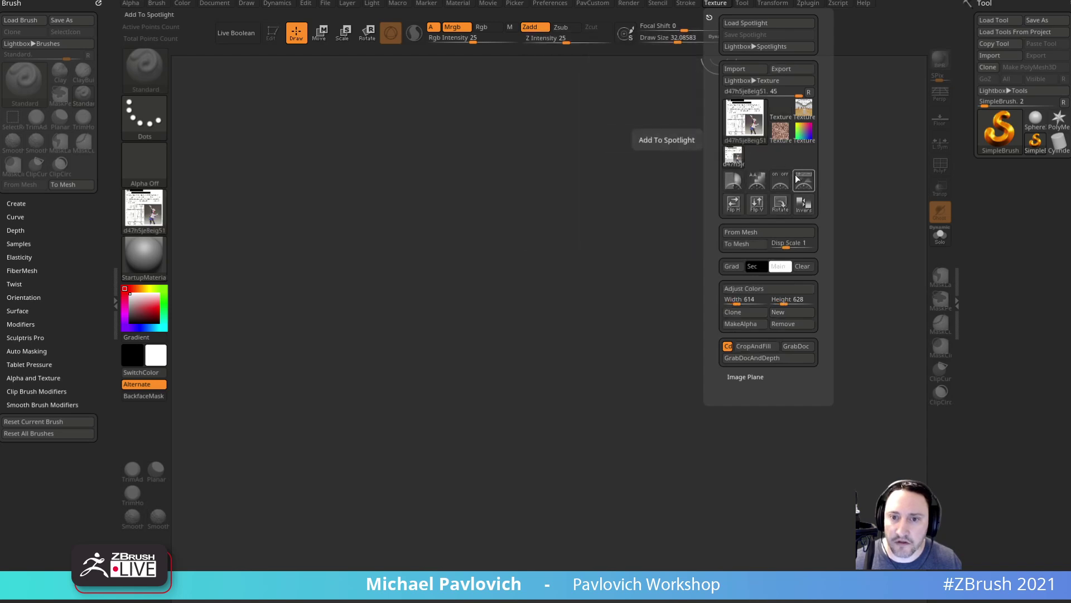
pyautogui.click(807, 180)
# - Enlarge, fade and position the Spotlight chart so its three figures fill the canvas height, and leave Spotlight editing
pyautogui.moveTo(531, 190); pyautogui.dragTo(687, 164)
pyautogui.moveTo(708, 82); pyautogui.dragTo(730, 97)
pyautogui.moveTo(571, 331); pyautogui.dragTo(727, 166)
pyautogui.moveTo(666, 248); pyautogui.dragTo(832, 150)
pyautogui.moveTo(858, 69); pyautogui.dragTo(829, 65)
pyautogui.moveTo(651, 212); pyautogui.dragTo(632, 220)
pyautogui.moveTo(781, 266); pyautogui.dragTo(783, 284)
pyautogui.moveTo(845, 234); pyautogui.dragTo(786, 213)
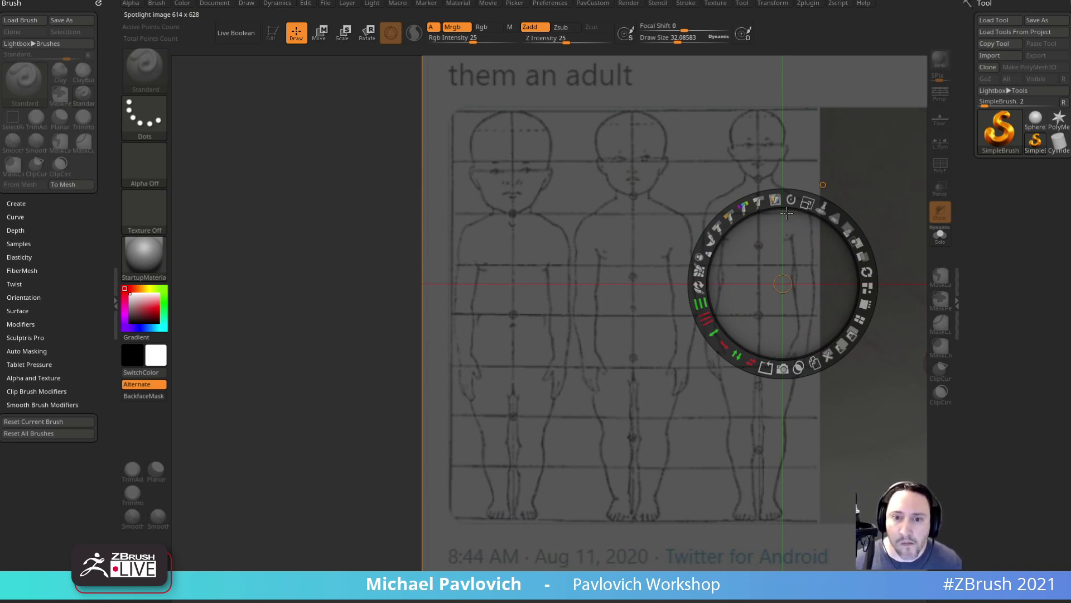
pyautogui.press('z')
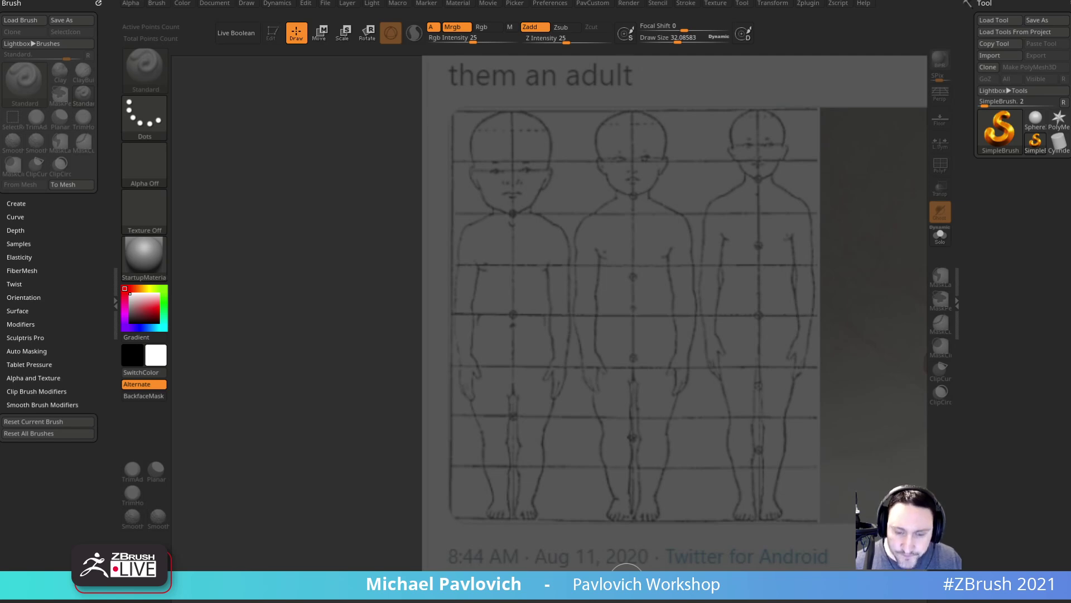
# - Shift the Reddit chart slightly in Spotlight and import the "1 year and under" and "1-3 years" chart as a second image
pyautogui.click(717, 4)
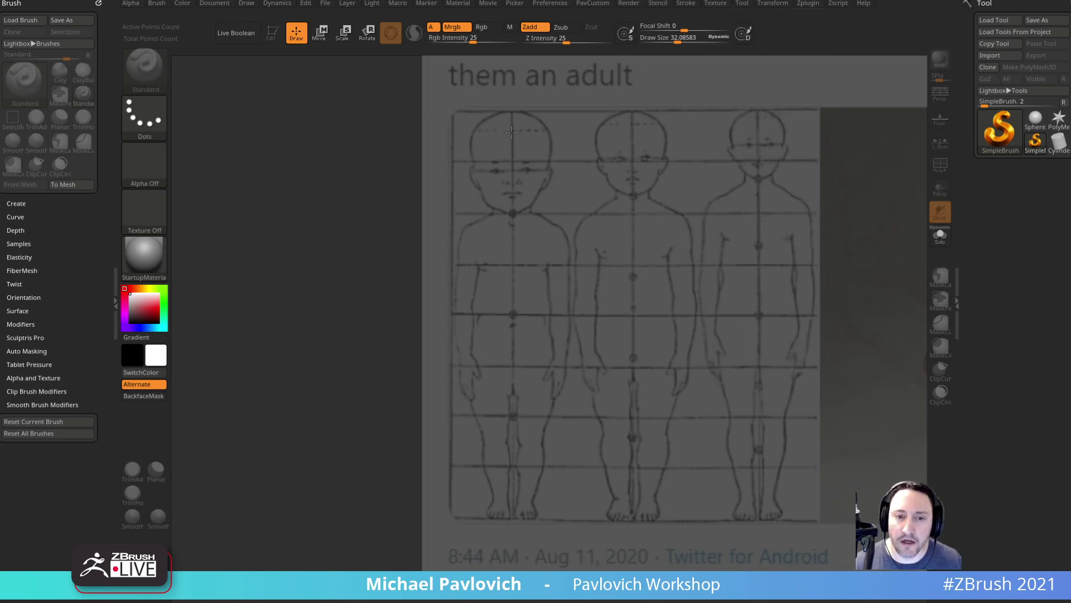
pyautogui.press('z')
pyautogui.moveTo(755, 260); pyautogui.dragTo(723, 252)
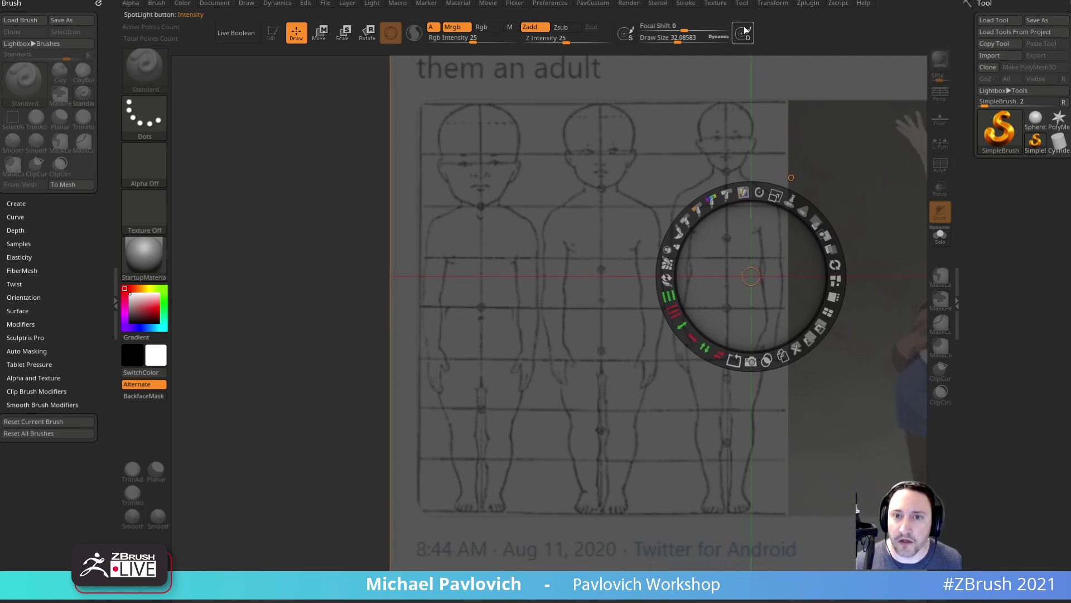
pyautogui.click(717, 5)
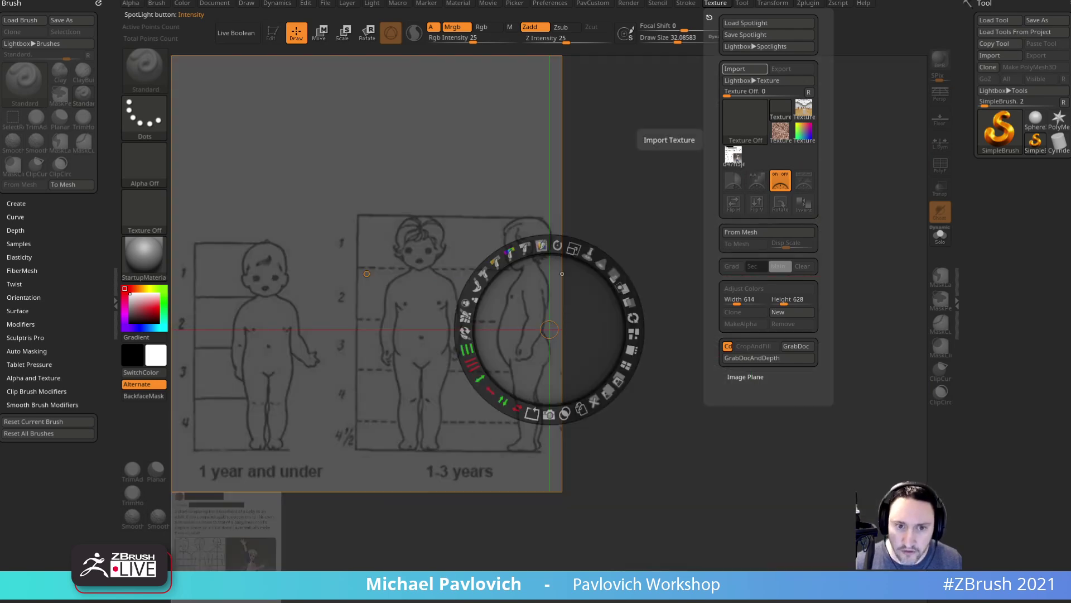
# - Rearrange the two Spotlight images and enlarge the "1 year and under" and "1-3 years" chart to fill the canvas height
pyautogui.moveTo(354, 301); pyautogui.dragTo(520, 328)
pyautogui.click(241, 533)
pyautogui.moveTo(240, 533); pyautogui.dragTo(303, 244)
pyautogui.click(348, 317)
pyautogui.moveTo(538, 309); pyautogui.dragTo(659, 322)
pyautogui.moveTo(684, 242); pyautogui.dragTo(688, 259)
pyautogui.moveTo(813, 275); pyautogui.dragTo(737, 203)
pyautogui.moveTo(760, 123); pyautogui.dragTo(768, 155)
pyautogui.moveTo(559, 225); pyautogui.dragTo(595, 194)
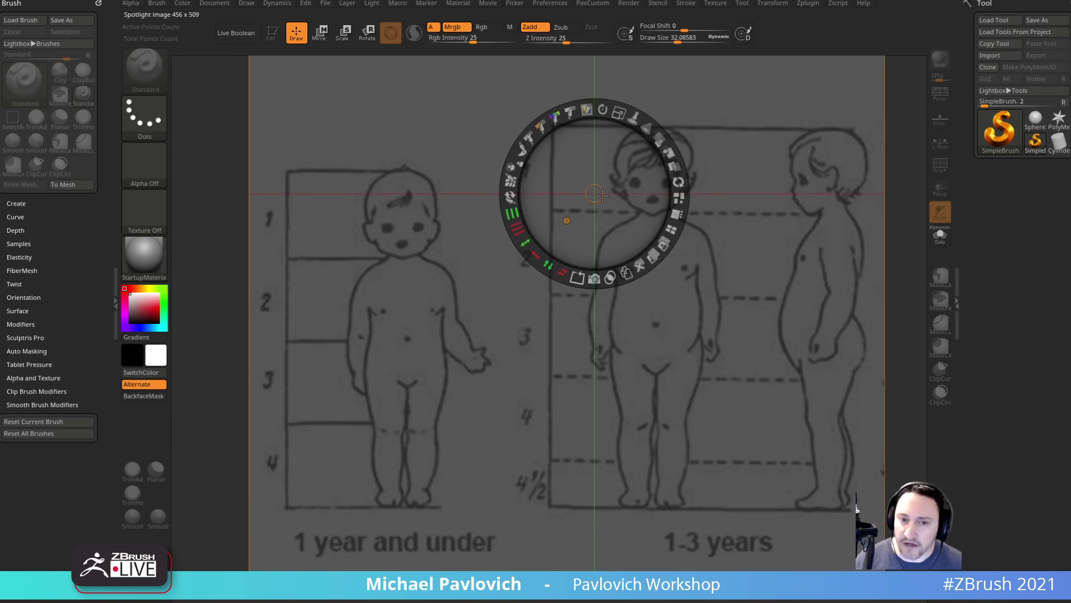
# - Save the Spotlight setup to disk and leave Spotlight editing
pyautogui.click(714, 4)
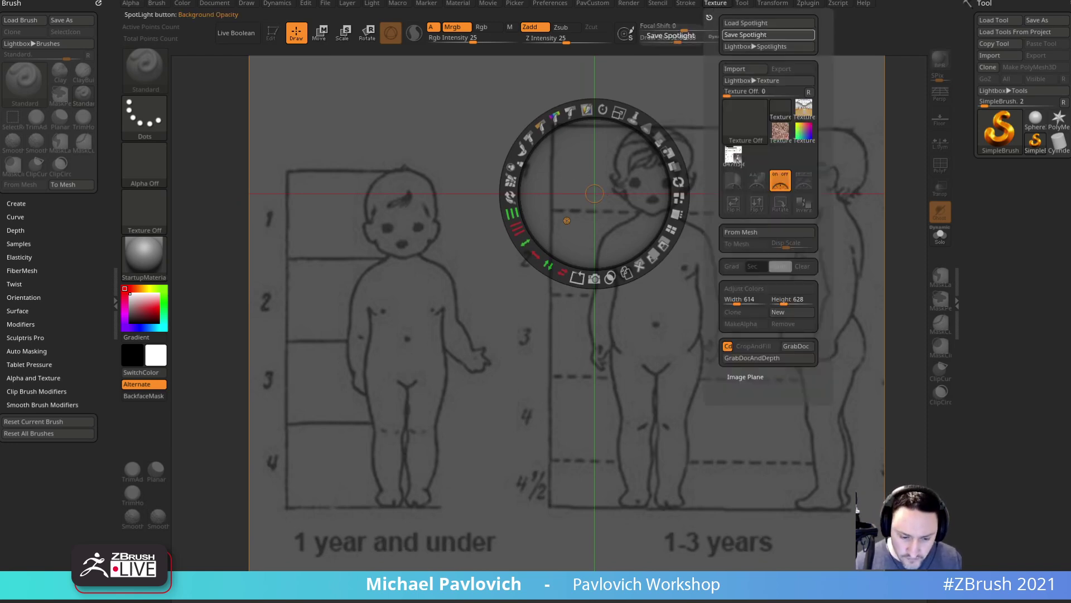
pyautogui.press('Return')
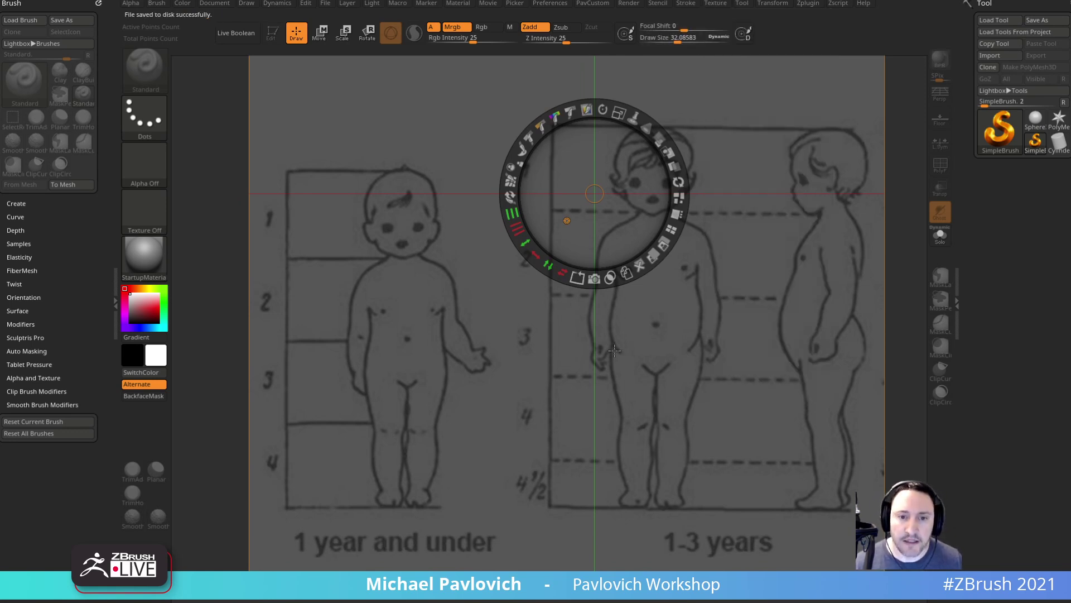
pyautogui.press('z')
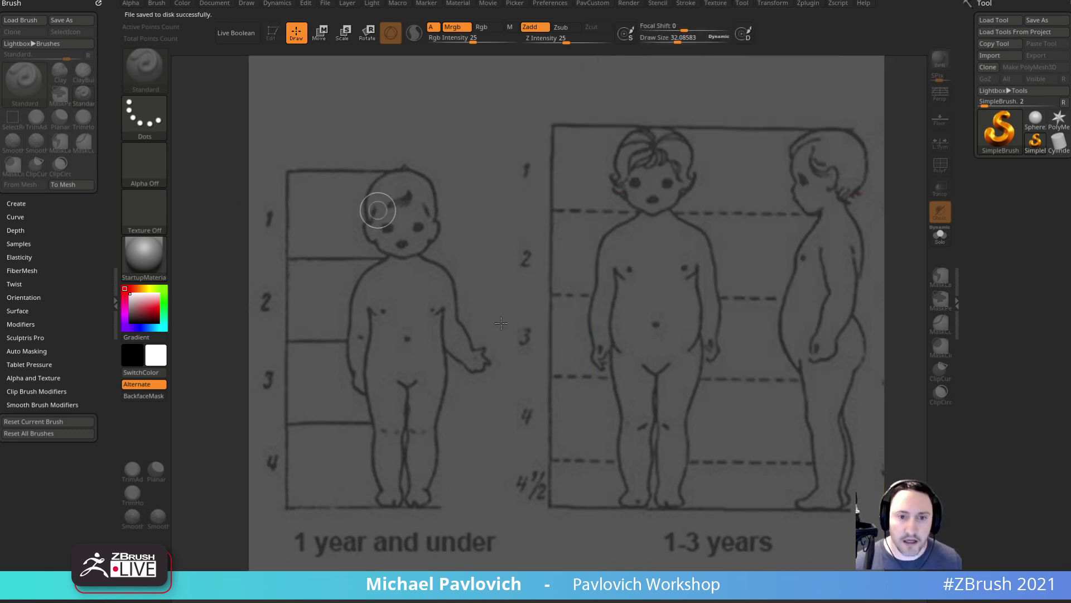
# - Set the brush draw size to about 27
pyautogui.press(']')
pyautogui.press(']')
pyautogui.press(']')
pyautogui.press('[')
pyautogui.press('[')
pyautogui.press('s')
pyautogui.moveTo(597, 324); pyautogui.dragTo(588, 324)
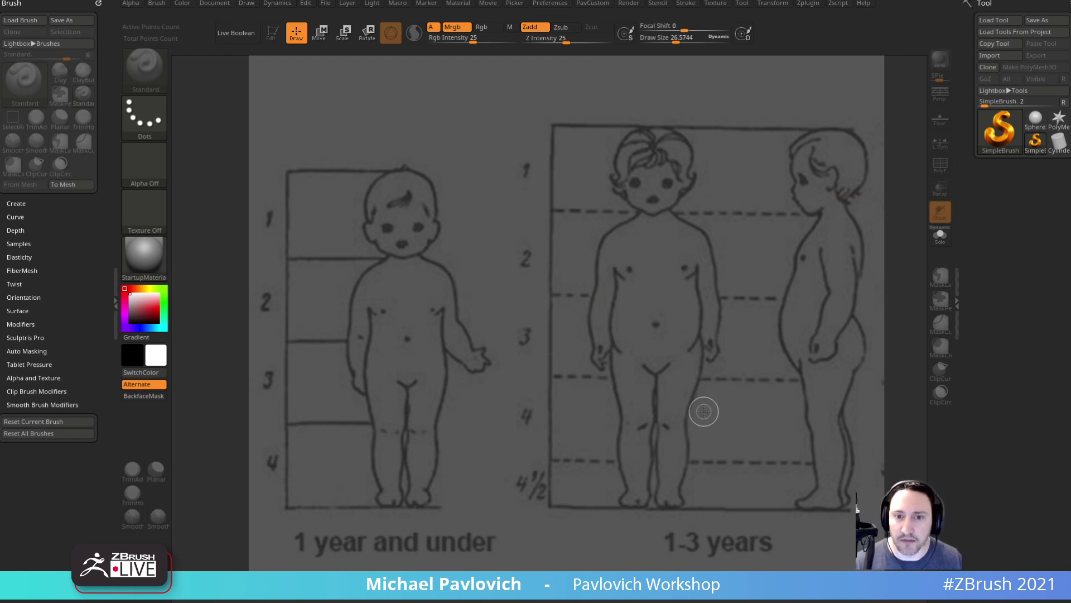
# - Draw a ZSphere on the canvas, make it editable and align it with the lower torso of the "1 year and under" figure
pyautogui.click(1001, 131)
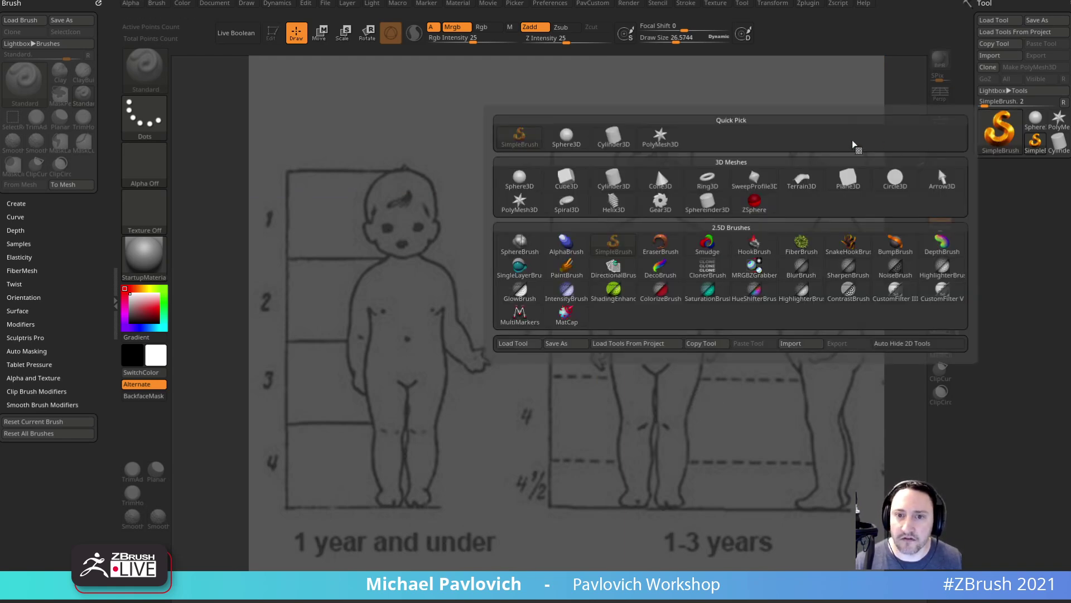
pyautogui.click(755, 205)
pyautogui.moveTo(593, 350); pyautogui.dragTo(561, 379)
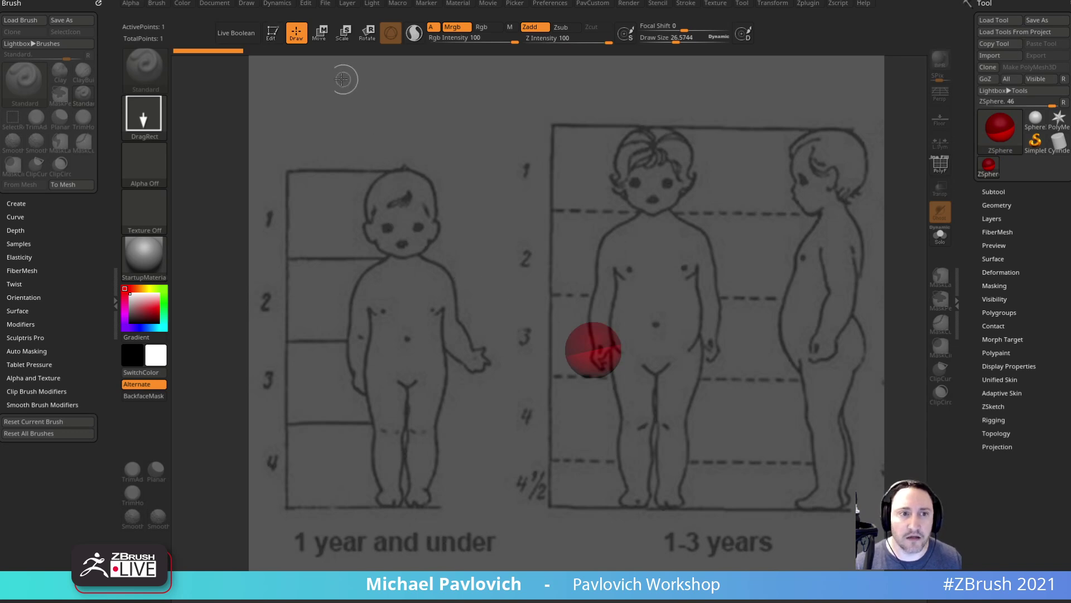
pyautogui.click(278, 40)
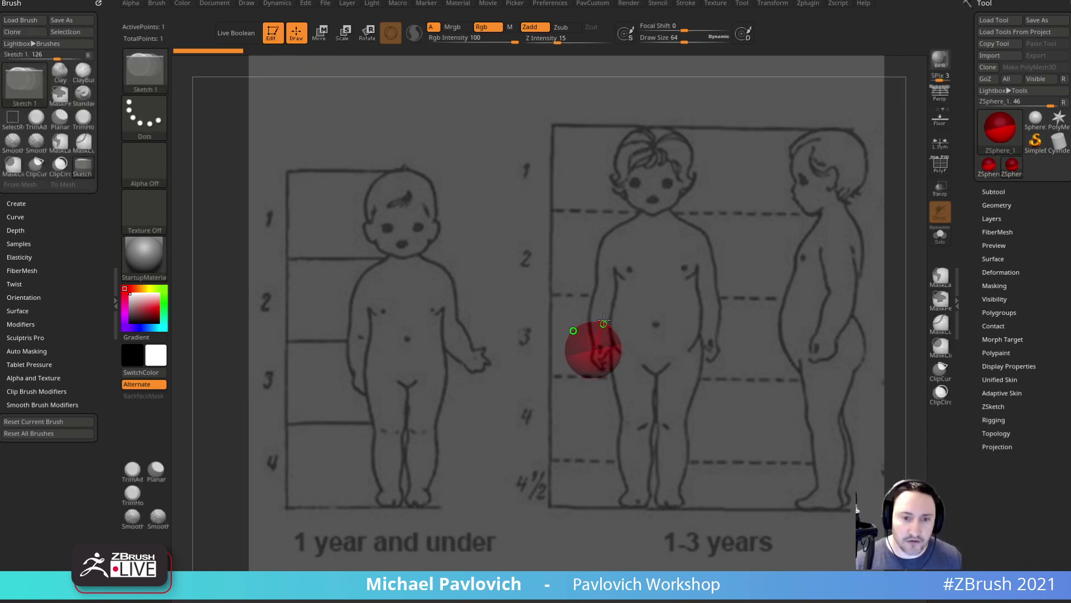
pyautogui.moveTo(667, 311)
pyautogui.keyDown('shift'); pyautogui.mouseDown()
pyautogui.moveTo(740, 347)
pyautogui.moveTo(557, 350)
pyautogui.mouseUp(); pyautogui.keyUp('shift')
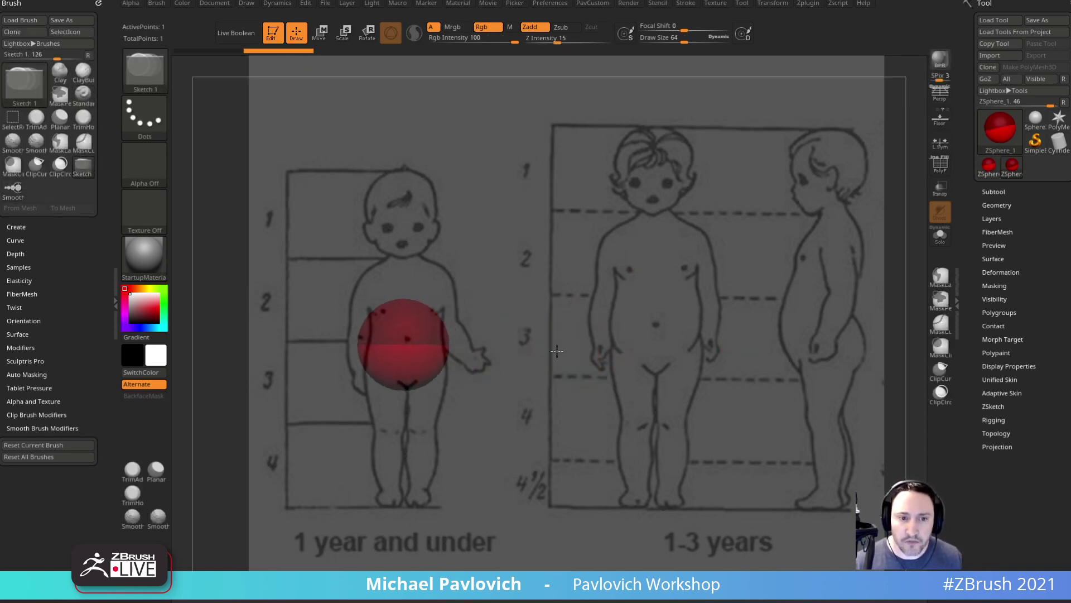
pyautogui.moveTo(679, 312)
pyautogui.keyDown('alt'); pyautogui.mouseDown()
pyautogui.moveTo(934, 285)
pyautogui.moveTo(681, 306)
pyautogui.mouseUp(); pyautogui.keyUp('alt')
# - Add a chest ZSphere above the root and a mirrored pair of leg ZSpheres below it
pyautogui.moveTo(482, 232); pyautogui.dragTo(472, 298)
pyautogui.moveTo(406, 303); pyautogui.dragTo(448, 297)
pyautogui.moveTo(501, 265); pyautogui.dragTo(500, 267)
pyautogui.moveTo(478, 383)
pyautogui.mouseDown()
pyautogui.moveTo(470, 344)
pyautogui.moveTo(433, 366)
pyautogui.moveTo(490, 380)
pyautogui.moveTo(487, 359)
pyautogui.moveTo(438, 366)
pyautogui.moveTo(451, 362)
pyautogui.mouseUp()
pyautogui.moveTo(496, 319); pyautogui.dragTo(491, 351)
# - Pull the leg ends down to the ankles of the "1 year and under" drawing and insert knee ZSpheres halfway along
pyautogui.press('w')
pyautogui.moveTo(429, 373); pyautogui.dragTo(421, 493)
pyautogui.press('q')
pyautogui.click(425, 432)
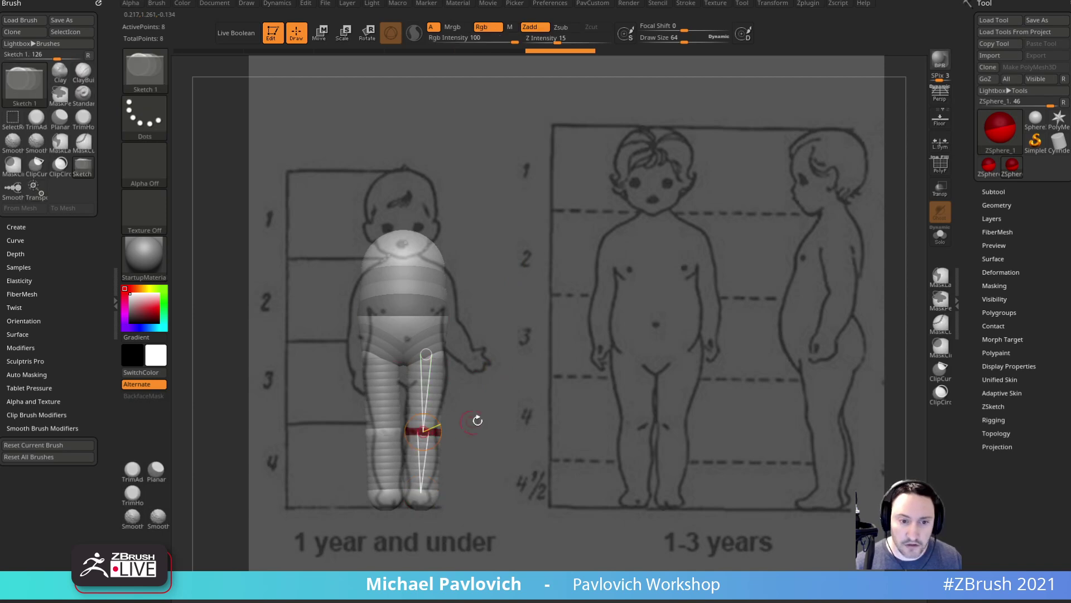
# - Shift the chest, knee and ankle ZSpheres in side view to give the torso and legs a natural profile
pyautogui.keyDown('shift'); pyautogui.moveTo(466, 423); pyautogui.dragTo(449, 433); pyautogui.keyUp('shift')
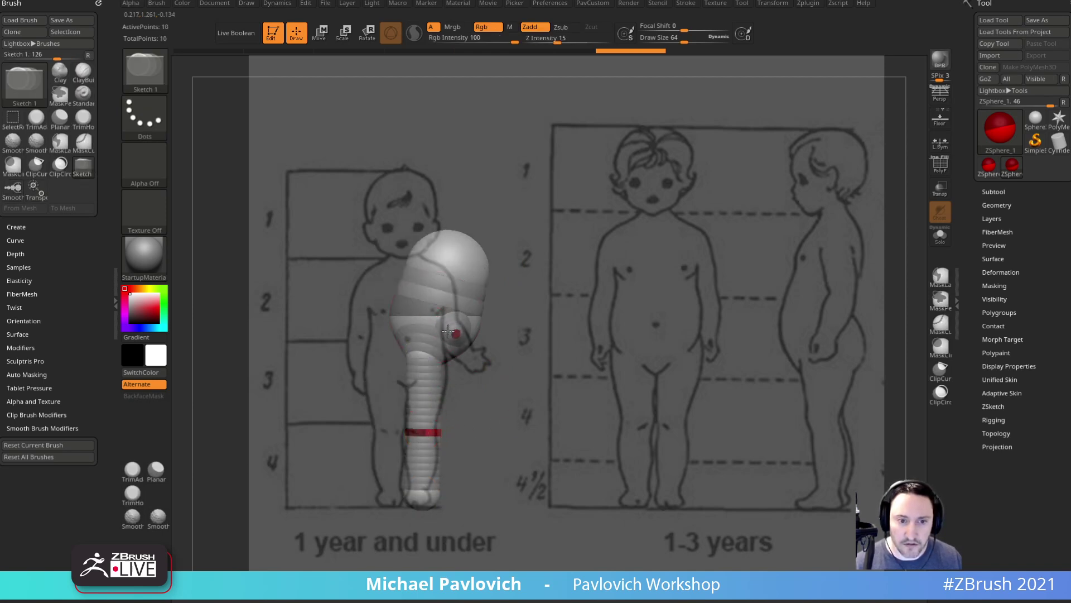
pyautogui.press('w')
pyautogui.moveTo(449, 275); pyautogui.dragTo(429, 266)
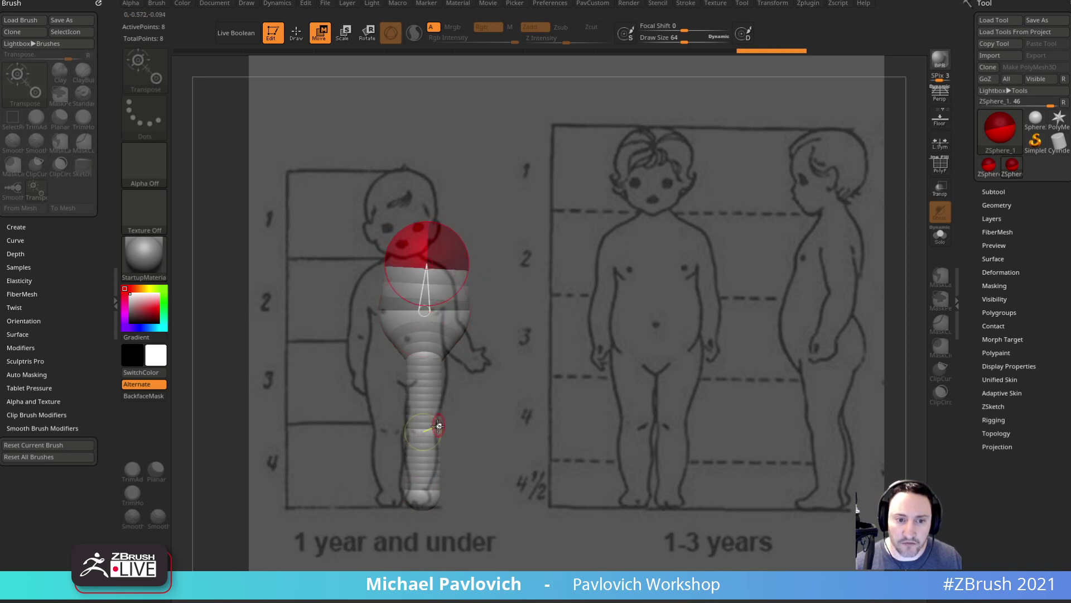
pyautogui.moveTo(423, 432); pyautogui.dragTo(414, 432)
pyautogui.moveTo(424, 492); pyautogui.dragTo(428, 494)
# - Align the figure with the "1-3 years" front drawing and add mirrored arm ZSpheres with elbows
pyautogui.moveTo(612, 336)
pyautogui.keyDown('alt'); pyautogui.mouseDown()
pyautogui.moveTo(826, 337)
pyautogui.moveTo(862, 362)
pyautogui.moveTo(843, 360)
pyautogui.mouseUp(); pyautogui.keyUp('alt')
pyautogui.press('q')
pyautogui.moveTo(745, 243)
pyautogui.mouseDown()
pyautogui.moveTo(695, 253)
pyautogui.moveTo(768, 232)
pyautogui.moveTo(753, 250)
pyautogui.moveTo(692, 248)
pyautogui.moveTo(723, 242)
pyautogui.moveTo(710, 350)
pyautogui.mouseUp()
pyautogui.press('w')
pyautogui.keyDown('alt'); pyautogui.moveTo(761, 243); pyautogui.dragTo(773, 241); pyautogui.keyUp('alt')
pyautogui.press('q')
pyautogui.click(712, 288)
# - Move the elbow and wrist ZSpheres outward so the arms angle away from the body
pyautogui.press('w')
pyautogui.moveTo(721, 345); pyautogui.dragTo(741, 340)
pyautogui.moveTo(711, 290); pyautogui.dragTo(729, 284)
pyautogui.moveTo(737, 339); pyautogui.dragTo(755, 327)
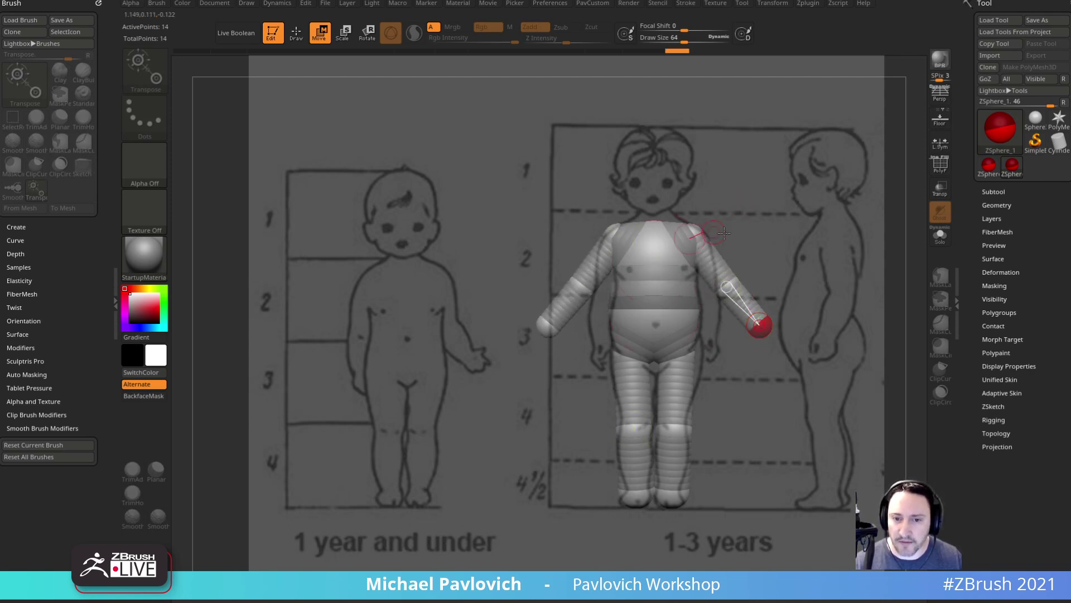
# - Add neck and head ZSpheres above the chest and raise the head to the crown of the "1-3 years" front drawing
pyautogui.moveTo(755, 211); pyautogui.dragTo(732, 251)
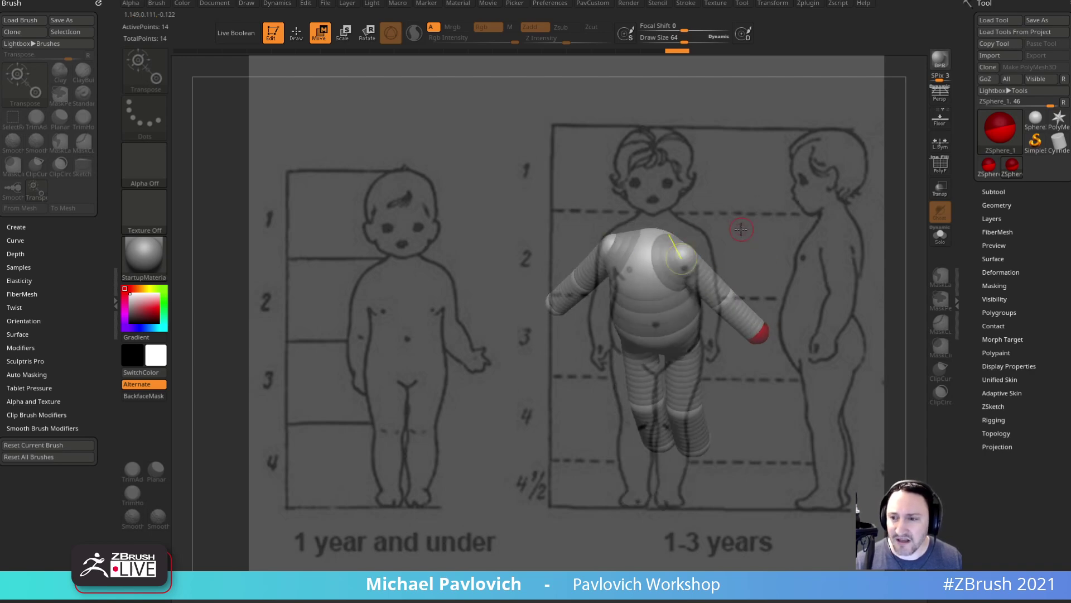
pyautogui.moveTo(727, 202); pyautogui.dragTo(720, 225)
pyautogui.moveTo(641, 256); pyautogui.dragTo(641, 272)
pyautogui.press('q')
pyautogui.moveTo(725, 240)
pyautogui.keyDown('shift'); pyautogui.mouseDown()
pyautogui.moveTo(767, 210)
pyautogui.moveTo(714, 209)
pyautogui.moveTo(702, 240)
pyautogui.moveTo(649, 223)
pyautogui.moveTo(653, 209)
pyautogui.moveTo(686, 193)
pyautogui.mouseUp(); pyautogui.keyUp('shift')
pyautogui.press('w')
pyautogui.moveTo(657, 228)
pyautogui.mouseDown()
pyautogui.moveTo(658, 170)
pyautogui.moveTo(712, 167)
pyautogui.mouseUp()
pyautogui.moveTo(657, 138); pyautogui.dragTo(657, 147)
pyautogui.keyDown('alt'); pyautogui.moveTo(720, 185); pyautogui.dragTo(720, 183); pyautogui.keyUp('alt')
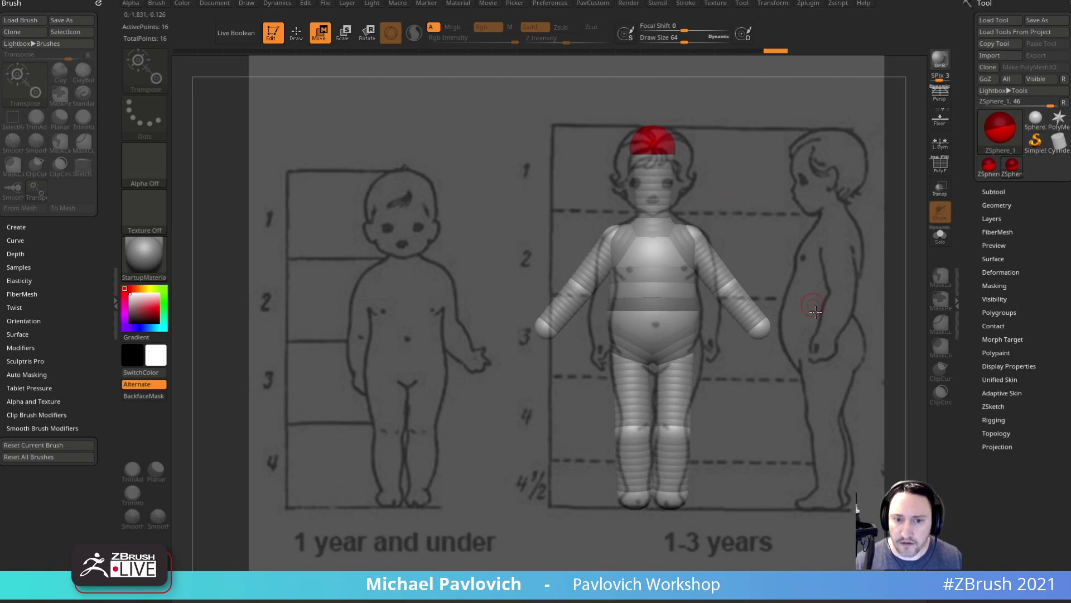
# - Show the movie timeline and store camera keyframes for the front view at about 3.28 seconds and side view at 7.2 seconds
pyautogui.press('q')
pyautogui.moveTo(812, 338)
pyautogui.keyDown('shift'); pyautogui.mouseDown()
pyautogui.moveTo(775, 370)
pyautogui.moveTo(952, 375)
pyautogui.moveTo(885, 408)
pyautogui.mouseUp(); pyautogui.keyUp('shift')
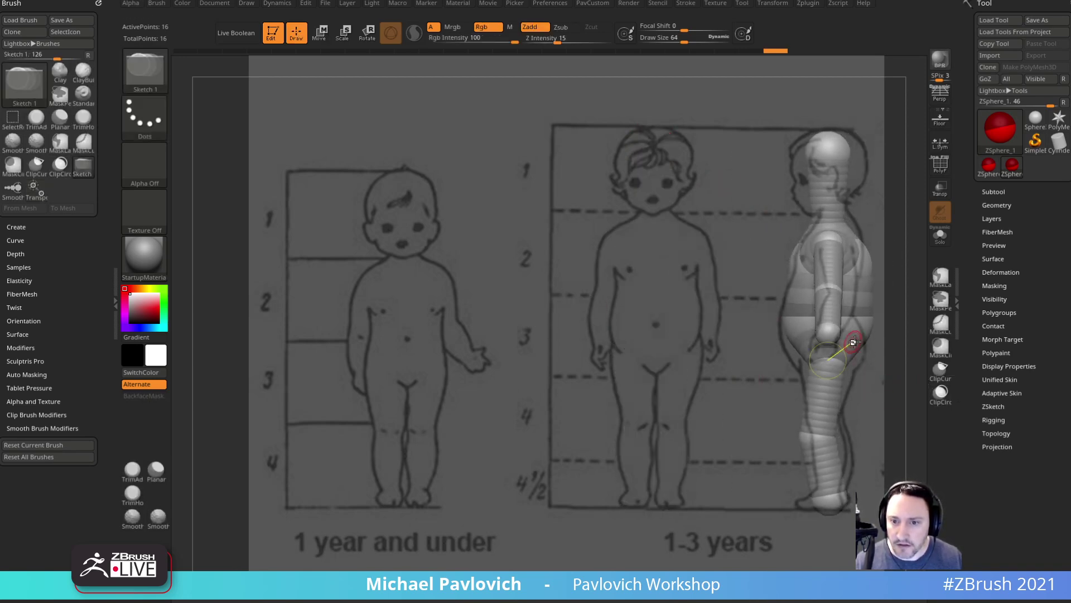
pyautogui.press('w')
pyautogui.moveTo(874, 361)
pyautogui.keyDown('alt'); pyautogui.mouseDown()
pyautogui.moveTo(719, 356)
pyautogui.moveTo(812, 356)
pyautogui.moveTo(795, 366)
pyautogui.mouseUp(); pyautogui.keyUp('alt')
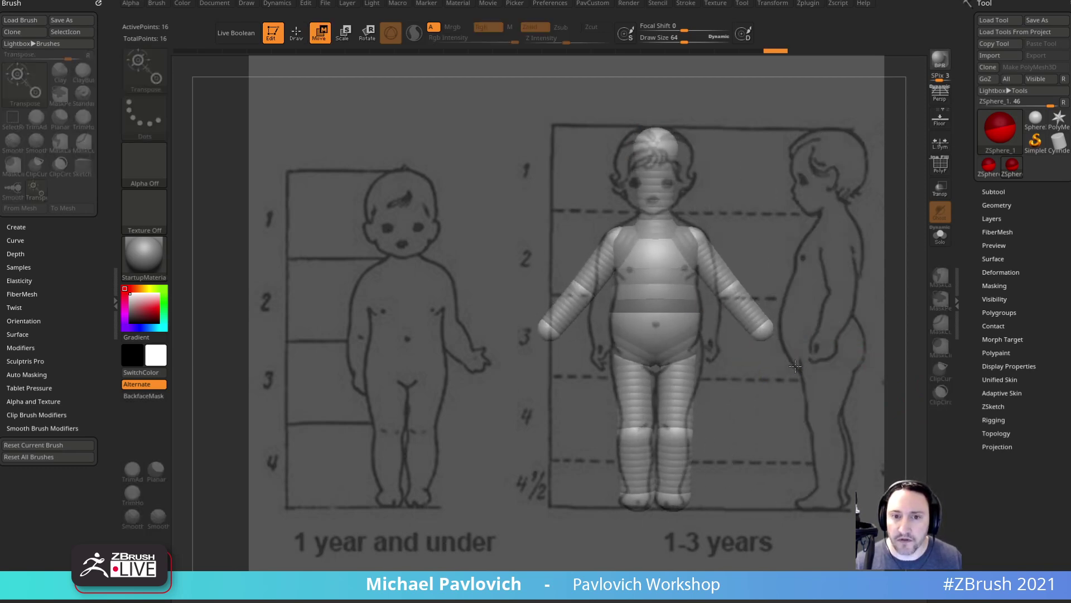
pyautogui.click(489, 4)
pyautogui.click(546, 183)
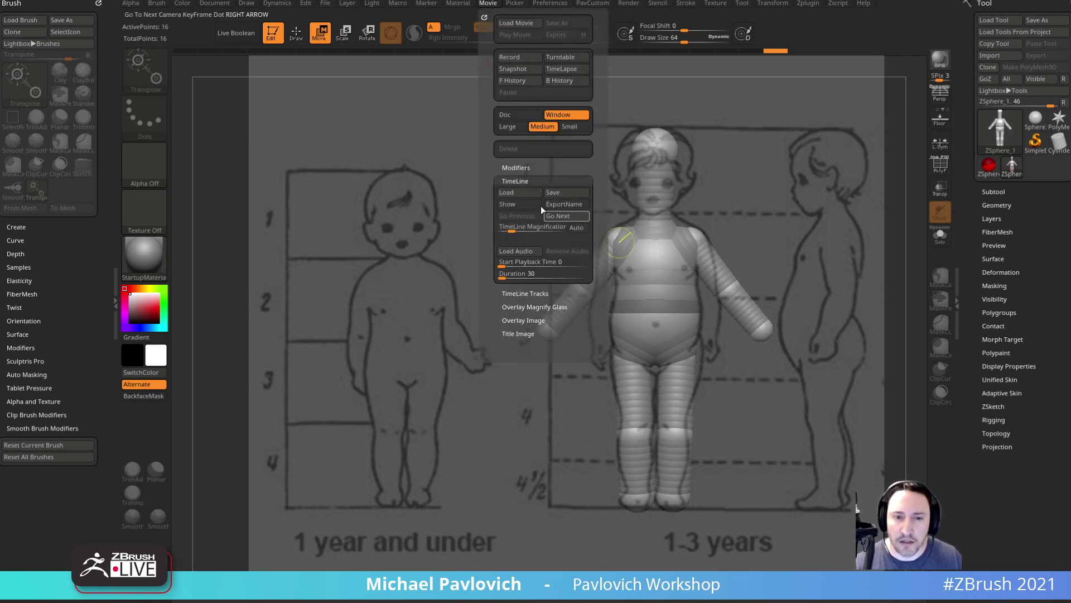
pyautogui.click(507, 204)
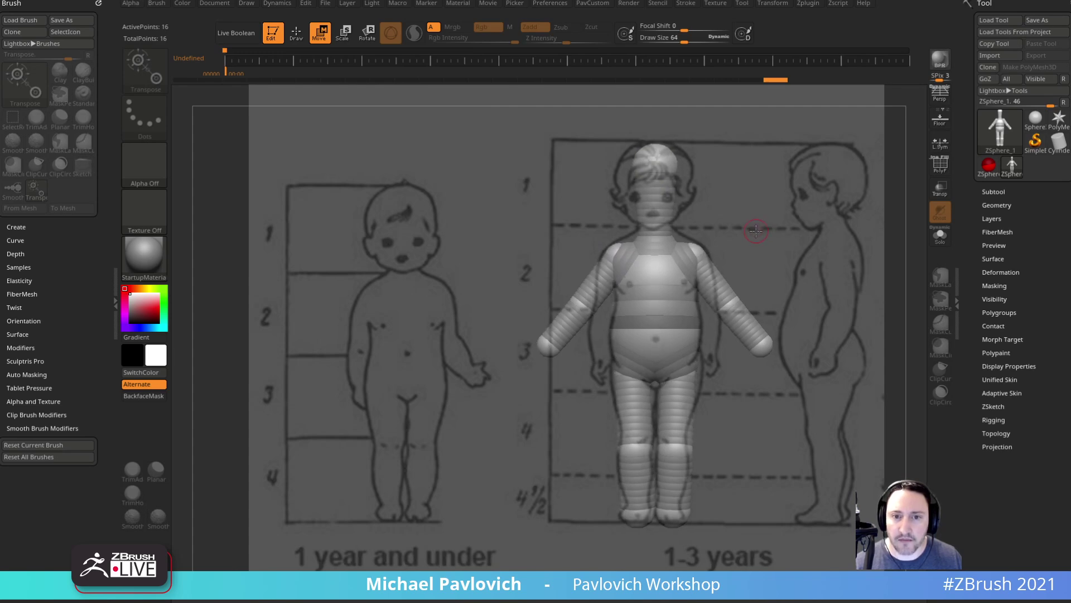
pyautogui.click(294, 64)
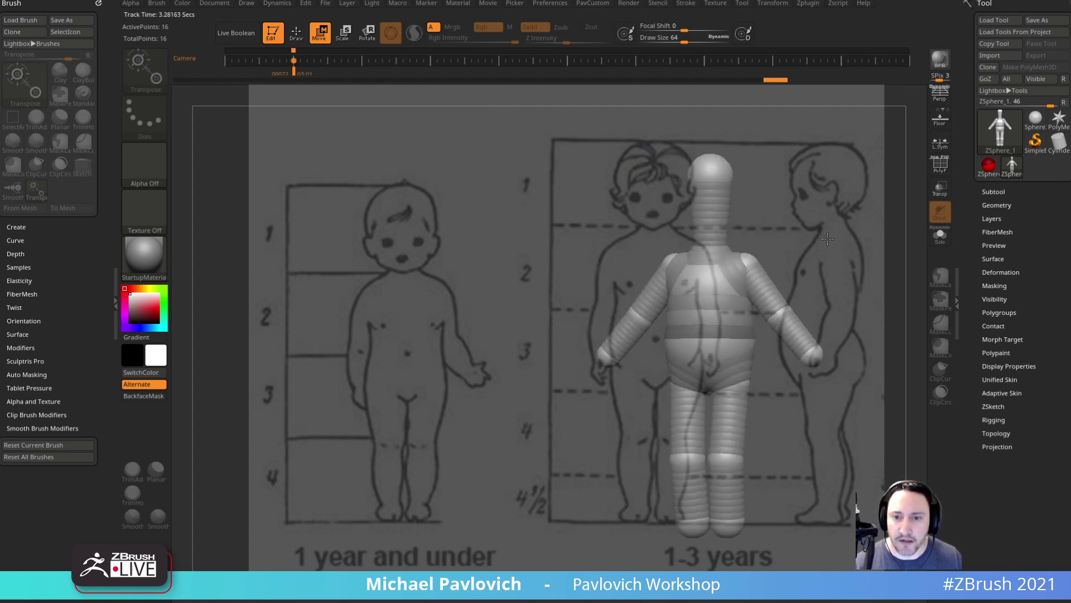
pyautogui.keyDown('alt'); pyautogui.moveTo(911, 225); pyautogui.dragTo(911, 224); pyautogui.keyUp('alt')
pyautogui.click(342, 60)
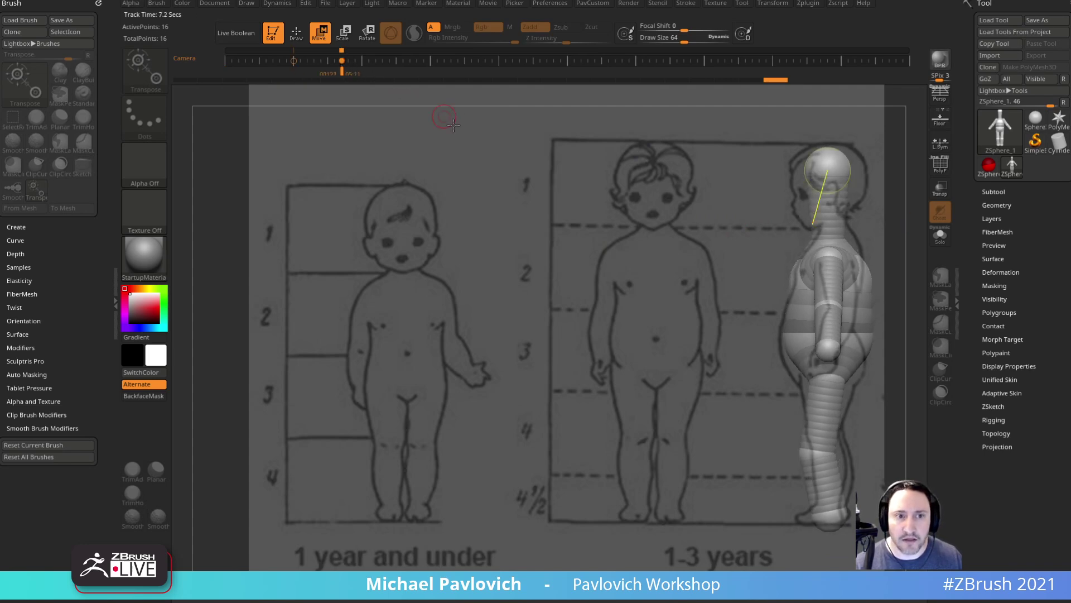
# - Inspect the figure away from the reference, then compare it with the drawings by switching between the stored camera keyframes
pyautogui.hotkey('shift', 'z')
pyautogui.keyDown('alt'); pyautogui.moveTo(577, 296); pyautogui.dragTo(294, 316); pyautogui.keyUp('alt')
pyautogui.moveTo(741, 271)
pyautogui.mouseDown()
pyautogui.moveTo(739, 284)
pyautogui.moveTo(758, 273)
pyautogui.mouseUp()
pyautogui.keyDown('alt'); pyautogui.moveTo(758, 273); pyautogui.dragTo(788, 291); pyautogui.keyUp('alt')
pyautogui.hotkey('shift', 'z')
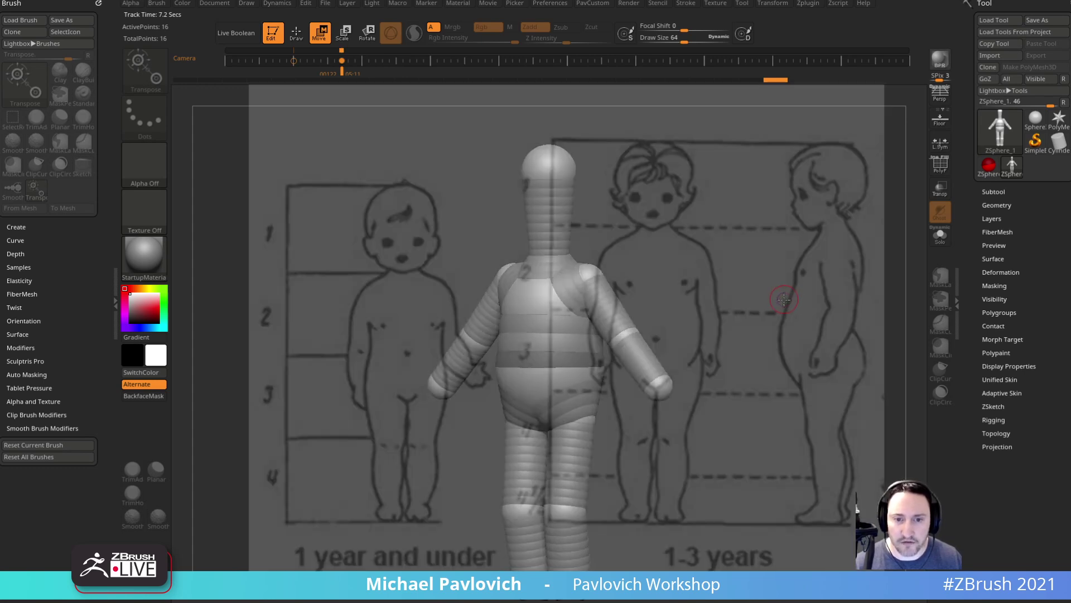
pyautogui.press('Right')
pyautogui.press('Left')
pyautogui.press('Right')
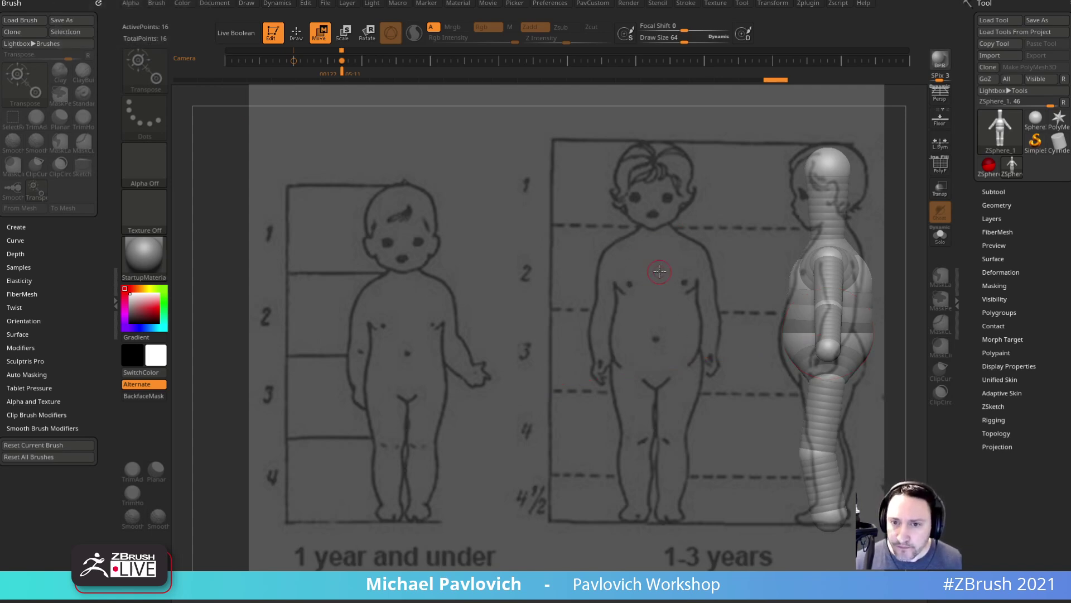
# - Rotate the legs slightly apart and raise the arms farther out from the body in front view
pyautogui.press('q')
pyautogui.moveTo(672, 265)
pyautogui.keyDown('shift'); pyautogui.mouseDown()
pyautogui.moveTo(708, 263)
pyautogui.moveTo(537, 268)
pyautogui.mouseUp(); pyautogui.keyUp('shift')
pyautogui.keyDown('alt'); pyautogui.moveTo(779, 266); pyautogui.dragTo(775, 264); pyautogui.keyUp('alt')
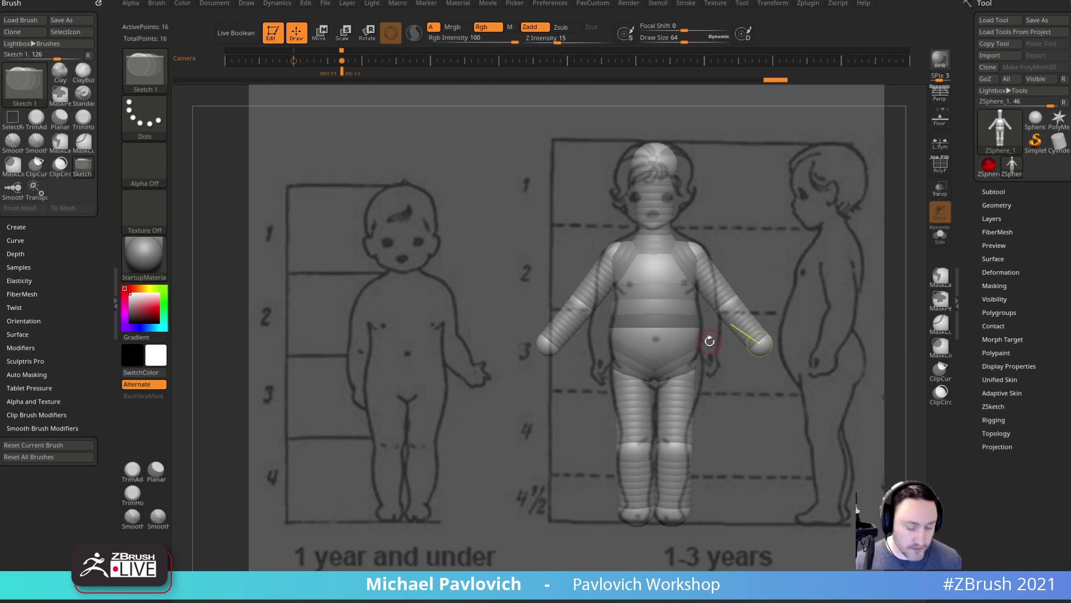
pyautogui.press('r')
pyautogui.moveTo(683, 412); pyautogui.dragTo(686, 415)
pyautogui.moveTo(722, 279); pyautogui.dragTo(732, 267)
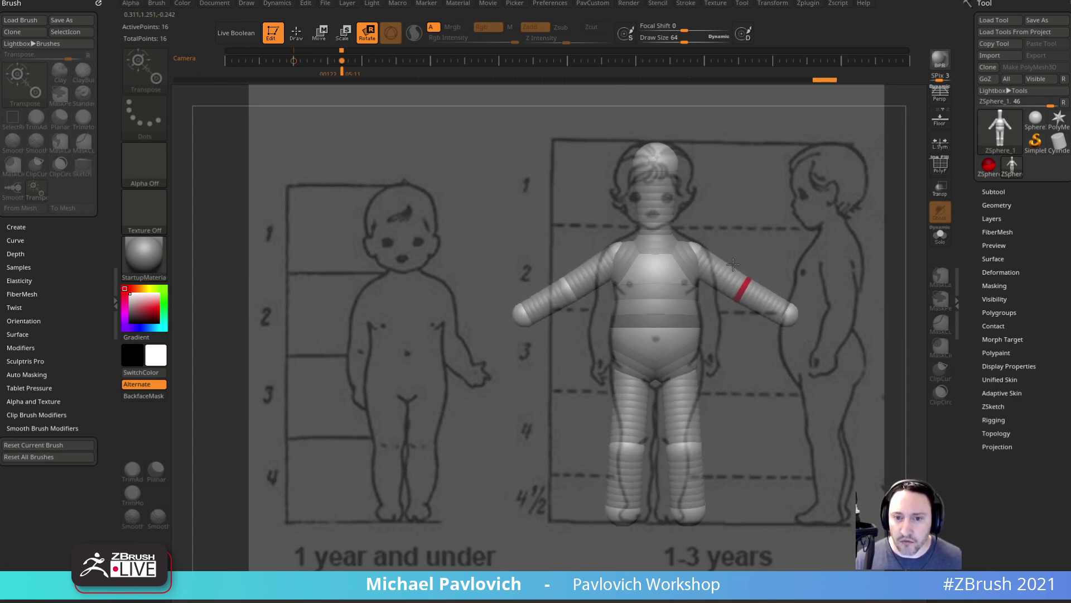
pyautogui.moveTo(770, 302); pyautogui.dragTo(714, 280)
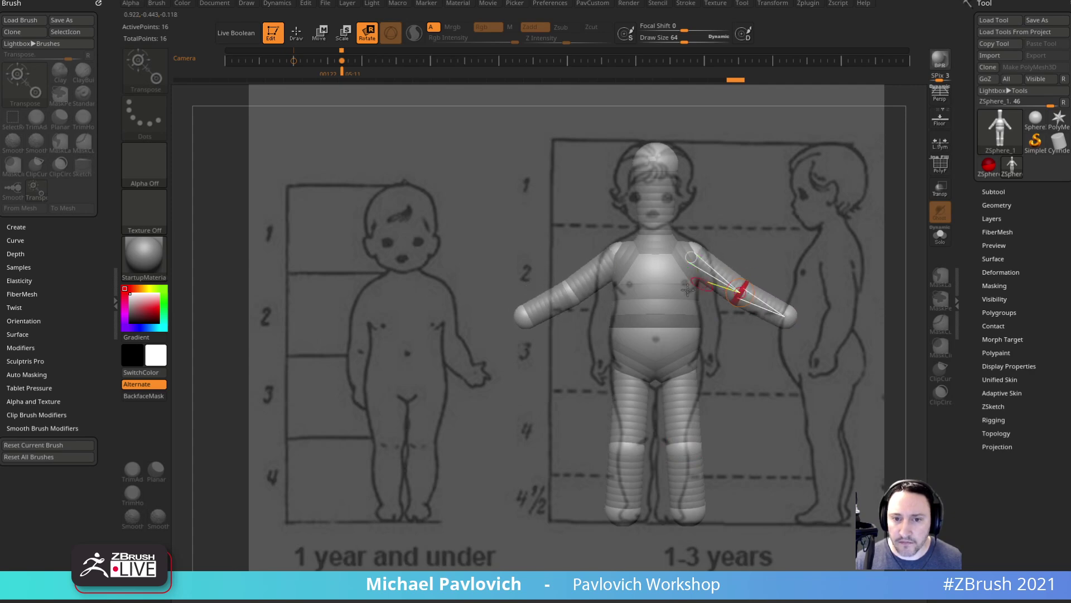
pyautogui.moveTo(814, 256)
pyautogui.mouseDown()
pyautogui.moveTo(683, 266)
pyautogui.moveTo(799, 262)
pyautogui.mouseUp()
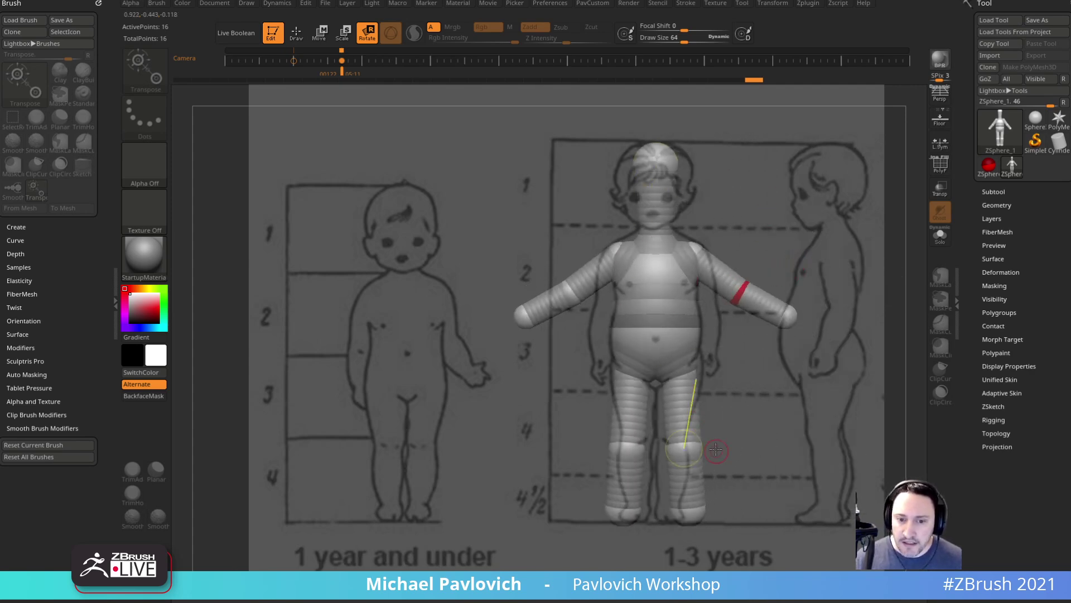
# - Add mirrored foot ZSpheres at the ankles and move them forward to match the "1-3 years" side drawing
pyautogui.press('q')
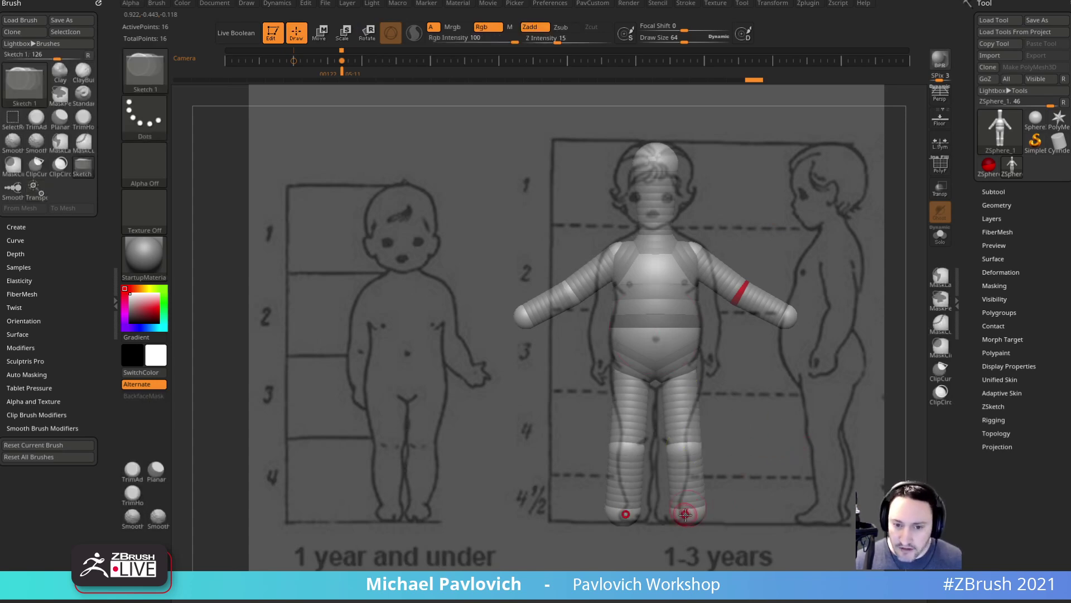
pyautogui.moveTo(689, 514); pyautogui.dragTo(691, 519)
pyautogui.moveTo(760, 487); pyautogui.dragTo(736, 503)
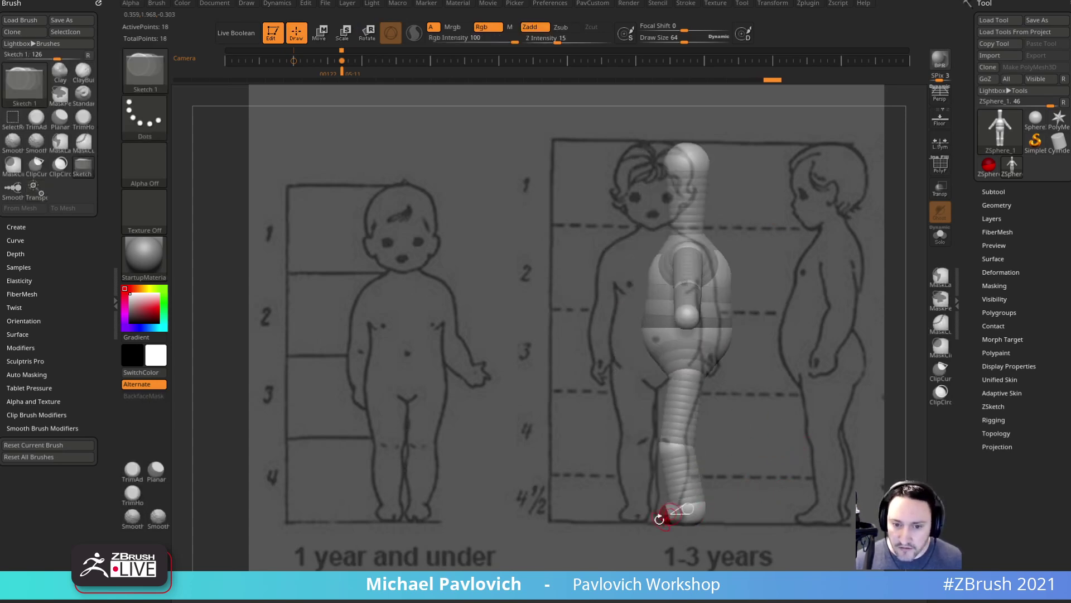
pyautogui.press('w')
pyautogui.moveTo(662, 517); pyautogui.dragTo(658, 515)
pyautogui.keyDown('alt'); pyautogui.moveTo(245, 329); pyautogui.dragTo(387, 335); pyautogui.keyUp('alt')
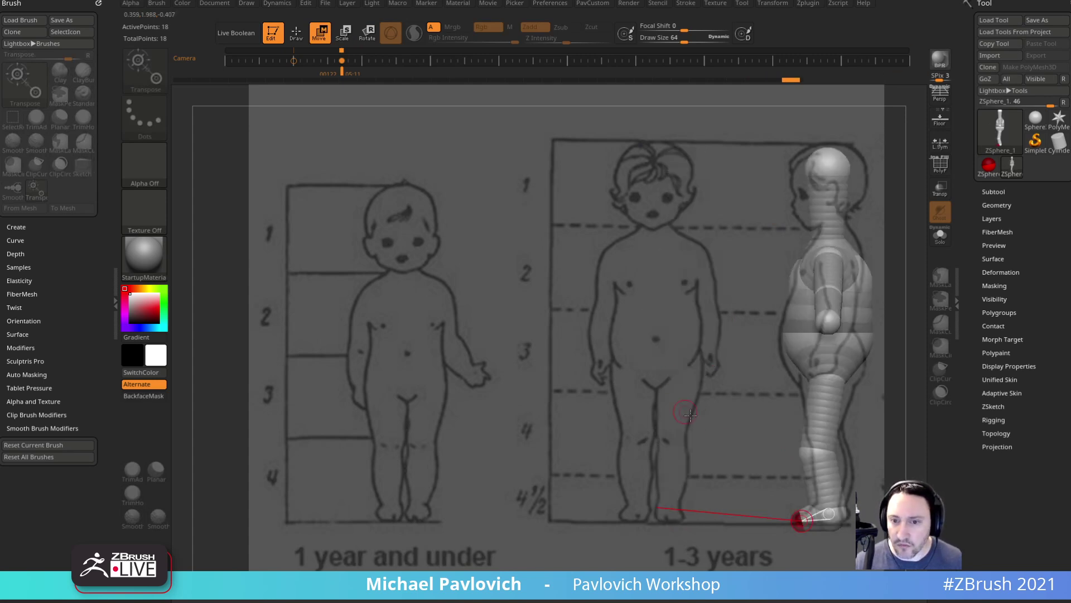
pyautogui.moveTo(599, 399); pyautogui.dragTo(657, 388)
pyautogui.keyDown('alt'); pyautogui.moveTo(658, 387); pyautogui.dragTo(483, 379); pyautogui.keyUp('alt')
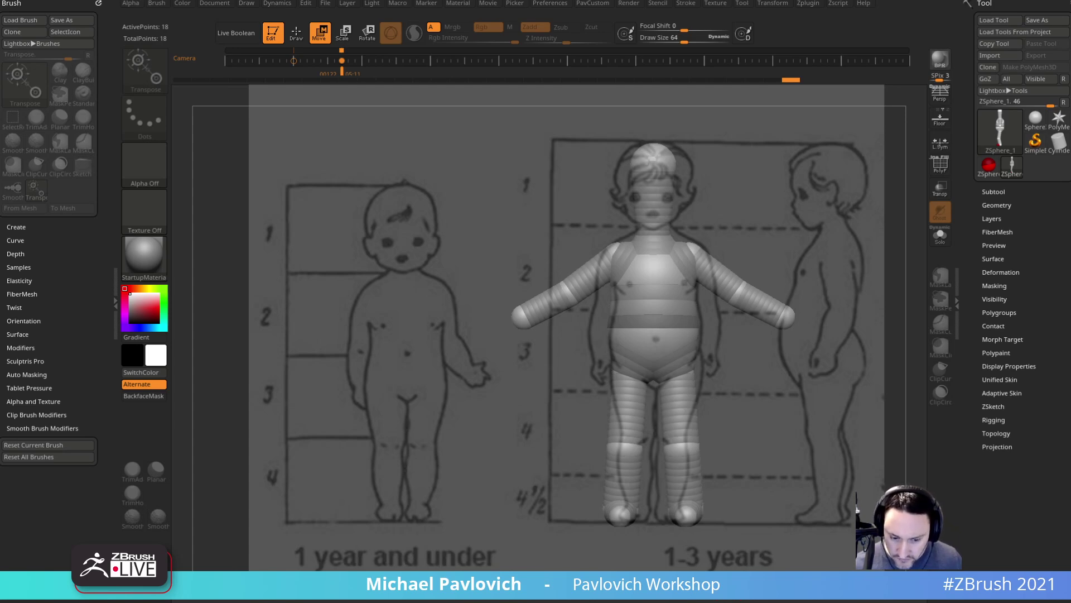
# - Switch to the browser, examine the Apollo baby artworks in The Greeks album on ArtStation and return to ZBrush
pyautogui.moveTo(523, 597); pyautogui.dragTo(492, 35)
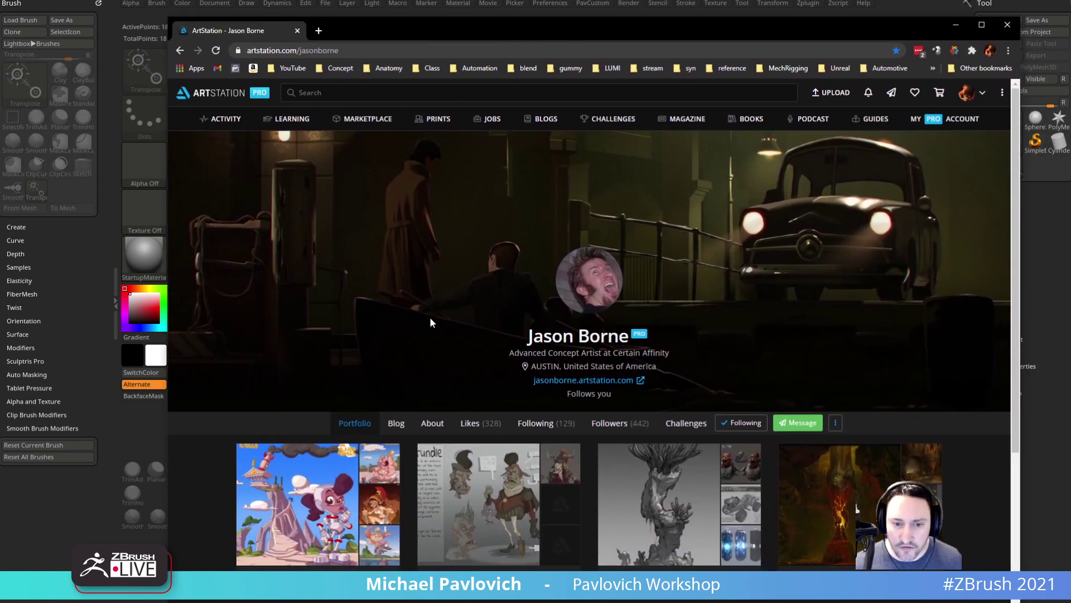
pyautogui.scroll(-3, 488, 344)
pyautogui.click(282, 383)
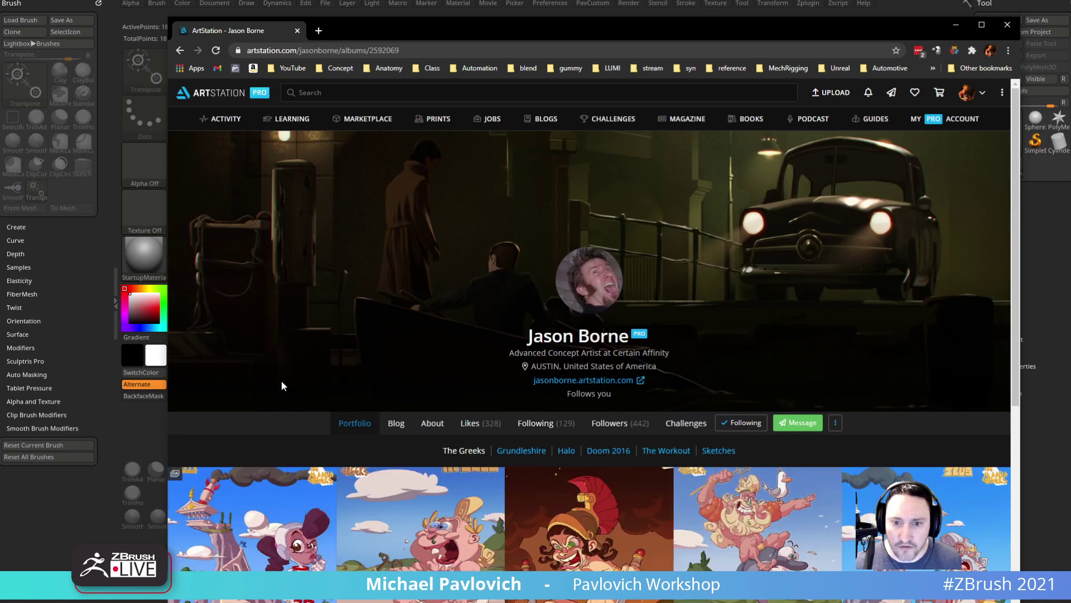
pyautogui.scroll(-3, 362, 365)
pyautogui.click(420, 381)
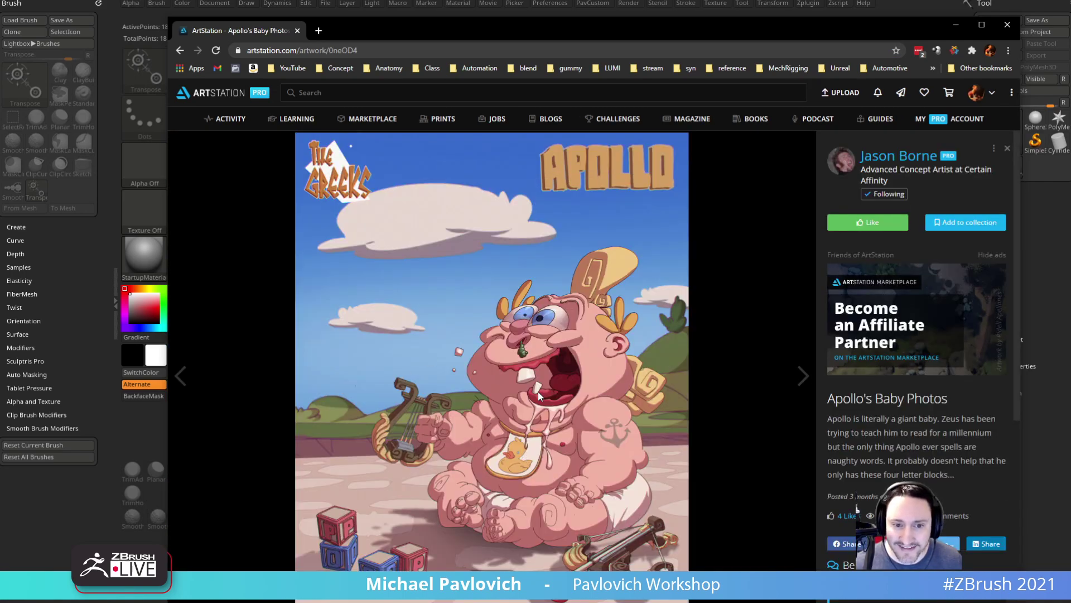
pyautogui.click(182, 53)
pyautogui.scroll(-2, 433, 401)
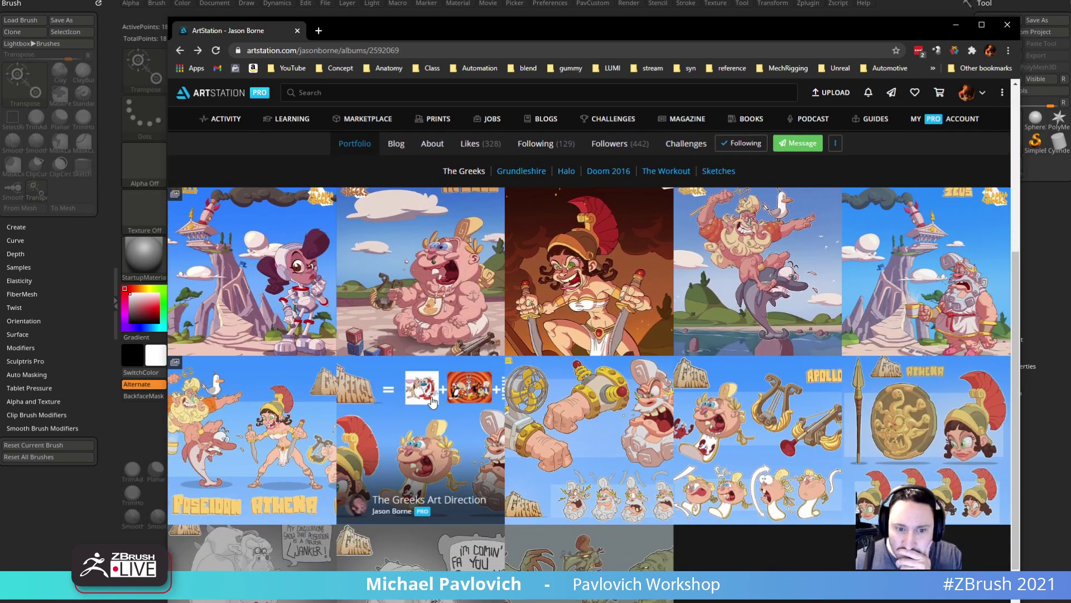
pyautogui.click(741, 460)
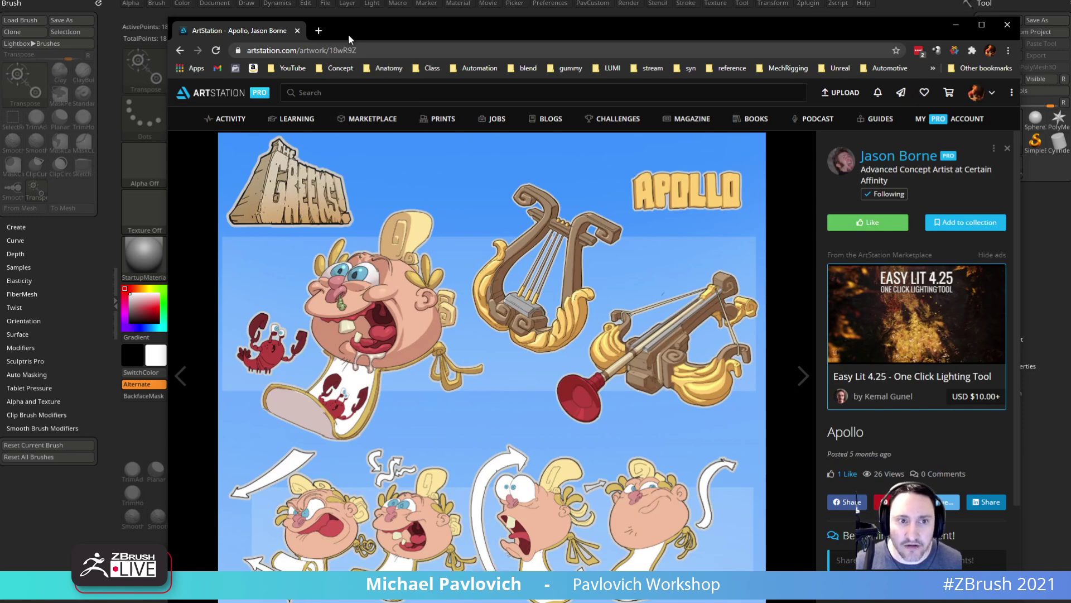
pyautogui.moveTo(347, 39); pyautogui.dragTo(368, 602)
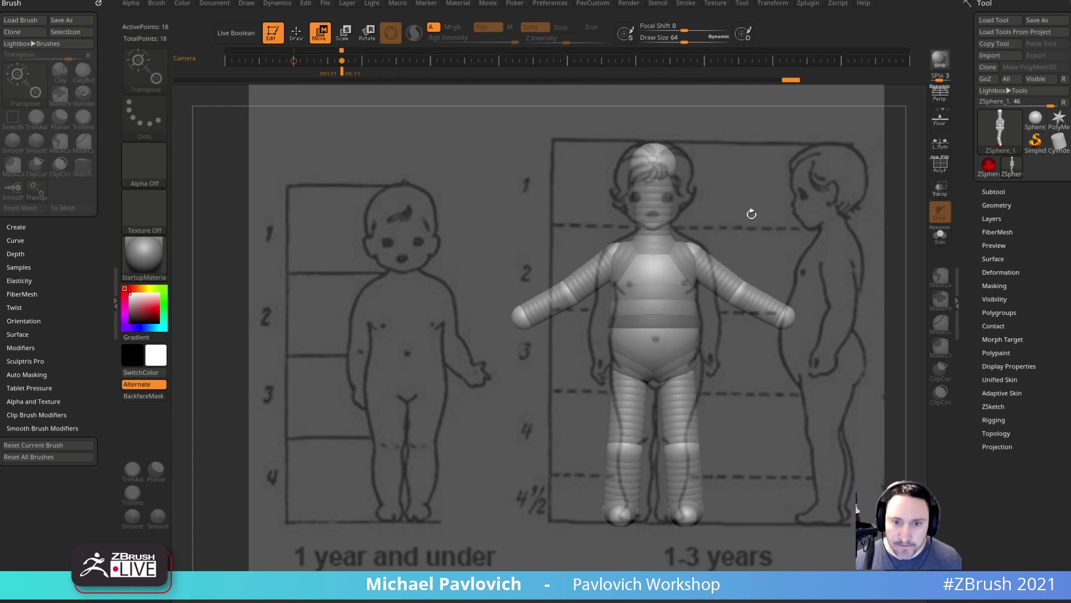
# - Set the draw size to about 48, lower the arms and reposition the elbow ZSpheres
pyautogui.press('[')
pyautogui.press('[')
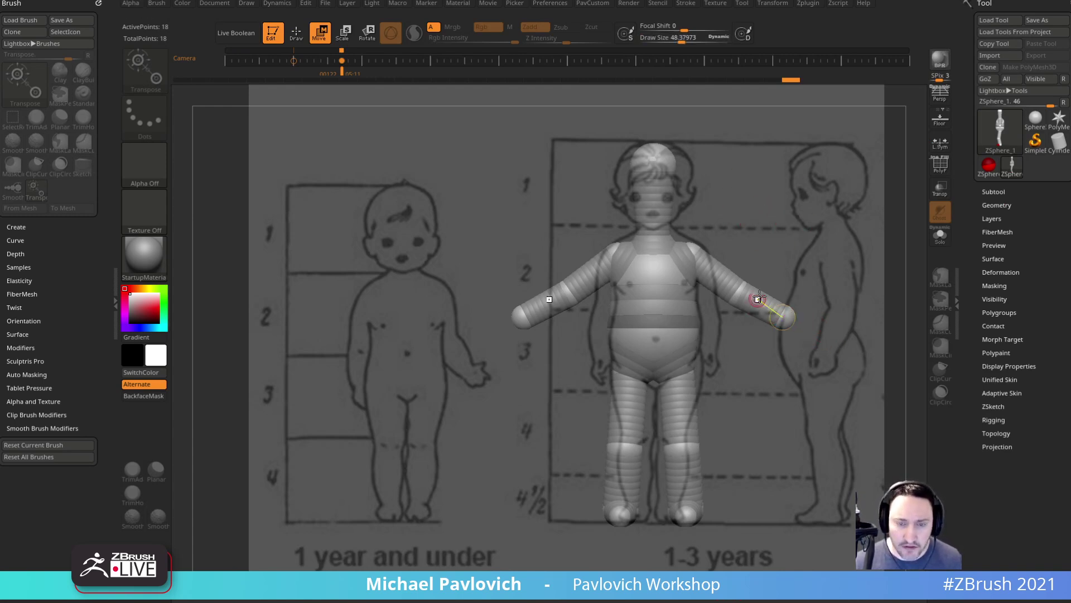
pyautogui.press('r')
pyautogui.moveTo(728, 282); pyautogui.dragTo(693, 310)
pyautogui.moveTo(728, 360)
pyautogui.mouseDown()
pyautogui.moveTo(710, 366)
pyautogui.moveTo(715, 354)
pyautogui.mouseUp()
pyautogui.press('w')
pyautogui.moveTo(717, 315)
pyautogui.mouseDown()
pyautogui.moveTo(729, 304)
pyautogui.moveTo(710, 307)
pyautogui.moveTo(719, 277)
pyautogui.moveTo(728, 291)
pyautogui.mouseUp()
pyautogui.press('r')
pyautogui.press('w')
pyautogui.press('q')
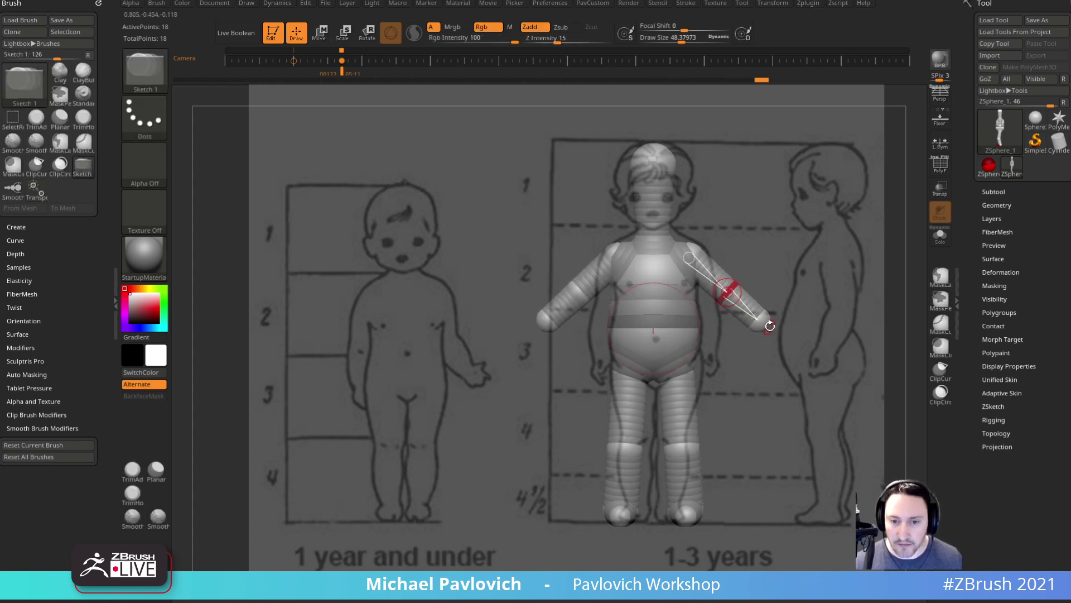
pyautogui.keyDown('alt'); pyautogui.moveTo(827, 334); pyautogui.dragTo(794, 332); pyautogui.keyUp('alt')
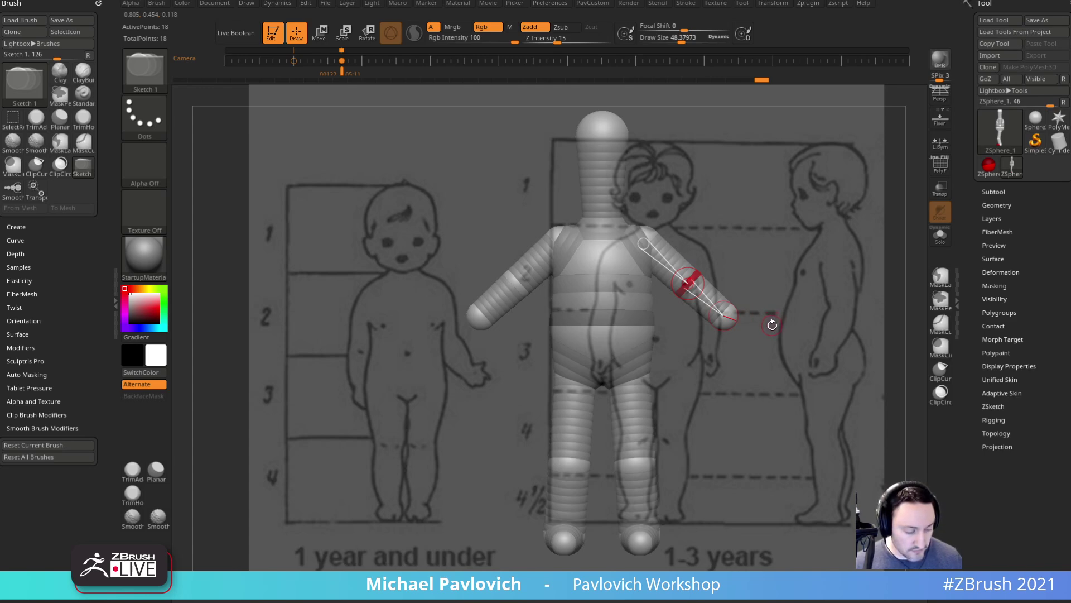
# - Hide the Spotlight charts and add mirrored palm, thumb and finger ZSpheres at the ends of the arms
pyautogui.hotkey('shift', 'z')
pyautogui.moveTo(776, 328)
pyautogui.keyDown('alt'); pyautogui.mouseDown()
pyautogui.moveTo(846, 363)
pyautogui.moveTo(801, 366)
pyautogui.moveTo(788, 341)
pyautogui.mouseUp(); pyautogui.keyUp('alt')
pyautogui.moveTo(736, 349); pyautogui.dragTo(770, 353)
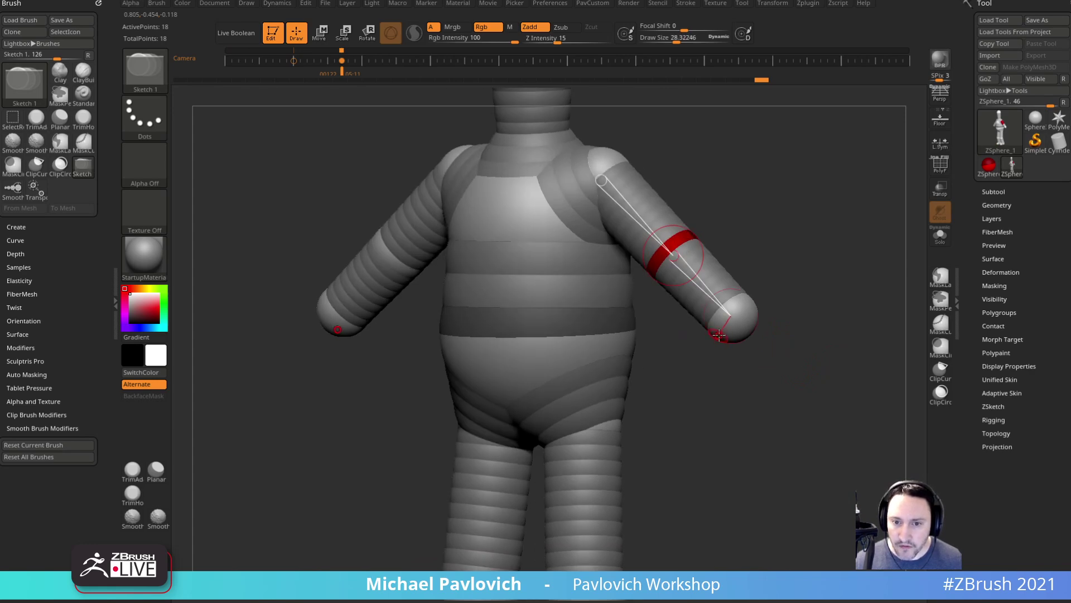
pyautogui.moveTo(720, 326)
pyautogui.mouseDown()
pyautogui.moveTo(775, 340)
pyautogui.moveTo(711, 349)
pyautogui.moveTo(725, 360)
pyautogui.moveTo(781, 326)
pyautogui.moveTo(730, 354)
pyautogui.mouseUp()
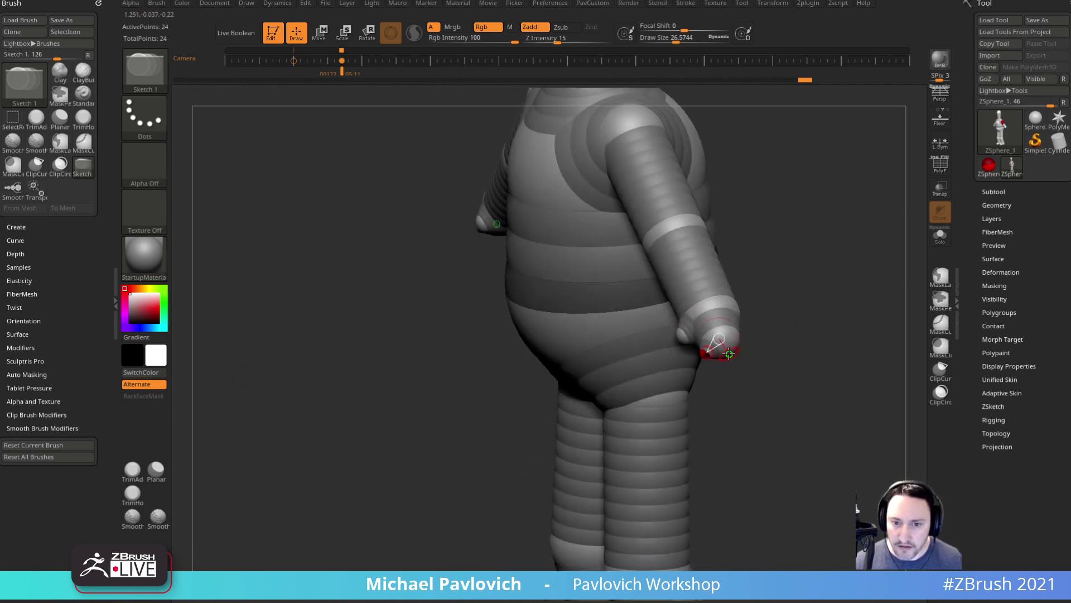
pyautogui.keyDown('ctrl'); pyautogui.moveTo(737, 349); pyautogui.dragTo(735, 357, button='right'); pyautogui.keyUp('ctrl')
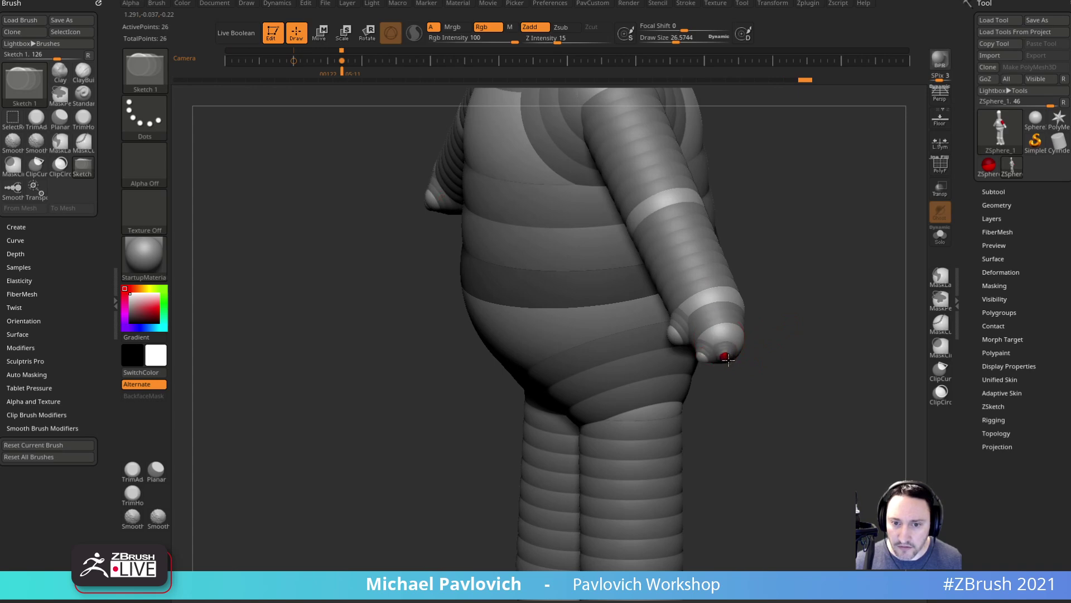
pyautogui.moveTo(780, 360); pyautogui.dragTo(736, 351)
pyautogui.moveTo(746, 397); pyautogui.dragTo(702, 394, button='right')
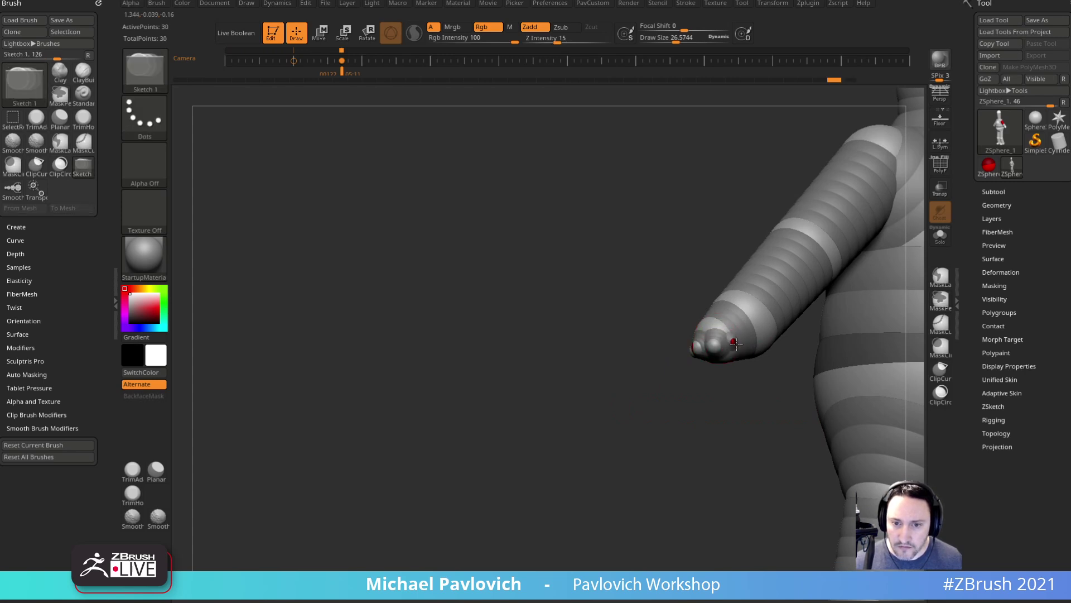
pyautogui.moveTo(738, 347); pyautogui.dragTo(739, 348)
pyautogui.moveTo(671, 415)
pyautogui.mouseDown(button='right')
pyautogui.moveTo(760, 394)
pyautogui.moveTo(755, 368)
pyautogui.mouseUp(button='right')
pyautogui.keyDown('ctrl'); pyautogui.moveTo(754, 367); pyautogui.dragTo(768, 361, button='right'); pyautogui.keyUp('ctrl')
# - Reduce the draw size to about 10 and pull a finger ZSphere out from the hand
pyautogui.press('s')
pyautogui.moveTo(727, 361); pyautogui.dragTo(720, 362)
pyautogui.moveTo(729, 366); pyautogui.dragTo(729, 386, button='right')
pyautogui.press('w')
pyautogui.moveTo(729, 406); pyautogui.dragTo(731, 408)
pyautogui.keyDown('alt'); pyautogui.moveTo(771, 373); pyautogui.dragTo(732, 364, button='right'); pyautogui.keyUp('alt')
pyautogui.press('e')
pyautogui.moveTo(699, 395); pyautogui.dragTo(697, 388)
pyautogui.moveTo(732, 330)
pyautogui.mouseDown(button='right')
pyautogui.moveTo(722, 339)
pyautogui.moveTo(753, 359)
pyautogui.mouseUp(button='right')
pyautogui.press('q')
# - Try adding and moving more ZSpheres on the hand, and undo these last changes
pyautogui.click(676, 352)
pyautogui.click(690, 371)
pyautogui.press('w')
pyautogui.moveTo(676, 350); pyautogui.dragTo(695, 400)
pyautogui.moveTo(783, 382)
pyautogui.mouseDown(button='right')
pyautogui.moveTo(692, 380)
pyautogui.moveTo(772, 370)
pyautogui.moveTo(782, 359)
pyautogui.moveTo(749, 358)
pyautogui.moveTo(772, 356)
pyautogui.moveTo(751, 368)
pyautogui.moveTo(792, 323)
pyautogui.moveTo(841, 356)
pyautogui.moveTo(868, 352)
pyautogui.moveTo(857, 350)
pyautogui.mouseUp(button='right')
pyautogui.hotkey('ctrl', 'z')
pyautogui.hotkey('ctrl', 'z')
pyautogui.hotkey('ctrl', 'z')
pyautogui.hotkey('ctrl', 'z')
pyautogui.press('q')
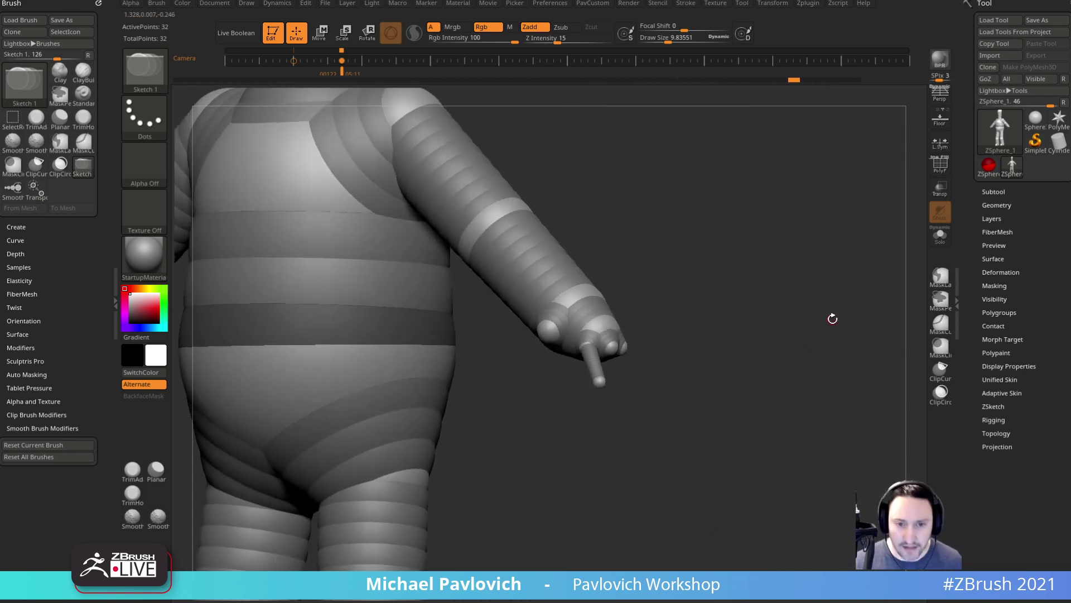
# - Delete the finger, thumb and palm ZSpheres from the ends of the arms
pyautogui.moveTo(679, 306); pyautogui.dragTo(773, 524, button='right')
pyautogui.keyDown('alt'); pyautogui.click(554, 313); pyautogui.keyUp('alt')
pyautogui.keyDown('alt'); pyautogui.click(599, 383); pyautogui.keyUp('alt')
pyautogui.keyDown('alt'); pyautogui.click(615, 335); pyautogui.keyUp('alt')
pyautogui.keyDown('alt'); pyautogui.click(593, 337); pyautogui.keyUp('alt')
pyautogui.keyDown('alt'); pyautogui.click(633, 329); pyautogui.keyUp('alt')
pyautogui.keyDown('alt'); pyautogui.click(635, 308); pyautogui.keyUp('alt')
pyautogui.moveTo(760, 435); pyautogui.dragTo(826, 262, button='right')
pyautogui.keyDown('alt'); pyautogui.click(613, 314); pyautogui.keyUp('alt')
pyautogui.keyDown('ctrl'); pyautogui.moveTo(660, 311); pyautogui.dragTo(714, 299, button='right'); pyautogui.keyUp('ctrl')
pyautogui.hotkey('ctrl', 'z')
pyautogui.hotkey('ctrl', 'shift', 'z')
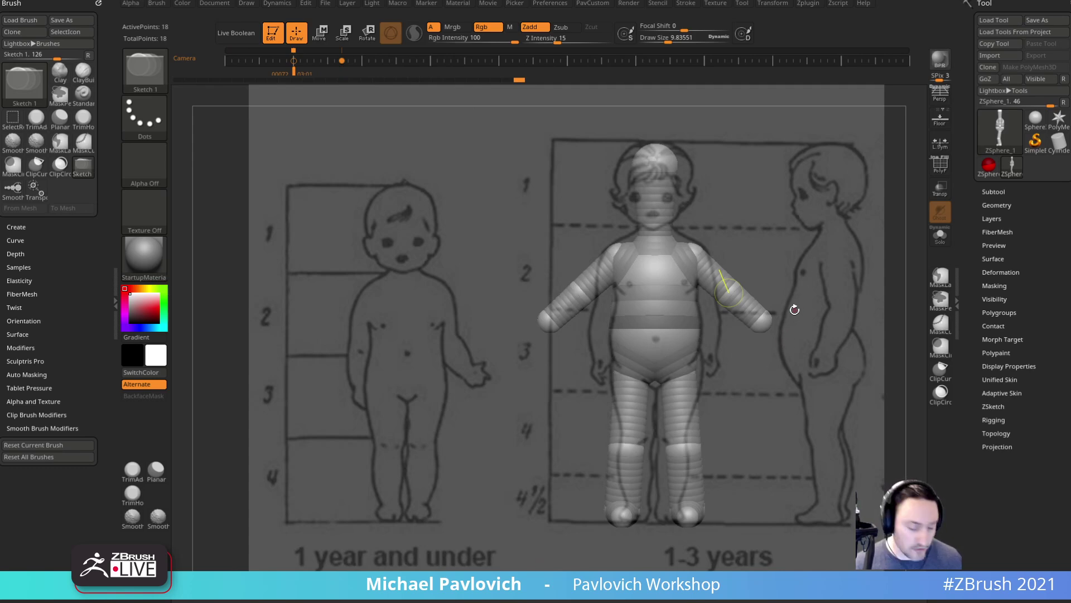
# - Preview the ZSphere figure as an adaptive skin with polyframe on and inspect the mesh around the head
pyautogui.press('a')
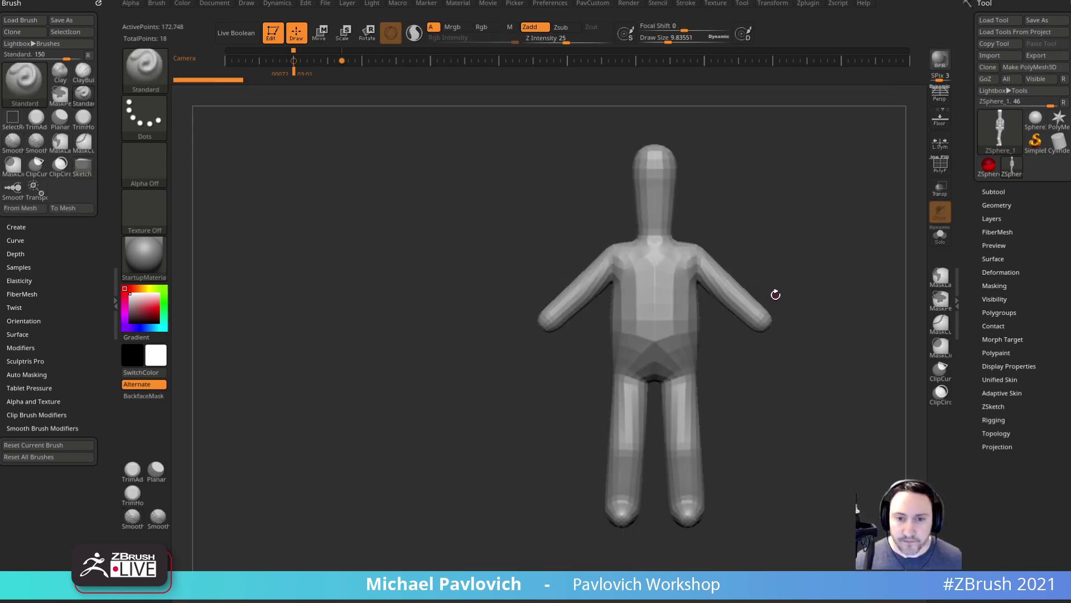
pyautogui.hotkey('shift', 'f')
pyautogui.press('s')
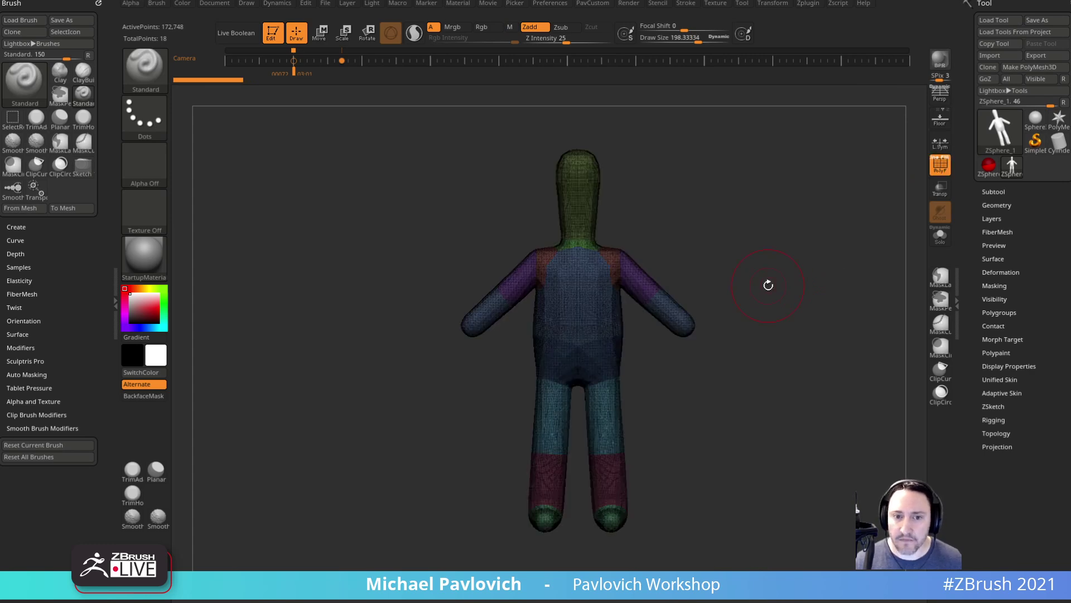
pyautogui.keyDown('ctrl'); pyautogui.moveTo(771, 276); pyautogui.dragTo(812, 419, button='right'); pyautogui.keyUp('ctrl')
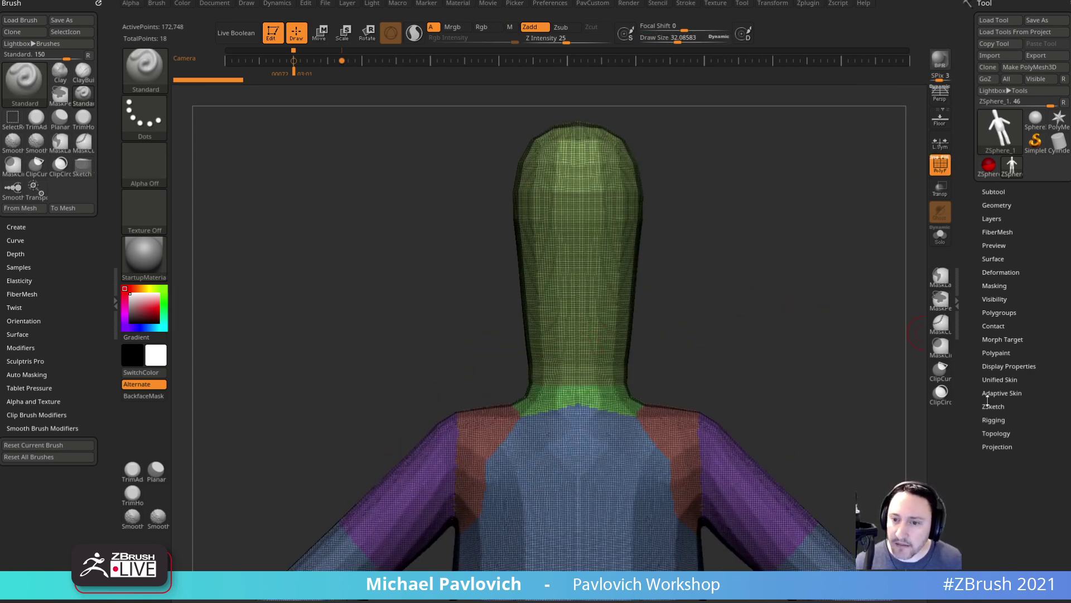
# - Set the Adaptive Skin DynaMesh Resolution to 0
pyautogui.press('shift')
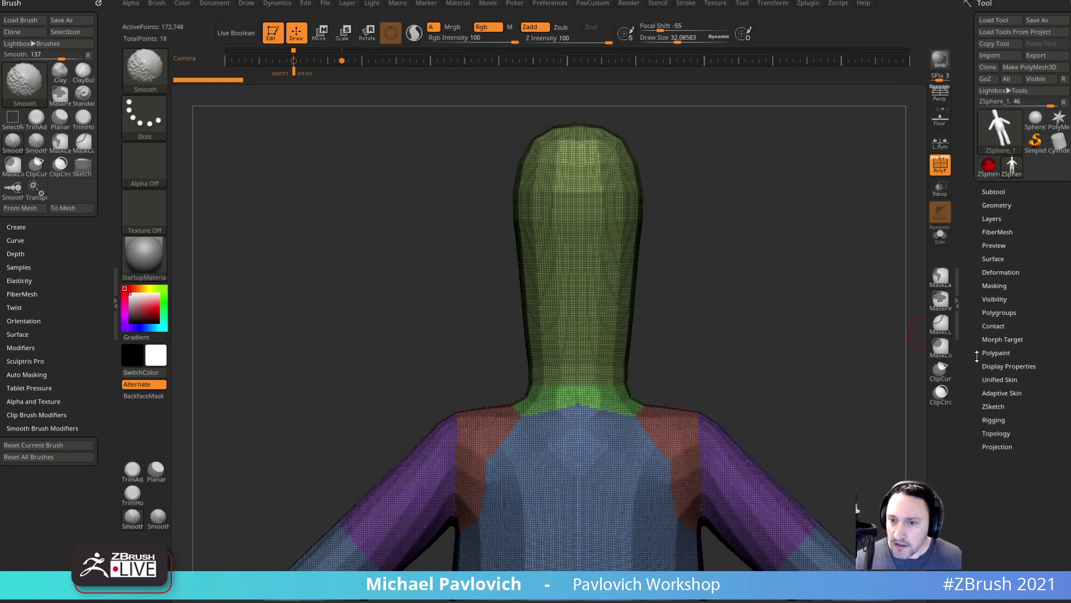
pyautogui.click(999, 393)
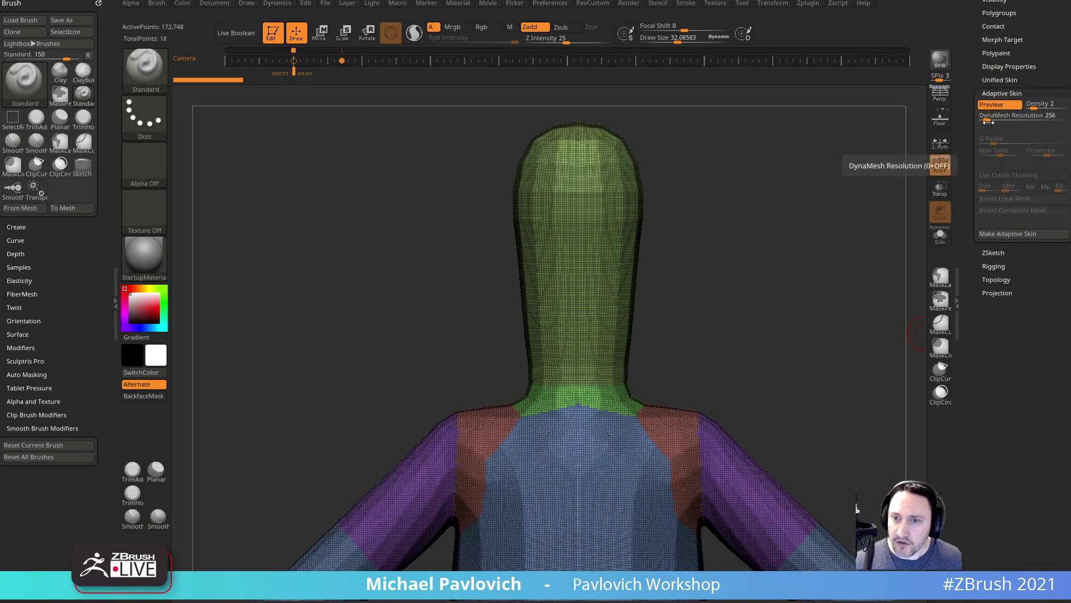
pyautogui.press('a')
pyautogui.press('a')
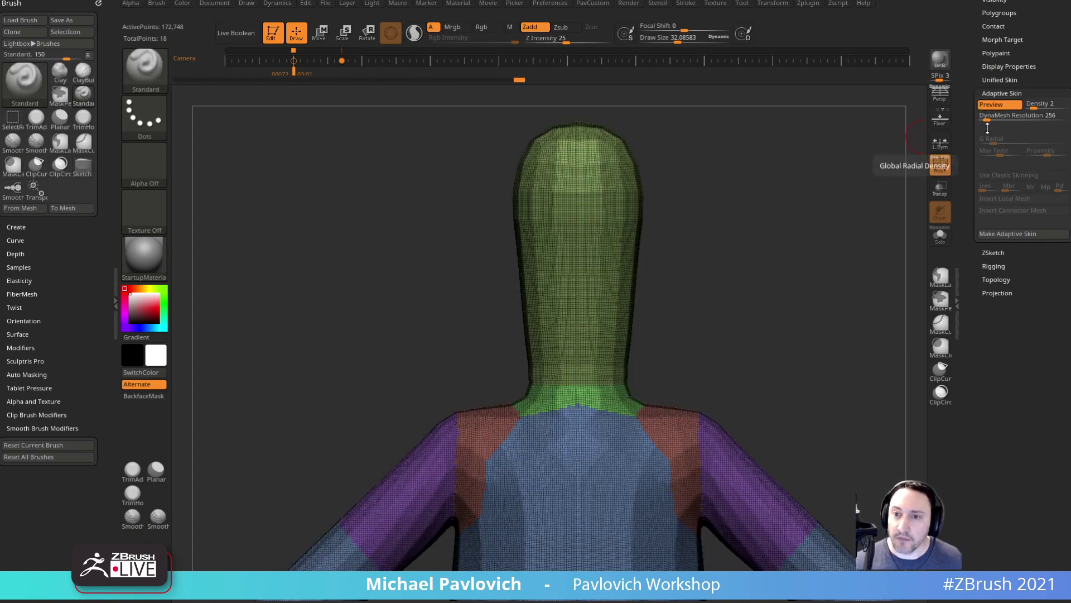
pyautogui.moveTo(987, 119); pyautogui.dragTo(980, 122)
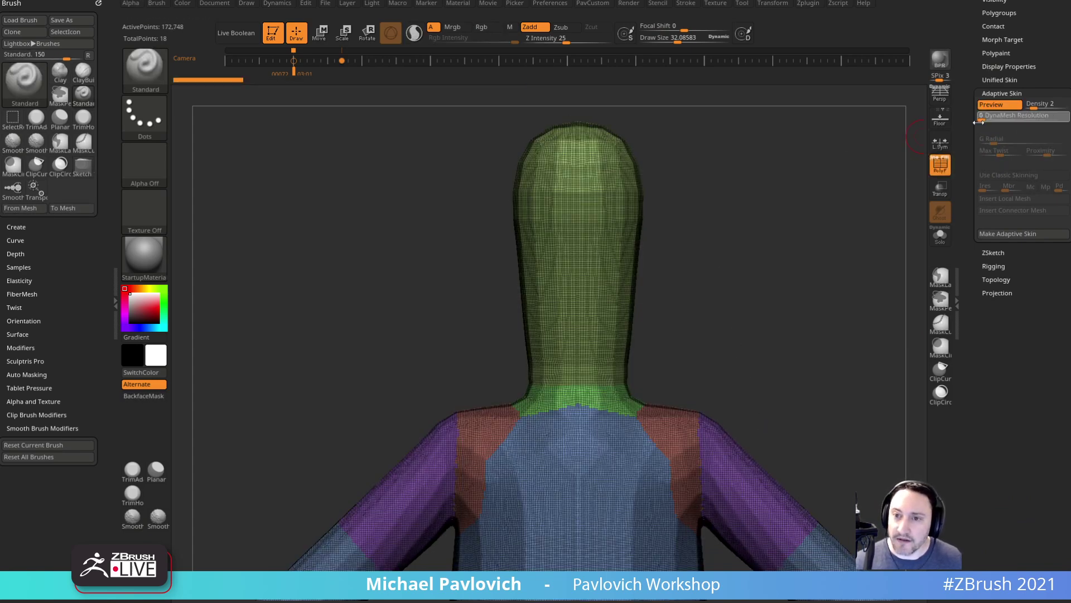
# - Compare the adaptive skin preview at Density 1 and Density 2, leaving it at 2
pyautogui.click(1029, 106)
pyautogui.keyDown('ctrl'); pyautogui.moveTo(813, 253); pyautogui.dragTo(713, 158, button='right'); pyautogui.keyUp('ctrl')
pyautogui.moveTo(794, 290); pyautogui.dragTo(814, 268, button='right')
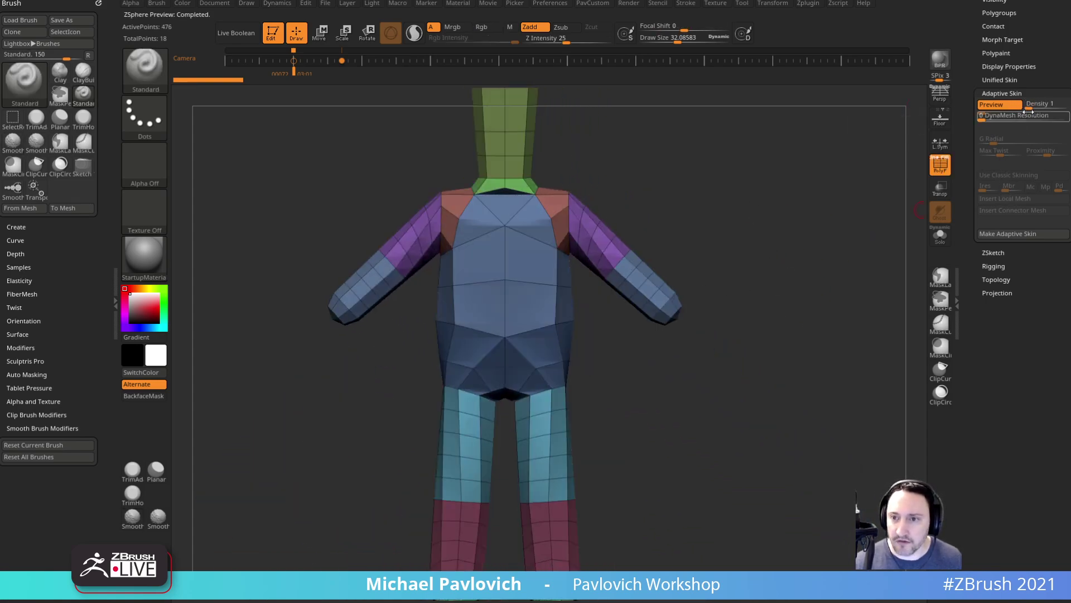
pyautogui.click(1034, 105)
pyautogui.keyDown('ctrl'); pyautogui.moveTo(844, 187); pyautogui.dragTo(826, 319, button='right'); pyautogui.keyUp('ctrl')
pyautogui.click(1029, 105)
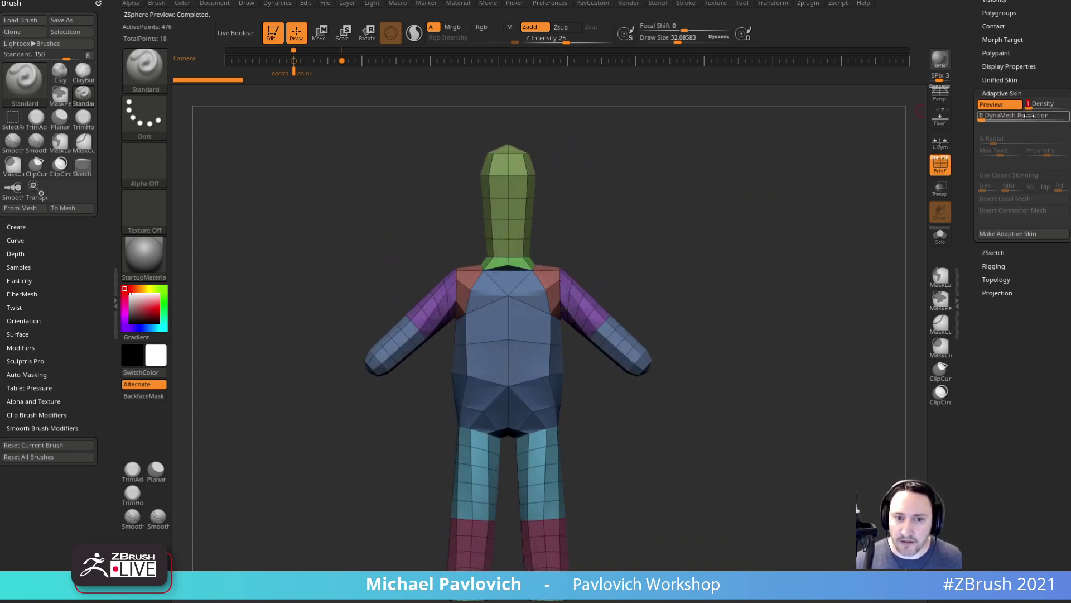
pyautogui.click(1034, 105)
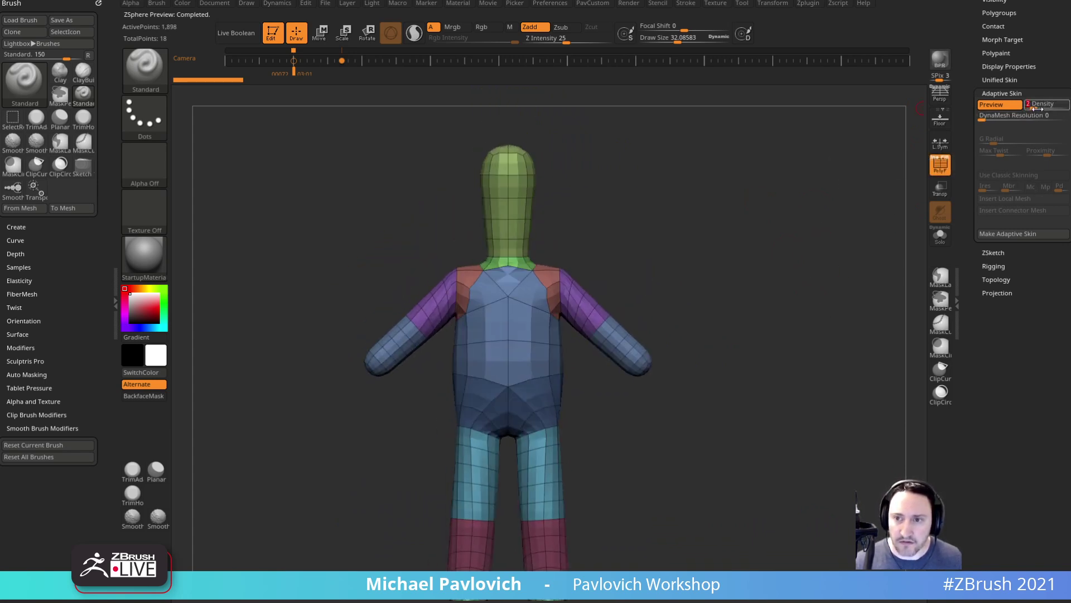
# - Generate the adaptive skin mesh and switch from the ZSphere figure to the resulting Skin_ZSphere_1 tool
pyautogui.click(1013, 234)
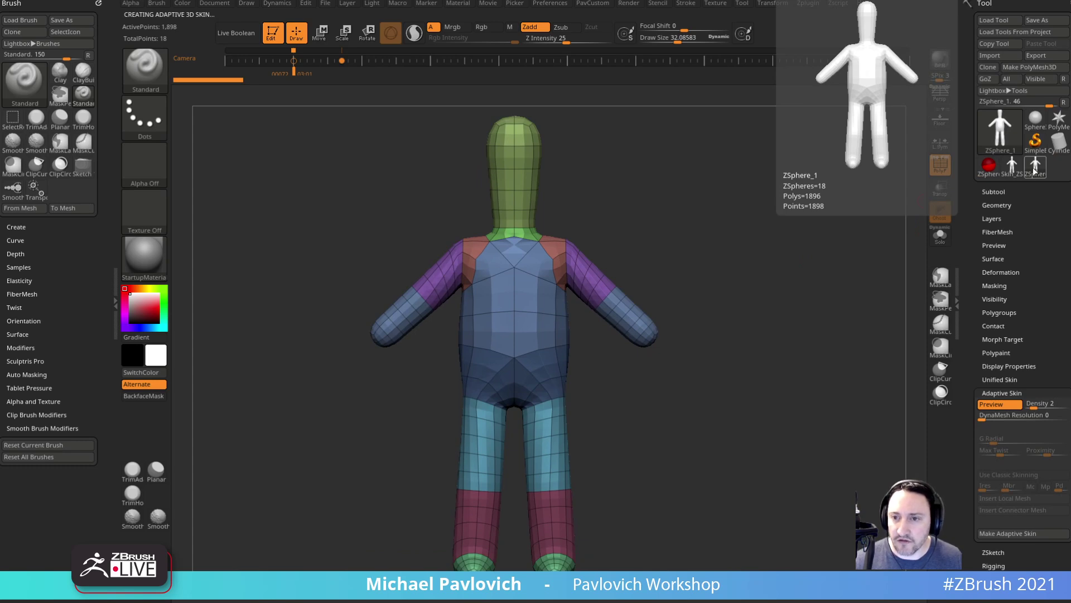
pyautogui.moveTo(792, 249); pyautogui.dragTo(795, 245)
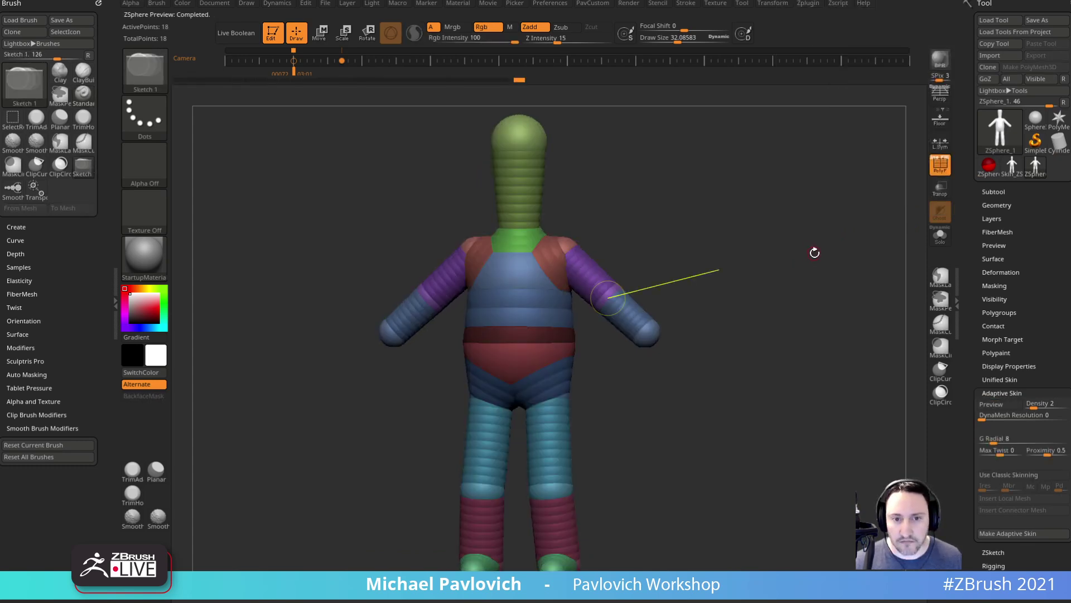
pyautogui.click(1013, 167)
pyautogui.moveTo(804, 261); pyautogui.dragTo(868, 250)
pyautogui.press('shift')
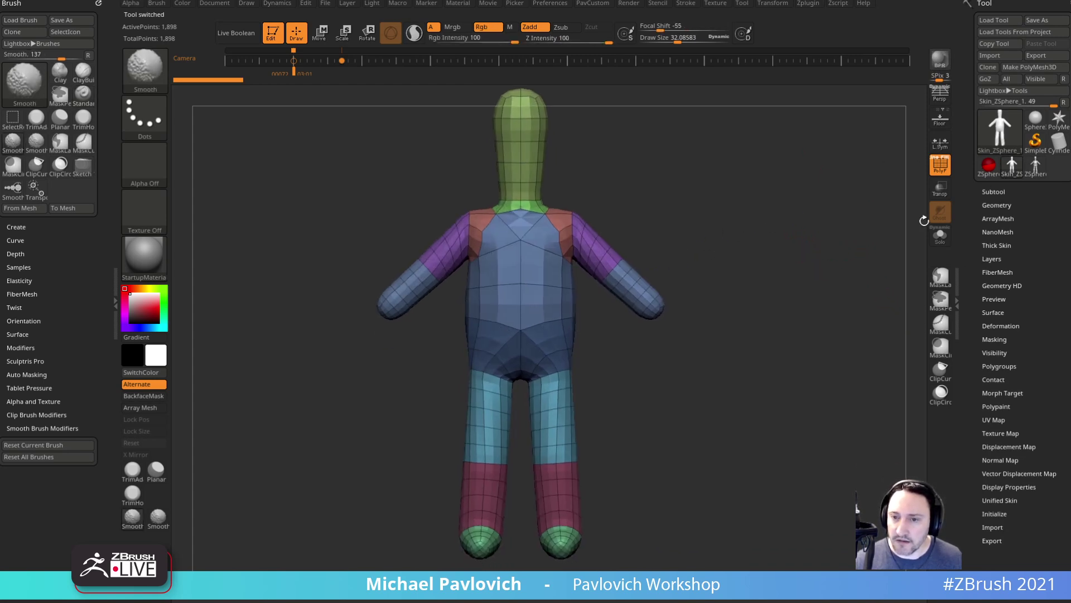
# - Examine the skin mesh's subdivision levels in its geometry settings, leaving it at SDiv 2
pyautogui.click(990, 205)
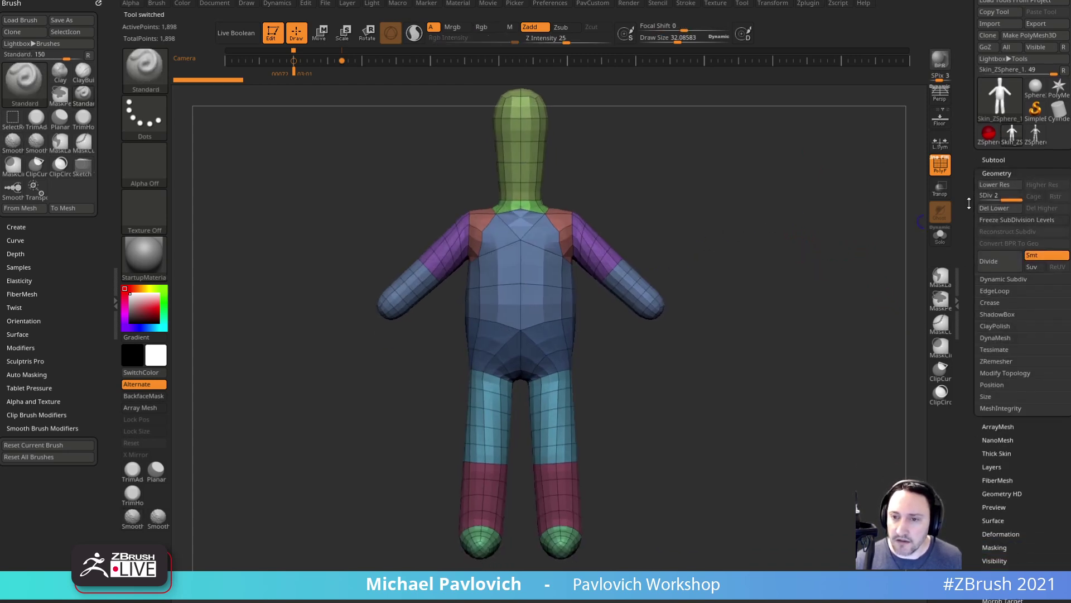
pyautogui.click(989, 199)
pyautogui.click(1018, 199)
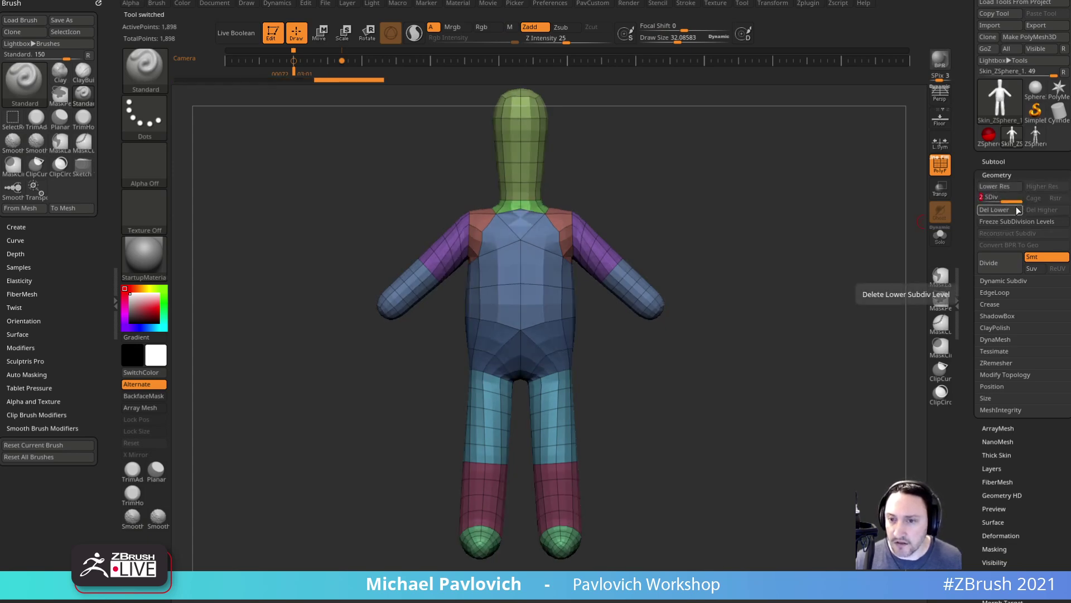
# - Select the Move brush, set the draw size to about 241 and try pulling on the body mesh
pyautogui.press('s')
pyautogui.moveTo(740, 246); pyautogui.dragTo(772, 256)
pyautogui.press('s')
pyautogui.press('s')
pyautogui.moveTo(792, 257); pyautogui.dragTo(748, 258)
pyautogui.press('s')
pyautogui.moveTo(553, 268); pyautogui.dragTo(568, 269)
pyautogui.press('b')
pyautogui.press('m')
pyautogui.press('v')
pyautogui.moveTo(631, 227); pyautogui.dragTo(600, 253)
pyautogui.moveTo(502, 304); pyautogui.dragTo(491, 338)
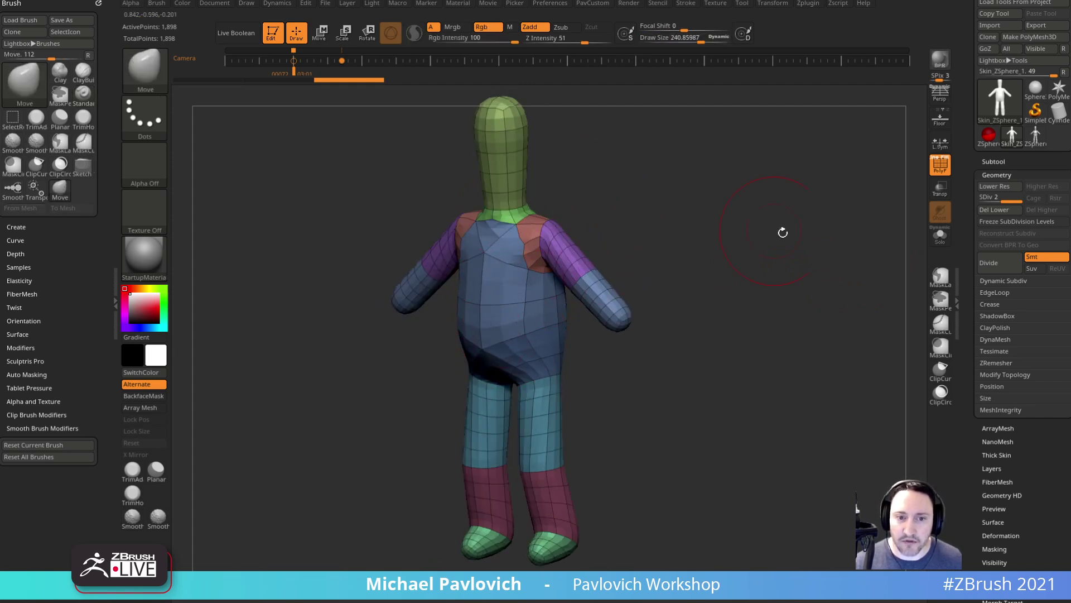
# - Show the Spotlight chart and compare the skin mesh against it in the stored front and side camera views
pyautogui.hotkey('shift', 'z')
pyautogui.press('Right')
pyautogui.press('Left')
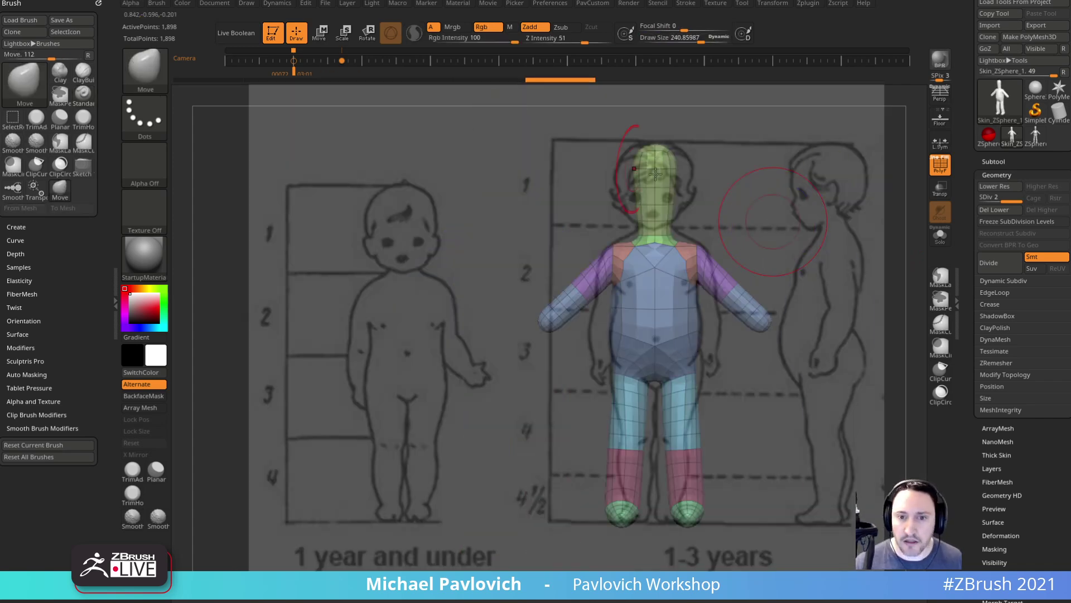
pyautogui.press('Right')
pyautogui.press('Left')
pyautogui.press('Right')
pyautogui.press('Left')
pyautogui.press('Right')
pyautogui.press('Left')
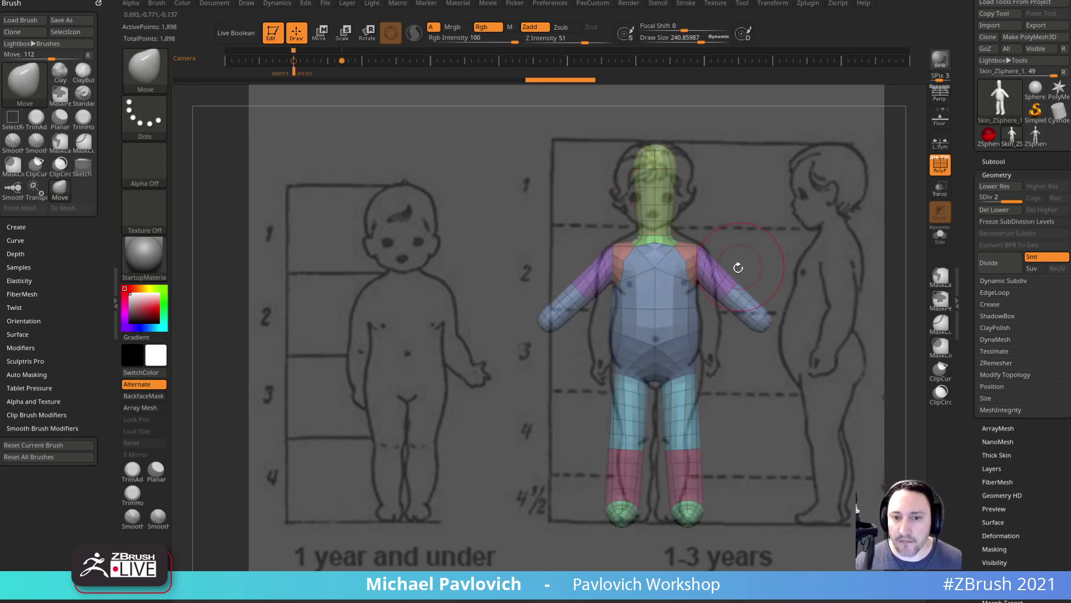
# - Increase the Move brush's draw size to about 312
pyautogui.press('s')
pyautogui.moveTo(727, 263)
pyautogui.mouseDown()
pyautogui.moveTo(759, 266)
pyautogui.moveTo(749, 265)
pyautogui.mouseUp()
pyautogui.press('s')
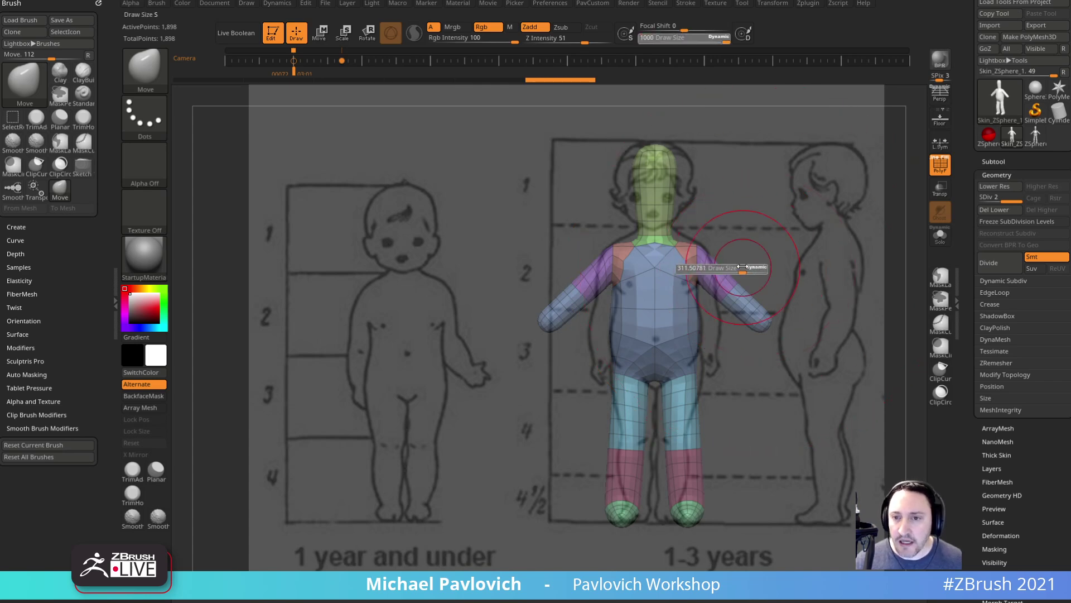
# - Append a Cube3D as a subtool for size comparison and reduce the draw size to about 109
pyautogui.click(994, 162)
pyautogui.moveTo(1032, 510); pyautogui.dragTo(1034, 289)
pyautogui.click(1038, 266)
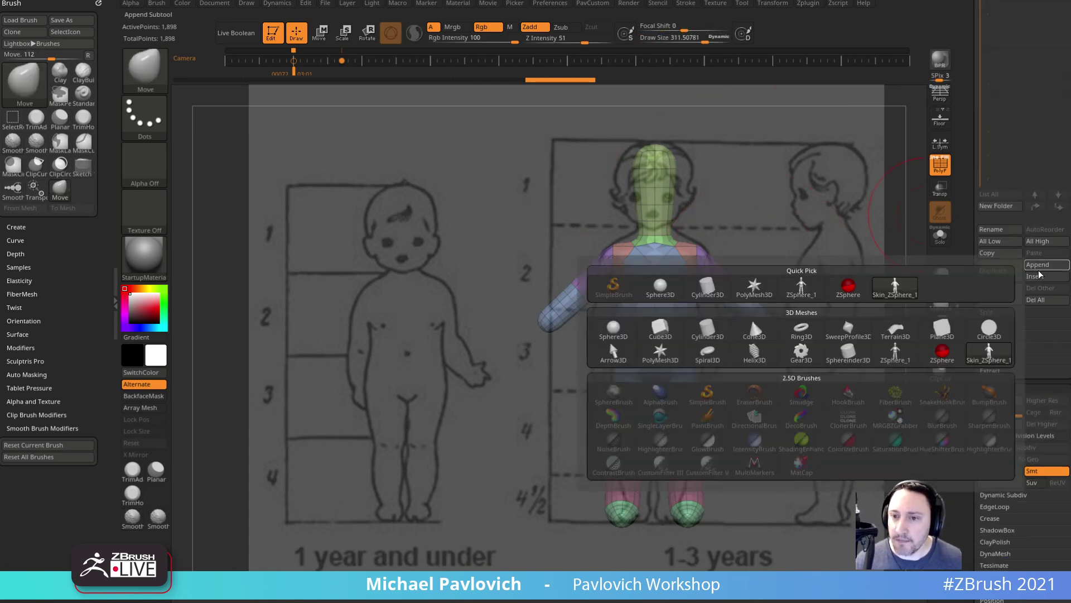
pyautogui.click(1028, 265)
pyautogui.click(661, 330)
pyautogui.press('s')
pyautogui.moveTo(794, 320); pyautogui.dragTo(780, 320)
pyautogui.moveTo(778, 293); pyautogui.dragTo(707, 305, button='right')
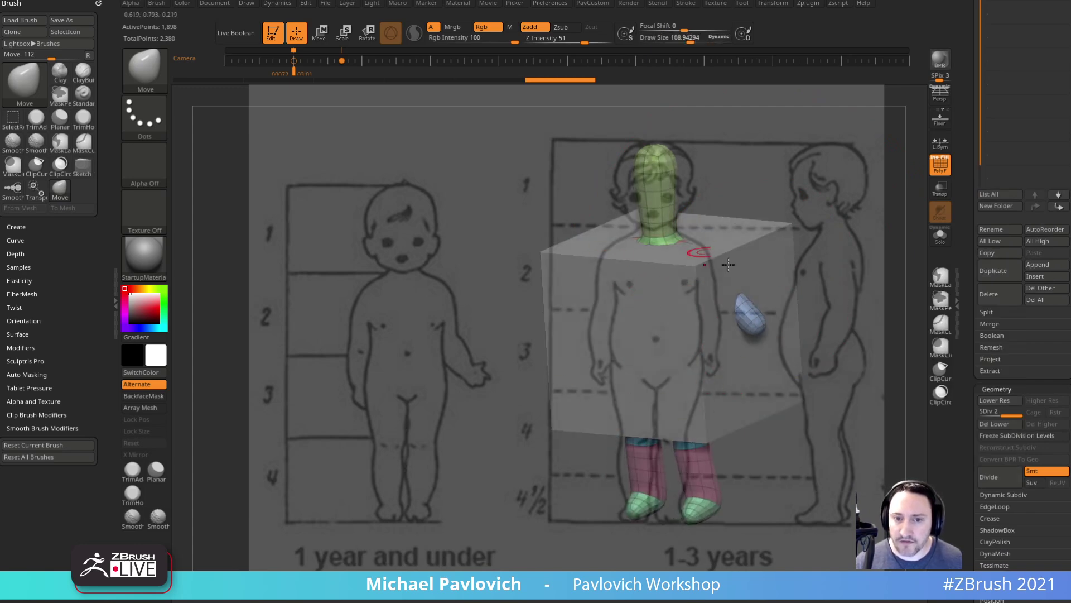
pyautogui.moveTo(854, 277); pyautogui.dragTo(854, 270, button='right')
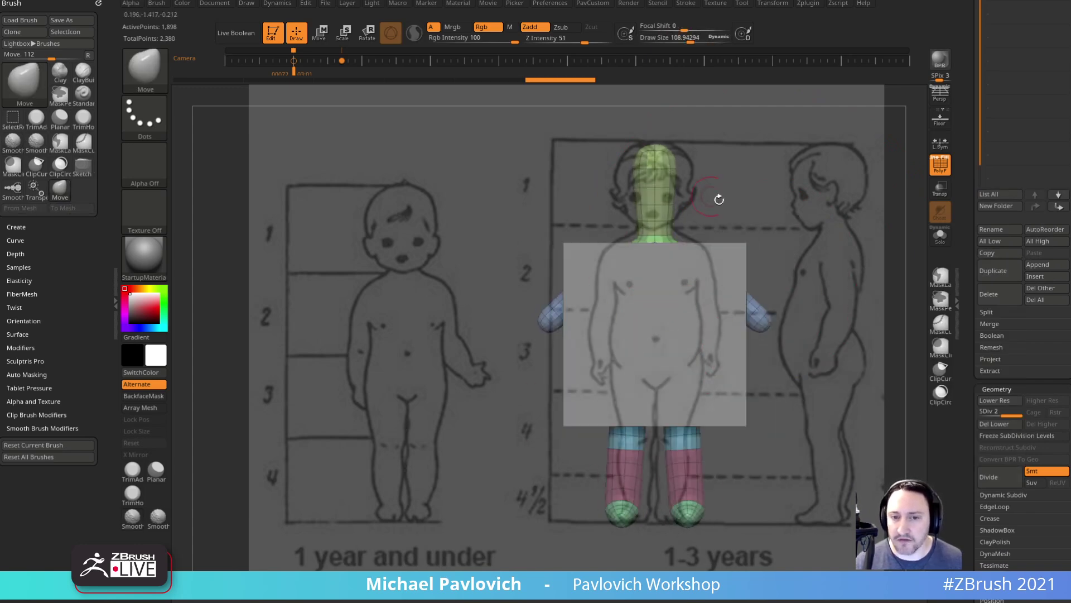
# - Start deleting the PM3D_Cube3D1 subtool, cancel the deletion and reselect Skin_ZSphere_1
pyautogui.moveTo(1031, 110); pyautogui.dragTo(1035, 236)
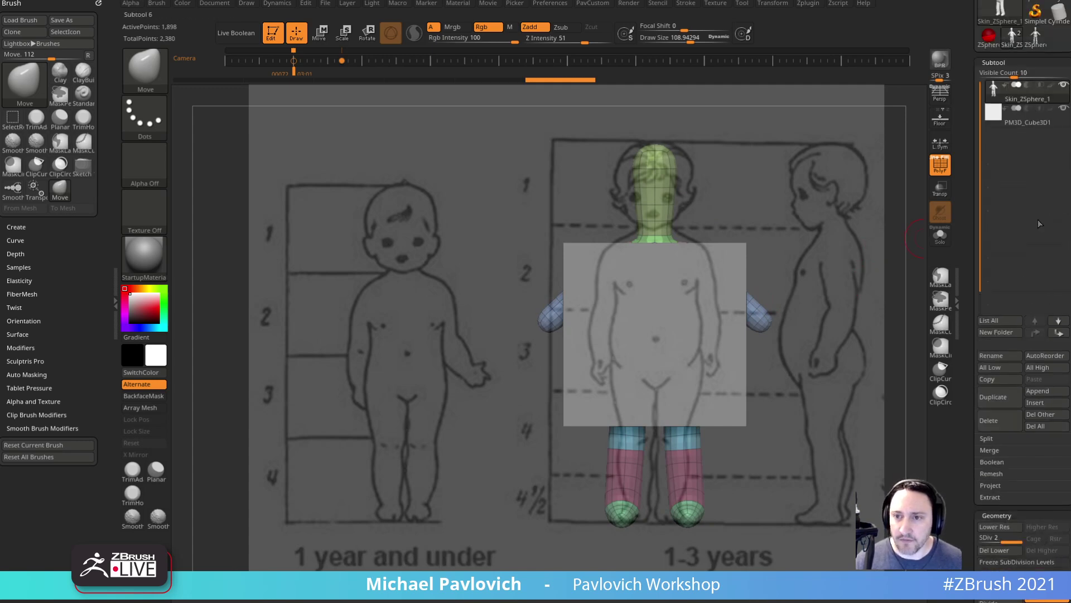
pyautogui.click(1016, 122)
pyautogui.click(1002, 421)
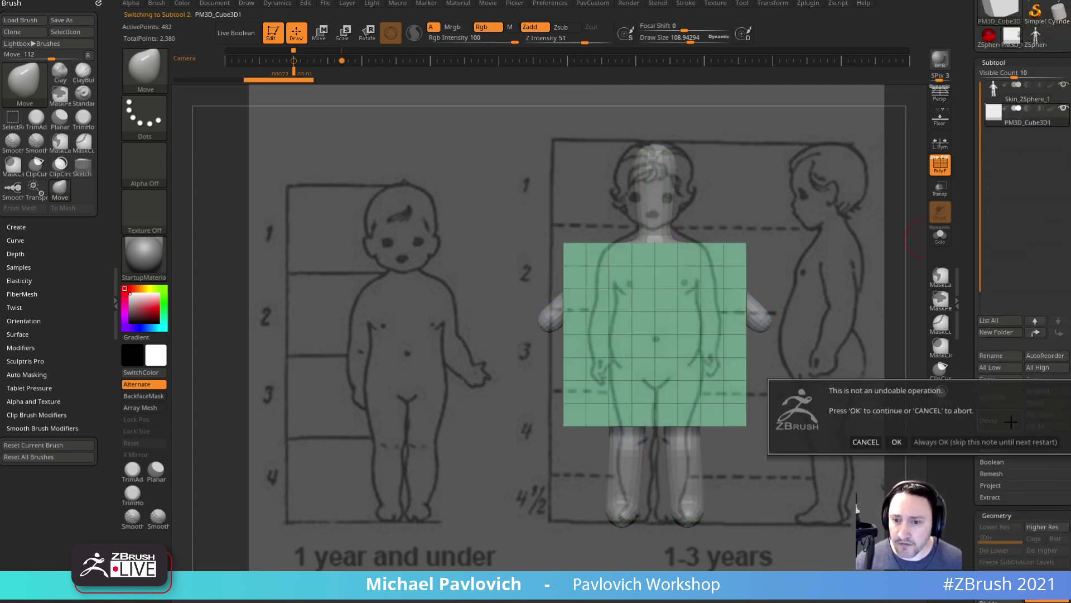
pyautogui.click(877, 442)
pyautogui.click(1006, 100)
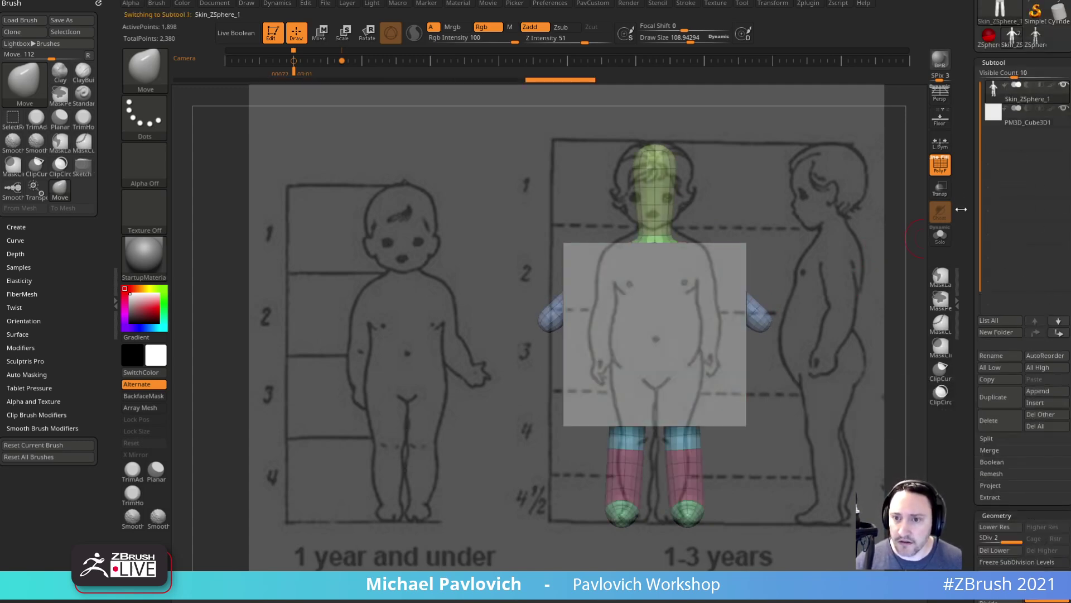
# - Unify the Skin_ZSphere_1 mesh with the Deformation settings and turn on transparency to see it inside the cube
pyautogui.moveTo(966, 261); pyautogui.dragTo(966, 103)
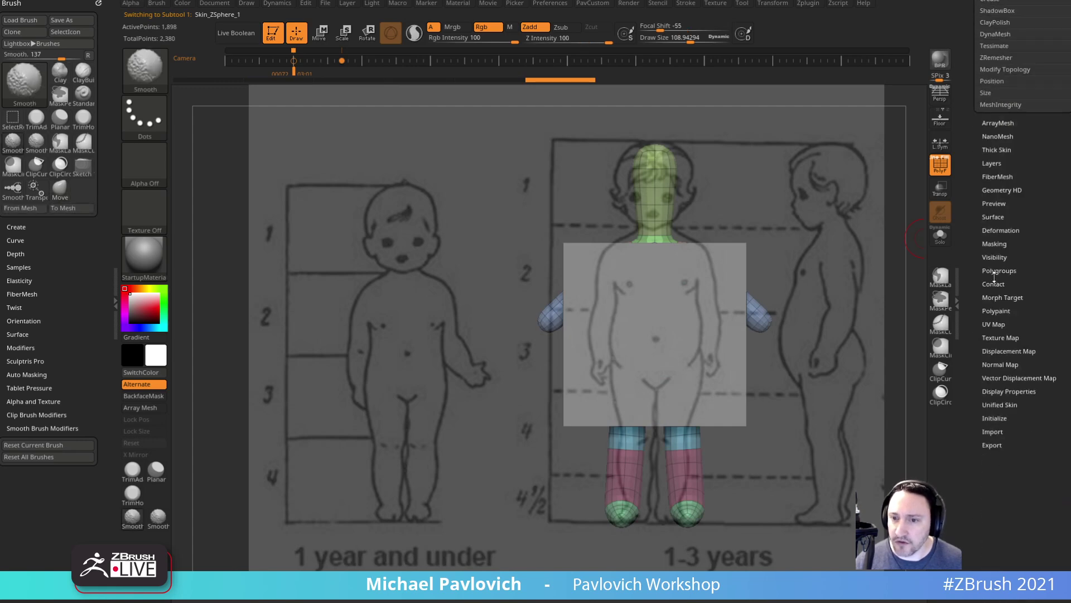
pyautogui.keyDown('shift'); pyautogui.click(999, 230); pyautogui.keyUp('shift')
pyautogui.click(999, 241)
pyautogui.moveTo(966, 199); pyautogui.dragTo(966, 346)
pyautogui.moveTo(814, 258); pyautogui.dragTo(899, 256)
pyautogui.click(946, 197)
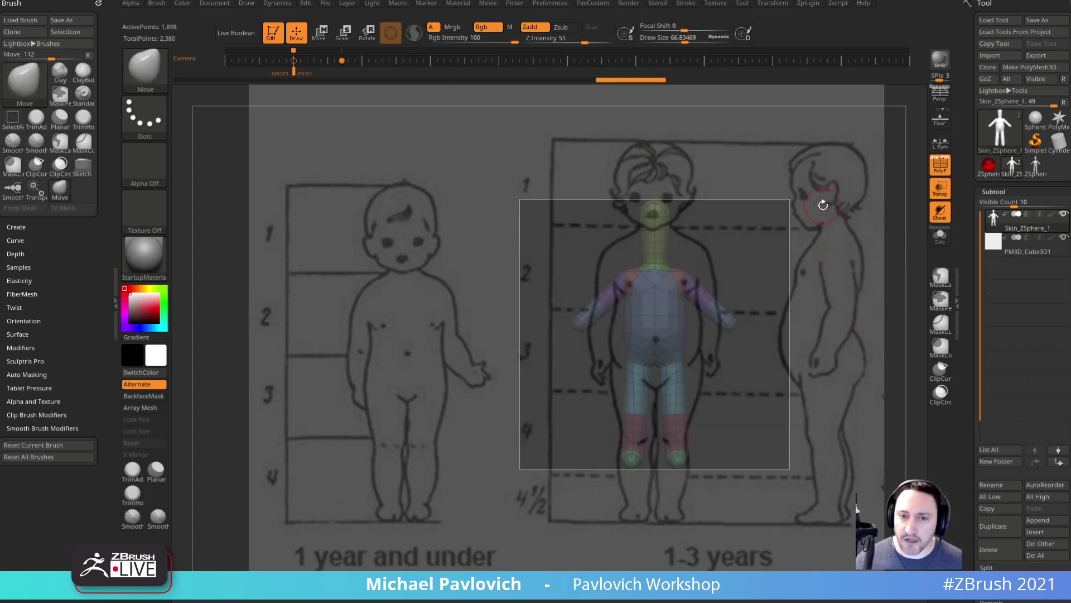
# - Raise the draw size to 1000 and bring it back down to about 95
pyautogui.moveTo(852, 193)
pyautogui.keyDown('alt'); pyautogui.mouseDown()
pyautogui.moveTo(804, 205)
pyautogui.moveTo(854, 215)
pyautogui.mouseUp(); pyautogui.keyUp('alt')
pyautogui.press('s')
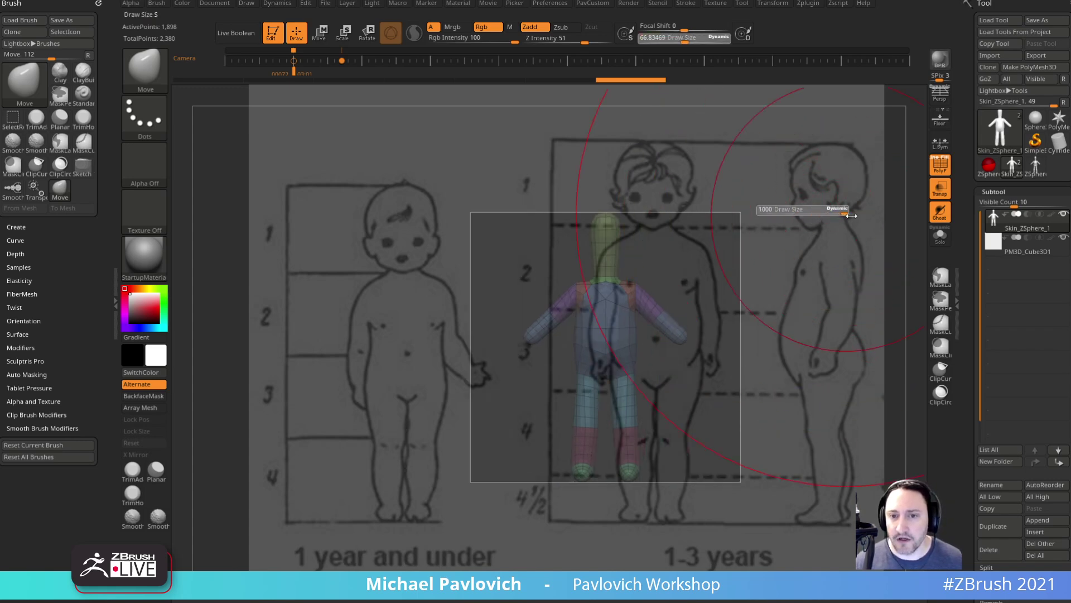
pyautogui.press('s')
pyautogui.moveTo(425, 188); pyautogui.dragTo(431, 189)
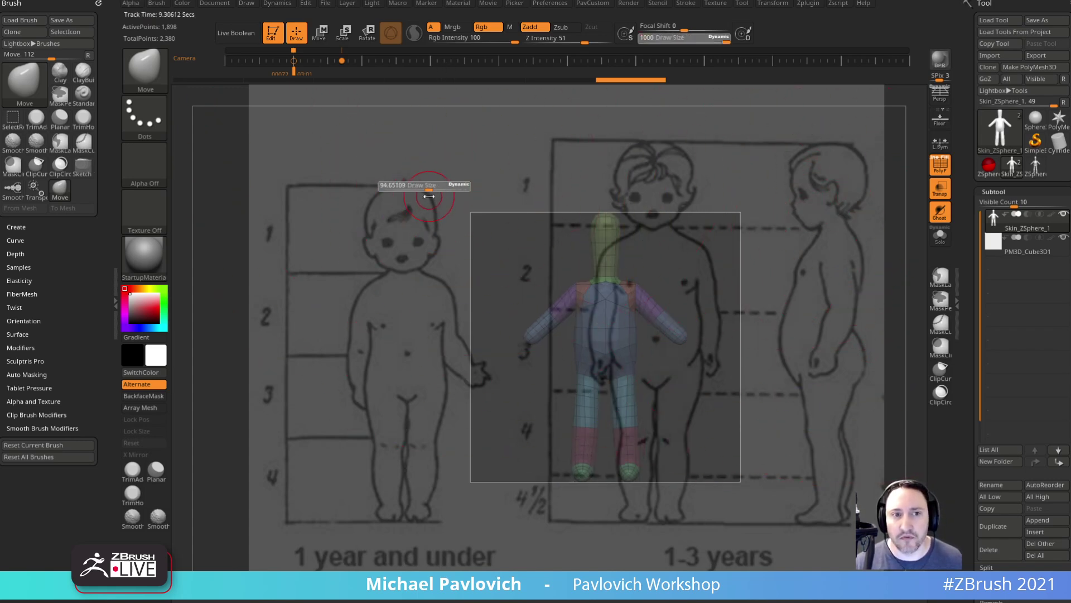
pyautogui.click(550, 4)
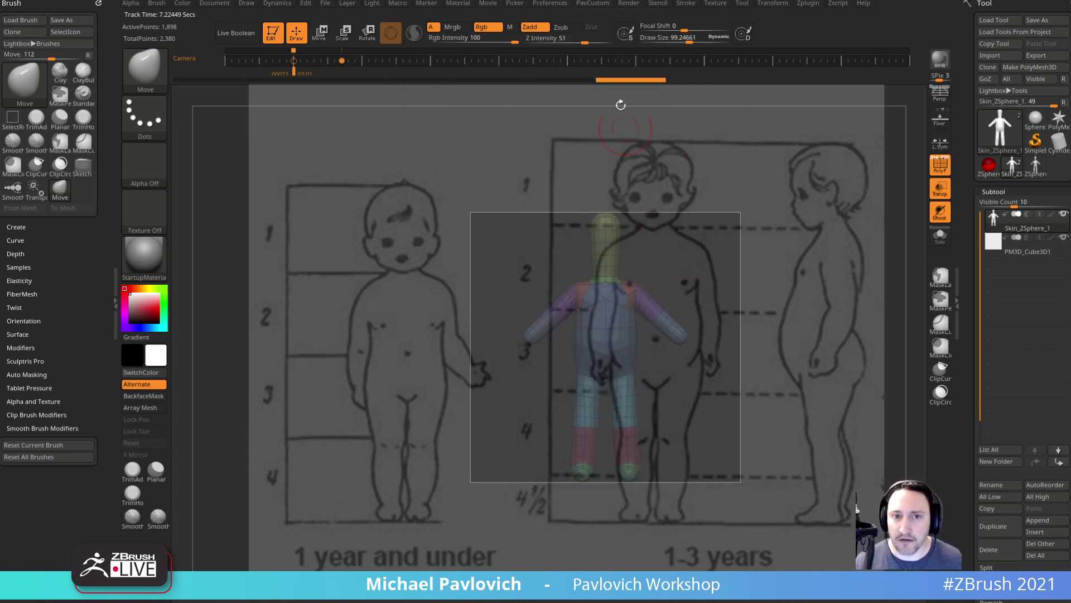
pyautogui.click(551, 4)
pyautogui.click(564, 229)
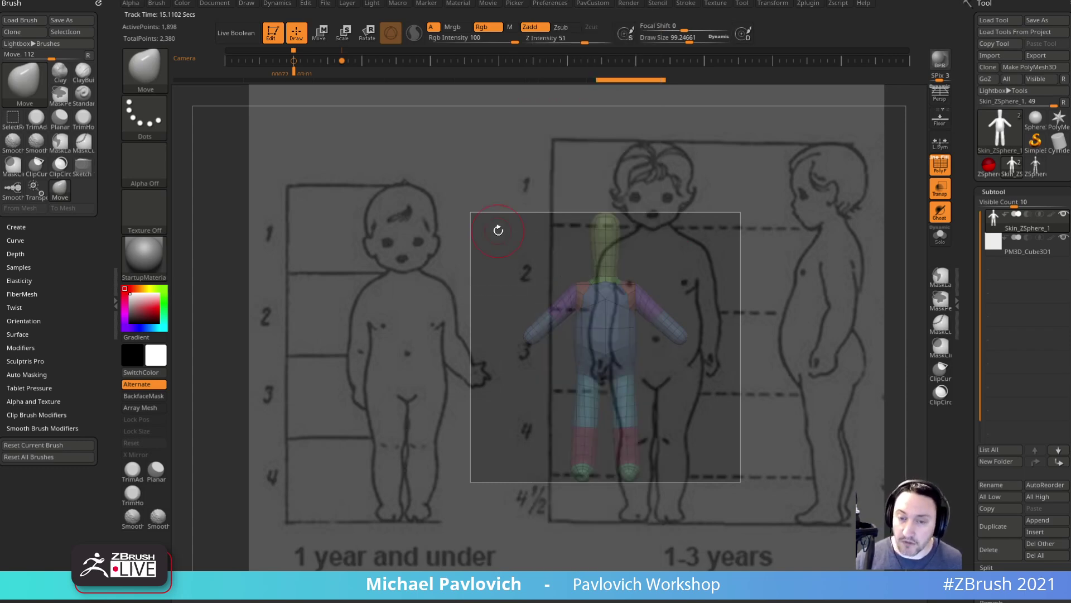
# - Delete the PM3D_Cube3D1 subtool and frame the remaining figure
pyautogui.press('f')
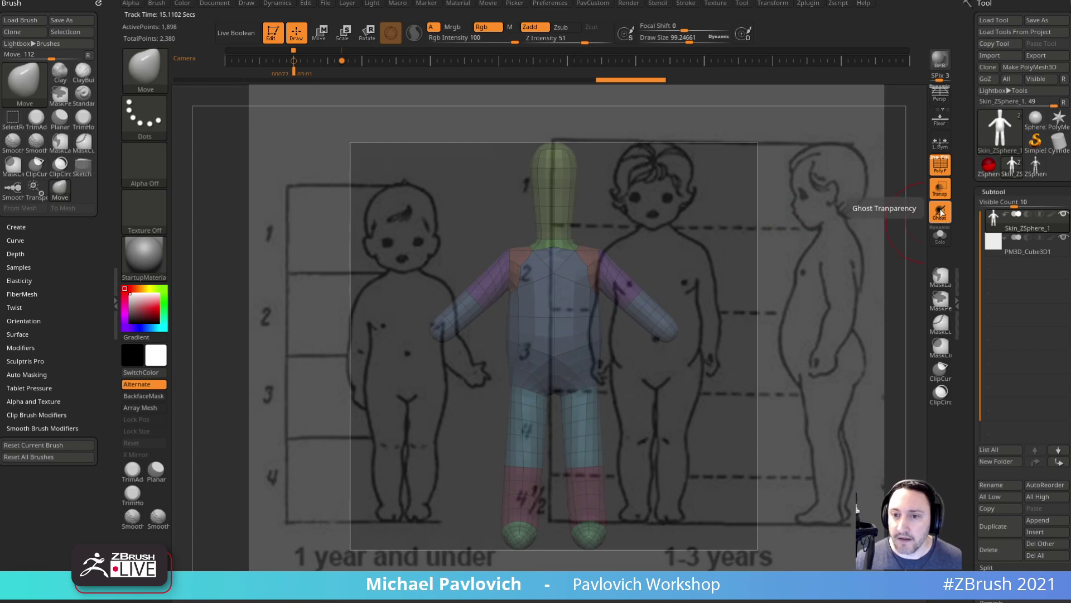
pyautogui.click(1032, 250)
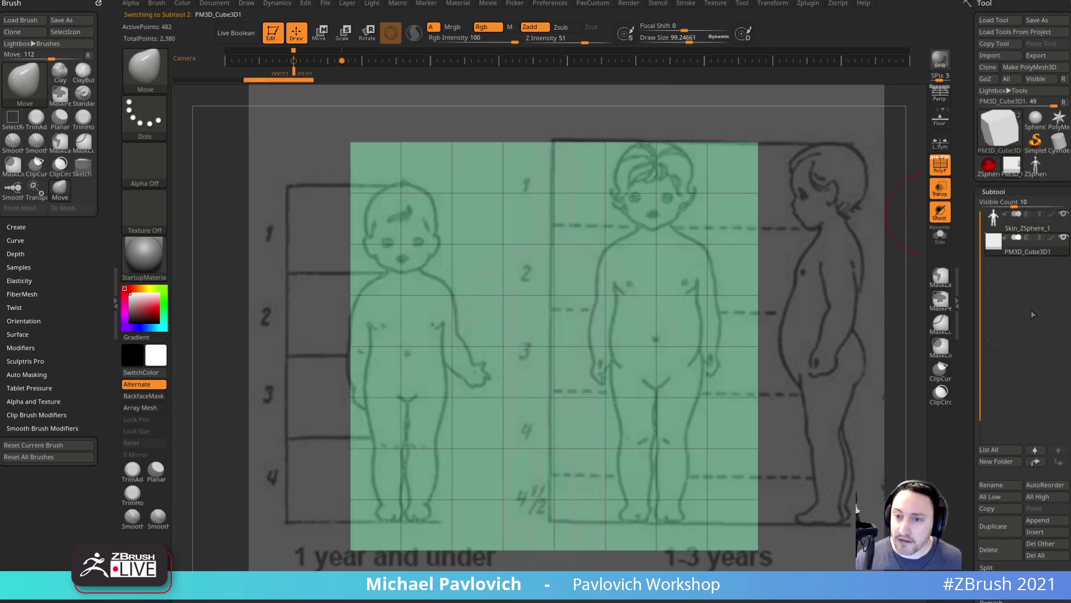
pyautogui.click(993, 543)
pyautogui.click(921, 569)
pyautogui.press('f')
# - Set the draw size to about 57 and replace the camera keyframes with views aligned to the 1-3 years front and side drawings
pyautogui.press('Left')
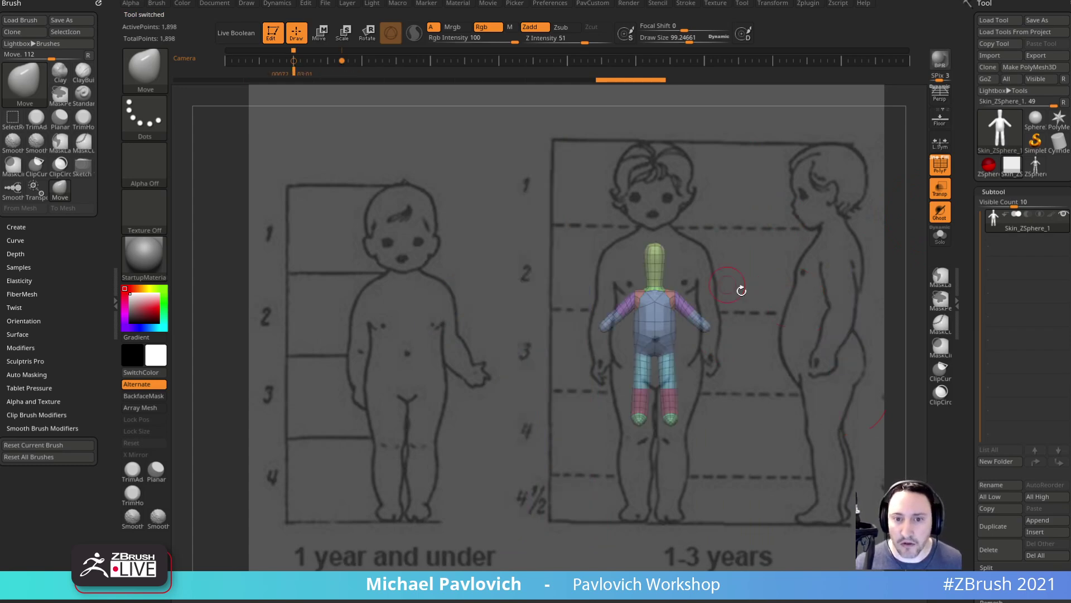
pyautogui.press('s')
pyautogui.click(755, 312)
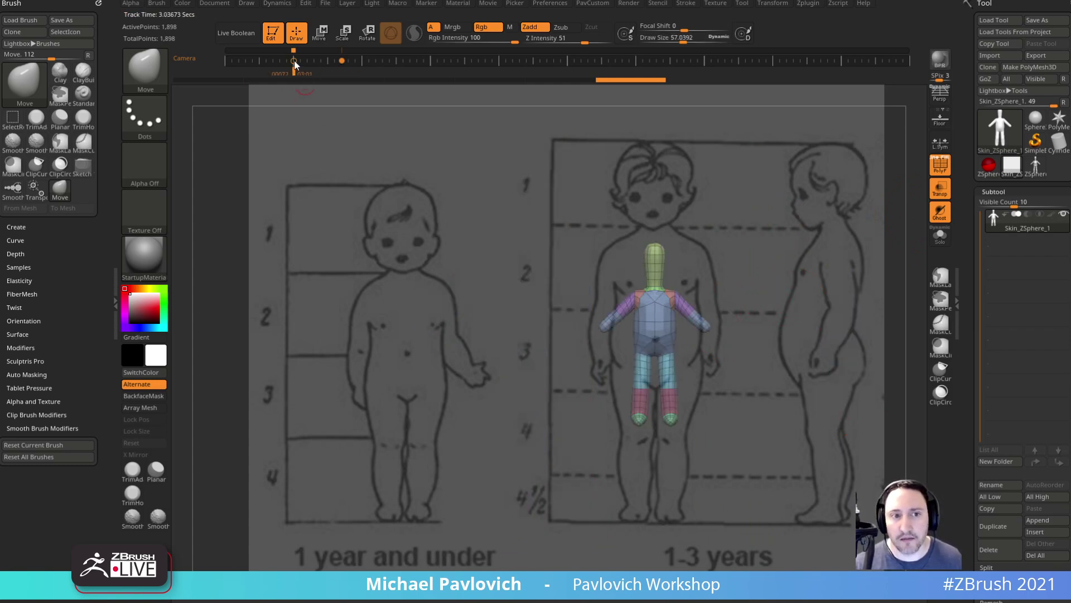
pyautogui.moveTo(341, 61); pyautogui.dragTo(349, 180)
pyautogui.keyDown('ctrl'); pyautogui.moveTo(843, 268); pyautogui.dragTo(857, 344, button='right'); pyautogui.keyUp('ctrl')
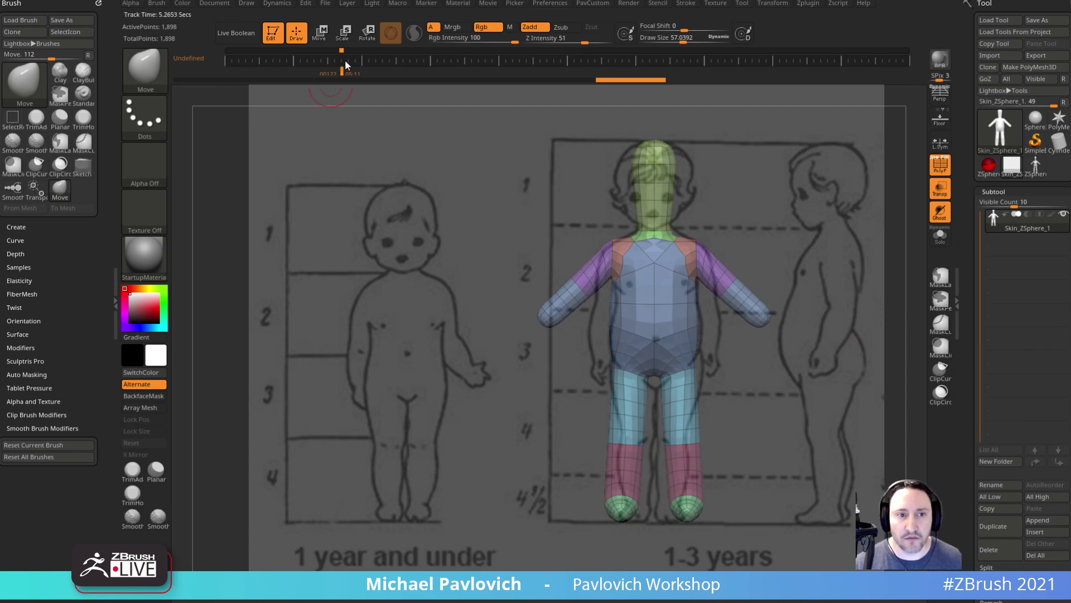
pyautogui.moveTo(850, 310)
pyautogui.keyDown('shift'); pyautogui.mouseDown(button='right')
pyautogui.moveTo(782, 353)
pyautogui.moveTo(957, 366)
pyautogui.mouseUp(button='right'); pyautogui.keyUp('shift')
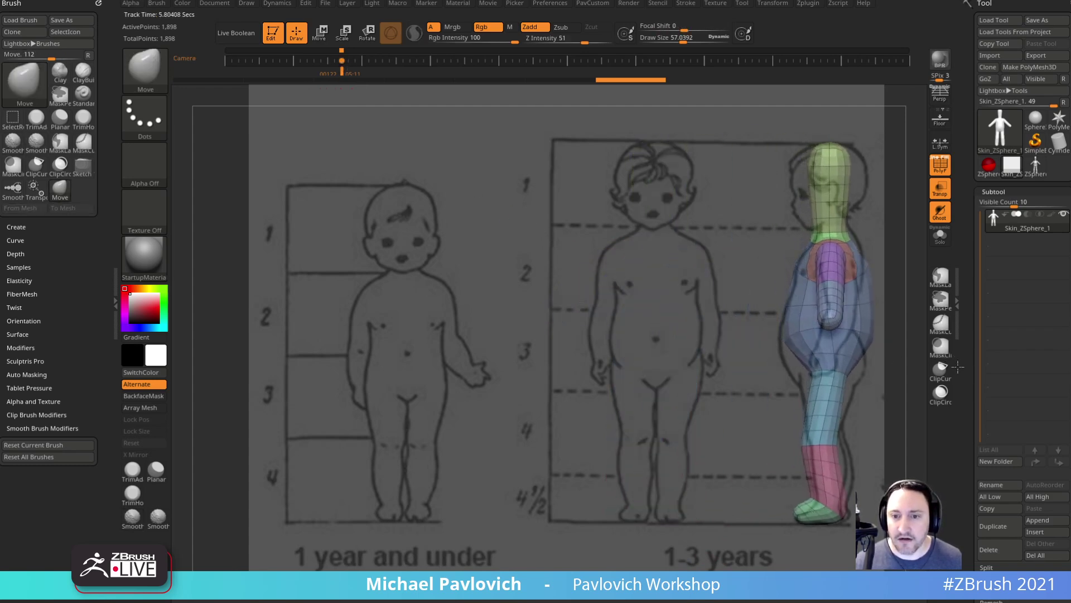
pyautogui.click(394, 62)
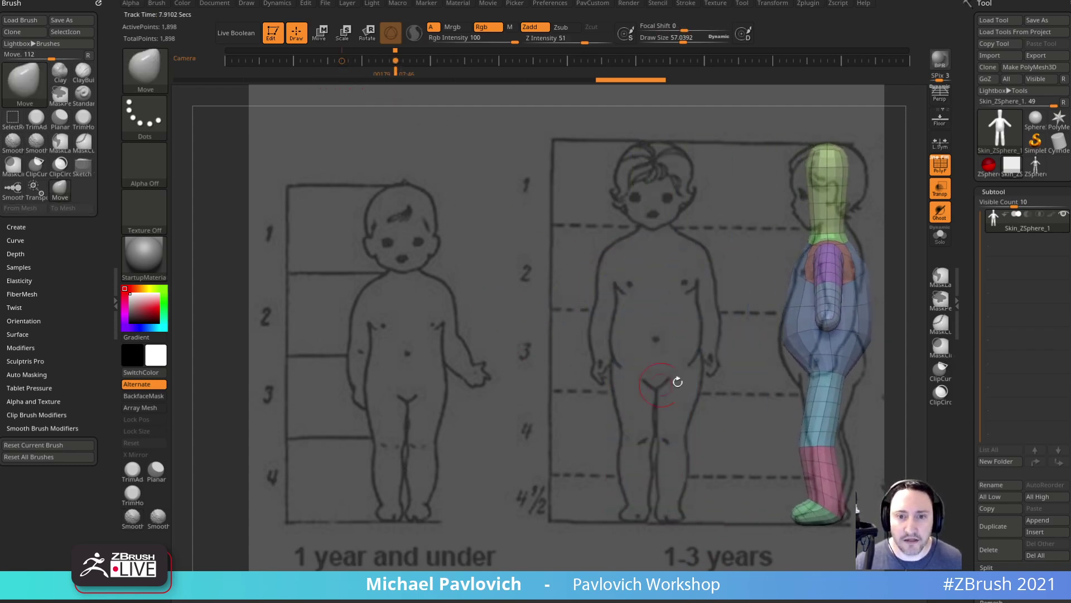
# - Hide the timeline and test the stored camera views by orbiting away and switching between front and side
pyautogui.press('1')
pyautogui.click(550, 299)
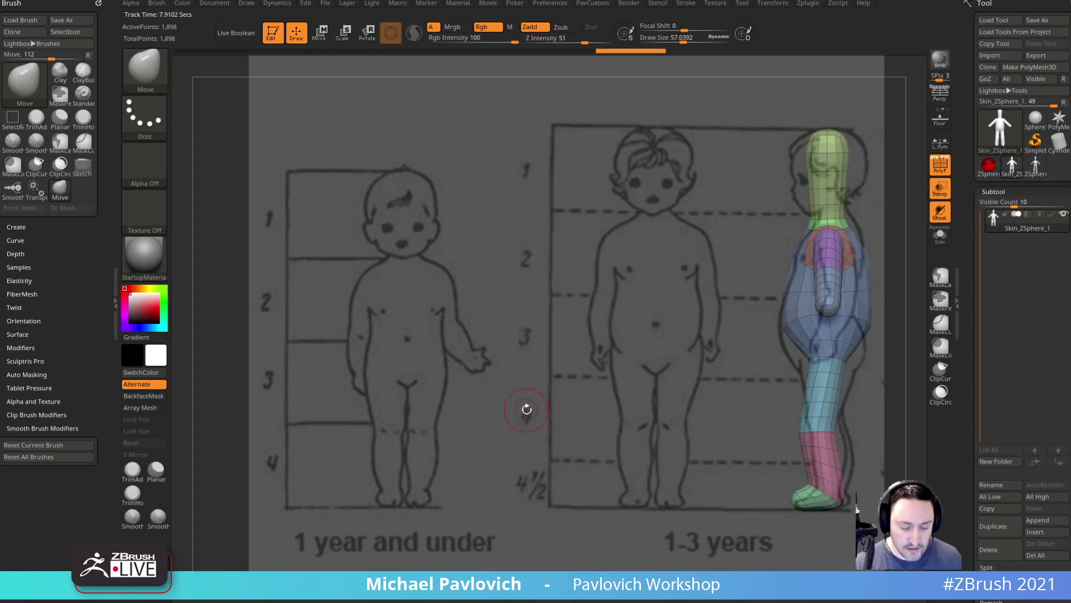
pyautogui.moveTo(601, 285); pyautogui.dragTo(660, 238, button='right')
pyautogui.keyDown('alt'); pyautogui.moveTo(659, 238); pyautogui.dragTo(439, 253, button='right'); pyautogui.keyUp('alt')
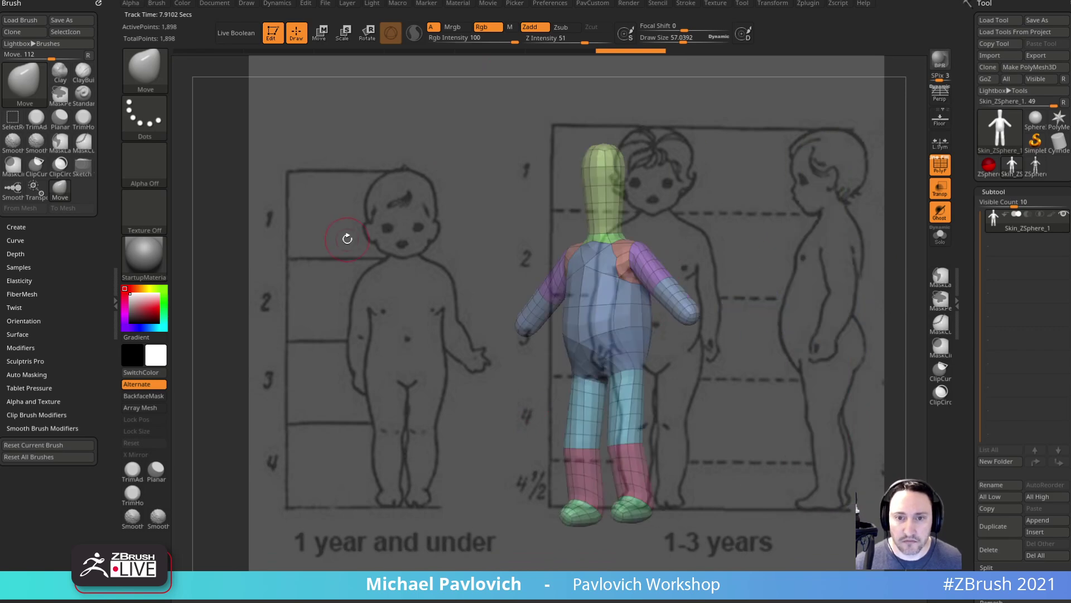
pyautogui.press('Right')
pyautogui.press('Left')
pyautogui.press('Right')
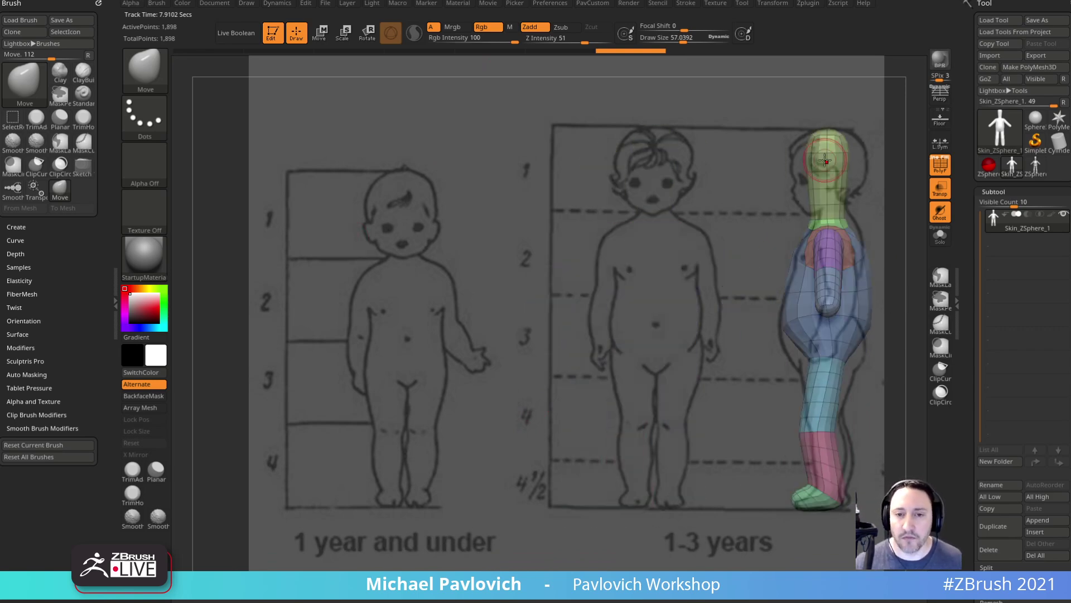
# - Move the buttocks, back and shoulders in the side view to follow the 1-3 years profile drawing
pyautogui.moveTo(683, 337)
pyautogui.keyDown('alt'); pyautogui.mouseDown(button='right')
pyautogui.moveTo(533, 334)
pyautogui.moveTo(734, 345)
pyautogui.mouseUp(button='right'); pyautogui.keyUp('alt')
pyautogui.press(']')
pyautogui.press(']')
pyautogui.press(']')
pyautogui.moveTo(854, 363); pyautogui.dragTo(865, 368)
pyautogui.moveTo(869, 316); pyautogui.dragTo(858, 287)
pyautogui.press('[')
pyautogui.moveTo(834, 251); pyautogui.dragTo(845, 233)
pyautogui.keyDown('alt'); pyautogui.moveTo(879, 200); pyautogui.dragTo(878, 191, button='right'); pyautogui.keyUp('alt')
pyautogui.press(']')
pyautogui.moveTo(869, 250); pyautogui.dragTo(865, 248)
pyautogui.press('[')
# - Shape the lower belly, thighs and calves with the Move brush to match the side profile of the legs and stomach
pyautogui.moveTo(794, 348); pyautogui.dragTo(810, 366)
pyautogui.moveTo(822, 410); pyautogui.dragTo(827, 411)
pyautogui.press(']')
pyautogui.press(']')
pyautogui.press(']')
pyautogui.press(']')
pyautogui.moveTo(829, 470); pyautogui.dragTo(842, 454)
pyautogui.press('[')
pyautogui.press('[')
pyautogui.press('[')
pyautogui.press('[')
pyautogui.moveTo(847, 456); pyautogui.dragTo(850, 446)
pyautogui.press(']')
pyautogui.press(']')
pyautogui.moveTo(838, 406); pyautogui.dragTo(853, 386)
pyautogui.moveTo(795, 352); pyautogui.dragTo(787, 353)
# - Pull the face and chin forward and the skull backward, and push in the front of the neck in side view
pyautogui.press(']')
pyautogui.moveTo(809, 176)
pyautogui.mouseDown()
pyautogui.moveTo(794, 174)
pyautogui.moveTo(796, 196)
pyautogui.mouseUp()
pyautogui.press('s')
pyautogui.moveTo(803, 206); pyautogui.dragTo(795, 208)
pyautogui.moveTo(845, 170)
pyautogui.mouseDown()
pyautogui.moveTo(860, 154)
pyautogui.moveTo(859, 183)
pyautogui.moveTo(865, 156)
pyautogui.mouseUp()
pyautogui.press('[')
pyautogui.moveTo(808, 227); pyautogui.dragTo(828, 220)
pyautogui.moveTo(817, 213); pyautogui.dragTo(824, 201)
# - Widen both sides of the head in the front view to match the 1-3 years drawing and reduce the draw size to about 32
pyautogui.press('1')
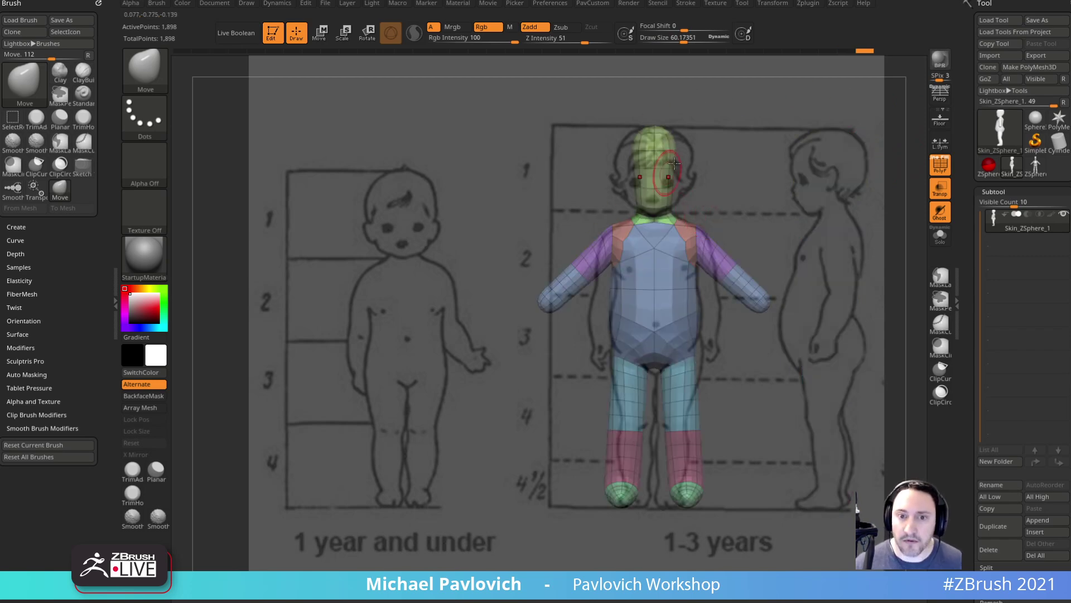
pyautogui.press(']')
pyautogui.press(']')
pyautogui.press(']')
pyautogui.press(']')
pyautogui.moveTo(672, 159); pyautogui.dragTo(686, 184)
pyautogui.moveTo(630, 164)
pyautogui.mouseDown()
pyautogui.moveTo(638, 131)
pyautogui.moveTo(624, 171)
pyautogui.mouseUp()
pyautogui.press('[')
pyautogui.press('[')
pyautogui.press('[')
pyautogui.press('[')
pyautogui.press('[')
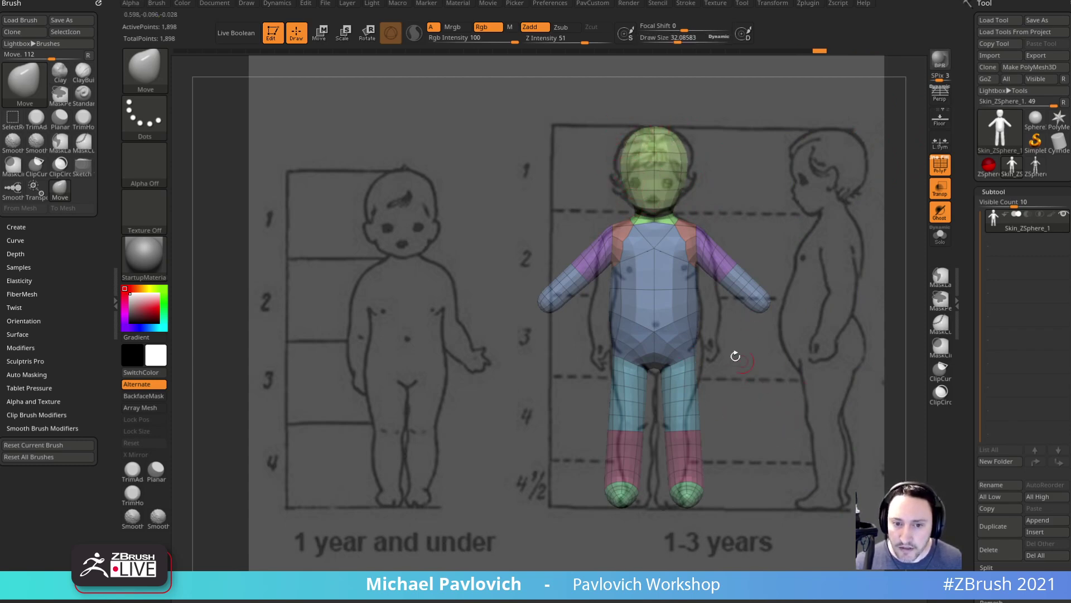
# - Move the outer knees, lower legs and feet inward in front view to fit the 1-3 years drawing
pyautogui.press(']')
pyautogui.press(']')
pyautogui.press(']')
pyautogui.press(']')
pyautogui.moveTo(610, 423); pyautogui.dragTo(643, 435)
pyautogui.press('[')
pyautogui.press(']')
pyautogui.press(']')
pyautogui.moveTo(608, 473)
pyautogui.mouseDown()
pyautogui.moveTo(635, 505)
pyautogui.moveTo(613, 495)
pyautogui.mouseUp()
pyautogui.press('[')
pyautogui.press('[')
# - Refine the thigh, inner knee and calf contours in front view with small Move strokes, leaving the draw size at about 60
pyautogui.moveTo(622, 377); pyautogui.dragTo(620, 377)
pyautogui.press('s')
pyautogui.moveTo(614, 437); pyautogui.dragTo(611, 474)
pyautogui.moveTo(646, 433); pyautogui.dragTo(648, 432)
pyautogui.moveTo(649, 383); pyautogui.dragTo(650, 384)
pyautogui.press('s')
pyautogui.click(643, 459)
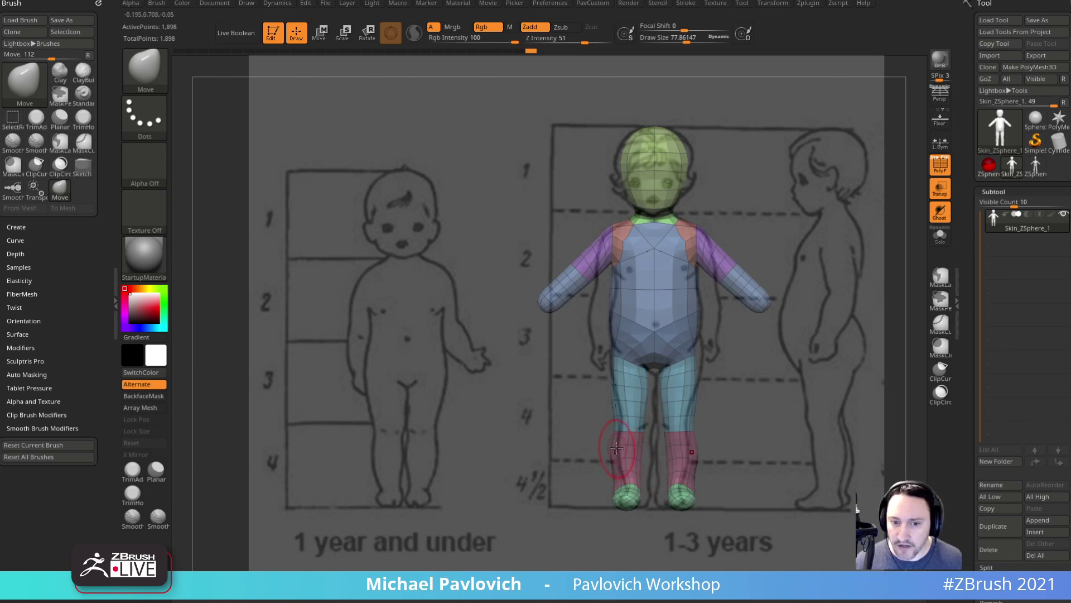
pyautogui.moveTo(645, 461); pyautogui.dragTo(644, 462)
pyautogui.press('s')
pyautogui.click(642, 465)
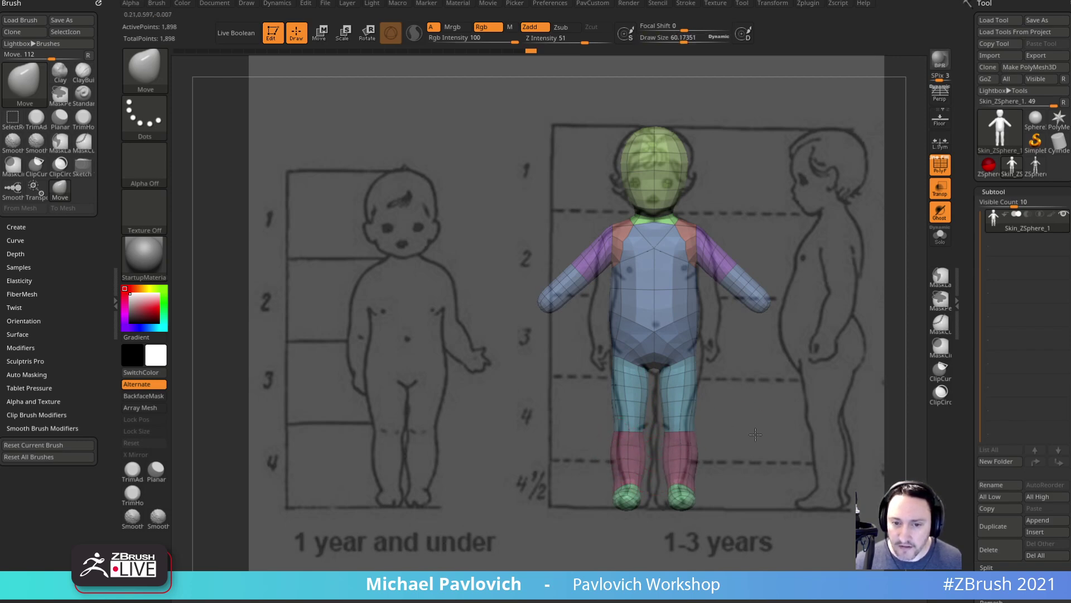
# - Hide the Spotlight charts, raise the draw size to about 78 and review the figure from several angles
pyautogui.keyDown('shift'); pyautogui.moveTo(756, 430); pyautogui.dragTo(694, 434); pyautogui.keyUp('shift')
pyautogui.hotkey('shift', 'z')
pyautogui.moveTo(808, 383)
pyautogui.mouseDown()
pyautogui.moveTo(761, 387)
pyautogui.moveTo(775, 424)
pyautogui.moveTo(768, 390)
pyautogui.moveTo(699, 456)
pyautogui.moveTo(668, 387)
pyautogui.mouseUp()
pyautogui.press('s')
pyautogui.click(628, 414)
pyautogui.moveTo(727, 387)
pyautogui.mouseDown()
pyautogui.moveTo(648, 394)
pyautogui.moveTo(666, 394)
pyautogui.moveTo(665, 381)
pyautogui.mouseUp()
pyautogui.press('s')
pyautogui.click(659, 403)
pyautogui.moveTo(625, 390)
pyautogui.mouseDown()
pyautogui.moveTo(681, 394)
pyautogui.moveTo(686, 376)
pyautogui.mouseUp()
pyautogui.moveTo(636, 410)
pyautogui.keyDown('shift'); pyautogui.mouseDown()
pyautogui.moveTo(699, 428)
pyautogui.moveTo(689, 430)
pyautogui.mouseUp(); pyautogui.keyUp('shift')
pyautogui.moveTo(710, 363)
pyautogui.keyDown('shift'); pyautogui.mouseDown()
pyautogui.moveTo(773, 356)
pyautogui.moveTo(778, 413)
pyautogui.moveTo(780, 368)
pyautogui.mouseUp(); pyautogui.keyUp('shift')
pyautogui.moveTo(781, 369); pyautogui.dragTo(837, 357)
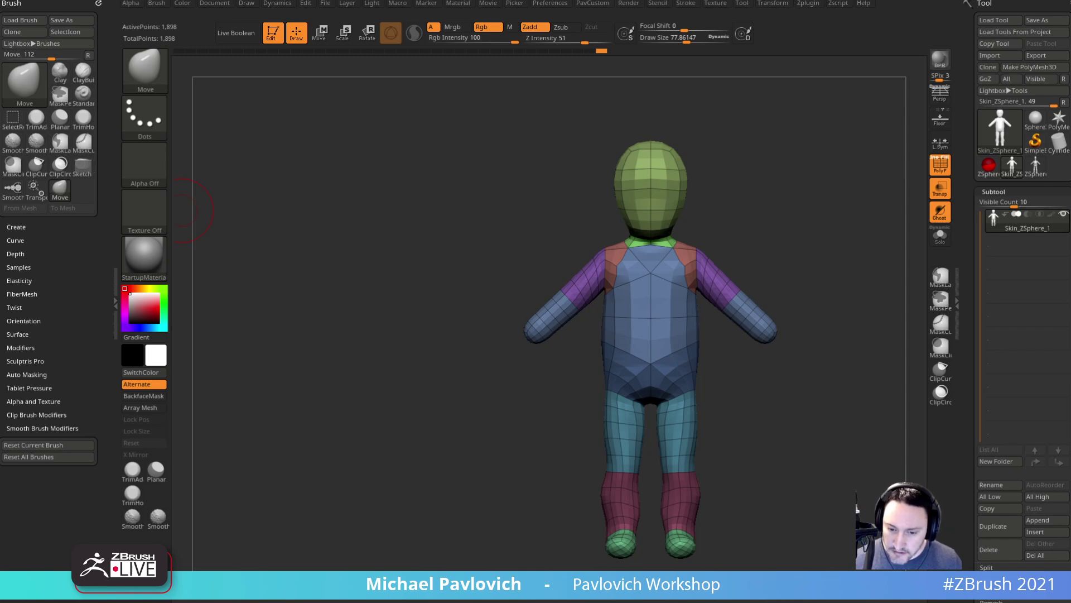
# - Switch to the browser, look through the "child face proportions" images and open the Drawing How to Draw baby and toddler heads picture
pyautogui.moveTo(446, 600); pyautogui.dragTo(437, 36)
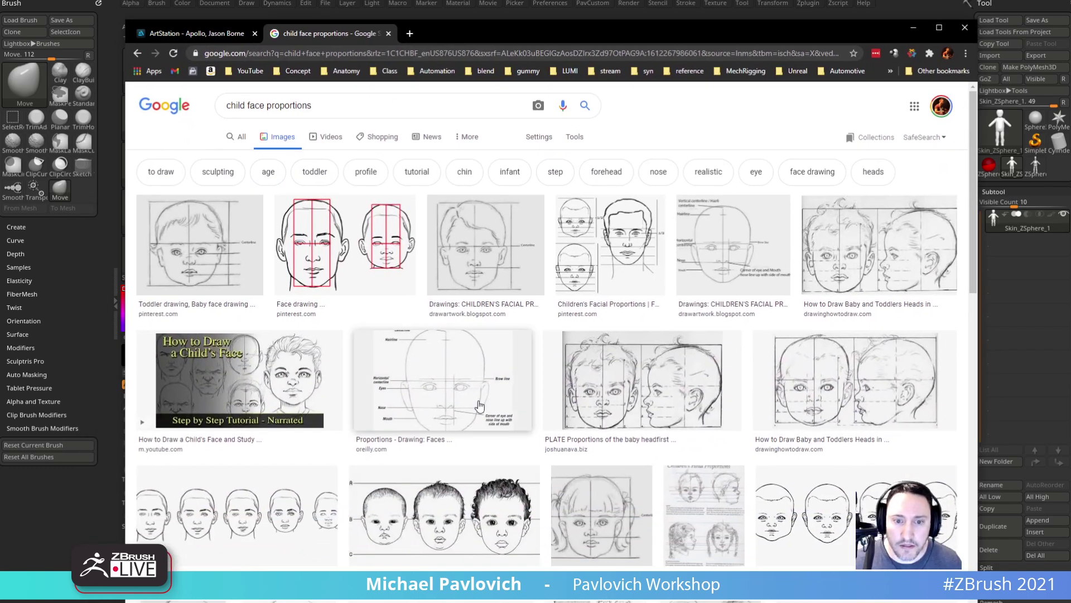
pyautogui.scroll(-1, 475, 402)
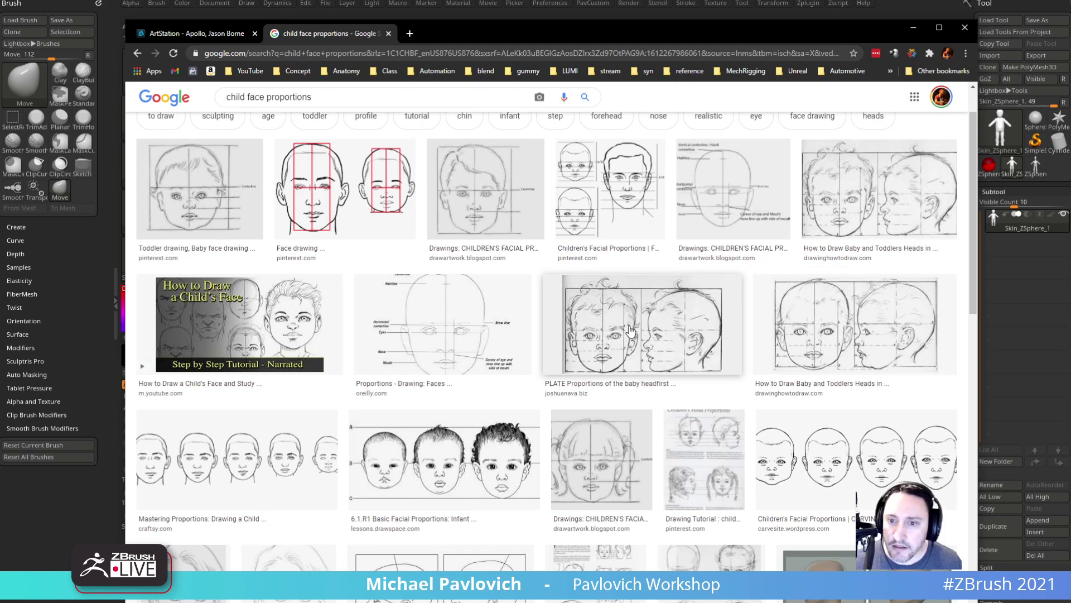
pyautogui.scroll(-2, 498, 282)
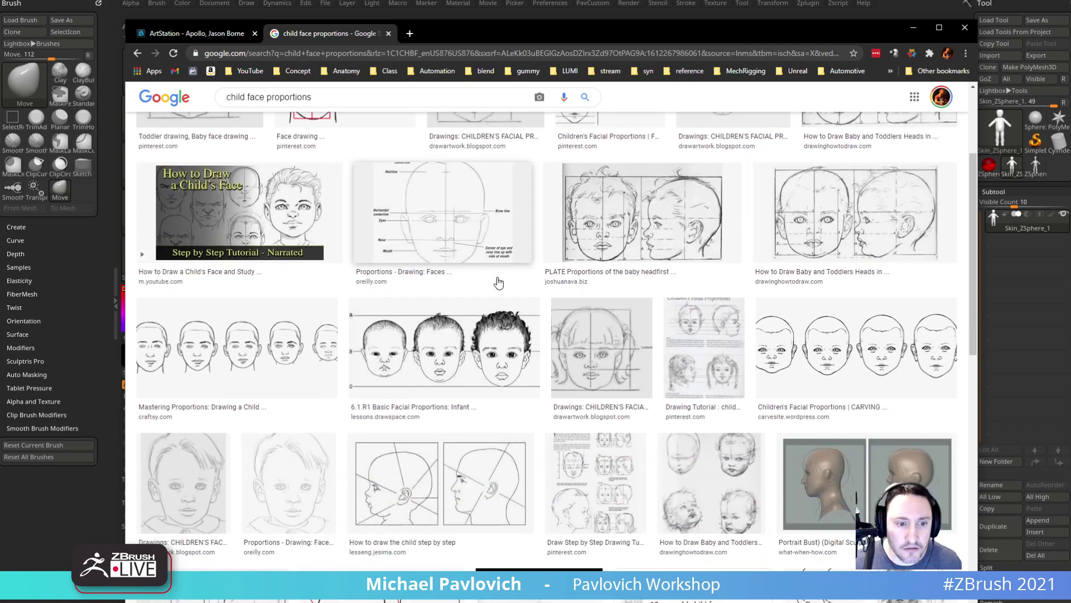
pyautogui.scroll(-1, 498, 283)
pyautogui.scroll(4, 500, 282)
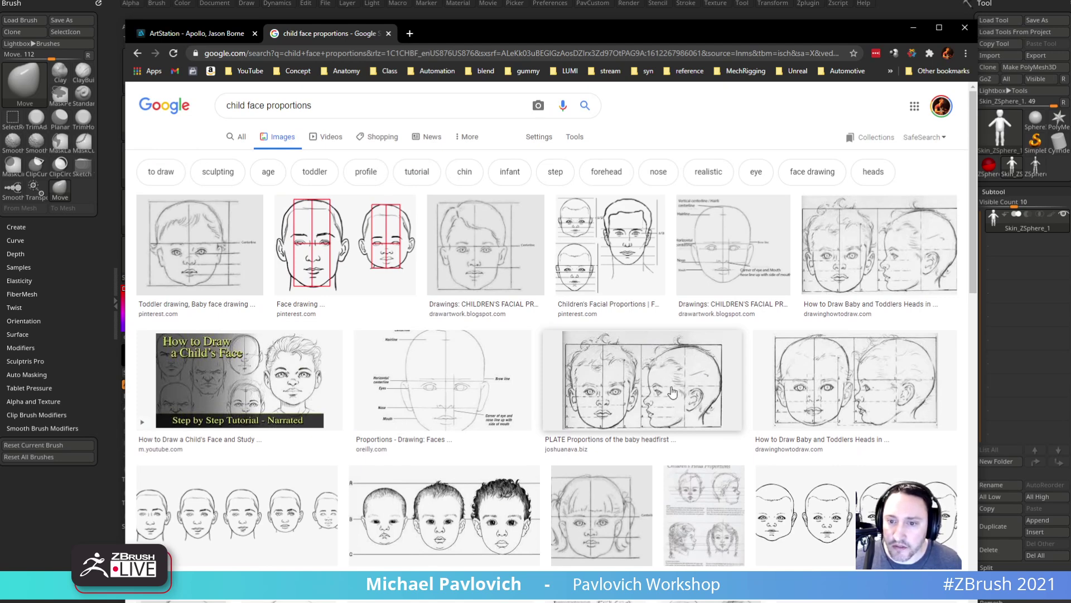
pyautogui.click(870, 384)
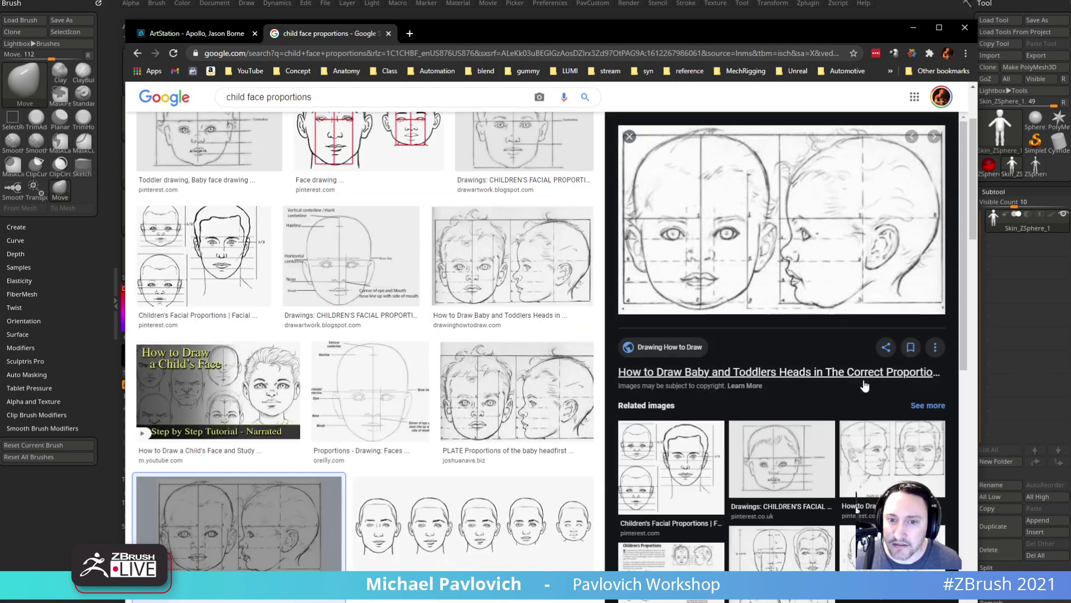
pyautogui.rightClick(804, 207)
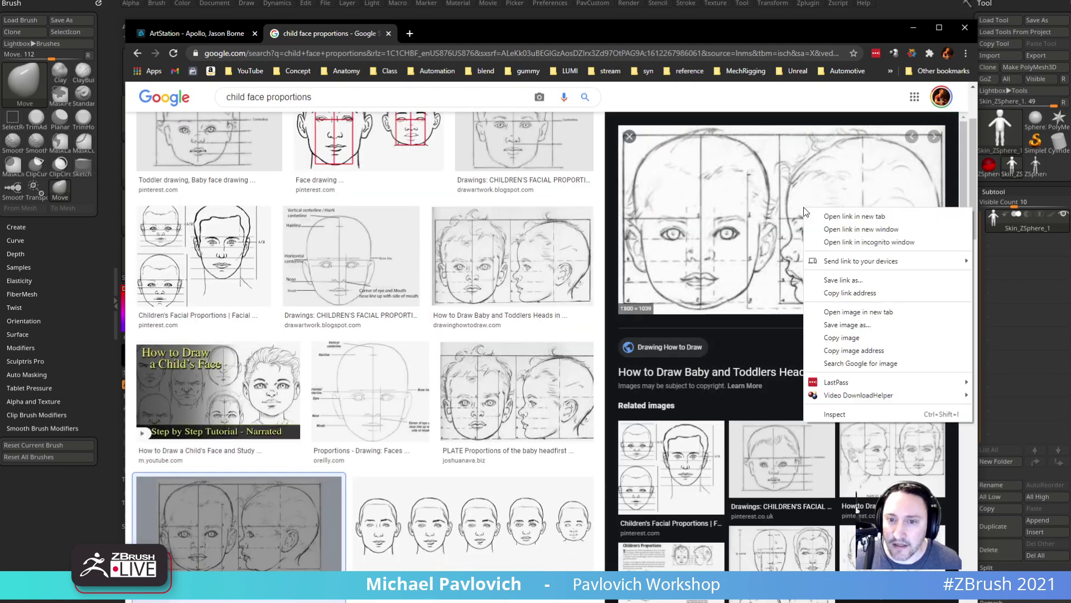
pyautogui.click(838, 280)
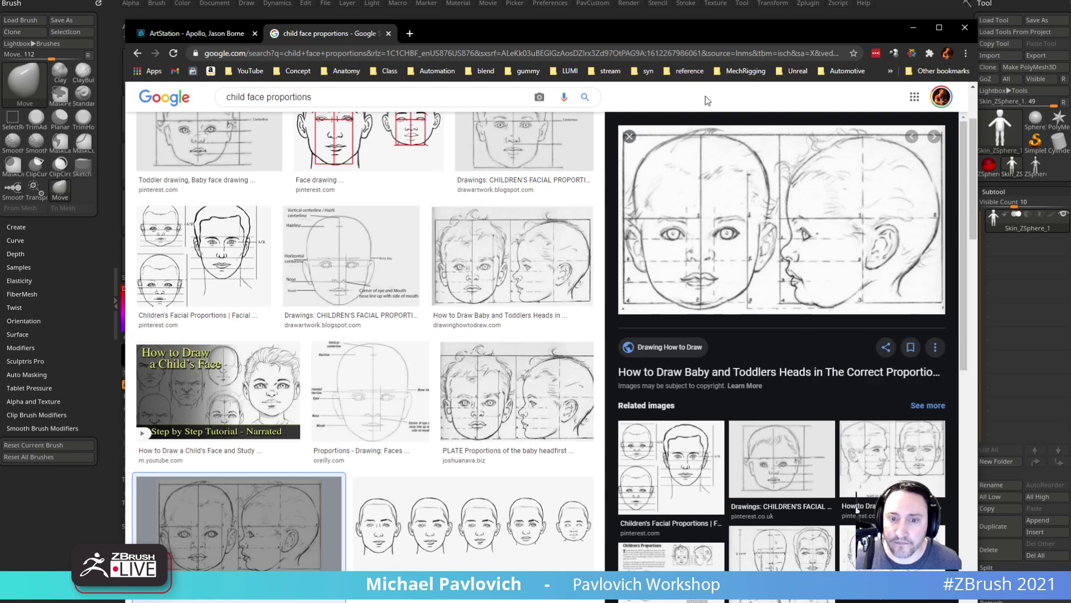
pyautogui.press('Escape')
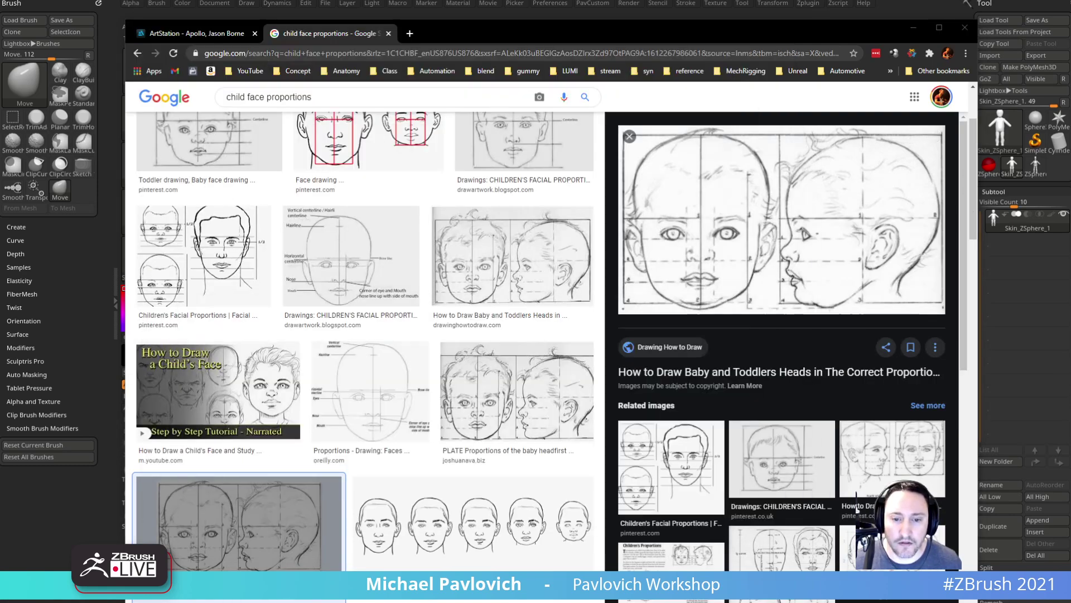
# - Save the baby and toddler heads proportion image to disk and return to ZBrush
pyautogui.rightClick(778, 257)
pyautogui.click(818, 373)
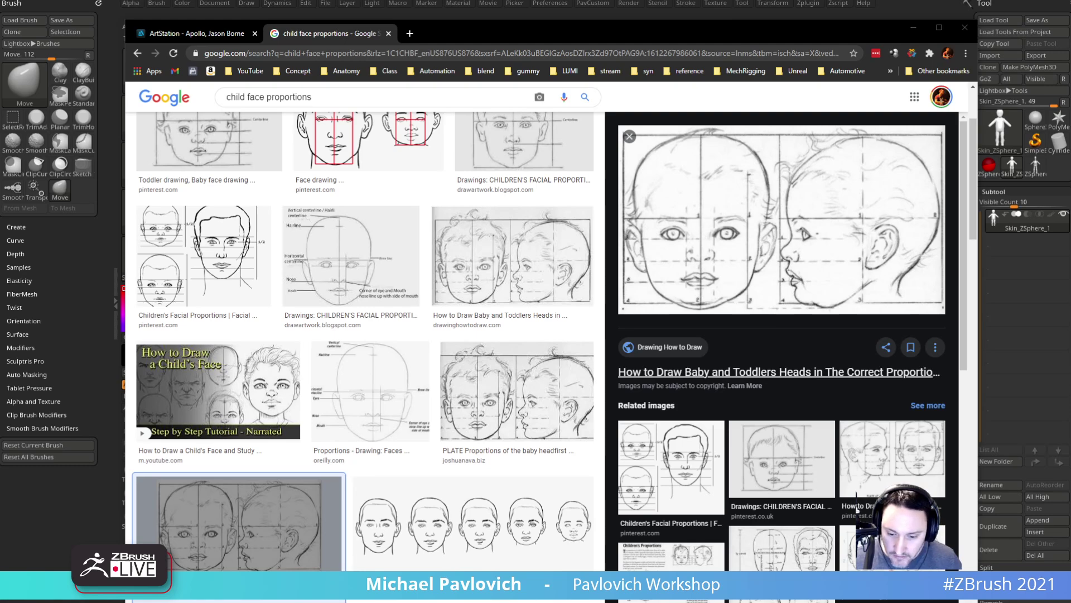
pyautogui.hotkey('alt', 'Tab')
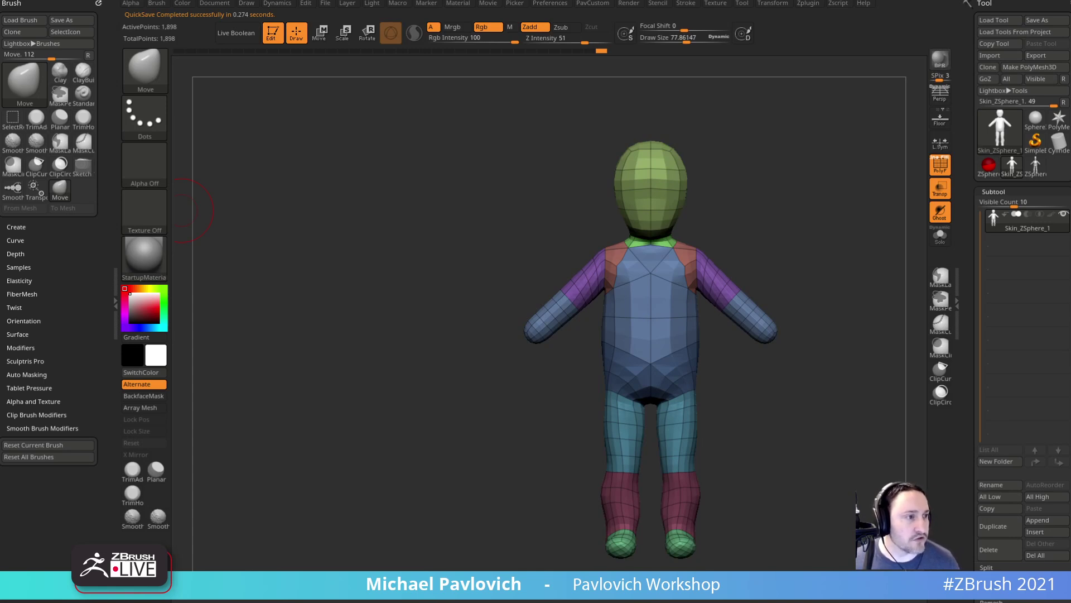
# - Mask the figure by ambient occlusion, turn off the polyframe display and inspect the shading from several angles
pyautogui.moveTo(971, 301)
pyautogui.mouseDown()
pyautogui.moveTo(968, 224)
pyautogui.moveTo(973, 251)
pyautogui.moveTo(973, 235)
pyautogui.mouseUp()
pyautogui.click(997, 373)
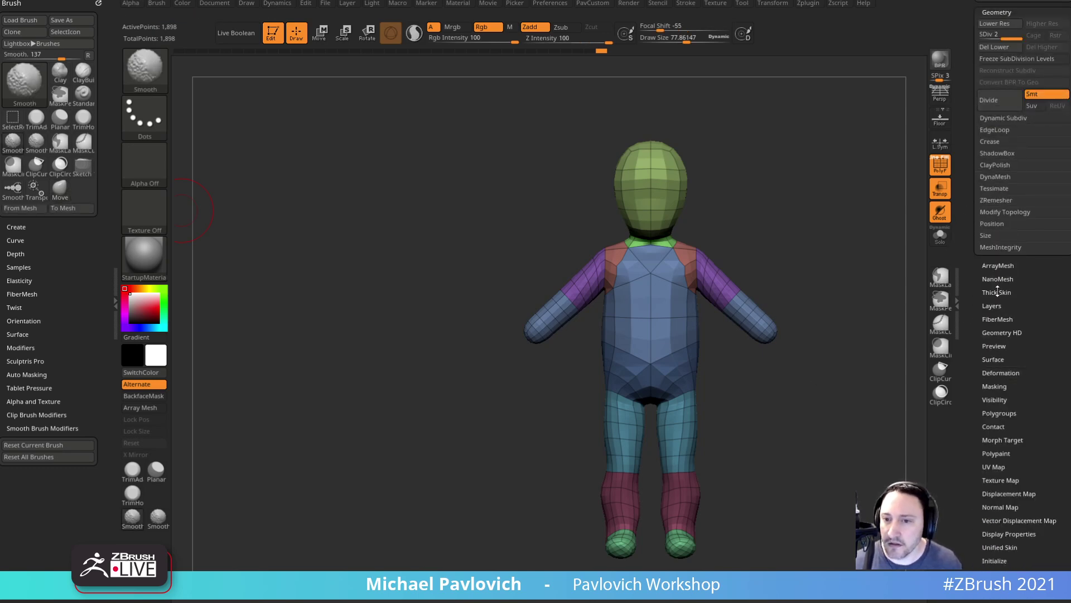
pyautogui.click(994, 386)
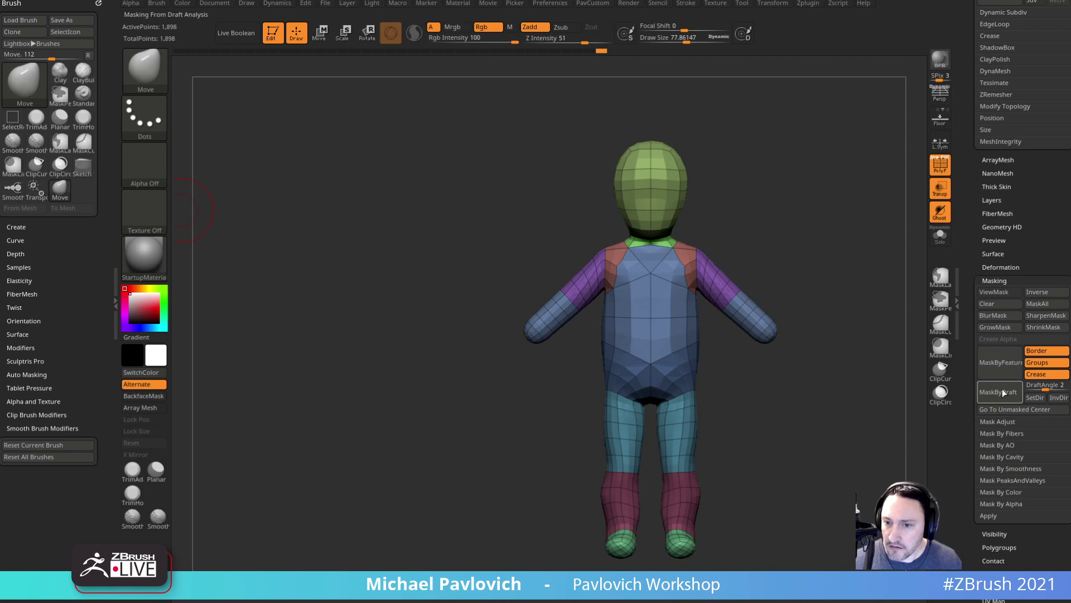
pyautogui.click(1001, 444)
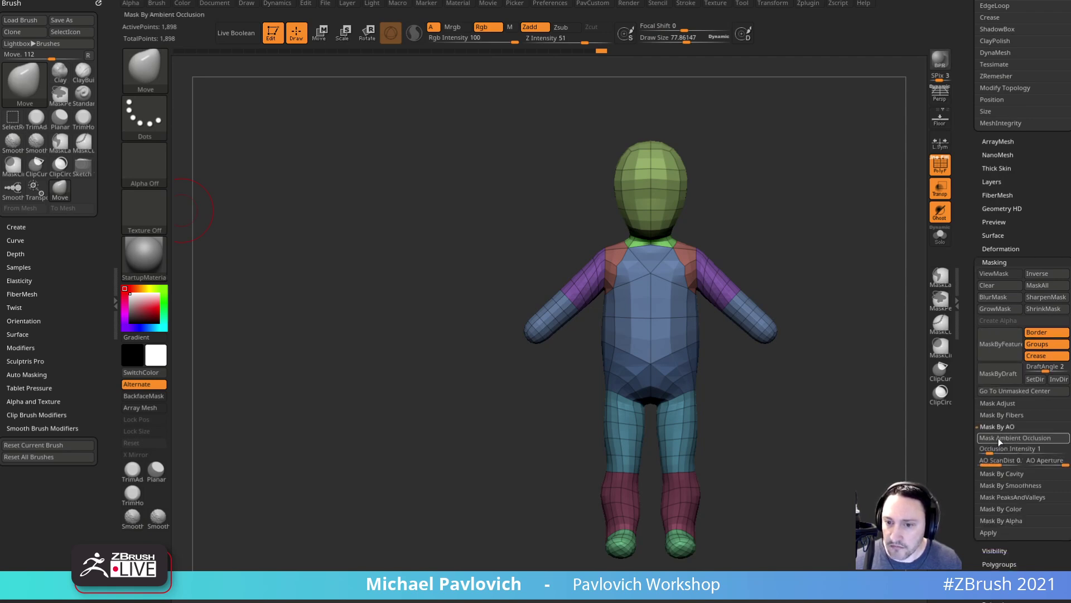
pyautogui.click(940, 166)
pyautogui.moveTo(868, 349); pyautogui.dragTo(838, 361)
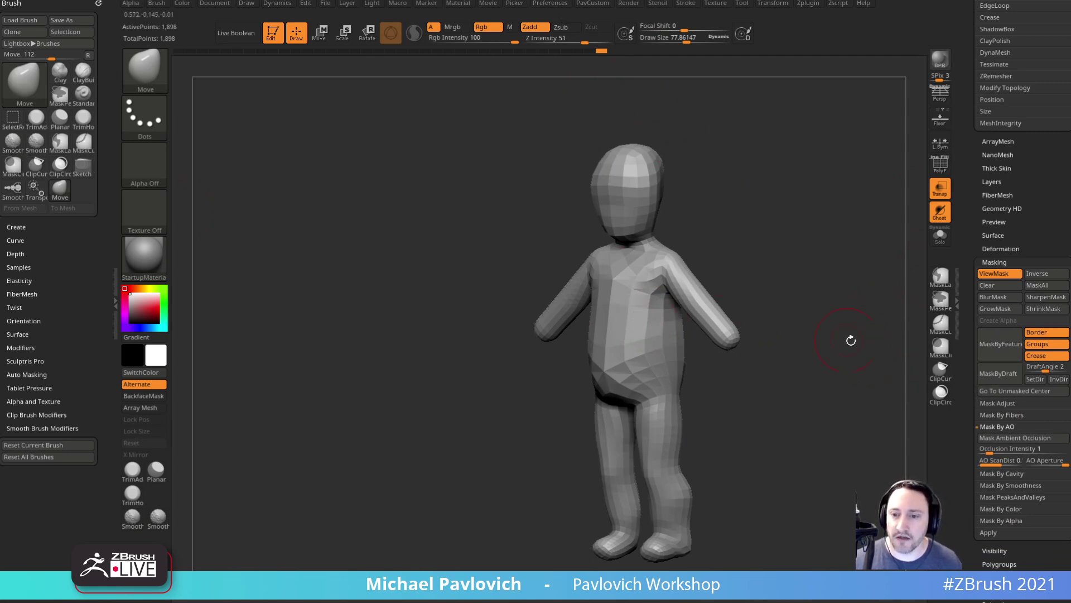
pyautogui.moveTo(829, 335); pyautogui.dragTo(866, 300)
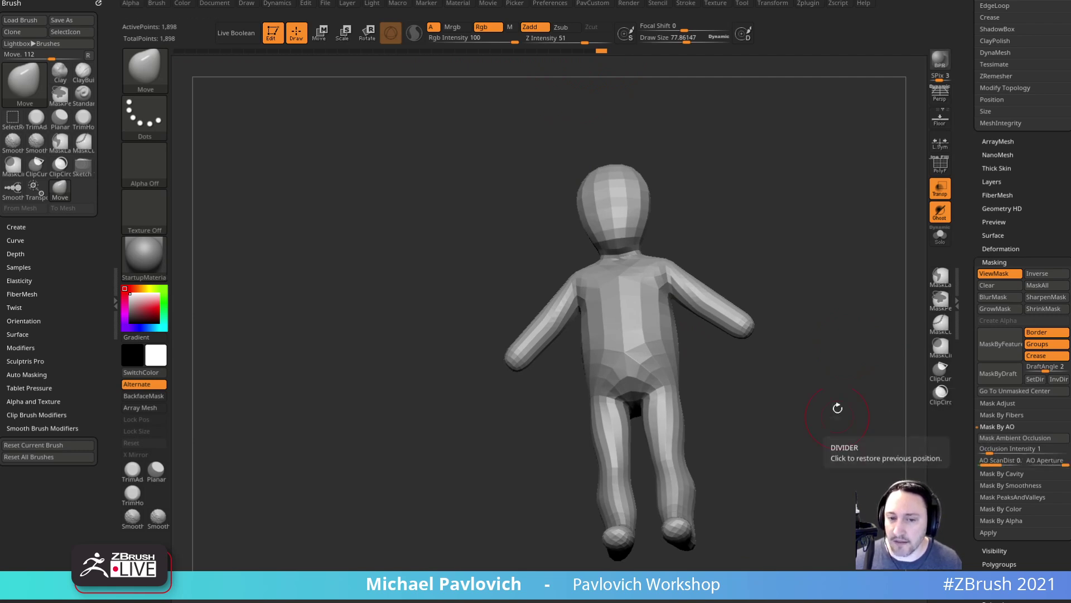
# - Clear the mask, reduce the draw size to about 54 and switch the material to Flat Color
pyautogui.keyDown('shift'); pyautogui.moveTo(842, 428); pyautogui.dragTo(755, 437); pyautogui.keyUp('shift')
pyautogui.moveTo(891, 361)
pyautogui.mouseDown()
pyautogui.moveTo(848, 374)
pyautogui.moveTo(924, 439)
pyautogui.mouseUp()
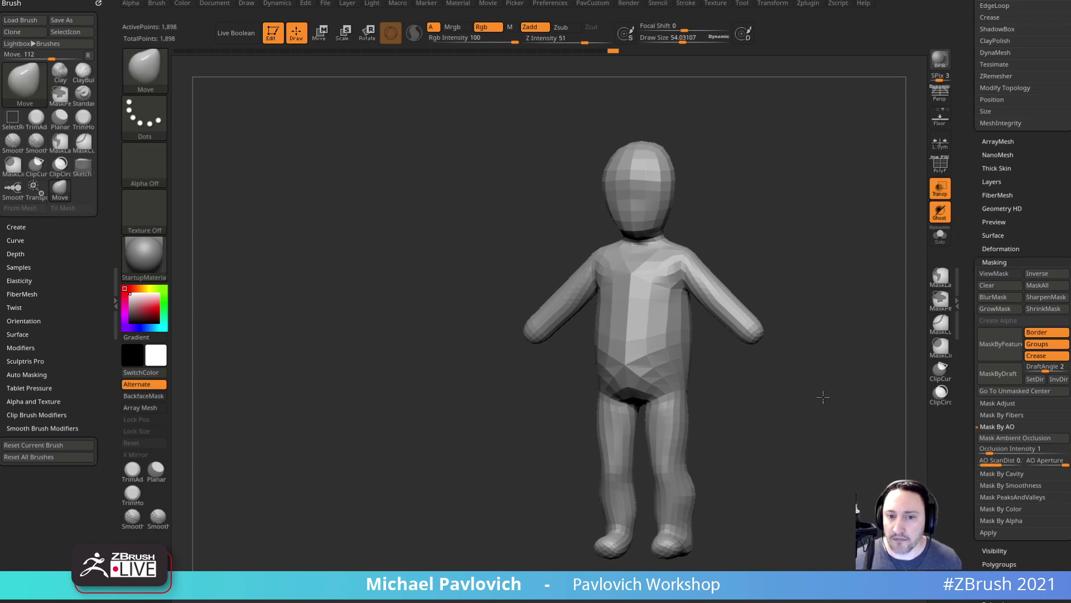
pyautogui.moveTo(823, 397); pyautogui.dragTo(787, 398)
pyautogui.click(143, 274)
pyautogui.click(207, 446)
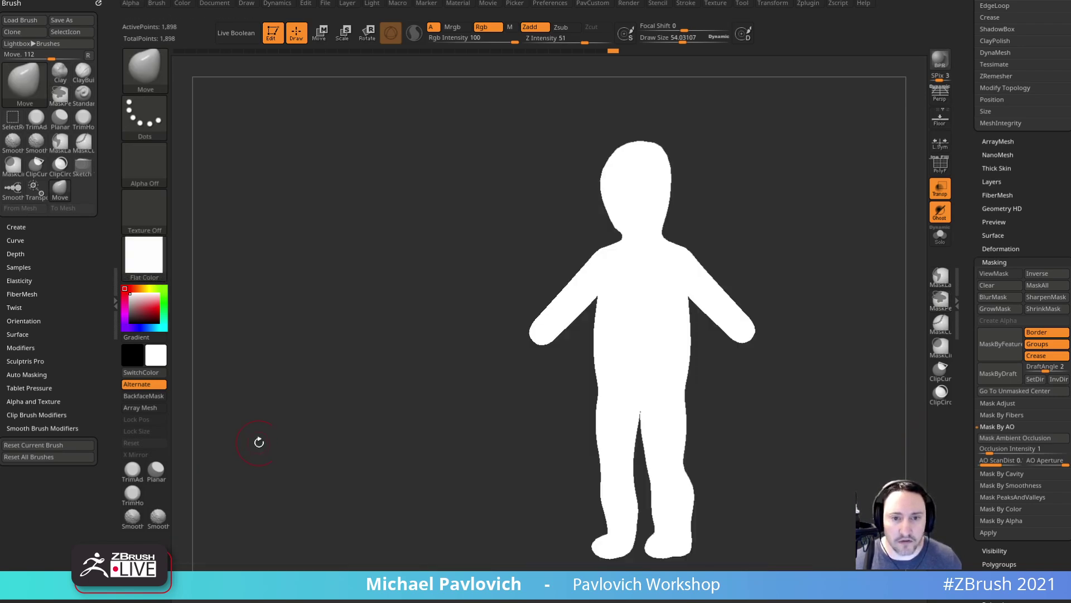
# - Try the ambient occlusion mask on the Flat Color figure and clear it
pyautogui.click(1012, 440)
pyautogui.moveTo(828, 435)
pyautogui.mouseDown()
pyautogui.moveTo(922, 429)
pyautogui.moveTo(812, 442)
pyautogui.moveTo(848, 442)
pyautogui.mouseUp()
pyautogui.keyDown('ctrl'); pyautogui.moveTo(854, 442); pyautogui.dragTo(894, 455); pyautogui.keyUp('ctrl')
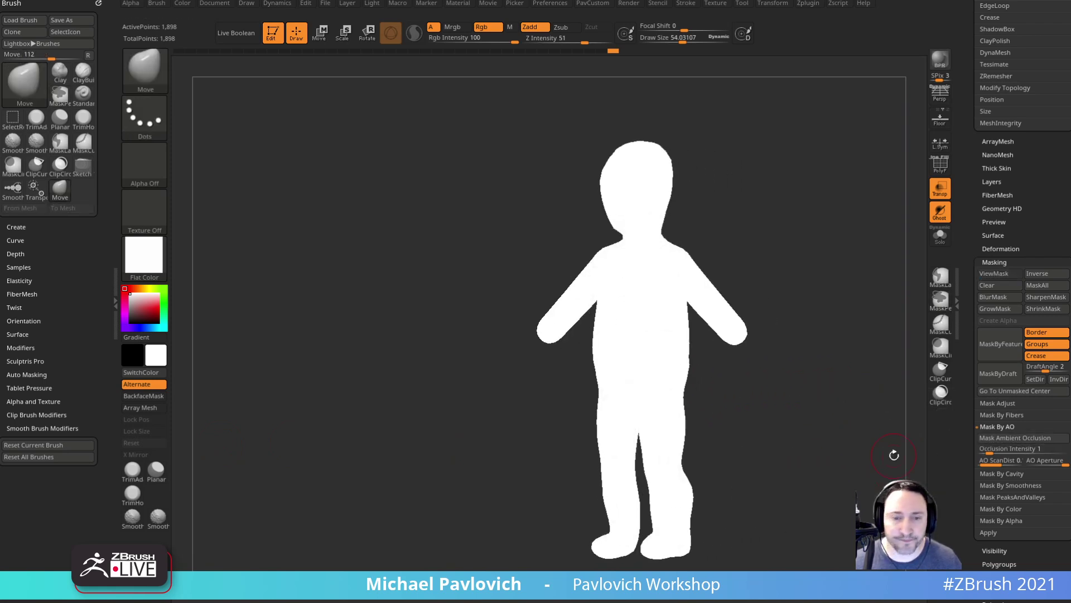
# - Switch the figure's material to StartupMaterial
pyautogui.click(144, 257)
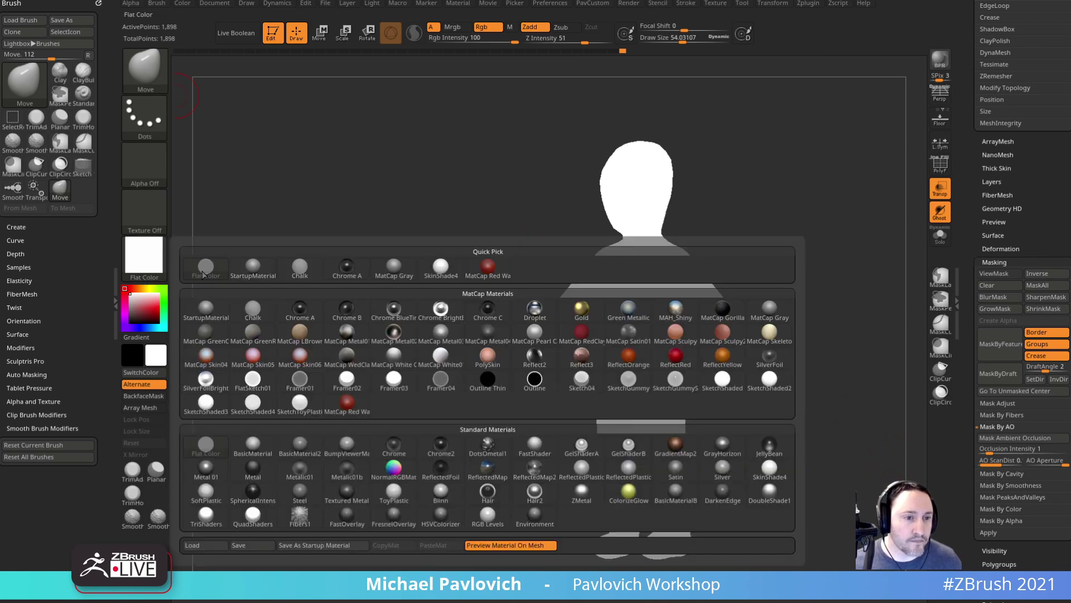
pyautogui.click(205, 309)
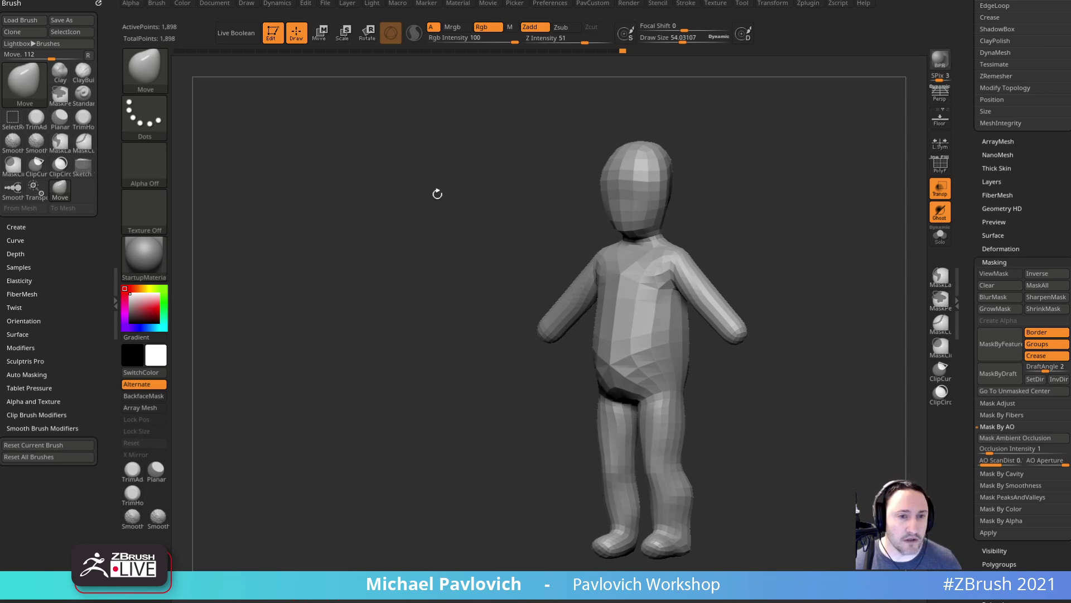
# - Clear the canvas, then draw the original ZSphere_1 figure on it and put it in edit mode
pyautogui.click(272, 33)
pyautogui.click(349, 60)
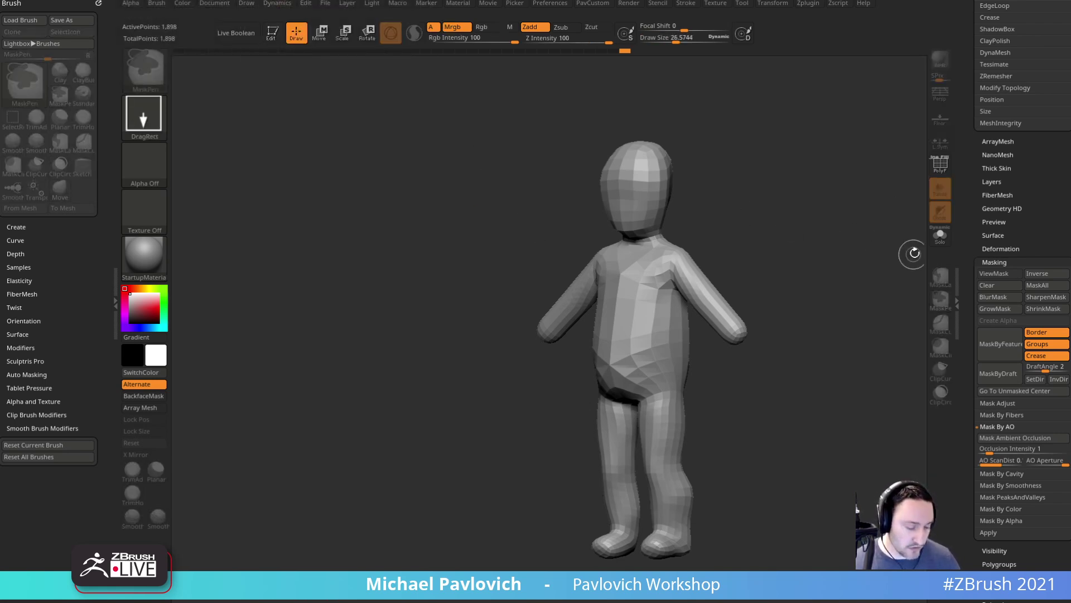
pyautogui.hotkey('ctrl', 'n')
pyautogui.click(969, 226)
pyautogui.click(1035, 166)
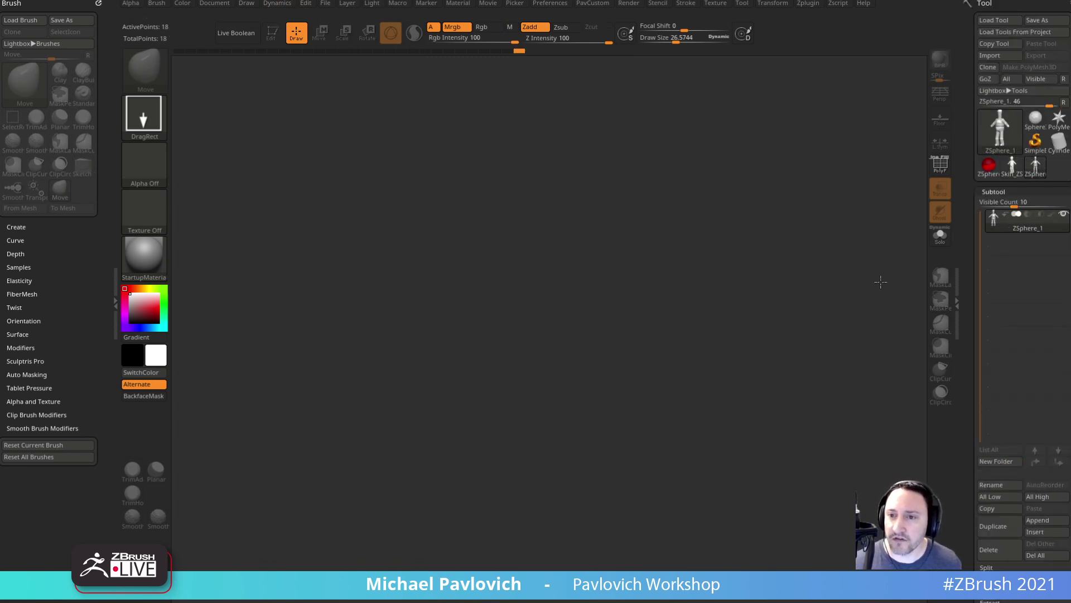
pyautogui.moveTo(508, 365); pyautogui.dragTo(558, 535)
pyautogui.click(272, 33)
pyautogui.click(603, 326)
pyautogui.moveTo(775, 302)
pyautogui.keyDown('alt'); pyautogui.mouseDown()
pyautogui.moveTo(770, 249)
pyautogui.moveTo(778, 296)
pyautogui.mouseUp(); pyautogui.keyUp('alt')
pyautogui.hotkey('ctrl', 'z')
# - Turn on EditSketch for the ZSphere figure
pyautogui.moveTo(961, 365); pyautogui.dragTo(963, 195)
pyautogui.keyDown('shift'); pyautogui.click(994, 292); pyautogui.keyUp('shift')
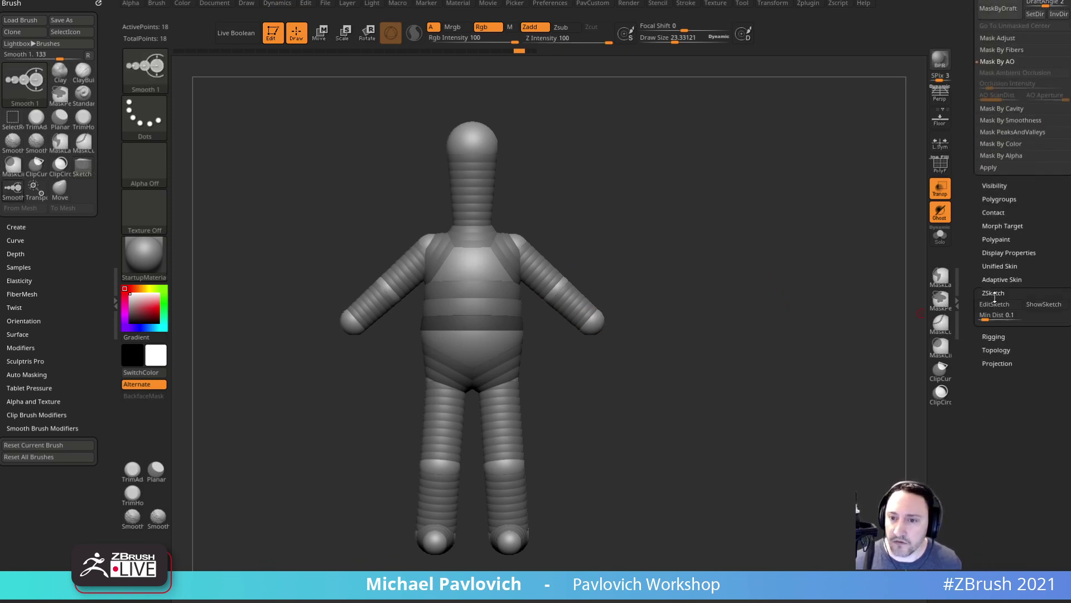
pyautogui.click(996, 305)
pyautogui.moveTo(645, 224)
pyautogui.keyDown('alt'); pyautogui.mouseDown()
pyautogui.moveTo(653, 217)
pyautogui.moveTo(681, 325)
pyautogui.mouseUp(); pyautogui.keyUp('alt')
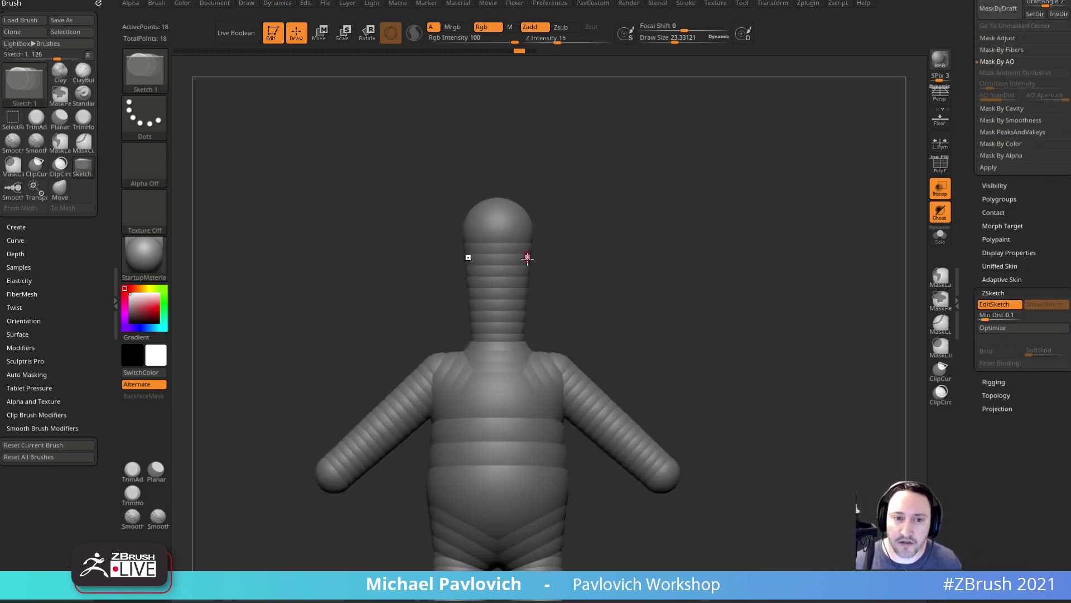
# - Sketch symmetrical ZSphere strands down the head and over the shoulders, smoothing them into the body
pyautogui.moveTo(498, 237); pyautogui.dragTo(522, 341)
pyautogui.moveTo(647, 340); pyautogui.dragTo(602, 347)
pyautogui.moveTo(509, 342); pyautogui.dragTo(559, 369)
pyautogui.moveTo(615, 330); pyautogui.dragTo(580, 352)
pyautogui.moveTo(515, 365)
pyautogui.mouseDown()
pyautogui.moveTo(558, 381)
pyautogui.moveTo(568, 370)
pyautogui.mouseUp()
pyautogui.moveTo(621, 349); pyautogui.dragTo(595, 370)
pyautogui.moveTo(521, 358)
pyautogui.mouseDown()
pyautogui.moveTo(581, 368)
pyautogui.moveTo(598, 354)
pyautogui.mouseUp()
pyautogui.moveTo(672, 323); pyautogui.dragTo(705, 298)
pyautogui.keyDown('shift'); pyautogui.moveTo(602, 307); pyautogui.dragTo(625, 332); pyautogui.keyUp('shift')
pyautogui.moveTo(696, 313); pyautogui.dragTo(705, 304)
# - Sketch horn-like strands rising from the shoulders and finger-like strands across the chest, and smooth the sketch
pyautogui.moveTo(626, 327)
pyautogui.mouseDown()
pyautogui.moveTo(721, 281)
pyautogui.moveTo(710, 246)
pyautogui.moveTo(620, 306)
pyautogui.moveTo(712, 251)
pyautogui.moveTo(715, 301)
pyautogui.moveTo(738, 336)
pyautogui.mouseUp()
pyautogui.moveTo(622, 322); pyautogui.dragTo(551, 413)
pyautogui.moveTo(622, 322); pyautogui.dragTo(565, 379)
pyautogui.moveTo(618, 355); pyautogui.dragTo(577, 387)
pyautogui.moveTo(613, 368); pyautogui.dragTo(570, 402)
pyautogui.moveTo(704, 357); pyautogui.dragTo(686, 359)
pyautogui.moveTo(594, 338)
pyautogui.keyDown('shift'); pyautogui.mouseDown()
pyautogui.moveTo(545, 385)
pyautogui.moveTo(527, 386)
pyautogui.moveTo(604, 328)
pyautogui.mouseUp(); pyautogui.keyUp('shift')
pyautogui.moveTo(552, 193)
pyautogui.keyDown('shift'); pyautogui.mouseDown()
pyautogui.moveTo(563, 257)
pyautogui.moveTo(603, 312)
pyautogui.mouseUp(); pyautogui.keyUp('shift')
pyautogui.moveTo(772, 413)
pyautogui.keyDown('alt'); pyautogui.mouseDown()
pyautogui.moveTo(775, 360)
pyautogui.moveTo(751, 296)
pyautogui.moveTo(781, 367)
pyautogui.moveTo(746, 392)
pyautogui.mouseUp(); pyautogui.keyUp('alt')
# - Append a Cube3D subtool and move it down beneath the figure's body
pyautogui.moveTo(964, 242); pyautogui.dragTo(958, 462)
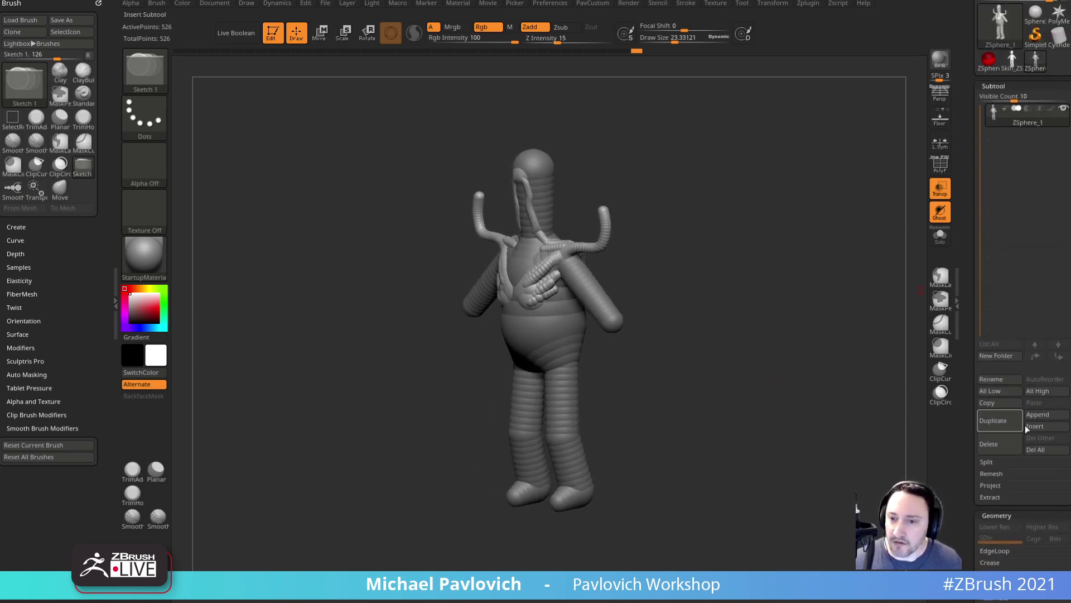
pyautogui.click(1037, 415)
pyautogui.click(670, 446)
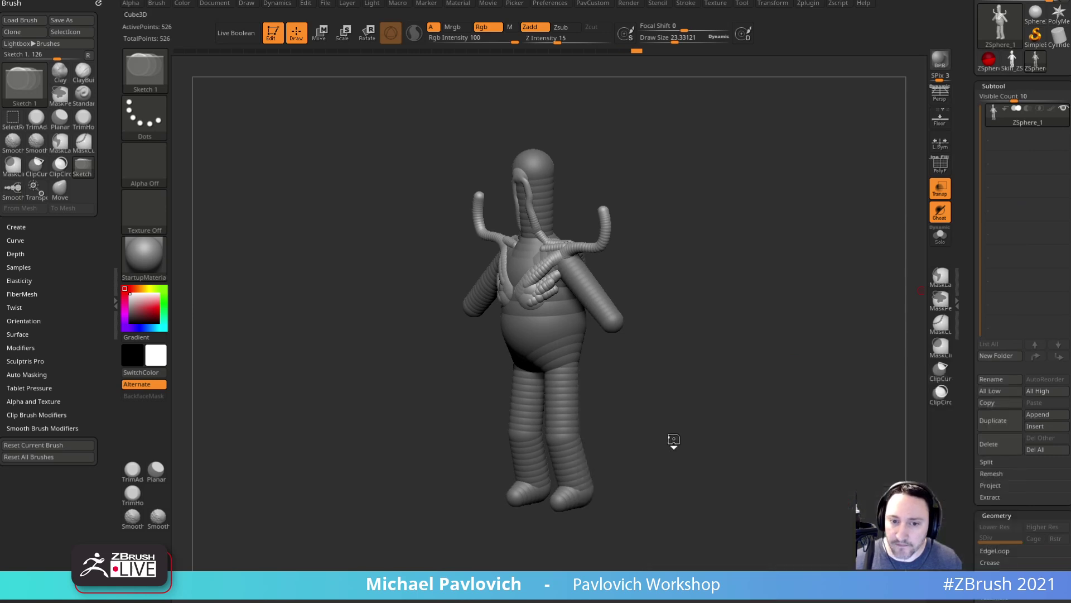
pyautogui.keyDown('shift'); pyautogui.moveTo(753, 349); pyautogui.dragTo(781, 351); pyautogui.keyUp('shift')
pyautogui.click(1002, 142)
pyautogui.press('w')
pyautogui.moveTo(566, 288)
pyautogui.mouseDown()
pyautogui.moveTo(572, 546)
pyautogui.moveTo(622, 496)
pyautogui.moveTo(611, 490)
pyautogui.mouseUp()
pyautogui.press('q')
pyautogui.moveTo(717, 399)
pyautogui.mouseDown()
pyautogui.moveTo(755, 434)
pyautogui.moveTo(777, 342)
pyautogui.moveTo(781, 357)
pyautogui.mouseUp()
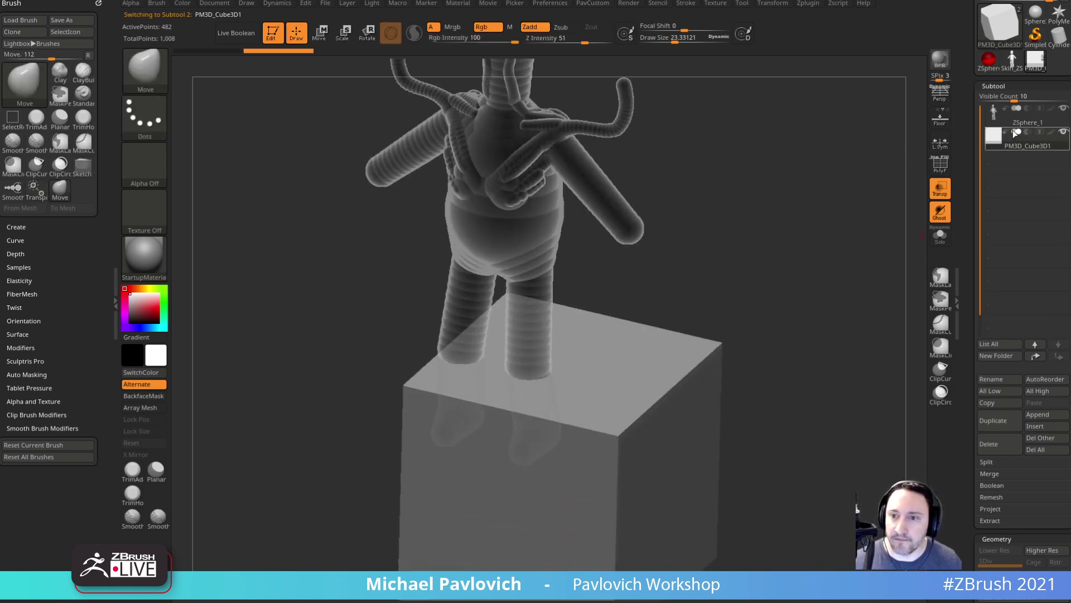
# - Reselect the ZSphere_1 subtool, turn off transparency and sketch root-like strands from the legs across the cube and down its sides
pyautogui.click(1011, 119)
pyautogui.moveTo(833, 246)
pyautogui.keyDown('alt'); pyautogui.mouseDown()
pyautogui.moveTo(835, 282)
pyautogui.moveTo(857, 292)
pyautogui.moveTo(817, 294)
pyautogui.moveTo(826, 301)
pyautogui.mouseUp(); pyautogui.keyUp('alt')
pyautogui.click(940, 190)
pyautogui.moveTo(519, 337)
pyautogui.mouseDown()
pyautogui.moveTo(536, 395)
pyautogui.moveTo(564, 410)
pyautogui.mouseUp()
pyautogui.moveTo(772, 320); pyautogui.dragTo(776, 357)
pyautogui.moveTo(511, 361)
pyautogui.mouseDown()
pyautogui.moveTo(527, 397)
pyautogui.moveTo(511, 431)
pyautogui.mouseUp()
pyautogui.moveTo(555, 404)
pyautogui.mouseDown()
pyautogui.moveTo(534, 386)
pyautogui.moveTo(625, 369)
pyautogui.mouseUp()
pyautogui.moveTo(736, 276); pyautogui.dragTo(733, 357)
pyautogui.moveTo(547, 415)
pyautogui.mouseDown()
pyautogui.moveTo(585, 468)
pyautogui.moveTo(540, 478)
pyautogui.mouseUp()
pyautogui.moveTo(628, 410); pyautogui.dragTo(623, 352)
pyautogui.moveTo(578, 431)
pyautogui.mouseDown()
pyautogui.moveTo(621, 423)
pyautogui.moveTo(671, 377)
pyautogui.mouseUp()
pyautogui.moveTo(539, 382); pyautogui.dragTo(592, 363)
pyautogui.moveTo(760, 316); pyautogui.dragTo(750, 268)
pyautogui.moveTo(565, 414); pyautogui.dragTo(636, 516)
pyautogui.moveTo(781, 357)
pyautogui.mouseDown()
pyautogui.moveTo(871, 308)
pyautogui.moveTo(809, 368)
pyautogui.mouseUp()
pyautogui.moveTo(542, 445); pyautogui.dragTo(552, 564)
pyautogui.moveTo(725, 360)
pyautogui.mouseDown()
pyautogui.moveTo(787, 315)
pyautogui.moveTo(781, 323)
pyautogui.moveTo(750, 288)
pyautogui.moveTo(779, 285)
pyautogui.moveTo(757, 261)
pyautogui.mouseUp()
pyautogui.moveTo(809, 235)
pyautogui.mouseDown()
pyautogui.moveTo(799, 291)
pyautogui.moveTo(792, 283)
pyautogui.mouseUp()
# - Preview the sketch's unified skin, set its resolution to 320 and return to the sketch
pyautogui.press('a')
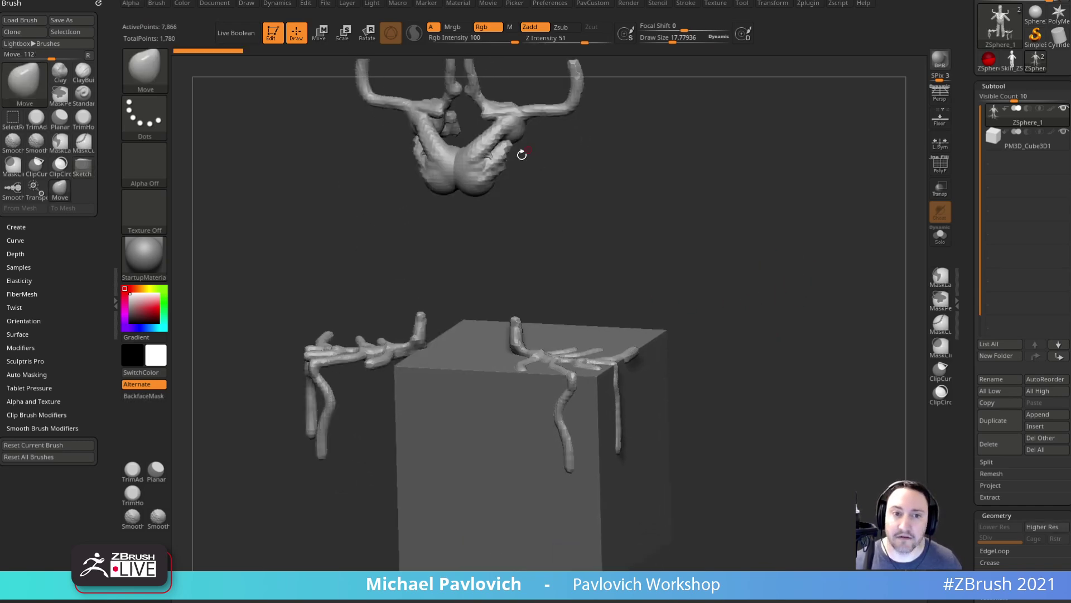
pyautogui.scroll(-10, 999, 363)
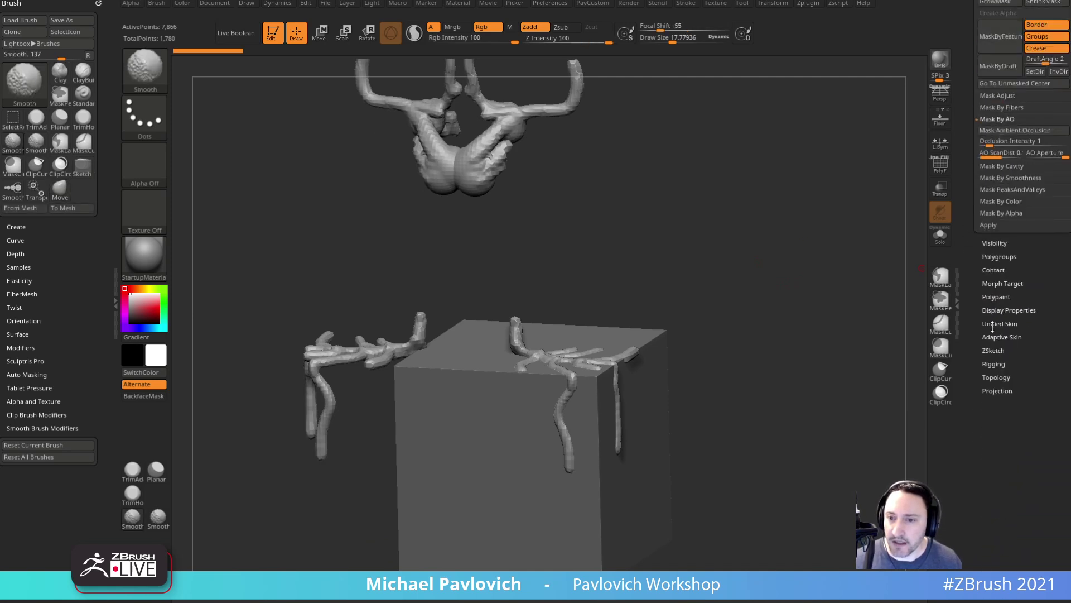
pyautogui.click(999, 323)
pyautogui.moveTo(992, 347); pyautogui.dragTo(999, 347)
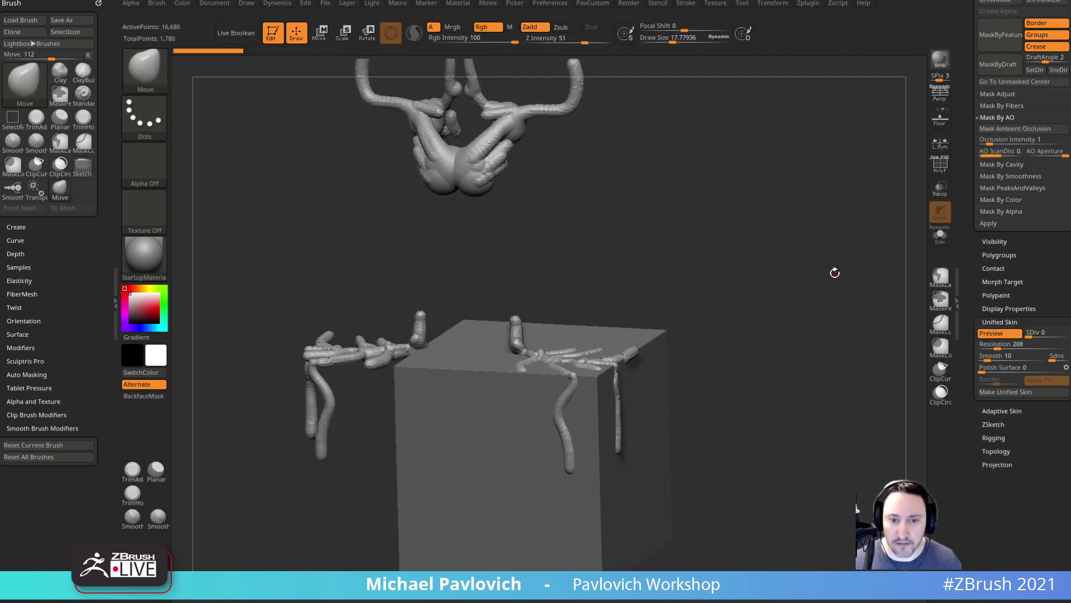
pyautogui.moveTo(1001, 347); pyautogui.dragTo(1010, 347)
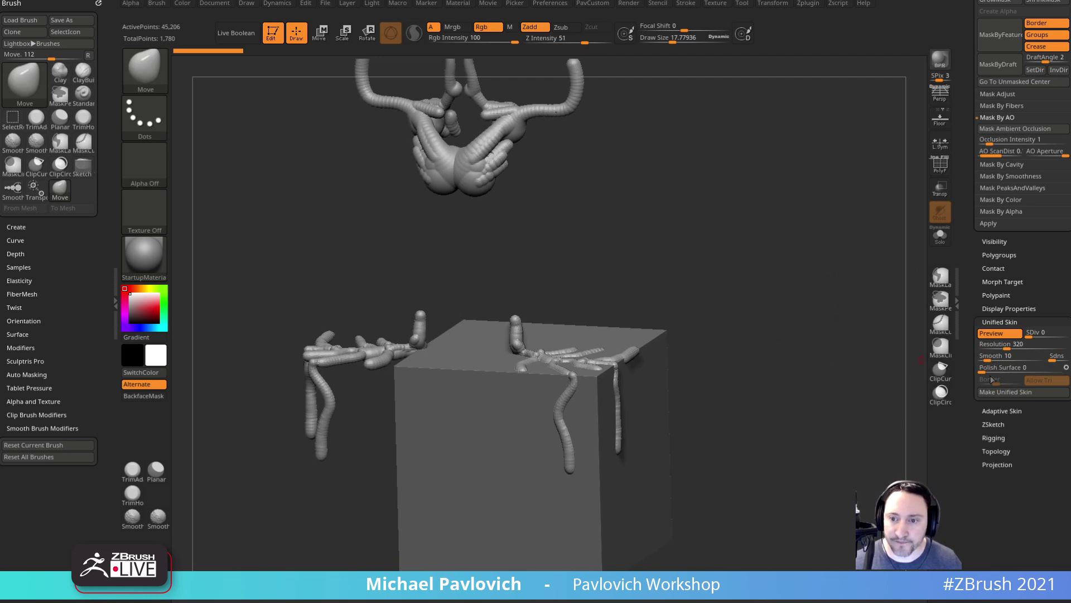
pyautogui.press('a')
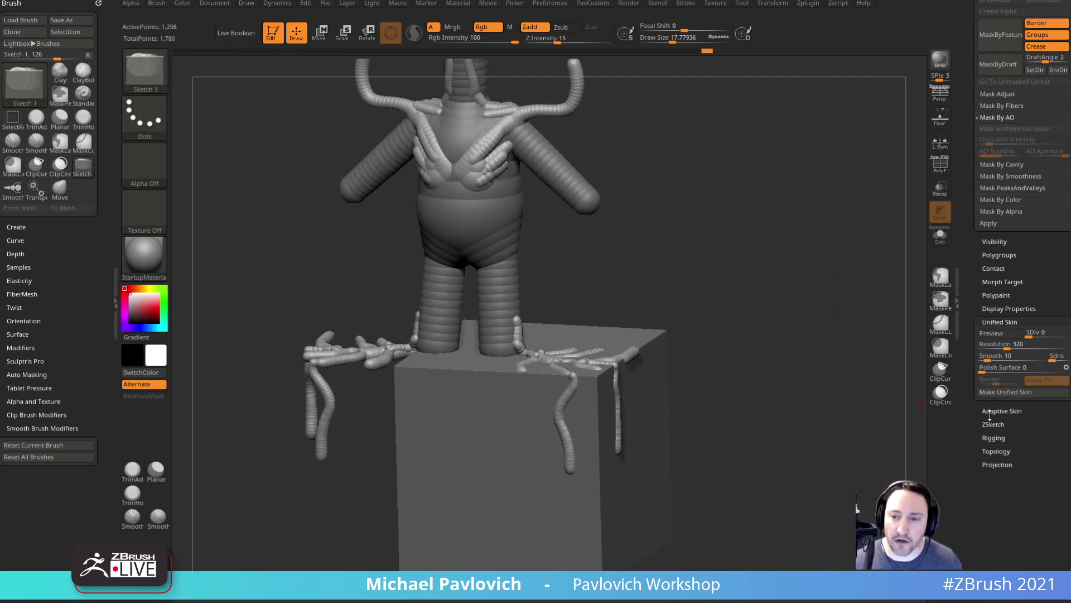
# - Collapse the other tool settings and open the Unified Skin and Adaptive Skin settings alongside the ZSketch settings
pyautogui.press('shift')
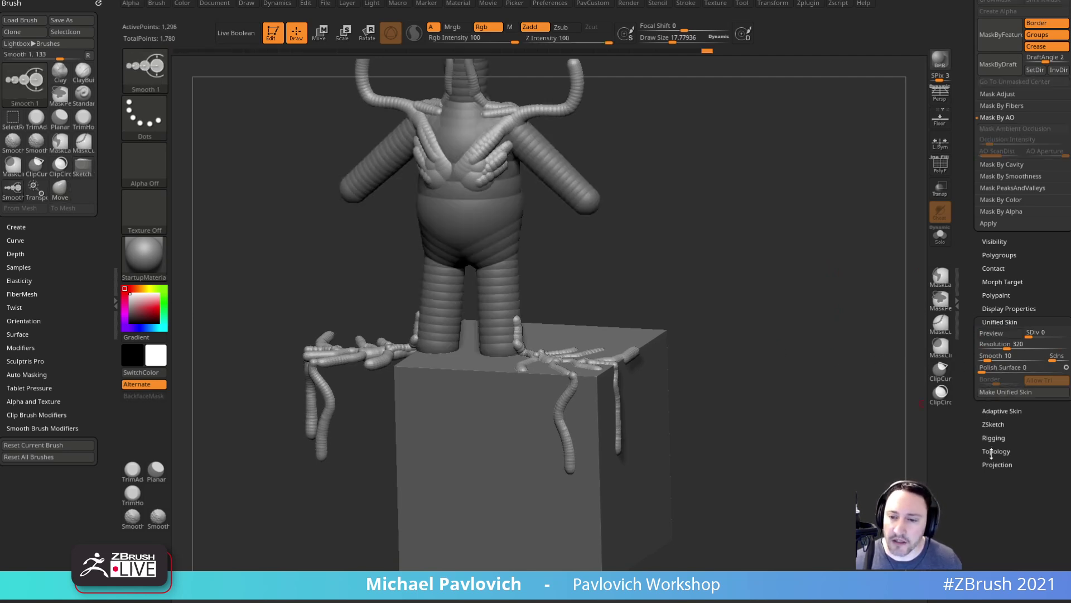
pyautogui.moveTo(974, 273); pyautogui.dragTo(974, 503)
pyautogui.keyDown('shift'); pyautogui.click(994, 326); pyautogui.keyUp('shift')
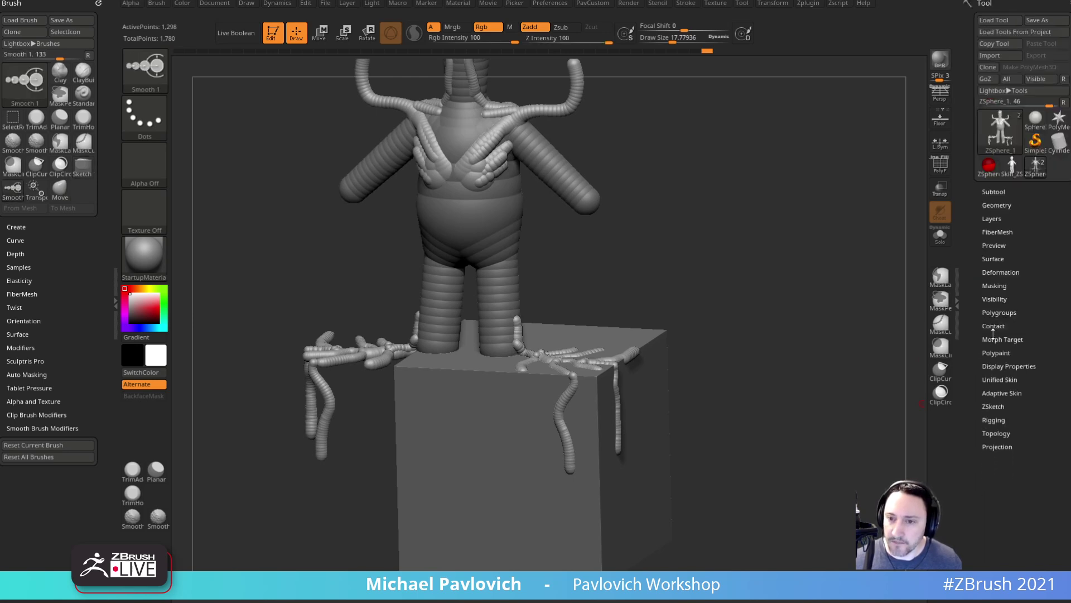
pyautogui.click(995, 327)
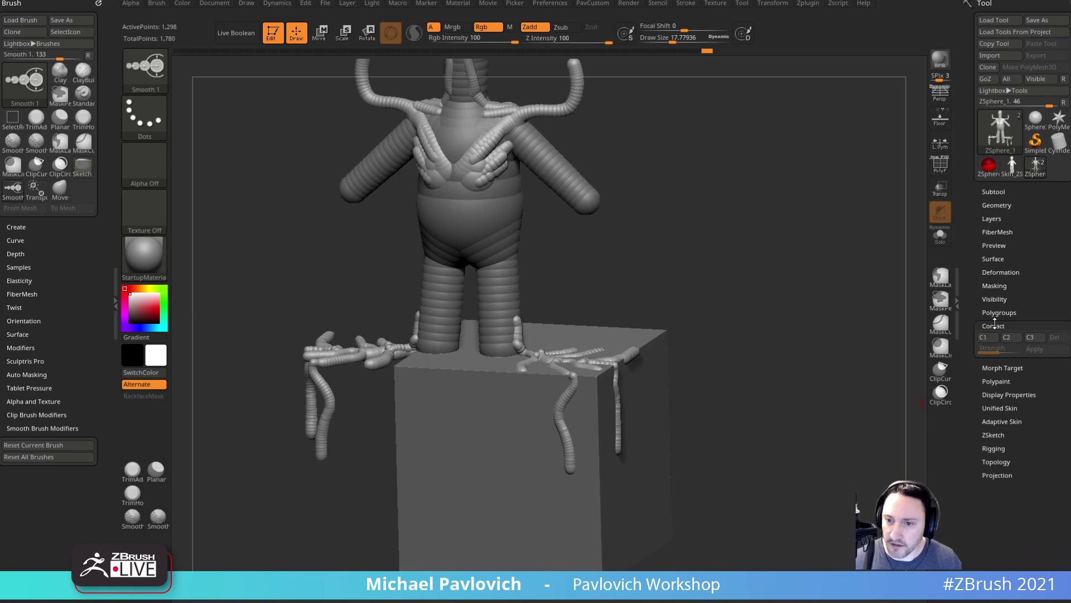
pyautogui.keyDown('shift'); pyautogui.click(997, 326); pyautogui.keyUp('shift')
pyautogui.moveTo(972, 402); pyautogui.dragTo(972, 319)
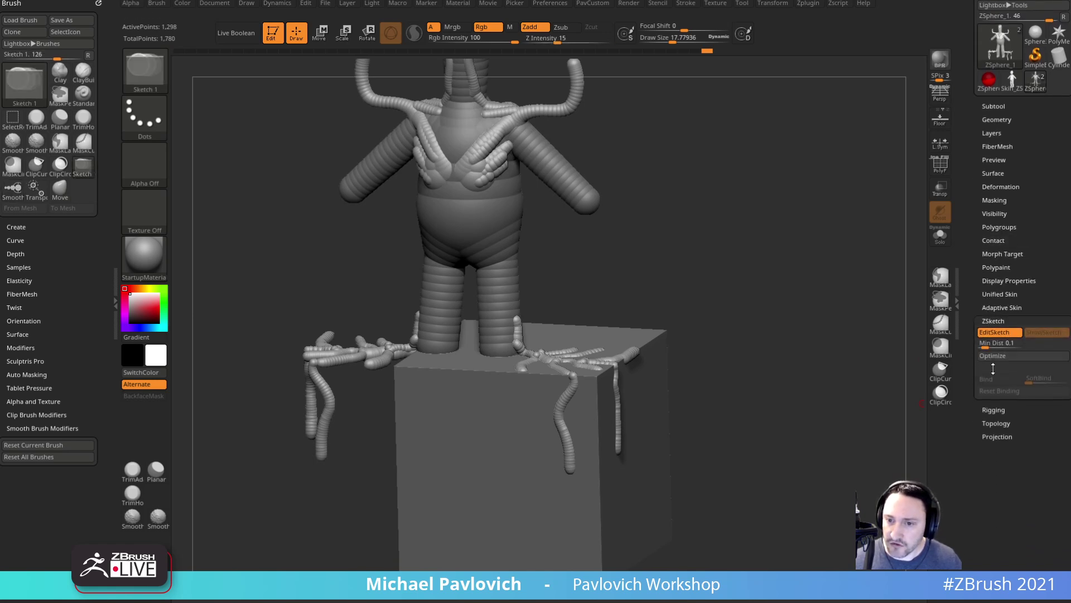
pyautogui.click(1000, 307)
pyautogui.click(999, 294)
pyautogui.moveTo(972, 429); pyautogui.dragTo(972, 327)
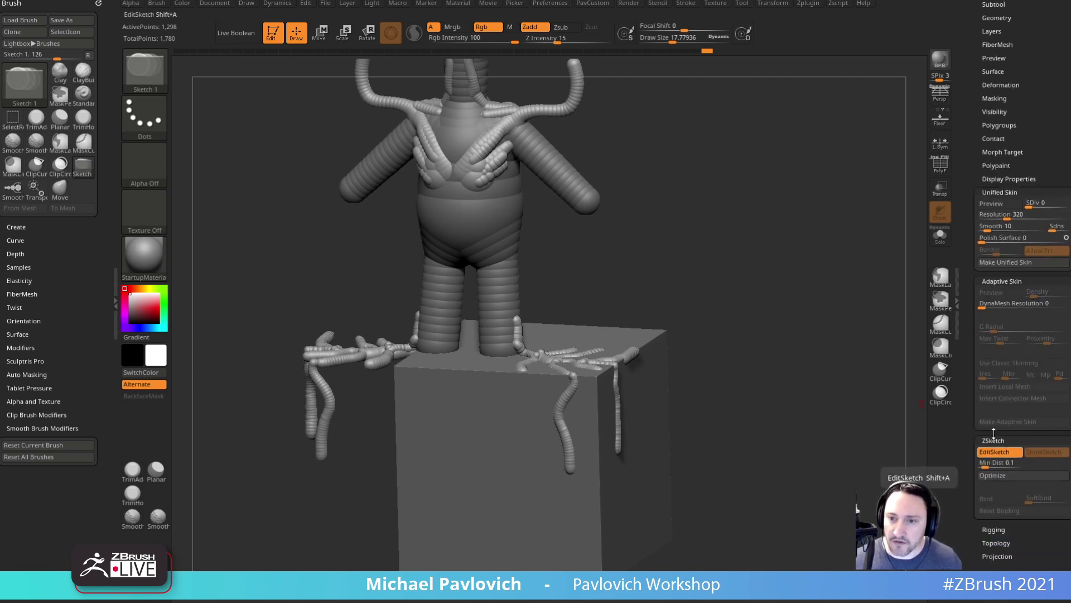
# - Compare the sketch's unified skin preview with the ZSphere figure's adaptive skin preview by toggling EditSketch
pyautogui.hotkey('shift', 'a')
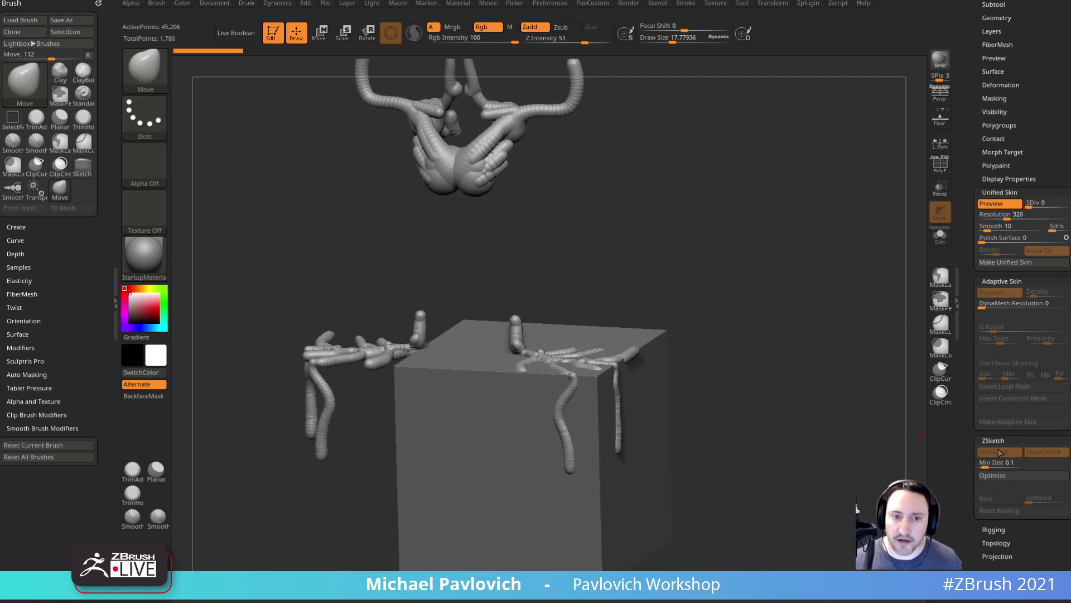
pyautogui.press('a')
pyautogui.click(998, 455)
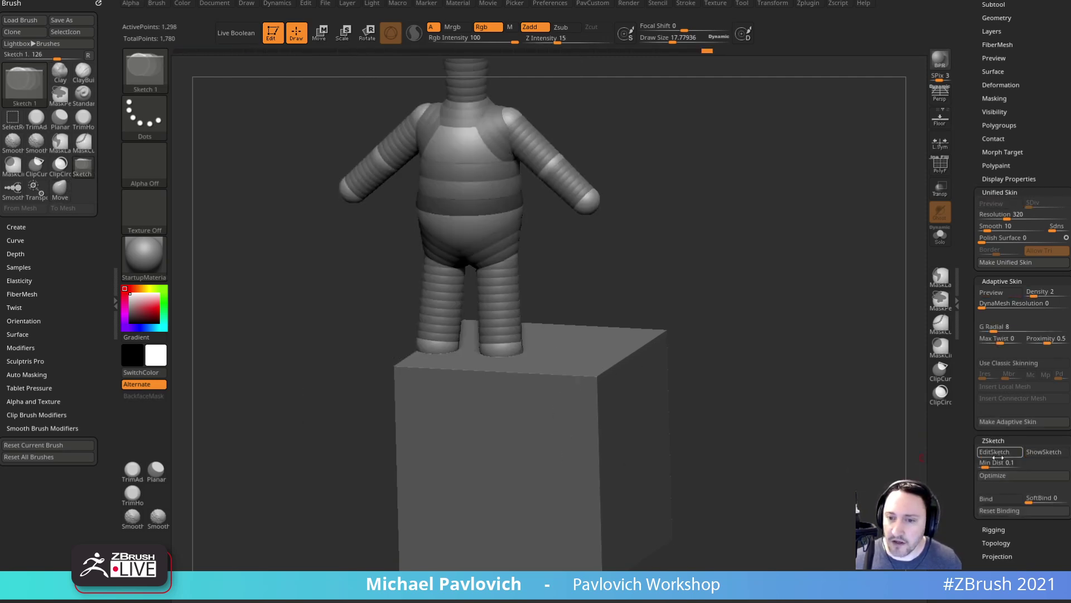
pyautogui.press('a')
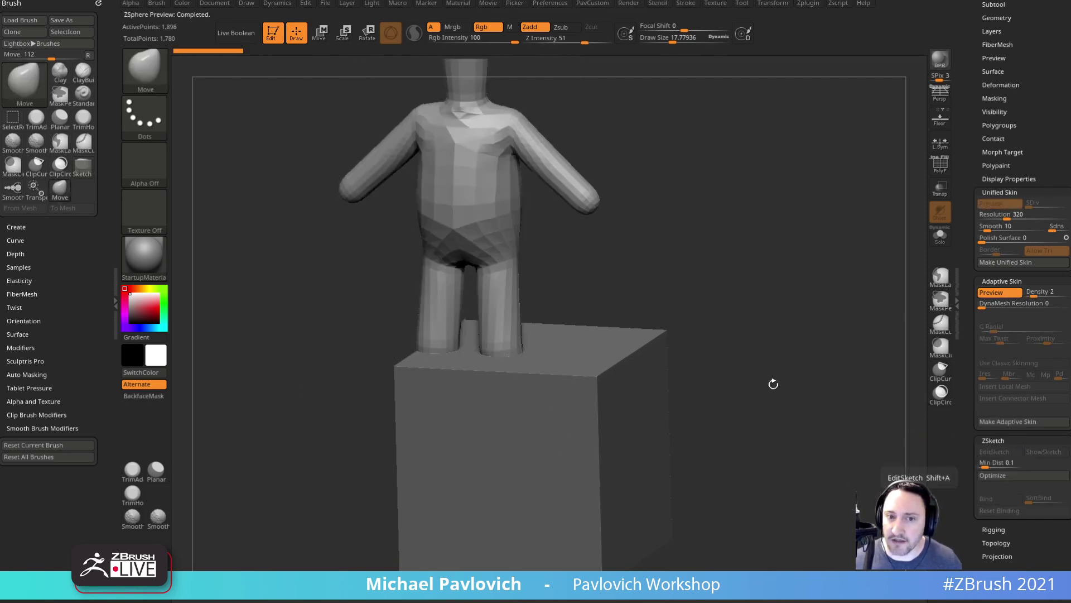
pyautogui.click(992, 455)
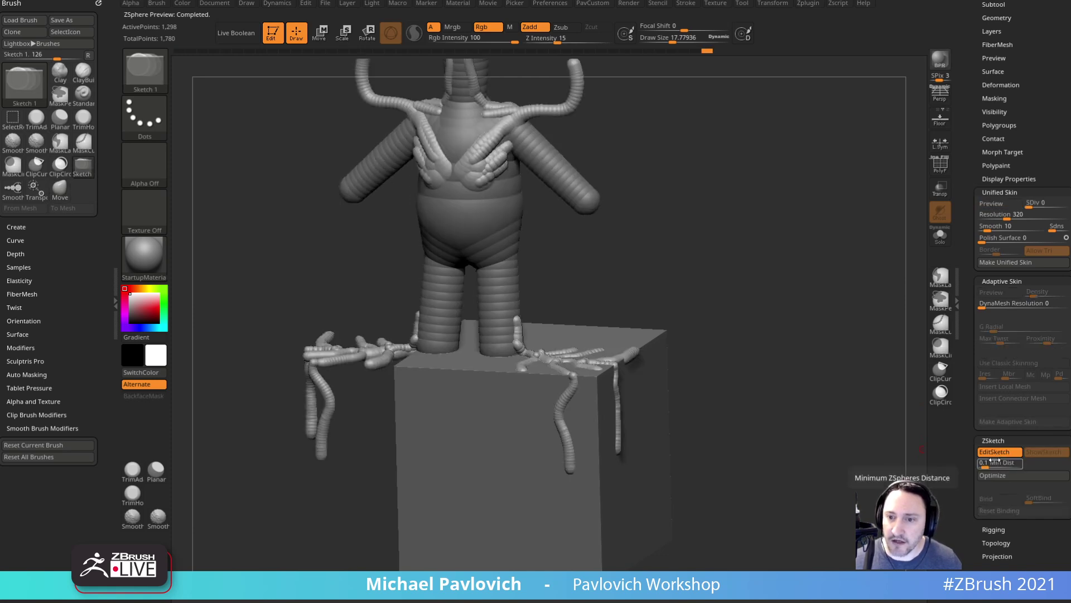
pyautogui.hotkey('shift', 'a')
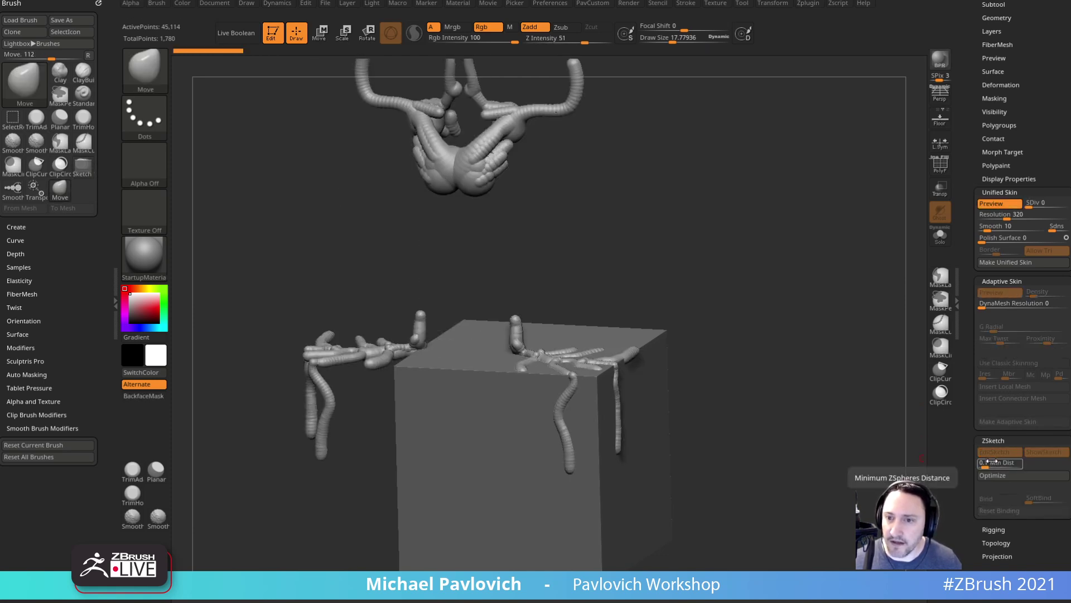
pyautogui.click(1013, 453)
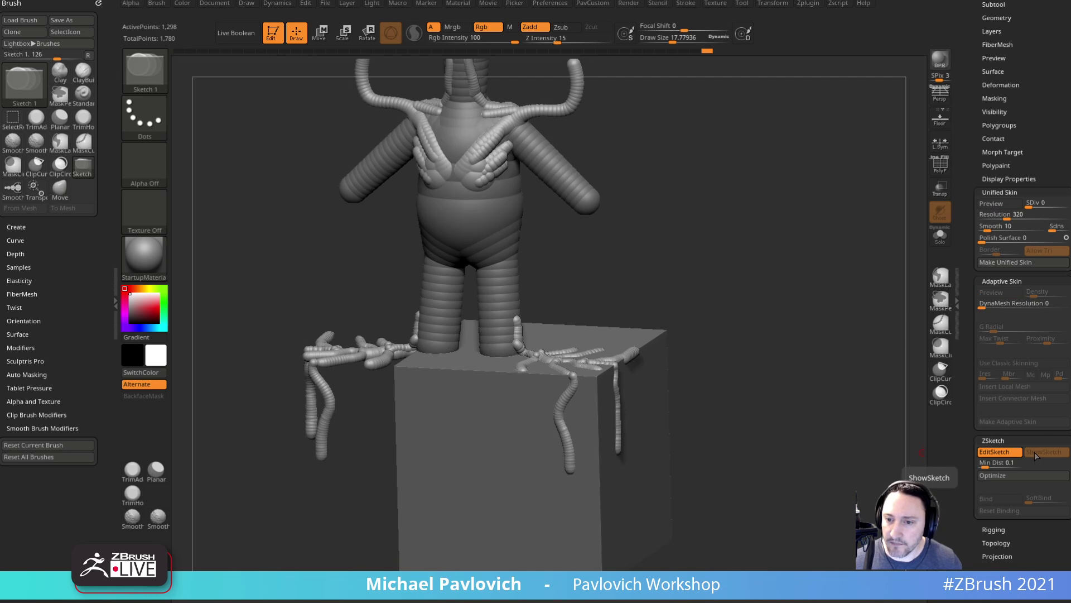
# - Turn off EditSketch, show the sketch over the ZSpheres and preview the adaptive skin projected onto it
pyautogui.press('a')
pyautogui.press('a')
pyautogui.click(1003, 455)
pyautogui.click(1037, 453)
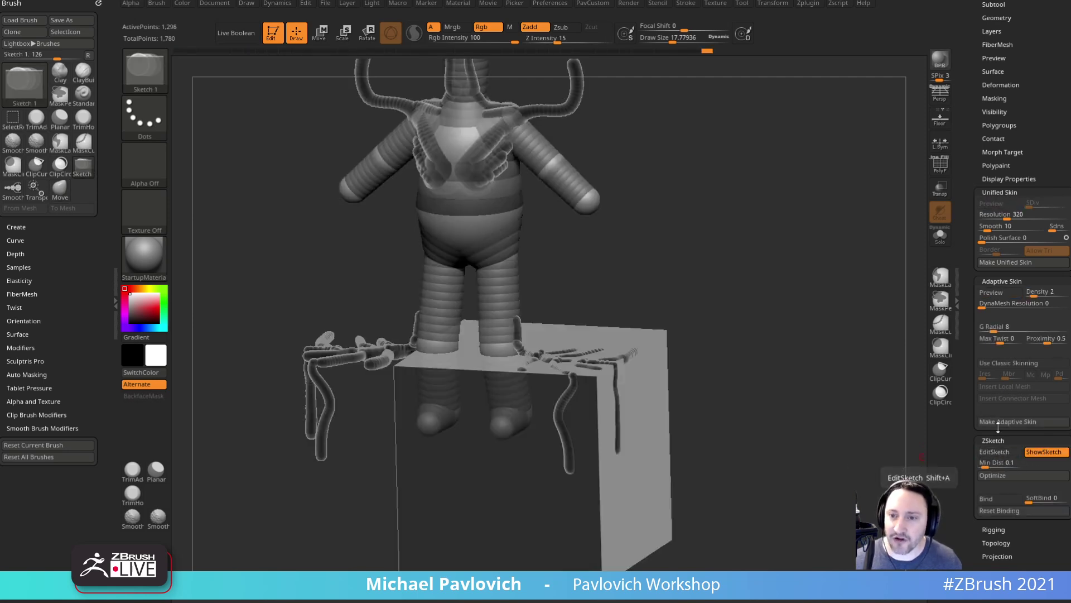
pyautogui.press('a')
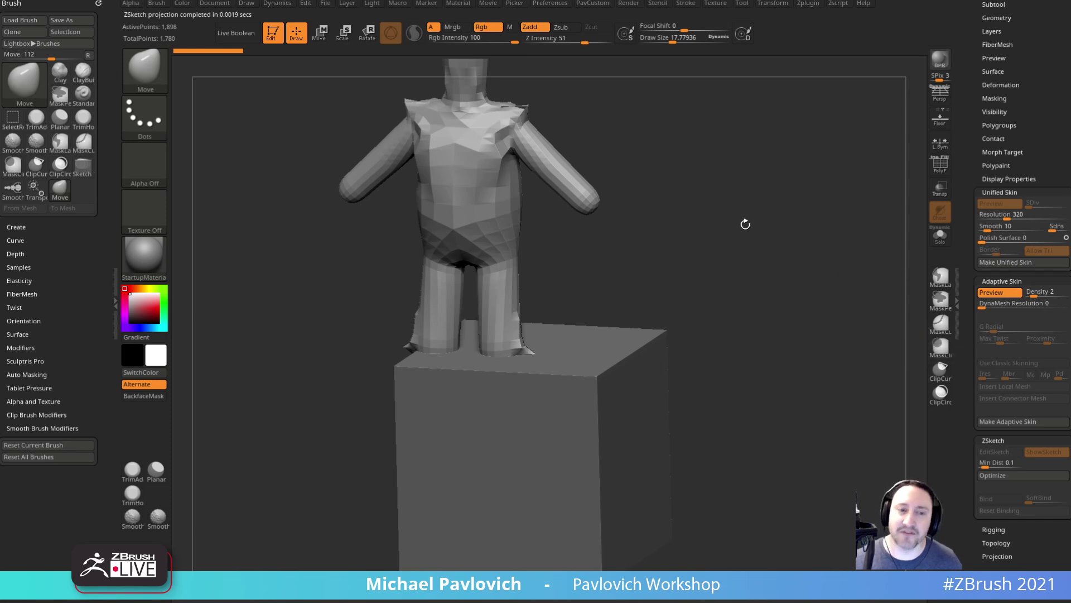
# - Try an adaptive skin density of 4, set it back to 2 and leave the preview
pyautogui.moveTo(1034, 295); pyautogui.dragTo(1047, 296)
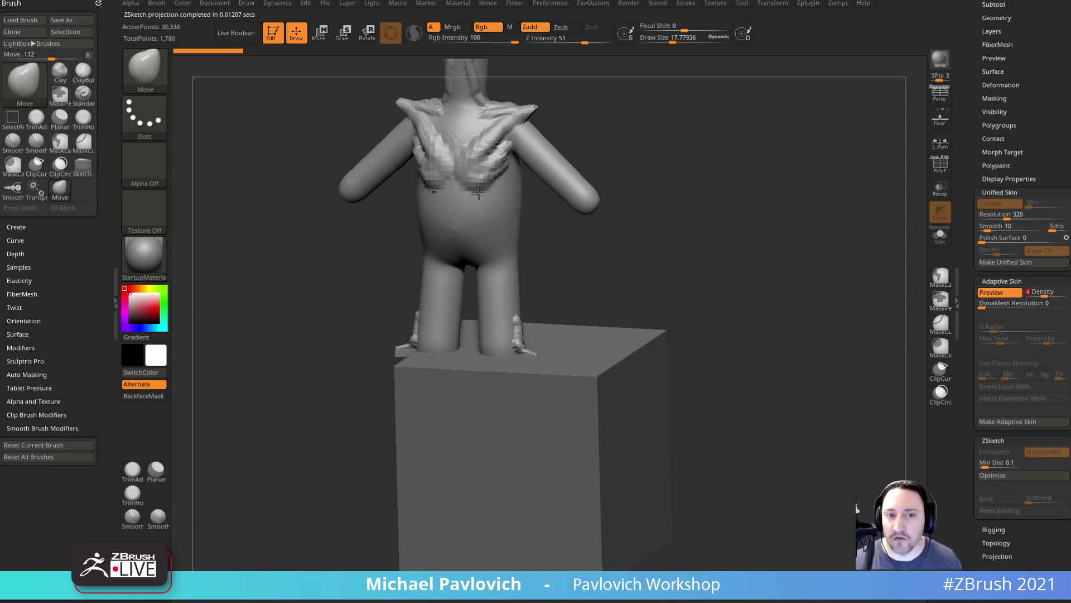
pyautogui.moveTo(789, 382); pyautogui.dragTo(823, 399)
pyautogui.moveTo(1030, 296); pyautogui.dragTo(1003, 296)
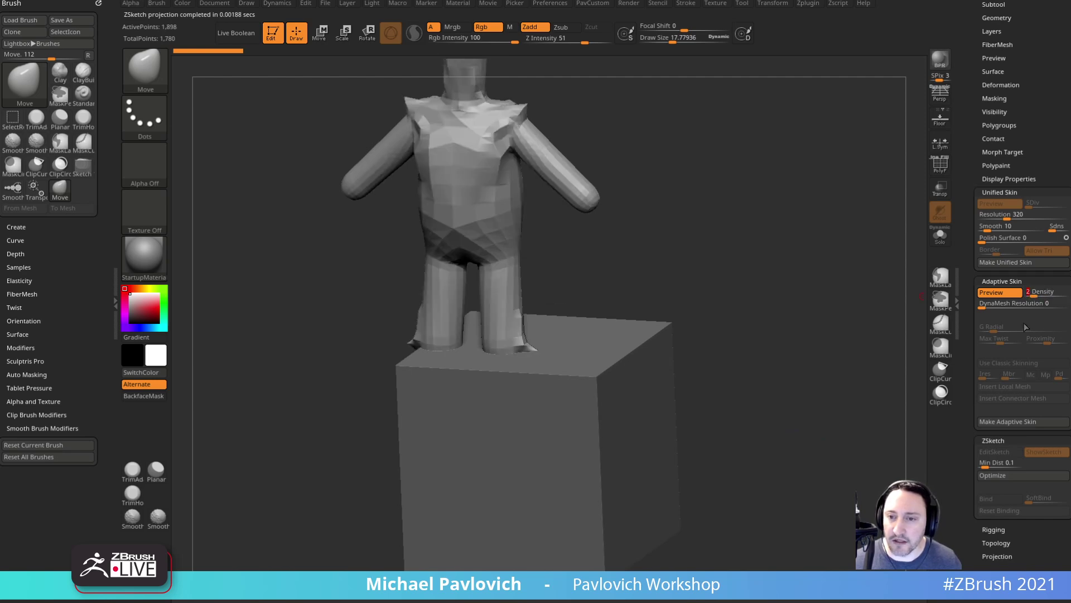
pyautogui.click(991, 293)
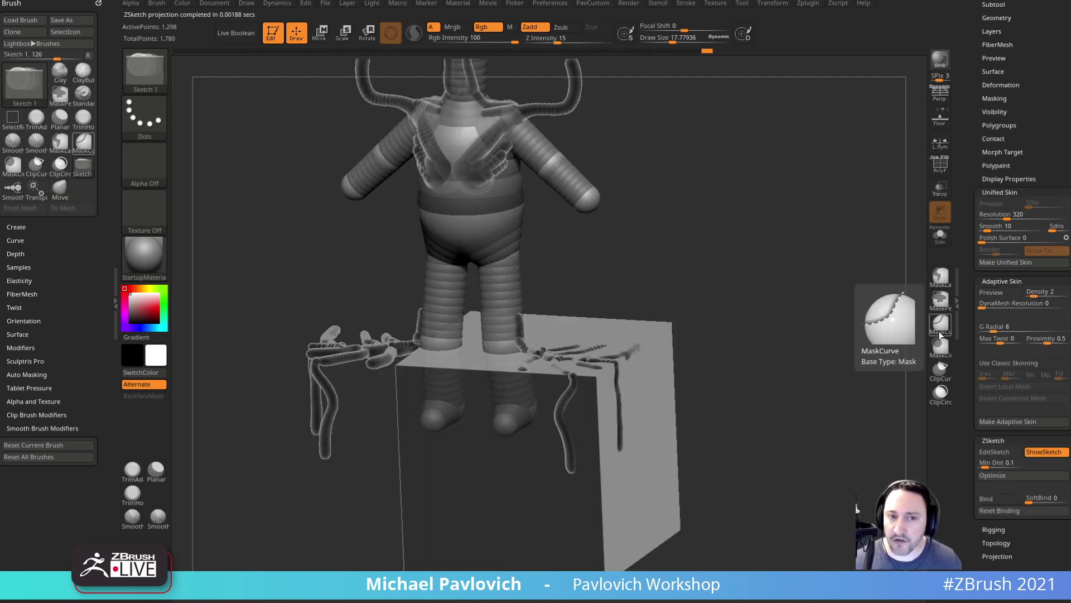
# - Switch from ShowSketch back to EditSketch and optimize the sketch
pyautogui.scroll(-1, 1041, 424)
pyautogui.click(1041, 423)
pyautogui.click(999, 422)
pyautogui.moveTo(844, 386); pyautogui.dragTo(850, 408)
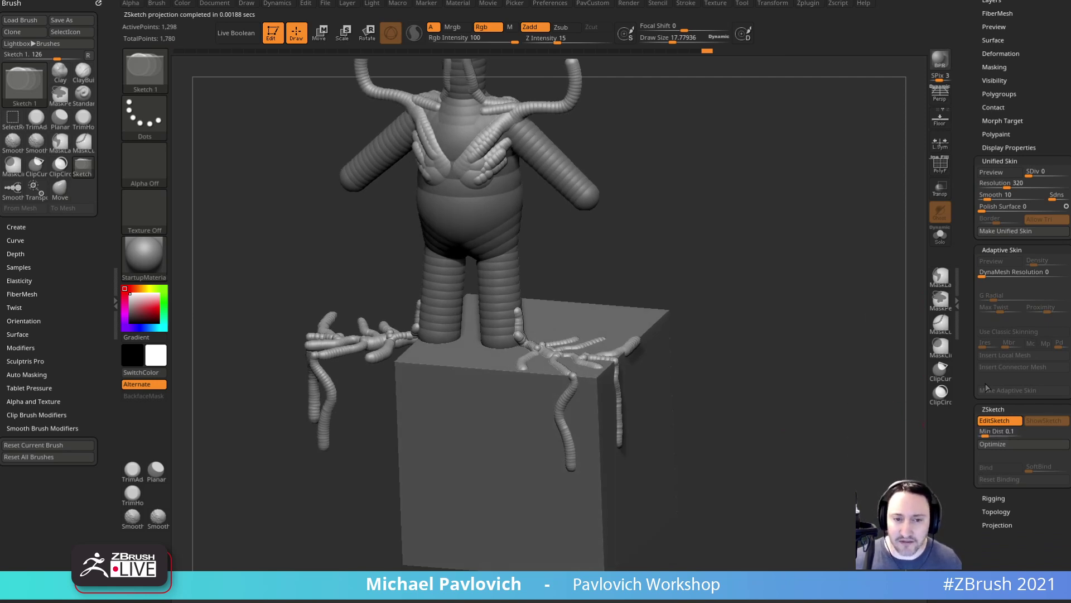
pyautogui.click(995, 444)
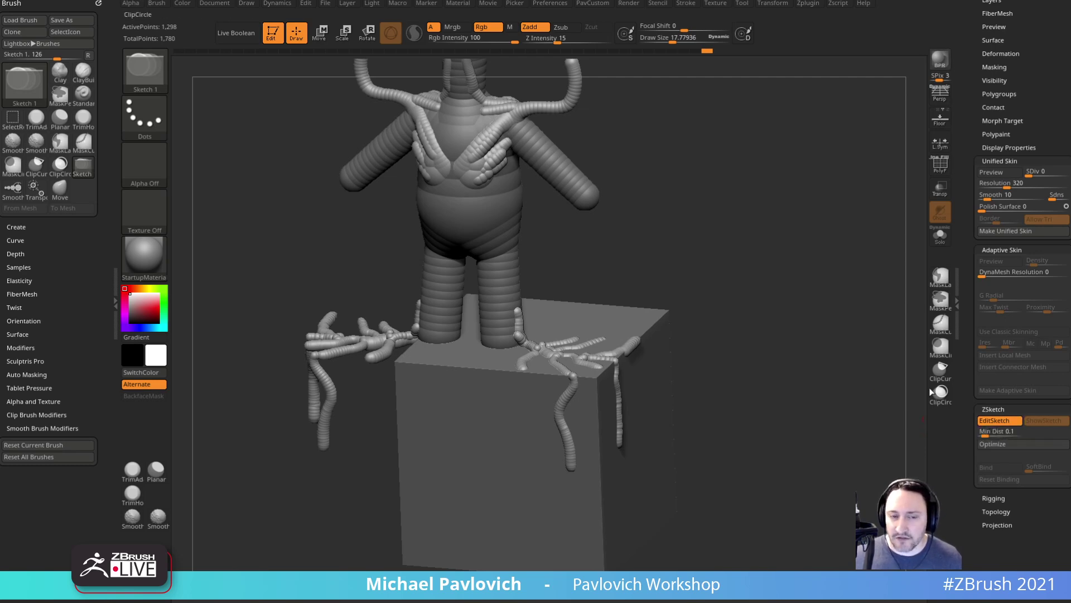
# - Leave EditSketch and make an adaptive skin from the ZSphere figure
pyautogui.press('a')
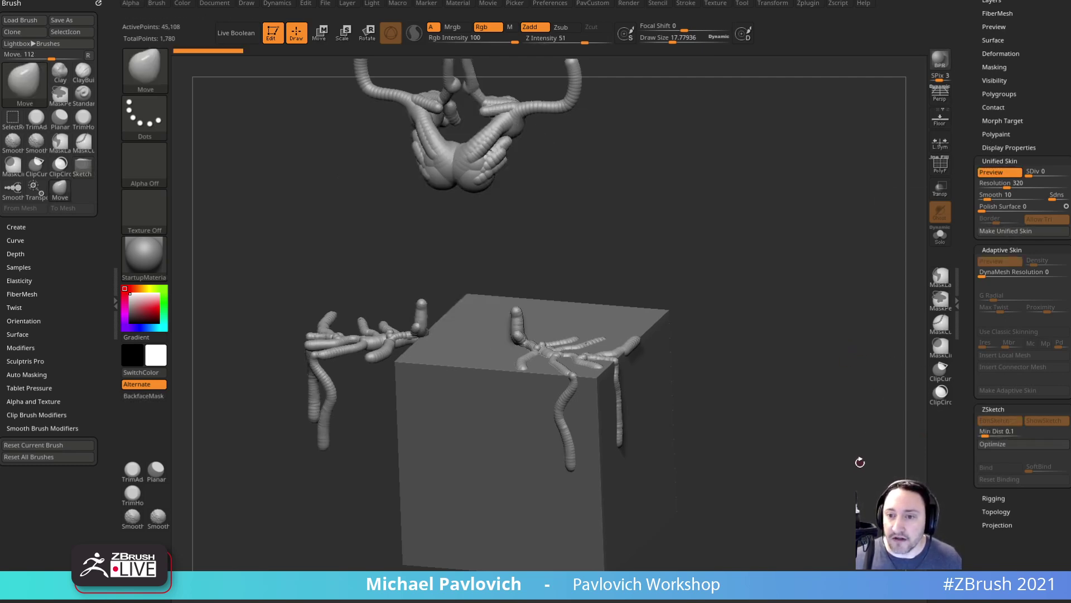
pyautogui.click(984, 422)
pyautogui.click(987, 422)
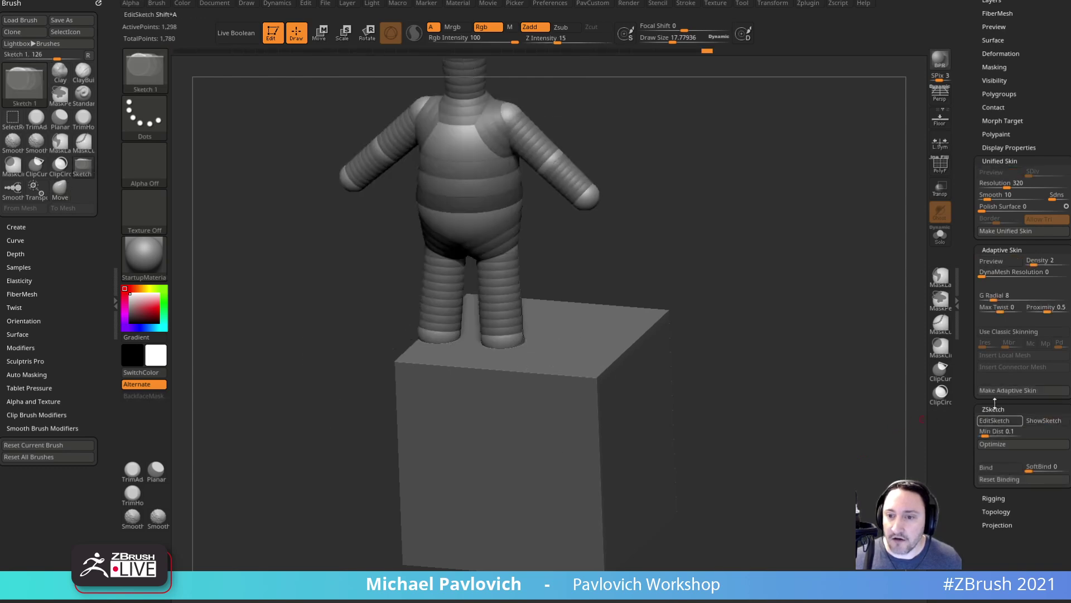
pyautogui.press('a')
pyautogui.click(996, 392)
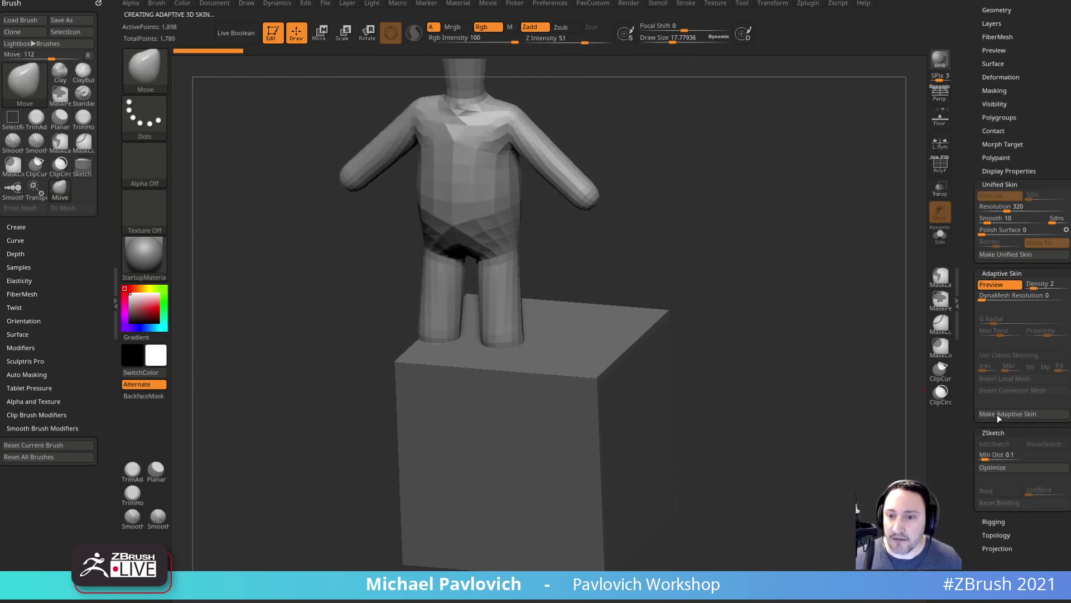
# - Switch to the adaptive skin Skin_ZSphere_3 and append the sketch skin Skin_ZSphere_2 to it as a subtool
pyautogui.moveTo(964, 381); pyautogui.dragTo(974, 526)
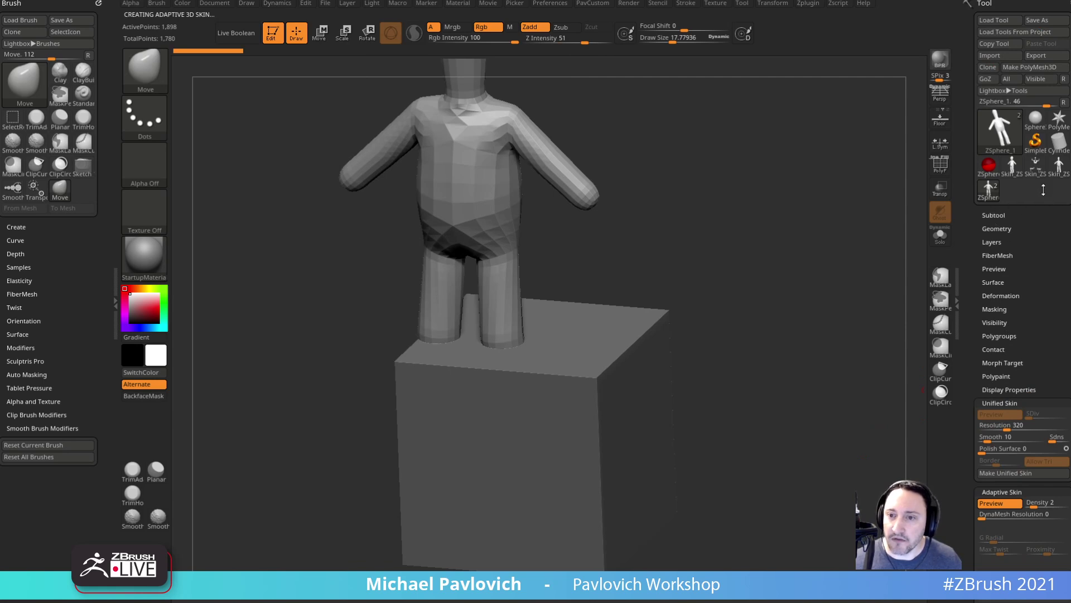
pyautogui.click(1060, 170)
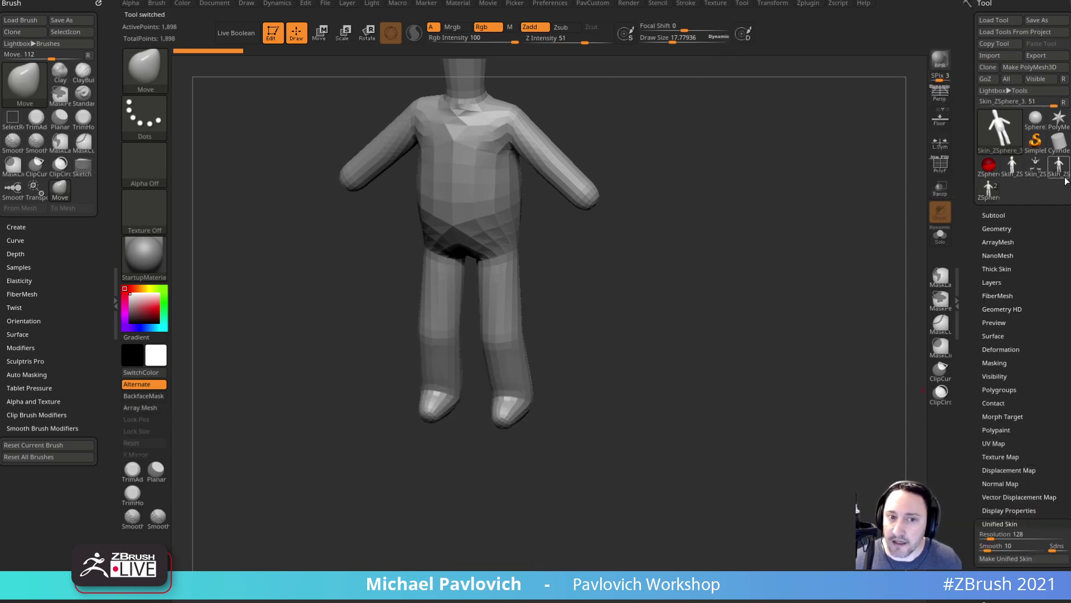
pyautogui.click(986, 215)
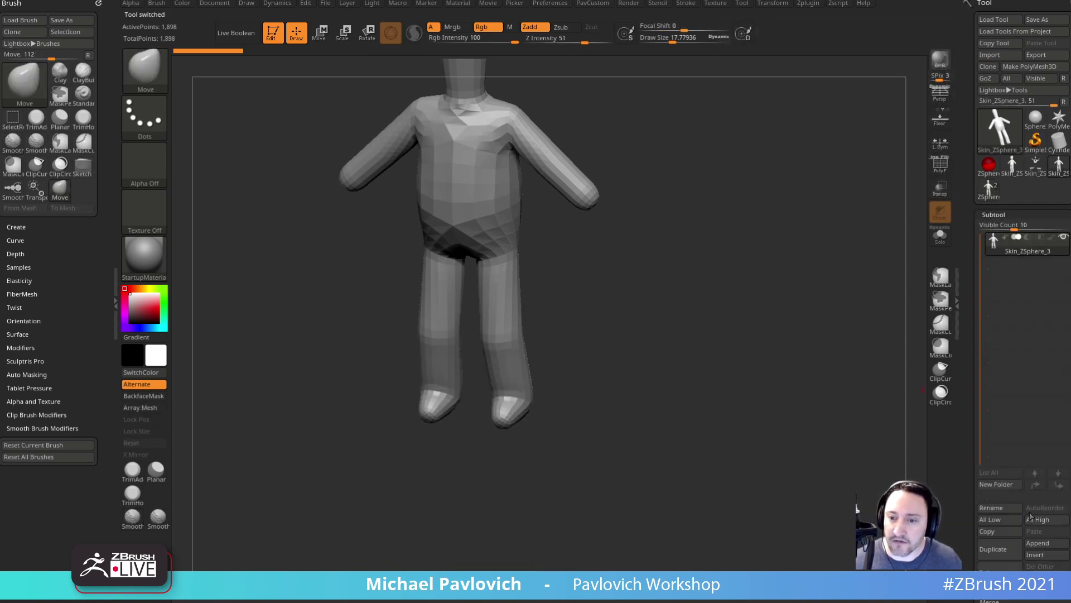
pyautogui.click(1039, 545)
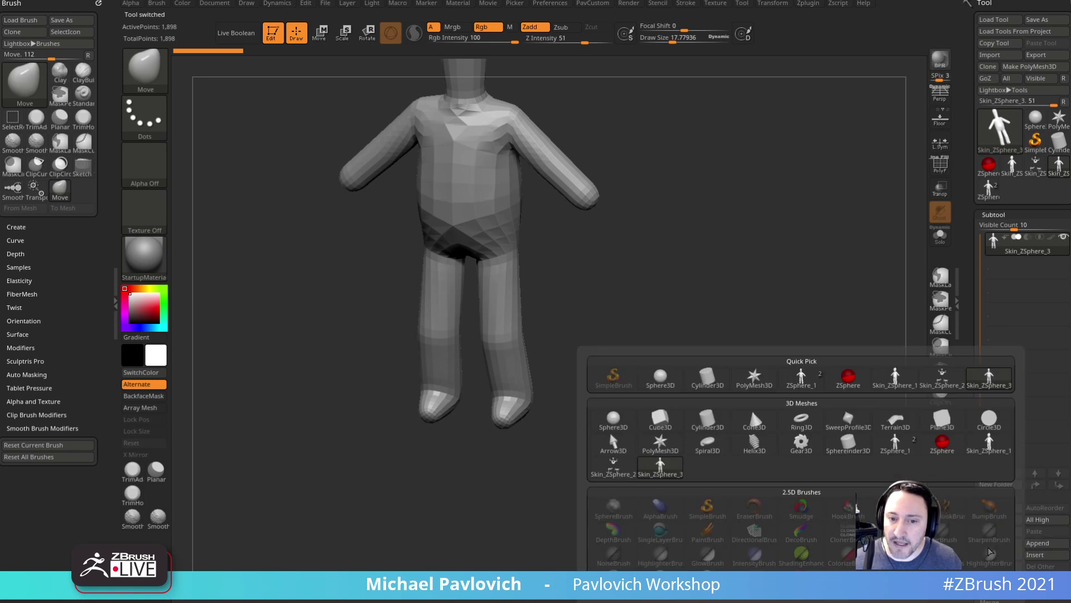
pyautogui.click(621, 473)
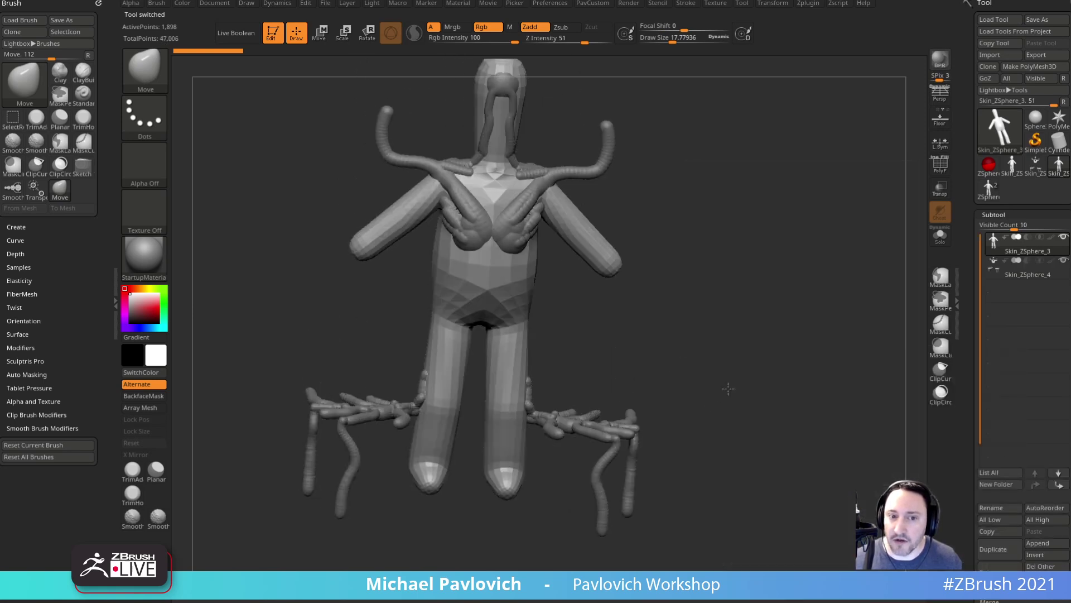
# - Select the appended sketch skin and the body subtool in turn, and turn on the polyframe display
pyautogui.click(1016, 271)
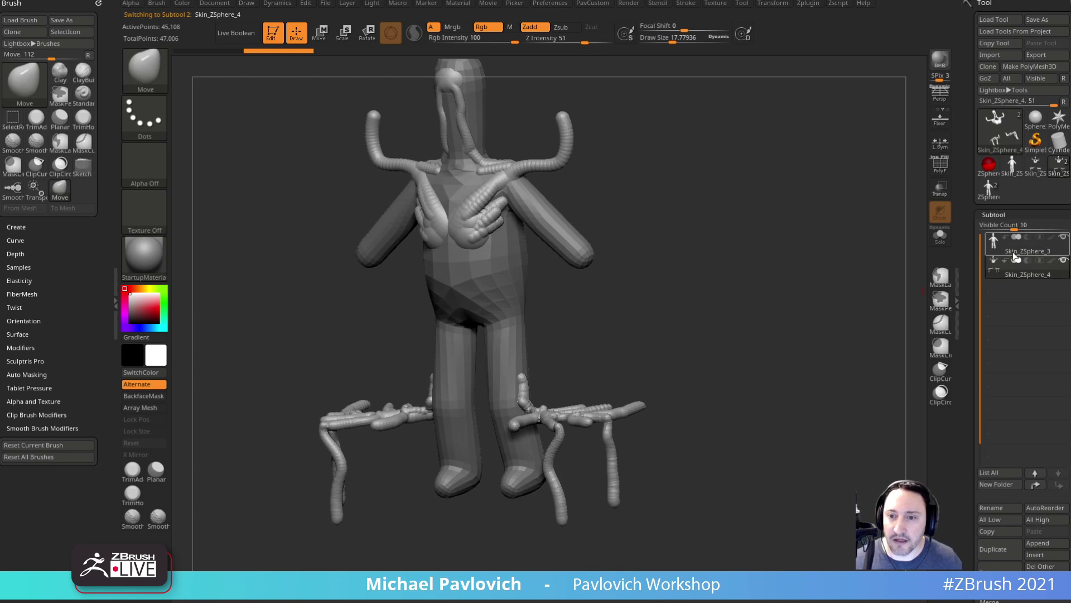
pyautogui.click(1017, 257)
pyautogui.click(940, 163)
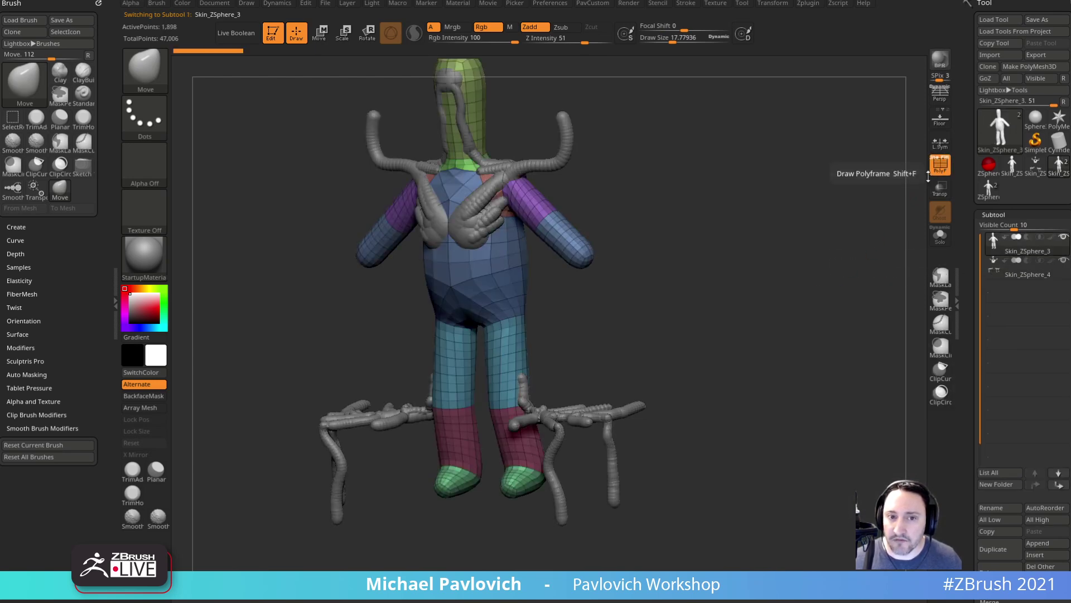
pyautogui.moveTo(792, 304); pyautogui.dragTo(832, 313)
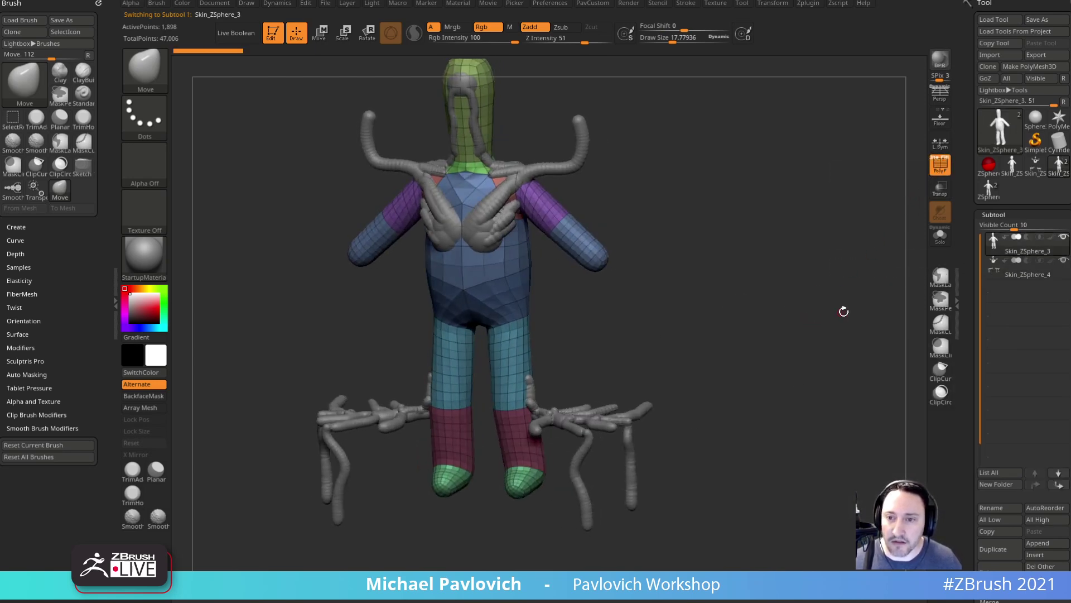
# - Merge the body and sketch skin into one subtool and DynaMesh it at resolution 128
pyautogui.hotkey('ctrl', 'e')
pyautogui.click(904, 339)
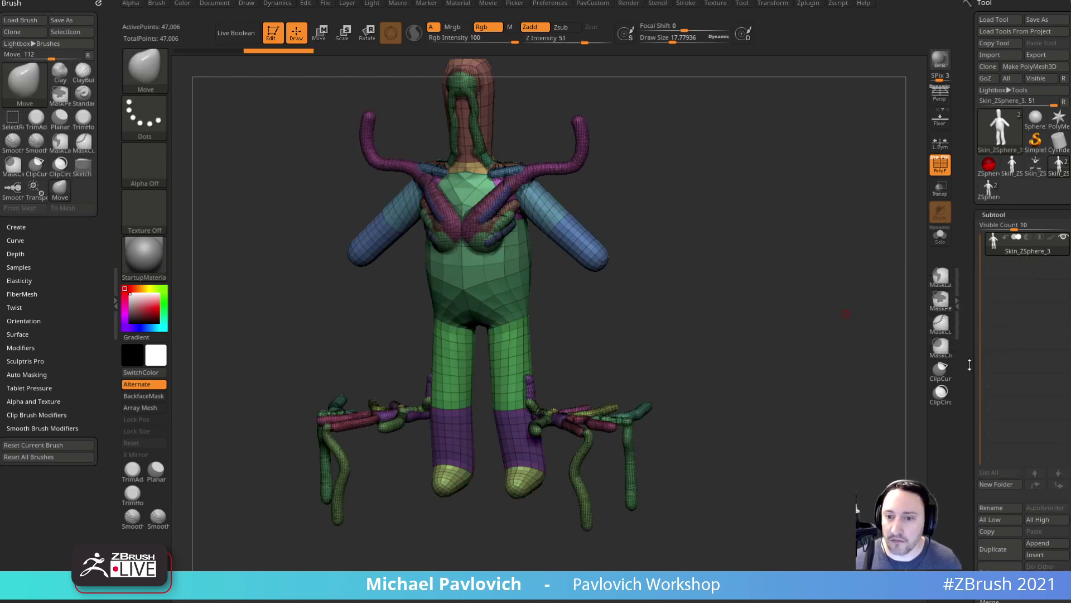
pyautogui.moveTo(969, 359); pyautogui.dragTo(969, 112)
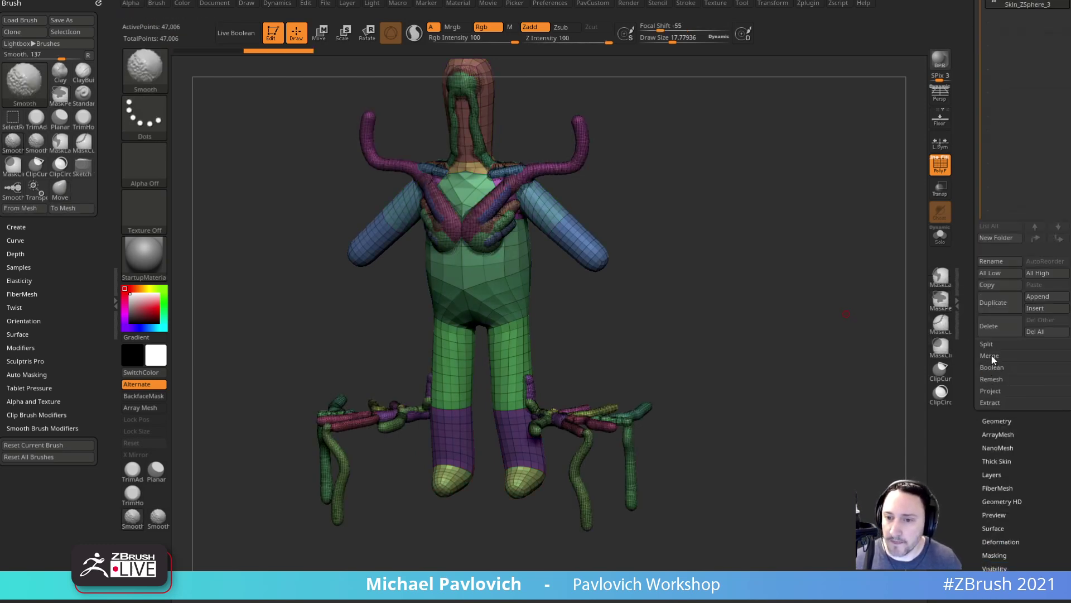
pyautogui.keyDown('shift'); pyautogui.click(992, 360); pyautogui.keyUp('shift')
pyautogui.moveTo(969, 335); pyautogui.dragTo(969, 582)
pyautogui.press('space')
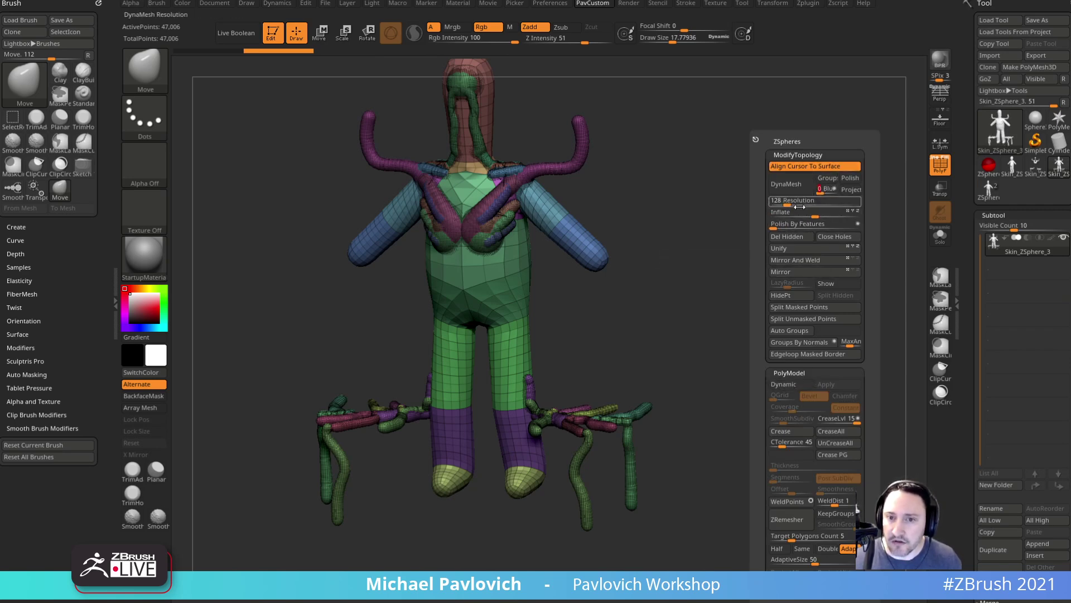
pyautogui.click(803, 183)
pyautogui.moveTo(799, 320); pyautogui.dragTo(777, 266)
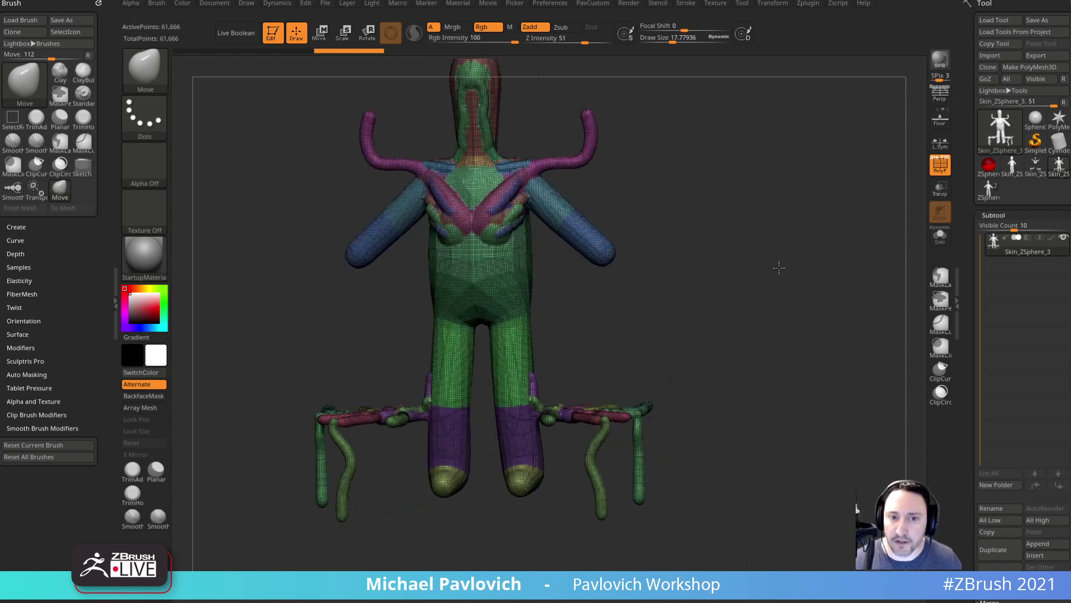
# - Delete the merged tool, the sketch skin and the ZSphere figure, keeping Skin_ZSphere_1 as the active tool
pyautogui.moveTo(968, 382)
pyautogui.mouseDown()
pyautogui.moveTo(968, 301)
pyautogui.moveTo(967, 401)
pyautogui.mouseUp()
pyautogui.click(1001, 495)
pyautogui.click(1036, 169)
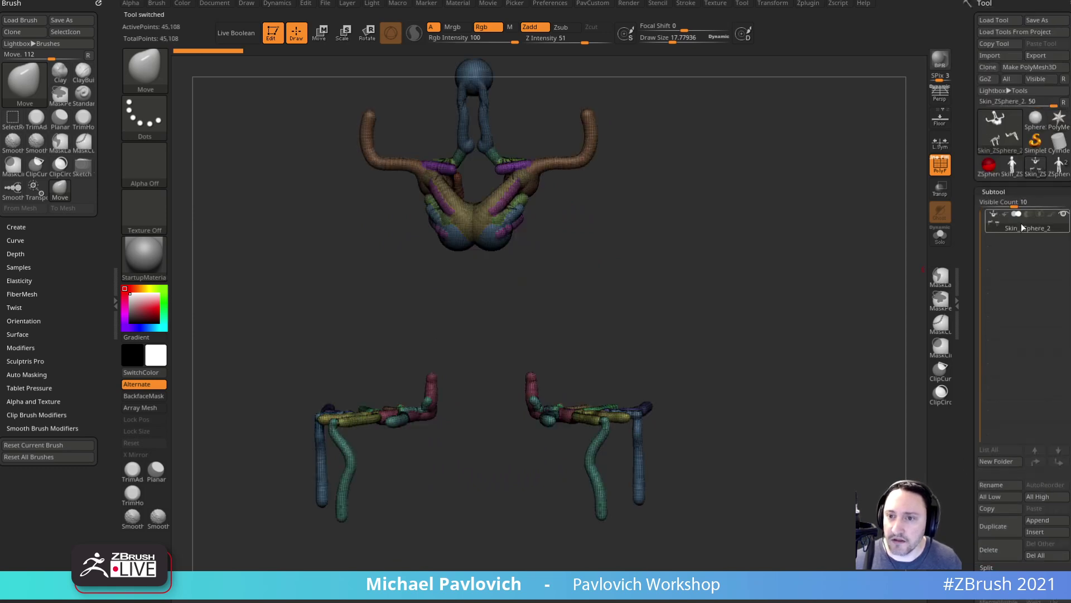
pyautogui.click(1000, 546)
pyautogui.click(1012, 167)
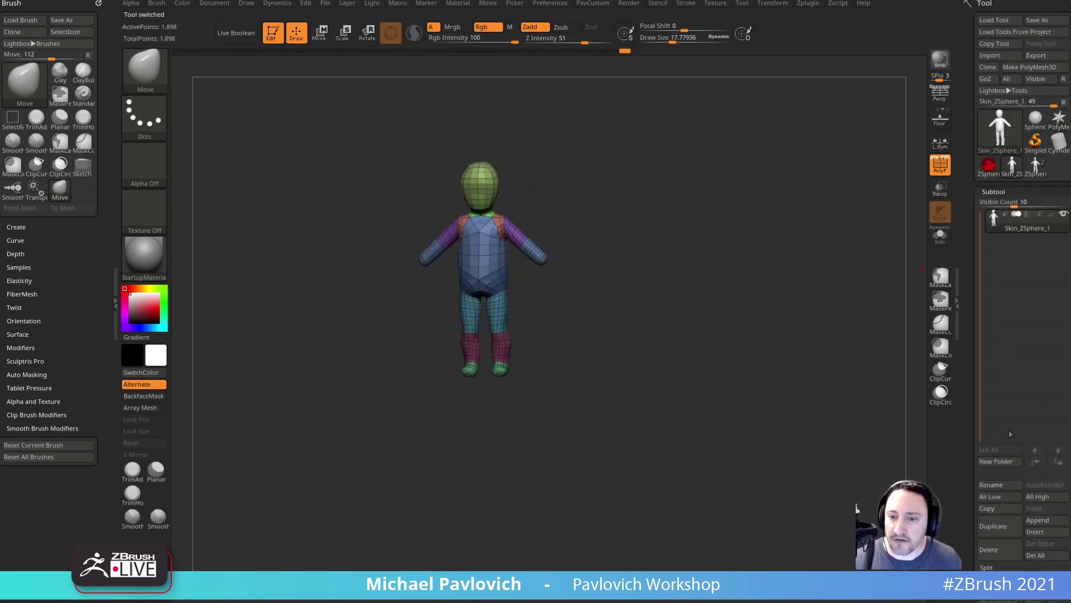
pyautogui.click(1036, 170)
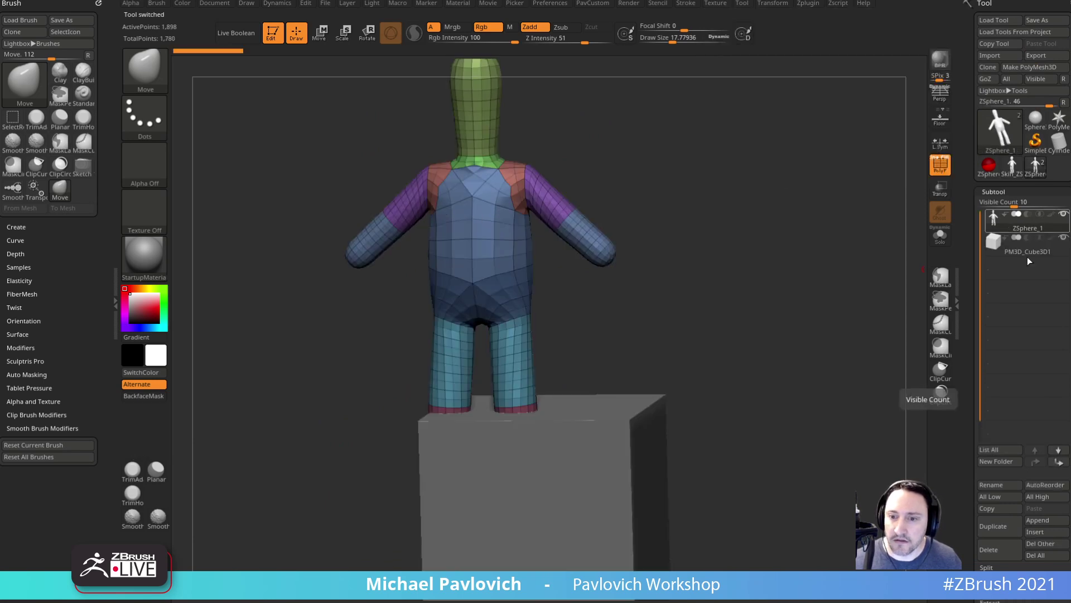
pyautogui.click(1037, 555)
pyautogui.press('Return')
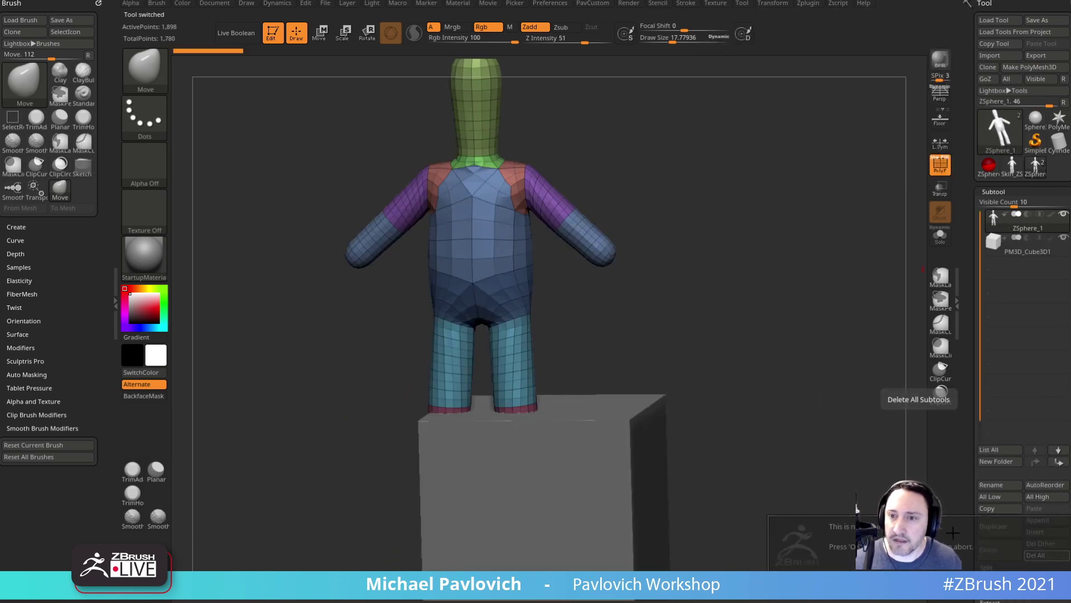
pyautogui.click(1012, 167)
pyautogui.keyDown('shift'); pyautogui.moveTo(871, 271); pyautogui.dragTo(839, 399); pyautogui.keyUp('shift')
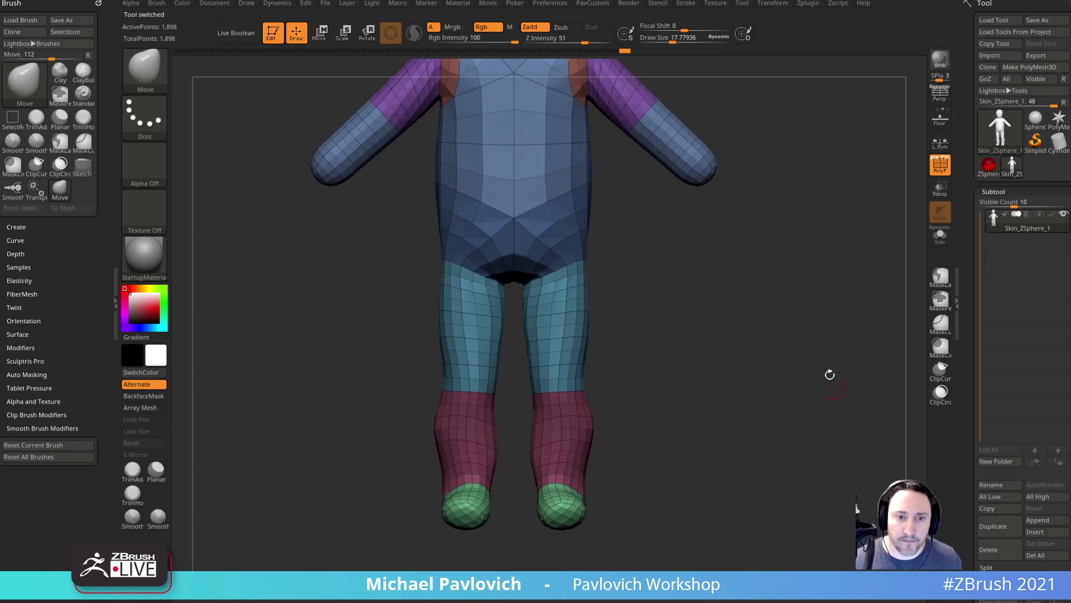
pyautogui.keyDown('alt'); pyautogui.moveTo(812, 311); pyautogui.dragTo(834, 350); pyautogui.keyUp('alt')
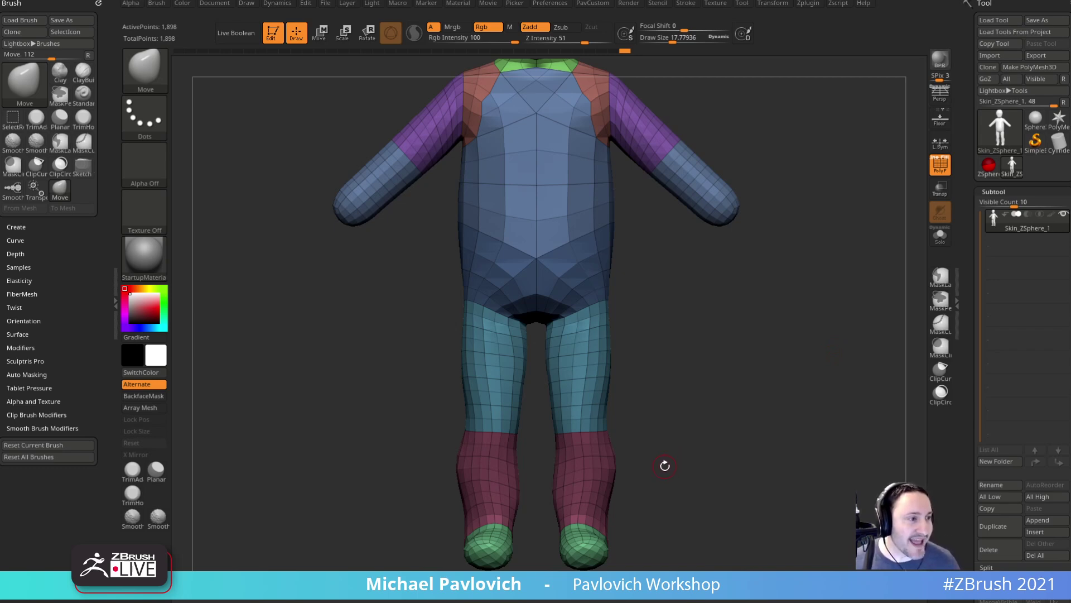
# - Show the child proportion reference and align the figure with the 1-3 years front view
pyautogui.press('s')
pyautogui.moveTo(751, 345)
pyautogui.mouseDown()
pyautogui.moveTo(763, 353)
pyautogui.moveTo(749, 358)
pyautogui.mouseUp()
pyautogui.press('b')
pyautogui.press('s')
pyautogui.press('t')
pyautogui.keyDown('alt'); pyautogui.moveTo(798, 301); pyautogui.dragTo(795, 321); pyautogui.keyUp('alt')
pyautogui.hotkey('shift', 'z')
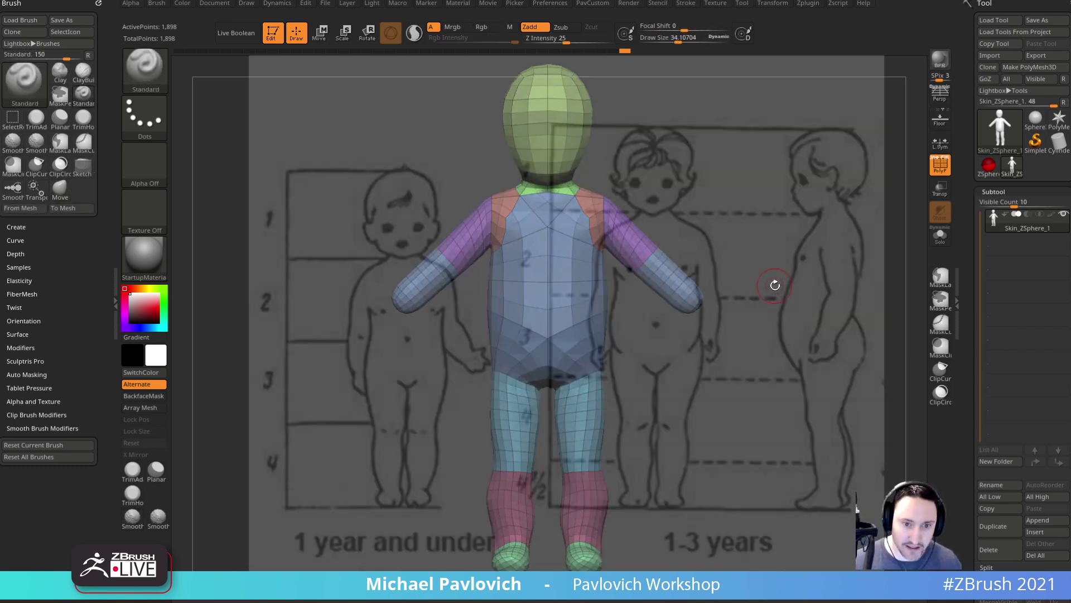
pyautogui.press('Left')
# - Reshape the waist, hips and legs with the Move brush to match the front outline of the reference
pyautogui.press('b')
pyautogui.press('m')
pyautogui.press('v')
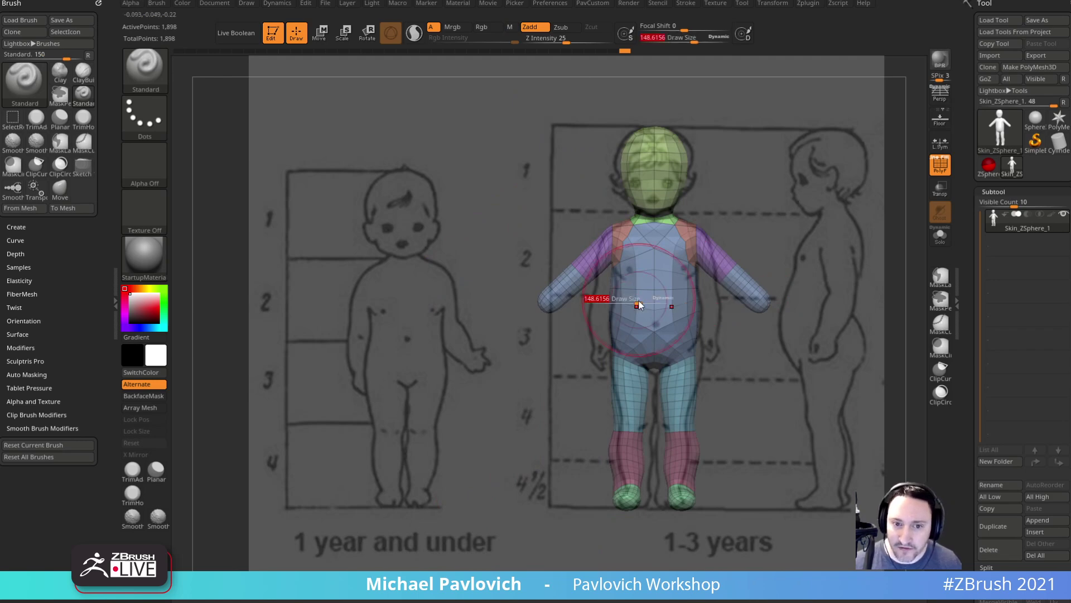
pyautogui.moveTo(614, 296); pyautogui.dragTo(611, 298)
pyautogui.press('s')
pyautogui.moveTo(692, 318); pyautogui.dragTo(695, 318)
pyautogui.press('[')
pyautogui.moveTo(624, 297); pyautogui.dragTo(621, 300)
pyautogui.press('[')
pyautogui.press(']')
pyautogui.press(']')
pyautogui.moveTo(611, 376); pyautogui.dragTo(609, 374)
pyautogui.press('s')
pyautogui.moveTo(696, 362); pyautogui.dragTo(697, 338)
pyautogui.press('s')
pyautogui.moveTo(748, 442); pyautogui.dragTo(740, 437)
pyautogui.press('s')
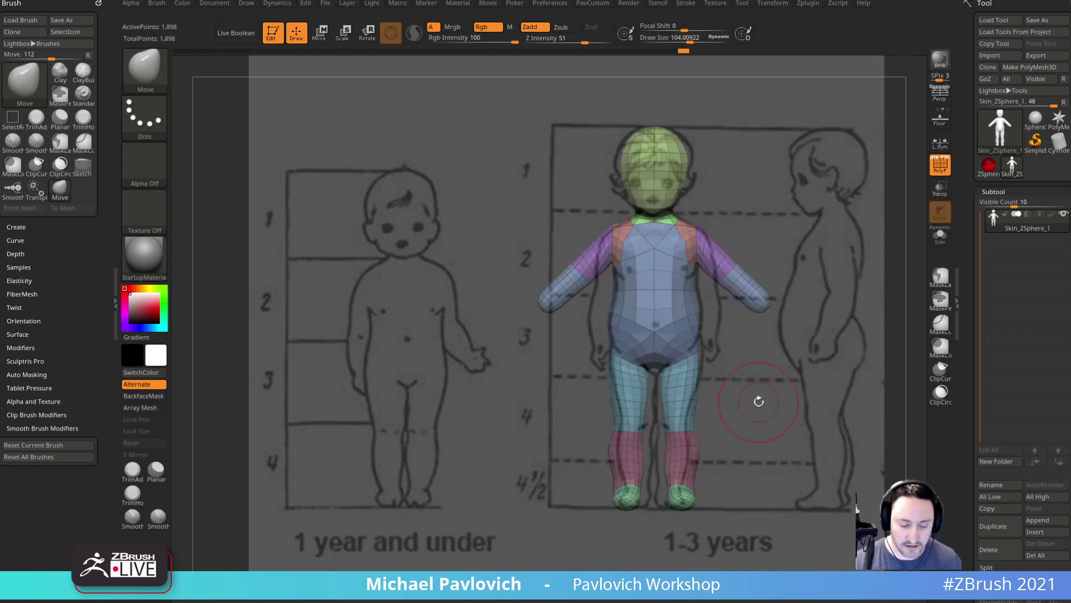
# - Align the figure with the side reference and shape the chest, back, buttocks and upper thigh with the Move brush
pyautogui.press('2')
pyautogui.press('s')
pyautogui.moveTo(808, 272); pyautogui.dragTo(800, 242)
pyautogui.press('s')
pyautogui.press('s')
pyautogui.moveTo(868, 244); pyautogui.dragTo(861, 243)
pyautogui.press('s')
pyautogui.moveTo(870, 314); pyautogui.dragTo(867, 339)
pyautogui.press('s')
pyautogui.moveTo(797, 367); pyautogui.dragTo(800, 365)
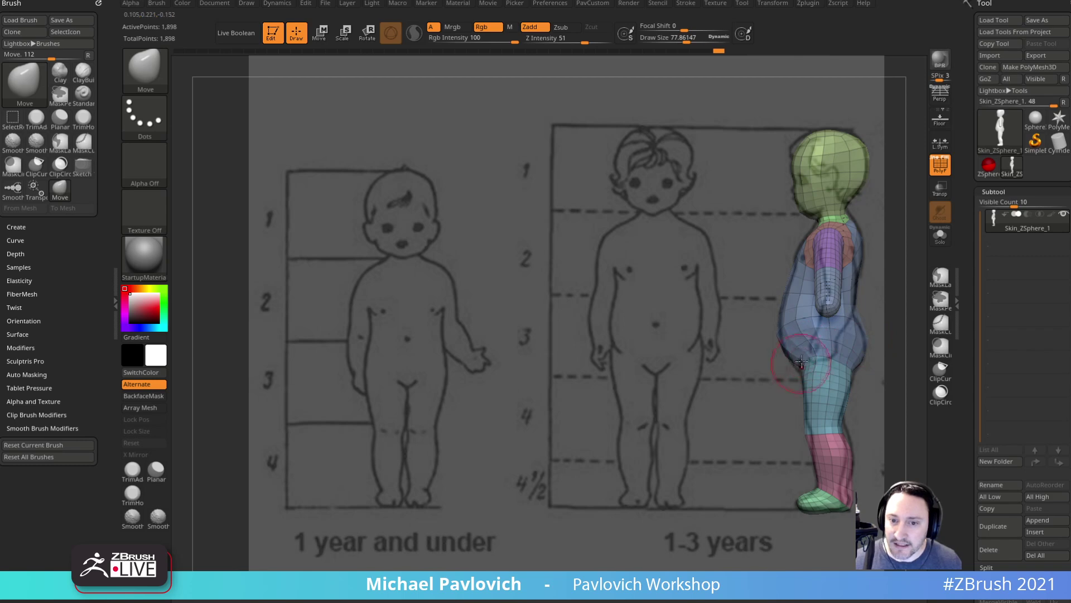
# - Adjust the lower legs and heels with the Move brush to match the side reference
pyautogui.press('s')
pyautogui.moveTo(832, 454); pyautogui.dragTo(838, 454)
pyautogui.moveTo(814, 446); pyautogui.dragTo(810, 422)
pyautogui.press('s')
pyautogui.moveTo(848, 462); pyautogui.dragTo(849, 451)
pyautogui.press('s')
pyautogui.moveTo(848, 496); pyautogui.dragTo(843, 497)
pyautogui.moveTo(849, 506); pyautogui.dragTo(848, 507)
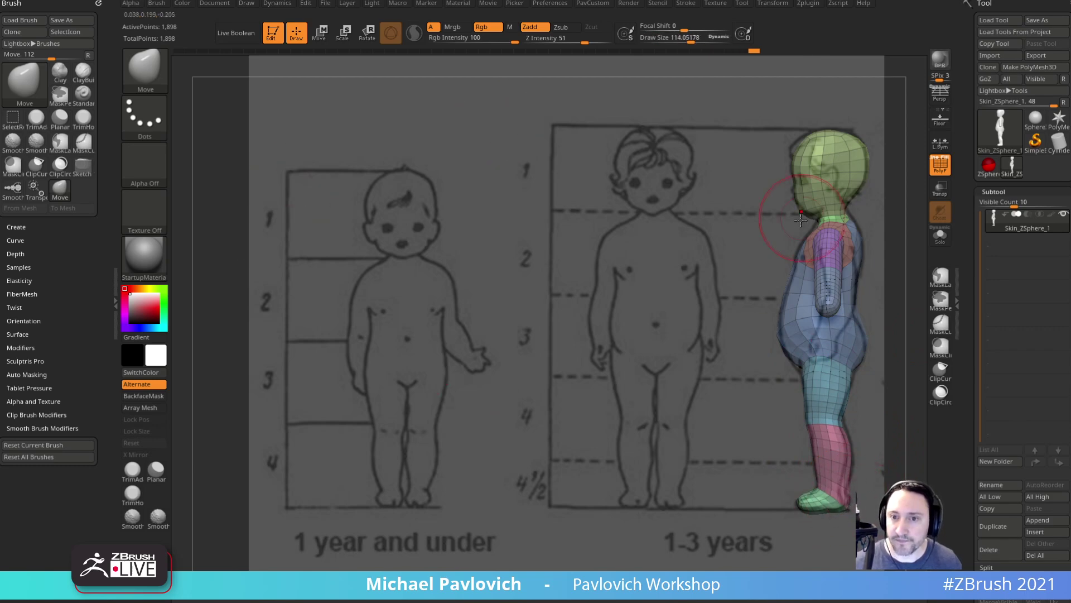
# - Hide the reference, frame the figure from the front and select the Standard brush
pyautogui.hotkey('shift', 'z')
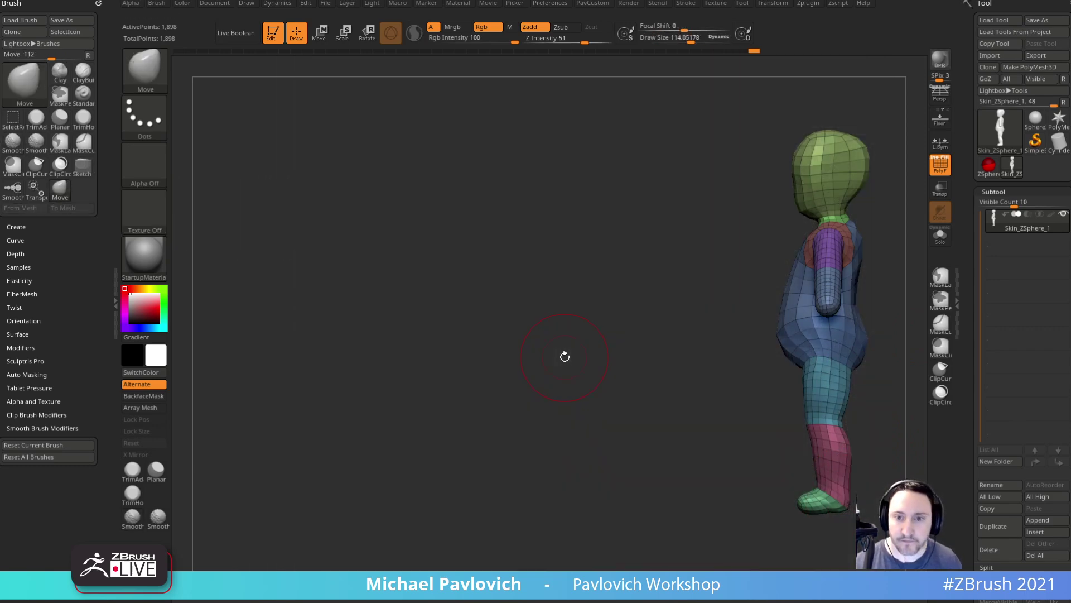
pyautogui.keyDown('shift'); pyautogui.moveTo(608, 345); pyautogui.dragTo(655, 337); pyautogui.keyUp('shift')
pyautogui.press('f')
pyautogui.press('b')
pyautogui.press('s')
pyautogui.press('t')
pyautogui.press('s')
pyautogui.moveTo(427, 361); pyautogui.dragTo(414, 361)
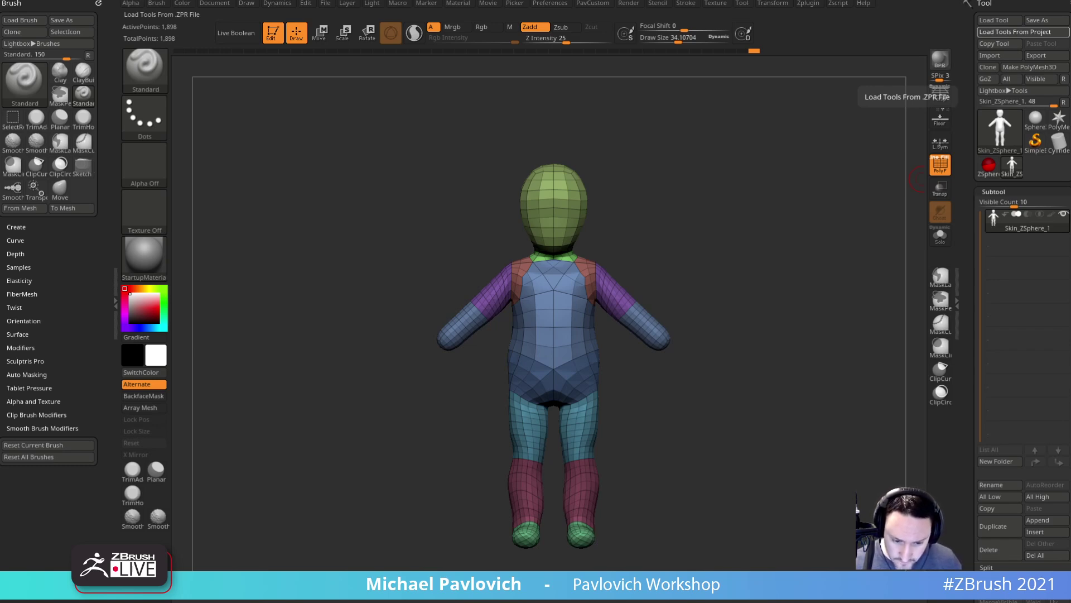
# - Load the Head tool from a ZBrush project file and view it from above
pyautogui.click(1016, 32)
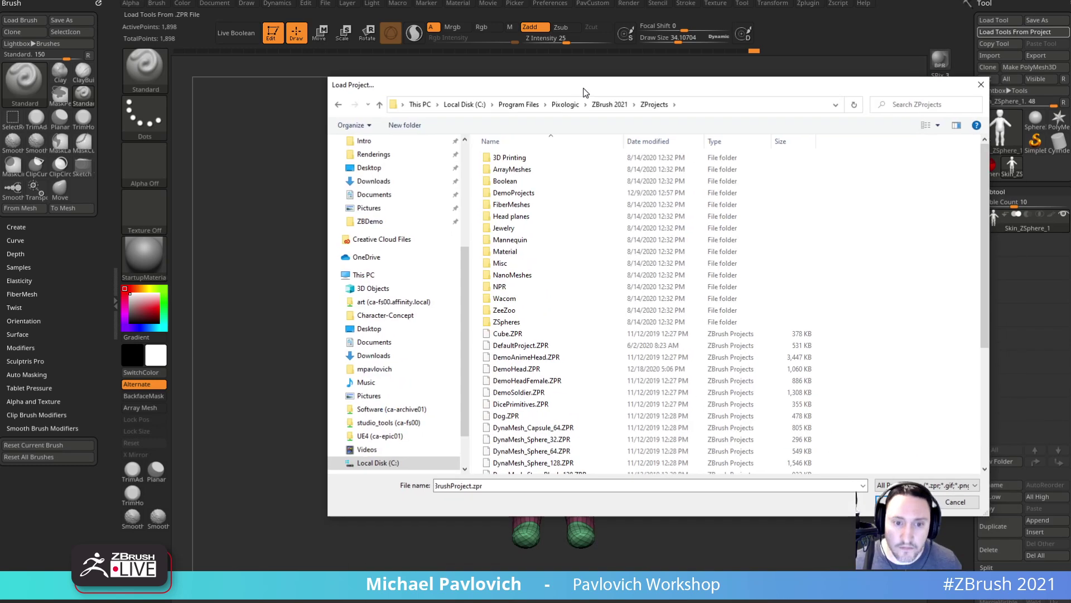
pyautogui.scroll(-2, 639, 317)
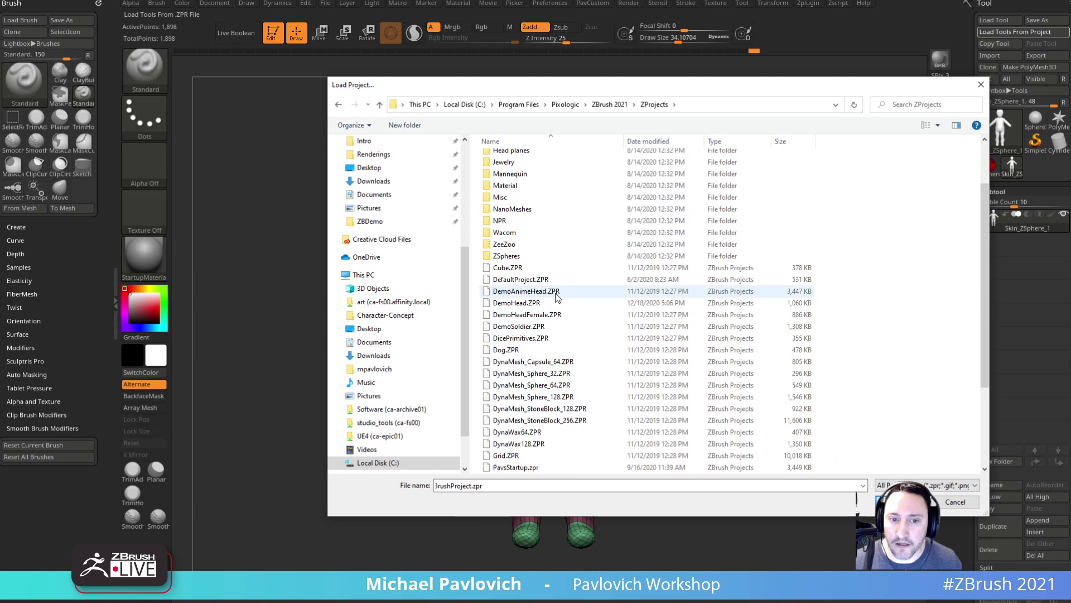
pyautogui.click(981, 85)
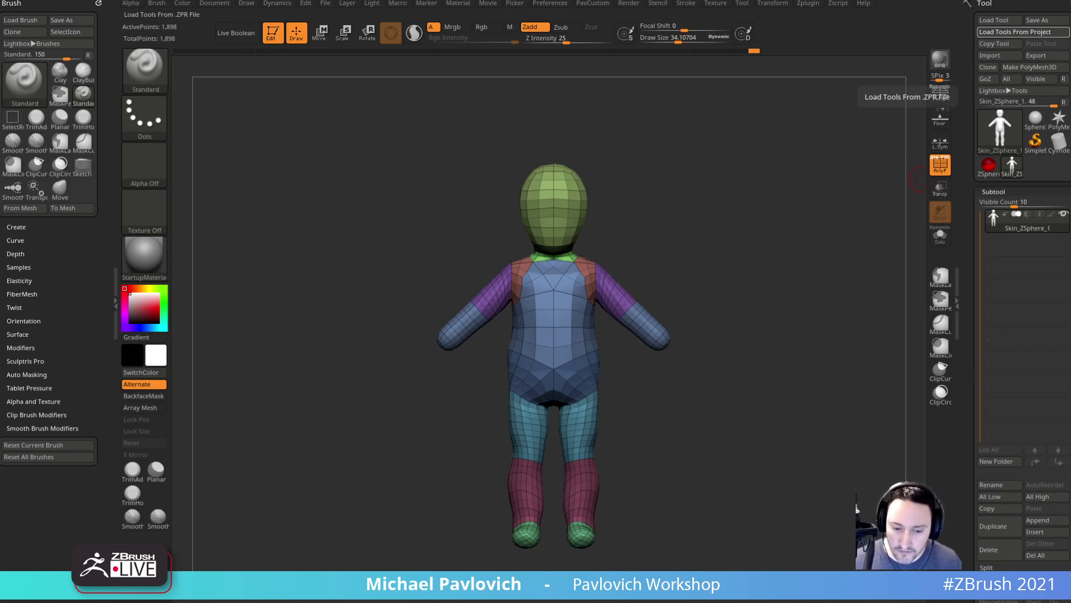
pyautogui.moveTo(837, 297); pyautogui.dragTo(833, 271)
pyautogui.press('s')
pyautogui.click(762, 258)
pyautogui.moveTo(810, 204); pyautogui.dragTo(819, 375)
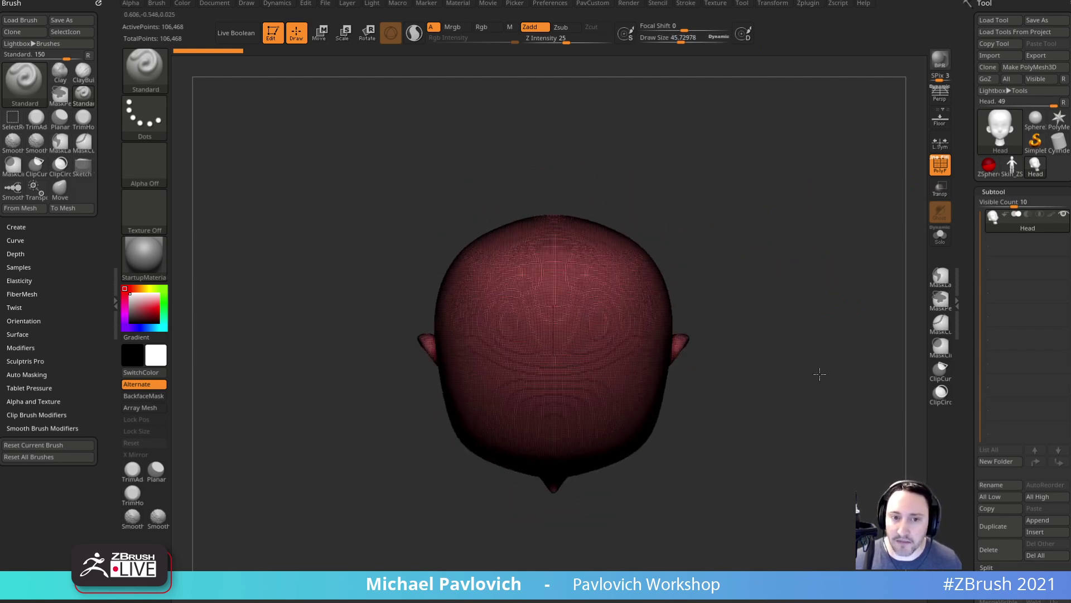
# - Create a new InsertMesh brush from the head and switch to the Skin_ZSphere_1 body
pyautogui.press('b')
pyautogui.click(484, 581)
pyautogui.click(493, 188)
pyautogui.click(1012, 166)
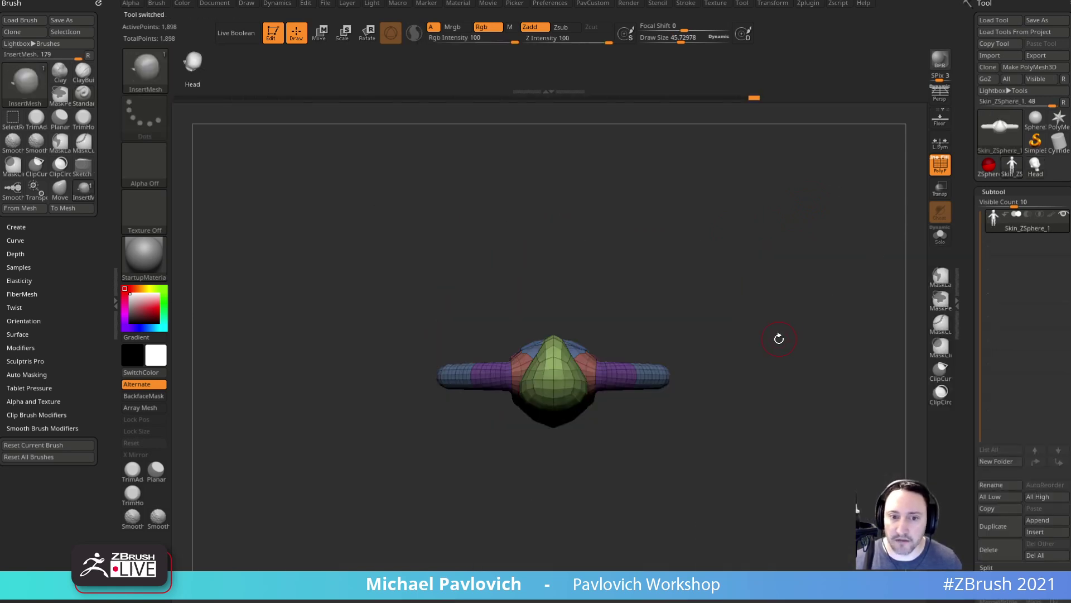
# - Delete the body's lower subdivision levels and insert the head mesh onto the body from the top view
pyautogui.moveTo(776, 338); pyautogui.dragTo(782, 292)
pyautogui.press('f')
pyautogui.click(548, 351)
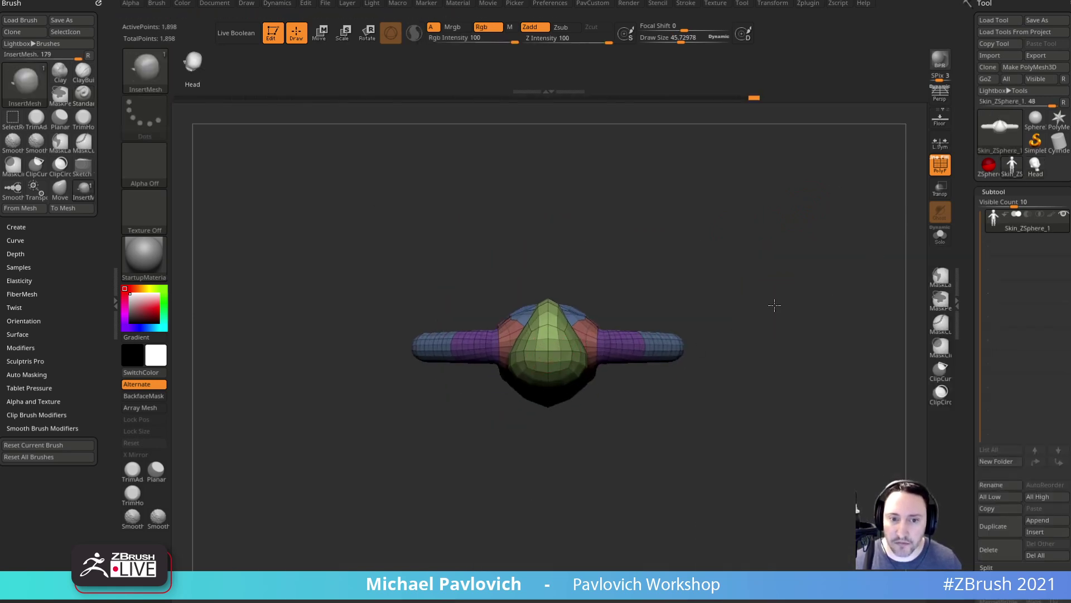
pyautogui.moveTo(968, 379); pyautogui.dragTo(970, 258)
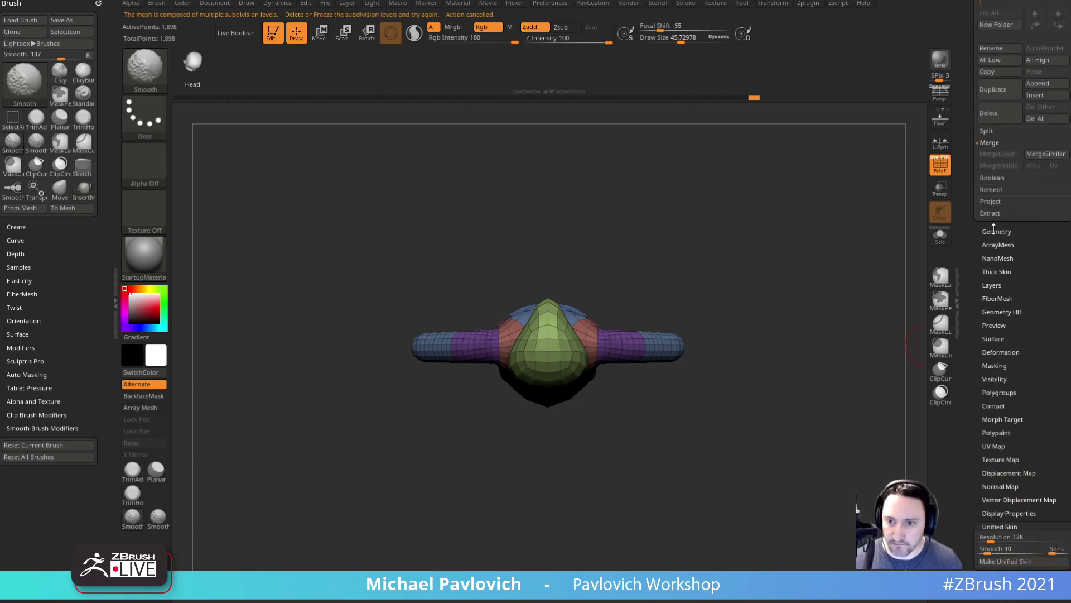
pyautogui.click(993, 230)
pyautogui.click(994, 267)
pyautogui.moveTo(550, 354); pyautogui.dragTo(549, 402)
# - Fit the inserted head over the body's simple head with the transform gizmo and return to Draw mode
pyautogui.moveTo(832, 371)
pyautogui.mouseDown()
pyautogui.moveTo(829, 304)
pyautogui.moveTo(800, 333)
pyautogui.moveTo(803, 297)
pyautogui.mouseUp()
pyautogui.press('w')
pyautogui.keyDown('alt'); pyautogui.moveTo(590, 270); pyautogui.dragTo(578, 187); pyautogui.keyUp('alt')
pyautogui.moveTo(573, 198)
pyautogui.mouseDown()
pyautogui.moveTo(583, 218)
pyautogui.moveTo(578, 205)
pyautogui.mouseUp()
pyautogui.moveTo(604, 309); pyautogui.dragTo(607, 316)
pyautogui.press('q')
# - Turn off the polyframe display and view the head and shoulders at an angle
pyautogui.moveTo(686, 349)
pyautogui.keyDown('shift'); pyautogui.mouseDown()
pyautogui.moveTo(772, 361)
pyautogui.moveTo(816, 340)
pyautogui.mouseUp(); pyautogui.keyUp('shift')
pyautogui.click(940, 166)
pyautogui.moveTo(920, 185)
pyautogui.mouseDown()
pyautogui.moveTo(801, 307)
pyautogui.moveTo(667, 351)
pyautogui.moveTo(770, 371)
pyautogui.mouseUp()
# - Split the masked body off from the inserted head and make the body the active subtool
pyautogui.press('ctrl')
pyautogui.keyDown('ctrl'); pyautogui.click(805, 273); pyautogui.keyUp('ctrl')
pyautogui.press('2')
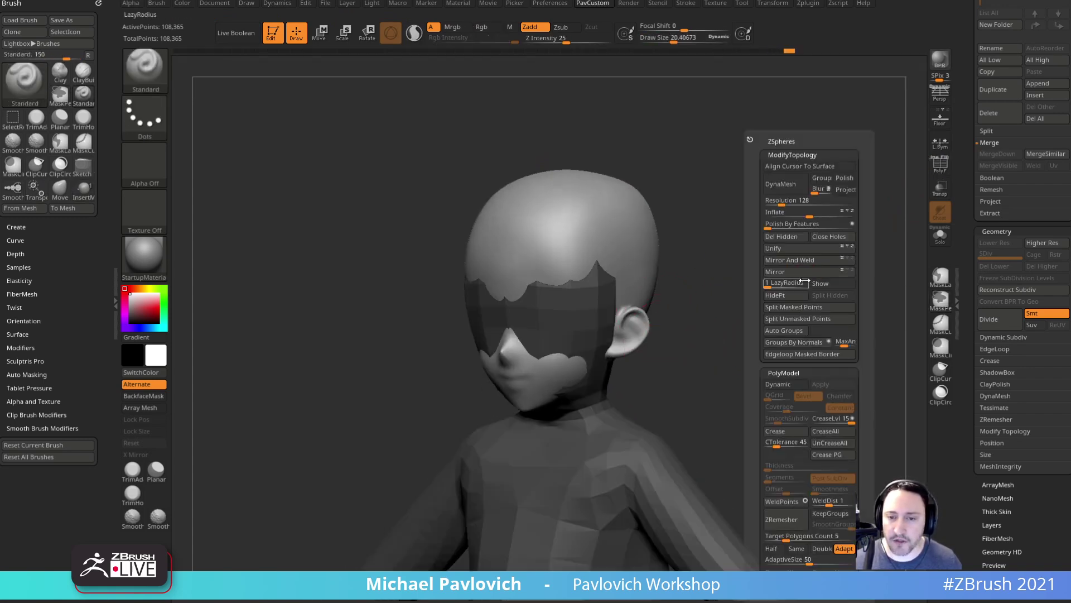
pyautogui.press('2')
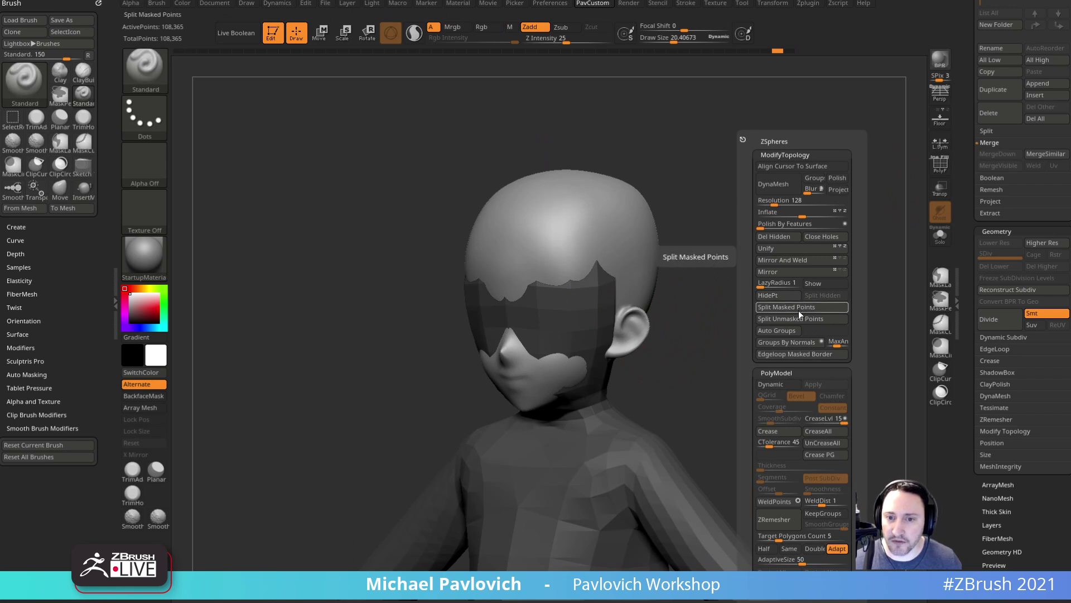
pyautogui.click(798, 308)
pyautogui.keyDown('alt'); pyautogui.click(648, 334); pyautogui.keyUp('alt')
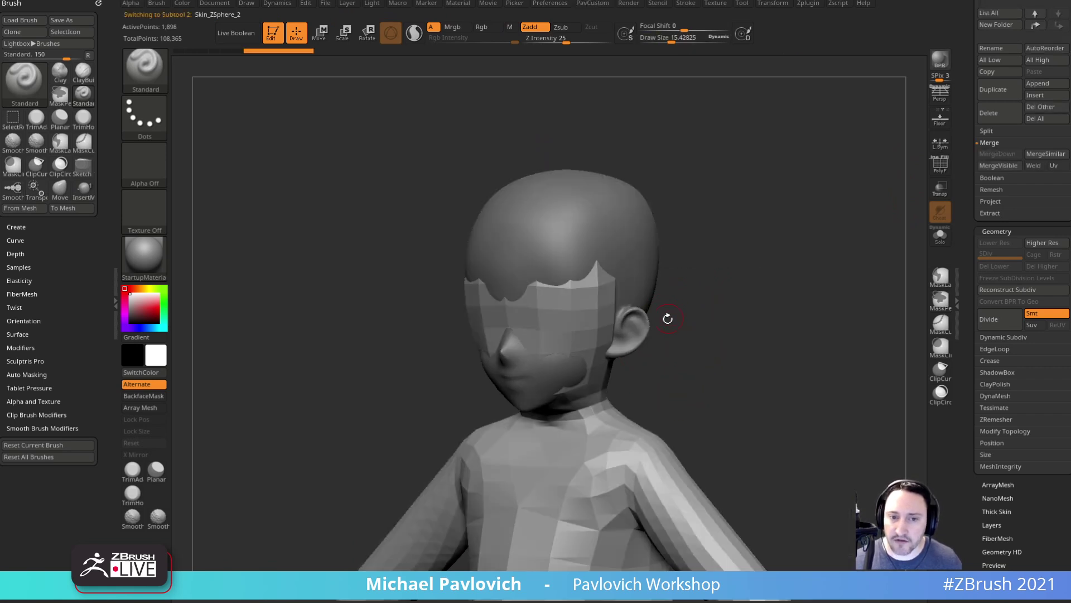
# - Isolate the body with polyframes shown, delete its simple head polygroup, and bring the inserted head back into a front view
pyautogui.click(940, 168)
pyautogui.click(941, 234)
pyautogui.moveTo(892, 246); pyautogui.dragTo(860, 274)
pyautogui.moveTo(775, 317); pyautogui.dragTo(712, 329)
pyautogui.keyDown('alt'); pyautogui.moveTo(705, 394); pyautogui.dragTo(663, 289); pyautogui.keyUp('alt')
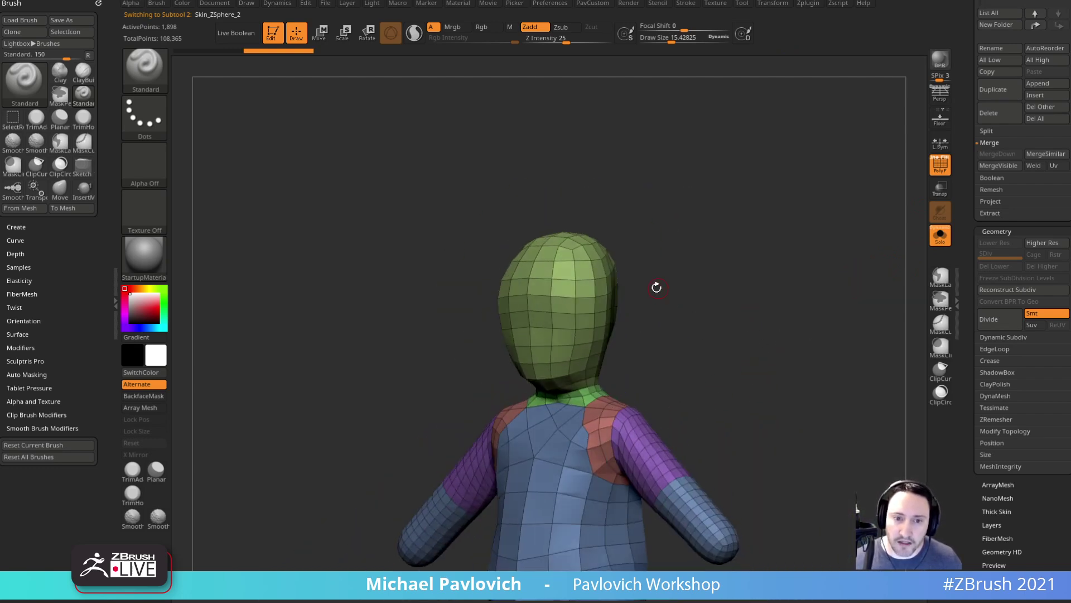
pyautogui.keyDown('ctrl'); pyautogui.keyDown('shift'); pyautogui.click(595, 299); pyautogui.keyUp('shift'); pyautogui.keyUp('ctrl')
pyautogui.keyDown('ctrl'); pyautogui.keyDown('shift'); pyautogui.moveTo(759, 233); pyautogui.dragTo(822, 326); pyautogui.keyUp('shift'); pyautogui.keyUp('ctrl')
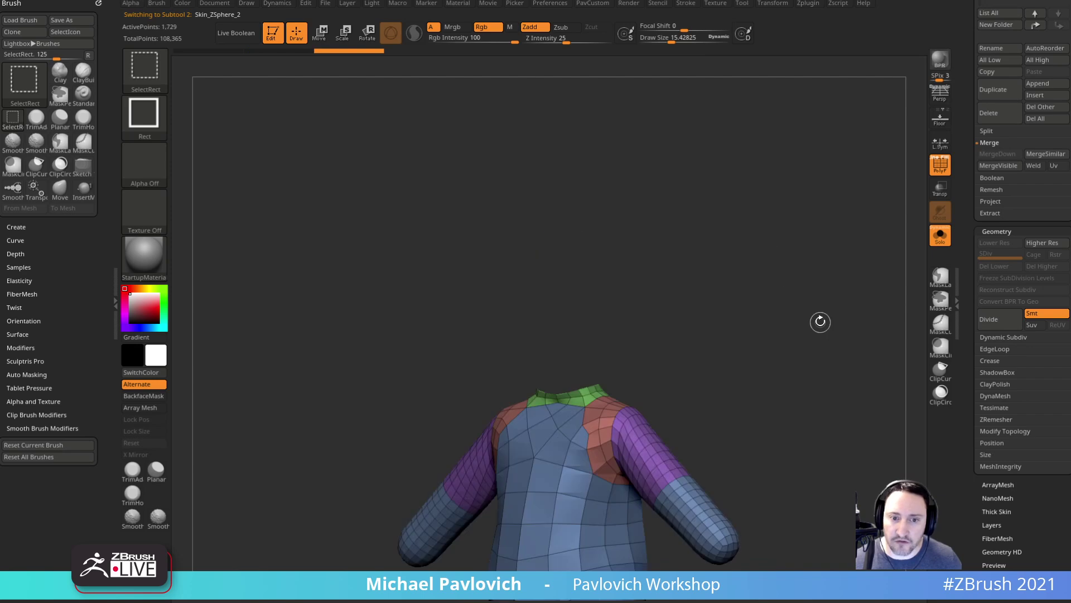
pyautogui.press('2')
pyautogui.click(797, 237)
pyautogui.click(940, 236)
pyautogui.keyDown('shift'); pyautogui.moveTo(777, 292); pyautogui.dragTo(834, 295); pyautogui.keyUp('shift')
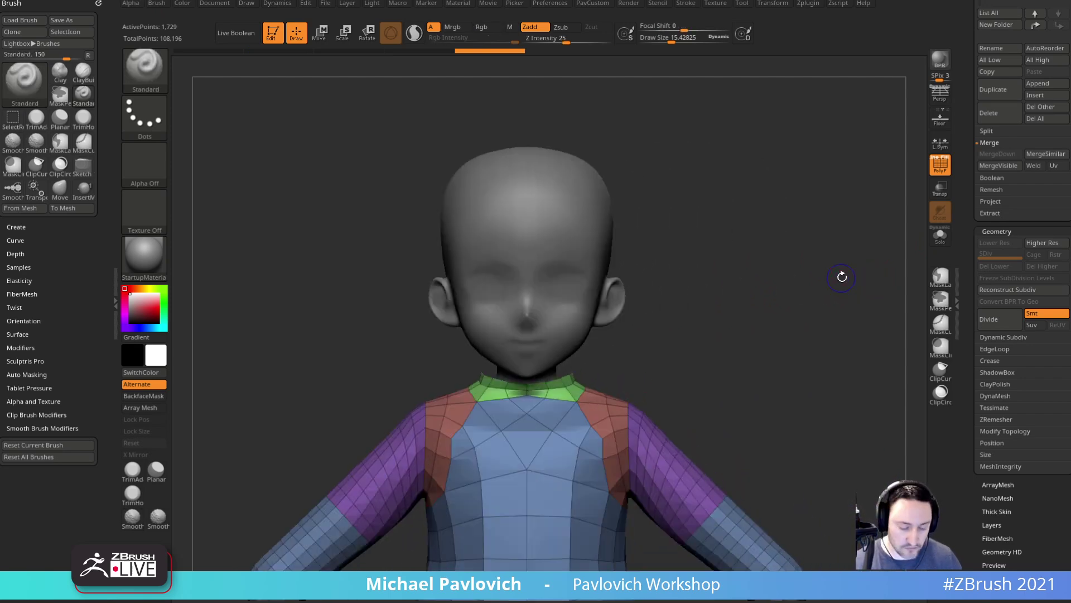
# - Show the proportion references in front view and move the head subtool down slightly to match the 1-3 years figure
pyautogui.hotkey('shift', 'z')
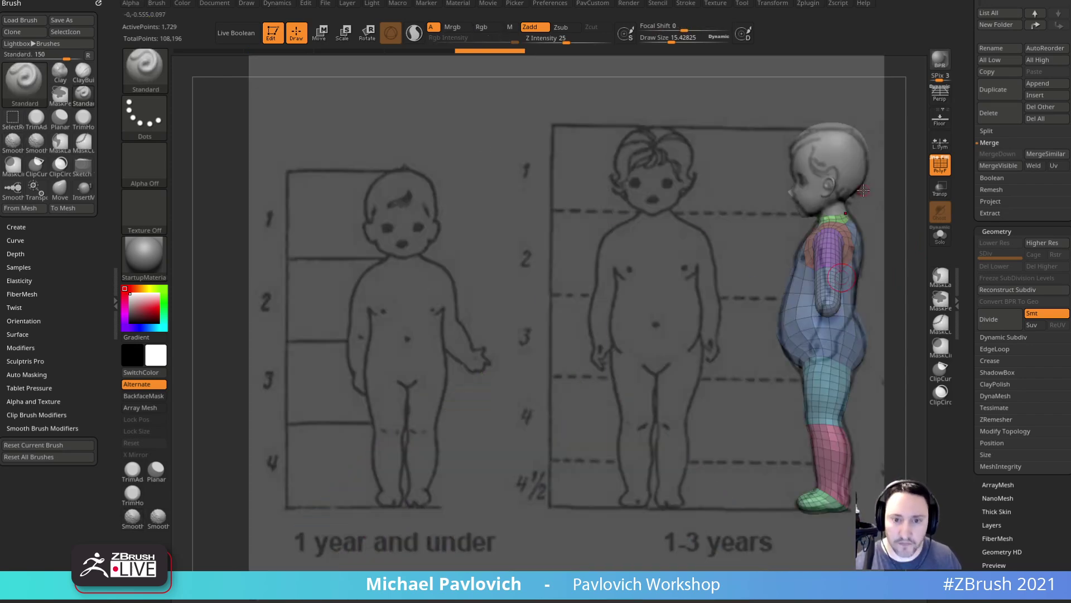
pyautogui.press('Left')
pyautogui.press('s')
pyautogui.moveTo(716, 174); pyautogui.dragTo(730, 174)
pyautogui.keyDown('alt'); pyautogui.click(667, 167); pyautogui.keyUp('alt')
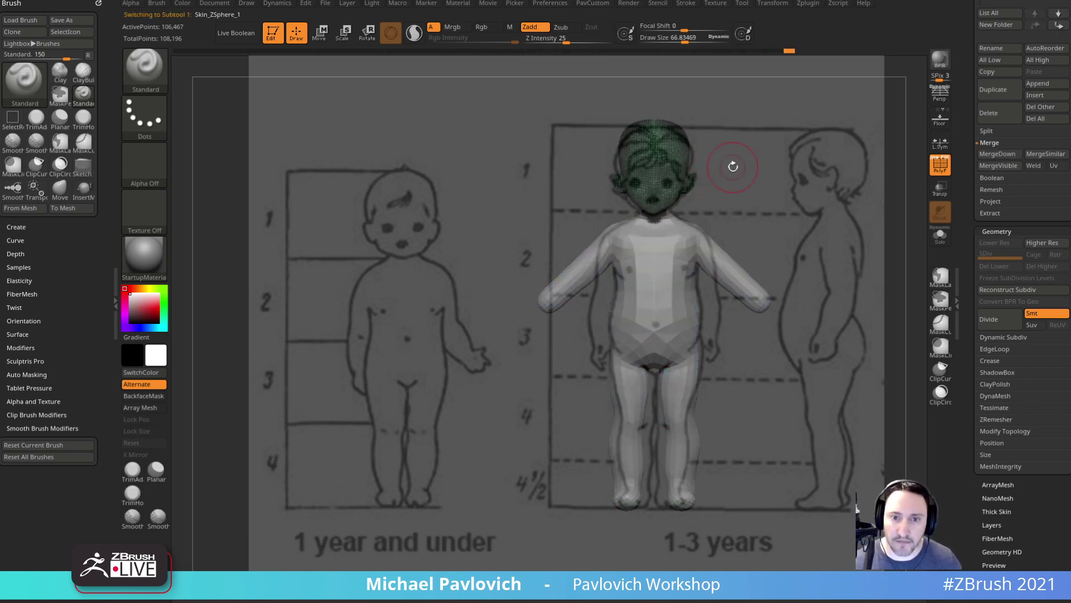
pyautogui.press('w')
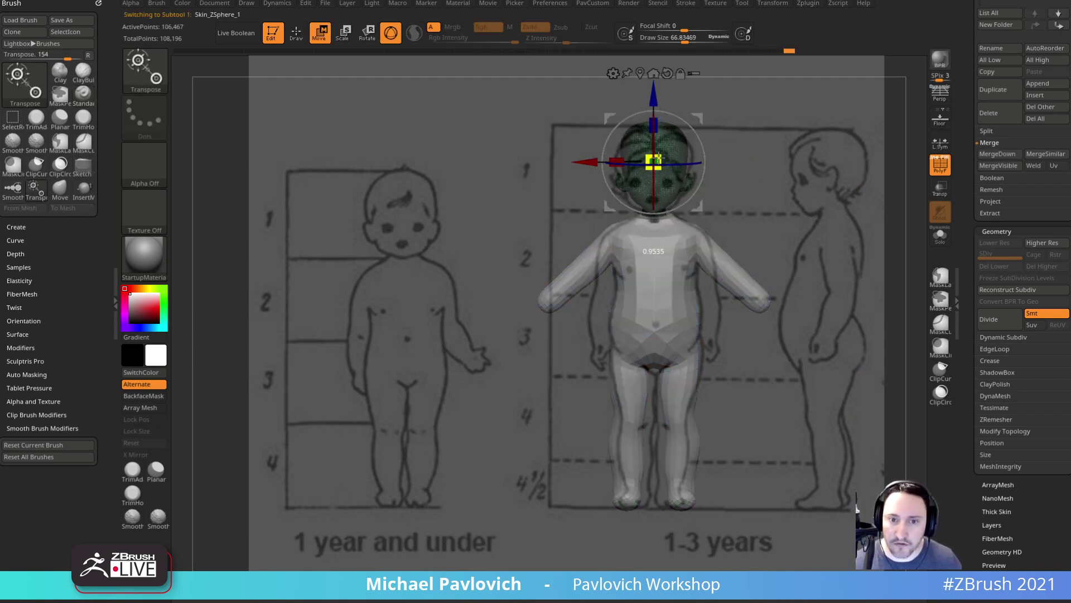
pyautogui.moveTo(662, 99); pyautogui.dragTo(662, 103)
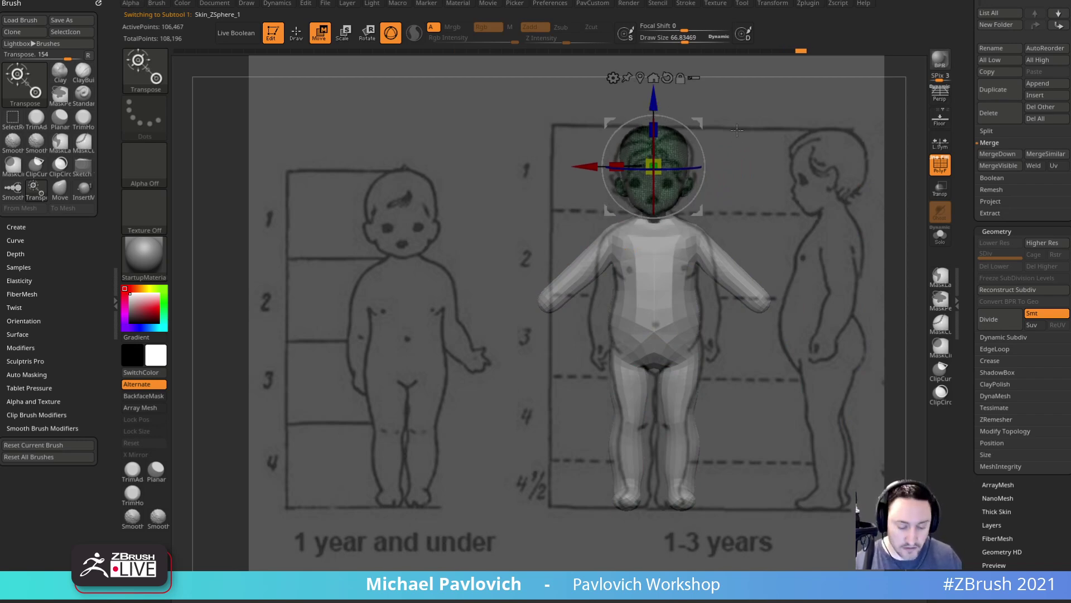
pyautogui.press('q')
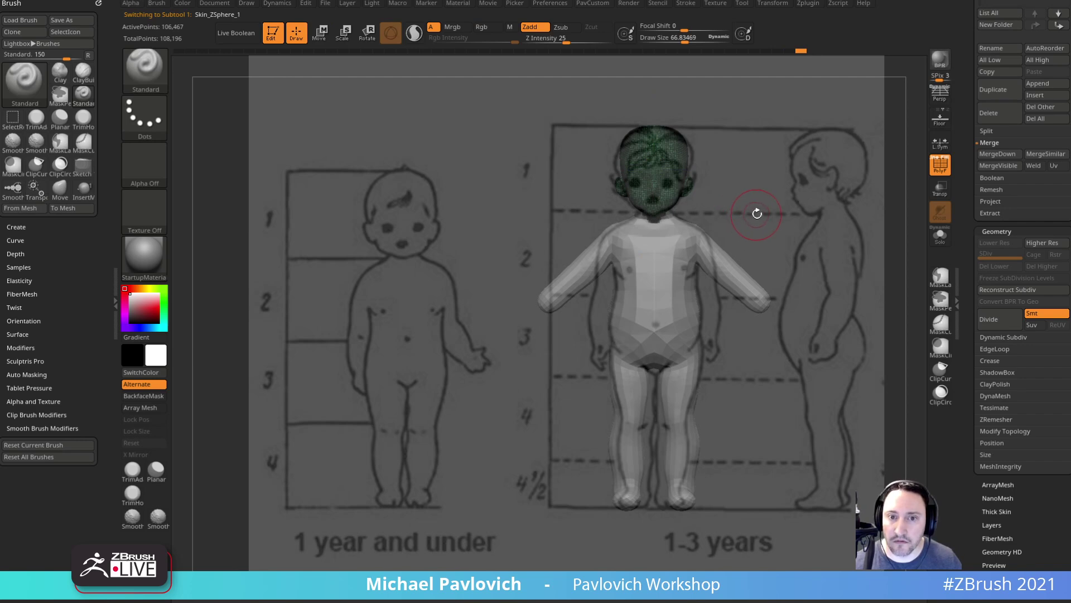
# - Adjust the head's profile to the side reference with a resized Move brush
pyautogui.press('Right')
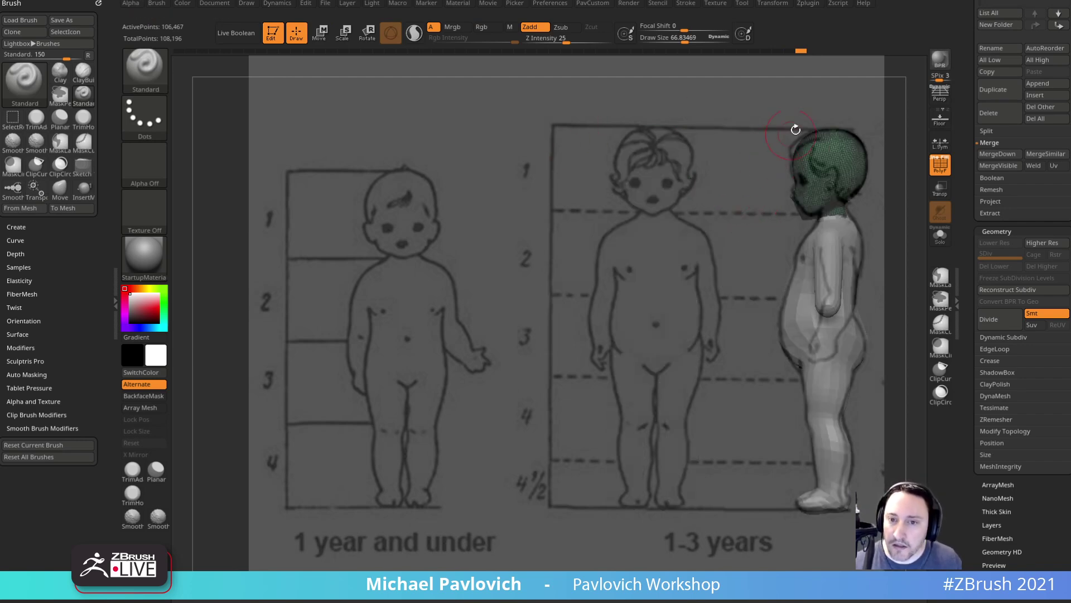
pyautogui.press('b')
pyautogui.press('m')
pyautogui.press('v')
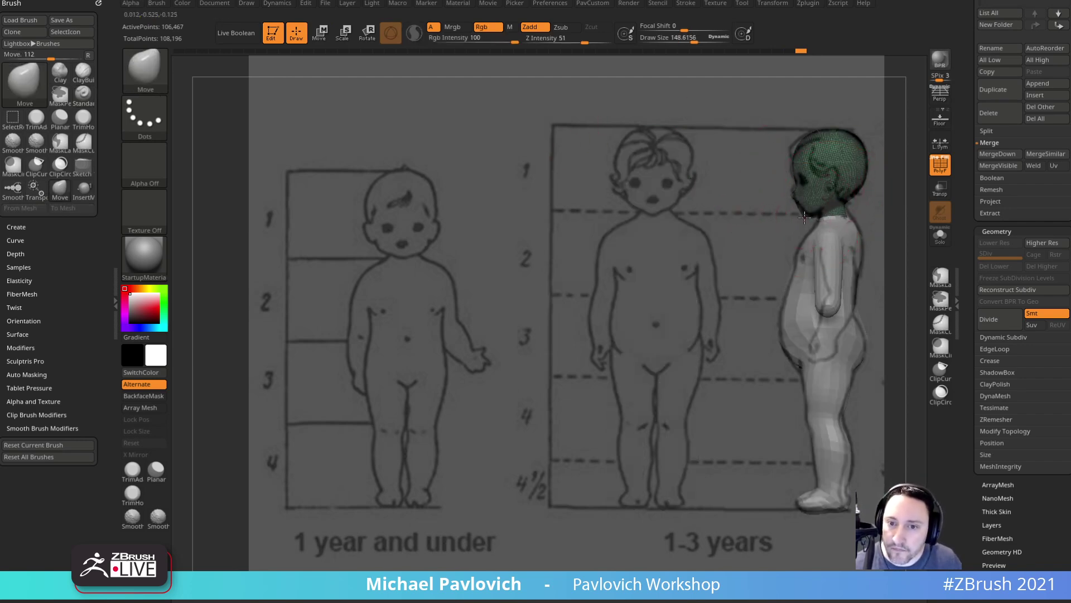
pyautogui.press('s')
pyautogui.moveTo(804, 216); pyautogui.dragTo(798, 215)
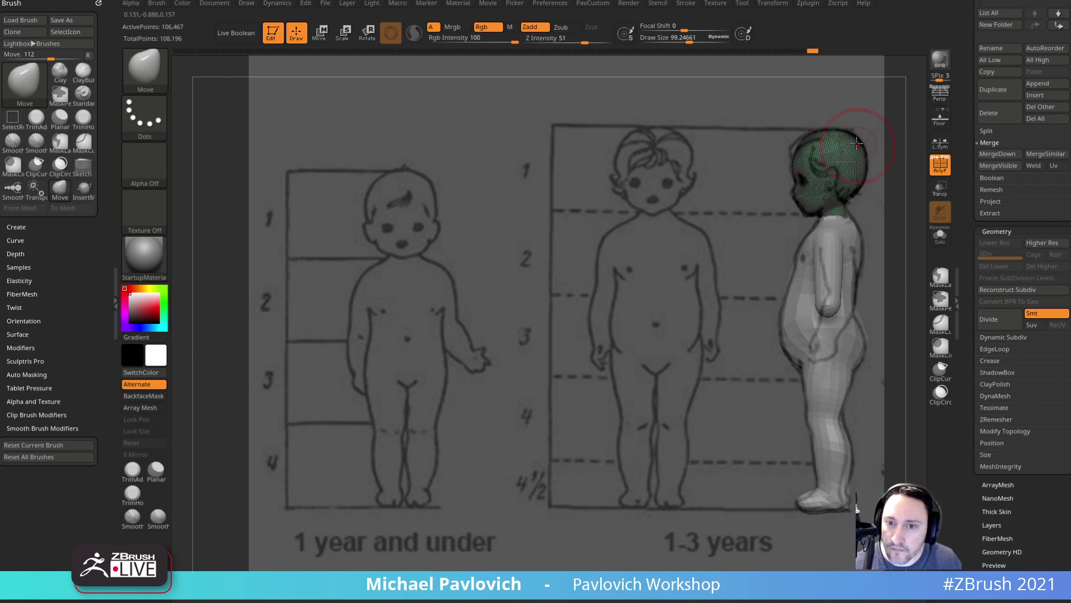
pyautogui.press('s')
pyautogui.moveTo(851, 221)
pyautogui.mouseDown()
pyautogui.moveTo(915, 227)
pyautogui.moveTo(907, 220)
pyautogui.mouseUp()
# - Hide the reference image and the polyframe display, choose the Standard brush, and view the head and neck in profile
pyautogui.hotkey('shift', 'z')
pyautogui.moveTo(907, 220)
pyautogui.keyDown('alt'); pyautogui.mouseDown()
pyautogui.moveTo(729, 249)
pyautogui.moveTo(808, 253)
pyautogui.mouseUp(); pyautogui.keyUp('alt')
pyautogui.press('b')
pyautogui.press('s')
pyautogui.press('t')
pyautogui.click(939, 168)
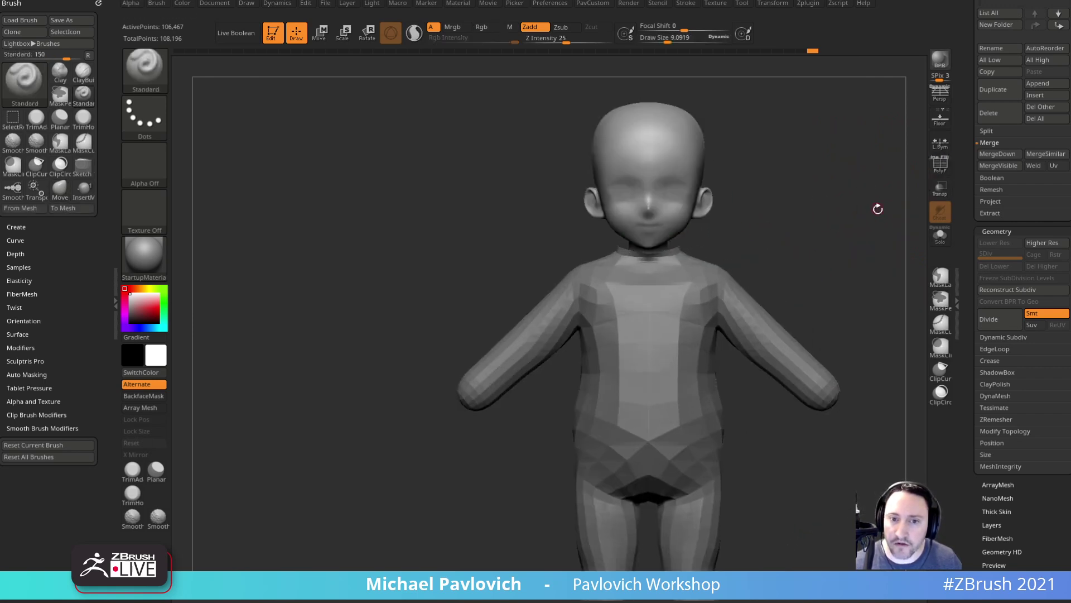
pyautogui.moveTo(878, 206); pyautogui.dragTo(820, 217)
pyautogui.moveTo(745, 249); pyautogui.dragTo(672, 260)
pyautogui.press('s')
pyautogui.moveTo(673, 262); pyautogui.dragTo(684, 263)
pyautogui.press('s')
pyautogui.moveTo(739, 251)
pyautogui.mouseDown()
pyautogui.moveTo(702, 240)
pyautogui.moveTo(734, 244)
pyautogui.moveTo(745, 259)
pyautogui.mouseUp()
pyautogui.keyDown('alt'); pyautogui.moveTo(745, 259); pyautogui.dragTo(781, 317); pyautogui.keyUp('alt')
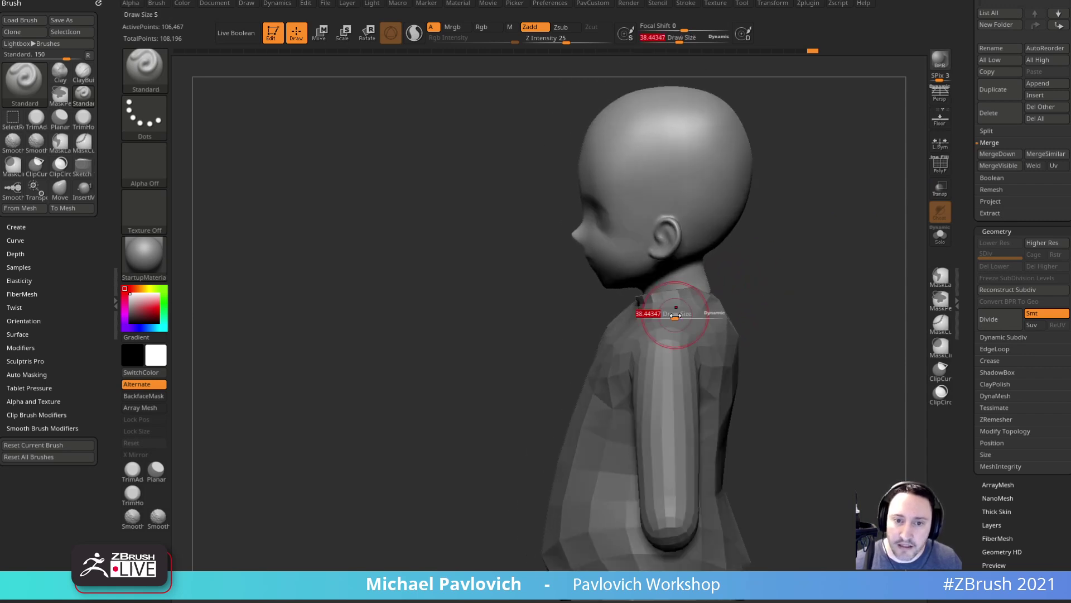
# - Make the body the active subtool and shape its neck opening around the head's neck with the Move brush
pyautogui.press('s')
pyautogui.moveTo(674, 315); pyautogui.dragTo(677, 315)
pyautogui.press('b')
pyautogui.press('m')
pyautogui.press('v')
pyautogui.keyDown('alt'); pyautogui.click(655, 308); pyautogui.keyUp('alt')
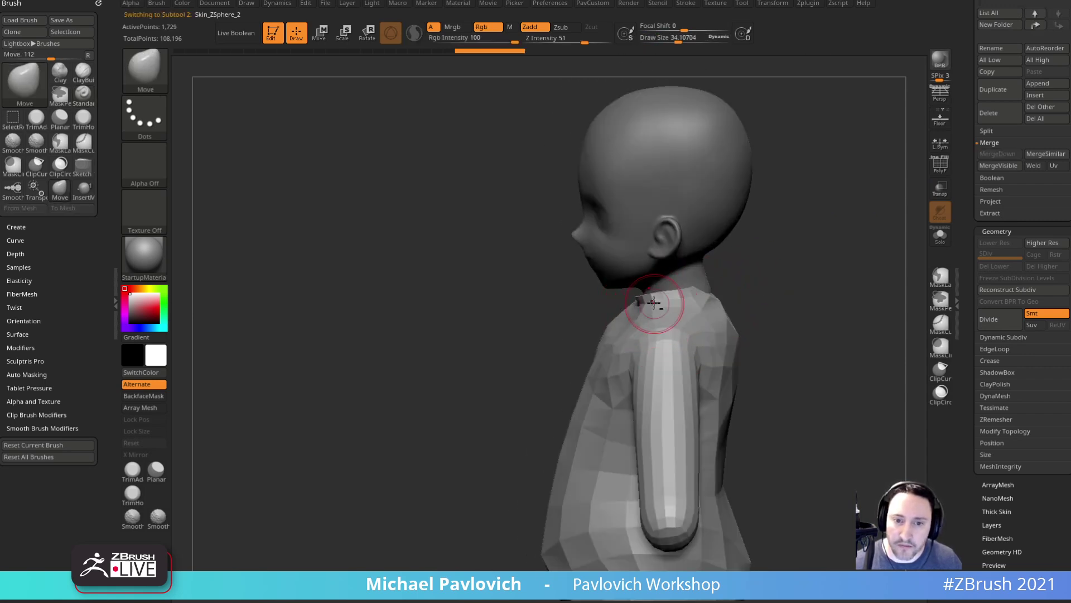
pyautogui.moveTo(726, 283)
pyautogui.mouseDown()
pyautogui.moveTo(690, 279)
pyautogui.moveTo(720, 298)
pyautogui.mouseUp()
pyautogui.press('s')
pyautogui.moveTo(712, 300); pyautogui.dragTo(642, 282)
# - Refine the body's collar and shoulder area from other angles with polyframes displayed, resizing the Move brush as needed
pyautogui.keyDown('shift'); pyautogui.moveTo(861, 277); pyautogui.dragTo(806, 282); pyautogui.keyUp('shift')
pyautogui.press('s')
pyautogui.moveTo(742, 314); pyautogui.dragTo(770, 311)
pyautogui.moveTo(893, 234)
pyautogui.keyDown('shift'); pyautogui.mouseDown()
pyautogui.moveTo(873, 230)
pyautogui.moveTo(865, 263)
pyautogui.mouseUp(); pyautogui.keyUp('shift')
pyautogui.hotkey('shift', 'f')
pyautogui.press('s')
pyautogui.moveTo(853, 287); pyautogui.dragTo(794, 275)
pyautogui.press('s')
pyautogui.moveTo(671, 339); pyautogui.dragTo(675, 339)
# - DynaMesh the body at resolution 128, undoing the first attempt before remeshing it
pyautogui.moveTo(842, 293)
pyautogui.mouseDown()
pyautogui.moveTo(762, 295)
pyautogui.moveTo(777, 294)
pyautogui.moveTo(751, 282)
pyautogui.moveTo(818, 256)
pyautogui.moveTo(815, 316)
pyautogui.mouseUp()
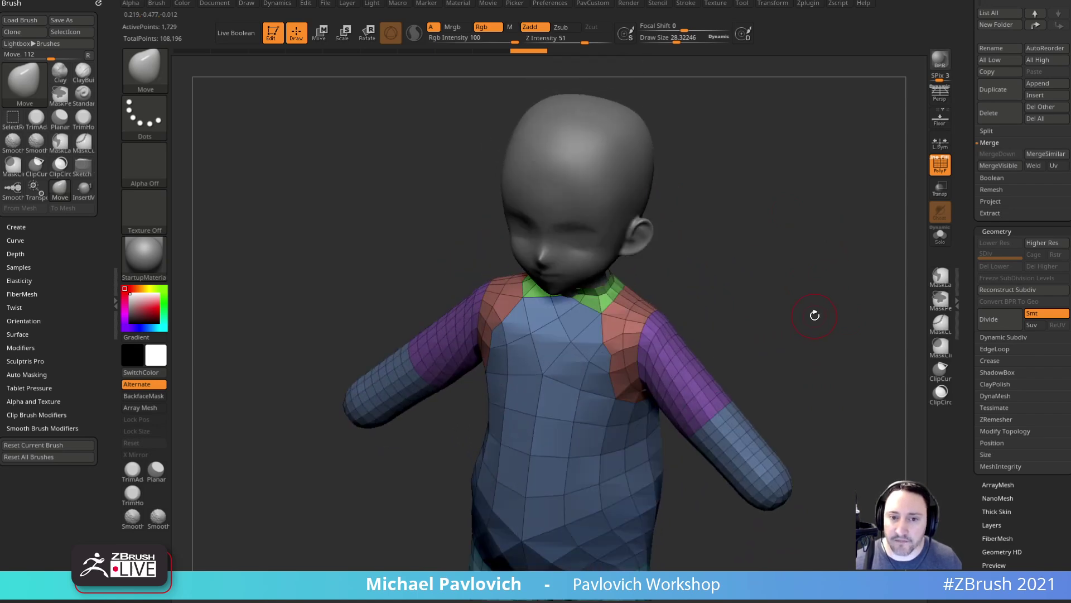
pyautogui.press('space')
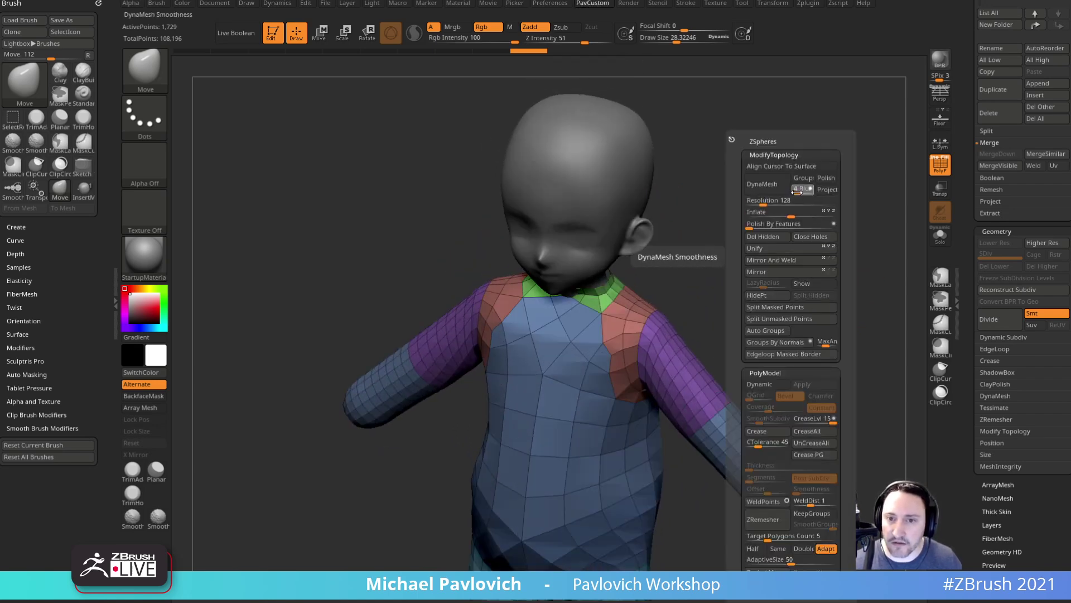
pyautogui.click(780, 192)
pyautogui.hotkey('ctrl', 'z')
pyautogui.press('space')
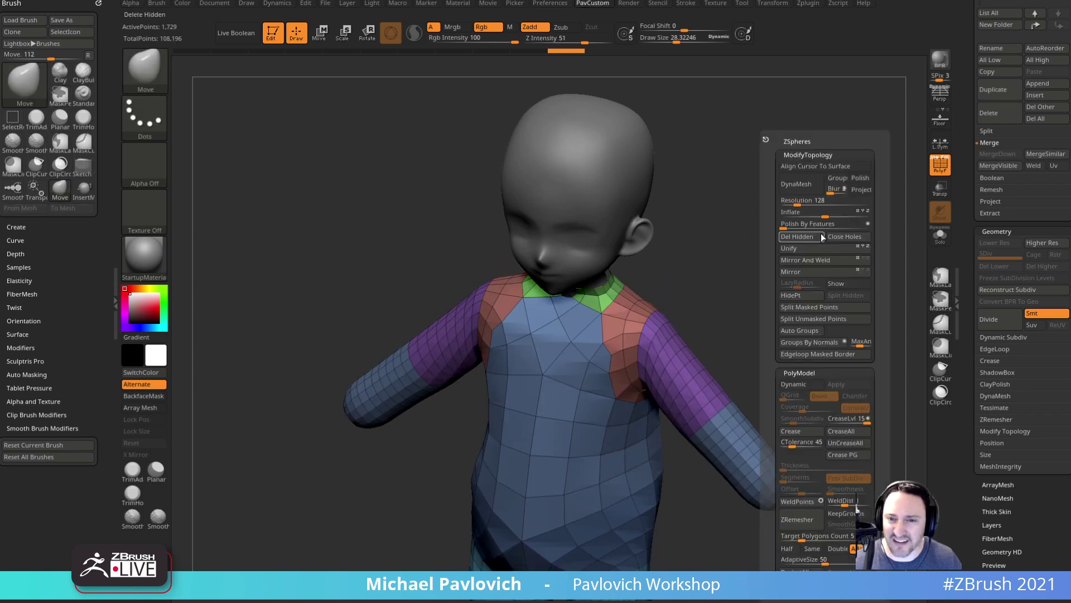
pyautogui.click(807, 199)
pyautogui.click(813, 192)
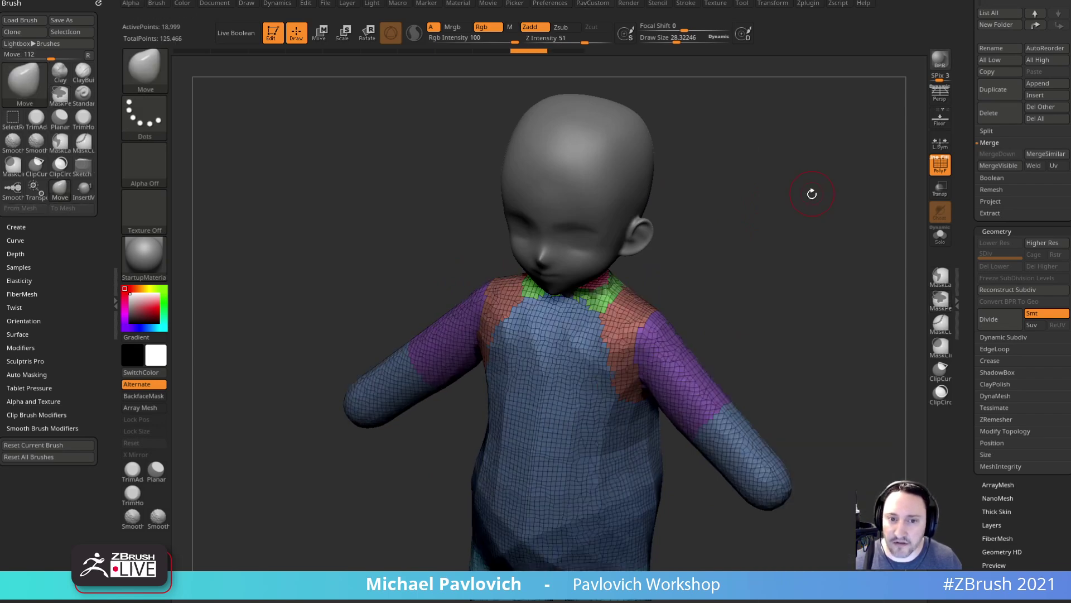
# - Blend and smooth the remeshed body around the base of the neck
pyautogui.moveTo(793, 241)
pyautogui.mouseDown()
pyautogui.moveTo(755, 223)
pyautogui.moveTo(780, 236)
pyautogui.moveTo(823, 220)
pyautogui.moveTo(776, 235)
pyautogui.mouseUp()
pyautogui.press(']')
pyautogui.moveTo(592, 279); pyautogui.dragTo(606, 285)
pyautogui.moveTo(735, 251)
pyautogui.keyDown('shift'); pyautogui.mouseDown()
pyautogui.moveTo(677, 278)
pyautogui.moveTo(623, 268)
pyautogui.moveTo(667, 274)
pyautogui.moveTo(615, 301)
pyautogui.mouseUp(); pyautogui.keyUp('shift')
pyautogui.press('b')
pyautogui.press('s')
pyautogui.press('t')
# - Make the head the active subtool and apply Mirror And Weld to it
pyautogui.keyDown('alt'); pyautogui.click(593, 225); pyautogui.keyUp('alt')
pyautogui.press(']')
pyautogui.press('b')
pyautogui.press('m')
pyautogui.press('v')
pyautogui.moveTo(717, 267)
pyautogui.mouseDown()
pyautogui.moveTo(832, 270)
pyautogui.moveTo(805, 275)
pyautogui.mouseUp()
pyautogui.press('s')
pyautogui.moveTo(965, 209); pyautogui.dragTo(966, 436)
pyautogui.press('1')
pyautogui.click(808, 261)
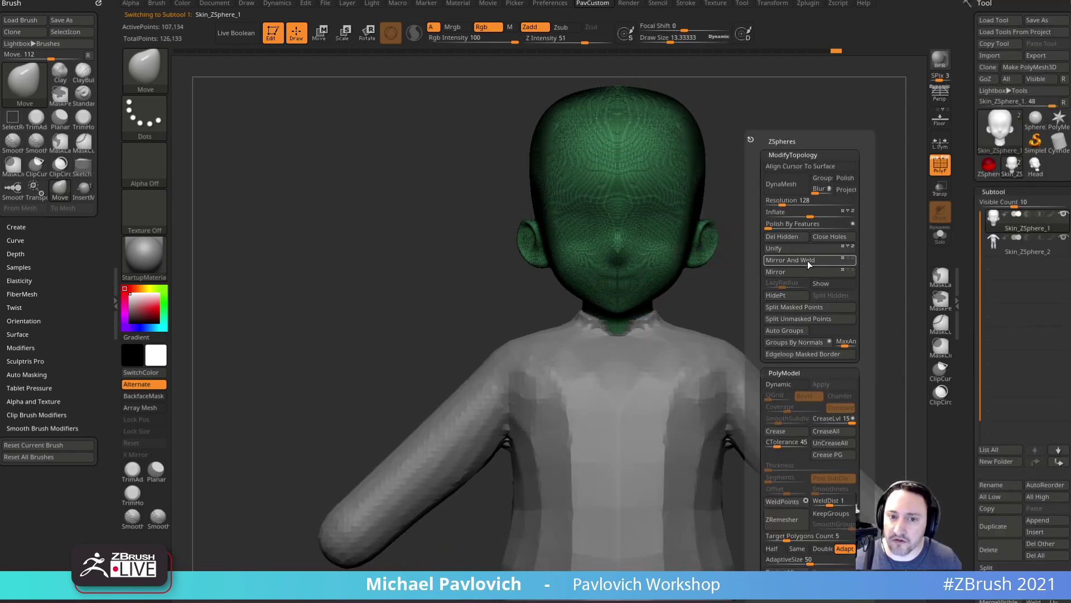
# - Make the body the active subtool and apply Mirror And Weld to it
pyautogui.keyDown('alt'); pyautogui.click(816, 438); pyautogui.keyUp('alt')
pyautogui.press('1')
pyautogui.click(810, 260)
pyautogui.keyDown('alt'); pyautogui.moveTo(815, 362); pyautogui.dragTo(795, 228); pyautogui.keyUp('alt')
pyautogui.keyDown('alt'); pyautogui.moveTo(825, 296); pyautogui.dragTo(823, 351); pyautogui.keyUp('alt')
# - Select the head subtool and merge it down with the body into a single subtool
pyautogui.click(1007, 224)
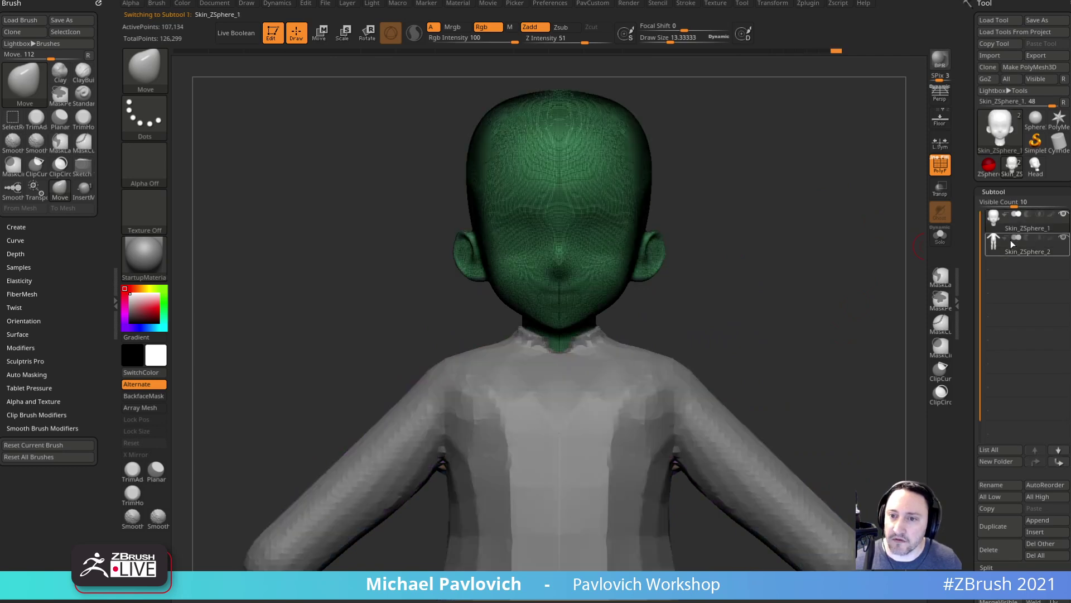
pyautogui.press('space')
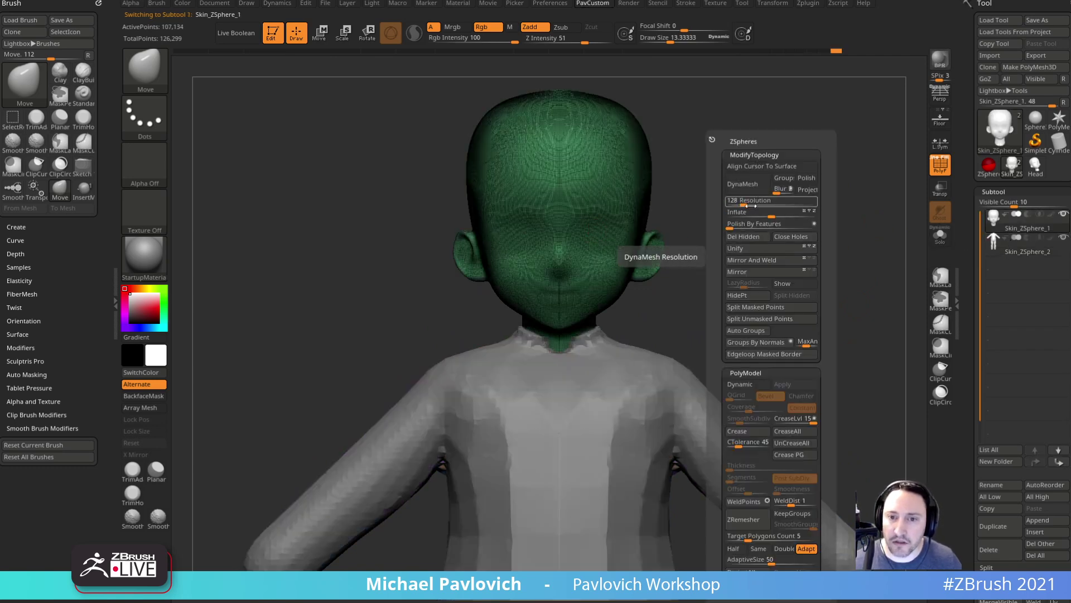
pyautogui.click(775, 193)
pyautogui.press('Return')
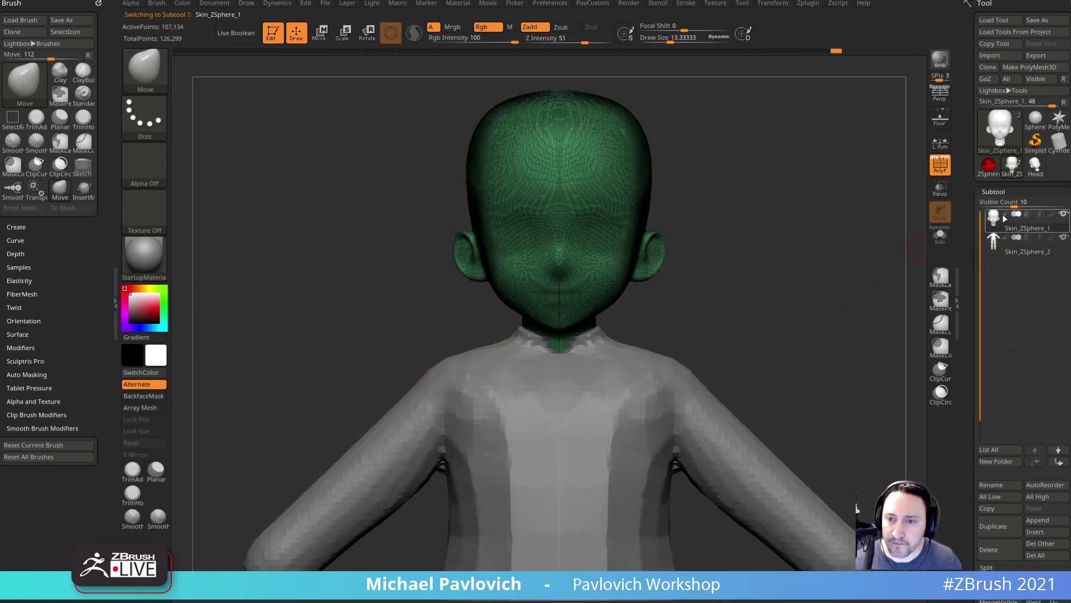
pyautogui.hotkey('ctrl', 'e')
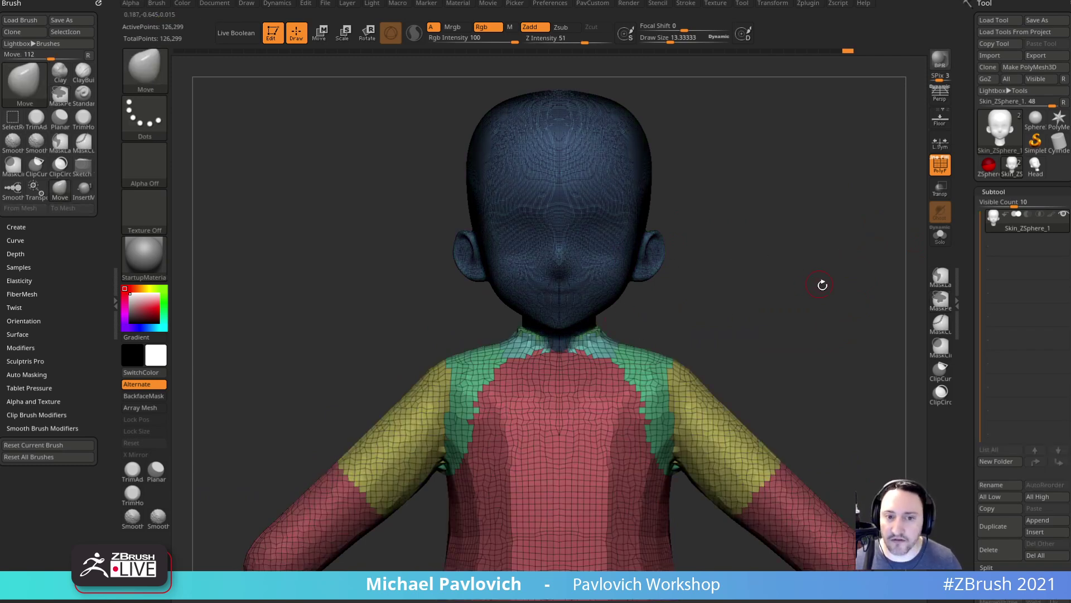
# - DynaMesh the merged head and body at resolution 272
pyautogui.scroll(-10, 1004, 335)
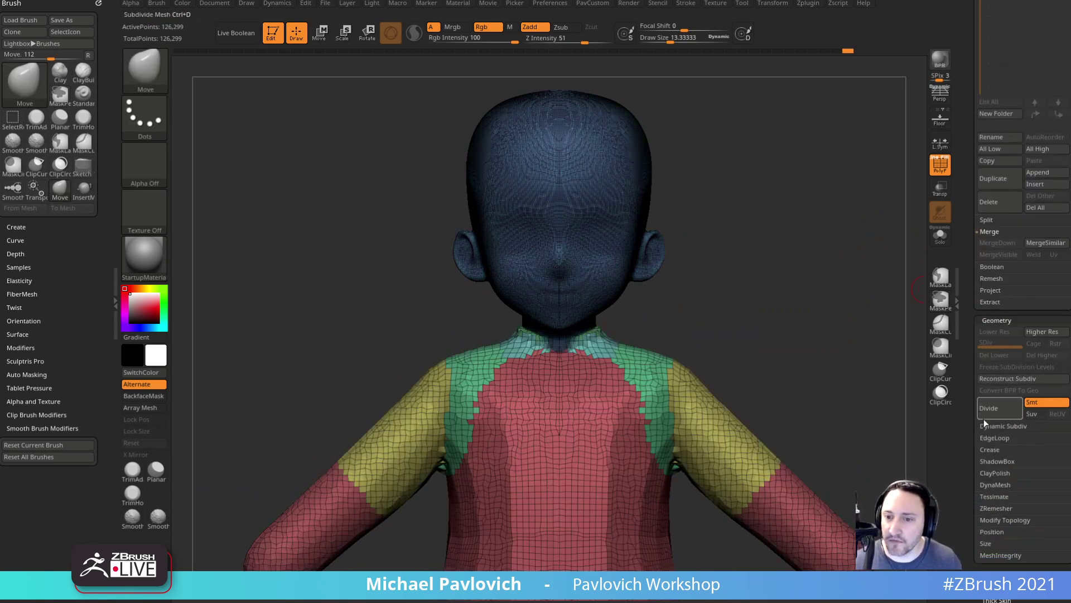
pyautogui.press('shift')
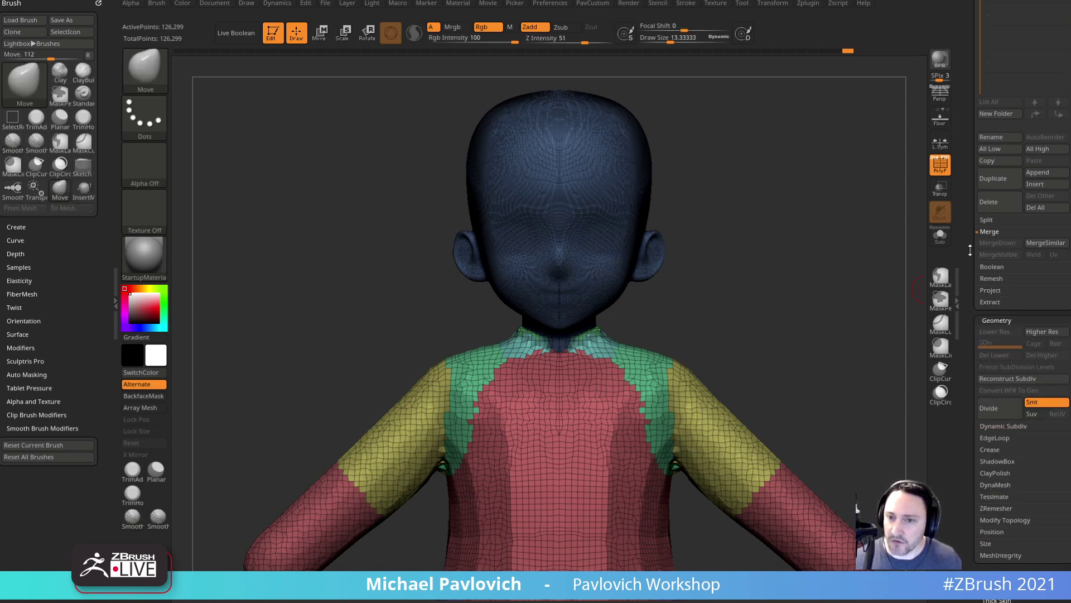
pyautogui.moveTo(969, 254); pyautogui.dragTo(969, 440)
pyautogui.press('space')
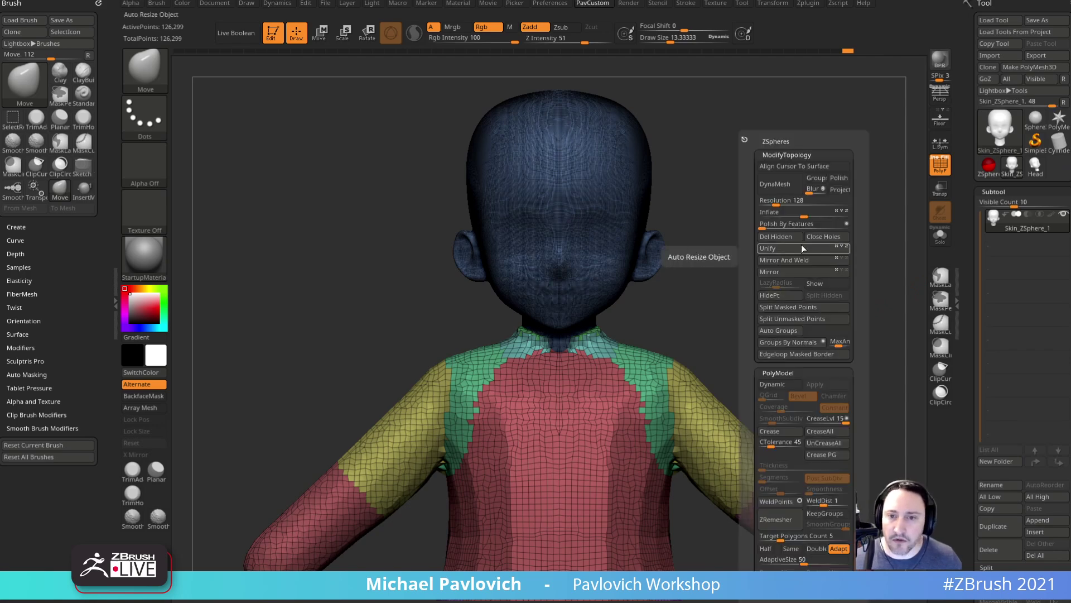
pyautogui.click(791, 202)
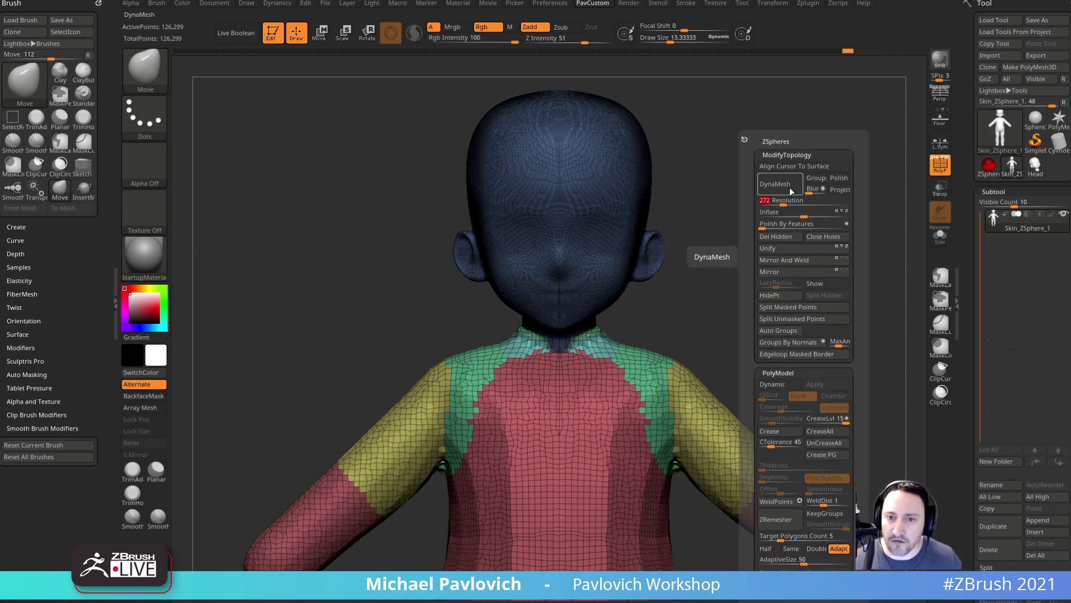
pyautogui.click(792, 190)
# - Smooth the neck seam, shoulders and torso of the merged figure, adjusting the brush size as needed
pyautogui.keyDown('alt'); pyautogui.moveTo(817, 279); pyautogui.dragTo(745, 299); pyautogui.keyUp('alt')
pyautogui.press('s')
pyautogui.moveTo(592, 371)
pyautogui.mouseDown()
pyautogui.moveTo(672, 292)
pyautogui.moveTo(580, 307)
pyautogui.mouseUp()
pyautogui.moveTo(628, 324)
pyautogui.keyDown('shift'); pyautogui.mouseDown()
pyautogui.moveTo(617, 385)
pyautogui.moveTo(629, 413)
pyautogui.mouseUp(); pyautogui.keyUp('shift')
pyautogui.moveTo(782, 301)
pyautogui.mouseDown()
pyautogui.moveTo(906, 260)
pyautogui.moveTo(858, 325)
pyautogui.moveTo(811, 236)
pyautogui.mouseUp()
pyautogui.keyDown('shift'); pyautogui.moveTo(636, 270); pyautogui.dragTo(665, 357); pyautogui.keyUp('shift')
pyautogui.keyDown('alt'); pyautogui.moveTo(700, 491); pyautogui.dragTo(671, 403); pyautogui.keyUp('alt')
pyautogui.press('s')
pyautogui.moveTo(519, 364); pyautogui.dragTo(521, 365)
pyautogui.press('s')
pyautogui.moveTo(519, 329)
pyautogui.keyDown('shift'); pyautogui.mouseDown()
pyautogui.moveTo(509, 235)
pyautogui.moveTo(530, 454)
pyautogui.mouseUp(); pyautogui.keyUp('shift')
pyautogui.moveTo(700, 474)
pyautogui.keyDown('alt'); pyautogui.mouseDown()
pyautogui.moveTo(696, 414)
pyautogui.moveTo(737, 378)
pyautogui.mouseUp(); pyautogui.keyUp('alt')
# - Choose the Standard brush and smooth the remaining facets on the lower body, sides and back of the figure
pyautogui.press('b')
pyautogui.press('s')
pyautogui.press('t')
pyautogui.keyDown('shift'); pyautogui.moveTo(601, 395); pyautogui.dragTo(635, 443); pyautogui.keyUp('shift')
pyautogui.moveTo(734, 411); pyautogui.dragTo(637, 407)
pyautogui.keyDown('shift'); pyautogui.moveTo(612, 337); pyautogui.dragTo(624, 298); pyautogui.keyUp('shift')
pyautogui.keyDown('alt'); pyautogui.moveTo(750, 318); pyautogui.dragTo(763, 368); pyautogui.keyUp('alt')
pyautogui.keyDown('shift'); pyautogui.moveTo(566, 254); pyautogui.dragTo(607, 212); pyautogui.keyUp('shift')
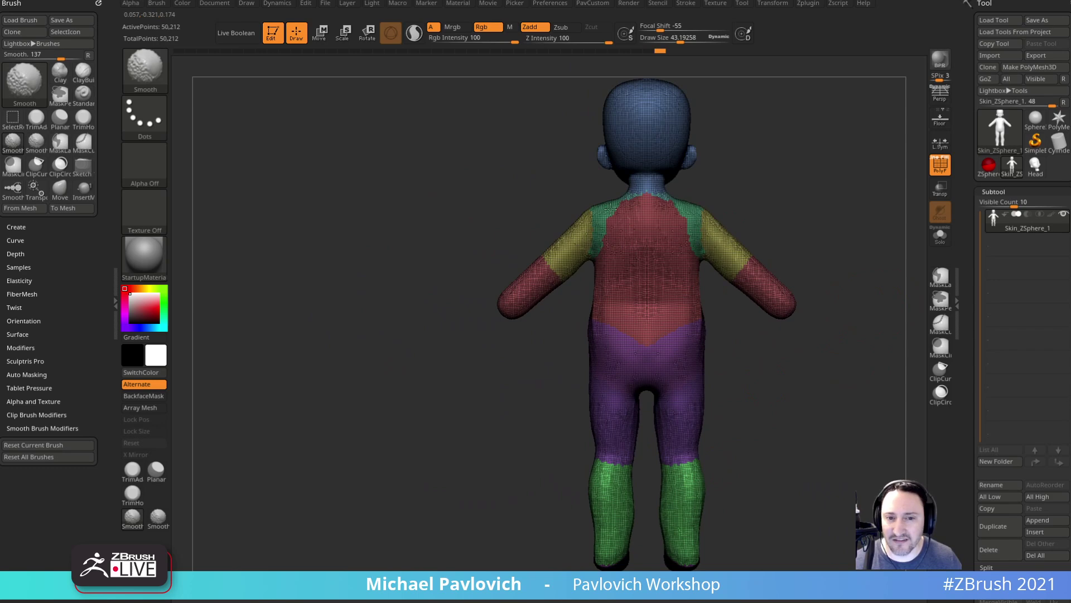
pyautogui.moveTo(712, 193); pyautogui.dragTo(762, 196)
pyautogui.keyDown('shift'); pyautogui.moveTo(574, 258); pyautogui.dragTo(580, 230); pyautogui.keyUp('shift')
pyautogui.moveTo(696, 218)
pyautogui.keyDown('shift'); pyautogui.mouseDown()
pyautogui.moveTo(715, 232)
pyautogui.moveTo(736, 229)
pyautogui.mouseUp(); pyautogui.keyUp('shift')
# - Adjust the arms and upper body from the side with the Move brush and smooth the forearms
pyautogui.press('s')
pyautogui.moveTo(613, 238)
pyautogui.mouseDown()
pyautogui.moveTo(629, 238)
pyautogui.moveTo(615, 214)
pyautogui.mouseUp()
pyautogui.press('b')
pyautogui.press('m')
pyautogui.press('v')
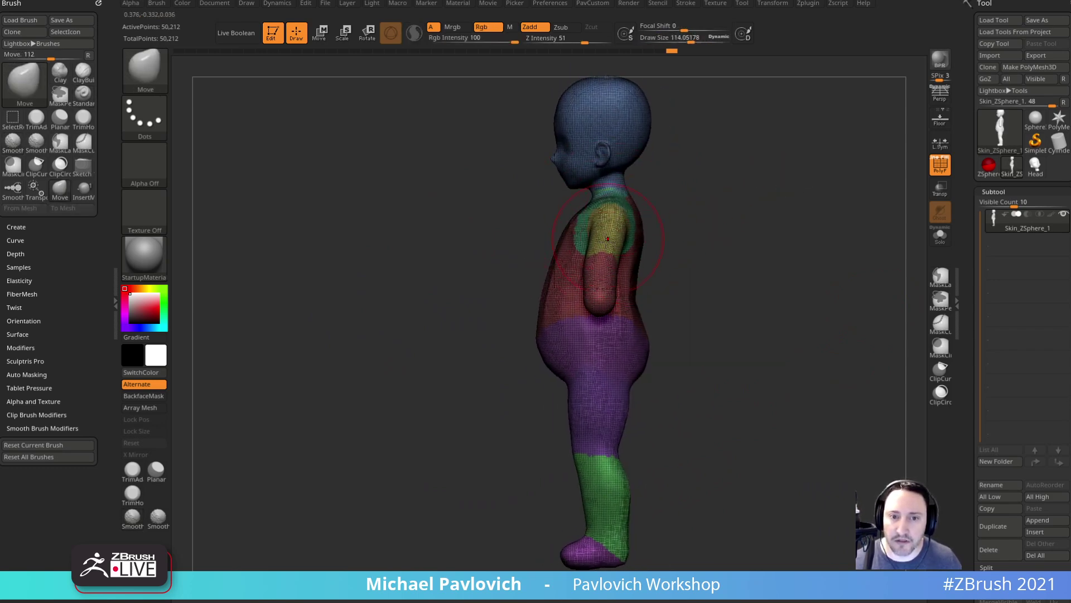
pyautogui.moveTo(692, 217)
pyautogui.mouseDown()
pyautogui.moveTo(691, 292)
pyautogui.moveTo(668, 245)
pyautogui.moveTo(664, 279)
pyautogui.moveTo(642, 258)
pyautogui.mouseUp()
pyautogui.press('s')
pyautogui.moveTo(640, 266); pyautogui.dragTo(619, 240)
pyautogui.moveTo(578, 260)
pyautogui.mouseDown()
pyautogui.moveTo(574, 268)
pyautogui.moveTo(706, 216)
pyautogui.moveTo(756, 247)
pyautogui.moveTo(712, 241)
pyautogui.mouseUp()
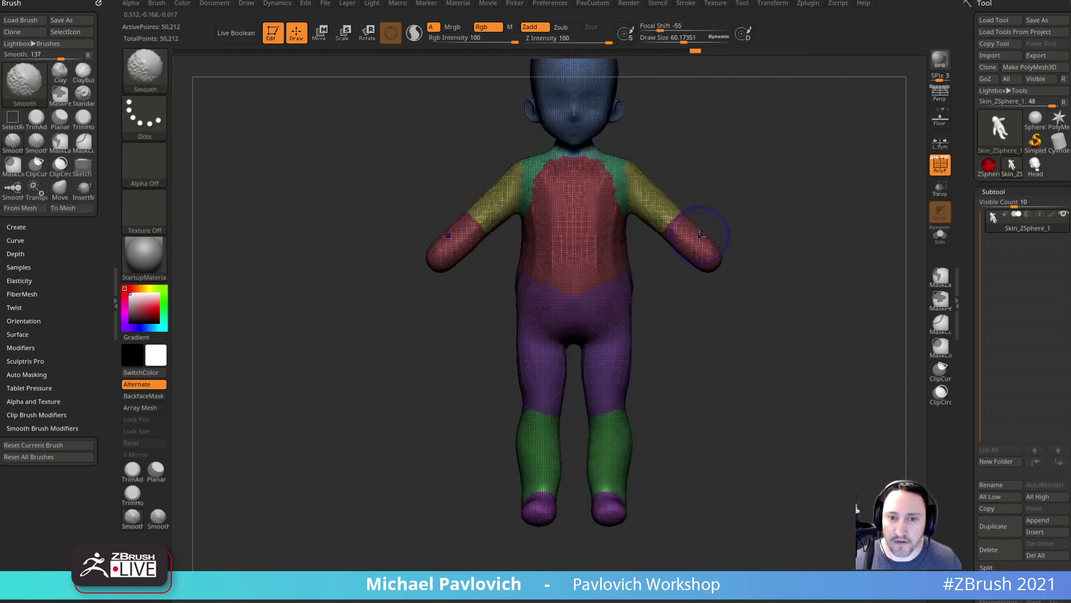
pyautogui.moveTo(799, 238)
pyautogui.keyDown('alt'); pyautogui.mouseDown()
pyautogui.moveTo(786, 280)
pyautogui.moveTo(781, 255)
pyautogui.mouseUp(); pyautogui.keyUp('alt')
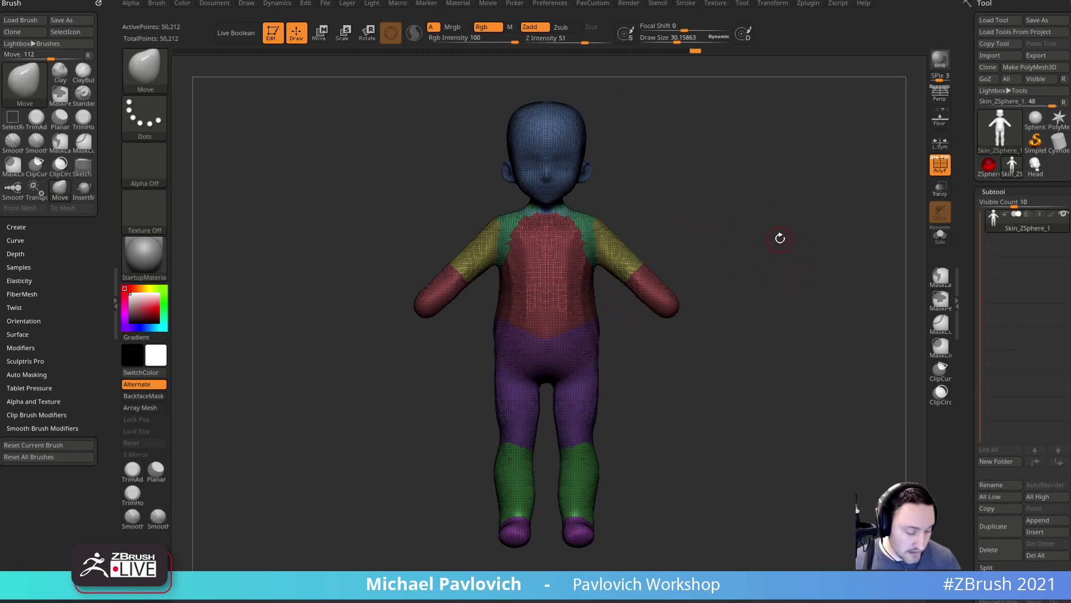
# - Insert the Hand mesh from the IMM BParts brush at the ends of the arms
pyautogui.press('b')
pyautogui.press('i')
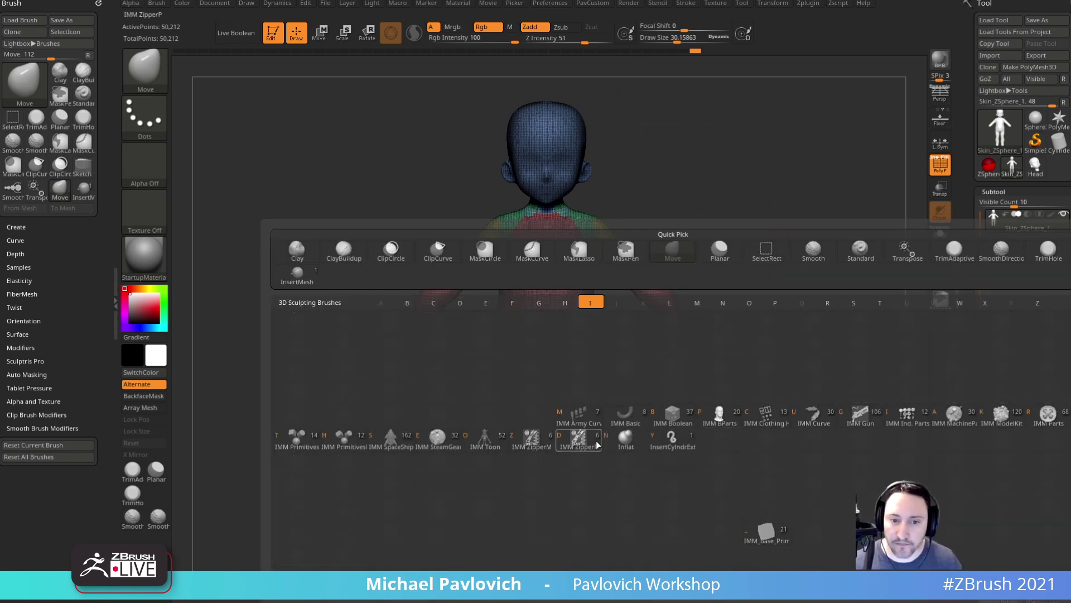
pyautogui.press('p')
pyautogui.press('m')
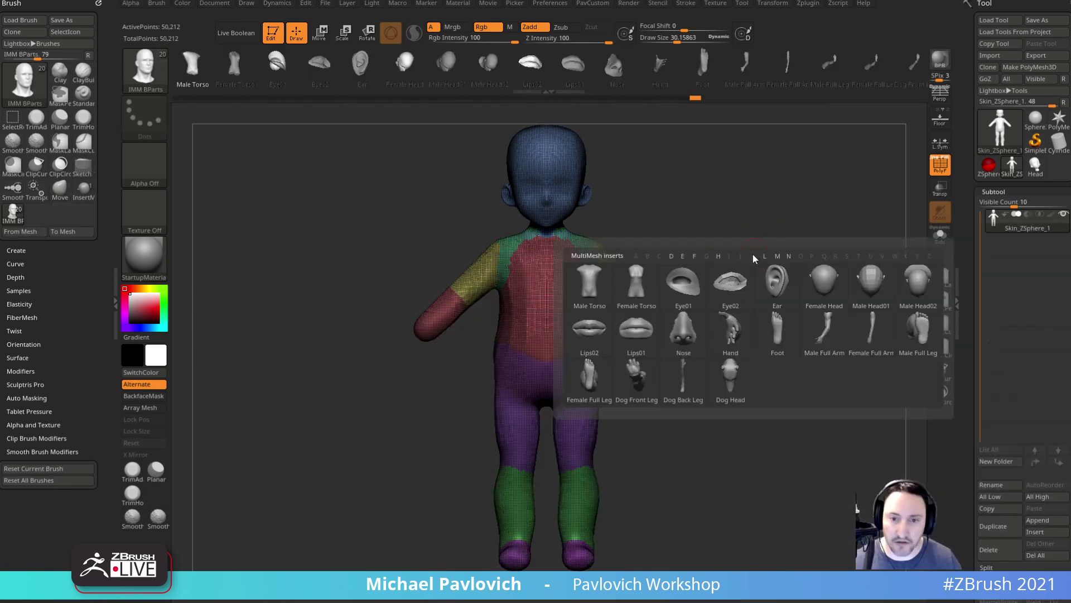
pyautogui.click(731, 335)
pyautogui.keyDown('alt'); pyautogui.moveTo(762, 308); pyautogui.dragTo(696, 338); pyautogui.keyUp('alt')
pyautogui.moveTo(727, 310); pyautogui.dragTo(798, 302)
pyautogui.press('`')
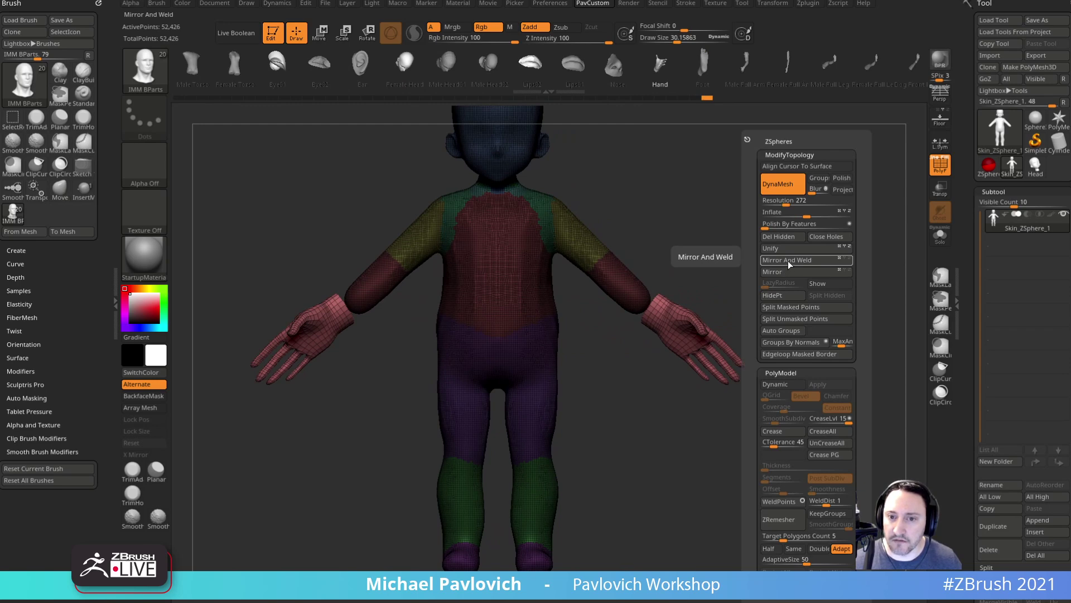
# - Split the masked body from the inserted hands into a separate subtool and turn on local symmetry for positioning the hands
pyautogui.click(794, 308)
pyautogui.press('w')
pyautogui.moveTo(660, 280); pyautogui.dragTo(609, 365)
pyautogui.moveTo(701, 297); pyautogui.dragTo(697, 323)
pyautogui.moveTo(697, 258); pyautogui.dragTo(684, 258)
pyautogui.moveTo(683, 296); pyautogui.dragTo(680, 285)
pyautogui.moveTo(826, 263); pyautogui.dragTo(730, 279)
pyautogui.moveTo(633, 306); pyautogui.dragTo(622, 324)
pyautogui.moveTo(784, 265); pyautogui.dragTo(848, 223)
pyautogui.click(941, 142)
# - Rotate, scale and move the hands with the gizmo until they line up with the ends of the forearms
pyautogui.moveTo(773, 265); pyautogui.dragTo(840, 258)
pyautogui.keyDown('alt'); pyautogui.moveTo(725, 265); pyautogui.dragTo(753, 253); pyautogui.keyUp('alt')
pyautogui.moveTo(691, 282); pyautogui.dragTo(837, 216)
pyautogui.moveTo(698, 285); pyautogui.dragTo(690, 287)
pyautogui.moveTo(733, 241); pyautogui.dragTo(854, 248)
pyautogui.moveTo(832, 243); pyautogui.dragTo(825, 311)
pyautogui.hotkey('ctrl', 'z')
pyautogui.moveTo(727, 261)
pyautogui.mouseDown()
pyautogui.moveTo(830, 243)
pyautogui.moveTo(854, 306)
pyautogui.moveTo(825, 305)
pyautogui.moveTo(815, 277)
pyautogui.moveTo(833, 357)
pyautogui.moveTo(853, 260)
pyautogui.moveTo(830, 268)
pyautogui.moveTo(853, 290)
pyautogui.mouseUp()
pyautogui.press('q')
pyautogui.press('s')
pyautogui.press('w')
pyautogui.moveTo(594, 249); pyautogui.dragTo(586, 244)
pyautogui.moveTo(714, 223); pyautogui.dragTo(614, 206)
pyautogui.moveTo(743, 296); pyautogui.dragTo(701, 219)
pyautogui.moveTo(531, 223); pyautogui.dragTo(538, 225)
# - ZRemesh the hands to half their polygon count with Adaptive Size 0 and expand the ZRemesher settings
pyautogui.press('q')
pyautogui.moveTo(717, 249)
pyautogui.mouseDown()
pyautogui.moveTo(811, 235)
pyautogui.moveTo(820, 332)
pyautogui.moveTo(772, 288)
pyautogui.moveTo(795, 329)
pyautogui.mouseUp()
pyautogui.press('s')
pyautogui.click(770, 333)
pyautogui.press('space')
pyautogui.click(768, 549)
pyautogui.click(778, 519)
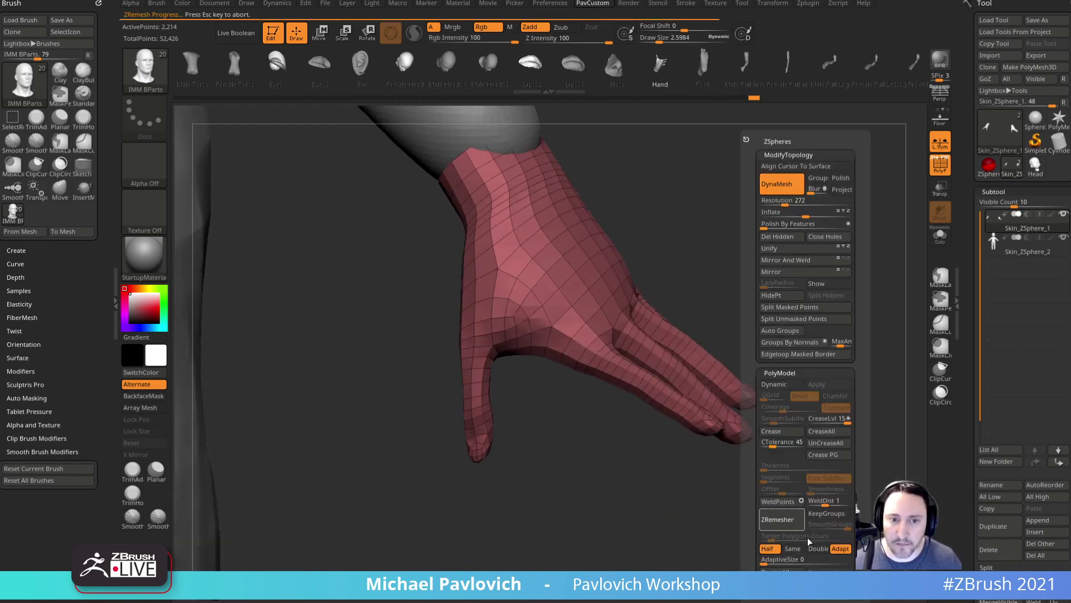
pyautogui.moveTo(969, 431); pyautogui.dragTo(971, 311)
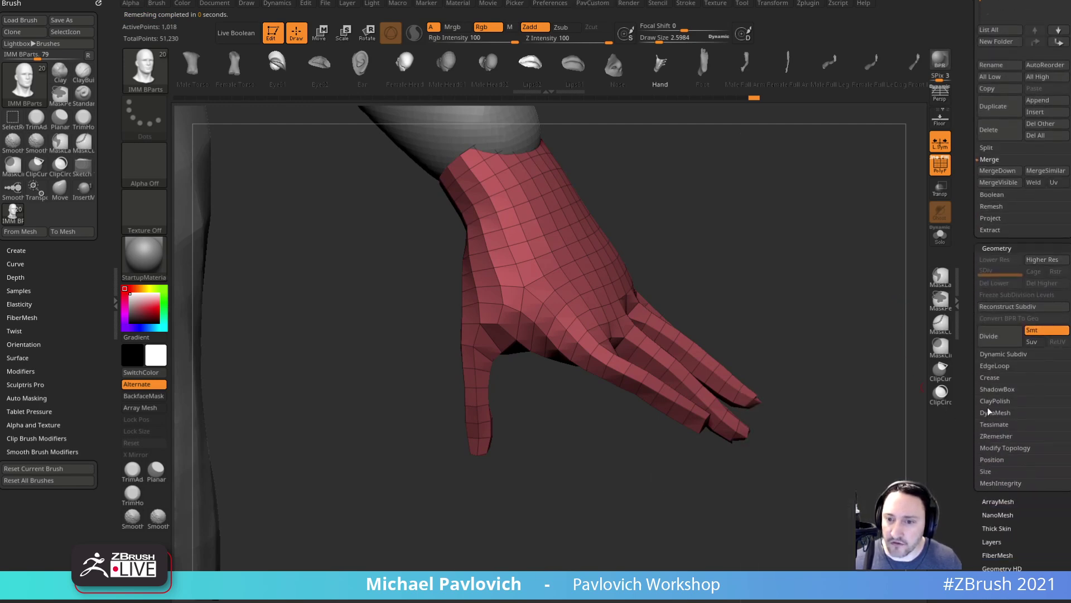
pyautogui.keyDown('shift'); pyautogui.click(991, 438); pyautogui.keyUp('shift')
pyautogui.moveTo(971, 448); pyautogui.dragTo(971, 412)
# - Choose the Inflat brush and thicken the thumbs and fingers of the low-resolution hands, adjusting the brush size
pyautogui.moveTo(769, 320)
pyautogui.mouseDown()
pyautogui.moveTo(806, 230)
pyautogui.moveTo(786, 286)
pyautogui.moveTo(818, 306)
pyautogui.moveTo(805, 275)
pyautogui.moveTo(783, 302)
pyautogui.moveTo(745, 279)
pyautogui.mouseUp()
pyautogui.press('b')
pyautogui.press('i')
pyautogui.press('n')
pyautogui.press('s')
pyautogui.moveTo(496, 354); pyautogui.dragTo(491, 352)
pyautogui.moveTo(492, 357)
pyautogui.mouseDown()
pyautogui.moveTo(503, 390)
pyautogui.moveTo(520, 358)
pyautogui.moveTo(502, 385)
pyautogui.mouseUp()
pyautogui.press('s')
pyautogui.moveTo(534, 329)
pyautogui.mouseDown()
pyautogui.moveTo(551, 399)
pyautogui.moveTo(593, 343)
pyautogui.moveTo(548, 373)
pyautogui.moveTo(650, 260)
pyautogui.mouseUp()
pyautogui.moveTo(442, 259)
pyautogui.mouseDown()
pyautogui.moveTo(394, 287)
pyautogui.moveTo(445, 253)
pyautogui.mouseUp()
pyautogui.moveTo(581, 268)
pyautogui.mouseDown()
pyautogui.moveTo(665, 262)
pyautogui.moveTo(614, 252)
pyautogui.moveTo(691, 229)
pyautogui.moveTo(788, 248)
pyautogui.mouseUp()
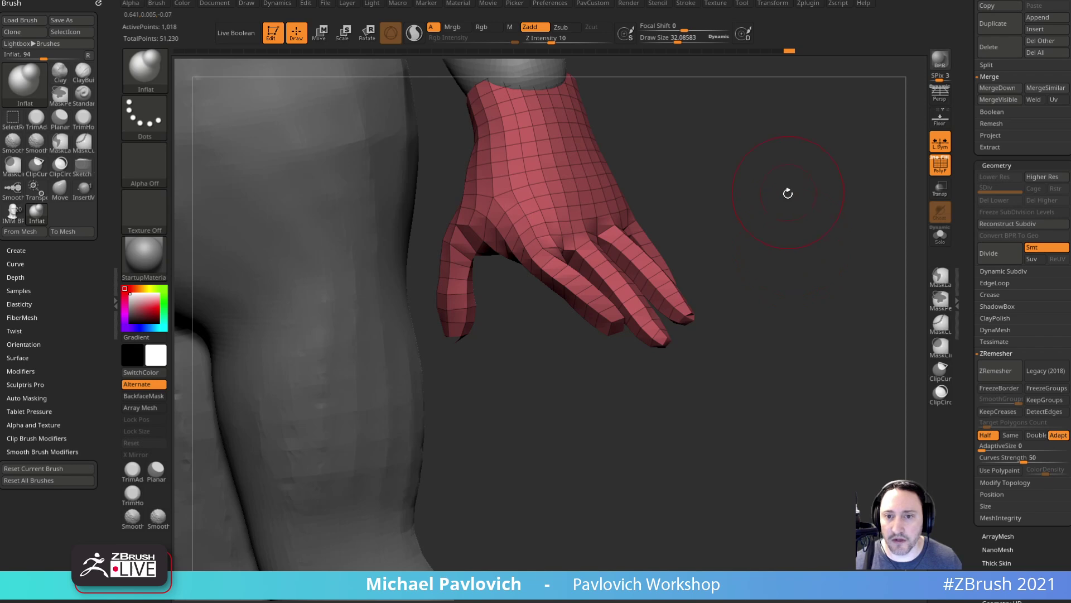
pyautogui.moveTo(789, 191); pyautogui.dragTo(792, 208)
# - Try to isolate the index finger with a painted mask for posing with the gizmo
pyautogui.press('`')
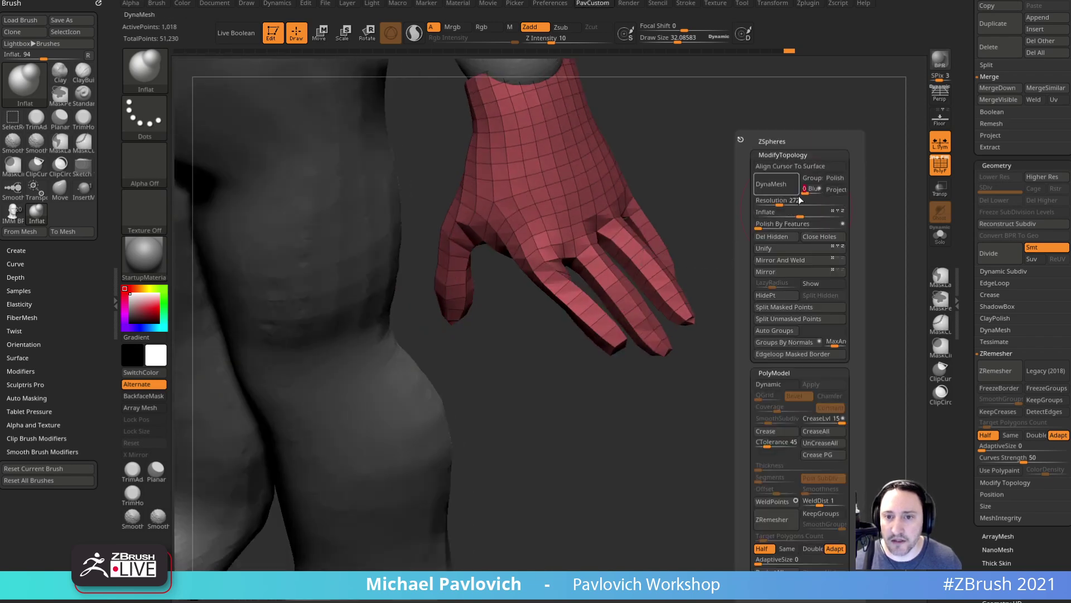
pyautogui.click(795, 186)
pyautogui.moveTo(758, 200); pyautogui.dragTo(719, 246)
pyautogui.moveTo(645, 429)
pyautogui.mouseDown()
pyautogui.moveTo(749, 273)
pyautogui.moveTo(792, 250)
pyautogui.moveTo(756, 297)
pyautogui.mouseUp()
pyautogui.moveTo(684, 168)
pyautogui.mouseDown()
pyautogui.moveTo(724, 278)
pyautogui.moveTo(720, 266)
pyautogui.moveTo(773, 217)
pyautogui.moveTo(727, 204)
pyautogui.moveTo(708, 254)
pyautogui.mouseUp()
pyautogui.hotkey('ctrl', 'z')
pyautogui.press('w')
pyautogui.keyDown('ctrl'); pyautogui.moveTo(553, 290); pyautogui.dragTo(583, 317); pyautogui.keyUp('ctrl')
pyautogui.moveTo(668, 279); pyautogui.dragTo(698, 234)
pyautogui.moveTo(601, 274); pyautogui.dragTo(603, 288)
pyautogui.moveTo(674, 315)
pyautogui.keyDown('ctrl'); pyautogui.mouseDown()
pyautogui.moveTo(505, 312)
pyautogui.moveTo(507, 279)
pyautogui.mouseUp(); pyautogui.keyUp('ctrl')
# - Isolate the index finger with the MaskLasso brush, bend it with the gizmo and clear the mask
pyautogui.keyDown('ctrl'); pyautogui.click(145, 70); pyautogui.keyUp('ctrl')
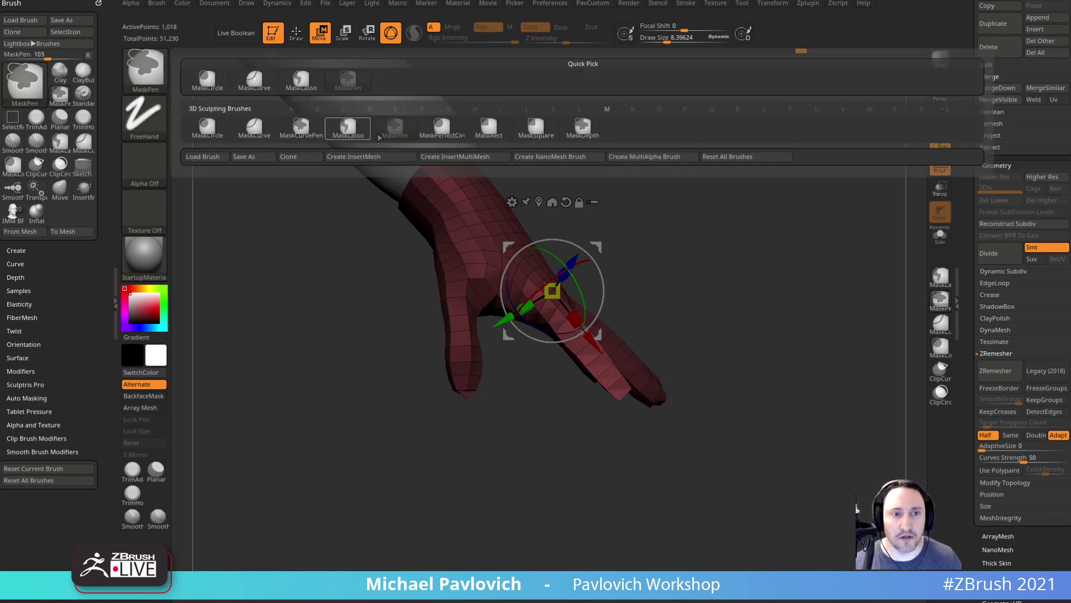
pyautogui.click(358, 131)
pyautogui.hotkey('ctrl', 'z')
pyautogui.moveTo(658, 283)
pyautogui.keyDown('ctrl'); pyautogui.mouseDown()
pyautogui.moveTo(498, 336)
pyautogui.moveTo(592, 330)
pyautogui.mouseUp(); pyautogui.keyUp('ctrl')
pyautogui.keyDown('ctrl'); pyautogui.click(715, 294); pyautogui.keyUp('ctrl')
pyautogui.keyDown('ctrl'); pyautogui.click(633, 271); pyautogui.keyUp('ctrl')
pyautogui.moveTo(597, 246)
pyautogui.keyDown('alt'); pyautogui.mouseDown()
pyautogui.moveTo(633, 292)
pyautogui.moveTo(631, 284)
pyautogui.moveTo(633, 373)
pyautogui.moveTo(654, 332)
pyautogui.mouseUp(); pyautogui.keyUp('alt')
pyautogui.press('q')
pyautogui.moveTo(726, 273)
pyautogui.keyDown('ctrl'); pyautogui.mouseDown()
pyautogui.moveTo(762, 291)
pyautogui.moveTo(738, 294)
pyautogui.mouseUp(); pyautogui.keyUp('ctrl')
# - Isolate the remaining fingers with a lasso mask, bend them with the gizmo and release the mask
pyautogui.moveTo(721, 427)
pyautogui.keyDown('ctrl'); pyautogui.mouseDown()
pyautogui.moveTo(709, 310)
pyautogui.moveTo(619, 333)
pyautogui.moveTo(664, 435)
pyautogui.mouseUp(); pyautogui.keyUp('ctrl')
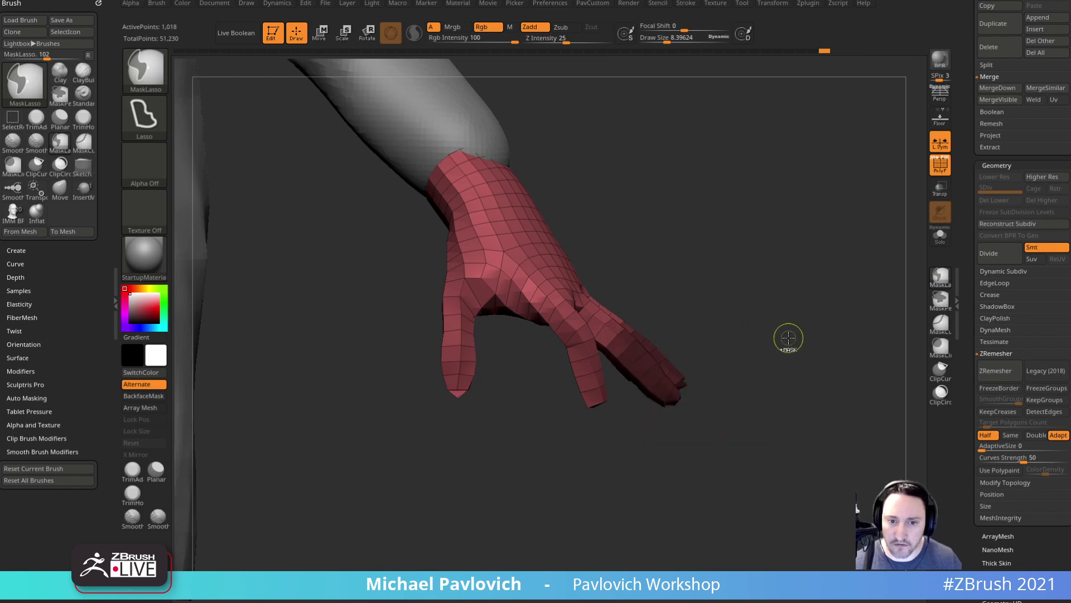
pyautogui.keyDown('ctrl'); pyautogui.click(794, 339); pyautogui.keyUp('ctrl')
pyautogui.press('w')
pyautogui.moveTo(707, 321)
pyautogui.mouseDown()
pyautogui.moveTo(671, 343)
pyautogui.moveTo(670, 333)
pyautogui.mouseUp()
pyautogui.keyDown('alt'); pyautogui.click(621, 336); pyautogui.keyUp('alt')
pyautogui.moveTo(714, 306); pyautogui.dragTo(672, 349)
pyautogui.moveTo(809, 401); pyautogui.dragTo(676, 457)
pyautogui.keyDown('ctrl'); pyautogui.moveTo(739, 386); pyautogui.dragTo(757, 431); pyautogui.keyUp('ctrl')
pyautogui.press('q')
# - Choose the Move brush and adjust the smoothing intensity and brush size while softening the bent fingers
pyautogui.moveTo(721, 385)
pyautogui.mouseDown()
pyautogui.moveTo(698, 378)
pyautogui.moveTo(741, 418)
pyautogui.mouseUp()
pyautogui.press('b')
pyautogui.press('m')
pyautogui.press('v')
pyautogui.press('shift')
pyautogui.keyDown('shift'); pyautogui.click(605, 38); pyautogui.keyUp('shift')
pyautogui.moveTo(719, 382)
pyautogui.mouseDown()
pyautogui.moveTo(681, 373)
pyautogui.moveTo(733, 362)
pyautogui.mouseUp()
pyautogui.press('s')
pyautogui.keyDown('shift'); pyautogui.moveTo(672, 335); pyautogui.dragTo(672, 351); pyautogui.keyUp('shift')
pyautogui.moveTo(706, 394); pyautogui.dragTo(717, 380)
pyautogui.hotkey('ctrl', 'z')
pyautogui.press('shift')
pyautogui.keyDown('shift'); pyautogui.click(578, 44); pyautogui.keyUp('shift')
# - Smooth the finger joints and refine the finger shapes from the outer side of the hand
pyautogui.keyDown('alt'); pyautogui.moveTo(767, 312); pyautogui.dragTo(729, 327); pyautogui.keyUp('alt')
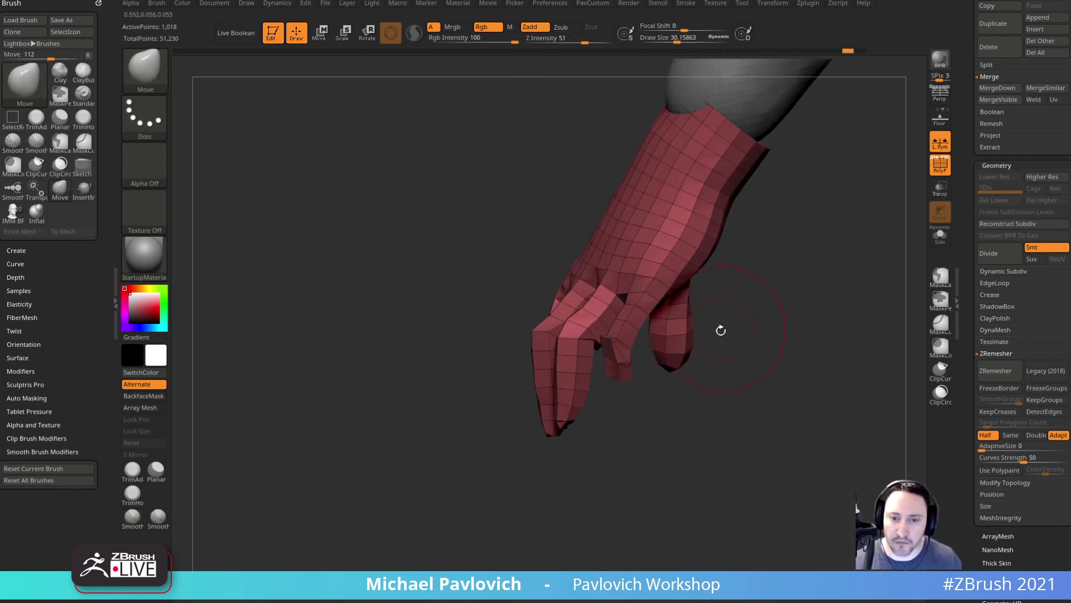
pyautogui.moveTo(647, 307)
pyautogui.keyDown('shift'); pyautogui.mouseDown()
pyautogui.moveTo(626, 341)
pyautogui.moveTo(625, 376)
pyautogui.mouseUp(); pyautogui.keyUp('shift')
pyautogui.moveTo(664, 419); pyautogui.dragTo(643, 406)
pyautogui.press('s')
pyautogui.moveTo(642, 406); pyautogui.dragTo(665, 378)
# - Thicken the little finger with the Inflat brush and smooth the fingers from several angles
pyautogui.press('b')
pyautogui.press('i')
pyautogui.press('n')
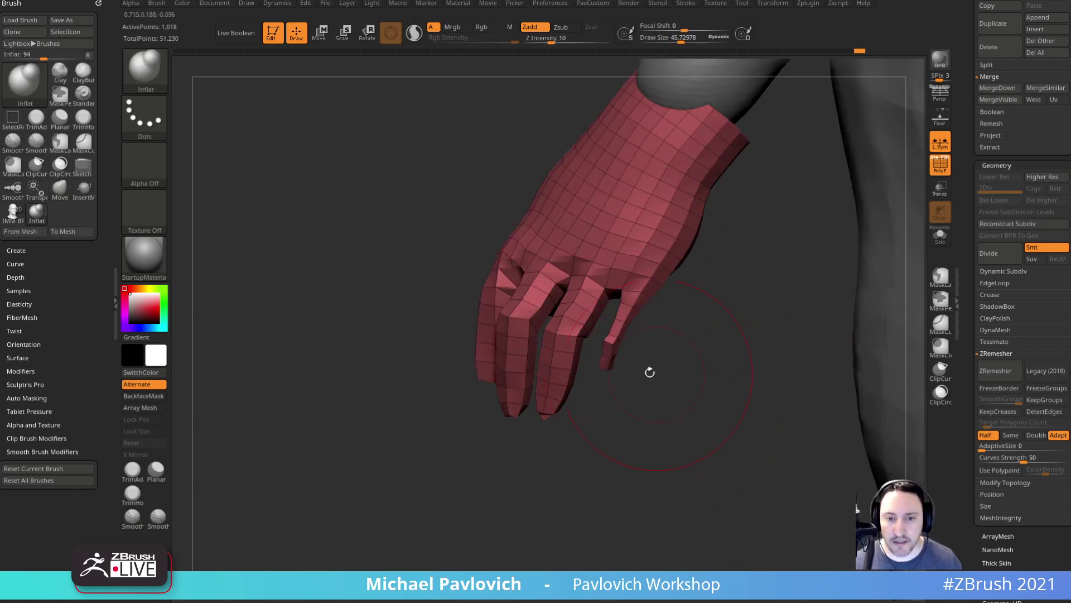
pyautogui.moveTo(619, 335); pyautogui.dragTo(612, 357)
pyautogui.moveTo(686, 380)
pyautogui.mouseDown()
pyautogui.moveTo(708, 383)
pyautogui.moveTo(683, 385)
pyautogui.mouseUp()
pyautogui.moveTo(628, 374)
pyautogui.keyDown('shift'); pyautogui.mouseDown()
pyautogui.moveTo(626, 384)
pyautogui.moveTo(624, 318)
pyautogui.moveTo(648, 312)
pyautogui.mouseUp(); pyautogui.keyUp('shift')
pyautogui.keyDown('shift'); pyautogui.moveTo(665, 304); pyautogui.dragTo(664, 311); pyautogui.keyUp('shift')
pyautogui.moveTo(558, 463); pyautogui.dragTo(586, 513)
pyautogui.keyDown('shift'); pyautogui.moveTo(609, 362); pyautogui.dragTo(602, 374); pyautogui.keyUp('shift')
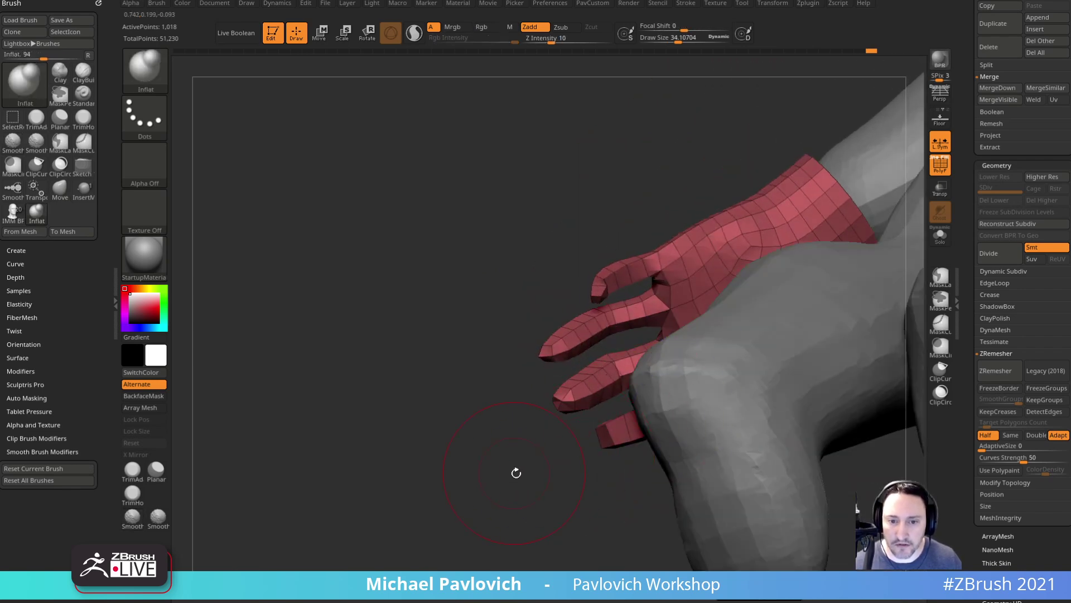
pyautogui.moveTo(512, 471); pyautogui.dragTo(525, 413)
pyautogui.keyDown('shift'); pyautogui.moveTo(657, 385); pyautogui.dragTo(656, 374); pyautogui.keyUp('shift')
pyautogui.moveTo(664, 480)
pyautogui.mouseDown()
pyautogui.moveTo(658, 504)
pyautogui.moveTo(780, 486)
pyautogui.moveTo(793, 463)
pyautogui.mouseUp()
pyautogui.moveTo(647, 363); pyautogui.dragTo(730, 390)
pyautogui.moveTo(817, 318); pyautogui.dragTo(838, 280)
# - Reposition the hands at the wrists from the side view with the gizmo
pyautogui.press('w')
pyautogui.keyDown('alt'); pyautogui.click(717, 307); pyautogui.keyUp('alt')
pyautogui.moveTo(766, 302); pyautogui.dragTo(768, 305)
pyautogui.keyDown('shift'); pyautogui.moveTo(773, 269); pyautogui.dragTo(692, 272); pyautogui.keyUp('shift')
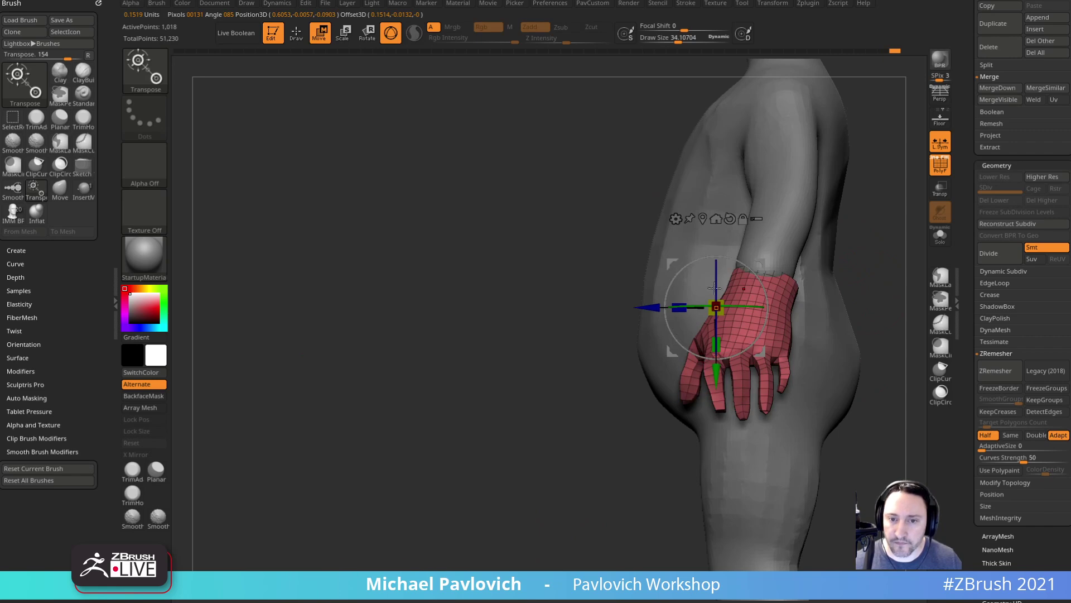
pyautogui.moveTo(868, 252); pyautogui.dragTo(879, 288)
pyautogui.moveTo(728, 249)
pyautogui.mouseDown()
pyautogui.moveTo(811, 250)
pyautogui.moveTo(775, 234)
pyautogui.moveTo(776, 268)
pyautogui.moveTo(808, 258)
pyautogui.moveTo(816, 289)
pyautogui.moveTo(798, 290)
pyautogui.moveTo(806, 318)
pyautogui.moveTo(731, 288)
pyautogui.mouseUp()
pyautogui.press('q')
pyautogui.press('f')
# - Isolate the hands and cap the open wrists with ZModeler's Close action set to Convex Hole
pyautogui.press('s')
pyautogui.moveTo(781, 334)
pyautogui.mouseDown()
pyautogui.moveTo(847, 299)
pyautogui.moveTo(852, 278)
pyautogui.moveTo(828, 303)
pyautogui.moveTo(829, 352)
pyautogui.mouseUp()
pyautogui.click(939, 237)
pyautogui.press('b')
pyautogui.press('z')
pyautogui.press('m')
pyautogui.press('space')
pyautogui.press('space')
pyautogui.click(526, 316)
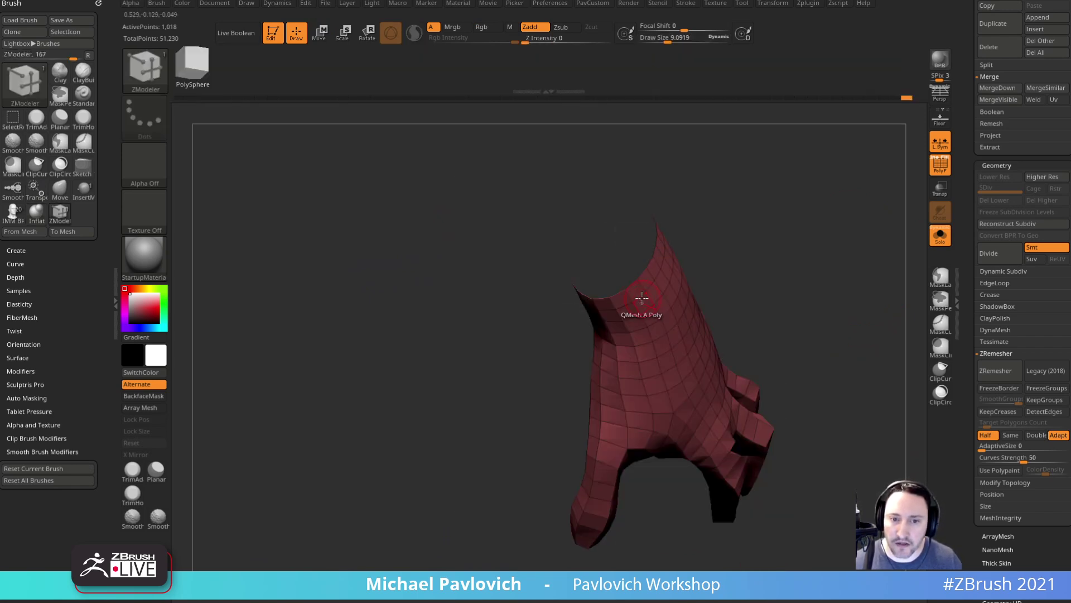
pyautogui.click(632, 286)
# - Assign the wrist caps their own polygroup and crease the polygroup borders
pyautogui.keyDown('ctrl'); pyautogui.keyDown('shift'); pyautogui.click(630, 274); pyautogui.keyUp('shift'); pyautogui.keyUp('ctrl')
pyautogui.hotkey('ctrl', 'w')
pyautogui.keyDown('ctrl'); pyautogui.keyDown('shift'); pyautogui.click(767, 223); pyautogui.keyUp('shift'); pyautogui.keyUp('ctrl')
pyautogui.keyDown('alt'); pyautogui.moveTo(768, 222); pyautogui.dragTo(812, 254); pyautogui.keyUp('alt')
pyautogui.press('3')
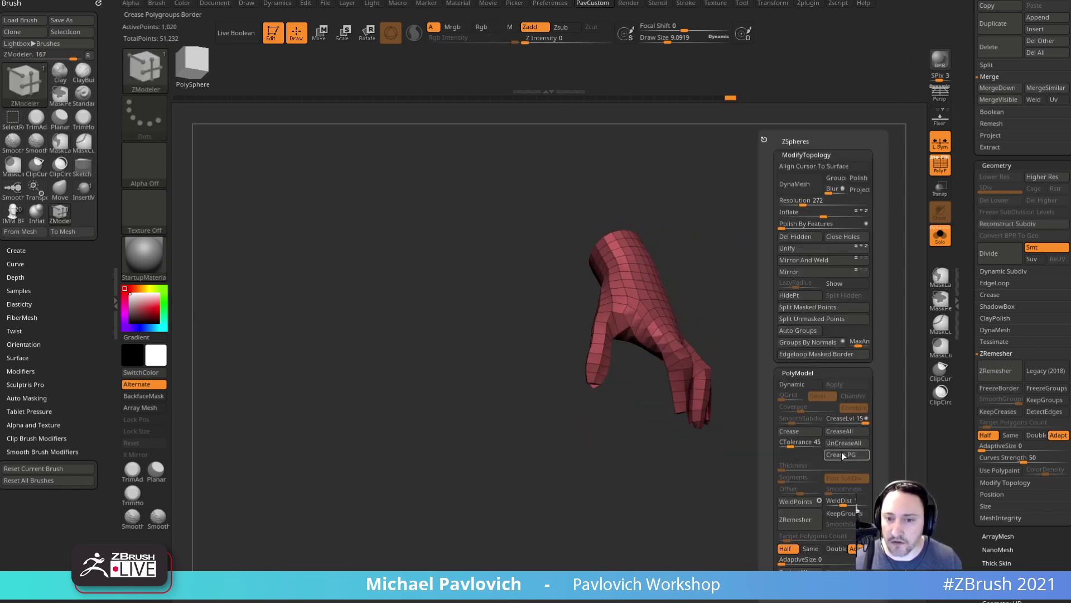
pyautogui.moveTo(784, 443)
pyautogui.keyDown('alt'); pyautogui.mouseDown()
pyautogui.moveTo(807, 395)
pyautogui.moveTo(868, 360)
pyautogui.moveTo(829, 360)
pyautogui.moveTo(916, 293)
pyautogui.mouseUp(); pyautogui.keyUp('alt')
pyautogui.keyDown('shift'); pyautogui.click(997, 296); pyautogui.keyUp('shift')
pyautogui.moveTo(896, 337); pyautogui.dragTo(876, 362)
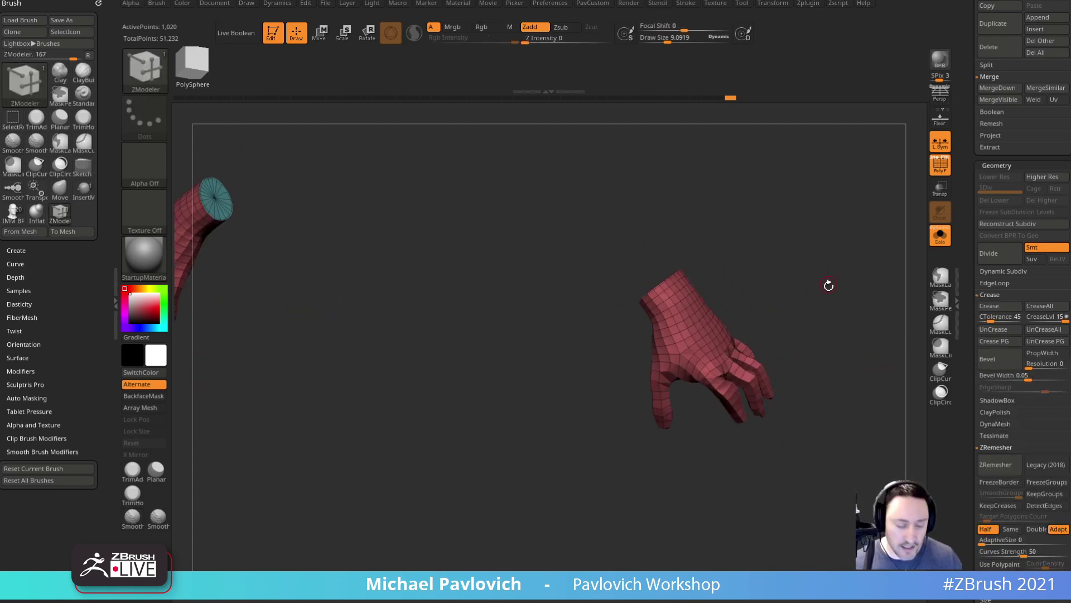
# - Subdivide the hands once and show the body again
pyautogui.press('ctrl')
pyautogui.press('d')
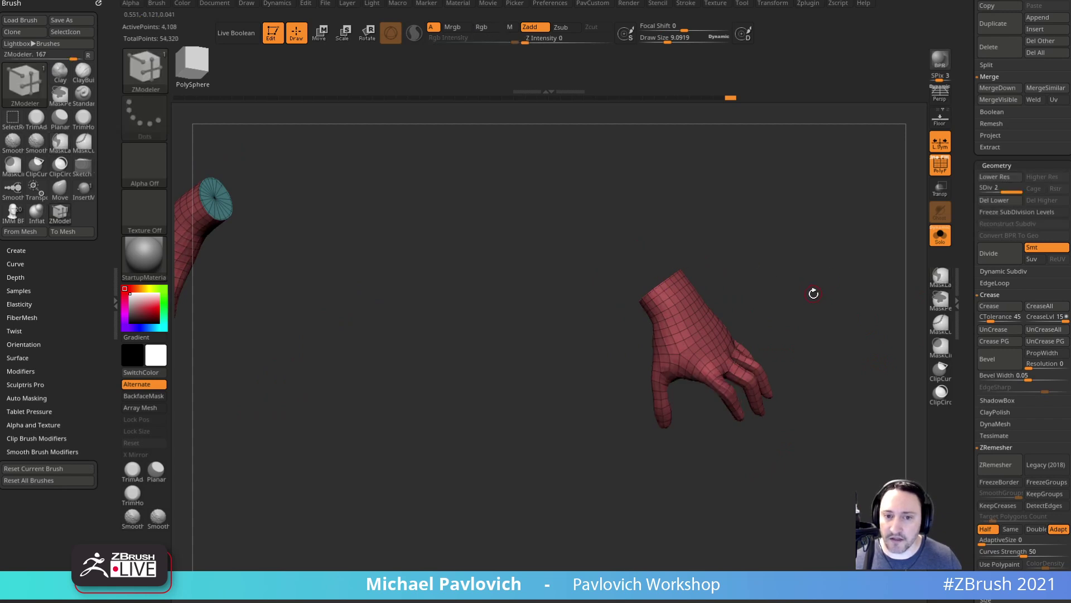
pyautogui.moveTo(803, 300)
pyautogui.mouseDown()
pyautogui.moveTo(837, 268)
pyautogui.moveTo(851, 274)
pyautogui.moveTo(832, 279)
pyautogui.moveTo(847, 280)
pyautogui.moveTo(861, 301)
pyautogui.moveTo(839, 287)
pyautogui.mouseUp()
pyautogui.click(940, 236)
# - Mask part of the hand with a lasso selection and adjust the hand's pose with the gizmo
pyautogui.moveTo(677, 440)
pyautogui.keyDown('ctrl'); pyautogui.mouseDown()
pyautogui.moveTo(571, 444)
pyautogui.moveTo(687, 475)
pyautogui.moveTo(738, 475)
pyautogui.mouseUp(); pyautogui.keyUp('ctrl')
pyautogui.keyDown('ctrl'); pyautogui.click(704, 480); pyautogui.keyUp('ctrl')
pyautogui.press('w')
pyautogui.keyDown('alt'); pyautogui.click(670, 384); pyautogui.keyUp('alt')
pyautogui.moveTo(672, 381); pyautogui.dragTo(622, 399)
pyautogui.moveTo(592, 410); pyautogui.dragTo(446, 412)
# - Return to drawing mode and switch the hands to subdivision level 1
pyautogui.press('q')
pyautogui.moveTo(671, 384)
pyautogui.mouseDown()
pyautogui.moveTo(621, 394)
pyautogui.moveTo(837, 246)
pyautogui.moveTo(862, 254)
pyautogui.mouseUp()
pyautogui.moveTo(862, 254); pyautogui.dragTo(936, 281)
pyautogui.click(992, 191)
pyautogui.moveTo(915, 241); pyautogui.dragTo(859, 273)
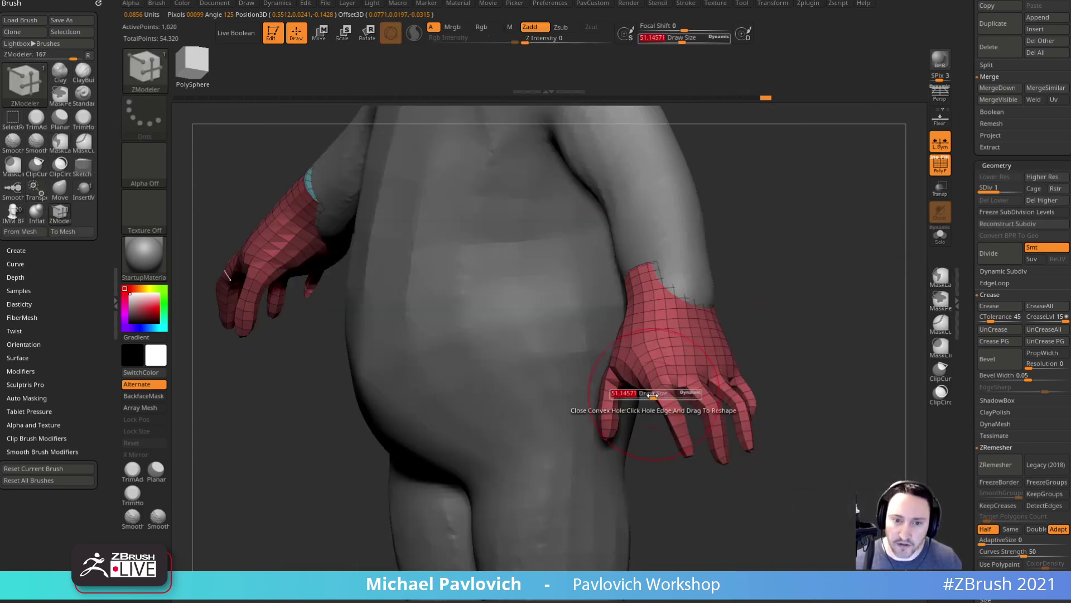
# - Reshape the thumb and nearby fingers of the hand with the Move brush
pyautogui.press('b')
pyautogui.press('m')
pyautogui.press('v')
pyautogui.moveTo(610, 403); pyautogui.dragTo(638, 377)
pyautogui.press('[')
pyautogui.press('[')
pyautogui.moveTo(625, 336); pyautogui.dragTo(636, 333)
# - Refine the palm and fingers with the Move brush at a draw size of about 30, working from the palm side
pyautogui.moveTo(736, 304)
pyautogui.mouseDown()
pyautogui.moveTo(794, 244)
pyautogui.moveTo(779, 232)
pyautogui.mouseUp()
pyautogui.press(']')
pyautogui.press(']')
pyautogui.press(']')
pyautogui.press('s')
pyautogui.moveTo(638, 312); pyautogui.dragTo(629, 312)
pyautogui.moveTo(745, 310); pyautogui.dragTo(717, 349)
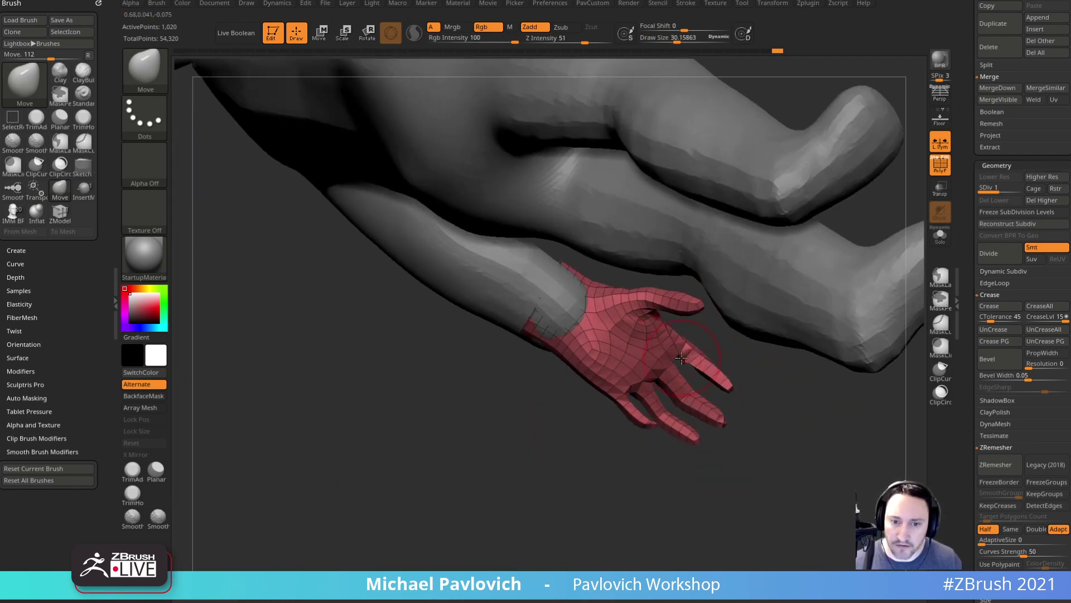
pyautogui.moveTo(722, 388); pyautogui.dragTo(750, 431)
# - Adjust the finger shapes with the Move brush from the back of the hand
pyautogui.moveTo(819, 448)
pyautogui.mouseDown()
pyautogui.moveTo(725, 454)
pyautogui.moveTo(705, 429)
pyautogui.mouseUp()
pyautogui.moveTo(674, 389); pyautogui.dragTo(691, 363)
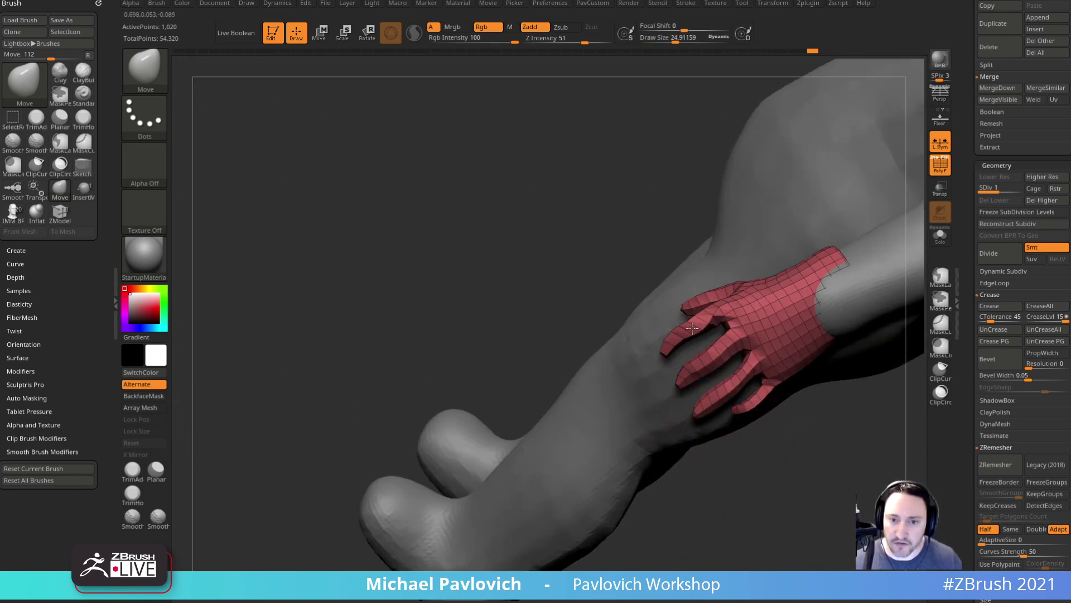
pyautogui.moveTo(790, 457); pyautogui.dragTo(741, 402)
pyautogui.press('s')
pyautogui.moveTo(652, 312)
pyautogui.mouseDown()
pyautogui.moveTo(697, 333)
pyautogui.moveTo(716, 323)
pyautogui.mouseUp()
pyautogui.moveTo(803, 435)
pyautogui.mouseDown()
pyautogui.moveTo(856, 440)
pyautogui.moveTo(868, 456)
pyautogui.moveTo(829, 444)
pyautogui.mouseUp()
# - Enable topological auto masking for the Move brush with a range of 1.2
pyautogui.moveTo(110, 377); pyautogui.dragTo(65, 237)
pyautogui.click(37, 373)
pyautogui.click(22, 501)
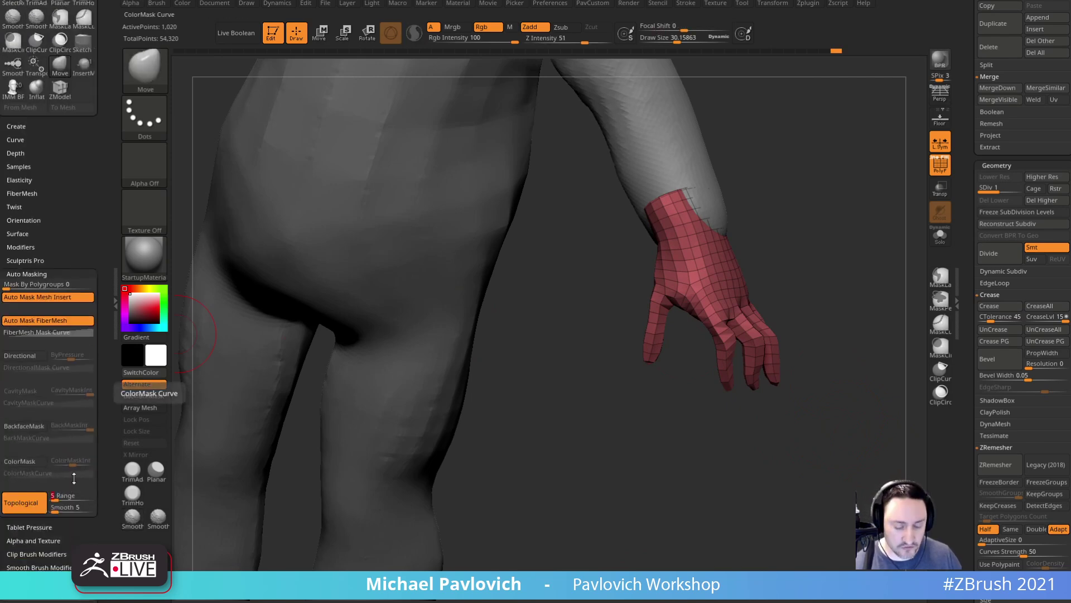
# - Move individual fingertips with the topologically masked brush, reducing the draw size for finer control
pyautogui.moveTo(850, 263); pyautogui.dragTo(753, 290)
pyautogui.moveTo(722, 386); pyautogui.dragTo(704, 378)
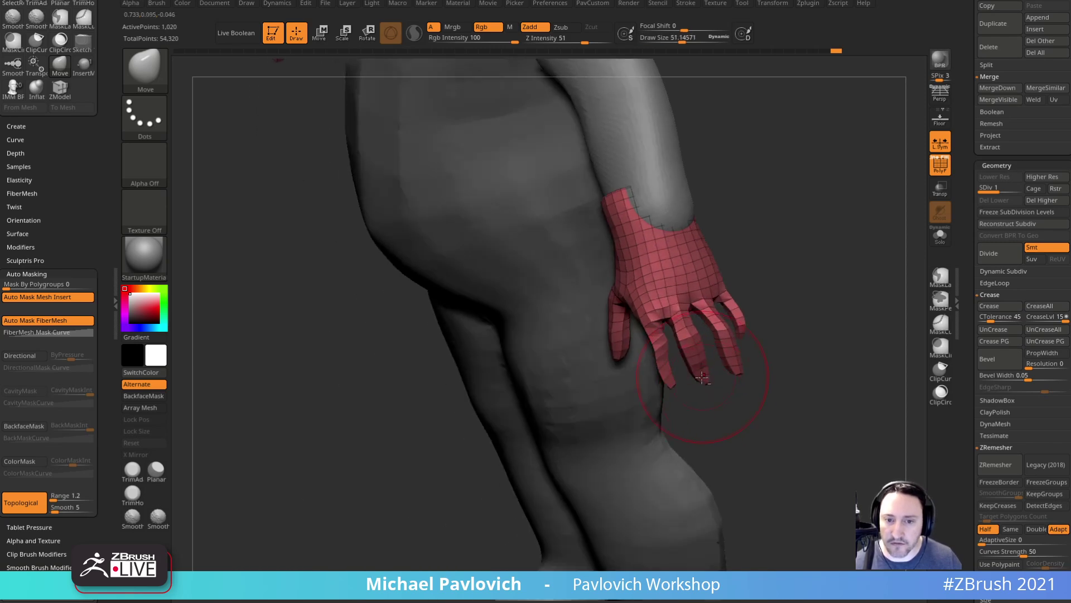
pyautogui.moveTo(656, 333)
pyautogui.mouseDown()
pyautogui.moveTo(664, 329)
pyautogui.moveTo(658, 339)
pyautogui.mouseUp()
pyautogui.press('s')
pyautogui.moveTo(673, 386); pyautogui.dragTo(666, 391)
pyautogui.moveTo(775, 288); pyautogui.dragTo(754, 306)
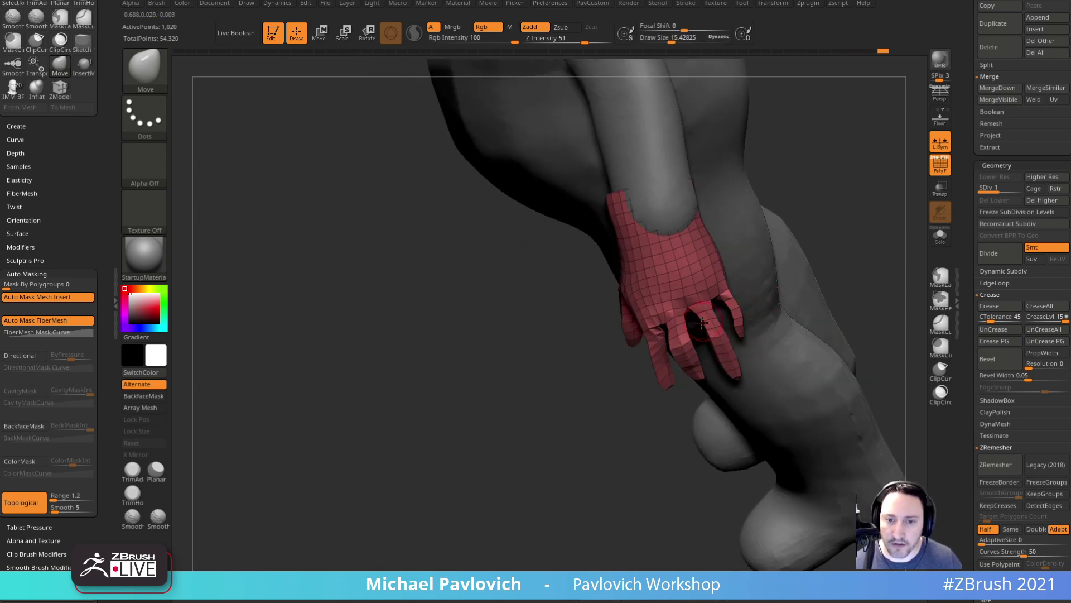
# - Reposition the fingers and the gaps between them with a small topological Move brush
pyautogui.moveTo(664, 432); pyautogui.dragTo(693, 380)
pyautogui.moveTo(800, 277); pyautogui.dragTo(704, 329)
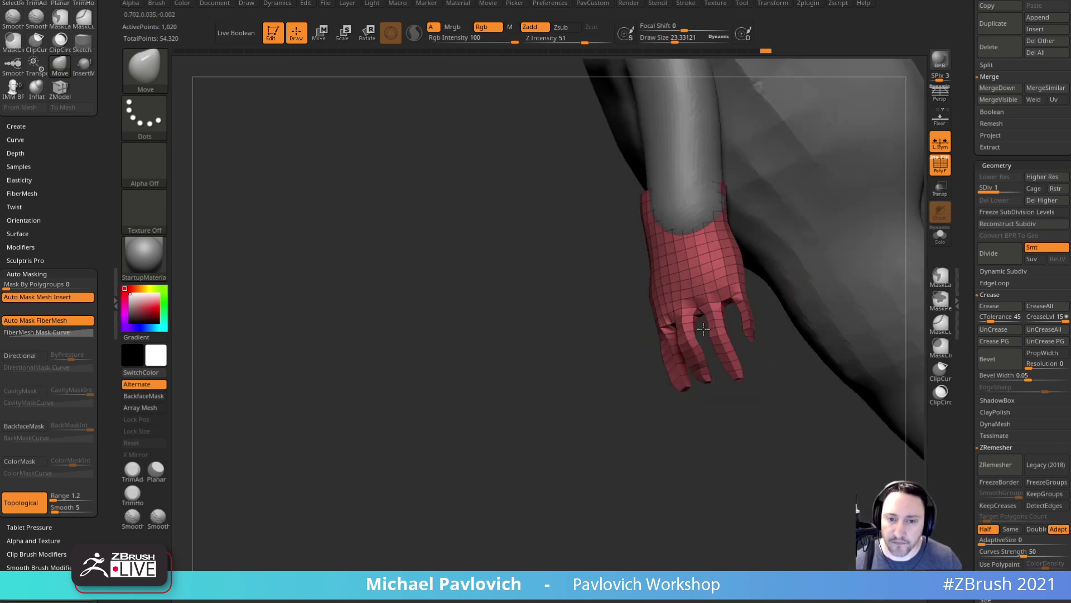
pyautogui.moveTo(759, 395); pyautogui.dragTo(722, 347)
pyautogui.moveTo(683, 425); pyautogui.dragTo(653, 293)
pyautogui.moveTo(737, 334); pyautogui.dragTo(732, 332)
pyautogui.moveTo(678, 385); pyautogui.dragTo(751, 329)
pyautogui.moveTo(618, 375); pyautogui.dragTo(658, 360)
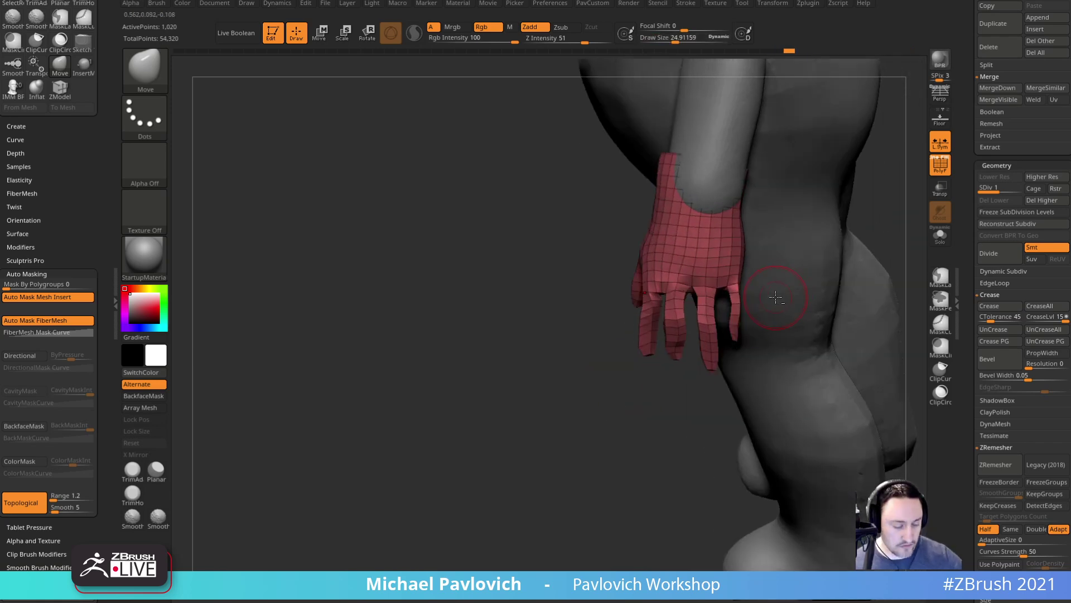
# - Thicken the thin fingers of the hand with the Inflat brush
pyautogui.press('b')
pyautogui.press('i')
pyautogui.press('n')
pyautogui.moveTo(735, 292); pyautogui.dragTo(737, 314)
pyautogui.press('s')
pyautogui.moveTo(893, 216); pyautogui.dragTo(871, 238)
pyautogui.moveTo(775, 275); pyautogui.dragTo(748, 241)
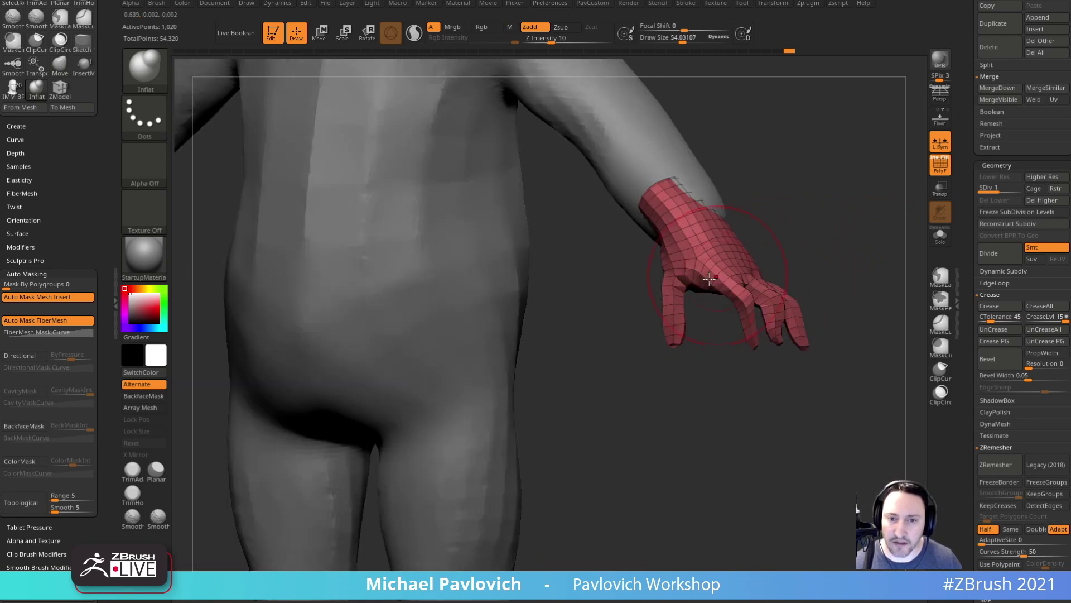
pyautogui.press('s')
pyautogui.click(685, 300)
# - Adjust the thumb's position and shape with the Move brush
pyautogui.press('b')
pyautogui.press('m')
pyautogui.press('v')
pyautogui.moveTo(671, 332); pyautogui.dragTo(677, 333, button='right')
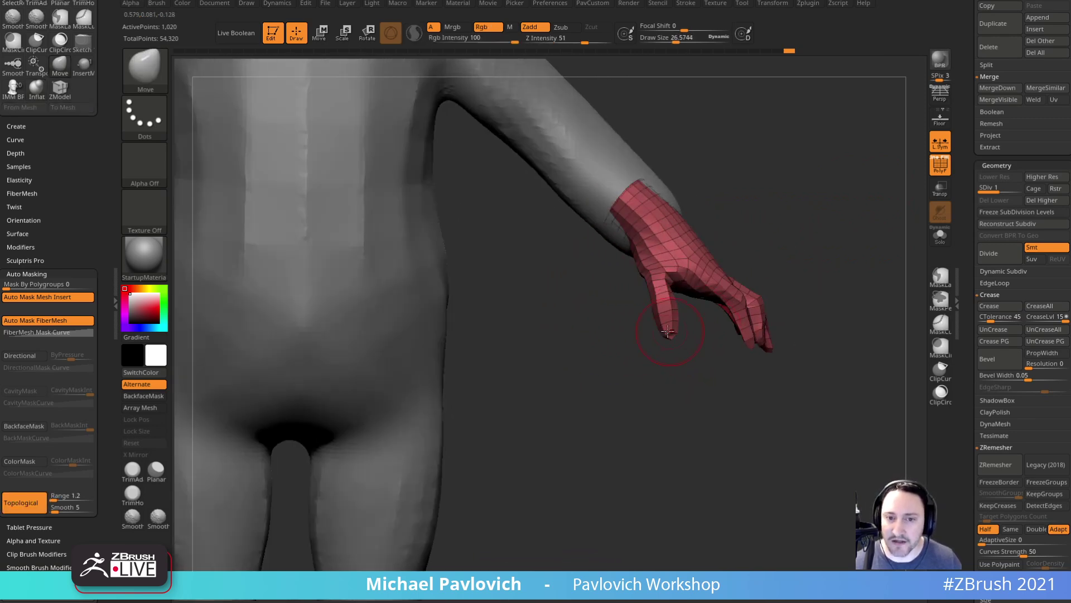
pyautogui.moveTo(675, 344); pyautogui.dragTo(692, 341)
pyautogui.moveTo(815, 229); pyautogui.dragTo(674, 319)
pyautogui.moveTo(782, 315); pyautogui.dragTo(701, 313)
# - Reshape the broader forms of the hand with a larger Move brush and smooth them
pyautogui.press('s')
pyautogui.moveTo(625, 373)
pyautogui.mouseDown()
pyautogui.moveTo(638, 372)
pyautogui.moveTo(629, 364)
pyautogui.moveTo(643, 385)
pyautogui.moveTo(677, 387)
pyautogui.moveTo(642, 369)
pyautogui.moveTo(658, 382)
pyautogui.mouseUp()
pyautogui.press('s')
pyautogui.press(']')
pyautogui.press(']')
pyautogui.moveTo(793, 313)
pyautogui.mouseDown()
pyautogui.moveTo(829, 297)
pyautogui.moveTo(837, 321)
pyautogui.mouseUp()
pyautogui.keyDown('shift'); pyautogui.moveTo(707, 346); pyautogui.dragTo(733, 405); pyautogui.keyUp('shift')
pyautogui.moveTo(760, 484); pyautogui.dragTo(694, 460)
# - Correct the proportions of the hand and wrist with the Move brush at varied draw sizes
pyautogui.moveTo(781, 379)
pyautogui.mouseDown()
pyautogui.moveTo(801, 337)
pyautogui.moveTo(754, 381)
pyautogui.mouseUp()
pyautogui.press('s')
pyautogui.moveTo(685, 356); pyautogui.dragTo(676, 351)
pyautogui.moveTo(611, 292); pyautogui.dragTo(616, 296)
pyautogui.press(']')
pyautogui.press(']')
pyautogui.moveTo(739, 263)
pyautogui.mouseDown()
pyautogui.moveTo(653, 268)
pyautogui.moveTo(639, 282)
pyautogui.mouseUp()
# - Frame the whole figure, make the body the active subtool and turn off the polygon wireframe display
pyautogui.moveTo(496, 340)
pyautogui.keyDown('alt'); pyautogui.mouseDown()
pyautogui.moveTo(492, 404)
pyautogui.moveTo(813, 277)
pyautogui.mouseUp(); pyautogui.keyUp('alt')
pyautogui.press('f')
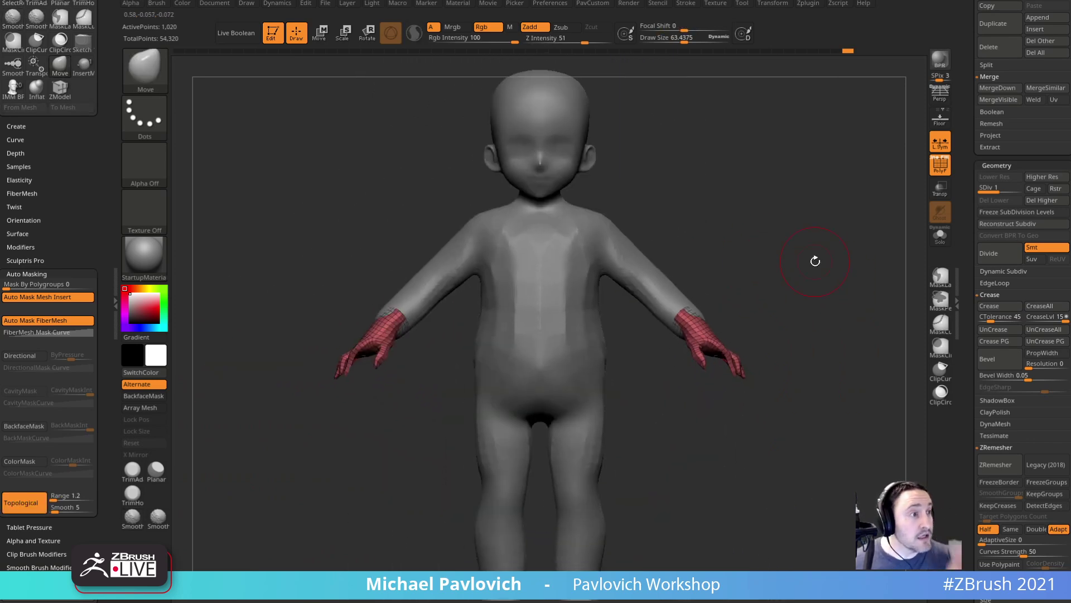
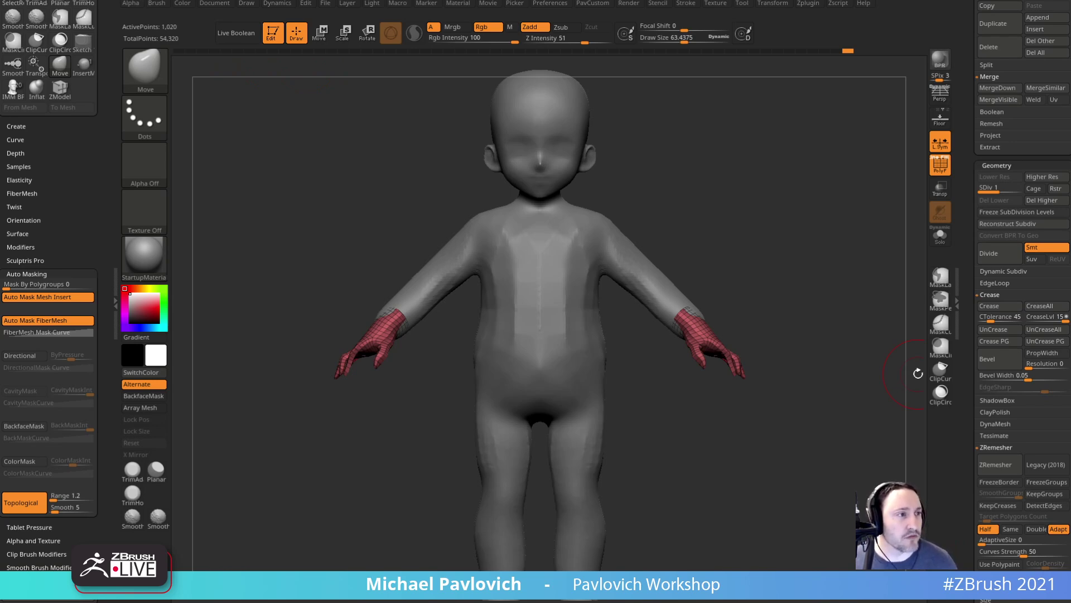
pyautogui.moveTo(802, 195)
pyautogui.mouseDown()
pyautogui.moveTo(875, 220)
pyautogui.moveTo(713, 241)
pyautogui.moveTo(732, 251)
pyautogui.moveTo(756, 239)
pyautogui.moveTo(735, 229)
pyautogui.mouseUp()
pyautogui.keyDown('shift'); pyautogui.moveTo(586, 283); pyautogui.dragTo(562, 274); pyautogui.keyUp('shift')
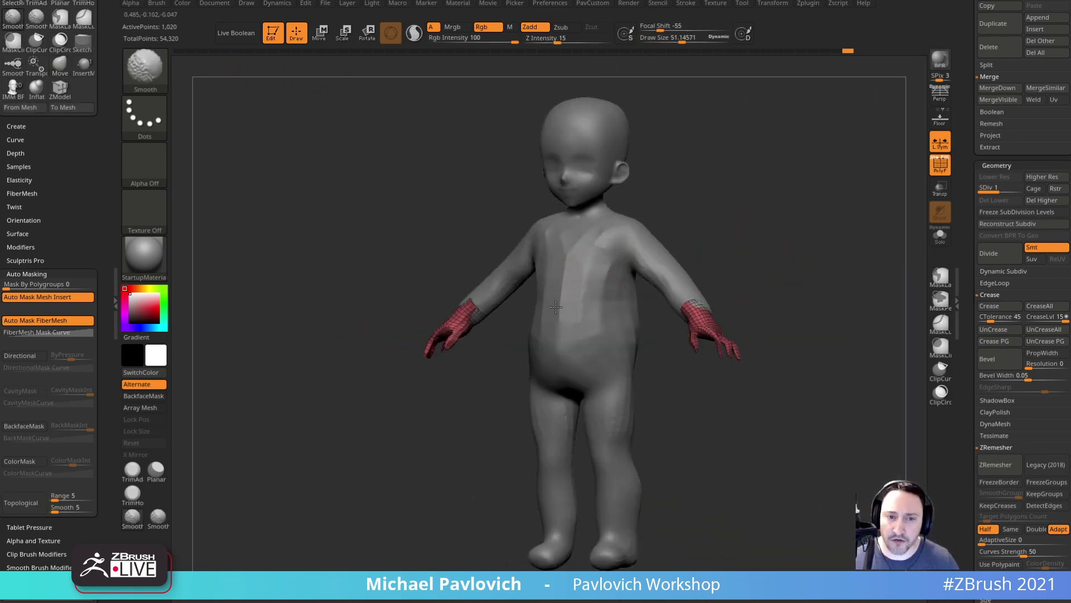
pyautogui.keyDown('alt'); pyautogui.click(574, 287); pyautogui.keyUp('alt')
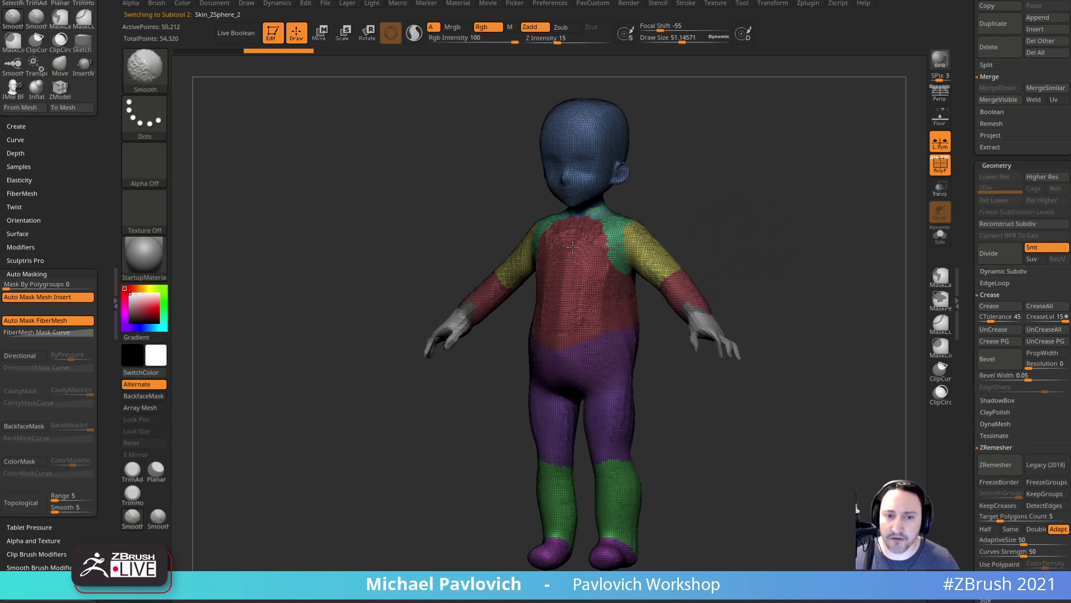
pyautogui.click(943, 174)
# - Smooth the faceted surface on the back, buttocks and legs of the body
pyautogui.moveTo(859, 338)
pyautogui.mouseDown()
pyautogui.moveTo(741, 352)
pyautogui.moveTo(774, 357)
pyautogui.mouseUp()
pyautogui.moveTo(770, 399)
pyautogui.keyDown('alt'); pyautogui.mouseDown()
pyautogui.moveTo(763, 328)
pyautogui.moveTo(779, 375)
pyautogui.moveTo(902, 372)
pyautogui.moveTo(704, 395)
pyautogui.mouseUp(); pyautogui.keyUp('alt')
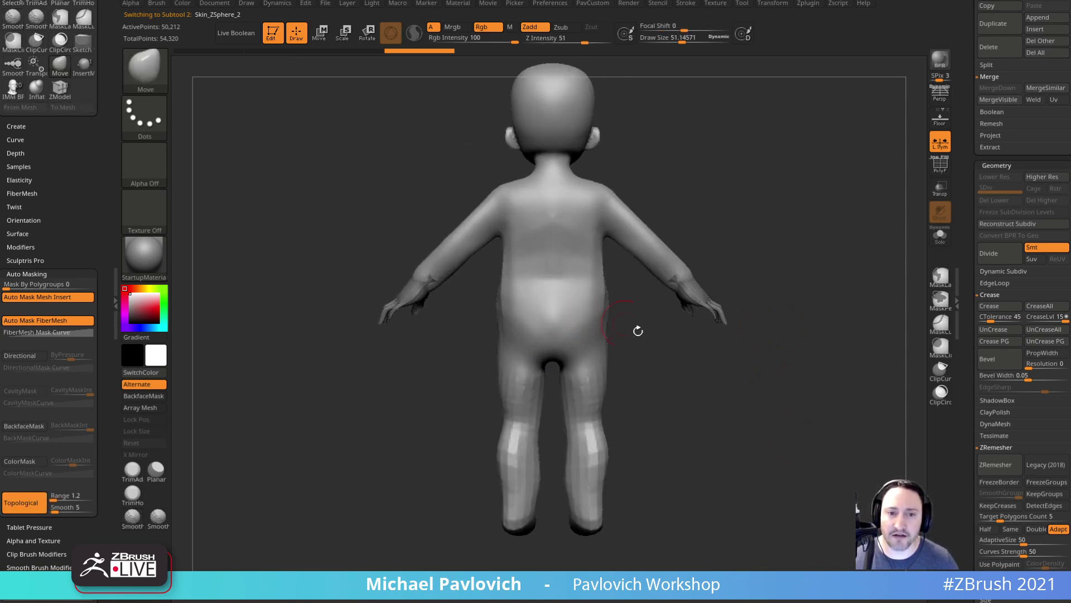
pyautogui.keyDown('shift'); pyautogui.click(591, 40); pyautogui.keyUp('shift')
pyautogui.moveTo(530, 298)
pyautogui.keyDown('shift'); pyautogui.mouseDown()
pyautogui.moveTo(534, 276)
pyautogui.moveTo(583, 413)
pyautogui.moveTo(577, 444)
pyautogui.mouseUp(); pyautogui.keyUp('shift')
pyautogui.moveTo(675, 416); pyautogui.dragTo(764, 410)
pyautogui.moveTo(517, 285)
pyautogui.keyDown('shift'); pyautogui.mouseDown()
pyautogui.moveTo(464, 296)
pyautogui.moveTo(478, 260)
pyautogui.mouseUp(); pyautogui.keyUp('shift')
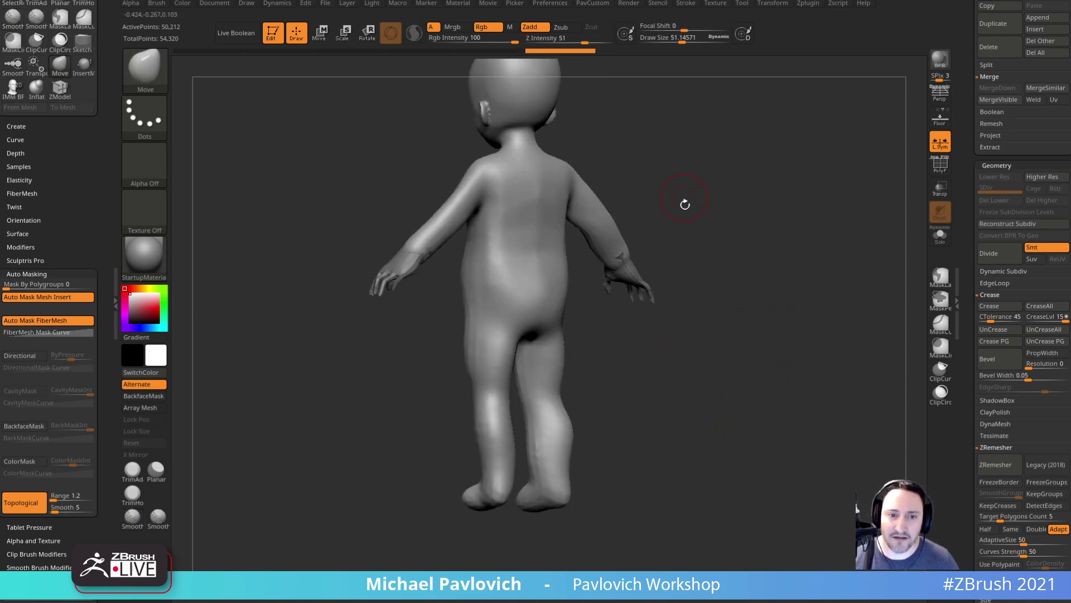
pyautogui.keyDown('shift'); pyautogui.moveTo(682, 191); pyautogui.dragTo(826, 196); pyautogui.keyUp('shift')
pyautogui.keyDown('shift'); pyautogui.moveTo(486, 337); pyautogui.dragTo(435, 297); pyautogui.keyUp('shift')
# - Smooth the faceted surface on the chest, belly and sides of the body
pyautogui.keyDown('alt'); pyautogui.moveTo(686, 154); pyautogui.dragTo(750, 200); pyautogui.keyUp('alt')
pyautogui.moveTo(563, 240)
pyautogui.keyDown('shift'); pyautogui.mouseDown()
pyautogui.moveTo(508, 263)
pyautogui.moveTo(615, 226)
pyautogui.mouseUp(); pyautogui.keyUp('shift')
pyautogui.moveTo(750, 211); pyautogui.dragTo(684, 228)
pyautogui.keyDown('shift'); pyautogui.moveTo(614, 248); pyautogui.dragTo(583, 279); pyautogui.keyUp('shift')
pyautogui.moveTo(698, 223)
pyautogui.mouseDown()
pyautogui.moveTo(739, 223)
pyautogui.moveTo(612, 234)
pyautogui.moveTo(678, 229)
pyautogui.mouseUp()
pyautogui.keyDown('shift'); pyautogui.moveTo(535, 213); pyautogui.dragTo(581, 237); pyautogui.keyUp('shift')
pyautogui.moveTo(709, 187)
pyautogui.mouseDown()
pyautogui.moveTo(776, 162)
pyautogui.moveTo(750, 172)
pyautogui.mouseUp()
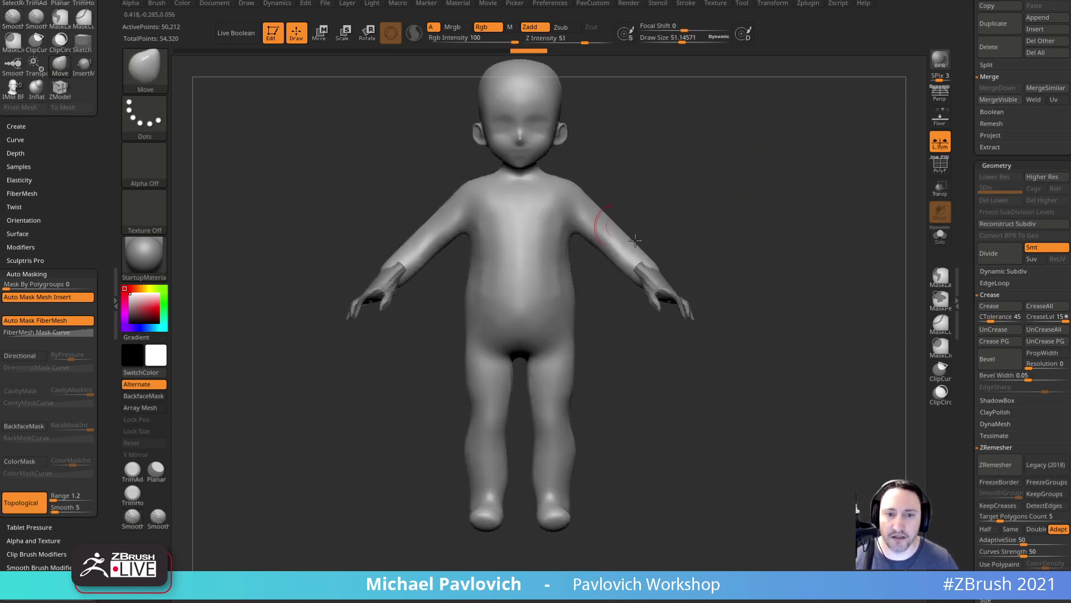
# - Start adding volume to the lower legs with the Inflat brush
pyautogui.keyDown('alt'); pyautogui.moveTo(664, 319); pyautogui.dragTo(689, 351); pyautogui.keyUp('alt')
pyautogui.moveTo(701, 401)
pyautogui.keyDown('alt'); pyautogui.mouseDown()
pyautogui.moveTo(691, 343)
pyautogui.moveTo(628, 350)
pyautogui.mouseUp(); pyautogui.keyUp('alt')
pyautogui.press('b')
pyautogui.press('i')
pyautogui.press('n')
pyautogui.press('[')
pyautogui.press('[')
pyautogui.press('[')
pyautogui.moveTo(590, 389); pyautogui.dragTo(581, 390)
# - Build up the calves from several angles with the Inflat brush
pyautogui.moveTo(493, 440)
pyautogui.mouseDown()
pyautogui.moveTo(549, 455)
pyautogui.moveTo(586, 427)
pyautogui.mouseUp()
pyautogui.moveTo(682, 397); pyautogui.dragTo(597, 413)
pyautogui.moveTo(587, 441); pyautogui.dragTo(587, 476)
pyautogui.moveTo(583, 432); pyautogui.dragTo(592, 467)
pyautogui.moveTo(513, 437)
pyautogui.mouseDown()
pyautogui.moveTo(594, 430)
pyautogui.moveTo(578, 420)
pyautogui.moveTo(577, 441)
pyautogui.mouseUp()
pyautogui.moveTo(586, 407); pyautogui.dragTo(593, 427)
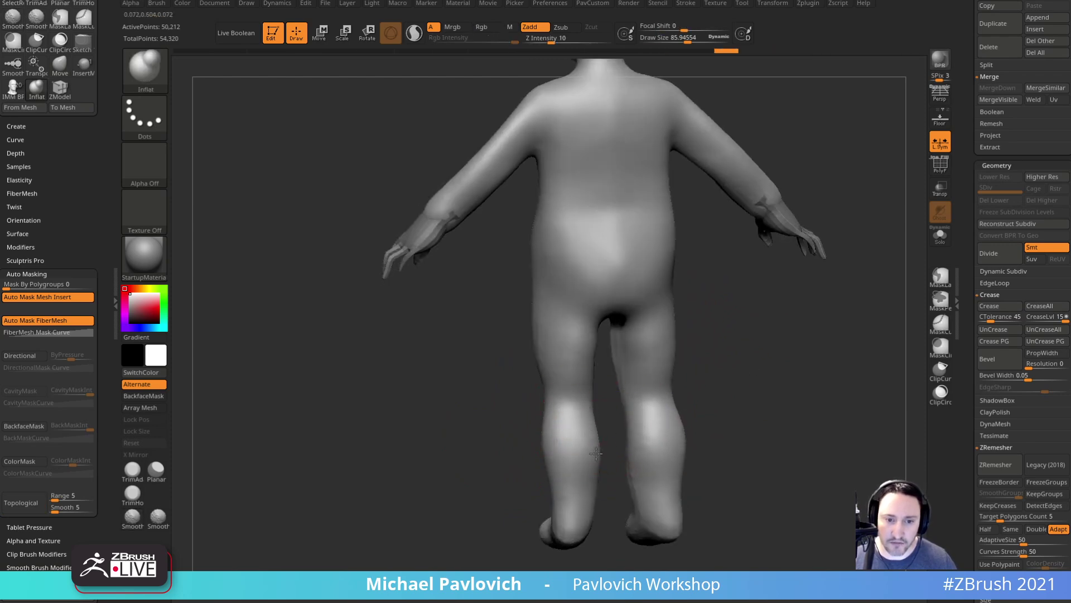
pyautogui.moveTo(516, 432); pyautogui.dragTo(564, 434)
pyautogui.moveTo(647, 437); pyautogui.dragTo(625, 425)
pyautogui.moveTo(705, 418); pyautogui.dragTo(801, 413)
pyautogui.moveTo(624, 415)
pyautogui.mouseDown()
pyautogui.moveTo(628, 440)
pyautogui.moveTo(567, 490)
pyautogui.moveTo(620, 414)
pyautogui.mouseUp()
# - Reshape the body's outline with a larger Move brush and undo the last stroke
pyautogui.keyDown('shift'); pyautogui.moveTo(760, 309); pyautogui.dragTo(576, 292); pyautogui.keyUp('shift')
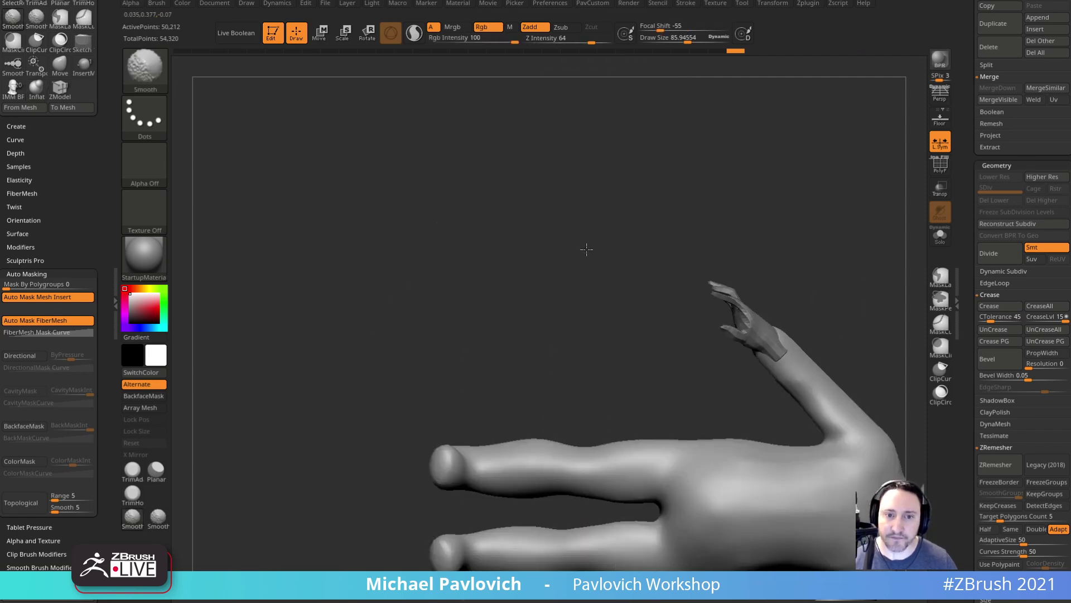
pyautogui.moveTo(653, 205)
pyautogui.mouseDown()
pyautogui.moveTo(794, 351)
pyautogui.moveTo(711, 315)
pyautogui.mouseUp()
pyautogui.moveTo(767, 119)
pyautogui.keyDown('alt'); pyautogui.mouseDown()
pyautogui.moveTo(707, 251)
pyautogui.moveTo(734, 258)
pyautogui.moveTo(736, 243)
pyautogui.mouseUp(); pyautogui.keyUp('alt')
pyautogui.press('s')
pyautogui.click(690, 257)
pyautogui.press(']')
pyautogui.press('b')
pyautogui.press('m')
pyautogui.press('v')
pyautogui.moveTo(377, 361); pyautogui.dragTo(406, 373)
pyautogui.moveTo(424, 435)
pyautogui.mouseDown()
pyautogui.moveTo(446, 497)
pyautogui.moveTo(441, 536)
pyautogui.mouseUp()
pyautogui.moveTo(638, 438)
pyautogui.mouseDown()
pyautogui.moveTo(746, 293)
pyautogui.moveTo(718, 306)
pyautogui.mouseUp()
pyautogui.moveTo(565, 375); pyautogui.dragTo(582, 379)
pyautogui.hotkey('ctrl', 'z')
# - Add volume to the body's torso and limbs with the Inflat brush
pyautogui.press('b')
pyautogui.press('i')
pyautogui.press('n')
pyautogui.moveTo(634, 315)
pyautogui.mouseDown()
pyautogui.moveTo(620, 363)
pyautogui.moveTo(589, 318)
pyautogui.mouseUp()
pyautogui.moveTo(561, 326)
pyautogui.mouseDown()
pyautogui.moveTo(555, 361)
pyautogui.moveTo(581, 356)
pyautogui.moveTo(571, 345)
pyautogui.mouseUp()
pyautogui.moveTo(650, 338)
pyautogui.mouseDown()
pyautogui.moveTo(612, 366)
pyautogui.moveTo(600, 416)
pyautogui.mouseUp()
pyautogui.moveTo(636, 319); pyautogui.dragTo(672, 299)
pyautogui.moveTo(576, 355); pyautogui.dragTo(562, 312)
pyautogui.moveTo(627, 242); pyautogui.dragTo(672, 245)
# - Fill out the remaining thin areas of the body with the Inflat brush and smooth the transitions
pyautogui.moveTo(516, 279); pyautogui.dragTo(550, 307)
pyautogui.moveTo(642, 265); pyautogui.dragTo(596, 258)
pyautogui.keyDown('shift'); pyautogui.moveTo(536, 309); pyautogui.dragTo(539, 273); pyautogui.keyUp('shift')
pyautogui.moveTo(664, 262); pyautogui.dragTo(606, 279)
pyautogui.moveTo(586, 330); pyautogui.dragTo(582, 450)
pyautogui.moveTo(493, 474); pyautogui.dragTo(563, 450)
pyautogui.moveTo(729, 277); pyautogui.dragTo(659, 309)
pyautogui.moveTo(723, 184)
pyautogui.keyDown('shift'); pyautogui.mouseDown()
pyautogui.moveTo(848, 133)
pyautogui.moveTo(809, 189)
pyautogui.mouseUp(); pyautogui.keyUp('shift')
pyautogui.press('b')
pyautogui.press('s')
pyautogui.press('t')
pyautogui.moveTo(779, 232)
pyautogui.keyDown('alt'); pyautogui.mouseDown()
pyautogui.moveTo(754, 185)
pyautogui.moveTo(777, 197)
pyautogui.mouseUp(); pyautogui.keyUp('alt')
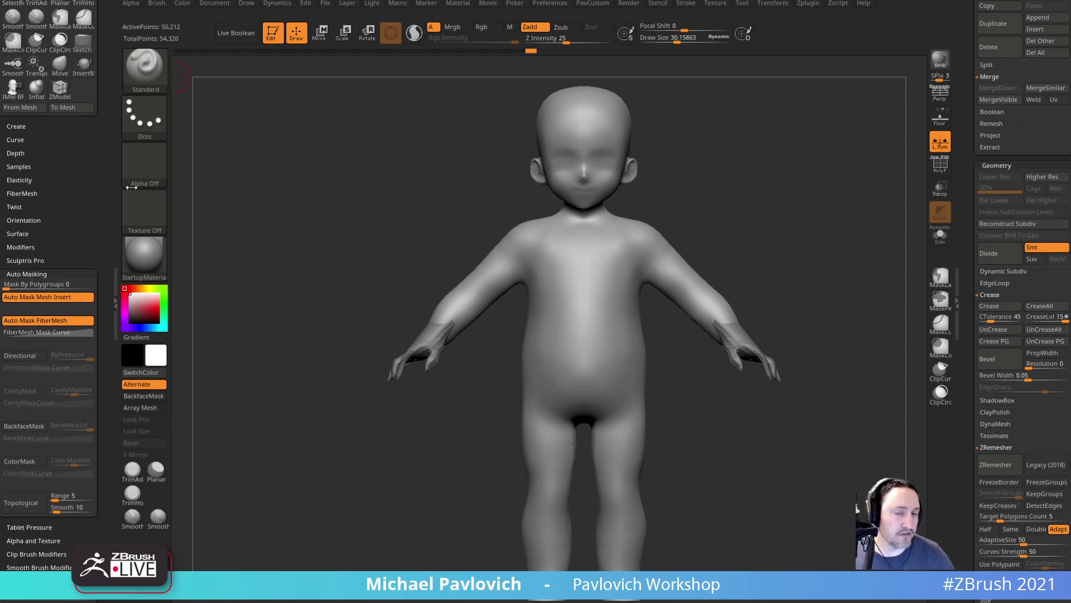
pyautogui.moveTo(802, 203)
pyautogui.mouseDown()
pyautogui.moveTo(674, 232)
pyautogui.moveTo(812, 196)
pyautogui.moveTo(775, 230)
pyautogui.moveTo(778, 191)
pyautogui.moveTo(782, 223)
pyautogui.moveTo(774, 223)
pyautogui.mouseUp()
pyautogui.press('s')
pyautogui.press('s')
pyautogui.keyDown('alt'); pyautogui.moveTo(774, 224); pyautogui.dragTo(783, 226); pyautogui.keyUp('alt')
# - Adjust the shape of the feet and ankles with the Move brush
pyautogui.moveTo(752, 526)
pyautogui.keyDown('alt'); pyautogui.mouseDown()
pyautogui.moveTo(739, 363)
pyautogui.moveTo(738, 393)
pyautogui.mouseUp(); pyautogui.keyUp('alt')
pyautogui.press('b')
pyautogui.press('m')
pyautogui.press('v')
pyautogui.moveTo(621, 490); pyautogui.dragTo(614, 480)
pyautogui.moveTo(617, 488); pyautogui.dragTo(635, 493)
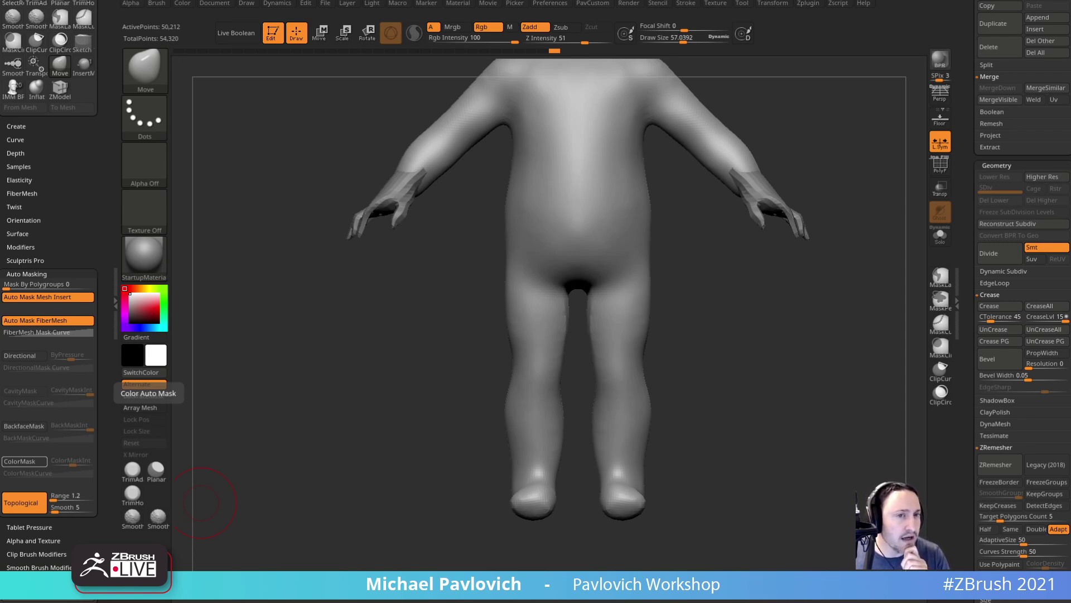
# - Open the Preview AO render settings and inspect the whole figure's shading from a three-quarter view
pyautogui.click(551, 6)
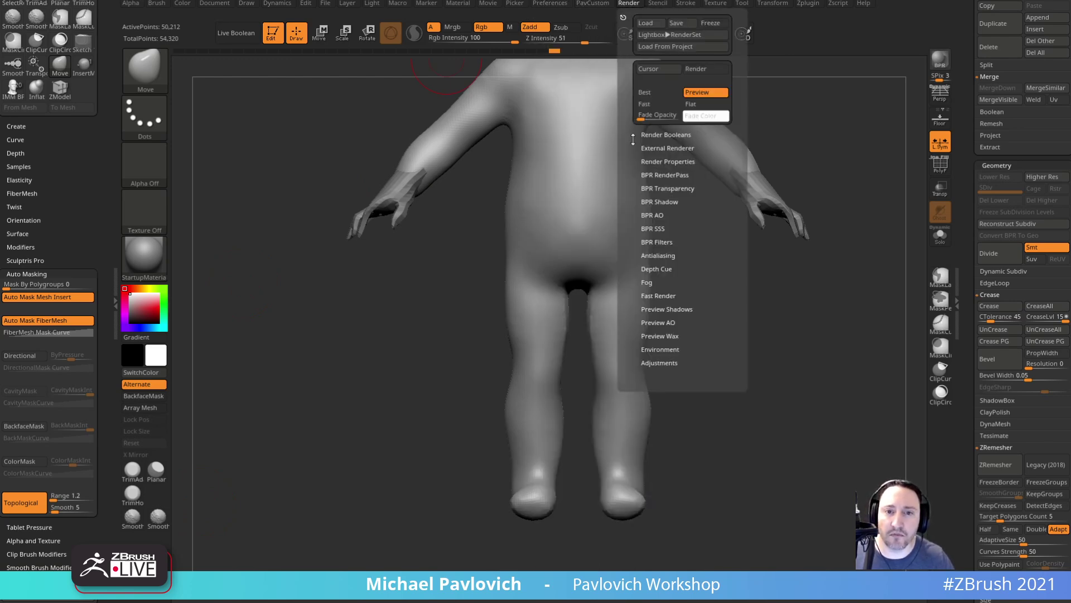
pyautogui.click(669, 323)
pyautogui.keyDown('alt'); pyautogui.moveTo(757, 352); pyautogui.dragTo(711, 428); pyautogui.keyUp('alt')
pyautogui.keyDown('alt'); pyautogui.moveTo(806, 380); pyautogui.dragTo(808, 340); pyautogui.keyUp('alt')
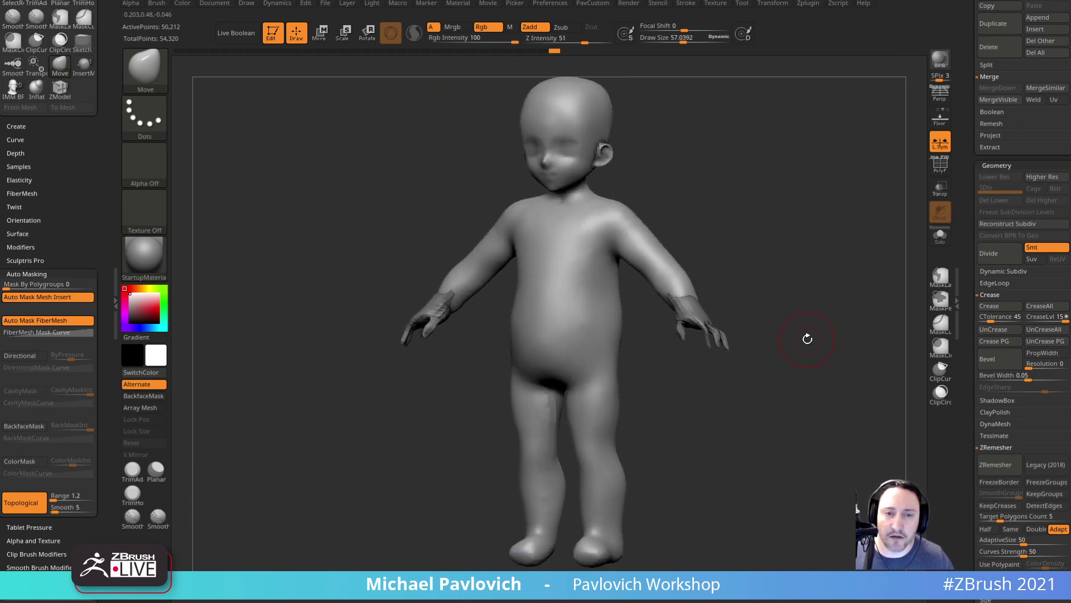
# - Switch to the Standard brush with a draw size of about 34 and run a BPR render of the figure
pyautogui.press('s')
pyautogui.press('b')
pyautogui.press('s')
pyautogui.press('t')
pyautogui.press('s')
pyautogui.moveTo(705, 214); pyautogui.dragTo(699, 208)
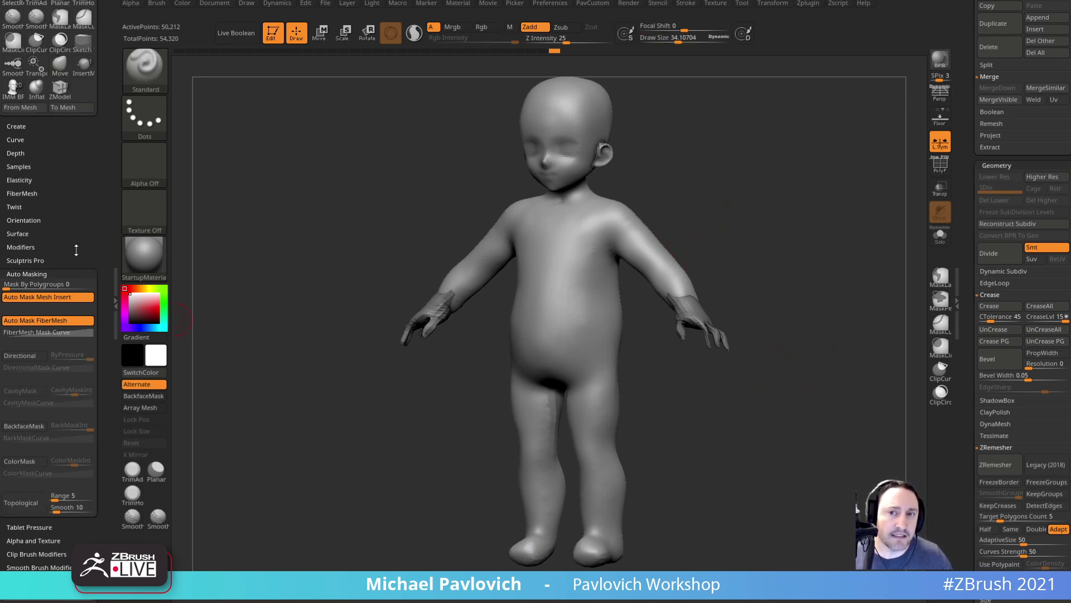
pyautogui.click(940, 59)
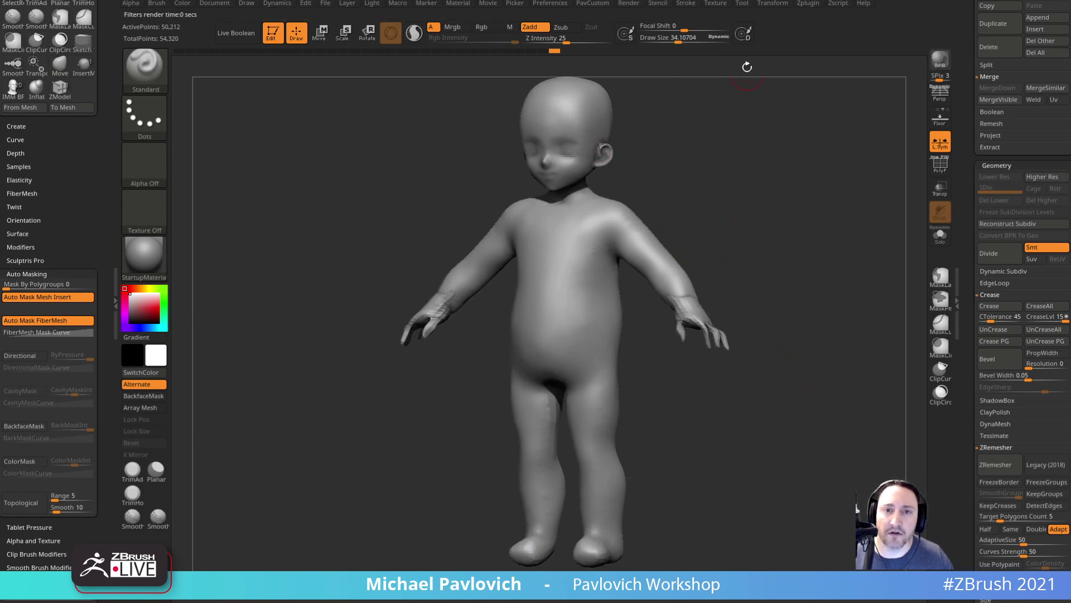
# - Open the BPR RenderPass settings and examine the render pass thumbnails
pyautogui.click(628, 4)
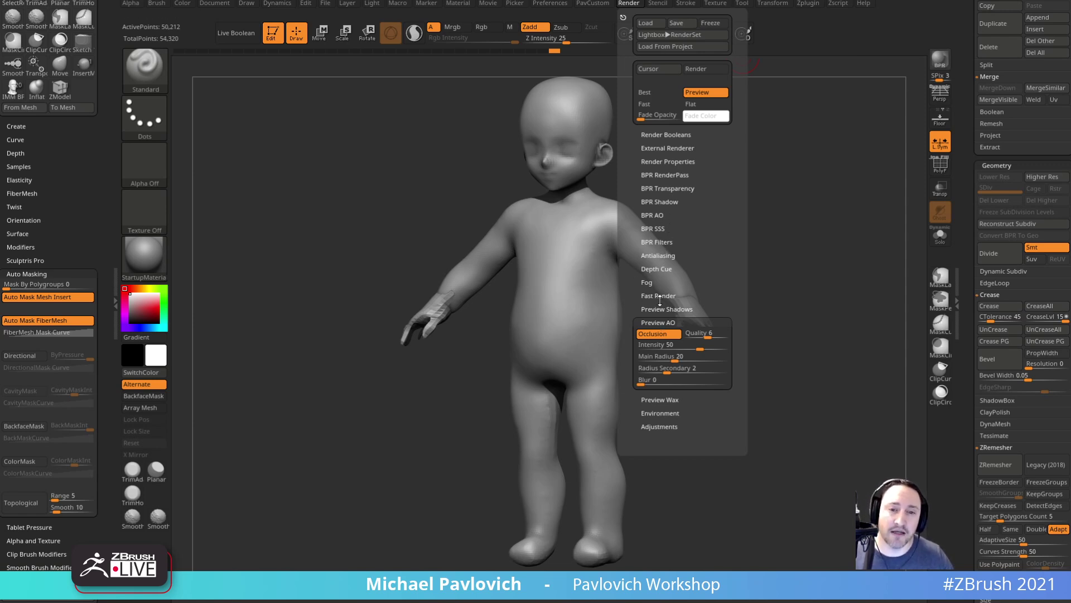
pyautogui.press('shift')
pyautogui.click(664, 175)
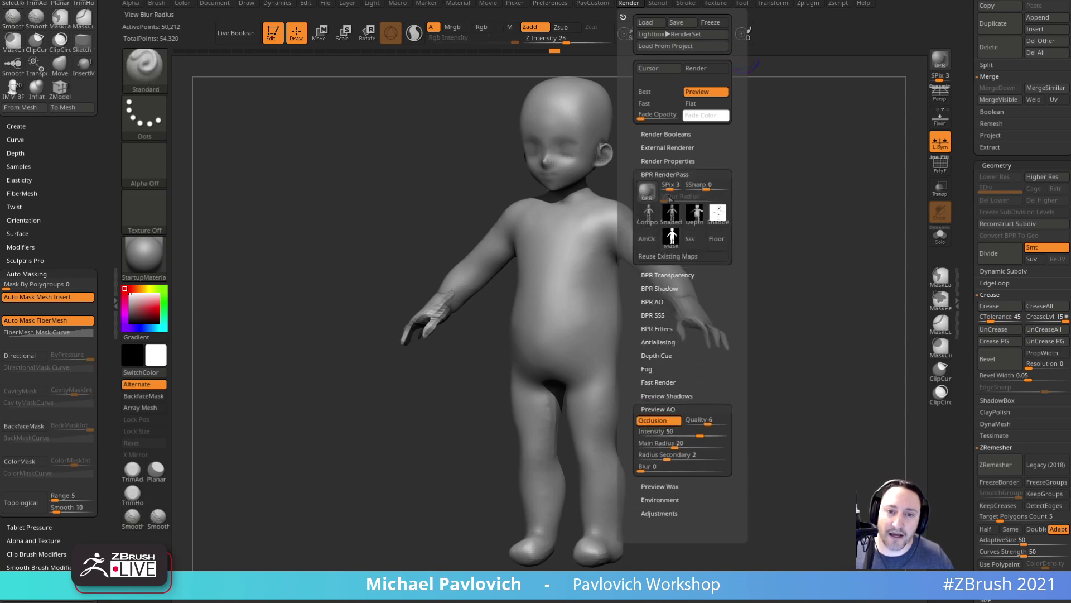
pyautogui.moveTo(709, 207)
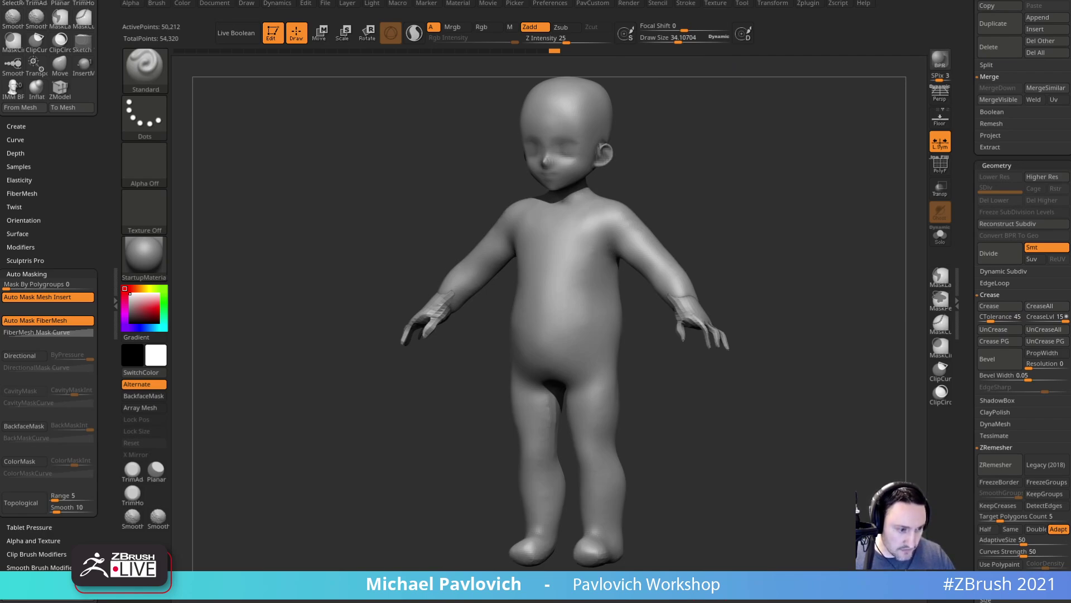
# - Switch to the browser and view the ZBrush 2021.5 What's New post and its video playlist from the ArtStation portfolio
pyautogui.click(391, 585)
pyautogui.moveTo(519, 116); pyautogui.dragTo(527, 63)
pyautogui.click(409, 63)
pyautogui.scroll(-5, 458, 207)
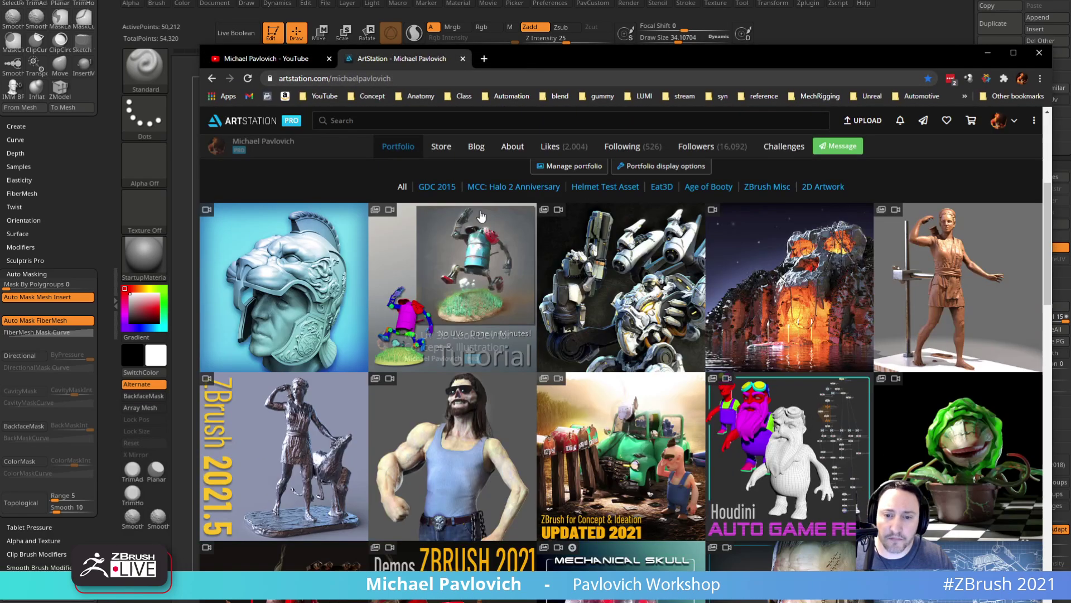
pyautogui.scroll(-1, 447, 279)
pyautogui.click(390, 396)
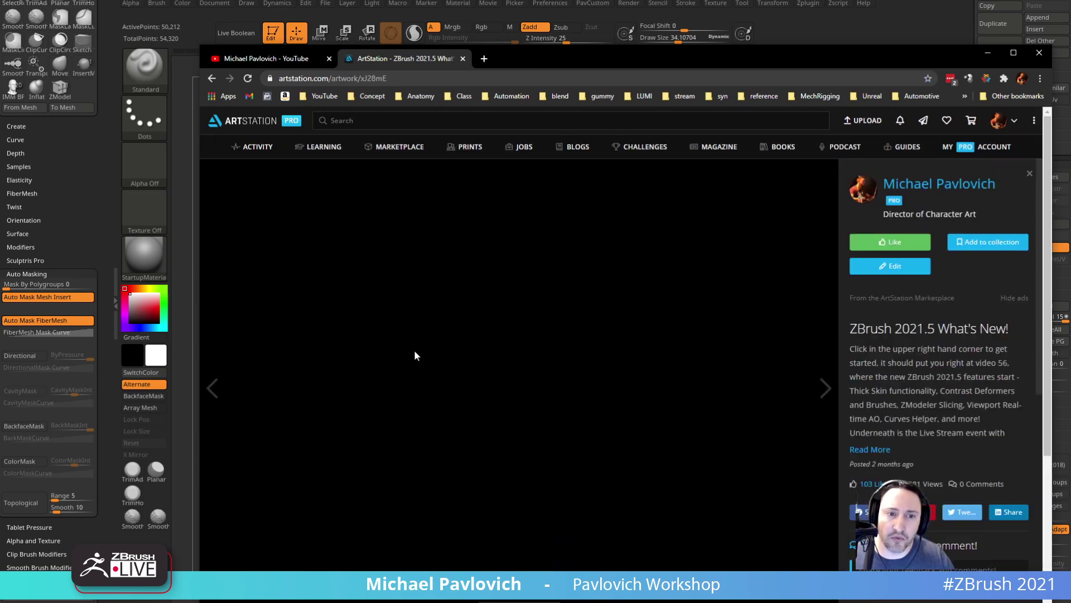
pyautogui.click(801, 171)
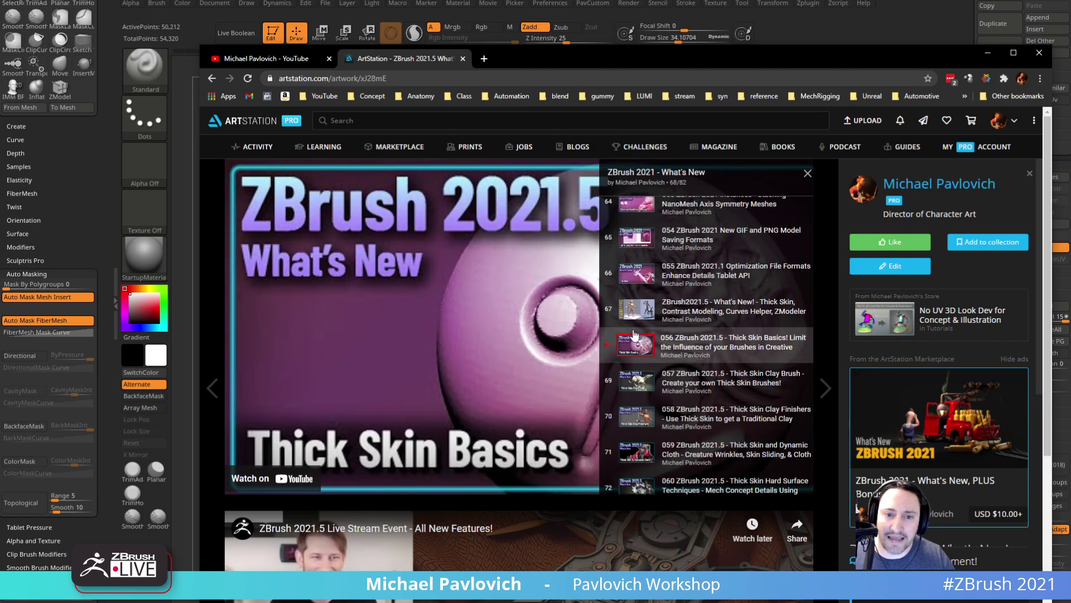
pyautogui.click(807, 173)
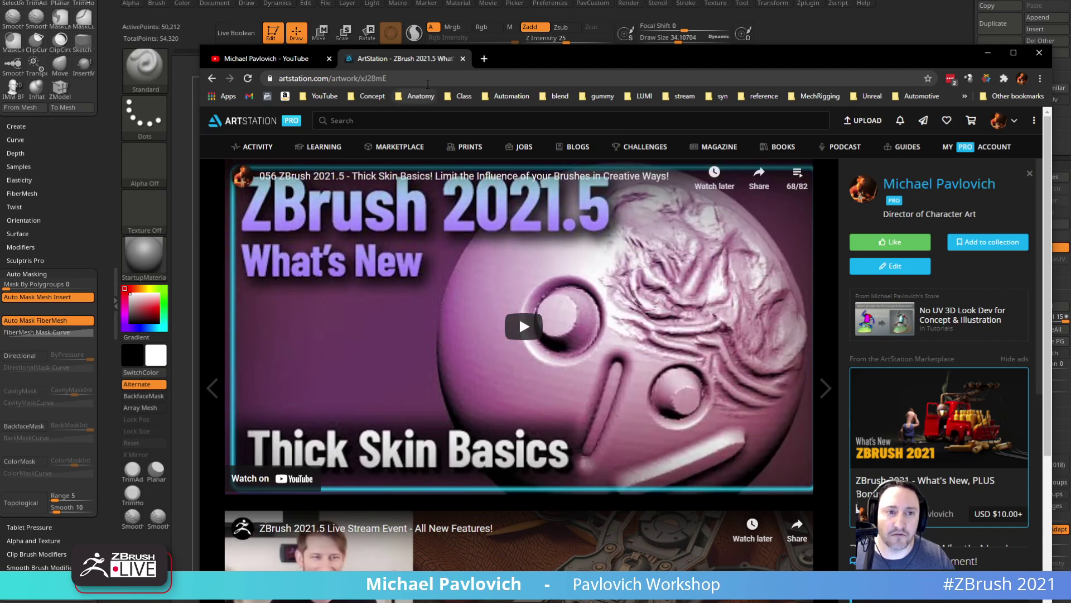
# - Select the address of the ZBrush 2021.5 post, then return to the ArtStation portfolio and select its address
pyautogui.click(425, 78)
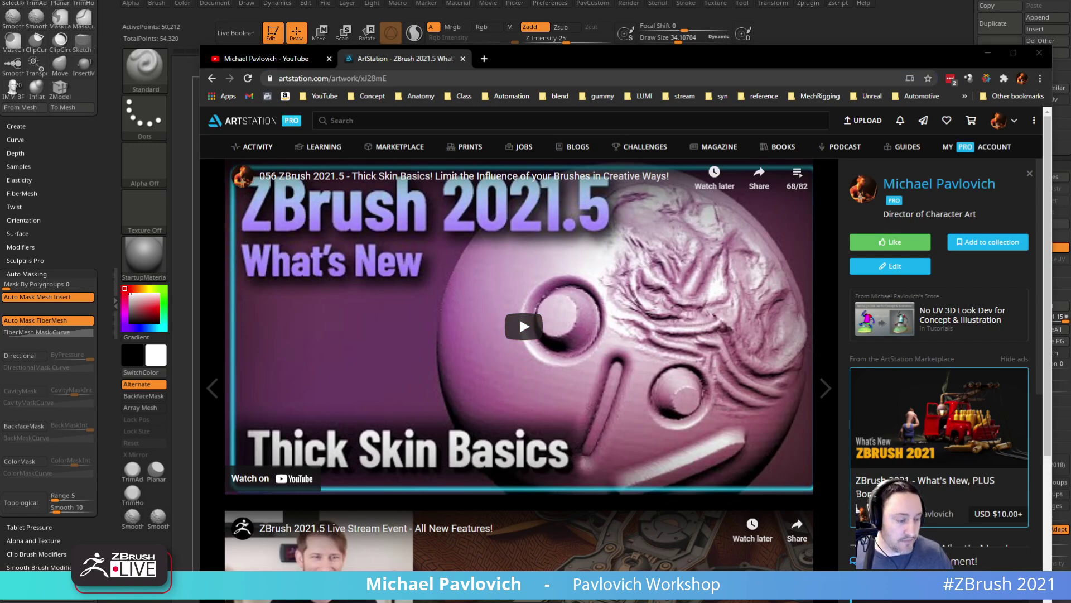
pyautogui.click(214, 78)
pyautogui.tripleClick(388, 78)
pyautogui.tripleClick(394, 80)
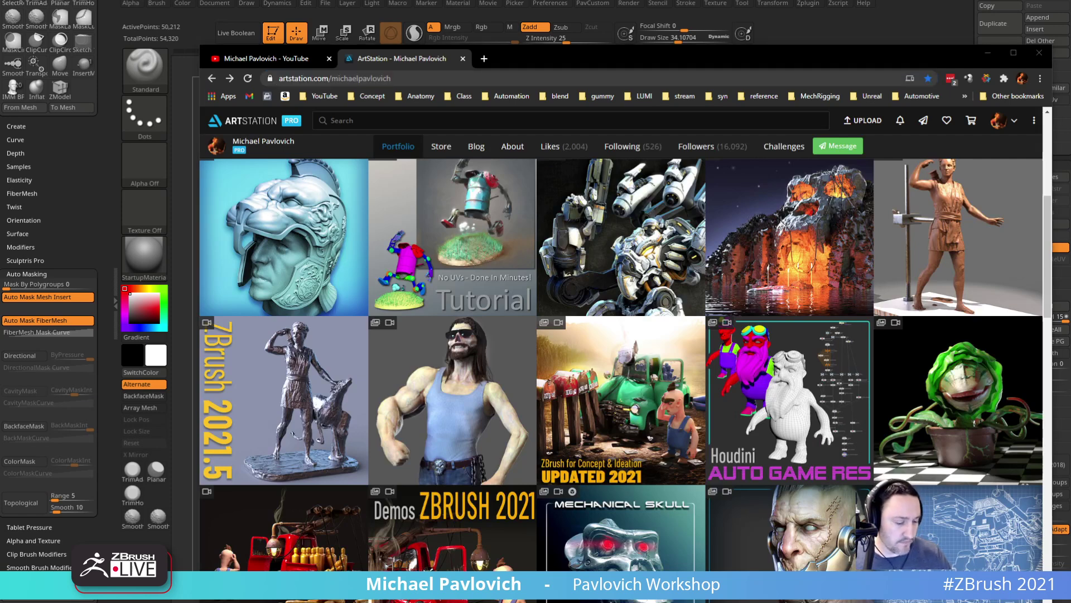
# - Look through the YouTube channel's playlists, select the page address, and return to ZBrush
pyautogui.click(265, 59)
pyautogui.scroll(-2, 569, 419)
pyautogui.scroll(-3, 753, 358)
pyautogui.scroll(3, 541, 303)
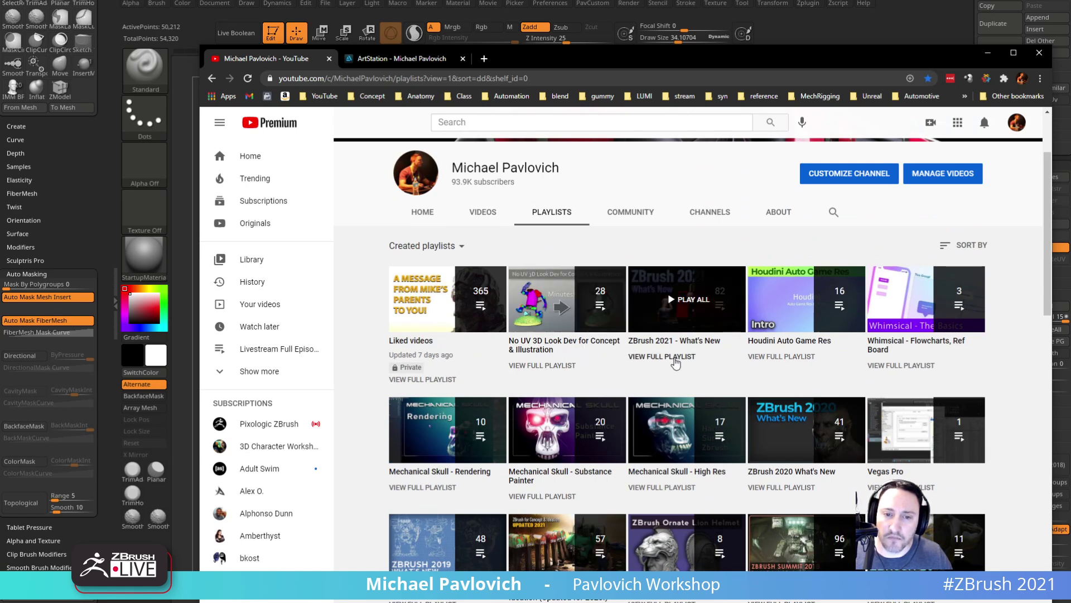
pyautogui.click(591, 77)
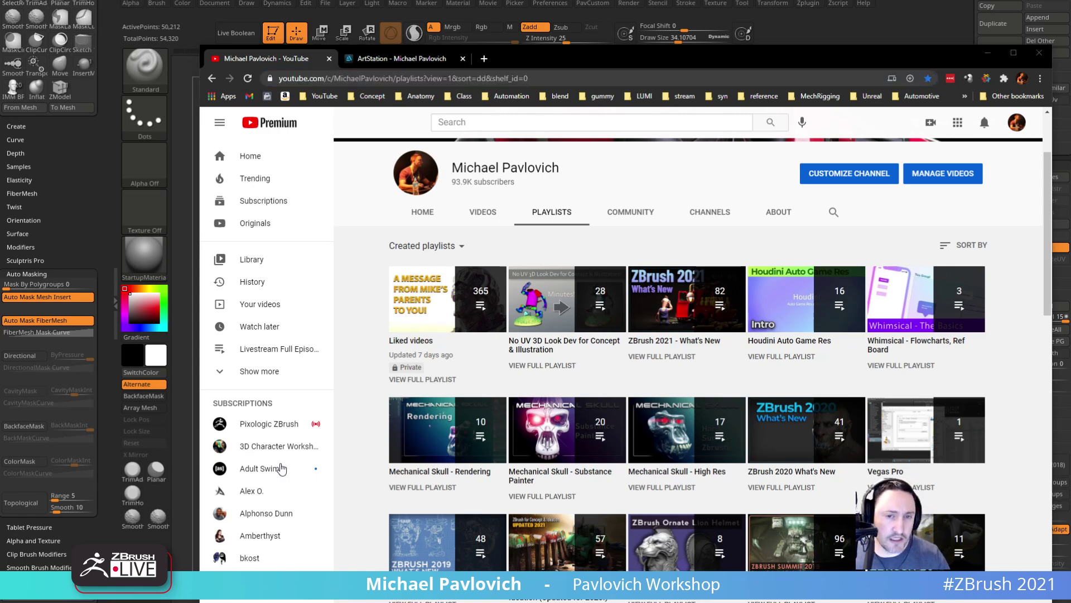
pyautogui.moveTo(594, 53); pyautogui.dragTo(0, 167)
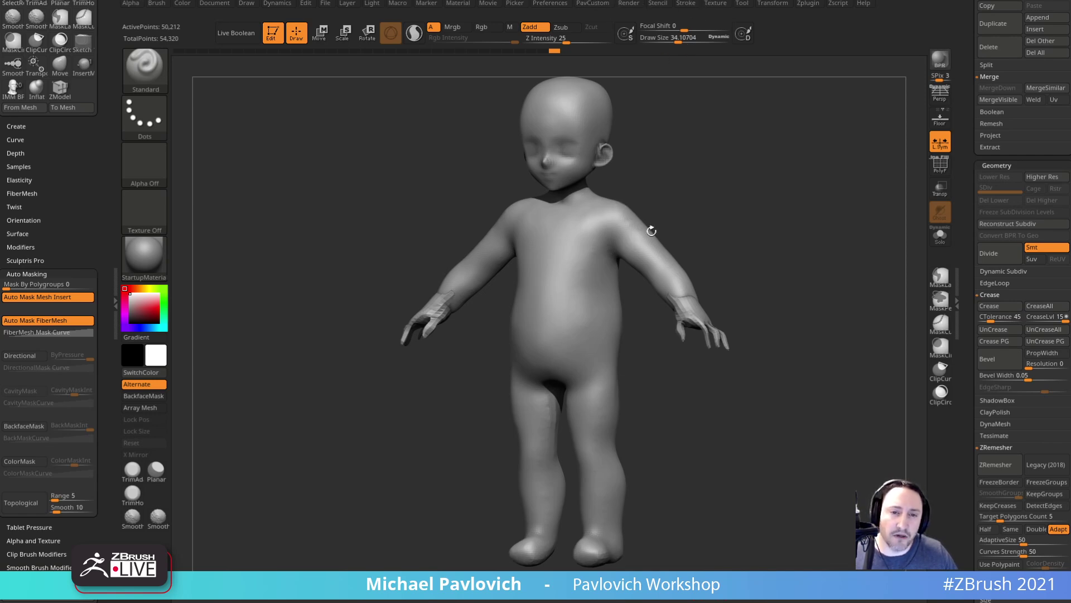
# - Reduce the brush's draw size to about 28 and rerun the BPR render from a slightly rotated view
pyautogui.press('s')
pyautogui.click(695, 218)
pyautogui.moveTo(706, 180)
pyautogui.mouseDown()
pyautogui.moveTo(668, 175)
pyautogui.moveTo(598, 203)
pyautogui.mouseUp()
pyautogui.moveTo(600, 207); pyautogui.dragTo(705, 168, button='right')
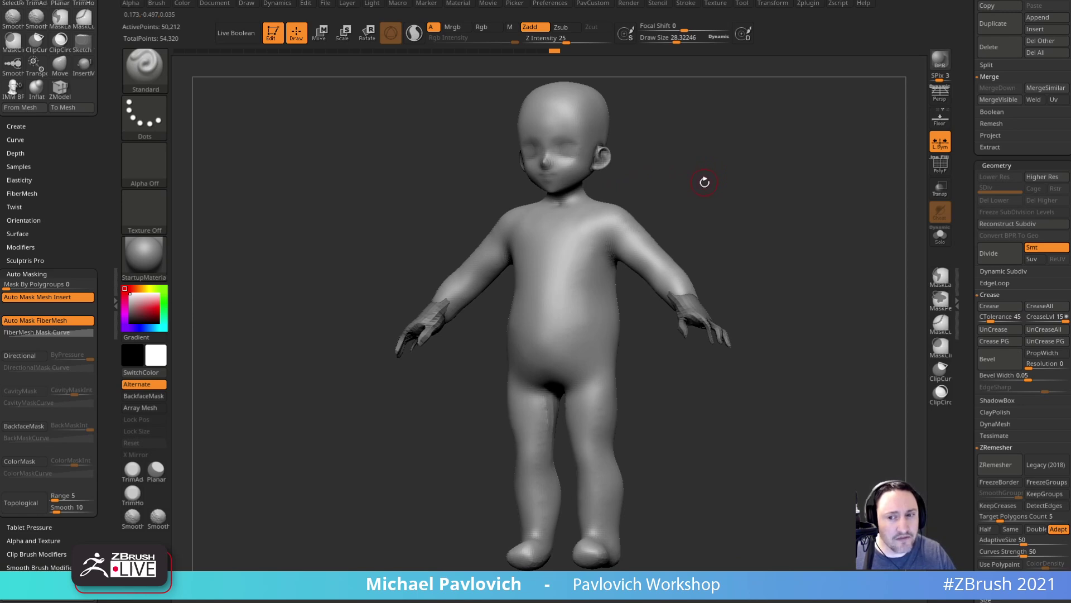
pyautogui.click(940, 59)
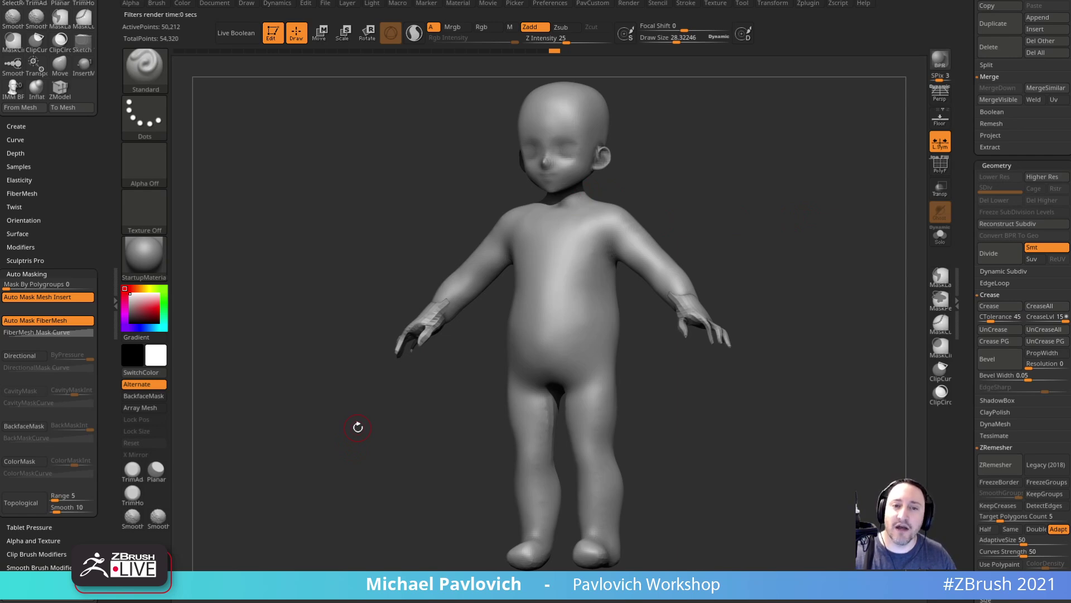
pyautogui.moveTo(974, 323); pyautogui.dragTo(974, 195)
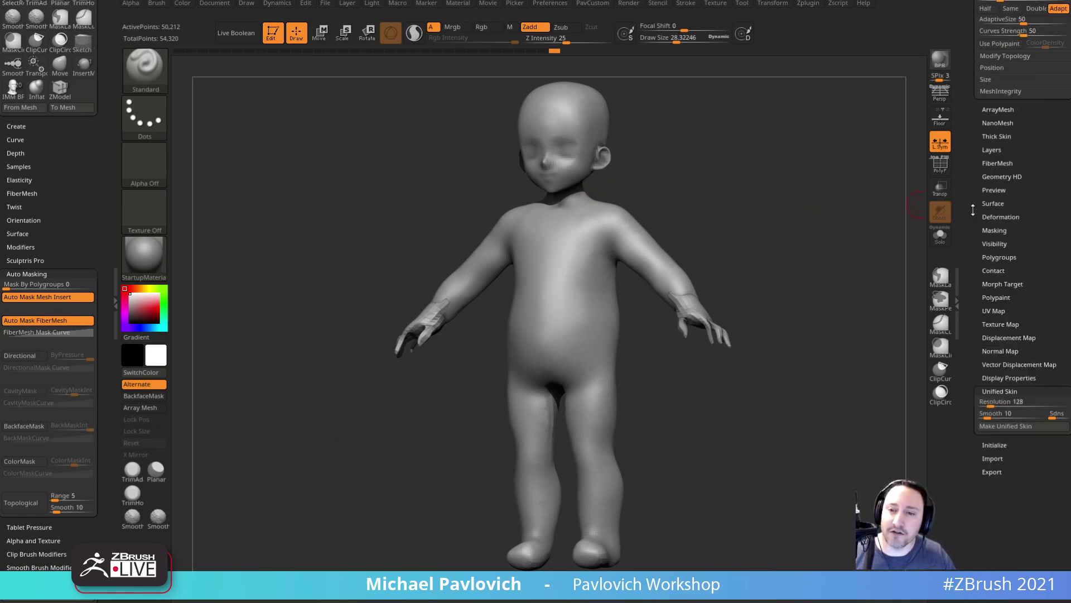
pyautogui.press('shift')
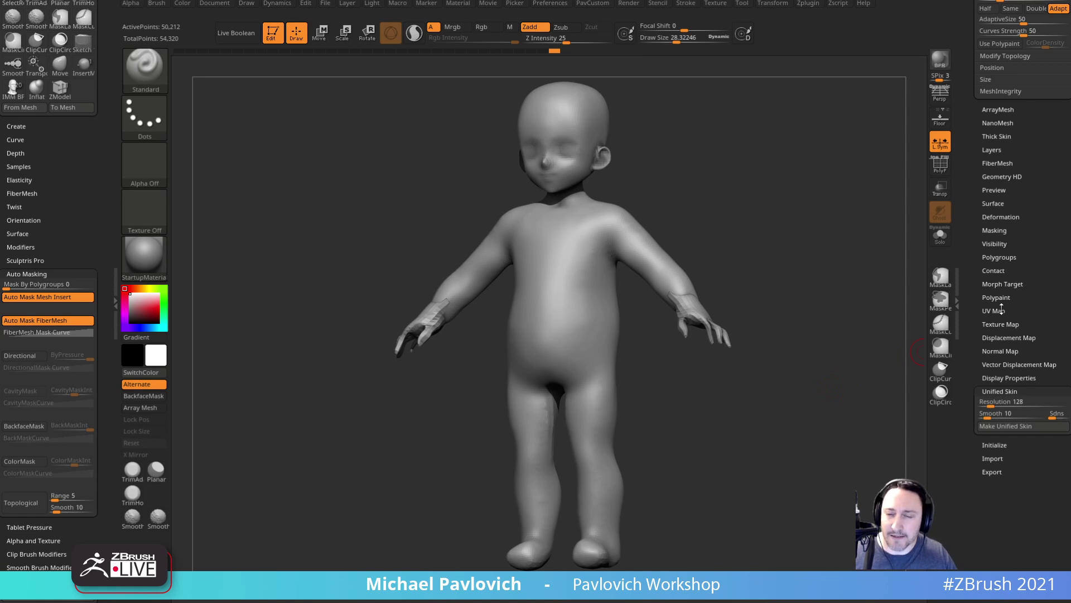
pyautogui.moveTo(869, 339)
pyautogui.mouseDown()
pyautogui.moveTo(854, 346)
pyautogui.moveTo(873, 343)
pyautogui.mouseUp()
pyautogui.press('shift')
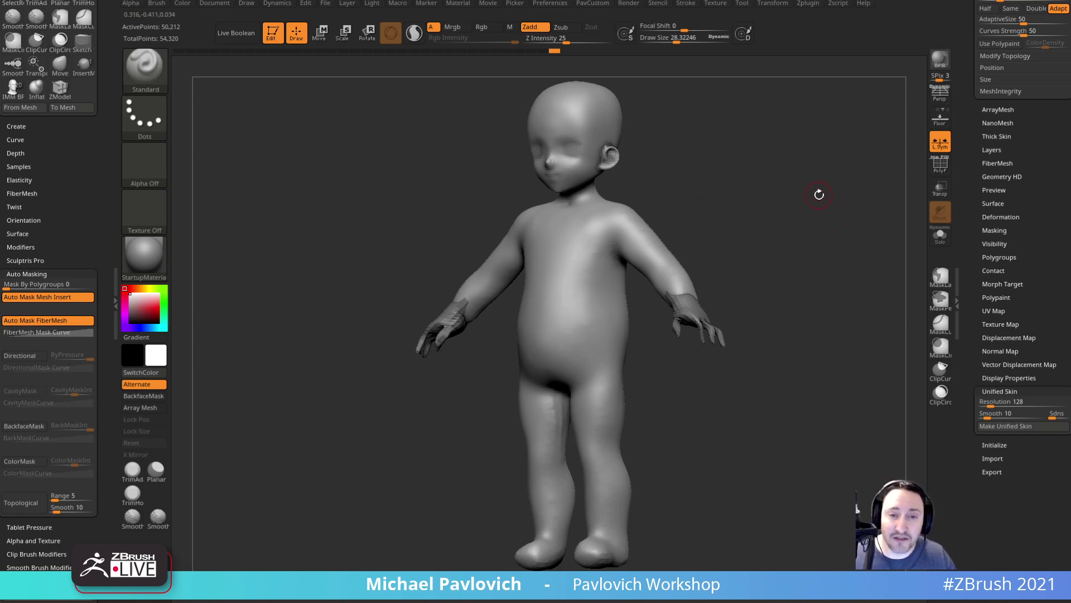
pyautogui.click(607, 4)
pyautogui.moveTo(563, 7)
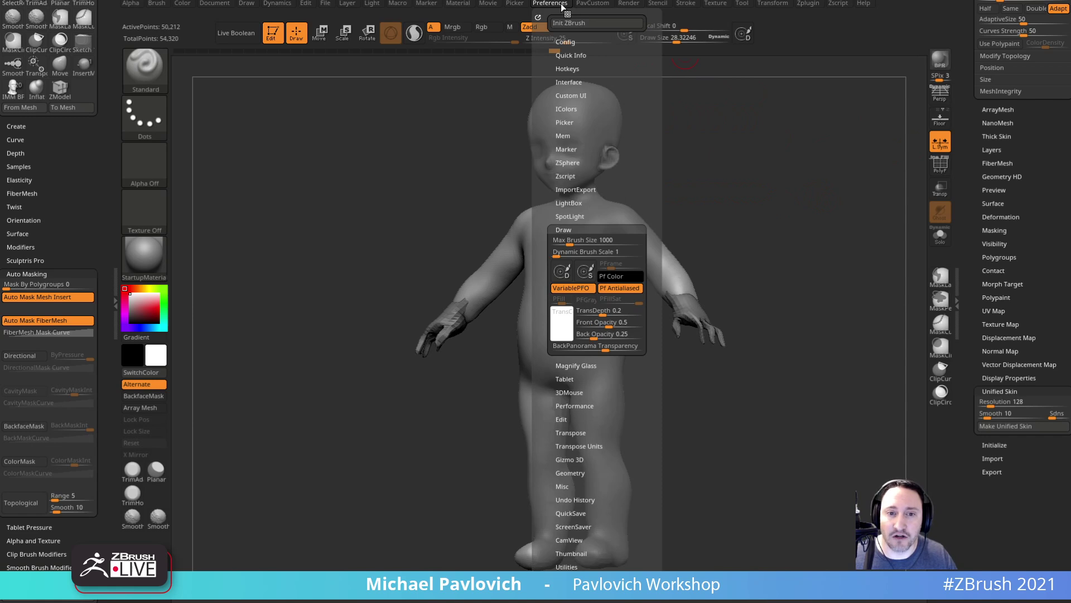
pyautogui.moveTo(630, 5)
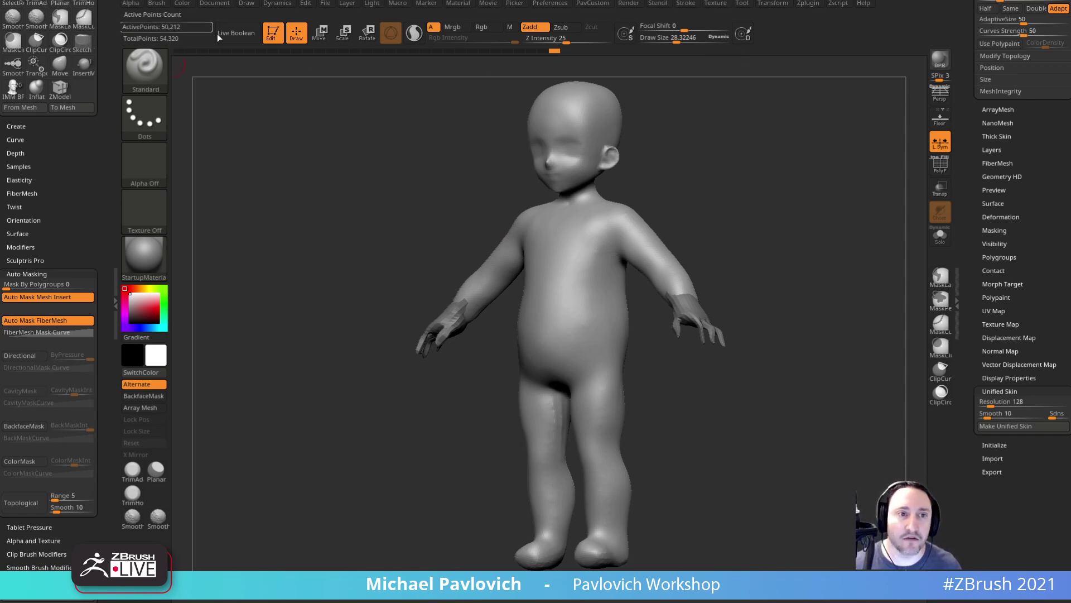
# - Leave edit mode, clear the canvas, and select the PolyMesh3D star as the active tool
pyautogui.click(272, 33)
pyautogui.hotkey('ctrl', 'n')
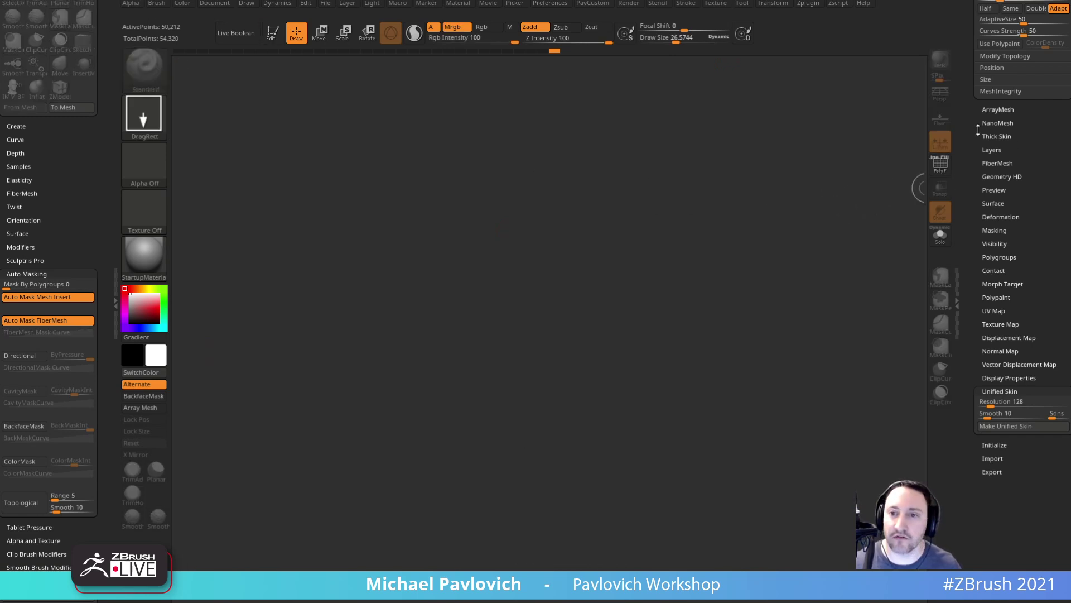
pyautogui.moveTo(978, 128); pyautogui.dragTo(1013, 474)
pyautogui.click(1059, 119)
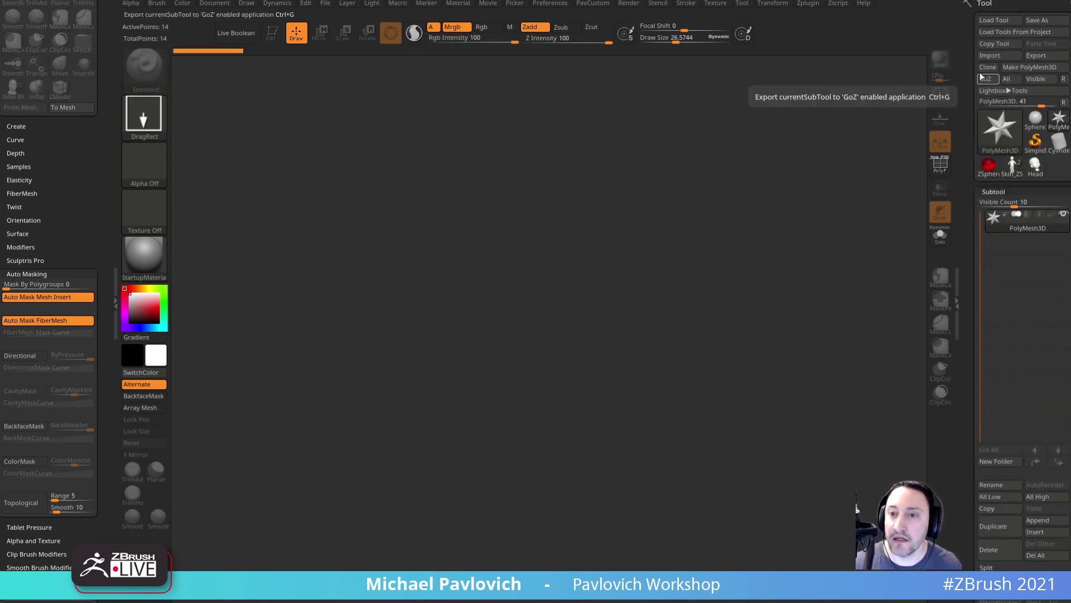
# - Import marv.obj from the Desktop and show the model framed in edit mode
pyautogui.click(990, 58)
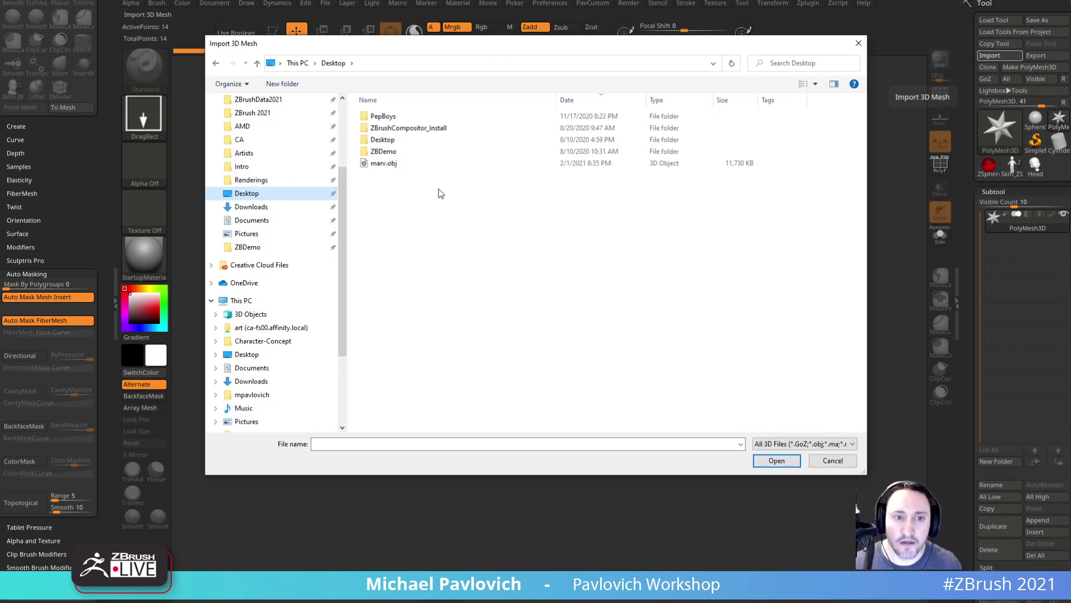
pyautogui.doubleClick(389, 169)
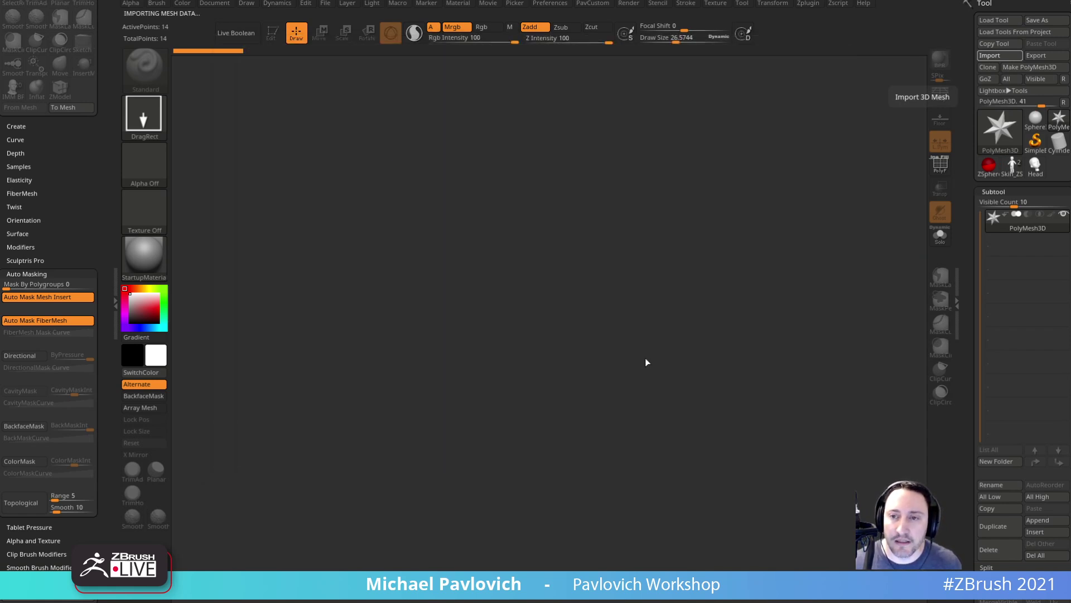
pyautogui.click(277, 41)
pyautogui.keyDown('shift'); pyautogui.moveTo(586, 195); pyautogui.dragTo(605, 209); pyautogui.keyUp('shift')
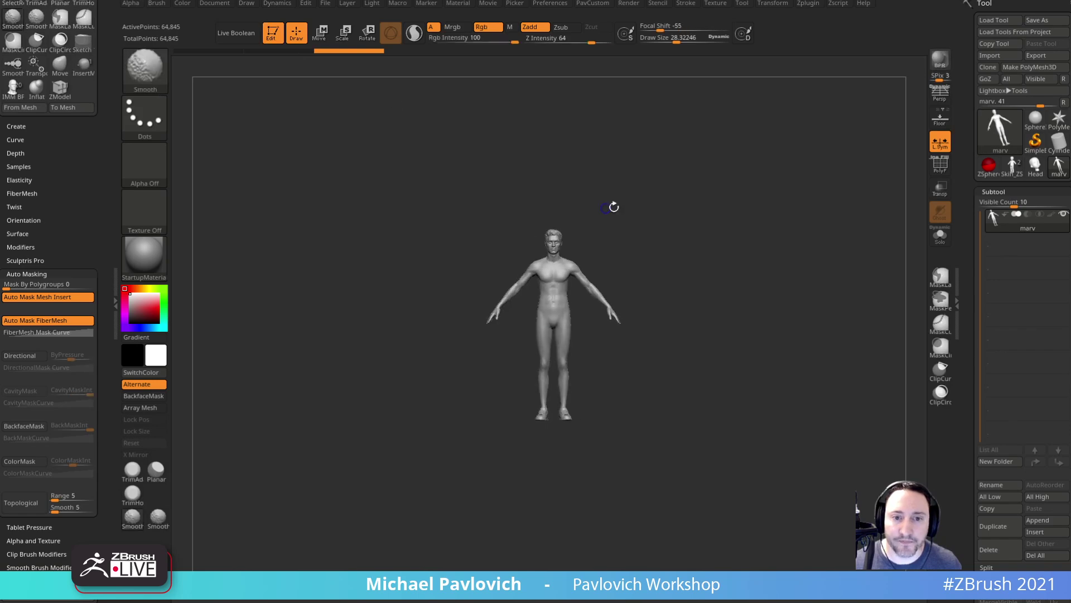
pyautogui.press('f')
pyautogui.keyDown('alt'); pyautogui.moveTo(762, 266); pyautogui.dragTo(691, 269); pyautogui.keyUp('alt')
# - Check the export scale factor and axis offsets of the imported marv model
pyautogui.moveTo(973, 294)
pyautogui.mouseDown()
pyautogui.moveTo(964, 98)
pyautogui.moveTo(962, 106)
pyautogui.mouseUp()
pyautogui.press('shift')
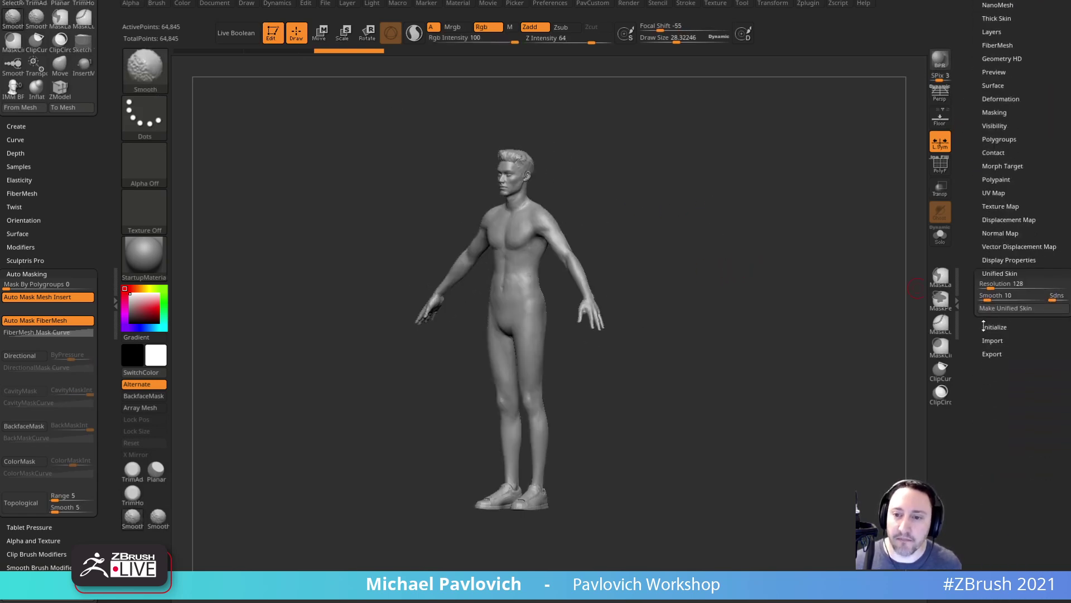
pyautogui.click(993, 354)
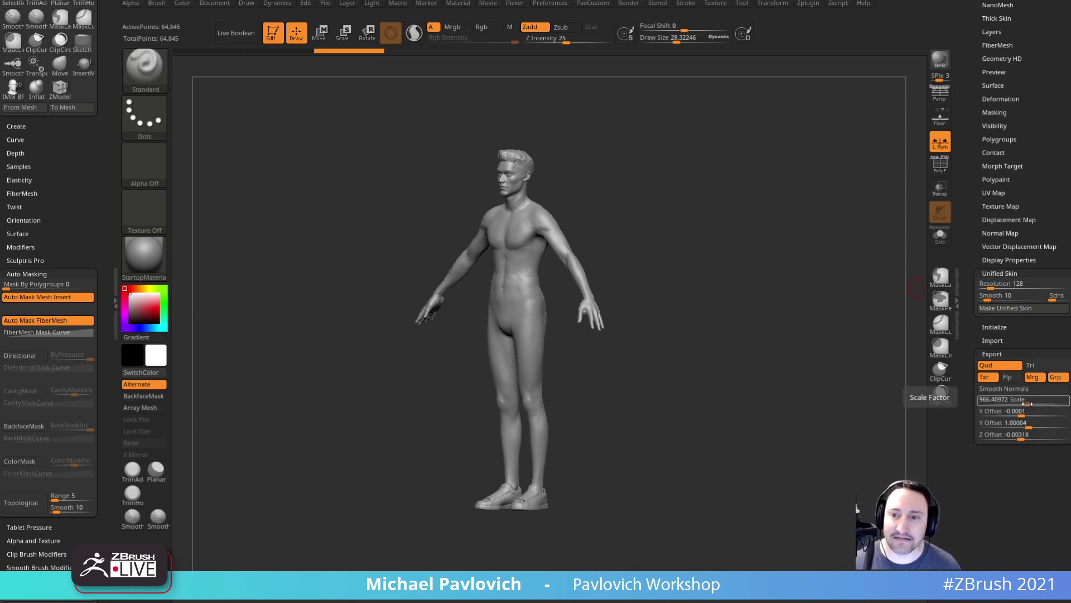
pyautogui.moveTo(983, 82); pyautogui.dragTo(977, 171)
pyautogui.moveTo(974, 106); pyautogui.dragTo(963, 184)
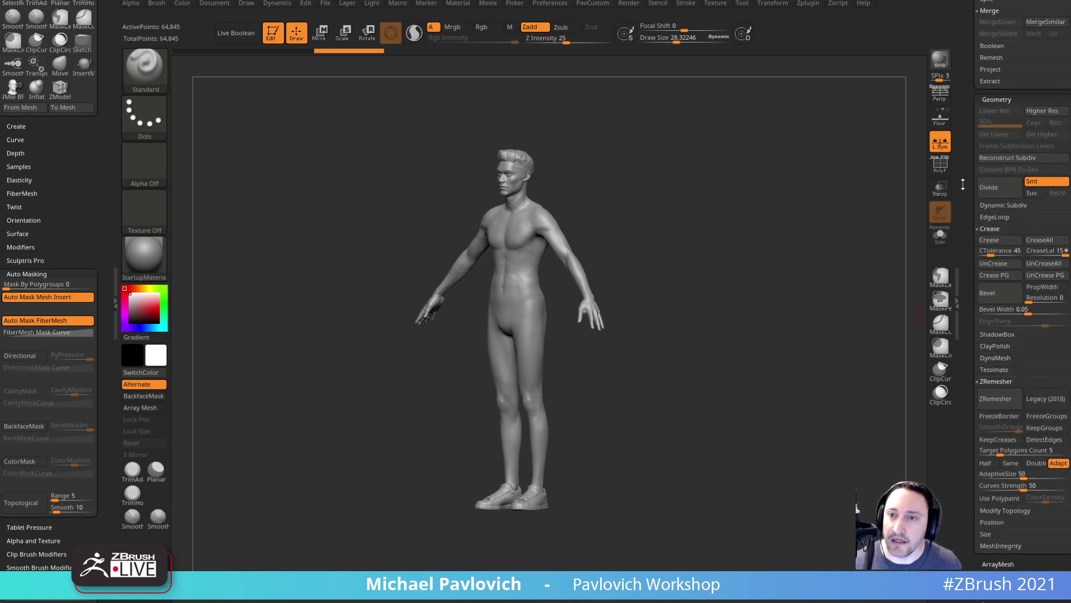
# - View the marv model from the front and check its XYZ size in the geometry settings
pyautogui.moveTo(845, 187)
pyautogui.keyDown('shift'); pyautogui.mouseDown()
pyautogui.moveTo(739, 184)
pyautogui.moveTo(725, 226)
pyautogui.moveTo(673, 228)
pyautogui.mouseUp(); pyautogui.keyUp('shift')
pyautogui.press('s')
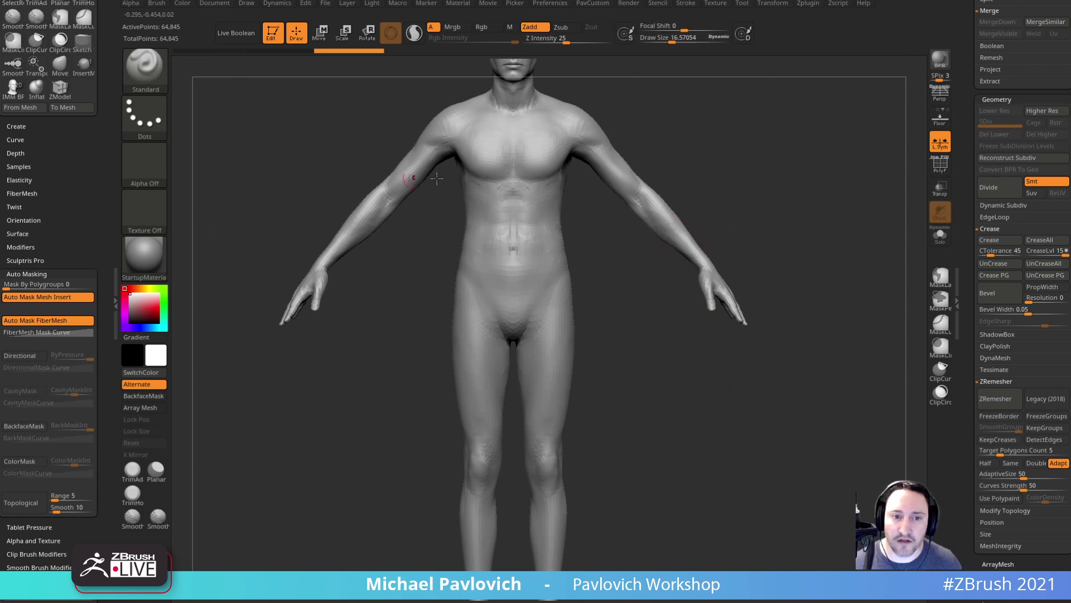
pyautogui.keyDown('alt'); pyautogui.moveTo(775, 204); pyautogui.dragTo(753, 181); pyautogui.keyUp('alt')
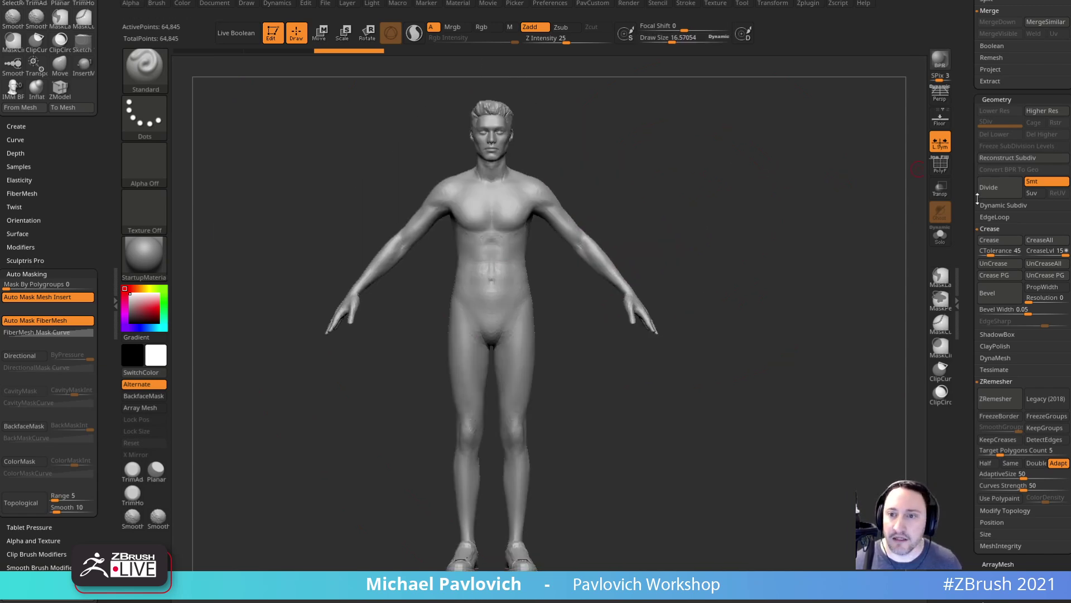
pyautogui.click(993, 522)
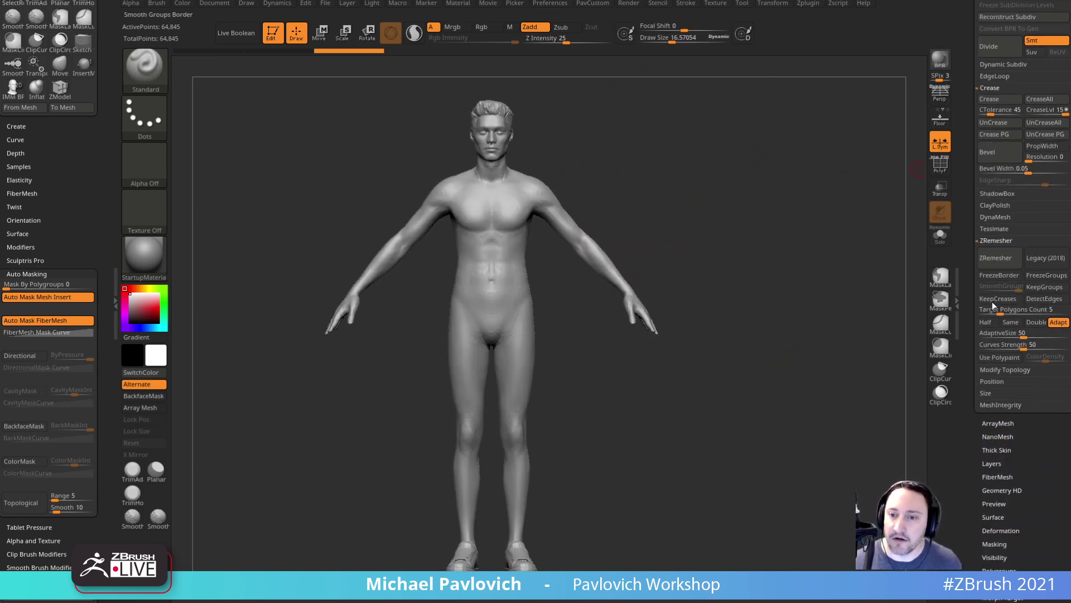
pyautogui.click(995, 383)
pyautogui.click(993, 394)
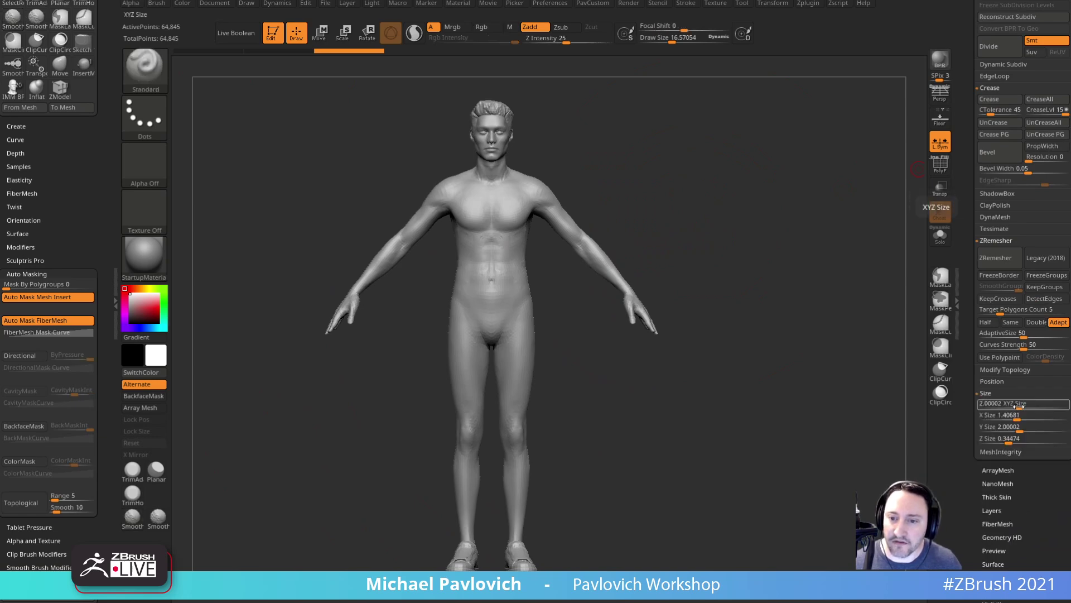
# - Switch the active tool back to the child figure, Skin_ZSphere_2
pyautogui.moveTo(967, 316); pyautogui.dragTo(973, 502)
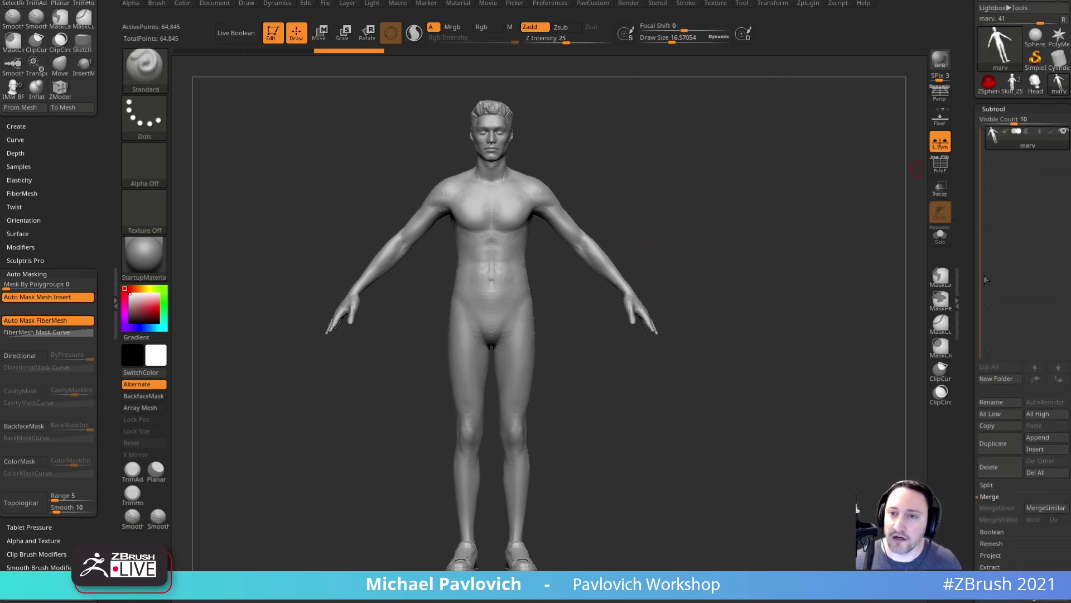
pyautogui.click(1029, 88)
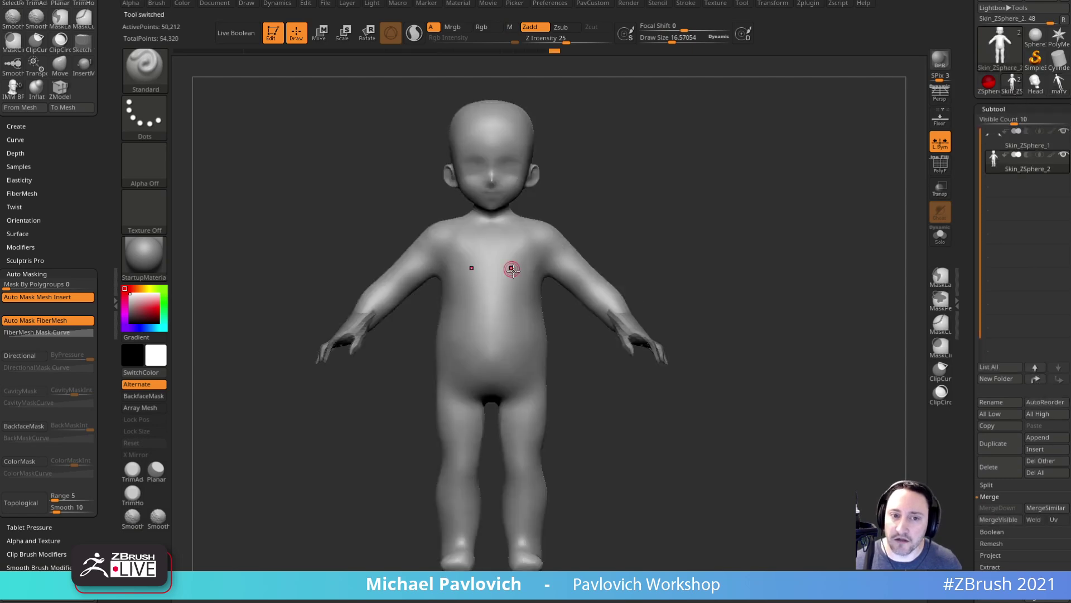
# - Check the child figure's XYZ size in the geometry settings and its export scale factor
pyautogui.moveTo(959, 351); pyautogui.dragTo(959, 213)
pyautogui.moveTo(971, 319); pyautogui.dragTo(974, 235)
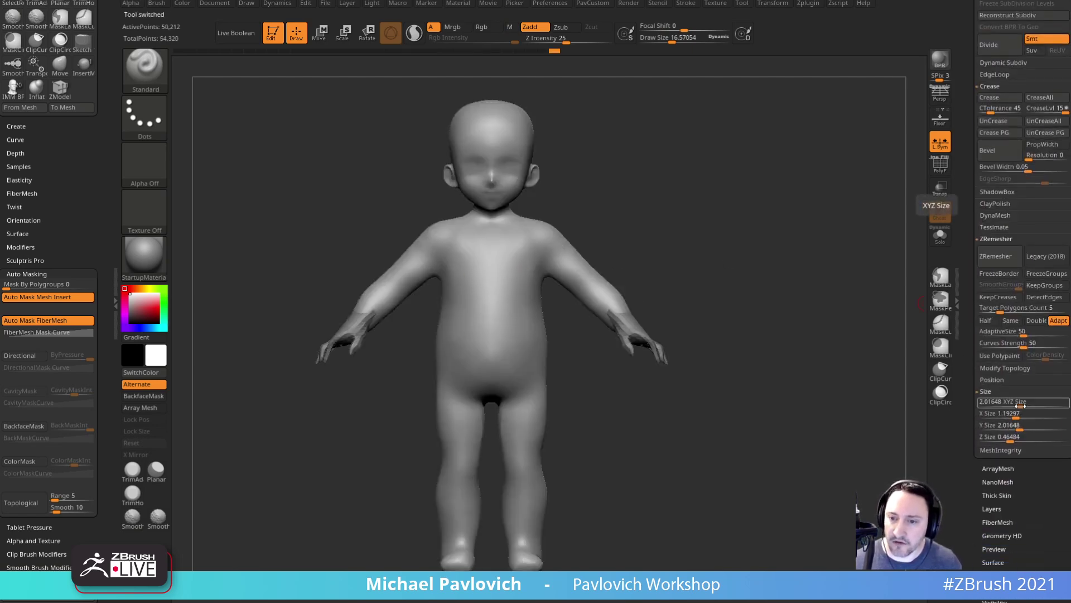
pyautogui.moveTo(967, 446)
pyautogui.mouseDown()
pyautogui.moveTo(968, 272)
pyautogui.moveTo(970, 319)
pyautogui.mouseUp()
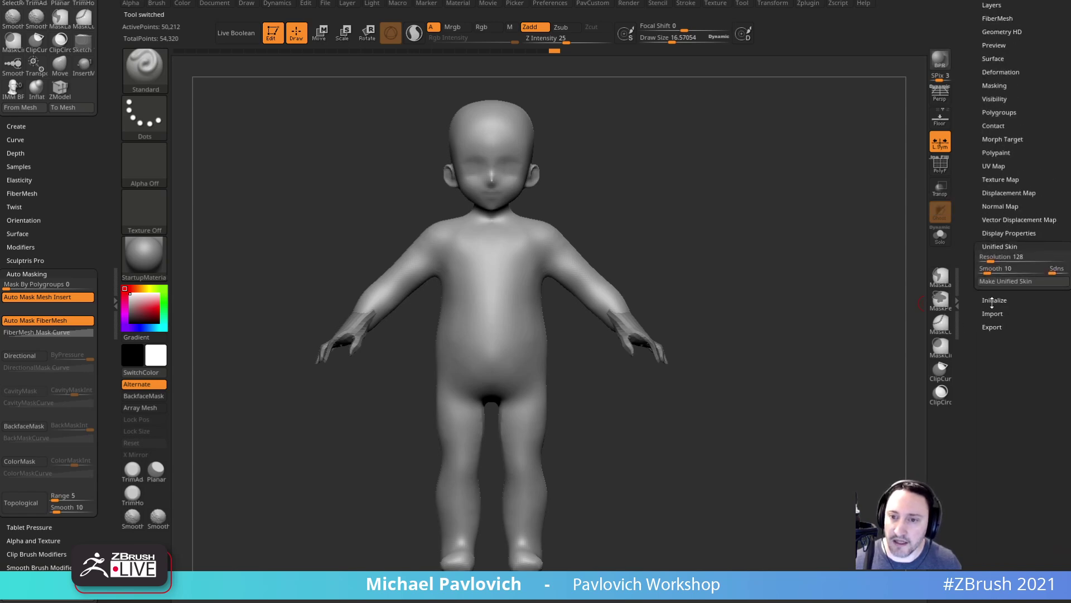
pyautogui.press('shift')
pyautogui.click(992, 327)
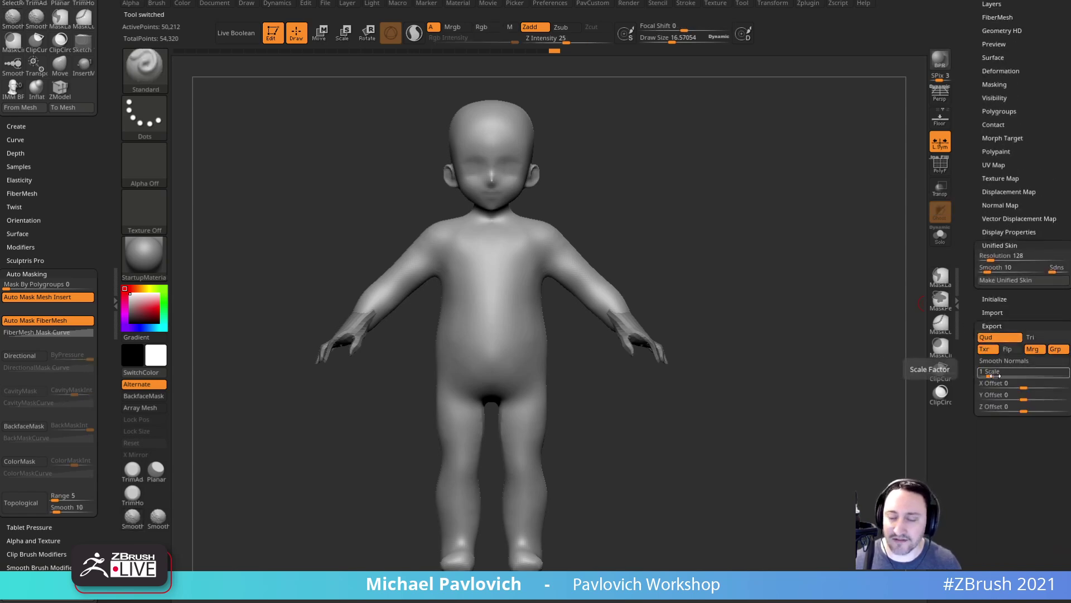
# - Append the marv model as a subtool of the child figure and frame it in view
pyautogui.moveTo(971, 357); pyautogui.dragTo(988, 535)
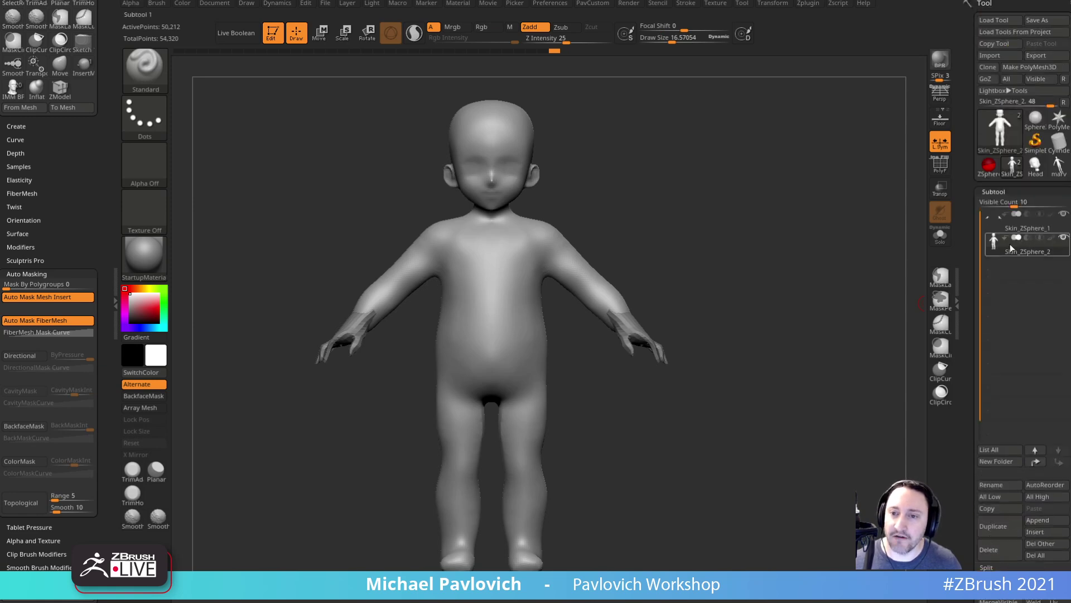
pyautogui.moveTo(968, 324); pyautogui.dragTo(968, 237)
pyautogui.click(1043, 434)
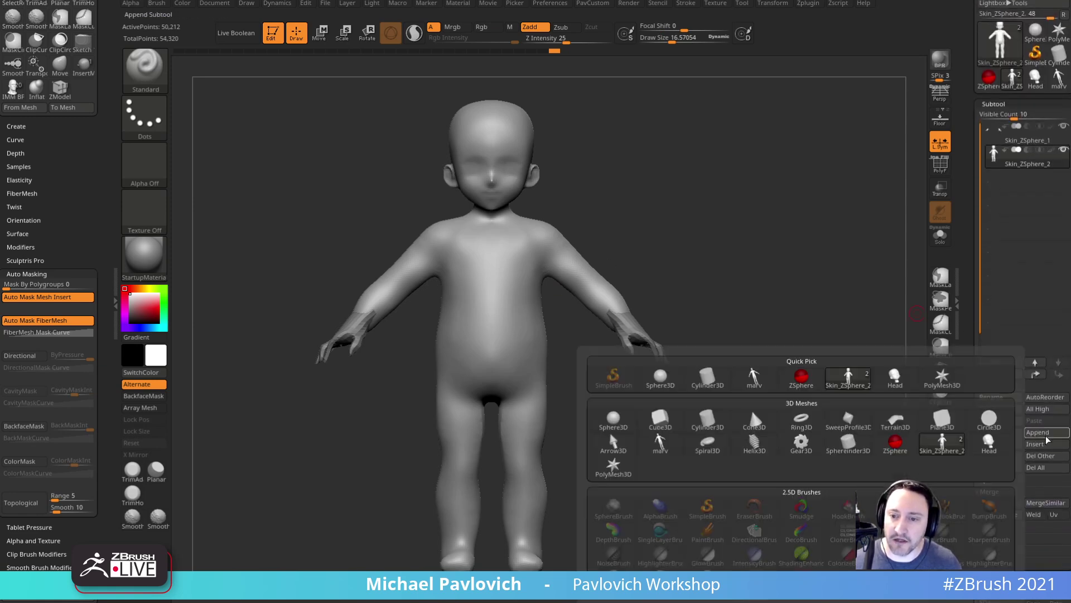
pyautogui.click(1041, 434)
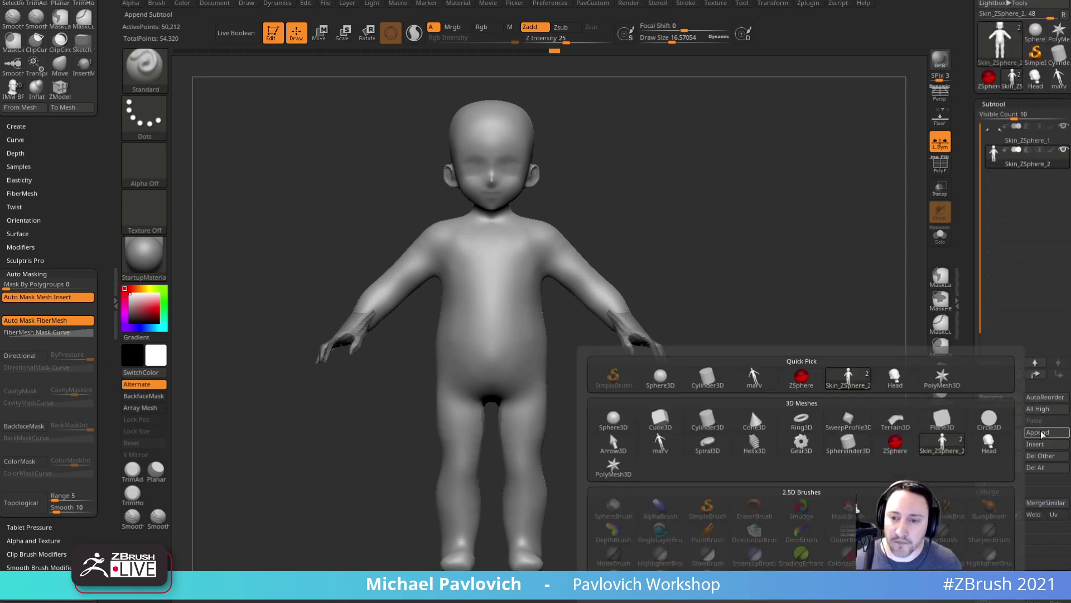
pyautogui.click(673, 452)
pyautogui.moveTo(903, 462); pyautogui.dragTo(823, 384)
pyautogui.press('f')
pyautogui.moveTo(823, 384); pyautogui.dragTo(835, 351)
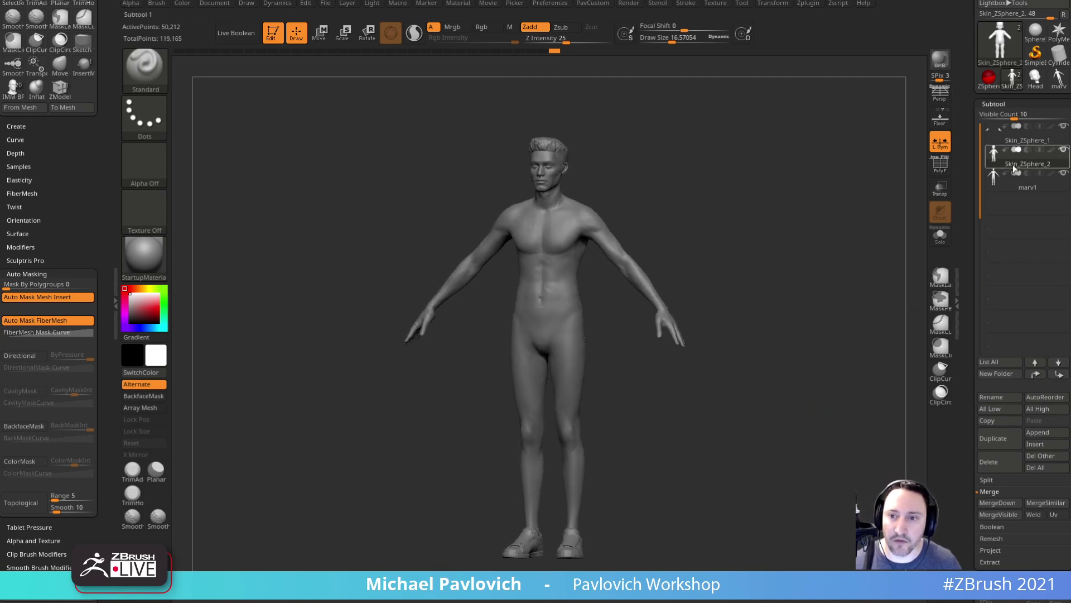
# - Select the marv1 subtool, apply Unify to rescale it, and frame the result
pyautogui.click(1063, 174)
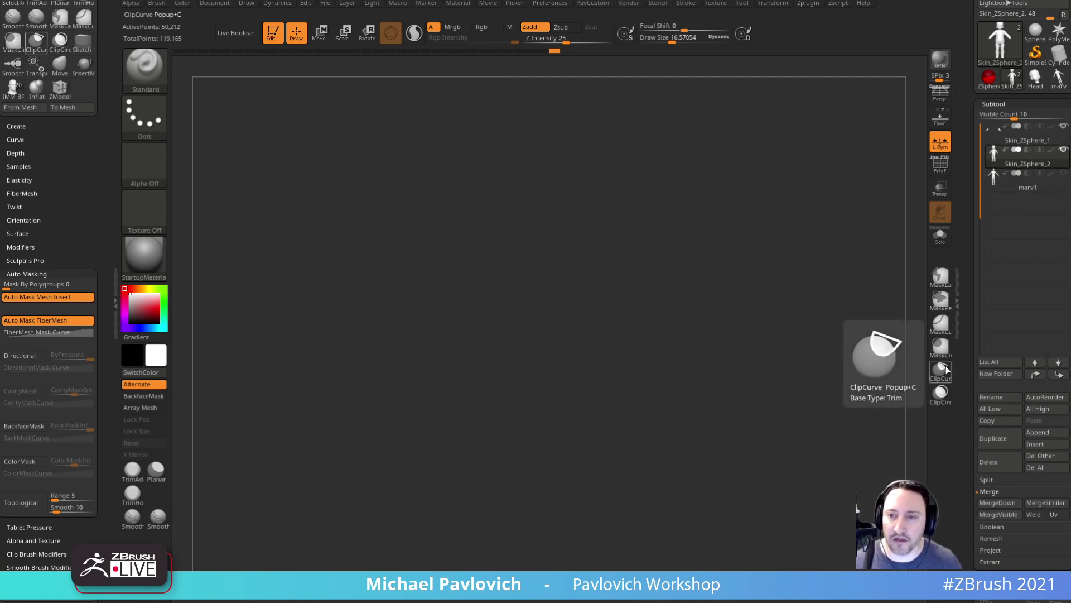
pyautogui.click(1031, 187)
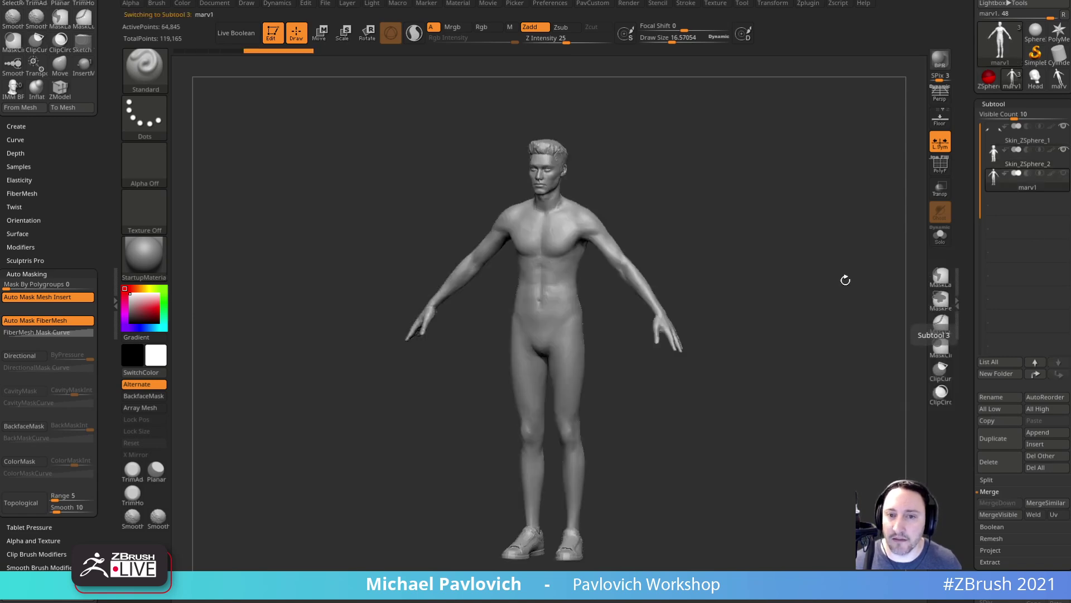
pyautogui.press('space')
pyautogui.press('space')
pyautogui.press('space')
pyautogui.click(785, 249)
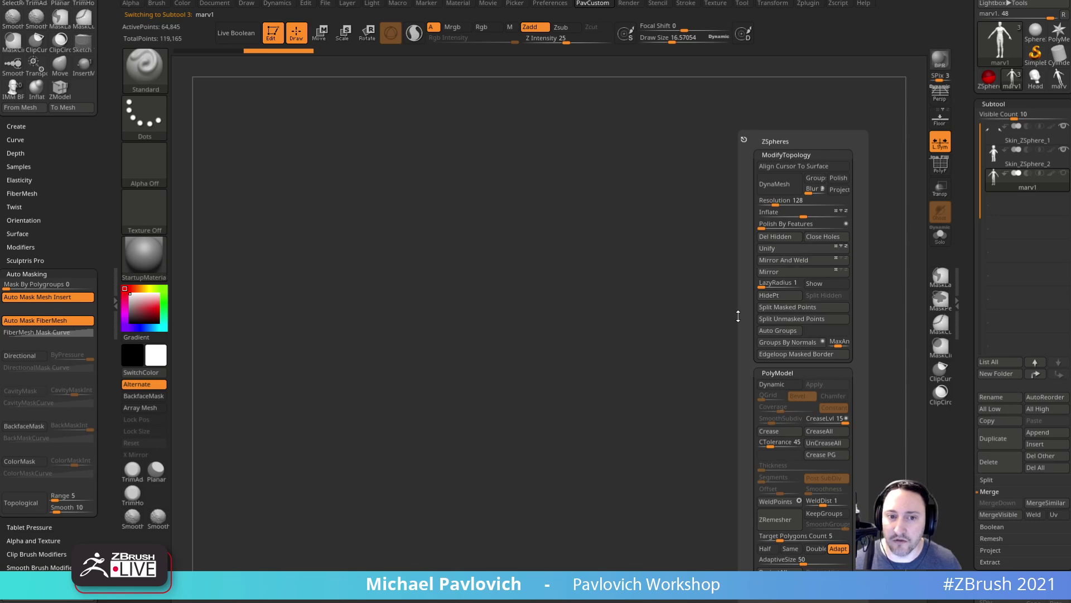
pyautogui.press('f')
pyautogui.press('f')
# - Move the marv1 subtool sideways so it stands beside the child figure for a size comparison
pyautogui.moveTo(748, 247); pyautogui.dragTo(784, 262)
pyautogui.press('w')
pyautogui.moveTo(484, 328); pyautogui.dragTo(625, 327)
pyautogui.press('q')
pyautogui.moveTo(786, 307); pyautogui.dragTo(846, 321)
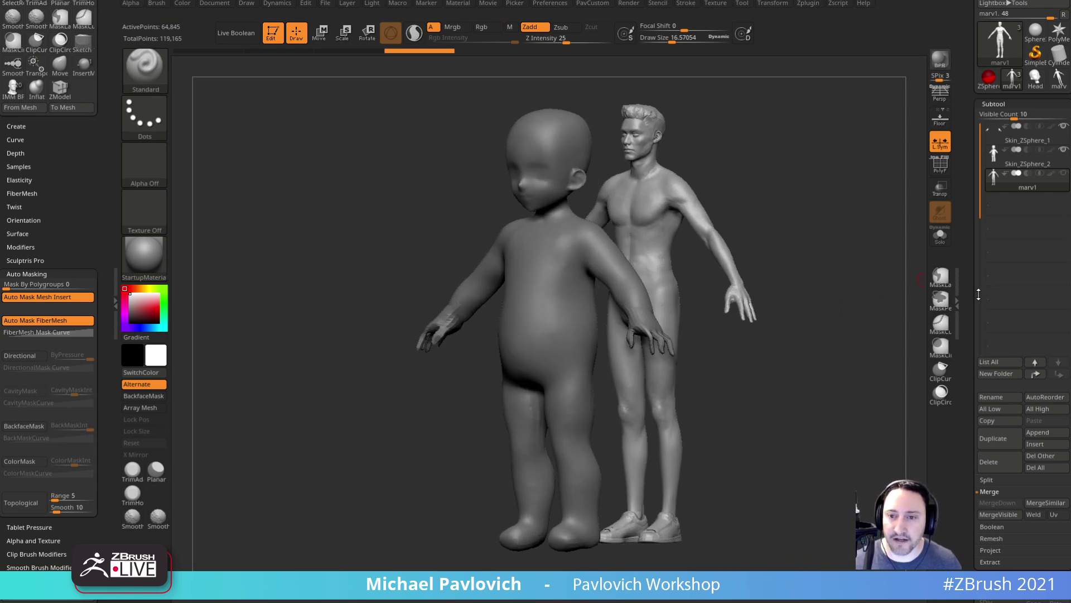
# - Check the export scale factor and axis offsets with the marv1 subtool selected
pyautogui.moveTo(965, 325); pyautogui.dragTo(972, 193)
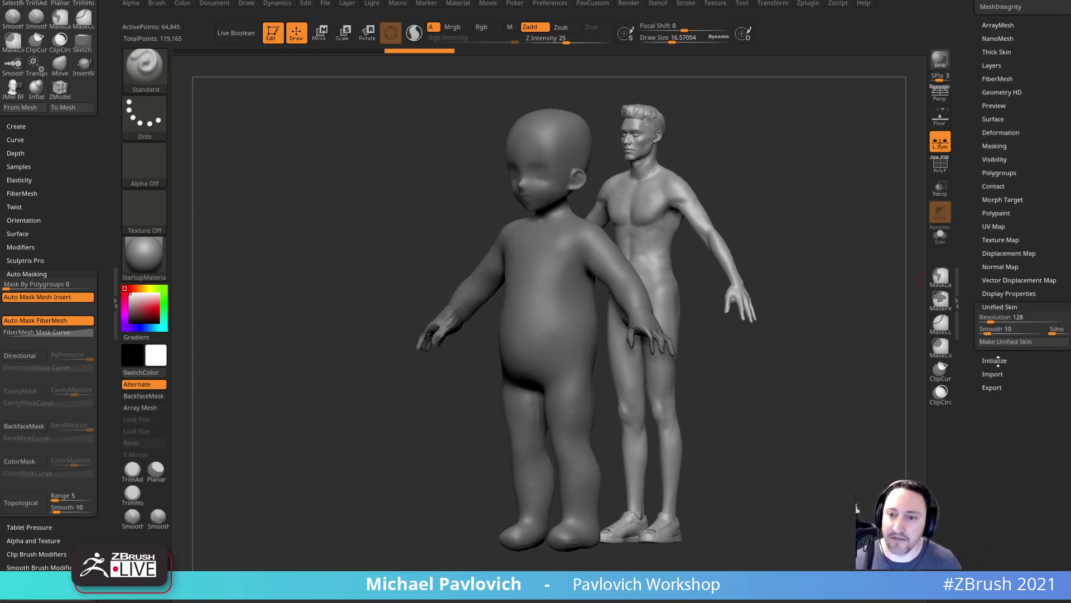
pyautogui.press('shift')
pyautogui.click(992, 387)
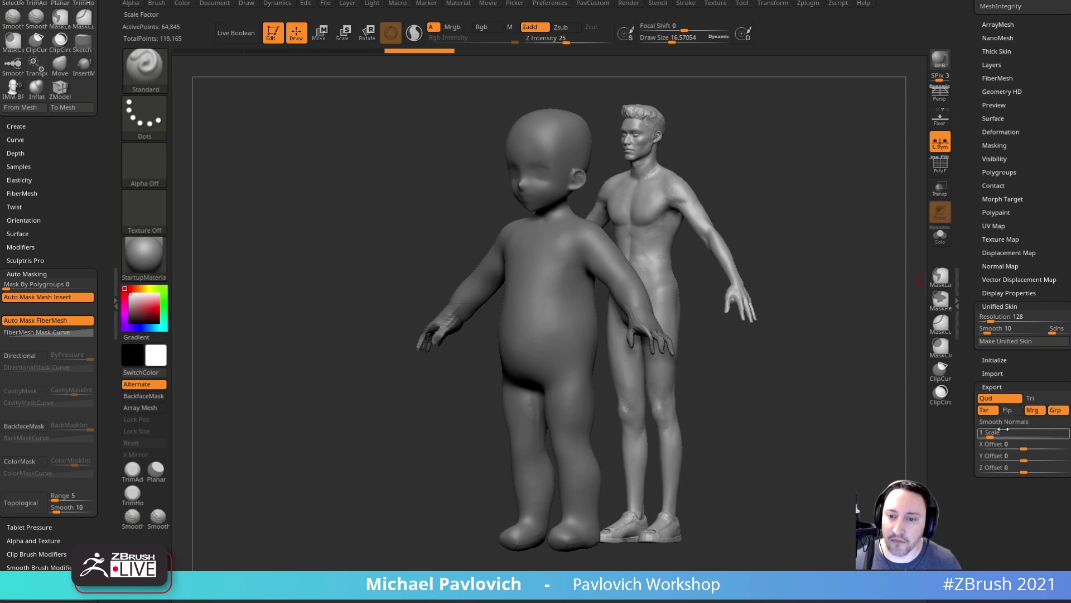
# - Delete the appended marv1 subtool from the child figure
pyautogui.moveTo(839, 273)
pyautogui.mouseDown()
pyautogui.moveTo(794, 280)
pyautogui.moveTo(865, 271)
pyautogui.moveTo(809, 259)
pyautogui.moveTo(794, 287)
pyautogui.mouseUp()
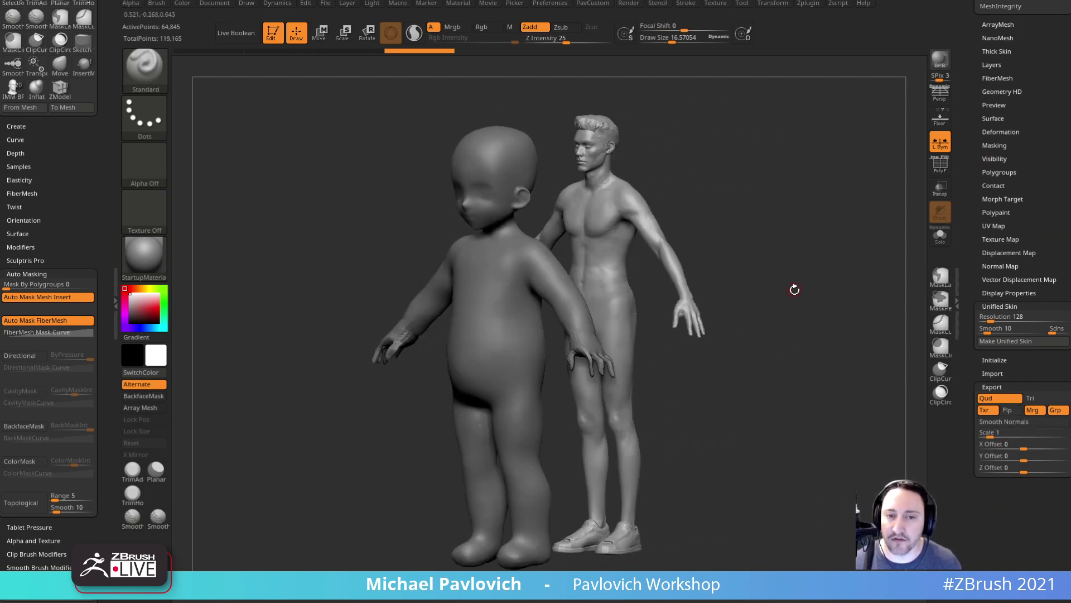
pyautogui.moveTo(965, 241); pyautogui.dragTo(972, 497)
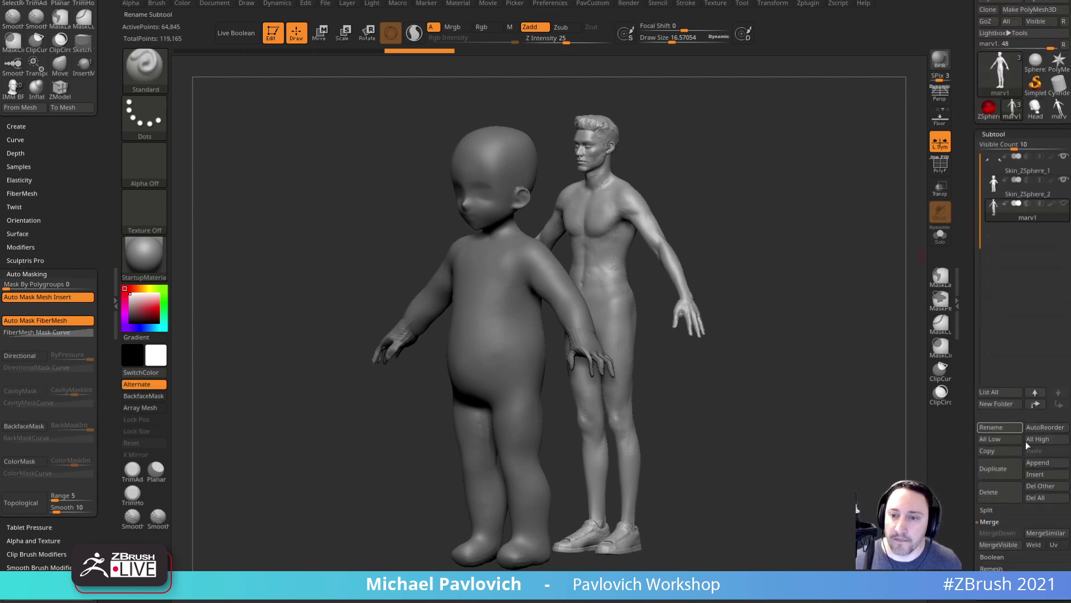
pyautogui.click(1007, 495)
# - Switch to the standalone marv tool, view the model from the front, and delete it
pyautogui.click(1052, 117)
pyautogui.moveTo(709, 262); pyautogui.dragTo(734, 256)
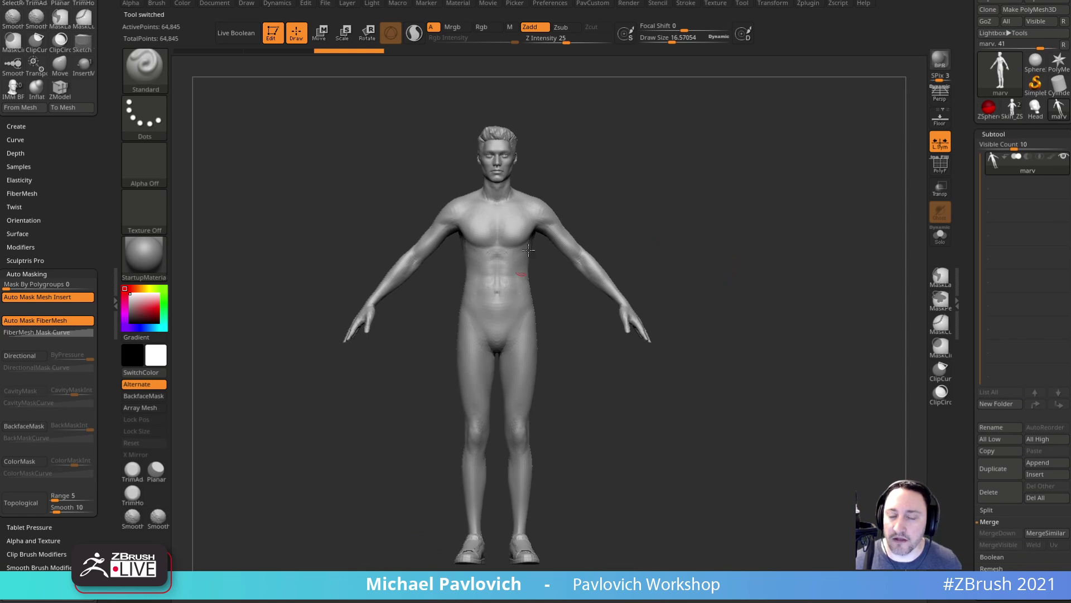
pyautogui.press('s')
pyautogui.click(594, 380)
pyautogui.keyDown('alt'); pyautogui.moveTo(601, 388); pyautogui.dragTo(617, 387); pyautogui.keyUp('alt')
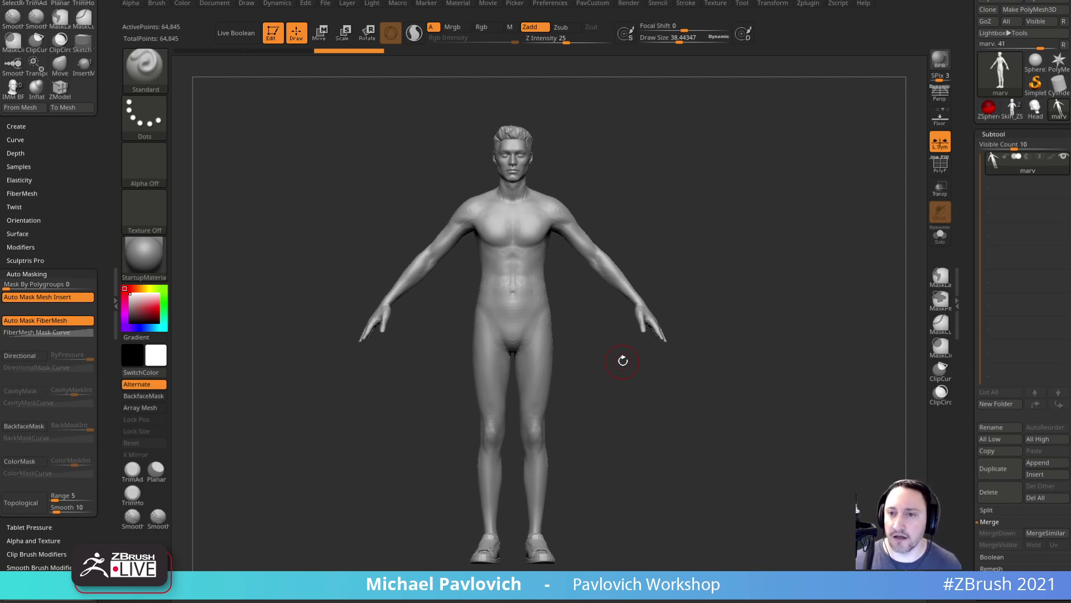
pyautogui.moveTo(967, 224); pyautogui.dragTo(966, 81)
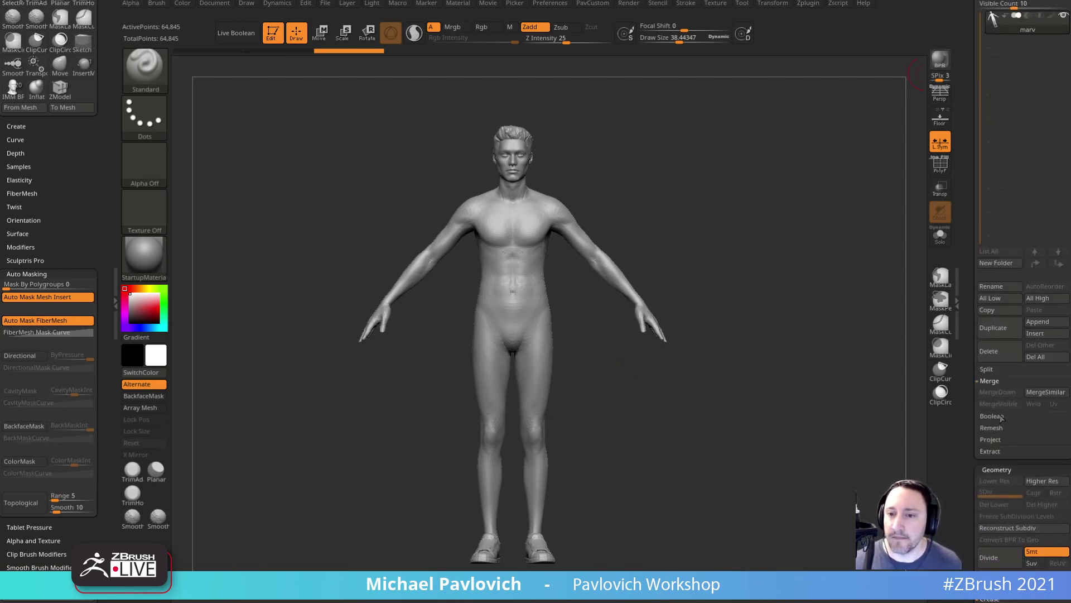
pyautogui.click(1003, 359)
pyautogui.moveTo(968, 313); pyautogui.dragTo(968, 512)
# - Make the child figure Skin_ZSphere_2 the active tool and set the draw size to about 28
pyautogui.click(1012, 166)
pyautogui.press('s')
pyautogui.click(708, 252)
pyautogui.keyDown('alt'); pyautogui.moveTo(735, 274); pyautogui.dragTo(752, 253); pyautogui.keyUp('alt')
pyautogui.press('s')
pyautogui.click(646, 249)
pyautogui.moveTo(698, 254)
pyautogui.mouseDown()
pyautogui.moveTo(670, 261)
pyautogui.moveTo(653, 245)
pyautogui.moveTo(734, 260)
pyautogui.moveTo(813, 249)
pyautogui.moveTo(770, 252)
pyautogui.moveTo(770, 261)
pyautogui.mouseUp()
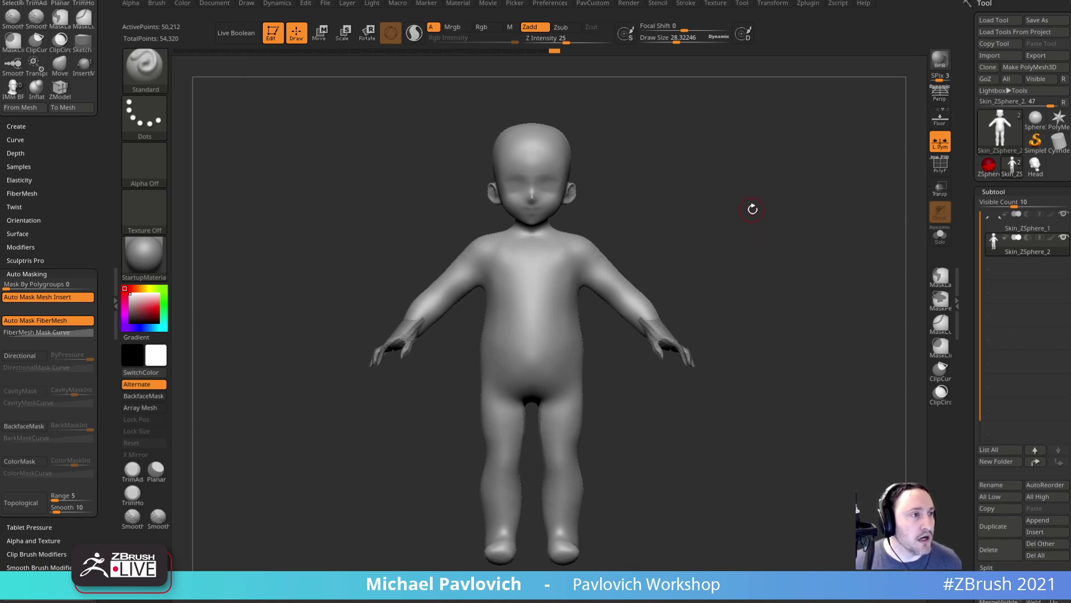
# - Set the masking brush to MaskSquare and mask a square area over the child's head
pyautogui.moveTo(773, 208)
pyautogui.keyDown('alt'); pyautogui.mouseDown()
pyautogui.moveTo(787, 237)
pyautogui.moveTo(740, 243)
pyautogui.moveTo(782, 227)
pyautogui.mouseUp(); pyautogui.keyUp('alt')
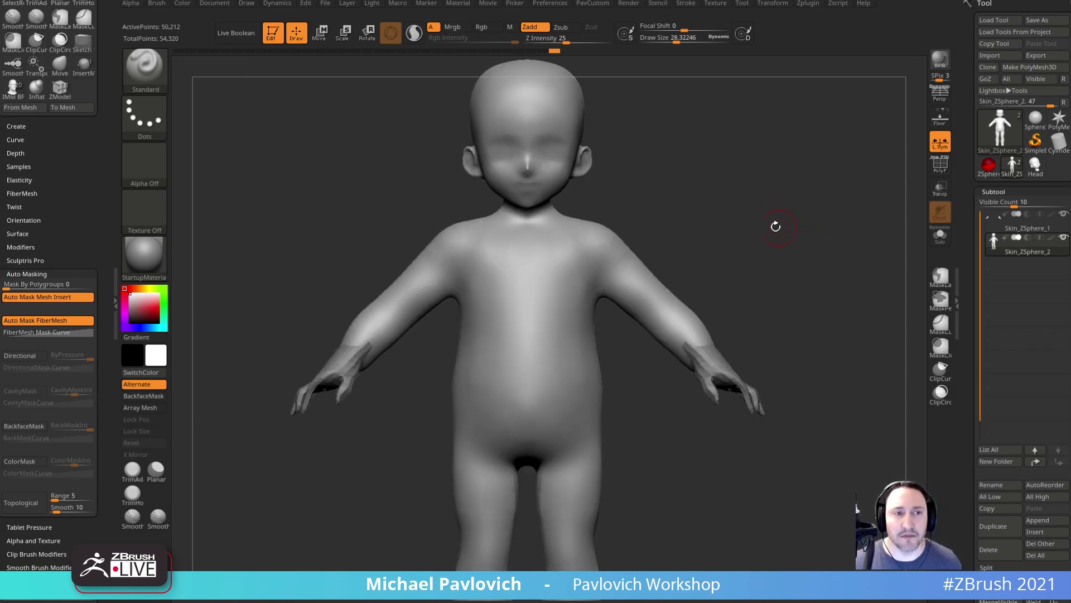
pyautogui.keyDown('alt'); pyautogui.moveTo(674, 144); pyautogui.dragTo(678, 208); pyautogui.keyUp('alt')
pyautogui.keyDown('ctrl'); pyautogui.click(150, 75); pyautogui.keyUp('ctrl')
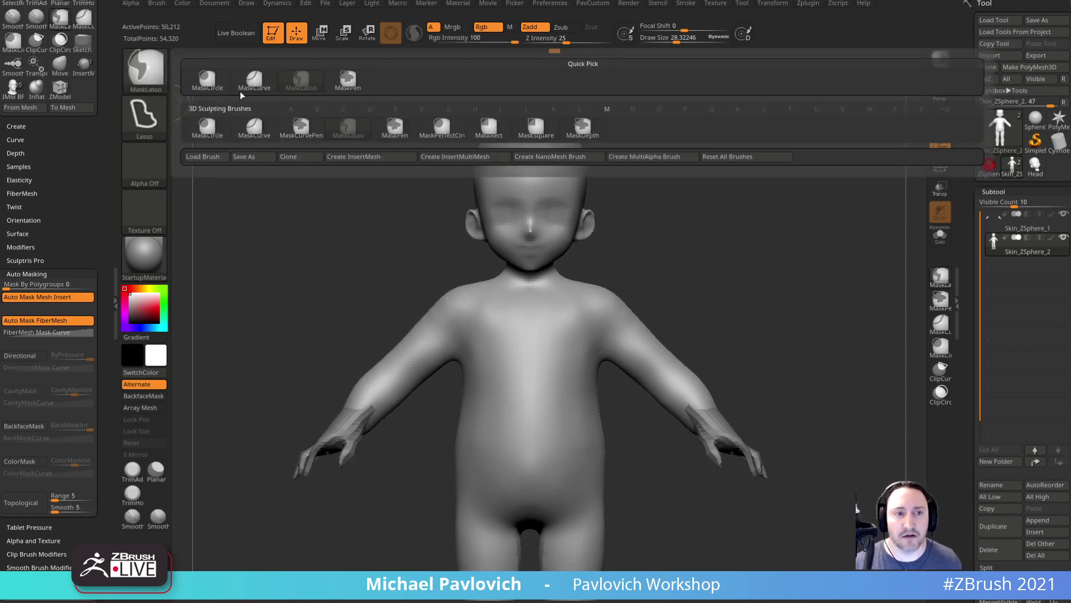
pyautogui.keyDown('ctrl'); pyautogui.click(523, 125); pyautogui.keyUp('ctrl')
pyautogui.keyDown('ctrl'); pyautogui.moveTo(633, 152); pyautogui.dragTo(570, 232); pyautogui.keyUp('ctrl')
# - Try isolating and masking parts of the head with area selections, then restore full visibility and clear the mask
pyautogui.keyDown('alt'); pyautogui.moveTo(726, 162); pyautogui.dragTo(672, 212); pyautogui.keyUp('alt')
pyautogui.keyDown('ctrl'); pyautogui.keyDown('shift'); pyautogui.moveTo(632, 162); pyautogui.dragTo(535, 314); pyautogui.keyUp('shift'); pyautogui.keyUp('ctrl')
pyautogui.keyDown('ctrl'); pyautogui.keyDown('shift'); pyautogui.moveTo(672, 231); pyautogui.dragTo(740, 217); pyautogui.keyUp('shift'); pyautogui.keyUp('ctrl')
pyautogui.keyDown('ctrl'); pyautogui.moveTo(637, 150); pyautogui.dragTo(530, 250); pyautogui.keyUp('ctrl')
pyautogui.moveTo(808, 266); pyautogui.dragTo(811, 242)
pyautogui.keyDown('ctrl'); pyautogui.keyDown('shift'); pyautogui.click(813, 256); pyautogui.keyUp('shift'); pyautogui.keyUp('ctrl')
pyautogui.keyDown('ctrl'); pyautogui.moveTo(731, 156); pyautogui.dragTo(856, 328); pyautogui.keyUp('ctrl')
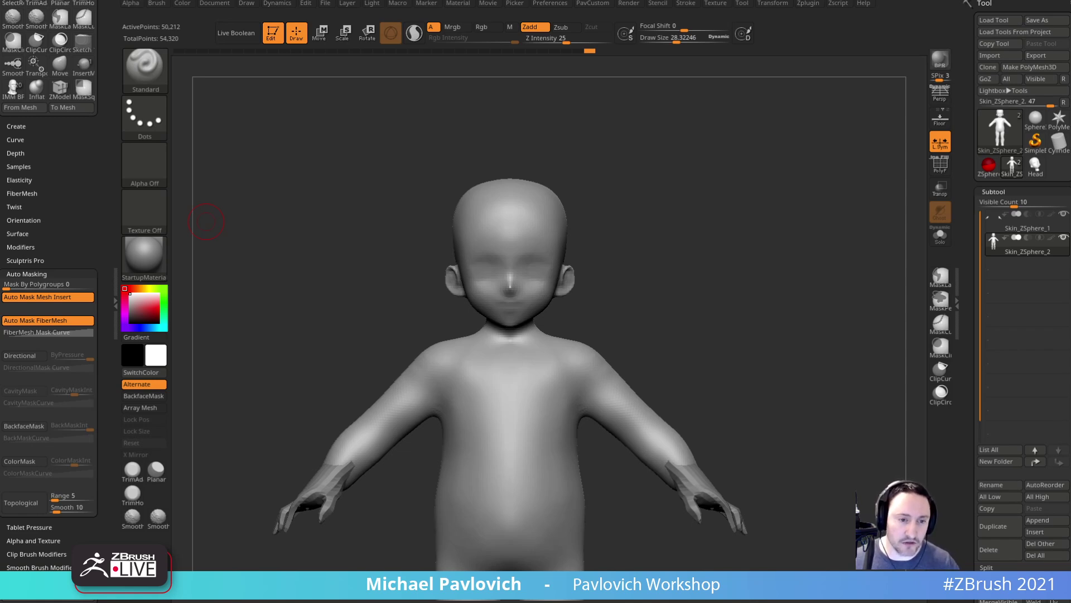
pyautogui.press('s')
pyautogui.click(767, 271)
pyautogui.moveTo(767, 263)
pyautogui.mouseDown()
pyautogui.moveTo(745, 268)
pyautogui.moveTo(762, 271)
pyautogui.mouseUp()
pyautogui.press('s')
pyautogui.press('s')
pyautogui.moveTo(731, 327)
pyautogui.mouseDown()
pyautogui.moveTo(722, 328)
pyautogui.moveTo(735, 336)
pyautogui.moveTo(737, 321)
pyautogui.mouseUp()
pyautogui.press('s')
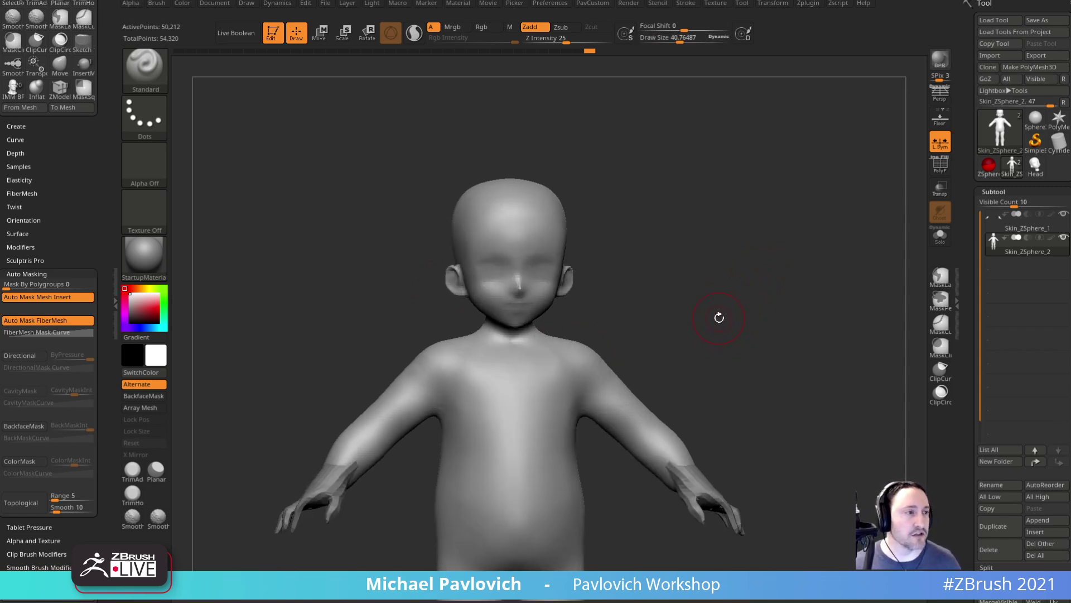
pyautogui.moveTo(745, 323)
pyautogui.mouseDown()
pyautogui.moveTo(729, 325)
pyautogui.moveTo(736, 335)
pyautogui.moveTo(727, 307)
pyautogui.moveTo(747, 321)
pyautogui.moveTo(765, 306)
pyautogui.moveTo(762, 324)
pyautogui.moveTo(777, 331)
pyautogui.mouseUp()
pyautogui.press('s')
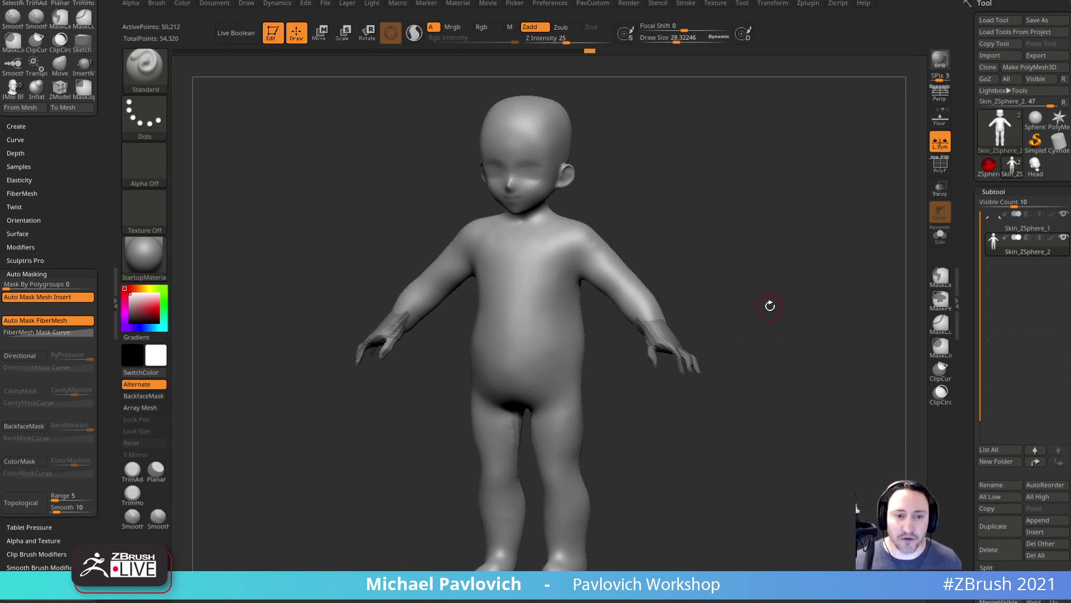
pyautogui.moveTo(757, 260); pyautogui.dragTo(766, 246)
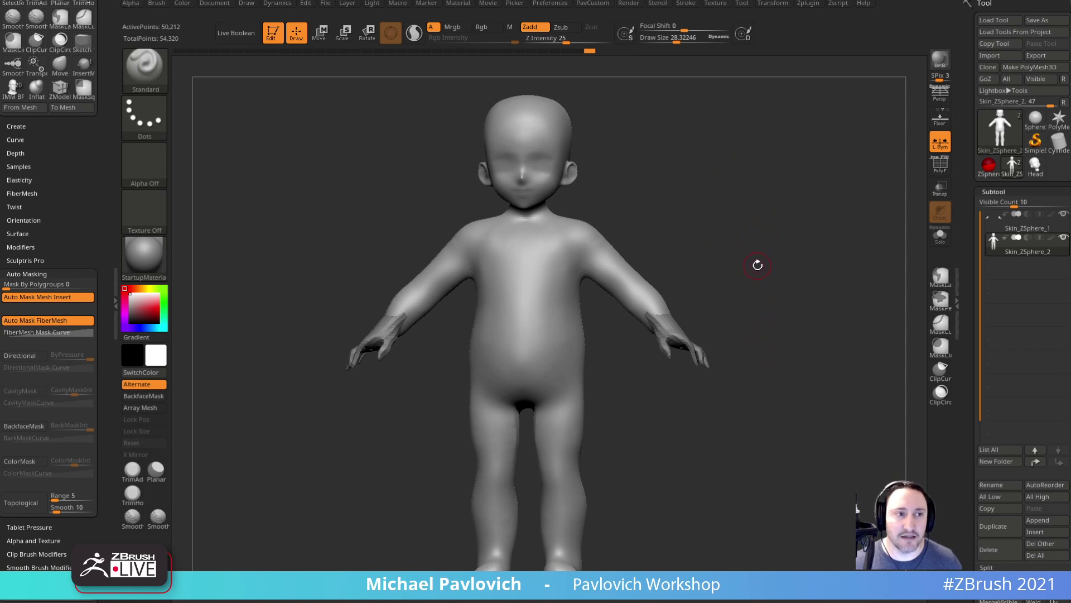
# - Set the draw size to about 41 and make the hands subtool, Skin_ZSphere_1, active
pyautogui.moveTo(754, 263); pyautogui.dragTo(753, 278)
pyautogui.press(']')
pyautogui.press('[')
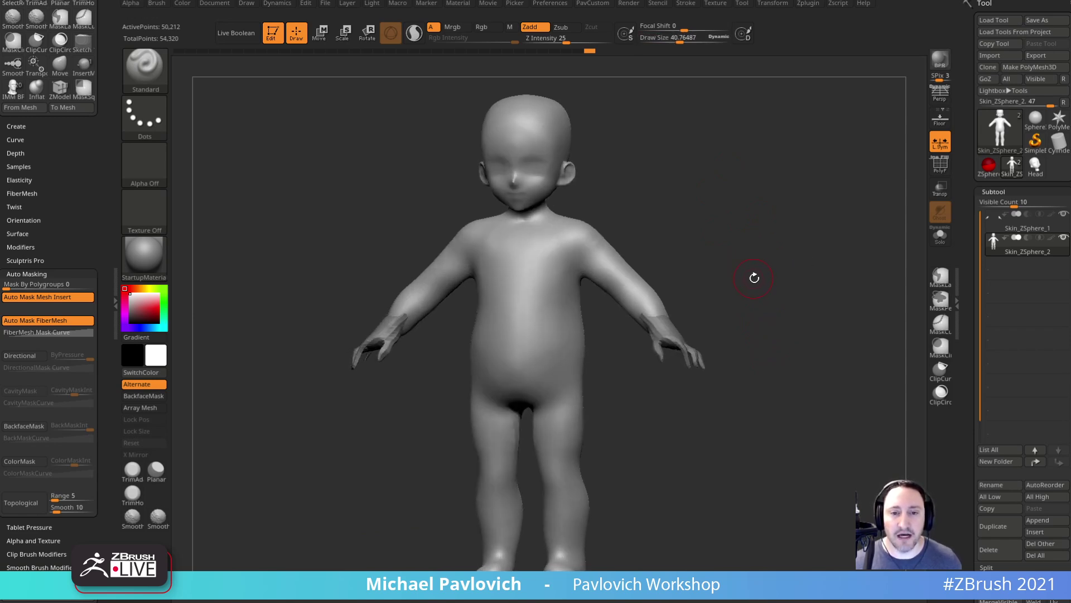
pyautogui.keyDown('alt'); pyautogui.click(662, 328); pyautogui.keyUp('alt')
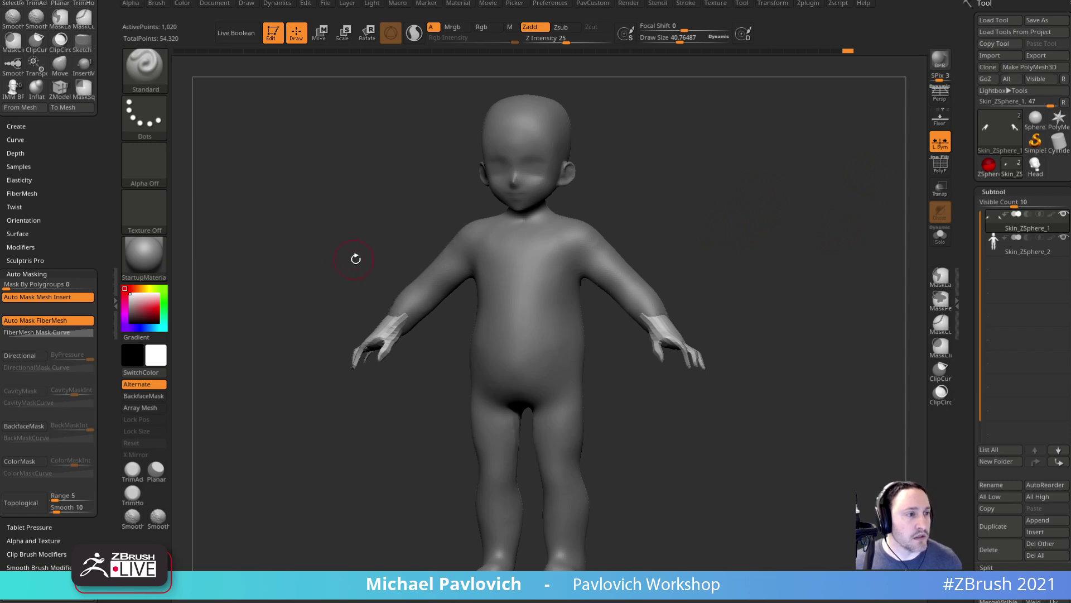
# - Open Task Manager, check the CPU performance view, and close it to return to ZBrush
pyautogui.hotkey('ctrl', 'shift', 'Escape')
pyautogui.moveTo(0, 8); pyautogui.dragTo(326, 182)
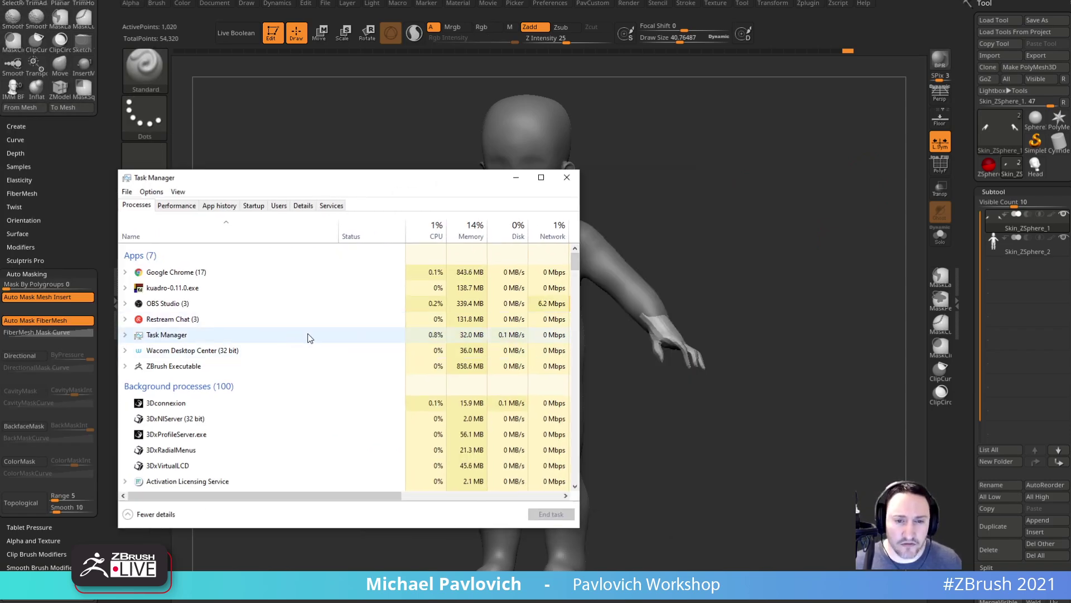
pyautogui.click(178, 206)
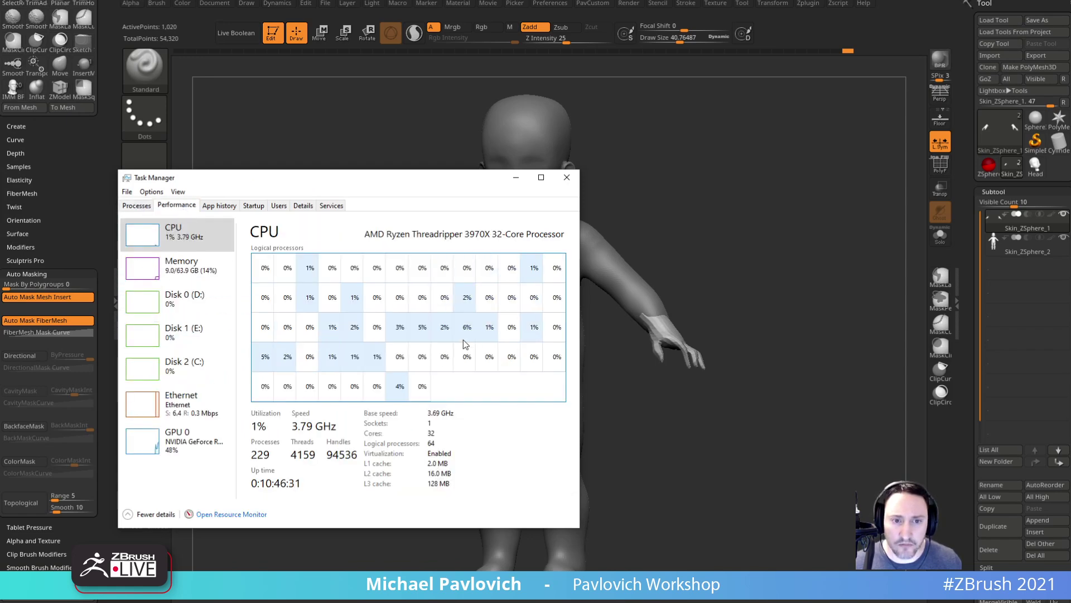
pyautogui.click(567, 178)
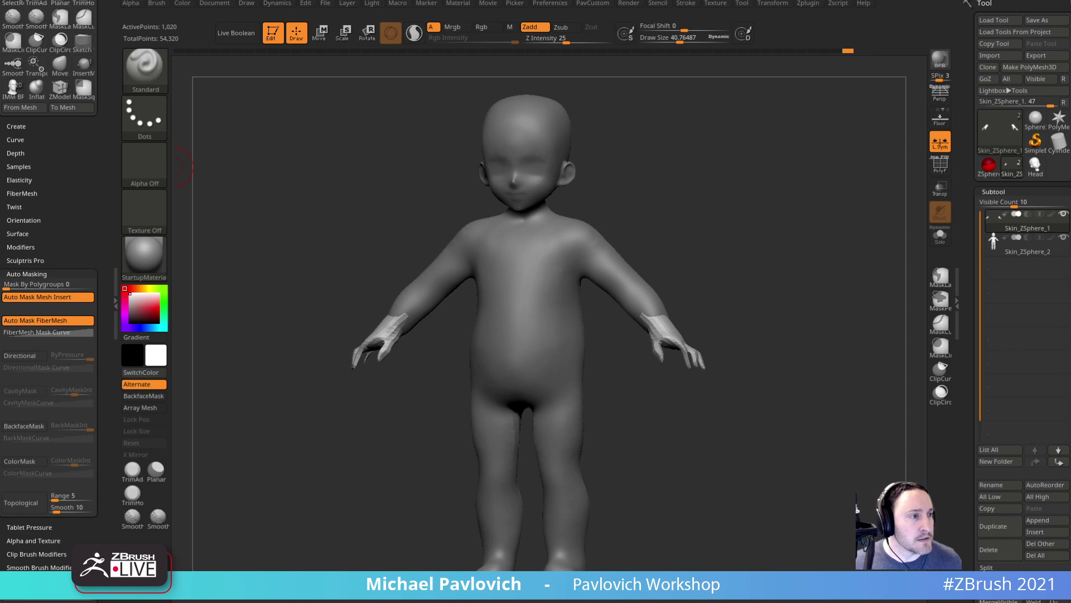
pyautogui.moveTo(721, 176); pyautogui.dragTo(702, 146)
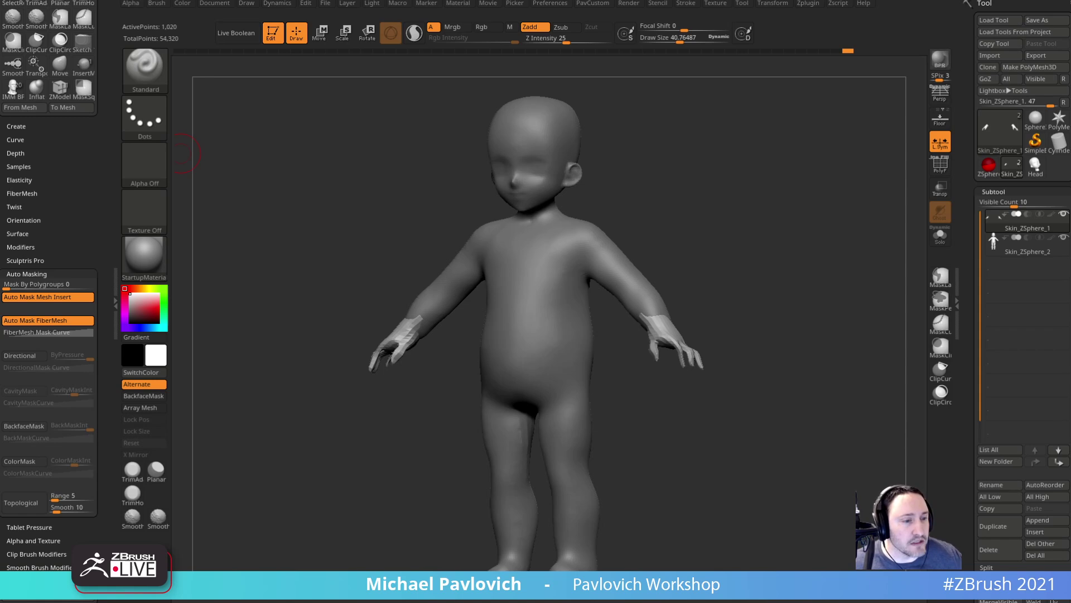
pyautogui.moveTo(799, 200); pyautogui.dragTo(805, 174)
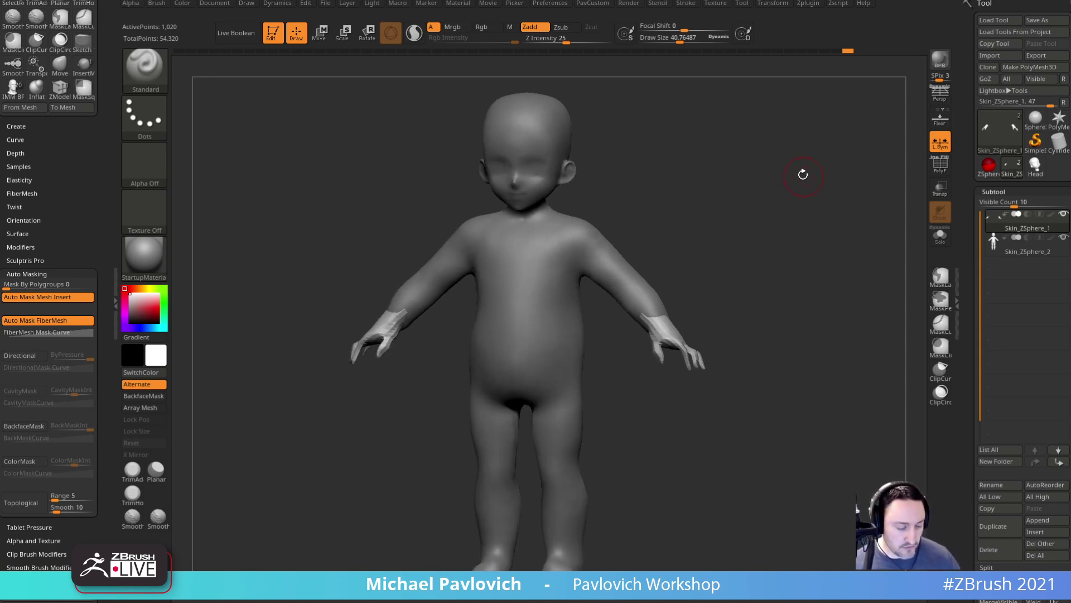
pyautogui.hotkey('shift', 'z')
pyautogui.hotkey('shift', 'z')
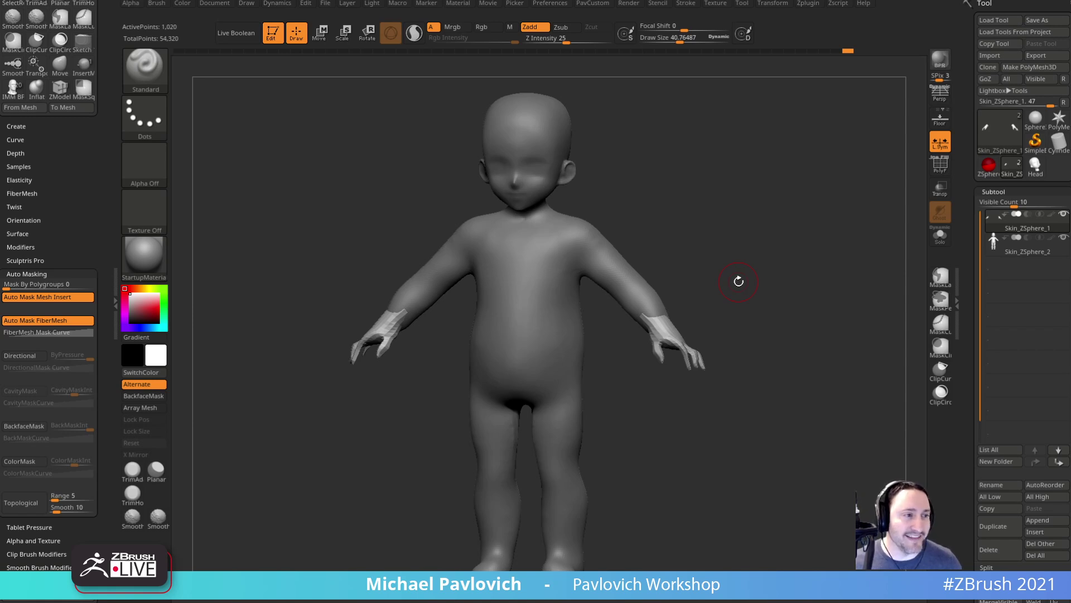
# - Set the draw size to about 30 and make the body subtool, Skin_ZSphere_2, active, viewed from behind and the side
pyautogui.moveTo(773, 167); pyautogui.dragTo(725, 202)
pyautogui.press('s')
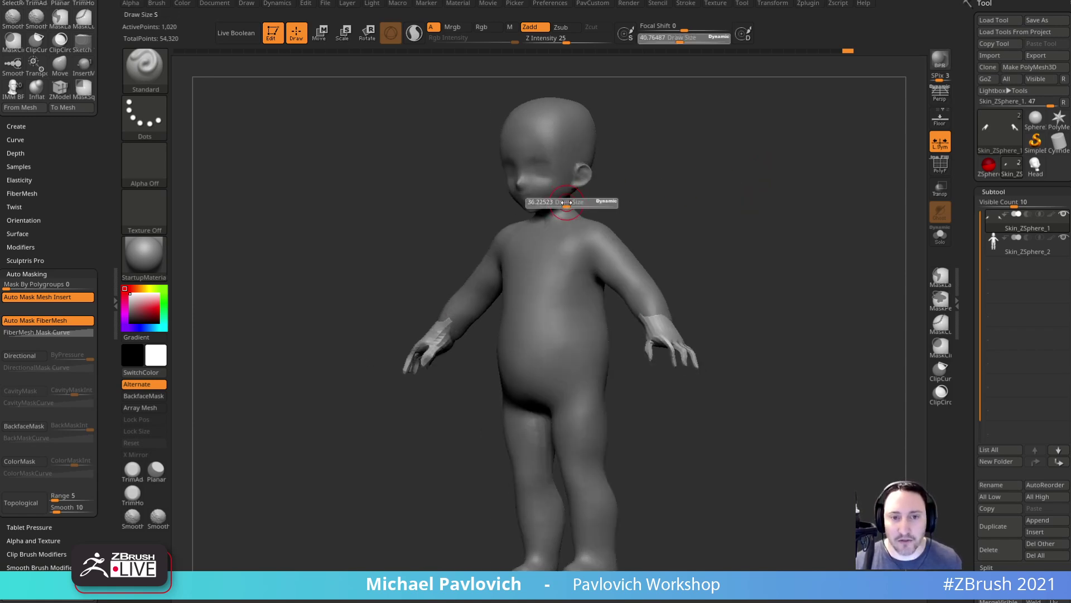
pyautogui.click(565, 203)
pyautogui.keyDown('alt'); pyautogui.click(522, 209); pyautogui.keyUp('alt')
pyautogui.moveTo(645, 236); pyautogui.dragTo(574, 161)
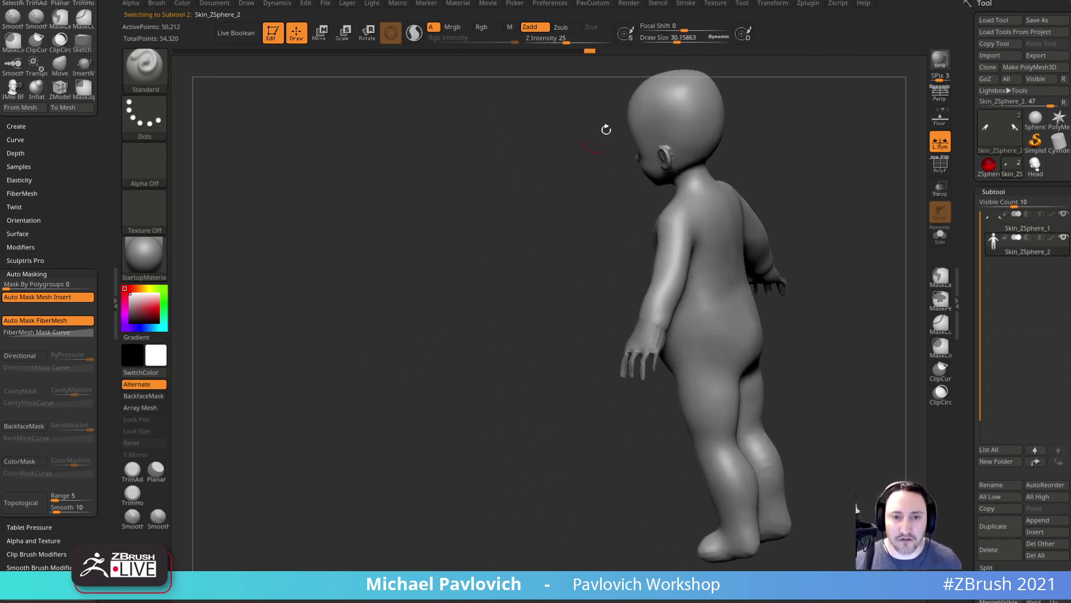
# - Switch to the browser and look through the tutorial thumbnails in the artist's ArtStation portfolio
pyautogui.moveTo(622, 127); pyautogui.dragTo(839, 137)
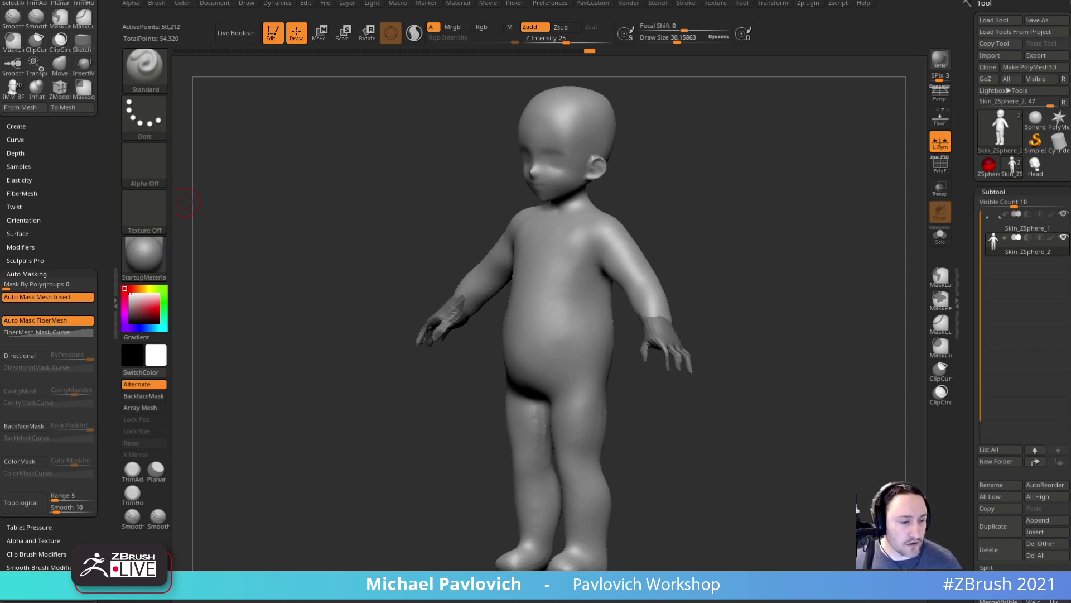
pyautogui.moveTo(578, 106); pyautogui.dragTo(459, 1)
pyautogui.scroll(-2, 451, 268)
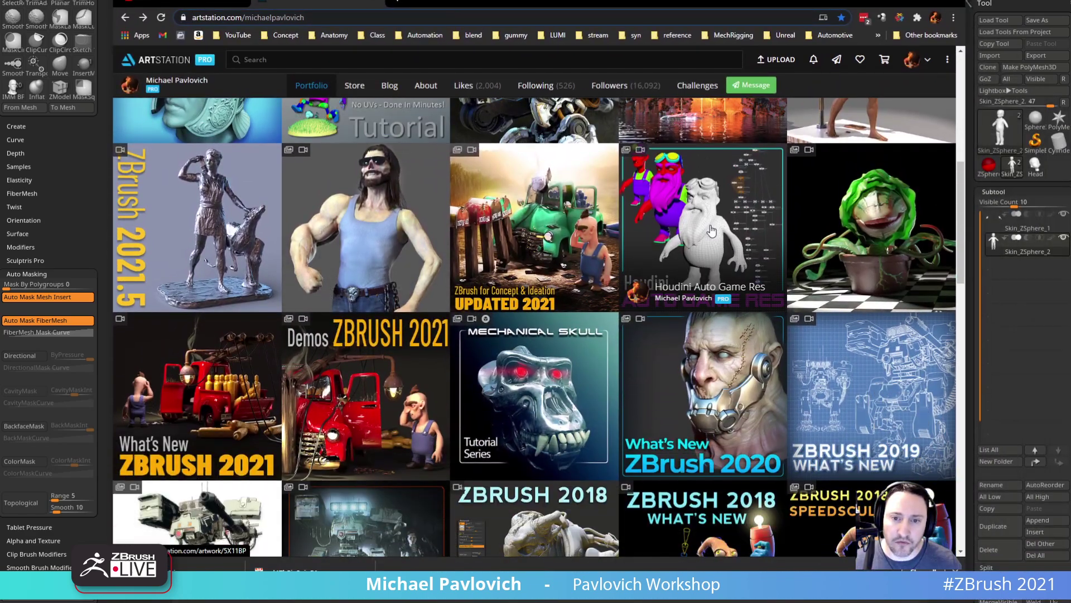
pyautogui.scroll(-5, 451, 270)
pyautogui.scroll(-5, 340, 270)
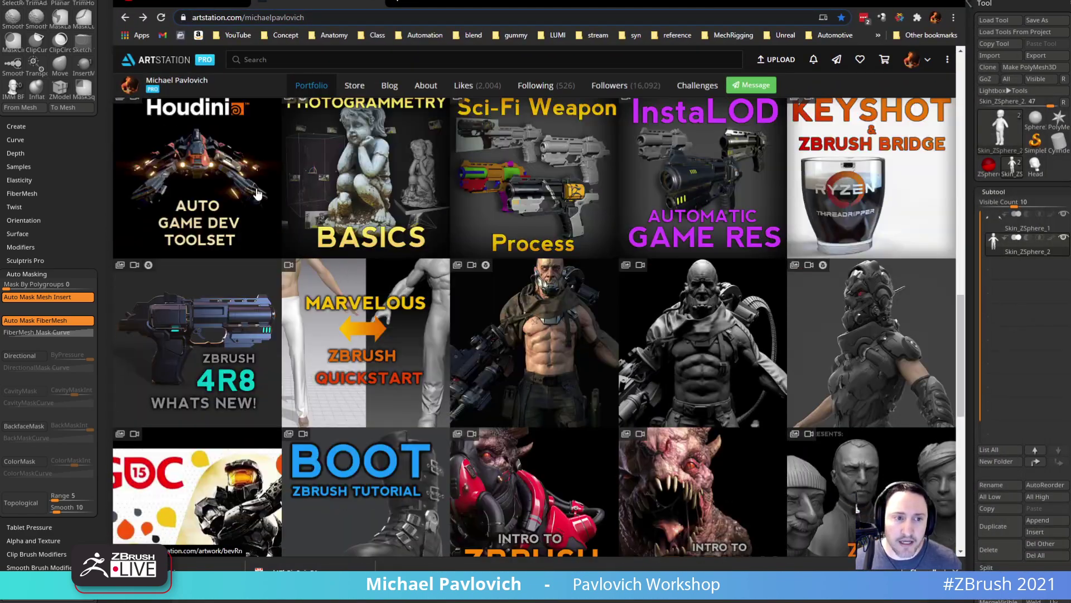
pyautogui.scroll(3, 251, 155)
pyautogui.scroll(7, 255, 157)
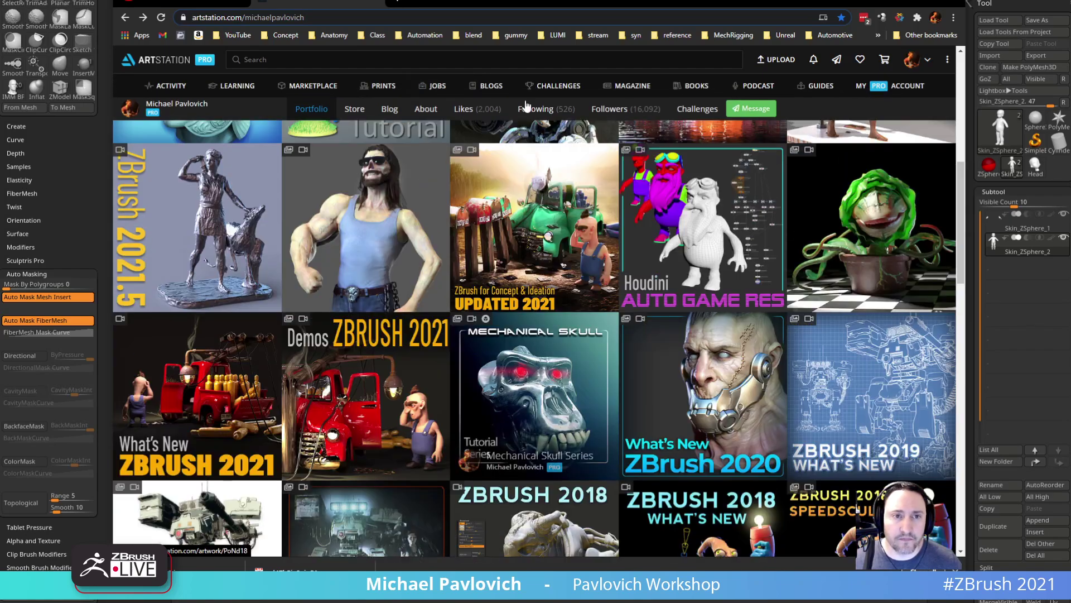
# - Select the ArtStation portfolio's web address, look further through the portfolio, and return to ZBrush
pyautogui.doubleClick(445, 16)
pyautogui.tripleClick(445, 16)
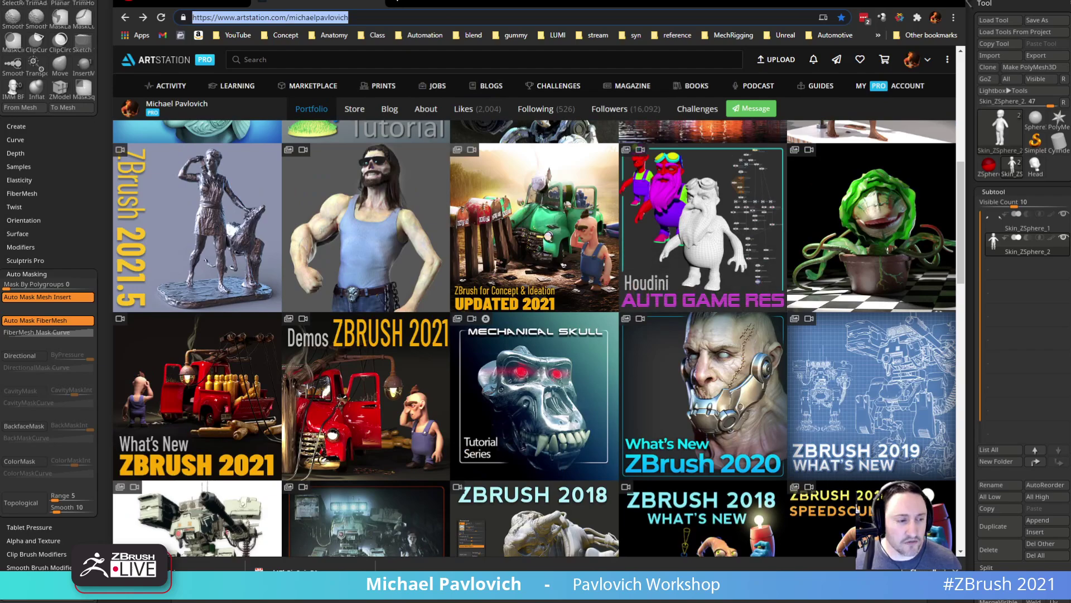
pyautogui.scroll(-8, 205, 371)
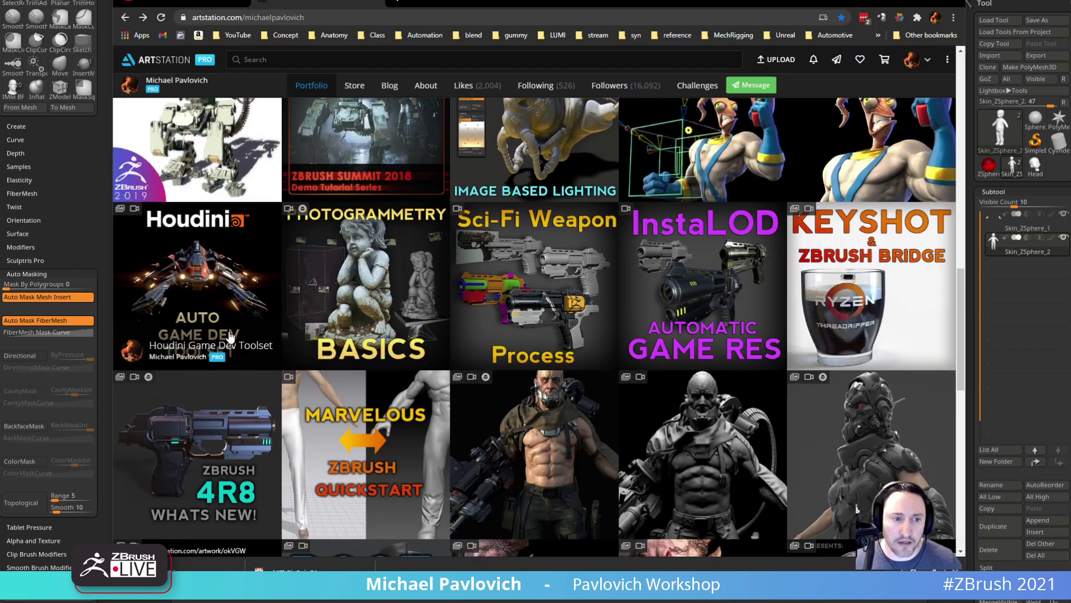
pyautogui.click(900, 1)
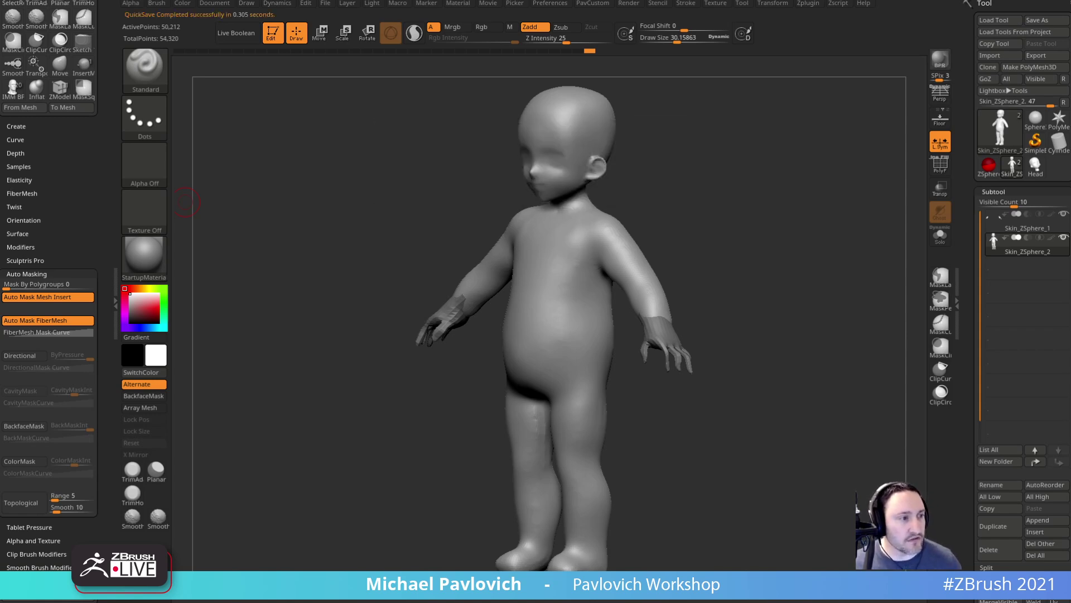
# - Bring the browser back and open the What's New ZBrush 2021 artwork from the ArtStation portfolio
pyautogui.moveTo(474, 567); pyautogui.dragTo(434, 5)
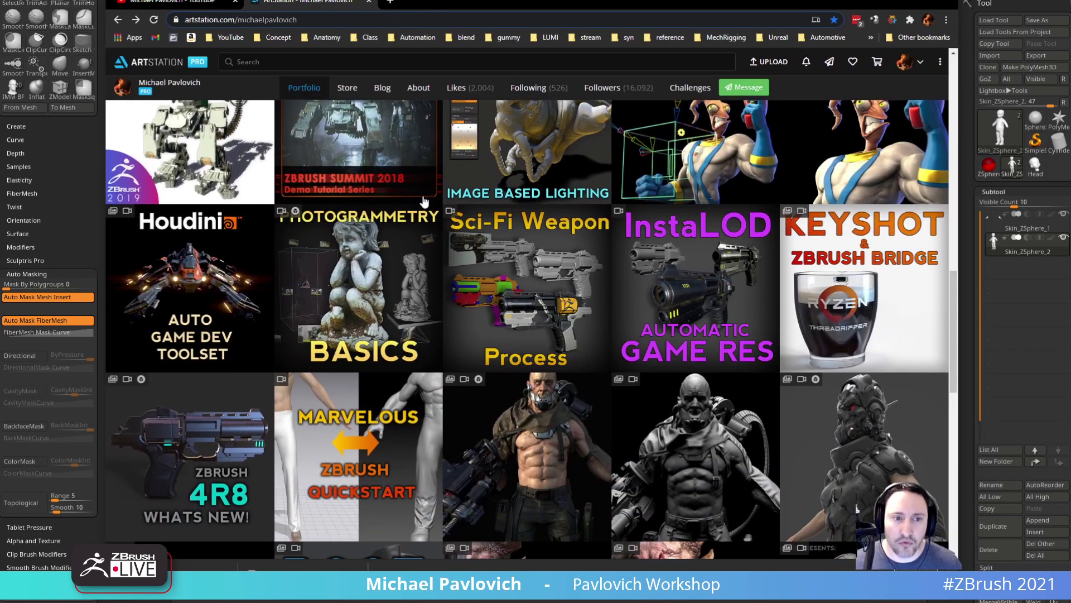
pyautogui.scroll(9, 491, 240)
pyautogui.scroll(3, 553, 272)
pyautogui.scroll(-3, 552, 262)
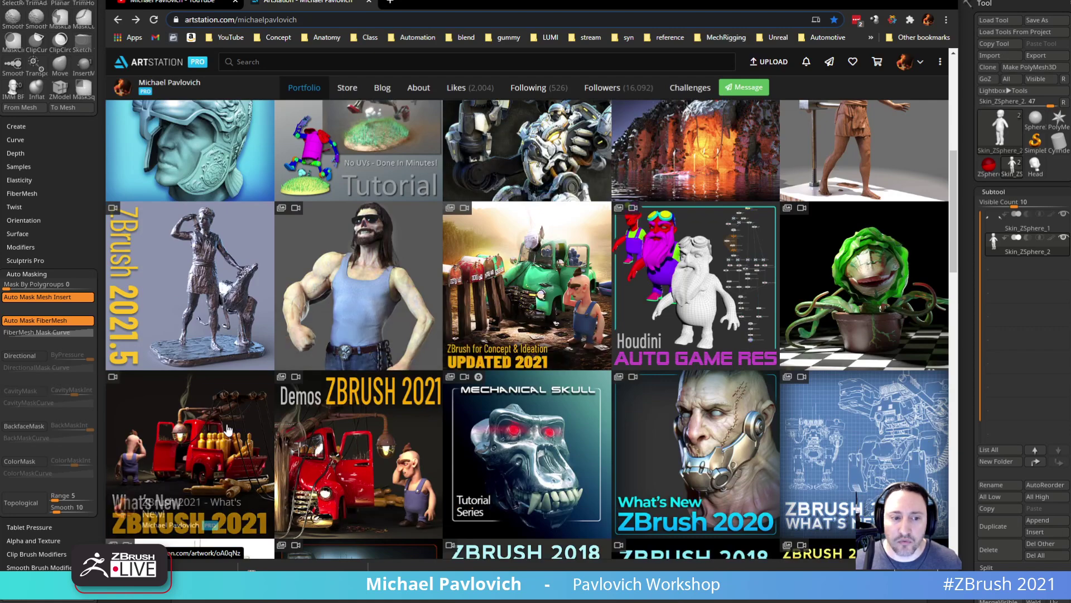
pyautogui.click(228, 474)
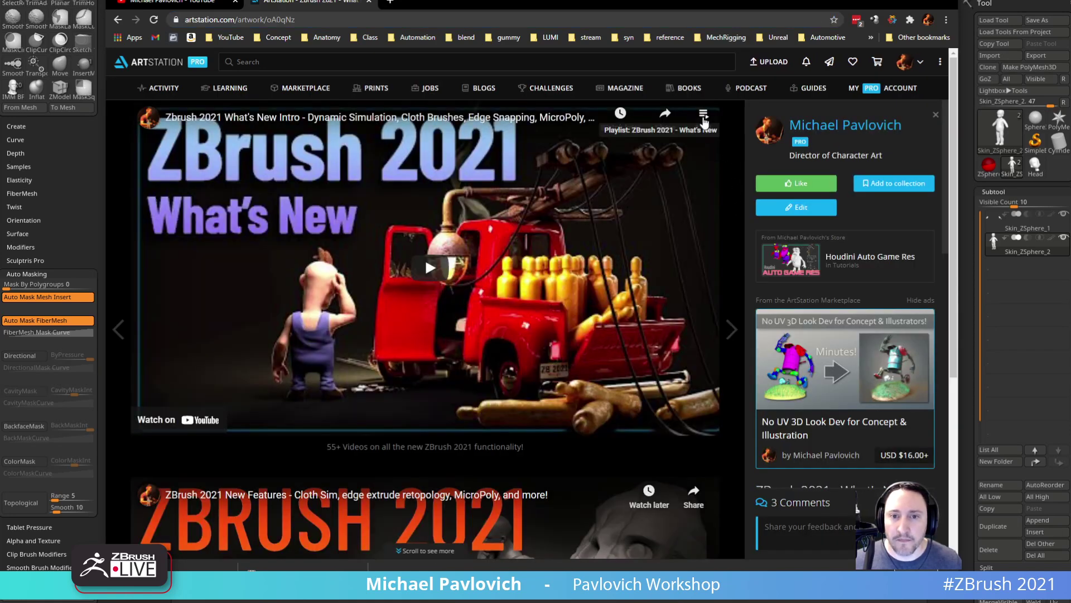
# - Open the embedded ZBrush 2021 playlist, find "edge" on the page, and play the Dynamic Retopology Simulation video
pyautogui.click(713, 119)
pyautogui.hotkey('ctrl', 'f')
pyautogui.write('edge')
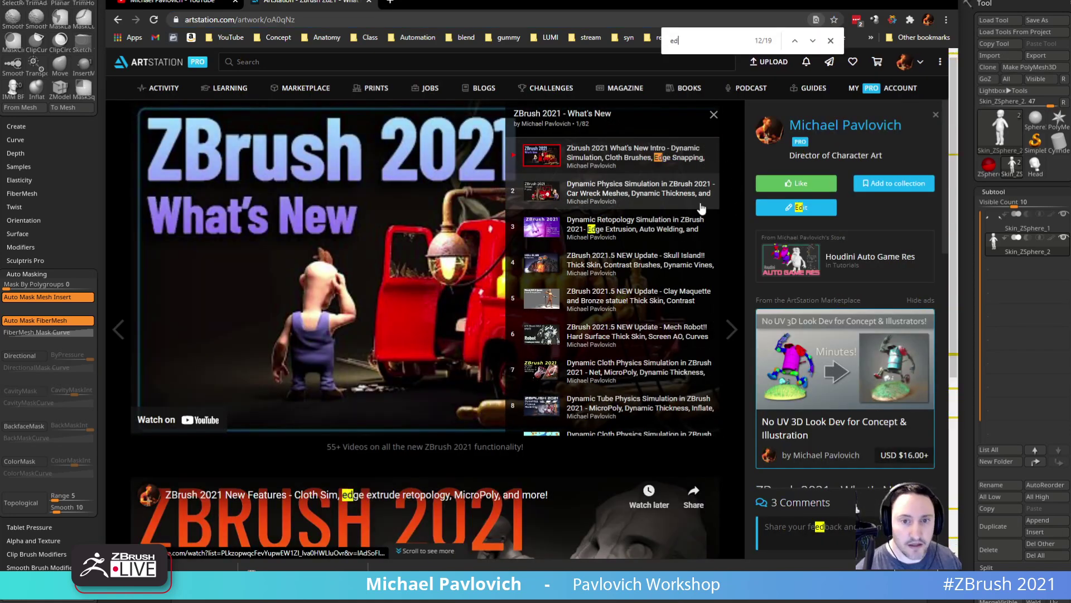
pyautogui.click(641, 234)
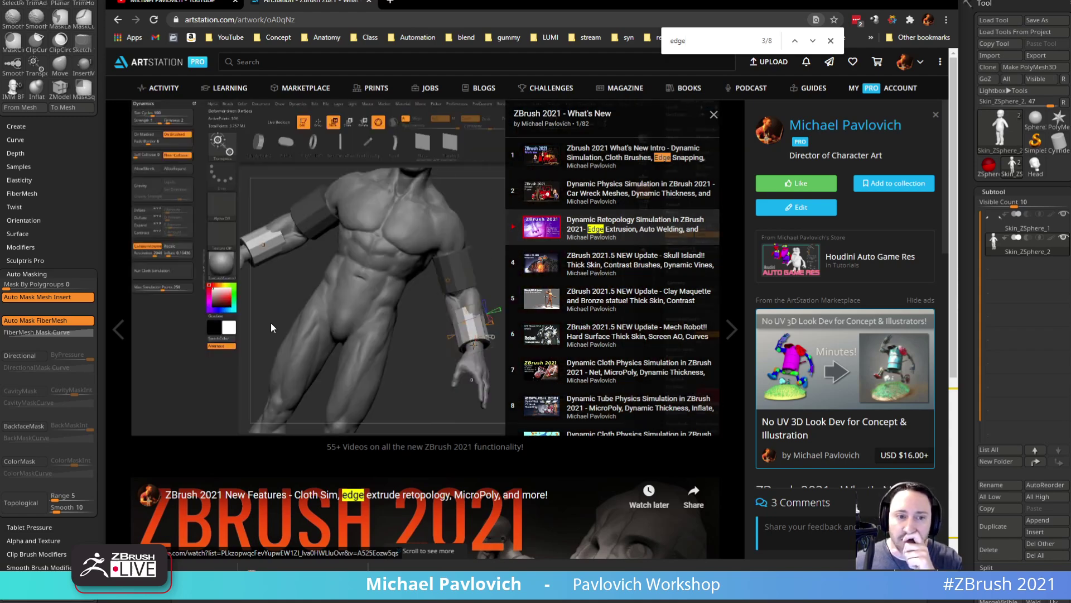
# - Skip through the Dynamic Retopology Simulation video to preview its edge extrusion, retopology and cloth simulation parts
pyautogui.click(272, 324)
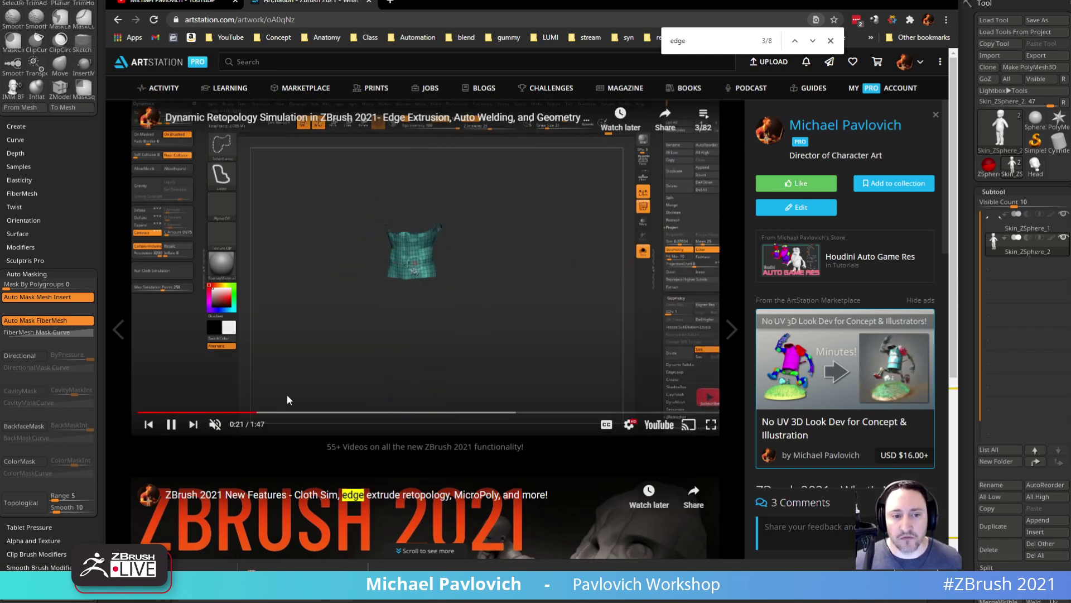
pyautogui.click(276, 411)
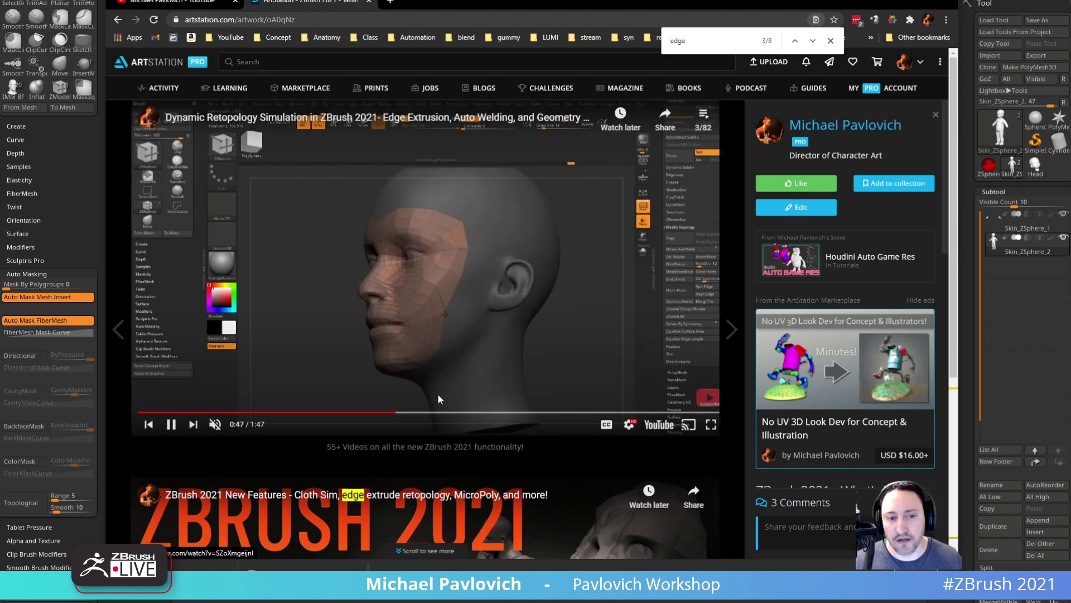
pyautogui.click(413, 414)
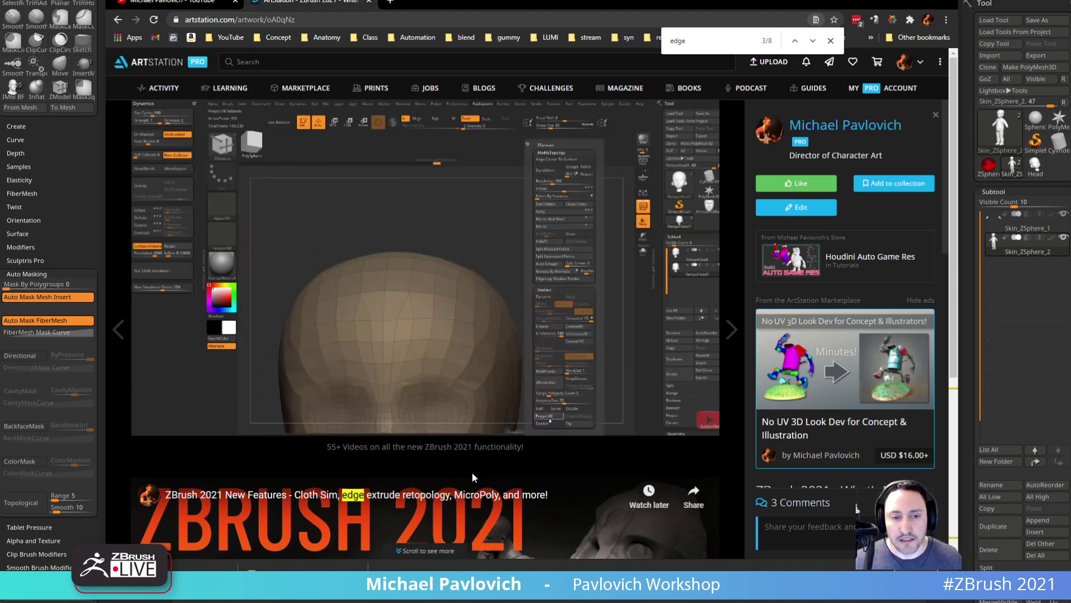
pyautogui.moveTo(517, 413); pyautogui.dragTo(534, 416)
pyautogui.click(534, 416)
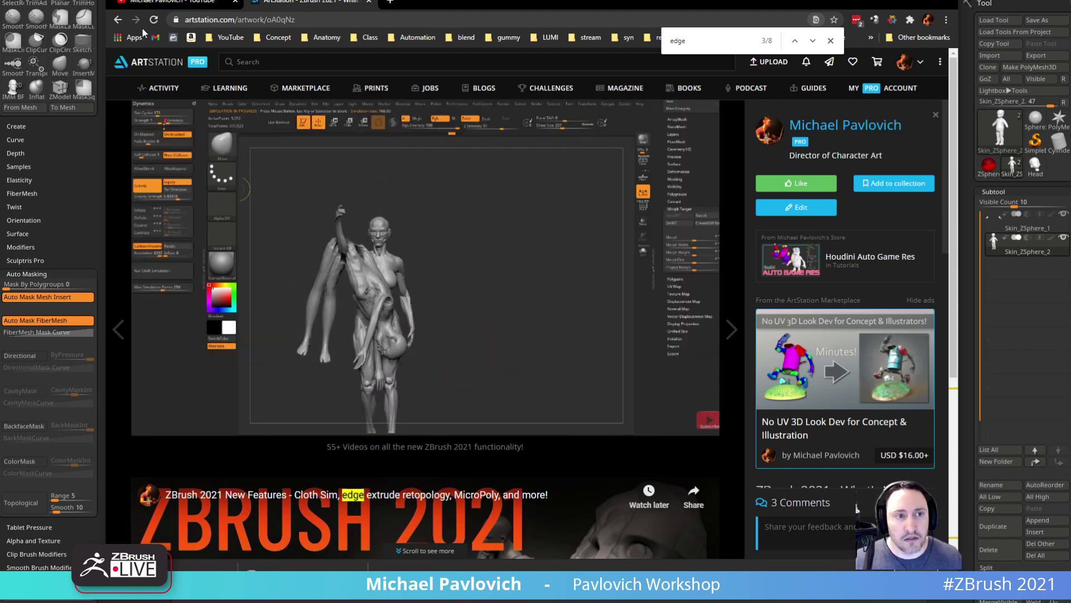
# - Select the web address of the What's New ZBrush 2021 artwork page
pyautogui.click(296, 20)
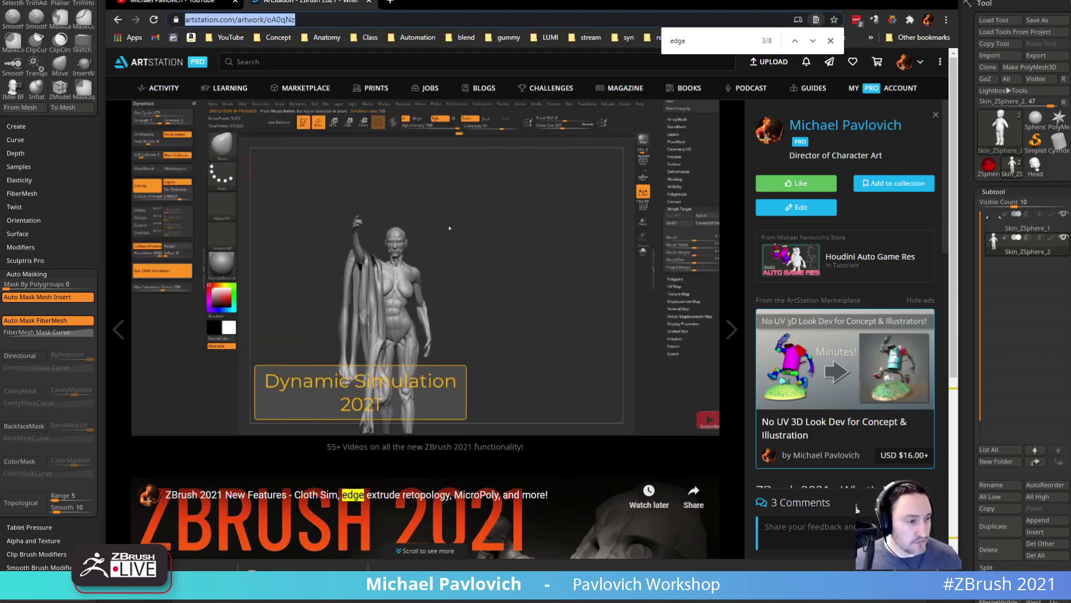
pyautogui.hotkey('alt', 'Tab')
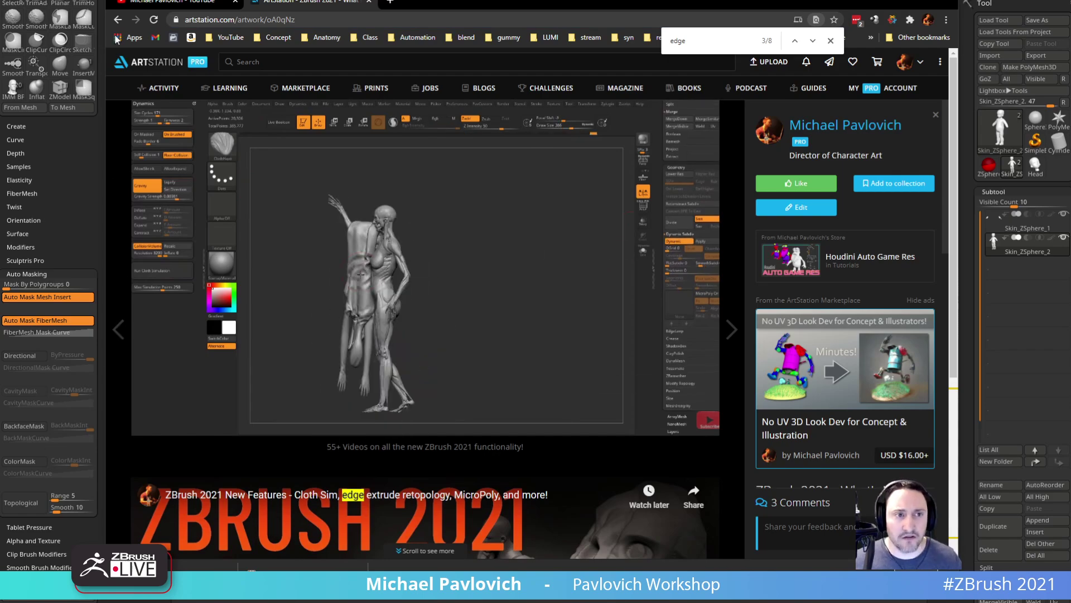
pyautogui.click(148, 5)
pyautogui.click(330, 5)
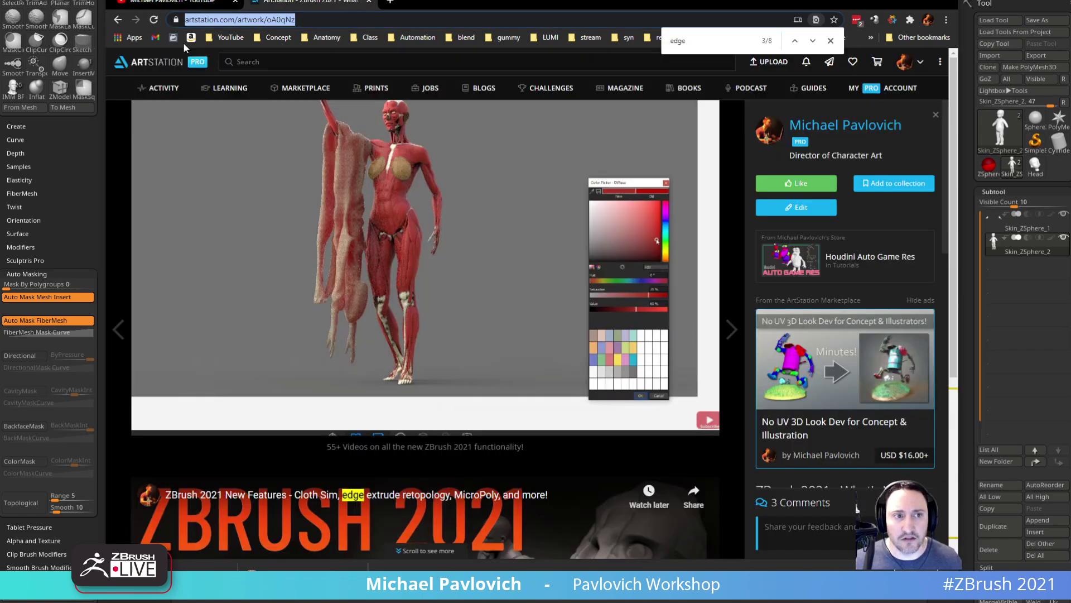
# - Go back to the ArtStation portfolio overview and look through its artworks
pyautogui.click(117, 20)
pyautogui.scroll(-1, 403, 241)
pyautogui.scroll(5, 403, 240)
pyautogui.scroll(-7, 441, 309)
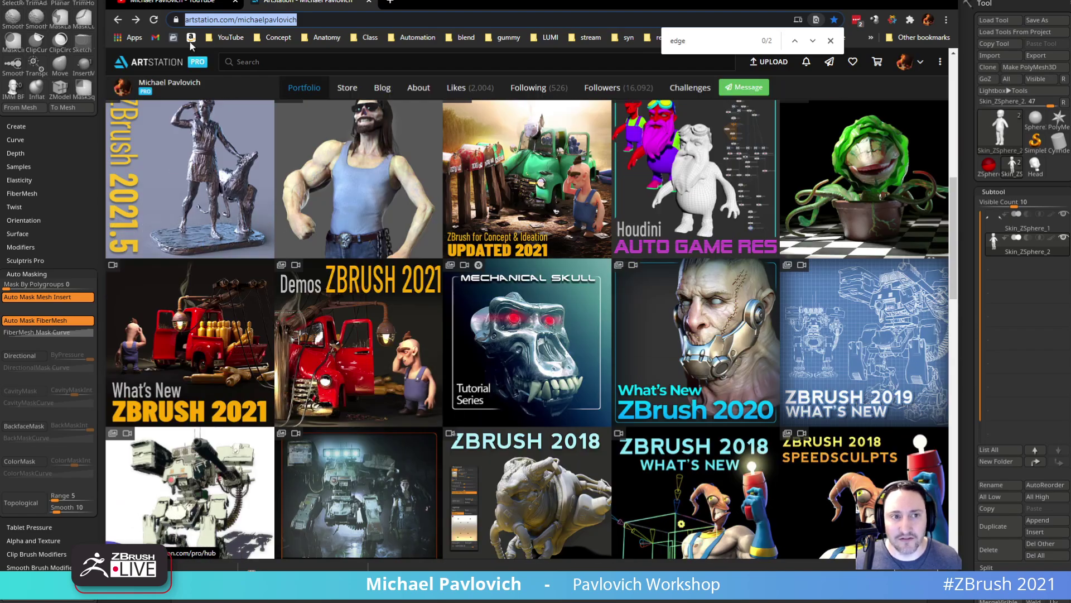
# - Look through the artist's YouTube channel playlists, and move the browser away to return to ZBrush
pyautogui.click(216, 3)
pyautogui.scroll(-6, 399, 302)
pyautogui.scroll(4, 695, 368)
pyautogui.moveTo(493, 4); pyautogui.dragTo(659, 602)
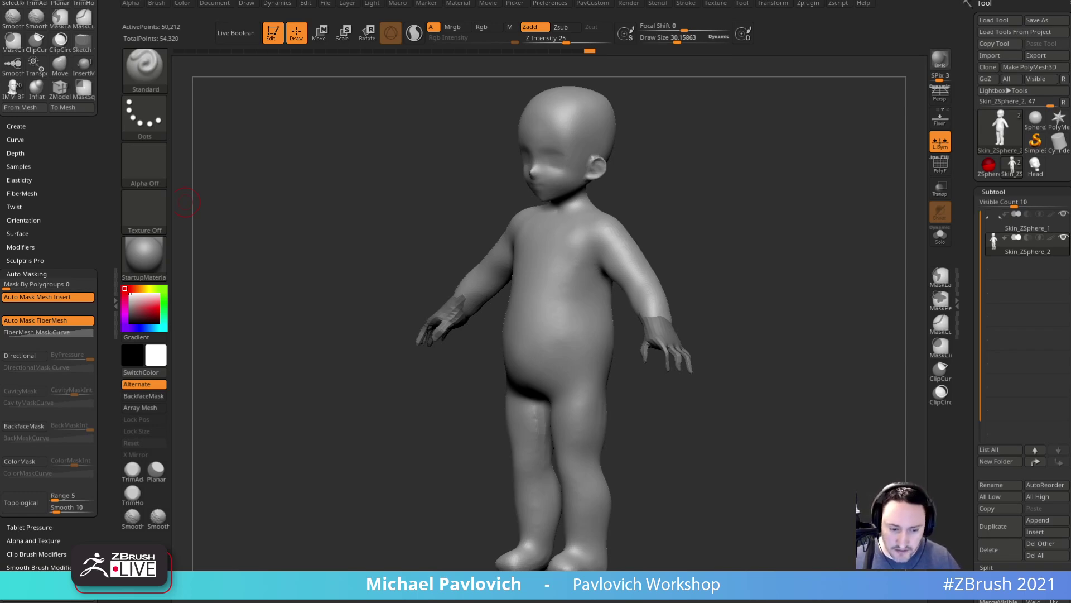
# - Bring the YouTube channel page back over ZBrush and search the channel for "hair"
pyautogui.hotkey('alt', 'Tab')
pyautogui.moveTo(531, 3); pyautogui.dragTo(501, 52)
pyautogui.scroll(4, 820, 202)
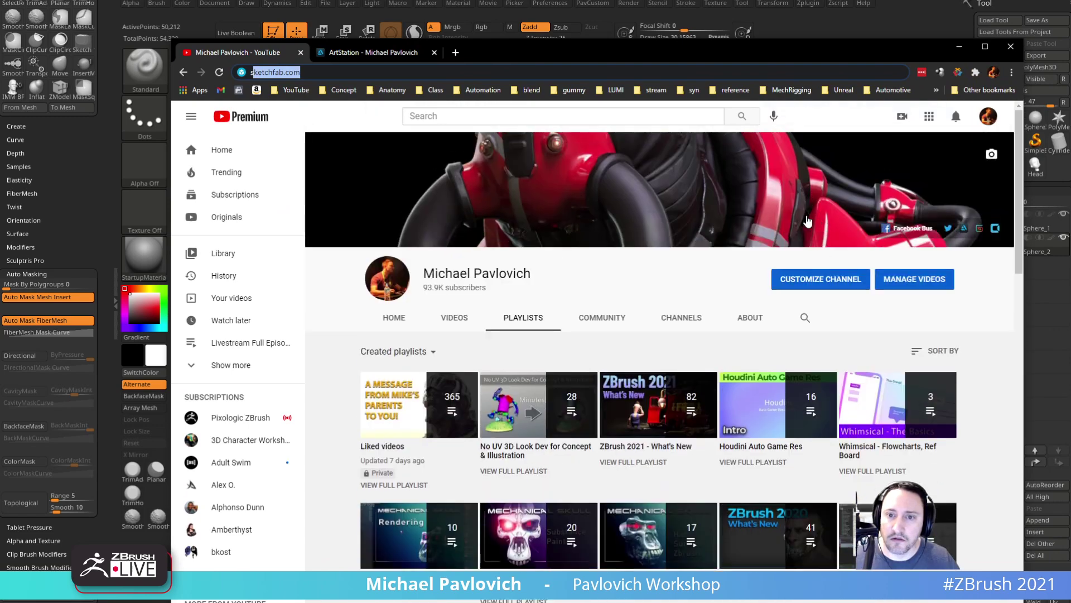
pyautogui.click(806, 318)
pyautogui.write('hair')
pyautogui.press('Return')
pyautogui.scroll(-5, 588, 328)
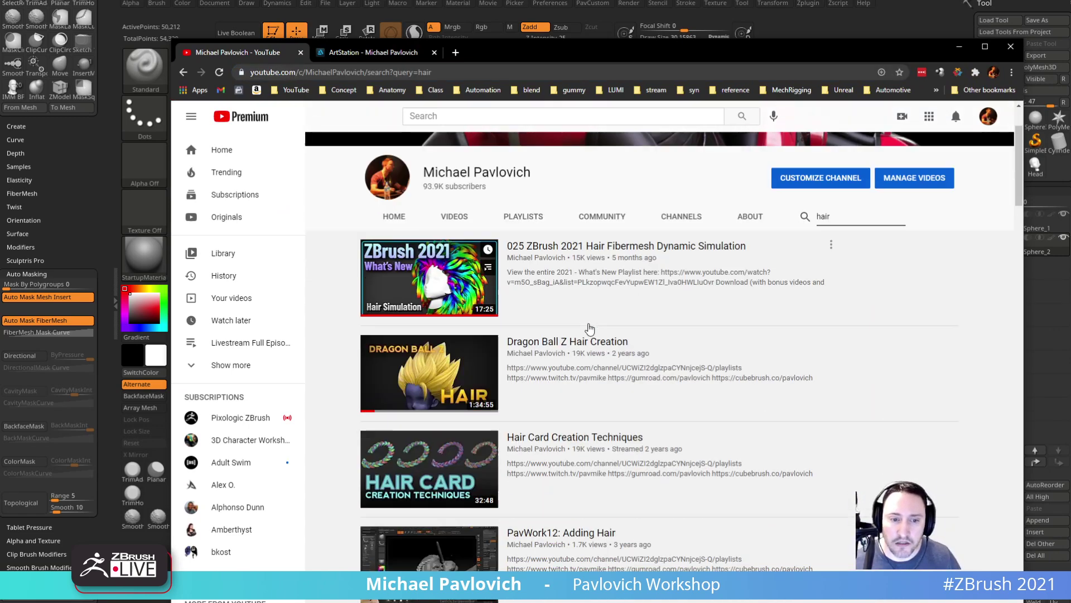
# - Review the channel's hair tutorial results, select the results page's web address, and return to ZBrush
pyautogui.scroll(-3, 318, 365)
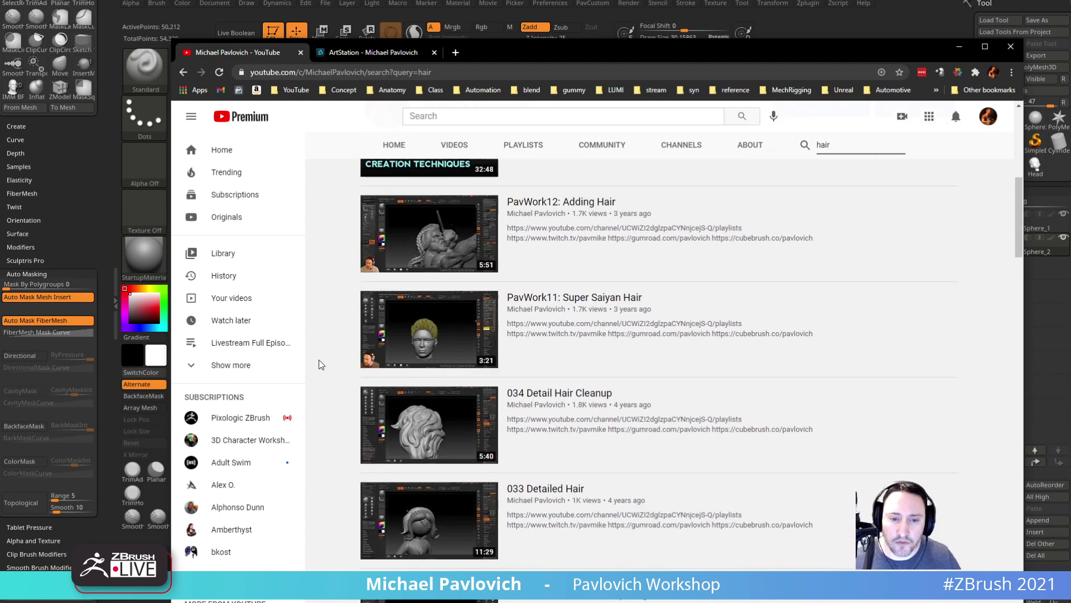
pyautogui.scroll(-6, 406, 416)
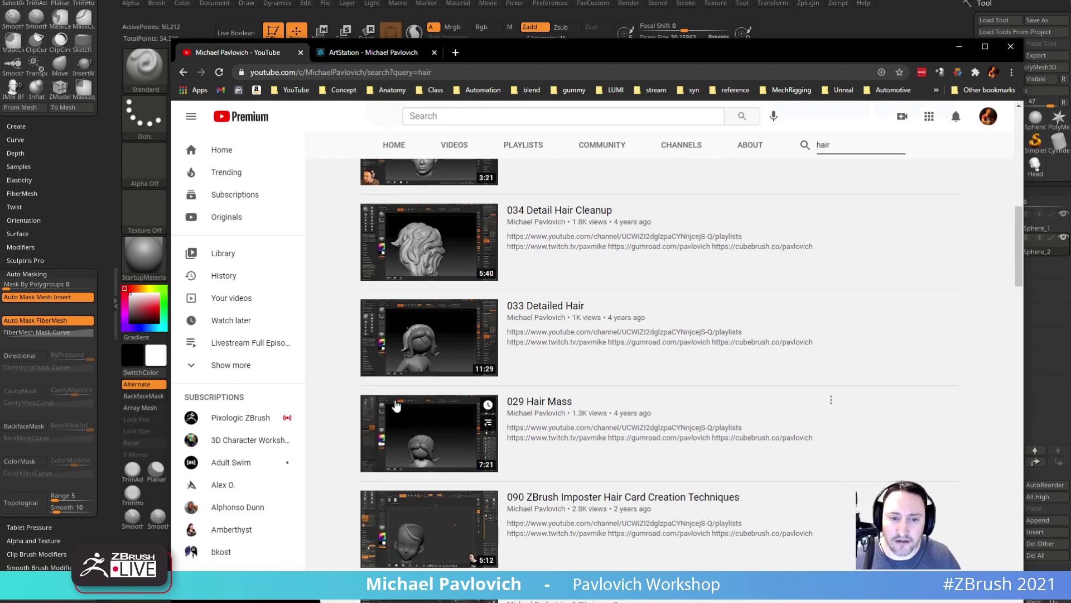
pyautogui.scroll(11, 394, 402)
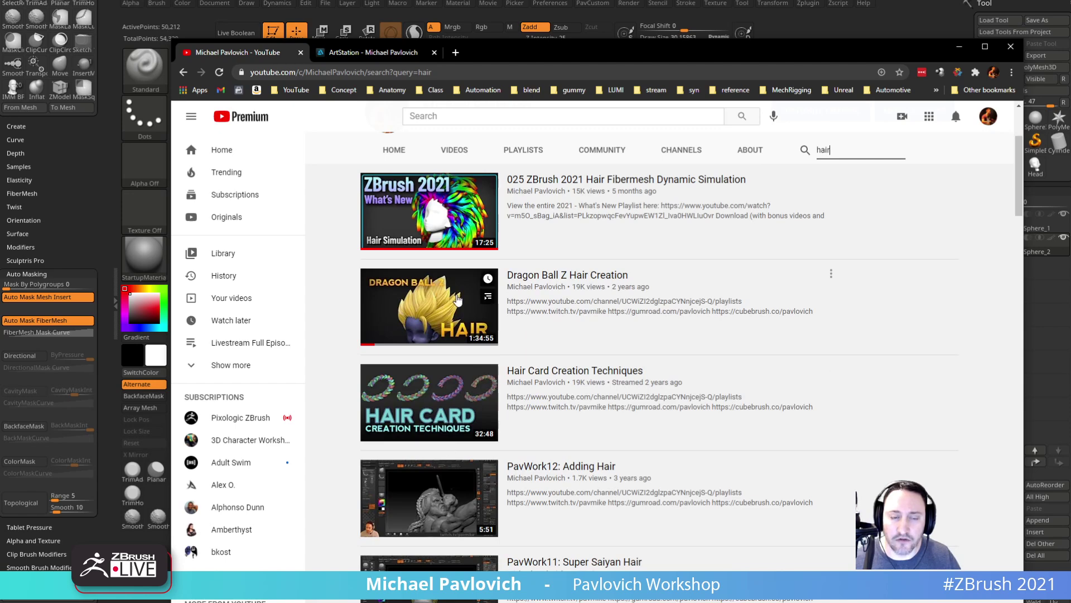
pyautogui.scroll(3, 469, 130)
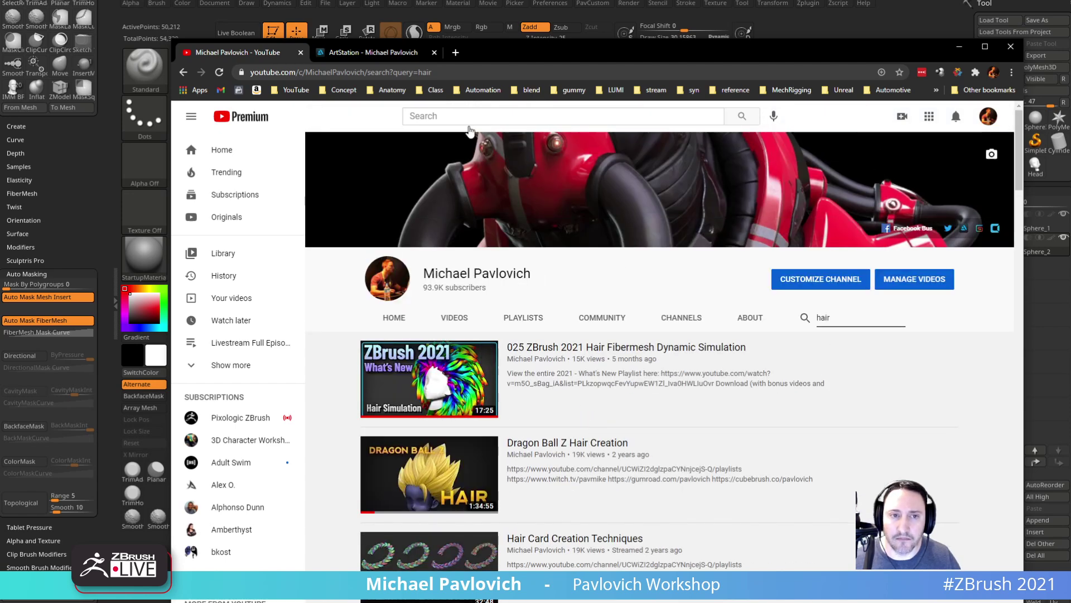
pyautogui.click(485, 70)
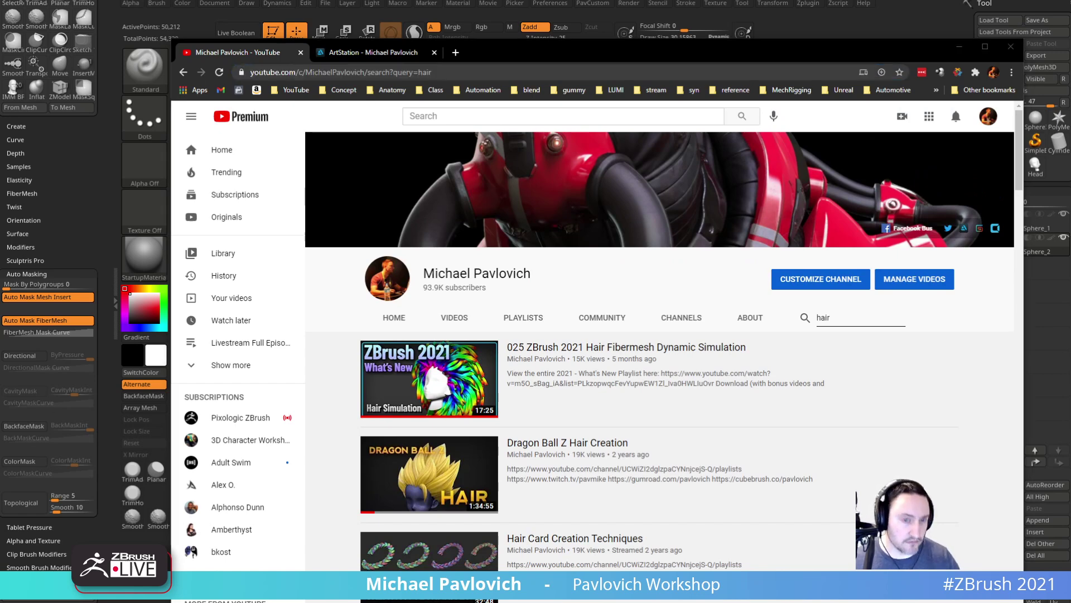
pyautogui.click(511, 16)
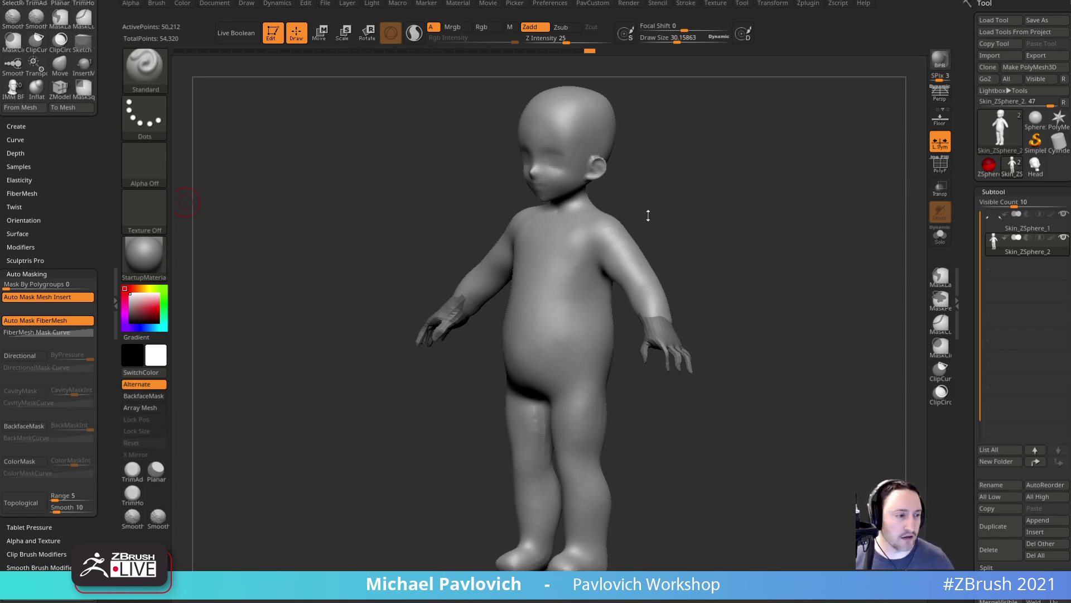
# - Compare the child figure's proportions with the age reference overlay from the front and the side
pyautogui.moveTo(687, 243); pyautogui.dragTo(695, 258)
pyautogui.press('s')
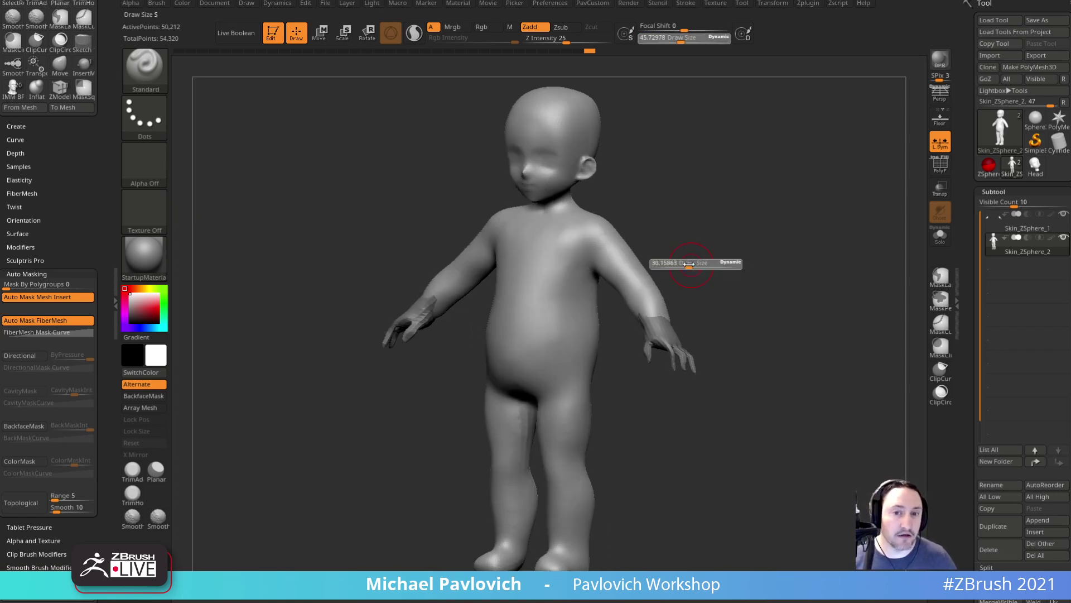
pyautogui.keyDown('shift'); pyautogui.moveTo(672, 235); pyautogui.dragTo(736, 258); pyautogui.keyUp('shift')
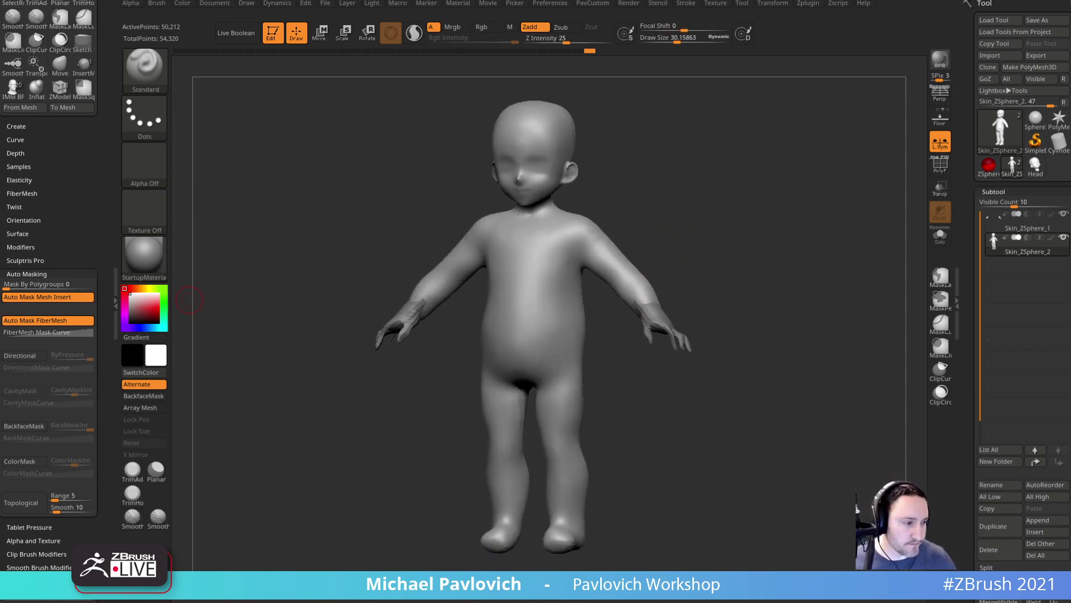
pyautogui.moveTo(691, 251); pyautogui.dragTo(795, 250)
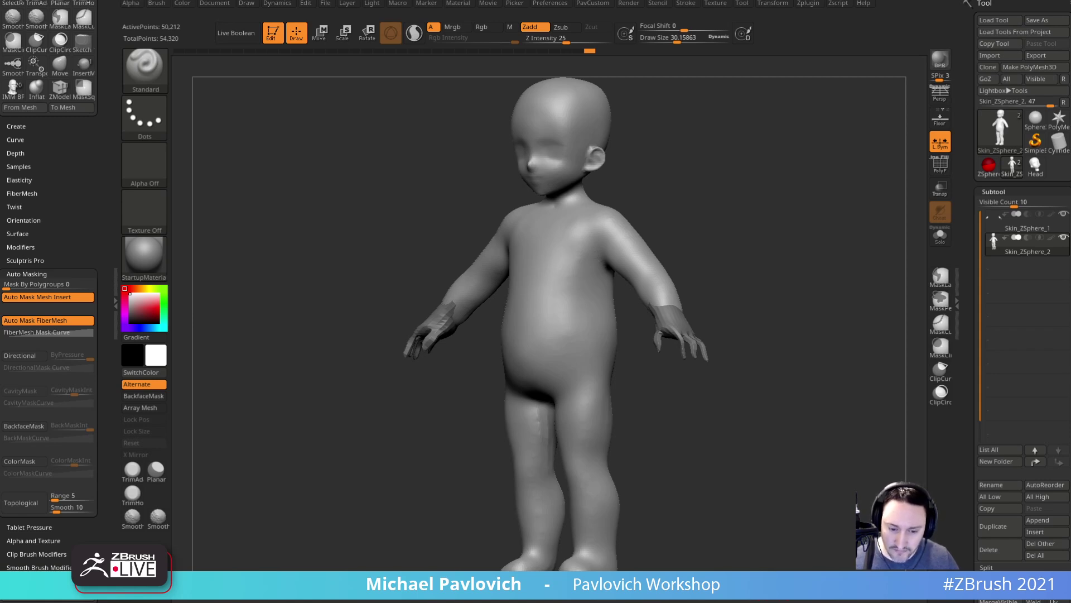
pyautogui.moveTo(713, 164)
pyautogui.mouseDown()
pyautogui.moveTo(761, 192)
pyautogui.moveTo(761, 210)
pyautogui.moveTo(784, 234)
pyautogui.moveTo(768, 239)
pyautogui.moveTo(782, 244)
pyautogui.mouseUp()
pyautogui.hotkey('shift', 'z')
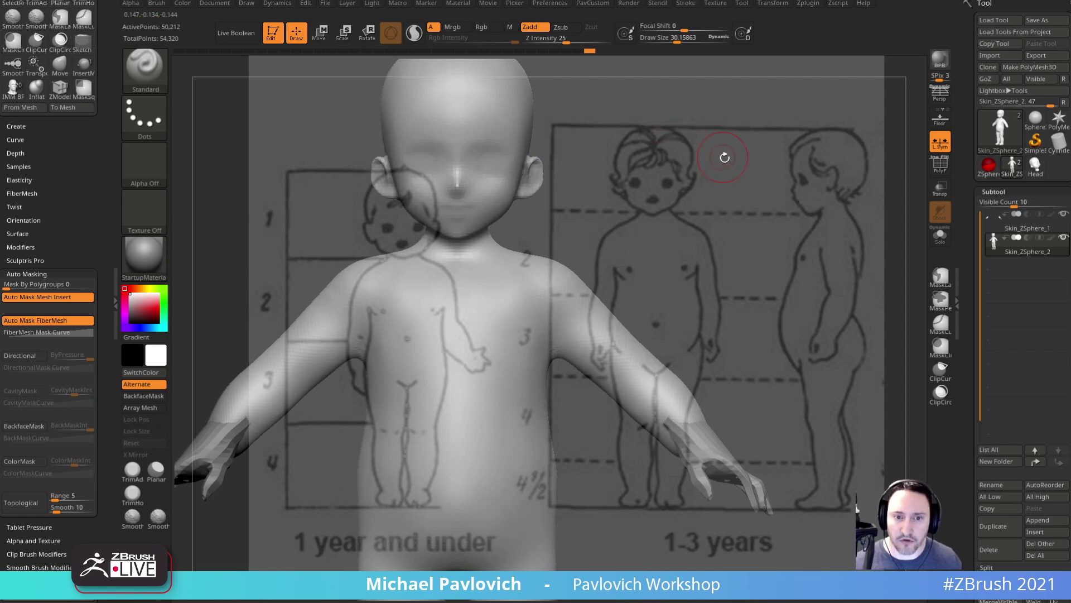
pyautogui.keyDown('shift'); pyautogui.moveTo(719, 148); pyautogui.dragTo(692, 159); pyautogui.keyUp('shift')
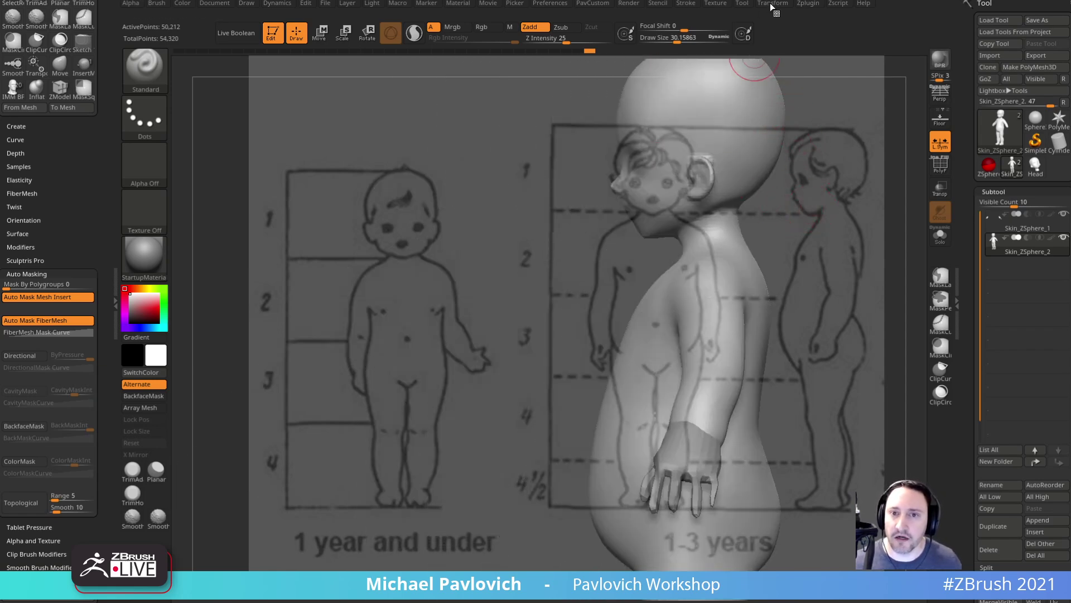
# - Import the baby head drawing as a texture and add it to Spotlight
pyautogui.click(717, 3)
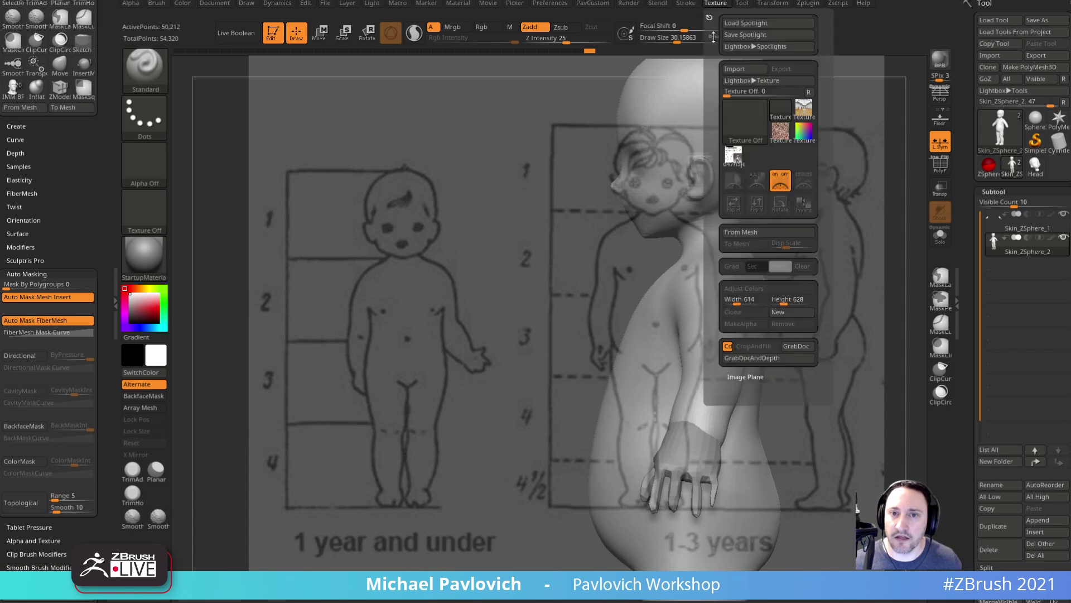
pyautogui.click(741, 68)
pyautogui.moveTo(561, 49); pyautogui.dragTo(593, 602)
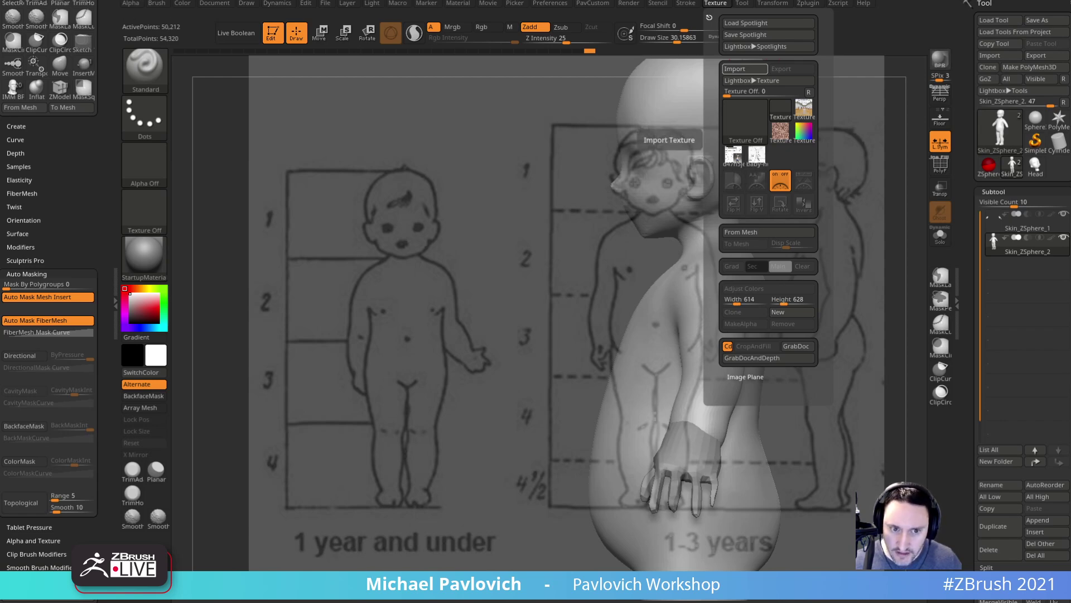
pyautogui.click(714, 8)
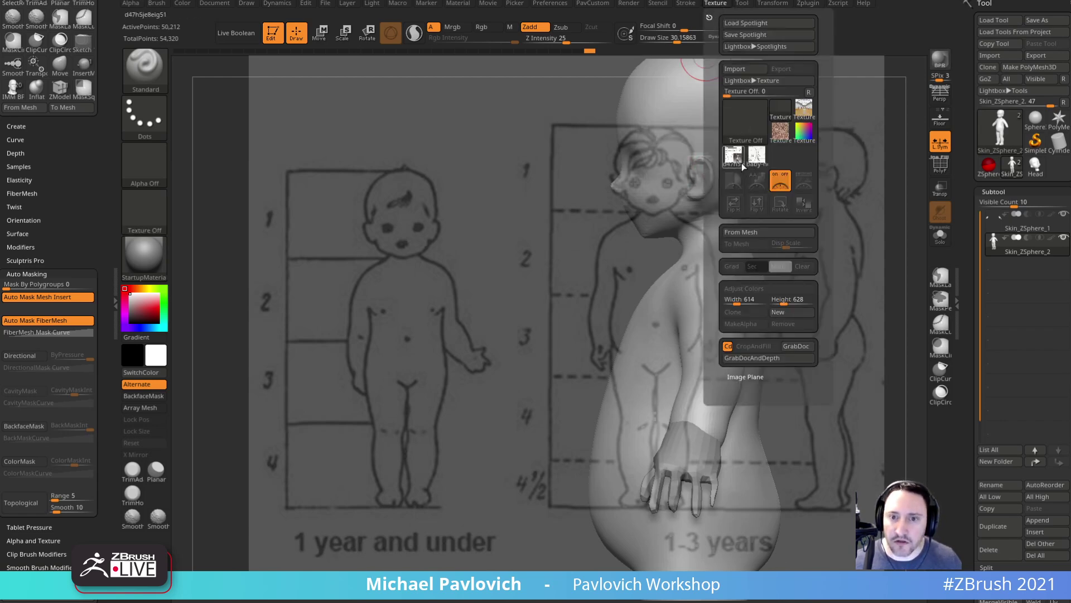
pyautogui.click(758, 157)
pyautogui.click(803, 180)
# - Position the baby head reference in Spotlight and frame the model's head over its front-view drawing
pyautogui.moveTo(361, 249)
pyautogui.mouseDown()
pyautogui.moveTo(388, 254)
pyautogui.moveTo(358, 247)
pyautogui.mouseUp()
pyautogui.moveTo(382, 166); pyautogui.dragTo(363, 163)
pyautogui.press('z')
pyautogui.moveTo(816, 249)
pyautogui.keyDown('shift'); pyautogui.mouseDown()
pyautogui.moveTo(782, 299)
pyautogui.moveTo(742, 290)
pyautogui.moveTo(786, 375)
pyautogui.moveTo(793, 361)
pyautogui.moveTo(822, 387)
pyautogui.mouseUp(); pyautogui.keyUp('shift')
pyautogui.moveTo(647, 357)
pyautogui.keyDown('alt'); pyautogui.mouseDown()
pyautogui.moveTo(616, 296)
pyautogui.moveTo(637, 318)
pyautogui.mouseUp(); pyautogui.keyUp('alt')
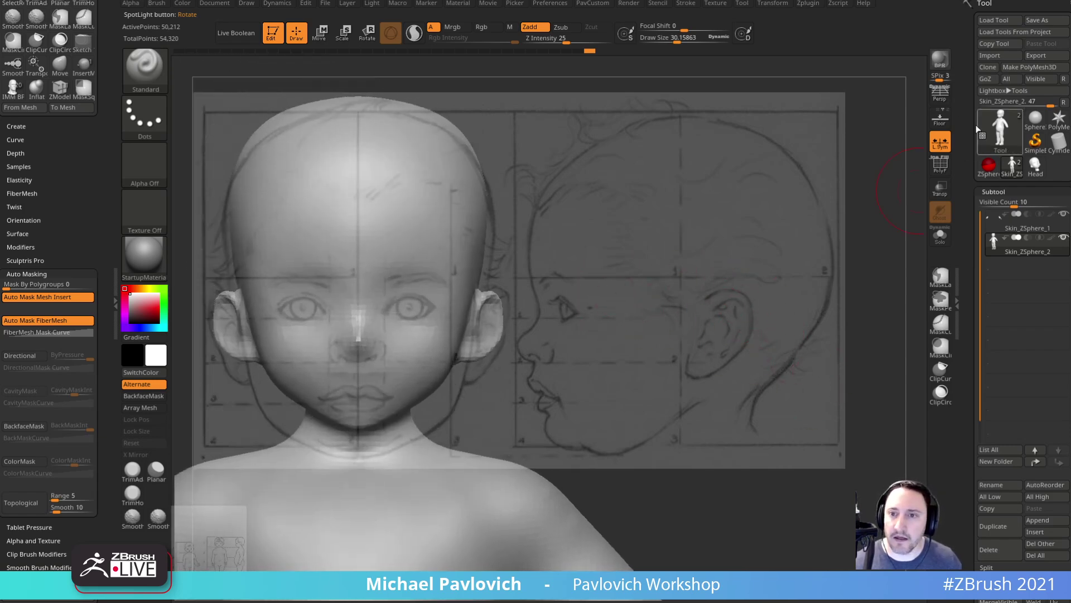
pyautogui.keyDown('alt'); pyautogui.moveTo(821, 218); pyautogui.dragTo(795, 249); pyautogui.keyUp('alt')
pyautogui.keyDown('alt'); pyautogui.moveTo(748, 183); pyautogui.dragTo(822, 285); pyautogui.keyUp('alt')
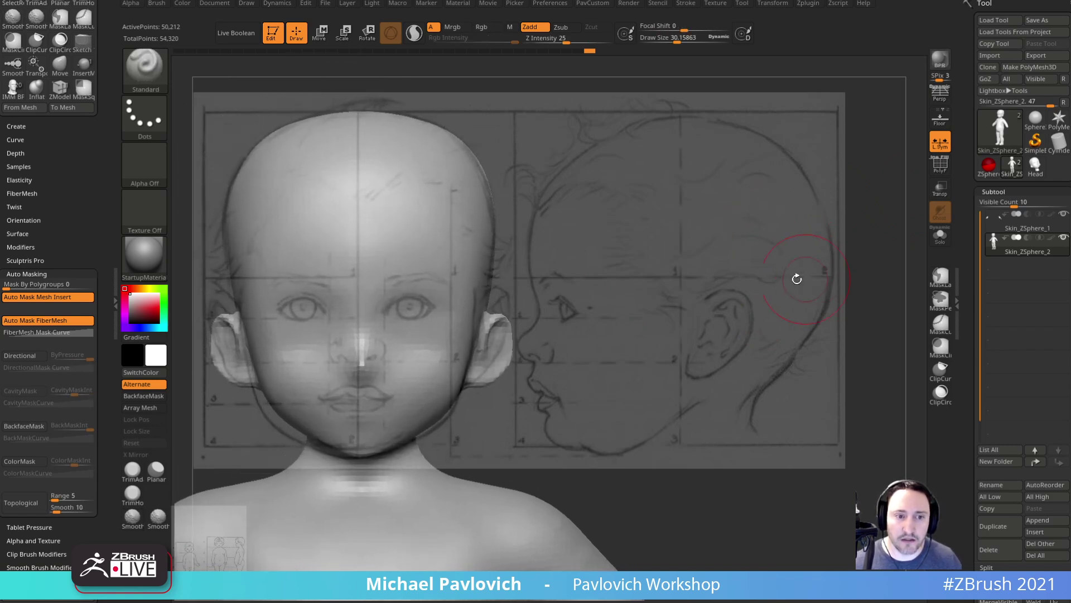
pyautogui.keyDown('alt'); pyautogui.moveTo(533, 299); pyautogui.dragTo(518, 295); pyautogui.keyUp('alt')
# - Show the timeline and use a camera keyframe at about 6.5 seconds to store a head view aligned to the reference
pyautogui.press('s')
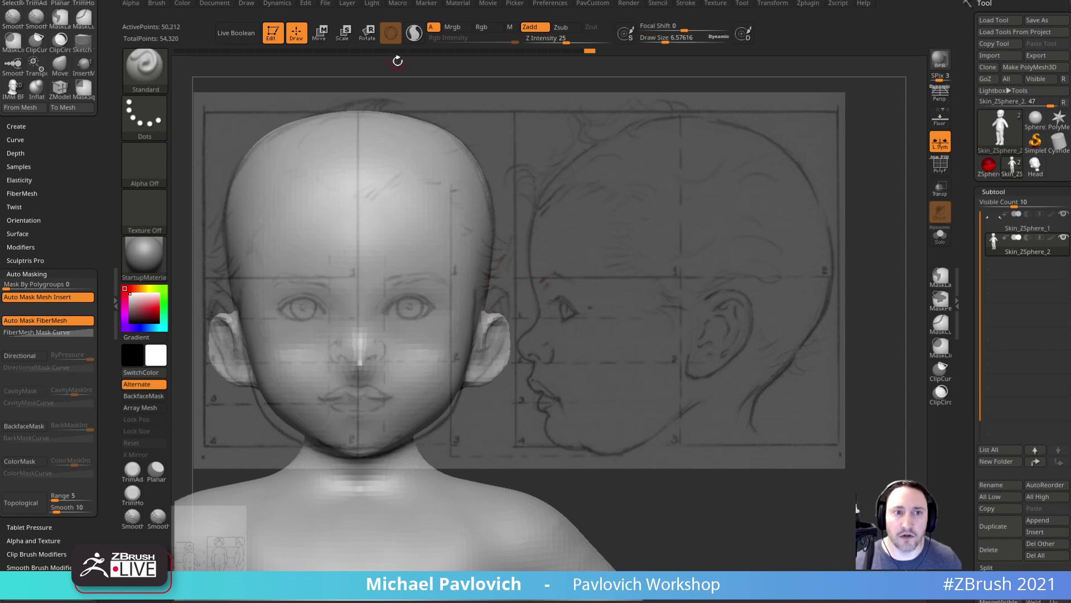
pyautogui.press('`')
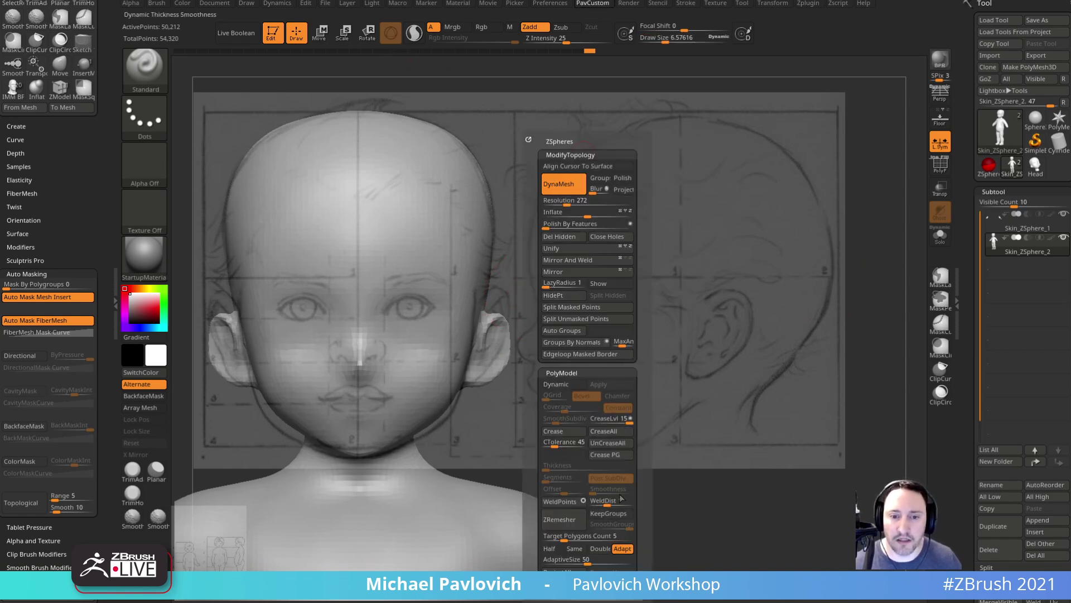
pyautogui.click(602, 284)
pyautogui.click(342, 59)
pyautogui.click(399, 71)
pyautogui.click(340, 61)
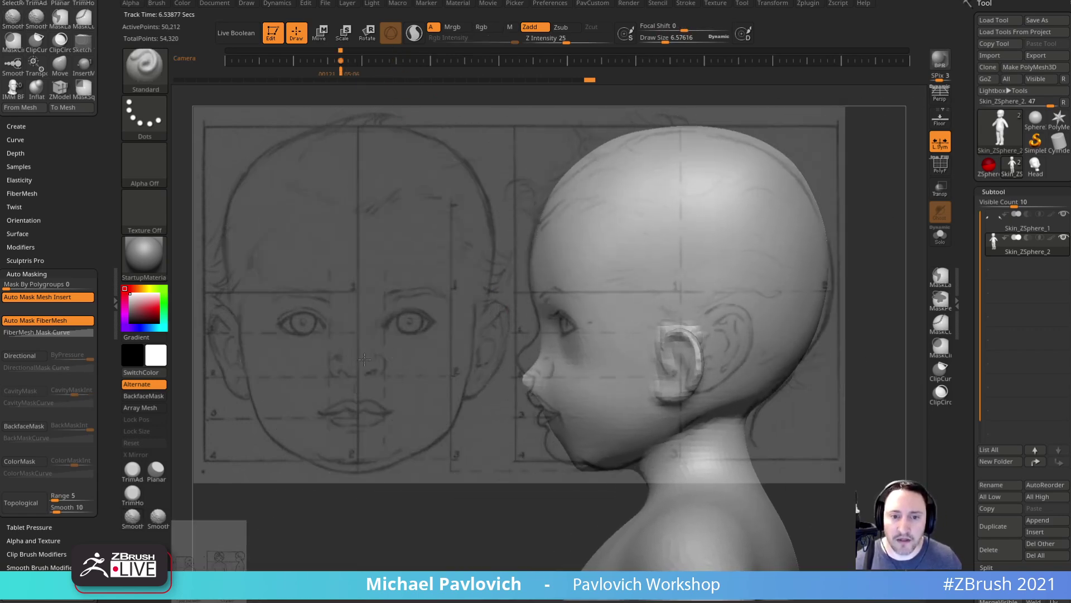
pyautogui.moveTo(362, 365); pyautogui.dragTo(448, 332, button='right')
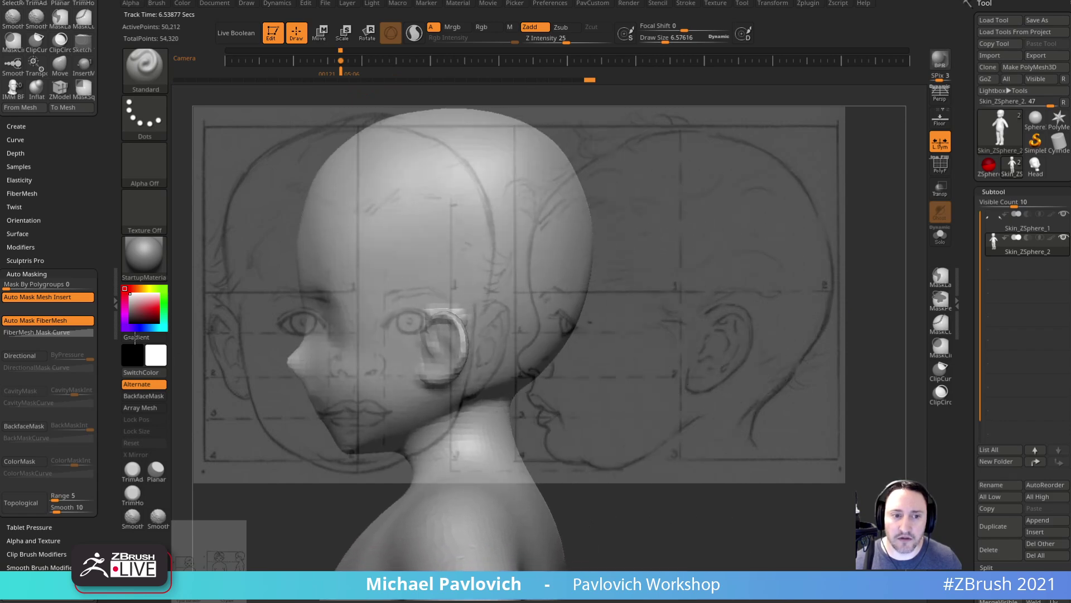
pyautogui.press('Right')
# - Reshape the jaw, chin and ears with the Move brush to match the front-view reference drawing
pyautogui.press('s')
pyautogui.moveTo(357, 399); pyautogui.dragTo(375, 399)
pyautogui.press('b')
pyautogui.press('m')
pyautogui.press('v')
pyautogui.moveTo(291, 427); pyautogui.dragTo(276, 449)
pyautogui.press('s')
pyautogui.moveTo(345, 468); pyautogui.dragTo(357, 459)
pyautogui.moveTo(218, 327); pyautogui.dragTo(217, 307)
pyautogui.moveTo(215, 377); pyautogui.dragTo(224, 366)
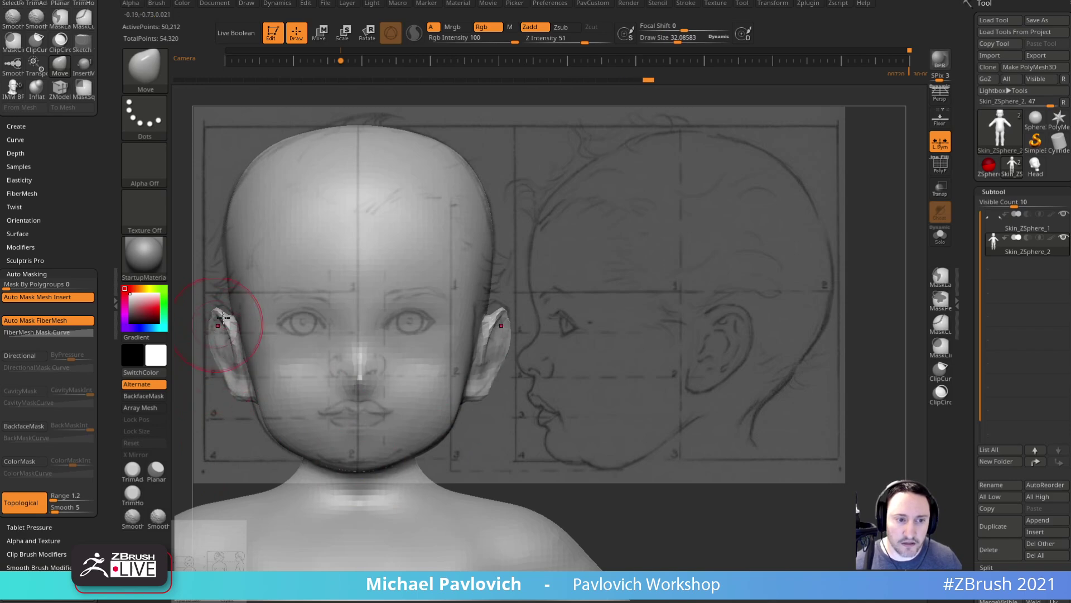
# - Try smoothing down the nose bump from the front view
pyautogui.press('s')
pyautogui.moveTo(319, 328); pyautogui.dragTo(325, 328)
pyautogui.press('[')
pyautogui.keyDown('shift'); pyautogui.moveTo(357, 385); pyautogui.dragTo(364, 363); pyautogui.keyUp('shift')
pyautogui.press('b')
pyautogui.press('s')
pyautogui.press('t')
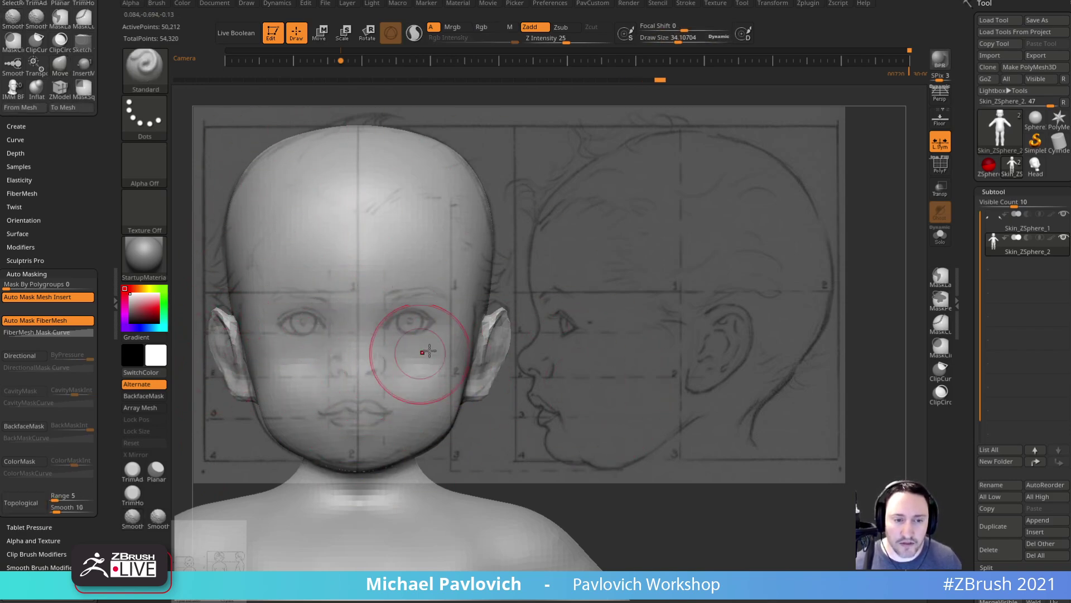
# - Try building up the nose with the Clay brush and undo the nose strokes
pyautogui.press('b')
pyautogui.press('c')
pyautogui.press('l')
pyautogui.moveTo(362, 348)
pyautogui.mouseDown()
pyautogui.moveTo(337, 354)
pyautogui.moveTo(350, 368)
pyautogui.moveTo(357, 357)
pyautogui.moveTo(337, 357)
pyautogui.mouseUp()
pyautogui.hotkey('shift', 'z')
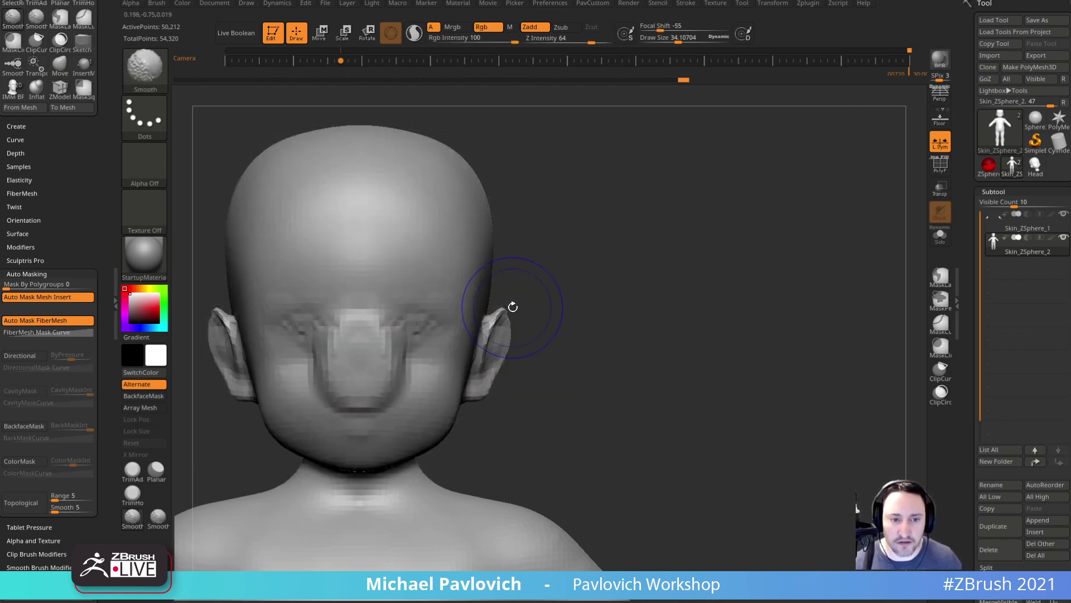
pyautogui.hotkey('ctrl', 'z')
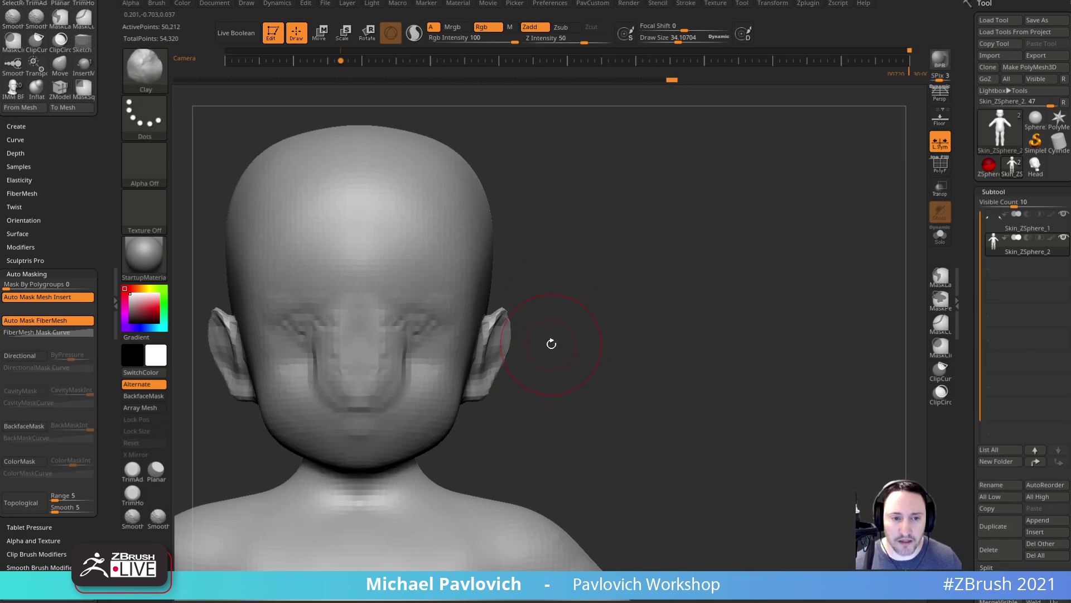
pyautogui.hotkey('ctrl', 'z')
pyautogui.hotkey('ctrl', 'z')
# - Insert a Sphere16 primitive at the nose tip with the IMM primitives brush, using the front reference as a guide
pyautogui.hotkey('shift', 'z')
pyautogui.press('s')
pyautogui.moveTo(343, 352); pyautogui.dragTo(342, 351)
pyautogui.moveTo(357, 296); pyautogui.dragTo(359, 363)
pyautogui.press('m')
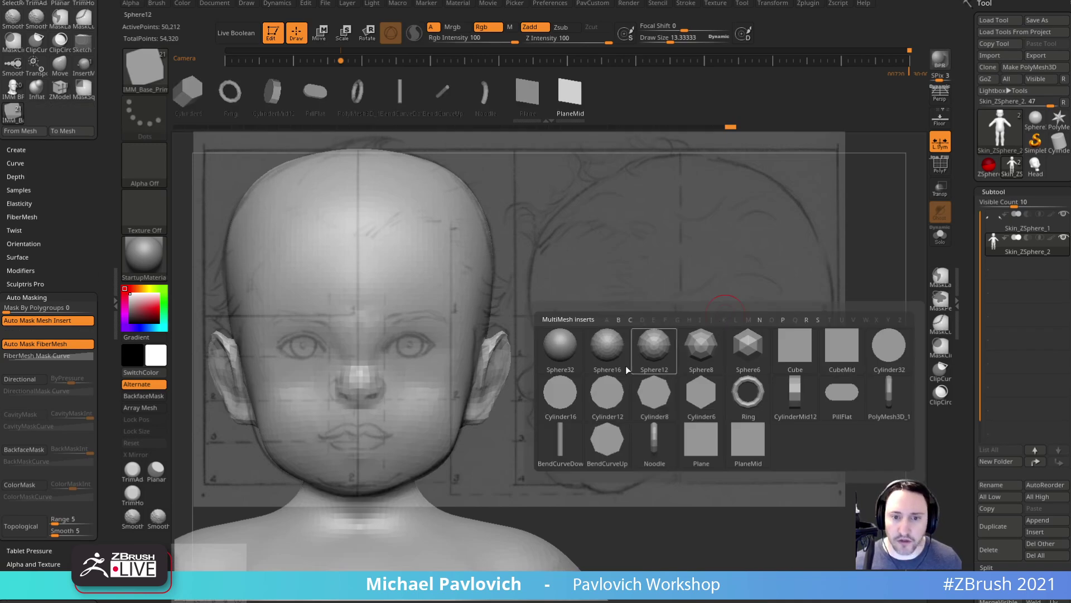
pyautogui.click(602, 346)
pyautogui.moveTo(360, 383); pyautogui.dragTo(362, 400)
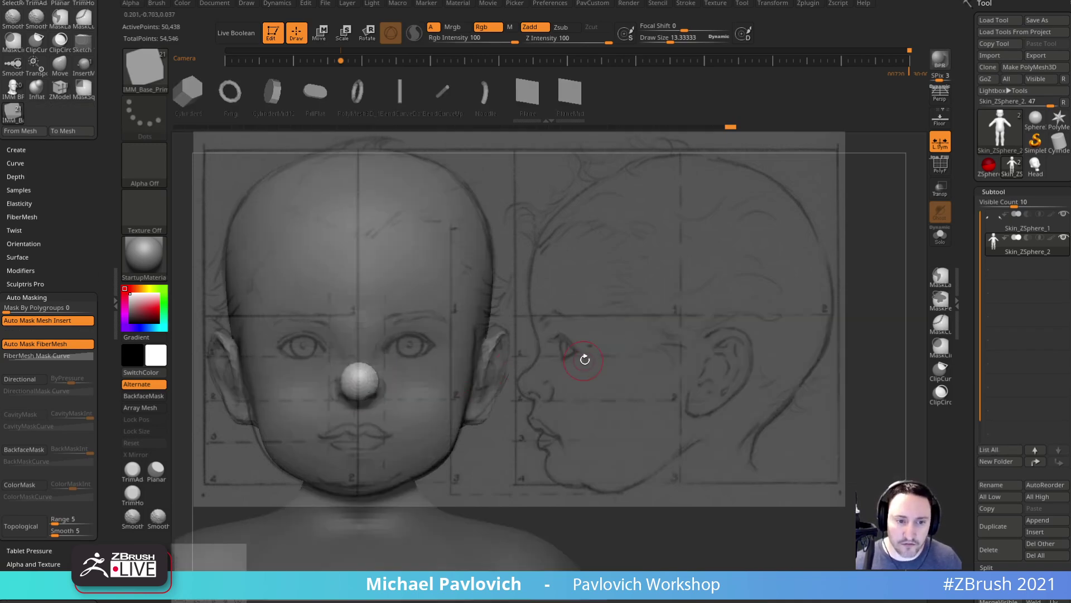
# - Reposition the inserted nose sphere against the face in a side view
pyautogui.moveTo(608, 350); pyautogui.dragTo(578, 346)
pyautogui.press('w')
pyautogui.moveTo(400, 339); pyautogui.dragTo(429, 344)
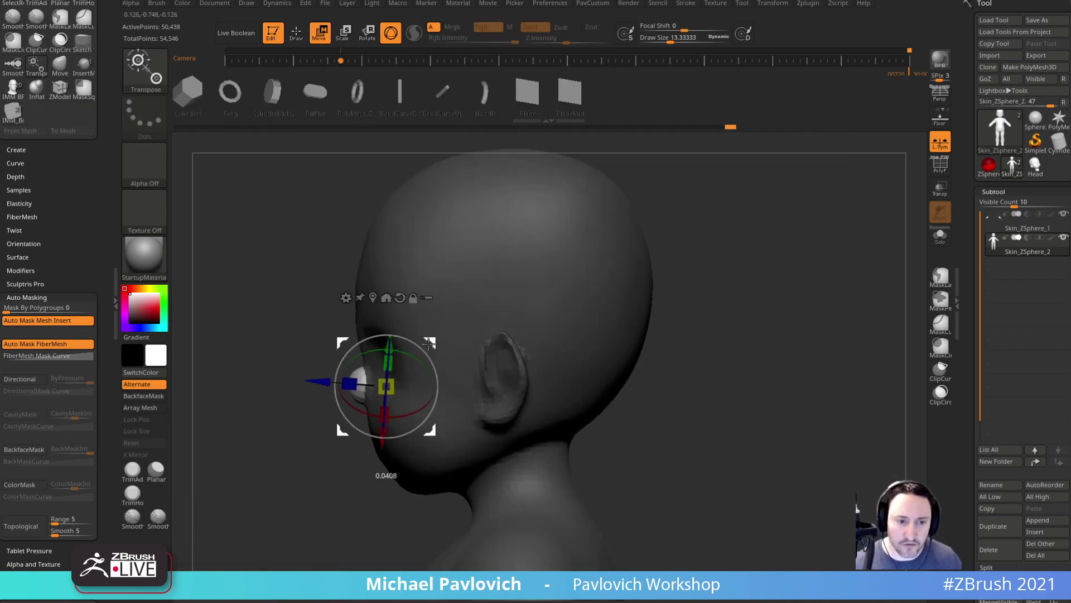
pyautogui.press('q')
# - Duplicate the nose sphere to one side and scale the copy down to form a nostril wing
pyautogui.moveTo(330, 407)
pyautogui.keyDown('shift'); pyautogui.mouseDown()
pyautogui.moveTo(519, 361)
pyautogui.moveTo(655, 366)
pyautogui.mouseUp(); pyautogui.keyUp('shift')
pyautogui.press('w')
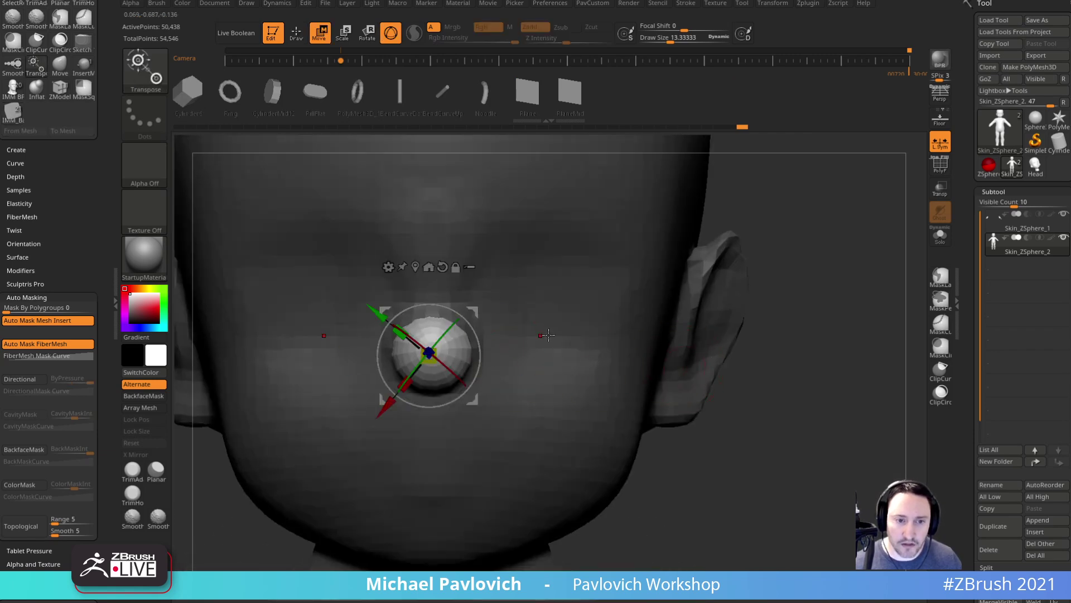
pyautogui.keyDown('ctrl'); pyautogui.moveTo(473, 314); pyautogui.dragTo(524, 336); pyautogui.keyUp('ctrl')
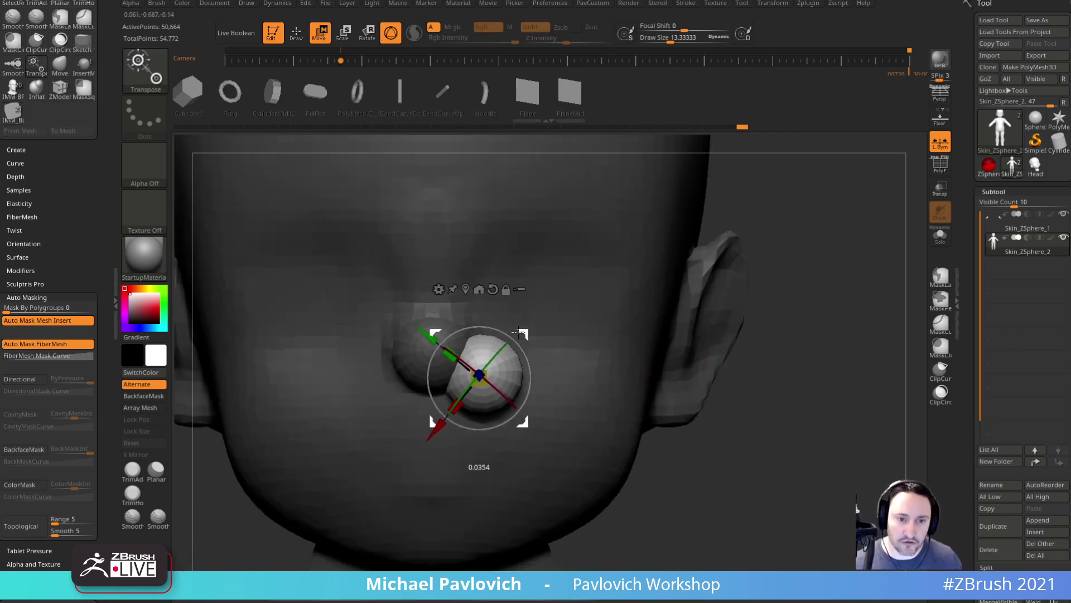
pyautogui.moveTo(481, 380); pyautogui.dragTo(470, 371)
pyautogui.moveTo(523, 334); pyautogui.dragTo(513, 334)
pyautogui.press('q')
# - Mirror and weld the nostril sphere to the other side of the nose
pyautogui.moveTo(795, 324); pyautogui.dragTo(804, 324)
pyautogui.press('space')
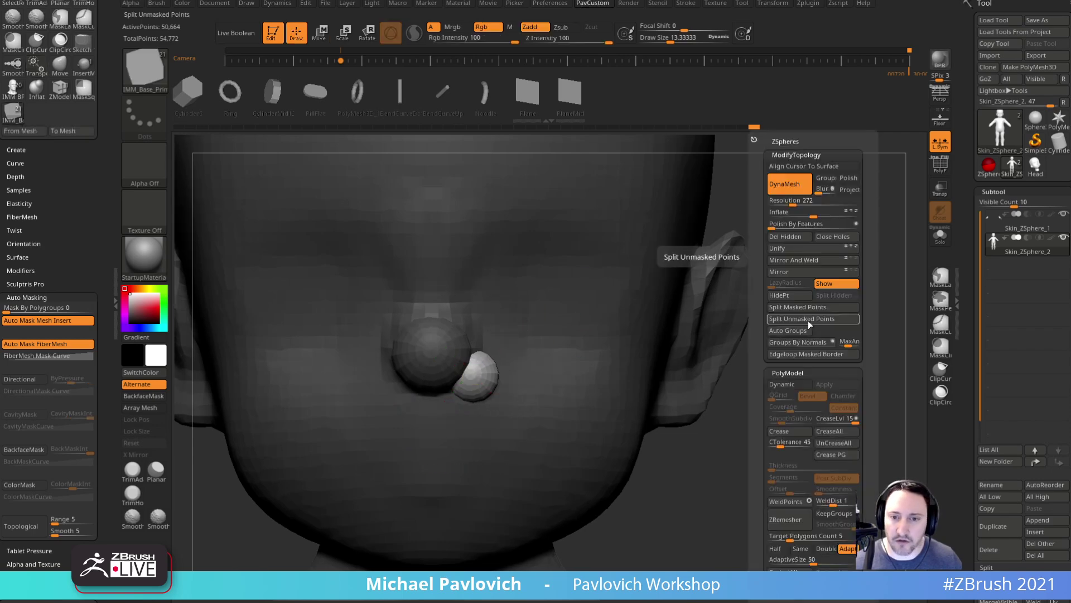
pyautogui.click(797, 270)
pyautogui.click(804, 260)
# - Move the nostril spheres slightly upward alongside the nose tip
pyautogui.moveTo(849, 317); pyautogui.dragTo(781, 314)
pyautogui.press('w')
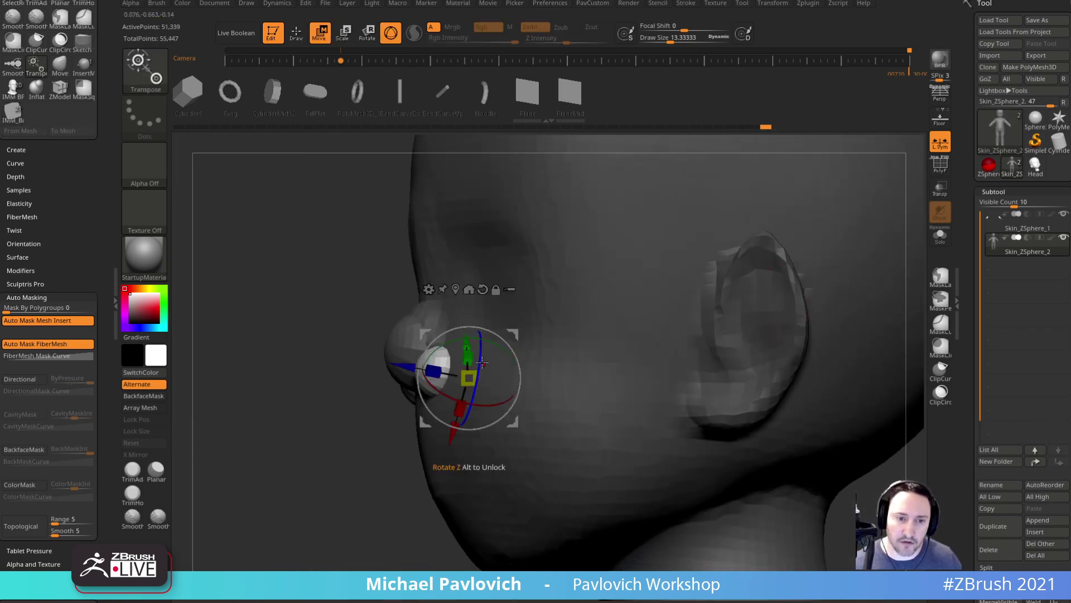
pyautogui.moveTo(511, 331); pyautogui.dragTo(505, 317)
pyautogui.keyDown('shift'); pyautogui.moveTo(335, 346); pyautogui.dragTo(510, 319); pyautogui.keyUp('shift')
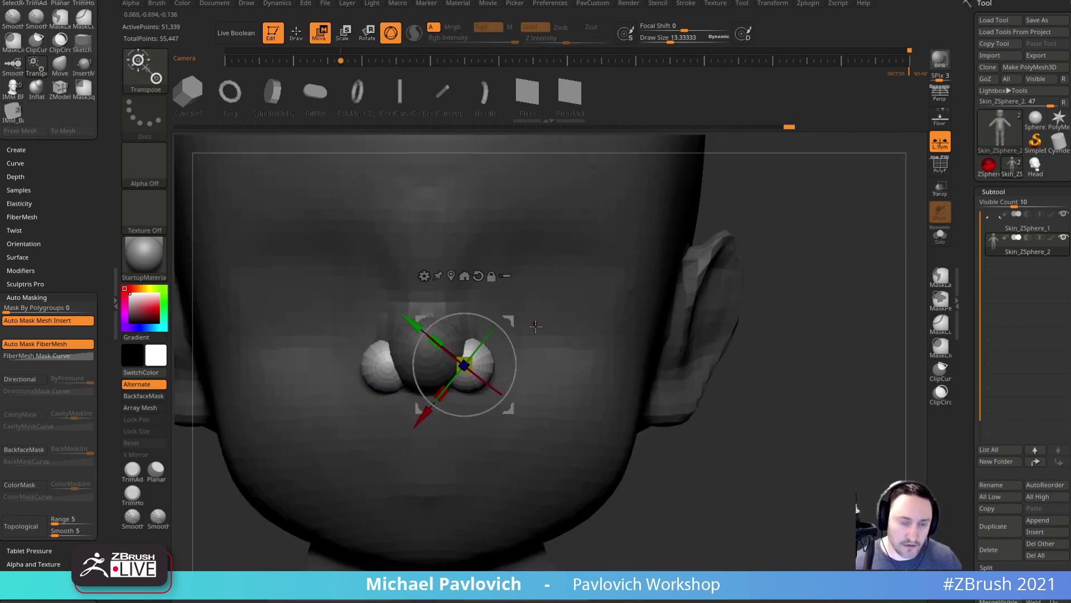
pyautogui.press('space')
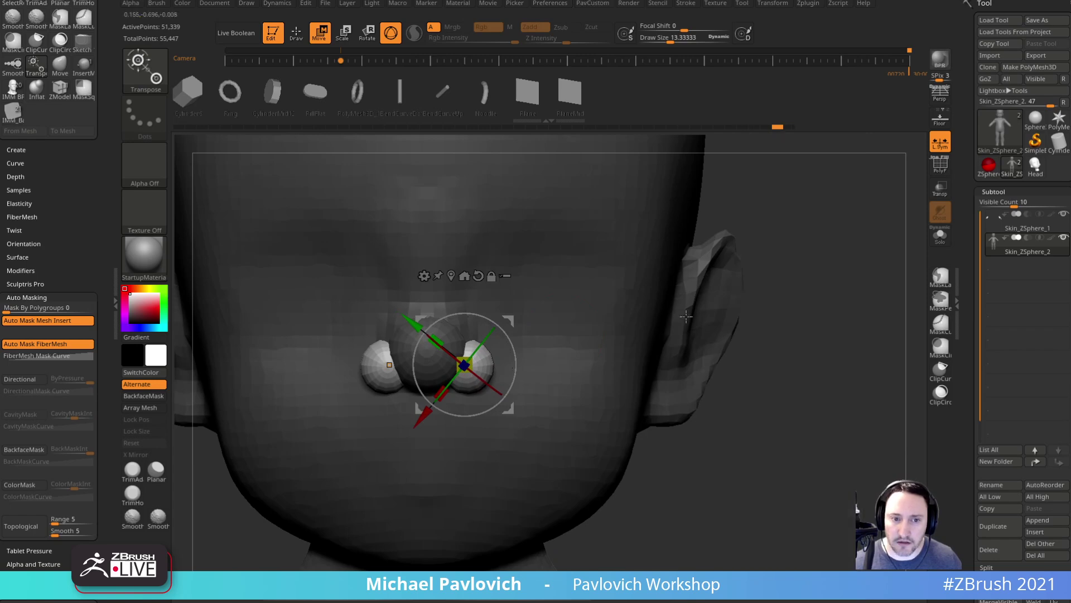
pyautogui.keyDown('alt'); pyautogui.moveTo(778, 308); pyautogui.dragTo(789, 310); pyautogui.keyUp('alt')
pyautogui.press('space')
pyautogui.moveTo(972, 352); pyautogui.dragTo(961, 77)
pyautogui.click(996, 209)
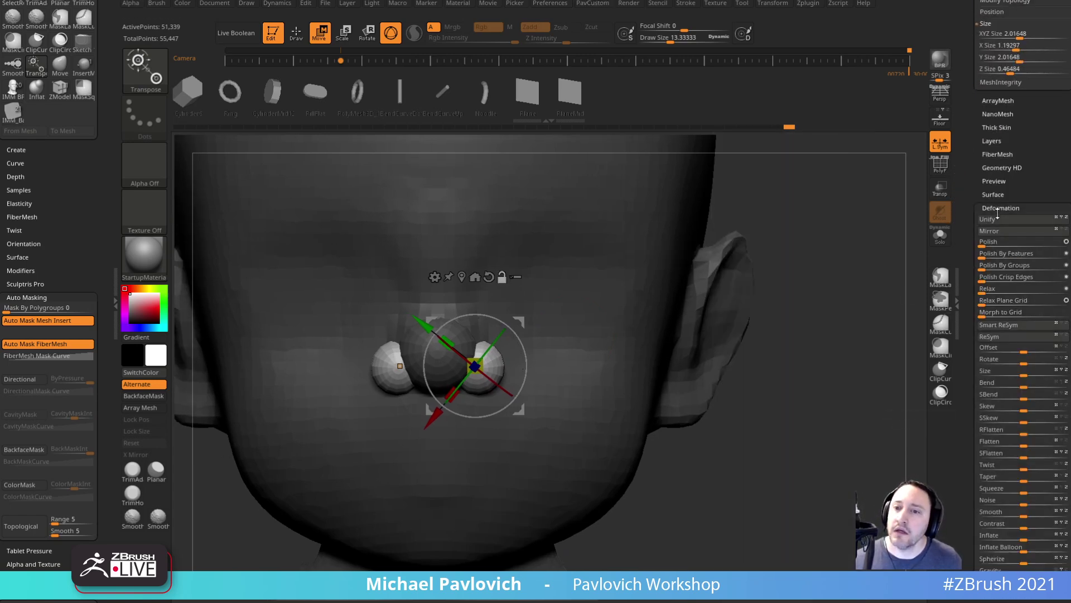
pyautogui.scroll(3, 979, 290)
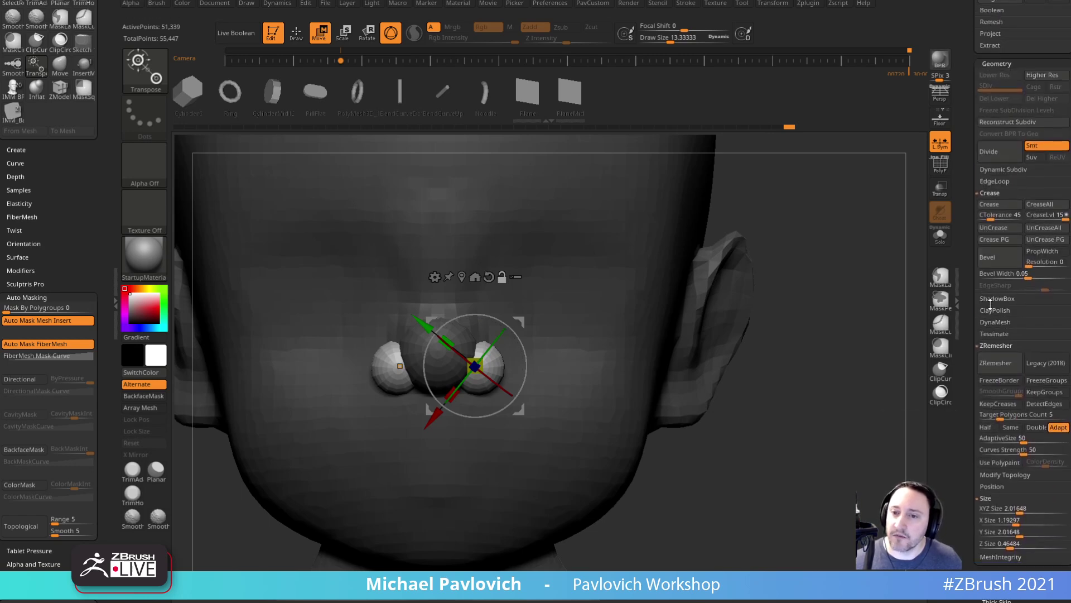
# - Shift the paired nostril spheres slightly closer to the central nose sphere
pyautogui.moveTo(764, 289)
pyautogui.keyDown('alt'); pyautogui.mouseDown()
pyautogui.moveTo(787, 312)
pyautogui.moveTo(533, 337)
pyautogui.mouseUp(); pyautogui.keyUp('alt')
pyautogui.moveTo(357, 419)
pyautogui.mouseDown()
pyautogui.moveTo(428, 438)
pyautogui.moveTo(511, 399)
pyautogui.mouseUp()
pyautogui.press('s')
pyautogui.moveTo(505, 399); pyautogui.dragTo(499, 399)
pyautogui.moveTo(535, 341); pyautogui.dragTo(529, 337)
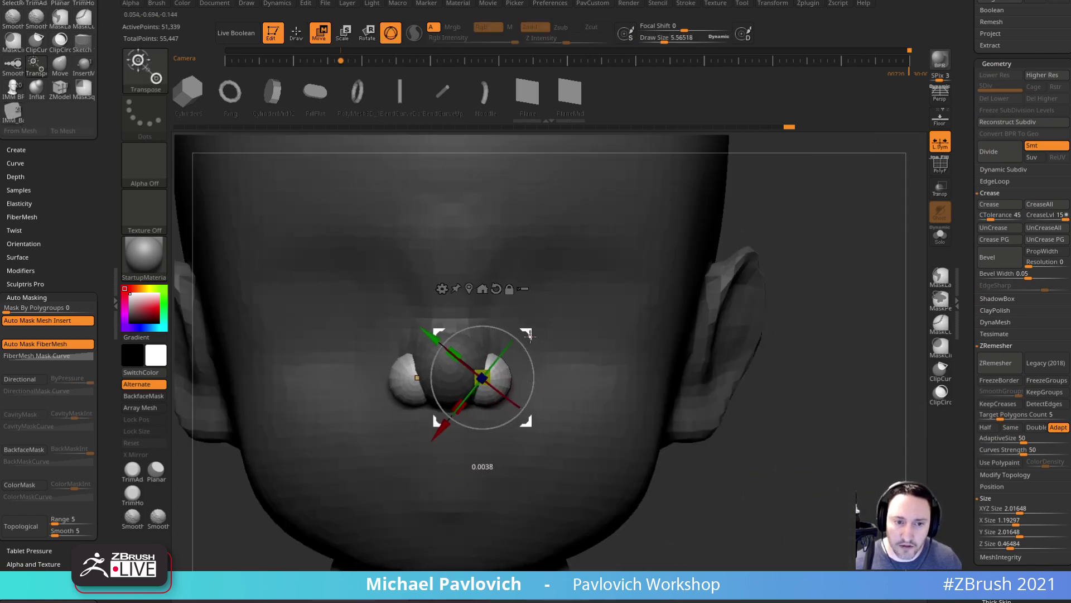
# - Clear the mask and shape the nose tip and nostrils in profile with the Move brush
pyautogui.press('q')
pyautogui.moveTo(777, 341)
pyautogui.keyDown('alt'); pyautogui.mouseDown()
pyautogui.moveTo(819, 318)
pyautogui.moveTo(792, 333)
pyautogui.moveTo(837, 399)
pyautogui.moveTo(778, 394)
pyautogui.mouseUp(); pyautogui.keyUp('alt')
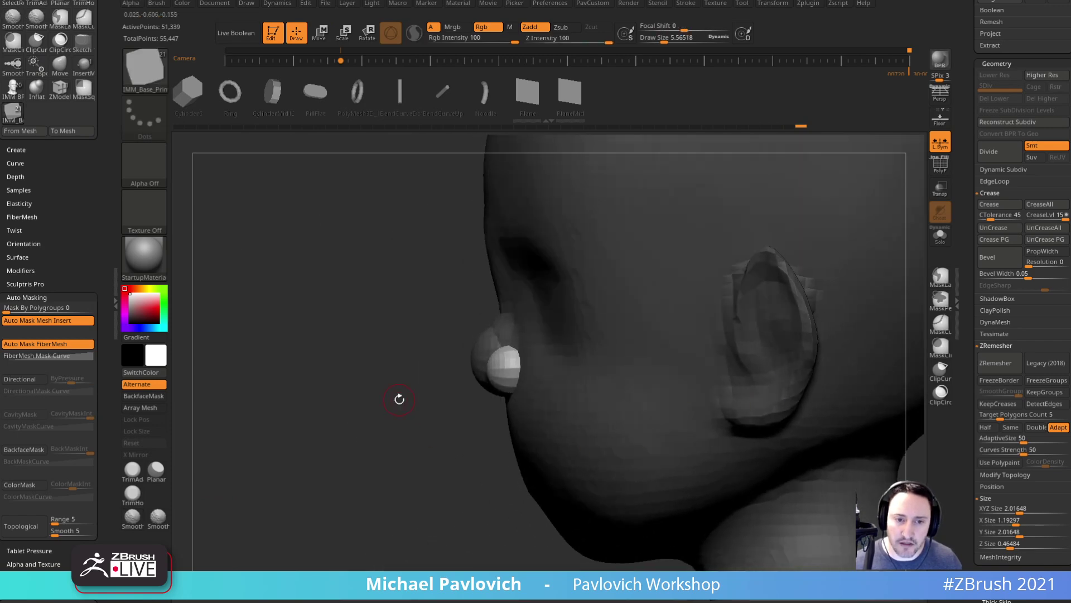
pyautogui.keyDown('ctrl'); pyautogui.moveTo(391, 386); pyautogui.dragTo(451, 448); pyautogui.keyUp('ctrl')
pyautogui.press('s')
pyautogui.press('b')
pyautogui.press('m')
pyautogui.press('v')
pyautogui.moveTo(517, 355)
pyautogui.mouseDown()
pyautogui.moveTo(534, 356)
pyautogui.moveTo(496, 348)
pyautogui.mouseUp()
pyautogui.press('s')
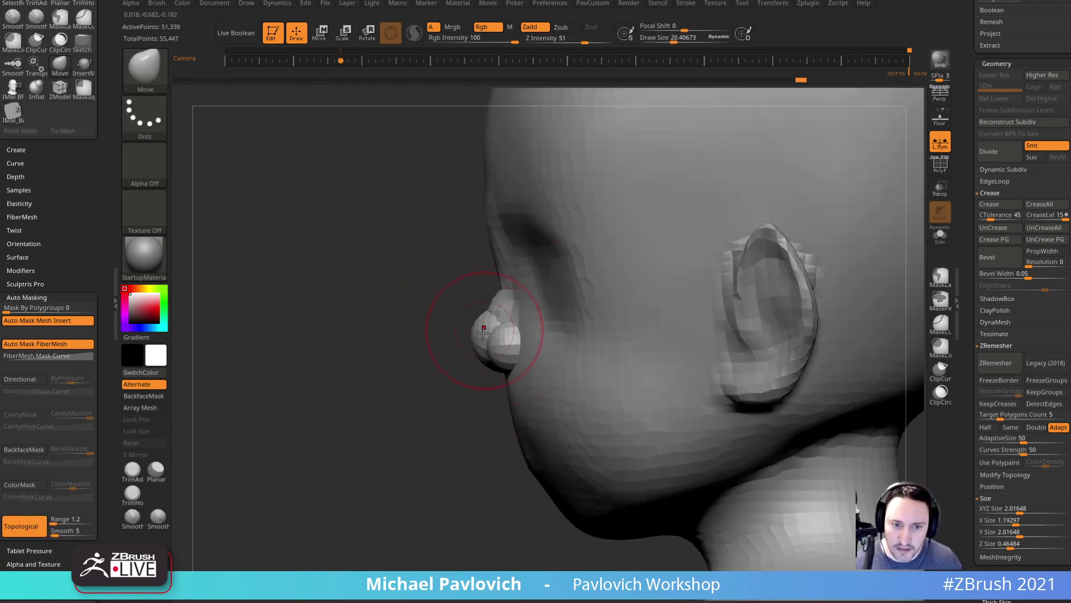
pyautogui.moveTo(432, 390)
pyautogui.keyDown('shift'); pyautogui.mouseDown()
pyautogui.moveTo(493, 390)
pyautogui.moveTo(505, 355)
pyautogui.moveTo(488, 326)
pyautogui.mouseUp(); pyautogui.keyUp('shift')
pyautogui.press('s')
pyautogui.moveTo(818, 347)
pyautogui.mouseDown()
pyautogui.moveTo(737, 348)
pyautogui.moveTo(816, 347)
pyautogui.mouseUp()
# - Try merging the nose spheres into the head with a DynaMesh update and undo it
pyautogui.keyDown('ctrl'); pyautogui.moveTo(852, 267); pyautogui.dragTo(876, 420); pyautogui.keyUp('ctrl')
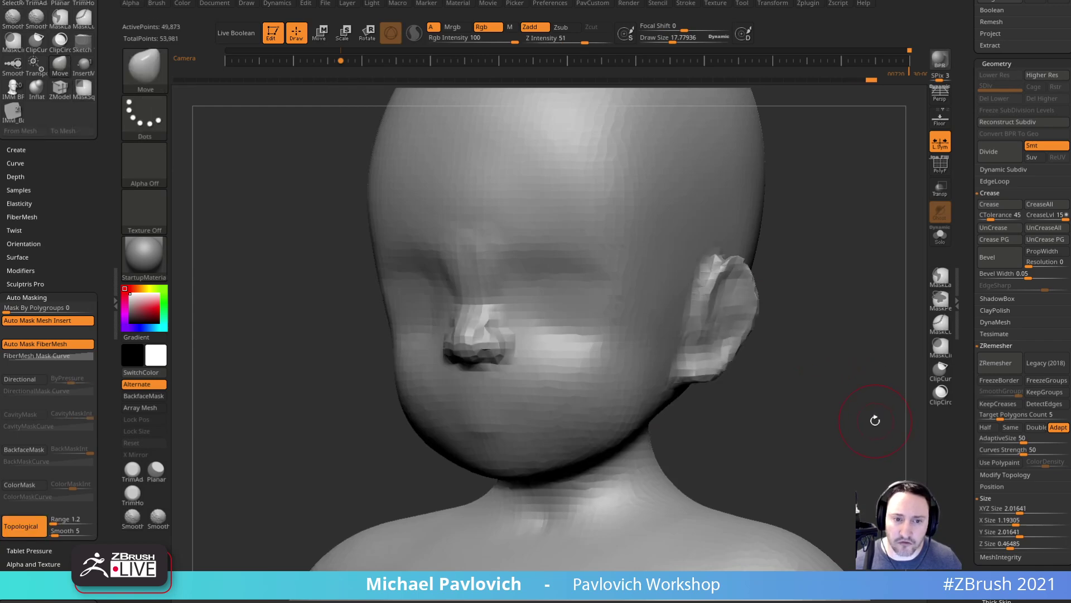
pyautogui.hotkey('ctrl', 'z')
pyautogui.press('space')
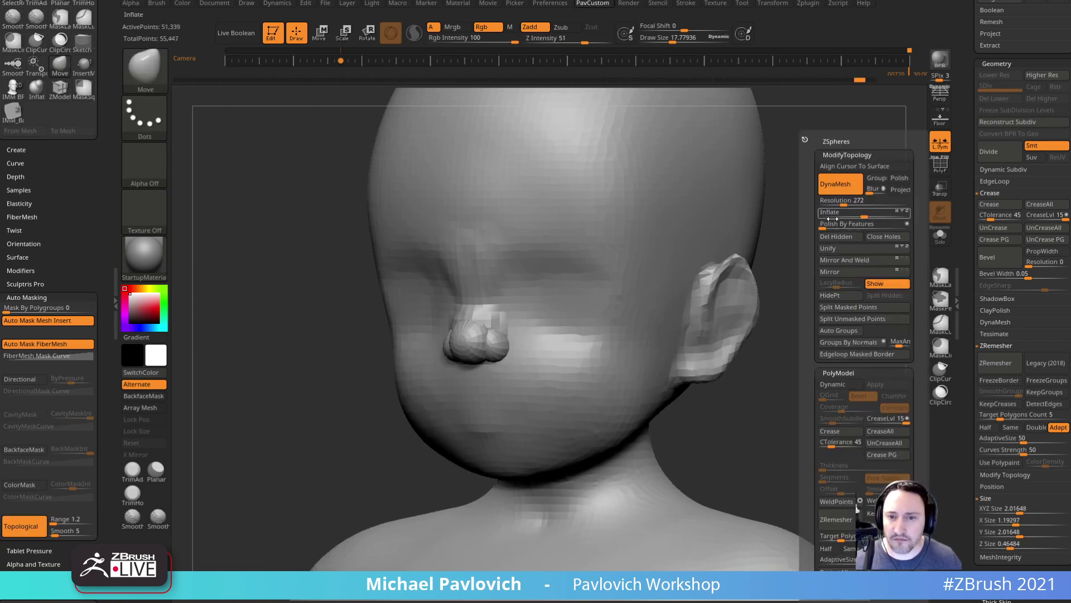
pyautogui.keyDown('alt'); pyautogui.moveTo(782, 341); pyautogui.dragTo(773, 296); pyautogui.keyUp('alt')
pyautogui.keyDown('shift'); pyautogui.moveTo(792, 316); pyautogui.dragTo(782, 292); pyautogui.keyUp('shift')
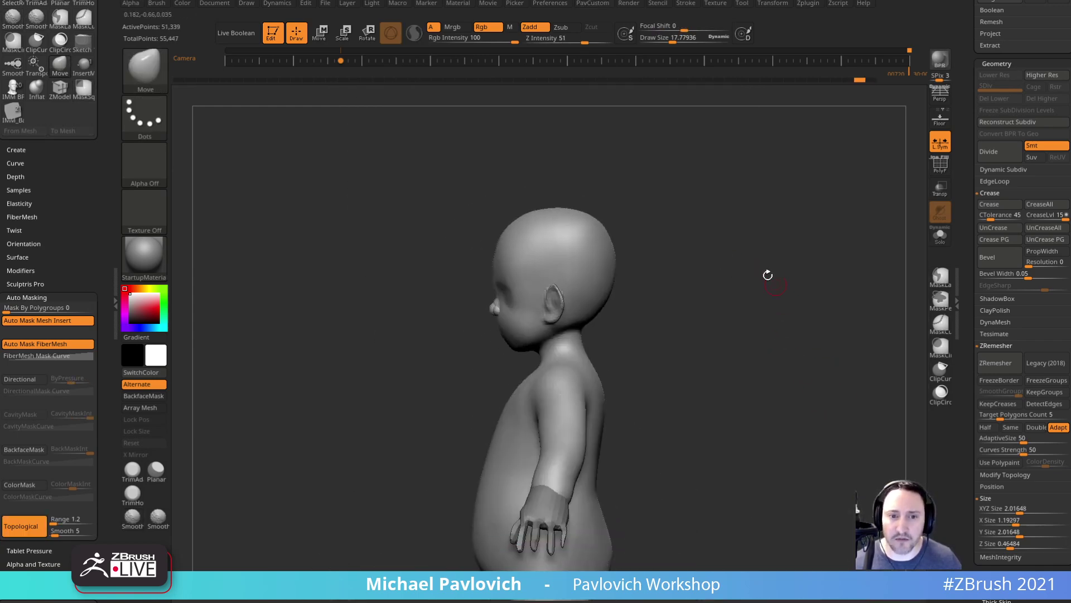
# - Isolate the head and hands with SelectLasso and split the hidden body into its own subtool
pyautogui.keyDown('ctrl'); pyautogui.keyDown('shift'); pyautogui.click(150, 73); pyautogui.keyUp('shift'); pyautogui.keyUp('ctrl')
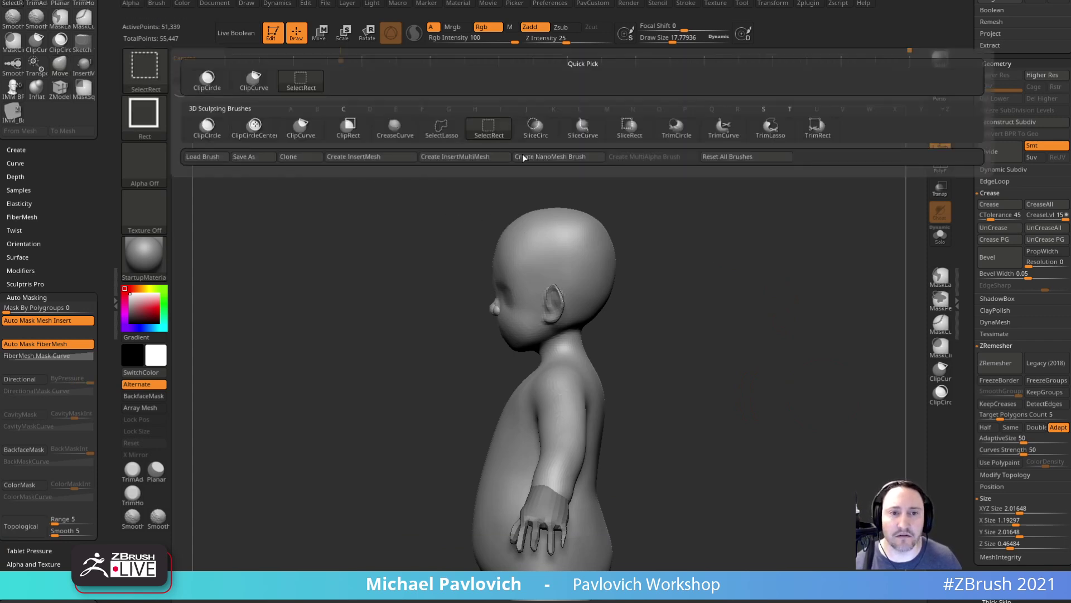
pyautogui.keyDown('ctrl'); pyautogui.keyDown('shift'); pyautogui.click(461, 139); pyautogui.keyUp('shift'); pyautogui.keyUp('ctrl')
pyautogui.moveTo(658, 223)
pyautogui.keyDown('ctrl'); pyautogui.keyDown('shift'); pyautogui.mouseDown()
pyautogui.moveTo(461, 215)
pyautogui.moveTo(488, 380)
pyautogui.moveTo(620, 333)
pyautogui.mouseUp(); pyautogui.keyUp('shift'); pyautogui.keyUp('ctrl')
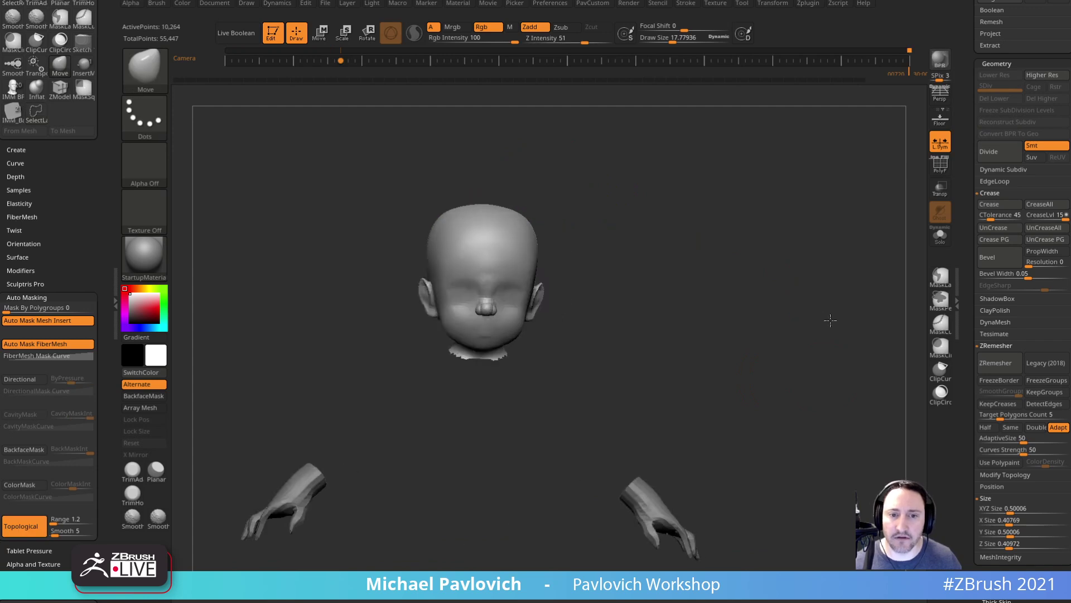
pyautogui.press('space')
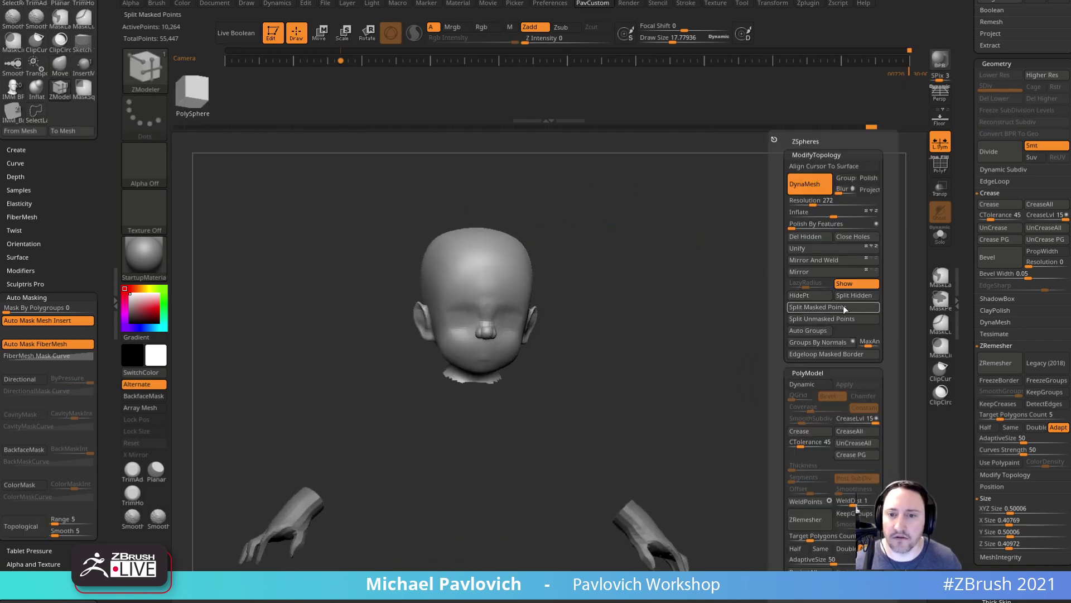
pyautogui.keyDown('ctrl'); pyautogui.keyDown('shift'); pyautogui.click(684, 328); pyautogui.keyUp('shift'); pyautogui.keyUp('ctrl')
pyautogui.moveTo(762, 297)
pyautogui.keyDown('alt'); pyautogui.mouseDown()
pyautogui.moveTo(796, 333)
pyautogui.moveTo(790, 326)
pyautogui.moveTo(822, 311)
pyautogui.mouseUp(); pyautogui.keyUp('alt')
pyautogui.press('s')
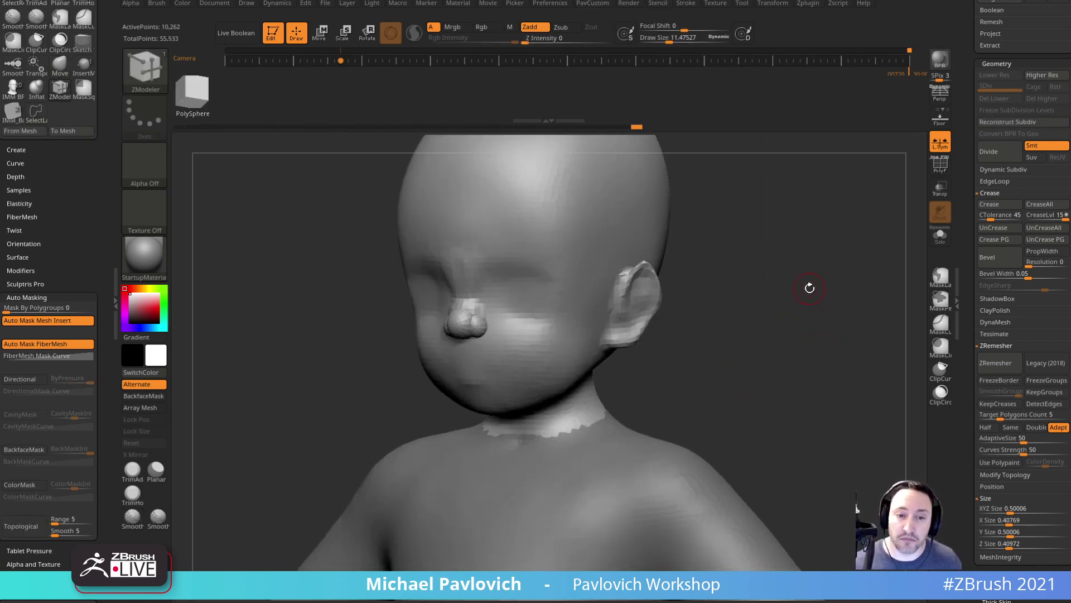
# - Set the DynaMesh resolution to 536 and remesh the head, fusing the nose spheres into it
pyautogui.press('2')
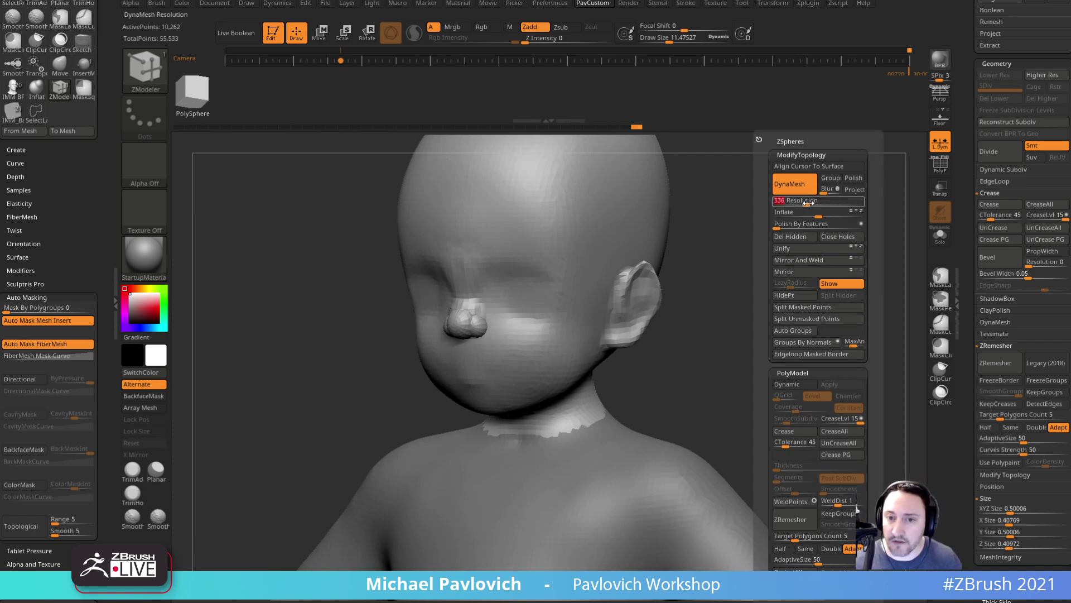
pyautogui.press('2')
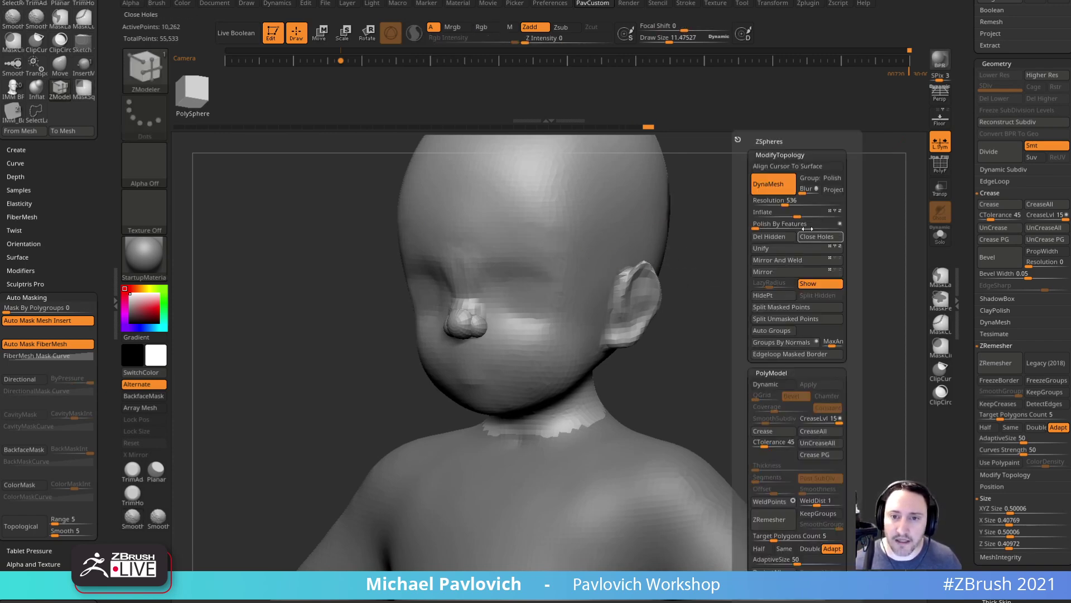
pyautogui.click(803, 202)
pyautogui.keyDown('ctrl'); pyautogui.moveTo(727, 177); pyautogui.dragTo(680, 366); pyautogui.keyUp('ctrl')
# - Select the body, smooth the cut edge around its neck and update its DynaMesh
pyautogui.keyDown('alt'); pyautogui.click(482, 453); pyautogui.keyUp('alt')
pyautogui.keyDown('shift'); pyautogui.moveTo(468, 411); pyautogui.dragTo(510, 399); pyautogui.keyUp('shift')
pyautogui.moveTo(742, 345); pyautogui.dragTo(677, 373)
pyautogui.press('2')
pyautogui.keyDown('ctrl'); pyautogui.moveTo(690, 280); pyautogui.dragTo(649, 324); pyautogui.keyUp('ctrl')
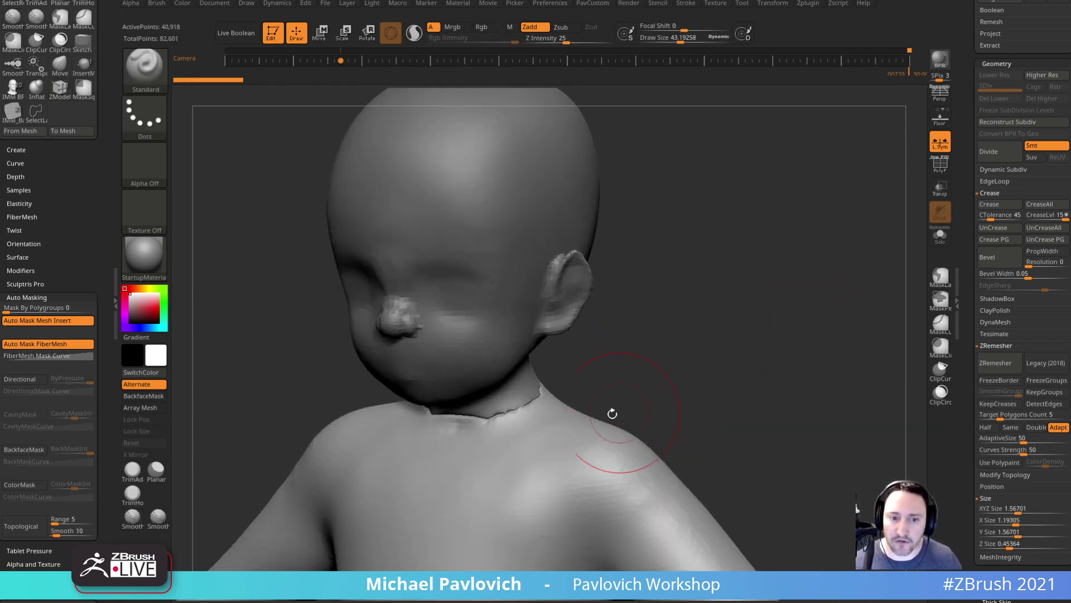
pyautogui.keyDown('shift'); pyautogui.moveTo(527, 424); pyautogui.dragTo(494, 422); pyautogui.keyUp('shift')
pyautogui.moveTo(709, 346)
pyautogui.mouseDown()
pyautogui.moveTo(594, 393)
pyautogui.moveTo(519, 390)
pyautogui.mouseUp()
pyautogui.moveTo(677, 318)
pyautogui.keyDown('shift'); pyautogui.mouseDown()
pyautogui.moveTo(743, 262)
pyautogui.moveTo(590, 363)
pyautogui.mouseUp(); pyautogui.keyUp('shift')
# - Select the head and smooth its lower neck border and the bridge of the nose
pyautogui.keyDown('alt'); pyautogui.click(491, 401); pyautogui.keyUp('alt')
pyautogui.moveTo(533, 388)
pyautogui.keyDown('shift'); pyautogui.mouseDown()
pyautogui.moveTo(542, 399)
pyautogui.moveTo(487, 402)
pyautogui.mouseUp(); pyautogui.keyUp('shift')
pyautogui.moveTo(643, 347)
pyautogui.keyDown('shift'); pyautogui.mouseDown()
pyautogui.moveTo(720, 321)
pyautogui.moveTo(813, 368)
pyautogui.moveTo(809, 390)
pyautogui.mouseUp(); pyautogui.keyUp('shift')
pyautogui.keyDown('shift'); pyautogui.moveTo(561, 304); pyautogui.dragTo(571, 347); pyautogui.keyUp('shift')
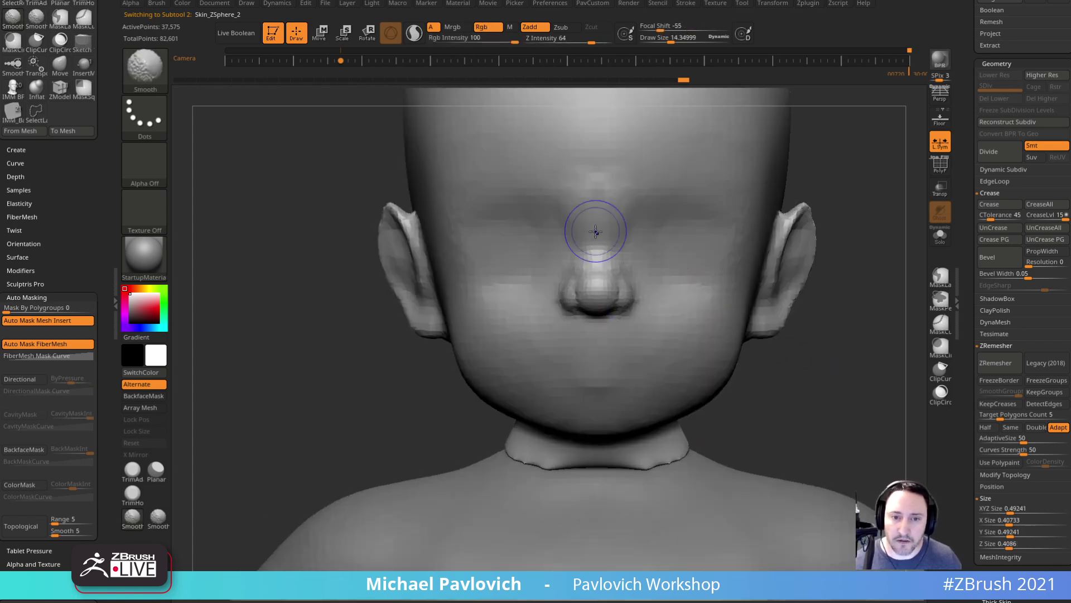
pyautogui.keyDown('alt'); pyautogui.moveTo(874, 203); pyautogui.dragTo(820, 298); pyautogui.keyUp('alt')
pyautogui.press('space')
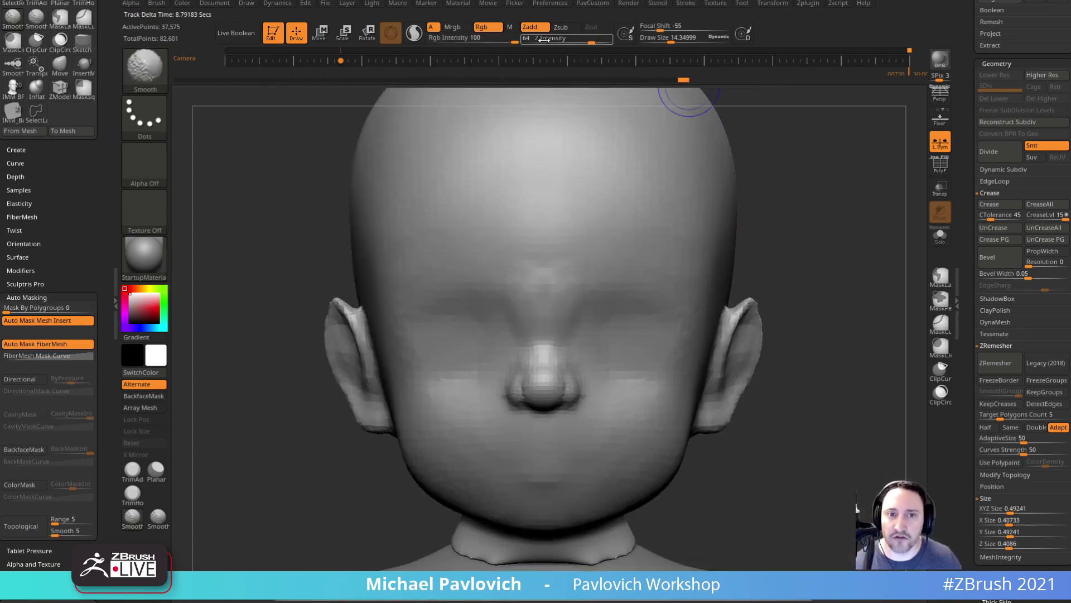
# - Show the baby reference drawing, align the head to its stored front view and switch to the Move brush
pyautogui.moveTo(840, 340)
pyautogui.keyDown('alt'); pyautogui.mouseDown()
pyautogui.moveTo(811, 342)
pyautogui.moveTo(804, 317)
pyautogui.mouseUp(); pyautogui.keyUp('alt')
pyautogui.hotkey('shift', 'z')
pyautogui.press('Left')
pyautogui.press('s')
pyautogui.moveTo(318, 328); pyautogui.dragTo(318, 333)
pyautogui.press('b')
pyautogui.press('m')
pyautogui.press('t')
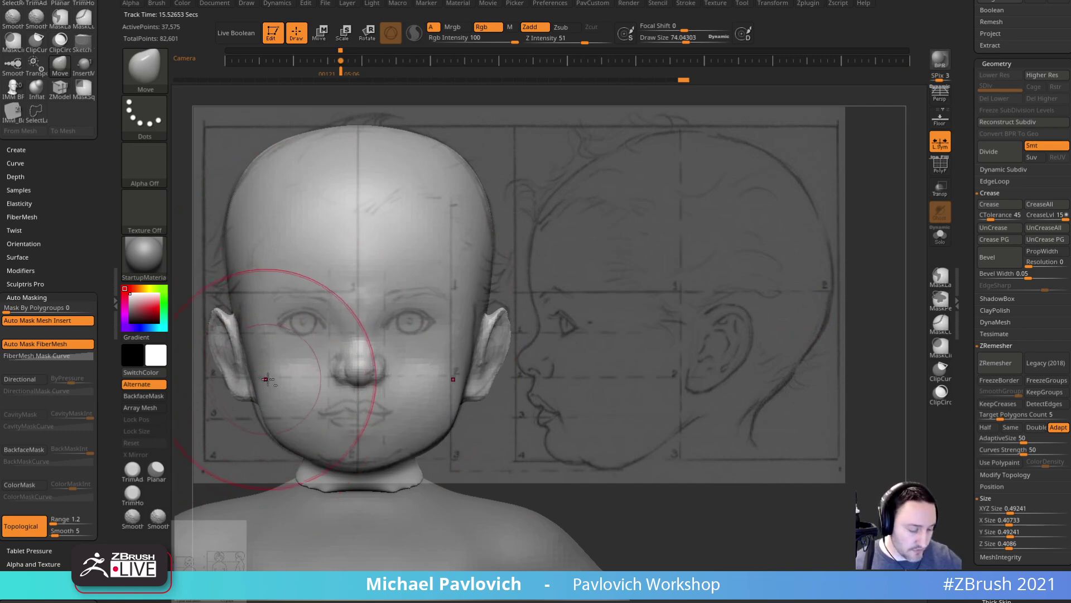
# - Switch to the Standard brush, turn off its Rgb painting and reduce the draw size to about 10.6
pyautogui.press('b')
pyautogui.press('i')
pyautogui.press('n')
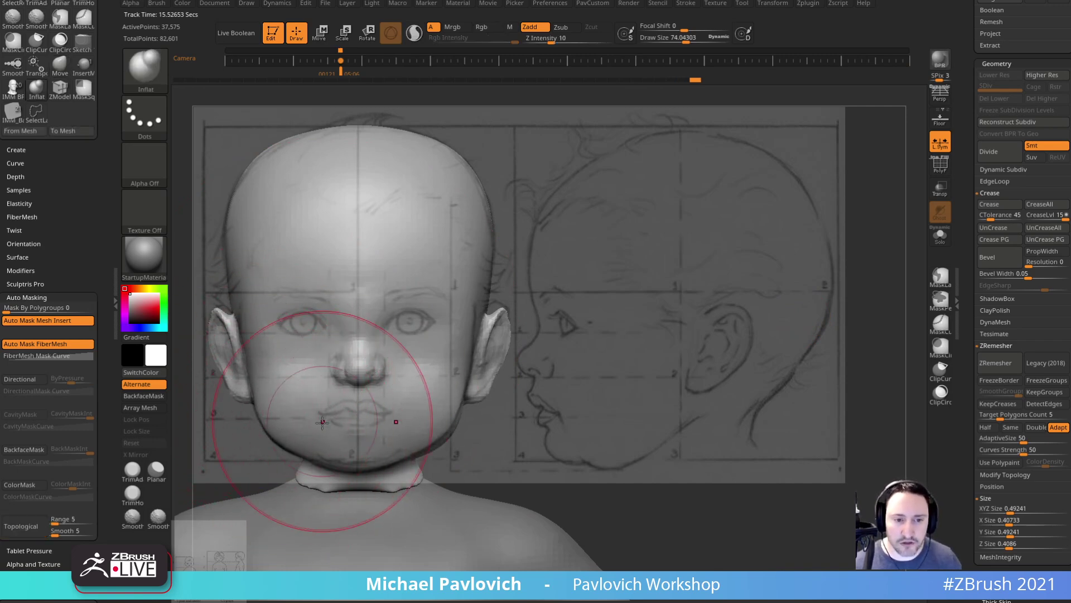
pyautogui.press('b')
pyautogui.press('s')
pyautogui.press('t')
pyautogui.press('[')
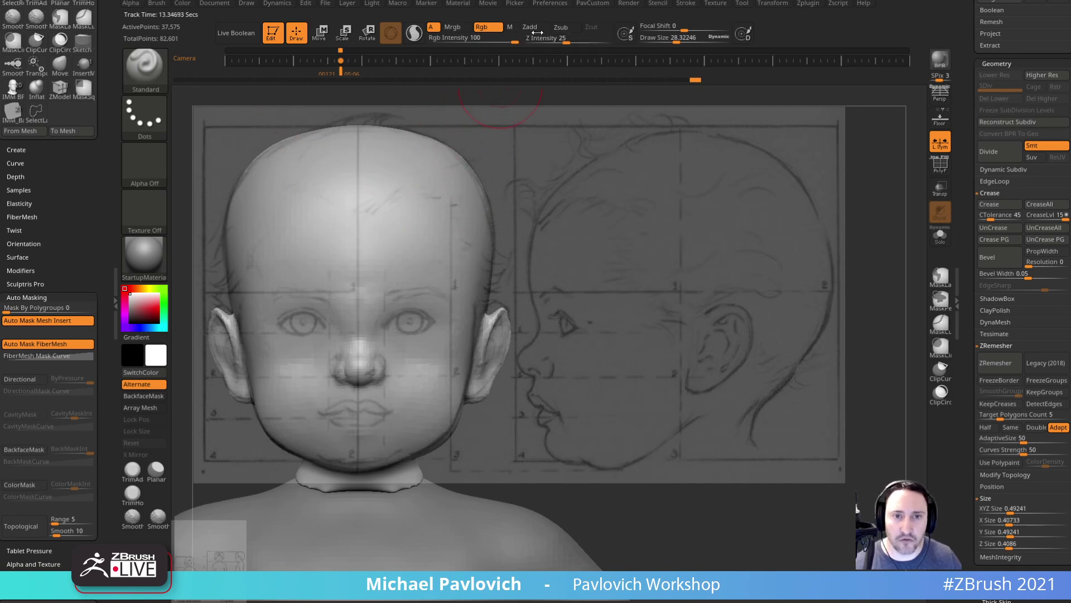
pyautogui.click(485, 29)
pyautogui.press('[')
pyautogui.press('[')
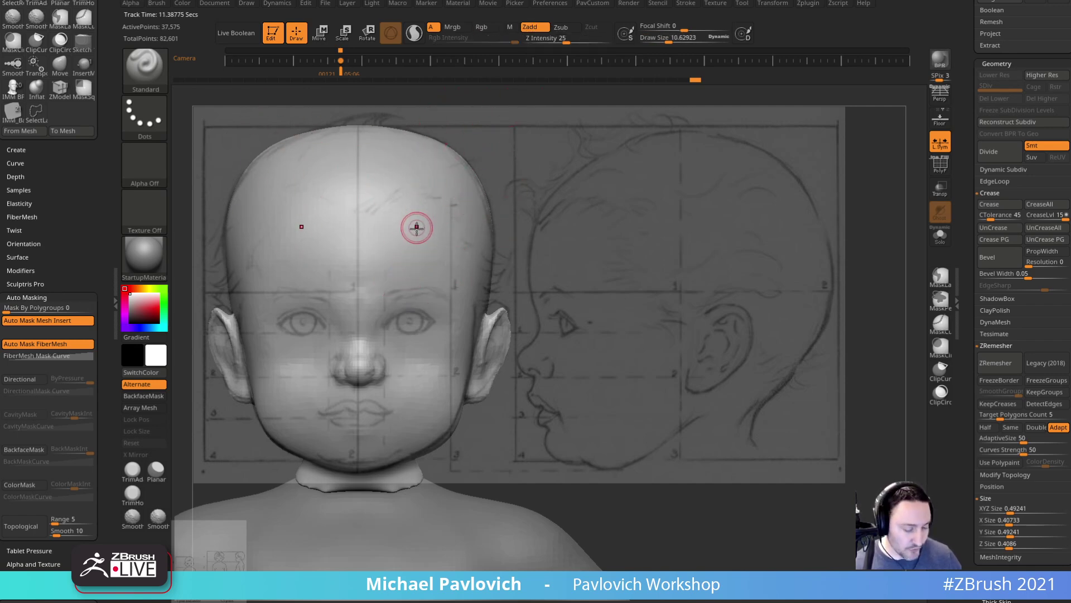
# - Transfer the drawing's eyebrows, eyes, nose and mouth onto the face with the Paint brush, and hide the reference
pyautogui.press('b')
pyautogui.press('p')
pyautogui.click(651, 453)
pyautogui.press('s')
pyautogui.moveTo(352, 313); pyautogui.dragTo(363, 313)
pyautogui.moveTo(297, 312)
pyautogui.mouseDown()
pyautogui.moveTo(296, 271)
pyautogui.moveTo(350, 426)
pyautogui.mouseUp()
pyautogui.moveTo(302, 256); pyautogui.dragTo(304, 245)
pyautogui.moveTo(386, 321)
pyautogui.mouseDown()
pyautogui.moveTo(440, 323)
pyautogui.moveTo(461, 290)
pyautogui.mouseUp()
pyautogui.press('shift')
pyautogui.hotkey('shift', 'z')
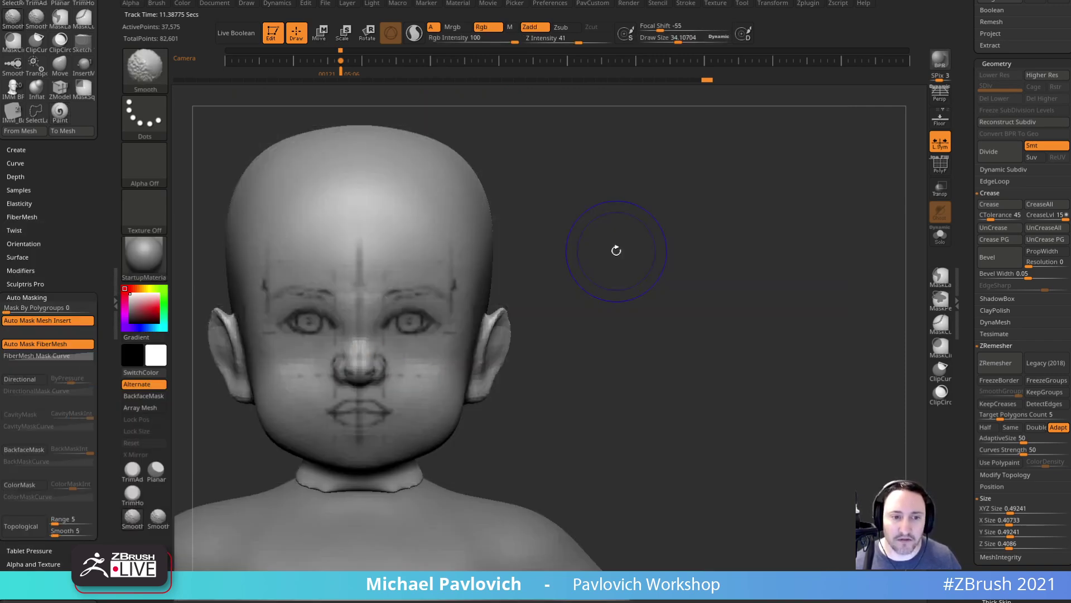
# - Carve the eye sockets inward around the painted eyes using the Clay brush with Rgb off
pyautogui.moveTo(754, 307)
pyautogui.mouseDown()
pyautogui.moveTo(692, 318)
pyautogui.moveTo(750, 312)
pyautogui.moveTo(739, 313)
pyautogui.mouseUp()
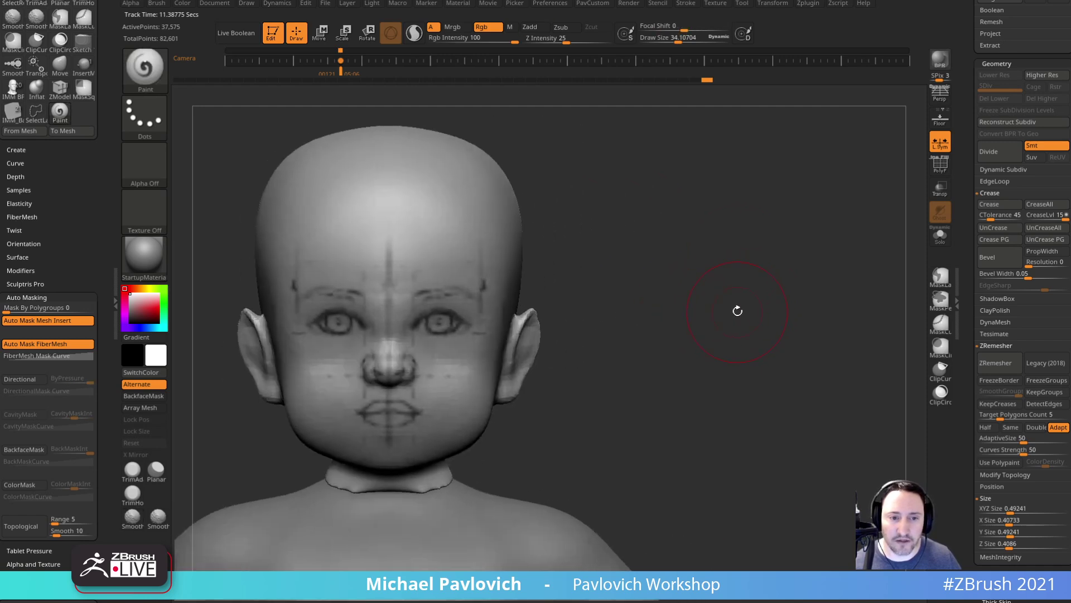
pyautogui.keyDown('alt'); pyautogui.moveTo(702, 274); pyautogui.dragTo(768, 276); pyautogui.keyUp('alt')
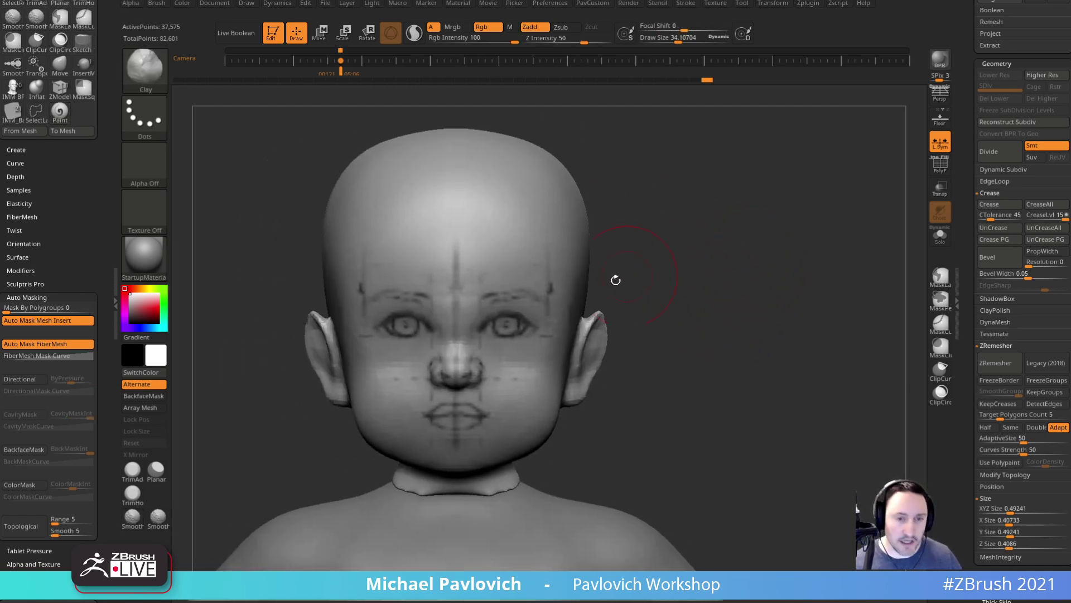
pyautogui.keyDown('shift'); pyautogui.moveTo(530, 333); pyautogui.dragTo(520, 332); pyautogui.keyUp('shift')
pyautogui.hotkey('ctrl', 'z')
pyautogui.click(484, 28)
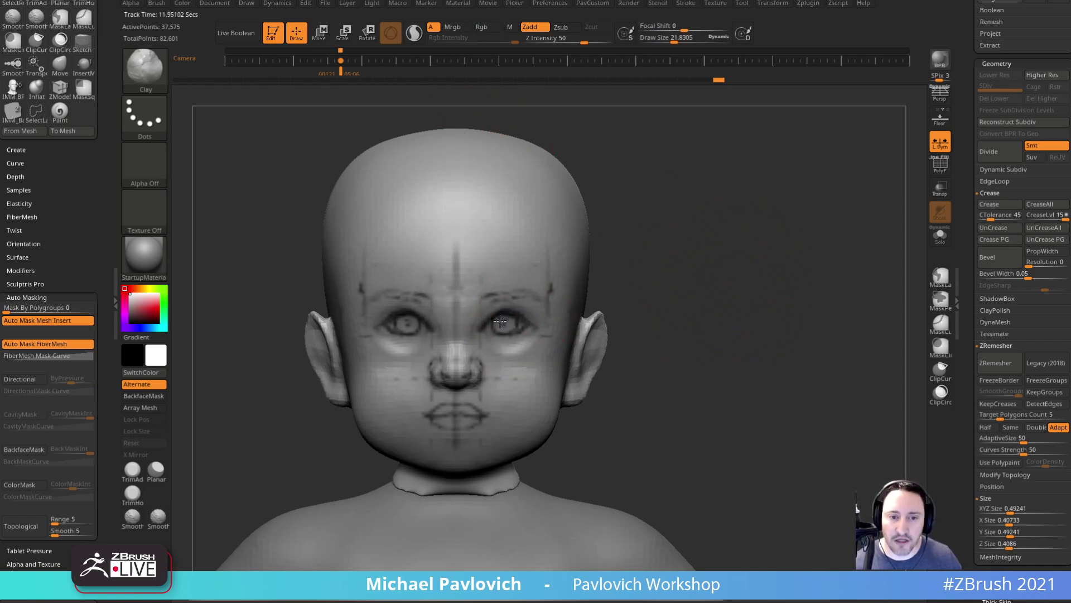
pyautogui.keyDown('alt'); pyautogui.moveTo(495, 352); pyautogui.dragTo(525, 312); pyautogui.keyUp('alt')
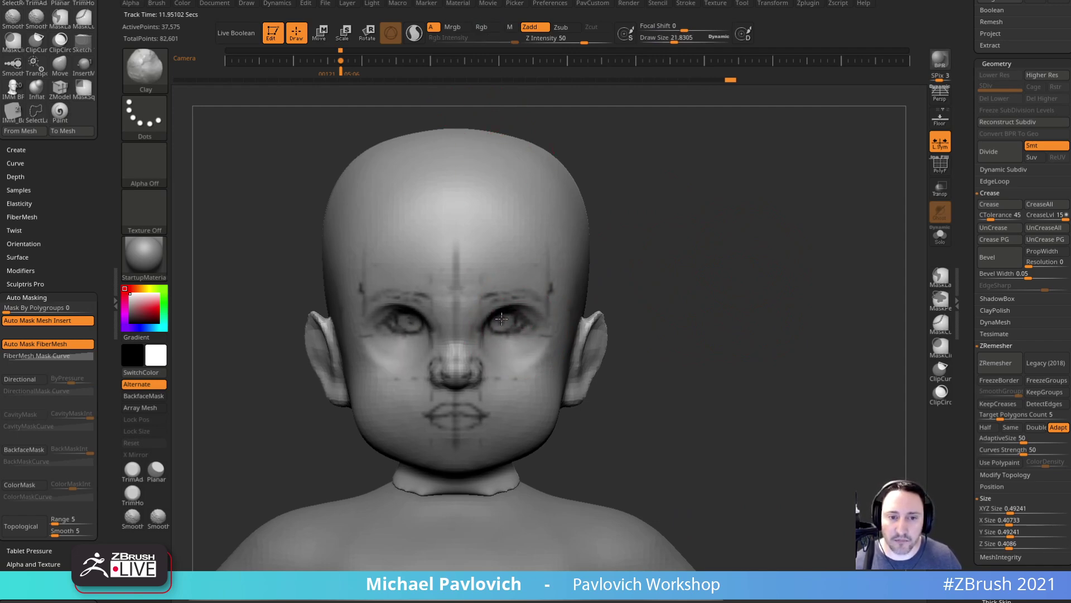
# - Insert a mirrored pair of Sphere16 primitives over the painted eyes as eyeballs
pyautogui.moveTo(764, 285)
pyautogui.mouseDown()
pyautogui.moveTo(706, 289)
pyautogui.moveTo(789, 272)
pyautogui.mouseUp()
pyautogui.press('b')
pyautogui.press('i')
pyautogui.press('p')
pyautogui.press('m')
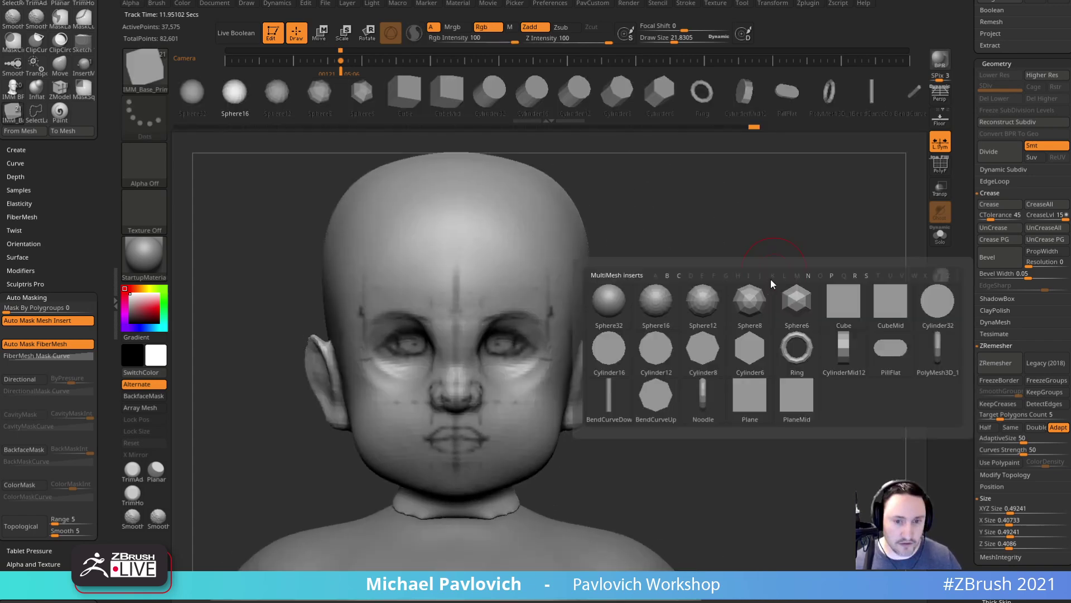
pyautogui.click(643, 307)
pyautogui.moveTo(510, 360); pyautogui.dragTo(537, 384)
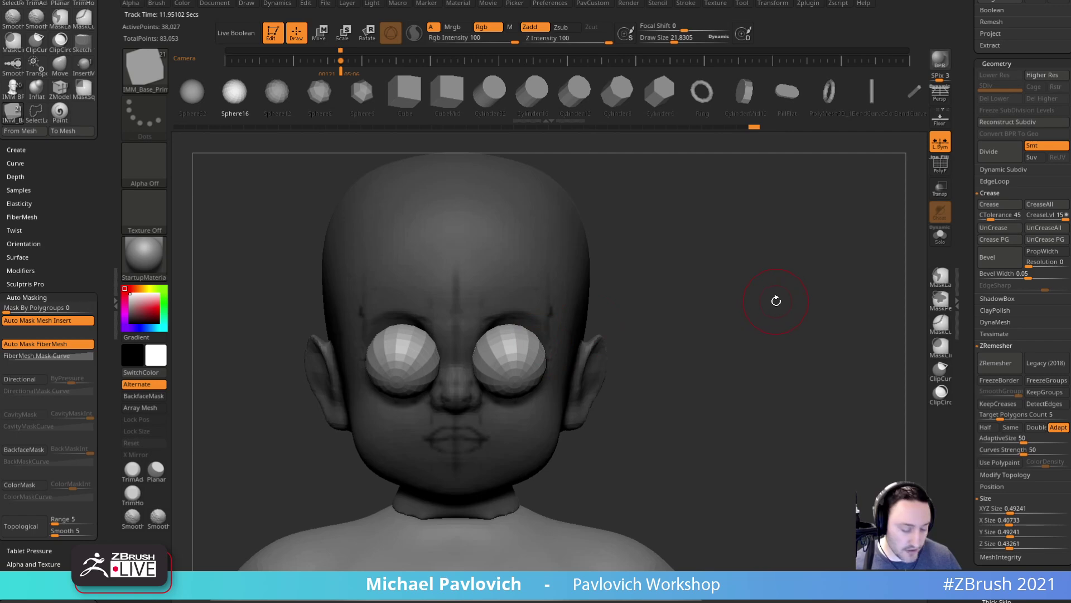
pyautogui.press('b')
pyautogui.press('i')
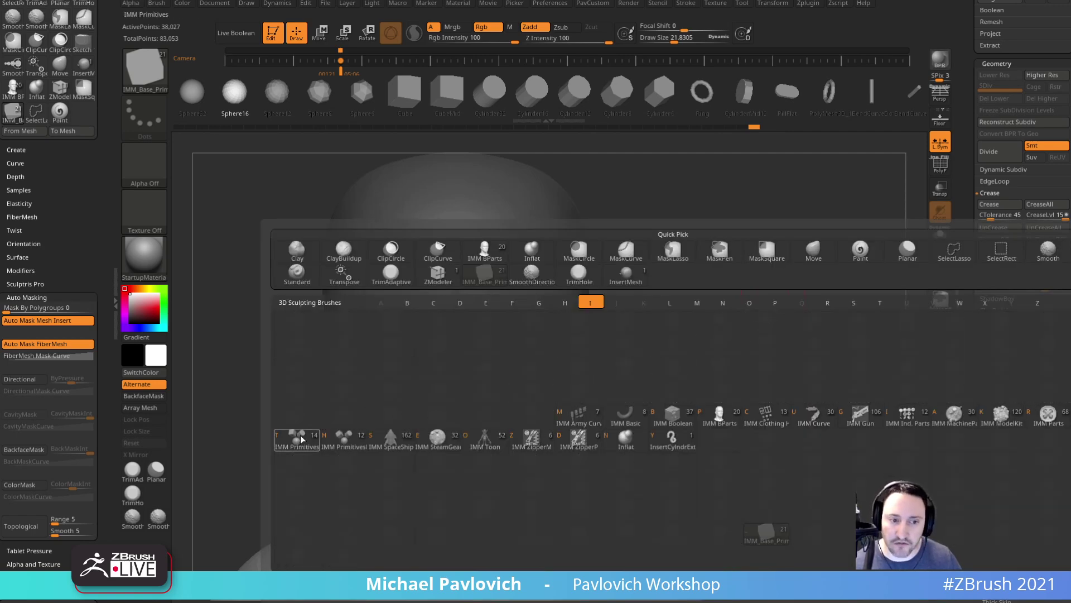
# - Reset the gizmo's orientation on the eyeballs and push them back into the eye sockets in profile
pyautogui.moveTo(747, 256); pyautogui.dragTo(558, 257)
pyautogui.press('w')
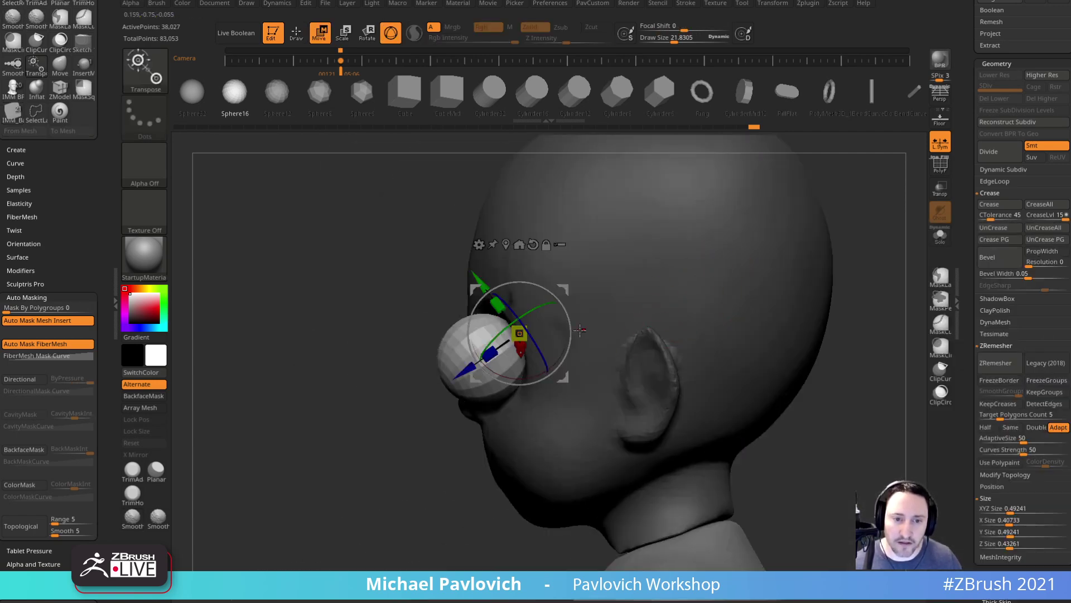
pyautogui.keyDown('alt'); pyautogui.click(532, 245); pyautogui.keyUp('alt')
pyautogui.keyDown('alt'); pyautogui.click(506, 244); pyautogui.keyUp('alt')
pyautogui.moveTo(498, 309); pyautogui.dragTo(569, 307)
pyautogui.press('q')
pyautogui.moveTo(416, 406); pyautogui.dragTo(633, 307)
pyautogui.press('w')
pyautogui.moveTo(576, 345); pyautogui.dragTo(570, 349)
pyautogui.moveTo(619, 309); pyautogui.dragTo(621, 310)
pyautogui.press('q')
pyautogui.moveTo(781, 338); pyautogui.dragTo(620, 330)
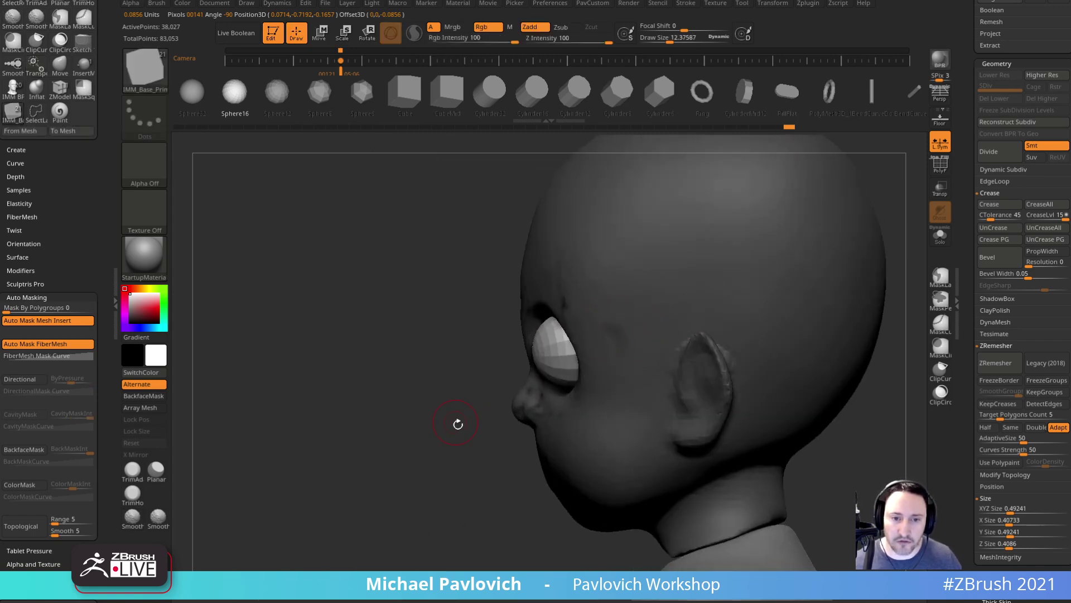
# - Separate the eyeballs and head into different subtools by splitting the masked points
pyautogui.moveTo(455, 418); pyautogui.dragTo(813, 337)
pyautogui.press('2')
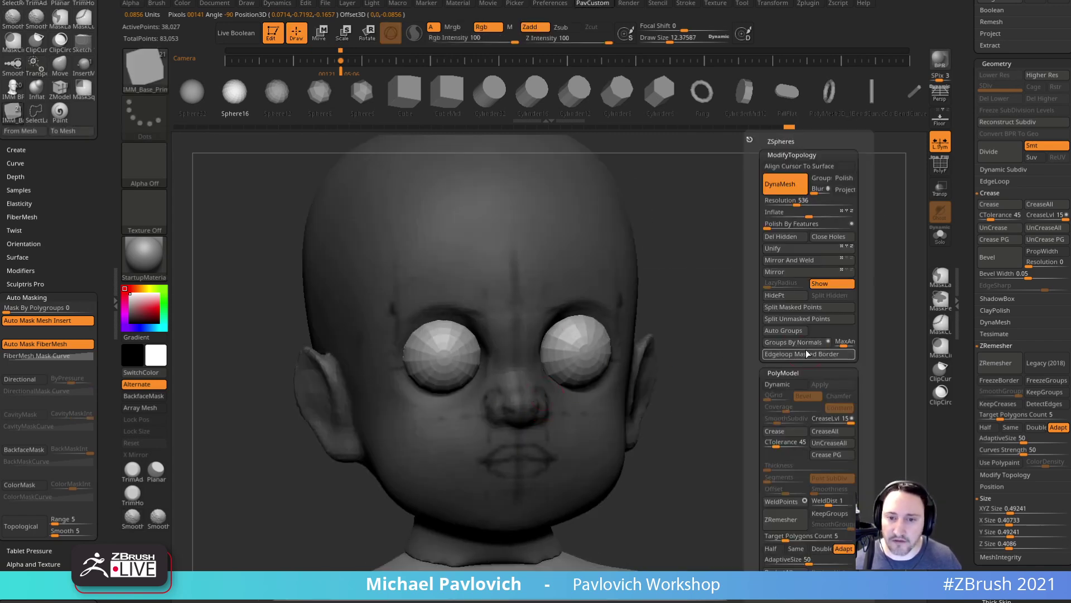
pyautogui.click(793, 307)
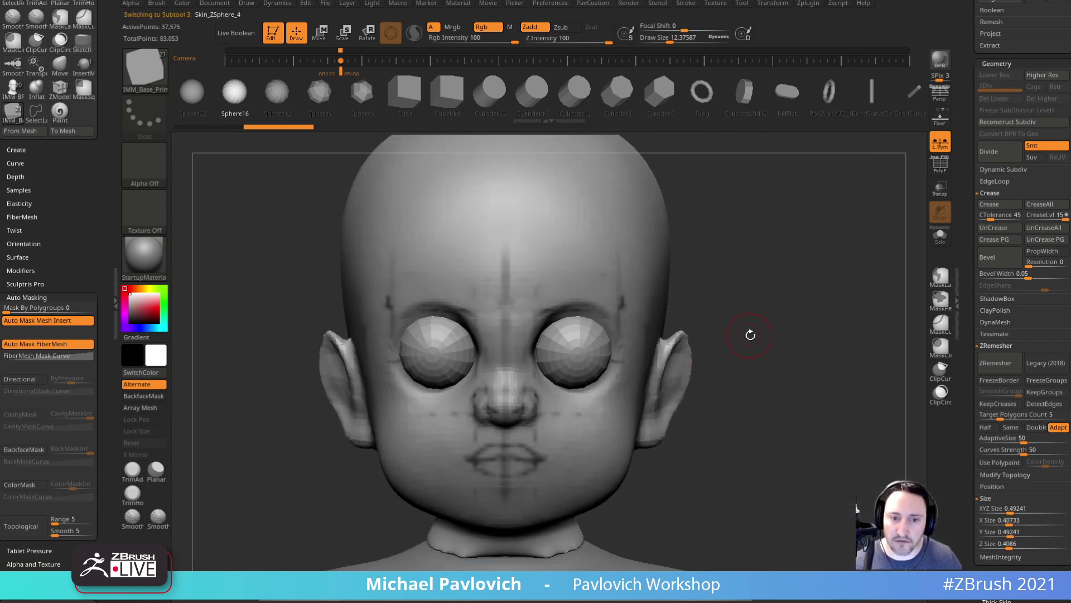
# - Reshape the brow above the eyeball in profile on the head with the Move brush
pyautogui.moveTo(763, 329)
pyautogui.mouseDown()
pyautogui.moveTo(607, 333)
pyautogui.moveTo(586, 320)
pyautogui.mouseUp()
pyautogui.press('b')
pyautogui.press('m')
pyautogui.press('v')
pyautogui.press('s')
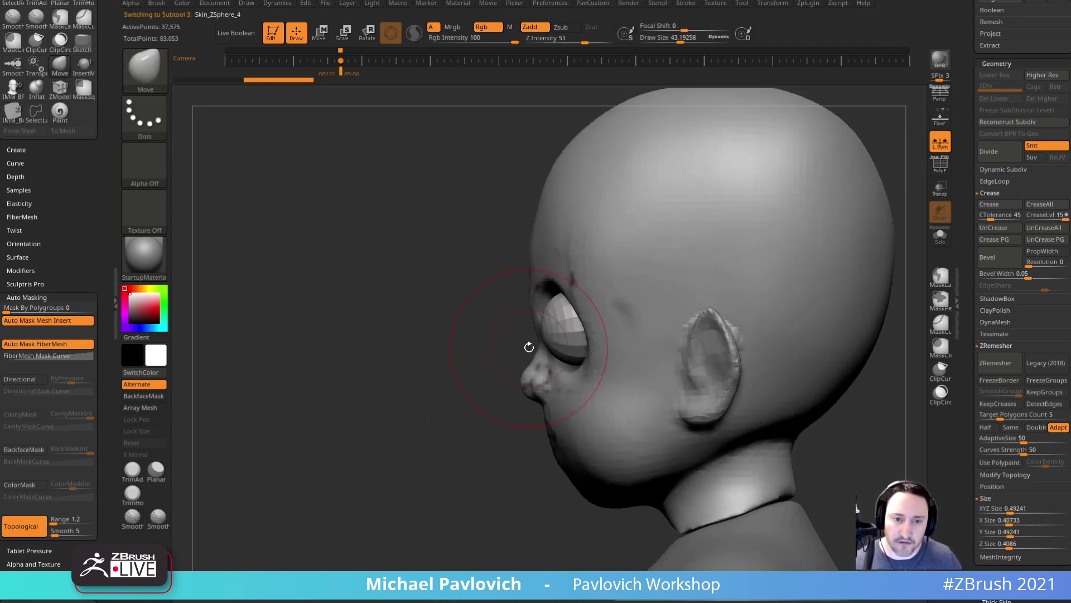
pyautogui.press('s')
pyautogui.moveTo(539, 286)
pyautogui.mouseDown()
pyautogui.moveTo(526, 283)
pyautogui.moveTo(552, 279)
pyautogui.moveTo(538, 280)
pyautogui.mouseUp()
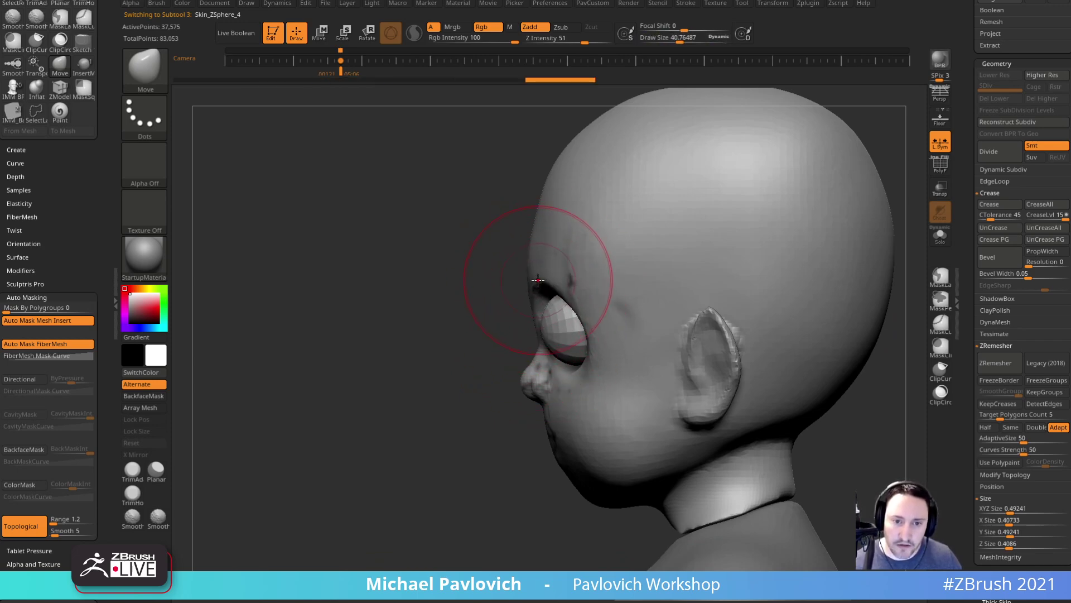
pyautogui.moveTo(532, 278); pyautogui.dragTo(567, 301, button='right')
pyautogui.moveTo(549, 283); pyautogui.dragTo(544, 280)
pyautogui.moveTo(478, 358); pyautogui.dragTo(481, 366)
# - Undo a cheek adjustment below the eye and rework that area with a resized Move brush
pyautogui.moveTo(585, 375); pyautogui.dragTo(567, 370)
pyautogui.hotkey('ctrl', 'z')
pyautogui.press('s')
pyautogui.press('s')
pyautogui.press('s')
pyautogui.keyDown('shift'); pyautogui.moveTo(478, 416); pyautogui.dragTo(558, 412); pyautogui.keyUp('shift')
pyautogui.press('s')
pyautogui.moveTo(569, 396); pyautogui.dragTo(566, 397)
# - Build up the outer rim of the eye socket and the upper cheek with the Clay brush
pyautogui.moveTo(790, 322)
pyautogui.mouseDown()
pyautogui.moveTo(766, 318)
pyautogui.moveTo(811, 333)
pyautogui.moveTo(742, 329)
pyautogui.mouseUp()
pyautogui.press('b')
pyautogui.press('c')
pyautogui.press('l')
pyautogui.moveTo(602, 366); pyautogui.dragTo(592, 337)
pyautogui.moveTo(629, 291); pyautogui.dragTo(614, 313)
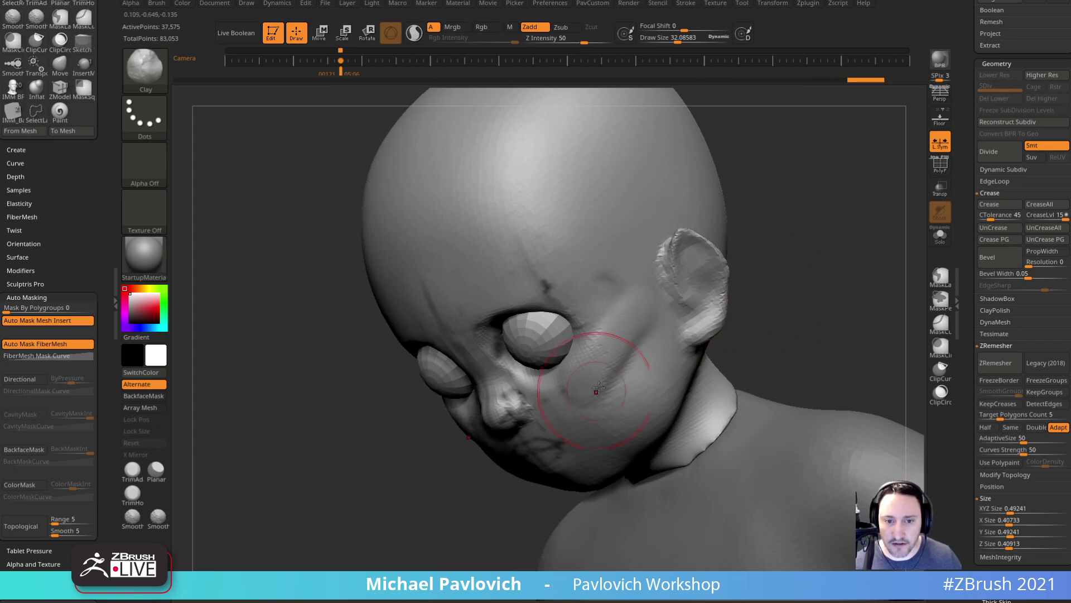
# - Fill out the cheekbone between eye and ear with more Clay strokes and smooth the transition
pyautogui.moveTo(750, 332); pyautogui.dragTo(782, 298)
pyautogui.moveTo(618, 338)
pyautogui.mouseDown()
pyautogui.moveTo(578, 379)
pyautogui.moveTo(628, 360)
pyautogui.mouseUp()
pyautogui.moveTo(626, 335); pyautogui.dragTo(586, 382)
pyautogui.moveTo(803, 268); pyautogui.dragTo(776, 318)
pyautogui.moveTo(624, 337); pyautogui.dragTo(628, 368)
pyautogui.moveTo(628, 315); pyautogui.dragTo(647, 365)
pyautogui.moveTo(848, 268)
pyautogui.mouseDown()
pyautogui.moveTo(863, 218)
pyautogui.moveTo(798, 239)
pyautogui.mouseUp()
pyautogui.keyDown('shift'); pyautogui.moveTo(631, 277); pyautogui.dragTo(591, 356); pyautogui.keyUp('shift')
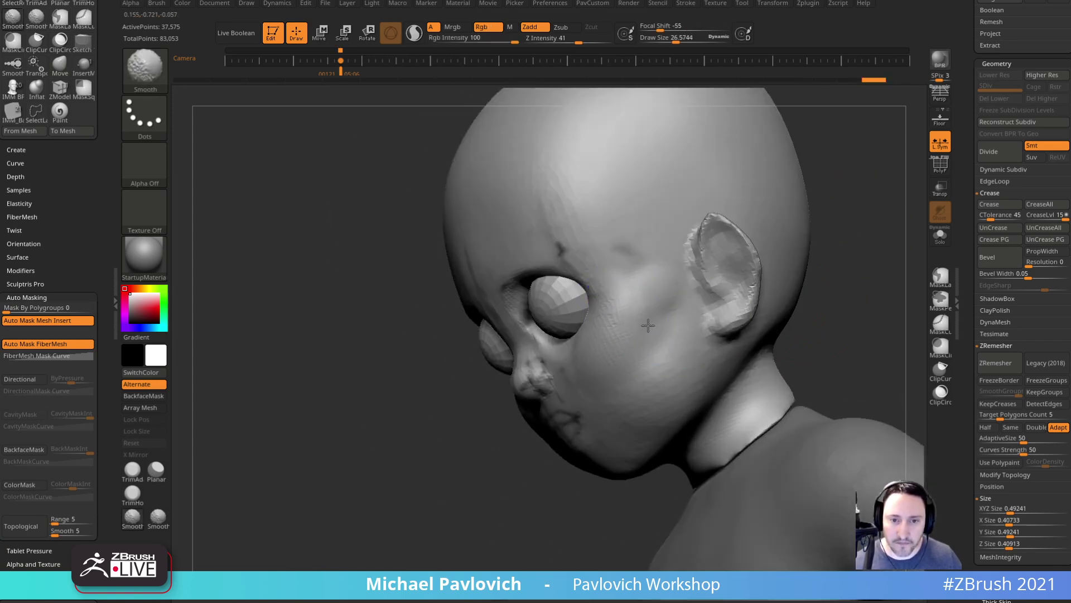
# - Try smoothing the mouth area below the nose and undo it
pyautogui.moveTo(804, 223); pyautogui.dragTo(863, 215)
pyautogui.keyDown('shift'); pyautogui.moveTo(822, 168); pyautogui.dragTo(842, 153); pyautogui.keyUp('shift')
pyautogui.keyDown('shift'); pyautogui.moveTo(538, 383); pyautogui.dragTo(516, 368); pyautogui.keyUp('shift')
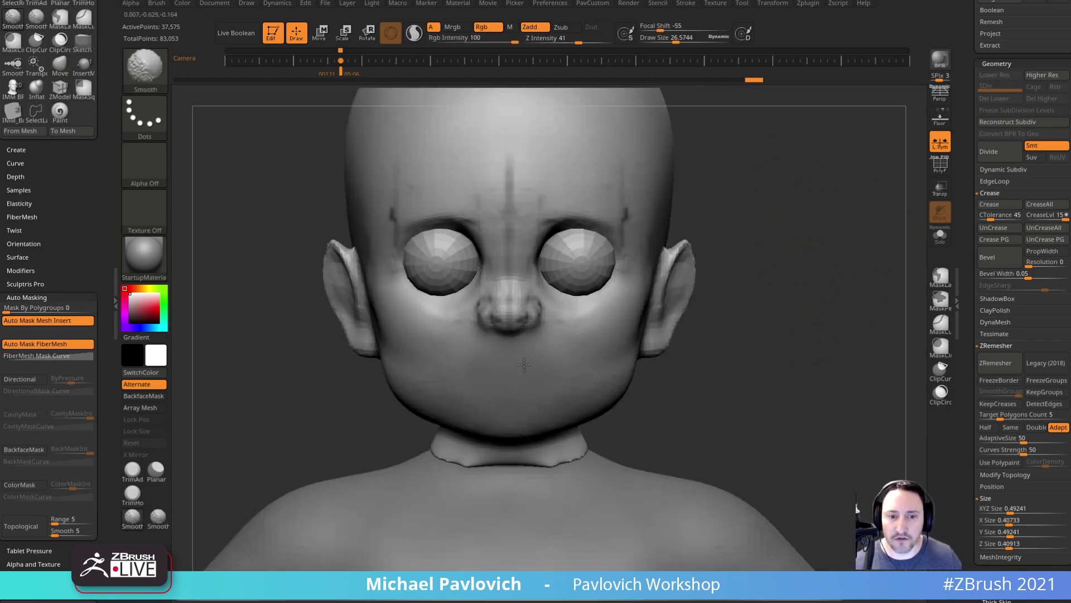
pyautogui.hotkey('ctrl', 'z')
# - Smooth the nose bridge between the eyes
pyautogui.press('shift')
pyautogui.moveTo(793, 312); pyautogui.dragTo(725, 323)
pyautogui.moveTo(513, 250)
pyautogui.keyDown('shift'); pyautogui.mouseDown()
pyautogui.moveTo(543, 288)
pyautogui.moveTo(522, 282)
pyautogui.mouseUp(); pyautogui.keyUp('shift')
pyautogui.moveTo(626, 315); pyautogui.dragTo(634, 271, button='right')
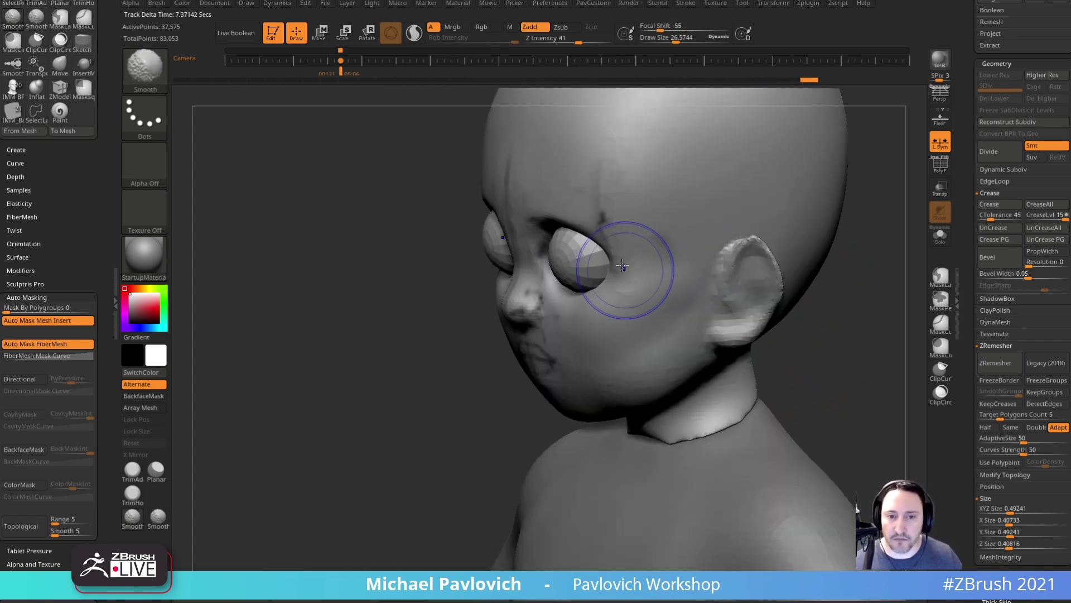
pyautogui.keyDown('shift'); pyautogui.moveTo(859, 284); pyautogui.dragTo(879, 287); pyautogui.keyUp('shift')
# - Select the eyeballs and overlay the baby reference drawing with the head in the stored front view
pyautogui.keyDown('alt'); pyautogui.click(553, 265); pyautogui.keyUp('alt')
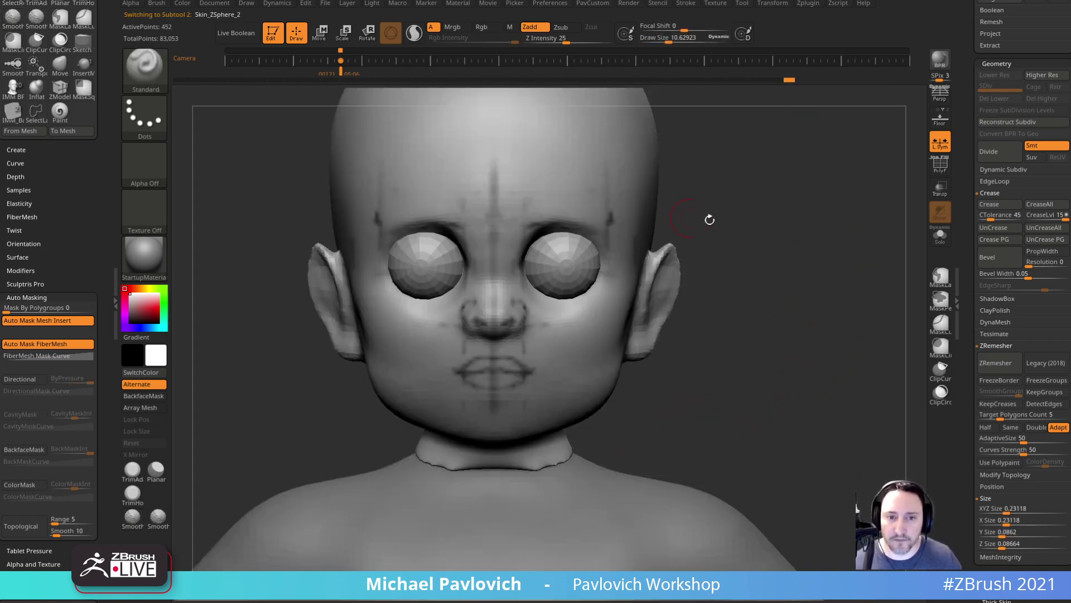
pyautogui.keyDown('alt'); pyautogui.moveTo(672, 220); pyautogui.dragTo(704, 252); pyautogui.keyUp('alt')
pyautogui.hotkey('shift', 'z')
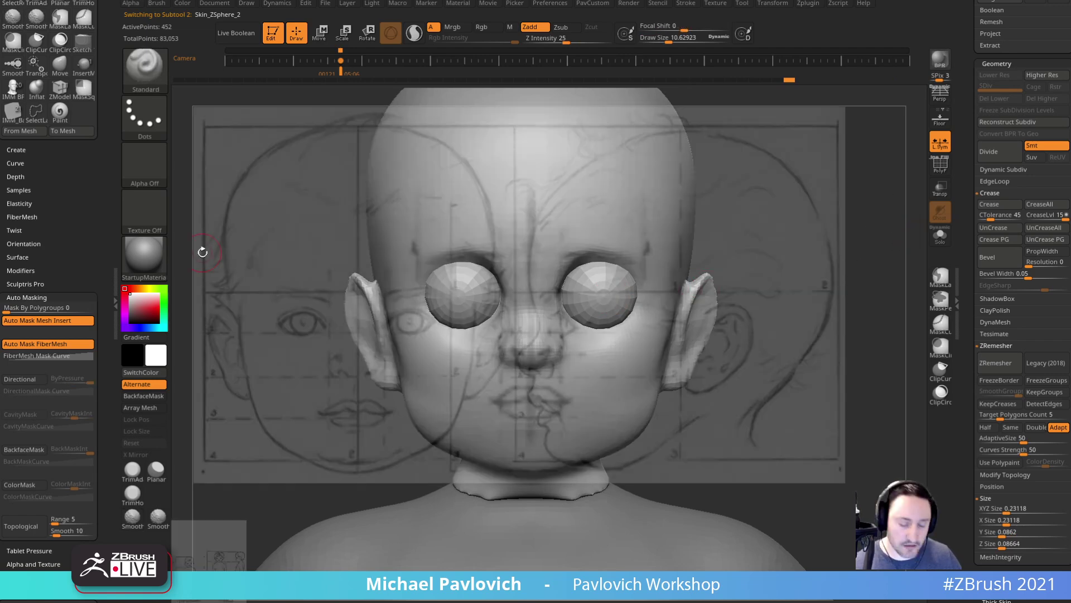
pyautogui.press('Left')
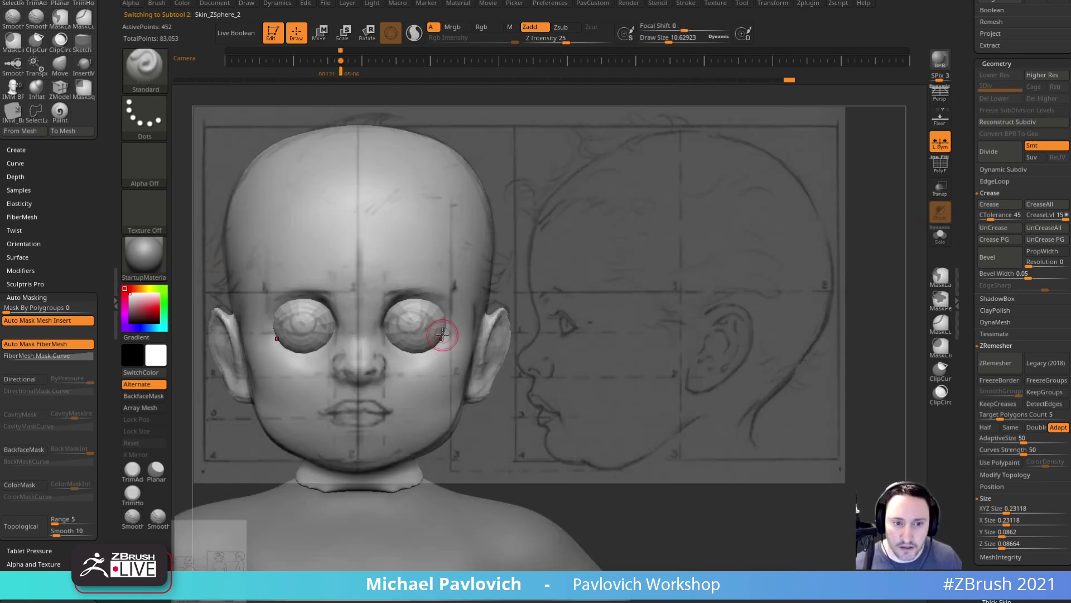
# - Reset the gizmo's orientation, centre it on the eyeball, and shift the mirrored eyeballs slightly closer together
pyautogui.press('w')
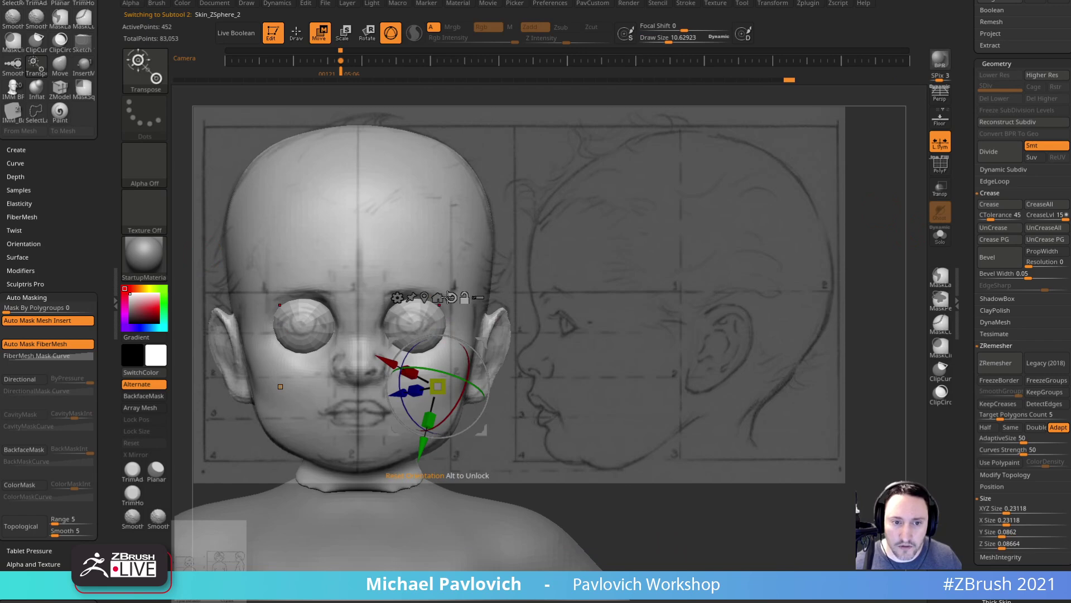
pyautogui.keyDown('alt'); pyautogui.click(449, 298); pyautogui.keyUp('alt')
pyautogui.keyDown('alt'); pyautogui.click(424, 299); pyautogui.keyUp('alt')
pyautogui.moveTo(458, 277); pyautogui.dragTo(456, 278)
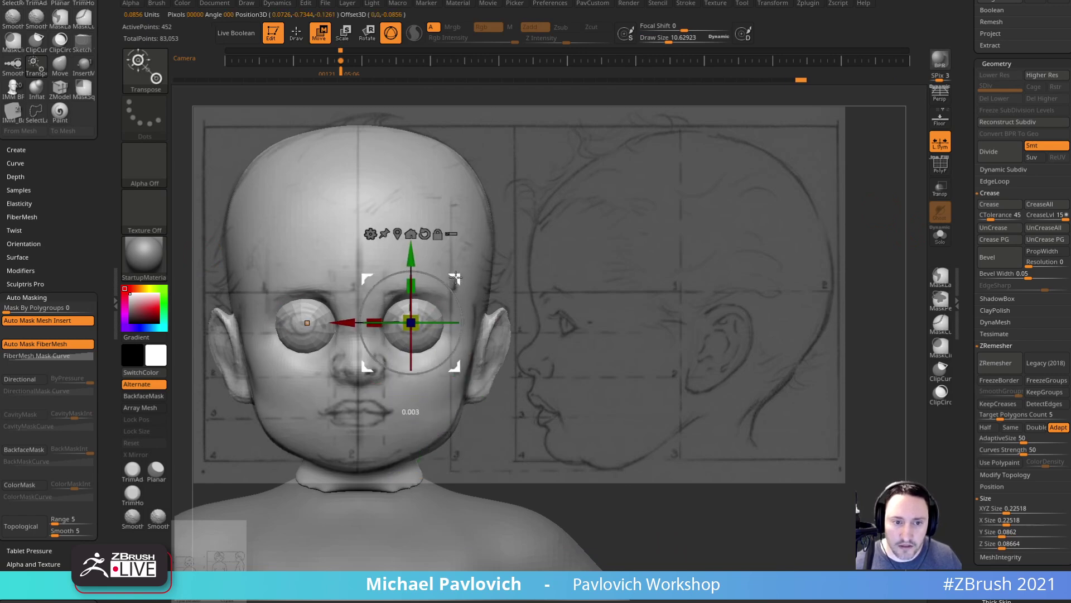
pyautogui.press('q')
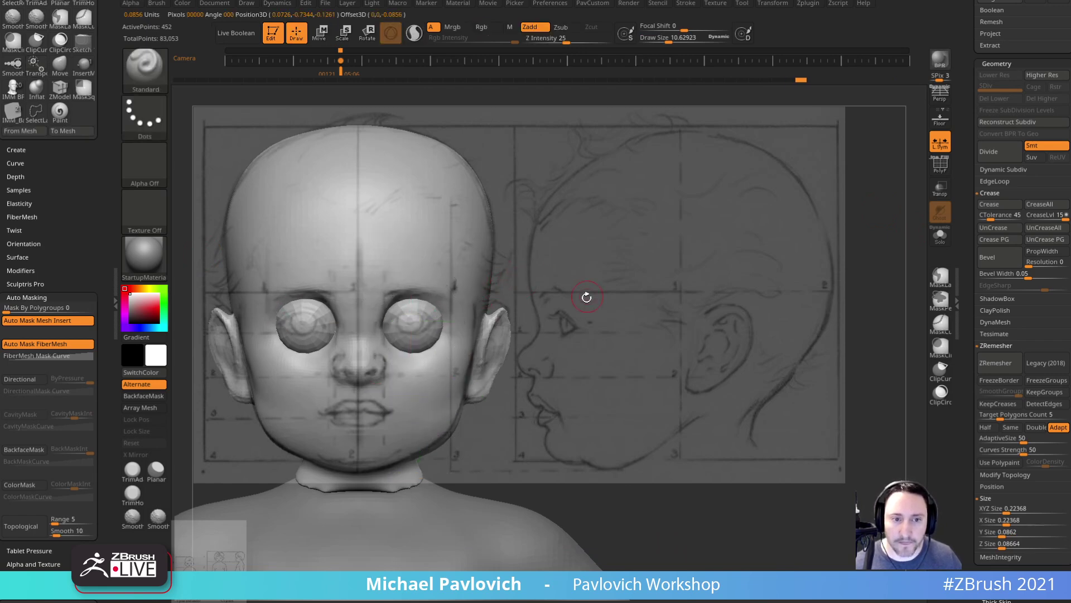
# - Select the head and adjust the side of the nose bridge between the eyes with the Move brush
pyautogui.keyDown('alt'); pyautogui.click(354, 326); pyautogui.keyUp('alt')
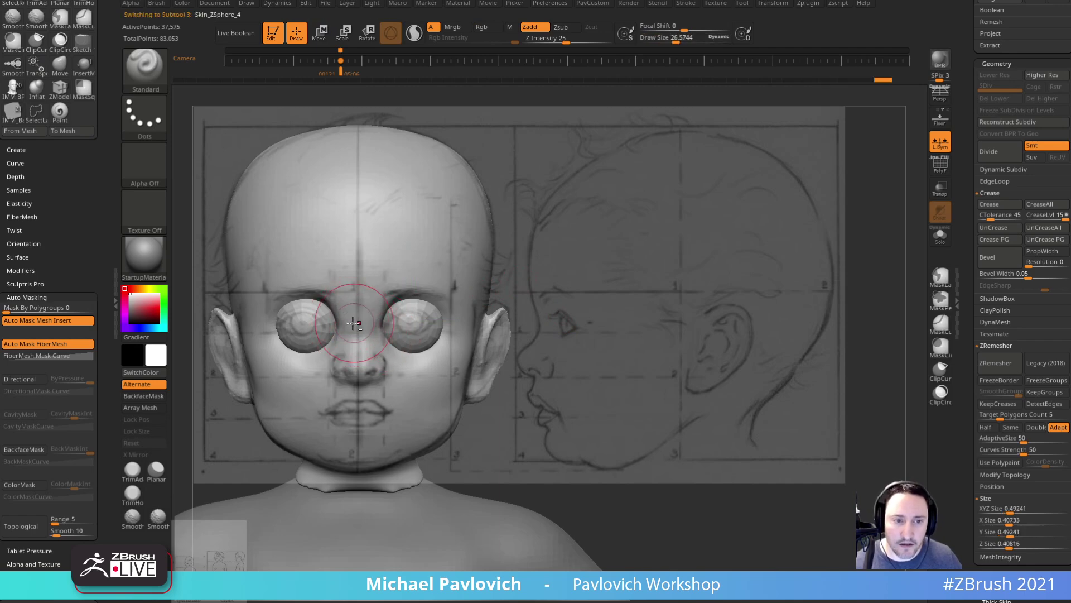
pyautogui.press('b')
pyautogui.press('m')
pyautogui.press('v')
pyautogui.moveTo(337, 309)
pyautogui.mouseDown()
pyautogui.moveTo(345, 300)
pyautogui.moveTo(340, 337)
pyautogui.mouseUp()
pyautogui.press('[')
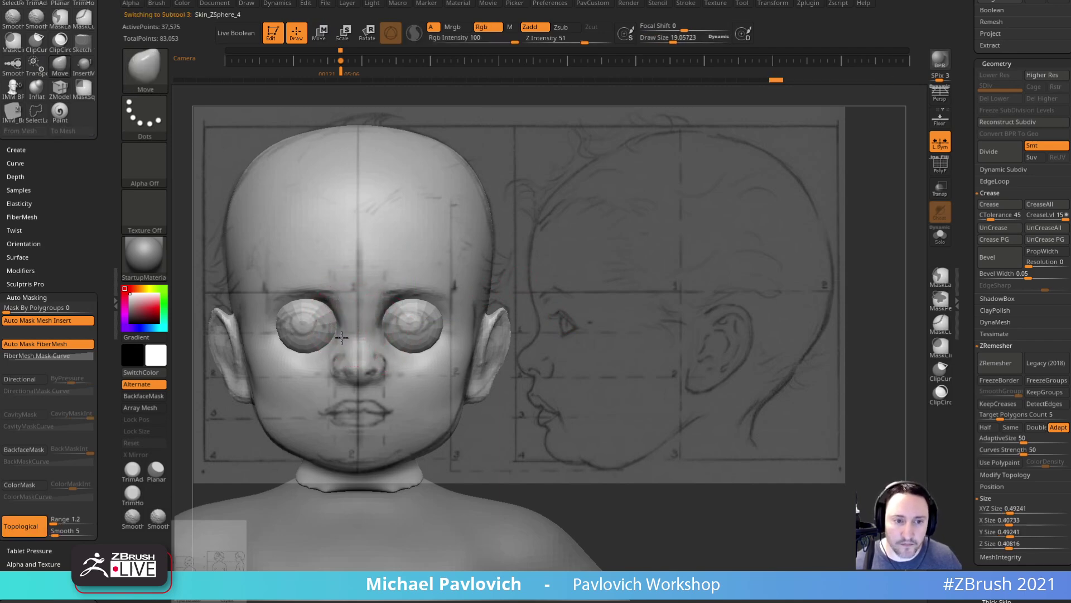
# - Show the subtool list while switching the active subtool between the body, eyeballs and head
pyautogui.keyDown('alt'); pyautogui.click(485, 526); pyautogui.keyUp('alt')
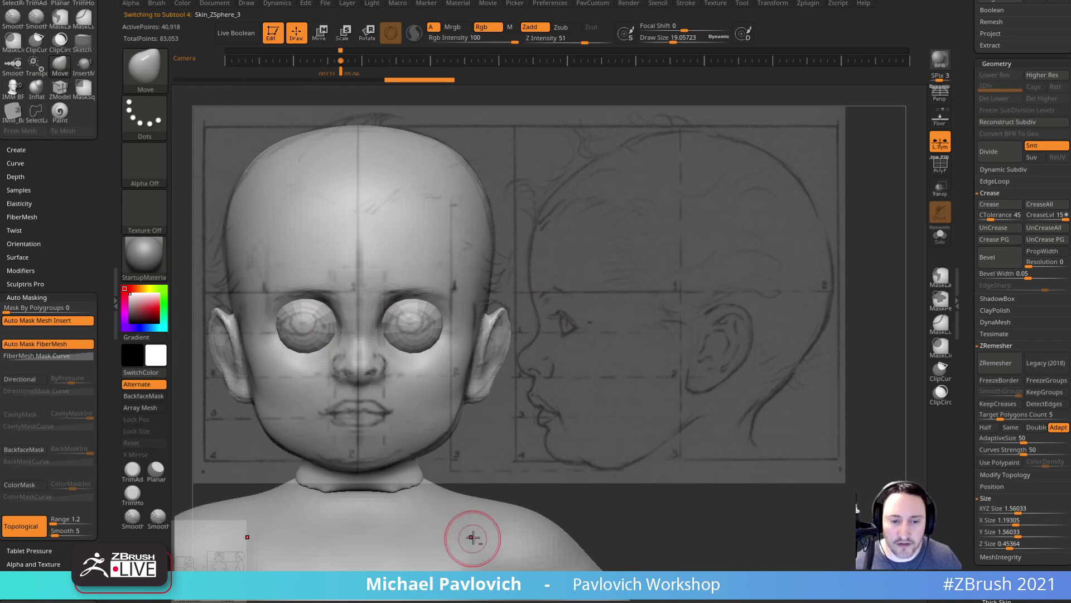
pyautogui.press('[')
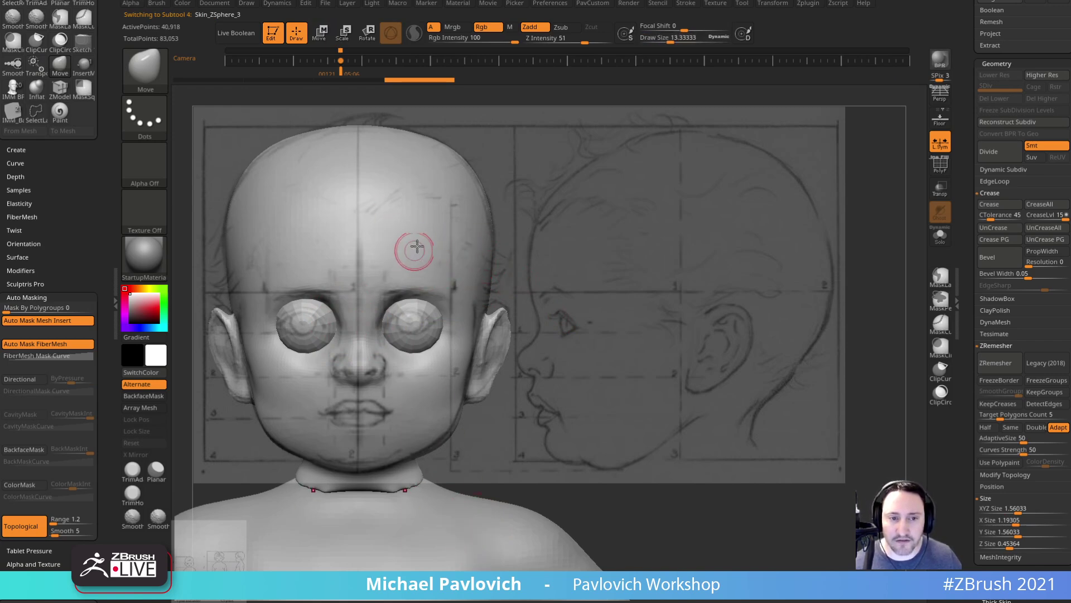
pyautogui.keyDown('alt'); pyautogui.click(415, 327); pyautogui.keyUp('alt')
pyautogui.moveTo(966, 198); pyautogui.dragTo(970, 348)
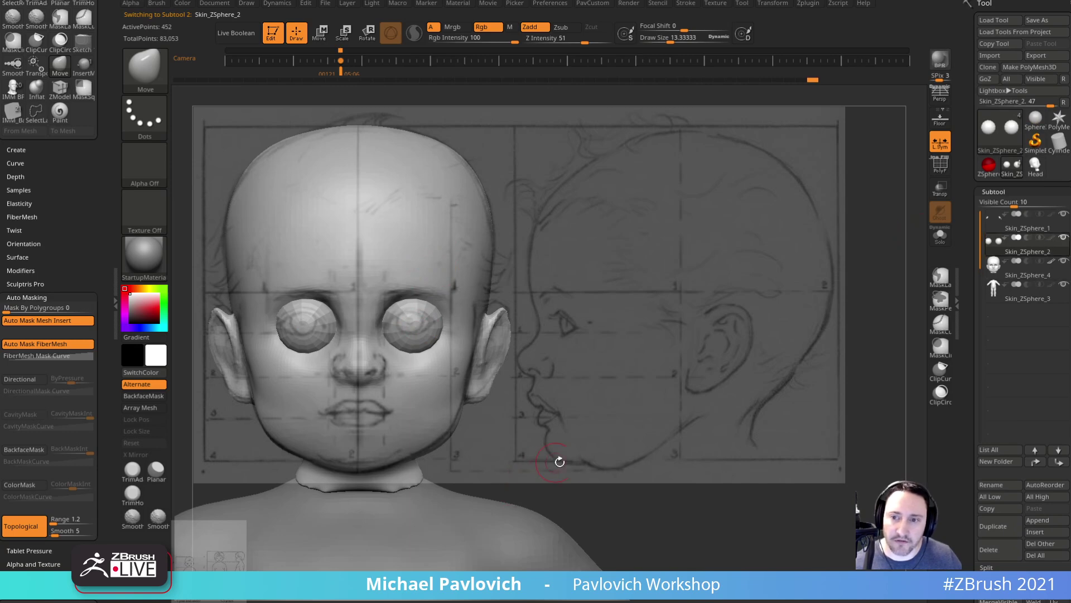
pyautogui.keyDown('alt'); pyautogui.click(481, 528); pyautogui.keyUp('alt')
pyautogui.keyDown('alt'); pyautogui.click(409, 334); pyautogui.keyUp('alt')
pyautogui.keyDown('alt'); pyautogui.click(435, 510); pyautogui.keyUp('alt')
pyautogui.keyDown('alt'); pyautogui.click(420, 381); pyautogui.keyUp('alt')
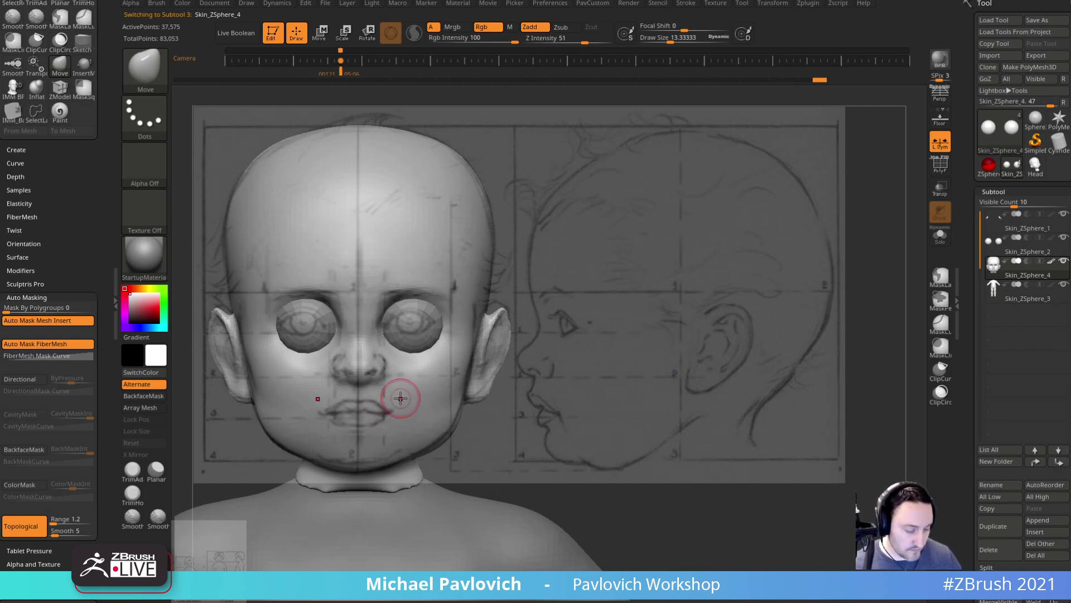
# - Try to carve the corners of the mouth over the front reference with the DamStandard brush
pyautogui.press('b')
pyautogui.press('d')
pyautogui.press('s')
pyautogui.press('s')
pyautogui.moveTo(328, 421); pyautogui.dragTo(320, 414)
pyautogui.press('s')
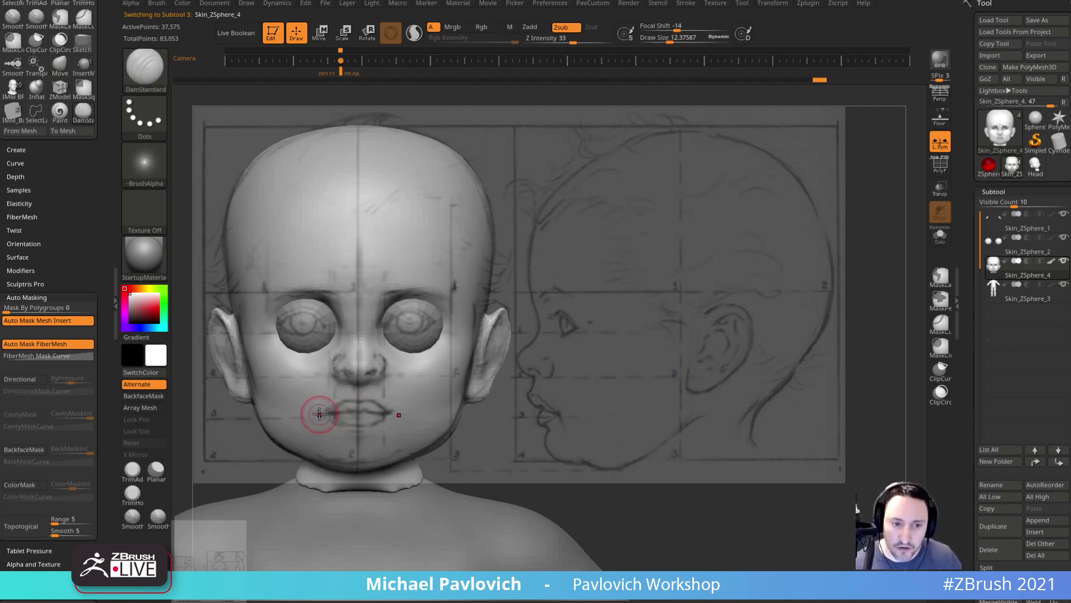
pyautogui.hotkey('shift', 'z')
pyautogui.moveTo(674, 344)
pyautogui.mouseDown()
pyautogui.moveTo(705, 380)
pyautogui.moveTo(770, 368)
pyautogui.mouseUp()
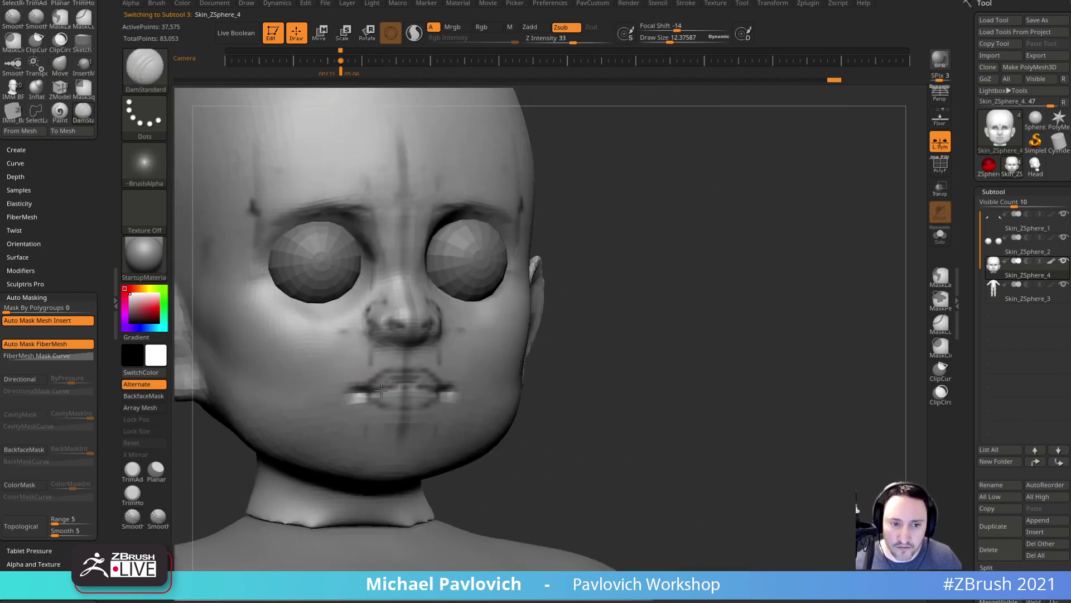
pyautogui.moveTo(642, 374)
pyautogui.mouseDown()
pyautogui.moveTo(598, 378)
pyautogui.moveTo(572, 365)
pyautogui.moveTo(641, 363)
pyautogui.mouseUp()
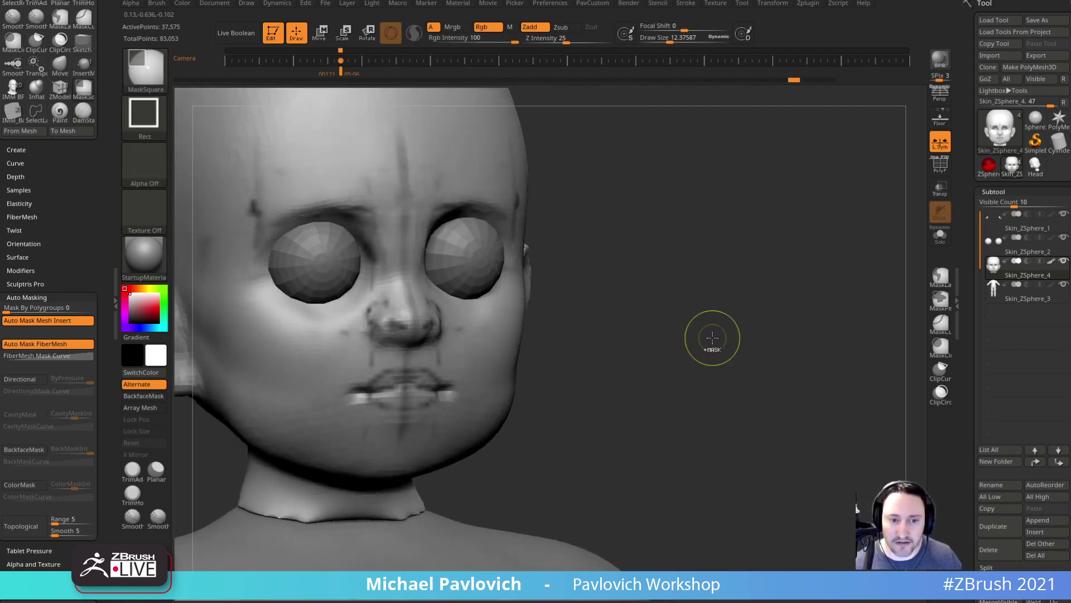
# - Undo the last mouth corner strokes
pyautogui.hotkey('ctrl', 'z')
pyautogui.hotkey('ctrl', 'z')
pyautogui.hotkey('ctrl', 'z')
pyautogui.hotkey('ctrl', 'z')
pyautogui.hotkey('ctrl', 'z')
# - Carve the parting line between the lips with the DamStandard brush
pyautogui.moveTo(715, 339); pyautogui.dragTo(677, 360)
pyautogui.press('s')
pyautogui.moveTo(385, 407)
pyautogui.mouseDown()
pyautogui.moveTo(414, 405)
pyautogui.moveTo(404, 390)
pyautogui.mouseUp()
# - Shape the curve of the mouth with the Move brush, working from below the chin
pyautogui.press('b')
pyautogui.press('m')
pyautogui.press('v')
pyautogui.press('s')
pyautogui.moveTo(341, 398)
pyautogui.mouseDown()
pyautogui.moveTo(653, 397)
pyautogui.moveTo(642, 262)
pyautogui.moveTo(355, 387)
pyautogui.mouseUp()
pyautogui.press('s')
pyautogui.press('s')
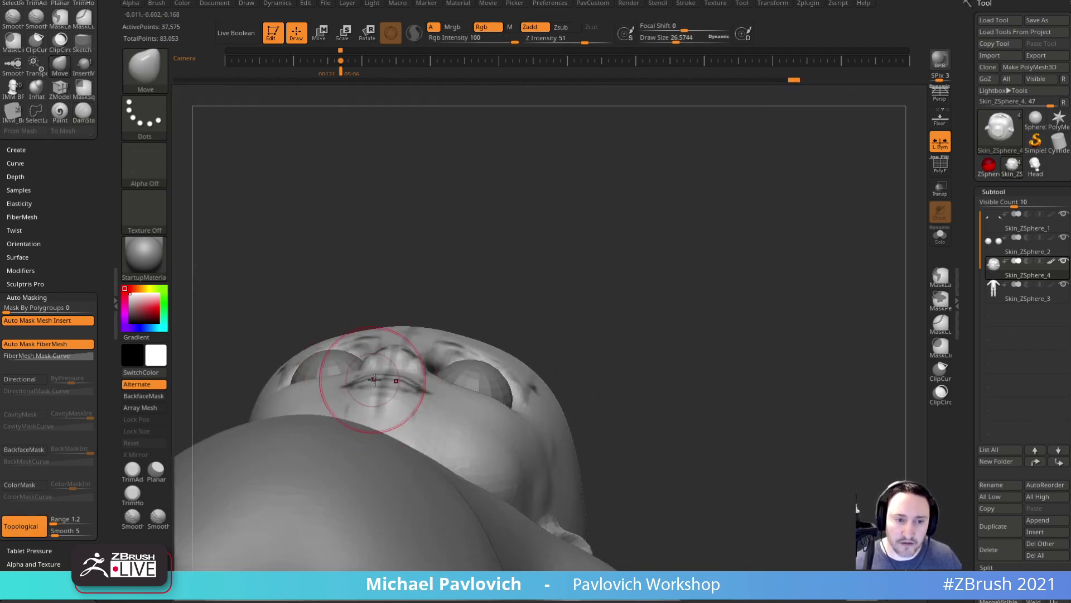
pyautogui.moveTo(474, 279); pyautogui.dragTo(493, 363)
# - Reshape the lips and the area around the mouth with the Move brush at varying sizes
pyautogui.moveTo(620, 399); pyautogui.dragTo(761, 421)
pyautogui.press('s')
pyautogui.moveTo(369, 446)
pyautogui.mouseDown()
pyautogui.moveTo(348, 437)
pyautogui.moveTo(363, 440)
pyautogui.mouseUp()
pyautogui.press('s')
pyautogui.moveTo(346, 438)
pyautogui.mouseDown()
pyautogui.moveTo(351, 445)
pyautogui.moveTo(324, 420)
pyautogui.mouseUp()
pyautogui.press('s')
pyautogui.moveTo(448, 418)
pyautogui.mouseDown()
pyautogui.moveTo(385, 420)
pyautogui.moveTo(365, 434)
pyautogui.mouseUp()
pyautogui.moveTo(696, 380); pyautogui.dragTo(748, 393)
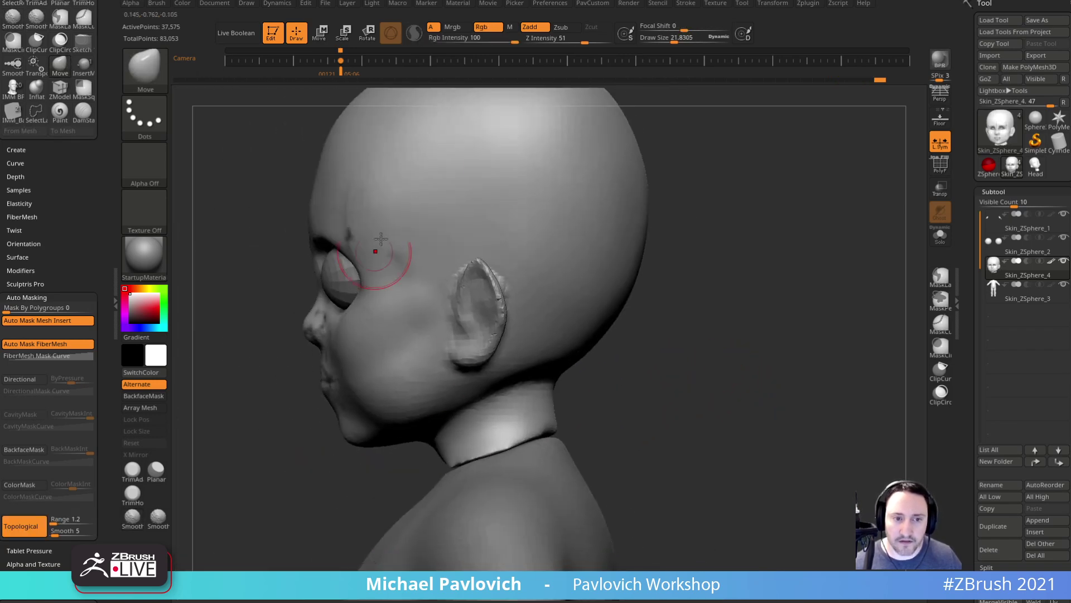
# - Overlay the reference drawing and fit the head's side view to the baby's profile
pyautogui.hotkey('shift', 'z')
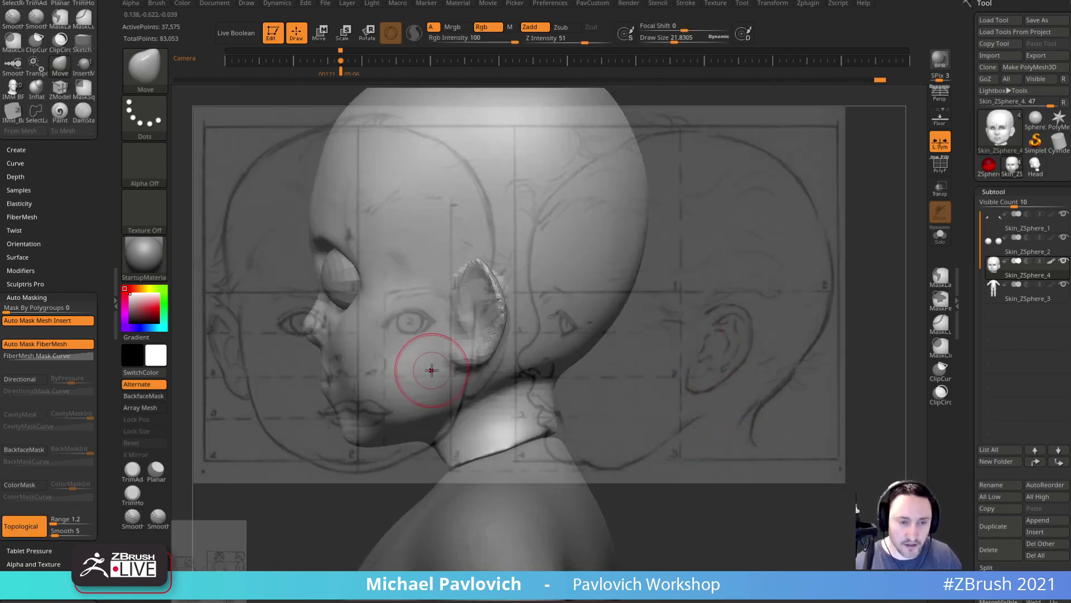
pyautogui.press('Left')
pyautogui.keyDown('shift'); pyautogui.moveTo(697, 291); pyautogui.dragTo(385, 386); pyautogui.keyUp('shift')
pyautogui.keyDown('alt'); pyautogui.moveTo(423, 380); pyautogui.dragTo(434, 383); pyautogui.keyUp('alt')
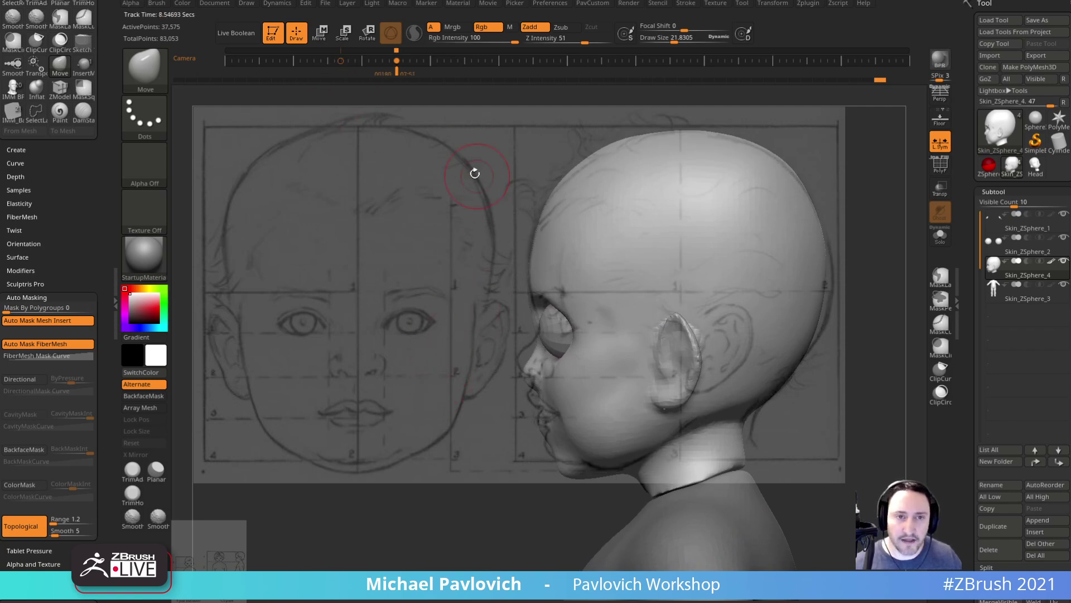
# - Hide the timeline and compare the head with the reference in the stored front and side views
pyautogui.press('space')
pyautogui.click(539, 286)
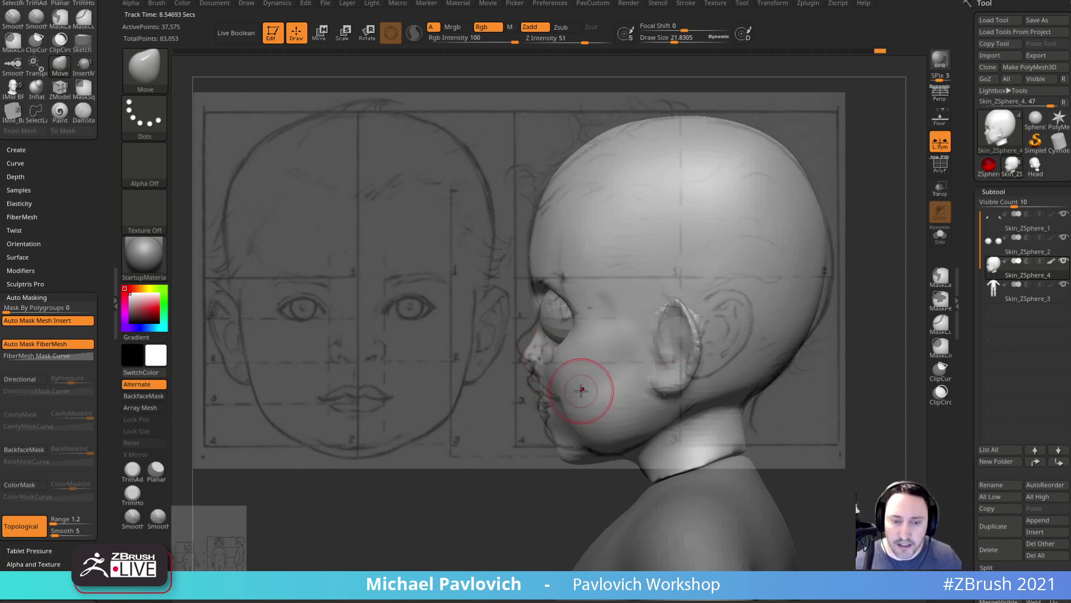
pyautogui.press('Left')
pyautogui.press('Right')
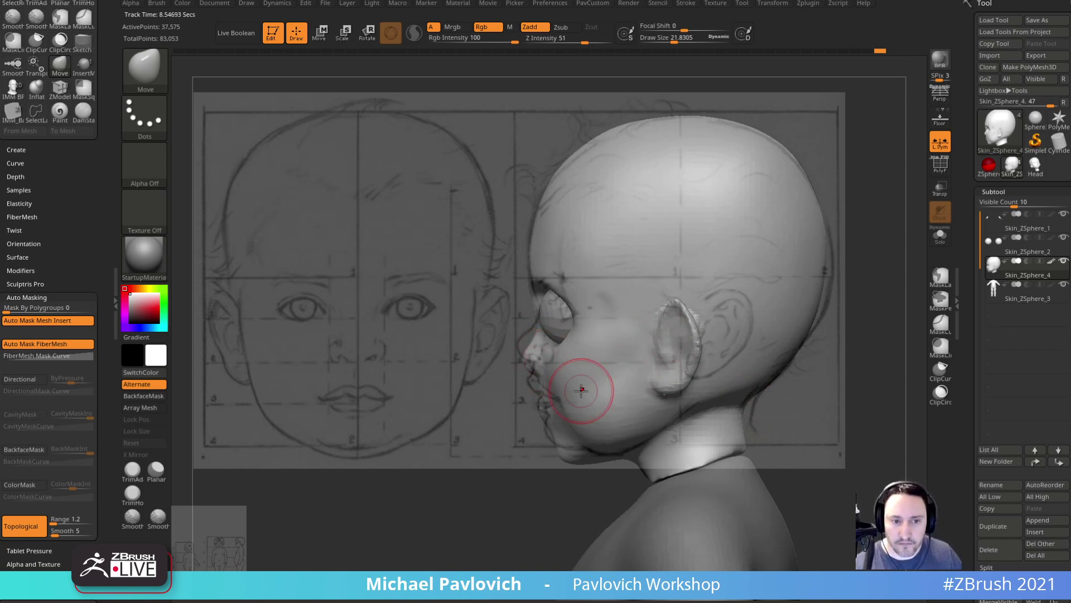
pyautogui.press('Left')
pyautogui.moveTo(675, 349); pyautogui.dragTo(252, 355)
pyautogui.keyDown('alt'); pyautogui.moveTo(251, 354); pyautogui.dragTo(646, 357); pyautogui.keyUp('alt')
pyautogui.press('b')
pyautogui.press('s')
pyautogui.press('t')
pyautogui.press('[')
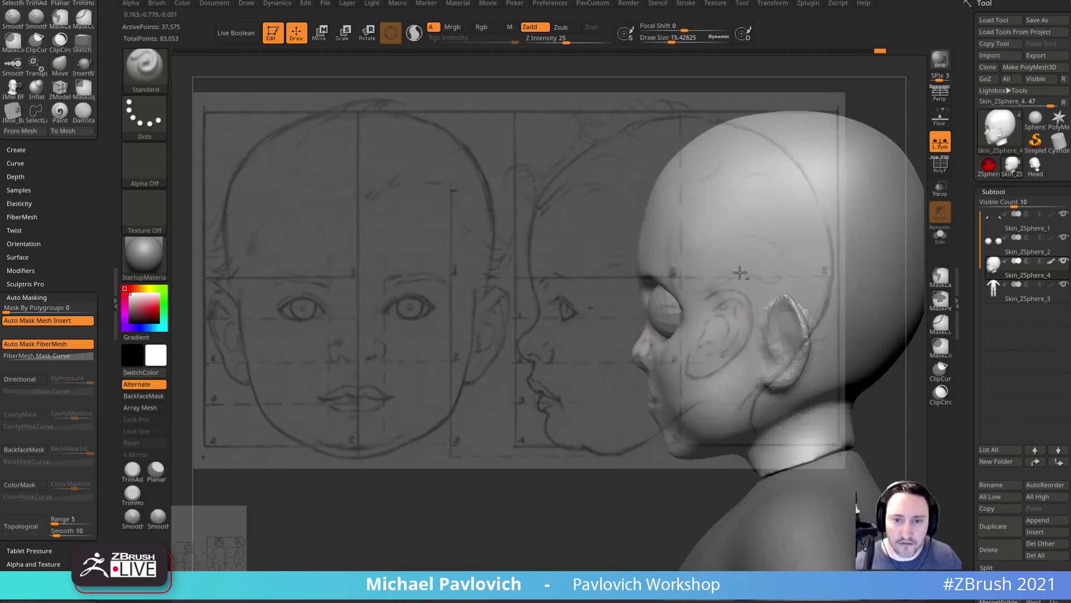
pyautogui.moveTo(706, 320)
pyautogui.keyDown('shift'); pyautogui.mouseDown(button='right')
pyautogui.moveTo(748, 354)
pyautogui.moveTo(444, 357)
pyautogui.mouseUp(button='right'); pyautogui.keyUp('shift')
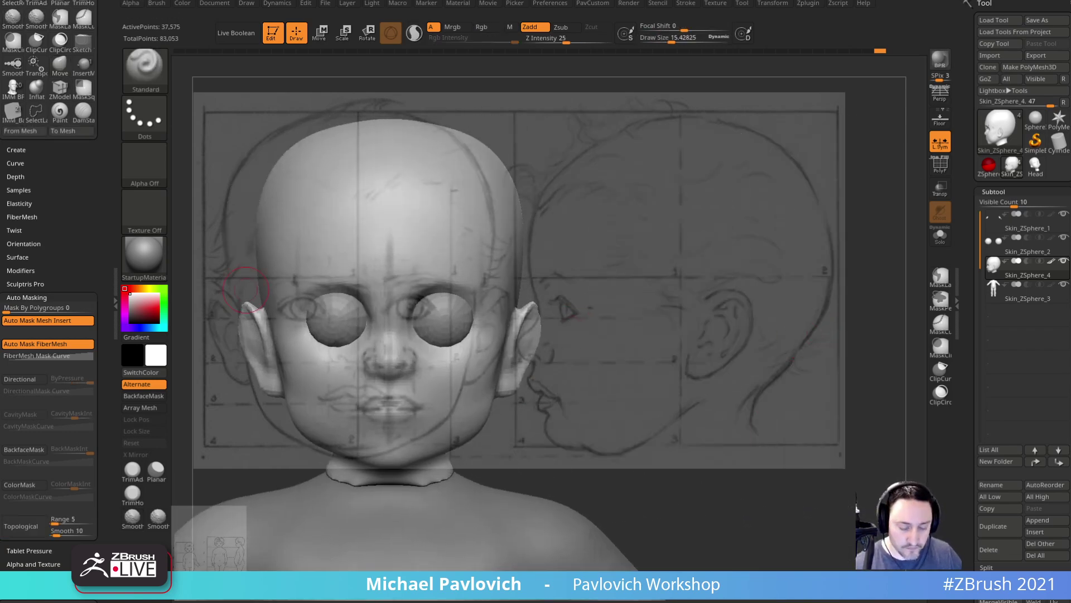
pyautogui.press('Left')
pyautogui.moveTo(738, 338)
pyautogui.mouseDown()
pyautogui.moveTo(636, 340)
pyautogui.moveTo(731, 339)
pyautogui.mouseUp()
pyautogui.press('[')
pyautogui.moveTo(558, 251)
pyautogui.mouseDown()
pyautogui.moveTo(486, 252)
pyautogui.moveTo(556, 255)
pyautogui.mouseUp()
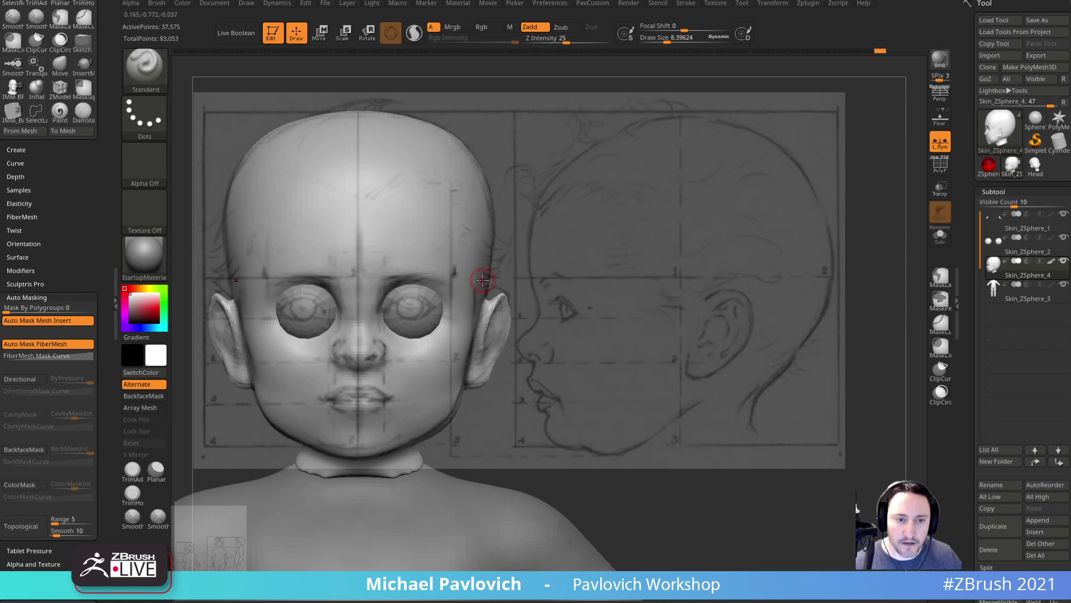
pyautogui.press('w')
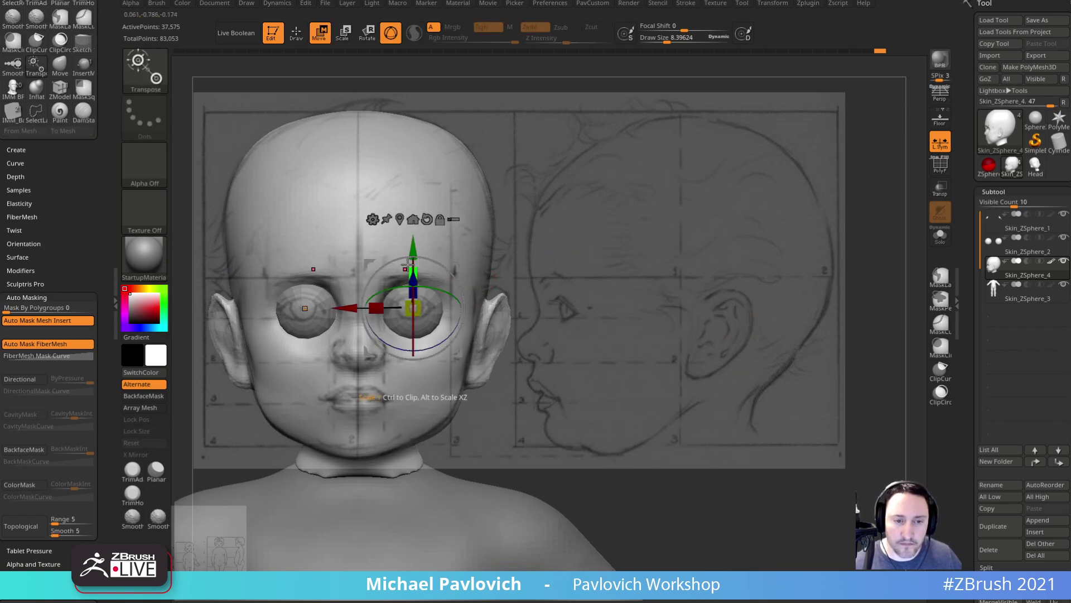
pyautogui.press('q')
# - Tilt the head's side view slightly to fit the profile drawing and show the timeline again
pyautogui.keyDown('alt'); pyautogui.moveTo(631, 290); pyautogui.dragTo(657, 299); pyautogui.keyUp('alt')
pyautogui.keyDown('alt'); pyautogui.moveTo(725, 329); pyautogui.dragTo(886, 326); pyautogui.keyUp('alt')
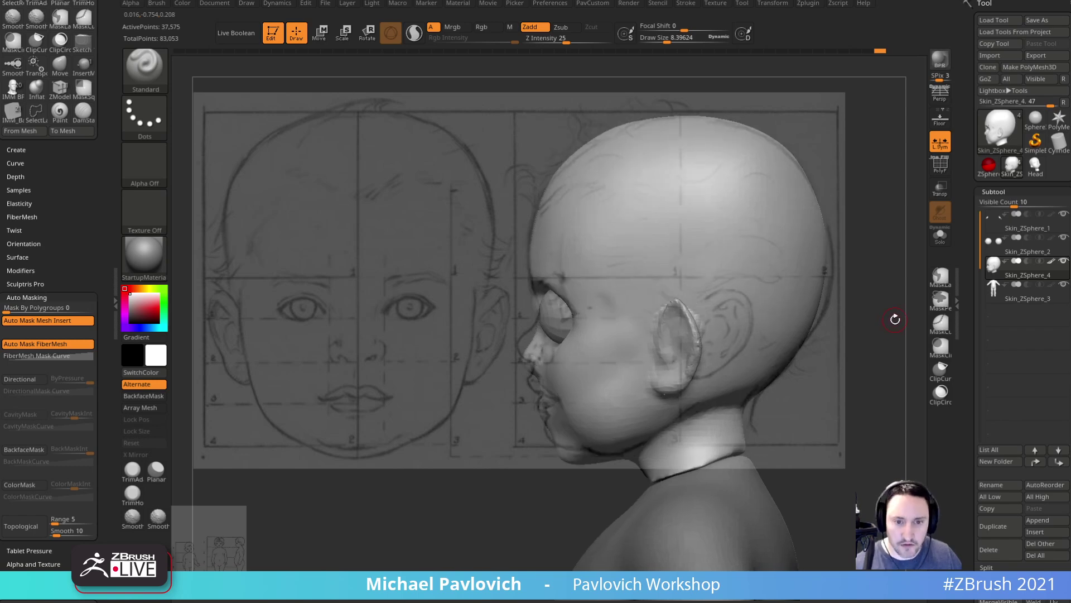
pyautogui.press('1')
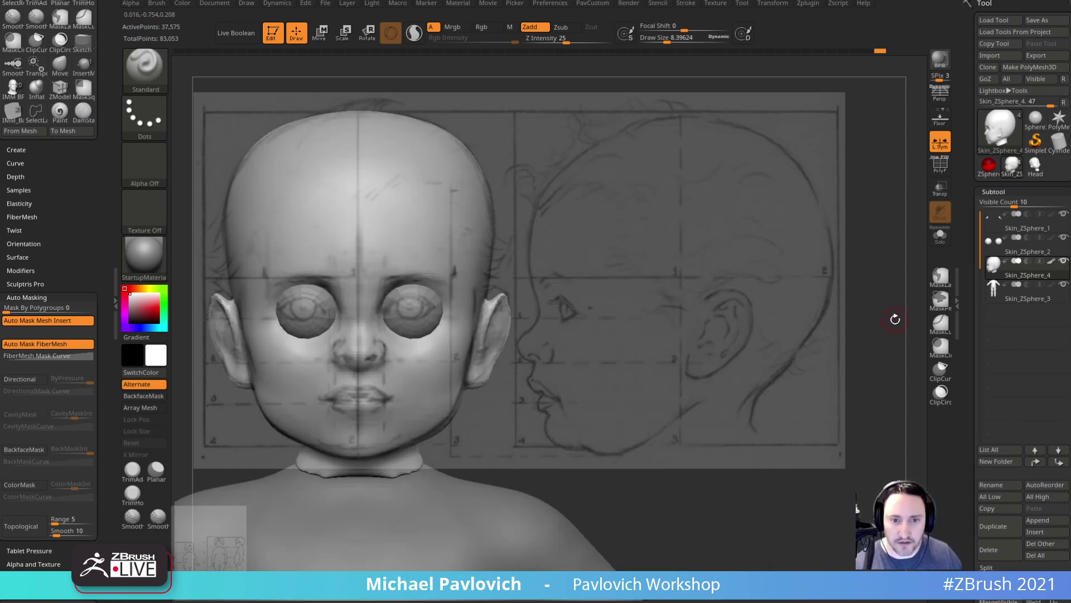
pyautogui.press('2')
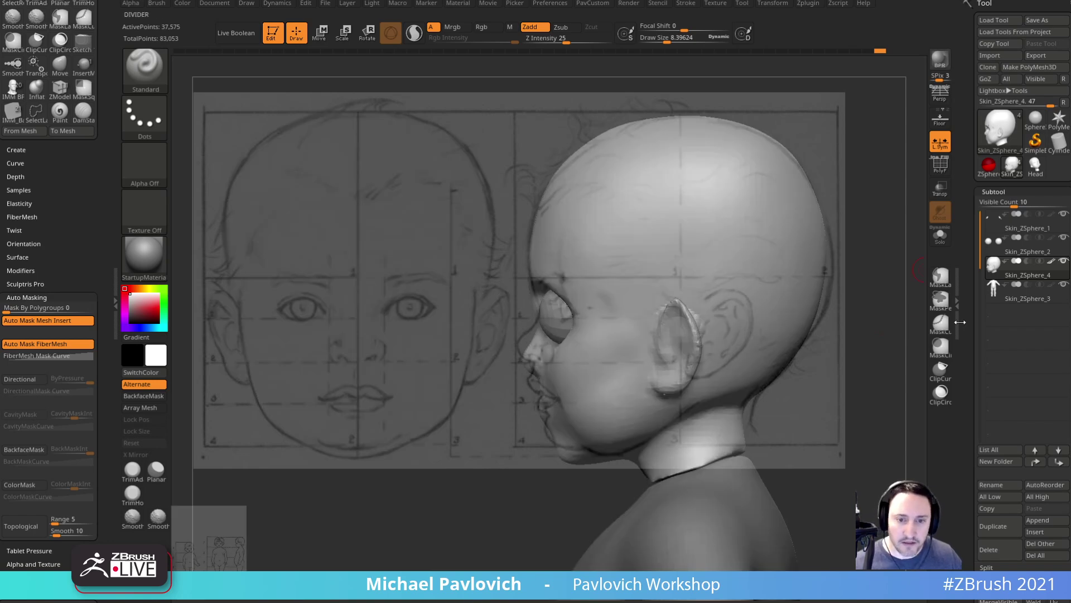
pyautogui.keyDown('alt'); pyautogui.moveTo(890, 403); pyautogui.dragTo(889, 395); pyautogui.keyUp('alt')
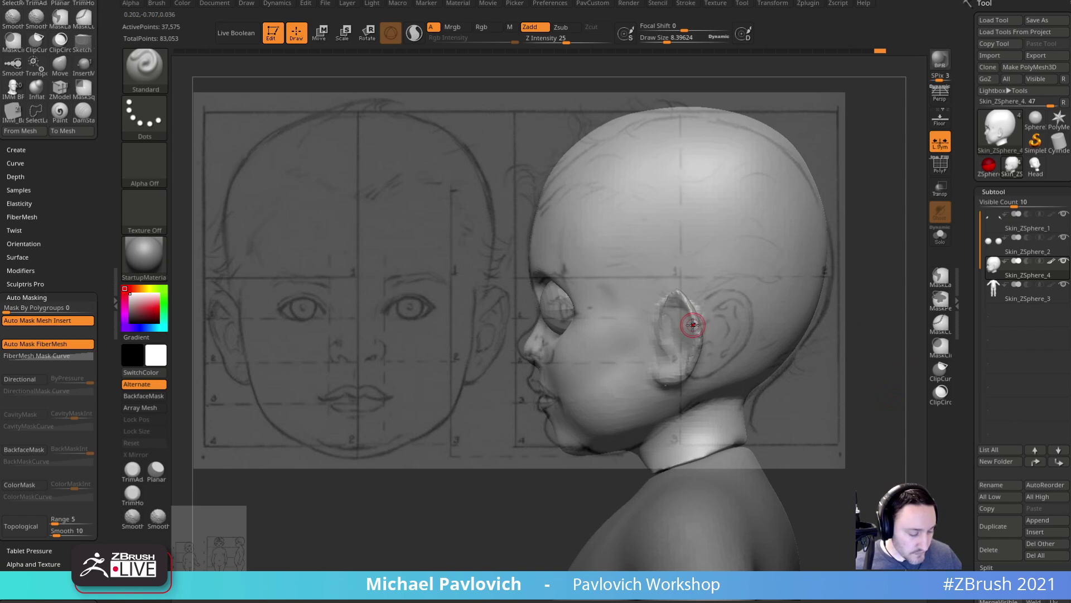
pyautogui.press('space')
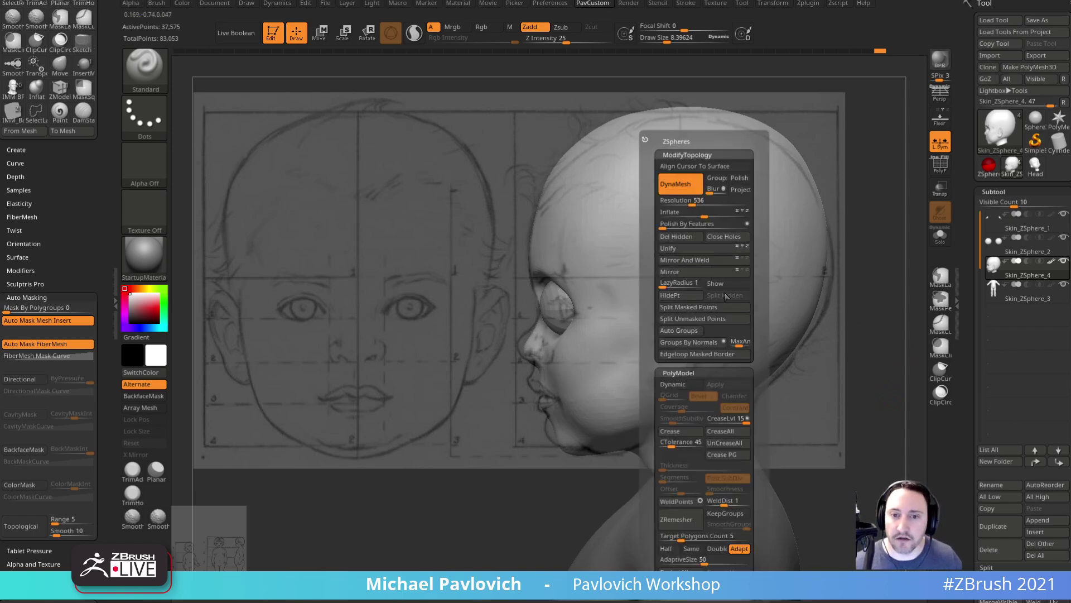
pyautogui.click(719, 284)
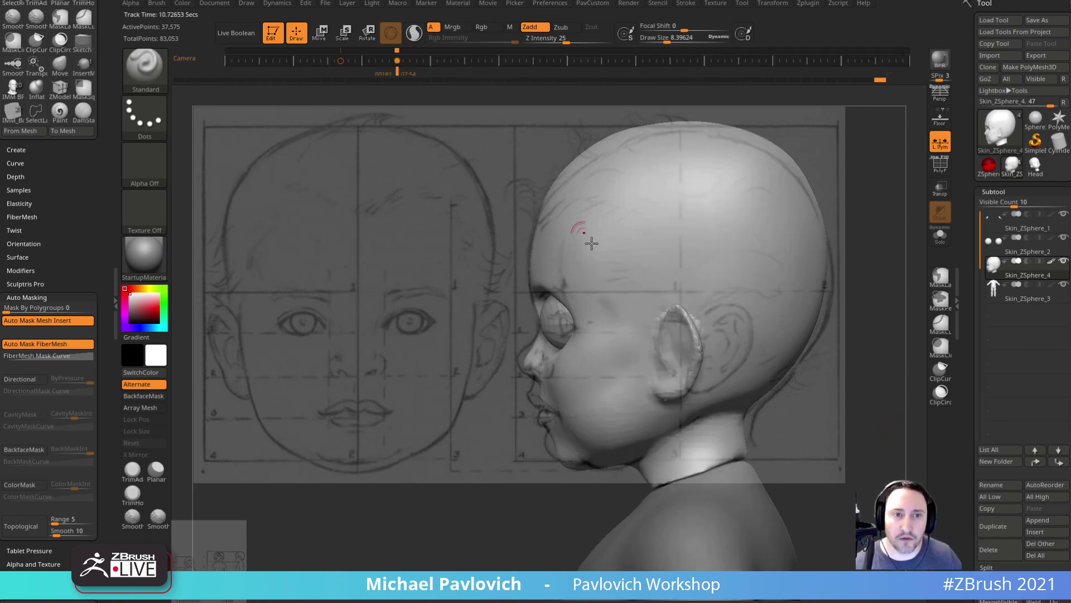
# - Pull the back of the skull and the nape out to the profile outline with a large Move brush
pyautogui.press('1')
pyautogui.press('2')
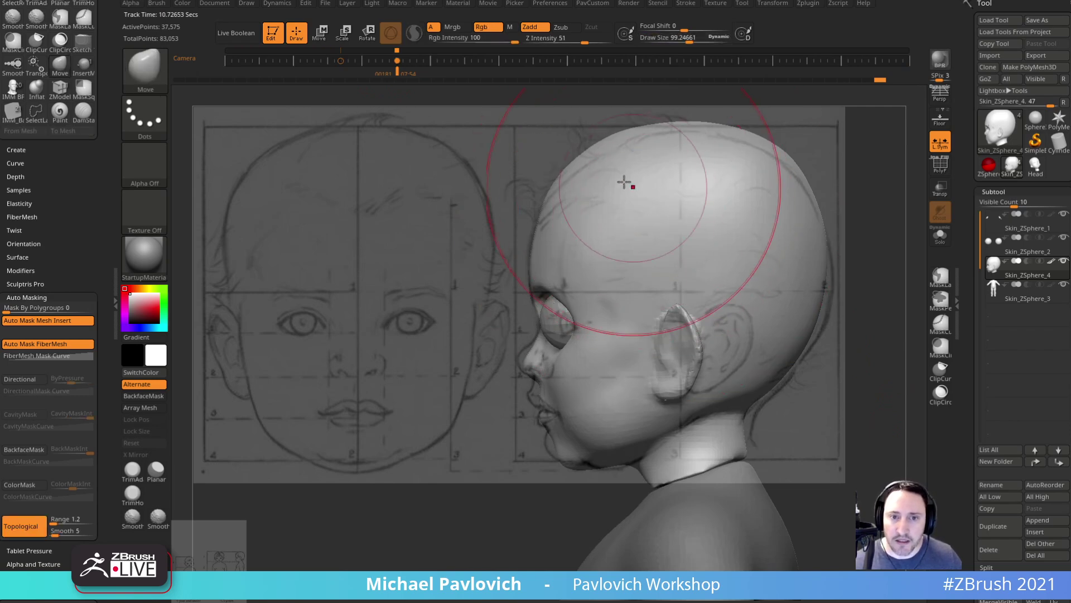
pyautogui.moveTo(751, 173); pyautogui.dragTo(759, 169)
pyautogui.moveTo(803, 316); pyautogui.dragTo(819, 322)
pyautogui.press('s')
pyautogui.moveTo(794, 359); pyautogui.dragTo(792, 359)
pyautogui.moveTo(745, 440); pyautogui.dragTo(752, 446)
# - Refine the lip profile against the side drawing with the Move and MoveAccu brushes
pyautogui.press('s')
pyautogui.press('s')
pyautogui.moveTo(580, 407)
pyautogui.mouseDown()
pyautogui.moveTo(529, 403)
pyautogui.moveTo(539, 420)
pyautogui.mouseUp()
pyautogui.press('s')
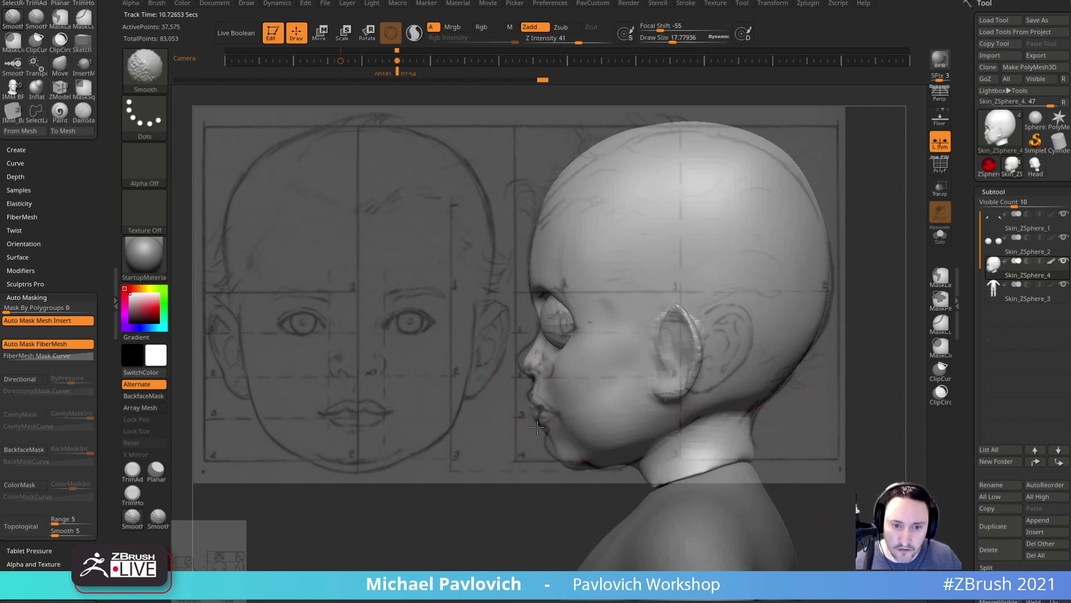
pyautogui.press('b')
pyautogui.press('m')
pyautogui.press('a')
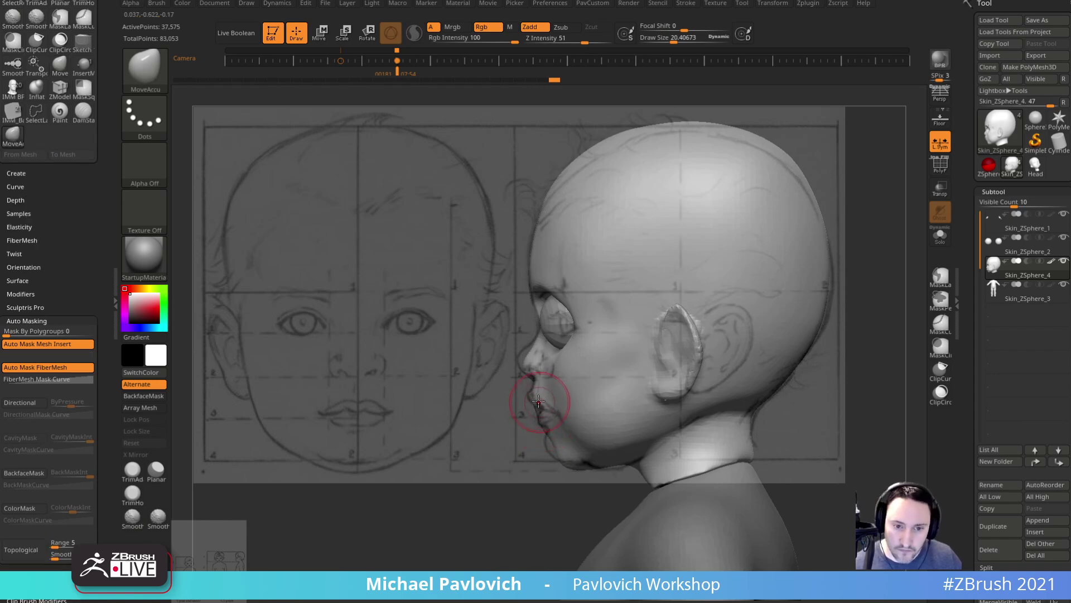
pyautogui.moveTo(541, 425); pyautogui.dragTo(538, 424)
# - Adjust the chin and lower-lip profile to the side drawing with the Move brush
pyautogui.press('b')
pyautogui.press('m')
pyautogui.press('v')
pyautogui.press('s')
pyautogui.moveTo(551, 448); pyautogui.dragTo(550, 460)
pyautogui.press('s')
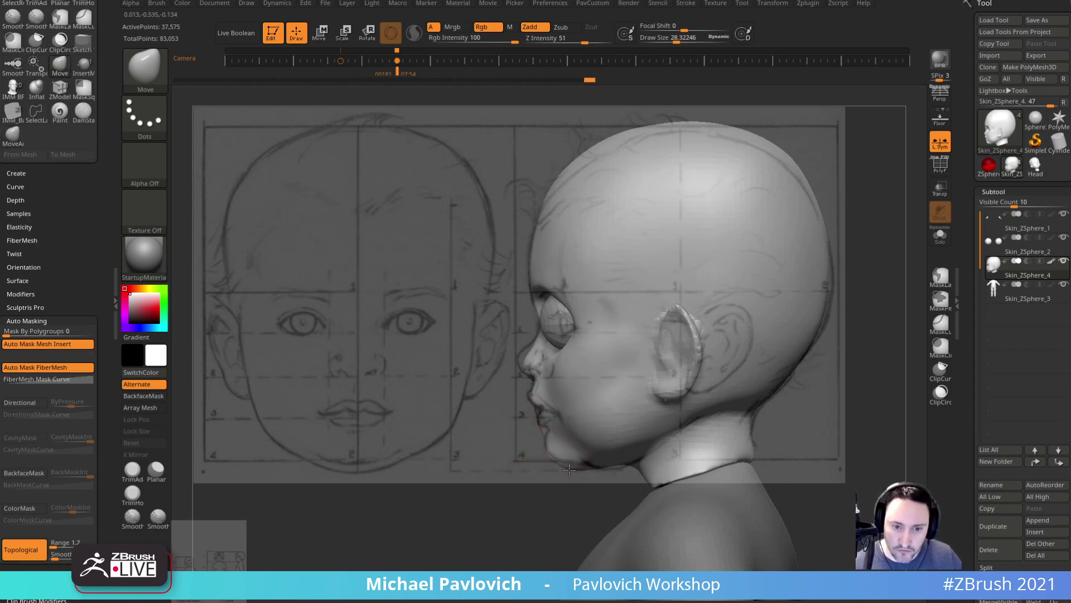
pyautogui.press('s')
pyautogui.moveTo(550, 438); pyautogui.dragTo(555, 437)
# - Examine the Depth and Curve settings of the MoveAccu brush, including AccuCurve
pyautogui.press('b')
pyautogui.press('m')
pyautogui.press('a')
pyautogui.press('s')
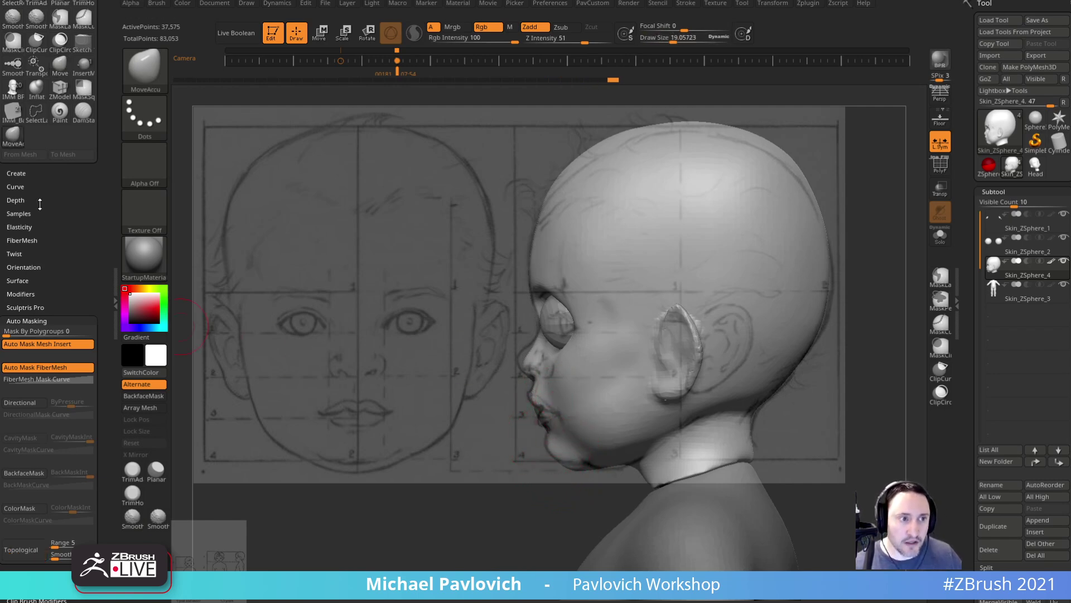
pyautogui.click(15, 199)
pyautogui.click(16, 186)
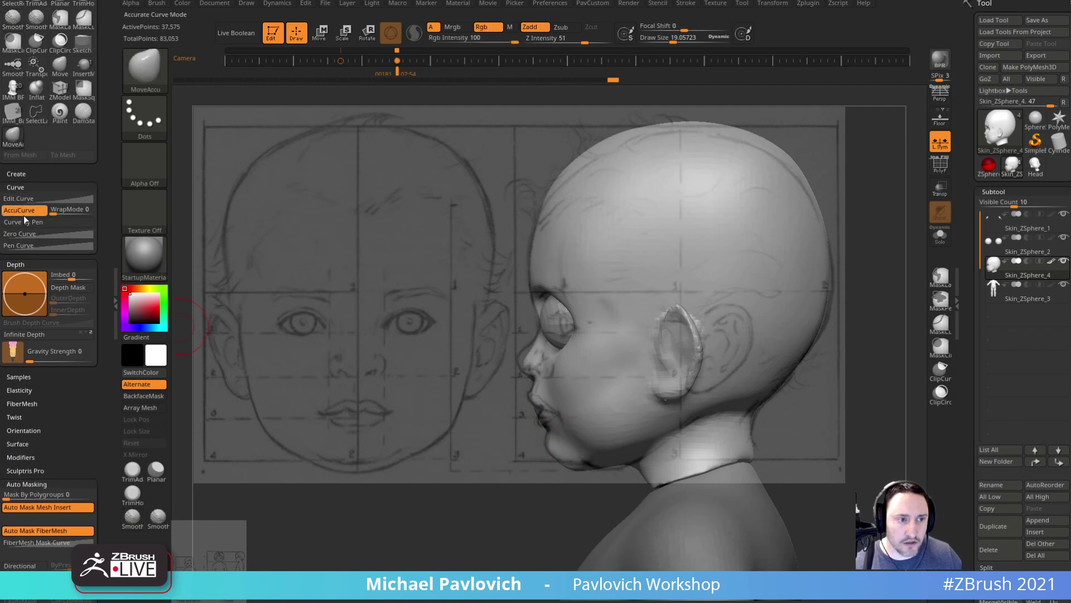
# - Nudge the cheek beside the nose and mouth with a slightly larger Move brush
pyautogui.press('b')
pyautogui.press('m')
pyautogui.press('v')
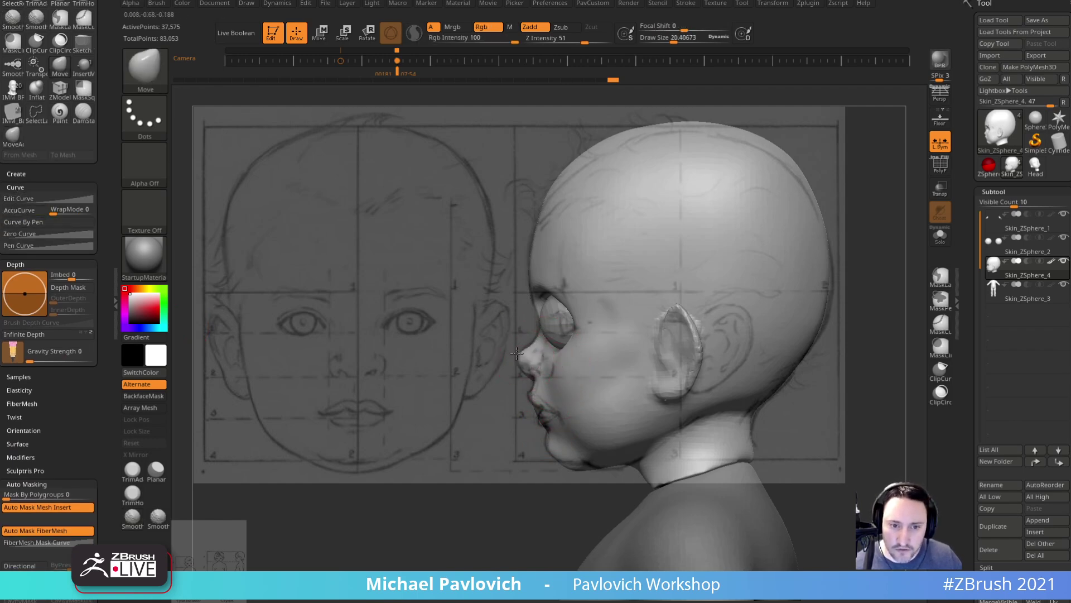
pyautogui.press(']')
pyautogui.moveTo(566, 382)
pyautogui.mouseDown()
pyautogui.moveTo(564, 430)
pyautogui.moveTo(578, 422)
pyautogui.mouseUp()
pyautogui.press(']')
pyautogui.press(']')
pyautogui.press('[')
pyautogui.press('[')
# - Replace the rectangular mask with a painted freehand mask over the ear, and invert it so only the ear stays editable
pyautogui.keyDown('ctrl'); pyautogui.moveTo(677, 313); pyautogui.dragTo(677, 340); pyautogui.keyUp('ctrl')
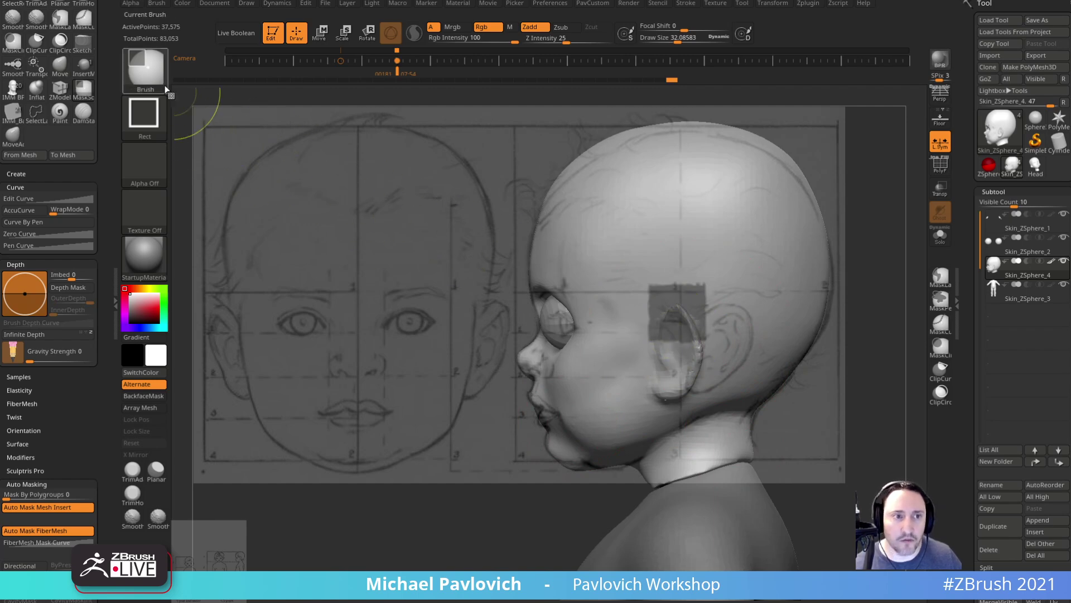
pyautogui.keyDown('ctrl'); pyautogui.click(149, 71); pyautogui.keyUp('ctrl')
pyautogui.click(344, 85)
pyautogui.keyDown('ctrl'); pyautogui.moveTo(444, 500); pyautogui.dragTo(454, 522); pyautogui.keyUp('ctrl')
pyautogui.moveTo(673, 344)
pyautogui.keyDown('ctrl'); pyautogui.mouseDown()
pyautogui.moveTo(672, 360)
pyautogui.moveTo(680, 328)
pyautogui.mouseUp(); pyautogui.keyUp('ctrl')
pyautogui.keyDown('ctrl'); pyautogui.click(480, 508); pyautogui.keyUp('ctrl')
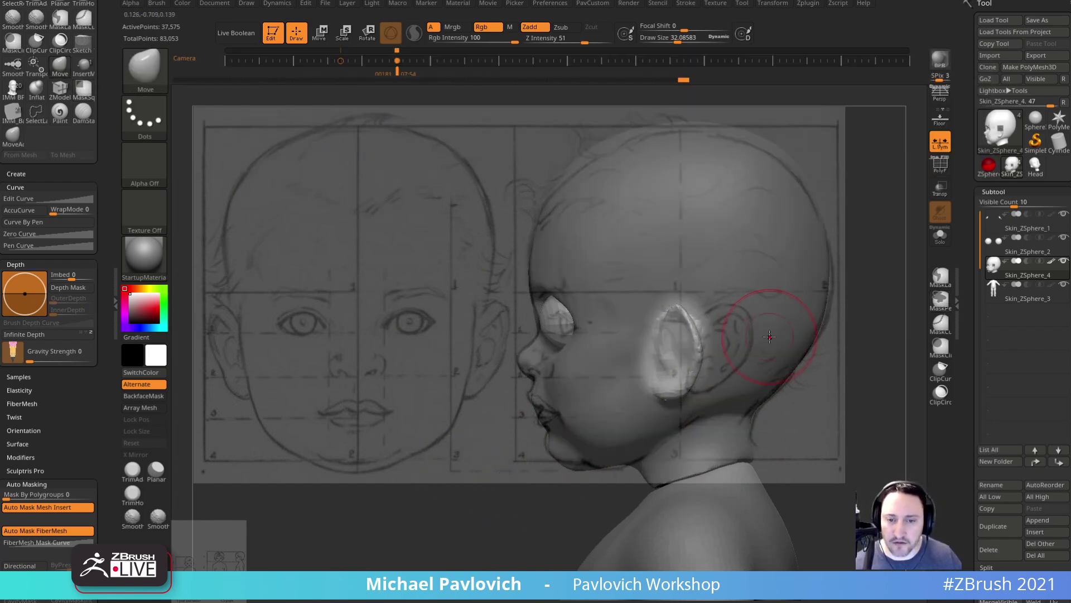
# - Move the unmasked ear back and rotate it with the gizmo to match the ear in the profile drawing
pyautogui.press('w')
pyautogui.moveTo(618, 276); pyautogui.dragTo(651, 270)
pyautogui.keyDown('alt'); pyautogui.moveTo(714, 350); pyautogui.dragTo(747, 373); pyautogui.keyUp('alt')
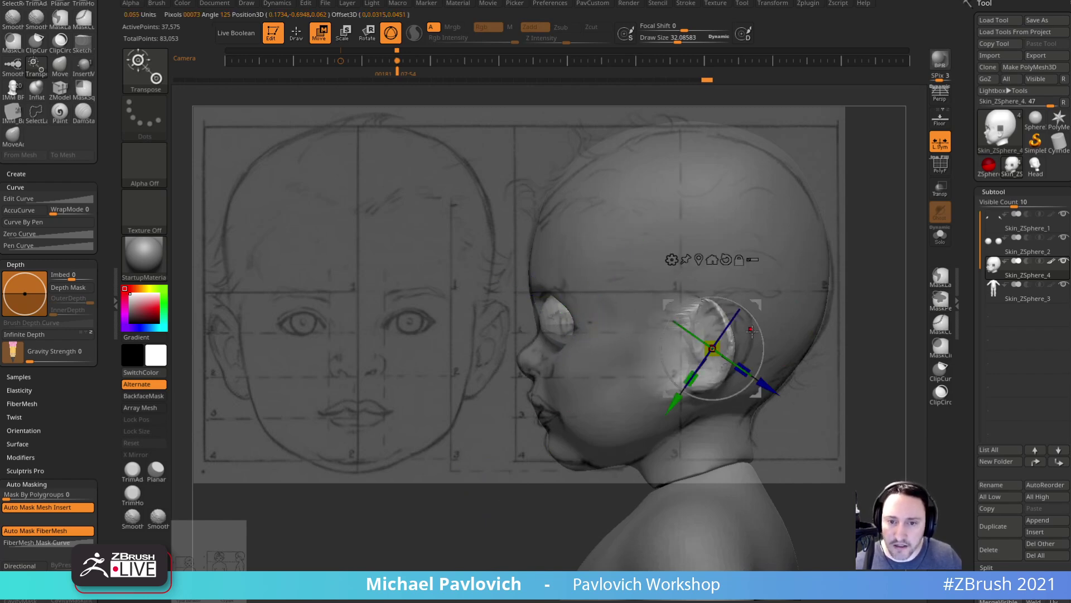
pyautogui.press('q')
pyautogui.press('w')
pyautogui.moveTo(761, 334); pyautogui.dragTo(763, 352)
pyautogui.moveTo(762, 305); pyautogui.dragTo(773, 306)
pyautogui.press('q')
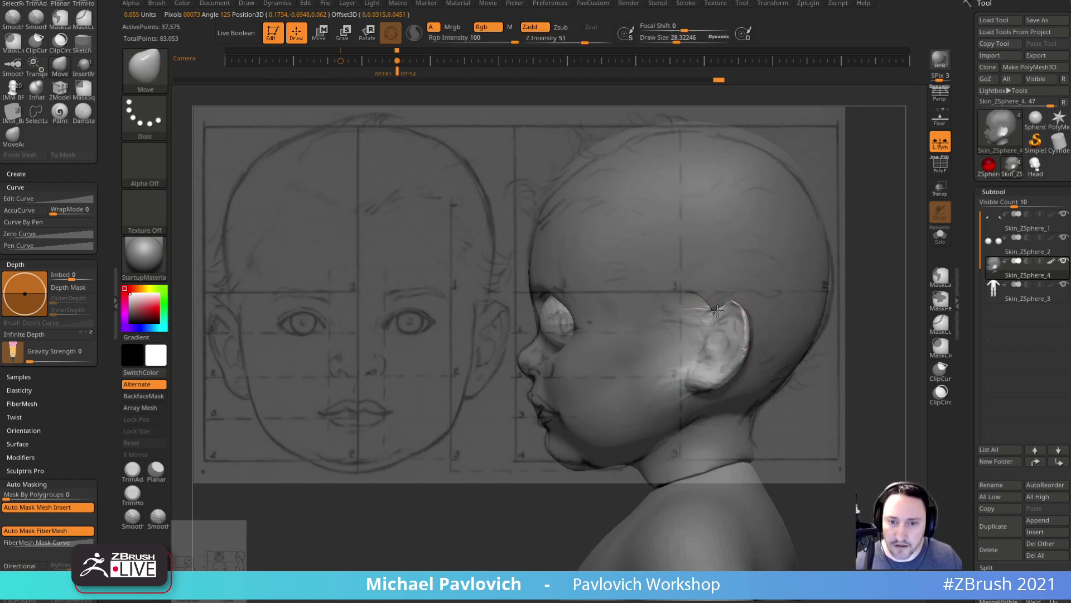
# - Clear the mask, build up the moved ear with the Standard and Inflat brushes, and re-DynaMesh the head
pyautogui.keyDown('ctrl'); pyautogui.moveTo(472, 516); pyautogui.dragTo(428, 551); pyautogui.keyUp('ctrl')
pyautogui.moveTo(877, 434)
pyautogui.mouseDown()
pyautogui.moveTo(897, 419)
pyautogui.moveTo(843, 300)
pyautogui.moveTo(798, 287)
pyautogui.mouseUp()
pyautogui.press('2')
pyautogui.moveTo(713, 326); pyautogui.dragTo(696, 301)
pyautogui.moveTo(813, 336)
pyautogui.mouseDown()
pyautogui.moveTo(818, 305)
pyautogui.moveTo(835, 313)
pyautogui.mouseUp()
pyautogui.press('4')
pyautogui.keyDown('ctrl'); pyautogui.moveTo(868, 251); pyautogui.dragTo(856, 357); pyautogui.keyUp('ctrl')
pyautogui.moveTo(851, 351)
pyautogui.mouseDown()
pyautogui.moveTo(799, 320)
pyautogui.moveTo(752, 318)
pyautogui.mouseUp()
pyautogui.moveTo(634, 485); pyautogui.dragTo(580, 464)
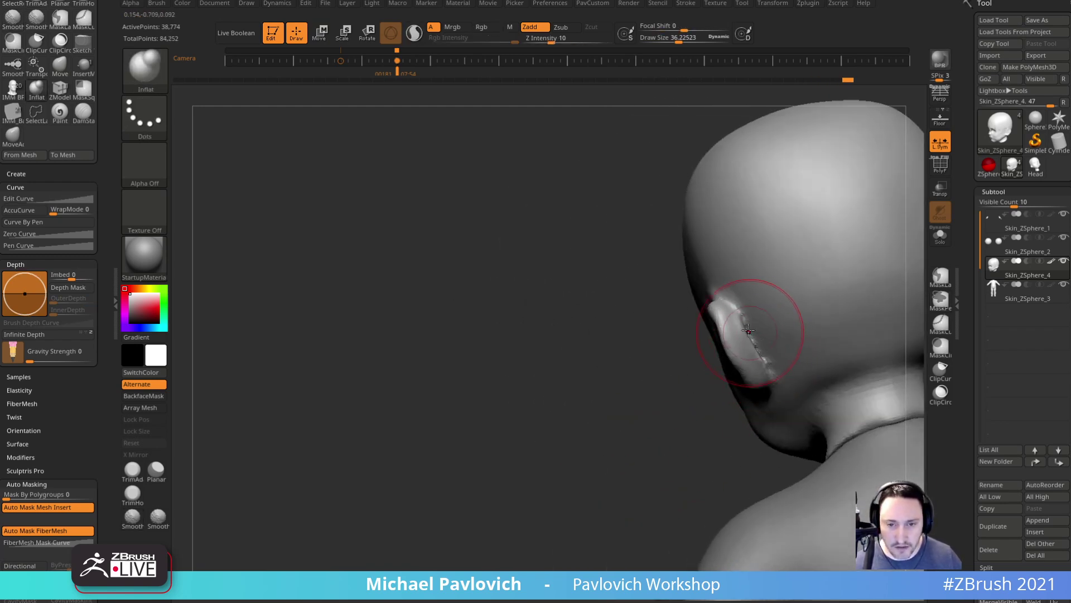
# - Smooth the back of the ear where it joins the skull and re-DynaMesh the head
pyautogui.keyDown('shift'); pyautogui.moveTo(753, 325); pyautogui.dragTo(765, 357); pyautogui.keyUp('shift')
pyautogui.keyDown('ctrl'); pyautogui.moveTo(619, 427); pyautogui.dragTo(670, 497); pyautogui.keyUp('ctrl')
pyautogui.keyDown('shift'); pyautogui.moveTo(772, 349); pyautogui.dragTo(769, 355); pyautogui.keyUp('shift')
pyautogui.moveTo(620, 391); pyautogui.dragTo(746, 371)
pyautogui.keyDown('shift'); pyautogui.moveTo(820, 330); pyautogui.dragTo(731, 324); pyautogui.keyUp('shift')
pyautogui.keyDown('shift'); pyautogui.moveTo(732, 341); pyautogui.dragTo(753, 335, button='right'); pyautogui.keyUp('shift')
# - Show the head over the reference in the stored front view and nudge the ear to the drawn outline with the Move brush
pyautogui.press('s')
pyautogui.press('b')
pyautogui.press('m')
pyautogui.press('v')
pyautogui.moveTo(725, 325)
pyautogui.mouseDown()
pyautogui.moveTo(736, 326)
pyautogui.moveTo(202, 238)
pyautogui.mouseUp()
pyautogui.hotkey('shift', 'z')
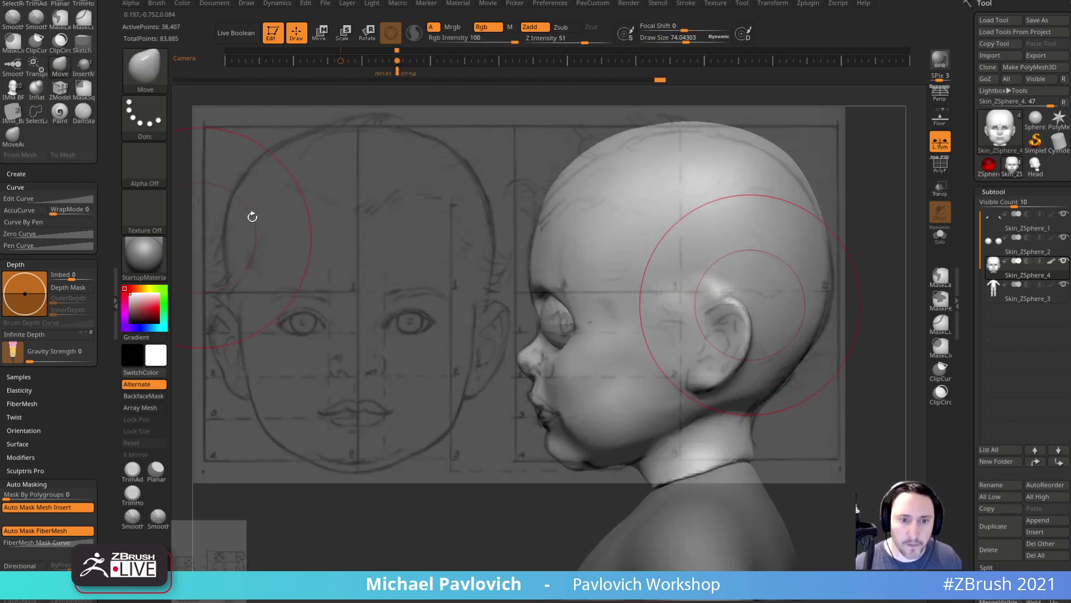
pyautogui.press('Right')
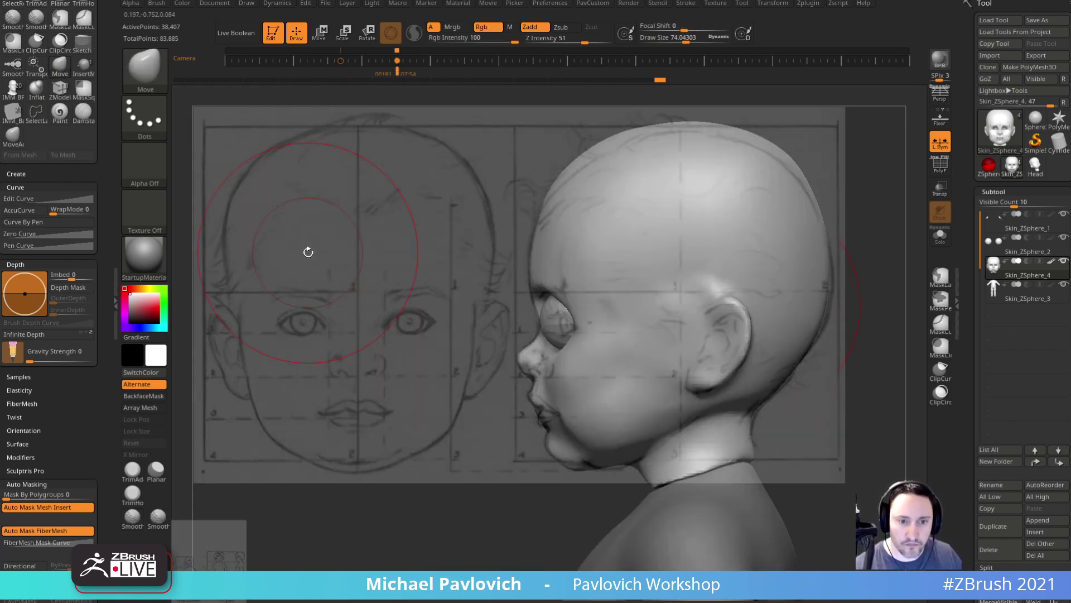
pyautogui.press('Left')
pyautogui.press('Left')
pyautogui.press('[')
pyautogui.press('[')
pyautogui.press('[')
pyautogui.moveTo(475, 368)
pyautogui.mouseDown()
pyautogui.moveTo(475, 381)
pyautogui.moveTo(472, 369)
pyautogui.mouseUp()
pyautogui.moveTo(502, 313); pyautogui.dragTo(500, 317)
pyautogui.press('[')
pyautogui.press('[')
# - Fit the cheek below the earlobe and the upper ears to the front drawing with a resized Move brush
pyautogui.press('s')
pyautogui.moveTo(472, 399); pyautogui.dragTo(460, 410)
pyautogui.press('s')
pyautogui.moveTo(207, 314)
pyautogui.mouseDown()
pyautogui.moveTo(234, 315)
pyautogui.moveTo(245, 336)
pyautogui.moveTo(239, 324)
pyautogui.mouseUp()
pyautogui.press('s')
pyautogui.press('1')
pyautogui.press('s')
pyautogui.press('2')
pyautogui.press('1')
pyautogui.moveTo(494, 345); pyautogui.dragTo(504, 316)
pyautogui.press('s')
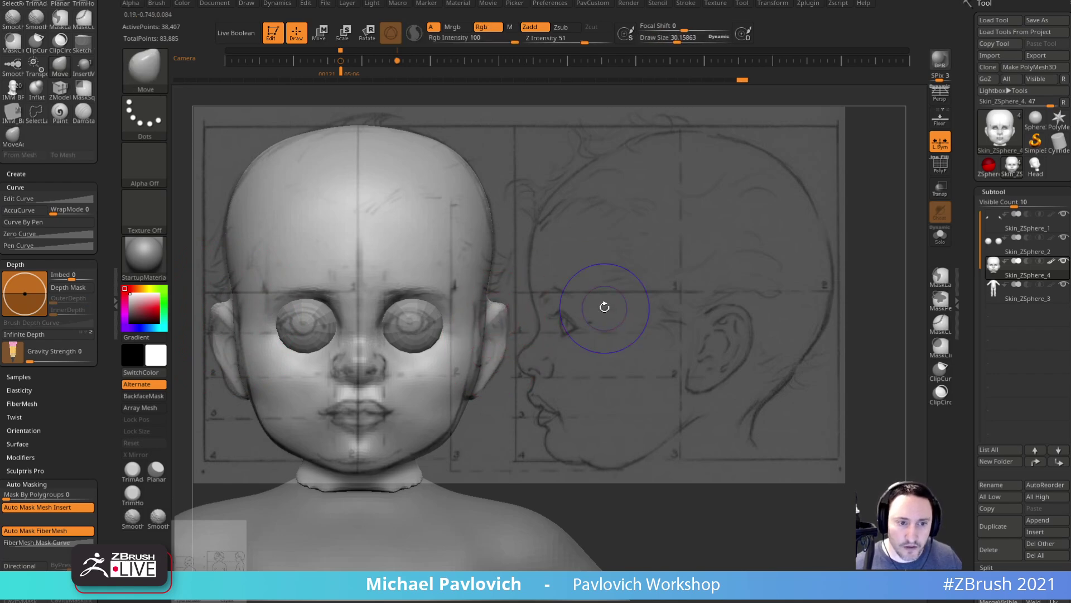
# - Carve the ear's inner hollow over the profile drawing with the Standard brush in subtract mode and a smaller DamStandard brush
pyautogui.hotkey('shift', 'z')
pyautogui.press('Right')
pyautogui.press('Left')
pyautogui.press('Right')
pyautogui.press('2')
pyautogui.hotkey('shift', 'z')
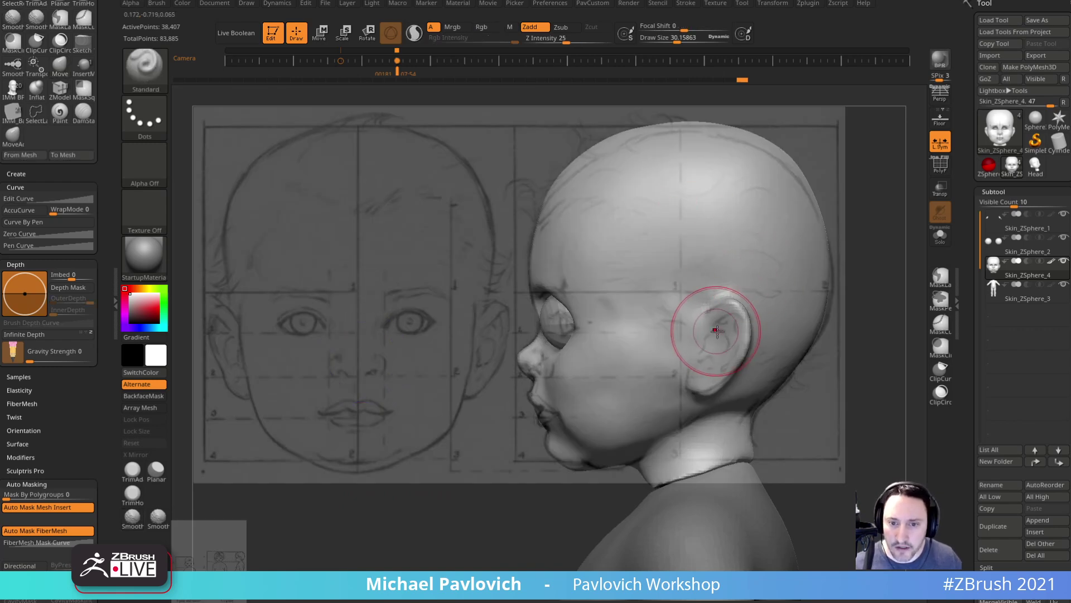
pyautogui.keyDown('alt'); pyautogui.moveTo(717, 331); pyautogui.dragTo(731, 296); pyautogui.keyUp('alt')
pyautogui.press('3')
pyautogui.press('[')
pyautogui.moveTo(742, 322)
pyautogui.mouseDown()
pyautogui.moveTo(705, 360)
pyautogui.moveTo(702, 352)
pyautogui.moveTo(724, 354)
pyautogui.mouseUp()
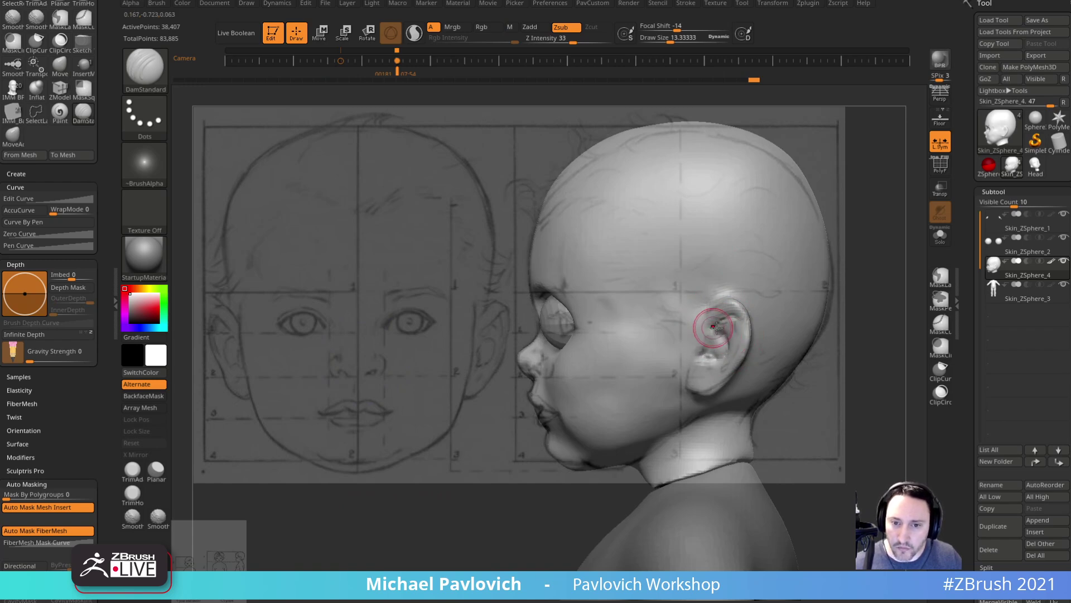
# - Hide the reference drawing and sculpt the ear's inner relief with a small Standard brush
pyautogui.hotkey('shift', 'z')
pyautogui.moveTo(846, 299)
pyautogui.mouseDown()
pyautogui.moveTo(835, 282)
pyautogui.moveTo(820, 323)
pyautogui.mouseUp()
pyautogui.press('b')
pyautogui.press('s')
pyautogui.press('t')
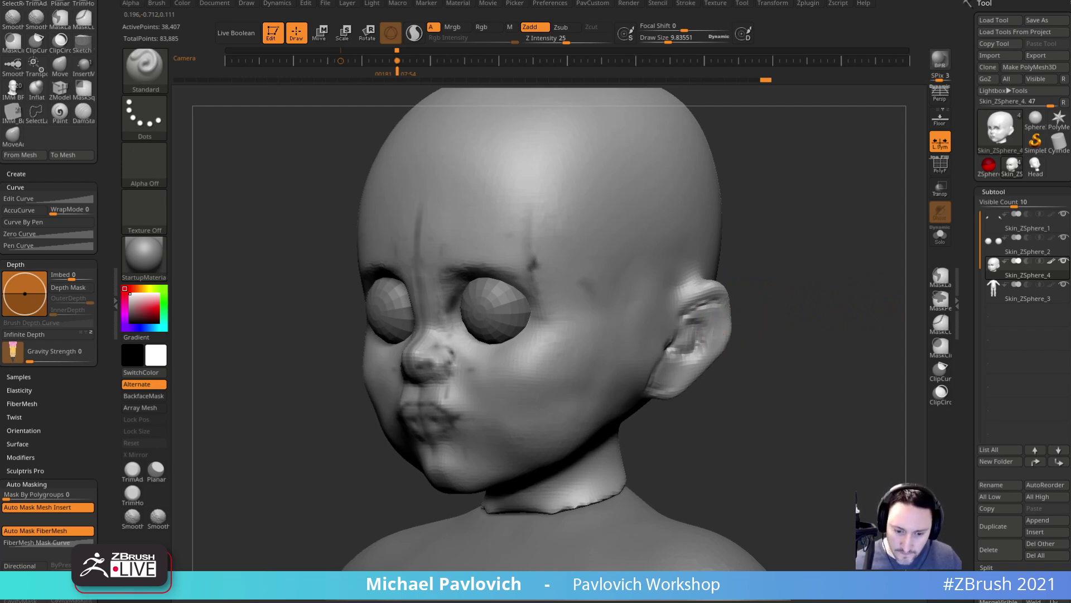
pyautogui.moveTo(809, 304); pyautogui.dragTo(776, 290)
pyautogui.moveTo(674, 304); pyautogui.dragTo(661, 333)
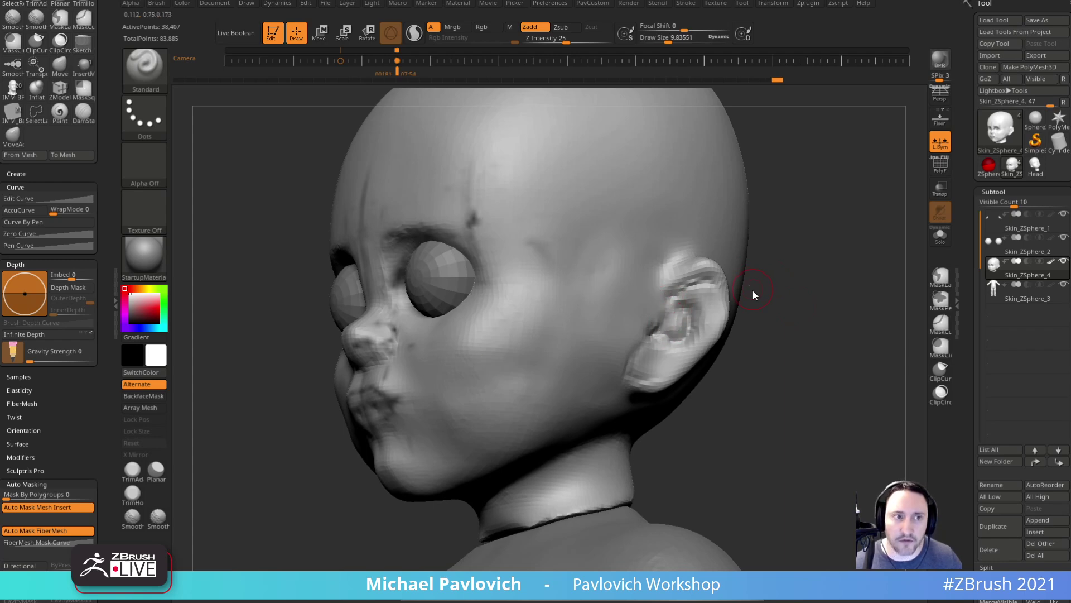
# - Adjust the Standard brush's stroke settings and toggle LazyMouse
pyautogui.press('space')
pyautogui.click(726, 283)
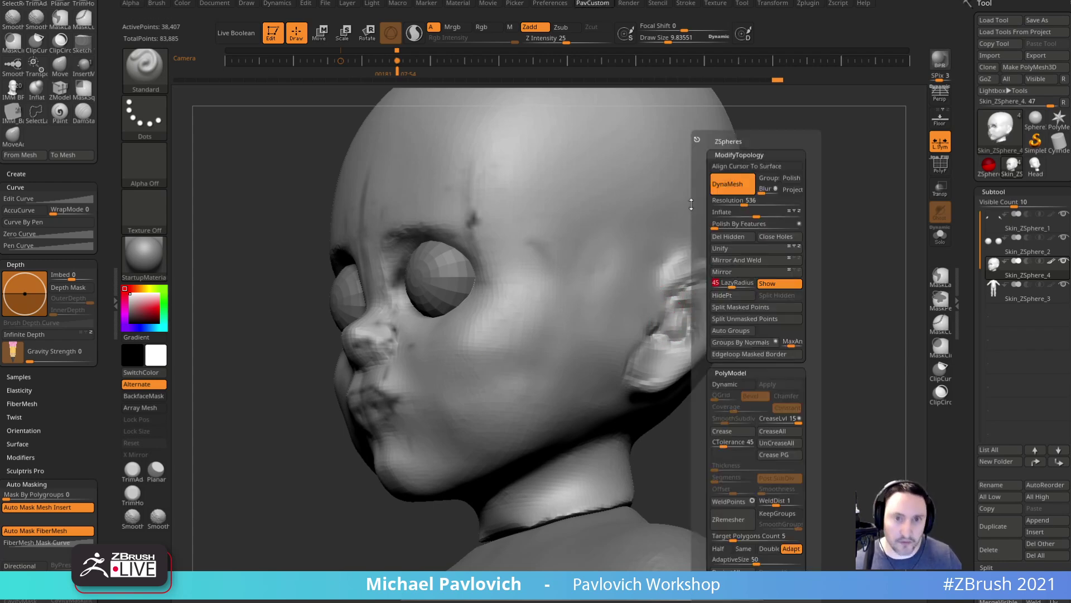
pyautogui.click(686, 4)
pyautogui.moveTo(714, 200); pyautogui.dragTo(704, 199)
pyautogui.press('l')
# - Define the ear's inner folds and rim with short Standard brush strokes
pyautogui.moveTo(783, 316); pyautogui.dragTo(658, 335)
pyautogui.moveTo(783, 313); pyautogui.dragTo(806, 294)
pyautogui.press('s')
pyautogui.click(680, 329)
pyautogui.moveTo(664, 319); pyautogui.dragTo(687, 336)
pyautogui.moveTo(741, 303)
pyautogui.mouseDown()
pyautogui.moveTo(760, 290)
pyautogui.moveTo(701, 308)
pyautogui.moveTo(718, 320)
pyautogui.moveTo(756, 310)
pyautogui.moveTo(714, 330)
pyautogui.mouseUp()
pyautogui.moveTo(791, 337); pyautogui.dragTo(755, 330)
pyautogui.moveTo(825, 146)
pyautogui.mouseDown()
pyautogui.moveTo(825, 122)
pyautogui.moveTo(789, 182)
pyautogui.moveTo(784, 156)
pyautogui.moveTo(693, 202)
pyautogui.mouseUp()
# - Thicken the folds around the ear opening with the Inflat brush
pyautogui.press('b')
pyautogui.press('d')
pyautogui.press('s')
pyautogui.moveTo(839, 280); pyautogui.dragTo(762, 280)
pyautogui.press('b')
pyautogui.press('i')
pyautogui.press('n')
pyautogui.moveTo(660, 294)
pyautogui.mouseDown()
pyautogui.moveTo(652, 329)
pyautogui.moveTo(664, 349)
pyautogui.mouseUp()
pyautogui.moveTo(599, 397)
pyautogui.mouseDown()
pyautogui.moveTo(696, 380)
pyautogui.moveTo(666, 374)
pyautogui.mouseUp()
pyautogui.moveTo(839, 304)
pyautogui.mouseDown()
pyautogui.moveTo(881, 312)
pyautogui.moveTo(829, 333)
pyautogui.moveTo(787, 332)
pyautogui.mouseUp()
# - Add volume in front of the ear opening with a small Clay brush
pyautogui.press('b')
pyautogui.press('c')
pyautogui.press('l')
pyautogui.keyDown('alt'); pyautogui.moveTo(777, 246); pyautogui.dragTo(711, 305); pyautogui.keyUp('alt')
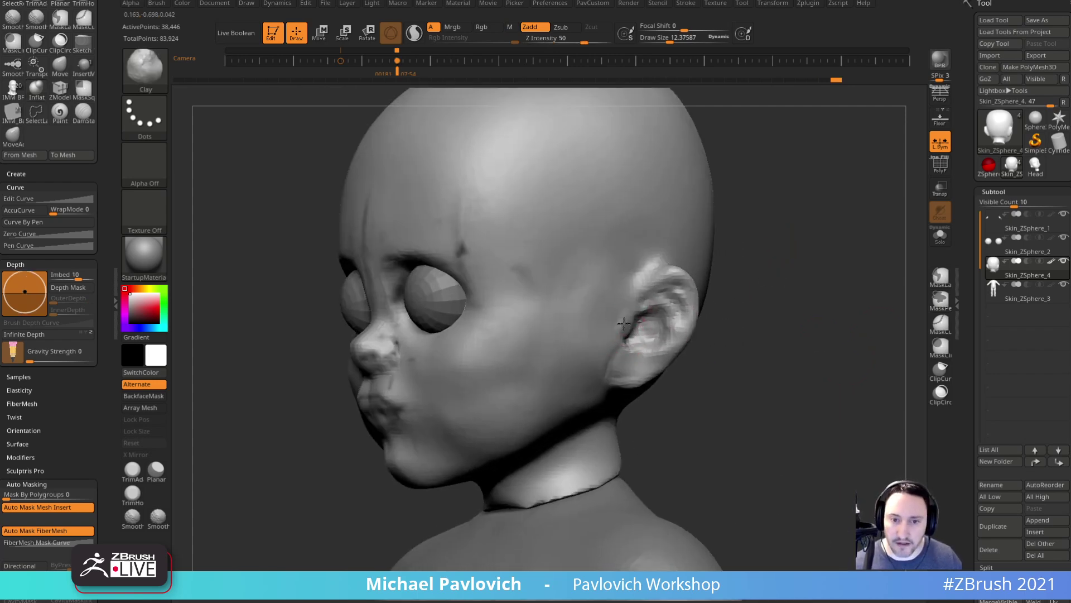
pyautogui.moveTo(747, 334); pyautogui.dragTo(762, 304)
pyautogui.moveTo(762, 304)
pyautogui.keyDown('alt'); pyautogui.mouseDown()
pyautogui.moveTo(779, 290)
pyautogui.moveTo(842, 298)
pyautogui.moveTo(787, 303)
pyautogui.mouseUp(); pyautogui.keyUp('alt')
# - Switch back to the Standard brush and smooth the front of the ear into the cheek
pyautogui.press('b')
pyautogui.press('s')
pyautogui.press('t')
pyautogui.press('s')
pyautogui.keyDown('shift'); pyautogui.moveTo(641, 314); pyautogui.dragTo(653, 291); pyautogui.keyUp('shift')
pyautogui.keyDown('shift'); pyautogui.moveTo(629, 338); pyautogui.dragTo(637, 335); pyautogui.keyUp('shift')
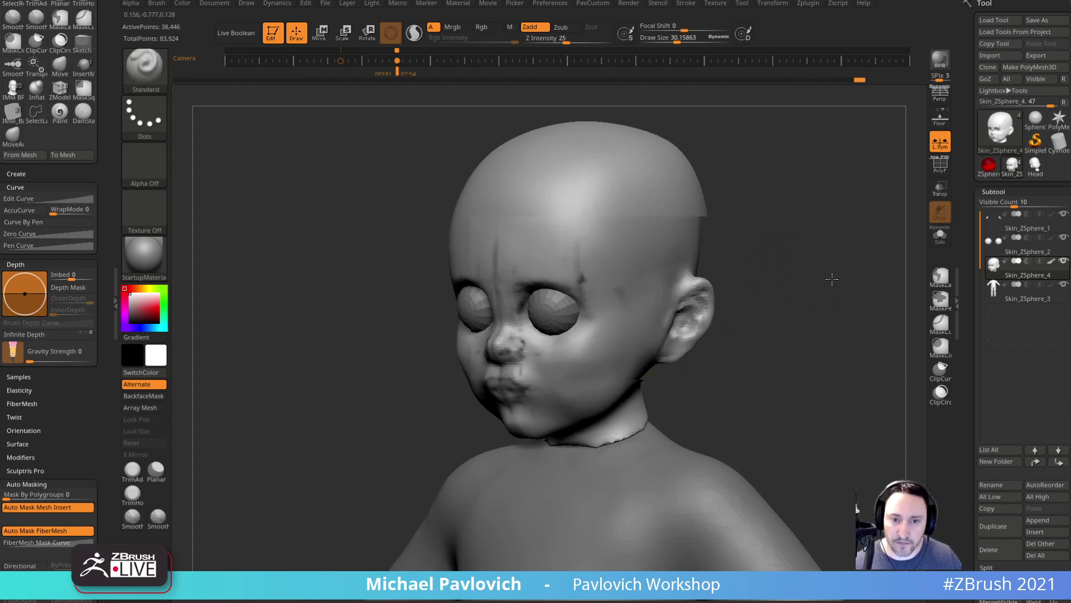
pyautogui.keyDown('shift'); pyautogui.moveTo(818, 279); pyautogui.dragTo(846, 302); pyautogui.keyUp('shift')
# - Select the eyeballs subtool and duplicate it twice
pyautogui.keyDown('alt'); pyautogui.moveTo(793, 282); pyautogui.dragTo(814, 337); pyautogui.keyUp('alt')
pyautogui.press('[')
pyautogui.moveTo(865, 384)
pyautogui.keyDown('alt'); pyautogui.mouseDown()
pyautogui.moveTo(815, 362)
pyautogui.moveTo(837, 400)
pyautogui.moveTo(839, 377)
pyautogui.moveTo(731, 340)
pyautogui.mouseUp(); pyautogui.keyUp('alt')
pyautogui.press('s')
pyautogui.press('s')
pyautogui.moveTo(593, 343); pyautogui.dragTo(596, 344)
pyautogui.keyDown('alt'); pyautogui.click(581, 329); pyautogui.keyUp('alt')
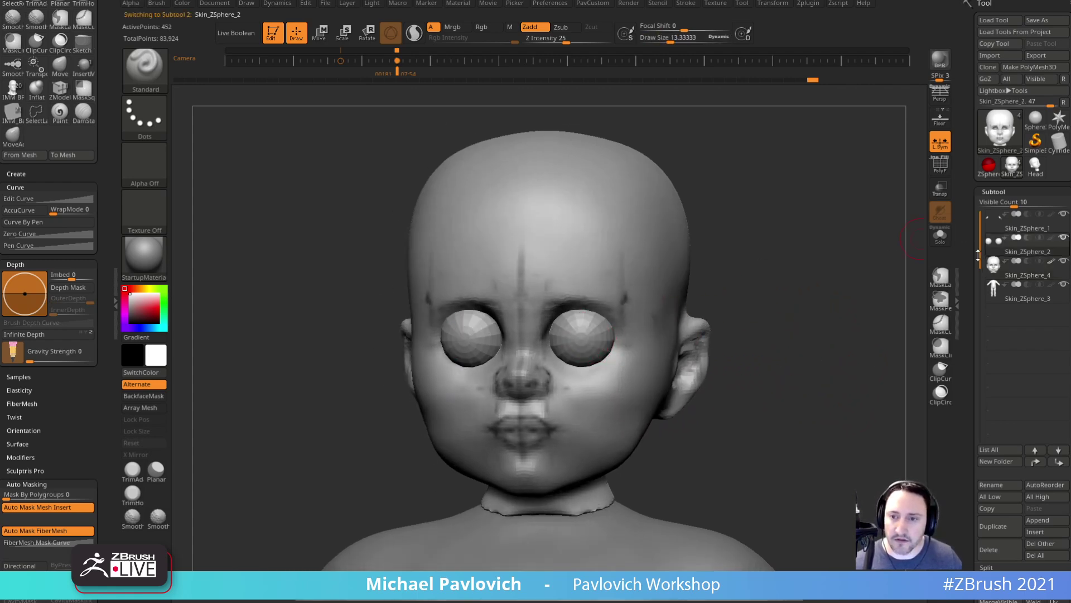
pyautogui.moveTo(862, 299); pyautogui.dragTo(582, 335)
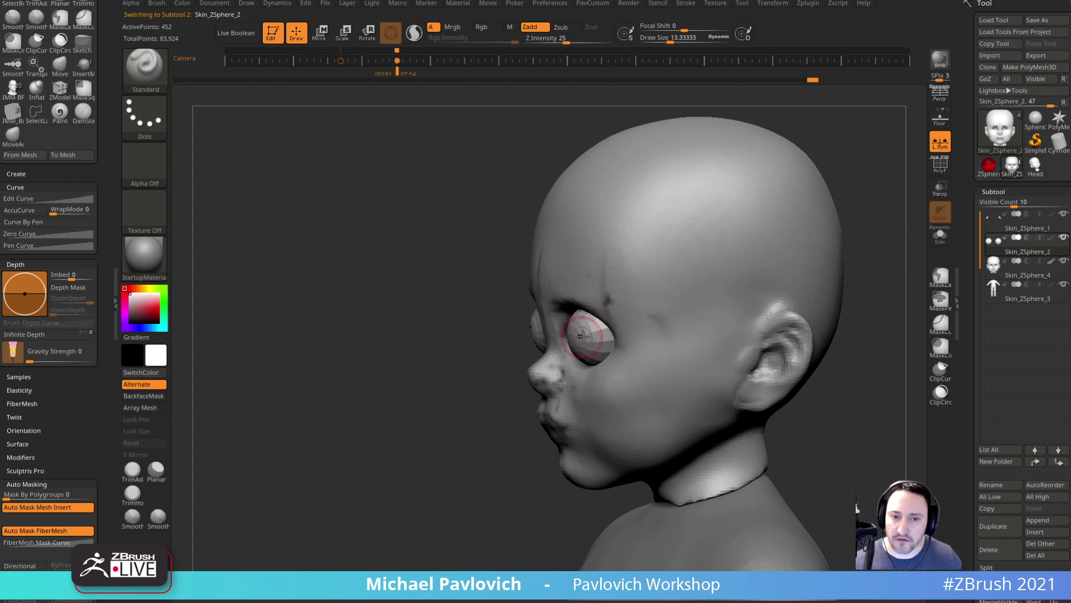
pyautogui.click(993, 529)
pyautogui.moveTo(915, 483); pyautogui.dragTo(899, 363)
pyautogui.click(1008, 534)
pyautogui.keyDown('alt'); pyautogui.moveTo(864, 472); pyautogui.dragTo(833, 477); pyautogui.keyUp('alt')
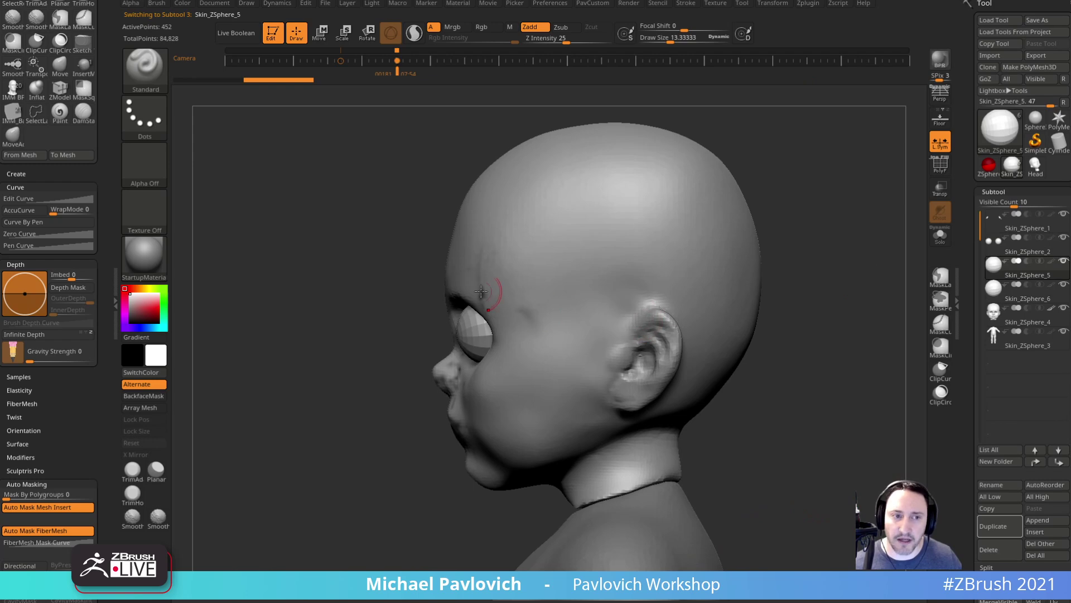
# - Isolate the first pair of duplicated eyeballs, turn on polyframe, and trim off their lower half with the TrimCurve brush
pyautogui.keyDown('ctrl'); pyautogui.keyDown('shift'); pyautogui.click(146, 70); pyautogui.keyUp('shift'); pyautogui.keyUp('ctrl')
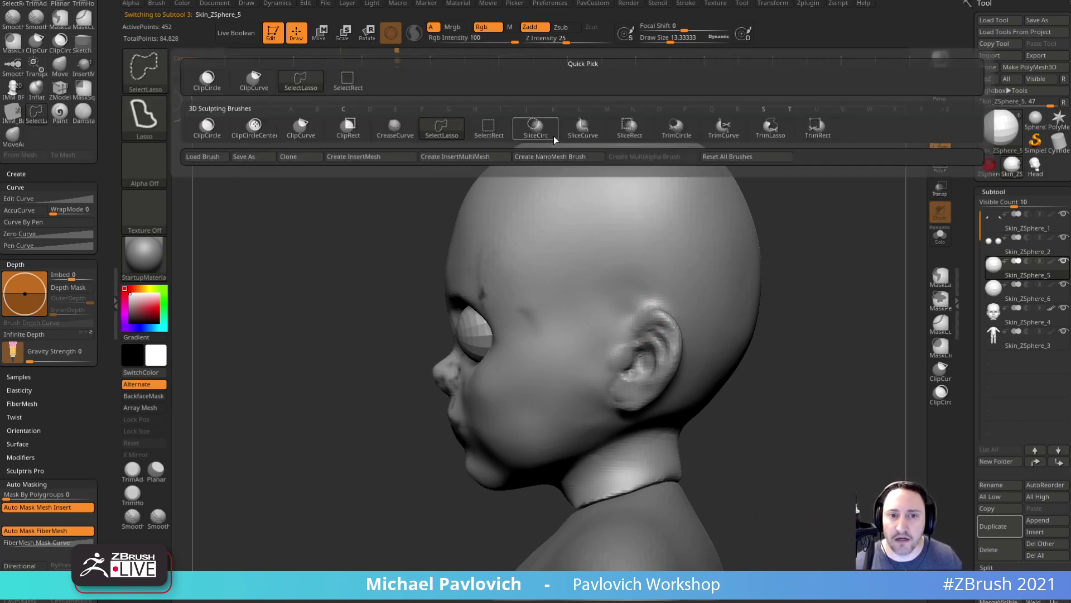
pyautogui.click(726, 136)
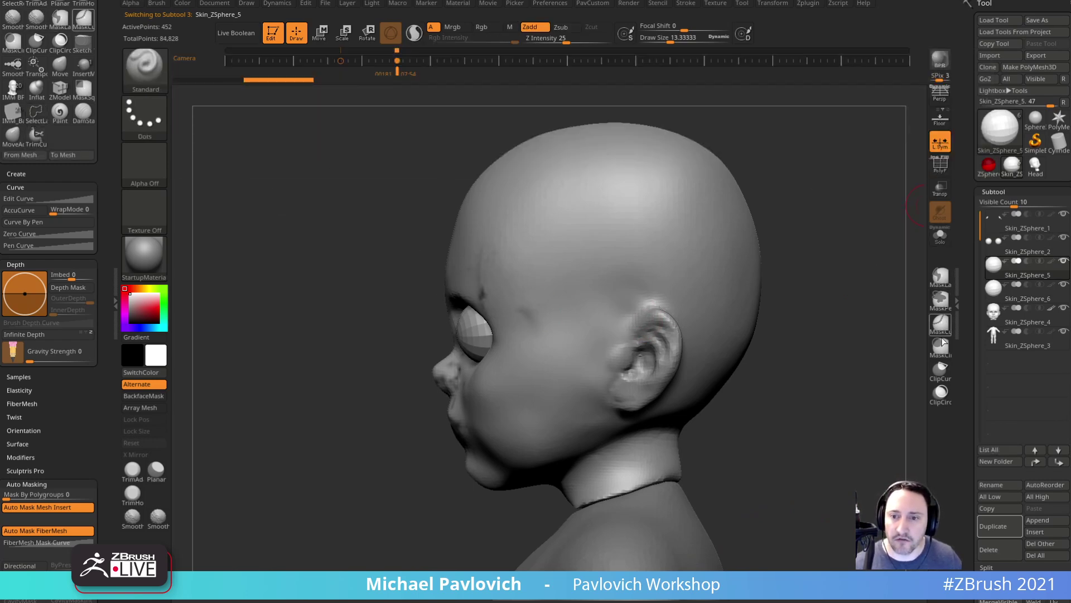
pyautogui.click(940, 236)
pyautogui.hotkey('shift', 'f')
pyautogui.keyDown('ctrl'); pyautogui.keyDown('shift'); pyautogui.moveTo(778, 376); pyautogui.dragTo(299, 280); pyautogui.keyUp('shift'); pyautogui.keyUp('ctrl')
pyautogui.moveTo(771, 302); pyautogui.dragTo(958, 244)
pyautogui.click(939, 239)
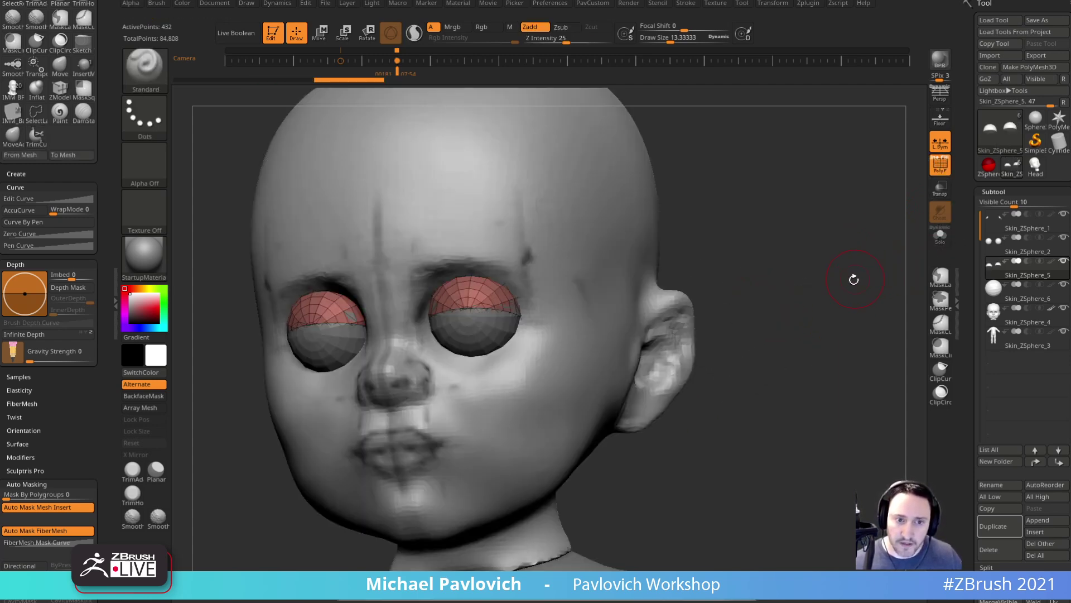
pyautogui.keyDown('shift'); pyautogui.moveTo(854, 278); pyautogui.dragTo(857, 292); pyautogui.keyUp('shift')
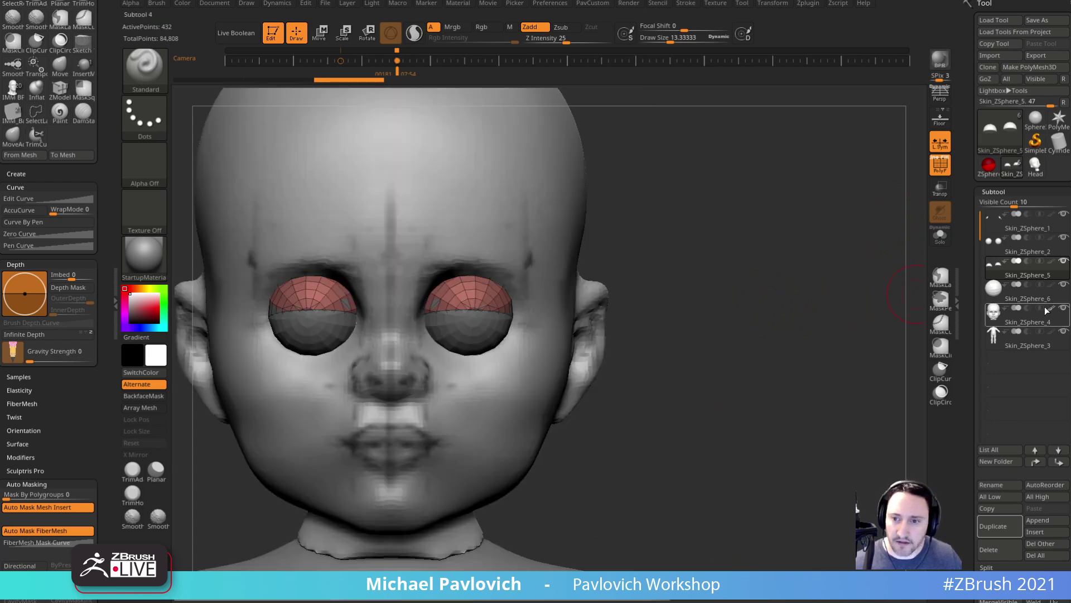
# - Select the second pair of duplicated eyeballs, trim off their upper half in side view, and isolate the remaining lower lids
pyautogui.click(1030, 292)
pyautogui.keyDown('shift'); pyautogui.moveTo(841, 319); pyautogui.dragTo(795, 325); pyautogui.keyUp('shift')
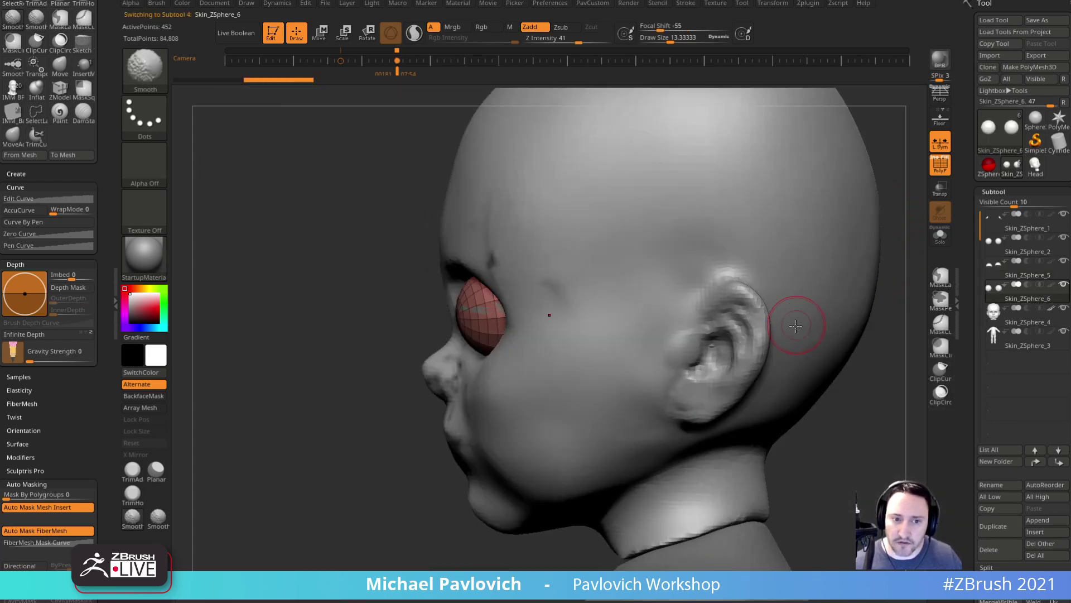
pyautogui.moveTo(592, 302)
pyautogui.keyDown('ctrl'); pyautogui.keyDown('shift'); pyautogui.mouseDown()
pyautogui.moveTo(400, 391)
pyautogui.moveTo(780, 291)
pyautogui.moveTo(589, 319)
pyautogui.moveTo(679, 242)
pyautogui.mouseUp(); pyautogui.keyUp('shift'); pyautogui.keyUp('ctrl')
pyautogui.moveTo(329, 511); pyautogui.dragTo(431, 529)
pyautogui.moveTo(737, 360)
pyautogui.mouseDown()
pyautogui.moveTo(826, 284)
pyautogui.moveTo(826, 296)
pyautogui.moveTo(791, 310)
pyautogui.moveTo(777, 346)
pyautogui.moveTo(640, 246)
pyautogui.moveTo(645, 298)
pyautogui.moveTo(625, 329)
pyautogui.mouseUp()
pyautogui.click(940, 236)
pyautogui.keyDown('ctrl'); pyautogui.keyDown('shift'); pyautogui.click(509, 311); pyautogui.keyUp('shift'); pyautogui.keyUp('ctrl')
pyautogui.keyDown('ctrl'); pyautogui.keyDown('shift'); pyautogui.click(662, 287); pyautogui.keyUp('shift'); pyautogui.keyUp('ctrl')
# - Pull the isolated lower eyelids slightly outward with ZModeler, using the QMesh polygon action on the Polygroup All target
pyautogui.moveTo(669, 287)
pyautogui.mouseDown()
pyautogui.moveTo(713, 266)
pyautogui.moveTo(718, 327)
pyautogui.moveTo(704, 290)
pyautogui.mouseUp()
pyautogui.press('b')
pyautogui.press('z')
pyautogui.press('m')
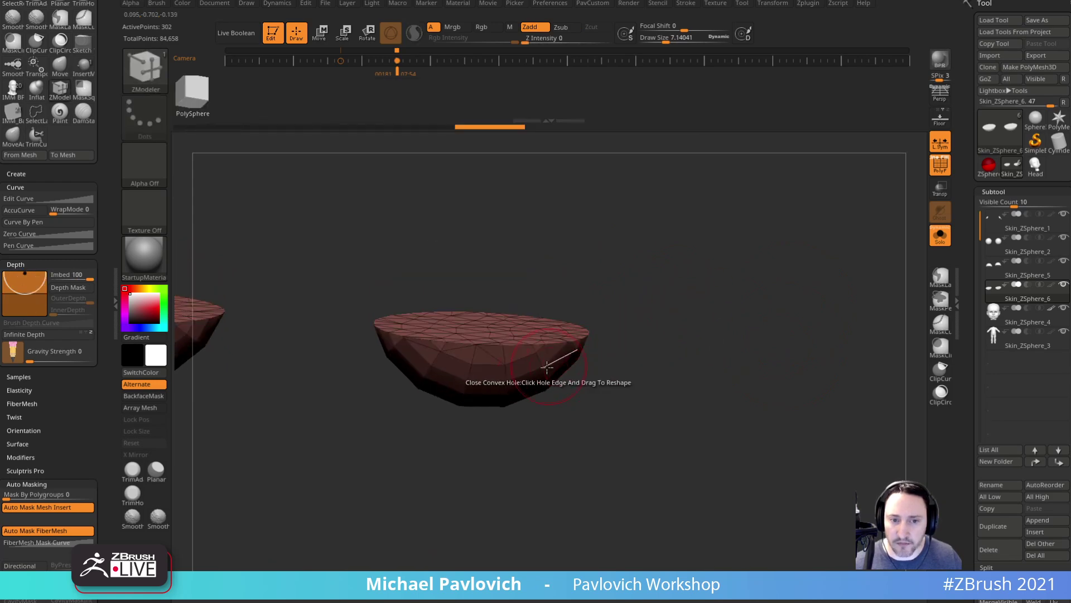
pyautogui.press('space')
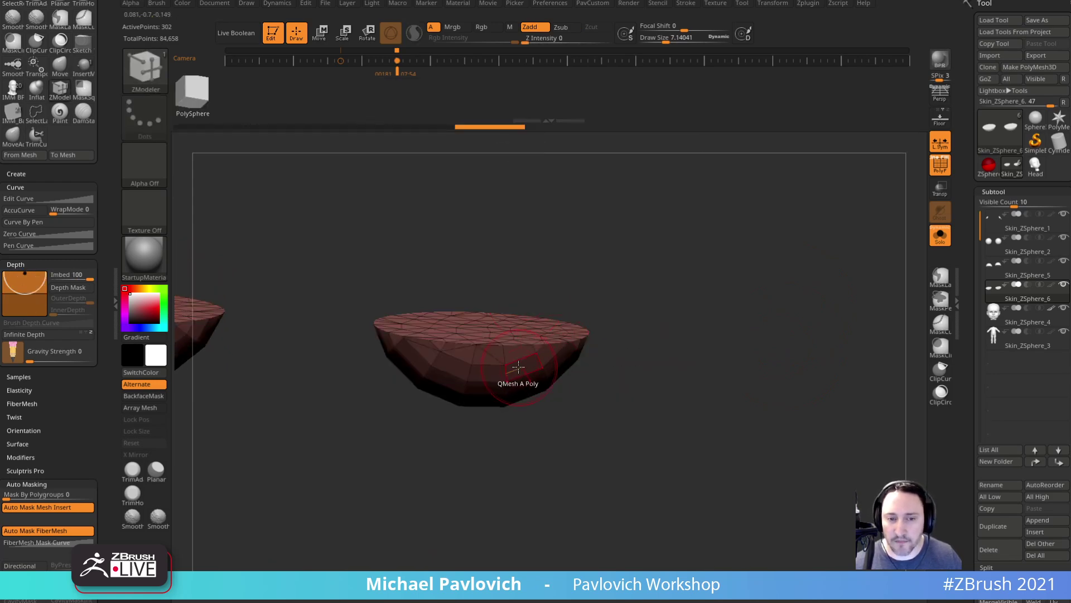
pyautogui.press('b')
pyautogui.press('z')
pyautogui.press('m')
pyautogui.press('space')
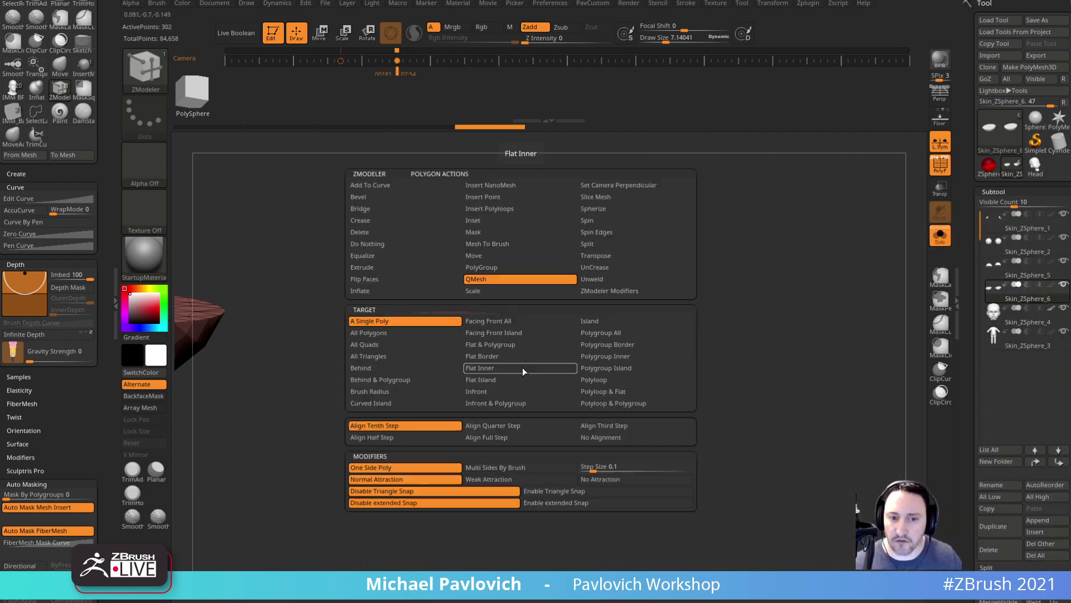
pyautogui.click(601, 333)
pyautogui.moveTo(674, 313); pyautogui.dragTo(666, 329)
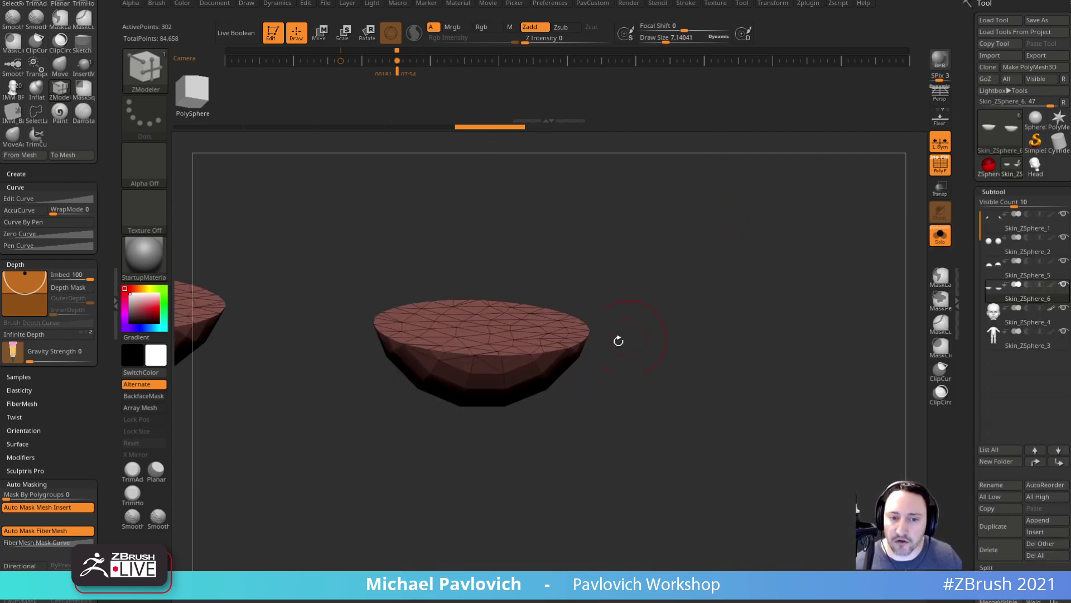
pyautogui.moveTo(522, 376); pyautogui.dragTo(527, 383)
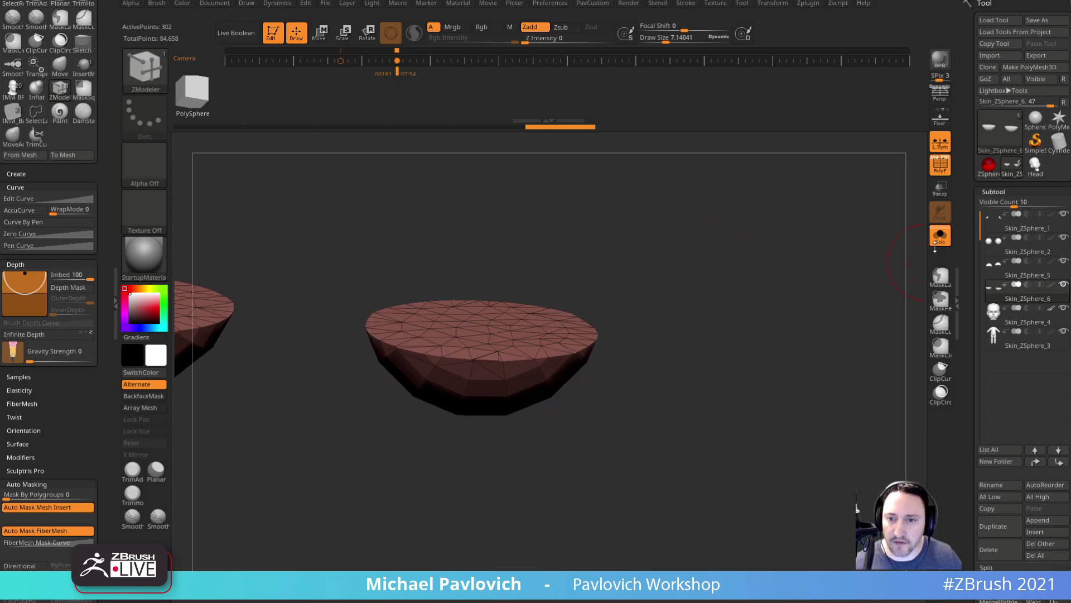
# - Show the other subtools again and pull the upper eyelids slightly outward with the same QMesh action
pyautogui.click(940, 236)
pyautogui.keyDown('ctrl'); pyautogui.moveTo(806, 315); pyautogui.dragTo(738, 296, button='right'); pyautogui.keyUp('ctrl')
pyautogui.keyDown('alt'); pyautogui.click(508, 273); pyautogui.keyUp('alt')
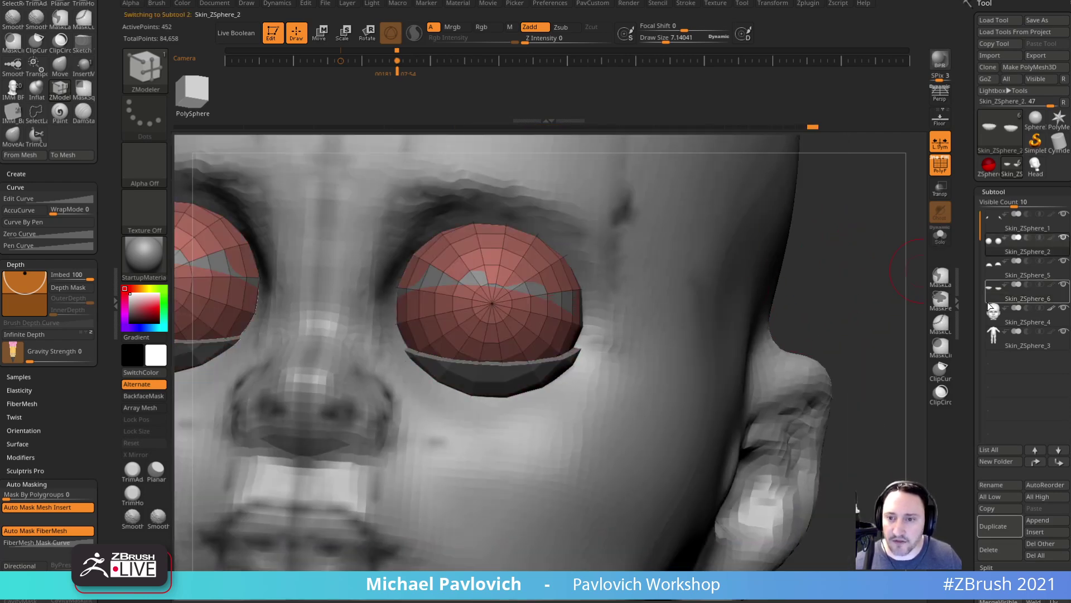
pyautogui.click(1010, 278)
pyautogui.moveTo(854, 289); pyautogui.dragTo(799, 300)
pyautogui.moveTo(545, 277); pyautogui.dragTo(549, 270)
# - Arch the upper eyelids over the eyeballs with the Move brush, adjusting them from the front and side
pyautogui.keyDown('ctrl'); pyautogui.moveTo(851, 319); pyautogui.dragTo(768, 253, button='right'); pyautogui.keyUp('ctrl')
pyautogui.press('s')
pyautogui.moveTo(530, 326)
pyautogui.mouseDown()
pyautogui.moveTo(544, 326)
pyautogui.moveTo(503, 293)
pyautogui.moveTo(516, 313)
pyautogui.mouseUp()
pyautogui.press('b')
pyautogui.press('m')
pyautogui.press('v')
pyautogui.press('s')
pyautogui.press('s')
pyautogui.moveTo(524, 293); pyautogui.dragTo(545, 282)
pyautogui.moveTo(556, 284); pyautogui.dragTo(569, 280)
pyautogui.moveTo(806, 271); pyautogui.dragTo(747, 278, button='right')
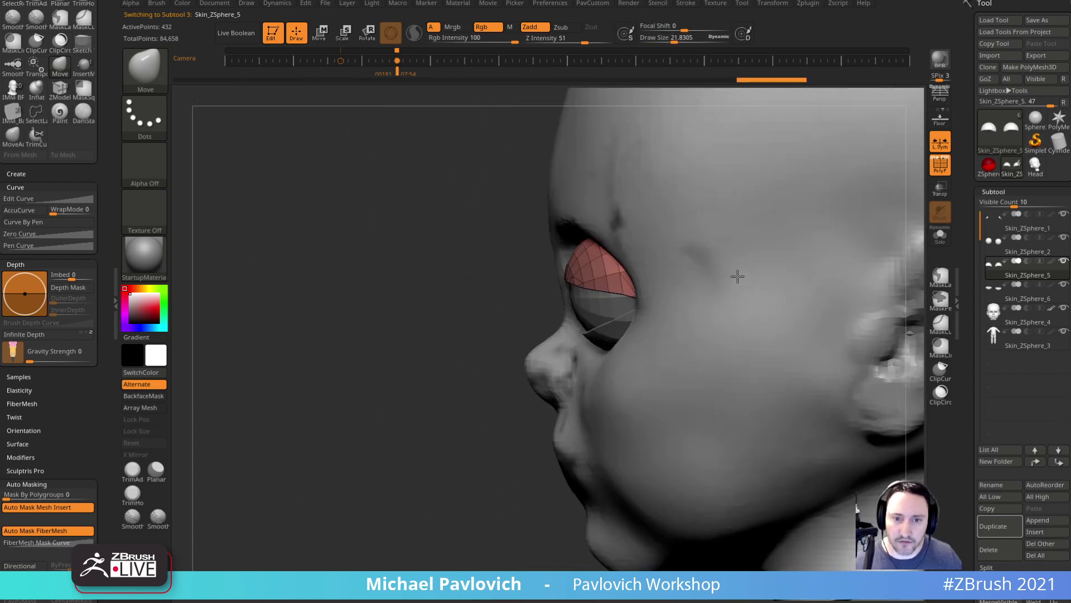
pyautogui.moveTo(642, 299); pyautogui.dragTo(644, 300)
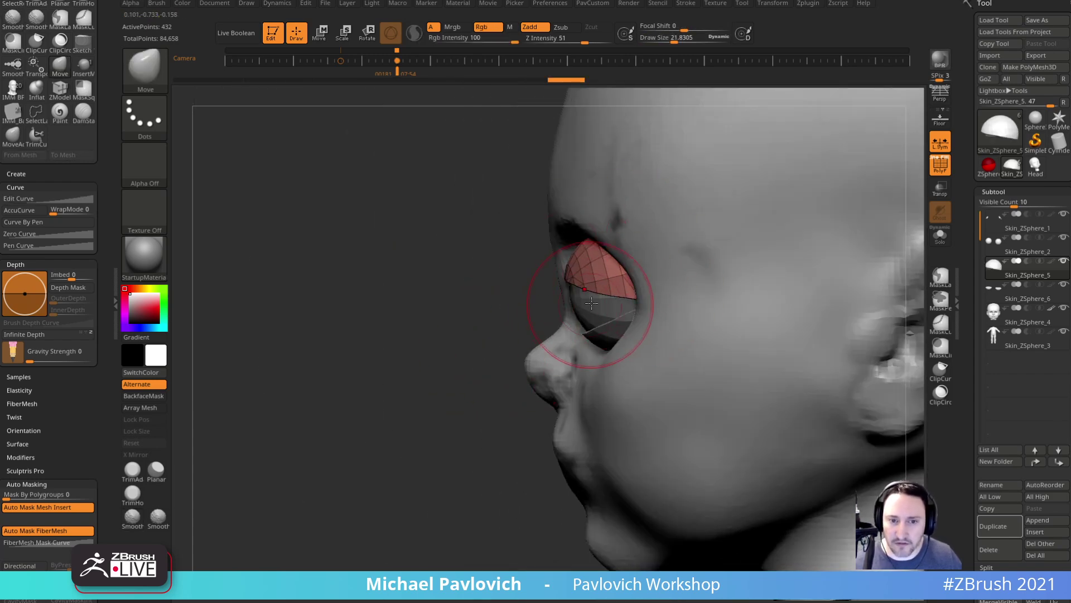
# - Select the lower eyelids and adjust their upper edge around the eyeballs with a larger Move brush
pyautogui.keyDown('shift'); pyautogui.moveTo(474, 377); pyautogui.dragTo(539, 371); pyautogui.keyUp('shift')
pyautogui.keyDown('alt'); pyautogui.click(574, 342); pyautogui.keyUp('alt')
pyautogui.moveTo(811, 261)
pyautogui.keyDown('alt'); pyautogui.mouseDown()
pyautogui.moveTo(813, 282)
pyautogui.moveTo(776, 277)
pyautogui.mouseUp(); pyautogui.keyUp('alt')
pyautogui.press('s')
pyautogui.moveTo(555, 322); pyautogui.dragTo(540, 324)
pyautogui.moveTo(615, 320); pyautogui.dragTo(618, 314)
# - Show the reference drawings and match the eyelid opening to the front view, working on the lower and upper lids
pyautogui.hotkey('shift', 'z')
pyautogui.press('Right')
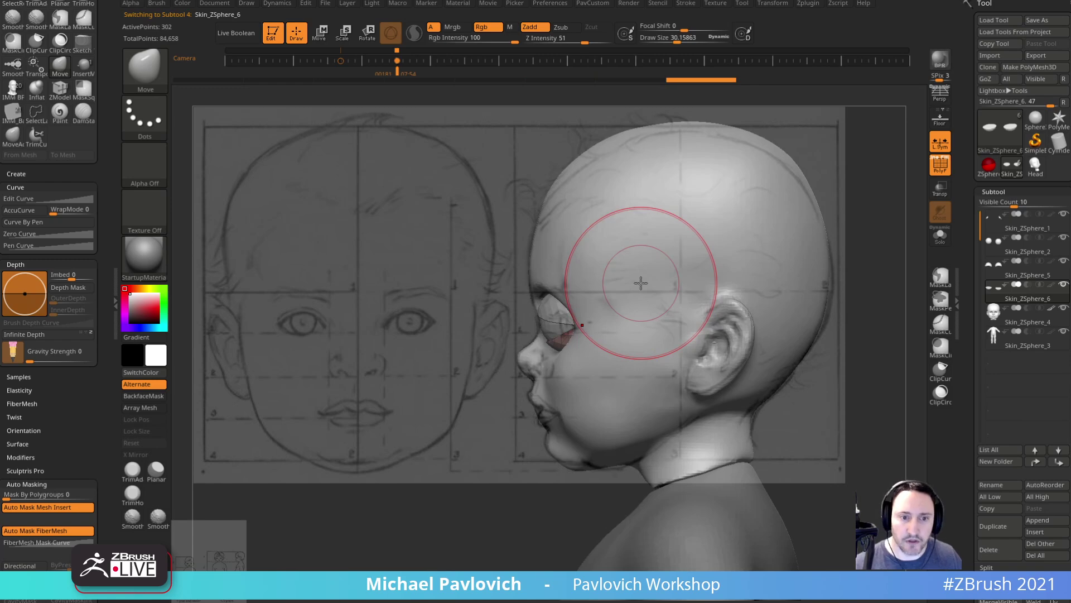
pyautogui.press('Left')
pyautogui.press('s')
pyautogui.moveTo(409, 315); pyautogui.dragTo(410, 314)
pyautogui.keyDown('alt'); pyautogui.click(436, 314); pyautogui.keyUp('alt')
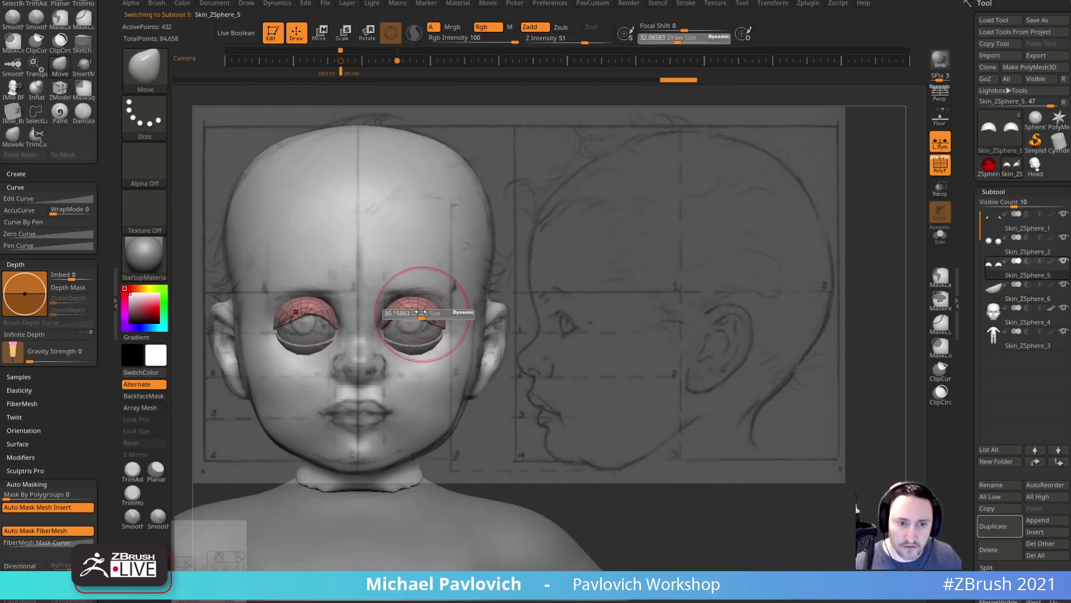
pyautogui.press('b')
pyautogui.press('s')
pyautogui.press('t')
pyautogui.keyDown('alt'); pyautogui.click(432, 345); pyautogui.keyUp('alt')
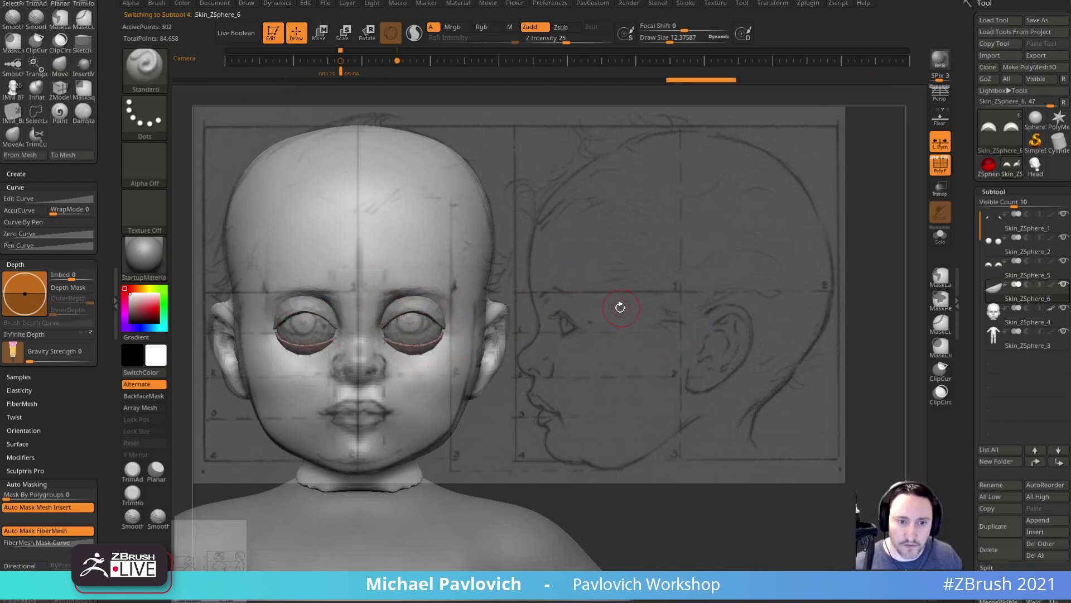
# - Reshape the lower eyelids from the side with the Move brush so they wrap the eyeballs
pyautogui.keyDown('shift'); pyautogui.moveTo(622, 307); pyautogui.dragTo(562, 302); pyautogui.keyUp('shift')
pyautogui.press('s')
pyautogui.moveTo(418, 356); pyautogui.dragTo(433, 354)
pyautogui.press('b')
pyautogui.press('m')
pyautogui.press('v')
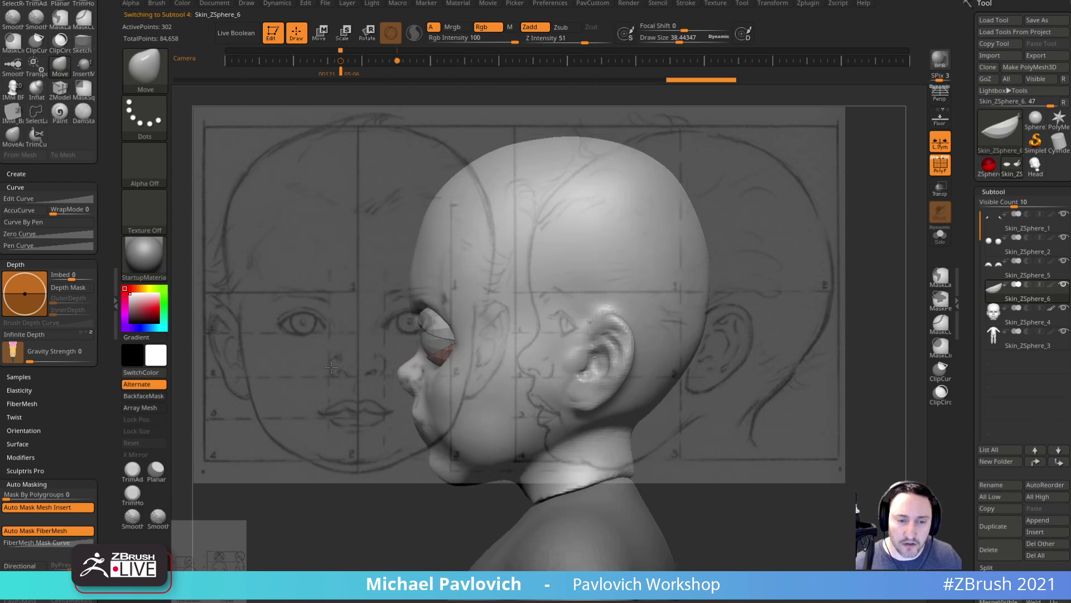
pyautogui.keyDown('alt'); pyautogui.moveTo(324, 359); pyautogui.dragTo(327, 395); pyautogui.keyUp('alt')
pyautogui.moveTo(427, 356); pyautogui.dragTo(399, 338)
# - Select the upper eyelids and refine their curve over the eyeballs from the side with a smaller Move brush
pyautogui.keyDown('alt'); pyautogui.click(403, 300); pyautogui.keyUp('alt')
pyautogui.press('s')
pyautogui.moveTo(404, 302); pyautogui.dragTo(395, 301)
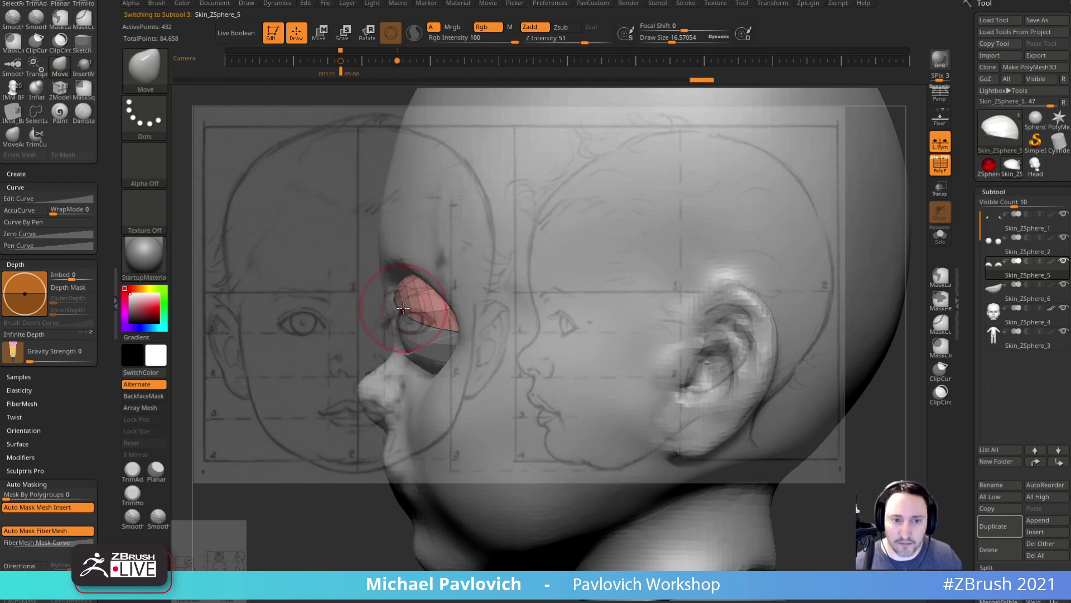
pyautogui.keyDown('shift'); pyautogui.moveTo(312, 402); pyautogui.dragTo(380, 392); pyautogui.keyUp('shift')
pyautogui.press('s')
pyautogui.moveTo(390, 382); pyautogui.dragTo(394, 370)
pyautogui.press('s')
# - Fit the lower eyelids and their outer corners to the front reference drawing with the Move brush
pyautogui.keyDown('alt'); pyautogui.click(393, 365); pyautogui.keyUp('alt')
pyautogui.moveTo(603, 338); pyautogui.dragTo(470, 386)
pyautogui.press('Right')
pyautogui.press('Left')
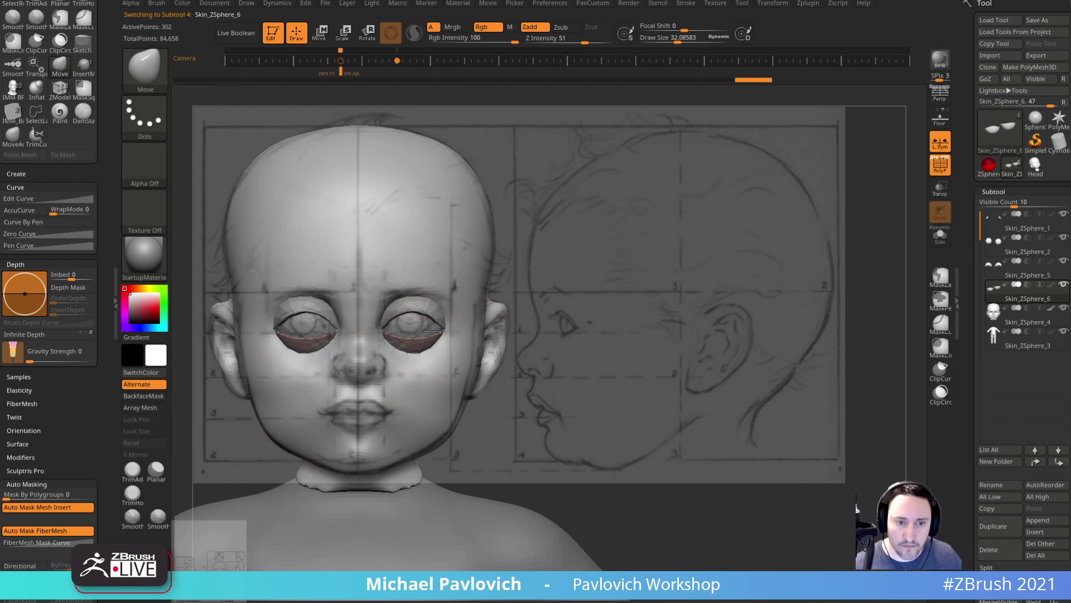
pyautogui.moveTo(558, 330); pyautogui.dragTo(467, 342)
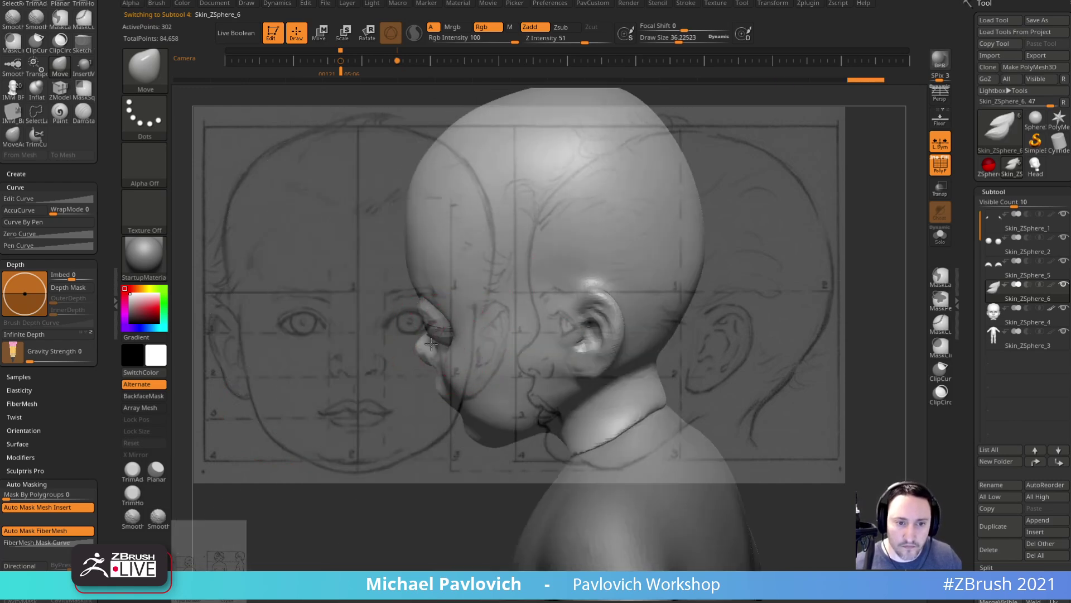
pyautogui.keyDown('shift'); pyautogui.moveTo(341, 417); pyautogui.dragTo(431, 366); pyautogui.keyUp('shift')
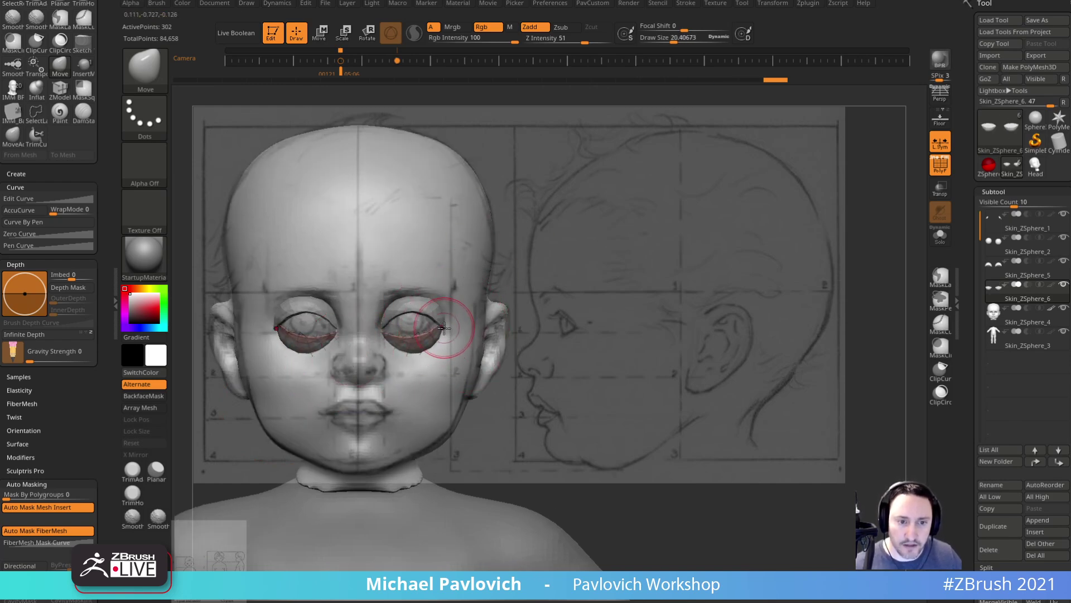
pyautogui.moveTo(540, 324); pyautogui.dragTo(498, 333)
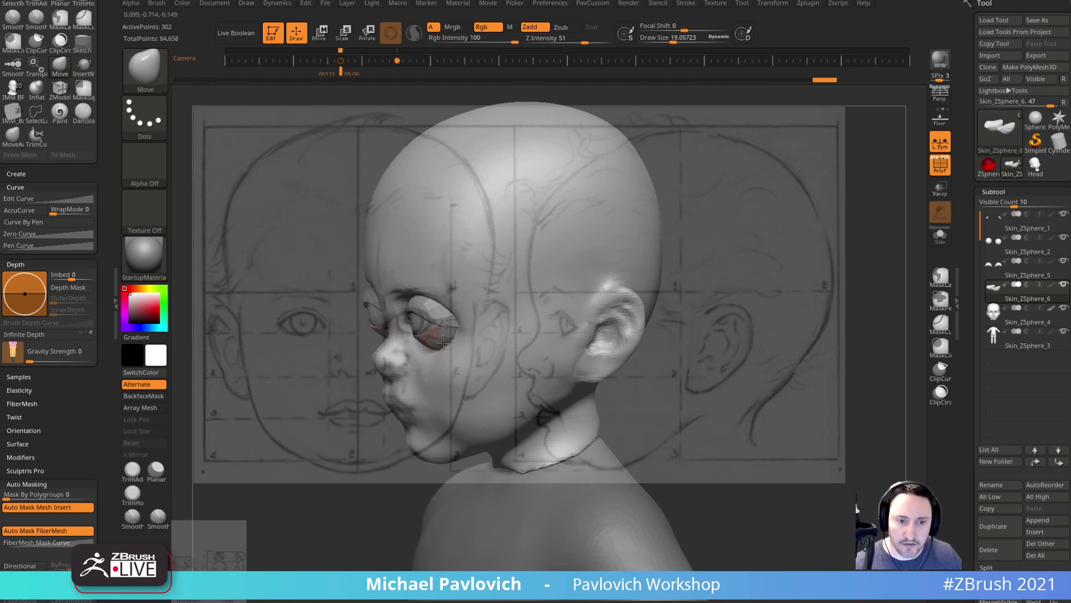
pyautogui.moveTo(338, 414); pyautogui.dragTo(372, 405)
pyautogui.moveTo(447, 347); pyautogui.dragTo(454, 356)
pyautogui.keyDown('shift'); pyautogui.moveTo(680, 342); pyautogui.dragTo(695, 315); pyautogui.keyUp('shift')
# - Select the head, turn off polyframe, and build up the skin around the lower eyelids with the Inflat brush
pyautogui.keyDown('alt'); pyautogui.click(494, 313); pyautogui.keyUp('alt')
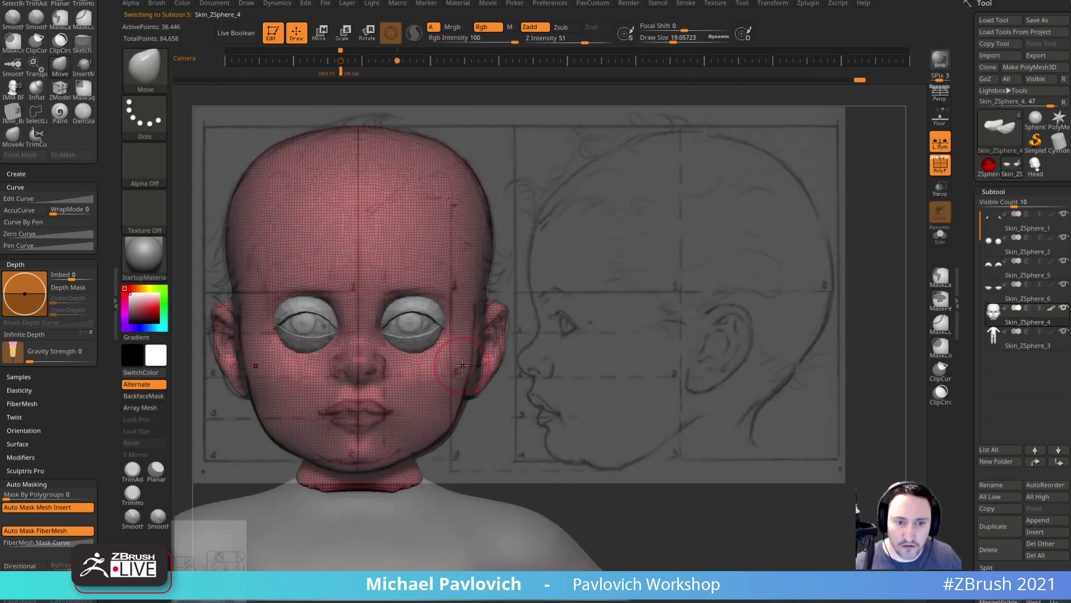
pyautogui.click(941, 166)
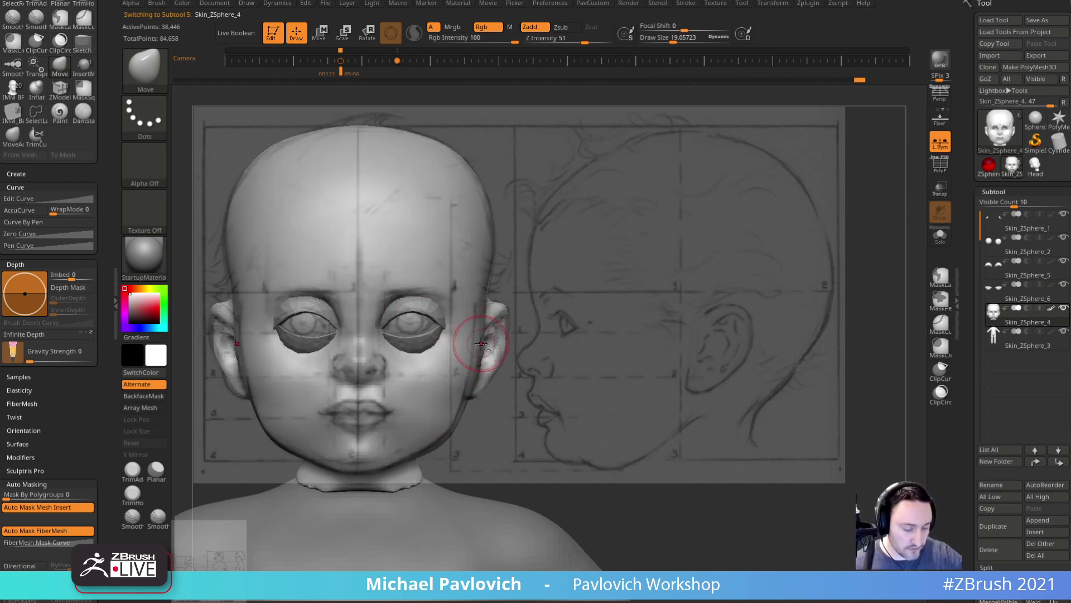
pyautogui.press('b')
pyautogui.press('i')
pyautogui.press('n')
pyautogui.moveTo(407, 354); pyautogui.dragTo(446, 330)
pyautogui.moveTo(519, 299); pyautogui.dragTo(504, 314)
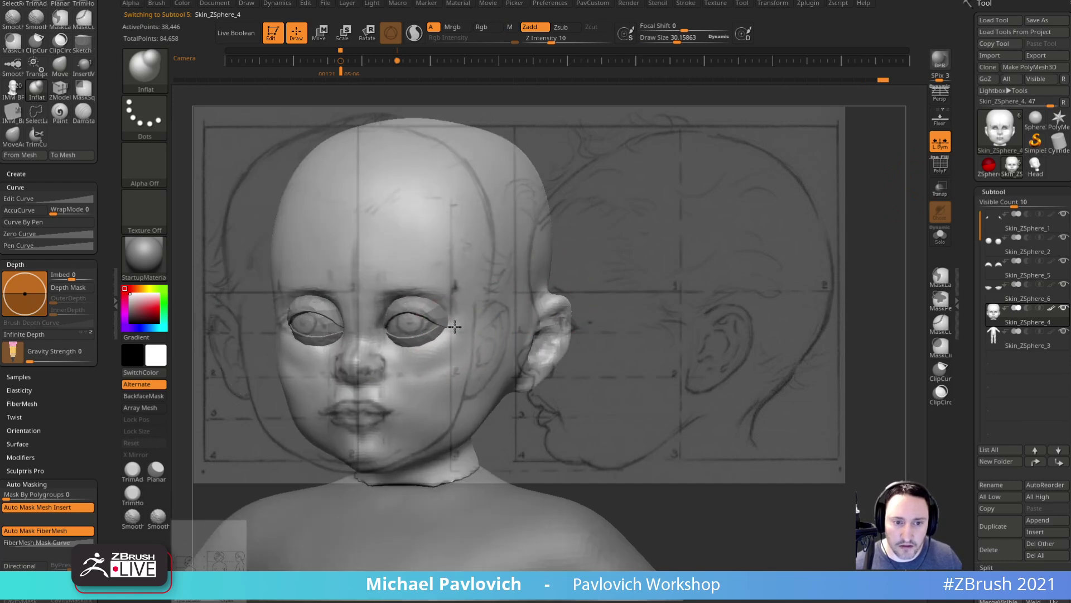
pyautogui.press('shift')
pyautogui.moveTo(468, 353); pyautogui.dragTo(362, 357, button='right')
pyautogui.moveTo(479, 342); pyautogui.dragTo(469, 342)
pyautogui.moveTo(324, 446)
pyautogui.mouseDown(button='right')
pyautogui.moveTo(394, 459)
pyautogui.moveTo(399, 435)
pyautogui.mouseUp(button='right')
pyautogui.moveTo(573, 286)
pyautogui.mouseDown(button='right')
pyautogui.moveTo(547, 279)
pyautogui.moveTo(528, 299)
pyautogui.moveTo(524, 291)
pyautogui.mouseUp(button='right')
# - Check the eyeballs and upper eyelids against the front drawing and adjust them, alternating between the Standard and Move brushes
pyautogui.press('b')
pyautogui.press('s')
pyautogui.press('t')
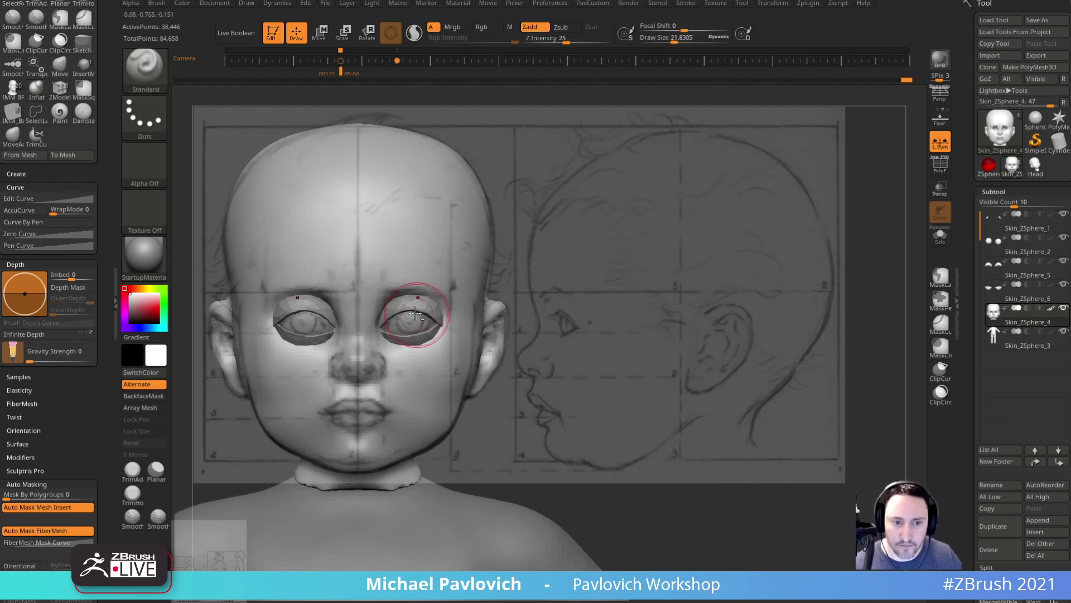
pyautogui.keyDown('alt'); pyautogui.click(416, 321); pyautogui.keyUp('alt')
pyautogui.press('b')
pyautogui.press('m')
pyautogui.press('v')
pyautogui.moveTo(403, 265); pyautogui.dragTo(404, 267, button='right')
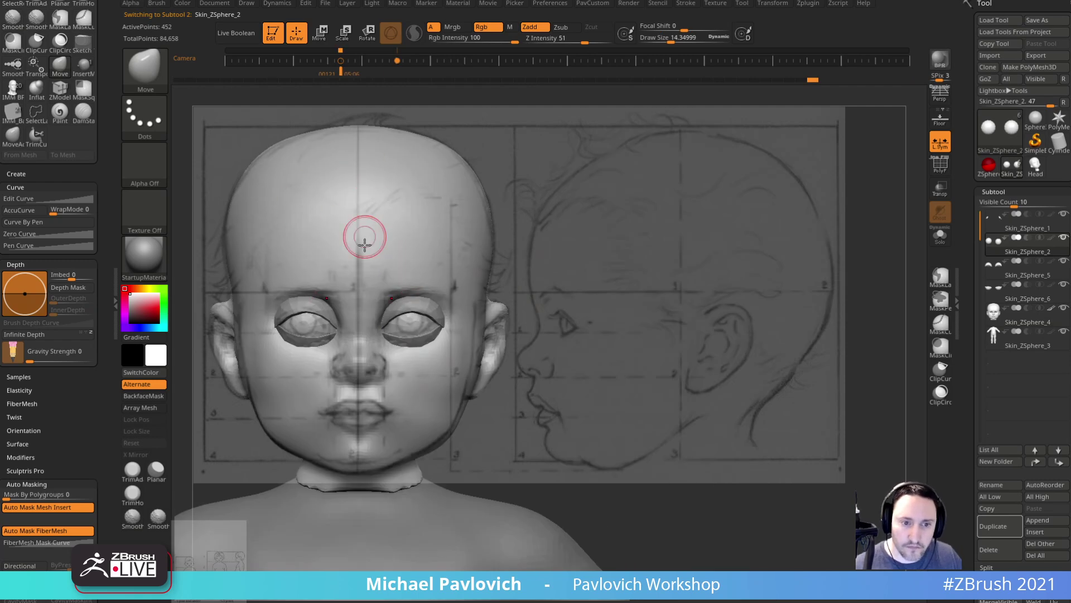
pyautogui.press('b')
pyautogui.press('s')
pyautogui.press('t')
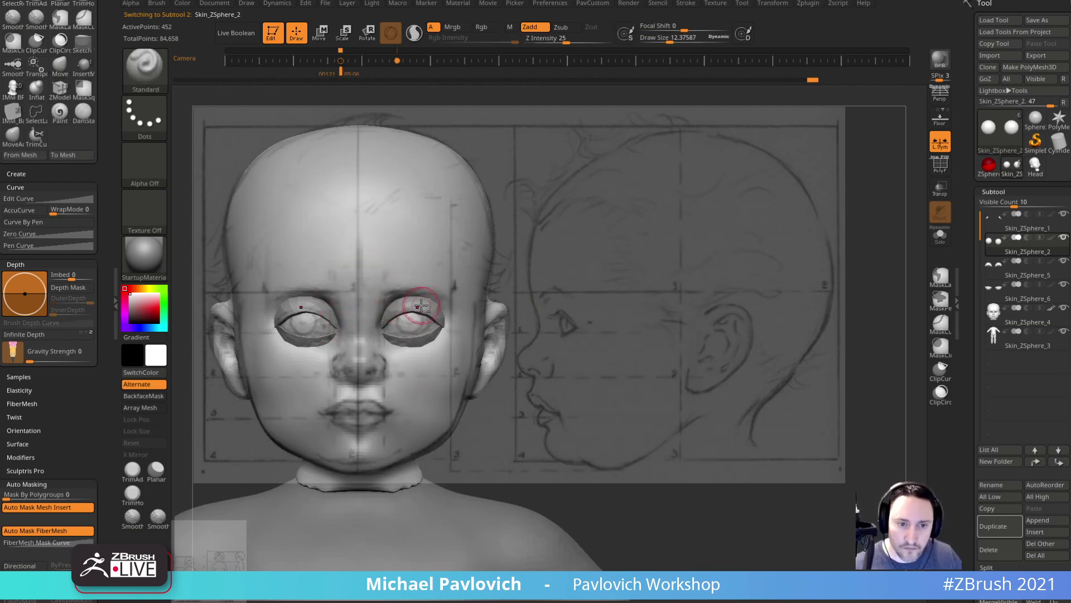
pyautogui.keyDown('alt'); pyautogui.click(421, 306); pyautogui.keyUp('alt')
pyautogui.press('s')
pyautogui.moveTo(416, 313)
pyautogui.mouseDown()
pyautogui.moveTo(468, 296)
pyautogui.moveTo(389, 292)
pyautogui.mouseUp()
# - Select the head and shape the brow area above the eyes with the Move brush to match the reference drawing
pyautogui.press('b')
pyautogui.press('m')
pyautogui.press('v')
pyautogui.keyDown('alt'); pyautogui.click(435, 285); pyautogui.keyUp('alt')
pyautogui.press('s')
pyautogui.press('s')
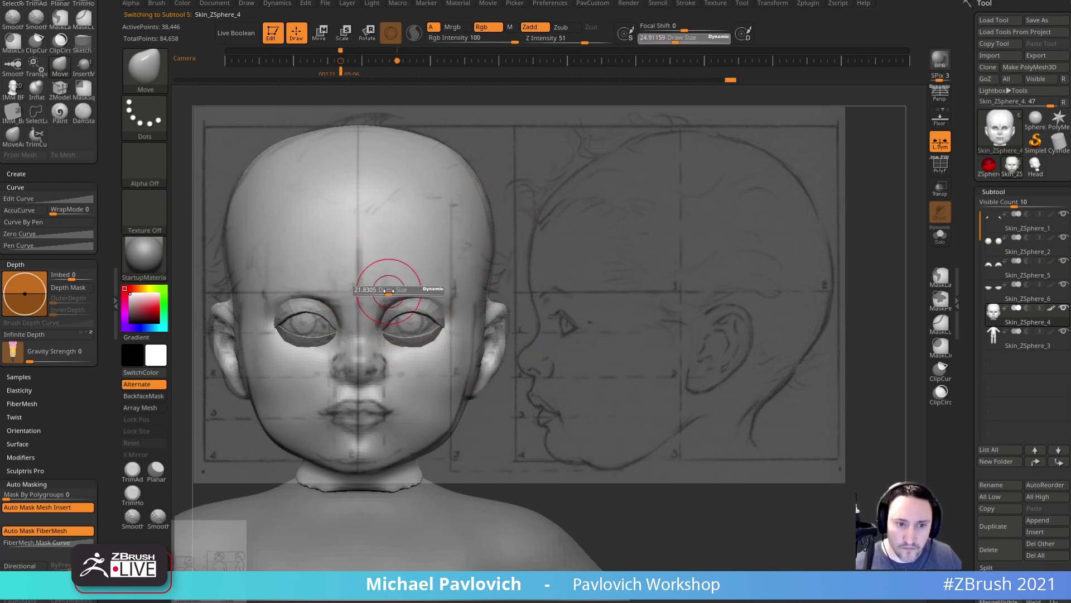
pyautogui.moveTo(427, 291); pyautogui.dragTo(387, 289, button='right')
pyautogui.press('s')
pyautogui.moveTo(450, 285); pyautogui.dragTo(439, 291)
pyautogui.moveTo(455, 297); pyautogui.dragTo(464, 296, button='right')
pyautogui.press('Left')
pyautogui.press('Right')
pyautogui.press('Left')
# - Set the Standard brush to Rgb painting and trace the irises and facial landmarks from the front drawing onto the model
pyautogui.press('1')
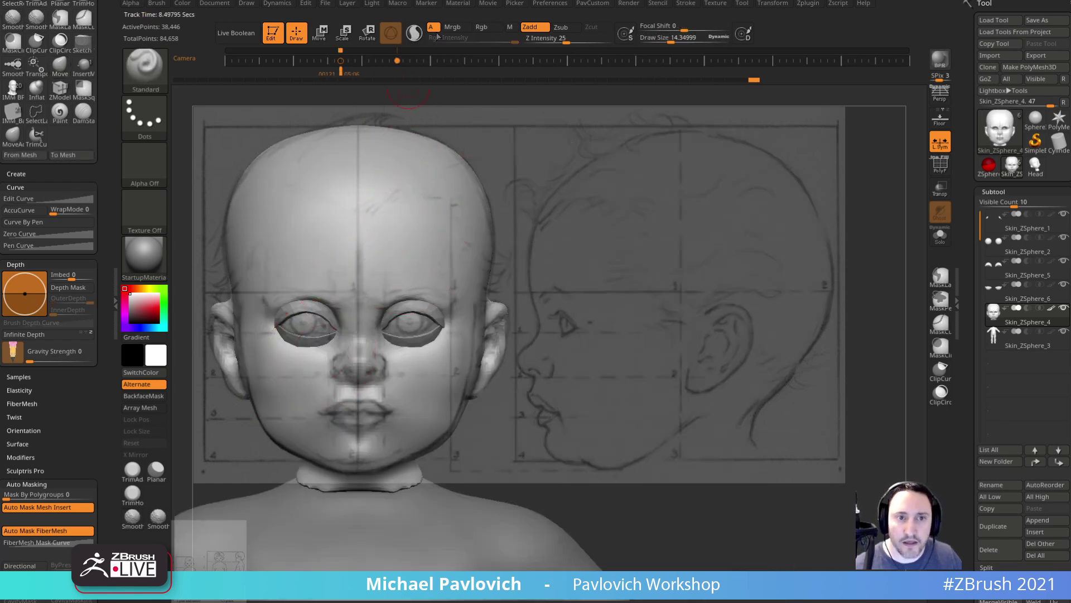
pyautogui.click(494, 27)
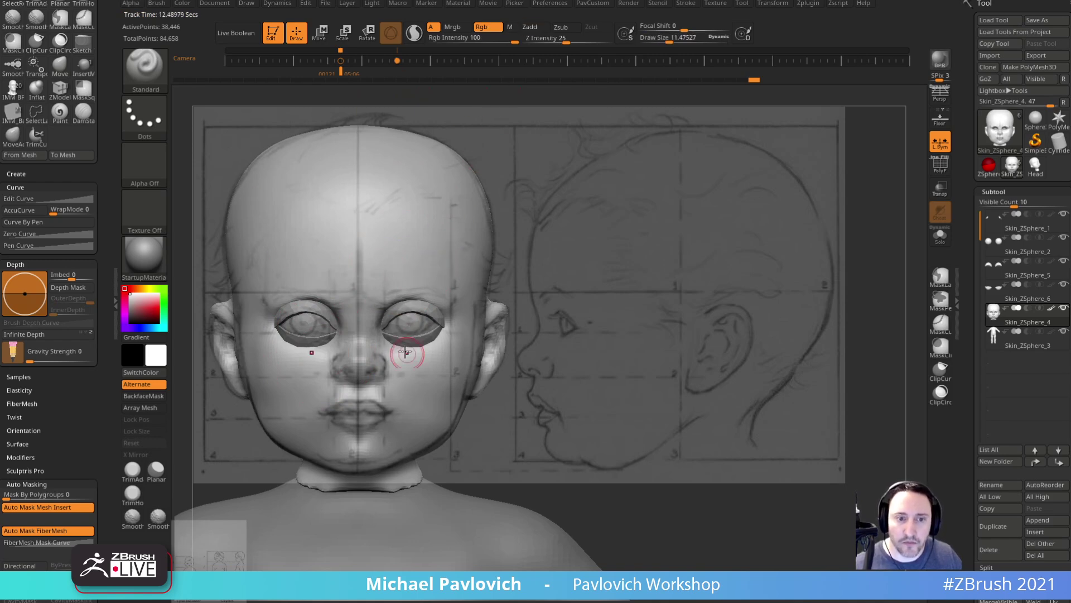
pyautogui.press('s')
pyautogui.keyDown('alt'); pyautogui.click(409, 324); pyautogui.keyUp('alt')
pyautogui.moveTo(412, 323)
pyautogui.mouseDown()
pyautogui.moveTo(428, 299)
pyautogui.moveTo(415, 290)
pyautogui.mouseUp()
pyautogui.press('s')
pyautogui.keyDown('alt'); pyautogui.click(421, 271); pyautogui.keyUp('alt')
pyautogui.press('s')
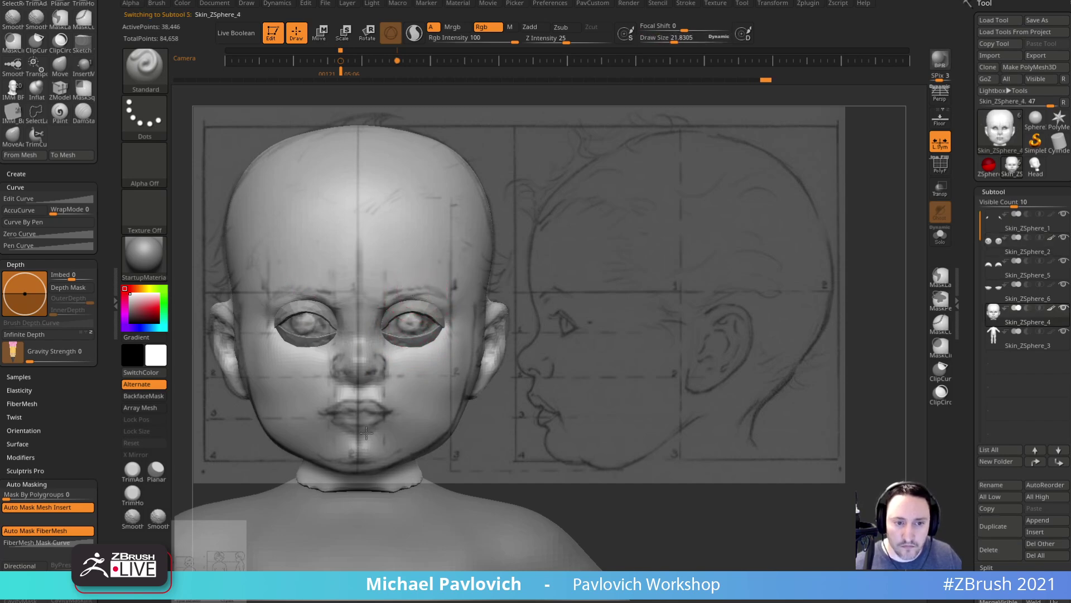
# - Hide the reference drawings, select the eyeballs and turn off their painted colour
pyautogui.hotkey('shift', 'z')
pyautogui.press('s')
pyautogui.moveTo(568, 346); pyautogui.dragTo(563, 346)
pyautogui.moveTo(569, 343)
pyautogui.mouseDown()
pyautogui.moveTo(460, 341)
pyautogui.moveTo(525, 333)
pyautogui.mouseUp()
pyautogui.keyDown('alt'); pyautogui.click(411, 322); pyautogui.keyUp('alt')
pyautogui.hotkey('ctrl', 'shift', 'd')
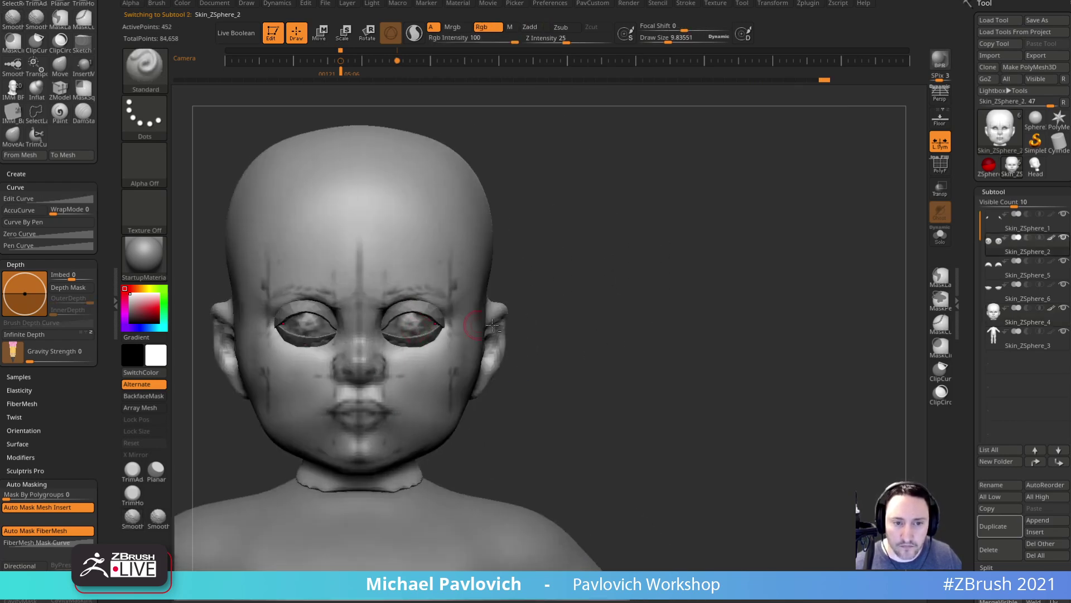
pyautogui.click(1053, 239)
# - Select the upper eyelids and reshape them closer around the eyeballs with the Move brush
pyautogui.moveTo(603, 262)
pyautogui.keyDown('alt'); pyautogui.mouseDown()
pyautogui.moveTo(687, 270)
pyautogui.moveTo(692, 296)
pyautogui.moveTo(763, 287)
pyautogui.moveTo(737, 240)
pyautogui.moveTo(663, 216)
pyautogui.mouseUp(); pyautogui.keyUp('alt')
pyautogui.keyDown('alt'); pyautogui.click(486, 310); pyautogui.keyUp('alt')
pyautogui.press('s')
pyautogui.moveTo(481, 320); pyautogui.dragTo(486, 320)
pyautogui.press('b')
pyautogui.press('m')
pyautogui.press('v')
pyautogui.moveTo(479, 299); pyautogui.dragTo(493, 300)
pyautogui.moveTo(639, 235)
pyautogui.mouseDown()
pyautogui.moveTo(744, 319)
pyautogui.moveTo(576, 325)
pyautogui.mouseUp()
# - Adjust the lower eyelids from the side, undoing the unwanted move, and reselect the upper eyelids
pyautogui.keyDown('alt'); pyautogui.click(513, 356); pyautogui.keyUp('alt')
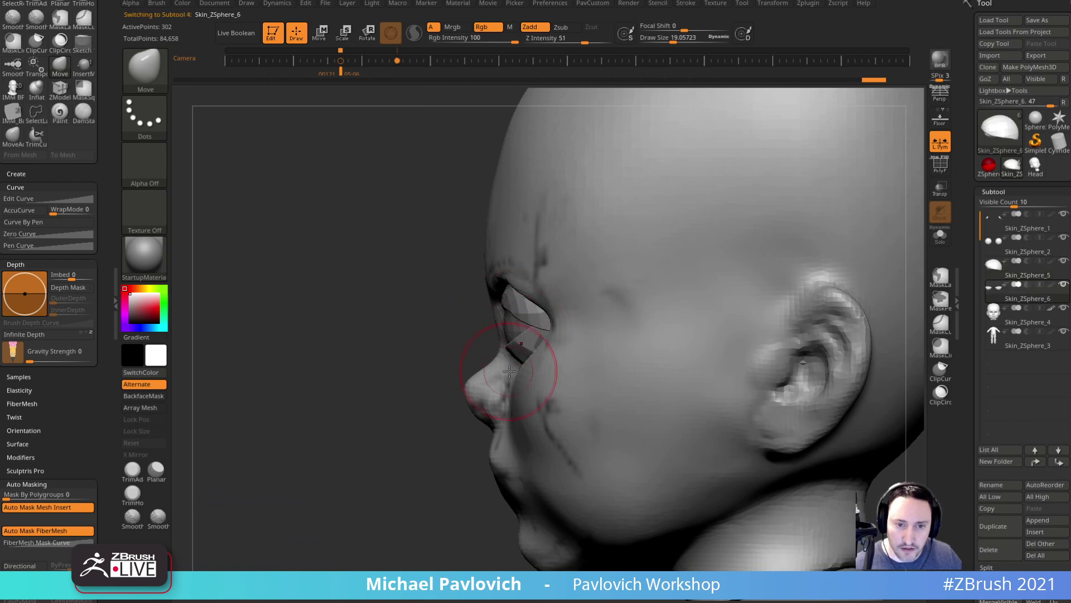
pyautogui.hotkey('ctrl', 'z')
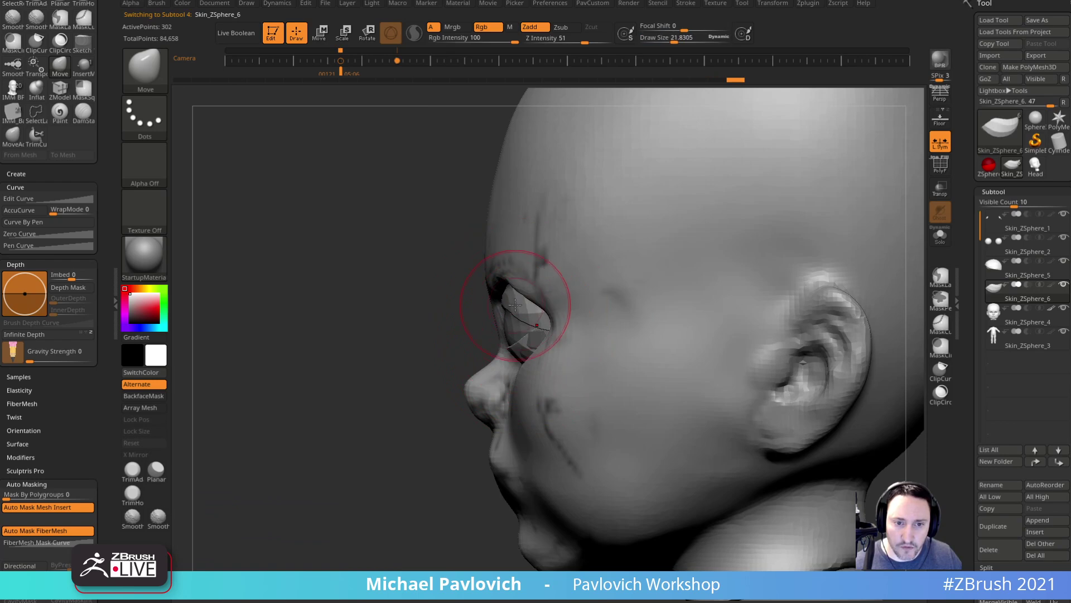
pyautogui.keyDown('alt'); pyautogui.click(497, 297); pyautogui.keyUp('alt')
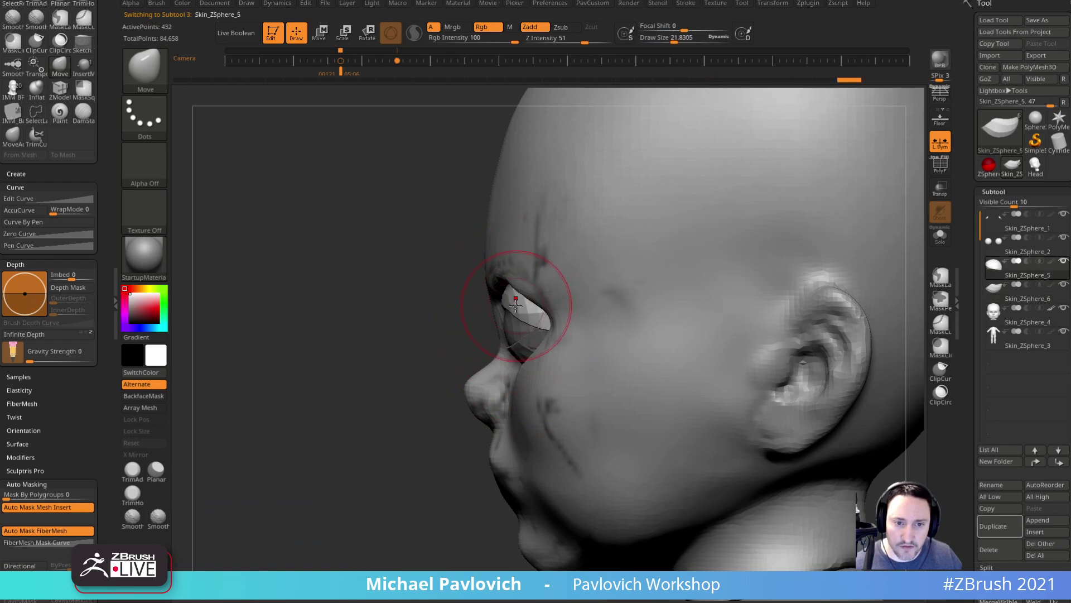
# - Select the head and refine the skin around the inner eye corners with the Inflat brush, smoothing the brow area
pyautogui.keyDown('alt'); pyautogui.click(511, 269); pyautogui.keyUp('alt')
pyautogui.moveTo(426, 314); pyautogui.dragTo(519, 304)
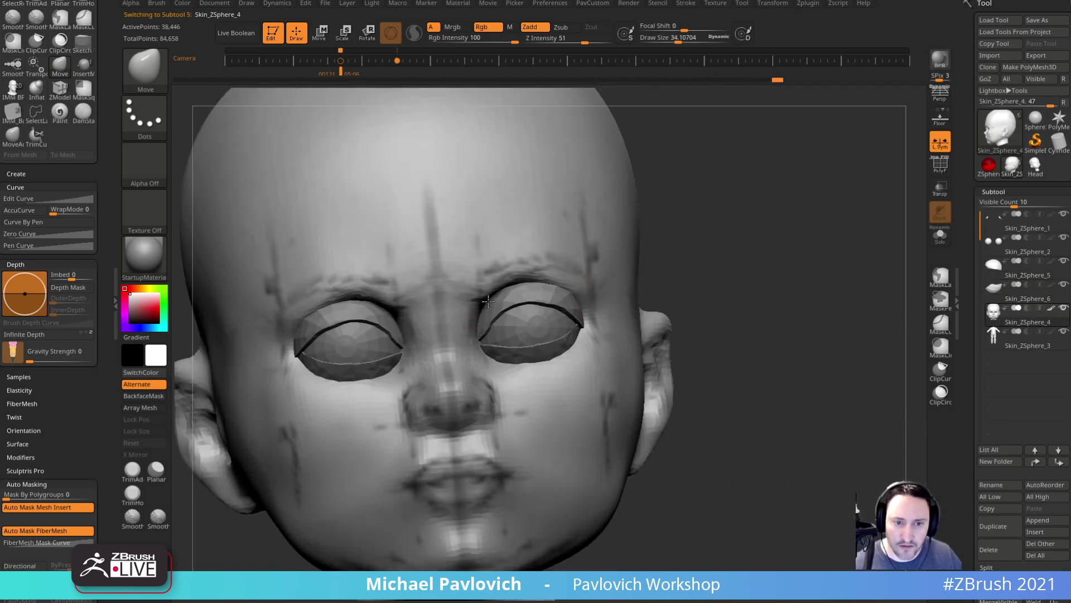
pyautogui.moveTo(665, 217); pyautogui.dragTo(641, 251)
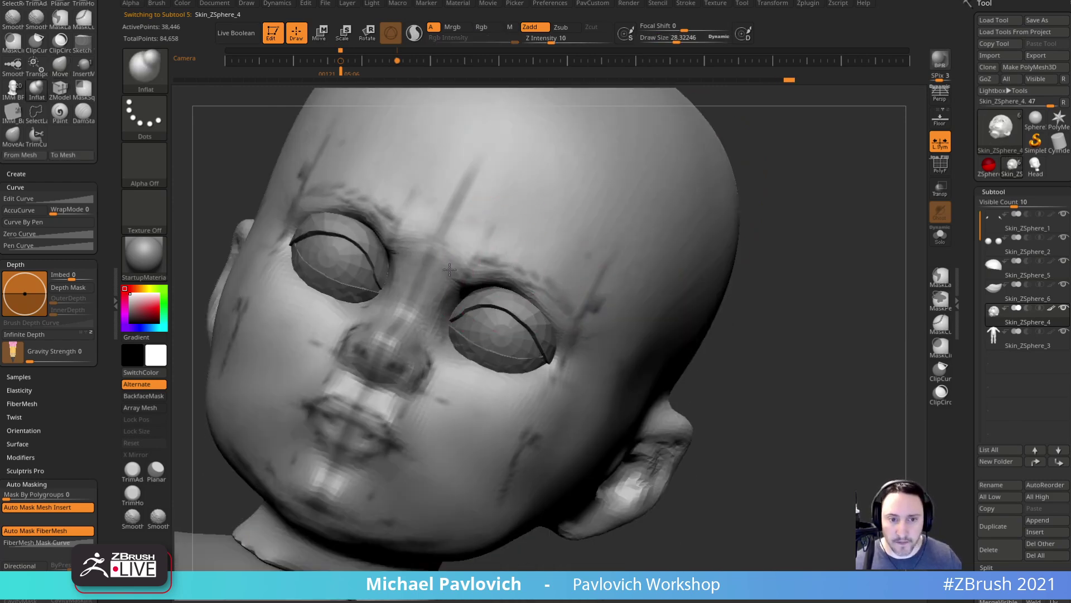
pyautogui.keyDown('shift'); pyautogui.moveTo(769, 208); pyautogui.dragTo(745, 215); pyautogui.keyUp('shift')
pyautogui.press('[')
pyautogui.keyDown('shift'); pyautogui.moveTo(460, 294); pyautogui.dragTo(485, 273); pyautogui.keyUp('shift')
pyautogui.moveTo(762, 279)
pyautogui.mouseDown()
pyautogui.moveTo(603, 297)
pyautogui.moveTo(605, 326)
pyautogui.mouseUp()
pyautogui.moveTo(505, 421); pyautogui.dragTo(313, 445)
# - Switch to the Standard brush and reduce its draw size to about 10
pyautogui.press('b')
pyautogui.press('s')
pyautogui.press('t')
pyautogui.press('s')
pyautogui.moveTo(540, 358); pyautogui.dragTo(533, 357)
pyautogui.moveTo(470, 412); pyautogui.dragTo(436, 414)
pyautogui.press('s')
pyautogui.moveTo(525, 350); pyautogui.dragTo(520, 350)
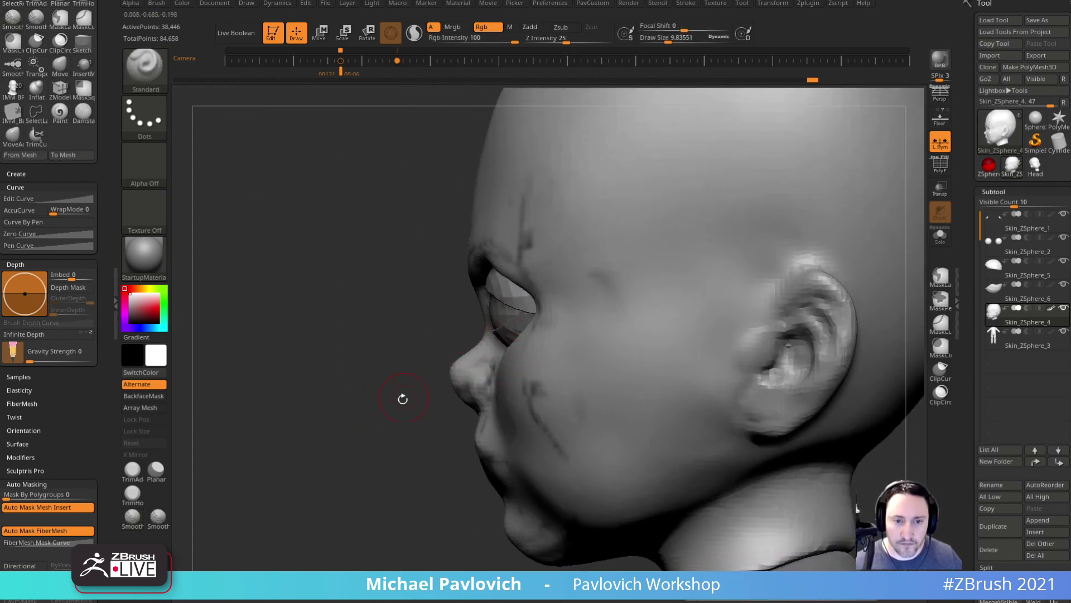
pyautogui.moveTo(404, 390); pyautogui.dragTo(536, 394)
# - Select the eyeballs and nudge them slightly with the Gizmo to adjust their fit inside the eyelids
pyautogui.keyDown('alt'); pyautogui.click(512, 336); pyautogui.keyUp('alt')
pyautogui.keyDown('shift'); pyautogui.moveTo(711, 259); pyautogui.dragTo(751, 261); pyautogui.keyUp('shift')
pyautogui.keyDown('alt'); pyautogui.click(478, 312); pyautogui.keyUp('alt')
pyautogui.keyDown('alt'); pyautogui.moveTo(616, 256); pyautogui.dragTo(670, 256); pyautogui.keyUp('alt')
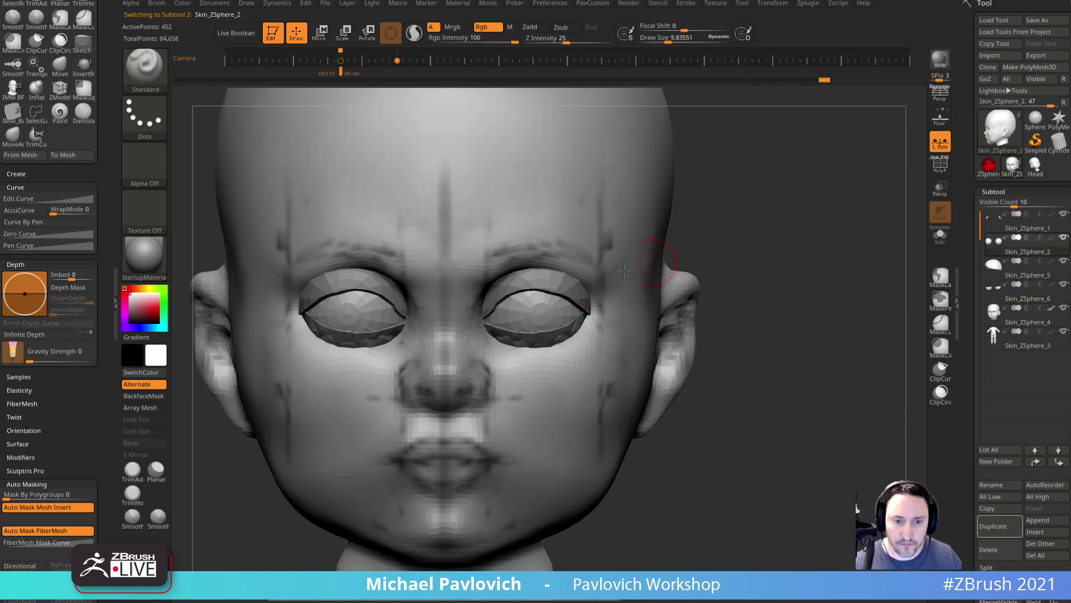
pyautogui.press('w')
pyautogui.moveTo(550, 307); pyautogui.dragTo(544, 308)
pyautogui.press('q')
pyautogui.moveTo(715, 268)
pyautogui.keyDown('shift'); pyautogui.mouseDown()
pyautogui.moveTo(614, 273)
pyautogui.moveTo(580, 260)
pyautogui.mouseUp(); pyautogui.keyUp('shift')
pyautogui.press('w')
pyautogui.press('q')
pyautogui.press('w')
pyautogui.press('q')
# - Select the lower eyelids, reshape them around the eyeballs with the Move brush and smooth them
pyautogui.keyDown('alt'); pyautogui.click(499, 339); pyautogui.keyUp('alt')
pyautogui.press('s')
pyautogui.press('b')
pyautogui.press('m')
pyautogui.press('v')
pyautogui.moveTo(500, 341); pyautogui.dragTo(499, 332)
pyautogui.keyDown('shift'); pyautogui.moveTo(357, 341); pyautogui.dragTo(447, 358); pyautogui.keyUp('shift')
# - Switch back to the Standard brush at draw size about 5 and check the face from several angles
pyautogui.moveTo(687, 280)
pyautogui.keyDown('alt'); pyautogui.mouseDown()
pyautogui.moveTo(737, 228)
pyautogui.moveTo(741, 299)
pyautogui.mouseUp(); pyautogui.keyUp('alt')
pyautogui.press('b')
pyautogui.press('s')
pyautogui.press('t')
pyautogui.press('s')
pyautogui.moveTo(735, 300)
pyautogui.mouseDown()
pyautogui.moveTo(720, 302)
pyautogui.moveTo(765, 313)
pyautogui.mouseUp()
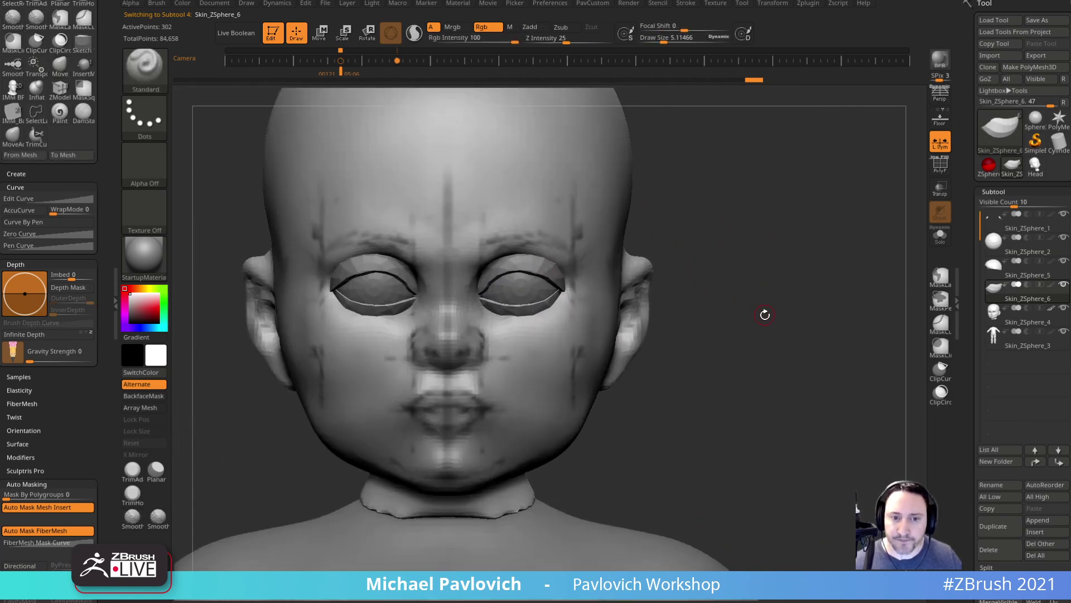
pyautogui.moveTo(731, 280); pyautogui.dragTo(683, 310)
pyautogui.moveTo(775, 284); pyautogui.dragTo(798, 268)
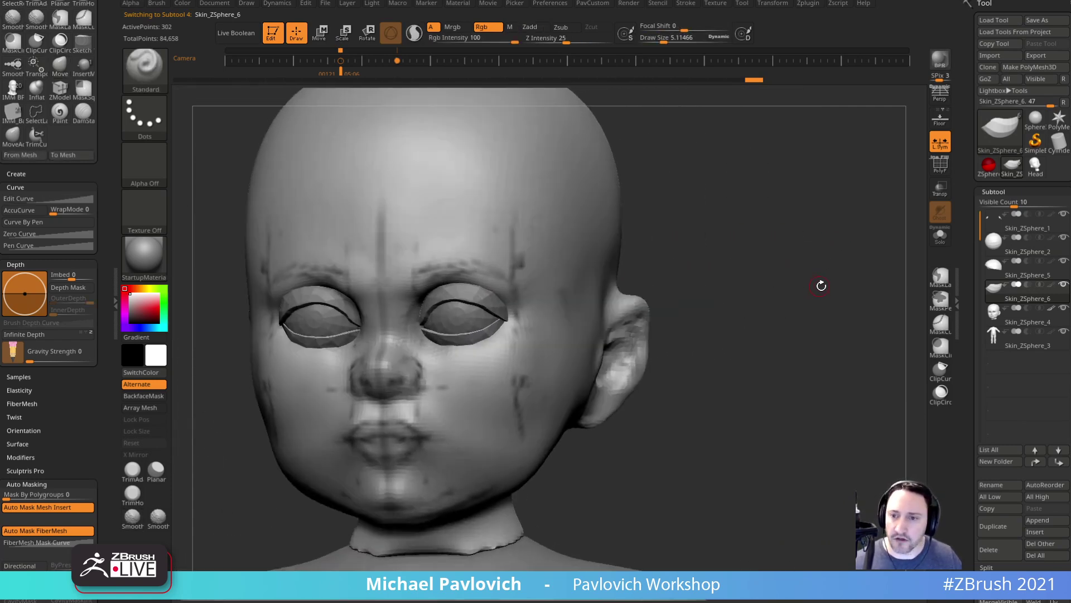
# - Select the head, change its DynaMesh resolution for a denser mesh and remesh it
pyautogui.keyDown('alt'); pyautogui.click(568, 269); pyautogui.keyUp('alt')
pyautogui.press('2')
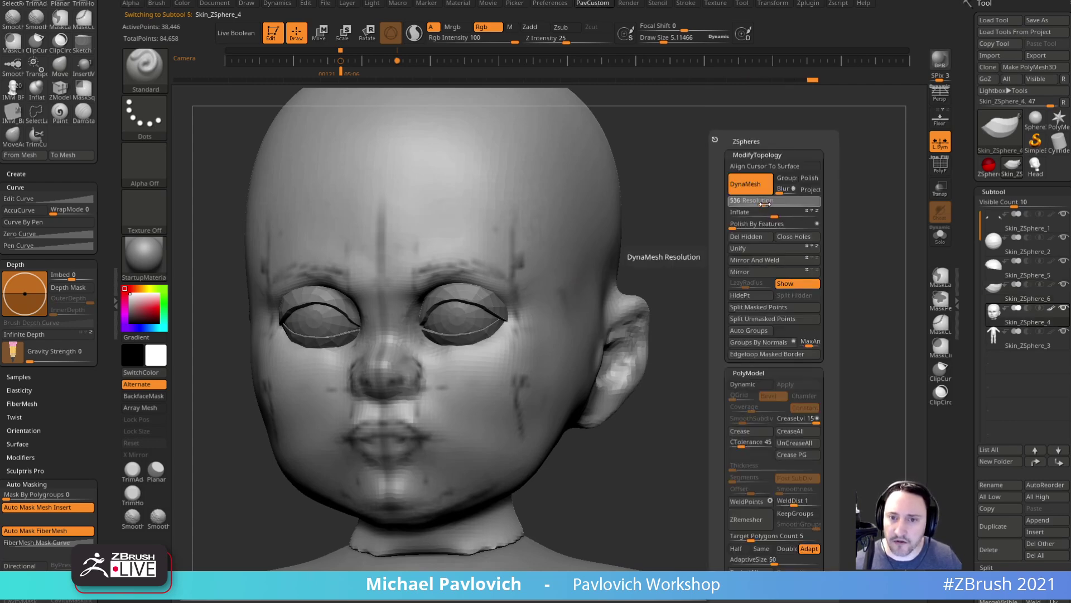
pyautogui.click(765, 204)
pyautogui.moveTo(523, 256); pyautogui.dragTo(522, 230)
pyautogui.moveTo(816, 172)
pyautogui.keyDown('ctrl'); pyautogui.mouseDown()
pyautogui.moveTo(766, 289)
pyautogui.moveTo(796, 270)
pyautogui.moveTo(800, 231)
pyautogui.moveTo(821, 225)
pyautogui.moveTo(820, 236)
pyautogui.mouseUp(); pyautogui.keyUp('ctrl')
# - Undo the painted nostrils, switch the Standard brush from Rgb to Zadd, and carve the nostrils as geometry
pyautogui.press('s')
pyautogui.moveTo(462, 336); pyautogui.dragTo(458, 337)
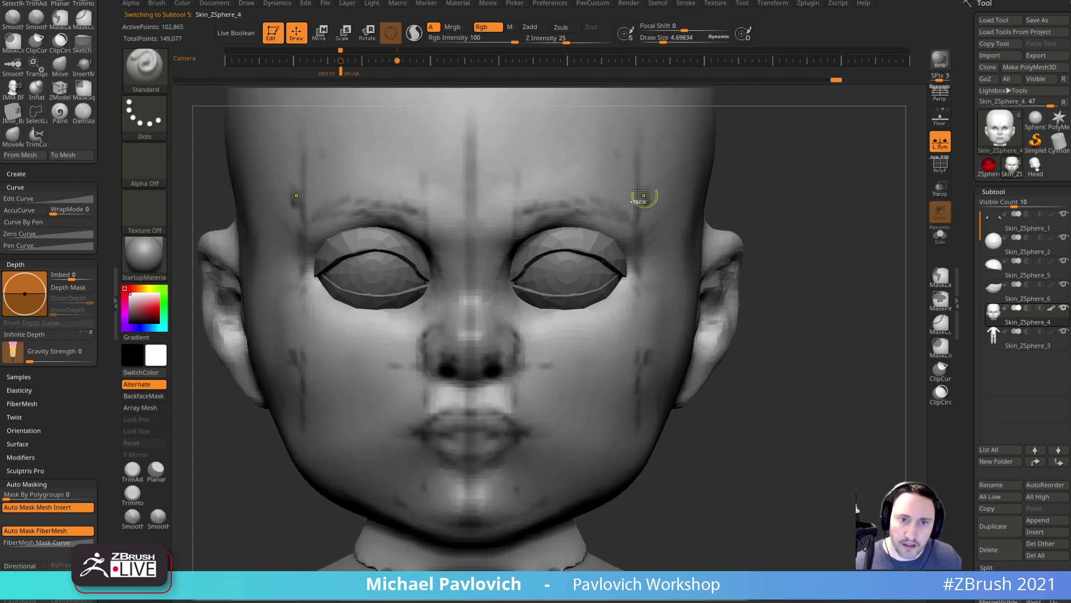
pyautogui.hotkey('ctrl', 'z')
pyautogui.click(488, 27)
pyautogui.click(534, 27)
pyautogui.moveTo(708, 279); pyautogui.dragTo(798, 235)
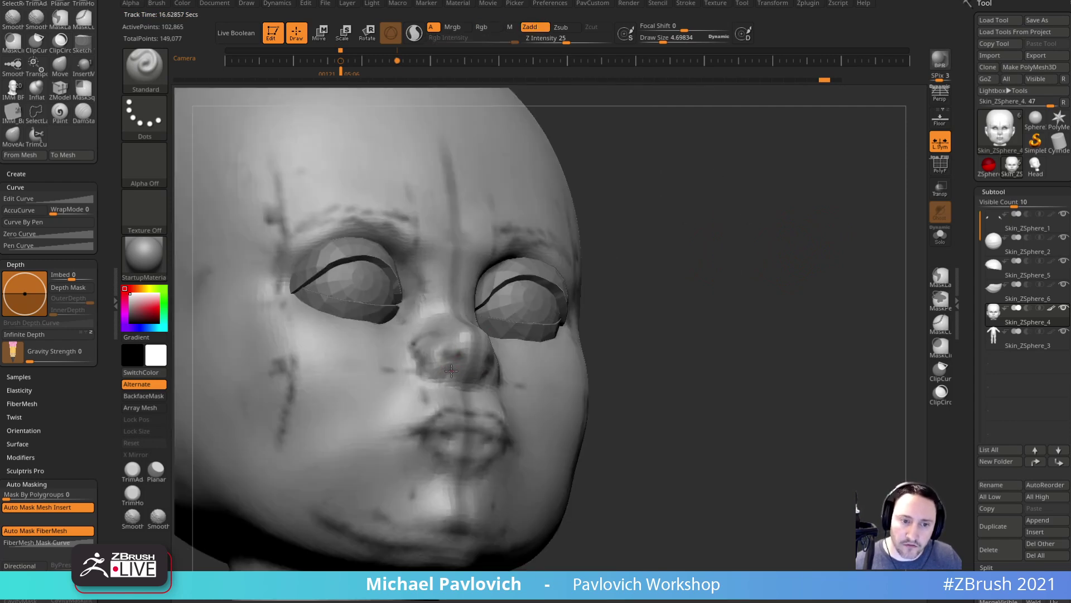
pyautogui.keyDown('shift'); pyautogui.moveTo(742, 335); pyautogui.dragTo(691, 340); pyautogui.keyUp('shift')
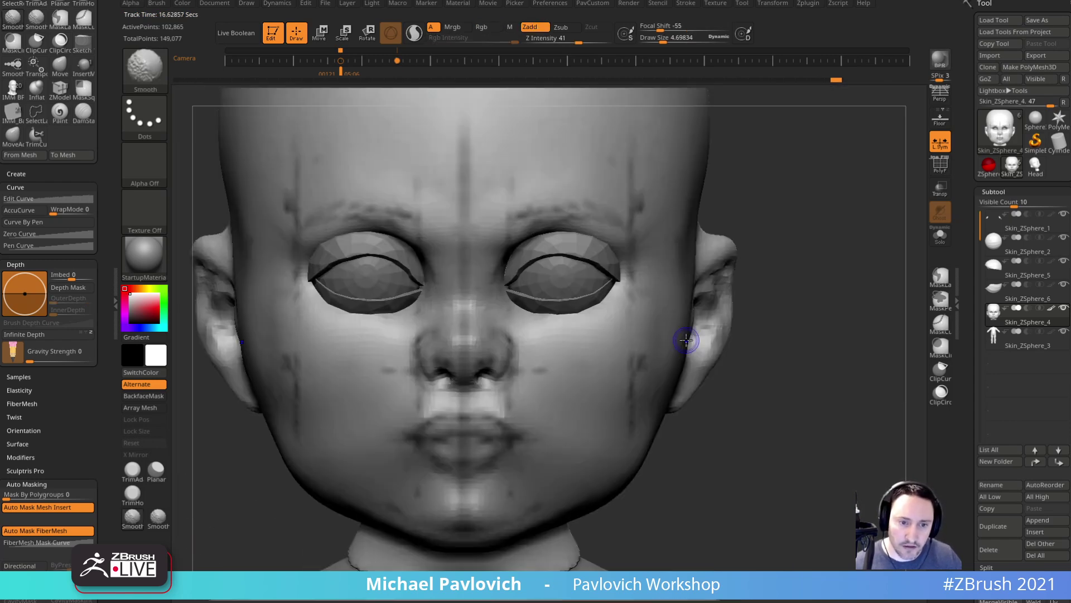
# - Carve the creases around the nostrils and nose wings with the DamStandard brush
pyautogui.press('b')
pyautogui.press('d')
pyautogui.press('s')
pyautogui.moveTo(834, 289); pyautogui.dragTo(720, 307)
pyautogui.press('s')
pyautogui.moveTo(472, 388); pyautogui.dragTo(477, 388)
pyautogui.moveTo(486, 340); pyautogui.dragTo(483, 388)
pyautogui.press('m')
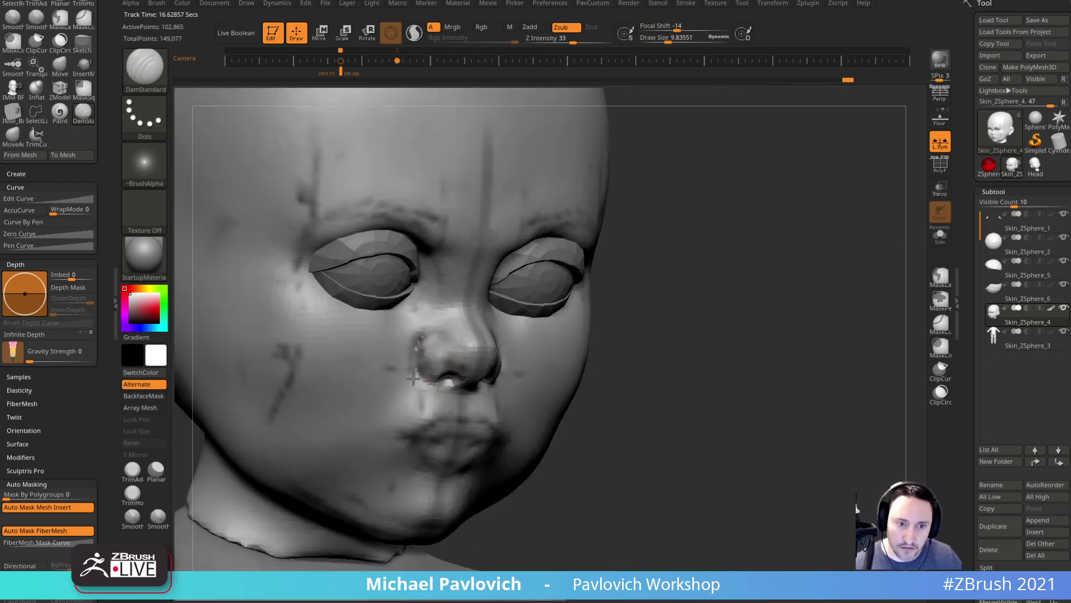
# - Carve the mouth line out to the lip corners, consulting the child face proportions drawing in the browser
pyautogui.keyDown('alt'); pyautogui.moveTo(595, 342); pyautogui.dragTo(602, 300); pyautogui.keyUp('alt')
pyautogui.keyDown('shift'); pyautogui.moveTo(602, 300); pyautogui.dragTo(580, 303); pyautogui.keyUp('shift')
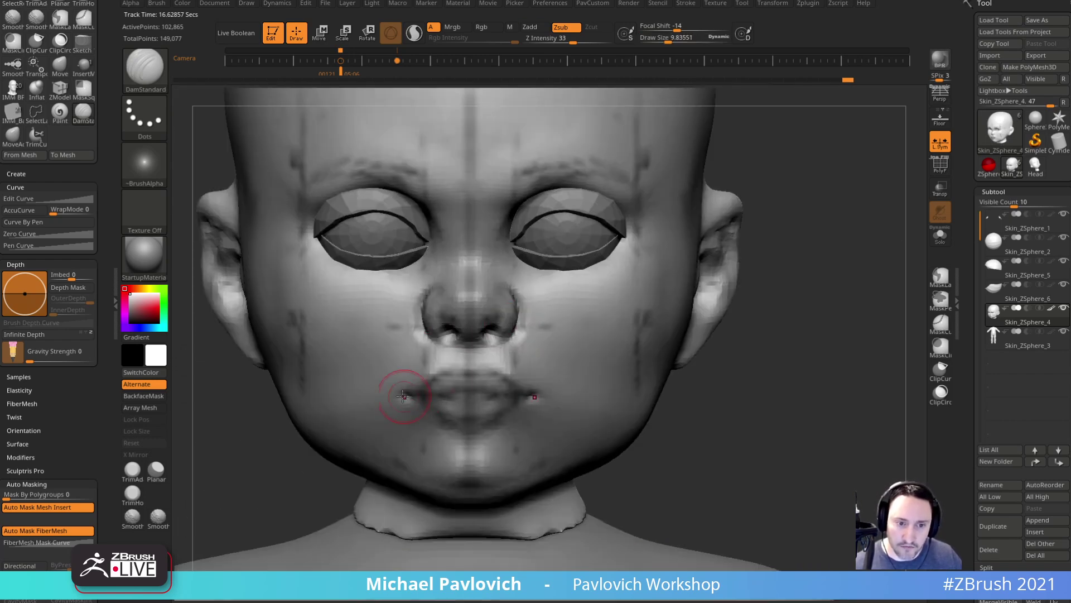
pyautogui.moveTo(416, 397); pyautogui.dragTo(450, 394)
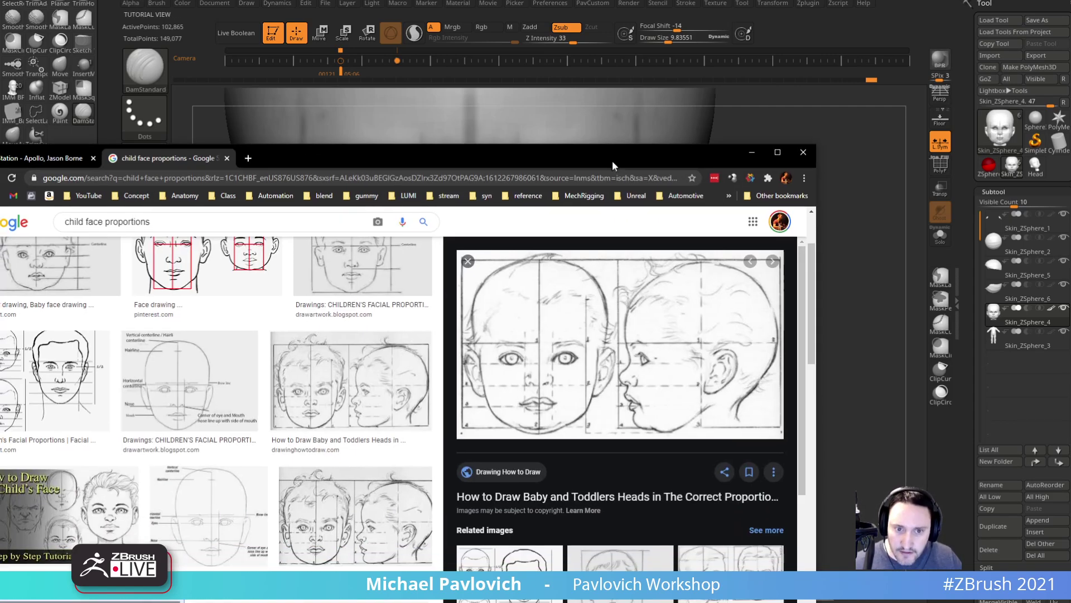
pyautogui.moveTo(612, 160); pyautogui.dragTo(645, 92)
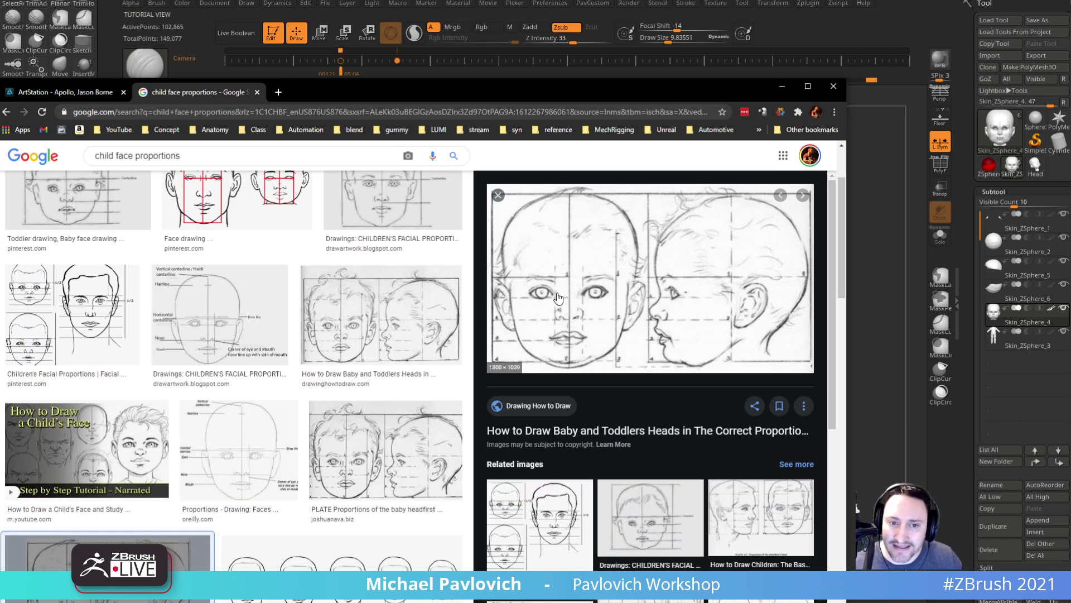
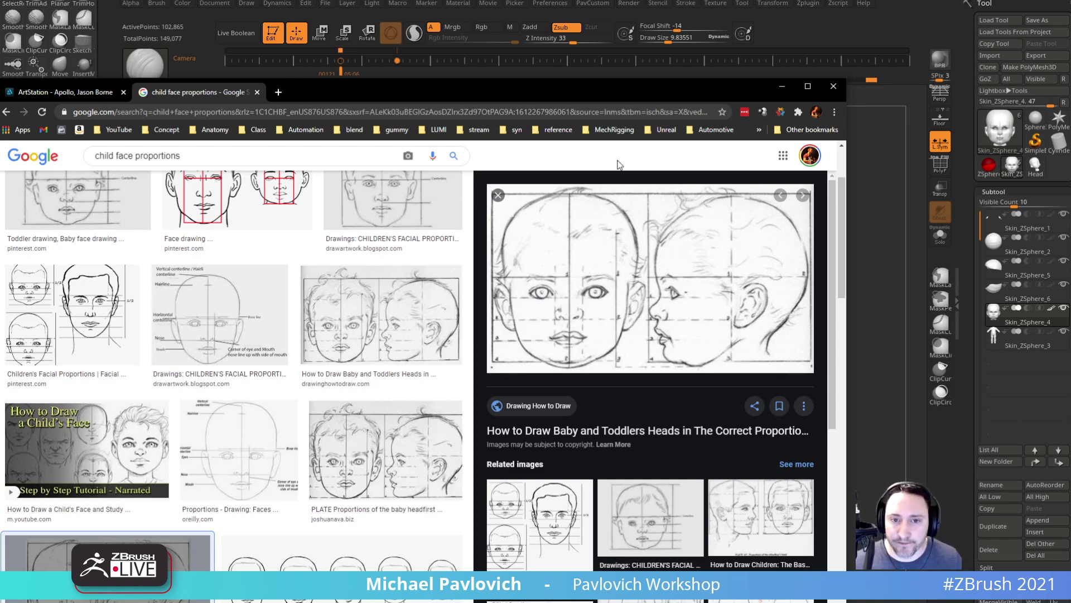
pyautogui.click(782, 87)
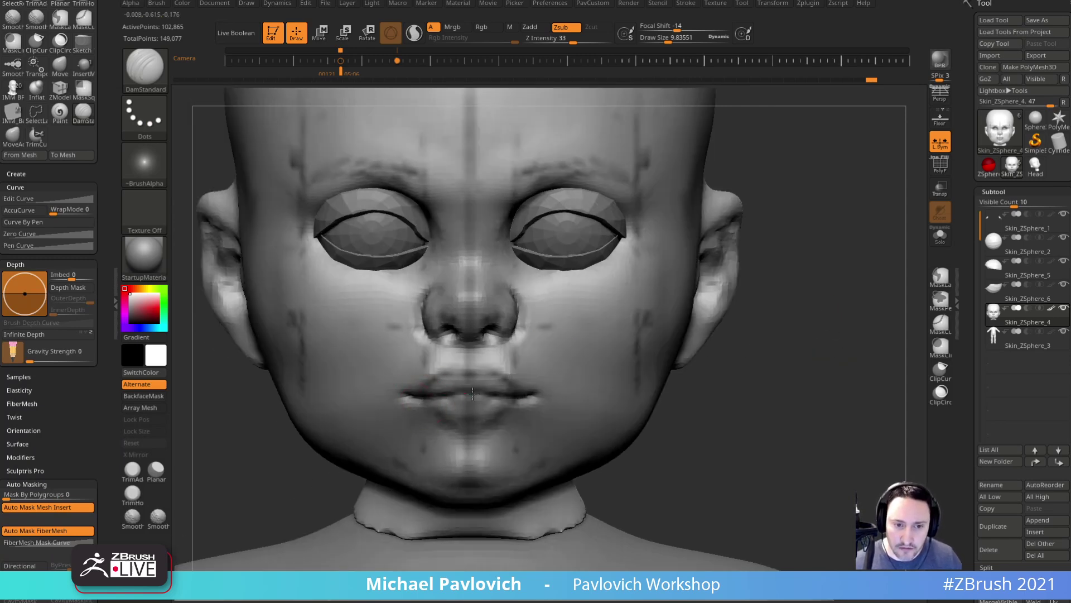
# - Carve the outlines of the upper and lower lips with the DamStandard brush
pyautogui.keyDown('alt'); pyautogui.moveTo(554, 367); pyautogui.dragTo(640, 319, button='right'); pyautogui.keyUp('alt')
pyautogui.moveTo(735, 382); pyautogui.dragTo(768, 347, button='right')
pyautogui.moveTo(442, 376)
pyautogui.mouseDown()
pyautogui.moveTo(470, 395)
pyautogui.moveTo(519, 397)
pyautogui.mouseUp()
pyautogui.moveTo(548, 316); pyautogui.dragTo(582, 311, button='right')
pyautogui.moveTo(431, 355); pyautogui.dragTo(519, 336)
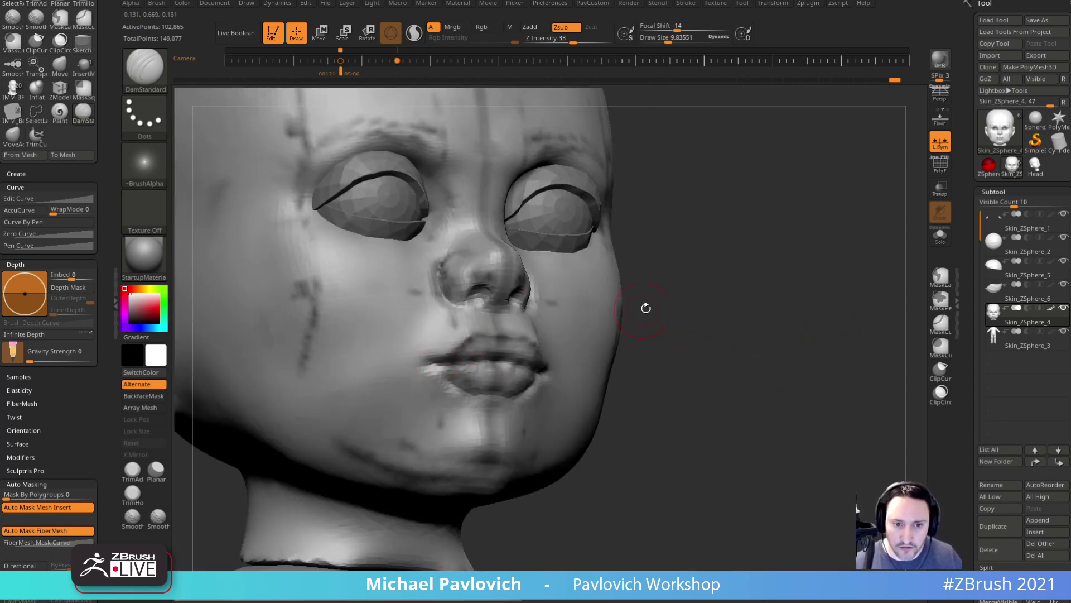
pyautogui.keyDown('shift'); pyautogui.moveTo(625, 314); pyautogui.dragTo(602, 318, button='right'); pyautogui.keyUp('shift')
pyautogui.moveTo(742, 349); pyautogui.dragTo(774, 339, button='right')
# - Define the upper lip contour further with the DamStandard brush at draw size about 14
pyautogui.press('s')
pyautogui.moveTo(470, 382); pyautogui.dragTo(474, 382)
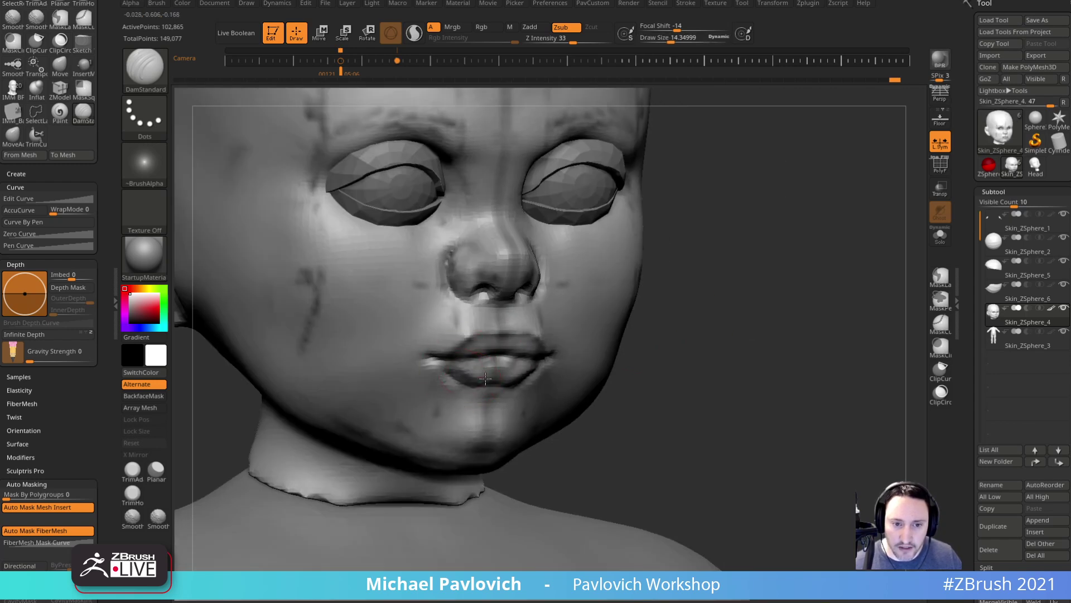
pyautogui.moveTo(726, 368); pyautogui.dragTo(704, 329, button='right')
pyautogui.moveTo(470, 338); pyautogui.dragTo(519, 338)
pyautogui.moveTo(769, 331)
pyautogui.mouseDown(button='right')
pyautogui.moveTo(664, 335)
pyautogui.moveTo(827, 354)
pyautogui.moveTo(783, 336)
pyautogui.moveTo(711, 336)
pyautogui.mouseUp(button='right')
# - Plump up the lips with the Inflat brush
pyautogui.press('b')
pyautogui.press('i')
pyautogui.press('n')
pyautogui.moveTo(475, 339)
pyautogui.mouseDown()
pyautogui.moveTo(522, 342)
pyautogui.moveTo(527, 357)
pyautogui.mouseUp()
pyautogui.moveTo(748, 332); pyautogui.dragTo(669, 322, button='right')
pyautogui.moveTo(799, 342); pyautogui.dragTo(837, 301, button='right')
# - Reshape the upper lip from a low angle with the Move brush
pyautogui.press('b')
pyautogui.press('m')
pyautogui.press('v')
pyautogui.press('s')
pyautogui.moveTo(507, 350); pyautogui.dragTo(502, 332)
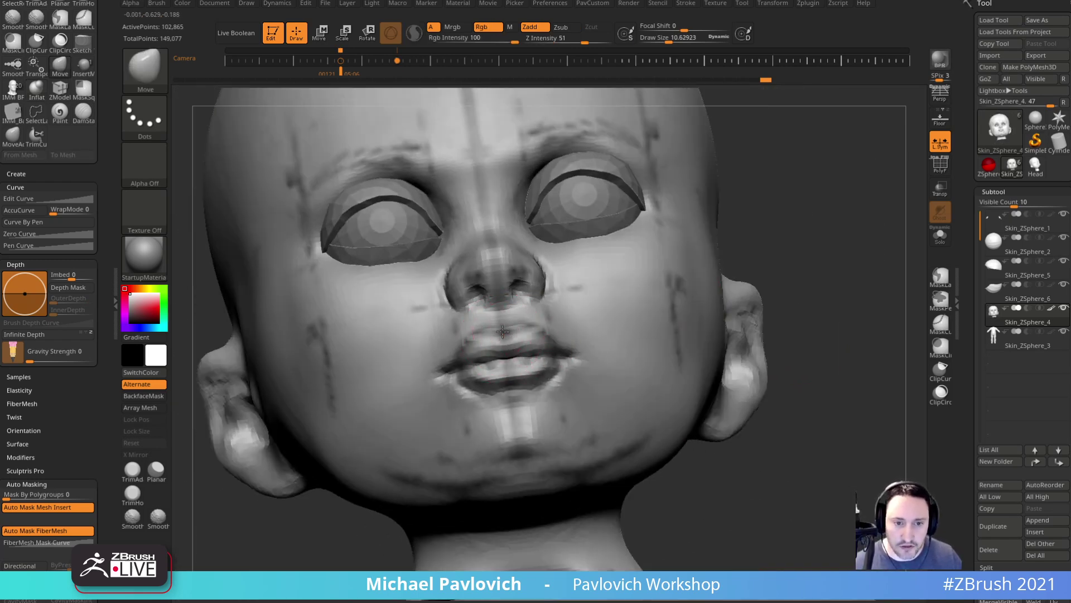
pyautogui.moveTo(597, 337)
pyautogui.mouseDown(button='right')
pyautogui.moveTo(544, 385)
pyautogui.moveTo(499, 462)
pyautogui.moveTo(505, 430)
pyautogui.mouseUp(button='right')
# - Compare the head with the front and side reference drawings and switch to the MoveAccu brush at draw size about 28
pyautogui.hotkey('shift', 'z')
pyautogui.press('Left')
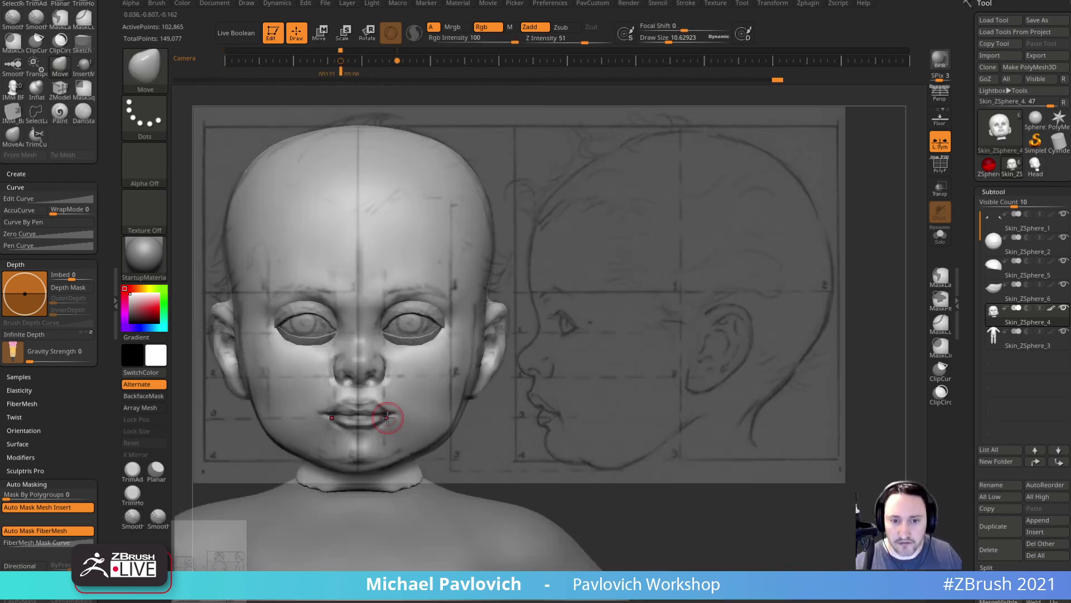
pyautogui.press('Right')
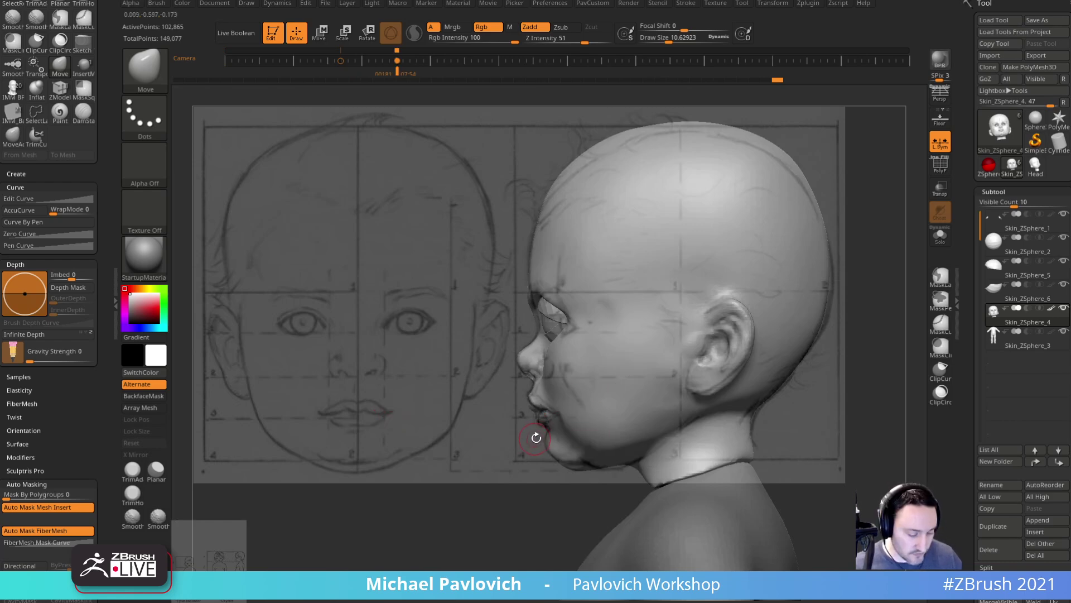
pyautogui.press('1')
pyautogui.press('s')
pyautogui.moveTo(570, 425); pyautogui.dragTo(578, 424)
pyautogui.hotkey('shift', 'z')
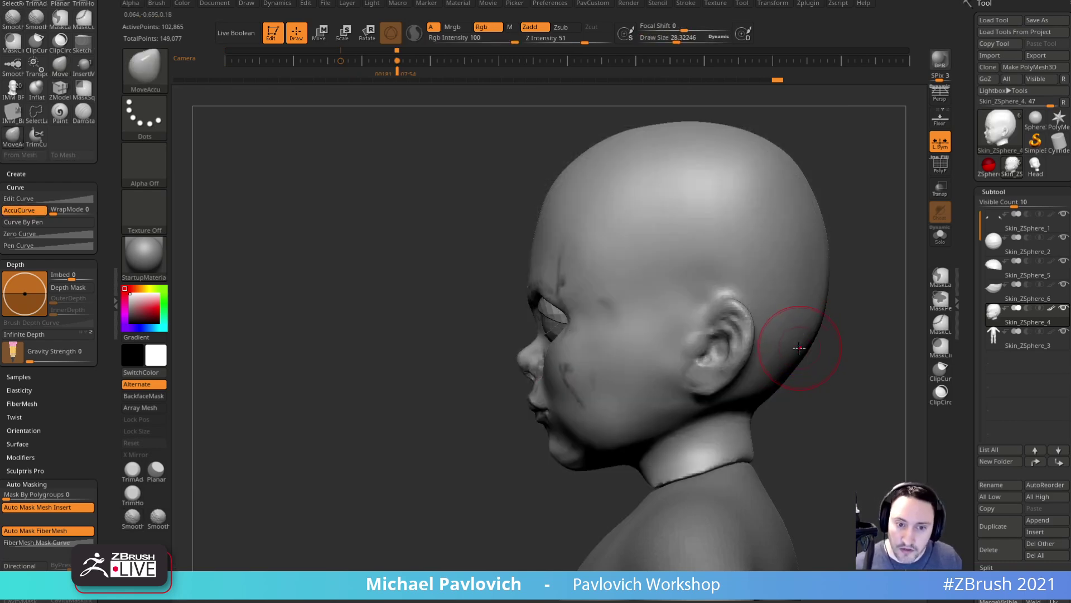
# - Show the reference drawings and adjust the mouth profile with the MoveAccu brush, undoing the unwanted move
pyautogui.hotkey('shift', 'z')
pyautogui.press('s')
pyautogui.moveTo(569, 426); pyautogui.dragTo(563, 418)
pyautogui.hotkey('ctrl', 'z')
pyautogui.press('s')
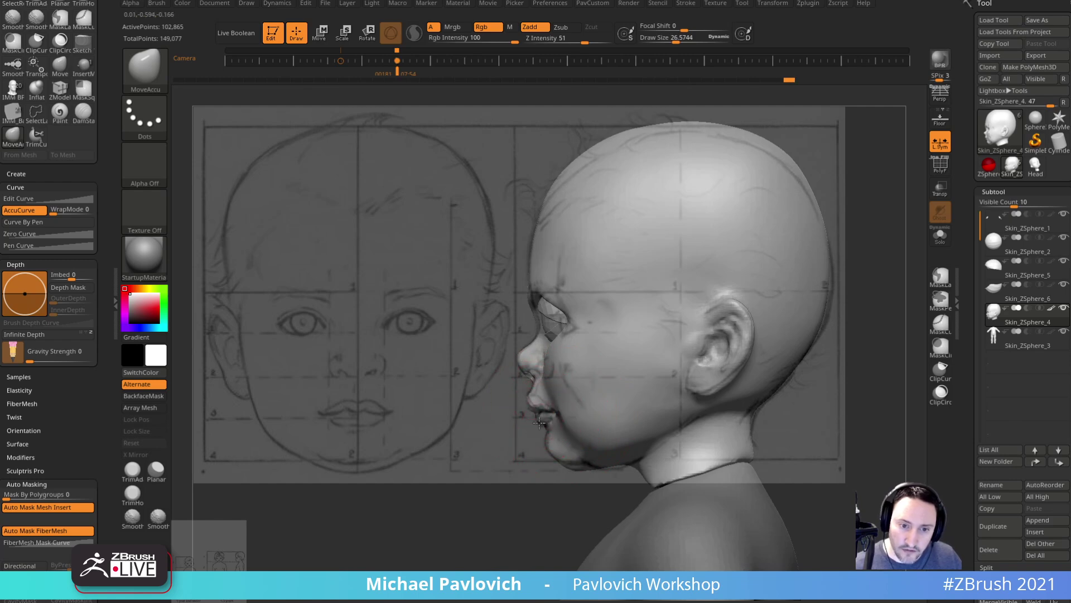
pyautogui.moveTo(531, 401); pyautogui.dragTo(531, 404)
# - Refine the lip profile and the area around the mouth against the side drawing with the Move brush
pyautogui.press('b')
pyautogui.press('m')
pyautogui.press('v')
pyautogui.press('s')
pyautogui.moveTo(529, 417); pyautogui.dragTo(536, 413)
pyautogui.press('s')
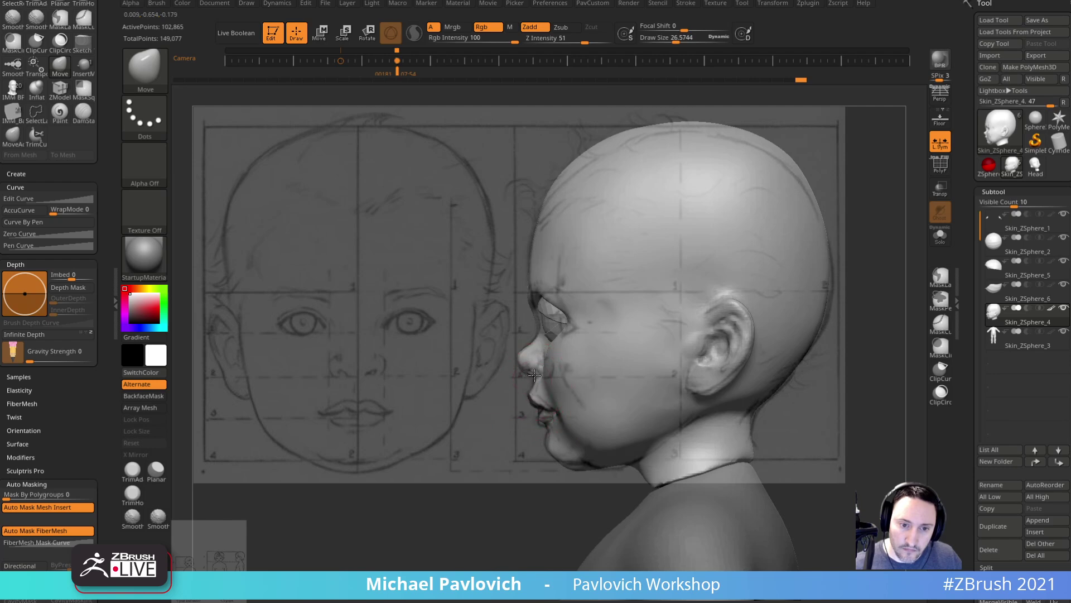
pyautogui.press('s')
pyautogui.moveTo(561, 373)
pyautogui.mouseDown()
pyautogui.moveTo(558, 362)
pyautogui.moveTo(578, 372)
pyautogui.moveTo(581, 349)
pyautogui.mouseUp()
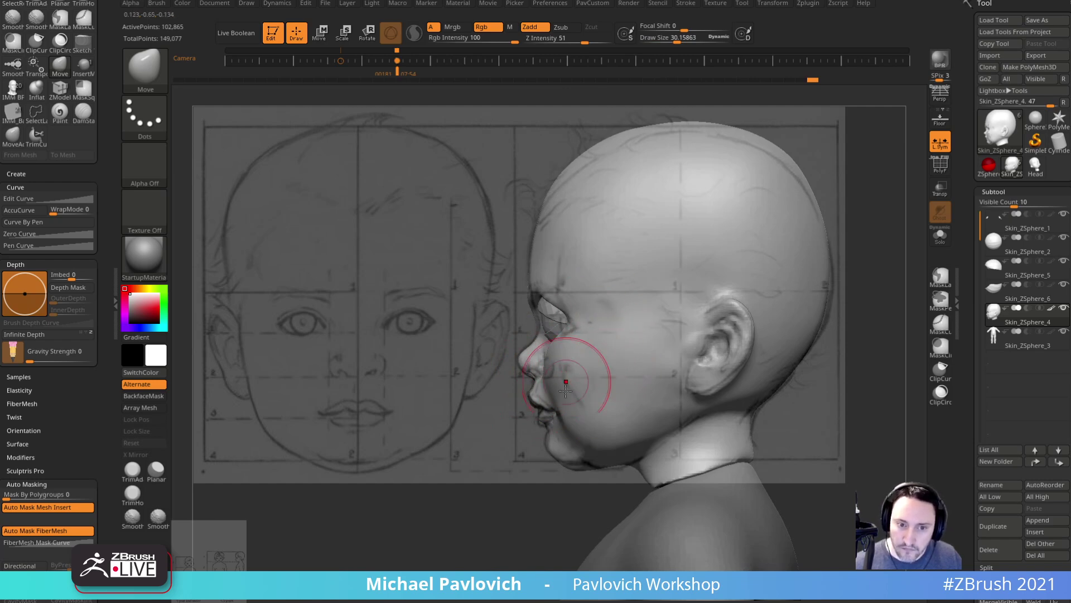
# - Reshape the jawline and underside of the jaw toward the neck with a larger Move brush
pyautogui.press('s')
pyautogui.click(605, 461)
pyautogui.moveTo(614, 459)
pyautogui.mouseDown()
pyautogui.moveTo(664, 426)
pyautogui.moveTo(609, 435)
pyautogui.moveTo(642, 412)
pyautogui.mouseUp()
pyautogui.press('s')
pyautogui.click(611, 457)
pyautogui.press('s')
pyautogui.click(665, 419)
# - Try building up the side of the cheek with the Clay brush and undo the stroke
pyautogui.press('b')
pyautogui.press('c')
pyautogui.press('l')
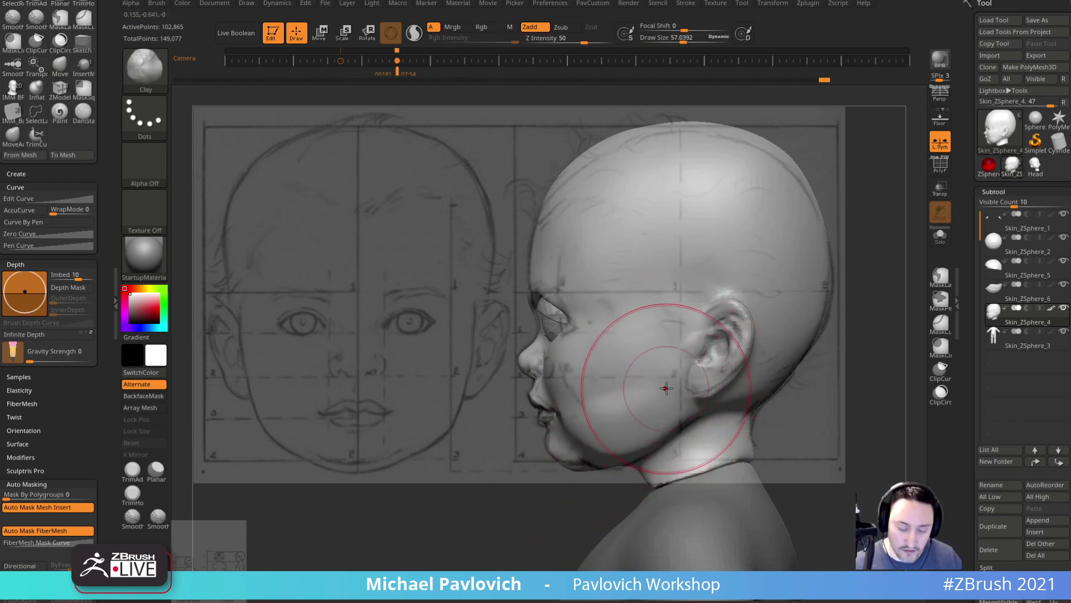
pyautogui.hotkey('ctrl', 'z')
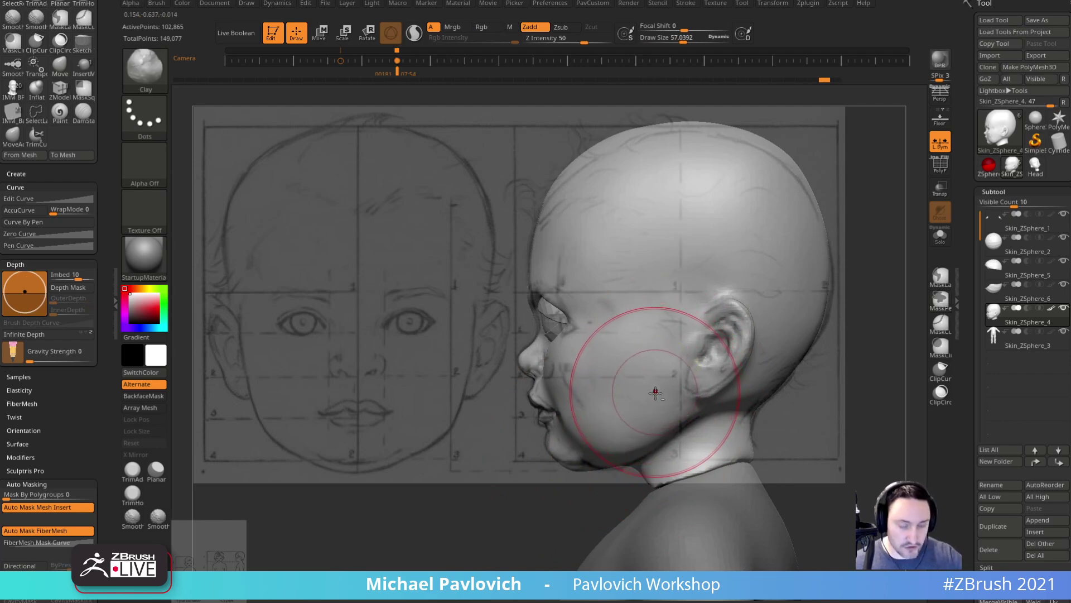
# - Try inflating the cheeks and the area before the ears, check the front view and undo the strokes
pyautogui.press('b')
pyautogui.press('i')
pyautogui.press('n')
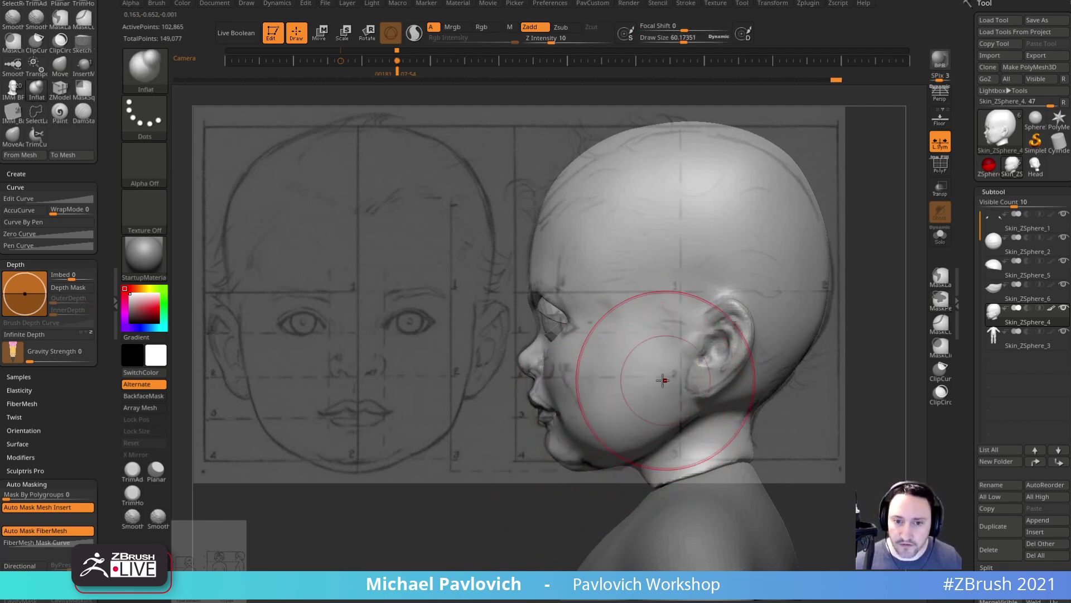
pyautogui.press('[')
pyautogui.moveTo(720, 299); pyautogui.dragTo(698, 323)
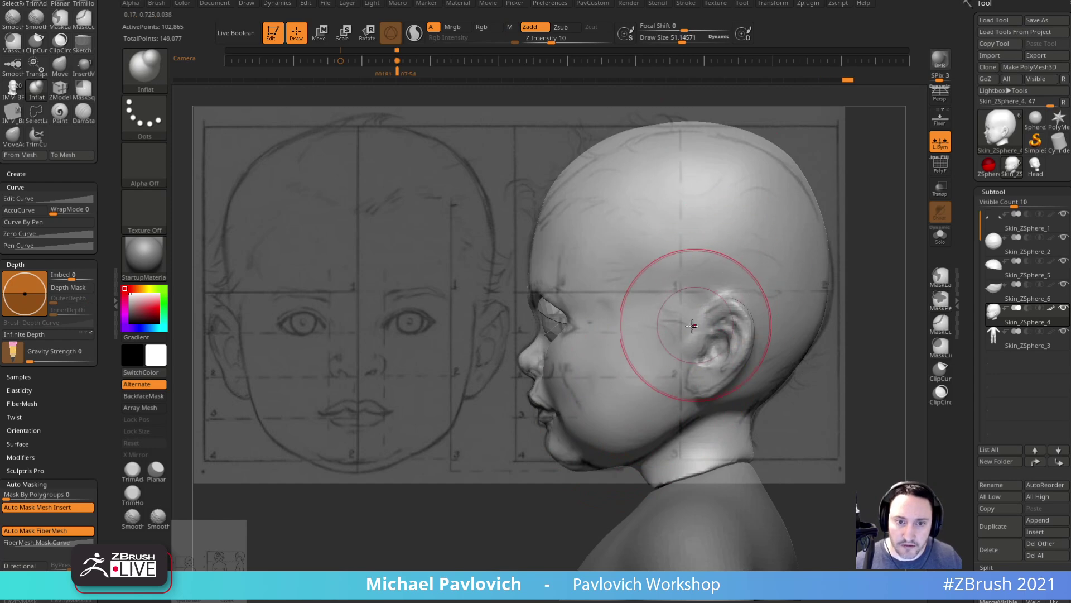
pyautogui.hotkey('shift', 'z')
pyautogui.keyDown('shift'); pyautogui.moveTo(450, 471); pyautogui.dragTo(492, 475); pyautogui.keyUp('shift')
pyautogui.keyDown('alt'); pyautogui.moveTo(822, 347); pyautogui.dragTo(804, 332); pyautogui.keyUp('alt')
pyautogui.press(']')
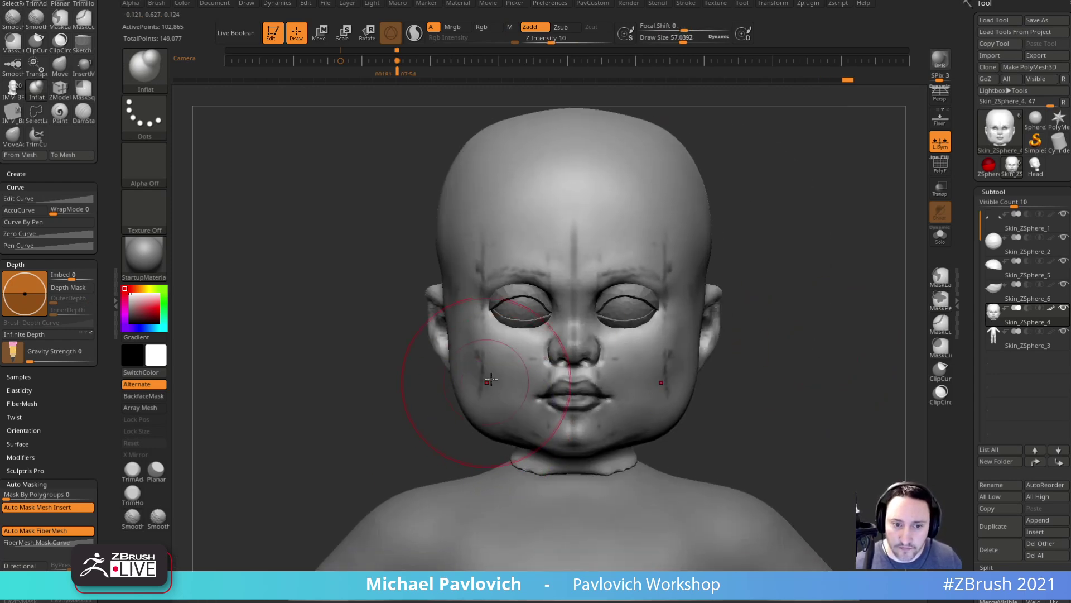
pyautogui.hotkey('ctrl', 'z')
pyautogui.hotkey('ctrl', 'z')
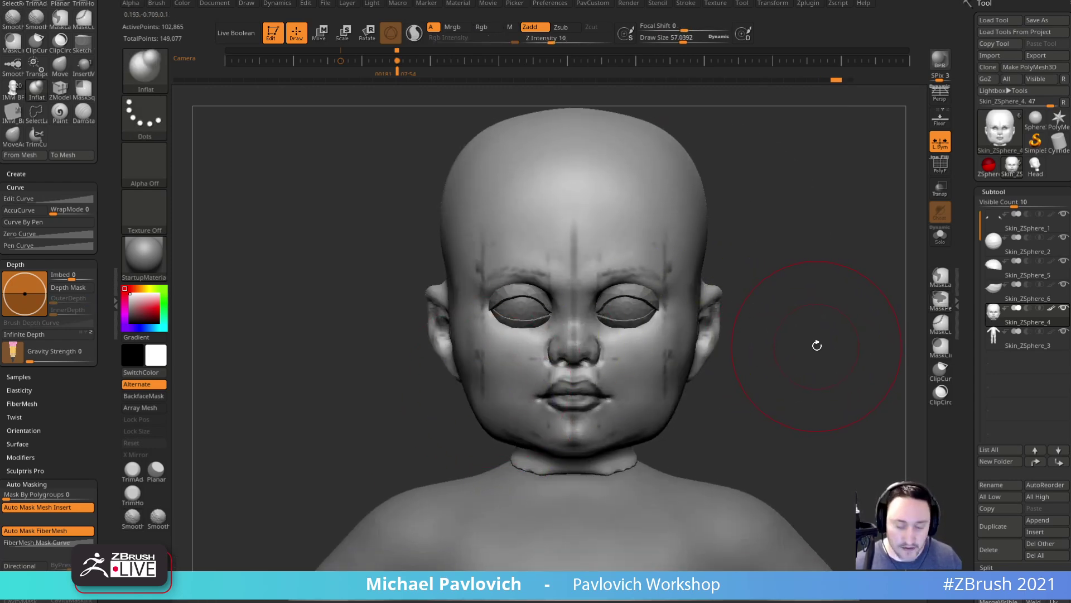
# - Pull in the lower cheeks and jaw corners from the front with the Move brush at draw size about 43
pyautogui.keyDown('alt'); pyautogui.moveTo(819, 352); pyautogui.dragTo(698, 366); pyautogui.keyUp('alt')
pyautogui.press('[')
pyautogui.press('[')
pyautogui.press('b')
pyautogui.press('m')
pyautogui.press('v')
pyautogui.moveTo(632, 439); pyautogui.dragTo(626, 438)
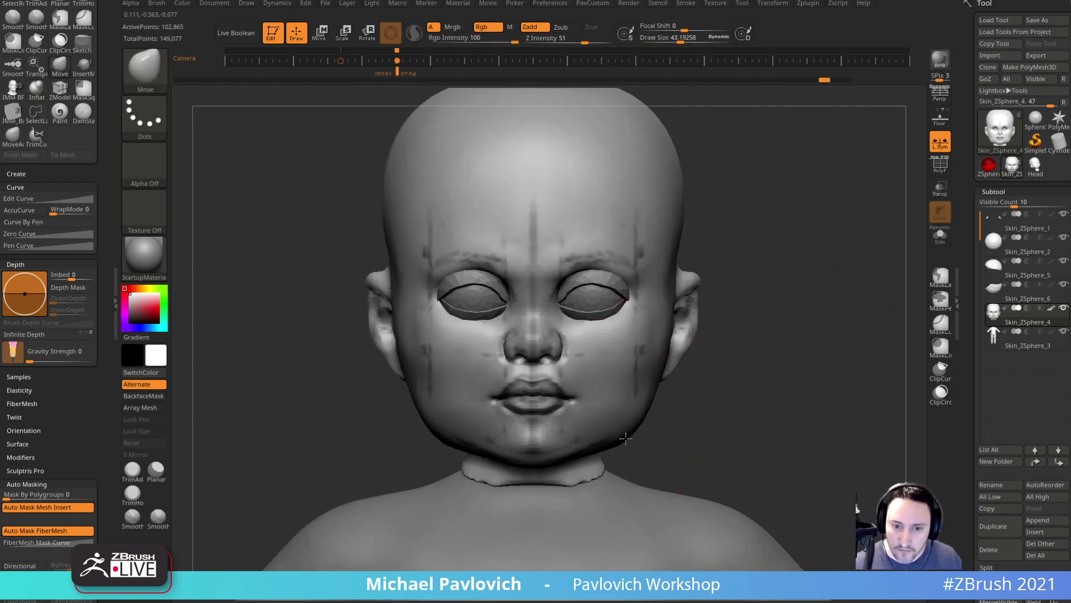
pyautogui.moveTo(709, 425)
pyautogui.mouseDown()
pyautogui.moveTo(698, 418)
pyautogui.moveTo(731, 388)
pyautogui.mouseUp()
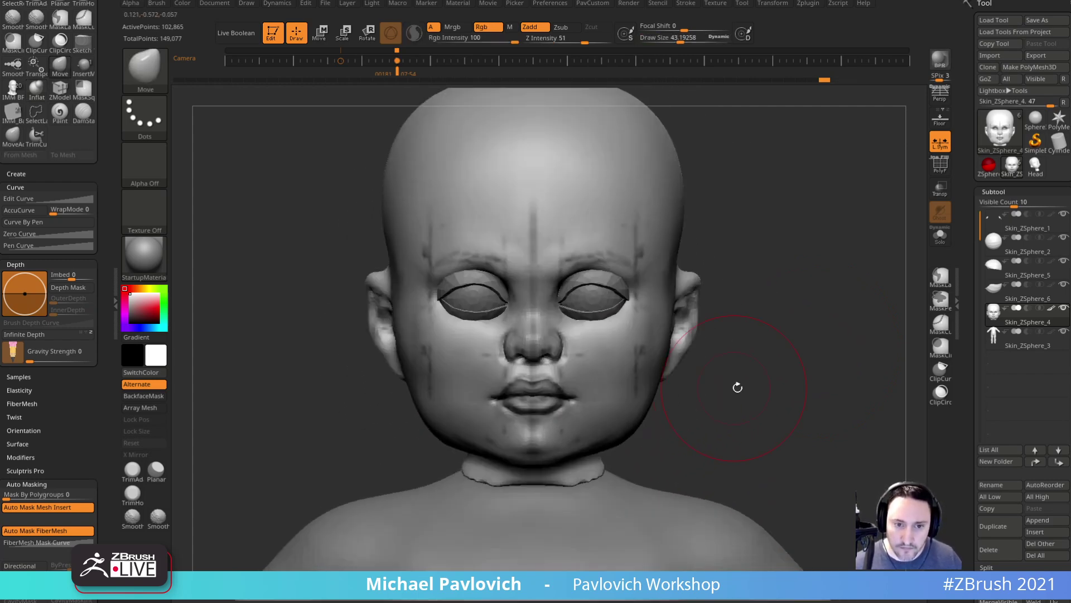
# - Sculpt the brow ridges above the eyes with the Standard brush at draw size about 5
pyautogui.press('b')
pyautogui.press('s')
pyautogui.press('t')
pyautogui.moveTo(833, 351)
pyautogui.keyDown('alt'); pyautogui.mouseDown()
pyautogui.moveTo(830, 375)
pyautogui.moveTo(827, 342)
pyautogui.moveTo(834, 367)
pyautogui.moveTo(812, 401)
pyautogui.mouseUp(); pyautogui.keyUp('alt')
pyautogui.press('s')
pyautogui.click(552, 320)
pyautogui.moveTo(555, 289); pyautogui.dragTo(544, 292)
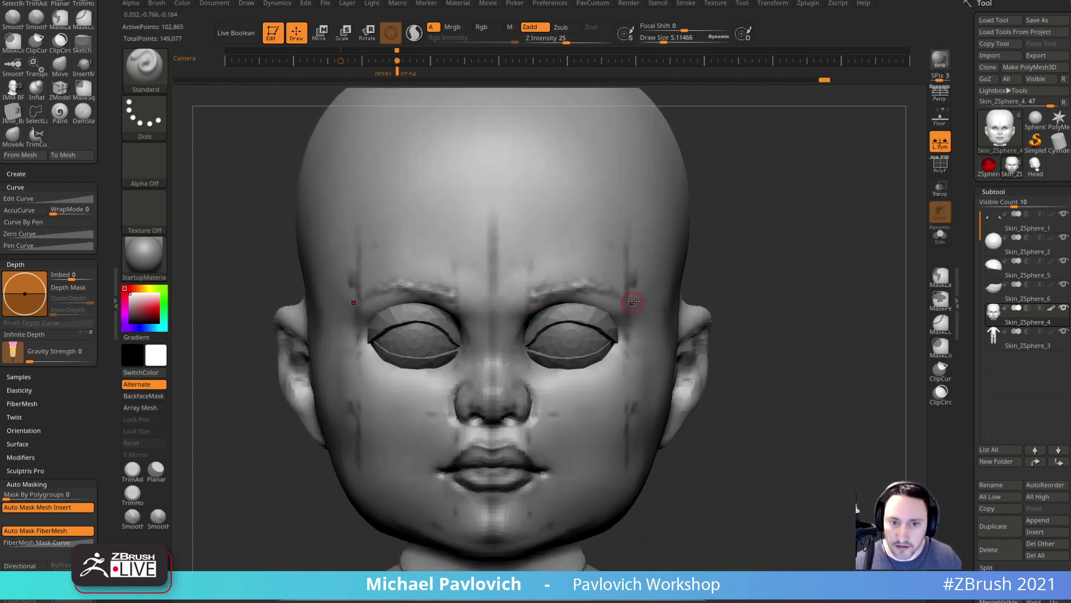
pyautogui.keyDown('alt'); pyautogui.moveTo(795, 365); pyautogui.dragTo(794, 362); pyautogui.keyUp('alt')
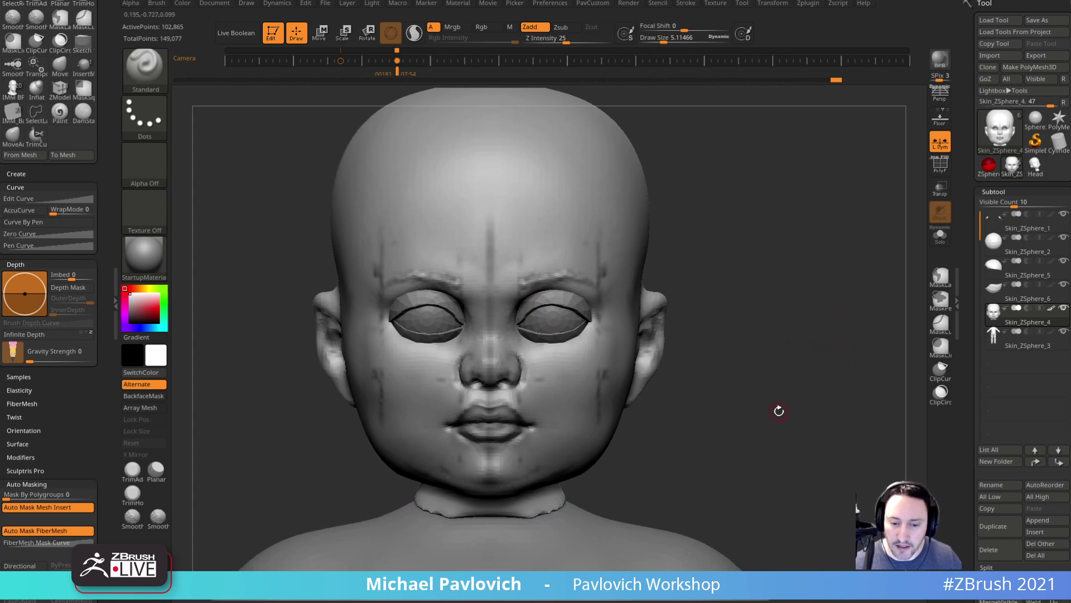
# - Hide the head's painted marks and compare its side profile with the baby reference drawings
pyautogui.keyDown('alt'); pyautogui.moveTo(780, 409); pyautogui.dragTo(780, 417); pyautogui.keyUp('alt')
pyautogui.click(1052, 308)
pyautogui.moveTo(780, 360)
pyautogui.mouseDown()
pyautogui.moveTo(778, 370)
pyautogui.moveTo(813, 368)
pyautogui.mouseUp()
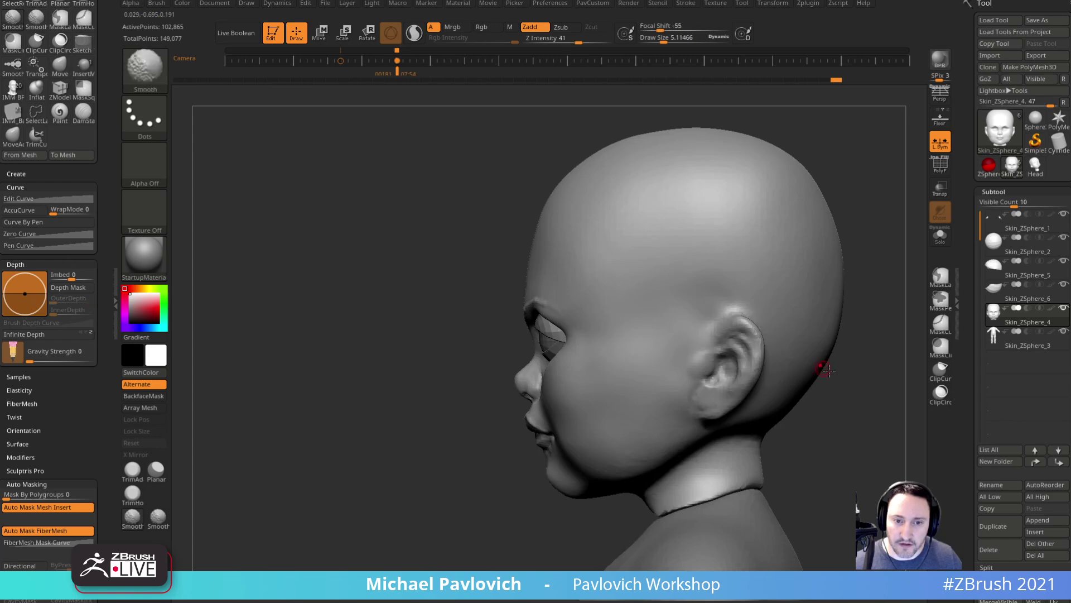
pyautogui.hotkey('shift', 'z')
pyautogui.press('Right')
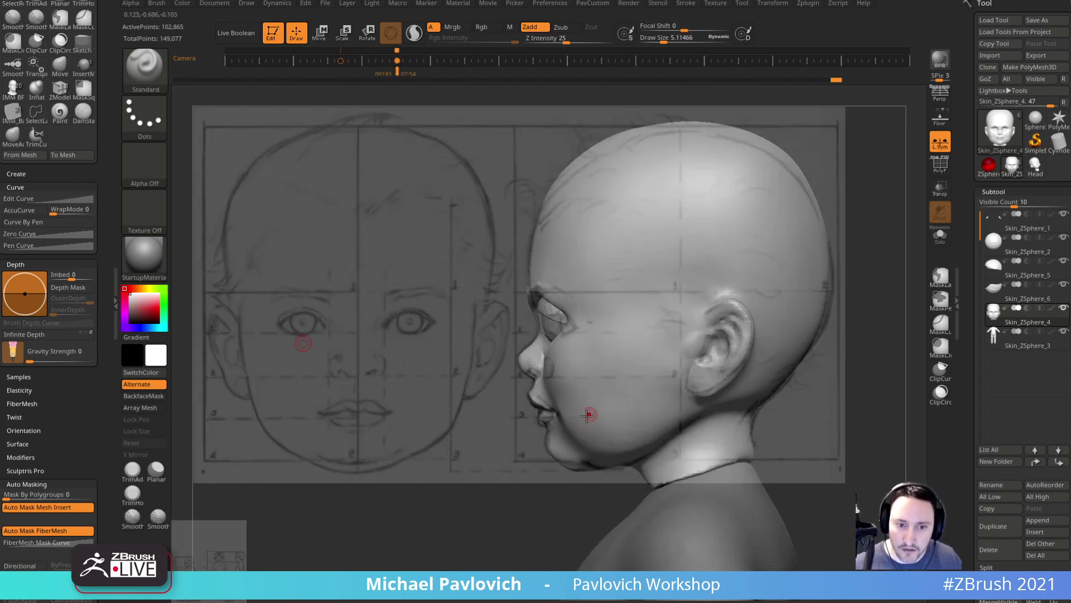
# - Adjust the mouth area with the Move brush at draw size about 13
pyautogui.press('b')
pyautogui.press('m')
pyautogui.press('v')
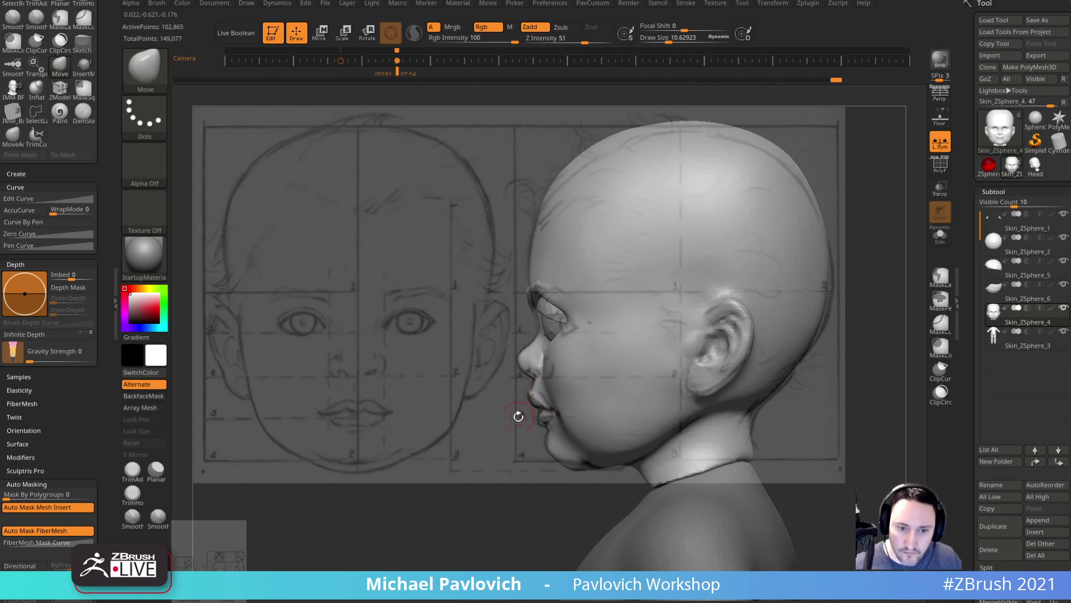
pyautogui.hotkey('shift', 'z')
pyautogui.moveTo(505, 443)
pyautogui.mouseDown()
pyautogui.moveTo(670, 400)
pyautogui.moveTo(641, 385)
pyautogui.mouseUp()
pyautogui.moveTo(642, 385)
pyautogui.mouseDown()
pyautogui.moveTo(681, 378)
pyautogui.moveTo(602, 372)
pyautogui.mouseUp()
pyautogui.press(']')
pyautogui.moveTo(555, 410); pyautogui.dragTo(563, 406)
pyautogui.moveTo(787, 356); pyautogui.dragTo(777, 409)
# - Add volume around the mouth corners with the Clay brush at draw size about 13
pyautogui.press('b')
pyautogui.press('c')
pyautogui.press('l')
pyautogui.moveTo(548, 391); pyautogui.dragTo(548, 399)
pyautogui.moveTo(443, 459); pyautogui.dragTo(499, 415)
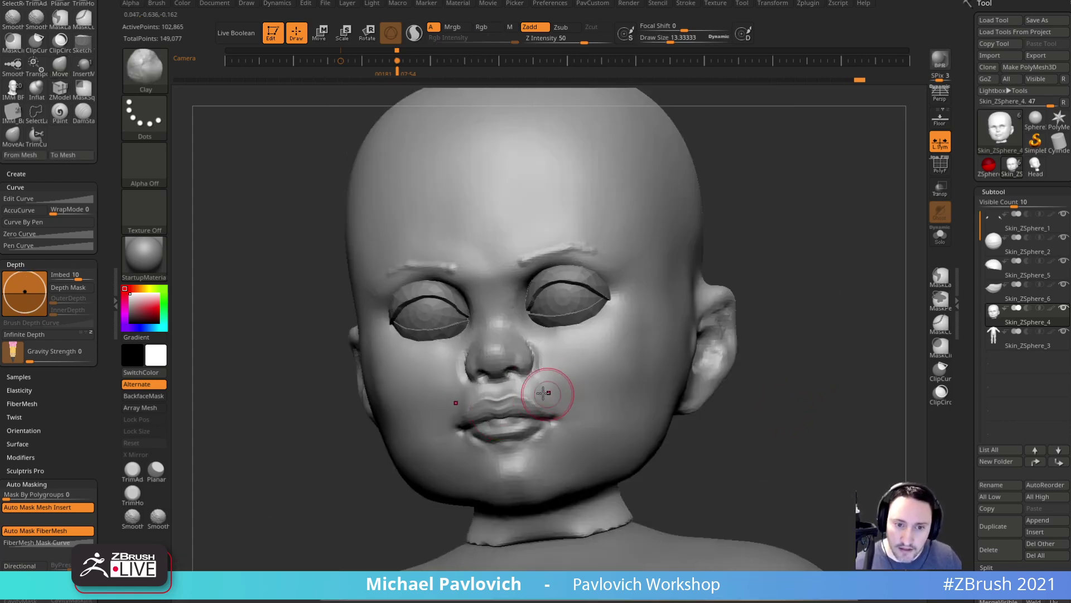
pyautogui.moveTo(790, 364)
pyautogui.mouseDown()
pyautogui.moveTo(765, 378)
pyautogui.moveTo(832, 379)
pyautogui.moveTo(784, 374)
pyautogui.mouseUp()
pyautogui.moveTo(1005, 221)
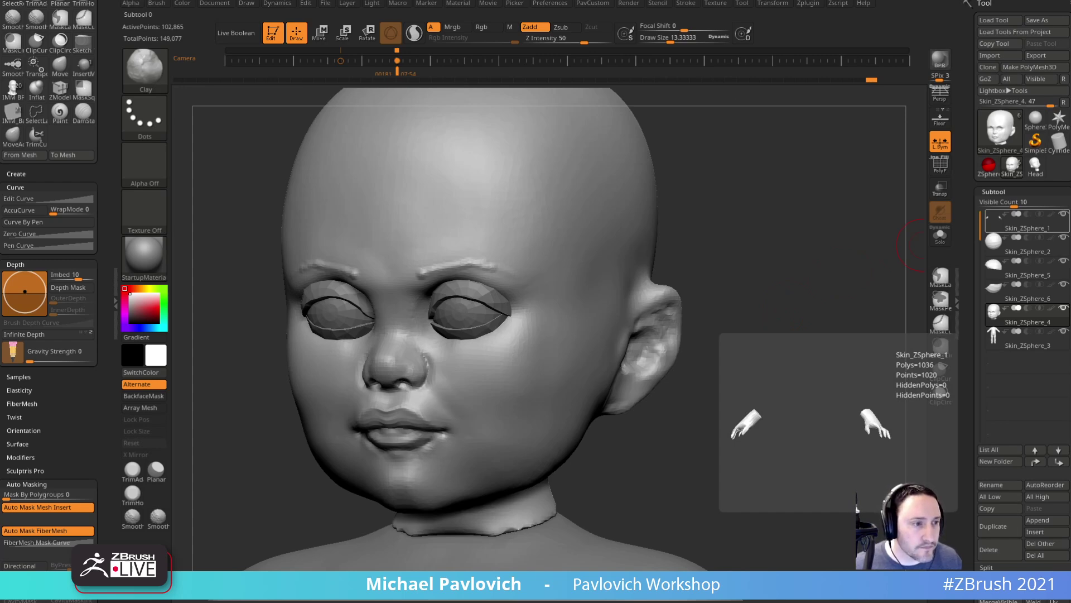
# - Smooth the cheek beside the mouth and the sides of the nose with the Smooth brush
pyautogui.moveTo(717, 226)
pyautogui.mouseDown()
pyautogui.moveTo(739, 227)
pyautogui.moveTo(799, 292)
pyautogui.moveTo(692, 318)
pyautogui.mouseUp()
pyautogui.keyDown('shift'); pyautogui.moveTo(520, 425); pyautogui.dragTo(550, 442); pyautogui.keyUp('shift')
pyautogui.moveTo(806, 285)
pyautogui.keyDown('alt'); pyautogui.mouseDown()
pyautogui.moveTo(779, 302)
pyautogui.moveTo(780, 327)
pyautogui.mouseUp(); pyautogui.keyUp('alt')
pyautogui.press('s')
pyautogui.click(487, 416)
pyautogui.keyDown('shift'); pyautogui.moveTo(433, 399); pyautogui.dragTo(435, 376); pyautogui.keyUp('shift')
pyautogui.moveTo(784, 311)
pyautogui.keyDown('alt'); pyautogui.mouseDown()
pyautogui.moveTo(796, 290)
pyautogui.moveTo(803, 323)
pyautogui.mouseUp(); pyautogui.keyUp('alt')
pyautogui.keyDown('shift'); pyautogui.moveTo(445, 349); pyautogui.dragTo(445, 357); pyautogui.keyUp('shift')
pyautogui.moveTo(919, 244)
pyautogui.mouseDown()
pyautogui.moveTo(913, 232)
pyautogui.moveTo(842, 230)
pyautogui.mouseUp()
pyautogui.keyDown('shift'); pyautogui.moveTo(454, 385); pyautogui.dragTo(451, 355); pyautogui.keyUp('shift')
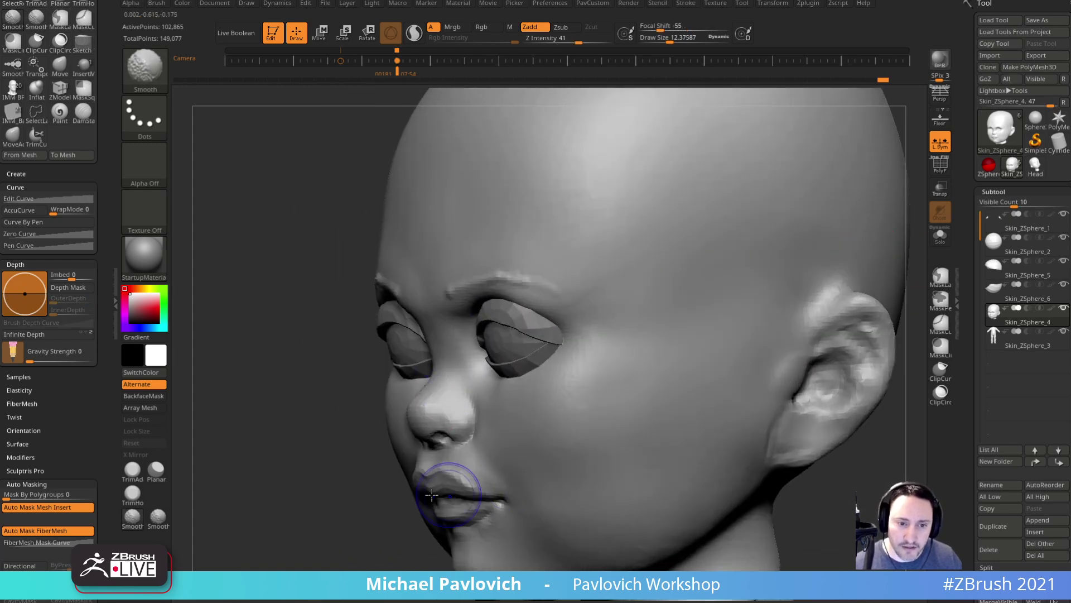
# - Smooth the mouth corner and the area down toward the chin
pyautogui.keyDown('alt'); pyautogui.moveTo(390, 505); pyautogui.dragTo(392, 438); pyautogui.keyUp('alt')
pyautogui.press('s')
pyautogui.click(508, 398)
pyautogui.keyDown('shift'); pyautogui.moveTo(487, 390); pyautogui.dragTo(559, 461); pyautogui.keyUp('shift')
pyautogui.moveTo(394, 521); pyautogui.dragTo(474, 491)
pyautogui.moveTo(631, 343)
pyautogui.keyDown('alt'); pyautogui.mouseDown()
pyautogui.moveTo(763, 295)
pyautogui.moveTo(753, 279)
pyautogui.mouseUp(); pyautogui.keyUp('alt')
# - Refine the form beside the lips with the Clay brush at draw size about 9
pyautogui.press('b')
pyautogui.press('c')
pyautogui.press('l')
pyautogui.moveTo(567, 375); pyautogui.dragTo(550, 377)
pyautogui.moveTo(789, 356); pyautogui.dragTo(761, 282)
pyautogui.moveTo(754, 324); pyautogui.dragTo(718, 349)
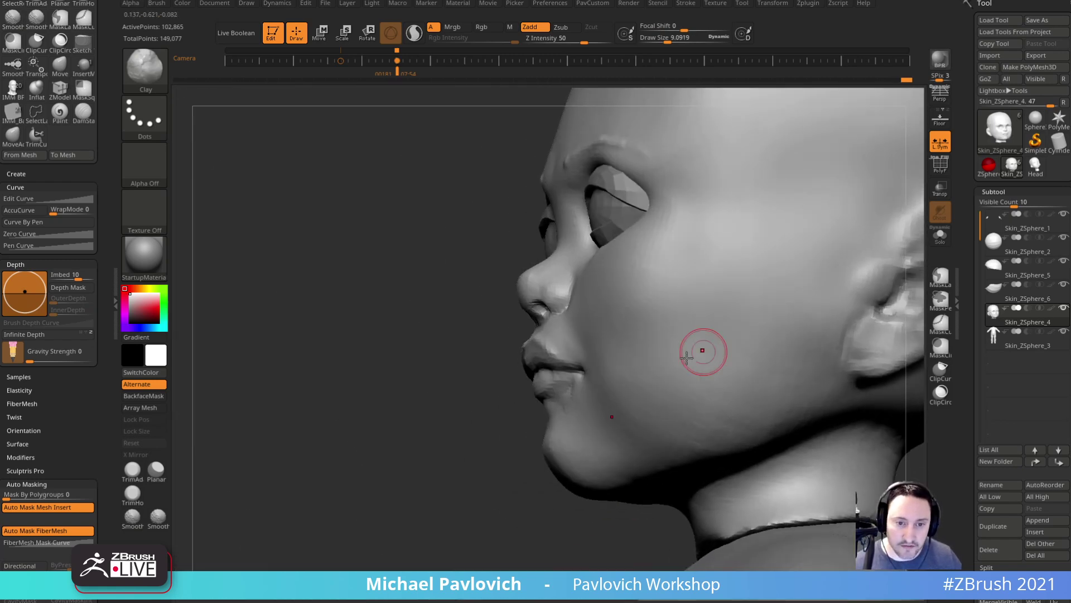
# - Reshape the mouth and lower cheek with the Move Accu brush
pyautogui.press('b')
pyautogui.press('m')
pyautogui.press('a')
pyautogui.moveTo(430, 451); pyautogui.dragTo(390, 464)
pyautogui.press('s')
pyautogui.moveTo(542, 414)
pyautogui.mouseDown()
pyautogui.moveTo(820, 340)
pyautogui.moveTo(746, 313)
pyautogui.mouseUp()
pyautogui.press('s')
pyautogui.moveTo(490, 389); pyautogui.dragTo(497, 393)
pyautogui.moveTo(807, 375)
pyautogui.keyDown('alt'); pyautogui.mouseDown()
pyautogui.moveTo(775, 333)
pyautogui.moveTo(702, 314)
pyautogui.mouseUp(); pyautogui.keyUp('alt')
# - Build up the lower cheeks with the Clay brush at draw size about 34, intensity 50, and smooth them
pyautogui.press('b')
pyautogui.press('c')
pyautogui.press('l')
pyautogui.keyDown('alt'); pyautogui.moveTo(816, 385); pyautogui.dragTo(825, 389); pyautogui.keyUp('alt')
pyautogui.press('s')
pyautogui.moveTo(617, 370); pyautogui.dragTo(614, 370)
pyautogui.moveTo(402, 442); pyautogui.dragTo(493, 430)
pyautogui.press('s')
pyautogui.moveTo(485, 407); pyautogui.dragTo(492, 407)
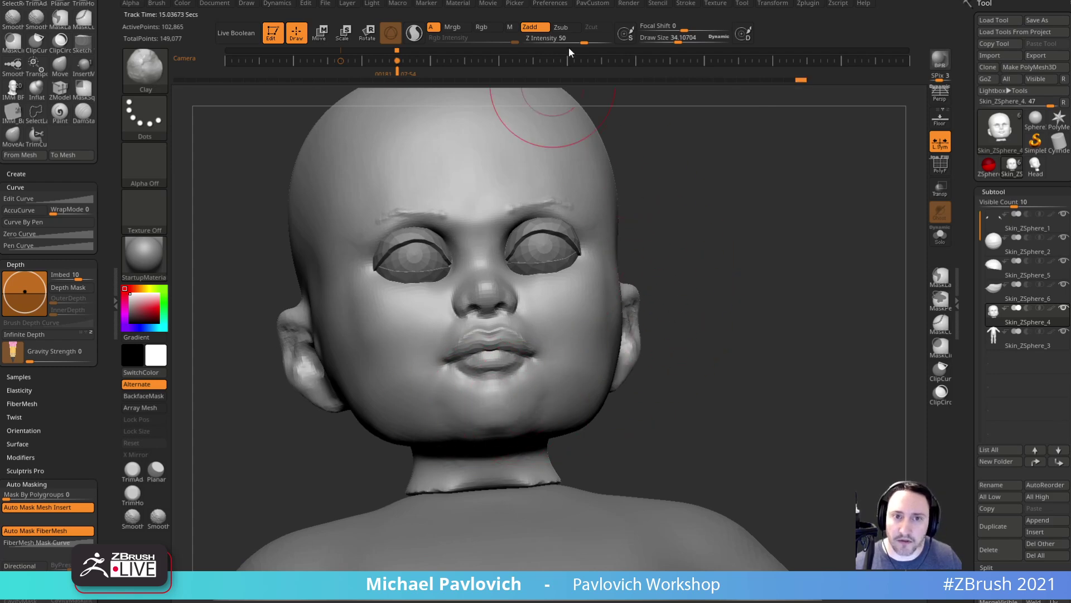
pyautogui.moveTo(736, 262); pyautogui.dragTo(650, 279)
pyautogui.moveTo(551, 360)
pyautogui.keyDown('shift'); pyautogui.mouseDown()
pyautogui.moveTo(538, 365)
pyautogui.moveTo(553, 387)
pyautogui.moveTo(575, 380)
pyautogui.mouseUp(); pyautogui.keyUp('shift')
# - Set the Clay brush's Z intensity to 28 and remesh the head with DynaMesh
pyautogui.press('s')
pyautogui.moveTo(529, 346)
pyautogui.mouseDown()
pyautogui.moveTo(538, 346)
pyautogui.moveTo(519, 356)
pyautogui.mouseUp()
pyautogui.press('s')
pyautogui.moveTo(854, 346)
pyautogui.mouseDown()
pyautogui.moveTo(804, 316)
pyautogui.moveTo(792, 256)
pyautogui.mouseUp()
pyautogui.keyDown('ctrl'); pyautogui.moveTo(790, 252); pyautogui.dragTo(803, 471); pyautogui.keyUp('ctrl')
pyautogui.keyDown('alt'); pyautogui.moveTo(798, 277); pyautogui.dragTo(756, 306); pyautogui.keyUp('alt')
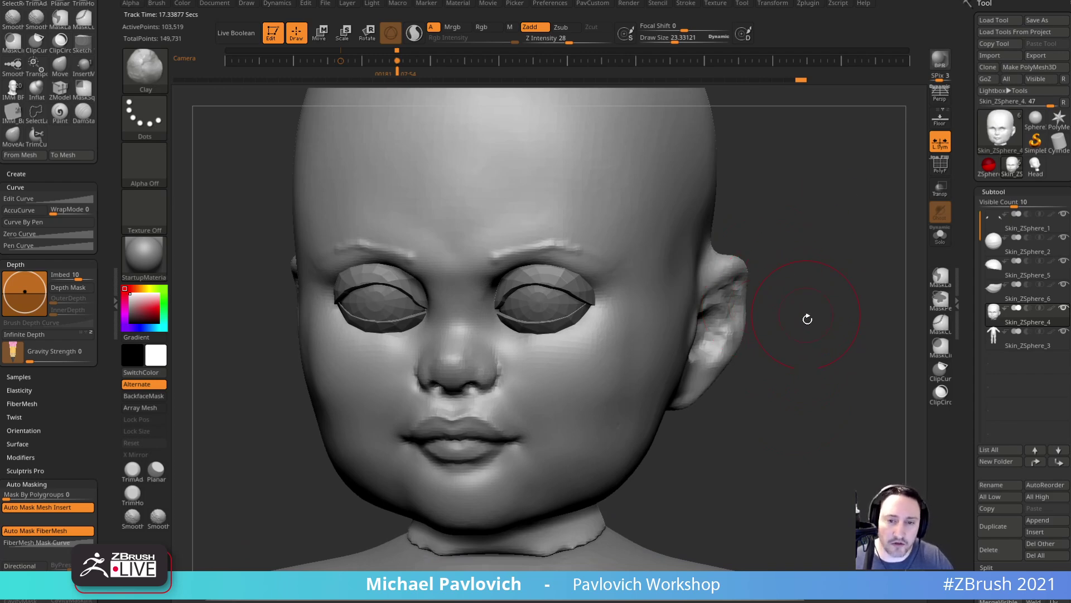
# - Sculpt the area around the upper lip with the Clay brush at draw size about 13
pyautogui.keyDown('alt'); pyautogui.moveTo(834, 346); pyautogui.dragTo(882, 349); pyautogui.keyUp('alt')
pyautogui.press('[')
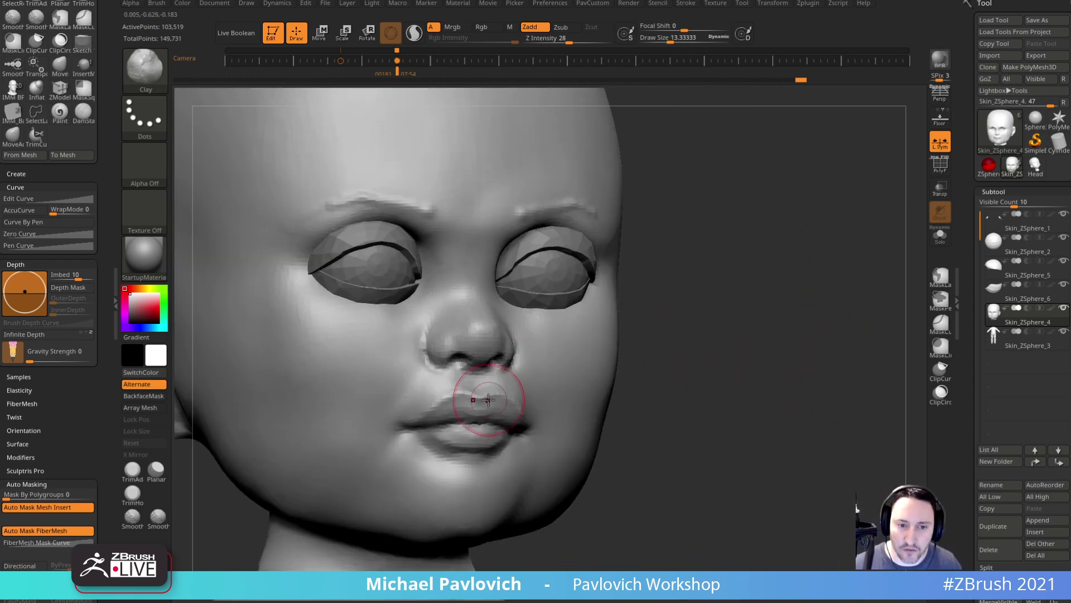
pyautogui.moveTo(764, 382); pyautogui.dragTo(705, 384)
pyautogui.moveTo(362, 519)
pyautogui.keyDown('alt'); pyautogui.mouseDown()
pyautogui.moveTo(349, 505)
pyautogui.moveTo(314, 505)
pyautogui.mouseUp(); pyautogui.keyUp('alt')
pyautogui.moveTo(826, 302); pyautogui.dragTo(893, 299)
# - Build up the cheeks beside the nose and below the eyes with the Clay brush at Z intensity 28
pyautogui.press('s')
pyautogui.moveTo(528, 385); pyautogui.dragTo(531, 386)
pyautogui.moveTo(760, 304); pyautogui.dragTo(704, 308)
pyautogui.moveTo(539, 378); pyautogui.dragTo(572, 378)
pyautogui.moveTo(773, 278)
pyautogui.mouseDown()
pyautogui.moveTo(827, 268)
pyautogui.moveTo(825, 301)
pyautogui.moveTo(840, 292)
pyautogui.mouseUp()
pyautogui.press('s')
pyautogui.moveTo(450, 371); pyautogui.dragTo(458, 370)
pyautogui.moveTo(417, 330); pyautogui.dragTo(476, 419)
pyautogui.press('s')
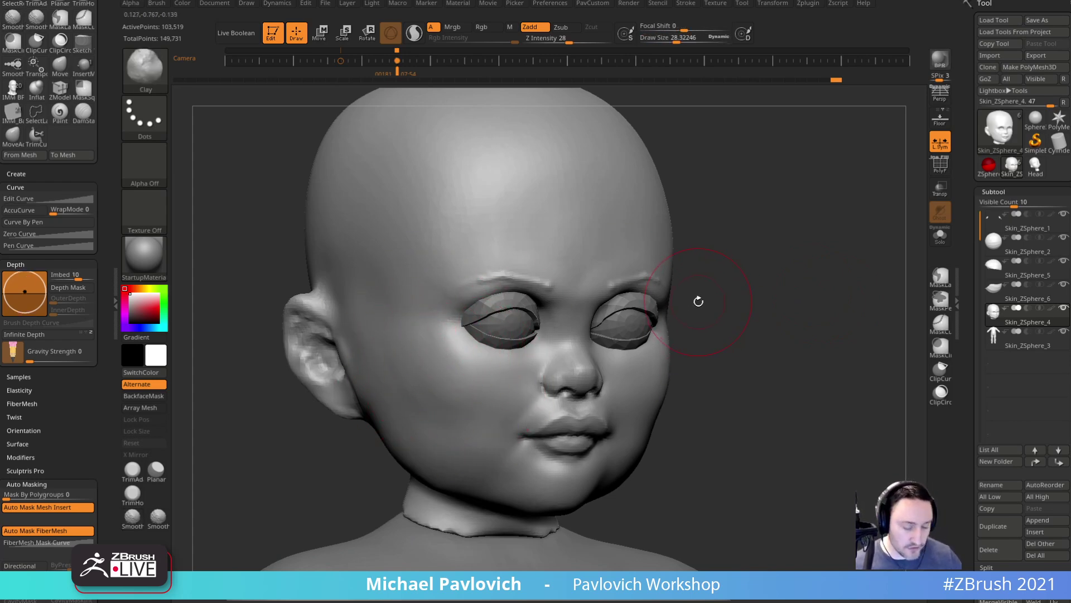
# - Try a ClayBuildup stroke on the cheek below the eye and undo it
pyautogui.press('b')
pyautogui.press('c')
pyautogui.press('b')
pyautogui.moveTo(433, 354)
pyautogui.mouseDown()
pyautogui.moveTo(426, 328)
pyautogui.moveTo(469, 374)
pyautogui.mouseUp()
pyautogui.hotkey('ctrl', 'z')
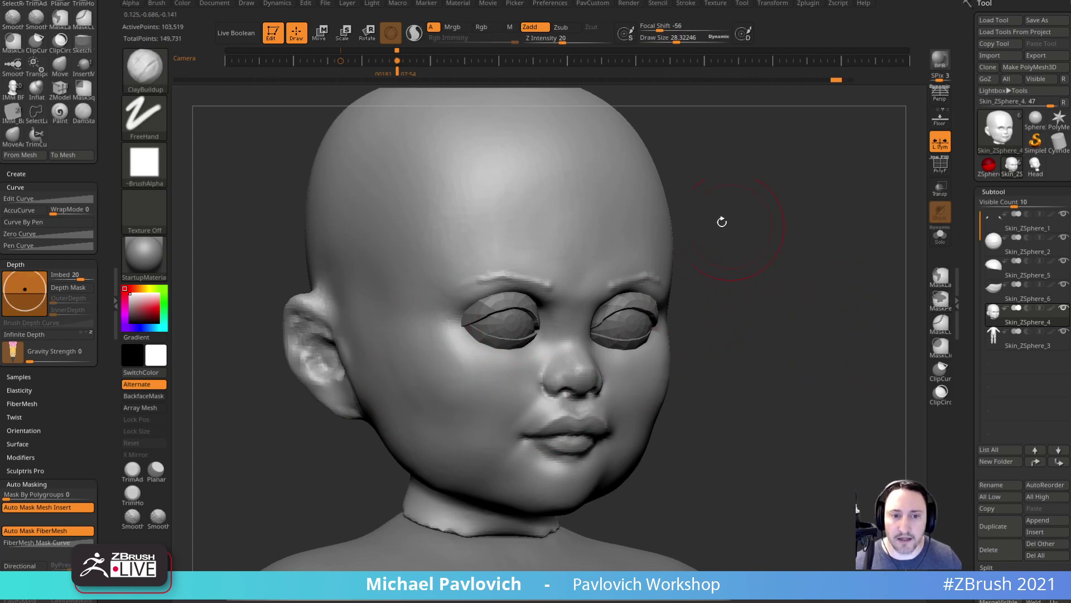
# - Set the ClayBuildup Z intensity to 17 and build up the cheek at draw size about 28
pyautogui.click(688, 5)
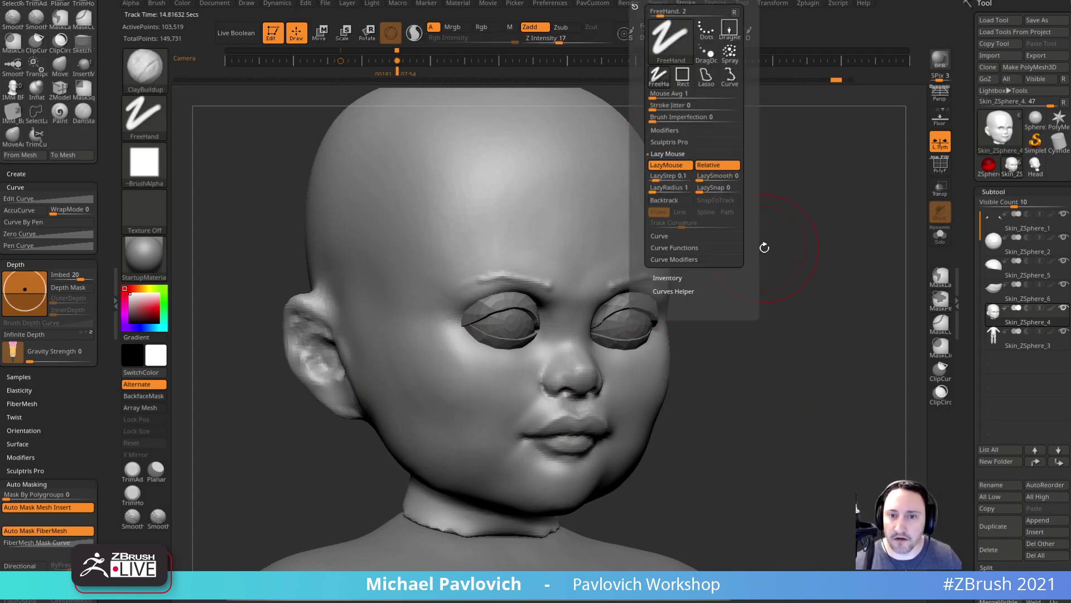
pyautogui.press('shift')
pyautogui.click(665, 130)
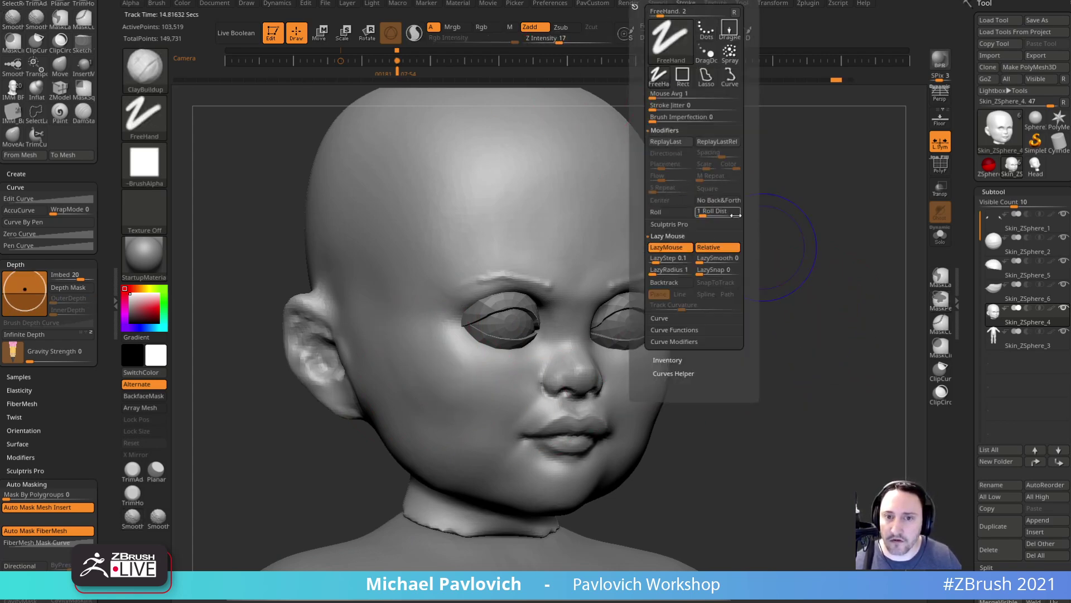
pyautogui.press('Return')
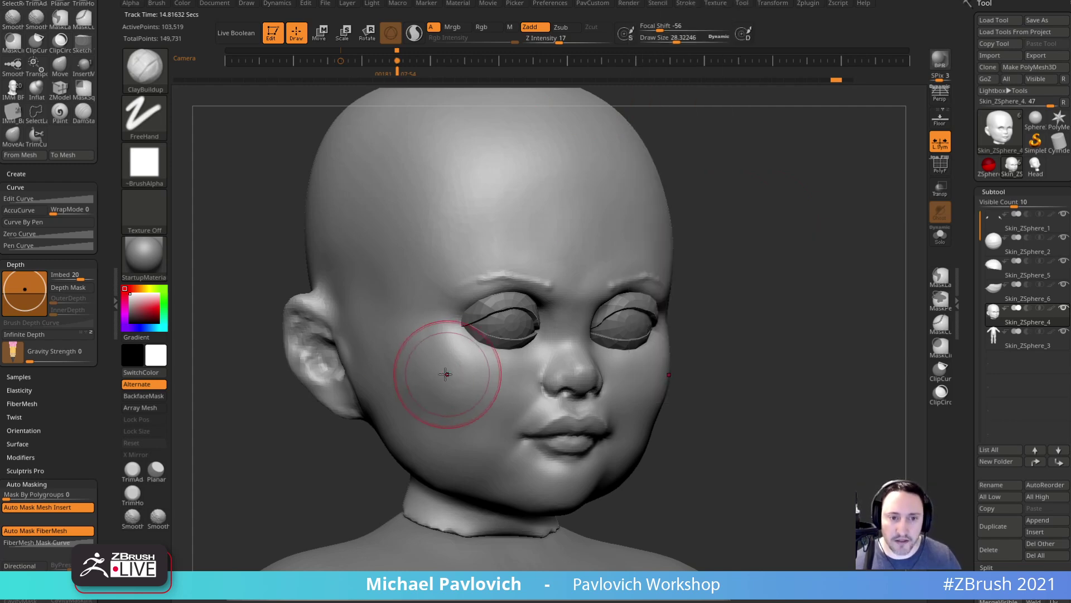
pyautogui.moveTo(441, 347)
pyautogui.mouseDown()
pyautogui.moveTo(410, 389)
pyautogui.moveTo(464, 368)
pyautogui.moveTo(470, 416)
pyautogui.mouseUp()
pyautogui.moveTo(715, 308)
pyautogui.keyDown('alt'); pyautogui.mouseDown()
pyautogui.moveTo(711, 358)
pyautogui.moveTo(748, 299)
pyautogui.mouseUp(); pyautogui.keyUp('alt')
pyautogui.press('s')
pyautogui.moveTo(605, 346); pyautogui.dragTo(597, 347)
pyautogui.moveTo(726, 284); pyautogui.dragTo(687, 268)
# - Fill out the nose bridge between the eyes with the Clay brush at draw size about 13
pyautogui.press('s')
pyautogui.moveTo(581, 288); pyautogui.dragTo(588, 288)
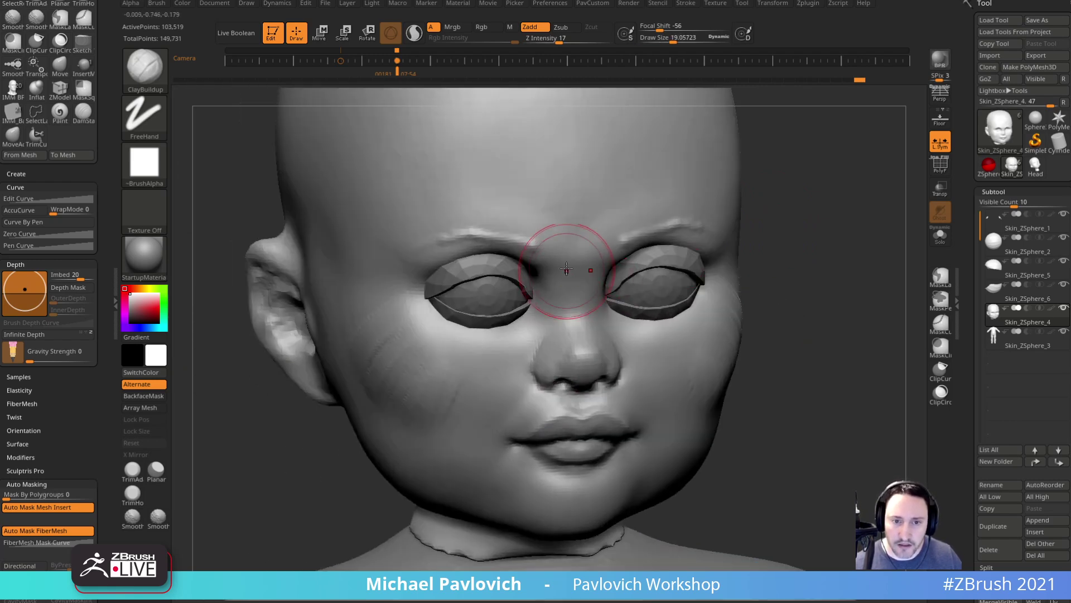
pyautogui.keyDown('shift'); pyautogui.moveTo(859, 219); pyautogui.dragTo(836, 212); pyautogui.keyUp('shift')
pyautogui.press('b')
pyautogui.press('c')
pyautogui.press('l')
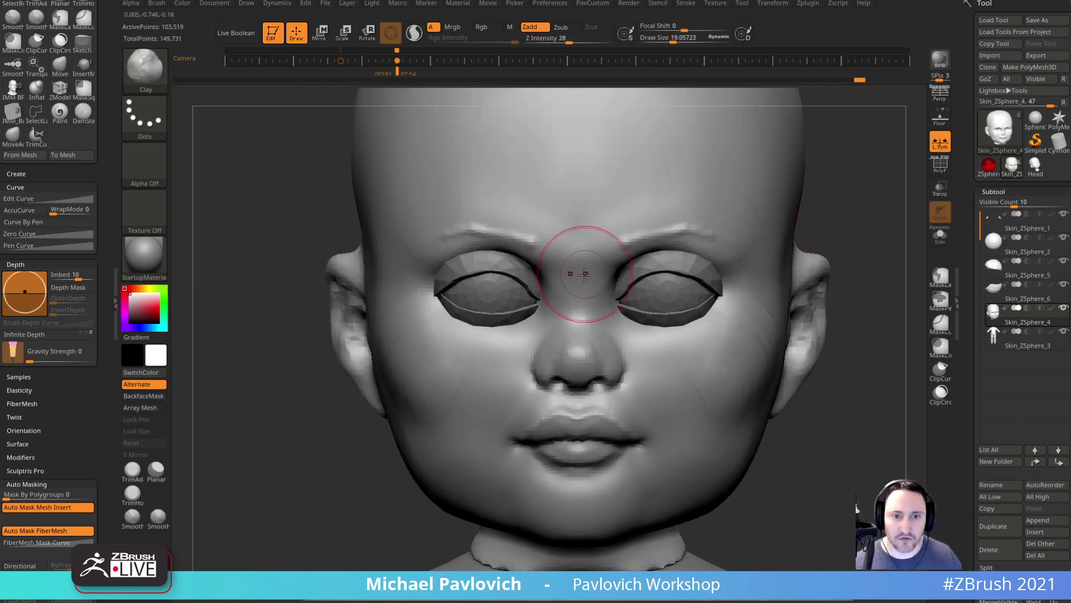
pyautogui.keyDown('alt'); pyautogui.moveTo(844, 220); pyautogui.dragTo(811, 230); pyautogui.keyUp('alt')
pyautogui.press('s')
pyautogui.moveTo(550, 303); pyautogui.dragTo(547, 332)
pyautogui.moveTo(858, 260); pyautogui.dragTo(554, 291)
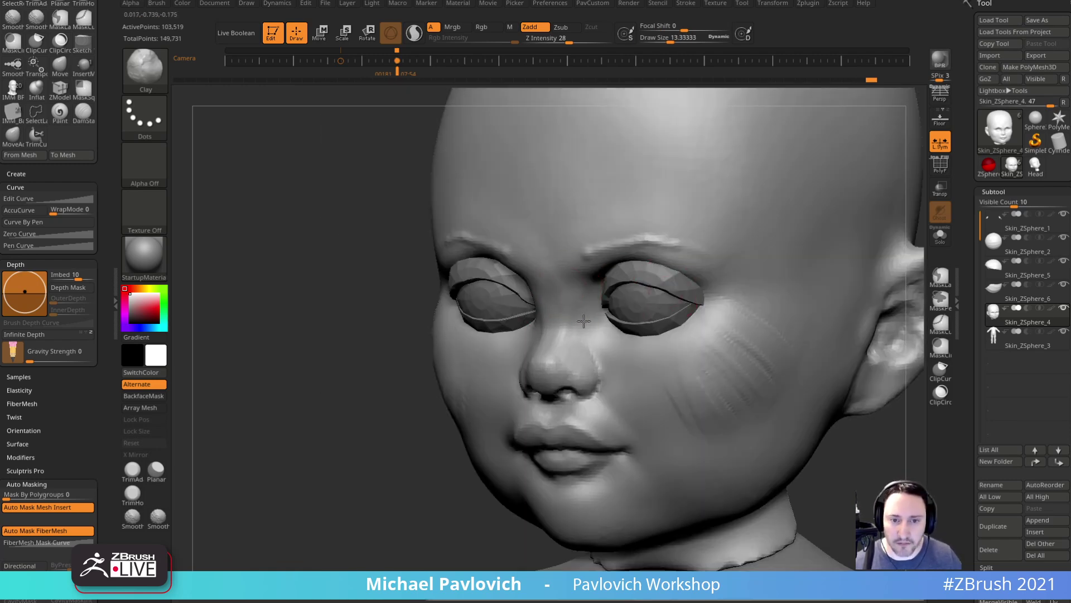
# - Smooth the forehead between the brows and check the face from the front
pyautogui.keyDown('shift'); pyautogui.moveTo(410, 408); pyautogui.dragTo(428, 402); pyautogui.keyUp('shift')
pyautogui.press('shift')
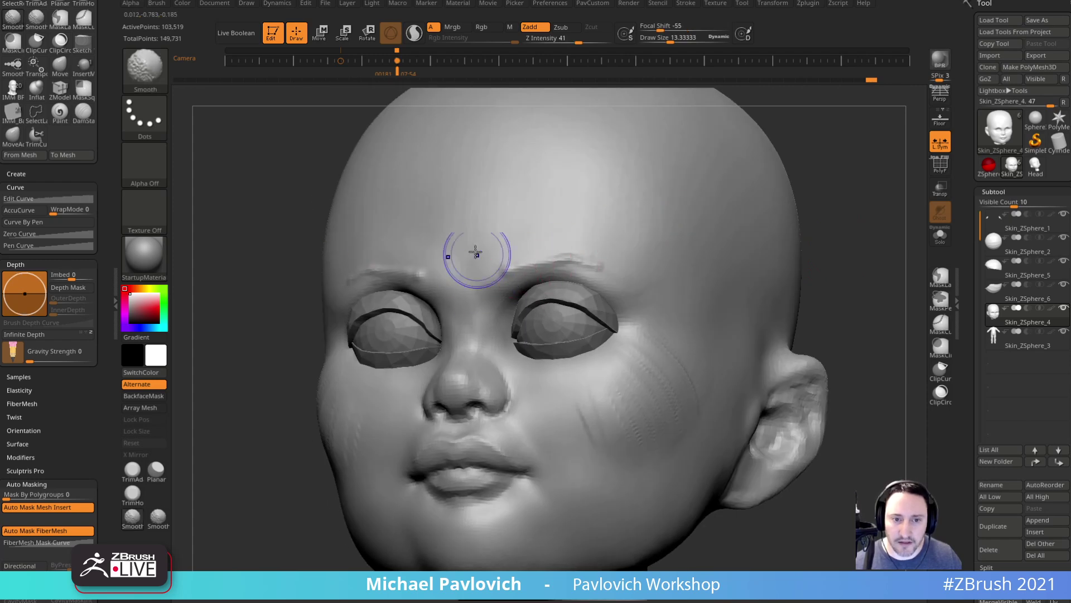
pyautogui.moveTo(683, 275); pyautogui.dragTo(530, 330, button='right')
pyautogui.keyDown('shift'); pyautogui.moveTo(857, 236); pyautogui.dragTo(720, 312); pyautogui.keyUp('shift')
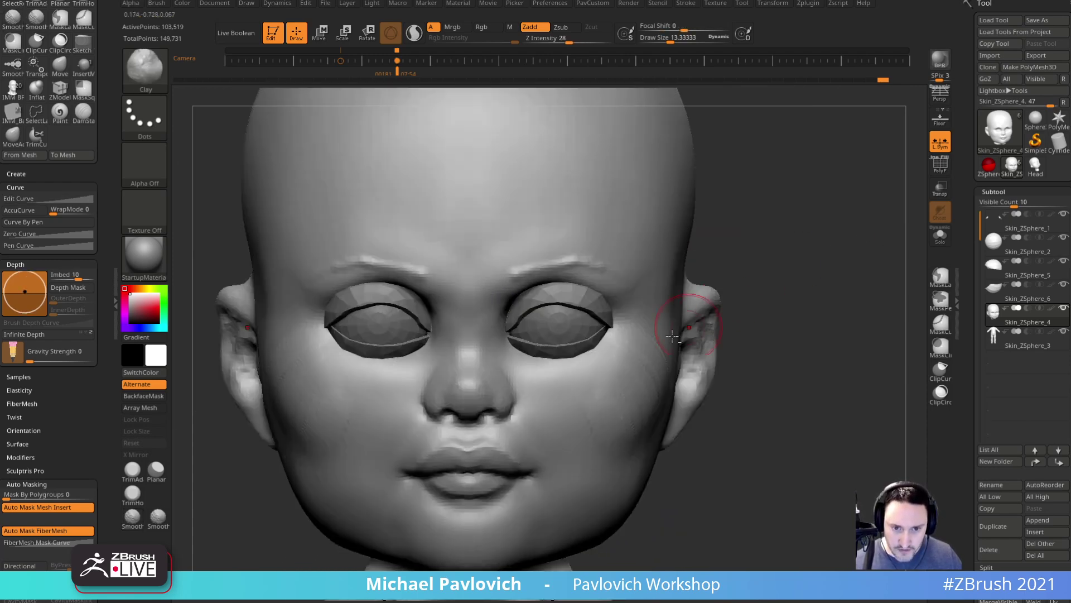
pyautogui.keyDown('alt'); pyautogui.moveTo(789, 295); pyautogui.dragTo(802, 275); pyautogui.keyUp('alt')
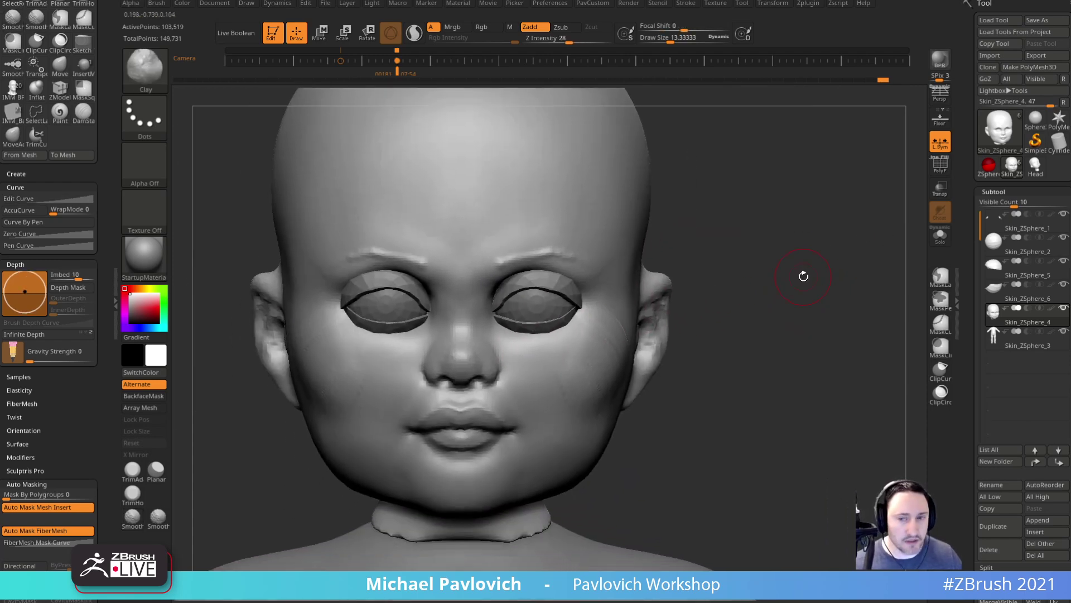
# - Smooth out the clay strokes on the cheeks and soften the nose bridge with the Smooth brush
pyautogui.moveTo(726, 289); pyautogui.dragTo(789, 270)
pyautogui.keyDown('shift'); pyautogui.moveTo(420, 353); pyautogui.dragTo(363, 339); pyautogui.keyUp('shift')
pyautogui.keyDown('alt'); pyautogui.moveTo(725, 253); pyautogui.dragTo(686, 267); pyautogui.keyUp('alt')
pyautogui.press('shift')
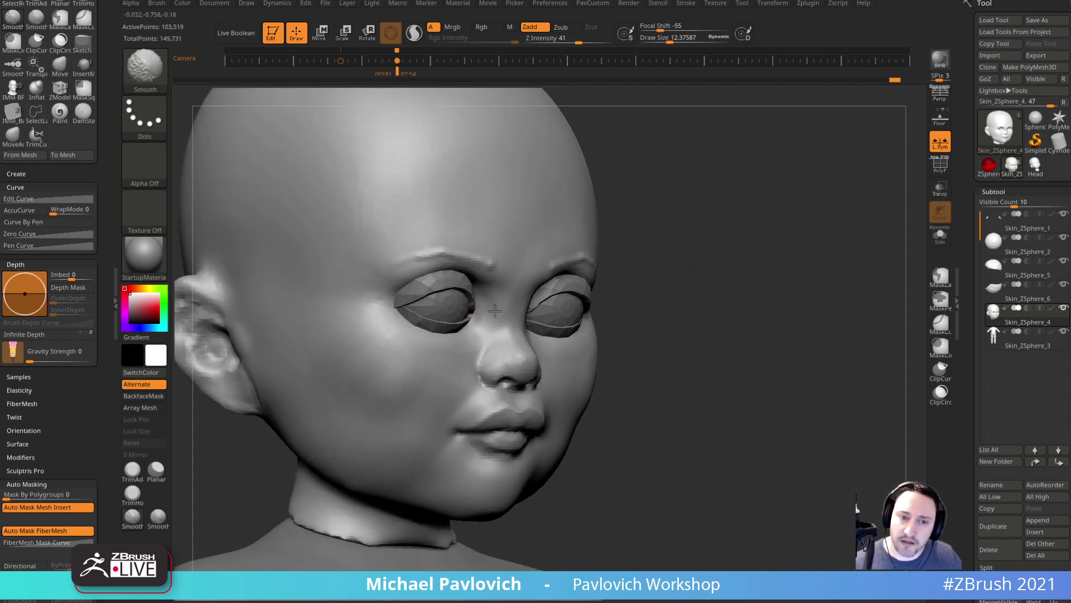
pyautogui.moveTo(659, 274)
pyautogui.mouseDown()
pyautogui.moveTo(686, 287)
pyautogui.moveTo(664, 285)
pyautogui.mouseUp()
pyautogui.press('shift')
pyautogui.moveTo(642, 342)
pyautogui.mouseDown()
pyautogui.moveTo(583, 346)
pyautogui.moveTo(697, 330)
pyautogui.mouseUp()
pyautogui.press('shift')
pyautogui.moveTo(699, 282); pyautogui.dragTo(619, 316)
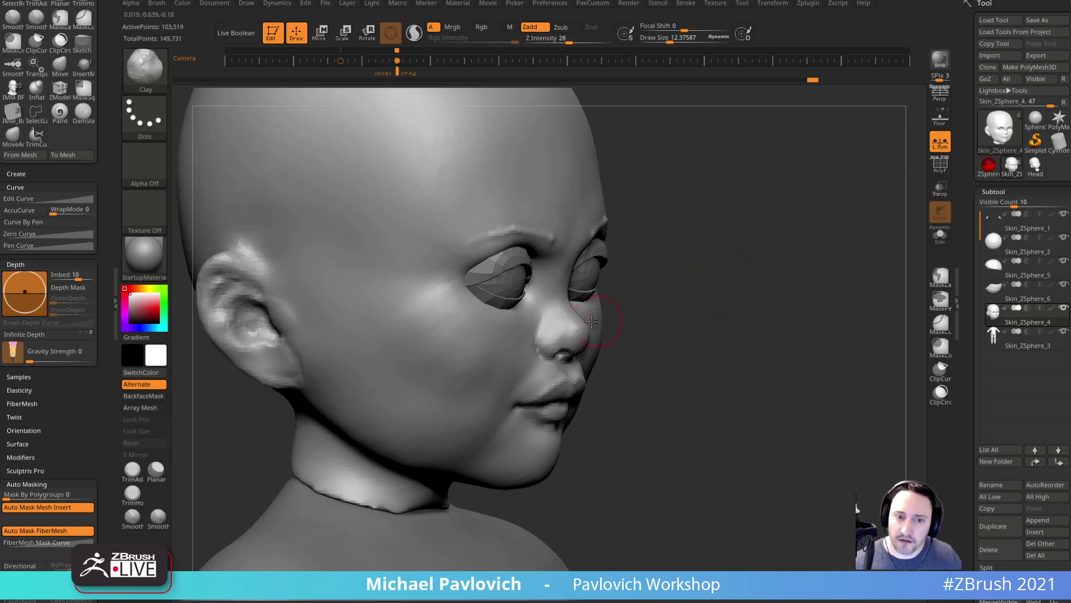
# - Refine the cheek beside the nostril with the Clay brush at draw size about 14 to 18 and smooth it
pyautogui.keyDown('alt'); pyautogui.moveTo(537, 345); pyautogui.dragTo(535, 355); pyautogui.keyUp('alt')
pyautogui.press(']')
pyautogui.press(']')
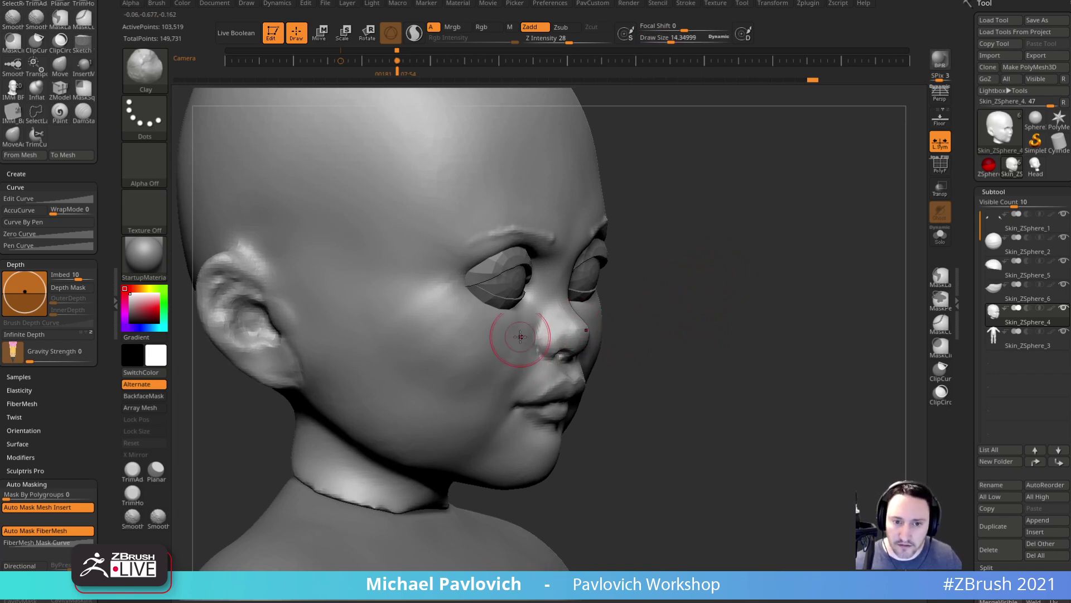
pyautogui.moveTo(646, 285)
pyautogui.mouseDown()
pyautogui.moveTo(698, 312)
pyautogui.moveTo(631, 313)
pyautogui.mouseUp()
pyautogui.moveTo(526, 334); pyautogui.dragTo(502, 358)
pyautogui.moveTo(676, 272)
pyautogui.mouseDown()
pyautogui.moveTo(738, 268)
pyautogui.moveTo(653, 296)
pyautogui.mouseUp()
pyautogui.moveTo(518, 360)
pyautogui.mouseDown()
pyautogui.moveTo(496, 363)
pyautogui.moveTo(505, 360)
pyautogui.mouseUp()
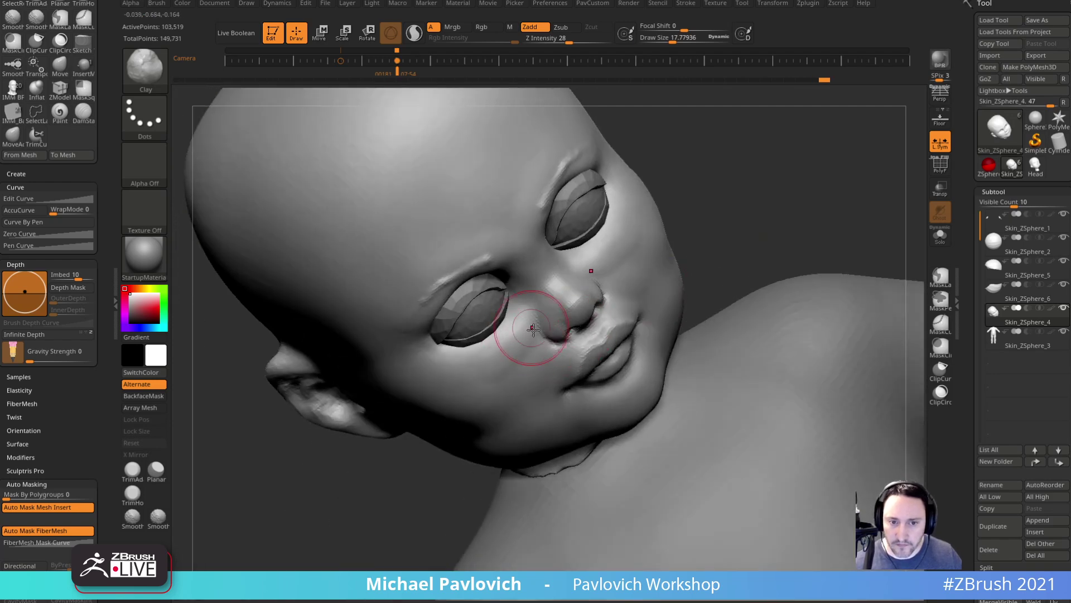
pyautogui.moveTo(420, 451); pyautogui.dragTo(446, 447)
pyautogui.keyDown('shift'); pyautogui.moveTo(509, 350); pyautogui.dragTo(509, 353); pyautogui.keyUp('shift')
# - Reposition the mouth corners with the Move Accu brush at draw size about 30
pyautogui.moveTo(667, 287)
pyautogui.mouseDown()
pyautogui.moveTo(717, 293)
pyautogui.moveTo(646, 349)
pyautogui.moveTo(653, 323)
pyautogui.moveTo(597, 346)
pyautogui.mouseUp()
pyautogui.moveTo(691, 353); pyautogui.dragTo(682, 329)
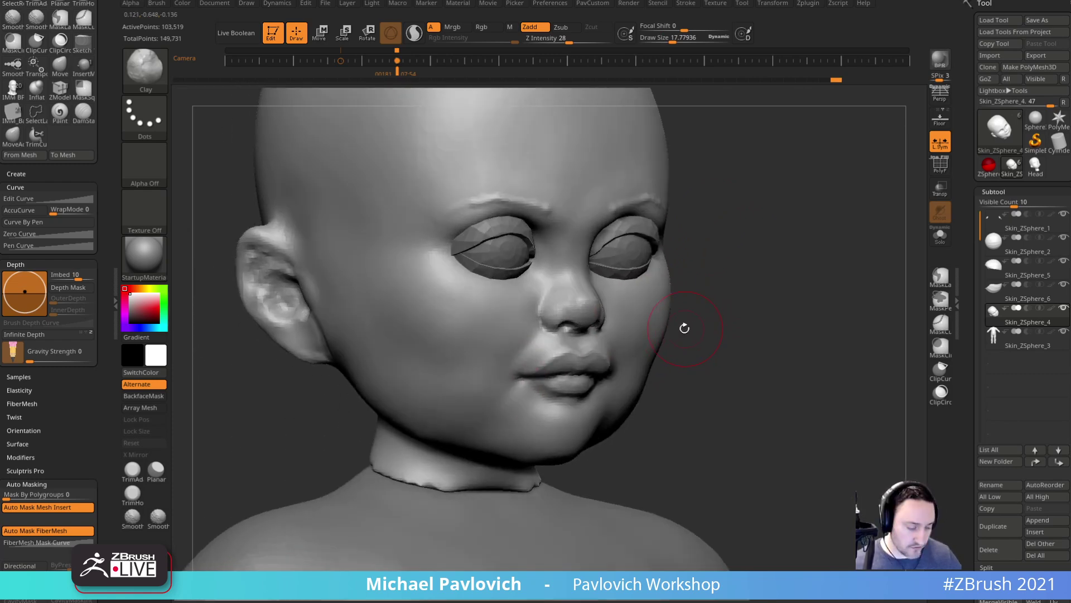
pyautogui.press('1')
pyautogui.press('s')
pyautogui.moveTo(522, 371); pyautogui.dragTo(513, 371)
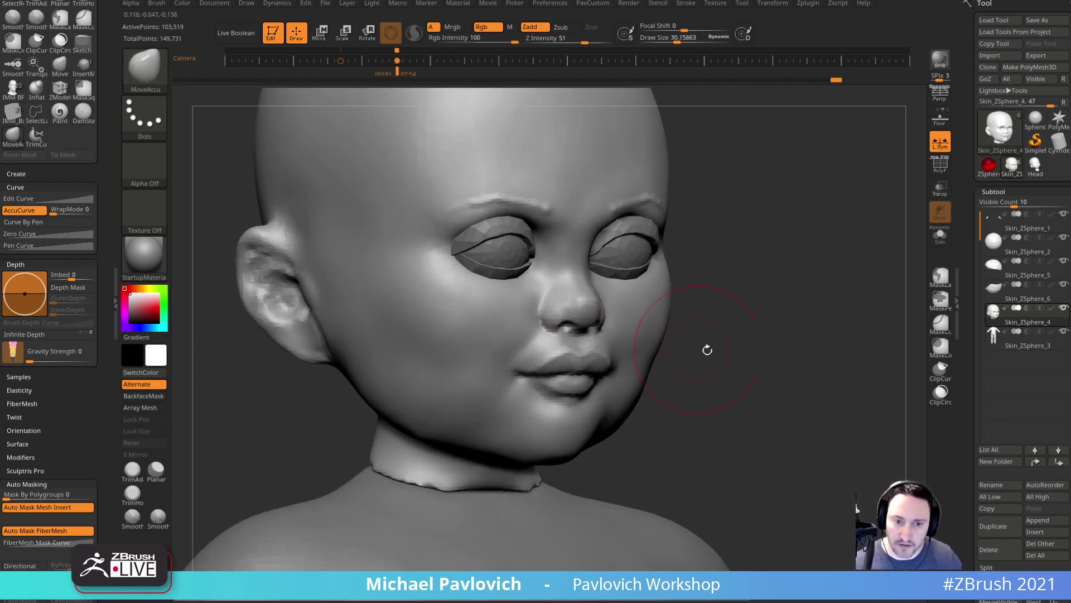
pyautogui.moveTo(686, 346); pyautogui.dragTo(558, 357)
pyautogui.press('s')
pyautogui.moveTo(639, 373); pyautogui.dragTo(605, 363)
pyautogui.moveTo(638, 357)
pyautogui.mouseDown()
pyautogui.moveTo(775, 318)
pyautogui.moveTo(772, 333)
pyautogui.moveTo(832, 337)
pyautogui.moveTo(795, 338)
pyautogui.mouseUp()
# - Build up the skin around the mouth corners with the Clay brush at draw size about 14
pyautogui.press('2')
pyautogui.press('s')
pyautogui.press('s')
pyautogui.moveTo(486, 368); pyautogui.dragTo(480, 368)
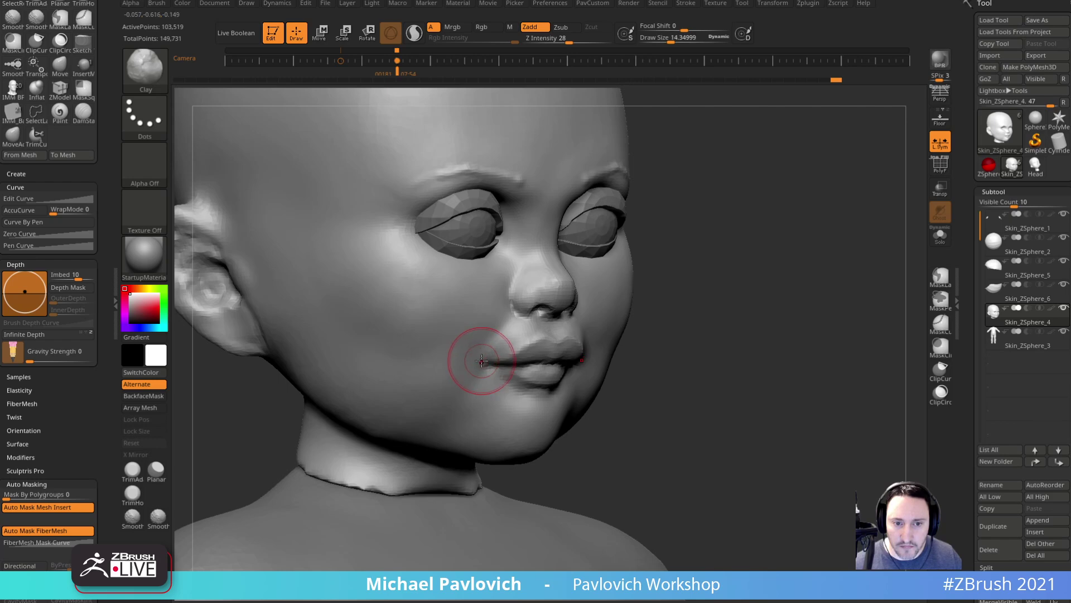
pyautogui.moveTo(653, 327)
pyautogui.mouseDown()
pyautogui.moveTo(609, 360)
pyautogui.moveTo(602, 341)
pyautogui.mouseUp()
pyautogui.moveTo(312, 323); pyautogui.dragTo(409, 316)
pyautogui.moveTo(484, 356); pyautogui.dragTo(478, 362)
# - Try another Clay stroke on the cheek and undo it
pyautogui.moveTo(742, 335)
pyautogui.mouseDown()
pyautogui.moveTo(664, 338)
pyautogui.moveTo(652, 356)
pyautogui.mouseUp()
pyautogui.moveTo(837, 283)
pyautogui.mouseDown()
pyautogui.moveTo(829, 307)
pyautogui.moveTo(853, 310)
pyautogui.mouseUp()
pyautogui.press('s')
pyautogui.moveTo(528, 352)
pyautogui.mouseDown()
pyautogui.moveTo(497, 309)
pyautogui.moveTo(502, 332)
pyautogui.moveTo(508, 276)
pyautogui.mouseUp()
pyautogui.press('s')
pyautogui.hotkey('ctrl', 'z')
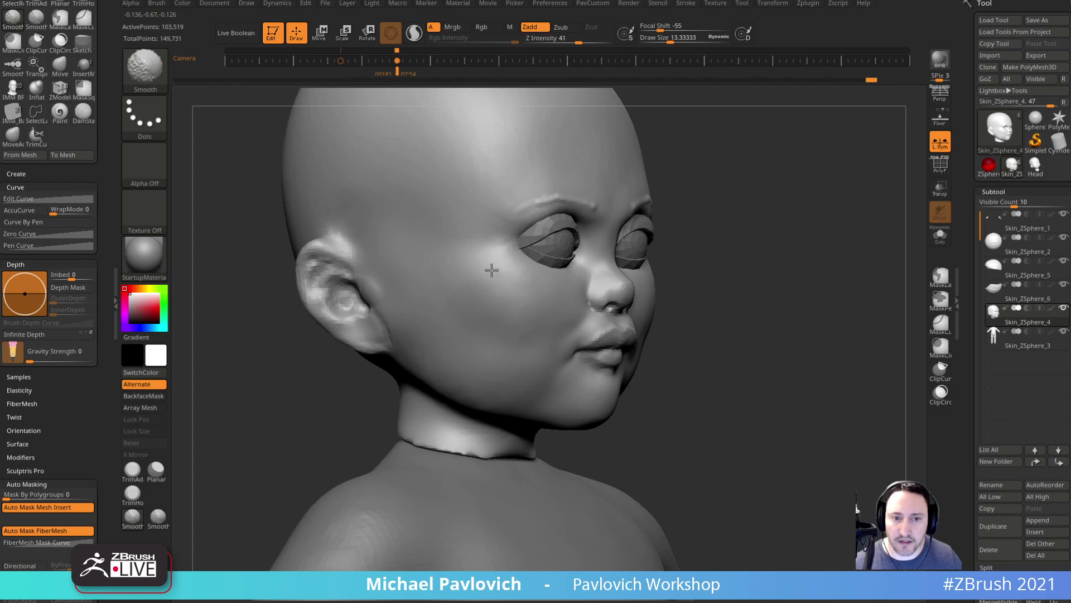
# - Smooth the forehead, temple and lower cheek with the Smooth brush at draw size about 13
pyautogui.keyDown('alt'); pyautogui.moveTo(707, 167); pyautogui.dragTo(690, 264); pyautogui.keyUp('alt')
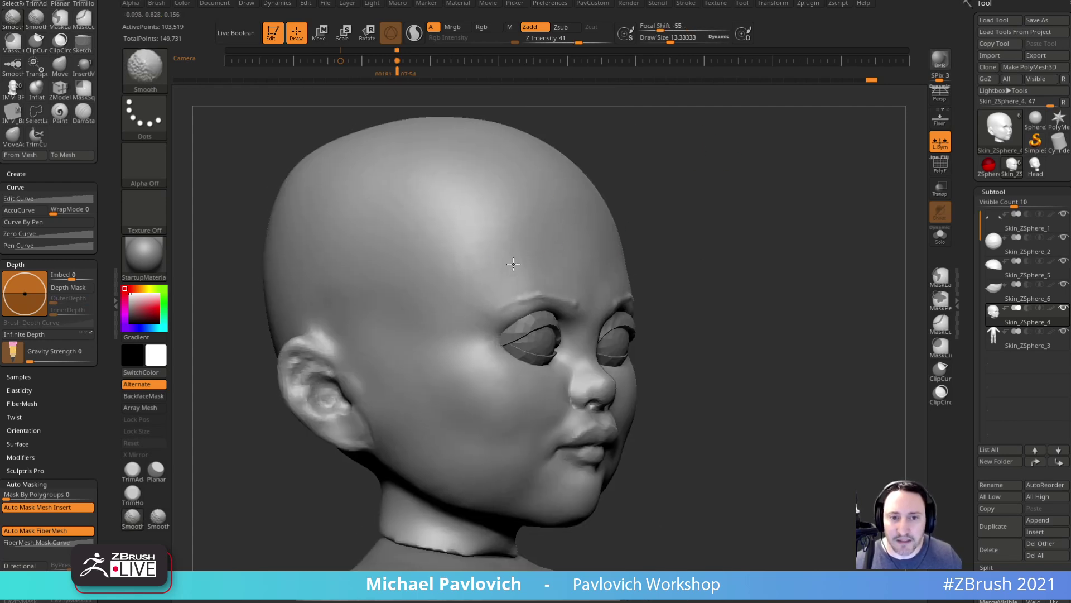
pyautogui.keyDown('shift'); pyautogui.moveTo(425, 252); pyautogui.dragTo(403, 213); pyautogui.keyUp('shift')
pyautogui.moveTo(599, 160); pyautogui.dragTo(658, 168)
pyautogui.keyDown('shift'); pyautogui.moveTo(477, 443); pyautogui.dragTo(505, 438); pyautogui.keyUp('shift')
pyautogui.moveTo(734, 376); pyautogui.dragTo(527, 361)
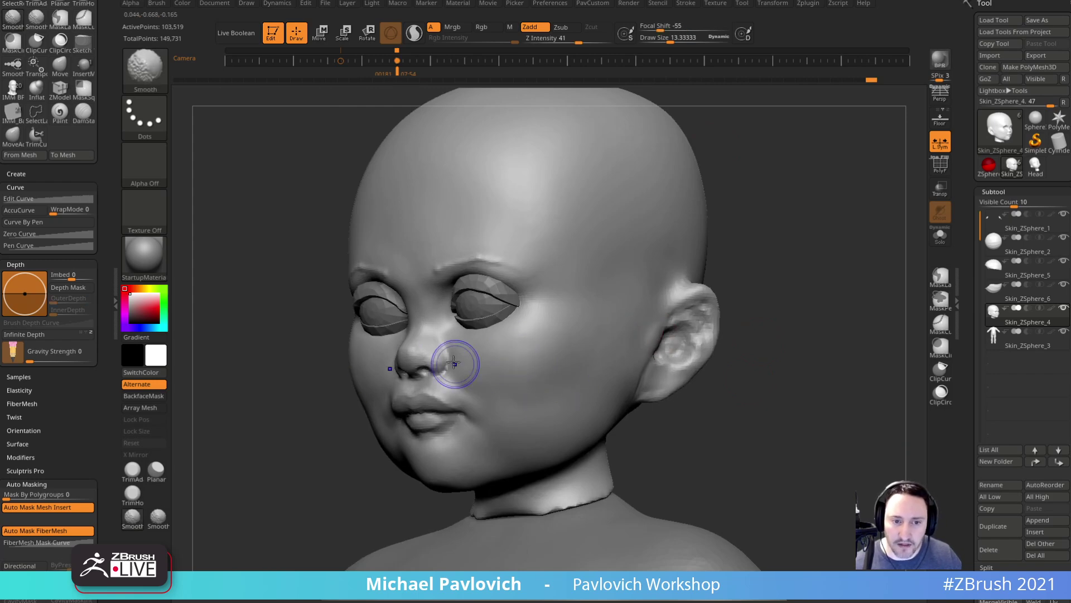
# - Carve the folds of the upper and inner ear with the DamStandard brush at draw size about 8 to 11
pyautogui.keyDown('shift'); pyautogui.moveTo(370, 471); pyautogui.dragTo(415, 468); pyautogui.keyUp('shift')
pyautogui.moveTo(647, 433); pyautogui.dragTo(588, 431)
pyautogui.moveTo(685, 363); pyautogui.dragTo(742, 359)
pyautogui.moveTo(837, 364)
pyautogui.mouseDown()
pyautogui.moveTo(777, 380)
pyautogui.moveTo(796, 373)
pyautogui.moveTo(718, 354)
pyautogui.moveTo(770, 359)
pyautogui.moveTo(777, 321)
pyautogui.moveTo(770, 337)
pyautogui.moveTo(781, 342)
pyautogui.moveTo(779, 327)
pyautogui.moveTo(796, 337)
pyautogui.moveTo(765, 320)
pyautogui.mouseUp()
pyautogui.press('b')
pyautogui.press('d')
pyautogui.press('s')
pyautogui.press('s')
pyautogui.moveTo(717, 249)
pyautogui.mouseDown()
pyautogui.moveTo(709, 268)
pyautogui.moveTo(674, 273)
pyautogui.mouseUp()
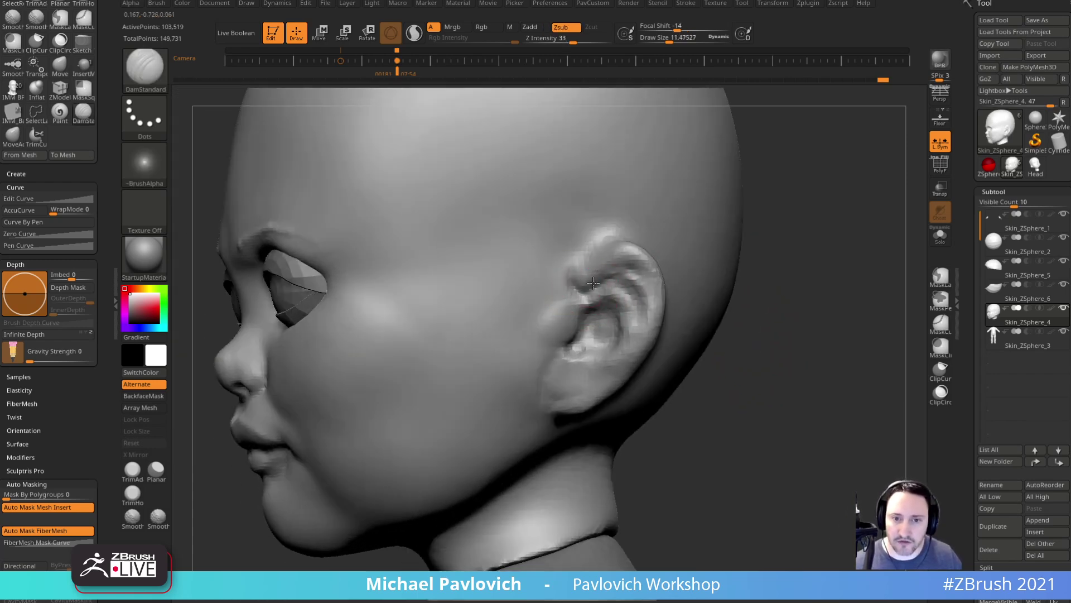
pyautogui.moveTo(781, 321)
pyautogui.mouseDown()
pyautogui.moveTo(687, 312)
pyautogui.moveTo(647, 341)
pyautogui.mouseUp()
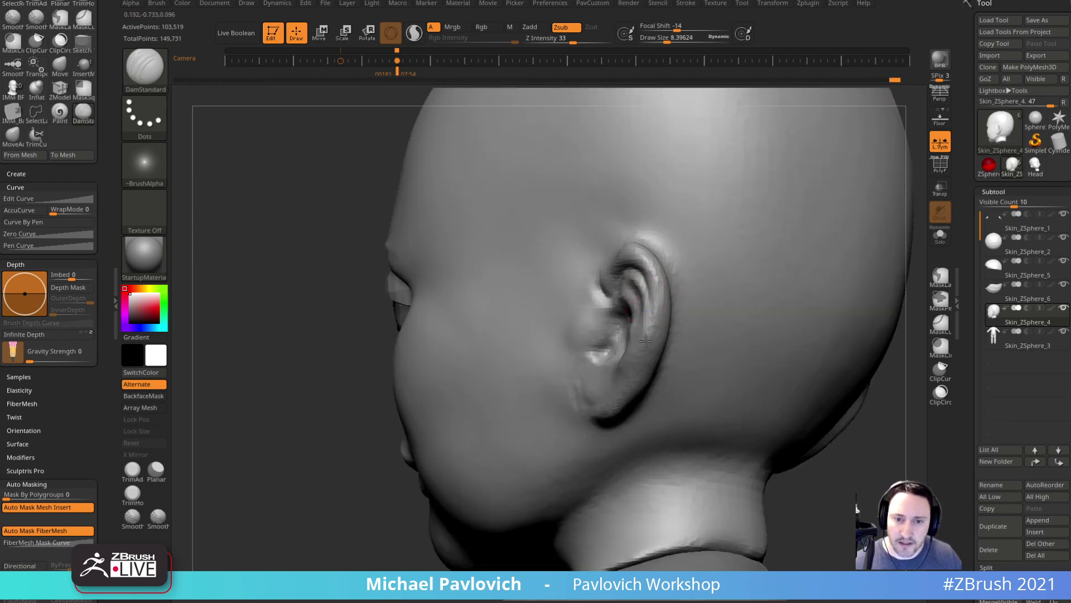
pyautogui.moveTo(328, 444)
pyautogui.mouseDown()
pyautogui.moveTo(765, 311)
pyautogui.moveTo(659, 298)
pyautogui.moveTo(672, 280)
pyautogui.moveTo(665, 265)
pyautogui.mouseUp()
# - Recess the inner ear bowl with the Standard brush at draw size about 9 and smooth its surface
pyautogui.press('b')
pyautogui.press('s')
pyautogui.press('t')
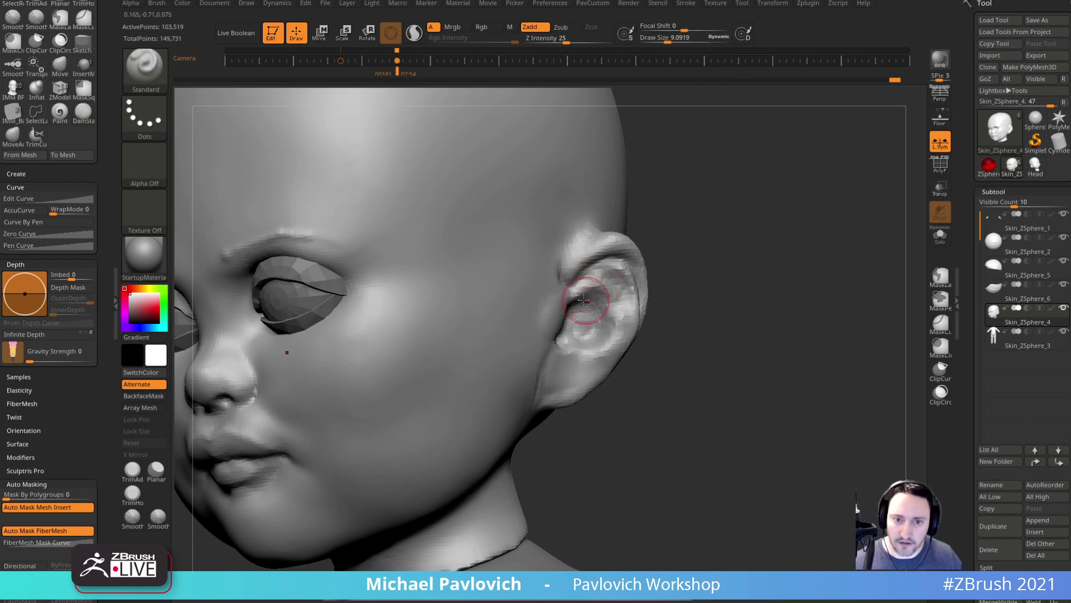
pyautogui.keyDown('alt'); pyautogui.moveTo(602, 308); pyautogui.dragTo(609, 332); pyautogui.keyUp('alt')
pyautogui.keyDown('shift'); pyautogui.moveTo(608, 313); pyautogui.dragTo(602, 340); pyautogui.keyUp('shift')
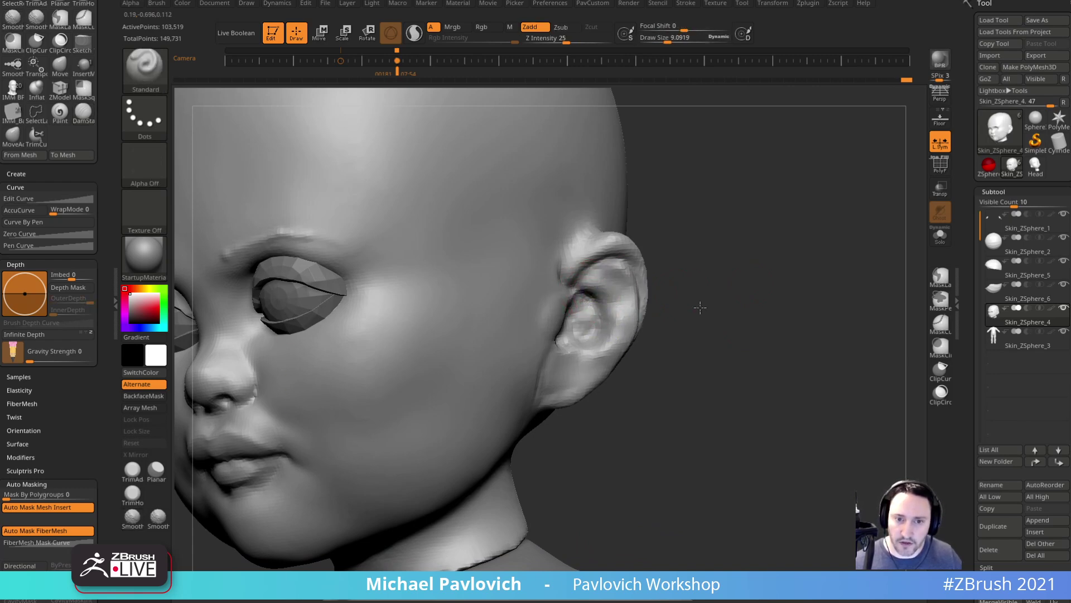
pyautogui.moveTo(705, 310); pyautogui.dragTo(685, 301)
pyautogui.keyDown('shift'); pyautogui.moveTo(596, 357); pyautogui.dragTo(588, 370); pyautogui.keyUp('shift')
pyautogui.moveTo(719, 332); pyautogui.dragTo(678, 319)
pyautogui.moveTo(531, 316); pyautogui.dragTo(520, 313)
pyautogui.keyDown('shift'); pyautogui.moveTo(520, 304); pyautogui.dragTo(507, 320); pyautogui.keyUp('shift')
# - Shape the tragus and ear canal area with the Standard brush at draw size about 8, then smooth the bowl
pyautogui.moveTo(798, 282); pyautogui.dragTo(707, 269)
pyautogui.press('s')
pyautogui.click(549, 306)
pyautogui.moveTo(533, 304); pyautogui.dragTo(538, 317)
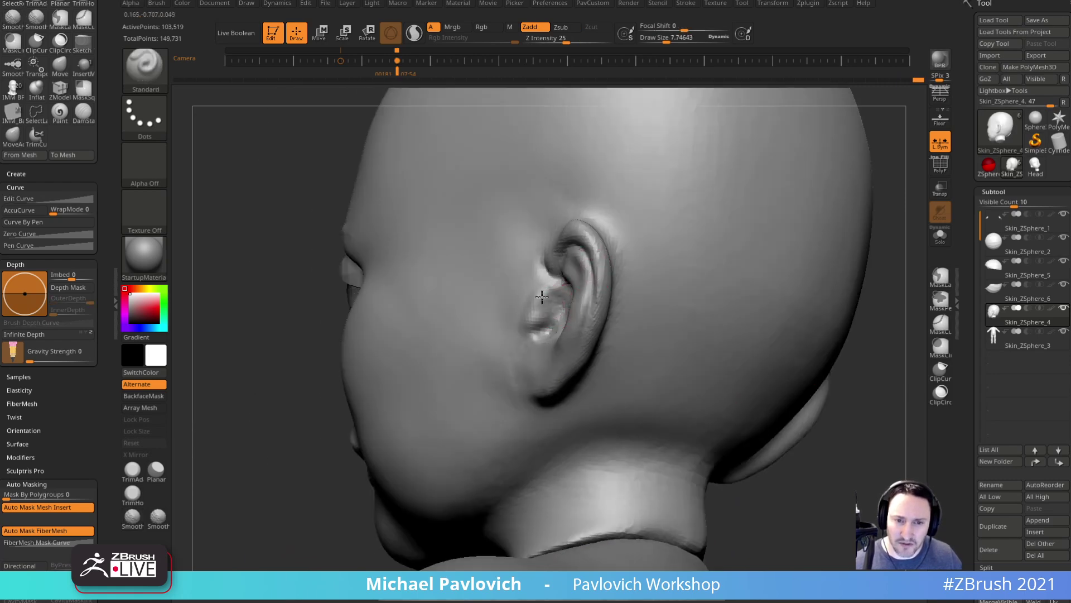
pyautogui.moveTo(889, 208); pyautogui.dragTo(818, 224)
pyautogui.keyDown('shift'); pyautogui.moveTo(538, 326); pyautogui.dragTo(560, 332); pyautogui.keyUp('shift')
pyautogui.moveTo(809, 258); pyautogui.dragTo(759, 268)
pyautogui.keyDown('shift'); pyautogui.moveTo(564, 302); pyautogui.dragTo(570, 329); pyautogui.keyUp('shift')
pyautogui.moveTo(646, 269); pyautogui.dragTo(676, 274)
pyautogui.keyDown('shift'); pyautogui.moveTo(542, 323); pyautogui.dragTo(535, 309); pyautogui.keyUp('shift')
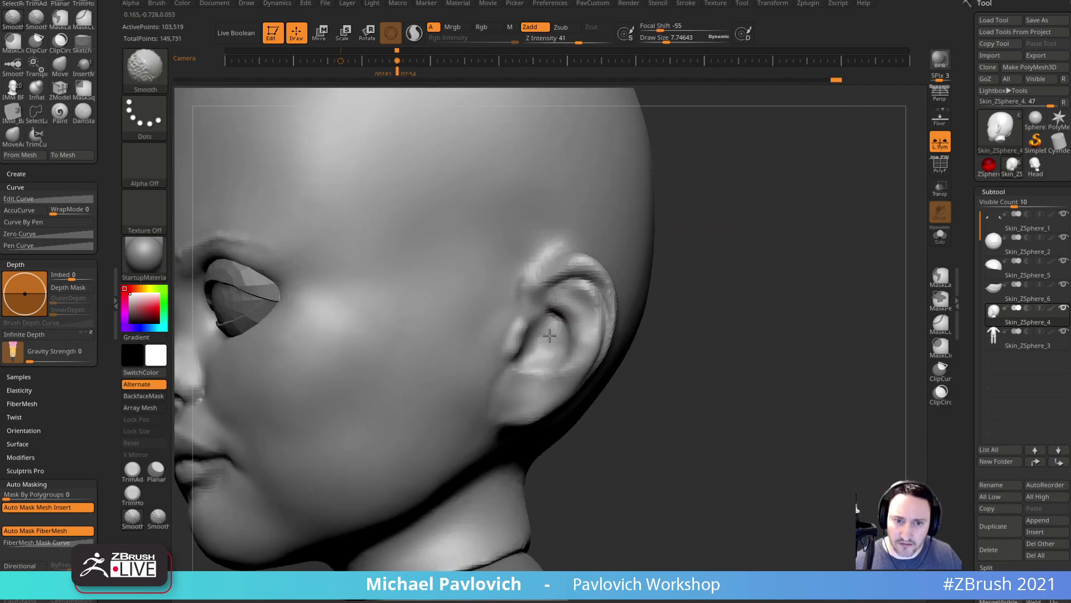
# - Define the crease where the upper ear rim meets the head with the DamStandard brush at draw size about 14
pyautogui.moveTo(705, 209); pyautogui.dragTo(673, 222)
pyautogui.press('s')
pyautogui.click(563, 261)
pyautogui.moveTo(656, 275); pyautogui.dragTo(687, 276)
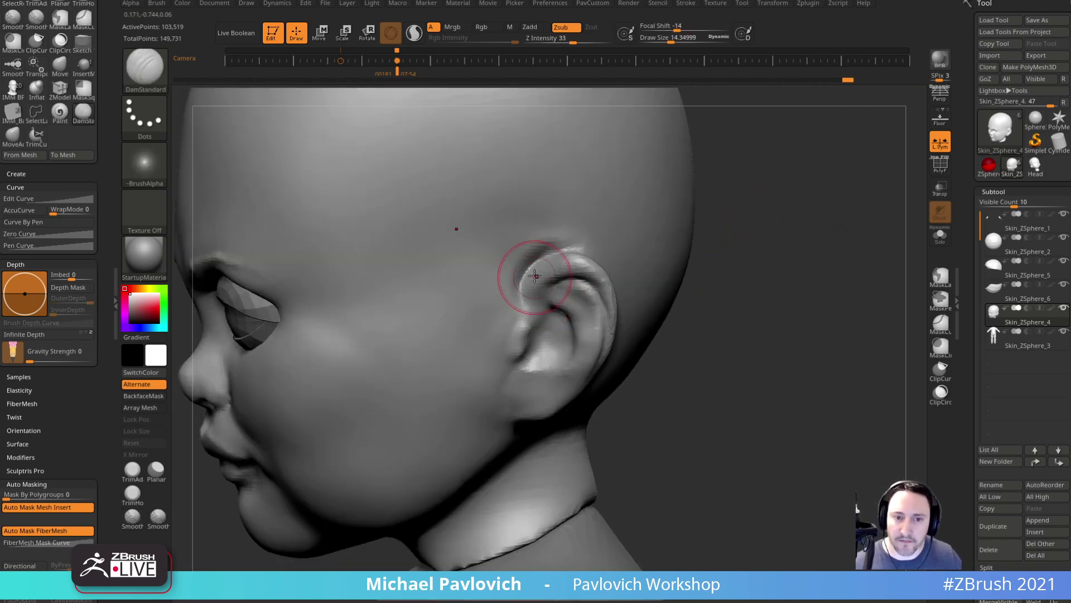
pyautogui.moveTo(719, 235)
pyautogui.mouseDown()
pyautogui.moveTo(728, 289)
pyautogui.moveTo(701, 261)
pyautogui.moveTo(664, 309)
pyautogui.mouseUp()
# - Adjust the form around the ear with the Move brush at draw size about 43 and smooth the nearby surface
pyautogui.press('b')
pyautogui.press('m')
pyautogui.press('v')
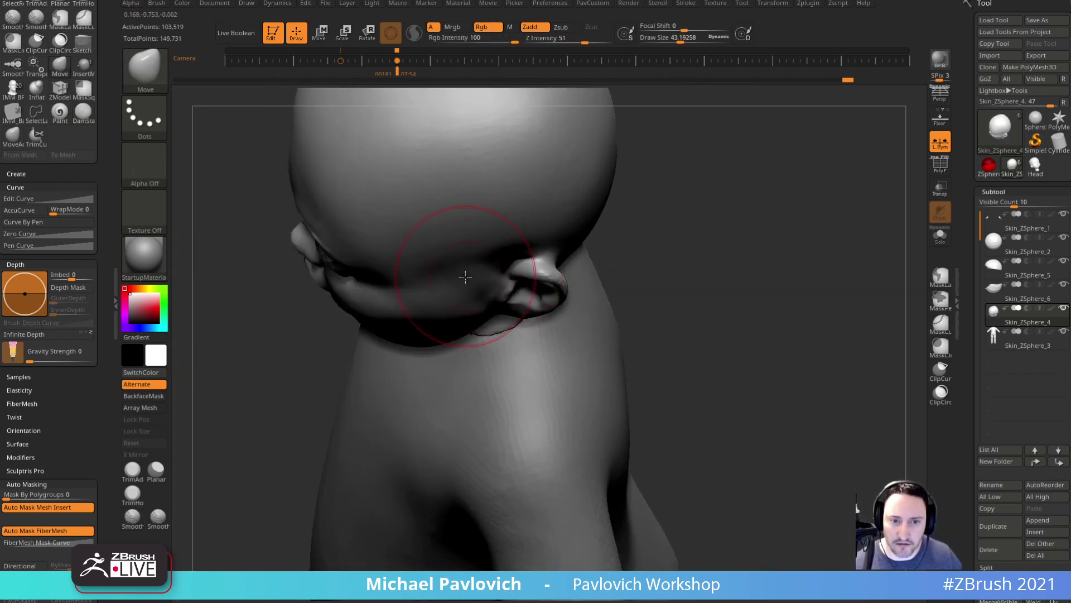
pyautogui.moveTo(803, 251)
pyautogui.mouseDown()
pyautogui.moveTo(741, 211)
pyautogui.moveTo(665, 213)
pyautogui.moveTo(684, 187)
pyautogui.mouseUp()
pyautogui.keyDown('shift'); pyautogui.moveTo(469, 249); pyautogui.dragTo(462, 270); pyautogui.keyUp('shift')
pyautogui.moveTo(678, 215)
pyautogui.mouseDown()
pyautogui.moveTo(710, 173)
pyautogui.moveTo(673, 224)
pyautogui.moveTo(718, 266)
pyautogui.moveTo(695, 221)
pyautogui.mouseUp()
# - Deepen the inner ear folds and the groove behind the tragus with the DamStandard brush at draw size about 9
pyautogui.press('b')
pyautogui.press('s')
pyautogui.press('t')
pyautogui.moveTo(617, 226)
pyautogui.mouseDown()
pyautogui.moveTo(595, 236)
pyautogui.moveTo(627, 196)
pyautogui.moveTo(551, 172)
pyautogui.mouseUp()
pyautogui.press('b')
pyautogui.press('d')
pyautogui.press('s')
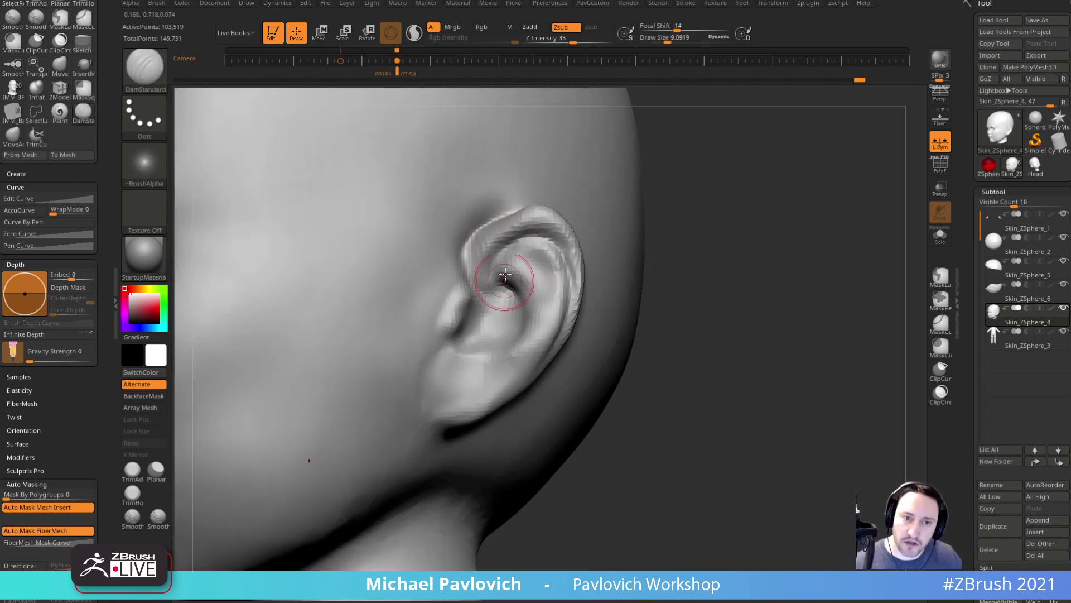
pyautogui.moveTo(505, 299); pyautogui.dragTo(506, 305)
pyautogui.moveTo(660, 222); pyautogui.dragTo(631, 217)
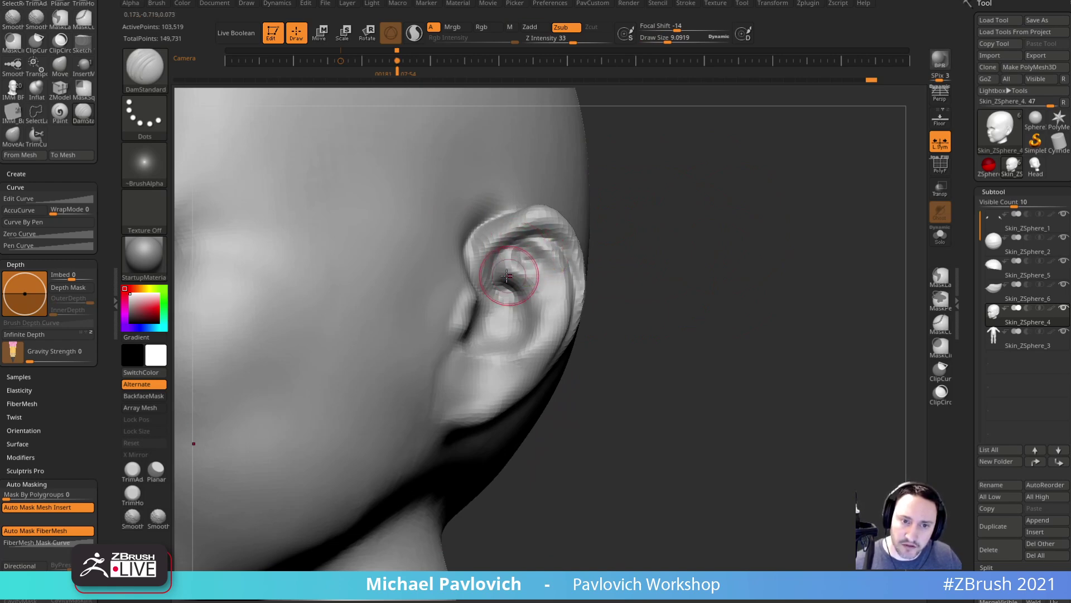
pyautogui.moveTo(653, 271)
pyautogui.mouseDown()
pyautogui.moveTo(630, 249)
pyautogui.moveTo(648, 270)
pyautogui.mouseUp()
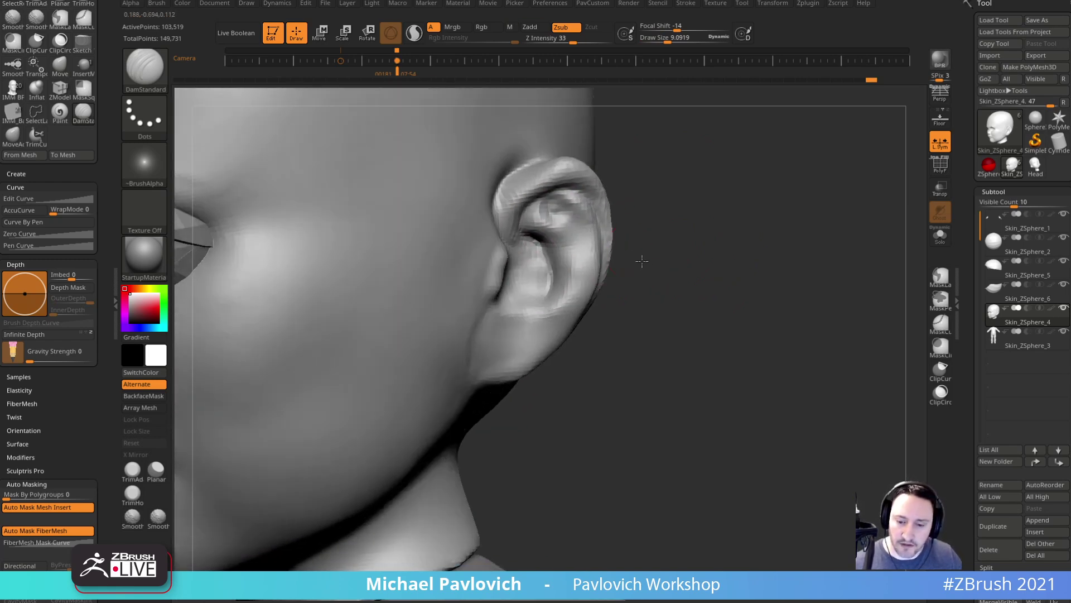
pyautogui.moveTo(508, 308); pyautogui.dragTo(501, 303)
pyautogui.moveTo(662, 296); pyautogui.dragTo(690, 295)
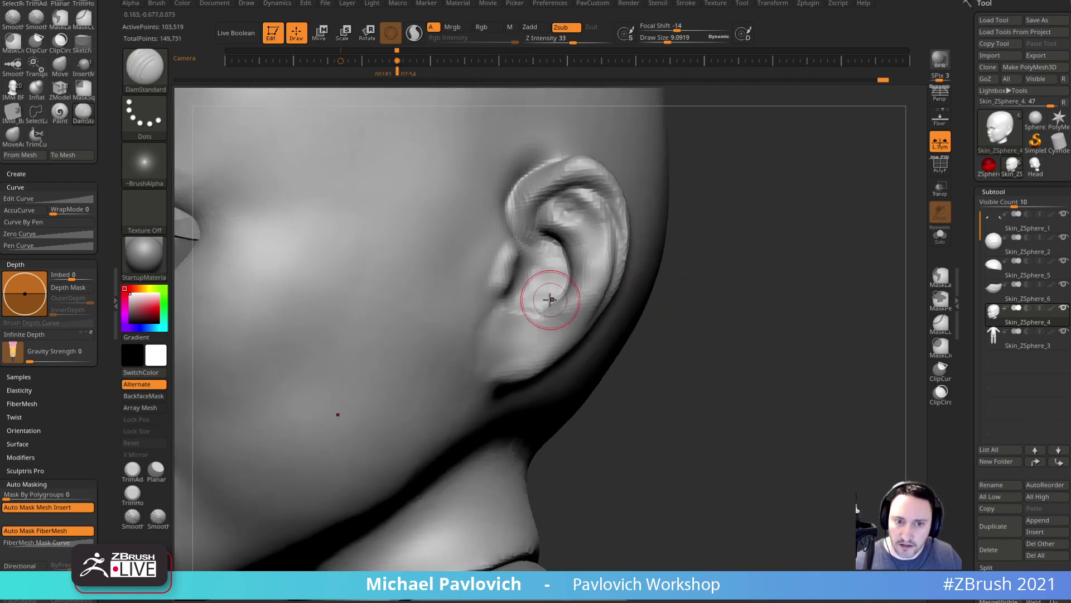
# - Build up the upper earlobe with the Clay brush at draw size about 9 and smooth it
pyautogui.press('2')
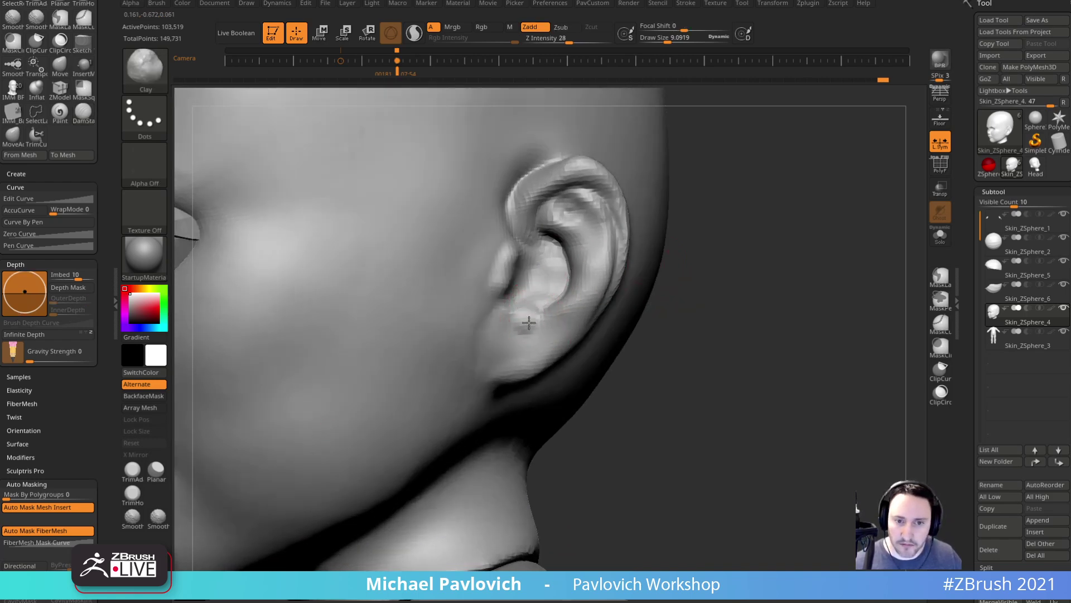
pyautogui.moveTo(537, 319)
pyautogui.keyDown('shift'); pyautogui.mouseDown()
pyautogui.moveTo(527, 324)
pyautogui.moveTo(535, 318)
pyautogui.mouseUp(); pyautogui.keyUp('shift')
pyautogui.moveTo(709, 307)
pyautogui.mouseDown()
pyautogui.moveTo(658, 301)
pyautogui.moveTo(705, 307)
pyautogui.mouseUp()
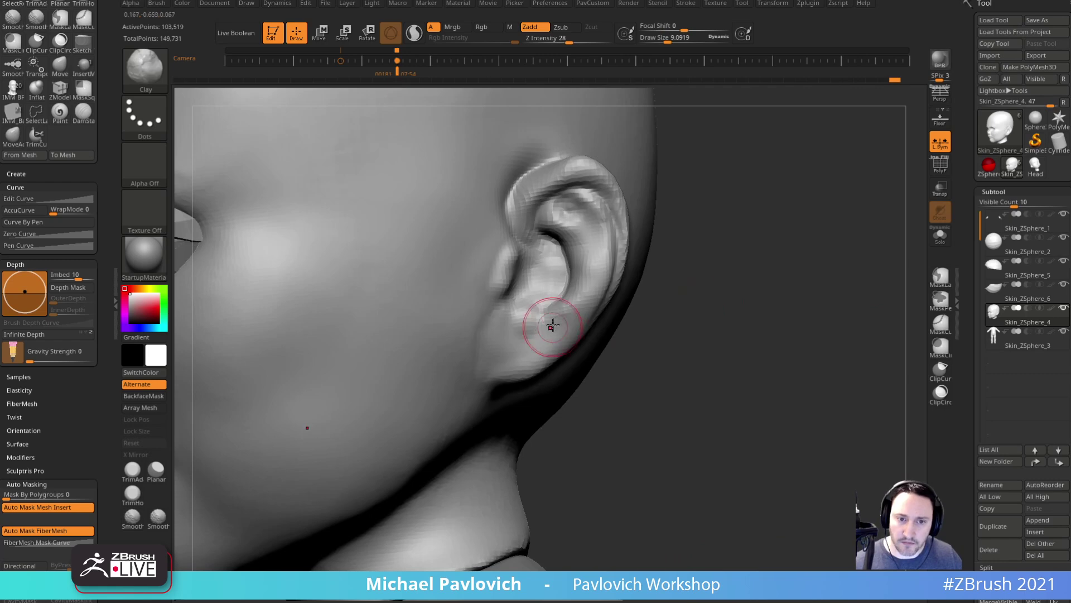
# - Carve the lower outer ear rim with the DamStandard brush at draw size about 9 and smooth the notch above the earlobe
pyautogui.press('3')
pyautogui.moveTo(710, 268)
pyautogui.mouseDown()
pyautogui.moveTo(717, 280)
pyautogui.moveTo(702, 246)
pyautogui.mouseUp()
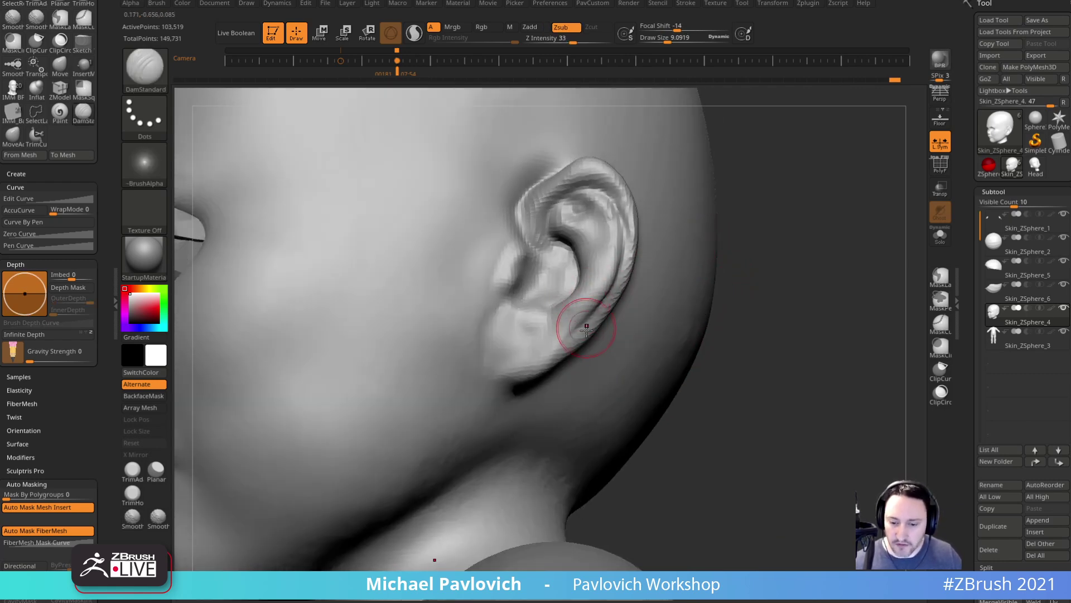
pyautogui.moveTo(599, 310); pyautogui.dragTo(568, 330)
pyautogui.moveTo(728, 312); pyautogui.dragTo(755, 331)
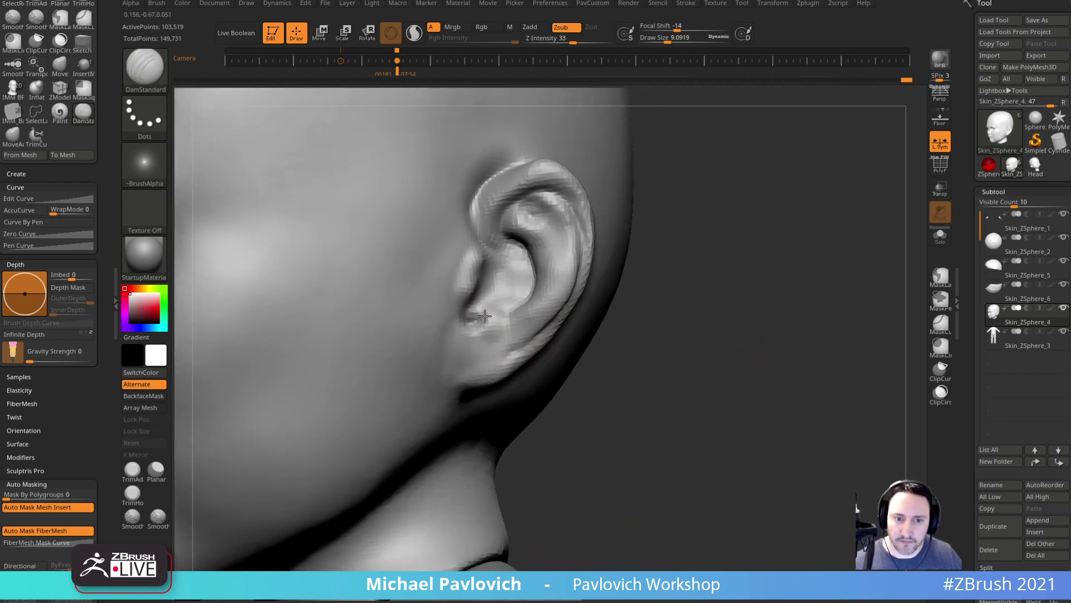
pyautogui.moveTo(706, 273); pyautogui.dragTo(688, 283)
pyautogui.keyDown('shift'); pyautogui.moveTo(474, 312); pyautogui.dragTo(481, 315); pyautogui.keyUp('shift')
pyautogui.moveTo(714, 290); pyautogui.dragTo(692, 296)
pyautogui.keyDown('shift'); pyautogui.moveTo(478, 301); pyautogui.dragTo(496, 318); pyautogui.keyUp('shift')
pyautogui.moveTo(731, 289); pyautogui.dragTo(785, 327)
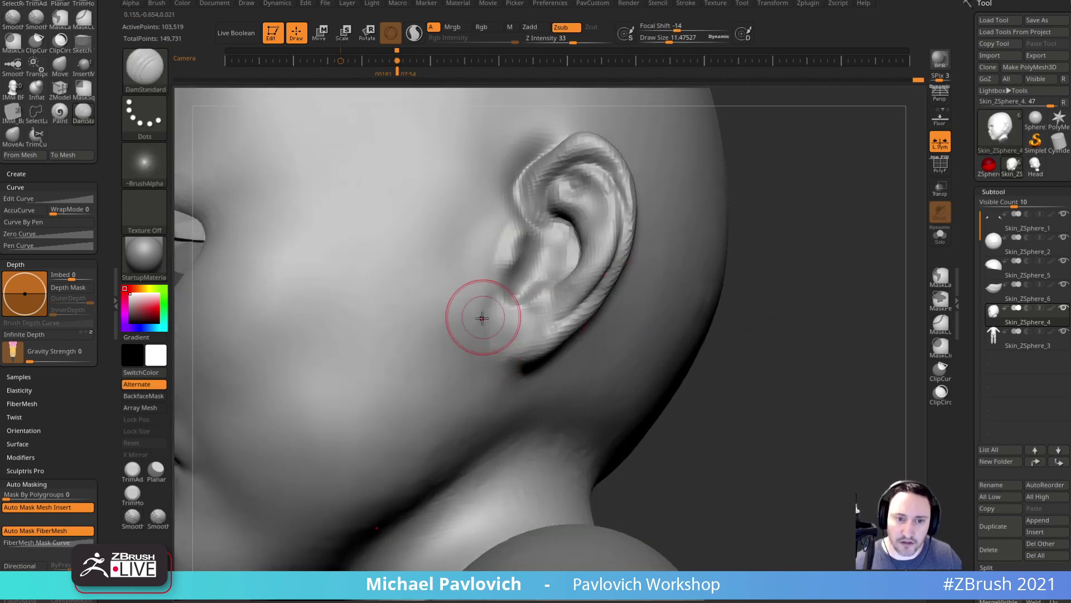
# - Refine the earlobe and upper inner ear with the Standard brush, then smooth the lobe's attachment to the cheek
pyautogui.press('b')
pyautogui.press('s')
pyautogui.press('t')
pyautogui.press('s')
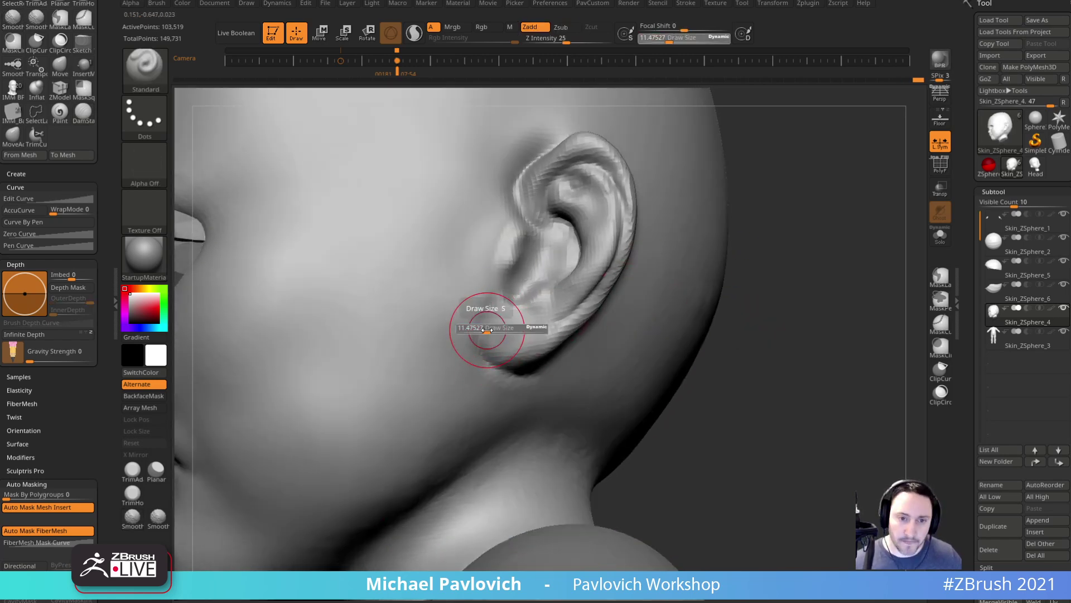
pyautogui.moveTo(508, 316); pyautogui.dragTo(541, 324)
pyautogui.moveTo(763, 283); pyautogui.dragTo(731, 262)
pyautogui.press('s')
pyautogui.moveTo(556, 232); pyautogui.dragTo(552, 232)
pyautogui.keyDown('shift'); pyautogui.moveTo(501, 323); pyautogui.dragTo(500, 342); pyautogui.keyUp('shift')
pyautogui.moveTo(793, 313); pyautogui.dragTo(684, 176)
# - Reshape the upper ear with the Move brush at draw size about 18
pyautogui.press('b')
pyautogui.press('m')
pyautogui.press('v')
pyautogui.press('s')
pyautogui.moveTo(573, 217); pyautogui.dragTo(579, 195)
pyautogui.moveTo(790, 117)
pyautogui.mouseDown()
pyautogui.moveTo(851, 184)
pyautogui.moveTo(750, 235)
pyautogui.moveTo(750, 203)
pyautogui.moveTo(773, 198)
pyautogui.mouseUp()
# - Show the reference drawing in side view and match the ear to it with the Move brush at draw size about 18 to 32
pyautogui.hotkey('shift', 'z')
pyautogui.press('Right')
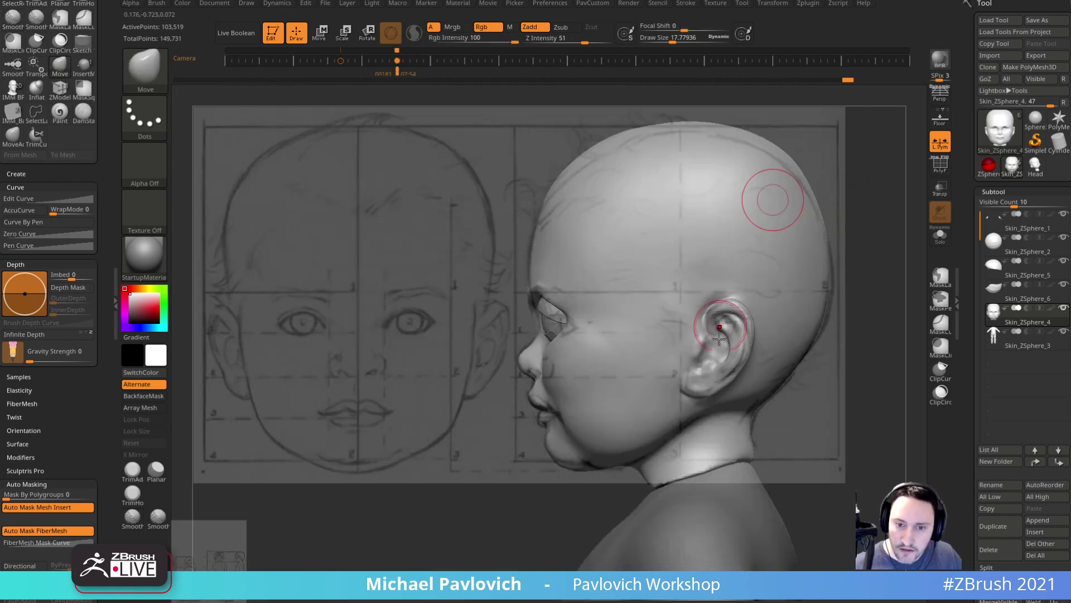
pyautogui.moveTo(677, 383); pyautogui.dragTo(683, 382)
pyautogui.moveTo(679, 378)
pyautogui.mouseDown()
pyautogui.moveTo(699, 378)
pyautogui.moveTo(744, 338)
pyautogui.mouseUp()
pyautogui.press('s')
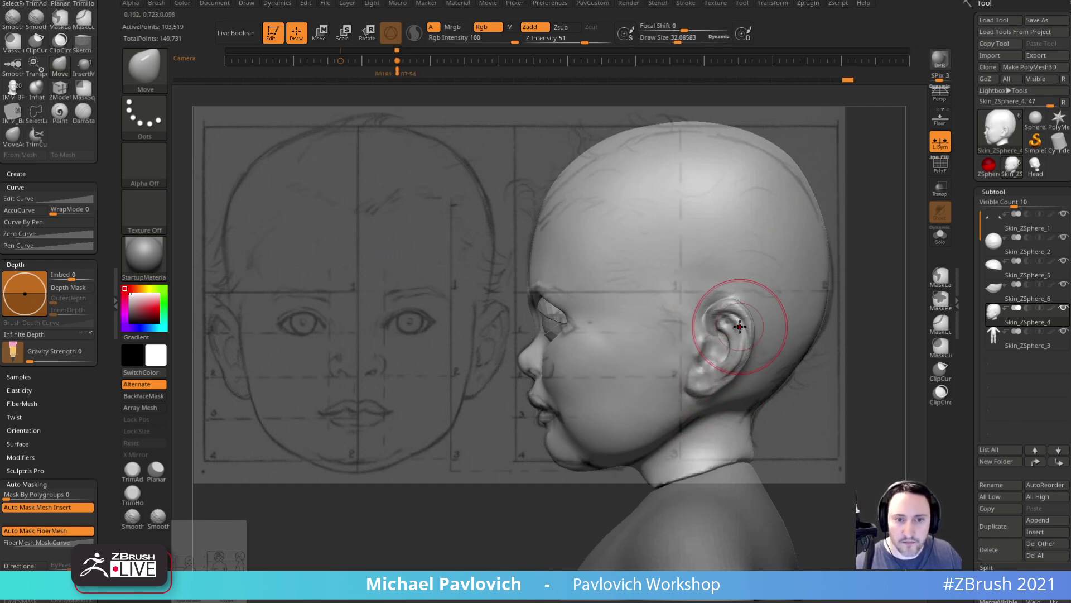
# - Recall the front reference view and adjust the ear and jaw contour with the Move brush at draw size about 38
pyautogui.press('Left')
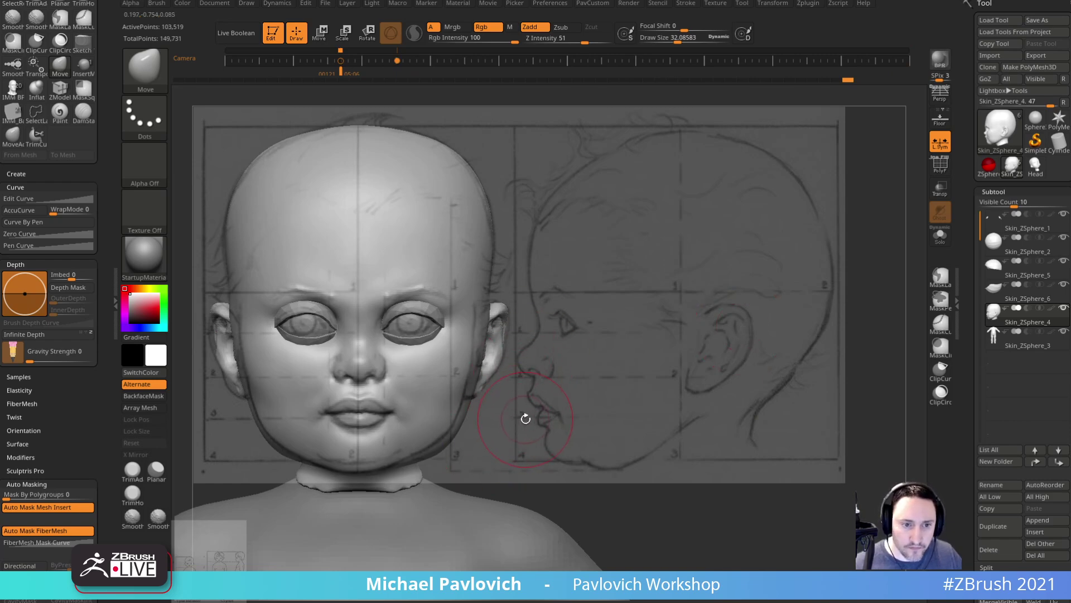
pyautogui.moveTo(520, 419)
pyautogui.mouseDown()
pyautogui.moveTo(510, 406)
pyautogui.moveTo(524, 388)
pyautogui.moveTo(503, 388)
pyautogui.mouseUp()
pyautogui.press('1')
pyautogui.press('s')
pyautogui.click(520, 385)
pyautogui.press('b')
pyautogui.press('m')
pyautogui.press('v')
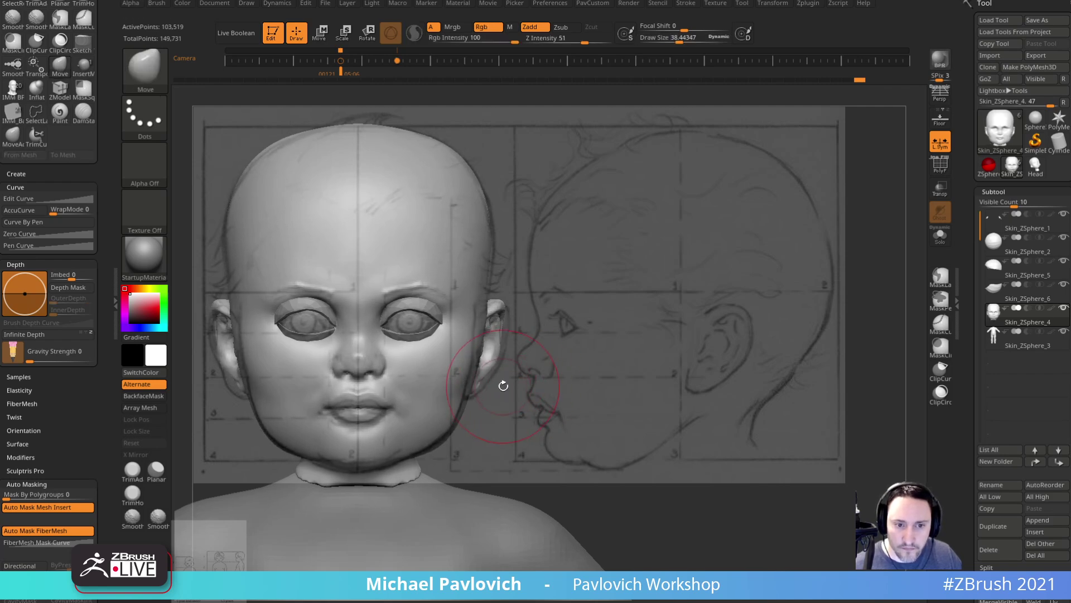
pyautogui.press('shift')
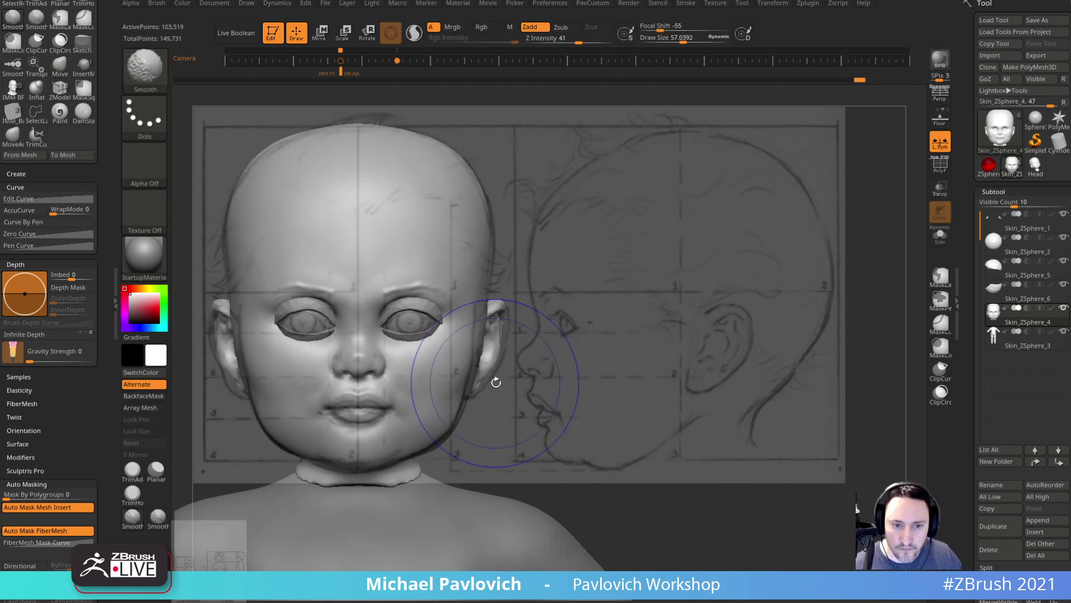
pyautogui.press('`')
pyautogui.click(650, 284)
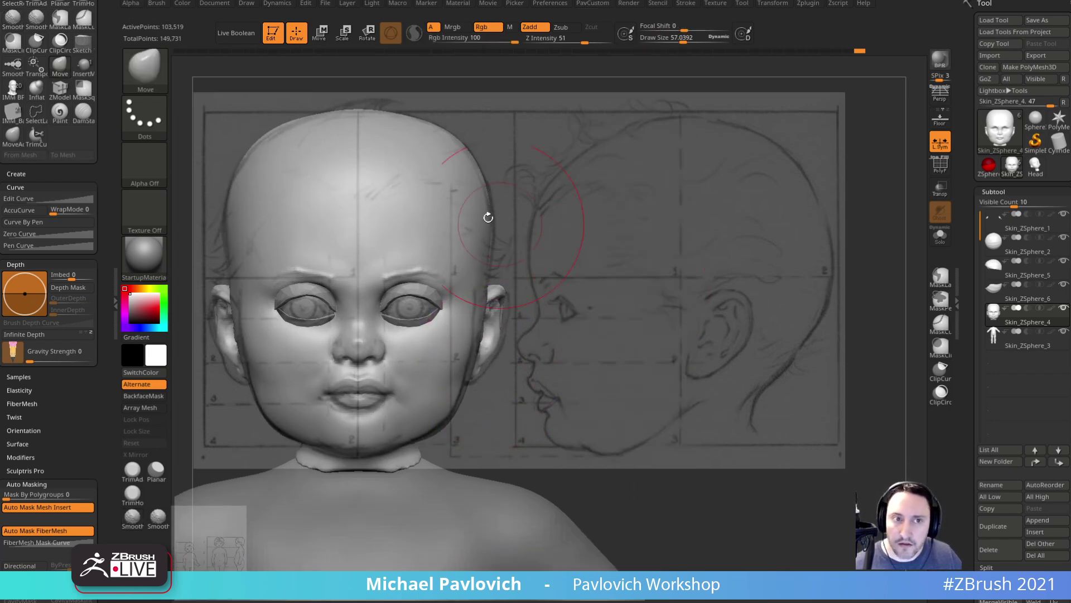
pyautogui.press('`')
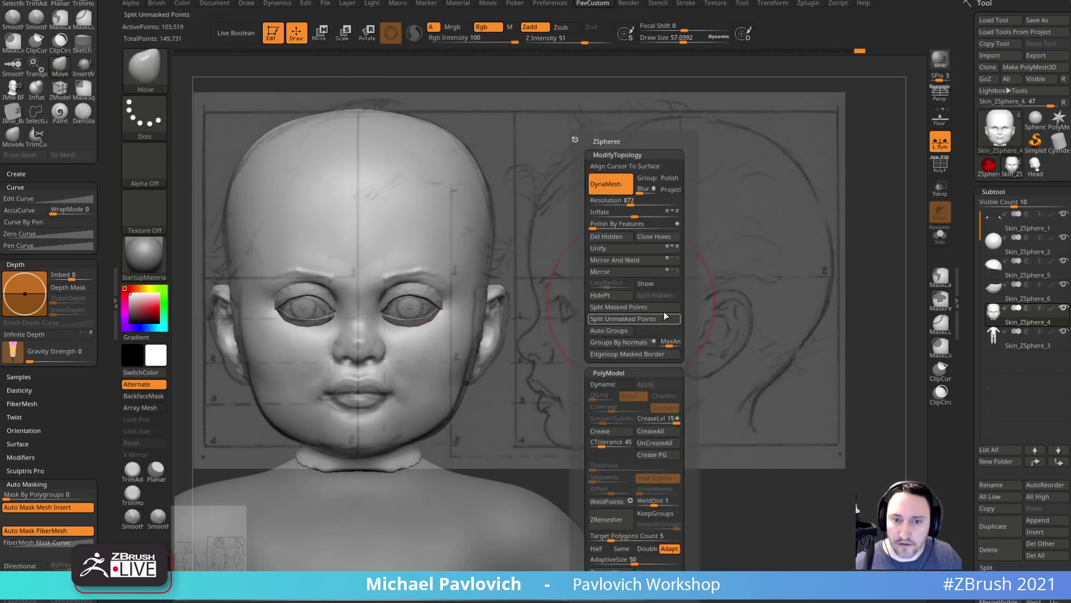
pyautogui.click(654, 284)
# - Match the ear's outer contour to the front drawing with the Move brush at draw size about 43, then check the side view
pyautogui.click(340, 59)
pyautogui.press(']')
pyautogui.press(']')
pyautogui.press(']')
pyautogui.press(']')
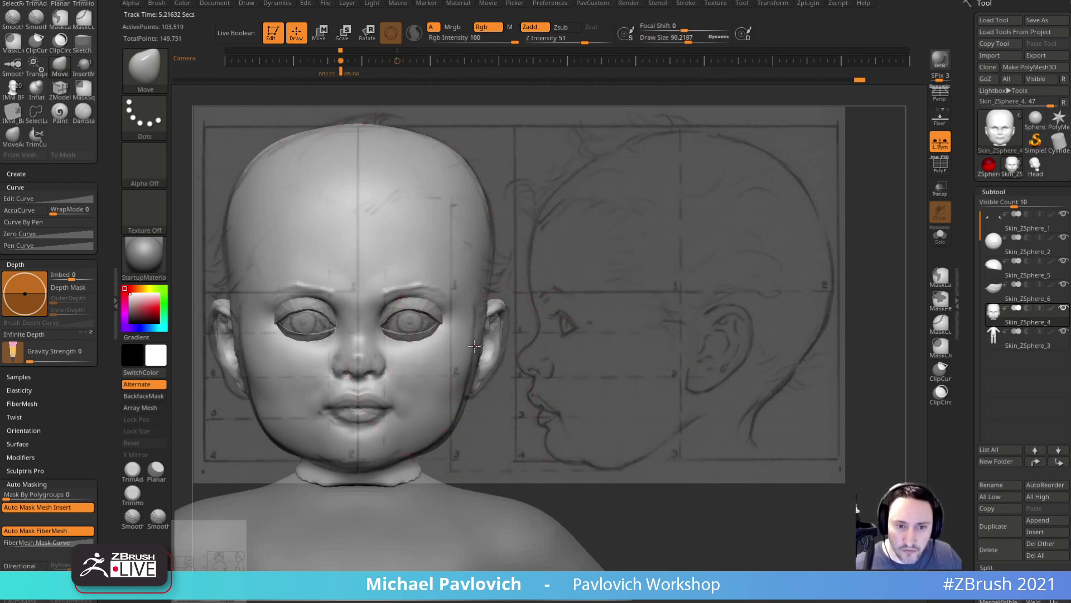
pyautogui.press('[')
pyautogui.press('[')
pyautogui.press('[')
pyautogui.press('[')
pyautogui.press('[')
pyautogui.press('[')
pyautogui.press('s')
pyautogui.moveTo(212, 337); pyautogui.dragTo(211, 337)
pyautogui.press('s')
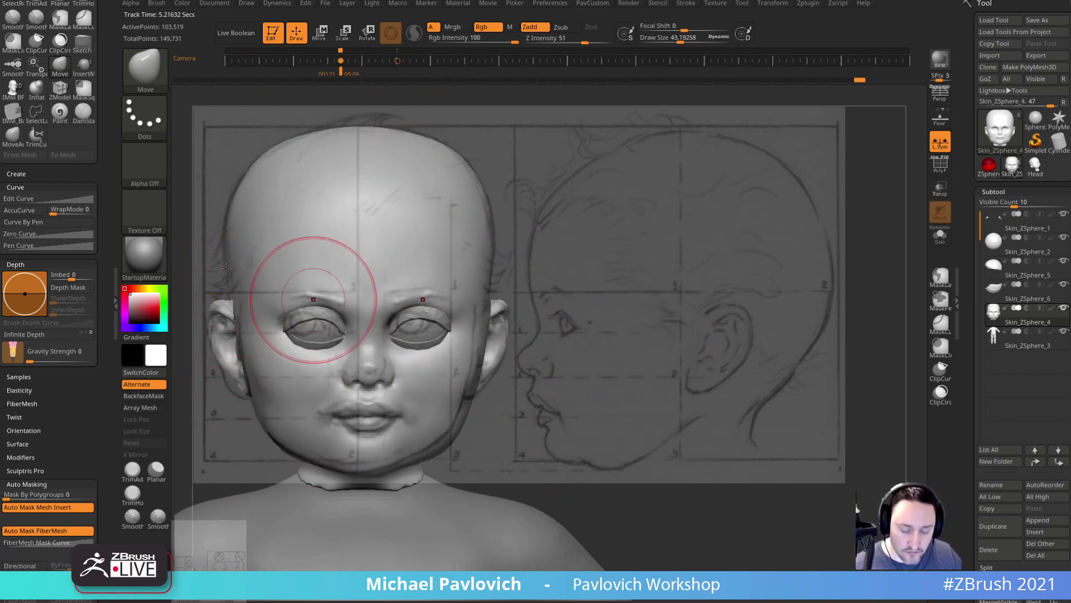
pyautogui.press('Right')
pyautogui.press('Left')
# - Add volume at the mouth corners with the Standard brush at draw size about 20
pyautogui.press('b')
pyautogui.press('s')
pyautogui.press('t')
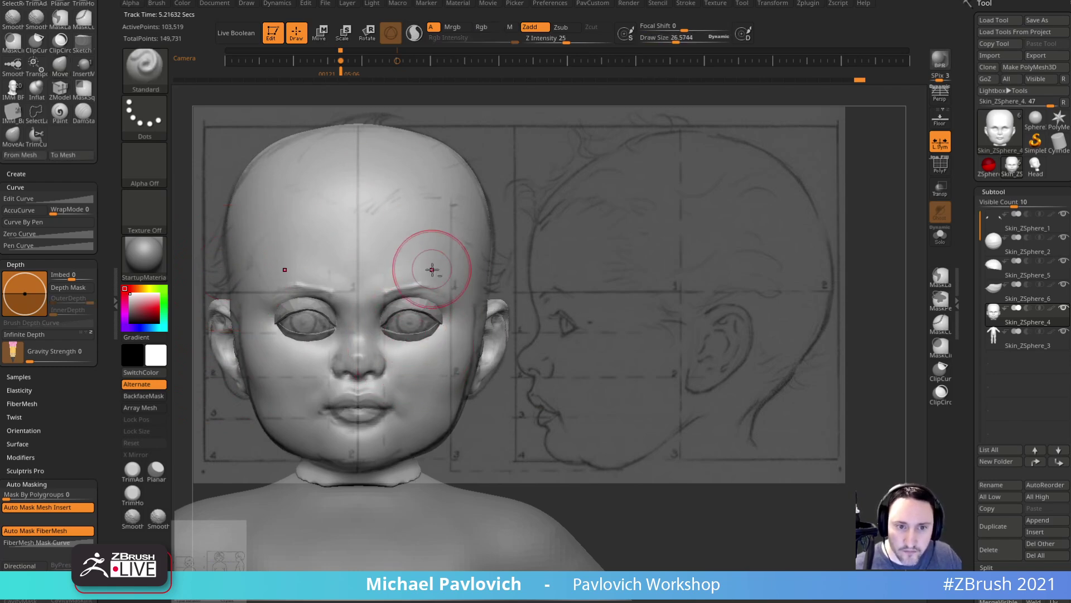
pyautogui.press('s')
pyautogui.moveTo(391, 407); pyautogui.dragTo(386, 407)
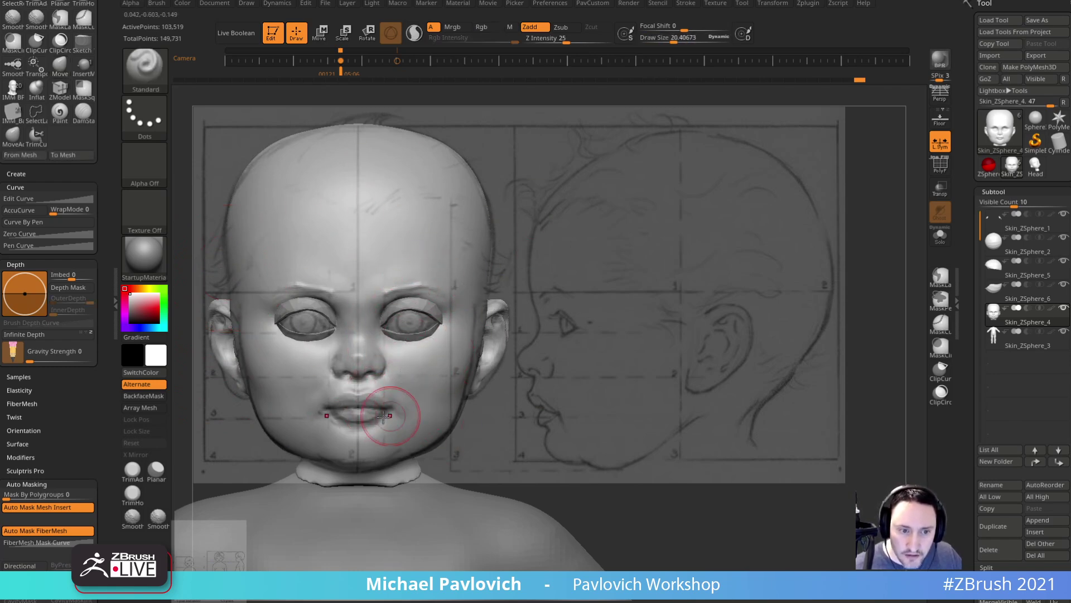
# - Adjust the lips and nose against the front drawing with the Move brush at draw size about 32
pyautogui.press('b')
pyautogui.press('m')
pyautogui.press('v')
pyautogui.press('s')
pyautogui.moveTo(356, 414)
pyautogui.mouseDown()
pyautogui.moveTo(319, 411)
pyautogui.moveTo(340, 391)
pyautogui.mouseUp()
pyautogui.press('s')
pyautogui.moveTo(343, 361); pyautogui.dragTo(340, 363)
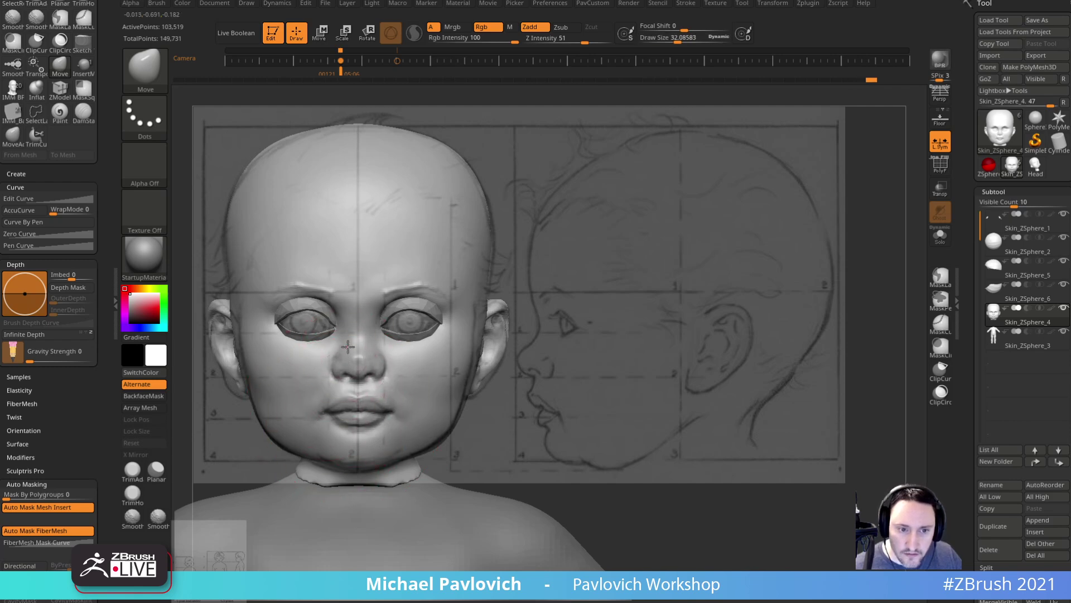
# - Touch up the eye area with the Standard brush and select the upper eyelid subtool Skin_ZSphere_5
pyautogui.press('b')
pyautogui.press('s')
pyautogui.press('t')
pyautogui.press('s')
pyautogui.moveTo(424, 313)
pyautogui.mouseDown()
pyautogui.moveTo(412, 335)
pyautogui.moveTo(436, 309)
pyautogui.mouseUp()
pyautogui.keyDown('alt'); pyautogui.click(426, 303); pyautogui.keyUp('alt')
pyautogui.press('s')
# - Adjust the upper eyelids with the Move brush at draw size about 20, then select the lower eyelid subtool Skin_ZSphere_6
pyautogui.press('b')
pyautogui.press('m')
pyautogui.press('v')
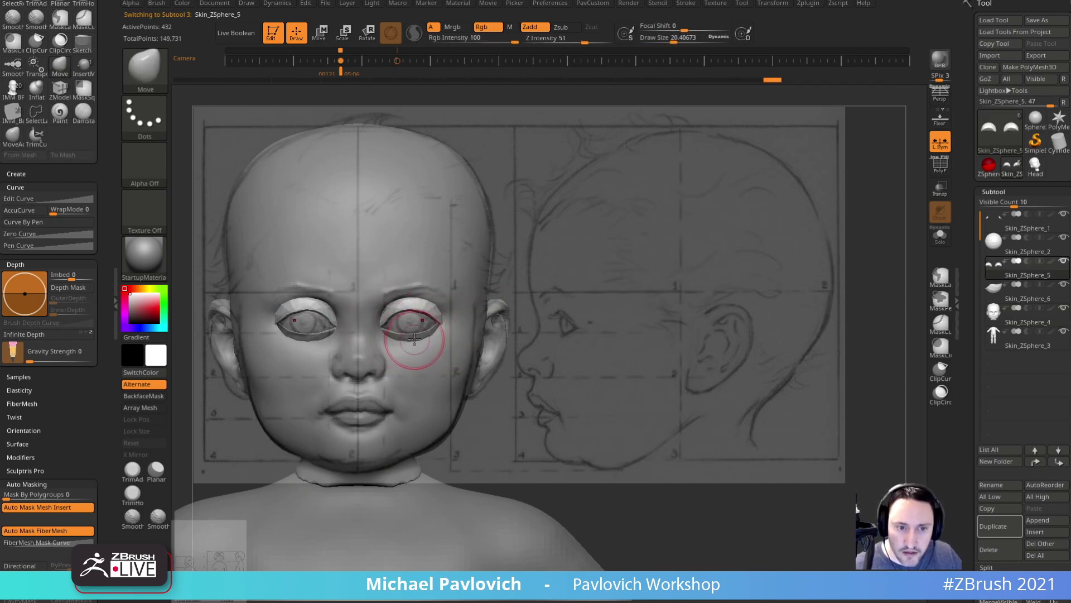
pyautogui.keyDown('alt'); pyautogui.click(417, 337); pyautogui.keyUp('alt')
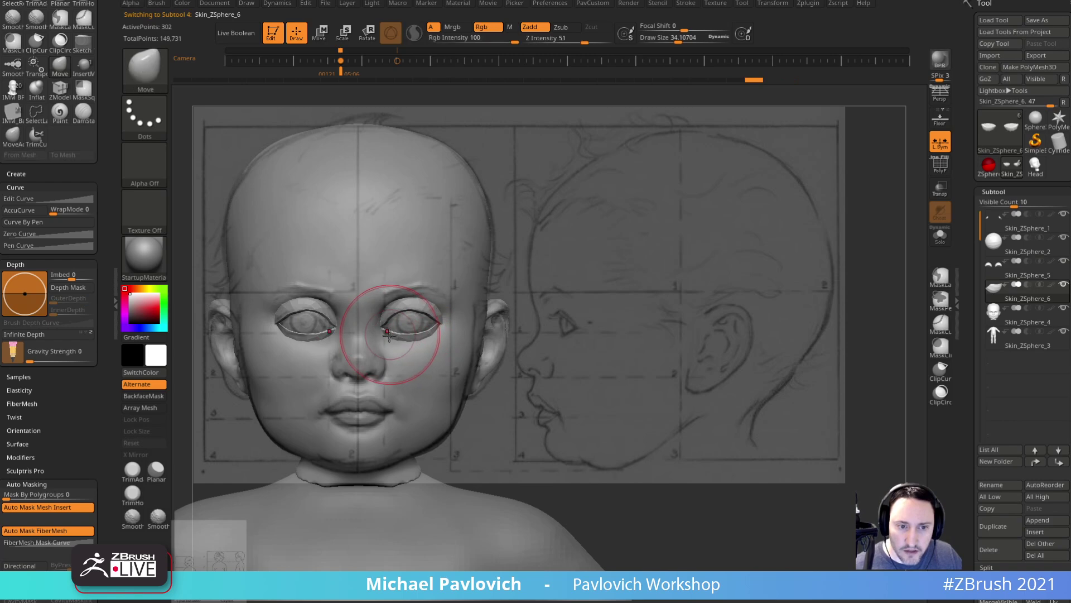
# - Reselect the head subtool Skin_ZSphere_4 and set the Standard brush to a draw size of about 30
pyautogui.press('b')
pyautogui.press('s')
pyautogui.press('t')
pyautogui.keyDown('alt'); pyautogui.click(423, 303); pyautogui.keyUp('alt')
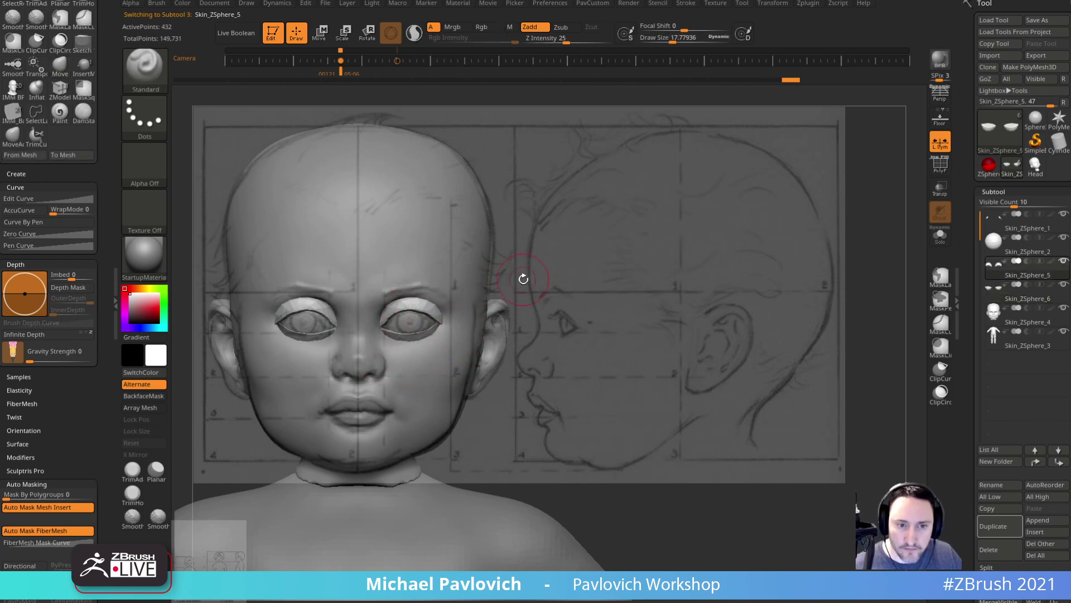
pyautogui.keyDown('alt'); pyautogui.click(420, 252); pyautogui.keyUp('alt')
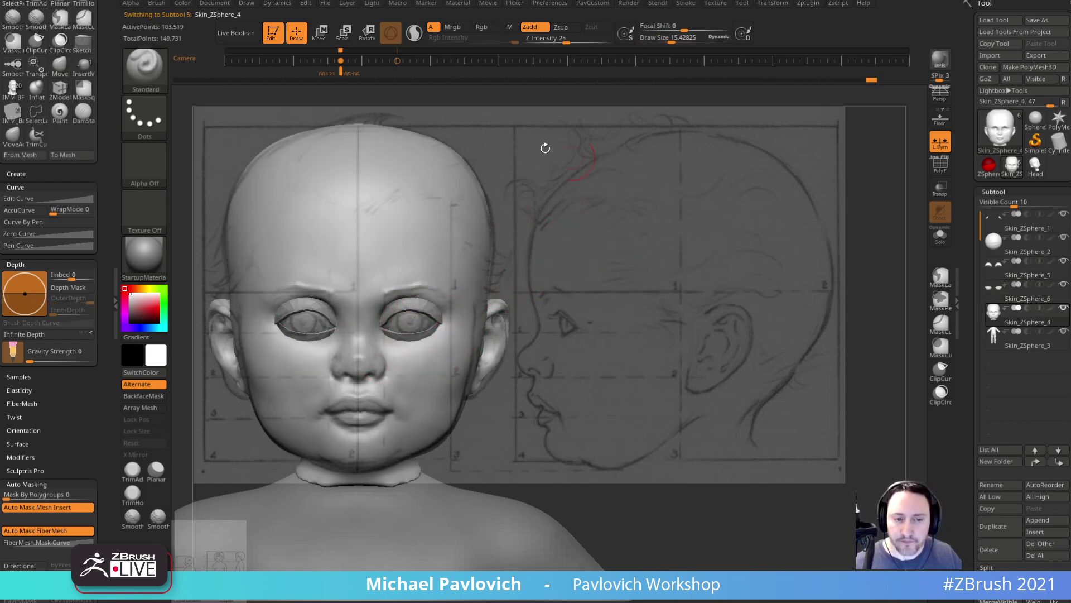
pyautogui.press('s')
pyautogui.click(684, 329)
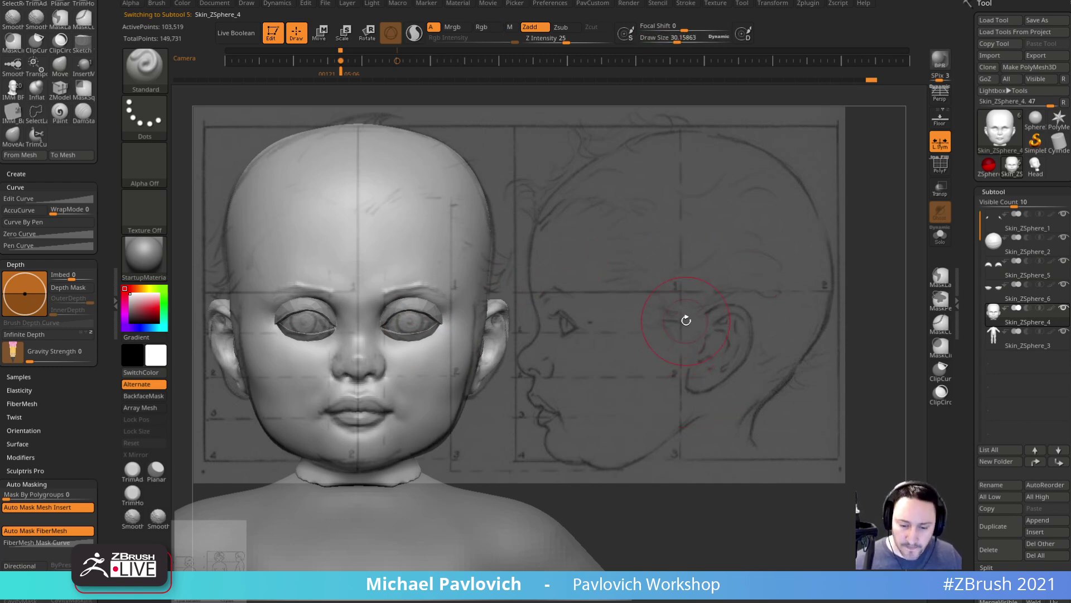
# - Reduce the draw size to about 20 and hide the baby reference drawings
pyautogui.press('[')
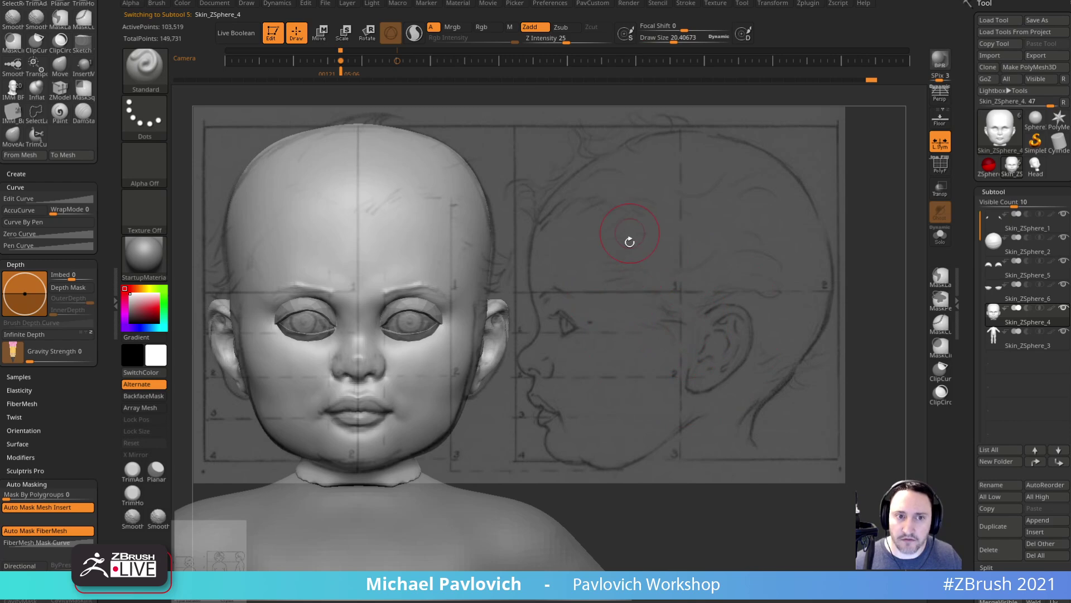
pyautogui.press('z')
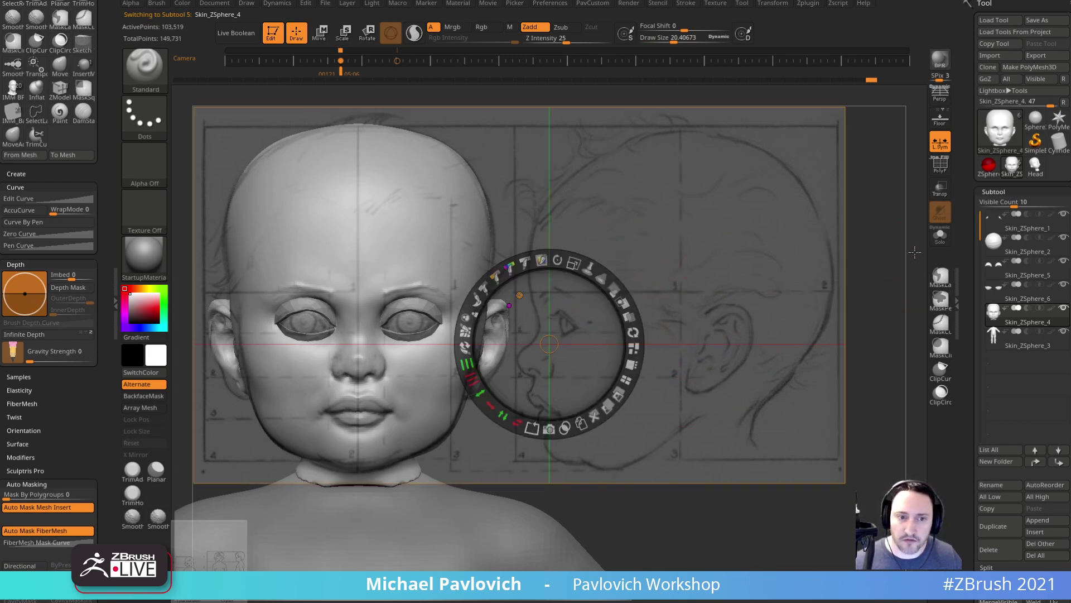
pyautogui.hotkey('shift', 'z')
pyautogui.moveTo(805, 301)
pyautogui.keyDown('alt'); pyautogui.mouseDown()
pyautogui.moveTo(780, 278)
pyautogui.moveTo(813, 313)
pyautogui.moveTo(794, 323)
pyautogui.moveTo(834, 330)
pyautogui.moveTo(859, 351)
pyautogui.mouseUp(); pyautogui.keyUp('alt')
pyautogui.press('s')
pyautogui.click(813, 313)
pyautogui.moveTo(391, 346)
pyautogui.mouseDown()
pyautogui.moveTo(416, 349)
pyautogui.moveTo(339, 358)
pyautogui.mouseUp()
pyautogui.hotkey('ctrl', 'z')
# - Adjust the shape of the face with the Move brush, checking it from several angles
pyautogui.press('s')
pyautogui.click(417, 349)
pyautogui.press('b')
pyautogui.press('m')
pyautogui.press('v')
pyautogui.press('s')
pyautogui.moveTo(411, 323); pyautogui.dragTo(411, 322)
pyautogui.moveTo(428, 237); pyautogui.dragTo(417, 265)
pyautogui.moveTo(342, 340)
pyautogui.mouseDown()
pyautogui.moveTo(555, 268)
pyautogui.moveTo(440, 302)
pyautogui.moveTo(474, 320)
pyautogui.mouseUp()
# - Refine the nose with the Move brush at a draw size of about 7 and smooth its sides
pyautogui.press('b')
pyautogui.press('s')
pyautogui.press('t')
pyautogui.moveTo(350, 426)
pyautogui.keyDown('alt'); pyautogui.mouseDown()
pyautogui.moveTo(392, 378)
pyautogui.moveTo(394, 429)
pyautogui.moveTo(379, 263)
pyautogui.mouseUp(); pyautogui.keyUp('alt')
pyautogui.press('[')
pyautogui.press('b')
pyautogui.press('m')
pyautogui.press('v')
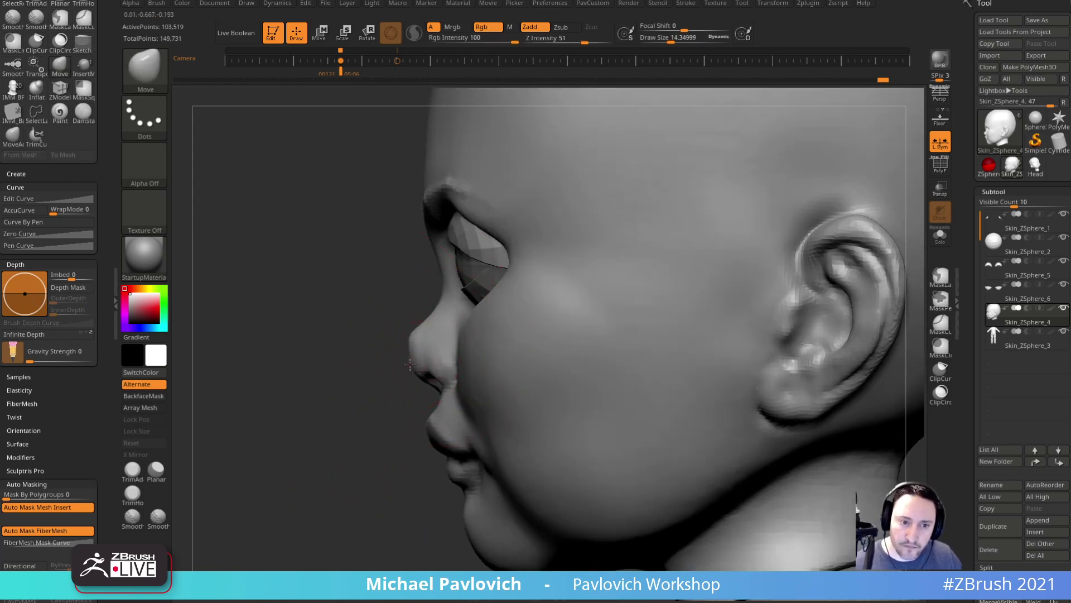
pyautogui.press('[')
pyautogui.moveTo(381, 352)
pyautogui.mouseDown()
pyautogui.moveTo(430, 343)
pyautogui.moveTo(379, 352)
pyautogui.mouseUp()
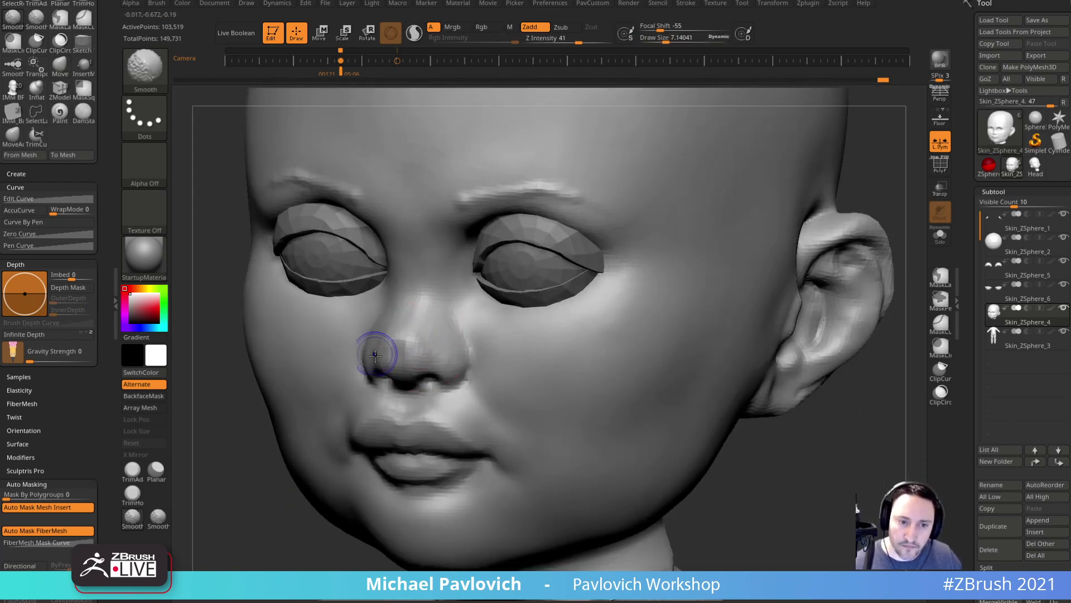
pyautogui.moveTo(462, 352)
pyautogui.keyDown('shift'); pyautogui.mouseDown()
pyautogui.moveTo(390, 330)
pyautogui.moveTo(509, 320)
pyautogui.mouseUp(); pyautogui.keyUp('shift')
pyautogui.moveTo(837, 390)
pyautogui.keyDown('shift'); pyautogui.mouseDown()
pyautogui.moveTo(880, 400)
pyautogui.moveTo(872, 369)
pyautogui.moveTo(829, 409)
pyautogui.mouseUp(); pyautogui.keyUp('shift')
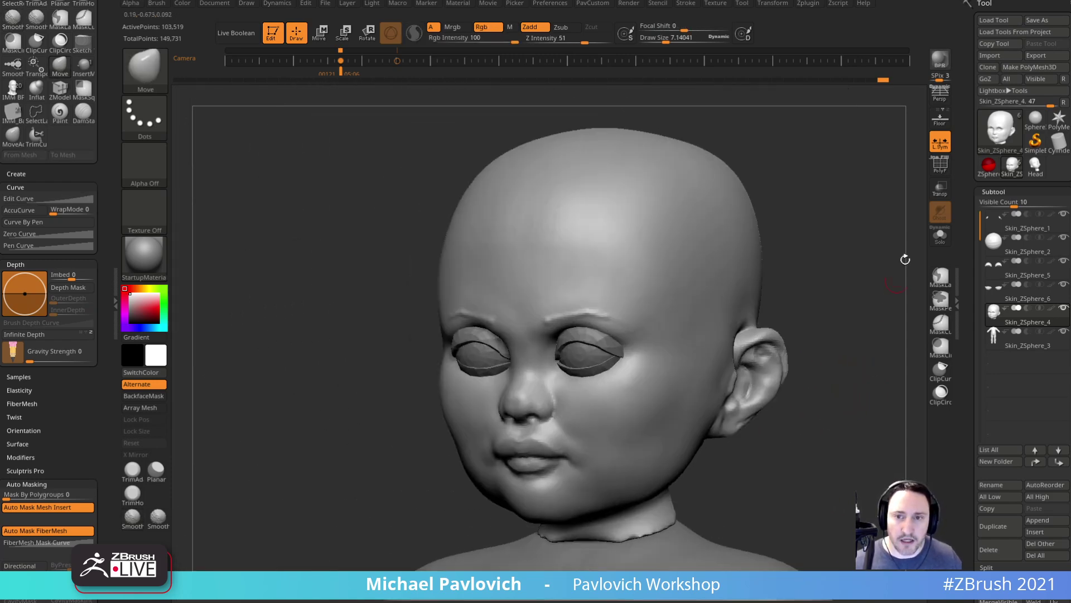
# - Turn on perspective and reshape the area between nose and cheek with the Move brush at draw size about 32
pyautogui.click(941, 96)
pyautogui.moveTo(822, 306)
pyautogui.mouseDown()
pyautogui.moveTo(732, 316)
pyautogui.moveTo(713, 345)
pyautogui.moveTo(778, 334)
pyautogui.moveTo(821, 365)
pyautogui.moveTo(818, 350)
pyautogui.mouseUp()
pyautogui.press('s')
pyautogui.moveTo(533, 388)
pyautogui.mouseDown()
pyautogui.moveTo(543, 385)
pyautogui.moveTo(528, 393)
pyautogui.moveTo(546, 350)
pyautogui.moveTo(553, 361)
pyautogui.mouseUp()
pyautogui.press('s')
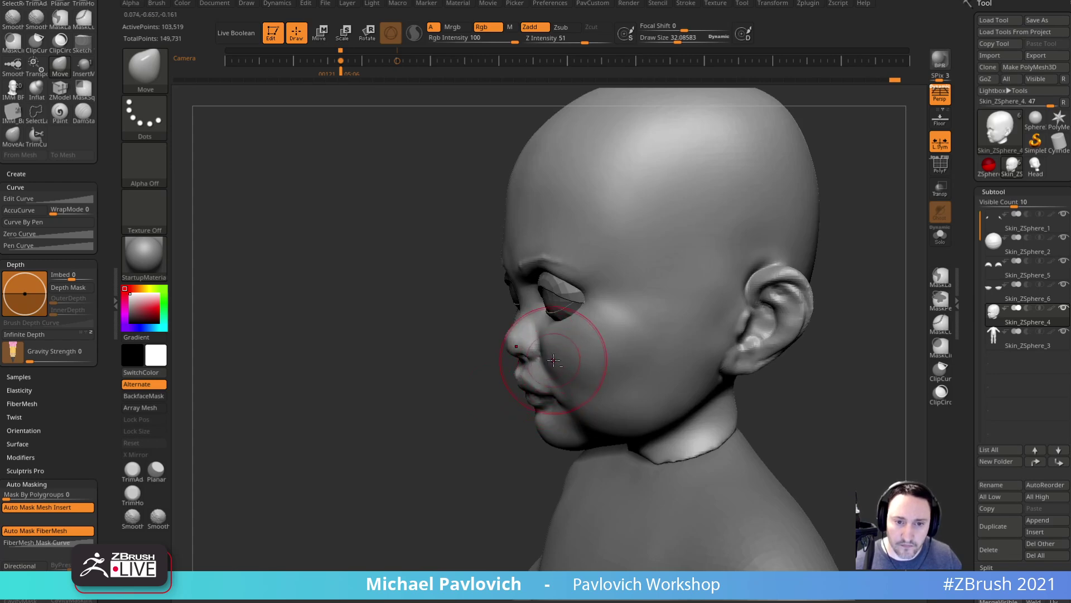
pyautogui.moveTo(513, 396)
pyautogui.mouseDown()
pyautogui.moveTo(586, 390)
pyautogui.moveTo(624, 359)
pyautogui.moveTo(651, 372)
pyautogui.moveTo(599, 383)
pyautogui.moveTo(580, 369)
pyautogui.moveTo(609, 388)
pyautogui.mouseUp()
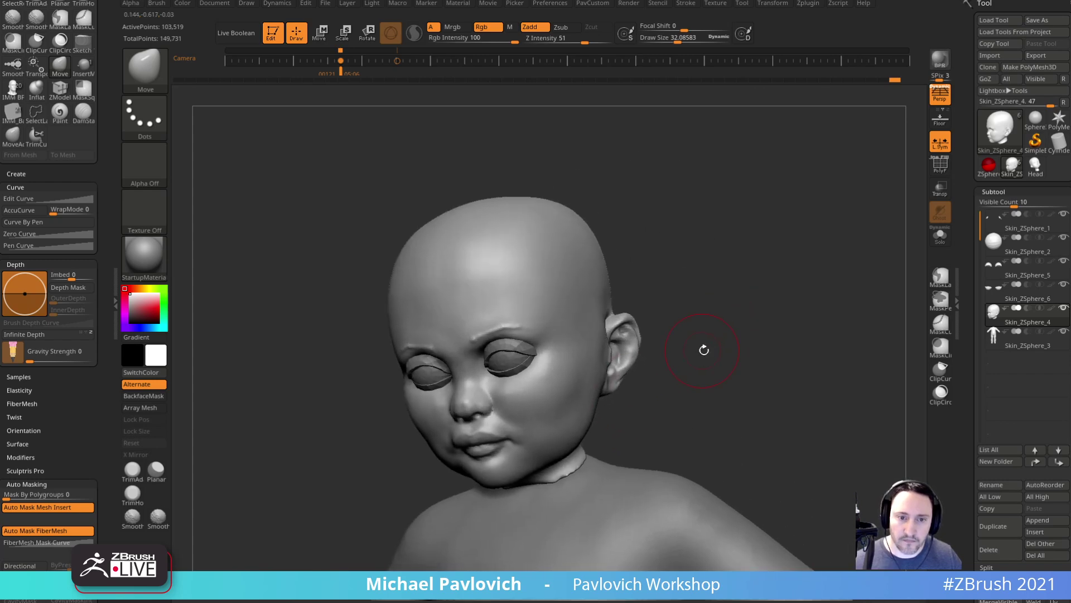
pyautogui.moveTo(700, 349); pyautogui.dragTo(722, 339)
# - Smooth out the raised eyebrow ridges above the eyes, working with the Standard brush at draw size about 22
pyautogui.press('b')
pyautogui.press('s')
pyautogui.press('t')
pyautogui.keyDown('shift'); pyautogui.moveTo(538, 319); pyautogui.dragTo(509, 327); pyautogui.keyUp('shift')
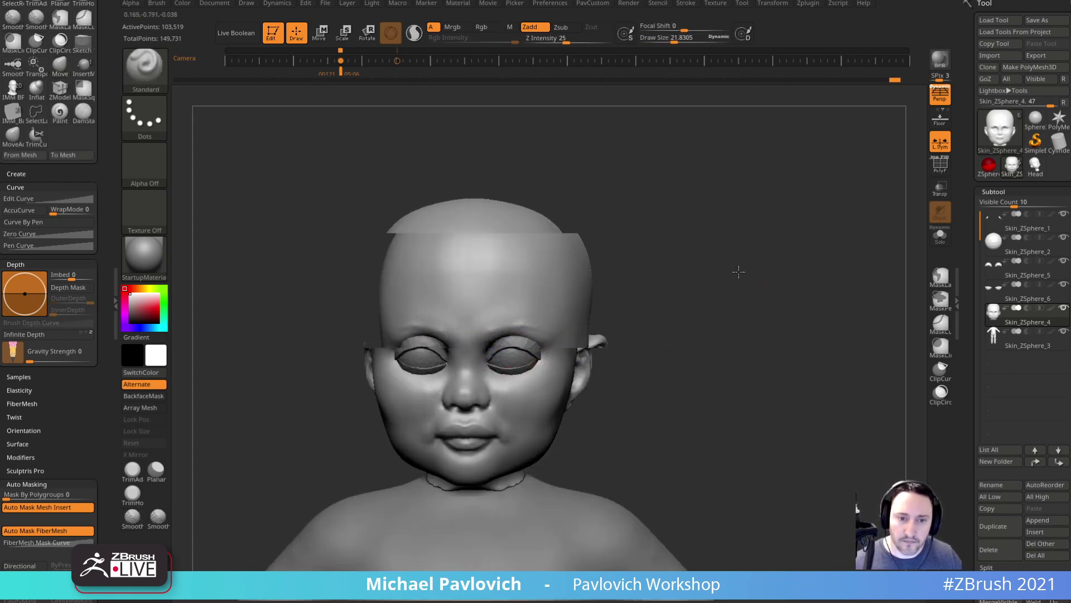
pyautogui.moveTo(746, 263); pyautogui.dragTo(667, 270)
pyautogui.keyDown('shift'); pyautogui.moveTo(593, 276); pyautogui.dragTo(578, 256); pyautogui.keyUp('shift')
pyautogui.moveTo(770, 270)
pyautogui.keyDown('alt'); pyautogui.mouseDown()
pyautogui.moveTo(784, 239)
pyautogui.moveTo(792, 260)
pyautogui.moveTo(775, 276)
pyautogui.mouseUp(); pyautogui.keyUp('alt')
pyautogui.moveTo(775, 277)
pyautogui.mouseDown()
pyautogui.moveTo(739, 279)
pyautogui.moveTo(736, 233)
pyautogui.moveTo(687, 241)
pyautogui.mouseUp()
# - Sculpt and smooth the head's surface with the Standard brush, ending at a draw size of about 19
pyautogui.moveTo(767, 136); pyautogui.dragTo(695, 204)
pyautogui.press('s')
pyautogui.moveTo(687, 205); pyautogui.dragTo(699, 205)
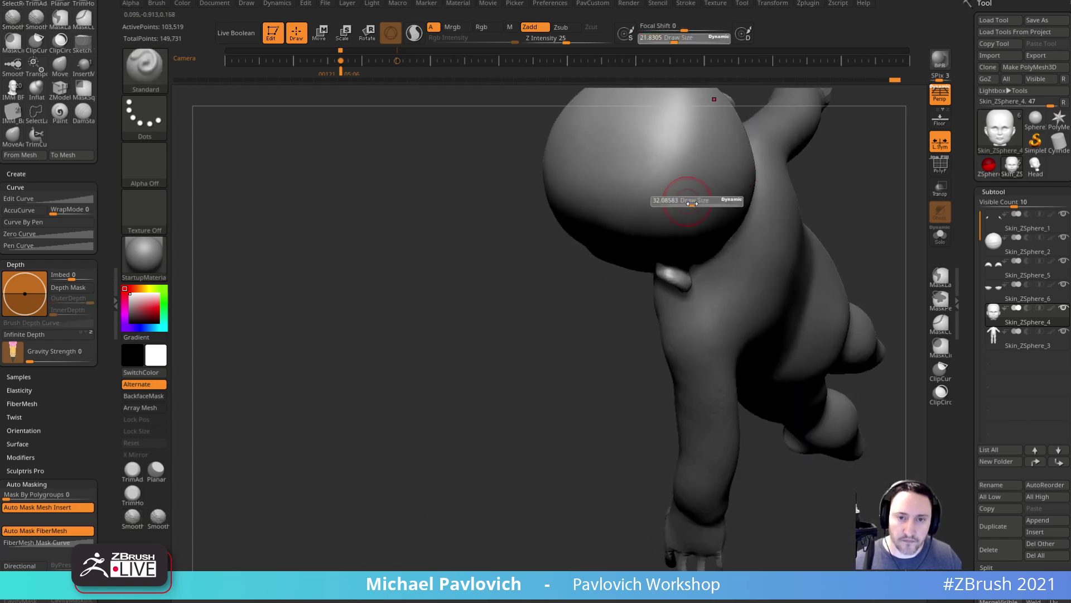
pyautogui.keyDown('alt'); pyautogui.moveTo(515, 278); pyautogui.dragTo(468, 426); pyautogui.keyUp('alt')
pyautogui.moveTo(578, 335)
pyautogui.keyDown('shift'); pyautogui.mouseDown()
pyautogui.moveTo(606, 301)
pyautogui.moveTo(580, 255)
pyautogui.mouseUp(); pyautogui.keyUp('shift')
pyautogui.moveTo(514, 445); pyautogui.dragTo(539, 351)
pyautogui.press('s')
pyautogui.moveTo(601, 325)
pyautogui.mouseDown()
pyautogui.moveTo(588, 325)
pyautogui.moveTo(591, 304)
pyautogui.mouseUp()
pyautogui.moveTo(717, 281)
pyautogui.mouseDown()
pyautogui.moveTo(775, 265)
pyautogui.moveTo(763, 291)
pyautogui.moveTo(768, 266)
pyautogui.mouseUp()
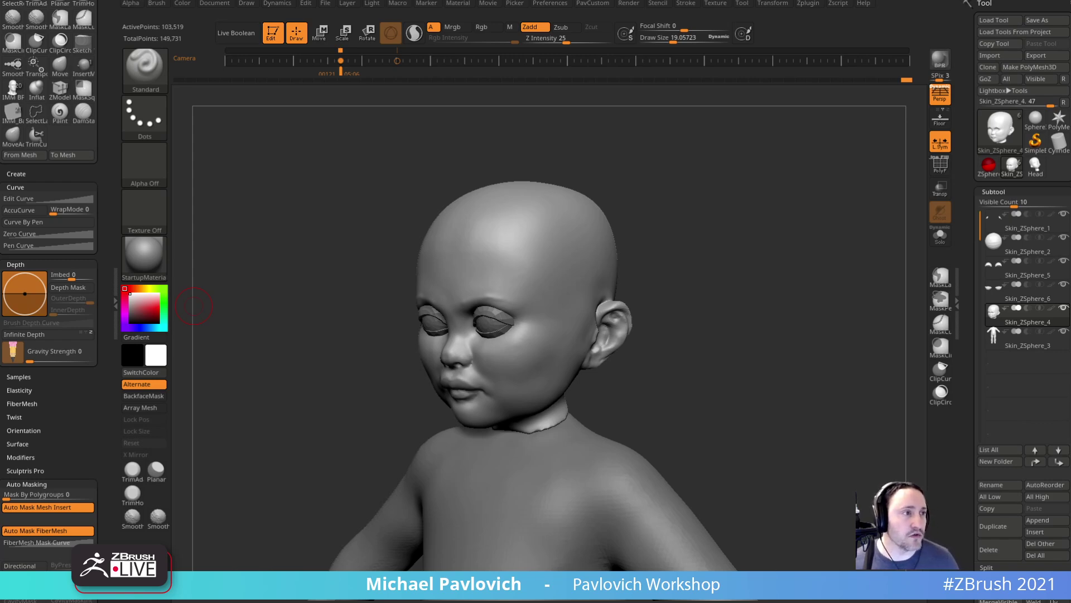
# - Enlarge the draw size to about 25 and switch to the Clay brush for the brow area
pyautogui.press('s')
pyautogui.moveTo(705, 210)
pyautogui.mouseDown()
pyautogui.moveTo(715, 240)
pyautogui.moveTo(732, 231)
pyautogui.mouseUp()
pyautogui.press('s')
pyautogui.moveTo(715, 276)
pyautogui.mouseDown()
pyautogui.moveTo(735, 257)
pyautogui.moveTo(687, 224)
pyautogui.moveTo(764, 240)
pyautogui.mouseUp()
pyautogui.press('b')
pyautogui.press('c')
pyautogui.press('l')
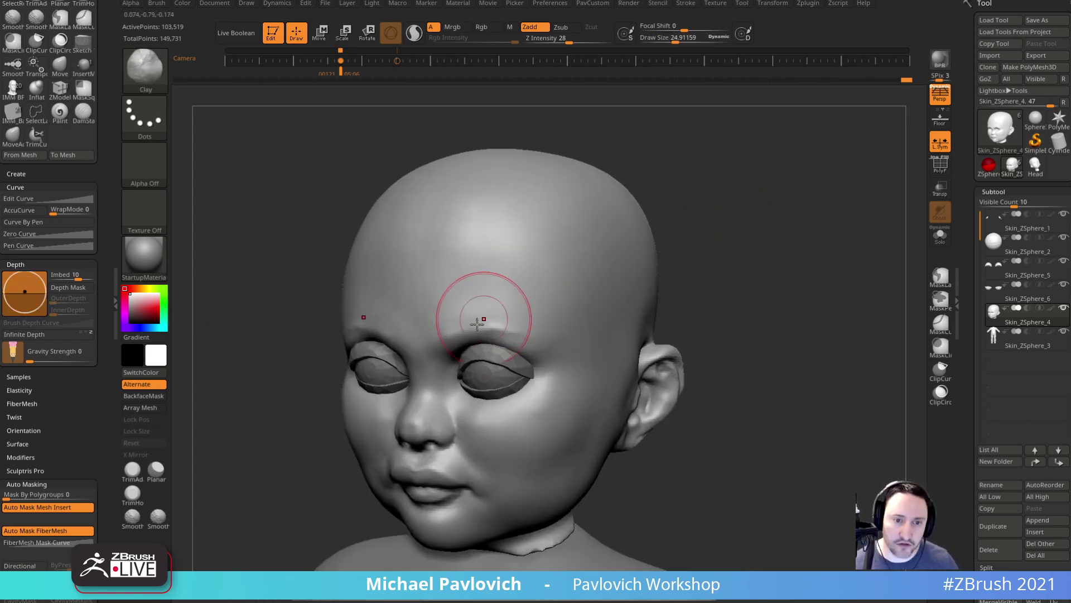
# - Define the crease beside the nostril with the DamStandard brush at draw size about 13, then reselect the Standard brush
pyautogui.moveTo(798, 287)
pyautogui.keyDown('alt'); pyautogui.mouseDown()
pyautogui.moveTo(797, 233)
pyautogui.moveTo(824, 282)
pyautogui.moveTo(796, 265)
pyautogui.moveTo(844, 252)
pyautogui.mouseUp(); pyautogui.keyUp('alt')
pyautogui.press('b')
pyautogui.press('d')
pyautogui.press('s')
pyautogui.press('s')
pyautogui.moveTo(484, 366); pyautogui.dragTo(453, 373)
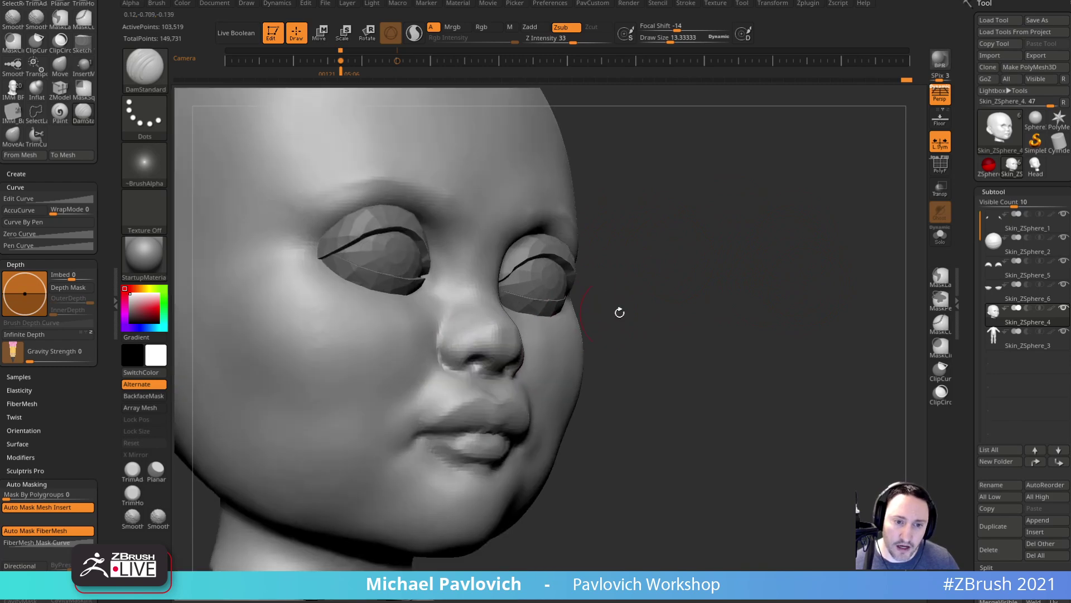
pyautogui.press('b')
pyautogui.press('s')
pyautogui.press('t')
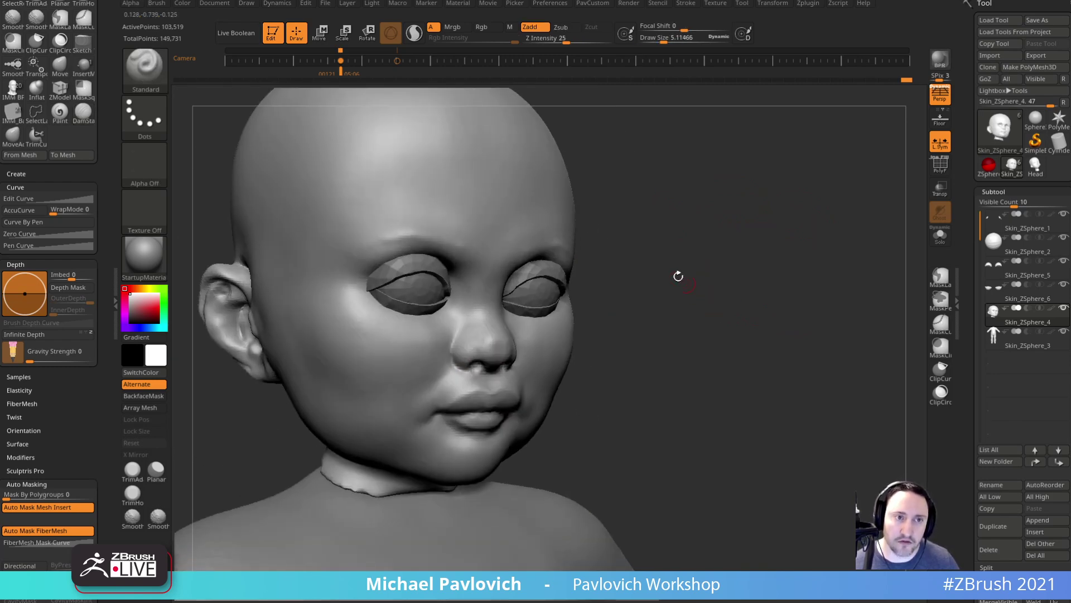
pyautogui.press('b')
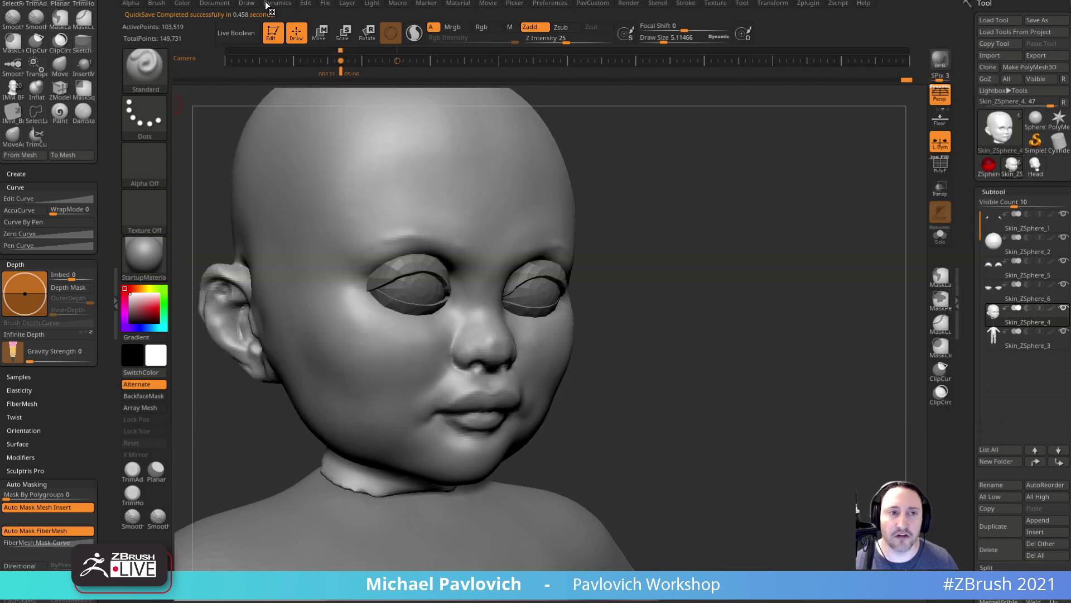
pyautogui.click(277, 3)
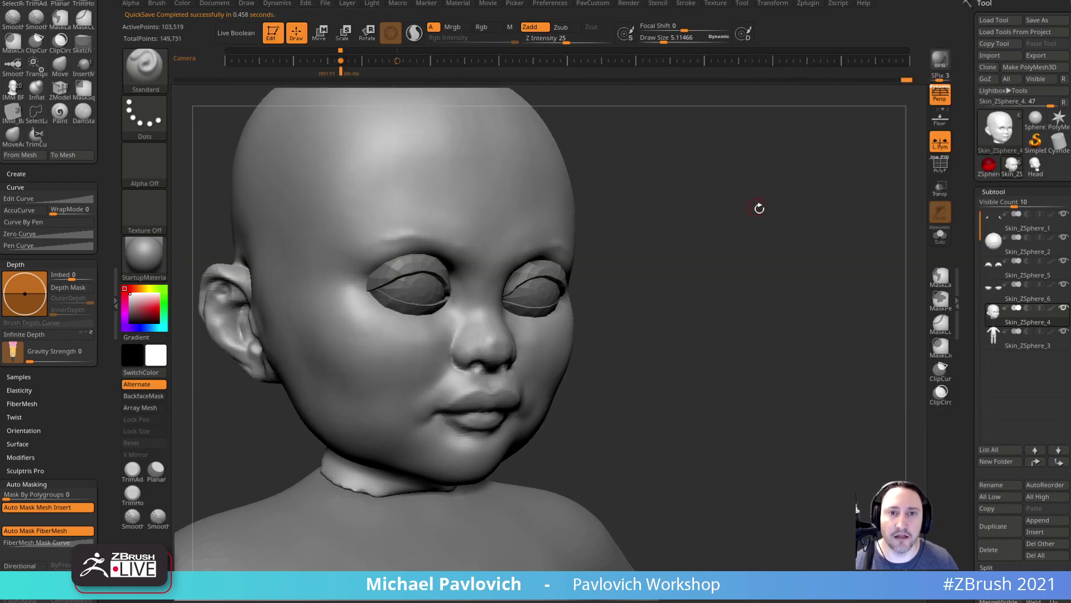
pyautogui.moveTo(757, 225); pyautogui.dragTo(747, 218)
pyautogui.press('`')
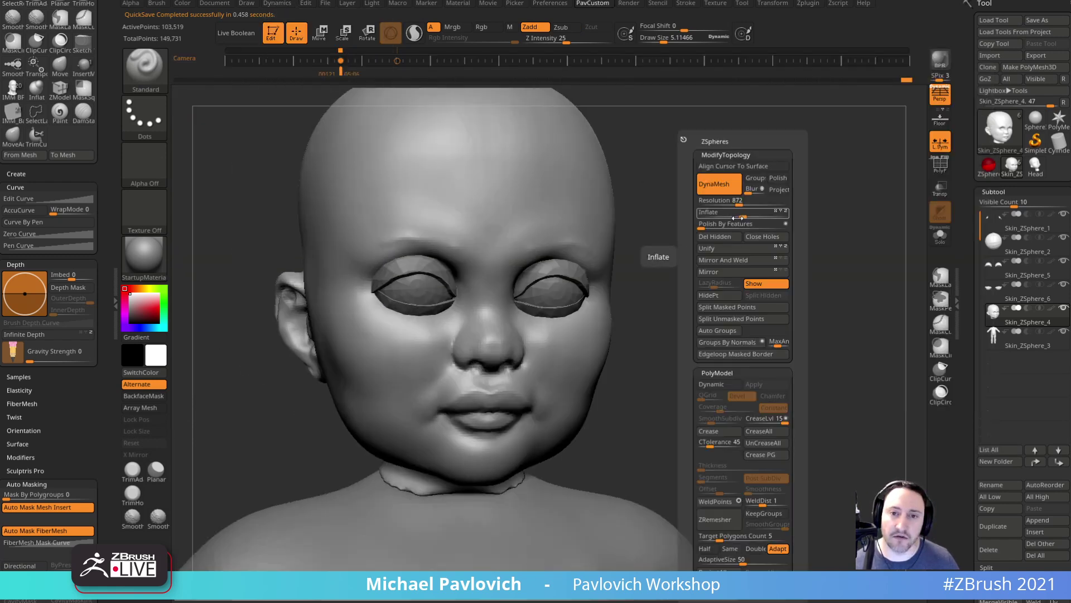
pyautogui.click(594, 4)
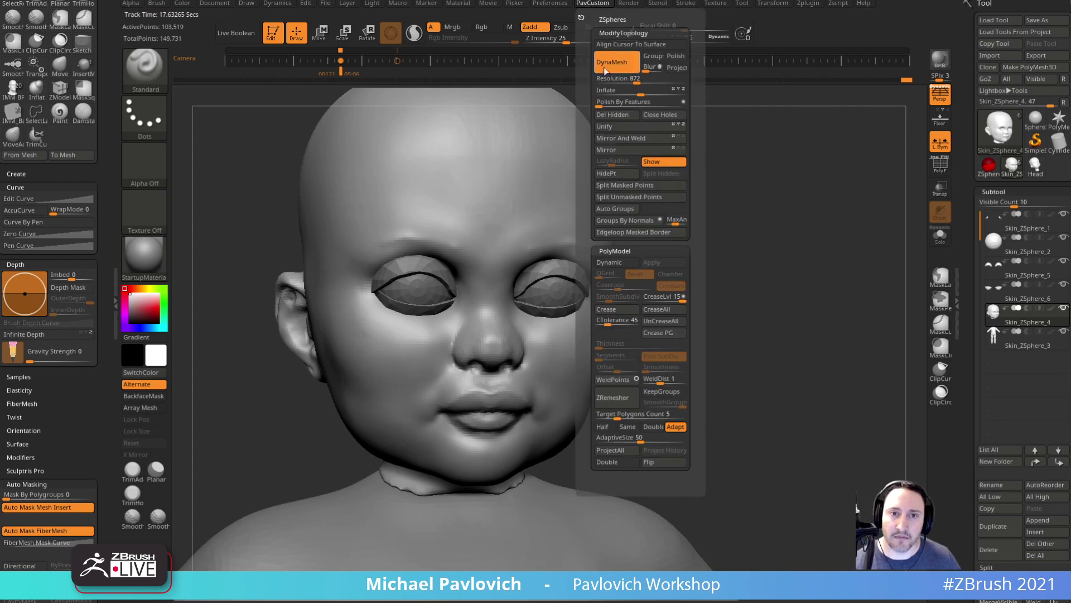
# - Set the Standard brush's draw size to about 20 and frame the head and shoulders
pyautogui.moveTo(841, 390)
pyautogui.keyDown('alt'); pyautogui.mouseDown()
pyautogui.moveTo(825, 383)
pyautogui.moveTo(825, 366)
pyautogui.moveTo(839, 366)
pyautogui.moveTo(849, 388)
pyautogui.mouseUp(); pyautogui.keyUp('alt')
pyautogui.press('s')
pyautogui.click(834, 367)
pyautogui.press('s')
pyautogui.click(827, 369)
pyautogui.moveTo(849, 389); pyautogui.dragTo(816, 372)
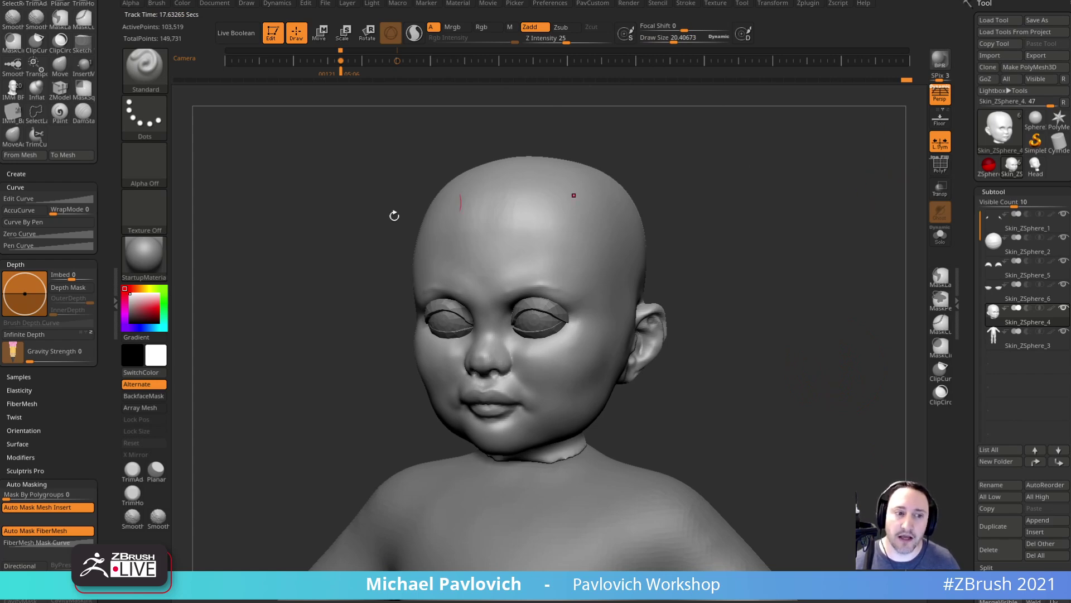
# - Examine the hard-surface kitbash folder in the Lightbox brush library and the full palette of sculpting brushes
pyautogui.click(942, 275)
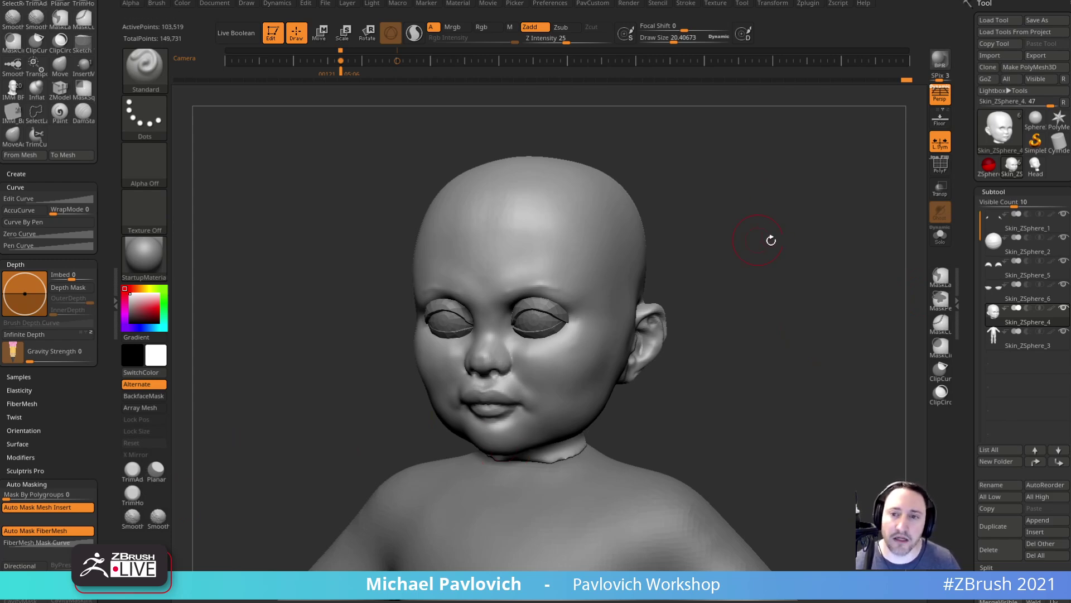
pyautogui.keyDown('alt'); pyautogui.moveTo(827, 191); pyautogui.dragTo(784, 215); pyautogui.keyUp('alt')
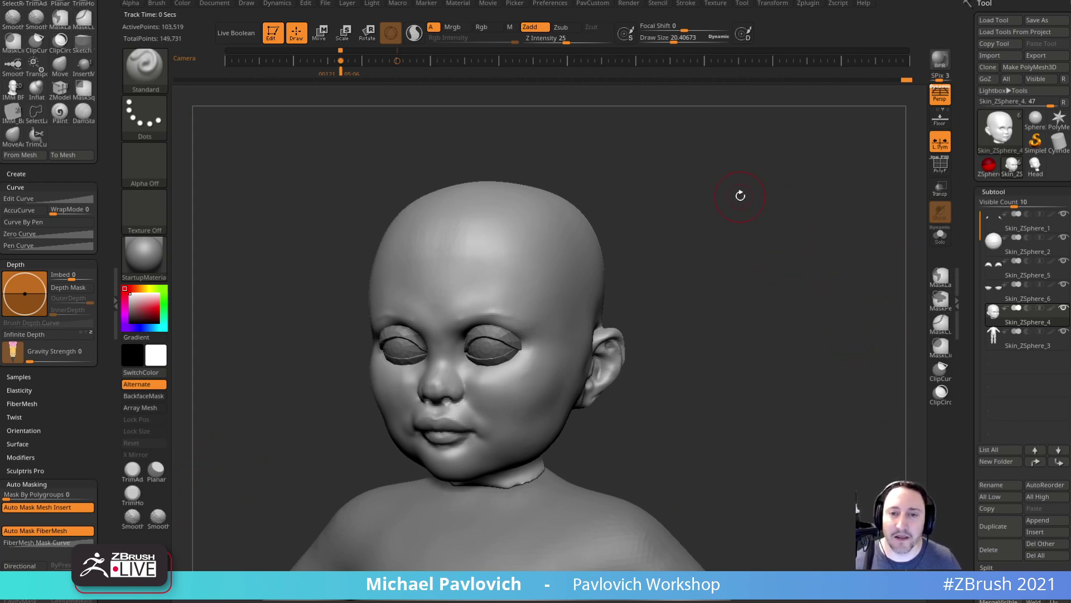
pyautogui.press('`')
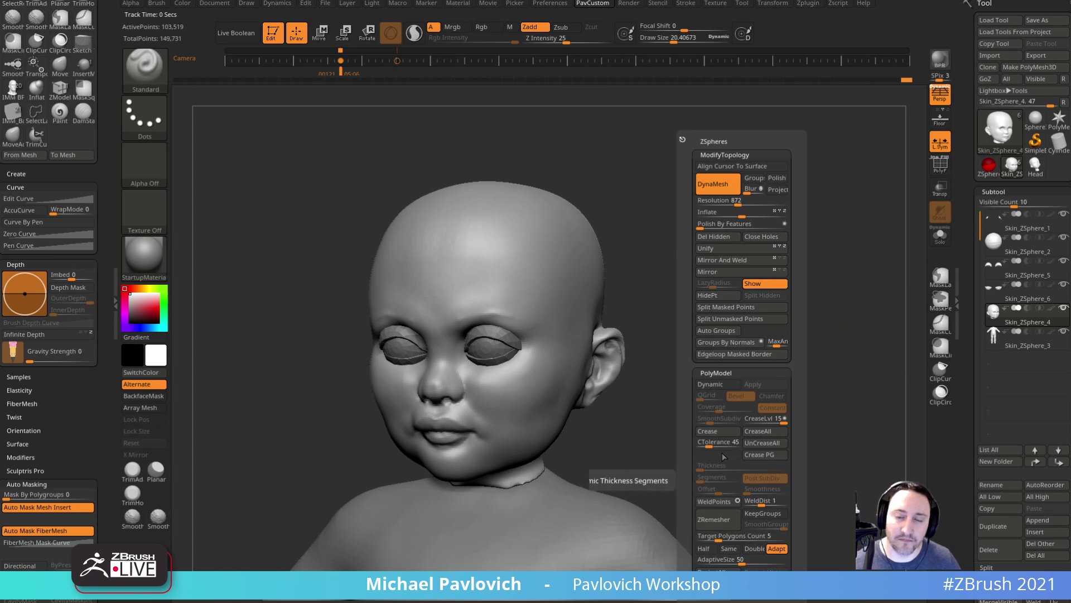
pyautogui.press(',')
pyautogui.click(299, 97)
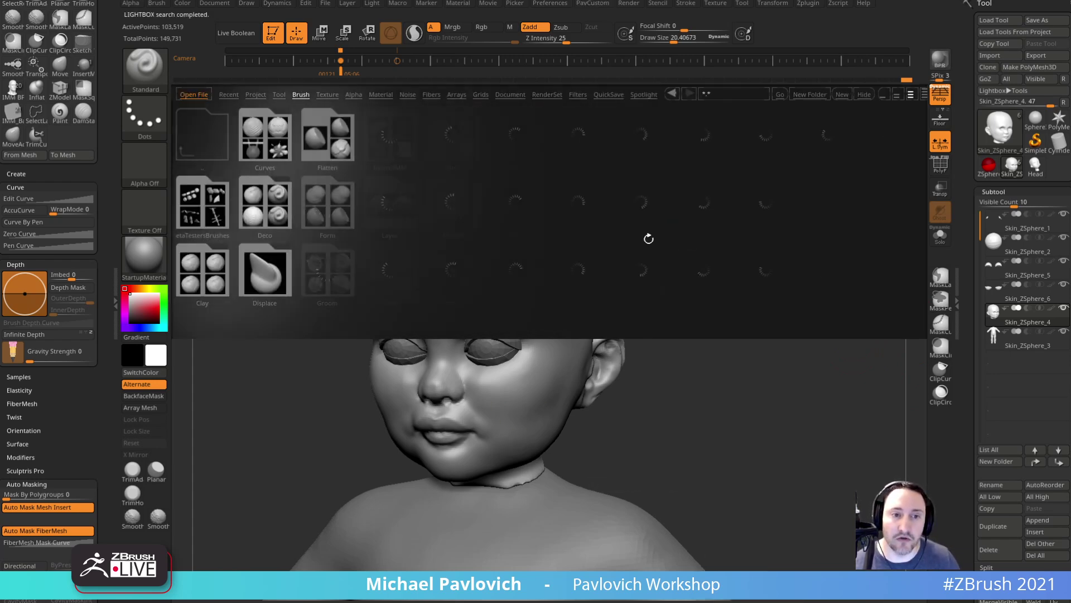
pyautogui.moveTo(607, 255); pyautogui.dragTo(522, 254)
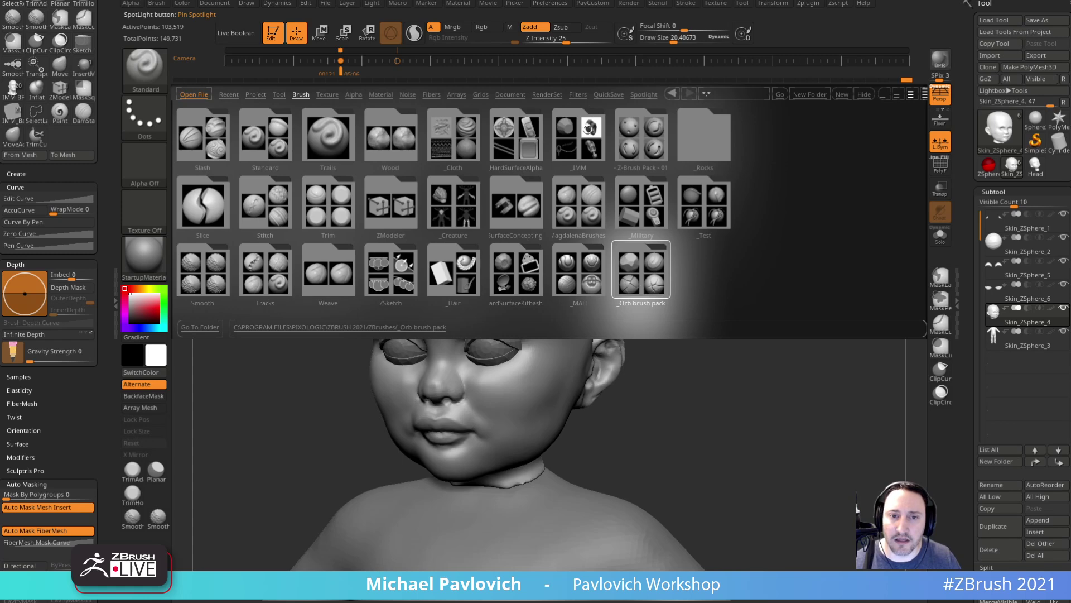
pyautogui.doubleClick(522, 279)
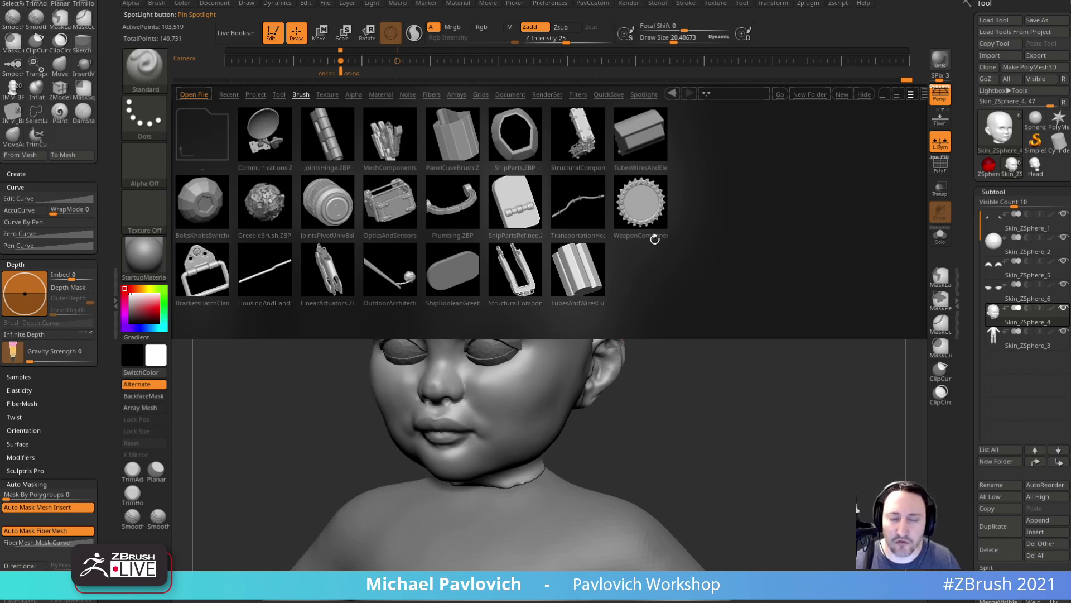
pyautogui.press(',')
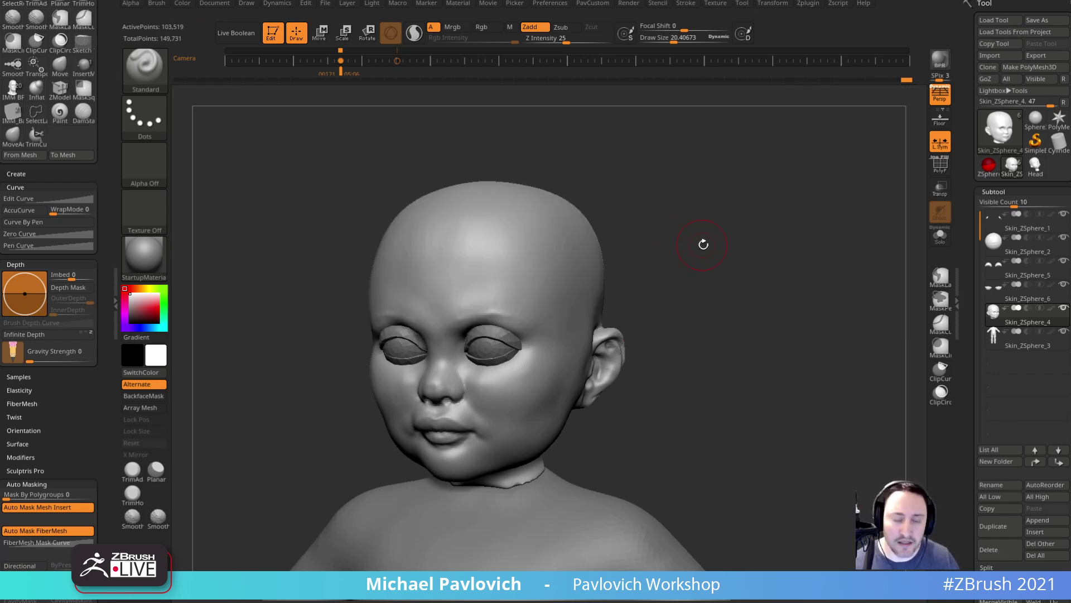
pyautogui.press('b')
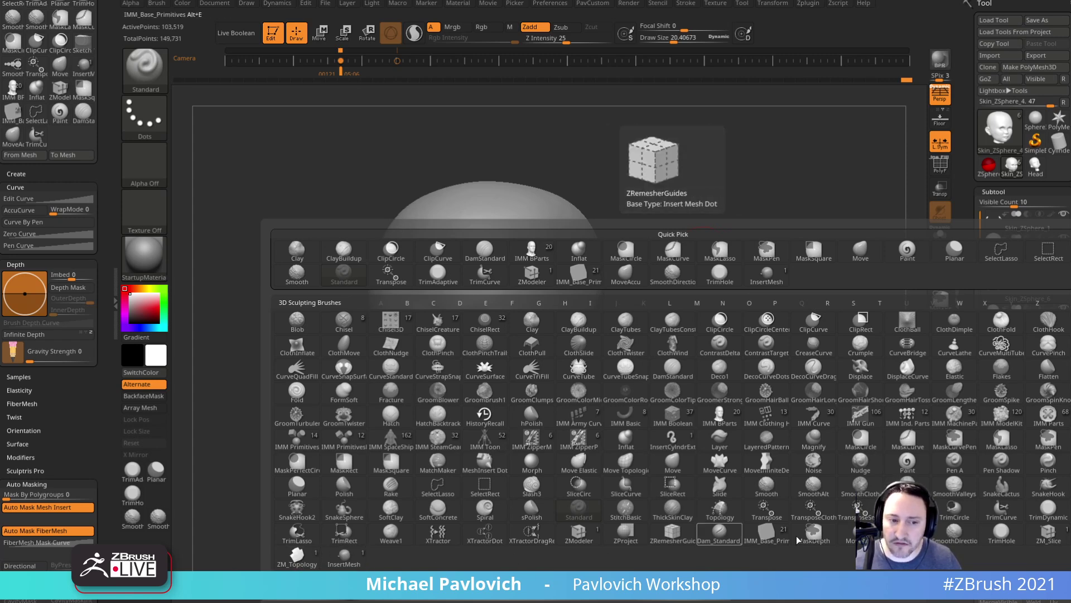
pyautogui.click(344, 562)
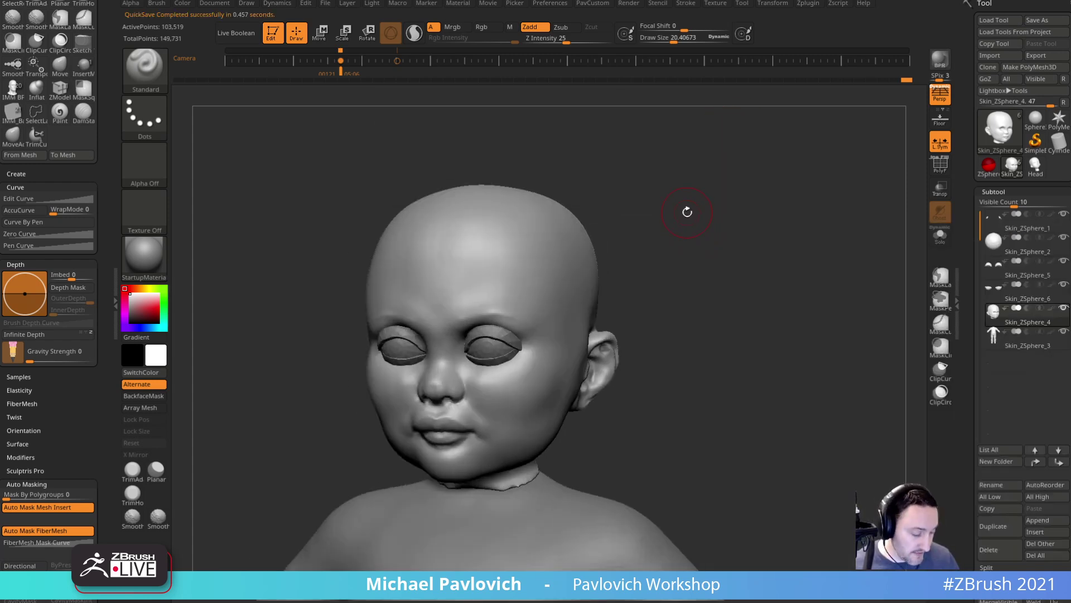
# - Switch to File Explorer, locate the BrushPresets folder inside ZStartup of the ZBrush 2021 installation, and return to ZBrush
pyautogui.press('super+e')
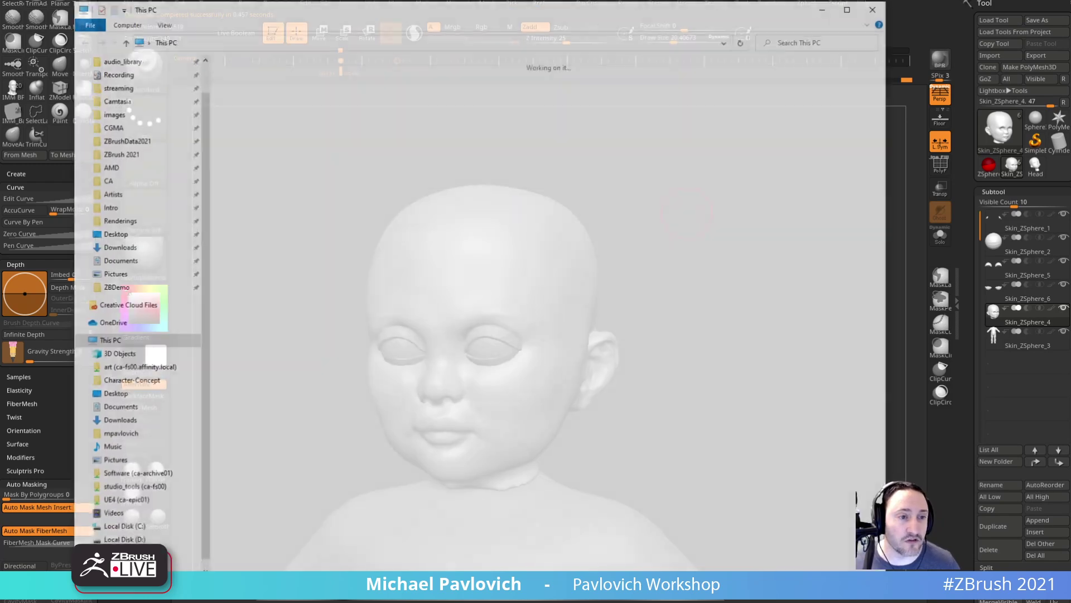
pyautogui.click(119, 153)
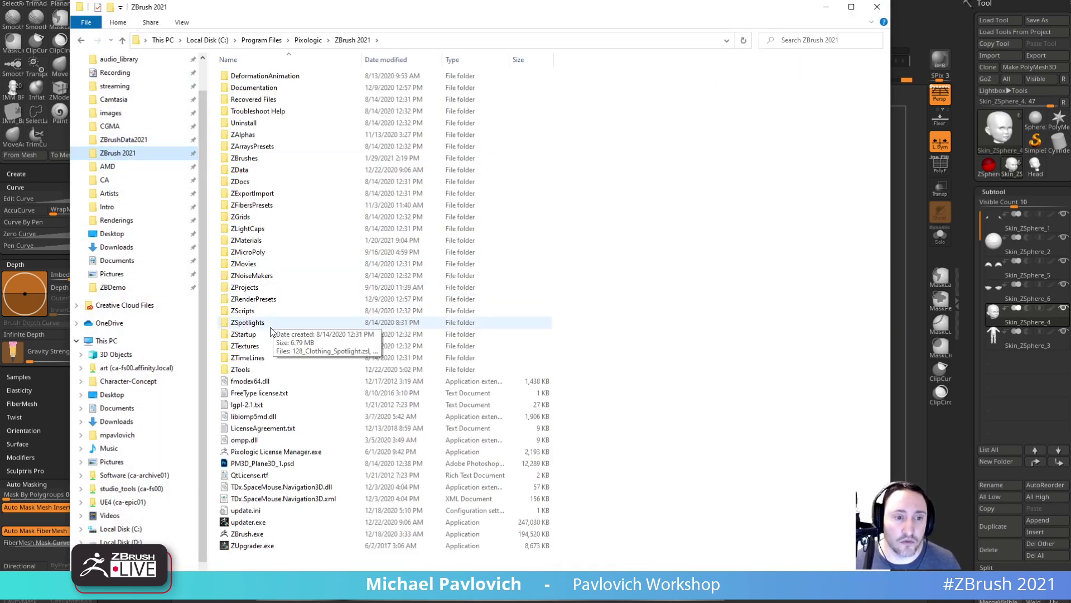
pyautogui.doubleClick(254, 334)
pyautogui.doubleClick(250, 100)
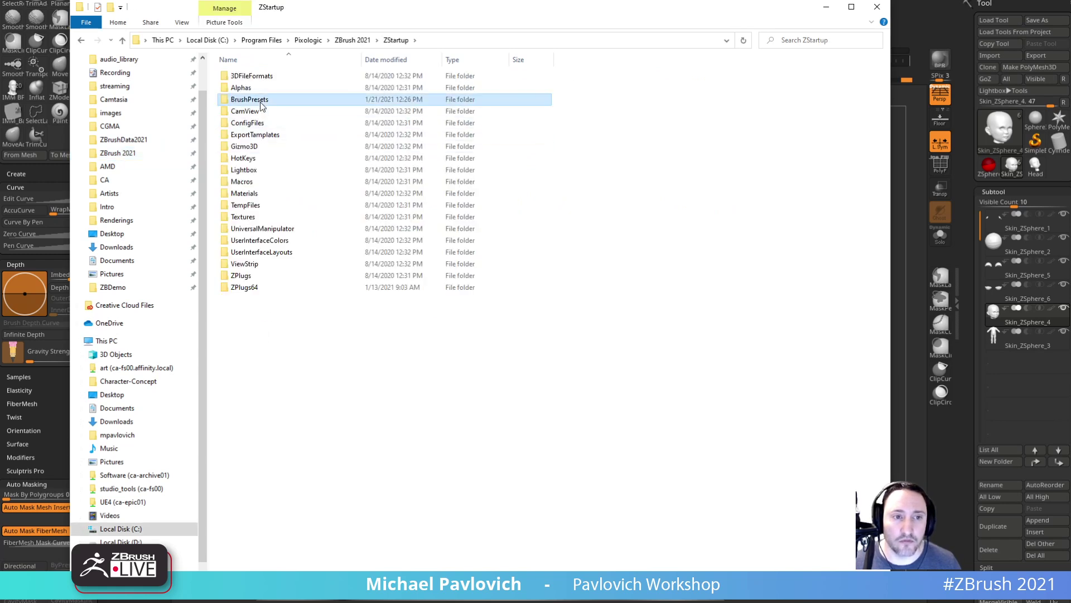
pyautogui.click(396, 41)
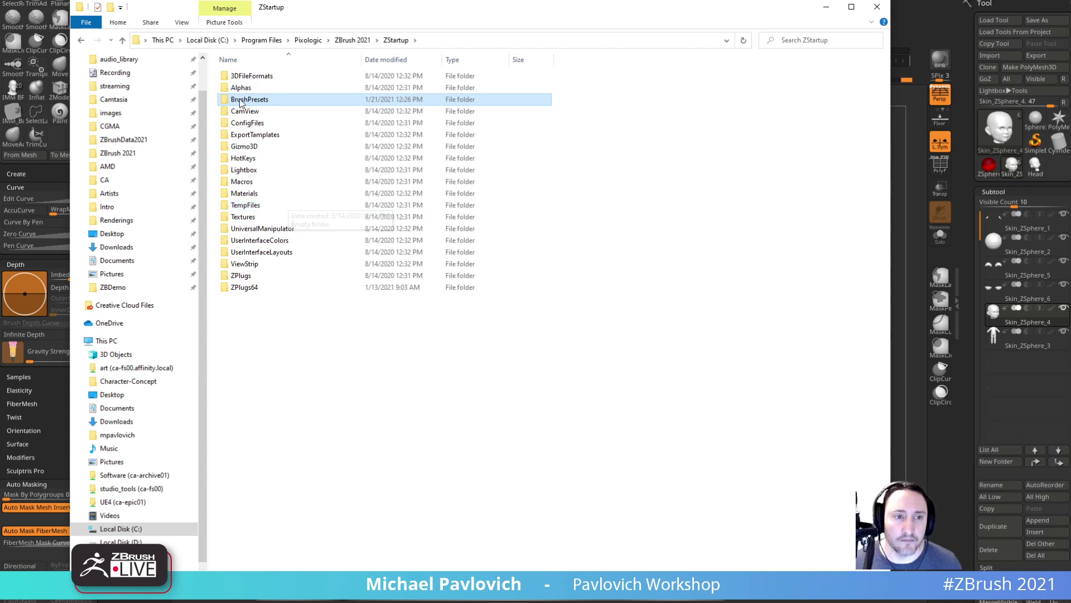
pyautogui.hotkey('alt', 'Tab')
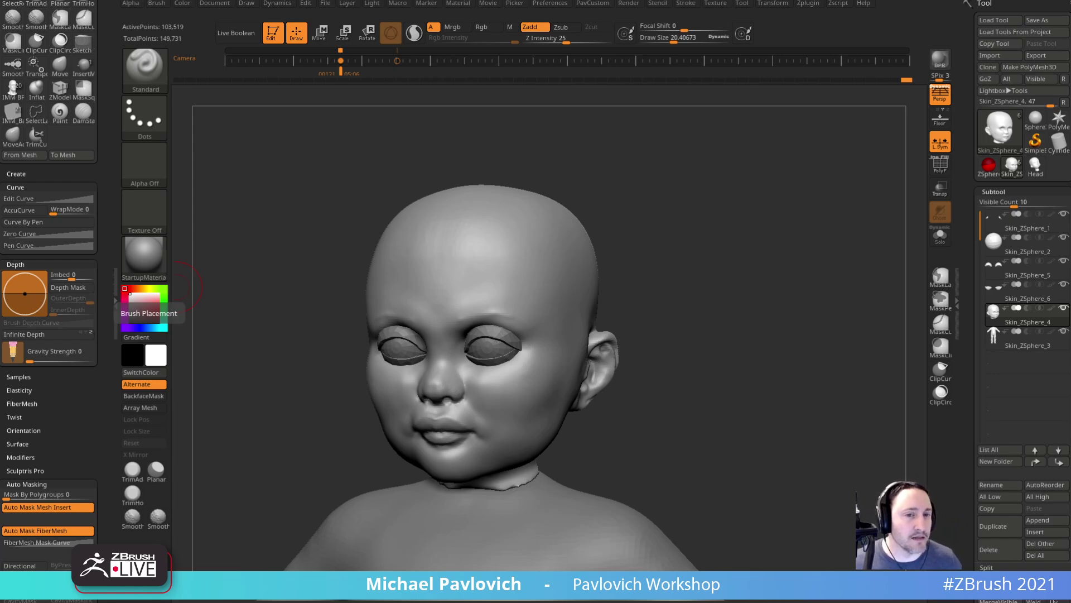
# - Switch to the browser, open the "NEW Intro to ZBrush - ZBrush for Ideation" playlist on YouTube and select its web address
pyautogui.moveTo(710, 203); pyautogui.dragTo(782, 262)
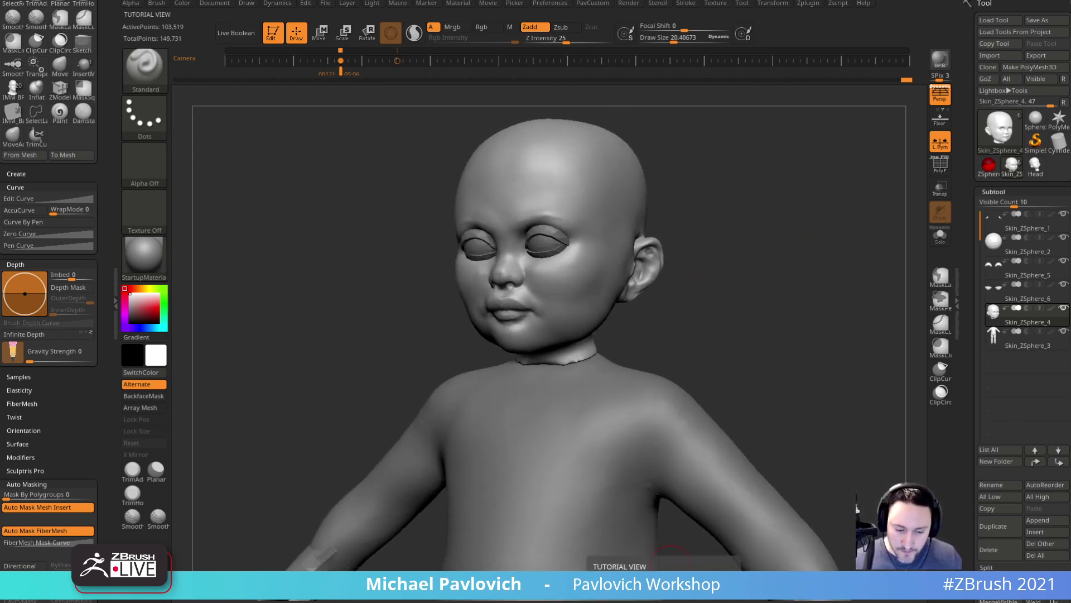
pyautogui.moveTo(670, 600); pyautogui.dragTo(551, 23)
pyautogui.scroll(-4, 493, 277)
pyautogui.scroll(-2, 508, 359)
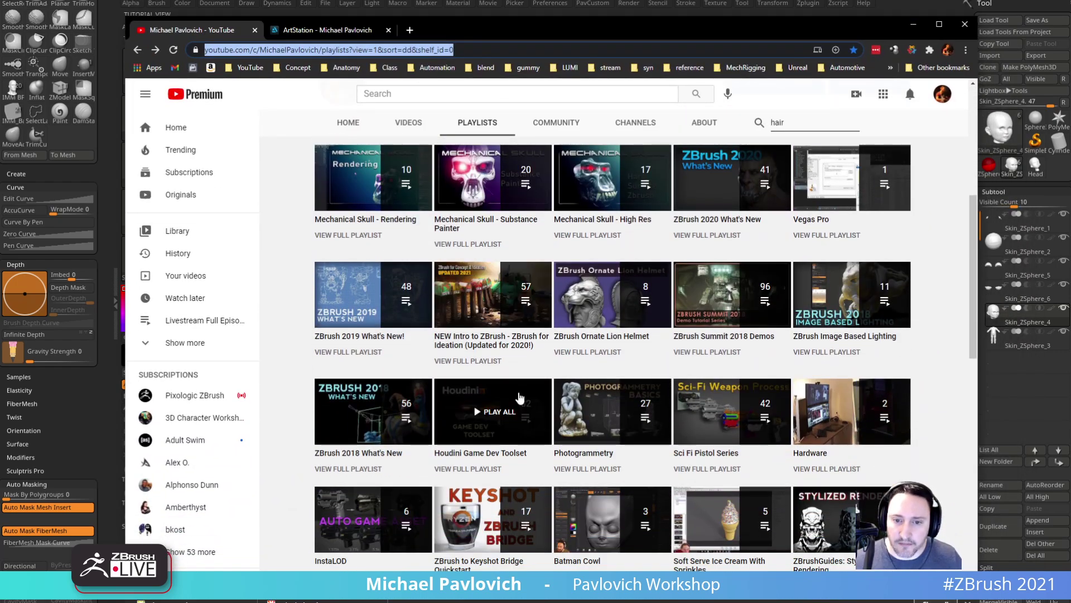
pyautogui.scroll(2, 656, 370)
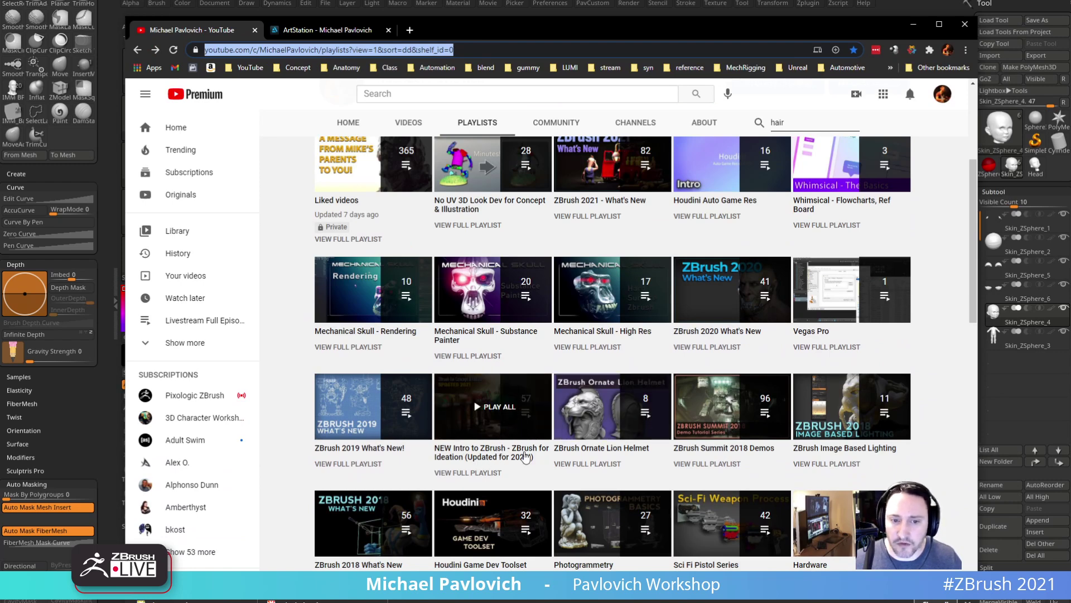
pyautogui.click(485, 473)
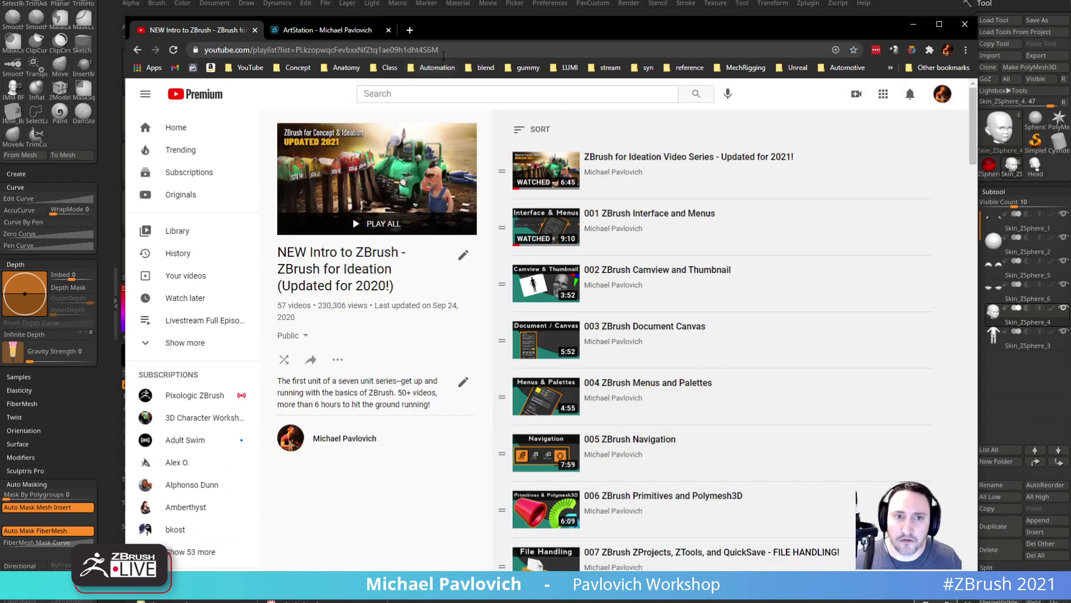
pyautogui.click(446, 49)
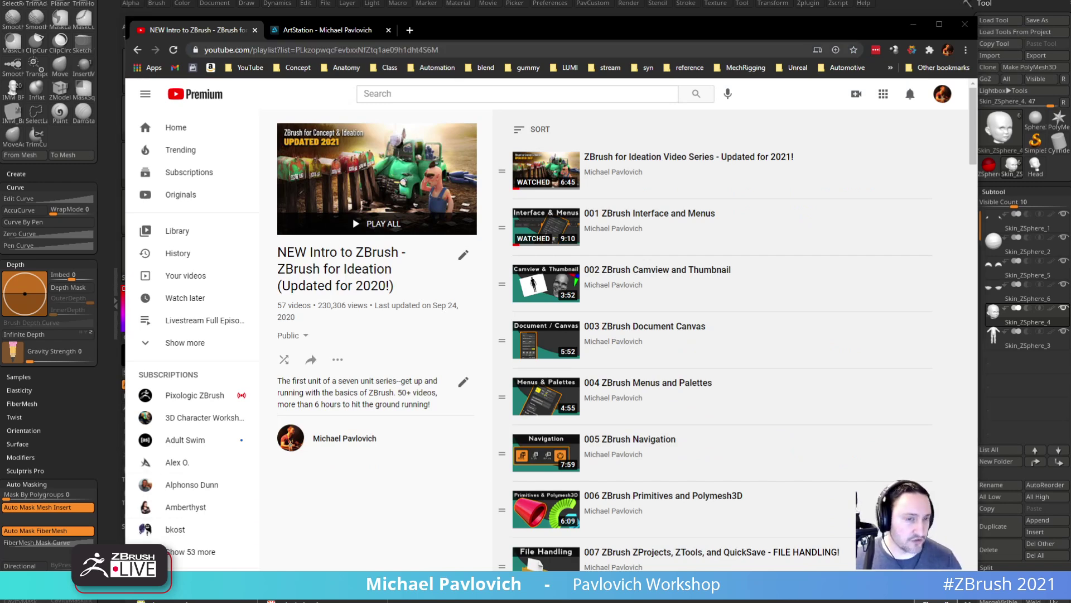
pyautogui.moveTo(455, 30); pyautogui.dragTo(1, 167)
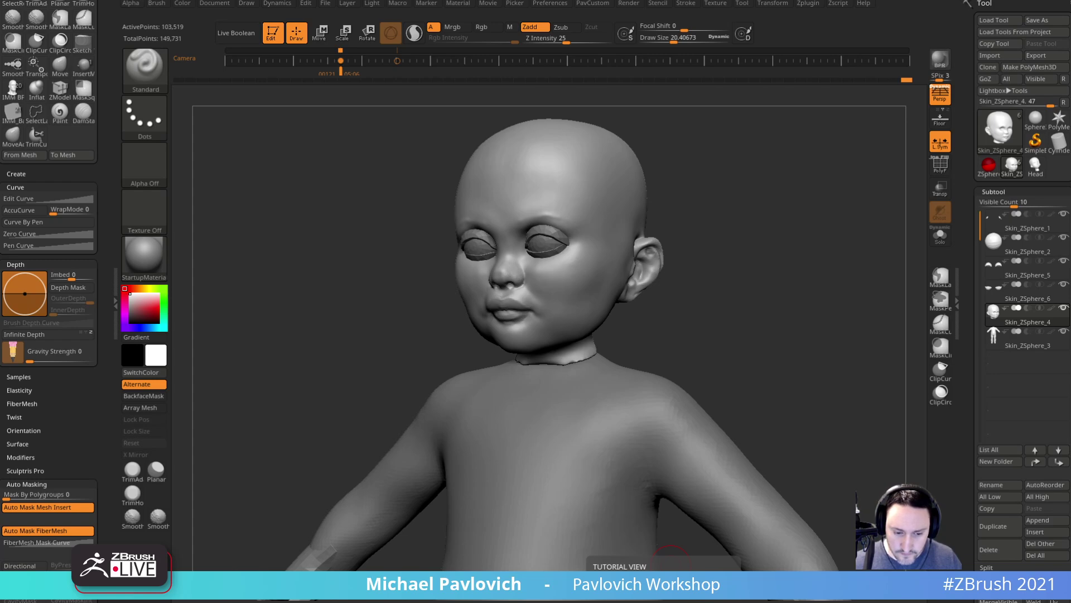
# - Bring up the ZClassroom lesson "Bladed Weapon Prop - Part 1" in the browser, select its web address and return to ZBrush
pyautogui.moveTo(672, 564); pyautogui.dragTo(596, 10)
pyautogui.scroll(-3, 287, 277)
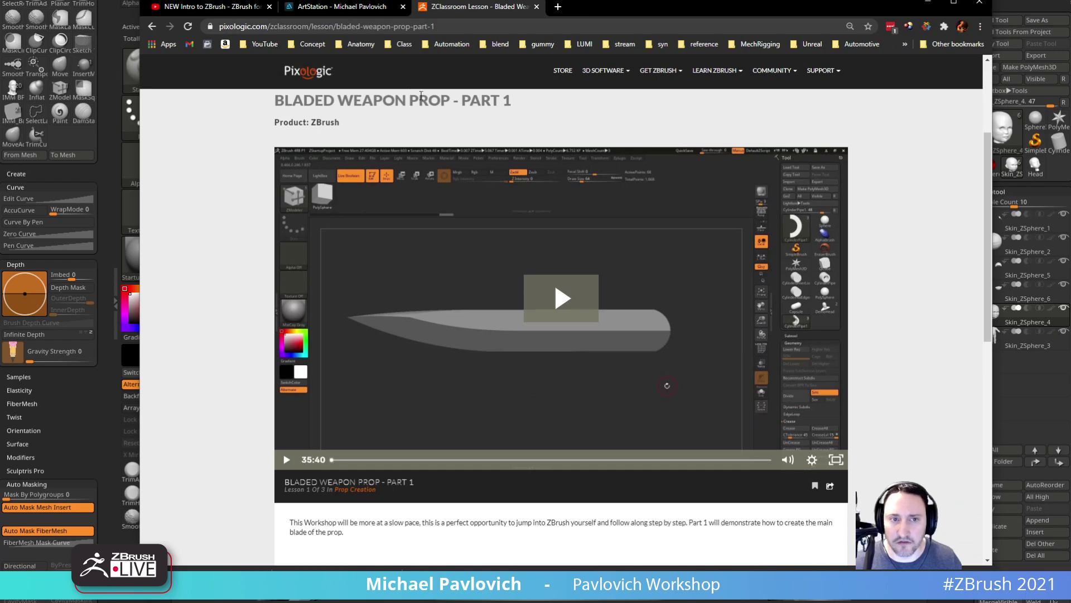
pyautogui.hotkey('ctrl', 'l')
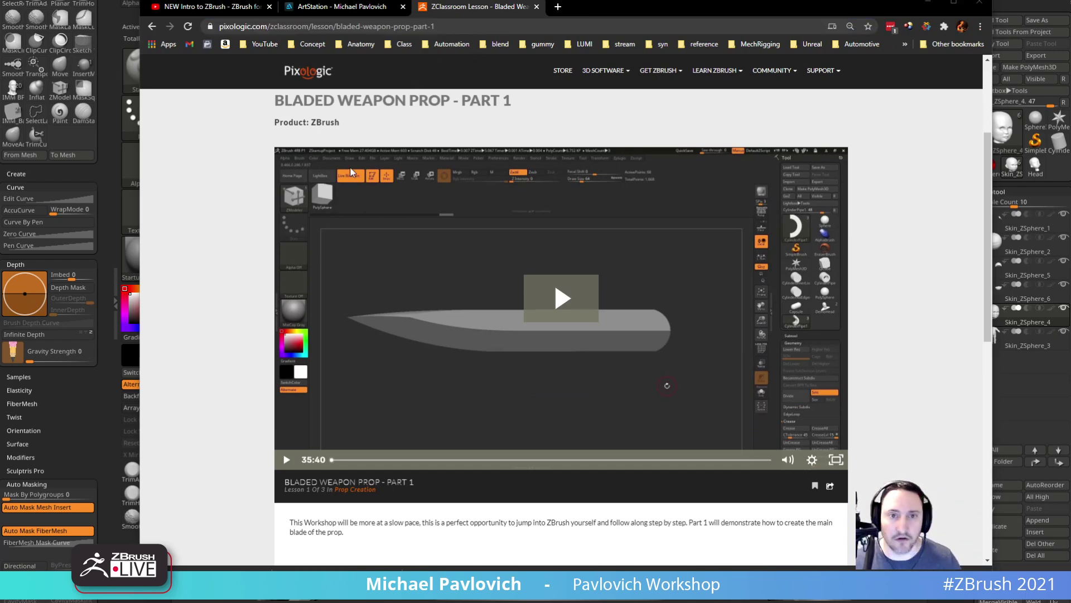
pyautogui.click(928, 2)
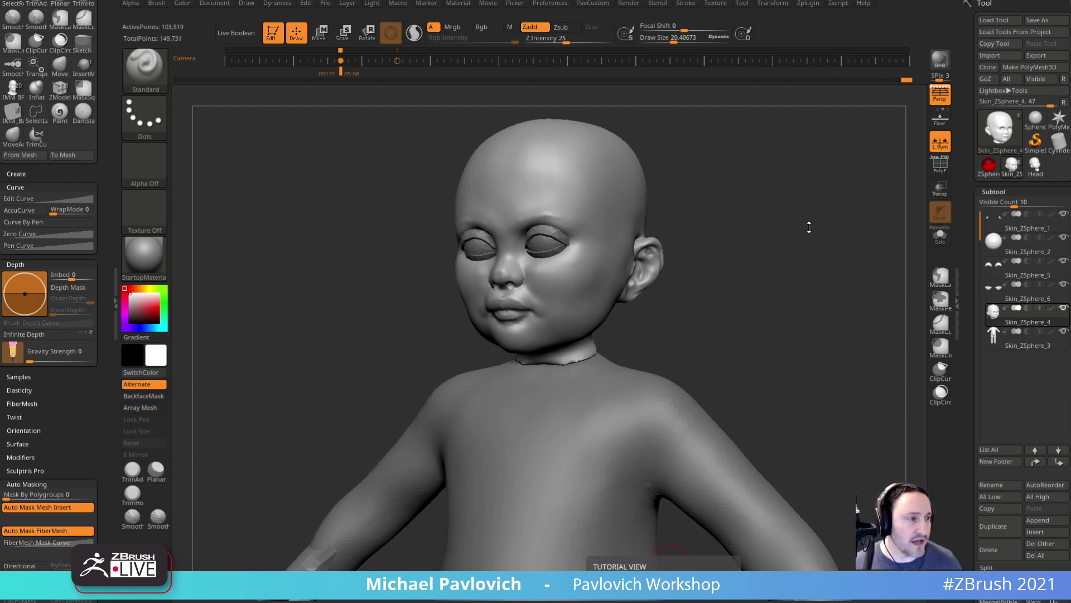
# - Show the reference drawing behind the side view, turn off perspective and hide the timeline
pyautogui.keyDown('shift'); pyautogui.moveTo(813, 222); pyautogui.dragTo(815, 224); pyautogui.keyUp('shift')
pyautogui.press('Left')
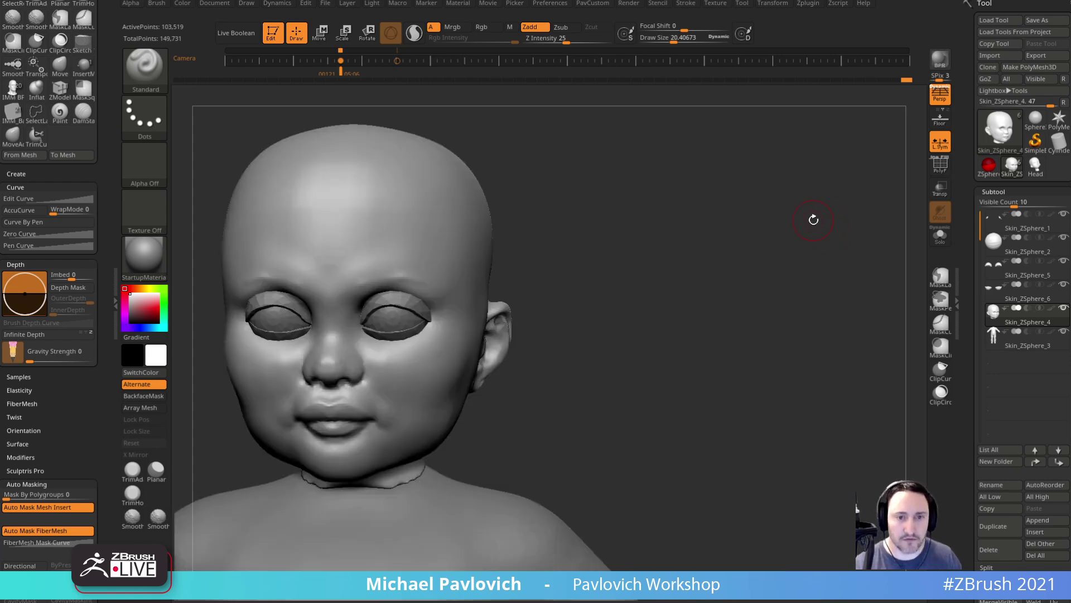
pyautogui.press('Right')
pyautogui.hotkey('shift', 'z')
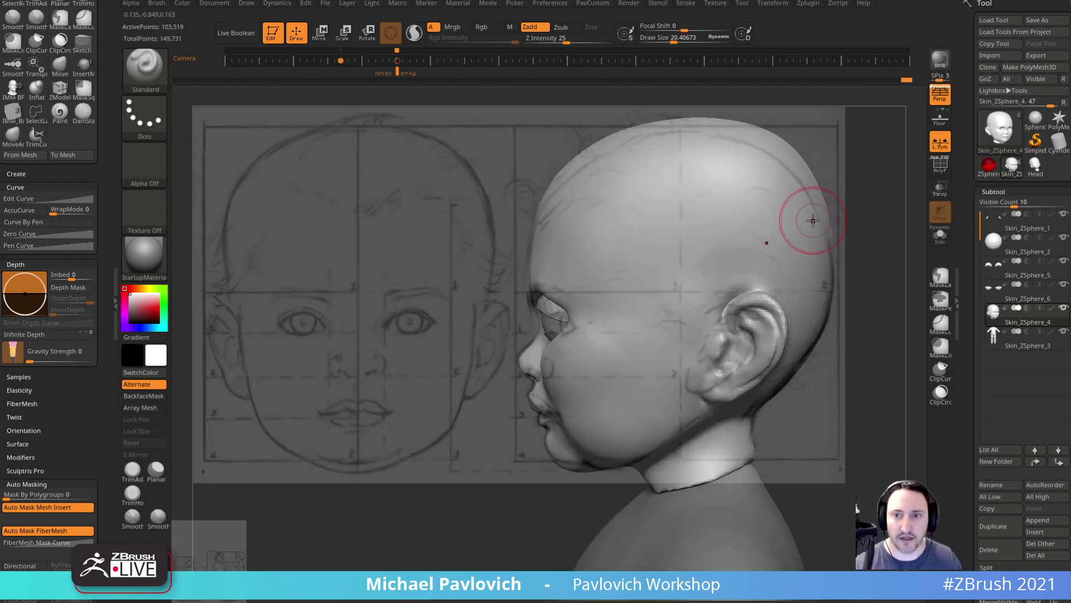
pyautogui.press('p')
pyautogui.press('space')
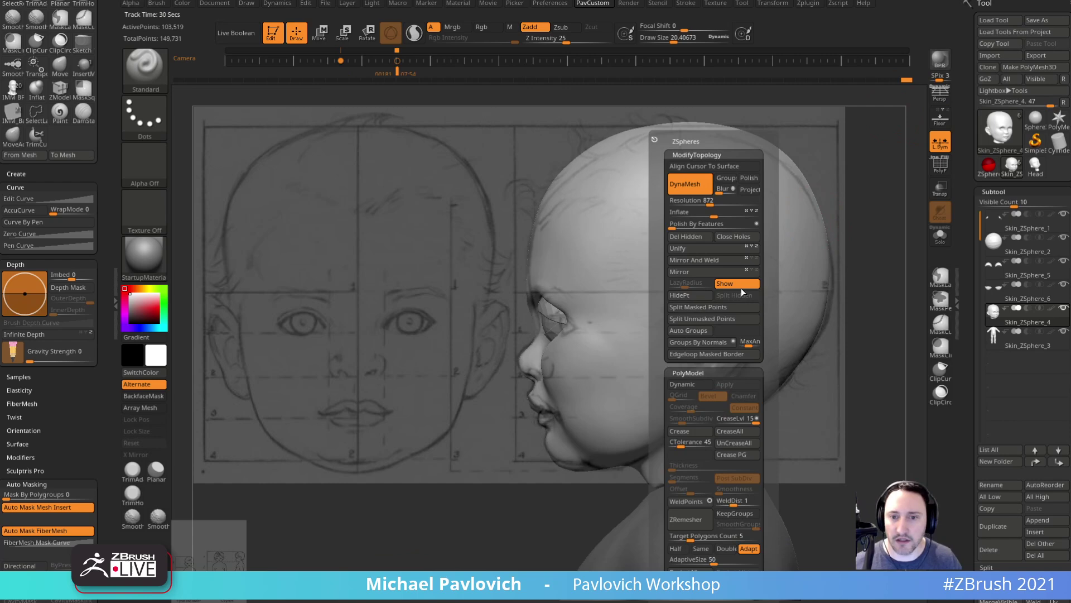
pyautogui.click(743, 287)
# - Compare the head with the reference drawing in front and side views, with the overlay shown and hidden
pyautogui.press('Left')
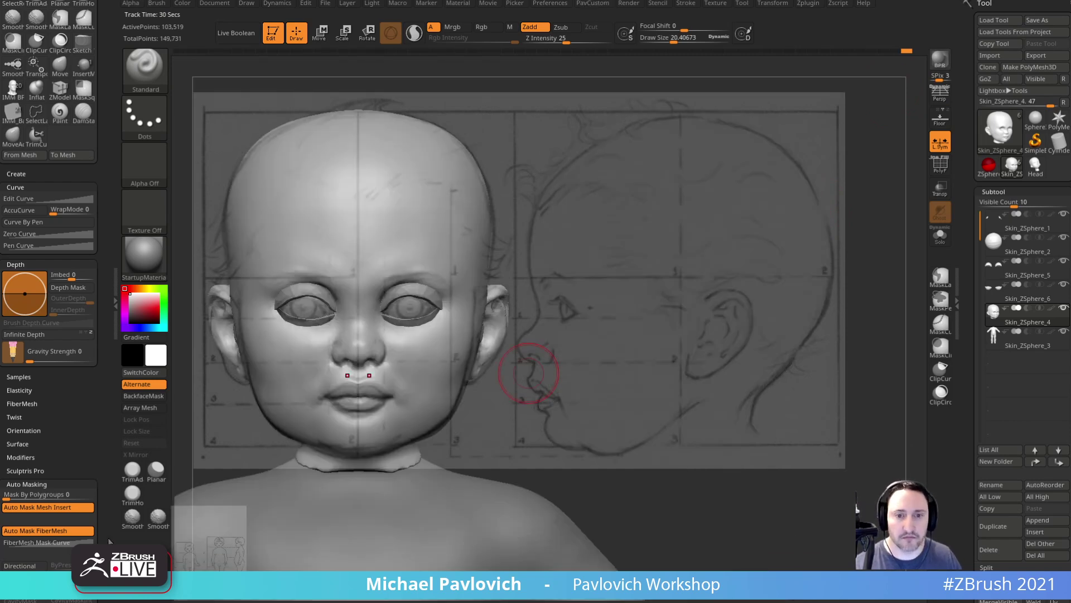
pyautogui.press('Right')
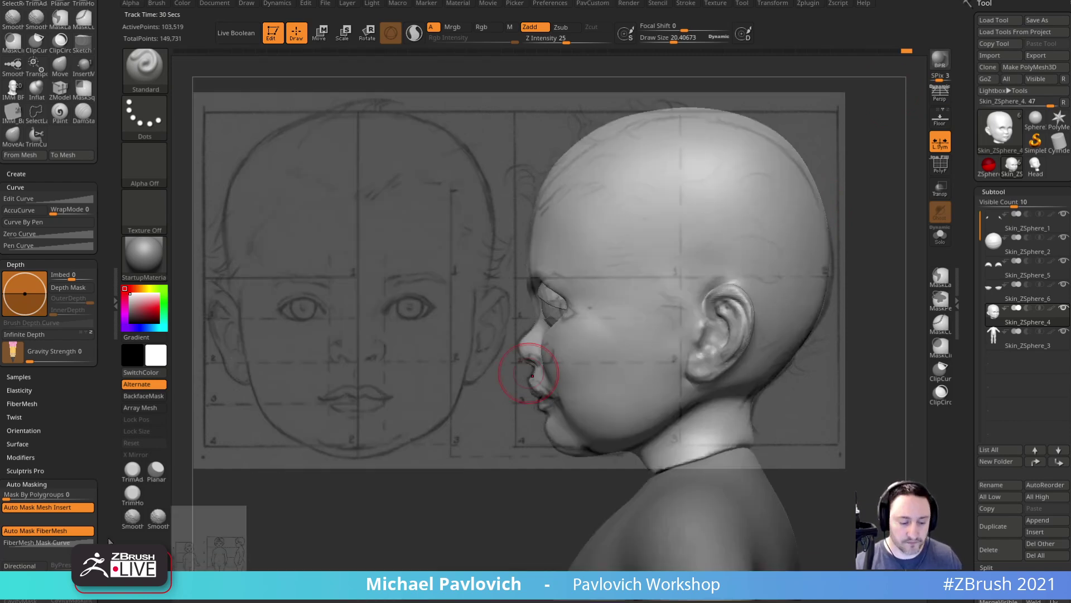
pyautogui.press('Left')
pyautogui.press('Right')
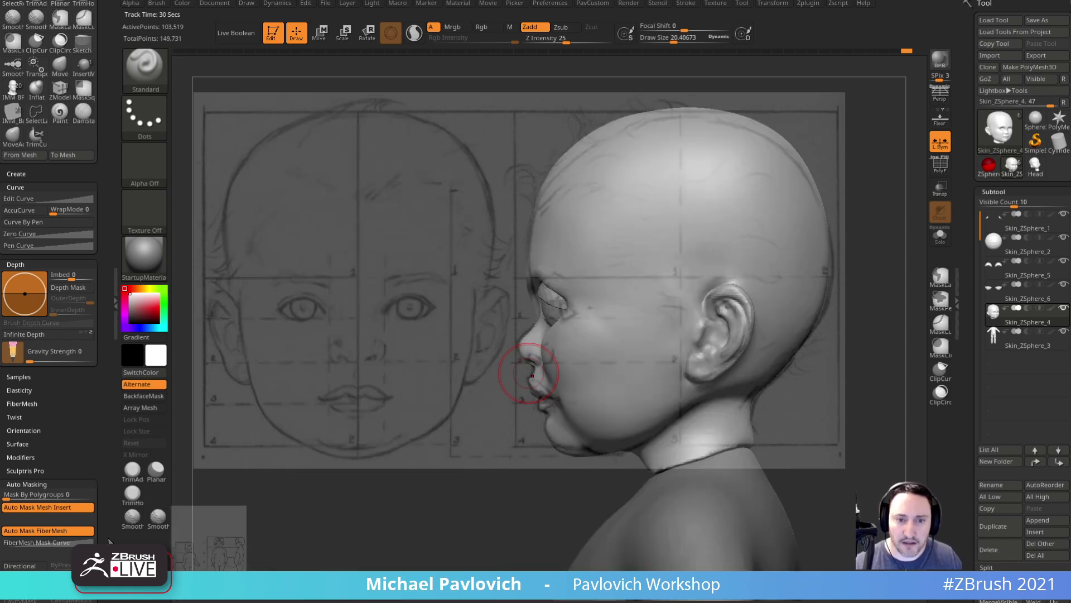
pyautogui.hotkey('shift', 'z')
pyautogui.hotkey('shift', 'z')
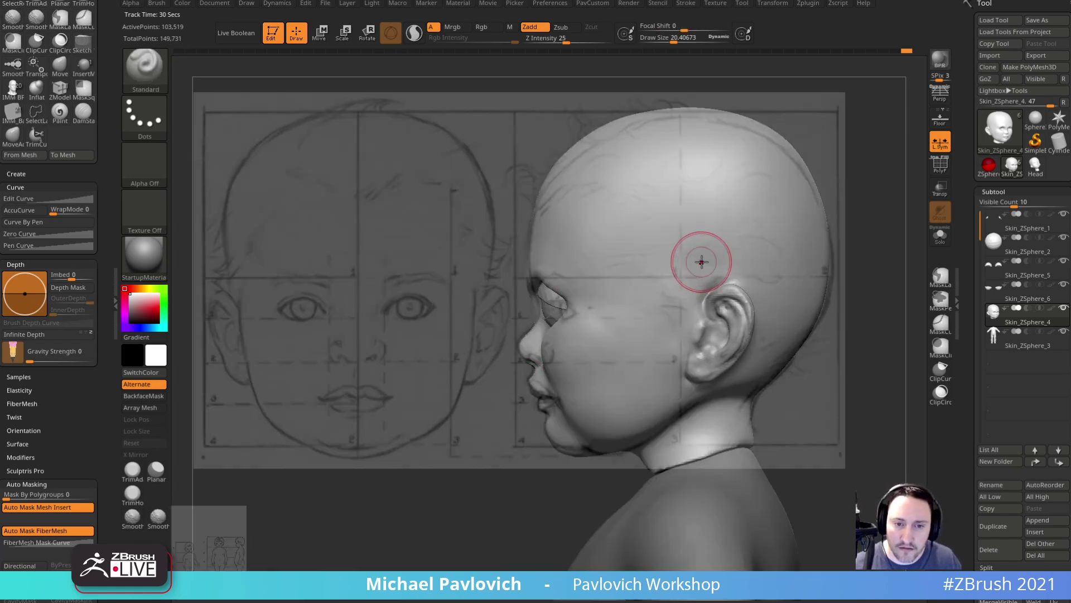
pyautogui.moveTo(895, 303)
pyautogui.mouseDown()
pyautogui.moveTo(749, 601)
pyautogui.moveTo(880, 318)
pyautogui.mouseUp()
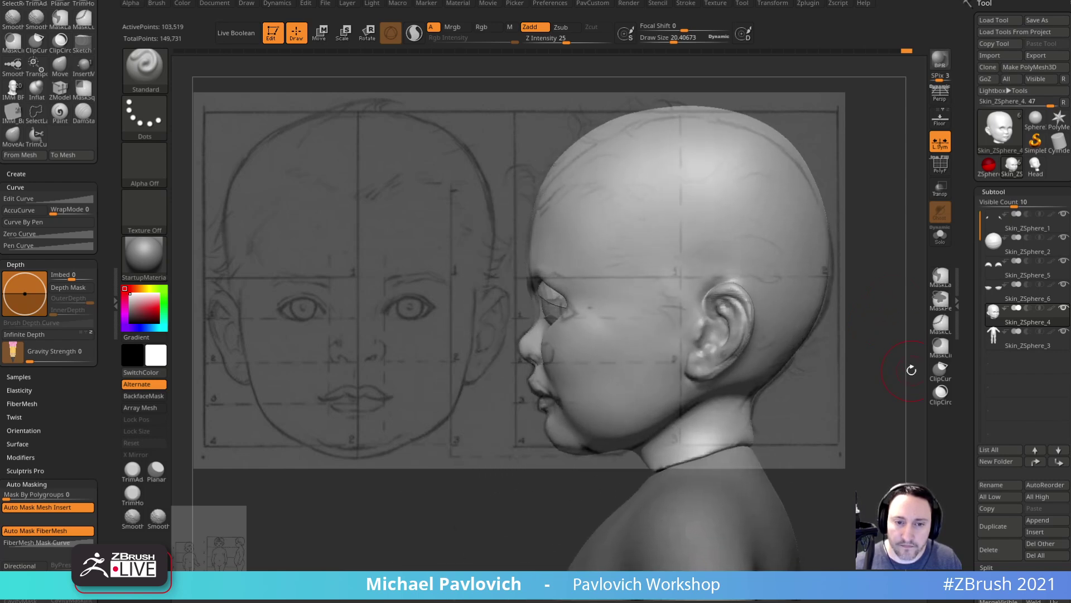
# - Set the draw size to about 15 and make the eyeball subtool active
pyautogui.press('s')
pyautogui.moveTo(589, 316)
pyautogui.mouseDown()
pyautogui.moveTo(598, 327)
pyautogui.moveTo(581, 308)
pyautogui.moveTo(592, 313)
pyautogui.moveTo(552, 341)
pyautogui.moveTo(558, 278)
pyautogui.mouseUp()
pyautogui.press('s')
pyautogui.press('b')
pyautogui.press('m')
pyautogui.press('v')
pyautogui.press('[')
pyautogui.press('s')
pyautogui.press('s')
pyautogui.keyDown('alt'); pyautogui.click(555, 291); pyautogui.keyUp('alt')
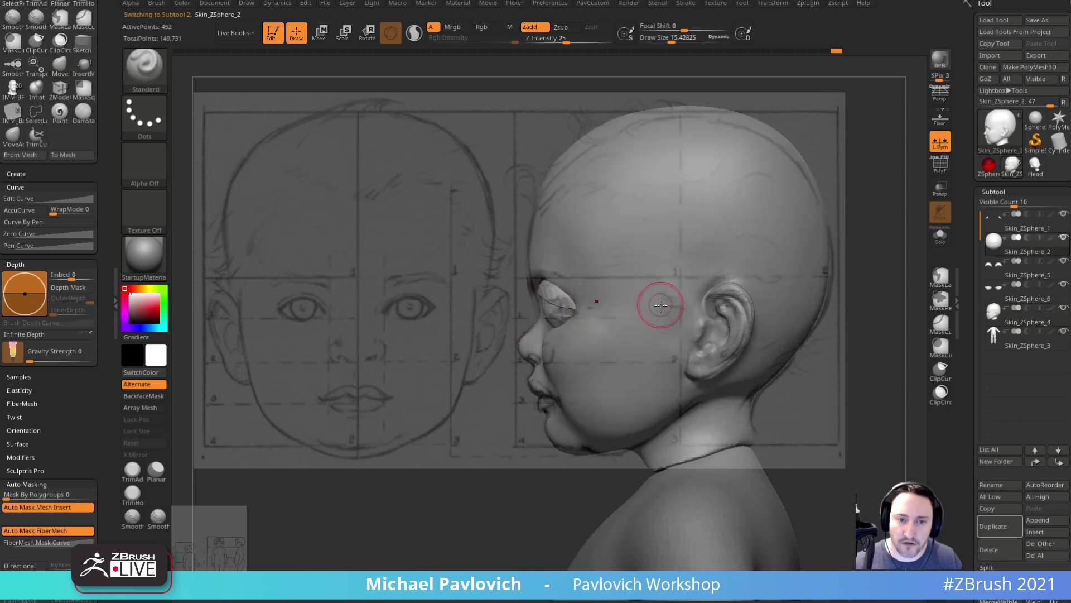
# - Turn on moving of multiple selected subtools and shift the eyeballs and eyelids slightly back and down in profile to match the reference
pyautogui.press('w')
pyautogui.click(616, 215)
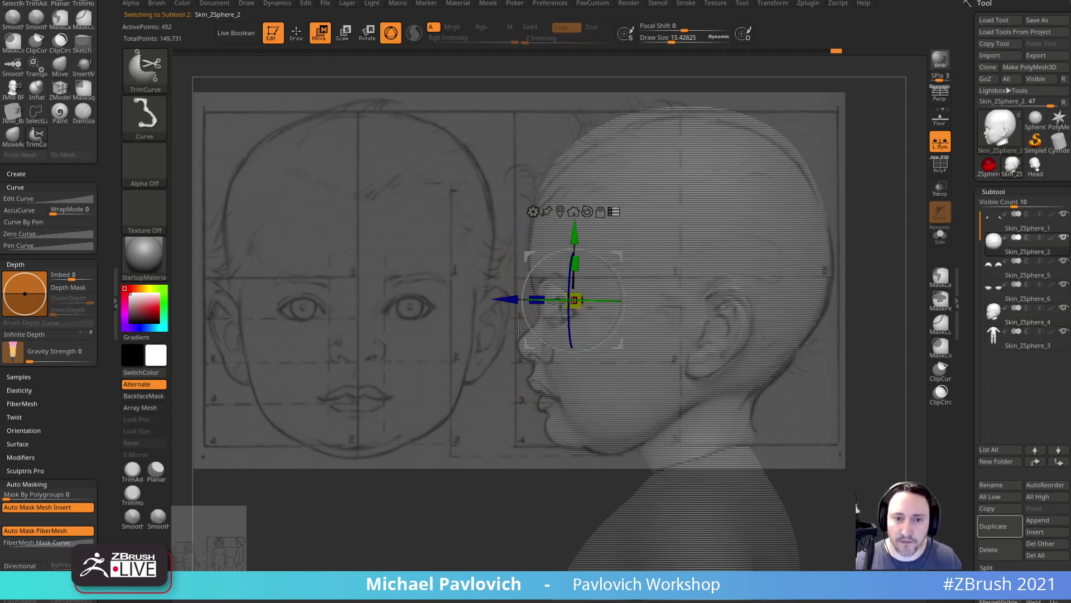
pyautogui.keyDown('ctrl'); pyautogui.keyDown('shift'); pyautogui.click(151, 75); pyautogui.keyUp('shift'); pyautogui.keyUp('ctrl')
pyautogui.click(348, 80)
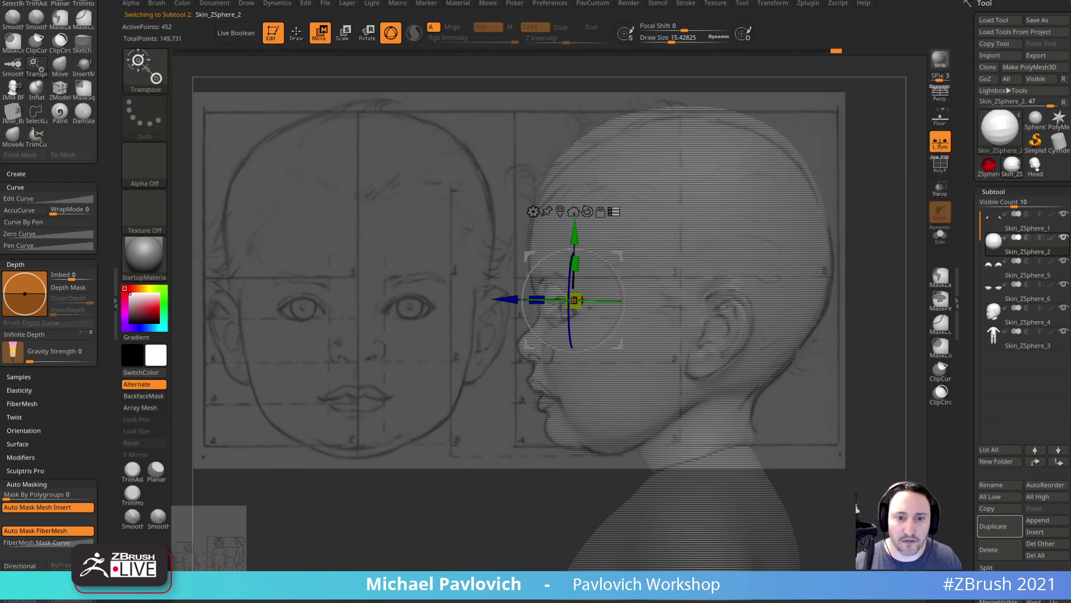
pyautogui.moveTo(621, 258); pyautogui.dragTo(635, 266)
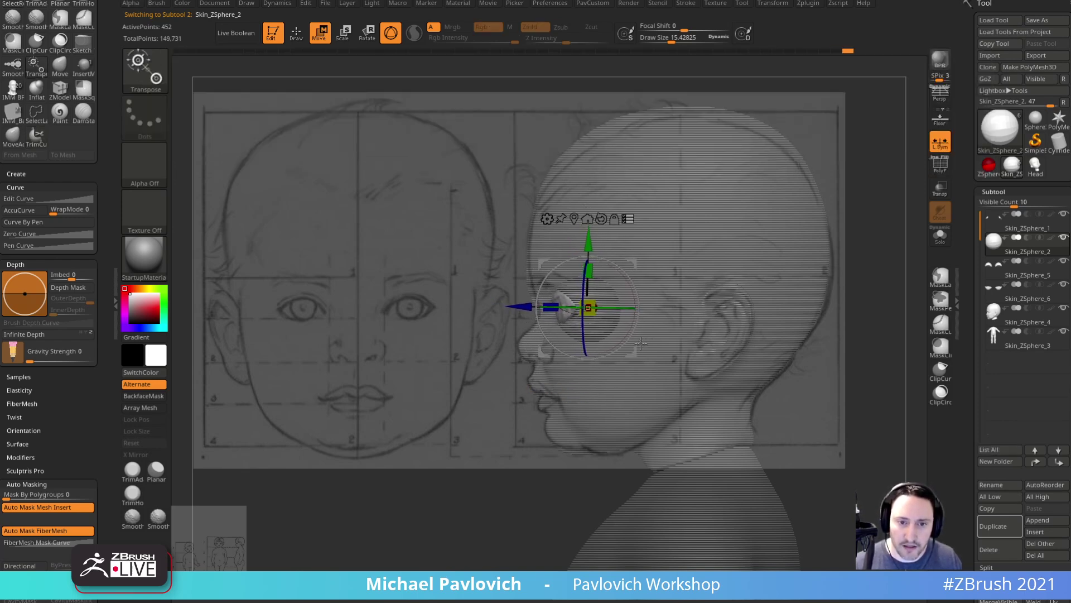
pyautogui.hotkey('shift', 'z')
pyautogui.hotkey('shift', 'z')
pyautogui.hotkey('shift', 'z')
# - Nudge the eyeballs and eyelids together in the front view, moving all selected subtools with the Gizmo
pyautogui.moveTo(597, 274); pyautogui.dragTo(748, 309, button='right')
pyautogui.press('q')
pyautogui.press('w')
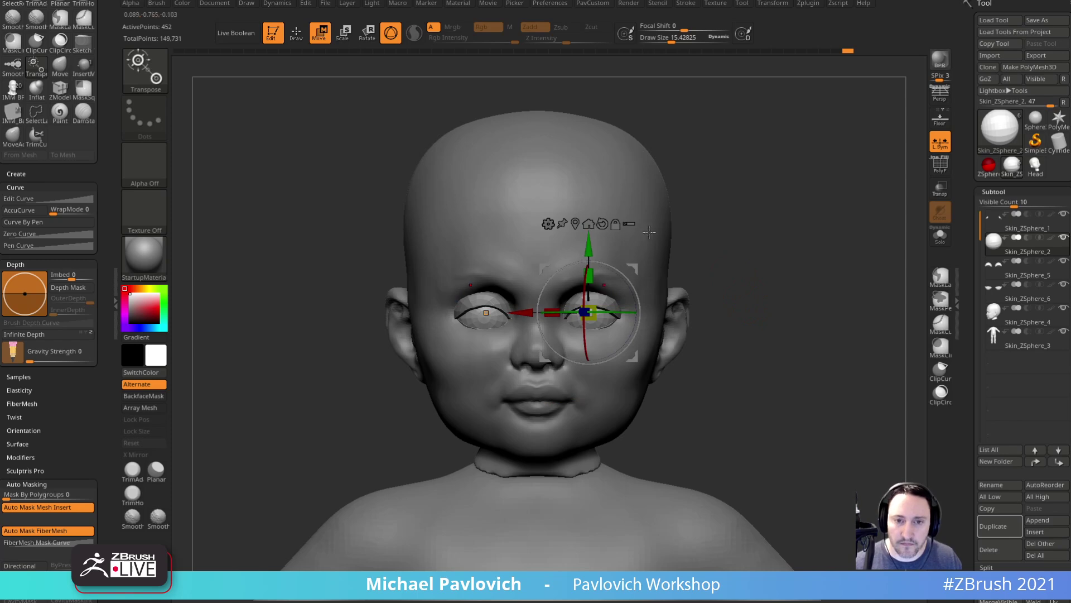
pyautogui.keyDown('alt'); pyautogui.moveTo(680, 205); pyautogui.dragTo(670, 221, button='right'); pyautogui.keyUp('alt')
pyautogui.click(618, 240)
pyautogui.moveTo(624, 285); pyautogui.dragTo(624, 283)
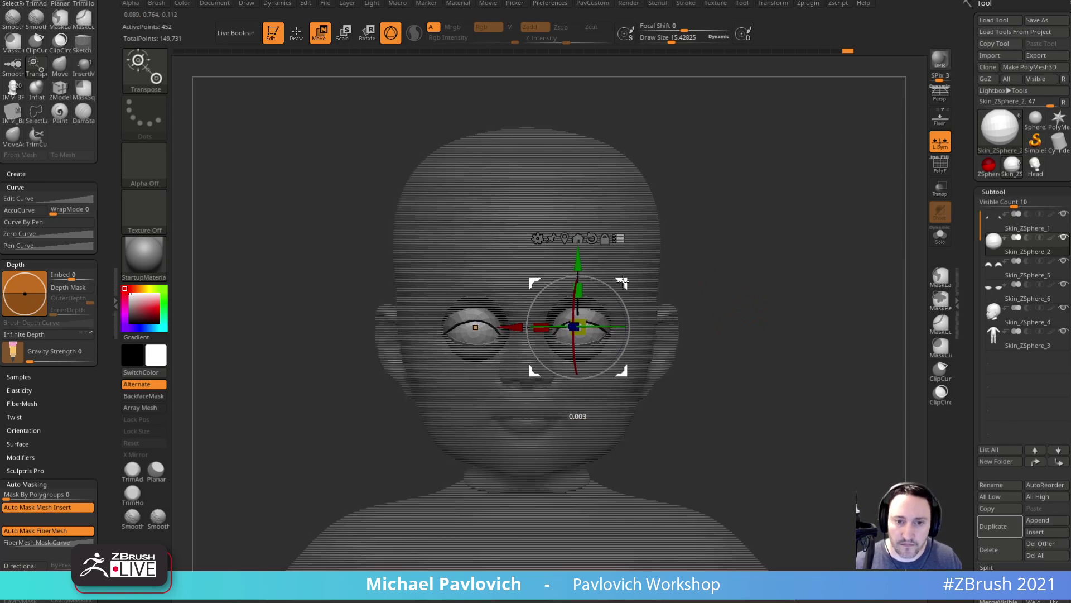
# - Fine-tune the eyeball and eyelid position against the front reference drawing, comparing it with the side view
pyautogui.hotkey('shift', 'z')
pyautogui.press('2')
pyautogui.press('1')
pyautogui.press('2')
pyautogui.press('1')
pyautogui.moveTo(455, 262); pyautogui.dragTo(458, 259)
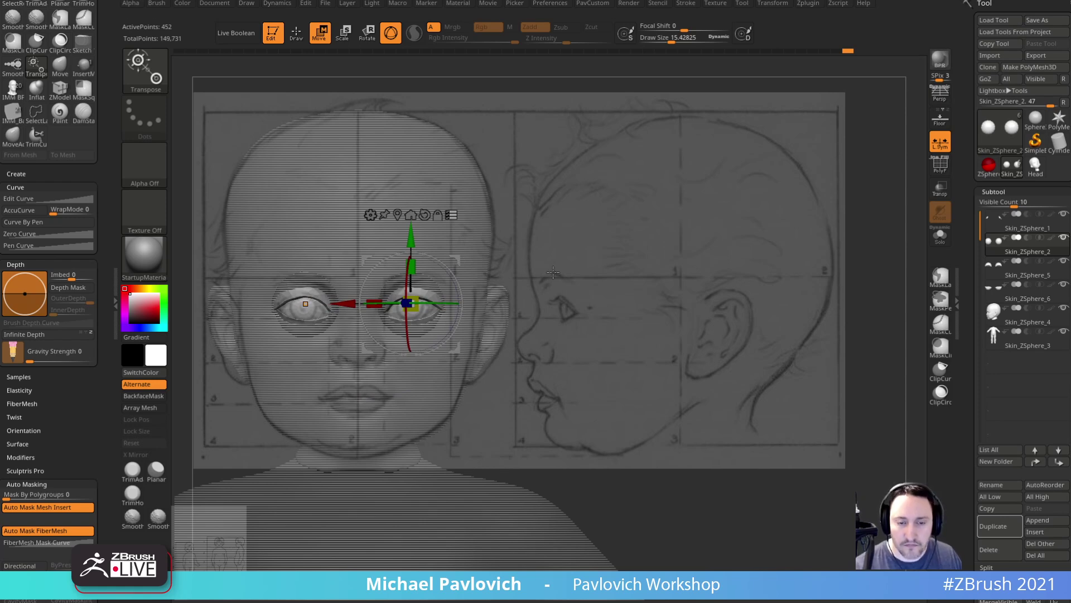
pyautogui.keyDown('alt'); pyautogui.moveTo(592, 510); pyautogui.dragTo(597, 509); pyautogui.keyUp('alt')
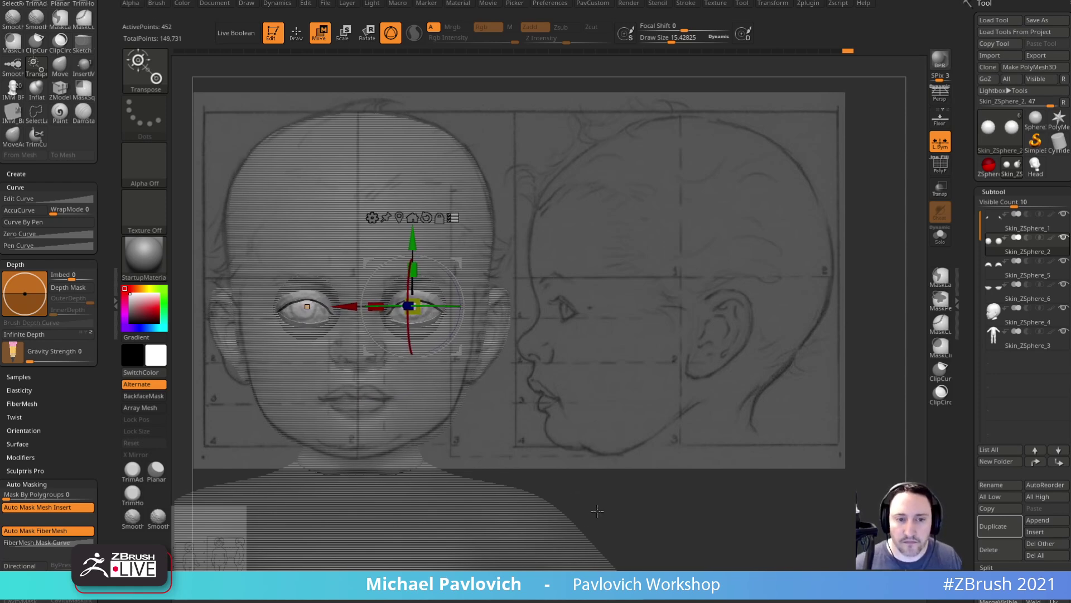
pyautogui.press('2')
pyautogui.press('1')
pyautogui.press('2')
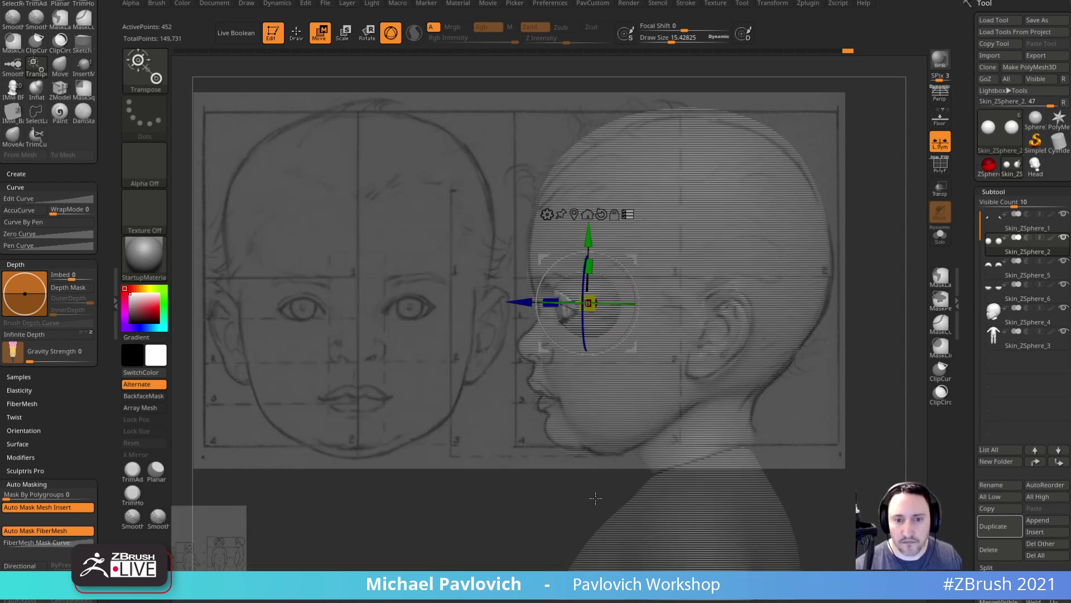
# - Check the eye placement in profile with and without the reference, and turn off moving of multiple selected subtools
pyautogui.hotkey('shift', 'z')
pyautogui.press('q')
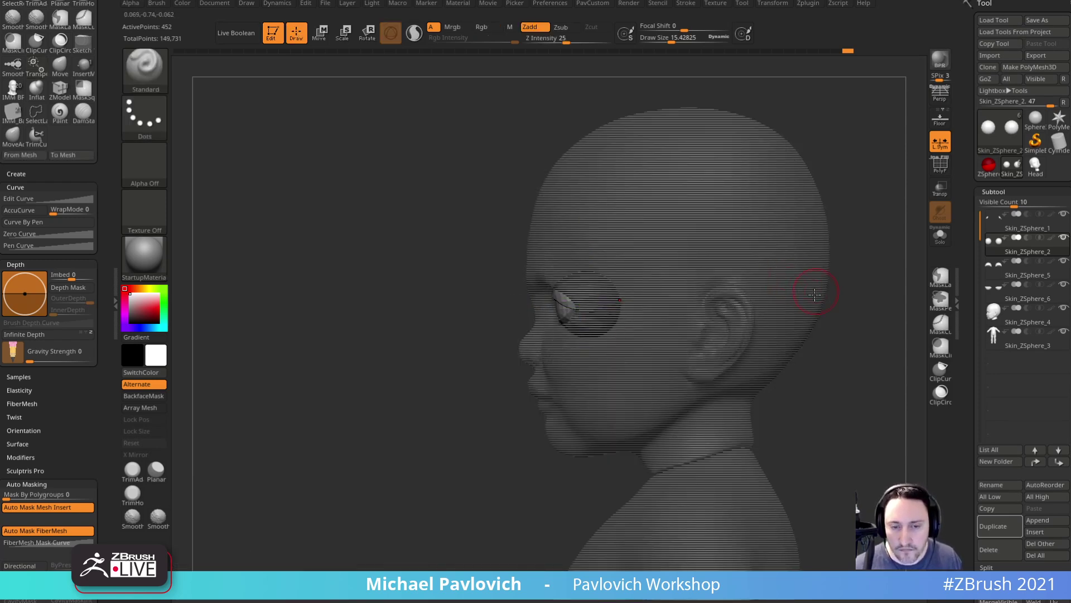
pyautogui.hotkey('shift', 'z')
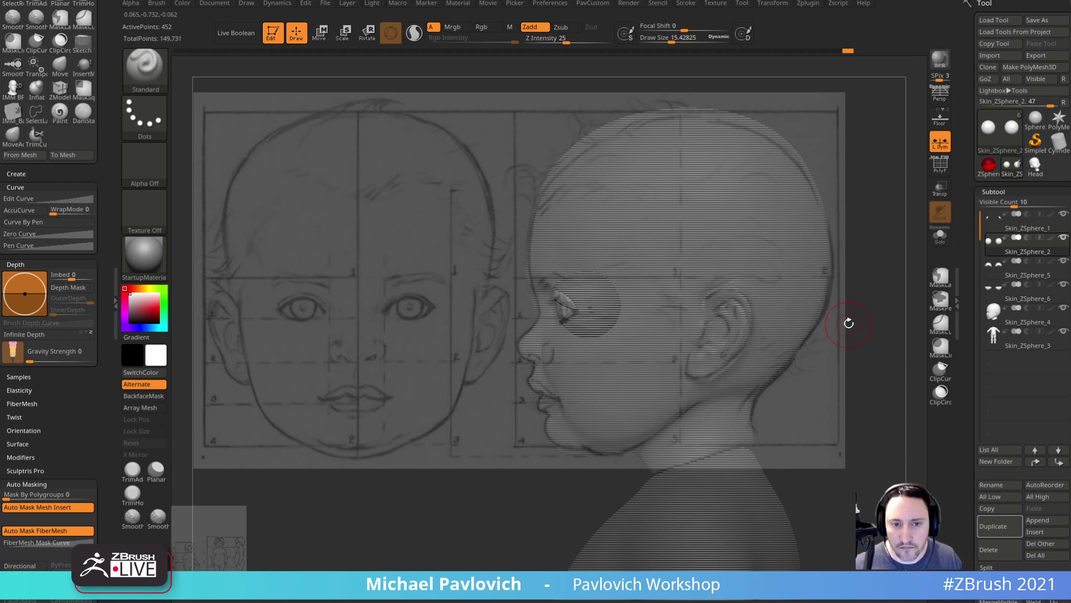
pyautogui.press('w')
pyautogui.click(628, 214)
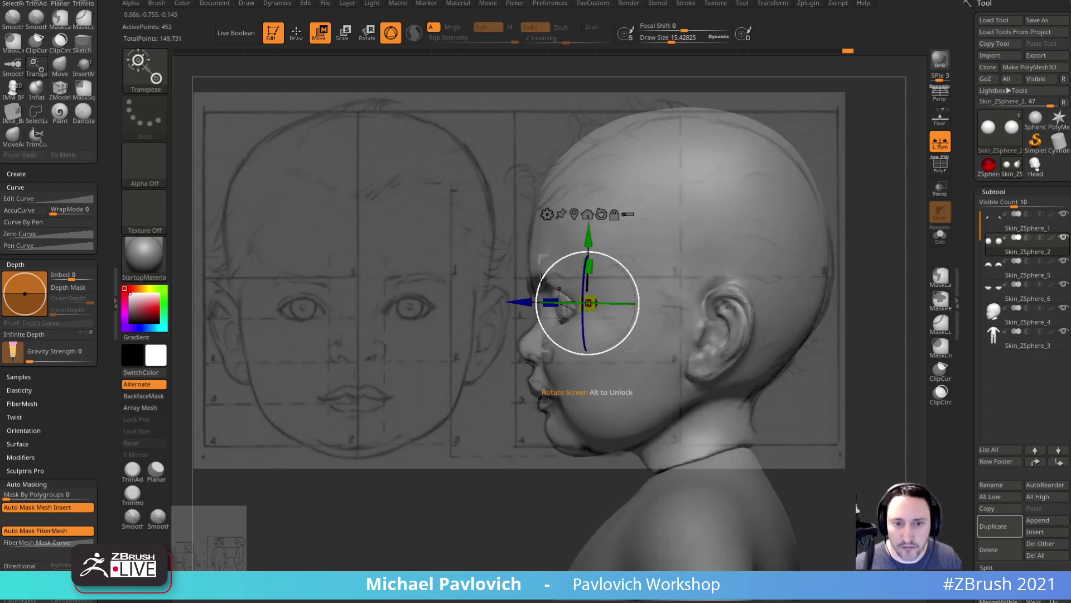
# - Reshape the head's brow and eye-socket profile to the side reference with the Move brush at draw size about 17
pyautogui.press('q')
pyautogui.press('b')
pyautogui.press('m')
pyautogui.press('v')
pyautogui.keyDown('alt'); pyautogui.click(538, 270); pyautogui.keyUp('alt')
pyautogui.press('s')
pyautogui.moveTo(538, 276); pyautogui.dragTo(530, 278)
pyautogui.moveTo(534, 287); pyautogui.dragTo(552, 287)
pyautogui.press('s')
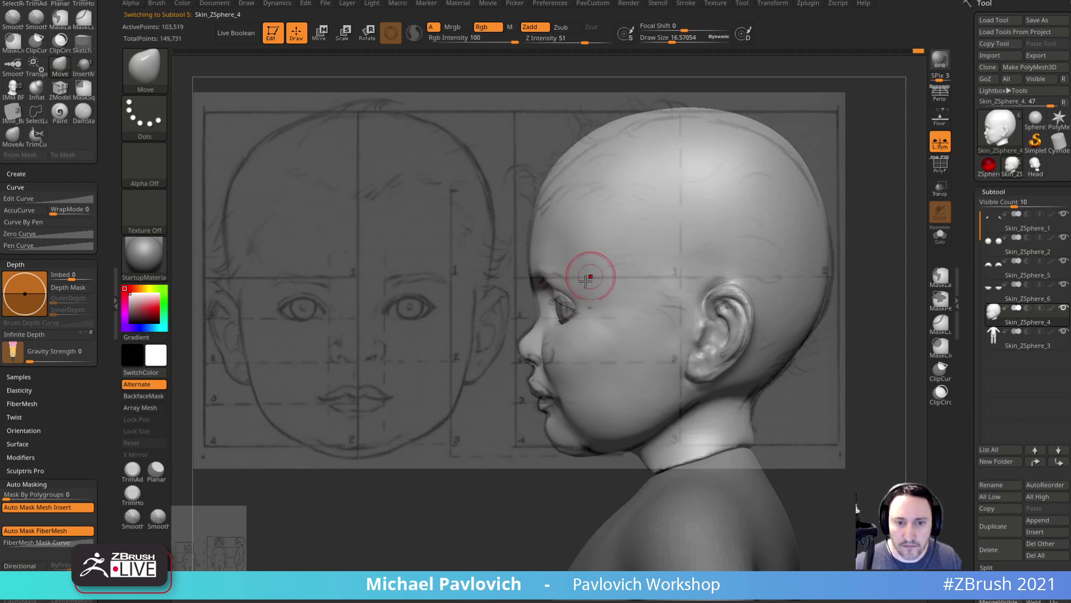
# - Hide the reference, select the upper eyelid subtool and adjust its inner corner around the eyeball with the Move brush
pyautogui.hotkey('shift', 'z')
pyautogui.moveTo(485, 304)
pyautogui.keyDown('shift'); pyautogui.mouseDown()
pyautogui.moveTo(727, 261)
pyautogui.moveTo(778, 273)
pyautogui.moveTo(734, 306)
pyautogui.moveTo(711, 290)
pyautogui.mouseUp(); pyautogui.keyUp('shift')
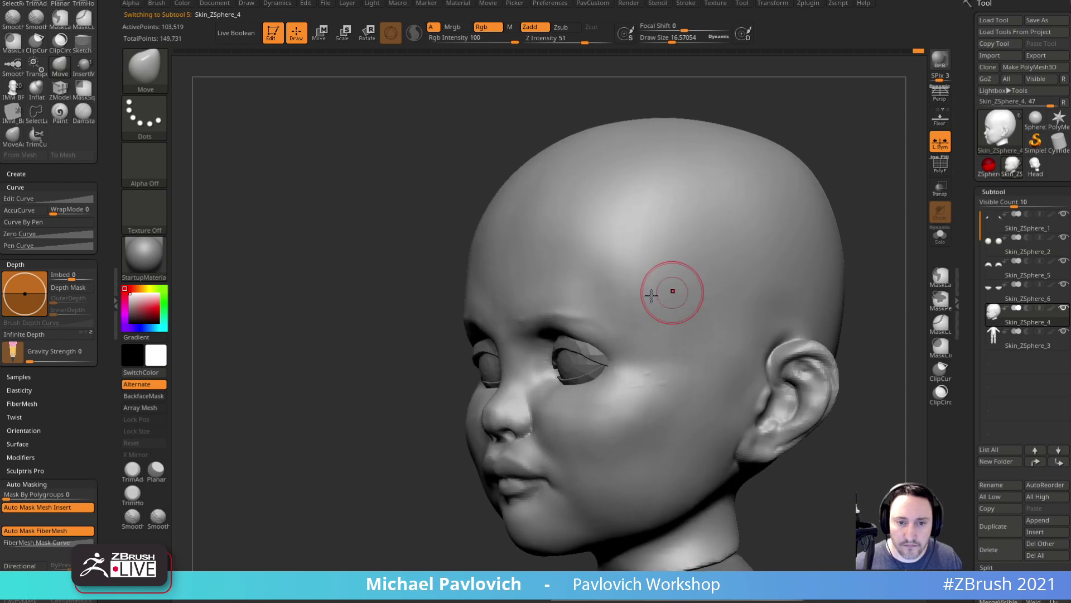
pyautogui.moveTo(515, 320); pyautogui.dragTo(583, 327, button='right')
pyautogui.keyDown('alt'); pyautogui.click(583, 327); pyautogui.keyUp('alt')
pyautogui.moveTo(817, 281); pyautogui.dragTo(823, 197, button='right')
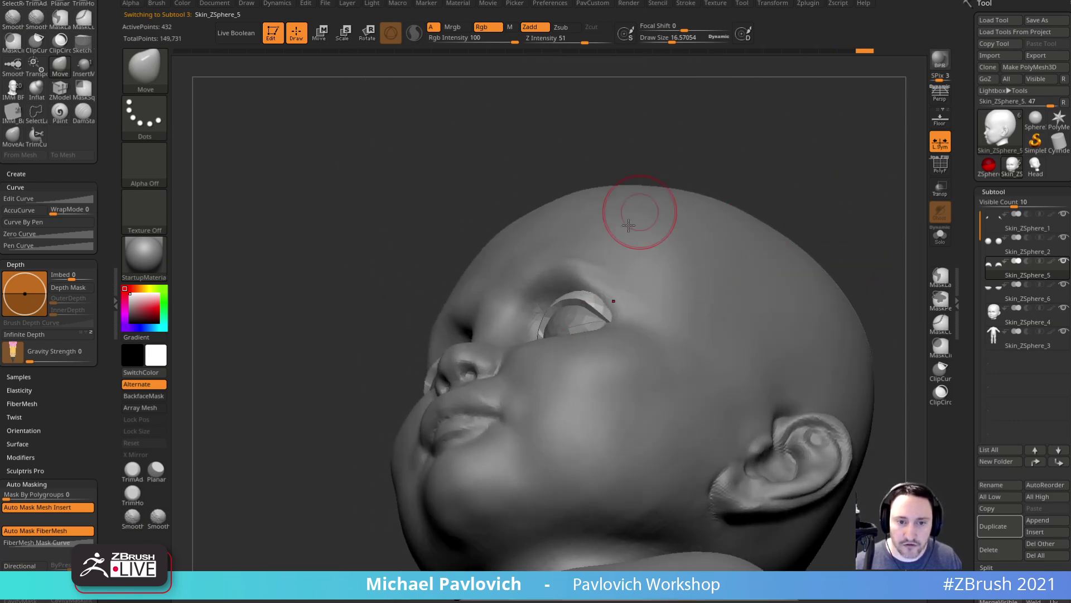
pyautogui.moveTo(635, 165); pyautogui.dragTo(610, 256, button='right')
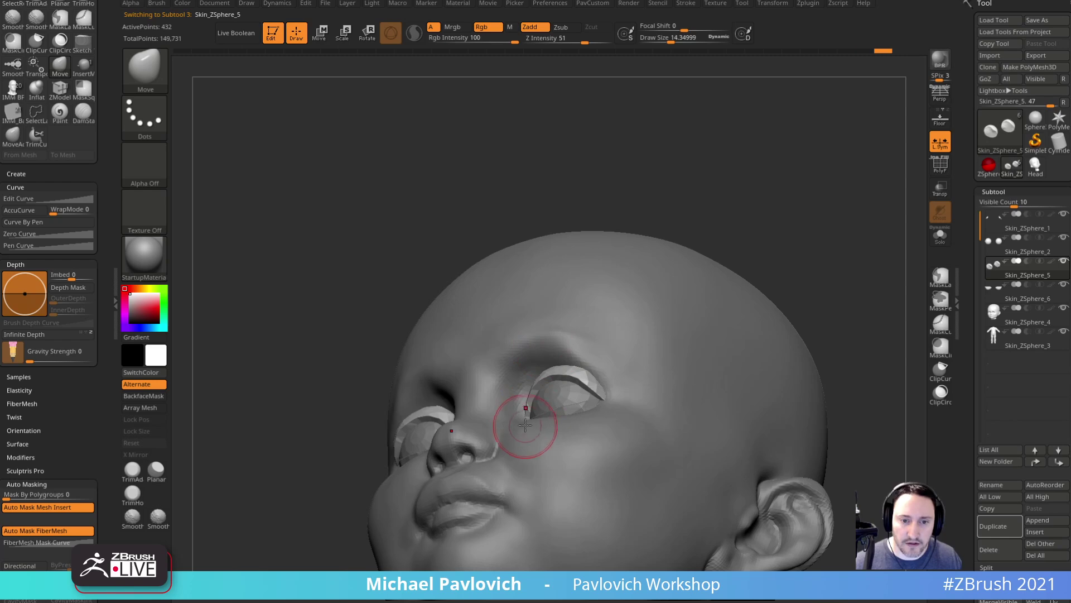
pyautogui.moveTo(647, 187); pyautogui.dragTo(649, 284, button='right')
pyautogui.moveTo(527, 375); pyautogui.dragTo(524, 377)
pyautogui.press('s')
pyautogui.click(525, 377)
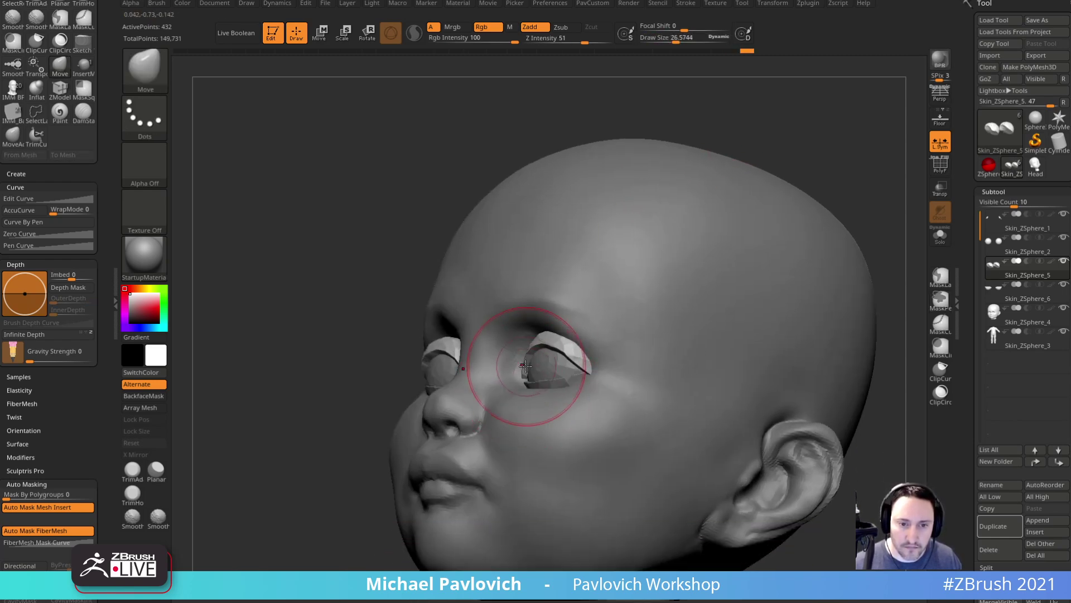
# - Select the head and sculpt the skin around the outer eye corner with the Standard brush
pyautogui.moveTo(718, 140); pyautogui.dragTo(778, 215, button='right')
pyautogui.moveTo(763, 304); pyautogui.dragTo(703, 380, button='right')
pyautogui.press('b')
pyautogui.press('s')
pyautogui.press('t')
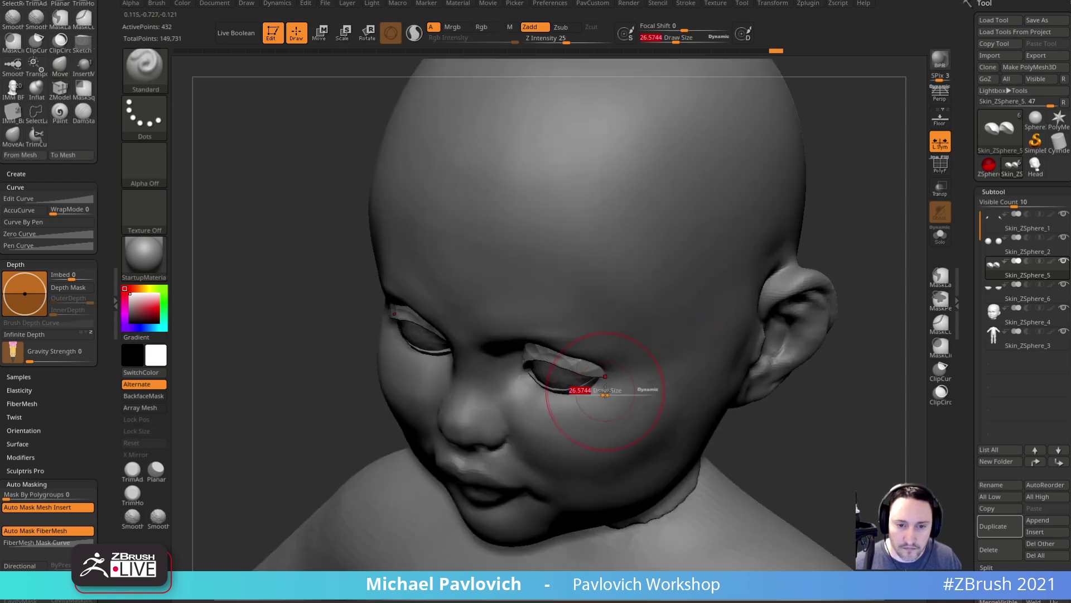
pyautogui.keyDown('alt'); pyautogui.click(692, 374); pyautogui.keyUp('alt')
pyautogui.press('s')
pyautogui.click(540, 406)
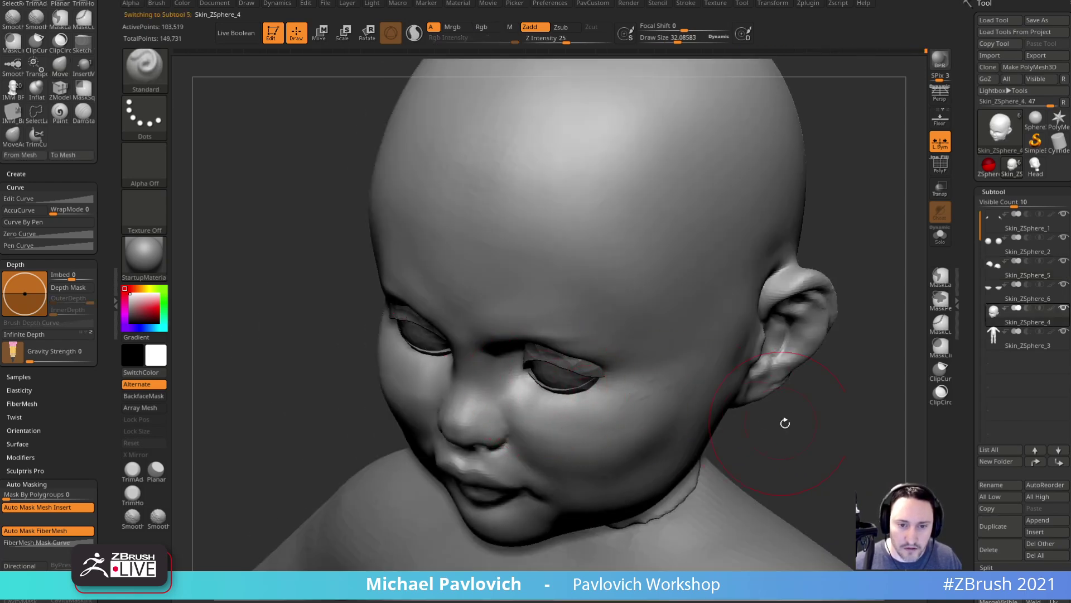
pyautogui.moveTo(765, 417); pyautogui.dragTo(773, 357, button='right')
pyautogui.press('s')
pyautogui.click(587, 394)
pyautogui.moveTo(602, 383)
pyautogui.mouseDown()
pyautogui.moveTo(593, 377)
pyautogui.moveTo(607, 380)
pyautogui.mouseUp()
pyautogui.moveTo(751, 358)
pyautogui.mouseDown(button='right')
pyautogui.moveTo(798, 317)
pyautogui.moveTo(776, 348)
pyautogui.mouseUp(button='right')
pyautogui.moveTo(775, 349); pyautogui.dragTo(742, 367, button='right')
# - Select the lower eyelid subtool and reshape its inner and outer corners with the Move brush at draw size about 13
pyautogui.keyDown('alt'); pyautogui.click(593, 383); pyautogui.keyUp('alt')
pyautogui.moveTo(809, 354)
pyautogui.mouseDown(button='right')
pyautogui.moveTo(799, 335)
pyautogui.moveTo(778, 363)
pyautogui.mouseUp(button='right')
pyautogui.keyDown('ctrl'); pyautogui.moveTo(779, 362); pyautogui.dragTo(773, 346, button='right'); pyautogui.keyUp('ctrl')
pyautogui.press('s')
pyautogui.click(538, 399)
pyautogui.press('b')
pyautogui.press('m')
pyautogui.press('v')
pyautogui.moveTo(539, 386); pyautogui.dragTo(551, 396)
pyautogui.moveTo(717, 383); pyautogui.dragTo(696, 371, button='right')
pyautogui.moveTo(596, 386); pyautogui.dragTo(582, 387)
pyautogui.moveTo(768, 368)
pyautogui.mouseDown(button='right')
pyautogui.moveTo(778, 294)
pyautogui.moveTo(781, 318)
pyautogui.mouseUp(button='right')
pyautogui.moveTo(768, 289)
pyautogui.mouseDown()
pyautogui.moveTo(835, 323)
pyautogui.moveTo(798, 330)
pyautogui.mouseUp()
pyautogui.press('s')
pyautogui.moveTo(545, 404); pyautogui.dragTo(538, 404)
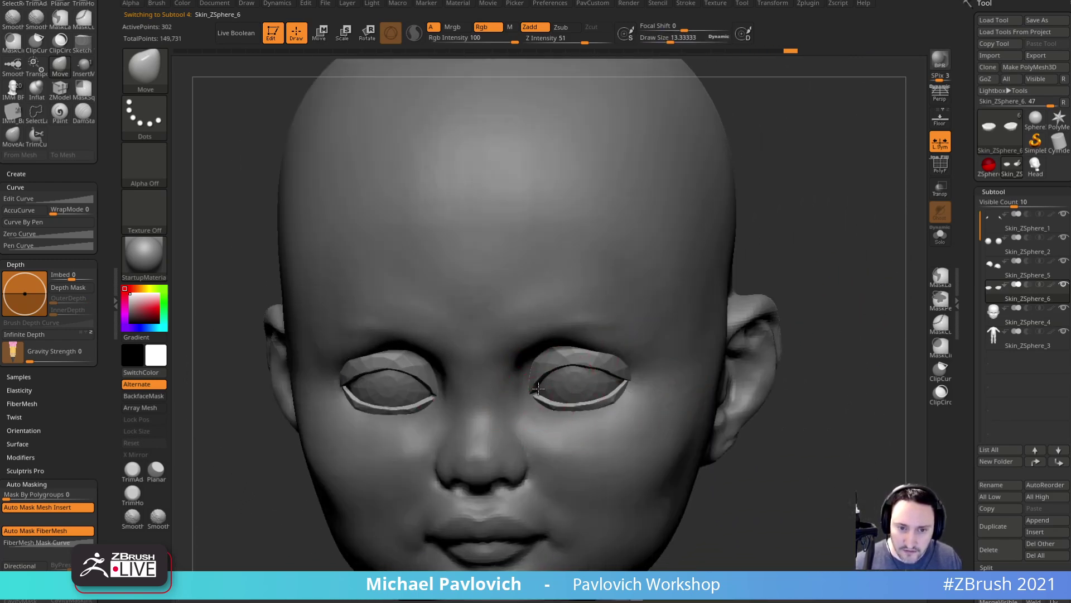
# - Select the upper eyelid subtool and pull its outer part into shape around the eyeball with the Move brush
pyautogui.moveTo(842, 334); pyautogui.dragTo(844, 364)
pyautogui.keyDown('alt'); pyautogui.click(566, 326); pyautogui.keyUp('alt')
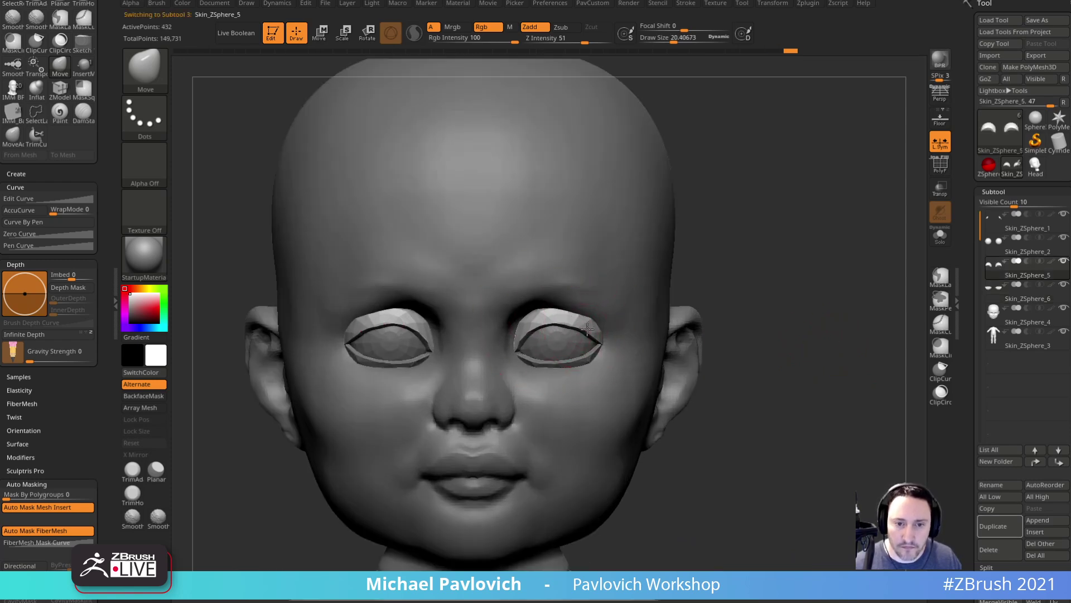
pyautogui.moveTo(588, 326); pyautogui.dragTo(586, 331)
pyautogui.moveTo(795, 305)
pyautogui.mouseDown()
pyautogui.moveTo(751, 306)
pyautogui.moveTo(780, 299)
pyautogui.moveTo(752, 251)
pyautogui.mouseUp()
pyautogui.moveTo(589, 328); pyautogui.dragTo(590, 332)
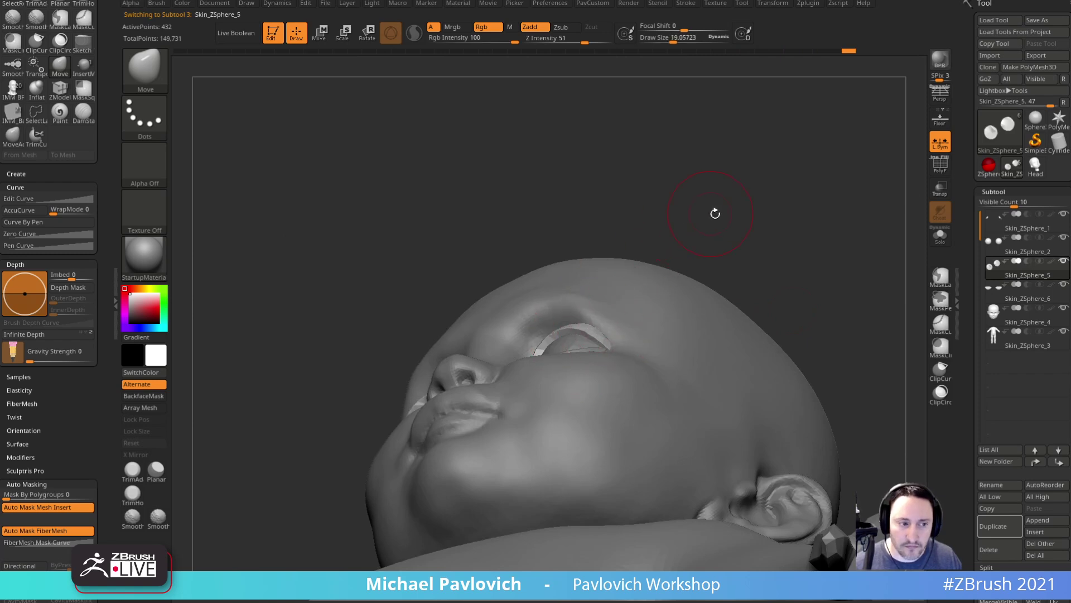
pyautogui.keyDown('shift'); pyautogui.moveTo(705, 214); pyautogui.dragTo(755, 265); pyautogui.keyUp('shift')
pyautogui.keyDown('alt'); pyautogui.moveTo(781, 230); pyautogui.dragTo(818, 261); pyautogui.keyUp('alt')
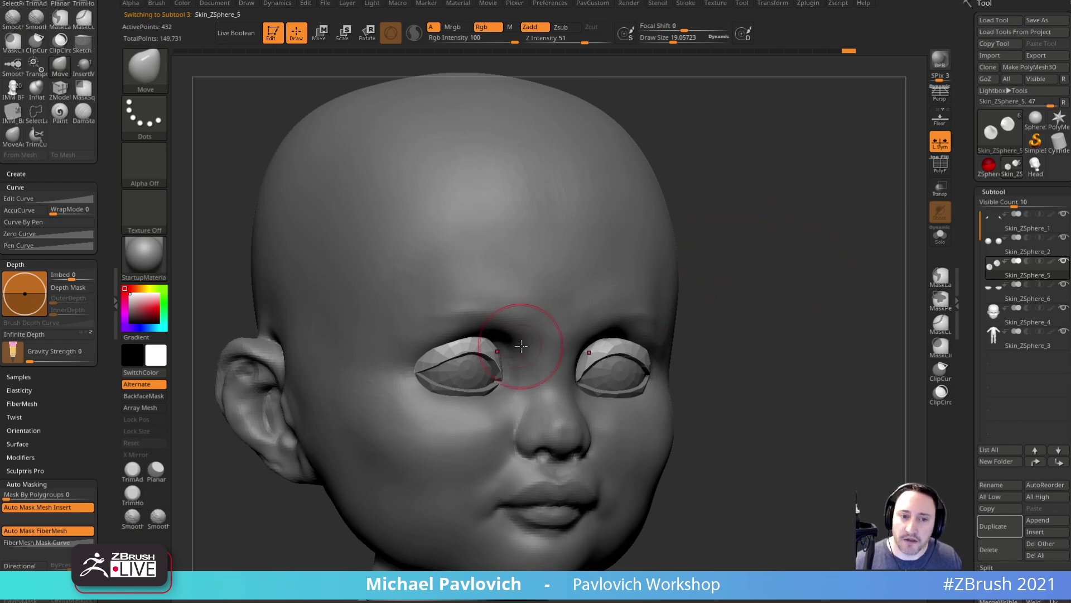
# - Select the head and reshape the inner brow above the eyes with the Move brush at draw size about 43
pyautogui.keyDown('alt'); pyautogui.moveTo(709, 260); pyautogui.dragTo(704, 274); pyautogui.keyUp('alt')
pyautogui.keyDown('alt'); pyautogui.click(533, 294); pyautogui.keyUp('alt')
pyautogui.moveTo(771, 251); pyautogui.dragTo(731, 256)
pyautogui.press('s')
pyautogui.click(466, 356)
pyautogui.press('s')
pyautogui.click(427, 362)
pyautogui.press('s')
pyautogui.click(502, 323)
pyautogui.moveTo(497, 333); pyautogui.dragTo(495, 347)
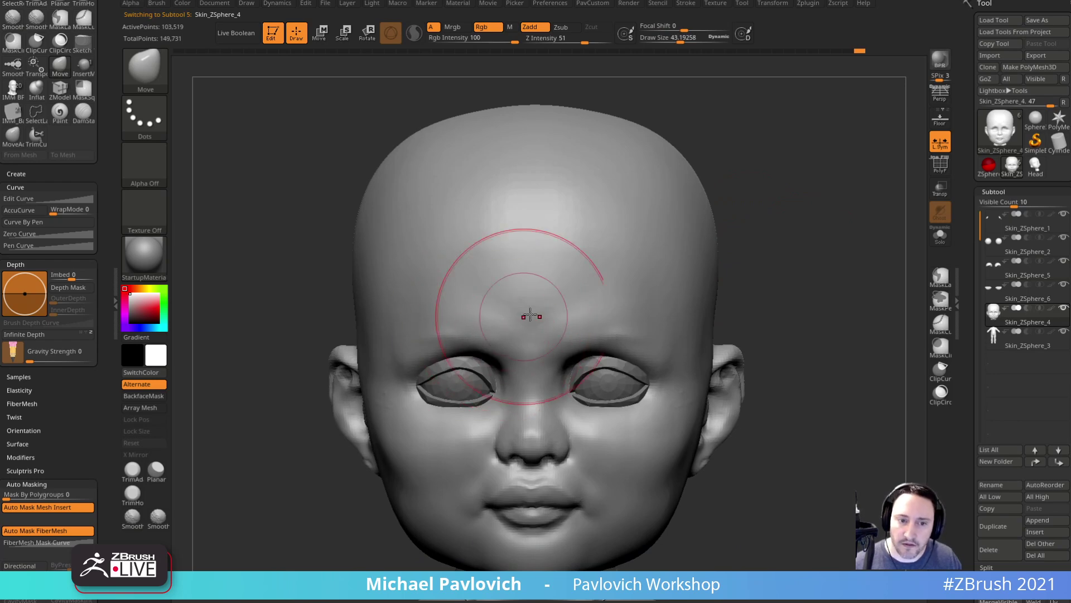
# - Build up the head surface at the inner eye corners with the Clay brush at draw size about 14
pyautogui.press('b')
pyautogui.press('c')
pyautogui.press('l')
pyautogui.moveTo(761, 247); pyautogui.dragTo(686, 234)
pyautogui.press('s')
pyautogui.click(566, 312)
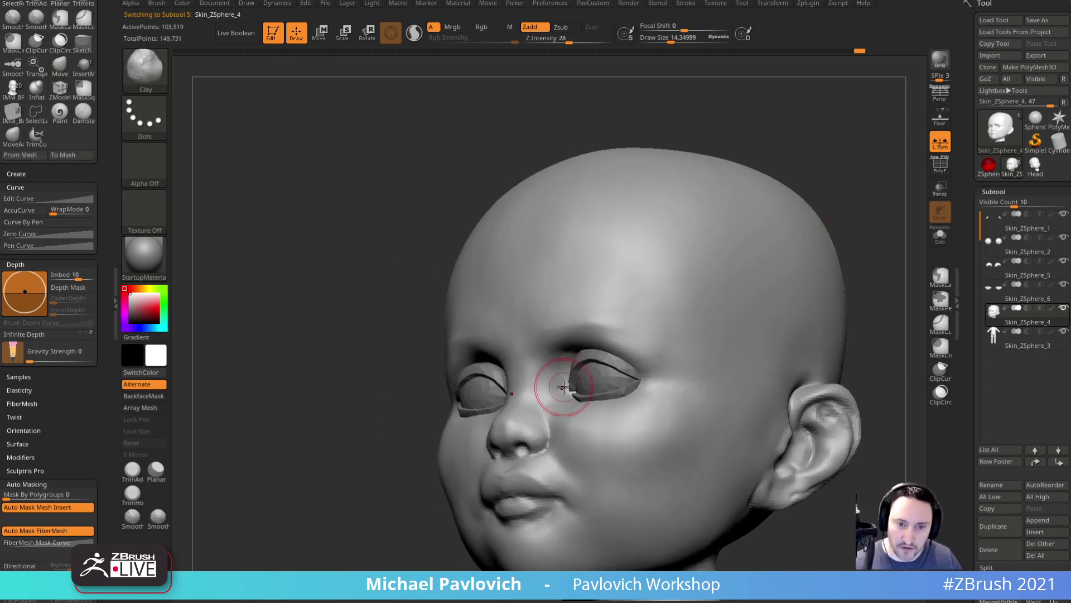
pyautogui.moveTo(603, 314); pyautogui.dragTo(658, 273, button='right')
pyautogui.moveTo(745, 279); pyautogui.dragTo(579, 348)
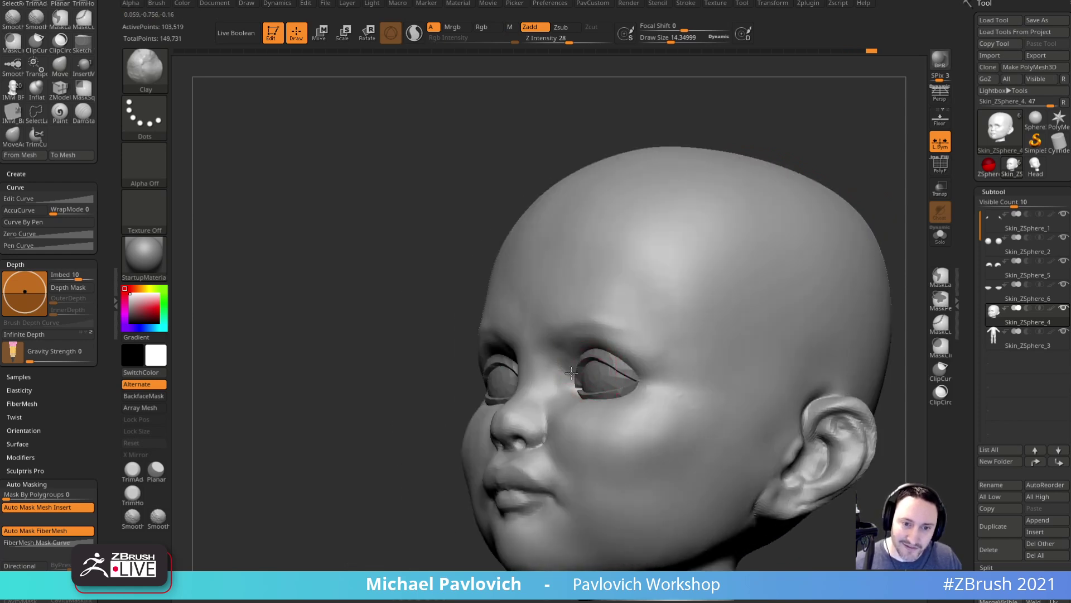
pyautogui.moveTo(406, 408); pyautogui.dragTo(562, 375)
# - Smooth the clay strokes around the eye sockets and the sides of the nose from several angles
pyautogui.moveTo(595, 327)
pyautogui.keyDown('shift'); pyautogui.mouseDown()
pyautogui.moveTo(556, 376)
pyautogui.moveTo(552, 363)
pyautogui.mouseUp(); pyautogui.keyUp('shift')
pyautogui.moveTo(837, 261)
pyautogui.mouseDown()
pyautogui.moveTo(826, 294)
pyautogui.moveTo(770, 299)
pyautogui.mouseUp()
pyautogui.moveTo(608, 340)
pyautogui.keyDown('shift'); pyautogui.mouseDown()
pyautogui.moveTo(665, 361)
pyautogui.moveTo(526, 345)
pyautogui.mouseUp(); pyautogui.keyUp('shift')
pyautogui.moveTo(831, 313)
pyautogui.mouseDown()
pyautogui.moveTo(780, 308)
pyautogui.moveTo(784, 294)
pyautogui.mouseUp()
pyautogui.moveTo(745, 134)
pyautogui.mouseDown()
pyautogui.moveTo(767, 268)
pyautogui.moveTo(726, 274)
pyautogui.mouseUp()
pyautogui.keyDown('shift'); pyautogui.moveTo(539, 337); pyautogui.dragTo(658, 345); pyautogui.keyUp('shift')
pyautogui.moveTo(854, 330)
pyautogui.keyDown('alt'); pyautogui.mouseDown()
pyautogui.moveTo(844, 287)
pyautogui.moveTo(835, 292)
pyautogui.moveTo(844, 323)
pyautogui.moveTo(864, 324)
pyautogui.mouseUp(); pyautogui.keyUp('alt')
pyautogui.moveTo(538, 367)
pyautogui.keyDown('shift'); pyautogui.mouseDown()
pyautogui.moveTo(578, 379)
pyautogui.moveTo(496, 347)
pyautogui.moveTo(560, 375)
pyautogui.mouseUp(); pyautogui.keyUp('shift')
pyautogui.moveTo(860, 301); pyautogui.dragTo(865, 304)
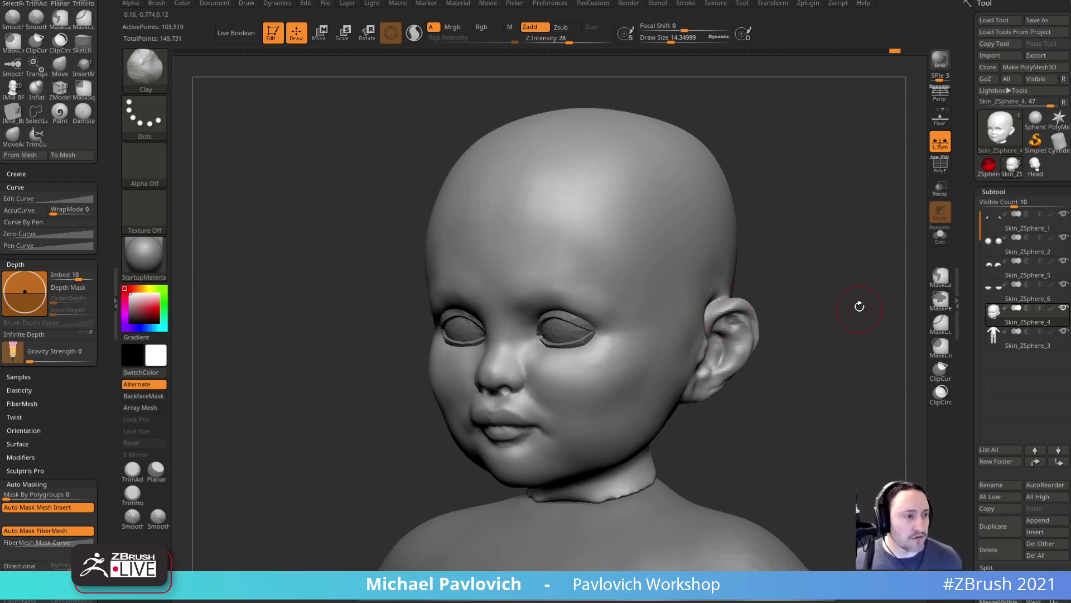
# - Add clay around the cheek and earlobe area with the Clay brush at draw size about 15
pyautogui.moveTo(847, 285)
pyautogui.mouseDown()
pyautogui.moveTo(864, 286)
pyautogui.moveTo(824, 295)
pyautogui.moveTo(781, 343)
pyautogui.moveTo(744, 347)
pyautogui.moveTo(797, 360)
pyautogui.moveTo(795, 369)
pyautogui.moveTo(840, 364)
pyautogui.mouseUp()
pyautogui.press('b')
pyautogui.press('m')
pyautogui.press('v')
pyautogui.press('b')
pyautogui.press('c')
pyautogui.press('l')
pyautogui.press('s')
pyautogui.click(574, 392)
pyautogui.moveTo(578, 362); pyautogui.dragTo(585, 374)
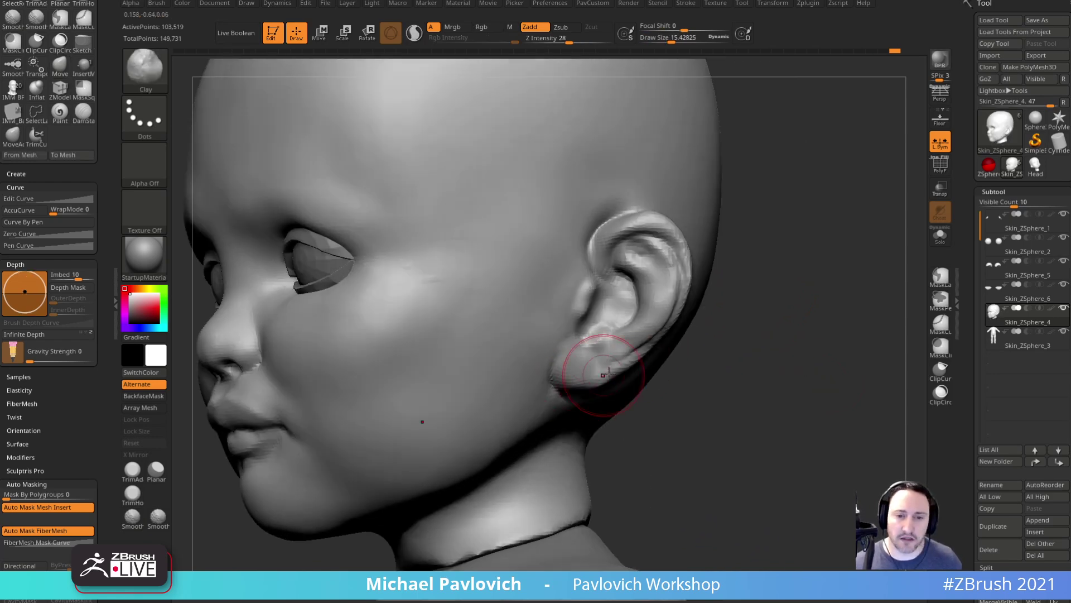
# - Fill in the transition between the earlobe and jaw with more Clay strokes, adjusting the draw size to about 18
pyautogui.moveTo(679, 394); pyautogui.dragTo(671, 408)
pyautogui.press('[')
pyautogui.moveTo(574, 364); pyautogui.dragTo(636, 358)
pyautogui.moveTo(748, 366); pyautogui.dragTo(776, 363)
pyautogui.moveTo(572, 368); pyautogui.dragTo(609, 371)
pyautogui.moveTo(767, 360)
pyautogui.mouseDown()
pyautogui.moveTo(783, 372)
pyautogui.moveTo(792, 329)
pyautogui.mouseUp()
pyautogui.moveTo(573, 367); pyautogui.dragTo(586, 370)
pyautogui.moveTo(854, 346); pyautogui.dragTo(876, 245)
pyautogui.press('s')
pyautogui.click(598, 377)
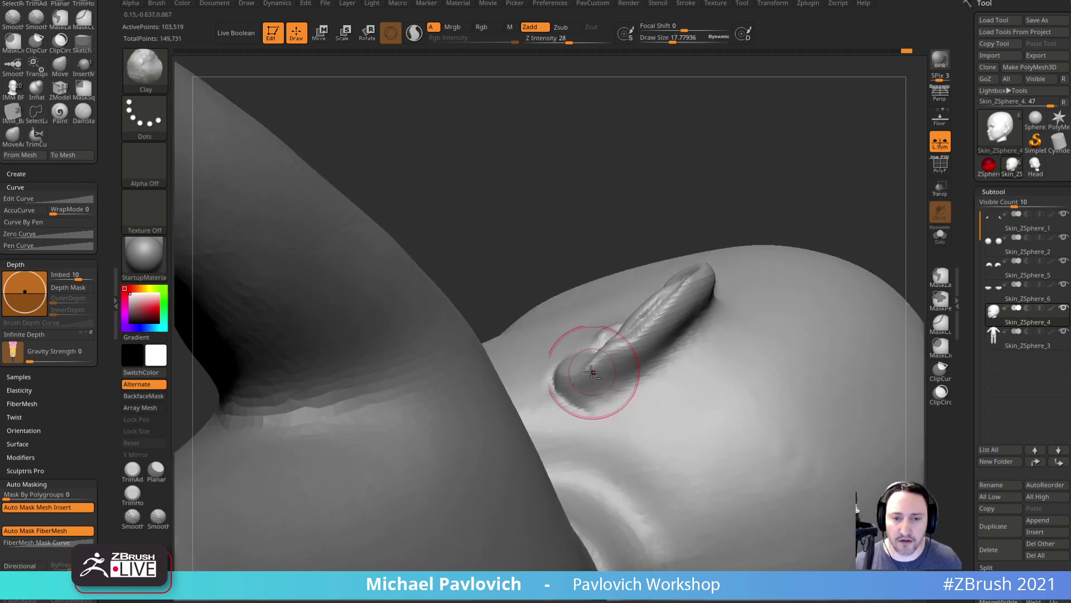
# - Carve the crease where the ear meets the head with the DamStandard brush at draw size about 12
pyautogui.press('b')
pyautogui.press('m')
pyautogui.press('v')
pyautogui.moveTo(617, 186)
pyautogui.mouseDown()
pyautogui.moveTo(753, 316)
pyautogui.moveTo(711, 301)
pyautogui.mouseUp()
pyautogui.press('b')
pyautogui.press('d')
pyautogui.press('s')
pyautogui.moveTo(561, 369); pyautogui.dragTo(596, 385)
pyautogui.moveTo(345, 347); pyautogui.dragTo(318, 357)
pyautogui.moveTo(602, 332); pyautogui.dragTo(608, 376)
pyautogui.moveTo(633, 315); pyautogui.dragTo(591, 389)
pyautogui.moveTo(466, 273); pyautogui.dragTo(407, 314)
pyautogui.moveTo(616, 290); pyautogui.dragTo(598, 375)
# - Smooth the carved area where the ear joins the head
pyautogui.moveTo(474, 313)
pyautogui.mouseDown()
pyautogui.moveTo(732, 210)
pyautogui.moveTo(832, 285)
pyautogui.moveTo(789, 281)
pyautogui.moveTo(811, 282)
pyautogui.moveTo(804, 307)
pyautogui.mouseUp()
pyautogui.keyDown('shift'); pyautogui.moveTo(609, 270); pyautogui.dragTo(620, 288); pyautogui.keyUp('shift')
pyautogui.moveTo(781, 279); pyautogui.dragTo(726, 346)
pyautogui.keyDown('shift'); pyautogui.moveTo(611, 279); pyautogui.dragTo(608, 300); pyautogui.keyUp('shift')
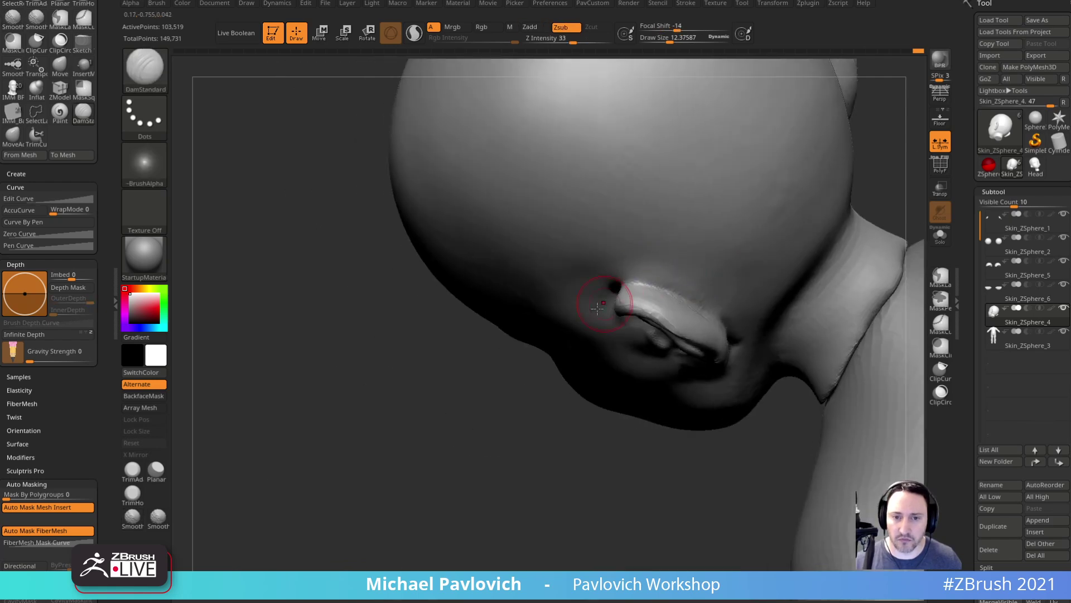
pyautogui.moveTo(609, 299); pyautogui.dragTo(641, 291, button='right')
pyautogui.moveTo(492, 424); pyautogui.dragTo(784, 235)
pyautogui.keyDown('shift'); pyautogui.moveTo(617, 301); pyautogui.dragTo(617, 334); pyautogui.keyUp('shift')
pyautogui.moveTo(440, 369)
pyautogui.mouseDown()
pyautogui.moveTo(634, 357)
pyautogui.moveTo(881, 280)
pyautogui.mouseUp()
pyautogui.keyDown('alt'); pyautogui.moveTo(808, 259); pyautogui.dragTo(827, 244); pyautogui.keyUp('alt')
# - Build up the cheek and jaw in front of the ear with the Clay brush and smooth the result
pyautogui.press('b')
pyautogui.press('c')
pyautogui.press('l')
pyautogui.moveTo(714, 299)
pyautogui.mouseDown()
pyautogui.moveTo(616, 333)
pyautogui.moveTo(551, 404)
pyautogui.mouseUp()
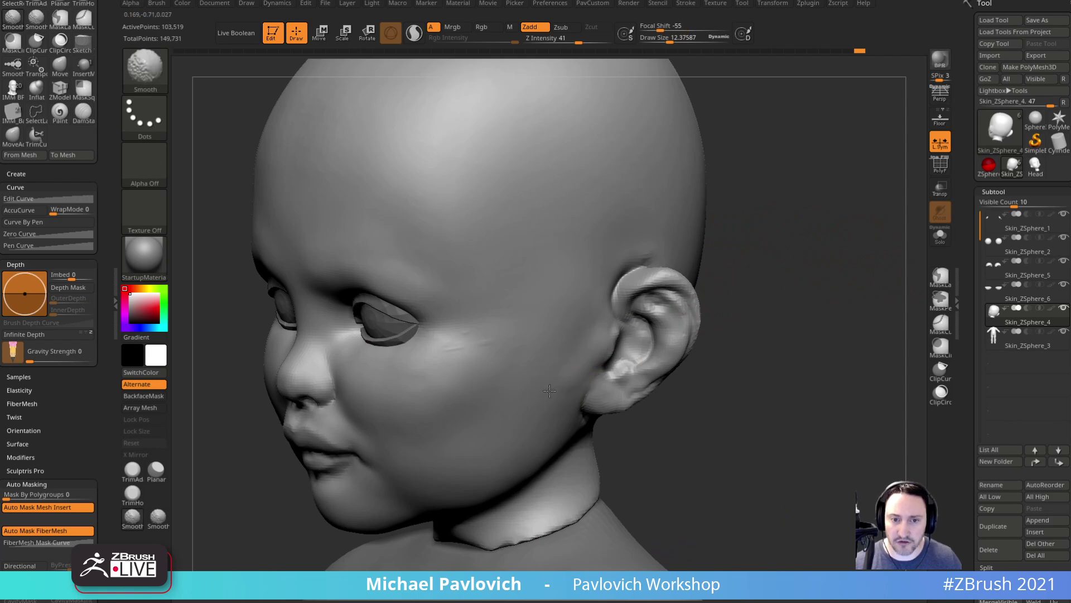
pyautogui.moveTo(723, 312)
pyautogui.mouseDown()
pyautogui.moveTo(825, 278)
pyautogui.moveTo(710, 303)
pyautogui.mouseUp()
pyautogui.keyDown('shift'); pyautogui.moveTo(544, 329); pyautogui.dragTo(529, 356); pyautogui.keyUp('shift')
pyautogui.moveTo(780, 331)
pyautogui.keyDown('alt'); pyautogui.mouseDown()
pyautogui.moveTo(828, 315)
pyautogui.moveTo(789, 310)
pyautogui.moveTo(799, 279)
pyautogui.moveTo(818, 318)
pyautogui.moveTo(830, 303)
pyautogui.moveTo(817, 315)
pyautogui.mouseUp(); pyautogui.keyUp('alt')
# - Fill out the cheeks with the Inflat brush at draw size about 41 and smooth them
pyautogui.press('b')
pyautogui.press('i')
pyautogui.press('n')
pyautogui.press('s')
pyautogui.moveTo(617, 366)
pyautogui.mouseDown()
pyautogui.moveTo(627, 365)
pyautogui.moveTo(598, 357)
pyautogui.mouseUp()
pyautogui.moveTo(779, 322); pyautogui.dragTo(837, 304)
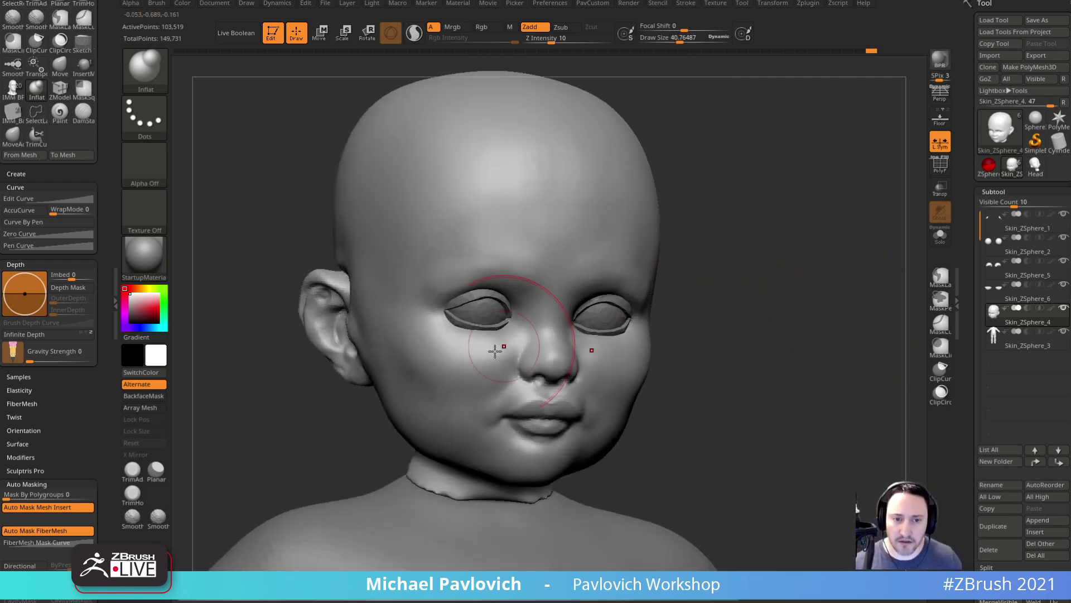
pyautogui.keyDown('shift'); pyautogui.moveTo(403, 344); pyautogui.dragTo(411, 355); pyautogui.keyUp('shift')
pyautogui.moveTo(744, 352); pyautogui.dragTo(687, 362)
pyautogui.press('s')
pyautogui.moveTo(660, 390); pyautogui.dragTo(661, 373)
pyautogui.press('s')
pyautogui.moveTo(780, 250)
pyautogui.keyDown('shift'); pyautogui.mouseDown()
pyautogui.moveTo(808, 236)
pyautogui.moveTo(809, 246)
pyautogui.mouseUp(); pyautogui.keyUp('shift')
# - Sculpt the brow area above the eyes with the Standard brush and smooth it
pyautogui.press('b')
pyautogui.press('s')
pyautogui.press('t')
pyautogui.press('s')
pyautogui.moveTo(559, 295); pyautogui.dragTo(635, 299)
pyautogui.keyDown('shift'); pyautogui.moveTo(564, 281); pyautogui.dragTo(604, 287); pyautogui.keyUp('shift')
pyautogui.moveTo(832, 278); pyautogui.dragTo(773, 290)
pyautogui.moveTo(882, 329); pyautogui.dragTo(853, 324)
# - Refine the head surface around the eyes with the Move brush at draw size about 20
pyautogui.press('s')
pyautogui.press('b')
pyautogui.press('m')
pyautogui.press('v')
pyautogui.moveTo(649, 332); pyautogui.dragTo(641, 323)
pyautogui.keyDown('shift'); pyautogui.moveTo(519, 321); pyautogui.dragTo(586, 318); pyautogui.keyUp('shift')
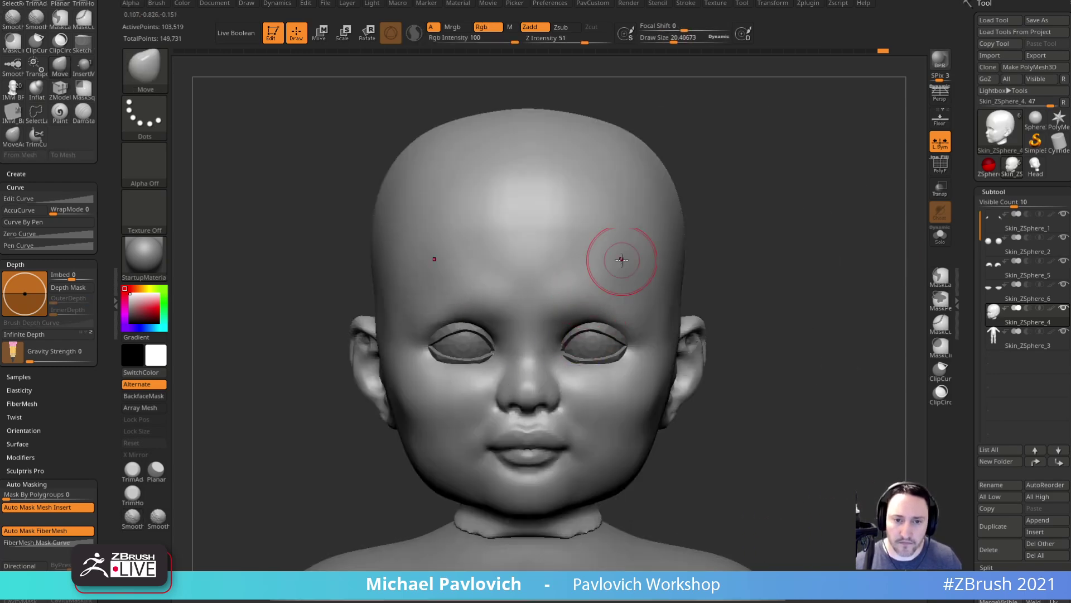
pyautogui.keyDown('alt'); pyautogui.moveTo(830, 286); pyautogui.dragTo(792, 289); pyautogui.keyUp('alt')
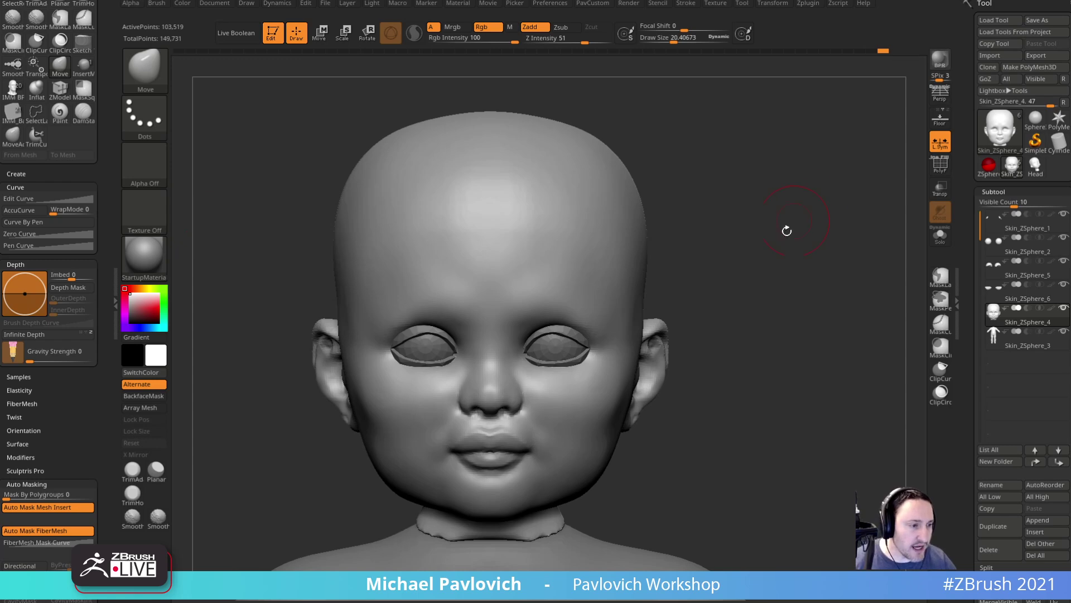
pyautogui.moveTo(805, 313); pyautogui.dragTo(811, 294)
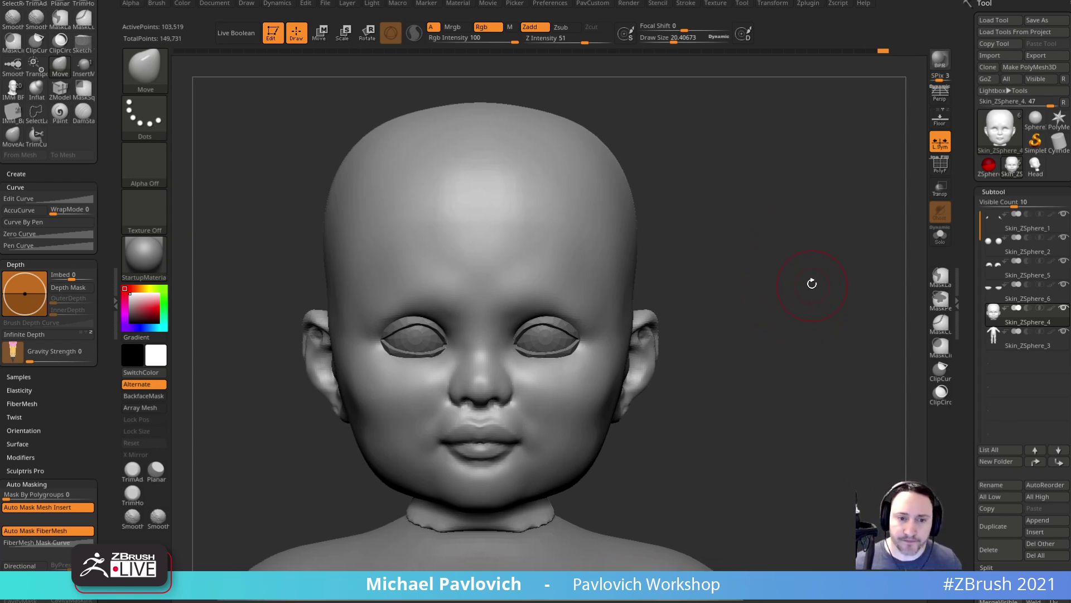
# - Compare the head and eyes with the side and front reference drawings, with the overlay shown and hidden
pyautogui.hotkey('shift', 'z')
pyautogui.press('2')
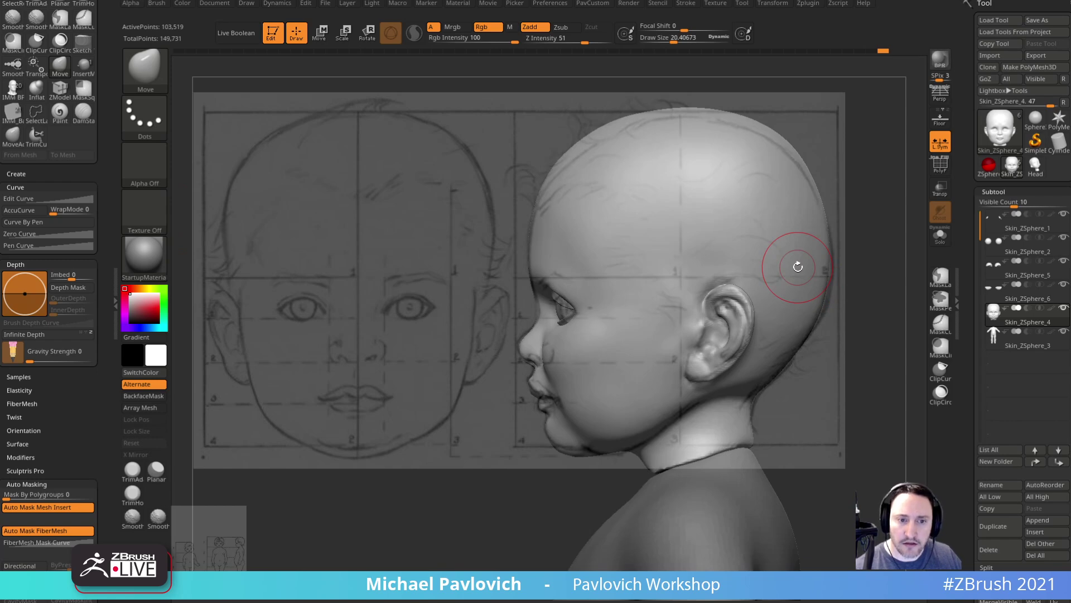
pyautogui.press('1')
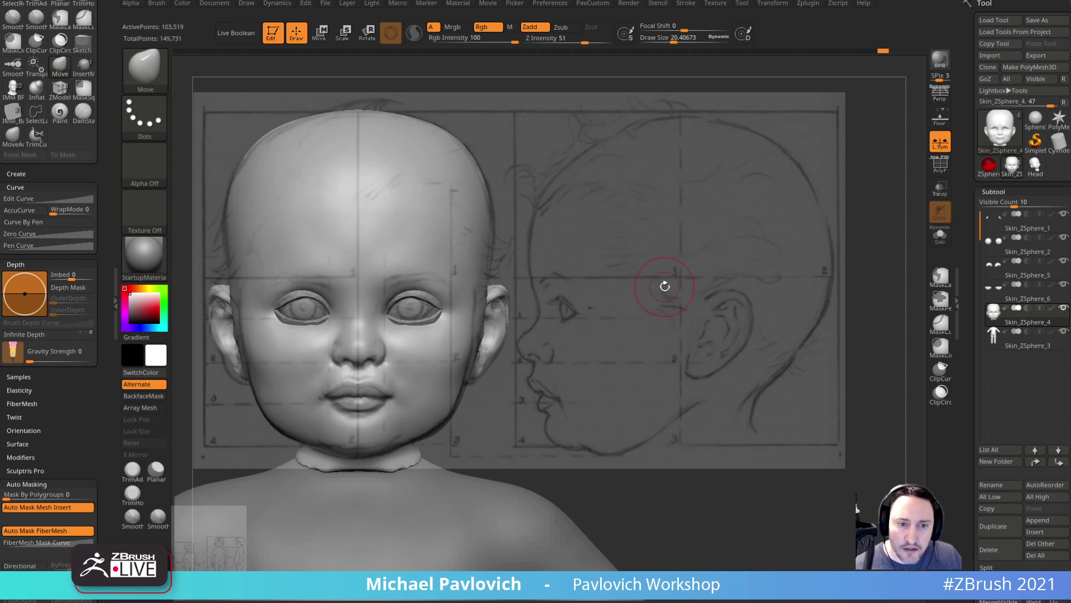
pyautogui.hotkey('shift', 'z')
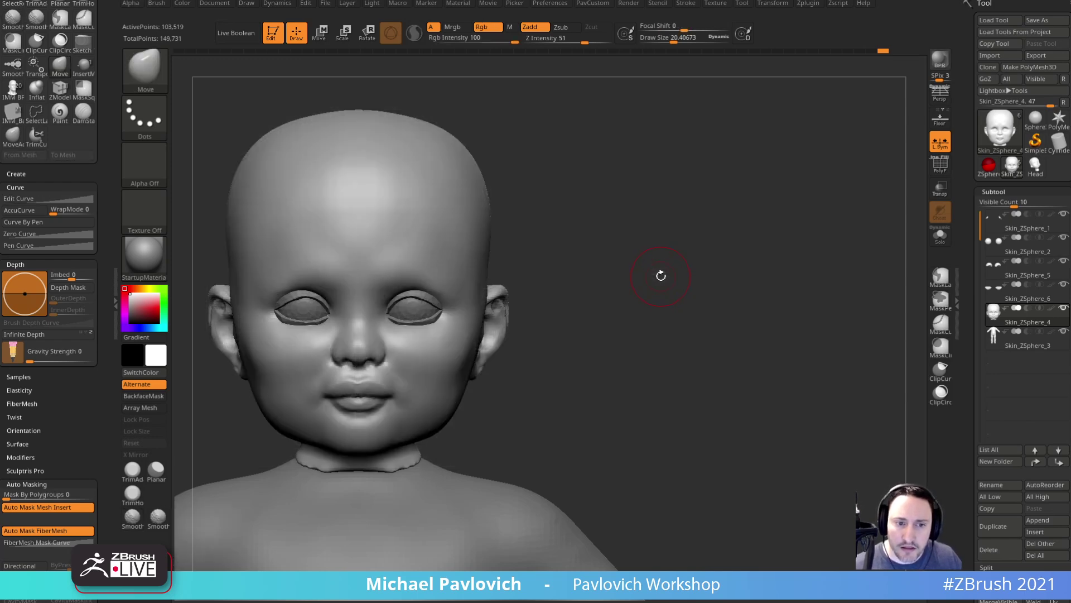
pyautogui.hotkey('shift', 'z')
pyautogui.press('z')
pyautogui.moveTo(611, 279)
pyautogui.mouseDown()
pyautogui.moveTo(626, 316)
pyautogui.moveTo(614, 273)
pyautogui.mouseUp()
pyautogui.hotkey('shift', 'z')
# - Select the eyeballs and work their outer corners with the Standard brush at draw size about 10
pyautogui.press('b')
pyautogui.press('s')
pyautogui.press('t')
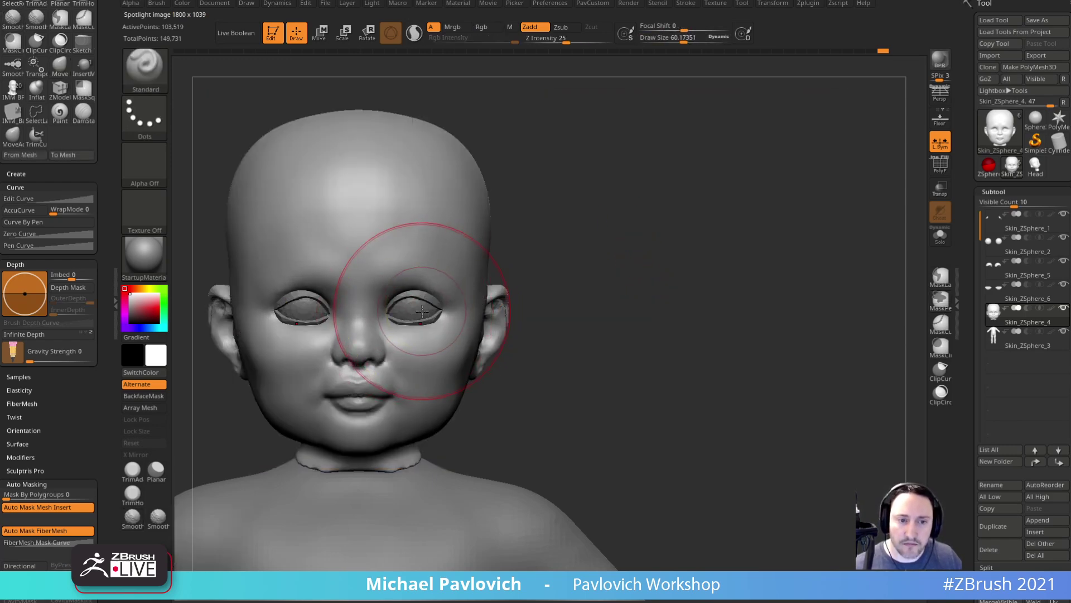
pyautogui.keyDown('alt'); pyautogui.click(422, 312); pyautogui.keyUp('alt')
pyautogui.press('w')
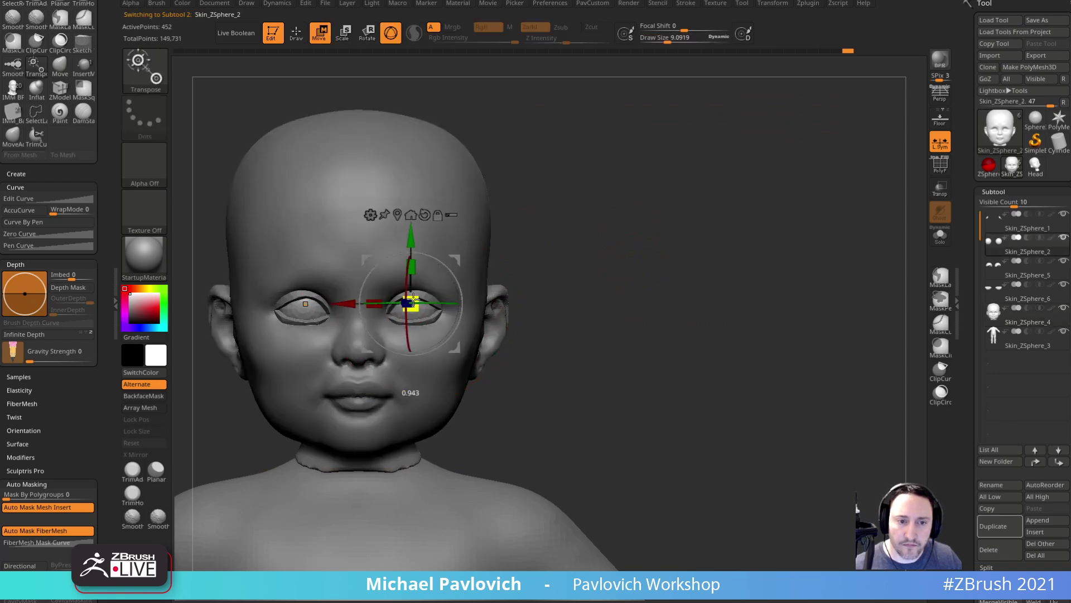
pyautogui.press('q')
pyautogui.press('s')
pyautogui.click(430, 322)
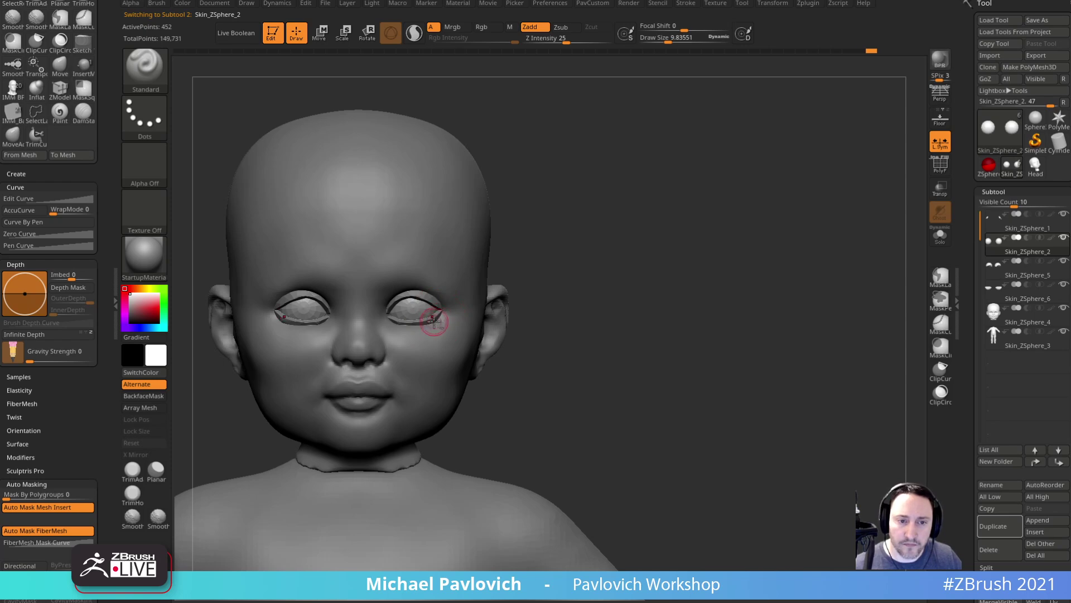
pyautogui.click(431, 323)
pyautogui.press('s')
pyautogui.moveTo(429, 326); pyautogui.dragTo(436, 324)
pyautogui.moveTo(535, 263); pyautogui.dragTo(499, 298)
pyautogui.press('s')
pyautogui.moveTo(442, 319); pyautogui.dragTo(438, 318)
# - Select the head and sculpt the outer eye corners with the Standard brush at draw size about 9
pyautogui.keyDown('alt'); pyautogui.click(455, 286); pyautogui.keyUp('alt')
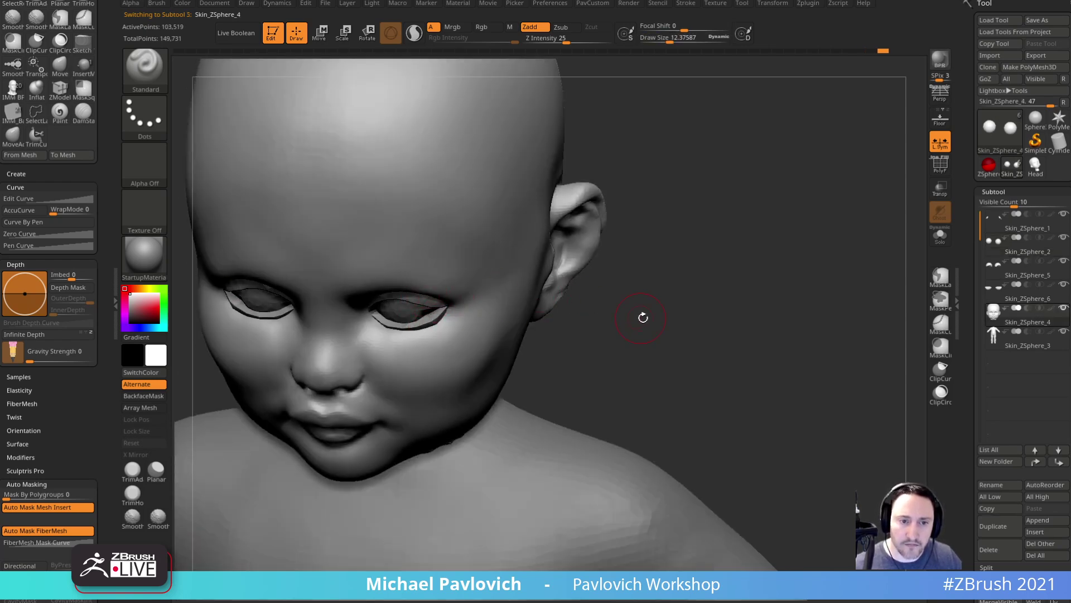
pyautogui.moveTo(636, 316); pyautogui.dragTo(630, 268)
pyautogui.press('s')
pyautogui.moveTo(447, 316); pyautogui.dragTo(444, 315)
pyautogui.press('2')
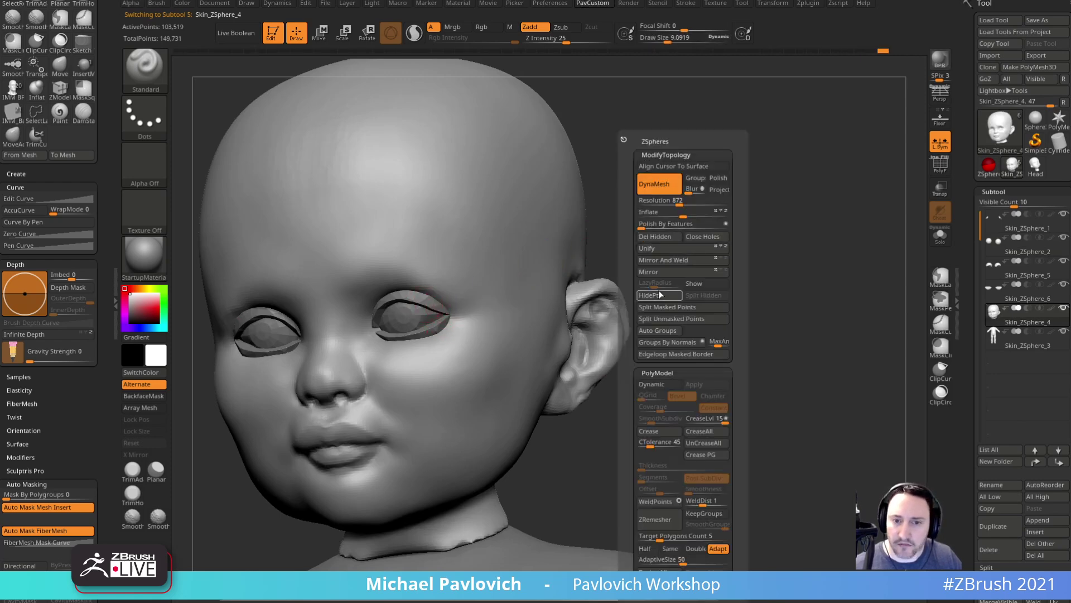
pyautogui.moveTo(633, 240); pyautogui.dragTo(645, 171)
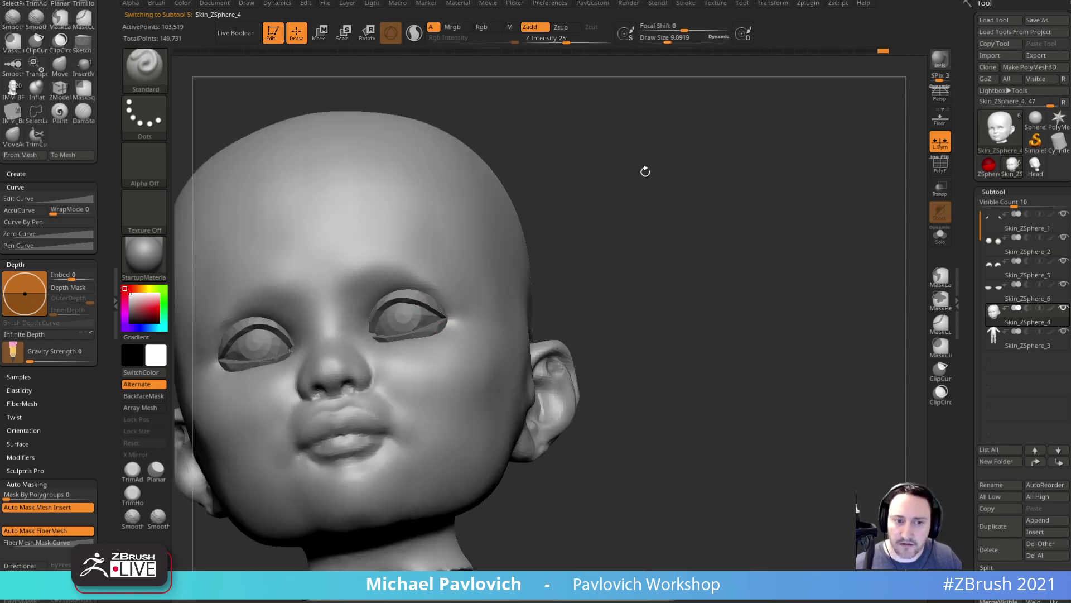
# - Select the lower eyelids and adjust their outer corners with the Move brush at draw size about 23
pyautogui.keyDown('alt'); pyautogui.click(419, 375); pyautogui.keyUp('alt')
pyautogui.keyDown('alt'); pyautogui.click(432, 323); pyautogui.keyUp('alt')
pyautogui.moveTo(570, 218)
pyautogui.mouseDown()
pyautogui.moveTo(577, 244)
pyautogui.moveTo(607, 253)
pyautogui.mouseUp()
pyautogui.press('b')
pyautogui.press('m')
pyautogui.press('v')
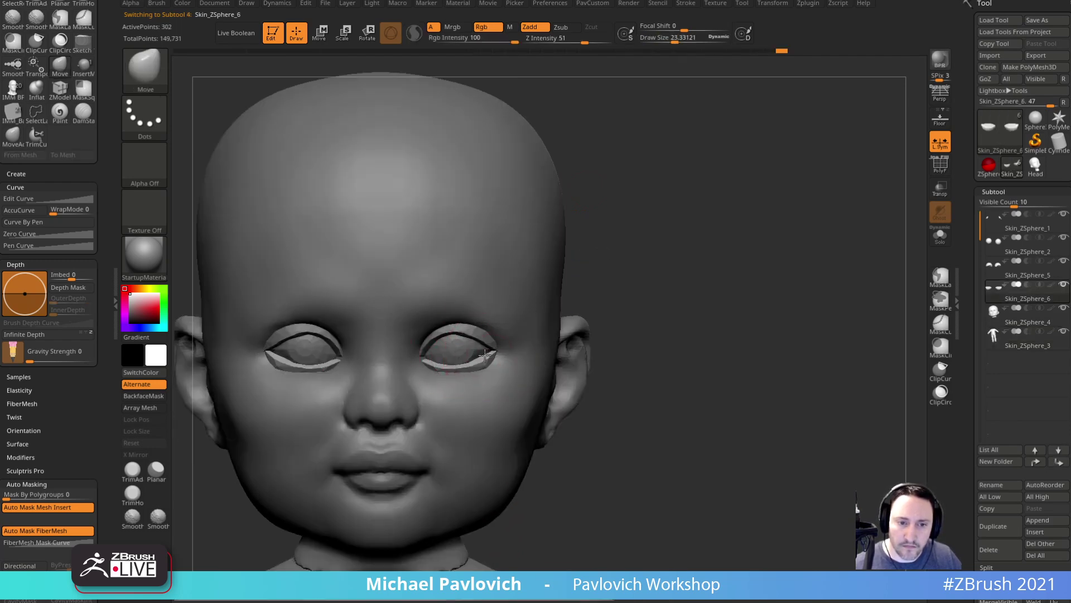
# - Check the upper and lower eyelids against the front reference drawing, with the overlay shown and hidden
pyautogui.keyDown('alt'); pyautogui.click(481, 335); pyautogui.keyUp('alt')
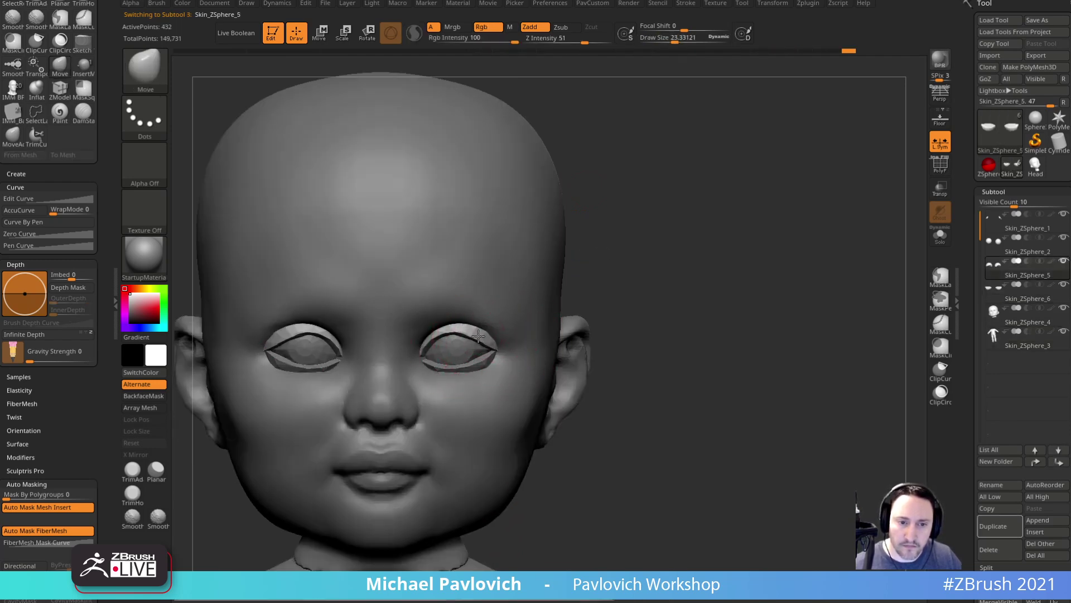
pyautogui.hotkey('shift', 'z')
pyautogui.press('1')
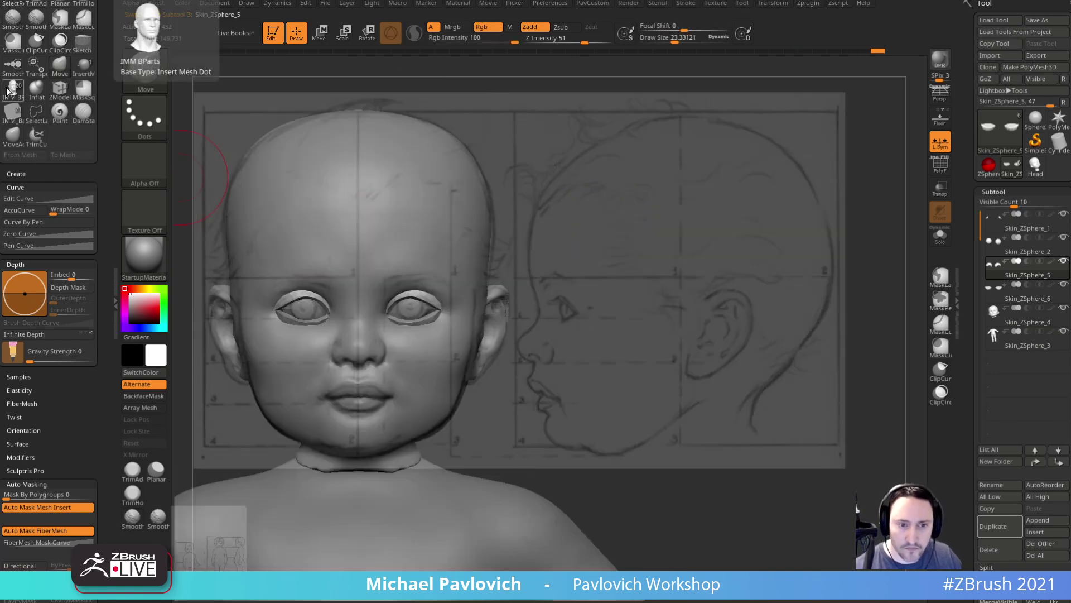
pyautogui.keyDown('alt'); pyautogui.click(434, 318); pyautogui.keyUp('alt')
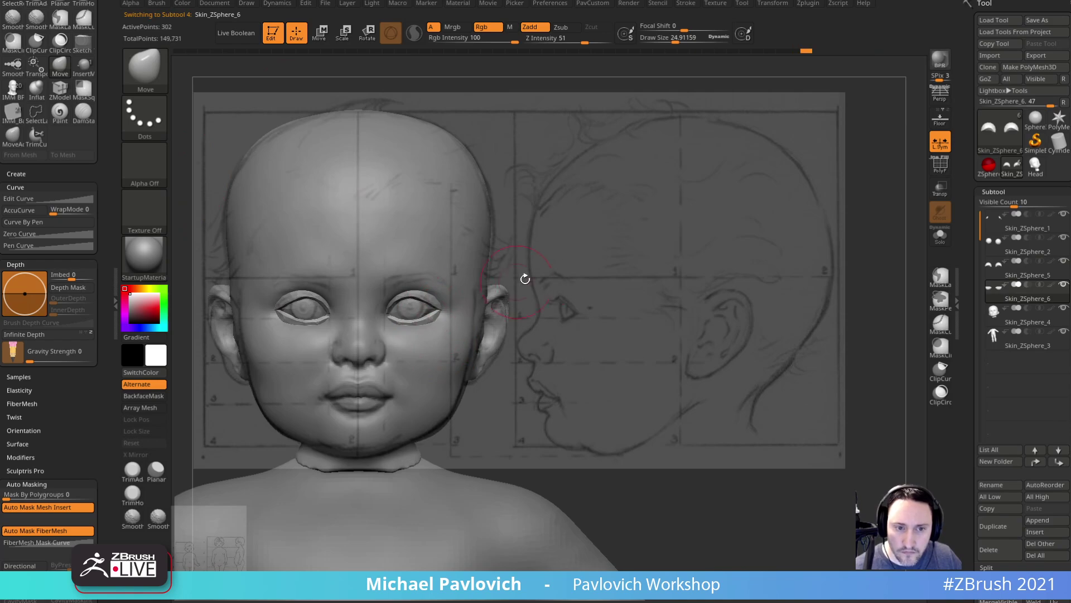
pyautogui.press('z')
pyautogui.moveTo(621, 273)
pyautogui.mouseDown()
pyautogui.moveTo(631, 354)
pyautogui.moveTo(608, 269)
pyautogui.moveTo(634, 330)
pyautogui.moveTo(601, 243)
pyautogui.moveTo(624, 325)
pyautogui.moveTo(600, 250)
pyautogui.moveTo(610, 315)
pyautogui.moveTo(606, 291)
pyautogui.mouseUp()
pyautogui.press('z')
pyautogui.hotkey('shift', 'z')
pyautogui.moveTo(536, 261); pyautogui.dragTo(479, 290)
# - Select the head and fill out the area above the outer eye corners with the Inflat brush at draw size about 41
pyautogui.press('b')
pyautogui.press('s')
pyautogui.press('t')
pyautogui.press('s')
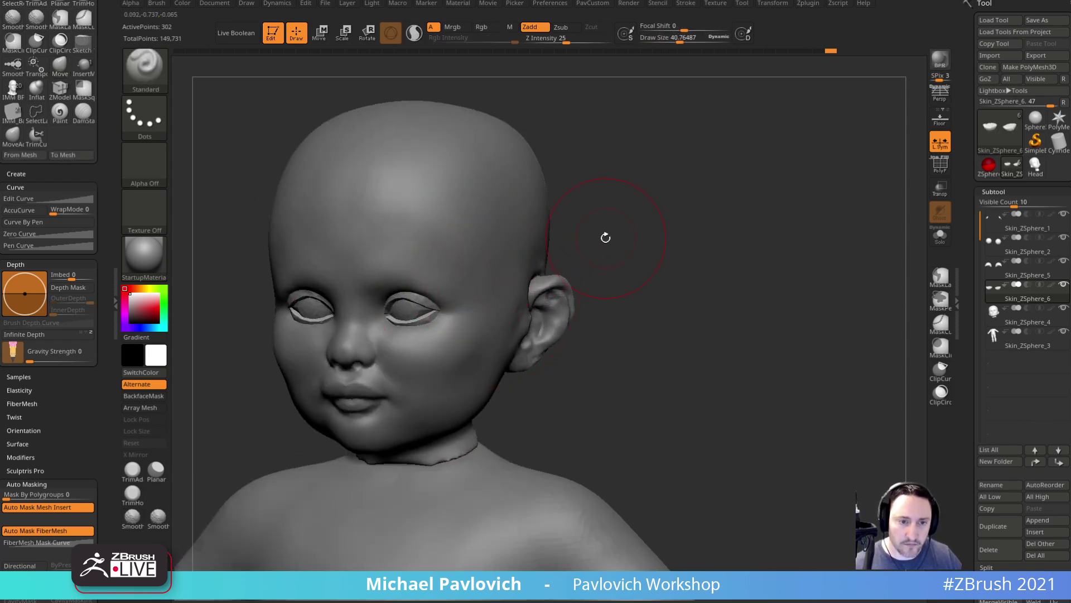
pyautogui.press('b')
pyautogui.press('i')
pyautogui.press('n')
pyautogui.moveTo(607, 241); pyautogui.dragTo(603, 208)
pyautogui.keyDown('alt'); pyautogui.click(486, 408); pyautogui.keyUp('alt')
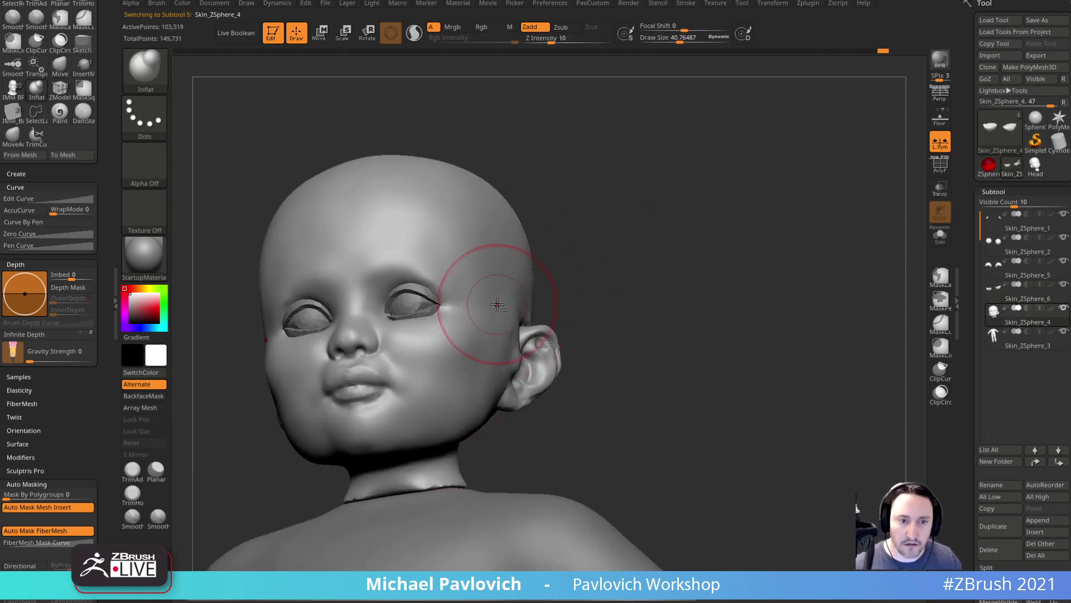
pyautogui.moveTo(428, 287)
pyautogui.mouseDown()
pyautogui.moveTo(448, 299)
pyautogui.moveTo(439, 272)
pyautogui.mouseUp()
# - Build up the skin beside the outer eye corners with the Inflat brush at smaller draw sizes and smooth it
pyautogui.press('s')
pyautogui.moveTo(625, 229); pyautogui.dragTo(593, 260)
pyautogui.moveTo(684, 204); pyautogui.dragTo(611, 203)
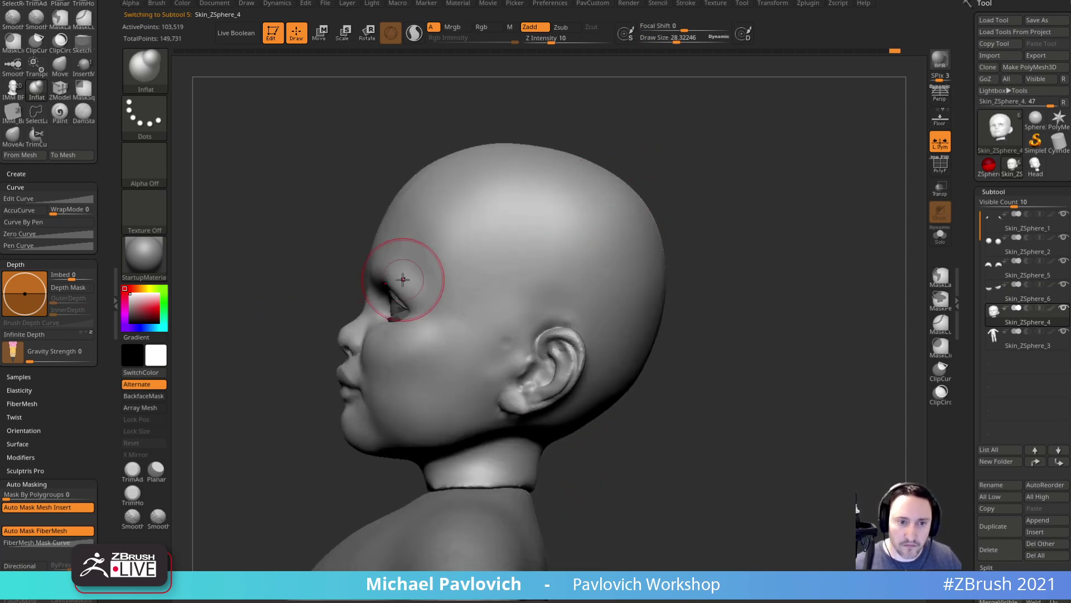
pyautogui.moveTo(331, 291); pyautogui.dragTo(399, 289)
pyautogui.moveTo(635, 224); pyautogui.dragTo(721, 221)
pyautogui.press('s')
pyautogui.moveTo(436, 274); pyautogui.dragTo(434, 274)
pyautogui.keyDown('shift'); pyautogui.moveTo(343, 256); pyautogui.dragTo(357, 252); pyautogui.keyUp('shift')
pyautogui.moveTo(519, 217); pyautogui.dragTo(446, 210)
pyautogui.press('s')
pyautogui.moveTo(440, 273); pyautogui.dragTo(435, 273)
pyautogui.moveTo(437, 272)
pyautogui.keyDown('shift'); pyautogui.mouseDown()
pyautogui.moveTo(464, 288)
pyautogui.moveTo(445, 268)
pyautogui.mouseUp(); pyautogui.keyUp('shift')
# - Smooth the side of the face and the temple area from several angles
pyautogui.moveTo(708, 279)
pyautogui.mouseDown()
pyautogui.moveTo(749, 280)
pyautogui.moveTo(689, 275)
pyautogui.mouseUp()
pyautogui.keyDown('shift'); pyautogui.moveTo(566, 325); pyautogui.dragTo(563, 331); pyautogui.keyUp('shift')
pyautogui.moveTo(706, 268)
pyautogui.mouseDown()
pyautogui.moveTo(714, 256)
pyautogui.moveTo(692, 203)
pyautogui.moveTo(725, 226)
pyautogui.mouseUp()
pyautogui.keyDown('shift'); pyautogui.moveTo(503, 283); pyautogui.dragTo(551, 283); pyautogui.keyUp('shift')
pyautogui.moveTo(803, 234); pyautogui.dragTo(698, 237)
pyautogui.keyDown('shift'); pyautogui.moveTo(500, 270); pyautogui.dragTo(511, 276); pyautogui.keyUp('shift')
# - Examine the face from the front with perspective turned on, and turn perspective off again
pyautogui.moveTo(357, 330); pyautogui.dragTo(547, 336)
pyautogui.moveTo(726, 286); pyautogui.dragTo(728, 252)
pyautogui.click(941, 96)
pyautogui.keyDown('alt'); pyautogui.moveTo(844, 232); pyautogui.dragTo(808, 253); pyautogui.keyUp('alt')
pyautogui.moveTo(808, 252)
pyautogui.mouseDown()
pyautogui.moveTo(866, 246)
pyautogui.moveTo(822, 263)
pyautogui.moveTo(804, 249)
pyautogui.moveTo(752, 250)
pyautogui.moveTo(788, 232)
pyautogui.mouseUp()
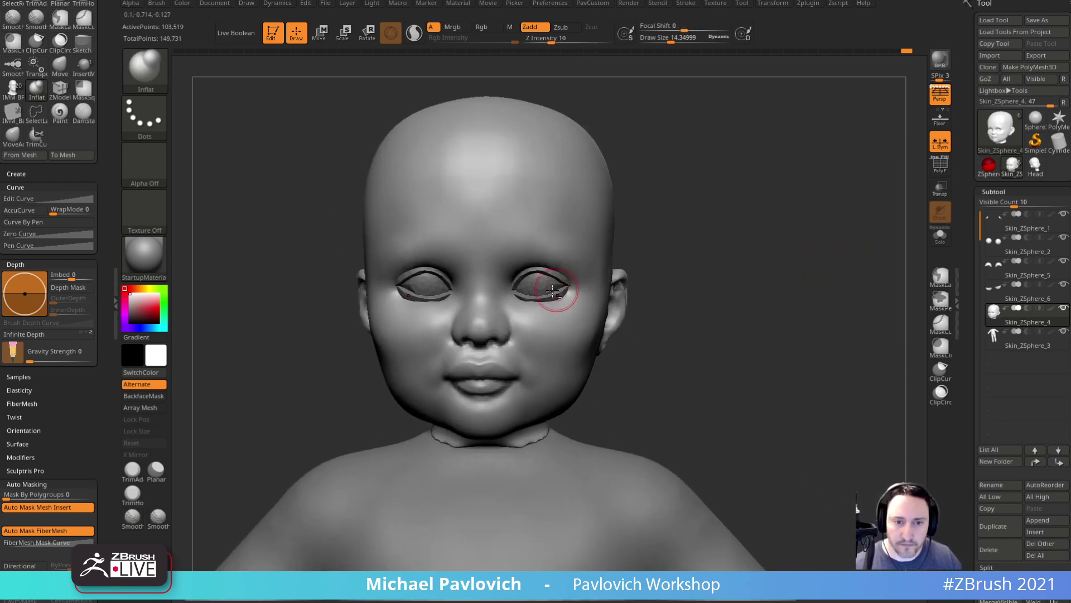
pyautogui.click(940, 96)
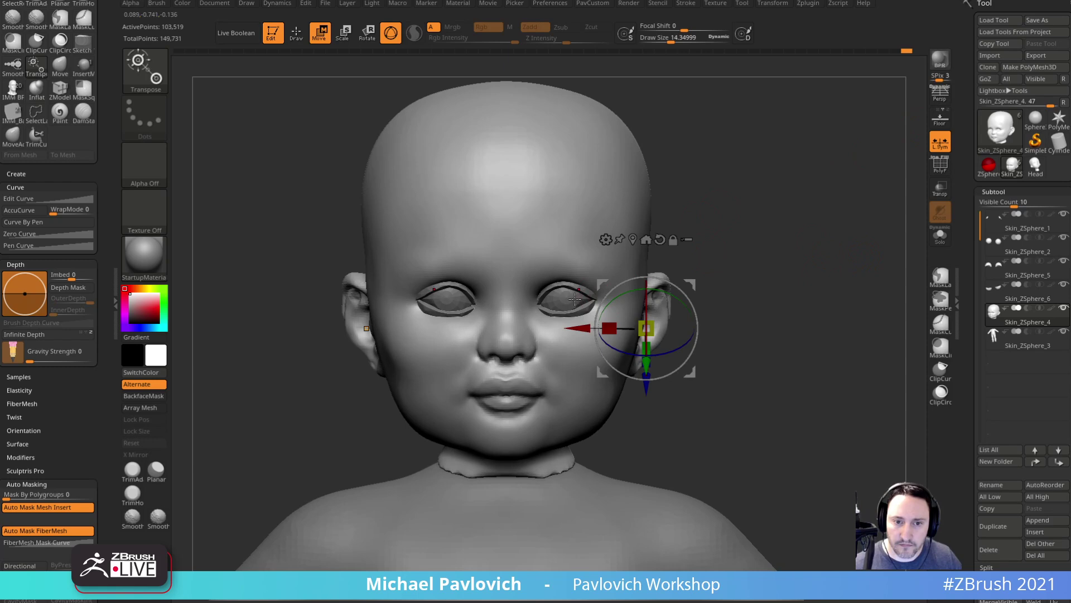
# - Select the eyeballs and the upper eyelids in turn, and set the Standard brush to draw size about 17
pyautogui.keyDown('alt'); pyautogui.click(609, 302); pyautogui.keyUp('alt')
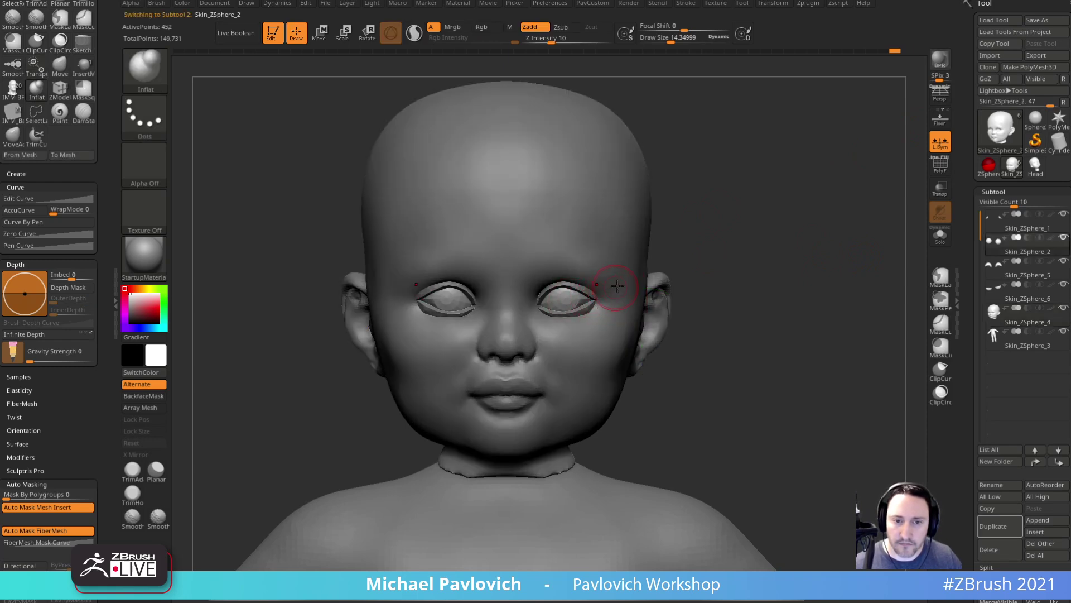
pyautogui.keyDown('alt'); pyautogui.click(609, 299); pyautogui.keyUp('alt')
pyautogui.moveTo(723, 264)
pyautogui.mouseDown()
pyautogui.moveTo(714, 272)
pyautogui.moveTo(723, 264)
pyautogui.moveTo(714, 255)
pyautogui.moveTo(762, 234)
pyautogui.mouseUp()
pyautogui.press('s')
pyautogui.press('b')
pyautogui.press('s')
pyautogui.press('t')
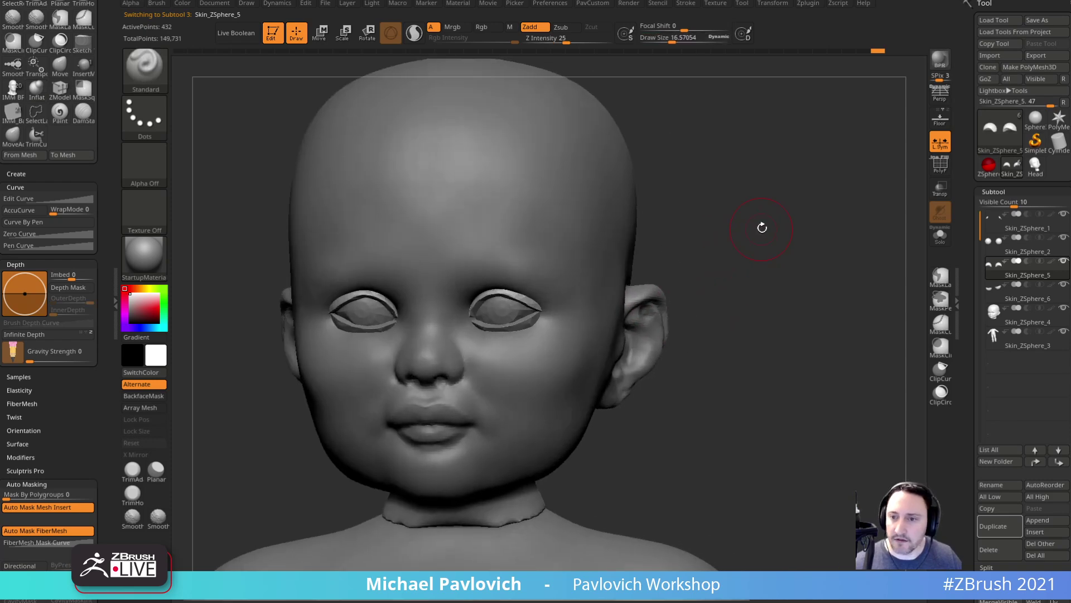
# - Select the head, raise its DynaMesh resolution above 872 and remesh it
pyautogui.keyDown('alt'); pyautogui.click(599, 249); pyautogui.keyUp('alt')
pyautogui.press('4')
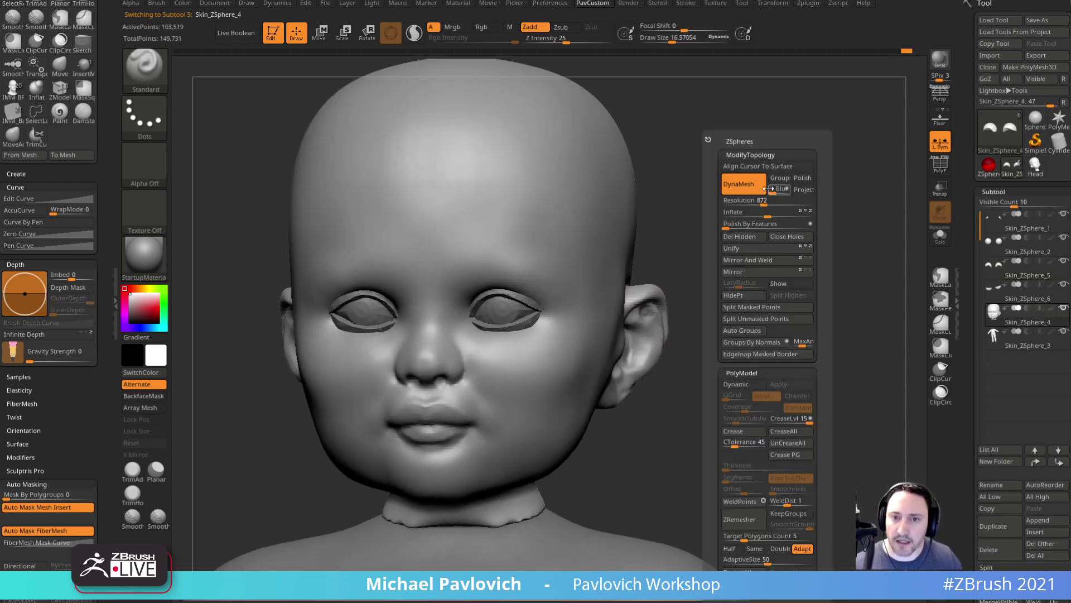
pyautogui.moveTo(765, 202); pyautogui.dragTo(774, 202)
pyautogui.keyDown('ctrl'); pyautogui.moveTo(708, 184); pyautogui.dragTo(727, 262); pyautogui.keyUp('ctrl')
# - Carve the line between the lips and the mouth corners with the DamStandard brush at draw size about 10
pyautogui.keyDown('shift'); pyautogui.moveTo(744, 314); pyautogui.dragTo(804, 273); pyautogui.keyUp('shift')
pyautogui.moveTo(804, 273)
pyautogui.mouseDown()
pyautogui.moveTo(837, 244)
pyautogui.moveTo(858, 257)
pyautogui.moveTo(842, 260)
pyautogui.moveTo(841, 244)
pyautogui.mouseUp()
pyautogui.press('b')
pyautogui.press('d')
pyautogui.press('s')
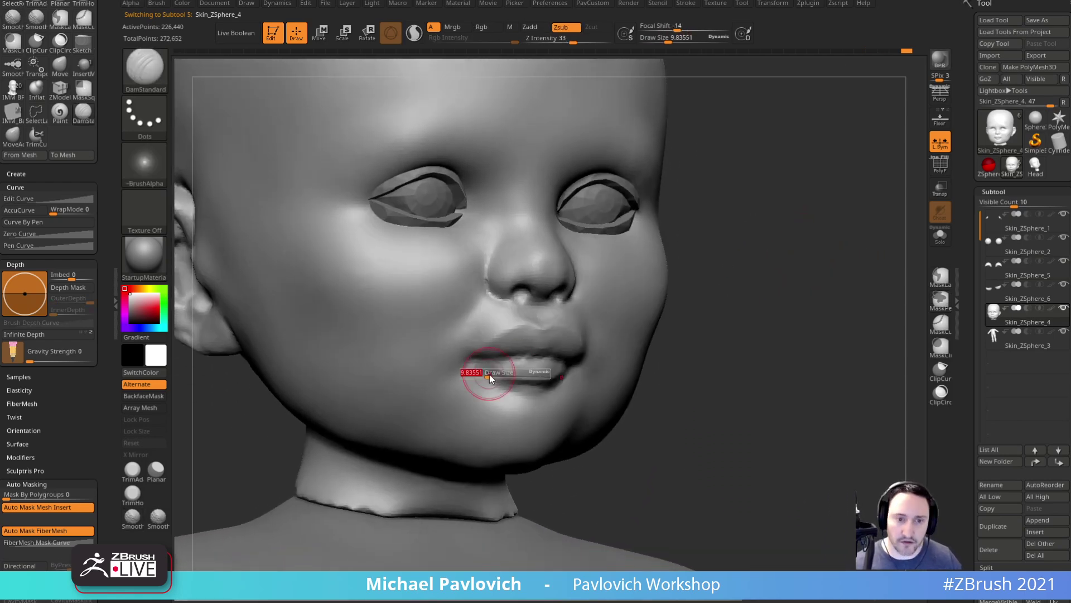
pyautogui.moveTo(720, 344); pyautogui.dragTo(719, 321)
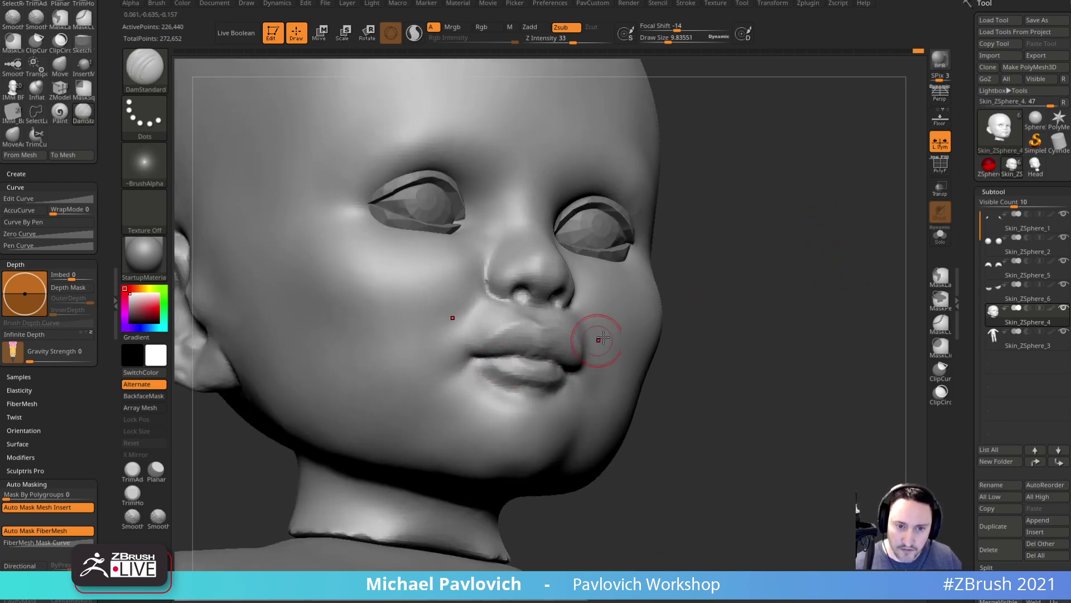
# - Add volume to the lips along the mouth line with the Clay brush at draw size about 10
pyautogui.press('b')
pyautogui.press('c')
pyautogui.press('l')
pyautogui.moveTo(734, 299); pyautogui.dragTo(790, 304)
pyautogui.moveTo(543, 356); pyautogui.dragTo(550, 355)
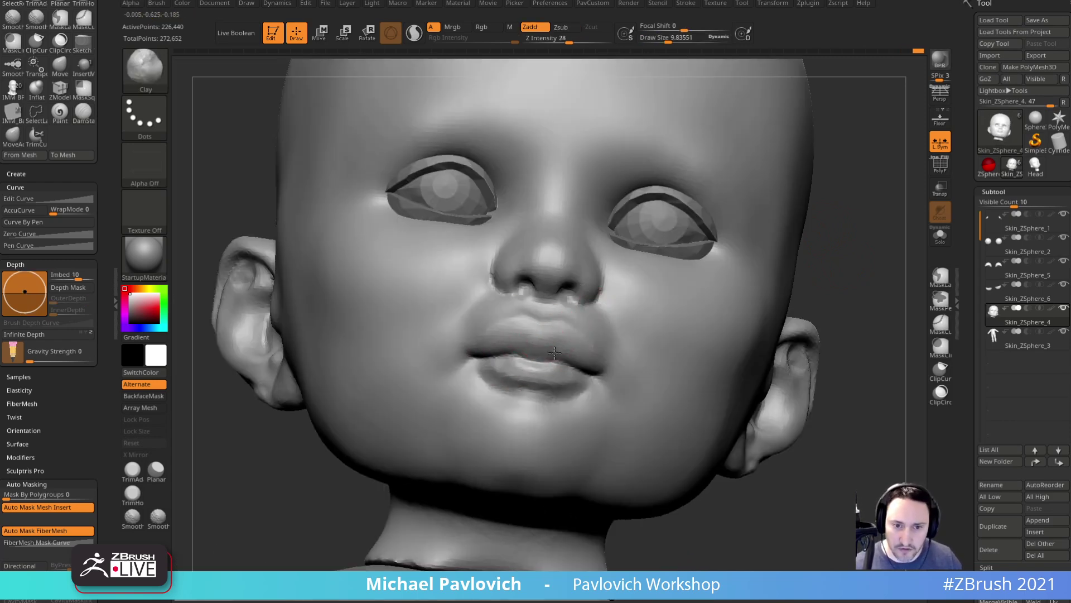
pyautogui.moveTo(848, 276)
pyautogui.mouseDown()
pyautogui.moveTo(815, 284)
pyautogui.moveTo(870, 366)
pyautogui.moveTo(860, 329)
pyautogui.mouseUp()
# - Tighten the lip edges with the Pinch brush
pyautogui.press('b')
pyautogui.press('p')
pyautogui.press('i')
pyautogui.moveTo(533, 332); pyautogui.dragTo(560, 351)
pyautogui.moveTo(781, 341)
pyautogui.mouseDown()
pyautogui.moveTo(786, 354)
pyautogui.moveTo(809, 338)
pyautogui.moveTo(790, 340)
pyautogui.mouseUp()
# - Match the mouth profile to the side reference drawing with the Move brush, and hide the overlay
pyautogui.hotkey('shift', 'z')
pyautogui.press('1')
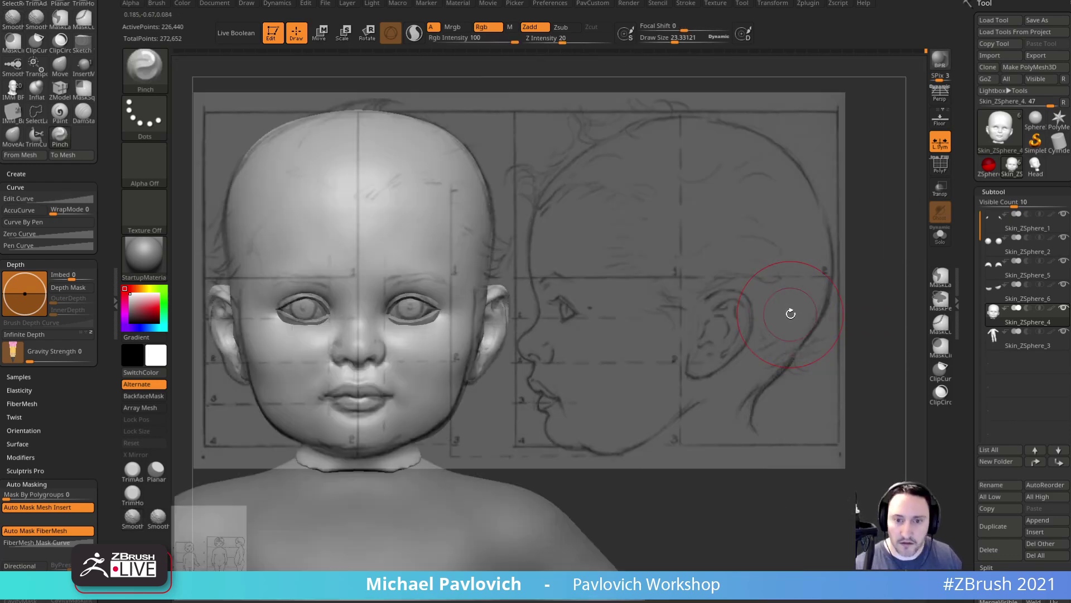
pyautogui.press('2')
pyautogui.press('b')
pyautogui.press('m')
pyautogui.press('v')
pyautogui.press(']')
pyautogui.moveTo(531, 390); pyautogui.dragTo(536, 387)
pyautogui.press('[')
pyautogui.hotkey('shift', 'z')
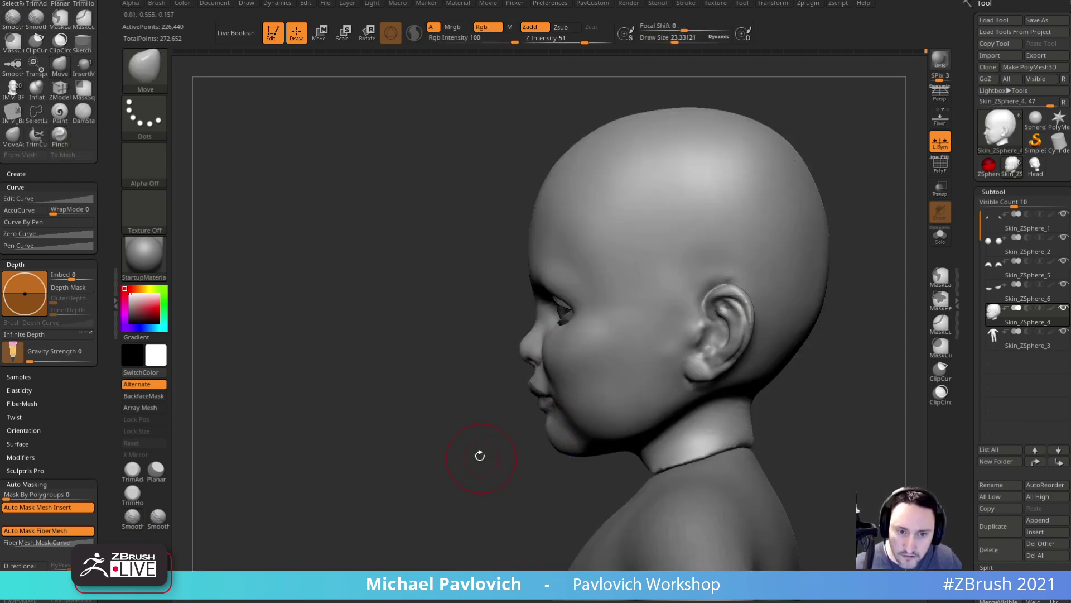
# - Work the area around the mouth with the Clay brush at draw size about 18
pyautogui.keyDown('alt'); pyautogui.moveTo(483, 459); pyautogui.dragTo(542, 440); pyautogui.keyUp('alt')
pyautogui.moveTo(460, 438); pyautogui.dragTo(519, 433)
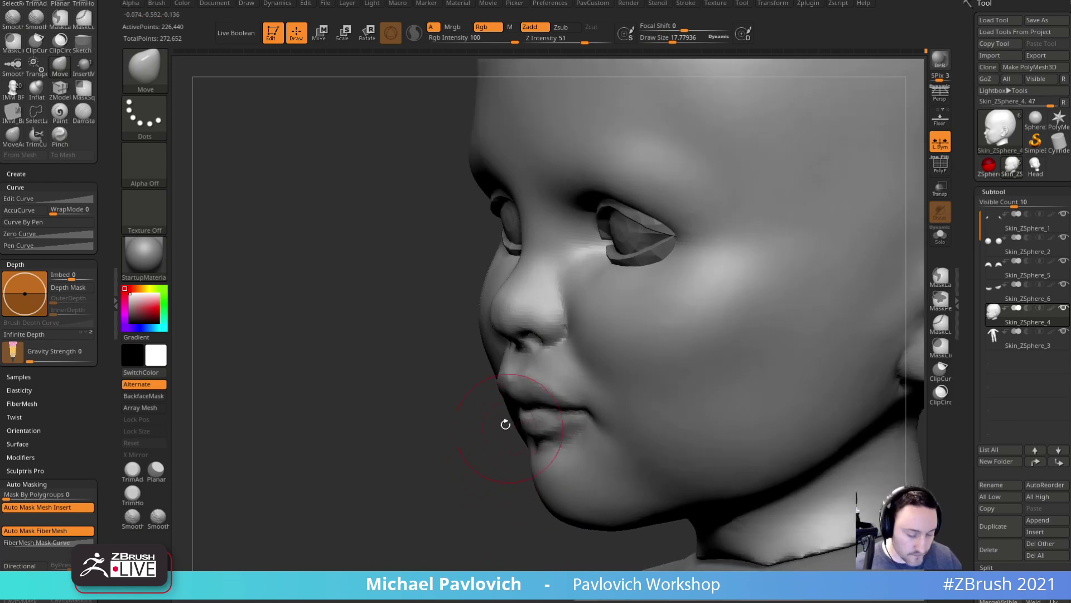
pyautogui.press('b')
pyautogui.press('c')
pyautogui.press('l')
pyautogui.moveTo(430, 486); pyautogui.dragTo(505, 439)
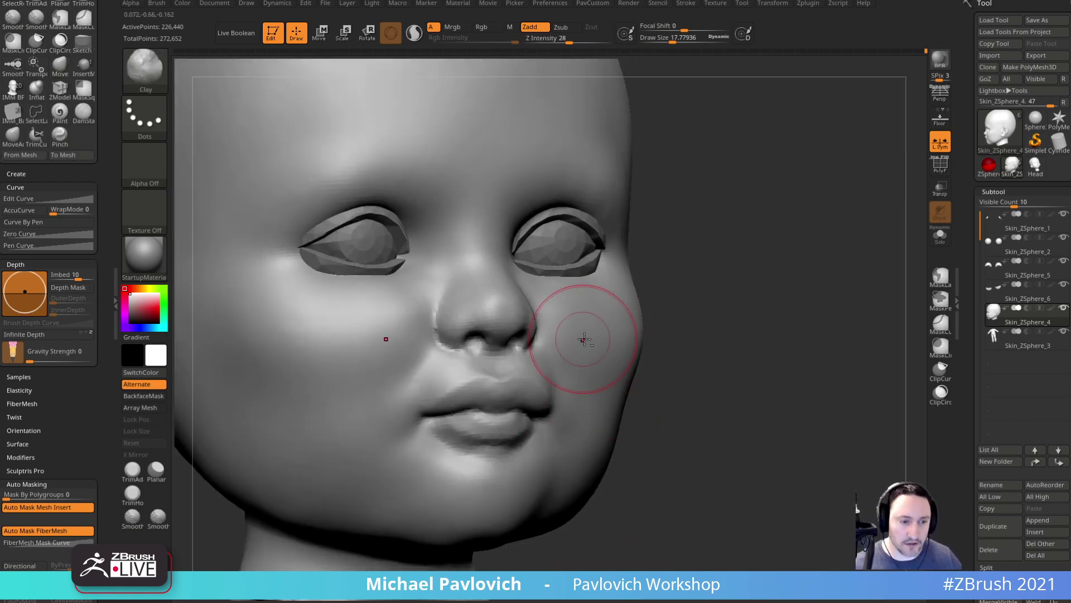
# - Deepen the crease between the lips with the DamStandard brush at draw size about 11
pyautogui.press('b')
pyautogui.press('d')
pyautogui.press('s')
pyautogui.keyDown('alt'); pyautogui.moveTo(772, 339); pyautogui.dragTo(782, 325); pyautogui.keyUp('alt')
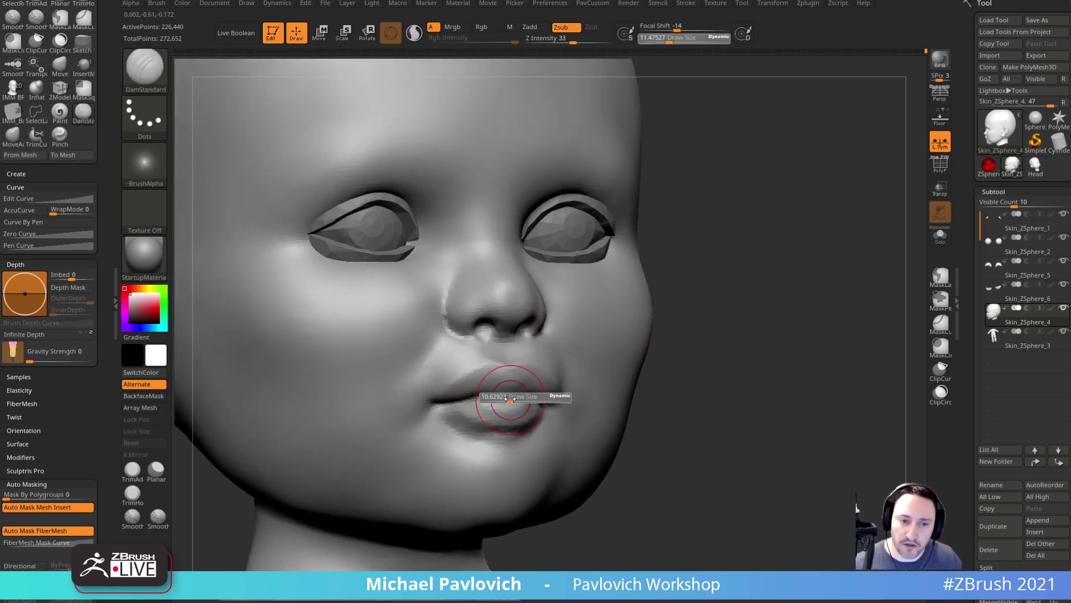
pyautogui.moveTo(684, 361)
pyautogui.mouseDown()
pyautogui.moveTo(655, 354)
pyautogui.moveTo(602, 371)
pyautogui.mouseUp()
# - Build up the lower lip with the Clay brush at draw size about 8
pyautogui.press('b')
pyautogui.press('s')
pyautogui.press('t')
pyautogui.press('b')
pyautogui.press('c')
pyautogui.press('l')
pyautogui.moveTo(363, 476); pyautogui.dragTo(438, 474)
pyautogui.moveTo(657, 353); pyautogui.dragTo(670, 329)
pyautogui.moveTo(639, 377); pyautogui.dragTo(580, 382)
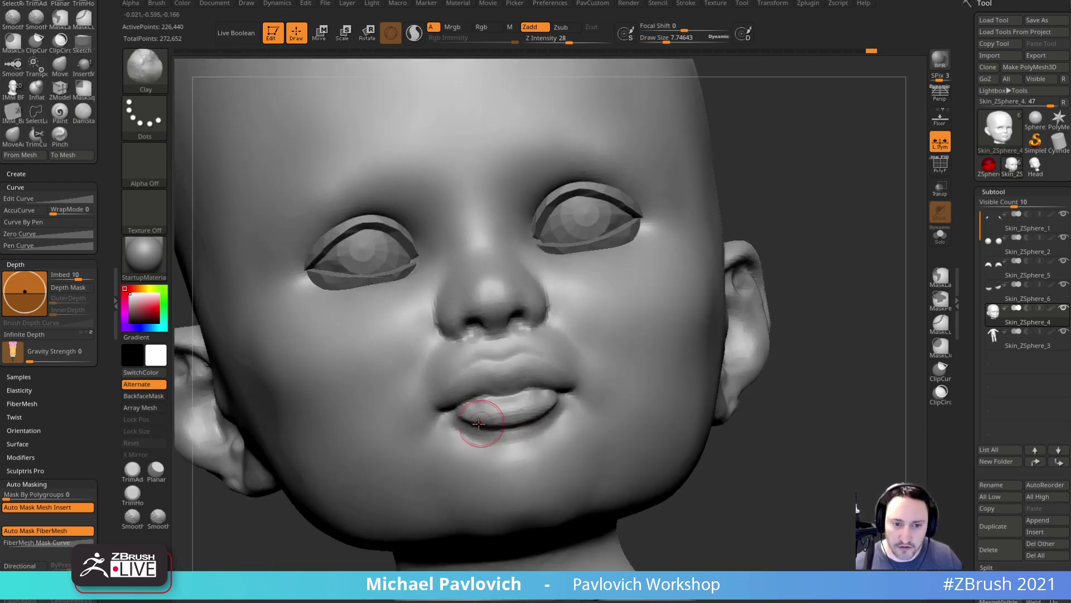
# - Smooth the lips with a larger brush size of about 15
pyautogui.keyDown('shift'); pyautogui.moveTo(802, 374); pyautogui.dragTo(712, 385); pyautogui.keyUp('shift')
pyautogui.moveTo(390, 484)
pyautogui.mouseDown()
pyautogui.moveTo(760, 336)
pyautogui.moveTo(746, 313)
pyautogui.mouseUp()
pyautogui.press(']')
pyautogui.keyDown('shift'); pyautogui.moveTo(537, 391); pyautogui.dragTo(520, 397); pyautogui.keyUp('shift')
pyautogui.moveTo(762, 347); pyautogui.dragTo(832, 352)
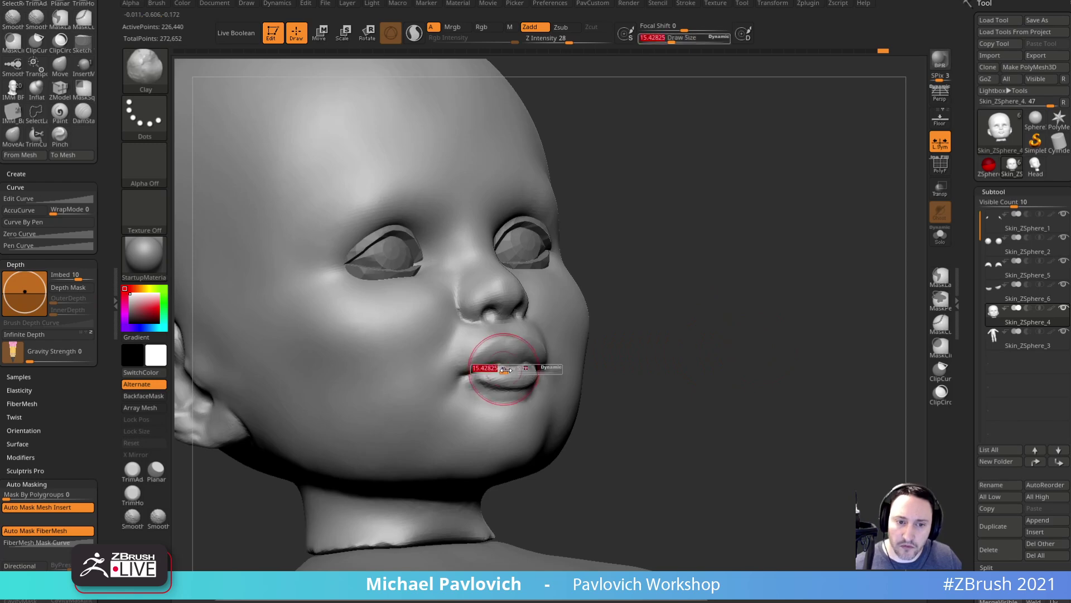
# - Reshape the lips from below with the Move brush at draw size about 14
pyautogui.moveTo(667, 343); pyautogui.dragTo(682, 286)
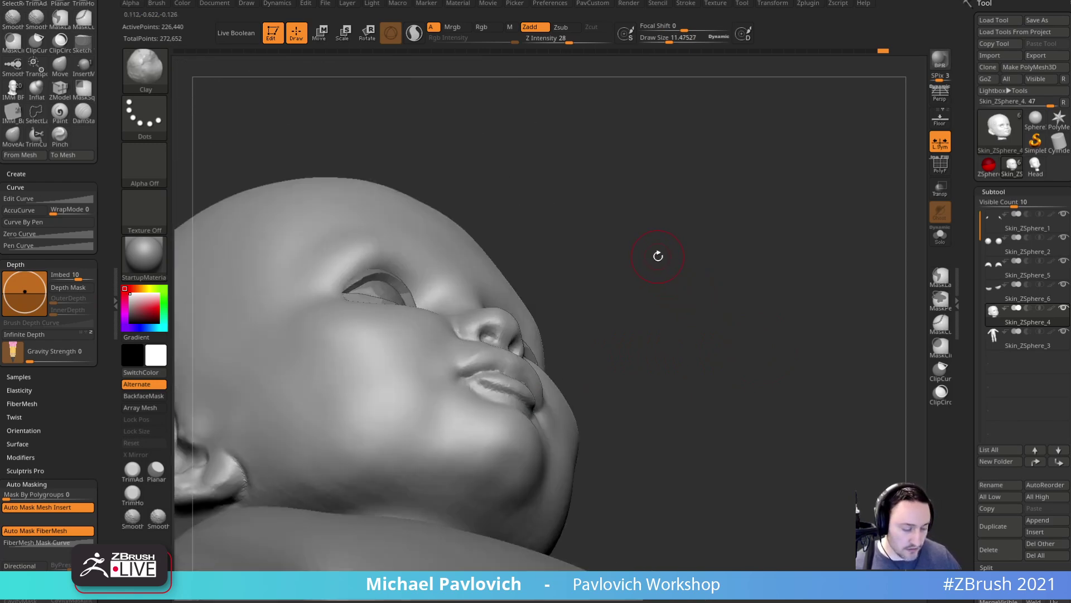
pyautogui.press('b')
pyautogui.press('m')
pyautogui.press('v')
pyautogui.keyDown('alt'); pyautogui.moveTo(660, 251); pyautogui.dragTo(653, 290); pyautogui.keyUp('alt')
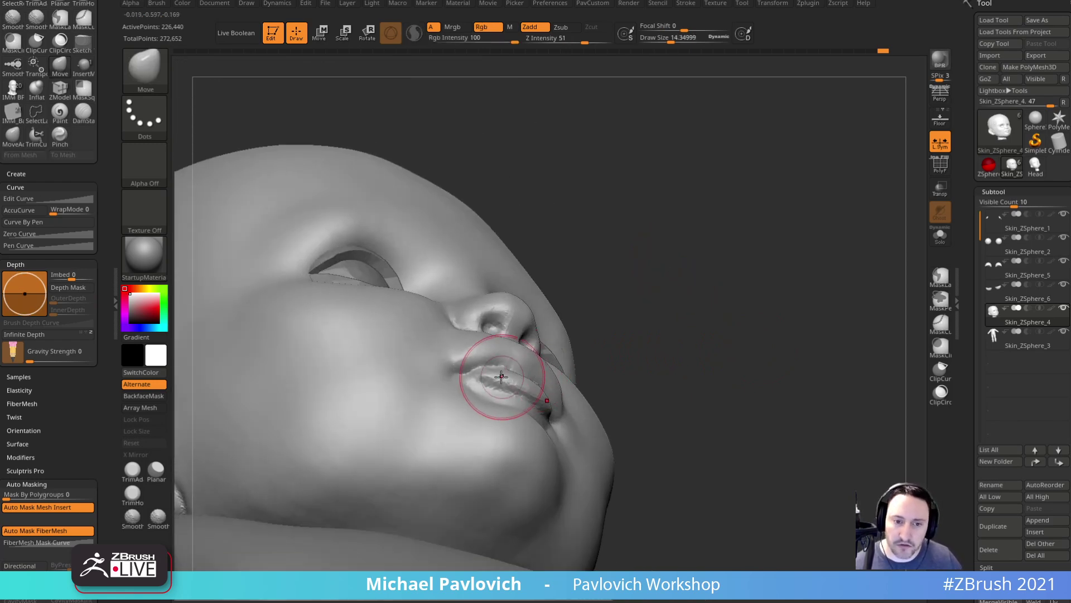
pyautogui.moveTo(524, 358); pyautogui.dragTo(522, 358)
pyautogui.moveTo(837, 291)
pyautogui.mouseDown()
pyautogui.moveTo(758, 258)
pyautogui.moveTo(725, 162)
pyautogui.mouseUp()
pyautogui.moveTo(593, 418); pyautogui.dragTo(594, 436)
# - Try to reshape the mouth in profile with an enlarged MoveAccu brush, and undo the stroke
pyautogui.moveTo(767, 178)
pyautogui.mouseDown()
pyautogui.moveTo(760, 251)
pyautogui.moveTo(569, 446)
pyautogui.moveTo(486, 512)
pyautogui.moveTo(488, 486)
pyautogui.moveTo(465, 445)
pyautogui.mouseUp()
pyautogui.press('b')
pyautogui.press('m')
pyautogui.press('a')
pyautogui.press(']')
pyautogui.press(']')
pyautogui.moveTo(496, 394); pyautogui.dragTo(499, 396)
pyautogui.hotkey('ctrl', 'z')
pyautogui.press('[')
pyautogui.press('[')
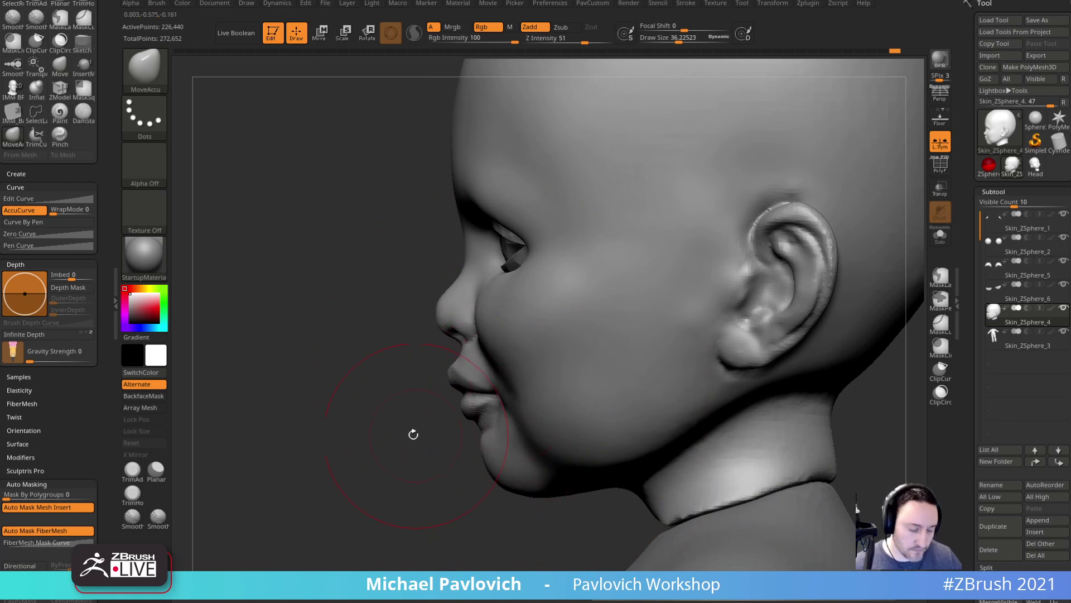
# - Puff up the lips and the corner of the mouth with the Inflat brush at draw sizes between about 19 and 27
pyautogui.press('b')
pyautogui.press('i')
pyautogui.press('n')
pyautogui.moveTo(398, 472); pyautogui.dragTo(478, 416)
pyautogui.press('[')
pyautogui.press('[')
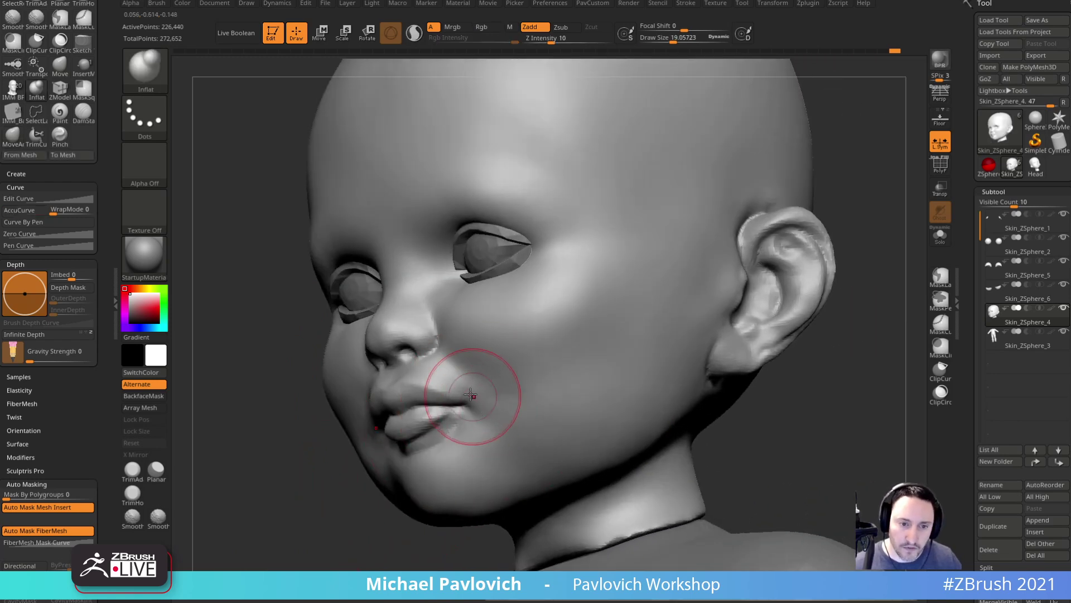
pyautogui.moveTo(730, 427)
pyautogui.mouseDown()
pyautogui.moveTo(813, 351)
pyautogui.moveTo(684, 385)
pyautogui.mouseUp()
pyautogui.press(']')
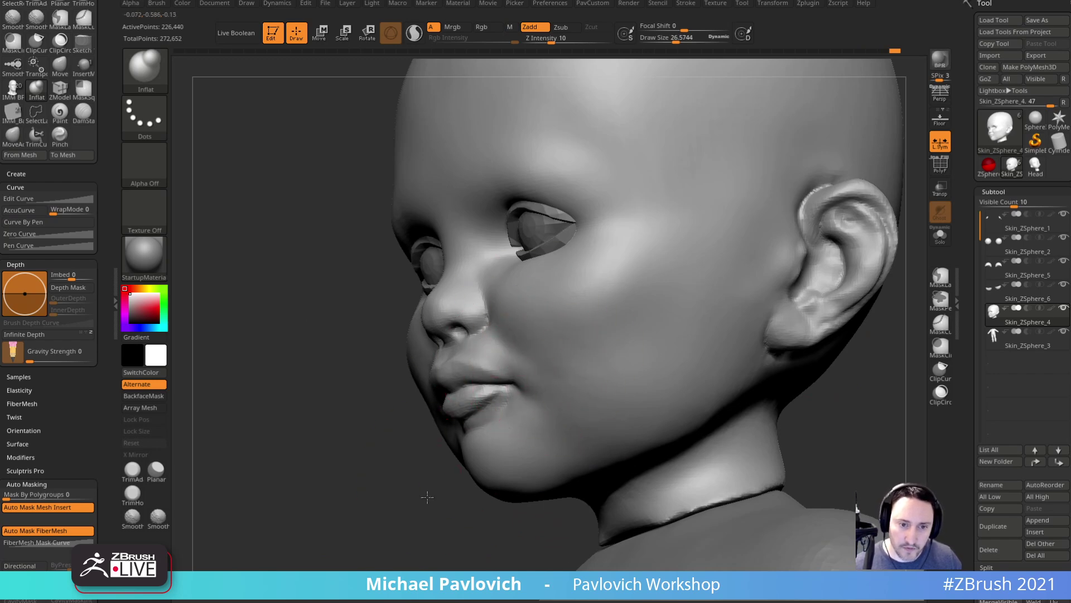
pyautogui.moveTo(428, 488); pyautogui.dragTo(512, 409)
pyautogui.press('[')
pyautogui.moveTo(420, 462); pyautogui.dragTo(516, 422)
pyautogui.moveTo(659, 386); pyautogui.dragTo(697, 339)
pyautogui.moveTo(457, 404); pyautogui.dragTo(482, 410)
# - Smooth the cheek below the eye with the Smooth brush at draw size about 14
pyautogui.moveTo(713, 368); pyautogui.dragTo(622, 386)
pyautogui.moveTo(701, 371); pyautogui.dragTo(773, 280)
pyautogui.moveTo(765, 327); pyautogui.dragTo(631, 324)
pyautogui.moveTo(565, 279)
pyautogui.keyDown('shift'); pyautogui.mouseDown()
pyautogui.moveTo(587, 325)
pyautogui.moveTo(620, 346)
pyautogui.mouseUp(); pyautogui.keyUp('shift')
pyautogui.moveTo(805, 339); pyautogui.dragTo(773, 360)
pyautogui.keyDown('shift'); pyautogui.moveTo(605, 327); pyautogui.dragTo(622, 323); pyautogui.keyUp('shift')
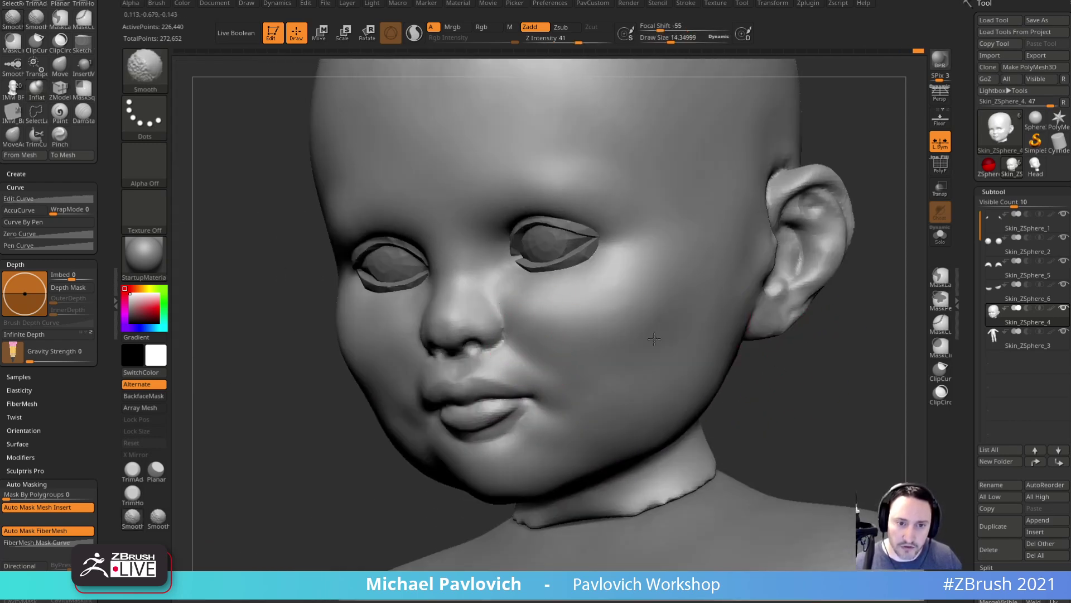
# - Carve the crease around the nostril wings with the DamStandard brush at a draw size of about 9.8
pyautogui.moveTo(803, 334); pyautogui.dragTo(863, 242)
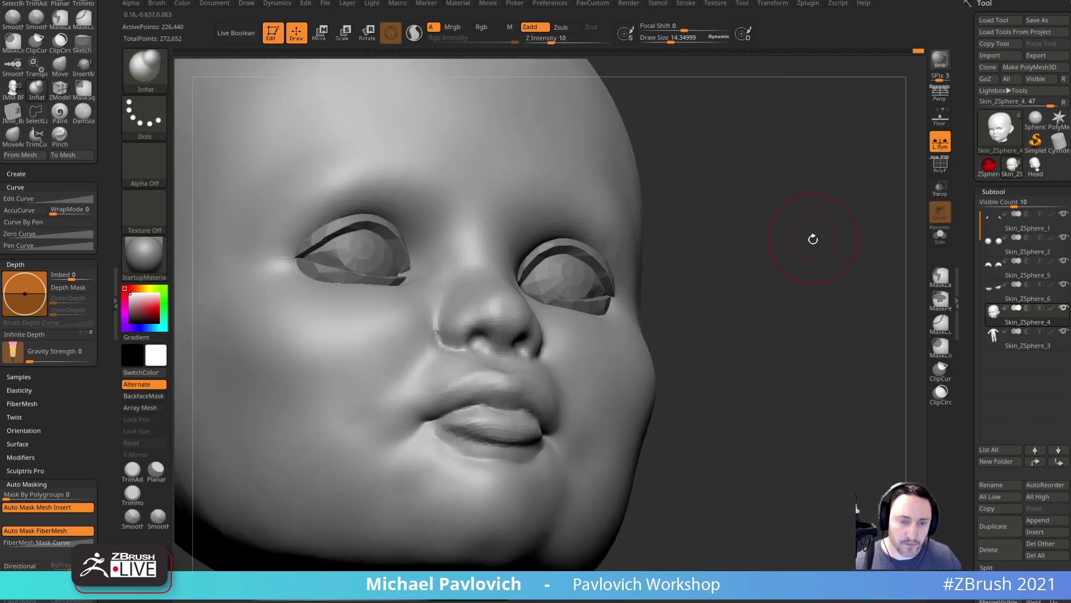
pyautogui.keyDown('alt'); pyautogui.moveTo(782, 242); pyautogui.dragTo(781, 268); pyautogui.keyUp('alt')
pyautogui.press('b')
pyautogui.press('d')
pyautogui.press('s')
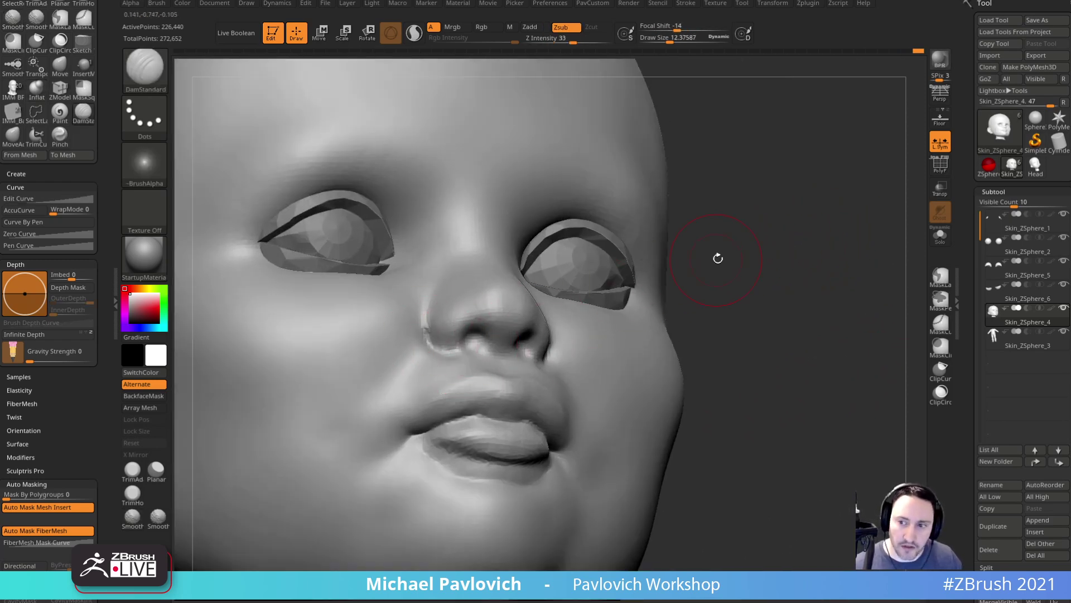
pyautogui.moveTo(708, 263); pyautogui.dragTo(511, 290)
pyautogui.press('[')
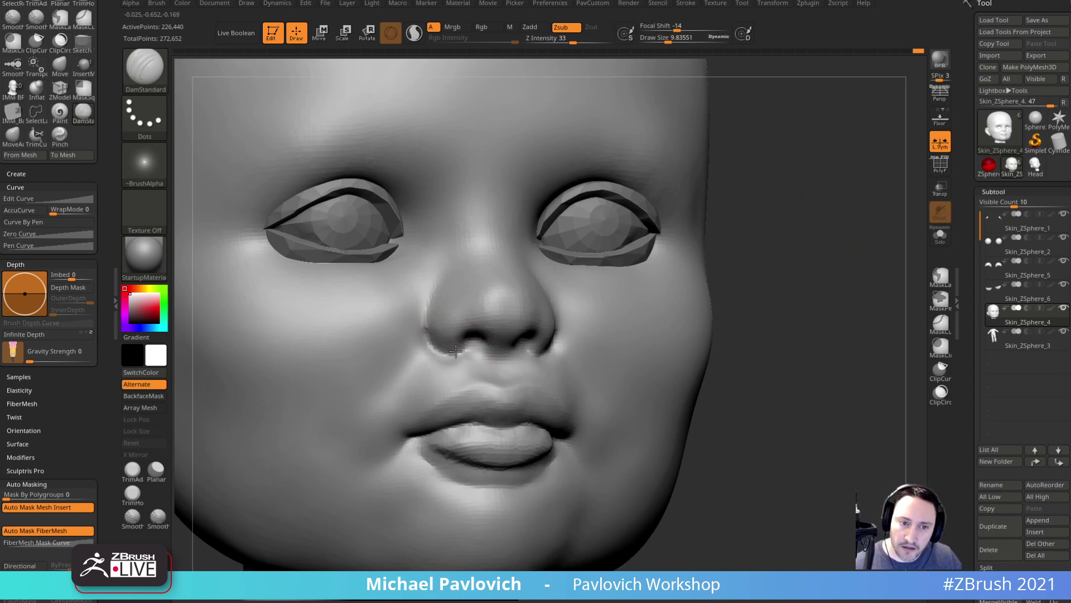
pyautogui.moveTo(743, 255); pyautogui.dragTo(481, 340)
# - Smooth the area beneath the nose and around the nostrils
pyautogui.moveTo(731, 251); pyautogui.dragTo(678, 273)
pyautogui.keyDown('shift'); pyautogui.moveTo(474, 383); pyautogui.dragTo(505, 373); pyautogui.keyUp('shift')
pyautogui.moveTo(806, 299); pyautogui.dragTo(784, 239)
pyautogui.keyDown('shift'); pyautogui.moveTo(510, 347); pyautogui.dragTo(479, 357); pyautogui.keyUp('shift')
pyautogui.moveTo(210, 479); pyautogui.dragTo(279, 399)
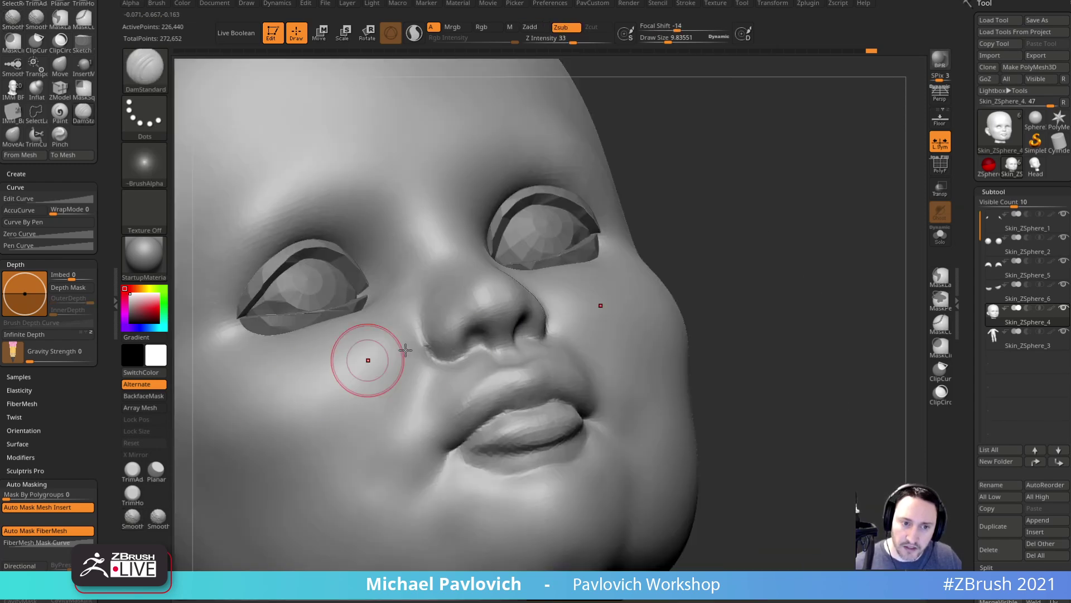
# - Sculpt the skin around the nostrils with the Standard brush, undoing the first stroke
pyautogui.press('b')
pyautogui.press('s')
pyautogui.press('t')
pyautogui.press('f')
pyautogui.moveTo(813, 249); pyautogui.dragTo(748, 287)
pyautogui.press('s')
pyautogui.click(551, 340)
pyautogui.hotkey('ctrl', 'z')
pyautogui.press('s')
pyautogui.moveTo(539, 321); pyautogui.dragTo(526, 318)
# - Refine the forms around the nose with small Standard brush strokes, both raising and carving the surface
pyautogui.keyDown('alt'); pyautogui.moveTo(750, 281); pyautogui.dragTo(756, 315); pyautogui.keyUp('alt')
pyautogui.press('s')
pyautogui.moveTo(529, 369); pyautogui.dragTo(533, 369)
pyautogui.keyDown('shift'); pyautogui.moveTo(723, 302); pyautogui.dragTo(742, 307); pyautogui.keyUp('shift')
pyautogui.keyDown('alt'); pyautogui.moveTo(742, 307); pyautogui.dragTo(754, 374); pyautogui.keyUp('alt')
pyautogui.press('s')
pyautogui.moveTo(545, 351); pyautogui.dragTo(533, 350)
pyautogui.keyDown('alt'); pyautogui.click(532, 349); pyautogui.keyUp('alt')
pyautogui.keyDown('alt'); pyautogui.click(512, 340); pyautogui.keyUp('alt')
# - Smooth the eyeballs with dynamic subdivision and merge the Skin_ZSphere_6 eyelids into Skin_ZSphere_5
pyautogui.moveTo(746, 321)
pyautogui.keyDown('alt'); pyautogui.mouseDown()
pyautogui.moveTo(746, 290)
pyautogui.moveTo(686, 266)
pyautogui.moveTo(686, 296)
pyautogui.moveTo(693, 286)
pyautogui.mouseUp(); pyautogui.keyUp('alt')
pyautogui.press('d')
pyautogui.click(622, 191)
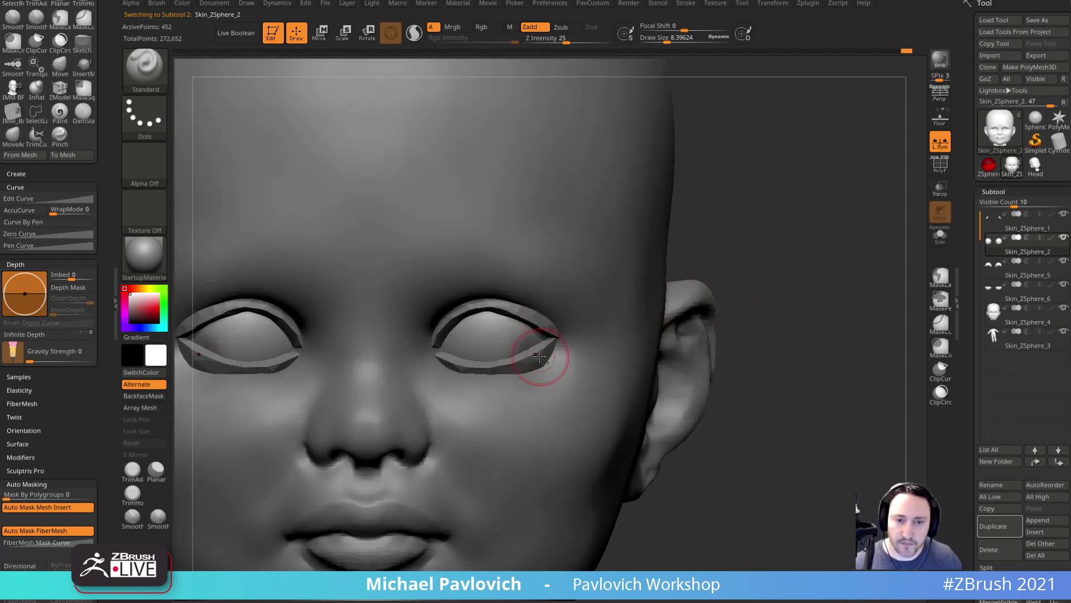
pyautogui.click(1026, 276)
pyautogui.hotkey('ctrl', 'e')
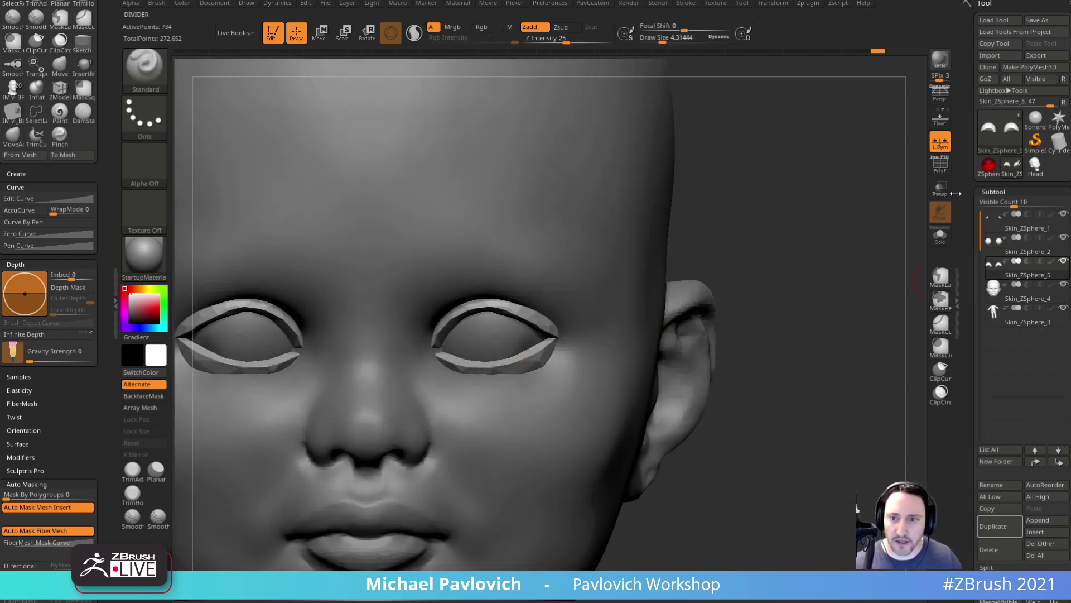
# - Crease the eyelid mesh along its polygroup borders with the polyframe shown, and try a subdivision before undoing it
pyautogui.click(941, 165)
pyautogui.moveTo(871, 206); pyautogui.dragTo(830, 268)
pyautogui.press('space')
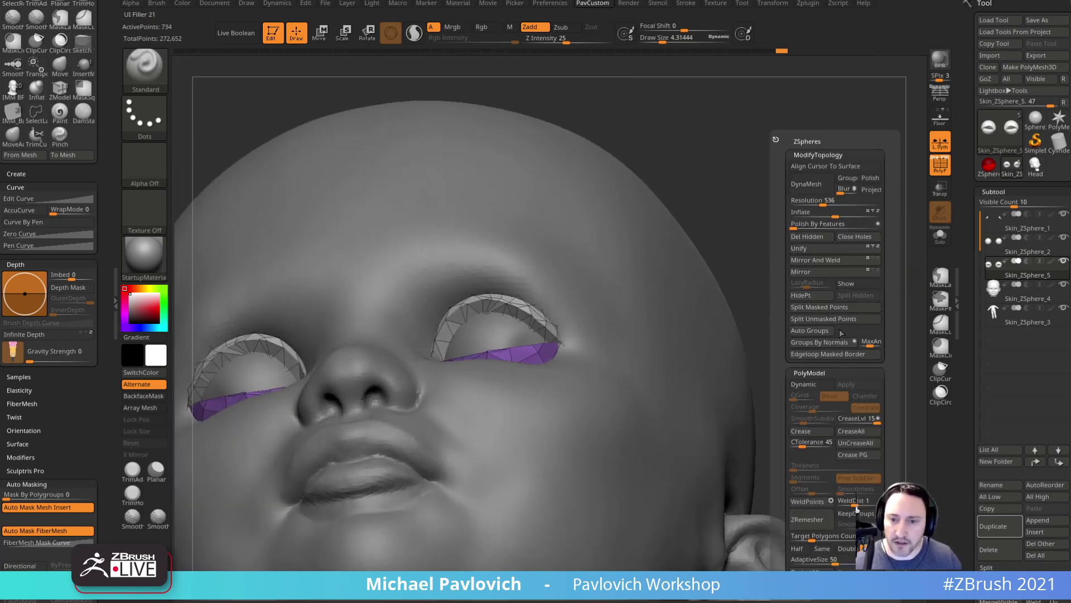
pyautogui.click(855, 456)
pyautogui.moveTo(786, 240)
pyautogui.mouseDown()
pyautogui.moveTo(838, 323)
pyautogui.moveTo(852, 316)
pyautogui.moveTo(825, 280)
pyautogui.moveTo(840, 293)
pyautogui.mouseUp()
pyautogui.hotkey('ctrl', 'd')
pyautogui.hotkey('ctrl', 'z')
# - Crease the eyelid mesh and subdivide it one level
pyautogui.press('space')
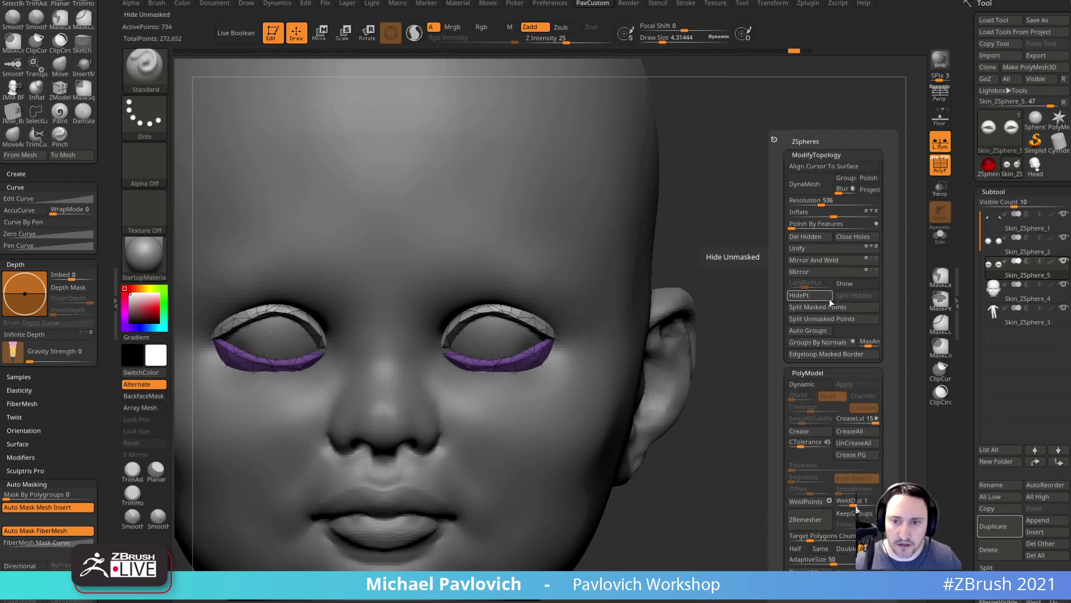
pyautogui.click(807, 432)
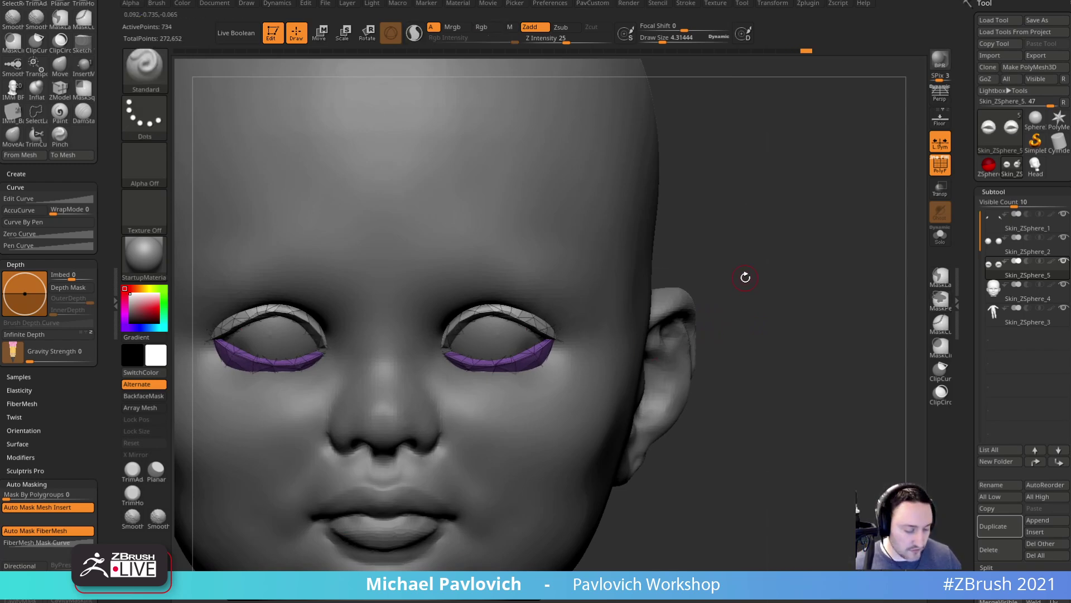
pyautogui.keyDown('alt'); pyautogui.moveTo(751, 277); pyautogui.dragTo(775, 290); pyautogui.keyUp('alt')
pyautogui.hotkey('ctrl', 'd')
pyautogui.keyDown('alt'); pyautogui.moveTo(774, 246); pyautogui.dragTo(786, 279); pyautogui.keyUp('alt')
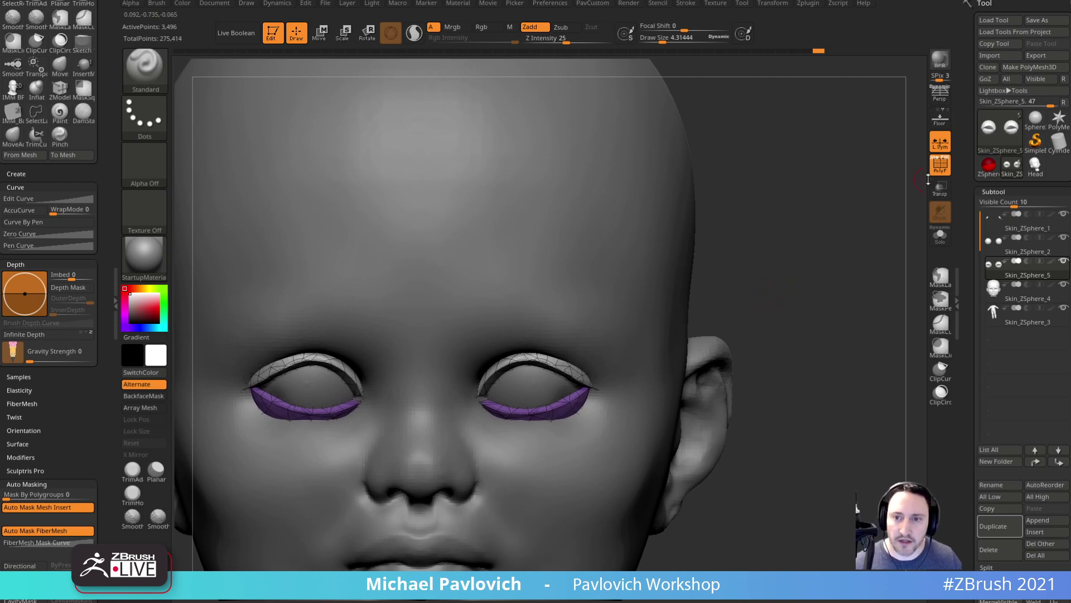
pyautogui.click(940, 166)
# - Adjust the outer part of the eyelids with the Move brush
pyautogui.keyDown('alt'); pyautogui.moveTo(818, 236); pyautogui.dragTo(842, 251); pyautogui.keyUp('alt')
pyautogui.press('s')
pyautogui.moveTo(530, 392); pyautogui.dragTo(500, 387)
pyautogui.press('b')
pyautogui.press('m')
pyautogui.press('v')
pyautogui.press('s')
pyautogui.moveTo(520, 358); pyautogui.dragTo(550, 361)
pyautogui.moveTo(586, 375); pyautogui.dragTo(587, 372)
# - Refine how the eyelids wrap around the eyeballs from an angled view with small Move brush adjustments
pyautogui.moveTo(793, 335); pyautogui.dragTo(653, 351)
pyautogui.press('s')
pyautogui.moveTo(561, 377)
pyautogui.mouseDown()
pyautogui.moveTo(548, 374)
pyautogui.moveTo(558, 374)
pyautogui.mouseUp()
pyautogui.press('s')
pyautogui.press('s')
pyautogui.moveTo(558, 375); pyautogui.dragTo(552, 375)
pyautogui.moveTo(468, 363)
pyautogui.mouseDown()
pyautogui.moveTo(698, 357)
pyautogui.moveTo(761, 243)
pyautogui.moveTo(496, 363)
pyautogui.moveTo(522, 366)
pyautogui.mouseUp()
pyautogui.press('s')
# - Reshape the lower eyelids and their inner corners using the Move brush with topological auto masking
pyautogui.moveTo(804, 226)
pyautogui.mouseDown()
pyautogui.moveTo(826, 335)
pyautogui.moveTo(751, 386)
pyautogui.moveTo(890, 218)
pyautogui.mouseUp()
pyautogui.press('s')
pyautogui.moveTo(534, 414); pyautogui.dragTo(536, 414)
pyautogui.moveTo(703, 340); pyautogui.dragTo(680, 385)
pyautogui.press('b')
pyautogui.press('m')
pyautogui.press('v')
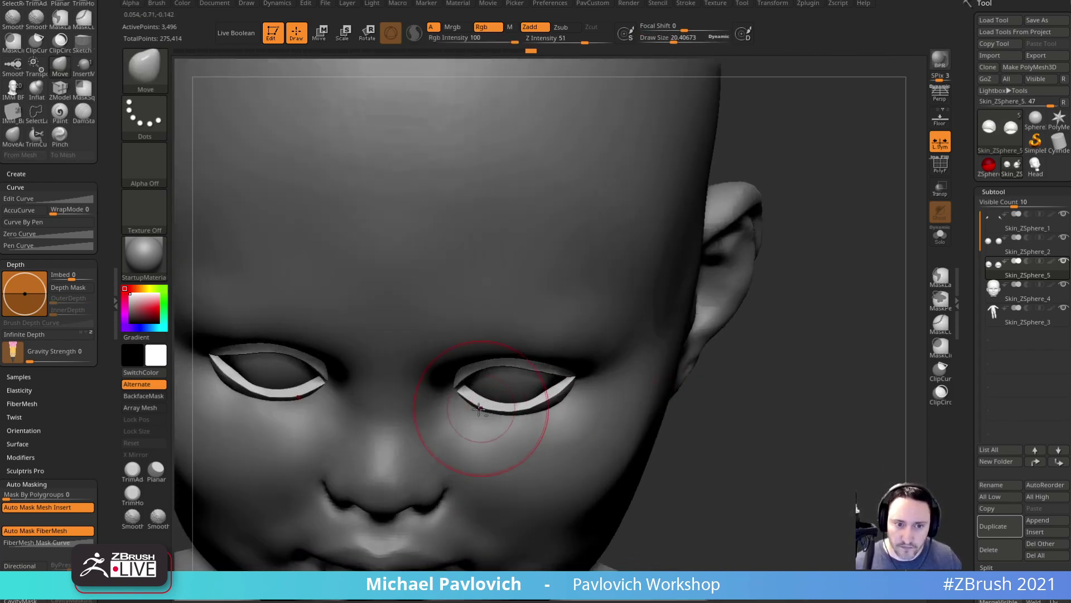
pyautogui.moveTo(84, 419); pyautogui.dragTo(84, 85)
pyautogui.moveTo(725, 337); pyautogui.dragTo(787, 330)
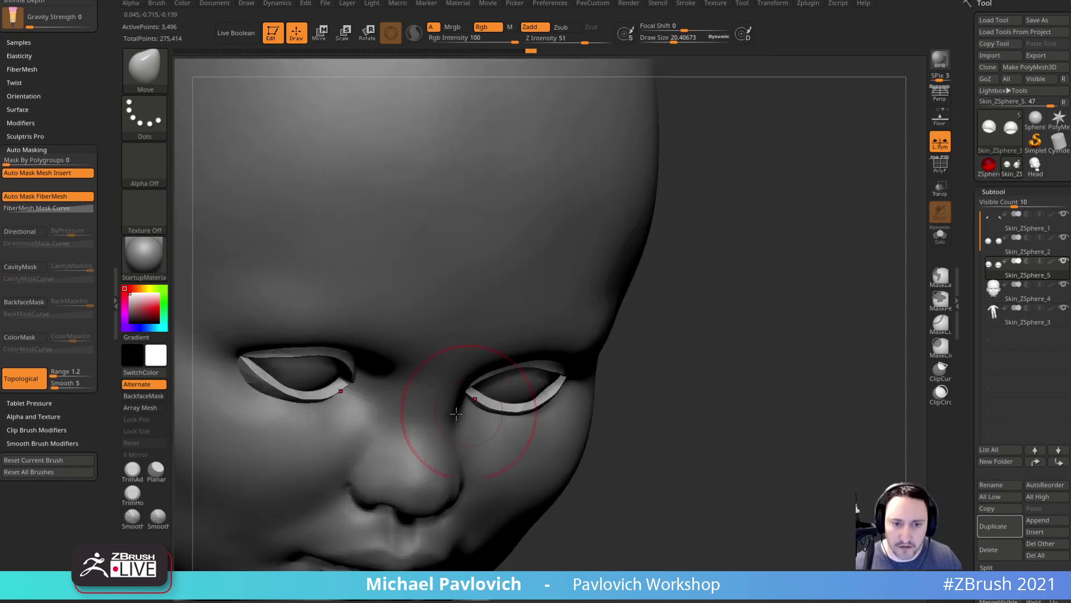
pyautogui.moveTo(692, 372)
pyautogui.mouseDown()
pyautogui.moveTo(668, 333)
pyautogui.moveTo(631, 329)
pyautogui.mouseUp()
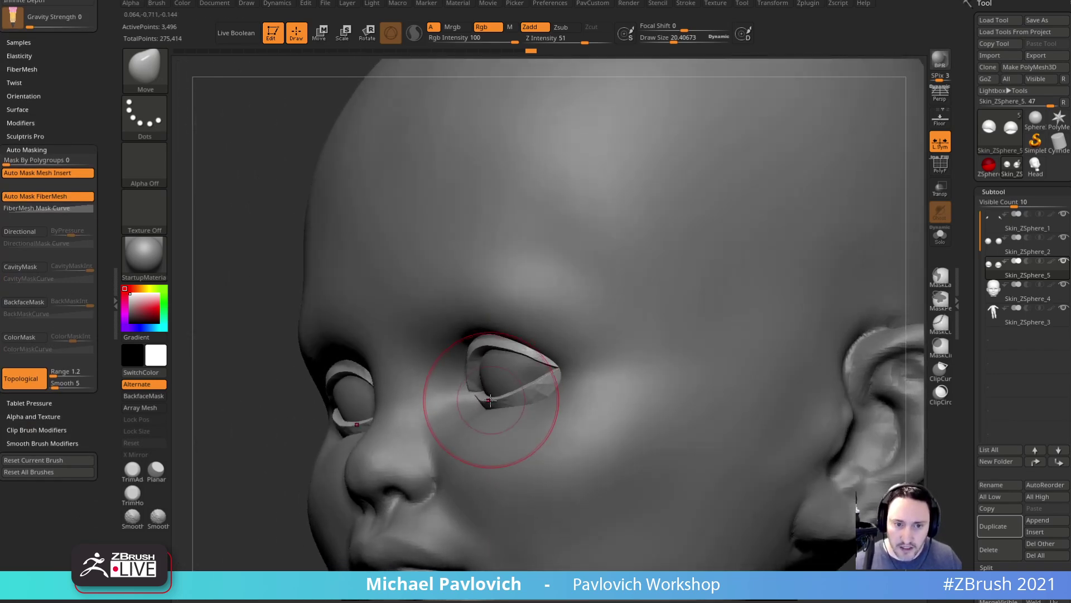
pyautogui.press('s')
pyautogui.moveTo(523, 398); pyautogui.dragTo(520, 397)
# - Nudge the lower eyelid rim and outer corner with the Move brush at a draw size of about 13
pyautogui.moveTo(605, 349); pyautogui.dragTo(725, 282)
pyautogui.press('s')
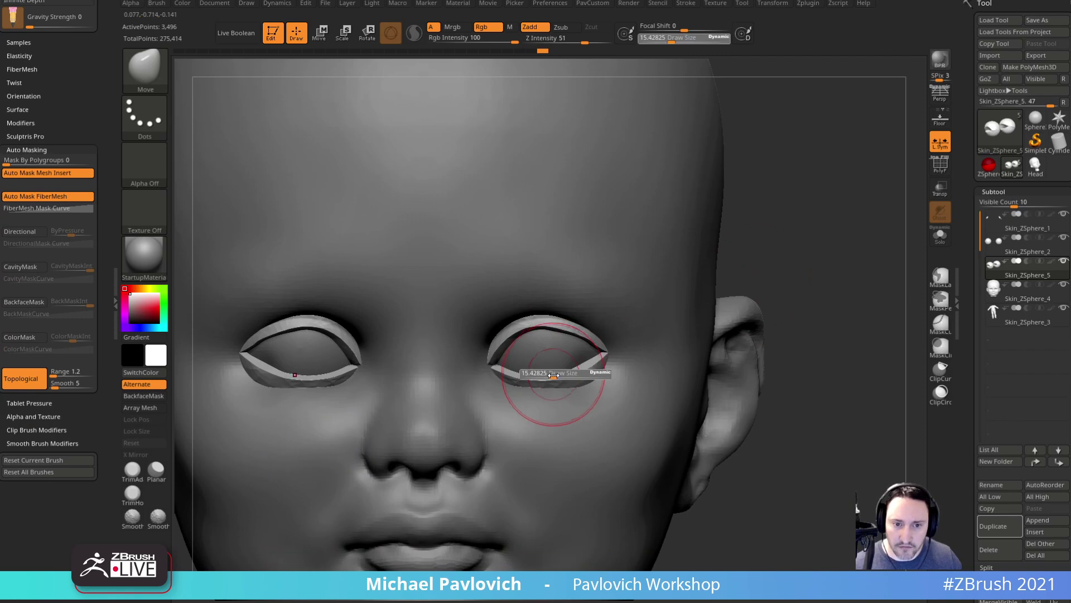
pyautogui.moveTo(536, 373); pyautogui.dragTo(535, 373)
pyautogui.moveTo(804, 307); pyautogui.dragTo(737, 303)
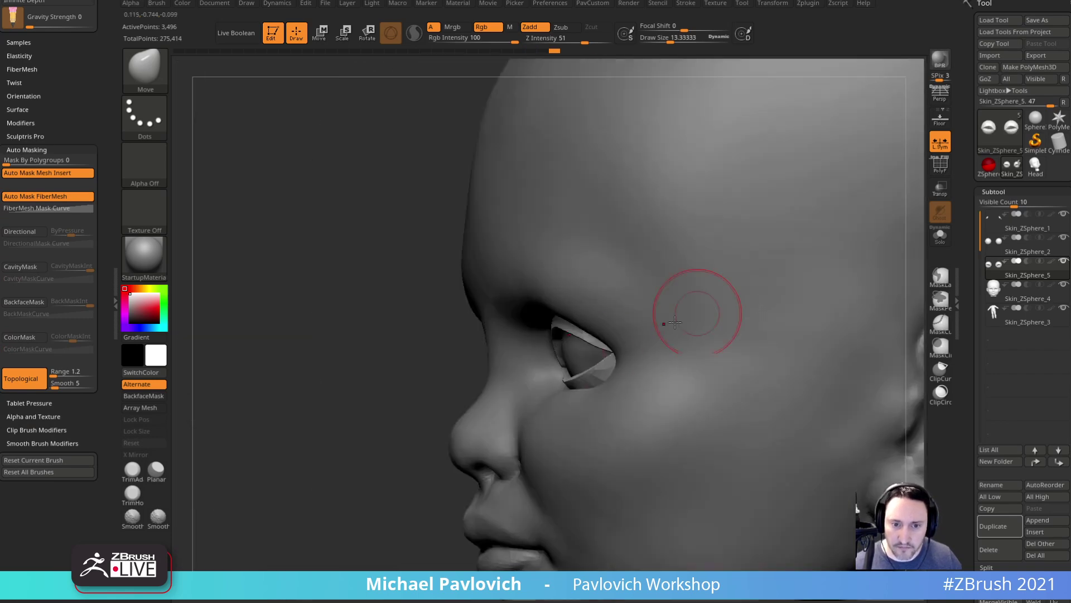
pyautogui.press('s')
pyautogui.moveTo(587, 368); pyautogui.dragTo(591, 368)
# - Sculpt the eyelid surface with the Standard brush at a small draw size
pyautogui.moveTo(407, 421); pyautogui.dragTo(525, 381)
pyautogui.press('b')
pyautogui.press('s')
pyautogui.press('t')
pyautogui.press('s')
pyautogui.moveTo(555, 373); pyautogui.dragTo(546, 373)
# - Isolate the eyeballs, undo the accidental dents on them with smoothing restored, and show all subtools again
pyautogui.keyDown('alt'); pyautogui.click(546, 366); pyautogui.keyUp('alt')
pyautogui.click(941, 237)
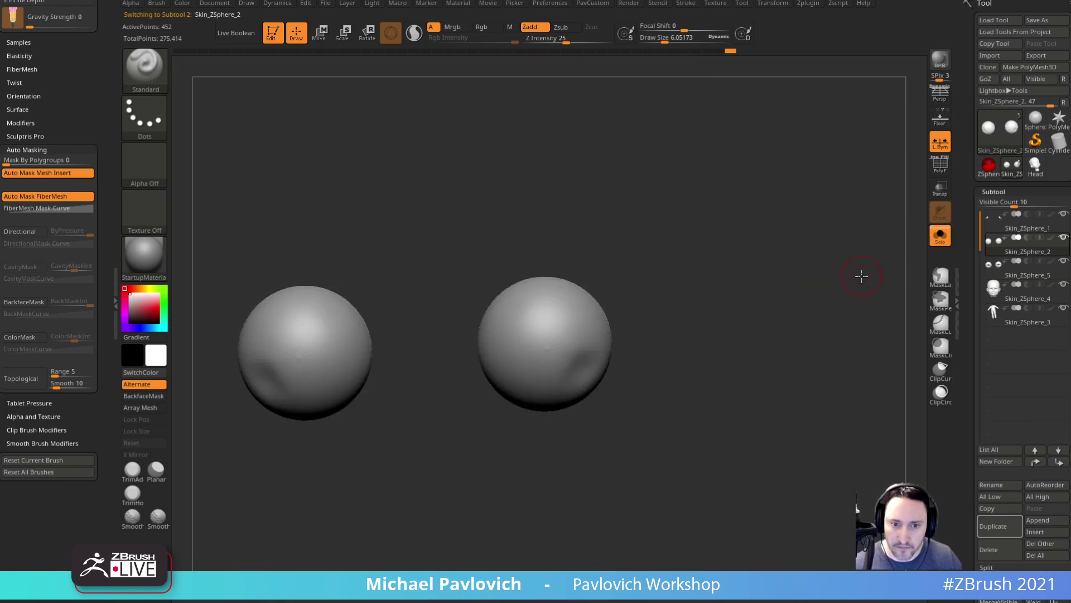
pyautogui.keyDown('shift'); pyautogui.moveTo(864, 273); pyautogui.dragTo(759, 320); pyautogui.keyUp('shift')
pyautogui.hotkey('ctrl', 'd')
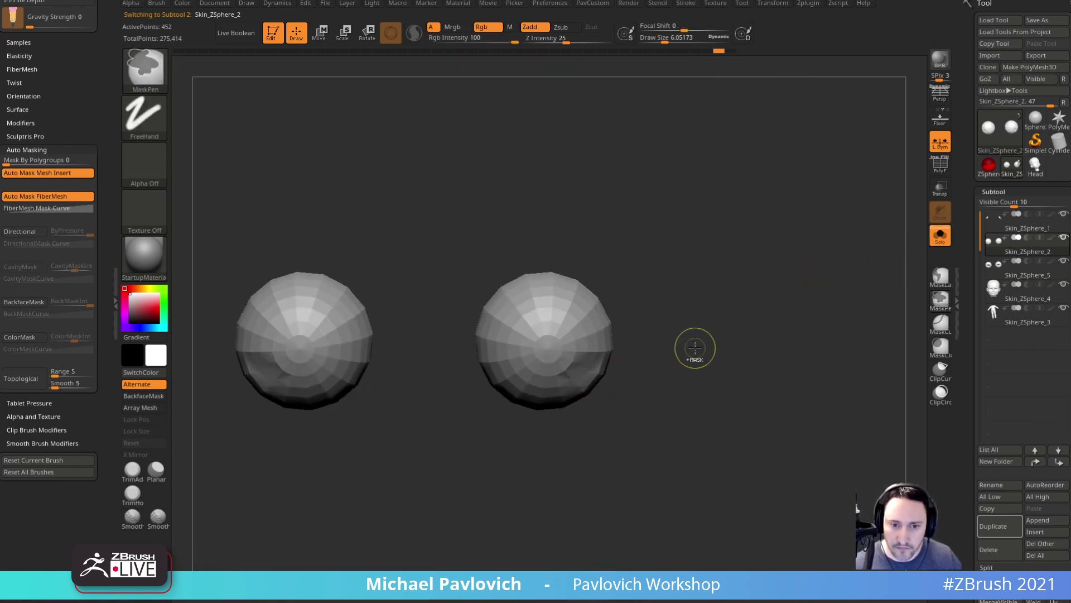
pyautogui.press('d')
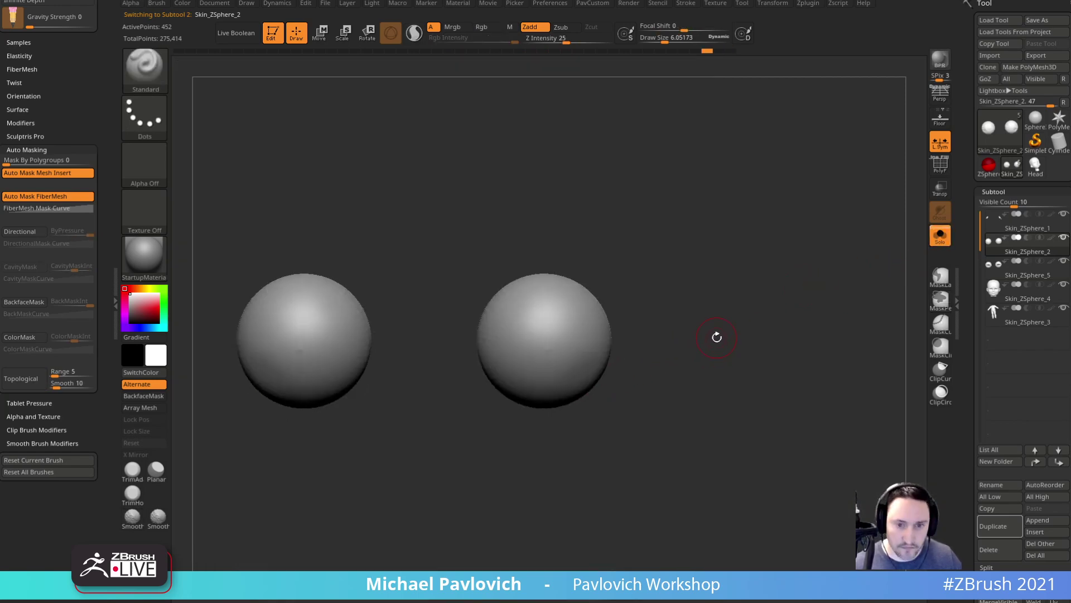
pyautogui.click(946, 242)
# - Select the eyelids and shift their side profile with the Move brush at a draw size of about 25
pyautogui.moveTo(775, 323)
pyautogui.mouseDown()
pyautogui.moveTo(865, 318)
pyautogui.moveTo(773, 316)
pyautogui.mouseUp()
pyautogui.moveTo(773, 317); pyautogui.dragTo(769, 317, button='right')
pyautogui.keyDown('ctrl'); pyautogui.moveTo(468, 407); pyautogui.dragTo(461, 395, button='right'); pyautogui.keyUp('ctrl')
pyautogui.keyDown('alt'); pyautogui.click(564, 369); pyautogui.keyUp('alt')
pyautogui.press('b')
pyautogui.press('m')
pyautogui.press('v')
pyautogui.moveTo(541, 389); pyautogui.dragTo(554, 378)
pyautogui.press('s')
pyautogui.click(547, 358)
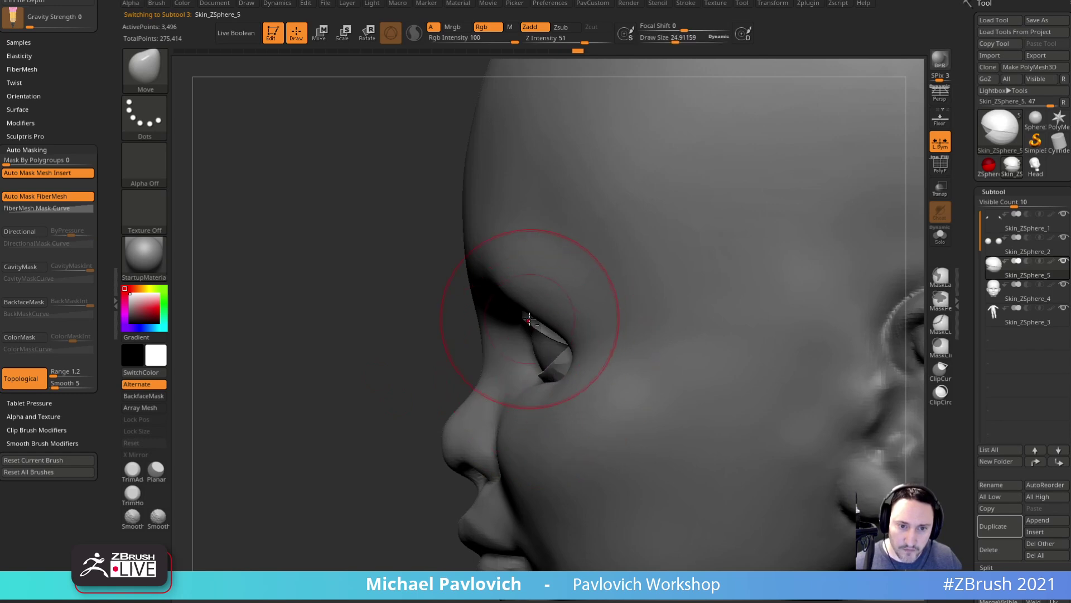
# - Fine-tune the upper eyelid profile from the side with the Move brush
pyautogui.moveTo(390, 441); pyautogui.dragTo(393, 414, button='right')
pyautogui.press('s')
pyautogui.moveTo(504, 355); pyautogui.dragTo(509, 355)
# - Build up the lower eyelid from the side view with the Standard brush at a draw size of about 12
pyautogui.moveTo(389, 431); pyautogui.dragTo(390, 459, button='right')
pyautogui.press('b')
pyautogui.press('s')
pyautogui.press('t')
pyautogui.press('s')
pyautogui.moveTo(510, 385); pyautogui.dragTo(501, 386)
pyautogui.moveTo(541, 365); pyautogui.dragTo(551, 384)
# - Select the eyeballs and nudge them slightly inside the sockets with the transform gizmo
pyautogui.keyDown('alt'); pyautogui.click(551, 369); pyautogui.keyUp('alt')
pyautogui.press('w')
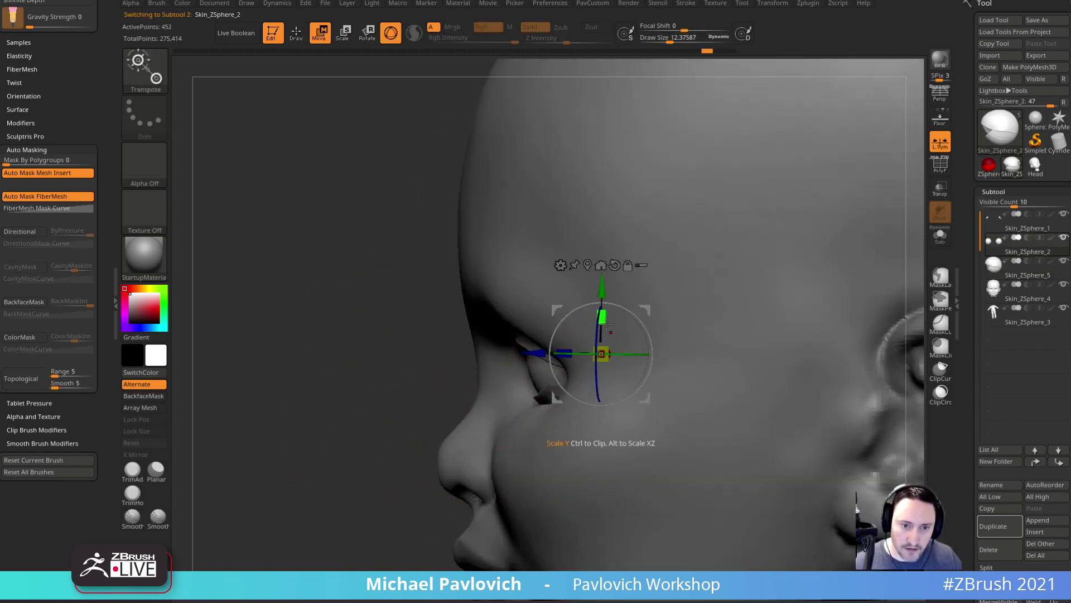
pyautogui.moveTo(640, 308); pyautogui.dragTo(639, 306)
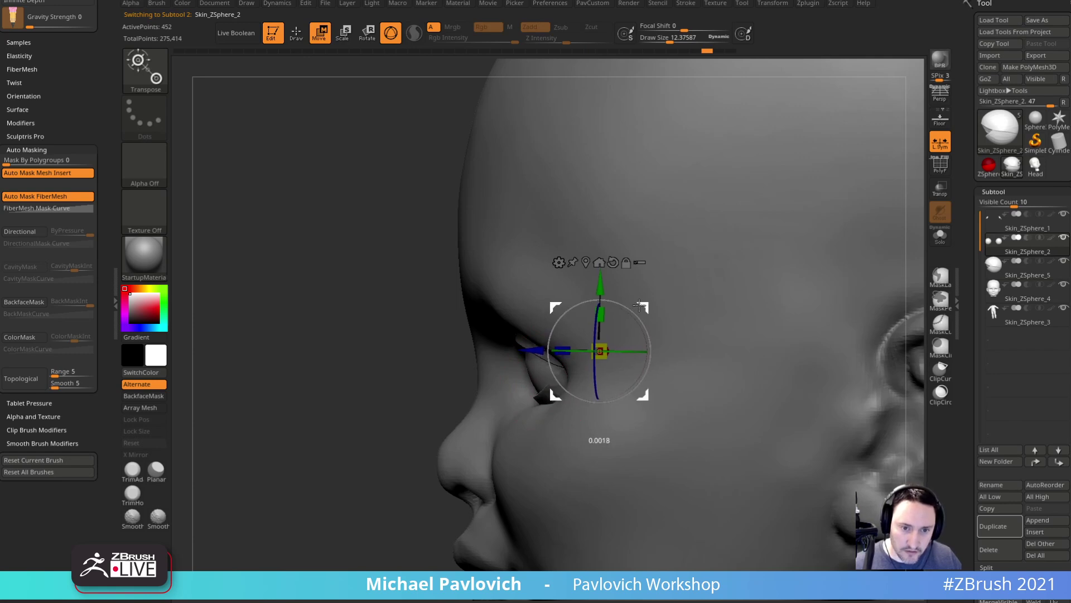
pyautogui.press('q')
pyautogui.moveTo(362, 433); pyautogui.dragTo(429, 418, button='right')
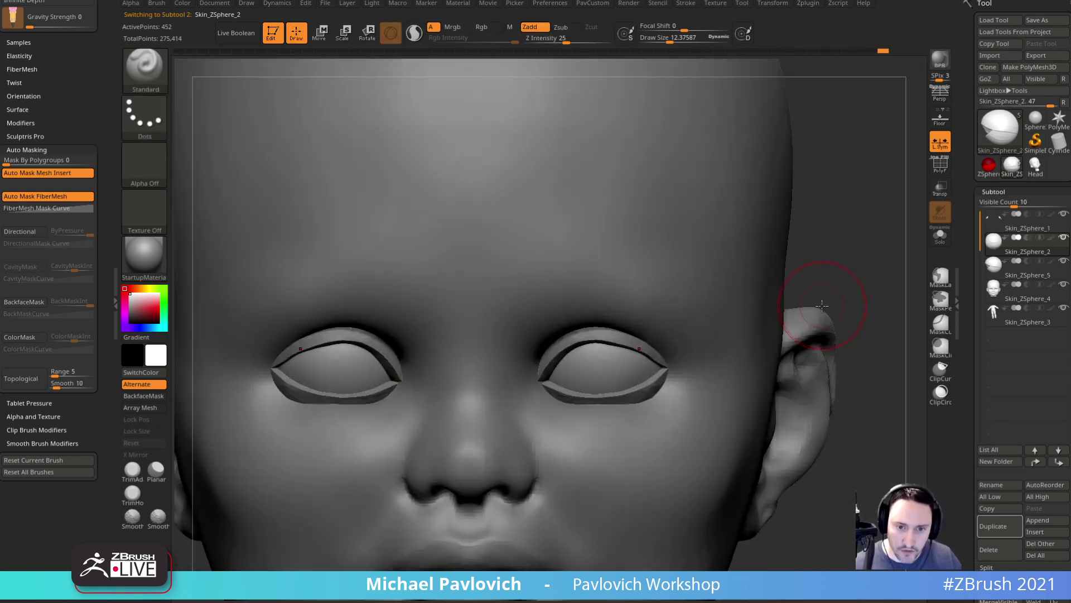
# - Select the eyelids and adjust the upper lid's outer curve with the Move brush at a draw size of about 9.8
pyautogui.keyDown('alt'); pyautogui.click(642, 337); pyautogui.keyUp('alt')
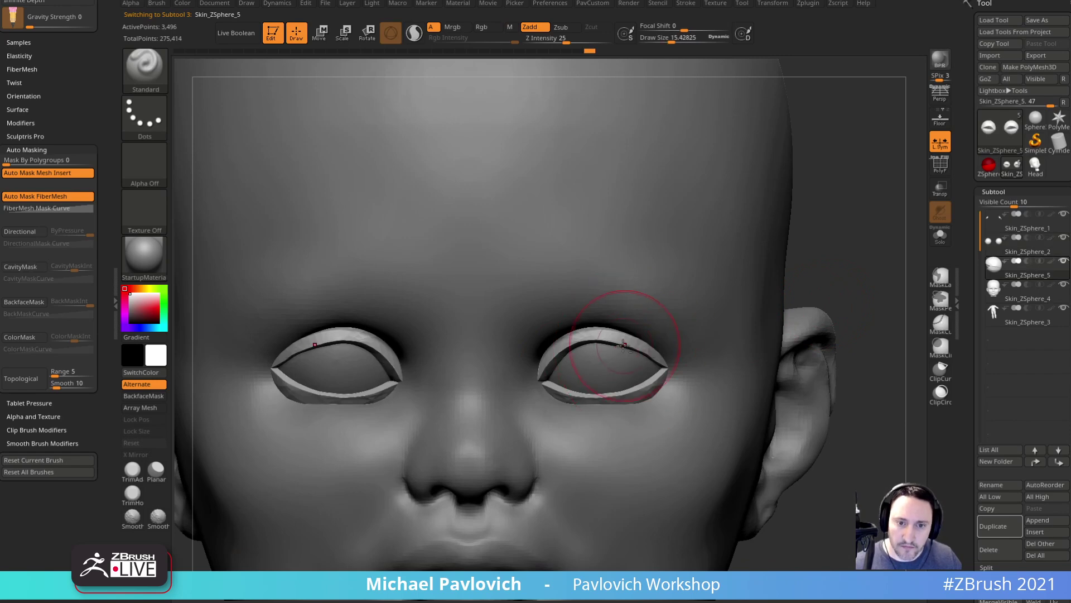
pyautogui.press('b')
pyautogui.press('m')
pyautogui.press('v')
pyautogui.press('s')
pyautogui.moveTo(635, 341); pyautogui.dragTo(631, 340)
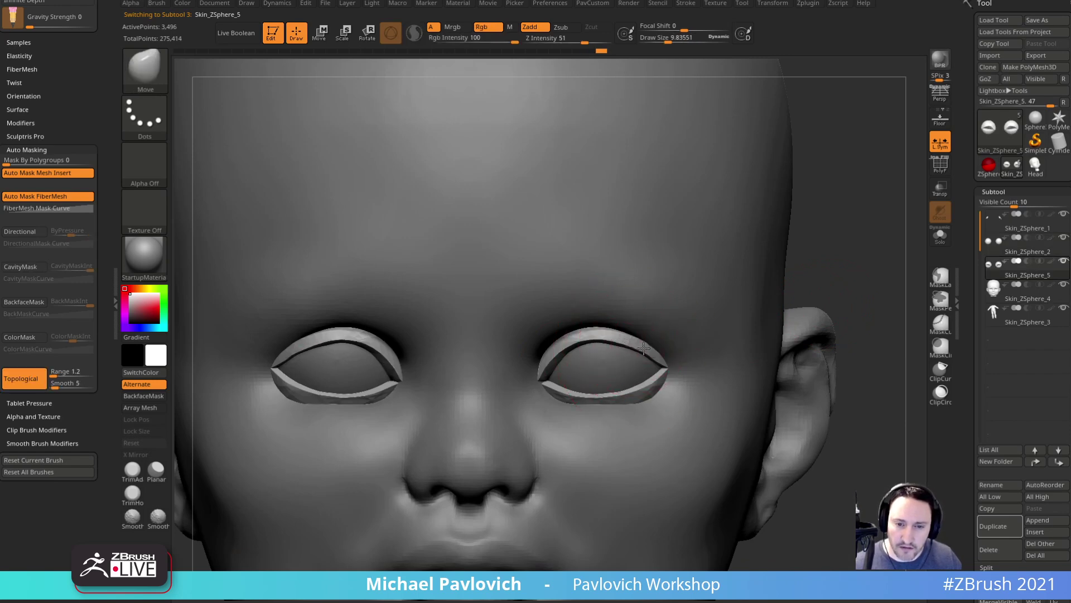
pyautogui.keyDown('alt'); pyautogui.moveTo(854, 266); pyautogui.dragTo(804, 268, button='right'); pyautogui.keyUp('alt')
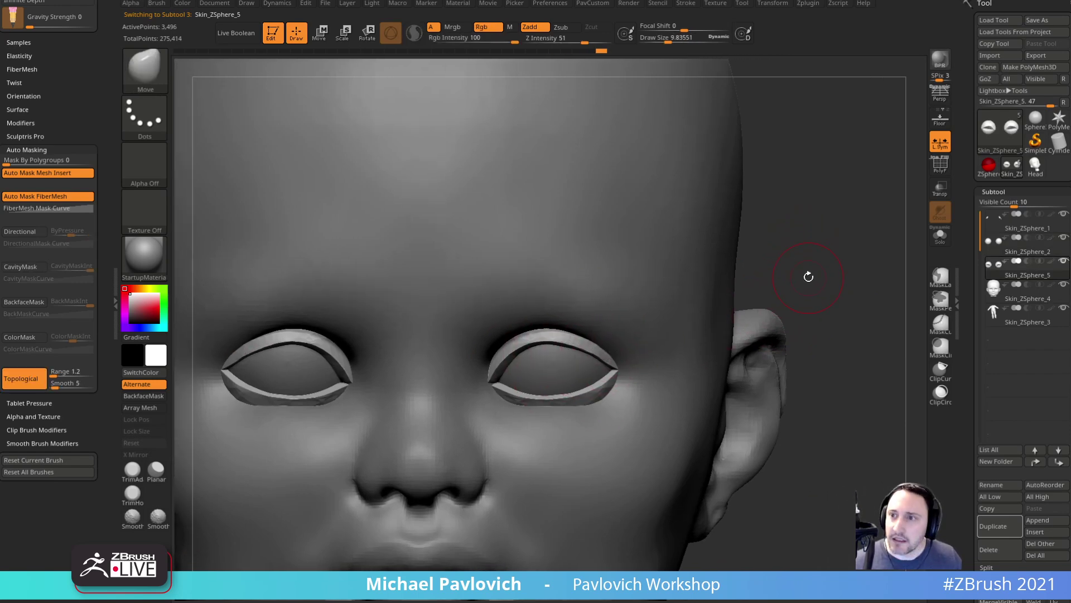
# - Pull the outer eyelid corners into shape with the Move brush, using a draw size of about 16.6
pyautogui.moveTo(804, 260); pyautogui.dragTo(782, 227)
pyautogui.moveTo(804, 299); pyautogui.dragTo(840, 313)
pyautogui.press('s')
pyautogui.moveTo(637, 354); pyautogui.dragTo(606, 384)
pyautogui.press('s')
pyautogui.moveTo(682, 354); pyautogui.dragTo(666, 358)
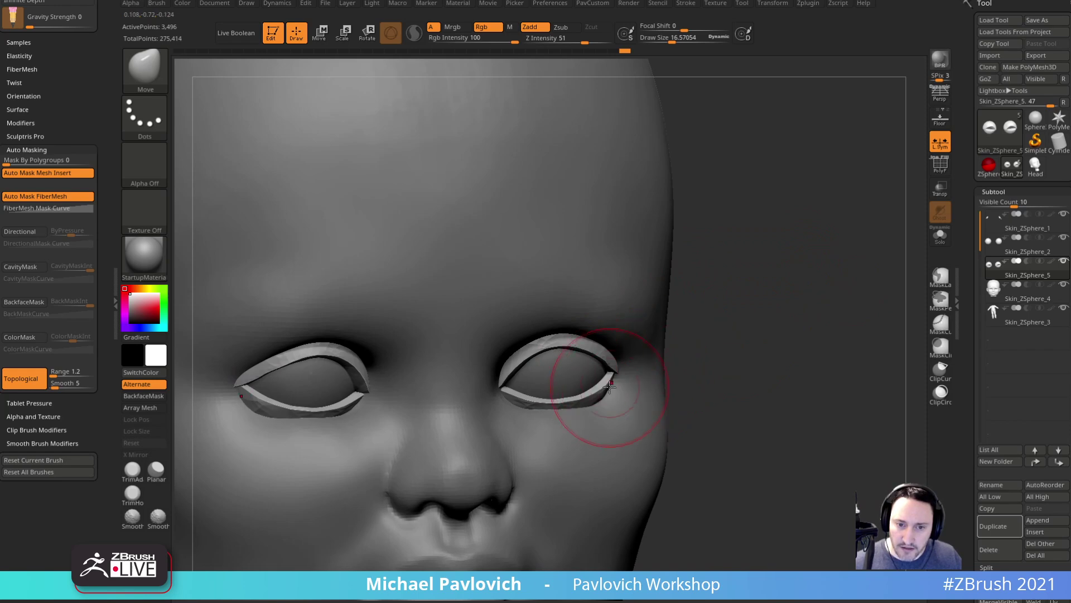
pyautogui.moveTo(640, 375)
pyautogui.mouseDown()
pyautogui.moveTo(634, 381)
pyautogui.moveTo(624, 367)
pyautogui.mouseUp()
# - Move the head above the eyelids in the subtool order and merge it down with them
pyautogui.moveTo(240, 442); pyautogui.dragTo(324, 441)
pyautogui.keyDown('alt'); pyautogui.moveTo(796, 327); pyautogui.dragTo(767, 327); pyautogui.keyUp('alt')
pyautogui.click(1014, 297)
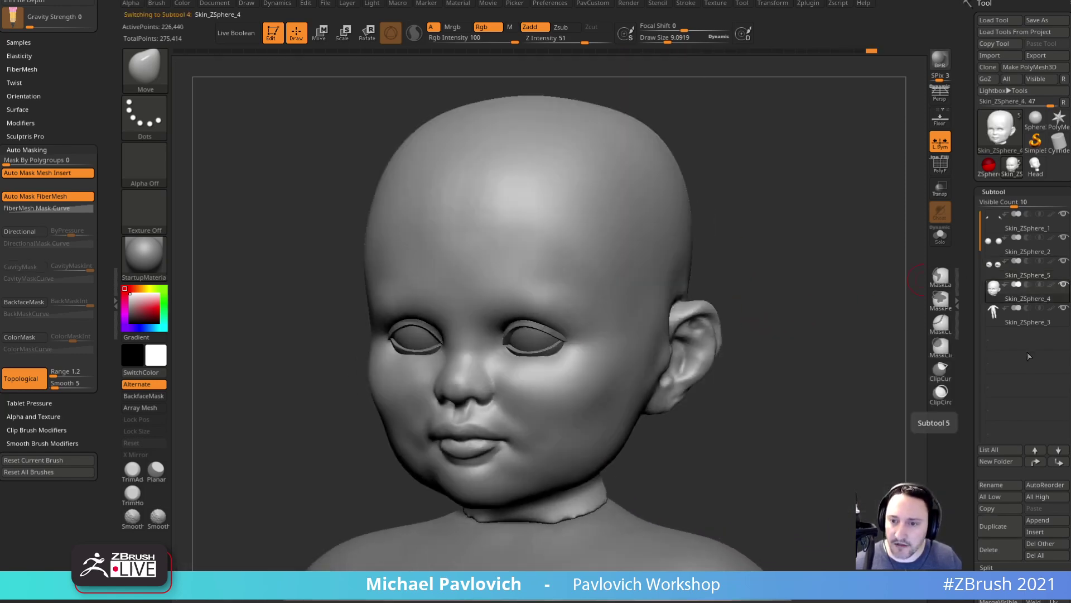
pyautogui.click(1035, 450)
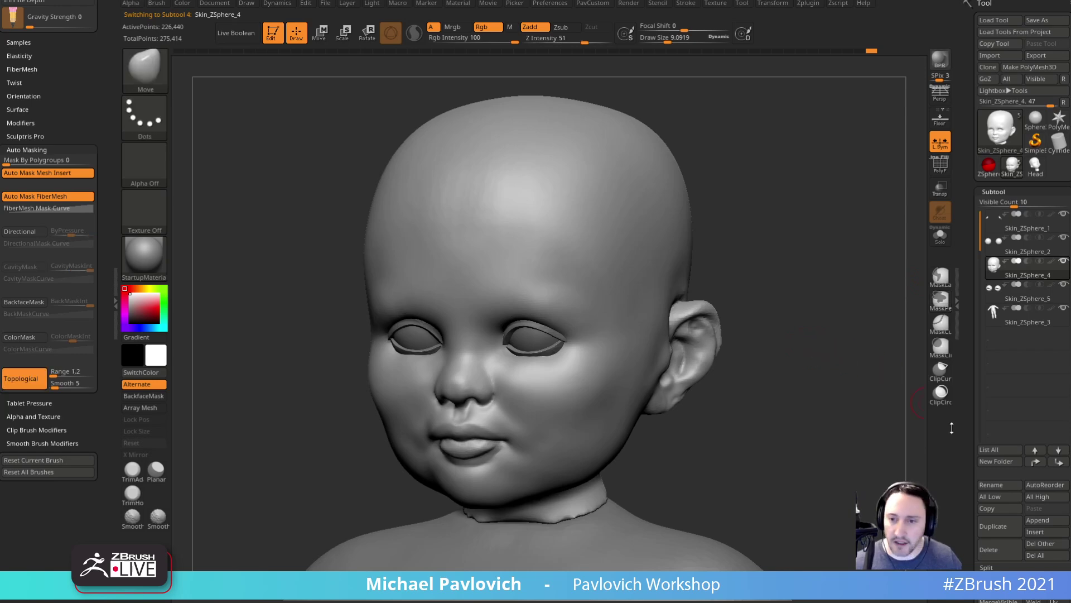
pyautogui.scroll(-3, 990, 420)
pyautogui.click(994, 429)
pyautogui.keyDown('ctrl'); pyautogui.moveTo(822, 247); pyautogui.dragTo(868, 387); pyautogui.keyUp('ctrl')
pyautogui.moveTo(821, 347)
pyautogui.mouseDown()
pyautogui.moveTo(837, 272)
pyautogui.moveTo(826, 313)
pyautogui.mouseUp()
pyautogui.hotkey('shift', 't')
pyautogui.press('b')
pyautogui.press('d')
pyautogui.press('s')
pyautogui.moveTo(812, 212)
pyautogui.keyDown('alt'); pyautogui.mouseDown()
pyautogui.moveTo(799, 225)
pyautogui.moveTo(798, 299)
pyautogui.mouseUp(); pyautogui.keyUp('alt')
pyautogui.moveTo(711, 367)
pyautogui.mouseDown()
pyautogui.moveTo(787, 311)
pyautogui.moveTo(720, 319)
pyautogui.mouseUp()
pyautogui.hotkey('ctrl', 'z')
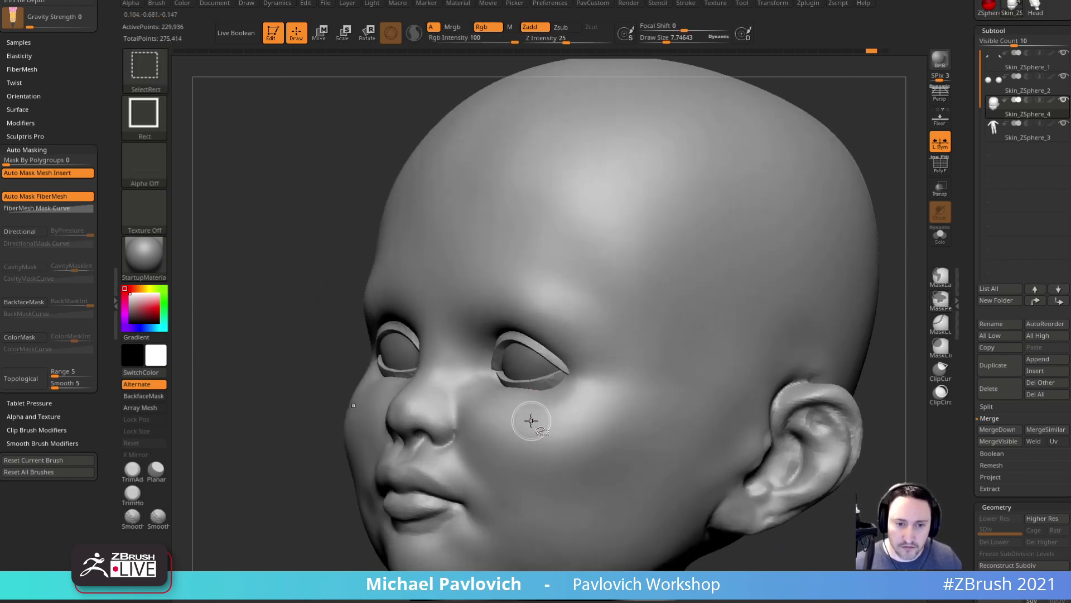
# - Isolate the head's polygroup and invert the mask so that only the eyelids are masked on the merged mesh
pyautogui.keyDown('ctrl'); pyautogui.keyDown('shift'); pyautogui.click(532, 420); pyautogui.keyUp('shift'); pyautogui.keyUp('ctrl')
pyautogui.keyDown('ctrl'); pyautogui.click(896, 314); pyautogui.keyUp('ctrl')
pyautogui.keyDown('ctrl'); pyautogui.keyDown('shift'); pyautogui.click(900, 311); pyautogui.keyUp('shift'); pyautogui.keyUp('ctrl')
pyautogui.keyDown('ctrl'); pyautogui.click(900, 310); pyautogui.keyUp('ctrl')
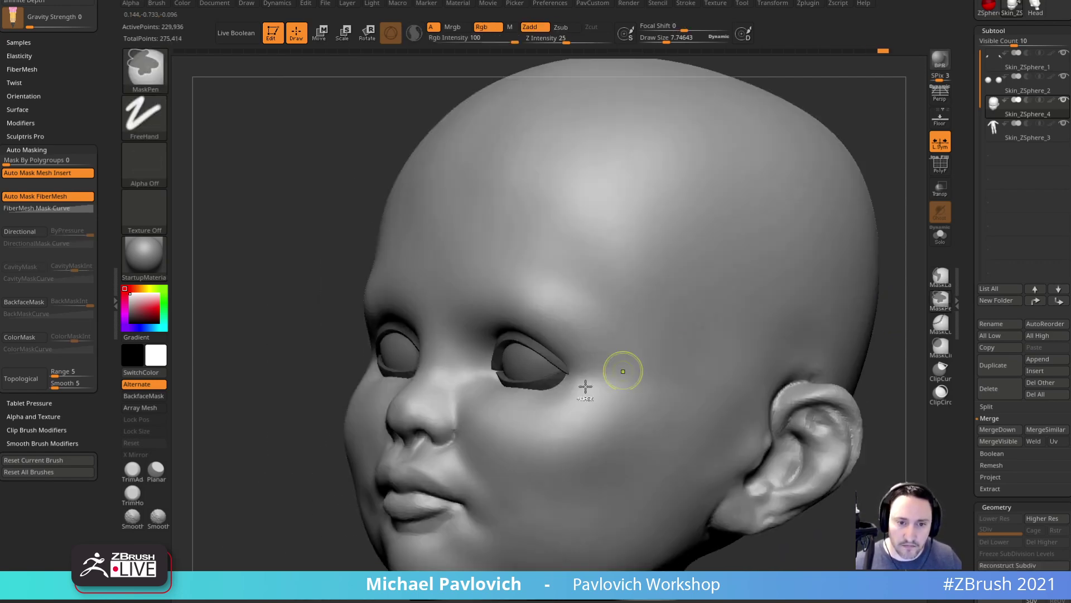
# - Pull the head's eye socket rims toward the masked eyelids with the Move brush at a draw size of about 17.8
pyautogui.moveTo(514, 394); pyautogui.dragTo(512, 389)
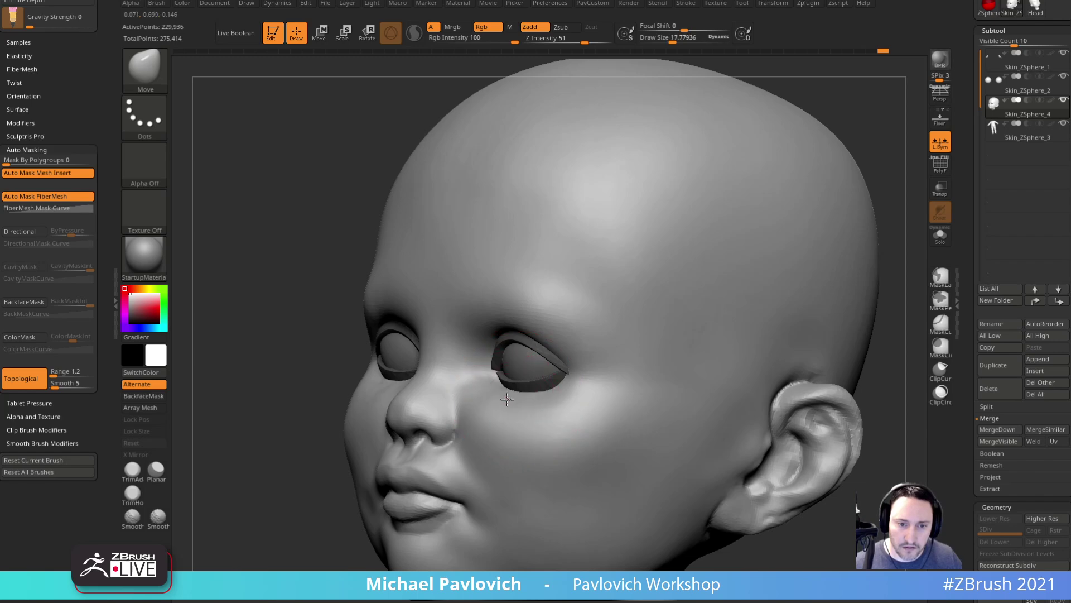
pyautogui.moveTo(298, 428); pyautogui.dragTo(388, 429)
pyautogui.moveTo(555, 392); pyautogui.dragTo(552, 388)
pyautogui.moveTo(761, 310)
pyautogui.mouseDown()
pyautogui.moveTo(802, 312)
pyautogui.moveTo(773, 285)
pyautogui.moveTo(792, 318)
pyautogui.moveTo(742, 318)
pyautogui.moveTo(789, 314)
pyautogui.moveTo(758, 311)
pyautogui.moveTo(795, 302)
pyautogui.moveTo(813, 333)
pyautogui.mouseUp()
# - Clear the mask and DynaMesh the merged head and eyelids at a resolution of 1288
pyautogui.keyDown('ctrl'); pyautogui.moveTo(792, 278); pyautogui.dragTo(830, 350); pyautogui.keyUp('ctrl')
pyautogui.press('2')
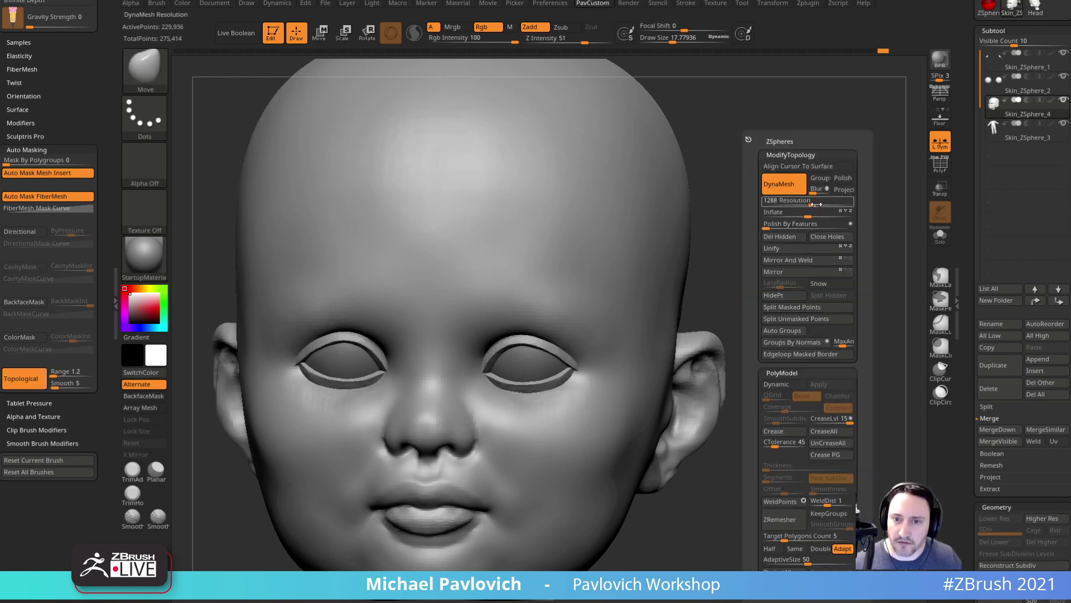
pyautogui.press('b')
pyautogui.press('s')
pyautogui.press('t')
pyautogui.press('s')
pyautogui.moveTo(635, 284); pyautogui.dragTo(630, 285)
pyautogui.moveTo(804, 182)
pyautogui.keyDown('ctrl'); pyautogui.mouseDown()
pyautogui.moveTo(848, 330)
pyautogui.moveTo(823, 336)
pyautogui.mouseUp(); pyautogui.keyUp('ctrl')
# - Blend the eyelid edges into the surrounding skin with the Standard and Smooth brushes, using draw sizes of about 6 to 12.4
pyautogui.press('s')
pyautogui.moveTo(488, 366); pyautogui.dragTo(497, 362)
pyautogui.click(573, 41)
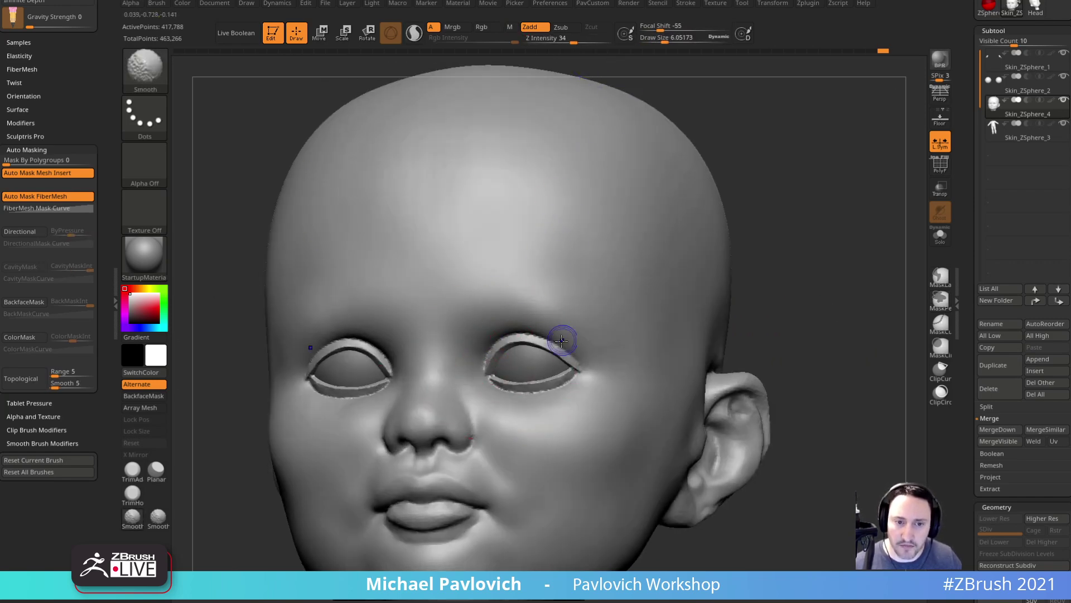
pyautogui.moveTo(600, 373); pyautogui.dragTo(570, 387, button='right')
pyautogui.press('s')
pyautogui.moveTo(510, 388); pyautogui.dragTo(590, 355)
pyautogui.moveTo(670, 324); pyautogui.dragTo(659, 325, button='right')
pyautogui.keyDown('shift'); pyautogui.moveTo(497, 357); pyautogui.dragTo(550, 357); pyautogui.keyUp('shift')
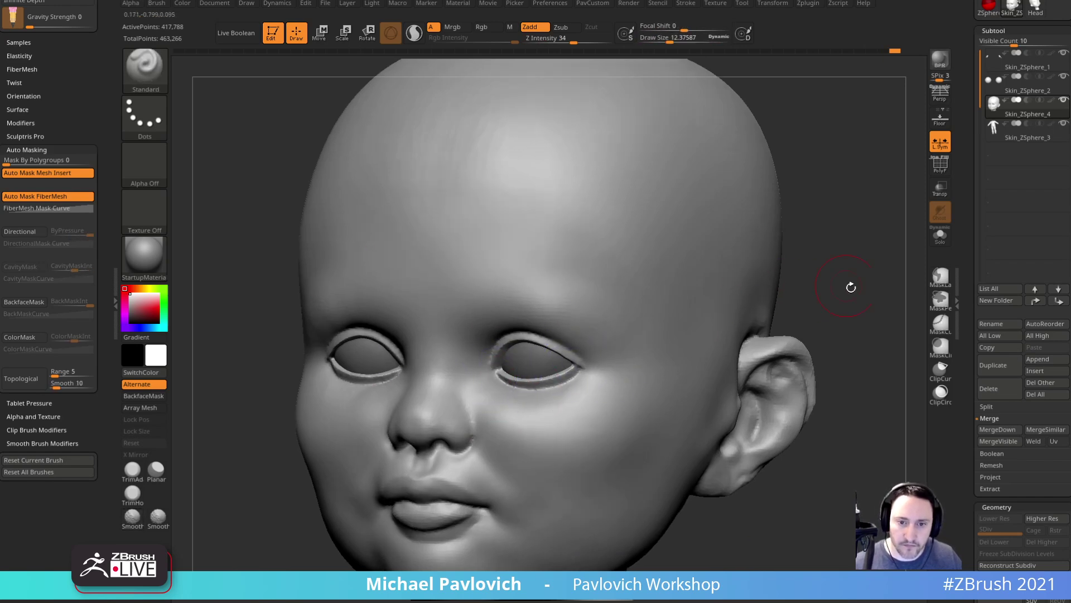
# - Smooth the crease between the nose wing and the mouth corner at a draw size of about 12.4
pyautogui.keyDown('shift'); pyautogui.moveTo(830, 282); pyautogui.dragTo(854, 304, button='right'); pyautogui.keyUp('shift')
pyautogui.keyDown('ctrl'); pyautogui.moveTo(854, 304); pyautogui.dragTo(790, 273, button='right'); pyautogui.keyUp('ctrl')
pyautogui.moveTo(830, 326)
pyautogui.keyDown('alt'); pyautogui.mouseDown(button='right')
pyautogui.moveTo(792, 299)
pyautogui.moveTo(739, 356)
pyautogui.moveTo(813, 414)
pyautogui.moveTo(812, 351)
pyautogui.mouseUp(button='right'); pyautogui.keyUp('alt')
pyautogui.press('s')
pyautogui.click(739, 357)
pyautogui.moveTo(787, 409); pyautogui.dragTo(836, 405, button='right')
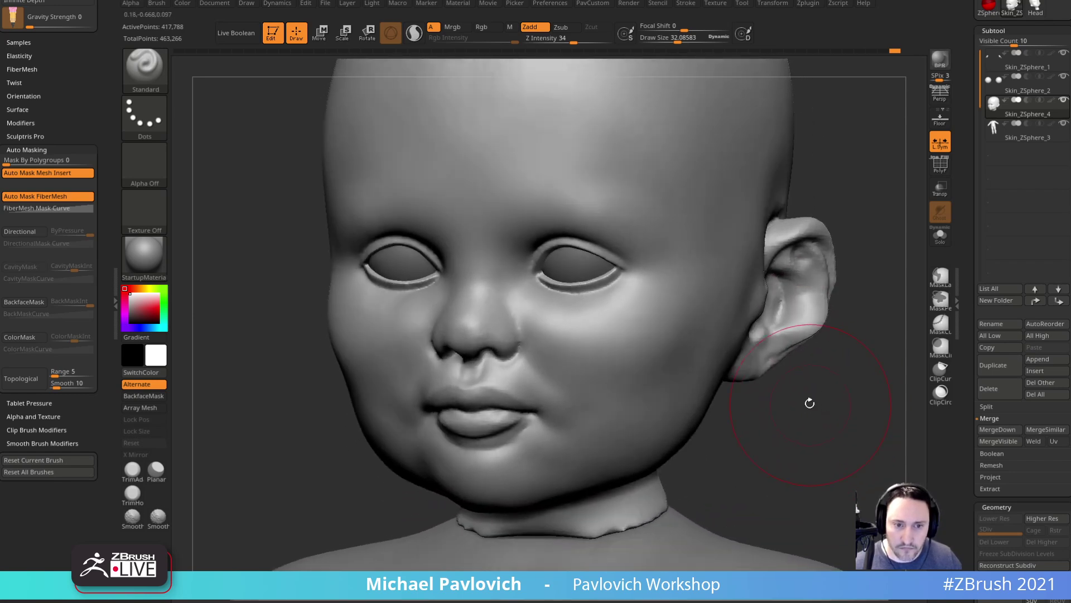
pyautogui.moveTo(518, 374)
pyautogui.keyDown('shift'); pyautogui.mouseDown()
pyautogui.moveTo(491, 370)
pyautogui.moveTo(535, 375)
pyautogui.mouseUp(); pyautogui.keyUp('shift')
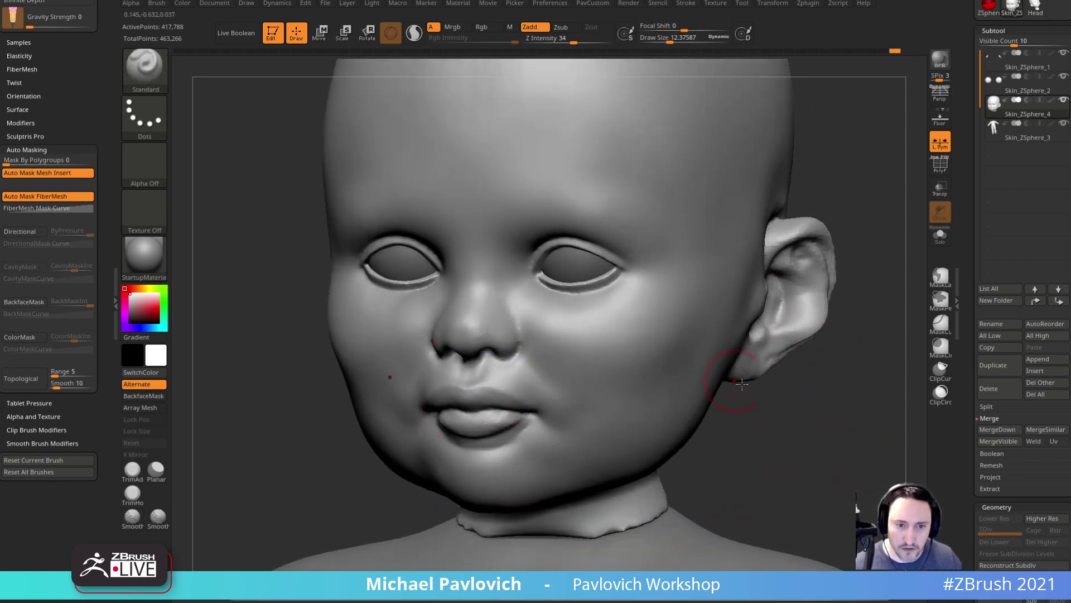
pyautogui.moveTo(802, 419); pyautogui.dragTo(708, 373, button='right')
# - Reshape the area around the nose and upper lip with the Move brush, varying the brush size
pyautogui.press('b')
pyautogui.press('m')
pyautogui.press('v')
pyautogui.moveTo(504, 366); pyautogui.dragTo(498, 362)
pyautogui.moveTo(498, 362)
pyautogui.mouseDown(button='right')
pyautogui.moveTo(698, 380)
pyautogui.moveTo(708, 316)
pyautogui.moveTo(734, 311)
pyautogui.moveTo(737, 342)
pyautogui.moveTo(731, 289)
pyautogui.mouseUp(button='right')
pyautogui.press(']')
pyautogui.moveTo(688, 259)
pyautogui.keyDown('ctrl'); pyautogui.mouseDown(button='right')
pyautogui.moveTo(684, 296)
pyautogui.moveTo(653, 273)
pyautogui.mouseUp(button='right'); pyautogui.keyUp('ctrl')
pyautogui.press('[')
pyautogui.moveTo(397, 329); pyautogui.dragTo(388, 360)
pyautogui.keyDown('ctrl'); pyautogui.moveTo(732, 317); pyautogui.dragTo(731, 269, button='right'); pyautogui.keyUp('ctrl')
pyautogui.moveTo(731, 269)
pyautogui.mouseDown(button='right')
pyautogui.moveTo(739, 266)
pyautogui.moveTo(713, 346)
pyautogui.moveTo(693, 320)
pyautogui.moveTo(691, 280)
pyautogui.moveTo(702, 342)
pyautogui.mouseUp(button='right')
pyautogui.moveTo(717, 266)
pyautogui.keyDown('ctrl'); pyautogui.mouseDown(button='right')
pyautogui.moveTo(754, 299)
pyautogui.moveTo(745, 251)
pyautogui.mouseUp(button='right'); pyautogui.keyUp('ctrl')
pyautogui.press(']')
# - Refine the nose and mouth profile with the topological Move brush and smooth the area around the lips
pyautogui.press('b')
pyautogui.press('m')
pyautogui.press('t')
pyautogui.moveTo(714, 285); pyautogui.dragTo(670, 291, button='right')
pyautogui.press('[')
pyautogui.moveTo(390, 337); pyautogui.dragTo(357, 336)
pyautogui.press('[')
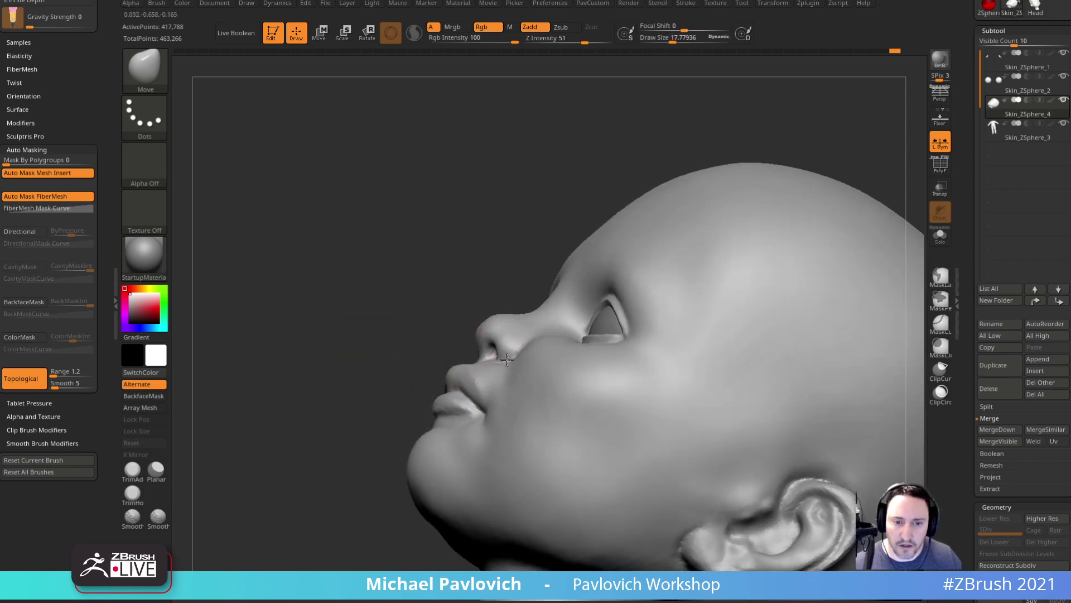
pyautogui.press(']')
pyautogui.moveTo(474, 308); pyautogui.dragTo(447, 326)
pyautogui.moveTo(471, 439)
pyautogui.keyDown('shift'); pyautogui.mouseDown()
pyautogui.moveTo(480, 453)
pyautogui.moveTo(454, 435)
pyautogui.mouseUp(); pyautogui.keyUp('shift')
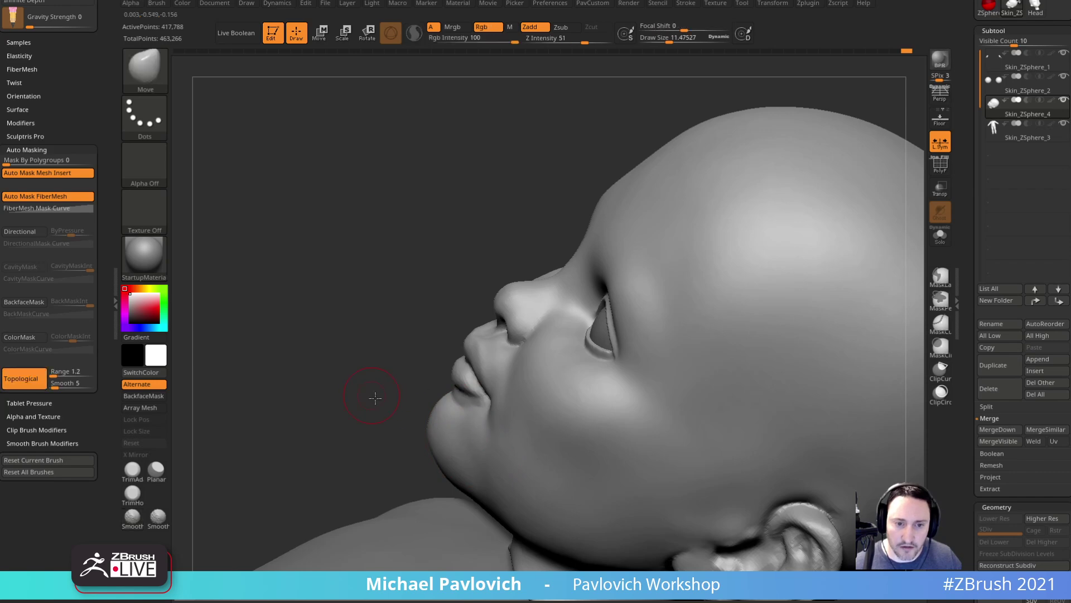
# - Soften the cheeks and the area beside the mouth with the Smooth brush at a draw size of about 12.4
pyautogui.moveTo(368, 390); pyautogui.dragTo(524, 380)
pyautogui.keyDown('shift'); pyautogui.moveTo(416, 387); pyautogui.dragTo(418, 401); pyautogui.keyUp('shift')
pyautogui.moveTo(579, 320); pyautogui.dragTo(580, 304)
pyautogui.moveTo(645, 357); pyautogui.dragTo(678, 216)
pyautogui.moveTo(617, 323)
pyautogui.mouseDown()
pyautogui.moveTo(693, 352)
pyautogui.moveTo(611, 341)
pyautogui.mouseUp()
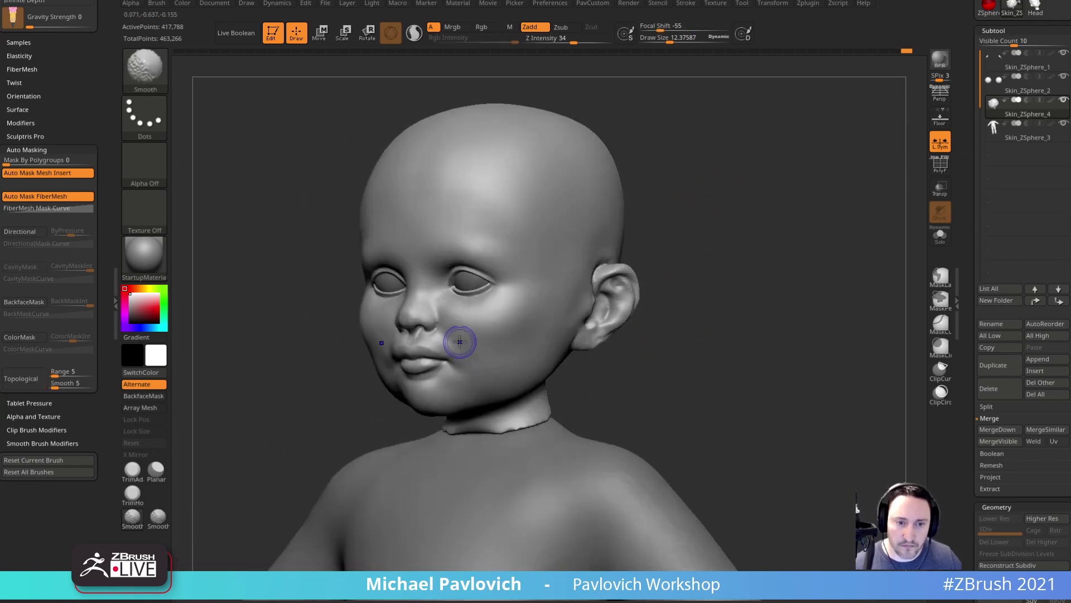
pyautogui.keyDown('shift'); pyautogui.moveTo(695, 358); pyautogui.dragTo(766, 359); pyautogui.keyUp('shift')
pyautogui.moveTo(765, 360); pyautogui.dragTo(722, 364)
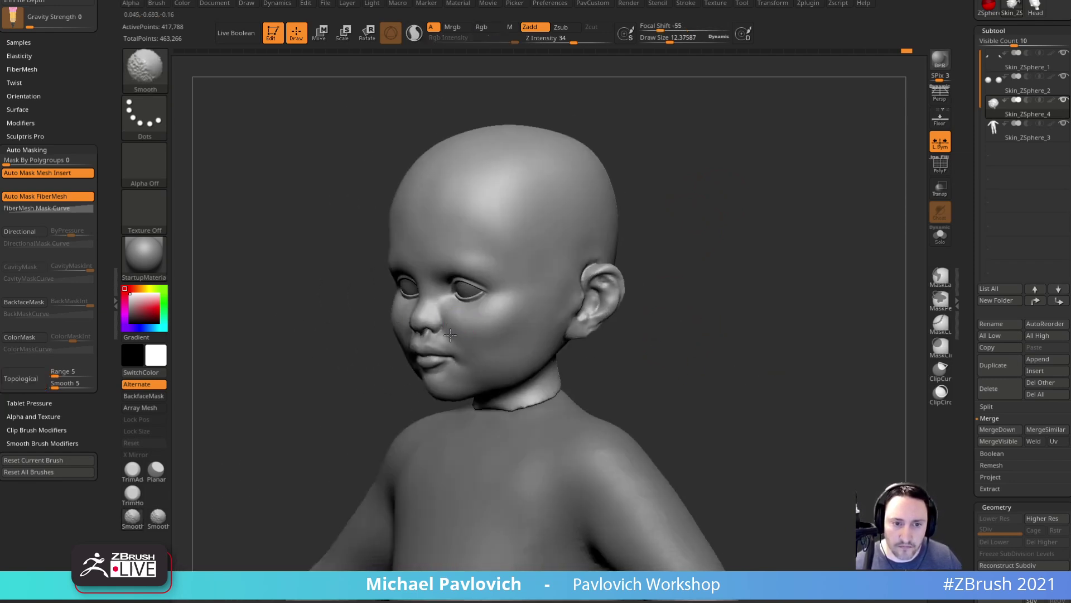
pyautogui.press('s')
pyautogui.moveTo(480, 313)
pyautogui.keyDown('shift'); pyautogui.mouseDown()
pyautogui.moveTo(510, 333)
pyautogui.moveTo(518, 360)
pyautogui.mouseUp(); pyautogui.keyUp('shift')
# - Carve the crease inside the ear's outer rim with the DamStandard brush, using draw sizes of about 12.4 and 8.4
pyautogui.moveTo(694, 293)
pyautogui.mouseDown()
pyautogui.moveTo(648, 282)
pyautogui.moveTo(580, 323)
pyautogui.moveTo(606, 286)
pyautogui.mouseUp()
pyautogui.moveTo(703, 245)
pyautogui.mouseDown()
pyautogui.moveTo(753, 234)
pyautogui.moveTo(690, 299)
pyautogui.moveTo(732, 313)
pyautogui.mouseUp()
pyautogui.press('b')
pyautogui.press('d')
pyautogui.press('s')
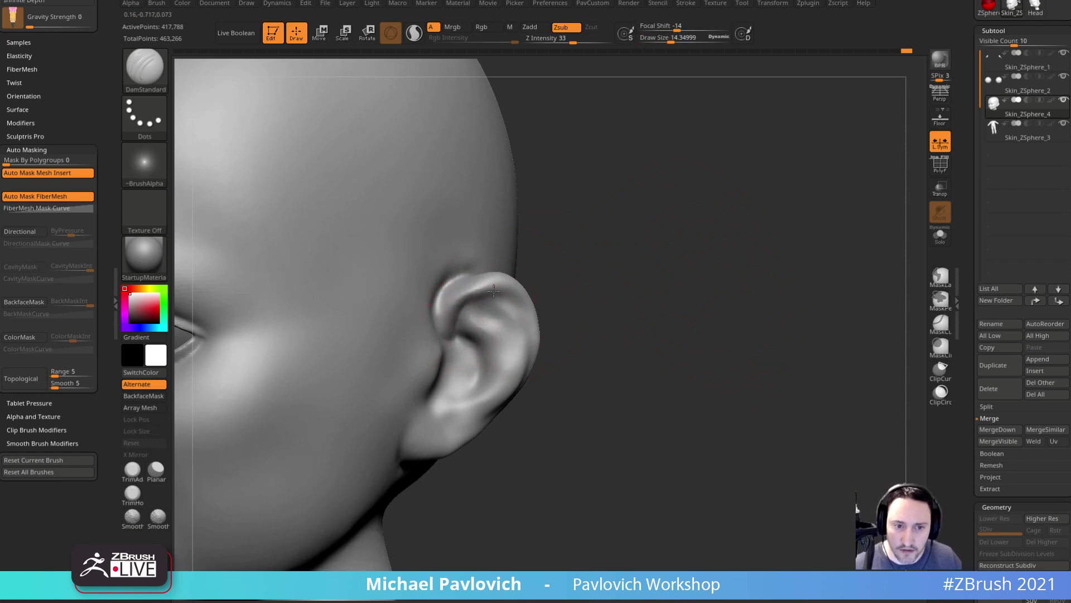
pyautogui.moveTo(582, 309); pyautogui.dragTo(497, 300)
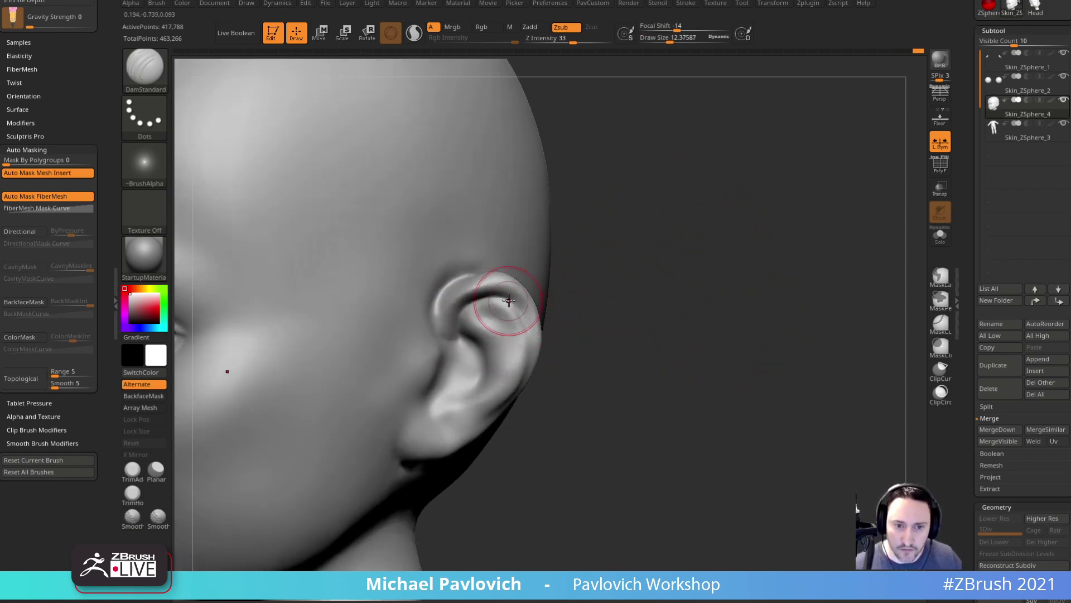
pyautogui.moveTo(605, 331); pyautogui.dragTo(562, 335)
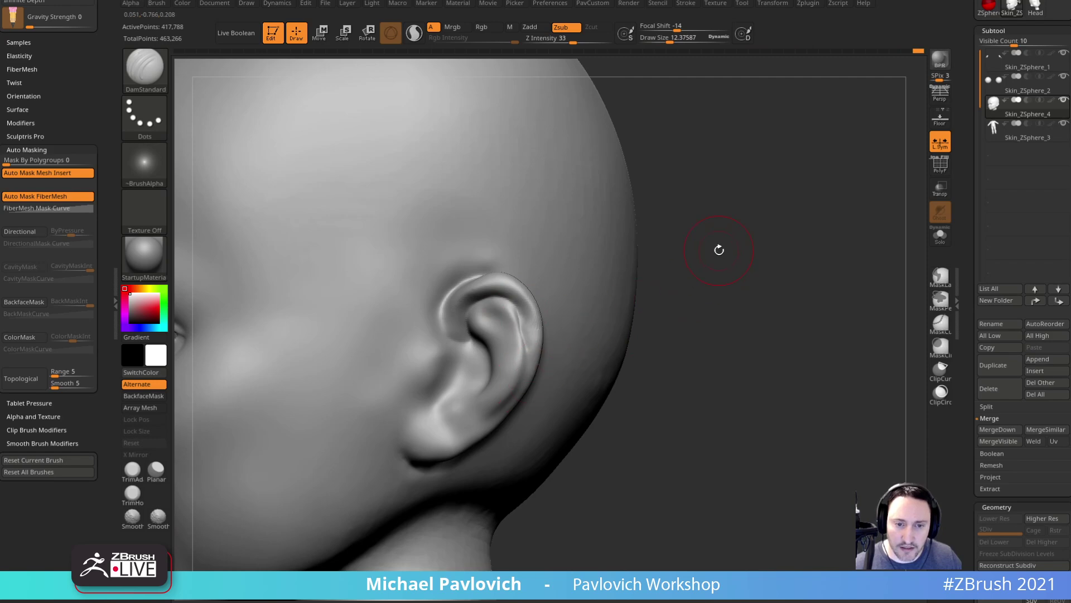
pyautogui.moveTo(718, 252); pyautogui.dragTo(530, 323)
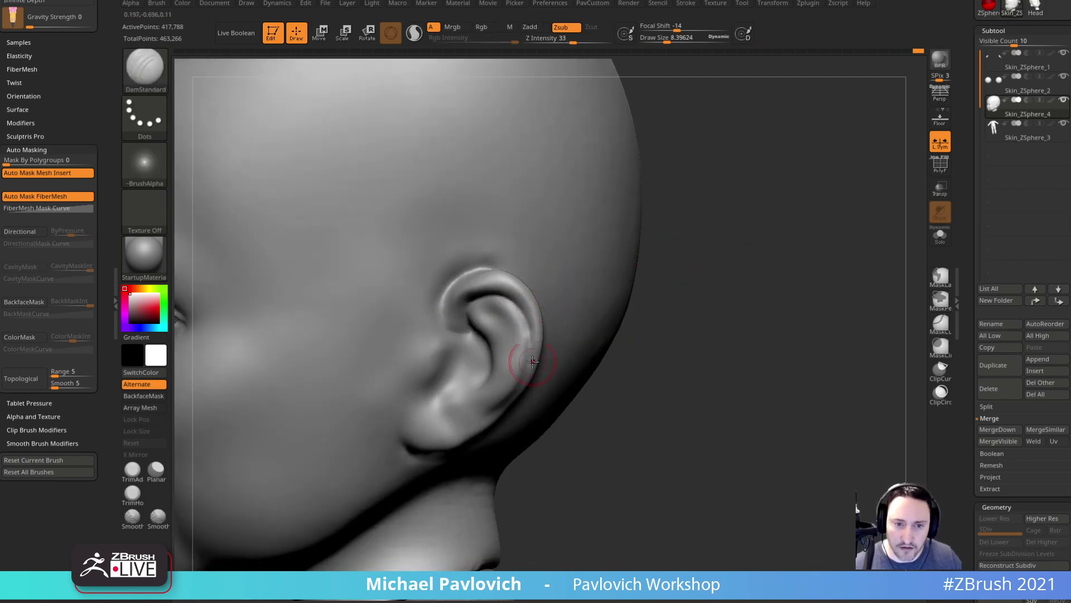
pyautogui.moveTo(662, 315); pyautogui.dragTo(528, 359)
pyautogui.moveTo(251, 377); pyautogui.dragTo(441, 337)
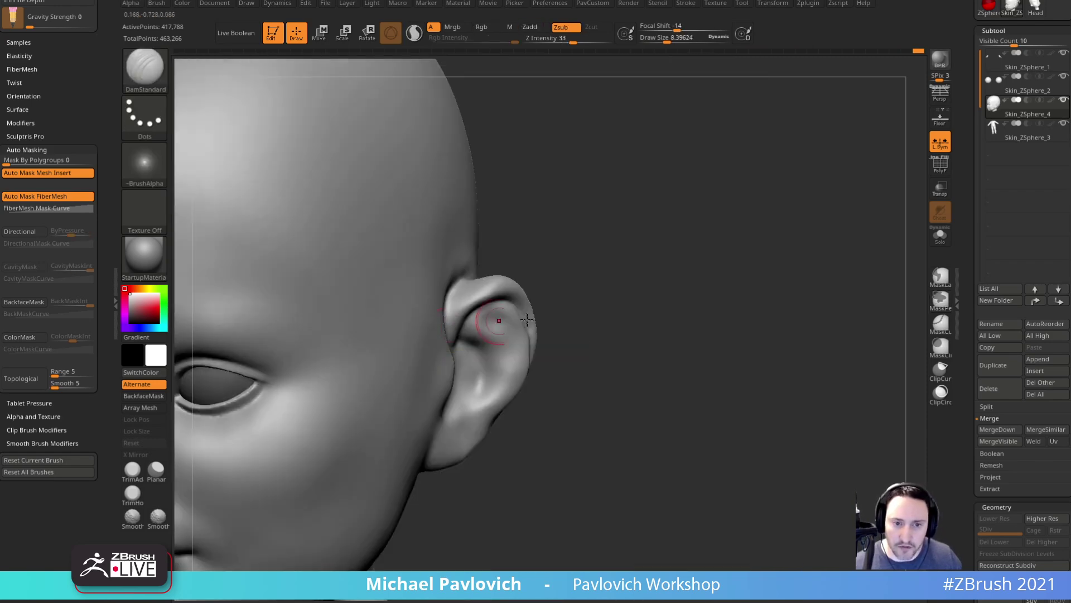
# - Carve the hollows of the inner ear with the Standard brush and smooth the surrounding folds
pyautogui.moveTo(582, 301); pyautogui.dragTo(545, 304)
pyautogui.press('b')
pyautogui.press('s')
pyautogui.press('t')
pyautogui.keyDown('alt'); pyautogui.moveTo(488, 321); pyautogui.dragTo(496, 335); pyautogui.keyUp('alt')
pyautogui.moveTo(555, 297); pyautogui.dragTo(591, 293)
pyautogui.moveTo(477, 380)
pyautogui.keyDown('shift'); pyautogui.mouseDown()
pyautogui.moveTo(481, 371)
pyautogui.moveTo(472, 379)
pyautogui.mouseUp(); pyautogui.keyUp('shift')
pyautogui.moveTo(606, 352); pyautogui.dragTo(584, 328)
pyautogui.moveTo(478, 357)
pyautogui.mouseDown()
pyautogui.moveTo(486, 363)
pyautogui.moveTo(470, 367)
pyautogui.mouseUp()
pyautogui.moveTo(610, 321)
pyautogui.mouseDown()
pyautogui.moveTo(586, 318)
pyautogui.moveTo(597, 343)
pyautogui.mouseUp()
pyautogui.moveTo(469, 322)
pyautogui.keyDown('alt'); pyautogui.mouseDown()
pyautogui.moveTo(460, 341)
pyautogui.moveTo(470, 339)
pyautogui.mouseUp(); pyautogui.keyUp('alt')
pyautogui.keyDown('shift'); pyautogui.moveTo(476, 336); pyautogui.dragTo(478, 337); pyautogui.keyUp('shift')
pyautogui.press('s')
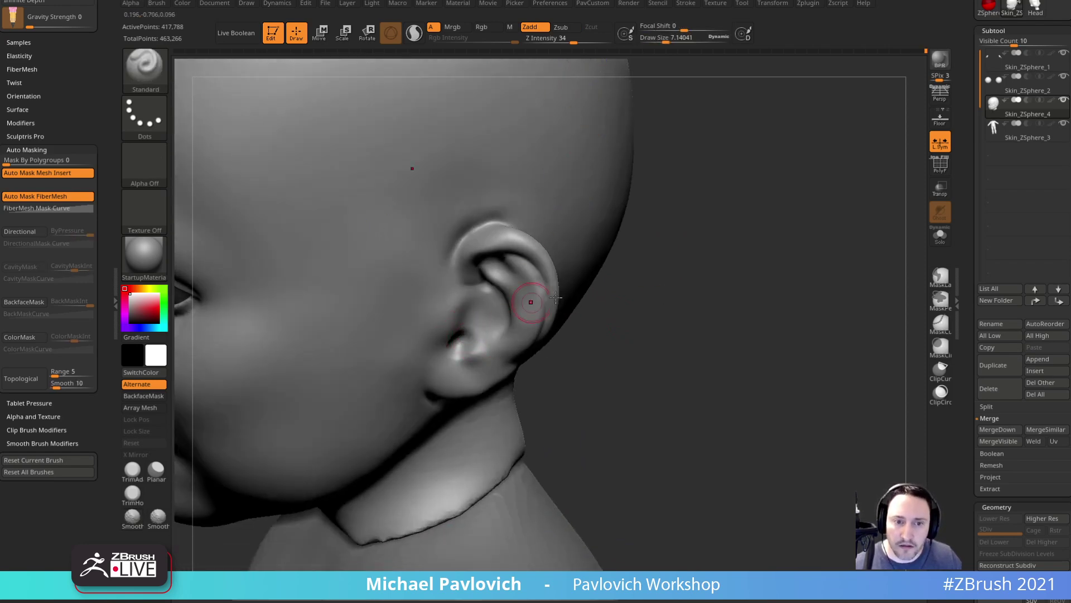
pyautogui.moveTo(609, 313); pyautogui.dragTo(600, 256)
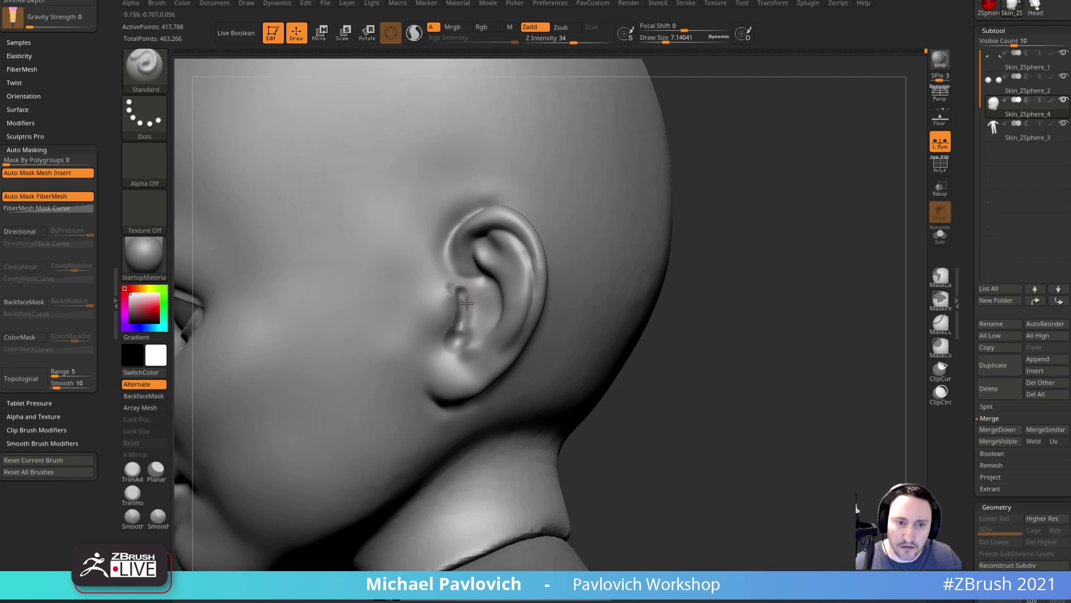
pyautogui.press('2')
pyautogui.click(616, 271)
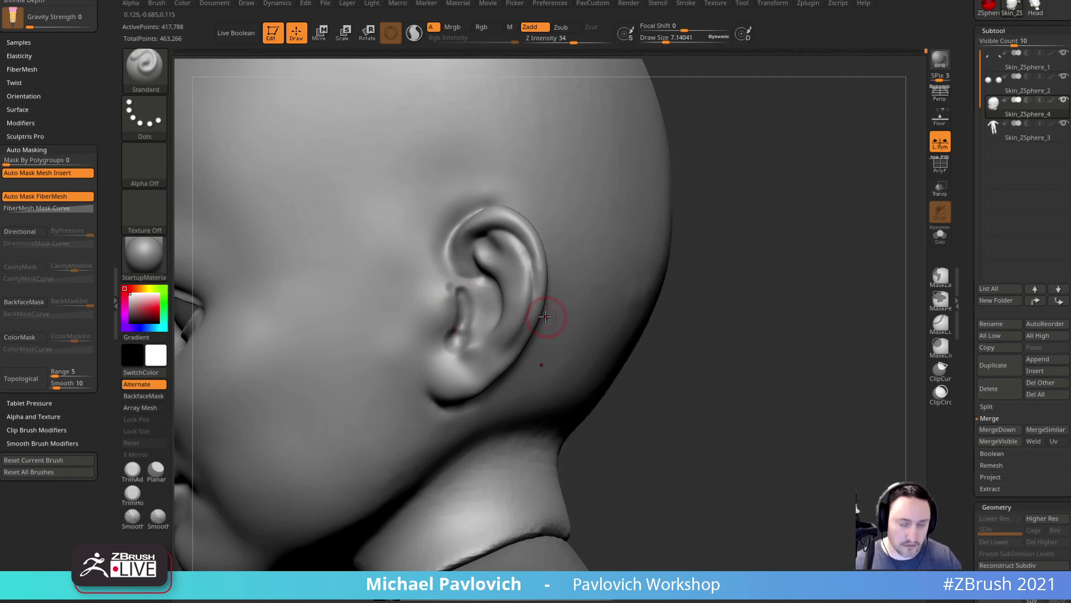
pyautogui.moveTo(410, 300); pyautogui.dragTo(363, 450)
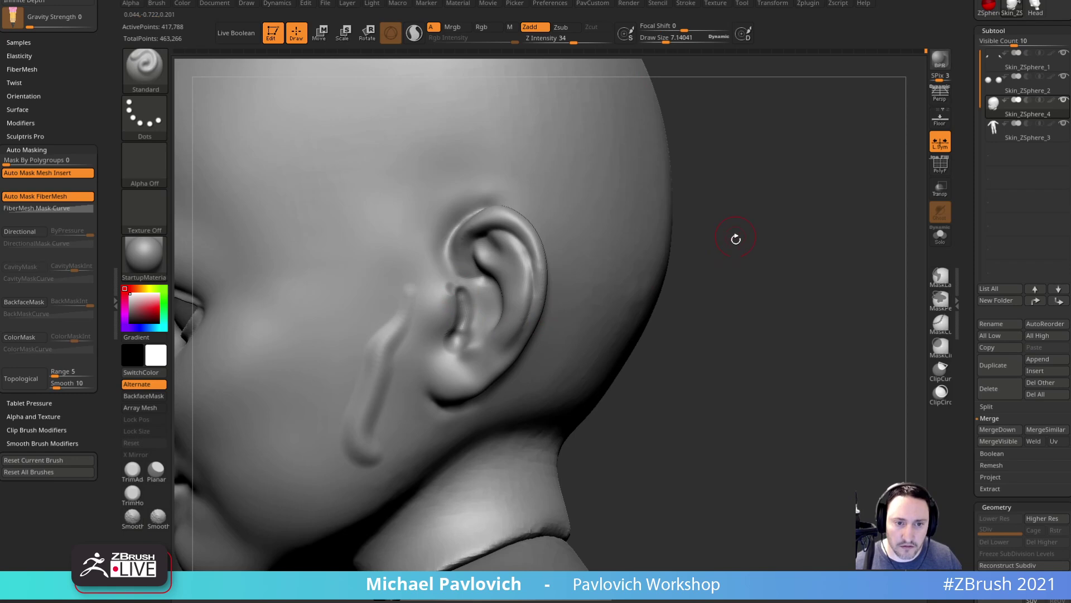
pyautogui.moveTo(735, 233); pyautogui.dragTo(716, 210)
pyautogui.hotkey('ctrl', 'z')
# - Refine the notch above the earlobe with the Standard brush at draw sizes of about 6.1 and 5.6
pyautogui.press('s')
pyautogui.press('shift')
pyautogui.moveTo(466, 314); pyautogui.dragTo(465, 323)
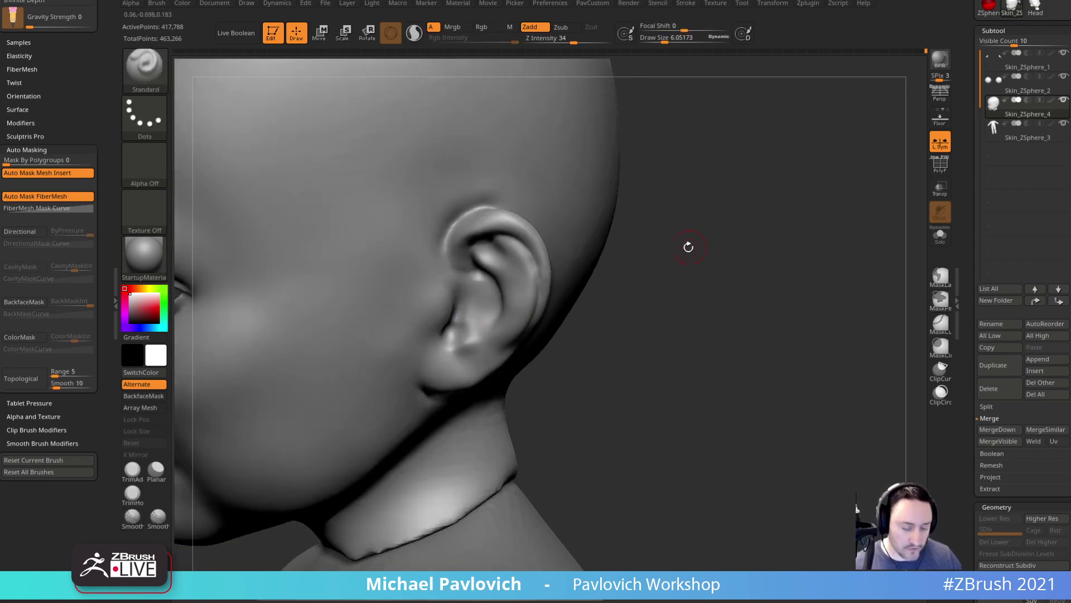
pyautogui.moveTo(687, 252); pyautogui.dragTo(674, 234)
pyautogui.press('s')
pyautogui.moveTo(462, 329); pyautogui.dragTo(460, 330)
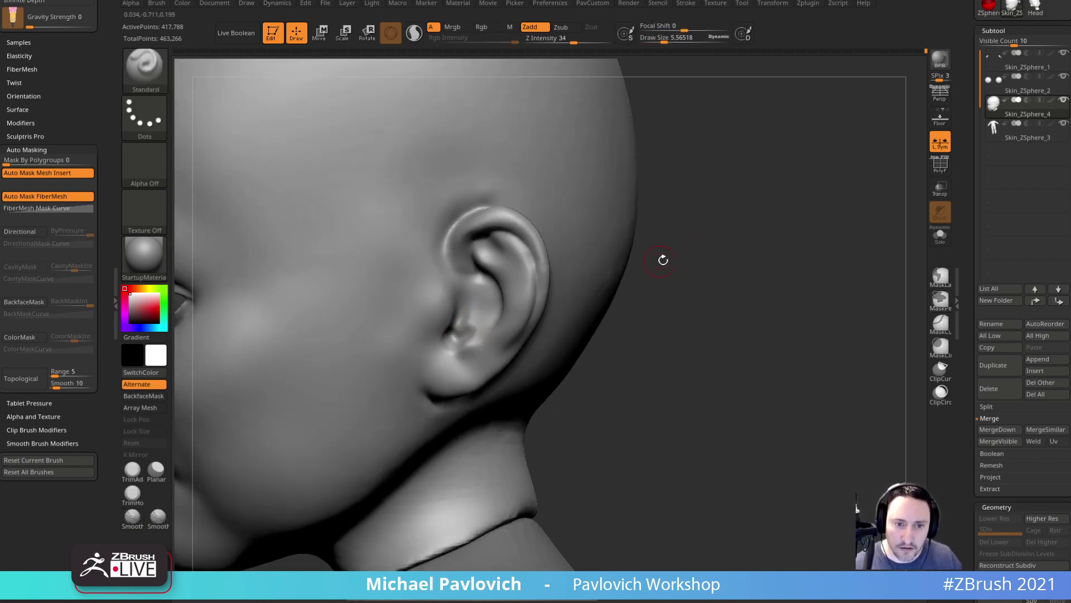
pyautogui.moveTo(650, 261); pyautogui.dragTo(692, 250)
# - Deepen the ear's central bowl with inverted brush strokes
pyautogui.press('2')
pyautogui.moveTo(484, 306)
pyautogui.keyDown('alt'); pyautogui.mouseDown()
pyautogui.moveTo(468, 324)
pyautogui.moveTo(490, 305)
pyautogui.mouseUp(); pyautogui.keyUp('alt')
pyautogui.moveTo(608, 265); pyautogui.dragTo(620, 262)
pyautogui.keyDown('alt'); pyautogui.moveTo(486, 306); pyautogui.dragTo(471, 324); pyautogui.keyUp('alt')
pyautogui.moveTo(622, 241); pyautogui.dragTo(578, 233)
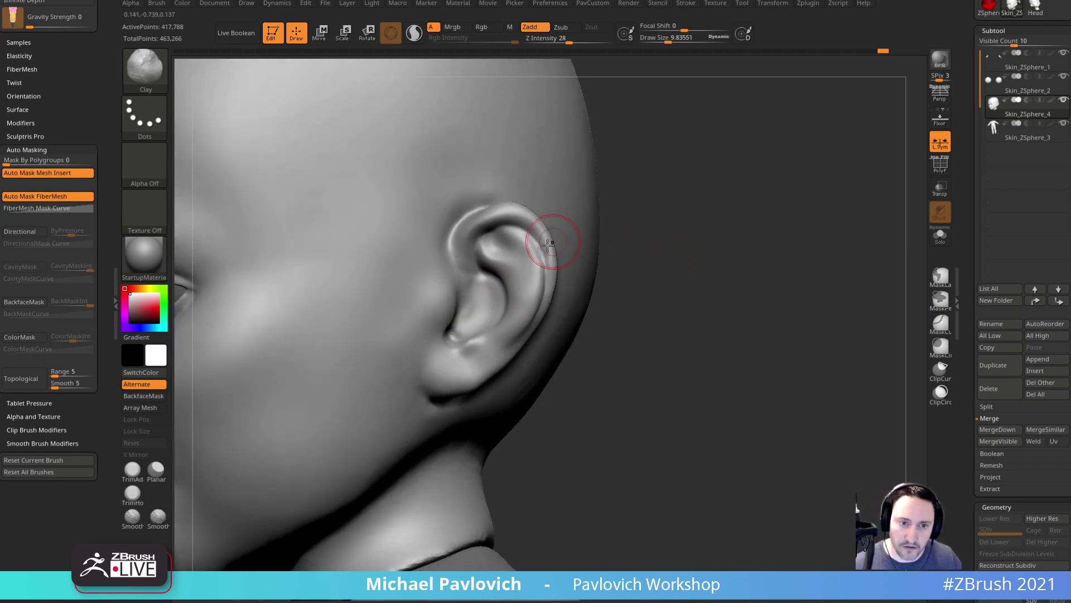
# - Shape the front fold that curls from the ear's rim into the bowl, adjusting the brush size between strokes
pyautogui.press('1')
pyautogui.press('s')
pyautogui.moveTo(478, 278); pyautogui.dragTo(475, 227)
pyautogui.moveTo(648, 174); pyautogui.dragTo(687, 174)
pyautogui.press('s')
pyautogui.moveTo(470, 258); pyautogui.dragTo(473, 286)
pyautogui.moveTo(556, 176); pyautogui.dragTo(586, 198)
pyautogui.press('s')
pyautogui.moveTo(486, 249); pyautogui.dragTo(493, 240)
# - Define the upper inner ear fold and the transition above the earlobe with small brush strokes
pyautogui.press('2')
pyautogui.moveTo(553, 187)
pyautogui.mouseDown()
pyautogui.moveTo(575, 212)
pyautogui.moveTo(567, 181)
pyautogui.moveTo(859, 204)
pyautogui.mouseUp()
pyautogui.press('s')
pyautogui.moveTo(493, 237); pyautogui.dragTo(498, 236)
pyautogui.moveTo(529, 352); pyautogui.dragTo(510, 355)
pyautogui.moveTo(450, 375); pyautogui.dragTo(516, 362)
# - Cut a crease above the earlobe with the DamStandard brush at a draw size of about 7.1
pyautogui.press('b')
pyautogui.press('d')
pyautogui.press('s')
pyautogui.moveTo(563, 303)
pyautogui.mouseDown()
pyautogui.moveTo(612, 303)
pyautogui.moveTo(617, 334)
pyautogui.mouseUp()
pyautogui.moveTo(504, 347); pyautogui.dragTo(488, 355)
pyautogui.moveTo(543, 309); pyautogui.dragTo(488, 354)
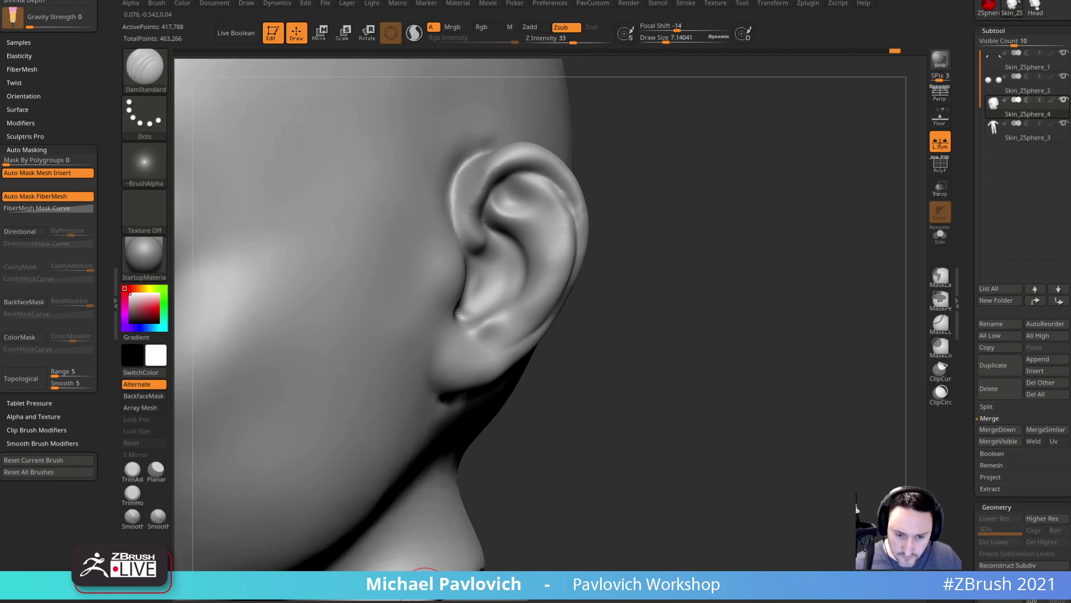
# - Build up the small bump above the earlobe with the Clay brush at a draw size of about 7.1 and smooth it
pyautogui.moveTo(709, 319)
pyautogui.mouseDown()
pyautogui.moveTo(722, 332)
pyautogui.moveTo(672, 323)
pyautogui.moveTo(701, 268)
pyautogui.moveTo(633, 318)
pyautogui.moveTo(520, 322)
pyautogui.mouseUp()
pyautogui.press('b')
pyautogui.press('c')
pyautogui.press('l')
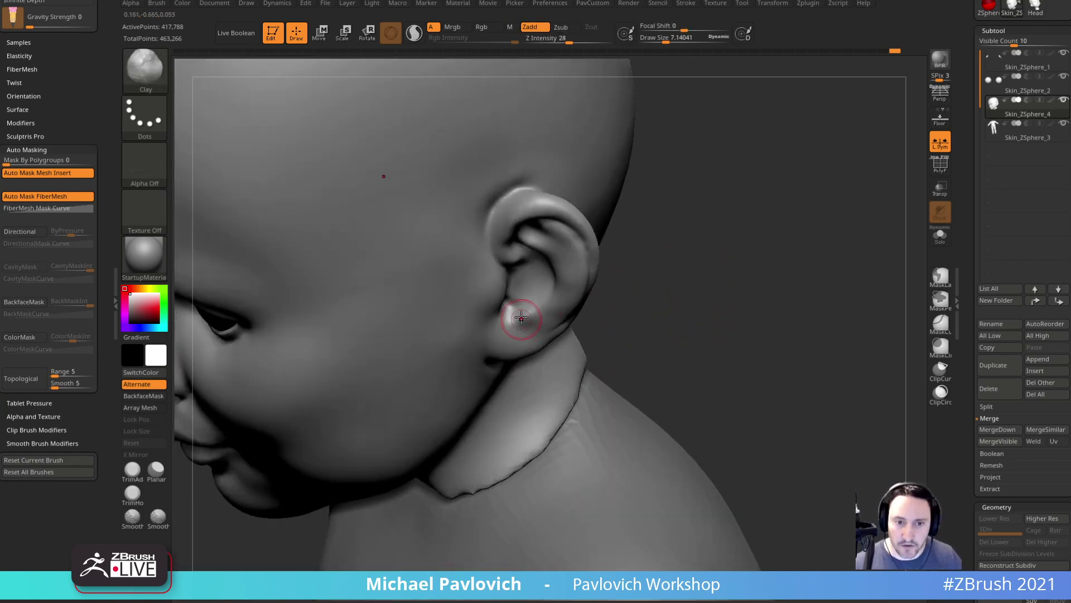
pyautogui.moveTo(559, 302); pyautogui.dragTo(561, 268, button='right')
pyautogui.moveTo(522, 319); pyautogui.dragTo(531, 321)
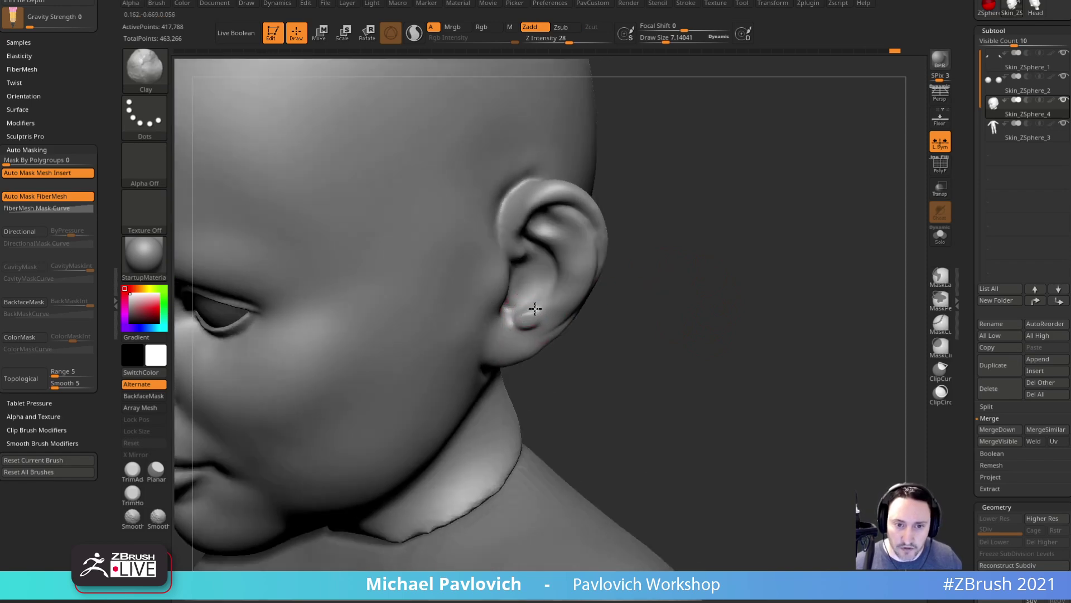
pyautogui.moveTo(537, 315); pyautogui.dragTo(541, 298, button='right')
pyautogui.keyDown('shift'); pyautogui.moveTo(512, 314); pyautogui.dragTo(528, 317); pyautogui.keyUp('shift')
# - Add volume to the ear's upper inner fold with the Clay brush and smooth it into the rim
pyautogui.moveTo(629, 297)
pyautogui.mouseDown()
pyautogui.moveTo(681, 265)
pyautogui.moveTo(608, 222)
pyautogui.mouseUp()
pyautogui.moveTo(534, 262)
pyautogui.mouseDown()
pyautogui.moveTo(523, 259)
pyautogui.moveTo(522, 216)
pyautogui.mouseUp()
pyautogui.moveTo(620, 163); pyautogui.dragTo(663, 183)
pyautogui.keyDown('shift'); pyautogui.moveTo(523, 202); pyautogui.dragTo(517, 212); pyautogui.keyUp('shift')
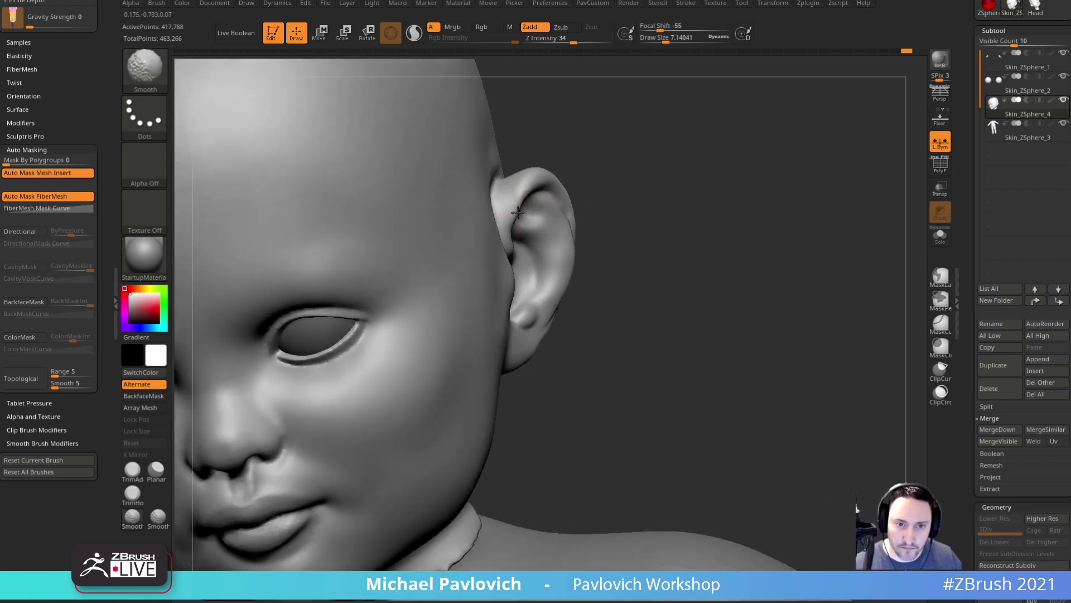
pyautogui.moveTo(626, 160)
pyautogui.mouseDown()
pyautogui.moveTo(739, 253)
pyautogui.moveTo(703, 227)
pyautogui.moveTo(707, 238)
pyautogui.mouseUp()
# - Switch to the Standard brush, make the body the active subtool and frame the torso from the front
pyautogui.press('s')
pyautogui.click(694, 292)
pyautogui.press('b')
pyautogui.press('s')
pyautogui.press('t')
pyautogui.keyDown('alt'); pyautogui.click(562, 354); pyautogui.keyUp('alt')
pyautogui.keyDown('shift'); pyautogui.moveTo(713, 313); pyautogui.dragTo(762, 329); pyautogui.keyUp('shift')
pyautogui.moveTo(762, 329)
pyautogui.keyDown('alt'); pyautogui.mouseDown()
pyautogui.moveTo(740, 300)
pyautogui.moveTo(763, 242)
pyautogui.moveTo(748, 245)
pyautogui.moveTo(758, 221)
pyautogui.mouseUp(); pyautogui.keyUp('alt')
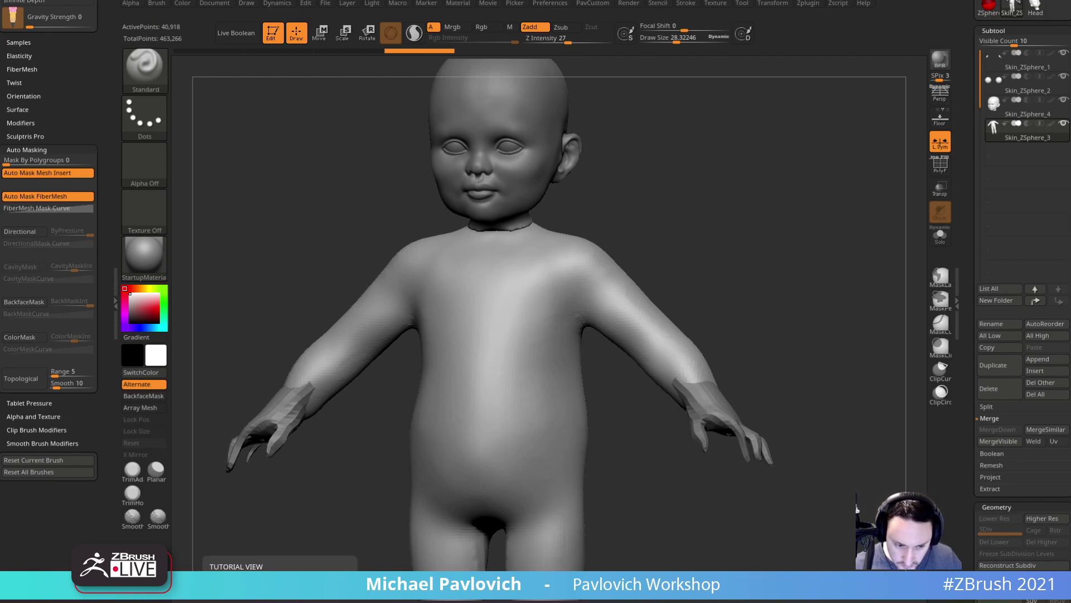
pyautogui.moveTo(491, 601); pyautogui.dragTo(505, 135)
pyautogui.click(722, 122)
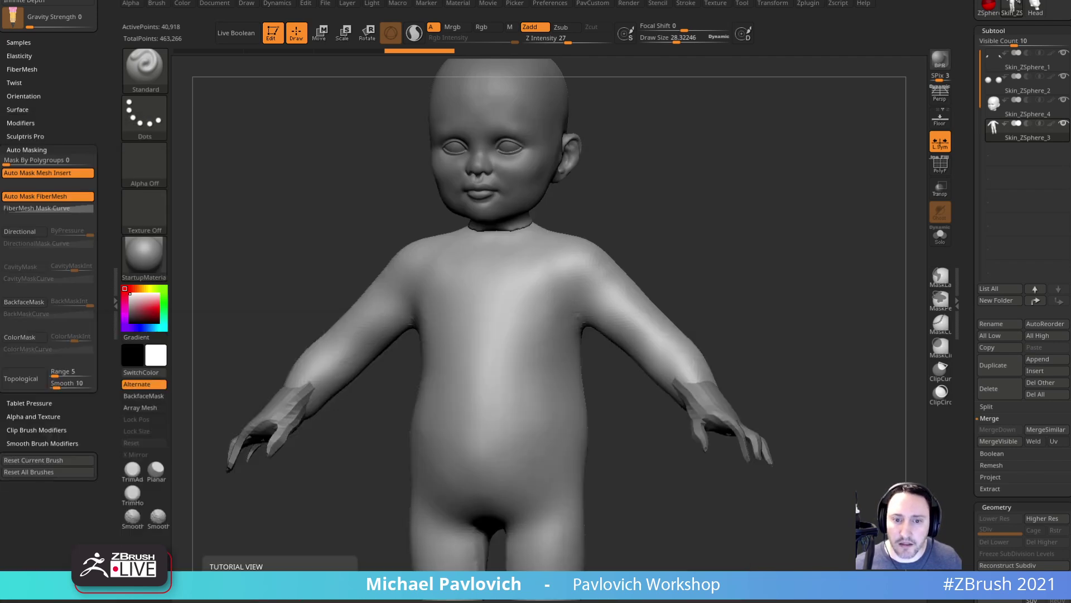
pyautogui.moveTo(808, 143); pyautogui.dragTo(820, 142)
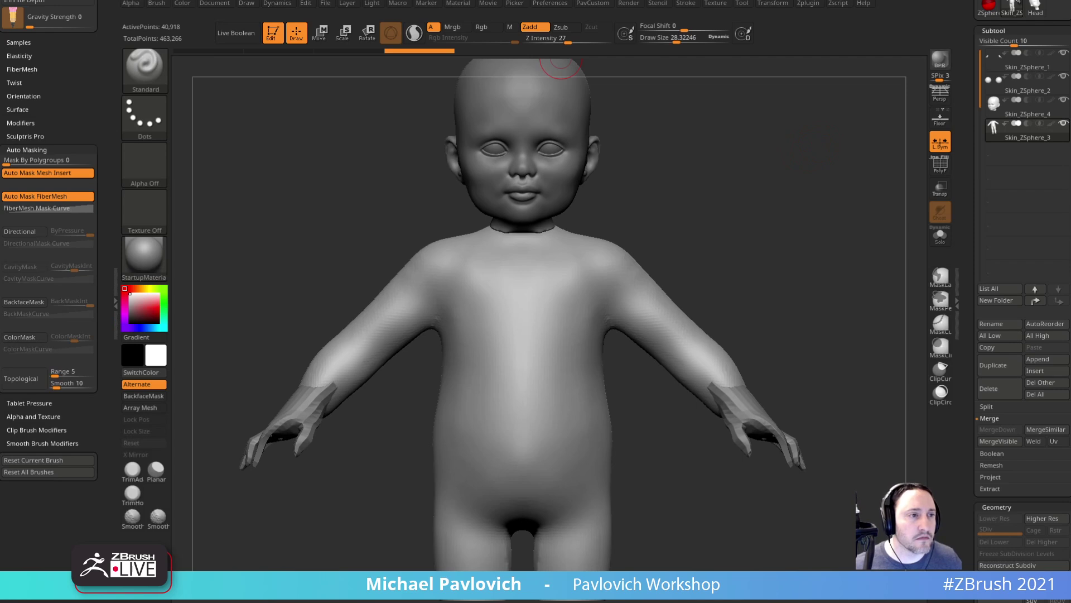
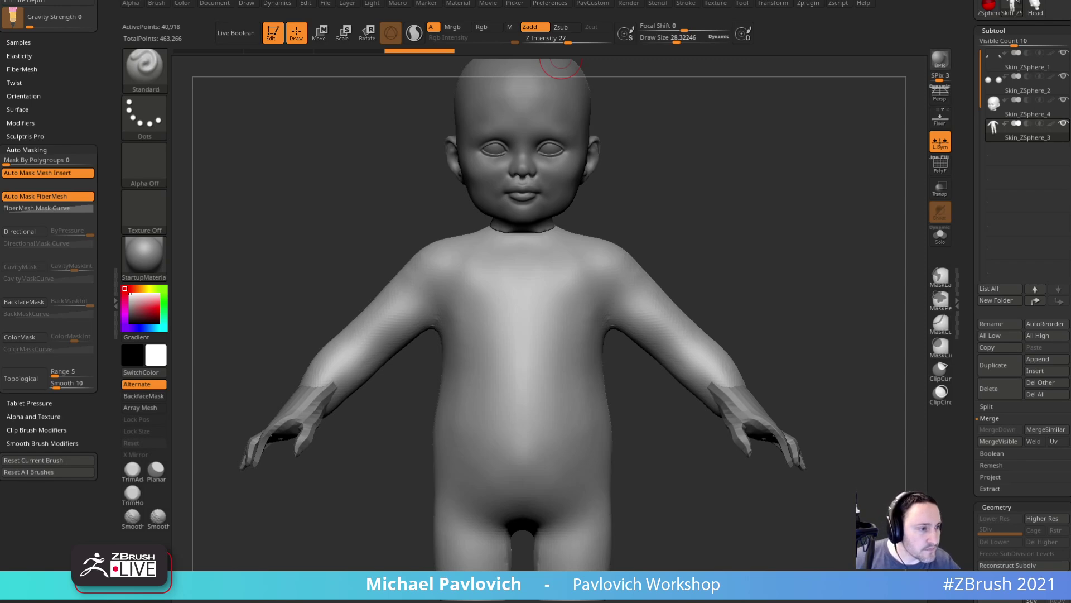
pyautogui.moveTo(825, 232); pyautogui.dragTo(833, 283, button='right')
pyautogui.moveTo(579, 337)
pyautogui.keyDown('ctrl'); pyautogui.mouseDown(button='right')
pyautogui.moveTo(748, 263)
pyautogui.moveTo(730, 223)
pyautogui.moveTo(743, 246)
pyautogui.mouseUp(button='right'); pyautogui.keyUp('ctrl')
# - Switch to the DamStandard brush and view the body from the side
pyautogui.press('b')
pyautogui.press('d')
pyautogui.press('s')
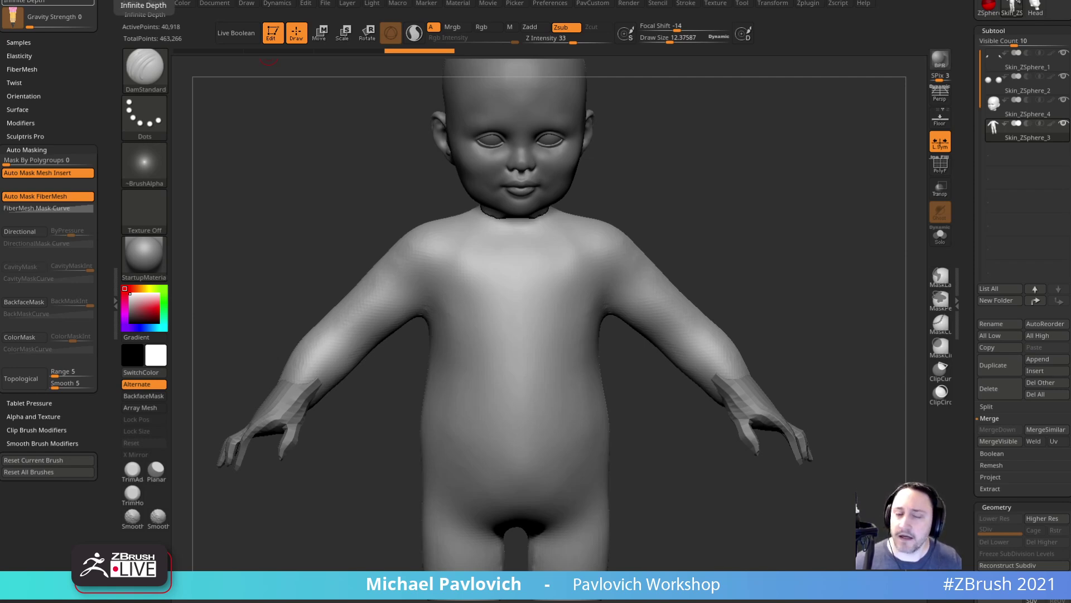
pyautogui.moveTo(719, 199); pyautogui.dragTo(801, 254, button='right')
pyautogui.moveTo(734, 279); pyautogui.dragTo(857, 247, button='right')
# - Load the posed Artemis statue tools, finishing with the multi-part ArtemisPosed002 version that keeps its separate subtools
pyautogui.moveTo(993, 187); pyautogui.dragTo(988, 452)
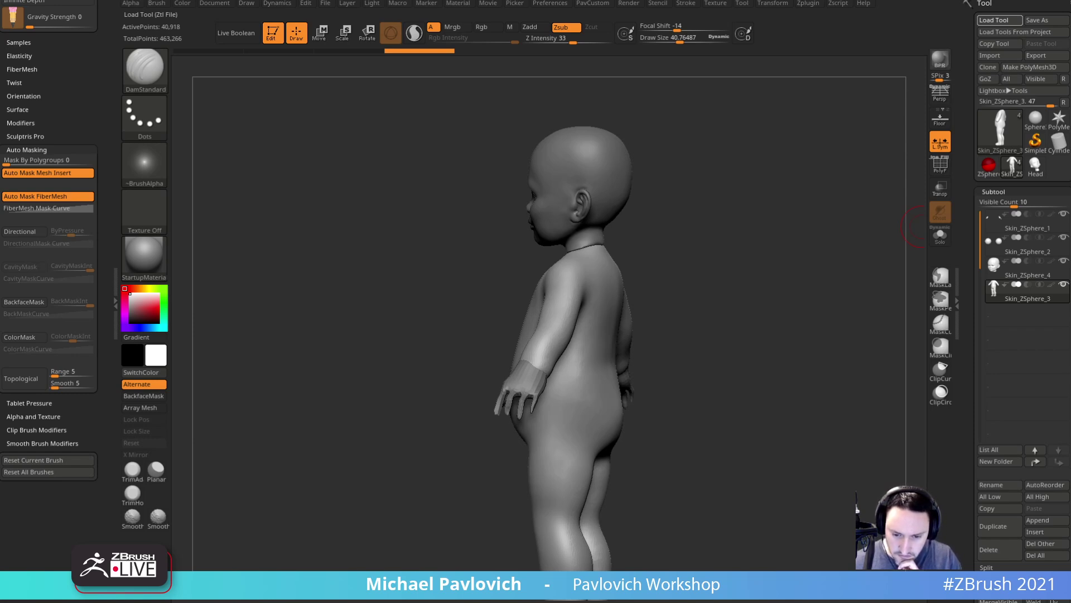
pyautogui.moveTo(722, 188); pyautogui.dragTo(560, 191)
pyautogui.moveTo(863, 362); pyautogui.dragTo(918, 370)
pyautogui.click(1052, 555)
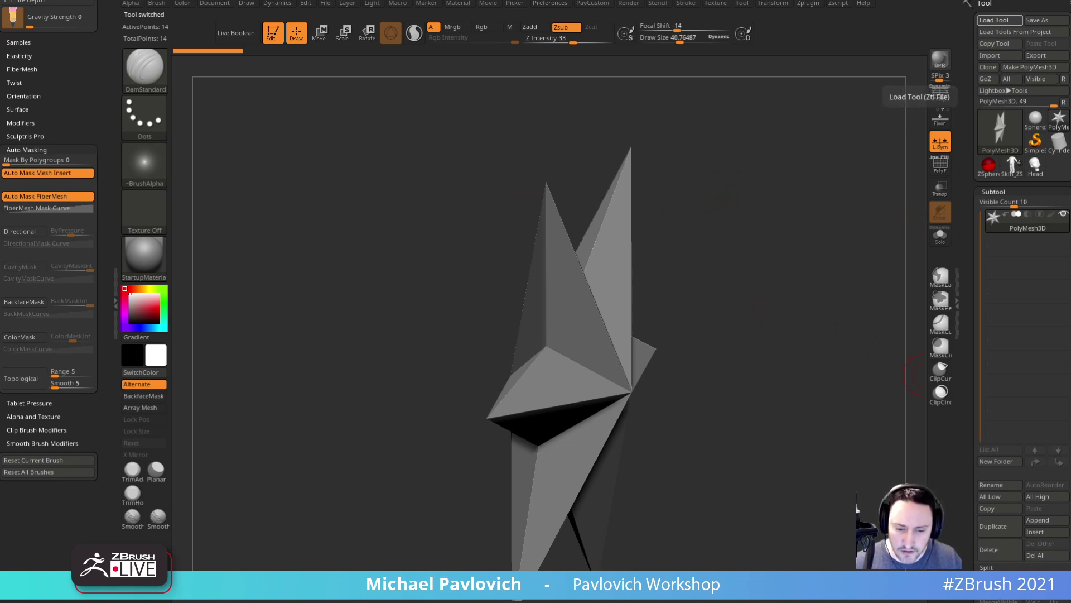
pyautogui.moveTo(771, 229); pyautogui.dragTo(563, 231)
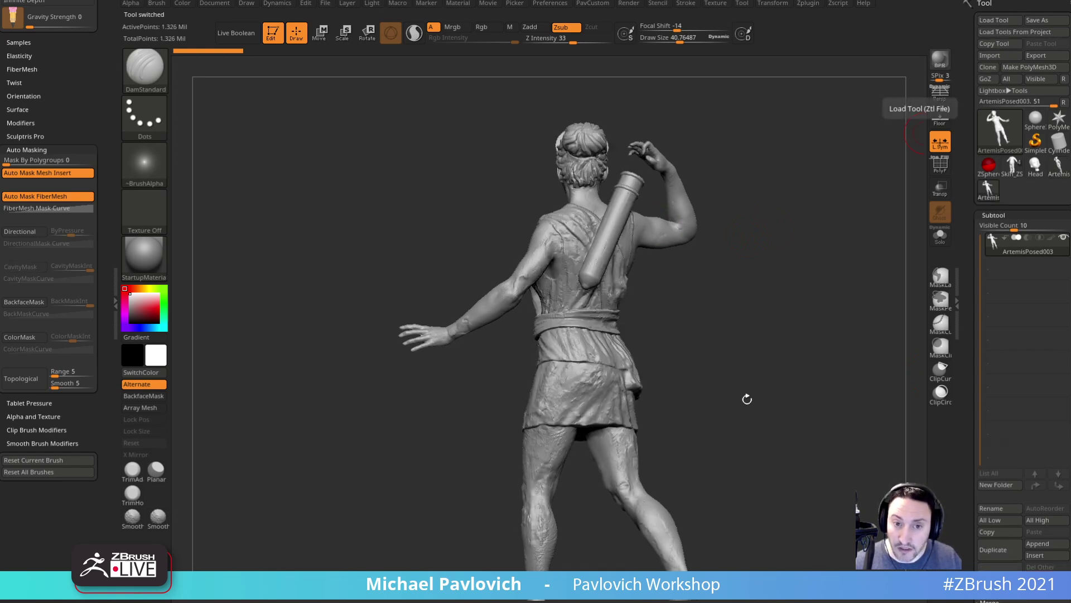
pyautogui.click(996, 21)
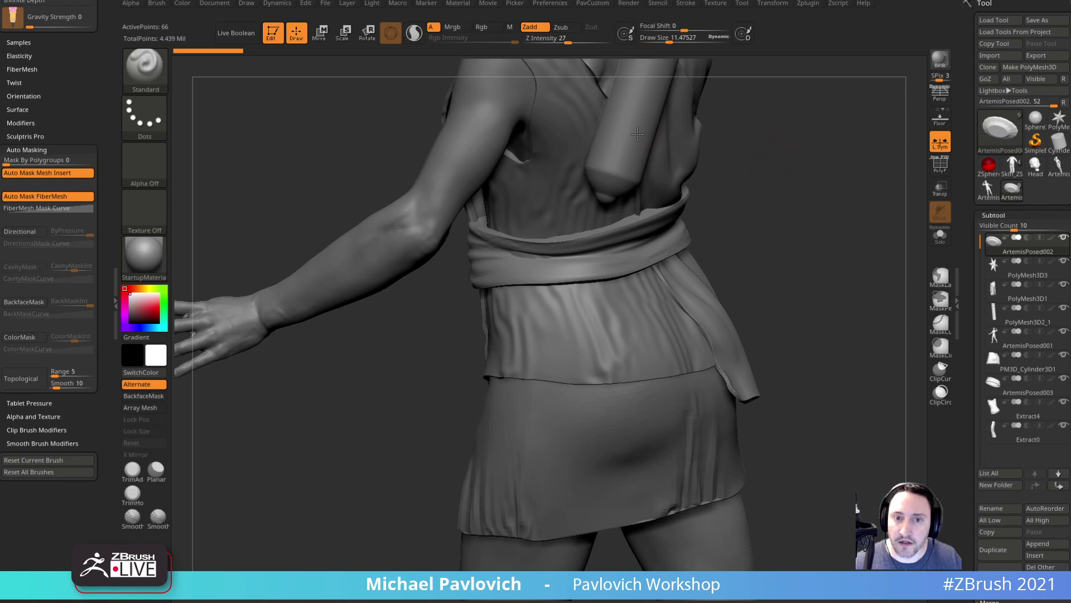
# - Make the statue's quiver the active subtool and frame it from behind
pyautogui.keyDown('alt'); pyautogui.click(637, 134); pyautogui.keyUp('alt')
pyautogui.keyDown('alt'); pyautogui.moveTo(828, 135); pyautogui.dragTo(787, 380); pyautogui.keyUp('alt')
pyautogui.moveTo(832, 336)
pyautogui.mouseDown()
pyautogui.moveTo(792, 337)
pyautogui.moveTo(832, 333)
pyautogui.moveTo(816, 348)
pyautogui.moveTo(796, 337)
pyautogui.moveTo(827, 346)
pyautogui.mouseUp()
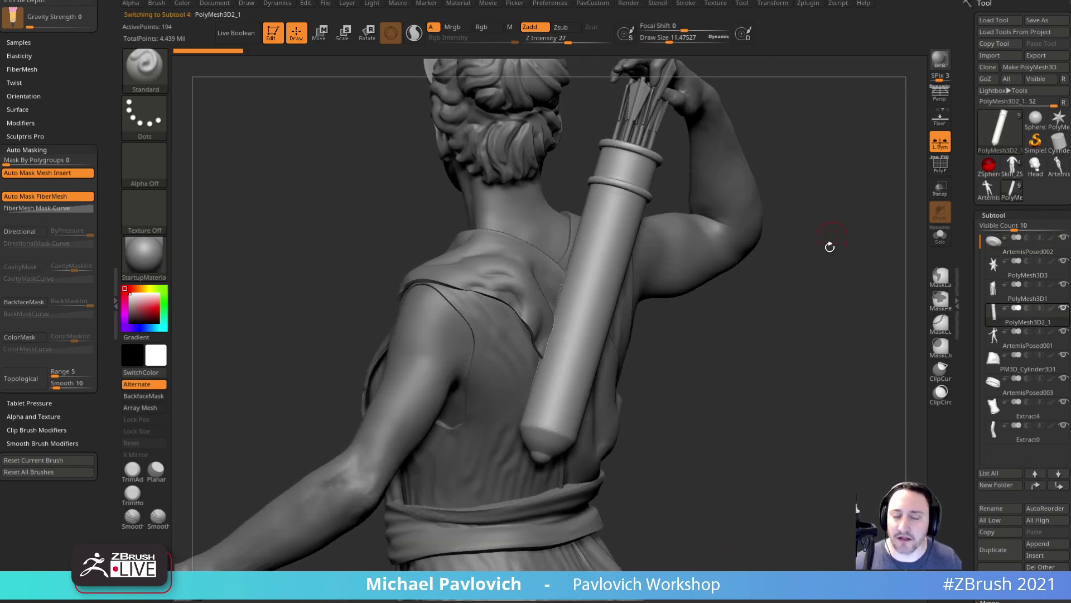
pyautogui.keyDown('alt'); pyautogui.moveTo(841, 285); pyautogui.dragTo(822, 329); pyautogui.keyUp('alt')
pyautogui.moveTo(813, 321)
pyautogui.mouseDown()
pyautogui.moveTo(894, 301)
pyautogui.moveTo(805, 304)
pyautogui.mouseUp()
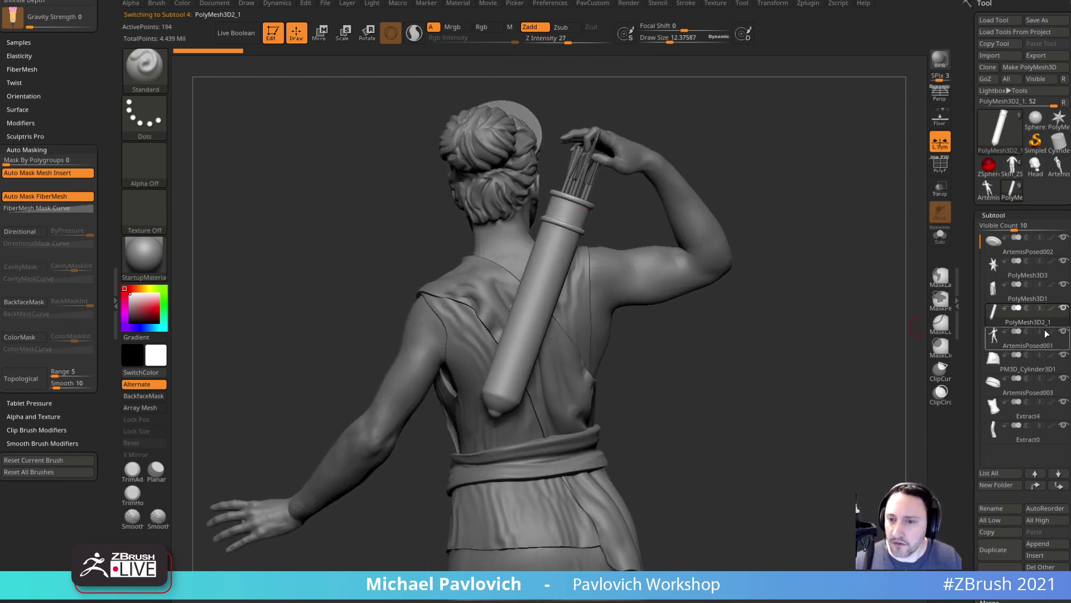
pyautogui.moveTo(764, 305); pyautogui.dragTo(796, 308)
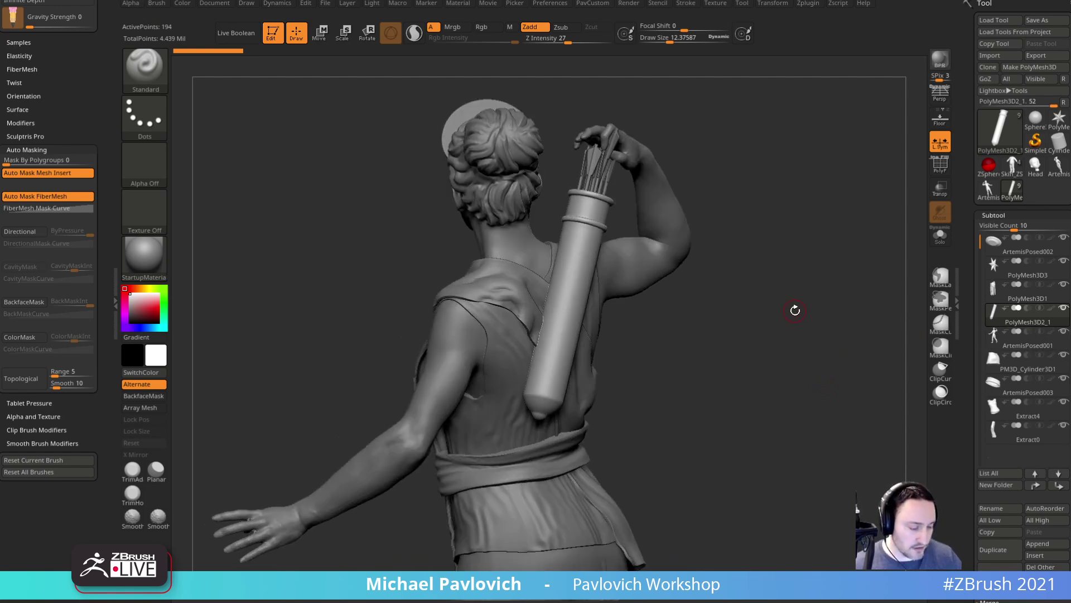
# - Turn on Transpose All Selected Subtools and select only the quiver and its arrows
pyautogui.press('w')
pyautogui.click(632, 104)
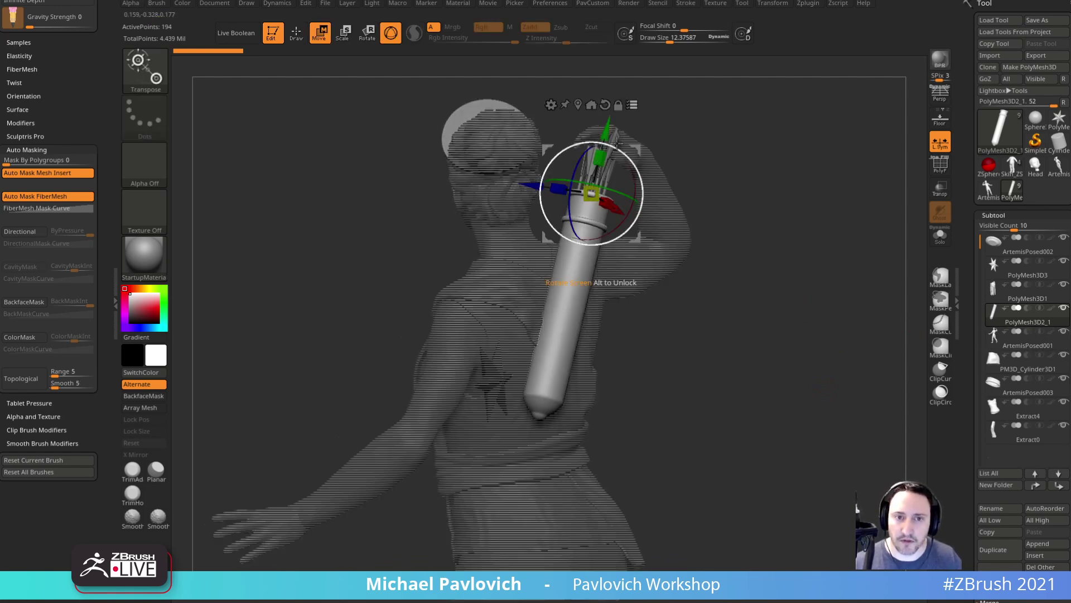
pyautogui.keyDown('ctrl'); pyautogui.keyDown('shift'); pyautogui.moveTo(708, 104); pyautogui.dragTo(734, 160); pyautogui.keyUp('shift'); pyautogui.keyUp('ctrl')
pyautogui.keyDown('ctrl'); pyautogui.keyDown('shift'); pyautogui.moveTo(561, 167); pyautogui.dragTo(599, 222); pyautogui.keyUp('shift'); pyautogui.keyUp('ctrl')
pyautogui.moveTo(755, 151); pyautogui.dragTo(832, 272)
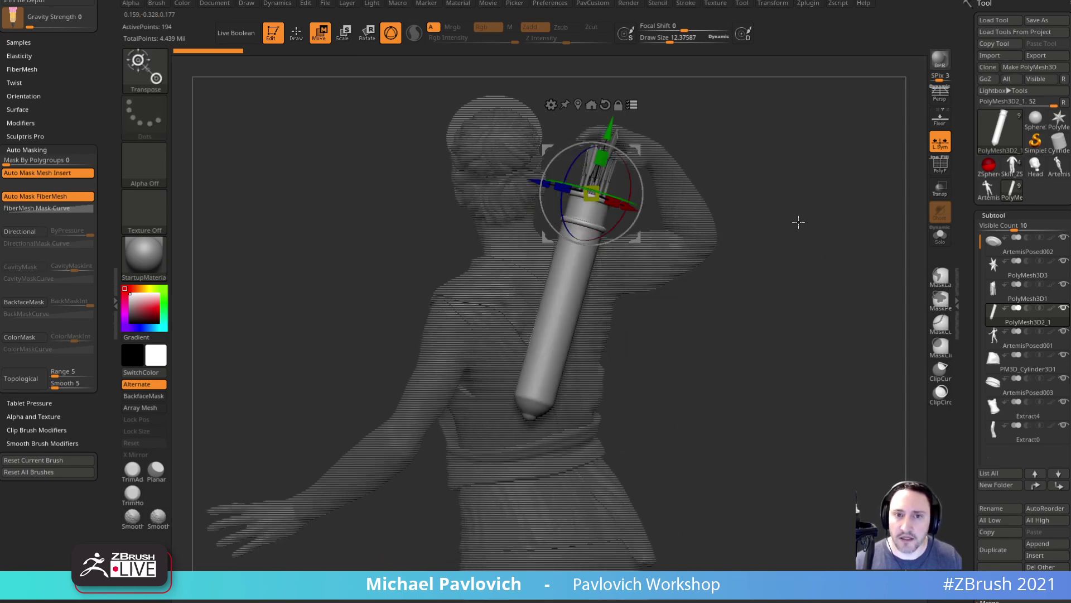
# - Group the selected quiver and arrows into a new subtool folder named Arrows
pyautogui.hotkey('ctrl', 'f')
pyautogui.click(731, 248)
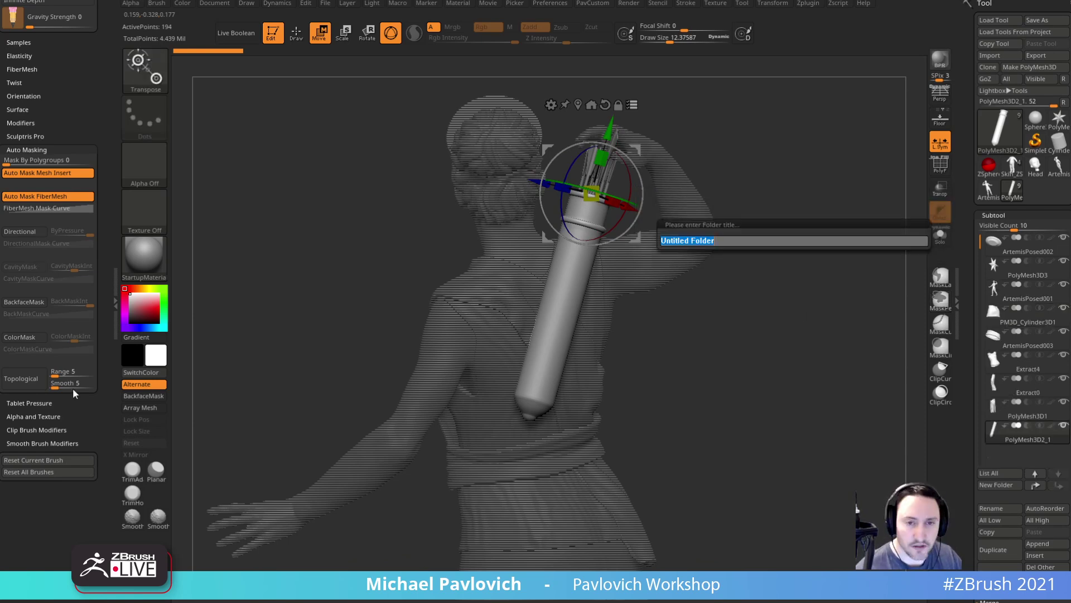
pyautogui.write('Arrows')
pyautogui.press('Return')
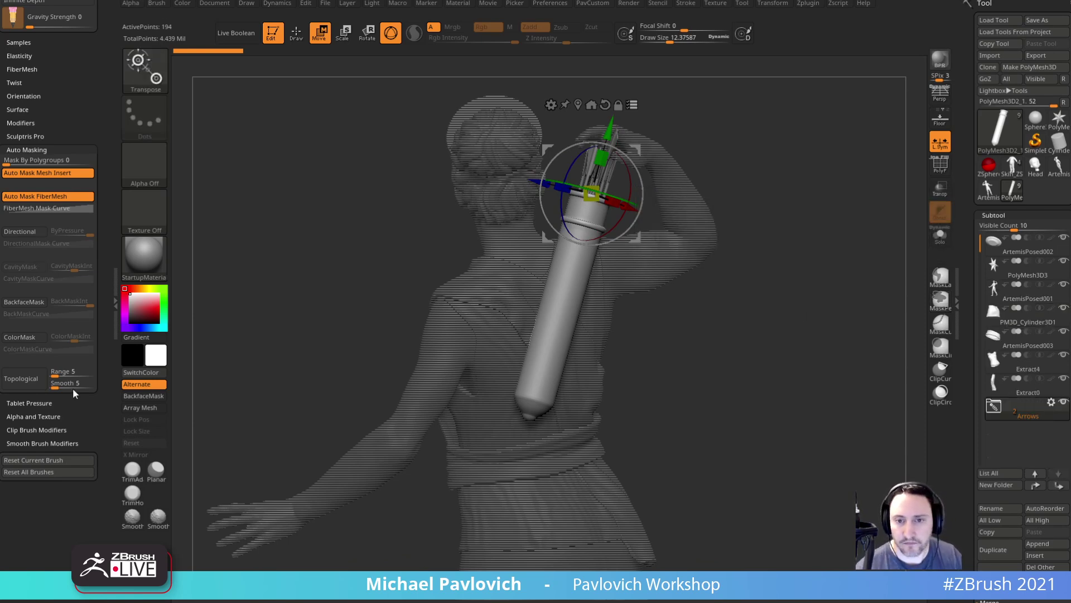
# - Copy the Arrows folder with the SubTool Master plugin
pyautogui.moveTo(815, 338); pyautogui.dragTo(810, 289)
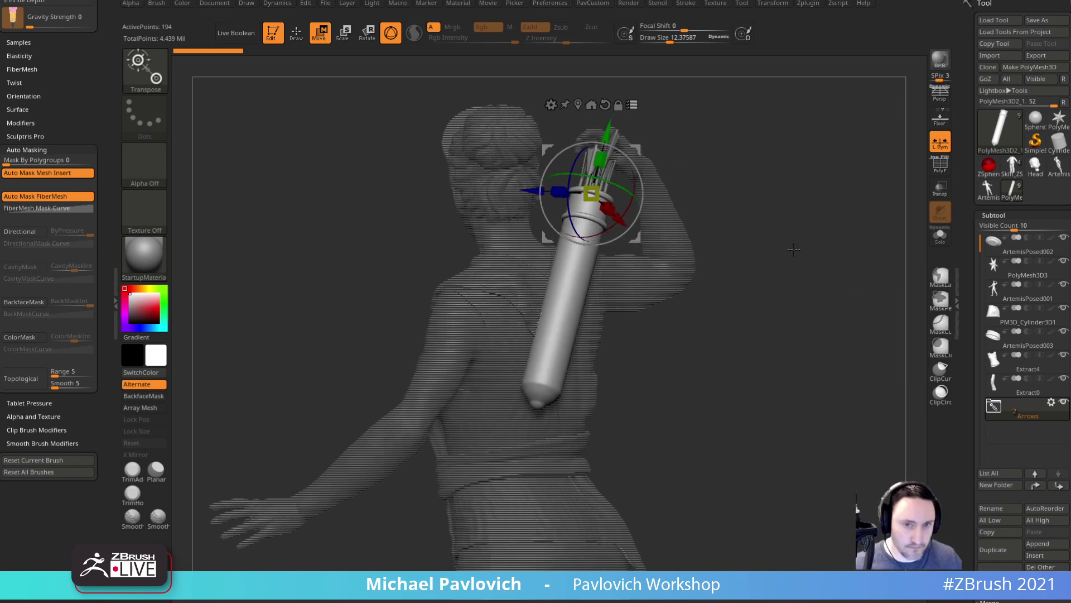
pyautogui.click(808, 4)
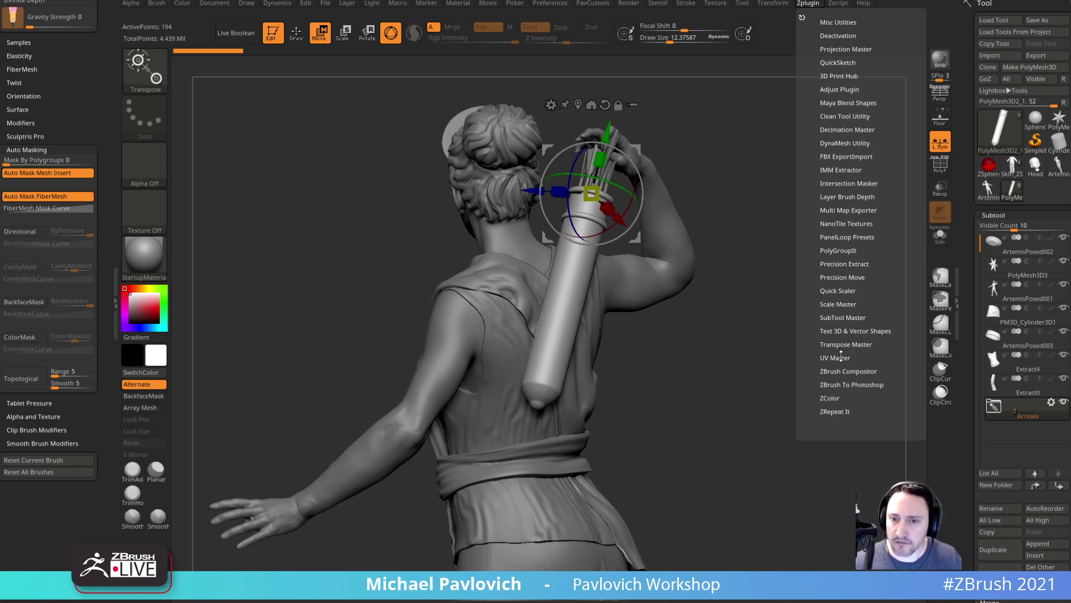
pyautogui.click(832, 317)
pyautogui.click(840, 458)
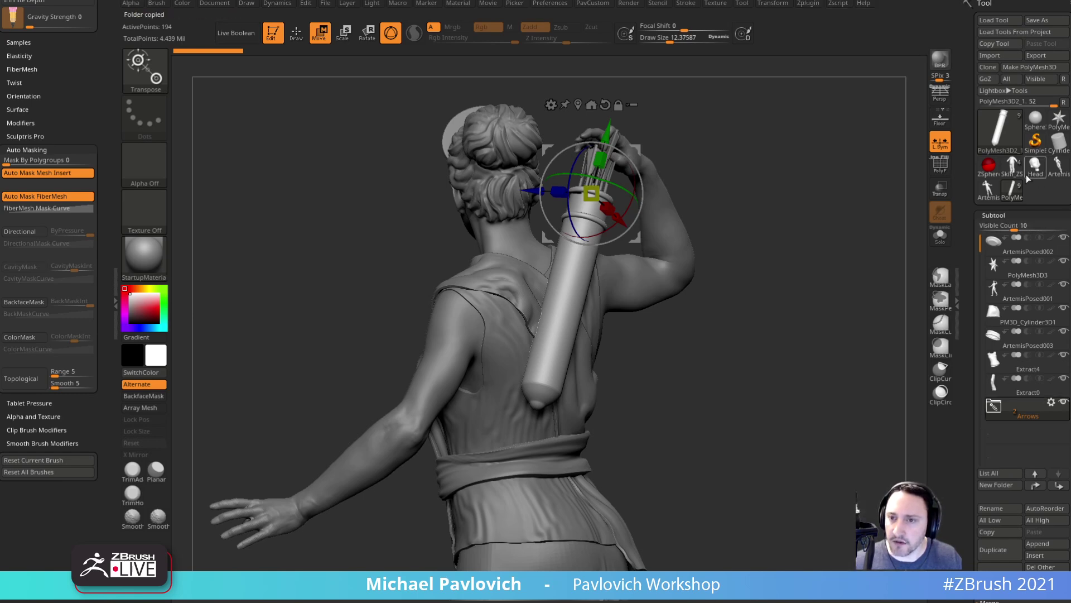
# - Switch back to the baby tool and paste the copied Arrows folder into it with SubTool Master
pyautogui.click(1012, 166)
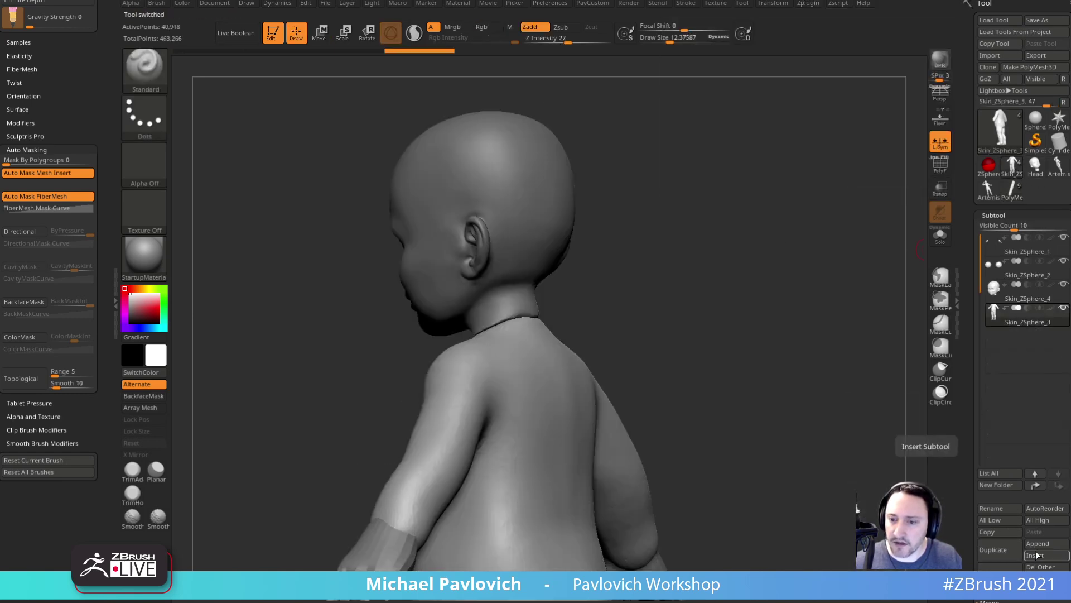
pyautogui.scroll(-5, 1013, 525)
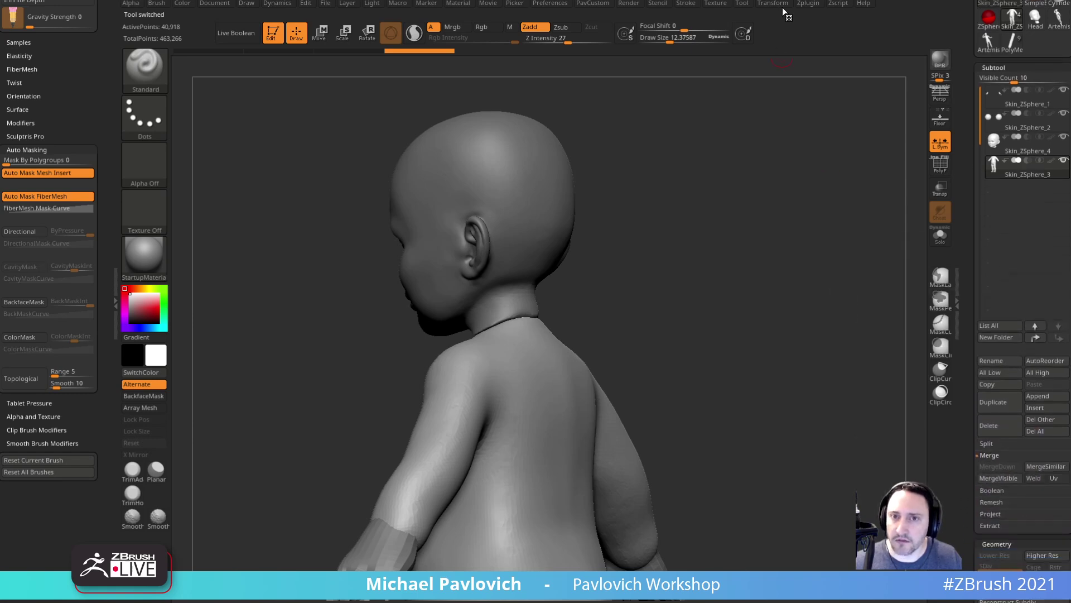
pyautogui.click(808, 4)
pyautogui.click(874, 457)
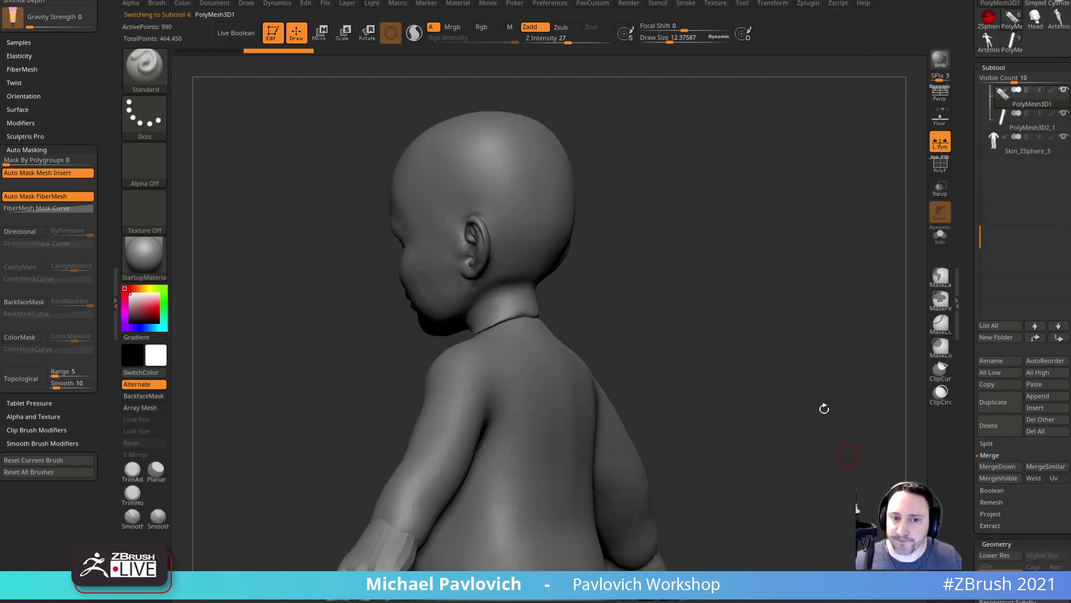
pyautogui.moveTo(800, 253); pyautogui.dragTo(779, 192)
# - Apply Transpose Set to the Arrows folder and bring the pasted quiver and gizmo into view together
pyautogui.moveTo(975, 232); pyautogui.dragTo(976, 144)
pyautogui.click(1053, 115)
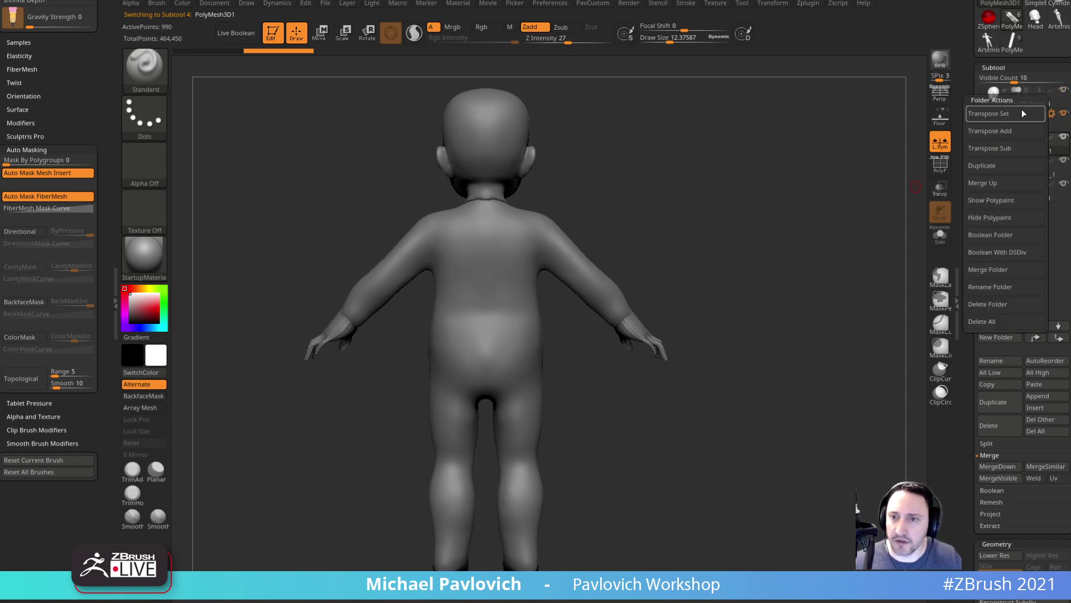
pyautogui.click(1005, 119)
pyautogui.moveTo(794, 230); pyautogui.dragTo(803, 320)
pyautogui.keyDown('alt'); pyautogui.moveTo(759, 261); pyautogui.dragTo(788, 579); pyautogui.keyUp('alt')
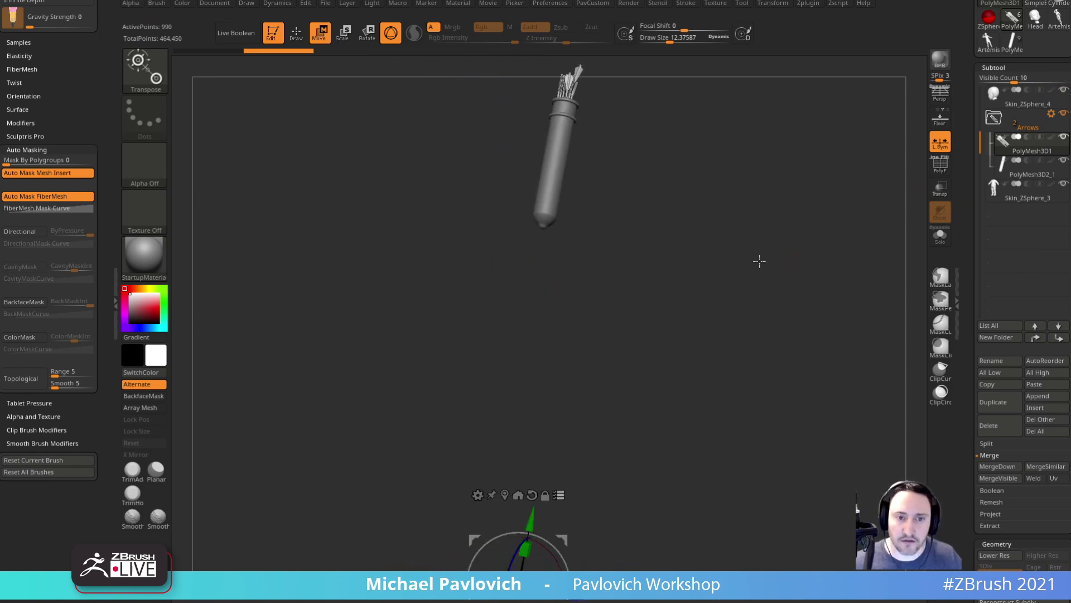
pyautogui.moveTo(819, 305); pyautogui.dragTo(652, 256)
pyautogui.keyDown('alt'); pyautogui.moveTo(712, 326); pyautogui.dragTo(734, 376); pyautogui.keyUp('alt')
pyautogui.keyDown('alt'); pyautogui.moveTo(758, 491); pyautogui.dragTo(811, 422); pyautogui.keyUp('alt')
pyautogui.moveTo(788, 338); pyautogui.dragTo(791, 338)
pyautogui.keyDown('alt'); pyautogui.moveTo(775, 292); pyautogui.dragTo(771, 419); pyautogui.keyUp('alt')
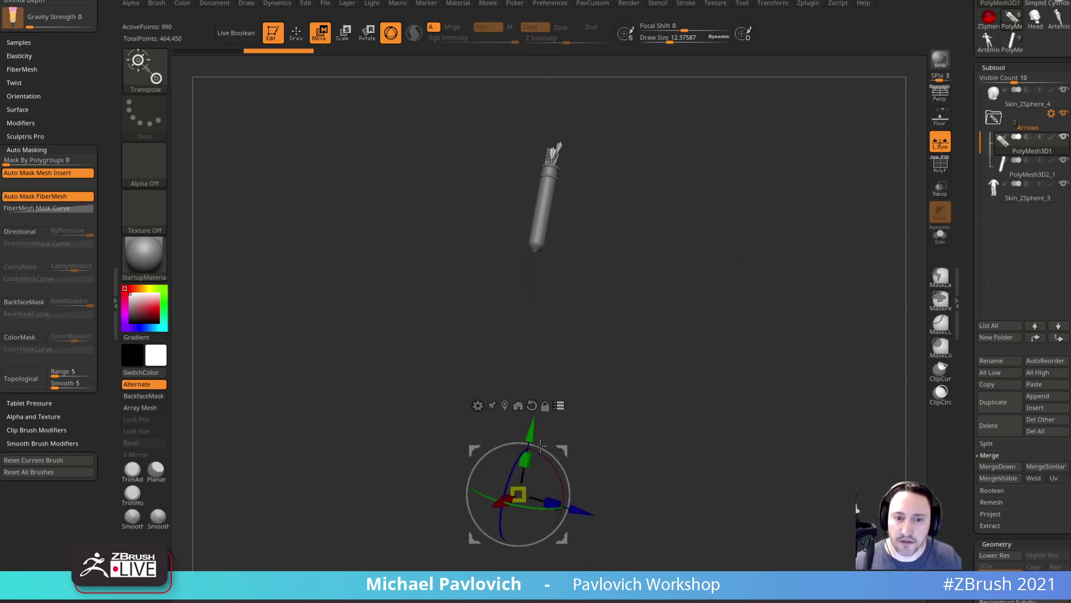
# - Reposition the gizmo for the quiver and arrows and move both down behind the baby's back
pyautogui.moveTo(524, 491); pyautogui.dragTo(516, 495)
pyautogui.press('f')
pyautogui.press('f')
pyautogui.press('f')
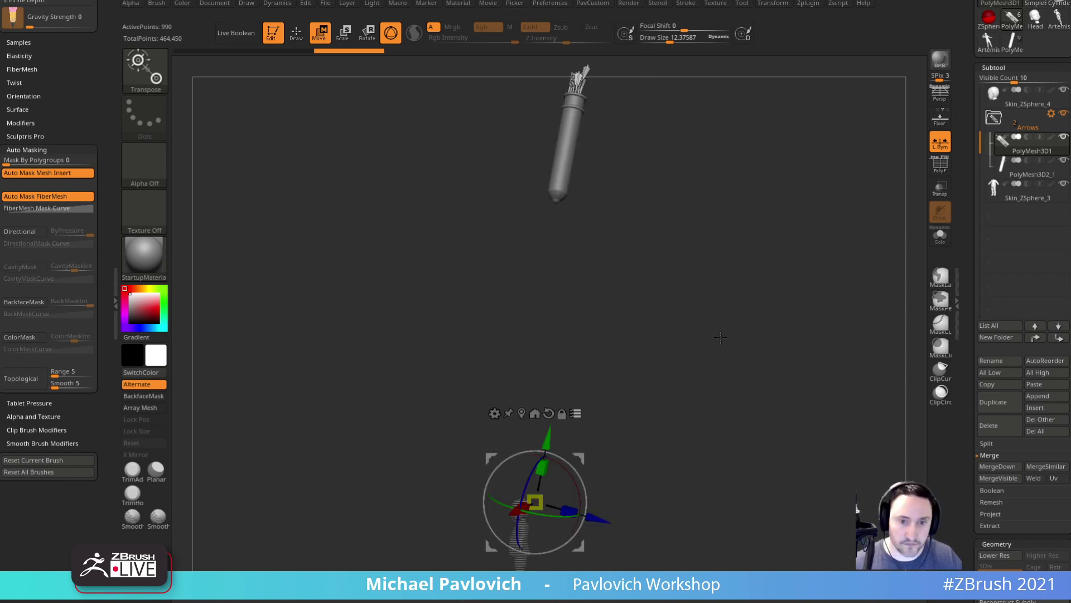
pyautogui.moveTo(542, 498); pyautogui.dragTo(540, 504)
pyautogui.click(562, 414)
pyautogui.click(550, 414)
pyautogui.click(536, 412)
pyautogui.click(581, 235)
pyautogui.moveTo(598, 279); pyautogui.dragTo(585, 468)
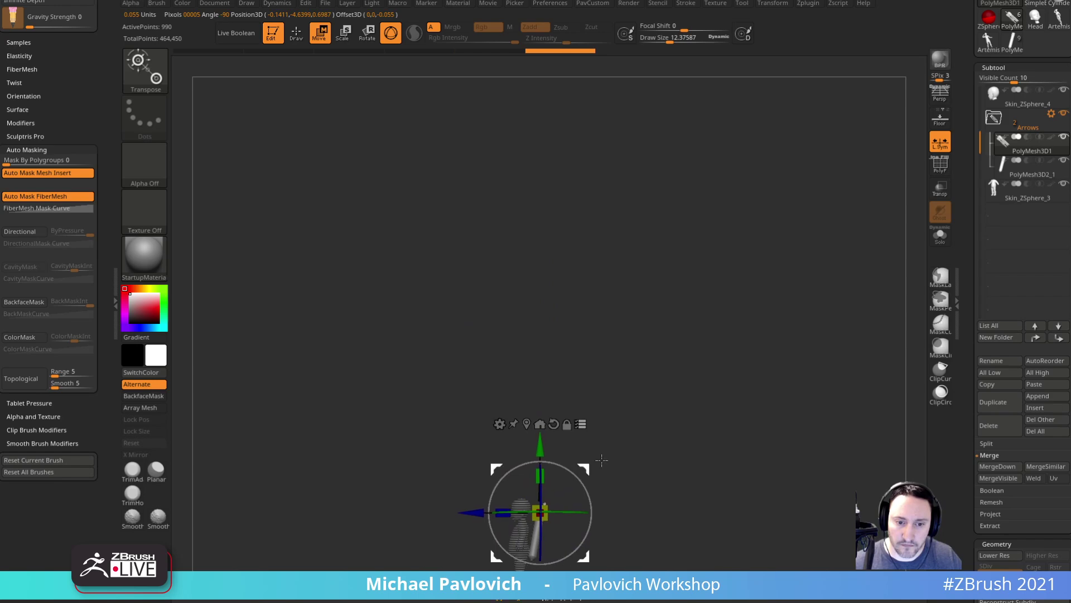
pyautogui.press('f')
pyautogui.moveTo(705, 411); pyautogui.dragTo(773, 300)
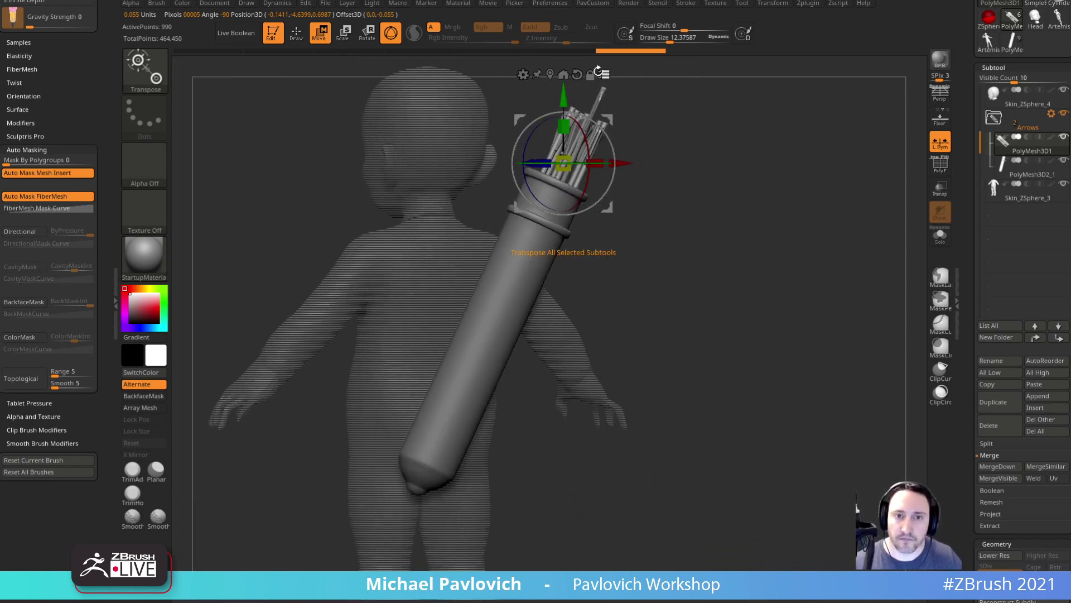
pyautogui.moveTo(690, 244)
pyautogui.keyDown('alt'); pyautogui.mouseDown()
pyautogui.moveTo(724, 285)
pyautogui.moveTo(693, 168)
pyautogui.moveTo(686, 200)
pyautogui.mouseUp(); pyautogui.keyUp('alt')
pyautogui.press('q')
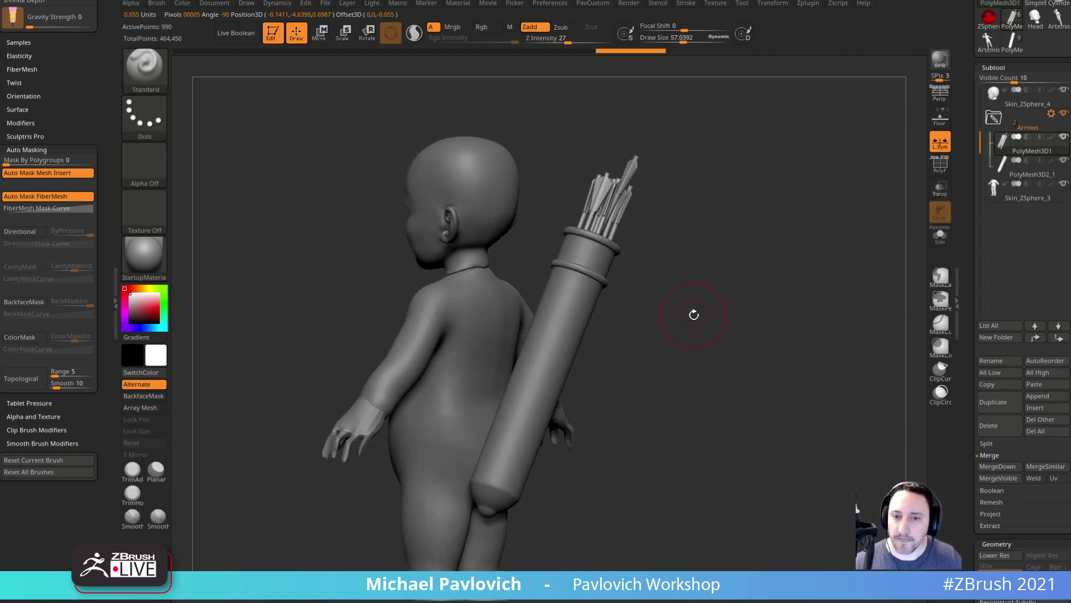
# - Shorten the quiver by masking everything except its lower end and moving that end up, with PolyFrame shown
pyautogui.keyDown('alt'); pyautogui.click(583, 307); pyautogui.keyUp('alt')
pyautogui.moveTo(732, 326); pyautogui.dragTo(712, 323)
pyautogui.press('w')
pyautogui.moveTo(714, 280); pyautogui.dragTo(740, 265)
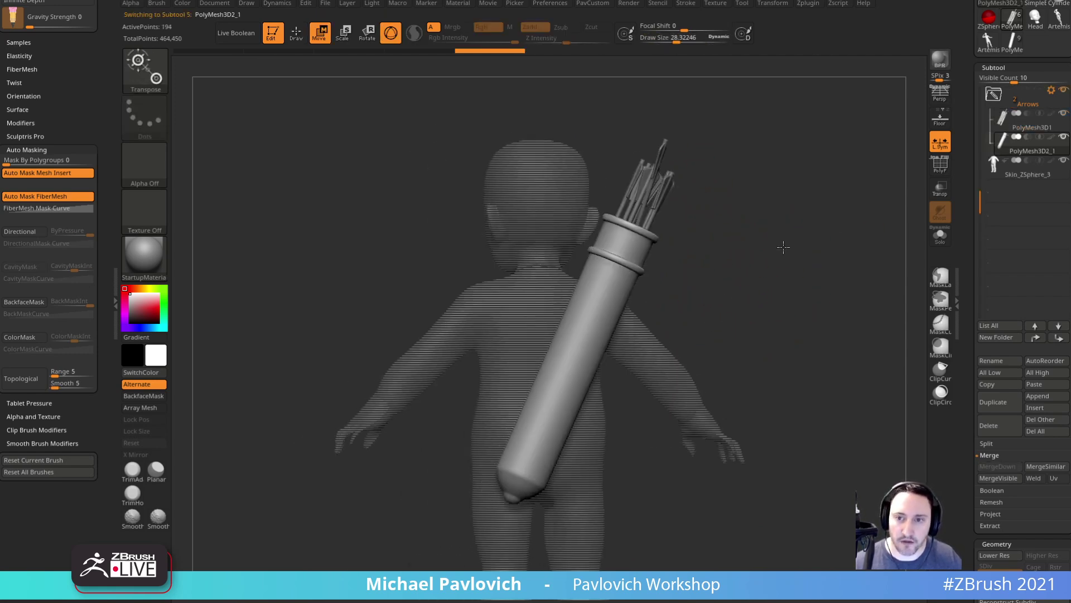
pyautogui.click(938, 171)
pyautogui.moveTo(795, 284); pyautogui.dragTo(764, 277)
pyautogui.keyDown('ctrl'); pyautogui.moveTo(635, 473); pyautogui.dragTo(487, 425); pyautogui.keyUp('ctrl')
pyautogui.keyDown('ctrl'); pyautogui.click(745, 298); pyautogui.keyUp('ctrl')
pyautogui.keyDown('alt'); pyautogui.moveTo(767, 285); pyautogui.dragTo(817, 273); pyautogui.keyUp('alt')
pyautogui.click(600, 367)
pyautogui.keyDown('alt'); pyautogui.moveTo(734, 296); pyautogui.dragTo(724, 359); pyautogui.keyUp('alt')
pyautogui.moveTo(792, 254); pyautogui.dragTo(791, 335)
# - Isolate the quiver parts to pick out the arrows, then pull the arrows up out of the quiver
pyautogui.click(943, 246)
pyautogui.keyDown('alt'); pyautogui.click(578, 286); pyautogui.keyUp('alt')
pyautogui.moveTo(717, 295); pyautogui.dragTo(749, 205)
pyautogui.click(944, 238)
pyautogui.moveTo(773, 265); pyautogui.dragTo(809, 269)
pyautogui.moveTo(613, 233); pyautogui.dragTo(685, 134)
pyautogui.moveTo(827, 272)
pyautogui.mouseDown()
pyautogui.moveTo(810, 284)
pyautogui.moveTo(832, 237)
pyautogui.moveTo(817, 268)
pyautogui.mouseUp()
# - Turn off Transpose All Selected Subtools and make the arrows the active subtool
pyautogui.press('q')
pyautogui.press('w')
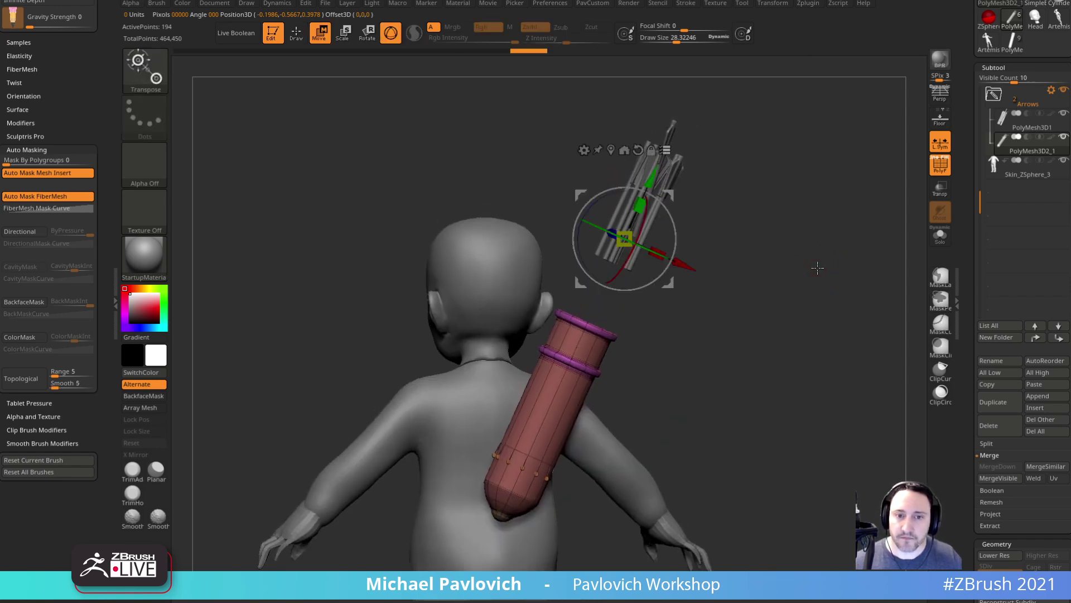
pyautogui.click(665, 151)
pyautogui.moveTo(728, 159); pyautogui.dragTo(761, 161)
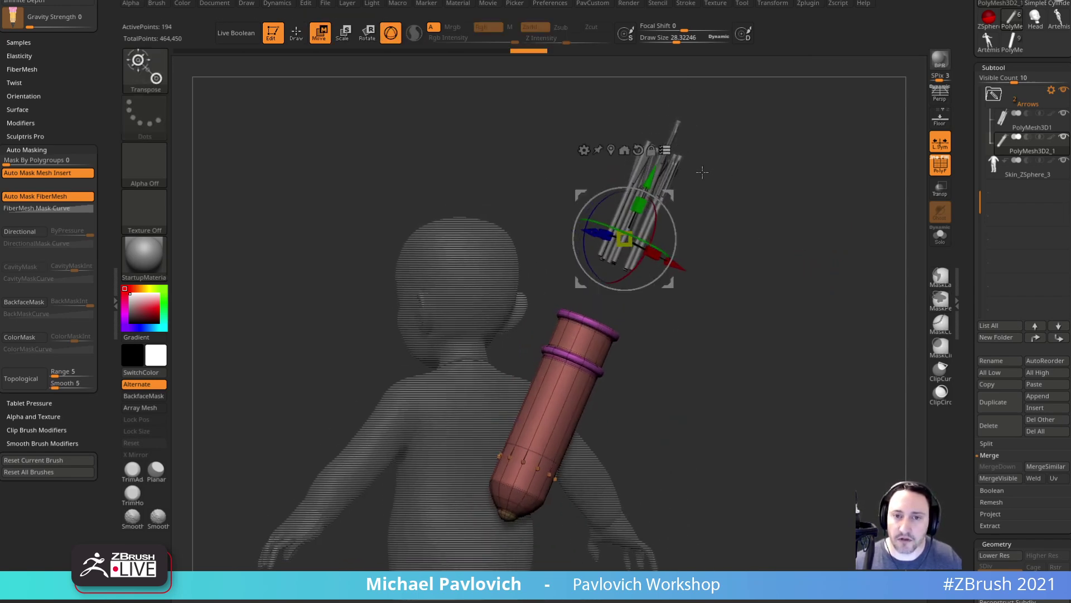
pyautogui.keyDown('alt'); pyautogui.click(673, 179); pyautogui.keyUp('alt')
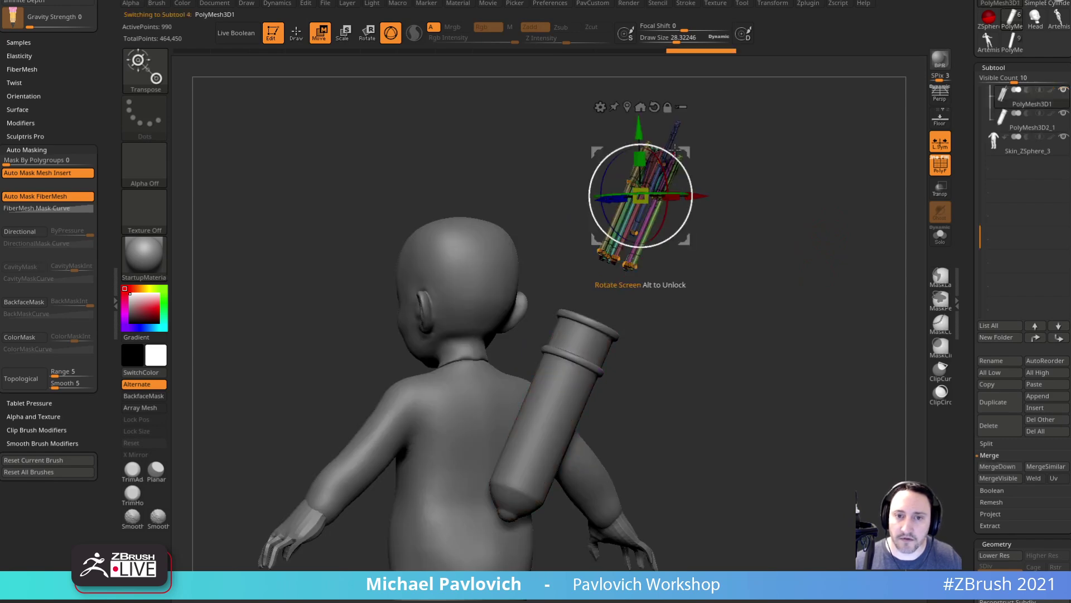
pyautogui.moveTo(729, 156); pyautogui.dragTo(823, 305)
pyautogui.hotkey('shift', 'd')
# - Move the arrows down into the shortened quiver, leaving their ends sticking out of the opening
pyautogui.keyDown('alt'); pyautogui.click(557, 366); pyautogui.keyUp('alt')
pyautogui.keyDown('alt'); pyautogui.moveTo(798, 371); pyautogui.dragTo(798, 313); pyautogui.keyUp('alt')
pyautogui.moveTo(543, 360); pyautogui.dragTo(453, 527)
pyautogui.keyDown('alt'); pyautogui.moveTo(727, 416); pyautogui.dragTo(742, 290); pyautogui.keyUp('alt')
pyautogui.moveTo(726, 357); pyautogui.dragTo(609, 368)
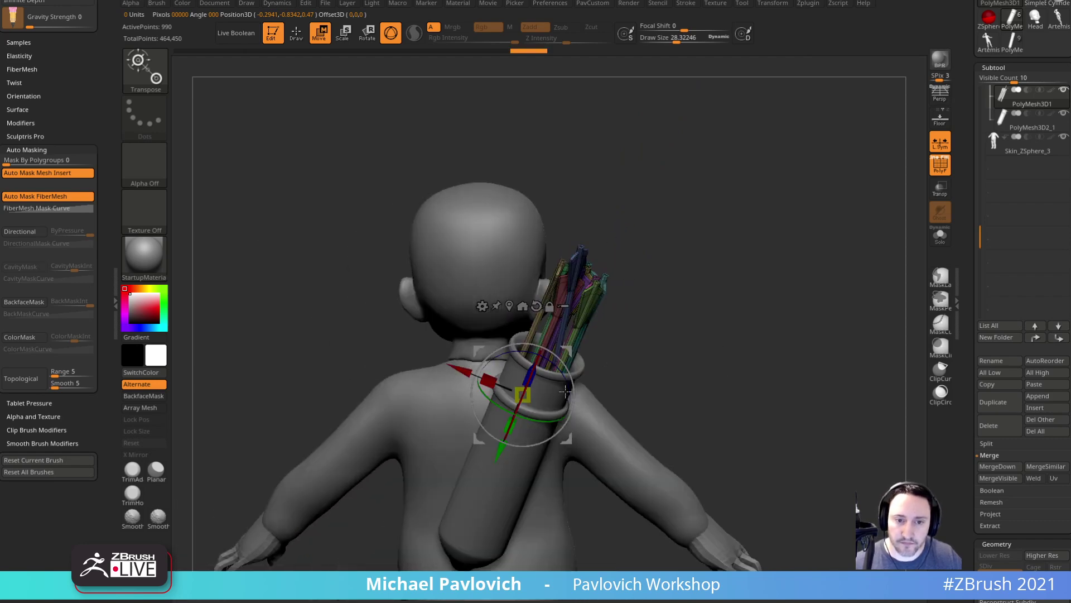
pyautogui.moveTo(490, 474); pyautogui.dragTo(484, 487)
# - Turn Transpose All Selected Subtools back on and move the quiver and arrows together against the baby's back
pyautogui.press('q')
pyautogui.moveTo(753, 391)
pyautogui.keyDown('alt'); pyautogui.mouseDown()
pyautogui.moveTo(765, 326)
pyautogui.moveTo(708, 339)
pyautogui.moveTo(792, 311)
pyautogui.moveTo(708, 333)
pyautogui.moveTo(749, 335)
pyautogui.moveTo(726, 349)
pyautogui.moveTo(754, 334)
pyautogui.mouseUp(); pyautogui.keyUp('alt')
pyautogui.press('w')
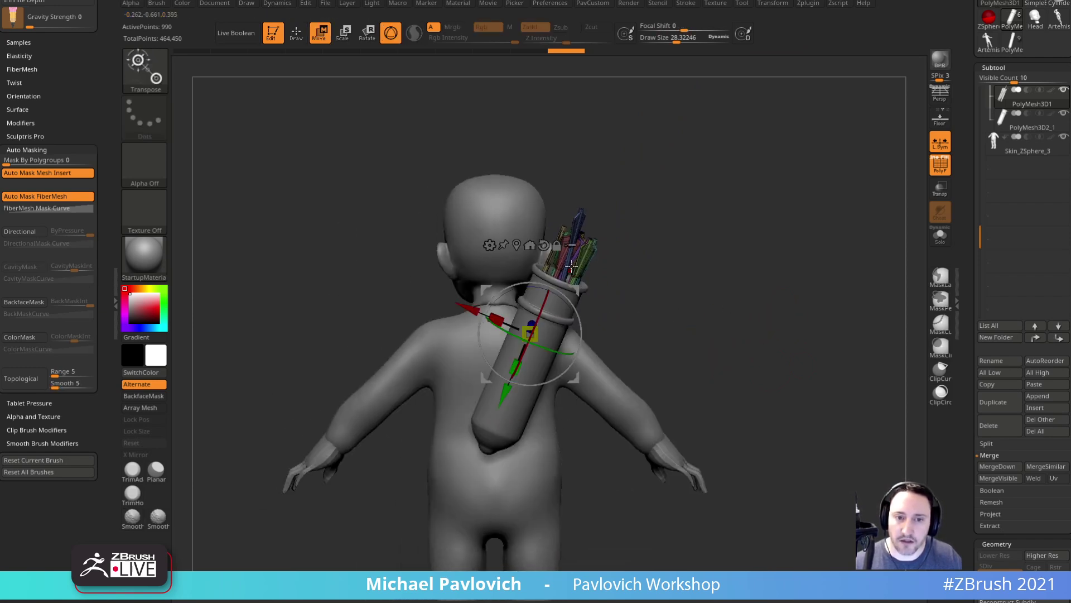
pyautogui.click(572, 245)
pyautogui.moveTo(567, 304); pyautogui.dragTo(581, 326)
pyautogui.moveTo(575, 377); pyautogui.dragTo(554, 413)
pyautogui.moveTo(669, 335); pyautogui.dragTo(820, 283)
pyautogui.moveTo(619, 325)
pyautogui.mouseDown()
pyautogui.moveTo(618, 314)
pyautogui.moveTo(582, 318)
pyautogui.mouseUp()
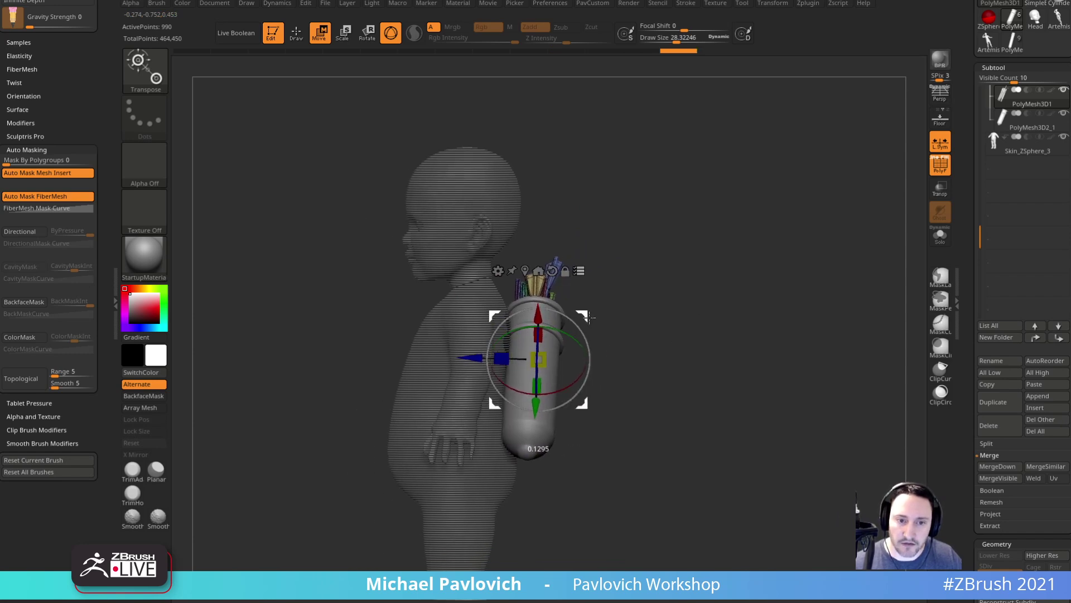
# - Tilt the quiver and arrows to a flatter diagonal behind the torso, judged from the front
pyautogui.press('q')
pyautogui.moveTo(708, 309)
pyautogui.keyDown('shift'); pyautogui.mouseDown()
pyautogui.moveTo(770, 286)
pyautogui.moveTo(745, 310)
pyautogui.mouseUp(); pyautogui.keyUp('shift')
pyautogui.press('w')
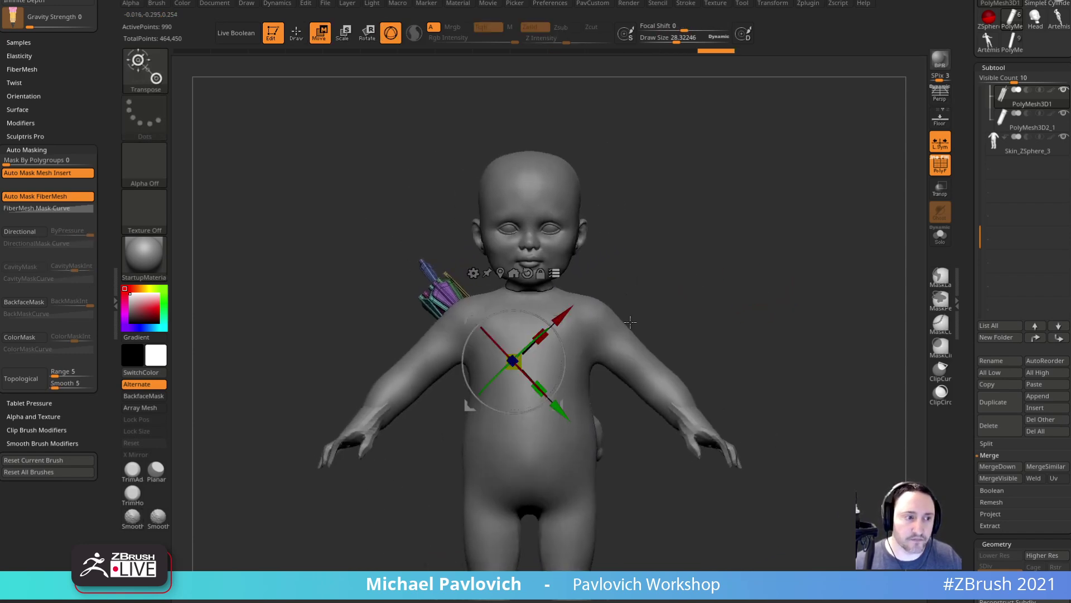
pyautogui.moveTo(565, 340); pyautogui.dragTo(559, 317)
pyautogui.press('q')
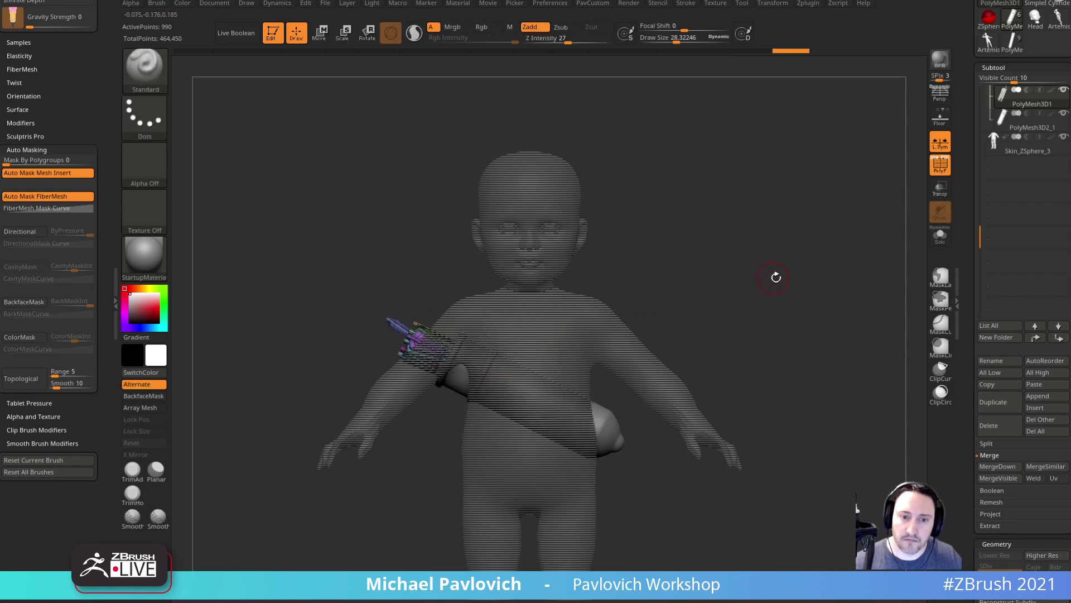
# - Make the body the active subtool, hide the PolyFrame display and frame the torso from the front
pyautogui.keyDown('shift'); pyautogui.moveTo(763, 278); pyautogui.dragTo(692, 306); pyautogui.keyUp('shift')
pyautogui.moveTo(608, 318)
pyautogui.keyDown('shift'); pyautogui.mouseDown()
pyautogui.moveTo(642, 325)
pyautogui.moveTo(768, 253)
pyautogui.moveTo(773, 268)
pyautogui.mouseUp(); pyautogui.keyUp('shift')
pyautogui.keyDown('alt'); pyautogui.click(629, 343); pyautogui.keyUp('alt')
pyautogui.click(947, 175)
pyautogui.moveTo(817, 326)
pyautogui.keyDown('alt'); pyautogui.mouseDown()
pyautogui.moveTo(820, 300)
pyautogui.moveTo(837, 313)
pyautogui.moveTo(830, 303)
pyautogui.moveTo(860, 284)
pyautogui.moveTo(815, 297)
pyautogui.mouseUp(); pyautogui.keyUp('alt')
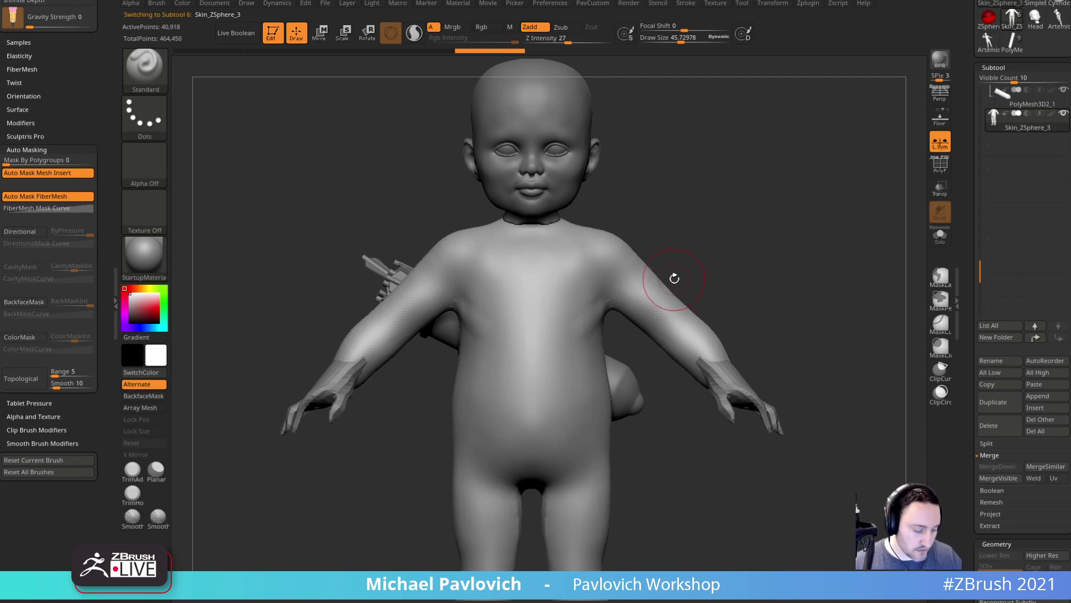
# - Build up the baby's chest and shoulders with symmetrical Clay brush strokes
pyautogui.press('2')
pyautogui.moveTo(675, 228); pyautogui.dragTo(696, 217)
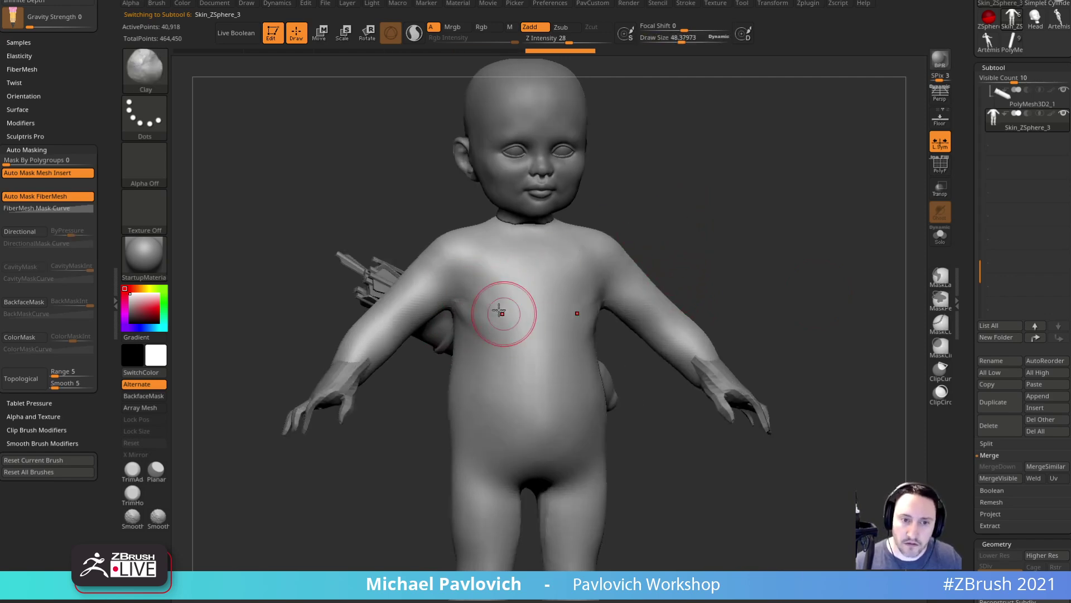
pyautogui.moveTo(634, 205); pyautogui.dragTo(480, 323)
pyautogui.moveTo(655, 187)
pyautogui.mouseDown()
pyautogui.moveTo(655, 224)
pyautogui.moveTo(718, 227)
pyautogui.moveTo(553, 291)
pyautogui.mouseUp()
# - Shape the collarbone and upper chest with the Standard brush and smooth the transitions
pyautogui.press('1')
pyautogui.moveTo(655, 261); pyautogui.dragTo(687, 228)
pyautogui.keyDown('shift'); pyautogui.moveTo(537, 292); pyautogui.dragTo(560, 288); pyautogui.keyUp('shift')
pyautogui.moveTo(621, 246); pyautogui.dragTo(635, 243)
pyautogui.keyDown('shift'); pyautogui.moveTo(536, 280); pyautogui.dragTo(550, 283); pyautogui.keyUp('shift')
pyautogui.moveTo(609, 296)
pyautogui.mouseDown()
pyautogui.moveTo(611, 278)
pyautogui.moveTo(561, 283)
pyautogui.mouseUp()
pyautogui.moveTo(619, 273)
pyautogui.mouseDown()
pyautogui.moveTo(584, 273)
pyautogui.moveTo(645, 280)
pyautogui.moveTo(714, 265)
pyautogui.moveTo(634, 286)
pyautogui.mouseUp()
# - Make the body the active subtool again and smooth its chest and shoulder area with a larger brush
pyautogui.keyDown('alt'); pyautogui.click(572, 273); pyautogui.keyUp('alt')
pyautogui.keyDown('alt'); pyautogui.click(557, 408); pyautogui.keyUp('alt')
pyautogui.click(563, 410)
pyautogui.press(']')
pyautogui.moveTo(563, 409)
pyautogui.keyDown('shift'); pyautogui.mouseDown()
pyautogui.moveTo(550, 400)
pyautogui.moveTo(588, 393)
pyautogui.mouseUp(); pyautogui.keyUp('shift')
pyautogui.moveTo(745, 360); pyautogui.dragTo(760, 330)
pyautogui.moveTo(530, 382)
pyautogui.keyDown('shift'); pyautogui.mouseDown()
pyautogui.moveTo(495, 371)
pyautogui.moveTo(530, 374)
pyautogui.mouseUp(); pyautogui.keyUp('shift')
pyautogui.moveTo(775, 294)
pyautogui.mouseDown()
pyautogui.moveTo(720, 282)
pyautogui.moveTo(736, 283)
pyautogui.moveTo(718, 268)
pyautogui.moveTo(744, 275)
pyautogui.moveTo(729, 275)
pyautogui.mouseUp()
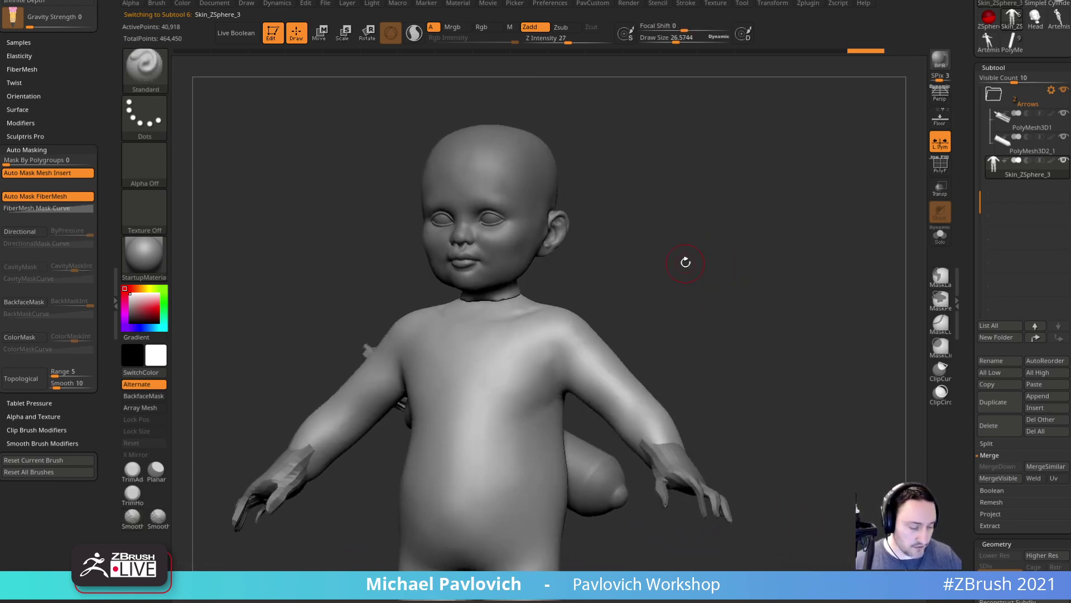
# - Add volume to the outer shoulder and upper arm with the Clay brush, working from the side
pyautogui.press('2')
pyautogui.moveTo(684, 246)
pyautogui.mouseDown()
pyautogui.moveTo(640, 290)
pyautogui.moveTo(731, 220)
pyautogui.moveTo(690, 279)
pyautogui.moveTo(667, 288)
pyautogui.mouseUp()
pyautogui.moveTo(626, 368); pyautogui.dragTo(620, 329)
pyautogui.moveTo(789, 270); pyautogui.dragTo(752, 293)
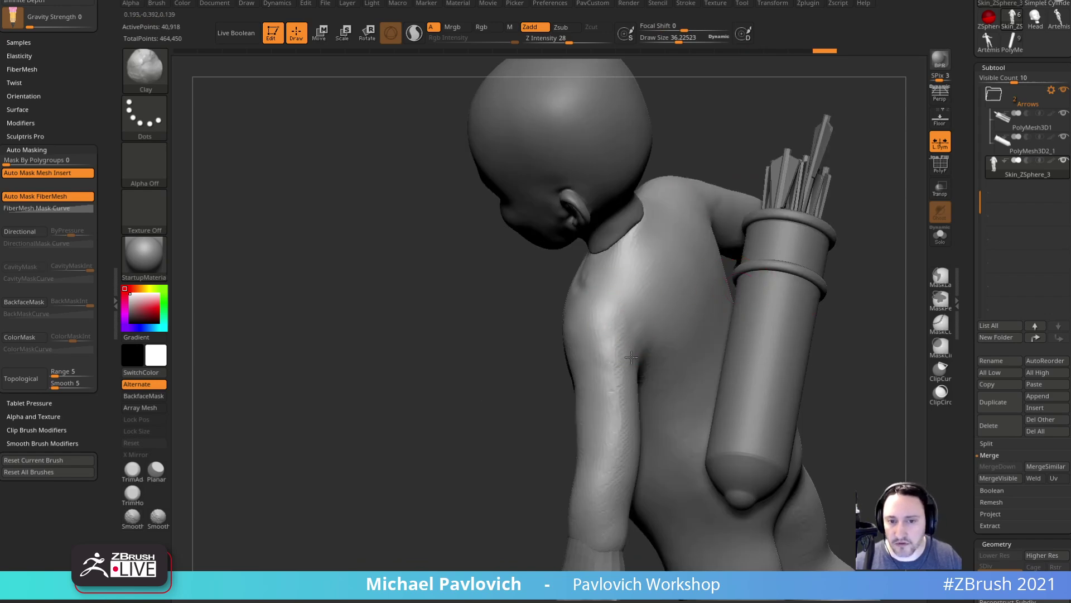
pyautogui.moveTo(647, 328); pyautogui.dragTo(625, 304)
pyautogui.moveTo(625, 304); pyautogui.dragTo(626, 335, button='right')
pyautogui.moveTo(536, 385)
pyautogui.mouseDown()
pyautogui.moveTo(605, 357)
pyautogui.moveTo(592, 318)
pyautogui.mouseUp()
# - Thicken the back of the upper arm down to the elbow with Clay brush strokes
pyautogui.moveTo(692, 325); pyautogui.dragTo(786, 301)
pyautogui.moveTo(585, 379); pyautogui.dragTo(593, 352)
pyautogui.moveTo(667, 349); pyautogui.dragTo(831, 307)
pyautogui.moveTo(614, 368); pyautogui.dragTo(624, 341)
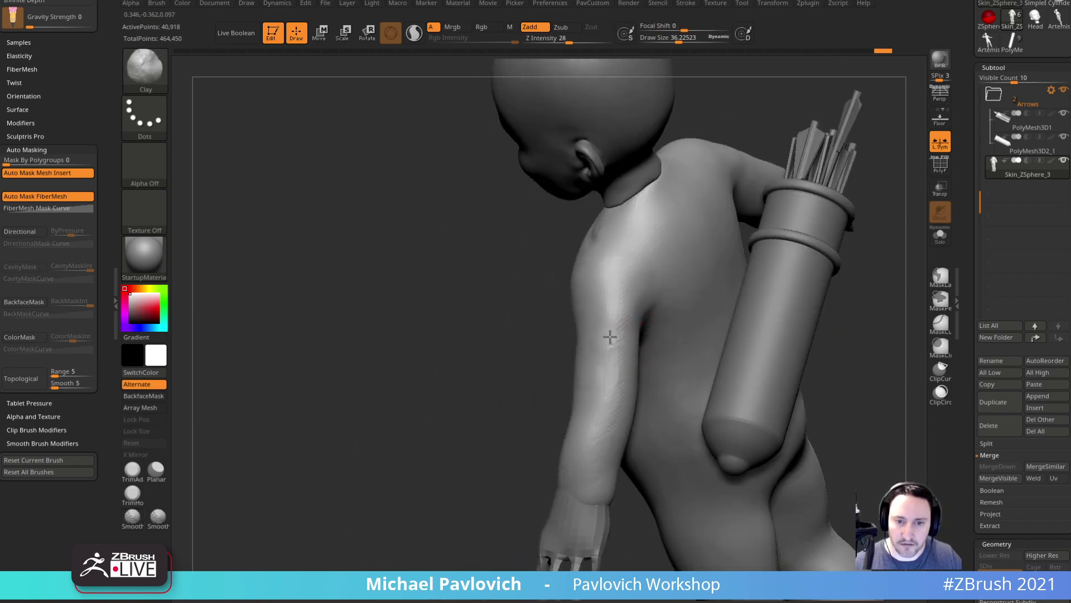
pyautogui.moveTo(548, 397); pyautogui.dragTo(625, 368)
pyautogui.moveTo(562, 389)
pyautogui.mouseDown()
pyautogui.moveTo(642, 377)
pyautogui.moveTo(648, 334)
pyautogui.mouseUp()
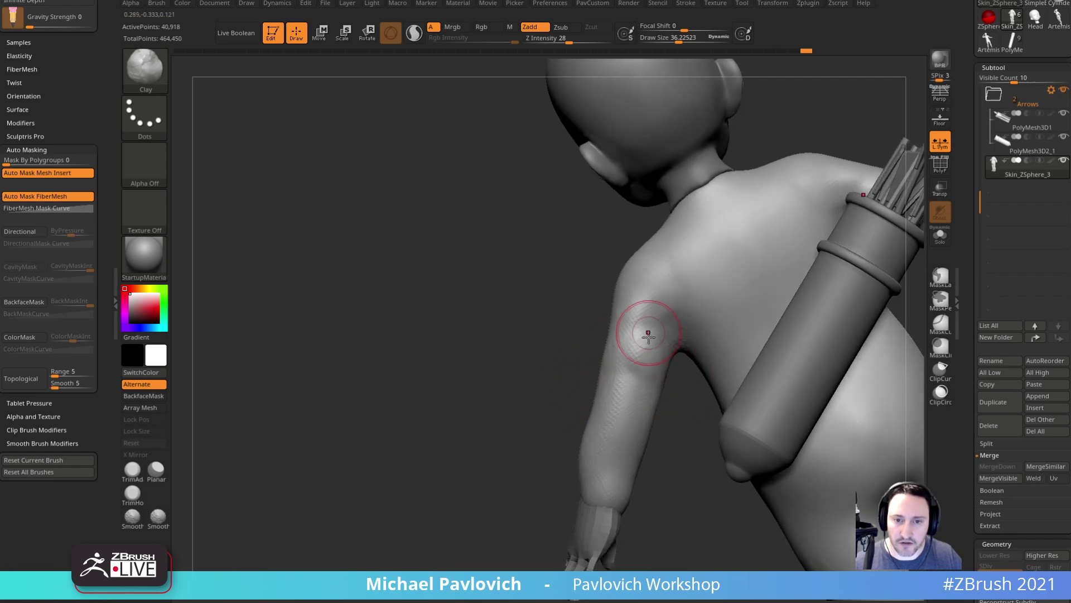
pyautogui.moveTo(664, 414); pyautogui.dragTo(635, 407)
# - Define the forms around the elbow with a smaller Standard brush and smooth them into the arm
pyautogui.press('s')
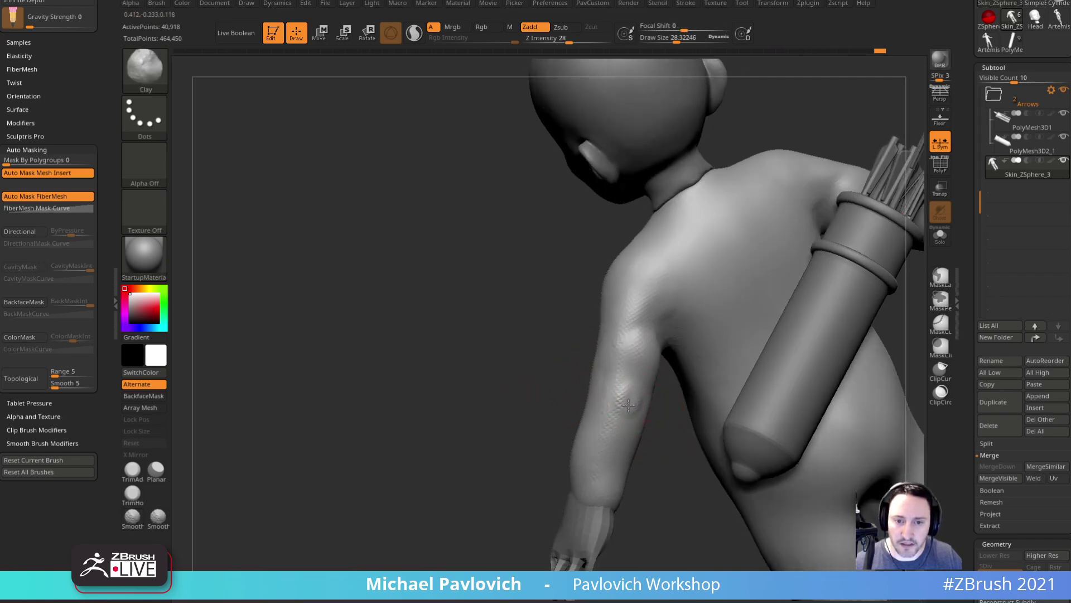
pyautogui.moveTo(549, 409)
pyautogui.mouseDown()
pyautogui.moveTo(532, 382)
pyautogui.moveTo(588, 380)
pyautogui.mouseUp()
pyautogui.press('b')
pyautogui.press('s')
pyautogui.press('t')
pyautogui.press('s')
pyautogui.moveTo(809, 346); pyautogui.dragTo(692, 346)
pyautogui.moveTo(610, 370); pyautogui.dragTo(618, 362)
pyautogui.keyDown('shift'); pyautogui.moveTo(617, 363); pyautogui.dragTo(614, 355); pyautogui.keyUp('shift')
pyautogui.moveTo(524, 411)
pyautogui.mouseDown()
pyautogui.moveTo(549, 403)
pyautogui.moveTo(513, 390)
pyautogui.moveTo(539, 397)
pyautogui.mouseUp()
# - Add chubby volume to the back of the arm with the Clay brush
pyautogui.press('b')
pyautogui.press('c')
pyautogui.press('l')
pyautogui.moveTo(644, 396)
pyautogui.mouseDown()
pyautogui.moveTo(631, 346)
pyautogui.moveTo(598, 362)
pyautogui.mouseUp()
pyautogui.moveTo(642, 393)
pyautogui.mouseDown()
pyautogui.moveTo(629, 347)
pyautogui.moveTo(588, 342)
pyautogui.moveTo(627, 338)
pyautogui.moveTo(631, 301)
pyautogui.mouseUp()
pyautogui.moveTo(519, 337)
pyautogui.mouseDown()
pyautogui.moveTo(593, 333)
pyautogui.moveTo(618, 321)
pyautogui.mouseUp()
pyautogui.moveTo(778, 318)
pyautogui.mouseDown()
pyautogui.moveTo(843, 266)
pyautogui.moveTo(811, 241)
pyautogui.moveTo(762, 259)
pyautogui.mouseUp()
# - Isolate the body in Solo mode and build up the shoulder blades on the back with the Clay brush
pyautogui.click(940, 235)
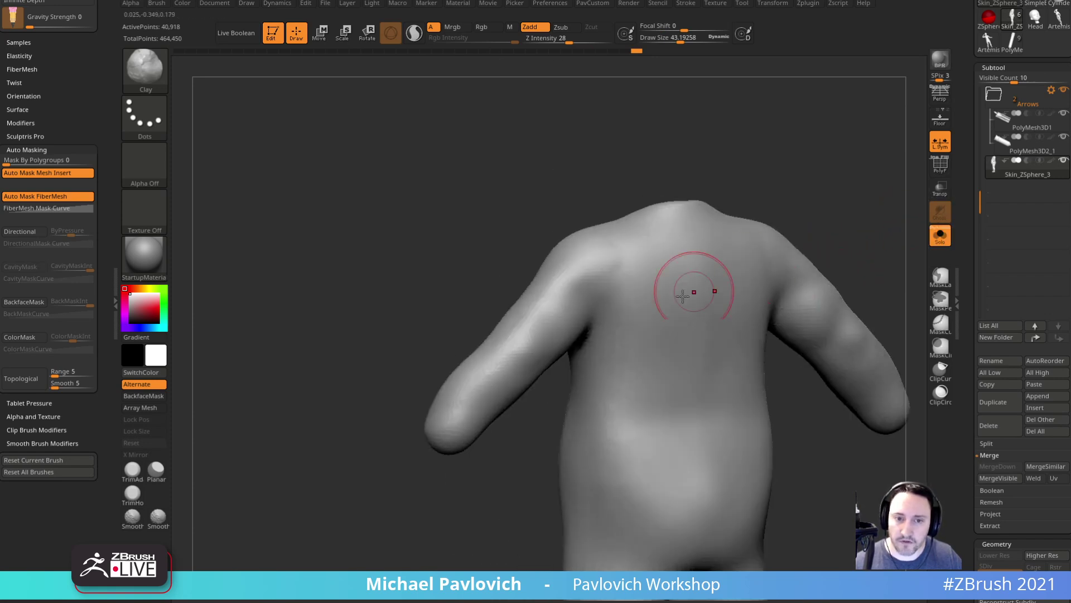
pyautogui.keyDown('shift'); pyautogui.moveTo(818, 205); pyautogui.dragTo(733, 209); pyautogui.keyUp('shift')
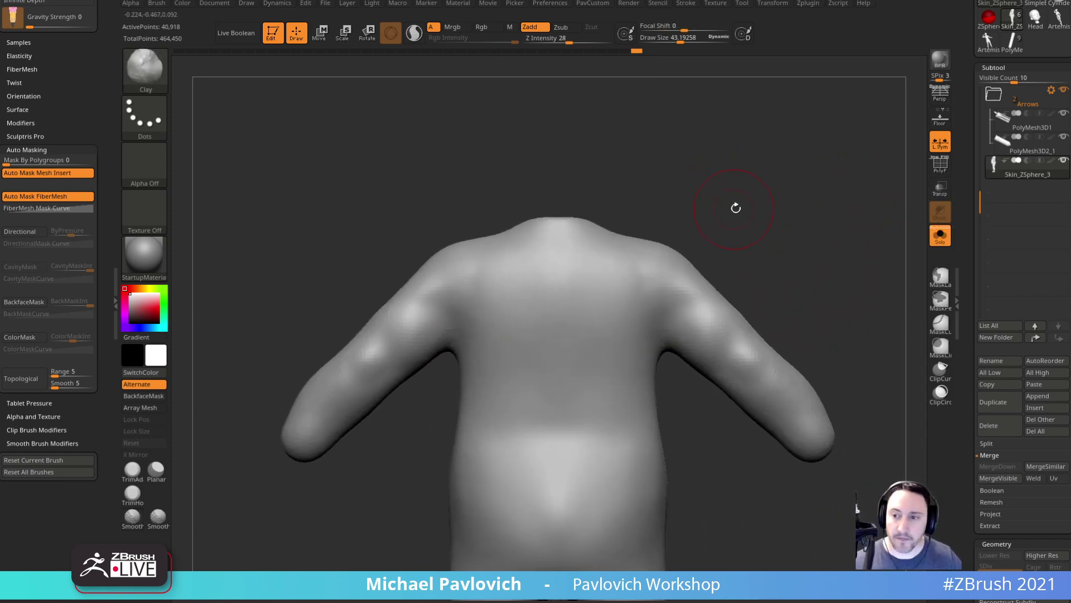
pyautogui.press('s')
pyautogui.moveTo(579, 314); pyautogui.dragTo(583, 314)
pyautogui.moveTo(528, 340)
pyautogui.mouseDown()
pyautogui.moveTo(467, 318)
pyautogui.moveTo(502, 384)
pyautogui.mouseUp()
pyautogui.press('s')
pyautogui.moveTo(474, 303)
pyautogui.mouseDown()
pyautogui.moveTo(505, 347)
pyautogui.moveTo(520, 323)
pyautogui.mouseUp()
# - Fill out the side of the torso with a larger Clay brush and return to the front view
pyautogui.moveTo(809, 223)
pyautogui.mouseDown()
pyautogui.moveTo(727, 227)
pyautogui.moveTo(646, 273)
pyautogui.moveTo(586, 263)
pyautogui.mouseUp()
pyautogui.press('s')
pyautogui.moveTo(482, 336); pyautogui.dragTo(490, 336)
pyautogui.keyDown('alt'); pyautogui.moveTo(678, 260); pyautogui.dragTo(738, 234); pyautogui.keyUp('alt')
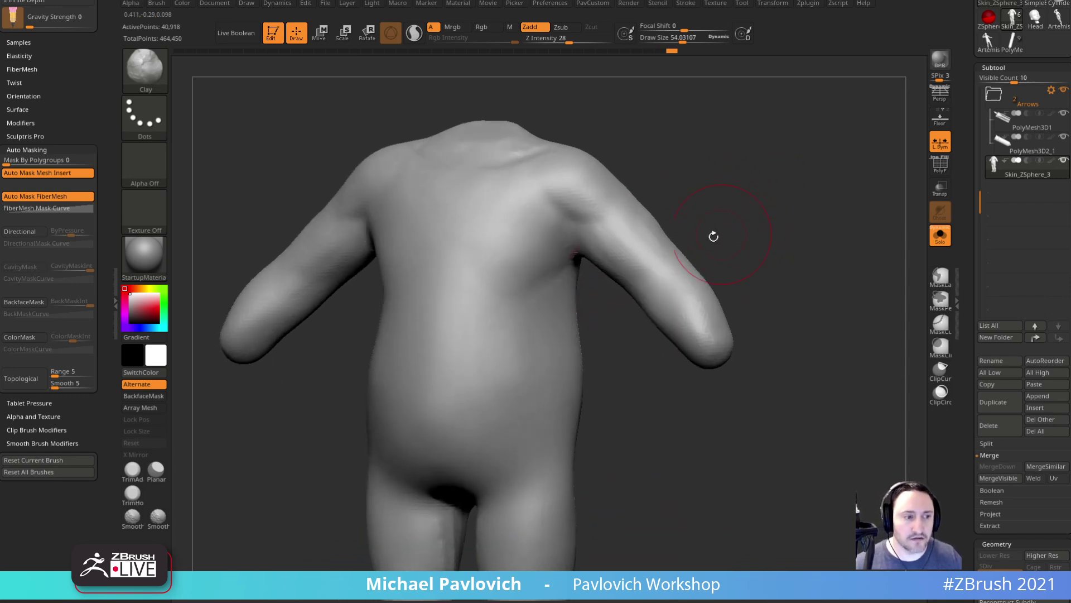
pyautogui.keyDown('shift'); pyautogui.moveTo(611, 397); pyautogui.dragTo(624, 402); pyautogui.keyUp('shift')
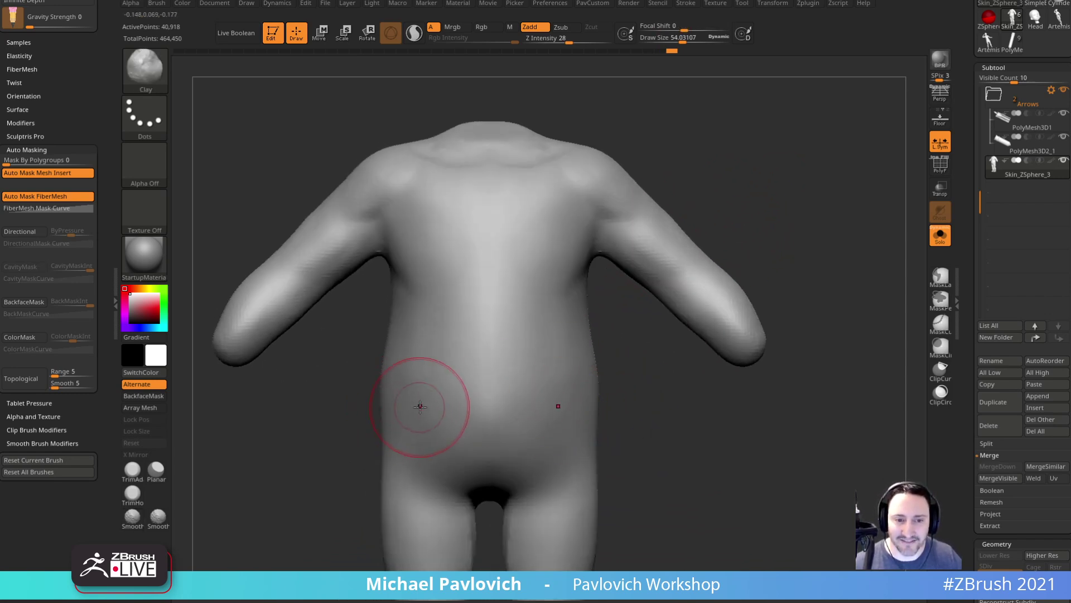
# - Try raising small hip-bone points on both sides of the lower belly with the Standard brush
pyautogui.press('b')
pyautogui.press('s')
pyautogui.press('t')
pyautogui.moveTo(411, 399); pyautogui.dragTo(414, 420)
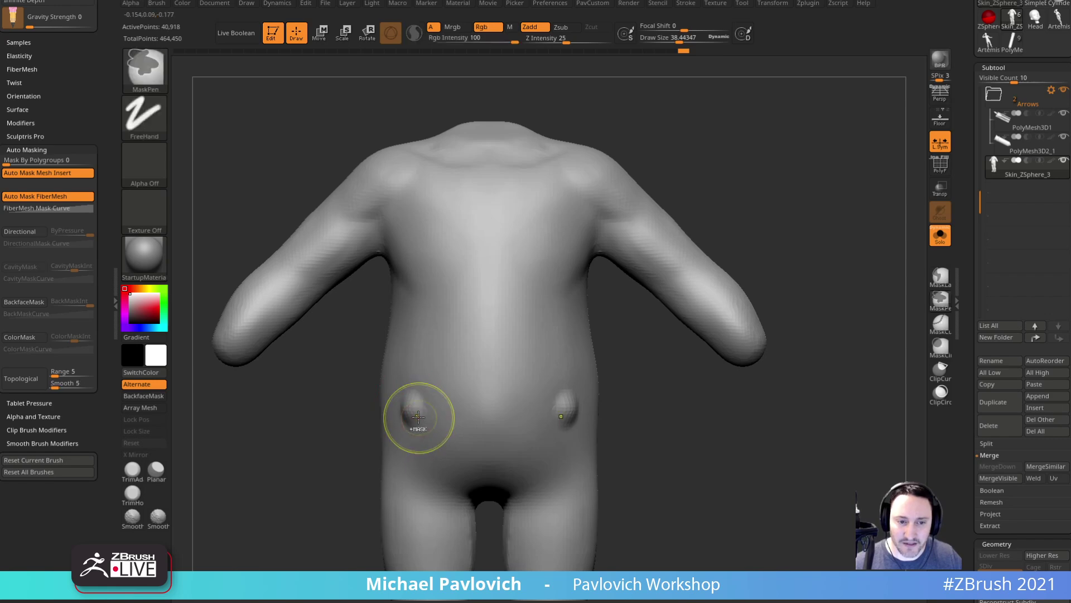
pyautogui.hotkey('ctrl', 'z')
pyautogui.moveTo(630, 385); pyautogui.dragTo(549, 417)
pyautogui.moveTo(639, 395)
pyautogui.mouseDown()
pyautogui.moveTo(671, 400)
pyautogui.moveTo(605, 398)
pyautogui.mouseUp()
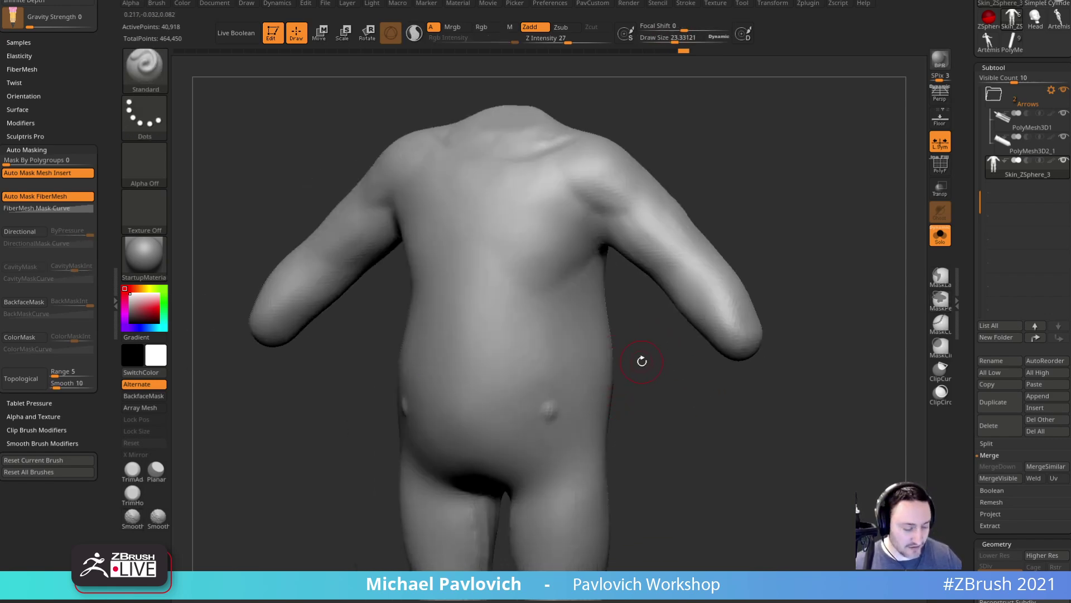
# - Sculpt soft fat rolls along the waist above the hips with a large Clay brush and smooth them
pyautogui.press('b')
pyautogui.press('c')
pyautogui.press('l')
pyautogui.moveTo(668, 377)
pyautogui.mouseDown()
pyautogui.moveTo(684, 397)
pyautogui.moveTo(630, 394)
pyautogui.mouseUp()
pyautogui.press('s')
pyautogui.moveTo(571, 354)
pyautogui.mouseDown()
pyautogui.moveTo(591, 350)
pyautogui.moveTo(578, 352)
pyautogui.mouseUp()
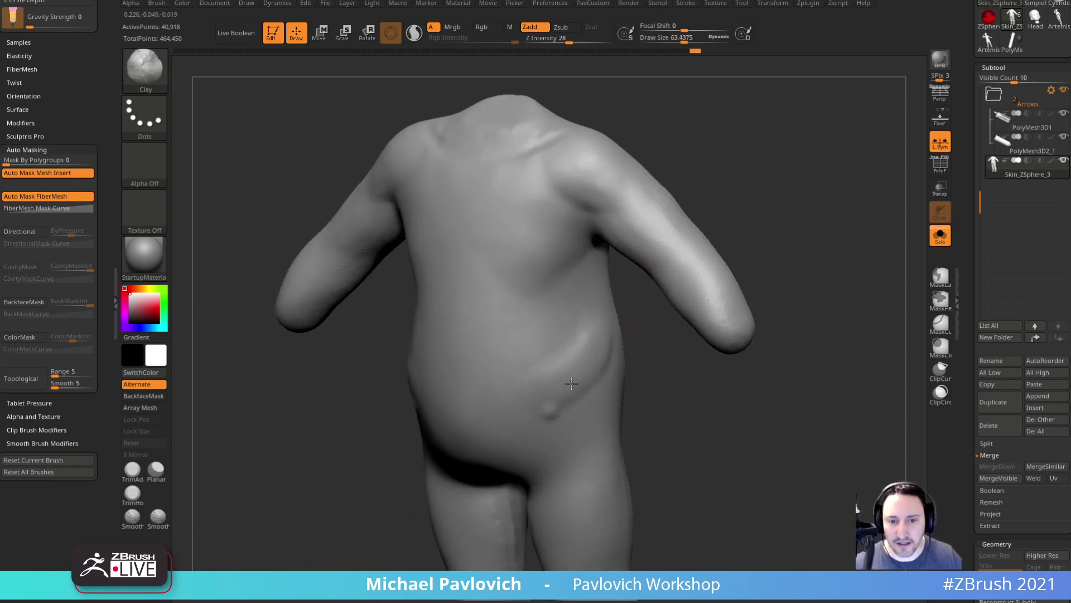
pyautogui.moveTo(642, 363); pyautogui.dragTo(661, 364)
pyautogui.moveTo(578, 321)
pyautogui.keyDown('shift'); pyautogui.mouseDown()
pyautogui.moveTo(564, 356)
pyautogui.moveTo(575, 369)
pyautogui.mouseUp(); pyautogui.keyUp('shift')
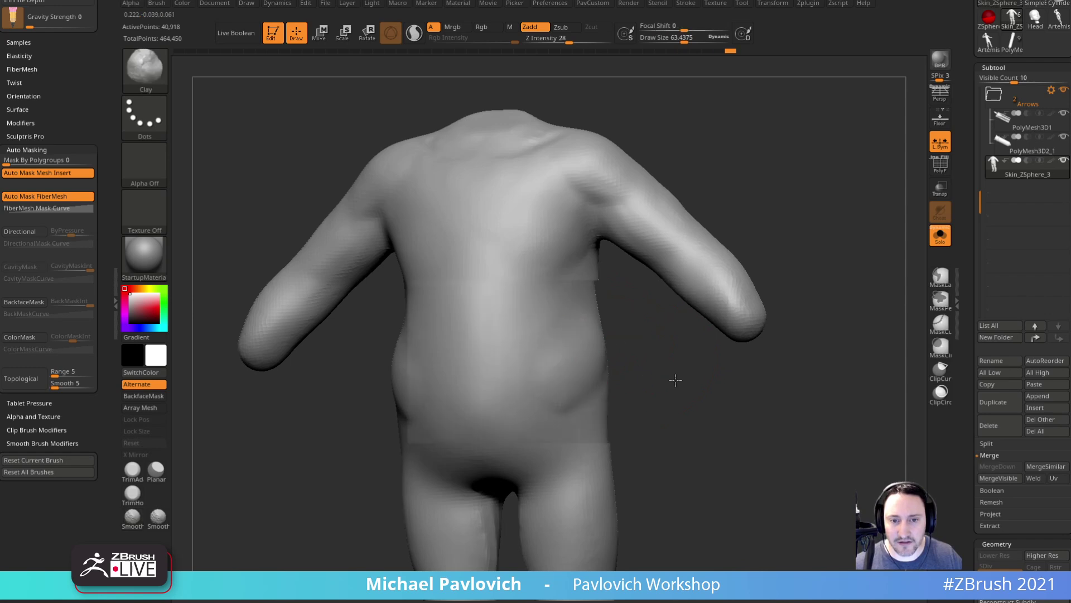
# - Mark the lower edge of the rib cage across the torso with the Clay brush and soften the abdomen
pyautogui.moveTo(660, 373); pyautogui.dragTo(700, 373)
pyautogui.moveTo(636, 349); pyautogui.dragTo(678, 351)
pyautogui.moveTo(414, 313); pyautogui.dragTo(446, 324)
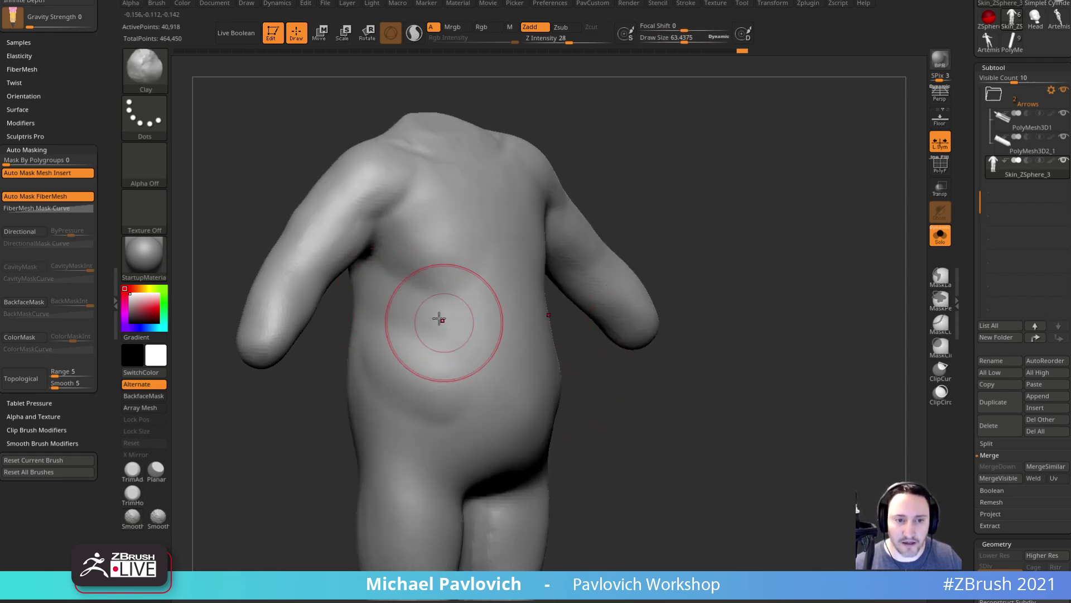
pyautogui.moveTo(677, 269); pyautogui.dragTo(642, 273)
pyautogui.moveTo(414, 324)
pyautogui.mouseDown()
pyautogui.moveTo(528, 313)
pyautogui.moveTo(447, 327)
pyautogui.mouseUp()
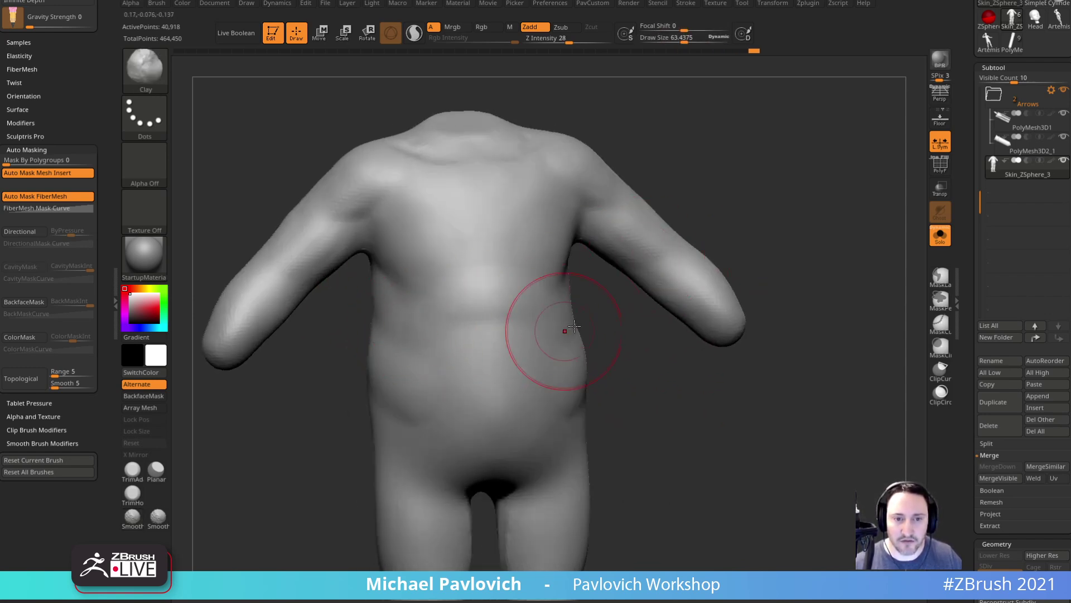
pyautogui.moveTo(706, 228); pyautogui.dragTo(669, 229)
pyautogui.moveTo(466, 317); pyautogui.dragTo(443, 327)
pyautogui.moveTo(732, 254); pyautogui.dragTo(691, 256)
pyautogui.keyDown('shift'); pyautogui.moveTo(478, 321); pyautogui.dragTo(459, 314); pyautogui.keyUp('shift')
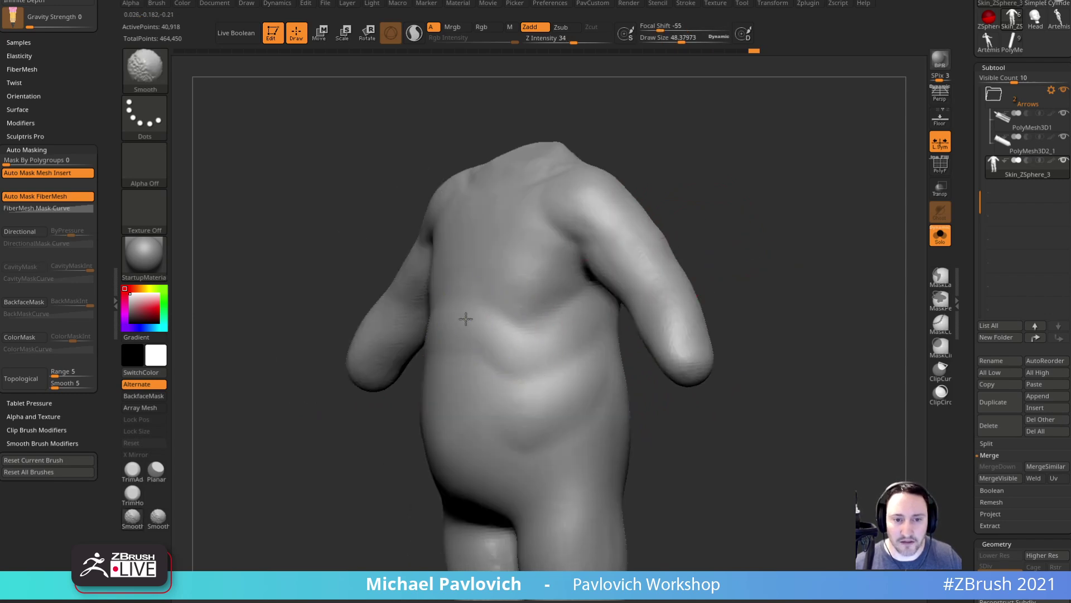
# - Smooth the belly and flanks with an enlarged brush, checking the volume from several angles
pyautogui.moveTo(713, 272); pyautogui.dragTo(777, 274)
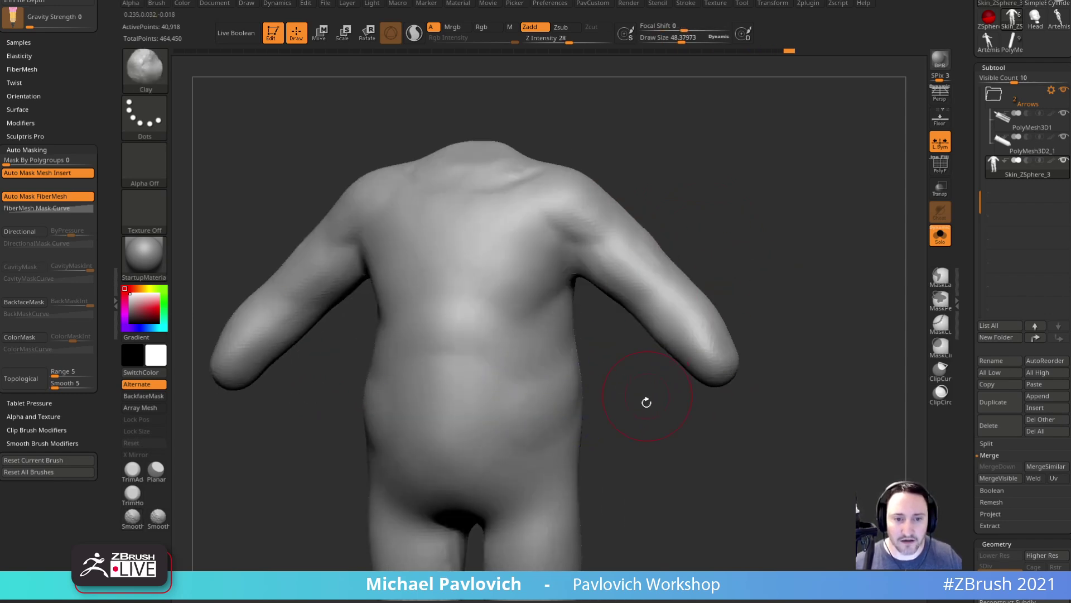
pyautogui.moveTo(647, 387); pyautogui.dragTo(638, 316)
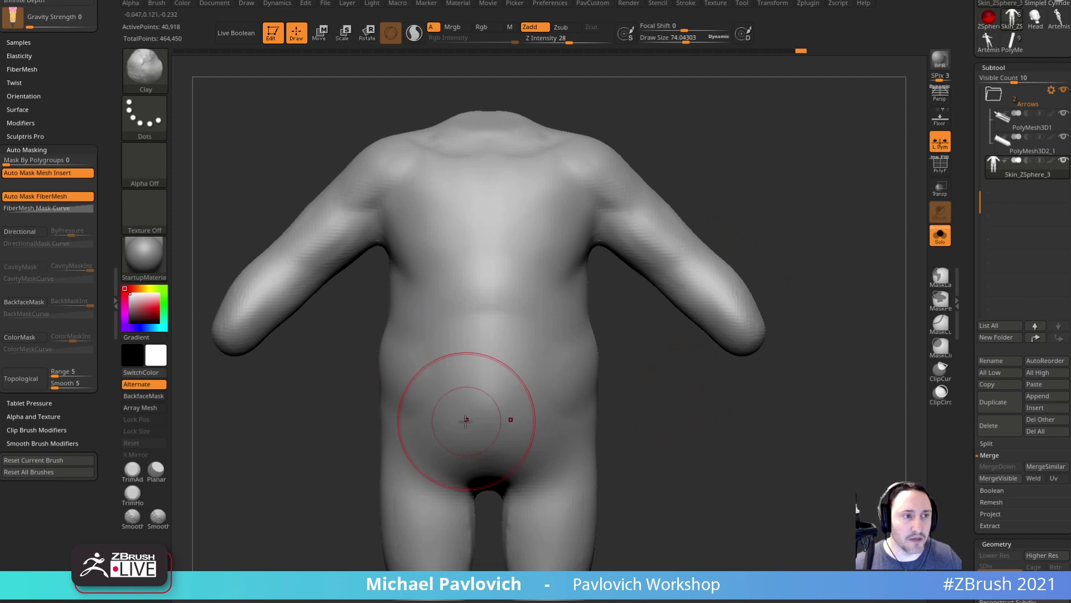
pyautogui.keyDown('shift'); pyautogui.moveTo(502, 384); pyautogui.dragTo(494, 385); pyautogui.keyUp('shift')
pyautogui.moveTo(714, 422); pyautogui.dragTo(603, 403)
pyautogui.moveTo(751, 404); pyautogui.dragTo(747, 371)
pyautogui.moveTo(711, 339)
pyautogui.mouseDown()
pyautogui.moveTo(782, 397)
pyautogui.moveTo(717, 371)
pyautogui.moveTo(625, 362)
pyautogui.mouseUp()
pyautogui.press(']')
pyautogui.press(']')
pyautogui.press('[')
pyautogui.keyDown('shift'); pyautogui.moveTo(616, 334); pyautogui.dragTo(616, 395); pyautogui.keyUp('shift')
# - Resize the Clay brush, add volume to the side of the torso and smooth the stroke
pyautogui.moveTo(854, 377)
pyautogui.mouseDown()
pyautogui.moveTo(804, 366)
pyautogui.moveTo(768, 338)
pyautogui.moveTo(780, 316)
pyautogui.moveTo(678, 331)
pyautogui.mouseUp()
pyautogui.moveTo(792, 342); pyautogui.dragTo(773, 401)
pyautogui.press('s')
pyautogui.moveTo(555, 378)
pyautogui.mouseDown()
pyautogui.moveTo(547, 366)
pyautogui.moveTo(592, 347)
pyautogui.moveTo(600, 369)
pyautogui.mouseUp()
pyautogui.press('s')
pyautogui.keyDown('shift'); pyautogui.moveTo(536, 389); pyautogui.dragTo(537, 390); pyautogui.keyUp('shift')
# - Carve the spine groove from the neck to the lower back with the DamStandard brush and smooth it
pyautogui.moveTo(742, 385)
pyautogui.mouseDown()
pyautogui.moveTo(811, 380)
pyautogui.moveTo(790, 438)
pyautogui.mouseUp()
pyautogui.moveTo(795, 357)
pyautogui.mouseDown()
pyautogui.moveTo(803, 353)
pyautogui.moveTo(767, 276)
pyautogui.moveTo(739, 288)
pyautogui.mouseUp()
pyautogui.press('b')
pyautogui.press('d')
pyautogui.press('s')
pyautogui.press('s')
pyautogui.moveTo(479, 206); pyautogui.dragTo(475, 207)
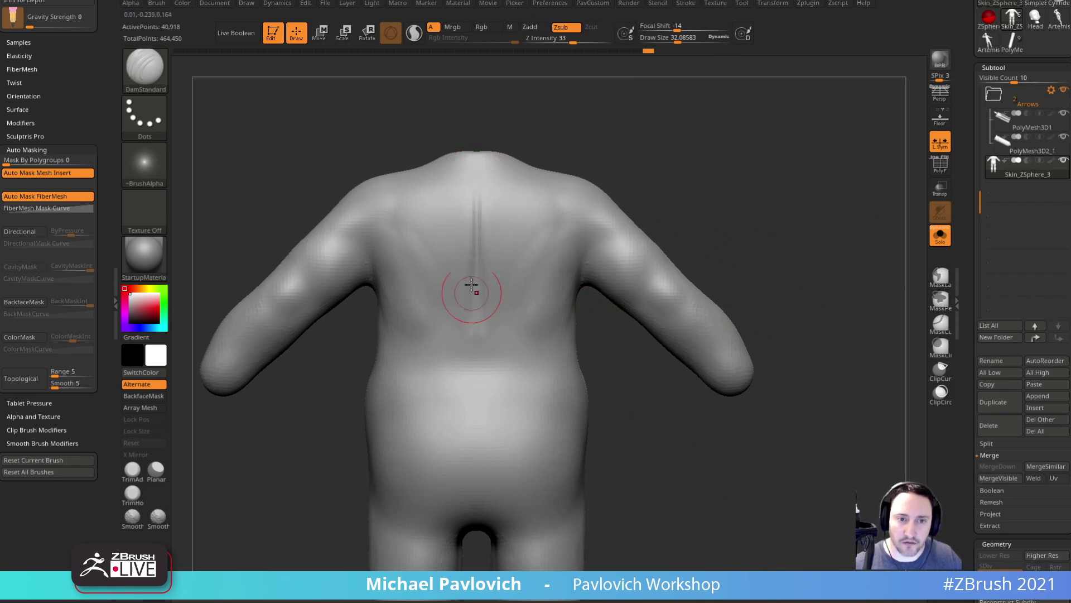
pyautogui.moveTo(477, 293); pyautogui.dragTo(475, 366)
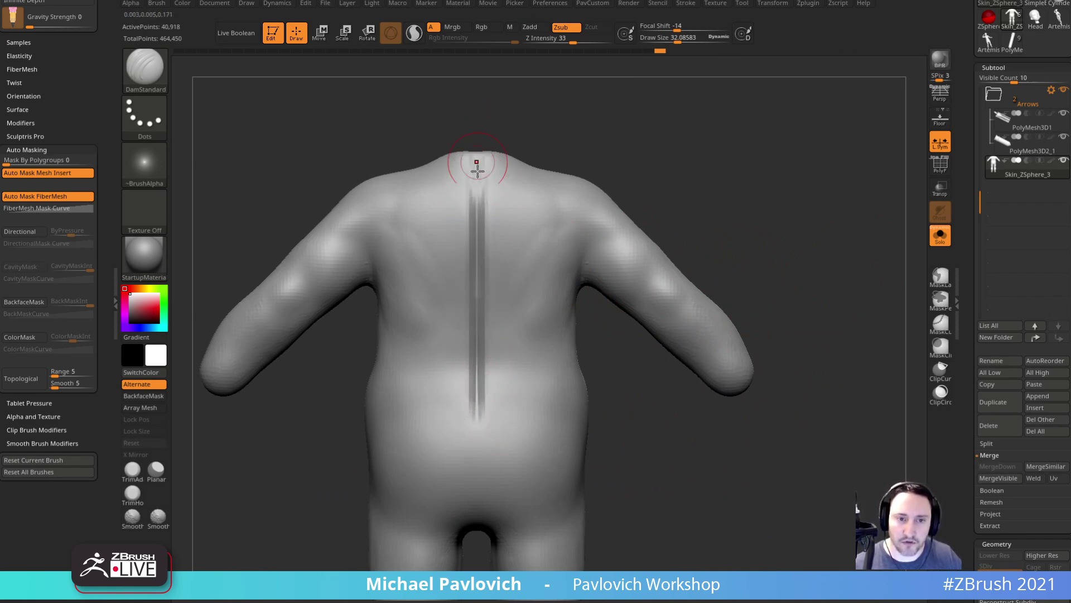
pyautogui.moveTo(489, 124); pyautogui.dragTo(485, 207)
pyautogui.moveTo(581, 173); pyautogui.dragTo(642, 190)
pyautogui.keyDown('shift'); pyautogui.moveTo(481, 224); pyautogui.dragTo(483, 399); pyautogui.keyUp('shift')
# - Carve the inner edge of the shoulder blades with a larger DamStandard brush and smooth the shoulder
pyautogui.moveTo(703, 250)
pyautogui.mouseDown()
pyautogui.moveTo(753, 199)
pyautogui.moveTo(773, 237)
pyautogui.moveTo(641, 251)
pyautogui.mouseUp()
pyautogui.press(']')
pyautogui.moveTo(514, 234)
pyautogui.mouseDown()
pyautogui.moveTo(511, 246)
pyautogui.moveTo(534, 218)
pyautogui.mouseUp()
pyautogui.moveTo(713, 134); pyautogui.dragTo(764, 120)
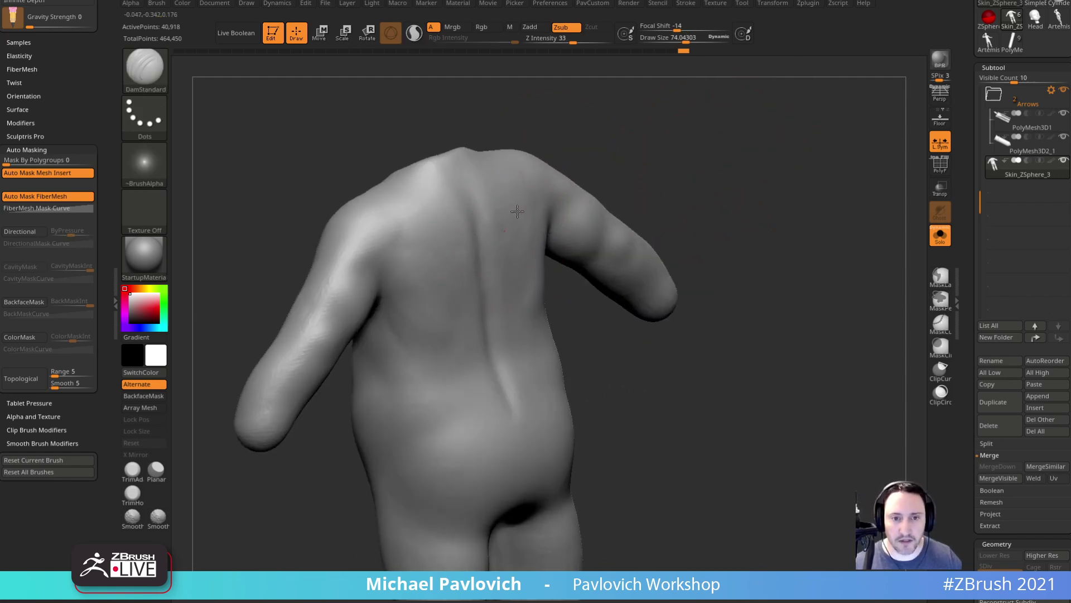
pyautogui.moveTo(697, 154); pyautogui.dragTo(642, 159)
pyautogui.keyDown('shift'); pyautogui.moveTo(580, 202); pyautogui.dragTo(620, 206); pyautogui.keyUp('shift')
# - Build up the flanks beside the spine on the lower back with the Clay brush and smooth them
pyautogui.press('b')
pyautogui.press('c')
pyautogui.press('l')
pyautogui.moveTo(636, 161)
pyautogui.keyDown('alt'); pyautogui.mouseDown()
pyautogui.moveTo(507, 241)
pyautogui.moveTo(524, 227)
pyautogui.moveTo(493, 294)
pyautogui.mouseUp(); pyautogui.keyUp('alt')
pyautogui.moveTo(608, 329); pyautogui.dragTo(645, 336)
pyautogui.moveTo(505, 338)
pyautogui.mouseDown()
pyautogui.moveTo(548, 359)
pyautogui.moveTo(541, 352)
pyautogui.mouseUp()
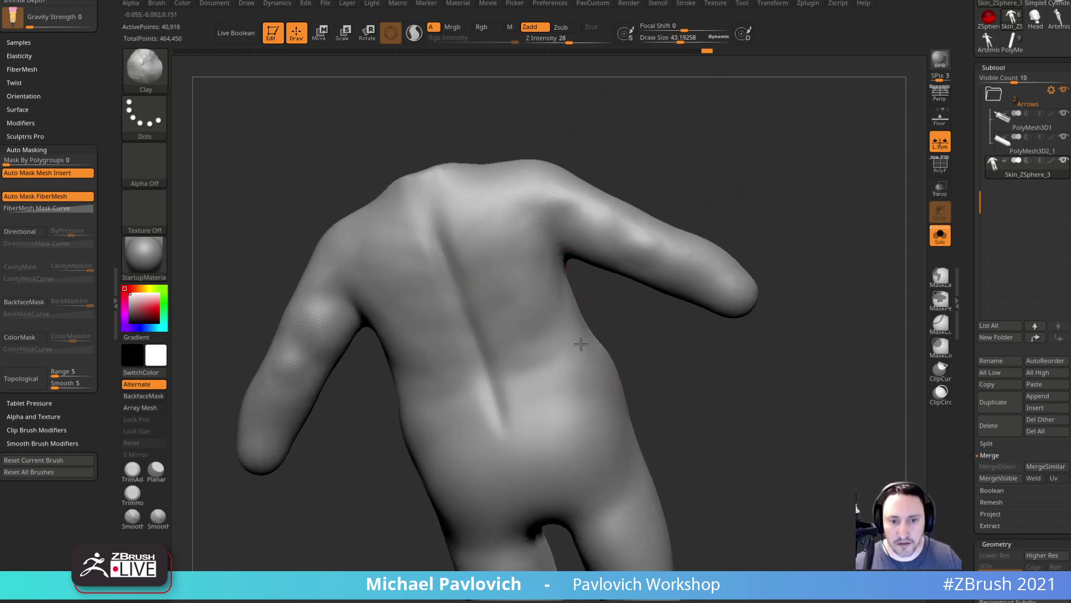
pyautogui.moveTo(636, 343); pyautogui.dragTo(586, 338)
pyautogui.moveTo(560, 355)
pyautogui.mouseDown()
pyautogui.moveTo(590, 339)
pyautogui.moveTo(534, 341)
pyautogui.moveTo(571, 322)
pyautogui.mouseUp()
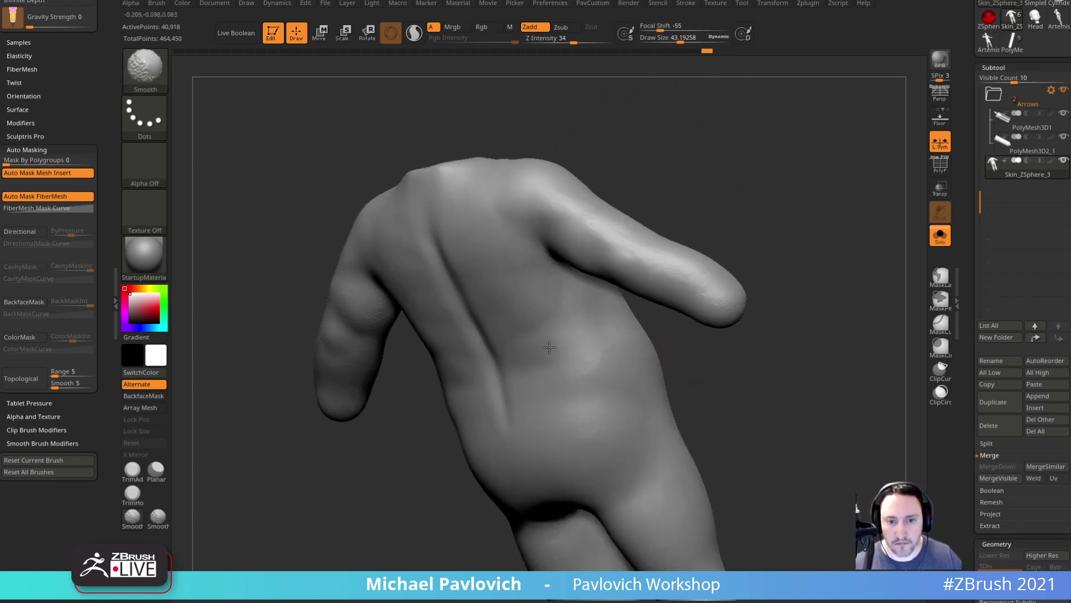
# - Fill out the back of the shoulder above the armpit with the Clay brush and blend it
pyautogui.moveTo(663, 340); pyautogui.dragTo(696, 329)
pyautogui.moveTo(668, 182); pyautogui.dragTo(713, 180)
pyautogui.moveTo(625, 183); pyautogui.dragTo(581, 253)
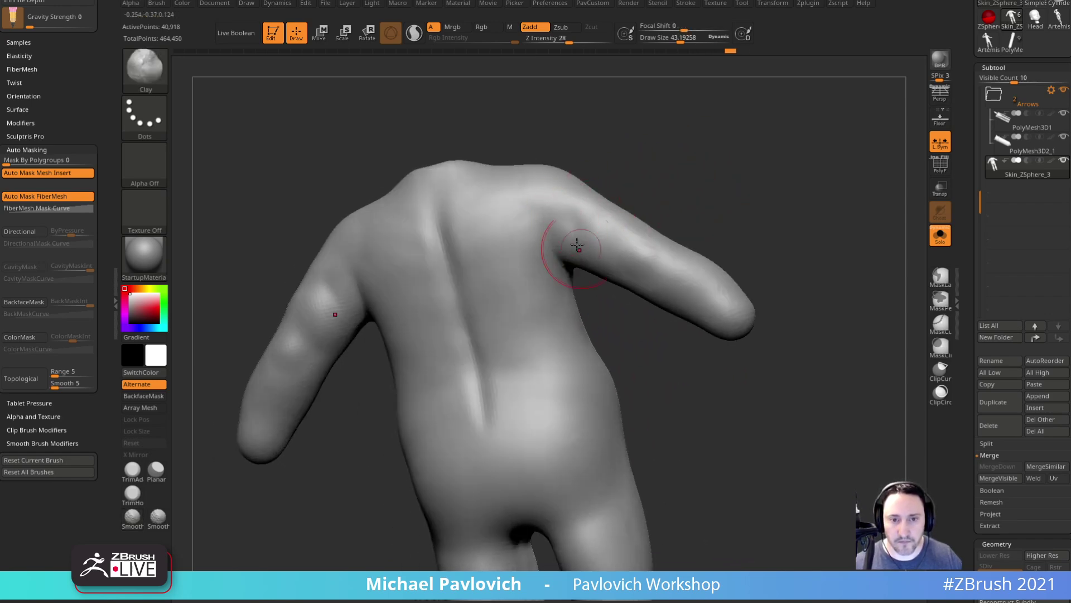
pyautogui.moveTo(622, 179)
pyautogui.mouseDown()
pyautogui.moveTo(579, 231)
pyautogui.moveTo(569, 215)
pyautogui.mouseUp()
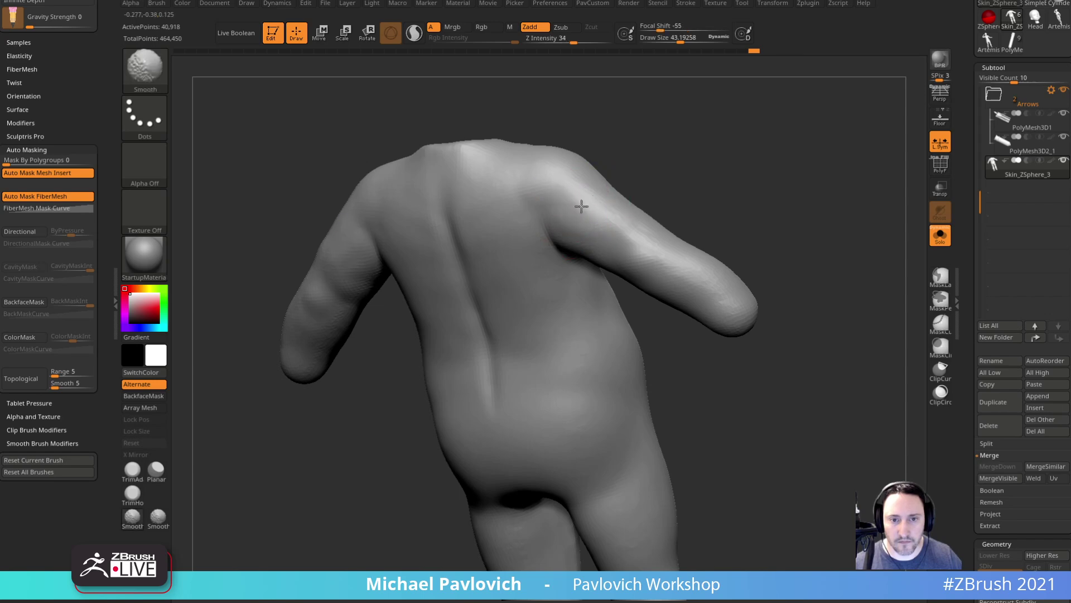
pyautogui.moveTo(643, 193); pyautogui.dragTo(614, 201)
pyautogui.moveTo(670, 173)
pyautogui.mouseDown()
pyautogui.moveTo(729, 162)
pyautogui.moveTo(645, 216)
pyautogui.moveTo(638, 240)
pyautogui.mouseUp()
# - Smooth the shoulder where it flows into the side of the chest
pyautogui.moveTo(682, 314); pyautogui.dragTo(676, 270)
pyautogui.moveTo(753, 252); pyautogui.dragTo(759, 128)
pyautogui.moveTo(787, 301); pyautogui.dragTo(803, 215)
pyautogui.moveTo(748, 254)
pyautogui.mouseDown()
pyautogui.moveTo(818, 268)
pyautogui.moveTo(845, 209)
pyautogui.moveTo(804, 230)
pyautogui.moveTo(875, 150)
pyautogui.moveTo(797, 170)
pyautogui.moveTo(782, 240)
pyautogui.mouseUp()
pyautogui.keyDown('shift'); pyautogui.moveTo(622, 298); pyautogui.dragTo(622, 267); pyautogui.keyUp('shift')
# - Reshape both armpits with the Move brush and smooth the inner arm
pyautogui.moveTo(513, 413); pyautogui.dragTo(474, 412)
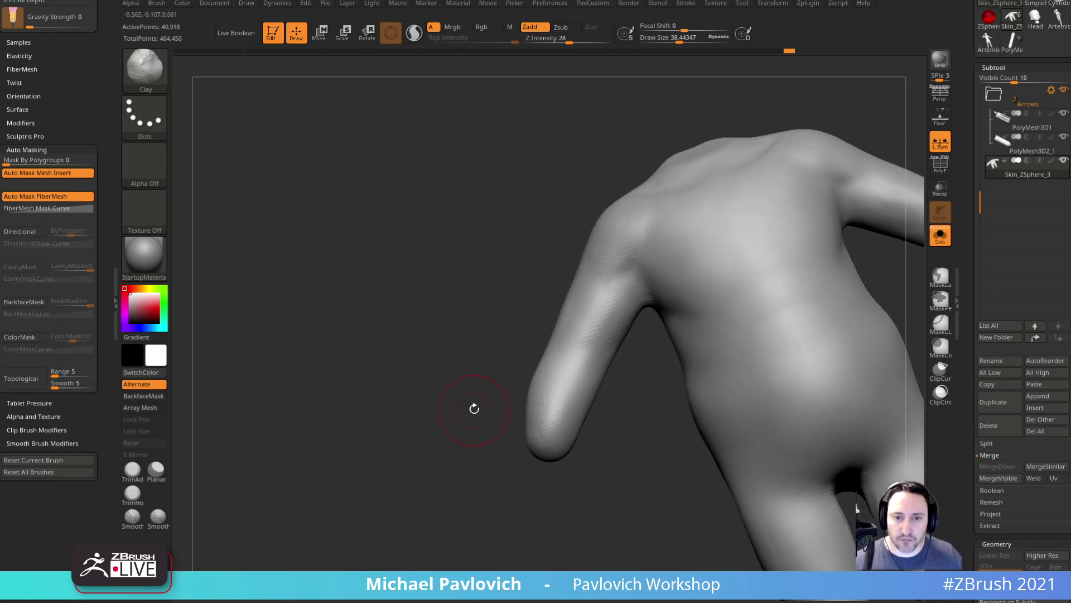
pyautogui.keyDown('alt'); pyautogui.moveTo(488, 370); pyautogui.dragTo(470, 381); pyautogui.keyUp('alt')
pyautogui.press('b')
pyautogui.press('m')
pyautogui.press('v')
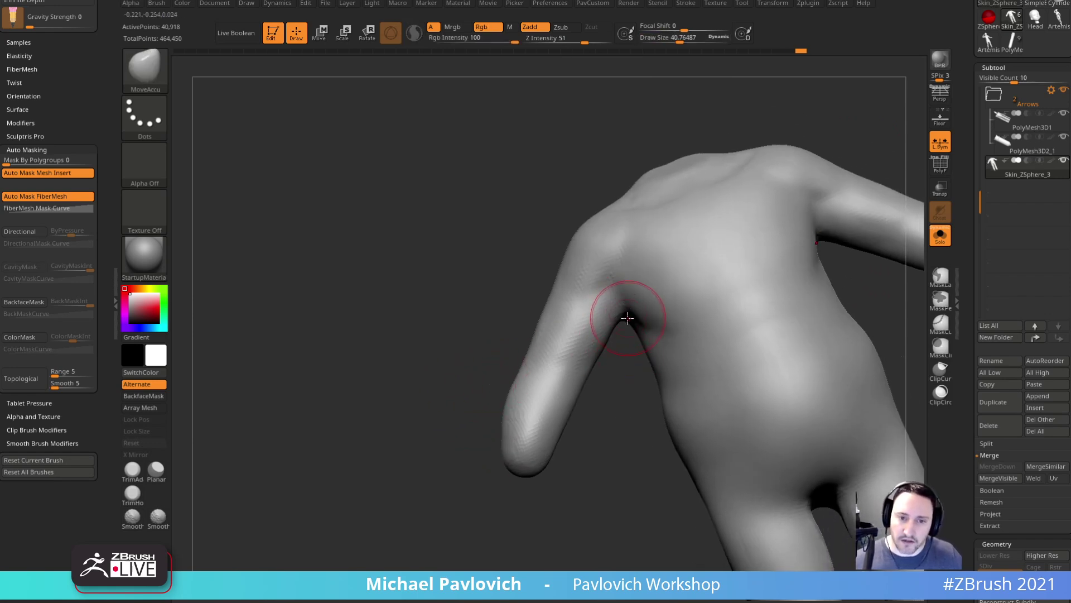
pyautogui.moveTo(625, 340)
pyautogui.keyDown('shift'); pyautogui.mouseDown()
pyautogui.moveTo(602, 390)
pyautogui.moveTo(607, 381)
pyautogui.mouseUp(); pyautogui.keyUp('shift')
pyautogui.moveTo(631, 321)
pyautogui.mouseDown()
pyautogui.moveTo(619, 320)
pyautogui.moveTo(661, 323)
pyautogui.mouseUp()
pyautogui.keyDown('shift'); pyautogui.moveTo(801, 165); pyautogui.dragTo(775, 167); pyautogui.keyUp('shift')
pyautogui.press('[')
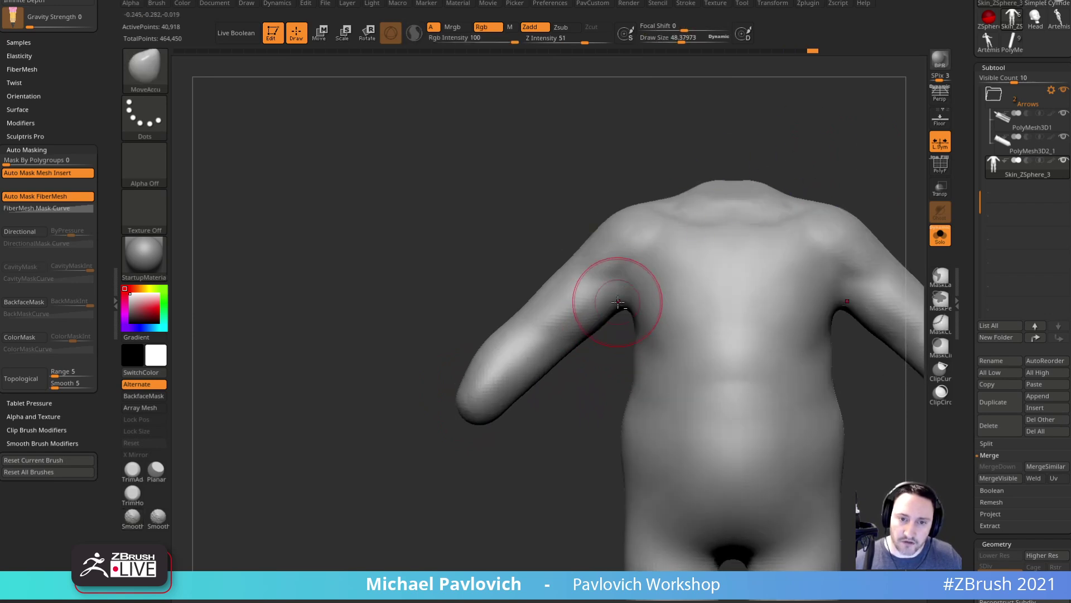
pyautogui.moveTo(628, 300); pyautogui.dragTo(628, 304)
# - Crease the lower edge of the chest toward the armpit with the DamStandard brush and soften it
pyautogui.keyDown('alt'); pyautogui.moveTo(843, 166); pyautogui.dragTo(656, 197); pyautogui.keyUp('alt')
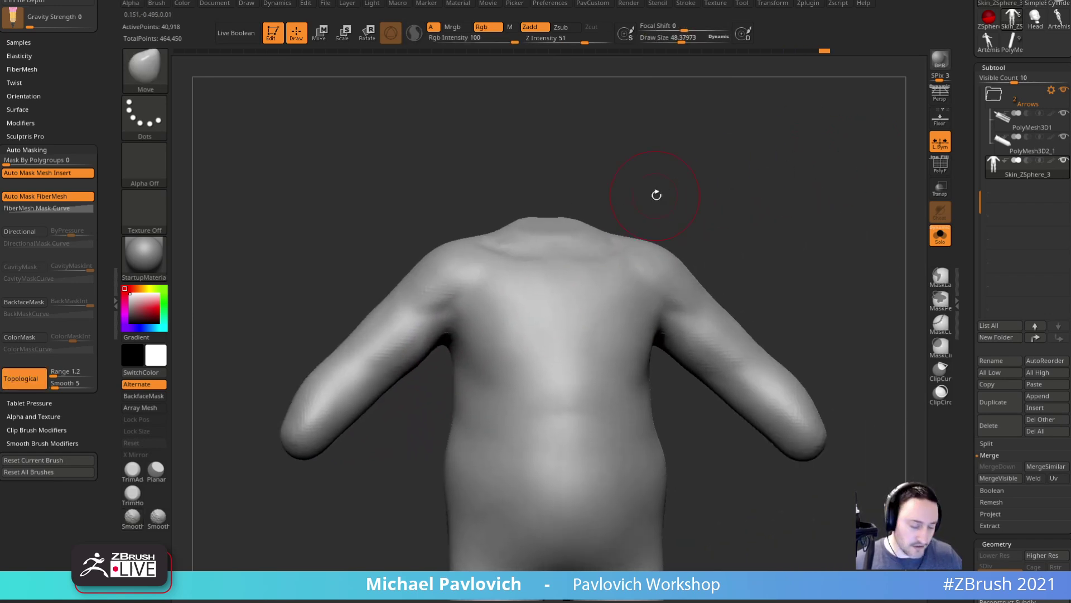
pyautogui.press('b')
pyautogui.press('d')
pyautogui.press('s')
pyautogui.moveTo(689, 159)
pyautogui.keyDown('shift'); pyautogui.mouseDown()
pyautogui.moveTo(684, 215)
pyautogui.moveTo(686, 183)
pyautogui.mouseUp(); pyautogui.keyUp('shift')
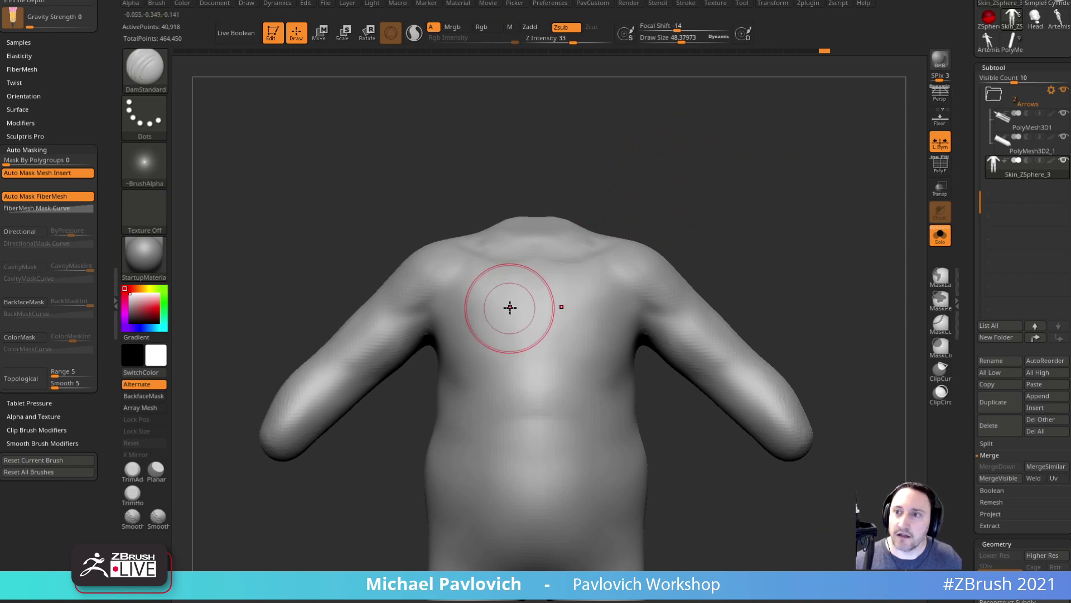
pyautogui.moveTo(780, 230); pyautogui.dragTo(701, 221)
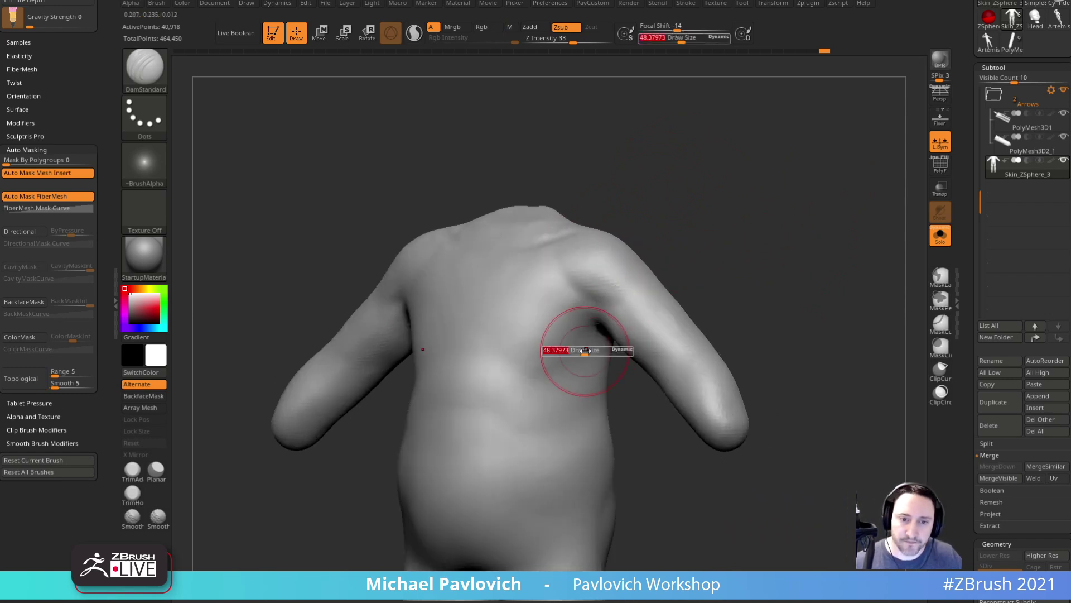
pyautogui.moveTo(515, 370); pyautogui.dragTo(513, 371)
pyautogui.keyDown('shift'); pyautogui.moveTo(567, 328); pyautogui.dragTo(558, 345); pyautogui.keyUp('shift')
pyautogui.moveTo(701, 249)
pyautogui.mouseDown()
pyautogui.moveTo(784, 251)
pyautogui.moveTo(700, 240)
pyautogui.mouseUp()
# - Fill the front of the armpit and outer chest with a smaller Clay brush
pyautogui.press('2')
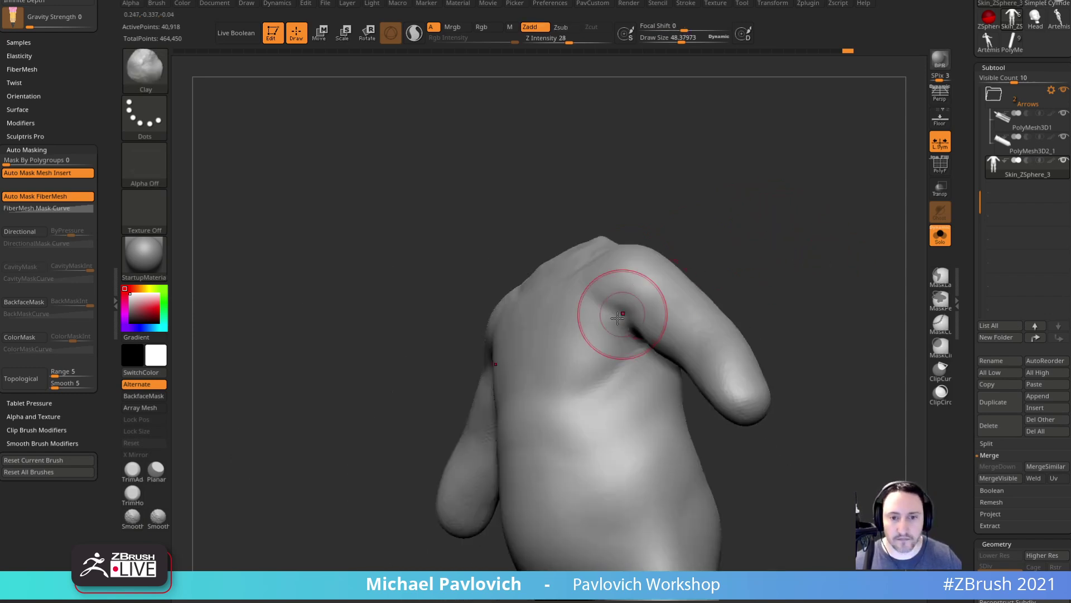
pyautogui.press('s')
pyautogui.moveTo(612, 349); pyautogui.dragTo(603, 338)
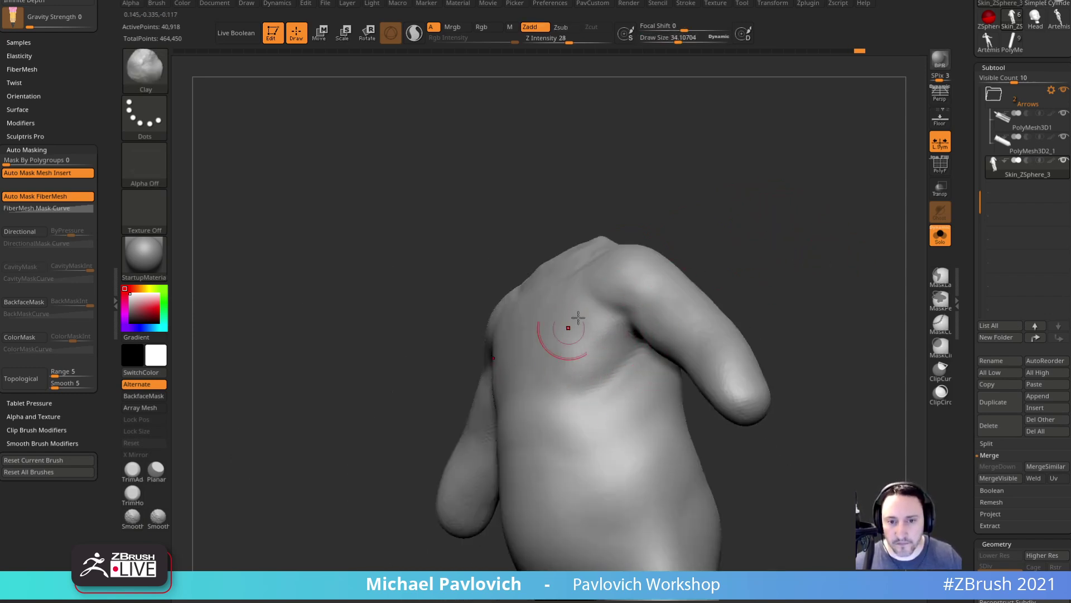
# - Smooth the clay at the upper chest and the front of the armpit
pyautogui.moveTo(550, 354); pyautogui.dragTo(595, 346, button='right')
pyautogui.keyDown('shift'); pyautogui.moveTo(608, 344); pyautogui.dragTo(615, 334); pyautogui.keyUp('shift')
pyautogui.moveTo(720, 229); pyautogui.dragTo(751, 237)
pyautogui.keyDown('shift'); pyautogui.moveTo(600, 290); pyautogui.dragTo(595, 304); pyautogui.keyUp('shift')
pyautogui.moveTo(809, 246); pyautogui.dragTo(731, 285)
# - Reshape the shoulders, armpits and neck base with the Move brush at varying sizes
pyautogui.press('1')
pyautogui.moveTo(642, 329); pyautogui.dragTo(619, 331)
pyautogui.moveTo(724, 288)
pyautogui.mouseDown()
pyautogui.moveTo(630, 285)
pyautogui.moveTo(643, 256)
pyautogui.mouseUp()
pyautogui.moveTo(776, 259)
pyautogui.mouseDown()
pyautogui.moveTo(763, 251)
pyautogui.moveTo(762, 282)
pyautogui.mouseUp()
pyautogui.press('s')
pyautogui.moveTo(747, 181)
pyautogui.mouseDown()
pyautogui.moveTo(745, 209)
pyautogui.moveTo(760, 170)
pyautogui.mouseUp()
pyautogui.moveTo(626, 201); pyautogui.dragTo(619, 215)
pyautogui.moveTo(825, 159)
pyautogui.mouseDown()
pyautogui.moveTo(763, 151)
pyautogui.moveTo(724, 180)
pyautogui.mouseUp()
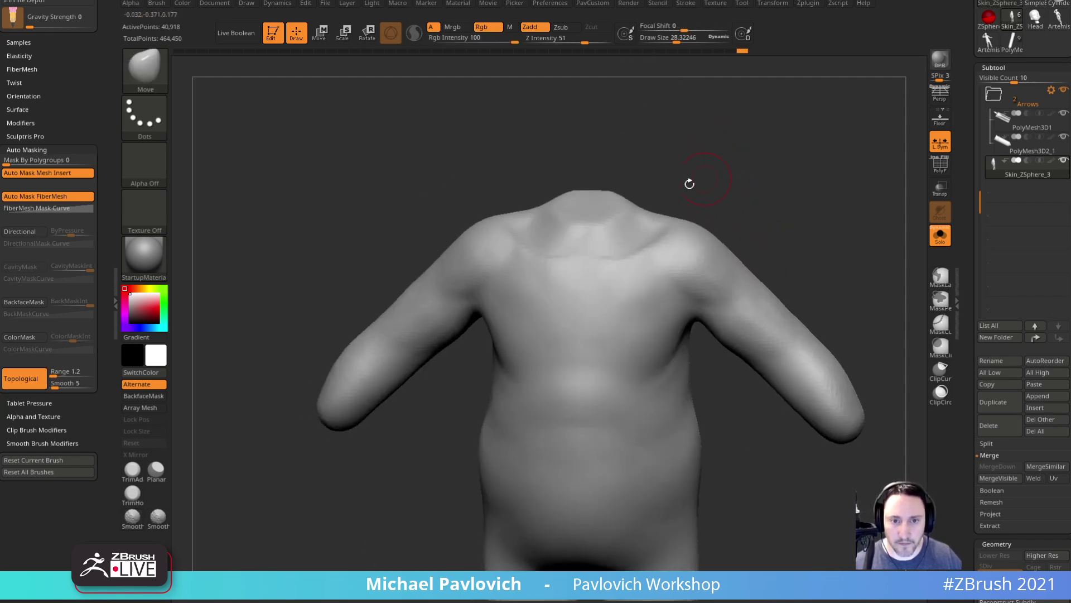
# - Carve the hollows beside the neck base with the DamStandard brush and smooth the upper chest
pyautogui.moveTo(657, 169)
pyautogui.mouseDown()
pyautogui.moveTo(672, 158)
pyautogui.moveTo(647, 169)
pyautogui.mouseUp()
pyautogui.press('b')
pyautogui.press('d')
pyautogui.press('s')
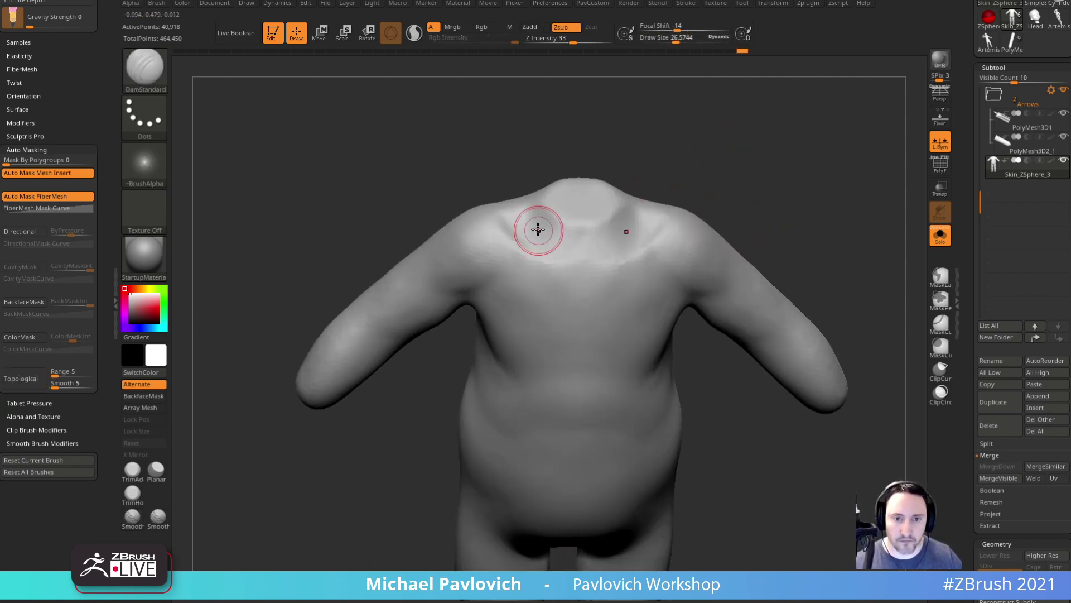
pyautogui.moveTo(530, 205)
pyautogui.mouseDown()
pyautogui.moveTo(555, 263)
pyautogui.moveTo(547, 244)
pyautogui.mouseUp()
pyautogui.moveTo(664, 150)
pyautogui.mouseDown()
pyautogui.moveTo(695, 175)
pyautogui.moveTo(770, 162)
pyautogui.moveTo(775, 189)
pyautogui.mouseUp()
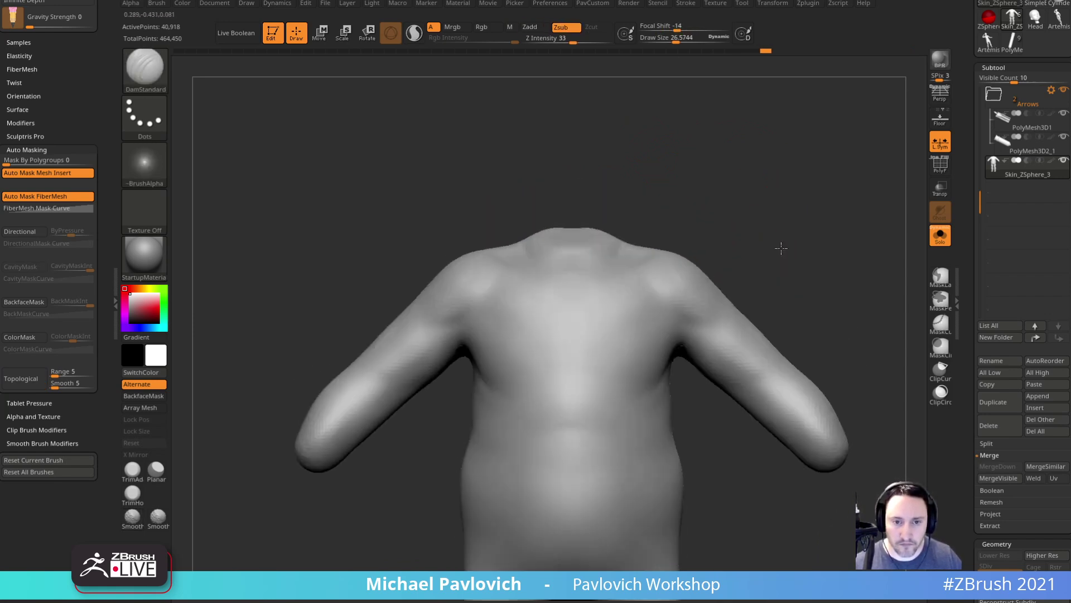
pyautogui.keyDown('alt'); pyautogui.moveTo(780, 265); pyautogui.dragTo(752, 141); pyautogui.keyUp('alt')
pyautogui.keyDown('shift'); pyautogui.moveTo(593, 267); pyautogui.dragTo(633, 335); pyautogui.keyUp('shift')
# - Sculpt the lower edge of both kneecaps with the Standard brush and soften the strokes
pyautogui.keyDown('alt'); pyautogui.moveTo(709, 365); pyautogui.dragTo(734, 286); pyautogui.keyUp('alt')
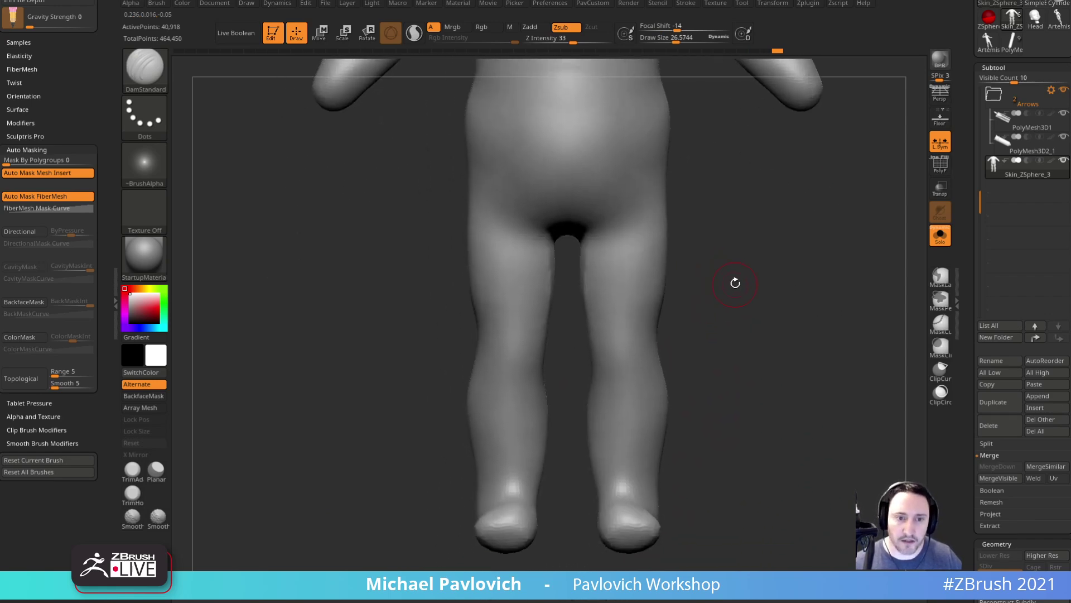
pyautogui.moveTo(664, 334)
pyautogui.keyDown('alt'); pyautogui.mouseDown()
pyautogui.moveTo(668, 352)
pyautogui.moveTo(705, 301)
pyautogui.moveTo(701, 320)
pyautogui.mouseUp(); pyautogui.keyUp('alt')
pyautogui.press('b')
pyautogui.press('s')
pyautogui.press('t')
pyautogui.press('s')
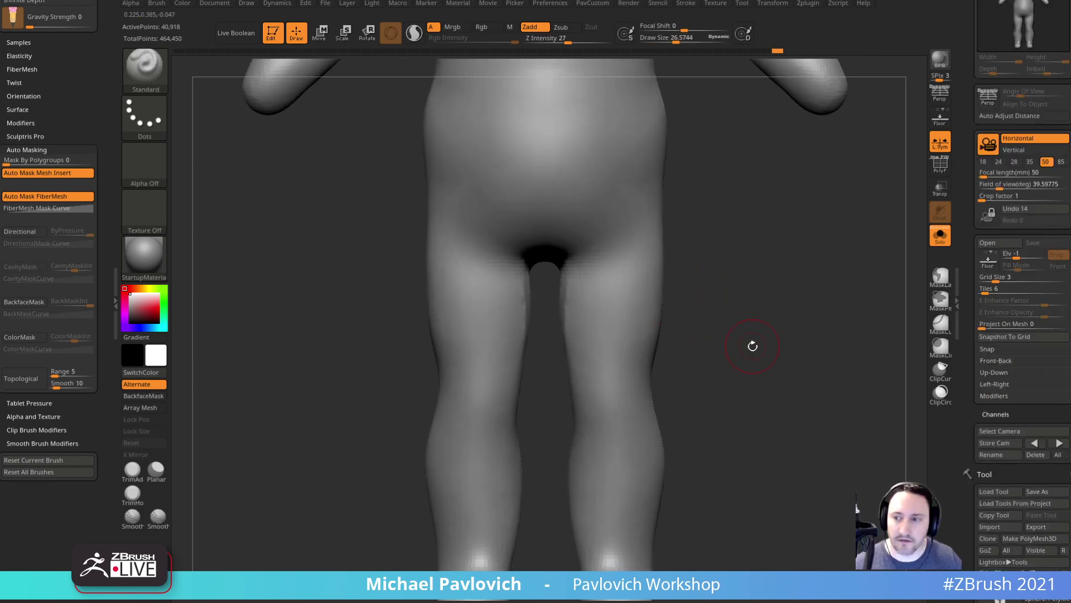
pyautogui.keyDown('alt'); pyautogui.moveTo(723, 360); pyautogui.dragTo(729, 291); pyautogui.keyUp('alt')
pyautogui.press('s')
pyautogui.moveTo(668, 313)
pyautogui.mouseDown()
pyautogui.moveTo(709, 295)
pyautogui.moveTo(568, 278)
pyautogui.mouseUp()
pyautogui.keyDown('alt'); pyautogui.moveTo(523, 341); pyautogui.dragTo(495, 332); pyautogui.keyUp('alt')
pyautogui.moveTo(565, 338)
pyautogui.mouseDown()
pyautogui.moveTo(517, 349)
pyautogui.moveTo(557, 364)
pyautogui.moveTo(547, 351)
pyautogui.mouseUp()
pyautogui.press('[')
pyautogui.keyDown('shift'); pyautogui.moveTo(560, 245); pyautogui.dragTo(555, 298); pyautogui.keyUp('shift')
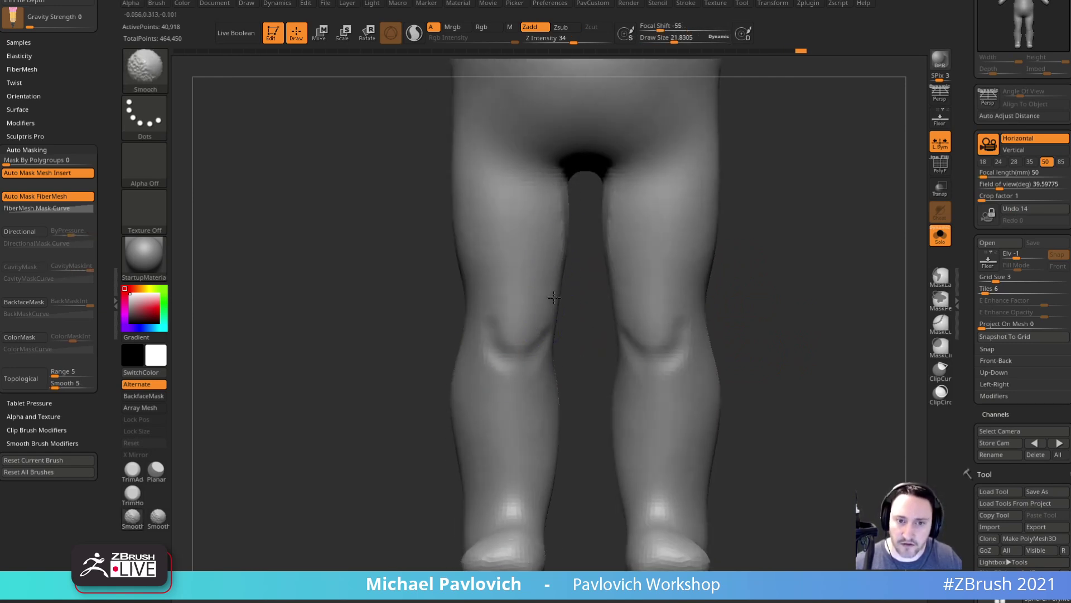
pyautogui.keyDown('shift'); pyautogui.moveTo(497, 320); pyautogui.dragTo(498, 366); pyautogui.keyUp('shift')
# - Build up the top of the inner thighs with the Clay brush and smooth them
pyautogui.keyDown('alt'); pyautogui.moveTo(746, 313); pyautogui.dragTo(695, 331); pyautogui.keyUp('alt')
pyautogui.moveTo(736, 233)
pyautogui.keyDown('alt'); pyautogui.mouseDown()
pyautogui.moveTo(750, 225)
pyautogui.moveTo(607, 294)
pyautogui.mouseUp(); pyautogui.keyUp('alt')
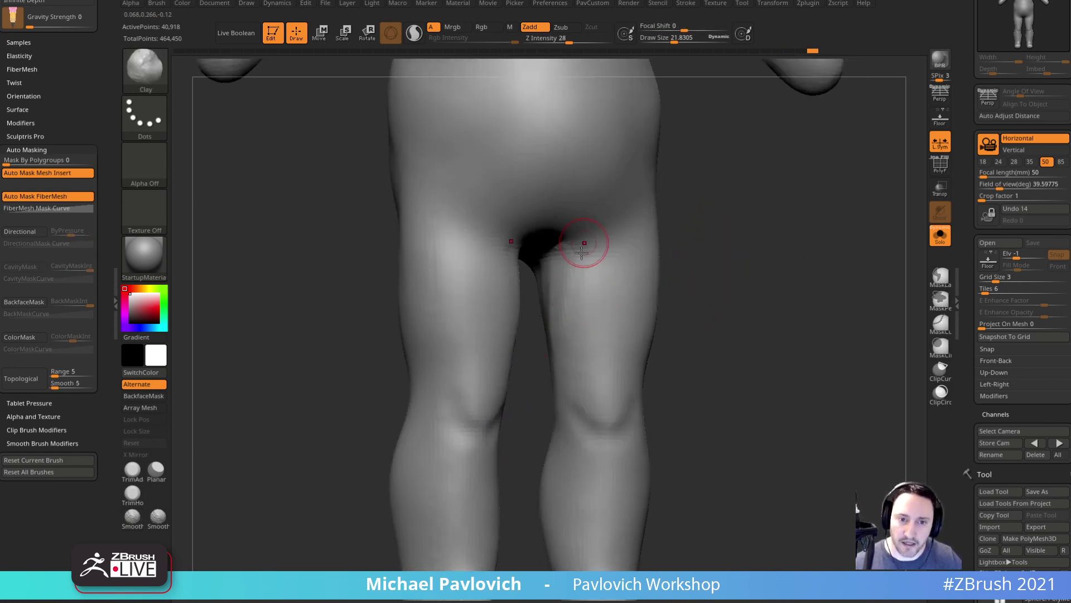
pyautogui.moveTo(687, 249); pyautogui.dragTo(625, 257)
pyautogui.keyDown('shift'); pyautogui.moveTo(574, 257); pyautogui.dragTo(569, 262); pyautogui.keyUp('shift')
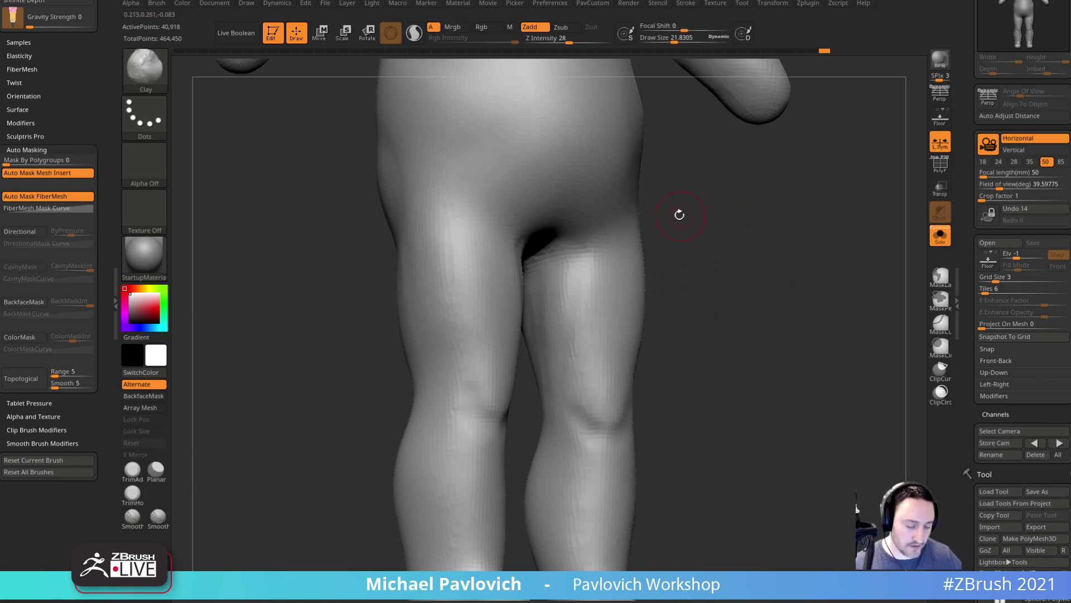
# - Plump the inner thighs with a larger Inflat brush
pyautogui.press('b')
pyautogui.press('i')
pyautogui.press('n')
pyautogui.moveTo(669, 232); pyautogui.dragTo(630, 237)
pyautogui.press(']')
pyautogui.moveTo(560, 292); pyautogui.dragTo(549, 326)
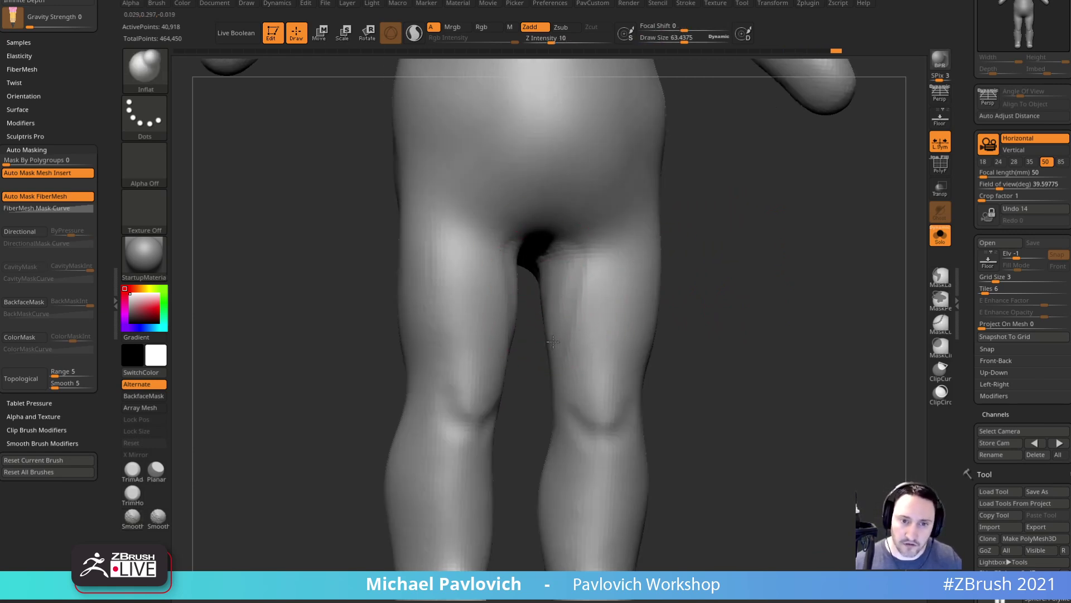
# - Adjust the inner thigh contours with the Move brush and smooth them
pyautogui.keyDown('shift'); pyautogui.moveTo(703, 267); pyautogui.dragTo(669, 279); pyautogui.keyUp('shift')
pyautogui.press('b')
pyautogui.press('m')
pyautogui.press('t')
pyautogui.keyDown('shift'); pyautogui.moveTo(549, 288); pyautogui.dragTo(558, 332); pyautogui.keyUp('shift')
pyautogui.press('s')
pyautogui.moveTo(683, 398)
pyautogui.keyDown('alt'); pyautogui.mouseDown()
pyautogui.moveTo(685, 331)
pyautogui.moveTo(631, 326)
pyautogui.mouseUp(); pyautogui.keyUp('alt')
# - Add volume below the inner side of the knees with the Clay brush and smooth it
pyautogui.press('b')
pyautogui.press('s')
pyautogui.press('t')
pyautogui.press('b')
pyautogui.press('c')
pyautogui.press('l')
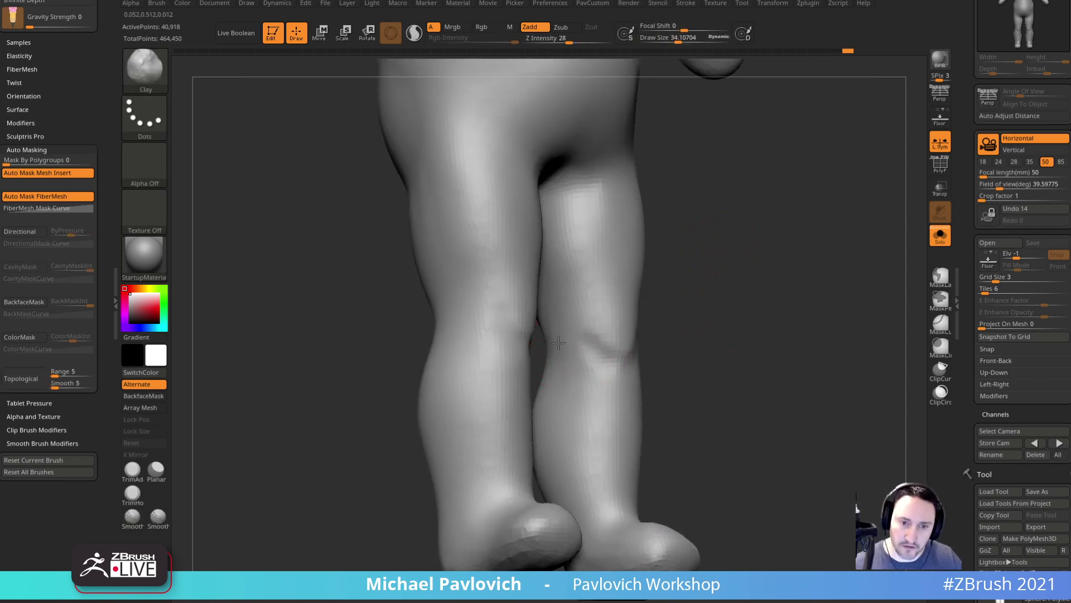
pyautogui.moveTo(697, 357); pyautogui.dragTo(675, 360)
pyautogui.keyDown('shift'); pyautogui.moveTo(578, 354); pyautogui.dragTo(605, 365); pyautogui.keyUp('shift')
pyautogui.moveTo(706, 365)
pyautogui.keyDown('shift'); pyautogui.mouseDown()
pyautogui.moveTo(670, 375)
pyautogui.moveTo(667, 325)
pyautogui.mouseUp(); pyautogui.keyUp('shift')
# - Define the shins down to the ankles with the Standard brush and soften the inner knees
pyautogui.press('b')
pyautogui.press('s')
pyautogui.press('t')
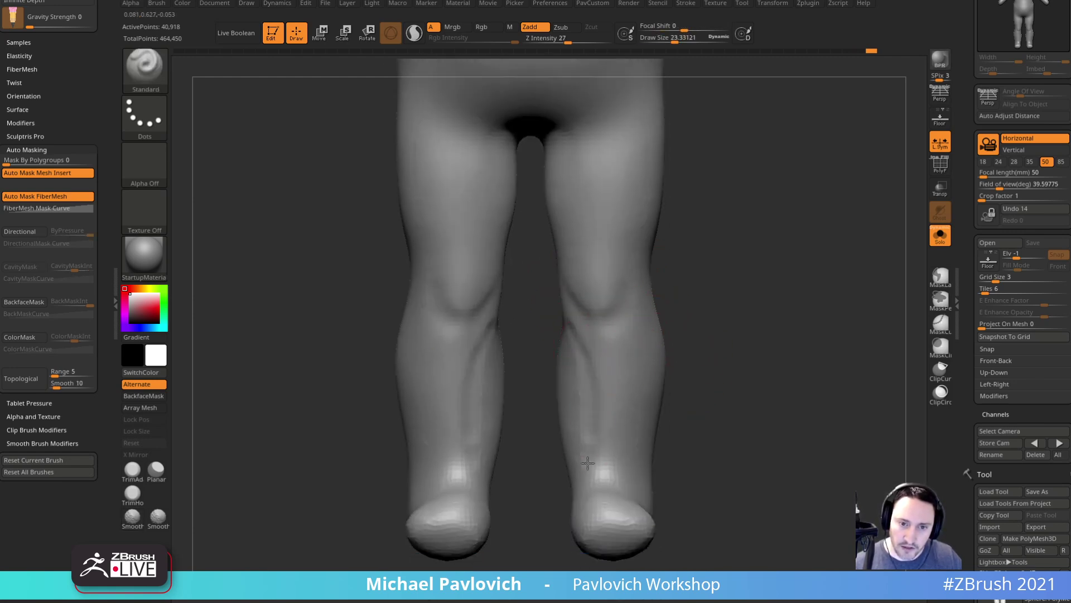
pyautogui.moveTo(588, 460); pyautogui.dragTo(590, 469)
pyautogui.moveTo(689, 407); pyautogui.dragTo(701, 406)
pyautogui.keyDown('shift'); pyautogui.moveTo(562, 327); pyautogui.dragTo(578, 313); pyautogui.keyUp('shift')
# - Carve the inner calves from knee to ankle with the Standard brush and smooth the strokes
pyautogui.moveTo(691, 364)
pyautogui.mouseDown()
pyautogui.moveTo(705, 366)
pyautogui.moveTo(650, 376)
pyautogui.mouseUp()
pyautogui.moveTo(578, 373); pyautogui.dragTo(575, 429)
pyautogui.moveTo(691, 324); pyautogui.dragTo(728, 316)
pyautogui.keyDown('alt'); pyautogui.moveTo(562, 324); pyautogui.dragTo(574, 446); pyautogui.keyUp('alt')
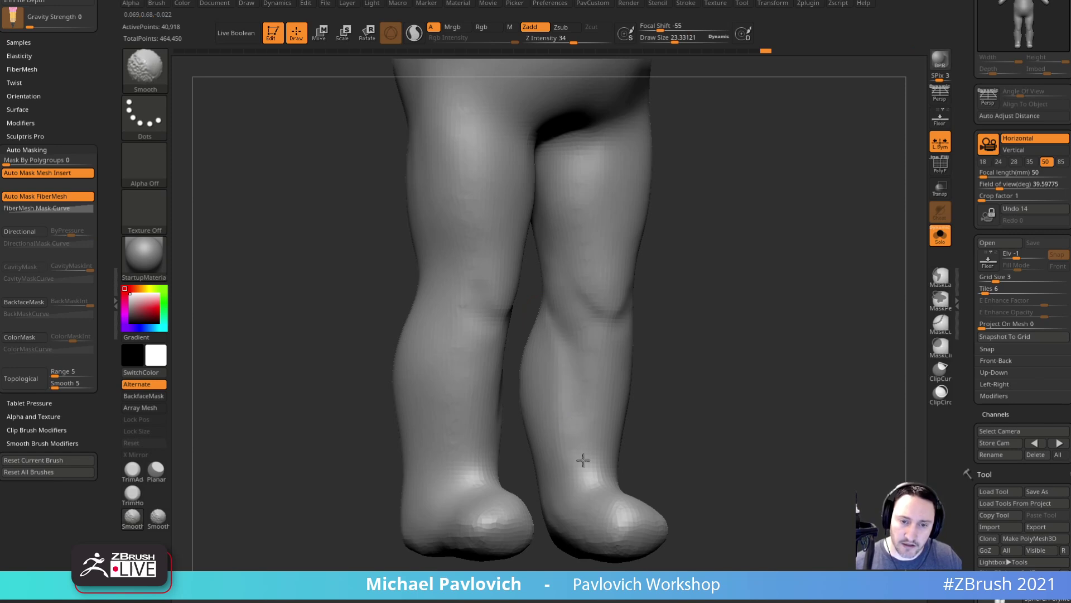
pyautogui.keyDown('shift'); pyautogui.moveTo(701, 381); pyautogui.dragTo(668, 385); pyautogui.keyUp('shift')
pyautogui.moveTo(704, 332); pyautogui.dragTo(687, 335)
pyautogui.keyDown('shift'); pyautogui.moveTo(584, 390); pyautogui.dragTo(593, 467); pyautogui.keyUp('shift')
# - Fill out the backs of the calves with a large Clay brush and smooth them
pyautogui.moveTo(804, 380); pyautogui.dragTo(689, 369)
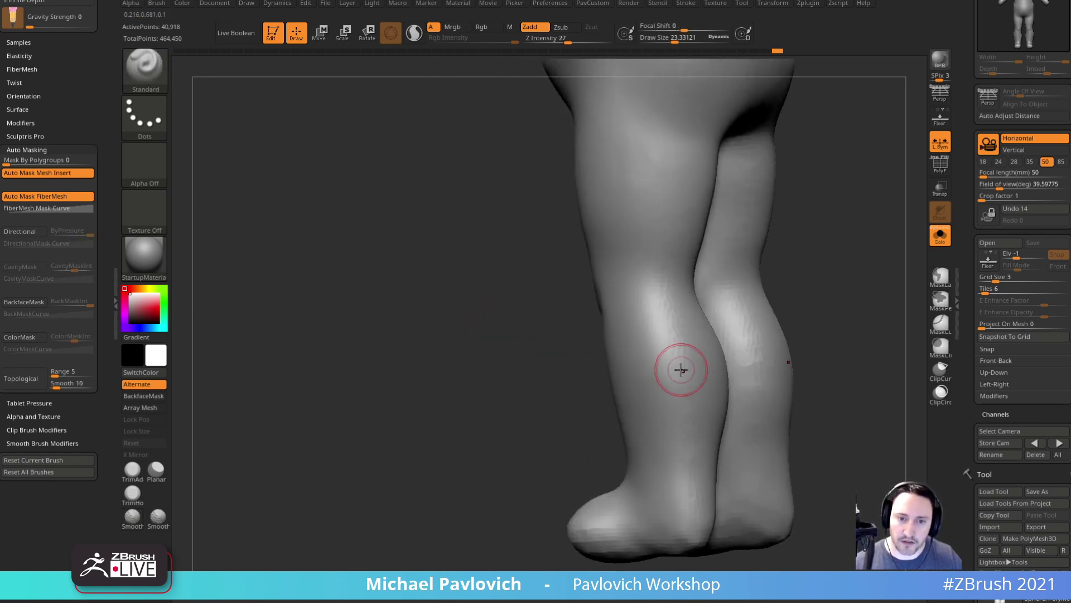
pyautogui.keyDown('shift'); pyautogui.moveTo(879, 323); pyautogui.dragTo(837, 328); pyautogui.keyUp('shift')
pyautogui.press('2')
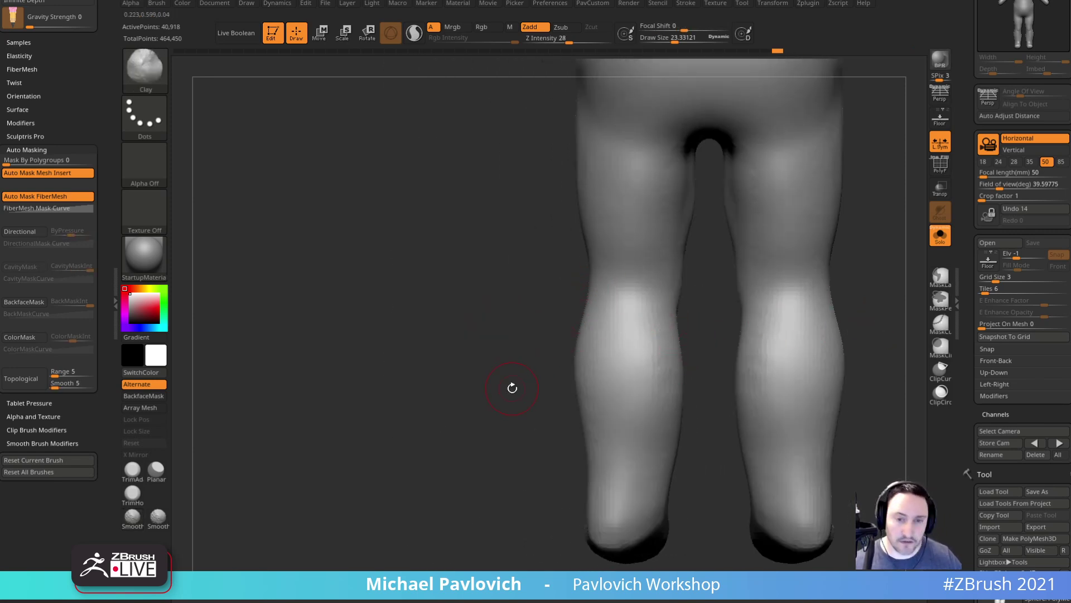
pyautogui.moveTo(512, 385); pyautogui.dragTo(577, 365)
pyautogui.press('s')
pyautogui.click(642, 374)
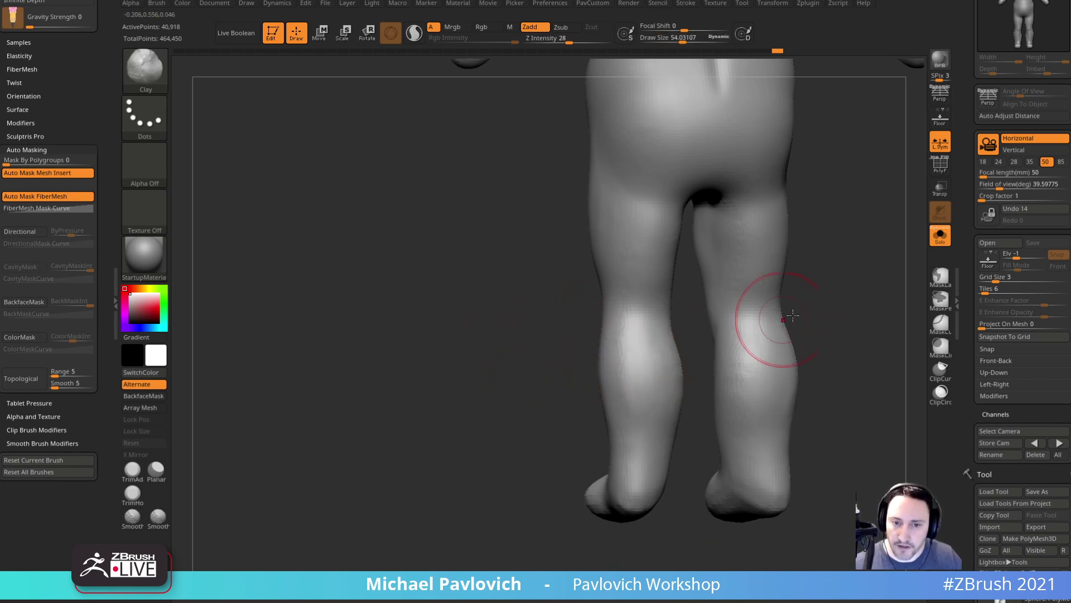
pyautogui.moveTo(842, 347); pyautogui.dragTo(731, 337)
pyautogui.keyDown('shift'); pyautogui.moveTo(601, 361); pyautogui.dragTo(593, 399); pyautogui.keyUp('shift')
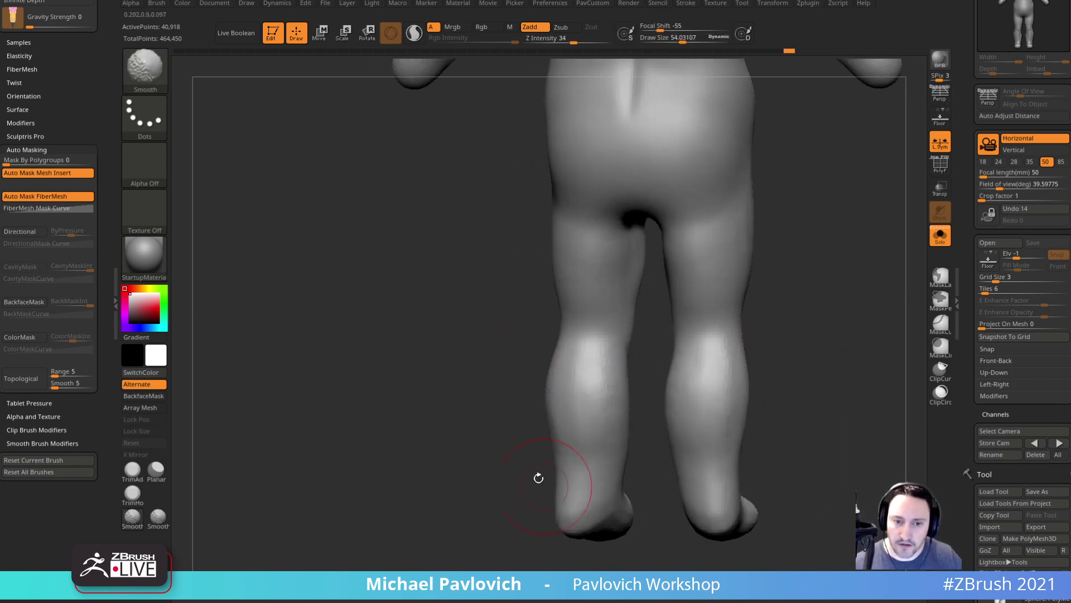
# - Smooth the heels and reshape the soles of the feet with the Move brush
pyautogui.keyDown('alt'); pyautogui.moveTo(549, 492); pyautogui.dragTo(541, 438); pyautogui.keyUp('alt')
pyautogui.moveTo(541, 438); pyautogui.dragTo(608, 438)
pyautogui.keyDown('shift'); pyautogui.moveTo(607, 493); pyautogui.dragTo(598, 338); pyautogui.keyUp('shift')
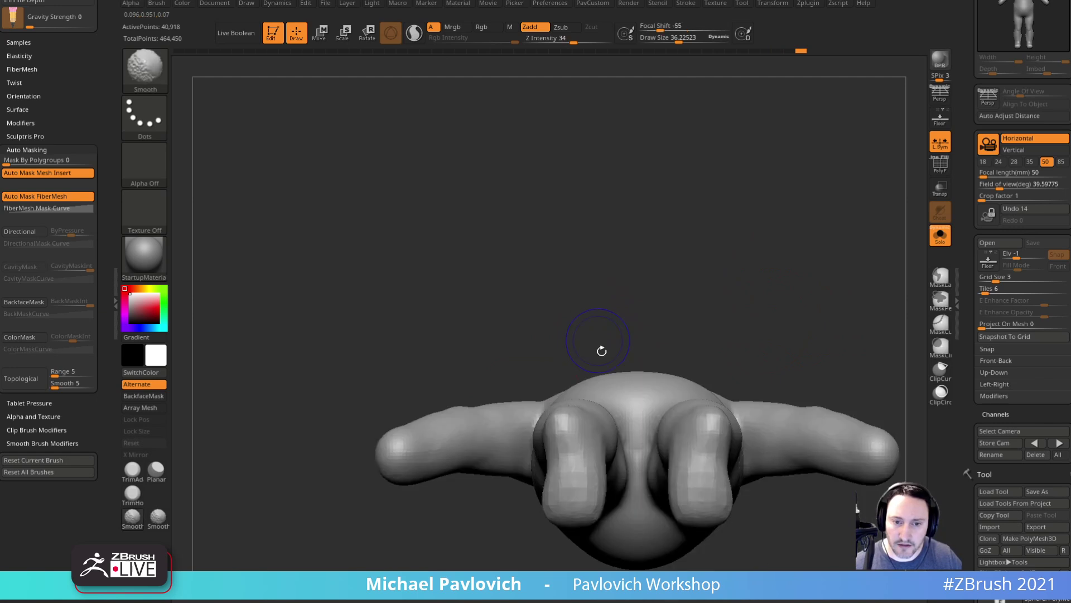
pyautogui.press('1')
pyautogui.press('s')
pyautogui.moveTo(577, 416); pyautogui.dragTo(576, 435)
pyautogui.moveTo(572, 426); pyautogui.dragTo(566, 425)
pyautogui.moveTo(720, 313)
pyautogui.mouseDown()
pyautogui.moveTo(731, 229)
pyautogui.moveTo(721, 219)
pyautogui.mouseUp()
# - Adjust the outline of the feet from below with a resized Move brush and smooth the soles
pyautogui.keyDown('ctrl'); pyautogui.moveTo(584, 368); pyautogui.dragTo(585, 385, button='right'); pyautogui.keyUp('ctrl')
pyautogui.press('s')
pyautogui.moveTo(586, 372); pyautogui.dragTo(589, 372)
pyautogui.press('s')
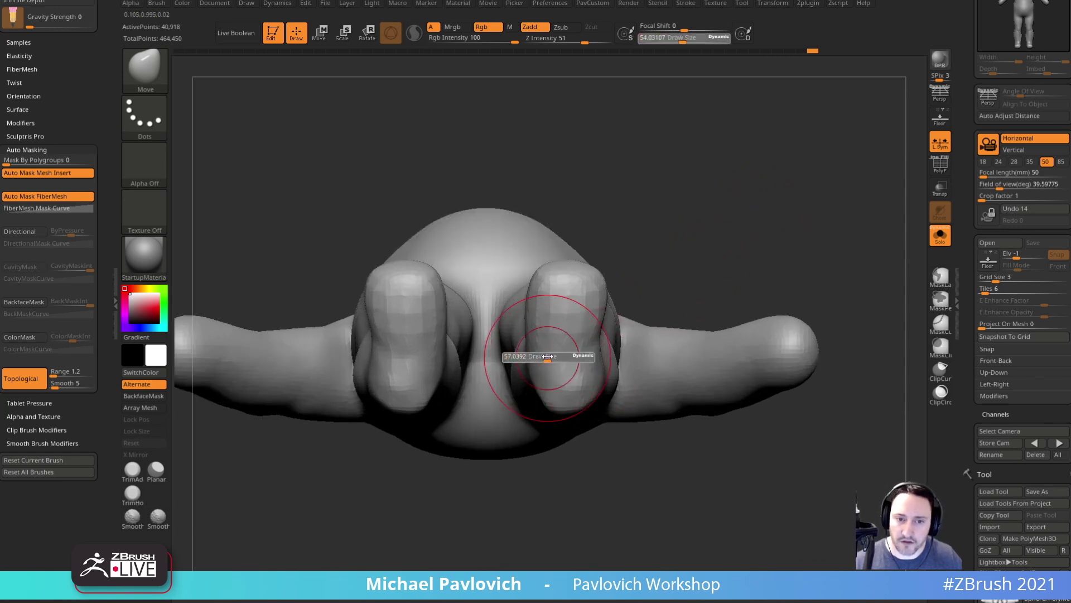
pyautogui.press('s')
pyautogui.moveTo(579, 314); pyautogui.dragTo(583, 305)
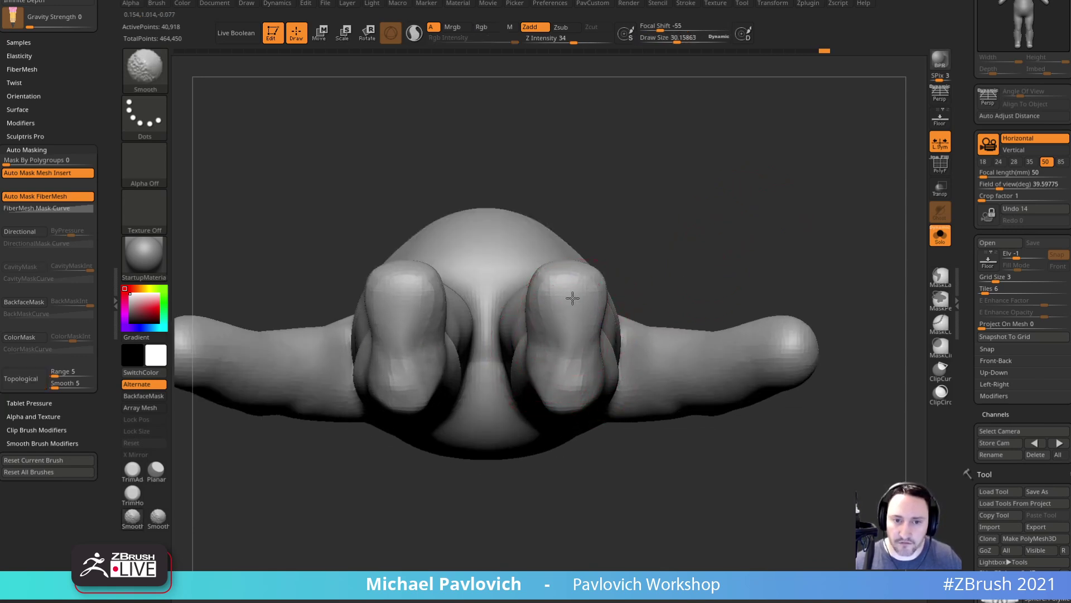
# - Shape the arch and inner edge of each sole with a smaller Move brush
pyautogui.keyDown('alt'); pyautogui.moveTo(558, 359); pyautogui.dragTo(555, 381, button='right'); pyautogui.keyUp('alt')
pyautogui.moveTo(532, 367); pyautogui.dragTo(536, 366)
pyautogui.moveTo(557, 316); pyautogui.dragTo(538, 311)
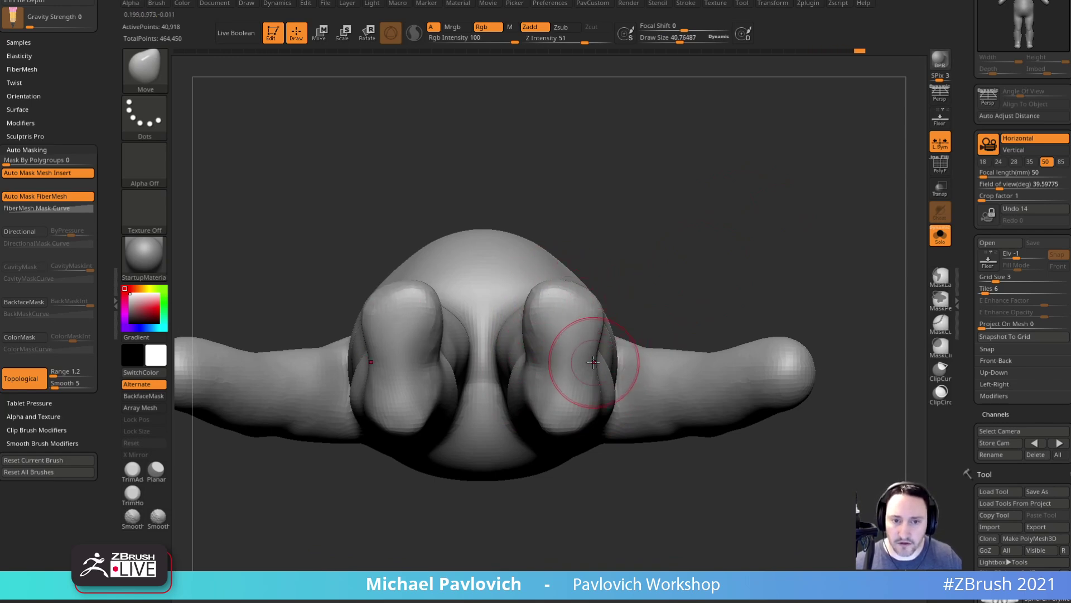
pyautogui.press('s')
pyautogui.moveTo(553, 383); pyautogui.dragTo(537, 356)
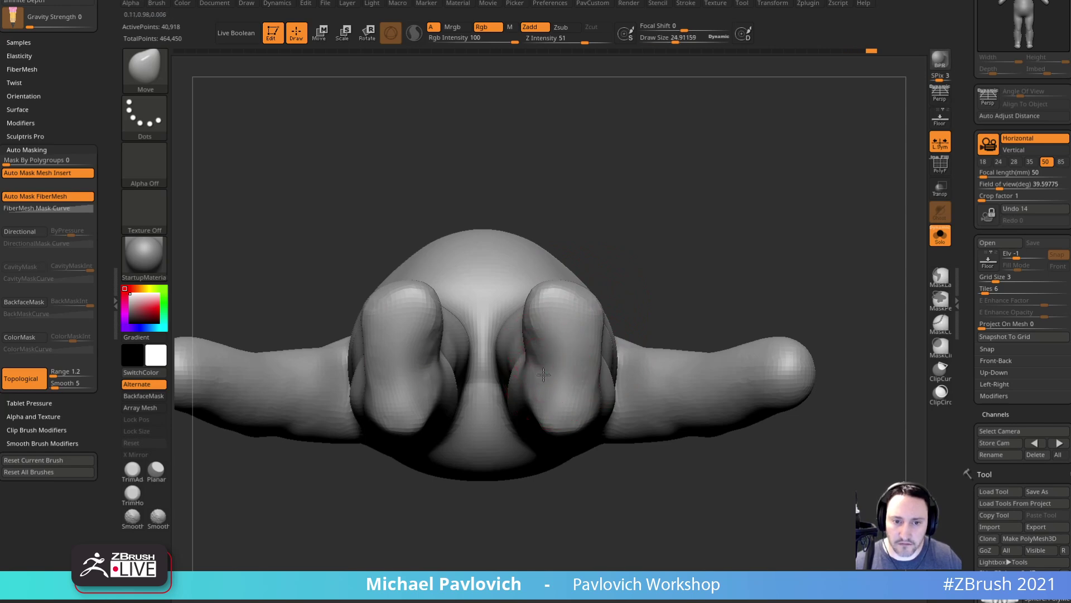
# - Reshape the heels and lower calves from behind with a larger Move brush
pyautogui.moveTo(550, 366); pyautogui.dragTo(647, 252, button='right')
pyautogui.moveTo(647, 252); pyautogui.dragTo(643, 268)
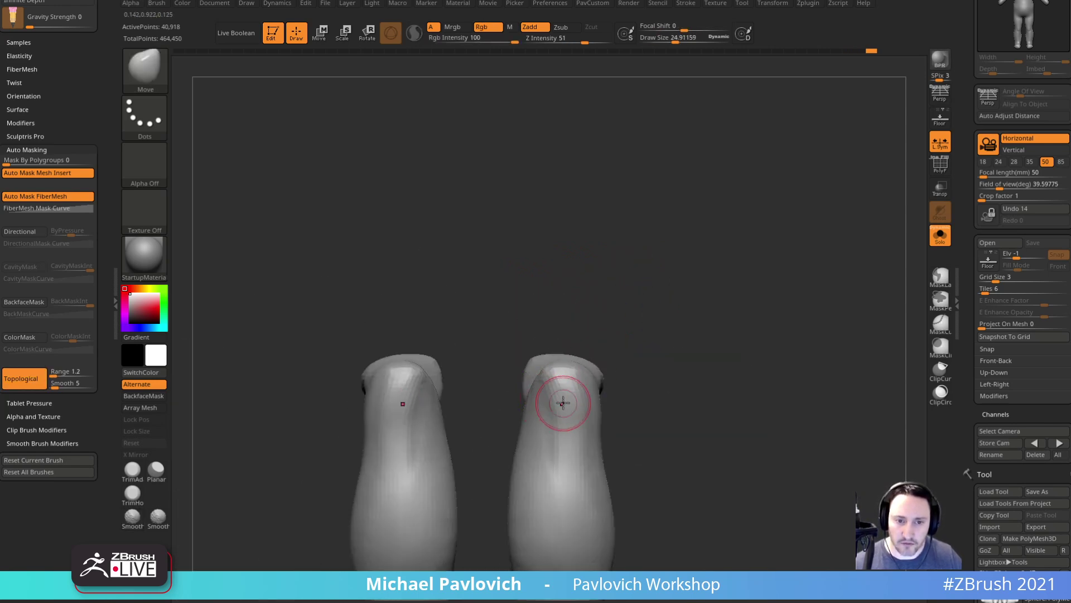
pyautogui.keyDown('alt'); pyautogui.moveTo(649, 352); pyautogui.dragTo(640, 309); pyautogui.keyUp('alt')
pyautogui.press(']')
pyautogui.moveTo(530, 392); pyautogui.dragTo(517, 406)
# - Adjust the front of the feet with a larger Move brush
pyautogui.moveTo(636, 304)
pyautogui.mouseDown()
pyautogui.moveTo(680, 464)
pyautogui.moveTo(672, 471)
pyautogui.mouseUp()
pyautogui.keyDown('alt'); pyautogui.moveTo(672, 401); pyautogui.dragTo(673, 375); pyautogui.keyUp('alt')
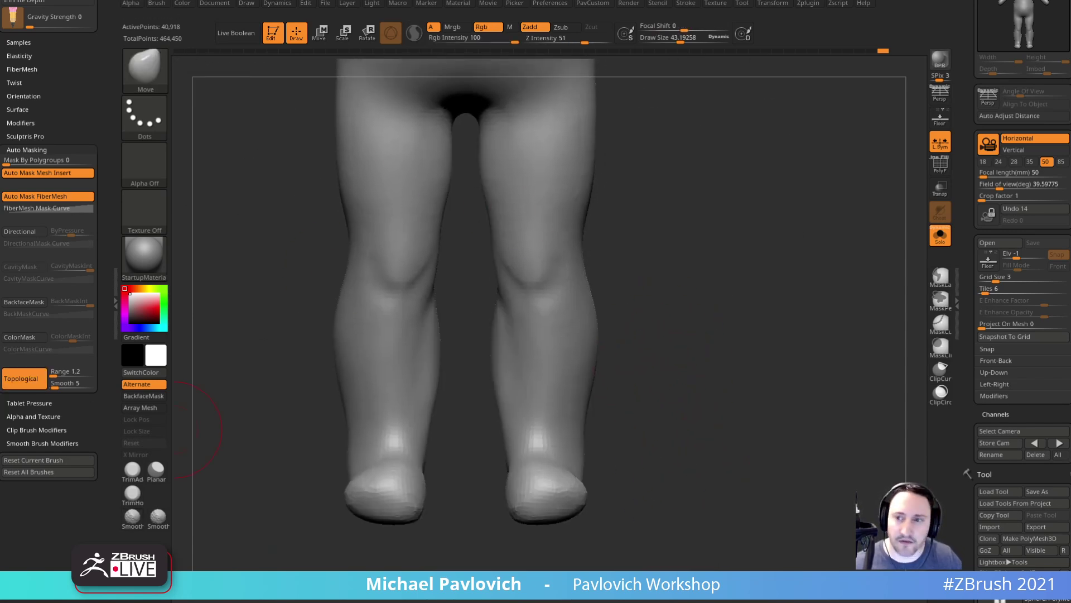
pyautogui.press('s')
pyautogui.moveTo(612, 478); pyautogui.dragTo(558, 511)
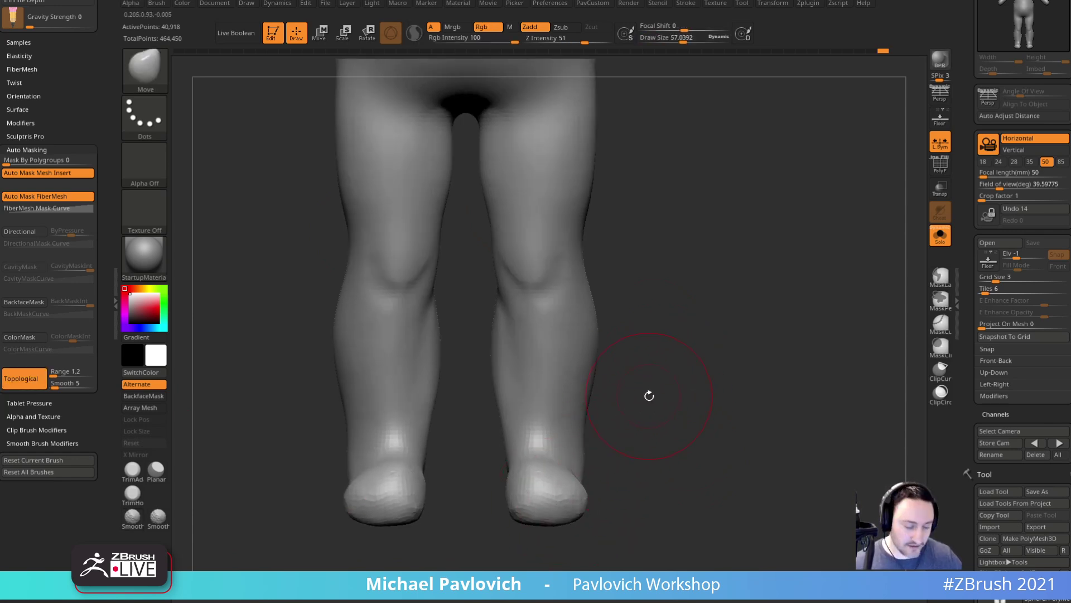
# - Carve a crease across the front of both ankles with a smaller DamStandard brush
pyautogui.press('b')
pyautogui.press('d')
pyautogui.press('s')
pyautogui.moveTo(636, 385); pyautogui.dragTo(648, 404)
pyautogui.press('[')
pyautogui.moveTo(500, 436); pyautogui.dragTo(538, 427)
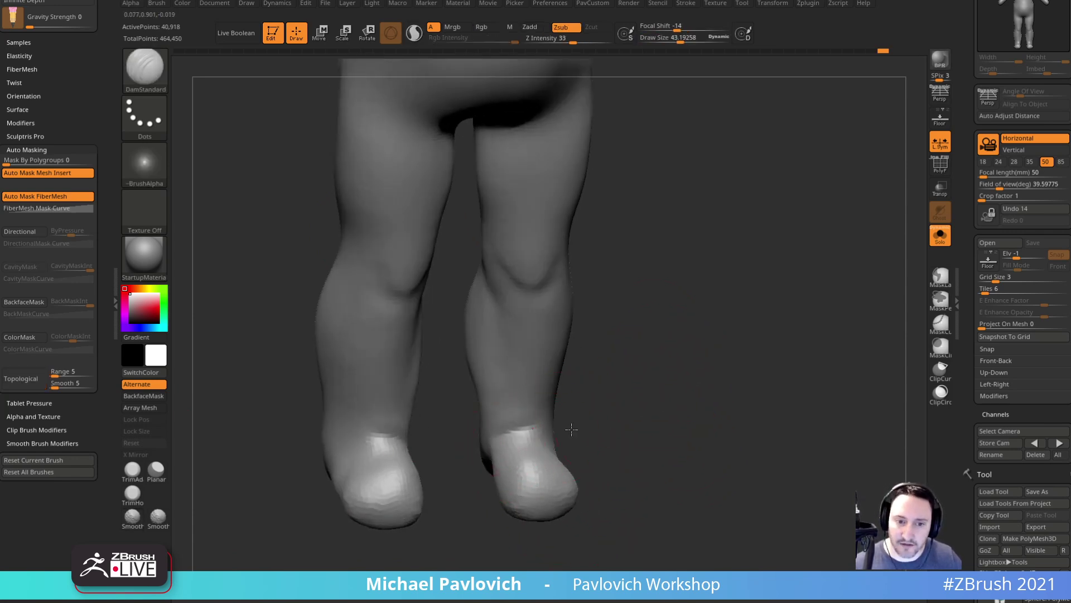
pyautogui.moveTo(658, 410); pyautogui.dragTo(606, 413)
pyautogui.press('s')
pyautogui.moveTo(521, 431); pyautogui.dragTo(549, 438)
pyautogui.moveTo(611, 404)
pyautogui.mouseDown()
pyautogui.moveTo(655, 395)
pyautogui.moveTo(617, 378)
pyautogui.moveTo(627, 368)
pyautogui.mouseUp()
# - Fill around the ankle crease with the Clay brush and soften it
pyautogui.press('b')
pyautogui.press('c')
pyautogui.press('l')
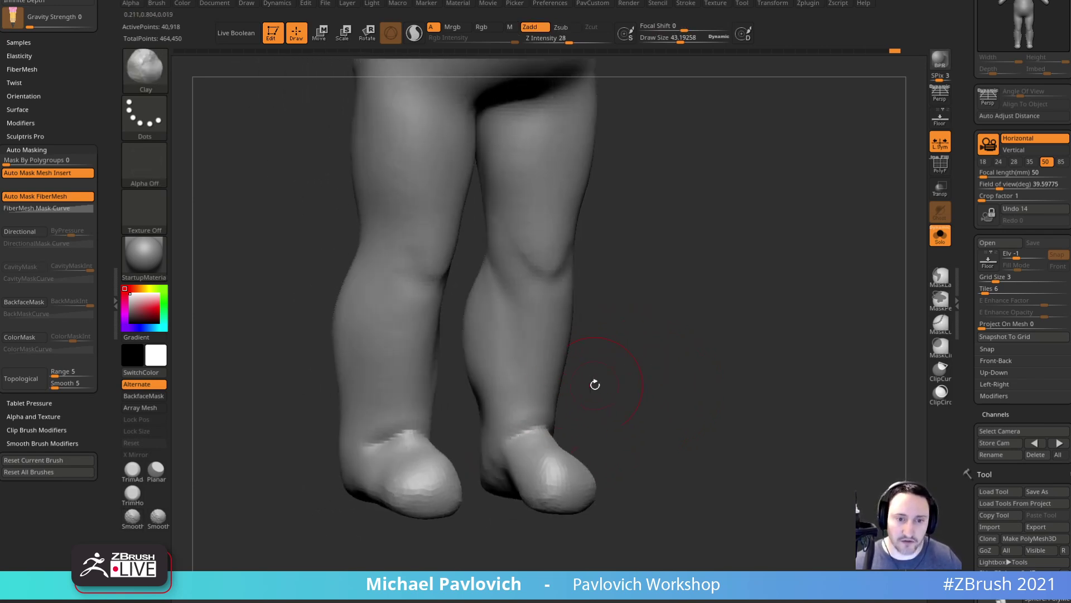
pyautogui.keyDown('shift'); pyautogui.moveTo(594, 404); pyautogui.dragTo(563, 406); pyautogui.keyUp('shift')
# - Reshape the thighs and knees with a smaller Move brush and smooth the area above the knees
pyautogui.moveTo(614, 333)
pyautogui.keyDown('alt'); pyautogui.mouseDown()
pyautogui.moveTo(607, 373)
pyautogui.moveTo(605, 352)
pyautogui.mouseUp(); pyautogui.keyUp('alt')
pyautogui.press('b')
pyautogui.press('m')
pyautogui.press('t')
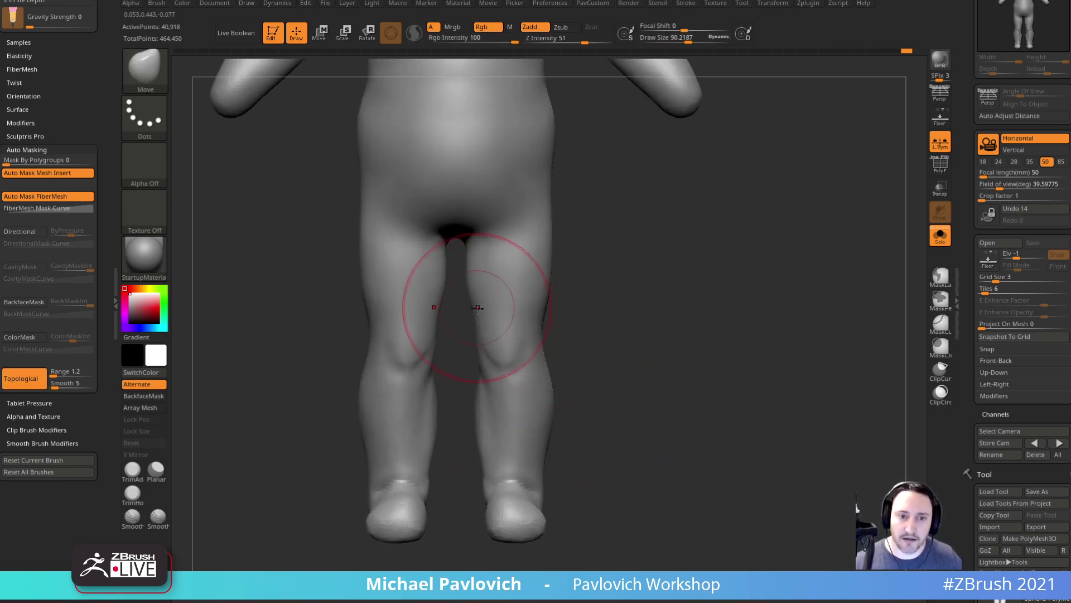
pyautogui.press('[')
pyautogui.press('[')
pyautogui.moveTo(577, 321)
pyautogui.mouseDown()
pyautogui.moveTo(612, 302)
pyautogui.moveTo(591, 256)
pyautogui.mouseUp()
pyautogui.moveTo(584, 340)
pyautogui.keyDown('shift'); pyautogui.mouseDown()
pyautogui.moveTo(575, 354)
pyautogui.moveTo(594, 304)
pyautogui.moveTo(569, 335)
pyautogui.mouseUp(); pyautogui.keyUp('shift')
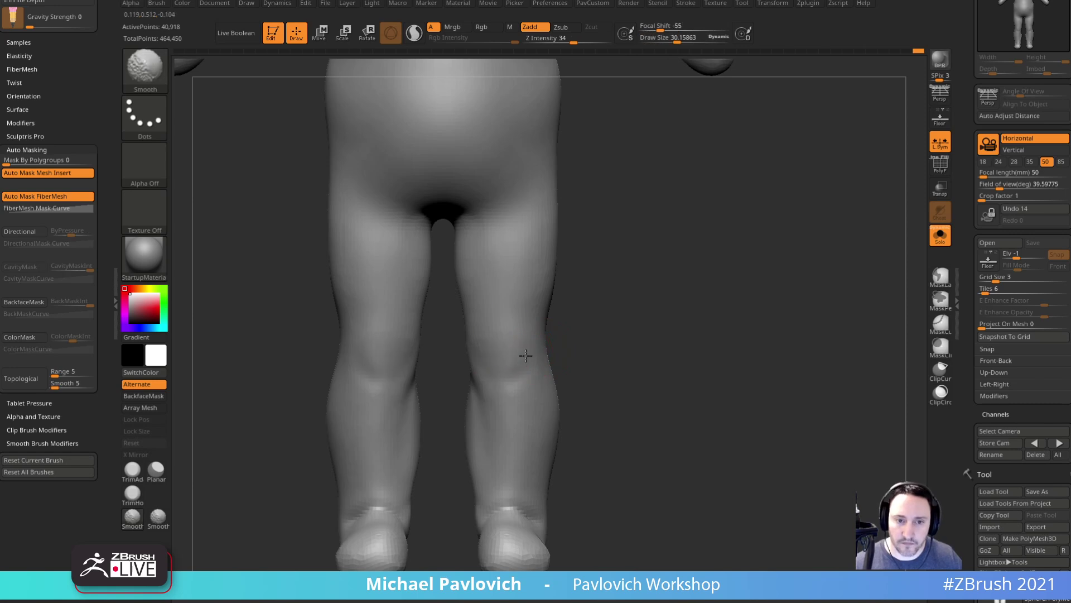
pyautogui.keyDown('ctrl'); pyautogui.moveTo(504, 370); pyautogui.dragTo(521, 359); pyautogui.keyUp('ctrl')
pyautogui.hotkey('ctrl', 'z')
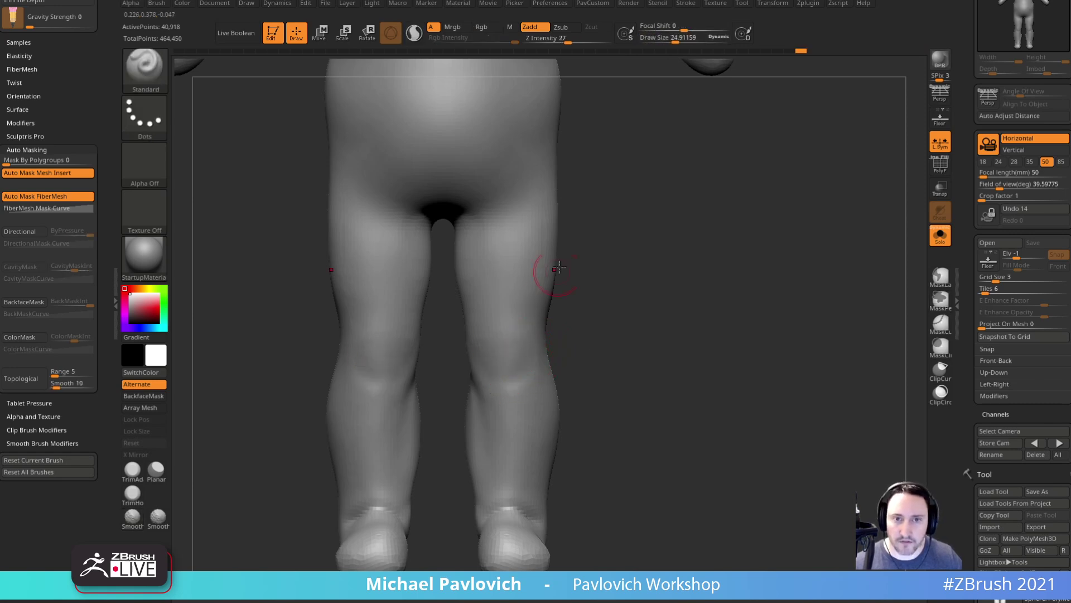
pyautogui.hotkey('ctrl', 'z')
# - Mark the lower edge of both kneecaps with a smaller Standard brush, then fill them with Clay and smooth
pyautogui.press('[')
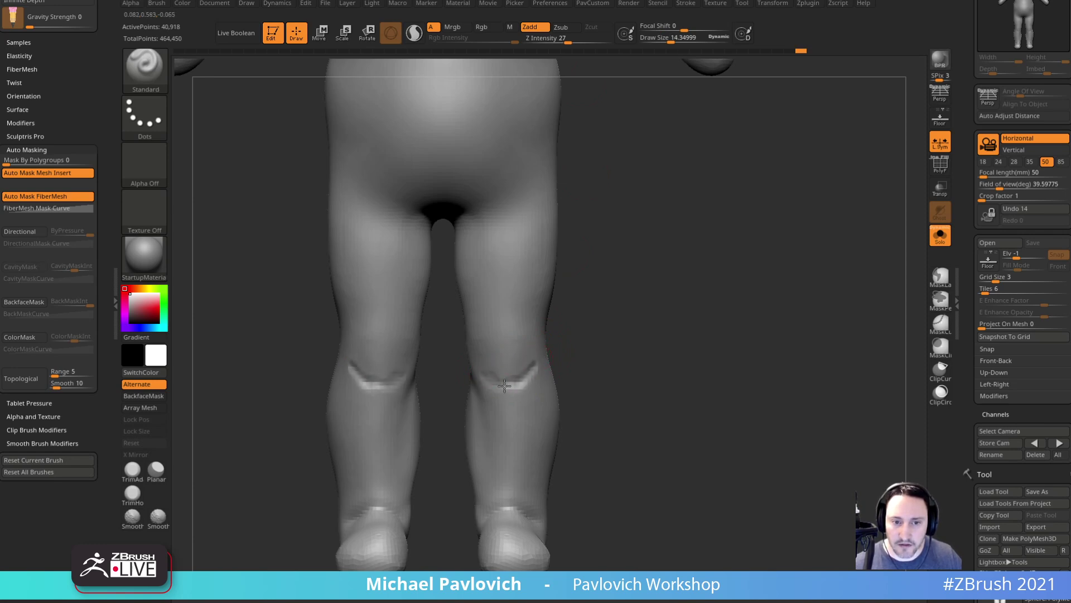
pyautogui.press('2')
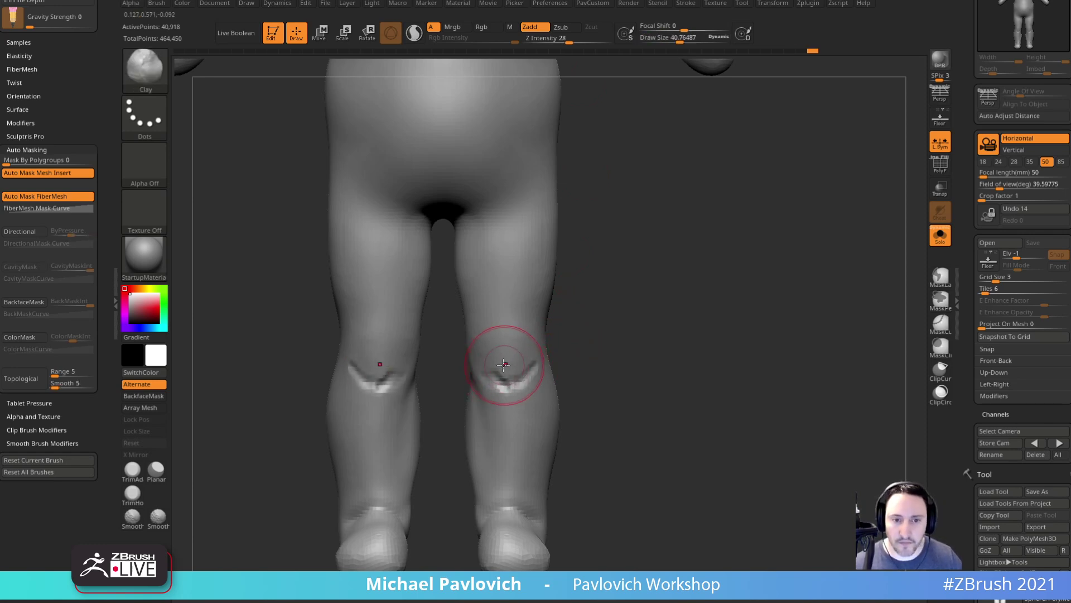
pyautogui.moveTo(523, 359); pyautogui.dragTo(502, 349)
pyautogui.keyDown('shift'); pyautogui.moveTo(497, 379); pyautogui.dragTo(533, 383); pyautogui.keyUp('shift')
pyautogui.moveTo(607, 348); pyautogui.dragTo(583, 350)
pyautogui.moveTo(550, 354)
pyautogui.keyDown('shift'); pyautogui.mouseDown()
pyautogui.moveTo(531, 352)
pyautogui.moveTo(536, 363)
pyautogui.mouseUp(); pyautogui.keyUp('shift')
pyautogui.moveTo(600, 341)
pyautogui.mouseDown()
pyautogui.moveTo(564, 337)
pyautogui.moveTo(603, 326)
pyautogui.mouseUp()
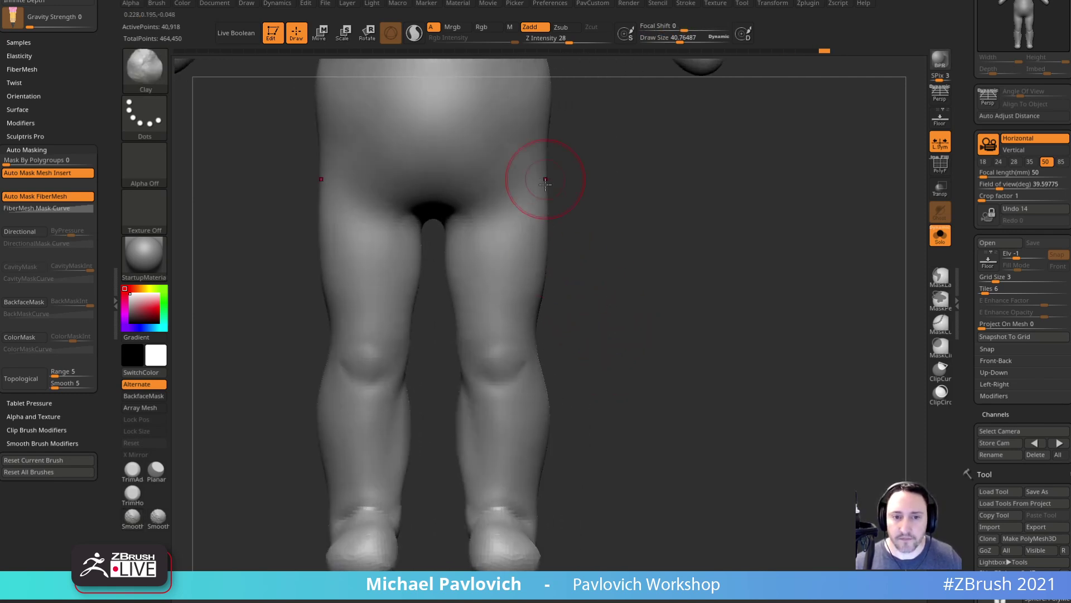
# - Raise the inner ankle bones on both legs with a Standard brush at a draw size of about 20
pyautogui.keyDown('alt'); pyautogui.moveTo(600, 379); pyautogui.dragTo(595, 323); pyautogui.keyUp('alt')
pyautogui.press('s')
pyautogui.moveTo(472, 422); pyautogui.dragTo(478, 423)
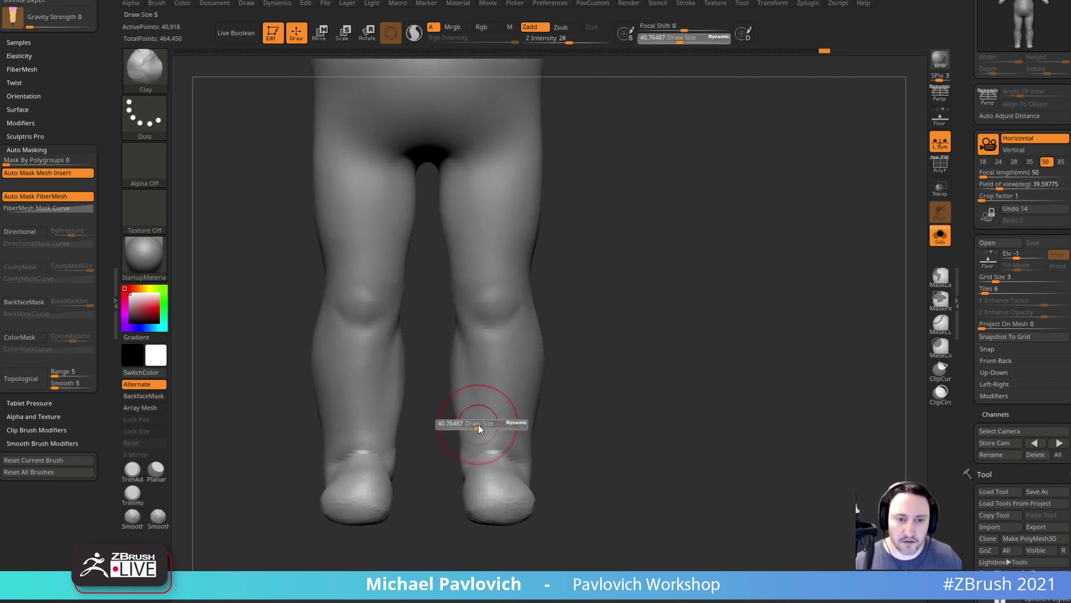
pyautogui.press('b')
pyautogui.press('m')
pyautogui.press('v')
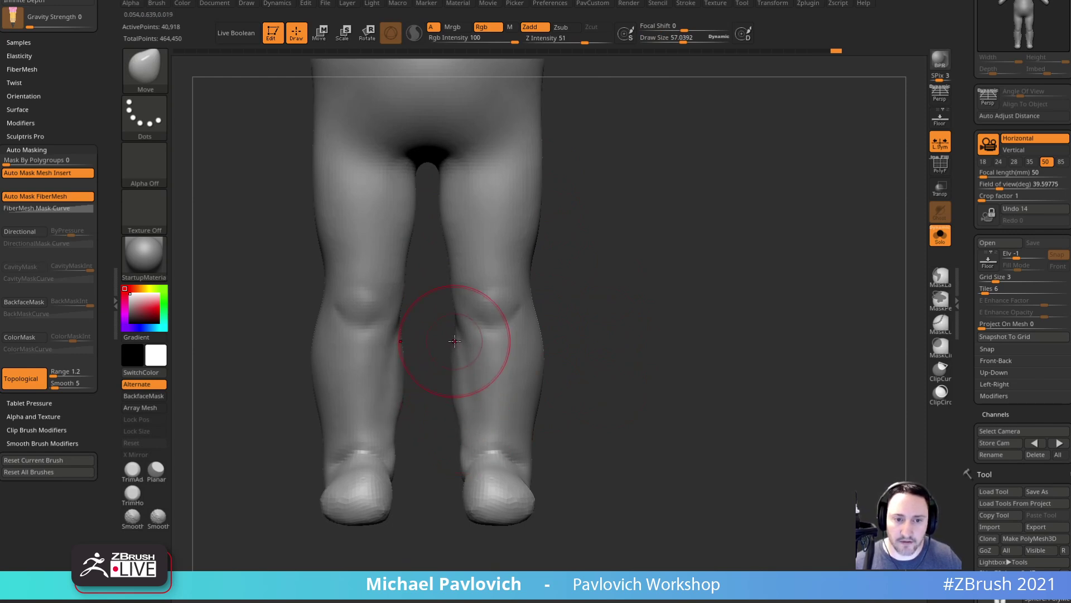
pyautogui.press('s')
pyautogui.moveTo(501, 430); pyautogui.dragTo(494, 430)
pyautogui.keyDown('alt'); pyautogui.moveTo(590, 421); pyautogui.dragTo(592, 385); pyautogui.keyUp('alt')
pyautogui.moveTo(592, 385); pyautogui.dragTo(563, 383)
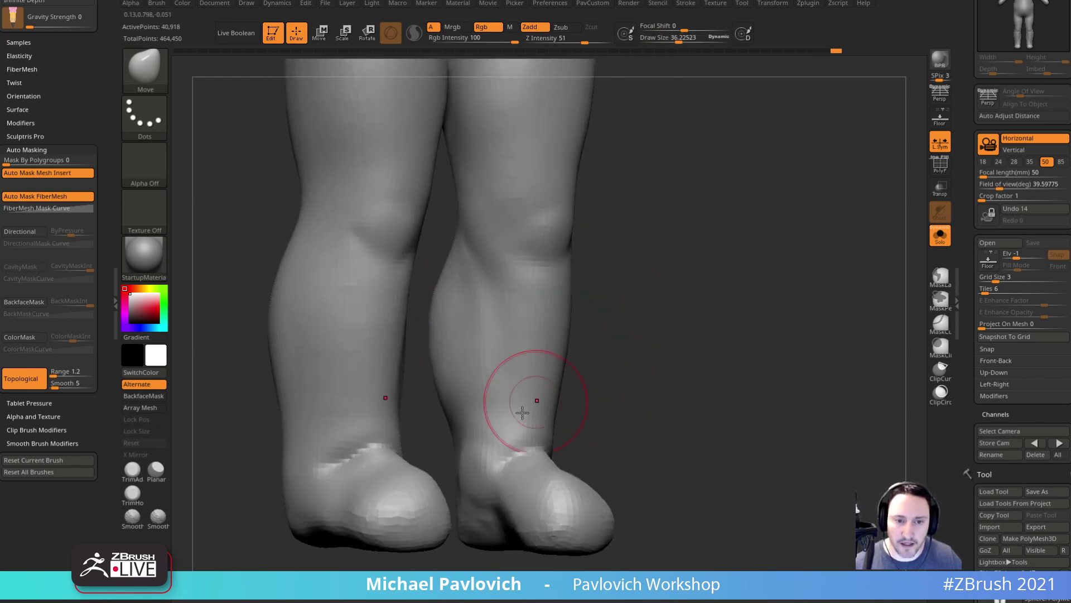
pyautogui.press('b')
pyautogui.press('s')
pyautogui.press('t')
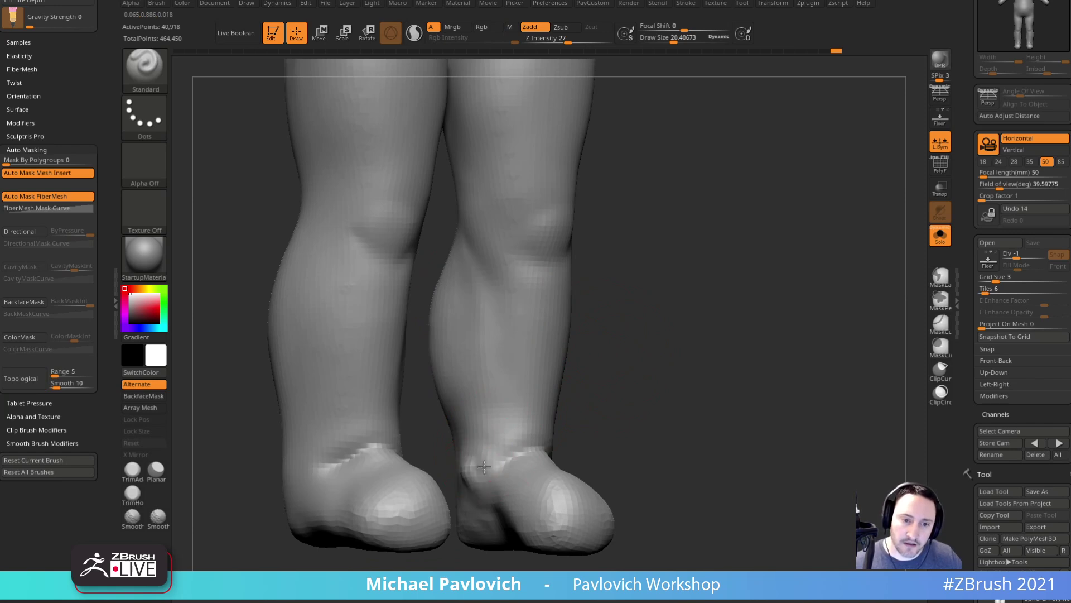
pyautogui.press('b')
pyautogui.press('c')
pyautogui.press('l')
pyautogui.moveTo(487, 467); pyautogui.dragTo(477, 475)
# - Build up the outer ankle bones and the backs of the ankles, and soften the area above the heels
pyautogui.moveTo(712, 431)
pyautogui.mouseDown()
pyautogui.moveTo(668, 430)
pyautogui.moveTo(610, 311)
pyautogui.moveTo(564, 321)
pyautogui.mouseUp()
pyautogui.moveTo(537, 365); pyautogui.dragTo(548, 360)
pyautogui.moveTo(608, 386); pyautogui.dragTo(537, 388)
pyautogui.moveTo(617, 375)
pyautogui.mouseDown()
pyautogui.moveTo(638, 337)
pyautogui.moveTo(587, 363)
pyautogui.moveTo(600, 413)
pyautogui.moveTo(576, 421)
pyautogui.moveTo(546, 375)
pyautogui.moveTo(537, 395)
pyautogui.mouseUp()
pyautogui.keyDown('shift'); pyautogui.moveTo(496, 430); pyautogui.dragTo(503, 462, button='right'); pyautogui.keyUp('shift')
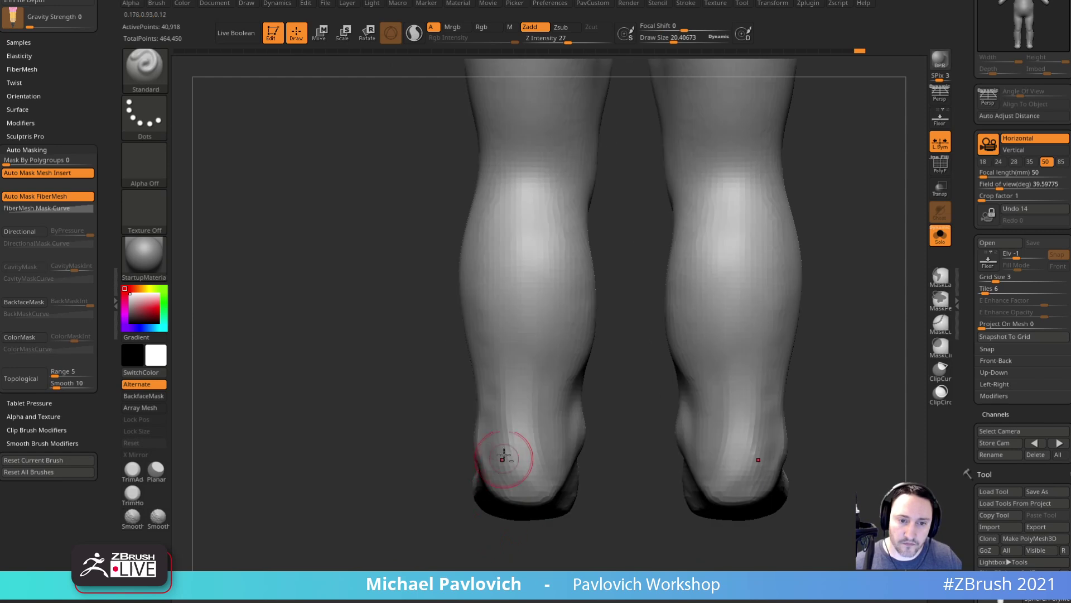
pyautogui.moveTo(486, 420)
pyautogui.keyDown('alt'); pyautogui.mouseDown()
pyautogui.moveTo(492, 457)
pyautogui.moveTo(501, 411)
pyautogui.moveTo(561, 392)
pyautogui.mouseUp(); pyautogui.keyUp('alt')
pyautogui.keyDown('shift'); pyautogui.moveTo(561, 393); pyautogui.dragTo(562, 438); pyautogui.keyUp('shift')
pyautogui.press('b')
pyautogui.press('c')
pyautogui.press('l')
pyautogui.moveTo(588, 531)
pyautogui.keyDown('alt'); pyautogui.mouseDown()
pyautogui.moveTo(569, 413)
pyautogui.moveTo(543, 357)
pyautogui.moveTo(521, 428)
pyautogui.moveTo(540, 456)
pyautogui.moveTo(527, 466)
pyautogui.mouseUp(); pyautogui.keyUp('alt')
pyautogui.moveTo(526, 467)
pyautogui.mouseDown(button='right')
pyautogui.moveTo(569, 468)
pyautogui.moveTo(665, 353)
pyautogui.moveTo(556, 375)
pyautogui.mouseUp(button='right')
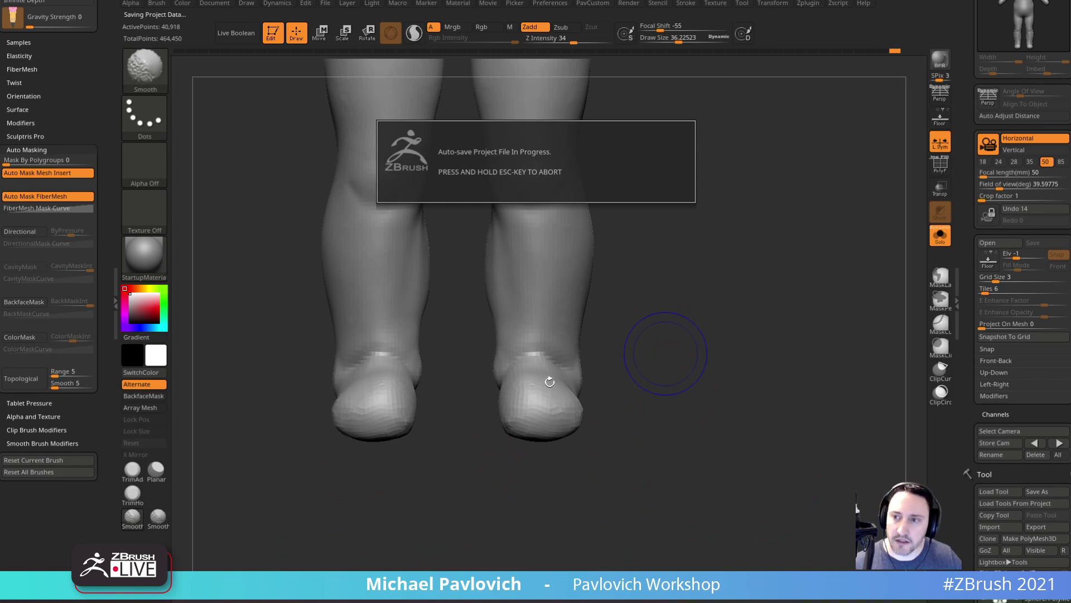
# - Reshape the front and side profile of both feet with the Move brush, using a larger size for the side view
pyautogui.press('b')
pyautogui.press('m')
pyautogui.press('v')
pyautogui.moveTo(531, 389); pyautogui.dragTo(520, 395)
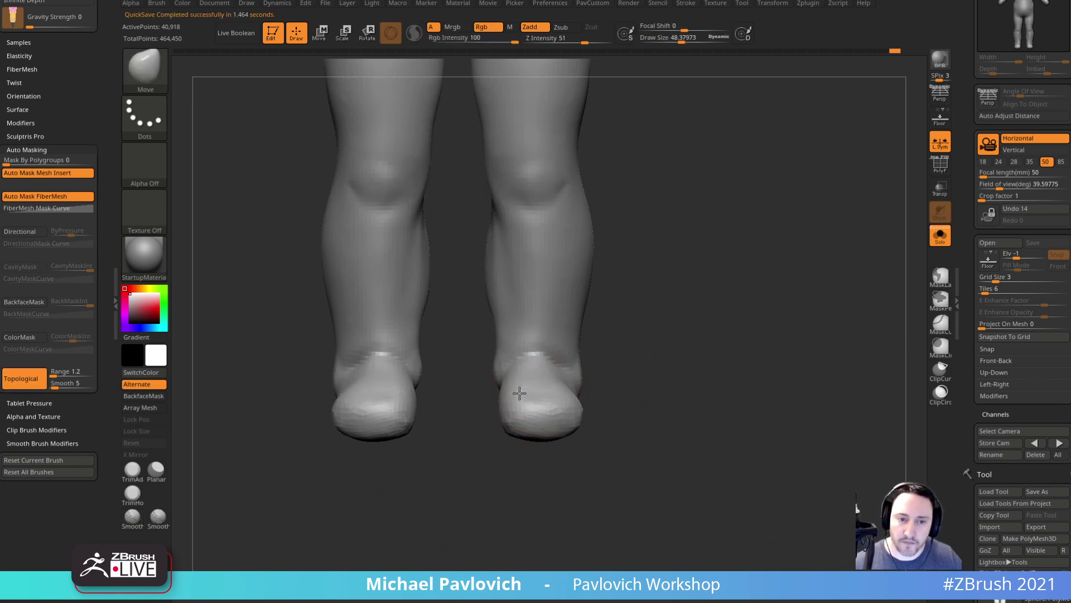
pyautogui.keyDown('shift'); pyautogui.moveTo(593, 397); pyautogui.dragTo(557, 401, button='right'); pyautogui.keyUp('shift')
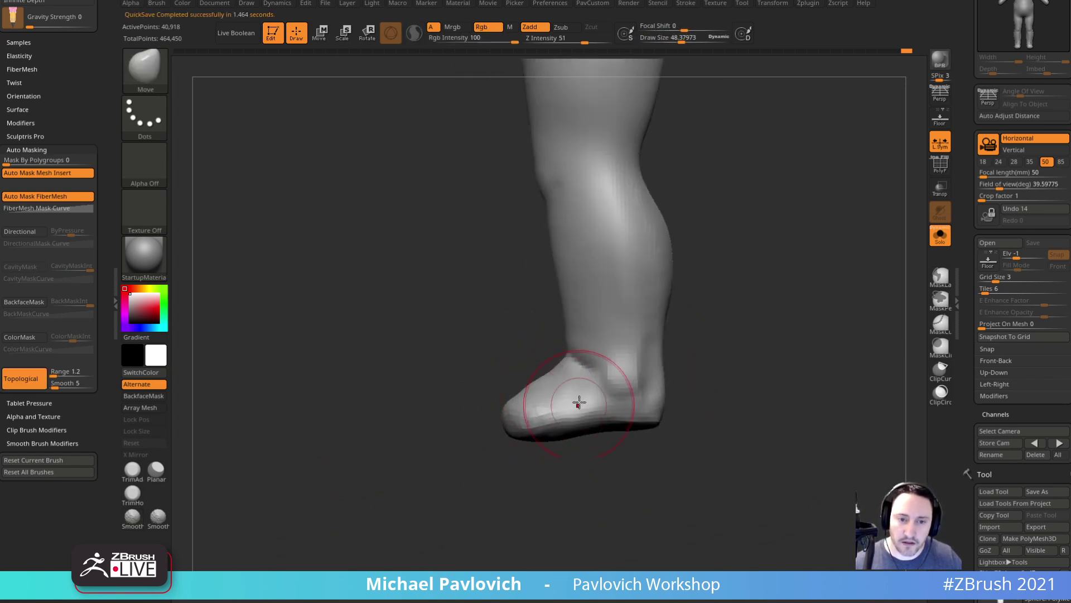
pyautogui.press(']')
pyautogui.press(']')
pyautogui.press(']')
pyautogui.moveTo(564, 425); pyautogui.dragTo(545, 420)
pyautogui.keyDown('shift'); pyautogui.moveTo(614, 463); pyautogui.dragTo(634, 380, button='right'); pyautogui.keyUp('shift')
# - Pull the toe area of both feet outward with the Move brush at a draw size of about 36
pyautogui.press('s')
pyautogui.moveTo(546, 388); pyautogui.dragTo(552, 388)
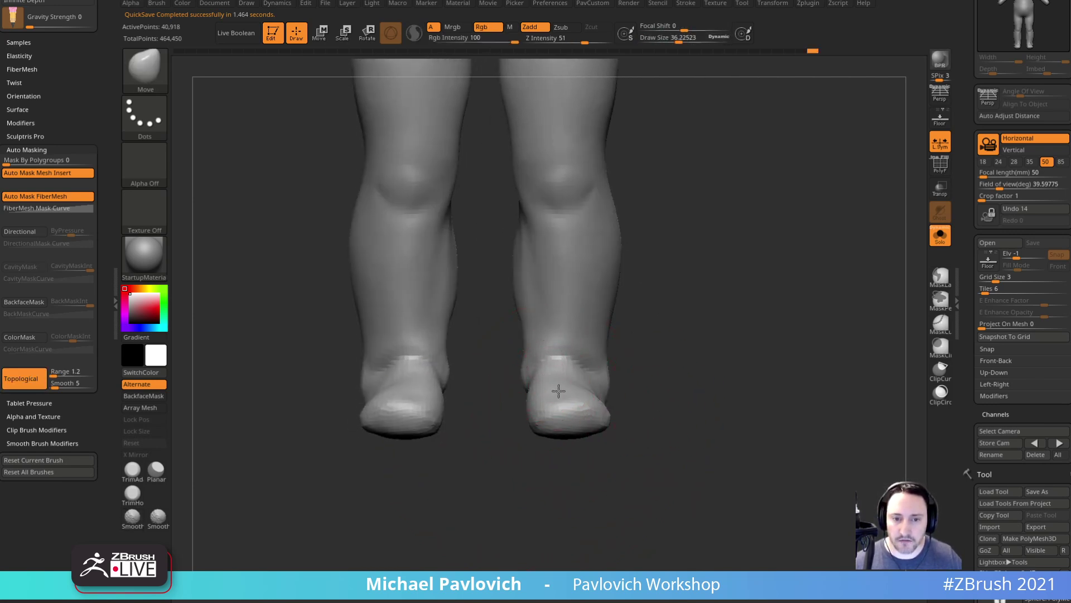
pyautogui.press('s')
pyautogui.moveTo(578, 408); pyautogui.dragTo(583, 407)
pyautogui.moveTo(592, 396); pyautogui.dragTo(599, 403)
pyautogui.moveTo(724, 366)
pyautogui.mouseDown()
pyautogui.moveTo(692, 361)
pyautogui.moveTo(650, 376)
pyautogui.mouseUp()
# - Sculpt the toe ridge across the front of both feet with the Standard brush and smooth it
pyautogui.press('b')
pyautogui.press('s')
pyautogui.press('t')
pyautogui.press('s')
pyautogui.moveTo(671, 371)
pyautogui.mouseDown()
pyautogui.moveTo(655, 396)
pyautogui.moveTo(675, 433)
pyautogui.mouseUp()
pyautogui.moveTo(534, 400); pyautogui.dragTo(569, 415)
pyautogui.moveTo(660, 393)
pyautogui.mouseDown()
pyautogui.moveTo(610, 398)
pyautogui.moveTo(625, 365)
pyautogui.mouseUp()
pyautogui.keyDown('shift'); pyautogui.moveTo(574, 390); pyautogui.dragTo(567, 390); pyautogui.keyUp('shift')
pyautogui.moveTo(638, 370)
pyautogui.mouseDown()
pyautogui.moveTo(650, 416)
pyautogui.moveTo(685, 325)
pyautogui.mouseUp()
# - Smooth the tops of the feet, the toe edges and the ankle creases
pyautogui.press('b')
pyautogui.press('m')
pyautogui.press('v')
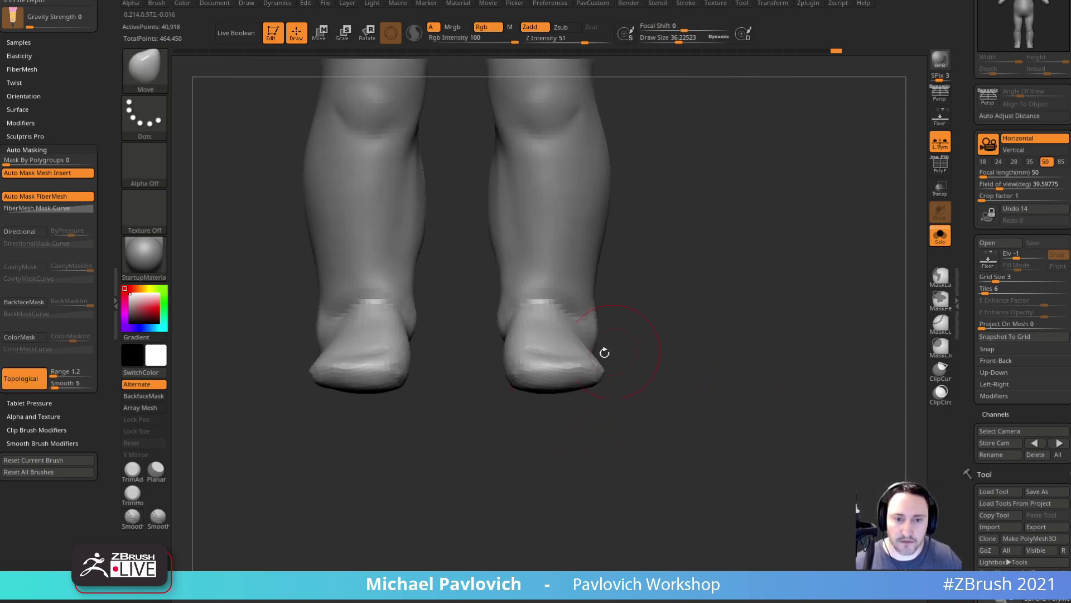
pyautogui.keyDown('shift'); pyautogui.moveTo(523, 331); pyautogui.dragTo(531, 341); pyautogui.keyUp('shift')
pyautogui.keyDown('alt'); pyautogui.moveTo(660, 313); pyautogui.dragTo(645, 387); pyautogui.keyUp('alt')
pyautogui.moveTo(657, 317)
pyautogui.keyDown('alt'); pyautogui.mouseDown()
pyautogui.moveTo(656, 368)
pyautogui.moveTo(564, 371)
pyautogui.moveTo(596, 380)
pyautogui.mouseUp(); pyautogui.keyUp('alt')
pyautogui.keyDown('shift'); pyautogui.moveTo(531, 396); pyautogui.dragTo(536, 407); pyautogui.keyUp('shift')
pyautogui.moveTo(659, 366); pyautogui.dragTo(612, 353)
pyautogui.keyDown('shift'); pyautogui.moveTo(560, 309); pyautogui.dragTo(567, 283); pyautogui.keyUp('shift')
# - Refine the contours of the lower legs with the Move brush, alternating between larger and smaller sizes
pyautogui.moveTo(700, 298)
pyautogui.keyDown('alt'); pyautogui.mouseDown()
pyautogui.moveTo(685, 323)
pyautogui.moveTo(789, 327)
pyautogui.moveTo(690, 357)
pyautogui.mouseUp(); pyautogui.keyUp('alt')
pyautogui.press(']')
pyautogui.press(']')
pyautogui.press(']')
pyautogui.press(']')
pyautogui.moveTo(492, 274); pyautogui.dragTo(488, 276)
pyautogui.press('[')
pyautogui.press('[')
pyautogui.press('[')
pyautogui.press('[')
pyautogui.moveTo(486, 225)
pyautogui.mouseDown()
pyautogui.moveTo(478, 242)
pyautogui.moveTo(504, 277)
pyautogui.mouseUp()
pyautogui.press(']')
pyautogui.press(']')
pyautogui.press(']')
pyautogui.moveTo(504, 276); pyautogui.dragTo(510, 264, button='right')
pyautogui.press('[')
pyautogui.press('[')
pyautogui.press('[')
pyautogui.moveTo(483, 234); pyautogui.dragTo(478, 234)
pyautogui.moveTo(520, 247); pyautogui.dragTo(499, 265, button='right')
pyautogui.keyDown('shift'); pyautogui.moveTo(625, 289); pyautogui.dragTo(684, 299, button='right'); pyautogui.keyUp('shift')
# - Leave Solo mode to show the whole baby with its quiver, and set the Standard brush's draw size to about 30
pyautogui.press('b')
pyautogui.press('s')
pyautogui.press('t')
pyautogui.press('s')
pyautogui.moveTo(665, 344); pyautogui.dragTo(651, 343)
pyautogui.press('f')
pyautogui.keyDown('alt'); pyautogui.moveTo(650, 328); pyautogui.dragTo(715, 344, button='right'); pyautogui.keyUp('alt')
pyautogui.click(938, 243)
pyautogui.moveTo(781, 246)
pyautogui.keyDown('alt'); pyautogui.mouseDown(button='right')
pyautogui.moveTo(787, 367)
pyautogui.moveTo(766, 337)
pyautogui.mouseUp(button='right'); pyautogui.keyUp('alt')
pyautogui.press('s')
pyautogui.moveTo(762, 336); pyautogui.dragTo(772, 335)
pyautogui.moveTo(768, 303)
pyautogui.keyDown('alt'); pyautogui.mouseDown(button='right')
pyautogui.moveTo(745, 345)
pyautogui.moveTo(713, 346)
pyautogui.moveTo(762, 338)
pyautogui.mouseUp(button='right'); pyautogui.keyUp('alt')
pyautogui.press('s')
pyautogui.moveTo(762, 337); pyautogui.dragTo(751, 337)
pyautogui.moveTo(754, 336)
pyautogui.mouseDown(button='right')
pyautogui.moveTo(790, 323)
pyautogui.moveTo(814, 263)
pyautogui.mouseUp(button='right')
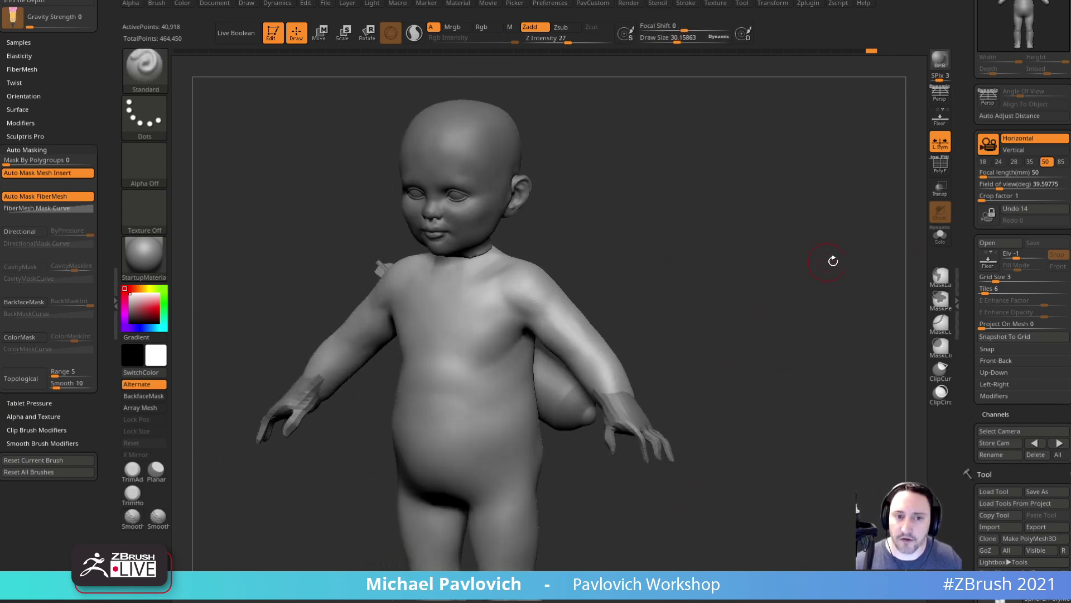
# - Bring the head and body subtools together in the subtool list and combine them into one mesh
pyautogui.moveTo(965, 247); pyautogui.dragTo(966, 325)
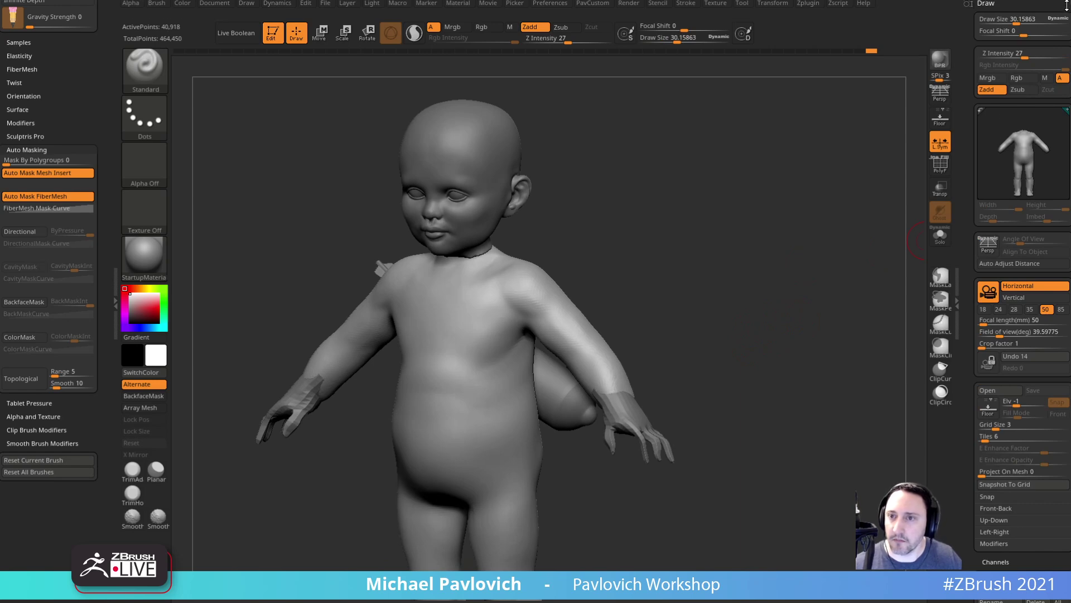
pyautogui.click(969, 4)
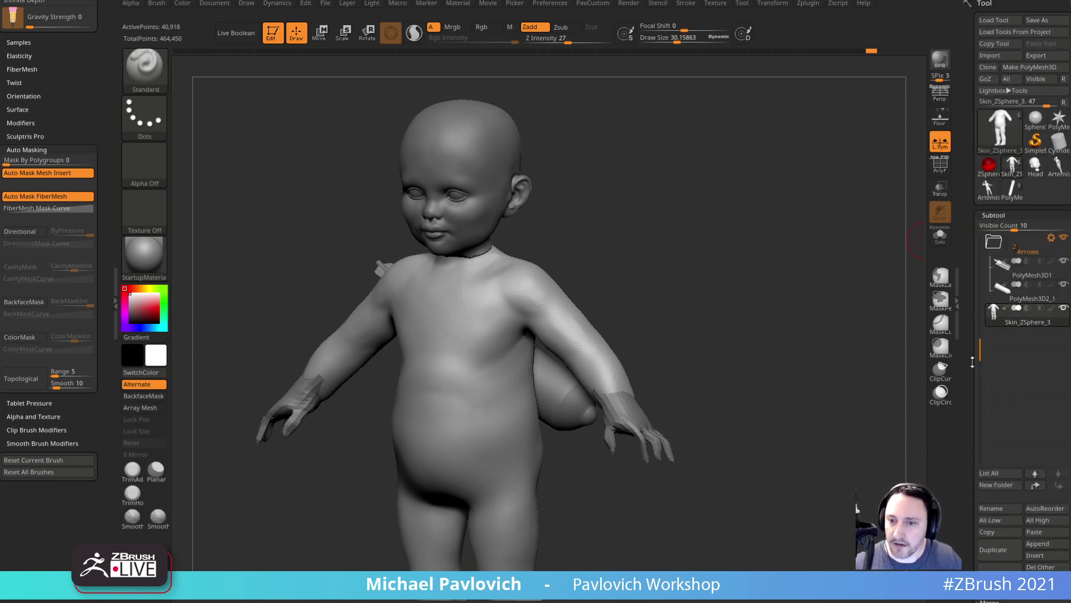
pyautogui.moveTo(981, 348); pyautogui.dragTo(981, 277)
pyautogui.click(1011, 274)
pyautogui.click(1060, 486)
pyautogui.click(1064, 487)
pyautogui.click(1063, 487)
pyautogui.moveTo(765, 295); pyautogui.dragTo(861, 395)
pyautogui.hotkey('ctrl', 'm')
# - Smooth the seam around the back and side of the neck, raising the Smooth brush's Z Intensity to 100
pyautogui.keyDown('alt'); pyautogui.moveTo(680, 253); pyautogui.dragTo(708, 282); pyautogui.keyUp('alt')
pyautogui.keyDown('shift'); pyautogui.moveTo(492, 298); pyautogui.dragTo(510, 286); pyautogui.keyUp('shift')
pyautogui.moveTo(594, 253); pyautogui.dragTo(527, 272)
pyautogui.keyDown('shift'); pyautogui.moveTo(544, 279); pyautogui.dragTo(547, 264); pyautogui.keyUp('shift')
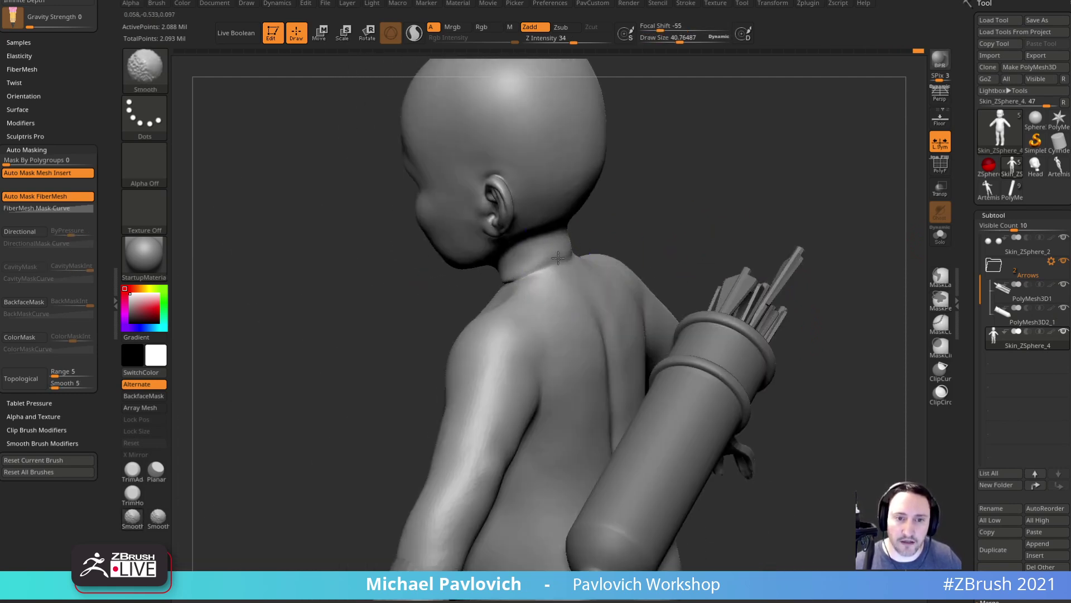
pyautogui.keyDown('shift'); pyautogui.moveTo(586, 40); pyautogui.dragTo(614, 46); pyautogui.keyUp('shift')
pyautogui.keyDown('shift'); pyautogui.moveTo(549, 273); pyautogui.dragTo(565, 260); pyautogui.keyUp('shift')
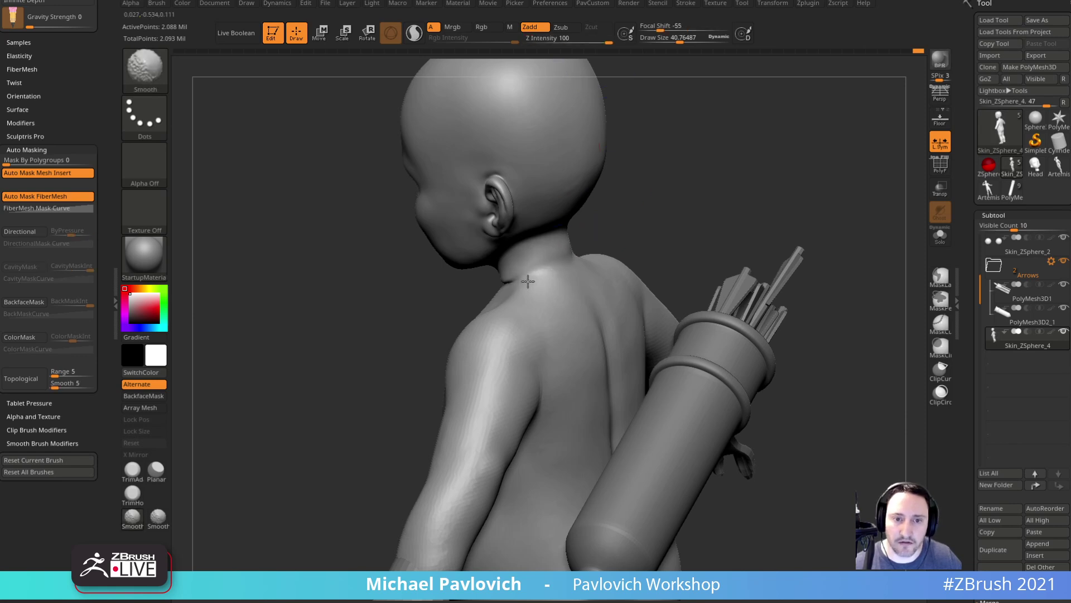
pyautogui.moveTo(610, 222); pyautogui.dragTo(650, 239)
pyautogui.keyDown('shift'); pyautogui.moveTo(534, 274); pyautogui.dragTo(521, 278); pyautogui.keyUp('shift')
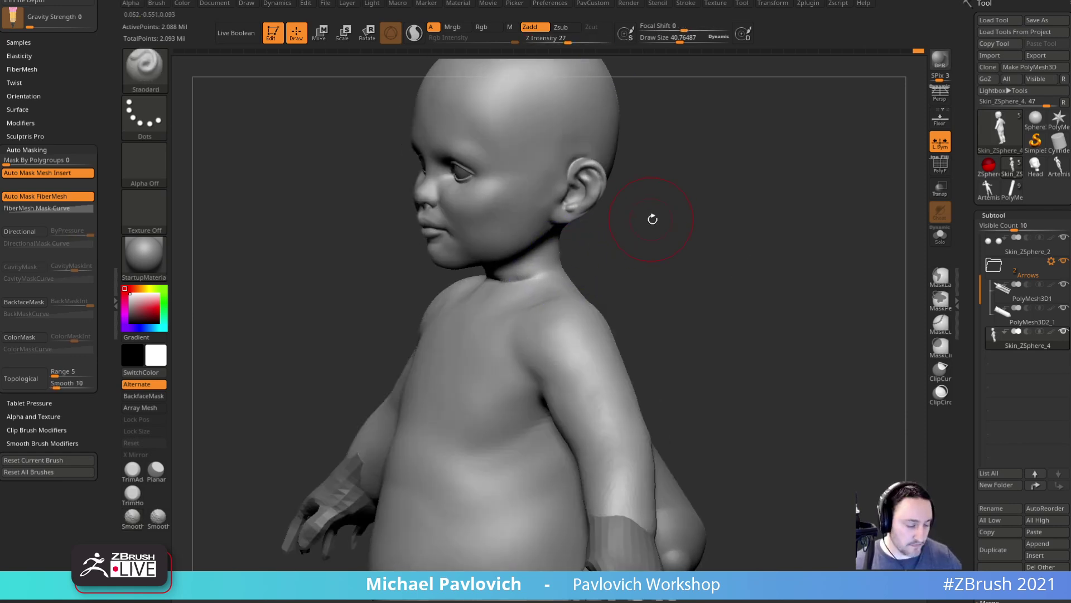
# - Smooth the front of the neck, the collar area and the shoulders
pyautogui.moveTo(650, 218); pyautogui.dragTo(676, 229)
pyautogui.keyDown('shift'); pyautogui.moveTo(456, 280); pyautogui.dragTo(485, 283); pyautogui.keyUp('shift')
pyautogui.moveTo(608, 237); pyautogui.dragTo(581, 244)
pyautogui.keyDown('shift'); pyautogui.moveTo(542, 277); pyautogui.dragTo(530, 278); pyautogui.keyUp('shift')
pyautogui.moveTo(614, 240); pyautogui.dragTo(659, 245)
pyautogui.moveTo(413, 315)
pyautogui.keyDown('shift'); pyautogui.mouseDown()
pyautogui.moveTo(347, 312)
pyautogui.moveTo(307, 342)
pyautogui.mouseUp(); pyautogui.keyUp('shift')
# - Smooth the belly, feet, shoulders and upper arms with the Smooth brush at a draw size of about 63
pyautogui.keyDown('alt'); pyautogui.moveTo(664, 279); pyautogui.dragTo(696, 178); pyautogui.keyUp('alt')
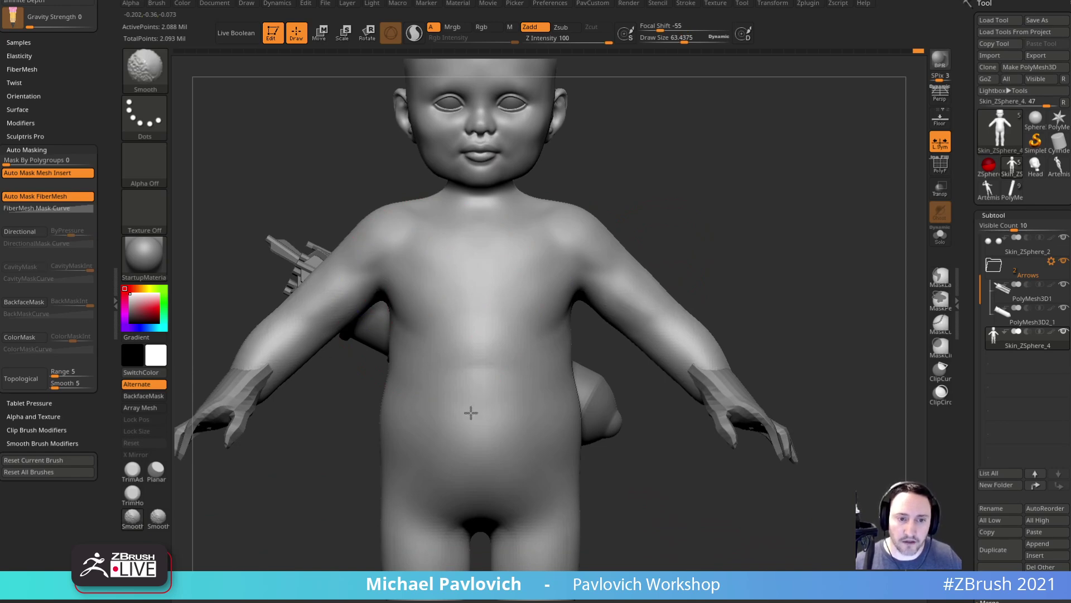
pyautogui.keyDown('alt'); pyautogui.moveTo(678, 273); pyautogui.dragTo(621, 223); pyautogui.keyUp('alt')
pyautogui.keyDown('alt'); pyautogui.moveTo(553, 476); pyautogui.dragTo(576, 402); pyautogui.keyUp('alt')
pyautogui.moveTo(593, 457); pyautogui.dragTo(484, 485)
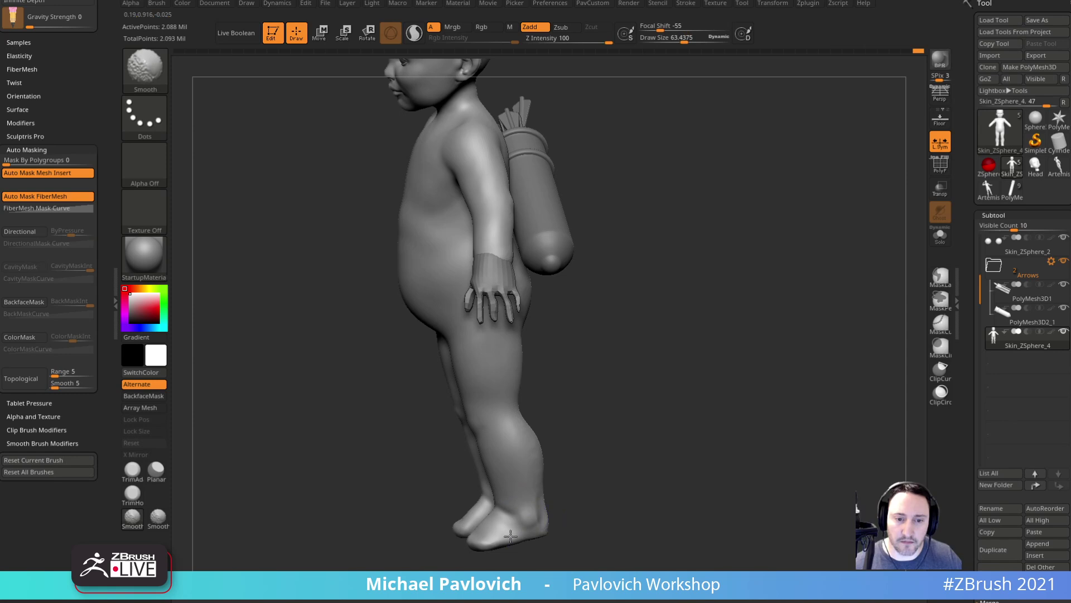
pyautogui.moveTo(626, 389); pyautogui.dragTo(584, 394)
pyautogui.keyDown('alt'); pyautogui.moveTo(564, 84); pyautogui.dragTo(566, 210, button='right'); pyautogui.keyUp('alt')
pyautogui.keyDown('shift'); pyautogui.moveTo(494, 257); pyautogui.dragTo(468, 293); pyautogui.keyUp('shift')
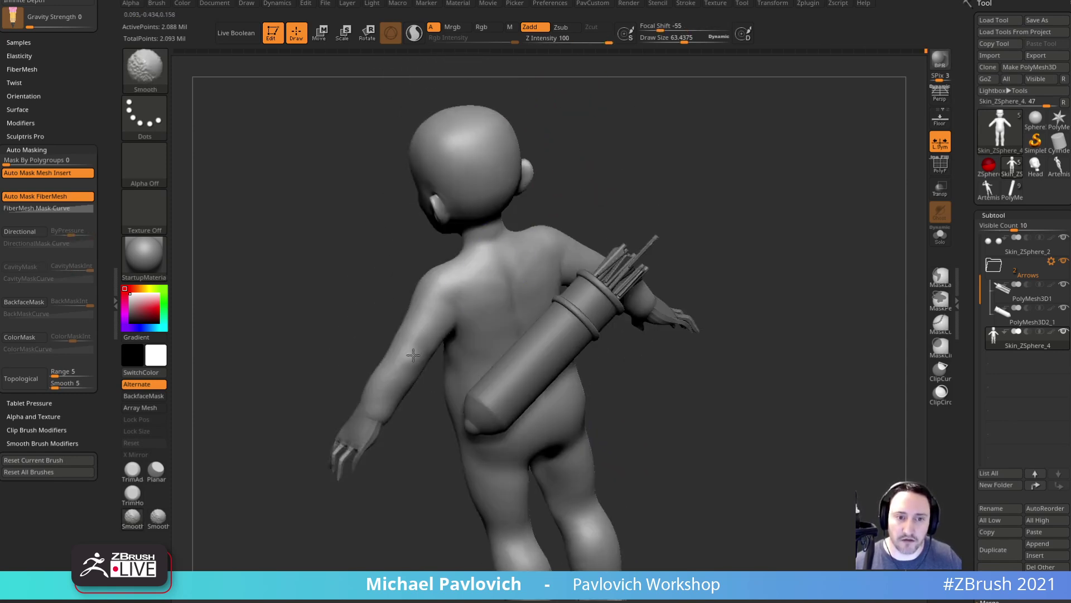
pyautogui.moveTo(387, 373)
pyautogui.mouseDown(button='right')
pyautogui.moveTo(785, 232)
pyautogui.moveTo(721, 246)
pyautogui.mouseUp(button='right')
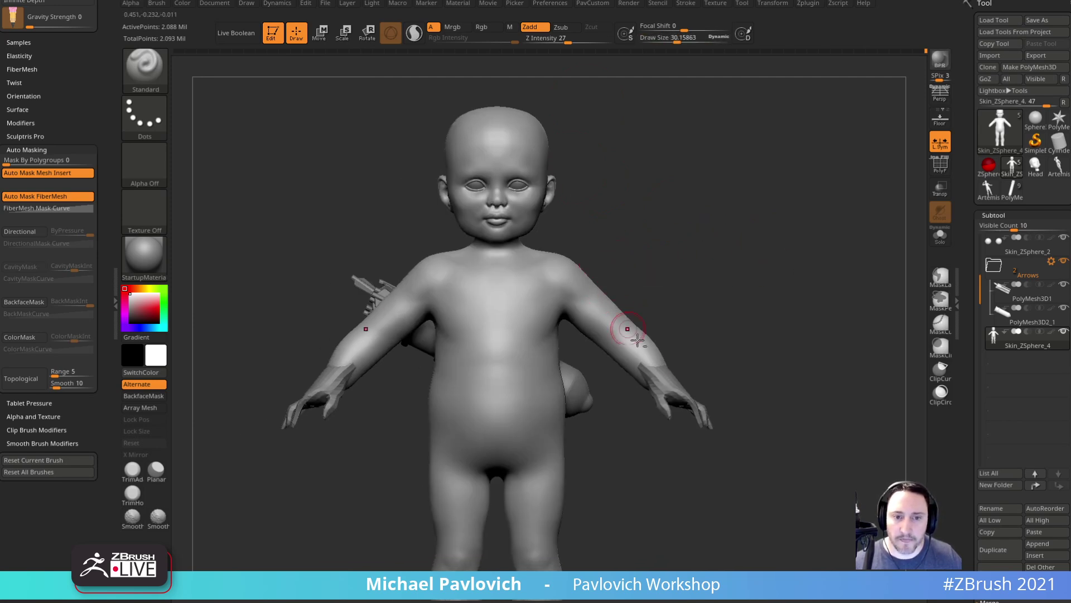
# - Select the hands subtool and set up a Move brush with a draw size of about 20 for it
pyautogui.keyDown('alt'); pyautogui.click(673, 383); pyautogui.keyUp('alt')
pyautogui.moveTo(797, 352)
pyautogui.keyDown('alt'); pyautogui.mouseDown(button='right')
pyautogui.moveTo(799, 308)
pyautogui.moveTo(735, 337)
pyautogui.mouseUp(button='right'); pyautogui.keyUp('alt')
pyautogui.press('s')
pyautogui.moveTo(734, 338); pyautogui.dragTo(724, 339)
pyautogui.keyDown('ctrl'); pyautogui.moveTo(746, 338); pyautogui.dragTo(788, 326, button='right'); pyautogui.keyUp('ctrl')
pyautogui.moveTo(788, 326)
pyautogui.keyDown('ctrl'); pyautogui.mouseDown(button='right')
pyautogui.moveTo(763, 331)
pyautogui.moveTo(721, 377)
pyautogui.mouseUp(button='right'); pyautogui.keyUp('ctrl')
pyautogui.press('s')
pyautogui.moveTo(591, 440); pyautogui.dragTo(587, 439)
pyautogui.press('b')
pyautogui.press('m')
pyautogui.press('t')
pyautogui.moveTo(740, 329)
pyautogui.mouseDown(button='right')
pyautogui.moveTo(777, 311)
pyautogui.moveTo(743, 345)
pyautogui.mouseUp(button='right')
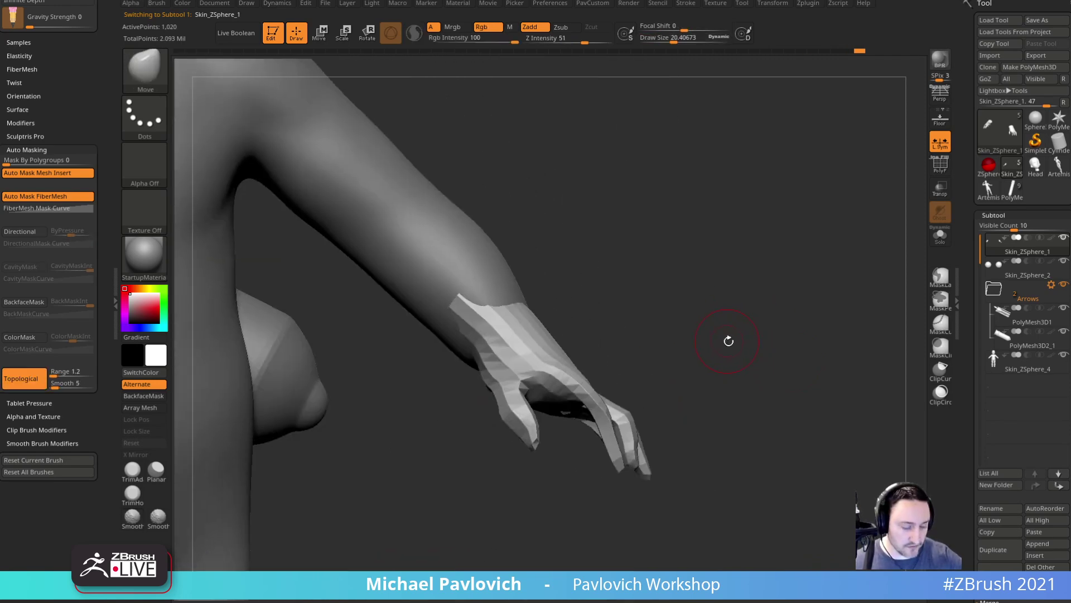
# - Thicken the fingers of both hands with the Inflat brush at a draw size of about 38
pyautogui.press('b')
pyautogui.press('i')
pyautogui.press('n')
pyautogui.moveTo(738, 306)
pyautogui.mouseDown(button='right')
pyautogui.moveTo(758, 278)
pyautogui.moveTo(654, 371)
pyautogui.mouseUp(button='right')
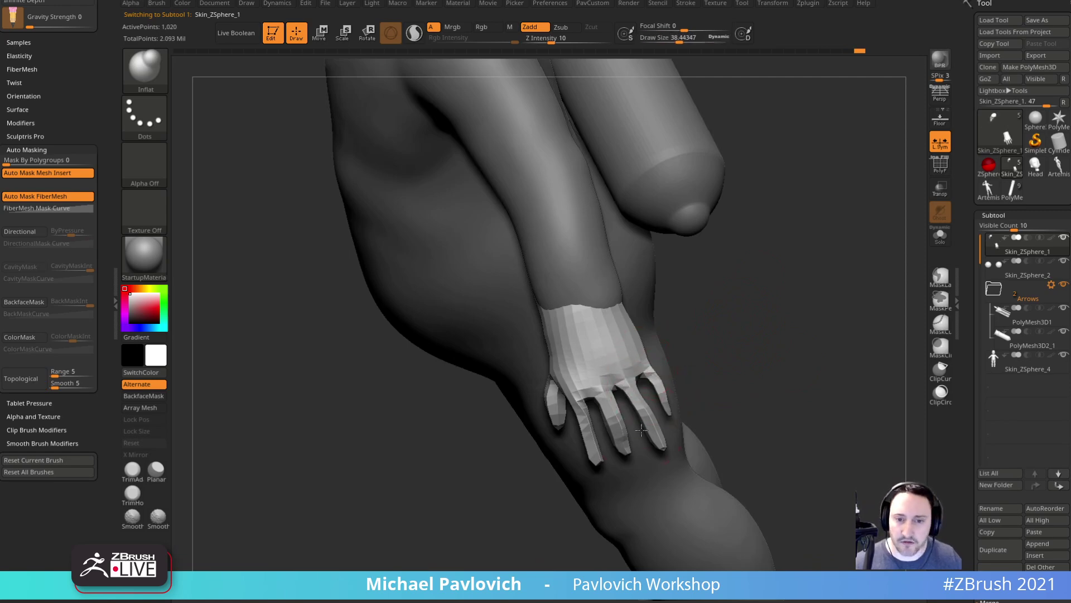
pyautogui.moveTo(706, 401); pyautogui.dragTo(694, 441, button='right')
# - Reposition the fingers of the hands with the Move Topological brush at a draw size of about 57
pyautogui.press('s')
pyautogui.press('b')
pyautogui.press('m')
pyautogui.press('t')
pyautogui.moveTo(662, 443); pyautogui.dragTo(666, 444)
pyautogui.moveTo(667, 444)
pyautogui.mouseDown(button='right')
pyautogui.moveTo(631, 368)
pyautogui.moveTo(580, 335)
pyautogui.moveTo(184, 503)
pyautogui.mouseUp(button='right')
pyautogui.moveTo(549, 312); pyautogui.dragTo(630, 348, button='right')
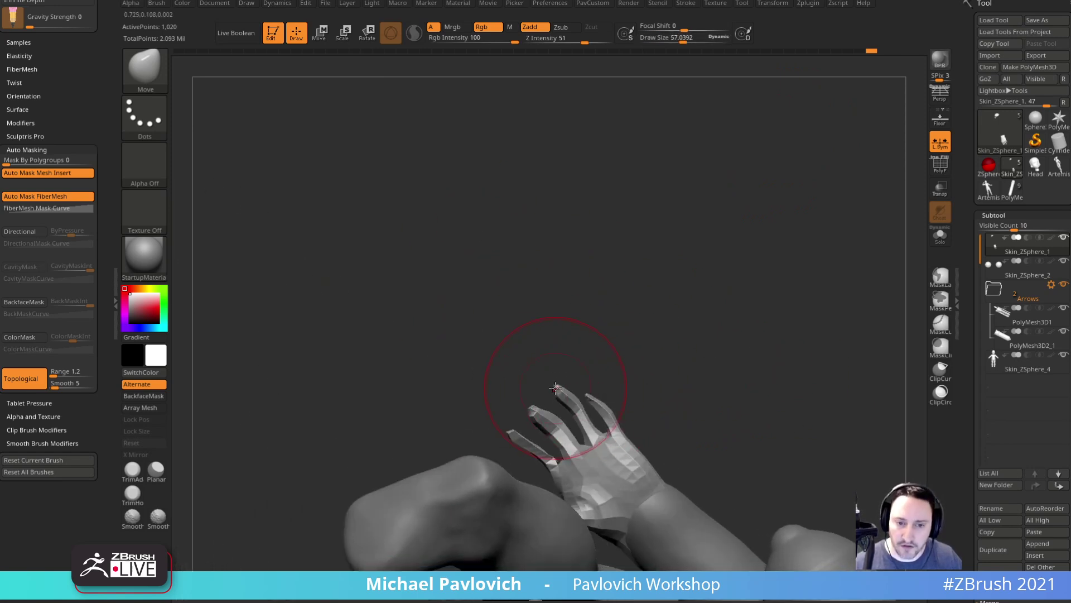
pyautogui.moveTo(560, 409); pyautogui.dragTo(554, 410, button='right')
pyautogui.moveTo(562, 447)
pyautogui.mouseDown(button='right')
pyautogui.moveTo(626, 339)
pyautogui.moveTo(633, 403)
pyautogui.moveTo(663, 402)
pyautogui.moveTo(648, 385)
pyautogui.mouseUp(button='right')
pyautogui.moveTo(568, 437); pyautogui.dragTo(580, 431)
# - Plump the thin fingers and thumb with the Inflat brush at a draw size of about 36
pyautogui.press('b')
pyautogui.press('i')
pyautogui.press('n')
pyautogui.moveTo(662, 317); pyautogui.dragTo(676, 299, button='right')
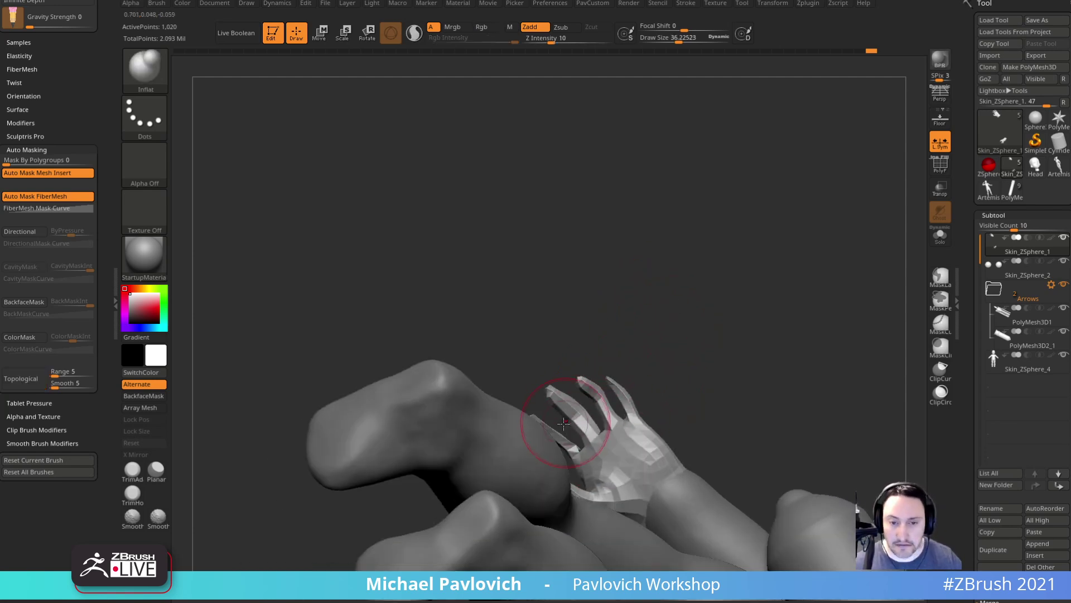
pyautogui.moveTo(664, 363)
pyautogui.mouseDown(button='right')
pyautogui.moveTo(735, 339)
pyautogui.moveTo(709, 363)
pyautogui.mouseUp(button='right')
pyautogui.moveTo(560, 431); pyautogui.dragTo(550, 483)
pyautogui.moveTo(640, 335); pyautogui.dragTo(653, 361, button='right')
pyautogui.moveTo(548, 349); pyautogui.dragTo(549, 347)
pyautogui.moveTo(606, 336); pyautogui.dragTo(667, 362, button='right')
pyautogui.moveTo(603, 379)
pyautogui.mouseDown(button='right')
pyautogui.moveTo(643, 402)
pyautogui.moveTo(648, 259)
pyautogui.mouseUp(button='right')
pyautogui.moveTo(770, 237)
pyautogui.mouseDown(button='right')
pyautogui.moveTo(822, 278)
pyautogui.moveTo(830, 337)
pyautogui.moveTo(782, 331)
pyautogui.moveTo(797, 341)
pyautogui.mouseUp(button='right')
# - Adjust the fingertip positions with the Move Topological brush at a draw size of about 30
pyautogui.press('s')
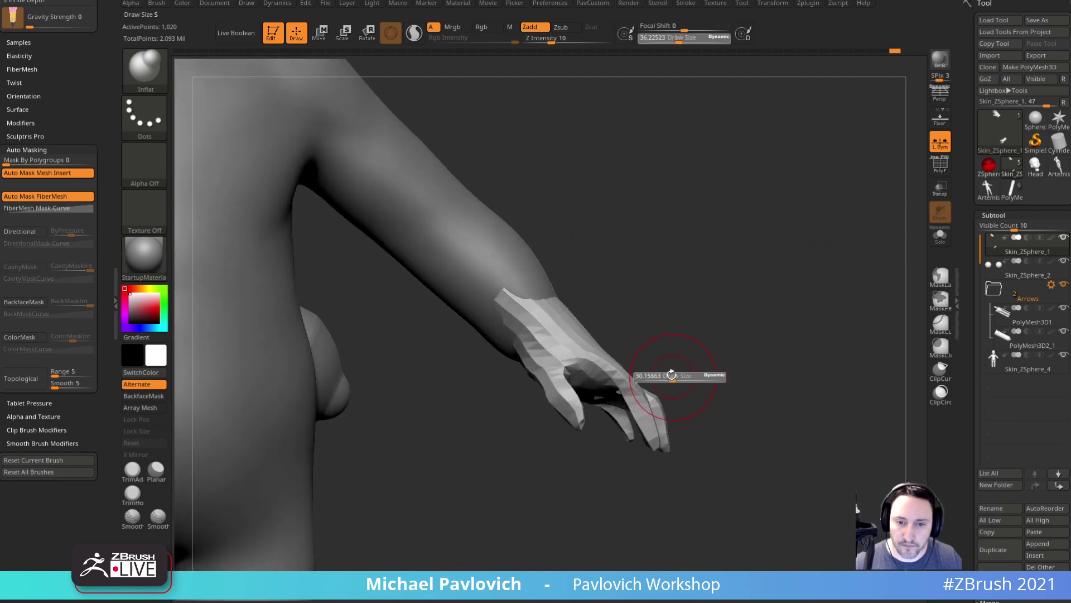
pyautogui.moveTo(675, 377); pyautogui.dragTo(671, 378)
pyautogui.press('b')
pyautogui.press('m')
pyautogui.press('t')
pyautogui.moveTo(642, 410); pyautogui.dragTo(645, 421)
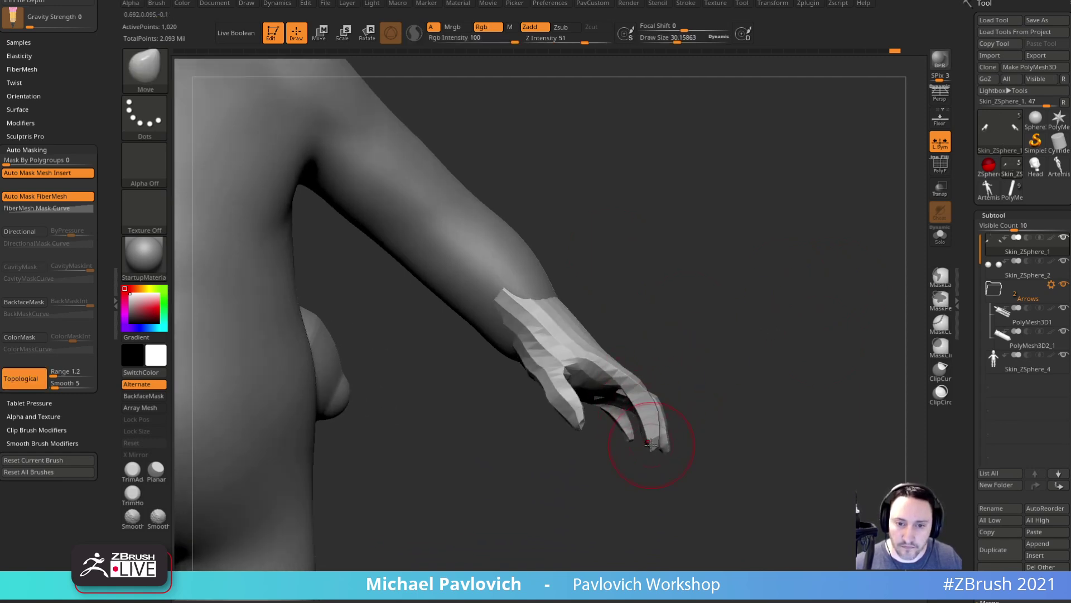
pyautogui.moveTo(573, 383); pyautogui.dragTo(578, 293, button='right')
pyautogui.moveTo(485, 351); pyautogui.dragTo(589, 292, button='right')
# - Divide the hands mesh once to reach subdivision level 2
pyautogui.moveTo(972, 308)
pyautogui.mouseDown()
pyautogui.moveTo(973, 235)
pyautogui.moveTo(1011, 266)
pyautogui.mouseUp()
pyautogui.moveTo(770, 275); pyautogui.dragTo(702, 297, button='right')
pyautogui.hotkey('shift', 'd')
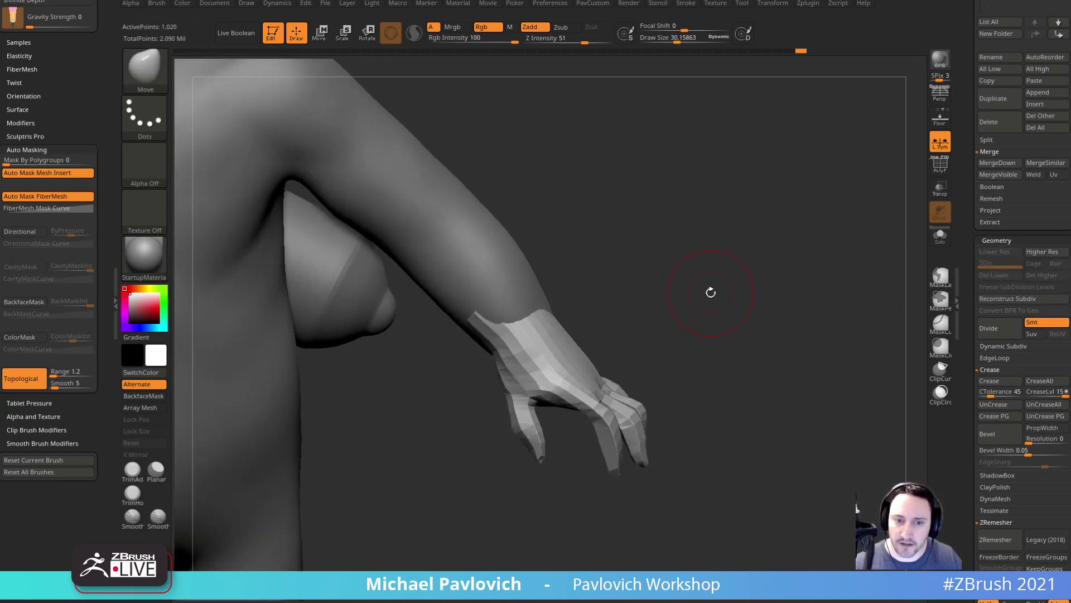
pyautogui.hotkey('ctrl', 'd')
pyautogui.moveTo(711, 295); pyautogui.dragTo(618, 337, button='right')
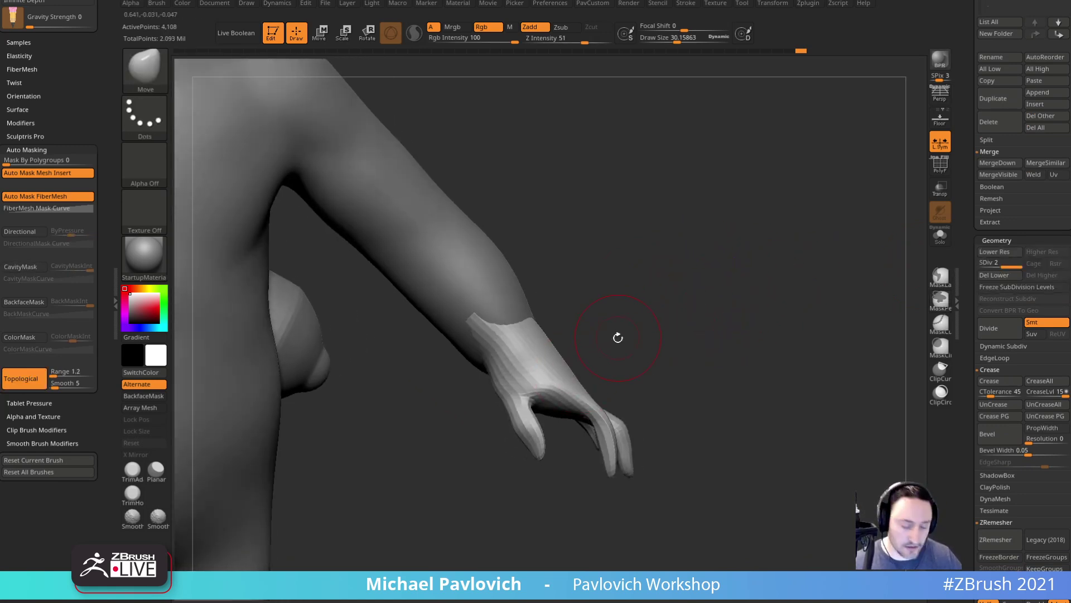
# - Build up volume at the base of the thumb with the Clay brush at a draw size of about 14
pyautogui.press('b')
pyautogui.press('c')
pyautogui.press('l')
pyautogui.press('s')
pyautogui.moveTo(521, 394); pyautogui.dragTo(518, 398)
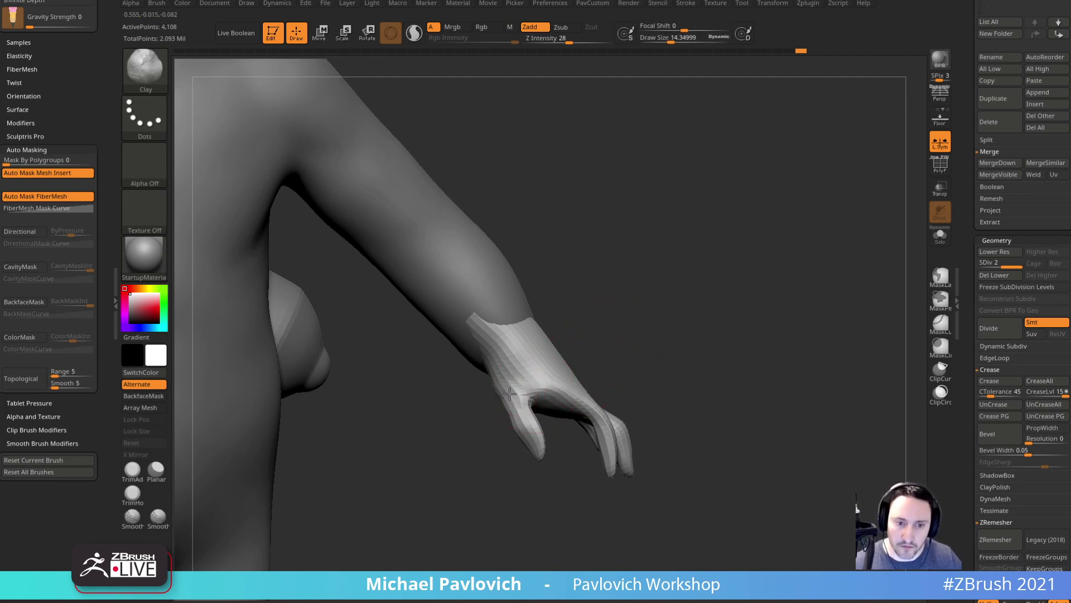
pyautogui.moveTo(514, 386); pyautogui.dragTo(597, 388, button='right')
pyautogui.moveTo(649, 348)
pyautogui.mouseDown(button='right')
pyautogui.moveTo(663, 293)
pyautogui.moveTo(695, 290)
pyautogui.mouseUp(button='right')
# - Thicken the area between thumb and index finger with the Inflat brush at a draw size of about 25
pyautogui.press('b')
pyautogui.press('i')
pyautogui.press('n')
pyautogui.press('s')
pyautogui.moveTo(532, 395); pyautogui.dragTo(526, 396)
pyautogui.moveTo(664, 302); pyautogui.dragTo(610, 360, button='right')
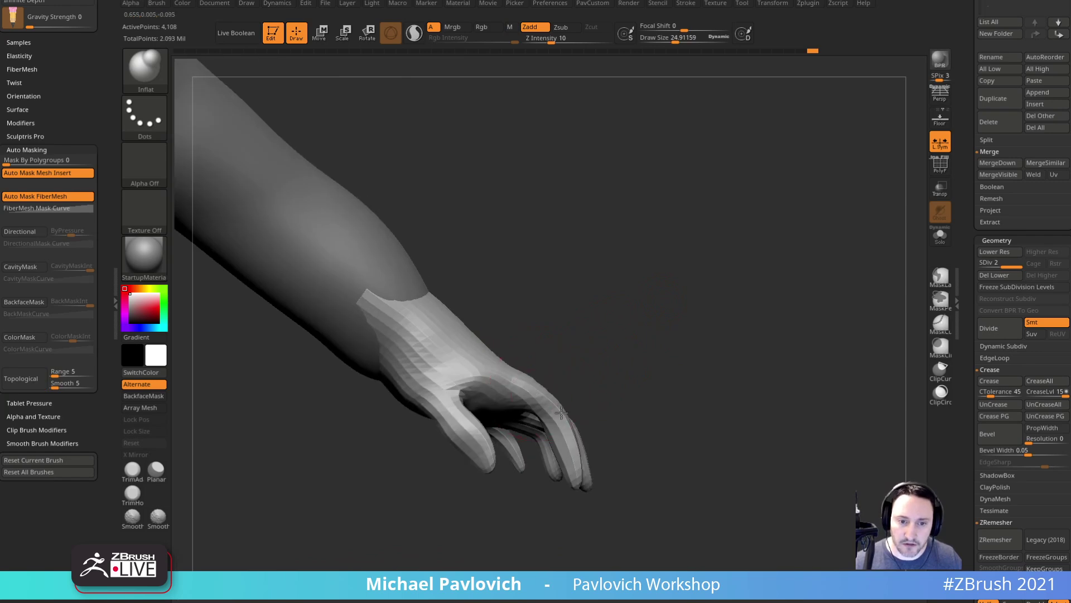
pyautogui.moveTo(647, 329); pyautogui.dragTo(724, 292, button='right')
pyautogui.moveTo(346, 369); pyautogui.dragTo(390, 341, button='right')
# - Adjust the shape of the index finger with the Move Topological brush at a draw size of about 23
pyautogui.press('b')
pyautogui.press('m')
pyautogui.press('v')
pyautogui.press('s')
pyautogui.moveTo(573, 419)
pyautogui.mouseDown()
pyautogui.moveTo(564, 427)
pyautogui.moveTo(565, 410)
pyautogui.mouseUp()
pyautogui.moveTo(564, 471); pyautogui.dragTo(560, 472)
pyautogui.moveTo(619, 470); pyautogui.dragTo(573, 469, button='right')
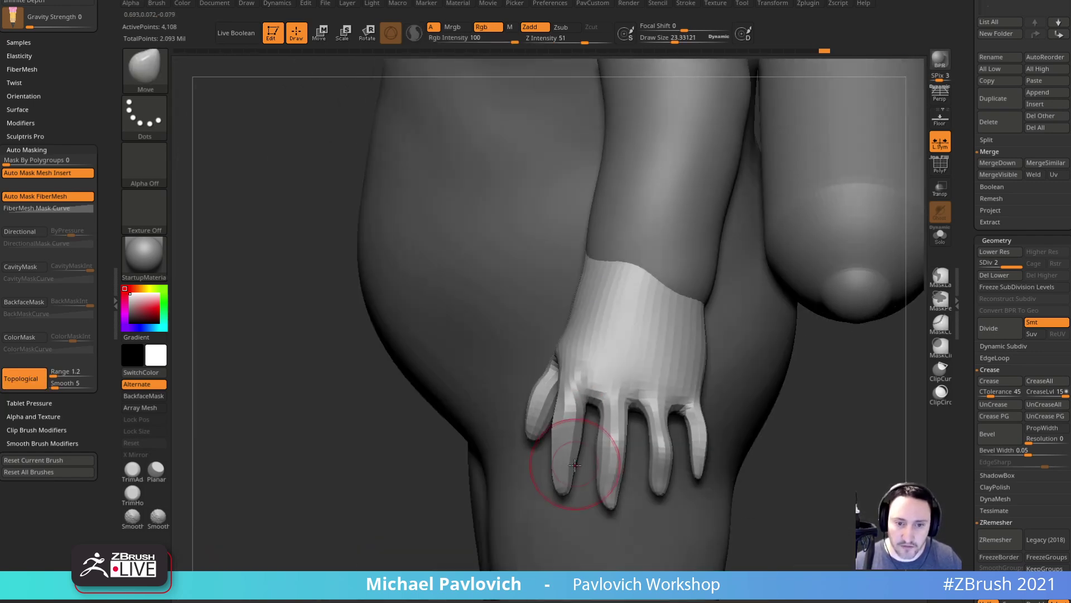
# - Add knuckle volume on the back of the hand with the Clay brush at a draw size of about 15
pyautogui.press('b')
pyautogui.press('c')
pyautogui.press('l')
pyautogui.moveTo(842, 436); pyautogui.dragTo(803, 404, button='right')
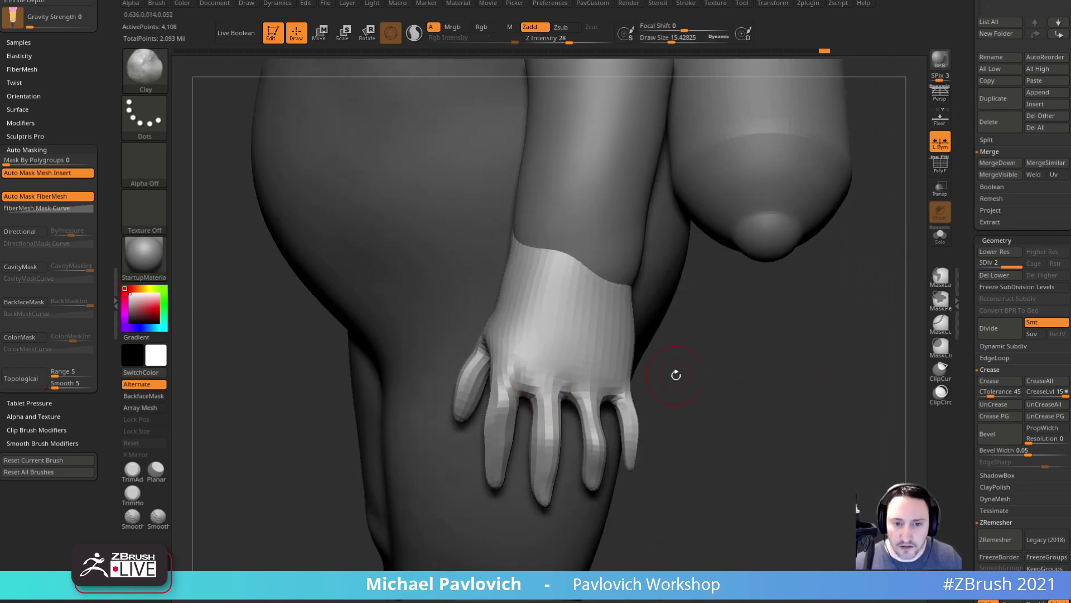
pyautogui.moveTo(646, 373); pyautogui.dragTo(555, 390, button='right')
pyautogui.moveTo(596, 392); pyautogui.dragTo(598, 394)
pyautogui.moveTo(813, 378); pyautogui.dragTo(745, 375, button='right')
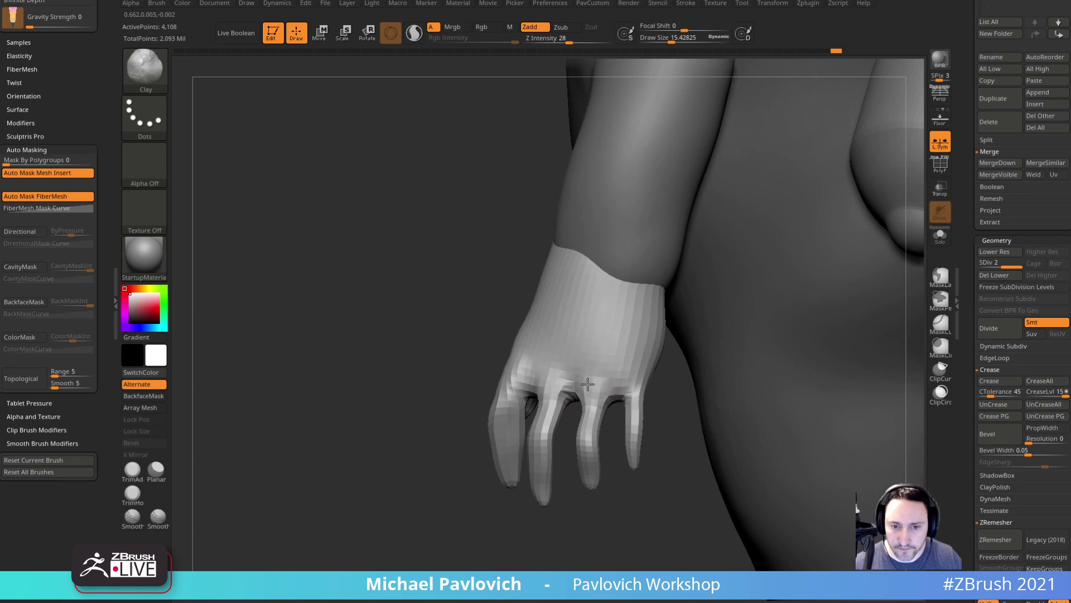
# - Fatten the fingers from the palm side with the Inflat brush at a draw size of about 28
pyautogui.moveTo(610, 474)
pyautogui.mouseDown(button='right')
pyautogui.moveTo(601, 299)
pyautogui.moveTo(636, 332)
pyautogui.moveTo(662, 330)
pyautogui.moveTo(605, 323)
pyautogui.mouseUp(button='right')
pyautogui.press('b')
pyautogui.press('i')
pyautogui.press('n')
pyautogui.press('s')
pyautogui.moveTo(572, 388); pyautogui.dragTo(563, 357)
pyautogui.moveTo(623, 311); pyautogui.dragTo(664, 313, button='right')
pyautogui.moveTo(620, 367); pyautogui.dragTo(602, 341)
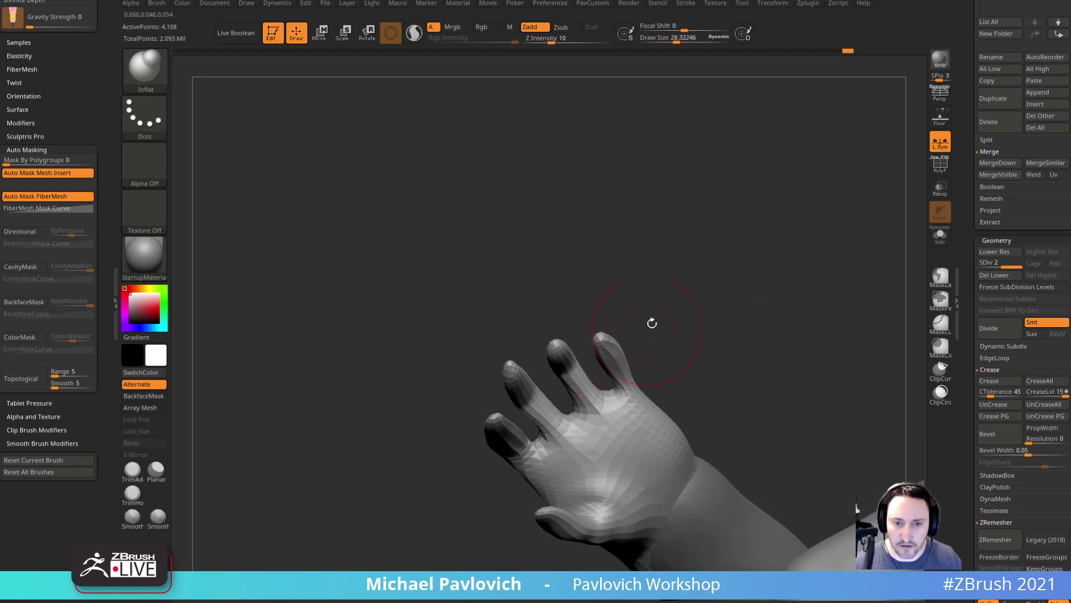
pyautogui.moveTo(643, 335); pyautogui.dragTo(658, 339, button='right')
# - Raise the Inflat brush's Z Intensity to 21 and thicken the fingers further at a draw size of about 20
pyautogui.press('s')
pyautogui.moveTo(622, 381); pyautogui.dragTo(620, 381)
pyautogui.press('s')
pyautogui.moveTo(645, 370); pyautogui.dragTo(646, 340, button='right')
pyautogui.moveTo(624, 360)
pyautogui.keyDown('shift'); pyautogui.mouseDown()
pyautogui.moveTo(620, 347)
pyautogui.moveTo(624, 365)
pyautogui.mouseUp(); pyautogui.keyUp('shift')
pyautogui.hotkey('ctrl', 'z')
pyautogui.keyDown('shift'); pyautogui.click(586, 40); pyautogui.keyUp('shift')
pyautogui.press('s')
pyautogui.moveTo(675, 275); pyautogui.dragTo(679, 465, button='right')
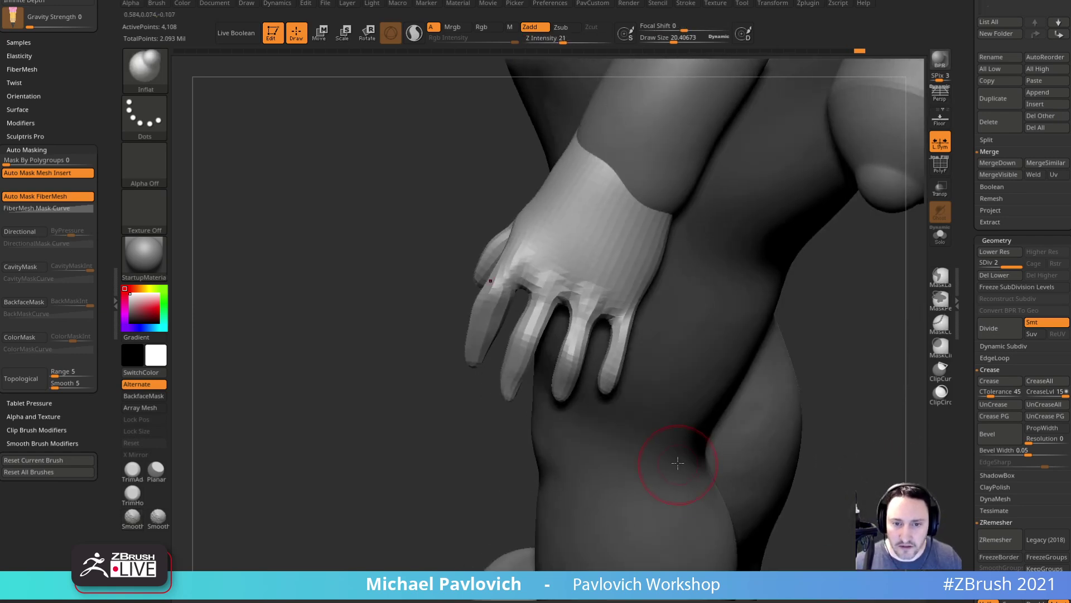
pyautogui.moveTo(619, 337); pyautogui.dragTo(618, 349)
pyautogui.moveTo(829, 338); pyautogui.dragTo(799, 342, button='right')
pyautogui.moveTo(635, 356); pyautogui.dragTo(640, 373)
pyautogui.moveTo(641, 375)
pyautogui.mouseDown(button='right')
pyautogui.moveTo(652, 394)
pyautogui.moveTo(639, 448)
pyautogui.mouseUp(button='right')
# - Reposition the fingers and refine their silhouette from several angles with the Move Topological brush
pyautogui.press('b')
pyautogui.press('m')
pyautogui.press('t')
pyautogui.press('s')
pyautogui.moveTo(638, 444)
pyautogui.mouseDown()
pyautogui.moveTo(615, 436)
pyautogui.moveTo(609, 403)
pyautogui.mouseUp()
pyautogui.press('s')
pyautogui.moveTo(664, 393)
pyautogui.mouseDown(button='right')
pyautogui.moveTo(593, 405)
pyautogui.moveTo(526, 474)
pyautogui.mouseUp(button='right')
pyautogui.moveTo(722, 402)
pyautogui.keyDown('alt'); pyautogui.mouseDown(button='right')
pyautogui.moveTo(734, 390)
pyautogui.moveTo(689, 399)
pyautogui.mouseUp(button='right'); pyautogui.keyUp('alt')
pyautogui.press('s')
pyautogui.moveTo(562, 388); pyautogui.dragTo(568, 387)
pyautogui.moveTo(502, 406); pyautogui.dragTo(510, 407)
pyautogui.moveTo(609, 385); pyautogui.dragTo(754, 380, button='right')
pyautogui.moveTo(532, 464)
pyautogui.mouseDown()
pyautogui.moveTo(521, 471)
pyautogui.moveTo(538, 458)
pyautogui.moveTo(538, 425)
pyautogui.mouseUp()
# - Carve creases into the palm and finger bases with the DamStandard brush at a draw size of about 11
pyautogui.press('s')
pyautogui.moveTo(631, 323)
pyautogui.mouseDown(button='right')
pyautogui.moveTo(684, 285)
pyautogui.moveTo(689, 268)
pyautogui.mouseUp(button='right')
pyautogui.press('b')
pyautogui.press('d')
pyautogui.press('s')
pyautogui.moveTo(690, 268)
pyautogui.keyDown('ctrl'); pyautogui.mouseDown(button='right')
pyautogui.moveTo(692, 283)
pyautogui.moveTo(678, 273)
pyautogui.mouseUp(button='right'); pyautogui.keyUp('ctrl')
pyautogui.moveTo(576, 399); pyautogui.dragTo(550, 371)
pyautogui.moveTo(627, 365); pyautogui.dragTo(656, 321, button='right')
pyautogui.moveTo(561, 395); pyautogui.dragTo(584, 368)
pyautogui.moveTo(642, 335); pyautogui.dragTo(601, 361, button='right')
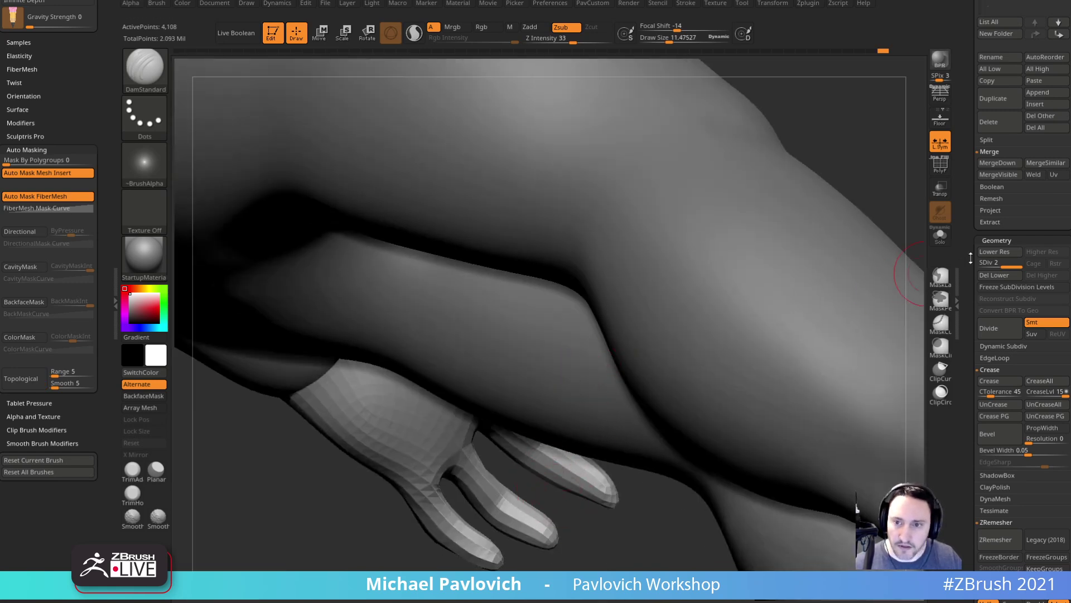
# - Isolate the hands in Solo mode and adjust the finger shape with the Move brush
pyautogui.click(940, 237)
pyautogui.press('b')
pyautogui.press('m')
pyautogui.press('v')
pyautogui.moveTo(553, 388); pyautogui.dragTo(561, 383)
pyautogui.moveTo(614, 368)
pyautogui.mouseDown(button='right')
pyautogui.moveTo(601, 406)
pyautogui.moveTo(611, 426)
pyautogui.mouseUp(button='right')
# - Divide the hands to subdivision level 3 and carve finger creases on the palm side with the DamStandard brush
pyautogui.hotkey('ctrl', 'd')
pyautogui.moveTo(691, 311)
pyautogui.mouseDown(button='right')
pyautogui.moveTo(682, 349)
pyautogui.moveTo(681, 309)
pyautogui.mouseUp(button='right')
pyautogui.press('b')
pyautogui.press('d')
pyautogui.press('s')
pyautogui.press(']')
pyautogui.moveTo(514, 354); pyautogui.dragTo(491, 385)
pyautogui.moveTo(542, 414); pyautogui.dragTo(663, 410, button='right')
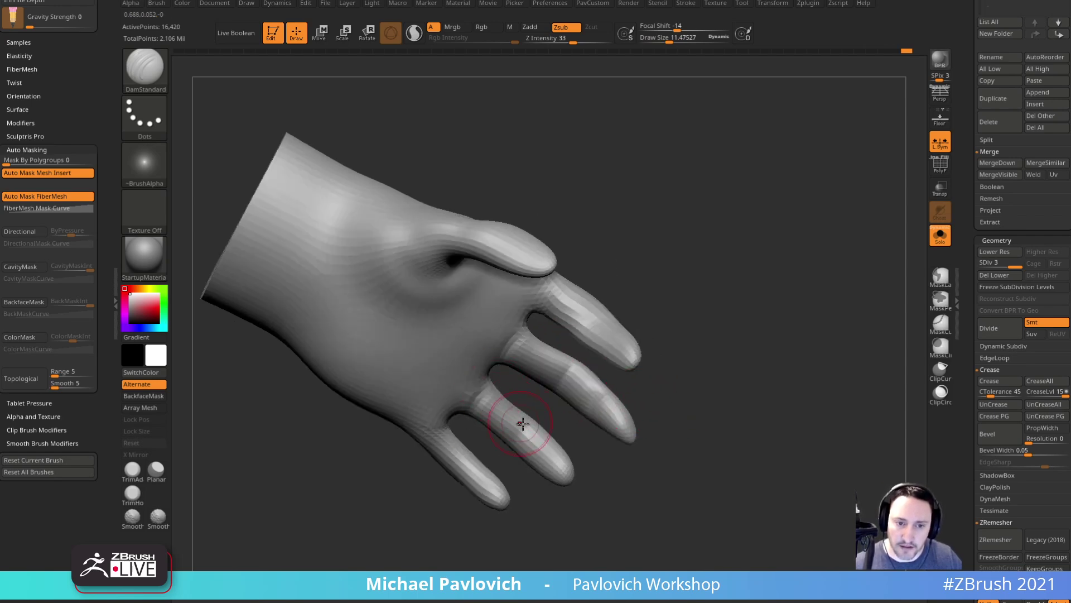
pyautogui.moveTo(526, 512); pyautogui.dragTo(496, 535, button='right')
pyautogui.moveTo(465, 422); pyautogui.dragTo(449, 434)
pyautogui.moveTo(435, 505); pyautogui.dragTo(480, 462, button='right')
# - Switch to the Inflat brush and smooth the surface of the fingers
pyautogui.moveTo(668, 346); pyautogui.dragTo(608, 376, button='right')
pyautogui.moveTo(745, 346)
pyautogui.mouseDown(button='right')
pyautogui.moveTo(740, 375)
pyautogui.moveTo(719, 372)
pyautogui.mouseUp(button='right')
pyautogui.press('b')
pyautogui.press('i')
pyautogui.press('n')
pyautogui.keyDown('shift'); pyautogui.moveTo(594, 366); pyautogui.dragTo(602, 353); pyautogui.keyUp('shift')
pyautogui.moveTo(665, 311); pyautogui.dragTo(592, 347, button='right')
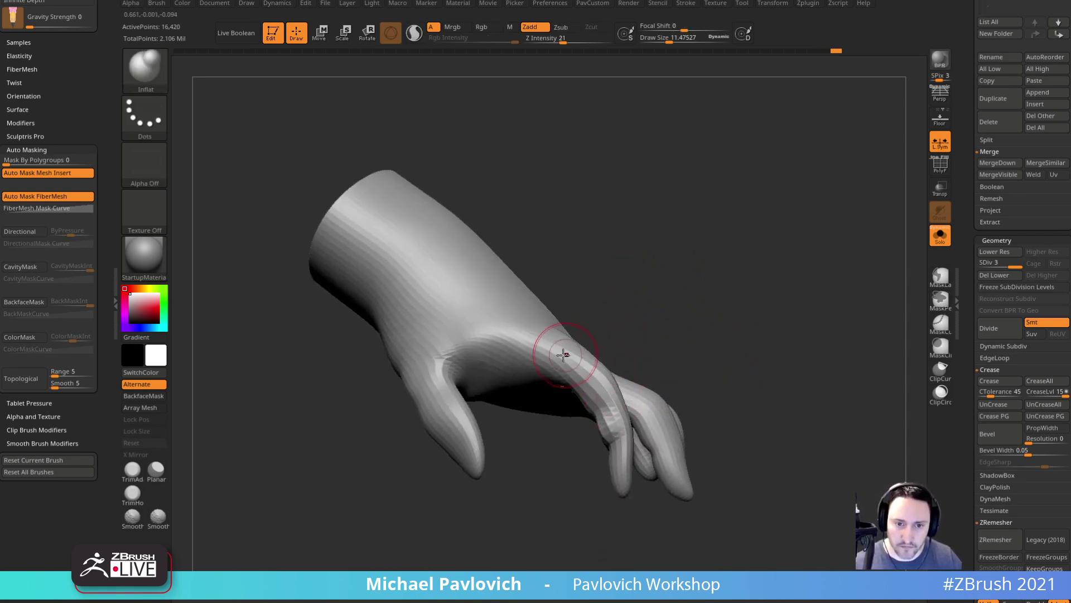
pyautogui.moveTo(665, 304); pyautogui.dragTo(605, 347, button='right')
pyautogui.moveTo(551, 450); pyautogui.dragTo(616, 347, button='right')
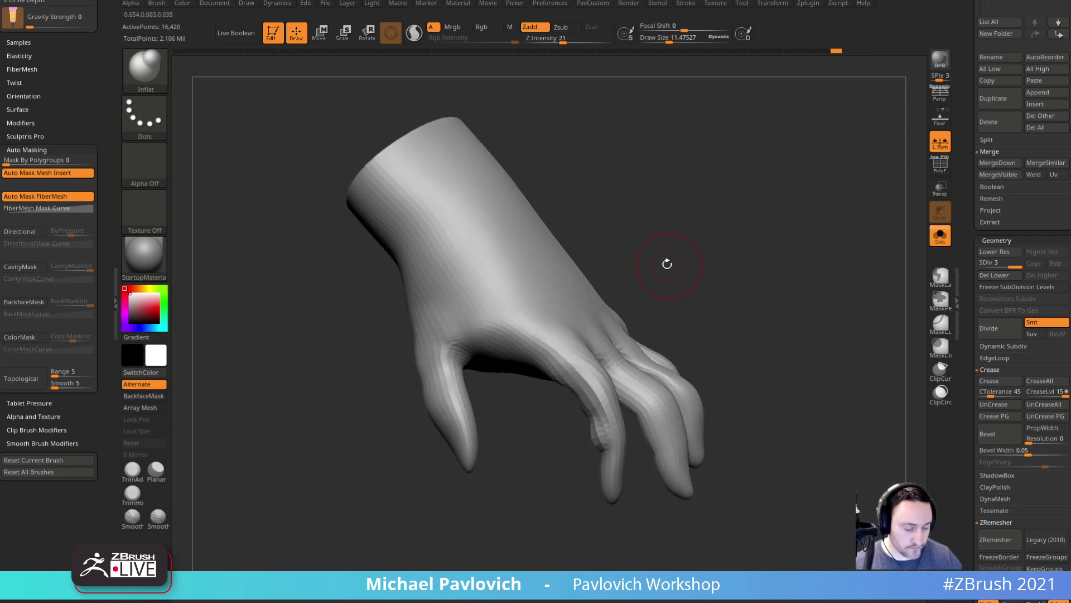
# - Build up the knuckles and middle finger joints with the Clay brush at a draw size of about 11
pyautogui.press('b')
pyautogui.press('c')
pyautogui.press('l')
pyautogui.moveTo(705, 226); pyautogui.dragTo(643, 277, button='right')
pyautogui.moveTo(560, 327); pyautogui.dragTo(573, 333)
pyautogui.moveTo(749, 240); pyautogui.dragTo(788, 243, button='right')
pyautogui.moveTo(611, 343); pyautogui.dragTo(620, 338)
pyautogui.moveTo(472, 360); pyautogui.dragTo(519, 377, button='right')
pyautogui.moveTo(656, 469); pyautogui.dragTo(636, 443, button='right')
pyautogui.moveTo(642, 377); pyautogui.dragTo(649, 382)
pyautogui.moveTo(754, 323)
pyautogui.mouseDown(button='right')
pyautogui.moveTo(717, 341)
pyautogui.moveTo(717, 357)
pyautogui.mouseUp(button='right')
pyautogui.moveTo(684, 355); pyautogui.dragTo(681, 362)
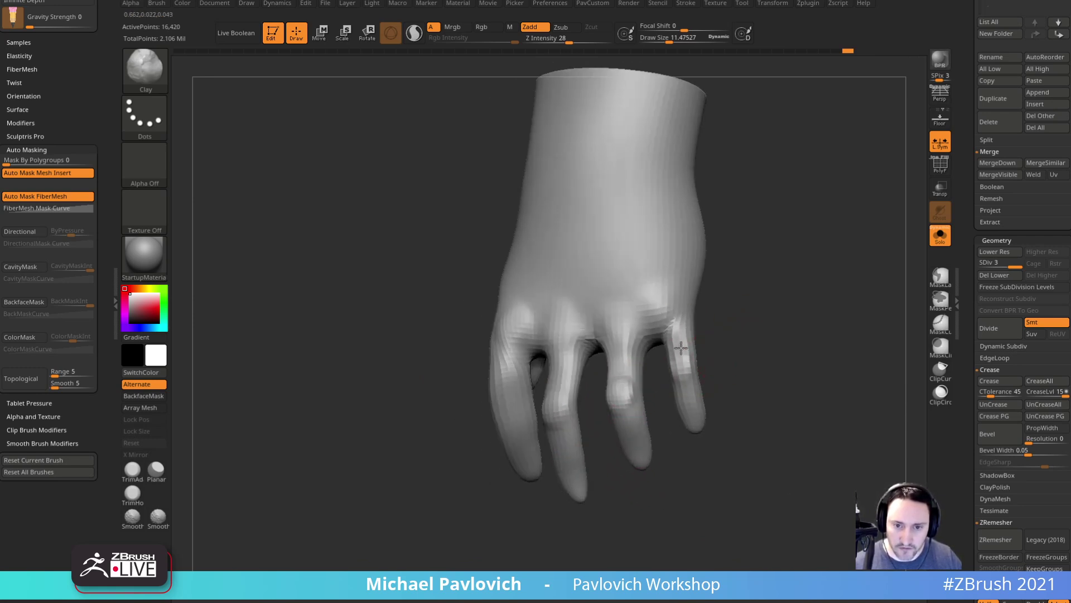
# - Build up the knuckle ridge across the back of the hand with the Clay brush, raising the draw size to about 13
pyautogui.moveTo(681, 310); pyautogui.dragTo(672, 324)
pyautogui.moveTo(636, 319); pyautogui.dragTo(621, 313)
pyautogui.moveTo(725, 314); pyautogui.dragTo(706, 320, button='right')
pyautogui.moveTo(618, 319); pyautogui.dragTo(602, 304)
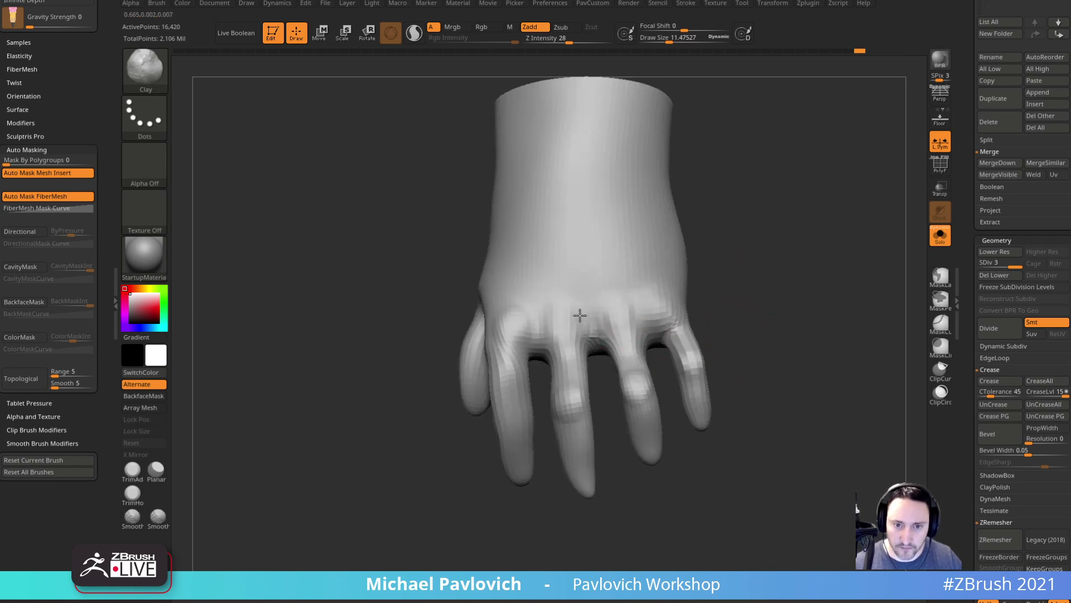
pyautogui.moveTo(700, 269); pyautogui.dragTo(688, 275, button='right')
pyautogui.moveTo(491, 421); pyautogui.dragTo(528, 398, button='right')
pyautogui.press('s')
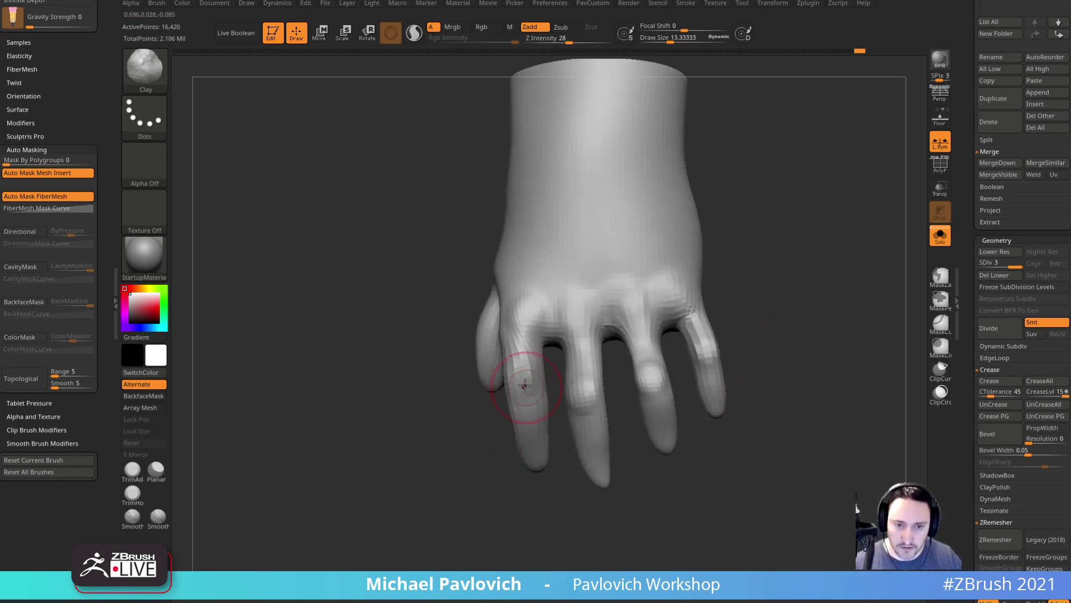
pyautogui.click(530, 398)
# - Refine the form of the index finger by alternating between the Move and Clay brushes
pyautogui.press('b')
pyautogui.press('m')
pyautogui.press('v')
pyautogui.moveTo(487, 462); pyautogui.dragTo(525, 385, button='right')
pyautogui.moveTo(515, 441)
pyautogui.mouseDown(button='right')
pyautogui.moveTo(536, 416)
pyautogui.moveTo(507, 431)
pyautogui.moveTo(550, 555)
pyautogui.moveTo(534, 515)
pyautogui.mouseUp(button='right')
pyautogui.press('b')
pyautogui.press('c')
pyautogui.press('l')
pyautogui.press('s')
pyautogui.press('s')
pyautogui.click(508, 431)
# - Mask the whole hand except the index finger
pyautogui.press('b')
pyautogui.press('m')
pyautogui.press('v')
pyautogui.keyDown('ctrl'); pyautogui.moveTo(532, 524); pyautogui.dragTo(560, 337); pyautogui.keyUp('ctrl')
pyautogui.keyDown('ctrl'); pyautogui.click(146, 71); pyautogui.keyUp('ctrl')
pyautogui.keyDown('ctrl'); pyautogui.click(304, 130); pyautogui.keyUp('ctrl')
pyautogui.moveTo(478, 454)
pyautogui.keyDown('ctrl'); pyautogui.mouseDown()
pyautogui.moveTo(475, 390)
pyautogui.moveTo(485, 383)
pyautogui.mouseUp(); pyautogui.keyUp('ctrl')
pyautogui.moveTo(843, 269); pyautogui.dragTo(827, 341, button='right')
pyautogui.keyDown('ctrl'); pyautogui.click(801, 281); pyautogui.keyUp('ctrl')
# - Rotate the unmasked index finger slightly with the gizmo and clear the mask
pyautogui.press('w')
pyautogui.keyDown('alt'); pyautogui.click(540, 343); pyautogui.keyUp('alt')
pyautogui.moveTo(553, 385); pyautogui.dragTo(596, 297, button='right')
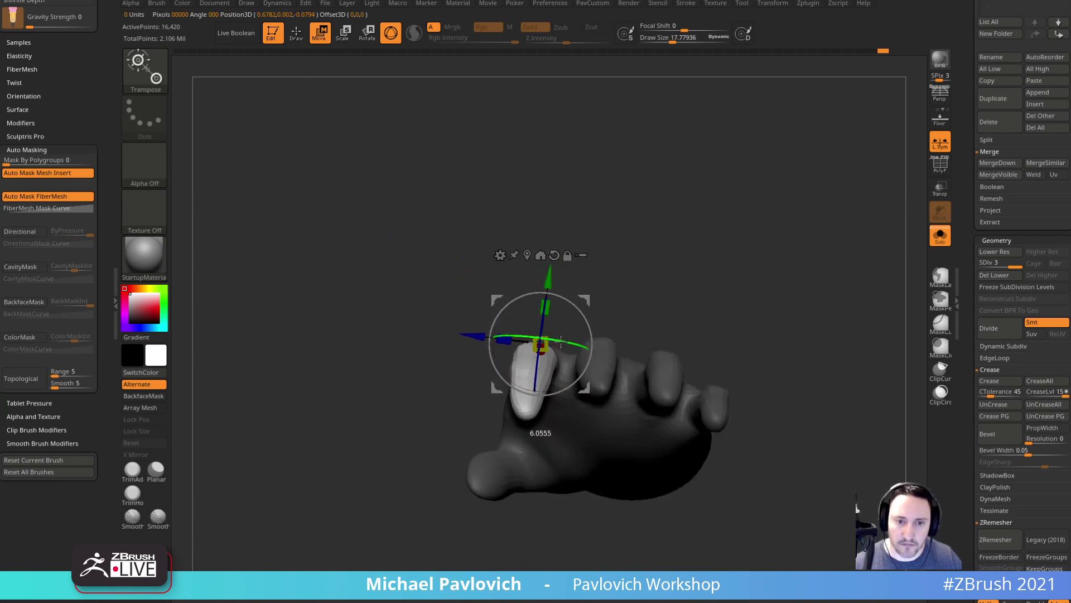
pyautogui.moveTo(584, 305); pyautogui.dragTo(584, 299)
pyautogui.press('q')
pyautogui.moveTo(609, 268); pyautogui.dragTo(636, 306, button='right')
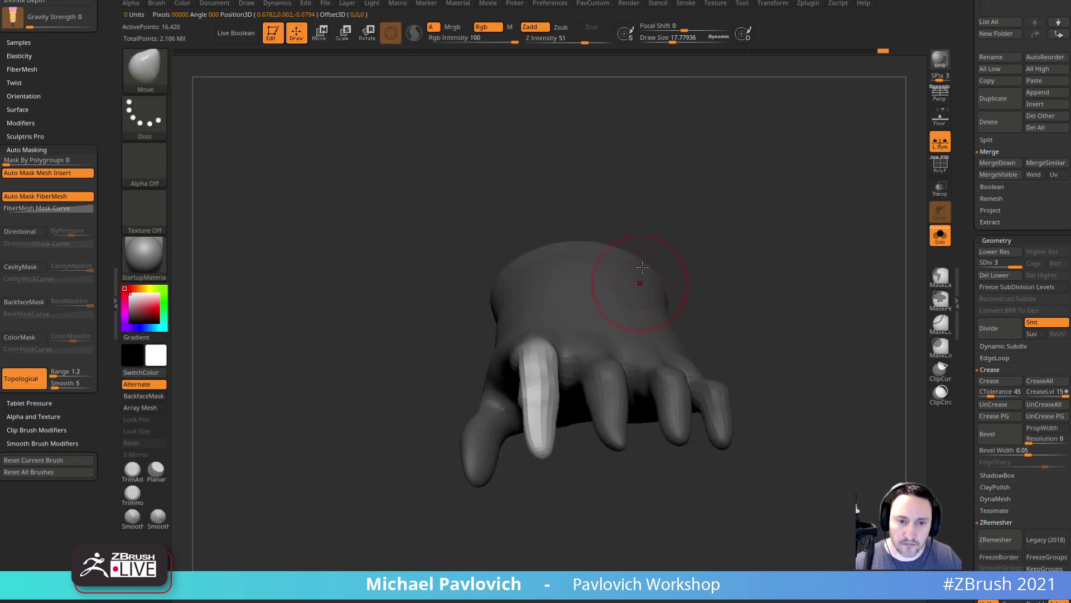
pyautogui.keyDown('ctrl'); pyautogui.moveTo(704, 296); pyautogui.dragTo(717, 313); pyautogui.keyUp('ctrl')
# - Reposition the index finger with the Move brush and smooth its transition into the knuckle
pyautogui.press('[')
pyautogui.moveTo(611, 273)
pyautogui.mouseDown(button='right')
pyautogui.moveTo(768, 263)
pyautogui.moveTo(773, 282)
pyautogui.mouseUp(button='right')
pyautogui.press('s')
pyautogui.moveTo(524, 352)
pyautogui.mouseDown()
pyautogui.moveTo(548, 365)
pyautogui.moveTo(532, 364)
pyautogui.mouseUp()
pyautogui.press('s')
pyautogui.press('s')
pyautogui.moveTo(675, 329)
pyautogui.mouseDown(button='right')
pyautogui.moveTo(536, 351)
pyautogui.moveTo(490, 395)
pyautogui.mouseUp(button='right')
pyautogui.press('s')
pyautogui.moveTo(559, 356); pyautogui.dragTo(563, 355)
pyautogui.keyDown('shift'); pyautogui.moveTo(539, 310); pyautogui.dragTo(586, 269); pyautogui.keyUp('shift')
# - Curl the index finger at its joints in side view with the Move brush, reducing the draw size to about 9
pyautogui.moveTo(794, 249); pyautogui.dragTo(750, 257, button='right')
pyautogui.press('s')
pyautogui.moveTo(587, 361); pyautogui.dragTo(583, 362)
pyautogui.moveTo(569, 480); pyautogui.dragTo(607, 430, button='right')
pyautogui.press('s')
pyautogui.moveTo(585, 419); pyautogui.dragTo(593, 420)
pyautogui.keyDown('shift'); pyautogui.moveTo(669, 342); pyautogui.dragTo(675, 335, button='right'); pyautogui.keyUp('shift')
pyautogui.press('s')
pyautogui.moveTo(594, 354); pyautogui.dragTo(587, 355)
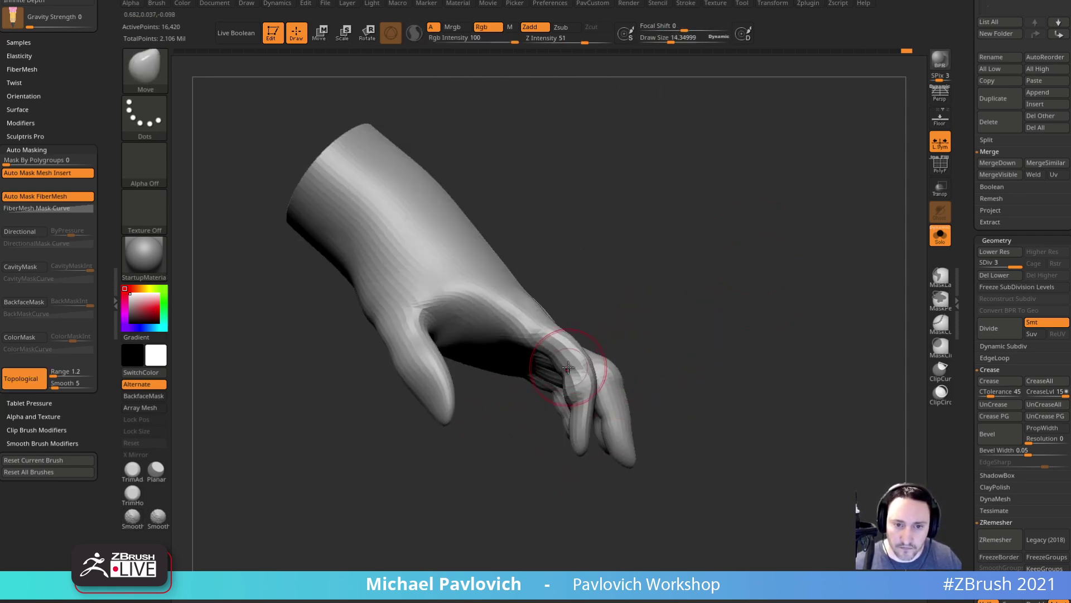
pyautogui.moveTo(679, 356); pyautogui.dragTo(635, 373, button='right')
pyautogui.press('s')
pyautogui.moveTo(600, 398); pyautogui.dragTo(583, 400)
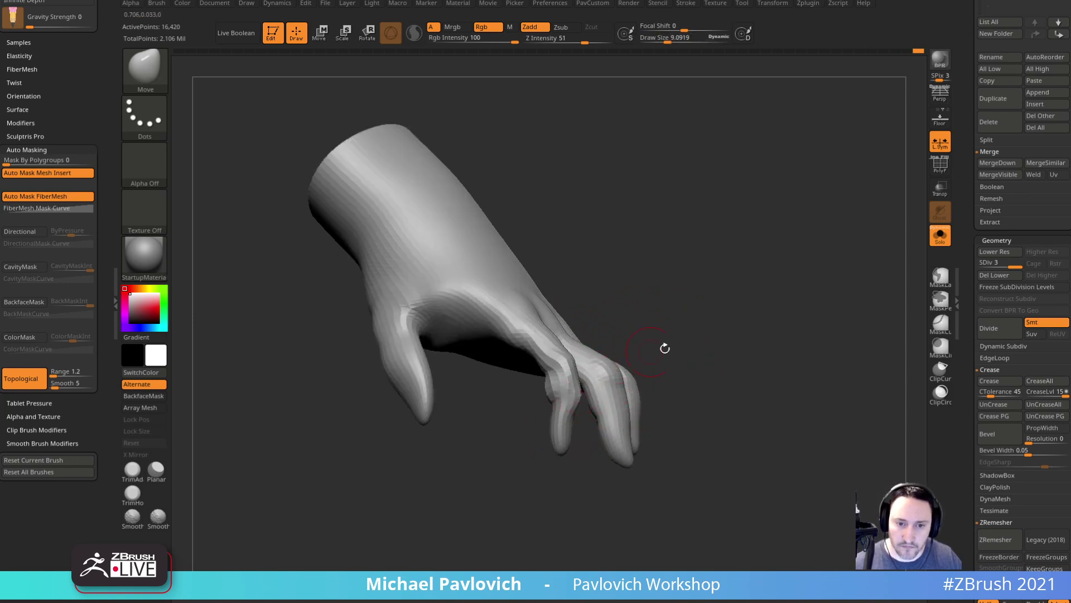
# - Adjust the profile of the index finger's base and middle joint with the Move brush at a draw size of about 19
pyautogui.moveTo(628, 358); pyautogui.dragTo(593, 396, button='right')
pyautogui.press('s')
pyautogui.moveTo(587, 400); pyautogui.dragTo(594, 400)
pyautogui.moveTo(586, 425)
pyautogui.mouseDown(button='right')
pyautogui.moveTo(545, 454)
pyautogui.moveTo(670, 433)
pyautogui.moveTo(689, 390)
pyautogui.moveTo(707, 390)
pyautogui.mouseUp(button='right')
pyautogui.press('s')
pyautogui.moveTo(605, 383); pyautogui.dragTo(614, 382)
pyautogui.moveTo(620, 364); pyautogui.dragTo(645, 389, button='right')
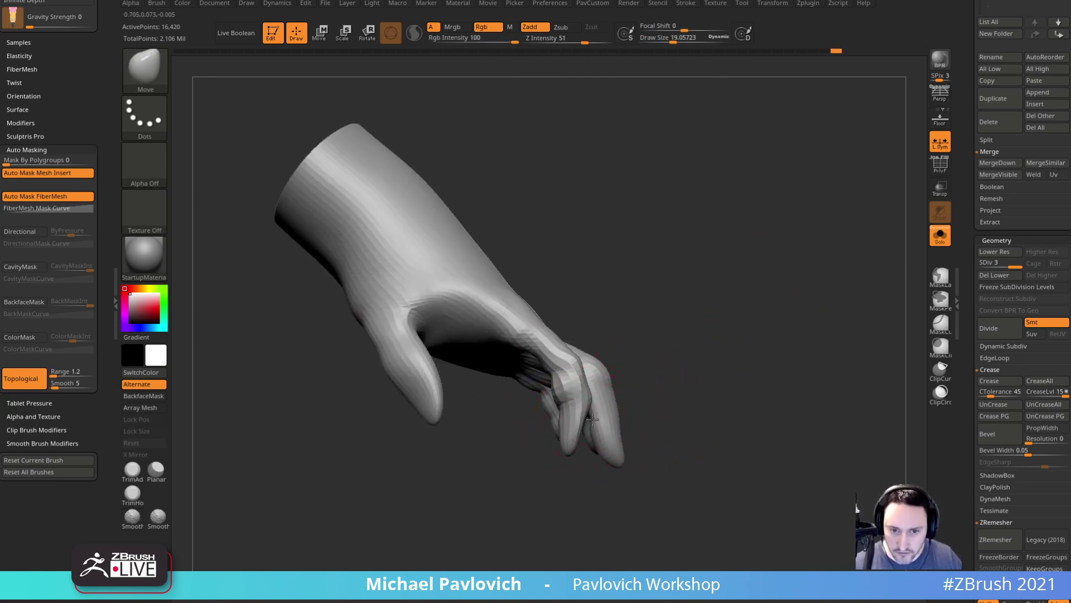
pyautogui.press('shift')
pyautogui.moveTo(540, 357); pyautogui.dragTo(528, 367)
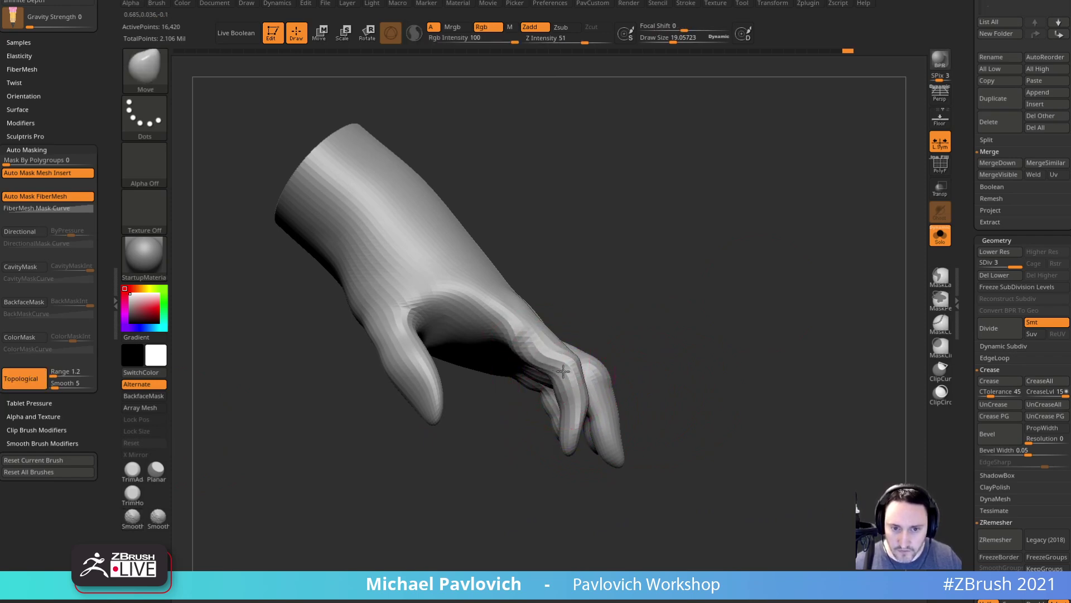
# - Thicken the index finger near its tip and base with the Inflat brush
pyautogui.press('b')
pyautogui.press('d')
pyautogui.press('s')
pyautogui.keyDown('ctrl'); pyautogui.moveTo(665, 302); pyautogui.dragTo(731, 284, button='right'); pyautogui.keyUp('ctrl')
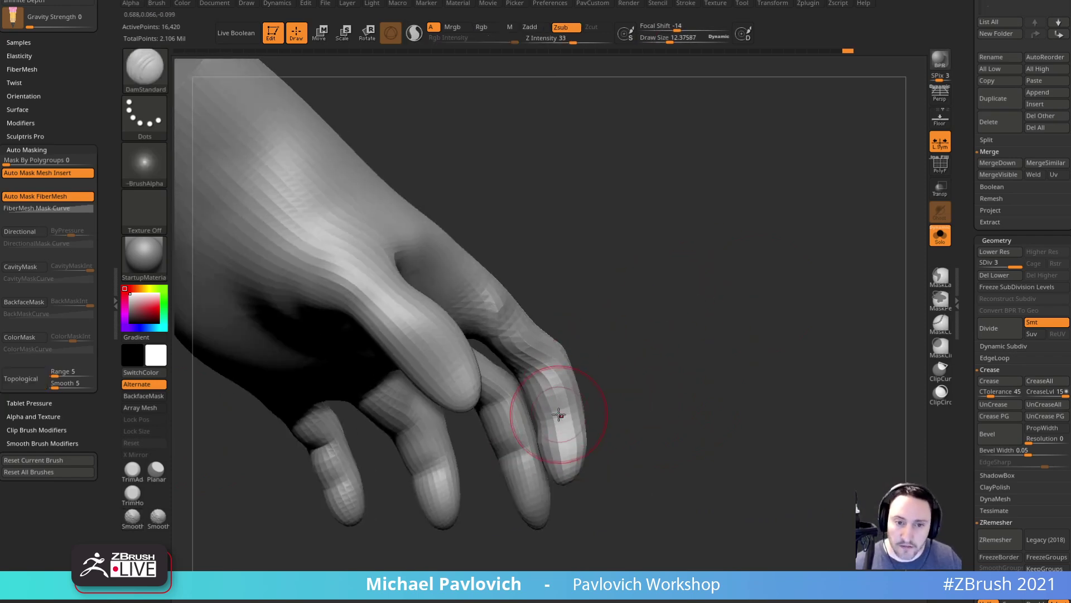
pyautogui.moveTo(616, 410); pyautogui.dragTo(573, 426, button='right')
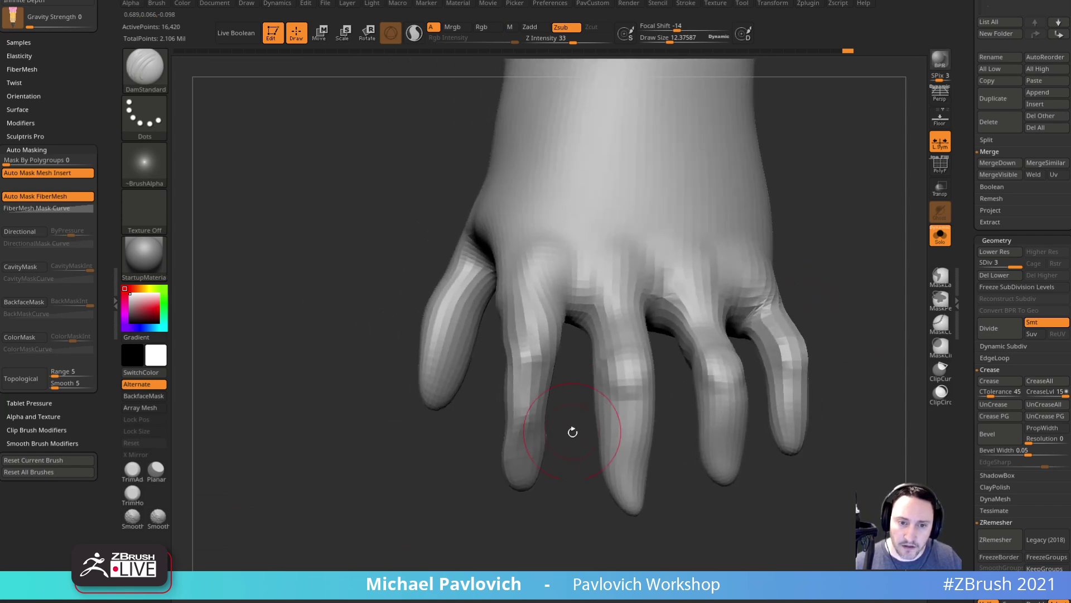
pyautogui.press('b')
pyautogui.press('i')
pyautogui.press('n')
pyautogui.moveTo(572, 473); pyautogui.dragTo(552, 480, button='right')
pyautogui.moveTo(529, 442)
pyautogui.mouseDown()
pyautogui.moveTo(530, 464)
pyautogui.moveTo(534, 450)
pyautogui.mouseUp()
pyautogui.moveTo(539, 329); pyautogui.dragTo(538, 336)
pyautogui.moveTo(467, 446)
pyautogui.mouseDown(button='right')
pyautogui.moveTo(454, 506)
pyautogui.moveTo(475, 430)
pyautogui.mouseUp(button='right')
pyautogui.moveTo(603, 523); pyautogui.dragTo(596, 462, button='right')
# - Adjust the shape of the little finger with the Move brush at a draw size of about 13
pyautogui.press('[')
pyautogui.press('b')
pyautogui.press('m')
pyautogui.press('t')
pyautogui.press('s')
pyautogui.click(583, 464)
pyautogui.keyDown('ctrl'); pyautogui.keyDown('shift'); pyautogui.click(648, 455); pyautogui.keyUp('shift'); pyautogui.keyUp('ctrl')
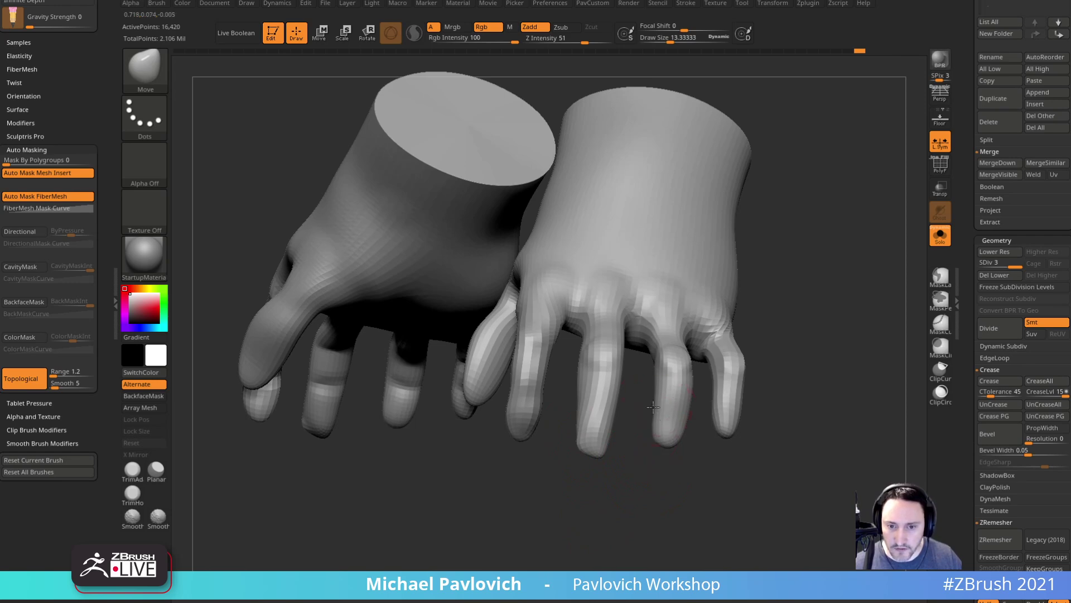
pyautogui.moveTo(700, 426); pyautogui.dragTo(739, 432, button='right')
pyautogui.moveTo(812, 408)
pyautogui.mouseDown(button='right')
pyautogui.moveTo(777, 408)
pyautogui.moveTo(773, 394)
pyautogui.mouseUp(button='right')
pyautogui.moveTo(734, 362); pyautogui.dragTo(741, 357)
pyautogui.moveTo(775, 401)
pyautogui.mouseDown(button='right')
pyautogui.moveTo(815, 410)
pyautogui.moveTo(787, 413)
pyautogui.mouseUp(button='right')
# - Reshape the bends of the index and middle fingers in side view with the Move brush at draw sizes of about 22 and 17
pyautogui.moveTo(648, 422); pyautogui.dragTo(629, 446, button='right')
pyautogui.moveTo(579, 475); pyautogui.dragTo(591, 515, button='right')
pyautogui.moveTo(478, 431); pyautogui.dragTo(580, 398, button='right')
pyautogui.press('s')
pyautogui.moveTo(559, 363); pyautogui.dragTo(553, 364)
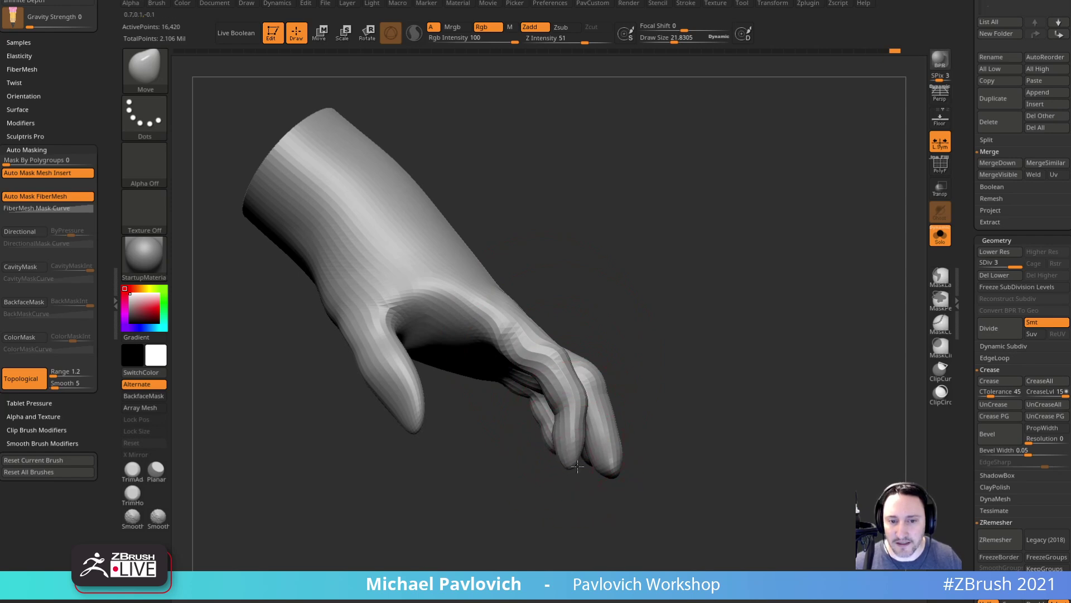
pyautogui.moveTo(574, 468); pyautogui.dragTo(606, 447, button='right')
pyautogui.moveTo(566, 412); pyautogui.dragTo(561, 410)
pyautogui.moveTo(588, 368); pyautogui.dragTo(593, 361)
pyautogui.moveTo(591, 411); pyautogui.dragTo(599, 417)
pyautogui.moveTo(601, 433); pyautogui.dragTo(592, 506, button='right')
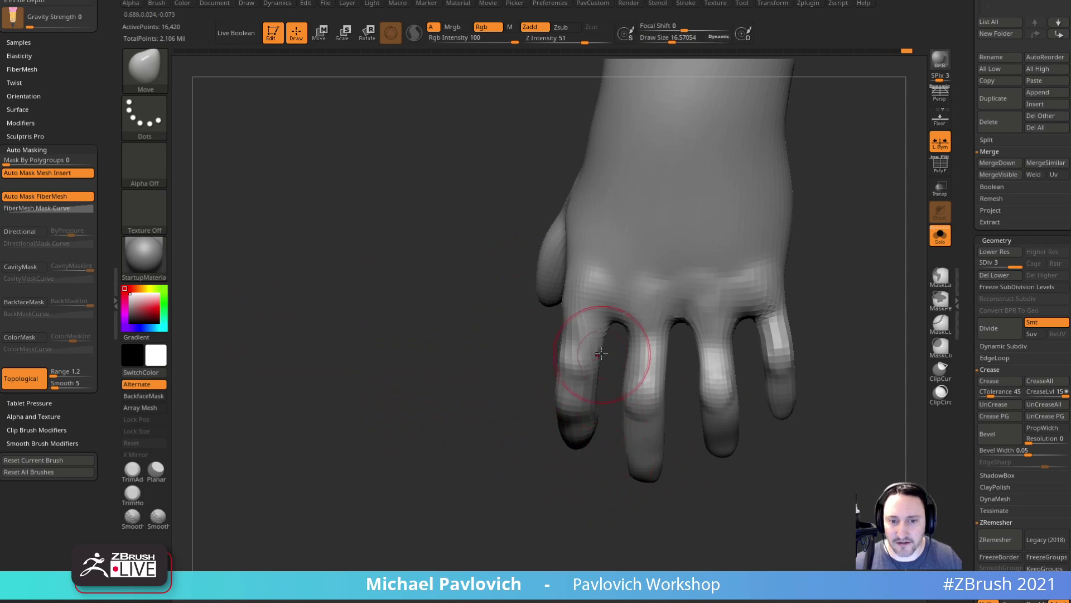
# - Inflate the middle and ring finger area with the Inflat brush at a draw size of about 36
pyautogui.moveTo(611, 326); pyautogui.dragTo(620, 363, button='right')
pyautogui.press('b')
pyautogui.press('i')
pyautogui.press('n')
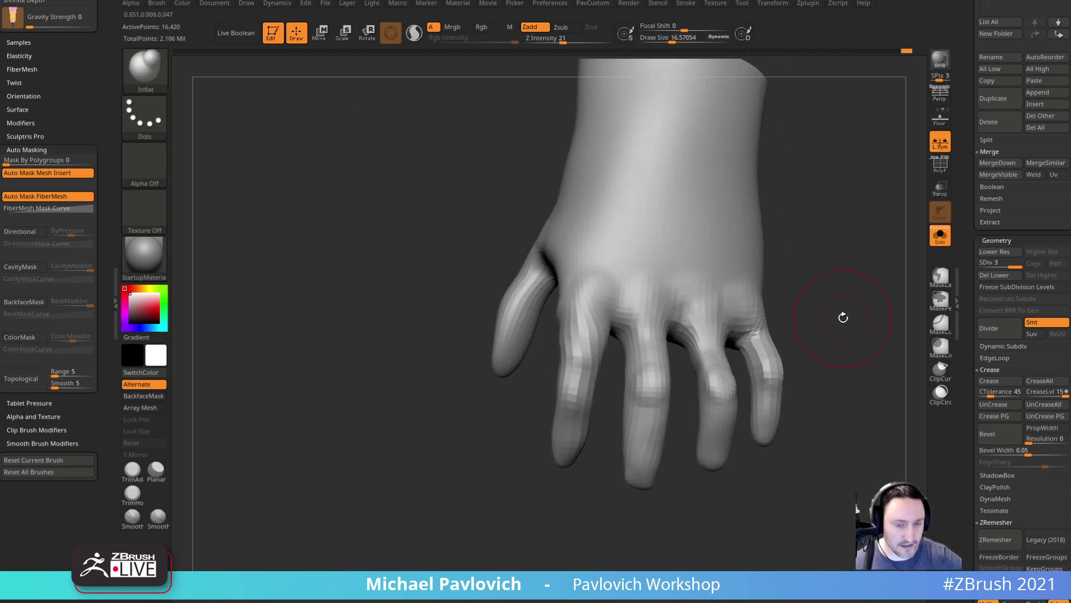
pyautogui.moveTo(839, 314); pyautogui.dragTo(838, 272, button='right')
pyautogui.press('s')
pyautogui.moveTo(601, 349); pyautogui.dragTo(613, 348)
pyautogui.press('s')
pyautogui.moveTo(704, 407); pyautogui.dragTo(696, 407)
pyautogui.moveTo(683, 327); pyautogui.dragTo(688, 371)
pyautogui.moveTo(721, 324)
pyautogui.mouseDown(button='right')
pyautogui.moveTo(736, 322)
pyautogui.moveTo(669, 399)
pyautogui.mouseUp(button='right')
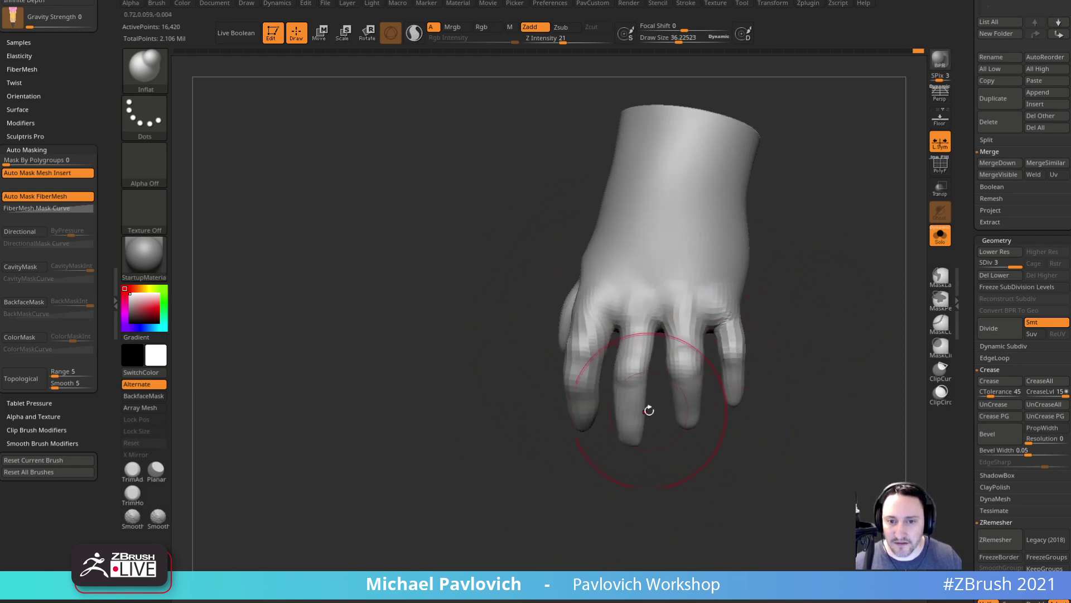
pyautogui.moveTo(655, 464); pyautogui.dragTo(689, 363, button='right')
pyautogui.moveTo(691, 411)
pyautogui.mouseDown(button='right')
pyautogui.moveTo(746, 449)
pyautogui.moveTo(711, 417)
pyautogui.mouseUp(button='right')
# - Pull out the bent finger joints with the Move brush at a draw size of about 17
pyautogui.press('s')
pyautogui.press('b')
pyautogui.press('m')
pyautogui.press('v')
pyautogui.moveTo(635, 384)
pyautogui.mouseDown(button='right')
pyautogui.moveTo(588, 394)
pyautogui.moveTo(612, 385)
pyautogui.mouseUp(button='right')
pyautogui.moveTo(663, 323); pyautogui.dragTo(702, 334, button='right')
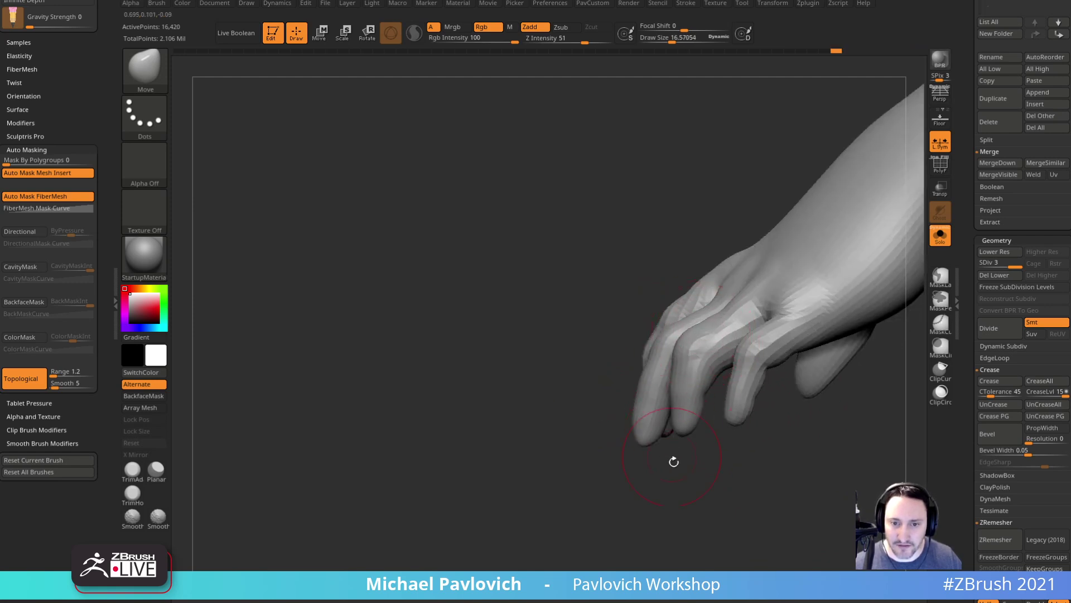
pyautogui.moveTo(671, 448); pyautogui.dragTo(707, 385, button='right')
pyautogui.moveTo(679, 334); pyautogui.dragTo(691, 318)
pyautogui.moveTo(778, 329); pyautogui.dragTo(837, 313, button='right')
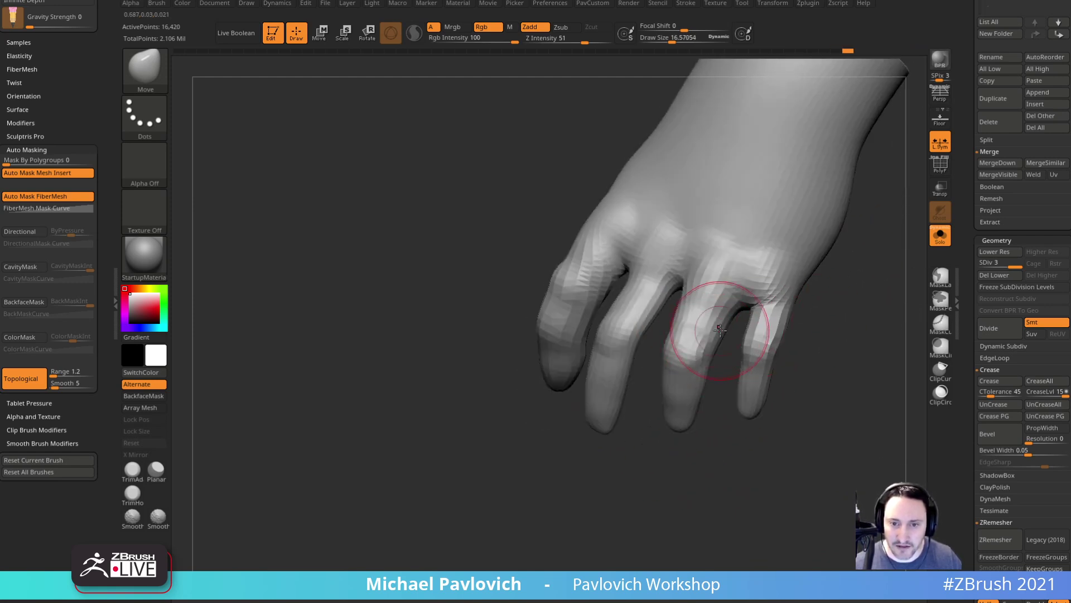
pyautogui.moveTo(713, 407); pyautogui.dragTo(692, 357, button='right')
# - Smooth the fingers on the back of the hand and the finger bases on the palm side
pyautogui.moveTo(717, 291)
pyautogui.keyDown('shift'); pyautogui.mouseDown()
pyautogui.moveTo(671, 234)
pyautogui.moveTo(589, 404)
pyautogui.mouseUp(); pyautogui.keyUp('shift')
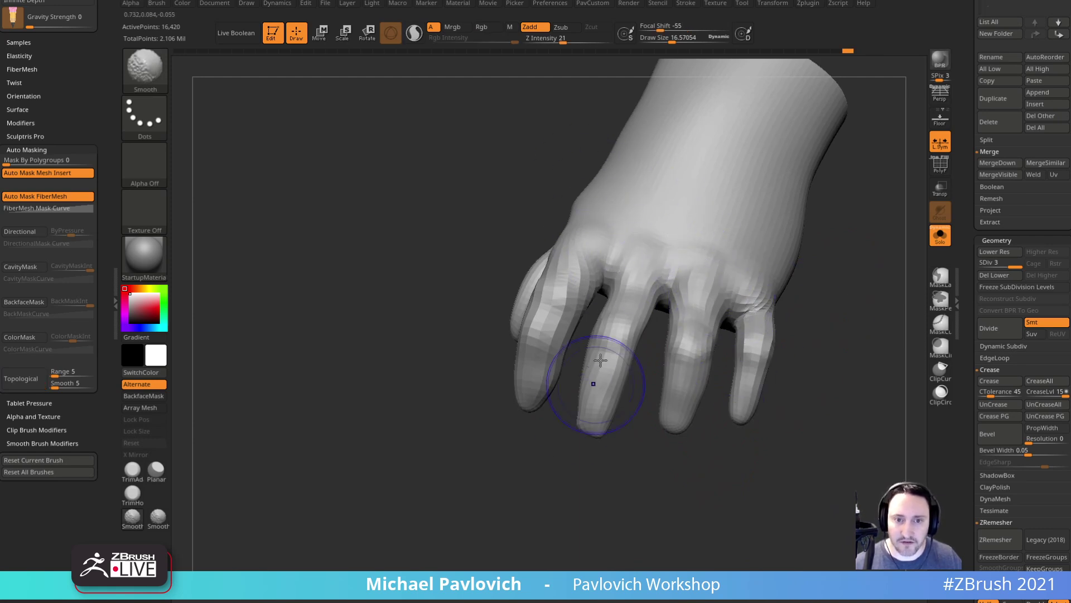
pyautogui.moveTo(865, 375)
pyautogui.mouseDown(button='right')
pyautogui.moveTo(718, 394)
pyautogui.moveTo(678, 388)
pyautogui.mouseUp(button='right')
pyautogui.keyDown('shift'); pyautogui.moveTo(682, 371); pyautogui.dragTo(721, 307); pyautogui.keyUp('shift')
pyautogui.moveTo(581, 447); pyautogui.dragTo(656, 450, button='right')
pyautogui.keyDown('shift'); pyautogui.moveTo(751, 461); pyautogui.dragTo(816, 464); pyautogui.keyUp('shift')
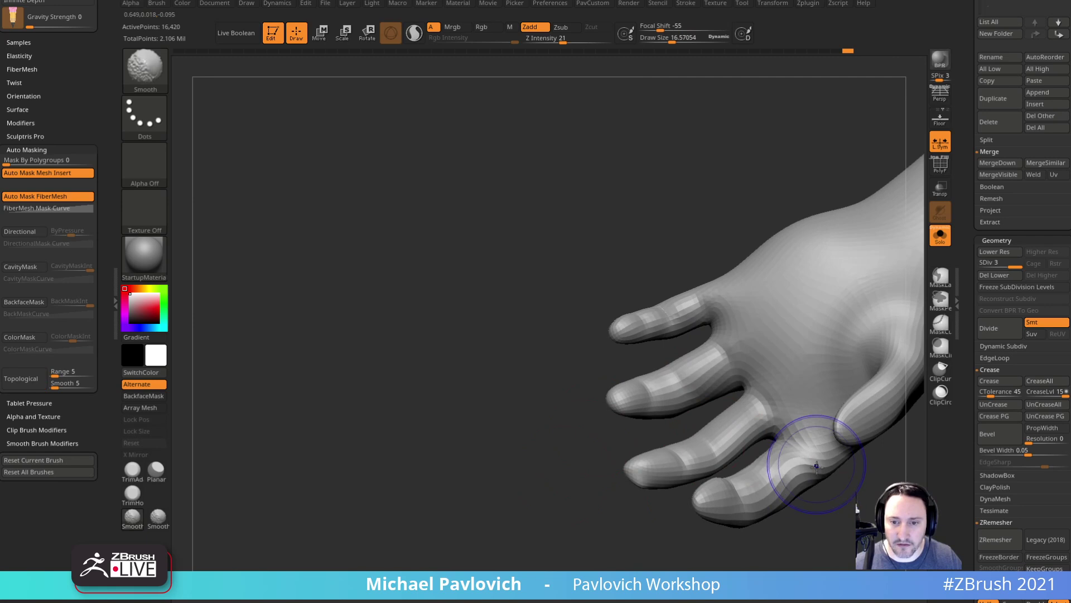
pyautogui.moveTo(856, 481); pyautogui.dragTo(799, 495, button='right')
pyautogui.keyDown('shift'); pyautogui.moveTo(737, 417); pyautogui.dragTo(751, 394); pyautogui.keyUp('shift')
# - Adjust the fingertips from the palm side with the Move brush at a draw size of about 11
pyautogui.moveTo(783, 478); pyautogui.dragTo(708, 479, button='right')
pyautogui.press('s')
pyautogui.moveTo(704, 477); pyautogui.dragTo(701, 477)
pyautogui.press('s')
pyautogui.moveTo(633, 443)
pyautogui.mouseDown()
pyautogui.moveTo(628, 455)
pyautogui.moveTo(626, 431)
pyautogui.moveTo(643, 445)
pyautogui.mouseUp()
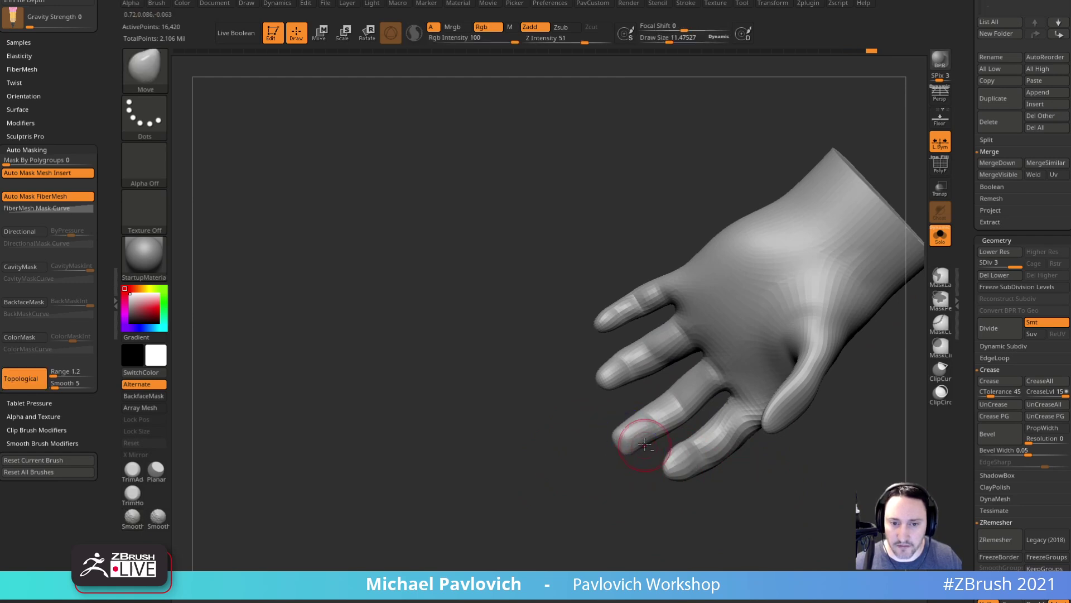
pyautogui.moveTo(540, 438)
pyautogui.mouseDown(button='right')
pyautogui.moveTo(801, 412)
pyautogui.moveTo(736, 405)
pyautogui.moveTo(746, 377)
pyautogui.moveTo(777, 394)
pyautogui.moveTo(748, 379)
pyautogui.mouseUp(button='right')
# - Build up the thumb pad and the heel of the palm with the Clay brush at a draw size of about 18
pyautogui.press('b')
pyautogui.press('c')
pyautogui.press('l')
pyautogui.press('[')
pyautogui.press('[')
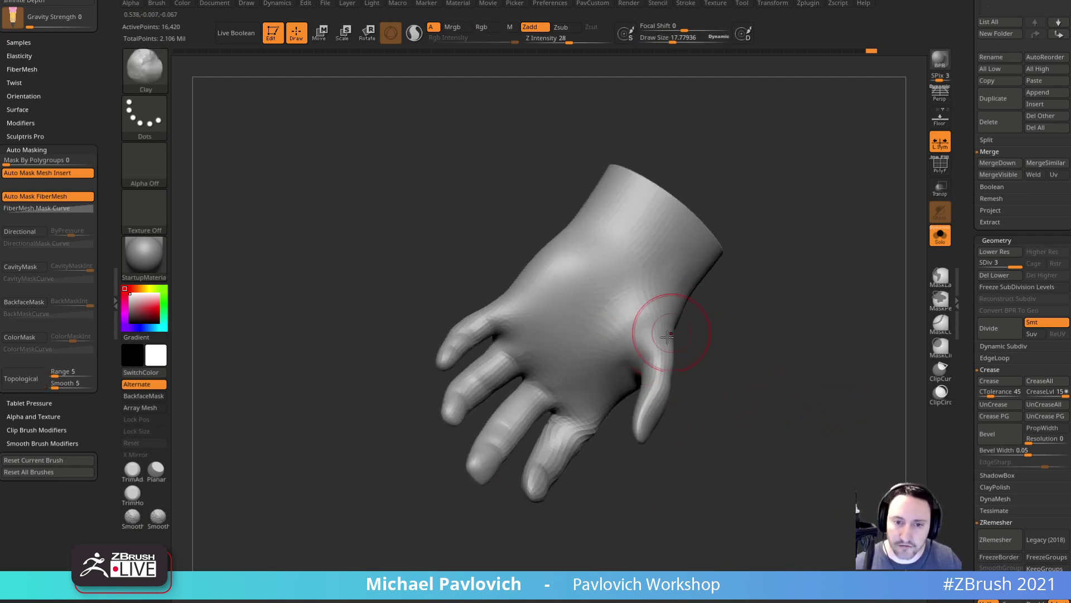
pyautogui.moveTo(698, 312)
pyautogui.mouseDown(button='right')
pyautogui.moveTo(617, 335)
pyautogui.moveTo(819, 273)
pyautogui.moveTo(841, 312)
pyautogui.moveTo(829, 330)
pyautogui.mouseUp(button='right')
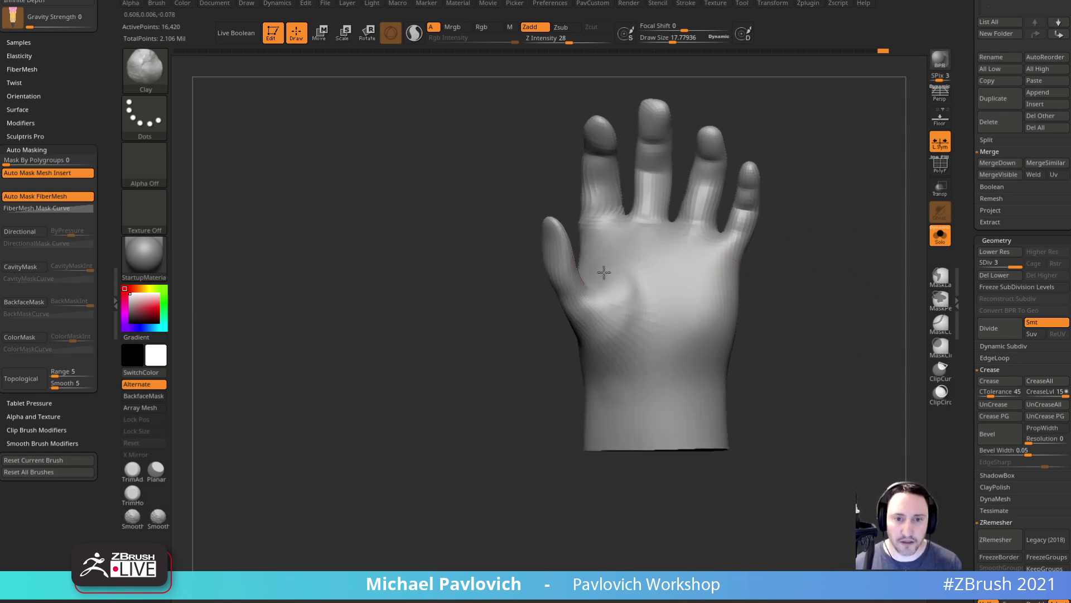
pyautogui.moveTo(618, 284); pyautogui.dragTo(621, 279)
pyautogui.moveTo(804, 287); pyautogui.dragTo(842, 301, button='right')
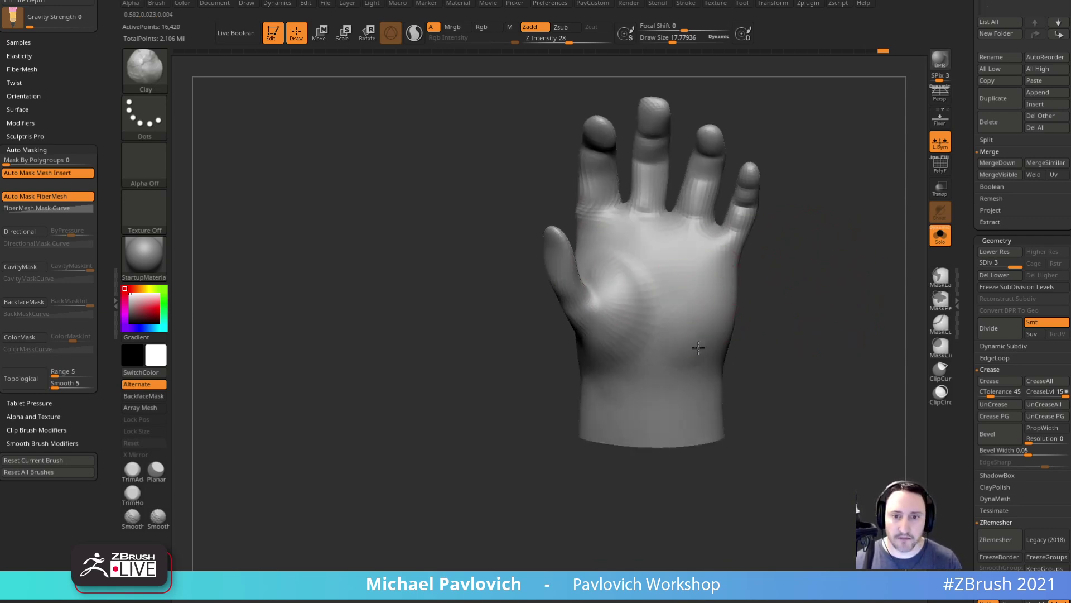
pyautogui.moveTo(688, 276); pyautogui.dragTo(673, 304)
pyautogui.moveTo(809, 266); pyautogui.dragTo(825, 257, button='right')
pyautogui.keyDown('alt'); pyautogui.moveTo(833, 215); pyautogui.dragTo(825, 254, button='right'); pyautogui.keyUp('alt')
pyautogui.moveTo(642, 323); pyautogui.dragTo(617, 353)
pyautogui.moveTo(837, 328); pyautogui.dragTo(808, 291, button='right')
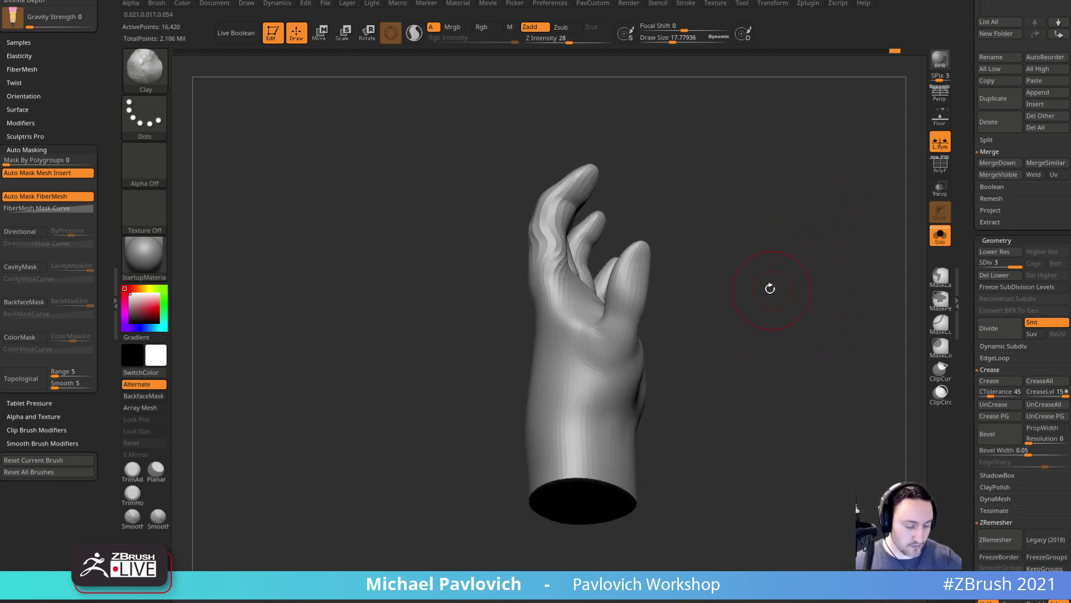
# - Fill out the thumb and its base with the Inflat brush and with the Clay brush at a draw size of about 22
pyautogui.press('b')
pyautogui.press('i')
pyautogui.press('n')
pyautogui.moveTo(674, 307); pyautogui.dragTo(659, 296, button='right')
pyautogui.moveTo(848, 277)
pyautogui.mouseDown(button='right')
pyautogui.moveTo(815, 273)
pyautogui.moveTo(740, 293)
pyautogui.moveTo(614, 354)
pyautogui.mouseUp(button='right')
pyautogui.press('b')
pyautogui.press('c')
pyautogui.press('l')
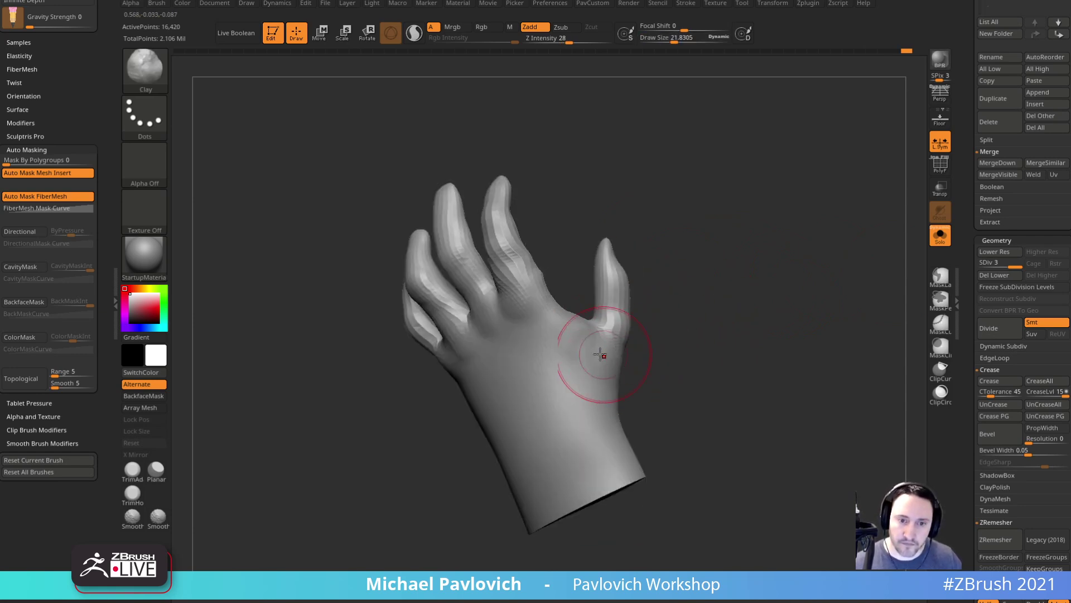
pyautogui.moveTo(702, 335)
pyautogui.mouseDown(button='right')
pyautogui.moveTo(725, 335)
pyautogui.moveTo(718, 323)
pyautogui.moveTo(733, 307)
pyautogui.mouseUp(button='right')
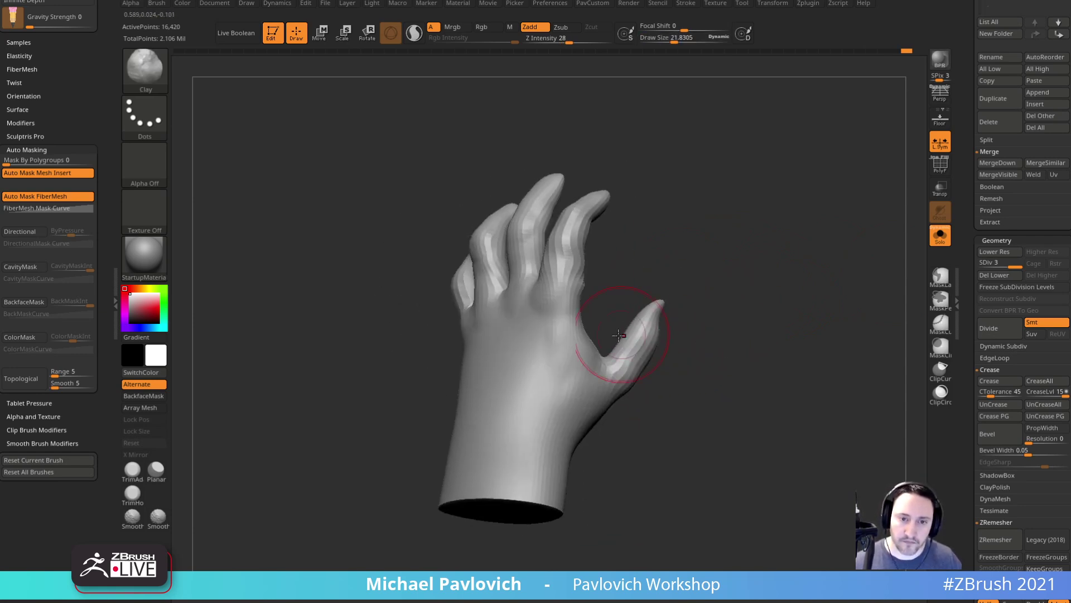
# - Reshape the thumb and the web beside the index finger with the Move brush
pyautogui.press('b')
pyautogui.press('m')
pyautogui.press('v')
pyautogui.moveTo(586, 314); pyautogui.dragTo(541, 317, button='right')
pyautogui.press('s')
pyautogui.moveTo(585, 321); pyautogui.dragTo(597, 319)
pyautogui.press('s')
pyautogui.moveTo(667, 363); pyautogui.dragTo(671, 326, button='right')
pyautogui.moveTo(620, 350)
pyautogui.mouseDown(button='right')
pyautogui.moveTo(675, 326)
pyautogui.moveTo(746, 337)
pyautogui.moveTo(706, 333)
pyautogui.mouseUp(button='right')
# - Build up the back of the hand toward the thumb side with the Clay brush at a draw size of about 34
pyautogui.press('b')
pyautogui.press('c')
pyautogui.press('l')
pyautogui.press('s')
pyautogui.moveTo(573, 354); pyautogui.dragTo(579, 354)
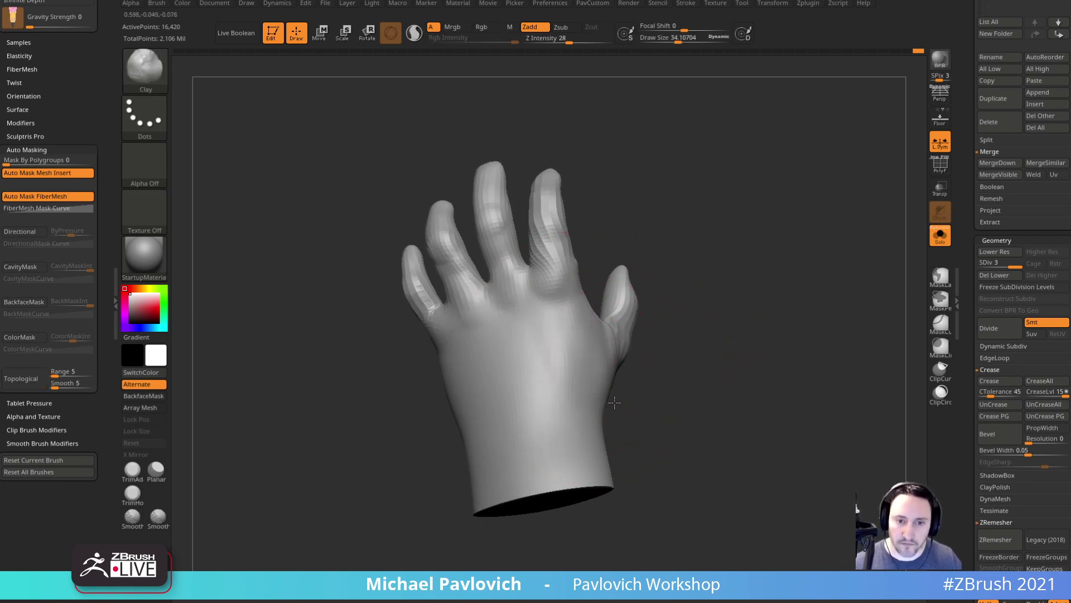
pyautogui.moveTo(595, 387); pyautogui.dragTo(625, 385, button='right')
pyautogui.press('s')
pyautogui.moveTo(612, 320); pyautogui.dragTo(664, 375, button='right')
pyautogui.moveTo(757, 342); pyautogui.dragTo(692, 368)
pyautogui.moveTo(809, 374)
pyautogui.mouseDown()
pyautogui.moveTo(839, 413)
pyautogui.moveTo(814, 382)
pyautogui.moveTo(843, 360)
pyautogui.mouseUp()
# - Add volume at the base of the thumb with the Clay brush at a draw size of about 10
pyautogui.press('s')
pyautogui.moveTo(645, 353); pyautogui.dragTo(638, 342)
pyautogui.press('s')
pyautogui.moveTo(828, 361); pyautogui.dragTo(803, 324)
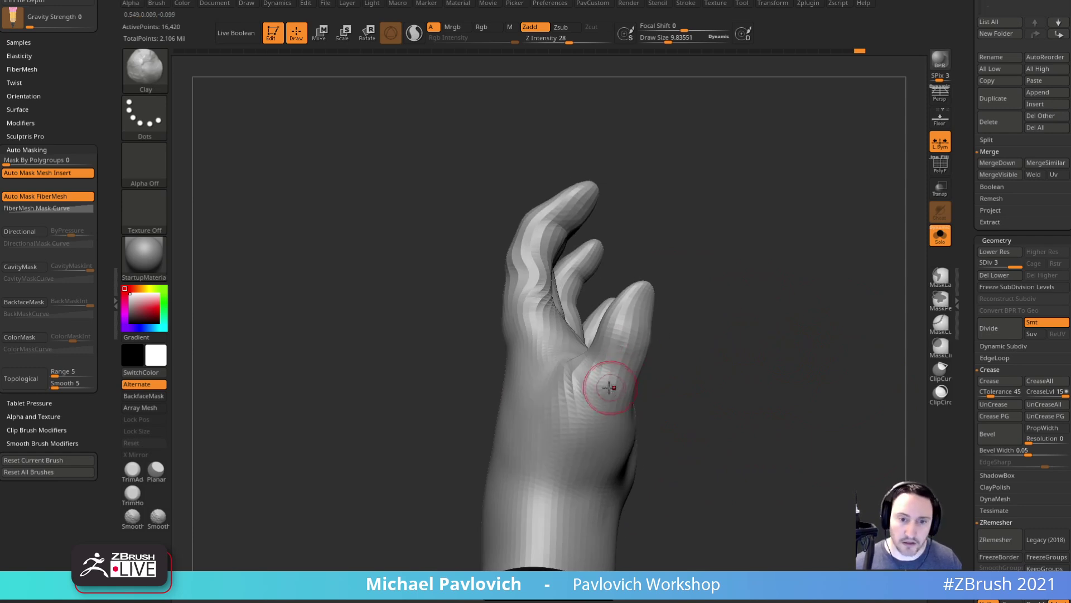
pyautogui.moveTo(722, 270); pyautogui.dragTo(662, 292)
# - Adjust the thumb tip with the Move Topological brush at a draw size of about 8
pyautogui.press('s')
pyautogui.press('b')
pyautogui.press('m')
pyautogui.press('t')
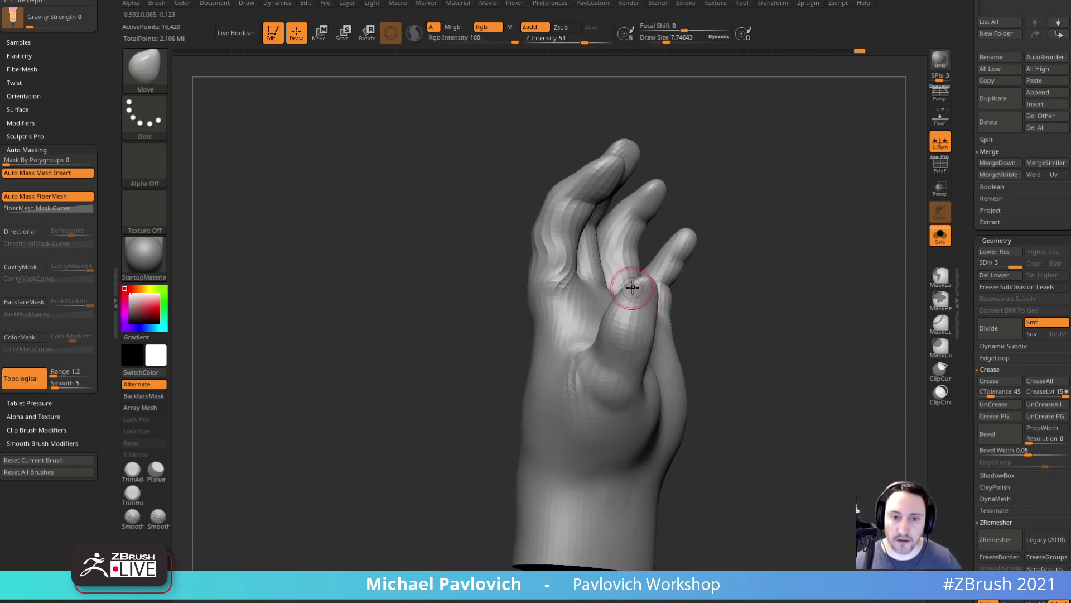
pyautogui.moveTo(727, 277)
pyautogui.mouseDown()
pyautogui.moveTo(742, 246)
pyautogui.moveTo(662, 246)
pyautogui.moveTo(658, 288)
pyautogui.mouseUp()
pyautogui.press('s')
# - Round out the thumb tip with the Clay brush at a draw size of about 11
pyautogui.press('b')
pyautogui.press('c')
pyautogui.press('l')
pyautogui.moveTo(678, 246); pyautogui.dragTo(669, 288)
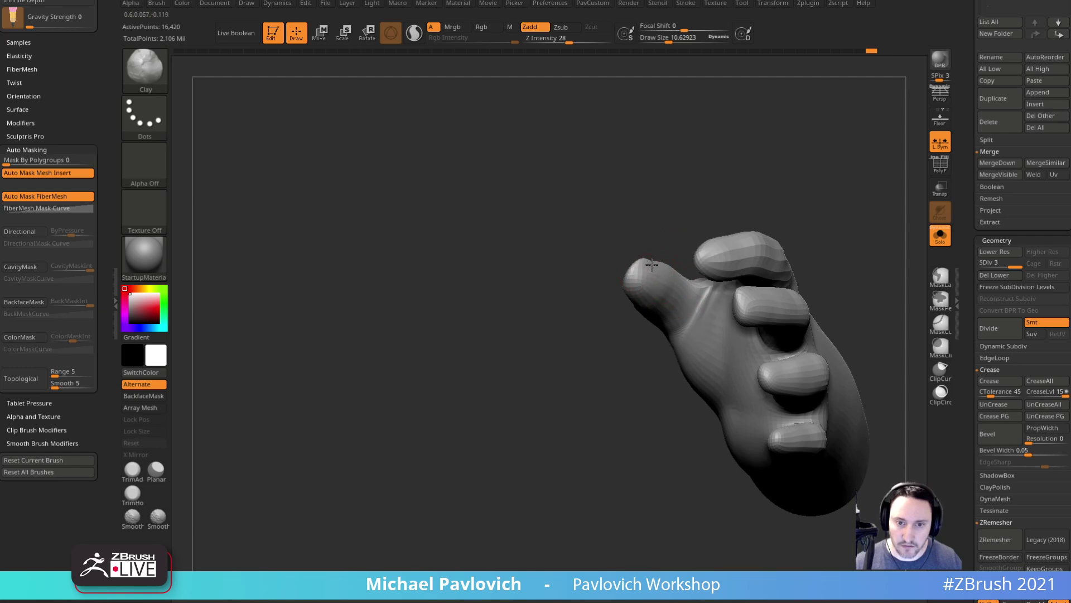
pyautogui.moveTo(656, 331); pyautogui.dragTo(650, 285, button='right')
pyautogui.moveTo(683, 331)
pyautogui.mouseDown(button='right')
pyautogui.moveTo(655, 334)
pyautogui.moveTo(672, 286)
pyautogui.mouseUp(button='right')
pyautogui.moveTo(680, 323); pyautogui.dragTo(646, 340, button='right')
pyautogui.moveTo(565, 364); pyautogui.dragTo(840, 400, button='right')
# - Turn off Solo mode and move the hands subtool to the end of the subtool list, below the body
pyautogui.click(940, 235)
pyautogui.moveTo(631, 430)
pyautogui.keyDown('ctrl'); pyautogui.mouseDown(button='right')
pyautogui.moveTo(443, 441)
pyautogui.moveTo(837, 316)
pyautogui.moveTo(817, 318)
pyautogui.moveTo(837, 366)
pyautogui.mouseUp(button='right'); pyautogui.keyUp('ctrl')
pyautogui.press('b')
pyautogui.press('s')
pyautogui.press('t')
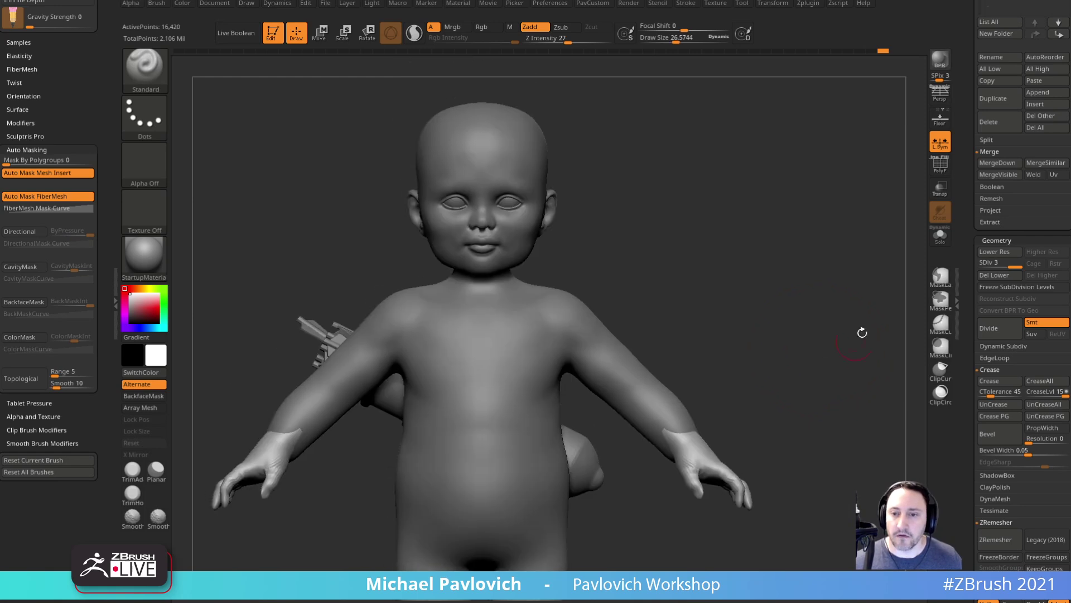
pyautogui.moveTo(964, 267); pyautogui.dragTo(972, 417)
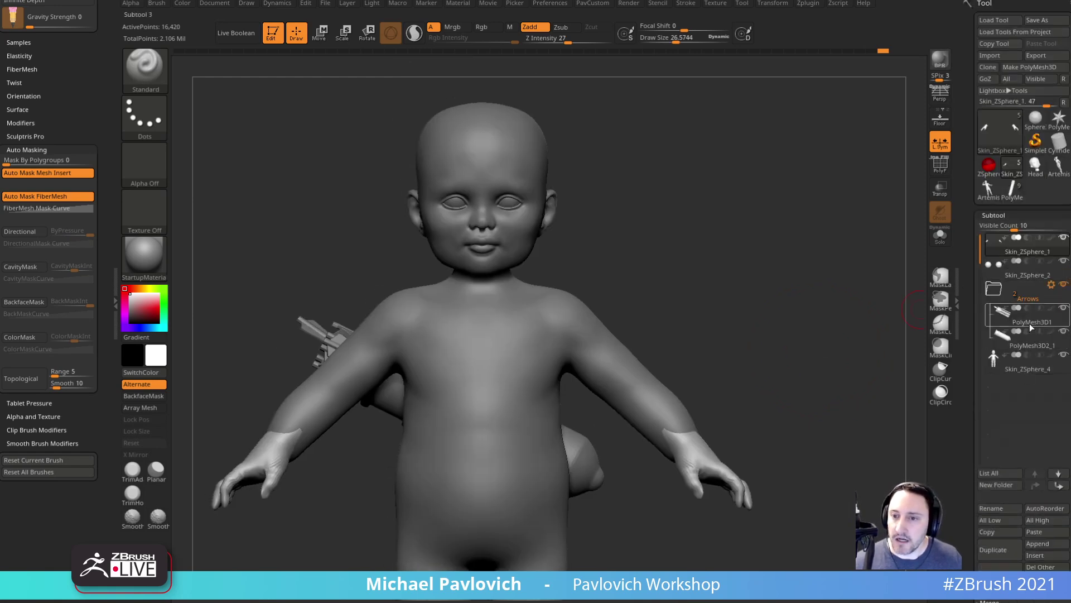
pyautogui.press('shift')
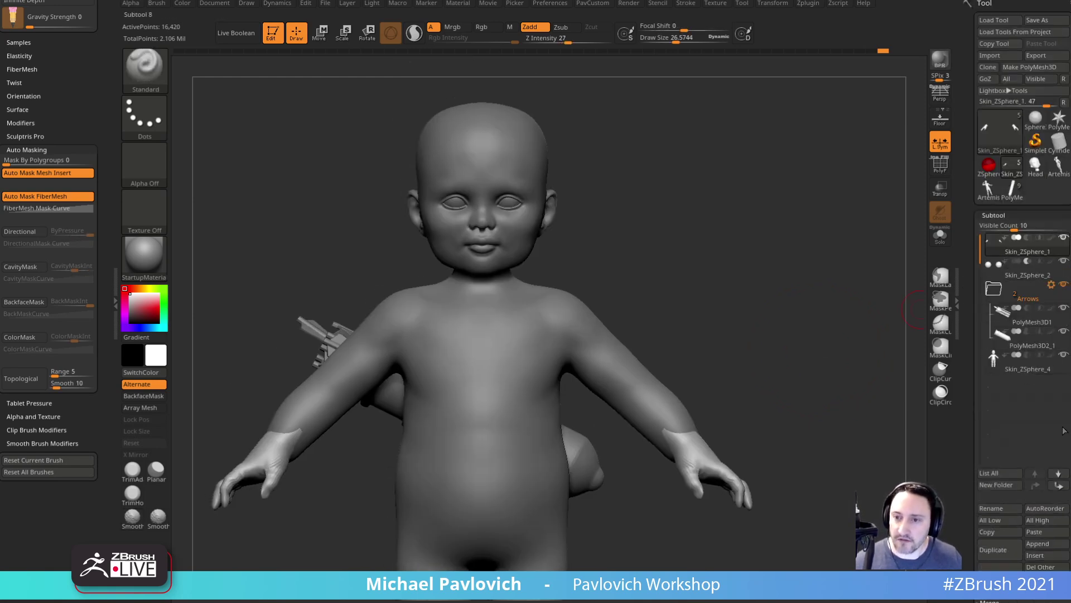
pyautogui.keyDown('shift'); pyautogui.click(1059, 473); pyautogui.keyUp('shift')
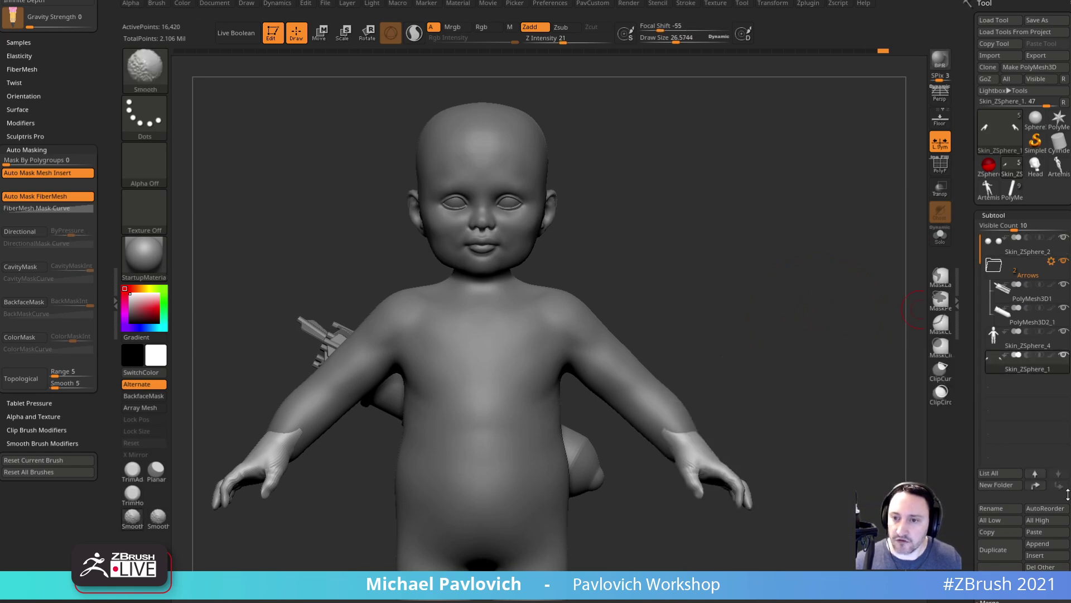
# - Merge the hands into the body subtool and run DynaMesh to fuse them into one mesh
pyautogui.hotkey('ctrl', 'e')
pyautogui.moveTo(731, 356); pyautogui.dragTo(726, 376)
pyautogui.keyDown('ctrl'); pyautogui.moveTo(732, 313); pyautogui.dragTo(795, 406); pyautogui.keyUp('ctrl')
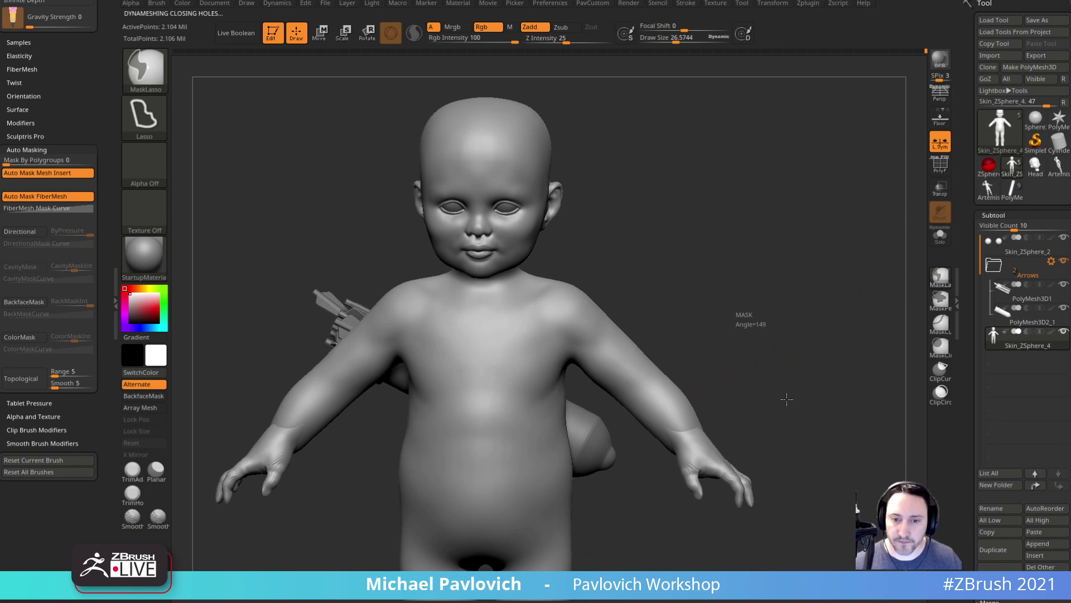
# - Raise the Smooth brush's intensity and smooth the fused seams at the wrists and forearms
pyautogui.press('s')
pyautogui.moveTo(688, 410); pyautogui.dragTo(670, 441)
pyautogui.keyDown('alt'); pyautogui.moveTo(767, 407); pyautogui.dragTo(725, 335); pyautogui.keyUp('alt')
pyautogui.keyDown('shift'); pyautogui.moveTo(587, 40); pyautogui.dragTo(616, 41); pyautogui.keyUp('shift')
pyautogui.moveTo(792, 234)
pyautogui.keyDown('alt'); pyautogui.mouseDown()
pyautogui.moveTo(808, 275)
pyautogui.moveTo(751, 312)
pyautogui.mouseUp(); pyautogui.keyUp('alt')
pyautogui.keyDown('shift'); pyautogui.moveTo(676, 364); pyautogui.dragTo(658, 380); pyautogui.keyUp('shift')
pyautogui.moveTo(753, 346)
pyautogui.mouseDown()
pyautogui.moveTo(693, 362)
pyautogui.moveTo(704, 393)
pyautogui.mouseUp()
pyautogui.moveTo(757, 441); pyautogui.dragTo(804, 435)
pyautogui.moveTo(711, 438)
pyautogui.keyDown('shift'); pyautogui.mouseDown()
pyautogui.moveTo(757, 456)
pyautogui.moveTo(804, 435)
pyautogui.moveTo(693, 430)
pyautogui.mouseUp(); pyautogui.keyUp('shift')
pyautogui.moveTo(761, 402)
pyautogui.mouseDown()
pyautogui.moveTo(826, 328)
pyautogui.moveTo(1023, 330)
pyautogui.mouseUp()
pyautogui.keyDown('shift'); pyautogui.moveTo(701, 369); pyautogui.dragTo(686, 352); pyautogui.keyUp('shift')
# - Turn off Topological auto masking for the Move brush and reshape the outer forearm at a draw size of about 78
pyautogui.moveTo(628, 427)
pyautogui.mouseDown()
pyautogui.moveTo(662, 382)
pyautogui.moveTo(642, 399)
pyautogui.mouseUp()
pyautogui.moveTo(762, 279); pyautogui.dragTo(715, 331)
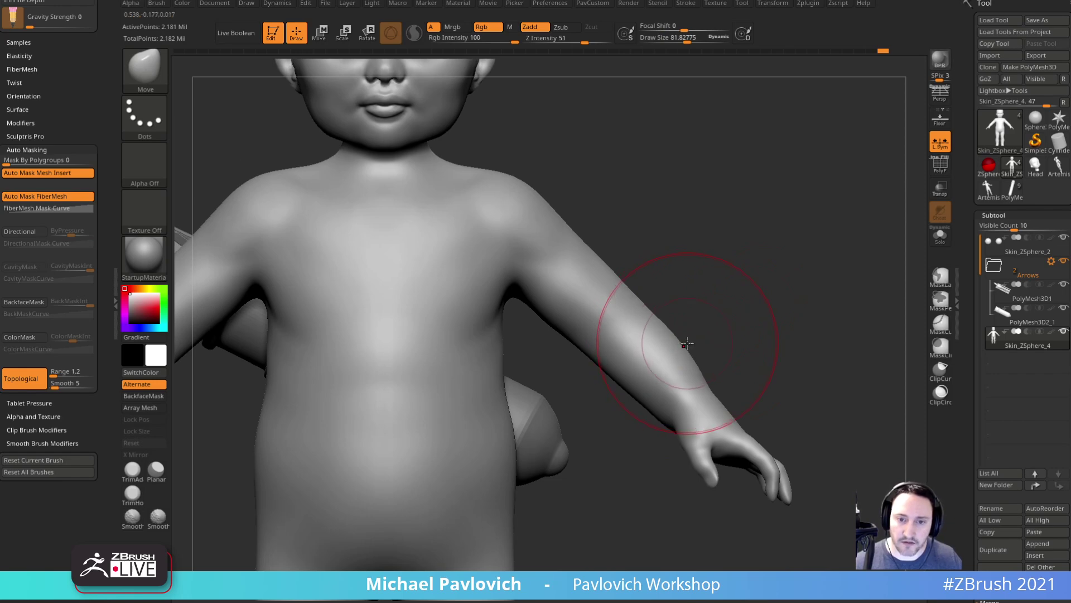
pyautogui.click(26, 384)
pyautogui.keyDown('alt'); pyautogui.moveTo(747, 324); pyautogui.dragTo(762, 389); pyautogui.keyUp('alt')
pyautogui.press('s')
pyautogui.click(710, 429)
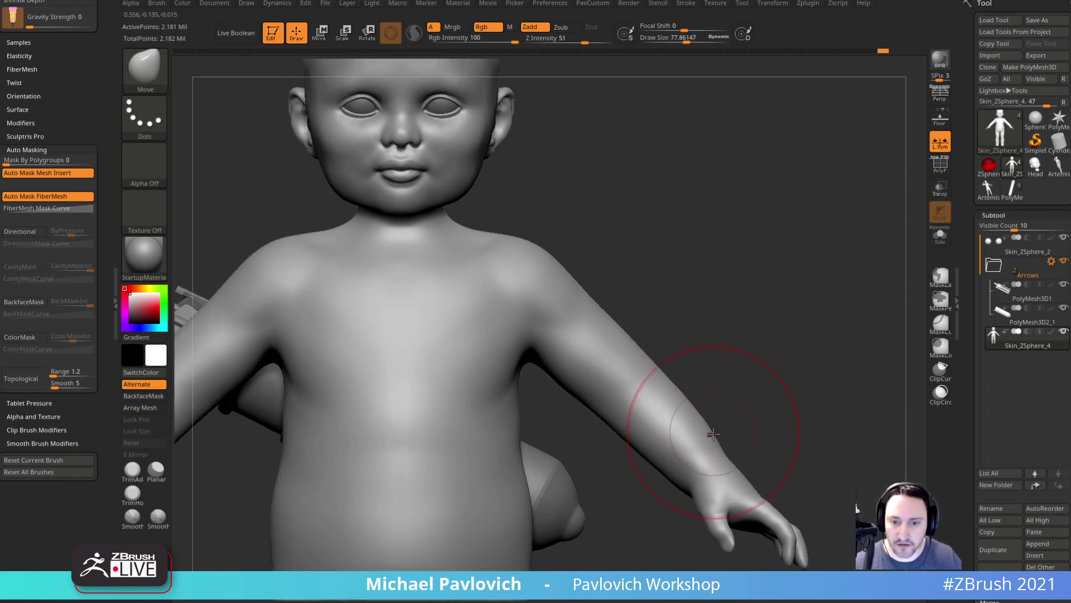
# - Reshape the underside of the forearm near the wrist with the Move brush at a draw size of about 74
pyautogui.keyDown('alt'); pyautogui.moveTo(759, 441); pyautogui.dragTo(765, 419); pyautogui.keyUp('alt')
pyautogui.press('s')
pyautogui.click(691, 453)
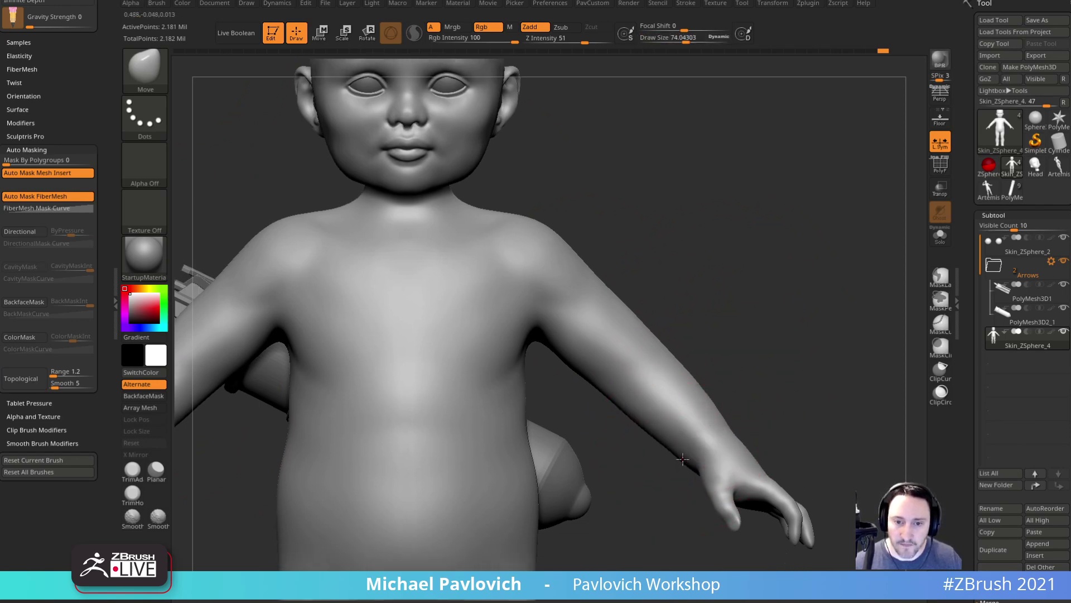
pyautogui.moveTo(637, 428); pyautogui.dragTo(640, 424)
pyautogui.moveTo(753, 398); pyautogui.dragTo(776, 388)
pyautogui.moveTo(655, 433); pyautogui.dragTo(669, 450)
# - Review the proportions of the whole figure and switch to the Standard brush
pyautogui.keyDown('alt'); pyautogui.moveTo(653, 485); pyautogui.dragTo(413, 335); pyautogui.keyUp('alt')
pyautogui.keyDown('alt'); pyautogui.moveTo(803, 424); pyautogui.dragTo(811, 349); pyautogui.keyUp('alt')
pyautogui.keyDown('alt'); pyautogui.moveTo(803, 469); pyautogui.dragTo(797, 362); pyautogui.keyUp('alt')
pyautogui.press(']')
pyautogui.press(']')
pyautogui.press(']')
pyautogui.press(']')
pyautogui.press(']')
pyautogui.press('b')
pyautogui.press('s')
pyautogui.press('t')
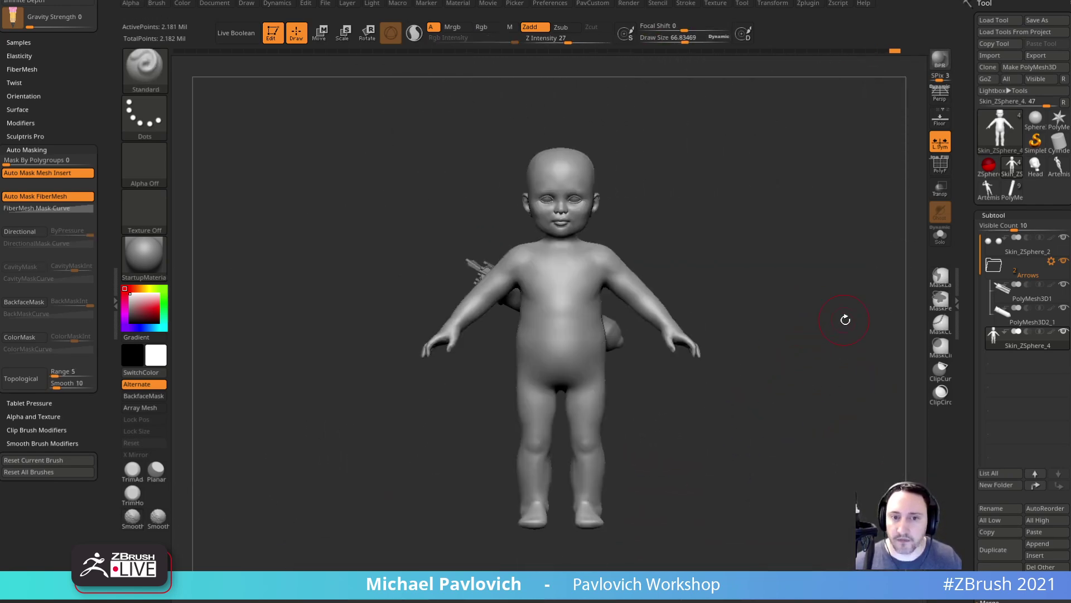
# - Isolate the body subtool in Solo mode, check its form, and set the draw size to about 13
pyautogui.click(942, 241)
pyautogui.keyDown('alt'); pyautogui.moveTo(849, 328); pyautogui.dragTo(791, 392); pyautogui.keyUp('alt')
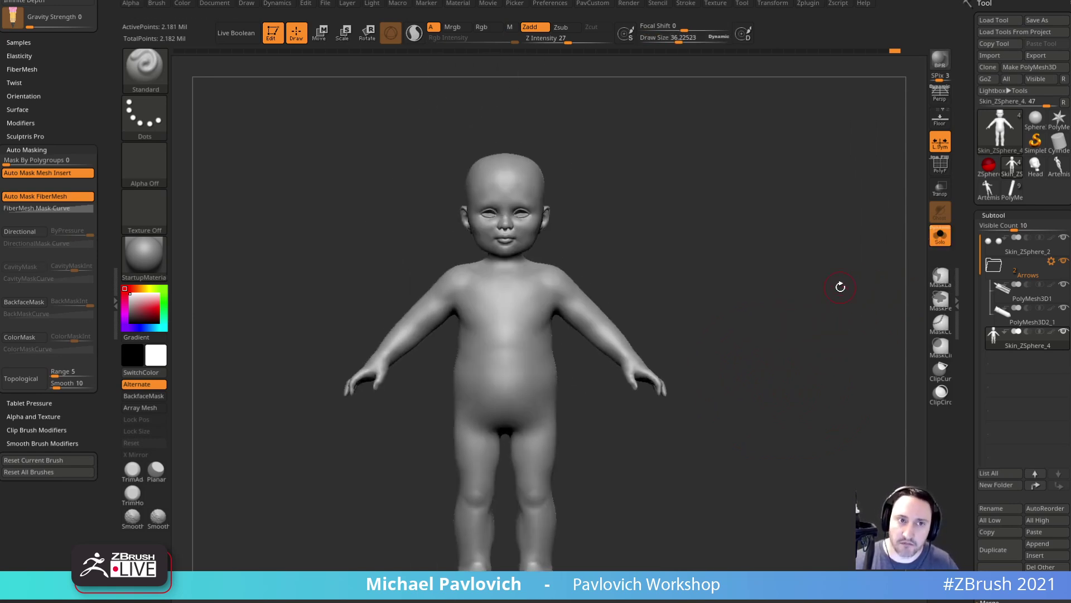
pyautogui.moveTo(730, 257)
pyautogui.keyDown('alt'); pyautogui.mouseDown()
pyautogui.moveTo(832, 454)
pyautogui.moveTo(809, 411)
pyautogui.mouseUp(); pyautogui.keyUp('alt')
pyautogui.press('s')
pyautogui.moveTo(547, 334); pyautogui.dragTo(539, 334)
pyautogui.moveTo(675, 195)
pyautogui.keyDown('alt'); pyautogui.mouseDown()
pyautogui.moveTo(706, 328)
pyautogui.moveTo(753, 364)
pyautogui.mouseUp(); pyautogui.keyUp('alt')
pyautogui.press('s')
pyautogui.moveTo(679, 339); pyautogui.dragTo(675, 339)
pyautogui.moveTo(683, 312)
pyautogui.keyDown('alt'); pyautogui.mouseDown()
pyautogui.moveTo(820, 411)
pyautogui.moveTo(761, 267)
pyautogui.mouseUp(); pyautogui.keyUp('alt')
pyautogui.moveTo(870, 466)
pyautogui.keyDown('alt'); pyautogui.mouseDown()
pyautogui.moveTo(773, 273)
pyautogui.moveTo(739, 242)
pyautogui.moveTo(758, 275)
pyautogui.moveTo(782, 268)
pyautogui.mouseUp(); pyautogui.keyUp('alt')
pyautogui.press('s')
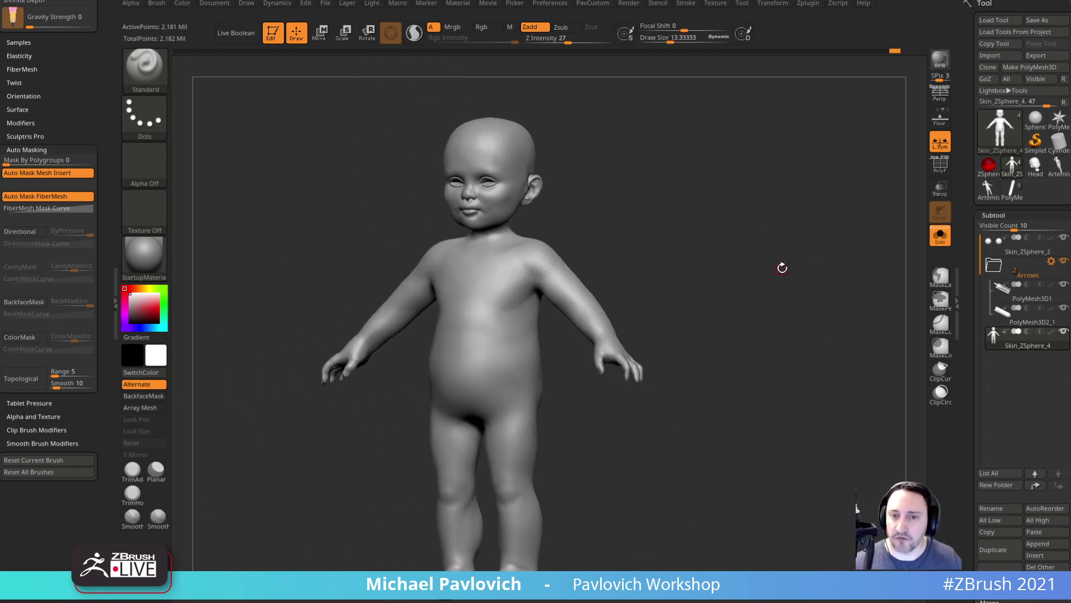
# - Display the polygroups and assign the whole body to a single polygroup
pyautogui.click(941, 167)
pyautogui.click(938, 161)
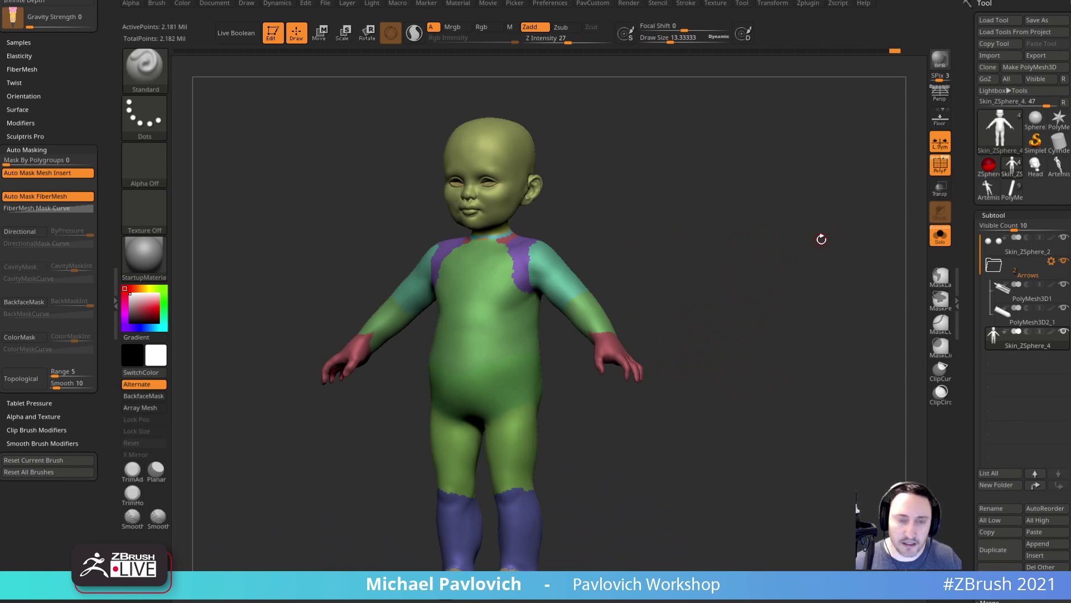
pyautogui.hotkey('ctrl', 'w')
pyautogui.moveTo(703, 270); pyautogui.dragTo(550, 346)
# - Apply the SkinShade4 material and frame the front of the face
pyautogui.click(149, 258)
pyautogui.click(773, 467)
pyautogui.moveTo(744, 315); pyautogui.dragTo(669, 366)
pyautogui.keyDown('alt'); pyautogui.moveTo(837, 302); pyautogui.dragTo(852, 390); pyautogui.keyUp('alt')
pyautogui.keyDown('alt'); pyautogui.moveTo(564, 313); pyautogui.dragTo(814, 269); pyautogui.keyUp('alt')
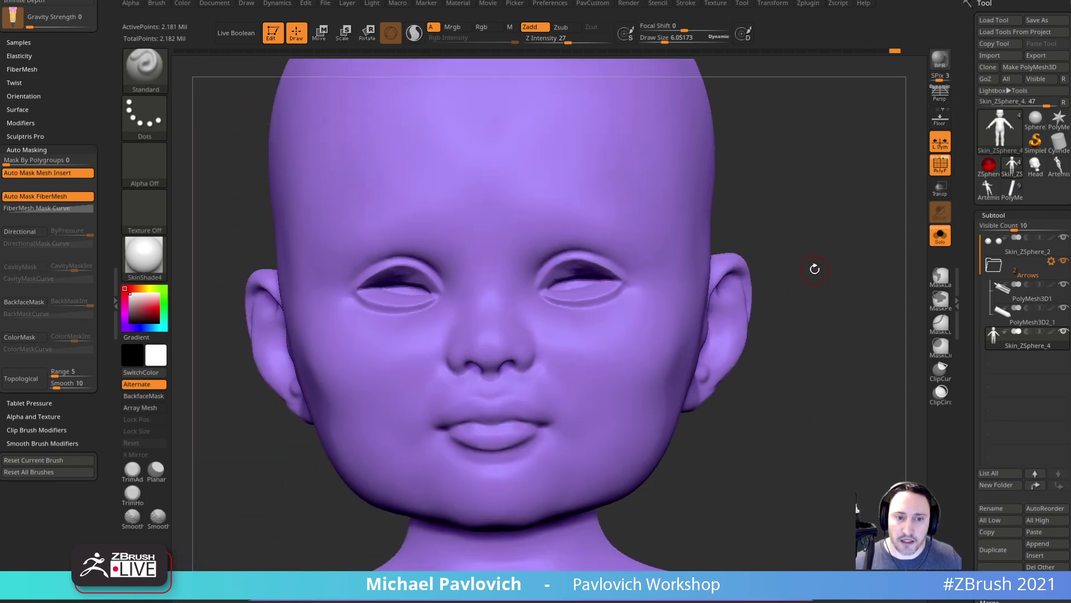
# - Fill in the hollow eye sockets with the Clay brush at a draw size of about 8
pyautogui.moveTo(538, 382); pyautogui.dragTo(529, 381)
pyautogui.moveTo(798, 366)
pyautogui.mouseDown()
pyautogui.moveTo(753, 338)
pyautogui.moveTo(806, 349)
pyautogui.moveTo(833, 342)
pyautogui.moveTo(820, 349)
pyautogui.moveTo(842, 365)
pyautogui.moveTo(741, 327)
pyautogui.moveTo(804, 315)
pyautogui.moveTo(863, 369)
pyautogui.mouseUp()
pyautogui.keyDown('shift'); pyautogui.moveTo(546, 365); pyautogui.dragTo(560, 360); pyautogui.keyUp('shift')
pyautogui.press('b')
pyautogui.press('c')
pyautogui.press('l')
pyautogui.moveTo(771, 256); pyautogui.dragTo(768, 304)
pyautogui.press('s')
pyautogui.moveTo(545, 368); pyautogui.dragTo(568, 369)
pyautogui.moveTo(820, 298); pyautogui.dragTo(792, 265)
pyautogui.moveTo(527, 373); pyautogui.dragTo(556, 354)
pyautogui.moveTo(803, 265)
pyautogui.mouseDown()
pyautogui.moveTo(861, 259)
pyautogui.moveTo(823, 298)
pyautogui.mouseUp()
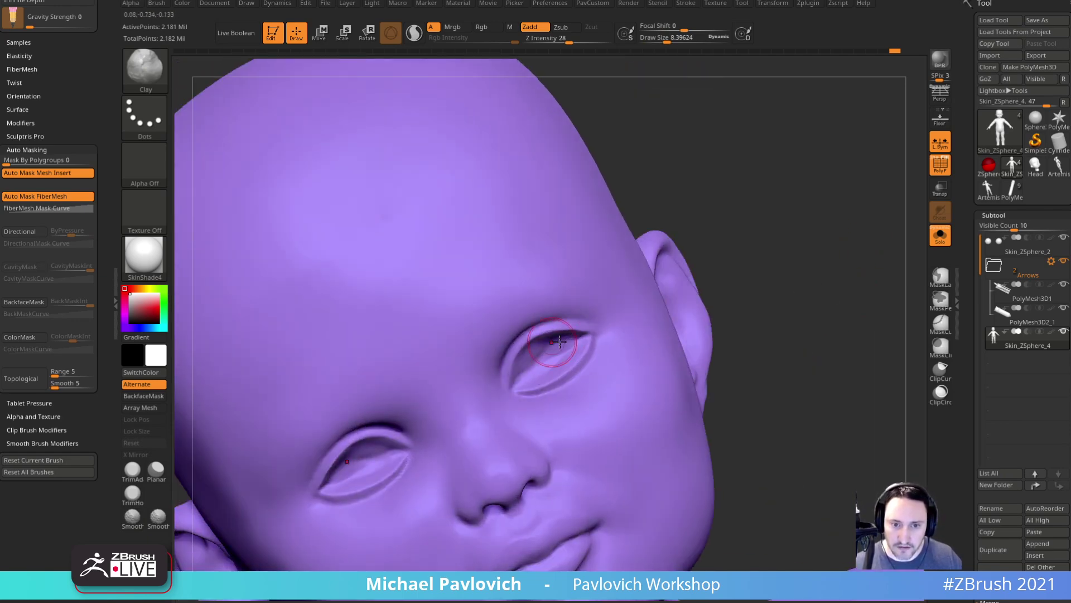
# - Smooth the filled surface between the eyelids at a draw size of about 6
pyautogui.moveTo(723, 304); pyautogui.dragTo(579, 337)
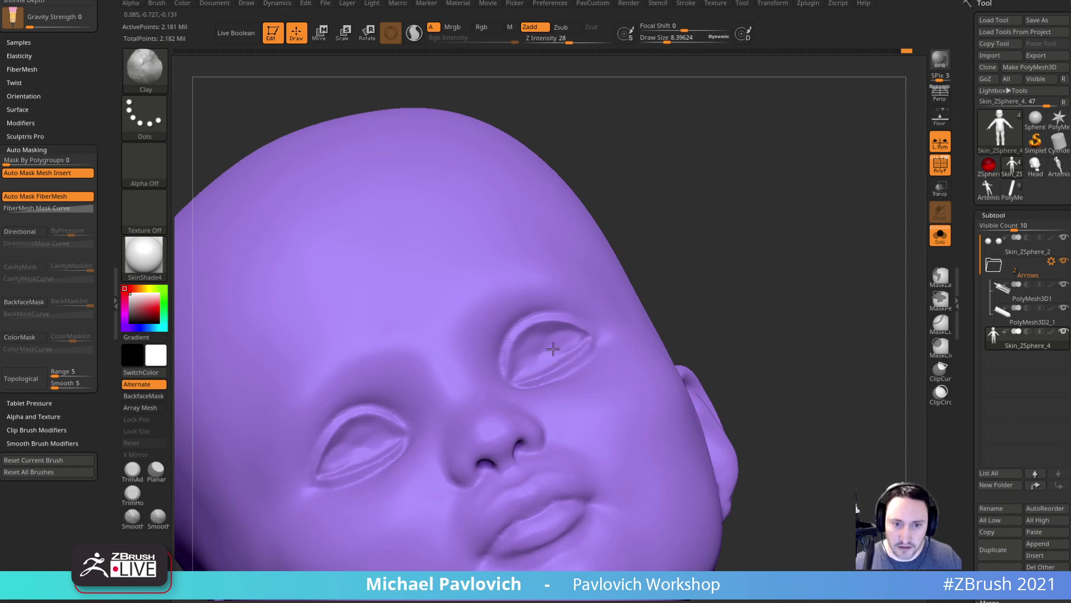
pyautogui.moveTo(643, 286); pyautogui.dragTo(639, 334)
pyautogui.press('s')
pyautogui.click(560, 350)
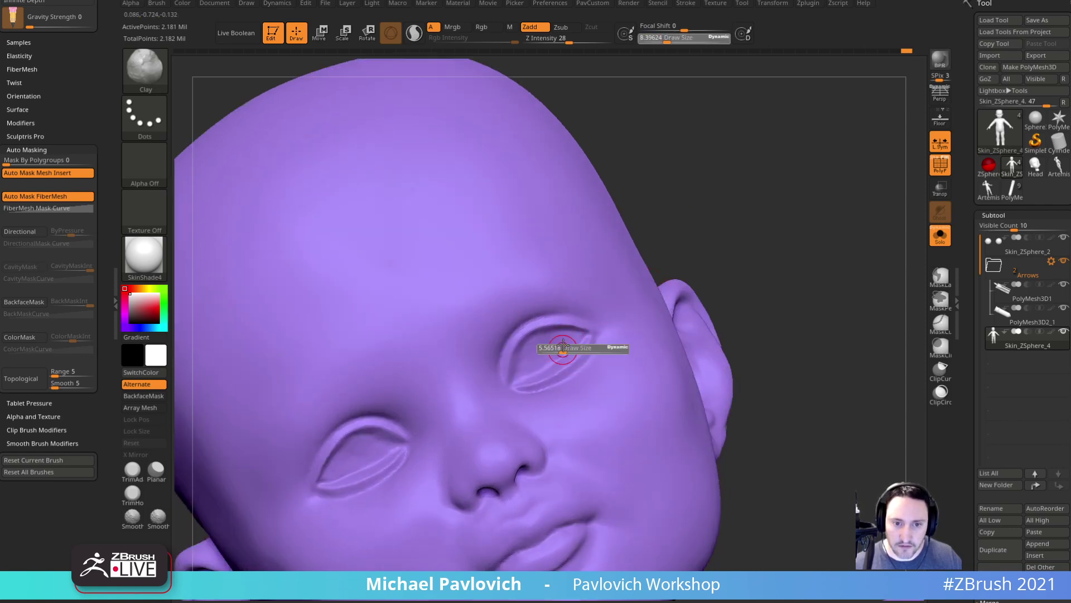
pyautogui.keyDown('shift'); pyautogui.moveTo(557, 347); pyautogui.dragTo(532, 349); pyautogui.keyUp('shift')
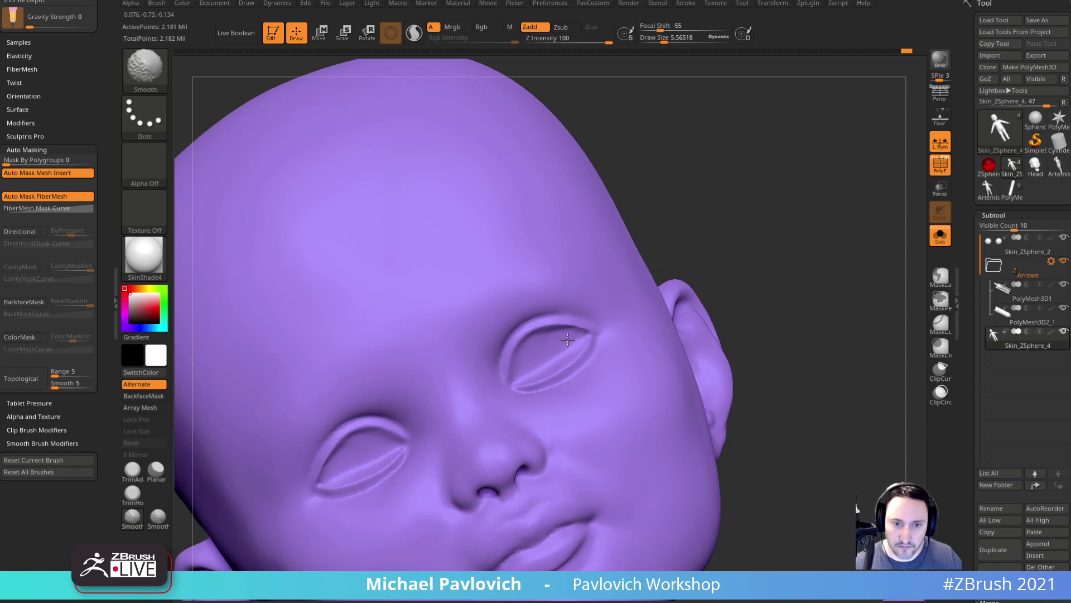
pyautogui.keyDown('shift'); pyautogui.moveTo(804, 238); pyautogui.dragTo(747, 229); pyautogui.keyUp('shift')
pyautogui.moveTo(832, 273); pyautogui.dragTo(811, 268)
pyautogui.keyDown('shift'); pyautogui.moveTo(581, 387); pyautogui.dragTo(534, 374); pyautogui.keyUp('shift')
# - Smooth the base of the skull behind the ear at a draw size of about 23
pyautogui.moveTo(820, 321)
pyautogui.keyDown('shift'); pyautogui.mouseDown()
pyautogui.moveTo(818, 334)
pyautogui.moveTo(817, 305)
pyautogui.moveTo(773, 323)
pyautogui.moveTo(797, 297)
pyautogui.moveTo(732, 297)
pyautogui.moveTo(803, 277)
pyautogui.moveTo(813, 304)
pyautogui.mouseUp(); pyautogui.keyUp('shift')
pyautogui.keyDown('shift'); pyautogui.moveTo(538, 352); pyautogui.dragTo(516, 335); pyautogui.keyUp('shift')
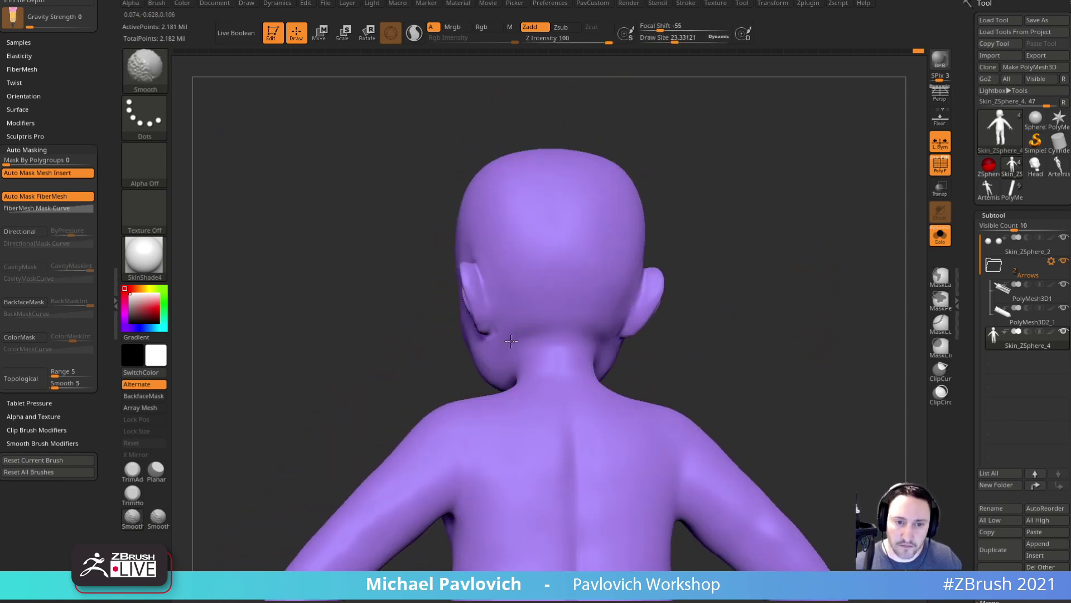
pyautogui.moveTo(731, 304); pyautogui.dragTo(764, 339)
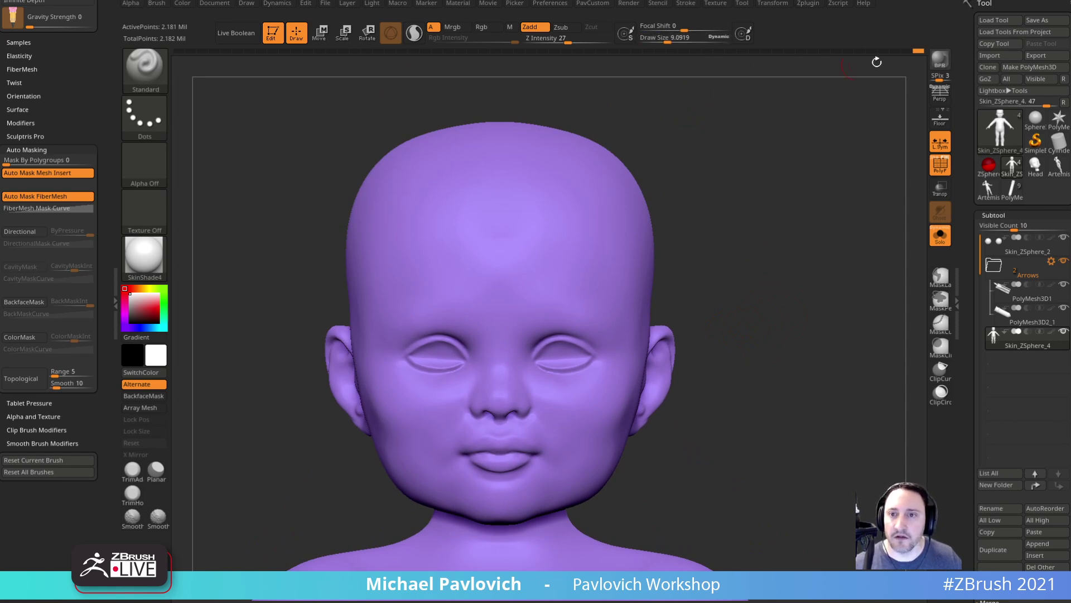
# - Switch the masking brush to MaskPen and mask along the inner edge of the upper eyelids at a draw size of about 3
pyautogui.press('ctrl')
pyautogui.moveTo(780, 317)
pyautogui.keyDown('alt'); pyautogui.mouseDown()
pyautogui.moveTo(811, 357)
pyautogui.moveTo(809, 373)
pyautogui.mouseUp(); pyautogui.keyUp('alt')
pyautogui.press('ctrl')
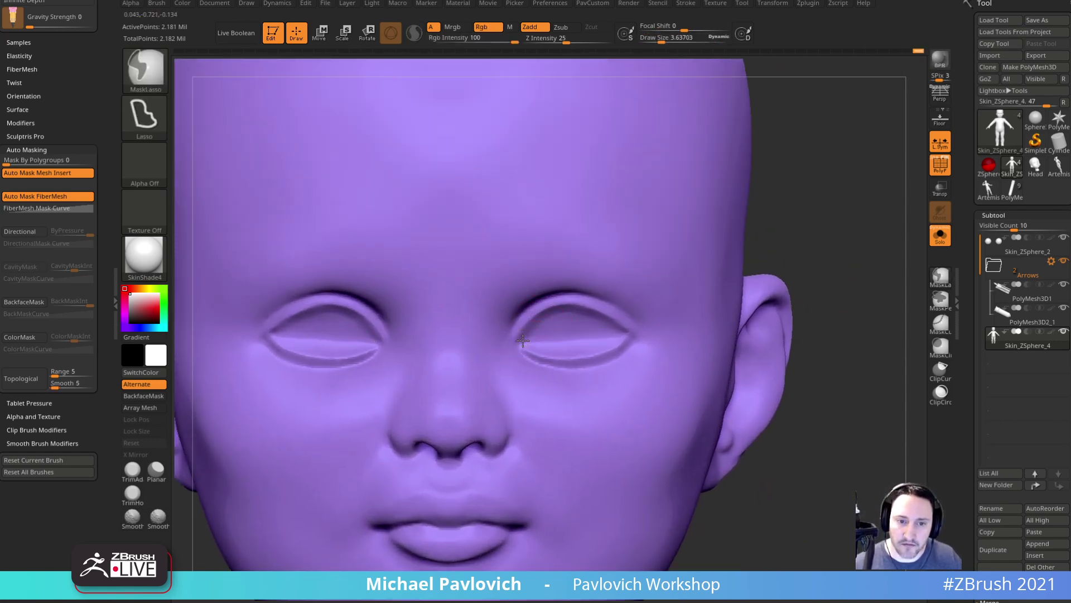
pyautogui.keyDown('ctrl'); pyautogui.click(156, 81); pyautogui.keyUp('ctrl')
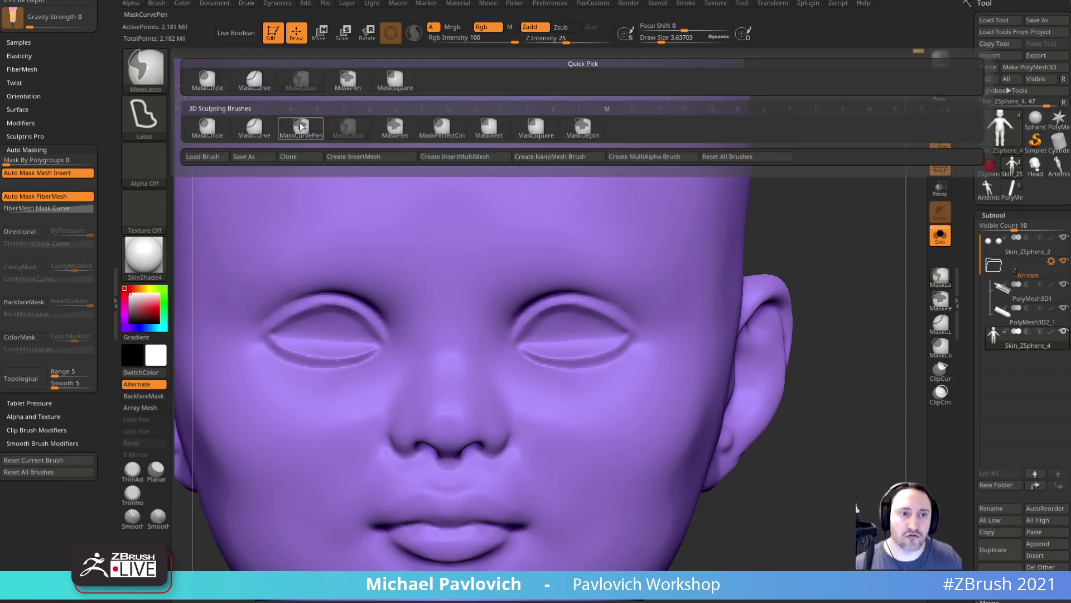
pyautogui.keyDown('ctrl'); pyautogui.click(350, 86); pyautogui.keyUp('ctrl')
pyautogui.moveTo(823, 229); pyautogui.dragTo(837, 202)
pyautogui.press('s')
pyautogui.moveTo(560, 302); pyautogui.dragTo(556, 303)
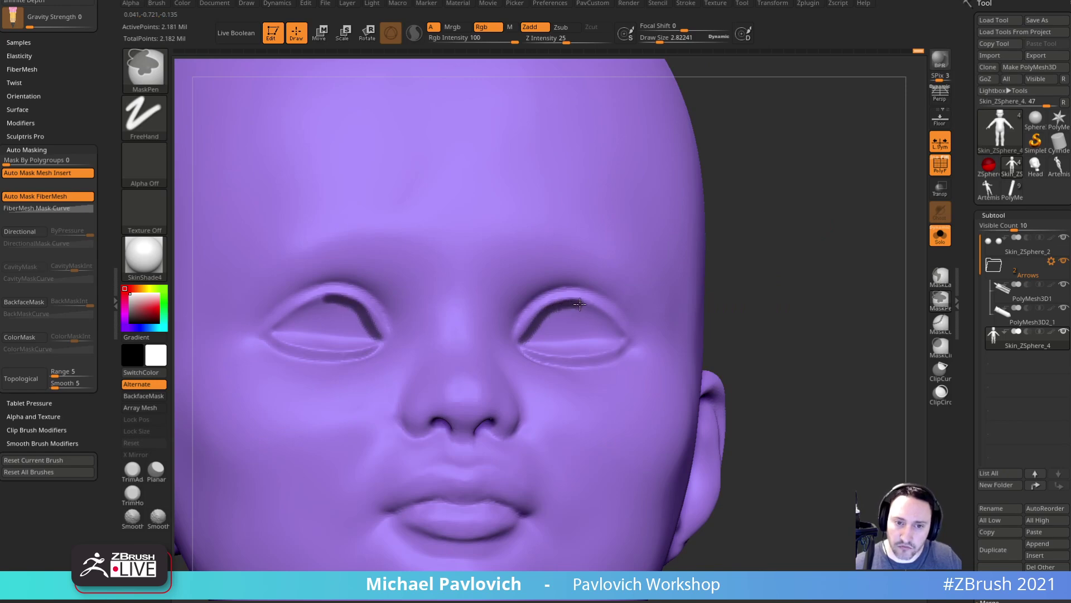
pyautogui.moveTo(618, 336); pyautogui.dragTo(620, 339)
pyautogui.moveTo(735, 286); pyautogui.dragTo(708, 307)
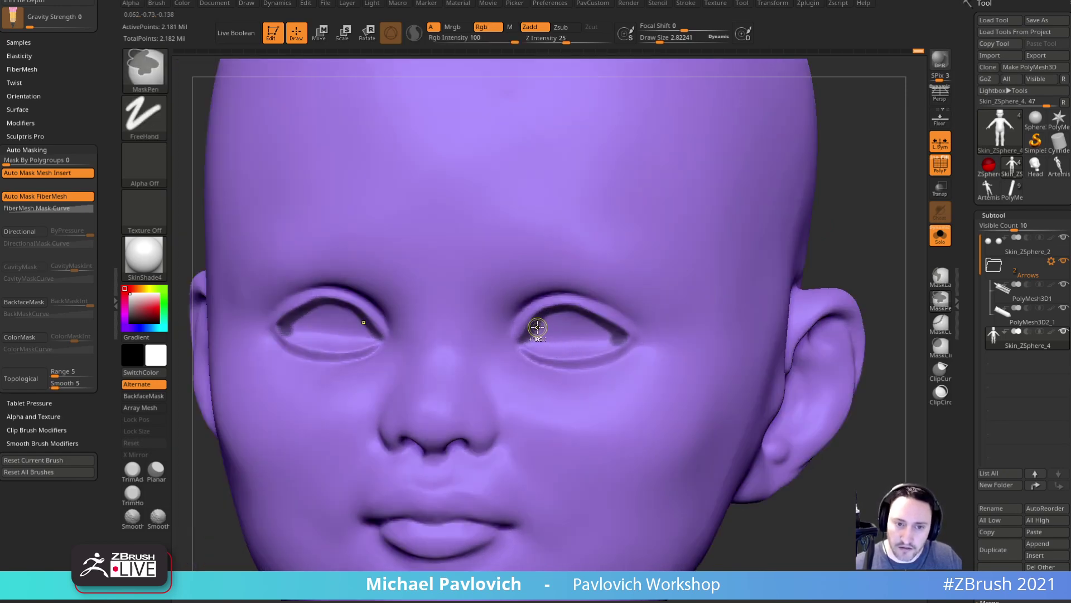
# - Mask along the inner edge of the lower eyelids out to the eye corners
pyautogui.keyDown('ctrl'); pyautogui.moveTo(563, 356); pyautogui.dragTo(612, 344); pyautogui.keyUp('ctrl')
pyautogui.moveTo(826, 246)
pyautogui.mouseDown()
pyautogui.moveTo(862, 251)
pyautogui.moveTo(832, 273)
pyautogui.mouseUp()
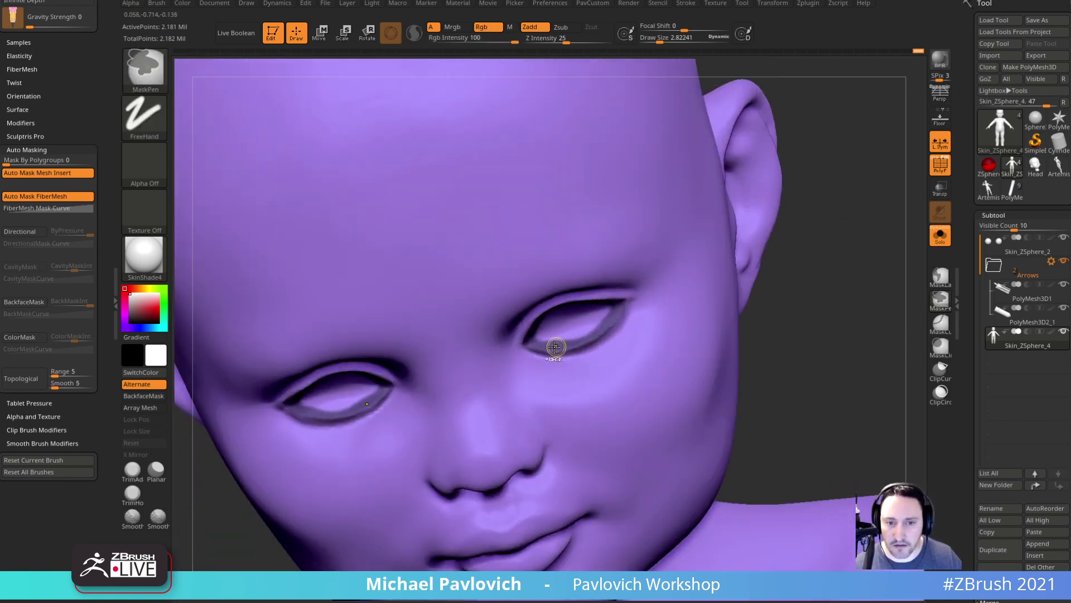
pyautogui.keyDown('ctrl'); pyautogui.moveTo(584, 339); pyautogui.dragTo(612, 312); pyautogui.keyUp('ctrl')
pyautogui.moveTo(811, 301); pyautogui.dragTo(802, 267)
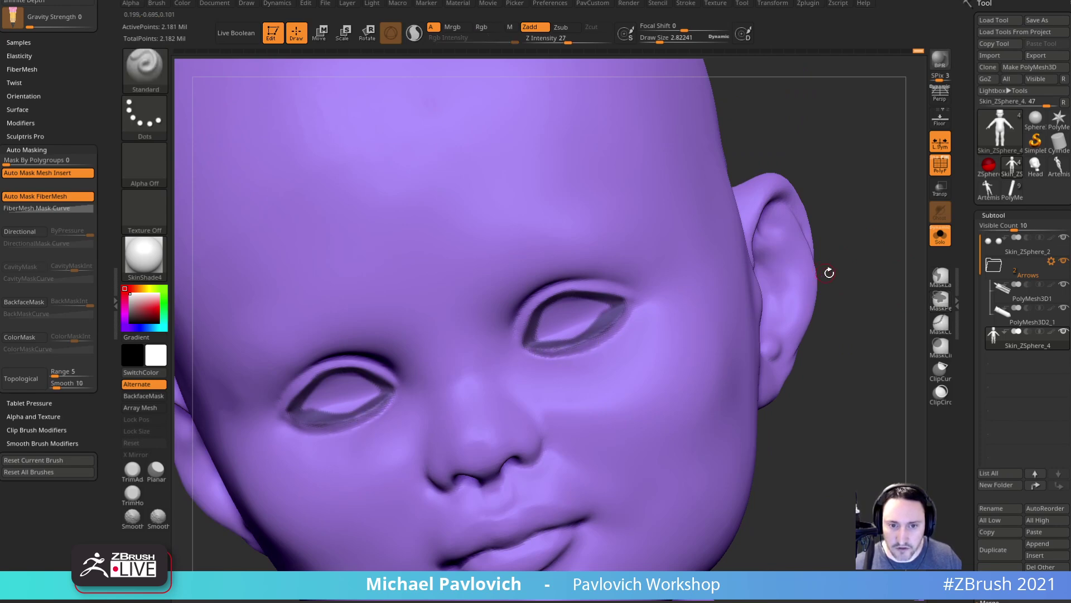
pyautogui.moveTo(822, 270); pyautogui.dragTo(796, 267)
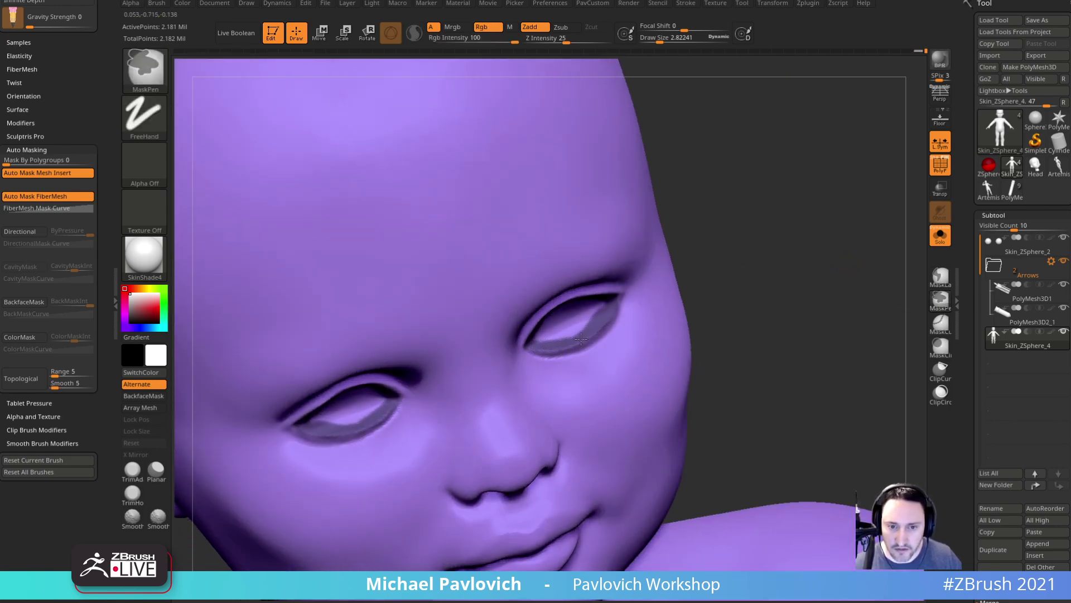
pyautogui.moveTo(717, 292); pyautogui.dragTo(717, 243)
# - Fill the mask across the remaining eye openings and trim its edge at the outer corner
pyautogui.keyDown('ctrl'); pyautogui.moveTo(564, 310); pyautogui.dragTo(545, 336); pyautogui.keyUp('ctrl')
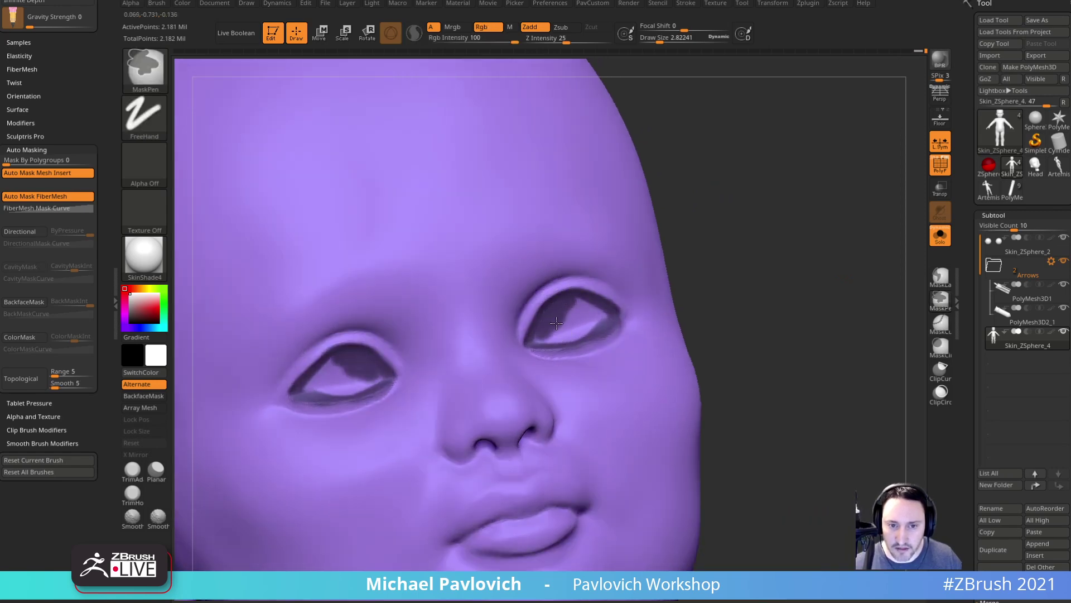
pyautogui.moveTo(718, 262); pyautogui.dragTo(718, 301)
pyautogui.keyDown('ctrl'); pyautogui.moveTo(561, 330); pyautogui.dragTo(583, 328); pyautogui.keyUp('ctrl')
pyautogui.moveTo(742, 290); pyautogui.dragTo(709, 291)
pyautogui.moveTo(574, 317)
pyautogui.keyDown('ctrl'); pyautogui.mouseDown()
pyautogui.moveTo(581, 304)
pyautogui.moveTo(598, 308)
pyautogui.mouseUp(); pyautogui.keyUp('ctrl')
pyautogui.moveTo(785, 238); pyautogui.dragTo(731, 246)
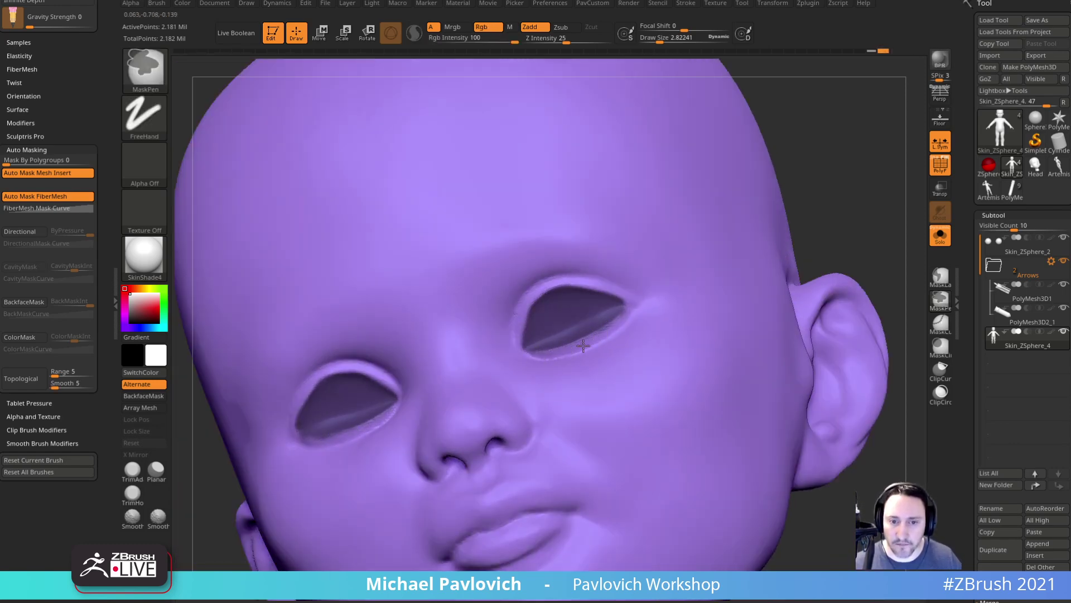
pyautogui.keyDown('ctrl'); pyautogui.keyDown('alt'); pyautogui.moveTo(638, 299); pyautogui.dragTo(615, 321); pyautogui.keyUp('alt'); pyautogui.keyUp('ctrl')
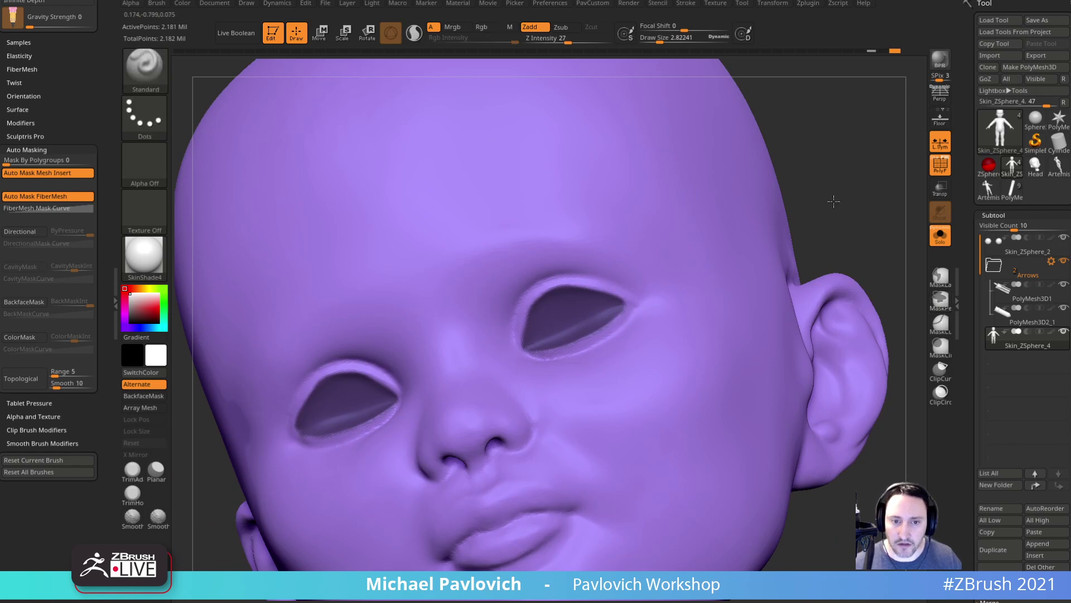
# - Try to convert the masked eye openings into their own polygroup
pyautogui.moveTo(830, 195); pyautogui.dragTo(784, 206)
pyautogui.moveTo(797, 251)
pyautogui.keyDown('shift'); pyautogui.mouseDown()
pyautogui.moveTo(828, 278)
pyautogui.moveTo(827, 256)
pyautogui.mouseUp(); pyautogui.keyUp('shift')
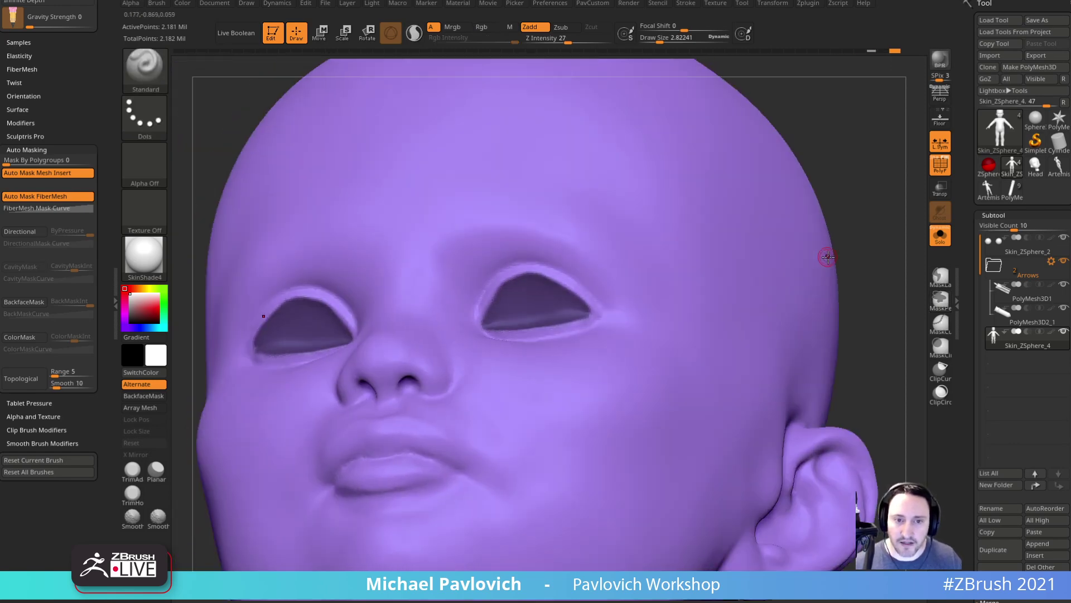
pyautogui.press('ctrl')
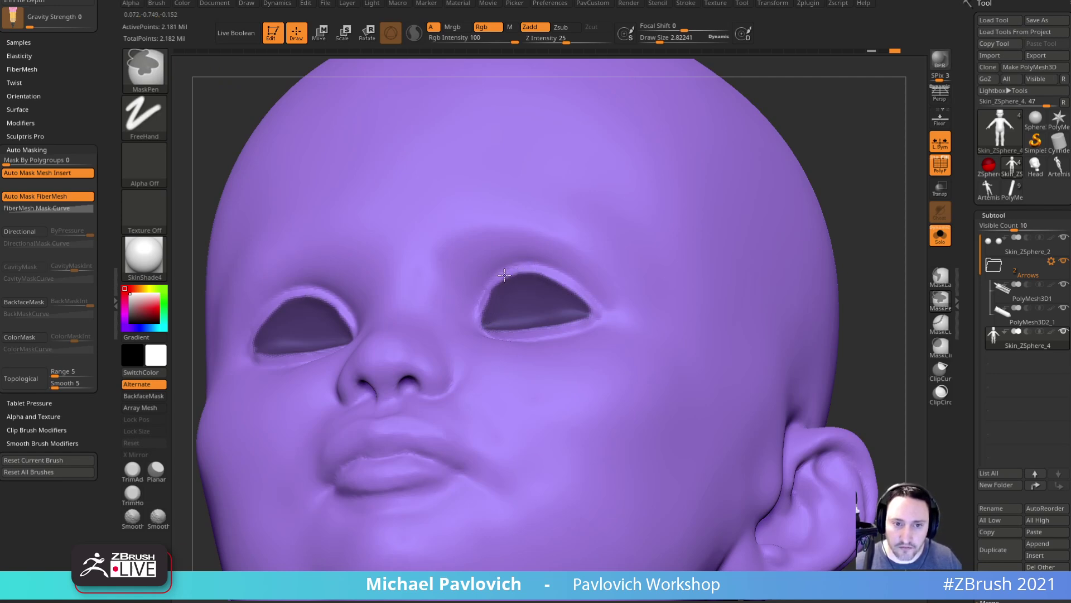
pyautogui.press('ctrl')
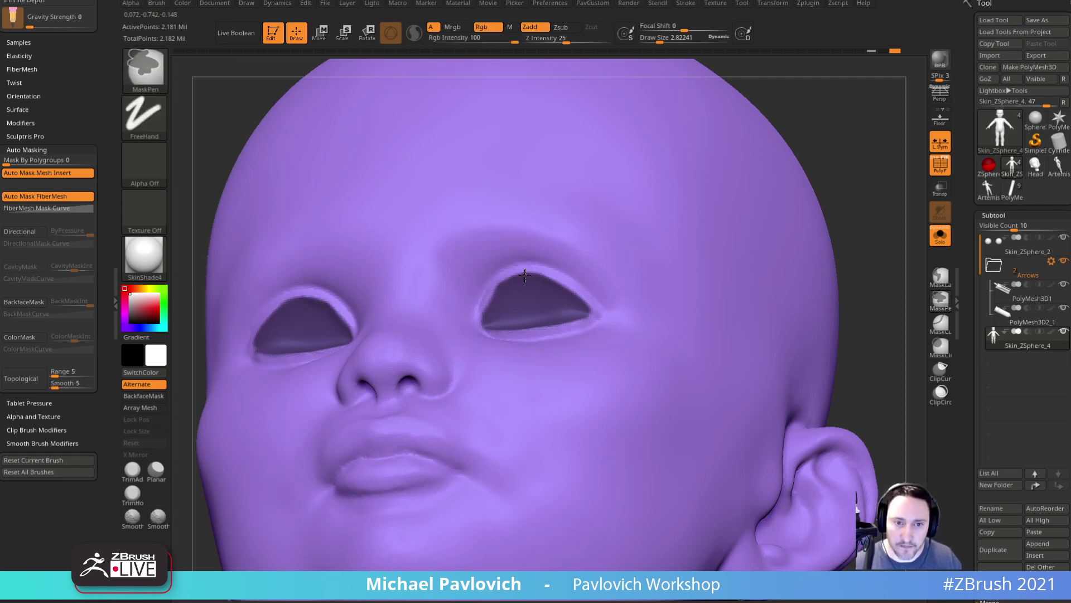
pyautogui.moveTo(758, 158); pyautogui.dragTo(552, 263)
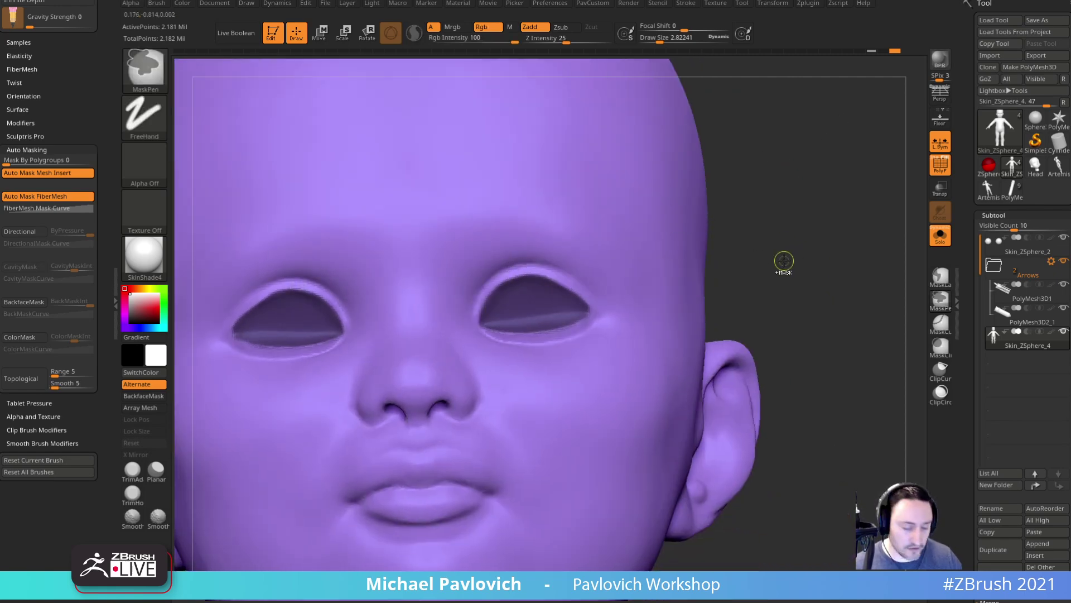
pyautogui.hotkey('ctrl', 'w')
pyautogui.keyDown('alt'); pyautogui.moveTo(794, 255); pyautogui.dragTo(820, 266); pyautogui.keyUp('alt')
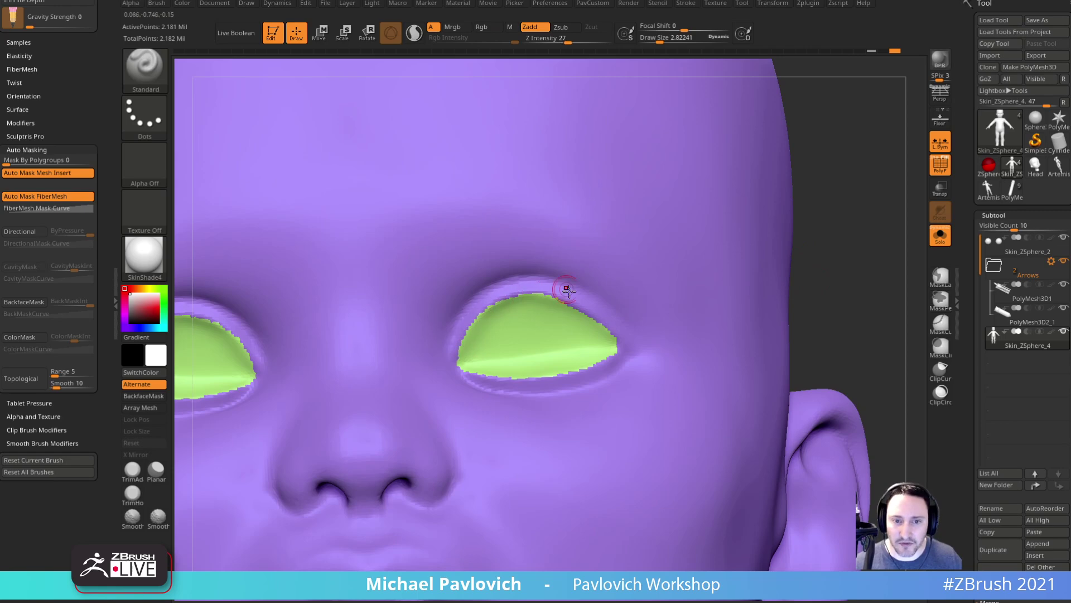
pyautogui.hotkey('ctrl', 'z')
# - Add an edge loop around the masked eye openings with Edgeloop Masked Border and clear the mask
pyautogui.moveTo(958, 382); pyautogui.dragTo(960, 217)
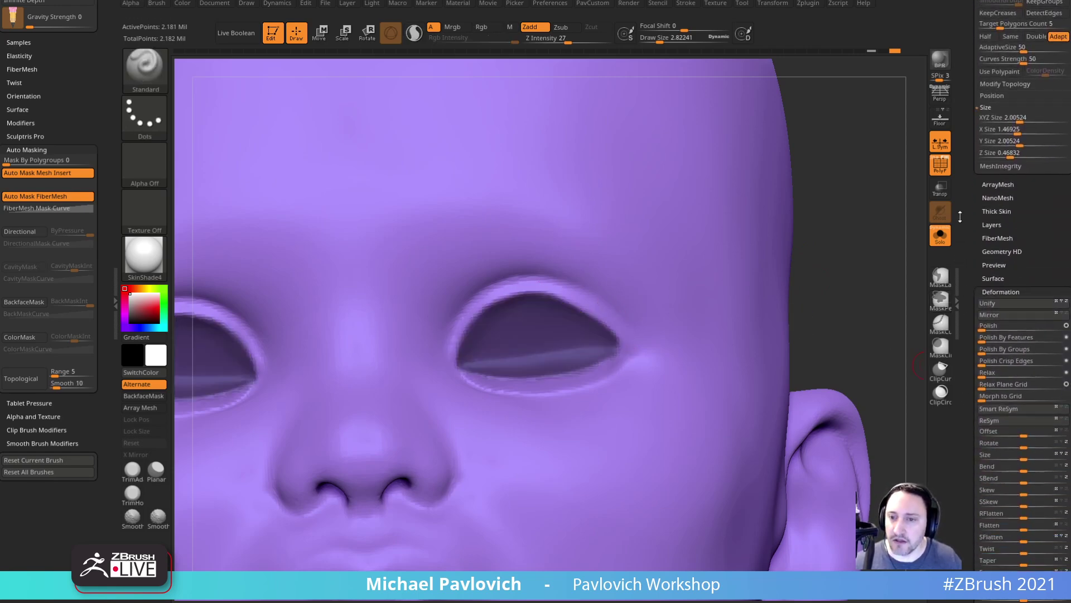
pyautogui.keyDown('shift'); pyautogui.click(999, 292); pyautogui.keyUp('shift')
pyautogui.moveTo(973, 200); pyautogui.dragTo(977, 330)
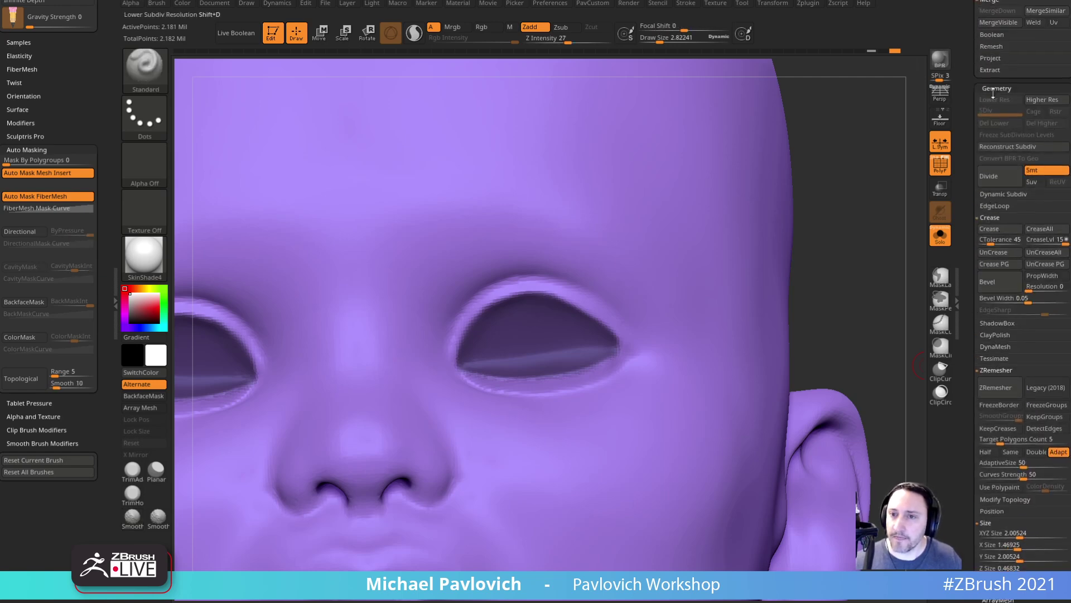
pyautogui.click(993, 206)
pyautogui.click(999, 218)
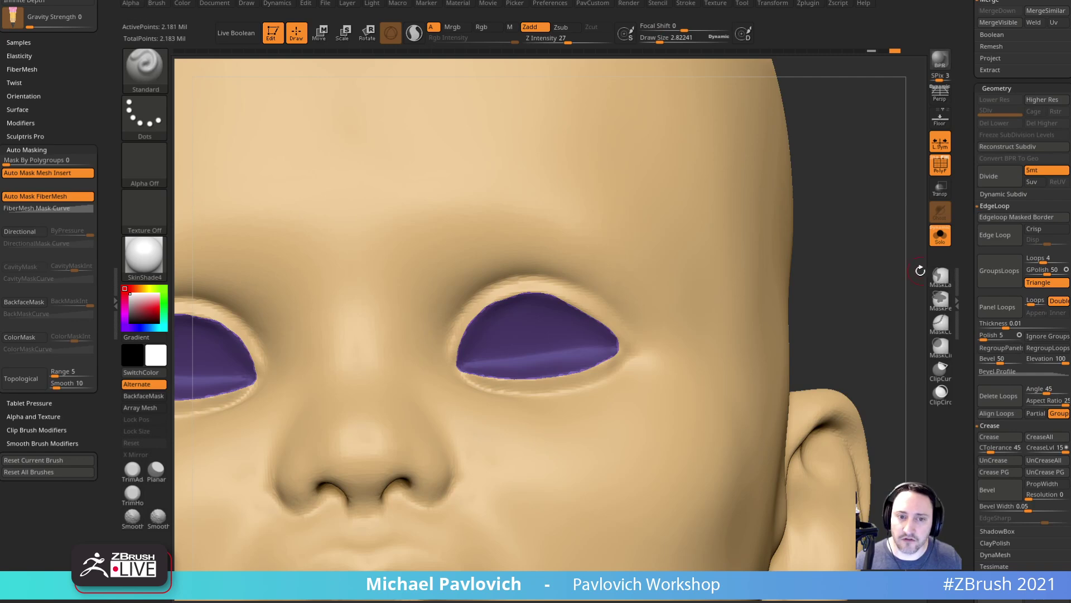
pyautogui.keyDown('ctrl'); pyautogui.moveTo(837, 236); pyautogui.dragTo(867, 295); pyautogui.keyUp('ctrl')
pyautogui.press('shift')
pyautogui.hotkey('ctrl', 'shift')
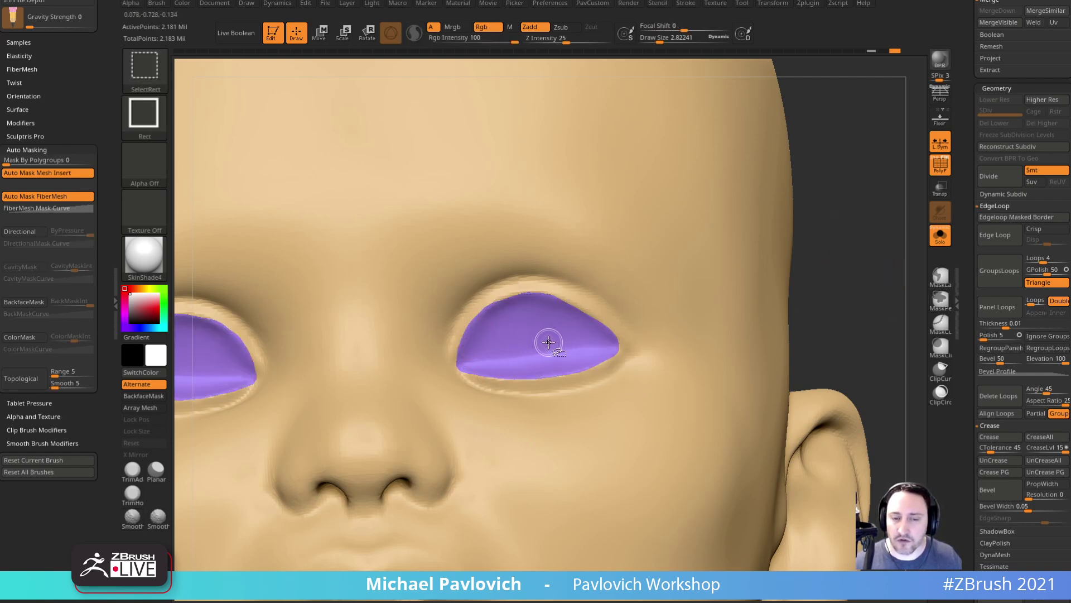
# - Mask the polygroup borders around the eyes using Mask By Features with only Groups enabled, and invert the mask
pyautogui.moveTo(978, 424); pyautogui.dragTo(985, 259)
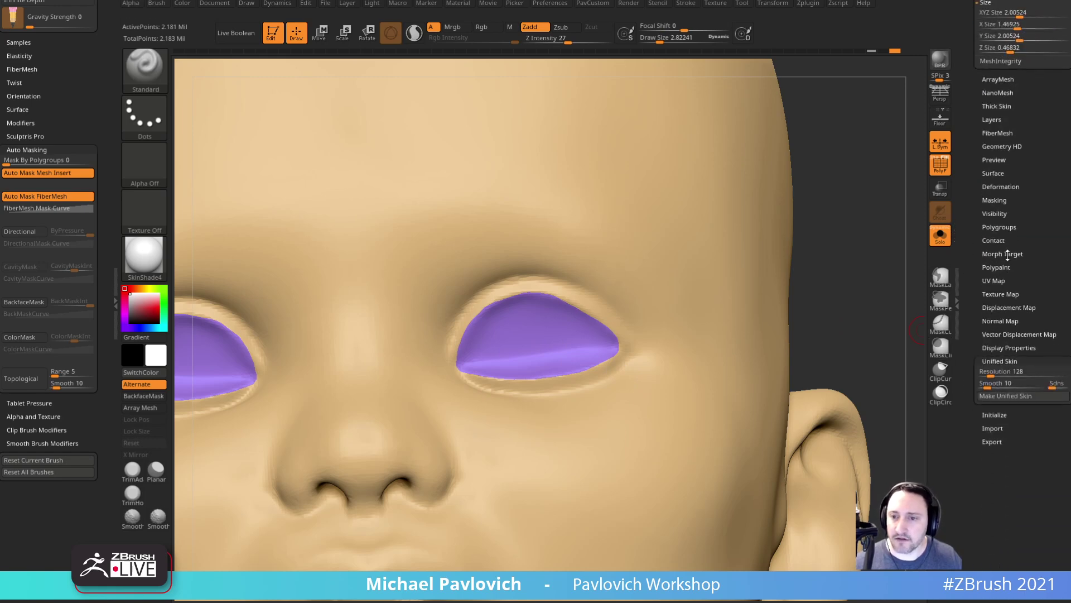
pyautogui.keyDown('shift'); pyautogui.click(1001, 352); pyautogui.keyUp('shift')
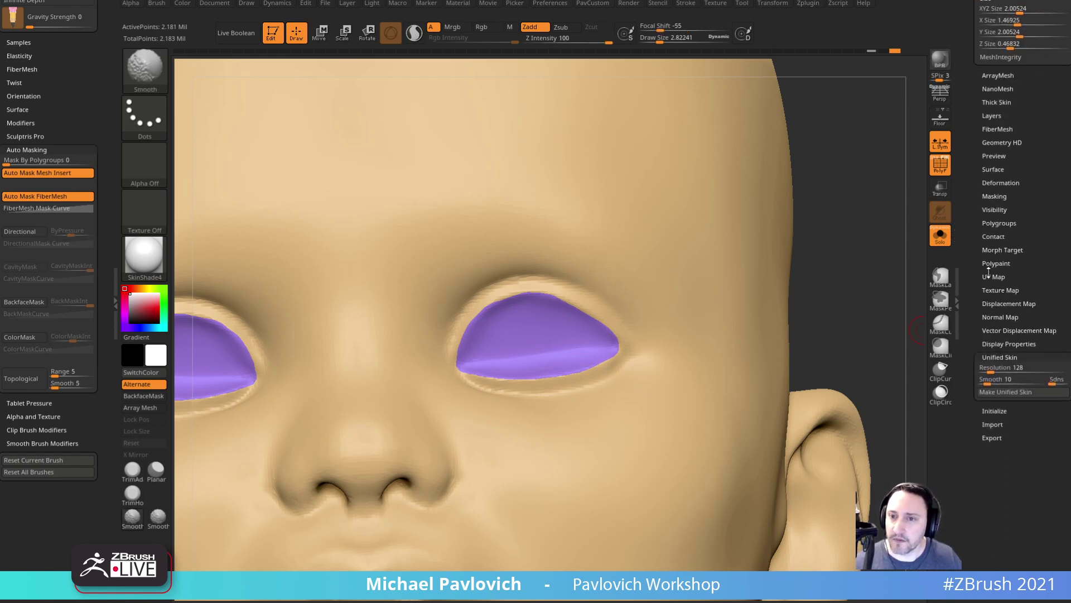
pyautogui.keyDown('shift'); pyautogui.click(993, 357); pyautogui.keyUp('shift')
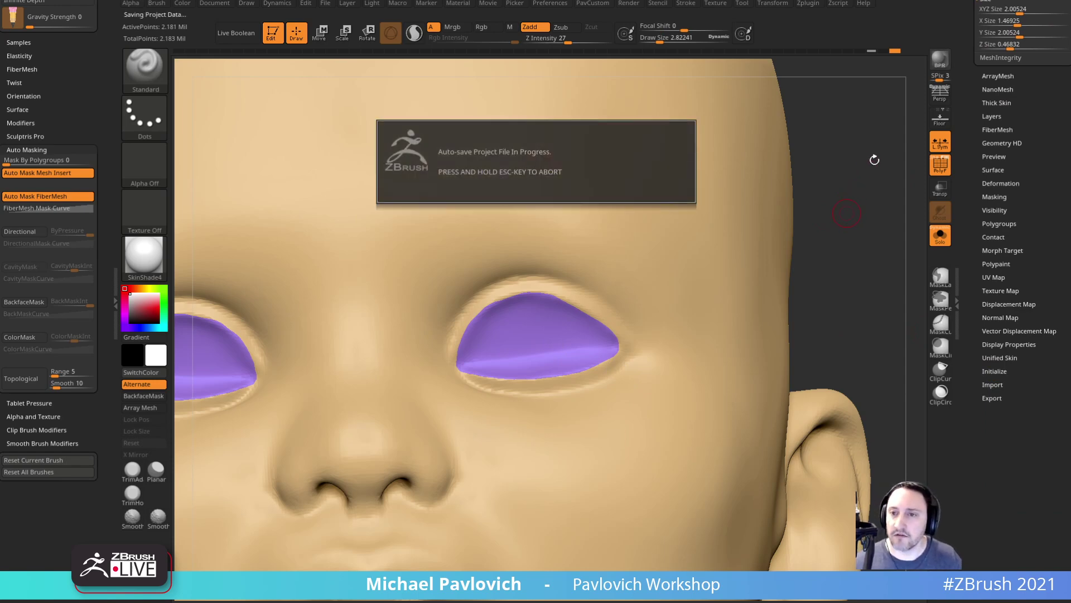
pyautogui.click(994, 197)
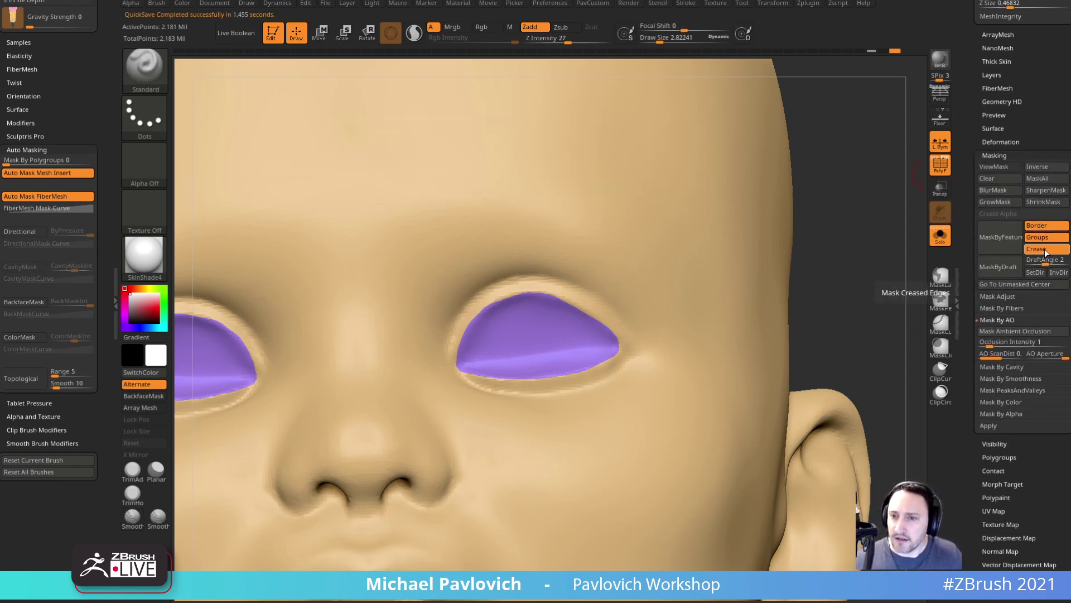
pyautogui.click(1012, 252)
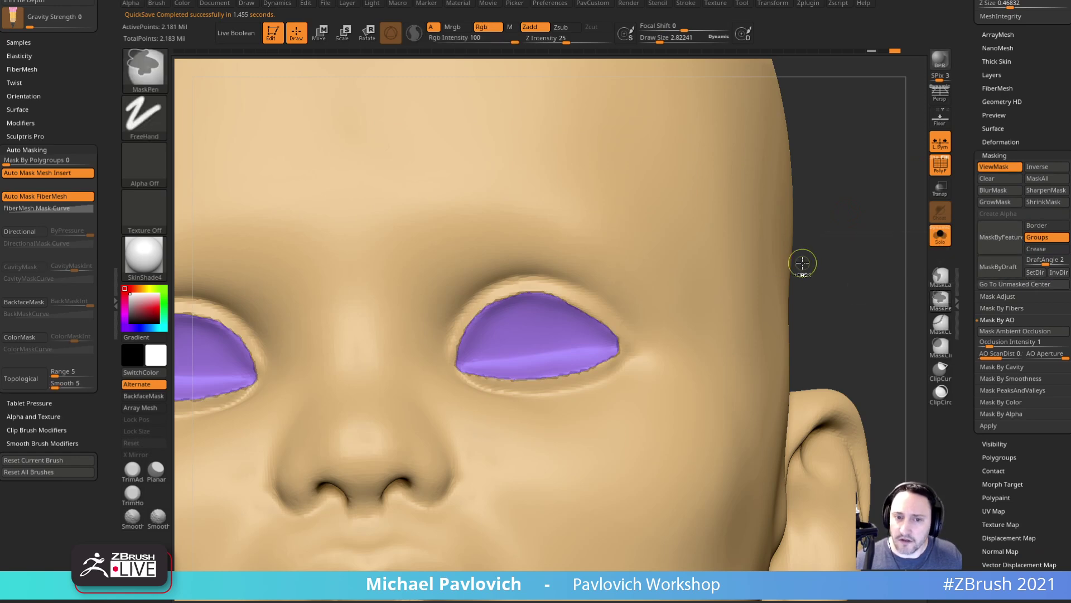
pyautogui.keyDown('ctrl'); pyautogui.click(842, 271); pyautogui.keyUp('ctrl')
# - Polish the unmasked eye borders with Polish By Features and clear the mask
pyautogui.press('`')
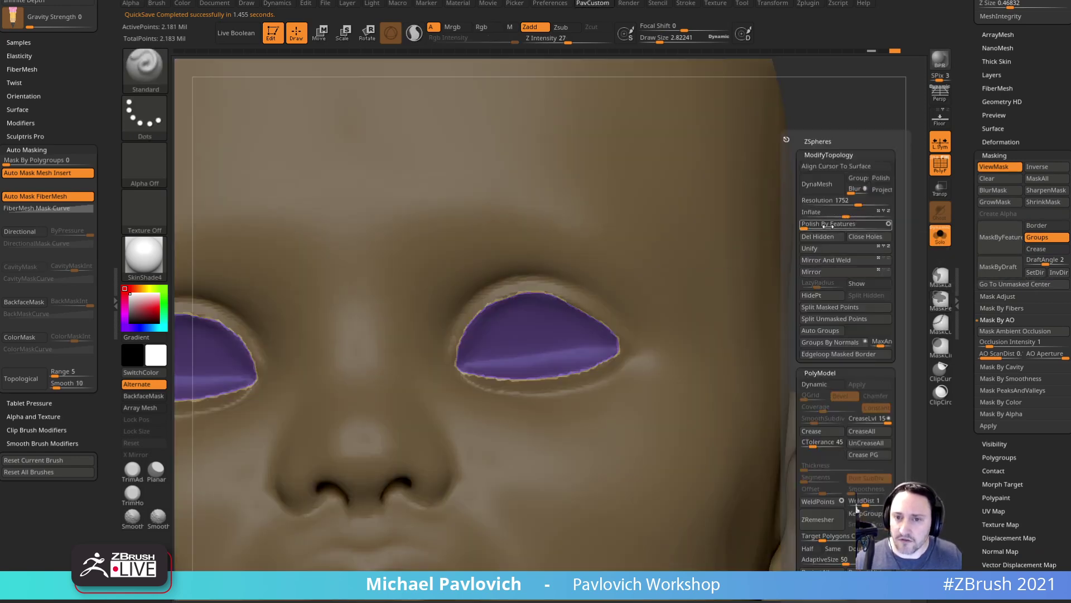
pyautogui.moveTo(821, 226); pyautogui.dragTo(869, 234)
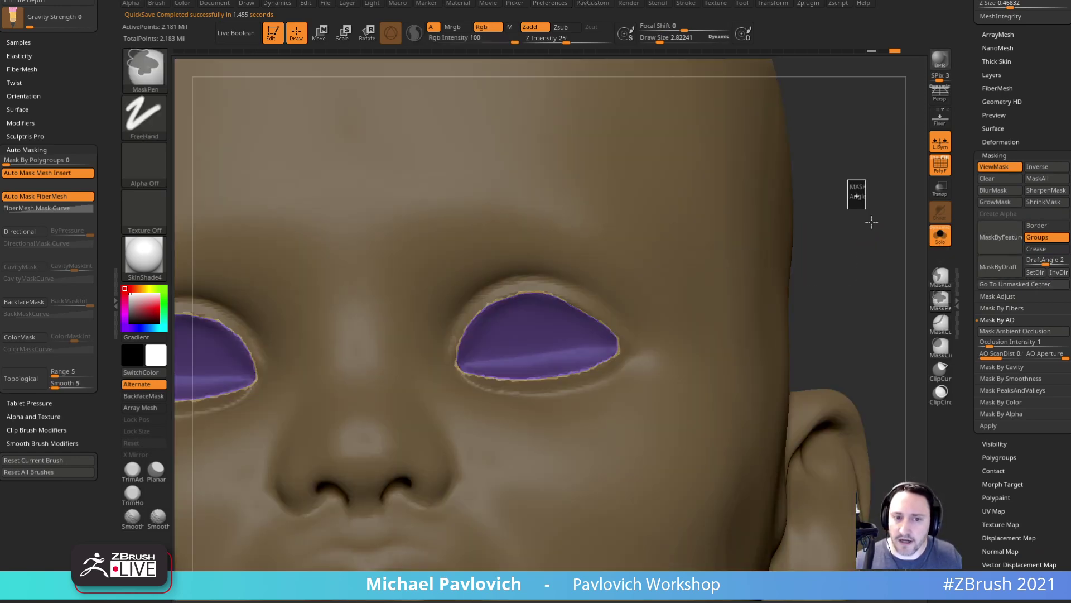
pyautogui.keyDown('ctrl'); pyautogui.moveTo(849, 183); pyautogui.dragTo(873, 243); pyautogui.keyUp('ctrl')
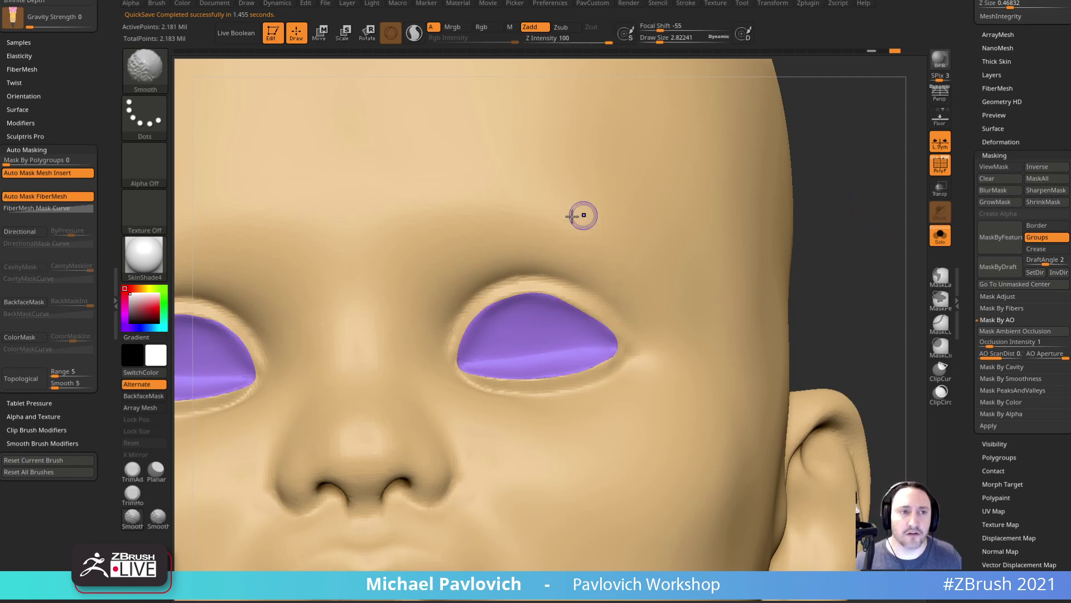
# - Load Smooth Groups as the smoothing brush and dismiss its usage note until the next restart
pyautogui.press(',')
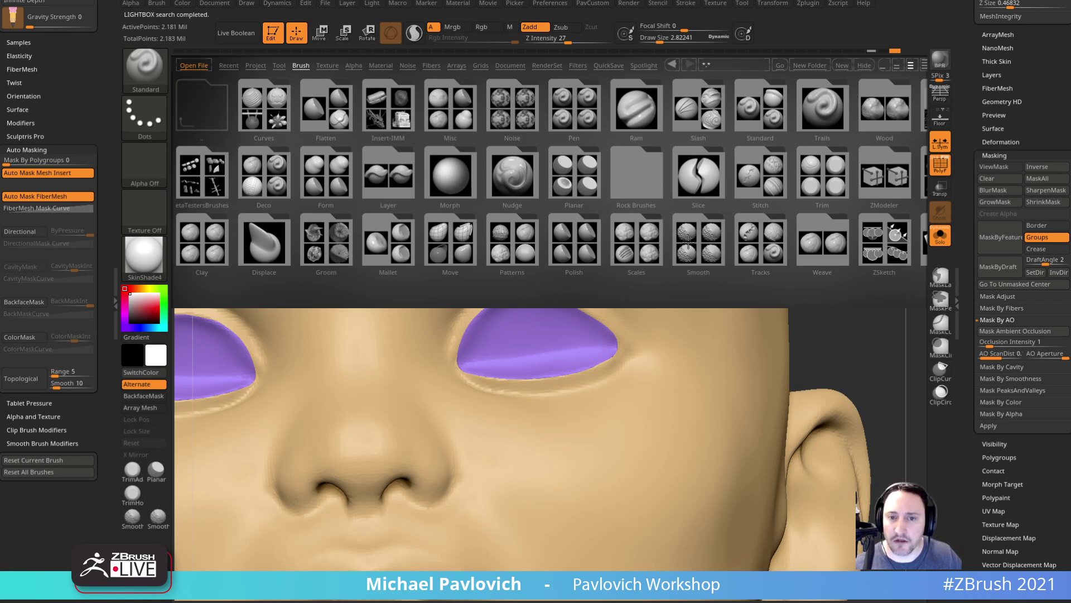
pyautogui.doubleClick(710, 247)
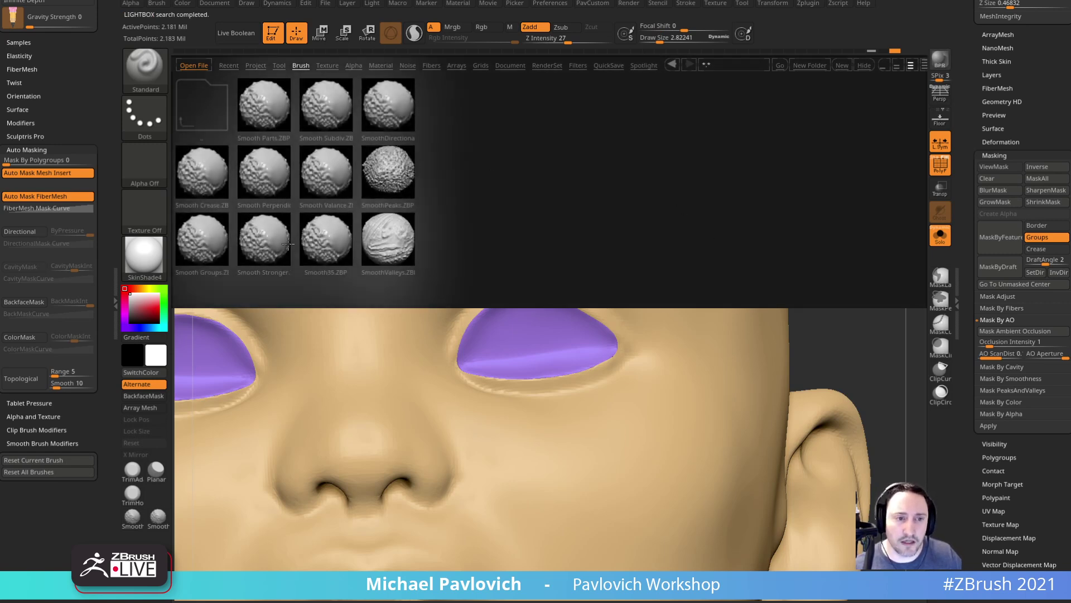
pyautogui.doubleClick(223, 244)
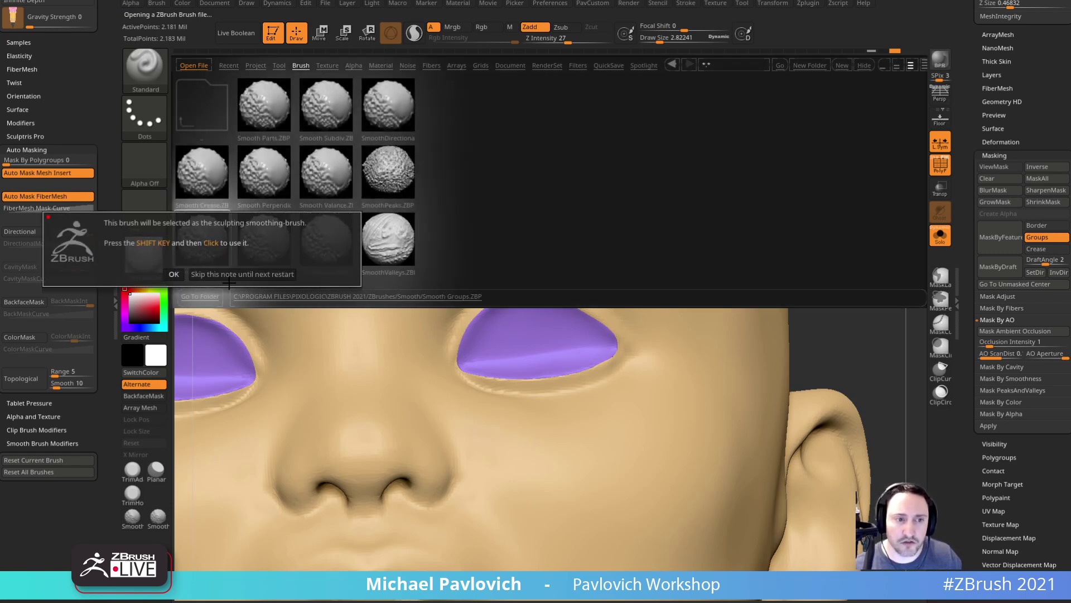
pyautogui.click(229, 276)
# - Smooth the polygroup border along the eyelids at a draw size of about 3.3
pyautogui.press('s')
pyautogui.moveTo(549, 314)
pyautogui.mouseDown()
pyautogui.moveTo(528, 313)
pyautogui.moveTo(581, 313)
pyautogui.mouseUp()
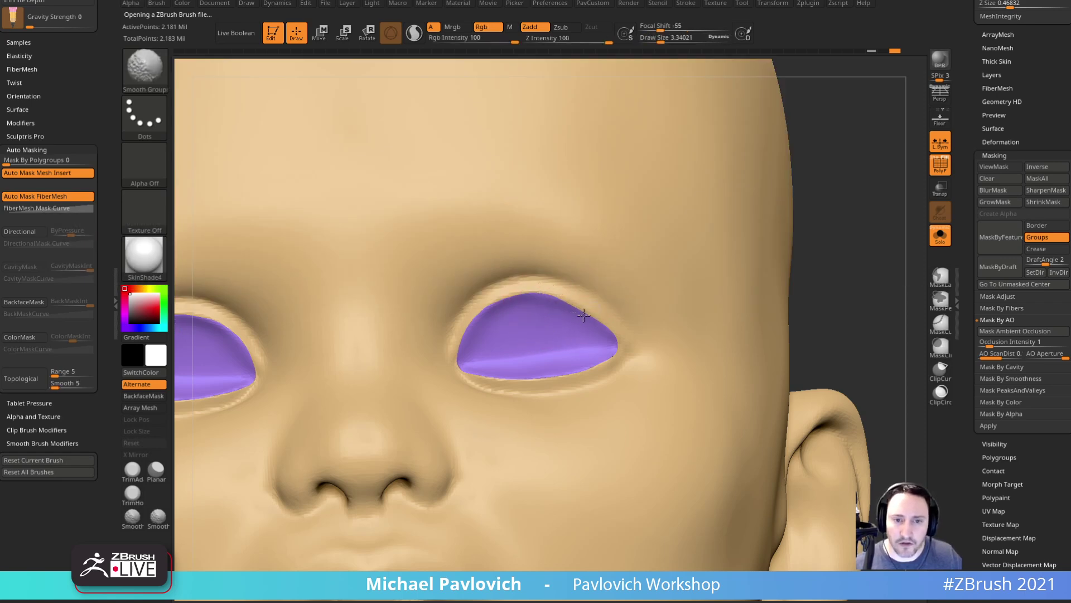
pyautogui.keyDown('shift'); pyautogui.moveTo(507, 374); pyautogui.dragTo(464, 367); pyautogui.keyUp('shift')
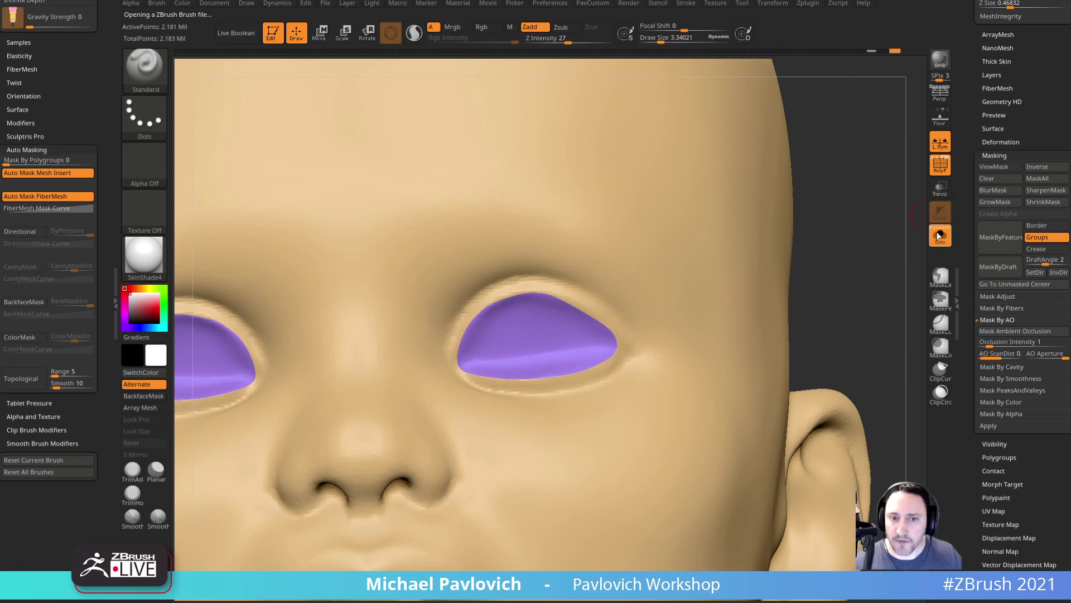
# - Set Mask By Polygroups to 100 and try masking the upper eyelid rims at a draw size of about 3.6
pyautogui.hotkey('ctrl', 'shift')
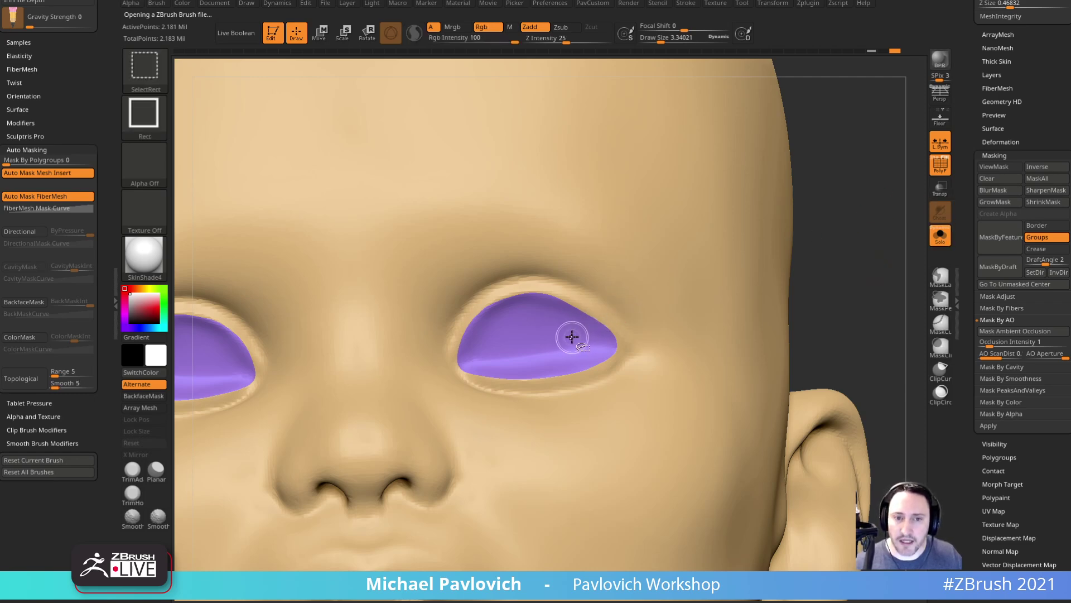
pyautogui.press('ctrl')
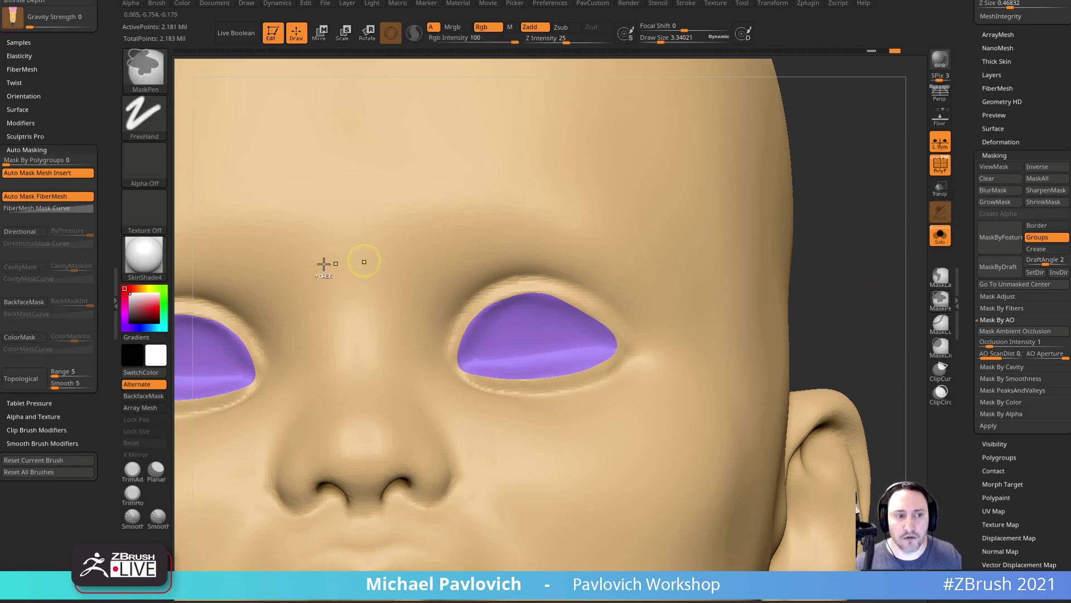
pyautogui.moveTo(56, 162); pyautogui.dragTo(98, 160)
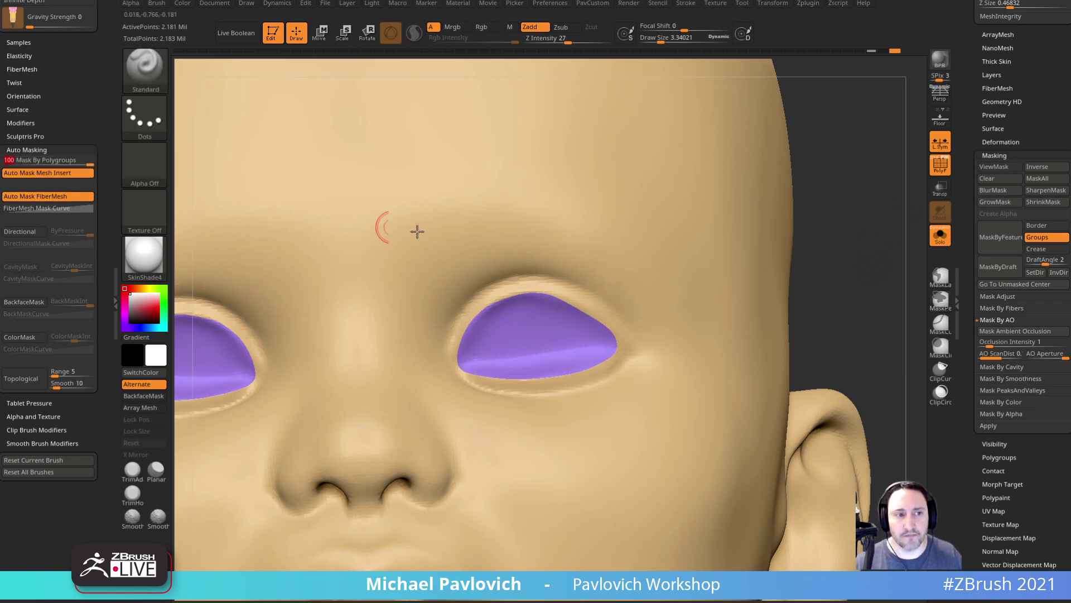
pyautogui.press('s')
pyautogui.moveTo(525, 291)
pyautogui.mouseDown()
pyautogui.moveTo(552, 293)
pyautogui.moveTo(483, 308)
pyautogui.moveTo(455, 360)
pyautogui.mouseUp()
pyautogui.press('ctrl')
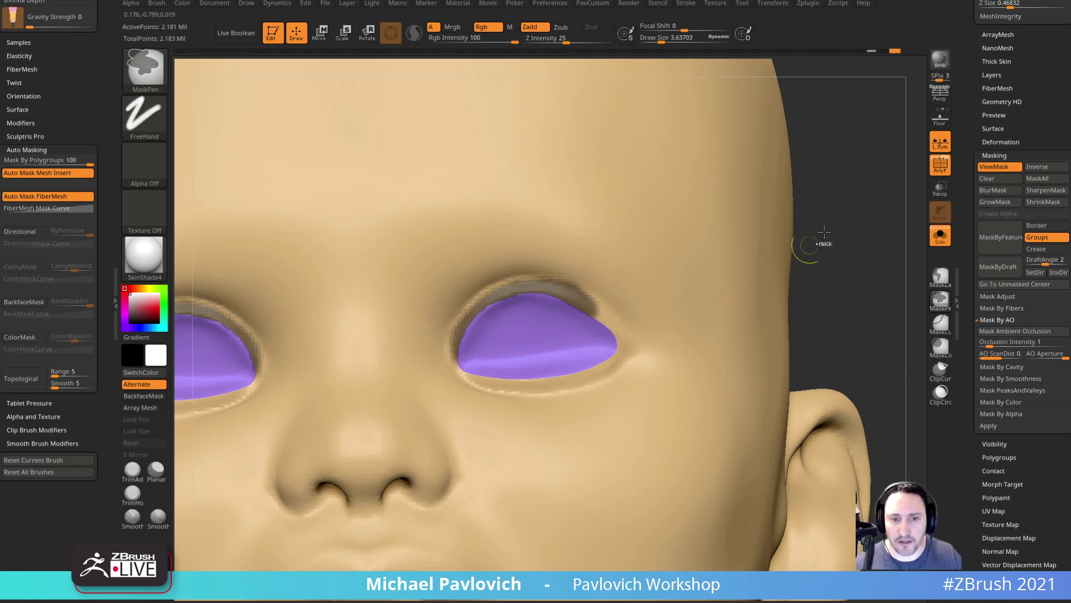
pyautogui.keyDown('ctrl'); pyautogui.moveTo(803, 253); pyautogui.dragTo(811, 267); pyautogui.keyUp('ctrl')
# - With the eye sockets hidden, mask a band around both eye openings and make it a separate polygroup
pyautogui.keyDown('ctrl'); pyautogui.keyDown('shift'); pyautogui.click(651, 265); pyautogui.keyUp('shift'); pyautogui.keyUp('ctrl')
pyautogui.moveTo(581, 305)
pyautogui.keyDown('ctrl'); pyautogui.mouseDown()
pyautogui.moveTo(589, 312)
pyautogui.moveTo(510, 288)
pyautogui.moveTo(479, 313)
pyautogui.moveTo(494, 291)
pyautogui.moveTo(457, 368)
pyautogui.moveTo(457, 345)
pyautogui.moveTo(527, 391)
pyautogui.moveTo(600, 373)
pyautogui.moveTo(626, 335)
pyautogui.moveTo(558, 296)
pyautogui.mouseUp(); pyautogui.keyUp('ctrl')
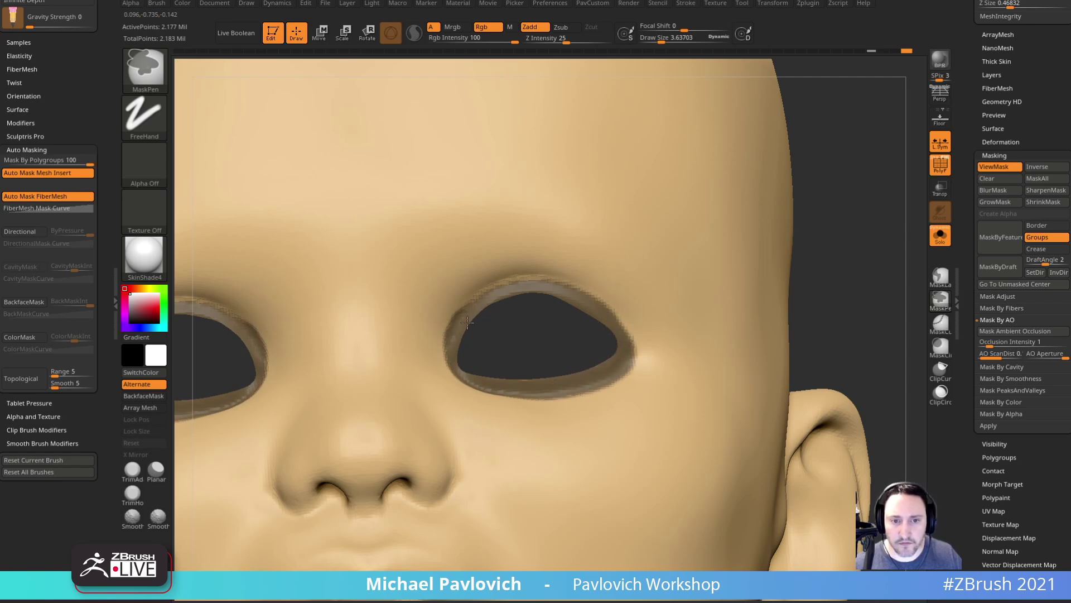
pyautogui.moveTo(720, 262); pyautogui.dragTo(684, 266, button='right')
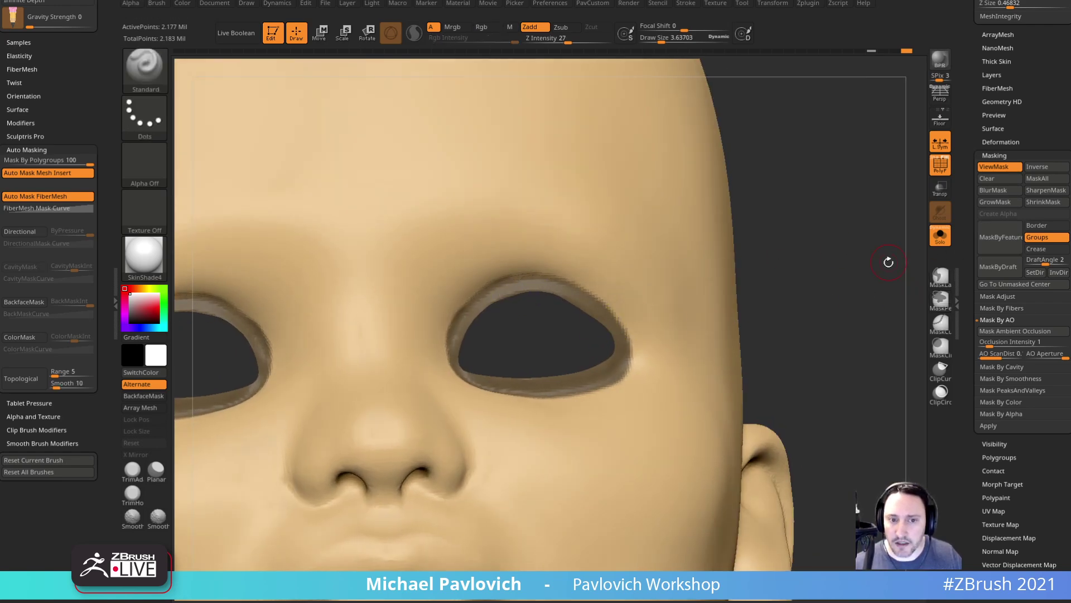
pyautogui.hotkey('ctrl', 'w')
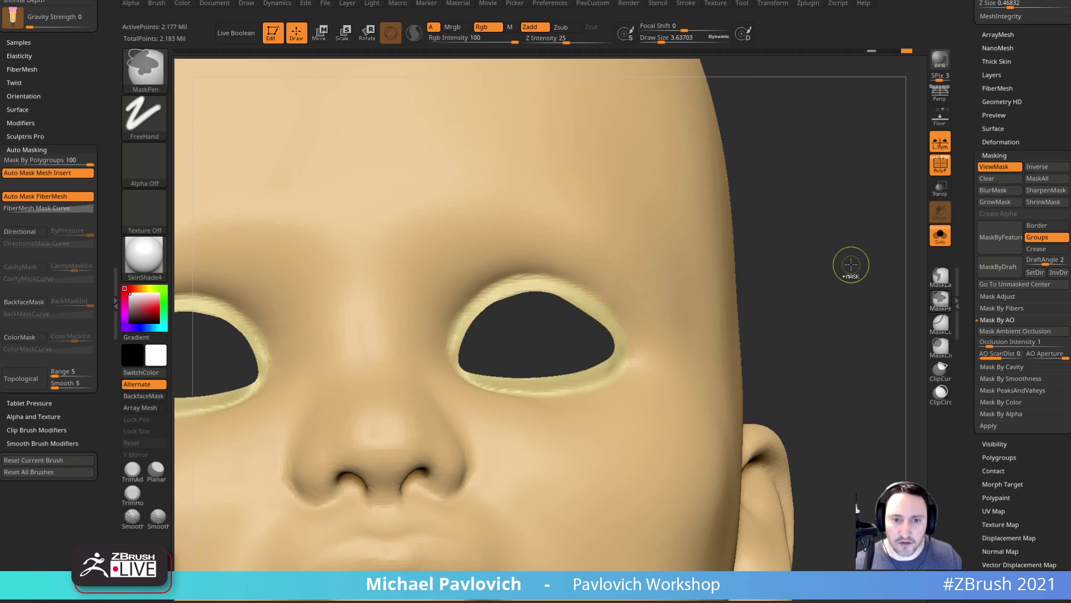
# - Isolate the eyelid rims and regroup them until their color differs from the sockets and face, restoring full visibility
pyautogui.keyDown('ctrl'); pyautogui.keyDown('shift'); pyautogui.click(861, 259); pyautogui.keyUp('shift'); pyautogui.keyUp('ctrl')
pyautogui.keyDown('ctrl'); pyautogui.keyDown('shift'); pyautogui.click(573, 302); pyautogui.keyUp('shift'); pyautogui.keyUp('ctrl')
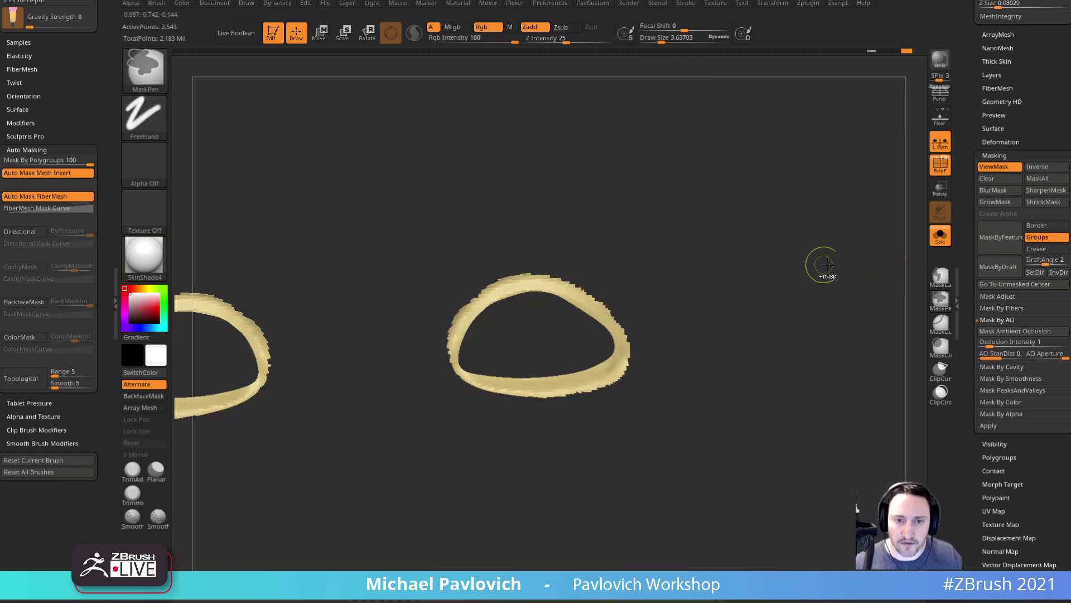
pyautogui.hotkey('ctrl', 'w')
pyautogui.keyDown('ctrl'); pyautogui.keyDown('shift'); pyautogui.click(834, 272); pyautogui.keyUp('shift'); pyautogui.keyUp('ctrl')
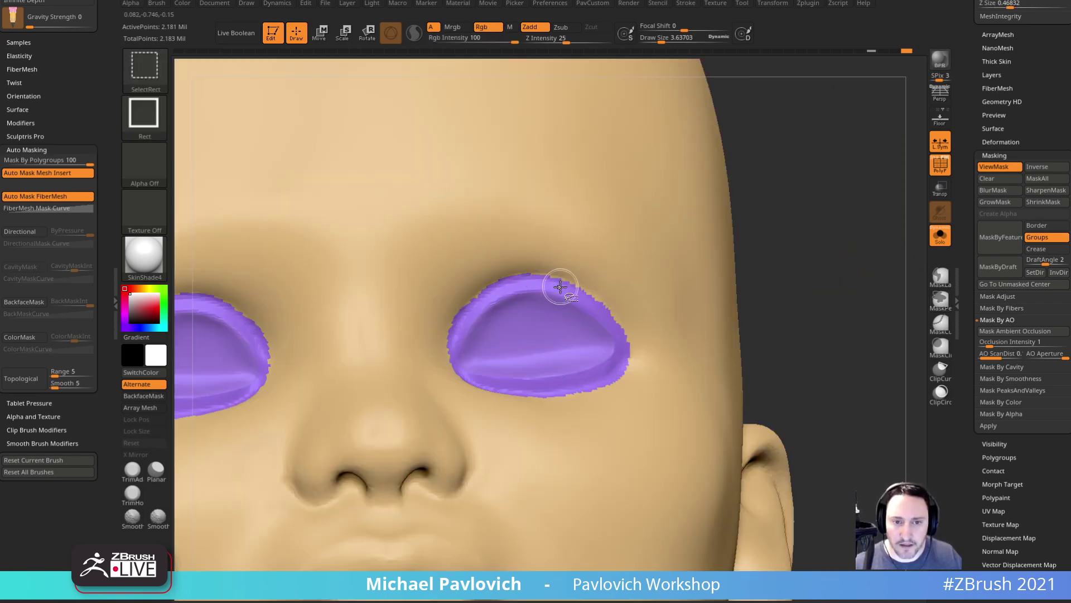
pyautogui.keyDown('ctrl'); pyautogui.keyDown('shift'); pyautogui.click(559, 285); pyautogui.keyUp('shift'); pyautogui.keyUp('ctrl')
pyautogui.hotkey('ctrl', 'w')
pyautogui.keyDown('ctrl'); pyautogui.keyDown('shift'); pyautogui.click(804, 245); pyautogui.keyUp('shift'); pyautogui.keyUp('ctrl')
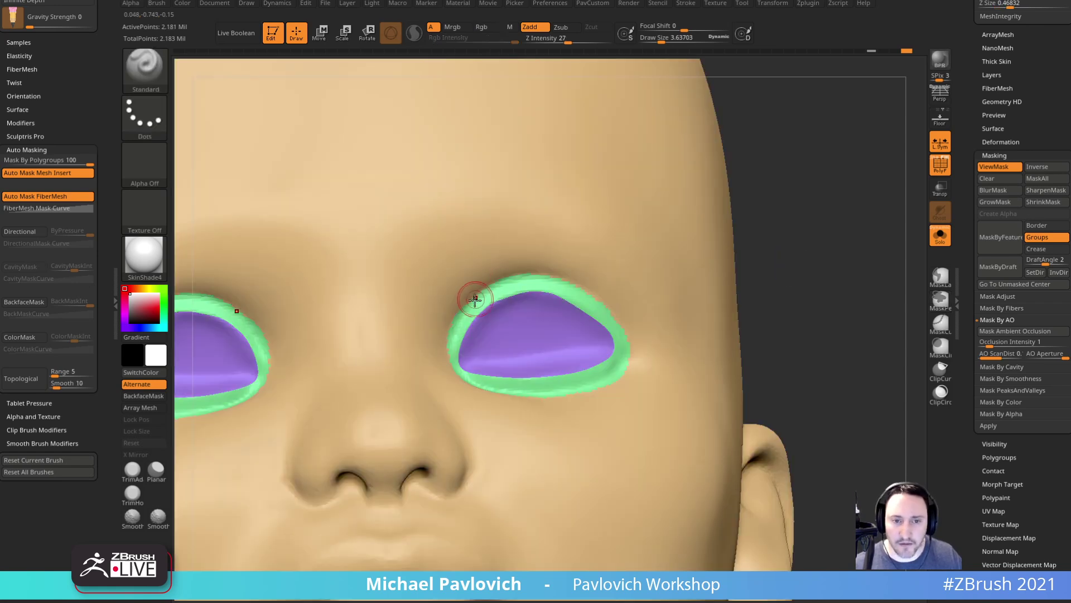
# - Smooth the outer polygroup border of the eyelid rims with Smooth Groups at a draw size of about 2.8
pyautogui.moveTo(579, 288)
pyautogui.keyDown('shift'); pyautogui.mouseDown()
pyautogui.moveTo(620, 317)
pyautogui.moveTo(629, 340)
pyautogui.mouseUp(); pyautogui.keyUp('shift')
pyautogui.moveTo(753, 308); pyautogui.dragTo(686, 307)
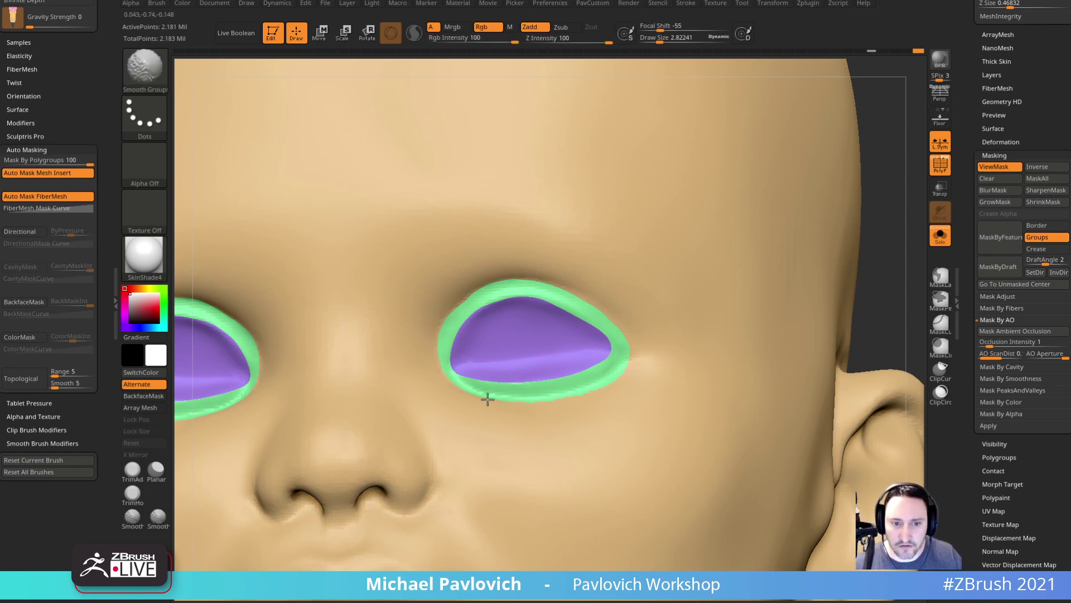
pyautogui.press('f')
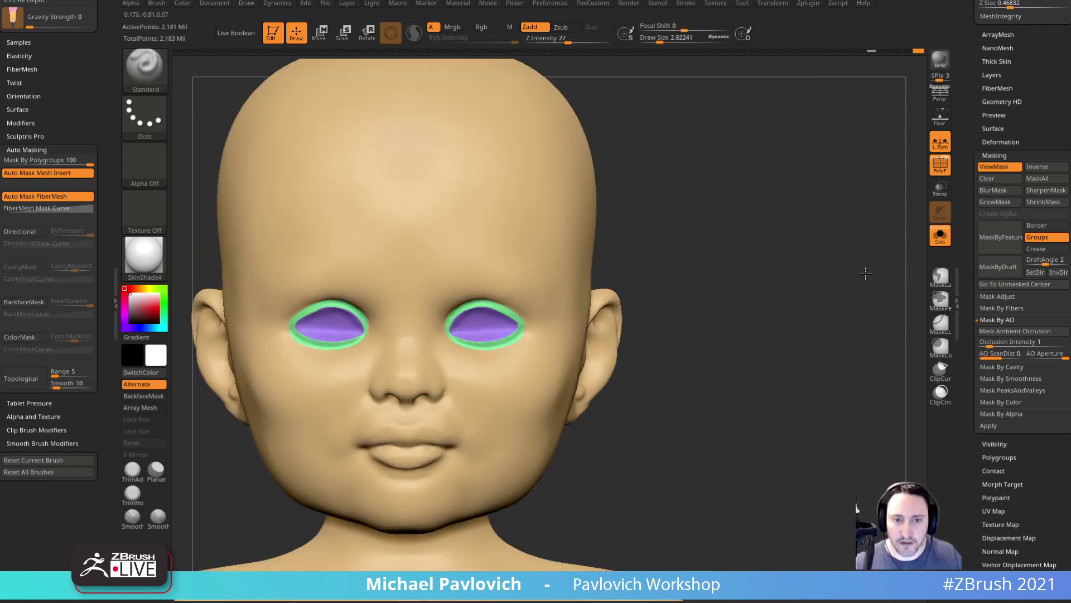
pyautogui.moveTo(843, 255); pyautogui.dragTo(726, 268)
pyautogui.keyDown('shift'); pyautogui.moveTo(464, 285); pyautogui.dragTo(463, 300); pyautogui.keyUp('shift')
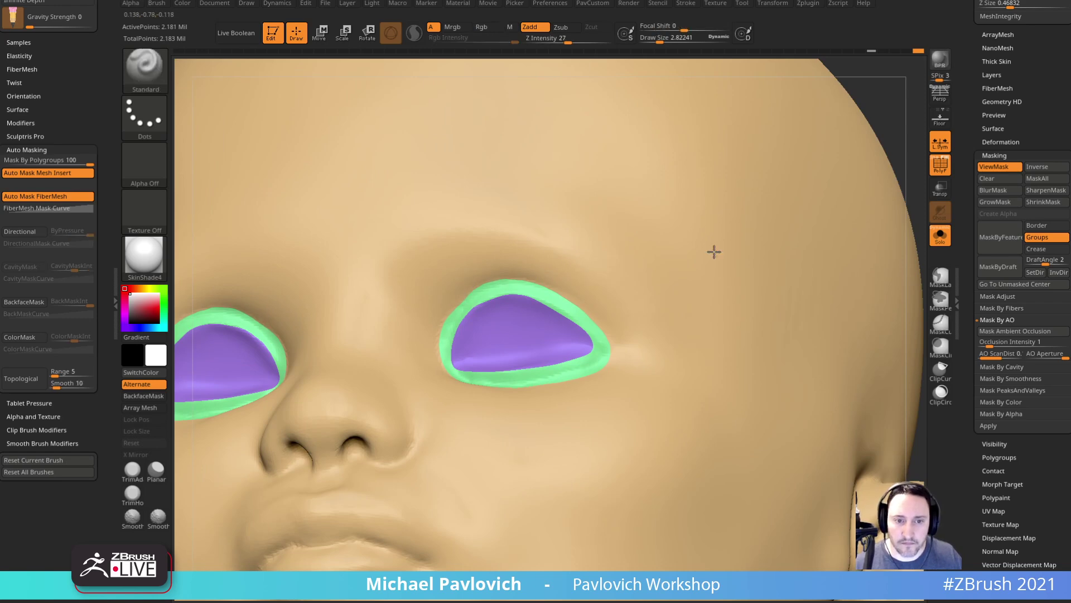
# - Mask the ear's outer rim from the inner fold around to the earlobe, reducing the draw size to about 4.3
pyautogui.keyDown('shift'); pyautogui.moveTo(904, 153); pyautogui.dragTo(622, 299); pyautogui.keyUp('shift')
pyautogui.keyDown('alt'); pyautogui.moveTo(817, 257); pyautogui.dragTo(775, 301); pyautogui.keyUp('alt')
pyautogui.press('s')
pyautogui.moveTo(612, 327); pyautogui.dragTo(619, 327)
pyautogui.moveTo(762, 302); pyautogui.dragTo(810, 293)
pyautogui.press('s')
pyautogui.moveTo(554, 321); pyautogui.dragTo(560, 307)
pyautogui.moveTo(560, 307); pyautogui.dragTo(559, 289, button='right')
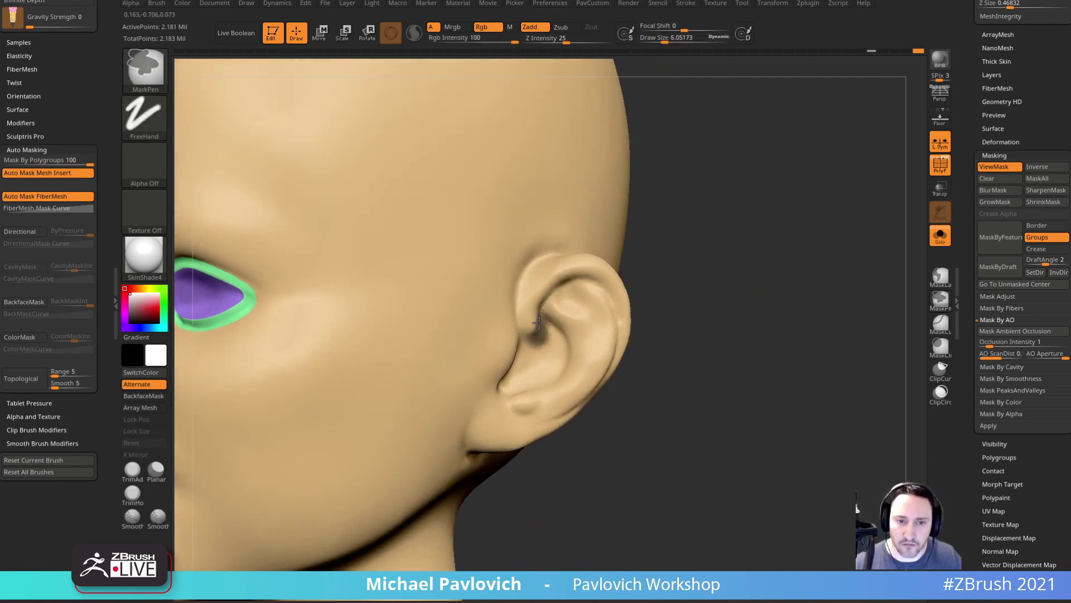
pyautogui.moveTo(542, 303)
pyautogui.keyDown('ctrl'); pyautogui.mouseDown()
pyautogui.moveTo(572, 273)
pyautogui.moveTo(599, 281)
pyautogui.mouseUp(); pyautogui.keyUp('ctrl')
pyautogui.moveTo(677, 296); pyautogui.dragTo(585, 269)
pyautogui.moveTo(703, 204); pyautogui.dragTo(650, 251)
pyautogui.moveTo(609, 304)
pyautogui.keyDown('ctrl'); pyautogui.mouseDown()
pyautogui.moveTo(602, 355)
pyautogui.moveTo(579, 385)
pyautogui.moveTo(528, 417)
pyautogui.moveTo(478, 426)
pyautogui.moveTo(482, 397)
pyautogui.mouseUp(); pyautogui.keyUp('ctrl')
# - Fill the mask across the inner front surface of the ear, using a draw size of about 9.1
pyautogui.moveTo(781, 240); pyautogui.dragTo(817, 216)
pyautogui.press('ctrl')
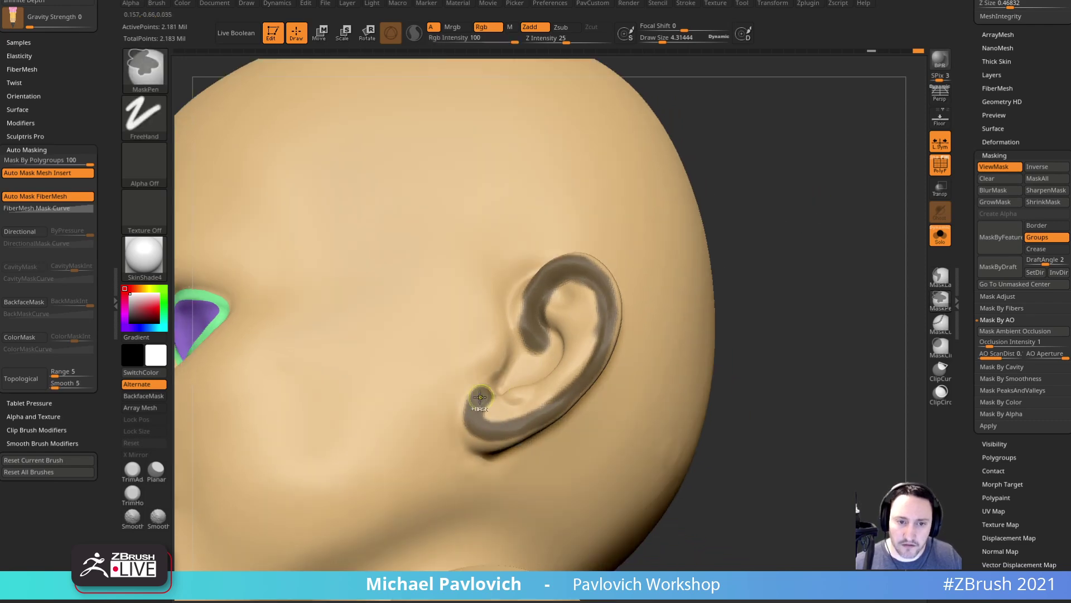
pyautogui.moveTo(544, 281)
pyautogui.keyDown('ctrl'); pyautogui.mouseDown()
pyautogui.moveTo(520, 321)
pyautogui.moveTo(521, 289)
pyautogui.mouseUp(); pyautogui.keyUp('ctrl')
pyautogui.moveTo(748, 208); pyautogui.dragTo(778, 190)
pyautogui.press(']')
pyautogui.moveTo(572, 290)
pyautogui.keyDown('ctrl'); pyautogui.mouseDown()
pyautogui.moveTo(559, 301)
pyautogui.moveTo(587, 304)
pyautogui.moveTo(579, 355)
pyautogui.moveTo(499, 415)
pyautogui.moveTo(511, 370)
pyautogui.mouseUp(); pyautogui.keyUp('ctrl')
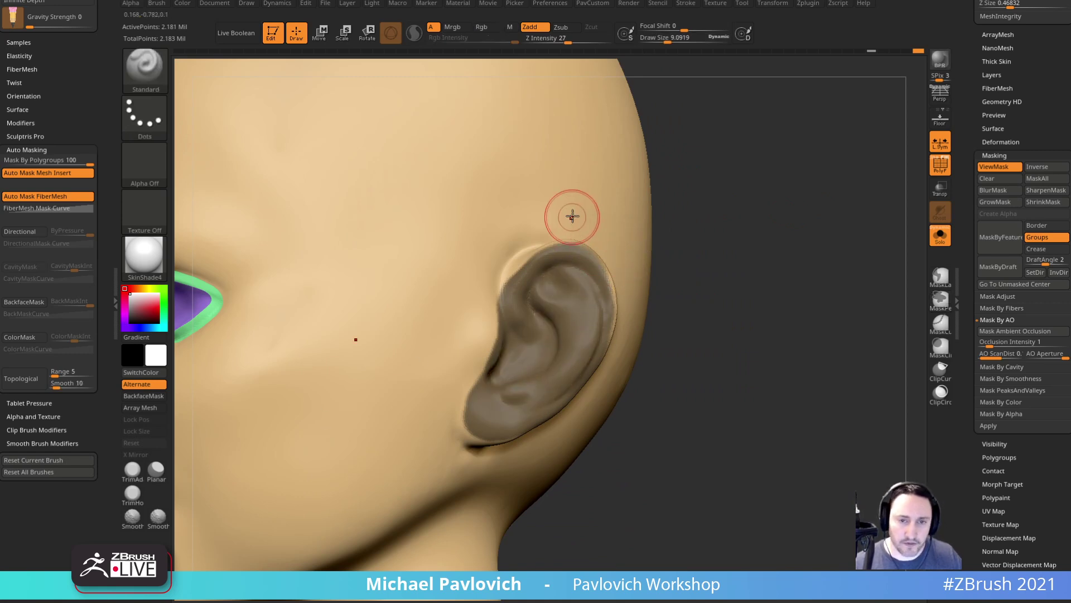
pyautogui.moveTo(748, 220); pyautogui.dragTo(782, 271)
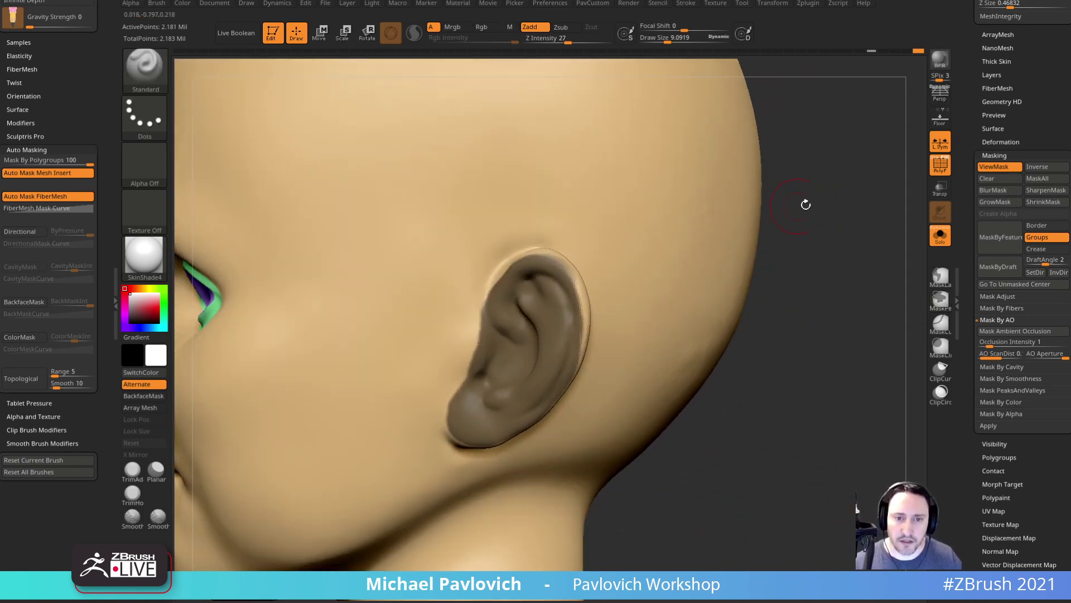
# - Touch up the ear mask's edge at a draw size of about 4.3 and make the masked area its own polygroup
pyautogui.moveTo(789, 205); pyautogui.dragTo(748, 223)
pyautogui.press('s')
pyautogui.moveTo(592, 281); pyautogui.dragTo(589, 281)
pyautogui.press('s')
pyautogui.moveTo(545, 316); pyautogui.dragTo(539, 311)
pyautogui.moveTo(827, 300); pyautogui.dragTo(854, 357)
pyautogui.moveTo(888, 287); pyautogui.dragTo(574, 296)
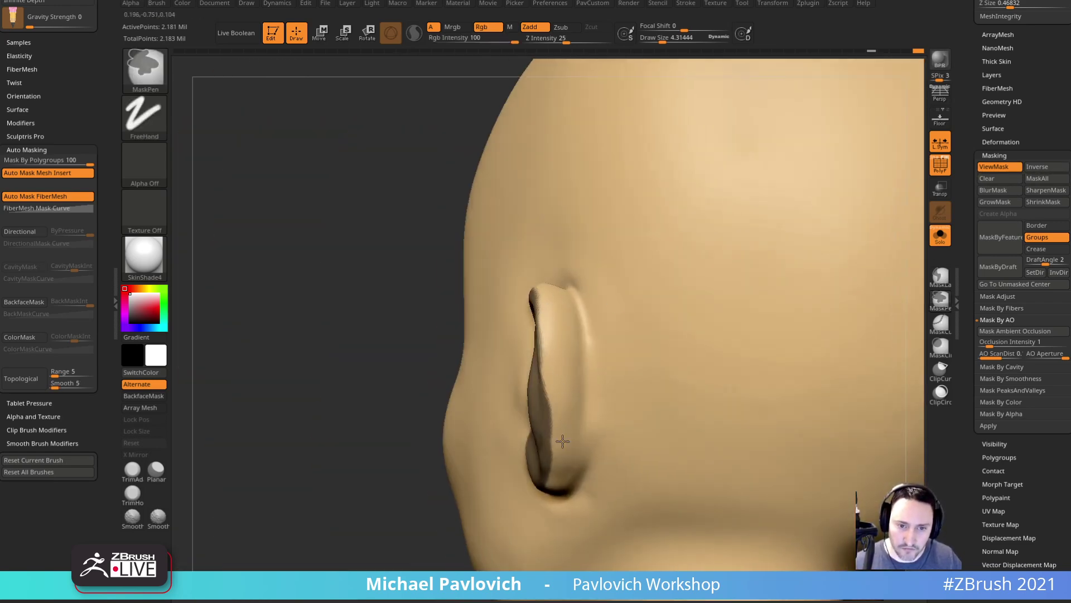
pyautogui.moveTo(304, 454); pyautogui.dragTo(608, 303)
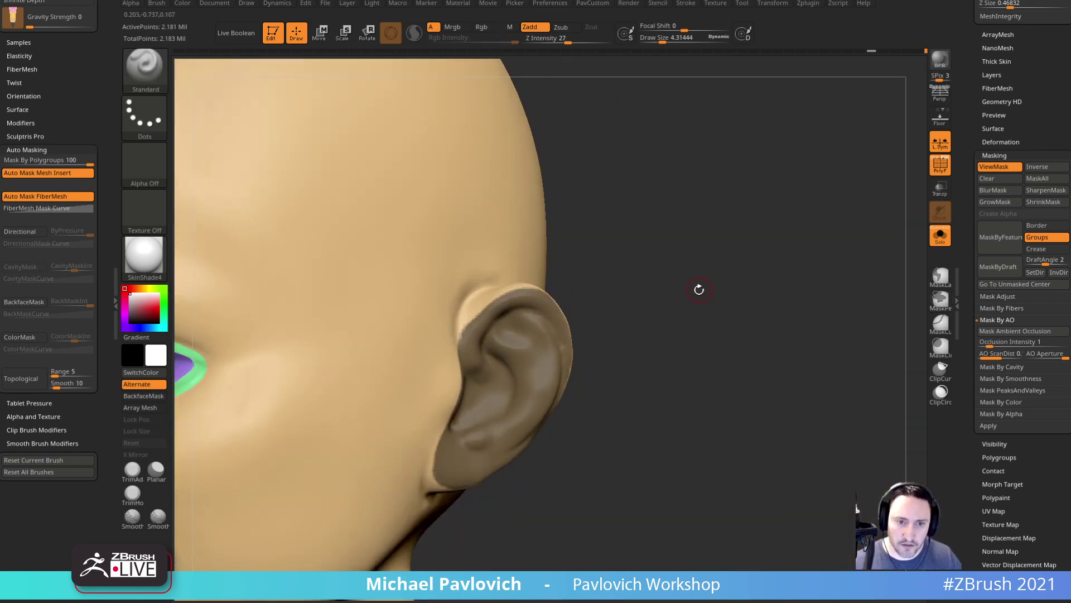
pyautogui.hotkey('ctrl', 'w')
# - Isolate the face and body polygroup and mask the upper back of the ear at a draw size of about 8.4
pyautogui.moveTo(716, 305); pyautogui.dragTo(644, 310)
pyautogui.keyDown('ctrl'); pyautogui.keyDown('shift'); pyautogui.click(598, 352); pyautogui.keyUp('shift'); pyautogui.keyUp('ctrl')
pyautogui.moveTo(341, 441)
pyautogui.mouseDown()
pyautogui.moveTo(429, 453)
pyautogui.moveTo(486, 491)
pyautogui.mouseUp()
pyautogui.press('s')
pyautogui.moveTo(565, 337); pyautogui.dragTo(555, 337)
pyautogui.moveTo(748, 306)
pyautogui.mouseDown()
pyautogui.moveTo(550, 340)
pyautogui.moveTo(590, 369)
pyautogui.mouseUp()
pyautogui.press(']')
pyautogui.moveTo(402, 402); pyautogui.dragTo(635, 291)
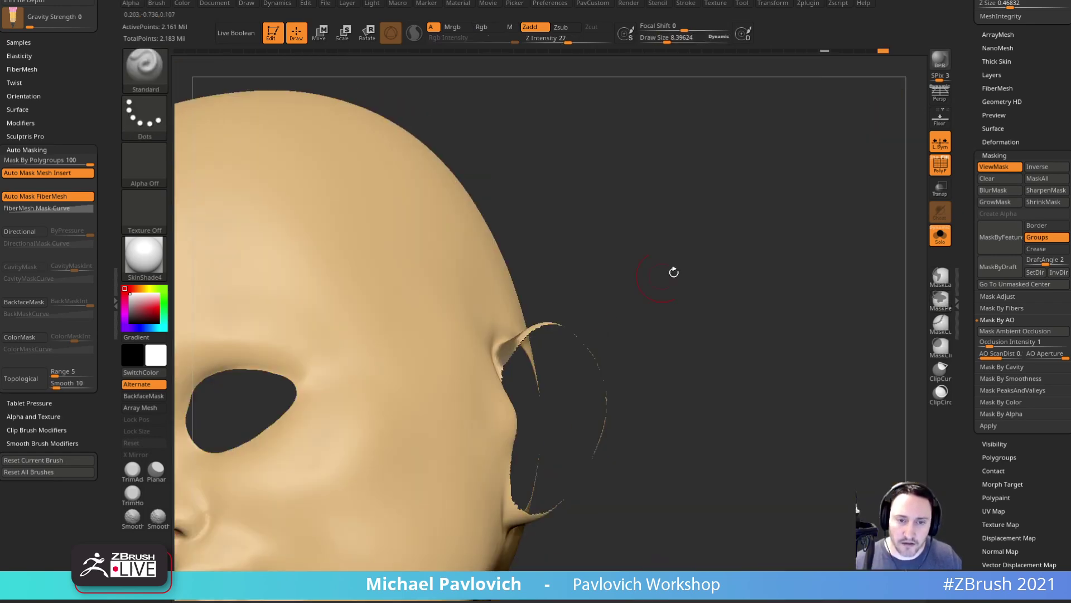
pyautogui.moveTo(798, 292); pyautogui.dragTo(673, 275)
pyautogui.moveTo(525, 353)
pyautogui.keyDown('ctrl'); pyautogui.mouseDown()
pyautogui.moveTo(501, 426)
pyautogui.moveTo(527, 385)
pyautogui.mouseUp(); pyautogui.keyUp('ctrl')
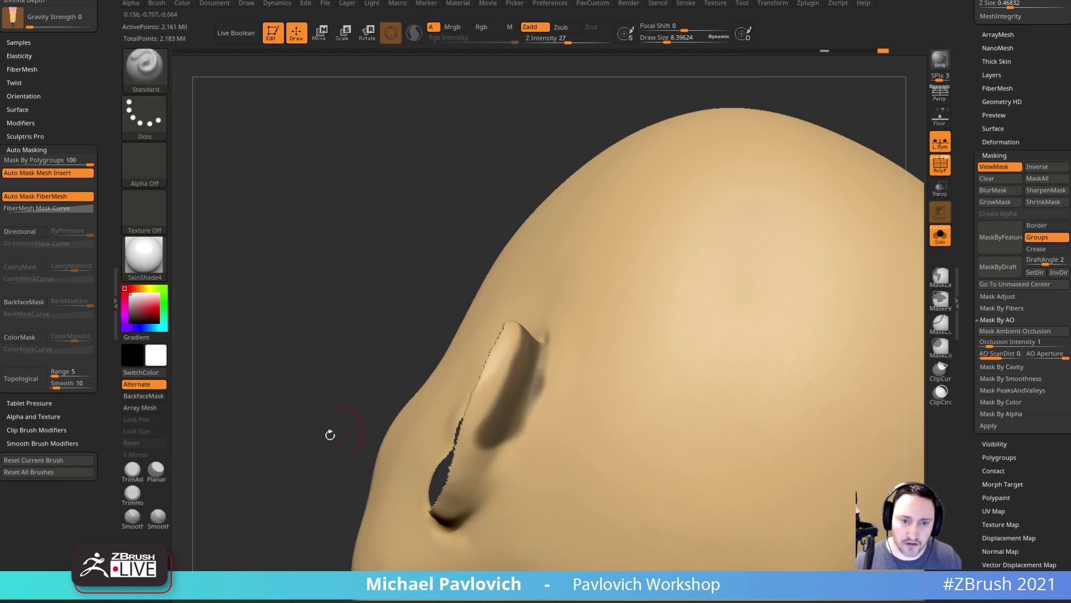
pyautogui.moveTo(361, 418); pyautogui.dragTo(365, 352)
pyautogui.moveTo(723, 159)
pyautogui.mouseDown()
pyautogui.moveTo(711, 202)
pyautogui.moveTo(776, 173)
pyautogui.mouseUp()
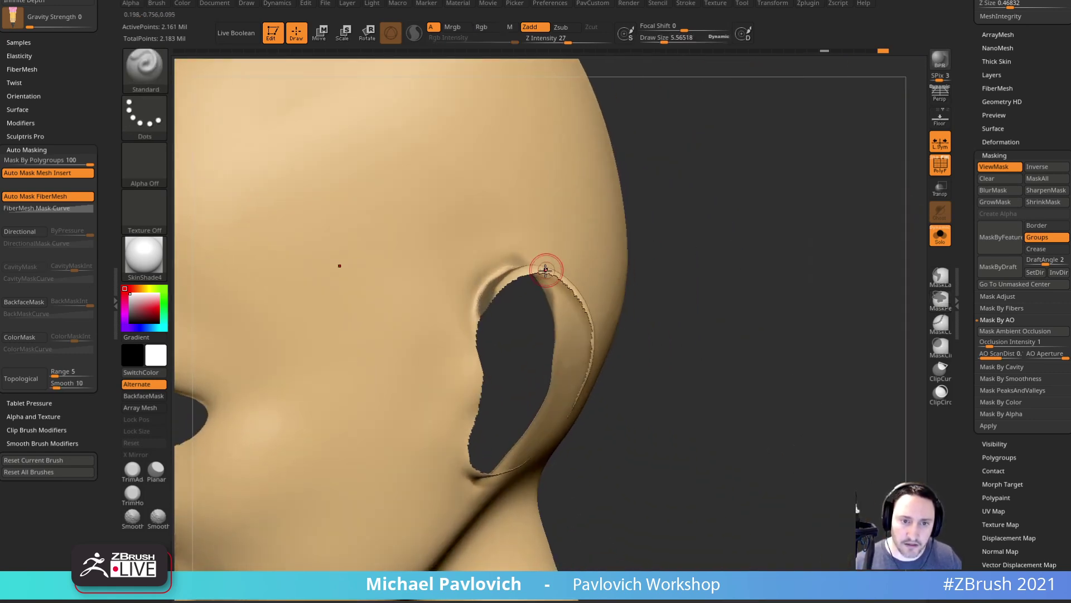
# - Mask the front edge of the ear opening down to the earlobe at a draw size of about 5.6
pyautogui.moveTo(513, 267)
pyautogui.keyDown('ctrl'); pyautogui.mouseDown()
pyautogui.moveTo(482, 298)
pyautogui.moveTo(466, 410)
pyautogui.moveTo(474, 371)
pyautogui.mouseUp(); pyautogui.keyUp('ctrl')
pyautogui.keyDown('ctrl'); pyautogui.moveTo(462, 444); pyautogui.dragTo(470, 473); pyautogui.keyUp('ctrl')
pyautogui.moveTo(717, 315); pyautogui.dragTo(592, 324)
pyautogui.moveTo(455, 446)
pyautogui.keyDown('ctrl'); pyautogui.mouseDown()
pyautogui.moveTo(445, 429)
pyautogui.moveTo(477, 474)
pyautogui.moveTo(485, 466)
pyautogui.mouseUp(); pyautogui.keyUp('ctrl')
pyautogui.moveTo(776, 302); pyautogui.dragTo(675, 327)
# - Extend the mask over the back of the ear and around the lobe at a draw size of about 7.7
pyautogui.press('s')
pyautogui.moveTo(473, 454); pyautogui.dragTo(478, 454)
pyautogui.moveTo(472, 471)
pyautogui.keyDown('ctrl'); pyautogui.mouseDown()
pyautogui.moveTo(497, 385)
pyautogui.moveTo(514, 385)
pyautogui.moveTo(507, 313)
pyautogui.moveTo(500, 340)
pyautogui.mouseUp(); pyautogui.keyUp('ctrl')
pyautogui.moveTo(471, 110); pyautogui.dragTo(468, 70)
pyautogui.moveTo(533, 282)
pyautogui.keyDown('ctrl'); pyautogui.mouseDown()
pyautogui.moveTo(497, 344)
pyautogui.moveTo(505, 296)
pyautogui.mouseUp(); pyautogui.keyUp('ctrl')
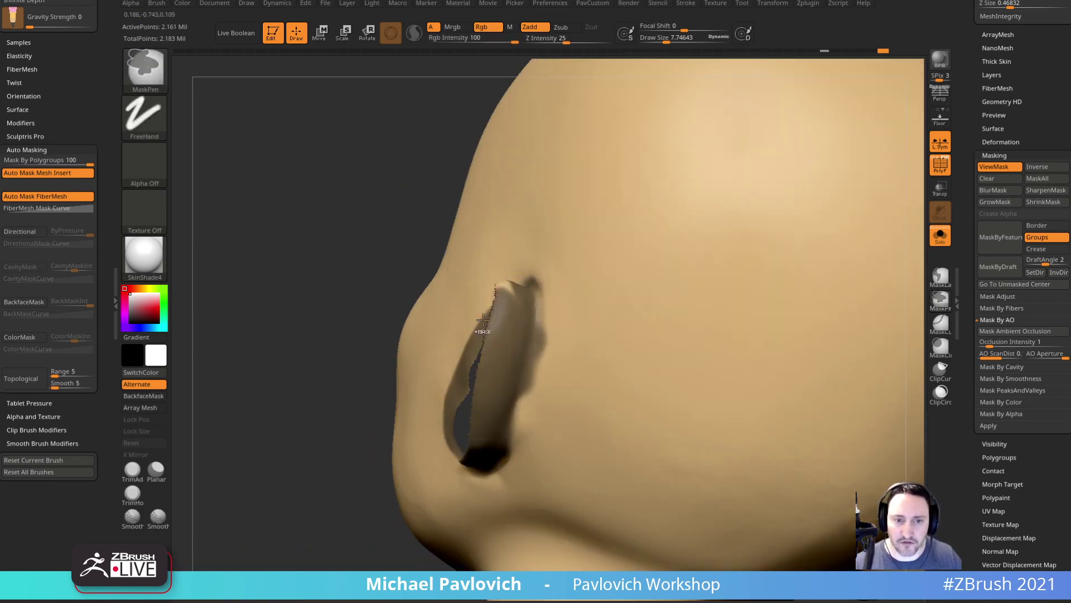
pyautogui.moveTo(357, 223); pyautogui.dragTo(363, 312)
pyautogui.moveTo(479, 335)
pyautogui.keyDown('ctrl'); pyautogui.mouseDown()
pyautogui.moveTo(498, 277)
pyautogui.moveTo(509, 281)
pyautogui.moveTo(496, 279)
pyautogui.mouseUp(); pyautogui.keyUp('ctrl')
pyautogui.moveTo(253, 175); pyautogui.dragTo(258, 113)
pyautogui.keyDown('ctrl'); pyautogui.moveTo(524, 290); pyautogui.dragTo(514, 427); pyautogui.keyUp('ctrl')
# - Thicken the mask band along the top and front edges of the ear opening
pyautogui.moveTo(360, 391); pyautogui.dragTo(342, 395)
pyautogui.moveTo(724, 273); pyautogui.dragTo(664, 274)
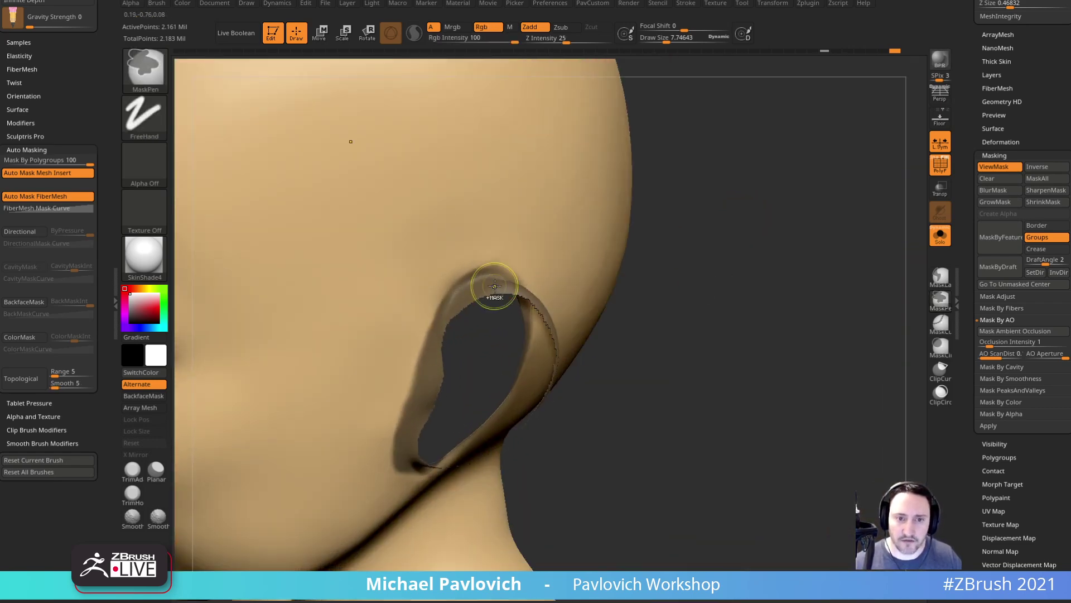
pyautogui.keyDown('ctrl'); pyautogui.moveTo(504, 289); pyautogui.dragTo(447, 304); pyautogui.keyUp('ctrl')
pyautogui.moveTo(638, 280); pyautogui.dragTo(686, 262)
pyautogui.keyDown('ctrl'); pyautogui.moveTo(492, 295); pyautogui.dragTo(475, 349); pyautogui.keyUp('ctrl')
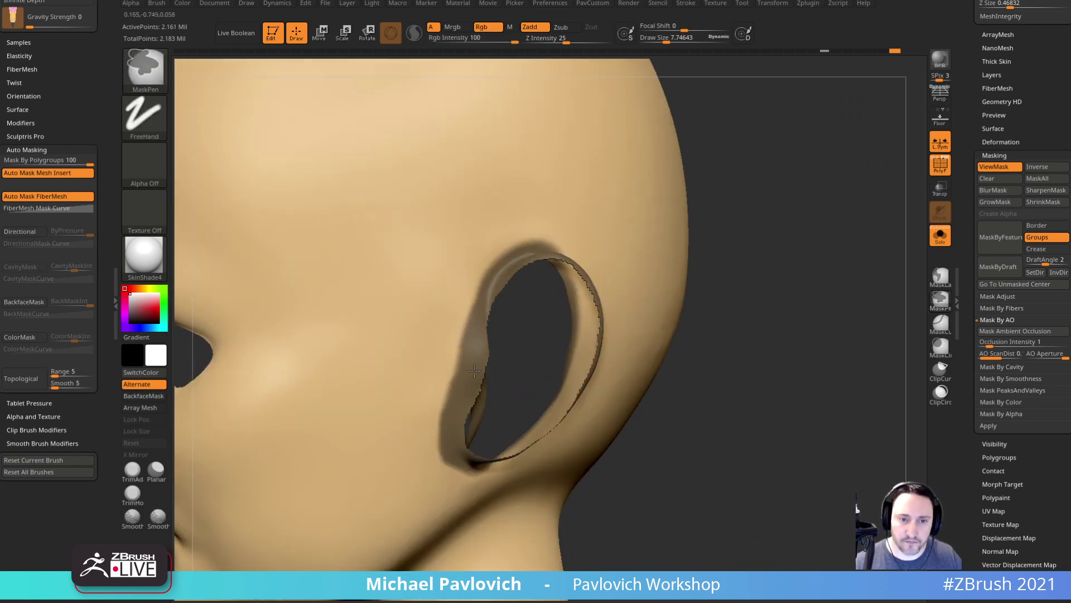
# - Complete the mask band around the ear's base, make it a separate polygroup, and restore full visibility
pyautogui.keyDown('ctrl'); pyautogui.moveTo(457, 447); pyautogui.dragTo(521, 411, button='right'); pyautogui.keyUp('ctrl')
pyautogui.keyDown('ctrl'); pyautogui.moveTo(839, 277); pyautogui.dragTo(586, 301, button='right'); pyautogui.keyUp('ctrl')
pyautogui.moveTo(670, 253); pyautogui.dragTo(535, 312, button='right')
pyautogui.keyDown('ctrl'); pyautogui.moveTo(345, 474); pyautogui.dragTo(321, 460); pyautogui.keyUp('ctrl')
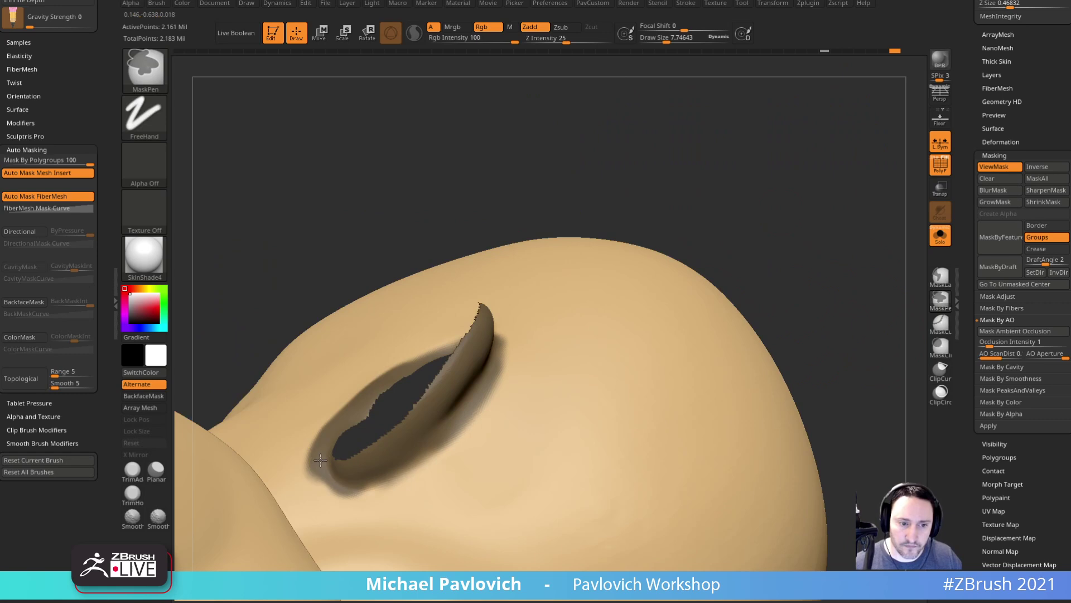
pyautogui.moveTo(513, 304); pyautogui.dragTo(593, 236, button='right')
pyautogui.keyDown('ctrl'); pyautogui.moveTo(474, 370); pyautogui.dragTo(422, 424); pyautogui.keyUp('ctrl')
pyautogui.moveTo(625, 170); pyautogui.dragTo(748, 272, button='right')
pyautogui.hotkey('ctrl', 'w')
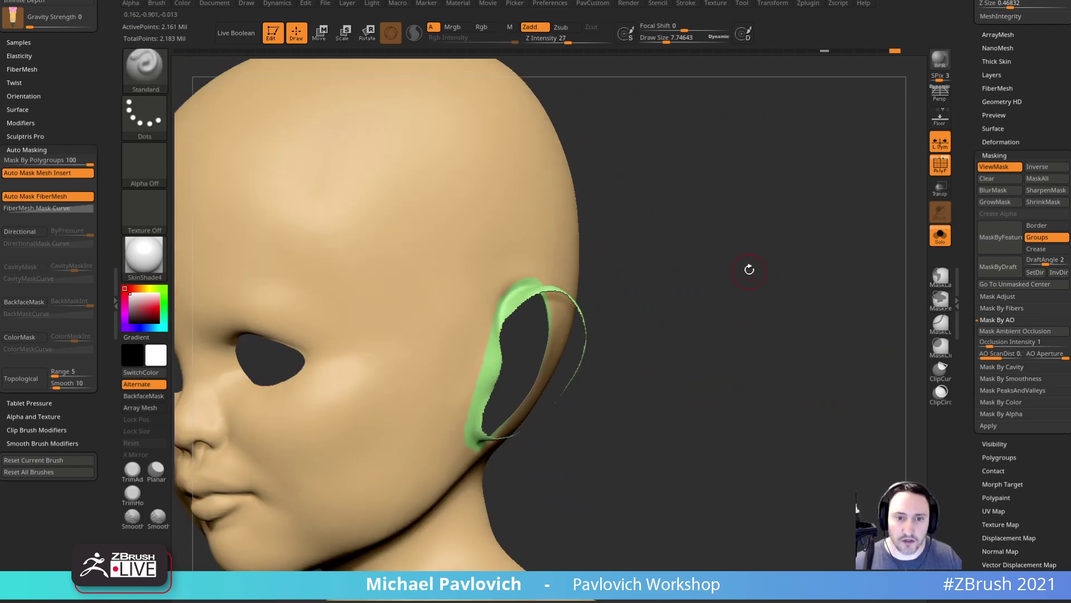
pyautogui.moveTo(756, 325); pyautogui.dragTo(841, 296, button='right')
pyautogui.keyDown('ctrl'); pyautogui.keyDown('shift'); pyautogui.click(760, 321); pyautogui.keyUp('shift'); pyautogui.keyUp('ctrl')
# - Mask the insides of the nostrils, starting with a draw size of about 2.4
pyautogui.keyDown('ctrl'); pyautogui.moveTo(549, 252); pyautogui.dragTo(511, 300); pyautogui.keyUp('ctrl')
pyautogui.moveTo(810, 245)
pyautogui.keyDown('alt'); pyautogui.mouseDown(button='right')
pyautogui.moveTo(778, 279)
pyautogui.moveTo(785, 313)
pyautogui.mouseUp(button='right'); pyautogui.keyUp('alt')
pyautogui.moveTo(785, 314); pyautogui.dragTo(829, 246, button='right')
pyautogui.hotkey('ctrl', 'h')
pyautogui.keyDown('ctrl'); pyautogui.moveTo(455, 396); pyautogui.dragTo(452, 392); pyautogui.keyUp('ctrl')
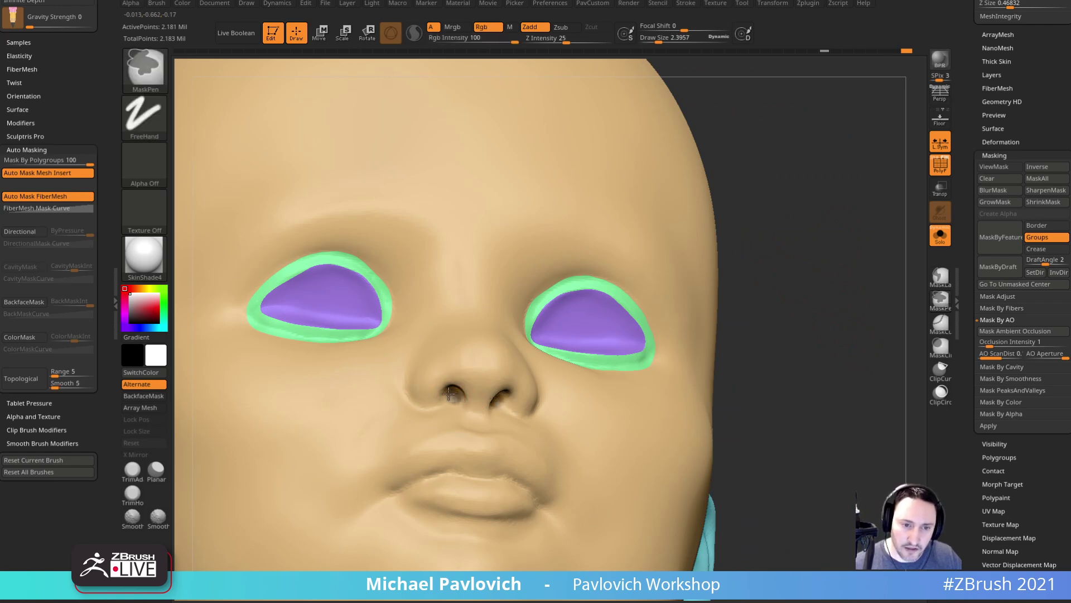
pyautogui.moveTo(491, 373); pyautogui.dragTo(539, 351, button='right')
pyautogui.keyDown('ctrl'); pyautogui.moveTo(459, 391); pyautogui.dragTo(453, 394); pyautogui.keyUp('ctrl')
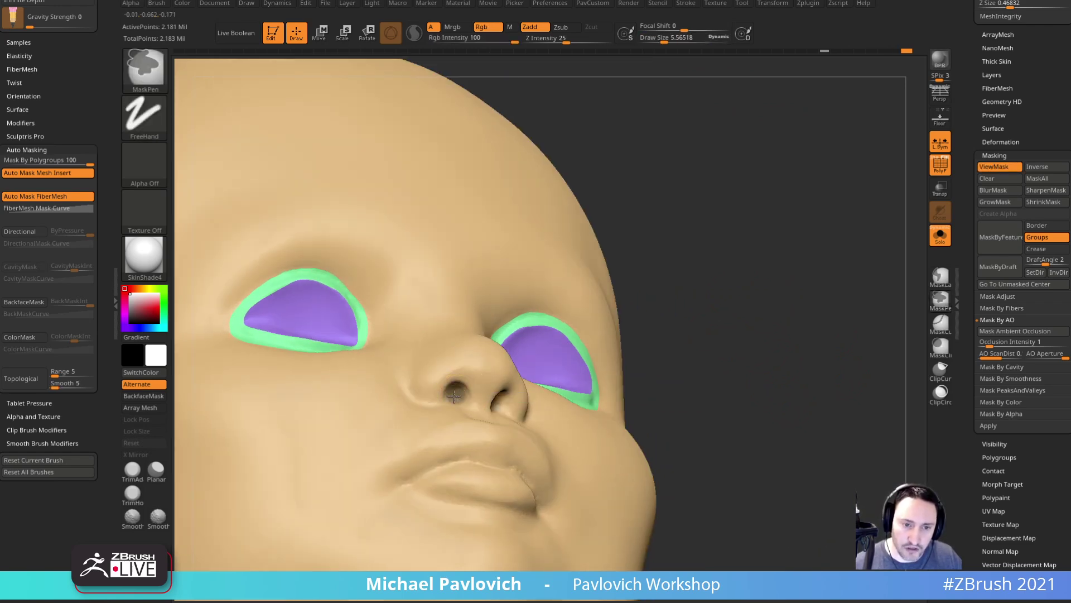
# - Mask the entire nose at a draw size of about 7.7 and make it its own polygroup
pyautogui.moveTo(809, 296)
pyautogui.mouseDown(button='right')
pyautogui.moveTo(754, 294)
pyautogui.moveTo(813, 320)
pyautogui.moveTo(784, 277)
pyautogui.moveTo(773, 335)
pyautogui.mouseUp(button='right')
pyautogui.press('s')
pyautogui.moveTo(466, 378)
pyautogui.mouseDown()
pyautogui.moveTo(458, 373)
pyautogui.moveTo(473, 387)
pyautogui.mouseUp()
pyautogui.moveTo(690, 323); pyautogui.dragTo(648, 282, button='right')
pyautogui.press('[')
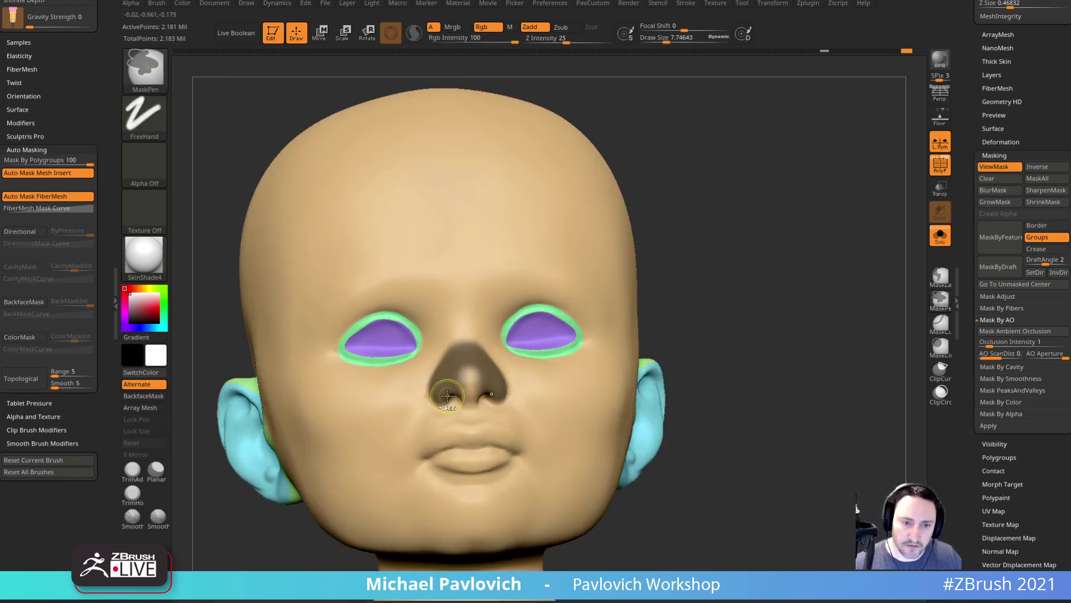
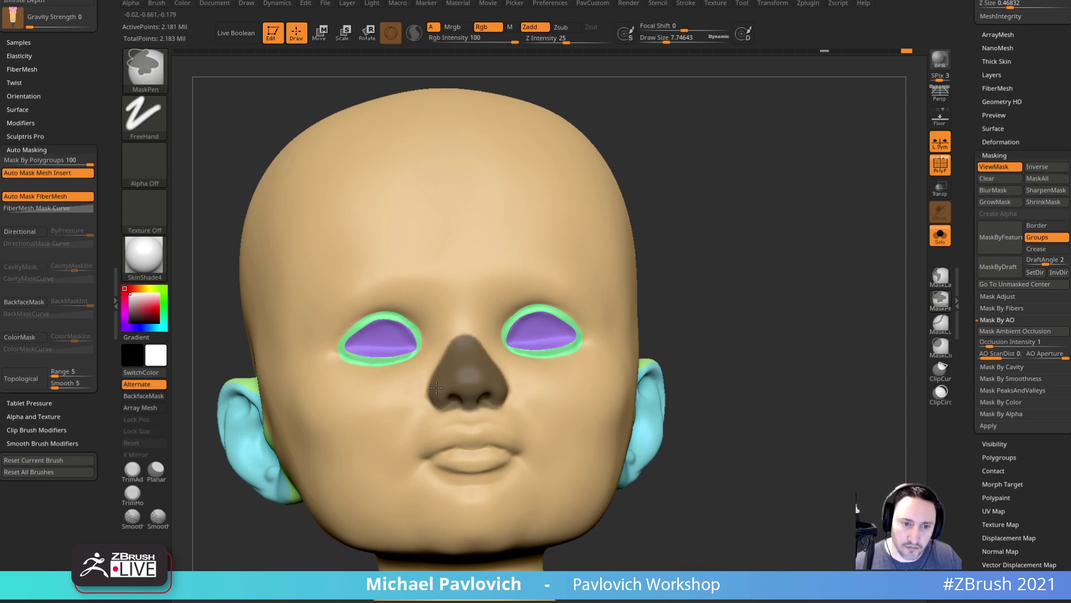
pyautogui.moveTo(762, 257); pyautogui.dragTo(740, 303, button='right')
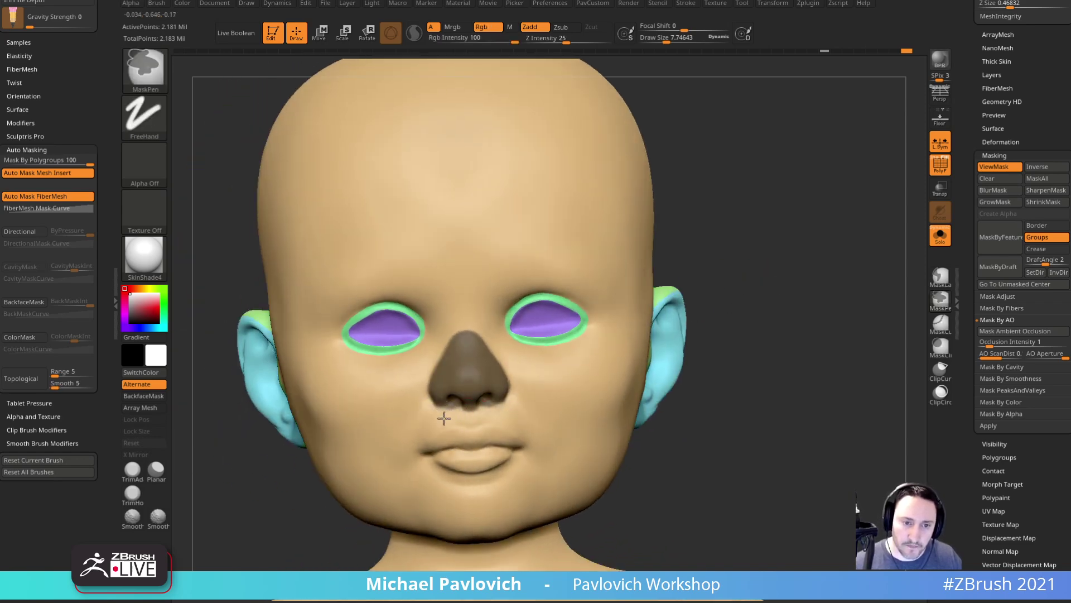
pyautogui.moveTo(780, 312); pyautogui.dragTo(821, 310)
pyautogui.keyDown('ctrl'); pyautogui.moveTo(453, 408); pyautogui.dragTo(446, 345); pyautogui.keyUp('ctrl')
pyautogui.moveTo(682, 314); pyautogui.dragTo(597, 319)
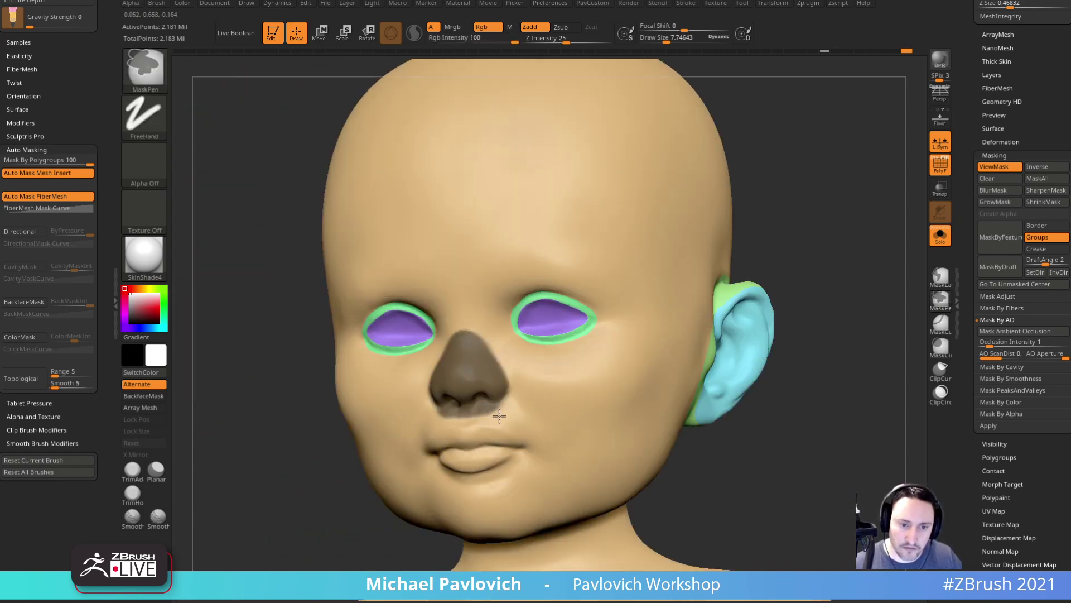
pyautogui.moveTo(780, 310); pyautogui.dragTo(862, 316)
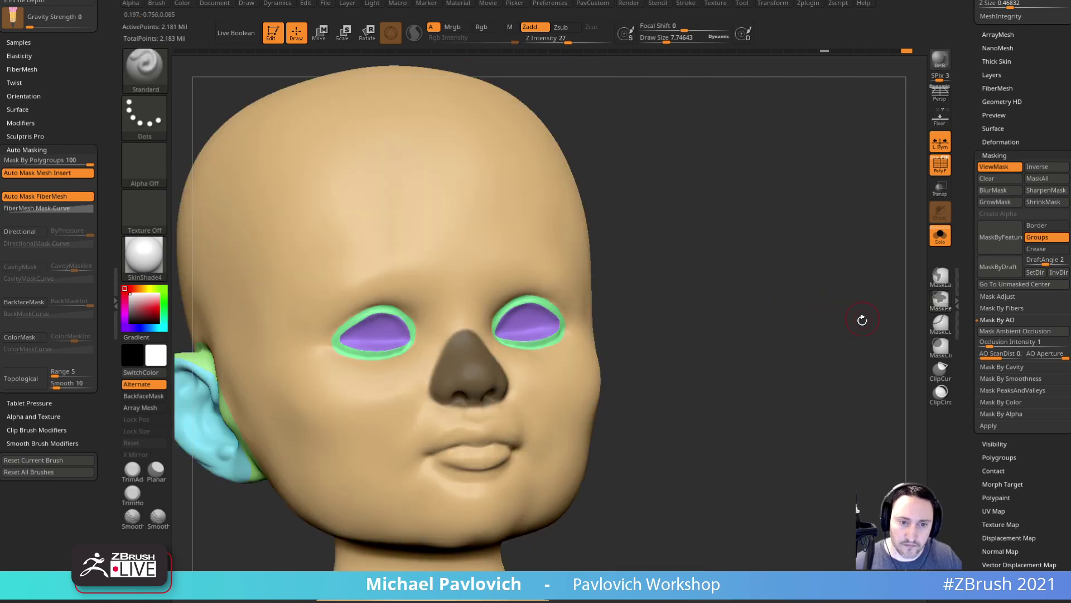
pyautogui.press('ctrl')
pyautogui.hotkey('ctrl', 'w')
# - Mask the upper and lower lips at a draw size of about 4.7 and make them a separate polygroup
pyautogui.moveTo(776, 359)
pyautogui.keyDown('alt'); pyautogui.mouseDown()
pyautogui.moveTo(784, 311)
pyautogui.moveTo(781, 340)
pyautogui.mouseUp(); pyautogui.keyUp('alt')
pyautogui.press('[')
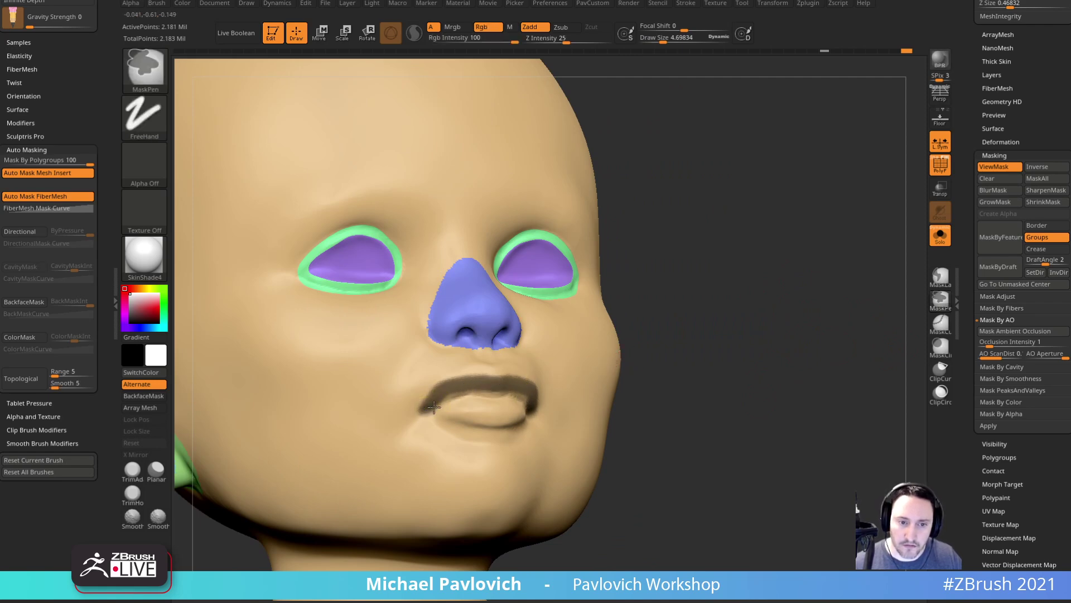
pyautogui.keyDown('ctrl'); pyautogui.moveTo(488, 396); pyautogui.dragTo(516, 395); pyautogui.keyUp('ctrl')
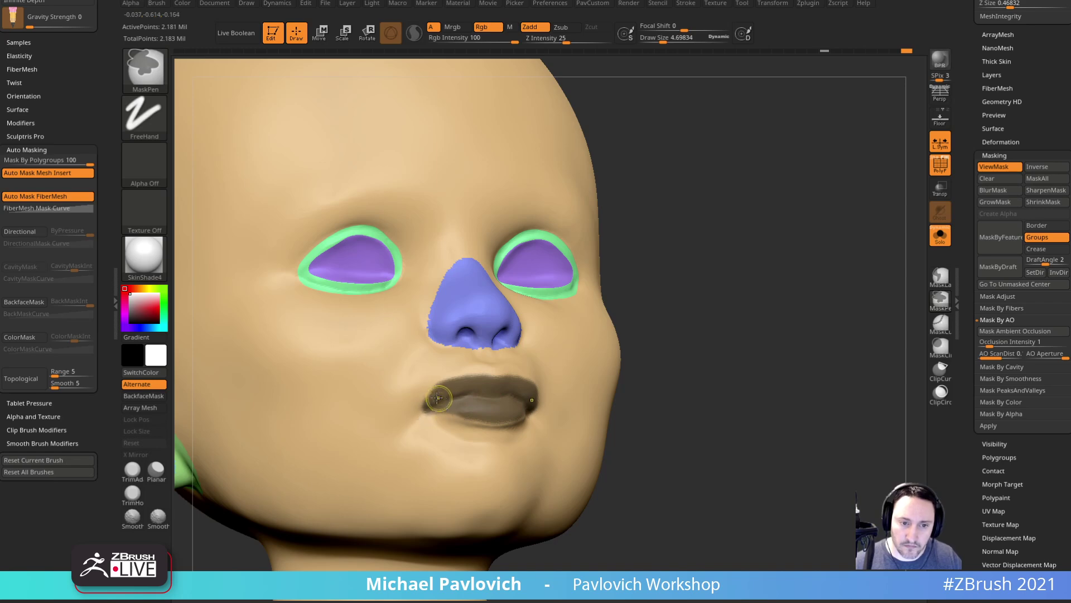
pyautogui.moveTo(641, 360); pyautogui.dragTo(770, 374, button='right')
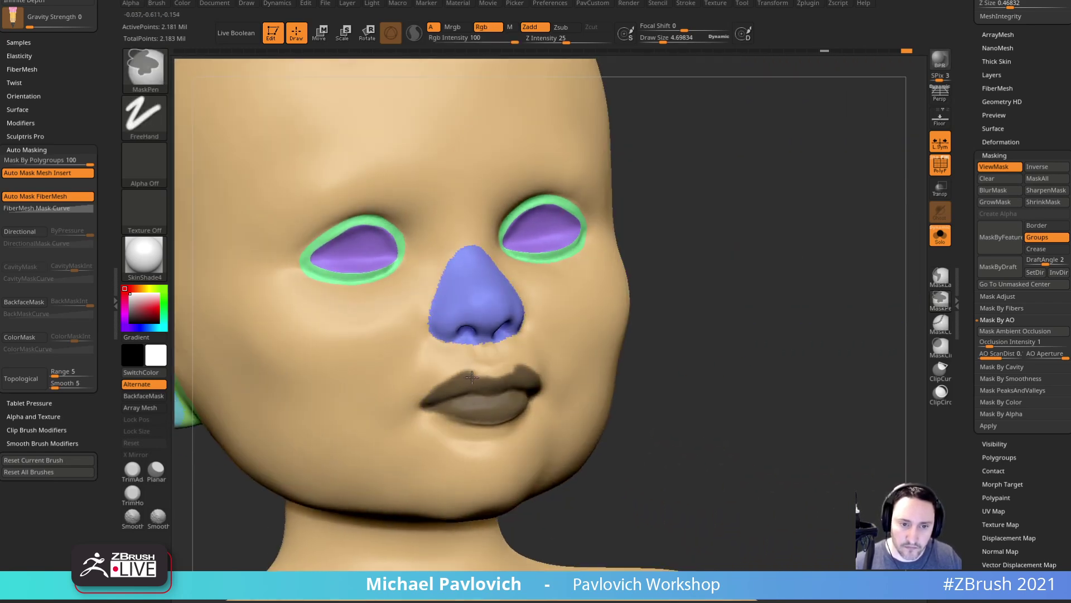
pyautogui.hotkey('ctrl', 'w')
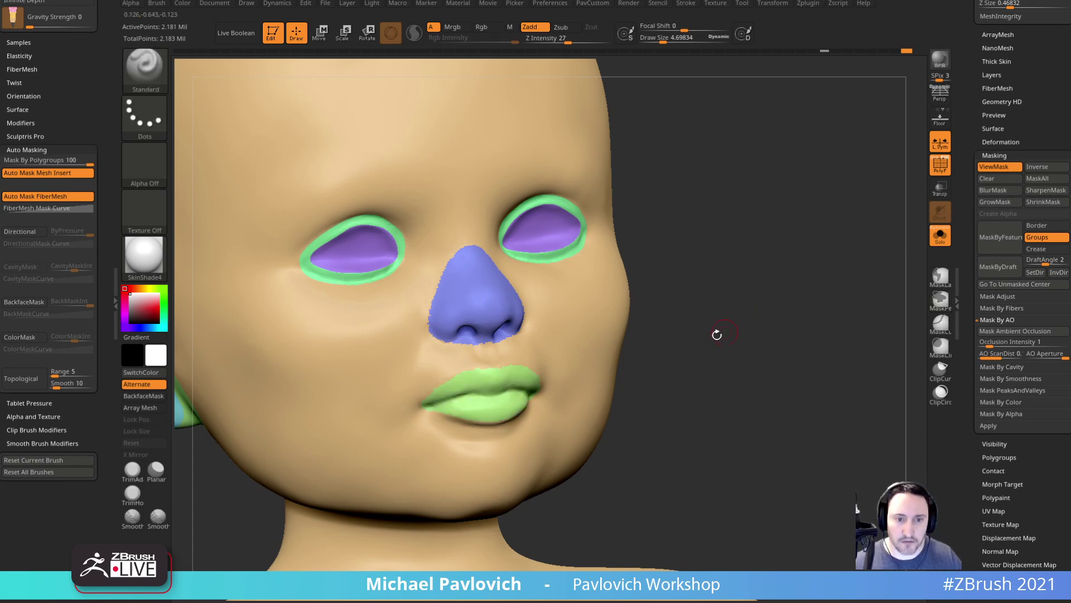
# - Isolate the face polygroup, mask a band around the lips at a draw size of about 5.6, and regroup it
pyautogui.keyDown('ctrl'); pyautogui.keyDown('shift'); pyautogui.click(567, 355); pyautogui.keyUp('shift'); pyautogui.keyUp('ctrl')
pyautogui.press('s')
pyautogui.moveTo(443, 376); pyautogui.dragTo(417, 397)
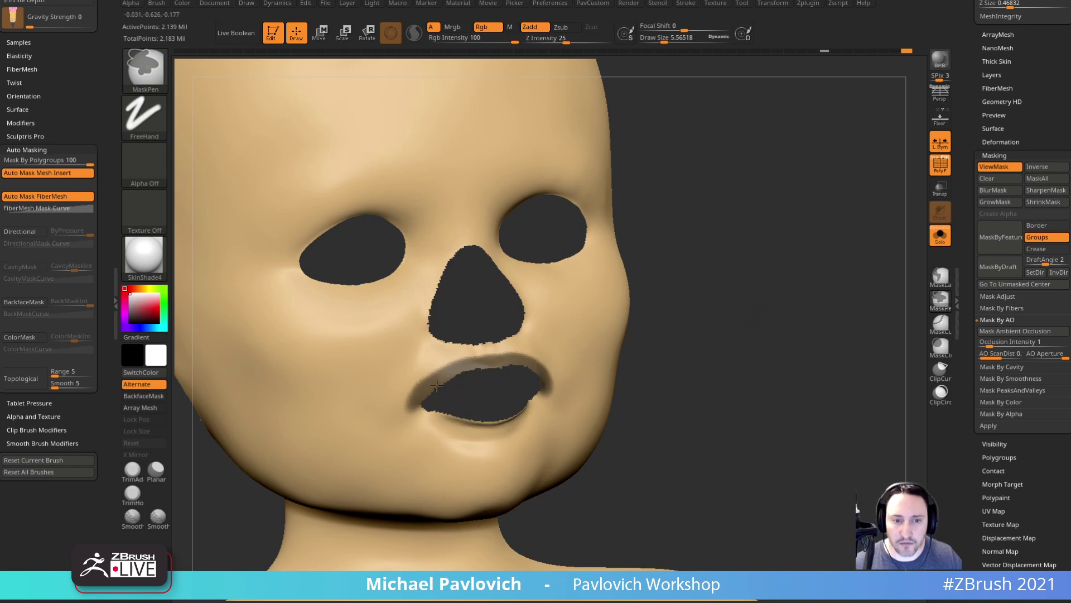
pyautogui.moveTo(643, 360); pyautogui.dragTo(466, 379)
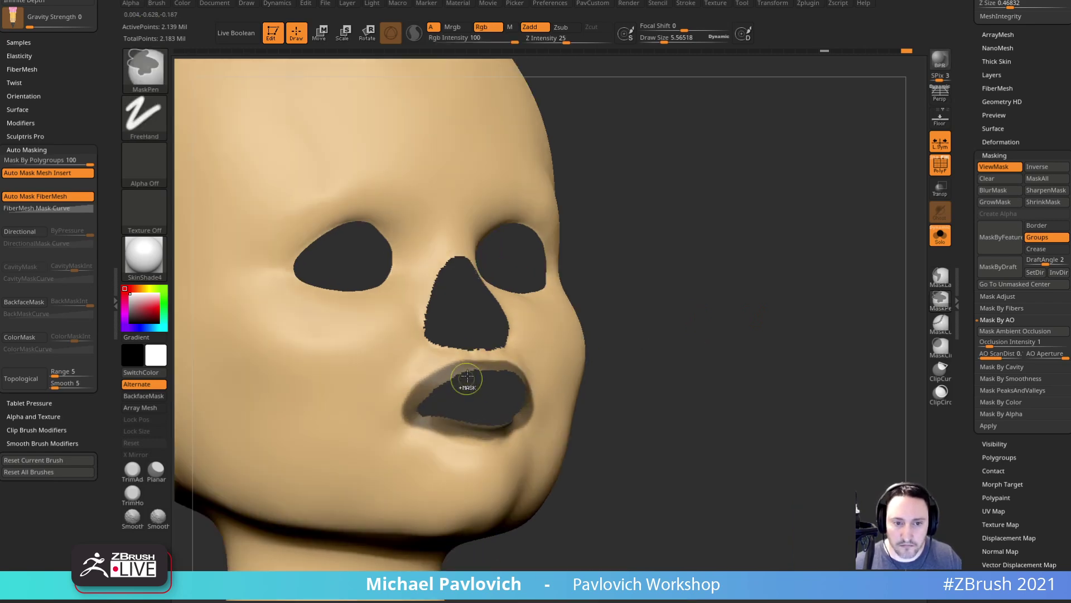
pyautogui.keyDown('ctrl'); pyautogui.moveTo(483, 434); pyautogui.dragTo(433, 433); pyautogui.keyUp('ctrl')
pyautogui.moveTo(698, 340); pyautogui.dragTo(601, 347)
pyautogui.keyDown('ctrl'); pyautogui.moveTo(495, 368); pyautogui.dragTo(518, 363); pyautogui.keyUp('ctrl')
pyautogui.moveTo(268, 464); pyautogui.dragTo(410, 462)
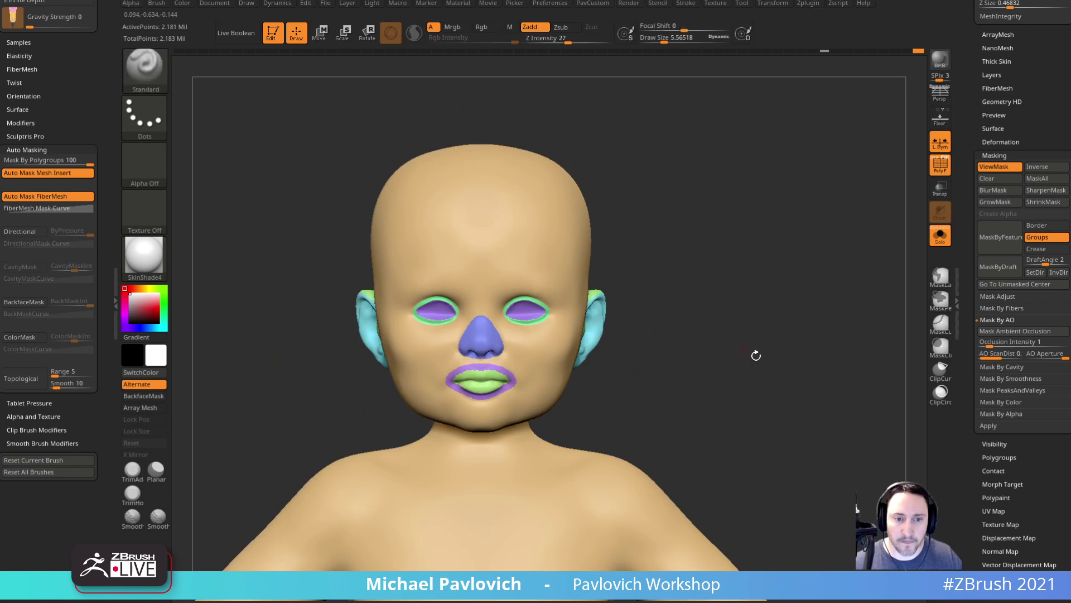
# - Try the Clay brush, and return to the Standard brush with a draw size of about 14.3
pyautogui.moveTo(688, 354)
pyautogui.keyDown('alt'); pyautogui.mouseDown()
pyautogui.moveTo(785, 296)
pyautogui.moveTo(737, 302)
pyautogui.moveTo(741, 283)
pyautogui.moveTo(723, 293)
pyautogui.moveTo(689, 274)
pyautogui.moveTo(648, 299)
pyautogui.moveTo(665, 288)
pyautogui.mouseUp(); pyautogui.keyUp('alt')
pyautogui.press('b')
pyautogui.press('c')
pyautogui.press('l')
pyautogui.press('s')
pyautogui.moveTo(450, 333); pyautogui.dragTo(453, 341)
pyautogui.moveTo(637, 313)
pyautogui.mouseDown()
pyautogui.moveTo(676, 311)
pyautogui.moveTo(640, 335)
pyautogui.moveTo(654, 344)
pyautogui.mouseUp()
pyautogui.press('b')
pyautogui.press('s')
pyautogui.press('t')
pyautogui.press('s')
pyautogui.press('s')
pyautogui.moveTo(538, 384); pyautogui.dragTo(537, 384)
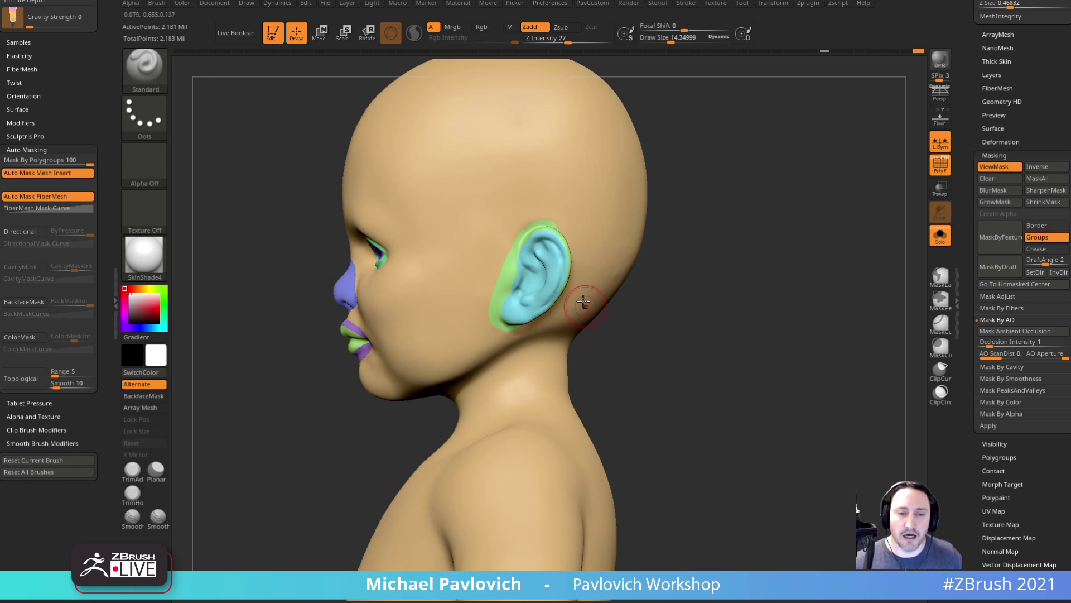
# - Choose the SliceCurve brush and slice the head from the body along the jawline and neck
pyautogui.press('shift')
pyautogui.hotkey('ctrl', 'shift')
pyautogui.click(145, 88)
pyautogui.keyDown('ctrl'); pyautogui.keyDown('shift'); pyautogui.click(586, 135); pyautogui.keyUp('shift'); pyautogui.keyUp('ctrl')
pyautogui.moveTo(667, 346)
pyautogui.keyDown('alt'); pyautogui.mouseDown()
pyautogui.moveTo(672, 311)
pyautogui.moveTo(592, 297)
pyautogui.mouseUp(); pyautogui.keyUp('alt')
pyautogui.moveTo(705, 270)
pyautogui.keyDown('ctrl'); pyautogui.keyDown('shift'); pyautogui.mouseDown()
pyautogui.moveTo(506, 302)
pyautogui.moveTo(254, 413)
pyautogui.mouseUp(); pyautogui.keyUp('shift'); pyautogui.keyUp('ctrl')
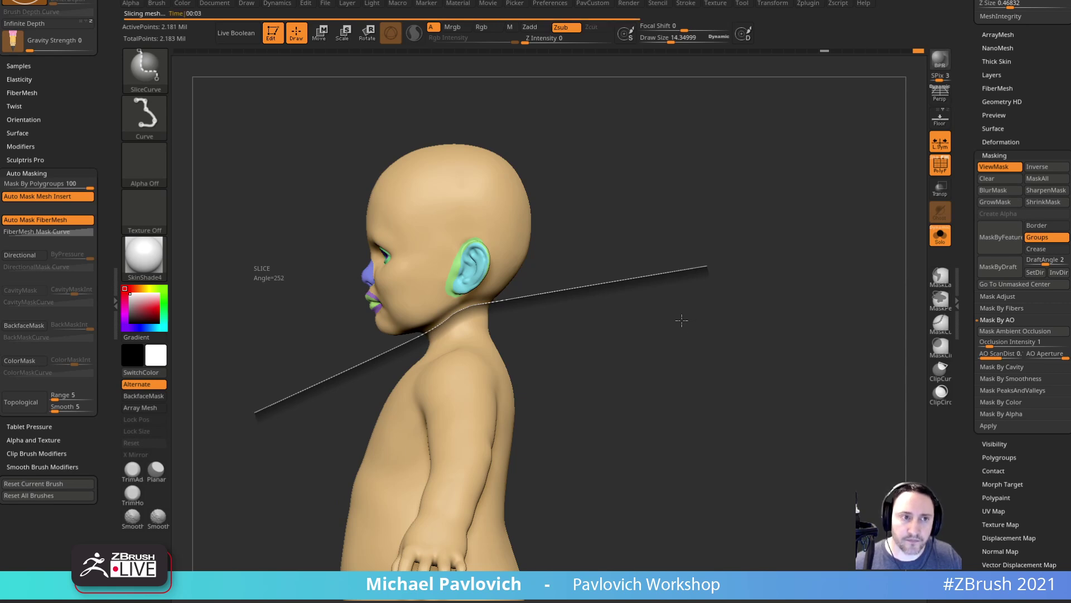
# - Slice the character's left arm from the torso with a curve running down through the shoulder and armpit
pyautogui.moveTo(664, 309); pyautogui.dragTo(726, 287)
pyautogui.moveTo(628, 155)
pyautogui.keyDown('alt'); pyautogui.mouseDown()
pyautogui.moveTo(658, 294)
pyautogui.moveTo(614, 270)
pyautogui.moveTo(578, 282)
pyautogui.moveTo(626, 275)
pyautogui.mouseUp(); pyautogui.keyUp('alt')
pyautogui.moveTo(522, 258)
pyautogui.keyDown('ctrl'); pyautogui.keyDown('shift'); pyautogui.mouseDown()
pyautogui.moveTo(519, 435)
pyautogui.moveTo(573, 583)
pyautogui.moveTo(543, 579)
pyautogui.mouseUp(); pyautogui.keyUp('shift'); pyautogui.keyUp('ctrl')
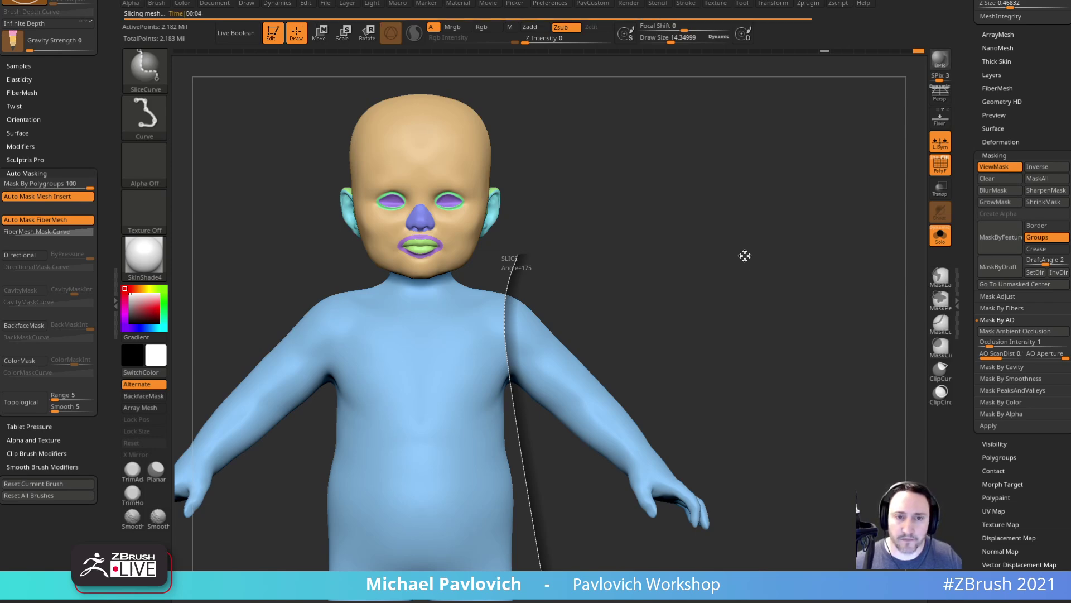
# - Isolate the sliced arm and slice it across the elbow to separate the forearm
pyautogui.moveTo(748, 249)
pyautogui.mouseDown()
pyautogui.moveTo(713, 280)
pyautogui.moveTo(674, 282)
pyautogui.moveTo(706, 277)
pyautogui.moveTo(755, 330)
pyautogui.moveTo(746, 270)
pyautogui.moveTo(724, 279)
pyautogui.moveTo(710, 333)
pyautogui.moveTo(717, 357)
pyautogui.moveTo(731, 251)
pyautogui.mouseUp()
pyautogui.keyDown('ctrl'); pyautogui.keyDown('shift'); pyautogui.click(603, 183); pyautogui.keyUp('shift'); pyautogui.keyUp('ctrl')
pyautogui.moveTo(733, 158); pyautogui.dragTo(753, 252)
pyautogui.keyDown('ctrl'); pyautogui.keyDown('shift'); pyautogui.moveTo(651, 150); pyautogui.dragTo(446, 478); pyautogui.keyUp('shift'); pyautogui.keyUp('ctrl')
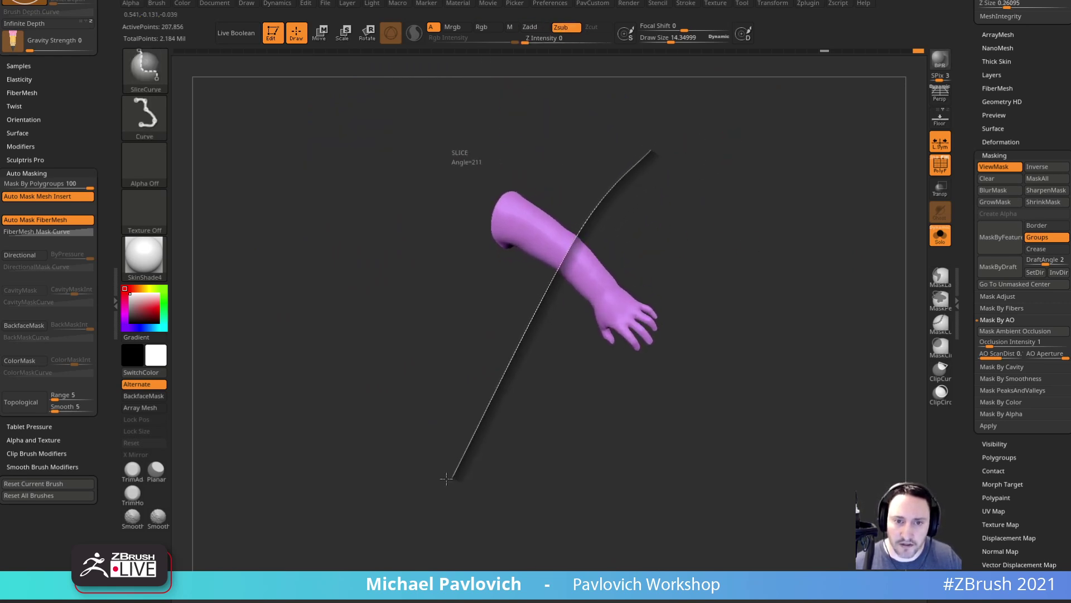
# - Isolate the forearm and slice it across the wrist to separate the hand
pyautogui.moveTo(762, 315); pyautogui.dragTo(709, 332)
pyautogui.keyDown('ctrl'); pyautogui.keyDown('shift'); pyautogui.click(772, 296); pyautogui.keyUp('shift'); pyautogui.keyUp('ctrl')
pyautogui.keyDown('ctrl'); pyautogui.keyDown('shift'); pyautogui.click(609, 304); pyautogui.keyUp('shift'); pyautogui.keyUp('ctrl')
pyautogui.moveTo(722, 276); pyautogui.dragTo(703, 323)
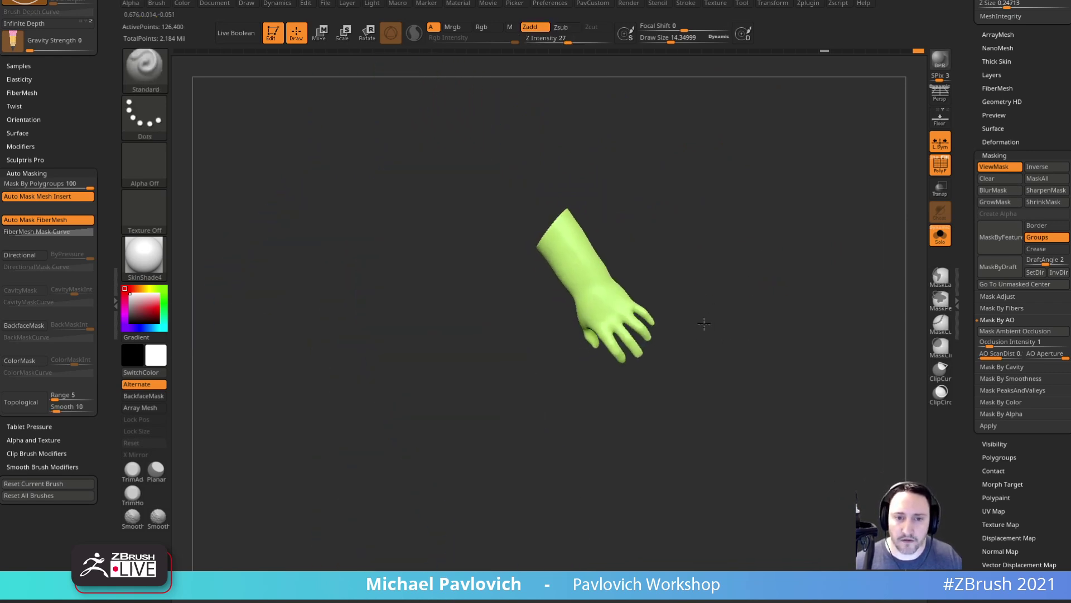
pyautogui.moveTo(731, 203)
pyautogui.keyDown('ctrl'); pyautogui.keyDown('shift'); pyautogui.mouseDown()
pyautogui.moveTo(598, 284)
pyautogui.moveTo(472, 392)
pyautogui.mouseUp(); pyautogui.keyUp('shift'); pyautogui.keyUp('ctrl')
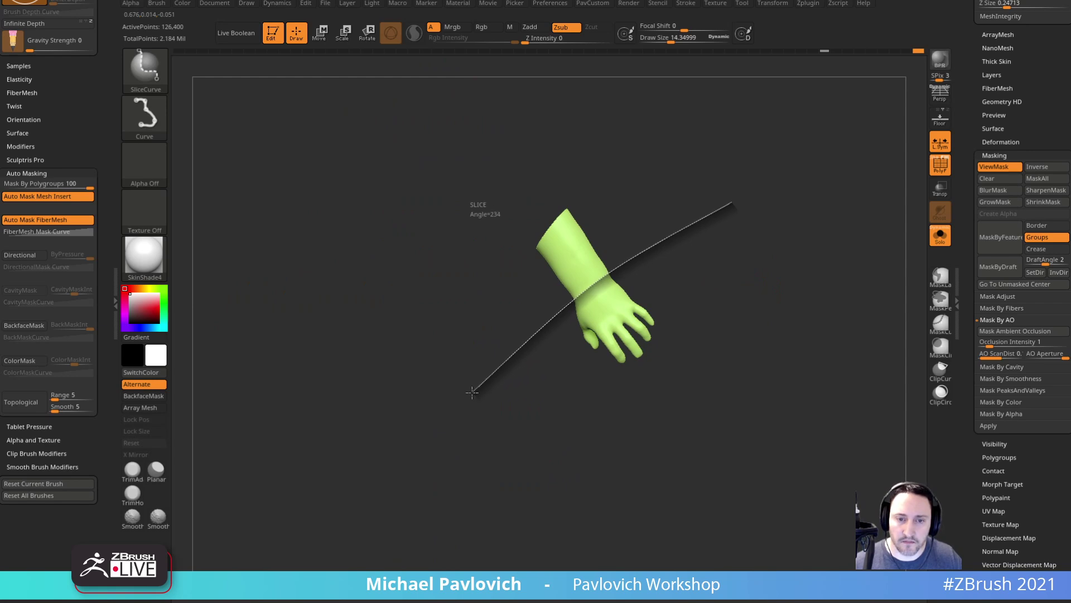
# - Isolate the tan polygroup shared by the head and foot soles and split it with Auto Groups
pyautogui.moveTo(730, 338); pyautogui.dragTo(791, 331)
pyautogui.keyDown('ctrl'); pyautogui.keyDown('shift'); pyautogui.click(753, 304); pyautogui.keyUp('shift'); pyautogui.keyUp('ctrl')
pyautogui.moveTo(791, 331)
pyautogui.mouseDown()
pyautogui.moveTo(705, 345)
pyautogui.moveTo(620, 394)
pyautogui.moveTo(558, 335)
pyautogui.mouseUp()
pyautogui.press('b')
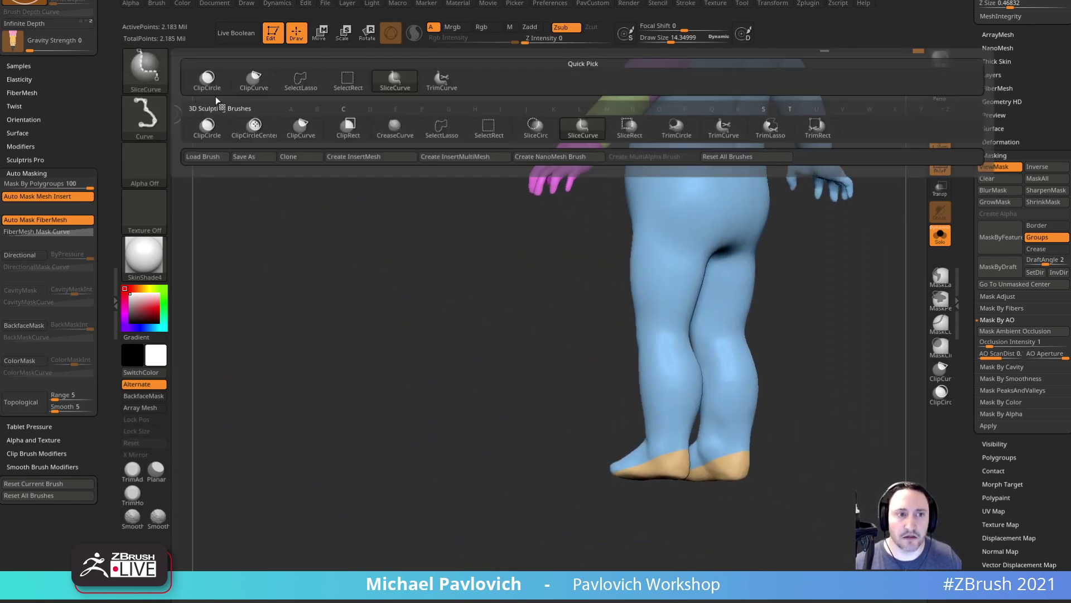
pyautogui.keyDown('ctrl'); pyautogui.keyDown('shift'); pyautogui.click(350, 89); pyautogui.keyUp('shift'); pyautogui.keyUp('ctrl')
pyautogui.keyDown('ctrl'); pyautogui.keyDown('shift'); pyautogui.click(652, 465); pyautogui.keyUp('shift'); pyautogui.keyUp('ctrl')
pyautogui.moveTo(847, 367); pyautogui.dragTo(904, 369)
pyautogui.press('d')
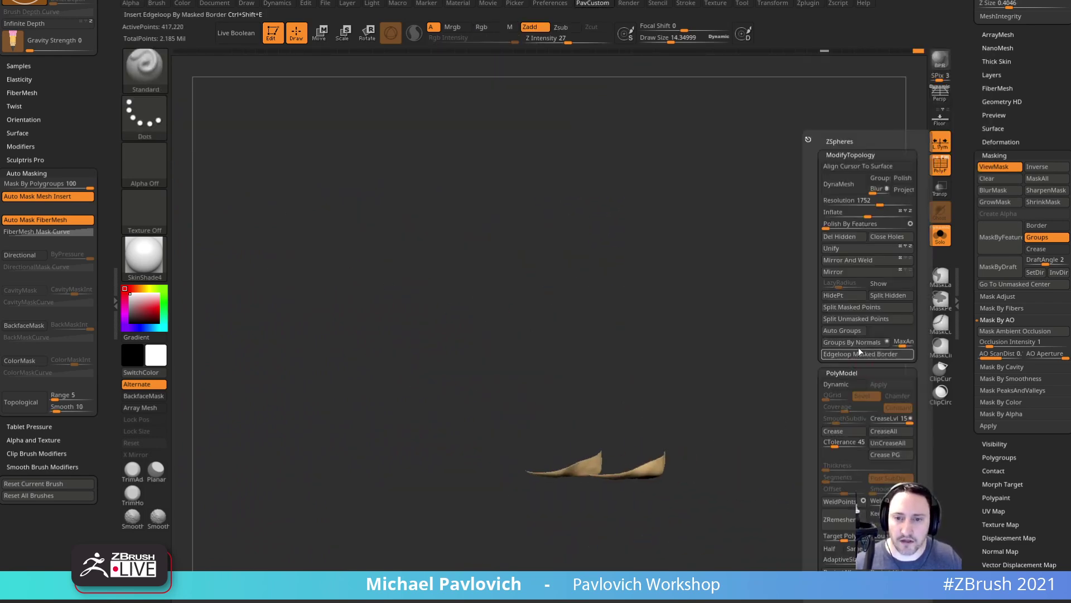
pyautogui.keyDown('alt'); pyautogui.moveTo(789, 315); pyautogui.dragTo(816, 304); pyautogui.keyUp('alt')
pyautogui.press('d')
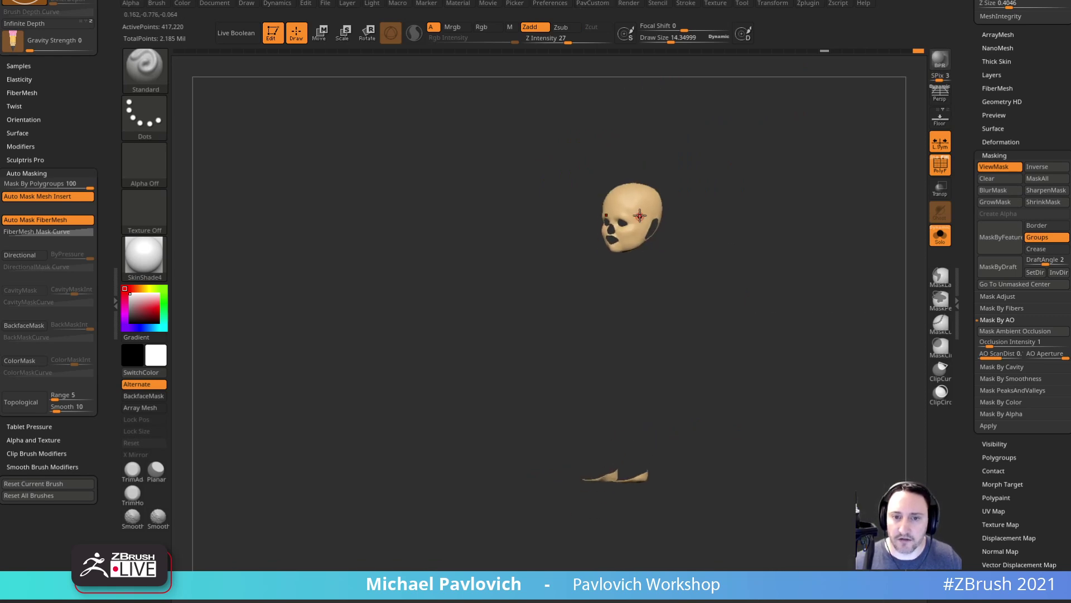
pyautogui.press('d')
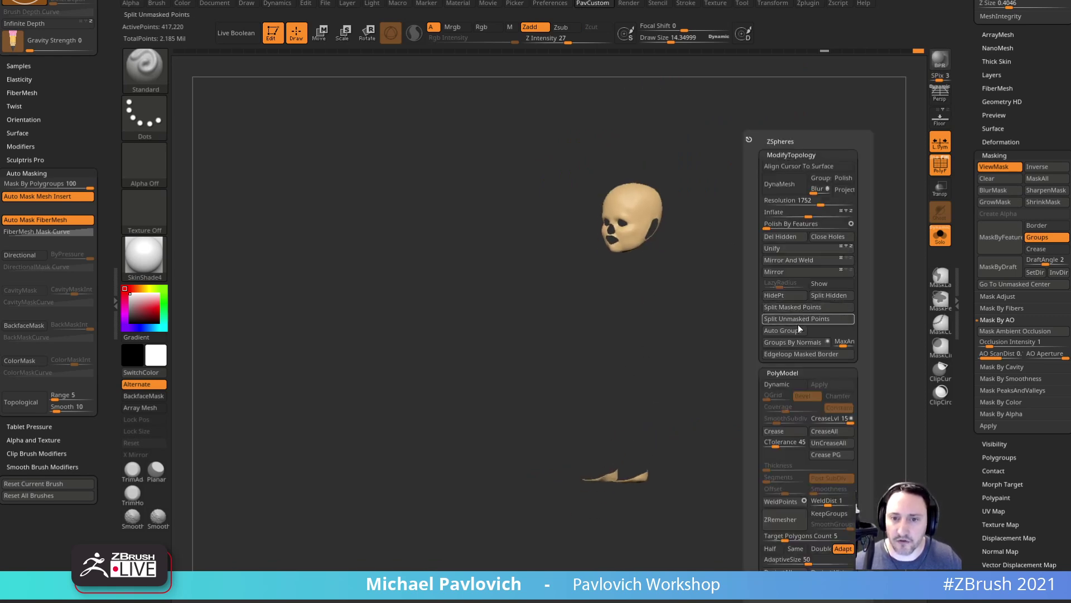
pyautogui.click(795, 330)
# - Merge the foot soles back into the torso and legs as one polygroup and show the whole model
pyautogui.keyDown('ctrl'); pyautogui.keyDown('shift'); pyautogui.click(705, 230); pyautogui.keyUp('shift'); pyautogui.keyUp('ctrl')
pyautogui.keyDown('alt'); pyautogui.moveTo(719, 384); pyautogui.dragTo(688, 278); pyautogui.keyUp('alt')
pyautogui.moveTo(698, 413); pyautogui.dragTo(681, 341)
pyautogui.moveTo(738, 407); pyautogui.dragTo(663, 431)
pyautogui.keyDown('ctrl'); pyautogui.keyDown('shift'); pyautogui.click(624, 397); pyautogui.keyUp('shift'); pyautogui.keyUp('ctrl')
pyautogui.keyDown('ctrl'); pyautogui.keyDown('shift'); pyautogui.click(630, 440); pyautogui.keyUp('shift'); pyautogui.keyUp('ctrl')
pyautogui.keyDown('ctrl'); pyautogui.keyDown('shift'); pyautogui.click(507, 518); pyautogui.keyUp('shift'); pyautogui.keyUp('ctrl')
pyautogui.keyDown('ctrl'); pyautogui.keyDown('shift'); pyautogui.moveTo(728, 363); pyautogui.dragTo(781, 459); pyautogui.keyUp('shift'); pyautogui.keyUp('ctrl')
pyautogui.hotkey('ctrl', 'w')
pyautogui.keyDown('ctrl'); pyautogui.keyDown('shift'); pyautogui.click(761, 347); pyautogui.keyUp('shift'); pyautogui.keyUp('ctrl')
# - Mask both legs up to the diagonal hip creases with the MaskLasso brush
pyautogui.moveTo(760, 342)
pyautogui.keyDown('shift'); pyautogui.mouseDown()
pyautogui.moveTo(765, 419)
pyautogui.moveTo(763, 401)
pyautogui.moveTo(732, 416)
pyautogui.moveTo(743, 373)
pyautogui.mouseUp(); pyautogui.keyUp('shift')
pyautogui.moveTo(703, 306)
pyautogui.keyDown('alt'); pyautogui.mouseDown()
pyautogui.moveTo(701, 375)
pyautogui.moveTo(717, 377)
pyautogui.mouseUp(); pyautogui.keyUp('alt')
pyautogui.press('s')
pyautogui.moveTo(588, 350)
pyautogui.mouseDown()
pyautogui.moveTo(606, 349)
pyautogui.moveTo(592, 349)
pyautogui.mouseUp()
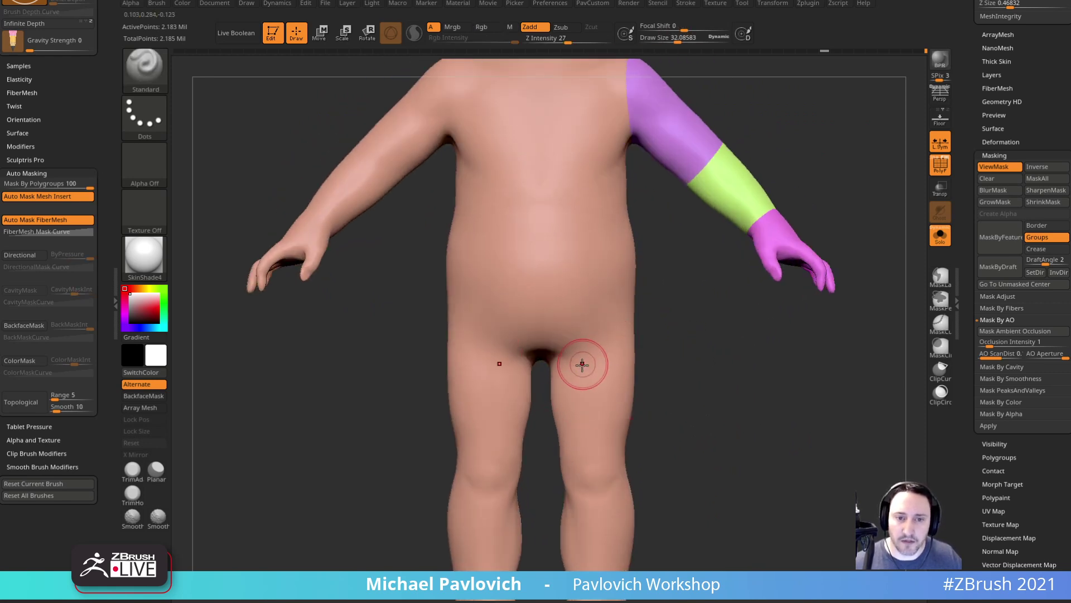
pyautogui.keyDown('ctrl'); pyautogui.click(150, 76); pyautogui.keyUp('ctrl')
pyautogui.click(289, 86)
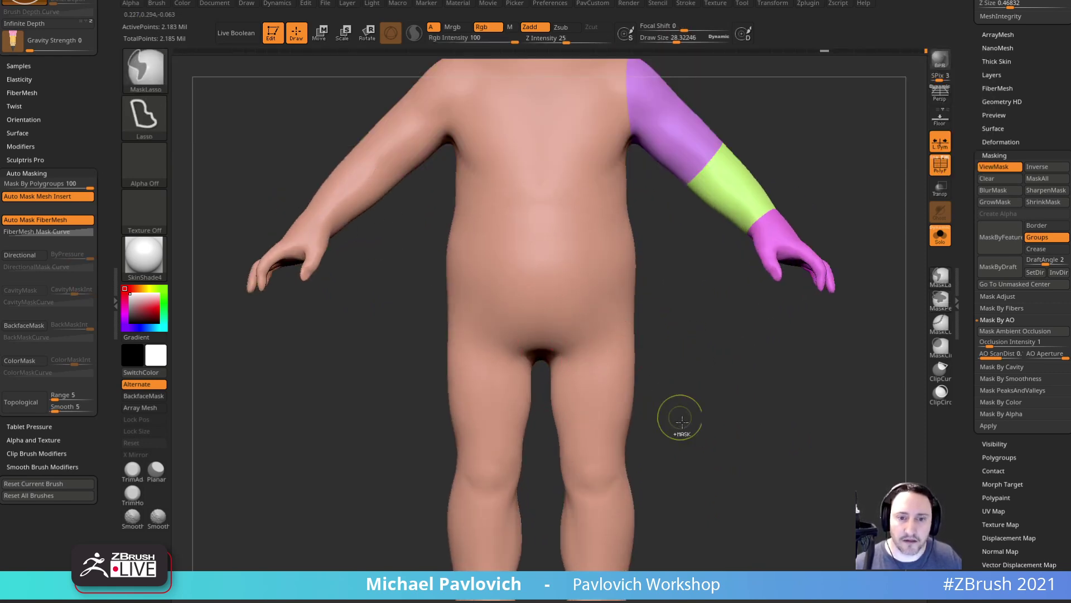
pyautogui.moveTo(662, 296)
pyautogui.keyDown('ctrl'); pyautogui.mouseDown()
pyautogui.moveTo(577, 343)
pyautogui.moveTo(539, 410)
pyautogui.moveTo(669, 477)
pyautogui.mouseUp(); pyautogui.keyUp('ctrl')
pyautogui.moveTo(742, 451)
pyautogui.keyDown('alt'); pyautogui.mouseDown()
pyautogui.moveTo(677, 358)
pyautogui.moveTo(685, 308)
pyautogui.mouseUp(); pyautogui.keyUp('alt')
pyautogui.moveTo(640, 425)
pyautogui.keyDown('ctrl'); pyautogui.mouseDown()
pyautogui.moveTo(514, 375)
pyautogui.moveTo(705, 497)
pyautogui.mouseUp(); pyautogui.keyUp('ctrl')
pyautogui.moveTo(727, 373)
pyautogui.keyDown('alt'); pyautogui.mouseDown()
pyautogui.moveTo(723, 352)
pyautogui.moveTo(698, 526)
pyautogui.mouseUp(); pyautogui.keyUp('alt')
# - Clean up the leg mask under the buttocks with MaskPen and turn the masked legs into a polygroup
pyautogui.keyDown('ctrl'); pyautogui.click(160, 80); pyautogui.keyUp('ctrl')
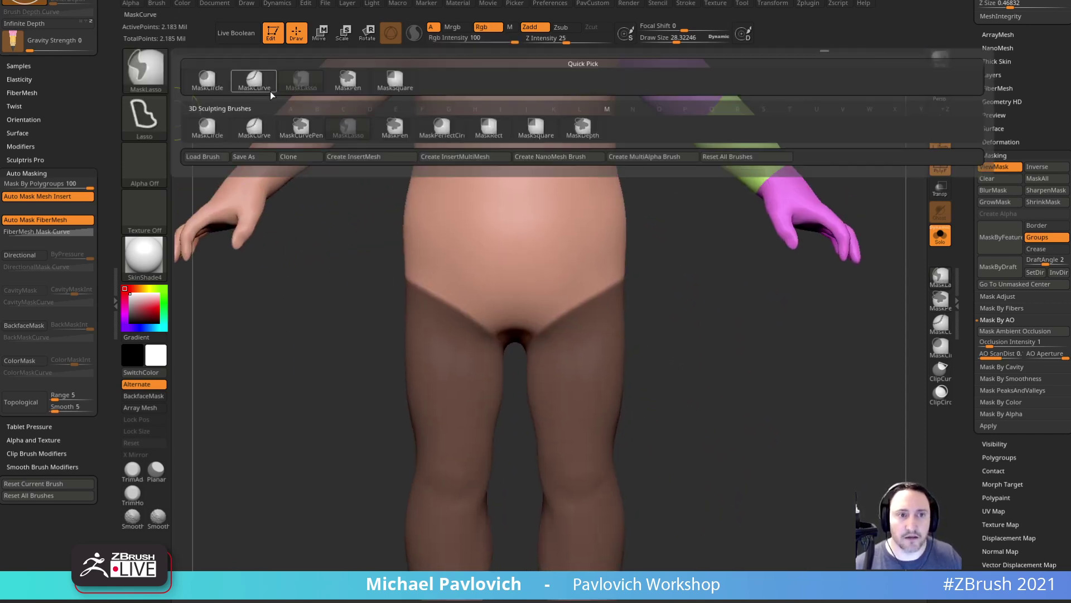
pyautogui.keyDown('ctrl'); pyautogui.click(361, 88); pyautogui.keyUp('ctrl')
pyautogui.moveTo(742, 290); pyautogui.dragTo(581, 326)
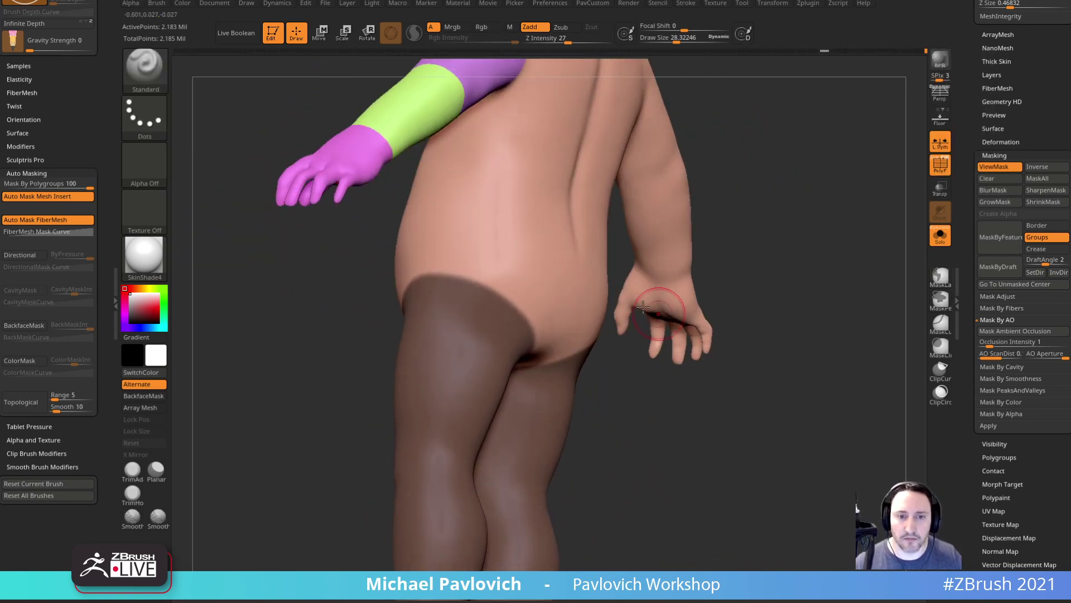
pyautogui.moveTo(435, 269)
pyautogui.keyDown('ctrl'); pyautogui.keyDown('alt'); pyautogui.mouseDown()
pyautogui.moveTo(427, 259)
pyautogui.moveTo(505, 305)
pyautogui.mouseUp(); pyautogui.keyUp('alt'); pyautogui.keyUp('ctrl')
pyautogui.moveTo(625, 358); pyautogui.dragTo(535, 329)
pyautogui.keyDown('ctrl'); pyautogui.keyDown('alt'); pyautogui.moveTo(445, 269); pyautogui.dragTo(494, 321); pyautogui.keyUp('alt'); pyautogui.keyUp('ctrl')
pyautogui.press('[')
pyautogui.moveTo(615, 397)
pyautogui.mouseDown()
pyautogui.moveTo(575, 349)
pyautogui.moveTo(519, 339)
pyautogui.moveTo(552, 348)
pyautogui.mouseUp()
pyautogui.keyDown('ctrl'); pyautogui.keyDown('alt'); pyautogui.moveTo(493, 364); pyautogui.dragTo(538, 343); pyautogui.keyUp('alt'); pyautogui.keyUp('ctrl')
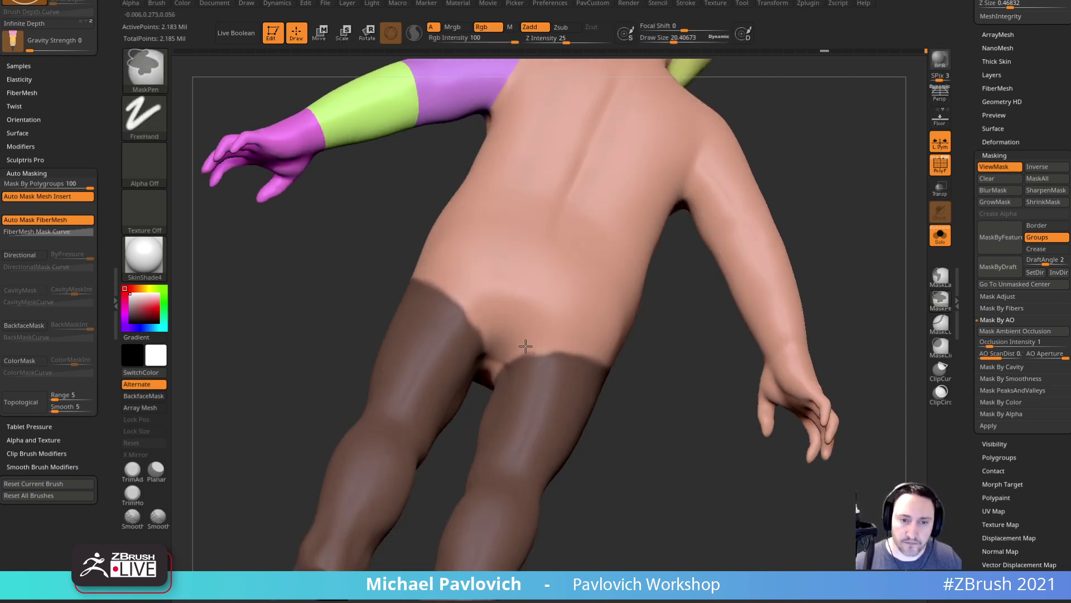
pyautogui.moveTo(636, 371); pyautogui.dragTo(681, 401)
pyautogui.hotkey('ctrl', 'w')
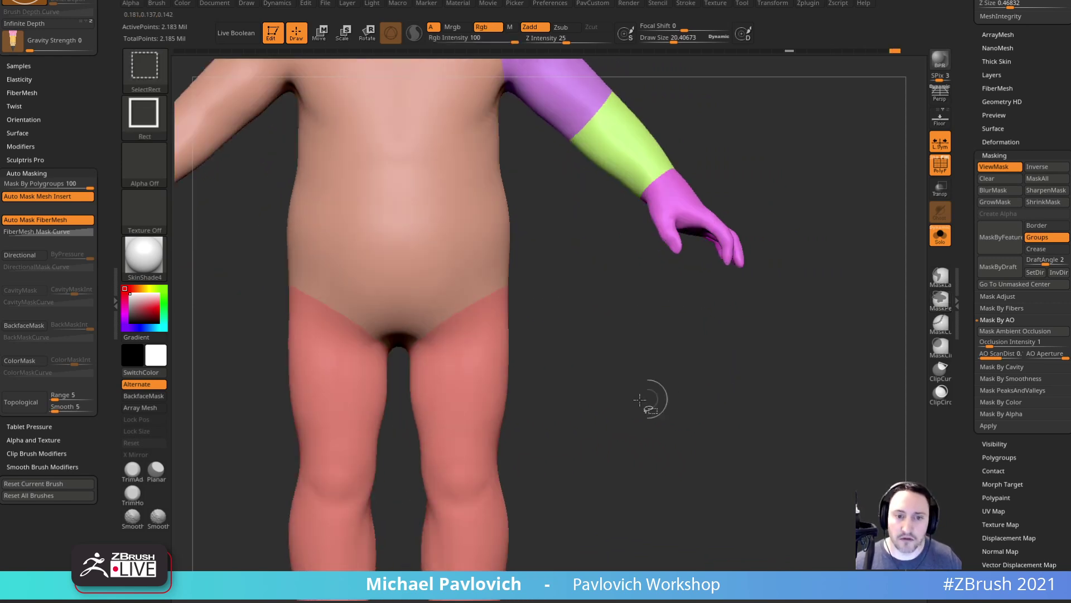
# - Isolate the legs and slice them across the knees with SliceCurve to separate the lower legs
pyautogui.keyDown('ctrl'); pyautogui.keyDown('shift'); pyautogui.click(494, 420); pyautogui.keyUp('shift'); pyautogui.keyUp('ctrl')
pyautogui.moveTo(631, 479)
pyautogui.keyDown('alt'); pyautogui.mouseDown()
pyautogui.moveTo(668, 312)
pyautogui.moveTo(691, 341)
pyautogui.mouseUp(); pyautogui.keyUp('alt')
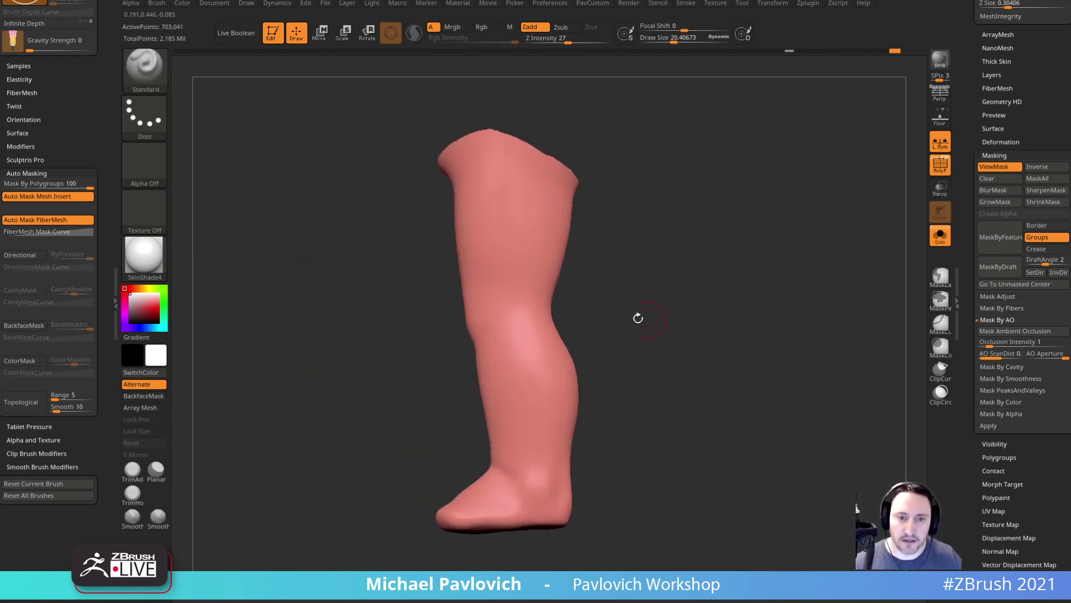
pyautogui.keyDown('ctrl'); pyautogui.keyDown('shift'); pyautogui.click(147, 72); pyautogui.keyUp('shift'); pyautogui.keyUp('ctrl')
pyautogui.keyDown('ctrl'); pyautogui.keyDown('shift'); pyautogui.click(583, 128); pyautogui.keyUp('shift'); pyautogui.keyUp('ctrl')
pyautogui.keyDown('ctrl'); pyautogui.keyDown('shift'); pyautogui.moveTo(818, 334); pyautogui.dragTo(354, 339); pyautogui.keyUp('shift'); pyautogui.keyUp('ctrl')
pyautogui.press('space')
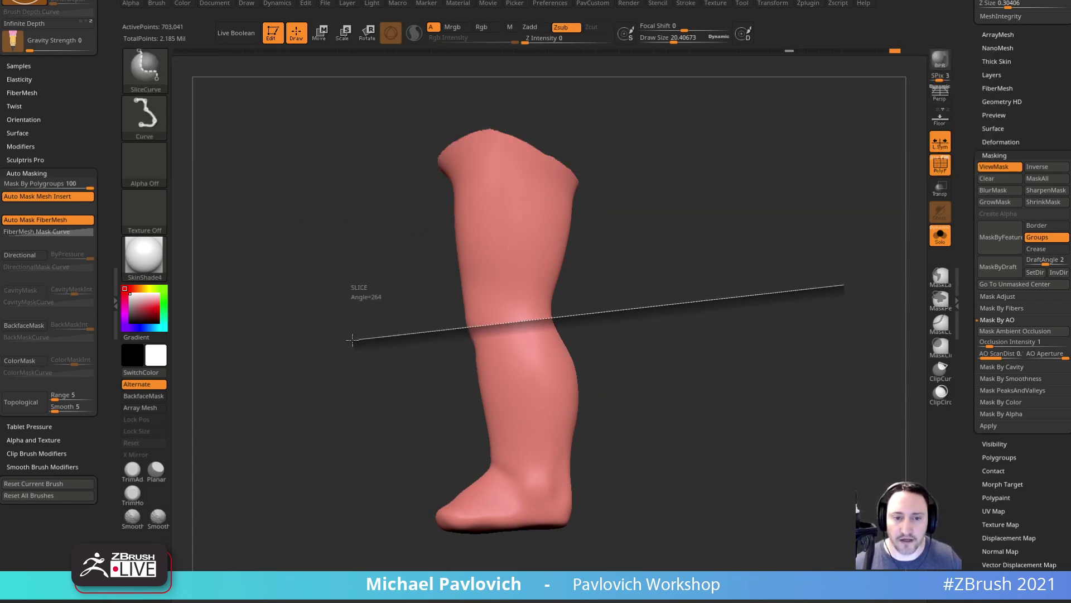
pyautogui.keyDown('shift'); pyautogui.moveTo(689, 311); pyautogui.dragTo(292, 396); pyautogui.keyUp('shift')
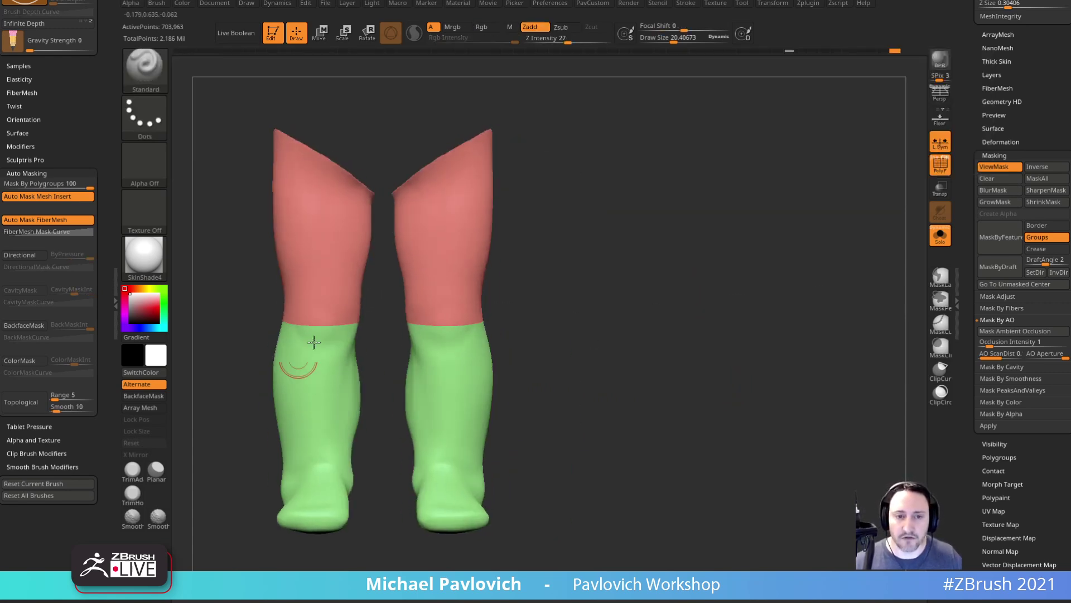
# - Show the whole model and slice the lower legs along a curve through the ankles to separate the feet
pyautogui.keyDown('ctrl'); pyautogui.keyDown('shift'); pyautogui.click(703, 331); pyautogui.keyUp('shift'); pyautogui.keyUp('ctrl')
pyautogui.keyDown('shift'); pyautogui.moveTo(703, 331); pyautogui.dragTo(658, 363); pyautogui.keyUp('shift')
pyautogui.keyDown('alt'); pyautogui.moveTo(719, 387); pyautogui.dragTo(703, 338); pyautogui.keyUp('alt')
pyautogui.hotkey('ctrl', 'shift')
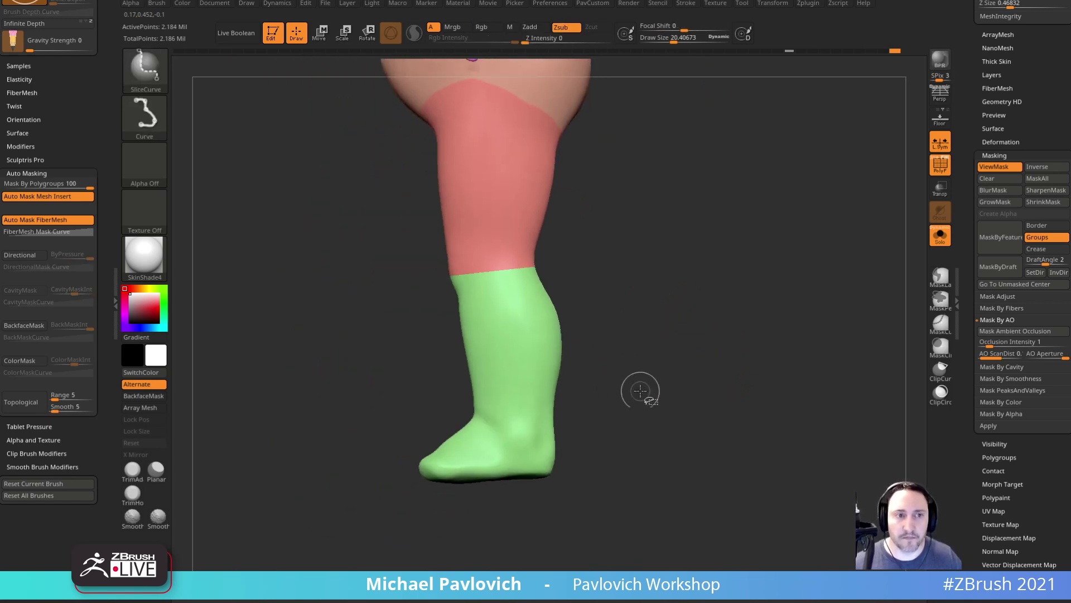
pyautogui.moveTo(714, 405)
pyautogui.keyDown('ctrl'); pyautogui.keyDown('shift'); pyautogui.mouseDown()
pyautogui.moveTo(553, 428)
pyautogui.moveTo(480, 413)
pyautogui.mouseUp(); pyautogui.keyUp('shift'); pyautogui.keyUp('ctrl')
pyautogui.keyDown('ctrl'); pyautogui.keyDown('shift'); pyautogui.moveTo(413, 398); pyautogui.dragTo(266, 406); pyautogui.keyUp('shift'); pyautogui.keyUp('ctrl')
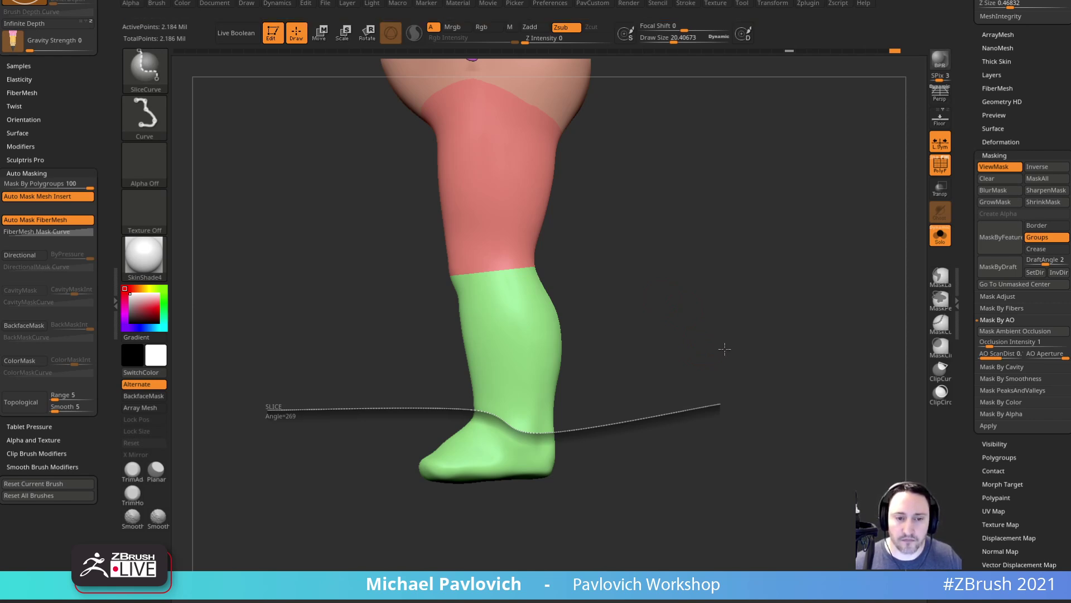
pyautogui.moveTo(707, 351); pyautogui.dragTo(766, 352)
pyautogui.moveTo(763, 364); pyautogui.dragTo(756, 307)
pyautogui.keyDown('alt'); pyautogui.moveTo(672, 357); pyautogui.dragTo(732, 367); pyautogui.keyUp('alt')
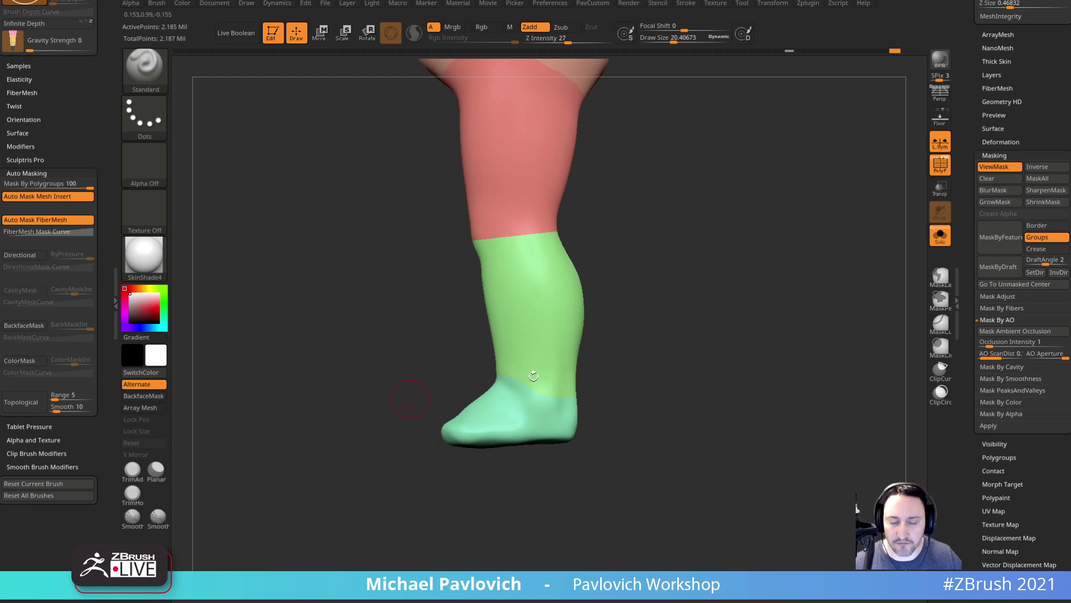
# - Mirror the model and apply Mirror And Weld so both arms share the same polygroup divisions
pyautogui.keyDown('alt'); pyautogui.moveTo(409, 399); pyautogui.dragTo(416, 329); pyautogui.keyUp('alt')
pyautogui.keyDown('shift'); pyautogui.moveTo(725, 366); pyautogui.dragTo(768, 334); pyautogui.keyUp('shift')
pyautogui.keyDown('alt'); pyautogui.moveTo(719, 277); pyautogui.dragTo(763, 361); pyautogui.keyUp('alt')
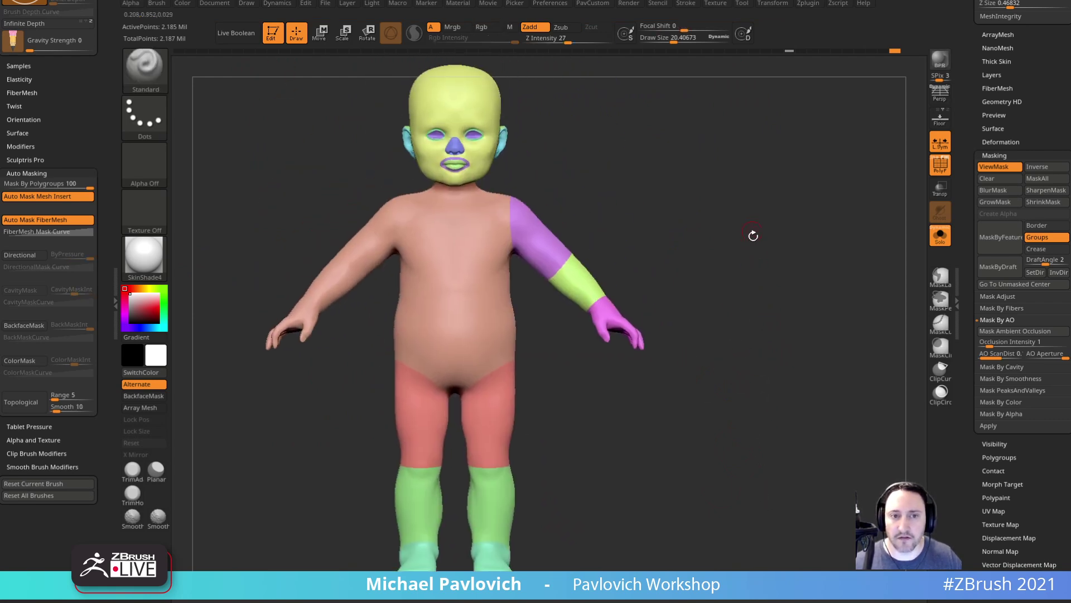
pyautogui.press('space')
pyautogui.click(761, 261)
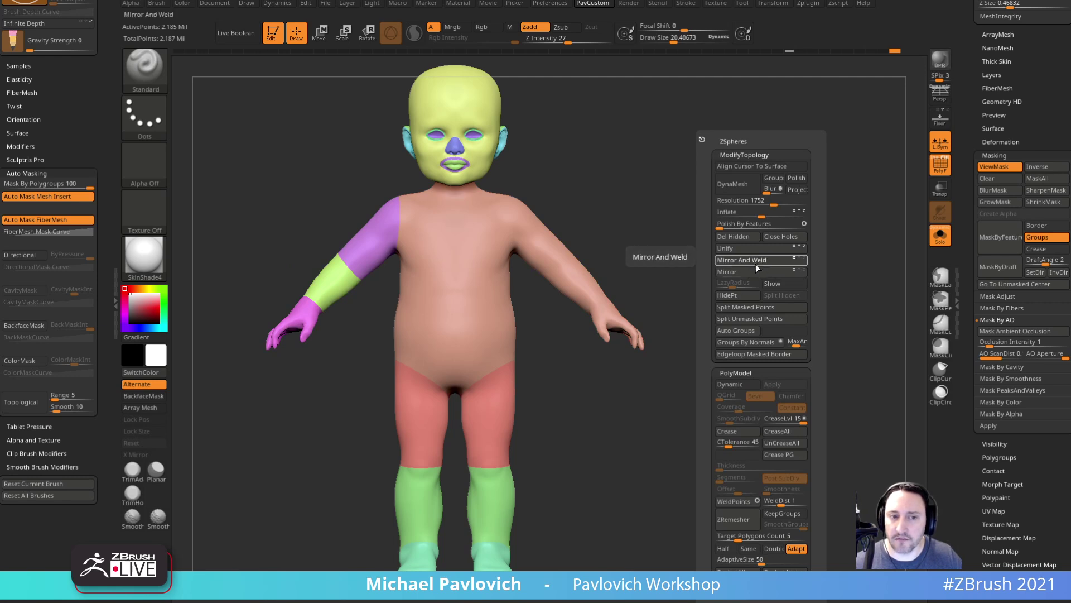
pyautogui.click(755, 263)
pyautogui.moveTo(708, 260)
pyautogui.mouseDown()
pyautogui.moveTo(672, 263)
pyautogui.moveTo(752, 255)
pyautogui.moveTo(710, 261)
pyautogui.moveTo(736, 272)
pyautogui.mouseUp()
pyautogui.press('s')
pyautogui.press('s')
# - Collapse the Masking and Size settings and bring the ZRemesher options into view
pyautogui.click(994, 156)
pyautogui.moveTo(973, 201); pyautogui.dragTo(974, 200)
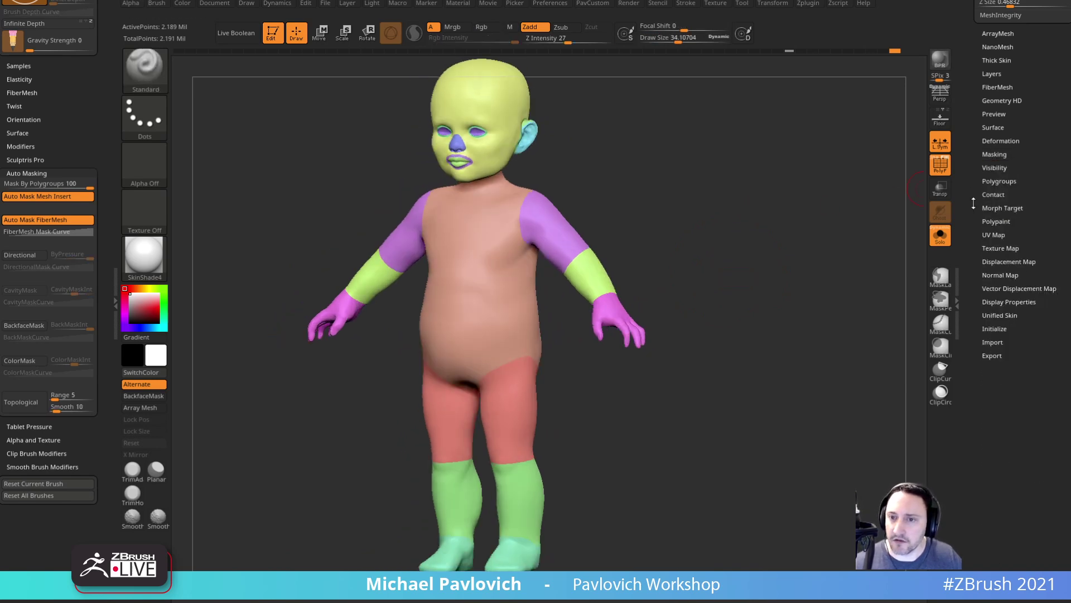
pyautogui.moveTo(982, 137); pyautogui.dragTo(974, 316)
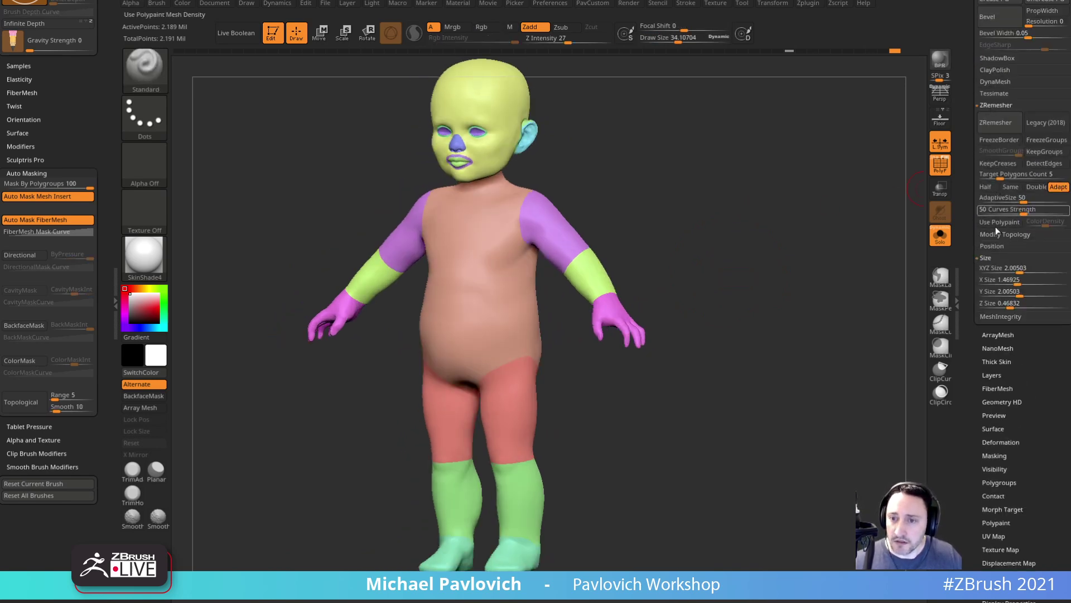
pyautogui.click(1002, 258)
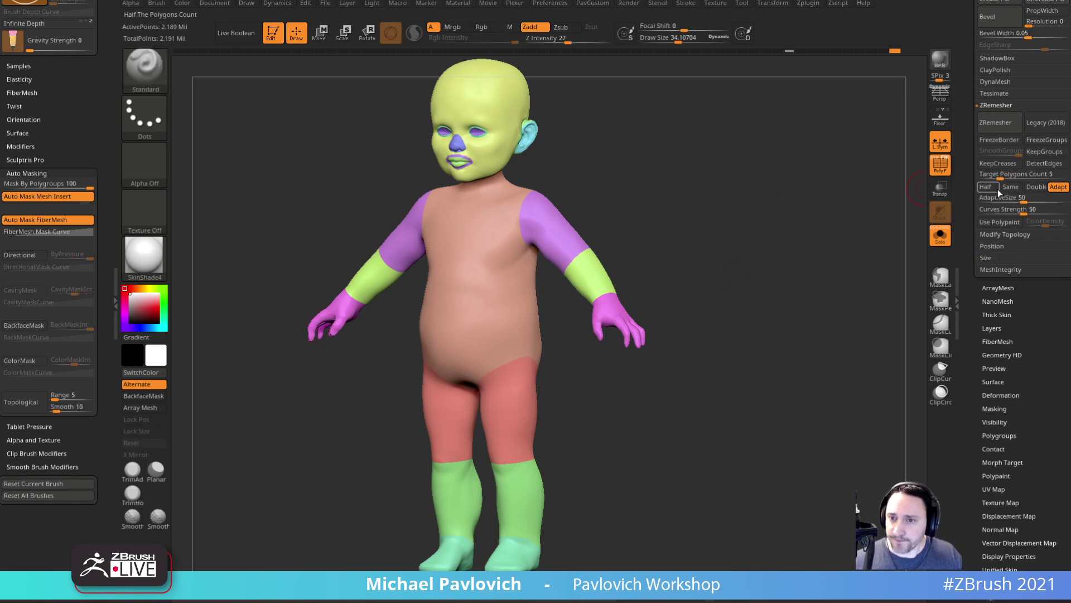
# - Show the polyframe wireframe and examine the mesh density across the head, torso and limbs
pyautogui.click(942, 170)
pyautogui.moveTo(849, 227); pyautogui.dragTo(896, 262)
pyautogui.click(937, 163)
pyautogui.keyDown('alt'); pyautogui.moveTo(856, 180); pyautogui.dragTo(895, 310); pyautogui.keyUp('alt')
pyautogui.moveTo(867, 278); pyautogui.dragTo(860, 181)
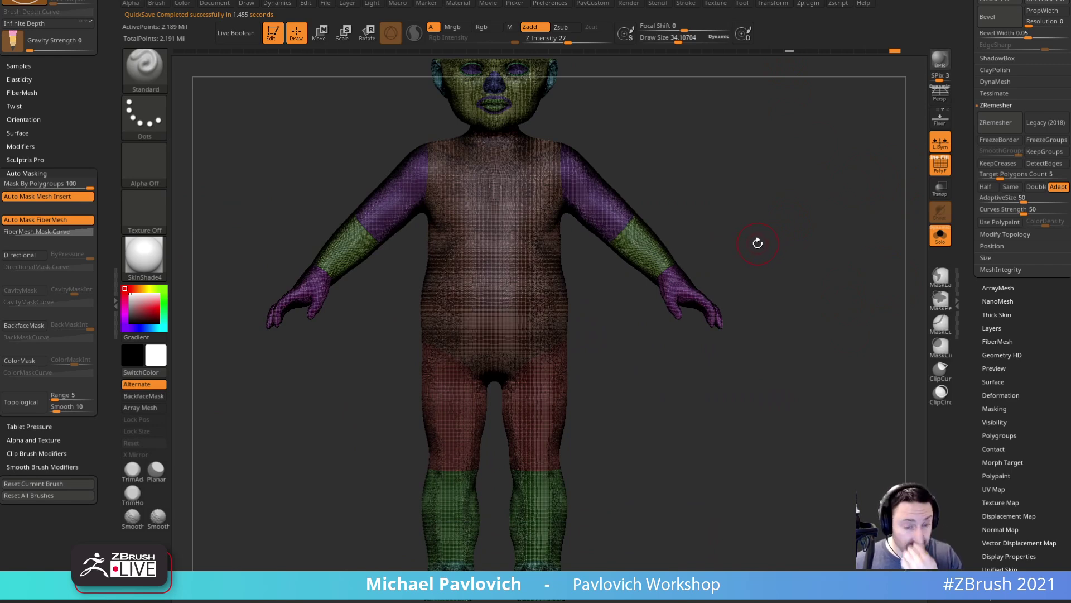
pyautogui.moveTo(780, 201); pyautogui.dragTo(722, 246)
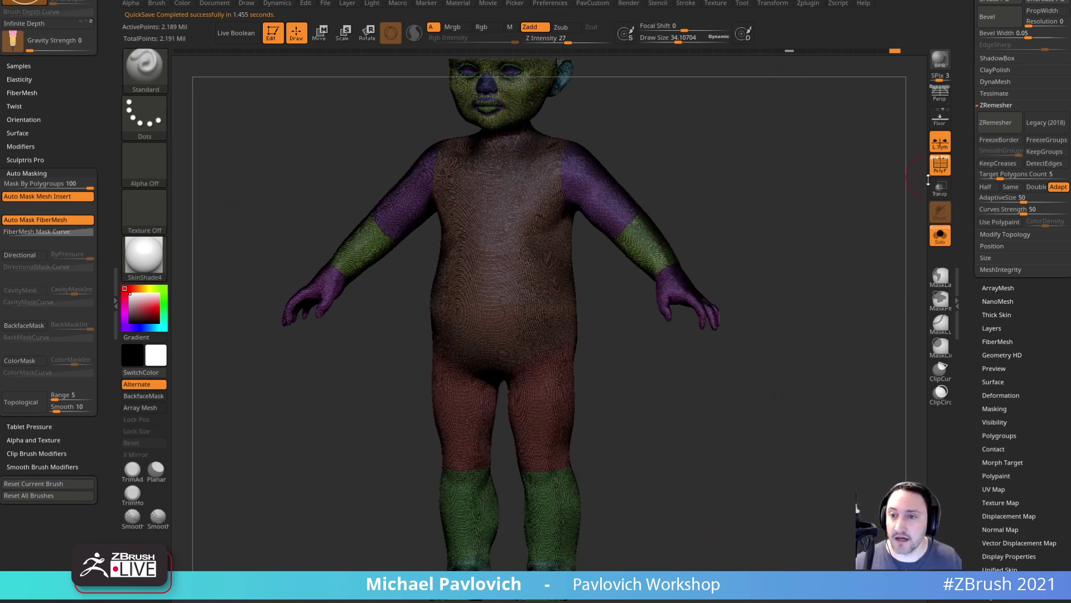
# - Enable KeepGroups with SmoothGroups at 0 for ZRemesher and hide the wireframe lines
pyautogui.click(1044, 151)
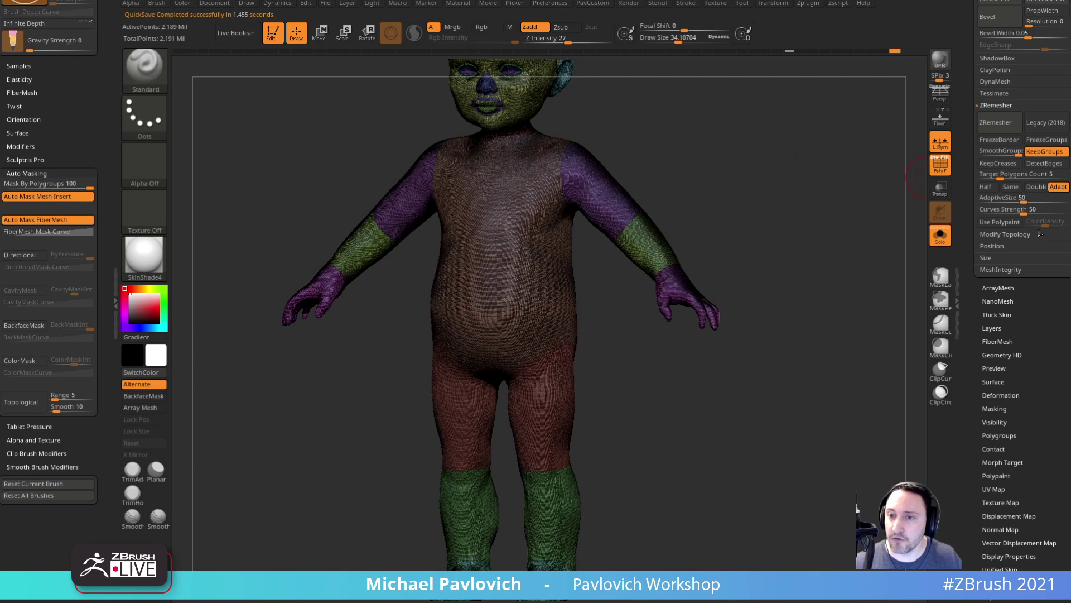
pyautogui.moveTo(1017, 153); pyautogui.dragTo(1010, 152)
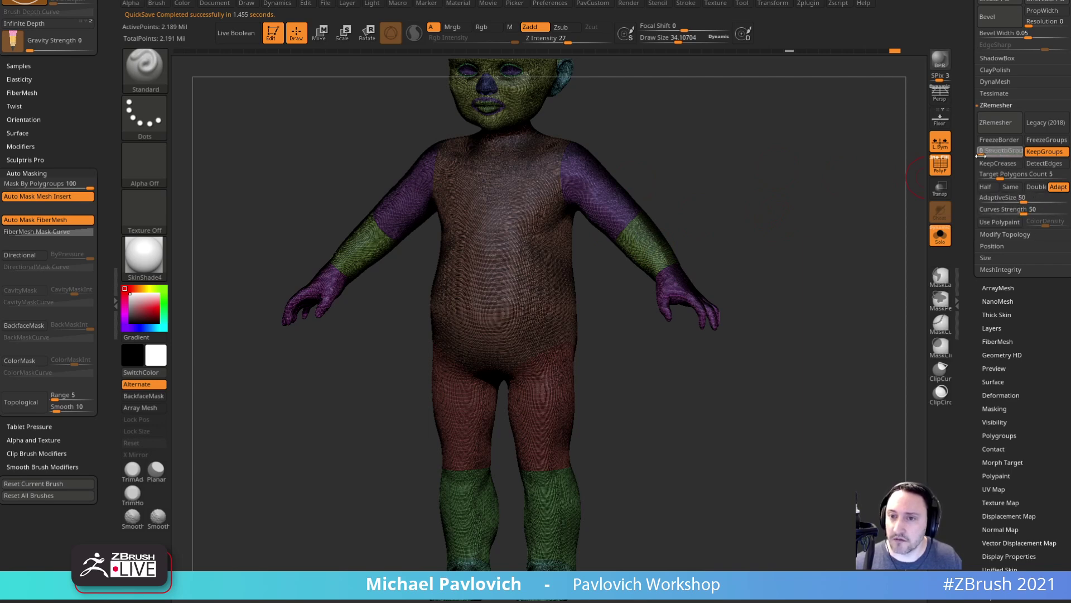
pyautogui.moveTo(763, 289); pyautogui.dragTo(805, 265)
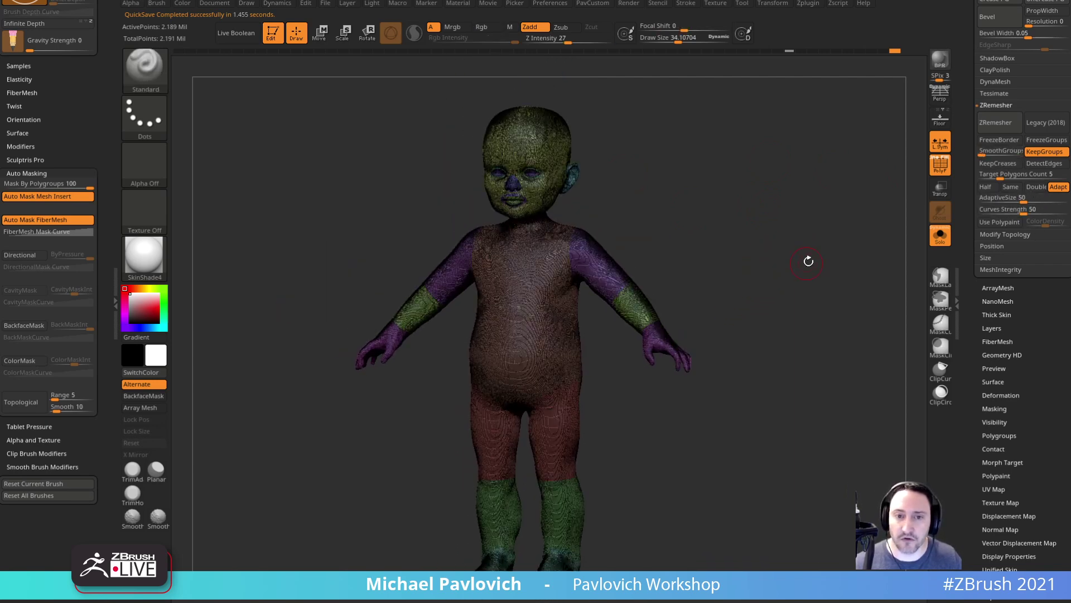
pyautogui.press('shift')
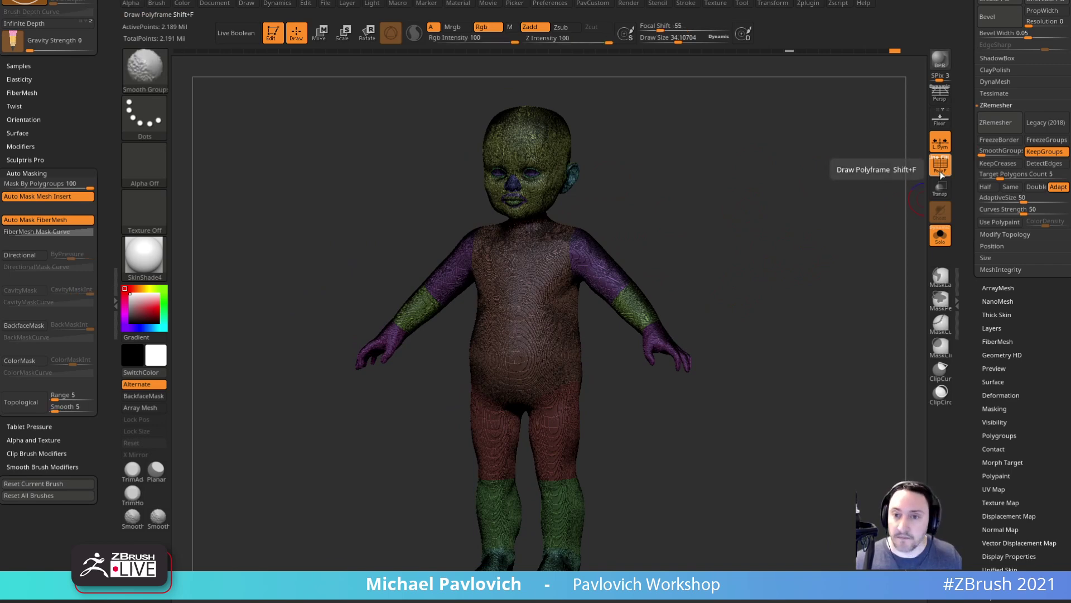
pyautogui.click(936, 159)
# - Reduce the draw size to about 4.7 and smooth the polygroup border around the nose with Smooth Groups
pyautogui.keyDown('alt'); pyautogui.moveTo(848, 203); pyautogui.dragTo(649, 294); pyautogui.keyUp('alt')
pyautogui.press('s')
pyautogui.moveTo(536, 196); pyautogui.dragTo(526, 199)
pyautogui.keyDown('alt'); pyautogui.moveTo(737, 95); pyautogui.dragTo(794, 469); pyautogui.keyUp('alt')
pyautogui.moveTo(838, 253)
pyautogui.mouseDown()
pyautogui.moveTo(827, 254)
pyautogui.moveTo(828, 342)
pyautogui.moveTo(893, 335)
pyautogui.mouseUp()
pyautogui.press('shift')
pyautogui.press('s')
pyautogui.moveTo(526, 246); pyautogui.dragTo(522, 245)
pyautogui.press('shift')
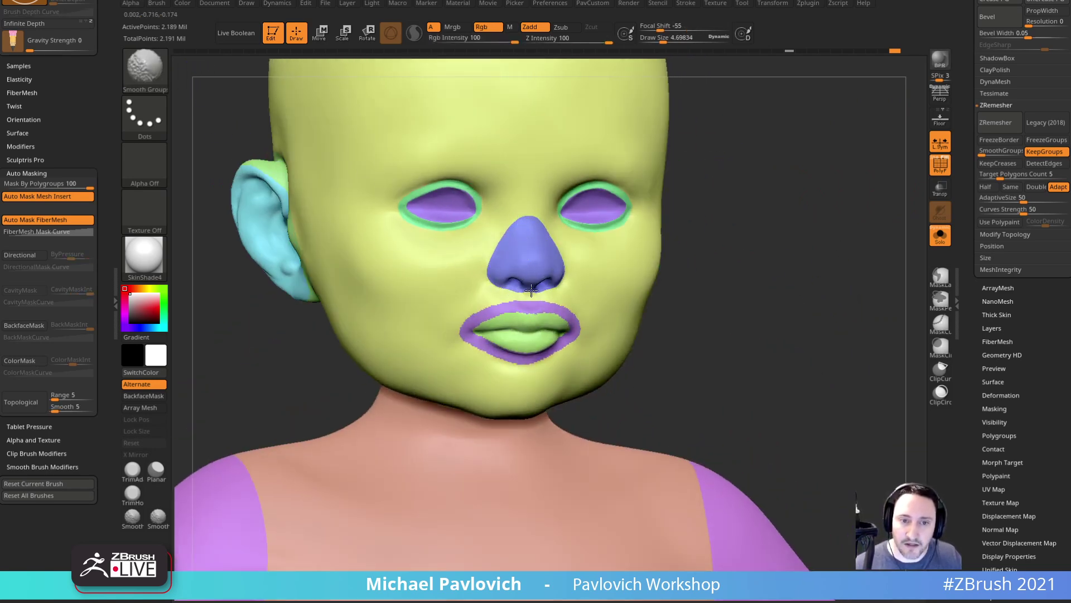
# - Smooth the inner and outer polygroup borders around the lips with the Smooth Groups brush
pyautogui.moveTo(687, 255); pyautogui.dragTo(690, 286)
pyautogui.press('shift')
pyautogui.keyDown('shift'); pyautogui.moveTo(473, 313); pyautogui.dragTo(460, 316); pyautogui.keyUp('shift')
pyautogui.moveTo(704, 275); pyautogui.dragTo(713, 251)
pyautogui.moveTo(488, 313)
pyautogui.keyDown('shift'); pyautogui.mouseDown()
pyautogui.moveTo(441, 359)
pyautogui.moveTo(527, 388)
pyautogui.mouseUp(); pyautogui.keyUp('shift')
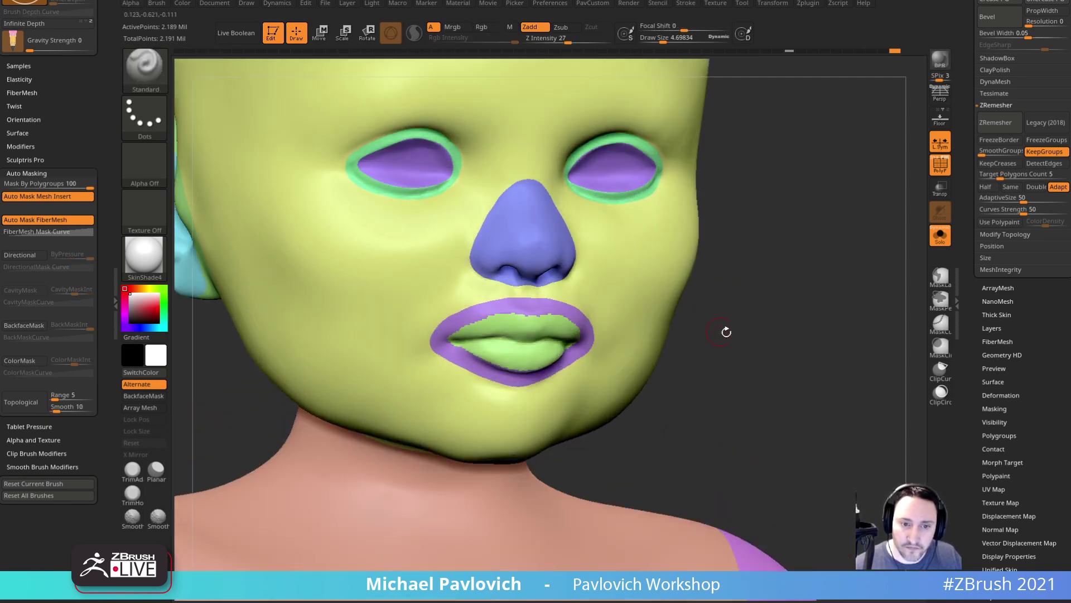
pyautogui.moveTo(696, 330); pyautogui.dragTo(702, 312)
pyautogui.keyDown('shift'); pyautogui.moveTo(450, 340); pyautogui.dragTo(511, 314); pyautogui.keyUp('shift')
pyautogui.moveTo(723, 300); pyautogui.dragTo(730, 271)
pyautogui.keyDown('shift'); pyautogui.moveTo(518, 369); pyautogui.dragTo(482, 359); pyautogui.keyUp('shift')
# - Smooth the polygroup border along the front and lower edge of the ear
pyautogui.moveTo(809, 295); pyautogui.dragTo(720, 283)
pyautogui.moveTo(887, 285)
pyautogui.keyDown('alt'); pyautogui.mouseDown()
pyautogui.moveTo(738, 321)
pyautogui.moveTo(735, 355)
pyautogui.mouseUp(); pyautogui.keyUp('alt')
pyautogui.keyDown('shift'); pyautogui.moveTo(621, 245); pyautogui.dragTo(627, 238); pyautogui.keyUp('shift')
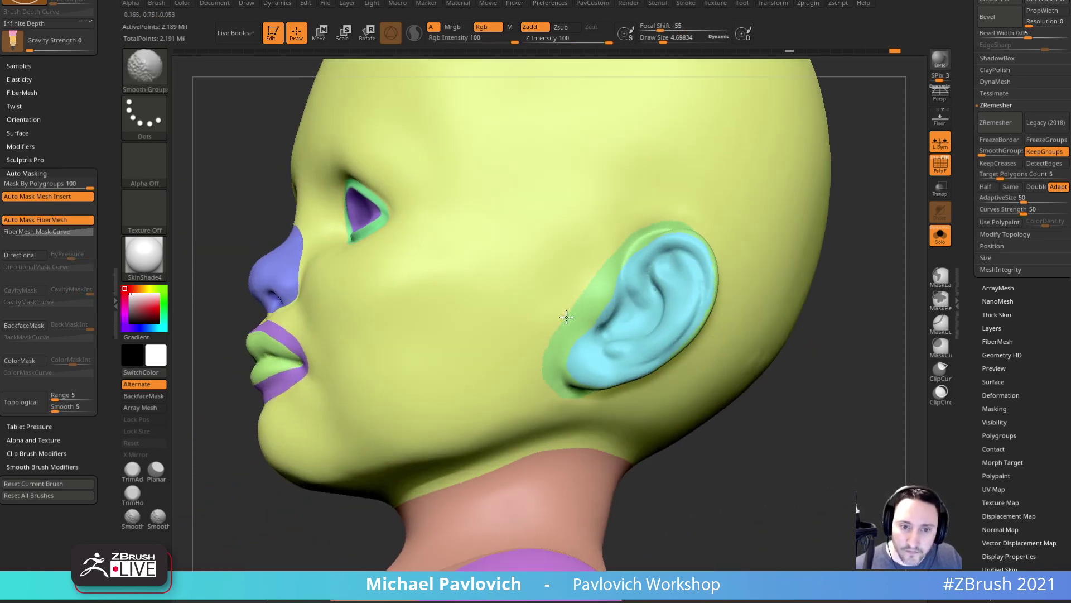
pyautogui.keyDown('alt'); pyautogui.moveTo(870, 352); pyautogui.dragTo(748, 438); pyautogui.keyUp('alt')
pyautogui.keyDown('shift'); pyautogui.moveTo(422, 427); pyautogui.dragTo(475, 474); pyautogui.keyUp('shift')
# - Smooth the polygroup border behind and beneath the ear from several angles
pyautogui.moveTo(880, 227); pyautogui.dragTo(798, 251)
pyautogui.keyDown('shift'); pyautogui.moveTo(523, 439); pyautogui.dragTo(568, 385); pyautogui.keyUp('shift')
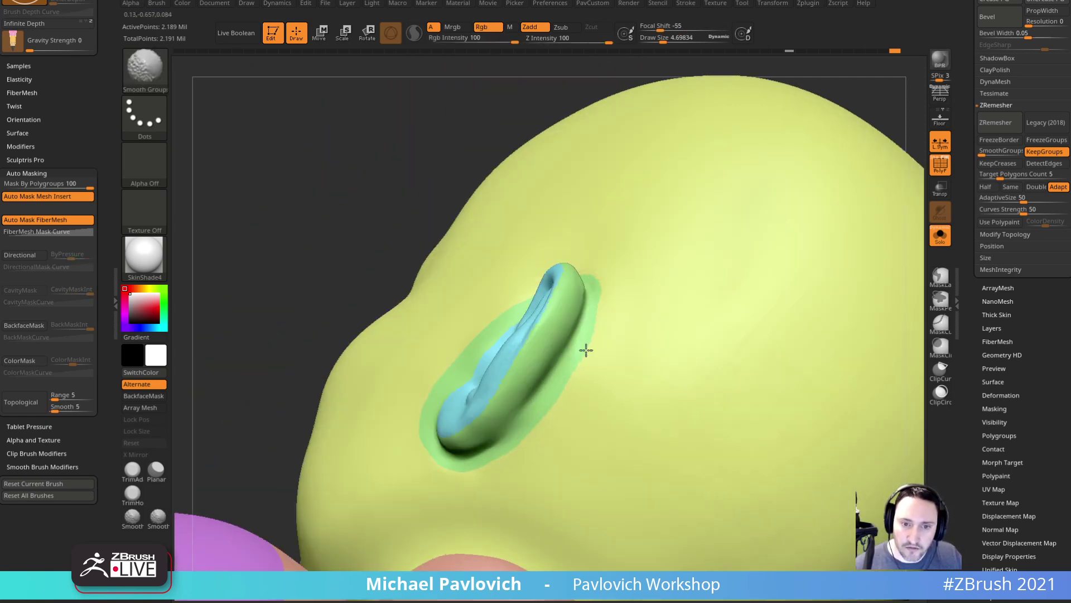
pyautogui.keyDown('shift'); pyautogui.moveTo(599, 285); pyautogui.dragTo(592, 276); pyautogui.keyUp('shift')
pyautogui.moveTo(302, 193); pyautogui.dragTo(463, 225)
pyautogui.keyDown('shift'); pyautogui.moveTo(605, 326); pyautogui.dragTo(560, 316); pyautogui.keyUp('shift')
pyautogui.moveTo(765, 450)
pyautogui.mouseDown()
pyautogui.moveTo(821, 388)
pyautogui.moveTo(776, 366)
pyautogui.mouseUp()
pyautogui.keyDown('shift'); pyautogui.moveTo(564, 351); pyautogui.dragTo(520, 377); pyautogui.keyUp('shift')
pyautogui.moveTo(798, 402); pyautogui.dragTo(765, 418)
pyautogui.keyDown('shift'); pyautogui.moveTo(521, 385); pyautogui.dragTo(451, 448); pyautogui.keyUp('shift')
pyautogui.moveTo(835, 490); pyautogui.dragTo(870, 497)
pyautogui.moveTo(454, 467)
pyautogui.keyDown('shift'); pyautogui.mouseDown()
pyautogui.moveTo(462, 482)
pyautogui.moveTo(612, 450)
pyautogui.mouseUp(); pyautogui.keyUp('shift')
pyautogui.moveTo(793, 474); pyautogui.dragTo(648, 440)
pyautogui.moveTo(469, 470)
pyautogui.keyDown('shift'); pyautogui.mouseDown()
pyautogui.moveTo(552, 438)
pyautogui.moveTo(609, 367)
pyautogui.mouseUp(); pyautogui.keyUp('shift')
pyautogui.moveTo(337, 177); pyautogui.dragTo(290, 187)
pyautogui.keyDown('shift'); pyautogui.moveTo(549, 417); pyautogui.dragTo(529, 462); pyautogui.keyUp('shift')
pyautogui.moveTo(350, 423); pyautogui.dragTo(440, 433)
pyautogui.keyDown('shift'); pyautogui.moveTo(538, 440); pyautogui.dragTo(549, 454); pyautogui.keyUp('shift')
# - Touch up the polygroup border around the lips and return to the ZRemesher settings with the whole figure in view
pyautogui.moveTo(782, 245)
pyautogui.keyDown('alt'); pyautogui.mouseDown()
pyautogui.moveTo(771, 190)
pyautogui.moveTo(796, 377)
pyautogui.moveTo(792, 273)
pyautogui.moveTo(768, 241)
pyautogui.moveTo(727, 285)
pyautogui.moveTo(665, 290)
pyautogui.mouseUp(); pyautogui.keyUp('alt')
pyautogui.moveTo(420, 348); pyautogui.dragTo(511, 307)
pyautogui.keyDown('alt'); pyautogui.moveTo(804, 323); pyautogui.dragTo(753, 152); pyautogui.keyUp('alt')
pyautogui.keyDown('alt'); pyautogui.moveTo(820, 446); pyautogui.dragTo(742, 536); pyautogui.keyUp('alt')
pyautogui.moveTo(794, 93)
pyautogui.keyDown('alt'); pyautogui.mouseDown()
pyautogui.moveTo(771, 286)
pyautogui.moveTo(787, 284)
pyautogui.moveTo(834, 233)
pyautogui.moveTo(845, 294)
pyautogui.mouseUp(); pyautogui.keyUp('alt')
pyautogui.press('shift')
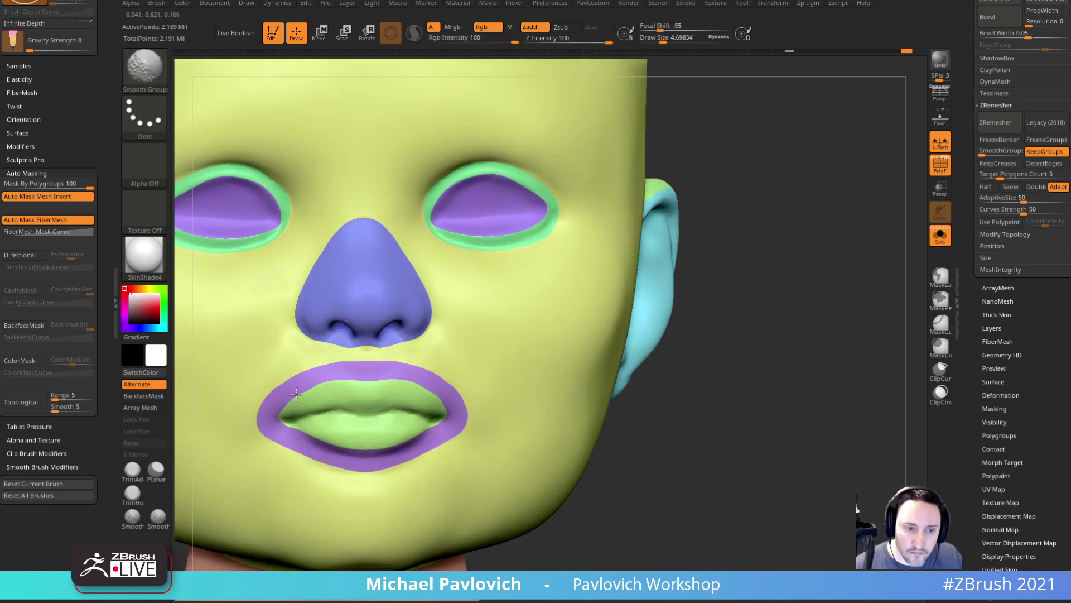
pyautogui.moveTo(789, 351); pyautogui.dragTo(492, 378)
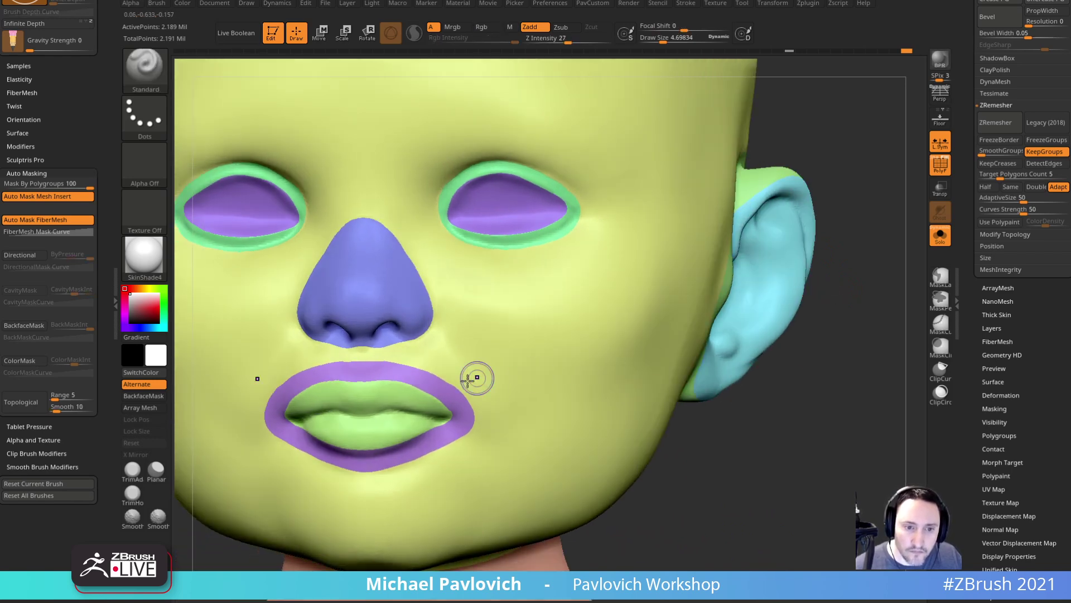
pyautogui.moveTo(812, 379)
pyautogui.keyDown('alt'); pyautogui.mouseDown()
pyautogui.moveTo(799, 316)
pyautogui.moveTo(811, 380)
pyautogui.mouseUp(); pyautogui.keyUp('alt')
pyautogui.moveTo(811, 379)
pyautogui.keyDown('alt'); pyautogui.mouseDown()
pyautogui.moveTo(798, 323)
pyautogui.moveTo(751, 263)
pyautogui.moveTo(774, 315)
pyautogui.moveTo(789, 323)
pyautogui.moveTo(770, 350)
pyautogui.mouseUp(); pyautogui.keyUp('alt')
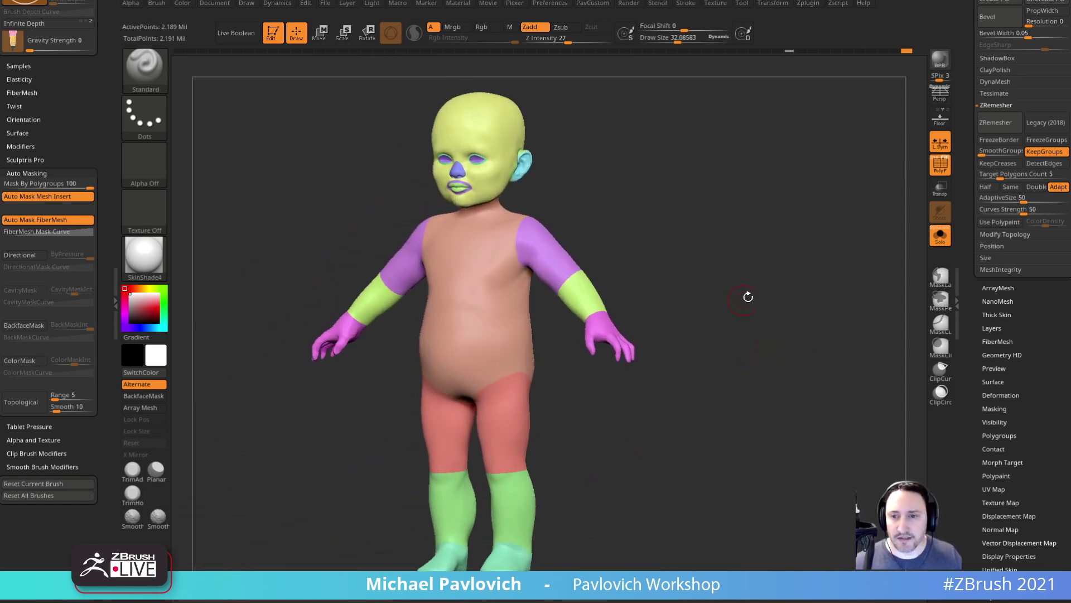
pyautogui.moveTo(974, 208); pyautogui.dragTo(974, 244)
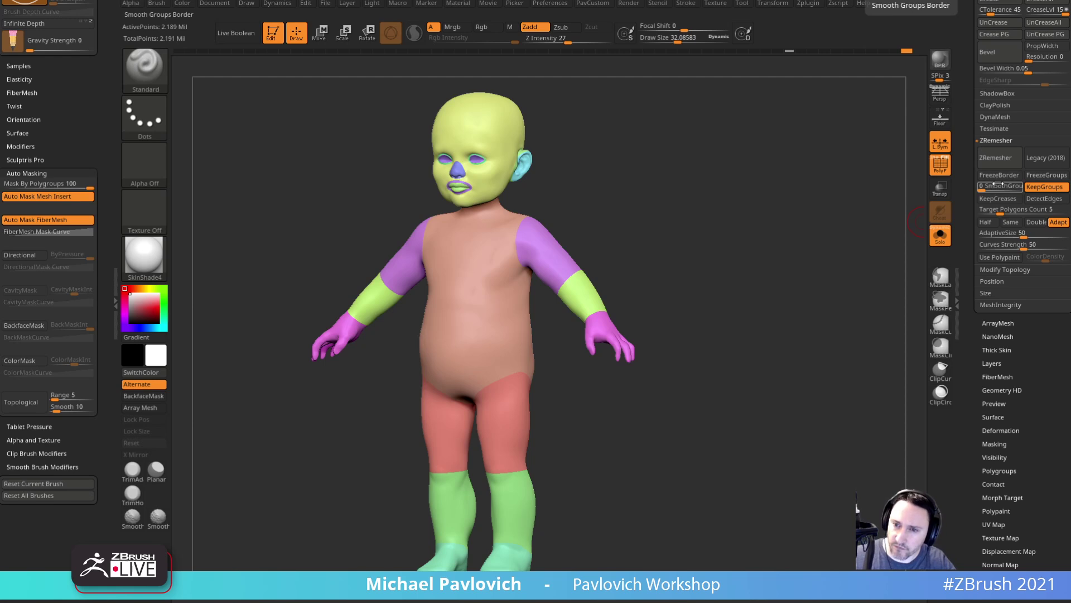
pyautogui.click(1002, 255)
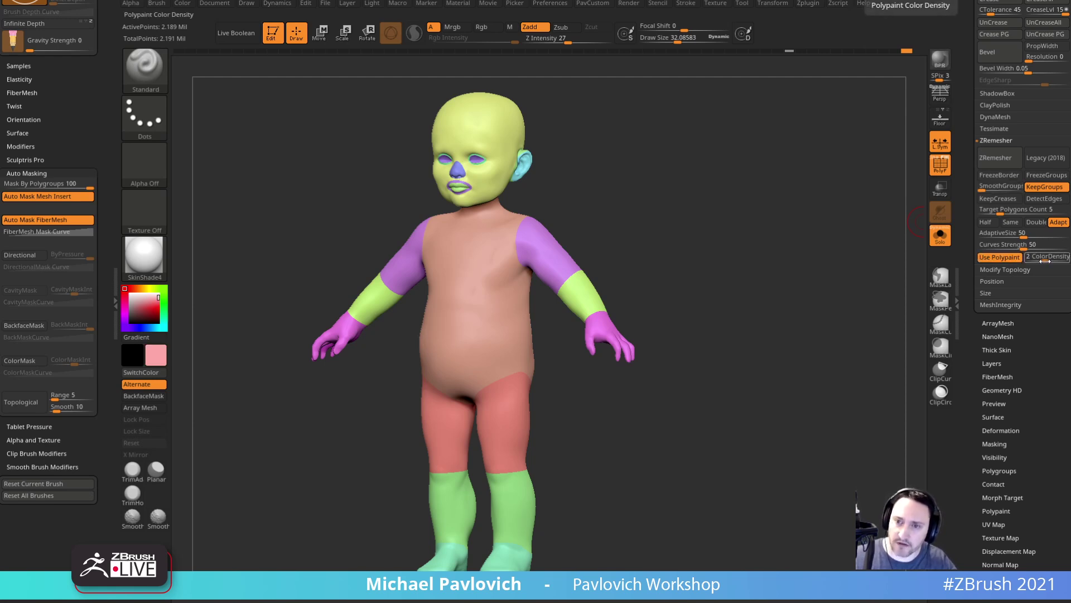
pyautogui.moveTo(799, 309)
pyautogui.keyDown('alt'); pyautogui.mouseDown()
pyautogui.moveTo(802, 320)
pyautogui.moveTo(827, 299)
pyautogui.mouseUp(); pyautogui.keyUp('alt')
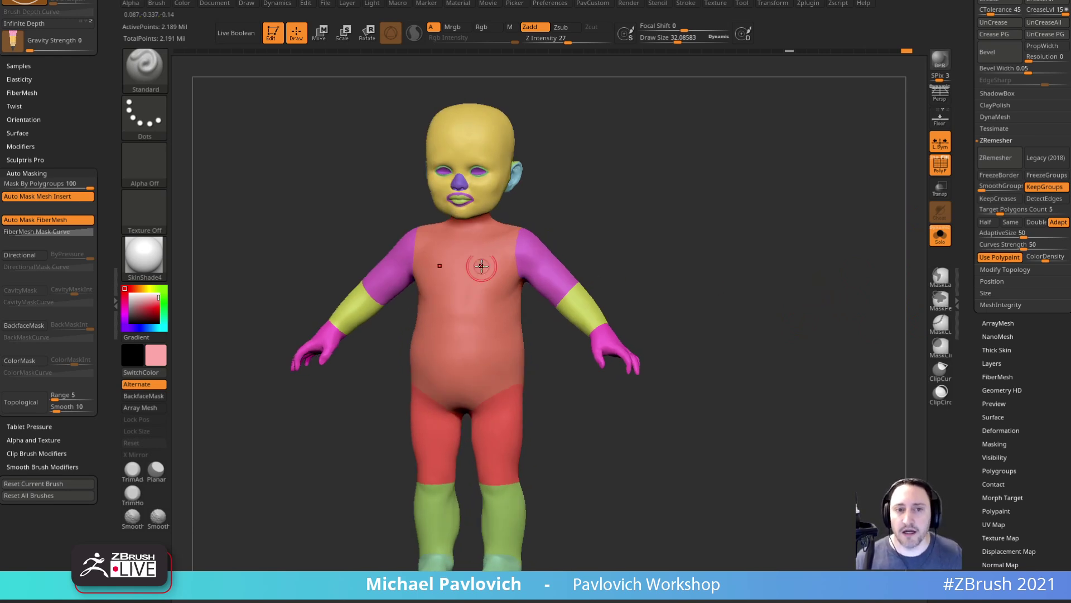
pyautogui.press('s')
pyautogui.press('s')
pyautogui.press('s')
pyautogui.moveTo(468, 156); pyautogui.dragTo(471, 157)
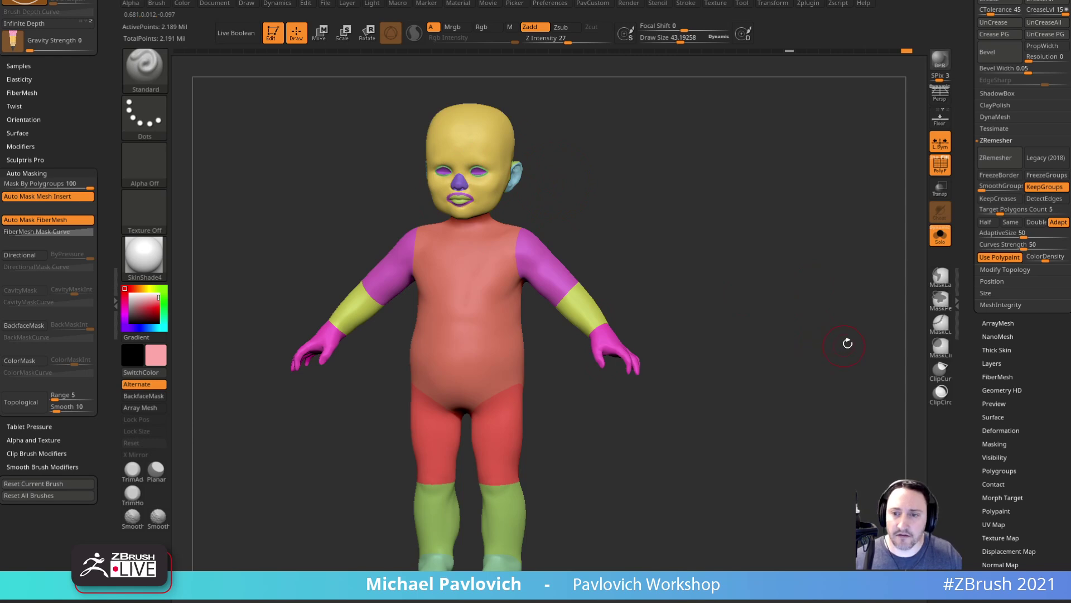
pyautogui.click(995, 263)
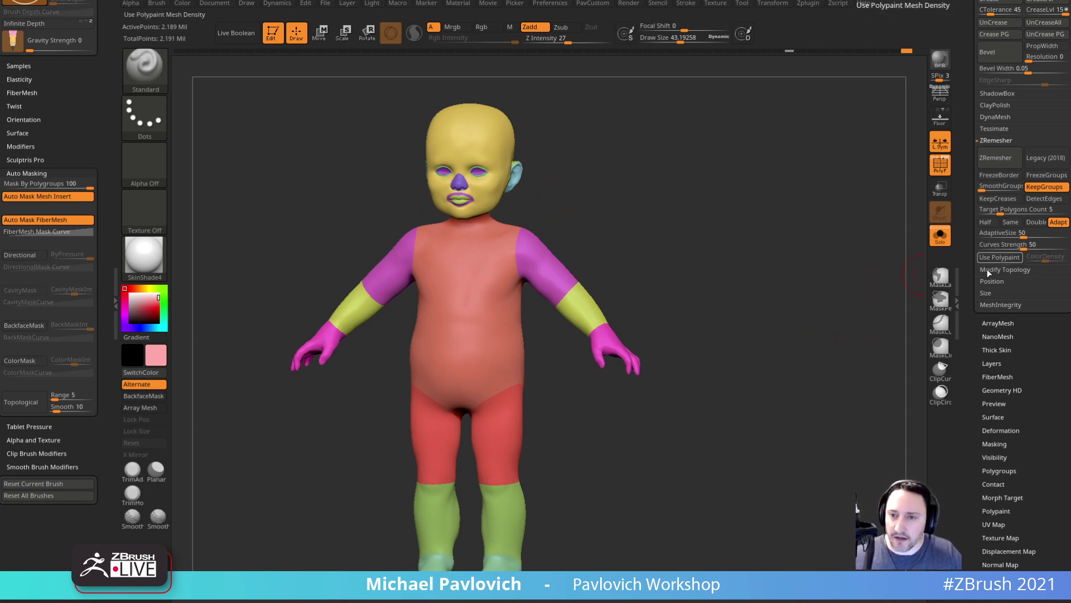
# - Show the polyframe lines on the baby mesh and set ZRemesher's adaptive size to 19
pyautogui.moveTo(868, 268); pyautogui.dragTo(844, 269)
pyautogui.click(940, 165)
pyautogui.click(939, 166)
pyautogui.click(934, 157)
pyautogui.moveTo(878, 202); pyautogui.dragTo(850, 219)
pyautogui.click(939, 170)
pyautogui.click(935, 157)
pyautogui.click(939, 166)
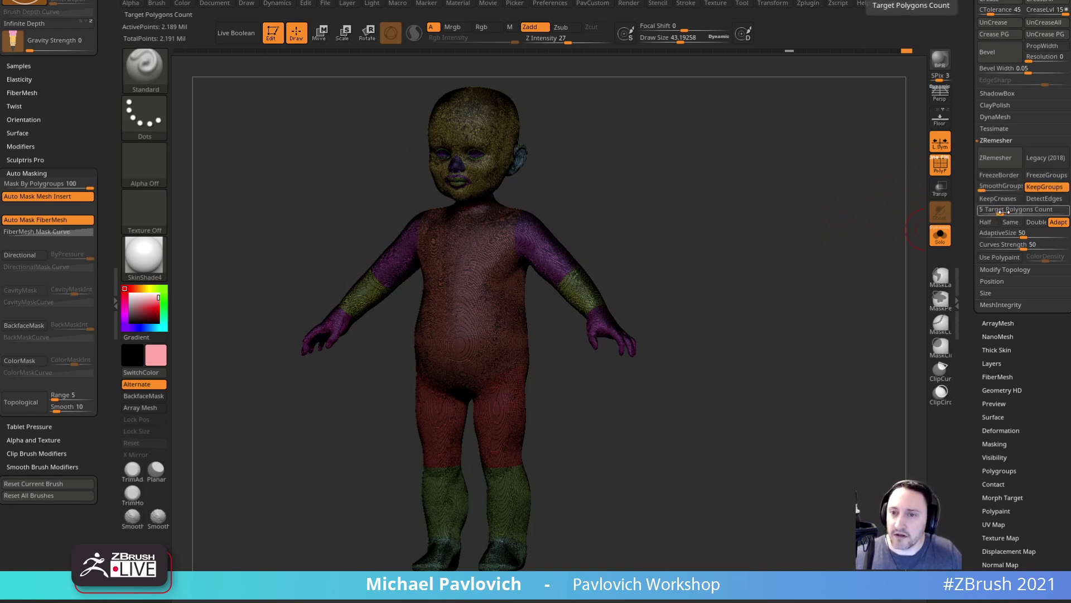
pyautogui.moveTo(1004, 234); pyautogui.dragTo(997, 235)
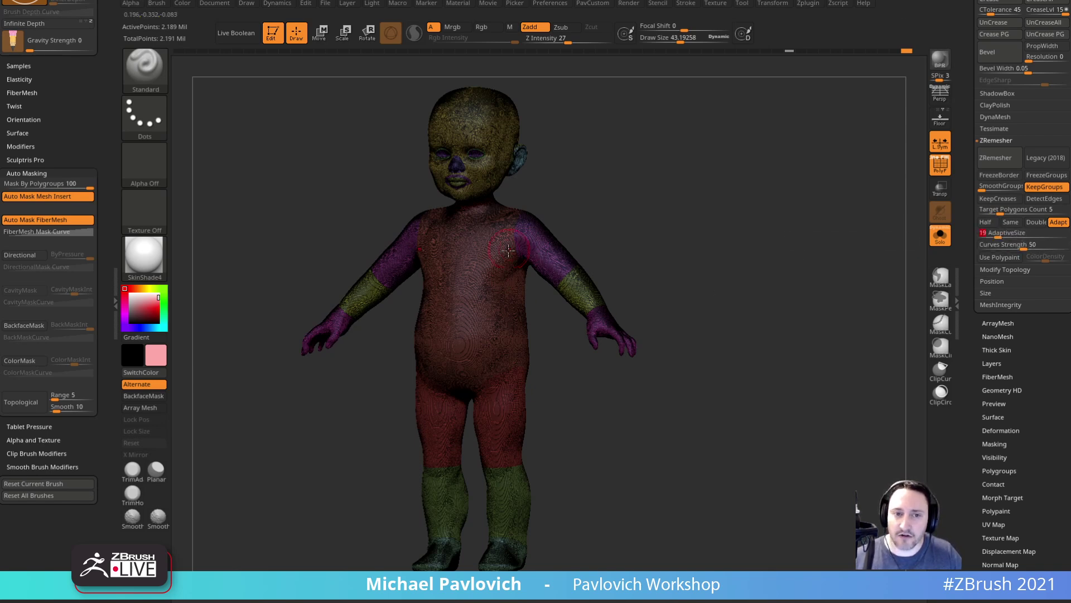
# - Try remeshing the baby with ZRemesher at a target polygon count of 5, then undo the remesh
pyautogui.click(995, 159)
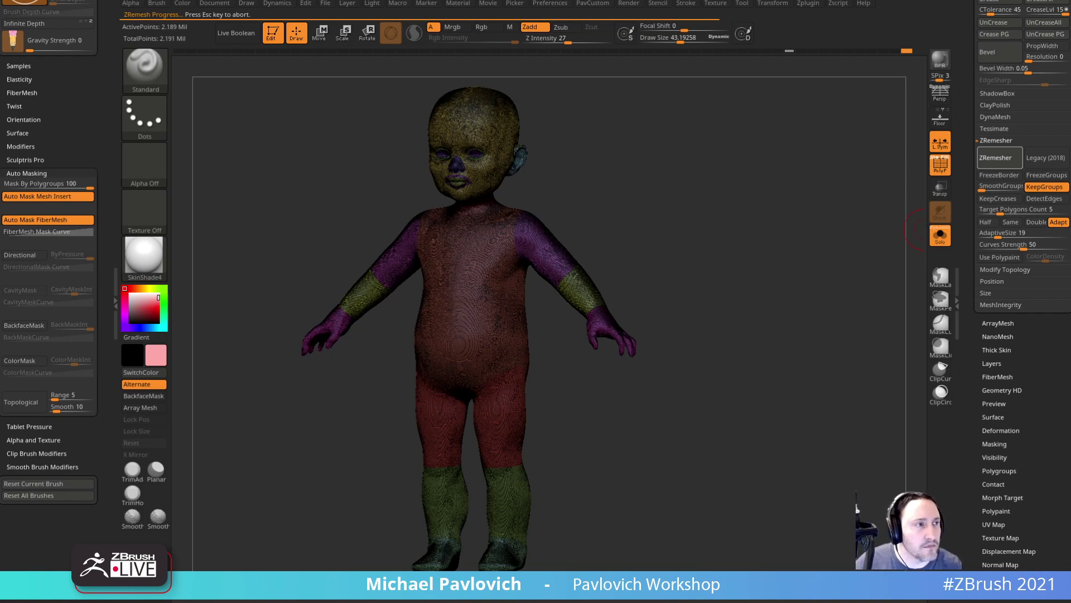
pyautogui.moveTo(709, 316)
pyautogui.mouseDown()
pyautogui.moveTo(725, 311)
pyautogui.moveTo(777, 462)
pyautogui.mouseUp()
pyautogui.moveTo(780, 337)
pyautogui.keyDown('alt'); pyautogui.mouseDown()
pyautogui.moveTo(778, 361)
pyautogui.moveTo(770, 349)
pyautogui.moveTo(786, 342)
pyautogui.moveTo(775, 342)
pyautogui.mouseUp(); pyautogui.keyUp('alt')
pyautogui.press('s')
pyautogui.hotkey('ctrl', 'z')
pyautogui.keyDown('alt'); pyautogui.moveTo(800, 296); pyautogui.dragTo(821, 472); pyautogui.keyUp('alt')
pyautogui.moveTo(518, 541); pyautogui.dragTo(844, 335)
pyautogui.moveTo(845, 334); pyautogui.dragTo(887, 321)
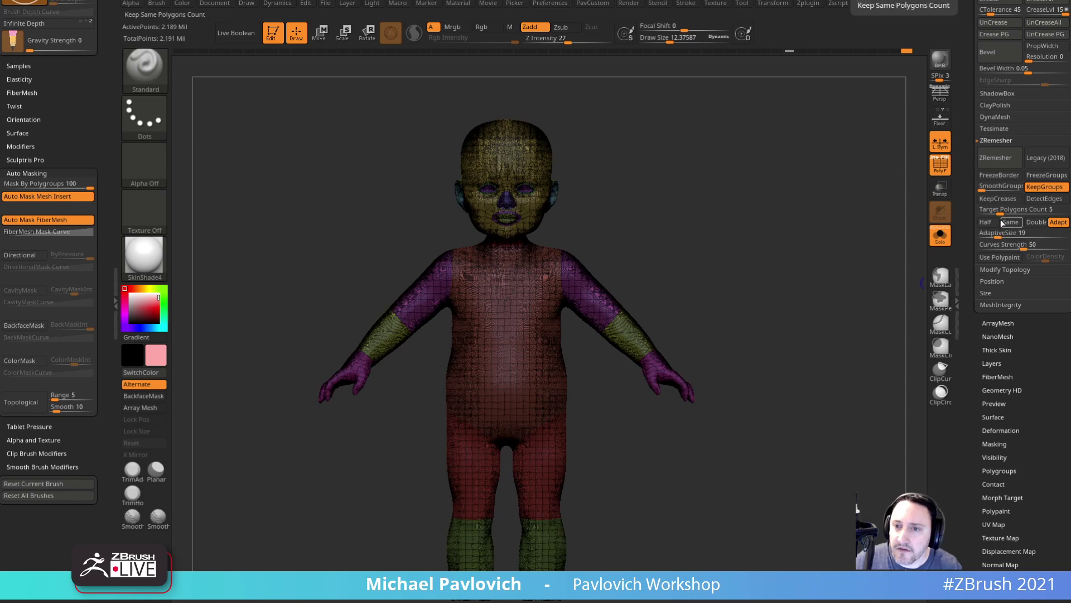
# - Set ZRemesher's target polygon count to 16 and remesh the baby with groups kept
pyautogui.click(998, 212)
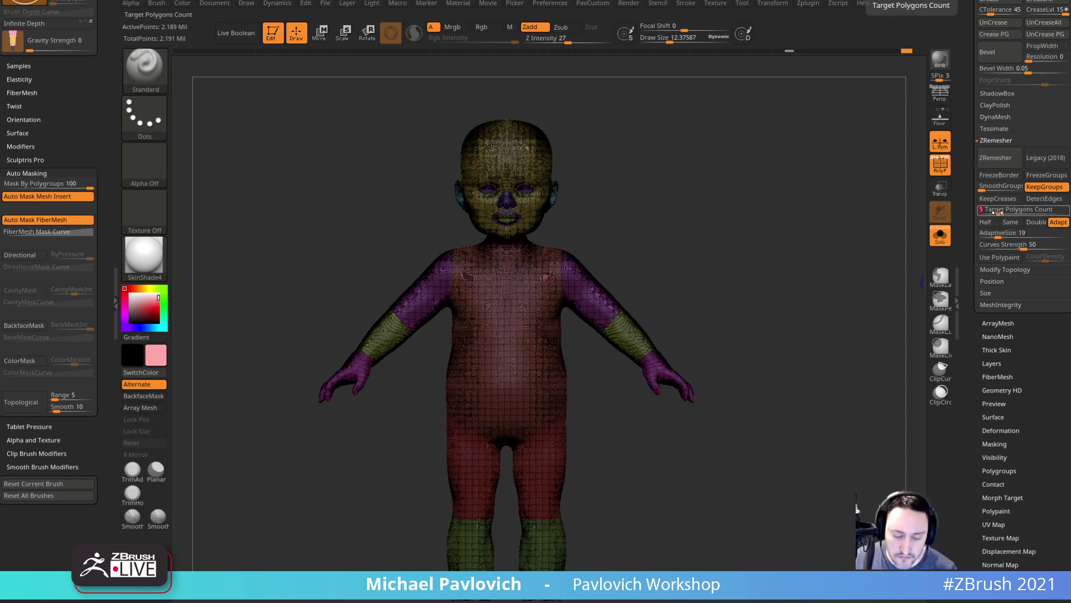
pyautogui.write('16')
pyautogui.press('Return')
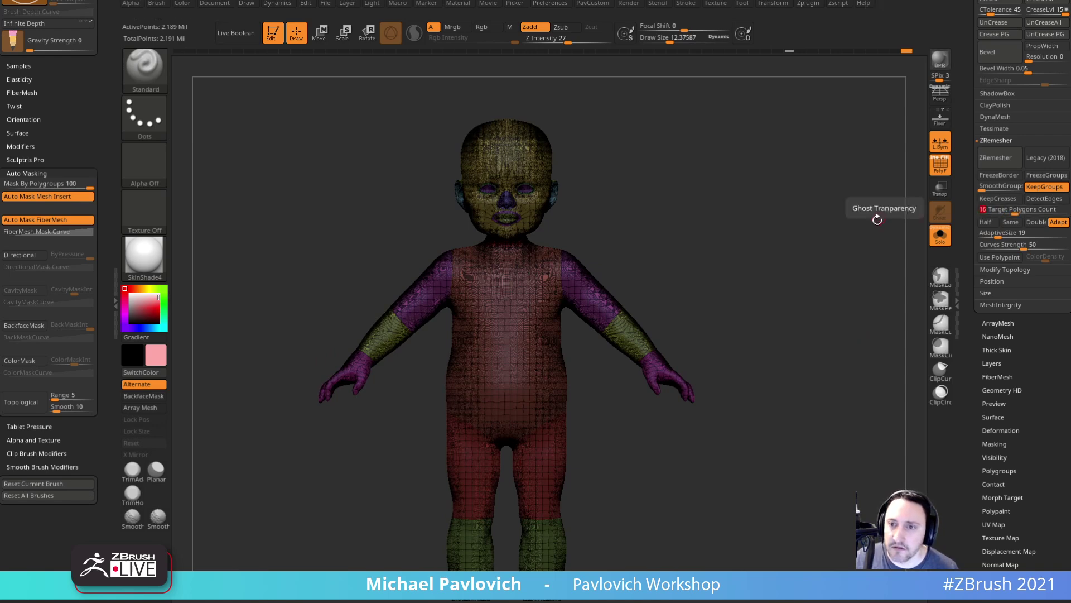
pyautogui.moveTo(921, 207); pyautogui.dragTo(889, 206)
pyautogui.click(999, 158)
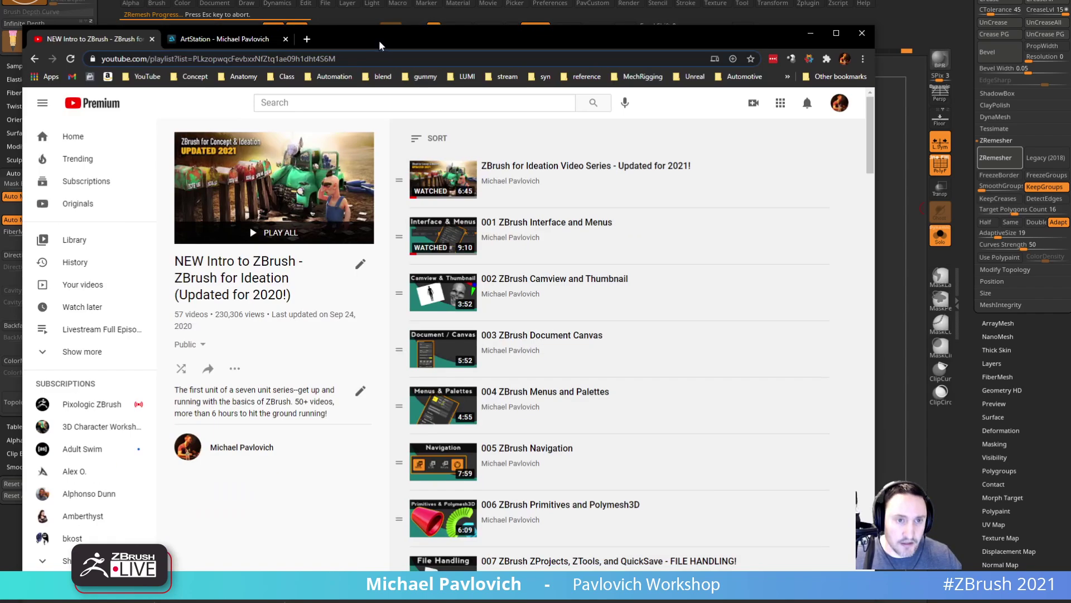
# - Switch to the YouTube page in the browser, return to the channel's playlists and search the page for "tiling"
pyautogui.moveTo(378, 46); pyautogui.dragTo(386, 34)
pyautogui.click(44, 46)
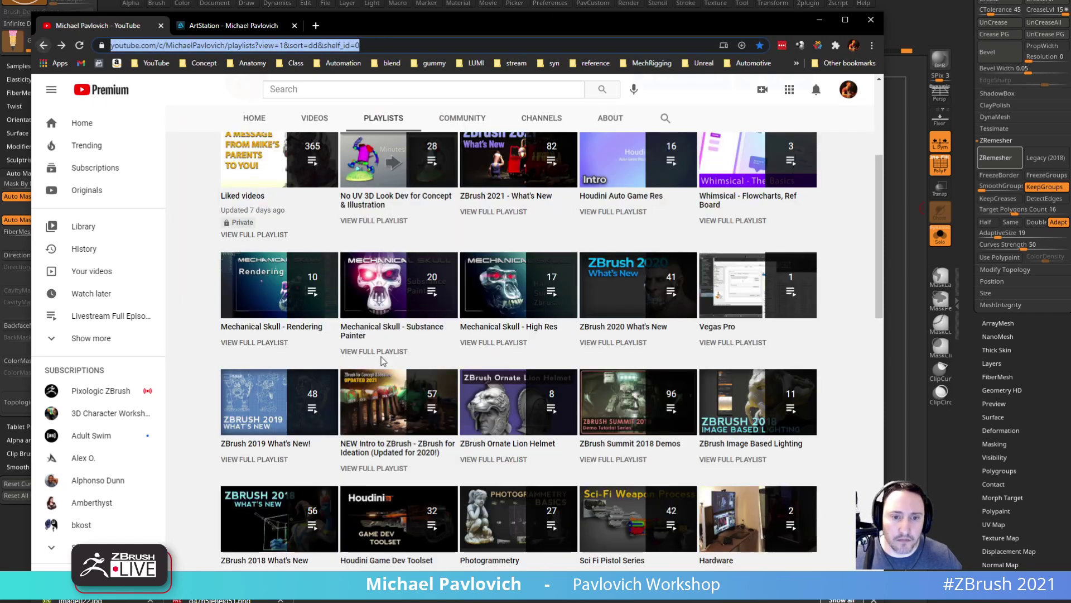
pyautogui.scroll(-3, 378, 352)
pyautogui.hotkey('ctrl', 'f')
pyautogui.write('tiling')
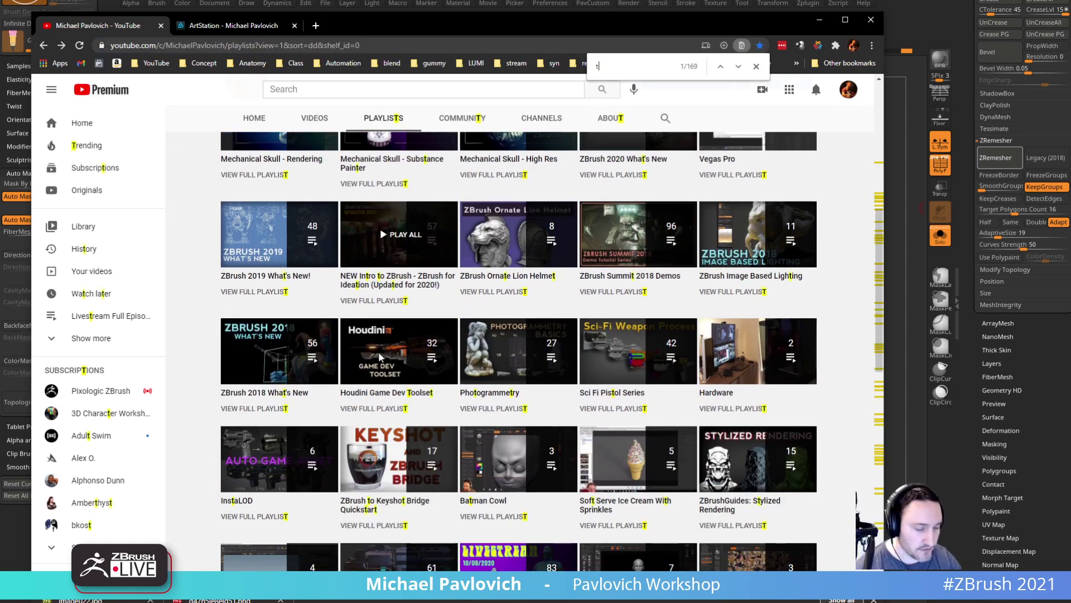
# - Find and open the full NanoTile playlist and select its web address
pyautogui.scroll(-5, 379, 351)
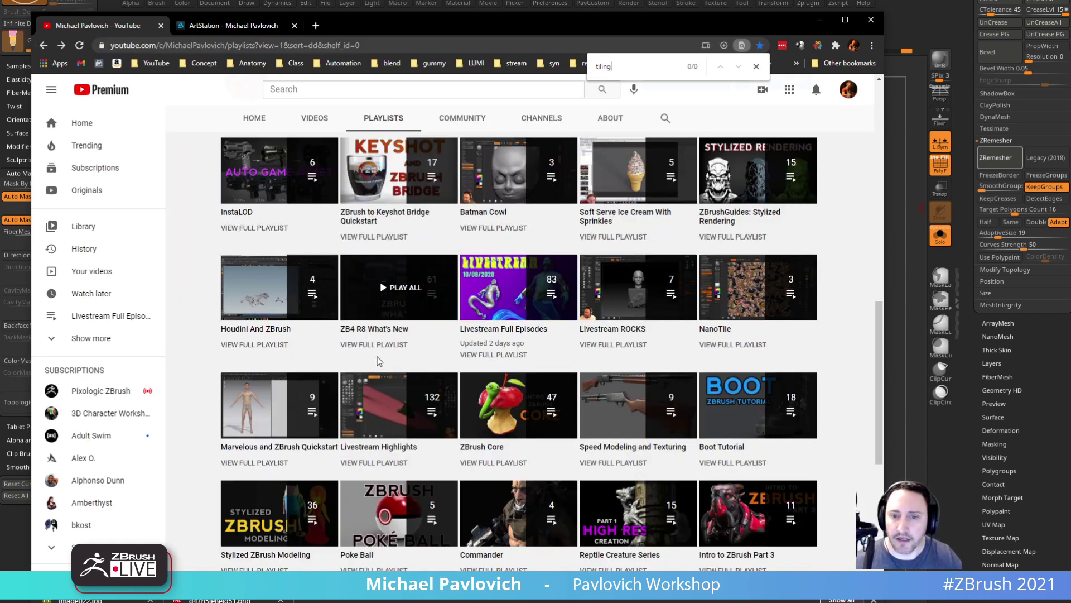
pyautogui.click(729, 344)
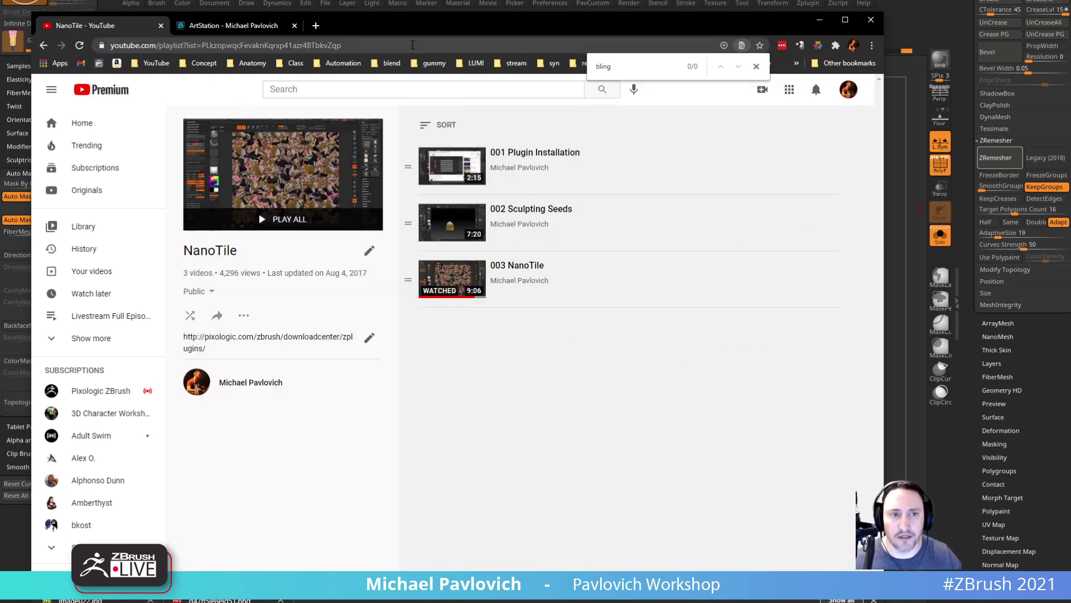
pyautogui.click(413, 46)
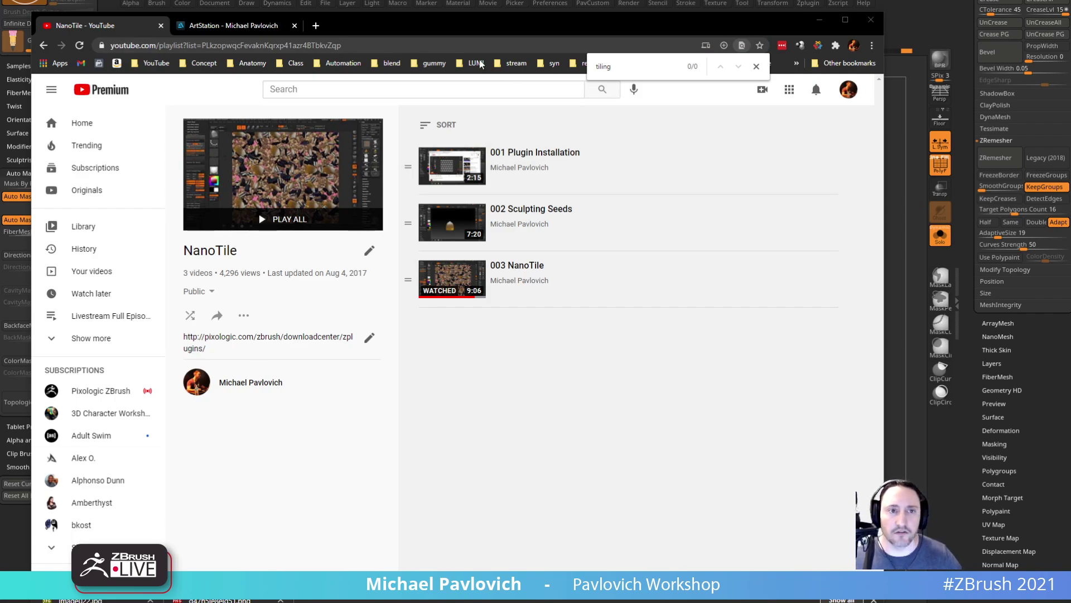
# - Switch from the browser to ZBrush and display the hips' polygroup colors without wireframe lines
pyautogui.moveTo(463, 29); pyautogui.dragTo(462, 0)
pyautogui.moveTo(706, 296); pyautogui.dragTo(826, 168, button='right')
pyautogui.moveTo(826, 167)
pyautogui.mouseDown(button='right')
pyautogui.moveTo(785, 166)
pyautogui.moveTo(775, 206)
pyautogui.moveTo(822, 218)
pyautogui.moveTo(829, 151)
pyautogui.moveTo(839, 164)
pyautogui.mouseUp(button='right')
pyautogui.hotkey('ctrl', 'z')
pyautogui.keyDown('ctrl'); pyautogui.moveTo(660, 417); pyautogui.dragTo(724, 479, button='right'); pyautogui.keyUp('ctrl')
pyautogui.keyDown('ctrl'); pyautogui.moveTo(847, 226); pyautogui.dragTo(887, 258, button='right'); pyautogui.keyUp('ctrl')
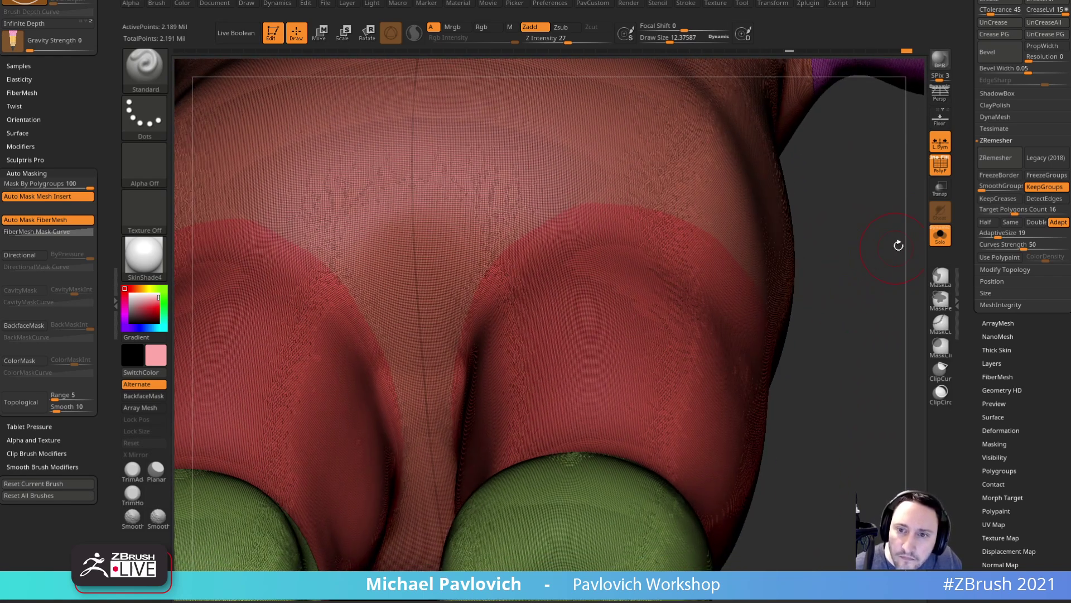
pyautogui.click(941, 163)
pyautogui.click(942, 160)
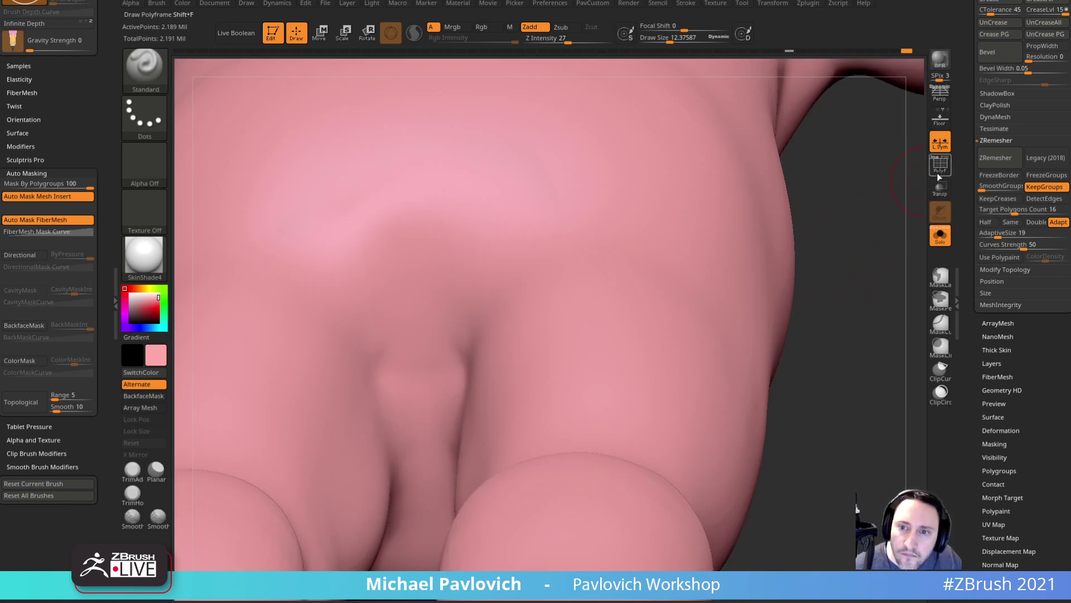
pyautogui.click(935, 159)
pyautogui.click(947, 159)
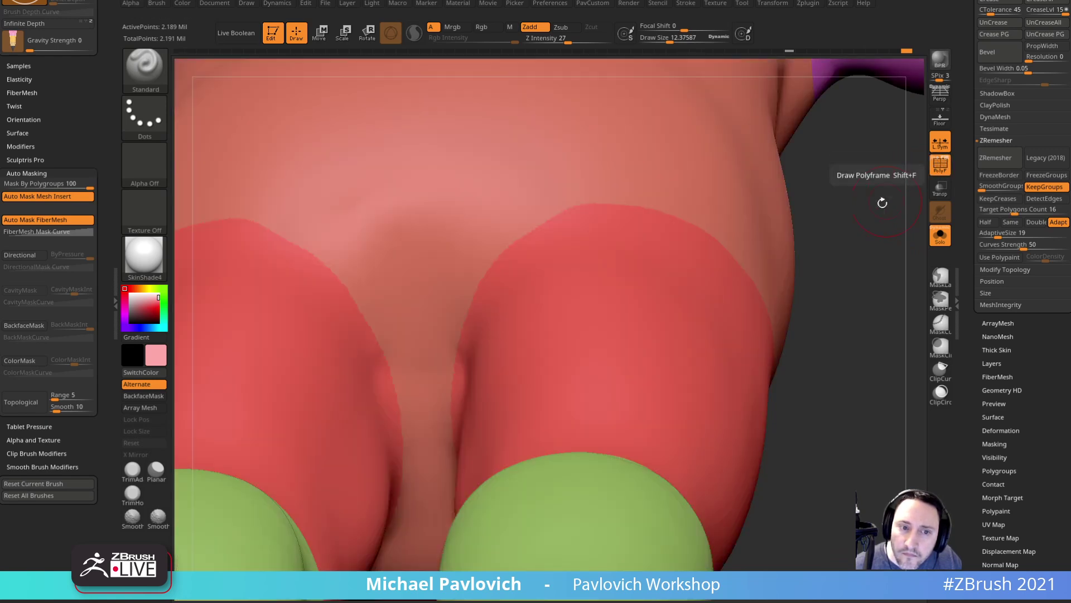
# - Set the draw size to about 16.6 and smooth the polygroup borders where the thighs meet the torso
pyautogui.moveTo(829, 257); pyautogui.dragTo(839, 280, button='right')
pyautogui.press('s')
pyautogui.moveTo(629, 356); pyautogui.dragTo(526, 423)
pyautogui.keyDown('shift'); pyautogui.moveTo(631, 301); pyautogui.dragTo(662, 293); pyautogui.keyUp('shift')
pyautogui.moveTo(878, 363); pyautogui.dragTo(831, 312, button='right')
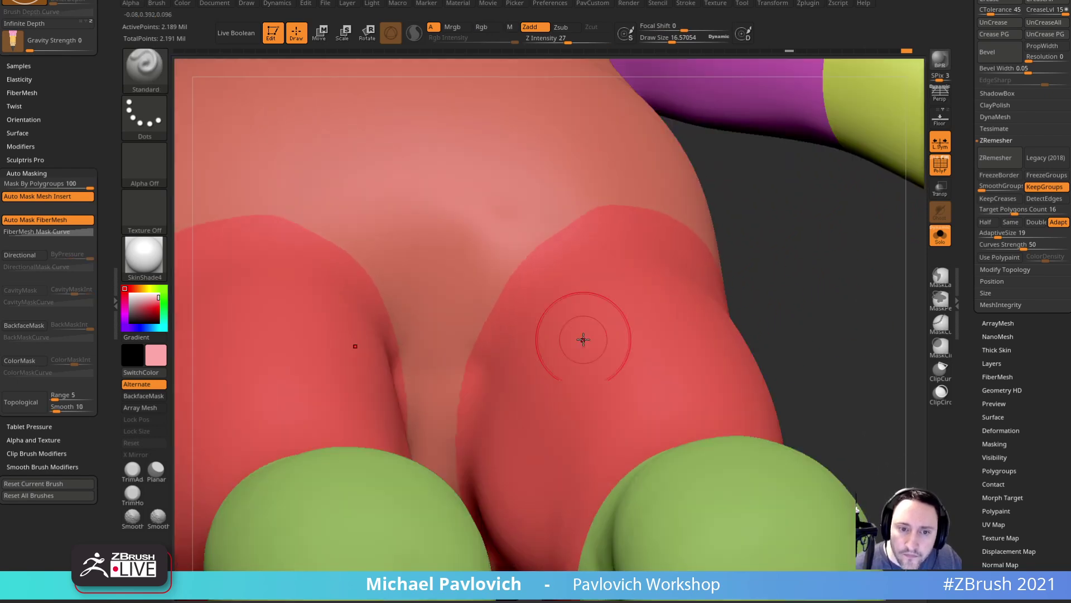
pyautogui.keyDown('shift'); pyautogui.moveTo(474, 369); pyautogui.dragTo(465, 386); pyautogui.keyUp('shift')
# - Smooth the thigh's polygroup border around the outer side of the hip
pyautogui.moveTo(692, 307); pyautogui.dragTo(801, 320, button='right')
pyautogui.moveTo(643, 234)
pyautogui.keyDown('shift'); pyautogui.mouseDown()
pyautogui.moveTo(667, 223)
pyautogui.moveTo(796, 240)
pyautogui.mouseUp(); pyautogui.keyUp('shift')
pyautogui.moveTo(848, 488); pyautogui.dragTo(818, 474, button='right')
pyautogui.moveTo(722, 221)
pyautogui.keyDown('shift'); pyautogui.mouseDown()
pyautogui.moveTo(827, 279)
pyautogui.moveTo(876, 324)
pyautogui.mouseUp(); pyautogui.keyUp('shift')
pyautogui.moveTo(811, 467); pyautogui.dragTo(751, 399, button='right')
pyautogui.moveTo(777, 250)
pyautogui.keyDown('shift'); pyautogui.mouseDown()
pyautogui.moveTo(777, 230)
pyautogui.moveTo(786, 310)
pyautogui.mouseUp(); pyautogui.keyUp('shift')
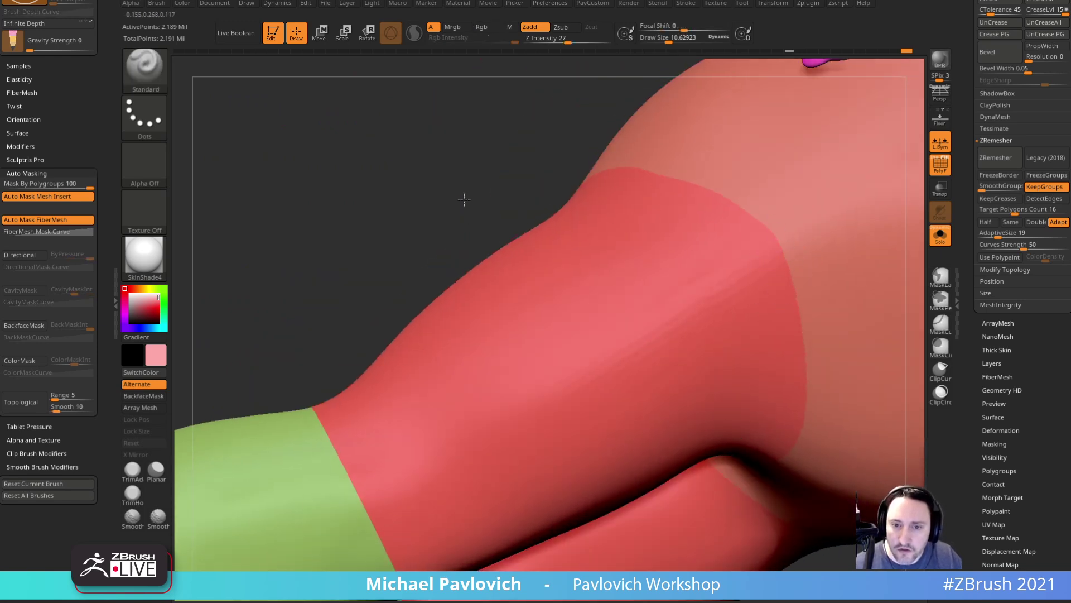
# - Smooth the rest of the thigh's polygroup border around the back of the hip and underneath toward the crotch
pyautogui.moveTo(469, 216); pyautogui.dragTo(494, 185, button='right')
pyautogui.moveTo(777, 282)
pyautogui.keyDown('shift'); pyautogui.mouseDown()
pyautogui.moveTo(789, 288)
pyautogui.moveTo(782, 387)
pyautogui.mouseUp(); pyautogui.keyUp('shift')
pyautogui.keyDown('alt'); pyautogui.moveTo(631, 228); pyautogui.dragTo(597, 145, button='right'); pyautogui.keyUp('alt')
pyautogui.moveTo(719, 204)
pyautogui.keyDown('shift'); pyautogui.mouseDown()
pyautogui.moveTo(751, 302)
pyautogui.moveTo(740, 357)
pyautogui.mouseUp(); pyautogui.keyUp('shift')
pyautogui.moveTo(584, 490); pyautogui.dragTo(620, 446, button='right')
pyautogui.keyDown('shift'); pyautogui.moveTo(756, 323); pyautogui.dragTo(702, 400); pyautogui.keyUp('shift')
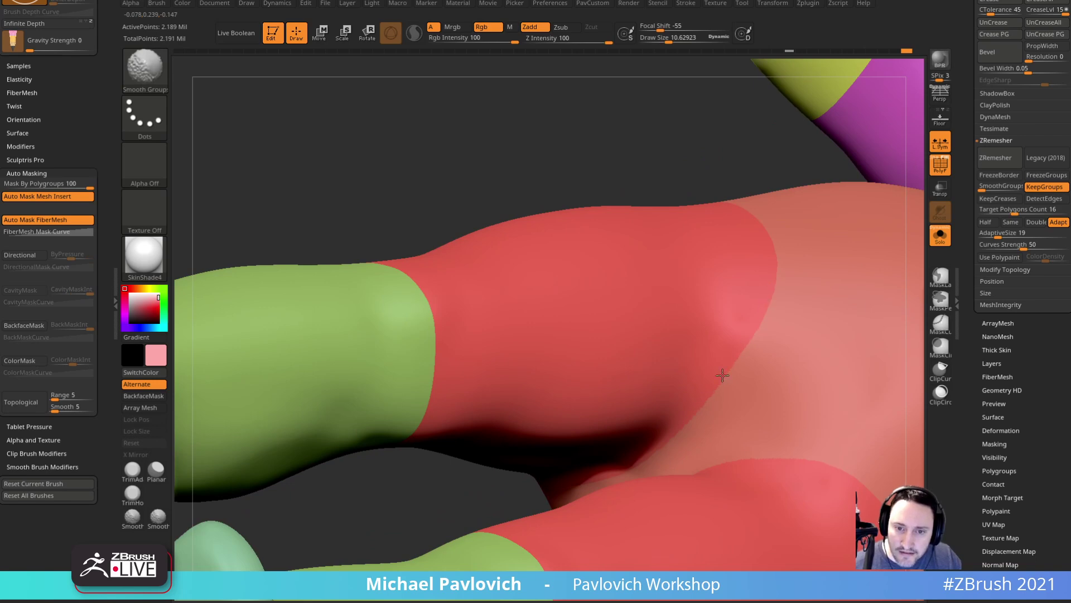
pyautogui.moveTo(664, 438)
pyautogui.mouseDown(button='right')
pyautogui.moveTo(673, 423)
pyautogui.moveTo(837, 413)
pyautogui.mouseUp(button='right')
pyautogui.keyDown('shift'); pyautogui.moveTo(696, 418); pyautogui.dragTo(518, 233); pyautogui.keyUp('shift')
# - Remesh the body with ZRemesher while keeping its polygroups
pyautogui.moveTo(517, 224)
pyautogui.keyDown('ctrl'); pyautogui.mouseDown(button='right')
pyautogui.moveTo(513, 136)
pyautogui.moveTo(468, 293)
pyautogui.moveTo(290, 469)
pyautogui.mouseUp(button='right'); pyautogui.keyUp('ctrl')
pyautogui.keyDown('ctrl'); pyautogui.moveTo(826, 89); pyautogui.dragTo(838, 167, button='right'); pyautogui.keyUp('ctrl')
pyautogui.keyDown('alt'); pyautogui.moveTo(775, 189); pyautogui.dragTo(720, 549, button='right'); pyautogui.keyUp('alt')
pyautogui.moveTo(854, 223)
pyautogui.mouseDown(button='right')
pyautogui.moveTo(801, 235)
pyautogui.moveTo(798, 247)
pyautogui.mouseUp(button='right')
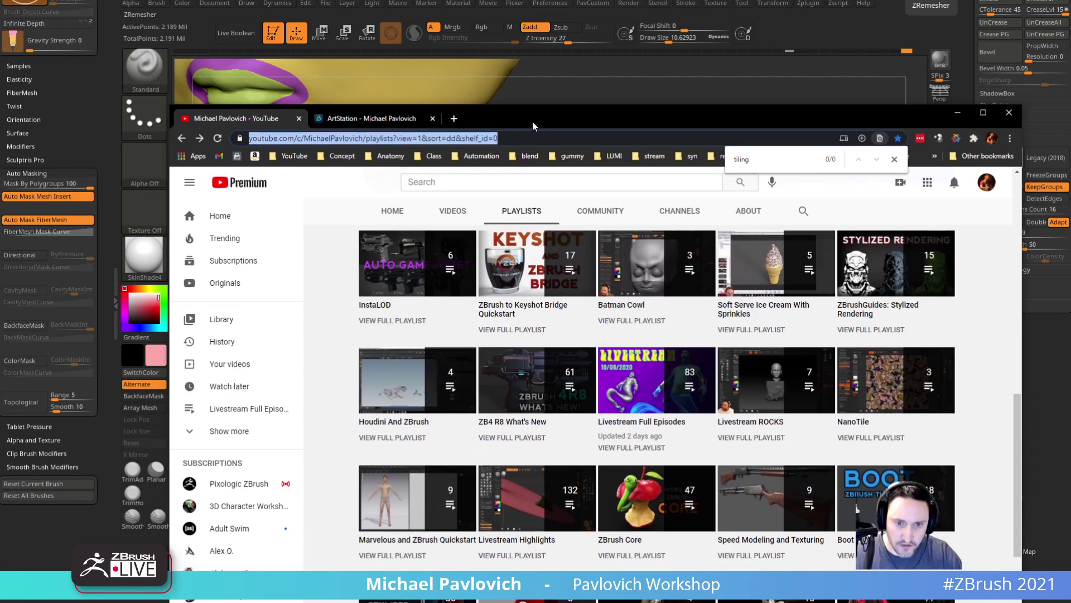
# - Switch to the browser and look through the Livestream Full Episodes playlist for a mouth-related video, including a page search for "mou"
pyautogui.moveTo(534, 121); pyautogui.dragTo(490, 13)
pyautogui.scroll(-1, 576, 245)
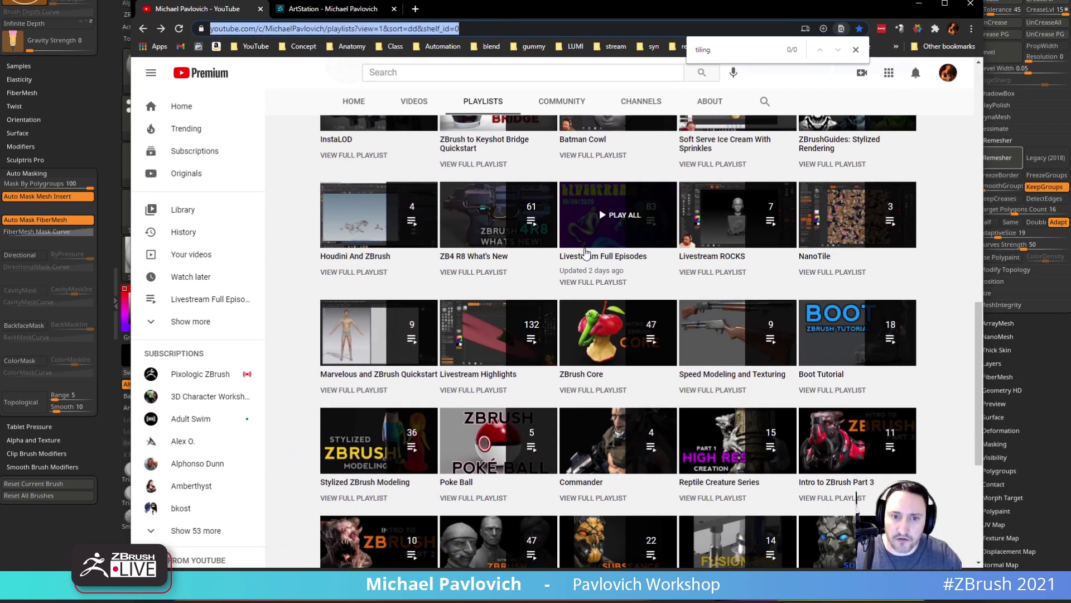
pyautogui.click(588, 283)
pyautogui.scroll(-1, 594, 301)
pyautogui.scroll(-20, 687, 312)
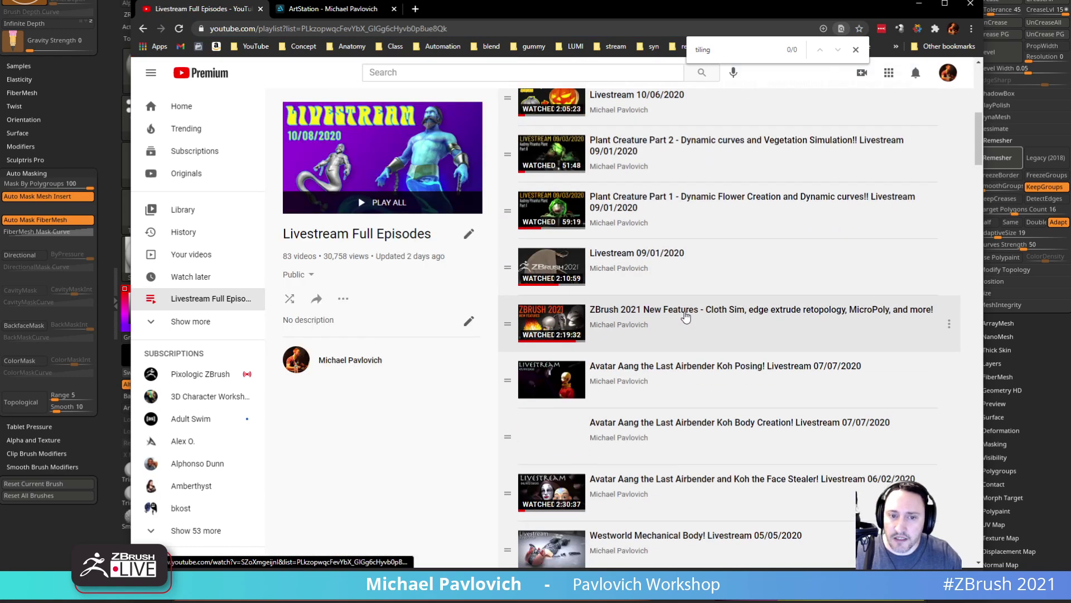
pyautogui.scroll(-20, 692, 320)
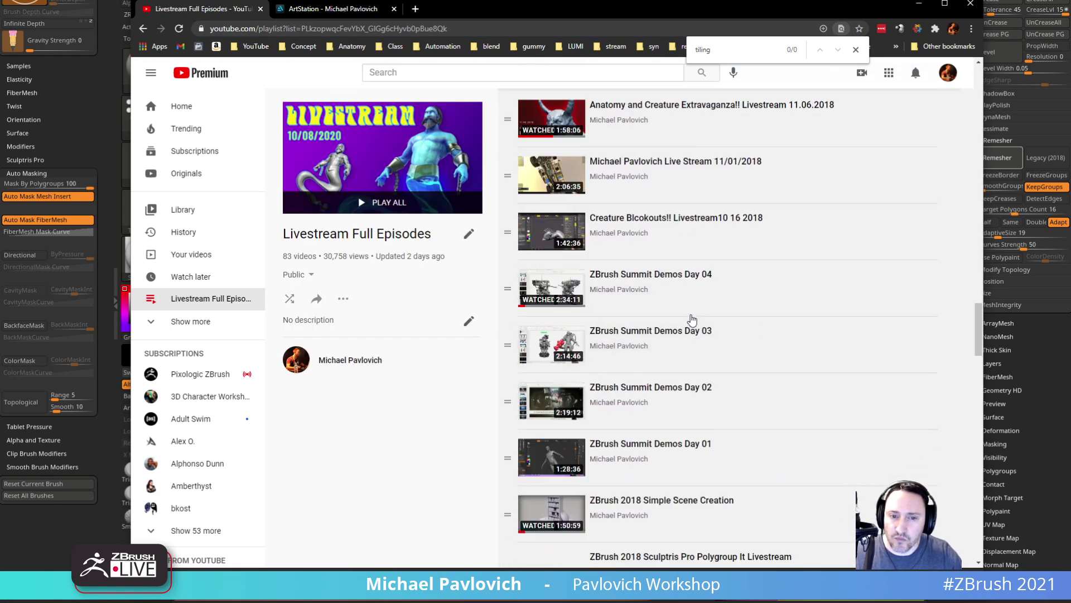
pyautogui.scroll(-12, 692, 319)
pyautogui.moveTo(748, 52); pyautogui.dragTo(659, 43)
pyautogui.write('mou')
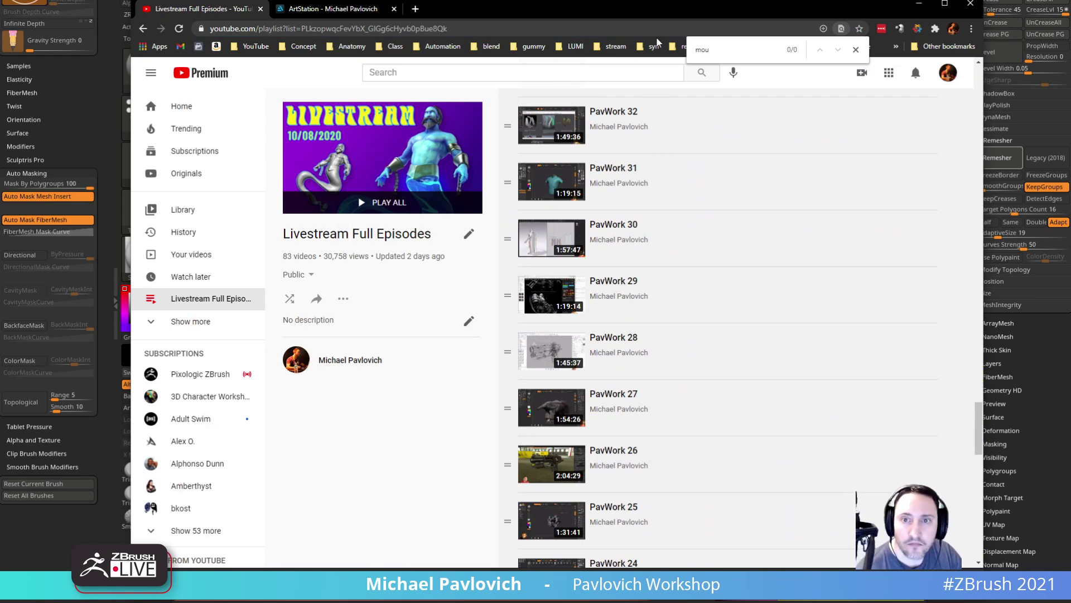
pyautogui.click(857, 50)
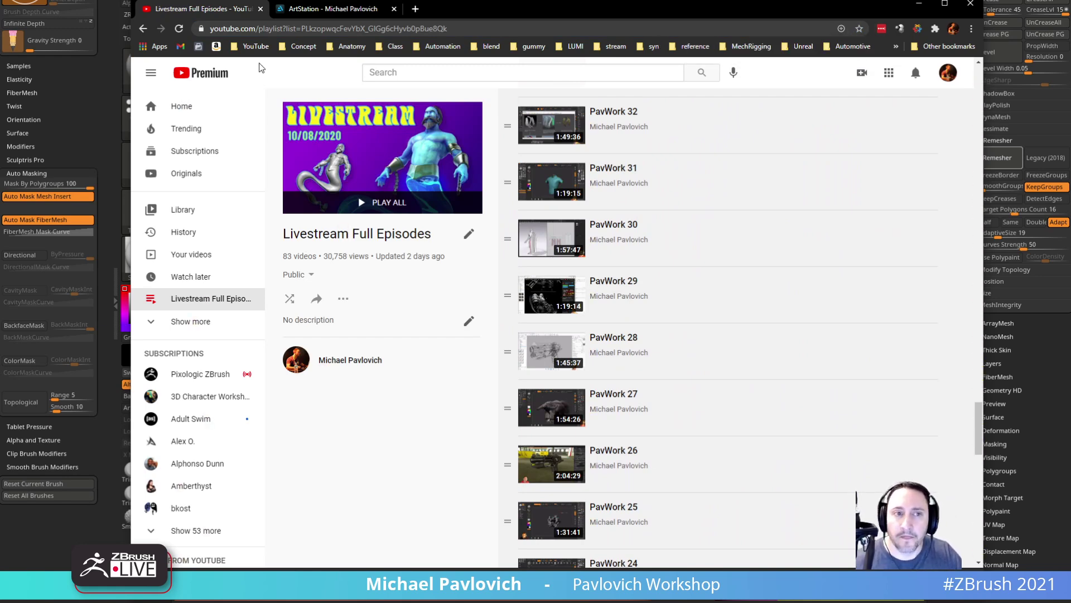
# - Return to the channel's playlists page and search the channel for "mouthbag"
pyautogui.click(144, 29)
pyautogui.scroll(8, 491, 240)
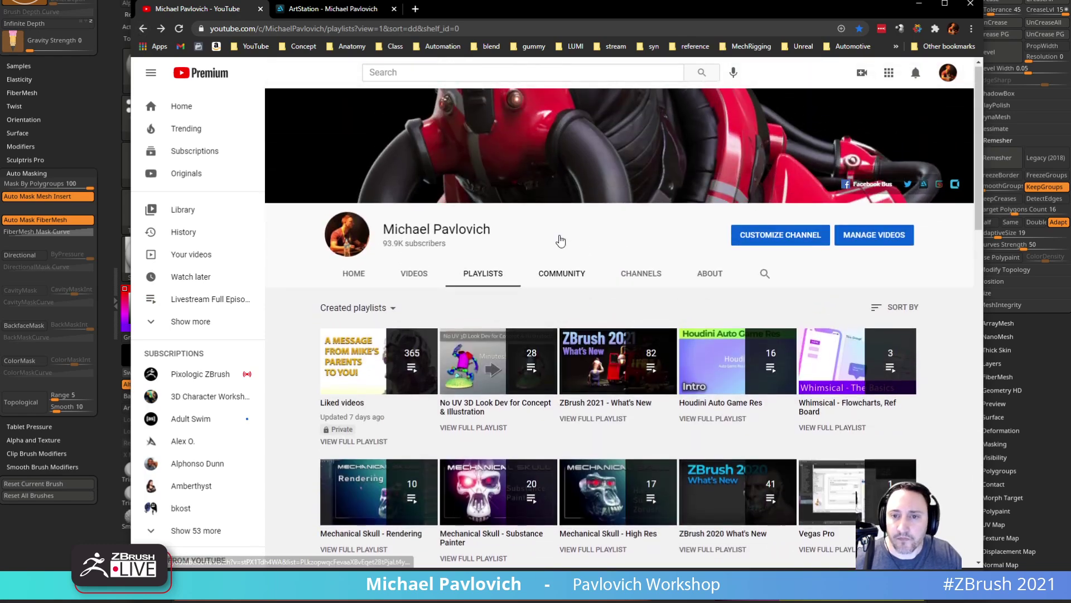
pyautogui.click(764, 276)
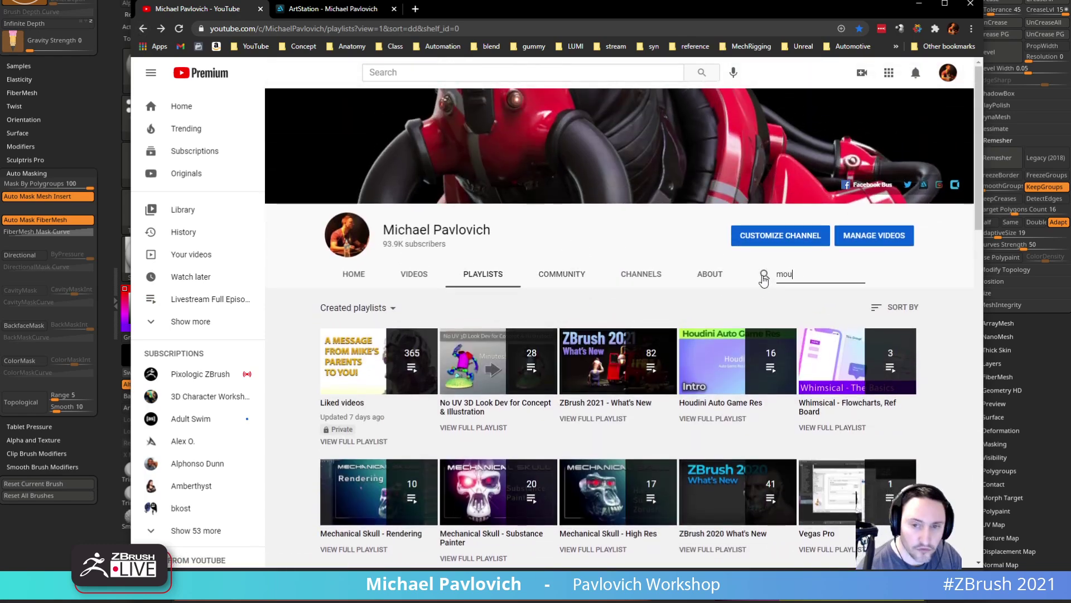
pyautogui.press('Return')
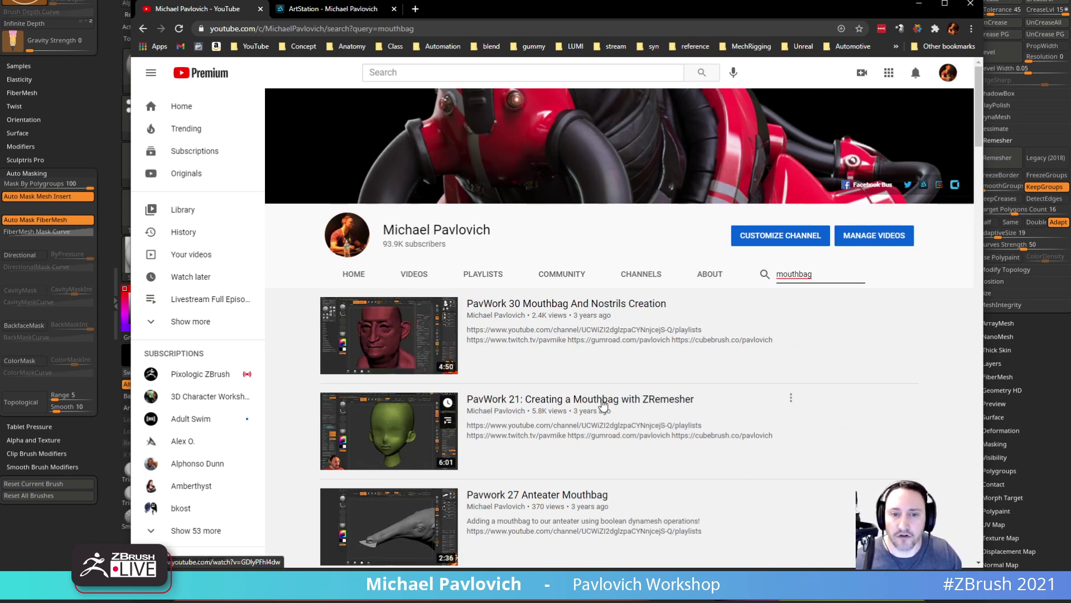
pyautogui.click(491, 33)
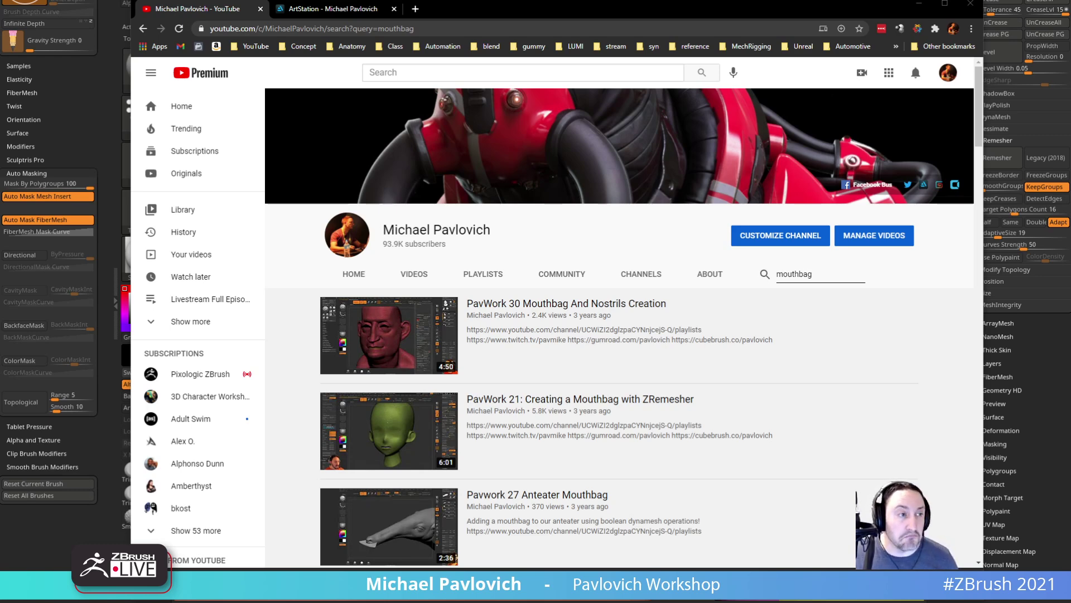
# - Switch back to ZBrush and show the wireframe on the remeshed body to examine the shoulder, neck and face topology
pyautogui.moveTo(650, 17); pyautogui.dragTo(630, 601)
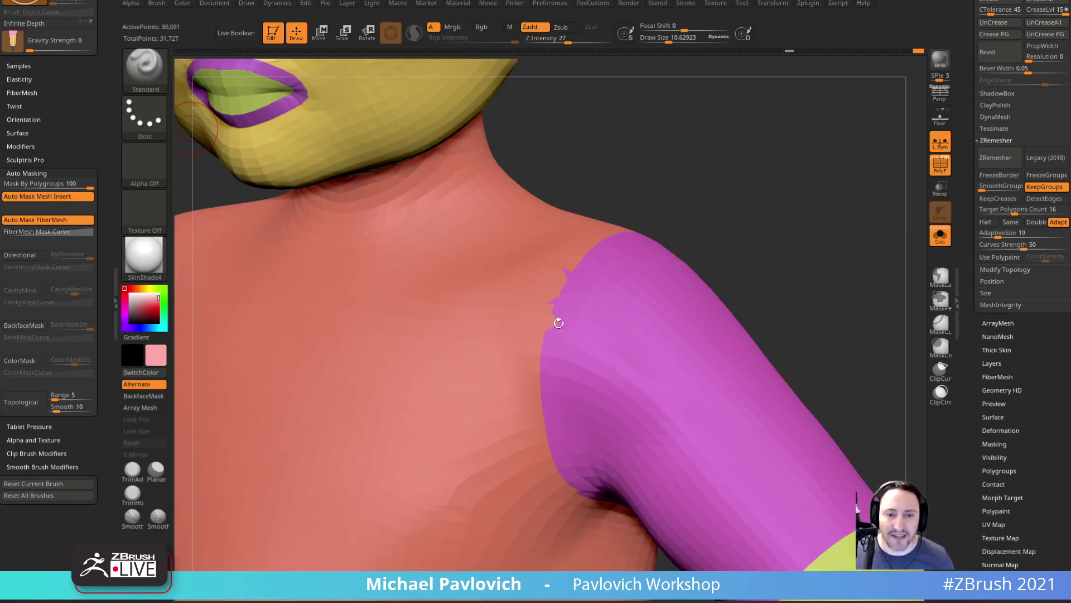
pyautogui.moveTo(647, 207)
pyautogui.mouseDown()
pyautogui.moveTo(722, 198)
pyautogui.moveTo(696, 215)
pyautogui.mouseUp()
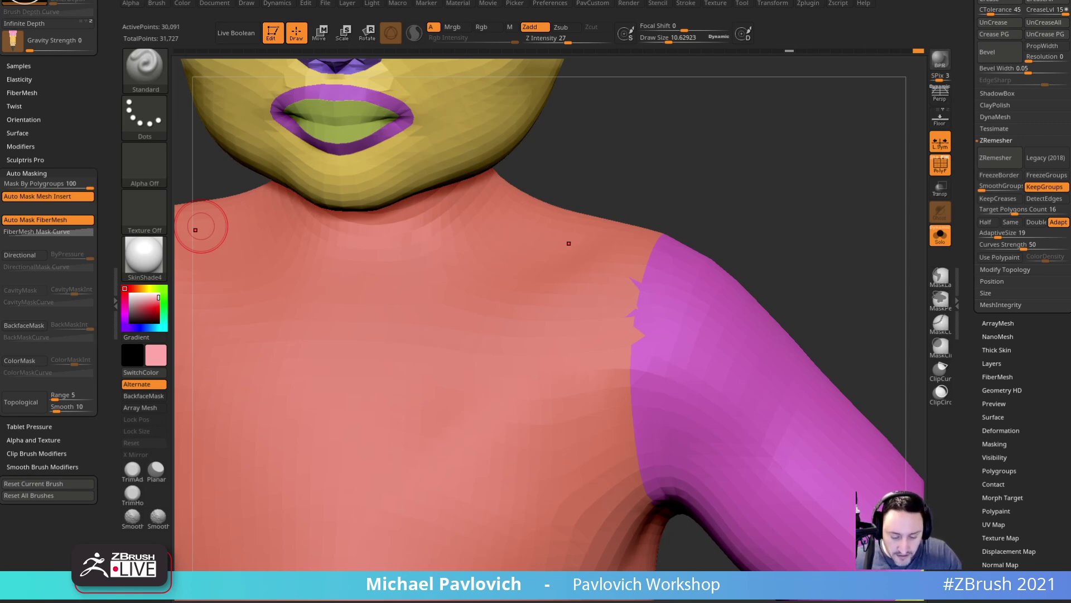
pyautogui.moveTo(766, 246)
pyautogui.keyDown('alt'); pyautogui.mouseDown()
pyautogui.moveTo(768, 208)
pyautogui.moveTo(729, 203)
pyautogui.moveTo(735, 304)
pyautogui.moveTo(664, 322)
pyautogui.mouseUp(); pyautogui.keyUp('alt')
pyautogui.press('s')
pyautogui.click(664, 322)
pyautogui.moveTo(736, 373)
pyautogui.keyDown('alt'); pyautogui.mouseDown()
pyautogui.moveTo(751, 186)
pyautogui.moveTo(775, 216)
pyautogui.moveTo(833, 241)
pyautogui.moveTo(837, 262)
pyautogui.mouseUp(); pyautogui.keyUp('alt')
pyautogui.moveTo(837, 262); pyautogui.dragTo(798, 262)
pyautogui.keyDown('alt'); pyautogui.moveTo(798, 261); pyautogui.dragTo(833, 313); pyautogui.keyUp('alt')
pyautogui.click(934, 157)
pyautogui.moveTo(831, 223); pyautogui.dragTo(793, 318)
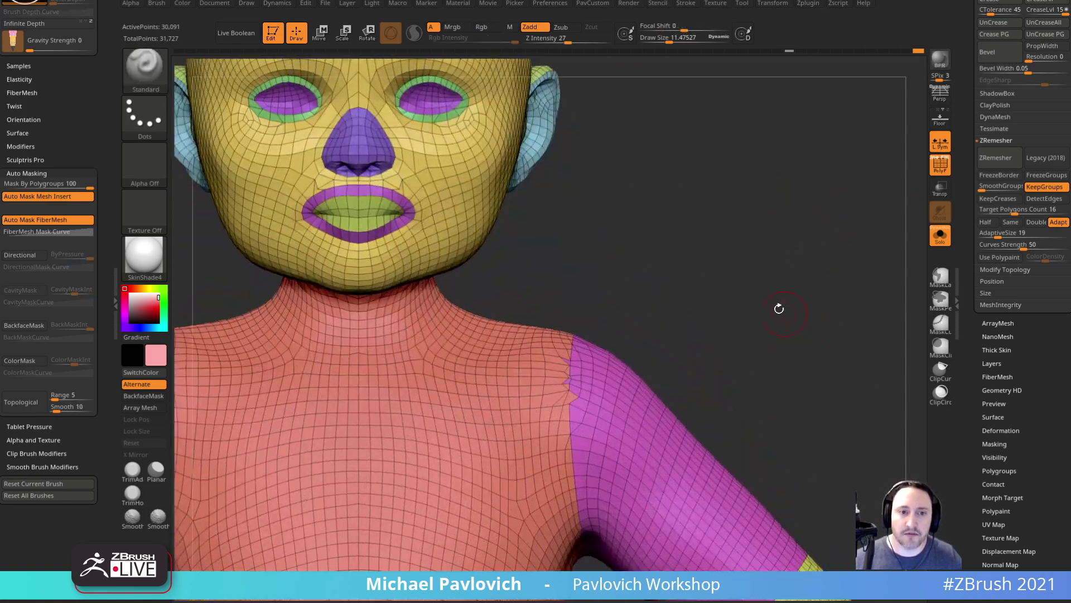
pyautogui.moveTo(727, 289)
pyautogui.mouseDown()
pyautogui.moveTo(600, 304)
pyautogui.moveTo(689, 286)
pyautogui.moveTo(840, 182)
pyautogui.moveTo(860, 435)
pyautogui.mouseUp()
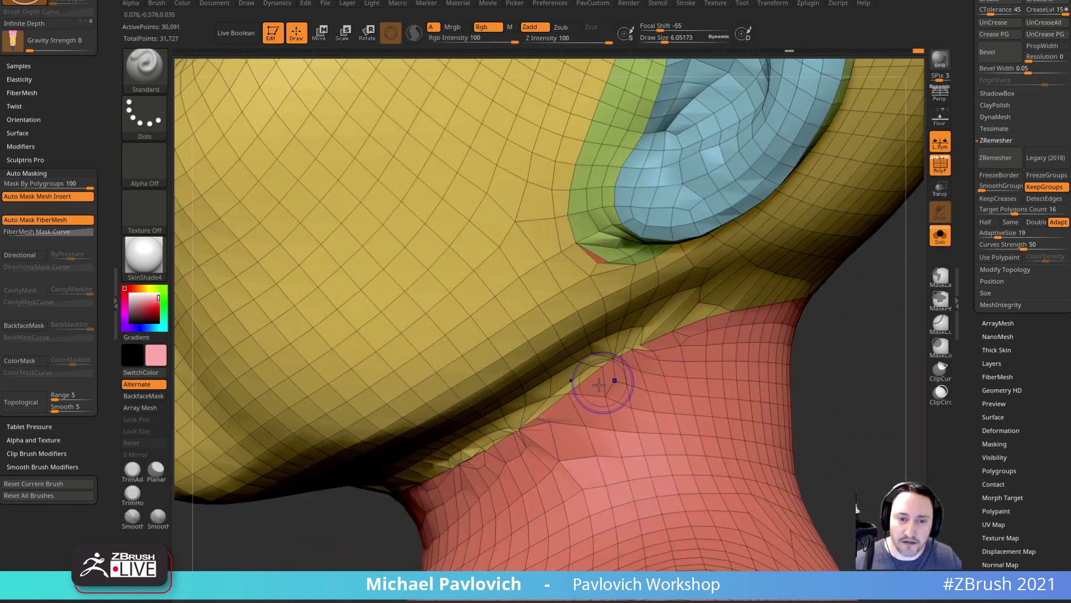
# - Smooth the polygroup border between the head and neck along the jawline with a draw size of about 6
pyautogui.moveTo(853, 339); pyautogui.dragTo(887, 290)
pyautogui.keyDown('shift'); pyautogui.moveTo(533, 385); pyautogui.dragTo(410, 429); pyautogui.keyUp('shift')
pyautogui.moveTo(843, 312)
pyautogui.mouseDown()
pyautogui.moveTo(864, 304)
pyautogui.moveTo(853, 292)
pyautogui.mouseUp()
pyautogui.keyDown('shift'); pyautogui.moveTo(391, 431); pyautogui.dragTo(511, 373); pyautogui.keyUp('shift')
pyautogui.moveTo(818, 279)
pyautogui.mouseDown()
pyautogui.moveTo(847, 258)
pyautogui.moveTo(851, 238)
pyautogui.moveTo(835, 263)
pyautogui.moveTo(804, 268)
pyautogui.mouseUp()
pyautogui.moveTo(594, 330)
pyautogui.keyDown('shift'); pyautogui.mouseDown()
pyautogui.moveTo(542, 357)
pyautogui.moveTo(696, 273)
pyautogui.mouseUp(); pyautogui.keyUp('shift')
pyautogui.moveTo(883, 297)
pyautogui.keyDown('alt'); pyautogui.mouseDown()
pyautogui.moveTo(866, 306)
pyautogui.moveTo(866, 326)
pyautogui.moveTo(908, 270)
pyautogui.moveTo(892, 314)
pyautogui.mouseUp(); pyautogui.keyUp('alt')
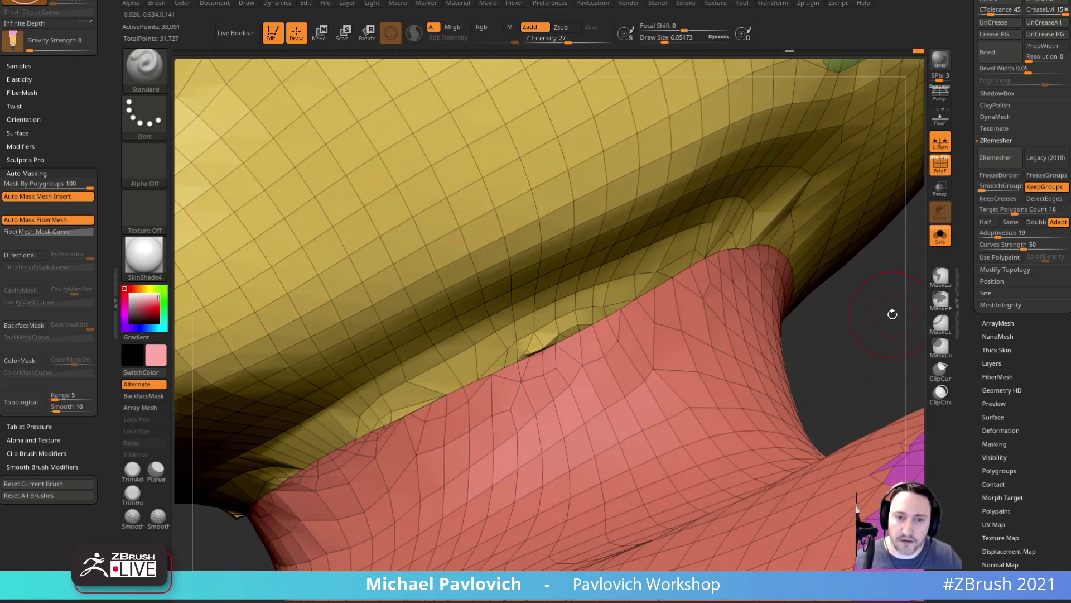
# - Choose a different smoothing brush and smooth the neck and jaw polygons along the polygroup border
pyautogui.keyDown('shift'); pyautogui.click(146, 72); pyautogui.keyUp('shift')
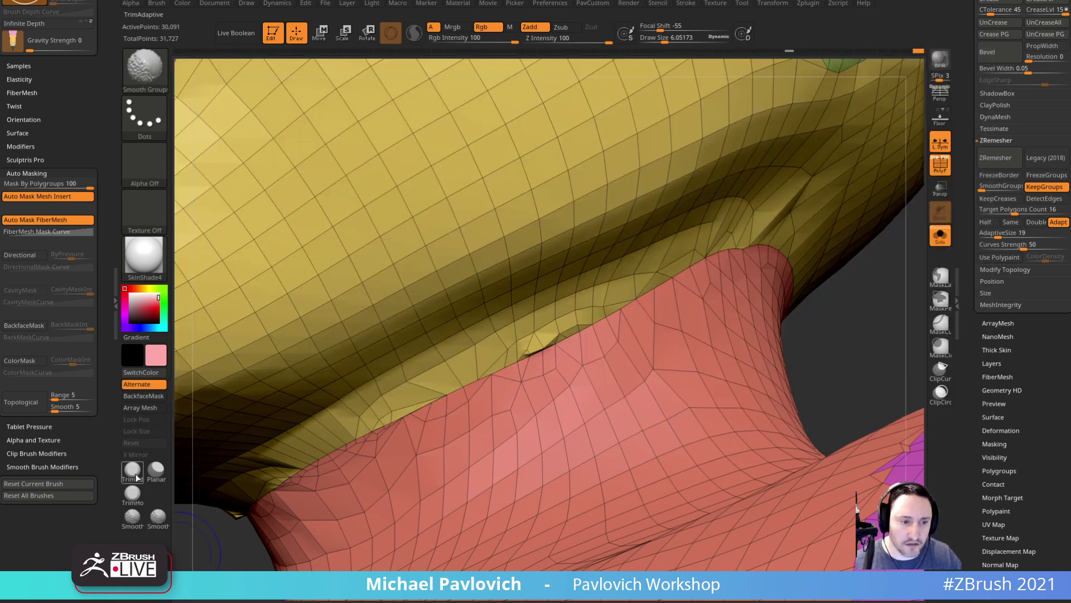
pyautogui.keyDown('shift'); pyautogui.click(135, 522); pyautogui.keyUp('shift')
pyautogui.moveTo(304, 473)
pyautogui.keyDown('shift'); pyautogui.mouseDown()
pyautogui.moveTo(485, 394)
pyautogui.moveTo(315, 452)
pyautogui.mouseUp(); pyautogui.keyUp('shift')
pyautogui.keyDown('alt'); pyautogui.moveTo(867, 306); pyautogui.dragTo(806, 354); pyautogui.keyUp('alt')
pyautogui.keyDown('shift'); pyautogui.moveTo(608, 335); pyautogui.dragTo(692, 291); pyautogui.keyUp('shift')
pyautogui.moveTo(806, 383)
pyautogui.keyDown('alt'); pyautogui.mouseDown()
pyautogui.moveTo(813, 338)
pyautogui.moveTo(642, 346)
pyautogui.moveTo(800, 352)
pyautogui.moveTo(753, 423)
pyautogui.moveTo(751, 449)
pyautogui.mouseUp(); pyautogui.keyUp('alt')
# - Try to edit the polygons at the base of the ear with the ZModeler brush at a draw size of about 2.6
pyautogui.press('s')
pyautogui.press('b')
pyautogui.press('z')
pyautogui.press('m')
pyautogui.click(602, 252)
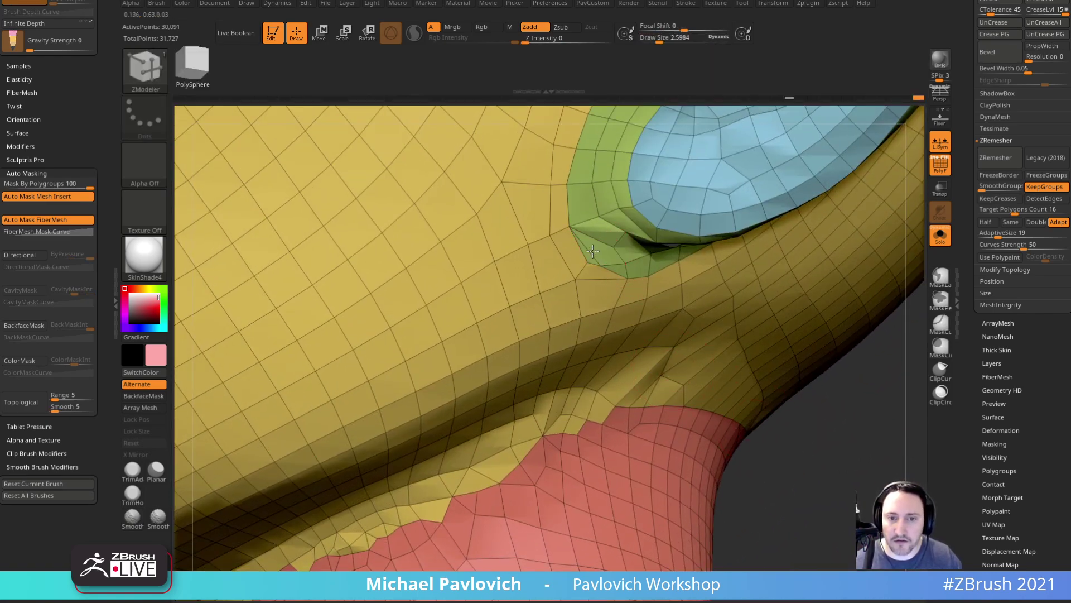
pyautogui.moveTo(838, 434); pyautogui.dragTo(802, 369)
pyautogui.click(598, 249)
pyautogui.moveTo(597, 248); pyautogui.dragTo(597, 252)
pyautogui.hotkey('ctrl', 'z')
pyautogui.click(615, 270)
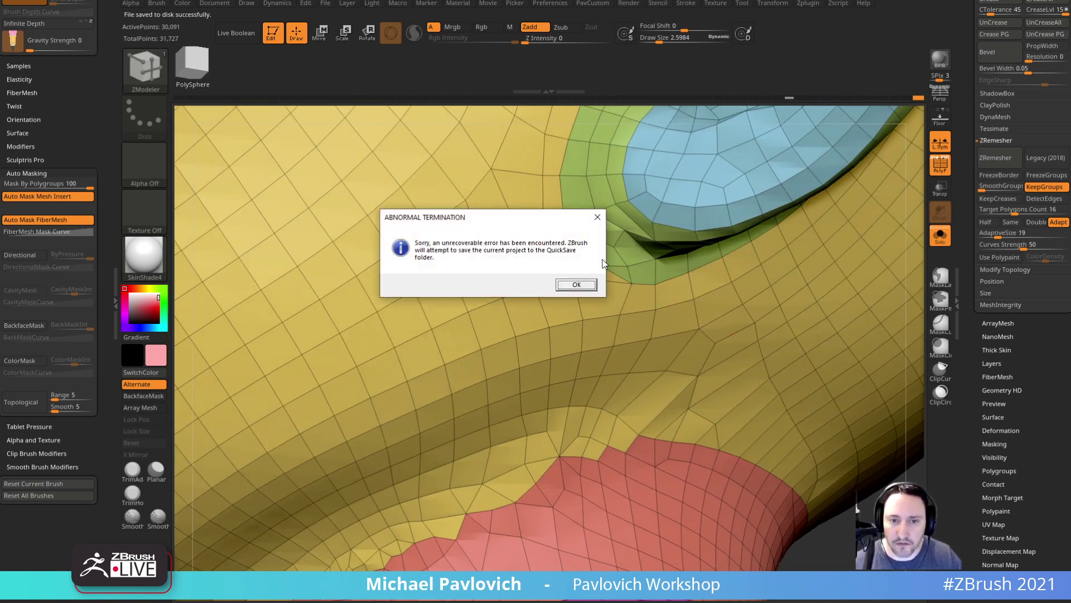
# - Acknowledge the crash notices, letting the project save to the QuickSave folder, and dismiss the abnormal-termination note after the restart
pyautogui.click(585, 287)
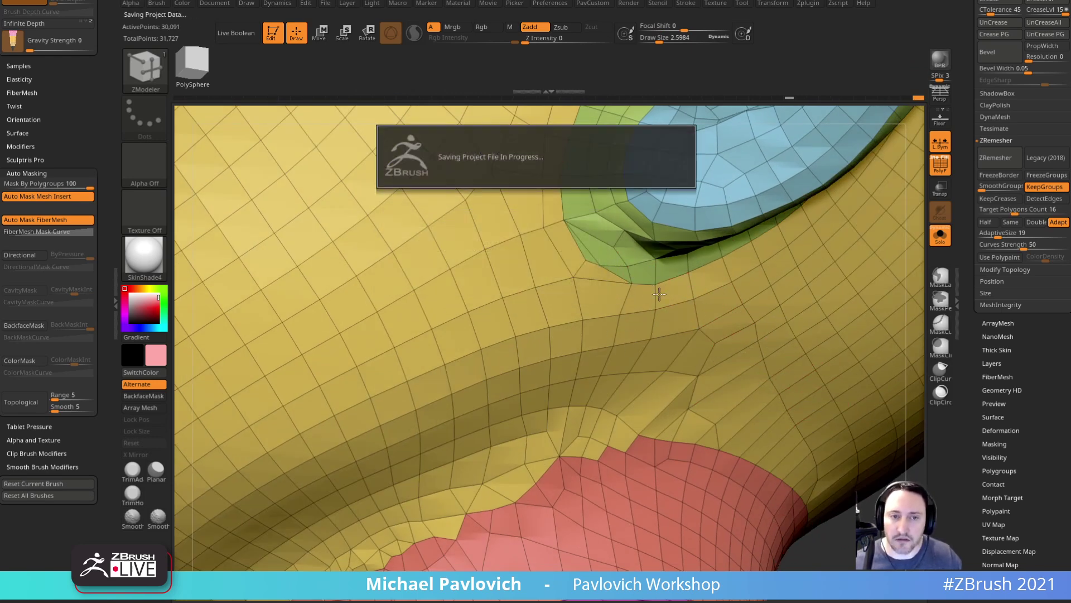
pyautogui.click(583, 286)
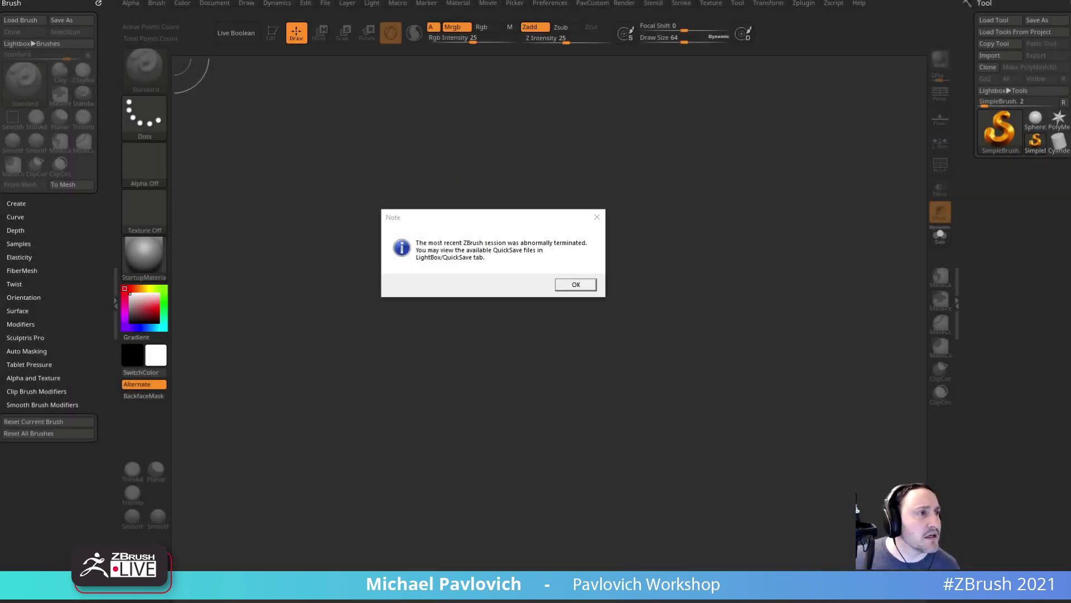
pyautogui.click(576, 284)
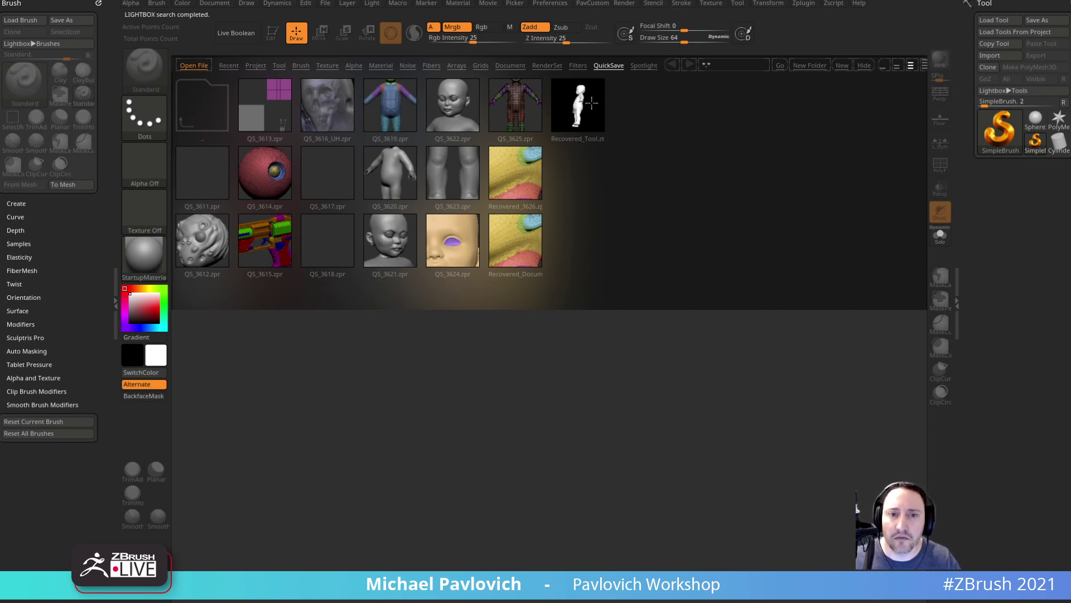
# - Load Recovered_Tool.ztl from the QuickSave files, place the figure on the canvas and make it editable in a front view
pyautogui.click(592, 103)
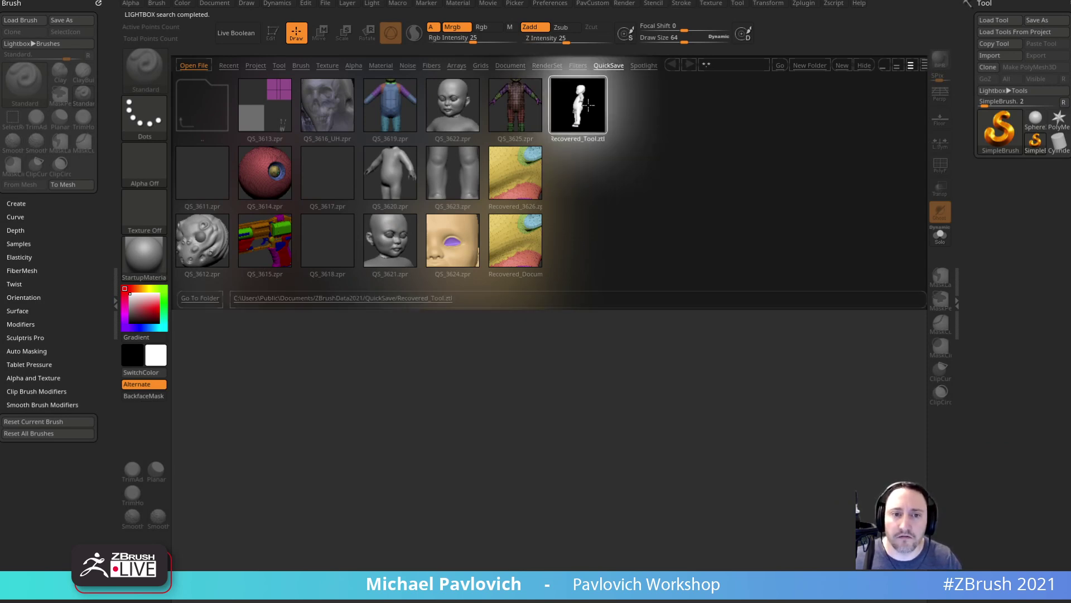
pyautogui.doubleClick(588, 105)
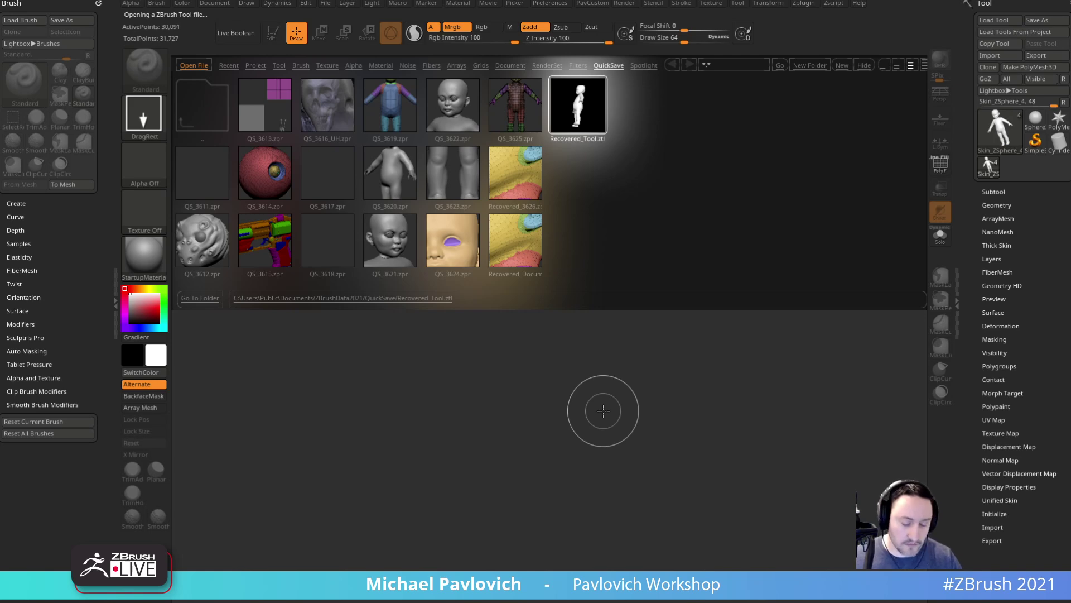
pyautogui.press(',')
pyautogui.moveTo(540, 344); pyautogui.dragTo(519, 455)
pyautogui.click(275, 33)
pyautogui.keyDown('shift'); pyautogui.moveTo(585, 201); pyautogui.dragTo(770, 338); pyautogui.keyUp('shift')
pyautogui.keyDown('alt'); pyautogui.moveTo(783, 203); pyautogui.dragTo(734, 524); pyautogui.keyUp('alt')
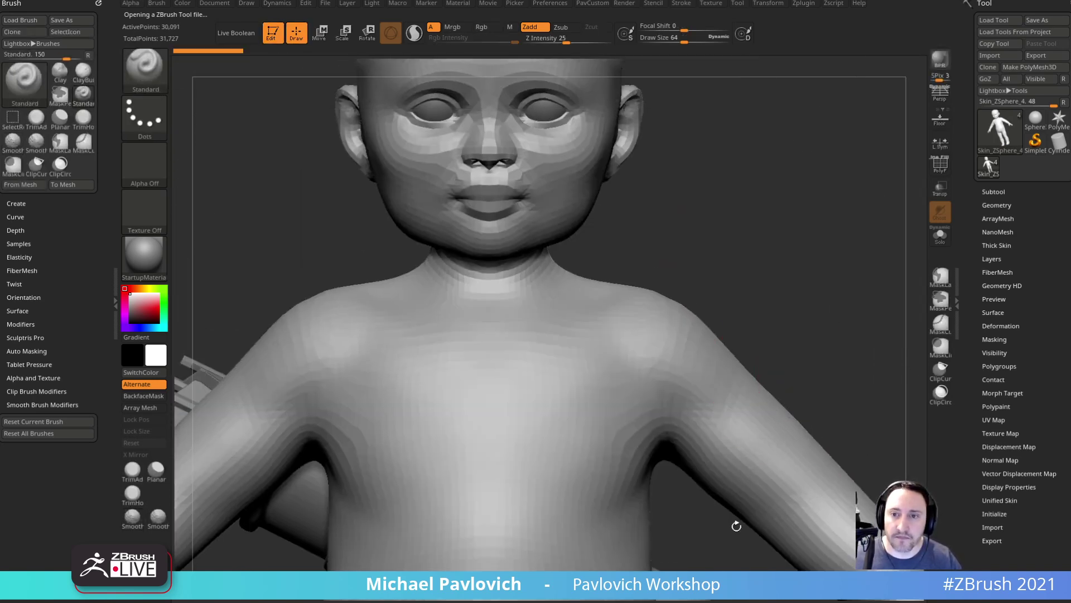
# - Show the polyframe on the recovered figure and set the draw size to about 11.5
pyautogui.click(946, 171)
pyautogui.press('s')
pyautogui.moveTo(772, 140)
pyautogui.mouseDown()
pyautogui.moveTo(755, 141)
pyautogui.moveTo(741, 273)
pyautogui.moveTo(718, 283)
pyautogui.mouseUp()
pyautogui.press('s')
pyautogui.press('s')
pyautogui.press('s')
pyautogui.moveTo(719, 285); pyautogui.dragTo(706, 287)
pyautogui.moveTo(708, 288)
pyautogui.mouseDown()
pyautogui.moveTo(684, 289)
pyautogui.moveTo(739, 287)
pyautogui.moveTo(741, 299)
pyautogui.moveTo(741, 272)
pyautogui.mouseUp()
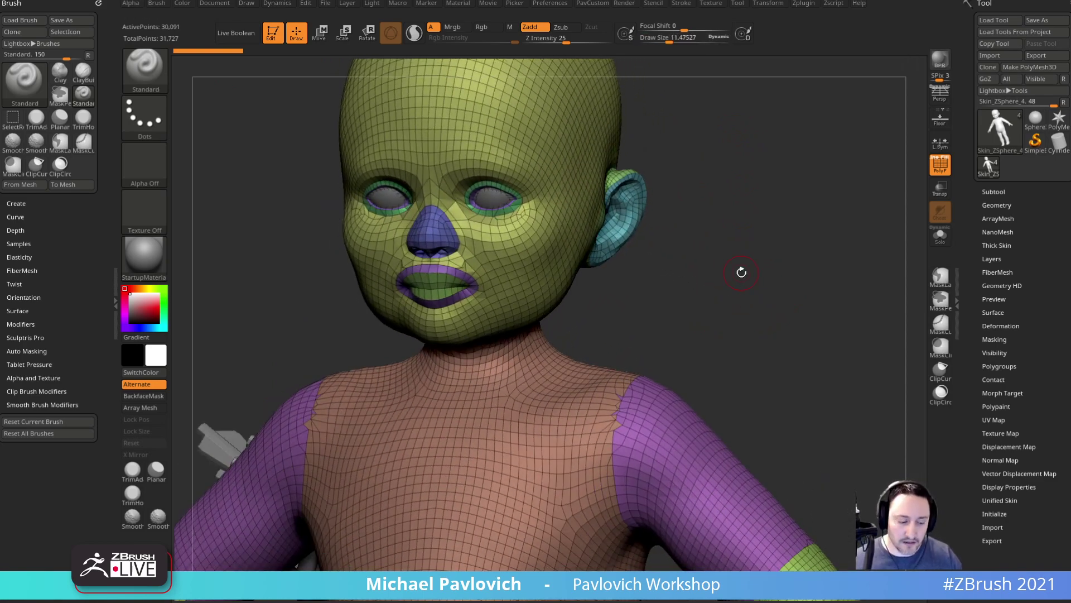
# - Open the Recovered_3626 project from the QuickSave files without saving the current changes
pyautogui.press(',')
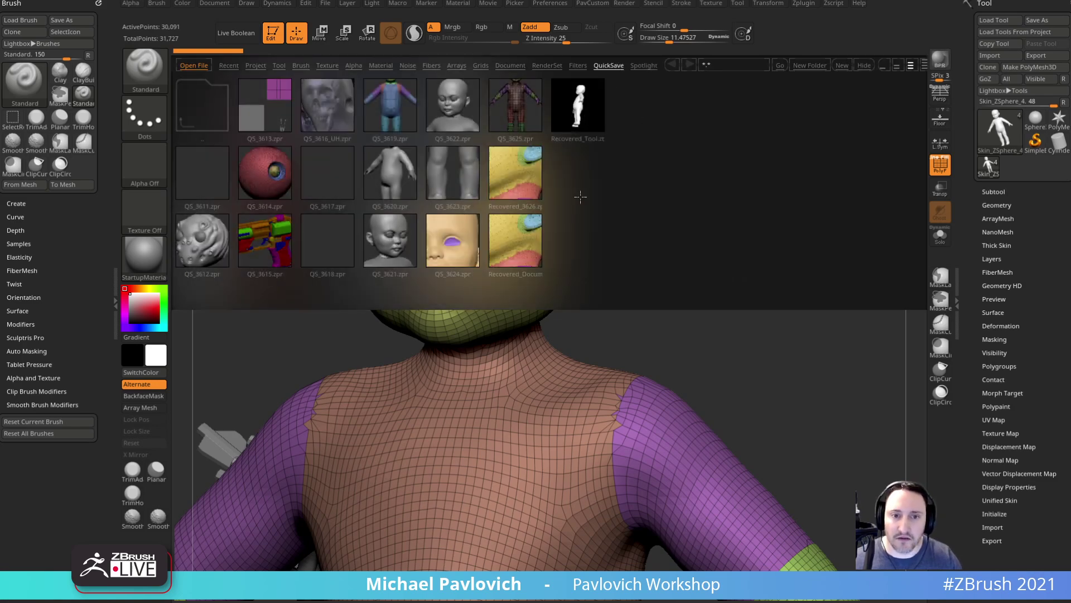
pyautogui.doubleClick(507, 185)
pyautogui.click(529, 283)
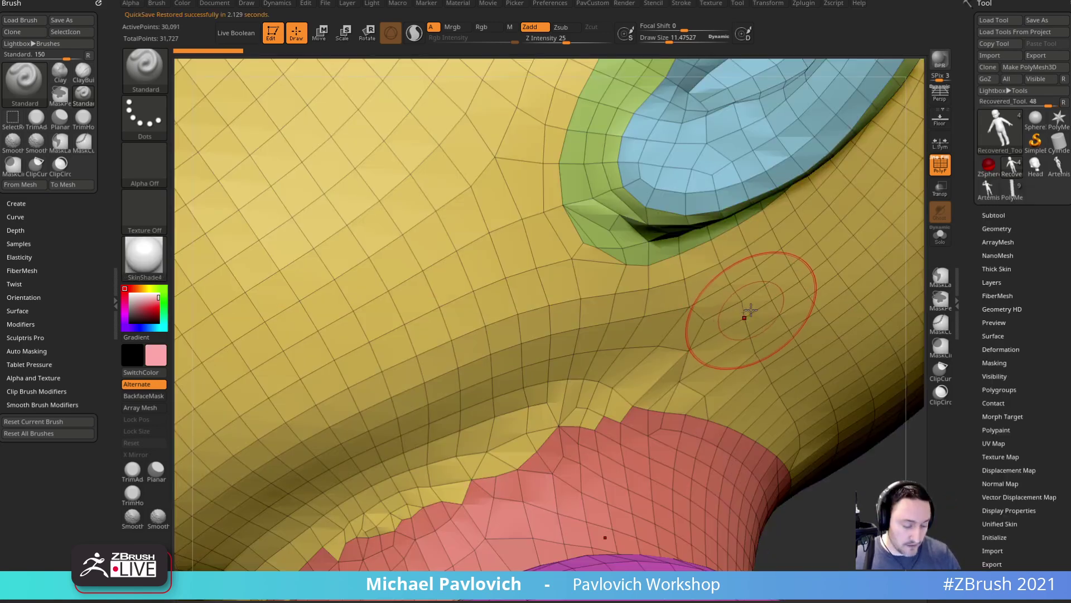
# - Open the QS_3625 project from the QuickSave files without saving the current changes
pyautogui.press(',')
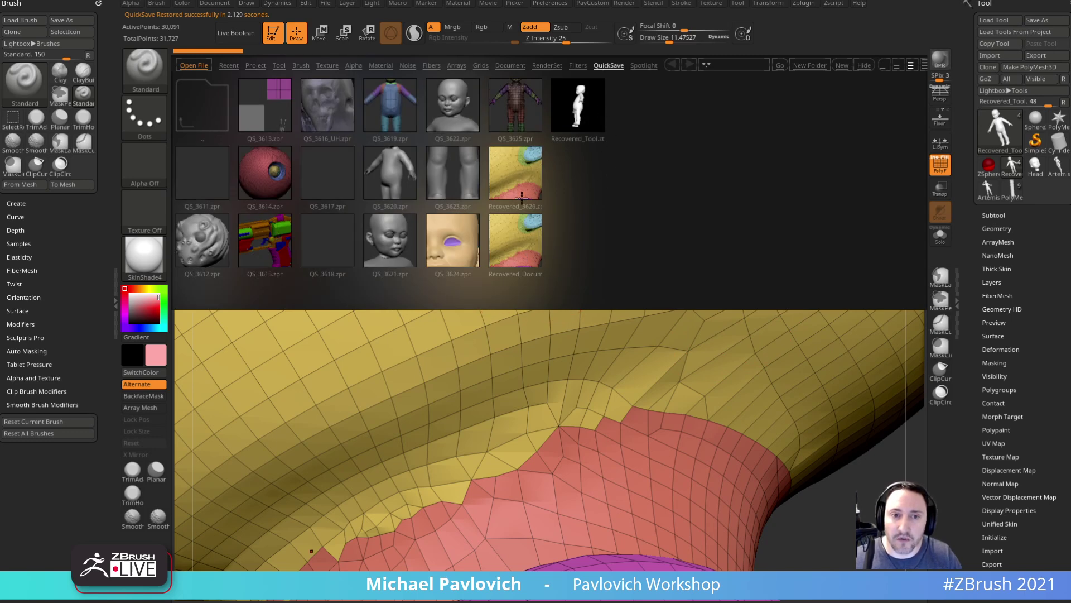
pyautogui.doubleClick(534, 113)
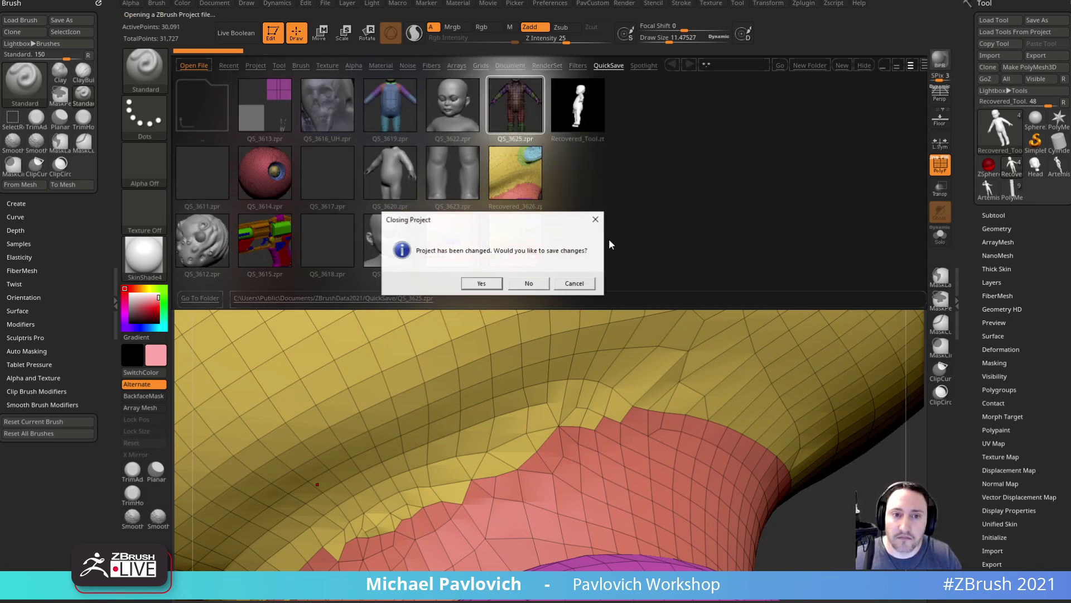
pyautogui.click(533, 283)
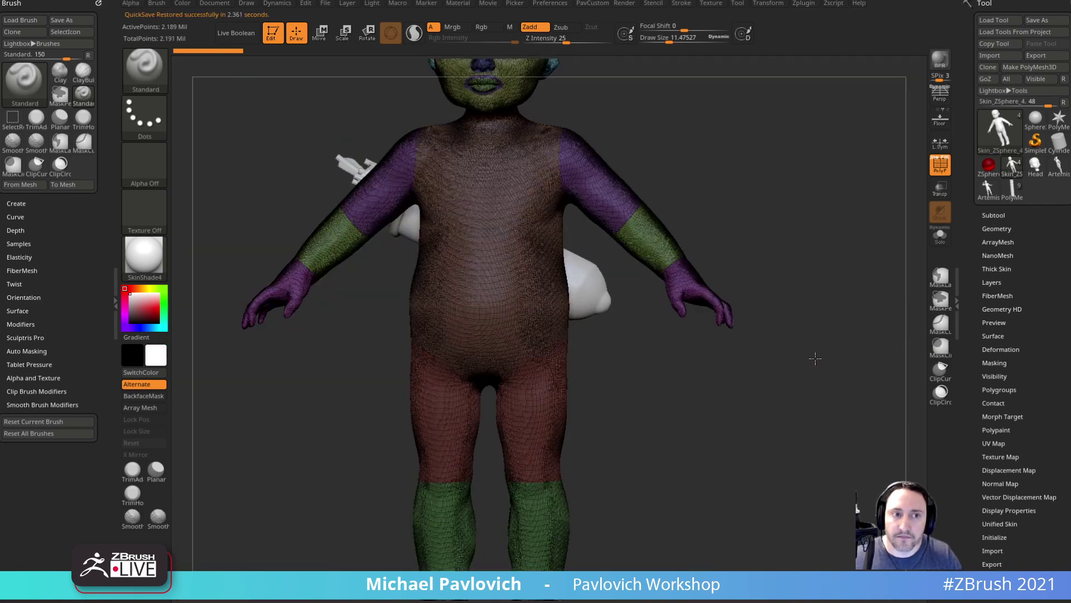
pyautogui.keyDown('alt'); pyautogui.moveTo(819, 233); pyautogui.dragTo(754, 525); pyautogui.keyUp('alt')
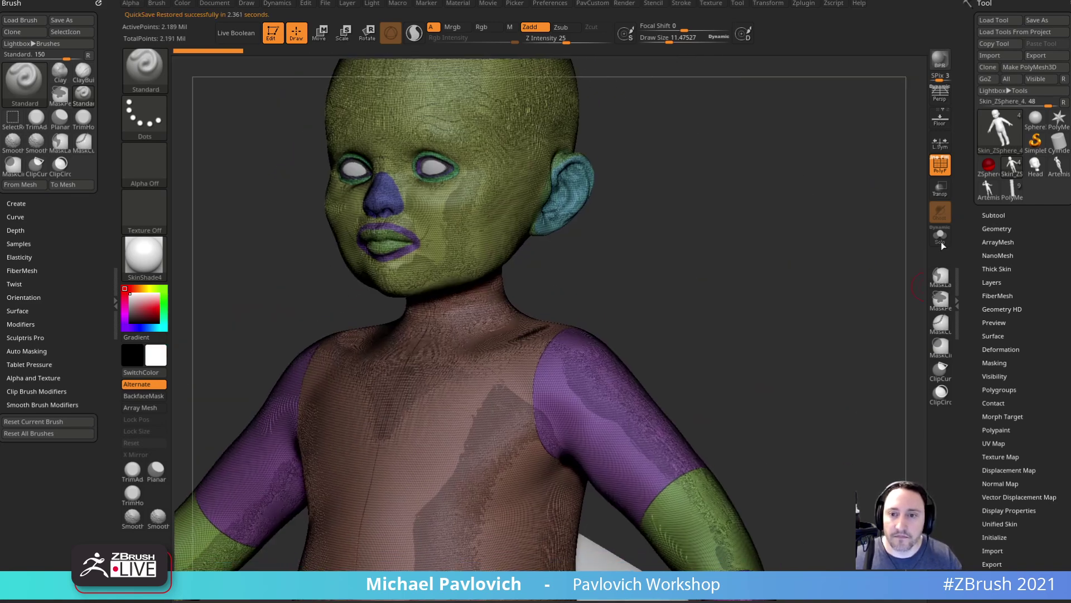
# - Change the baby figure's material to StartupMaterial with the polyframe temporarily hidden
pyautogui.click(940, 165)
pyautogui.keyDown('shift'); pyautogui.moveTo(798, 223); pyautogui.dragTo(848, 382); pyautogui.keyUp('shift')
pyautogui.click(159, 260)
pyautogui.click(205, 273)
pyautogui.moveTo(831, 226); pyautogui.dragTo(798, 353)
pyautogui.click(943, 169)
# - Set the draw size to about 2.8 and smooth the polygroup border between head and neck
pyautogui.moveTo(861, 193); pyautogui.dragTo(890, 210)
pyautogui.keyDown('alt'); pyautogui.moveTo(899, 107); pyautogui.dragTo(867, 601); pyautogui.keyUp('alt')
pyautogui.moveTo(794, 235); pyautogui.dragTo(851, 236)
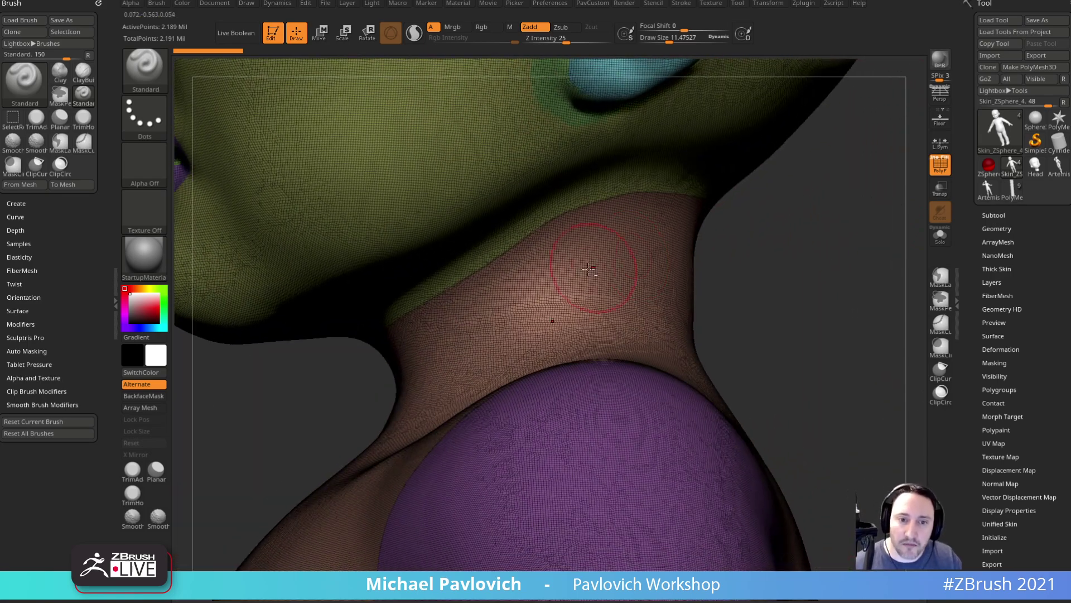
pyautogui.moveTo(737, 237)
pyautogui.keyDown('alt'); pyautogui.mouseDown()
pyautogui.moveTo(850, 278)
pyautogui.moveTo(864, 254)
pyautogui.moveTo(866, 103)
pyautogui.mouseUp(); pyautogui.keyUp('alt')
pyautogui.press('[')
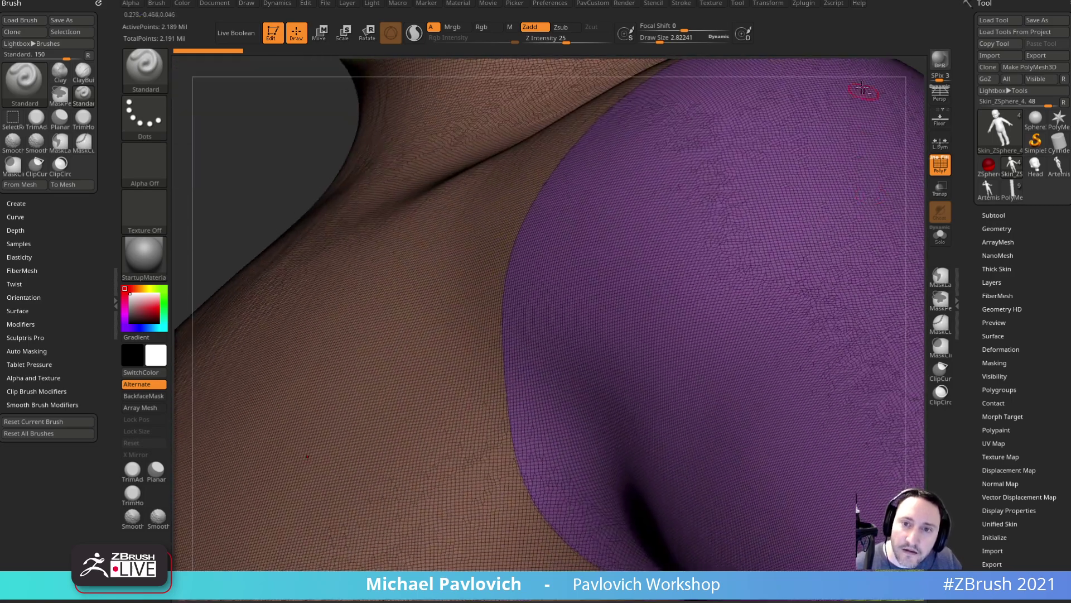
pyautogui.keyDown('alt'); pyautogui.moveTo(854, 66); pyautogui.dragTo(865, 368); pyautogui.keyUp('alt')
pyautogui.keyDown('alt'); pyautogui.moveTo(892, 70); pyautogui.dragTo(892, 322); pyautogui.keyUp('alt')
pyautogui.moveTo(511, 414)
pyautogui.keyDown('shift'); pyautogui.mouseDown()
pyautogui.moveTo(550, 394)
pyautogui.moveTo(503, 405)
pyautogui.moveTo(536, 402)
pyautogui.mouseUp(); pyautogui.keyUp('shift')
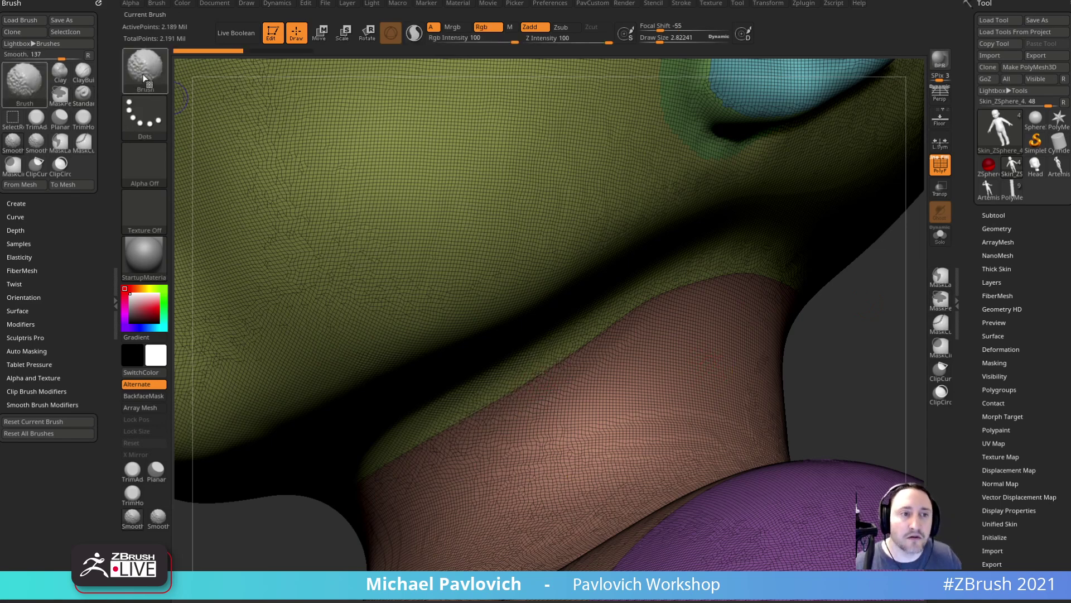
# - Select the Standard brush and load Smooth Groups as the smoothing brush, skipping its usage note until the next restart
pyautogui.press('b')
pyautogui.press('s')
pyautogui.press('t')
pyautogui.press(',')
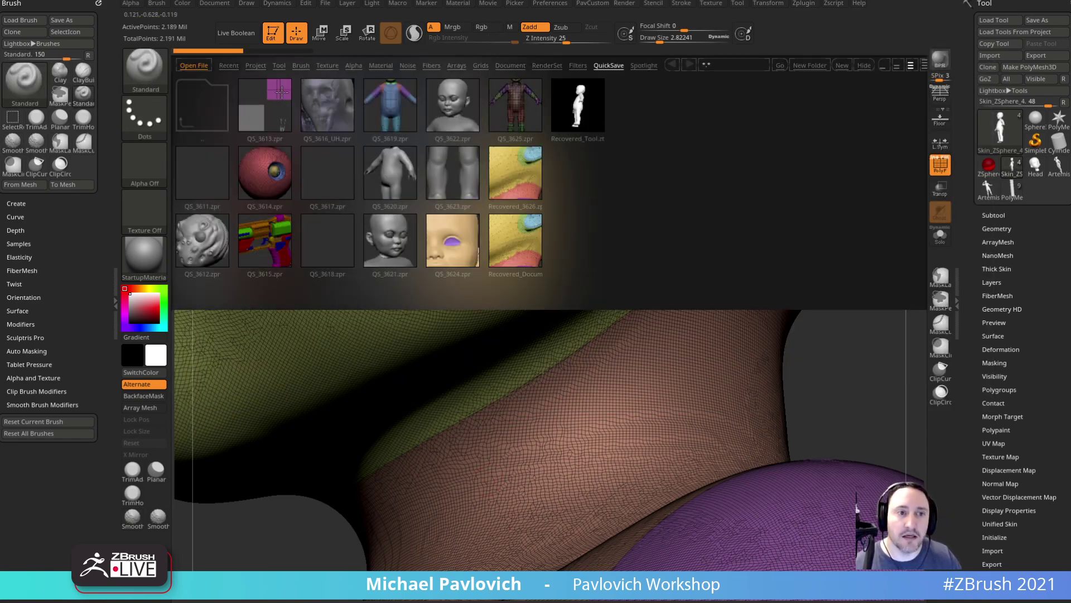
pyautogui.click(264, 66)
pyautogui.click(280, 65)
pyautogui.click(302, 66)
pyautogui.moveTo(628, 235); pyautogui.dragTo(549, 238)
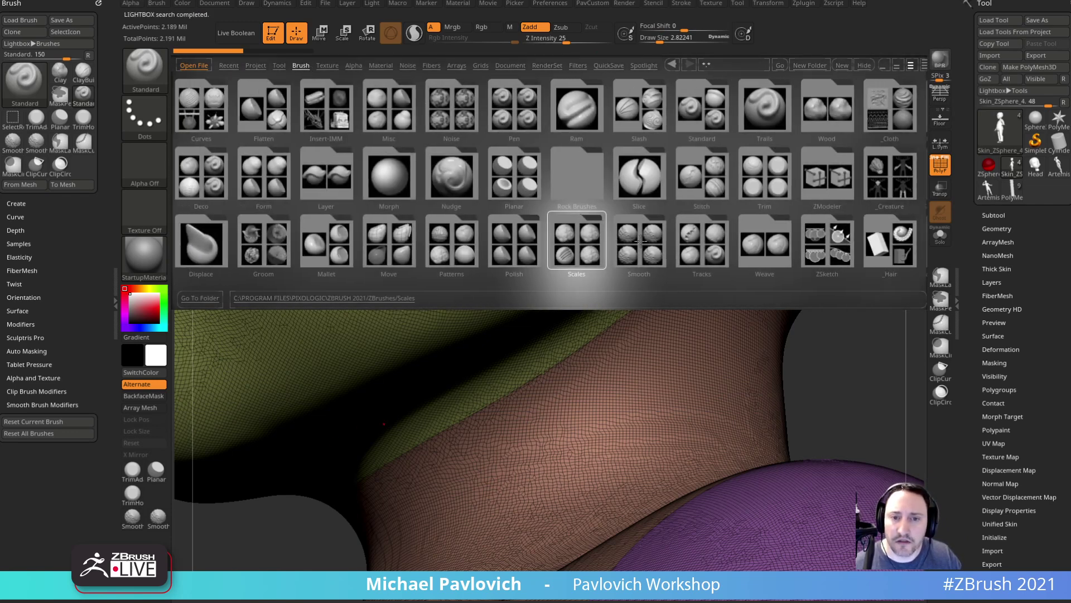
pyautogui.doubleClick(648, 244)
pyautogui.doubleClick(223, 244)
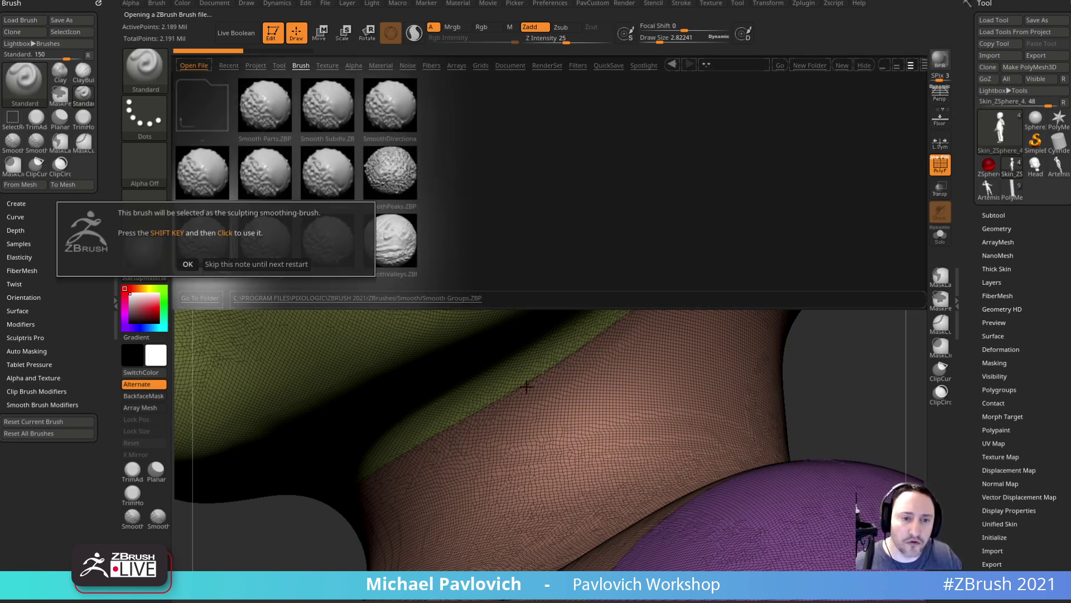
pyautogui.click(257, 264)
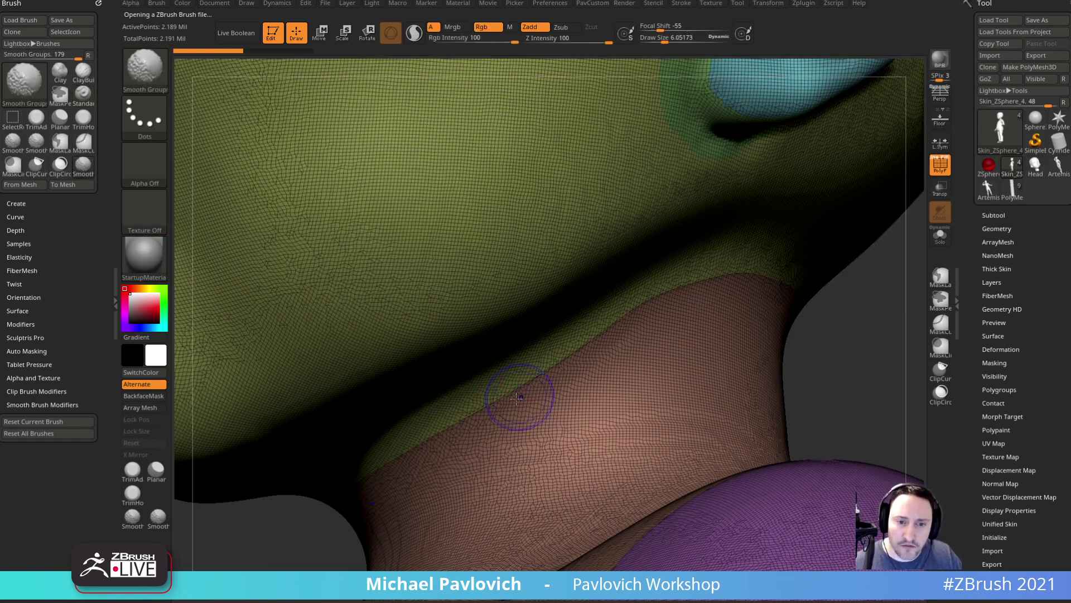
# - Show the polygroup colours without wireframe lines and open the masking options with the head in view
pyautogui.moveTo(810, 317); pyautogui.dragTo(838, 355)
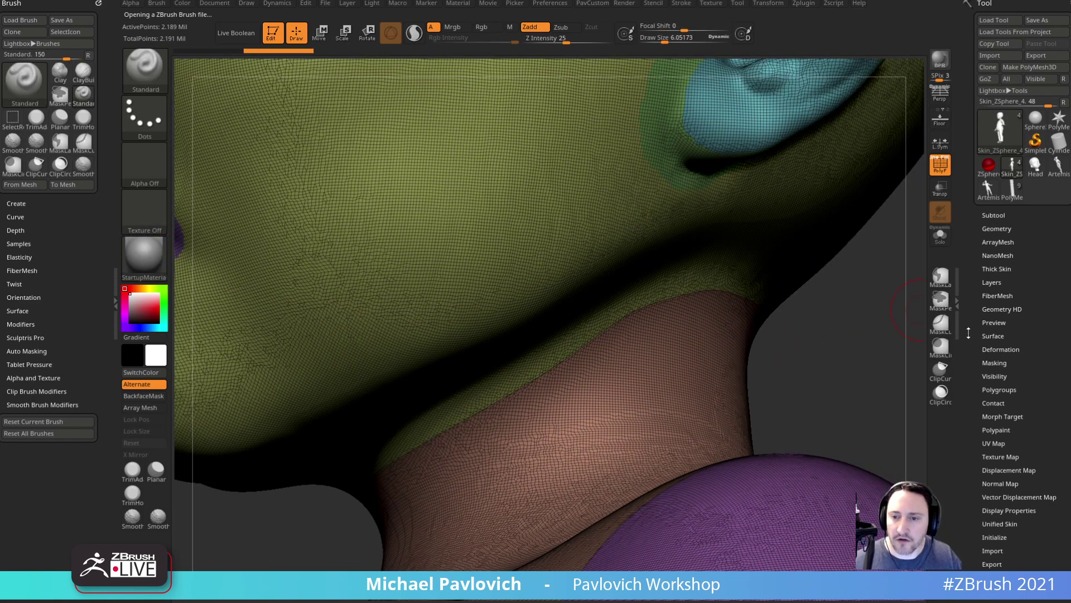
pyautogui.moveTo(969, 333); pyautogui.dragTo(972, 291)
pyautogui.click(939, 167)
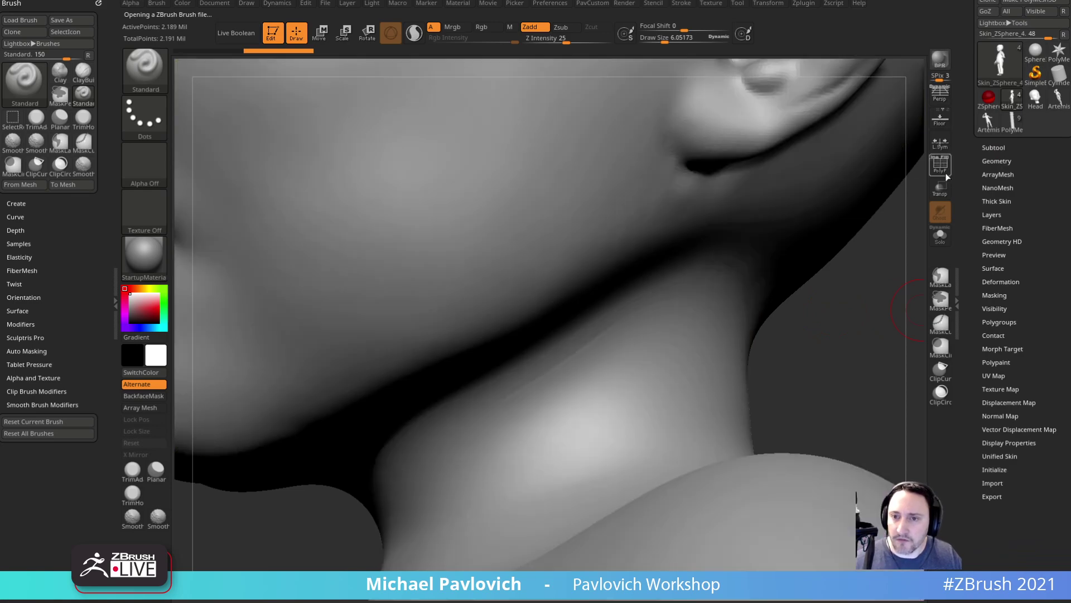
pyautogui.click(940, 165)
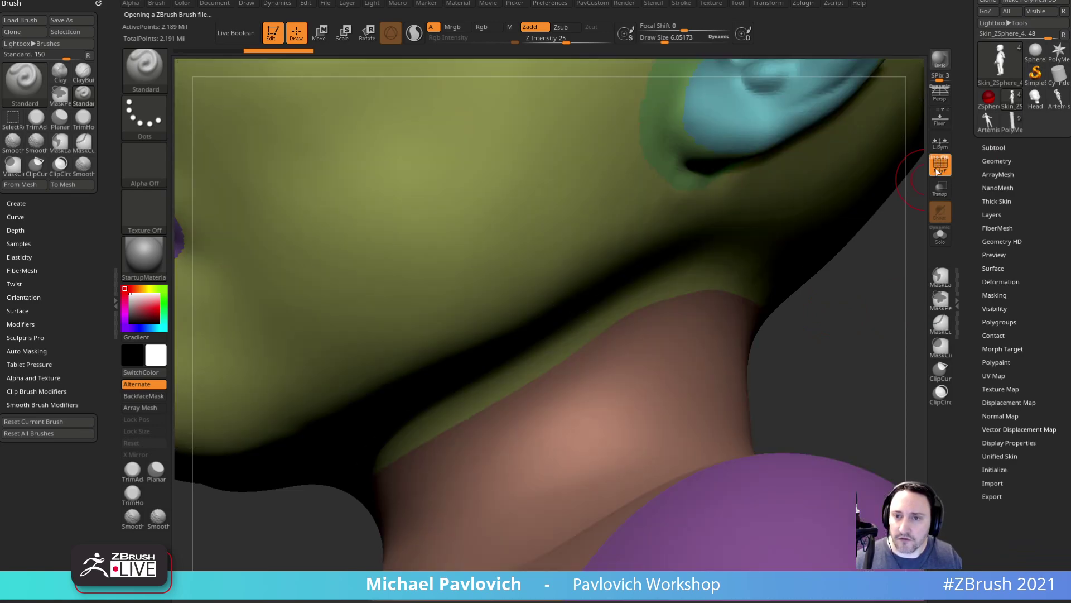
pyautogui.keyDown('alt'); pyautogui.moveTo(854, 344); pyautogui.dragTo(836, 312); pyautogui.keyUp('alt')
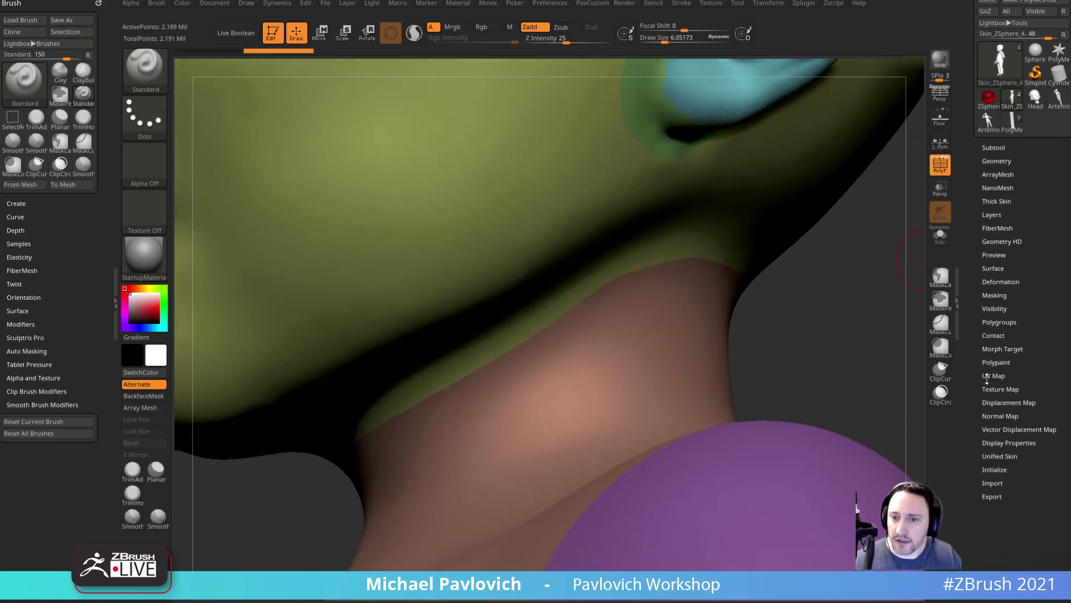
pyautogui.click(992, 298)
pyautogui.keyDown('alt'); pyautogui.moveTo(875, 352); pyautogui.dragTo(856, 334); pyautogui.keyUp('alt')
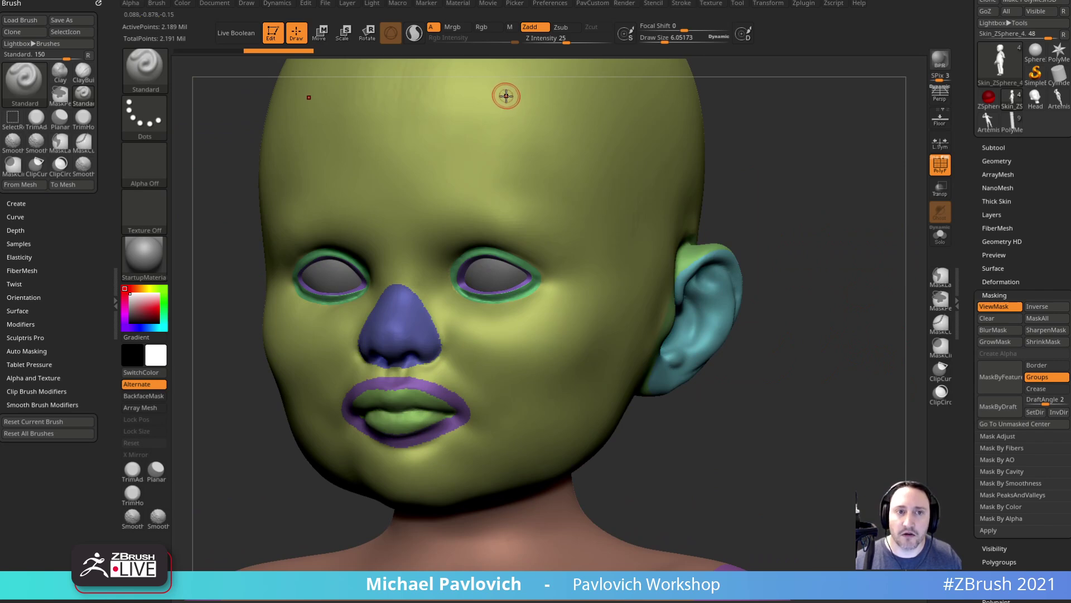
pyautogui.press('ctrl')
pyautogui.keyDown('ctrl'); pyautogui.click(263, 51); pyautogui.keyUp('ctrl')
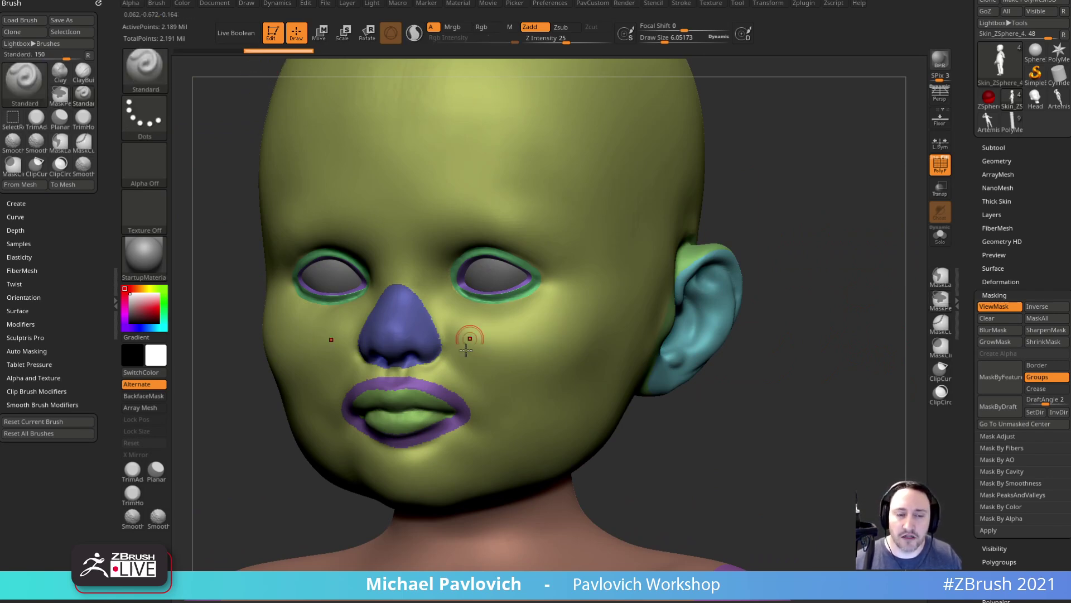
# - Duplicate the body subtool with only the copy left visible, and set the draw size to about 7.1
pyautogui.keyDown('shift'); pyautogui.click(995, 148); pyautogui.keyUp('shift')
pyautogui.moveTo(968, 171); pyautogui.dragTo(970, 137)
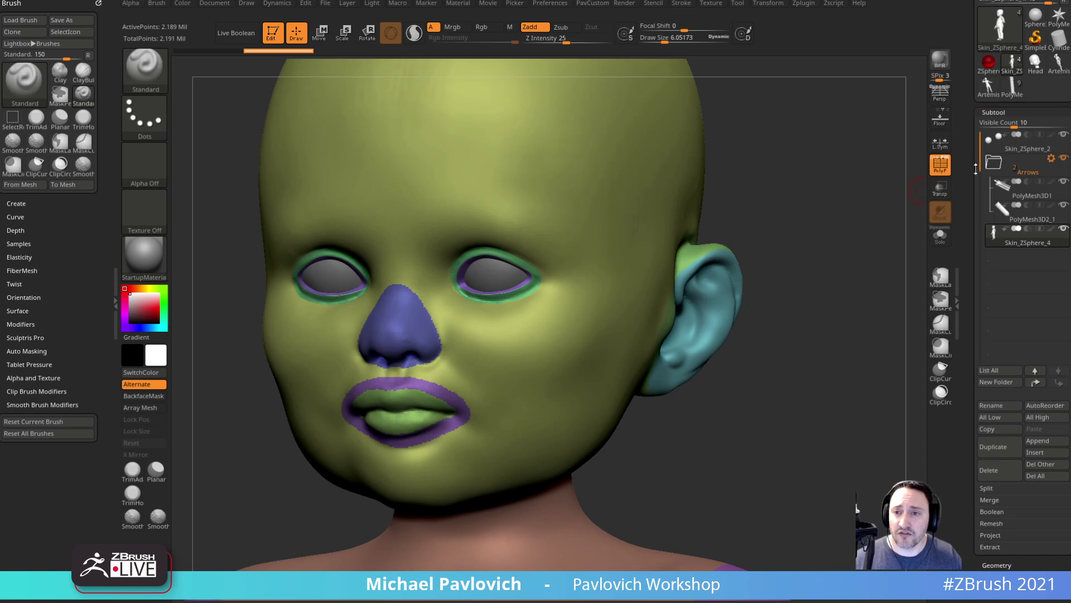
pyautogui.click(1007, 447)
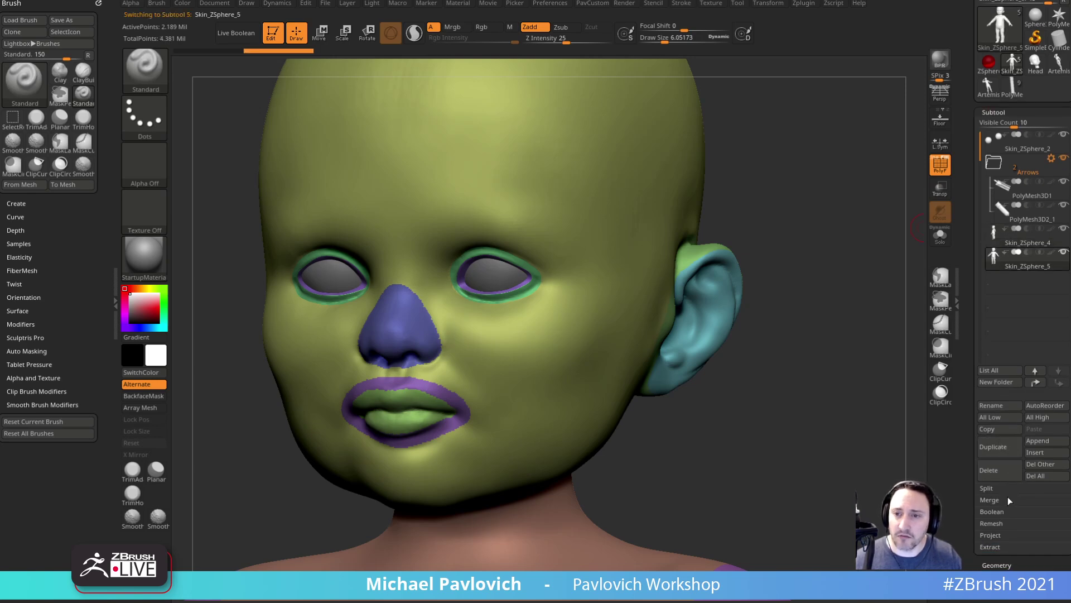
pyautogui.keyDown('shift'); pyautogui.click(1064, 252); pyautogui.keyUp('shift')
pyautogui.moveTo(832, 377)
pyautogui.mouseDown()
pyautogui.moveTo(803, 370)
pyautogui.moveTo(817, 370)
pyautogui.moveTo(817, 353)
pyautogui.moveTo(839, 352)
pyautogui.mouseUp()
pyautogui.press('s')
pyautogui.press('s')
# - Try the Border option instead of Groups for masking by features, with the mask display turned off
pyautogui.moveTo(968, 401); pyautogui.dragTo(969, 233)
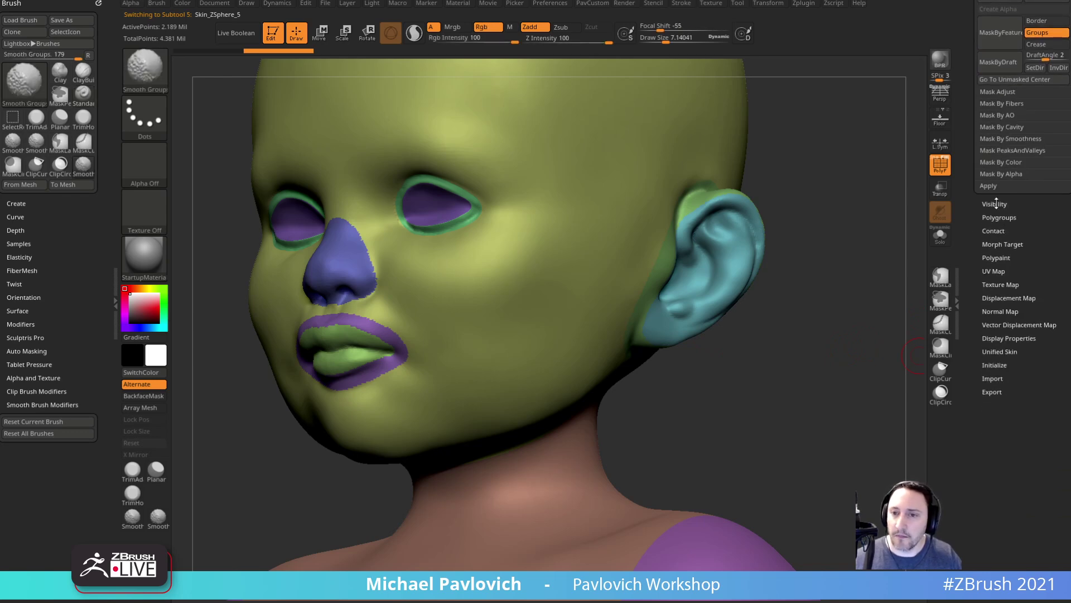
pyautogui.moveTo(987, 115); pyautogui.dragTo(976, 190)
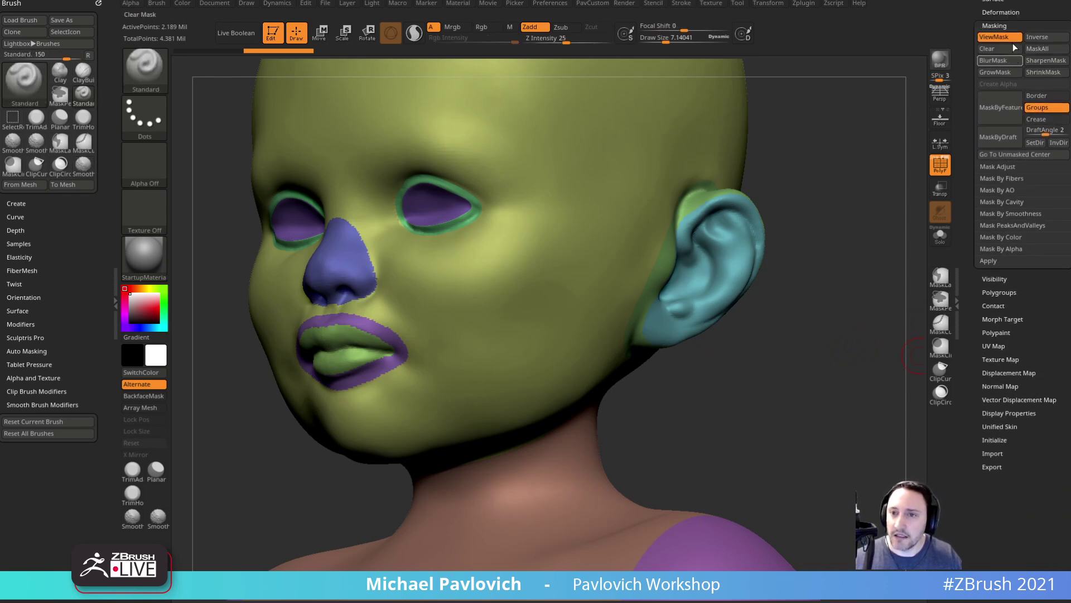
pyautogui.click(1036, 107)
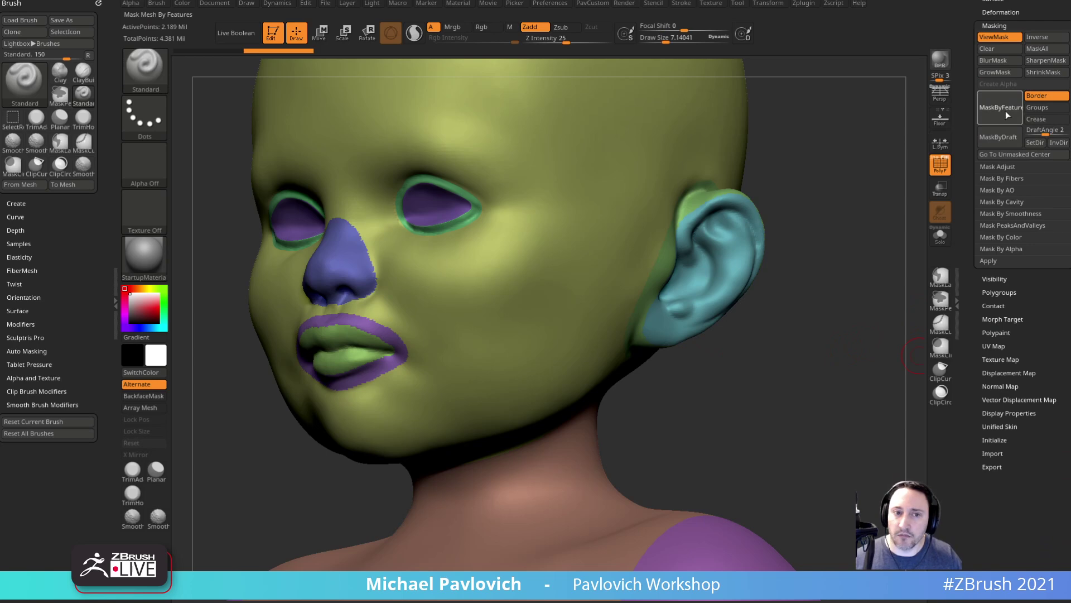
pyautogui.keyDown('alt'); pyautogui.moveTo(896, 175); pyautogui.dragTo(881, 222); pyautogui.keyUp('alt')
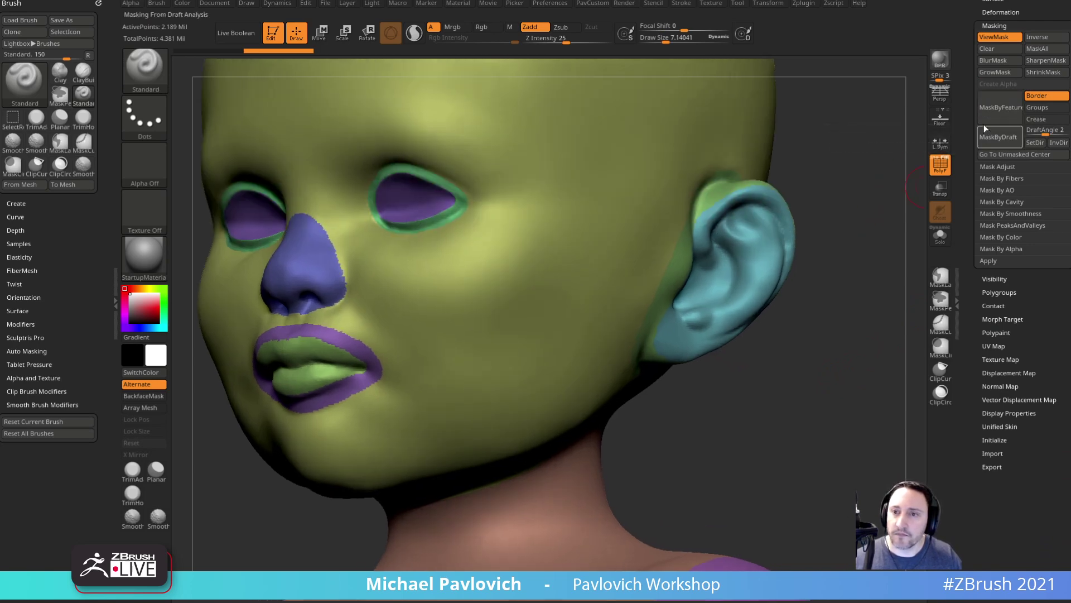
pyautogui.hotkey('ctrl', 'h')
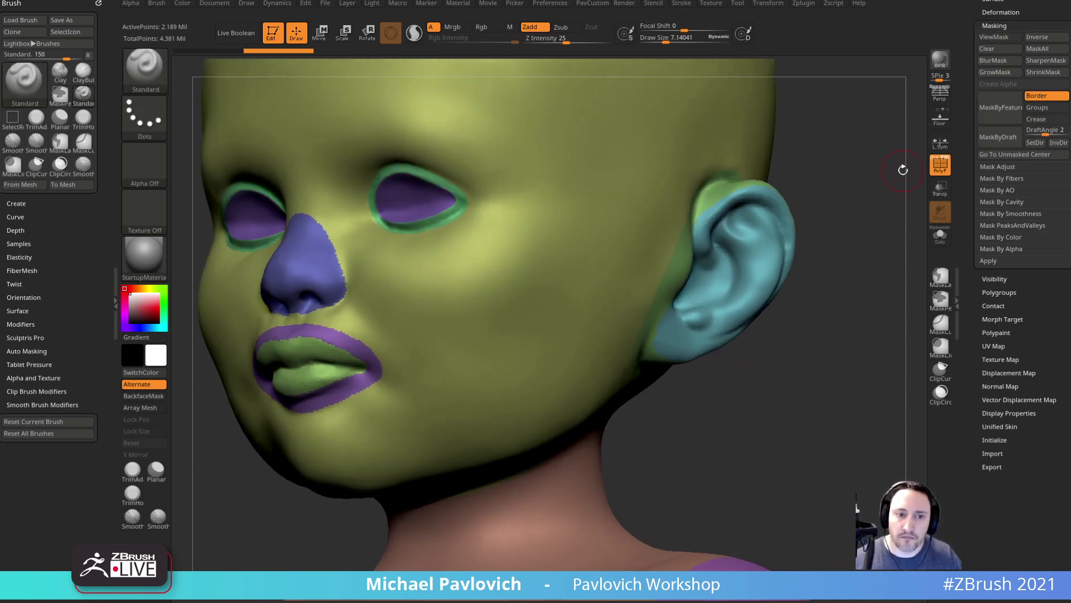
pyautogui.hotkey('ctrl', 'h')
pyautogui.keyDown('alt'); pyautogui.moveTo(858, 139); pyautogui.dragTo(866, 171); pyautogui.keyUp('alt')
pyautogui.hotkey('ctrl', 'h')
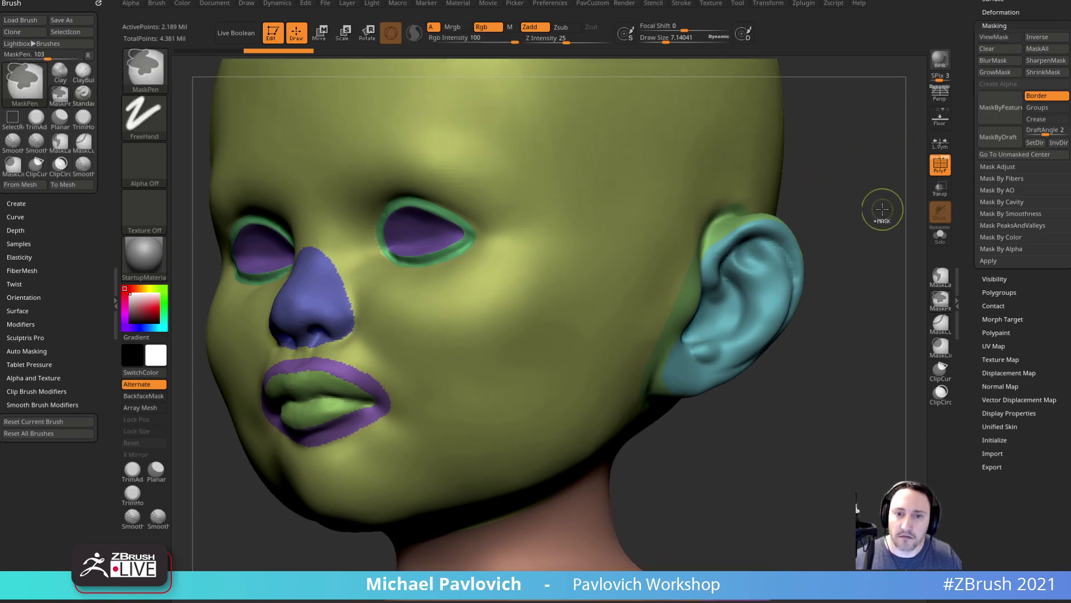
# - Enlarge the draw size to about 48 and smooth the polygroup border around the ear
pyautogui.moveTo(965, 95); pyautogui.dragTo(965, 201)
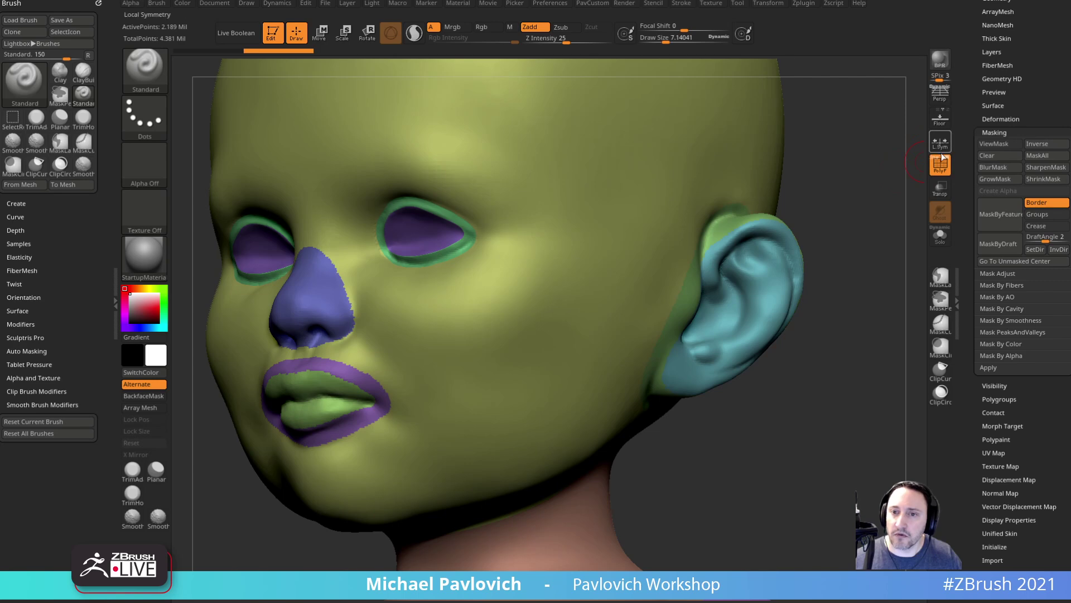
pyautogui.click(941, 238)
pyautogui.click(941, 237)
pyautogui.press('s')
pyautogui.moveTo(743, 266); pyautogui.dragTo(758, 268)
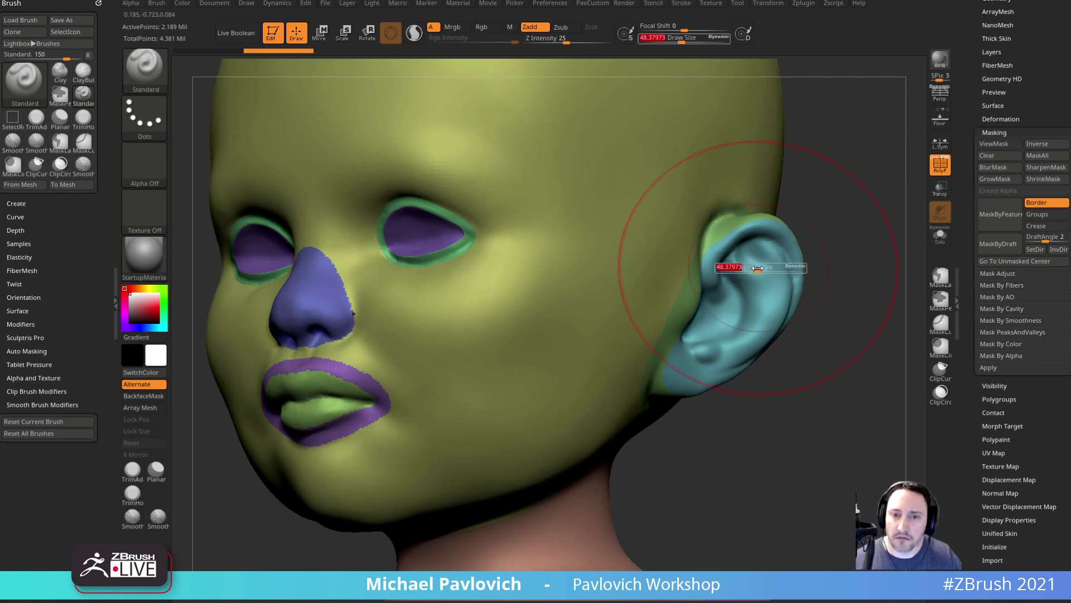
pyautogui.press('shift')
pyautogui.keyDown('shift'); pyautogui.moveTo(748, 209); pyautogui.dragTo(768, 217); pyautogui.keyUp('shift')
# - Mask the polygroup borders by features using Groups, with the mask visible and the draw size at about 7.1
pyautogui.hotkey('ctrl', 'h')
pyautogui.press('s')
pyautogui.moveTo(842, 217)
pyautogui.mouseDown()
pyautogui.moveTo(825, 216)
pyautogui.moveTo(843, 208)
pyautogui.moveTo(858, 228)
pyautogui.mouseUp()
pyautogui.click(999, 146)
pyautogui.click(998, 145)
pyautogui.click(1038, 215)
pyautogui.press('s')
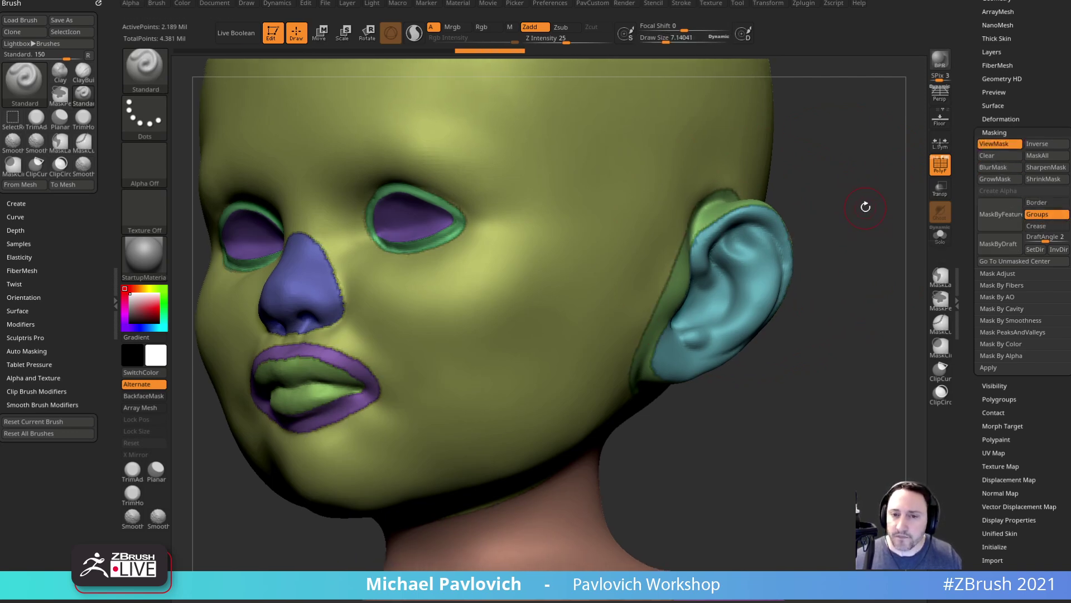
# - Grow the polygroup border mask and invert it so only the border areas remain unmasked
pyautogui.click(993, 180)
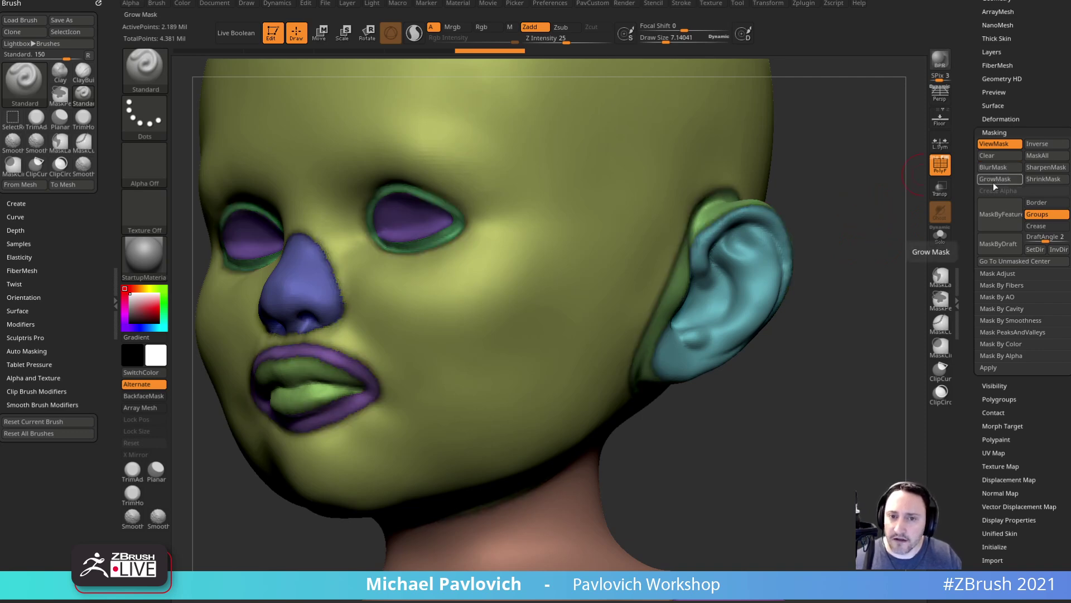
pyautogui.keyDown('ctrl'); pyautogui.click(866, 232); pyautogui.keyUp('ctrl')
pyautogui.keyDown('alt'); pyautogui.moveTo(871, 214); pyautogui.dragTo(865, 237); pyautogui.keyUp('alt')
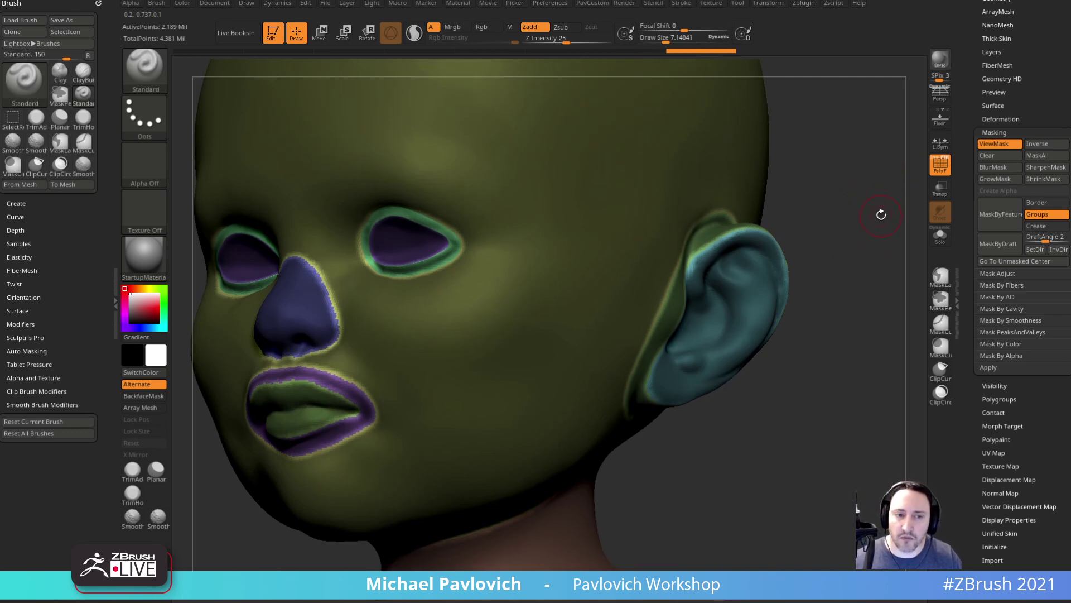
# - Smooth the unmasked polygroup borders with Polish By Features and hide the mask display
pyautogui.press('space')
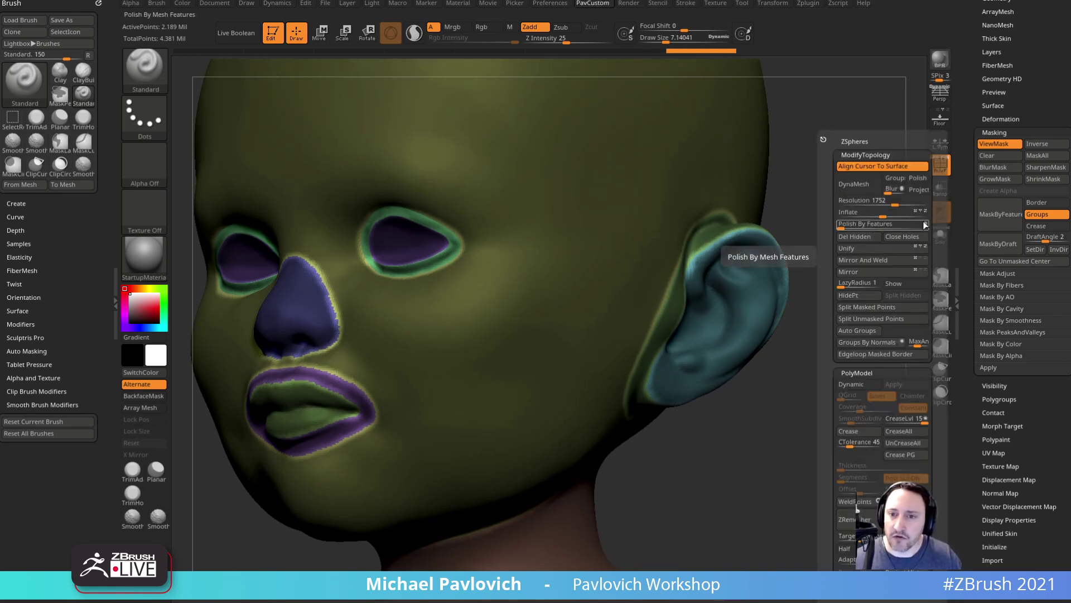
pyautogui.moveTo(841, 227); pyautogui.dragTo(847, 227)
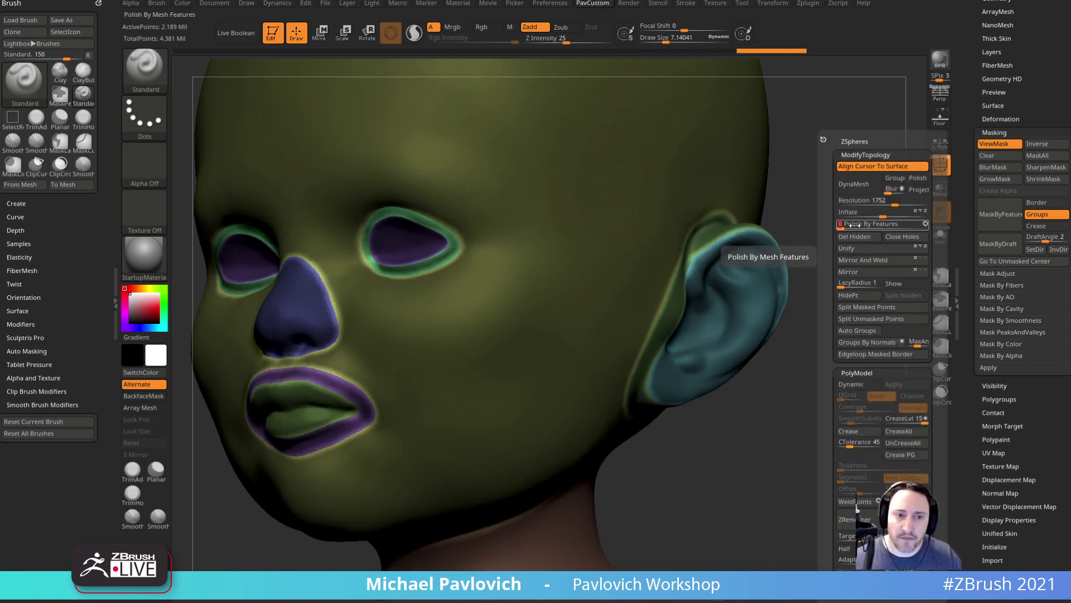
pyautogui.hotkey('ctrl', 'h')
pyautogui.moveTo(897, 232); pyautogui.dragTo(823, 234)
pyautogui.moveTo(854, 407)
pyautogui.keyDown('alt'); pyautogui.mouseDown()
pyautogui.moveTo(842, 179)
pyautogui.moveTo(847, 234)
pyautogui.moveTo(836, 221)
pyautogui.moveTo(873, 241)
pyautogui.moveTo(773, 184)
pyautogui.moveTo(837, 251)
pyautogui.moveTo(842, 317)
pyautogui.moveTo(856, 263)
pyautogui.moveTo(861, 301)
pyautogui.moveTo(837, 342)
pyautogui.mouseUp(); pyautogui.keyUp('alt')
pyautogui.moveTo(827, 266)
pyautogui.keyDown('alt'); pyautogui.mouseDown()
pyautogui.moveTo(861, 313)
pyautogui.moveTo(839, 357)
pyautogui.moveTo(753, 255)
pyautogui.moveTo(827, 292)
pyautogui.moveTo(806, 292)
pyautogui.moveTo(834, 235)
pyautogui.mouseUp(); pyautogui.keyUp('alt')
# - Set the ZRemesher target polygon count to 16 and the adaptive size to 20
pyautogui.moveTo(975, 215); pyautogui.dragTo(974, 196)
pyautogui.click(995, 115)
pyautogui.moveTo(981, 102); pyautogui.dragTo(971, 178)
pyautogui.press('shift')
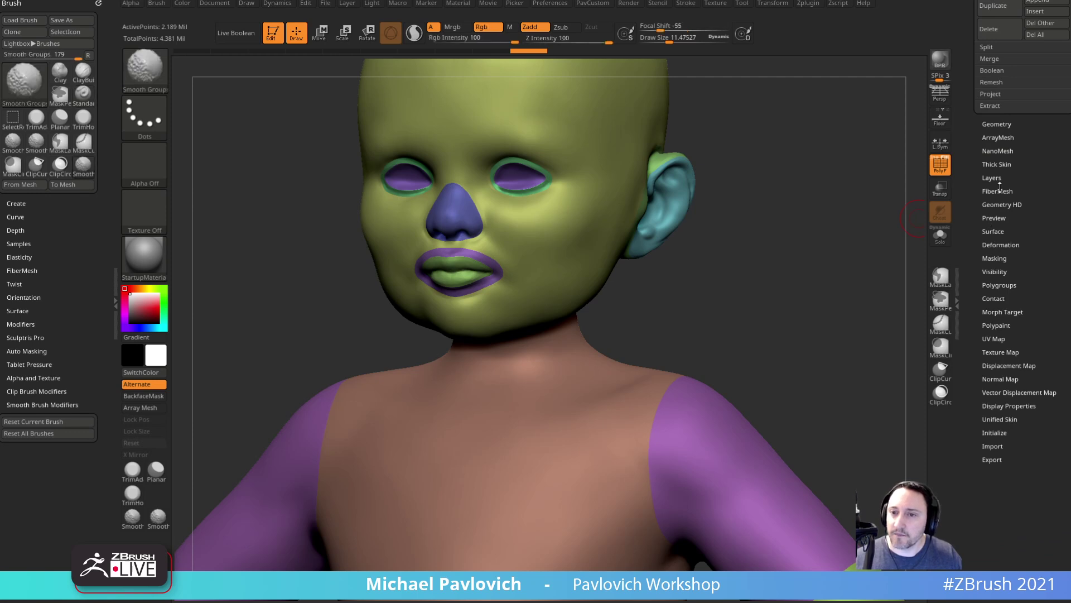
pyautogui.click(988, 124)
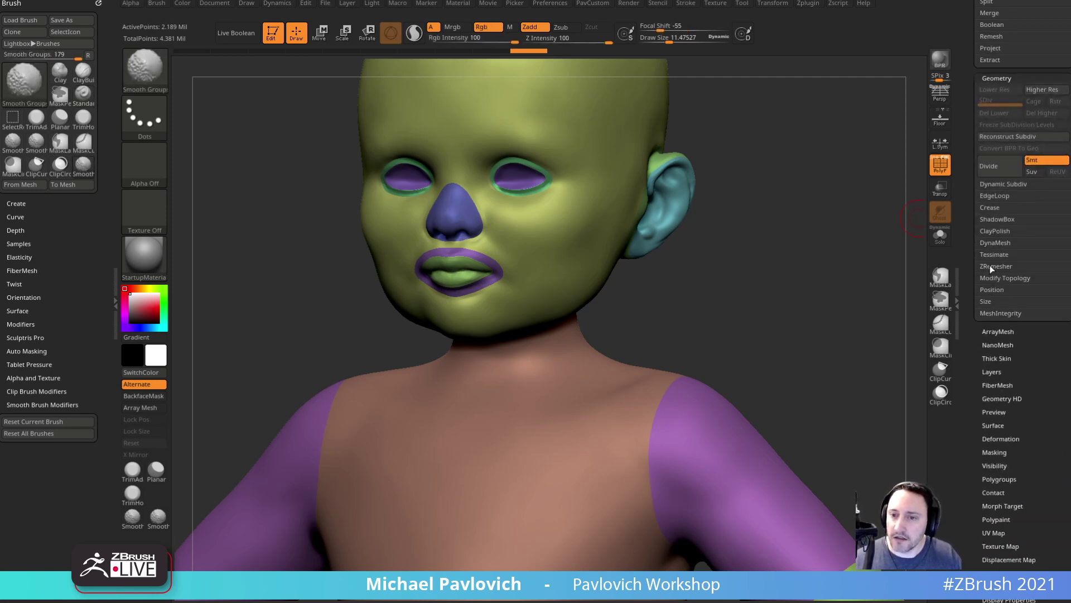
pyautogui.click(993, 266)
pyautogui.click(999, 361)
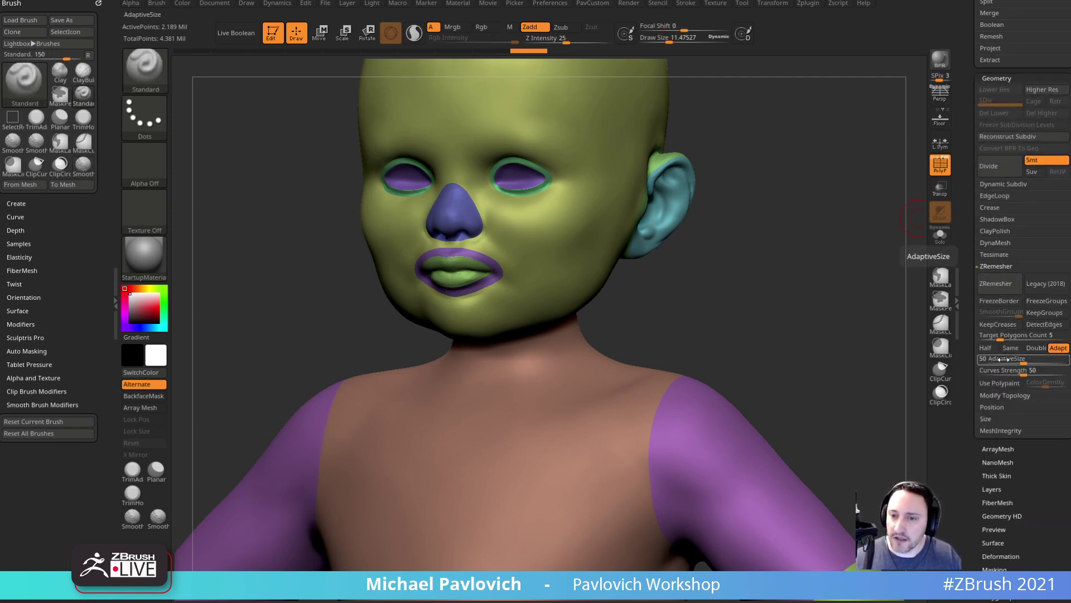
pyautogui.click(1002, 337)
pyautogui.write('16')
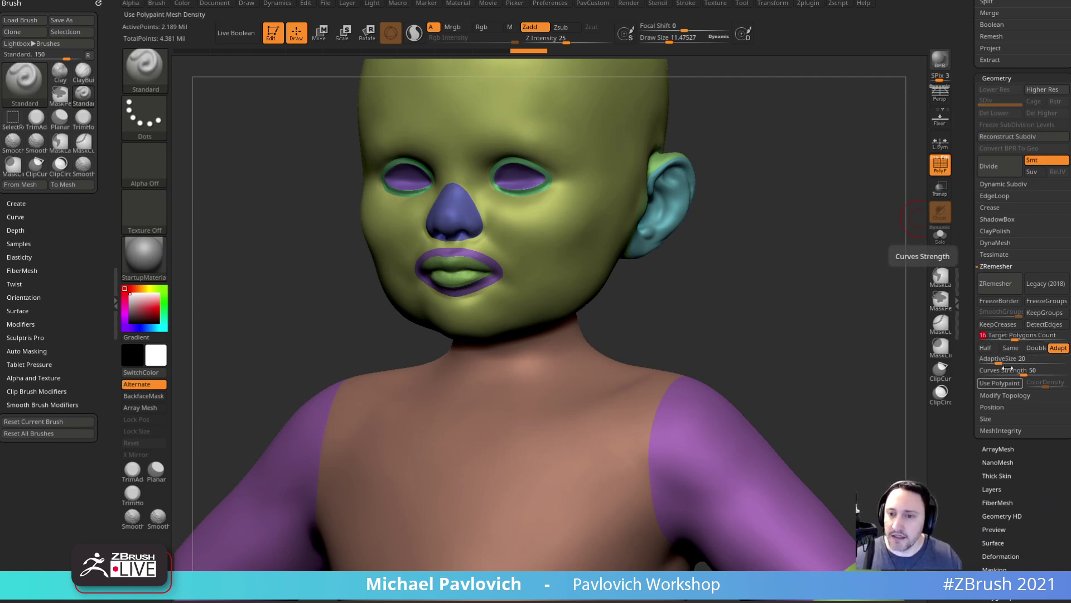
# - Remesh the baby duplicate with ZRemesher, using KeepGroups instead of FreezeGroups and a SmoothGroups value of 0
pyautogui.click(1041, 303)
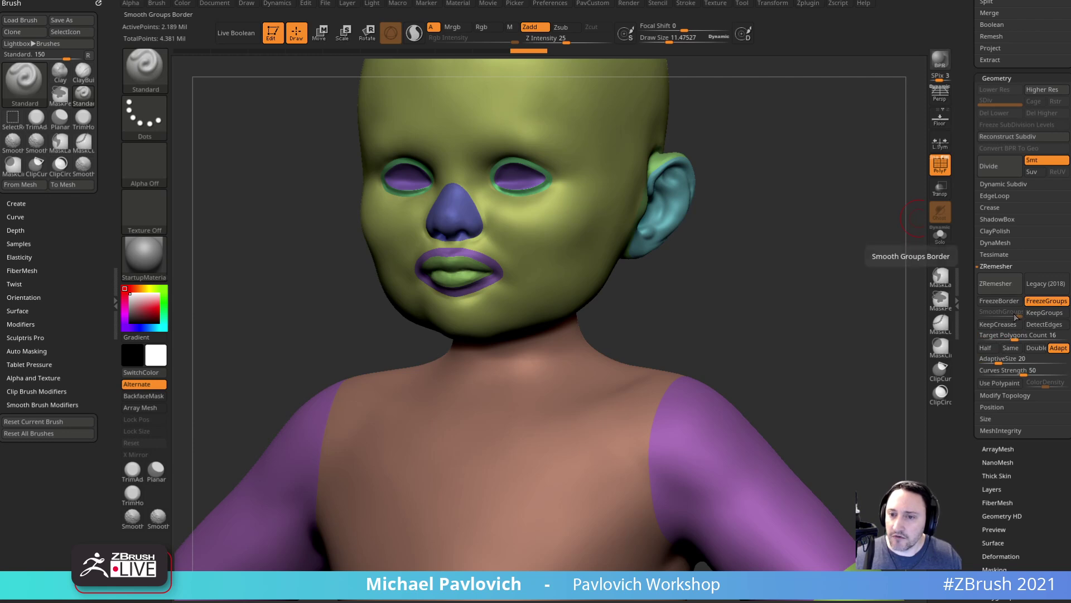
pyautogui.click(1026, 313)
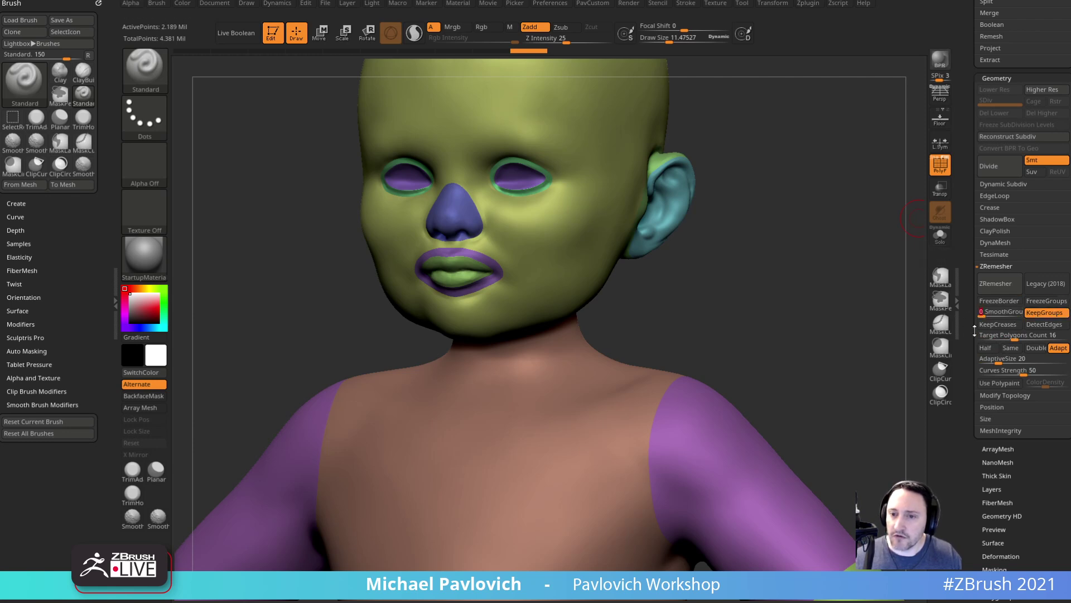
pyautogui.click(999, 283)
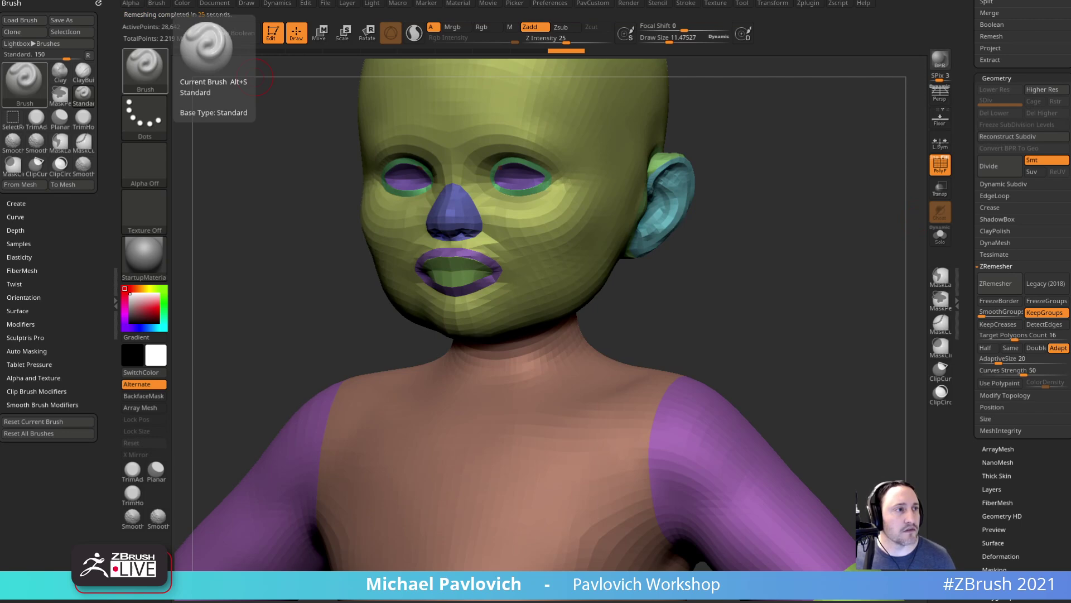
# - Show the wireframe on the remeshed baby body and reduce the draw size to about 3 for detail work on the mouth
pyautogui.moveTo(751, 132); pyautogui.dragTo(803, 128)
pyautogui.press('shift')
pyautogui.click(768, 4)
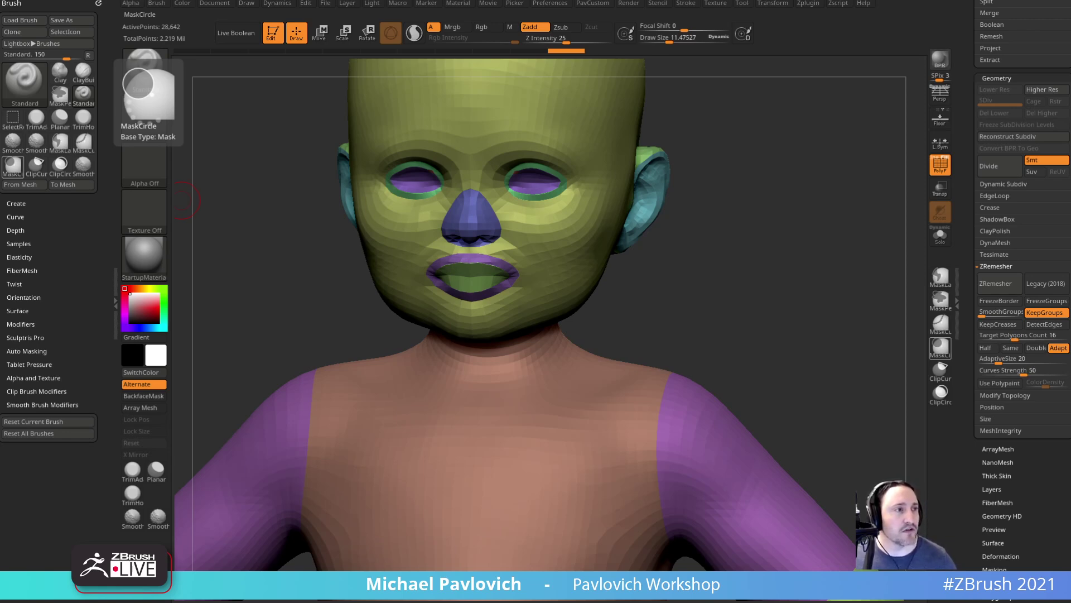
pyautogui.moveTo(792, 220)
pyautogui.mouseDown()
pyautogui.moveTo(832, 263)
pyautogui.moveTo(842, 311)
pyautogui.moveTo(813, 279)
pyautogui.moveTo(830, 286)
pyautogui.moveTo(754, 279)
pyautogui.mouseUp()
pyautogui.press('s')
pyautogui.keyDown('alt'); pyautogui.moveTo(668, 200); pyautogui.dragTo(708, 270); pyautogui.keyUp('alt')
pyautogui.moveTo(633, 222); pyautogui.dragTo(782, 339)
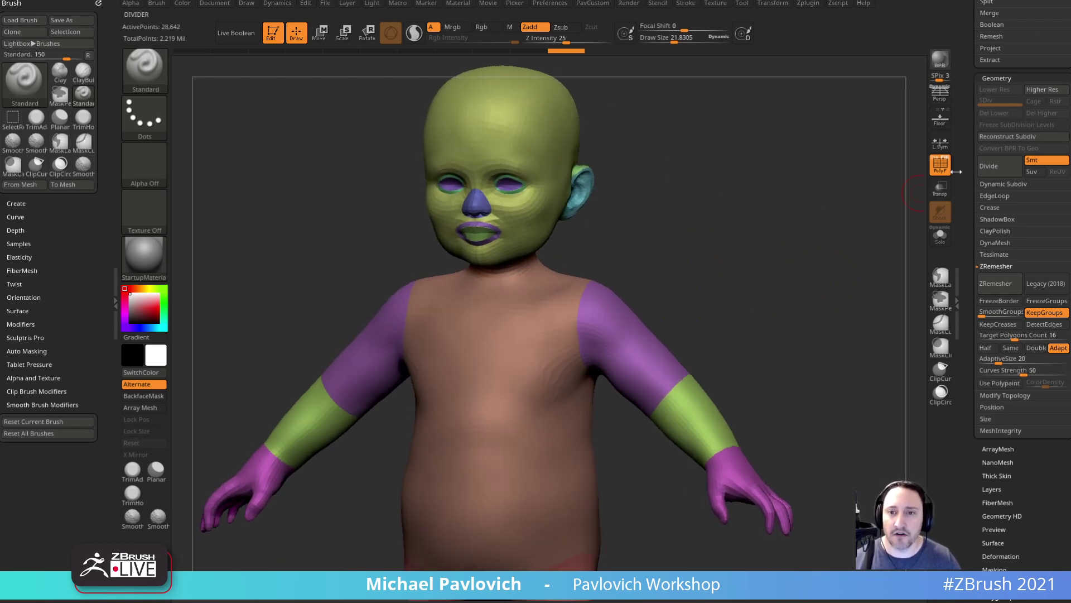
pyautogui.click(936, 159)
pyautogui.moveTo(880, 192); pyautogui.dragTo(850, 249)
pyautogui.moveTo(839, 278); pyautogui.dragTo(864, 350)
pyautogui.keyDown('alt'); pyautogui.moveTo(802, 443); pyautogui.dragTo(886, 393); pyautogui.keyUp('alt')
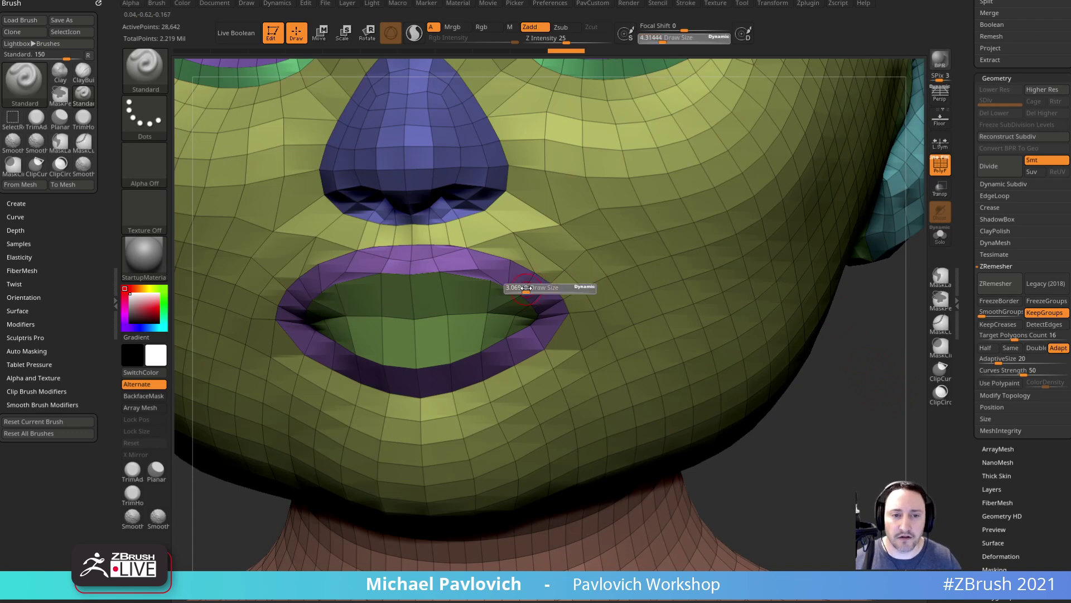
# - Connect vertices above the upper lip using ZModeler's Bridge point action with the Two Points target
pyautogui.press('b')
pyautogui.press('m')
pyautogui.press('v')
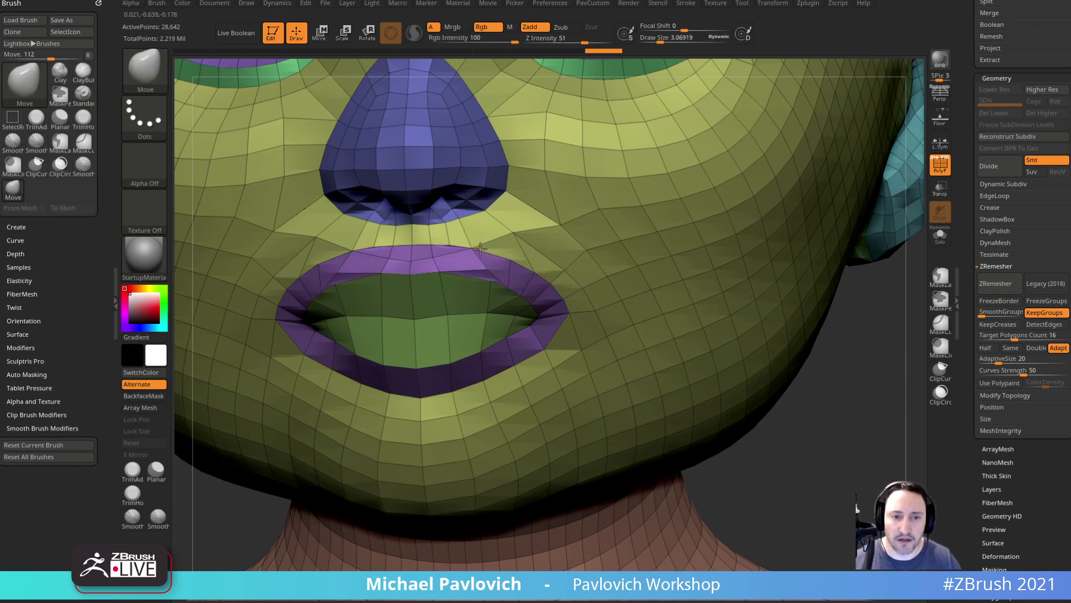
pyautogui.moveTo(874, 410)
pyautogui.keyDown('alt'); pyautogui.mouseDown()
pyautogui.moveTo(887, 452)
pyautogui.moveTo(887, 424)
pyautogui.mouseUp(); pyautogui.keyUp('alt')
pyautogui.press('b')
pyautogui.press('z')
pyautogui.press('m')
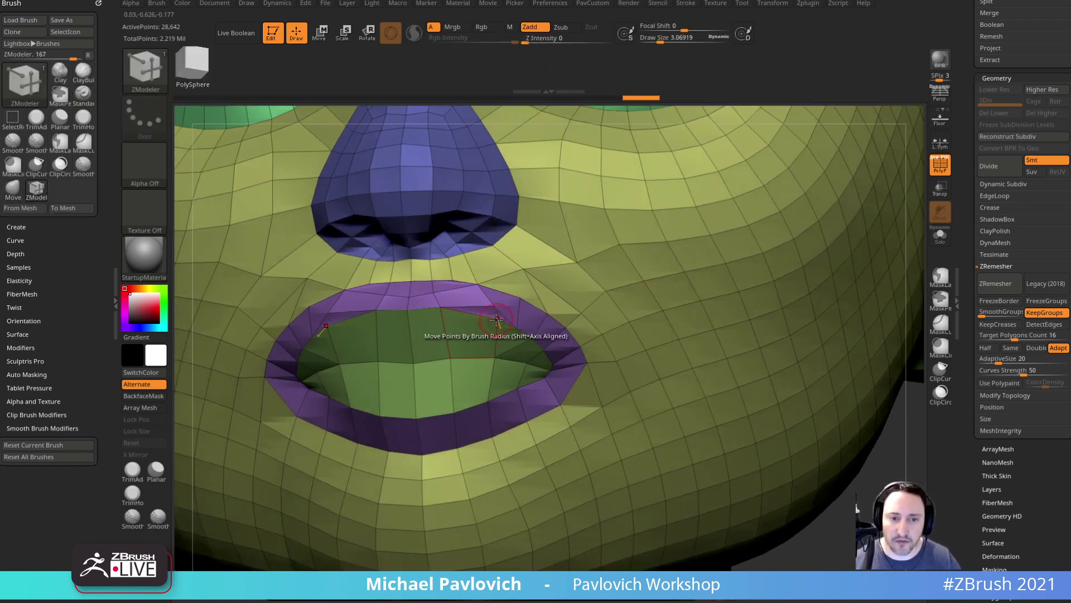
pyautogui.press('space')
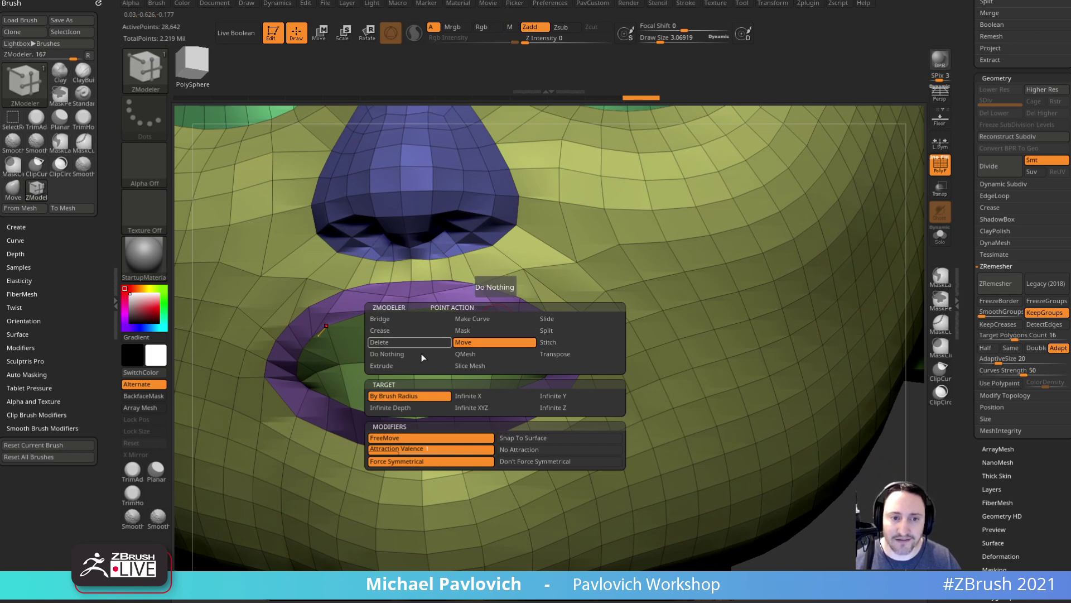
pyautogui.click(557, 340)
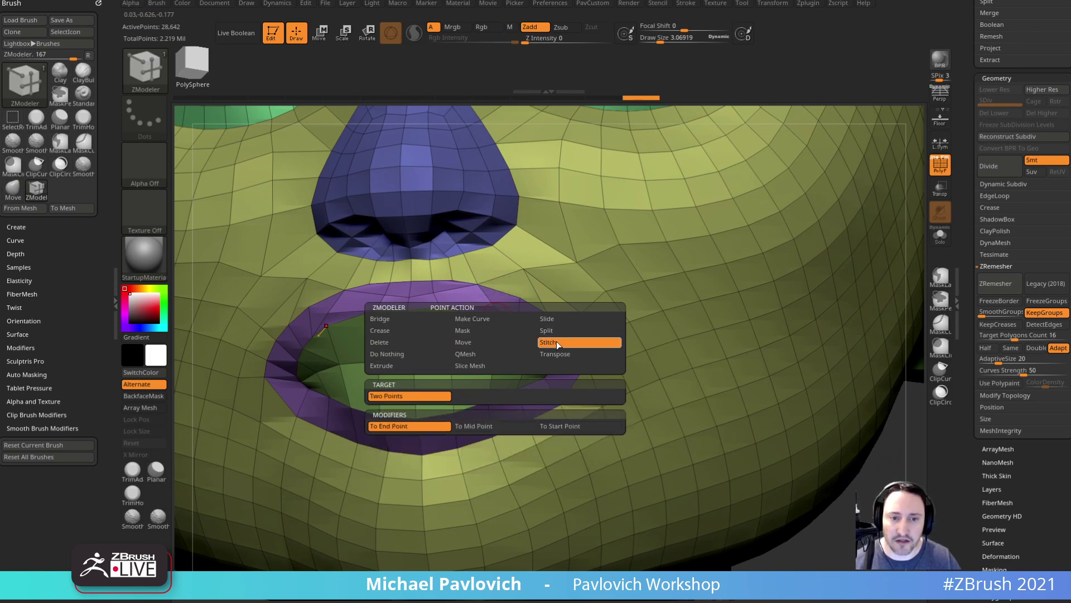
pyautogui.click(420, 320)
pyautogui.click(469, 396)
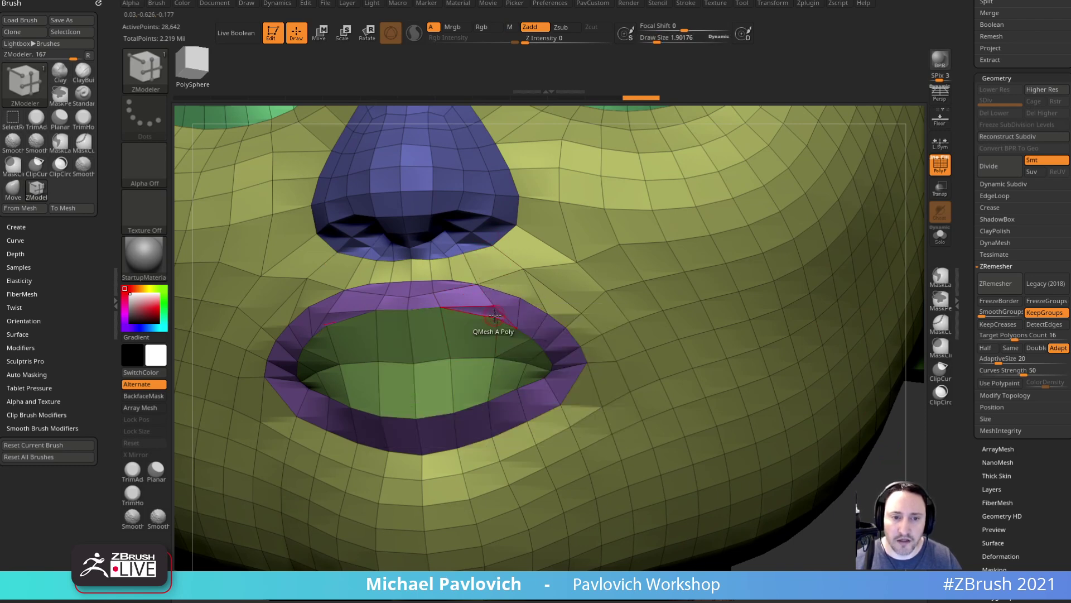
pyautogui.click(494, 306)
pyautogui.moveTo(674, 393); pyautogui.dragTo(650, 406, button='right')
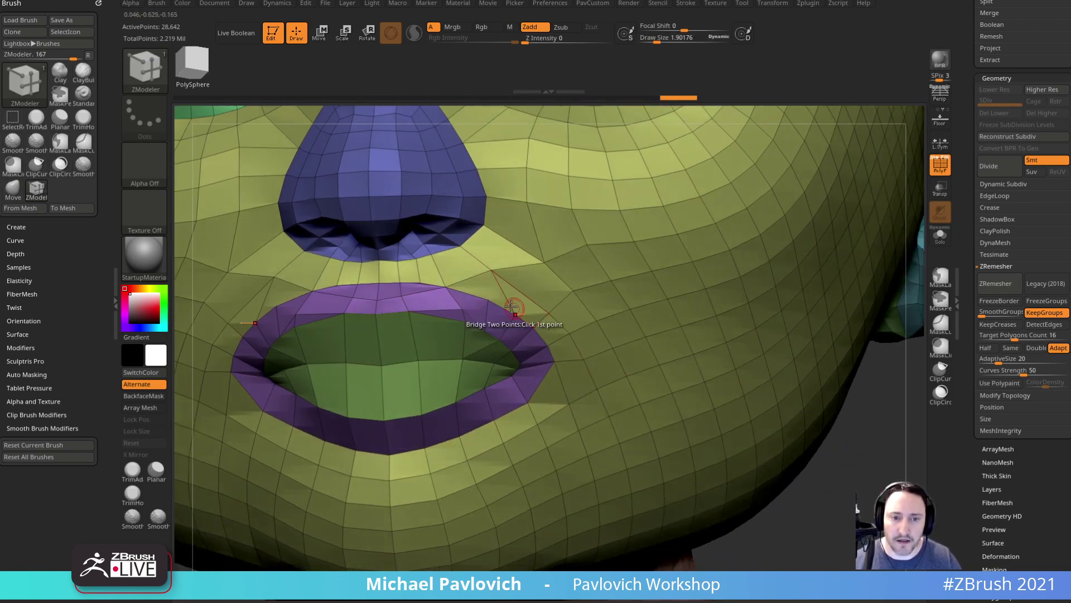
pyautogui.click(487, 300)
pyautogui.click(492, 272)
# - Adjust the points along the outer border of the upper lip with the Move brush
pyautogui.moveTo(710, 390); pyautogui.dragTo(859, 470, button='right')
pyautogui.press('b')
pyautogui.press('m')
pyautogui.press('v')
pyautogui.moveTo(458, 274); pyautogui.dragTo(460, 272)
pyautogui.moveTo(754, 322)
pyautogui.mouseDown(button='right')
pyautogui.moveTo(820, 334)
pyautogui.moveTo(787, 325)
pyautogui.mouseUp(button='right')
pyautogui.moveTo(464, 276); pyautogui.dragTo(463, 281)
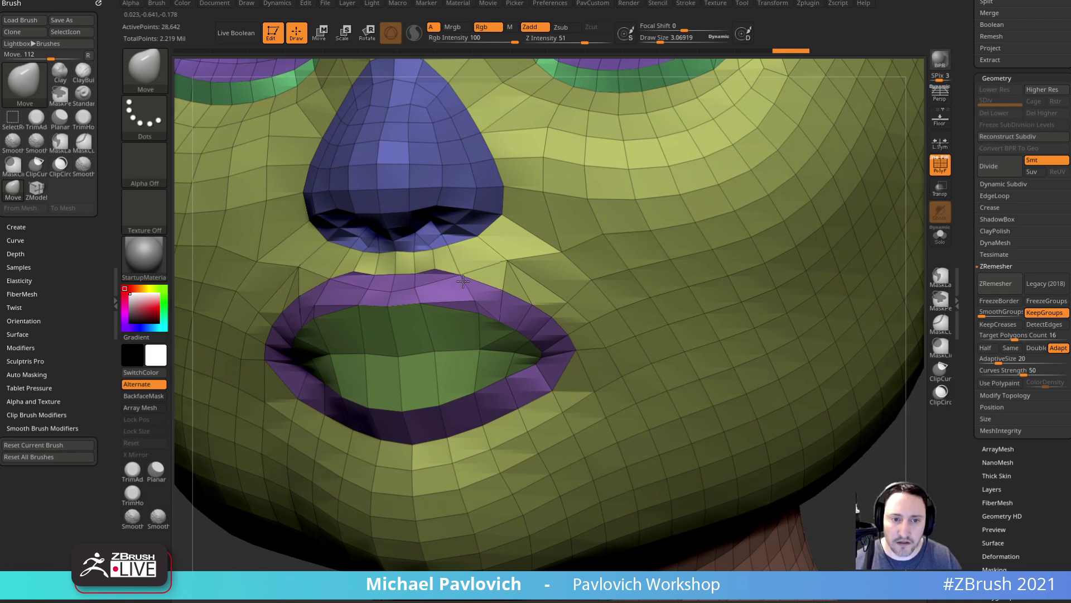
# - Set ZModeler's edge action to Collapse and collapse an edge on the inner border of the upper lip
pyautogui.press('b')
pyautogui.press('z')
pyautogui.press('m')
pyautogui.press('space')
pyautogui.click(373, 335)
pyautogui.click(374, 327)
pyautogui.click(477, 339)
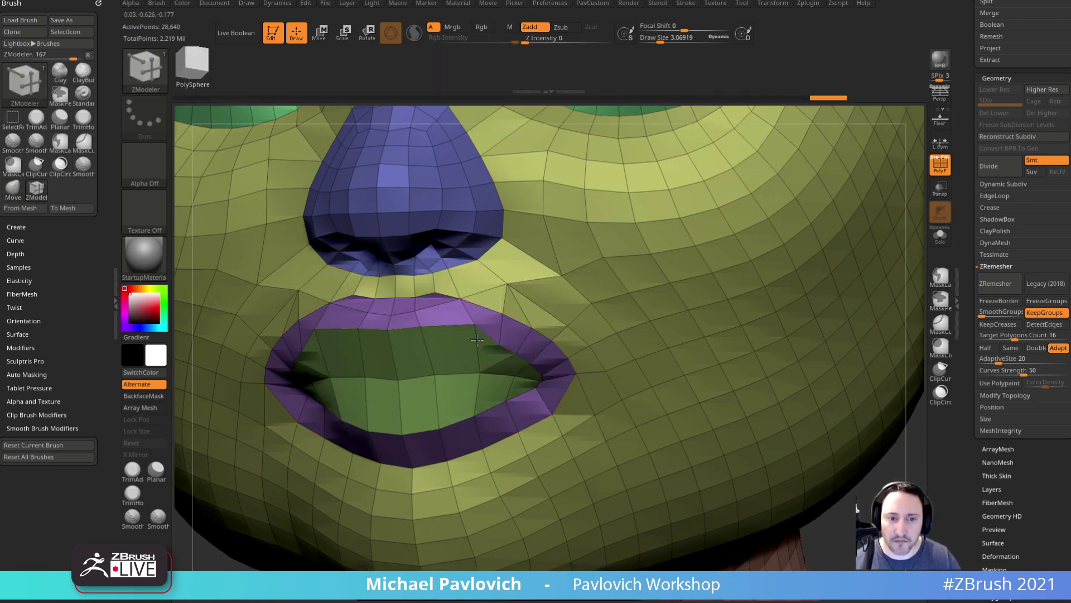
# - Nudge the upper-lip border point and the vertex between the nose and mouth corner with the Move brush
pyautogui.press('b')
pyautogui.press('m')
pyautogui.press('v')
pyautogui.moveTo(469, 315); pyautogui.dragTo(468, 322)
pyautogui.moveTo(503, 288); pyautogui.dragTo(507, 284)
pyautogui.moveTo(507, 284); pyautogui.dragTo(413, 312, button='right')
pyautogui.moveTo(402, 464)
pyautogui.mouseDown()
pyautogui.moveTo(285, 427)
pyautogui.moveTo(301, 414)
pyautogui.mouseUp()
# - Slice the mesh just above the mouth corner using the ZM_Slice brush
pyautogui.press('b')
pyautogui.press('z')
pyautogui.press('m')
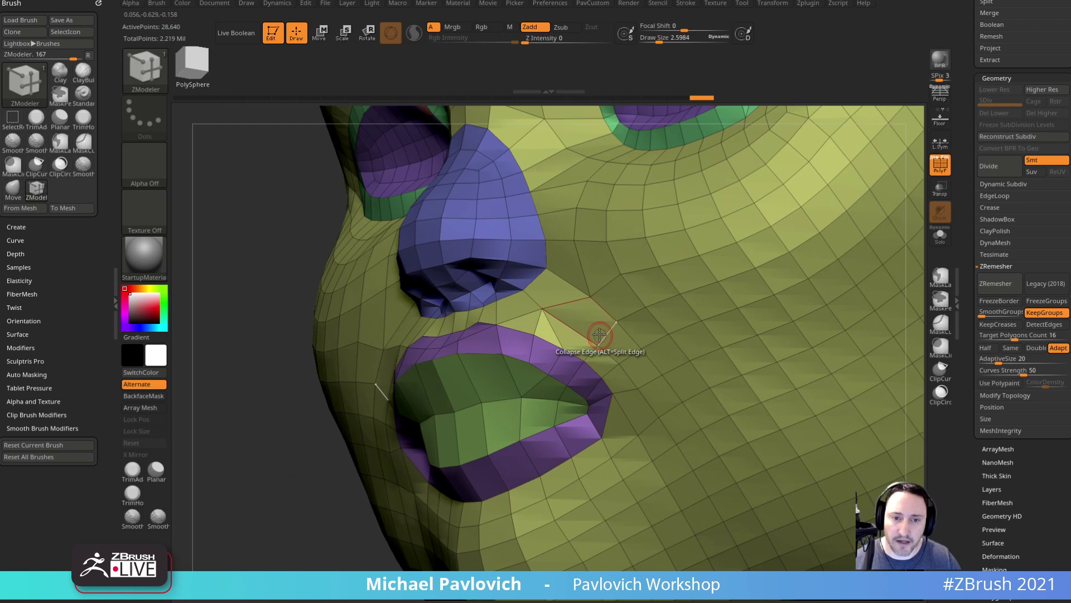
pyautogui.press('b')
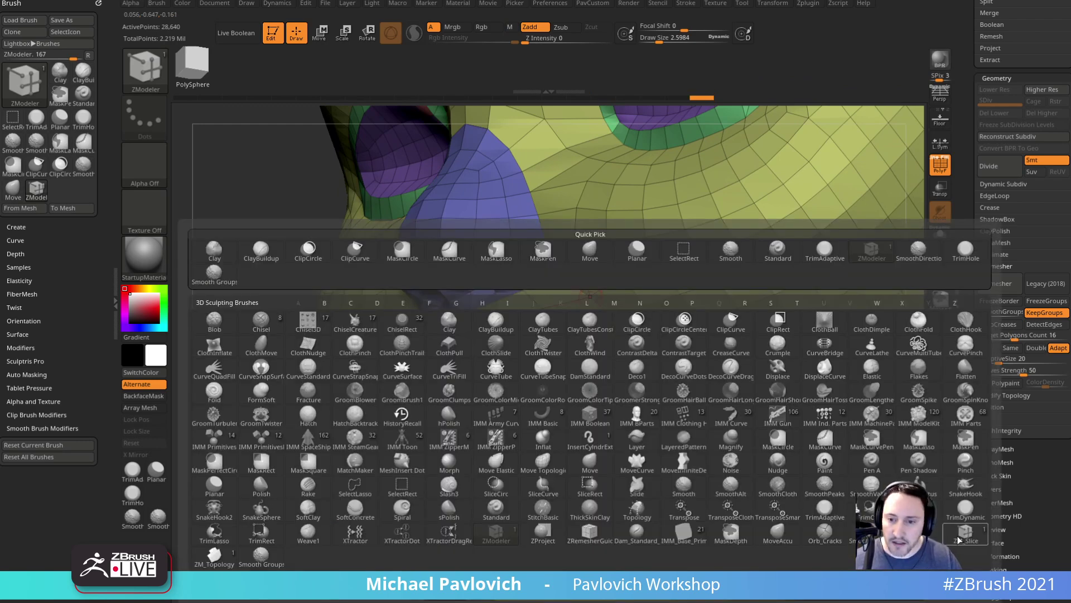
pyautogui.press('z')
pyautogui.press('s')
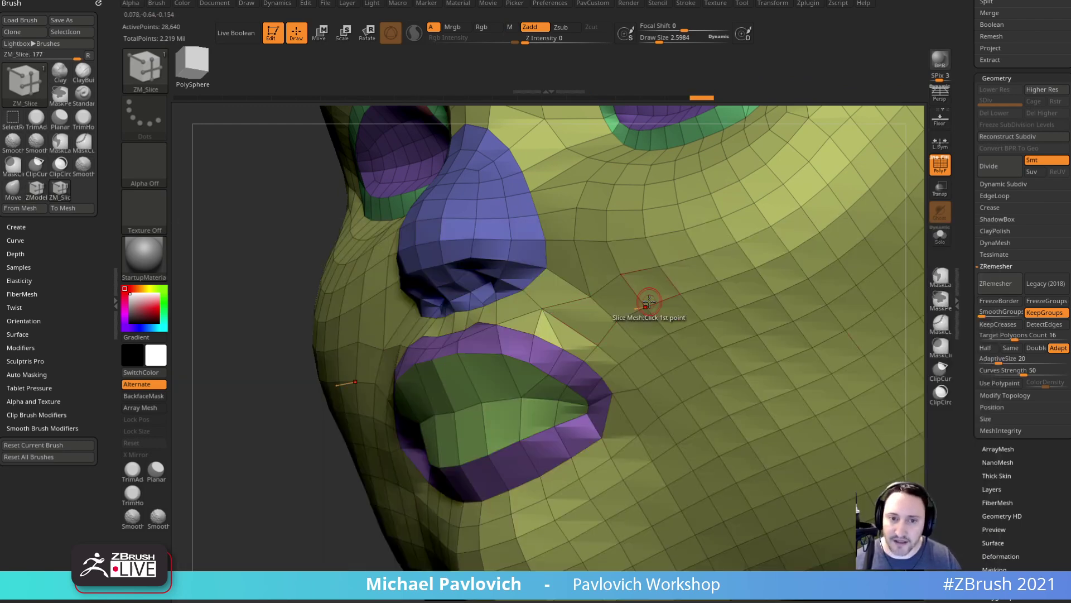
pyautogui.click(563, 347)
pyautogui.keyDown('alt'); pyautogui.moveTo(277, 442); pyautogui.dragTo(310, 415); pyautogui.keyUp('alt')
# - Set ZModeler's edge action to Delete and remove the surplus edge beside the upper lip near the mouth corner
pyautogui.press('space')
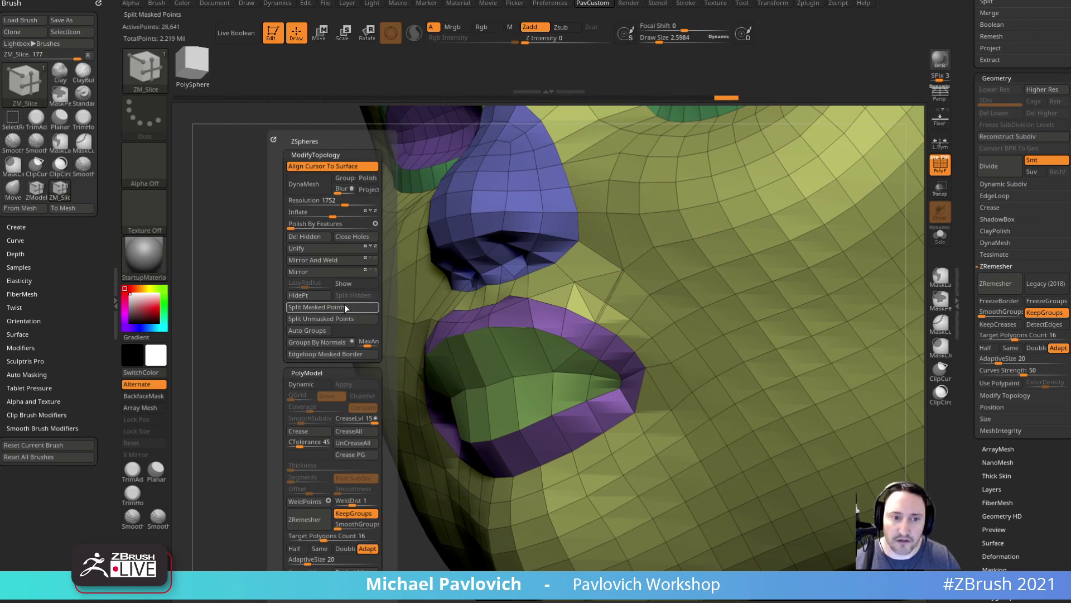
pyautogui.click(352, 444)
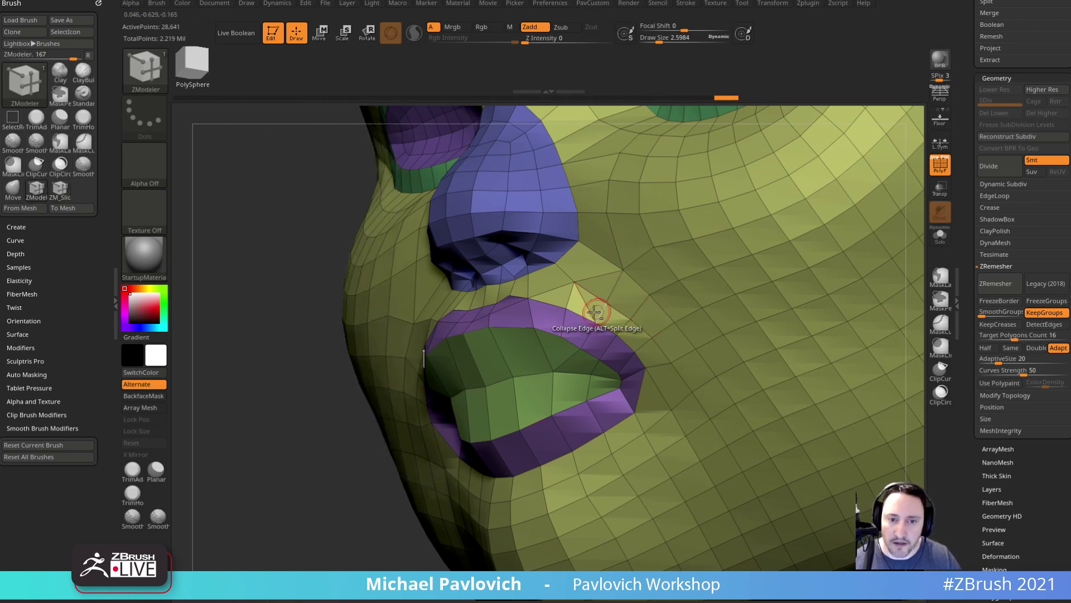
pyautogui.press('b')
pyautogui.press('z')
pyautogui.press('m')
pyautogui.press('space')
pyautogui.click(468, 404)
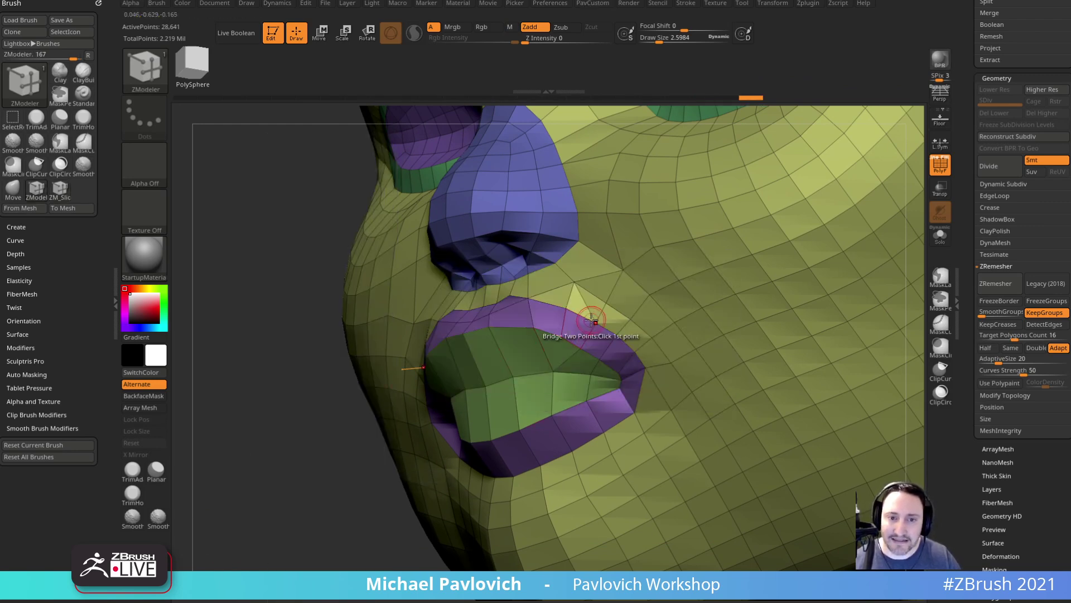
pyautogui.moveTo(321, 441); pyautogui.dragTo(365, 429)
pyautogui.moveTo(364, 430); pyautogui.dragTo(355, 394, button='right')
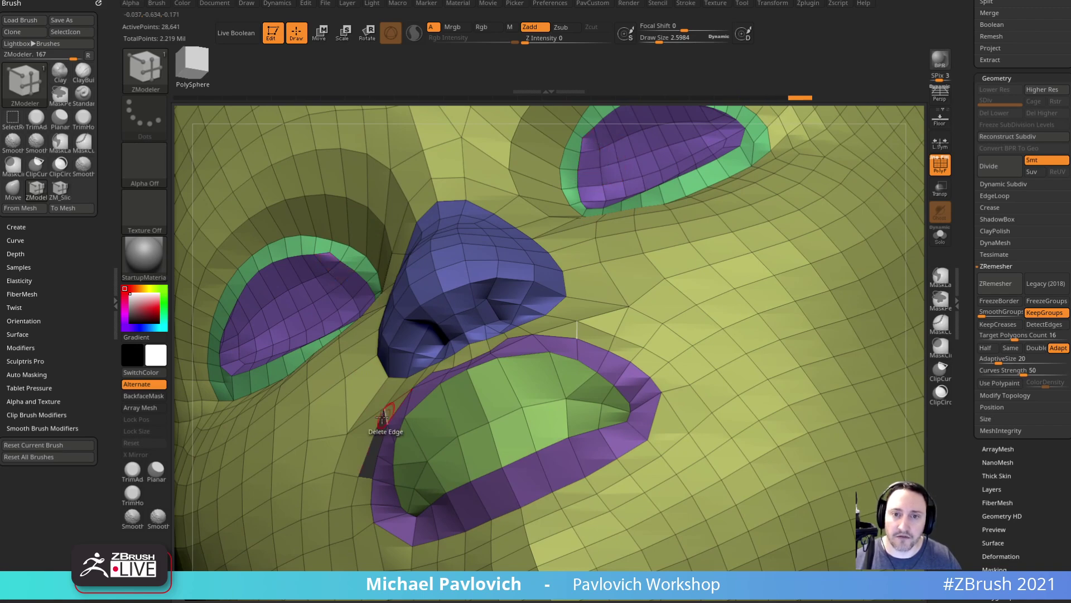
# - Mirror and weld the mesh to copy the edited mouth topology to the other side
pyautogui.moveTo(185, 565); pyautogui.dragTo(195, 558)
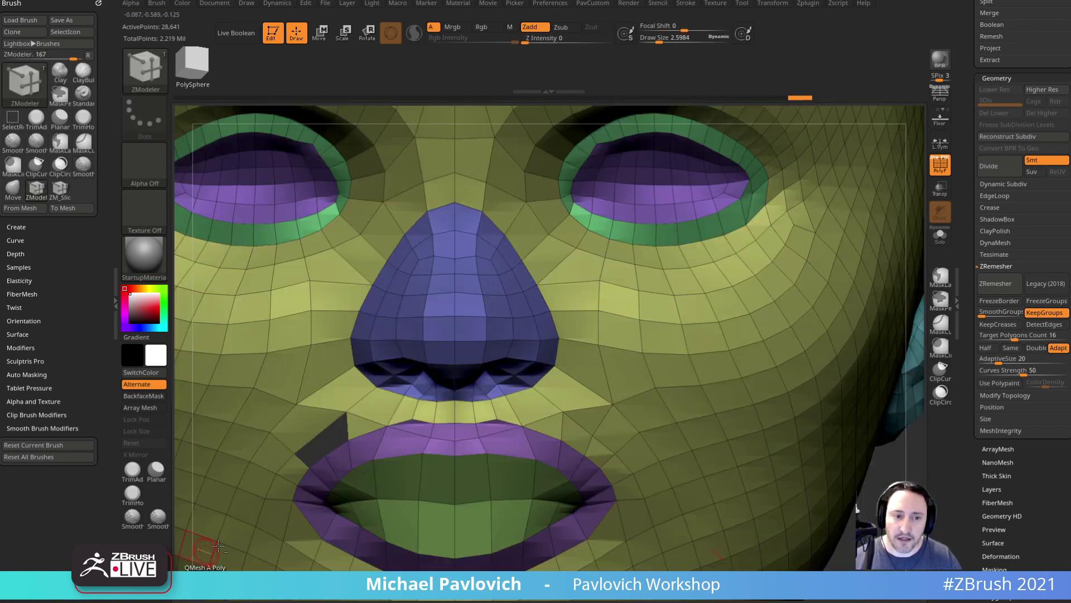
pyautogui.keyDown('alt'); pyautogui.moveTo(941, 527); pyautogui.dragTo(910, 422, button='right'); pyautogui.keyUp('alt')
pyautogui.press('`')
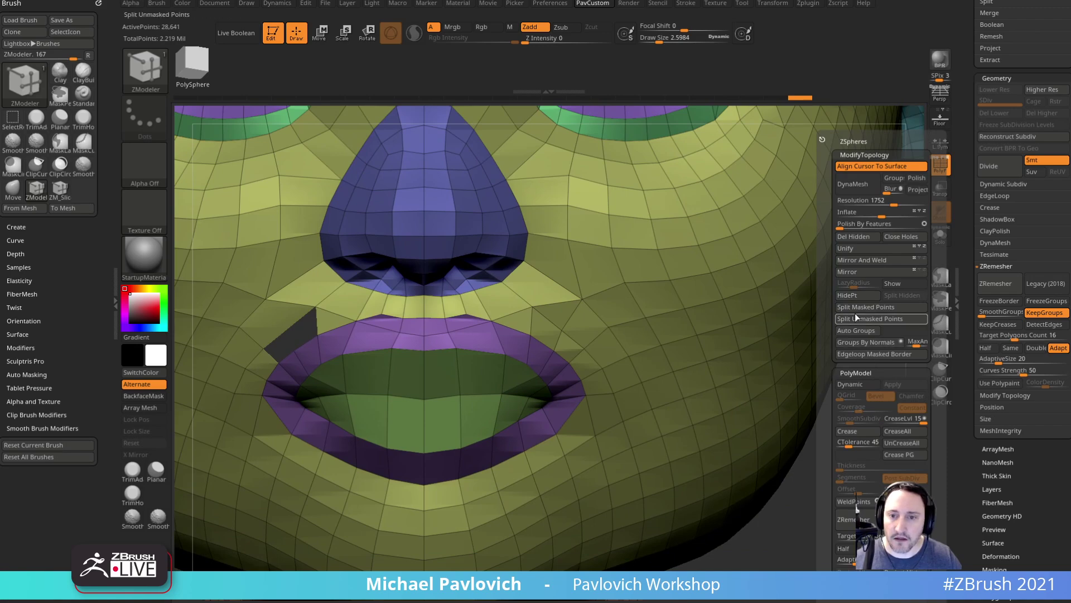
pyautogui.click(877, 263)
pyautogui.keyDown('alt'); pyautogui.moveTo(722, 470); pyautogui.dragTo(744, 440, button='right'); pyautogui.keyUp('alt')
pyautogui.moveTo(916, 458)
pyautogui.mouseDown(button='right')
pyautogui.moveTo(843, 455)
pyautogui.moveTo(895, 455)
pyautogui.mouseUp(button='right')
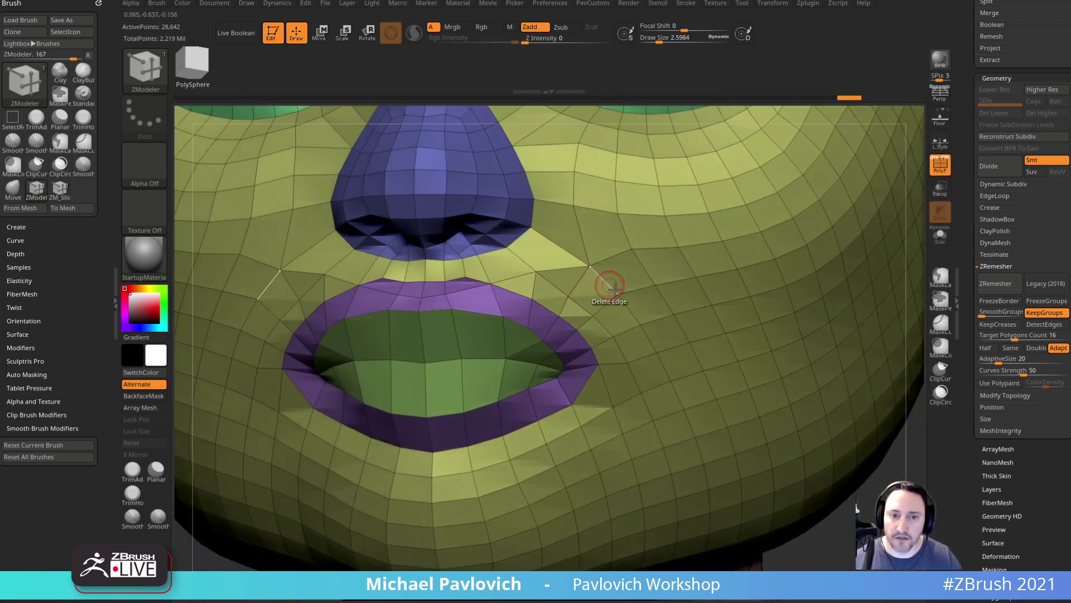
# - Set the draw size to about 4.7 and switch to the Move brush
pyautogui.keyDown('alt'); pyautogui.moveTo(596, 273); pyautogui.dragTo(592, 290, button='right'); pyautogui.keyUp('alt')
pyautogui.press('s')
pyautogui.moveTo(592, 289); pyautogui.dragTo(596, 286)
pyautogui.press('b')
pyautogui.press('m')
pyautogui.press('v')
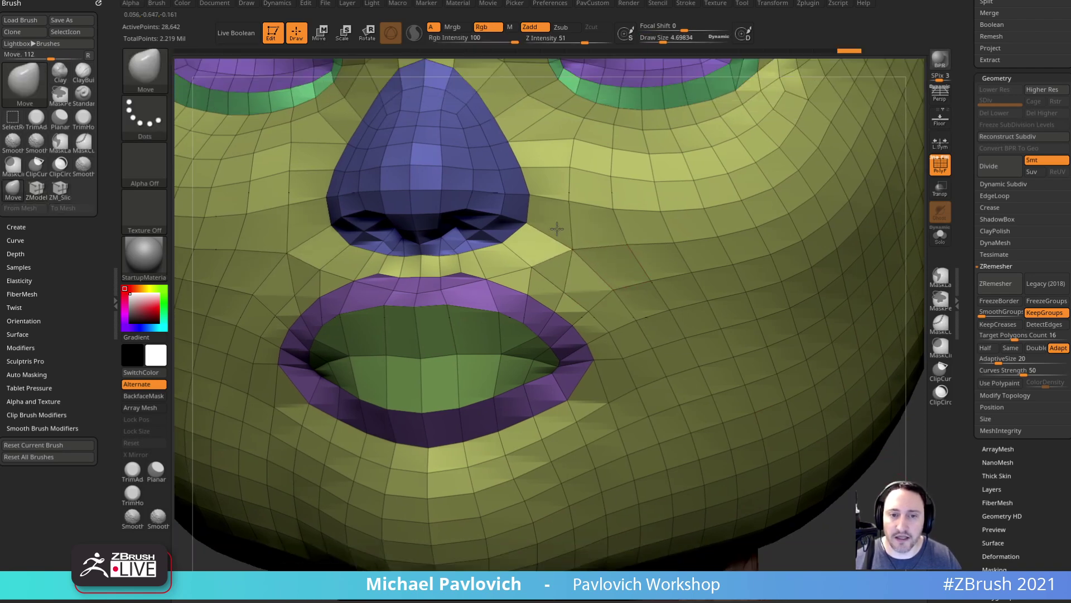
pyautogui.keyDown('alt'); pyautogui.moveTo(901, 470); pyautogui.dragTo(831, 469, button='right'); pyautogui.keyUp('alt')
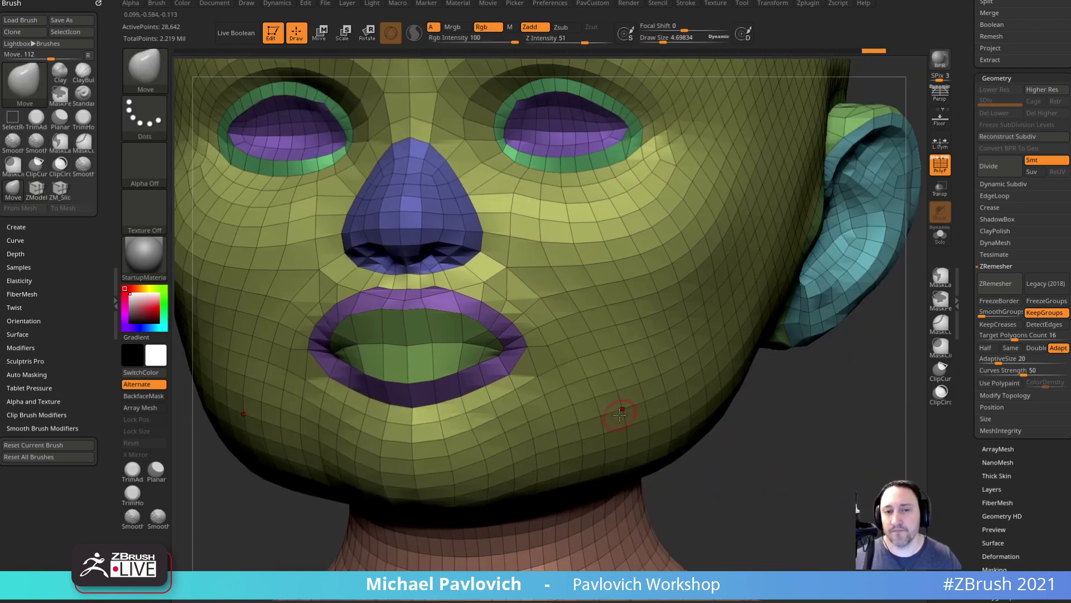
pyautogui.moveTo(863, 427); pyautogui.dragTo(844, 497, button='right')
pyautogui.moveTo(827, 392)
pyautogui.keyDown('alt'); pyautogui.mouseDown(button='right')
pyautogui.moveTo(854, 423)
pyautogui.moveTo(869, 387)
pyautogui.mouseUp(button='right'); pyautogui.keyUp('alt')
# - Collapse surplus edges around the upper lip with ZModeler
pyautogui.press('b')
pyautogui.press('z')
pyautogui.press('m')
pyautogui.press('space')
pyautogui.click(331, 327)
pyautogui.click(422, 364)
pyautogui.click(445, 350)
pyautogui.moveTo(889, 407); pyautogui.dragTo(878, 373)
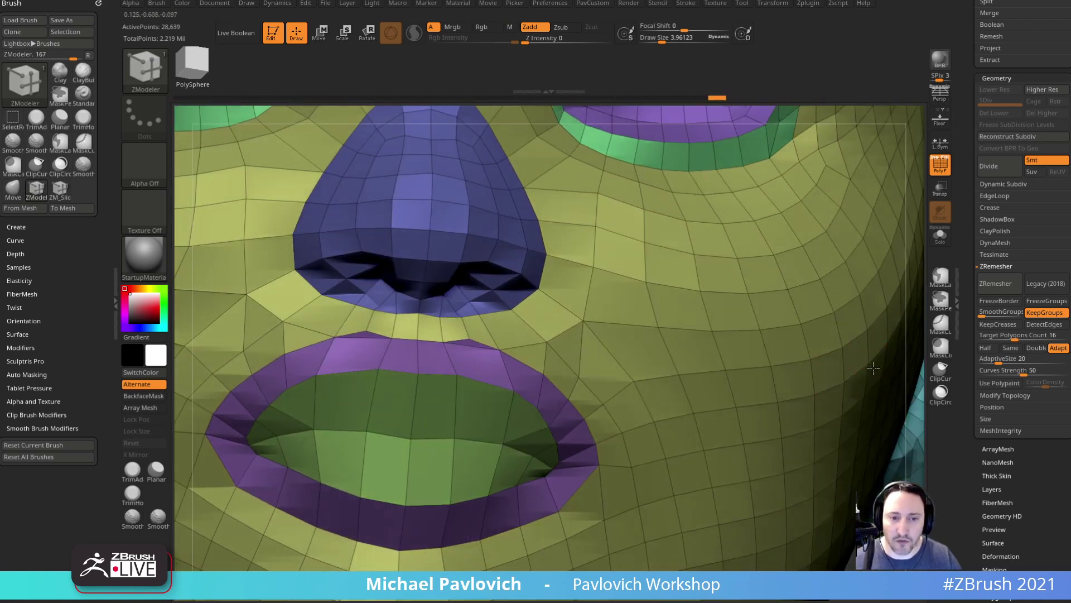
# - Collapse the extra edges between the nose base and the upper lip to simplify the philtrum topology
pyautogui.press('space')
pyautogui.click(532, 314)
pyautogui.click(473, 347)
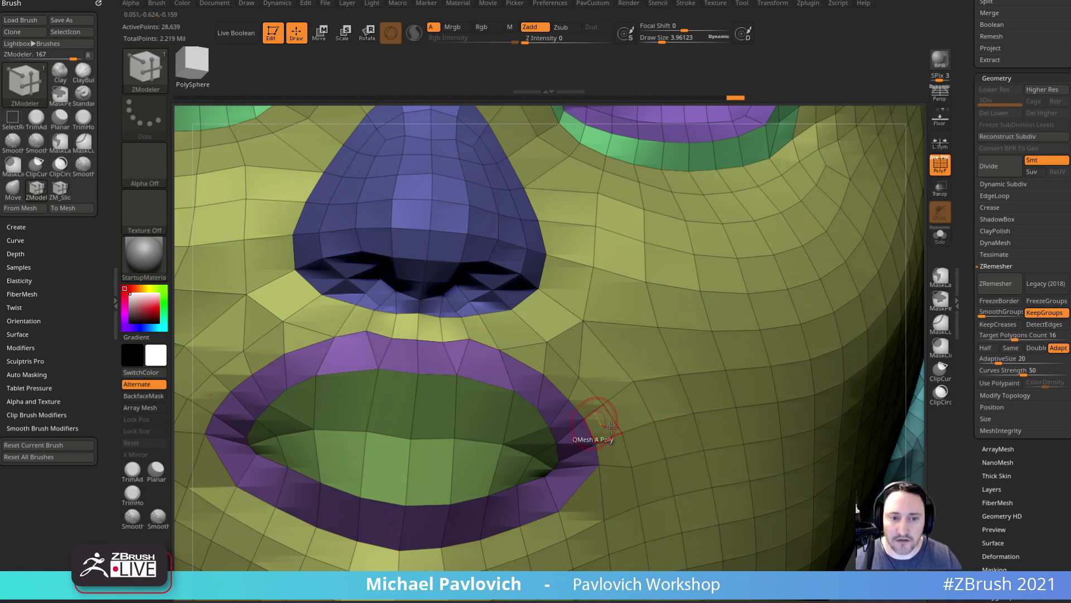
pyautogui.moveTo(921, 455); pyautogui.dragTo(940, 142)
pyautogui.keyDown('alt'); pyautogui.moveTo(888, 268); pyautogui.dragTo(915, 425); pyautogui.keyUp('alt')
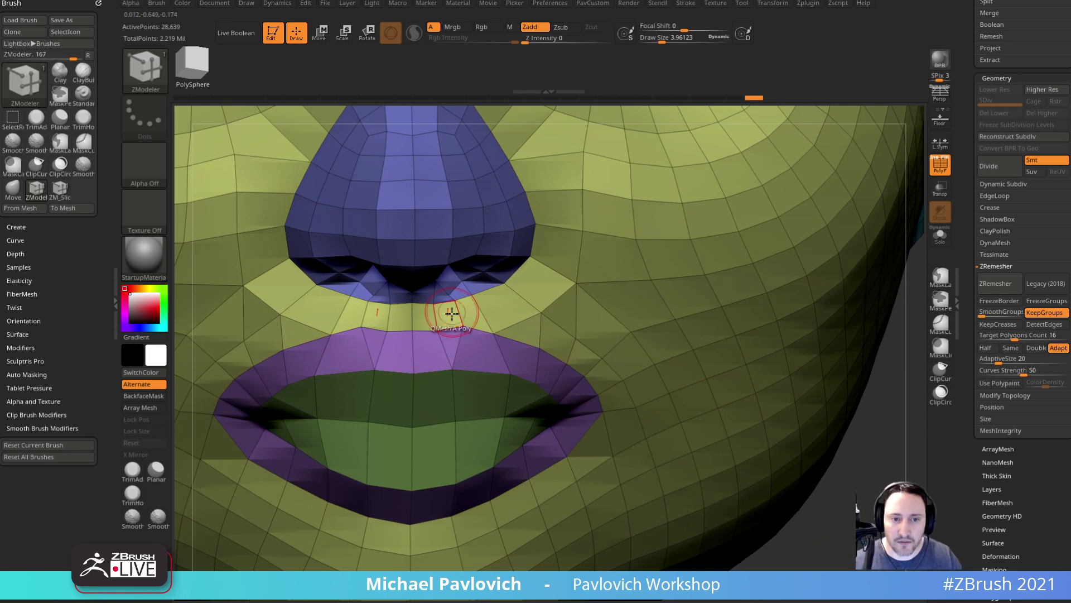
pyautogui.press('space')
pyautogui.click(343, 326)
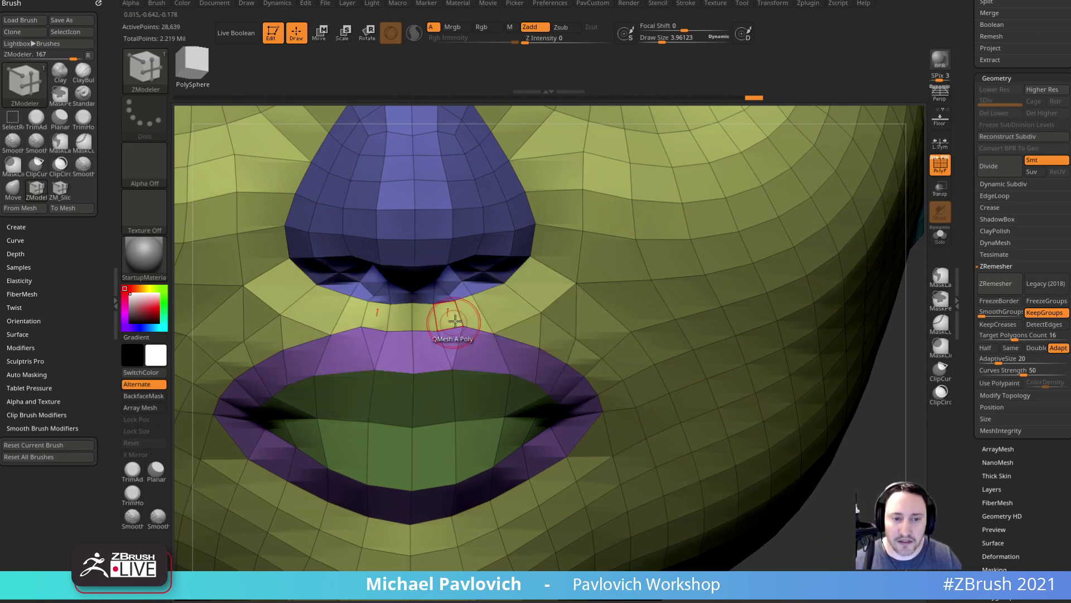
pyautogui.click(456, 330)
pyautogui.click(445, 303)
# - Select the ZM_Slice brush and check that its point action is Slice Mesh
pyautogui.press('b')
pyautogui.press('m')
pyautogui.press('v')
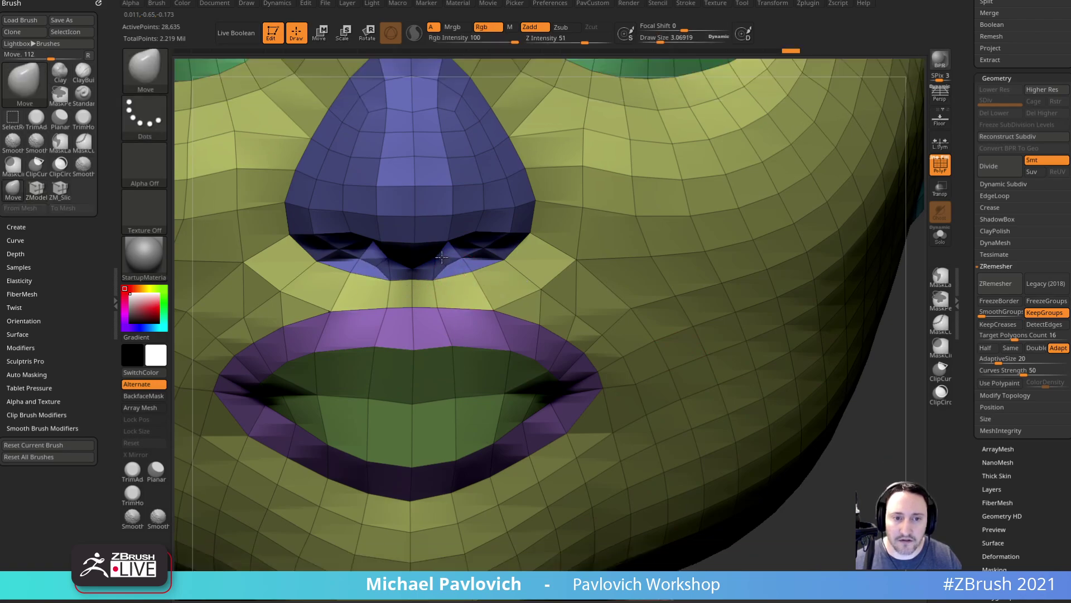
pyautogui.moveTo(854, 416)
pyautogui.mouseDown()
pyautogui.moveTo(887, 420)
pyautogui.moveTo(862, 441)
pyautogui.moveTo(863, 497)
pyautogui.moveTo(823, 438)
pyautogui.moveTo(836, 473)
pyautogui.moveTo(832, 514)
pyautogui.moveTo(817, 499)
pyautogui.moveTo(799, 506)
pyautogui.moveTo(805, 523)
pyautogui.moveTo(795, 521)
pyautogui.moveTo(804, 505)
pyautogui.moveTo(780, 472)
pyautogui.mouseUp()
pyautogui.press('b')
pyautogui.press('z')
pyautogui.press('m')
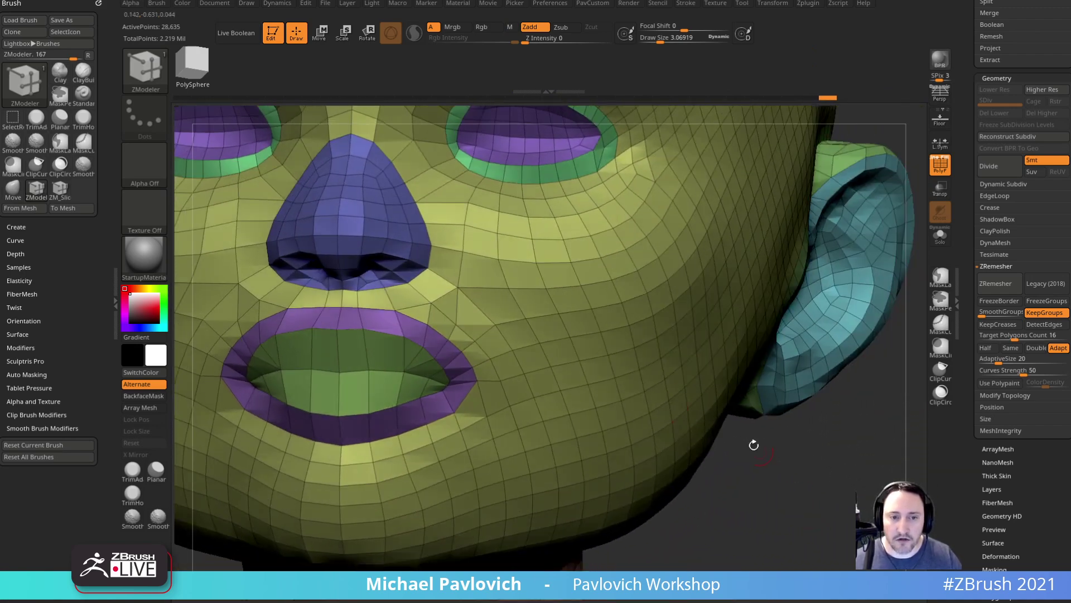
pyautogui.moveTo(844, 471)
pyautogui.keyDown('alt'); pyautogui.mouseDown()
pyautogui.moveTo(846, 459)
pyautogui.moveTo(846, 474)
pyautogui.mouseUp(); pyautogui.keyUp('alt')
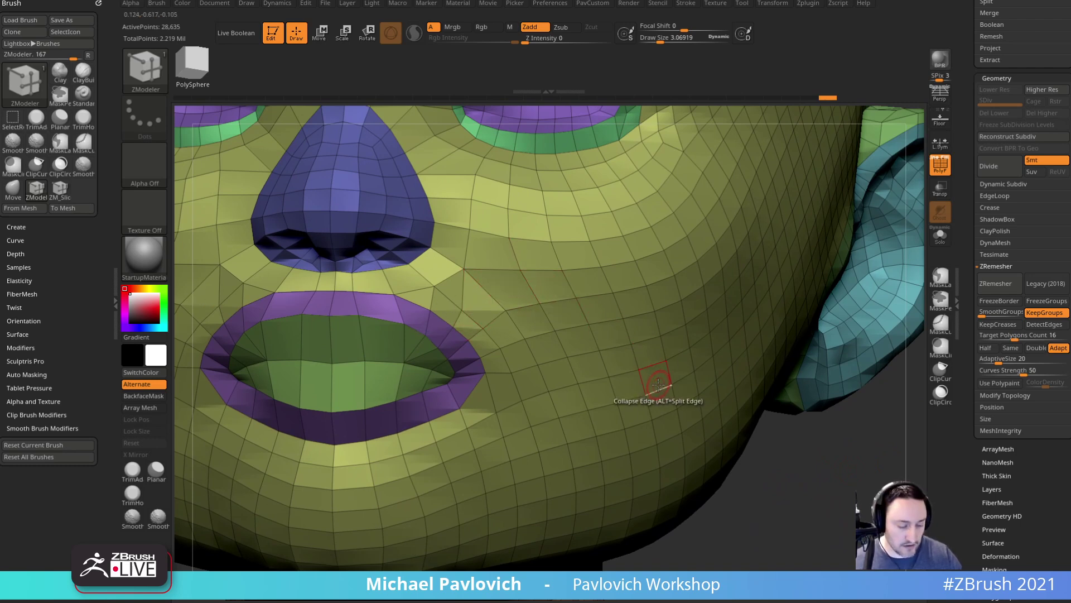
pyautogui.press('b')
pyautogui.click(1006, 543)
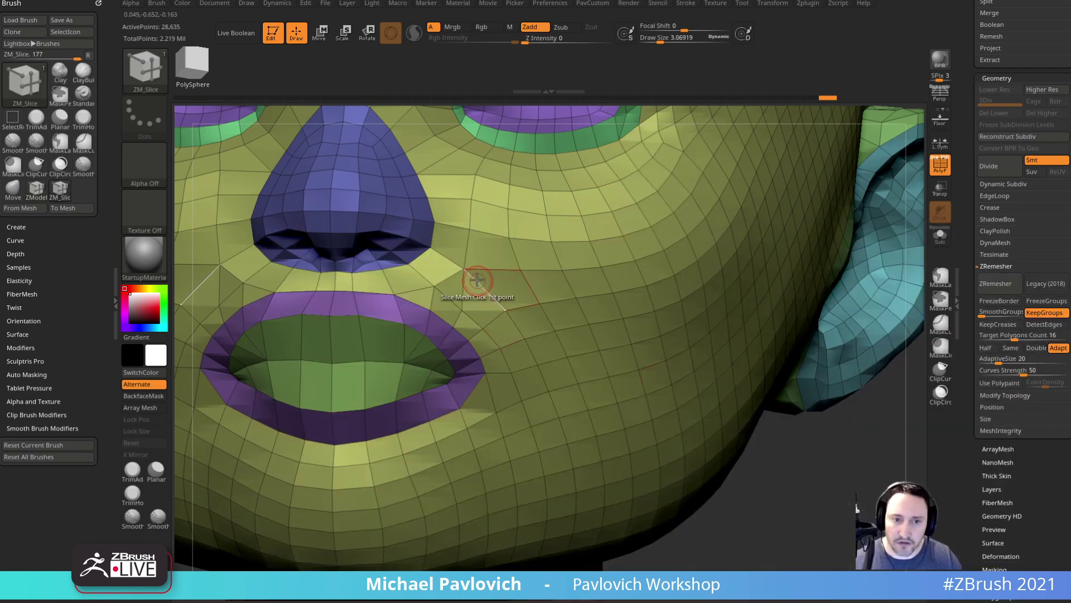
pyautogui.press('space')
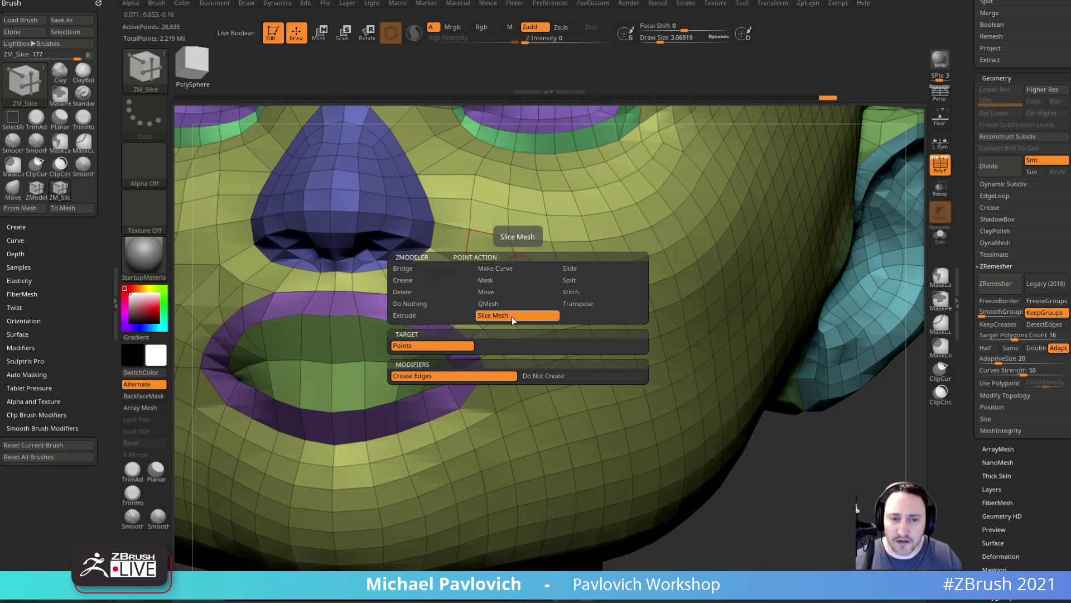
pyautogui.press('space')
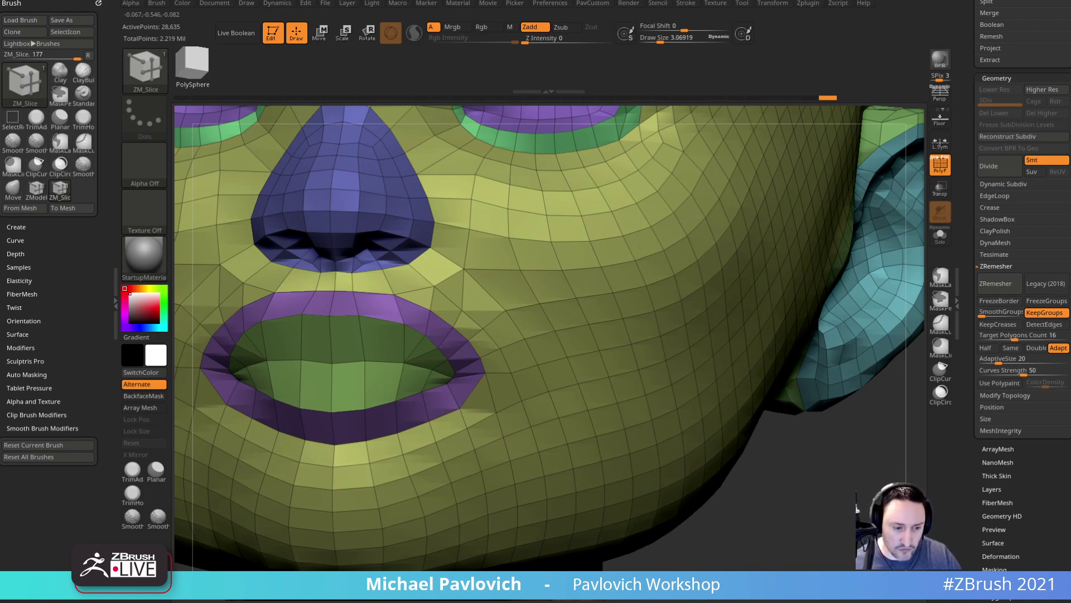
# - Switch to the browser, open the ZBrush 2021.5 What's New page on ArtStation and show its video playlist
pyautogui.moveTo(487, 42); pyautogui.dragTo(446, 0)
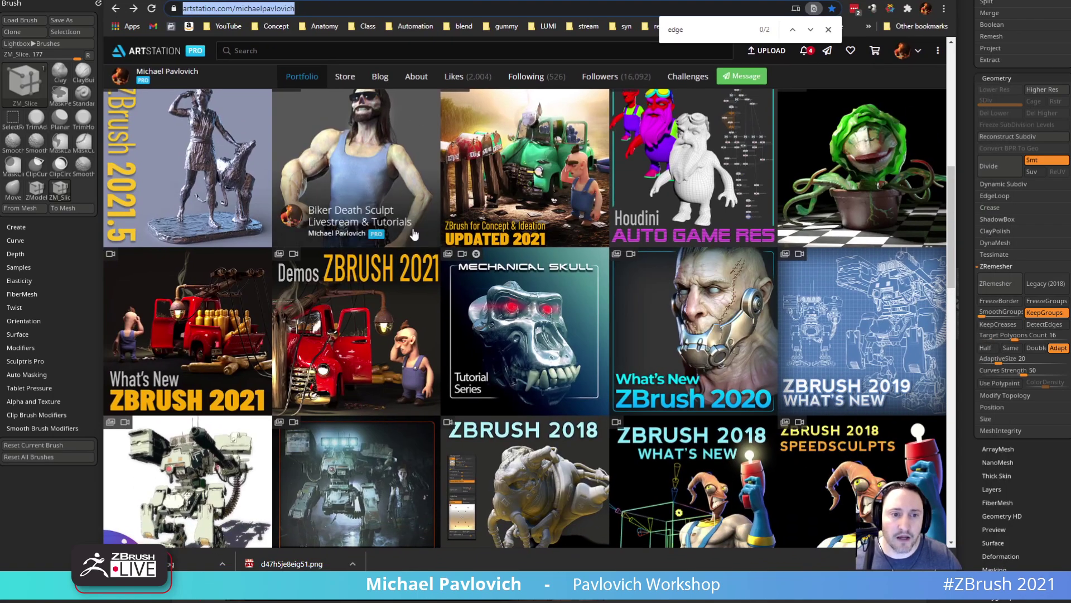
pyautogui.scroll(4, 413, 232)
pyautogui.click(182, 331)
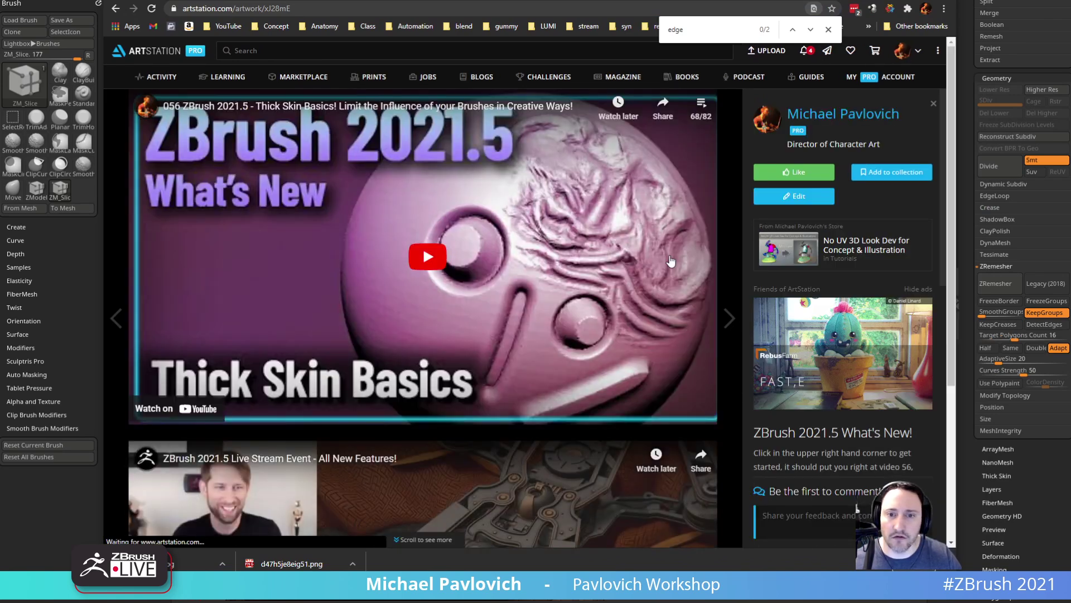
pyautogui.click(705, 105)
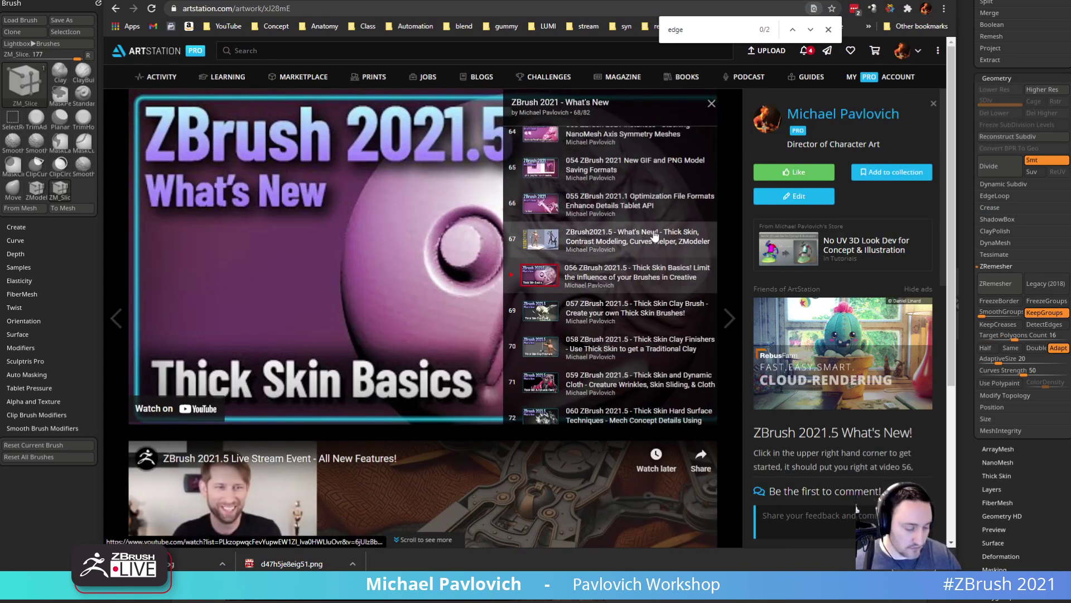
# - Find the ZModeler slice video by searching the page for "slice", close the search and return to ZBrush
pyautogui.write('slice')
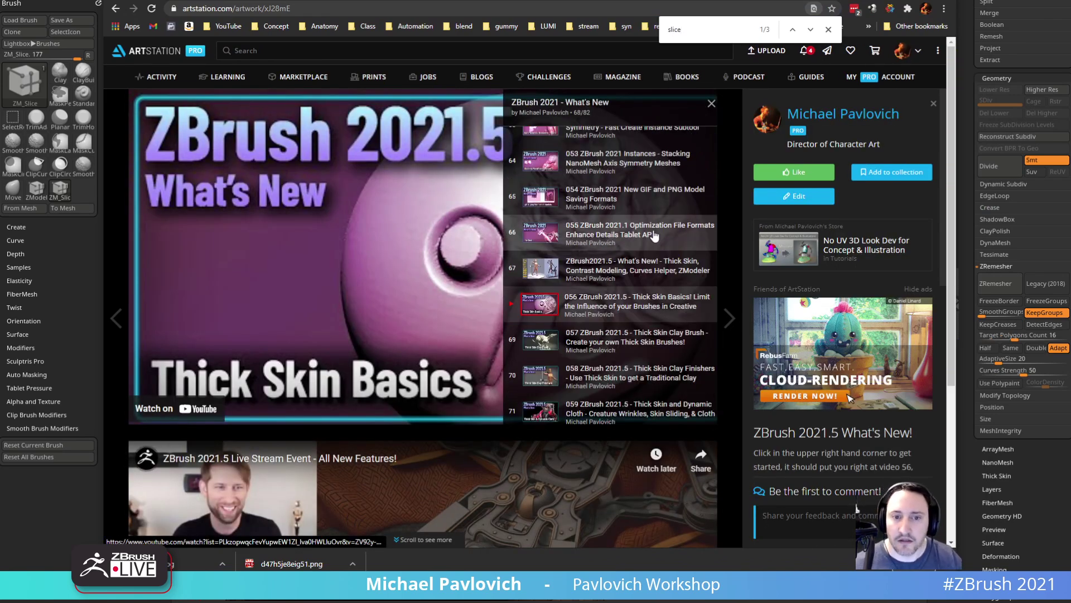
pyautogui.scroll(-6, 647, 237)
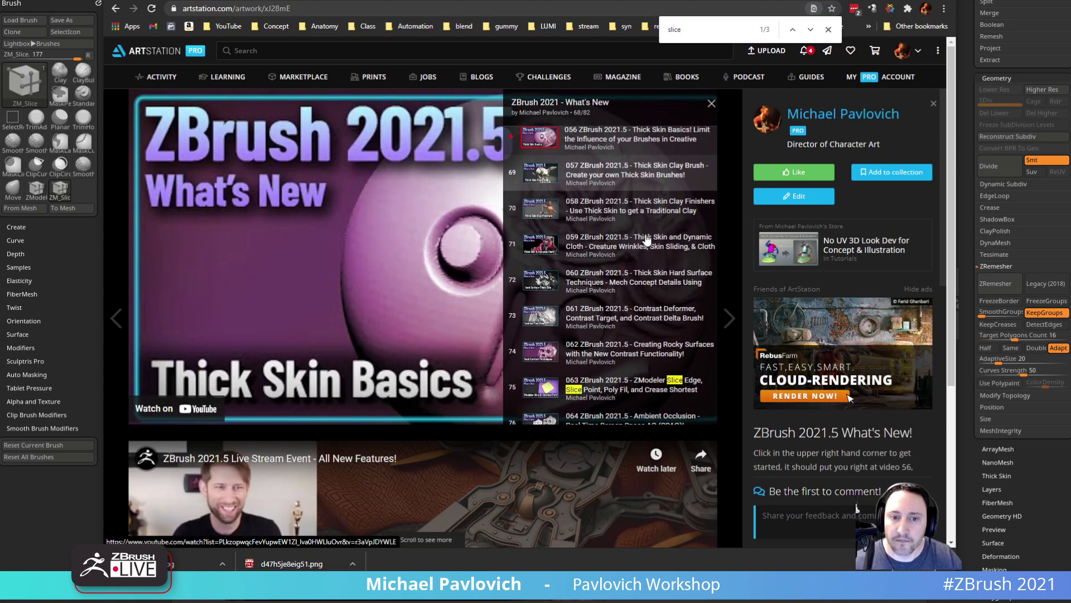
pyautogui.scroll(1, 600, 232)
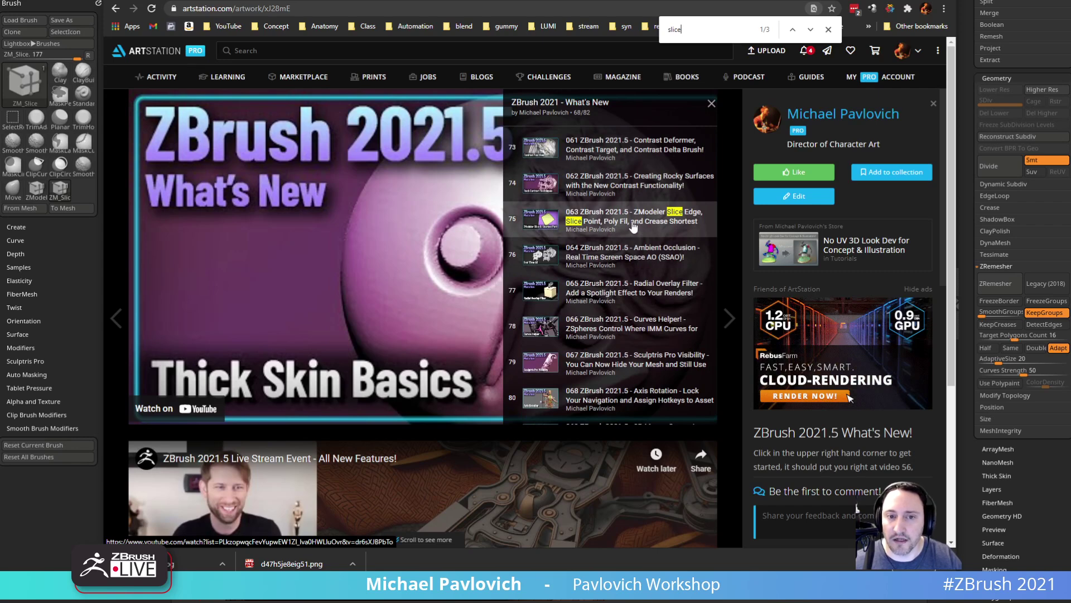
pyautogui.click(433, 8)
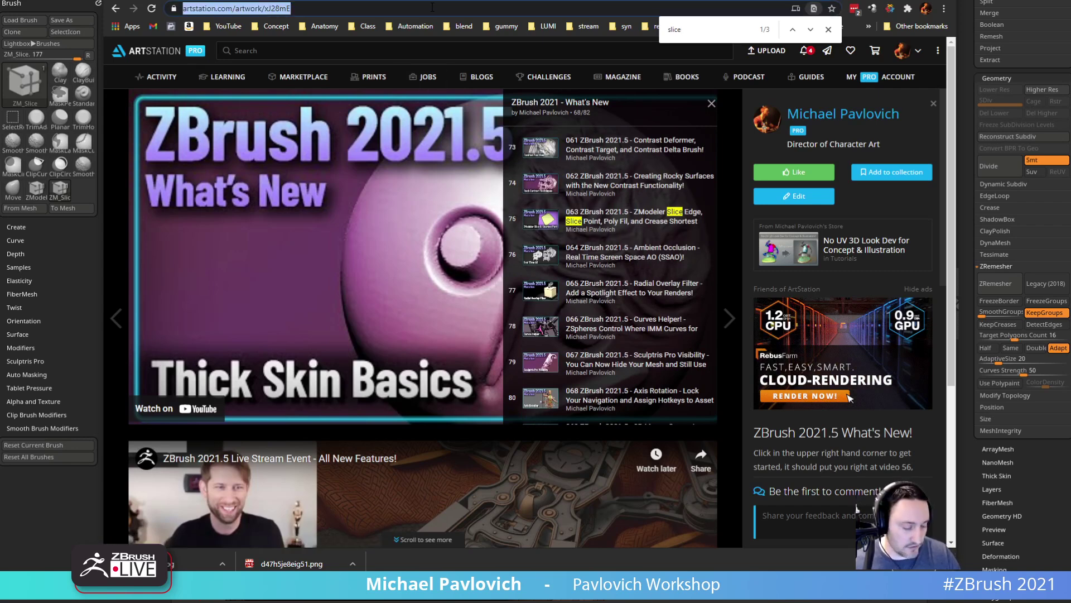
pyautogui.hotkey('alt', 'Tab')
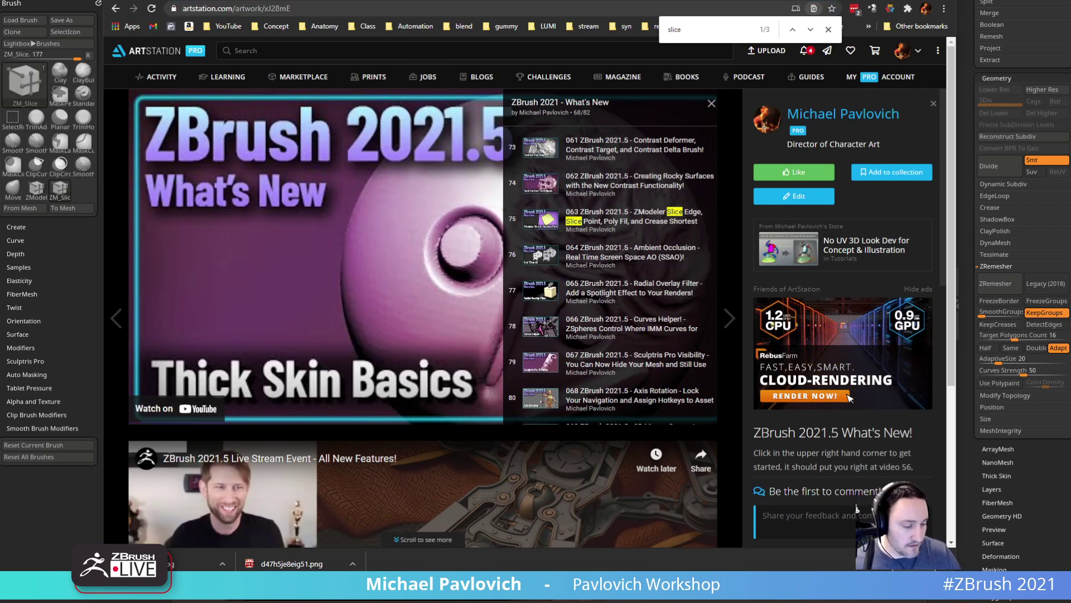
pyautogui.click(828, 29)
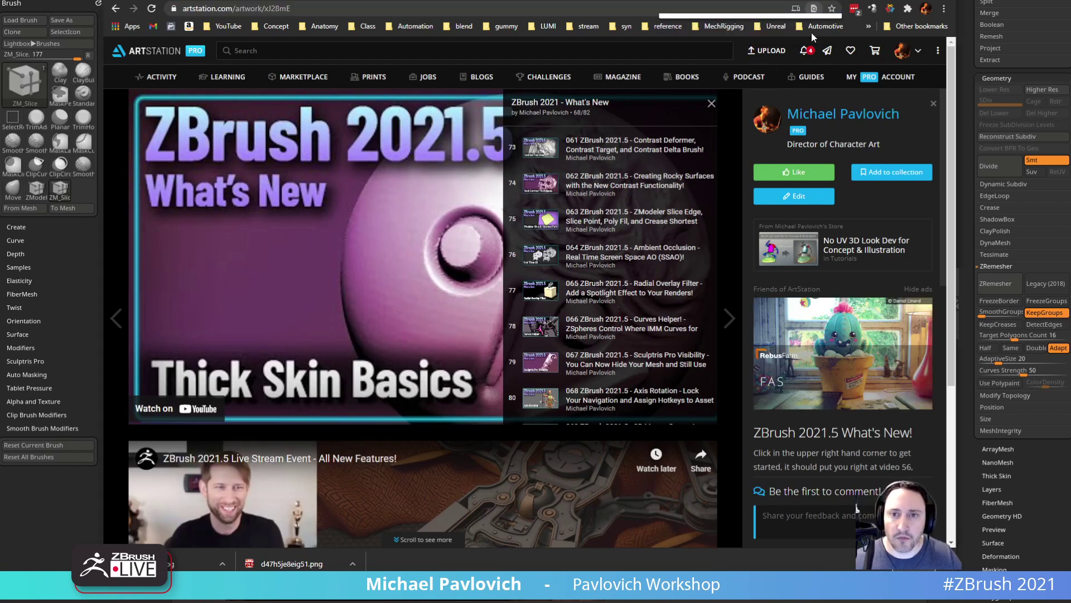
pyautogui.hotkey('alt', 'Tab')
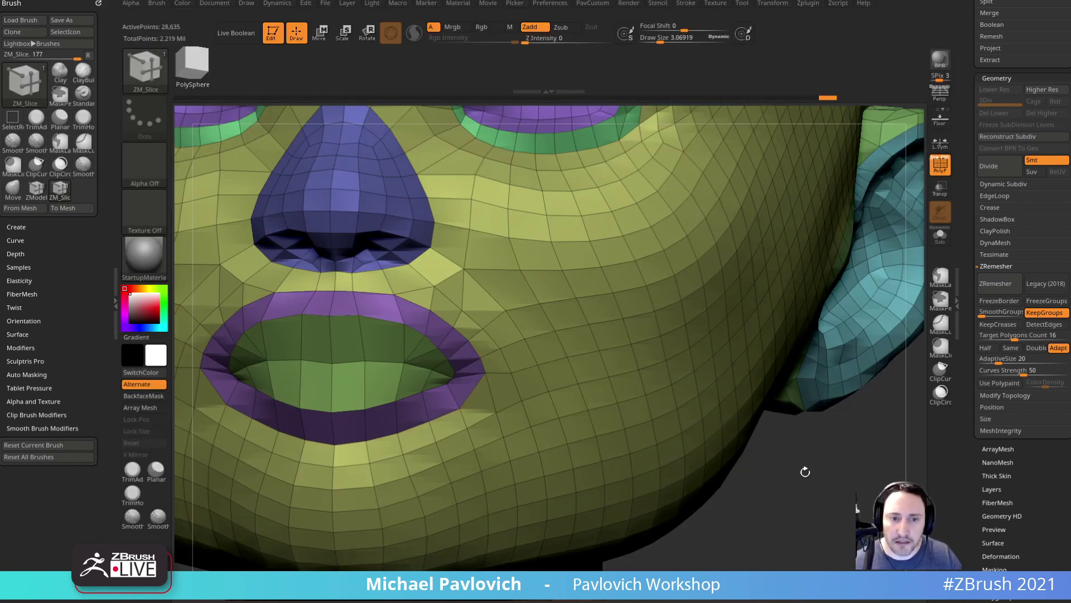
# - Slice a diagonal edge across the cheek polygons beside the upper lip, and reduce the draw size to about 2
pyautogui.click(520, 270)
pyautogui.click(463, 311)
pyautogui.press('[')
pyautogui.press('b')
pyautogui.press('m')
pyautogui.press('v')
# - Set the ZModeler edge action to Delete for removing the old edge beside the upper lip
pyautogui.press('b')
pyautogui.press('z')
pyautogui.press('m')
pyautogui.press('space')
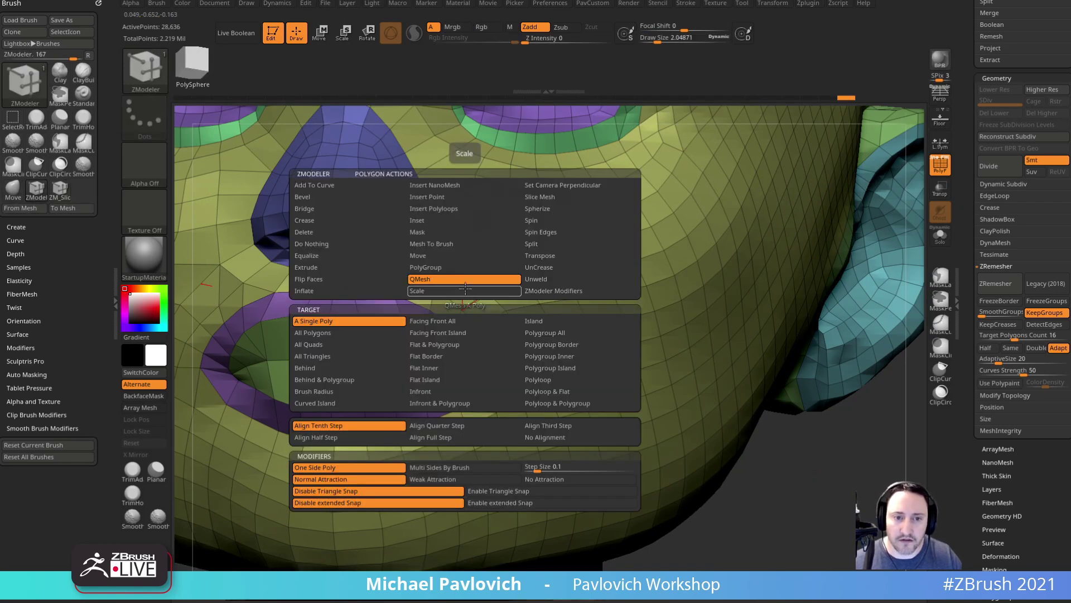
pyautogui.click(360, 353)
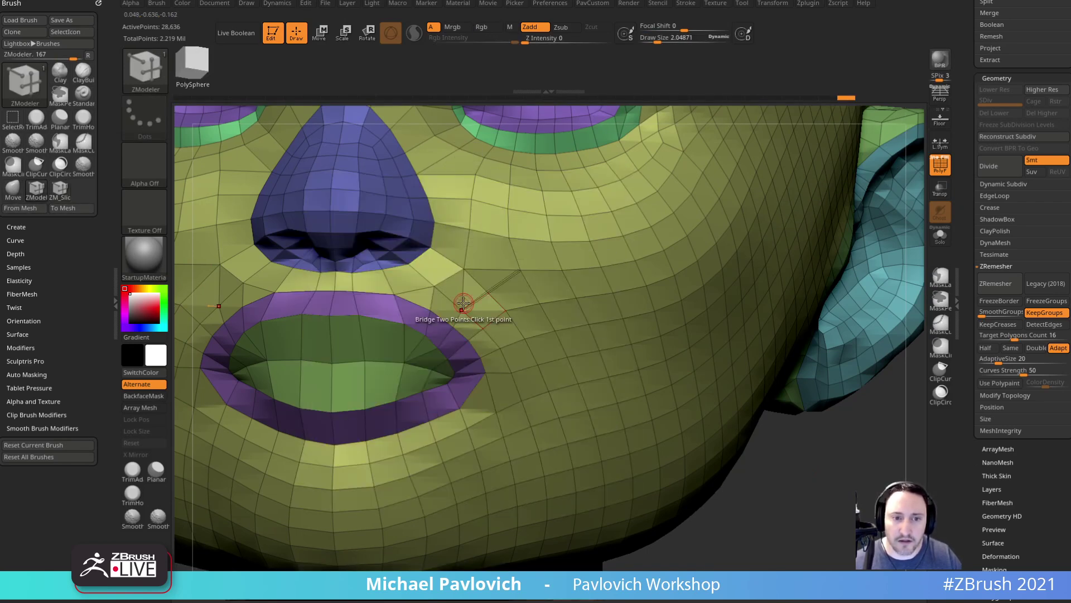
# - Mirror and weld the mesh to copy the rerouted cheek edge to the other side of the face
pyautogui.press('4')
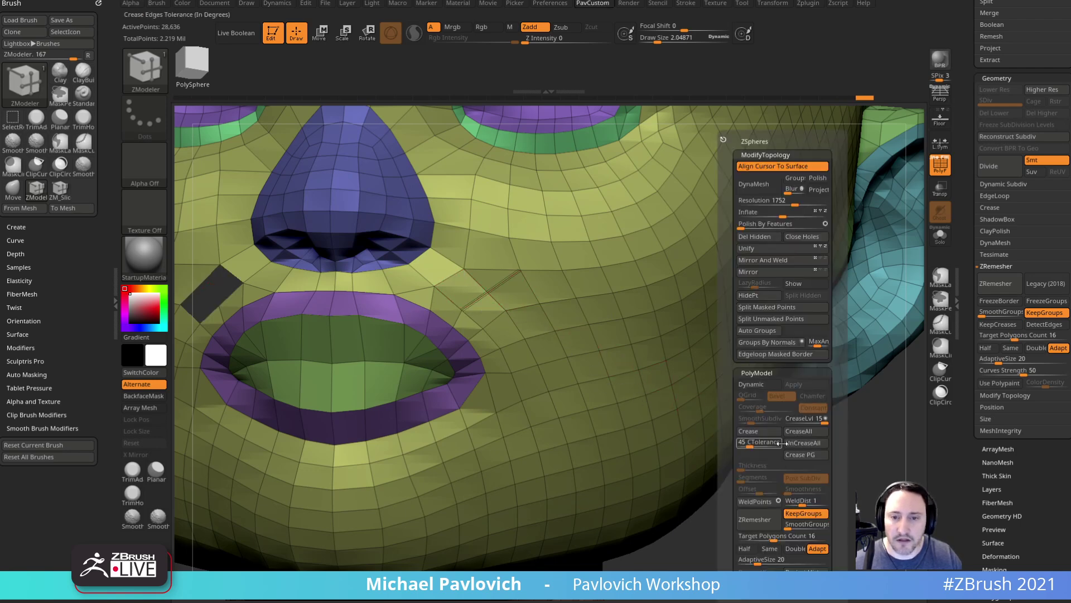
pyautogui.click(777, 328)
pyautogui.press('4')
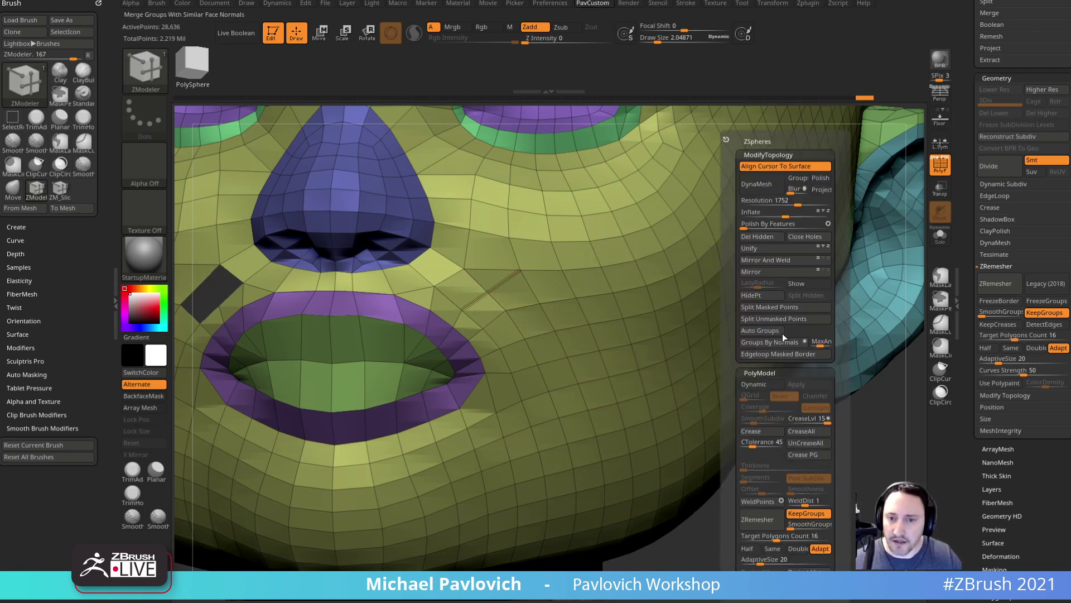
pyautogui.click(769, 272)
pyautogui.click(772, 261)
pyautogui.press('4')
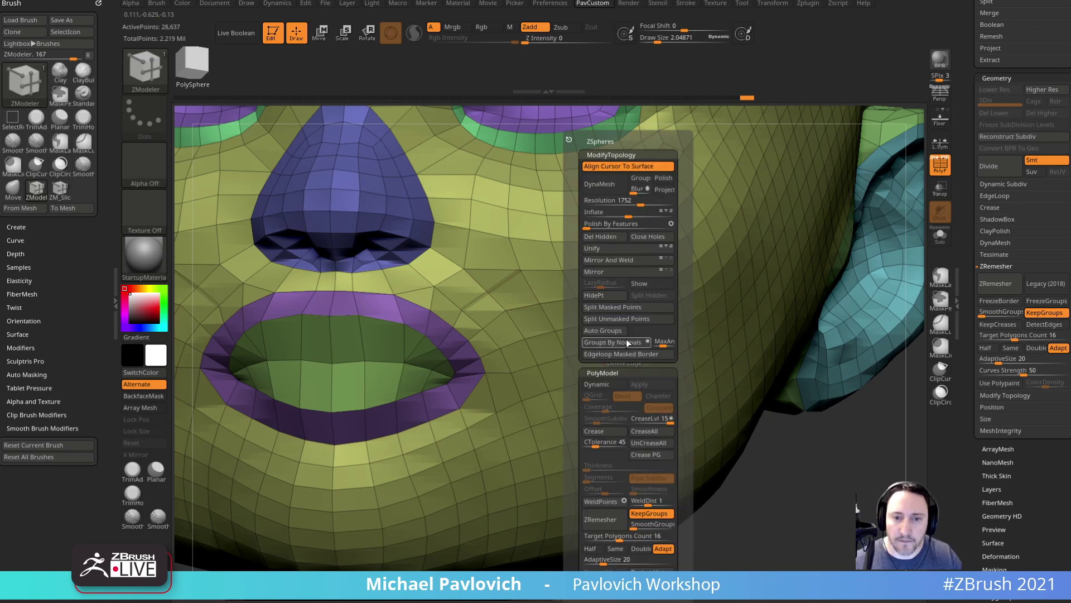
# - Select the ZM_Slice brush
pyautogui.press('b')
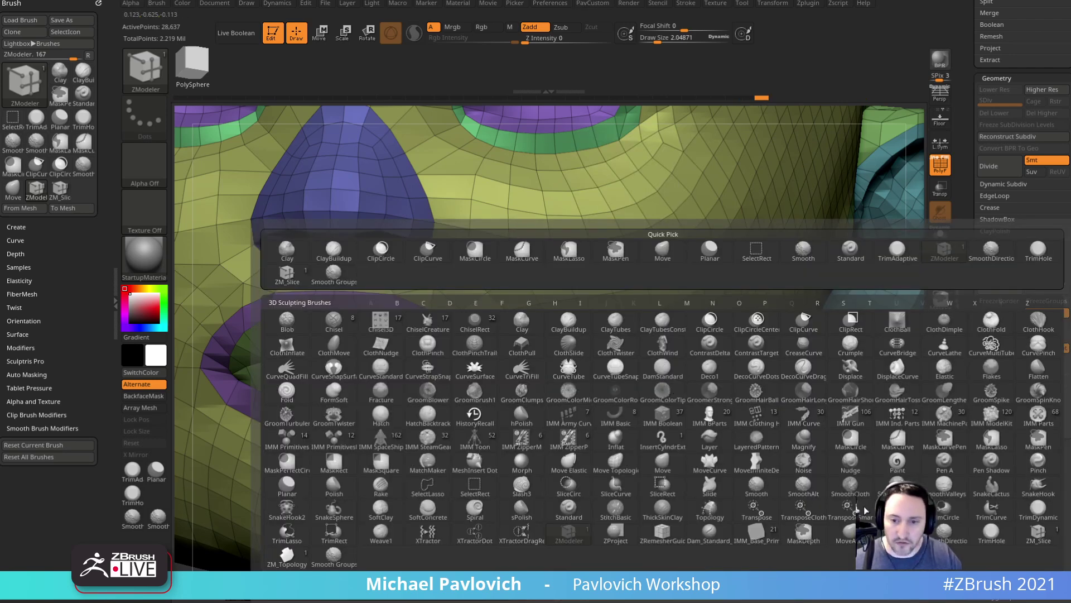
pyautogui.click(1039, 536)
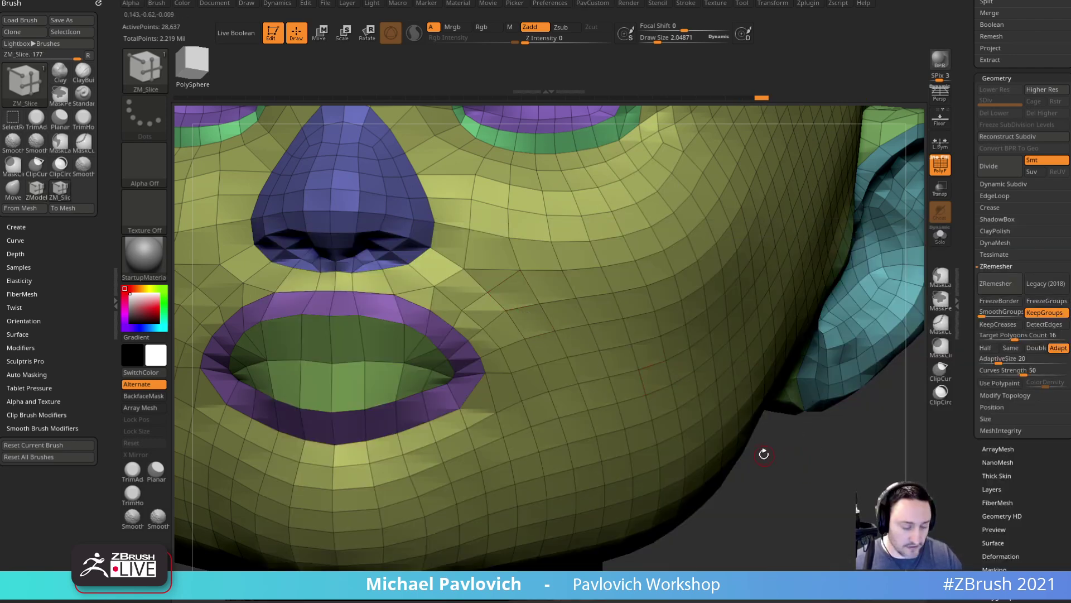
pyautogui.press('b')
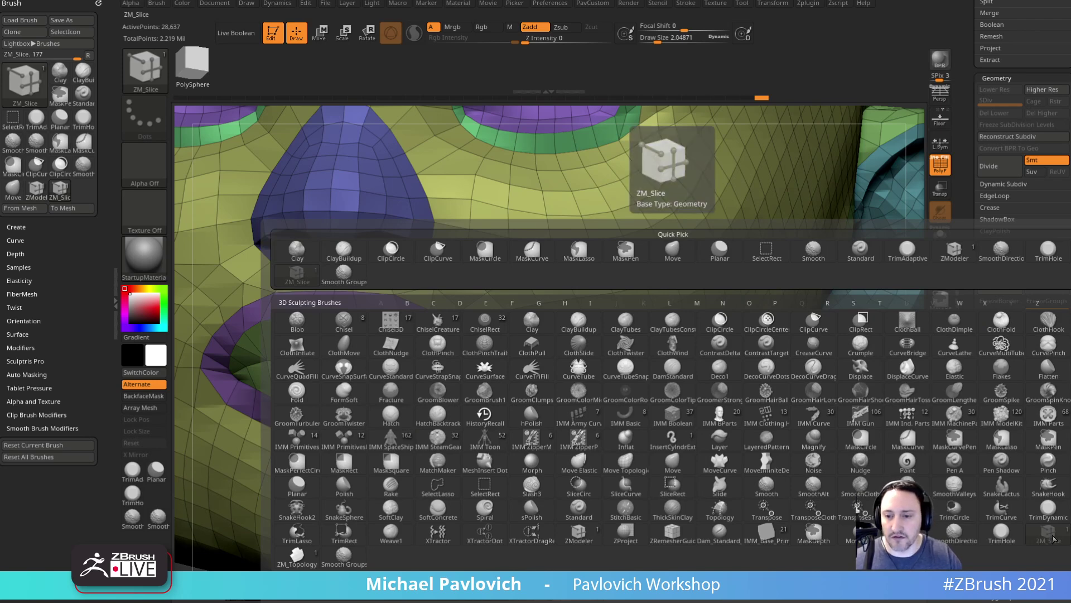
pyautogui.click(1034, 533)
pyautogui.moveTo(837, 491); pyautogui.dragTo(774, 414)
# - Reposition the cheek points between the nostril and the mouth corner with the Move brush
pyautogui.press('b')
pyautogui.press('m')
pyautogui.press('v')
pyautogui.moveTo(473, 265); pyautogui.dragTo(495, 249)
pyautogui.moveTo(779, 311)
pyautogui.mouseDown()
pyautogui.moveTo(664, 273)
pyautogui.moveTo(784, 293)
pyautogui.moveTo(825, 263)
pyautogui.moveTo(782, 282)
pyautogui.mouseUp()
pyautogui.keyDown('shift'); pyautogui.moveTo(850, 266); pyautogui.dragTo(840, 355); pyautogui.keyUp('shift')
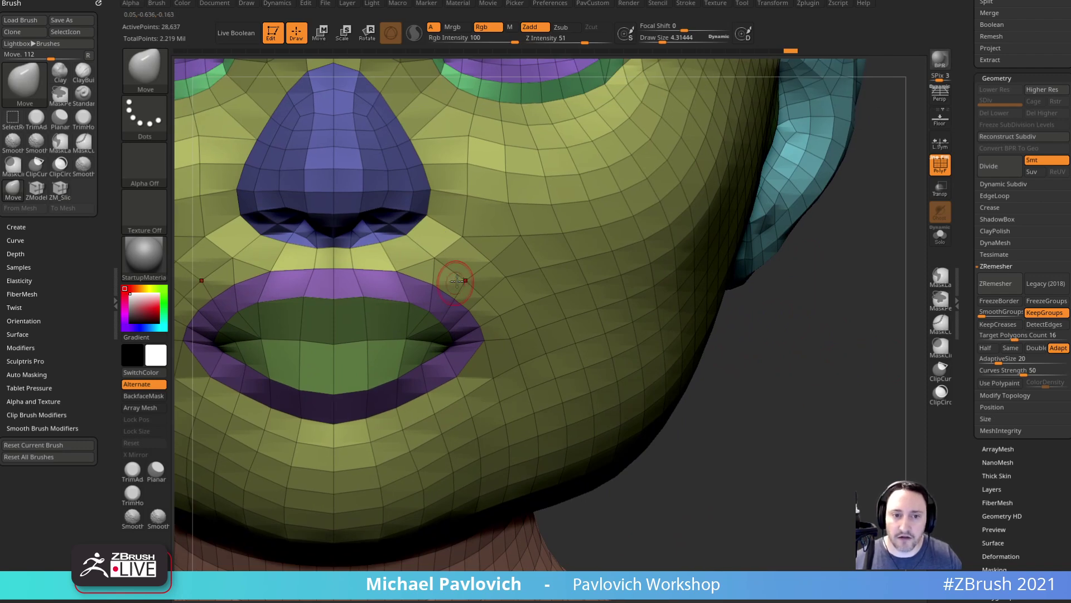
# - Slice a new edge through the polygons at the outer border of the upper lip with ZM_Slice
pyautogui.press('b')
pyautogui.press('z')
pyautogui.press('m')
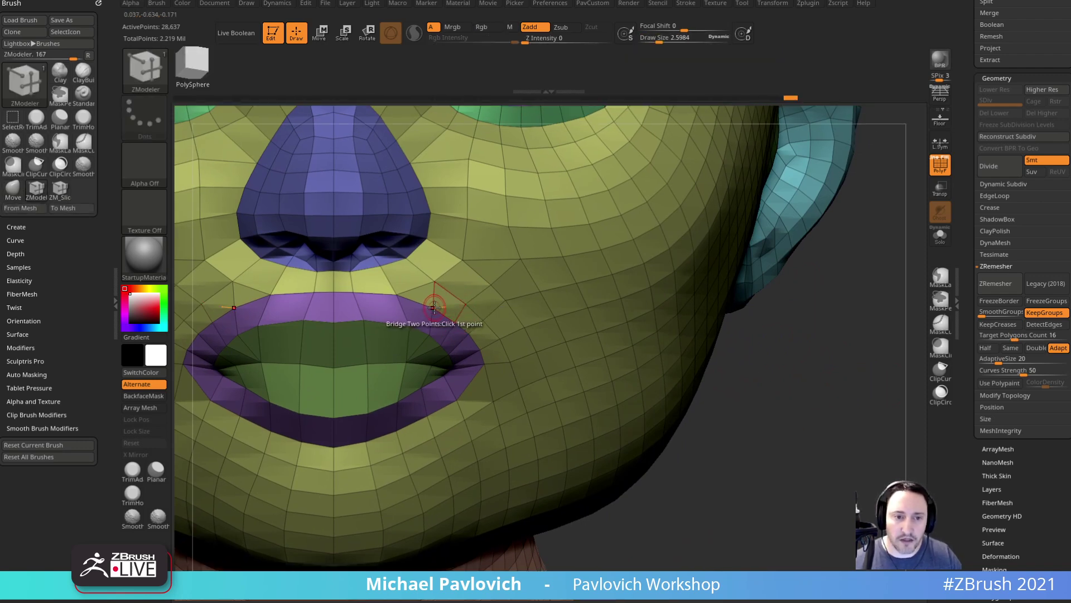
pyautogui.press('space')
pyautogui.press('b')
pyautogui.click(1037, 527)
pyautogui.press('space')
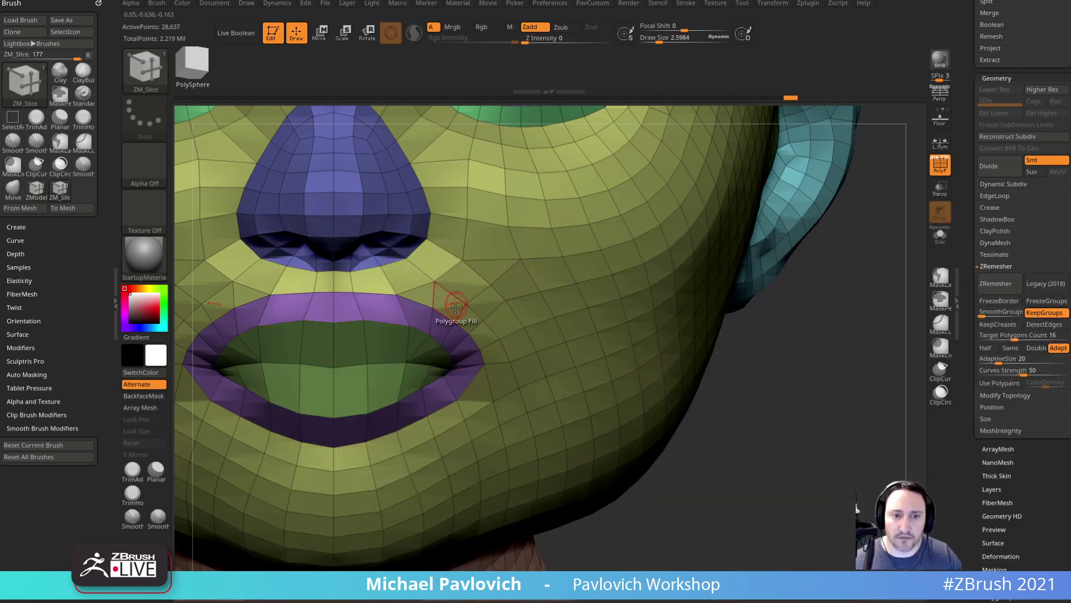
pyautogui.click(432, 308)
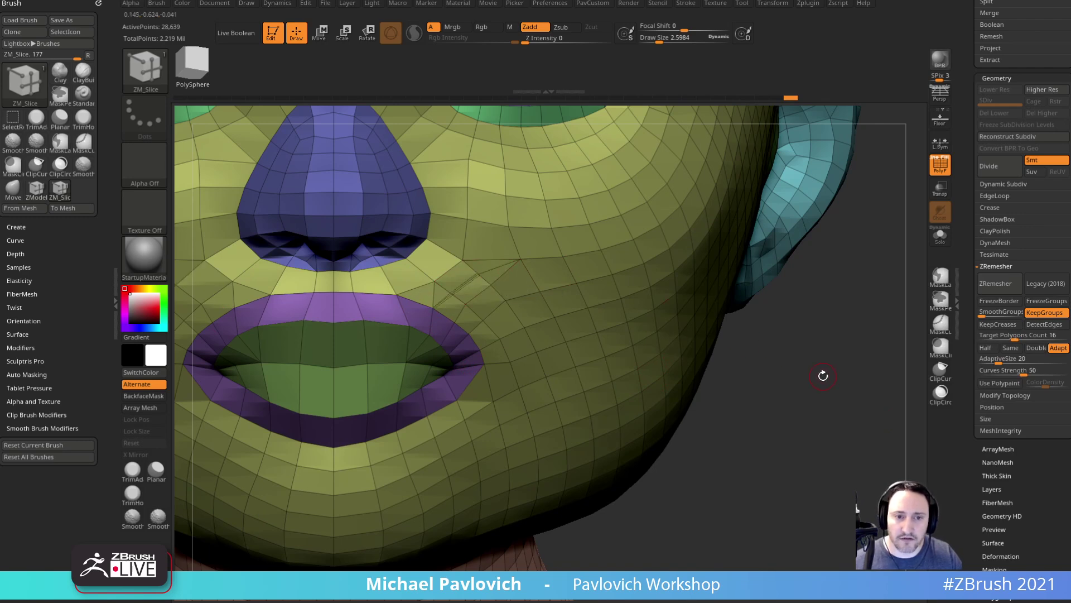
# - Set the draw size to about 4.7 and adjust the cheek points beside the upper lip with the Move brush
pyautogui.moveTo(824, 375); pyautogui.dragTo(795, 374)
pyautogui.press('s')
pyautogui.moveTo(497, 306); pyautogui.dragTo(501, 305)
pyautogui.press('b')
pyautogui.press('m')
pyautogui.press('v')
pyautogui.moveTo(781, 358); pyautogui.dragTo(731, 356)
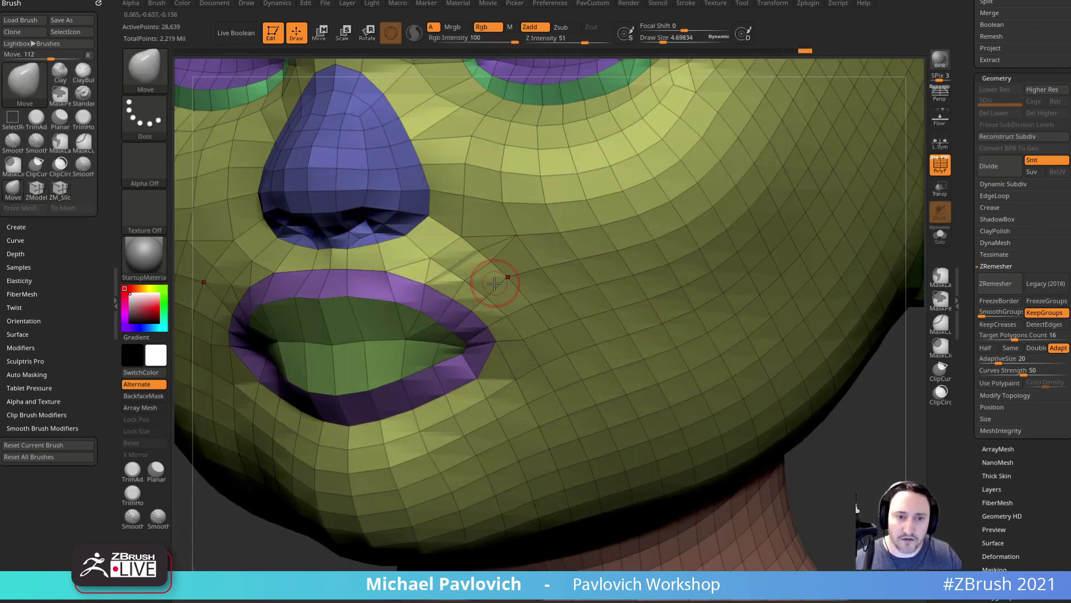
pyautogui.keyDown('shift'); pyautogui.moveTo(839, 437); pyautogui.dragTo(877, 443); pyautogui.keyUp('shift')
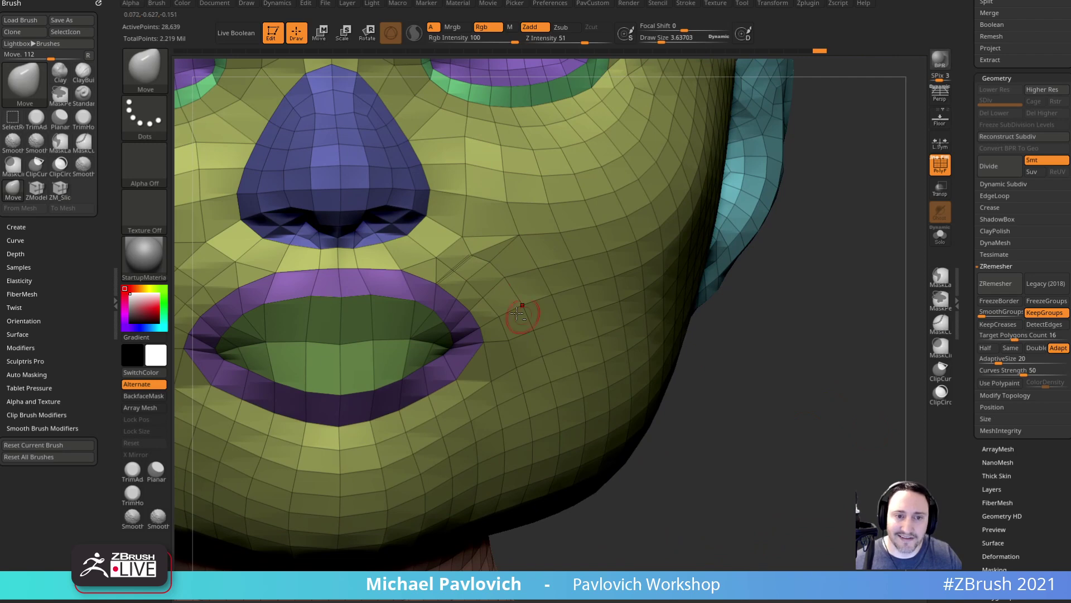
# - Return to ZModeler, then mirror and weld the mesh to carry the new upper-lip slice to the other half
pyautogui.press('b')
pyautogui.press('z')
pyautogui.press('m')
pyautogui.press('3')
pyautogui.click(756, 445)
pyautogui.press('3')
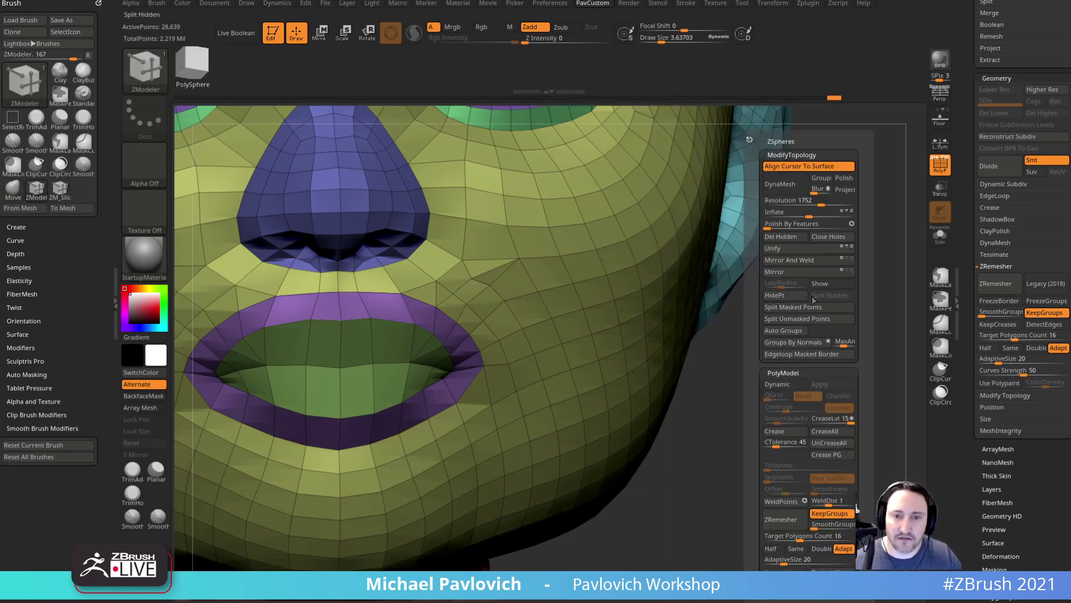
pyautogui.click(795, 273)
pyautogui.click(793, 260)
# - Switch to the Move brush and choose Smooth Groups as the smoothing brush for the mouth area
pyautogui.moveTo(593, 315)
pyautogui.keyDown('ctrl'); pyautogui.mouseDown(button='right')
pyautogui.moveTo(772, 309)
pyautogui.moveTo(750, 311)
pyautogui.moveTo(737, 366)
pyautogui.mouseUp(button='right'); pyautogui.keyUp('ctrl')
pyautogui.press('b')
pyautogui.press('m')
pyautogui.press('v')
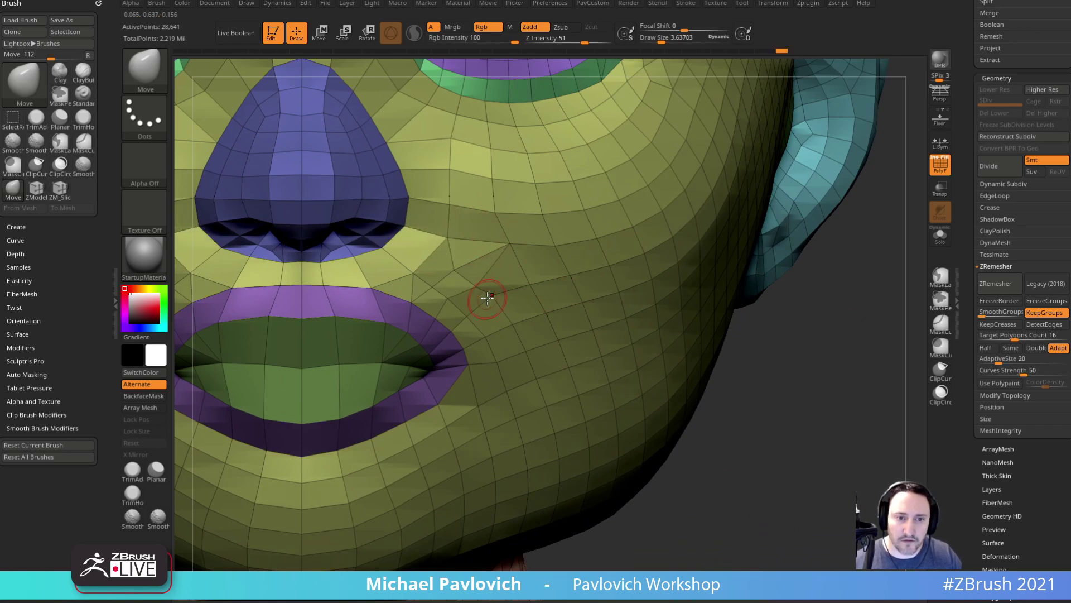
pyautogui.press('b')
pyautogui.press('s')
pyautogui.press('g')
pyautogui.moveTo(781, 385)
pyautogui.keyDown('ctrl'); pyautogui.mouseDown(button='right')
pyautogui.moveTo(796, 368)
pyautogui.moveTo(742, 335)
pyautogui.moveTo(793, 336)
pyautogui.moveTo(814, 349)
pyautogui.moveTo(813, 368)
pyautogui.moveTo(789, 359)
pyautogui.mouseUp(button='right'); pyautogui.keyUp('ctrl')
# - Try the ZModeler Delete edge action and smooth the points near the upper lip's outer corner
pyautogui.press('b')
pyautogui.press('z')
pyautogui.press('m')
pyautogui.press('space')
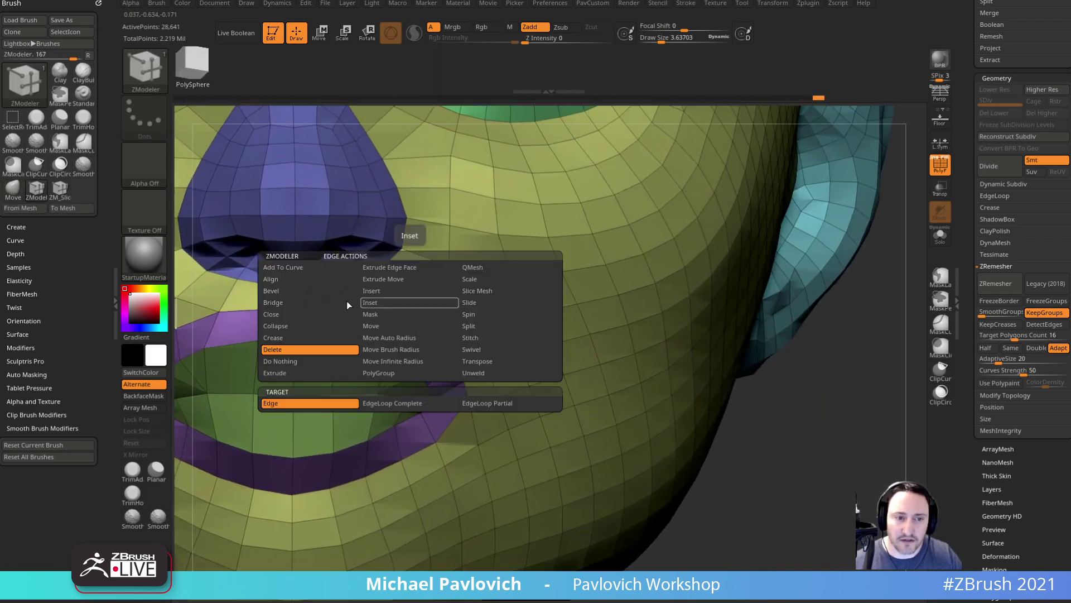
pyautogui.click(296, 349)
pyautogui.moveTo(431, 336)
pyautogui.keyDown('shift'); pyautogui.mouseDown()
pyautogui.moveTo(471, 368)
pyautogui.moveTo(446, 318)
pyautogui.mouseUp(); pyautogui.keyUp('shift')
pyautogui.moveTo(799, 399)
pyautogui.mouseDown(button='right')
pyautogui.moveTo(866, 491)
pyautogui.moveTo(837, 437)
pyautogui.mouseUp(button='right')
# - Undo the last four edits around the upper lip
pyautogui.hotkey('ctrl', 'z')
pyautogui.hotkey('ctrl', 'z')
pyautogui.hotkey('ctrl', 'z')
pyautogui.hotkey('ctrl', 'z')
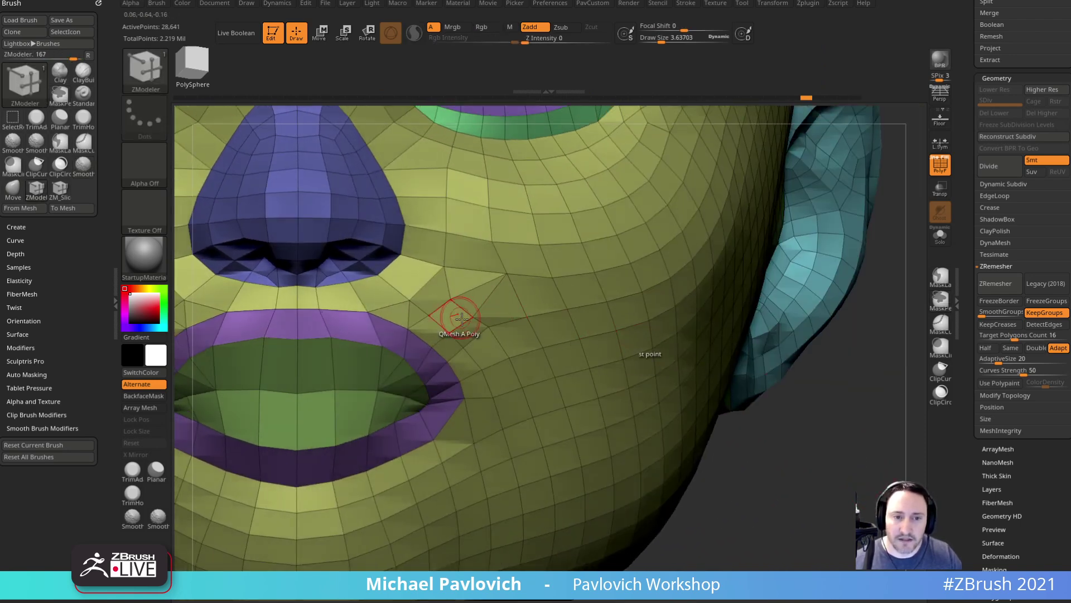
# - Collapse two edges beside the upper lip's outer corner with ZModeler's single-edge Collapse action
pyautogui.press('space')
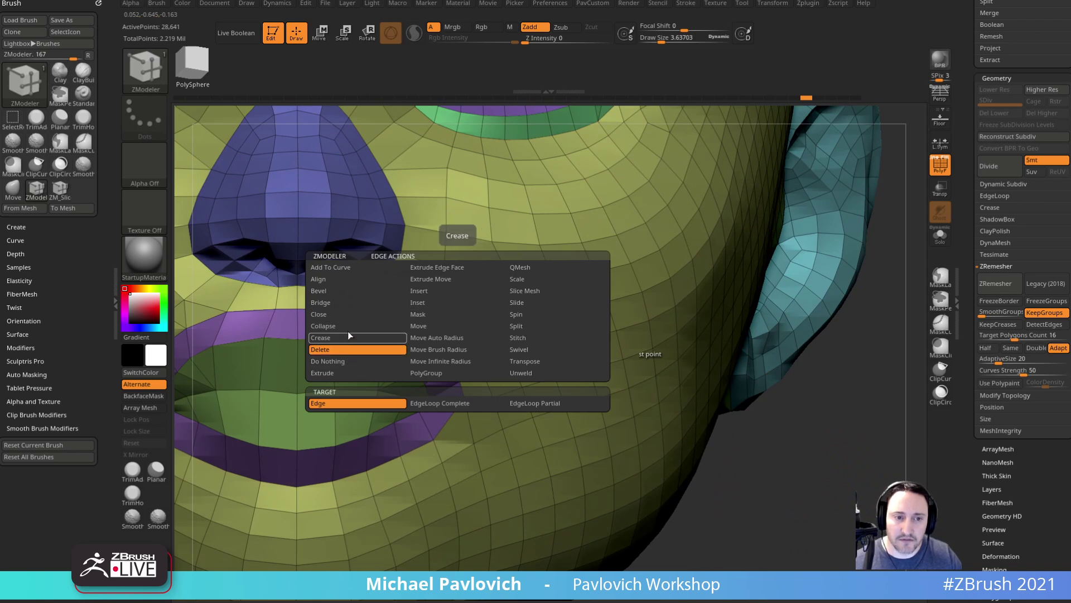
pyautogui.click(349, 326)
pyautogui.click(351, 402)
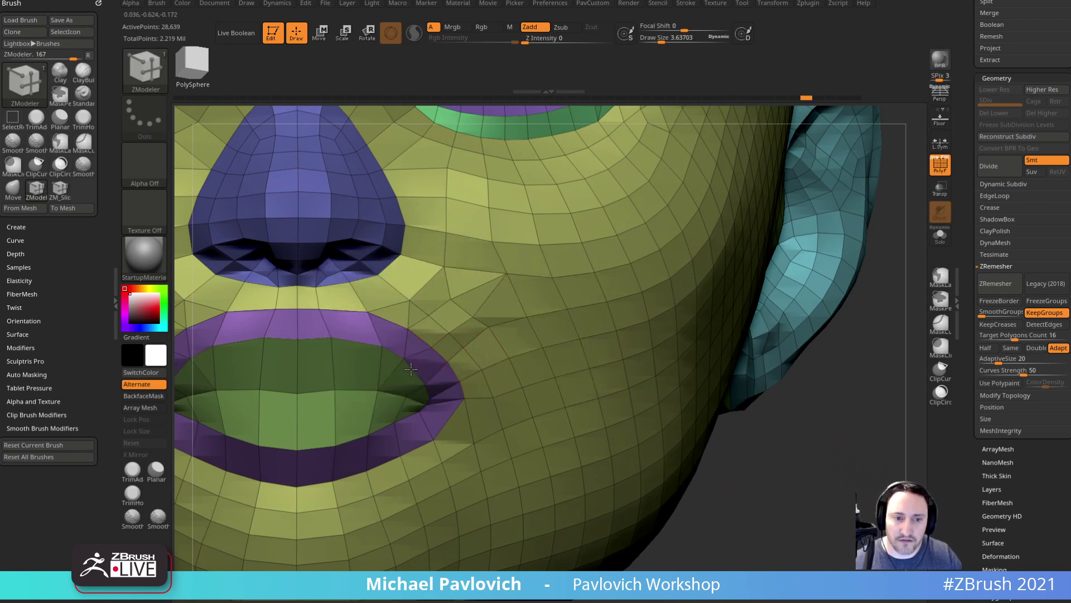
pyautogui.click(441, 325)
pyautogui.click(463, 311)
pyautogui.press('b')
pyautogui.press('m')
pyautogui.press('v')
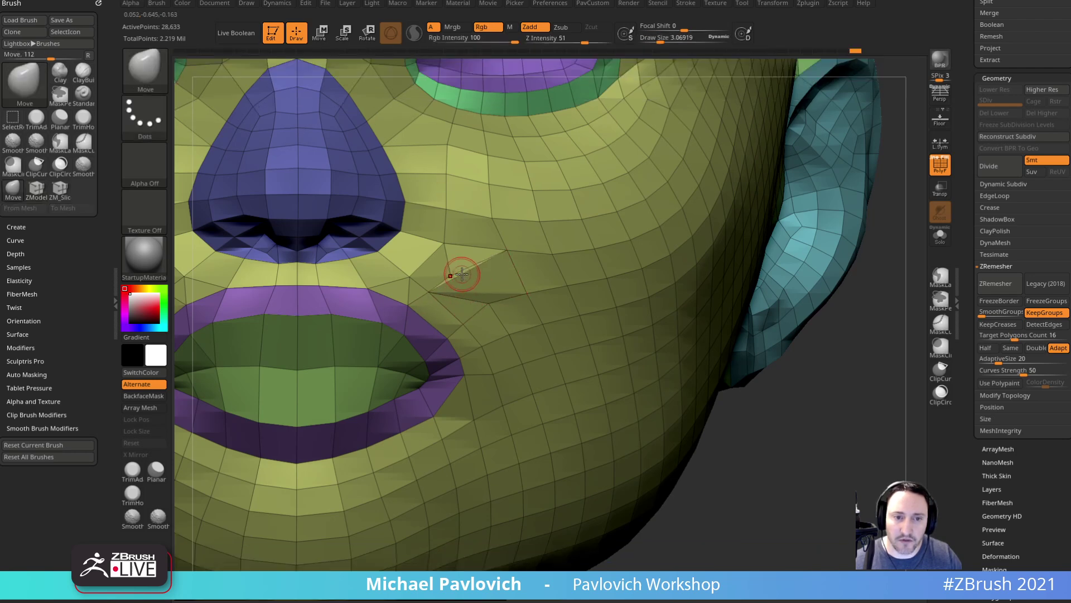
# - Return to ZModeler and spin the edge above the upper lip's outer corner with the Spin edge action
pyautogui.press('b')
pyautogui.press('z')
pyautogui.press('m')
pyautogui.press('space')
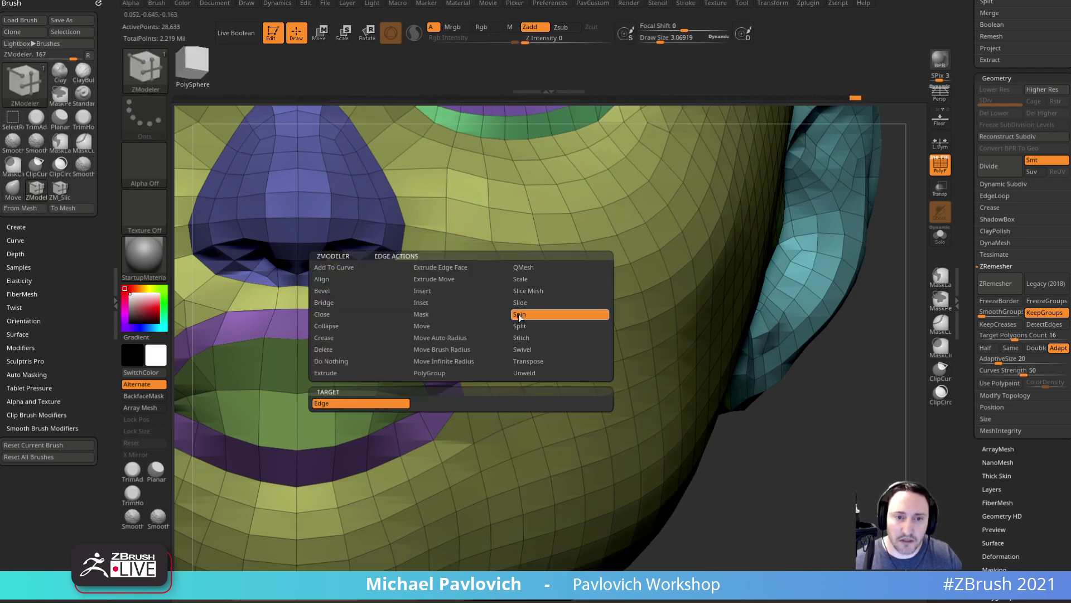
pyautogui.click(523, 315)
pyautogui.click(467, 304)
# - Delete single edges above the lip corner with ZModeler and smooth the surrounding points between nose and mouth
pyautogui.press('space')
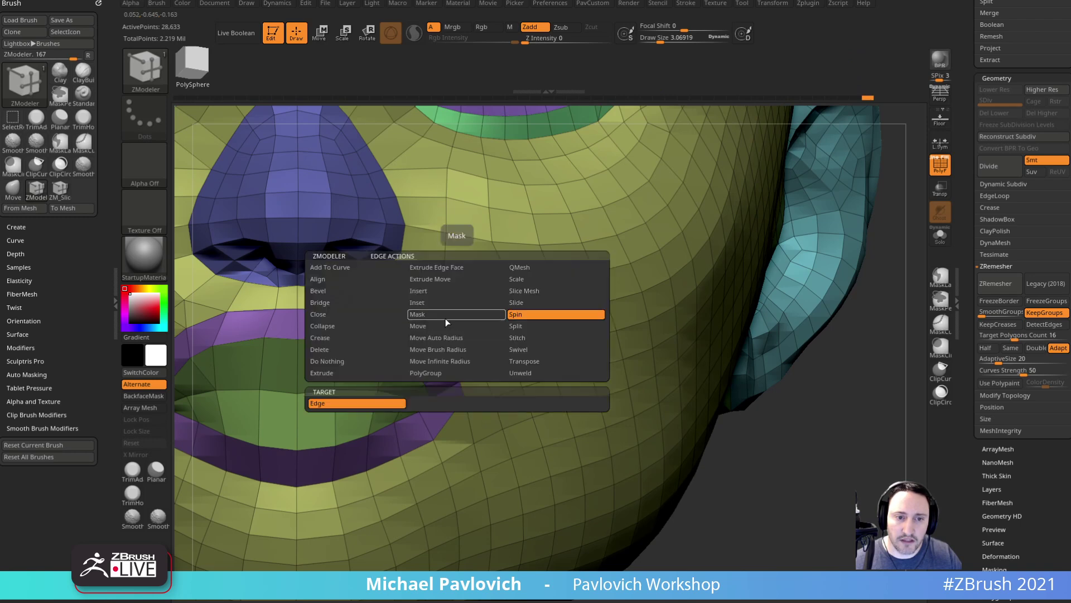
pyautogui.click(356, 350)
pyautogui.click(370, 403)
pyautogui.click(456, 322)
pyautogui.click(448, 283)
pyautogui.keyDown('shift'); pyautogui.moveTo(448, 279); pyautogui.dragTo(485, 306); pyautogui.keyUp('shift')
pyautogui.moveTo(798, 441)
pyautogui.keyDown('alt'); pyautogui.mouseDown()
pyautogui.moveTo(837, 442)
pyautogui.moveTo(792, 435)
pyautogui.mouseUp(); pyautogui.keyUp('alt')
pyautogui.keyDown('shift'); pyautogui.moveTo(433, 301); pyautogui.dragTo(443, 341); pyautogui.keyUp('shift')
pyautogui.keyDown('shift'); pyautogui.moveTo(445, 279); pyautogui.dragTo(457, 288); pyautogui.keyUp('shift')
# - Switch to the Standard brush and adjust its draw size for working on the whole figure
pyautogui.keyDown('alt'); pyautogui.moveTo(810, 416); pyautogui.dragTo(837, 435); pyautogui.keyUp('alt')
pyautogui.moveTo(837, 435)
pyautogui.mouseDown()
pyautogui.moveTo(863, 442)
pyautogui.moveTo(835, 430)
pyautogui.moveTo(835, 416)
pyautogui.moveTo(847, 428)
pyautogui.moveTo(813, 390)
pyautogui.moveTo(828, 329)
pyautogui.moveTo(887, 352)
pyautogui.moveTo(802, 354)
pyautogui.moveTo(871, 421)
pyautogui.moveTo(856, 340)
pyautogui.moveTo(822, 319)
pyautogui.moveTo(849, 396)
pyautogui.moveTo(837, 411)
pyautogui.moveTo(824, 389)
pyautogui.moveTo(843, 404)
pyautogui.mouseUp()
pyautogui.press('s')
pyautogui.press('s')
pyautogui.keyDown('alt'); pyautogui.moveTo(843, 405); pyautogui.dragTo(836, 386); pyautogui.keyUp('alt')
pyautogui.moveTo(668, 336)
pyautogui.keyDown('alt'); pyautogui.mouseDown()
pyautogui.moveTo(725, 370)
pyautogui.moveTo(718, 385)
pyautogui.moveTo(707, 297)
pyautogui.mouseUp(); pyautogui.keyUp('alt')
pyautogui.press('s')
pyautogui.press('b')
pyautogui.press('s')
pyautogui.press('t')
# - Isolate the head and both hands by hiding the rest of the body
pyautogui.keyDown('ctrl'); pyautogui.keyDown('shift'); pyautogui.click(149, 73); pyautogui.keyUp('shift'); pyautogui.keyUp('ctrl')
pyautogui.keyDown('ctrl'); pyautogui.keyDown('shift'); pyautogui.click(563, 223); pyautogui.keyUp('shift'); pyautogui.keyUp('ctrl')
pyautogui.keyDown('ctrl'); pyautogui.keyDown('shift'); pyautogui.moveTo(767, 187); pyautogui.dragTo(755, 218); pyautogui.keyUp('shift'); pyautogui.keyUp('ctrl')
pyautogui.keyDown('shift'); pyautogui.moveTo(734, 270); pyautogui.dragTo(726, 267); pyautogui.keyUp('shift')
pyautogui.keyDown('ctrl'); pyautogui.keyDown('shift'); pyautogui.moveTo(413, 221); pyautogui.dragTo(501, 369); pyautogui.keyUp('shift'); pyautogui.keyUp('ctrl')
pyautogui.keyDown('ctrl'); pyautogui.keyDown('shift'); pyautogui.moveTo(540, 204); pyautogui.dragTo(649, 358); pyautogui.keyUp('shift'); pyautogui.keyUp('ctrl')
pyautogui.moveTo(725, 390); pyautogui.dragTo(772, 306)
pyautogui.keyDown('ctrl'); pyautogui.keyDown('shift'); pyautogui.click(606, 359); pyautogui.keyUp('shift'); pyautogui.keyUp('ctrl')
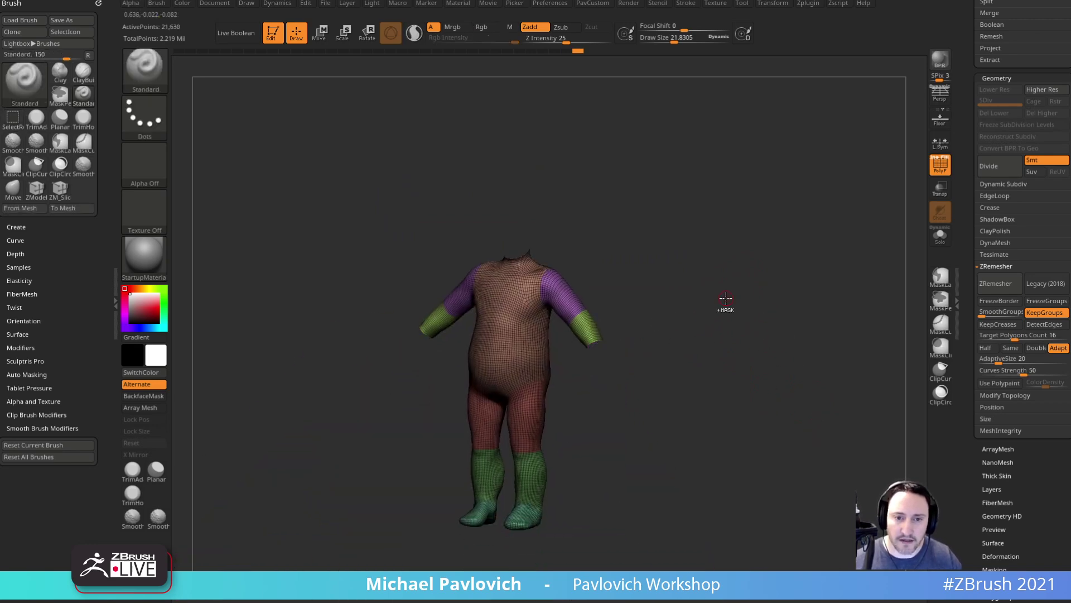
pyautogui.keyDown('ctrl'); pyautogui.keyDown('shift'); pyautogui.moveTo(737, 264); pyautogui.dragTo(770, 318); pyautogui.keyUp('shift'); pyautogui.keyUp('ctrl')
pyautogui.keyDown('alt'); pyautogui.moveTo(797, 357); pyautogui.dragTo(894, 394); pyautogui.keyUp('alt')
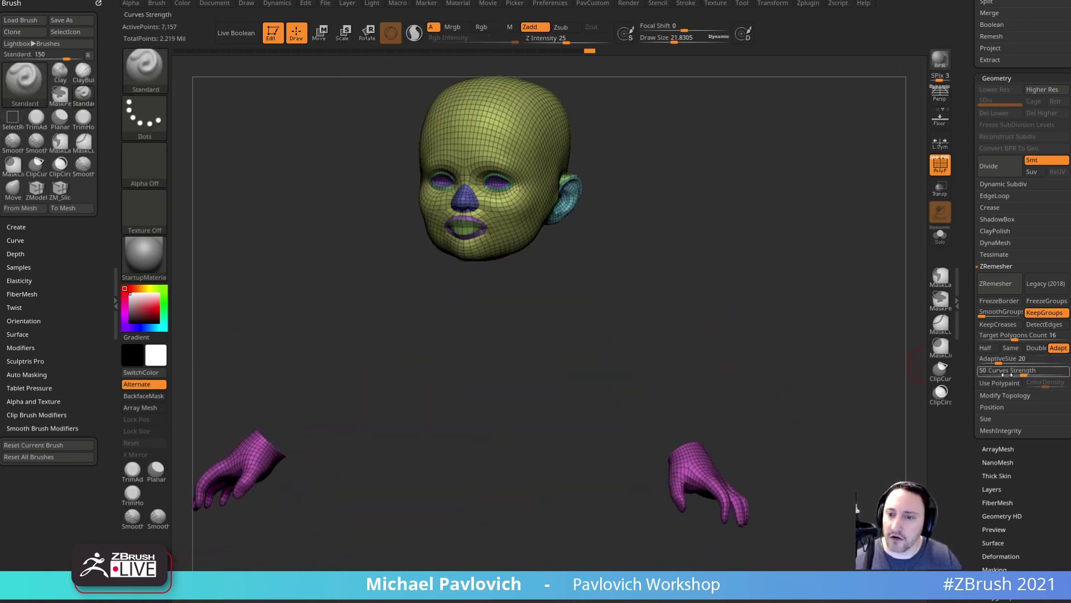
pyautogui.keyDown('alt'); pyautogui.moveTo(769, 298); pyautogui.dragTo(793, 331); pyautogui.keyUp('alt')
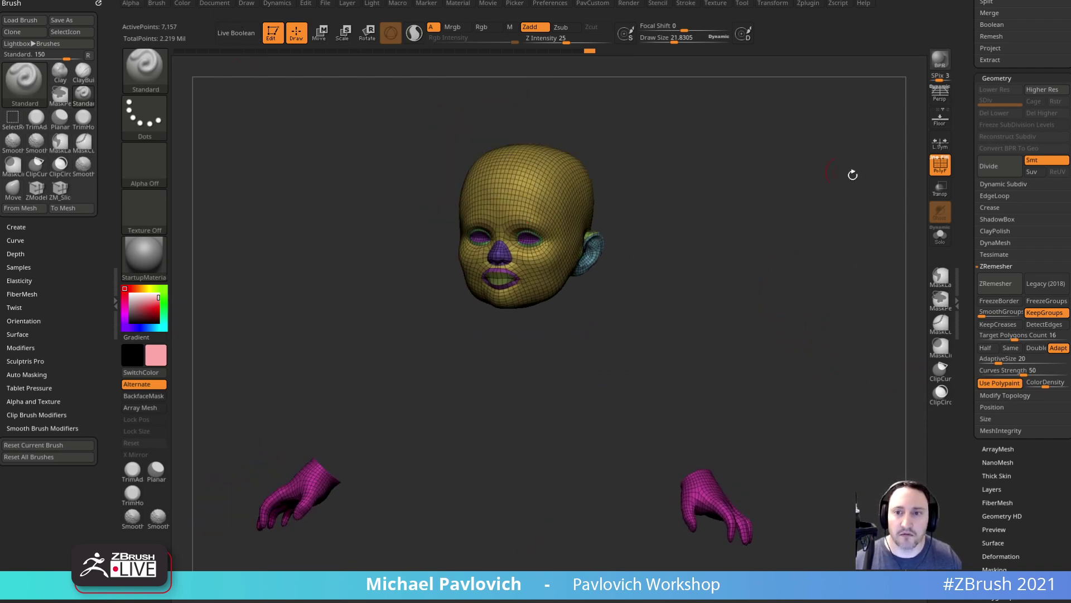
# - Fill the visible head and hands with pink polypaint (RGB 255, 170, 170) and show the whole body again
pyautogui.click(935, 171)
pyautogui.click(183, 4)
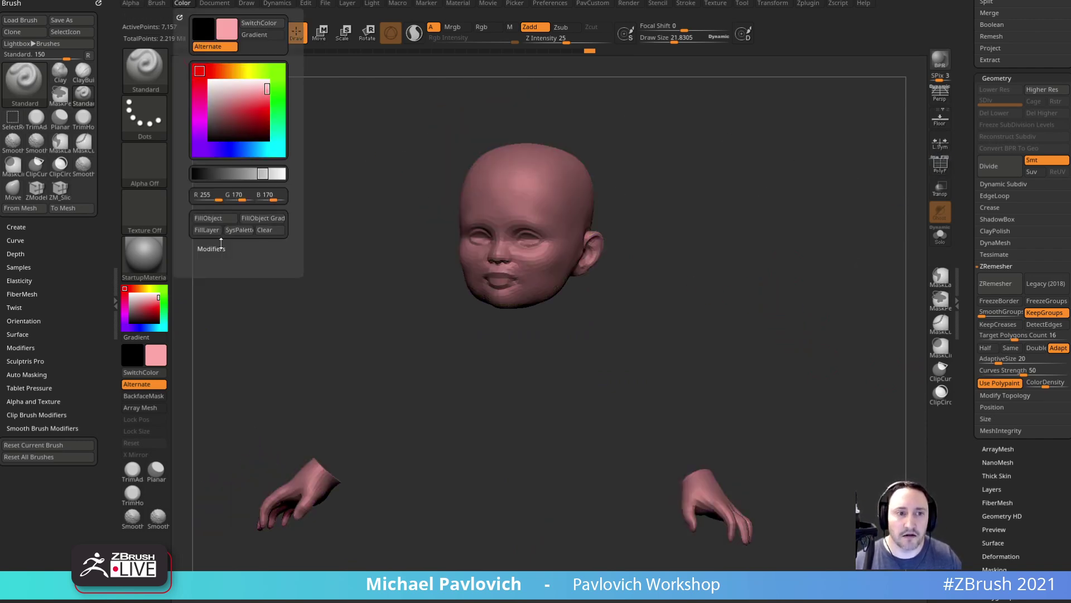
pyautogui.click(220, 218)
pyautogui.keyDown('ctrl'); pyautogui.keyDown('shift'); pyautogui.click(759, 297); pyautogui.keyUp('shift'); pyautogui.keyUp('ctrl')
pyautogui.keyDown('shift'); pyautogui.moveTo(760, 297); pyautogui.dragTo(783, 244); pyautogui.keyUp('shift')
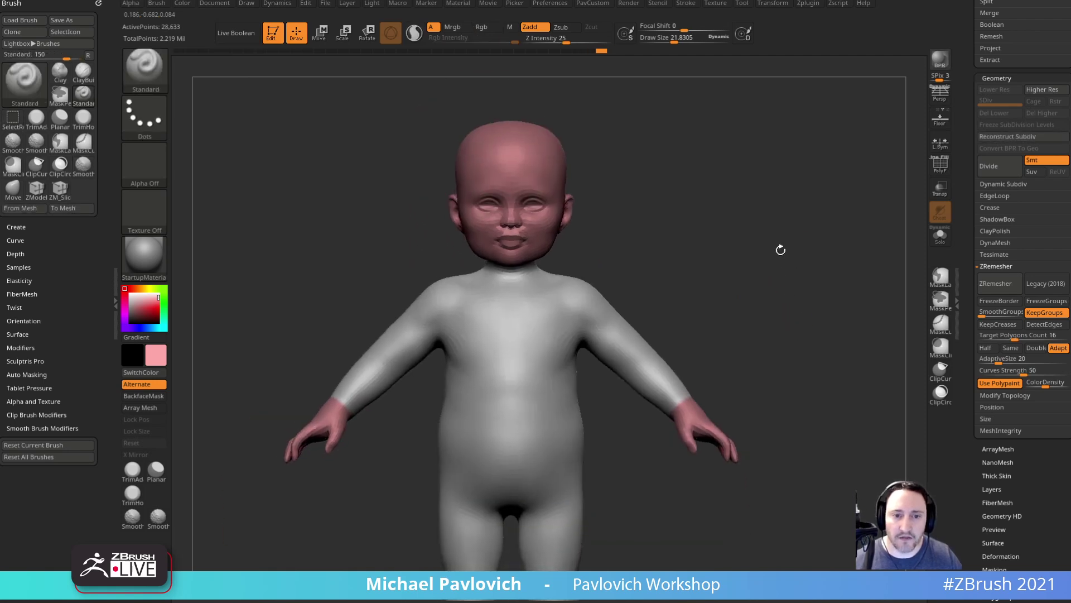
pyautogui.moveTo(658, 280); pyautogui.dragTo(607, 272)
pyautogui.keyDown('alt'); pyautogui.moveTo(793, 324); pyautogui.dragTo(871, 314); pyautogui.keyUp('alt')
# - Try ZRemeshing the body at the Same polygon count with polypaint density, check the polyframe, and undo it
pyautogui.click(1010, 348)
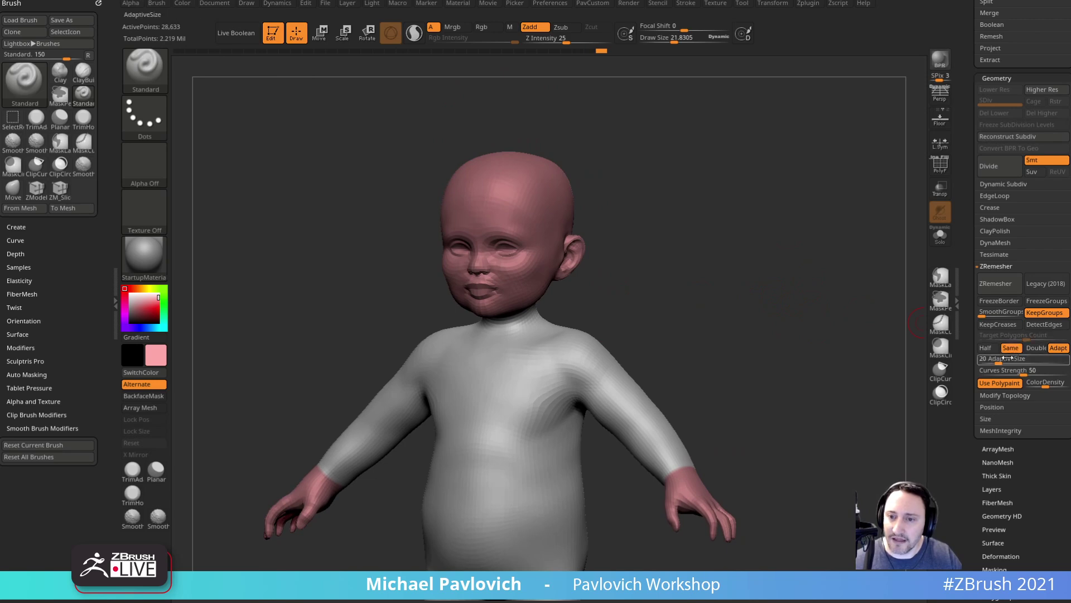
pyautogui.click(996, 283)
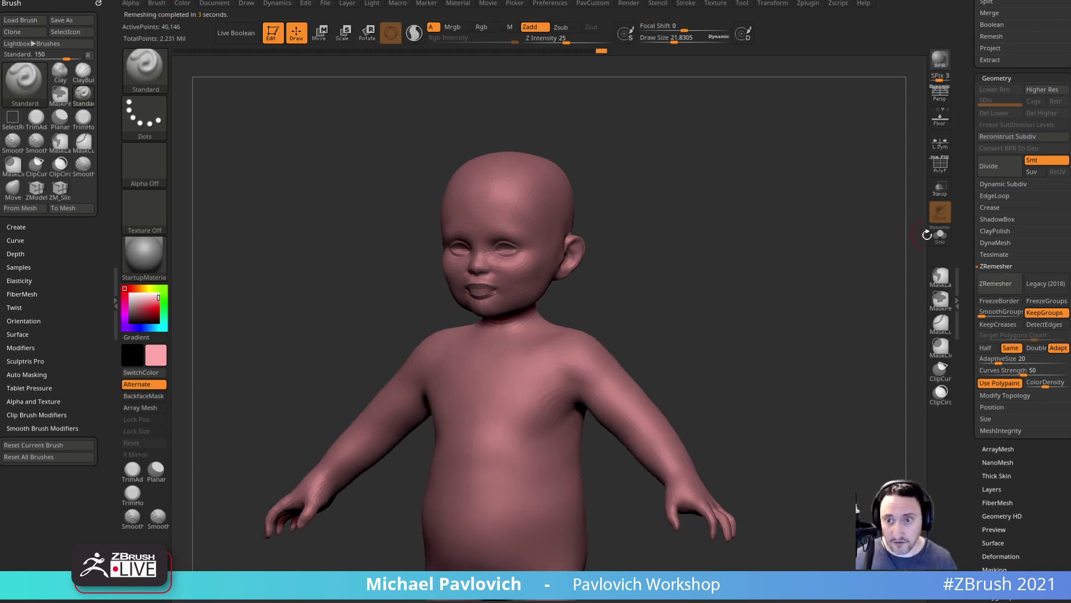
pyautogui.click(938, 171)
pyautogui.moveTo(713, 273); pyautogui.dragTo(795, 452)
pyautogui.keyDown('alt'); pyautogui.moveTo(635, 257); pyautogui.dragTo(726, 301); pyautogui.keyUp('alt')
pyautogui.keyDown('alt'); pyautogui.moveTo(725, 301); pyautogui.dragTo(689, 151); pyautogui.keyUp('alt')
pyautogui.keyDown('alt'); pyautogui.moveTo(711, 269); pyautogui.dragTo(745, 368); pyautogui.keyUp('alt')
pyautogui.moveTo(735, 291); pyautogui.dragTo(778, 339)
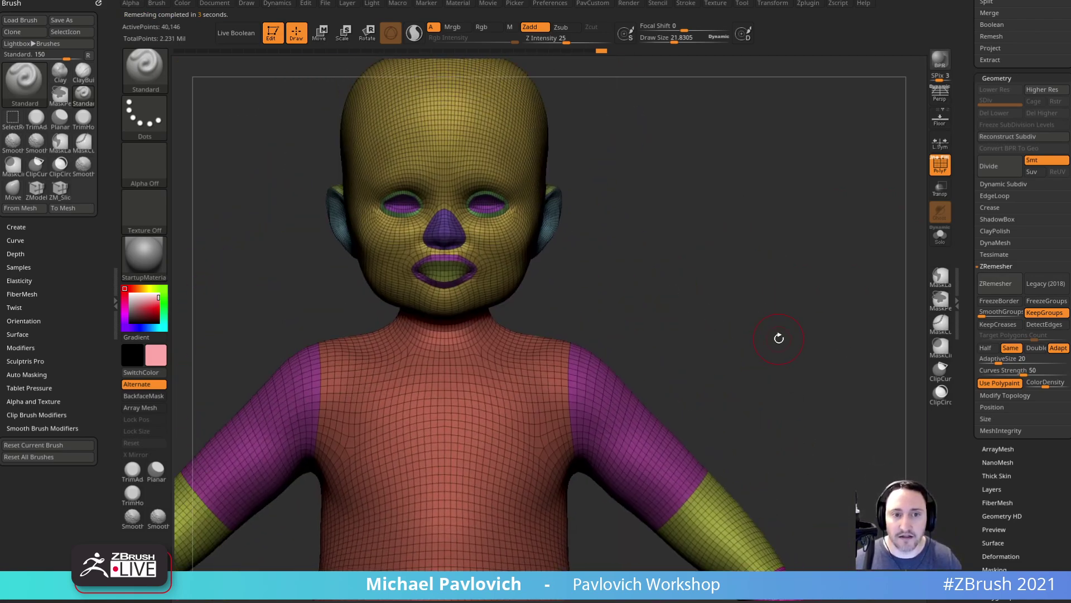
pyautogui.hotkey('ctrl', 'z')
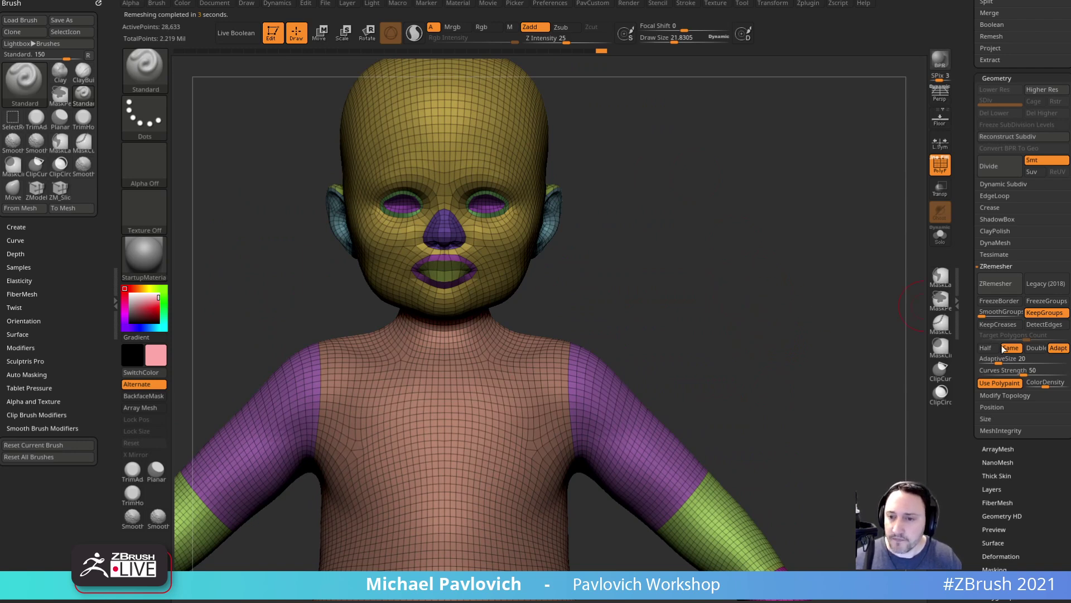
# - Set ZRemesher's AdaptiveSize to 19 and turn off the Same polygon count option
pyautogui.click(999, 363)
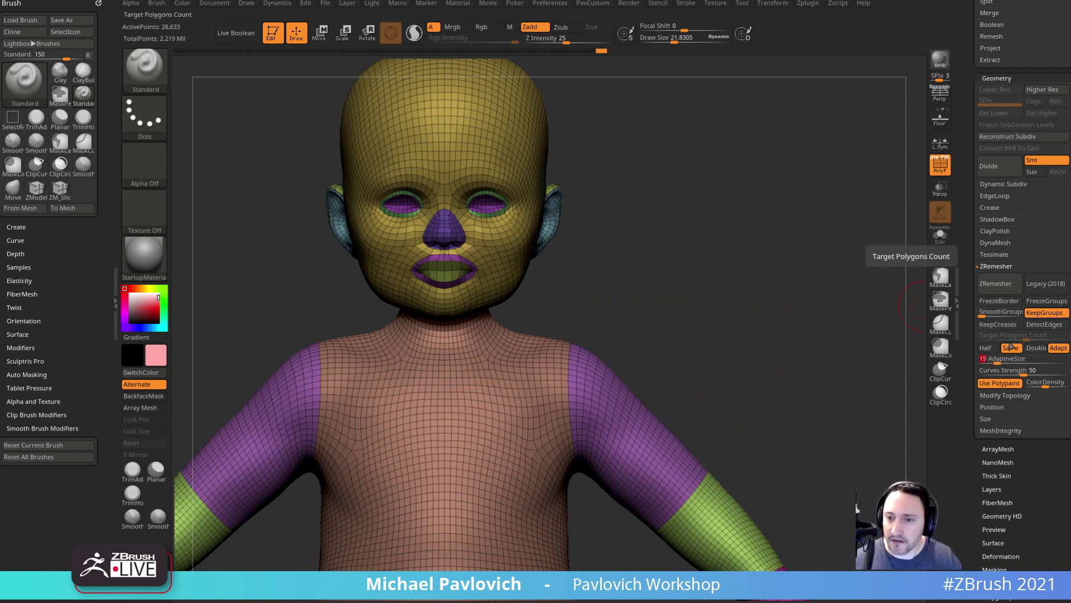
pyautogui.click(1011, 347)
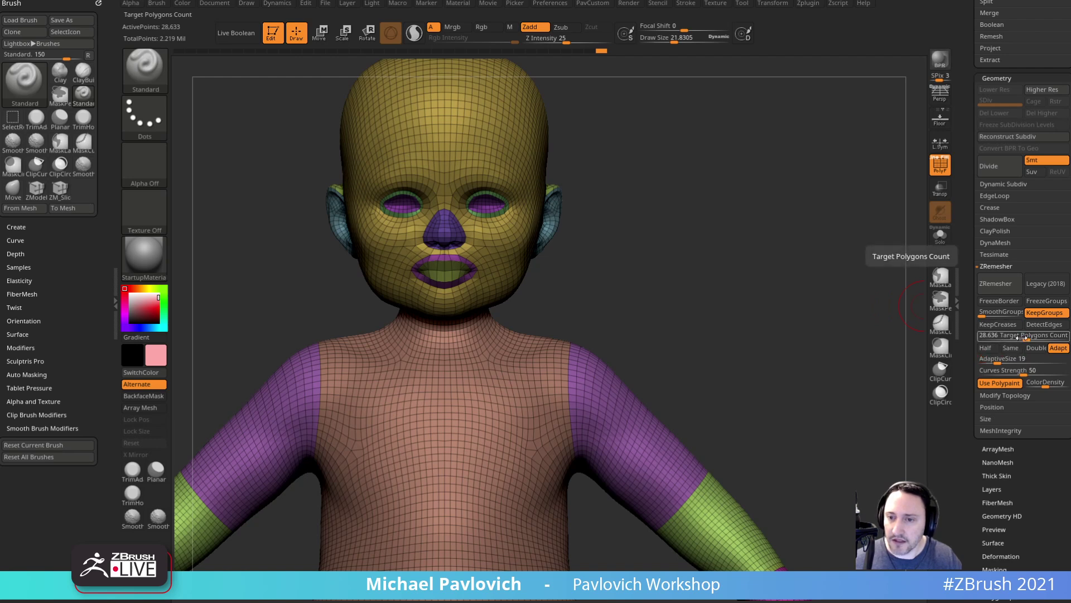
# - Try ZRemeshing with a Target Polygons Count of 9.091 and undo it
pyautogui.moveTo(1023, 337); pyautogui.dragTo(1014, 338)
pyautogui.click(999, 284)
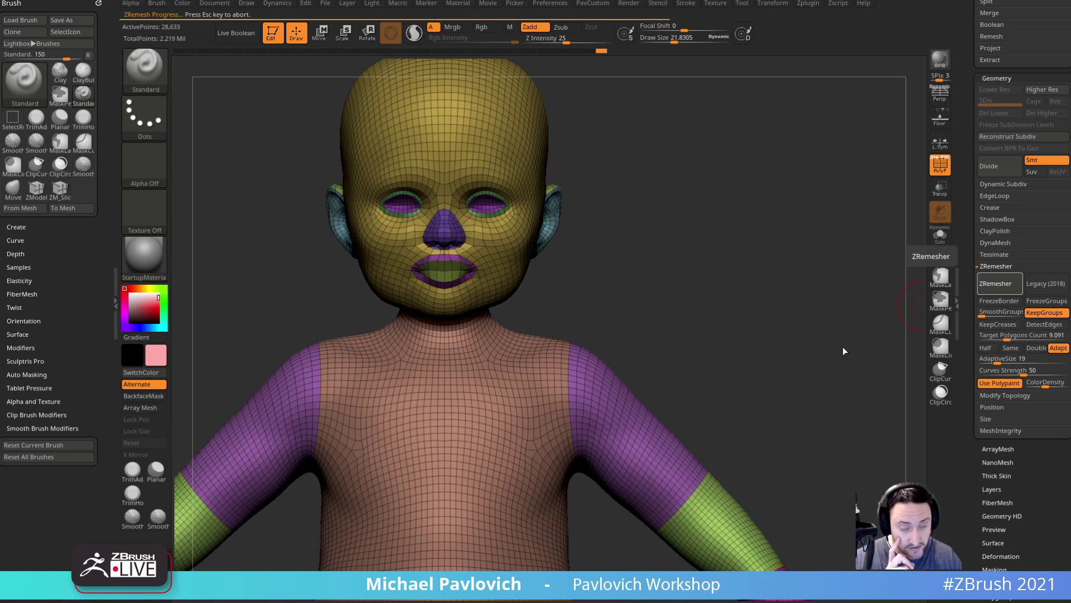
pyautogui.moveTo(783, 278); pyautogui.dragTo(816, 307)
pyautogui.keyDown('shift'); pyautogui.moveTo(895, 325); pyautogui.dragTo(865, 297); pyautogui.keyUp('shift')
pyautogui.hotkey('ctrl', 'z')
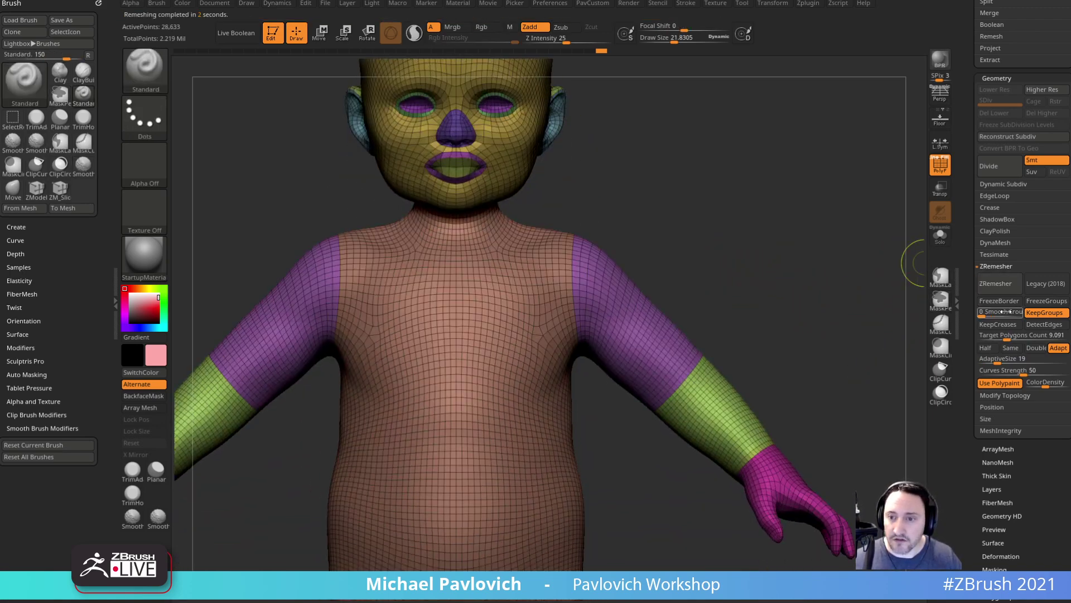
# - Try ZRemeshing with a Target Polygons Count of 4.93516, inspect the head, and revert to the earlier mesh
pyautogui.moveTo(1007, 337); pyautogui.dragTo(1000, 337)
pyautogui.click(997, 287)
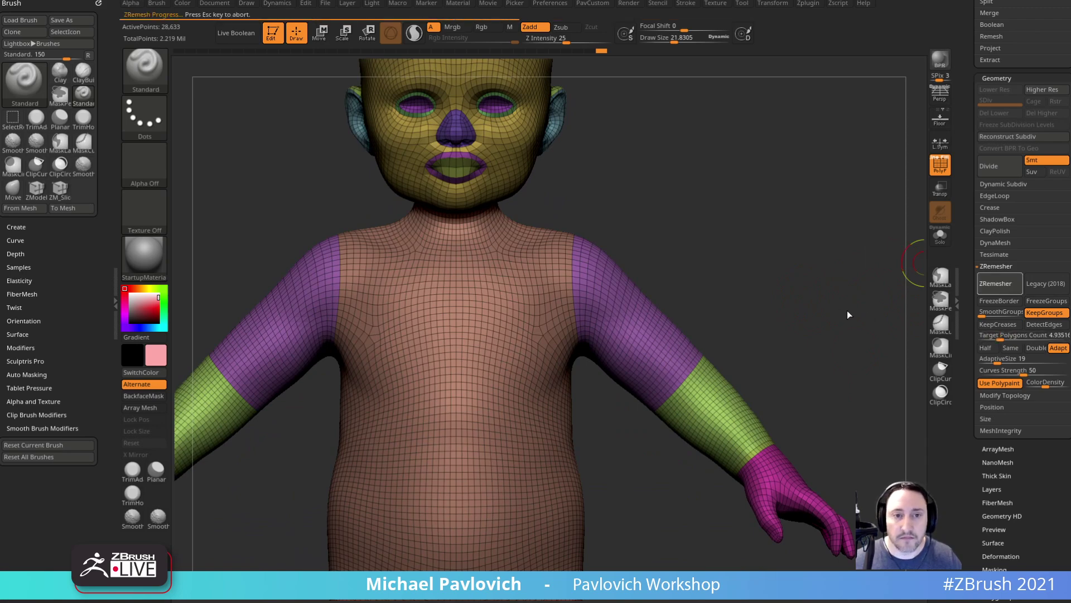
pyautogui.keyDown('alt'); pyautogui.moveTo(864, 298); pyautogui.dragTo(864, 483); pyautogui.keyUp('alt')
pyautogui.keyDown('alt'); pyautogui.moveTo(725, 295); pyautogui.dragTo(763, 372); pyautogui.keyUp('alt')
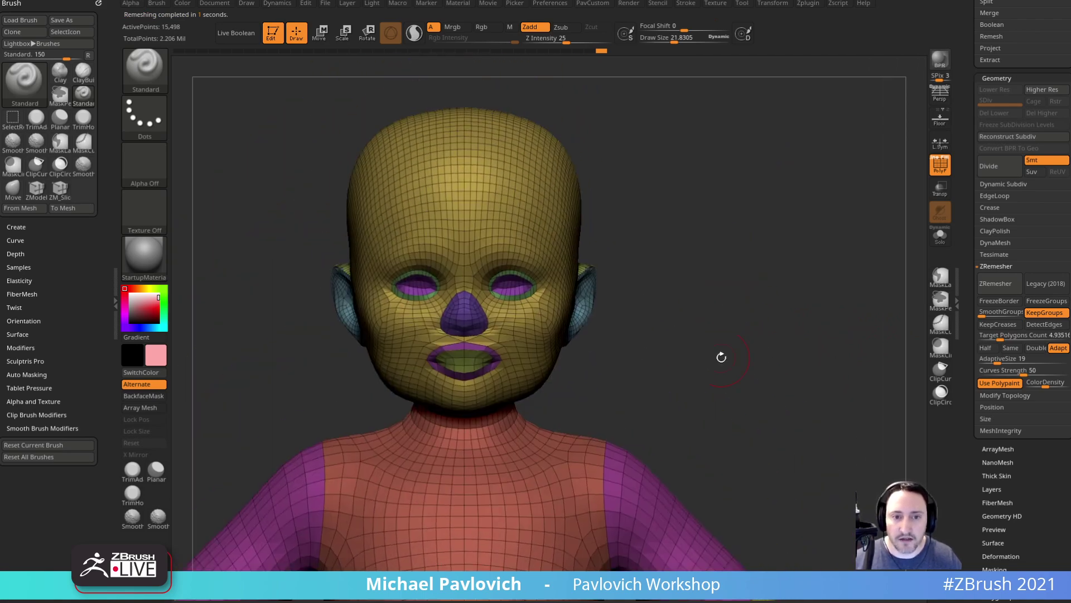
pyautogui.hotkey('ctrl', 'z')
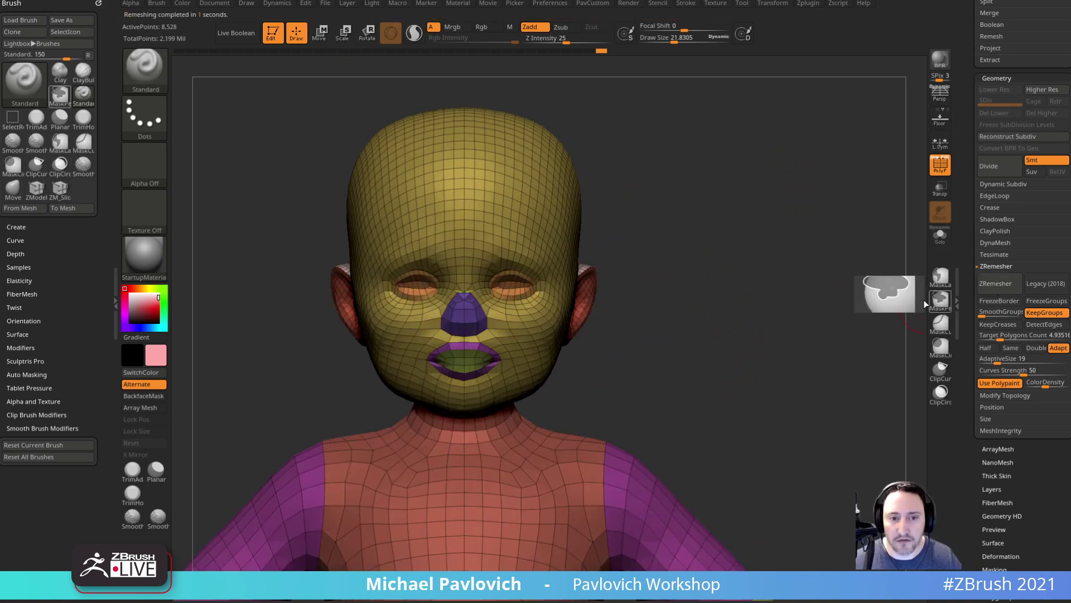
pyautogui.moveTo(874, 323); pyautogui.dragTo(894, 413)
pyautogui.moveTo(803, 344)
pyautogui.keyDown('alt'); pyautogui.mouseDown()
pyautogui.moveTo(890, 432)
pyautogui.moveTo(815, 438)
pyautogui.moveTo(999, 581)
pyautogui.mouseUp(); pyautogui.keyUp('alt')
pyautogui.keyDown('alt'); pyautogui.moveTo(920, 404); pyautogui.dragTo(849, 353); pyautogui.keyUp('alt')
pyautogui.hotkey('ctrl', 'z')
pyautogui.keyDown('alt'); pyautogui.moveTo(857, 305); pyautogui.dragTo(849, 327); pyautogui.keyUp('alt')
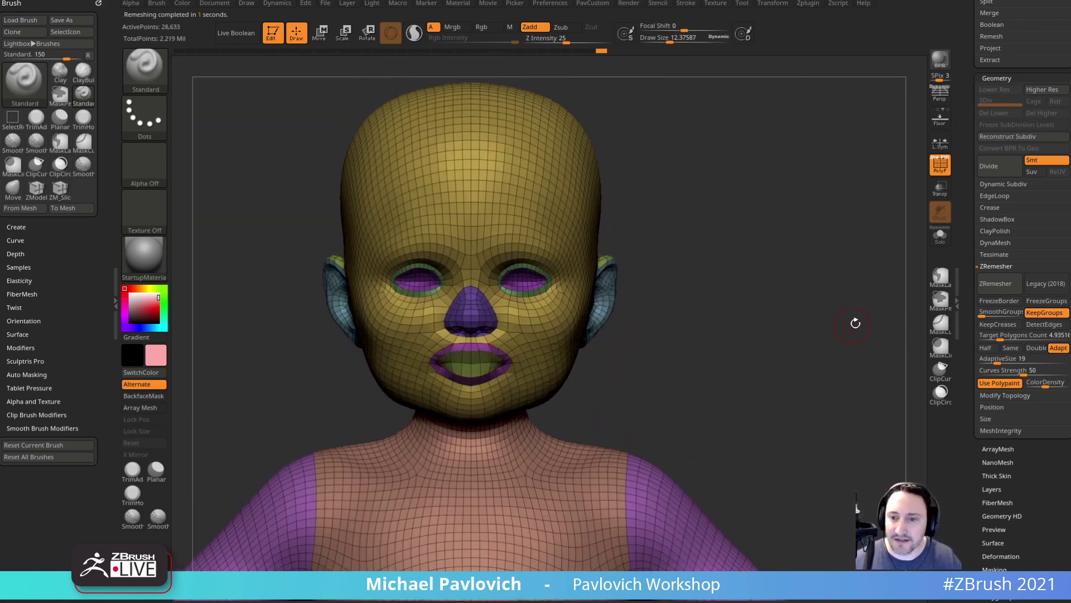
# - ZRemesh the character with a Target Polygons Count of 5.85424 and inspect the topology on the body and face
pyautogui.click(1002, 336)
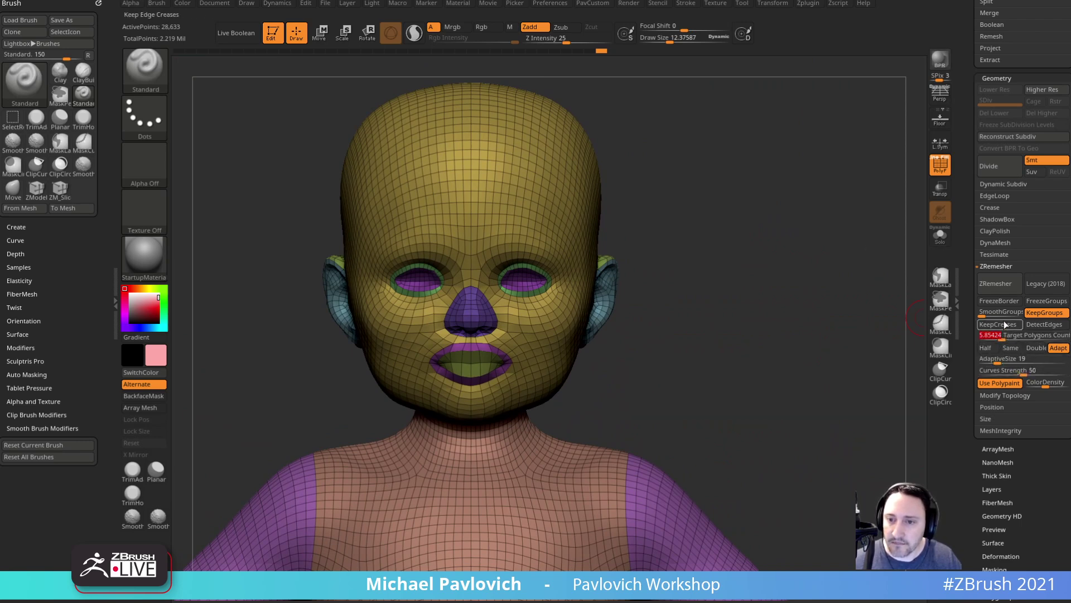
pyautogui.click(1000, 283)
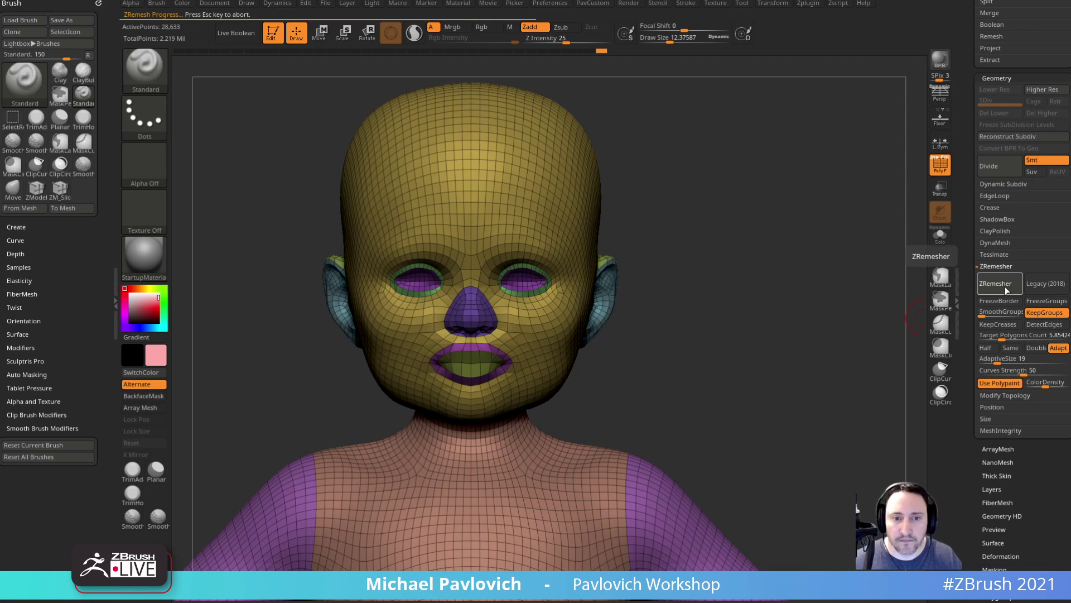
pyautogui.keyDown('alt'); pyautogui.moveTo(856, 467); pyautogui.dragTo(835, 271); pyautogui.keyUp('alt')
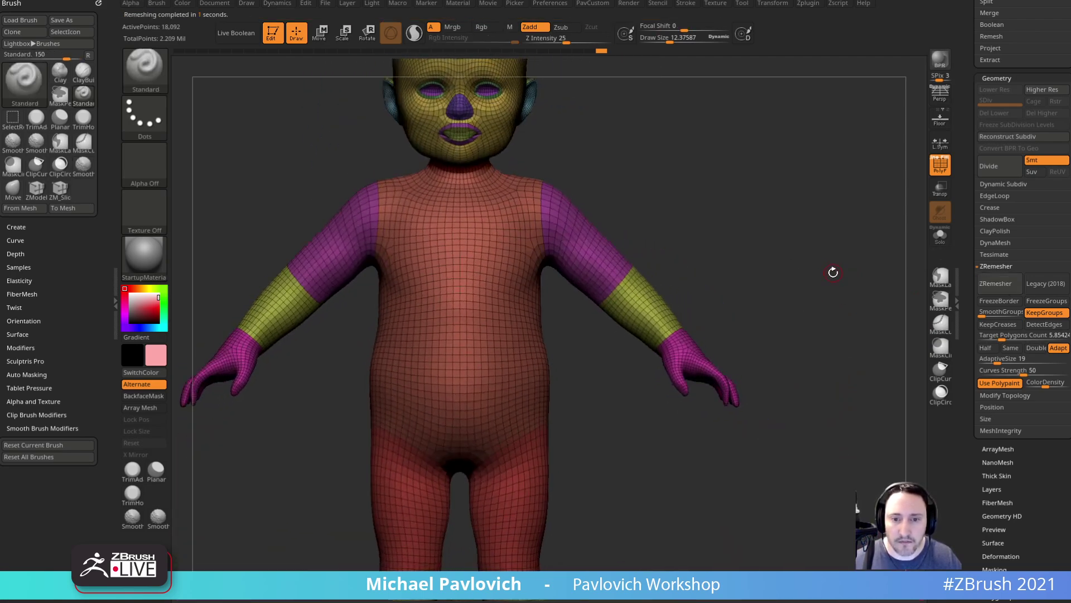
pyautogui.keyDown('alt'); pyautogui.moveTo(785, 240); pyautogui.dragTo(861, 402); pyautogui.keyUp('alt')
pyautogui.moveTo(799, 218)
pyautogui.keyDown('alt'); pyautogui.mouseDown()
pyautogui.moveTo(826, 366)
pyautogui.moveTo(854, 304)
pyautogui.moveTo(773, 333)
pyautogui.mouseUp(); pyautogui.keyUp('alt')
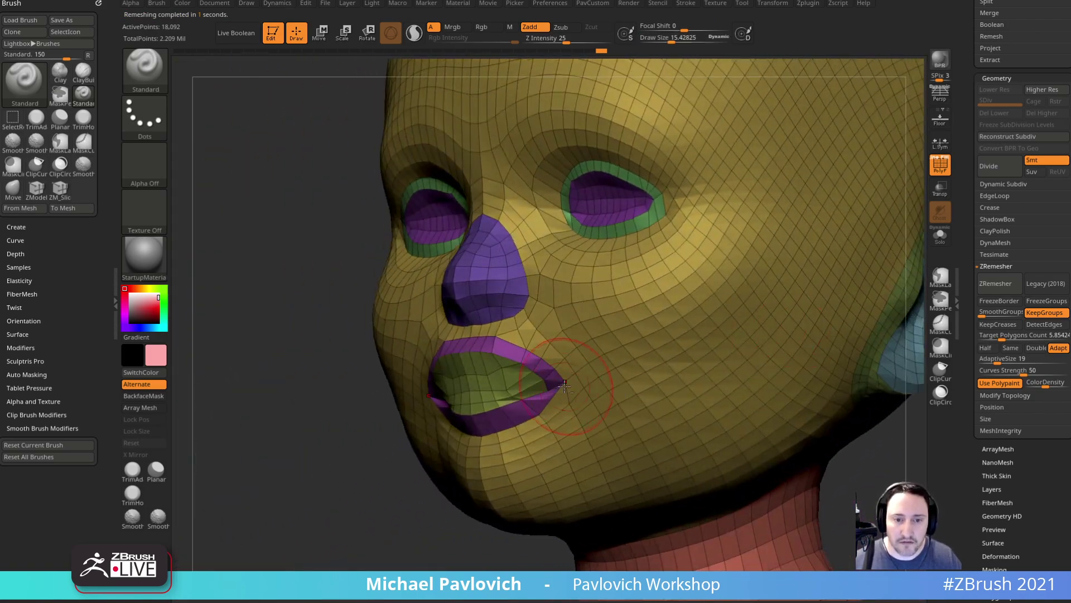
# - Pull in the corner of the mouth with a small Move brush
pyautogui.press('b')
pyautogui.press('m')
pyautogui.press('v')
pyautogui.press('s')
pyautogui.moveTo(550, 389); pyautogui.dragTo(548, 388)
pyautogui.moveTo(554, 385); pyautogui.dragTo(547, 382)
# - Try smoothing across the lips with the Smooth Groups brush and undo the stroke
pyautogui.moveTo(389, 463); pyautogui.dragTo(527, 455)
pyautogui.moveTo(543, 396)
pyautogui.keyDown('shift'); pyautogui.mouseDown()
pyautogui.moveTo(511, 412)
pyautogui.moveTo(453, 397)
pyautogui.mouseUp(); pyautogui.keyUp('shift')
pyautogui.moveTo(692, 351); pyautogui.dragTo(522, 410)
pyautogui.hotkey('ctrl', 'z')
# - Lower the Smooth Groups brush's Z Intensity to 19 and smooth across the lips
pyautogui.moveTo(813, 452); pyautogui.dragTo(893, 419)
pyautogui.keyDown('shift'); pyautogui.click(561, 41); pyautogui.keyUp('shift')
pyautogui.moveTo(440, 390)
pyautogui.keyDown('shift'); pyautogui.mouseDown()
pyautogui.moveTo(464, 430)
pyautogui.moveTo(536, 399)
pyautogui.mouseUp(); pyautogui.keyUp('shift')
# - Nudge the mouth corner inward with the Move brush and smooth the bridge of the nose
pyautogui.moveTo(831, 382); pyautogui.dragTo(743, 385)
pyautogui.press('s')
pyautogui.moveTo(604, 389); pyautogui.dragTo(594, 388)
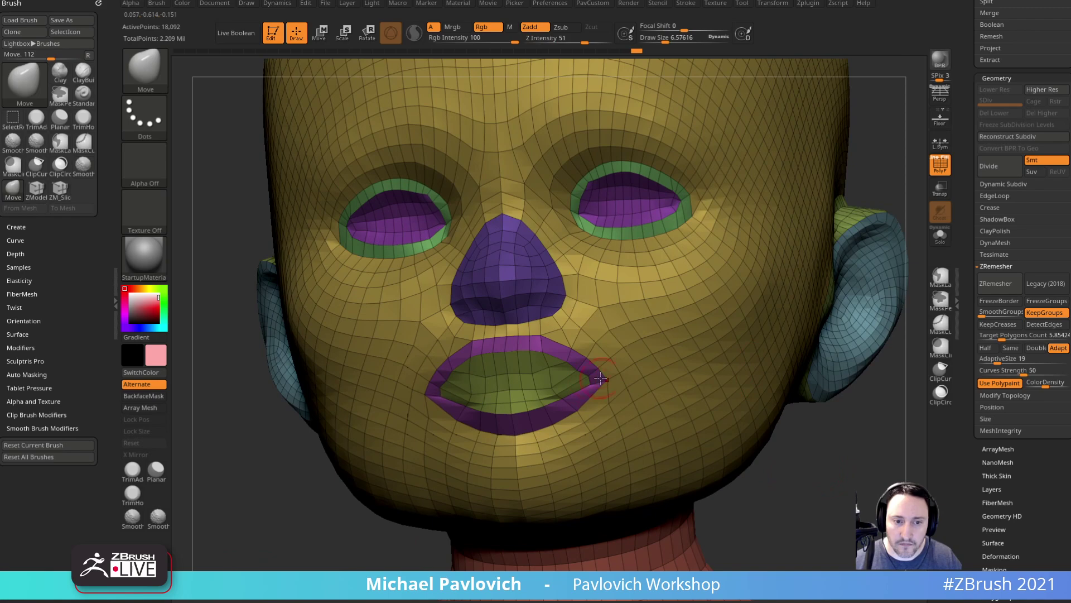
pyautogui.moveTo(845, 424)
pyautogui.keyDown('shift'); pyautogui.mouseDown()
pyautogui.moveTo(830, 435)
pyautogui.moveTo(839, 411)
pyautogui.moveTo(754, 405)
pyautogui.moveTo(872, 389)
pyautogui.moveTo(828, 413)
pyautogui.moveTo(843, 403)
pyautogui.moveTo(839, 447)
pyautogui.moveTo(798, 444)
pyautogui.mouseUp(); pyautogui.keyUp('shift')
pyautogui.moveTo(506, 238)
pyautogui.keyDown('shift'); pyautogui.mouseDown()
pyautogui.moveTo(538, 270)
pyautogui.moveTo(513, 257)
pyautogui.mouseUp(); pyautogui.keyUp('shift')
pyautogui.press('s')
# - Show the Skin_ZSphere_4 subtool as a ghosted transparent reference and move the mouth corner to match it
pyautogui.keyDown('alt'); pyautogui.moveTo(839, 437); pyautogui.dragTo(771, 407); pyautogui.keyUp('alt')
pyautogui.moveTo(965, 177); pyautogui.dragTo(976, 383)
pyautogui.moveTo(871, 289); pyautogui.dragTo(850, 311)
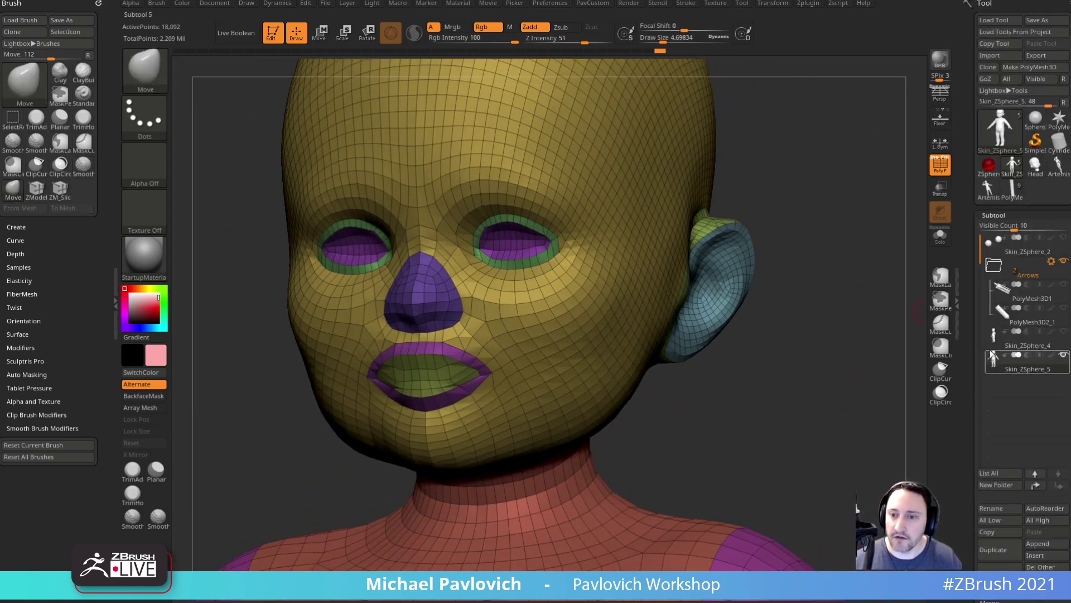
pyautogui.click(1063, 330)
pyautogui.moveTo(880, 267)
pyautogui.keyDown('alt'); pyautogui.mouseDown()
pyautogui.moveTo(849, 272)
pyautogui.moveTo(849, 296)
pyautogui.moveTo(900, 304)
pyautogui.moveTo(860, 273)
pyautogui.moveTo(897, 266)
pyautogui.moveTo(897, 290)
pyautogui.mouseUp(); pyautogui.keyUp('alt')
pyautogui.click(940, 189)
pyautogui.press('s')
pyautogui.moveTo(574, 375)
pyautogui.mouseDown()
pyautogui.moveTo(587, 375)
pyautogui.moveTo(565, 371)
pyautogui.mouseUp()
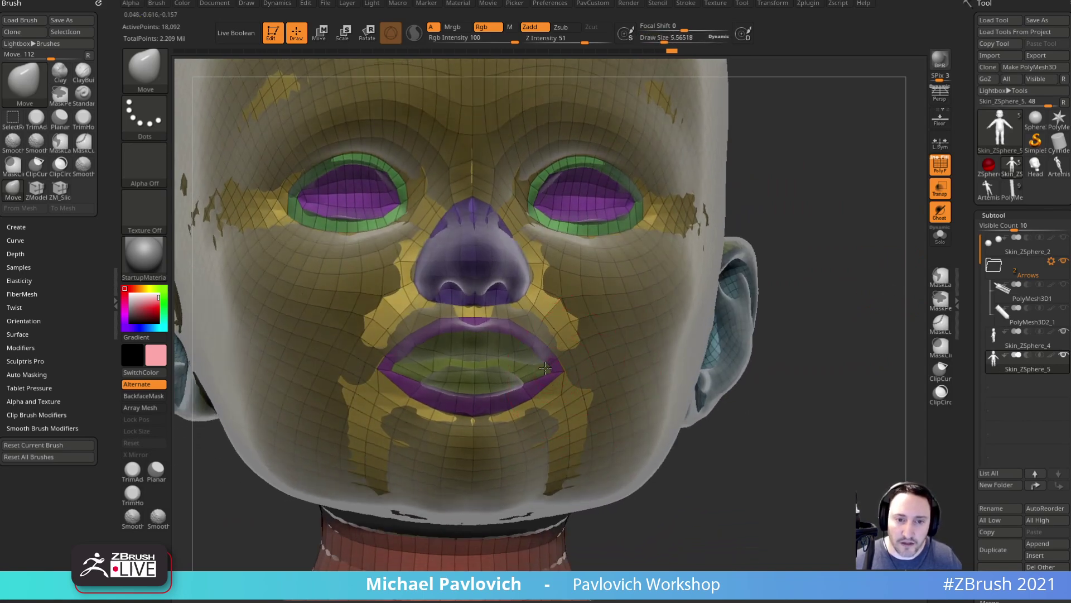
# - Switch to the Standard brush and hide the Skin_ZSphere_4 reference subtool again
pyautogui.moveTo(826, 317); pyautogui.dragTo(843, 375)
pyautogui.moveTo(842, 375)
pyautogui.keyDown('alt'); pyautogui.mouseDown()
pyautogui.moveTo(834, 360)
pyautogui.moveTo(809, 366)
pyautogui.mouseUp(); pyautogui.keyUp('alt')
pyautogui.press('b')
pyautogui.press('s')
pyautogui.press('t')
pyautogui.press('s')
pyautogui.moveTo(812, 354)
pyautogui.mouseDown()
pyautogui.moveTo(811, 373)
pyautogui.moveTo(674, 334)
pyautogui.mouseUp()
pyautogui.keyDown('alt'); pyautogui.moveTo(846, 353); pyautogui.dragTo(788, 362); pyautogui.keyUp('alt')
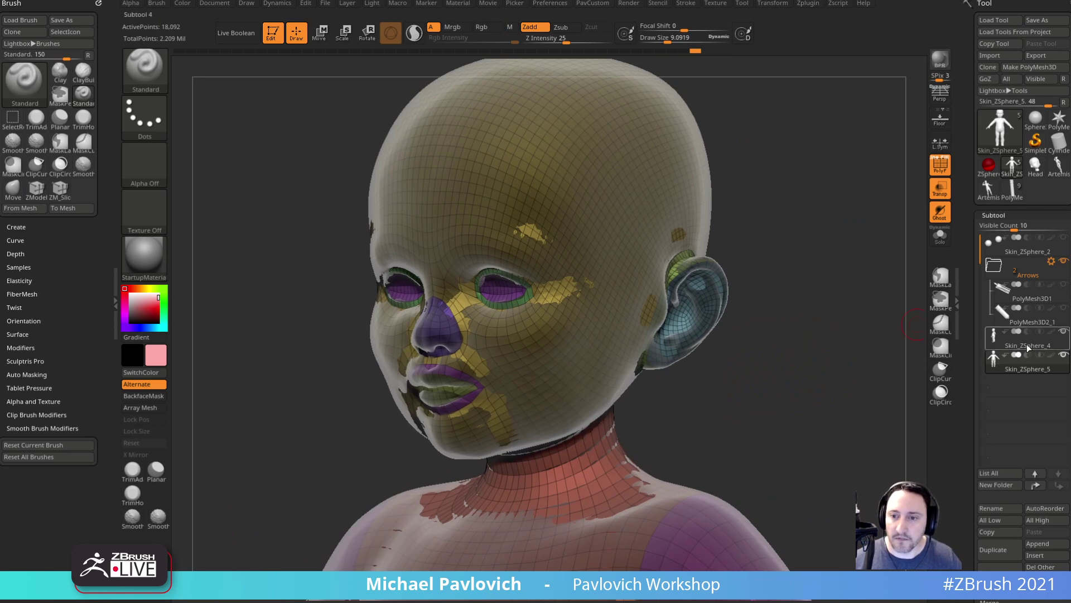
pyautogui.click(1064, 331)
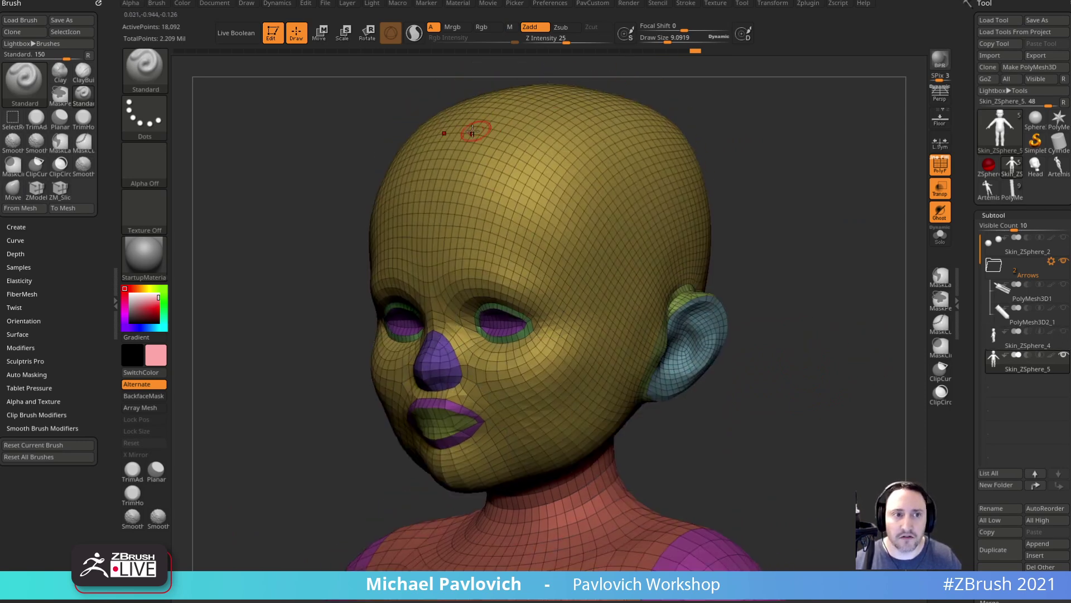
# - Mark undo history state 10, the high-resolution sculpt, as the projection source and return to the latest history state
pyautogui.moveTo(307, 52)
pyautogui.mouseDown()
pyautogui.moveTo(199, 52)
pyautogui.moveTo(242, 58)
pyautogui.moveTo(228, 58)
pyautogui.mouseUp()
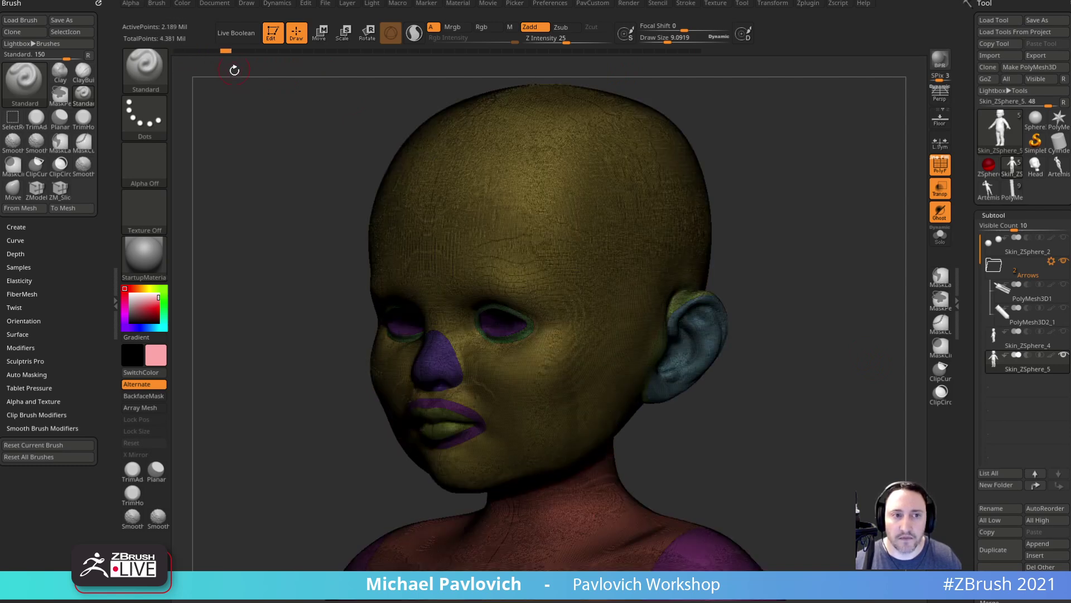
pyautogui.keyDown('ctrl'); pyautogui.click(225, 53); pyautogui.keyUp('ctrl')
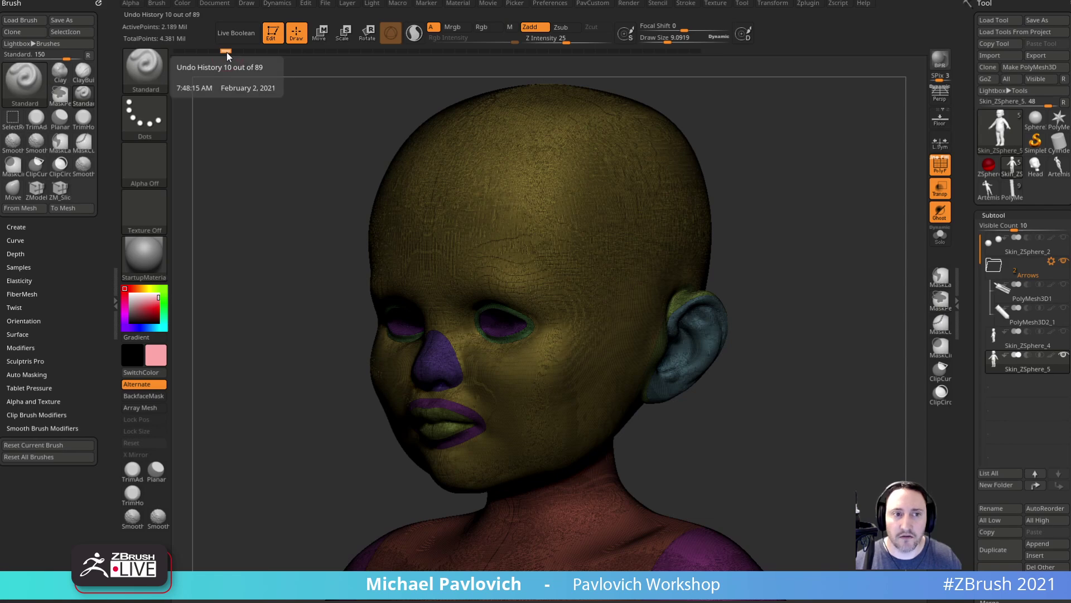
pyautogui.click(696, 53)
pyautogui.moveTo(824, 291)
pyautogui.keyDown('alt'); pyautogui.mouseDown()
pyautogui.moveTo(835, 276)
pyautogui.moveTo(846, 292)
pyautogui.mouseUp(); pyautogui.keyUp('alt')
pyautogui.moveTo(970, 381)
pyautogui.mouseDown()
pyautogui.moveTo(970, 243)
pyautogui.moveTo(977, 402)
pyautogui.mouseUp()
pyautogui.keyDown('shift'); pyautogui.click(999, 222); pyautogui.keyUp('shift')
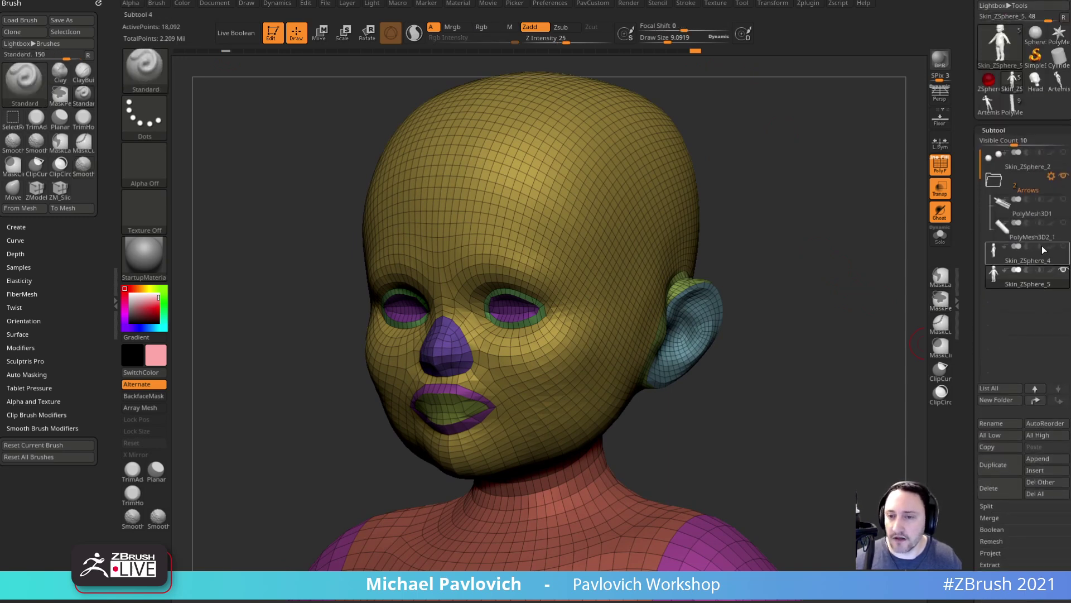
pyautogui.moveTo(970, 299); pyautogui.dragTo(970, 176)
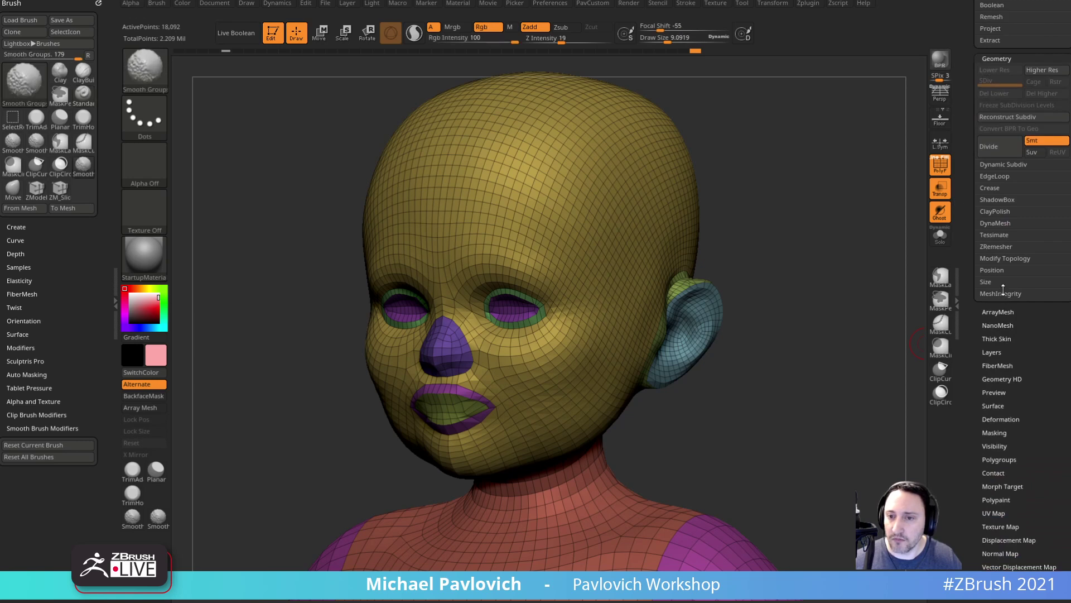
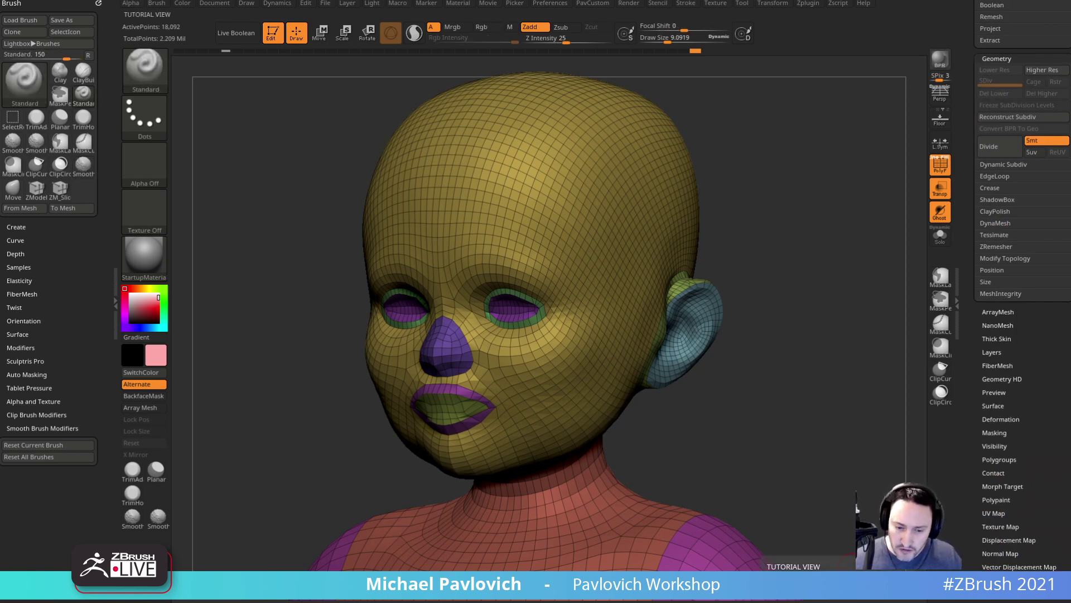
# - Switch to the browser, look through the ArtStation portfolio thumbnails, and return to ZBrush
pyautogui.moveTo(391, 602); pyautogui.dragTo(412, 0)
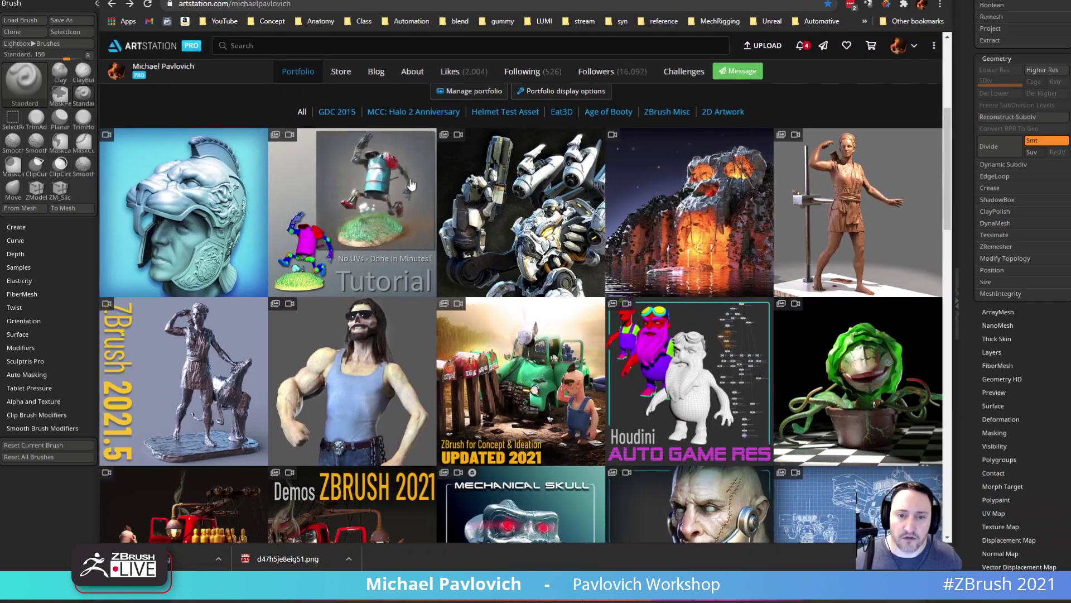
pyautogui.scroll(-6, 411, 270)
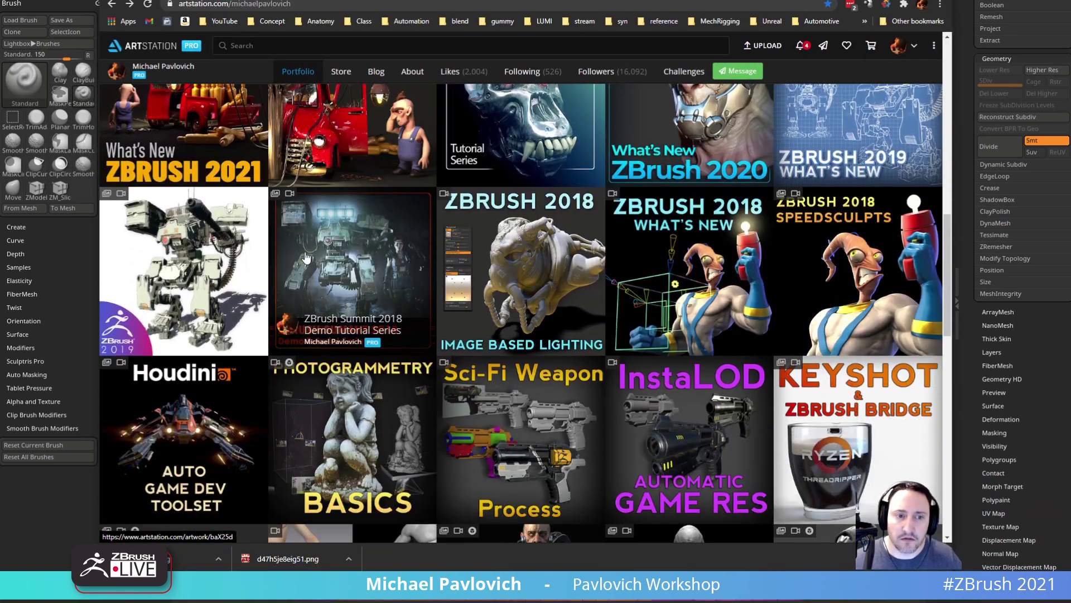
pyautogui.scroll(-2, 416, 289)
pyautogui.scroll(6, 390, 298)
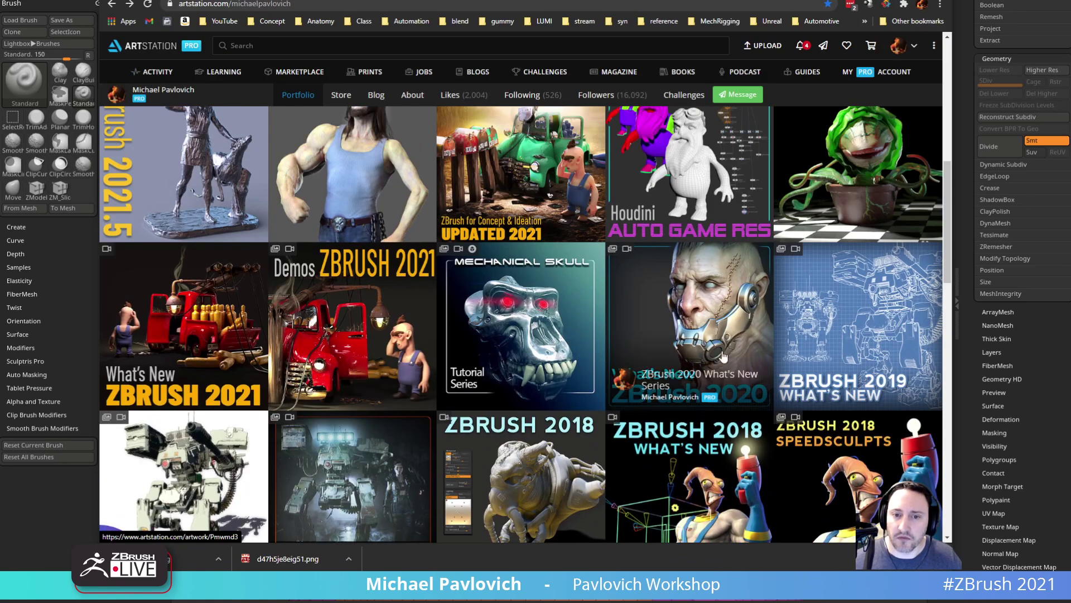
pyautogui.moveTo(658, 0); pyautogui.dragTo(781, 602)
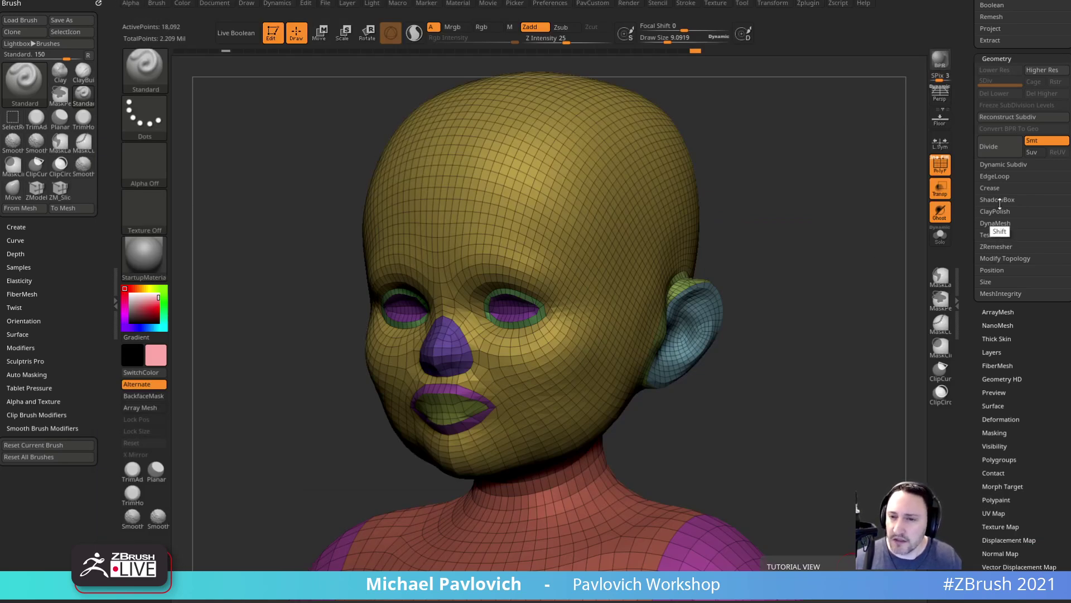
# - Open the subtool projection settings and turn off colour projection, keeping geometry projection on
pyautogui.moveTo(977, 186)
pyautogui.mouseDown()
pyautogui.moveTo(978, 247)
pyautogui.moveTo(998, 255)
pyautogui.mouseUp()
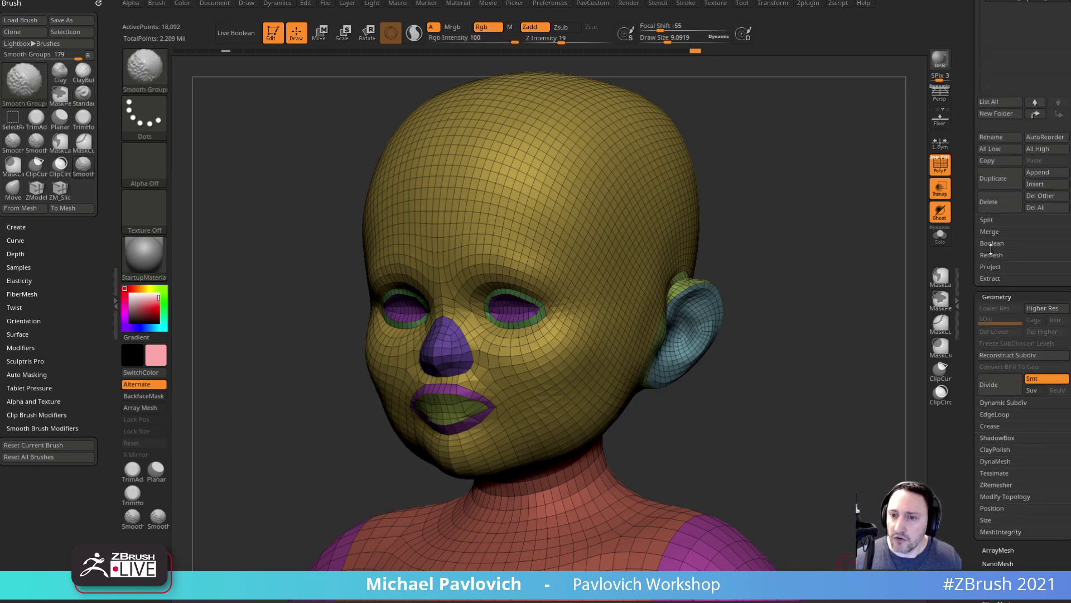
pyautogui.click(990, 267)
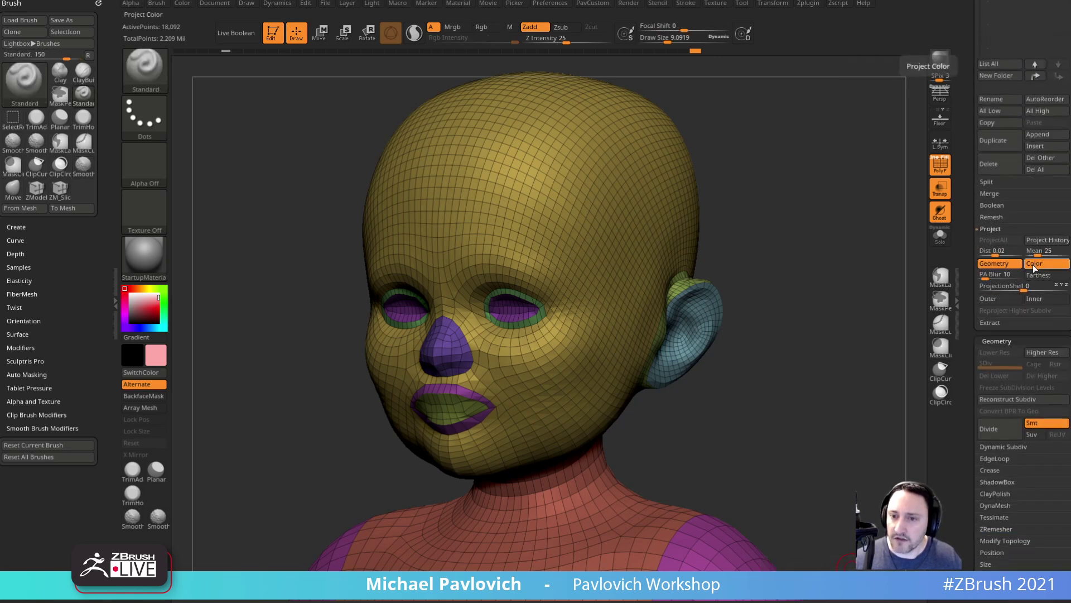
pyautogui.moveTo(826, 322)
pyautogui.mouseDown()
pyautogui.moveTo(867, 318)
pyautogui.moveTo(847, 322)
pyautogui.mouseUp()
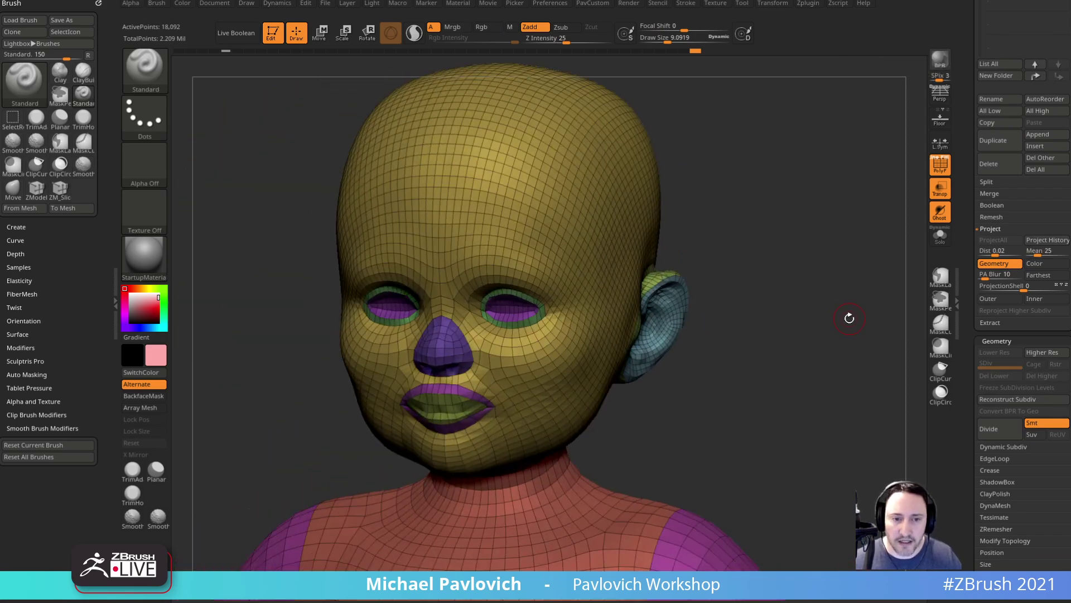
# - Divide Skin_ZSphere_5 up to subdivision level 4 with the polyframe hidden and project the marked history sculpt onto it
pyautogui.press('d')
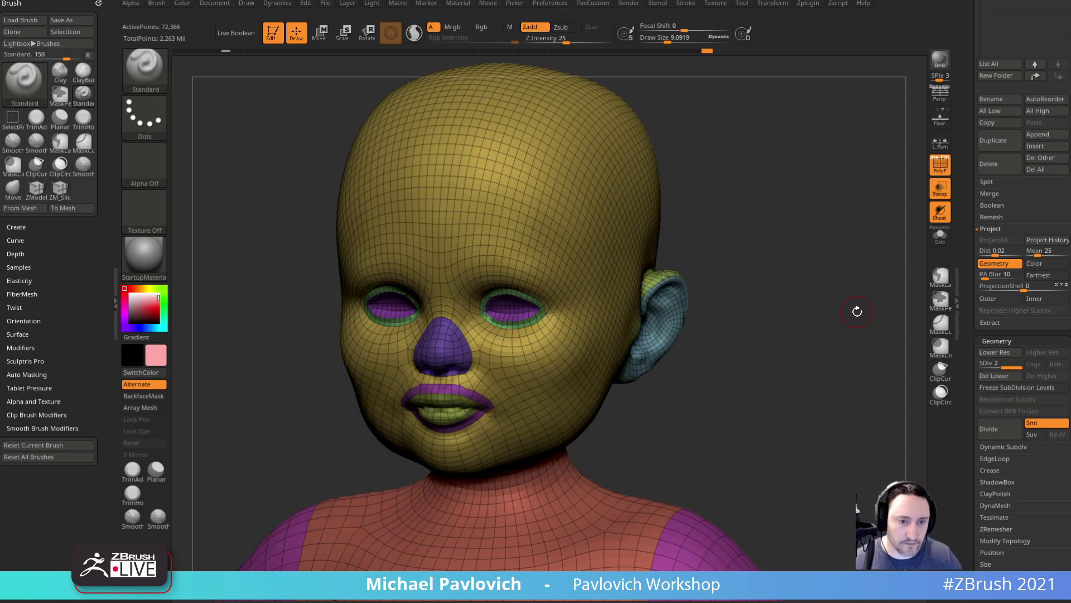
pyautogui.press('ctrl')
pyautogui.press('d')
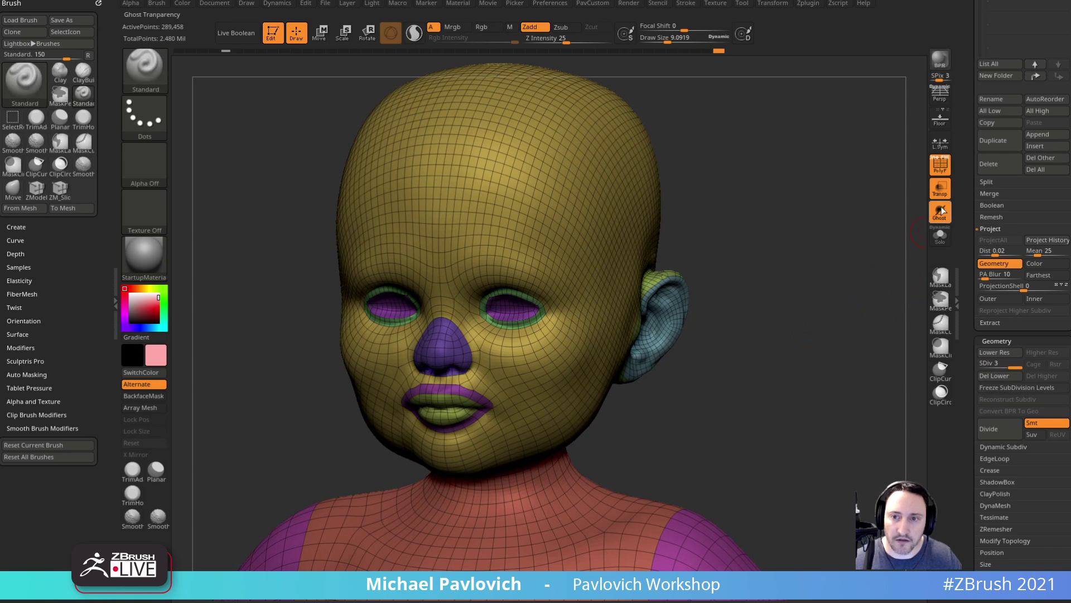
pyautogui.click(940, 166)
pyautogui.moveTo(852, 299)
pyautogui.mouseDown()
pyautogui.moveTo(836, 297)
pyautogui.moveTo(851, 301)
pyautogui.mouseUp()
pyautogui.hotkey('ctrl', 'd')
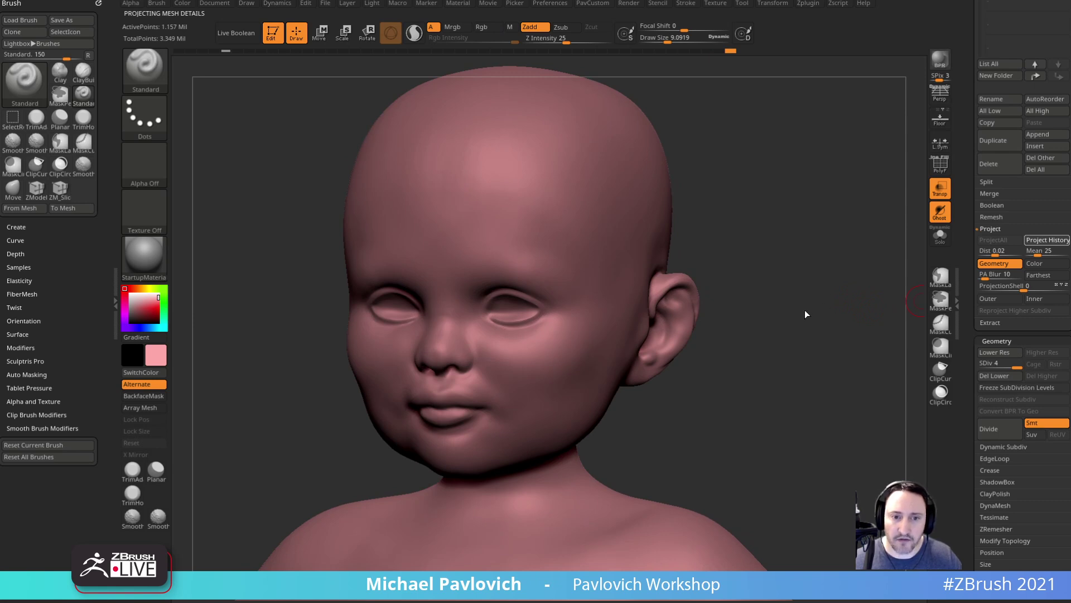
# - Inspect the projected body at subdivision level 1 and again at level 4
pyautogui.moveTo(825, 317)
pyautogui.mouseDown()
pyautogui.moveTo(820, 307)
pyautogui.moveTo(813, 333)
pyautogui.moveTo(834, 332)
pyautogui.moveTo(820, 290)
pyautogui.moveTo(810, 320)
pyautogui.mouseUp()
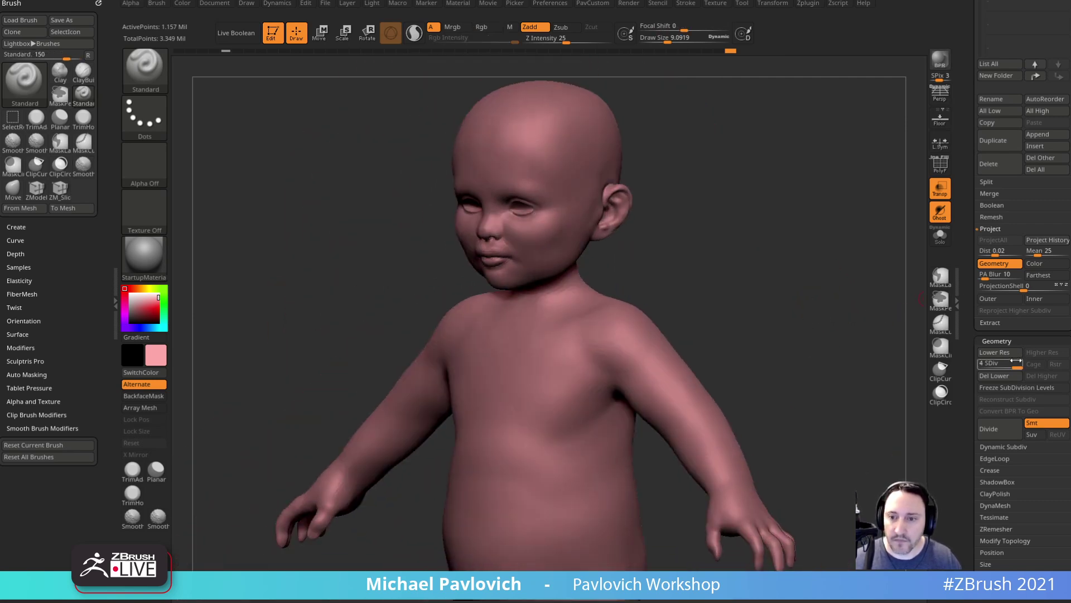
pyautogui.moveTo(979, 363); pyautogui.dragTo(978, 364)
pyautogui.moveTo(890, 374)
pyautogui.mouseDown()
pyautogui.moveTo(852, 378)
pyautogui.moveTo(890, 375)
pyautogui.mouseUp()
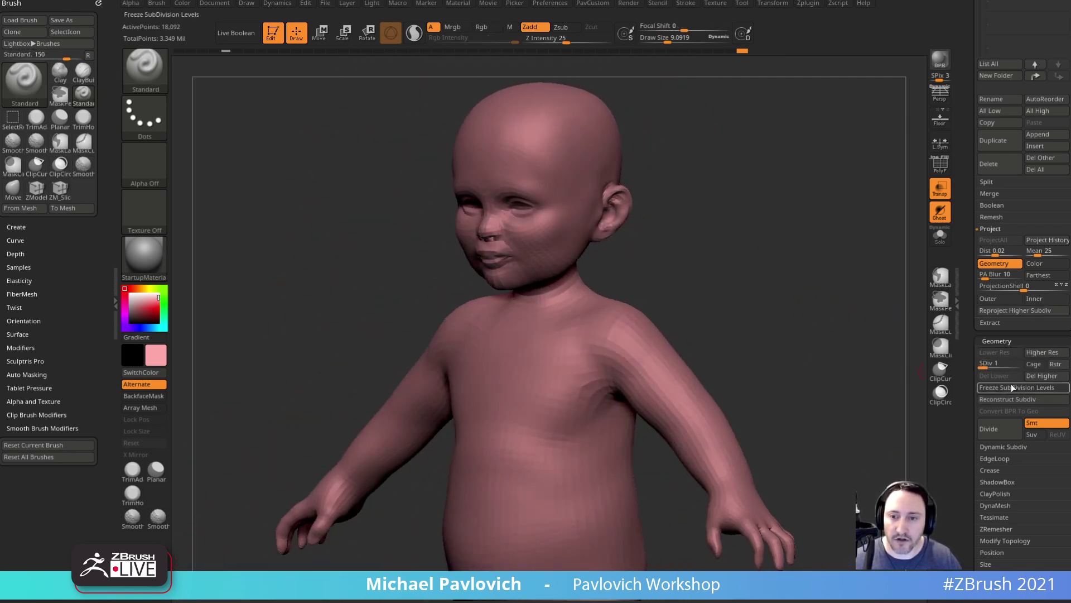
pyautogui.click(1019, 366)
pyautogui.moveTo(782, 291); pyautogui.dragTo(832, 423)
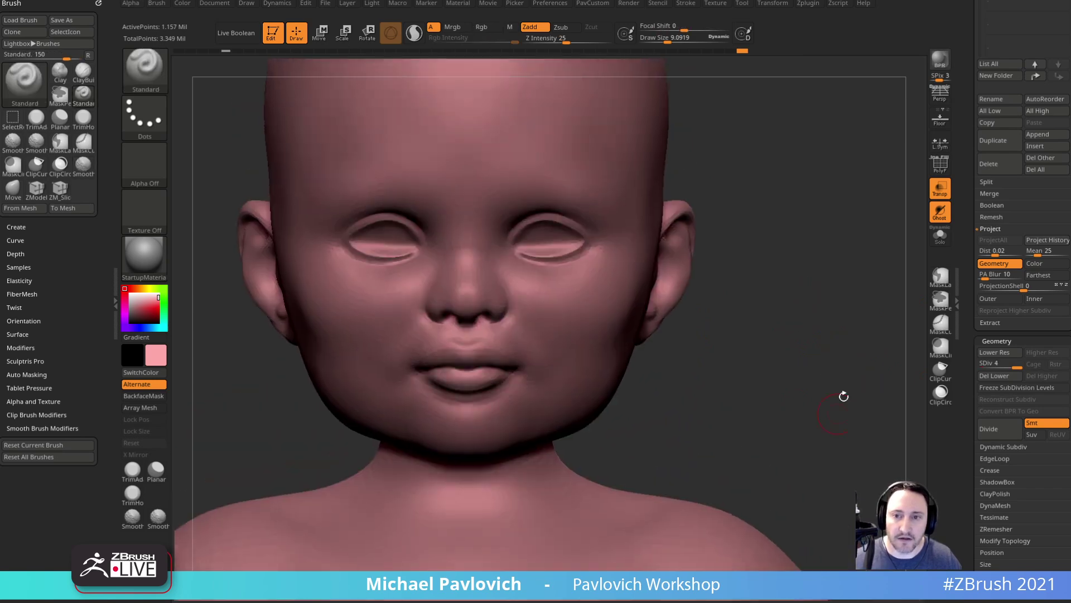
# - Turn off subtool transparency and set the main colour to white
pyautogui.click(941, 188)
pyautogui.moveTo(868, 268); pyautogui.dragTo(887, 252)
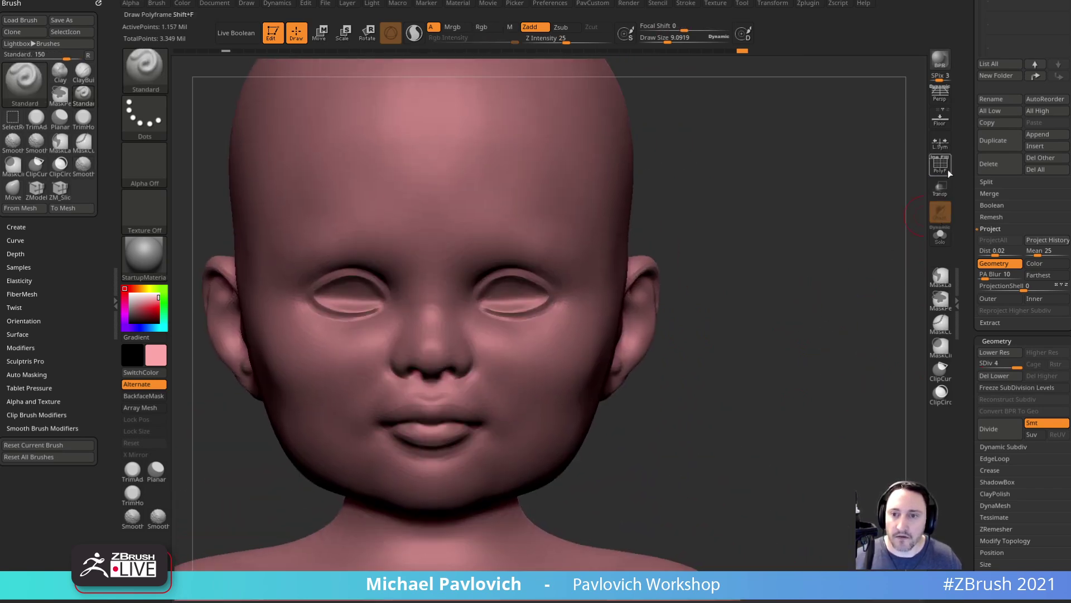
pyautogui.moveTo(965, 254); pyautogui.dragTo(989, 329)
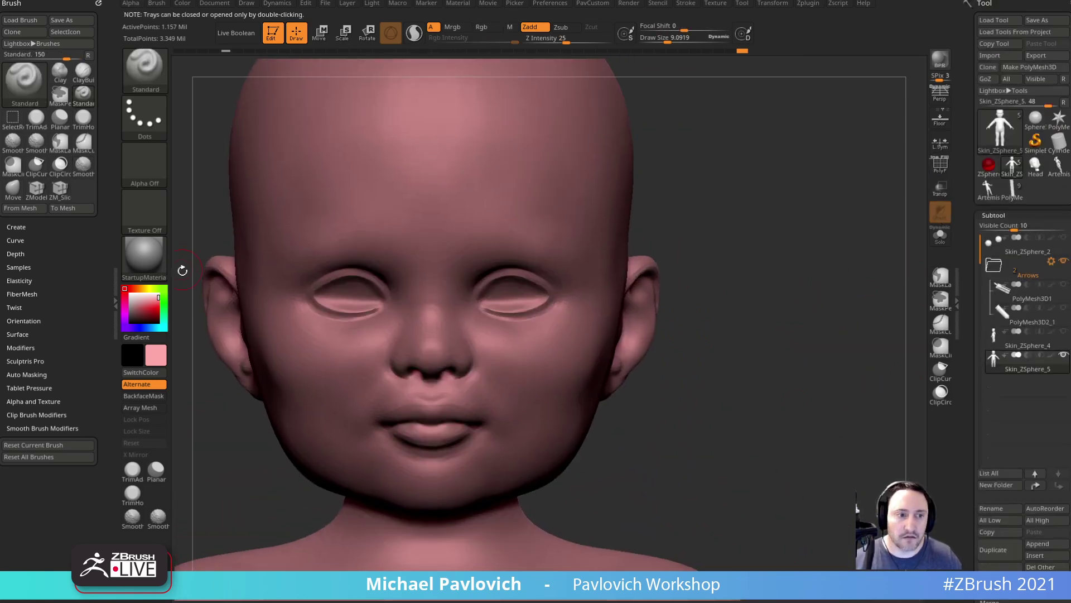
pyautogui.click(130, 293)
pyautogui.keyDown('alt'); pyautogui.moveTo(768, 315); pyautogui.dragTo(775, 340); pyautogui.keyUp('alt')
pyautogui.moveTo(862, 329)
pyautogui.mouseDown()
pyautogui.moveTo(811, 328)
pyautogui.moveTo(822, 333)
pyautogui.moveTo(770, 347)
pyautogui.mouseUp()
pyautogui.press('s')
pyautogui.press('s')
# - Delete the Skin_ZSphere_4 subtool
pyautogui.click(1020, 343)
pyautogui.moveTo(879, 360); pyautogui.dragTo(566, 440)
pyautogui.moveTo(971, 399); pyautogui.dragTo(971, 258)
pyautogui.click(998, 432)
pyautogui.click(897, 459)
pyautogui.moveTo(794, 330); pyautogui.dragTo(823, 345)
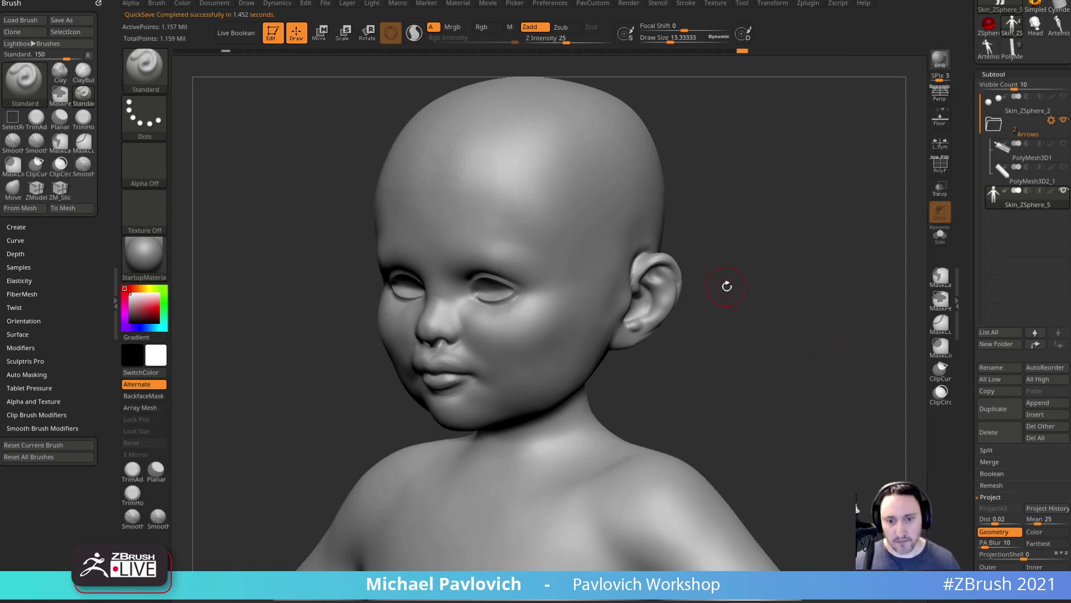
# - Reduce the draw size to about 10 and replace Smooth Groups with the regular Smooth brush for smoothing
pyautogui.press('space')
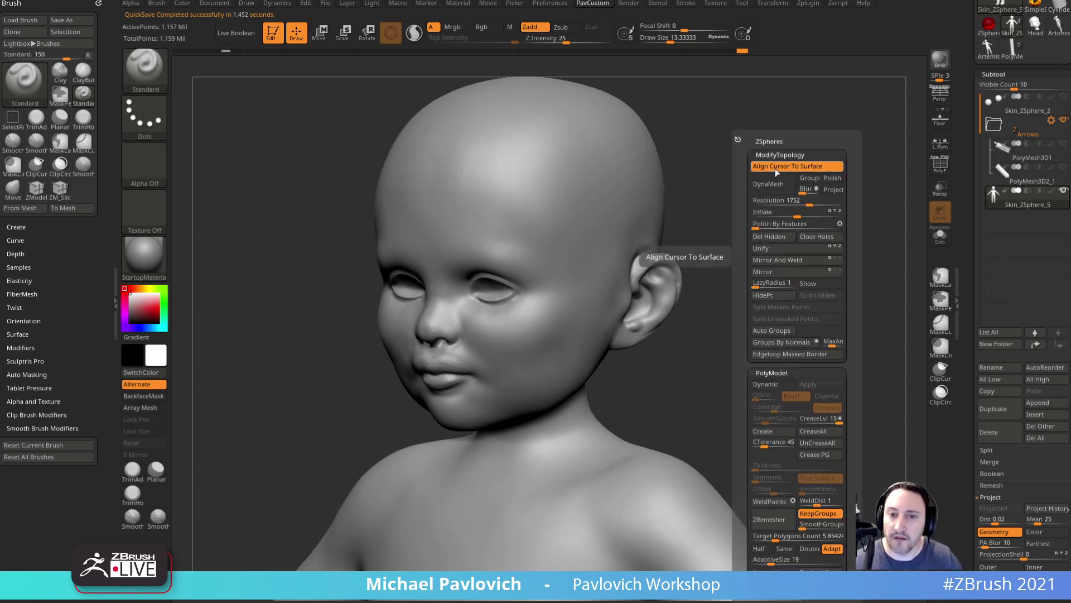
pyautogui.moveTo(773, 192); pyautogui.dragTo(772, 281)
pyautogui.press('shift')
pyautogui.moveTo(825, 243)
pyautogui.mouseDown()
pyautogui.moveTo(789, 249)
pyautogui.moveTo(764, 236)
pyautogui.mouseUp()
pyautogui.press('shift')
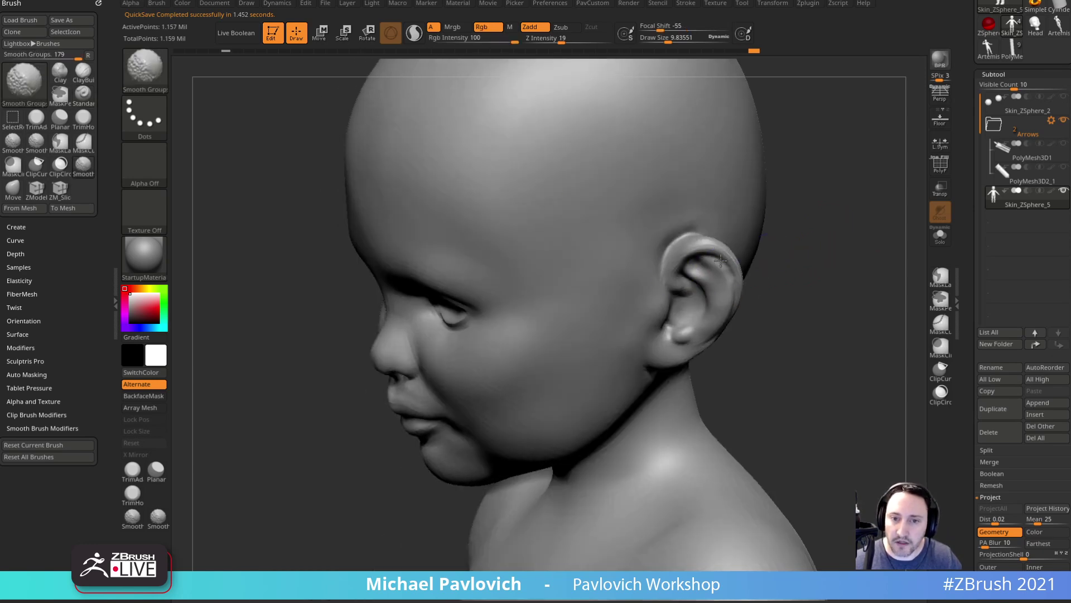
pyautogui.moveTo(788, 294); pyautogui.dragTo(751, 272)
pyautogui.moveTo(860, 244); pyautogui.dragTo(891, 243)
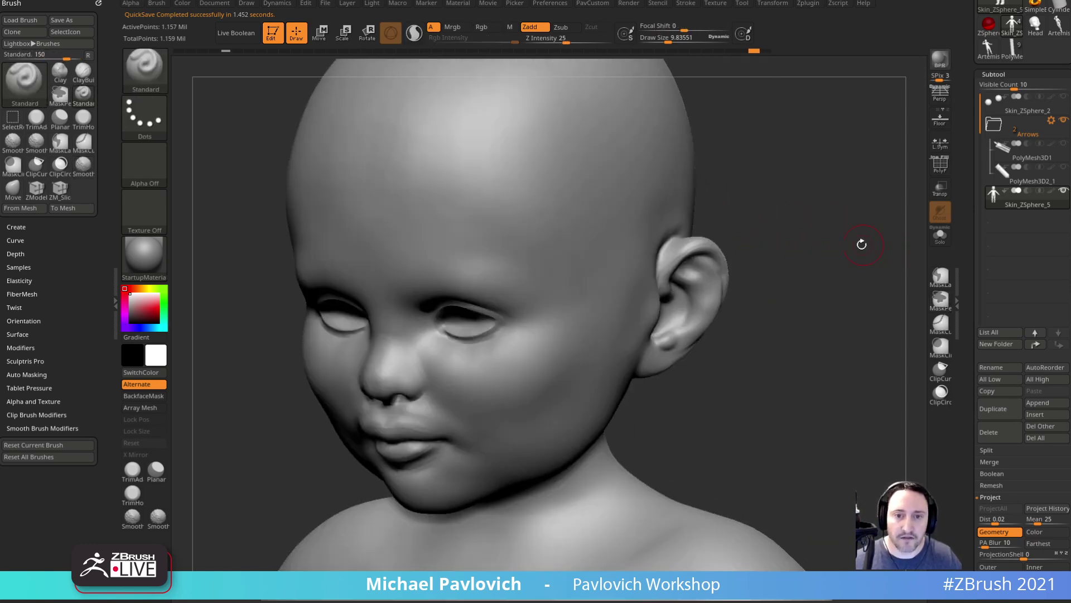
pyautogui.press('shift')
pyautogui.moveTo(830, 260)
pyautogui.keyDown('alt'); pyautogui.mouseDown()
pyautogui.moveTo(745, 291)
pyautogui.moveTo(731, 328)
pyautogui.moveTo(685, 328)
pyautogui.mouseUp(); pyautogui.keyUp('alt')
pyautogui.press('shift')
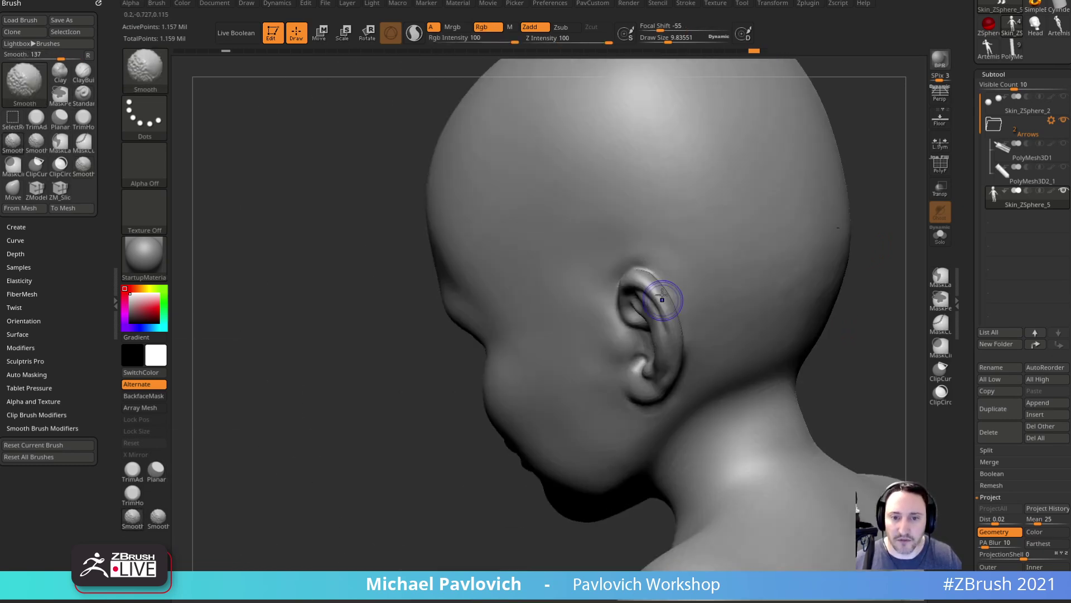
# - Smooth the earlobe, the cheek and the area around the mouth
pyautogui.moveTo(518, 423); pyautogui.dragTo(550, 417)
pyautogui.keyDown('shift'); pyautogui.moveTo(647, 403); pyautogui.dragTo(655, 386); pyautogui.keyUp('shift')
pyautogui.moveTo(767, 347); pyautogui.dragTo(739, 359)
pyautogui.keyDown('shift'); pyautogui.moveTo(598, 399); pyautogui.dragTo(537, 474); pyautogui.keyUp('shift')
pyautogui.moveTo(731, 329)
pyautogui.mouseDown()
pyautogui.moveTo(818, 356)
pyautogui.moveTo(755, 338)
pyautogui.mouseUp()
pyautogui.keyDown('shift'); pyautogui.moveTo(518, 343); pyautogui.dragTo(514, 347); pyautogui.keyUp('shift')
pyautogui.keyDown('shift'); pyautogui.moveTo(519, 418); pyautogui.dragTo(511, 422); pyautogui.keyUp('shift')
pyautogui.moveTo(813, 402); pyautogui.dragTo(754, 396)
pyautogui.press('shift')
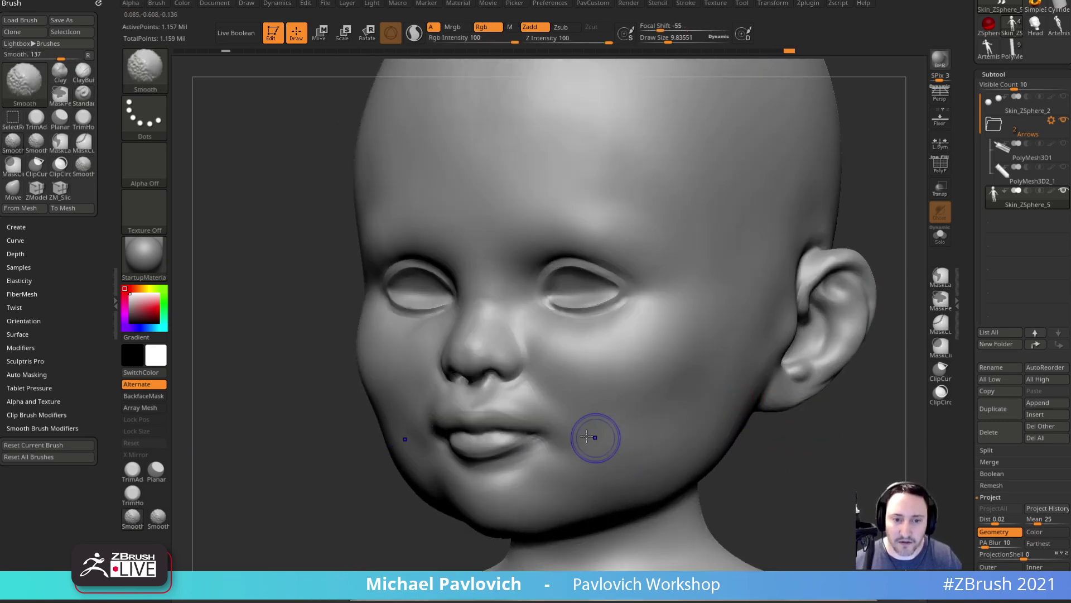
# - Set the Smooth brush intensity to 64 and smooth the bridge of the nose, the outer eye area and around the mouth
pyautogui.keyDown('shift'); pyautogui.click(590, 39); pyautogui.keyUp('shift')
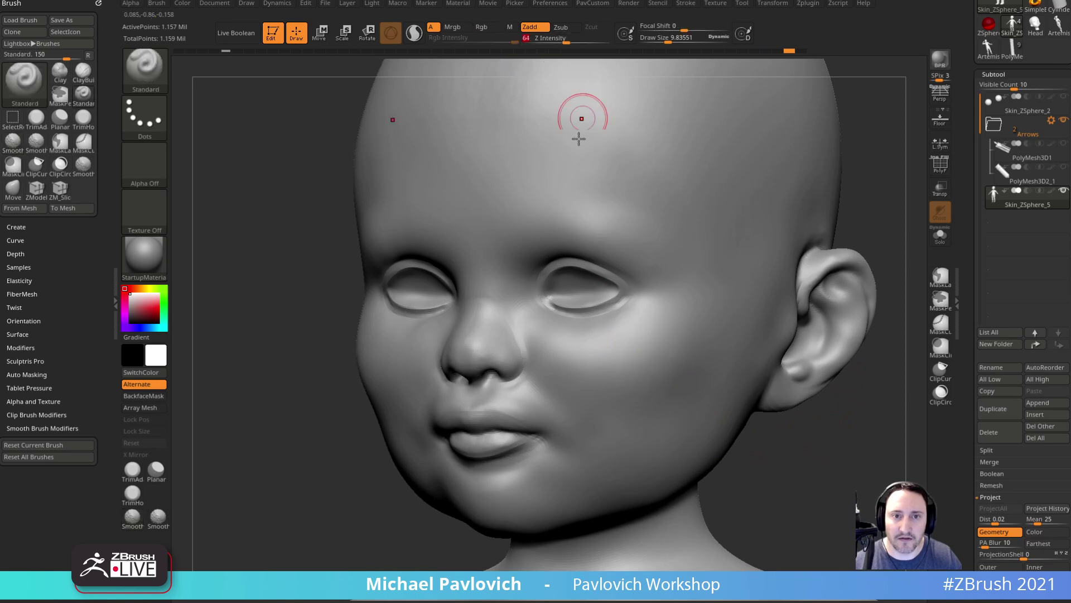
pyautogui.moveTo(508, 313)
pyautogui.keyDown('shift'); pyautogui.mouseDown()
pyautogui.moveTo(492, 321)
pyautogui.moveTo(490, 288)
pyautogui.mouseUp(); pyautogui.keyUp('shift')
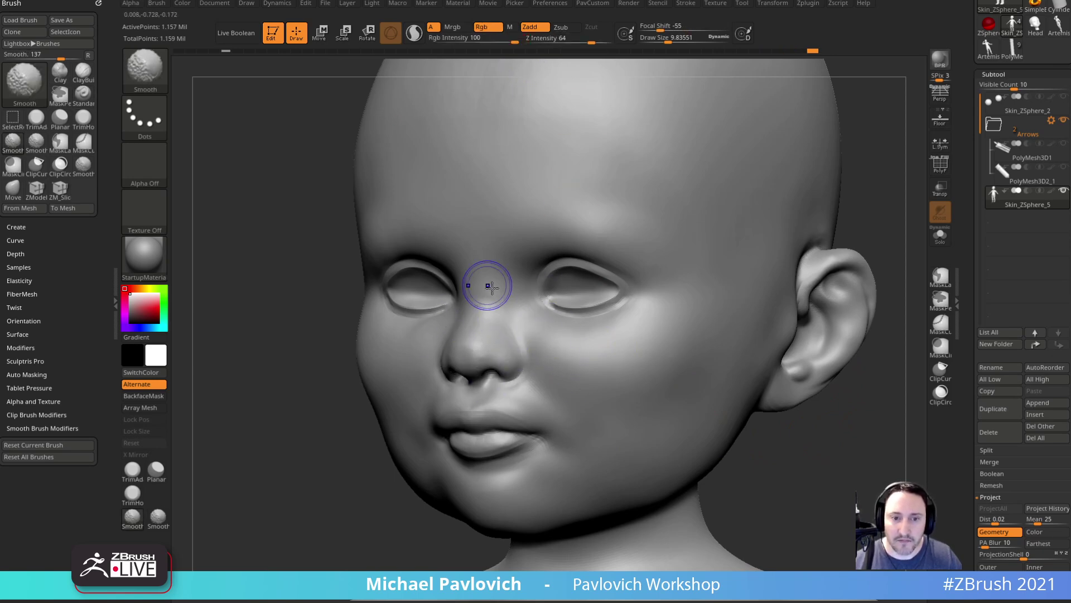
pyautogui.moveTo(862, 167); pyautogui.dragTo(878, 134)
pyautogui.keyDown('shift'); pyautogui.moveTo(672, 268); pyautogui.dragTo(658, 294); pyautogui.keyUp('shift')
pyautogui.moveTo(787, 410)
pyautogui.mouseDown()
pyautogui.moveTo(866, 378)
pyautogui.moveTo(750, 335)
pyautogui.mouseUp()
pyautogui.keyDown('shift'); pyautogui.moveTo(528, 407); pyautogui.dragTo(519, 399); pyautogui.keyUp('shift')
pyautogui.moveTo(770, 430); pyautogui.dragTo(832, 385)
pyautogui.moveTo(823, 337)
pyautogui.mouseDown()
pyautogui.moveTo(793, 347)
pyautogui.moveTo(861, 394)
pyautogui.moveTo(812, 260)
pyautogui.moveTo(789, 316)
pyautogui.moveTo(807, 324)
pyautogui.mouseUp()
# - Lower the mesh to subdivision level 2 and smooth its surface with a light stroke
pyautogui.keyDown('alt'); pyautogui.moveTo(806, 323); pyautogui.dragTo(831, 434); pyautogui.keyUp('alt')
pyautogui.moveTo(970, 328); pyautogui.dragTo(963, 230)
pyautogui.keyDown('alt'); pyautogui.moveTo(796, 241); pyautogui.dragTo(840, 344); pyautogui.keyUp('alt')
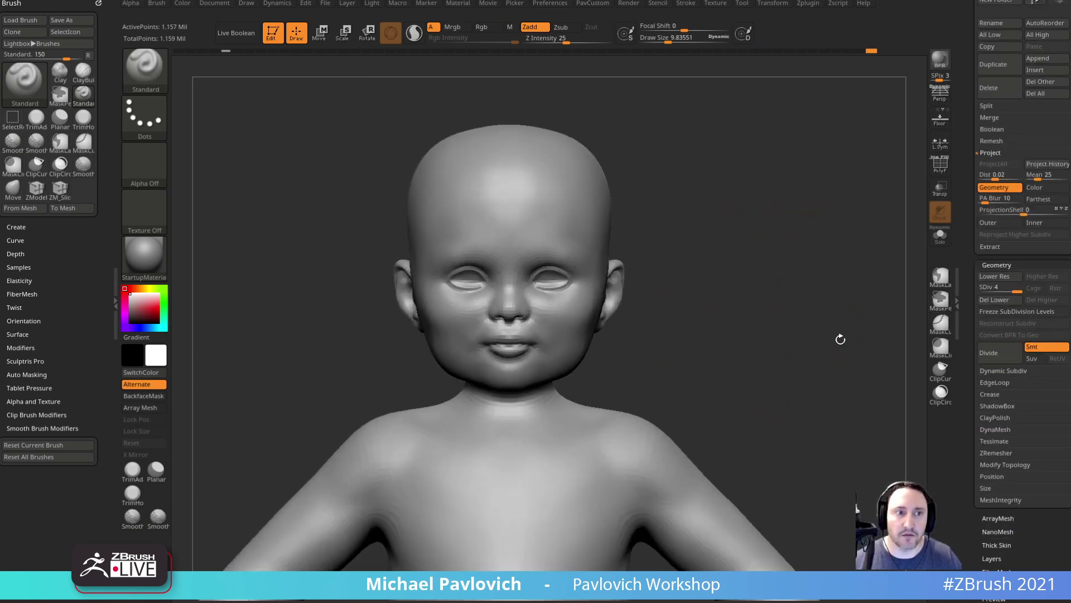
pyautogui.moveTo(983, 288); pyautogui.dragTo(845, 330)
pyautogui.keyDown('alt'); pyautogui.moveTo(651, 217); pyautogui.dragTo(808, 304); pyautogui.keyUp('alt')
pyautogui.moveTo(698, 241); pyautogui.dragTo(720, 316)
pyautogui.moveTo(866, 330); pyautogui.dragTo(798, 304)
pyautogui.click(991, 288)
pyautogui.keyDown('shift'); pyautogui.moveTo(603, 290); pyautogui.dragTo(638, 270); pyautogui.keyUp('shift')
pyautogui.moveTo(790, 270); pyautogui.dragTo(740, 285)
# - Set the draw size to about 13 and switch to the Clay brush
pyautogui.press('s')
pyautogui.moveTo(637, 286); pyautogui.dragTo(632, 286)
pyautogui.moveTo(826, 273)
pyautogui.mouseDown()
pyautogui.moveTo(737, 305)
pyautogui.moveTo(882, 265)
pyautogui.mouseUp()
pyautogui.moveTo(804, 341); pyautogui.dragTo(843, 312)
pyautogui.press('b')
pyautogui.press('c')
pyautogui.press('l')
pyautogui.moveTo(819, 266)
pyautogui.keyDown('alt'); pyautogui.mouseDown()
pyautogui.moveTo(825, 308)
pyautogui.moveTo(814, 308)
pyautogui.mouseUp(); pyautogui.keyUp('alt')
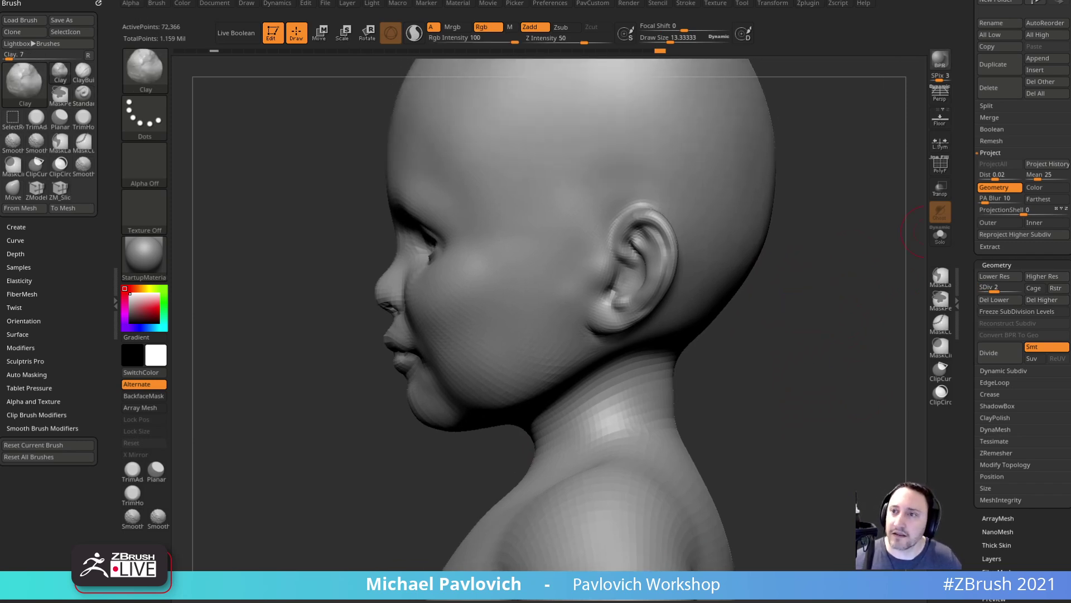
# - Enlarge the brush and sculpt the side of the neck below the ear with Clay strokes
pyautogui.moveTo(927, 232); pyautogui.dragTo(826, 327)
pyautogui.press('s')
pyautogui.moveTo(653, 371); pyautogui.dragTo(662, 369)
pyautogui.moveTo(647, 362)
pyautogui.mouseDown(button='right')
pyautogui.moveTo(597, 349)
pyautogui.moveTo(619, 357)
pyautogui.mouseUp(button='right')
pyautogui.press('s')
pyautogui.moveTo(619, 357); pyautogui.dragTo(653, 351)
pyautogui.moveTo(689, 360); pyautogui.dragTo(642, 368, button='right')
pyautogui.moveTo(593, 386); pyautogui.dragTo(667, 373)
# - Continue shaping the neck around its front, side and back, blending it into the jaw and shoulders
pyautogui.moveTo(703, 374); pyautogui.dragTo(831, 375, button='right')
pyautogui.moveTo(549, 426); pyautogui.dragTo(608, 399)
pyautogui.moveTo(753, 391); pyautogui.dragTo(617, 414, button='right')
pyautogui.moveTo(614, 418); pyautogui.dragTo(669, 418)
pyautogui.moveTo(725, 351)
pyautogui.mouseDown(button='right')
pyautogui.moveTo(704, 324)
pyautogui.moveTo(715, 335)
pyautogui.mouseUp(button='right')
pyautogui.moveTo(717, 332)
pyautogui.mouseDown()
pyautogui.moveTo(679, 335)
pyautogui.moveTo(706, 355)
pyautogui.mouseUp()
pyautogui.moveTo(709, 351); pyautogui.dragTo(668, 351, button='right')
pyautogui.moveTo(577, 393); pyautogui.dragTo(621, 377)
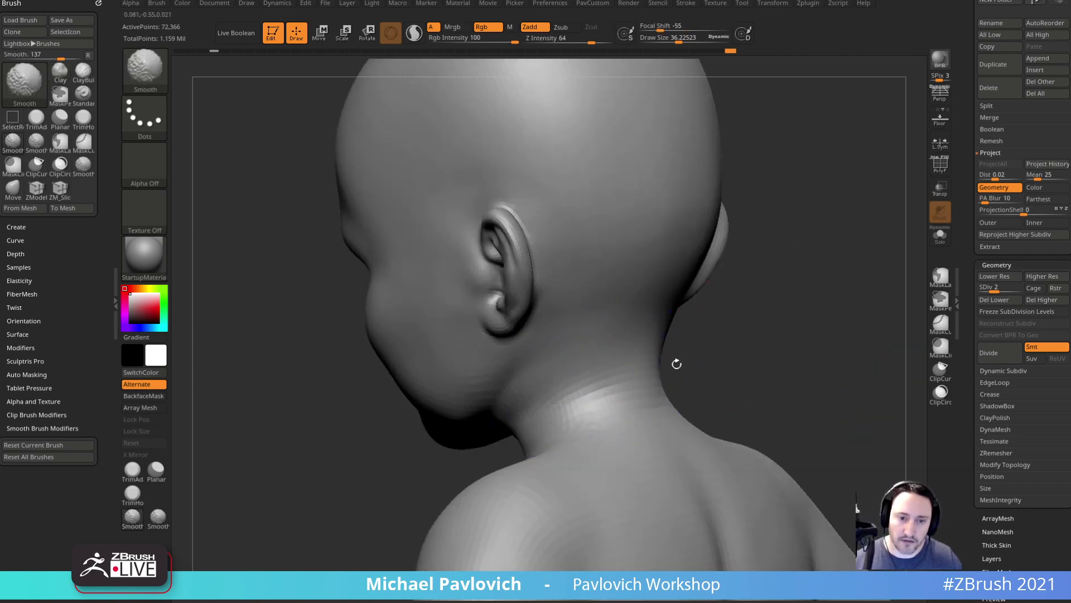
# - Set the draw size to about 17 and smooth the side of the neck beneath the jaw
pyautogui.moveTo(672, 371); pyautogui.dragTo(723, 370, button='right')
pyautogui.press('s')
pyautogui.moveTo(723, 370); pyautogui.dragTo(714, 370)
pyautogui.moveTo(713, 368)
pyautogui.mouseDown(button='right')
pyautogui.moveTo(765, 350)
pyautogui.moveTo(806, 357)
pyautogui.mouseUp(button='right')
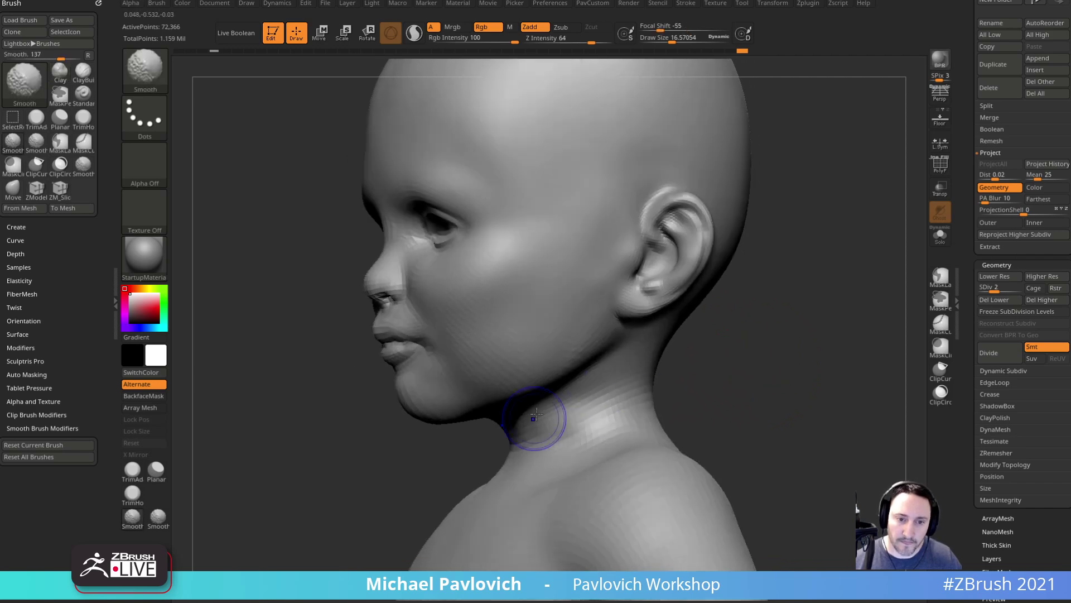
pyautogui.moveTo(546, 421); pyautogui.dragTo(590, 411, button='right')
pyautogui.keyDown('shift'); pyautogui.moveTo(591, 412); pyautogui.dragTo(550, 447); pyautogui.keyUp('shift')
pyautogui.moveTo(697, 391)
pyautogui.keyDown('shift'); pyautogui.mouseDown(button='right')
pyautogui.moveTo(763, 386)
pyautogui.moveTo(802, 323)
pyautogui.mouseUp(button='right'); pyautogui.keyUp('shift')
# - Check the neck at subdivision level 4, then switch to level 3 and set the draw size to about 11
pyautogui.press('s')
pyautogui.click(653, 398)
pyautogui.moveTo(695, 391)
pyautogui.mouseDown(button='right')
pyautogui.moveTo(761, 384)
pyautogui.moveTo(779, 401)
pyautogui.moveTo(858, 377)
pyautogui.moveTo(815, 335)
pyautogui.moveTo(893, 469)
pyautogui.mouseUp(button='right')
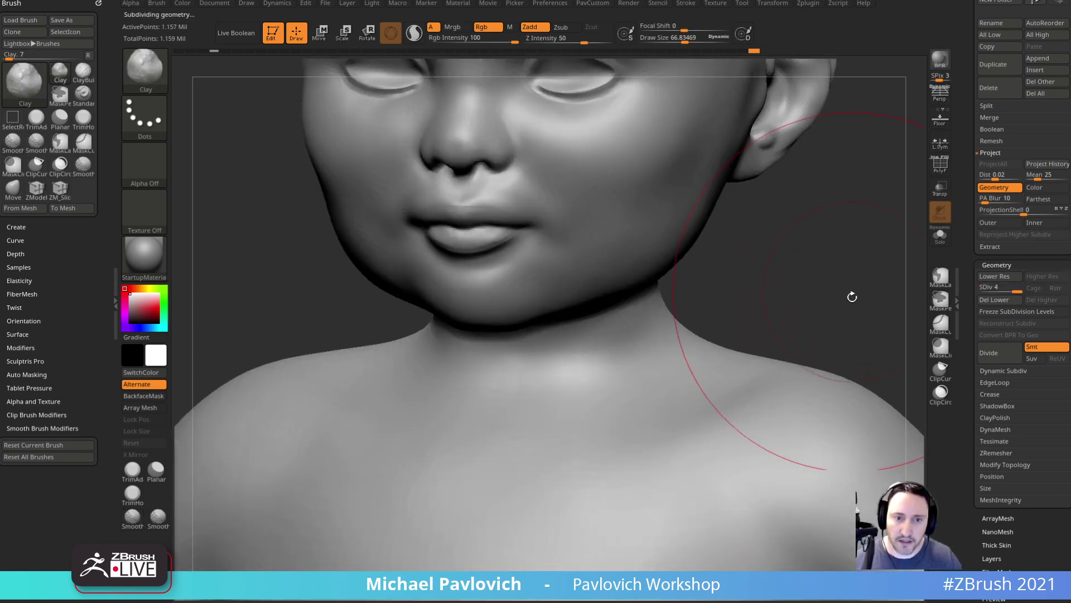
pyautogui.keyDown('alt'); pyautogui.moveTo(854, 285); pyautogui.dragTo(867, 480, button='right'); pyautogui.keyUp('alt')
pyautogui.keyDown('alt'); pyautogui.moveTo(891, 408); pyautogui.dragTo(876, 378, button='right'); pyautogui.keyUp('alt')
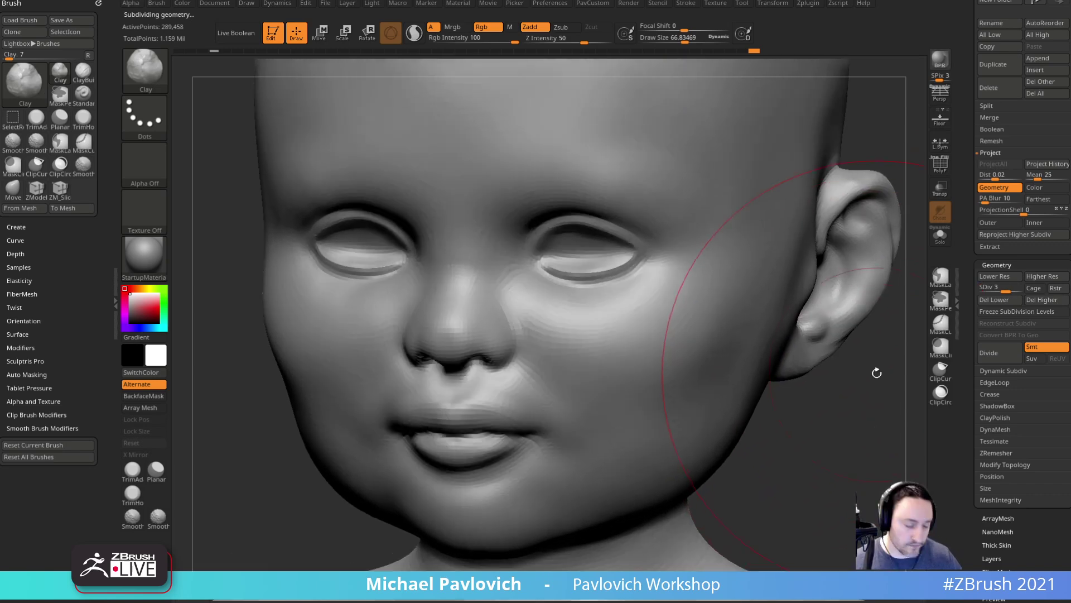
pyautogui.press('s')
pyautogui.moveTo(539, 413); pyautogui.dragTo(523, 411)
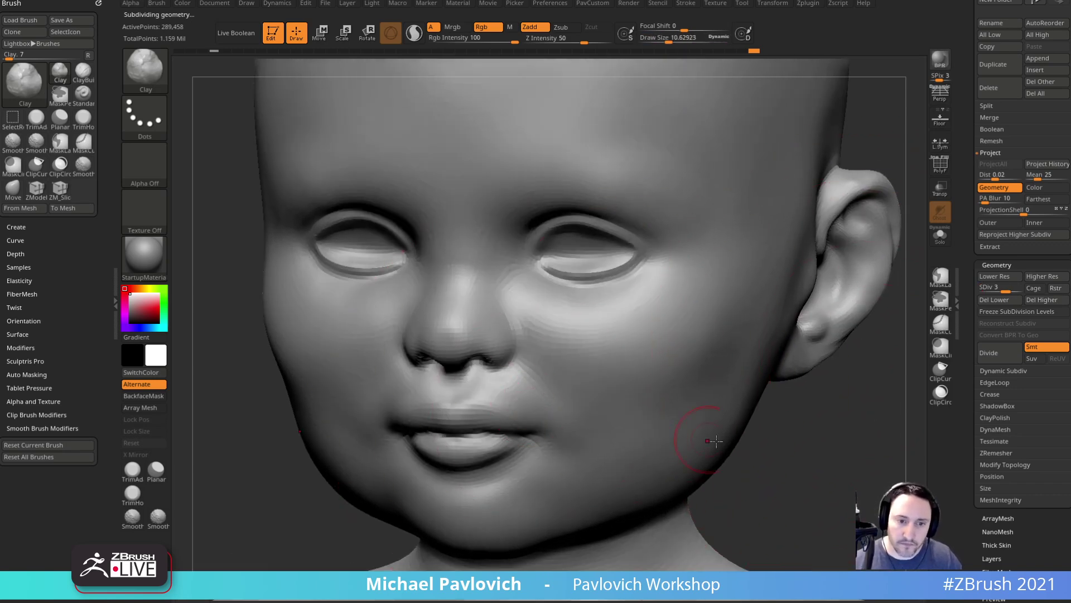
# - Shape the cheek crease between the nostril and mouth corner with Clay strokes and smoothing
pyautogui.moveTo(676, 434); pyautogui.dragTo(617, 430, button='right')
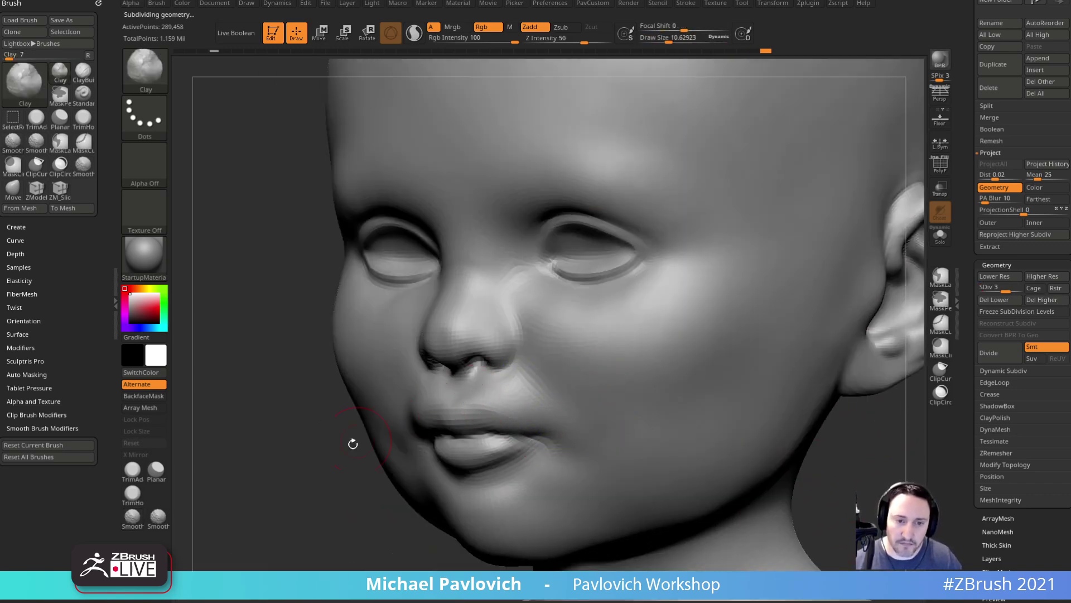
pyautogui.moveTo(395, 426); pyautogui.dragTo(459, 418, button='right')
pyautogui.keyDown('shift'); pyautogui.moveTo(500, 385); pyautogui.dragTo(509, 397); pyautogui.keyUp('shift')
pyautogui.moveTo(725, 363); pyautogui.dragTo(665, 371, button='right')
pyautogui.press('s')
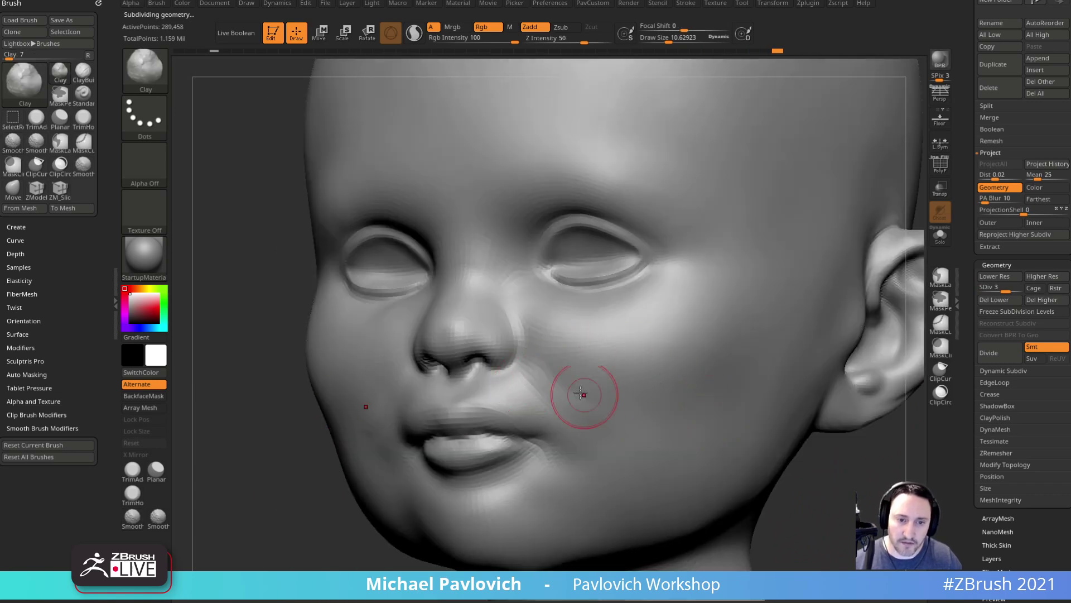
pyautogui.moveTo(534, 356); pyautogui.dragTo(575, 391)
pyautogui.moveTo(354, 441); pyautogui.dragTo(290, 439, button='right')
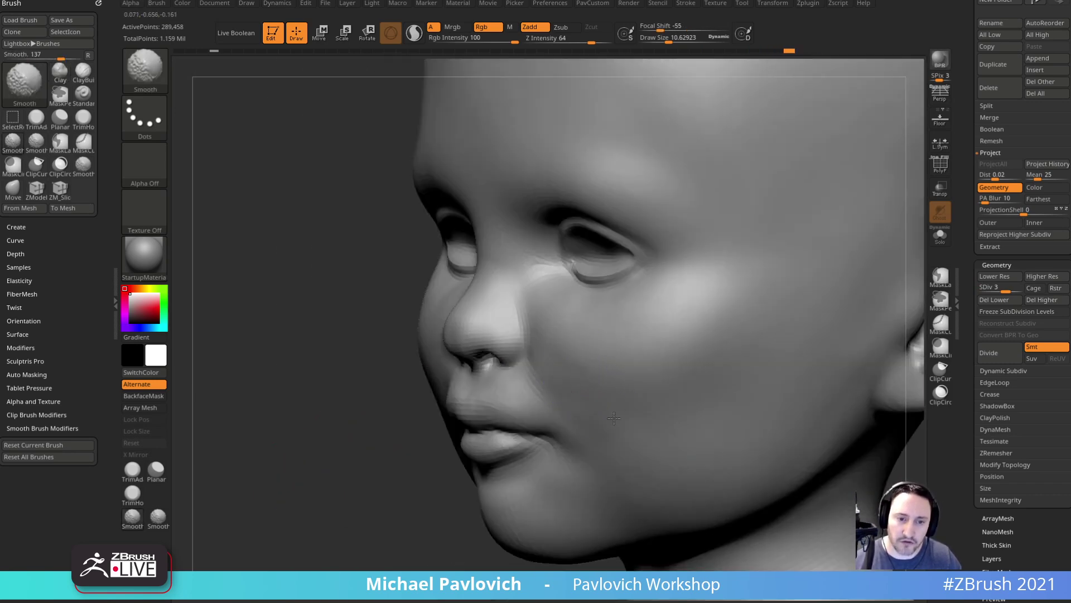
pyautogui.keyDown('shift'); pyautogui.moveTo(583, 400); pyautogui.dragTo(569, 389); pyautogui.keyUp('shift')
pyautogui.moveTo(468, 381); pyautogui.dragTo(531, 377, button='right')
pyautogui.press('s')
pyautogui.moveTo(555, 387); pyautogui.dragTo(571, 386)
# - Switch to the Inflat brush at a draw size of about 23, smooth the cheek, and fill out the area beside the mouth
pyautogui.press('b')
pyautogui.press('i')
pyautogui.press('n')
pyautogui.press('s')
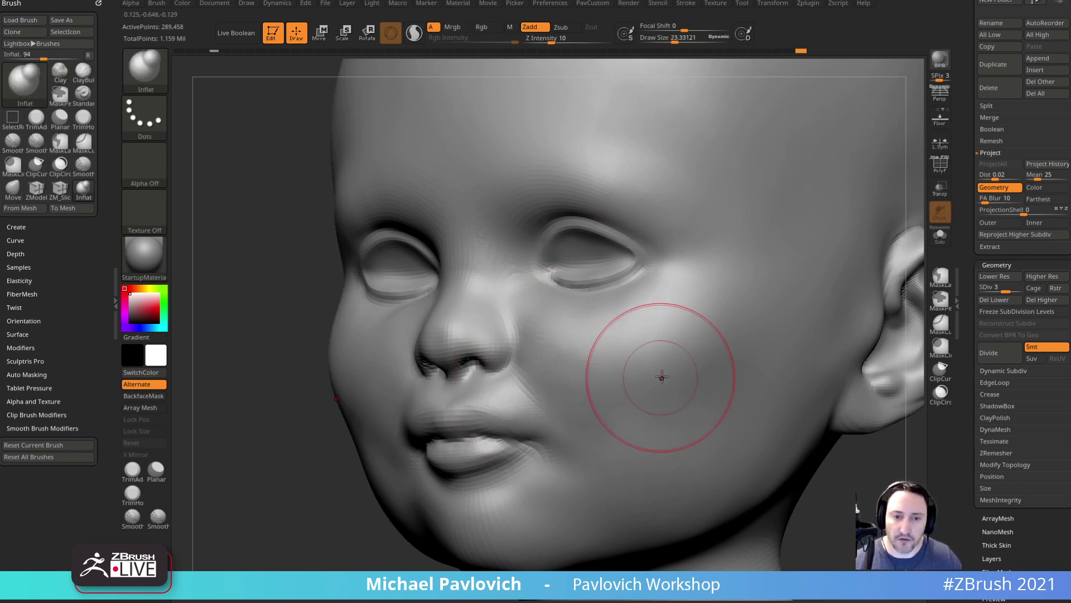
pyautogui.moveTo(521, 438); pyautogui.dragTo(445, 444, button='right')
pyautogui.keyDown('shift'); pyautogui.moveTo(628, 389); pyautogui.dragTo(674, 382); pyautogui.keyUp('shift')
pyautogui.moveTo(527, 363); pyautogui.dragTo(601, 366, button='right')
pyautogui.moveTo(761, 406)
pyautogui.keyDown('ctrl'); pyautogui.mouseDown(button='right')
pyautogui.moveTo(875, 476)
pyautogui.moveTo(750, 413)
pyautogui.mouseUp(button='right'); pyautogui.keyUp('ctrl')
pyautogui.moveTo(547, 409); pyautogui.dragTo(538, 395)
# - Set the Inflat draw size to about 17 and soften the crease near the mouth corner
pyautogui.moveTo(375, 505); pyautogui.dragTo(575, 402, button='right')
pyautogui.press('s')
pyautogui.moveTo(589, 393); pyautogui.dragTo(584, 392)
pyautogui.moveTo(766, 387); pyautogui.dragTo(602, 400, button='right')
pyautogui.press('s')
pyautogui.moveTo(590, 401); pyautogui.dragTo(609, 390)
pyautogui.moveTo(756, 416); pyautogui.dragTo(916, 403, button='right')
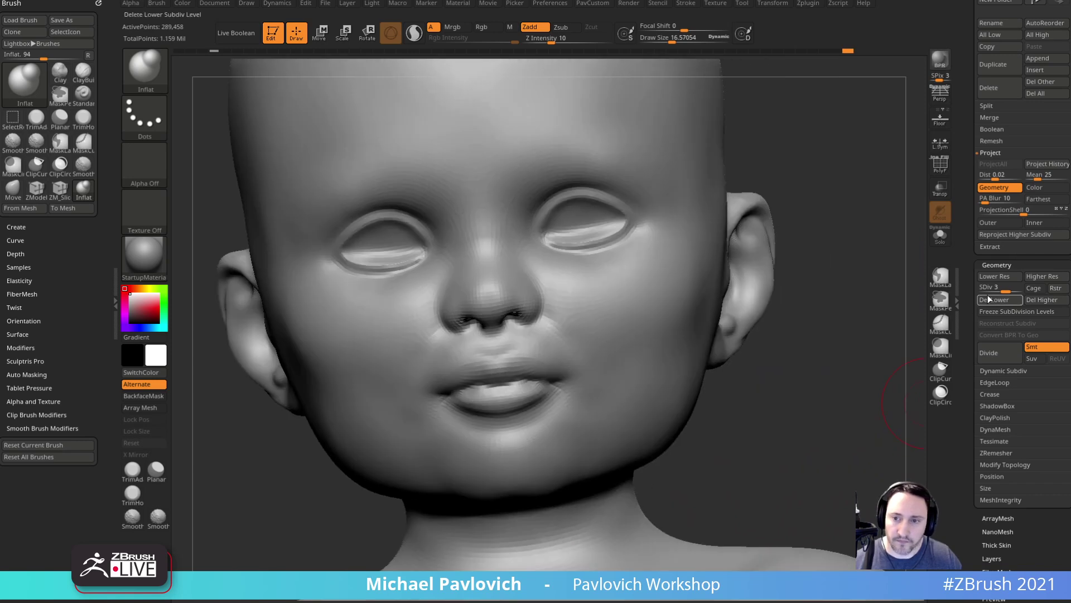
# - Go up to subdivision level 4 and carve the line between the lips with DamStandard at a draw size of about 6.6
pyautogui.moveTo(1025, 280); pyautogui.dragTo(1028, 280)
pyautogui.moveTo(793, 385); pyautogui.dragTo(698, 330, button='right')
pyautogui.press('b')
pyautogui.press('d')
pyautogui.press('s')
pyautogui.moveTo(464, 380)
pyautogui.mouseDown()
pyautogui.moveTo(452, 380)
pyautogui.moveTo(472, 376)
pyautogui.mouseUp()
pyautogui.press('s')
pyautogui.moveTo(751, 285); pyautogui.dragTo(653, 310, button='right')
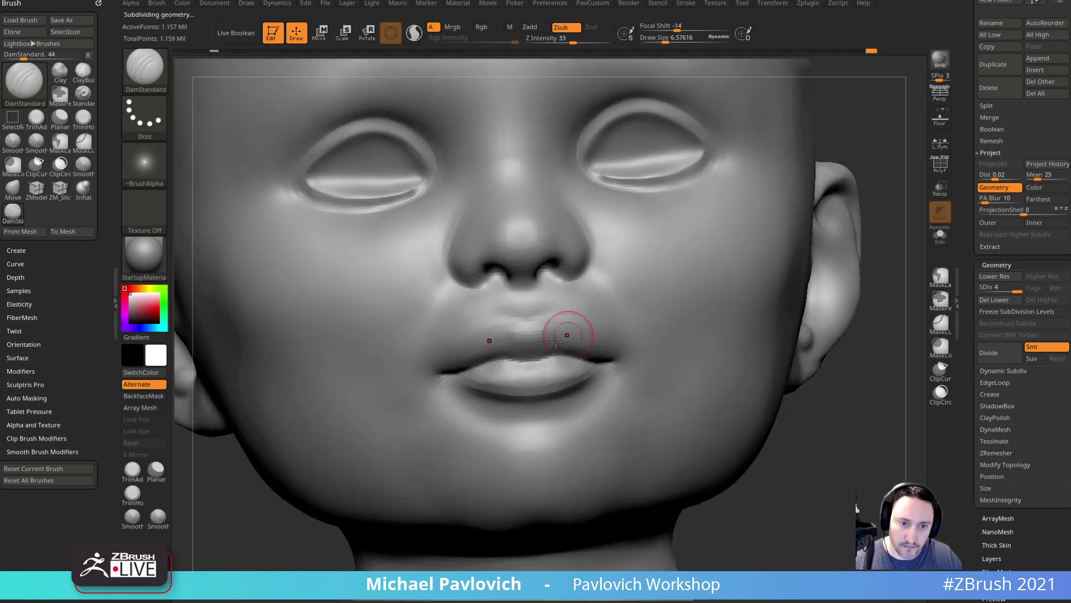
# - Undo the last lip stroke and set the DamStandard draw size to about 7 for the mouth corner
pyautogui.moveTo(840, 340); pyautogui.dragTo(563, 365, button='right')
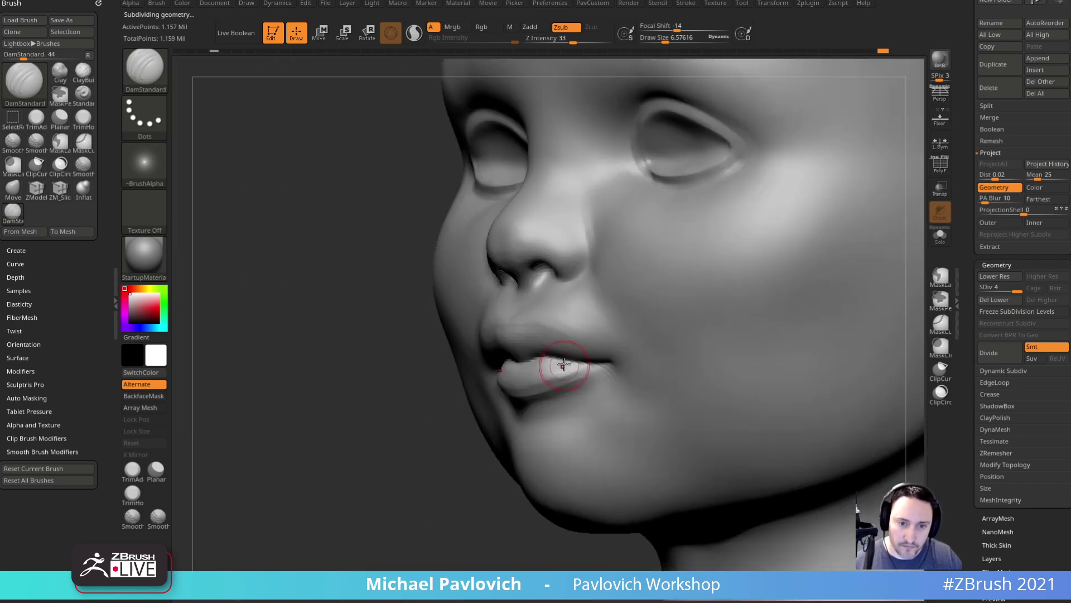
pyautogui.hotkey('ctrl', 'z')
pyautogui.moveTo(335, 491)
pyautogui.mouseDown(button='right')
pyautogui.moveTo(512, 507)
pyautogui.moveTo(789, 377)
pyautogui.mouseUp(button='right')
pyautogui.press('s')
pyautogui.moveTo(546, 388); pyautogui.dragTo(549, 389)
pyautogui.press('[')
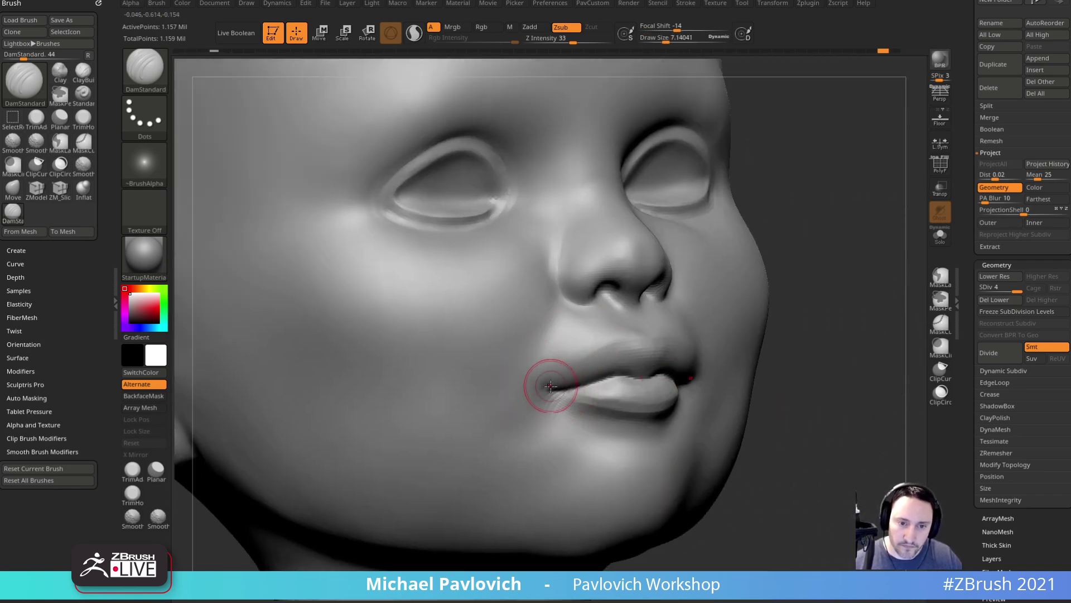
# - Set the draw size to about 15, then smooth and re-carve the crease at the mouth corner
pyautogui.moveTo(836, 300); pyautogui.dragTo(868, 251, button='right')
pyautogui.press('s')
pyautogui.keyDown('shift'); pyautogui.moveTo(564, 380); pyautogui.dragTo(556, 387); pyautogui.keyUp('shift')
pyautogui.moveTo(546, 392); pyautogui.dragTo(556, 373)
pyautogui.moveTo(792, 245); pyautogui.dragTo(777, 298, button='right')
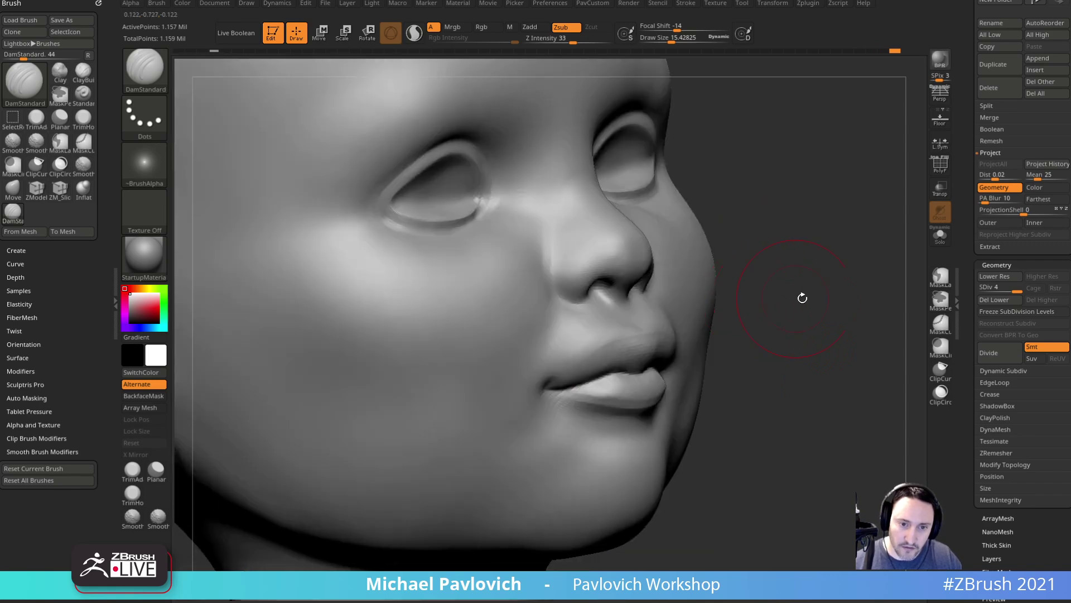
# - Choose the Dam_Standard_02 brush and draw a crease at the mouth corner
pyautogui.press('b')
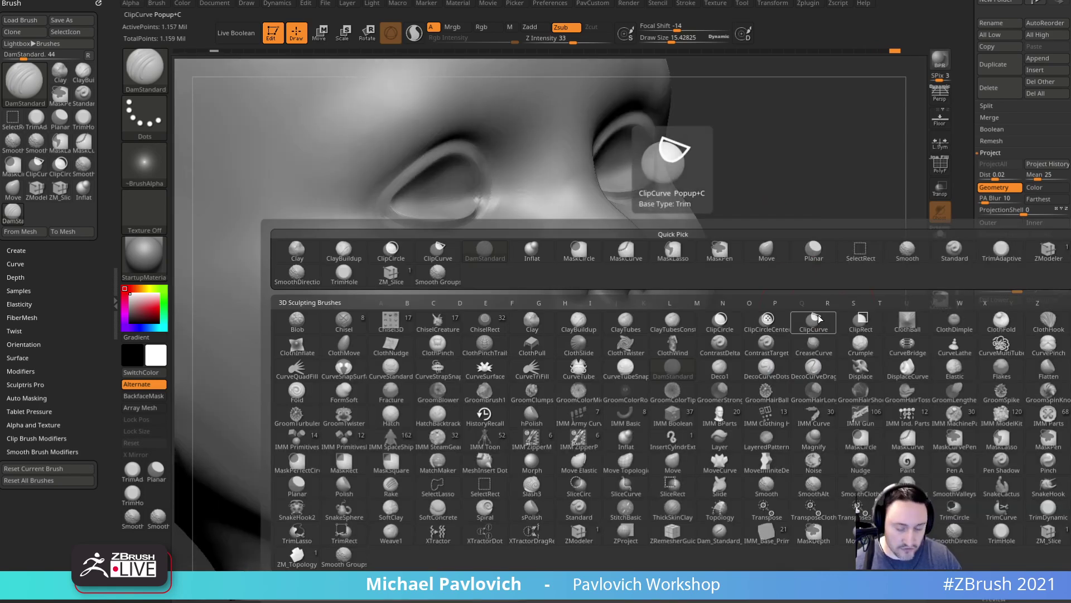
pyautogui.press('d')
pyautogui.click(720, 530)
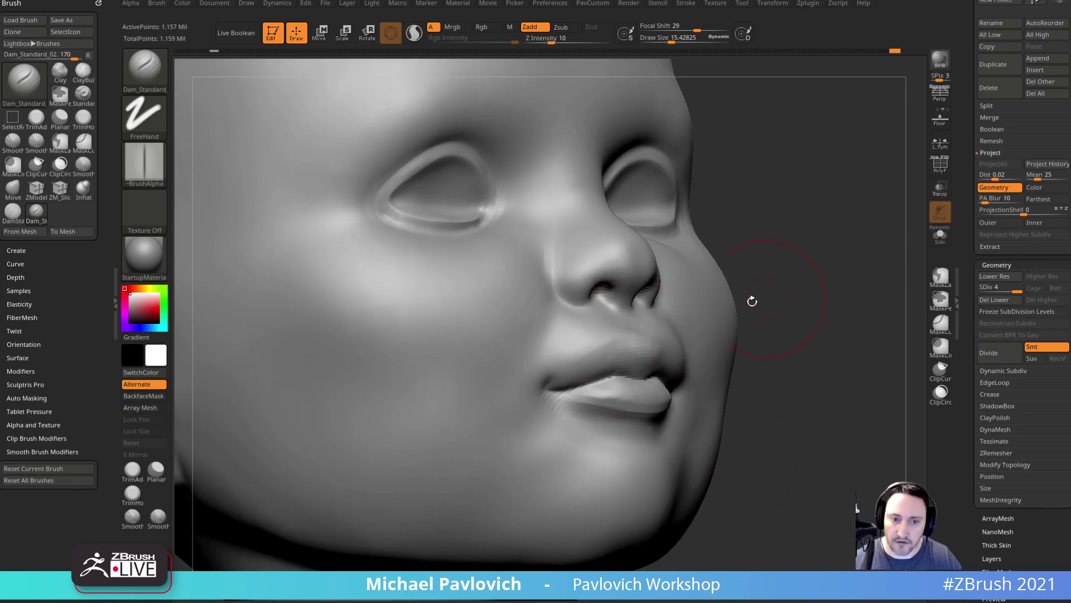
pyautogui.moveTo(545, 381); pyautogui.dragTo(555, 381)
pyautogui.moveTo(782, 257); pyautogui.dragTo(622, 312, button='right')
# - Set the Smooth brush's Z Intensity to 43 and soften the creases around the mouth corners
pyautogui.keyDown('shift'); pyautogui.moveTo(678, 366); pyautogui.dragTo(720, 378); pyautogui.keyUp('shift')
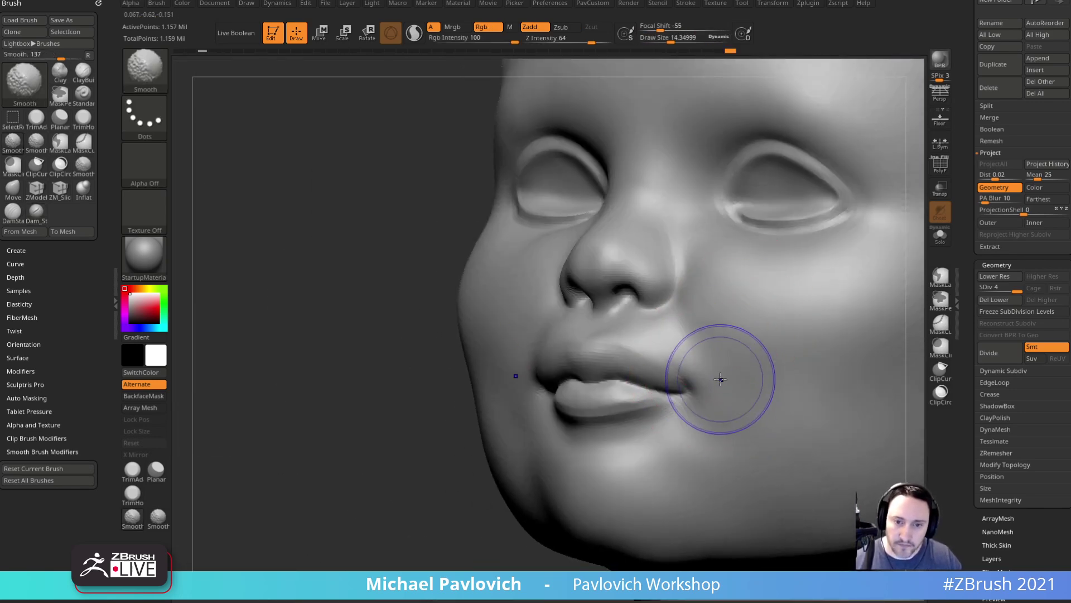
pyautogui.moveTo(273, 468); pyautogui.dragTo(433, 502)
pyautogui.moveTo(843, 364); pyautogui.dragTo(800, 377)
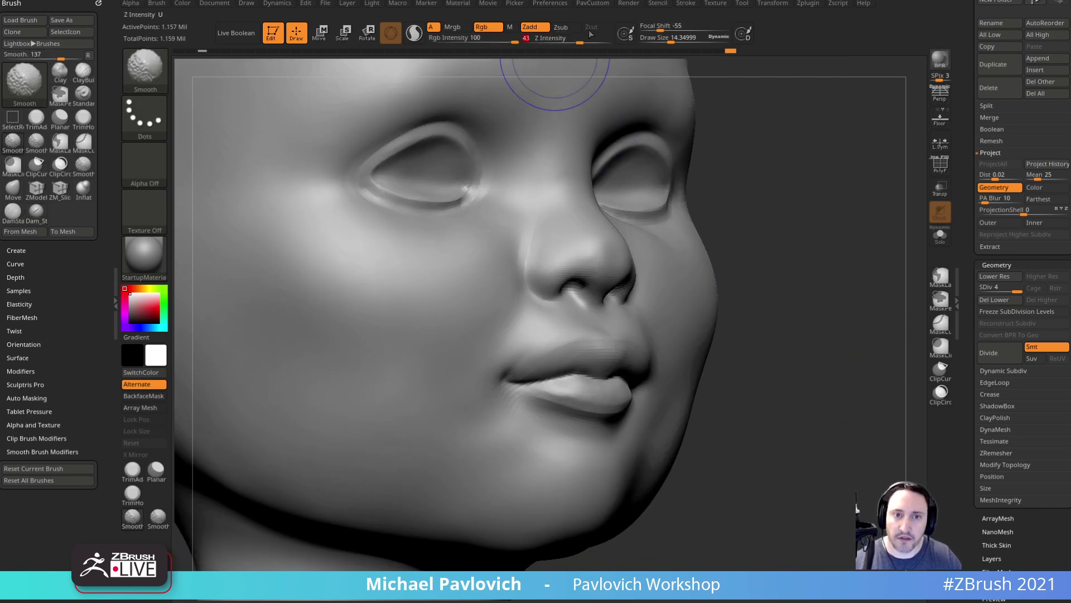
pyautogui.moveTo(495, 370)
pyautogui.keyDown('shift'); pyautogui.mouseDown()
pyautogui.moveTo(516, 397)
pyautogui.moveTo(519, 384)
pyautogui.mouseUp(); pyautogui.keyUp('shift')
pyautogui.press('s')
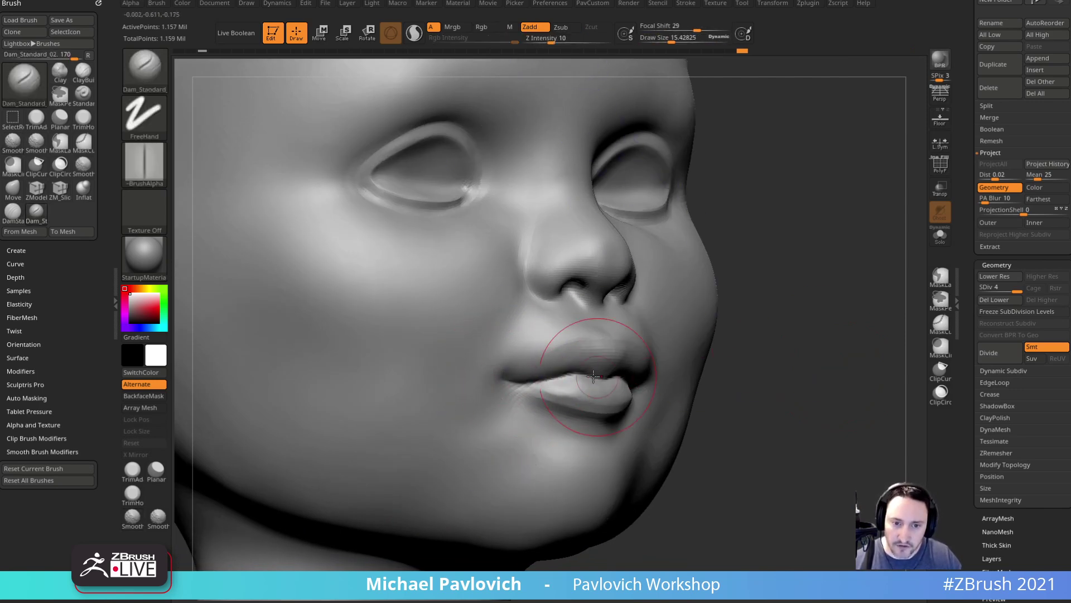
# - Define the upper lip's border with Dam_Standard_02, undo the last stroke, and smooth the lip near the mouth corner
pyautogui.moveTo(765, 352); pyautogui.dragTo(739, 356)
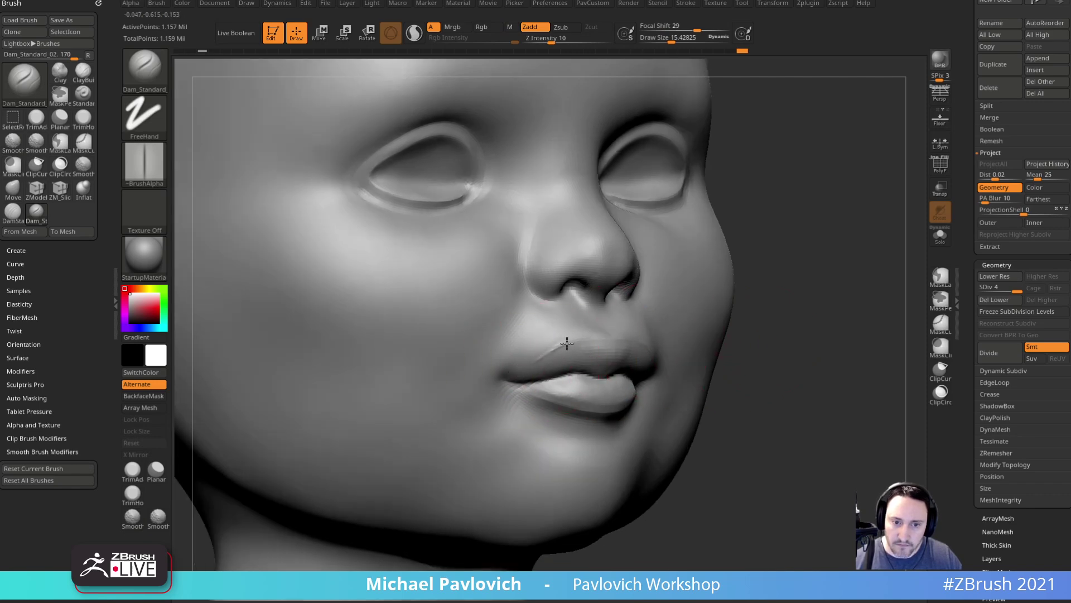
pyautogui.moveTo(751, 307); pyautogui.dragTo(776, 313)
pyautogui.keyDown('shift'); pyautogui.moveTo(634, 301); pyautogui.dragTo(627, 303); pyautogui.keyUp('shift')
pyautogui.moveTo(803, 314); pyautogui.dragTo(758, 318)
pyautogui.hotkey('ctrl', 'z')
pyautogui.moveTo(837, 310)
pyautogui.mouseDown()
pyautogui.moveTo(789, 330)
pyautogui.moveTo(783, 346)
pyautogui.mouseUp()
pyautogui.press('s')
pyautogui.moveTo(550, 367); pyautogui.dragTo(524, 357)
pyautogui.moveTo(828, 313)
pyautogui.mouseDown()
pyautogui.moveTo(822, 324)
pyautogui.moveTo(791, 318)
pyautogui.moveTo(737, 341)
pyautogui.mouseUp()
pyautogui.keyDown('shift'); pyautogui.moveTo(507, 351); pyautogui.dragTo(516, 351); pyautogui.keyUp('shift')
# - Refine the mouth line toward its corners with DamStandard at a draw size of about 13
pyautogui.moveTo(824, 321); pyautogui.dragTo(796, 323)
pyautogui.moveTo(421, 422); pyautogui.dragTo(474, 446)
pyautogui.moveTo(866, 317); pyautogui.dragTo(808, 326)
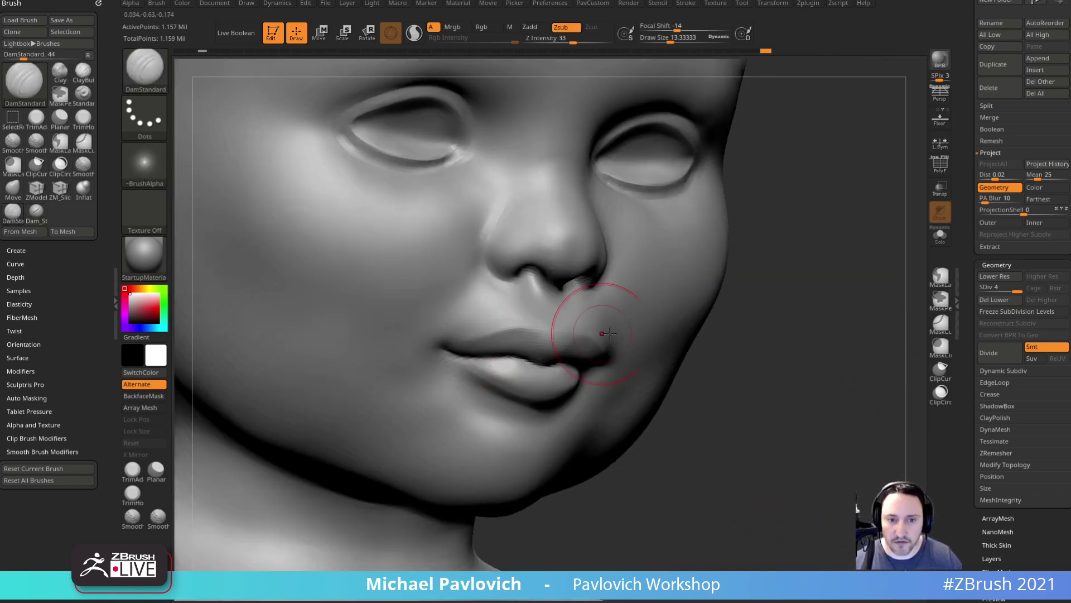
pyautogui.moveTo(578, 335); pyautogui.dragTo(547, 331, button='right')
pyautogui.moveTo(785, 338); pyautogui.dragTo(638, 326)
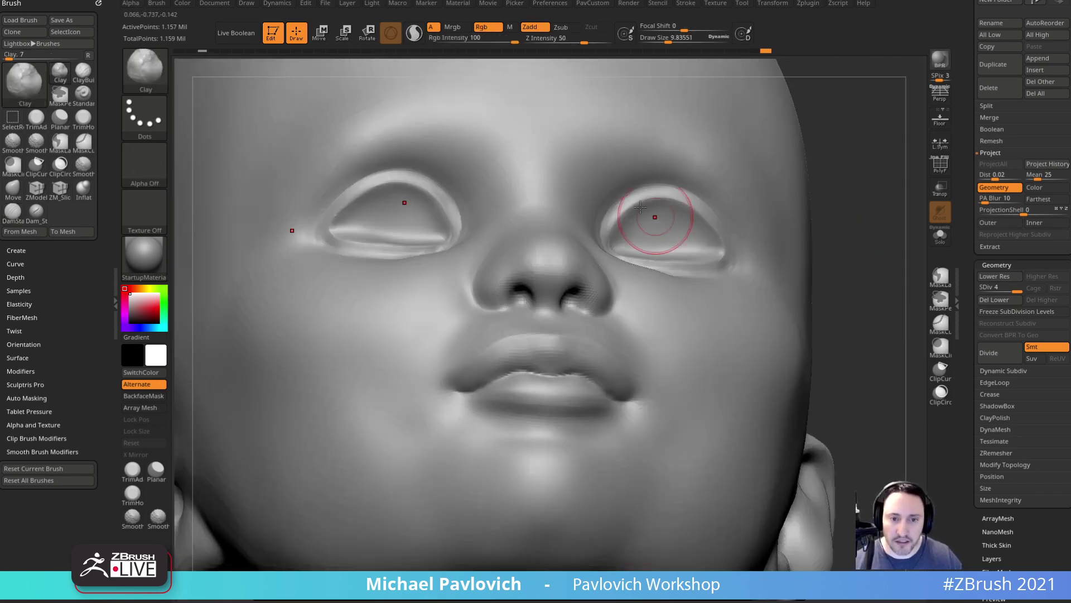
# - Build up and smooth the upper lip with Clay at Z Intensity 29 and a draw size of about 6
pyautogui.click(570, 41)
pyautogui.press('s')
pyautogui.click(530, 341)
pyautogui.moveTo(521, 343); pyautogui.dragTo(627, 347)
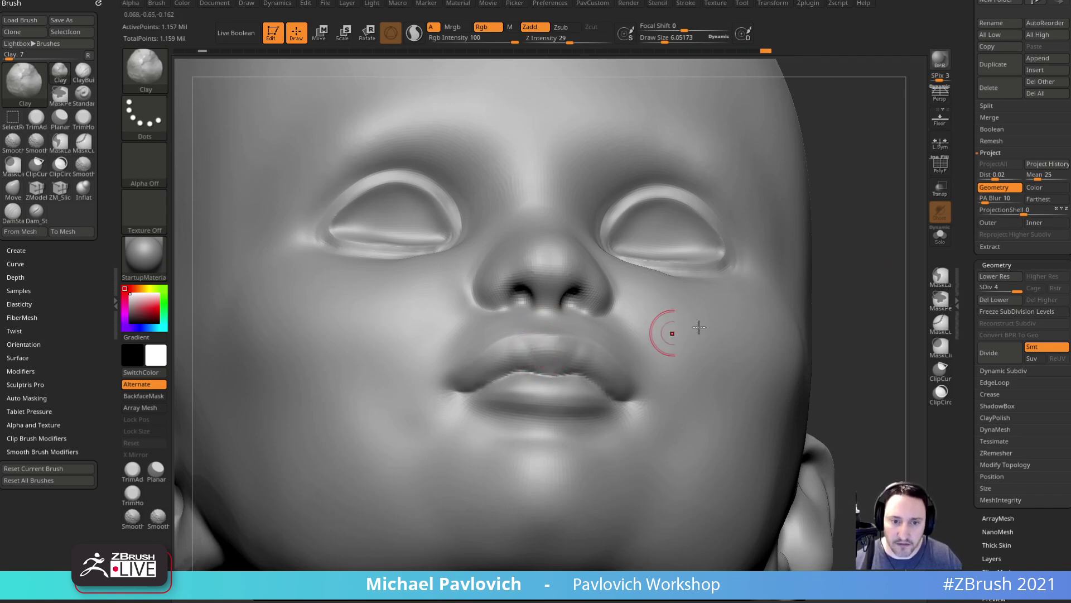
pyautogui.moveTo(626, 346); pyautogui.dragTo(559, 361, button='right')
pyautogui.moveTo(560, 361)
pyautogui.keyDown('shift'); pyautogui.mouseDown()
pyautogui.moveTo(598, 359)
pyautogui.moveTo(624, 380)
pyautogui.mouseUp(); pyautogui.keyUp('shift')
pyautogui.moveTo(294, 437); pyautogui.dragTo(446, 433)
# - Continue shaping both lips with short Clay strokes from several angles and smooth the lower lip
pyautogui.moveTo(483, 362)
pyautogui.mouseDown()
pyautogui.moveTo(517, 342)
pyautogui.moveTo(564, 341)
pyautogui.mouseUp()
pyautogui.moveTo(756, 275); pyautogui.dragTo(809, 293)
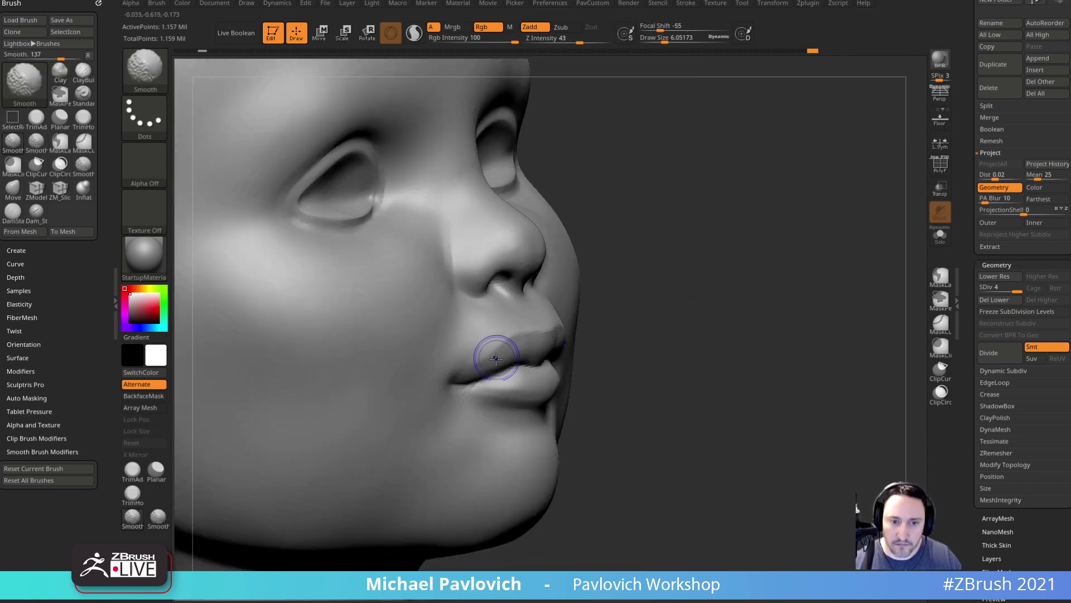
pyautogui.moveTo(715, 335); pyautogui.dragTo(683, 329)
pyautogui.moveTo(512, 379); pyautogui.dragTo(549, 372)
pyautogui.moveTo(706, 357); pyautogui.dragTo(659, 349)
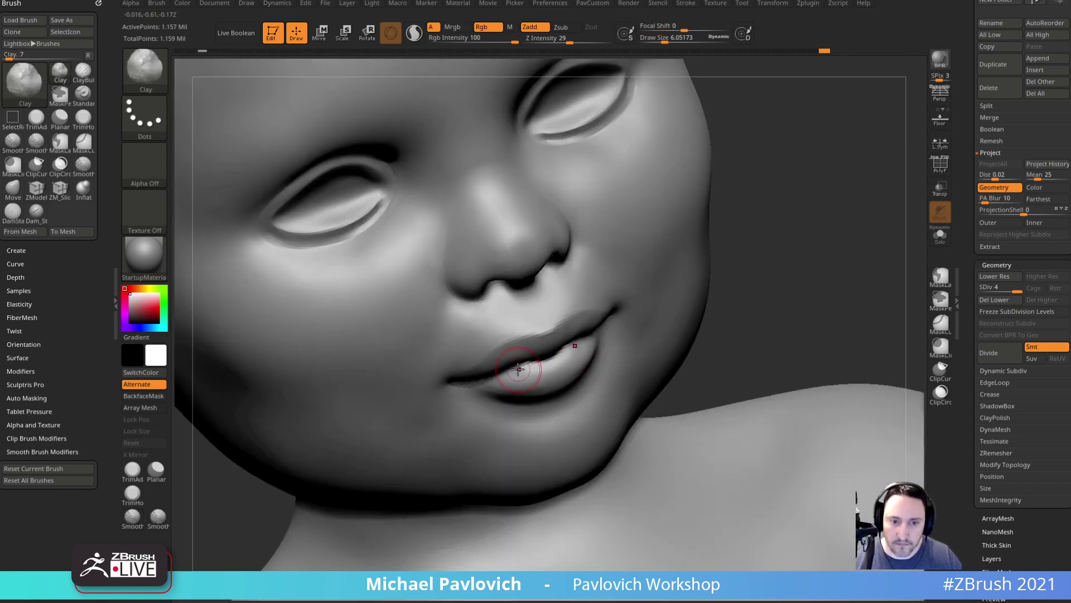
pyautogui.moveTo(737, 346); pyautogui.dragTo(748, 363)
pyautogui.keyDown('shift'); pyautogui.moveTo(558, 373); pyautogui.dragTo(530, 375); pyautogui.keyUp('shift')
pyautogui.keyDown('shift'); pyautogui.moveTo(781, 313); pyautogui.dragTo(842, 292); pyautogui.keyUp('shift')
pyautogui.moveTo(912, 297)
pyautogui.mouseDown()
pyautogui.moveTo(868, 378)
pyautogui.moveTo(845, 372)
pyautogui.mouseUp()
# - Switch to the Standard brush at a draw size of about 6.6 and begin shaping and smoothing the philtrum
pyautogui.press('b')
pyautogui.press('s')
pyautogui.press('t')
pyautogui.moveTo(768, 357); pyautogui.dragTo(712, 350)
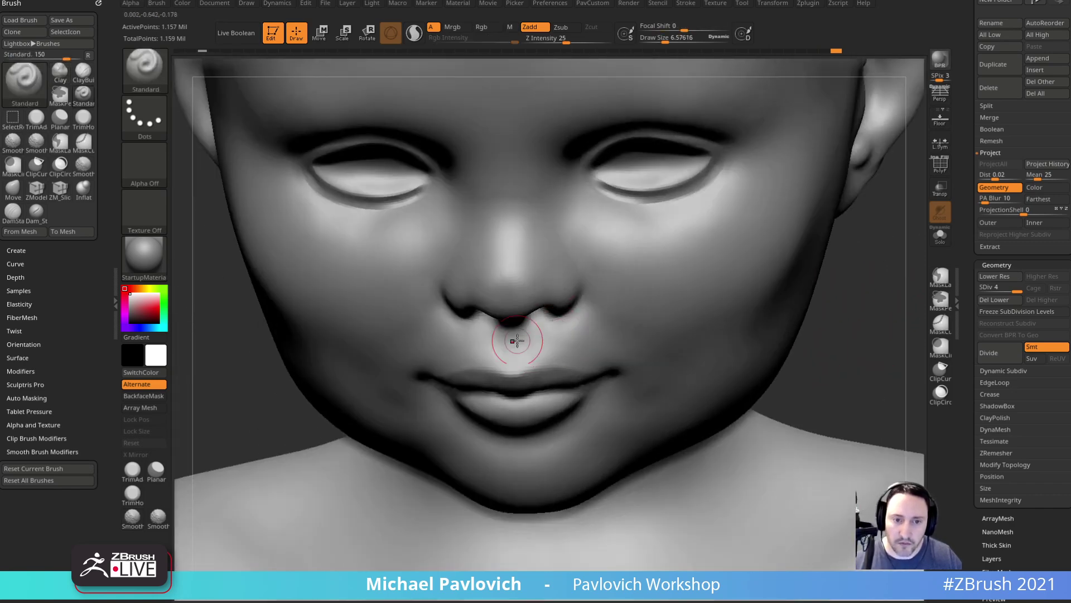
pyautogui.keyDown('shift'); pyautogui.moveTo(510, 338); pyautogui.dragTo(510, 347); pyautogui.keyUp('shift')
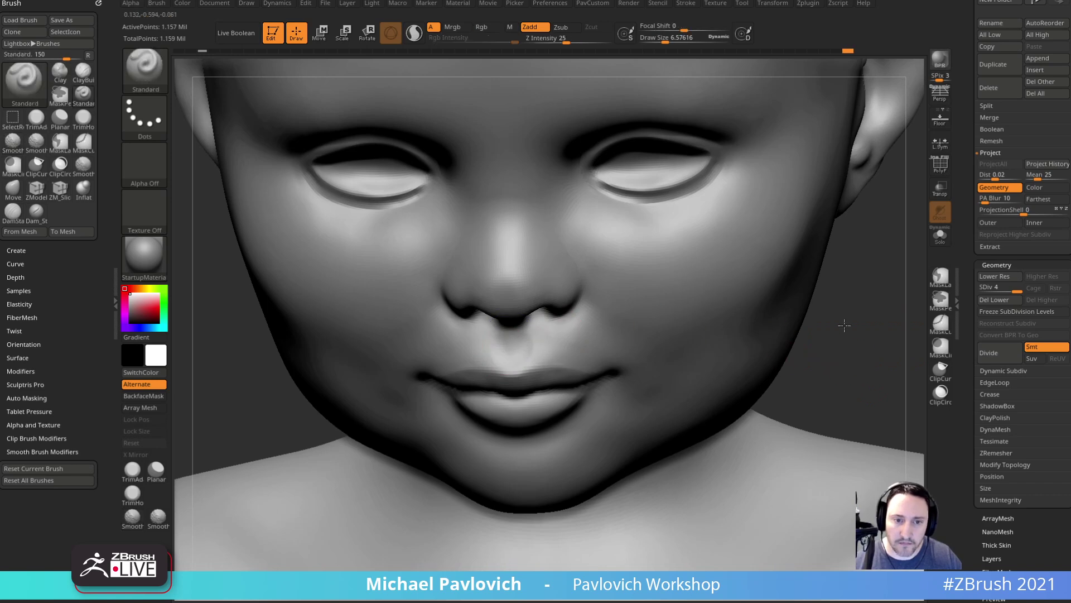
pyautogui.moveTo(847, 347); pyautogui.dragTo(881, 328)
pyautogui.moveTo(894, 365); pyautogui.dragTo(826, 360)
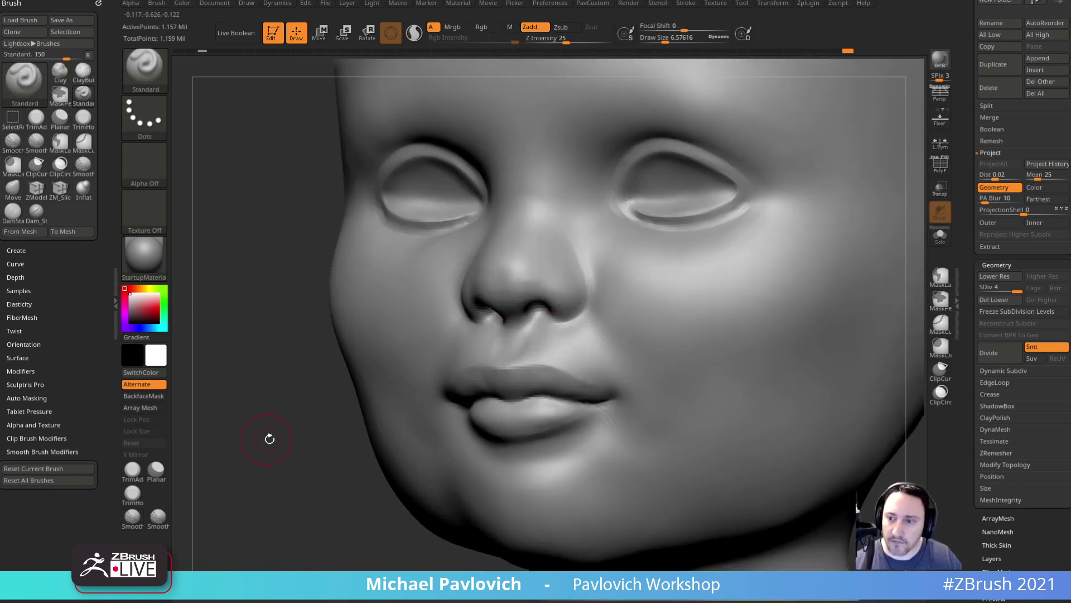
# - Sculpt the philtrum directly beneath the nostrils with Standard brush strokes at Z Intensity 25
pyautogui.moveTo(265, 437); pyautogui.dragTo(346, 408)
pyautogui.keyDown('alt'); pyautogui.moveTo(742, 271); pyautogui.dragTo(770, 291); pyautogui.keyUp('alt')
pyautogui.moveTo(720, 345); pyautogui.dragTo(709, 328)
pyautogui.moveTo(682, 290); pyautogui.dragTo(645, 307)
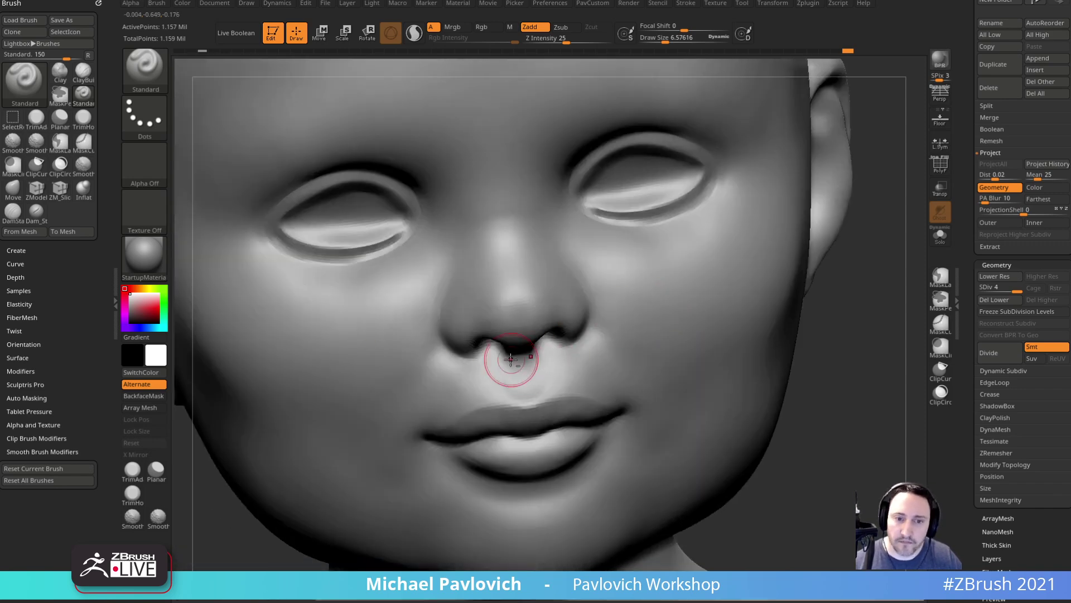
pyautogui.moveTo(534, 357); pyautogui.dragTo(509, 364)
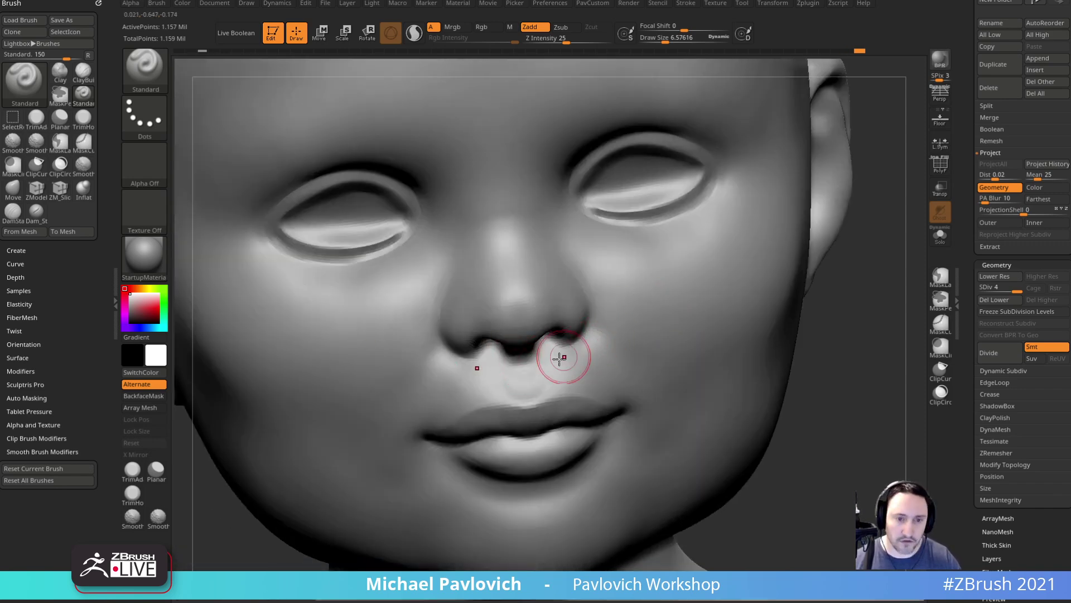
pyautogui.moveTo(560, 356); pyautogui.dragTo(591, 342, button='right')
# - Reduce the draw size to about 4 and sculpt, smooth and recess the narrow philtrum groove
pyautogui.press('[')
pyautogui.moveTo(505, 361); pyautogui.dragTo(529, 394)
pyautogui.moveTo(686, 317); pyautogui.dragTo(650, 341)
pyautogui.moveTo(538, 365)
pyautogui.keyDown('shift'); pyautogui.mouseDown()
pyautogui.moveTo(524, 383)
pyautogui.moveTo(506, 381)
pyautogui.mouseUp(); pyautogui.keyUp('shift')
pyautogui.moveTo(744, 318); pyautogui.dragTo(731, 295)
pyautogui.keyDown('alt'); pyautogui.moveTo(520, 373); pyautogui.dragTo(523, 386); pyautogui.keyUp('alt')
pyautogui.moveTo(791, 256); pyautogui.dragTo(831, 246)
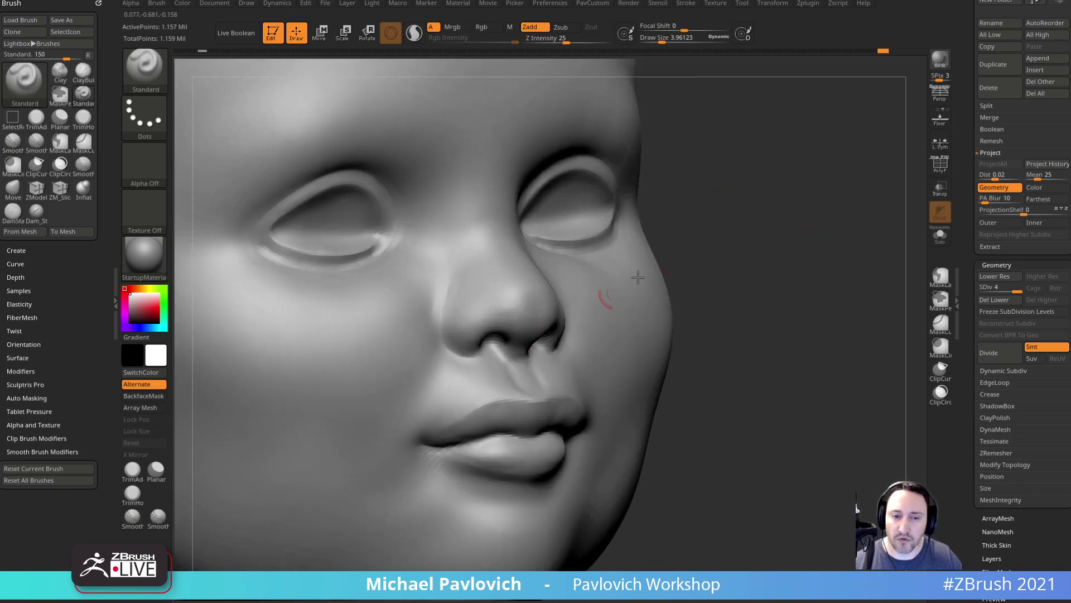
# - Check the stroke's mouse averaging, deepen the philtrum groove with the Standard brush, and smooth its ridges
pyautogui.press('shift')
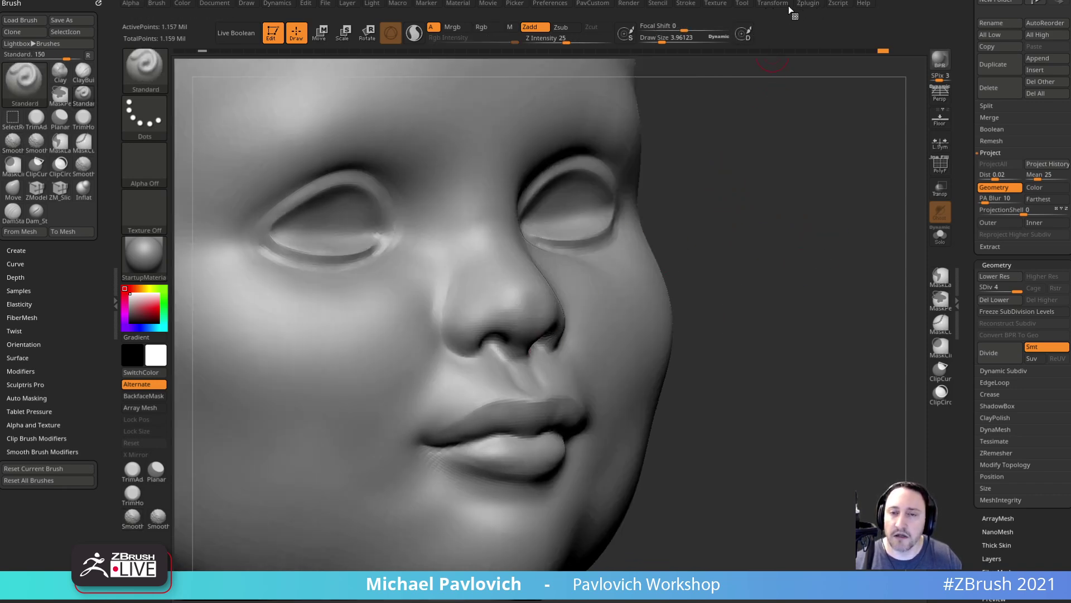
pyautogui.click(691, 7)
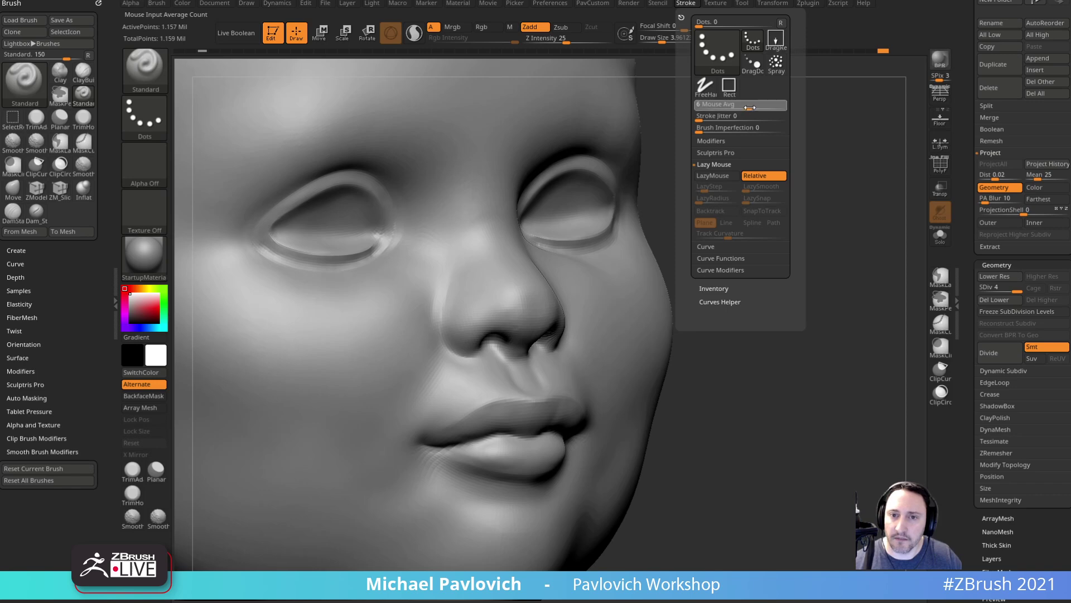
pyautogui.moveTo(888, 209); pyautogui.dragTo(809, 195)
pyautogui.keyDown('alt'); pyautogui.moveTo(507, 345); pyautogui.dragTo(519, 360); pyautogui.keyUp('alt')
pyautogui.moveTo(831, 290); pyautogui.dragTo(898, 293)
pyautogui.press('shift')
pyautogui.keyDown('shift'); pyautogui.moveTo(518, 364); pyautogui.dragTo(518, 353); pyautogui.keyUp('shift')
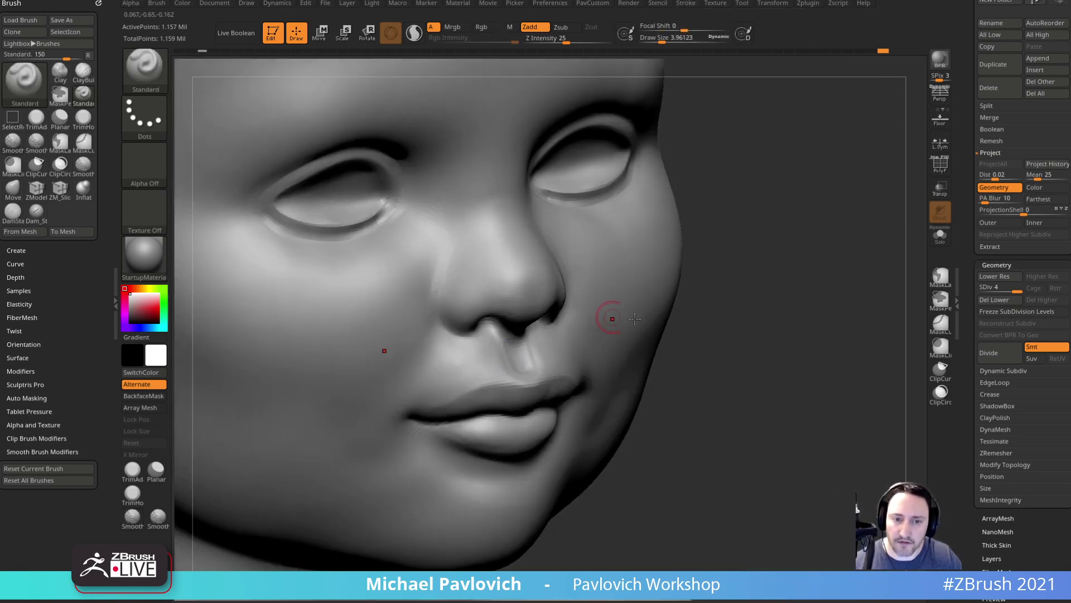
pyautogui.moveTo(781, 330); pyautogui.dragTo(767, 330)
pyautogui.keyDown('shift'); pyautogui.moveTo(538, 354); pyautogui.dragTo(530, 363); pyautogui.keyUp('shift')
pyautogui.moveTo(787, 329); pyautogui.dragTo(737, 331)
pyautogui.keyDown('shift'); pyautogui.moveTo(530, 349); pyautogui.dragTo(499, 365); pyautogui.keyUp('shift')
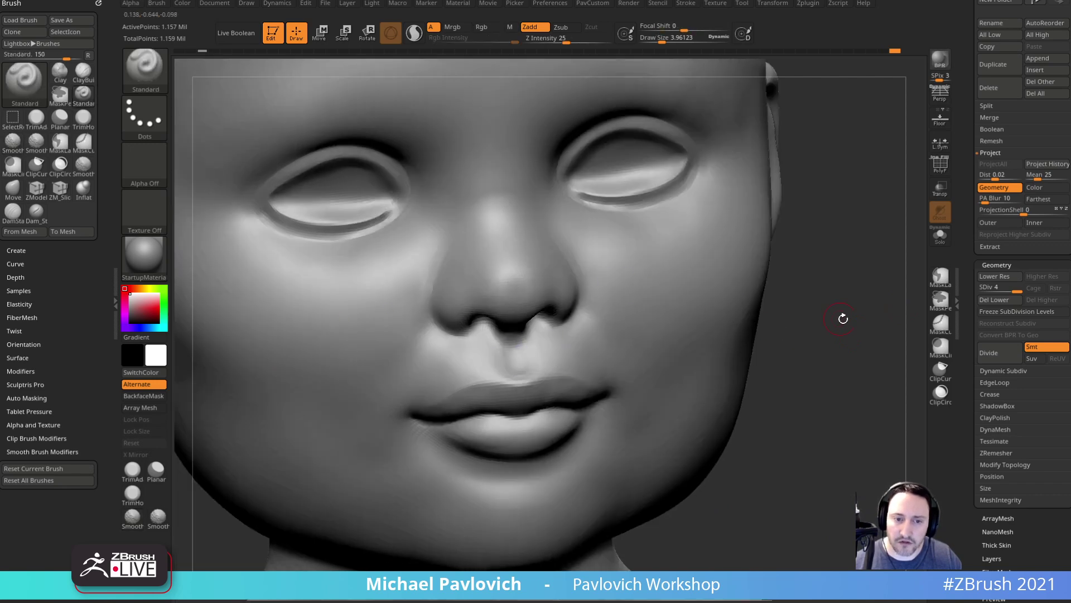
# - Switch to the Move brush and adjust the philtrum's shape above the upper lip
pyautogui.moveTo(827, 316); pyautogui.dragTo(857, 316)
pyautogui.moveTo(781, 326); pyautogui.dragTo(717, 332)
pyautogui.moveTo(837, 388)
pyautogui.mouseDown()
pyautogui.moveTo(892, 392)
pyautogui.moveTo(847, 390)
pyautogui.moveTo(849, 363)
pyautogui.moveTo(865, 385)
pyautogui.mouseUp()
pyautogui.press('b')
pyautogui.press('m')
pyautogui.press('v')
pyautogui.moveTo(506, 363); pyautogui.dragTo(510, 364)
pyautogui.moveTo(781, 334); pyautogui.dragTo(581, 353)
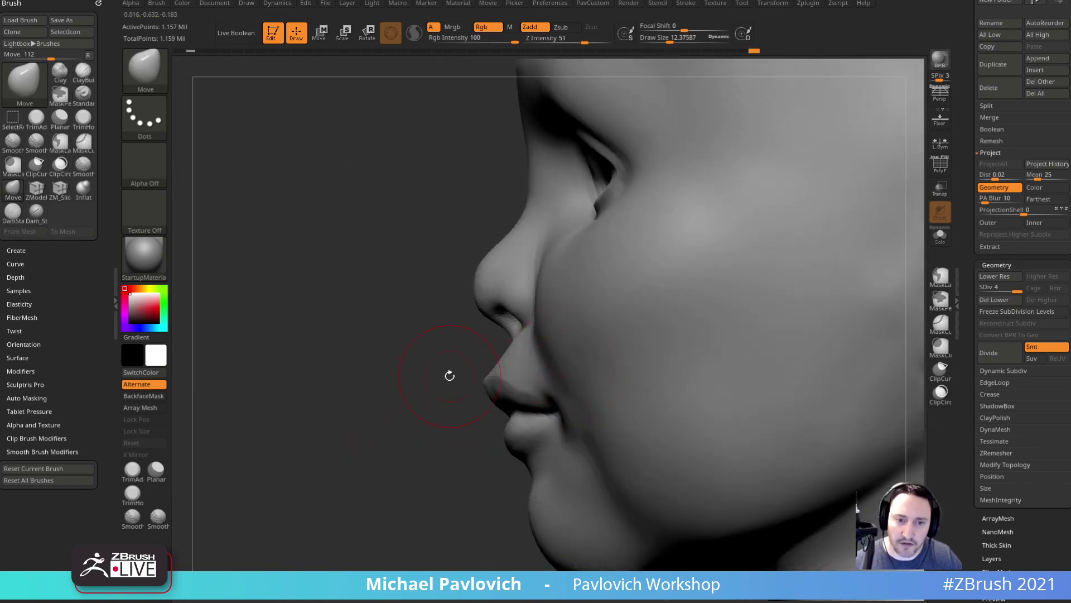
# - Nudge the profile between the nose and upper lip with the Move brush, bringing the draw size to about 10
pyautogui.moveTo(452, 374); pyautogui.dragTo(449, 385)
pyautogui.press(']')
pyautogui.moveTo(512, 346); pyautogui.dragTo(514, 353)
pyautogui.press('[')
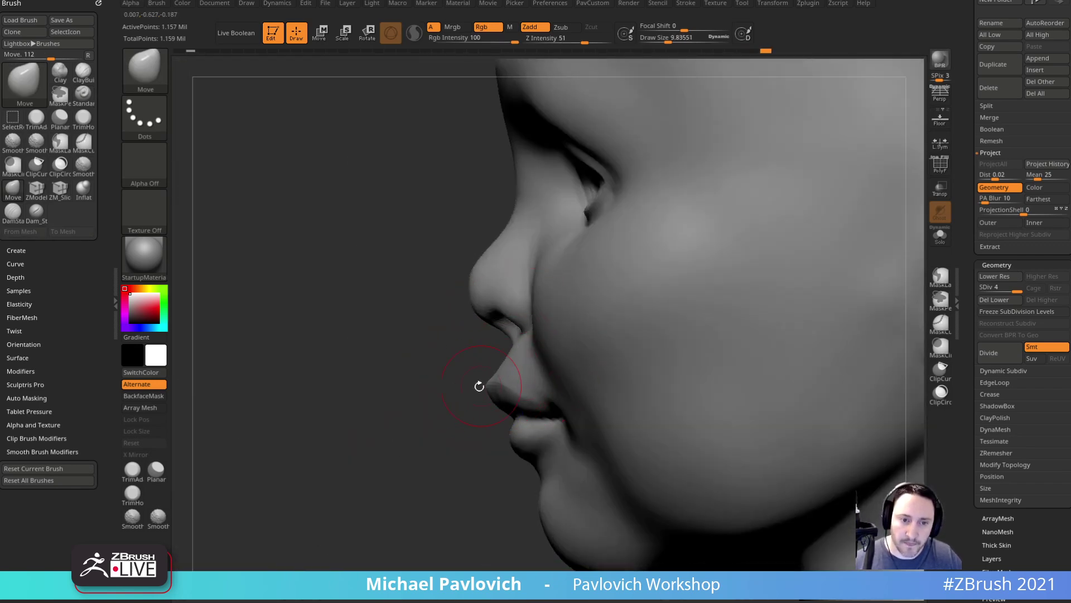
pyautogui.moveTo(424, 391); pyautogui.dragTo(569, 397)
pyautogui.moveTo(363, 486); pyautogui.dragTo(502, 464)
pyautogui.moveTo(837, 435)
pyautogui.mouseDown()
pyautogui.moveTo(796, 457)
pyautogui.moveTo(809, 445)
pyautogui.moveTo(793, 445)
pyautogui.mouseUp()
# - Switch to DamStandard at a draw size of about 14, drop to subdivision level 3, and carve and smooth the nostril-to-mouth fold
pyautogui.press('b')
pyautogui.press('d')
pyautogui.press('s')
pyautogui.press('s')
pyautogui.moveTo(526, 350); pyautogui.dragTo(530, 350)
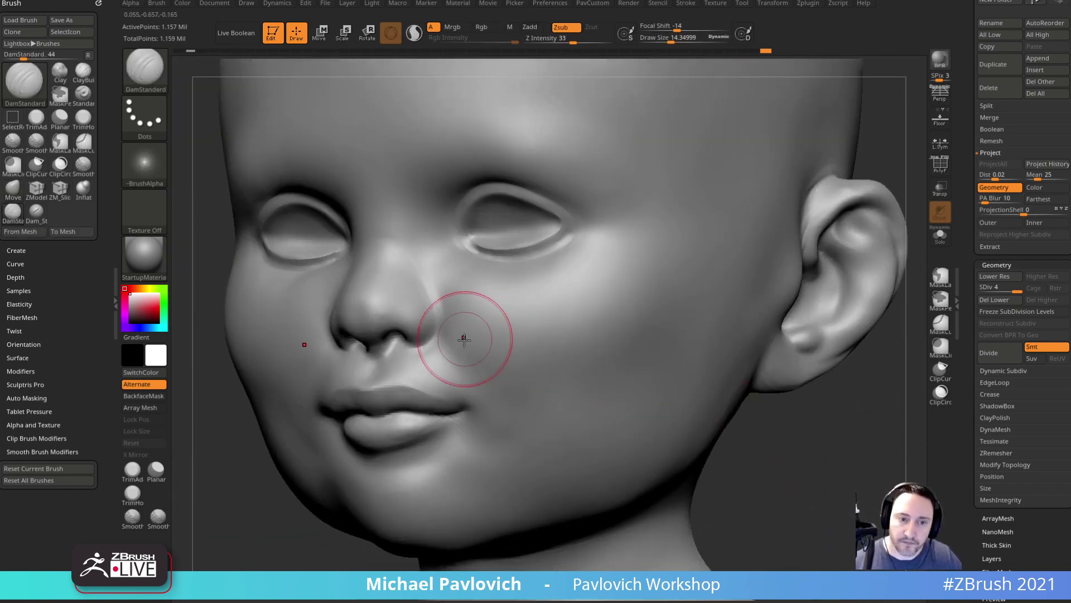
pyautogui.click(1006, 289)
pyautogui.moveTo(438, 307)
pyautogui.mouseDown()
pyautogui.moveTo(459, 374)
pyautogui.moveTo(441, 328)
pyautogui.moveTo(474, 384)
pyautogui.mouseUp()
pyautogui.keyDown('shift'); pyautogui.moveTo(443, 291); pyautogui.dragTo(466, 381); pyautogui.keyUp('shift')
pyautogui.moveTo(207, 502); pyautogui.dragTo(259, 505)
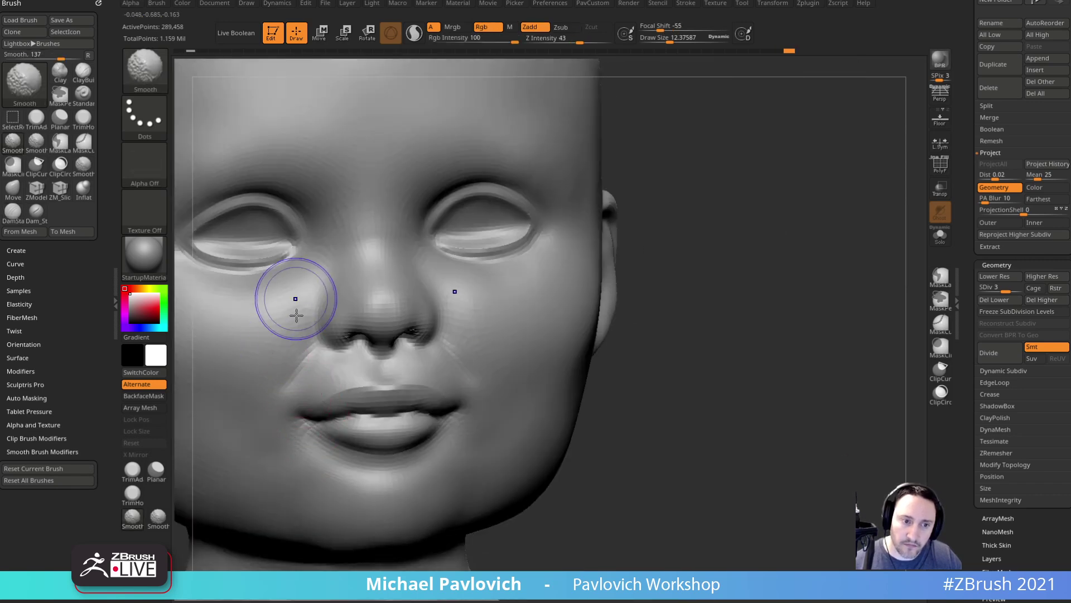
# - Smooth the nasolabial folds into the cheeks at subdivision level 3
pyautogui.moveTo(739, 346); pyautogui.dragTo(683, 333)
pyautogui.keyDown('shift'); pyautogui.moveTo(470, 304); pyautogui.dragTo(522, 350); pyautogui.keyUp('shift')
pyautogui.moveTo(825, 388); pyautogui.dragTo(767, 385)
pyautogui.keyDown('shift'); pyautogui.moveTo(450, 342); pyautogui.dragTo(491, 390); pyautogui.keyUp('shift')
pyautogui.moveTo(734, 388)
pyautogui.mouseDown()
pyautogui.moveTo(792, 404)
pyautogui.moveTo(849, 394)
pyautogui.moveTo(851, 363)
pyautogui.mouseUp()
# - Smooth the remaining uneven areas along the side of the face and check the whole head and shoulders
pyautogui.moveTo(851, 363); pyautogui.dragTo(804, 358)
pyautogui.keyDown('shift'); pyautogui.moveTo(601, 327); pyautogui.dragTo(585, 333); pyautogui.keyUp('shift')
pyautogui.keyDown('shift'); pyautogui.moveTo(658, 268); pyautogui.dragTo(692, 290); pyautogui.keyUp('shift')
pyautogui.moveTo(837, 335)
pyautogui.mouseDown()
pyautogui.moveTo(828, 350)
pyautogui.moveTo(782, 355)
pyautogui.mouseUp()
pyautogui.moveTo(703, 346)
pyautogui.keyDown('shift'); pyautogui.mouseDown()
pyautogui.moveTo(684, 366)
pyautogui.moveTo(672, 340)
pyautogui.mouseUp(); pyautogui.keyUp('shift')
pyautogui.moveTo(809, 379)
pyautogui.mouseDown()
pyautogui.moveTo(904, 383)
pyautogui.moveTo(871, 357)
pyautogui.mouseUp()
pyautogui.moveTo(871, 385)
pyautogui.mouseDown()
pyautogui.moveTo(832, 388)
pyautogui.moveTo(794, 377)
pyautogui.moveTo(794, 366)
pyautogui.mouseUp()
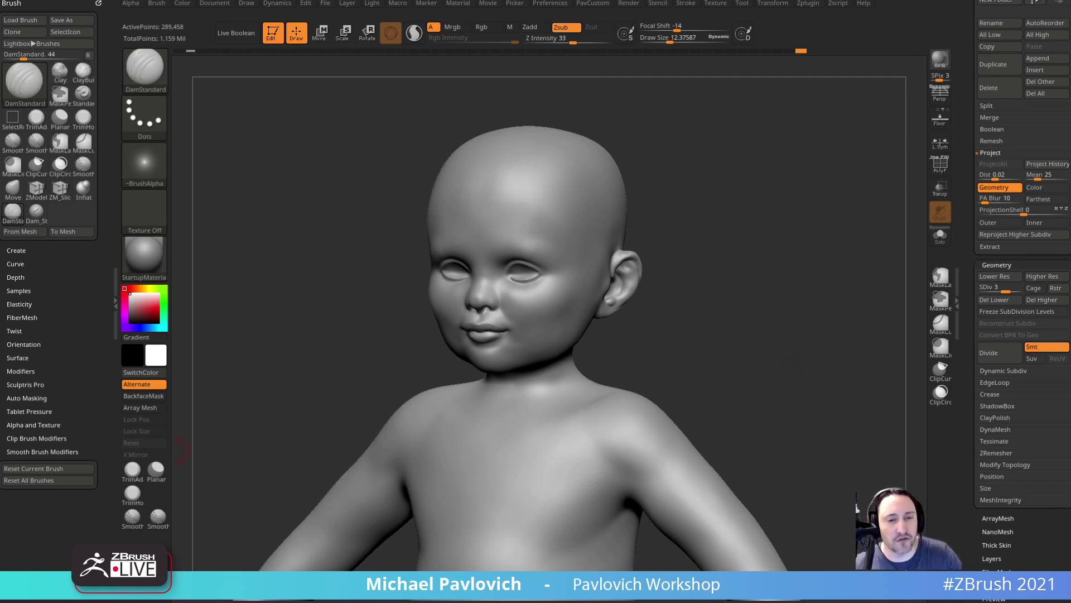
# - Smooth the baby's ear surface with the mesh kept at subdivision level 3
pyautogui.moveTo(731, 339); pyautogui.dragTo(602, 358)
pyautogui.moveTo(663, 326)
pyautogui.mouseDown()
pyautogui.moveTo(679, 332)
pyautogui.moveTo(745, 300)
pyautogui.moveTo(822, 294)
pyautogui.moveTo(735, 351)
pyautogui.mouseUp()
pyautogui.moveTo(764, 273)
pyautogui.keyDown('alt'); pyautogui.mouseDown()
pyautogui.moveTo(813, 378)
pyautogui.moveTo(773, 369)
pyautogui.mouseUp(); pyautogui.keyUp('alt')
pyautogui.moveTo(664, 283)
pyautogui.keyDown('shift'); pyautogui.mouseDown()
pyautogui.moveTo(653, 248)
pyautogui.moveTo(645, 304)
pyautogui.mouseUp(); pyautogui.keyUp('shift')
pyautogui.moveTo(646, 304); pyautogui.dragTo(701, 262, button='right')
pyautogui.moveTo(666, 270)
pyautogui.keyDown('shift'); pyautogui.mouseDown()
pyautogui.moveTo(658, 260)
pyautogui.moveTo(642, 336)
pyautogui.mouseUp(); pyautogui.keyUp('shift')
pyautogui.keyDown('alt'); pyautogui.moveTo(773, 237); pyautogui.dragTo(701, 313); pyautogui.keyUp('alt')
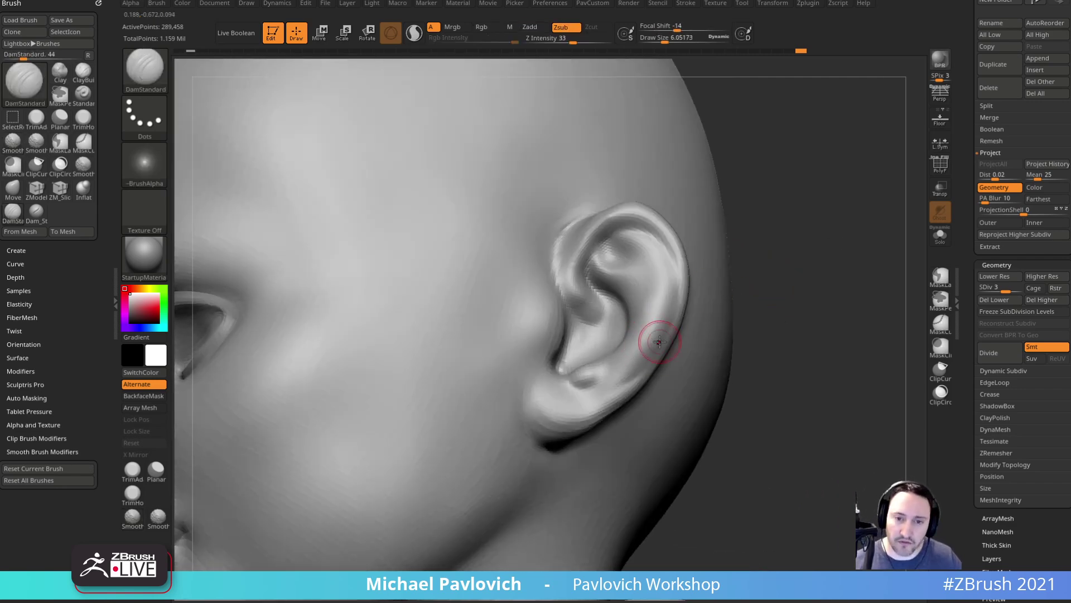
# - Carve and smooth the groove along the ear's lower rim toward the lobe with DamStandard at a draw size of about 6
pyautogui.moveTo(648, 349); pyautogui.dragTo(591, 394)
pyautogui.moveTo(738, 320); pyautogui.dragTo(778, 306)
pyautogui.moveTo(650, 352); pyautogui.dragTo(596, 392)
pyautogui.moveTo(819, 329); pyautogui.dragTo(758, 305)
pyautogui.keyDown('shift'); pyautogui.moveTo(681, 329); pyautogui.dragTo(681, 287); pyautogui.keyUp('shift')
pyautogui.moveTo(528, 313)
pyautogui.mouseDown()
pyautogui.moveTo(517, 318)
pyautogui.moveTo(576, 367)
pyautogui.moveTo(619, 351)
pyautogui.mouseUp()
pyautogui.moveTo(750, 245); pyautogui.dragTo(751, 274)
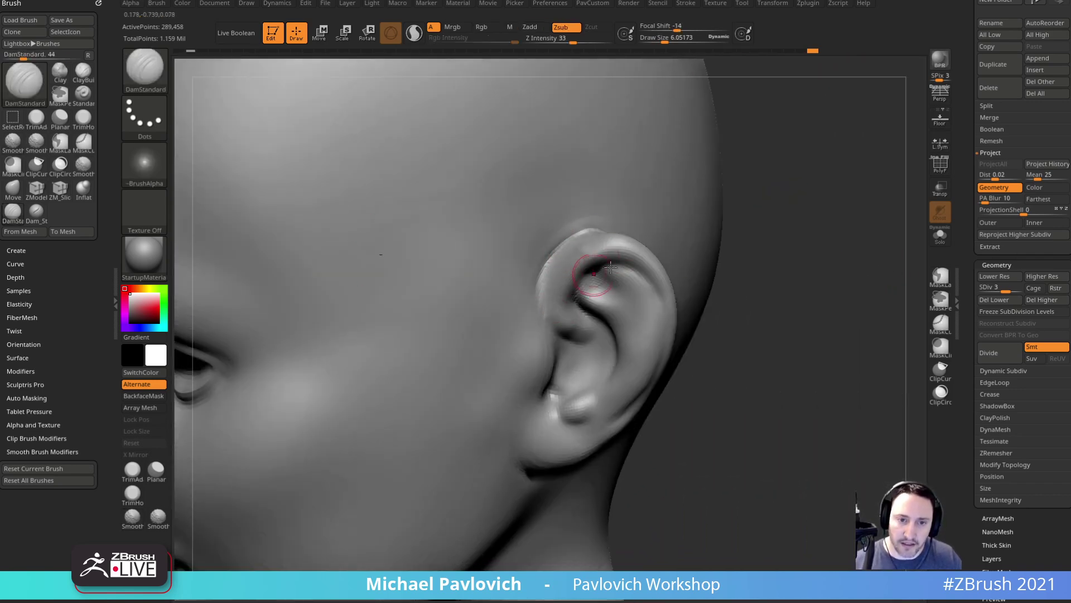
# - Carve the fold under the ear's upper rim and smooth the top and front edges of the ear
pyautogui.moveTo(745, 237); pyautogui.dragTo(764, 212)
pyautogui.moveTo(578, 295); pyautogui.dragTo(600, 264)
pyautogui.moveTo(741, 271); pyautogui.dragTo(704, 258)
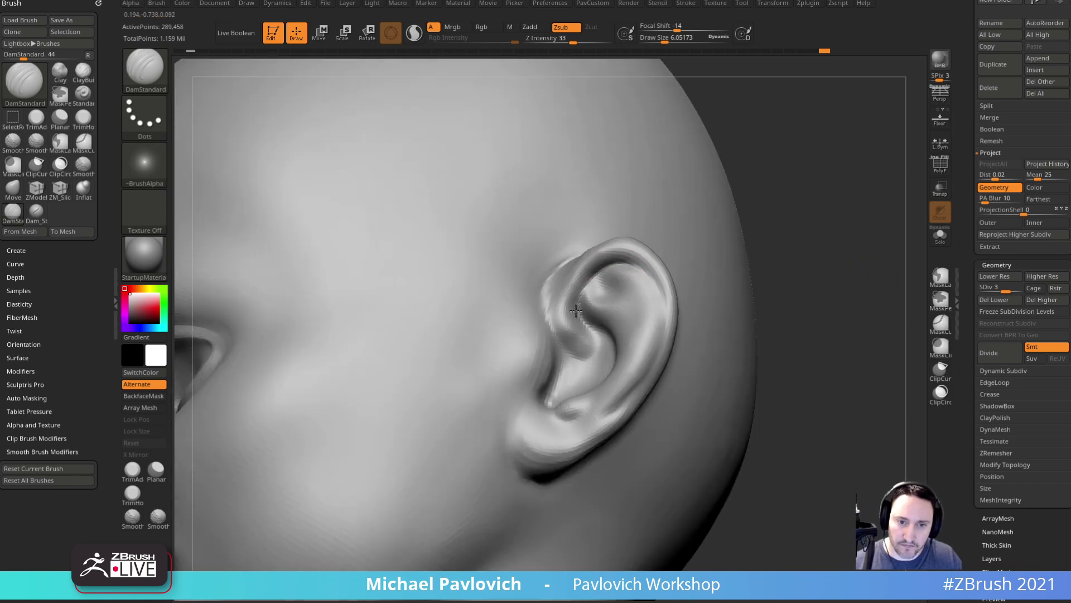
pyautogui.moveTo(799, 235); pyautogui.dragTo(826, 227)
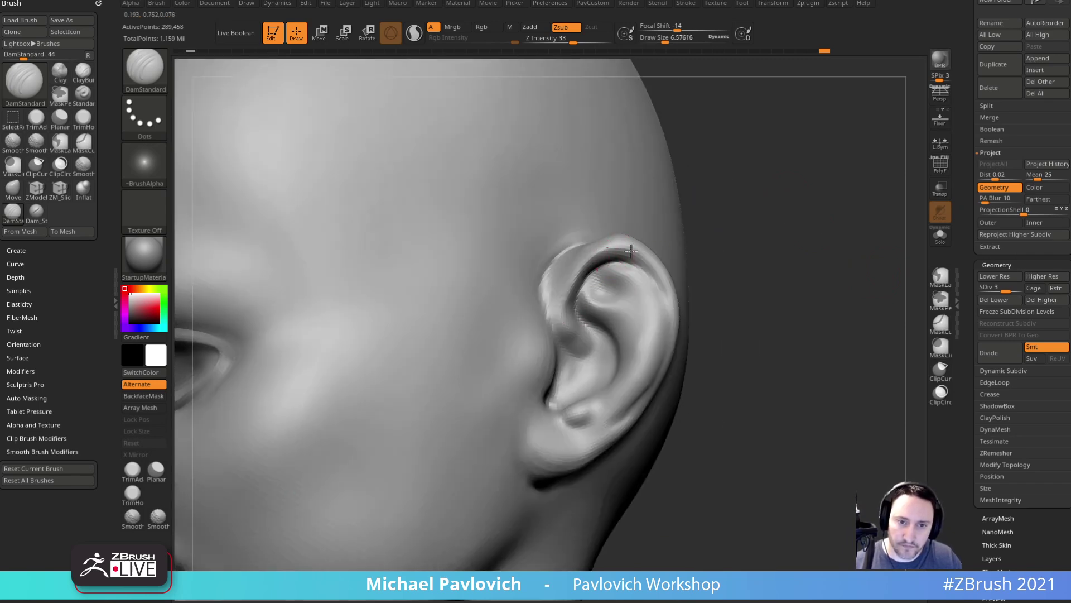
pyautogui.moveTo(605, 246); pyautogui.dragTo(625, 240)
pyautogui.moveTo(721, 208); pyautogui.dragTo(736, 221)
pyautogui.keyDown('shift'); pyautogui.moveTo(601, 228); pyautogui.dragTo(615, 220); pyautogui.keyUp('shift')
pyautogui.moveTo(734, 220); pyautogui.dragTo(684, 213)
pyautogui.keyDown('shift'); pyautogui.moveTo(541, 298); pyautogui.dragTo(548, 277); pyautogui.keyUp('shift')
pyautogui.moveTo(672, 196)
pyautogui.mouseDown()
pyautogui.moveTo(696, 201)
pyautogui.moveTo(689, 224)
pyautogui.mouseUp()
pyautogui.moveTo(570, 229)
pyautogui.mouseDown()
pyautogui.moveTo(561, 261)
pyautogui.moveTo(569, 237)
pyautogui.moveTo(560, 202)
pyautogui.mouseUp()
# - Switch to the Move brush, drop the mesh to subdivision level 1 and set the draw size to about 57
pyautogui.press('b')
pyautogui.press('m')
pyautogui.press('v')
pyautogui.moveTo(650, 146)
pyautogui.mouseDown()
pyautogui.moveTo(763, 170)
pyautogui.moveTo(773, 230)
pyautogui.moveTo(802, 219)
pyautogui.mouseUp()
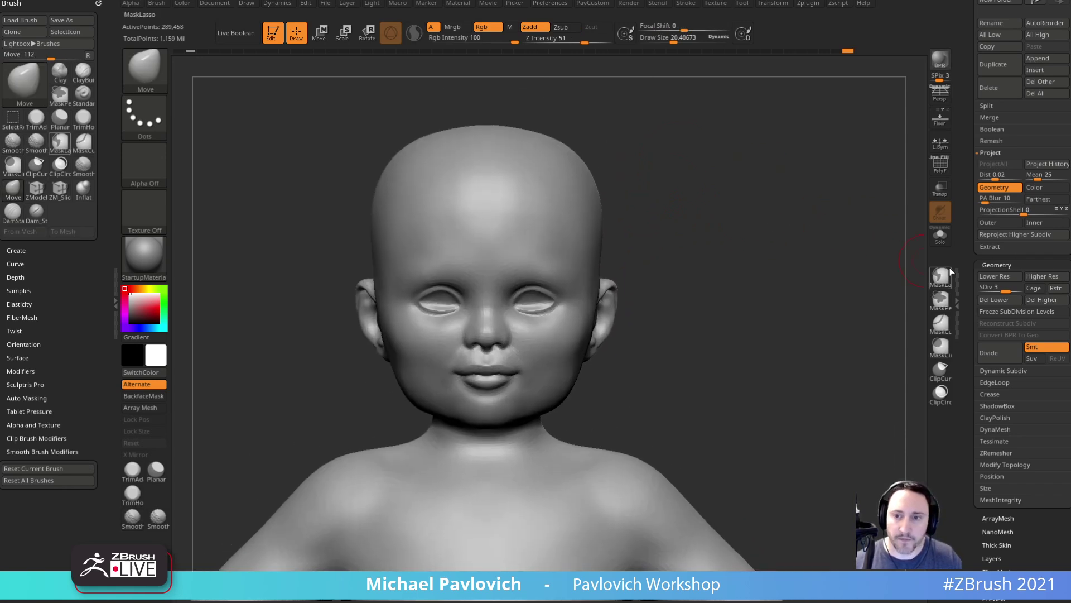
pyautogui.moveTo(1004, 290); pyautogui.dragTo(971, 279)
pyautogui.keyDown('alt'); pyautogui.moveTo(813, 211); pyautogui.dragTo(827, 310); pyautogui.keyUp('alt')
pyautogui.moveTo(827, 310); pyautogui.dragTo(871, 313)
pyautogui.press('s')
pyautogui.moveTo(480, 285)
pyautogui.mouseDown()
pyautogui.moveTo(497, 285)
pyautogui.moveTo(460, 268)
pyautogui.moveTo(491, 255)
pyautogui.mouseUp()
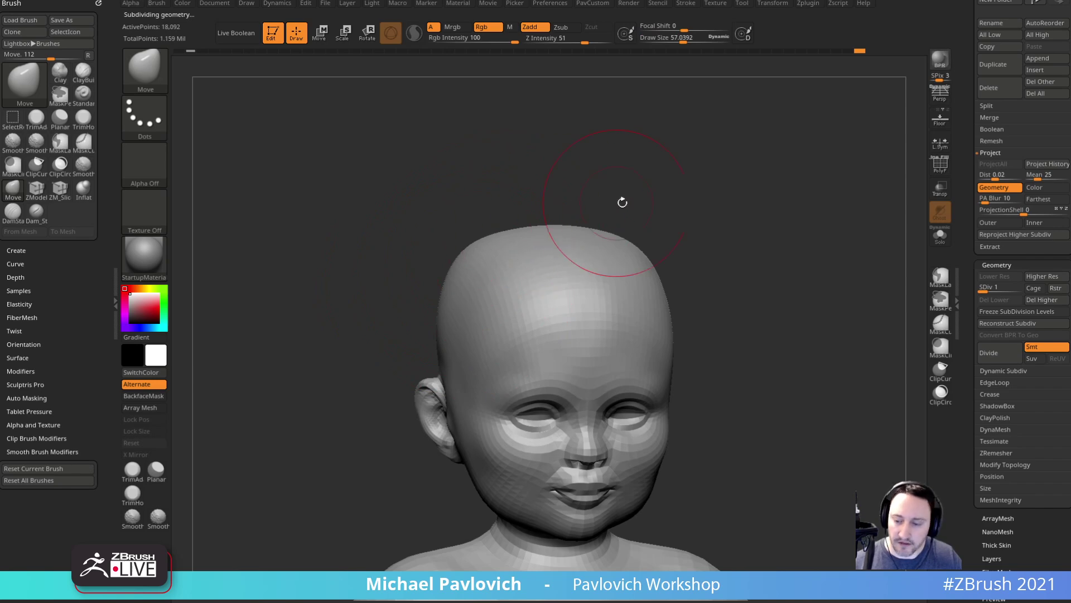
pyautogui.moveTo(710, 248)
pyautogui.keyDown('shift'); pyautogui.mouseDown()
pyautogui.moveTo(698, 261)
pyautogui.moveTo(670, 252)
pyautogui.mouseUp(); pyautogui.keyUp('shift')
# - Switch to the Standard brush and examine the Smooth Brush Modifiers and the sculpting brushes starting with S
pyautogui.press('b')
pyautogui.press('s')
pyautogui.press('t')
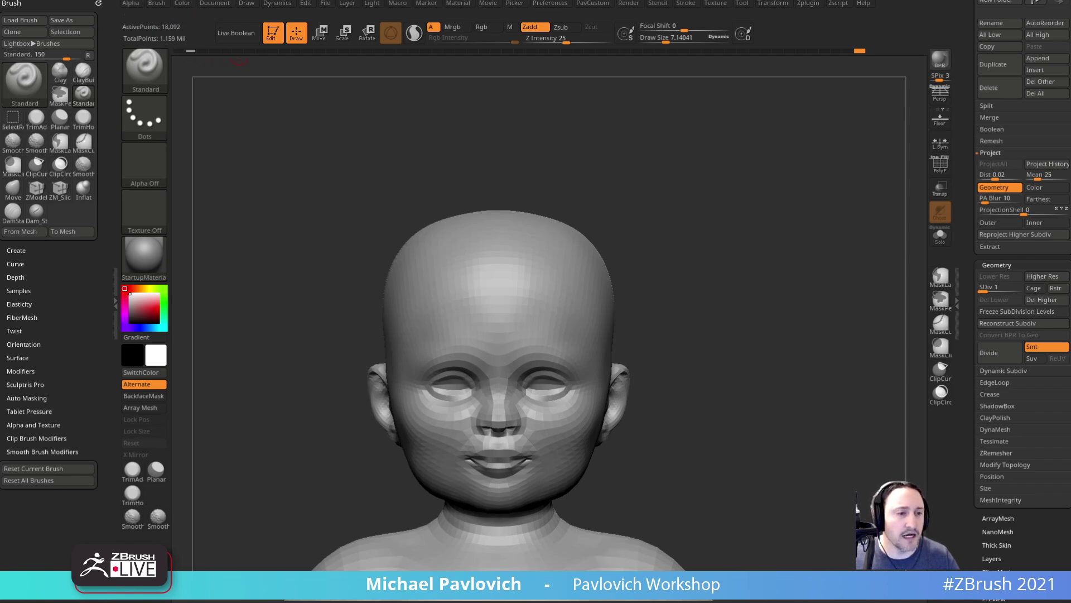
pyautogui.click(31, 451)
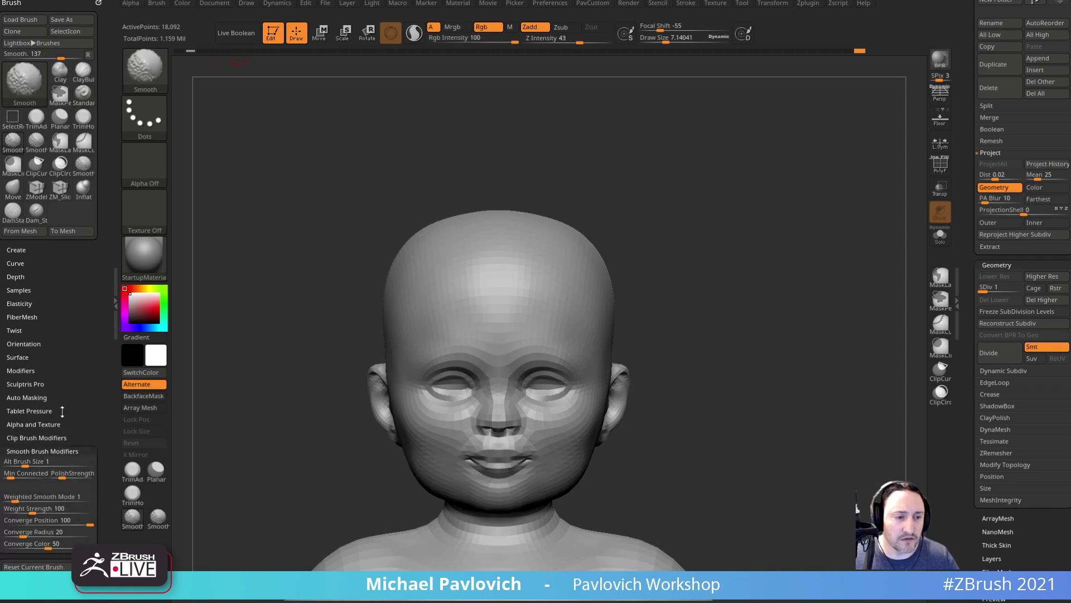
pyautogui.press('shift')
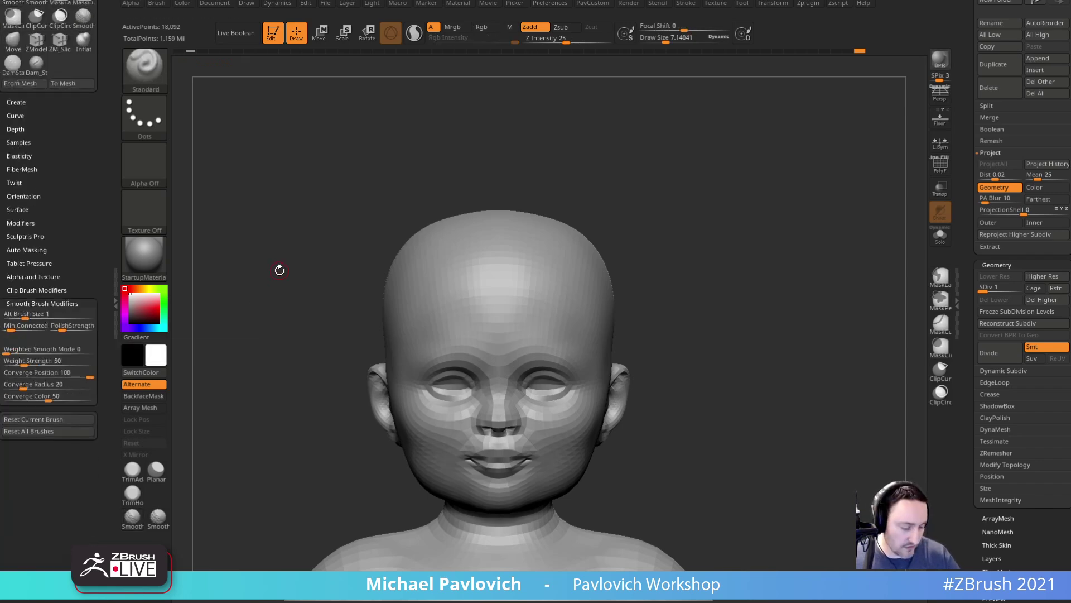
pyautogui.press('b')
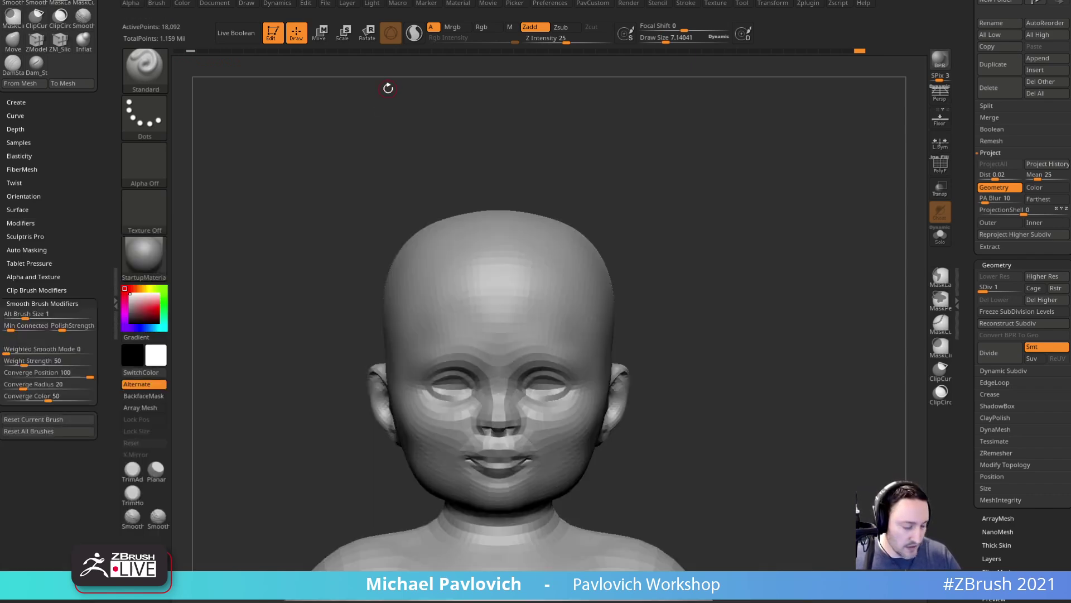
pyautogui.press('b')
pyautogui.press('s')
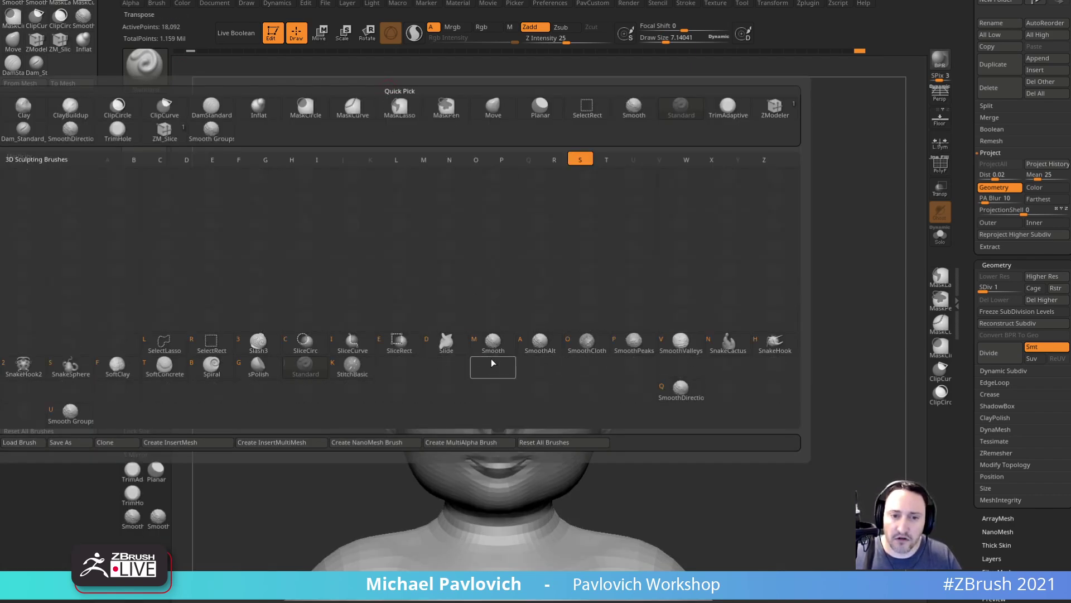
pyautogui.click(587, 347)
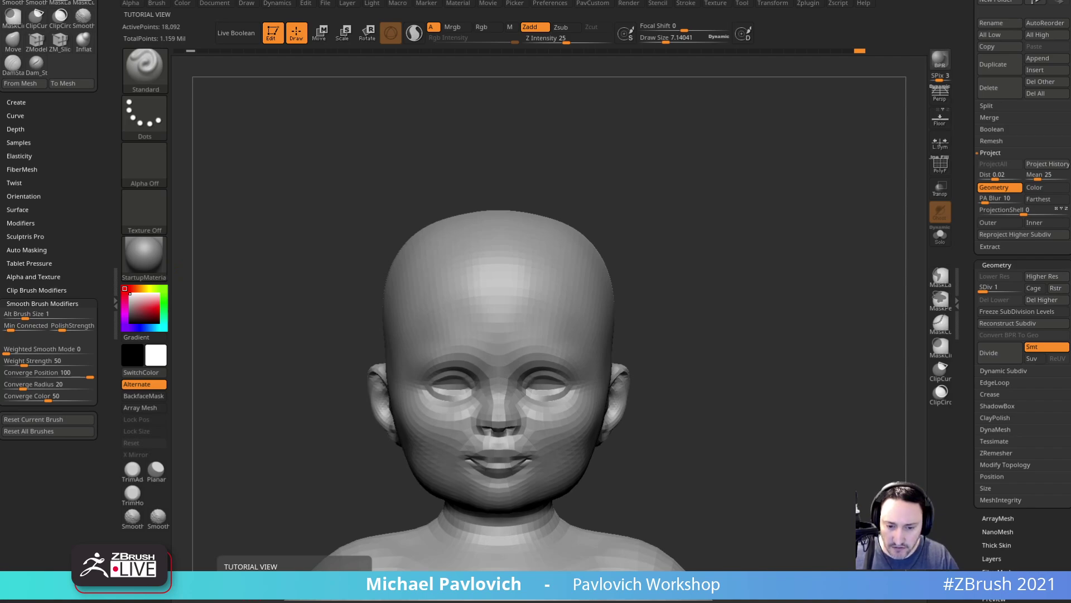
# - Switch to the browser and open the Sci Fi Pistol Series playlist from the YouTube channel's playlists
pyautogui.moveTo(717, 602); pyautogui.dragTo(521, 30)
pyautogui.click(284, 28)
pyautogui.scroll(-1, 511, 355)
pyautogui.scroll(-7, 511, 355)
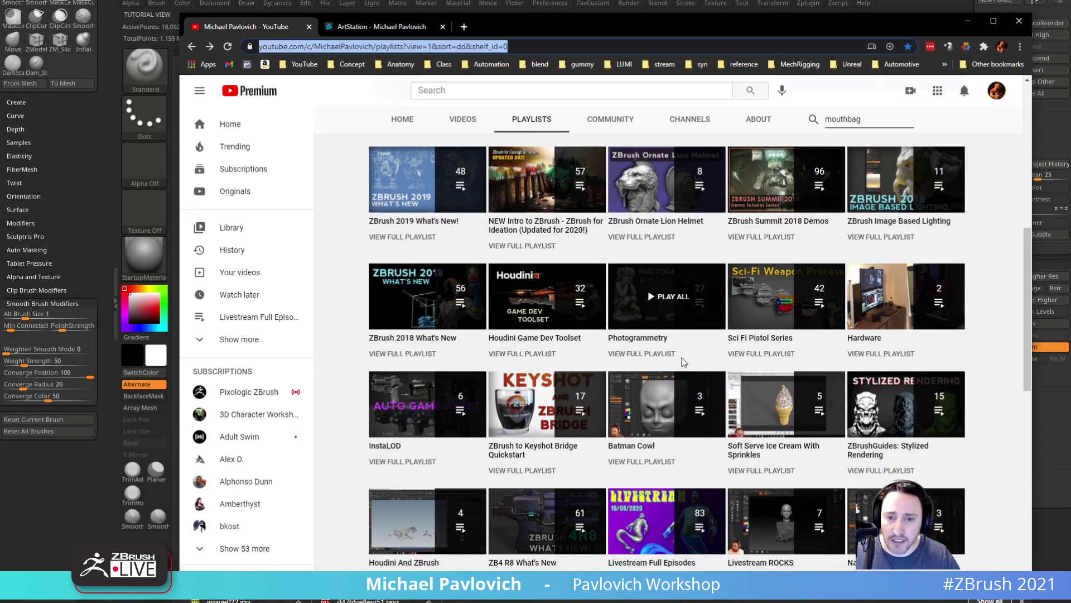
pyautogui.click(772, 355)
# - Look through the playlist's videos, select its web address and move the browser off the ZBrush canvas
pyautogui.scroll(-6, 725, 335)
pyautogui.scroll(-15, 712, 302)
pyautogui.scroll(10, 642, 290)
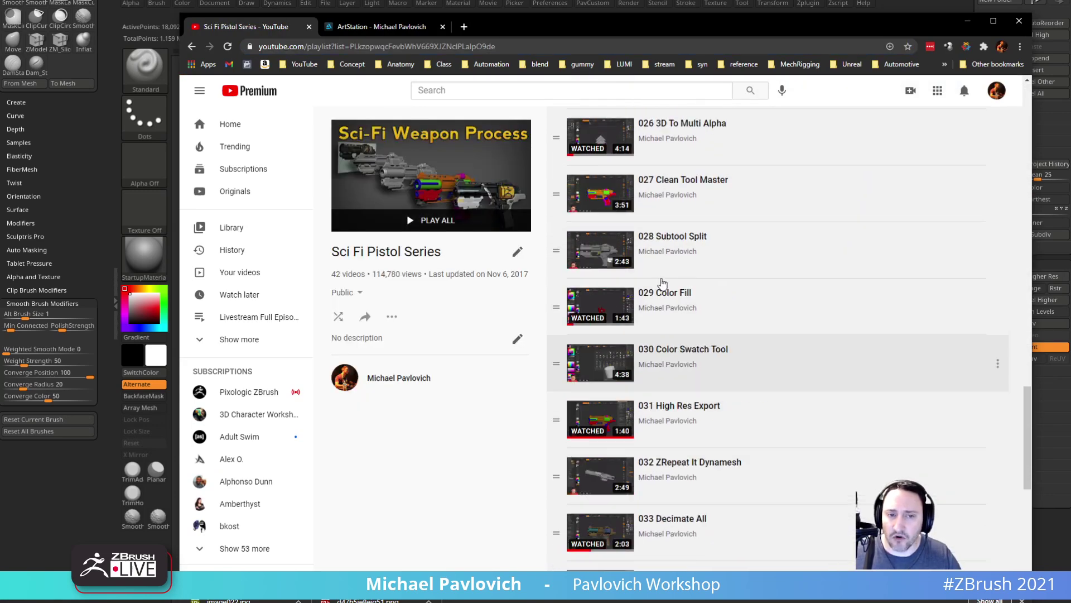
pyautogui.scroll(15, 681, 319)
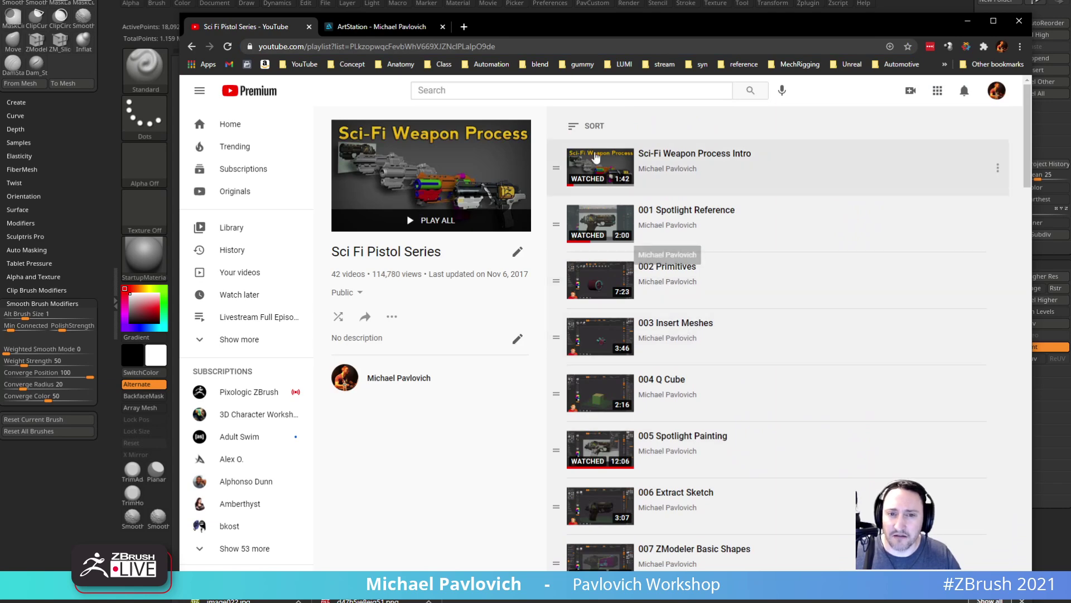
pyautogui.click(504, 46)
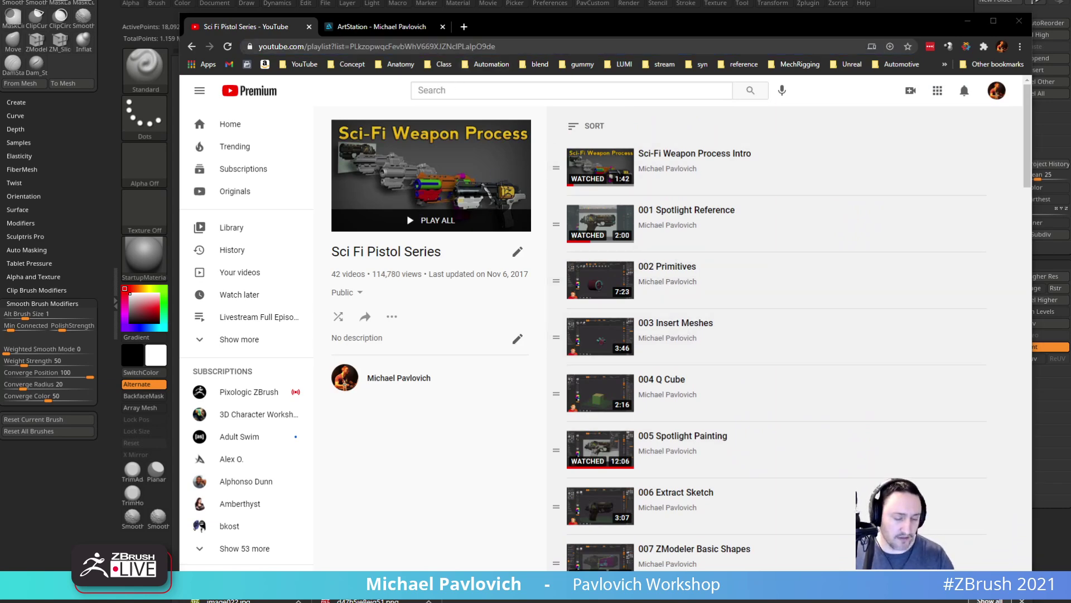
pyautogui.moveTo(558, 28); pyautogui.dragTo(1070, 34)
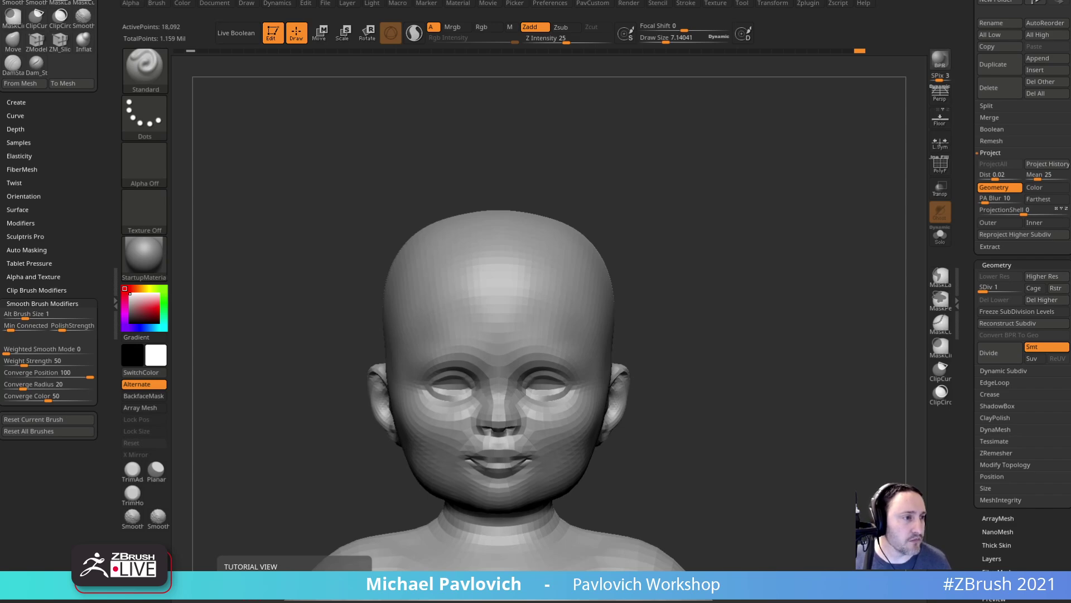
# - Raise the baby mesh to subdivision level 4 and frame the face
pyautogui.keyDown('alt'); pyautogui.moveTo(815, 236); pyautogui.dragTo(823, 205); pyautogui.keyUp('alt')
pyautogui.moveTo(967, 198); pyautogui.dragTo(985, 359)
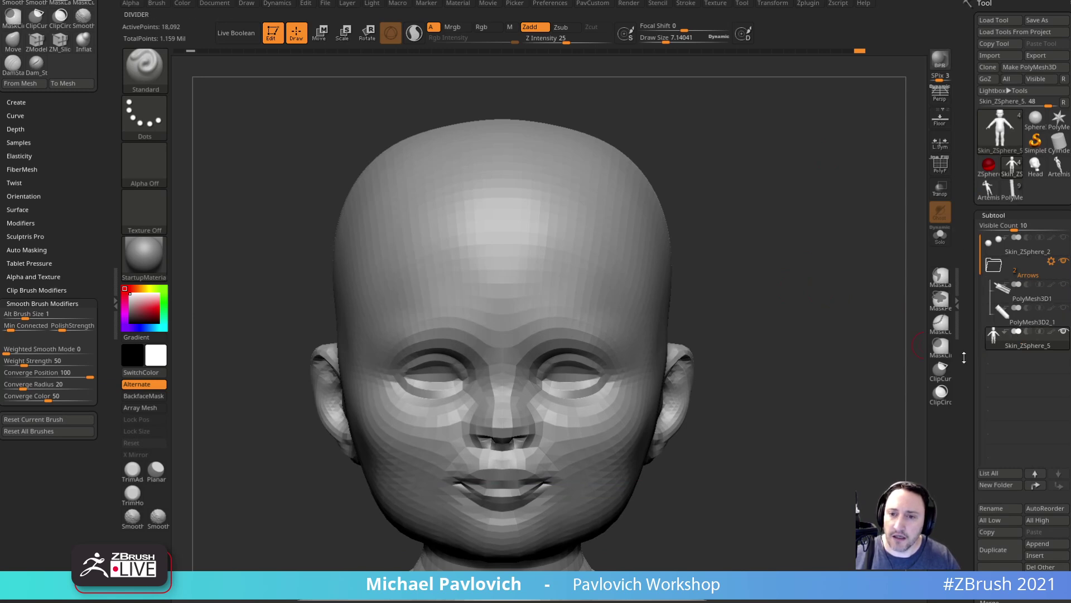
pyautogui.moveTo(970, 360); pyautogui.dragTo(977, 251)
pyautogui.moveTo(997, 330); pyautogui.dragTo(1021, 331)
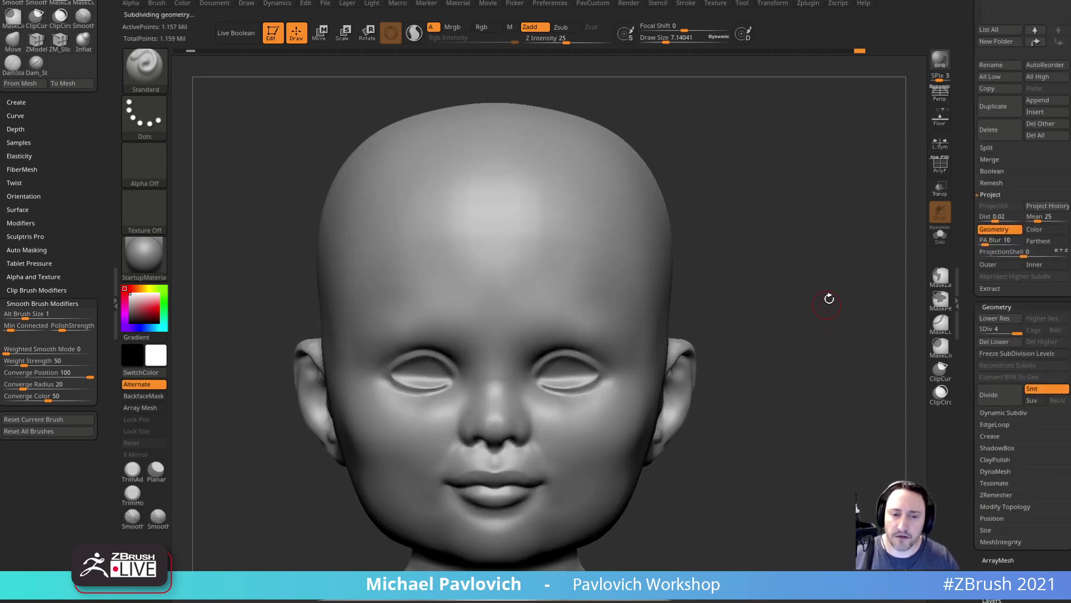
pyautogui.keyDown('alt'); pyautogui.moveTo(818, 294); pyautogui.dragTo(825, 292, button='right'); pyautogui.keyUp('alt')
# - Try carving and smoothing a crease above the eyes with DamStandard at a draw size of about 25
pyautogui.press('b')
pyautogui.press('d')
pyautogui.press('s')
pyautogui.press('s')
pyautogui.moveTo(562, 347); pyautogui.dragTo(576, 345)
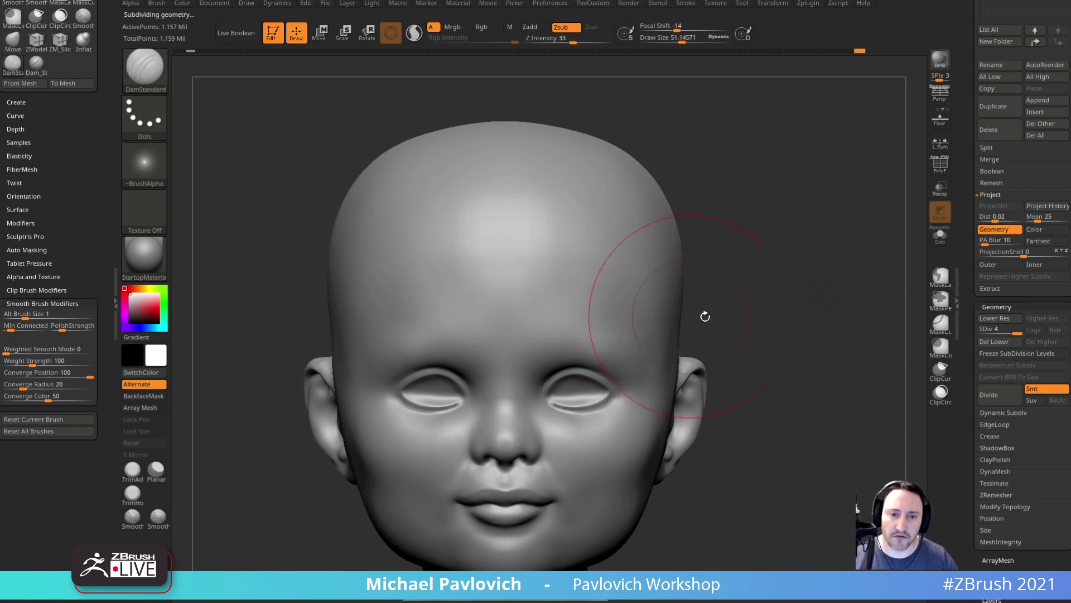
pyautogui.moveTo(638, 318); pyautogui.dragTo(591, 337, button='right')
pyautogui.press('s')
pyautogui.moveTo(588, 337); pyautogui.dragTo(580, 336)
pyautogui.press('s')
pyautogui.moveTo(489, 331); pyautogui.dragTo(611, 341)
pyautogui.moveTo(724, 262)
pyautogui.keyDown('ctrl'); pyautogui.mouseDown(button='right')
pyautogui.moveTo(730, 288)
pyautogui.moveTo(719, 290)
pyautogui.mouseUp(button='right'); pyautogui.keyUp('ctrl')
pyautogui.moveTo(567, 316)
pyautogui.keyDown('shift'); pyautogui.mouseDown()
pyautogui.moveTo(513, 320)
pyautogui.moveTo(547, 311)
pyautogui.moveTo(616, 350)
pyautogui.mouseUp(); pyautogui.keyUp('shift')
pyautogui.hotkey('ctrl', 'z')
# - Try raising slanted ridges above the eyes with inverted DamStandard strokes
pyautogui.keyDown('alt'); pyautogui.moveTo(507, 322); pyautogui.dragTo(651, 286); pyautogui.keyUp('alt')
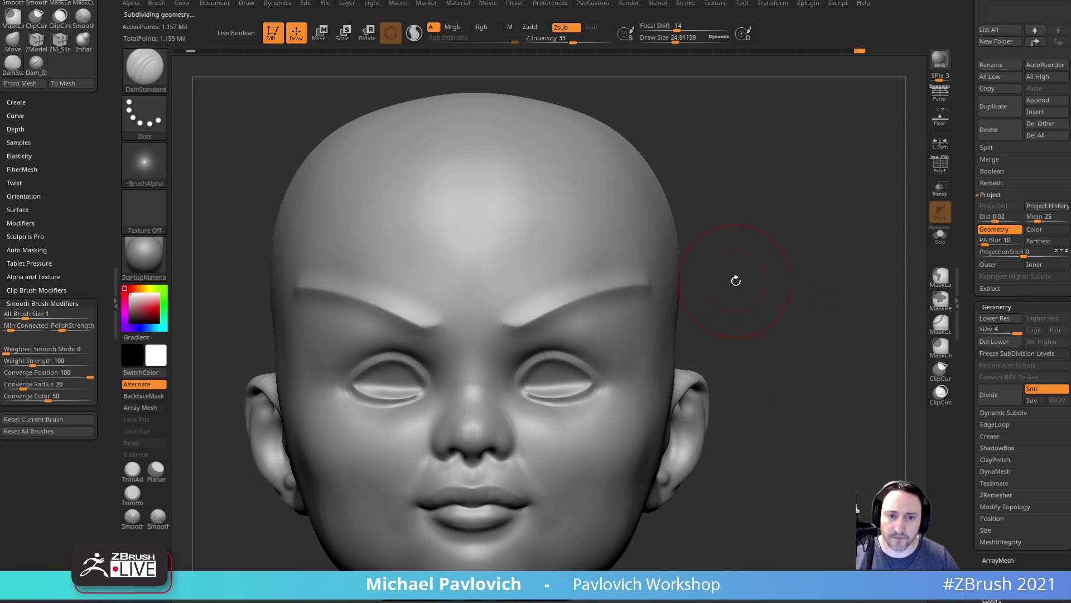
pyautogui.moveTo(730, 282); pyautogui.dragTo(670, 280, button='right')
pyautogui.hotkey('ctrl', 'z')
pyautogui.moveTo(514, 327)
pyautogui.keyDown('alt'); pyautogui.mouseDown()
pyautogui.moveTo(560, 309)
pyautogui.moveTo(638, 321)
pyautogui.mouseUp(); pyautogui.keyUp('alt')
pyautogui.moveTo(809, 294)
pyautogui.mouseDown(button='right')
pyautogui.moveTo(835, 291)
pyautogui.moveTo(769, 290)
pyautogui.mouseUp(button='right')
pyautogui.keyDown('ctrl'); pyautogui.moveTo(765, 249); pyautogui.dragTo(765, 282, button='right'); pyautogui.keyUp('ctrl')
# - Undo the last ridge and build up the brows with the Clay brush
pyautogui.press('b')
pyautogui.press('c')
pyautogui.press('l')
pyautogui.press('s')
pyautogui.moveTo(558, 312)
pyautogui.mouseDown()
pyautogui.moveTo(580, 320)
pyautogui.moveTo(560, 324)
pyautogui.mouseUp()
pyautogui.hotkey('ctrl', 'z')
pyautogui.press('s')
pyautogui.moveTo(528, 330); pyautogui.dragTo(622, 323)
# - Try Orb_Cracks strokes on the forehead at Z Intensity 58 and cut a slanted groove above each brow
pyautogui.press('b')
pyautogui.press('o')
pyautogui.press('c')
pyautogui.keyDown('ctrl'); pyautogui.moveTo(818, 275); pyautogui.dragTo(812, 254, button='right'); pyautogui.keyUp('ctrl')
pyautogui.press('s')
pyautogui.moveTo(586, 263); pyautogui.dragTo(591, 262)
pyautogui.moveTo(498, 256)
pyautogui.mouseDown()
pyautogui.moveTo(509, 268)
pyautogui.moveTo(573, 229)
pyautogui.moveTo(650, 230)
pyautogui.mouseUp()
pyautogui.hotkey('ctrl', 'z')
pyautogui.click(589, 40)
pyautogui.moveTo(495, 224)
pyautogui.mouseDown()
pyautogui.moveTo(553, 215)
pyautogui.moveTo(691, 235)
pyautogui.mouseUp()
pyautogui.keyDown('alt'); pyautogui.moveTo(815, 199); pyautogui.dragTo(797, 235, button='right'); pyautogui.keyUp('alt')
pyautogui.hotkey('ctrl', 'z')
pyautogui.moveTo(488, 261); pyautogui.dragTo(618, 234)
pyautogui.moveTo(731, 196)
pyautogui.mouseDown(button='right')
pyautogui.moveTo(774, 232)
pyautogui.moveTo(765, 224)
pyautogui.mouseUp(button='right')
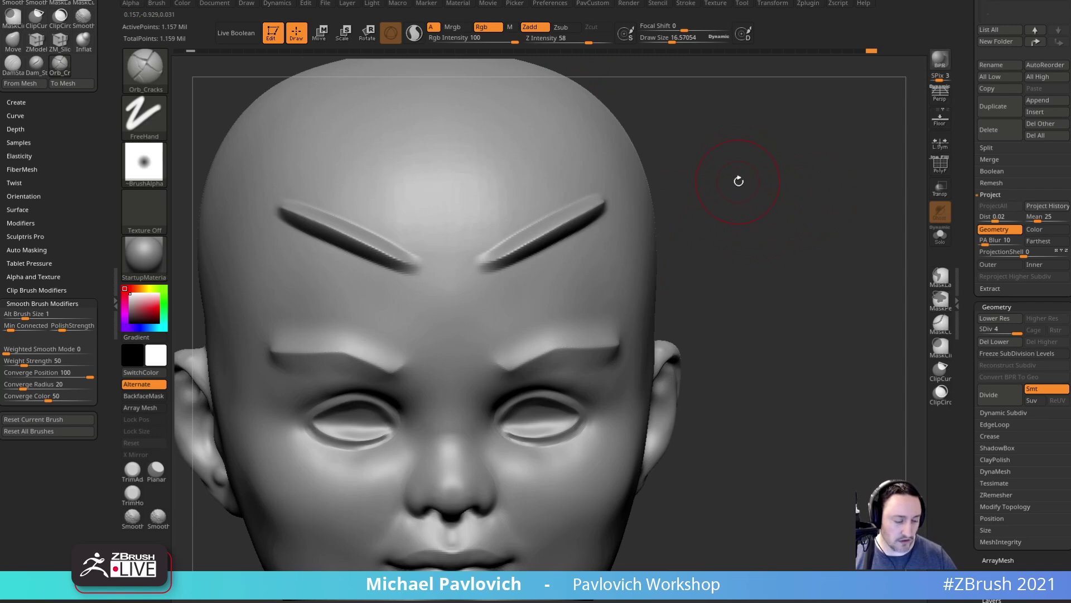
# - Add clay to the slanted forehead mark with the Clay brush
pyautogui.press('b')
pyautogui.press('c')
pyautogui.press('l')
pyautogui.moveTo(737, 179); pyautogui.dragTo(704, 193, button='right')
pyautogui.moveTo(600, 234)
pyautogui.mouseDown()
pyautogui.moveTo(499, 268)
pyautogui.moveTo(608, 228)
pyautogui.moveTo(519, 269)
pyautogui.moveTo(600, 243)
pyautogui.mouseUp()
pyautogui.moveTo(827, 106)
pyautogui.keyDown('alt'); pyautogui.mouseDown(button='right')
pyautogui.moveTo(797, 144)
pyautogui.moveTo(752, 163)
pyautogui.mouseUp(button='right'); pyautogui.keyUp('alt')
# - Flatten the slanted forehead ridges with hPolish at a draw size of about 13 and smooth their surfaces
pyautogui.press('b')
pyautogui.press('h')
pyautogui.press('p')
pyautogui.moveTo(600, 254)
pyautogui.mouseDown()
pyautogui.moveTo(530, 301)
pyautogui.moveTo(581, 261)
pyautogui.moveTo(484, 295)
pyautogui.moveTo(558, 293)
pyautogui.mouseUp()
pyautogui.keyDown('shift'); pyautogui.moveTo(611, 253); pyautogui.dragTo(503, 299); pyautogui.keyUp('shift')
pyautogui.moveTo(725, 178)
pyautogui.mouseDown(button='right')
pyautogui.moveTo(763, 177)
pyautogui.moveTo(773, 245)
pyautogui.mouseUp(button='right')
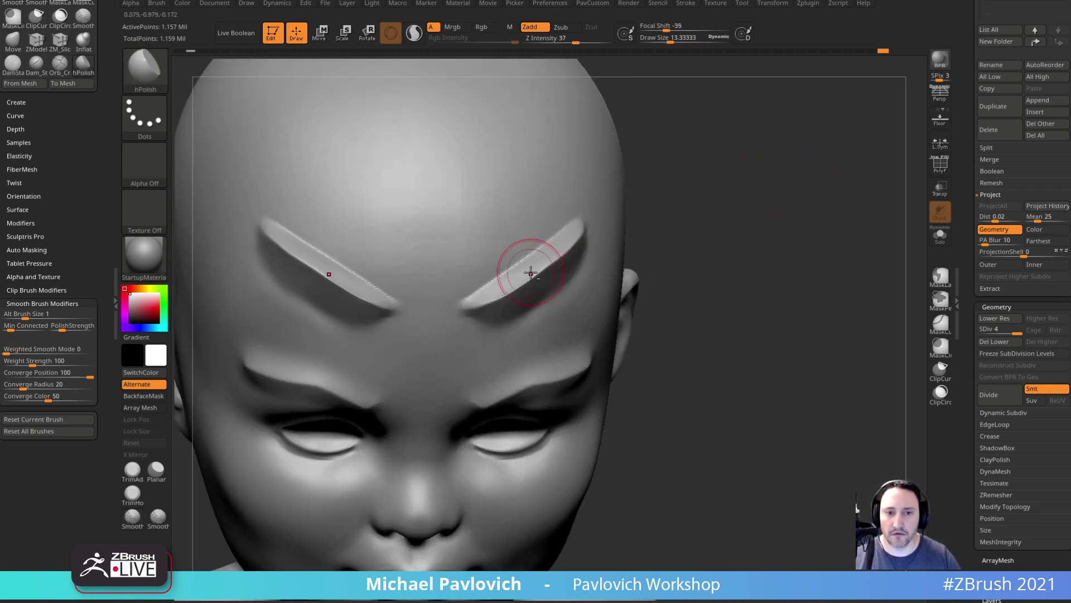
pyautogui.moveTo(667, 187); pyautogui.dragTo(620, 212, button='right')
pyautogui.keyDown('shift'); pyautogui.moveTo(615, 215); pyautogui.dragTo(496, 313); pyautogui.keyUp('shift')
pyautogui.moveTo(655, 254)
pyautogui.mouseDown(button='right')
pyautogui.moveTo(869, 254)
pyautogui.moveTo(687, 279)
pyautogui.mouseUp(button='right')
# - Reduce the hPolish draw size to about 10 and plane the brow ridges into sharper edges
pyautogui.press('s')
pyautogui.moveTo(540, 379); pyautogui.dragTo(535, 380)
pyautogui.moveTo(508, 405); pyautogui.dragTo(538, 383)
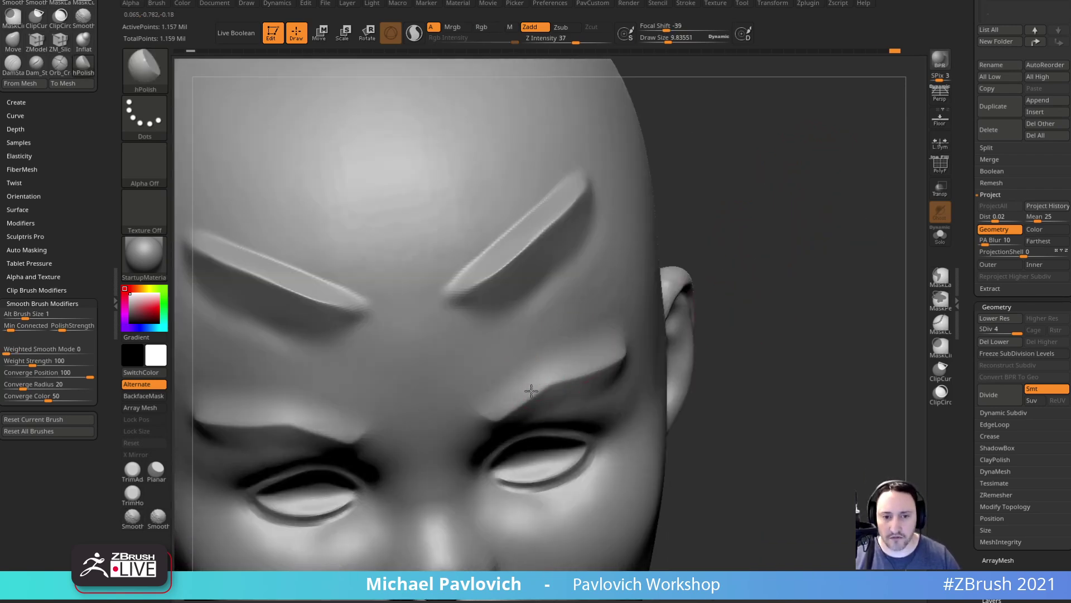
pyautogui.moveTo(764, 290); pyautogui.dragTo(672, 308, button='right')
pyautogui.moveTo(598, 354); pyautogui.dragTo(614, 349)
pyautogui.moveTo(849, 277)
pyautogui.mouseDown(button='right')
pyautogui.moveTo(885, 179)
pyautogui.moveTo(889, 120)
pyautogui.mouseUp(button='right')
pyautogui.moveTo(550, 409)
pyautogui.mouseDown()
pyautogui.moveTo(505, 424)
pyautogui.moveTo(616, 384)
pyautogui.moveTo(539, 402)
pyautogui.mouseUp()
pyautogui.moveTo(799, 304); pyautogui.dragTo(851, 273, button='right')
pyautogui.moveTo(851, 273)
pyautogui.keyDown('ctrl'); pyautogui.mouseDown(button='right')
pyautogui.moveTo(831, 289)
pyautogui.moveTo(852, 380)
pyautogui.mouseUp(button='right'); pyautogui.keyUp('ctrl')
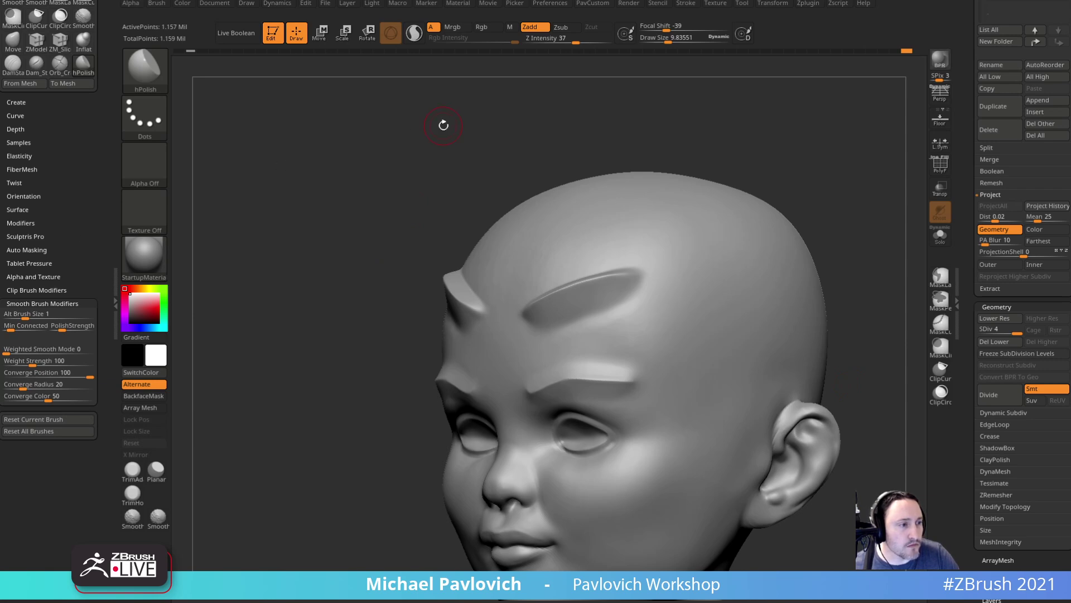
# - Undo the brow and forehead strokes and drop the mesh to subdivision level 1
pyautogui.moveTo(444, 125); pyautogui.dragTo(453, 127, button='right')
pyautogui.hotkey('ctrl', 'z')
pyautogui.hotkey('ctrl', 'z')
pyautogui.hotkey('ctrl', 'z')
pyautogui.hotkey('ctrl', 'z')
pyautogui.hotkey('ctrl', 'z')
pyautogui.hotkey('ctrl', 'z')
pyautogui.hotkey('shift', 'd')
pyautogui.hotkey('shift', 'd')
pyautogui.hotkey('shift', 'd')
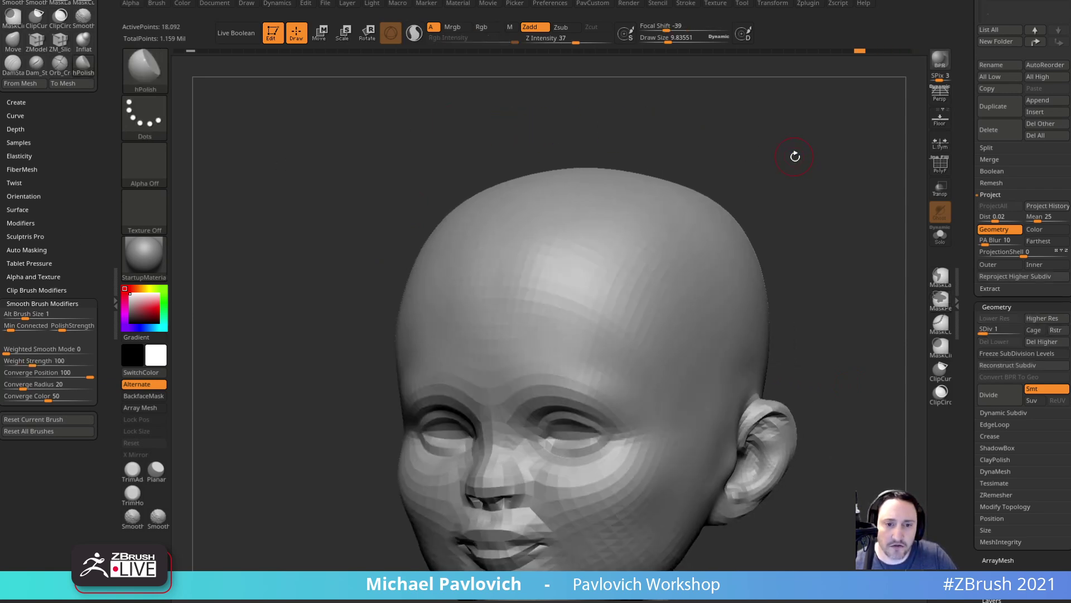
pyautogui.moveTo(795, 156); pyautogui.dragTo(847, 168, button='right')
# - Load the Cylinder3D tool with its polyframe shown, convert it to a PolyMesh3D and select the ZModeler brush
pyautogui.moveTo(964, 139); pyautogui.dragTo(964, 205)
pyautogui.click(1058, 144)
pyautogui.click(940, 163)
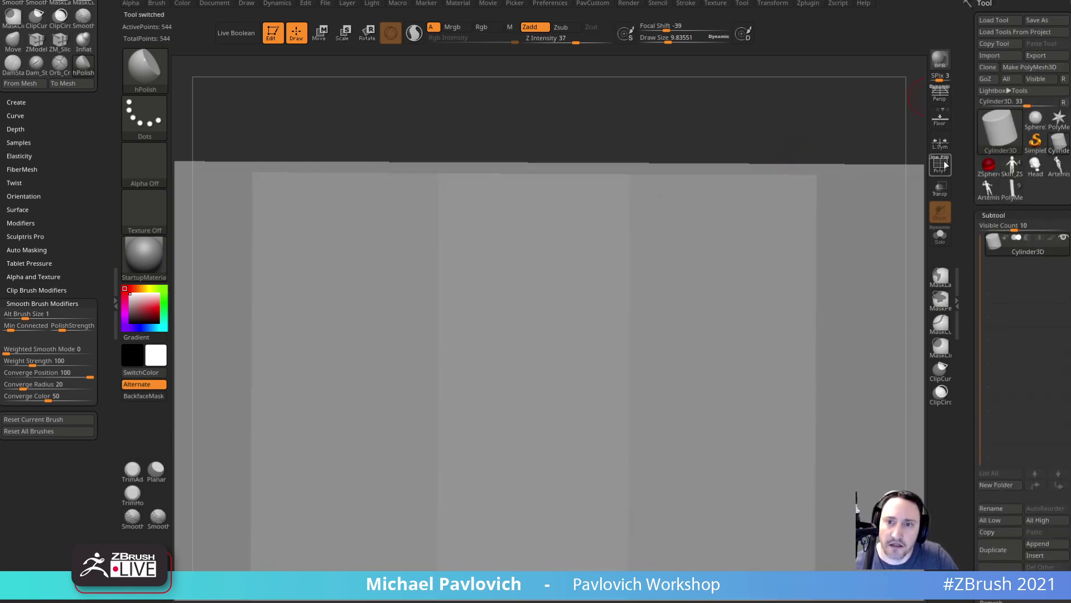
pyautogui.click(1023, 67)
pyautogui.press('b')
pyautogui.press('z')
pyautogui.press('m')
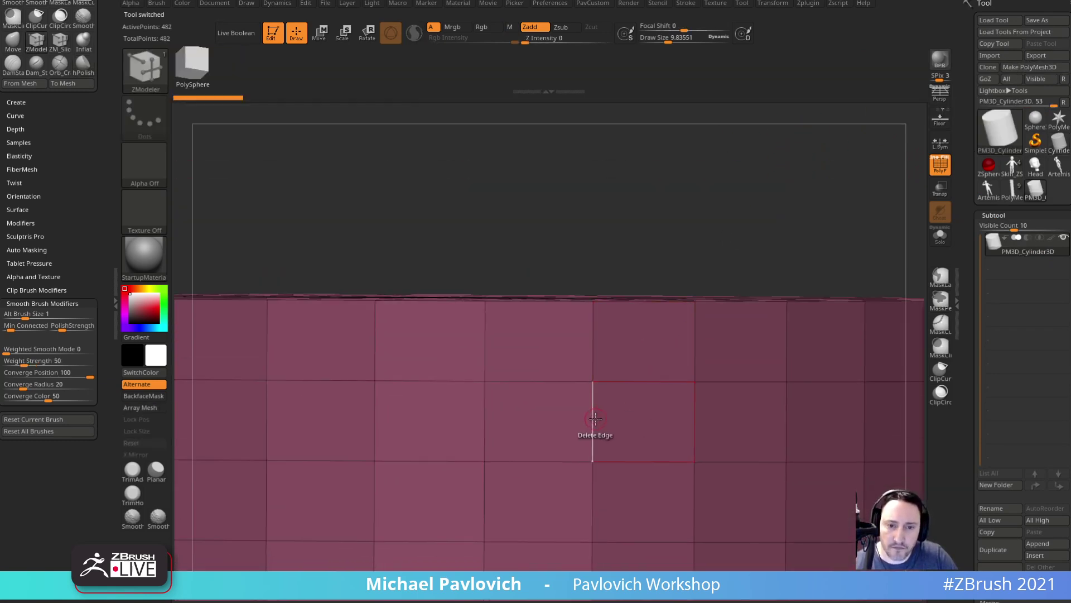
# - Try a ZModeler edge action on the cylinder's side and undo the last edit
pyautogui.press('space')
pyautogui.click(495, 328)
pyautogui.click(592, 418)
pyautogui.moveTo(592, 514); pyautogui.dragTo(586, 410)
pyautogui.press('space')
pyautogui.hotkey('ctrl', 'z')
# - Choose a ZModeler edge option and delete several horizontal edge loops around the cylinder's side
pyautogui.press('space')
pyautogui.click(661, 404)
pyautogui.moveTo(592, 418)
pyautogui.mouseDown()
pyautogui.moveTo(588, 380)
pyautogui.moveTo(593, 472)
pyautogui.moveTo(590, 424)
pyautogui.mouseUp()
pyautogui.moveTo(592, 343); pyautogui.dragTo(592, 339)
pyautogui.moveTo(592, 492); pyautogui.dragTo(594, 435)
pyautogui.keyDown('alt'); pyautogui.moveTo(656, 240); pyautogui.dragTo(653, 167); pyautogui.keyUp('alt')
pyautogui.click(572, 376)
pyautogui.click(572, 414)
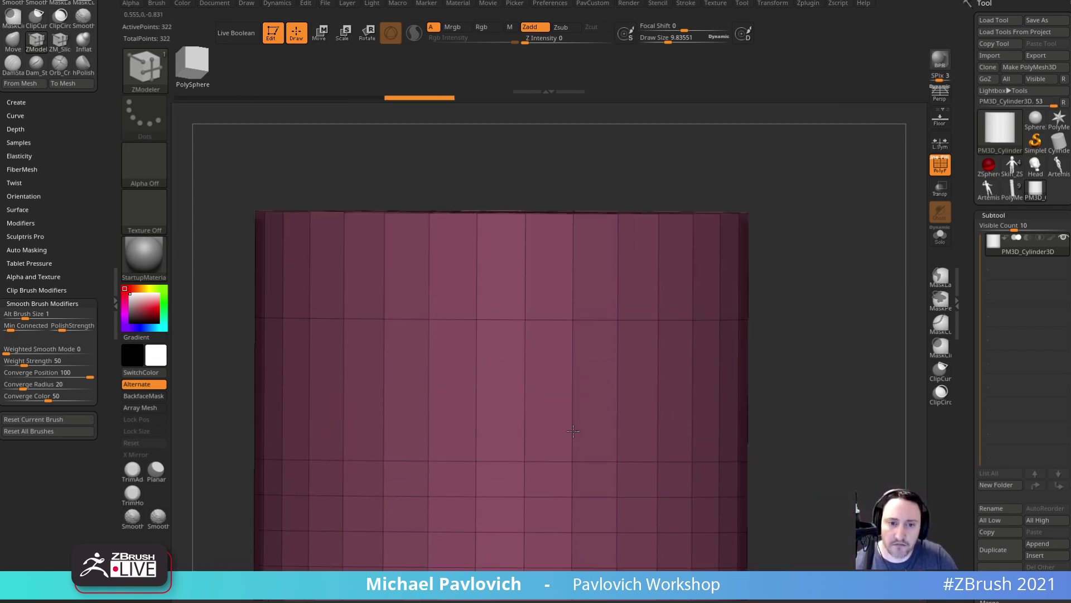
pyautogui.click(571, 445)
pyautogui.moveTo(778, 357); pyautogui.dragTo(829, 352)
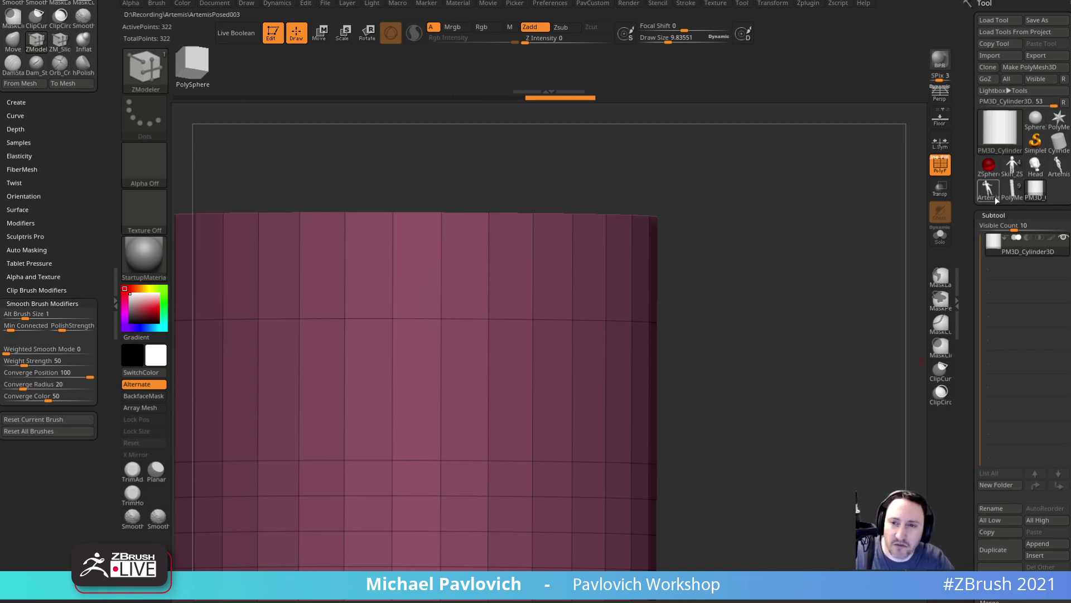
# - Switch to the baby character tool Skin_ZSphere_5 and set the draw size to about 13.3
pyautogui.click(989, 191)
pyautogui.click(1012, 167)
pyautogui.keyDown('alt'); pyautogui.moveTo(729, 312); pyautogui.dragTo(797, 335); pyautogui.keyUp('alt')
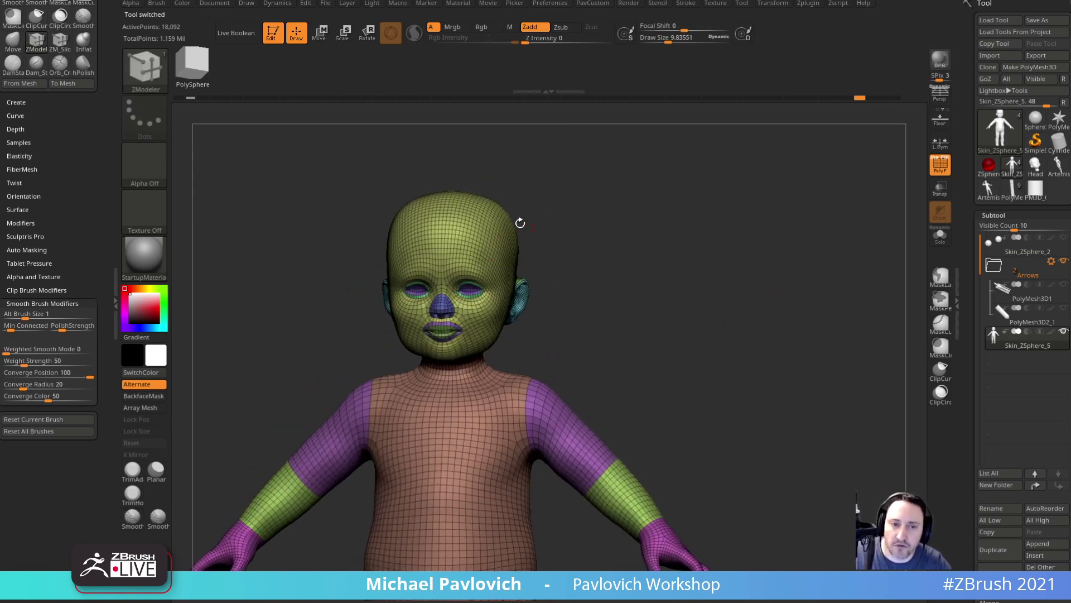
pyautogui.press('s')
pyautogui.click(648, 238)
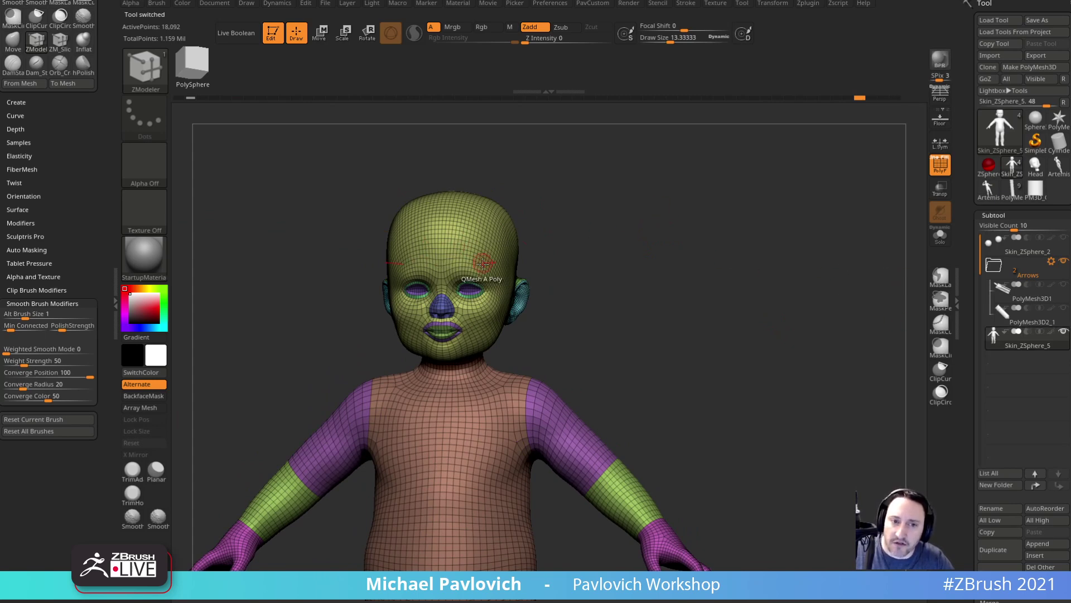
# - Raise the baby mesh to subdivision level 4 and turn off its polyframe display to view the whole body
pyautogui.moveTo(968, 358); pyautogui.dragTo(970, 282)
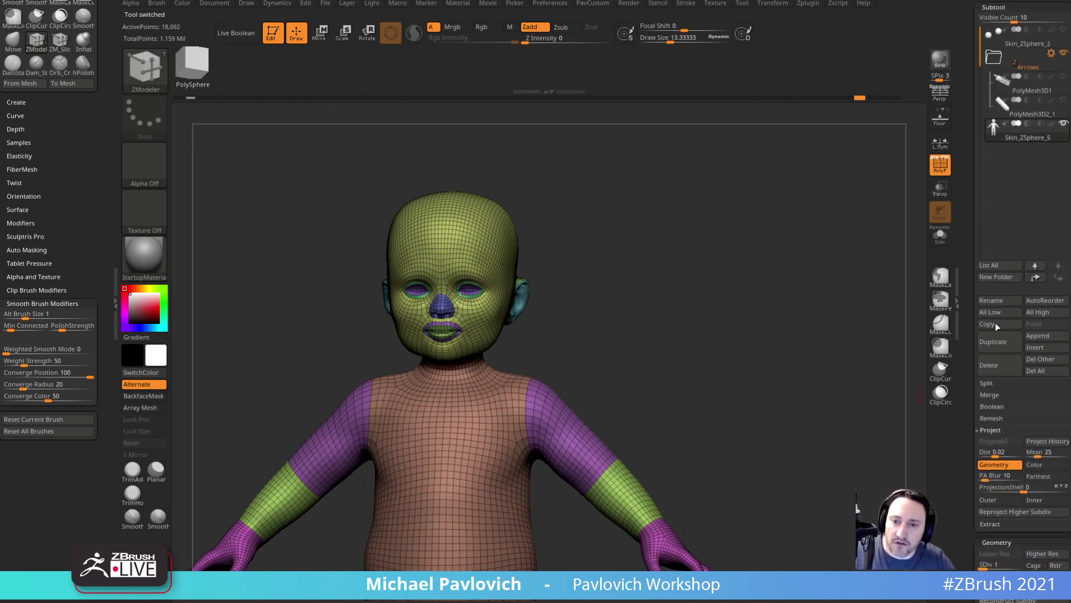
pyautogui.moveTo(971, 474); pyautogui.dragTo(972, 402)
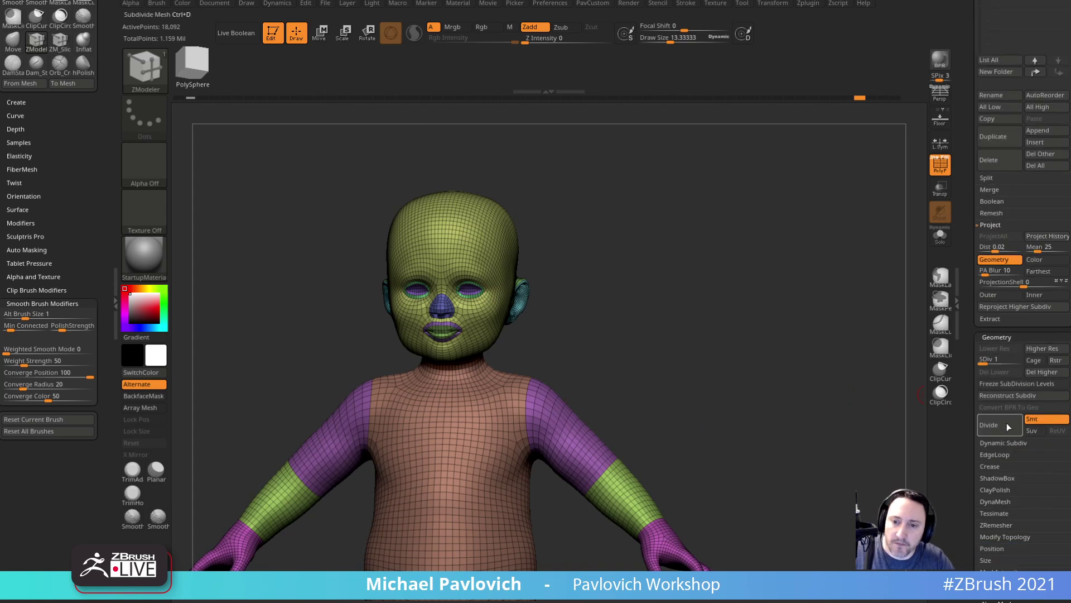
pyautogui.click(1018, 362)
pyautogui.moveTo(837, 351); pyautogui.dragTo(751, 350)
pyautogui.click(941, 169)
pyautogui.moveTo(800, 237)
pyautogui.mouseDown()
pyautogui.moveTo(832, 238)
pyautogui.moveTo(803, 237)
pyautogui.mouseUp()
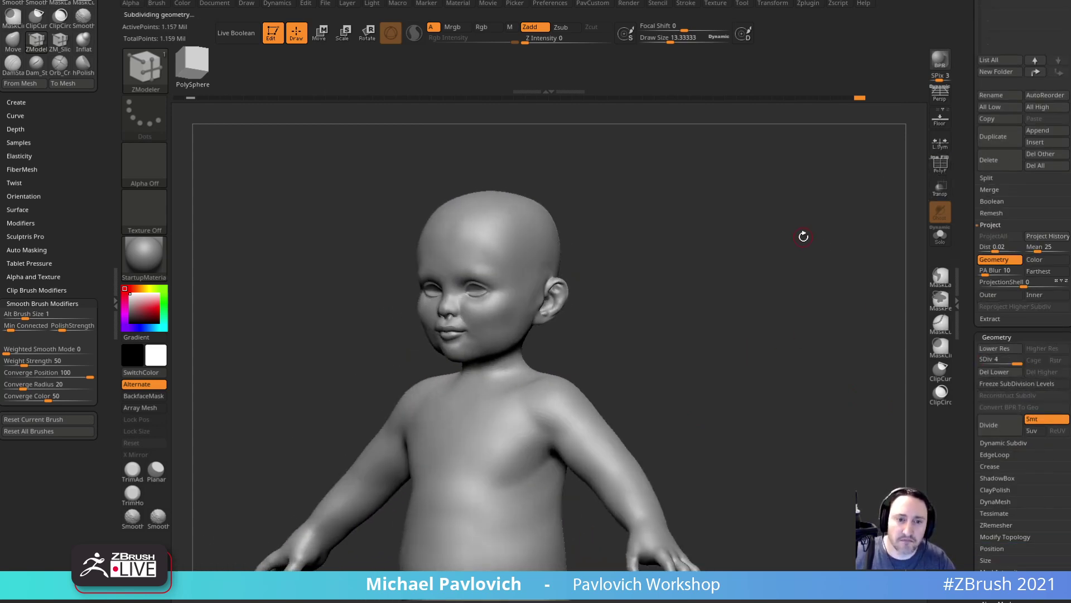
pyautogui.moveTo(756, 330)
pyautogui.keyDown('alt'); pyautogui.mouseDown()
pyautogui.moveTo(742, 313)
pyautogui.moveTo(789, 299)
pyautogui.moveTo(765, 265)
pyautogui.moveTo(773, 288)
pyautogui.moveTo(772, 279)
pyautogui.mouseUp(); pyautogui.keyUp('alt')
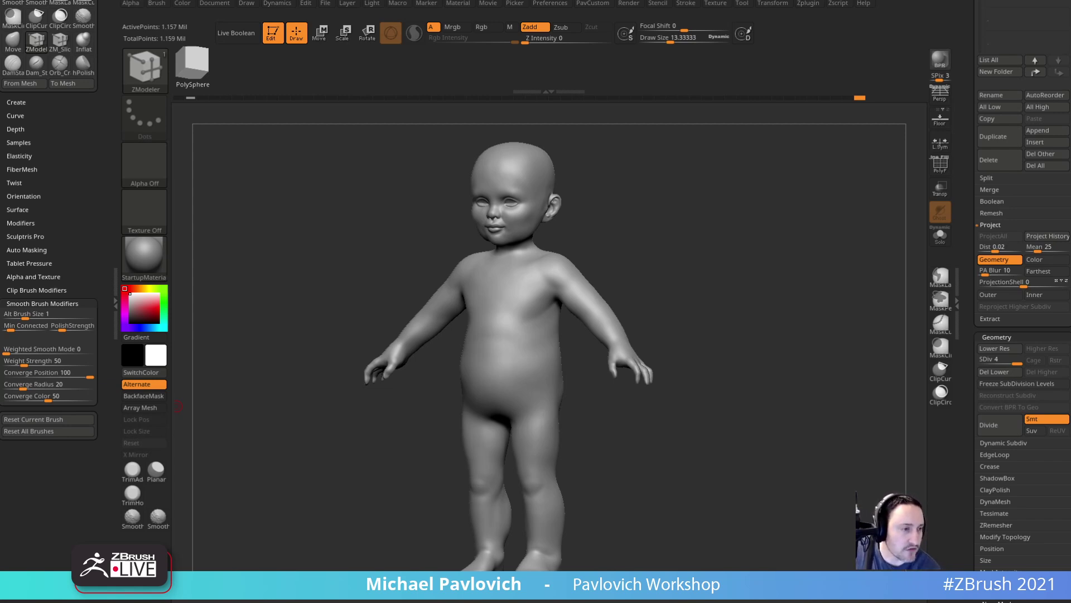
# - Switch to the ArtStation portfolio in the browser, open the Mechanical Skull Series project and look through its skull images
pyautogui.moveTo(0, 119); pyautogui.dragTo(511, 1)
pyautogui.scroll(4, 545, 359)
pyautogui.scroll(-4, 545, 359)
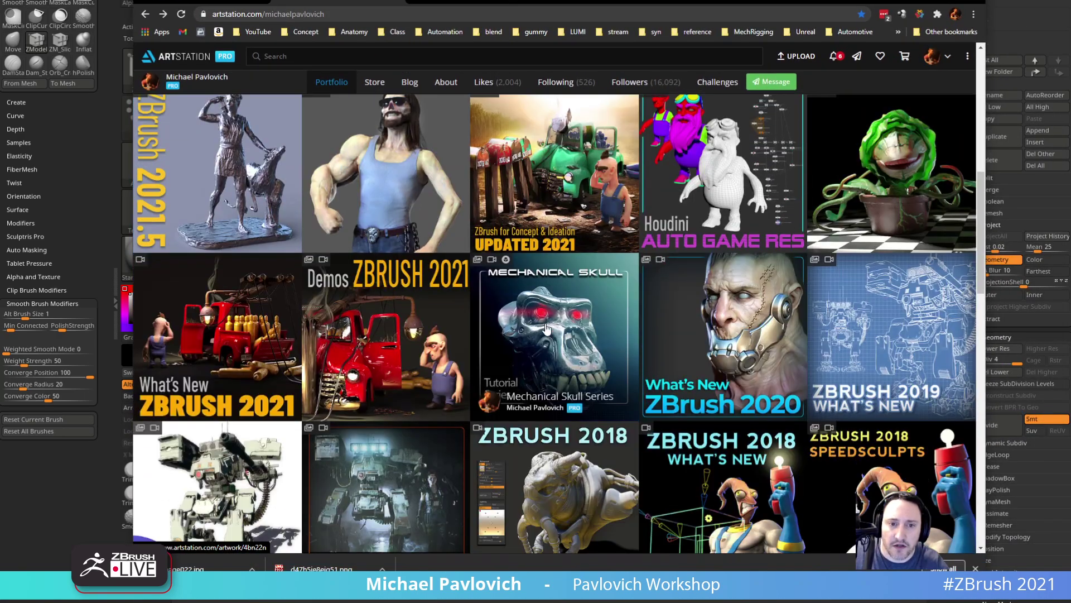
pyautogui.click(544, 359)
pyautogui.scroll(-3, 518, 308)
pyautogui.scroll(-20, 518, 308)
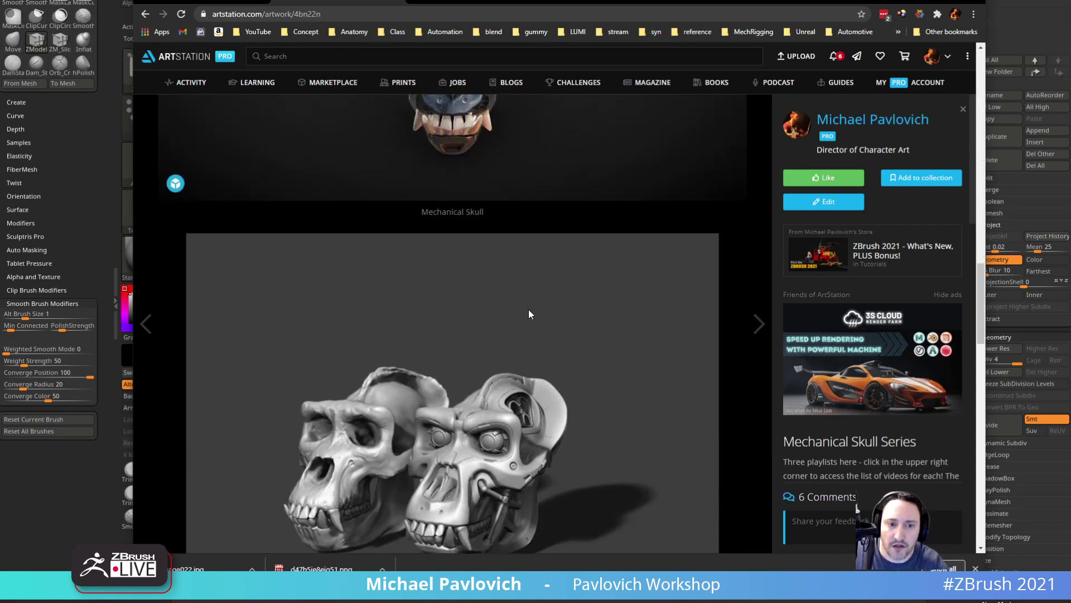
pyautogui.scroll(-3, 530, 315)
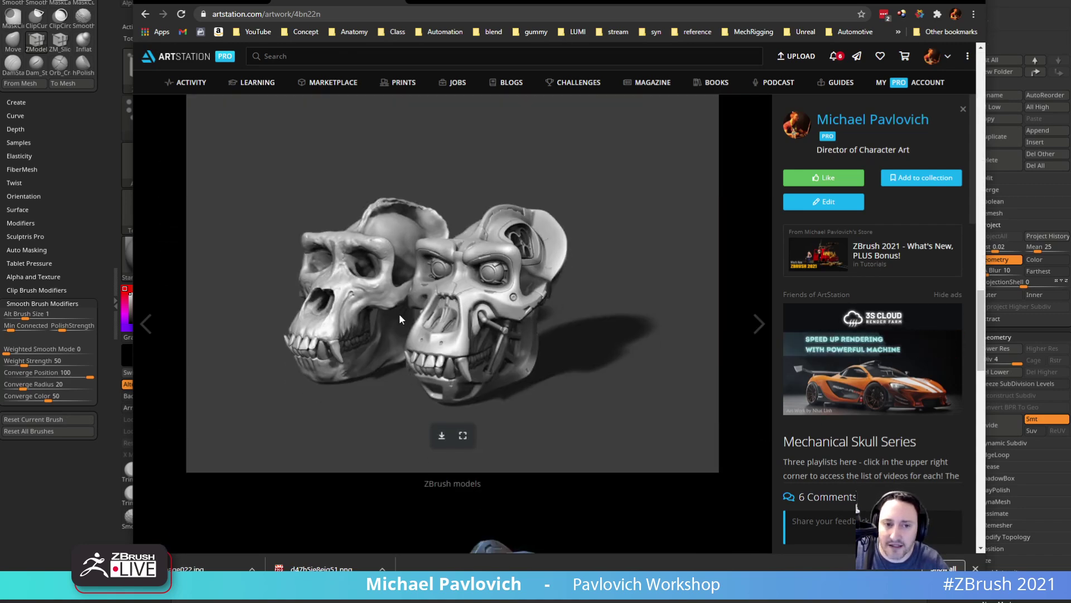
pyautogui.scroll(-5, 514, 336)
pyautogui.scroll(-9, 512, 336)
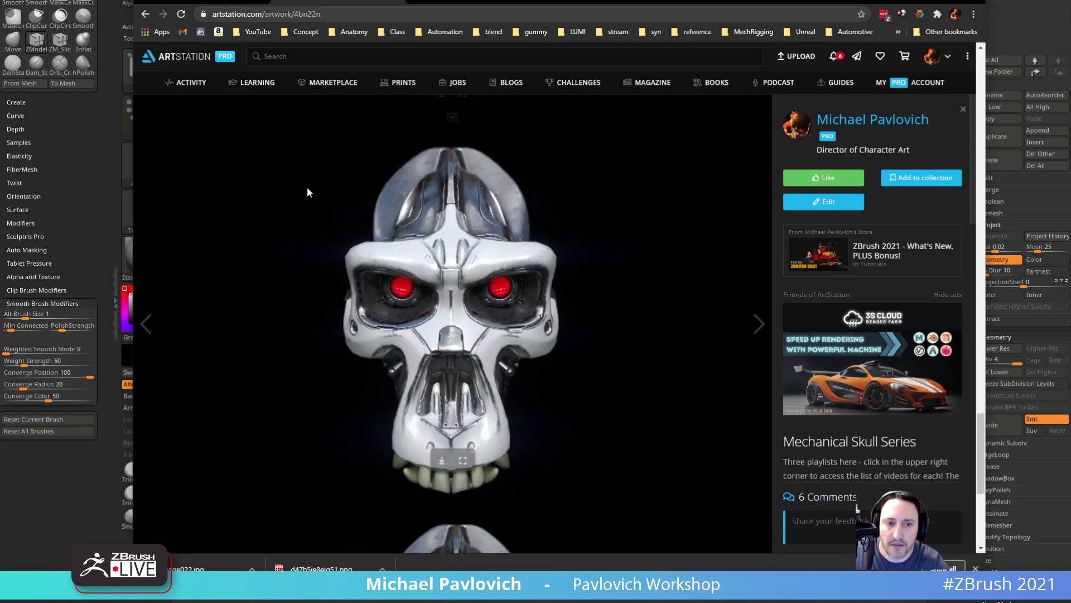
# - Return to the portfolio, open the Bird Robot project, skim its timelapse demo video and pause it
pyautogui.click(146, 16)
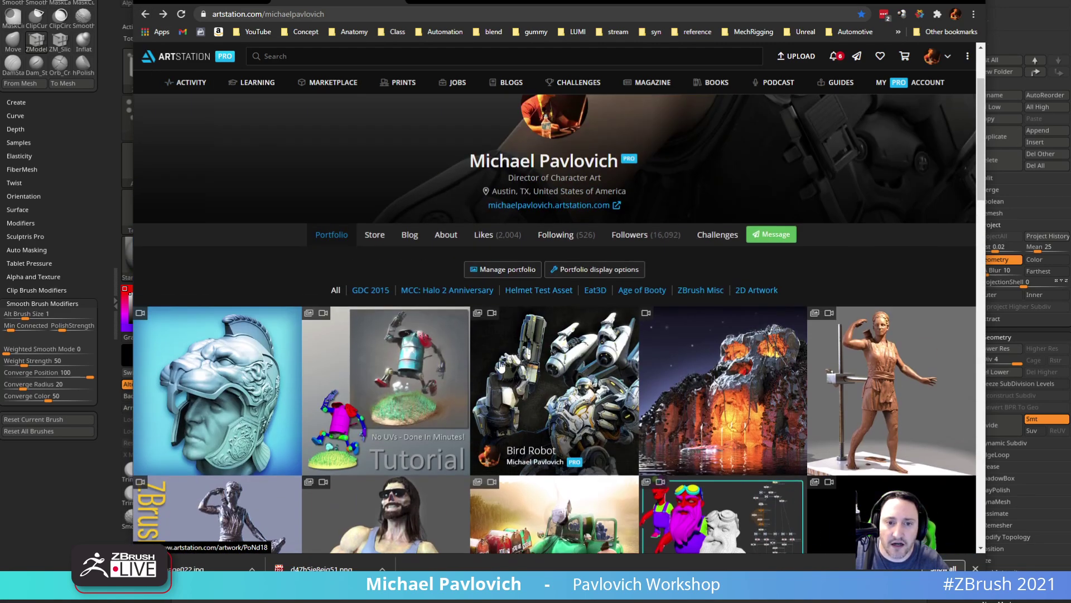
pyautogui.click(548, 354)
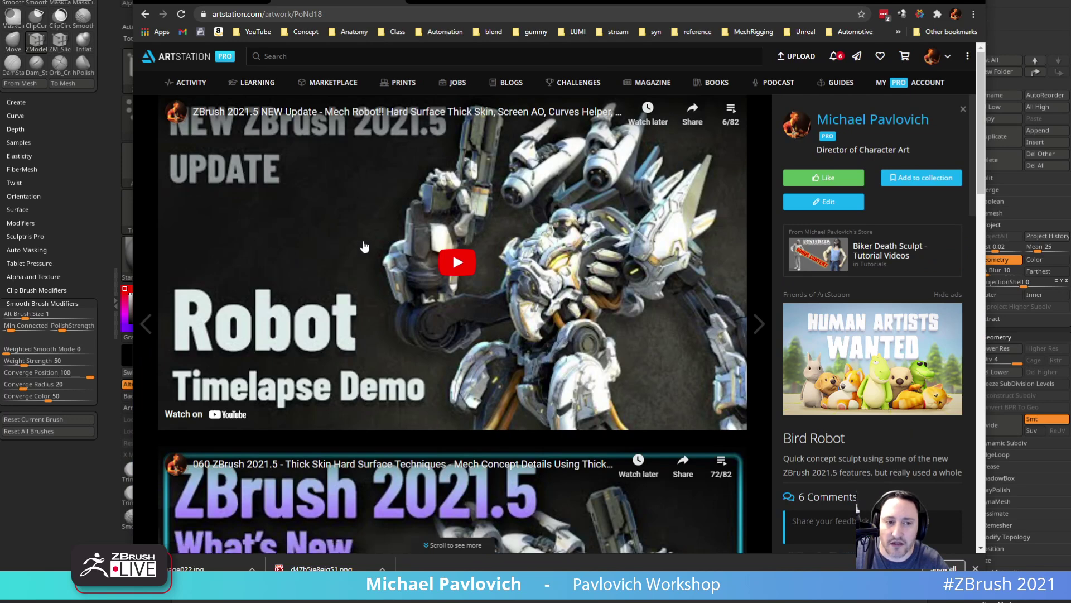
pyautogui.click(450, 269)
pyautogui.click(269, 407)
pyautogui.click(331, 409)
pyautogui.click(402, 409)
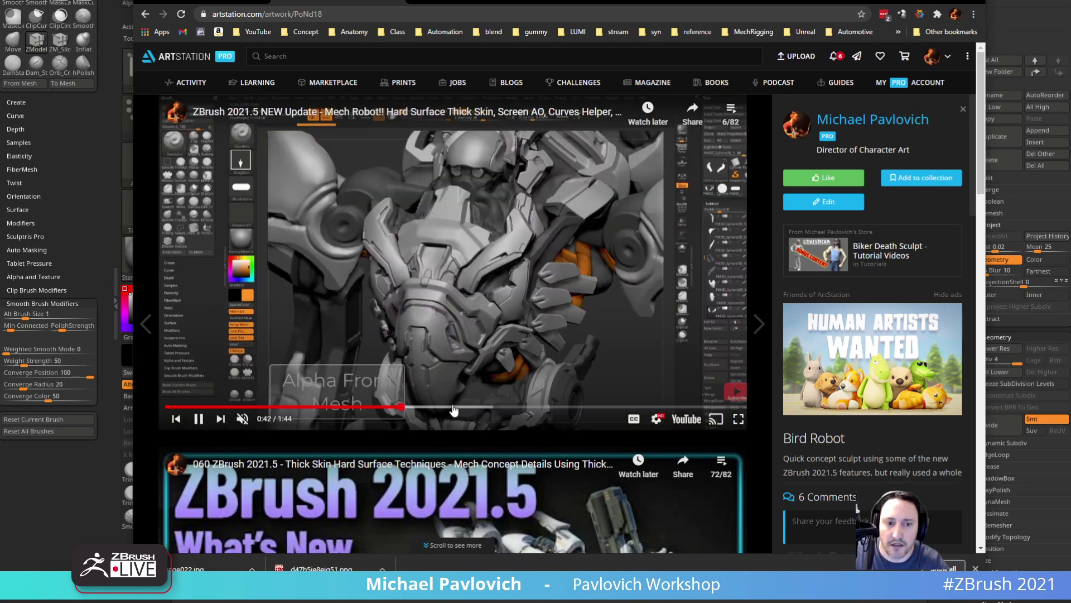
pyautogui.click(453, 410)
pyautogui.click(201, 418)
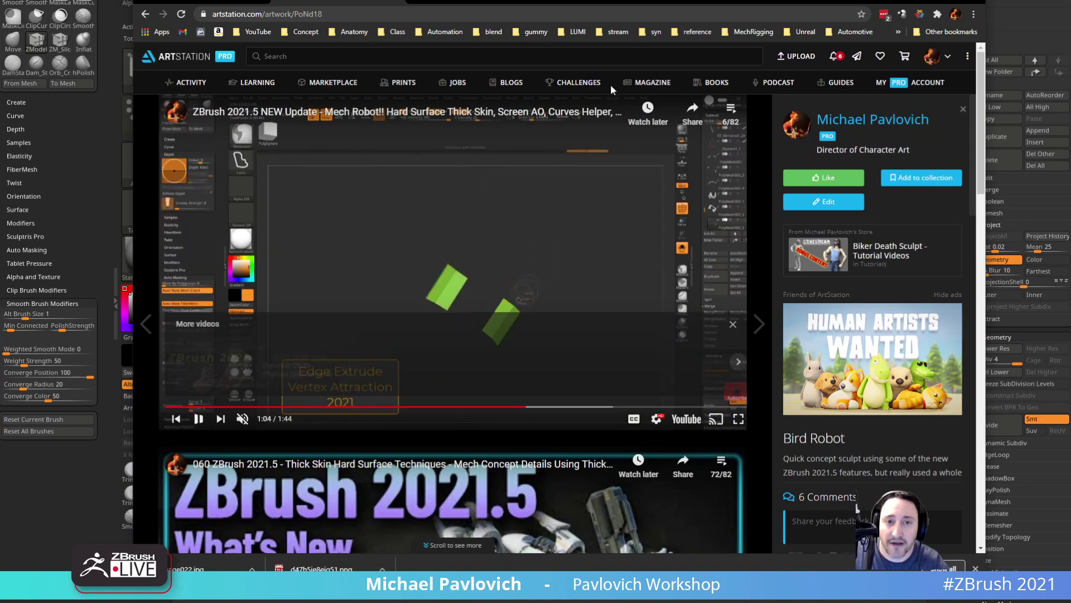
# - Switch back to ZBrush and load the saved bird robot tool file
pyautogui.click(916, 1)
pyautogui.click(958, 162)
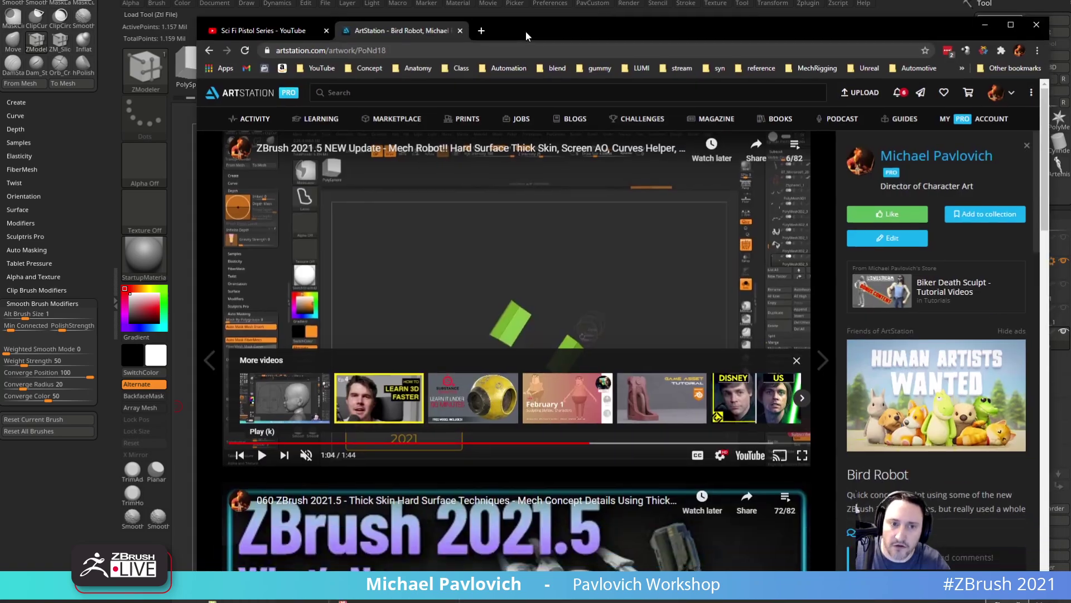
# - Switch to the browser, return to the ArtStation portfolio and open the ZBrush Summit 2018 Demo Tutorial Series project
pyautogui.moveTo(526, 34); pyautogui.dragTo(513, 1)
pyautogui.click(200, 18)
pyautogui.scroll(-10, 367, 287)
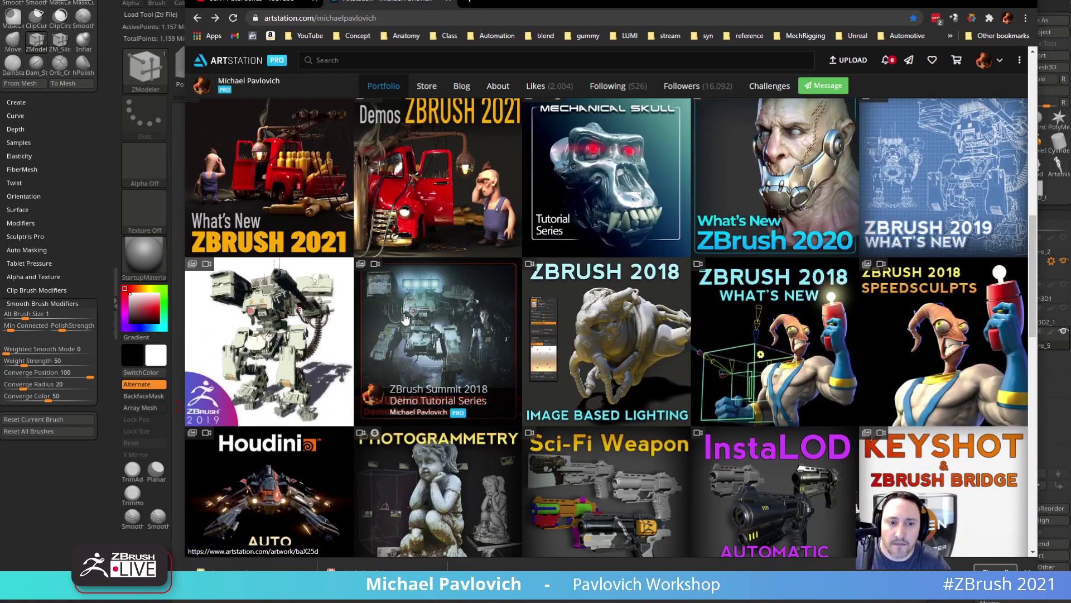
pyautogui.click(406, 320)
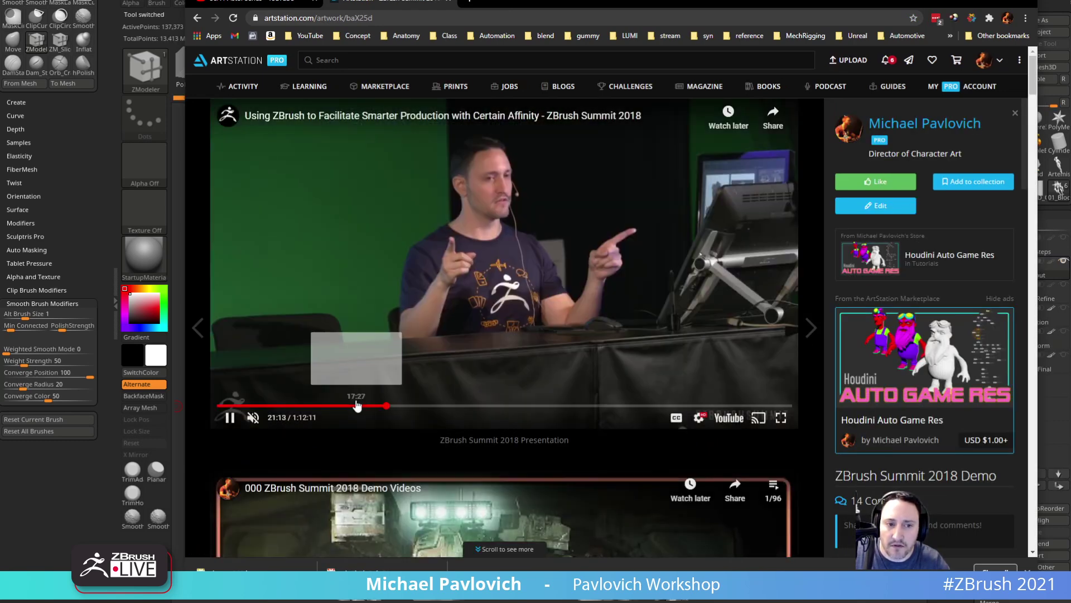
# - Skim the ZBrush Summit 2018 presentation video between about 12 and 20 minutes, viewing the weapon and drone concept slides
pyautogui.click(342, 406)
pyautogui.click(327, 407)
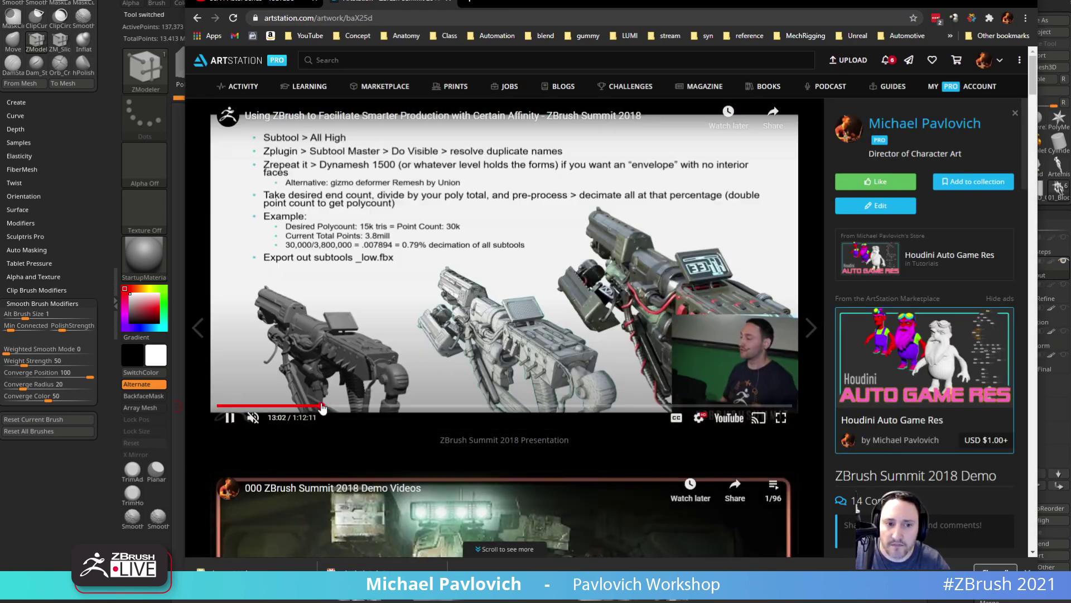
pyautogui.click(336, 407)
pyautogui.click(347, 406)
pyautogui.click(359, 406)
pyautogui.click(368, 406)
pyautogui.click(324, 406)
pyautogui.click(310, 406)
pyautogui.click(304, 407)
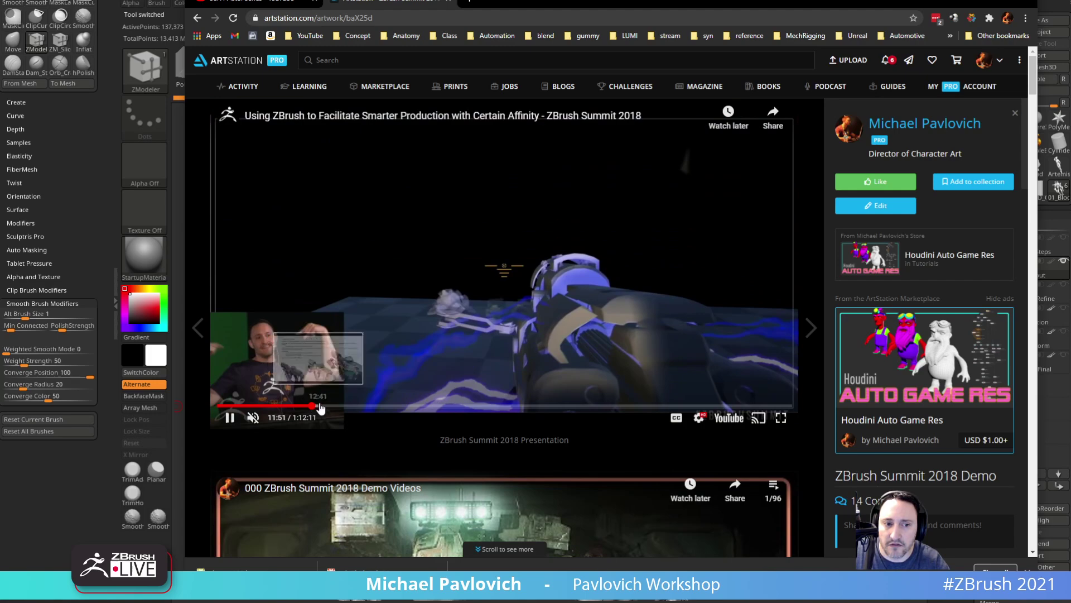
pyautogui.click(316, 407)
pyautogui.click(322, 407)
pyautogui.click(331, 406)
pyautogui.click(335, 407)
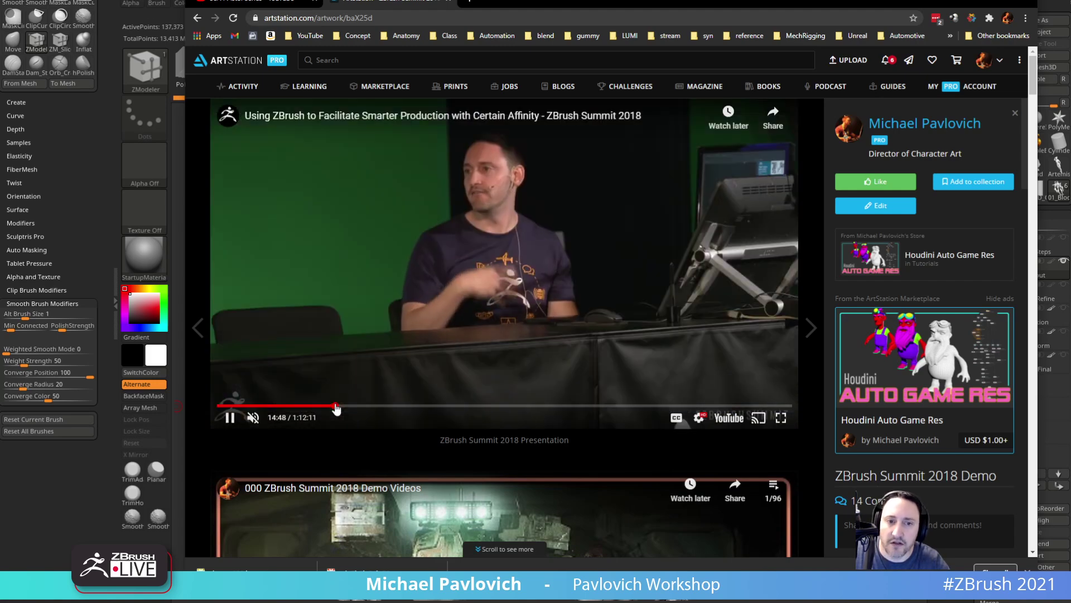
pyautogui.click(344, 406)
pyautogui.click(347, 407)
pyautogui.click(355, 407)
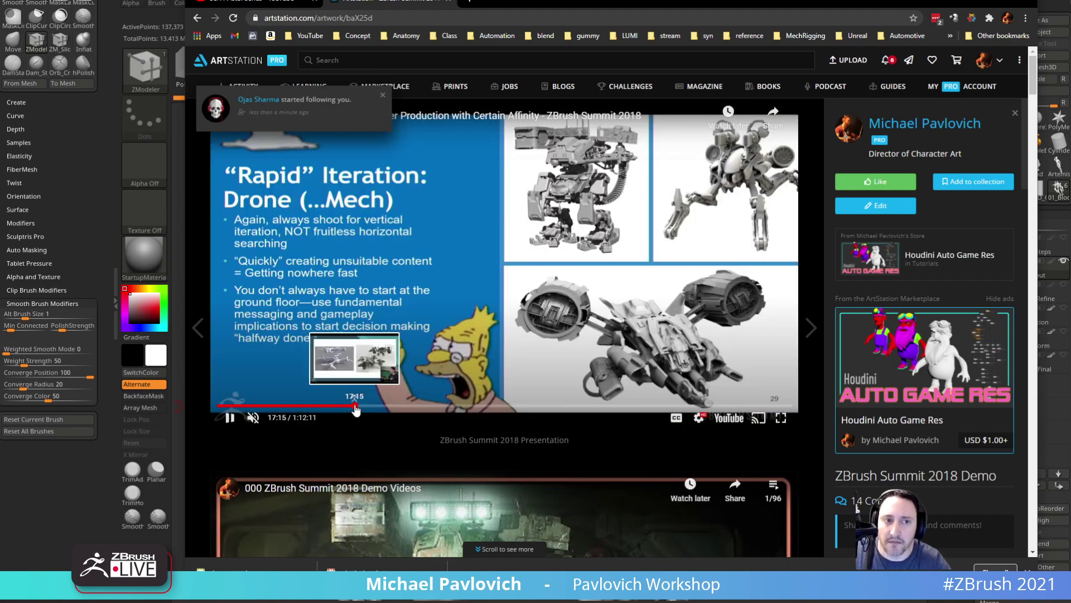
pyautogui.click(361, 407)
pyautogui.click(372, 405)
pyautogui.click(378, 406)
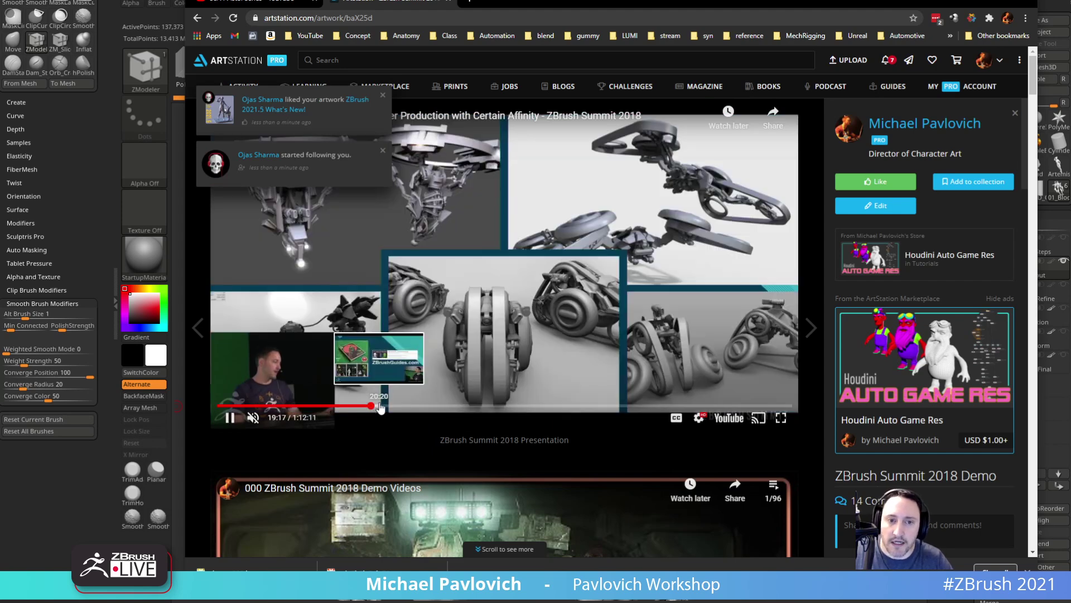
# - Jump back to about 13 to 14 minutes in the presentation to review the decimation slide and finished weapon models
pyautogui.click(336, 405)
pyautogui.click(325, 406)
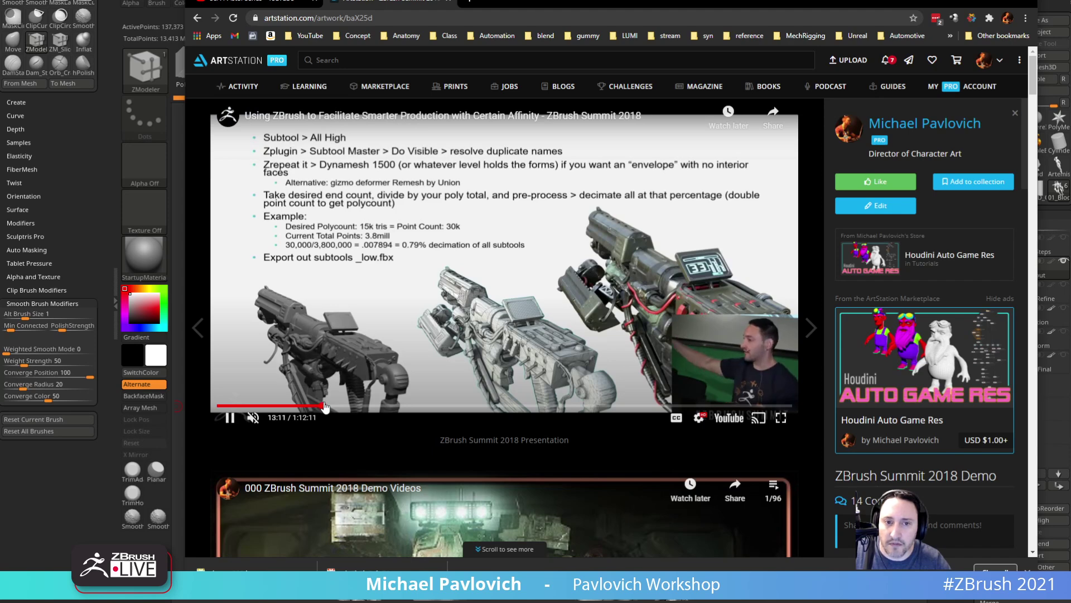
pyautogui.click(326, 407)
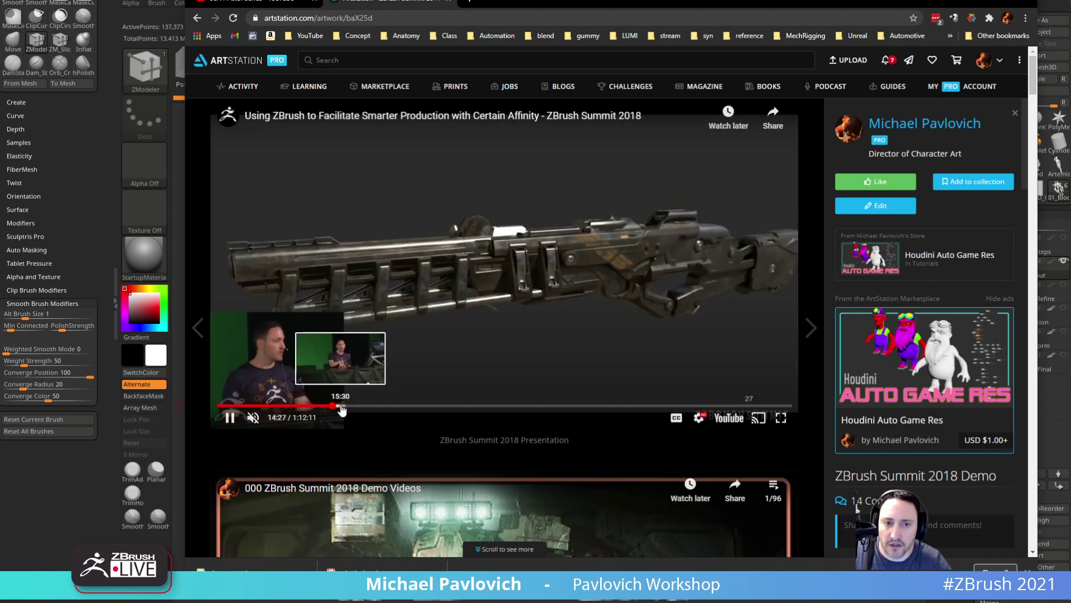
pyautogui.click(333, 407)
pyautogui.click(331, 407)
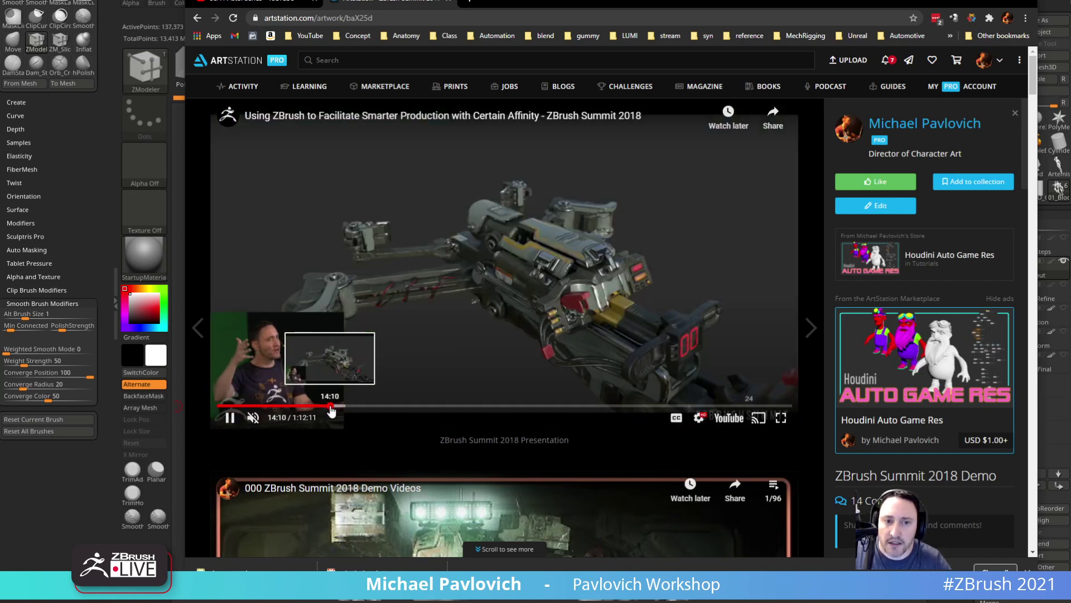
pyautogui.click(424, 17)
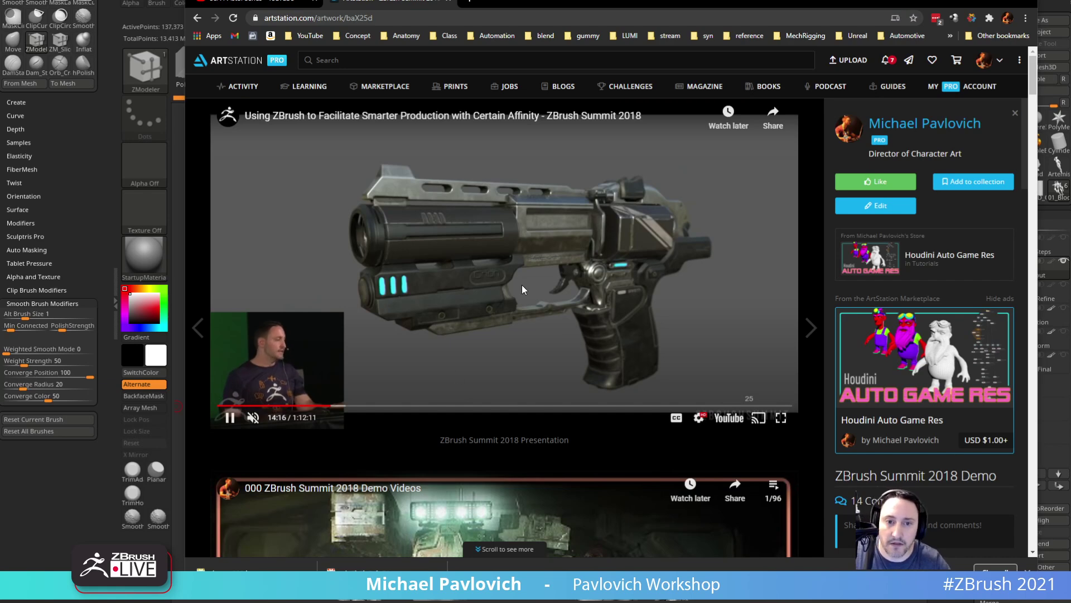
# - Skip ahead in the presentation from about 16 minutes to view the walking mech and ZRemesher slides
pyautogui.click(342, 406)
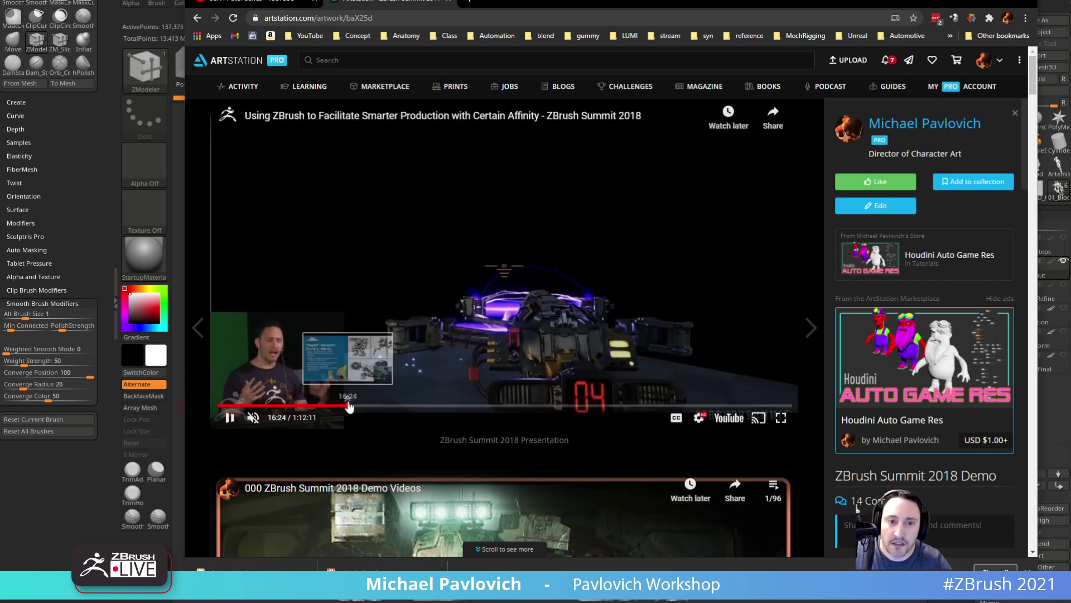
pyautogui.click(362, 406)
pyautogui.click(377, 406)
pyautogui.click(437, 407)
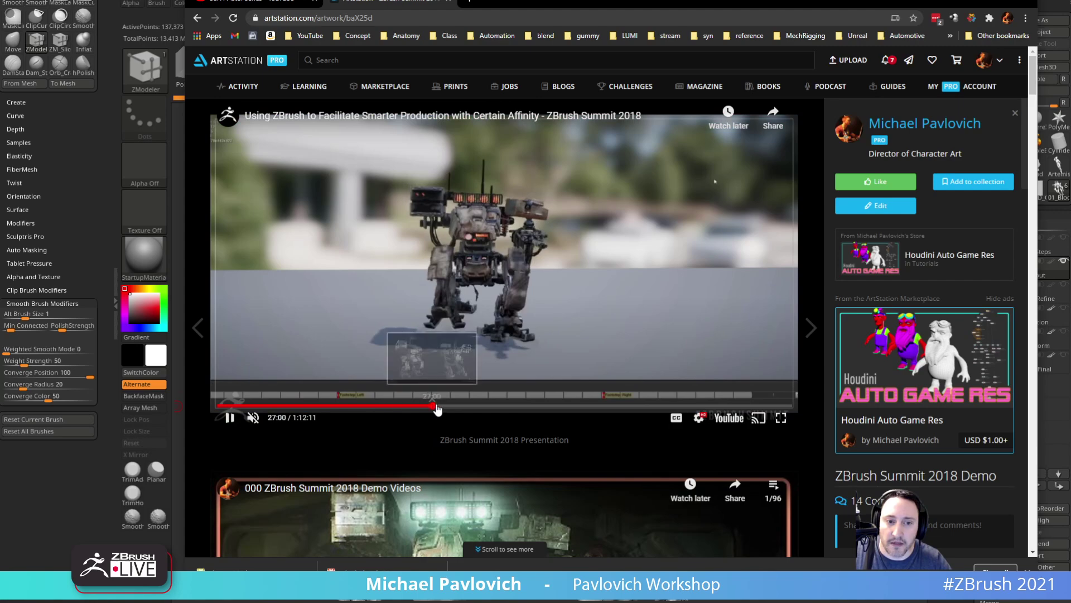
pyautogui.click(454, 407)
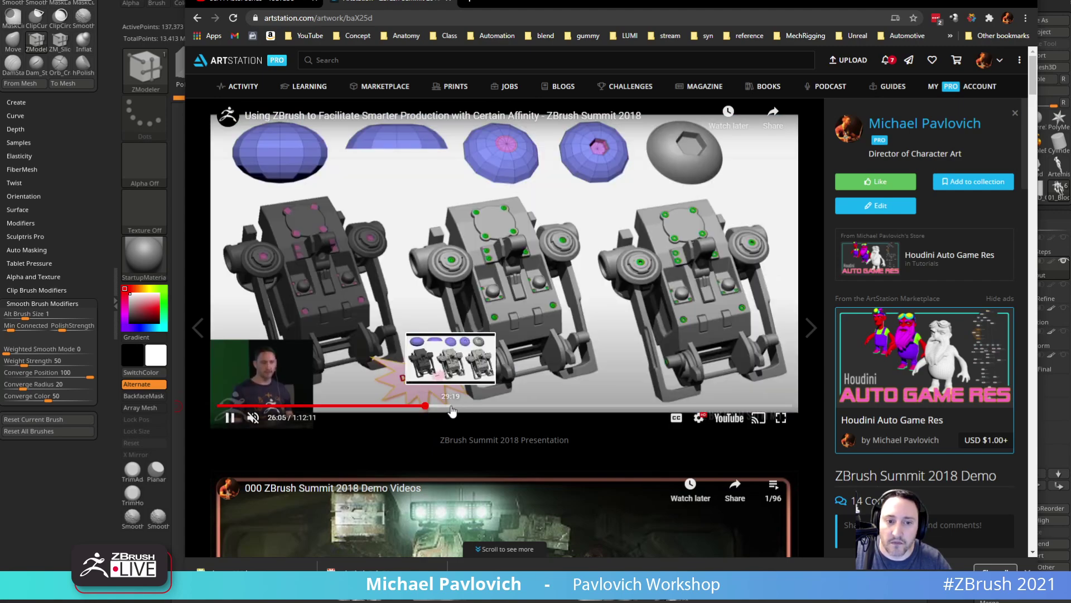
pyautogui.click(449, 407)
pyautogui.click(453, 408)
pyautogui.click(459, 407)
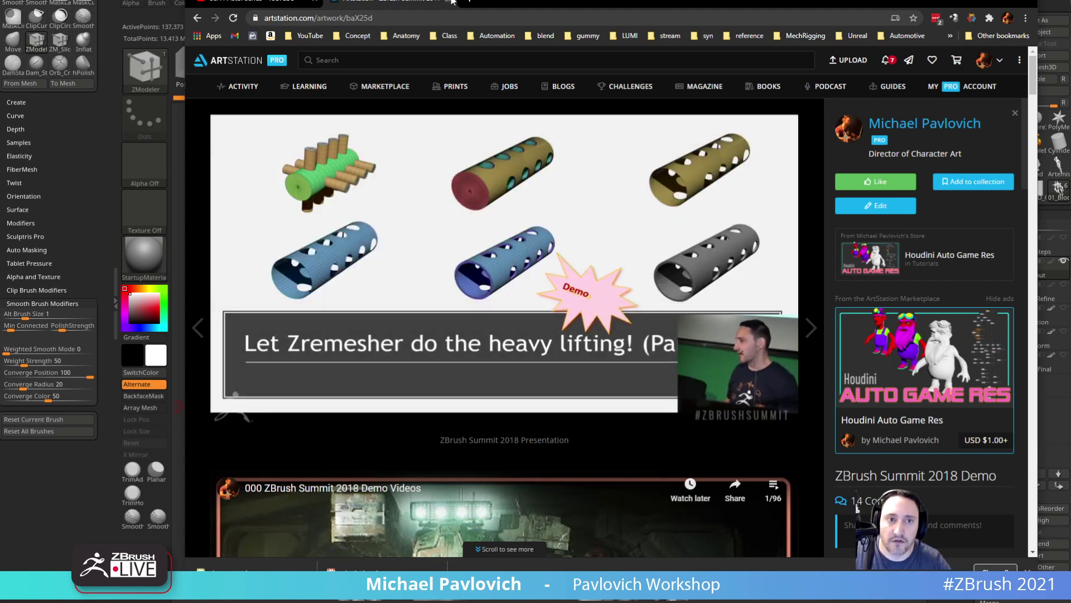
# - Switch back to ZBrush and compare the bird robot's 01_Blockout and 02_BlockoutRefine subtools, finishing on a front view of 02_BlockoutRefine
pyautogui.click(451, 1)
pyautogui.click(967, 2)
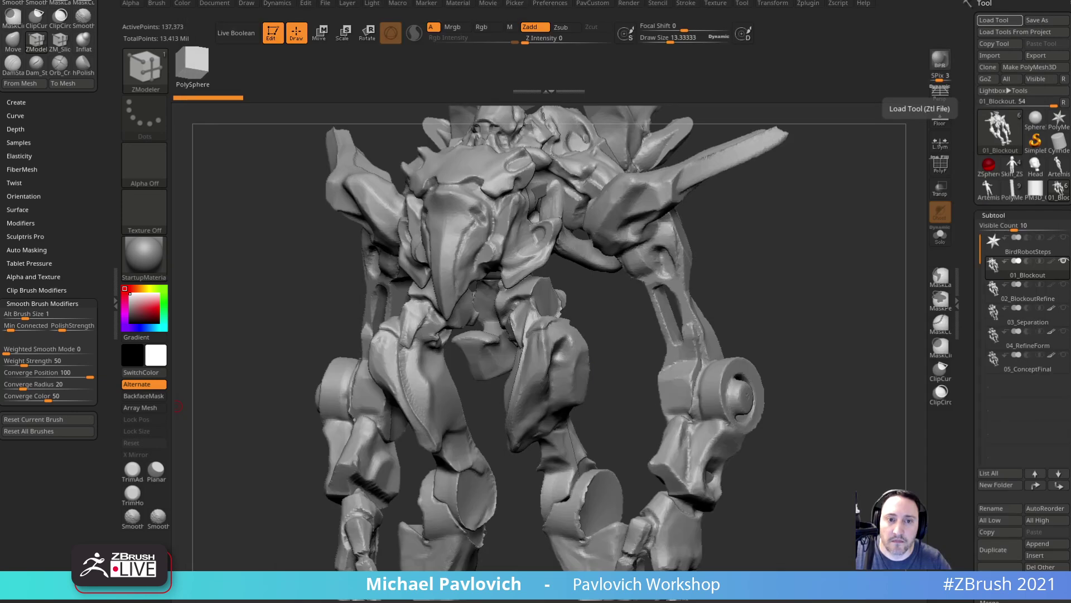
pyautogui.keyDown('shift'); pyautogui.moveTo(829, 262); pyautogui.dragTo(751, 257); pyautogui.keyUp('shift')
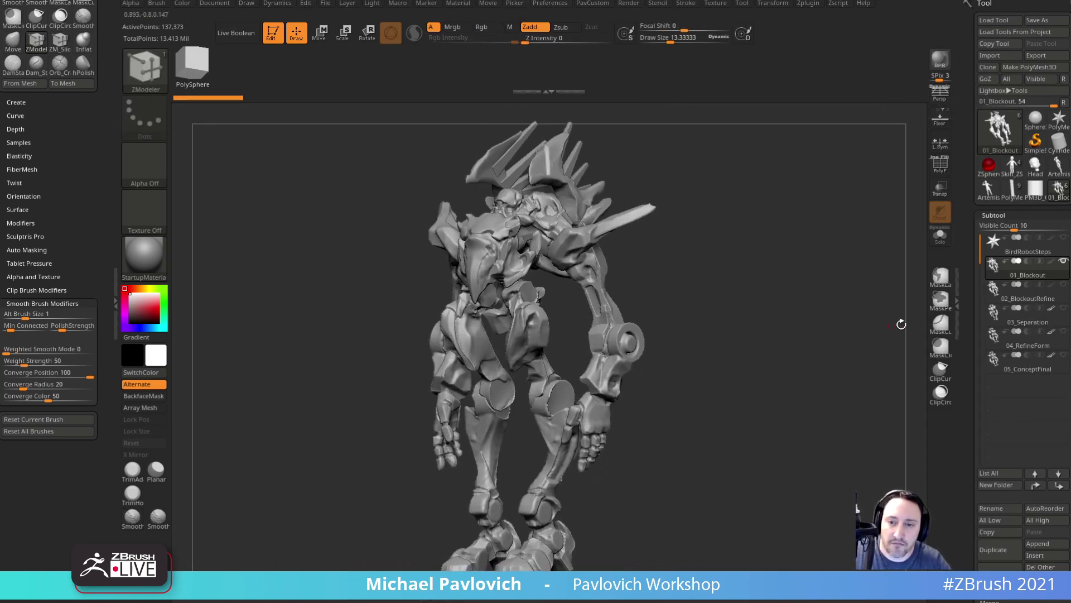
pyautogui.click(1021, 298)
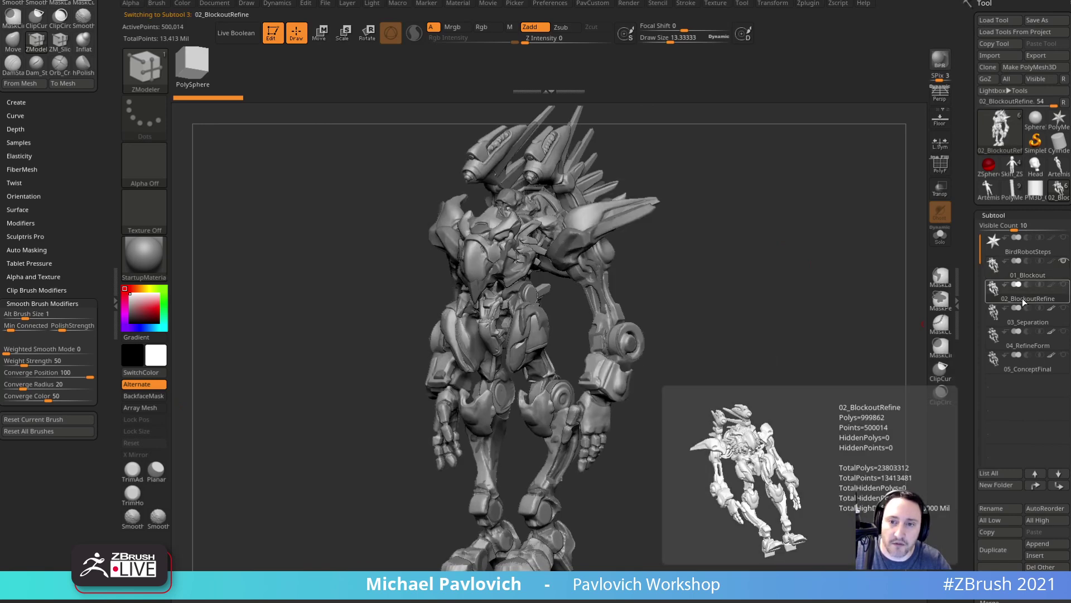
pyautogui.click(1040, 278)
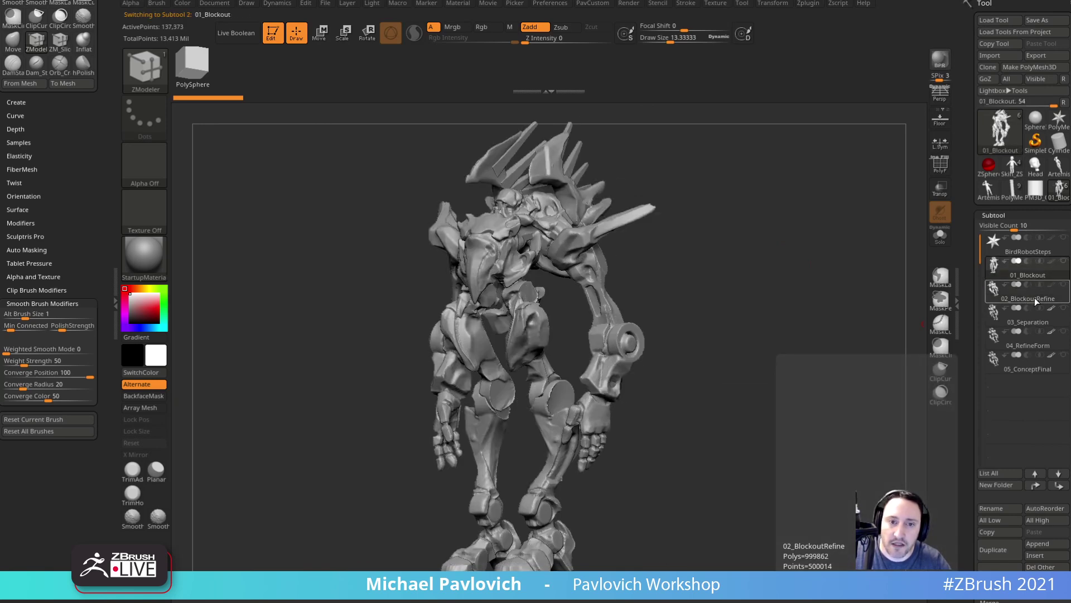
pyautogui.click(1035, 299)
pyautogui.moveTo(675, 283); pyautogui.dragTo(769, 334)
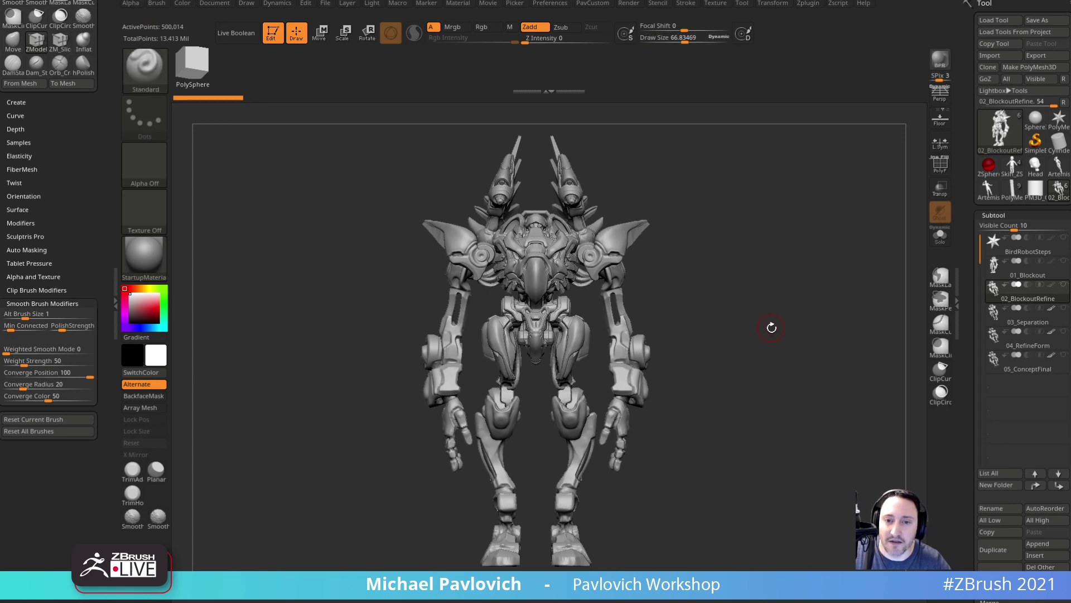
# - Select the Standard brush and set its draw size to about 78
pyautogui.press('b')
pyautogui.press('s')
pyautogui.press('t')
pyautogui.press('s')
pyautogui.moveTo(766, 337); pyautogui.dragTo(774, 336)
pyautogui.press('s')
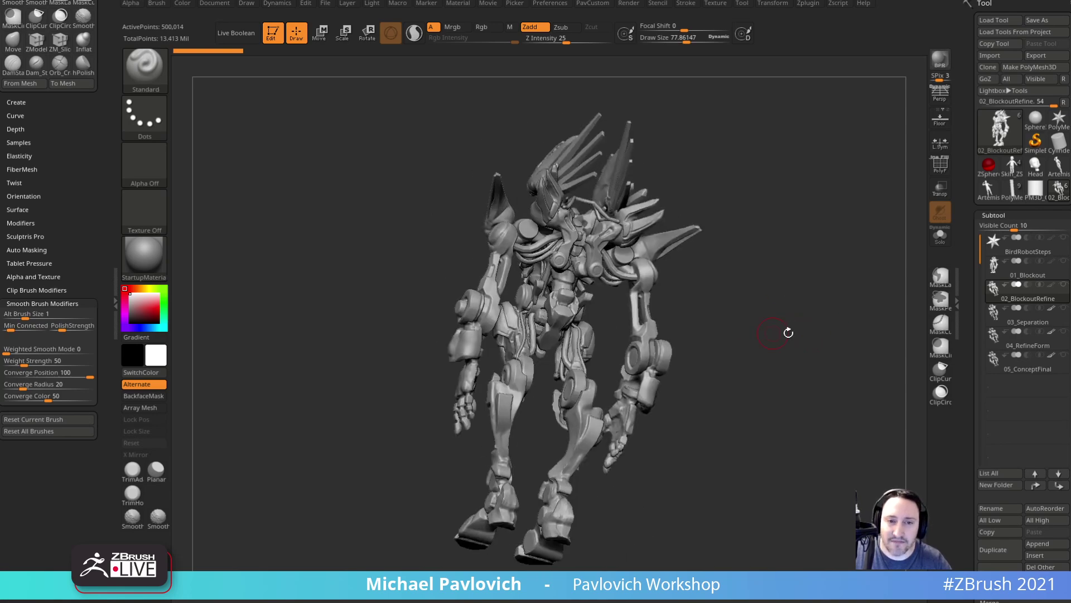
# - Step through the 03_Separation, 04_RefineForm and 05_ConceptFinal subtools, finishing close up on the head and chest of 05_ConceptFinal
pyautogui.keyDown('shift'); pyautogui.moveTo(819, 339); pyautogui.dragTo(825, 360); pyautogui.keyUp('shift')
pyautogui.click(1023, 323)
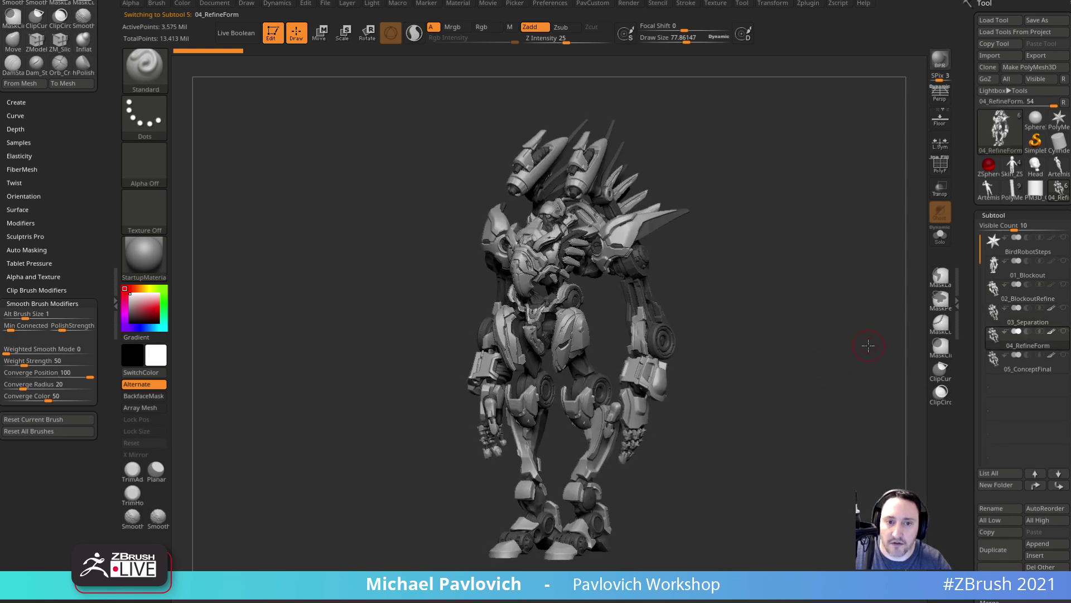
pyautogui.moveTo(869, 344); pyautogui.dragTo(865, 343)
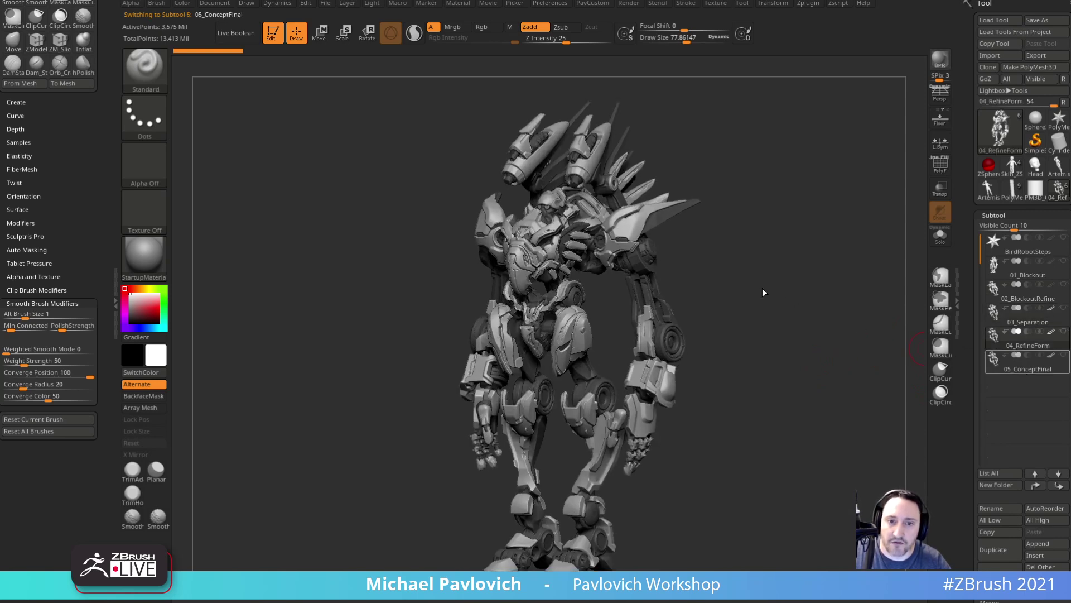
pyautogui.moveTo(772, 280)
pyautogui.mouseDown()
pyautogui.moveTo(789, 266)
pyautogui.moveTo(811, 271)
pyautogui.moveTo(851, 339)
pyautogui.moveTo(755, 244)
pyautogui.moveTo(777, 327)
pyautogui.moveTo(899, 240)
pyautogui.moveTo(866, 339)
pyautogui.mouseUp()
pyautogui.press('s')
pyautogui.click(872, 241)
pyautogui.moveTo(916, 330); pyautogui.dragTo(868, 307)
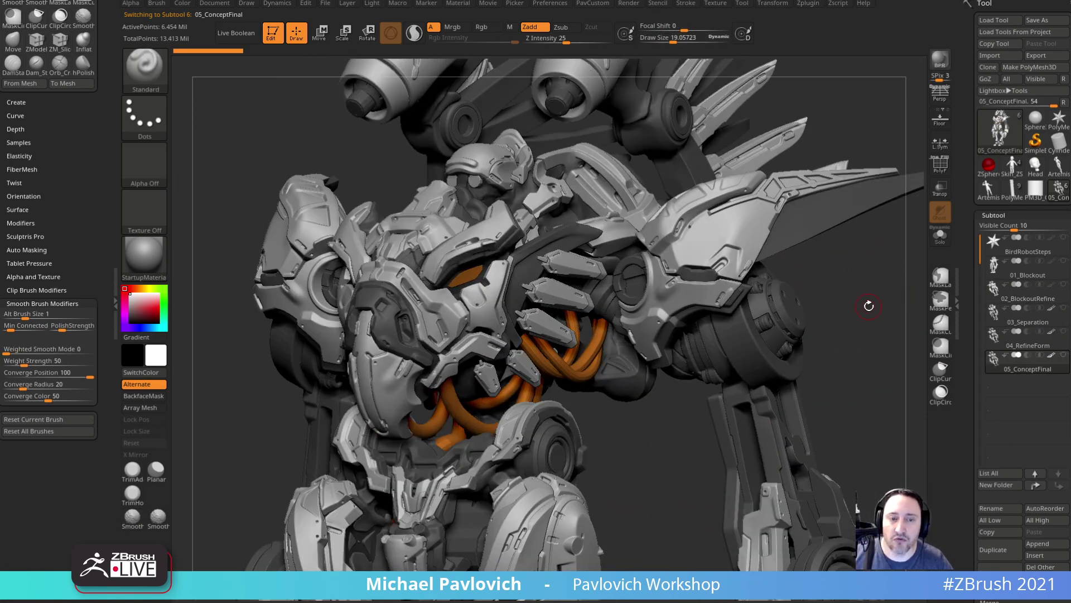
# - Examine the armour, wings and orange cables of 05_ConceptFinal from several angles, ending on the full figure with a draw size of about 60
pyautogui.press('s')
pyautogui.click(669, 469)
pyautogui.press('s')
pyautogui.click(651, 463)
pyautogui.moveTo(658, 462); pyautogui.dragTo(754, 402)
pyautogui.moveTo(864, 315)
pyautogui.mouseDown()
pyautogui.moveTo(868, 330)
pyautogui.moveTo(812, 333)
pyautogui.moveTo(839, 339)
pyautogui.moveTo(751, 336)
pyautogui.mouseUp()
pyautogui.moveTo(893, 329); pyautogui.dragTo(793, 341)
pyautogui.moveTo(862, 335); pyautogui.dragTo(823, 228)
pyautogui.moveTo(837, 321); pyautogui.dragTo(765, 343)
pyautogui.moveTo(851, 343); pyautogui.dragTo(770, 359)
pyautogui.keyDown('shift'); pyautogui.moveTo(860, 368); pyautogui.dragTo(845, 339); pyautogui.keyUp('shift')
pyautogui.moveTo(849, 350); pyautogui.dragTo(761, 376)
pyautogui.moveTo(843, 346)
pyautogui.mouseDown()
pyautogui.moveTo(741, 385)
pyautogui.moveTo(813, 366)
pyautogui.moveTo(788, 377)
pyautogui.mouseUp()
pyautogui.press('s')
pyautogui.click(779, 371)
pyautogui.press('s')
pyautogui.click(795, 372)
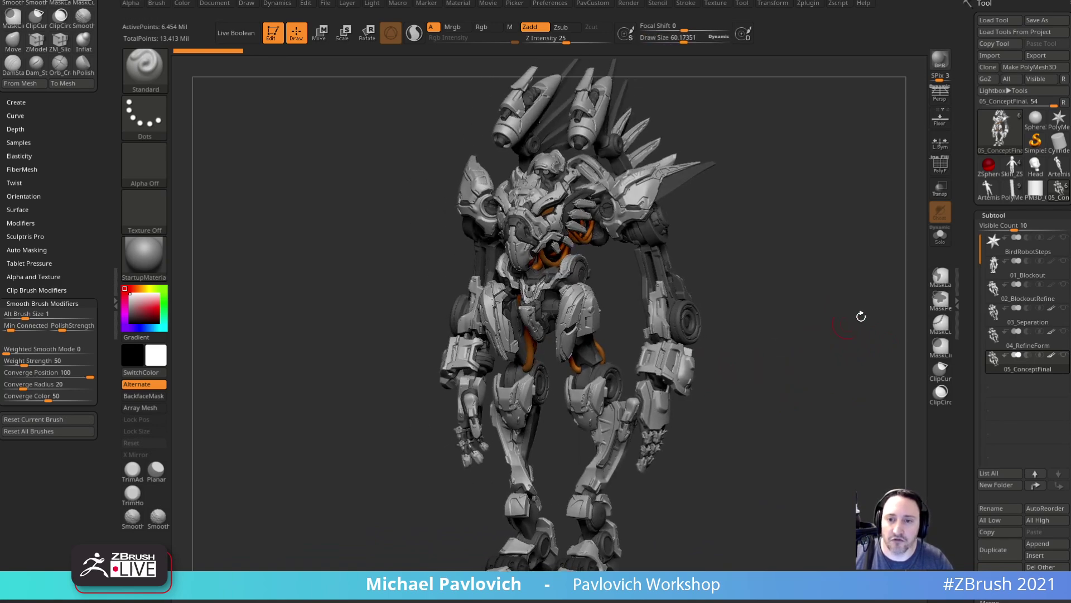
# - Compare the 02_BlockoutRefine subtool from the front with 05_ConceptFinal
pyautogui.click(1020, 300)
pyautogui.moveTo(866, 369); pyautogui.dragTo(804, 368)
pyautogui.moveTo(879, 358); pyautogui.dragTo(790, 374)
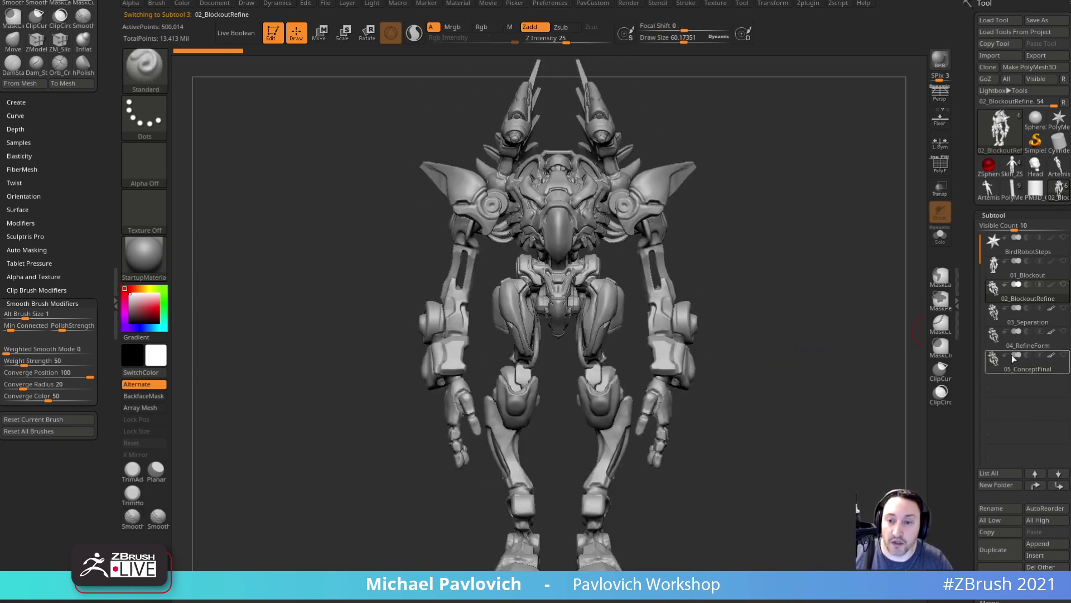
pyautogui.moveTo(852, 353); pyautogui.dragTo(843, 365)
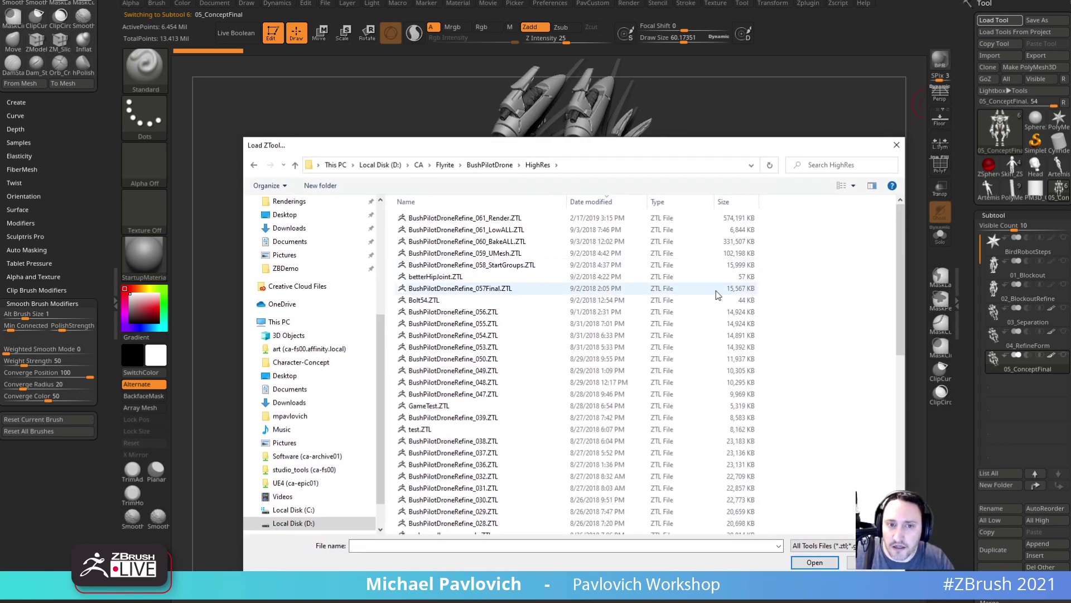
# - Load the tool file BushPilotDroneRefine_057Final.ZTL from the HighRes folder
pyautogui.click(509, 294)
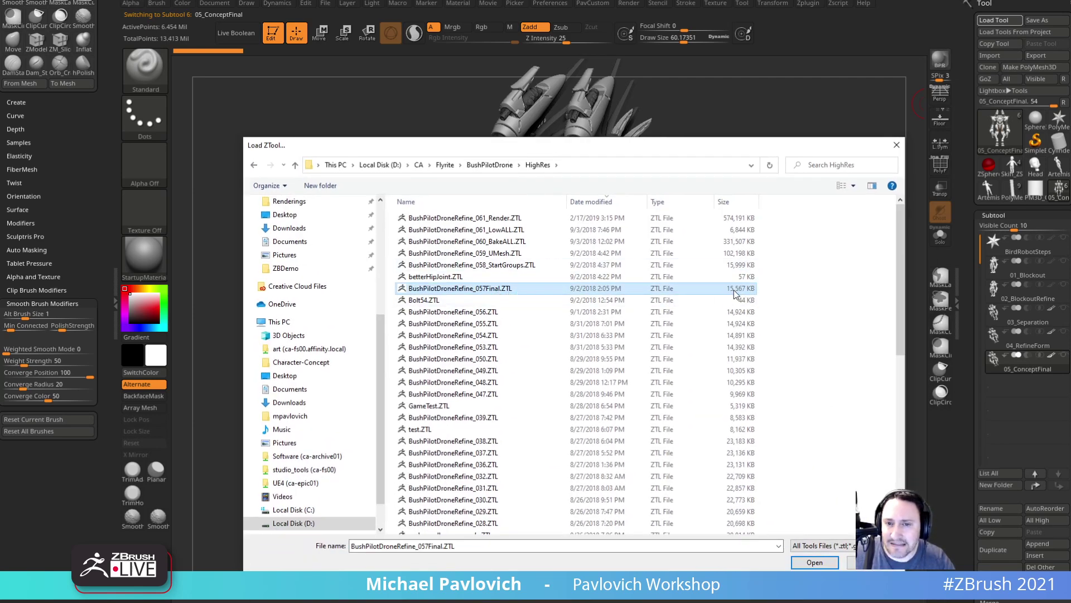
pyautogui.doubleClick(527, 290)
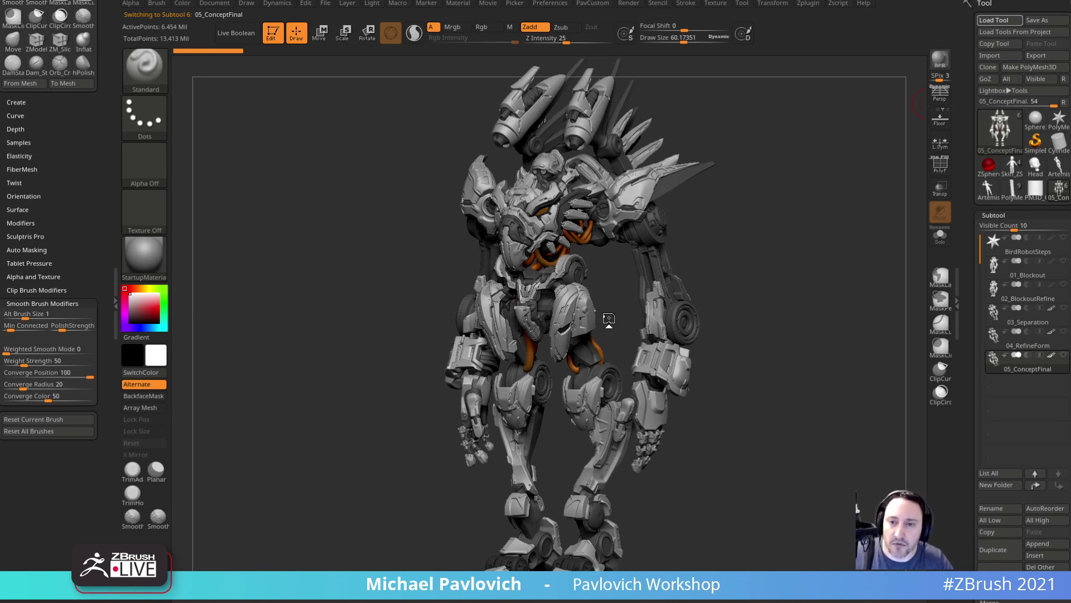
pyautogui.moveTo(782, 286); pyautogui.dragTo(773, 371)
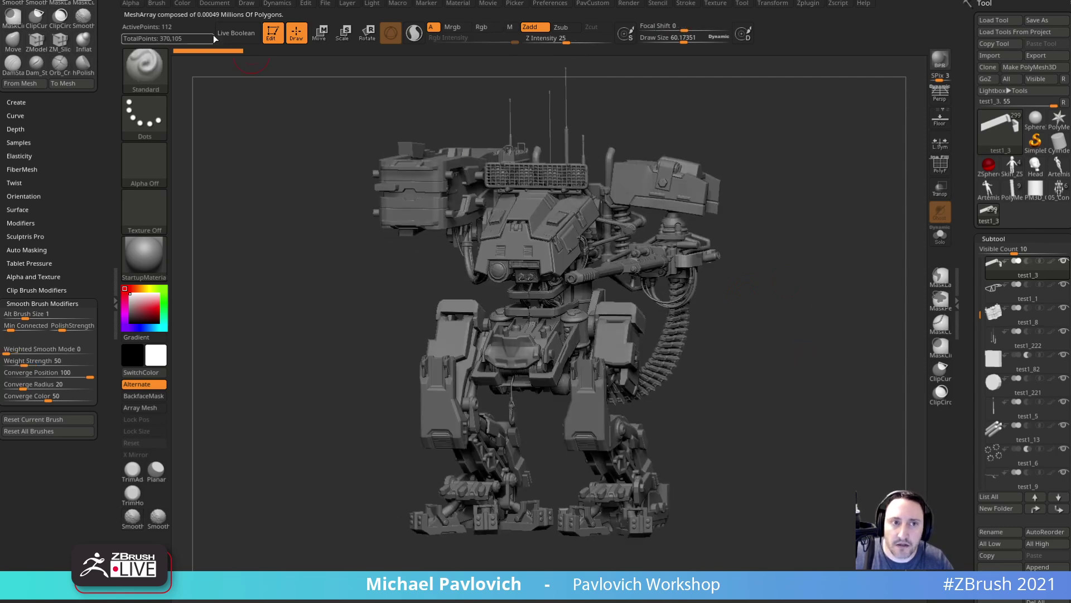
# - Turn on perspective and try SketchShaded2 on the mech before applying the MatCap Pearl material
pyautogui.click(940, 95)
pyautogui.click(145, 253)
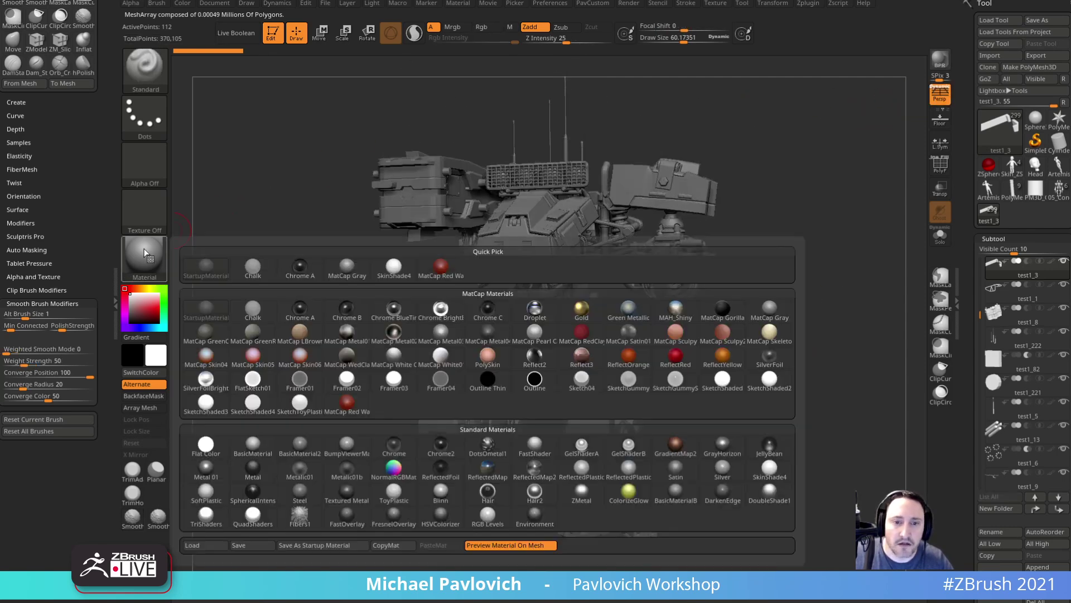
pyautogui.click(771, 387)
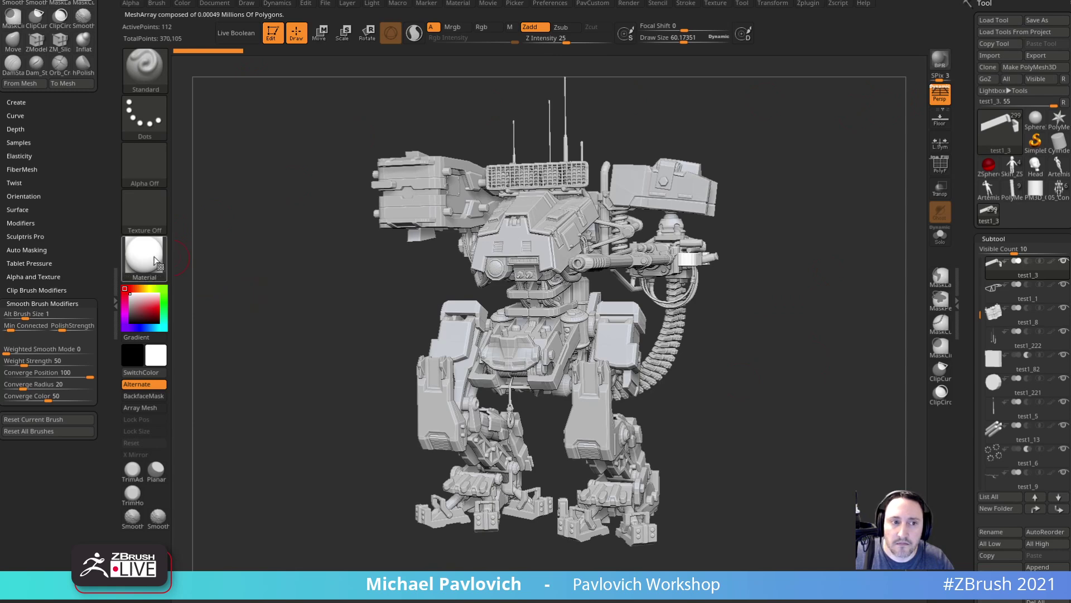
pyautogui.click(143, 254)
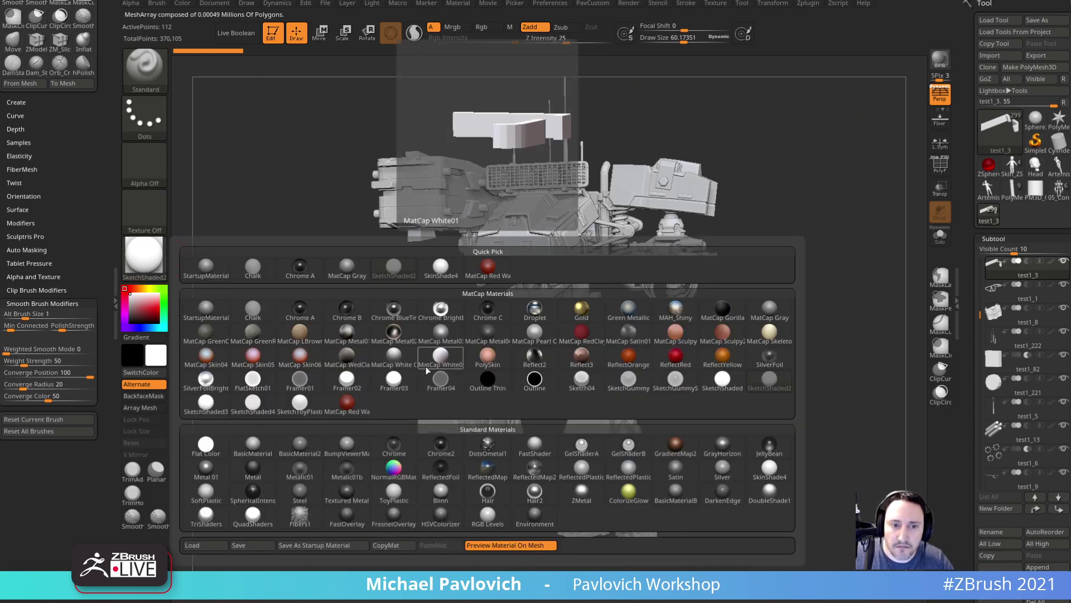
pyautogui.click(534, 336)
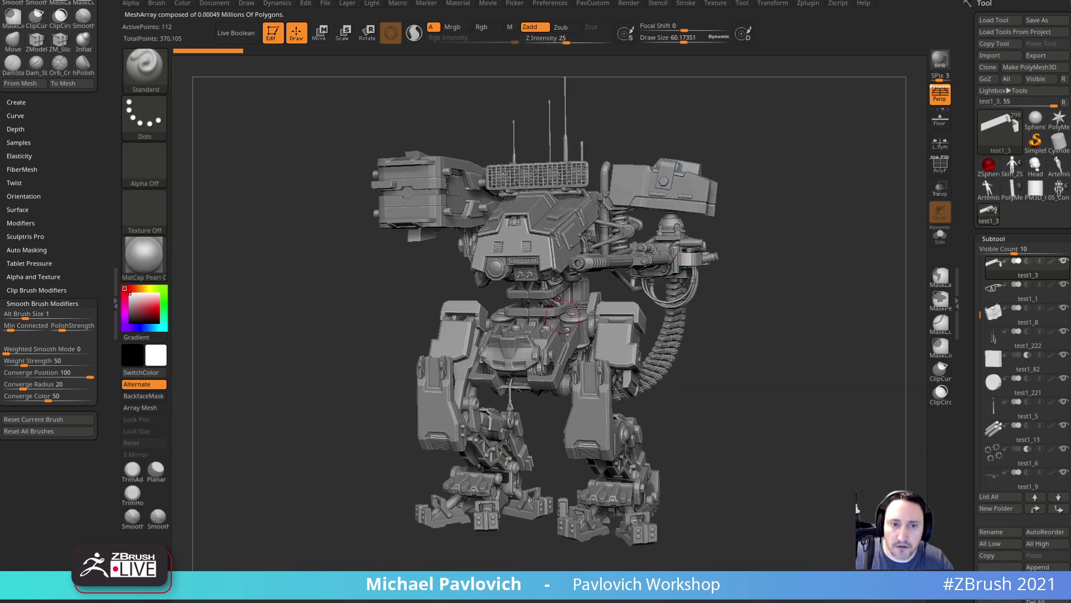
pyautogui.moveTo(364, 136); pyautogui.dragTo(332, 106)
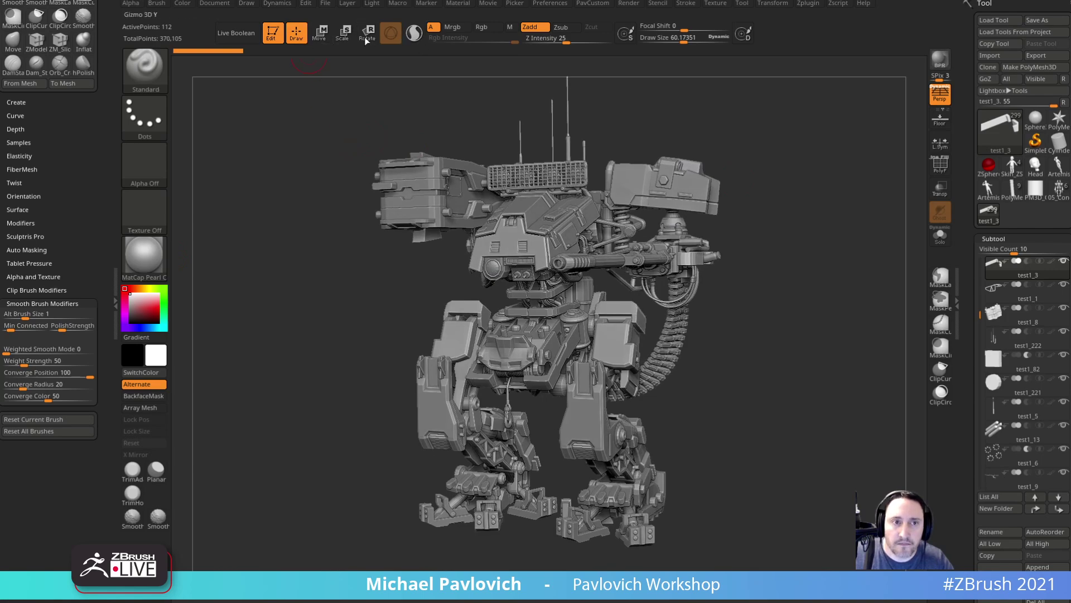
# - Enable Live Boolean, merge the mech's visible subtools into a new tool with MergeVisible and make the merged tool active
pyautogui.click(232, 34)
pyautogui.moveTo(809, 306); pyautogui.dragTo(976, 177)
pyautogui.click(991, 415)
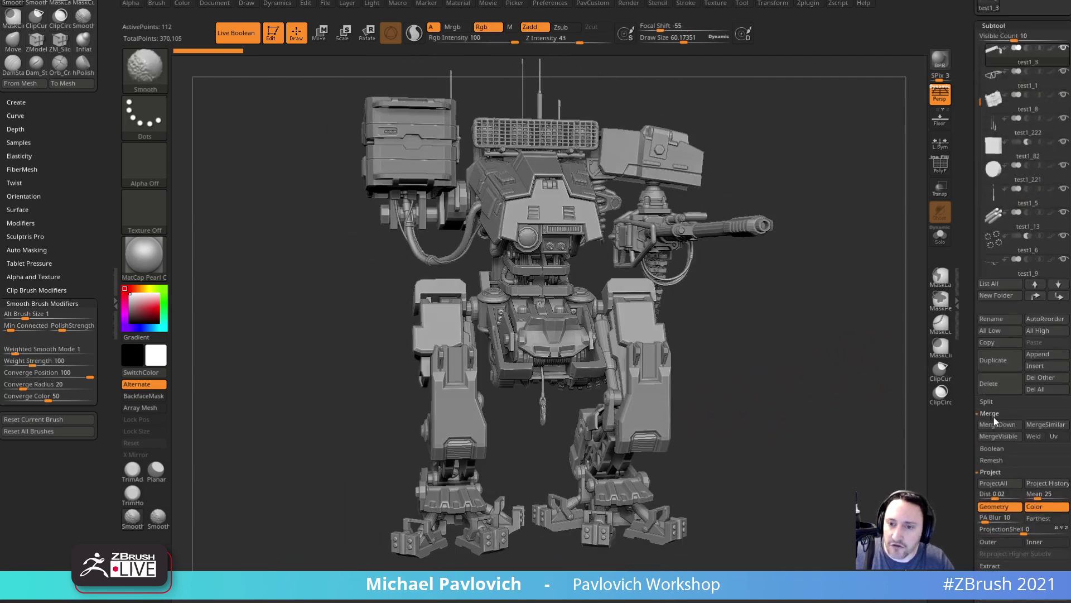
pyautogui.click(1002, 439)
pyautogui.moveTo(968, 240); pyautogui.dragTo(970, 452)
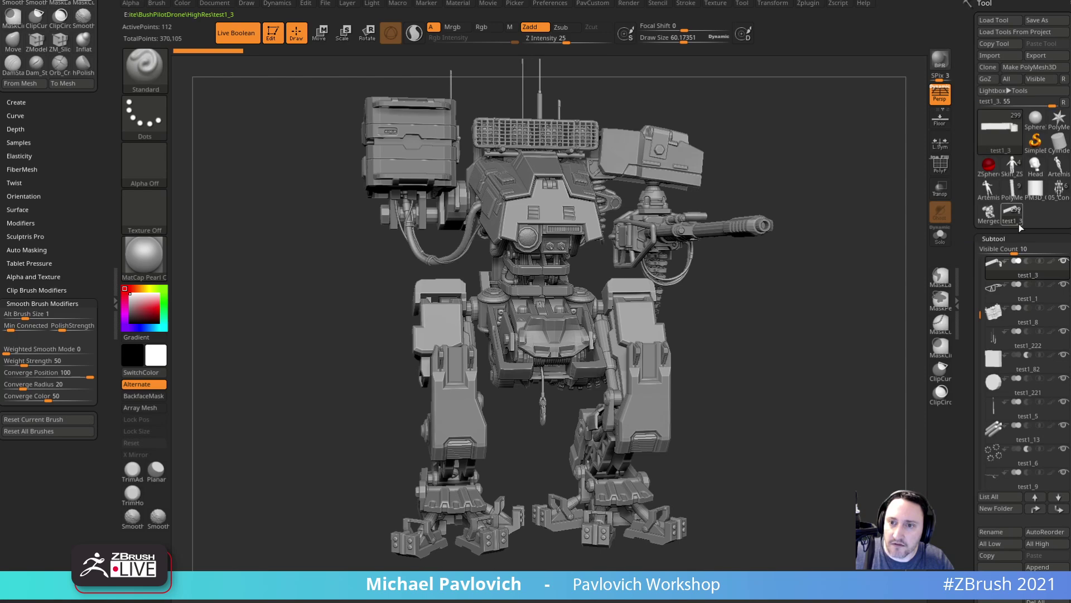
pyautogui.click(988, 212)
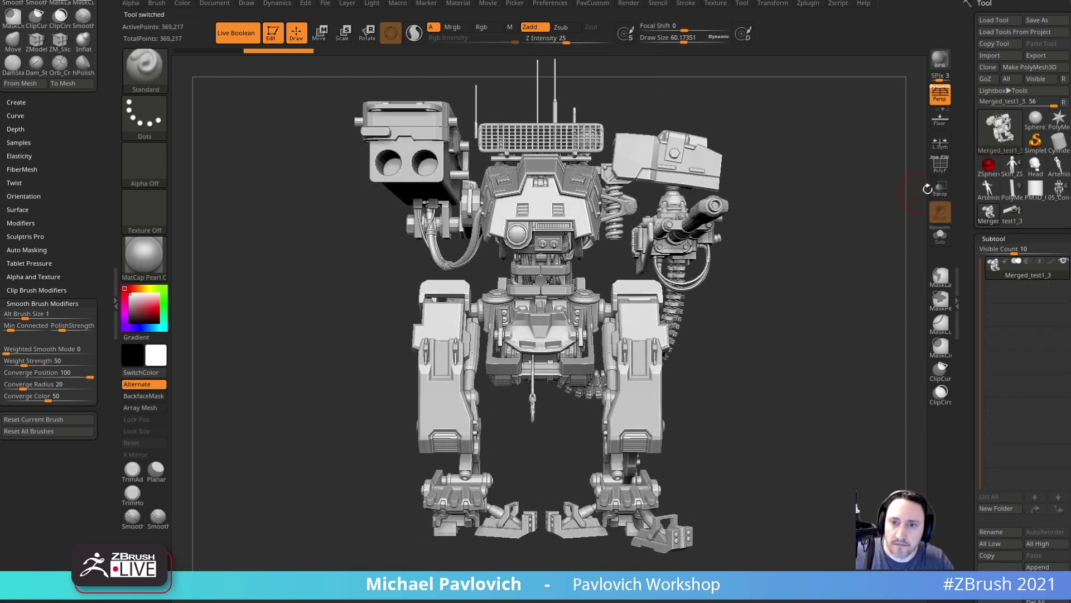
# - Inspect the merged mech up close, turn off perspective, display its polyframe and isolate the launcher's frame with the round openings
pyautogui.moveTo(886, 232); pyautogui.dragTo(863, 235)
pyautogui.keyDown('alt'); pyautogui.moveTo(875, 307); pyautogui.dragTo(640, 456); pyautogui.keyUp('alt')
pyautogui.keyDown('alt'); pyautogui.moveTo(598, 513); pyautogui.dragTo(738, 438); pyautogui.keyUp('alt')
pyautogui.keyDown('alt'); pyautogui.moveTo(829, 342); pyautogui.dragTo(784, 457); pyautogui.keyUp('alt')
pyautogui.moveTo(815, 377); pyautogui.dragTo(901, 428)
pyautogui.click(940, 96)
pyautogui.moveTo(866, 219)
pyautogui.mouseDown()
pyautogui.moveTo(943, 226)
pyautogui.moveTo(895, 228)
pyautogui.moveTo(924, 308)
pyautogui.moveTo(865, 242)
pyautogui.moveTo(809, 231)
pyautogui.moveTo(763, 243)
pyautogui.moveTo(863, 227)
pyautogui.moveTo(802, 210)
pyautogui.moveTo(893, 206)
pyautogui.moveTo(854, 234)
pyautogui.mouseUp()
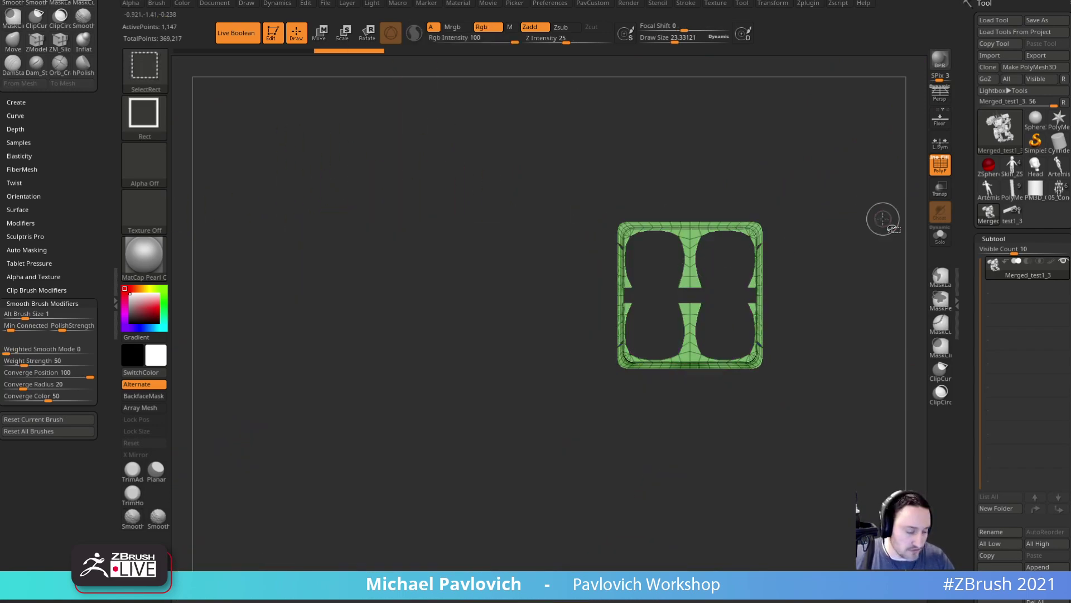
# - Expand the visible area to the whole connected part, view it from another angle and unhide the full mech
pyautogui.hotkey('ctrl', 'shift', 'a')
pyautogui.moveTo(875, 233); pyautogui.dragTo(742, 244)
pyautogui.keyDown('shift'); pyautogui.moveTo(846, 216); pyautogui.dragTo(842, 217); pyautogui.keyUp('shift')
pyautogui.keyDown('alt'); pyautogui.moveTo(842, 217); pyautogui.dragTo(834, 257); pyautogui.keyUp('alt')
pyautogui.keyDown('ctrl'); pyautogui.keyDown('shift'); pyautogui.click(834, 254); pyautogui.keyUp('shift'); pyautogui.keyUp('ctrl')
# - Examine the merged mech's coloured polygroups and wireframe from several angles, ending on a front view of the full figure
pyautogui.keyDown('alt'); pyautogui.moveTo(824, 163); pyautogui.dragTo(848, 174); pyautogui.keyUp('alt')
pyautogui.keyDown('alt'); pyautogui.moveTo(848, 174); pyautogui.dragTo(828, 219); pyautogui.keyUp('alt')
pyautogui.keyDown('alt'); pyautogui.moveTo(880, 242); pyautogui.dragTo(803, 129); pyautogui.keyUp('alt')
pyautogui.keyDown('alt'); pyautogui.moveTo(861, 385); pyautogui.dragTo(884, 229); pyautogui.keyUp('alt')
pyautogui.press('s')
pyautogui.moveTo(877, 273); pyautogui.dragTo(840, 316)
pyautogui.moveTo(772, 356); pyautogui.dragTo(791, 330)
pyautogui.moveTo(863, 328)
pyautogui.mouseDown()
pyautogui.moveTo(644, 382)
pyautogui.moveTo(680, 500)
pyautogui.moveTo(798, 405)
pyautogui.moveTo(843, 351)
pyautogui.moveTo(862, 348)
pyautogui.mouseUp()
pyautogui.keyDown('alt'); pyautogui.moveTo(862, 349); pyautogui.dragTo(880, 400); pyautogui.keyUp('alt')
pyautogui.keyDown('alt'); pyautogui.moveTo(864, 249); pyautogui.dragTo(844, 363); pyautogui.keyUp('alt')
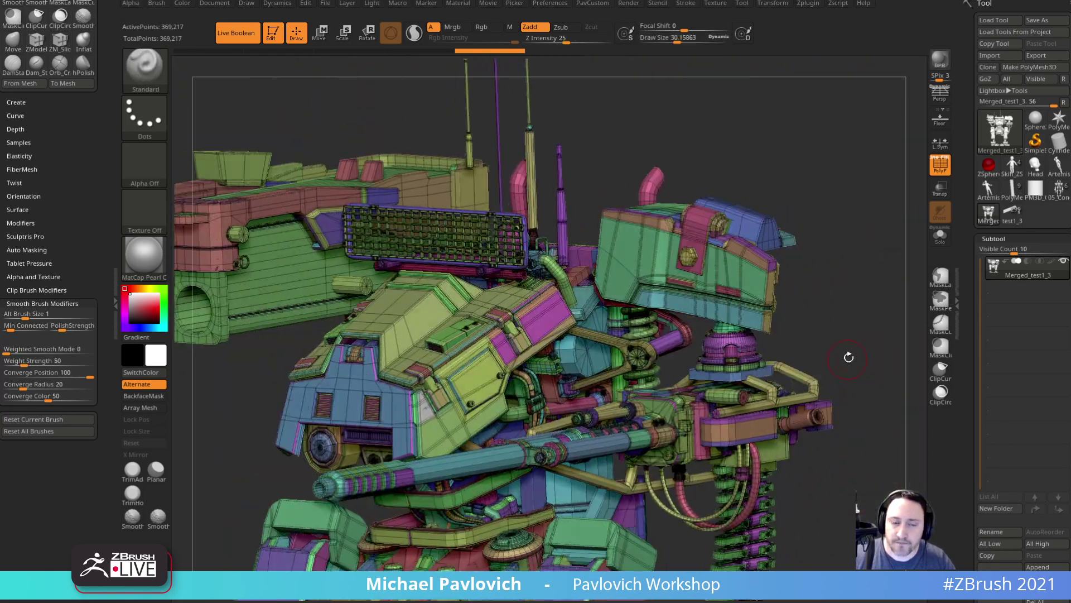
pyautogui.moveTo(861, 255); pyautogui.dragTo(804, 210)
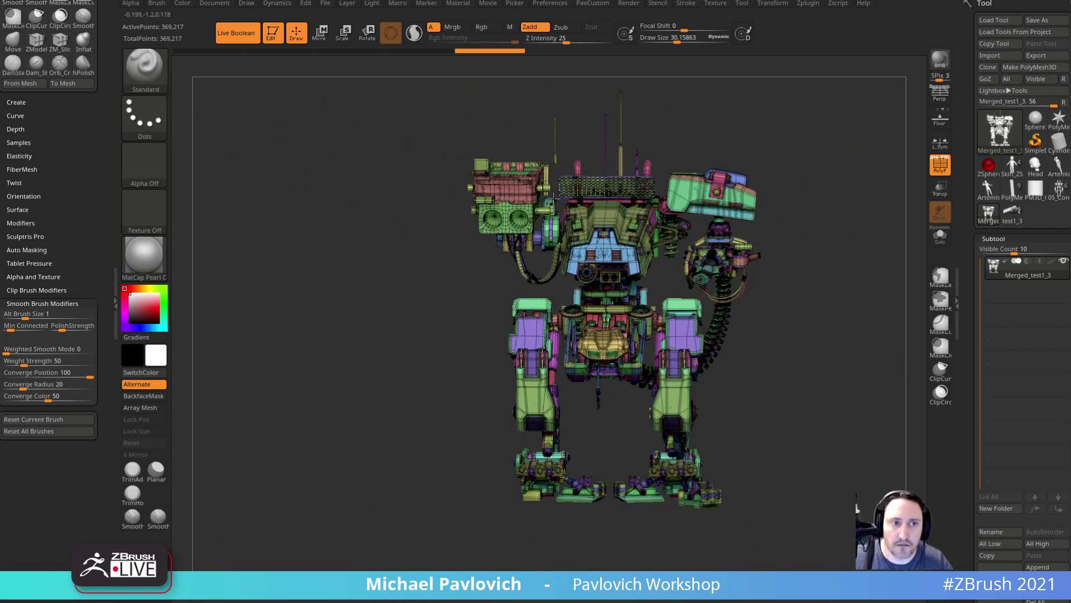
# - Save the merged mech tool as test in the HighRes folder, overwriting the existing test.ZTL
pyautogui.click(1042, 21)
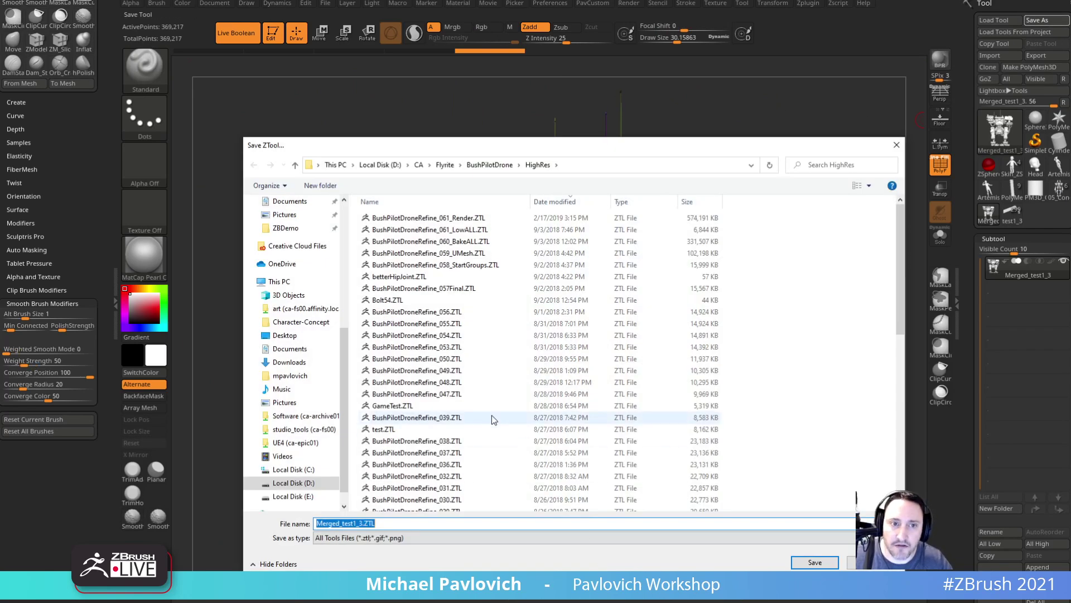
pyautogui.write('test')
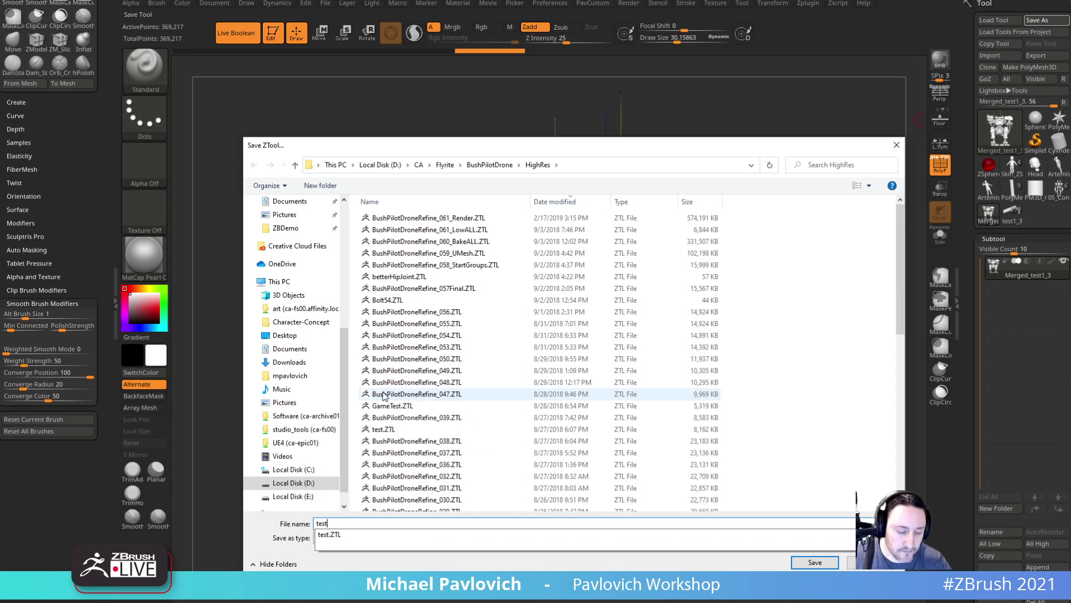
pyautogui.press('Return')
pyautogui.click(515, 243)
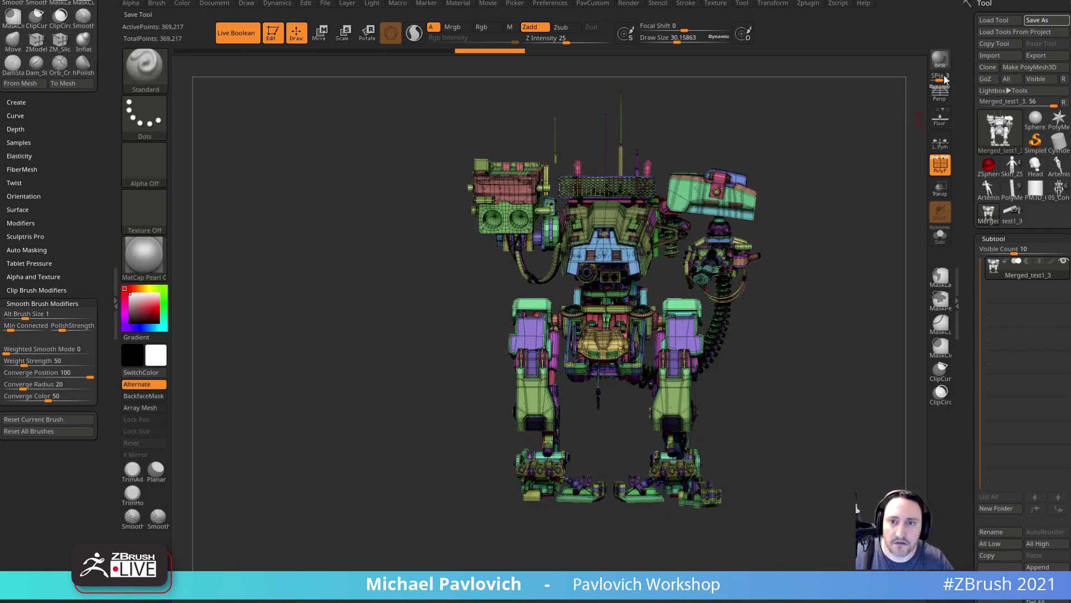
# - Check the file size of test.ZTL in the HighRes folder without saving again, and switch back to the unmerged test1_3 tool
pyautogui.click(1049, 21)
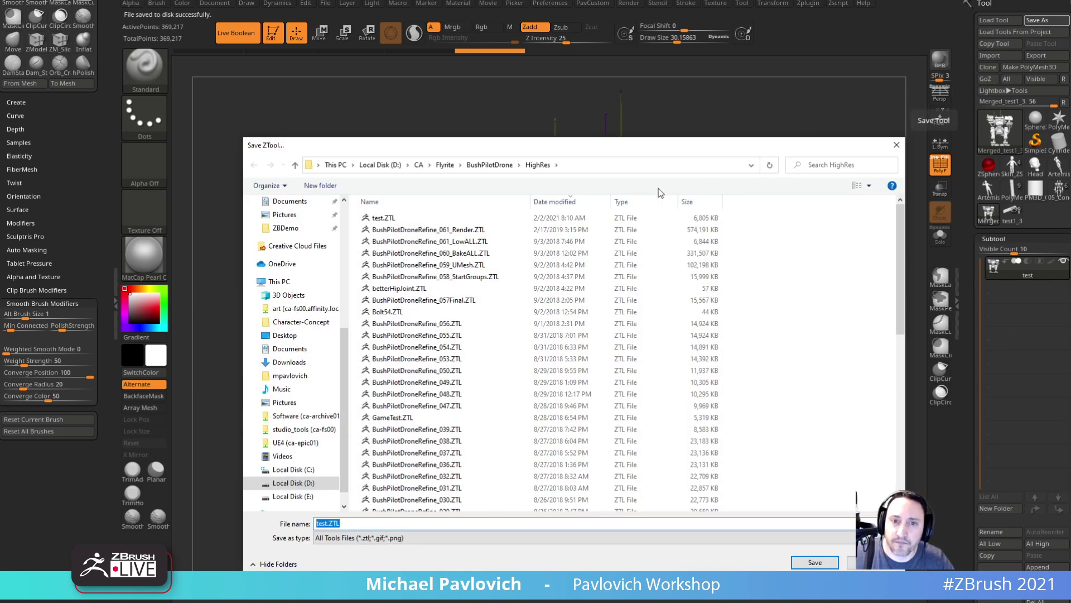
pyautogui.click(431, 221)
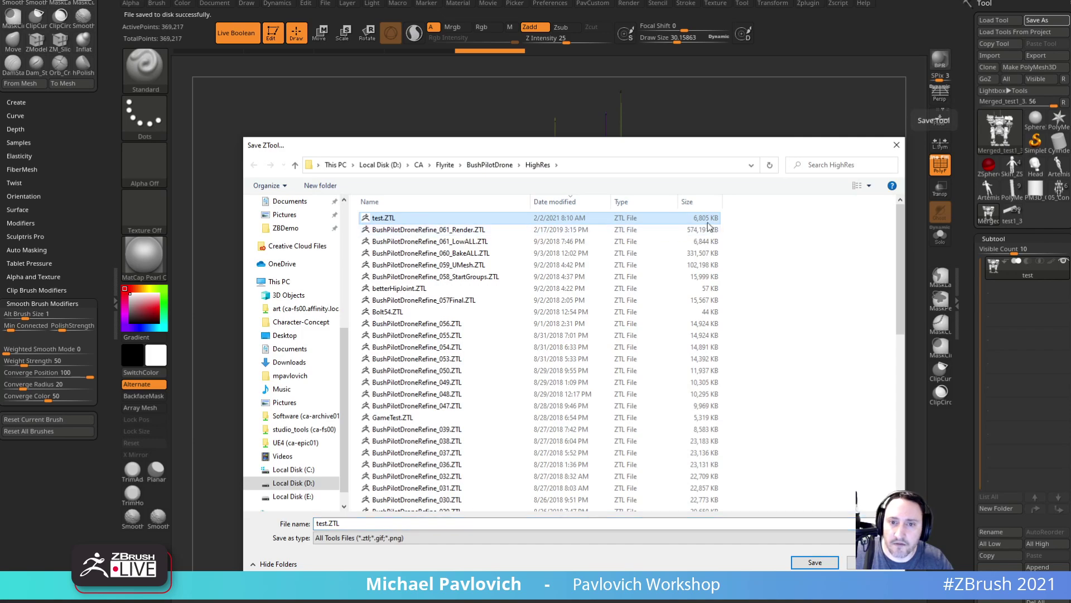
pyautogui.click(897, 146)
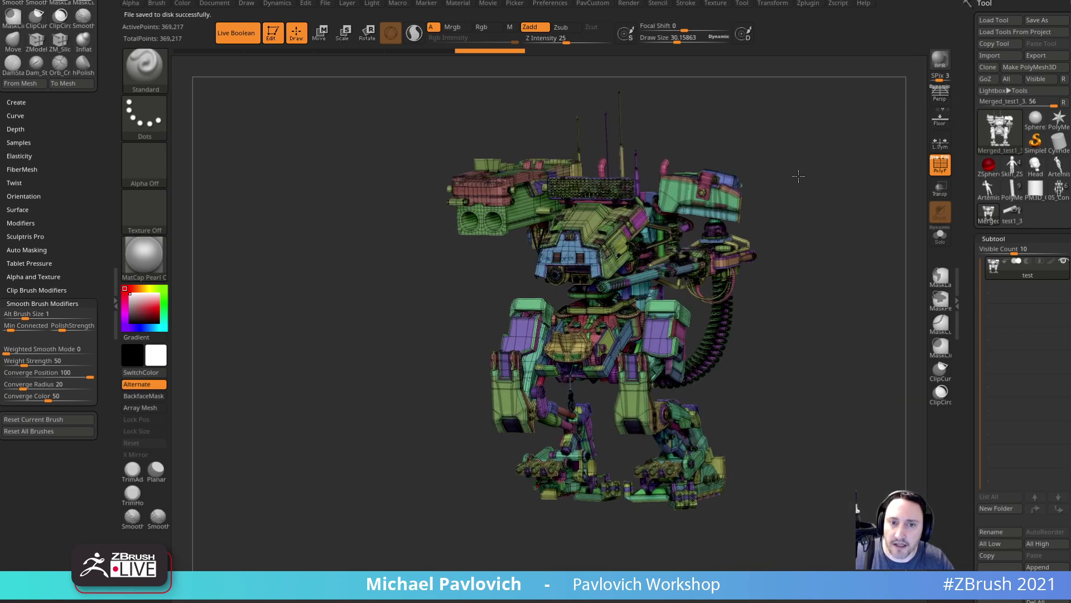
pyautogui.click(1013, 214)
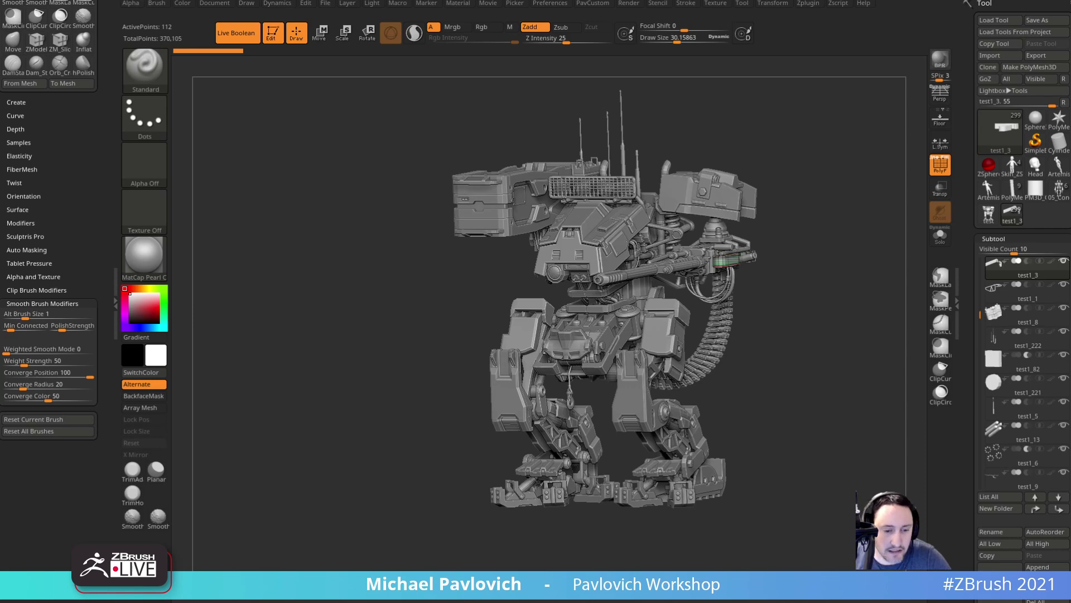
# - Switch to YouTube, return to the channel's playlists, search the channel for "controlling" and select the results page's address
pyautogui.moveTo(357, 2); pyautogui.dragTo(308, 32)
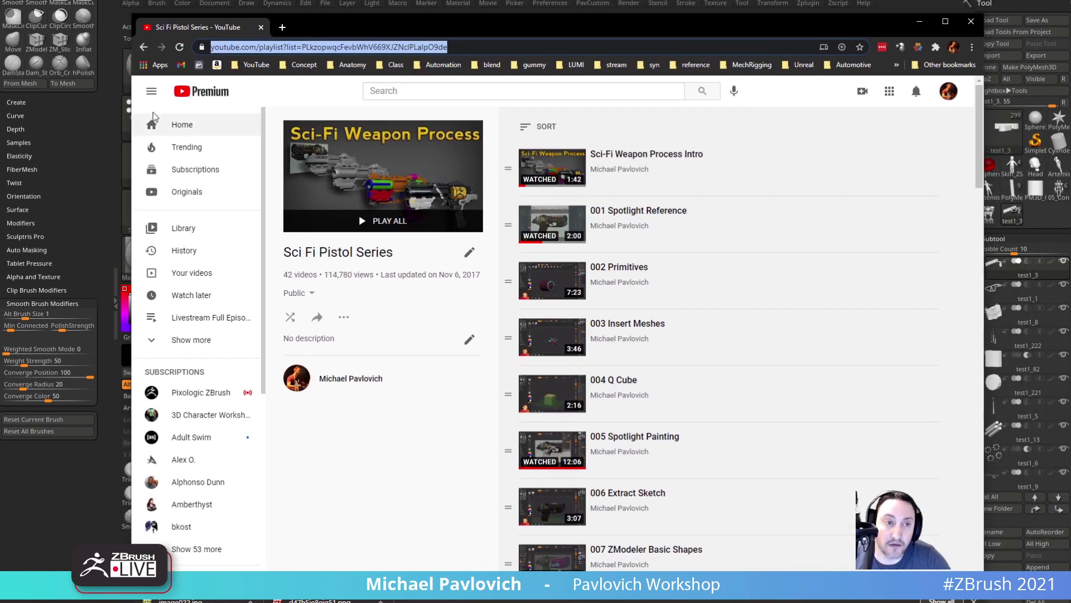
pyautogui.click(144, 46)
pyautogui.click(765, 119)
pyautogui.write('coln')
pyautogui.press('BackSpace')
pyautogui.press('BackSpace')
pyautogui.write('n')
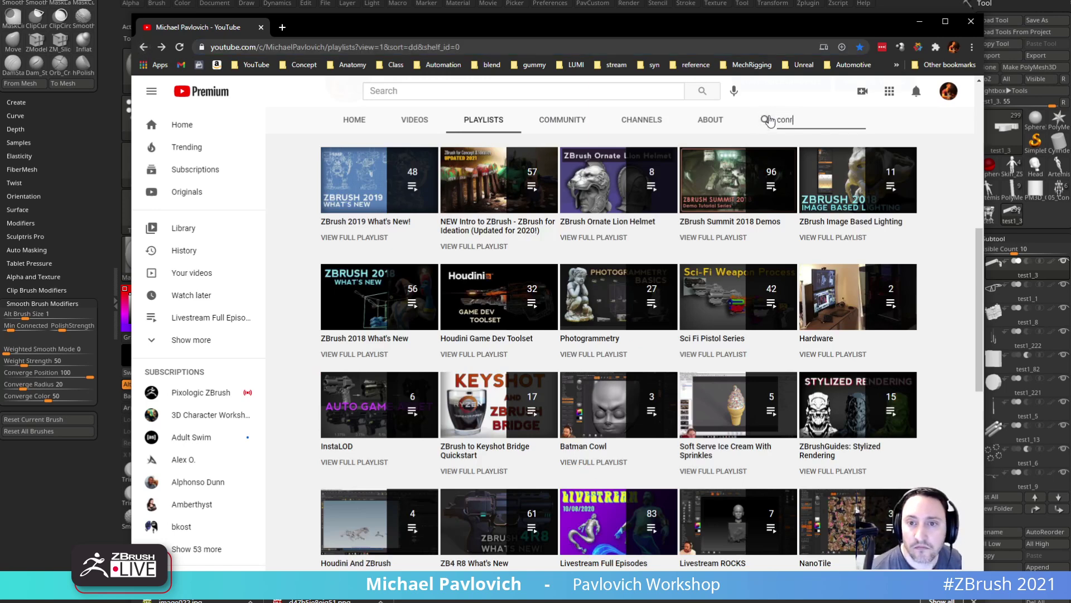
pyautogui.press('BackSpace')
pyautogui.press('BackSpace')
pyautogui.write('ontrolling')
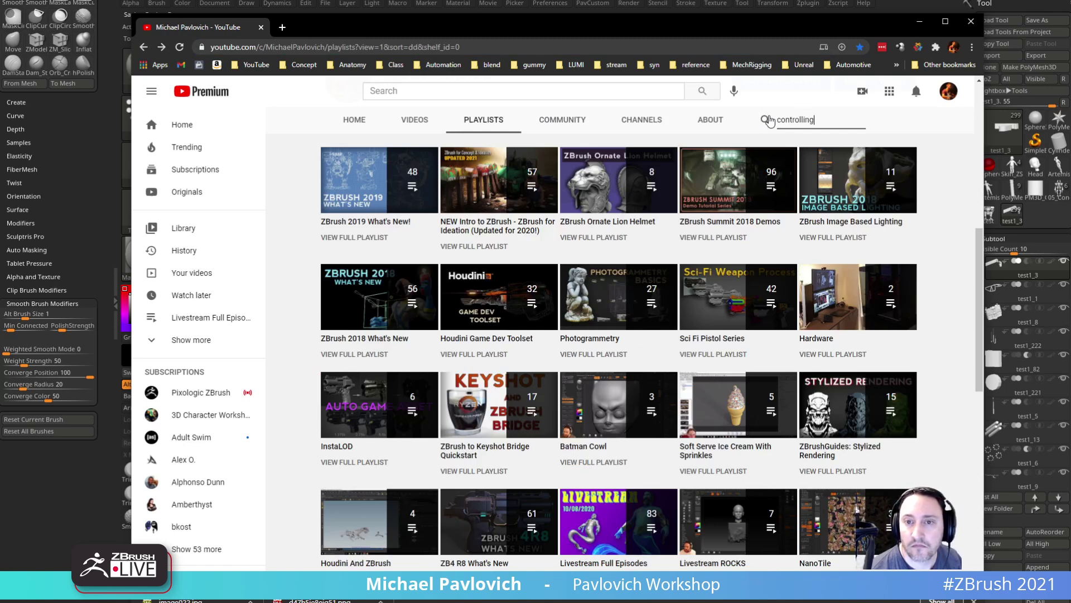
pyautogui.press('Return')
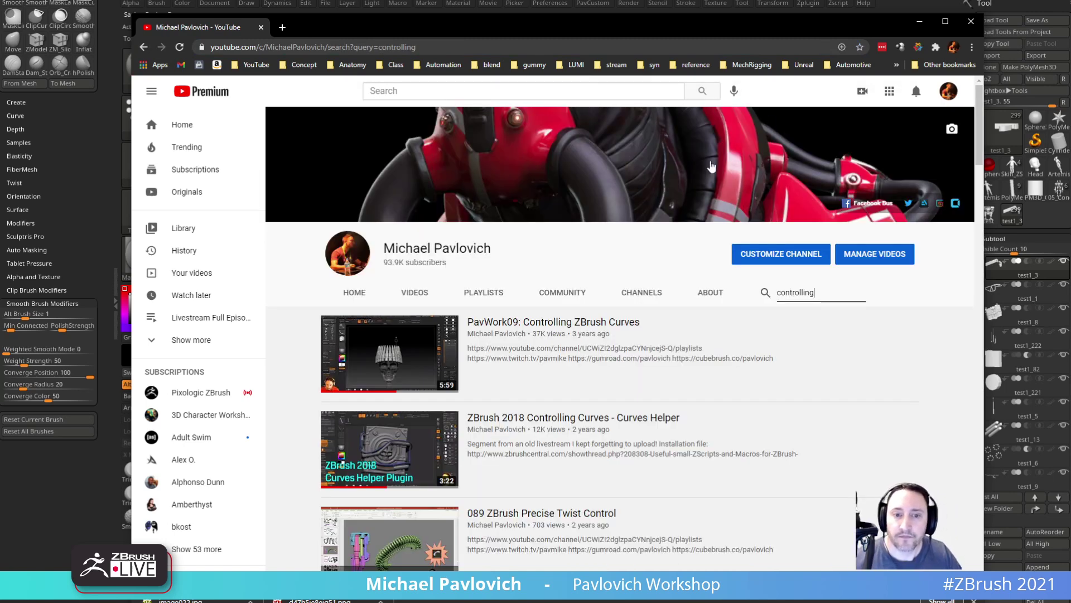
pyautogui.click(407, 47)
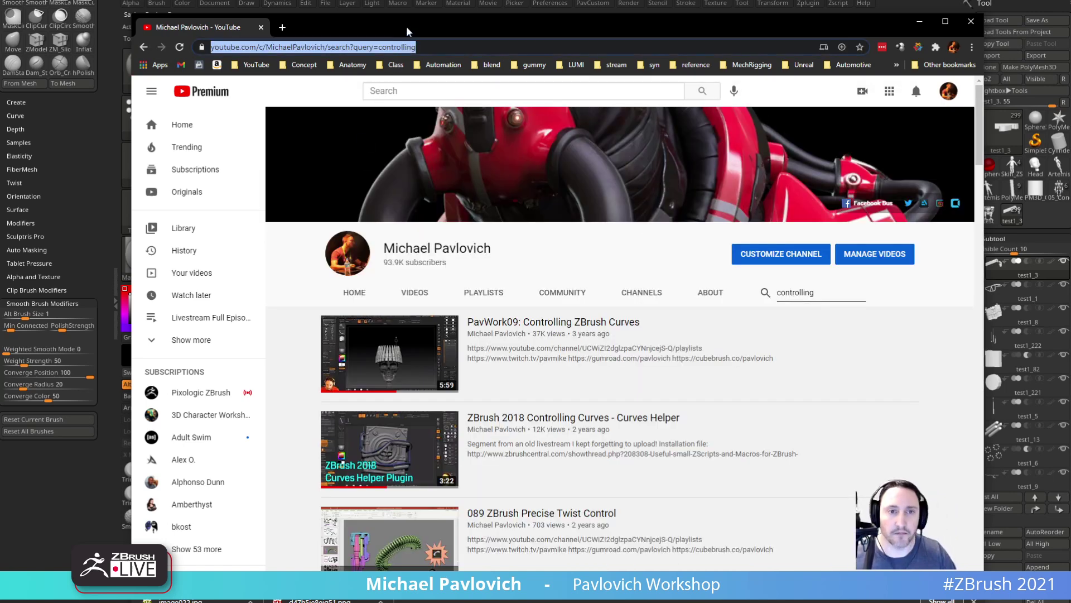
pyautogui.moveTo(408, 28); pyautogui.dragTo(457, 602)
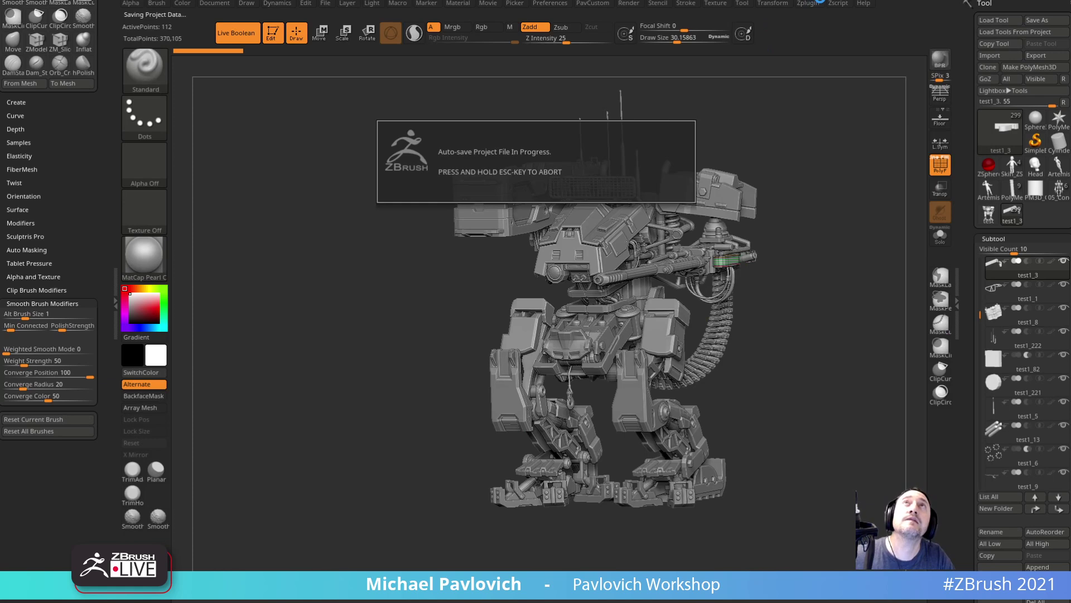
# - Show the Curves Helper section of the stroke settings and turn the mech towards the front
pyautogui.click(686, 3)
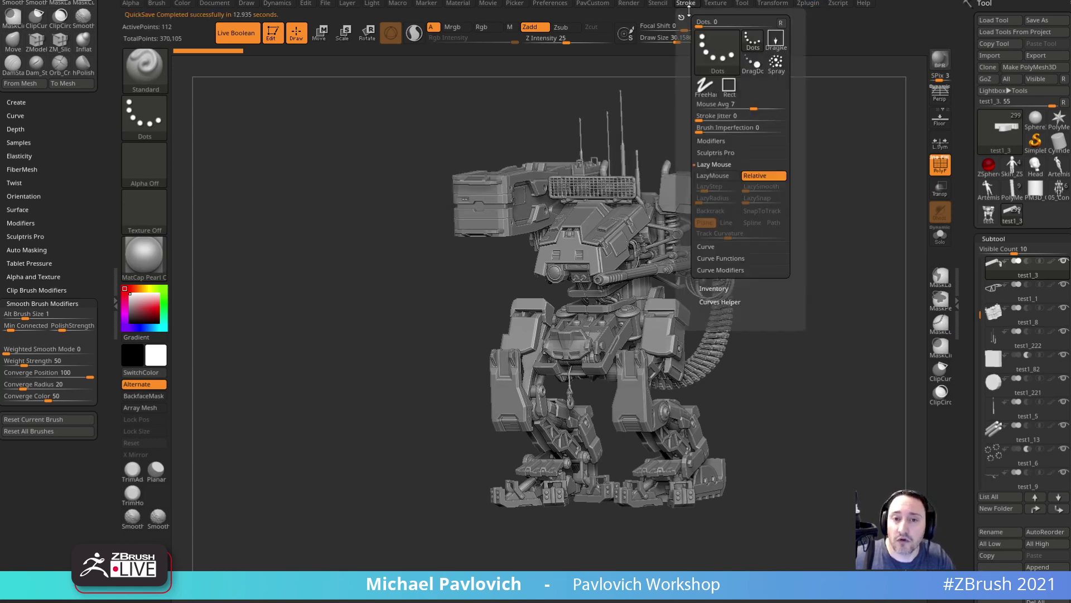
pyautogui.click(716, 302)
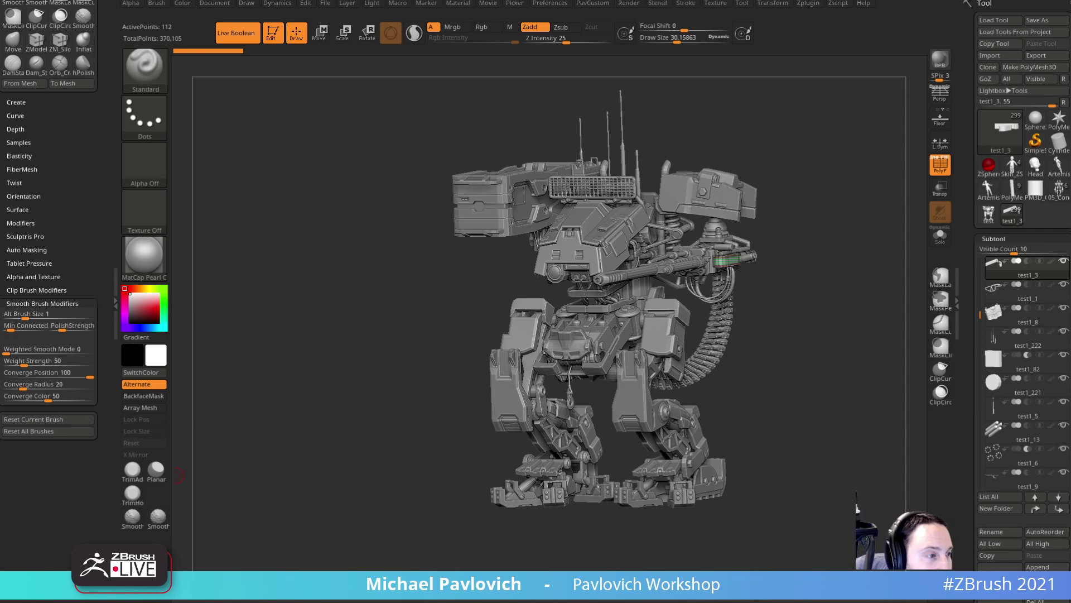
pyautogui.moveTo(328, 160); pyautogui.dragTo(335, 159)
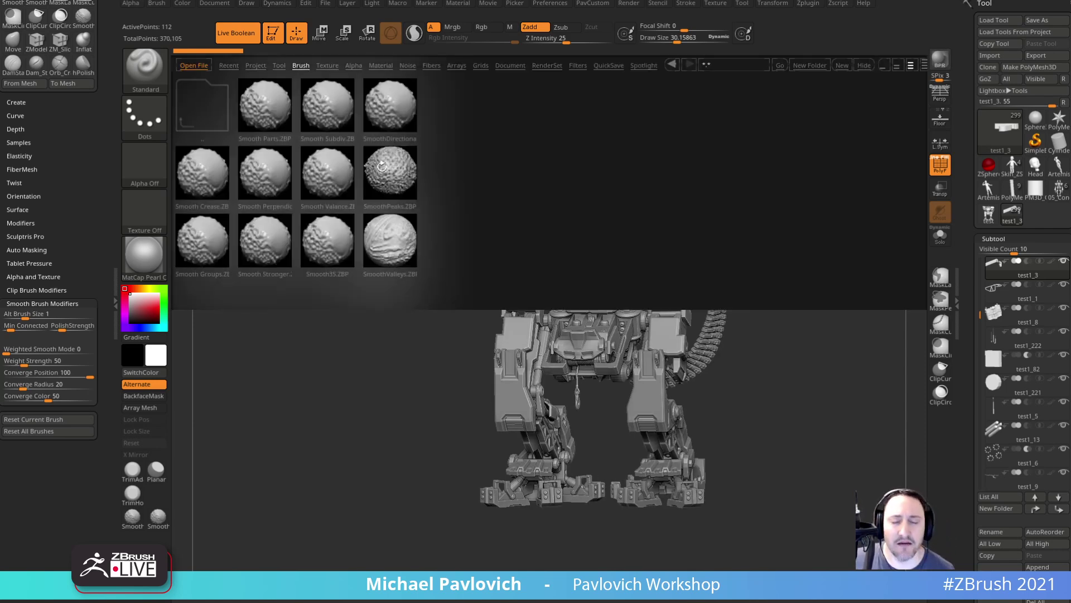
# - Browse the default projects in Lightbox and their ZProjects folder inside the ZBrush 2021 installation, closing both when finished
pyautogui.click(256, 65)
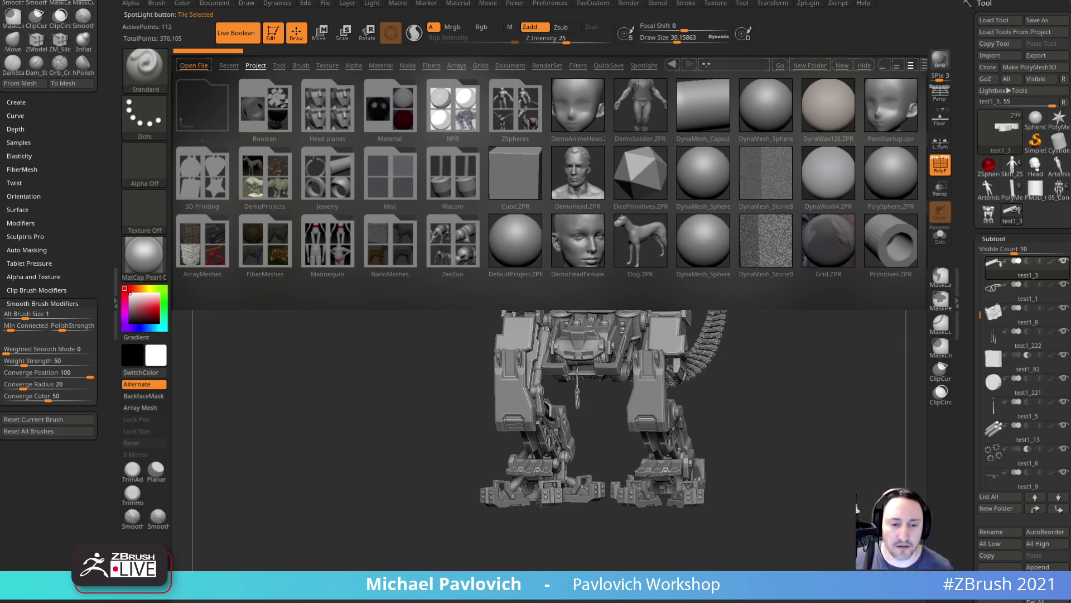
pyautogui.moveTo(357, 602); pyautogui.dragTo(337, 90)
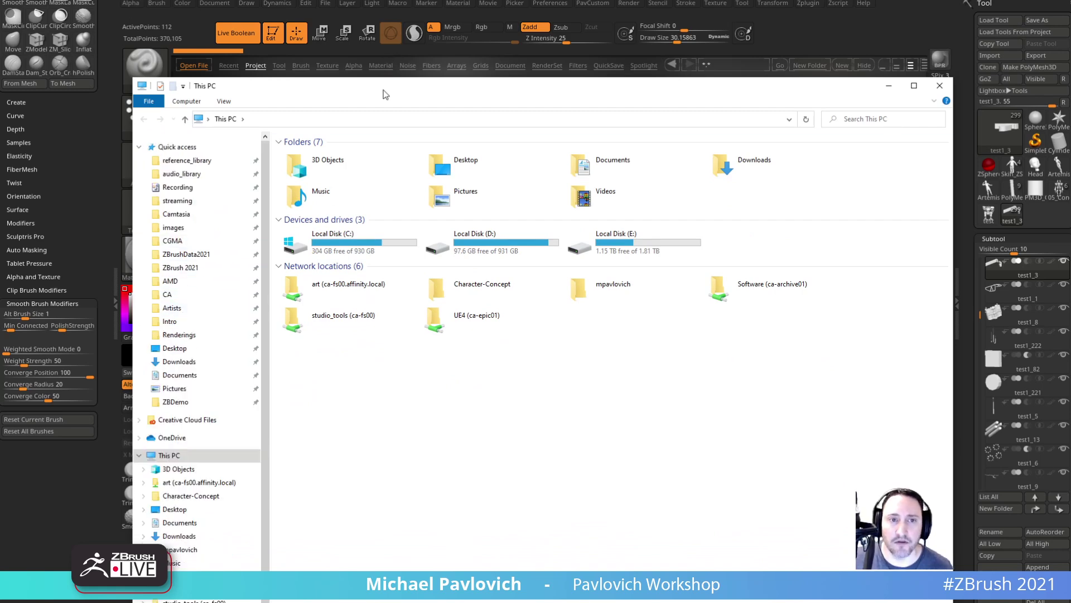
pyautogui.moveTo(386, 95); pyautogui.dragTo(402, 602)
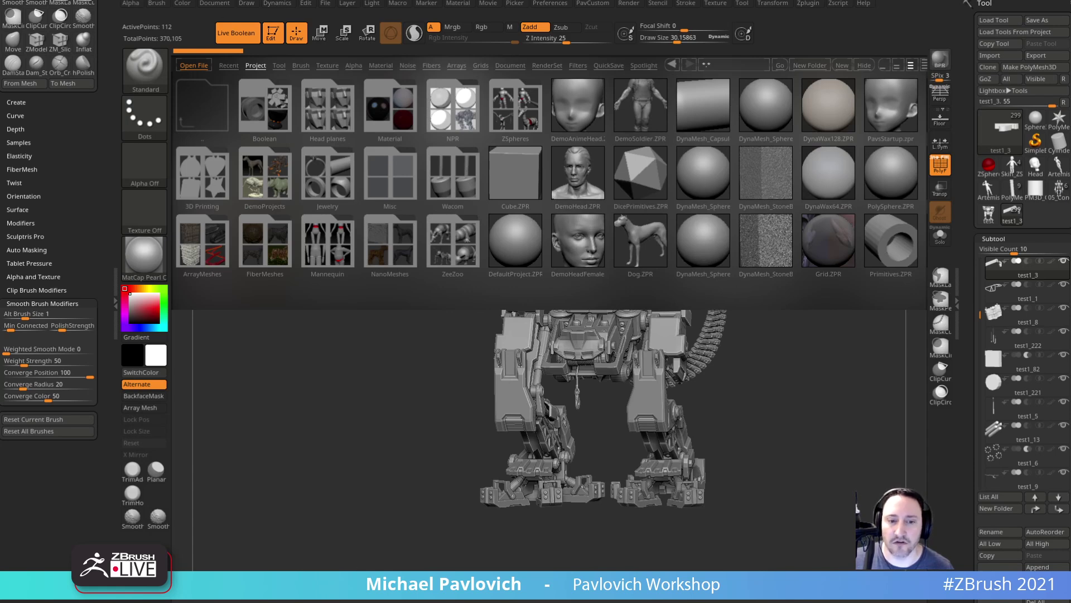
pyautogui.moveTo(346, 601); pyautogui.dragTo(323, 101)
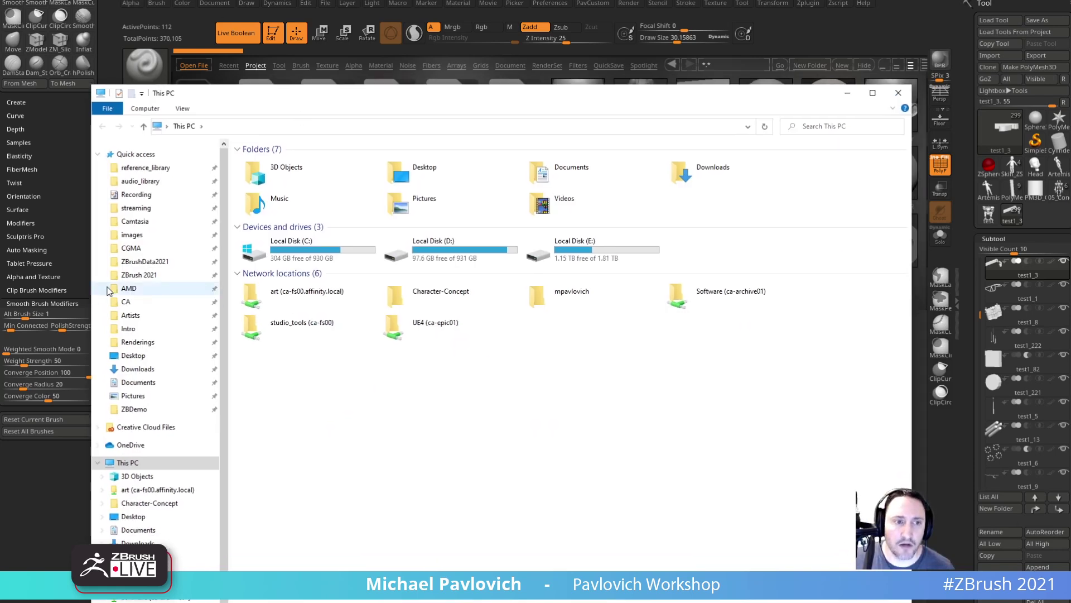
pyautogui.click(143, 277)
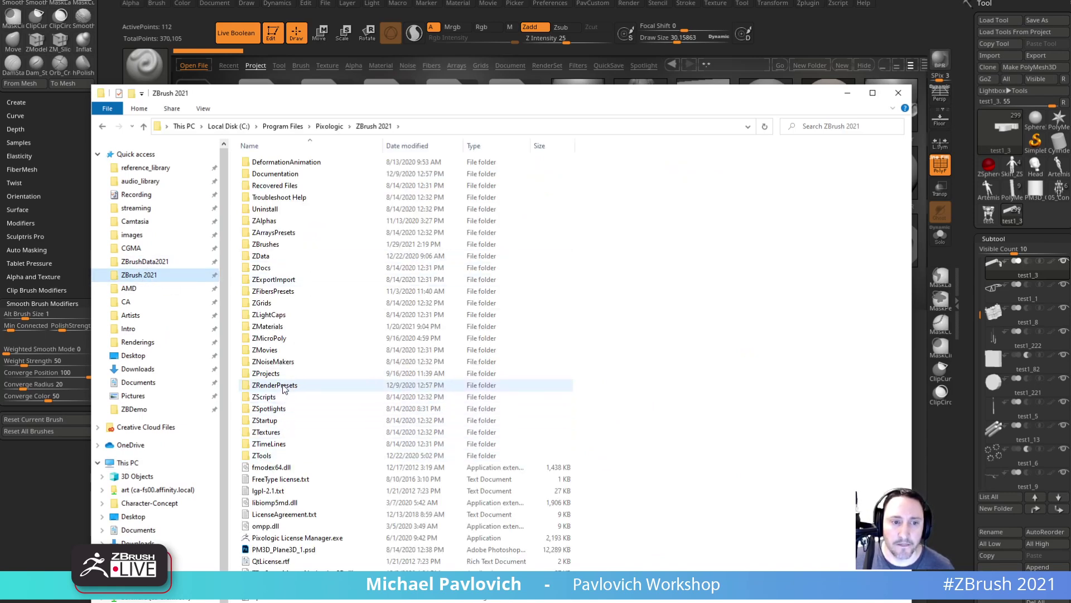
pyautogui.doubleClick(267, 373)
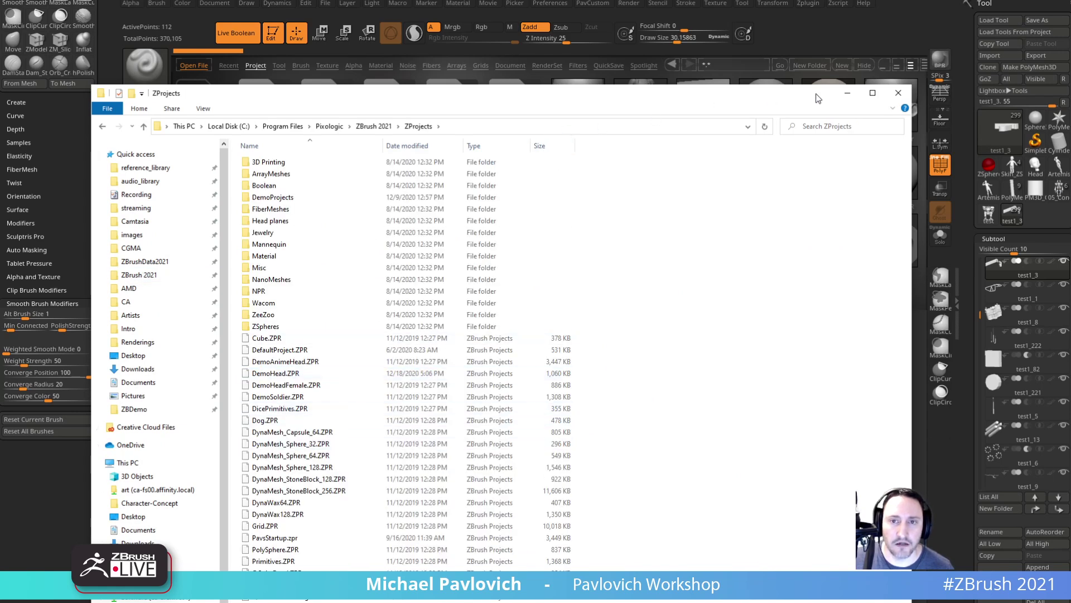
pyautogui.click(898, 93)
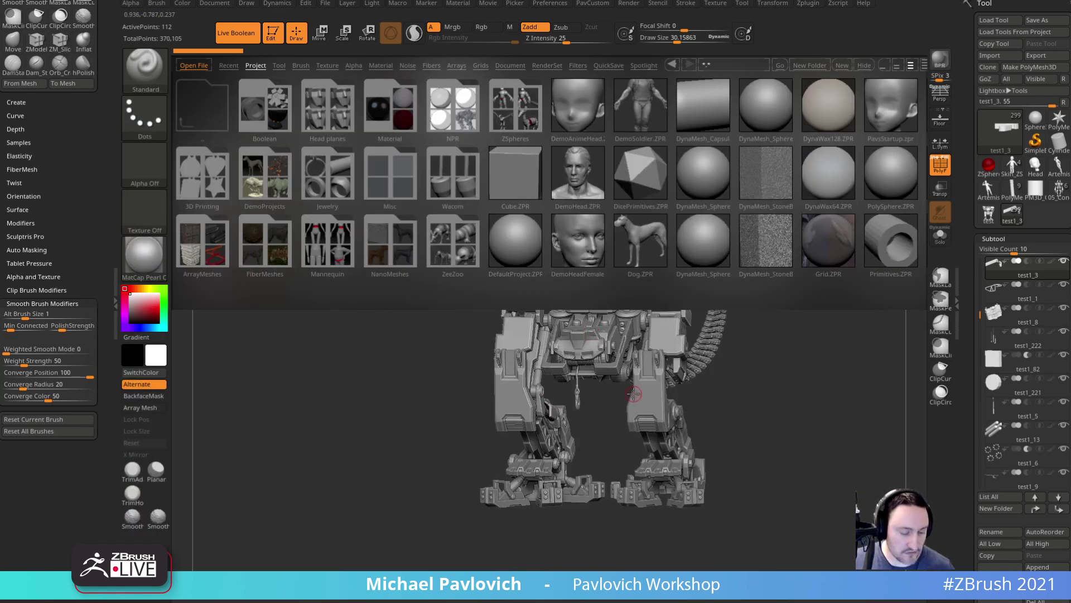
pyautogui.press(',')
pyautogui.press(',')
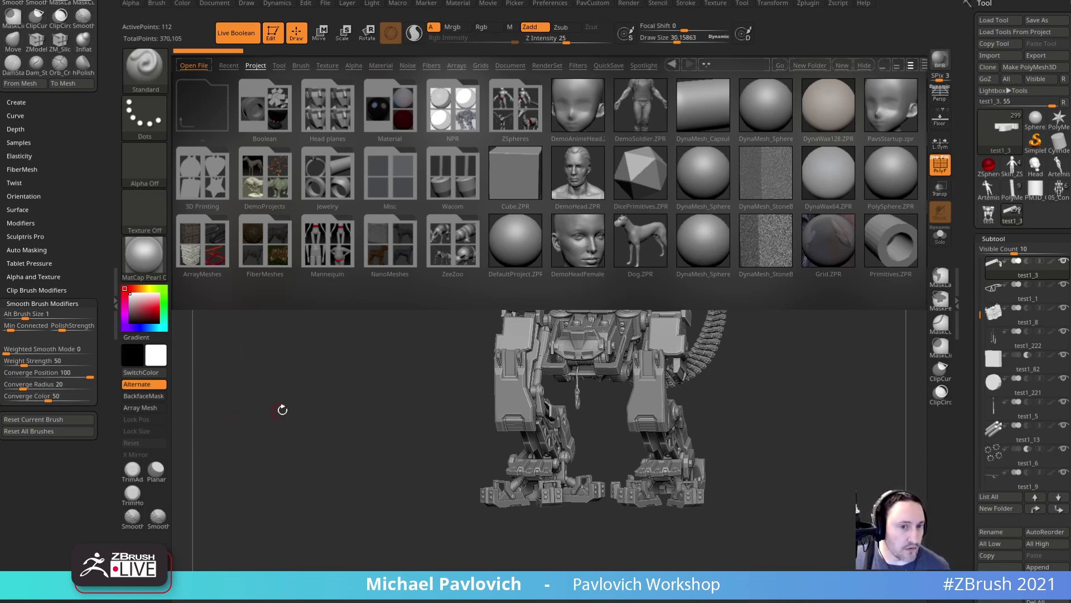
pyautogui.press(',')
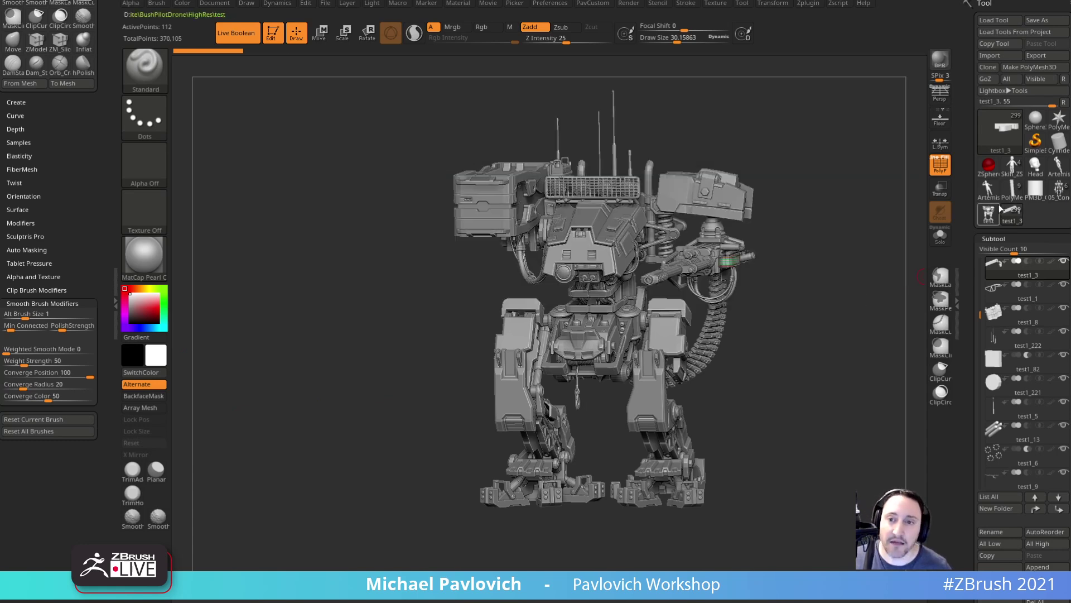
# - Turn off PolyFrame, switch to the Skin_ZSphere_5 baby figure, and view its head and upper body up close
pyautogui.click(944, 173)
pyautogui.moveTo(803, 258); pyautogui.dragTo(768, 236)
pyautogui.press('[')
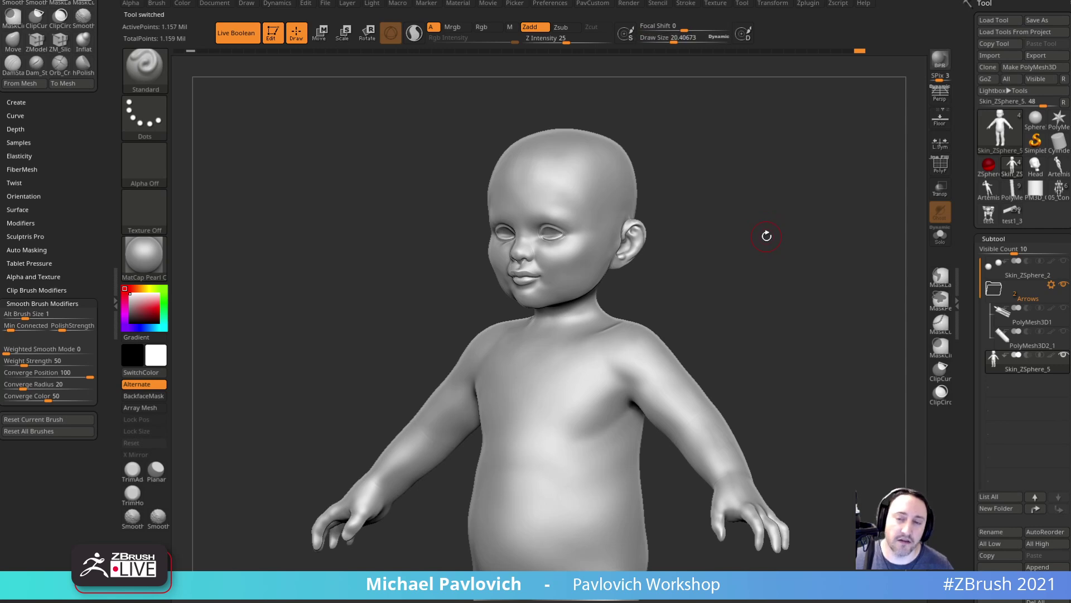
pyautogui.press('s')
pyautogui.moveTo(803, 268); pyautogui.dragTo(799, 268)
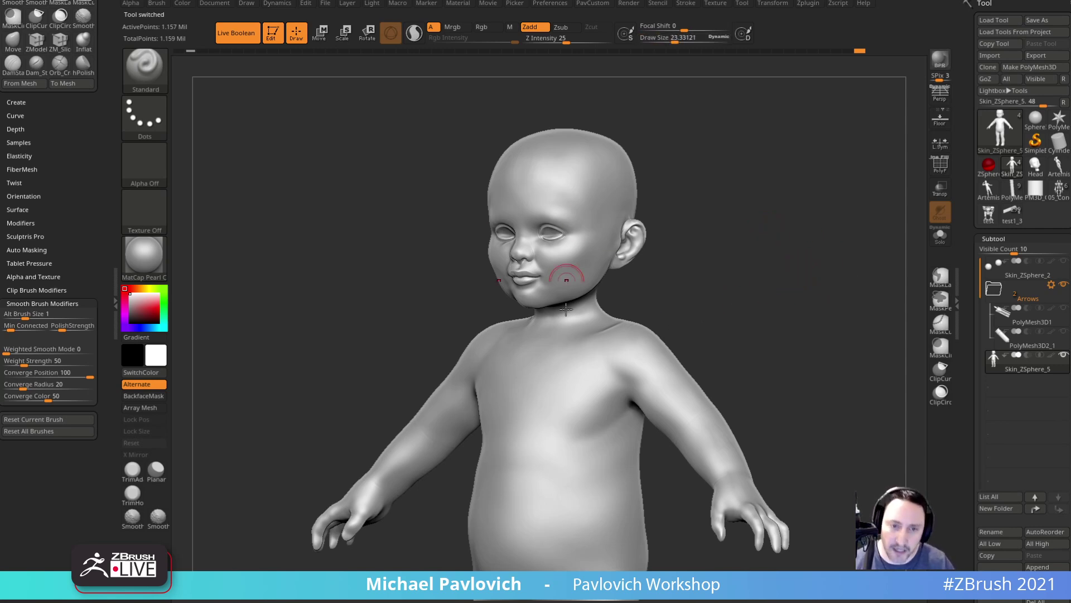
pyautogui.moveTo(796, 422); pyautogui.dragTo(818, 402)
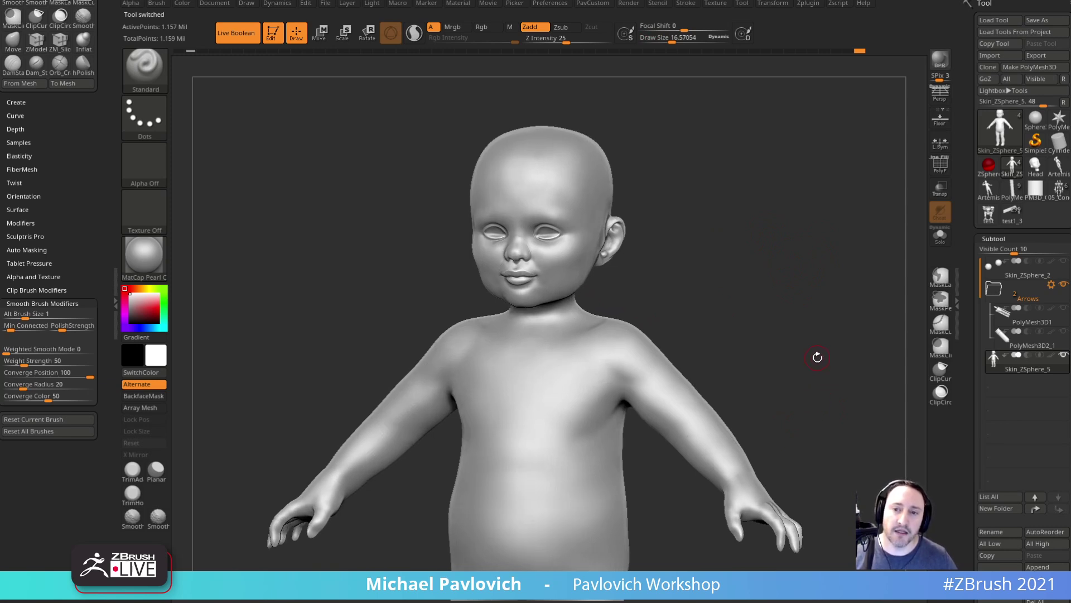
pyautogui.keyDown('alt'); pyautogui.moveTo(814, 353); pyautogui.dragTo(776, 356); pyautogui.keyUp('alt')
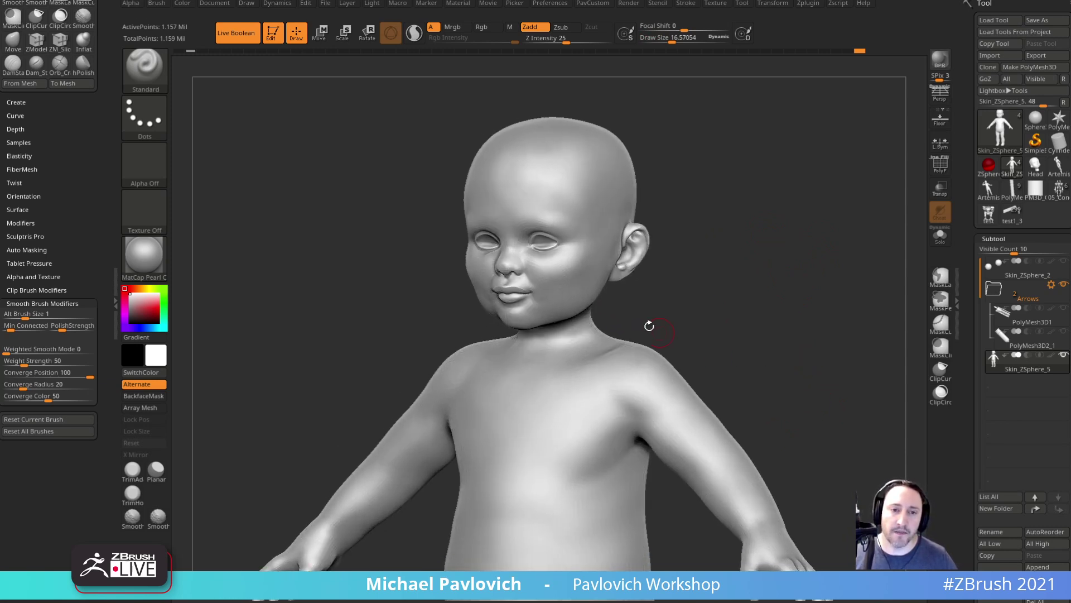
pyautogui.keyDown('alt'); pyautogui.moveTo(785, 406); pyautogui.dragTo(789, 374); pyautogui.keyUp('alt')
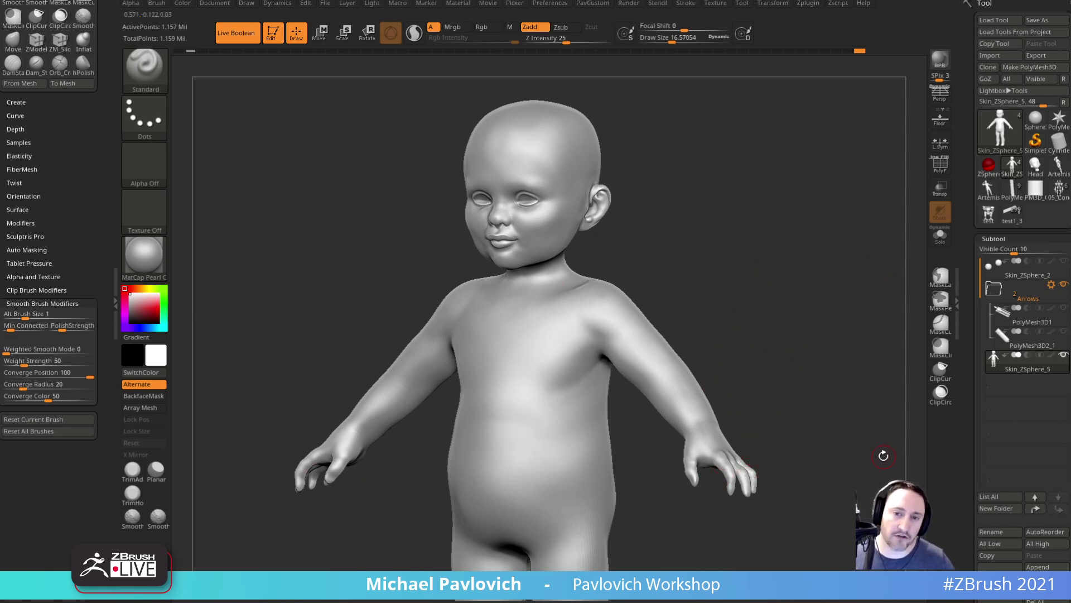
pyautogui.moveTo(884, 456); pyautogui.dragTo(861, 423)
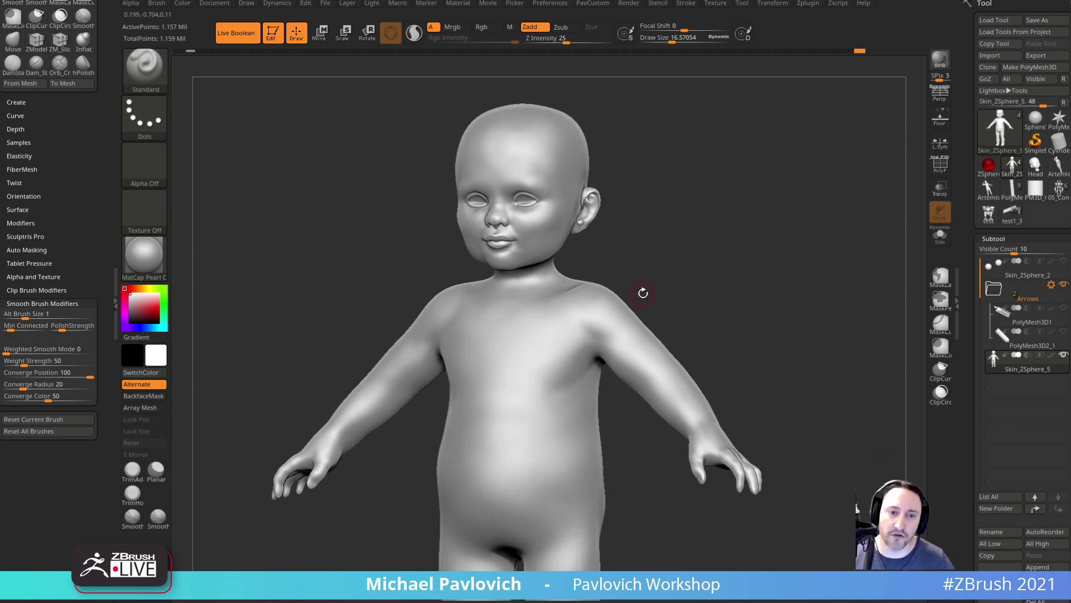
pyautogui.keyDown('alt'); pyautogui.moveTo(696, 225); pyautogui.dragTo(894, 315); pyautogui.keyUp('alt')
# - Lower the baby figure's subdivision level to 3 and frame the head and upper body
pyautogui.moveTo(966, 329); pyautogui.dragTo(965, 288)
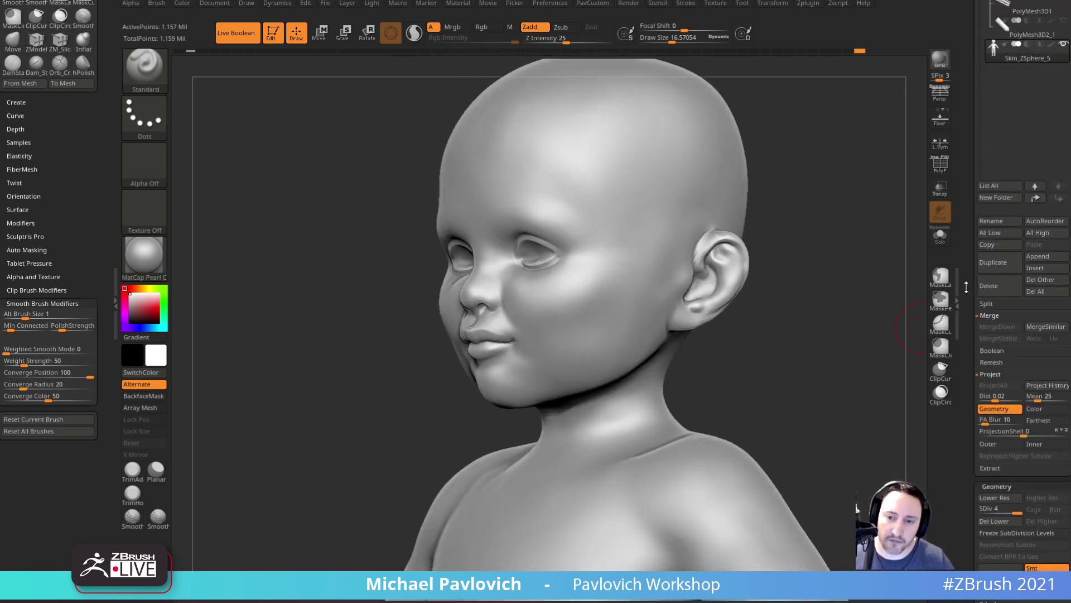
pyautogui.click(1006, 510)
pyautogui.moveTo(891, 453); pyautogui.dragTo(826, 424)
pyautogui.moveTo(745, 366)
pyautogui.mouseDown()
pyautogui.moveTo(777, 378)
pyautogui.moveTo(802, 352)
pyautogui.moveTo(741, 352)
pyautogui.moveTo(735, 334)
pyautogui.mouseUp()
pyautogui.moveTo(609, 390)
pyautogui.keyDown('shift'); pyautogui.mouseDown()
pyautogui.moveTo(601, 375)
pyautogui.moveTo(663, 349)
pyautogui.moveTo(818, 330)
pyautogui.moveTo(660, 353)
pyautogui.mouseUp(); pyautogui.keyUp('shift')
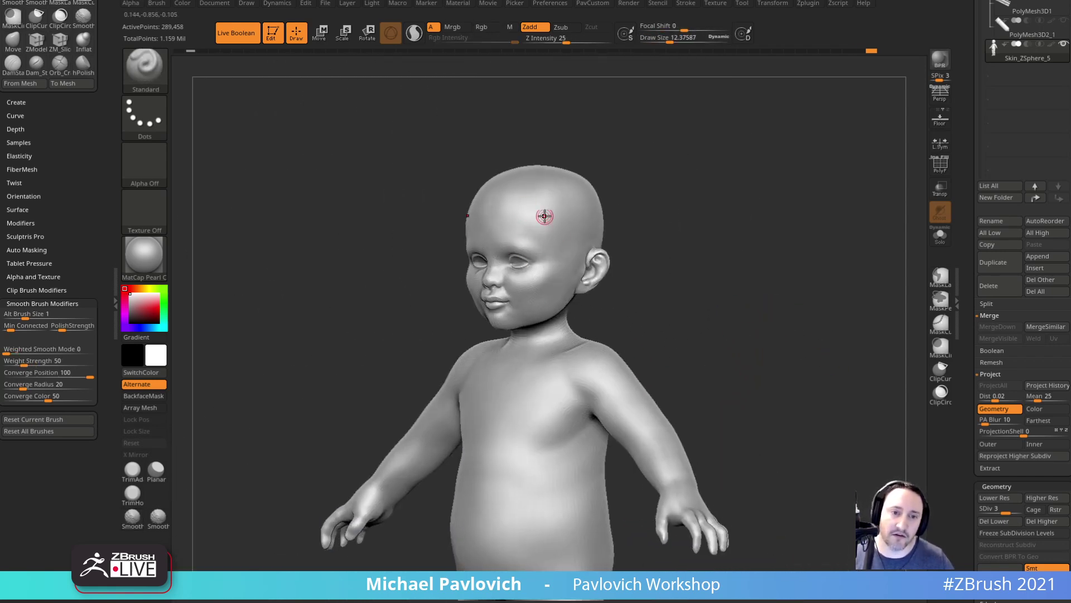
# - Examine the baby figure from the front, back and side, and look over the subtool projection and geometry settings
pyautogui.moveTo(680, 290); pyautogui.dragTo(759, 301)
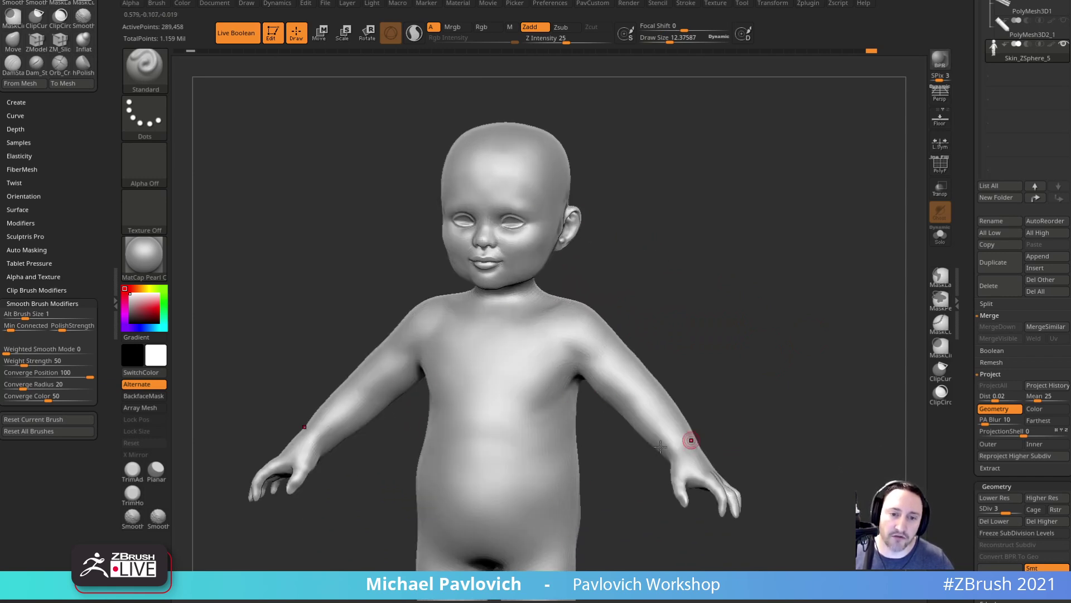
pyautogui.press('s')
pyautogui.click(702, 377)
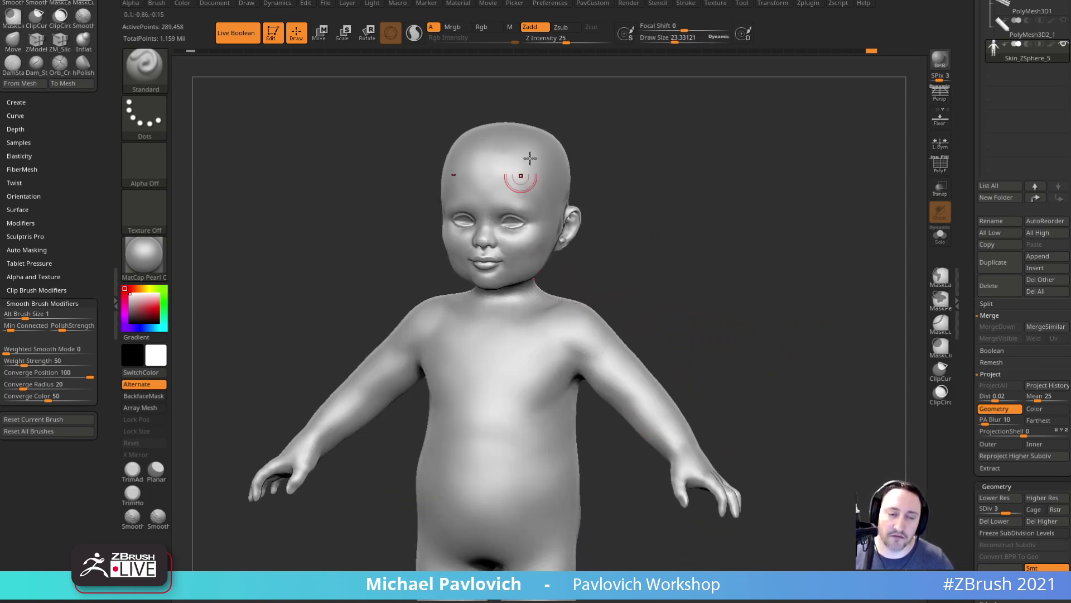
pyautogui.moveTo(719, 379); pyautogui.dragTo(341, 462)
pyautogui.moveTo(575, 332)
pyautogui.keyDown('shift'); pyautogui.mouseDown()
pyautogui.moveTo(591, 445)
pyautogui.moveTo(580, 368)
pyautogui.mouseUp(); pyautogui.keyUp('shift')
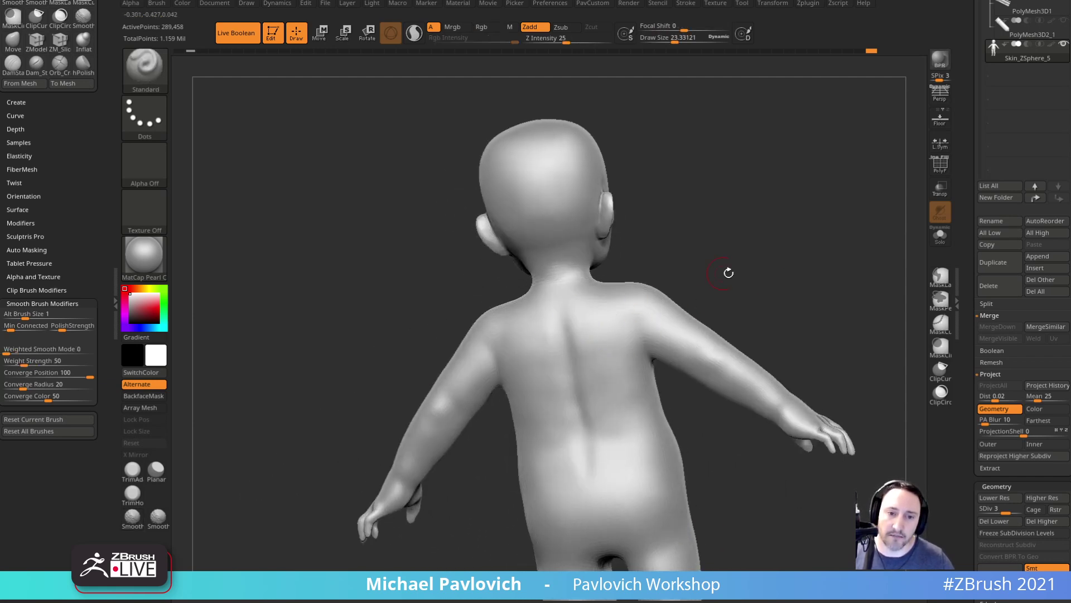
pyautogui.keyDown('shift'); pyautogui.moveTo(716, 273); pyautogui.dragTo(870, 293); pyautogui.keyUp('shift')
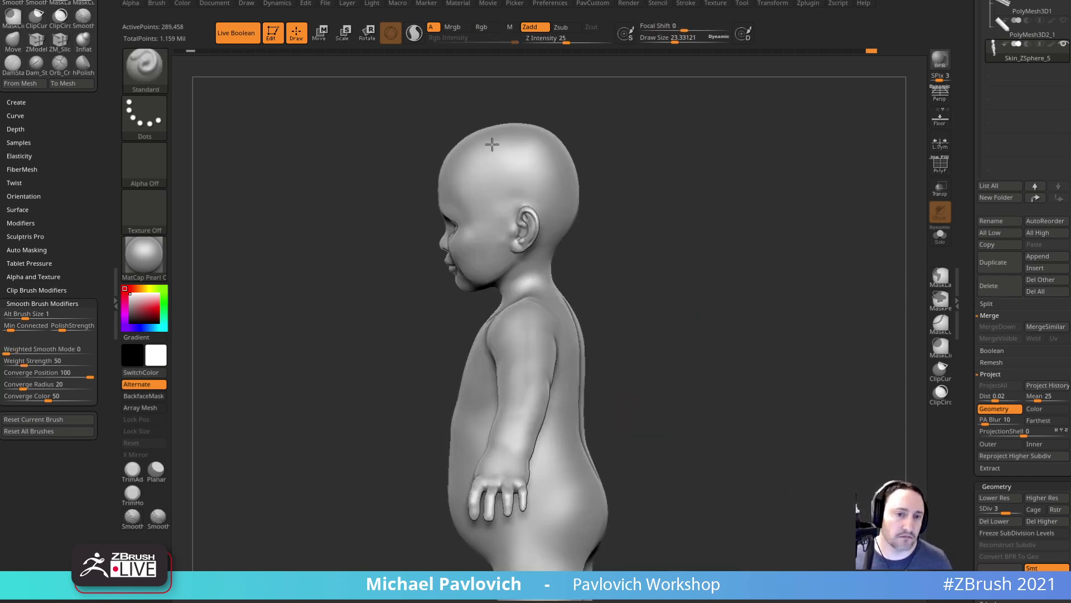
pyautogui.moveTo(287, 373); pyautogui.dragTo(410, 366)
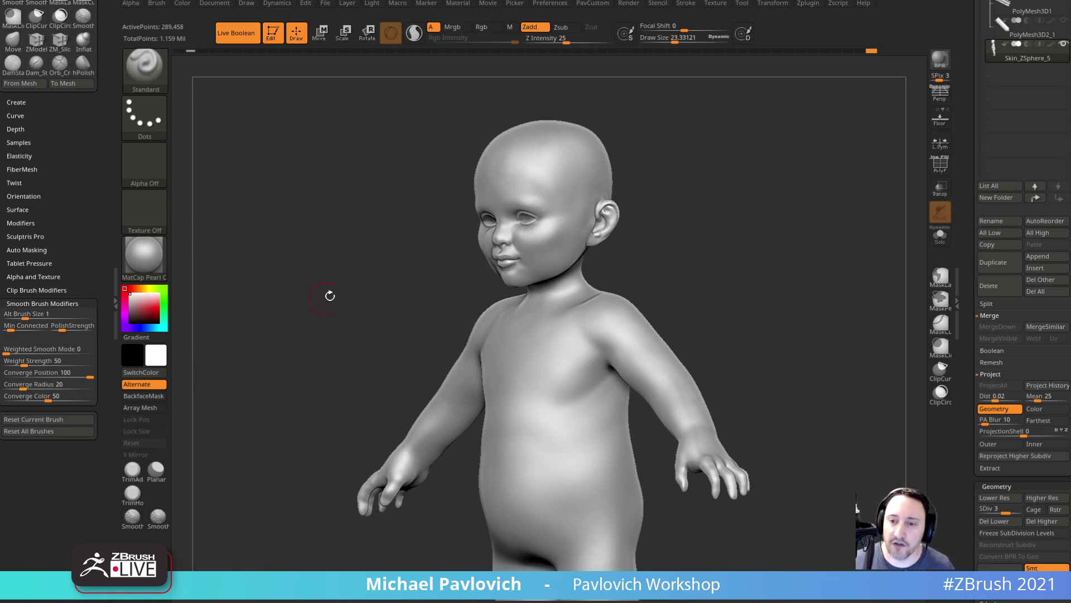
pyautogui.moveTo(969, 385); pyautogui.dragTo(970, 598)
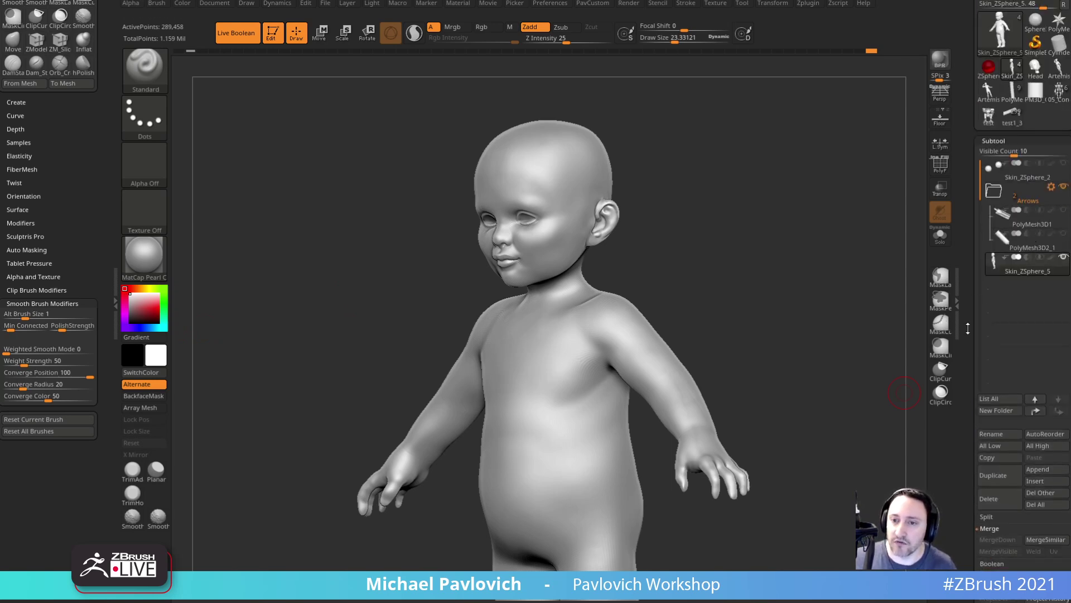
pyautogui.moveTo(968, 329); pyautogui.dragTo(1013, 102)
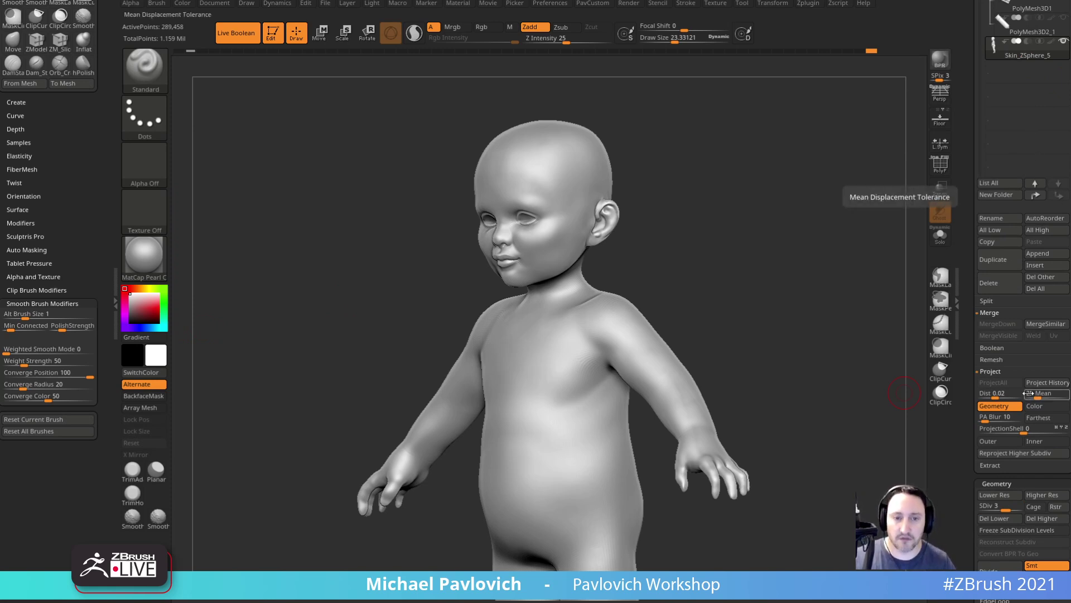
pyautogui.moveTo(765, 246); pyautogui.dragTo(802, 275)
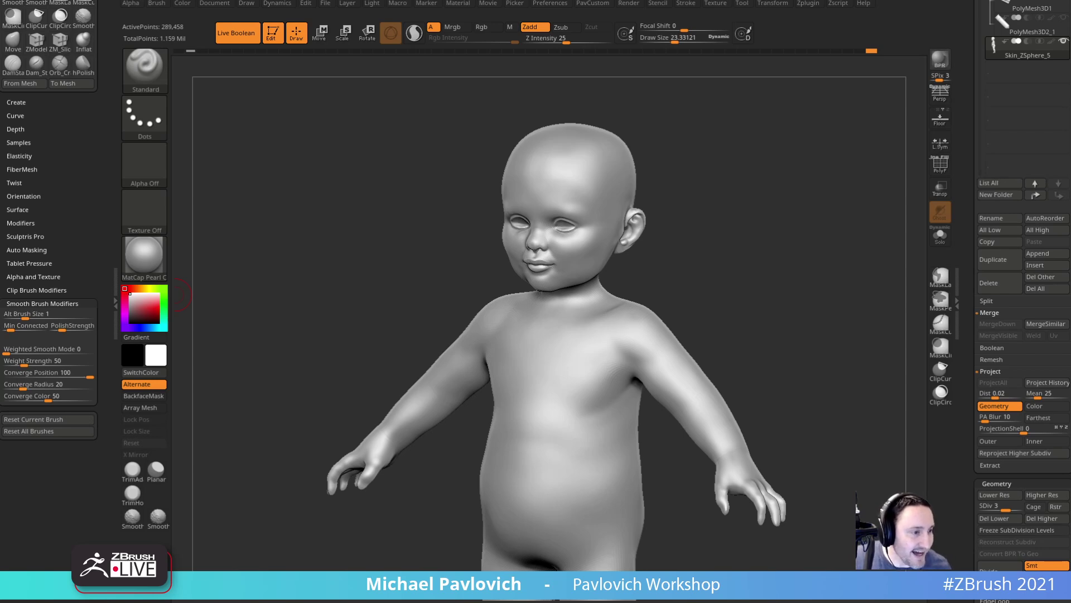
# - Switch to Task Manager and show the computer's performance graphs
pyautogui.hotkey('ctrl', 'shift', 'Escape')
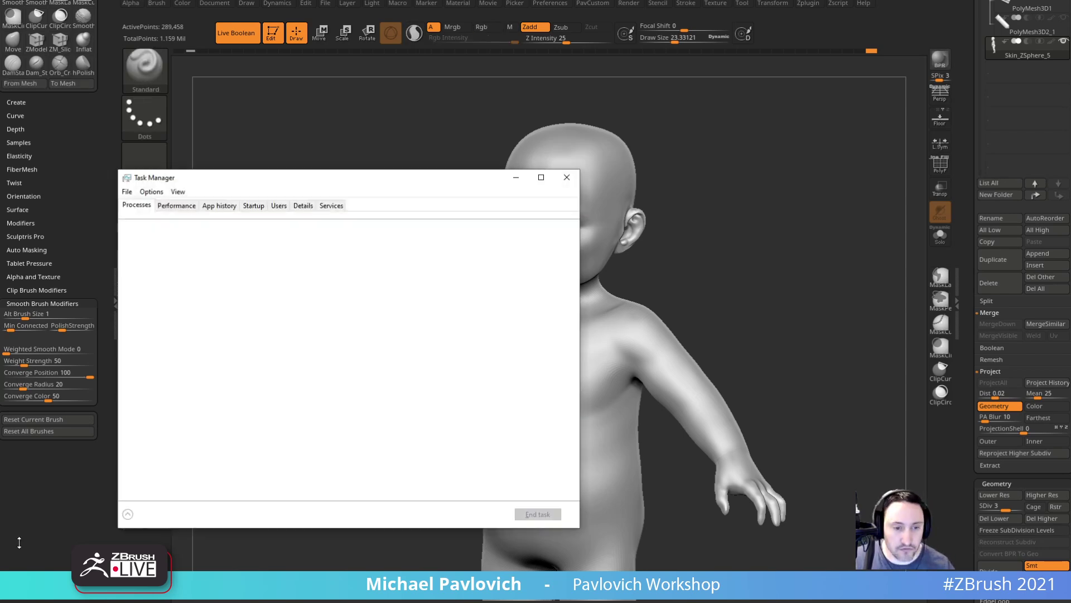
pyautogui.click(177, 207)
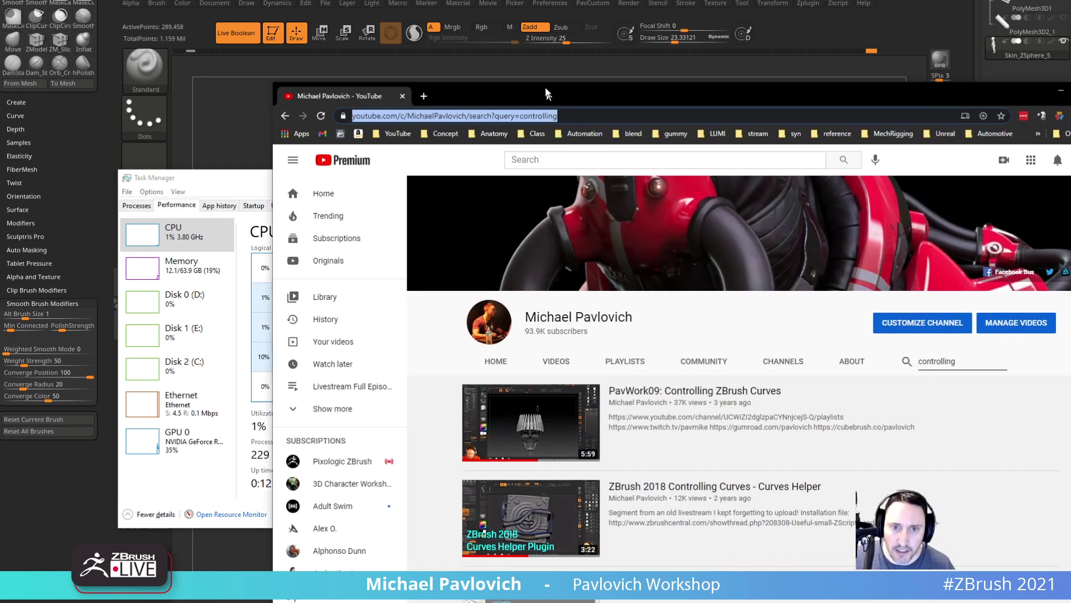
# - Switch to YouTube, reposition the browser window beside Task Manager, and search the channel for "workstation"
pyautogui.moveTo(548, 96); pyautogui.dragTo(528, 47)
pyautogui.moveTo(939, 315); pyautogui.dragTo(807, 318)
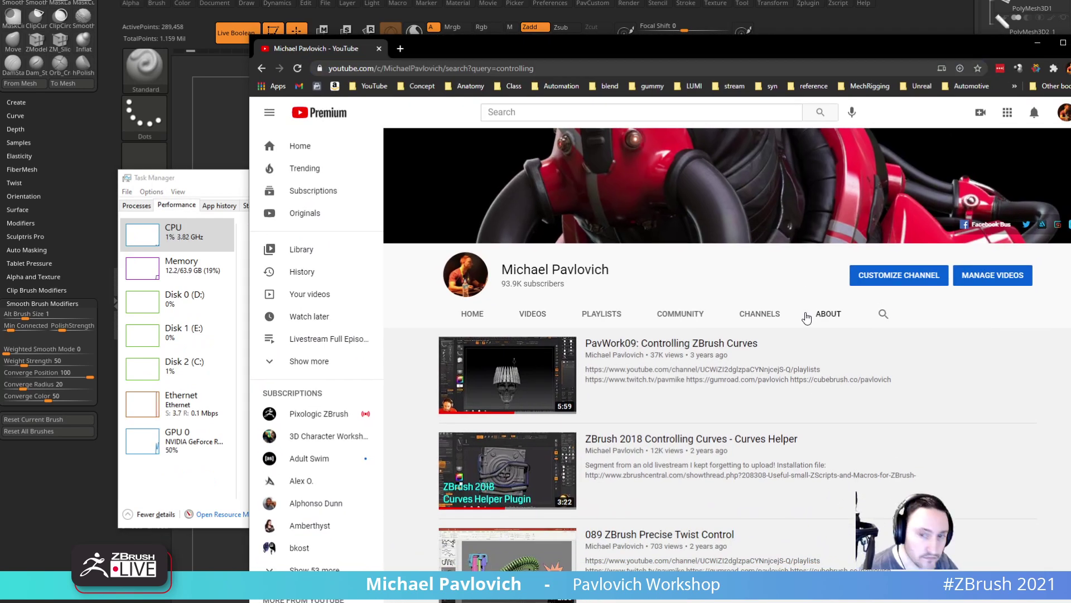
pyautogui.click(884, 314)
pyautogui.write('workstation')
pyautogui.press('Return')
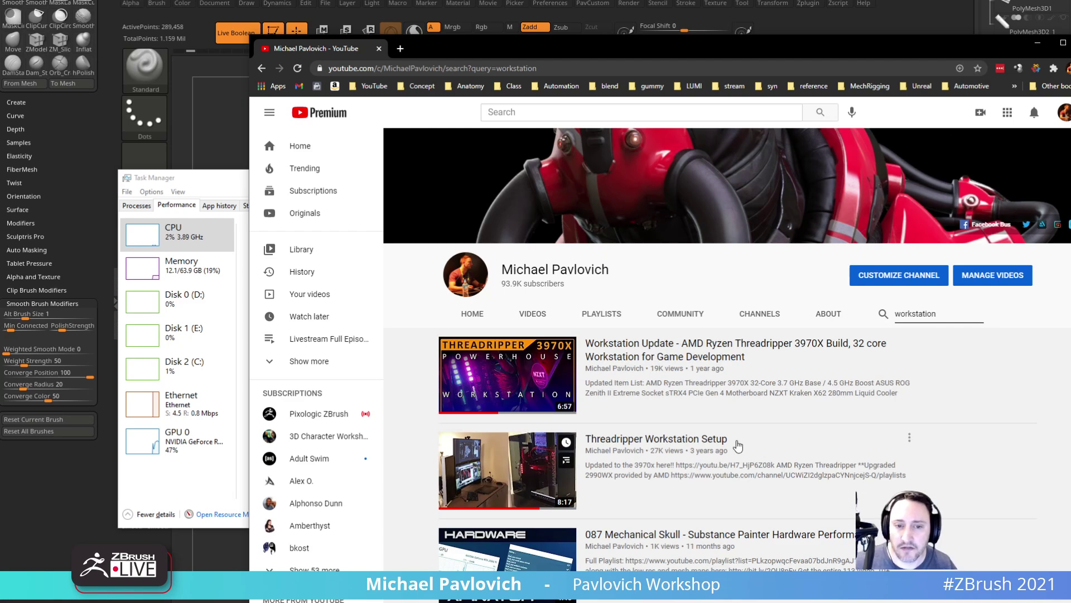
# - Copy the share link of the "Workstation Update - AMD Ryzen Threadripper 3970X Build" video and jump to 0:34
pyautogui.click(689, 360)
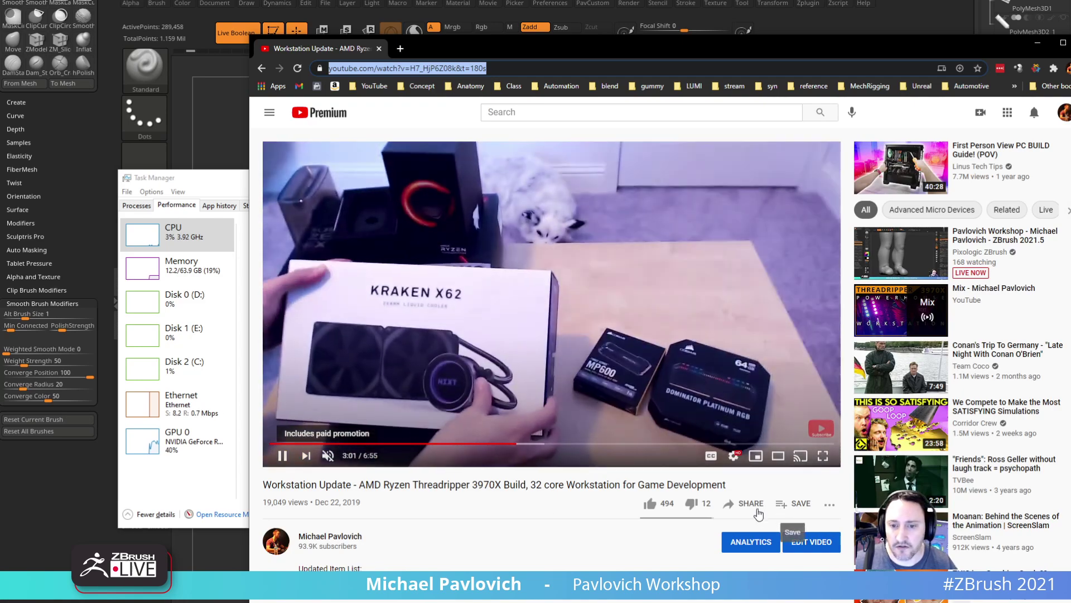
pyautogui.click(745, 503)
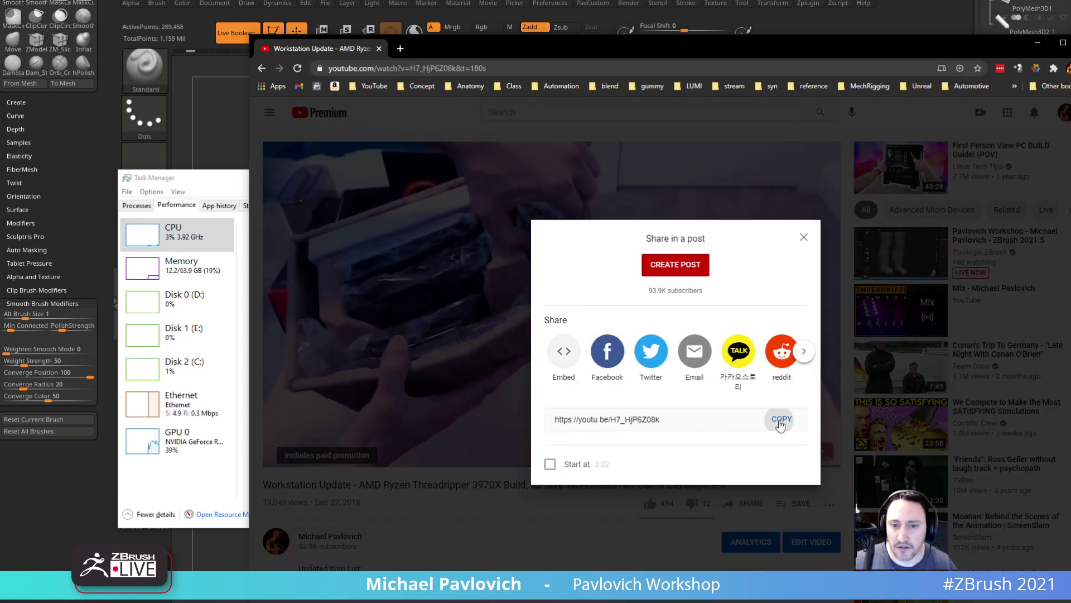
pyautogui.click(781, 418)
pyautogui.click(804, 238)
pyautogui.click(316, 444)
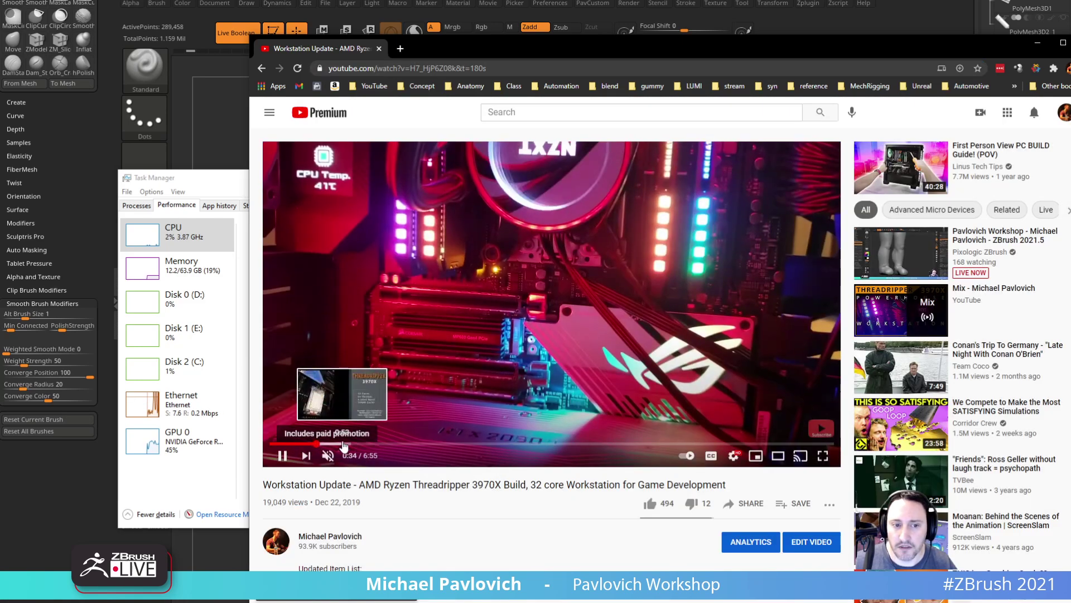
# - Skim the workstation build video through its PCIe Gen 4 and DRAM sections, and go back to the Threadripper 3970X specifications
pyautogui.click(344, 444)
pyautogui.click(386, 444)
pyautogui.click(459, 444)
pyautogui.click(496, 445)
pyautogui.click(606, 444)
pyautogui.click(631, 445)
pyautogui.click(711, 456)
pyautogui.click(734, 456)
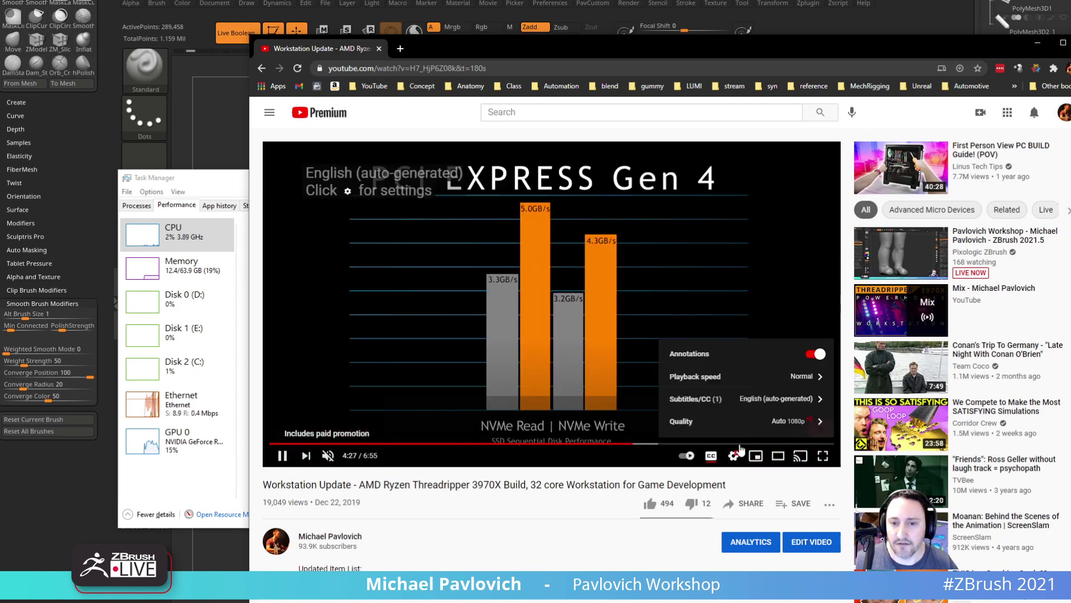
pyautogui.click(740, 444)
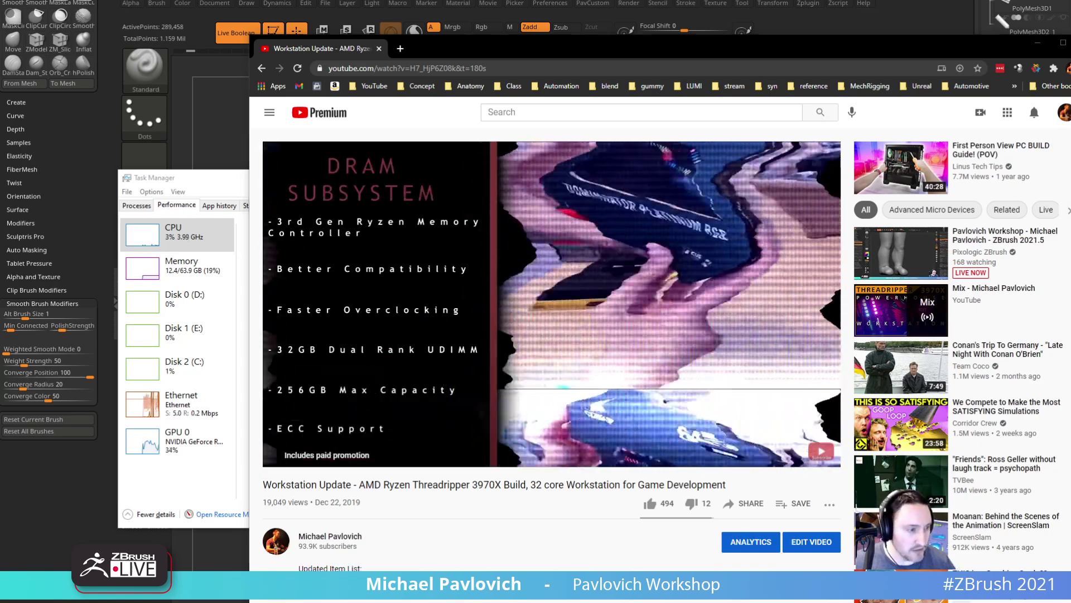
pyautogui.click(447, 445)
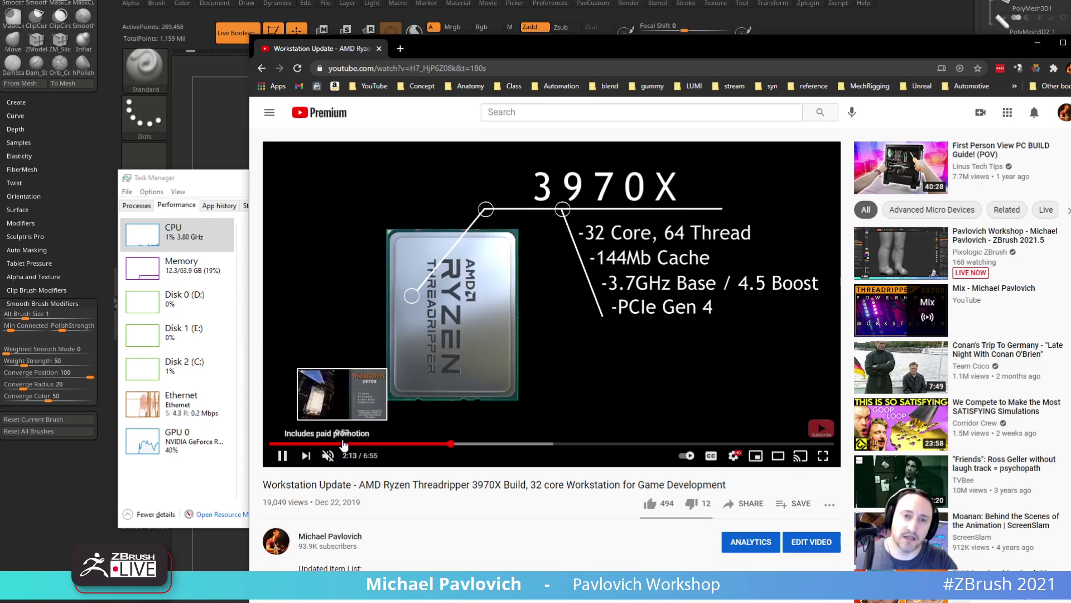
pyautogui.click(378, 48)
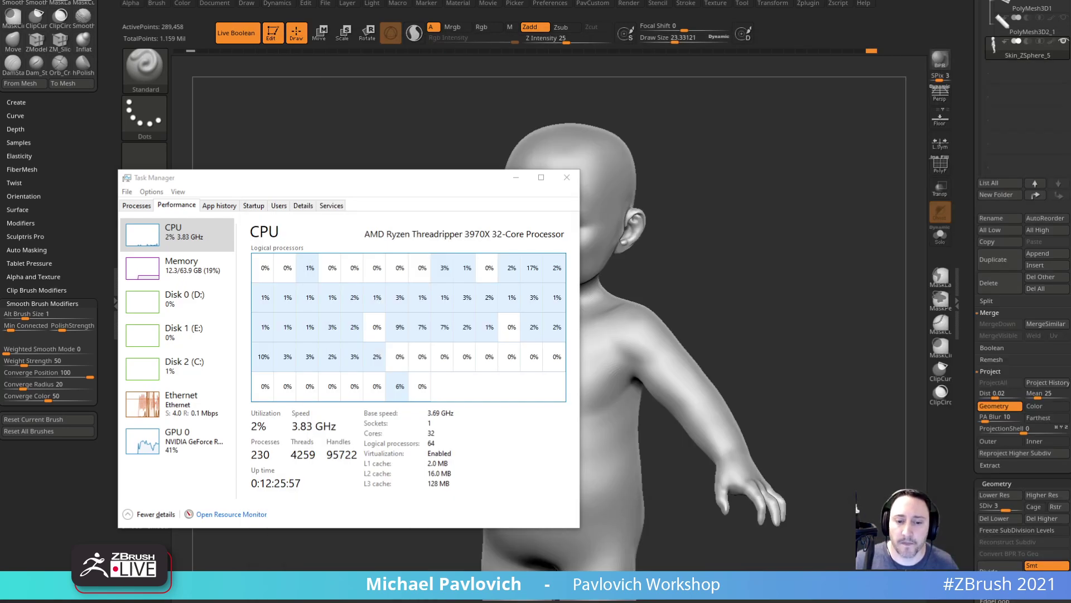
# - Bring the YouTube page back into view, expand the video's description, and highlight the updated item list of PC components
pyautogui.moveTo(625, 602); pyautogui.dragTo(385, 0)
pyautogui.scroll(-2, 291, 391)
pyautogui.click(277, 419)
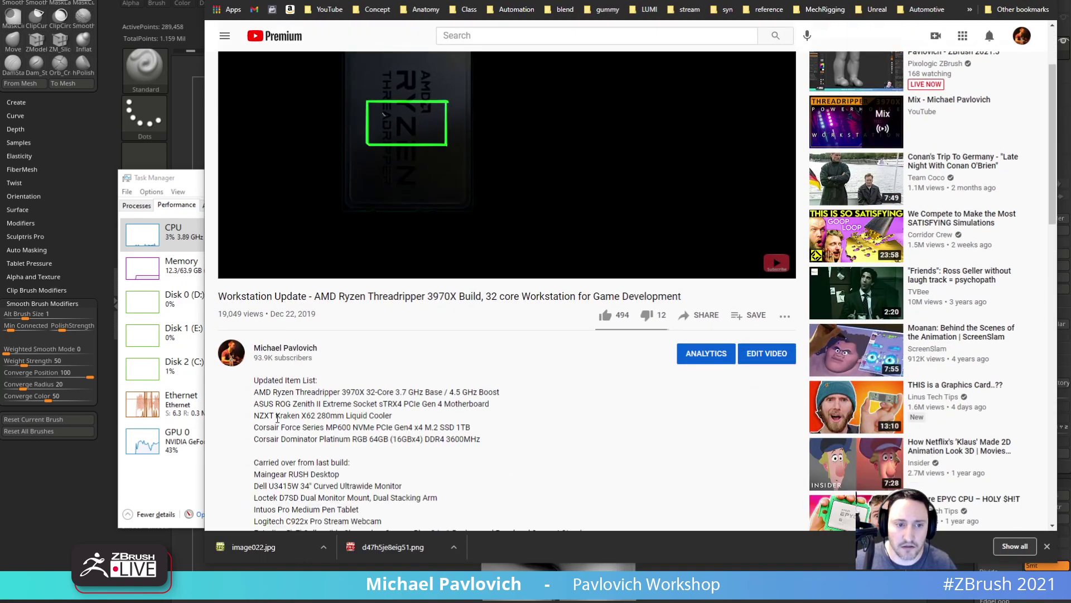
pyautogui.scroll(-3, 261, 297)
pyautogui.moveTo(255, 295); pyautogui.dragTo(347, 389)
pyautogui.moveTo(255, 213); pyautogui.dragTo(479, 287)
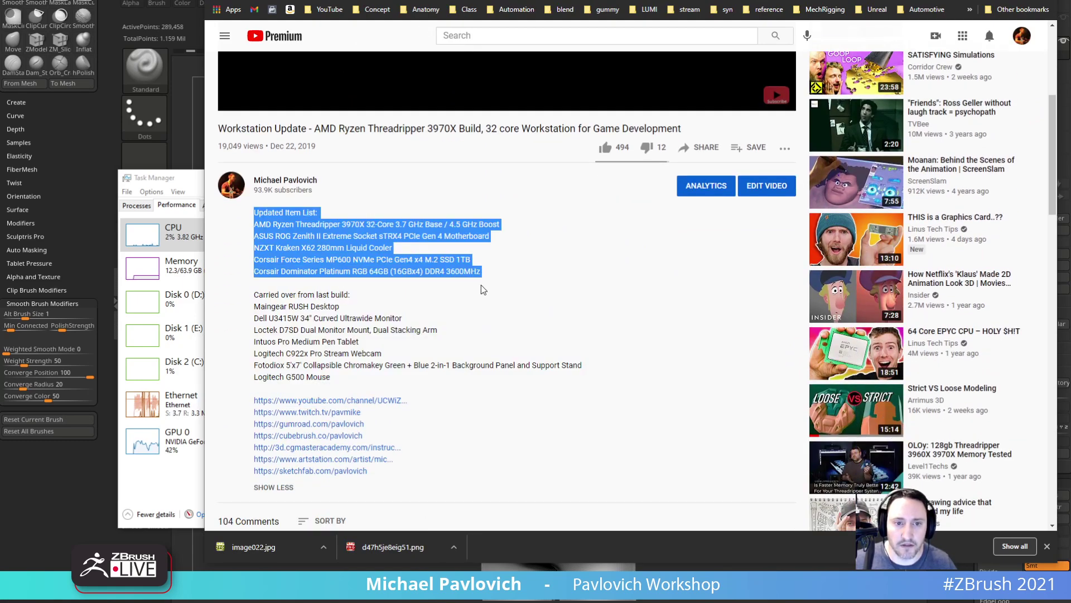
pyautogui.moveTo(607, 0); pyautogui.dragTo(614, 602)
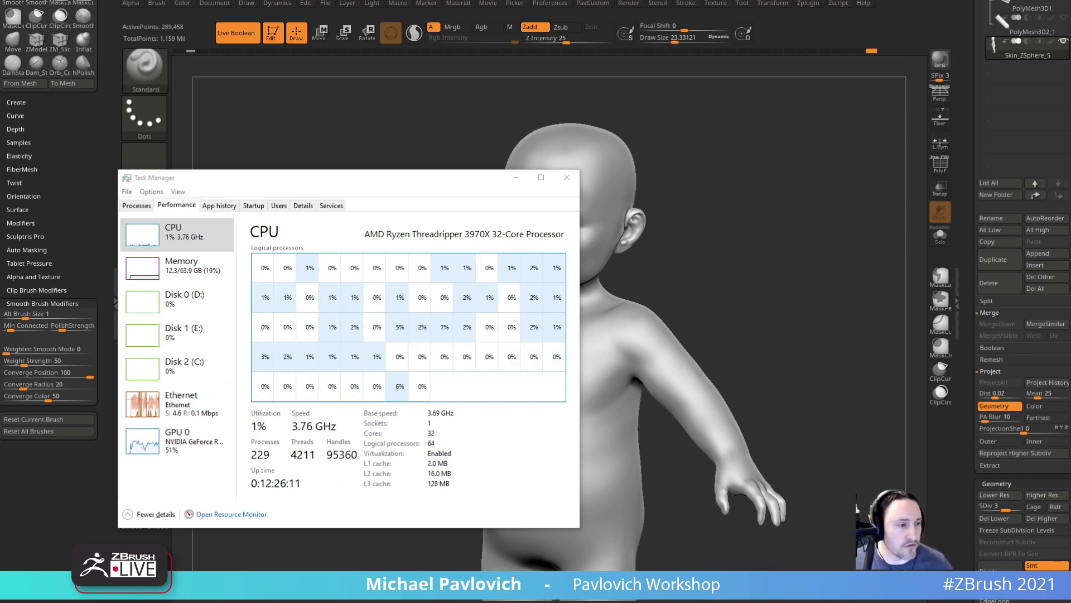
# - Close Task Manager and open the Config section of ZBrush's preferences with its options for storing and loading the interface
pyautogui.click(560, 179)
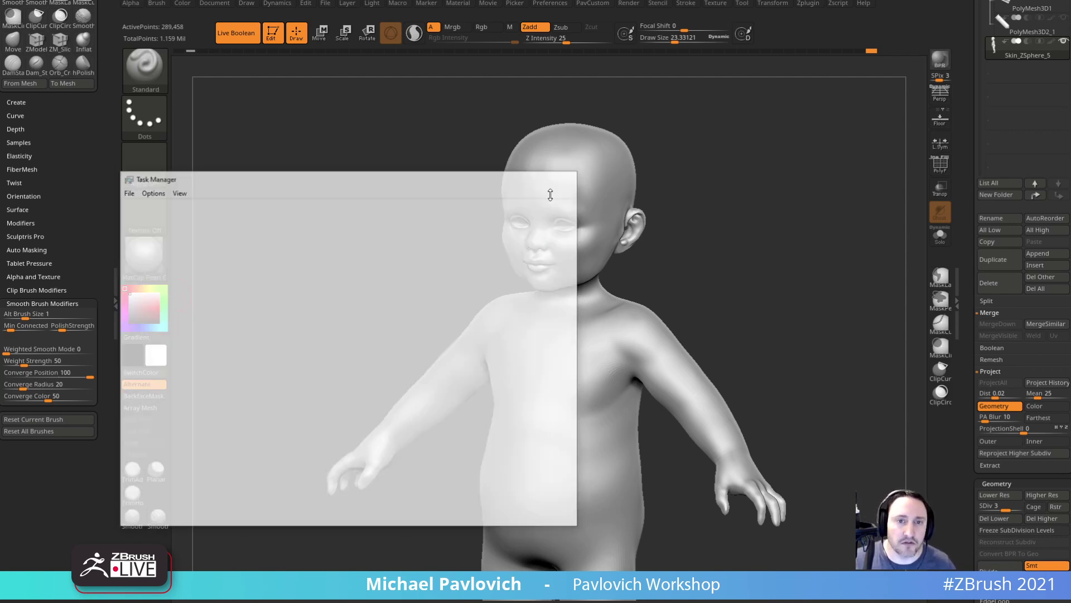
pyautogui.click(559, 4)
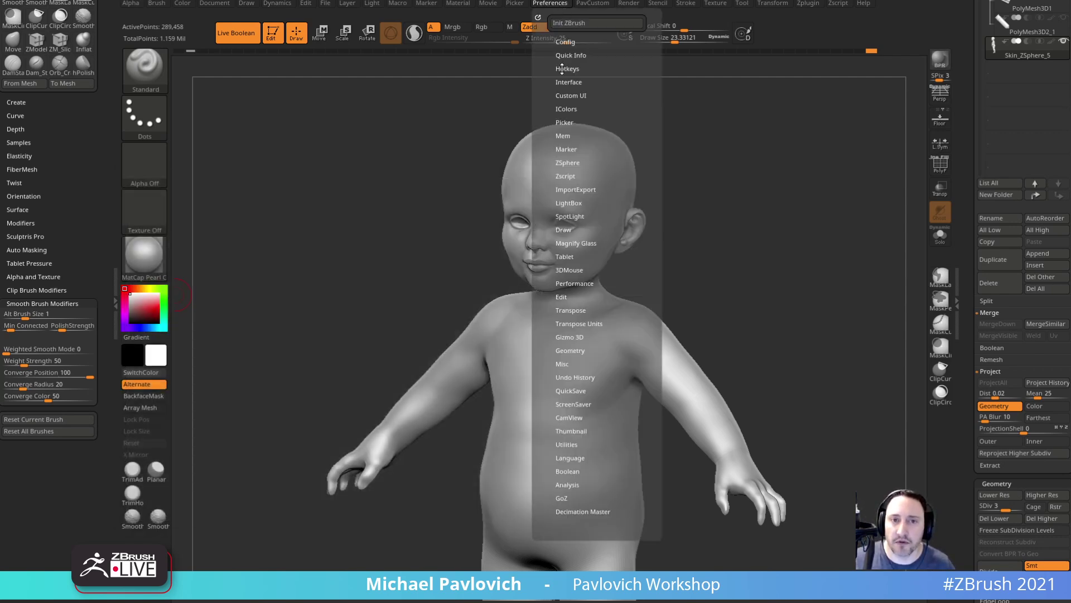
pyautogui.press('shift')
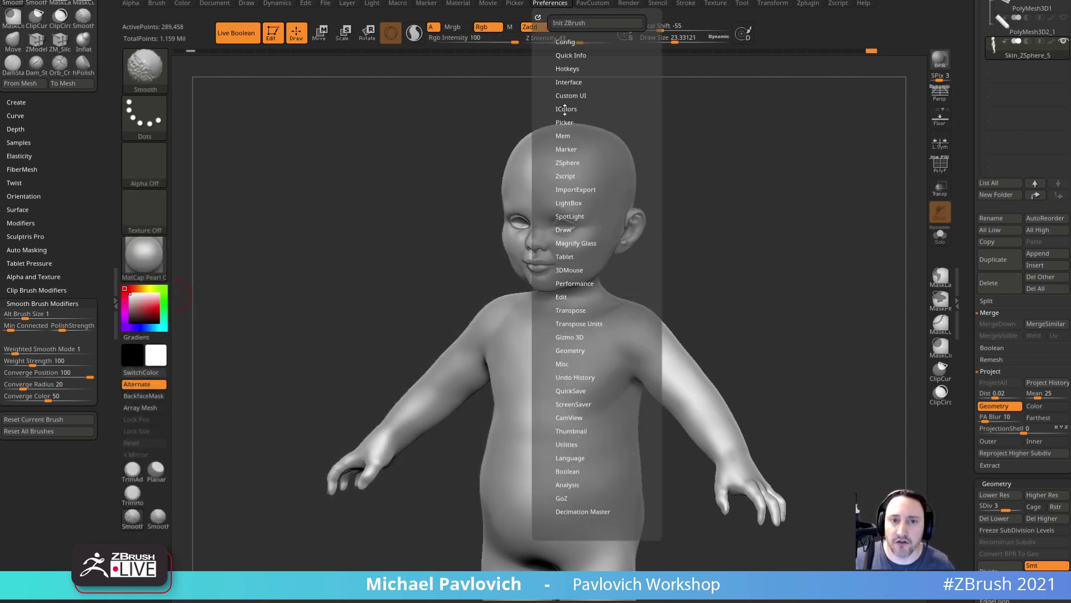
pyautogui.keyDown('shift'); pyautogui.click(566, 54); pyautogui.keyUp('shift')
pyautogui.keyDown('shift'); pyautogui.click(566, 53); pyautogui.keyUp('shift')
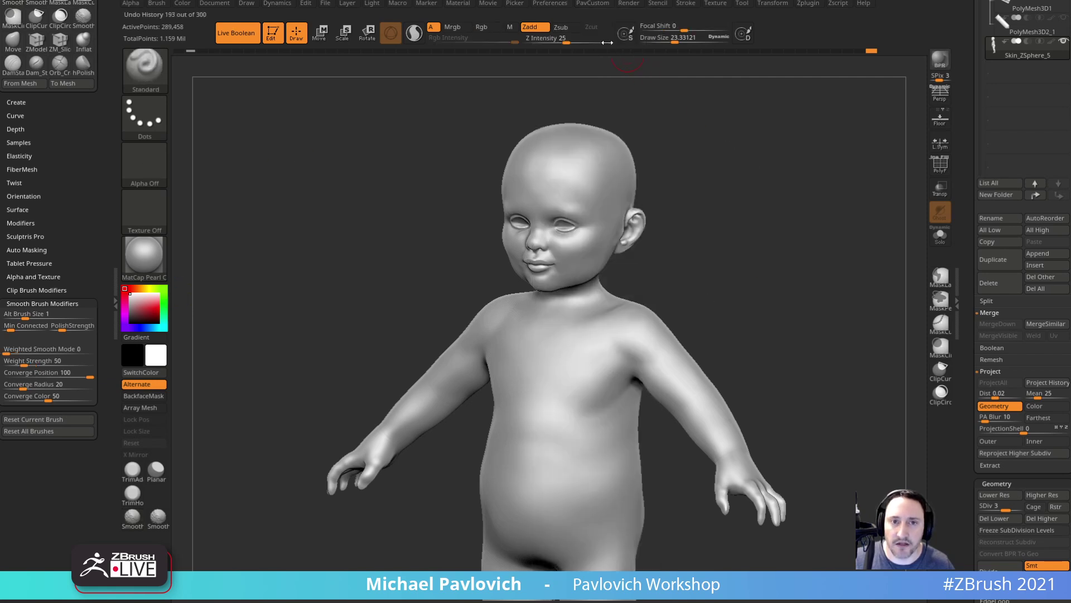
pyautogui.click(552, 4)
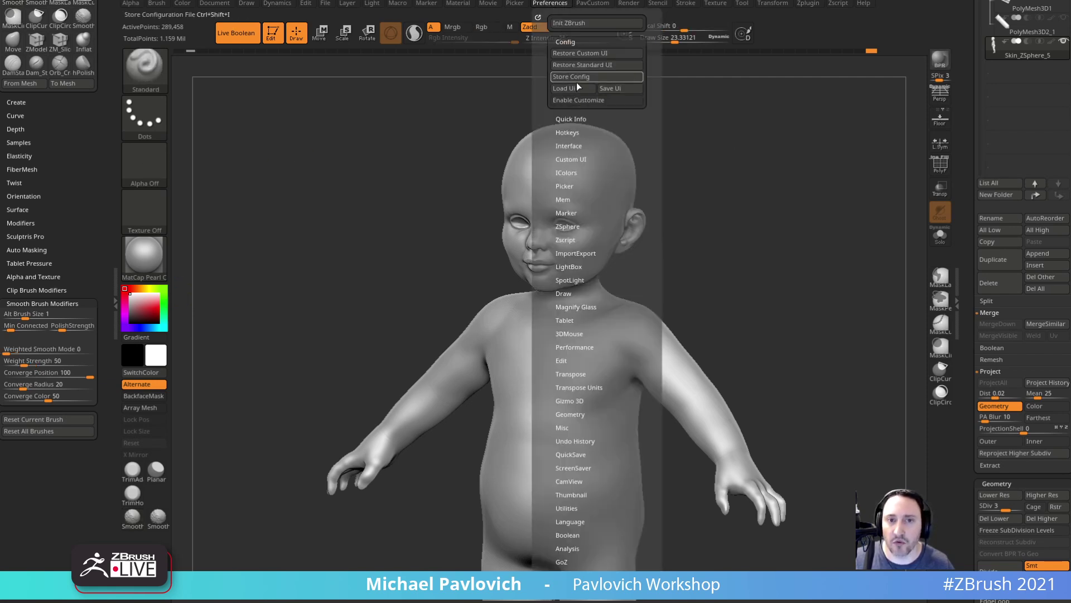